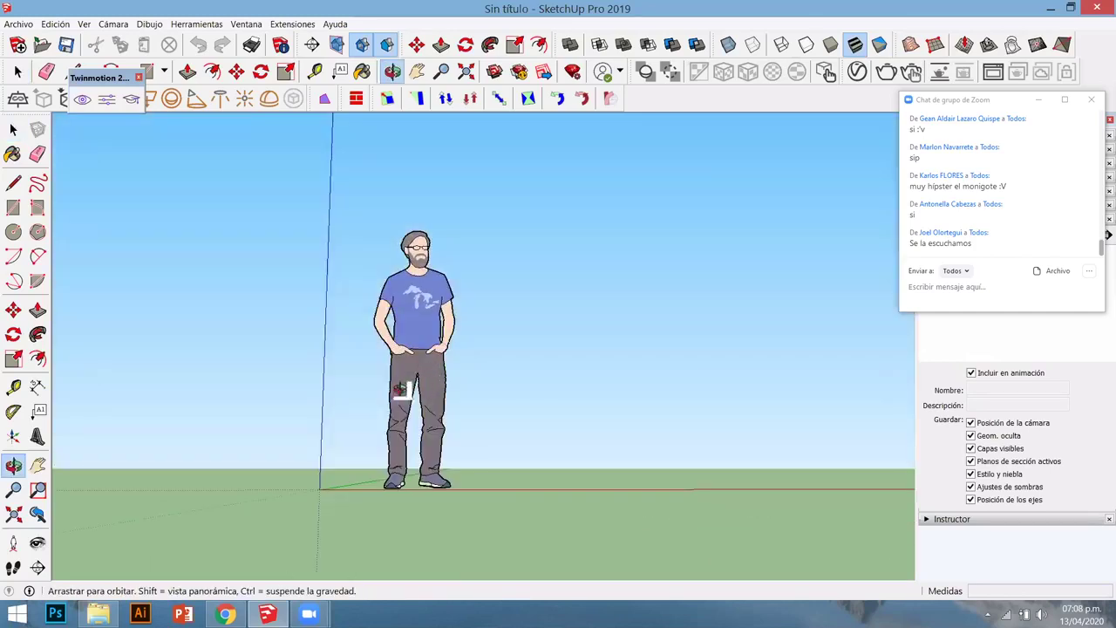
# - Orbit and zoom around the standing figure to an eye-level front view with sky
pyautogui.moveTo(403, 326); pyautogui.dragTo(410, 308, button='middle')
pyautogui.moveTo(375, 357); pyautogui.dragTo(383, 410, button='middle')
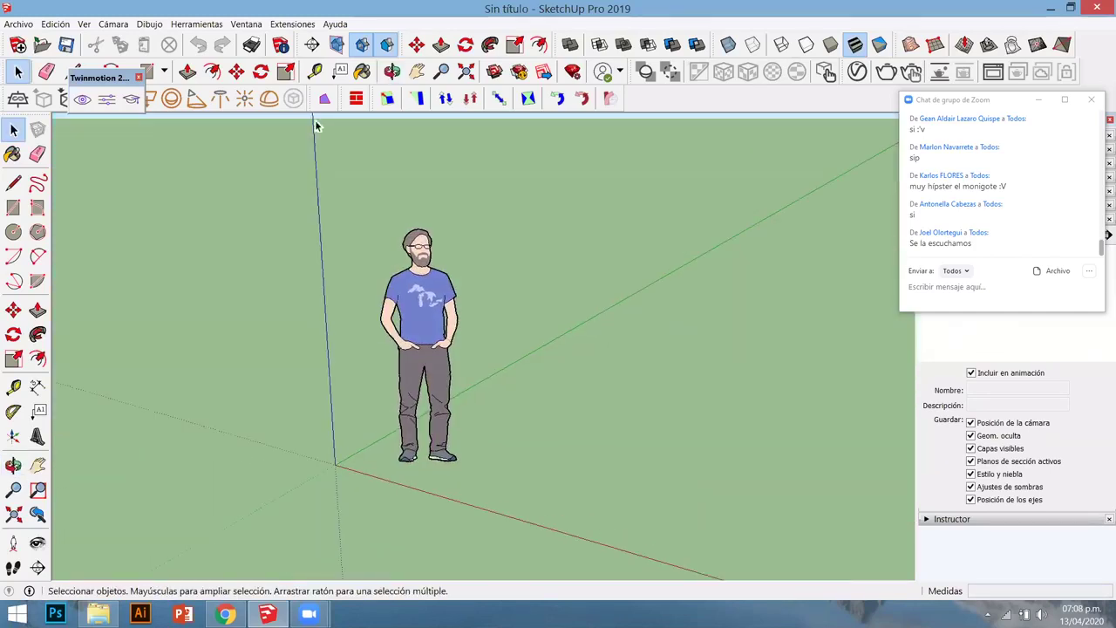
pyautogui.scroll(4, 513, 558)
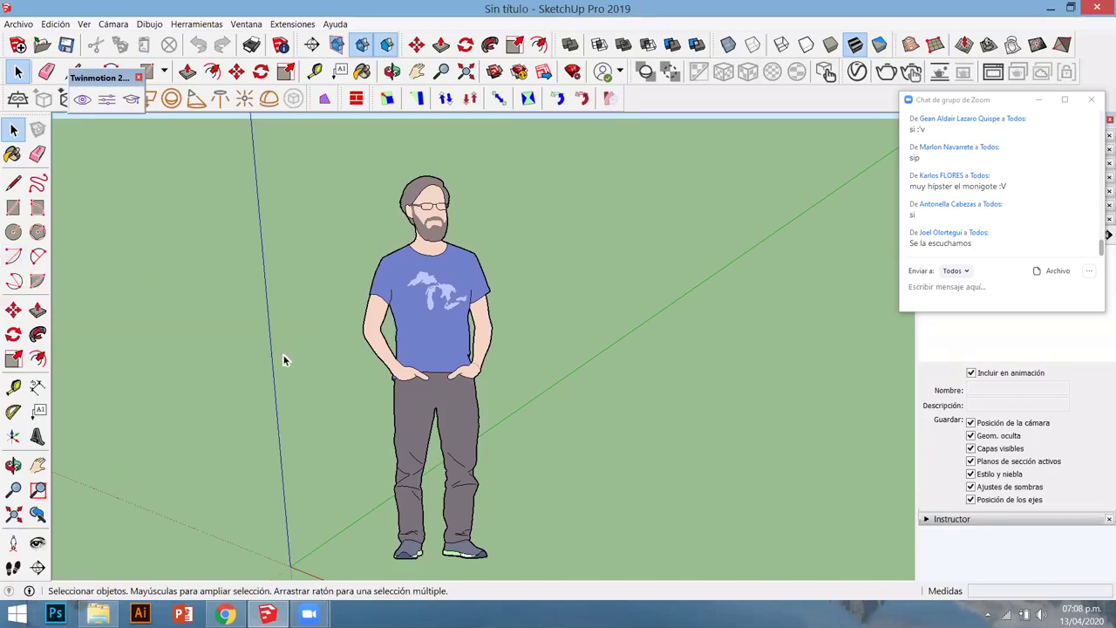
pyautogui.scroll(-3, 286, 366)
pyautogui.scroll(-3, 285, 370)
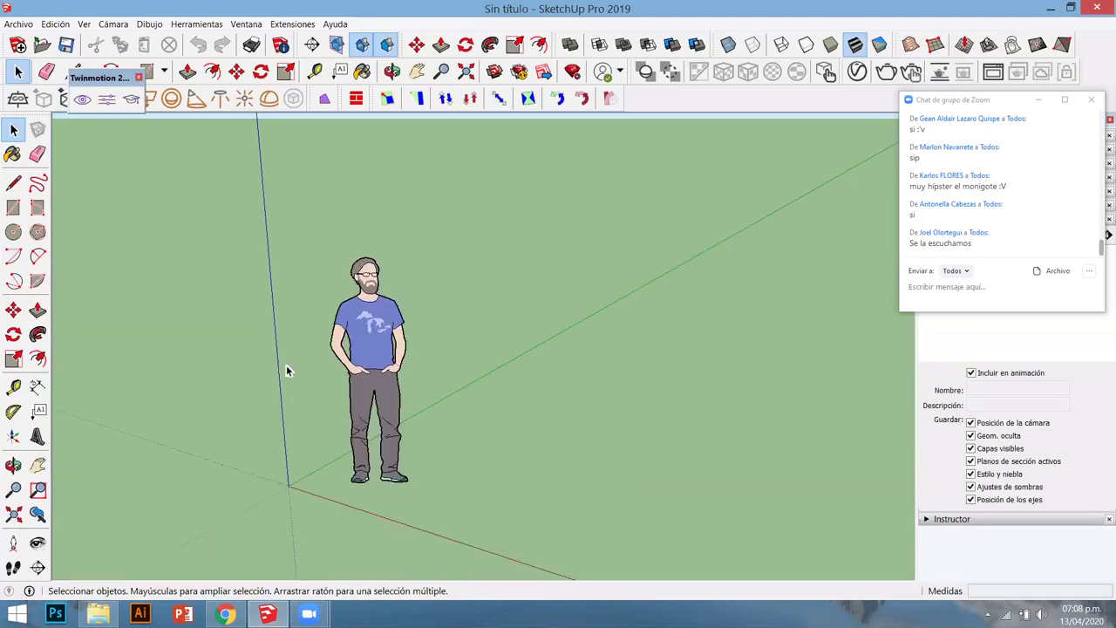
pyautogui.moveTo(365, 380); pyautogui.dragTo(630, 334, button='middle')
pyautogui.press('o')
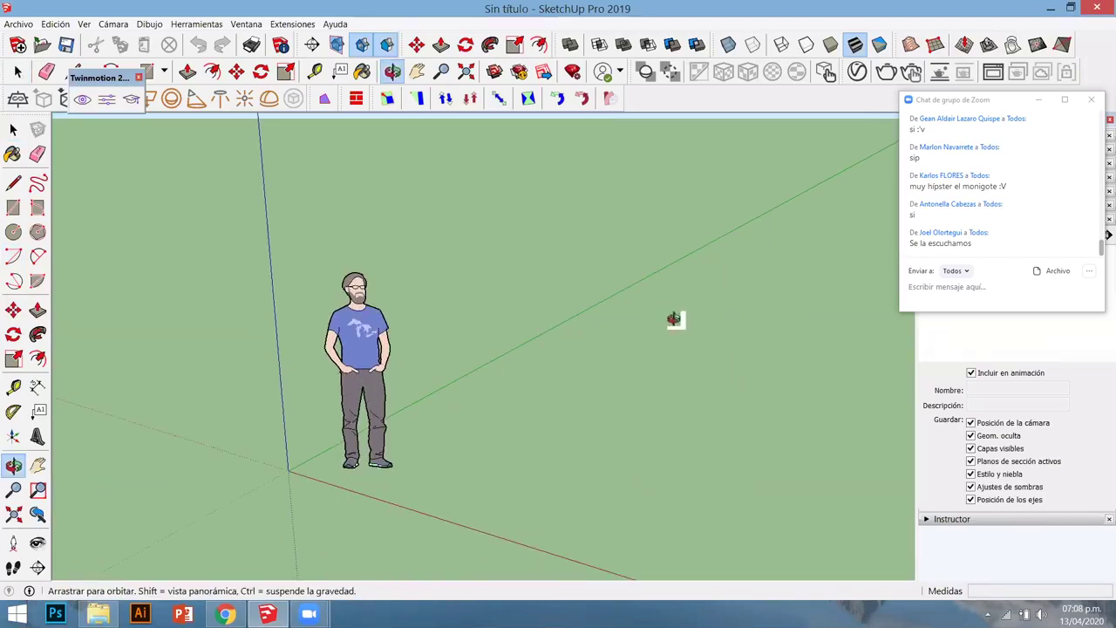
pyautogui.moveTo(487, 376); pyautogui.dragTo(492, 422)
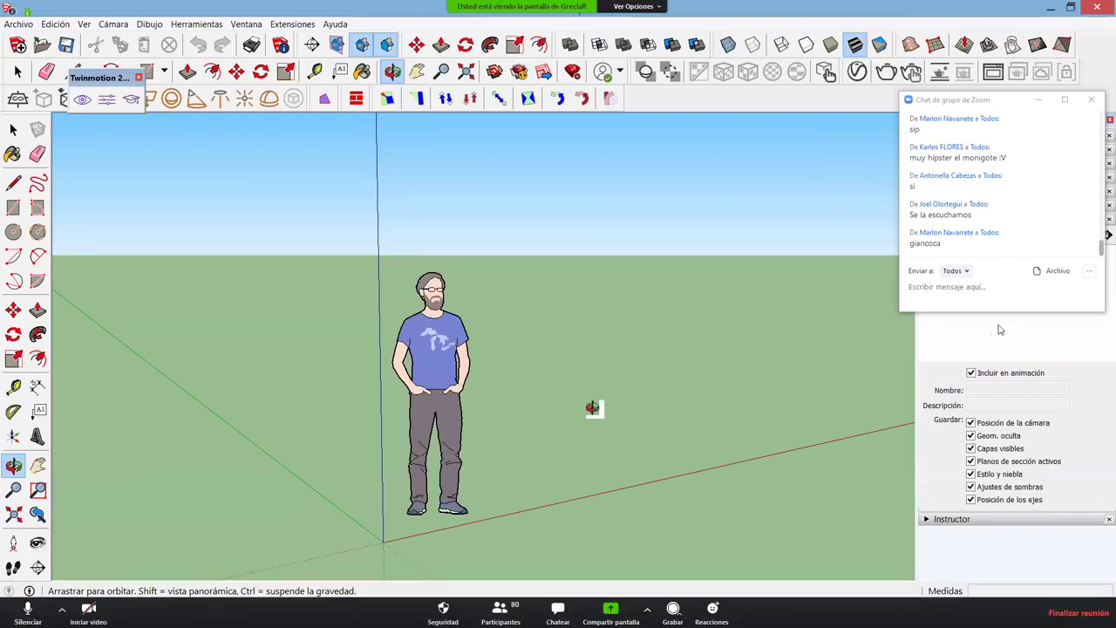
# - Minimize the group chat window, then orbit down toward the ground and zoom in on the figure
pyautogui.click(1038, 99)
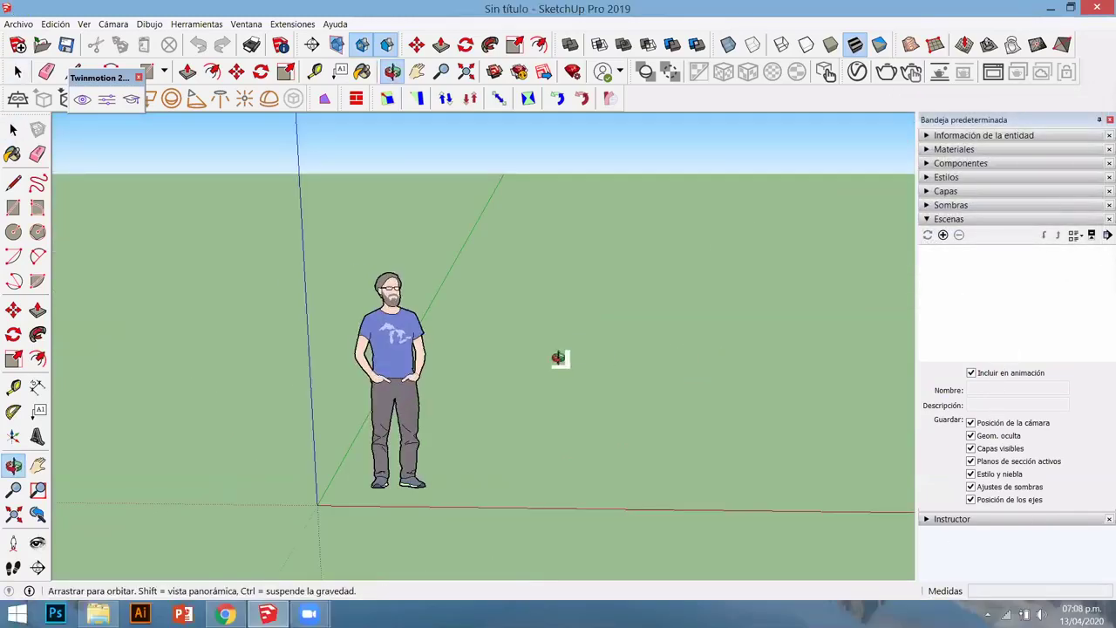
pyautogui.moveTo(558, 358)
pyautogui.mouseDown()
pyautogui.moveTo(571, 344)
pyautogui.moveTo(618, 371)
pyautogui.moveTo(366, 398)
pyautogui.moveTo(530, 351)
pyautogui.mouseUp()
pyautogui.press('space')
pyautogui.moveTo(525, 360); pyautogui.dragTo(510, 433, button='middle')
pyautogui.moveTo(533, 391); pyautogui.dragTo(451, 145, button='middle')
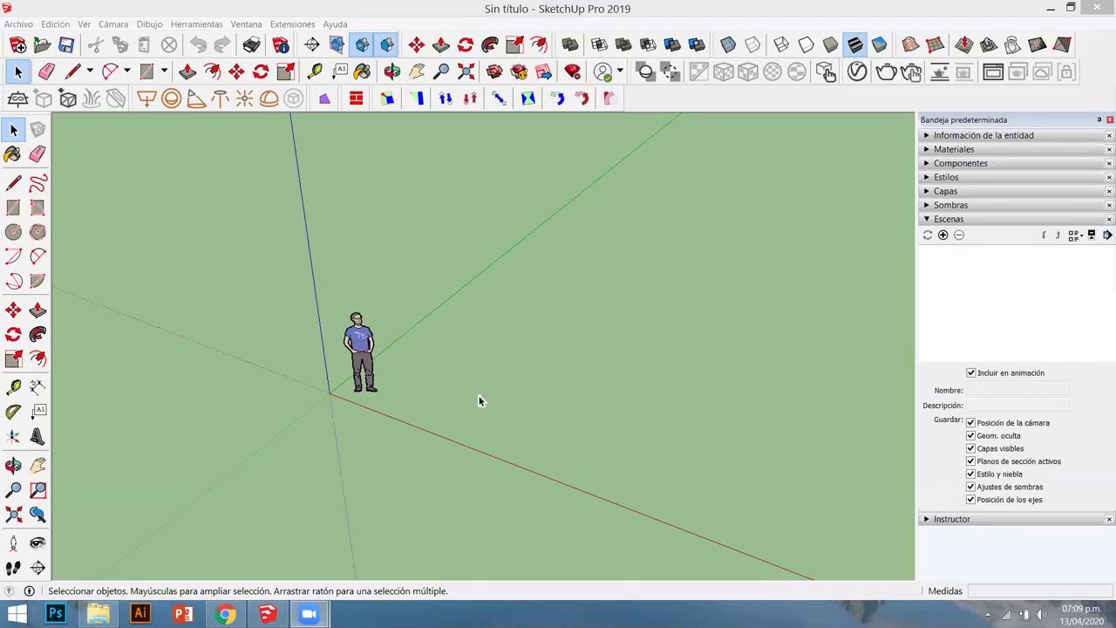
pyautogui.moveTo(493, 441); pyautogui.dragTo(384, 406, button='middle')
pyautogui.scroll(2, 384, 405)
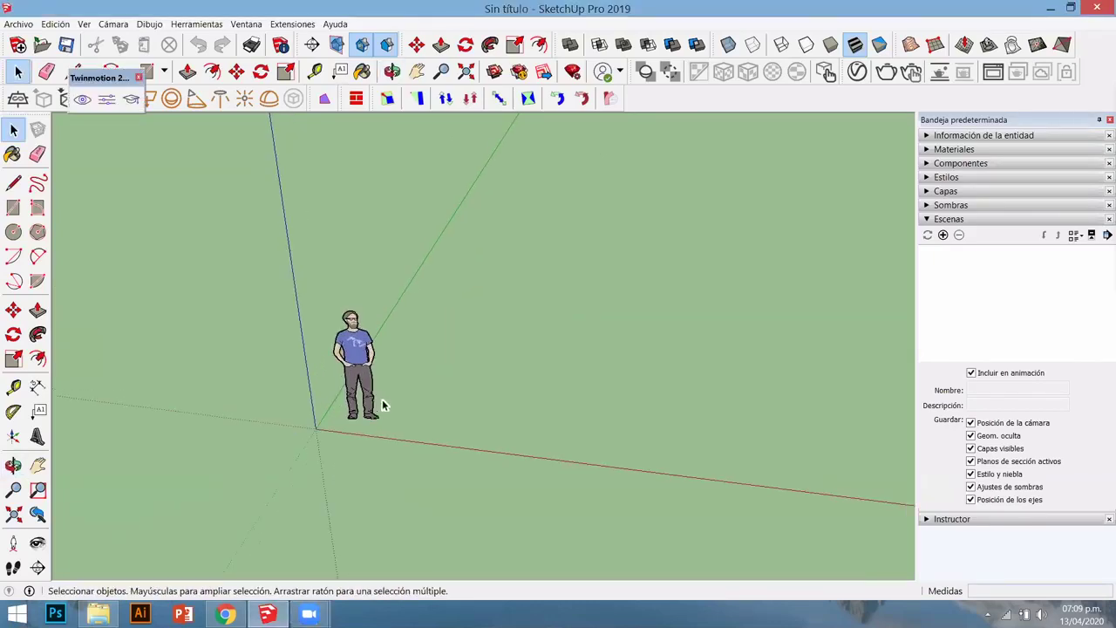
pyautogui.scroll(2, 382, 404)
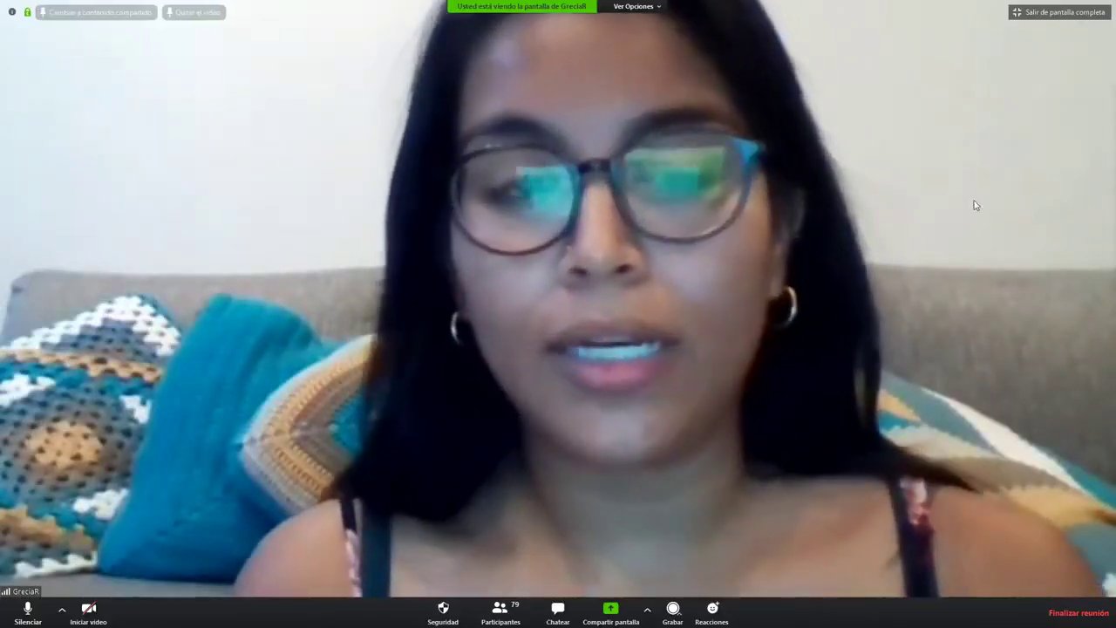
# - Leave full-screen Zoom and switch the main view between shared screen and presenter video
pyautogui.click(1059, 13)
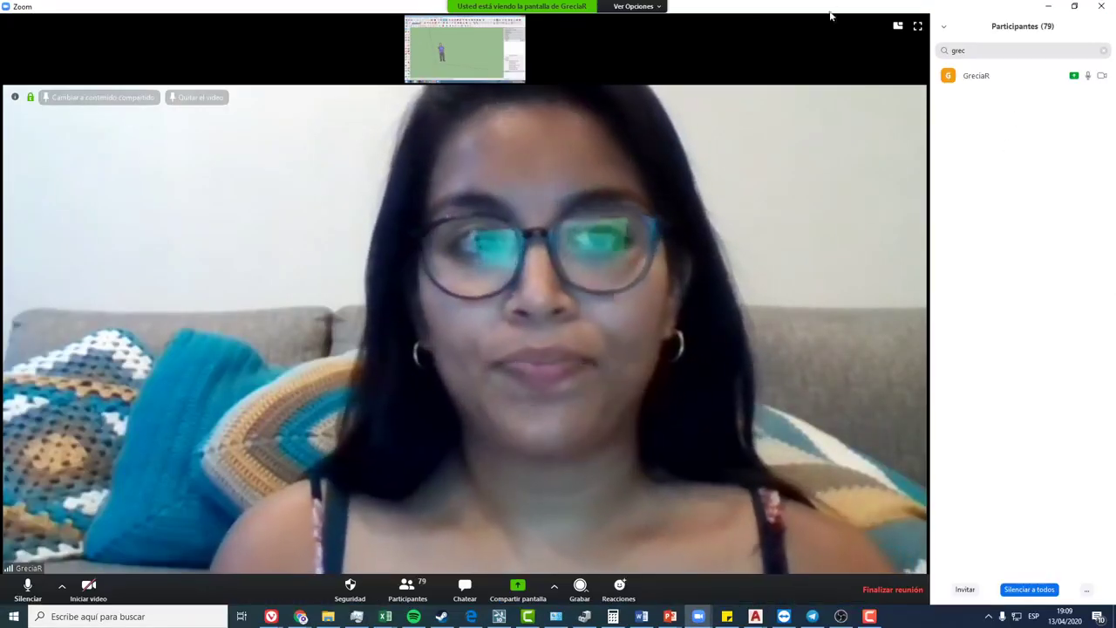
pyautogui.click(452, 62)
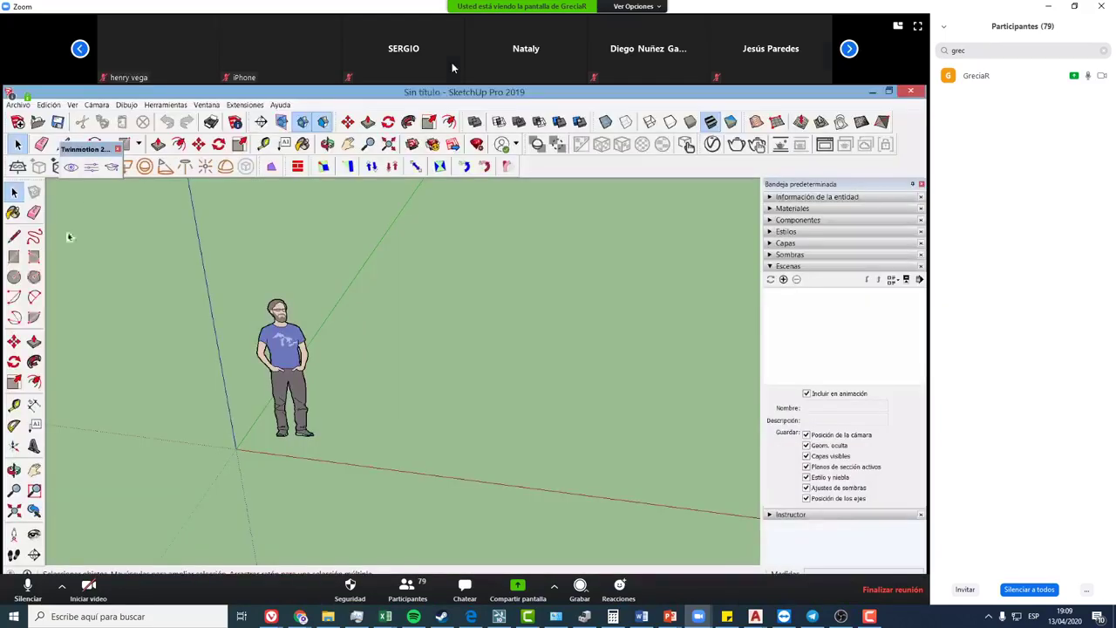
pyautogui.click(848, 48)
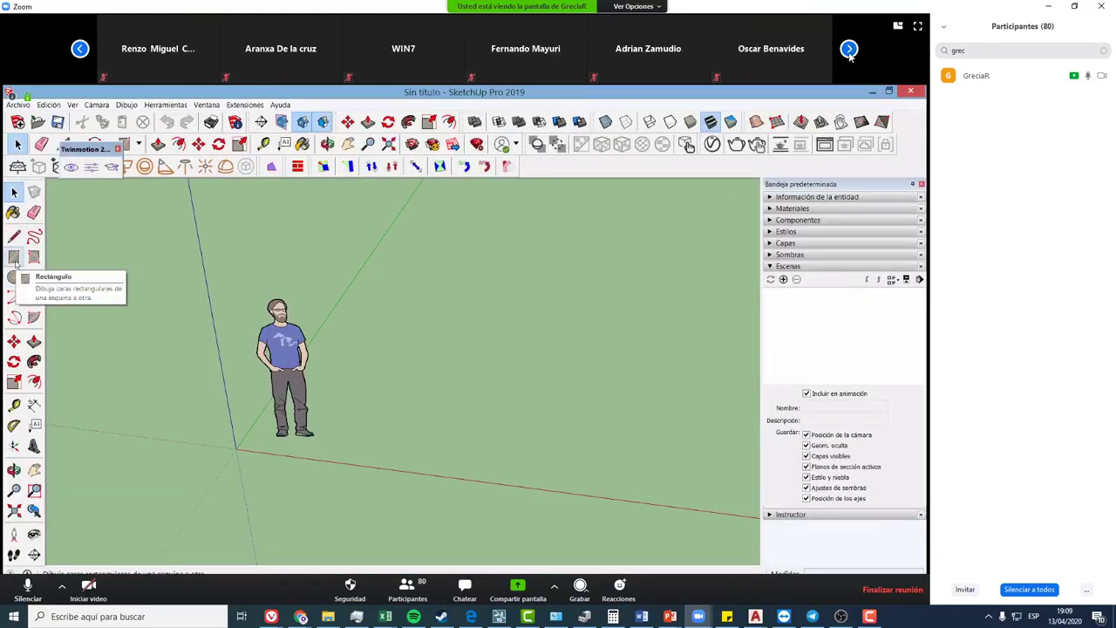
pyautogui.click(898, 27)
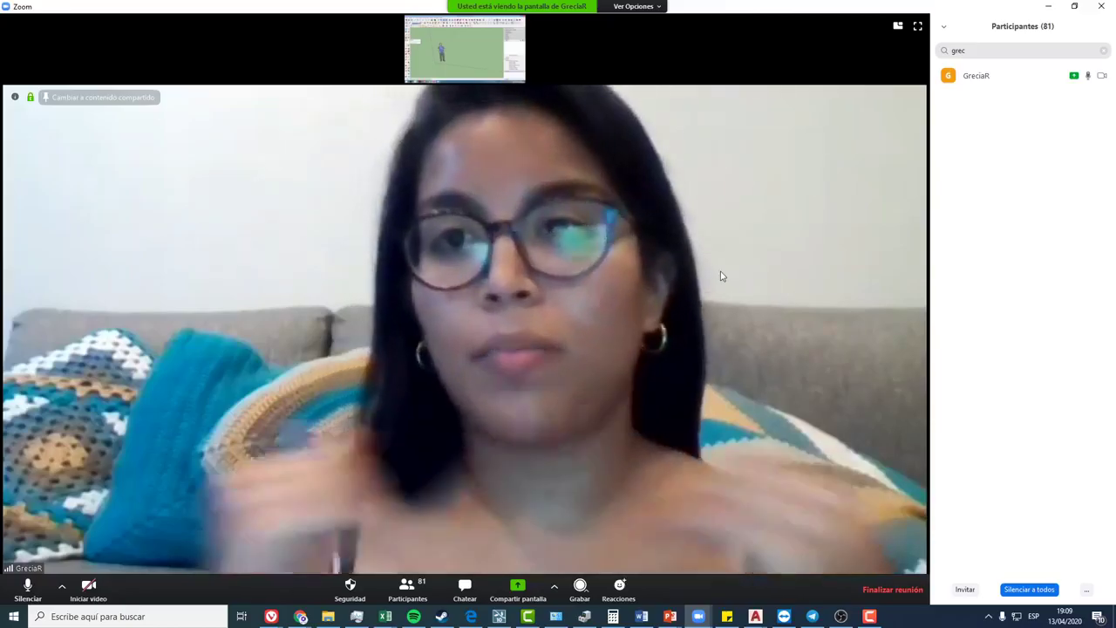
# - Bring the File Explorer Desktop folder forward and shrink the meeting into a small floating window
pyautogui.doubleClick(818, 35)
pyautogui.press('Escape')
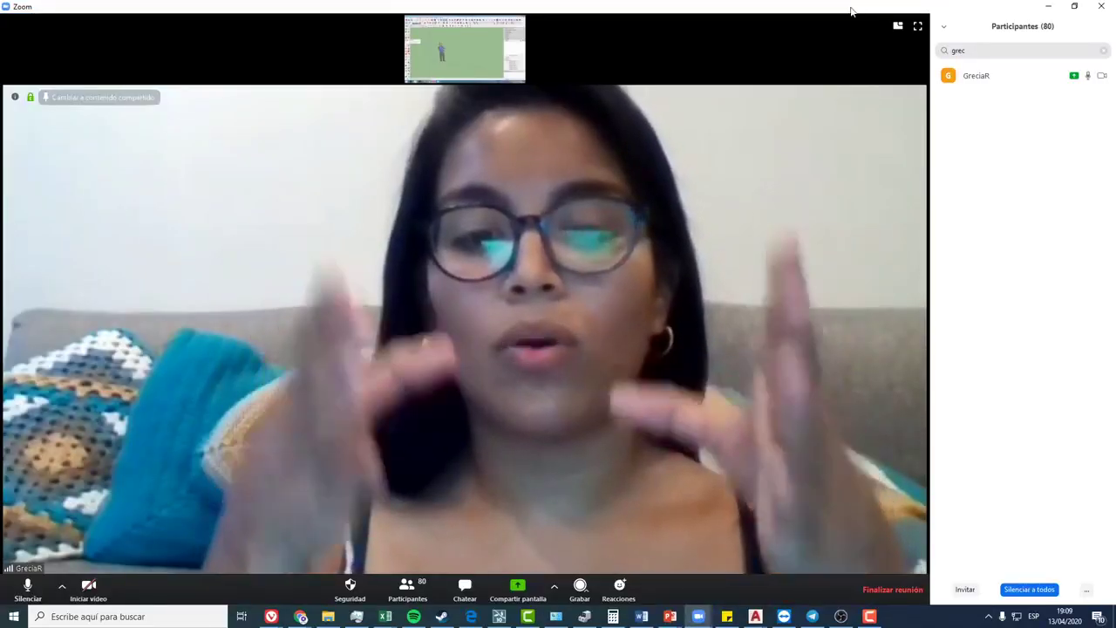
pyautogui.hotkey('alt', 'Tab')
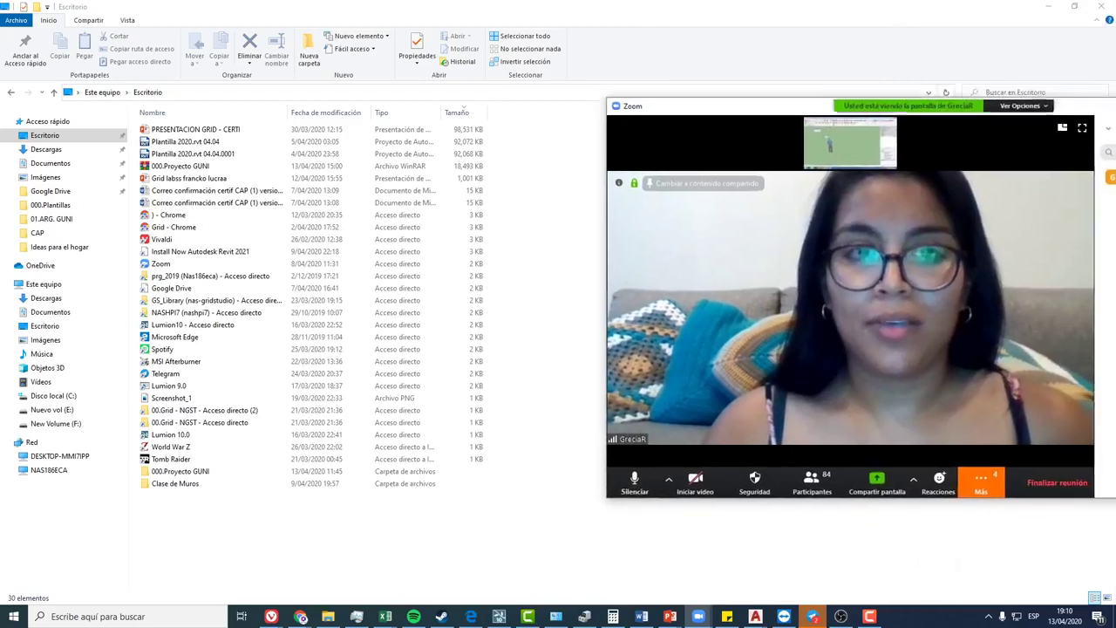
pyautogui.moveTo(581, 85); pyautogui.dragTo(857, 252)
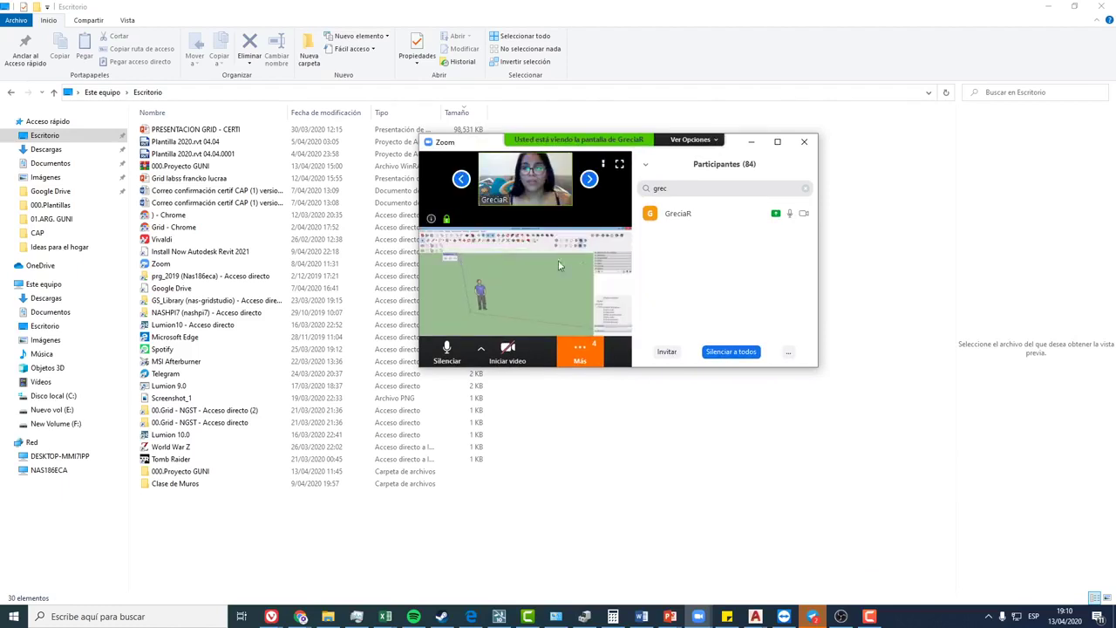
# - Maximize the meeting window and close the Participants panel
pyautogui.click(777, 143)
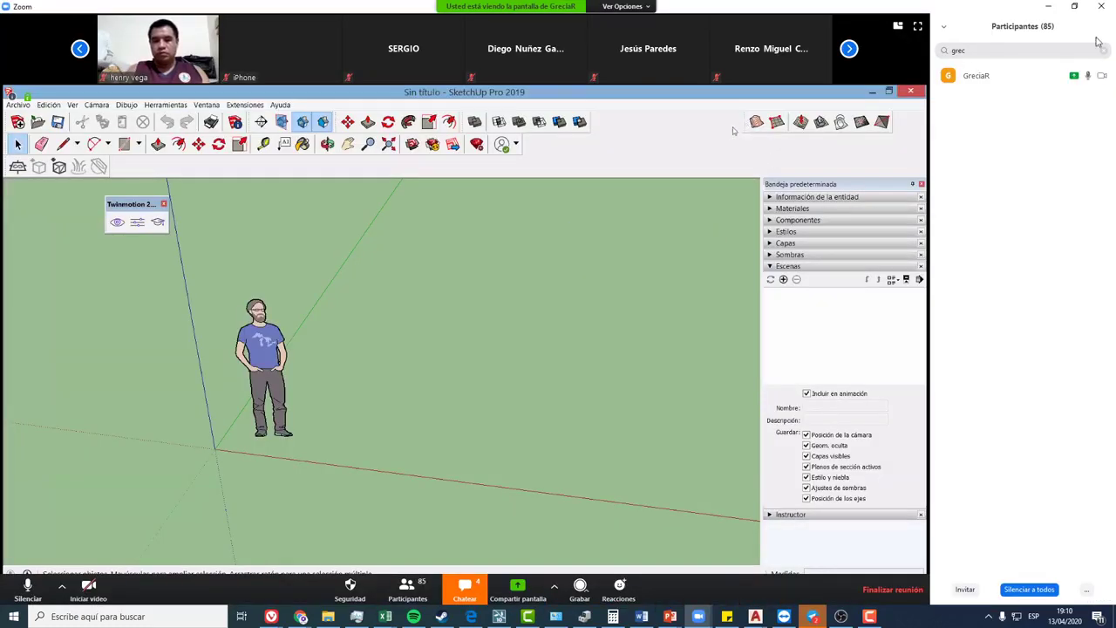
pyautogui.click(943, 27)
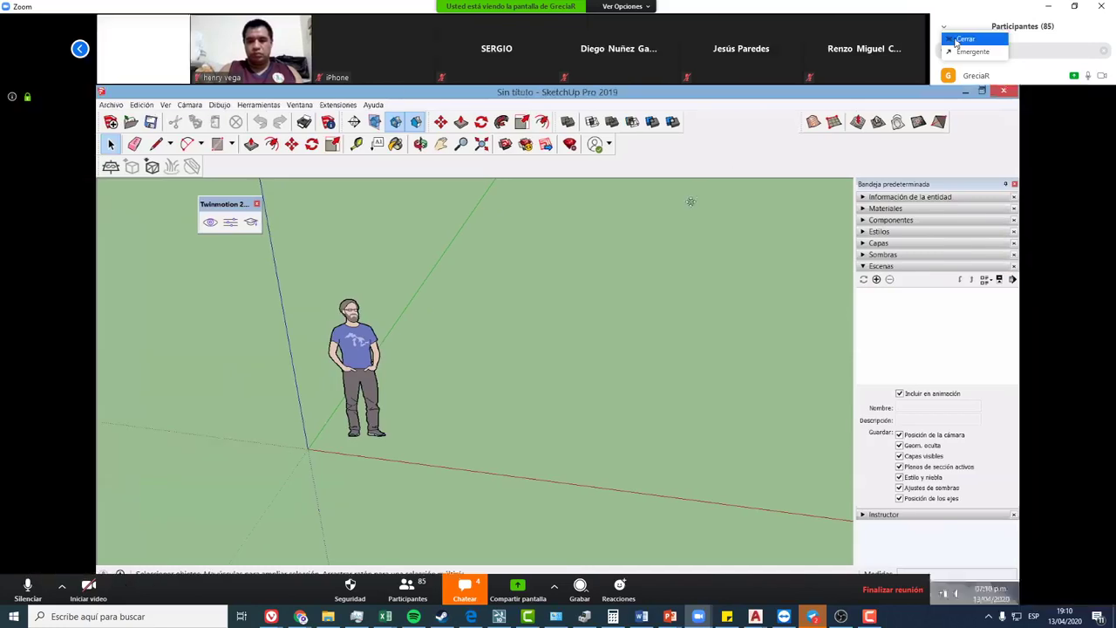
pyautogui.click(956, 41)
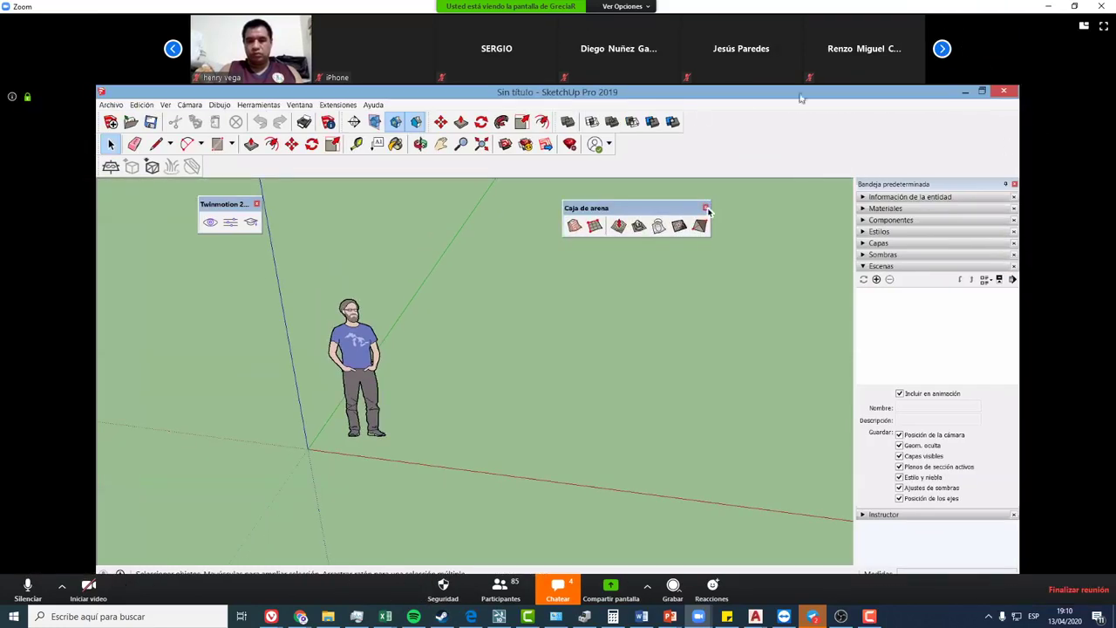
# - Page through the participant videos, then make the shared screen the main view again
pyautogui.click(942, 49)
pyautogui.click(942, 48)
pyautogui.click(941, 49)
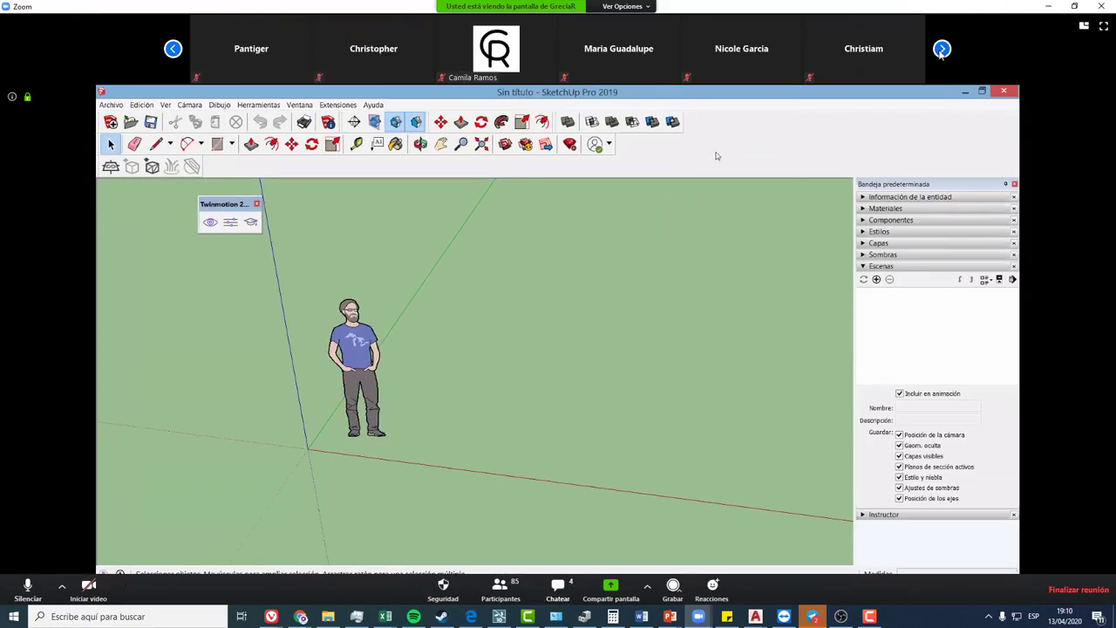
pyautogui.click(941, 49)
pyautogui.click(942, 48)
pyautogui.click(941, 49)
pyautogui.click(941, 48)
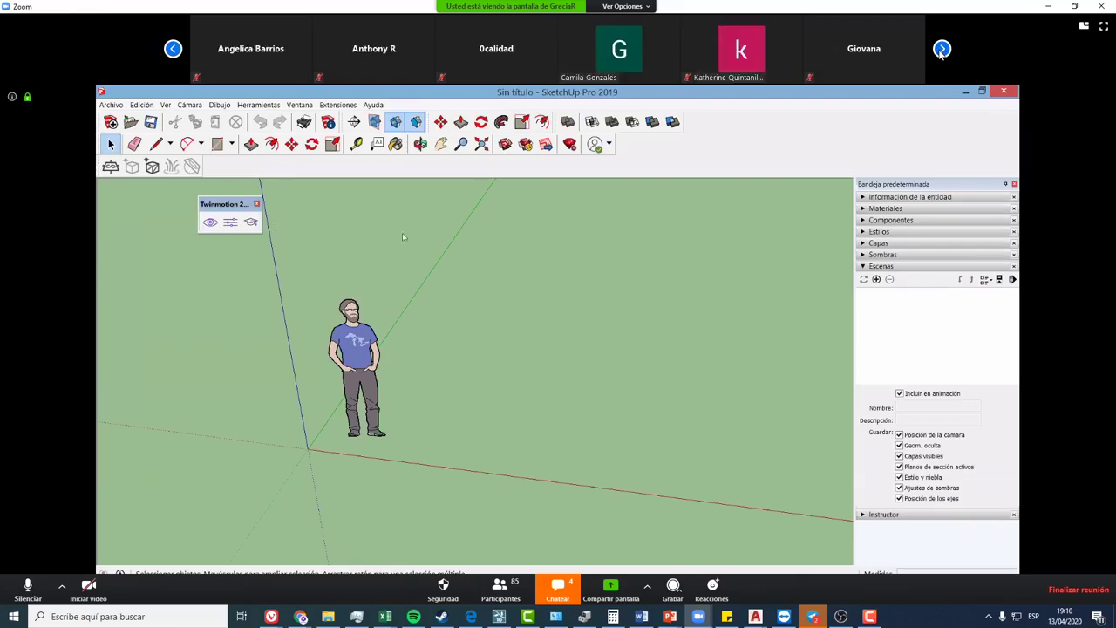
pyautogui.click(941, 49)
pyautogui.click(941, 49)
pyautogui.click(1084, 25)
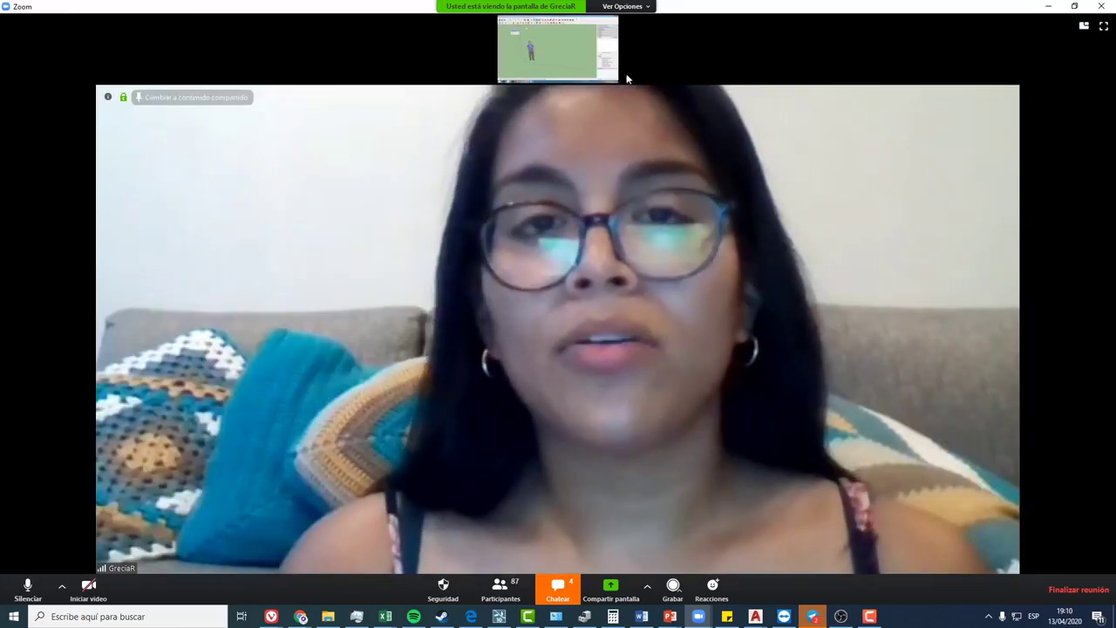
pyautogui.click(611, 66)
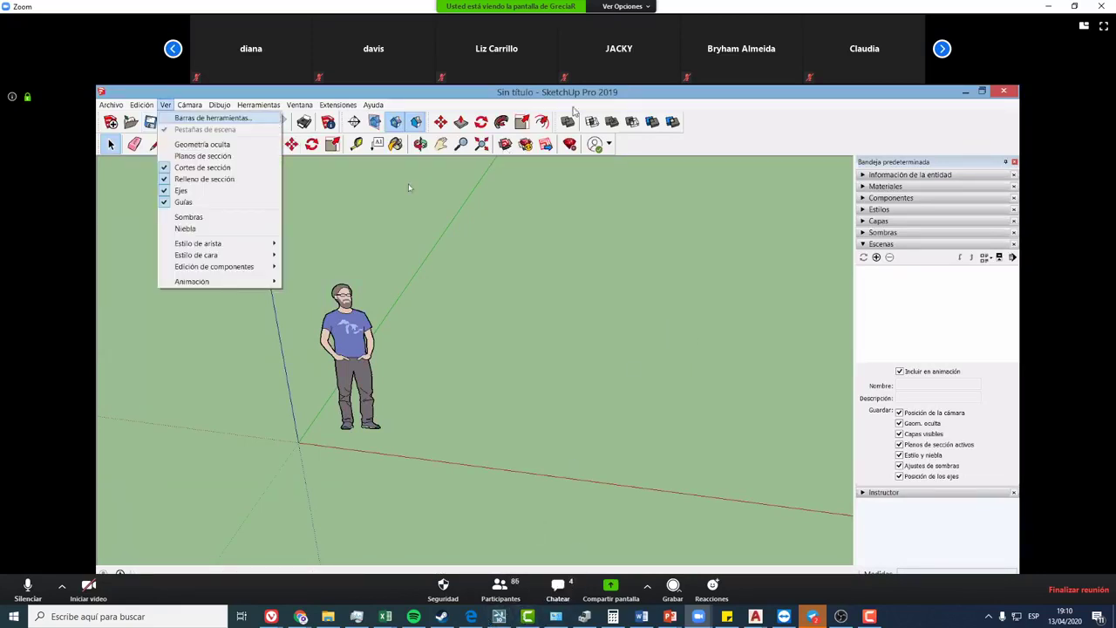
# - Show the shared screen full screen with a shrunken presenter thumbnail in the top-right corner
pyautogui.click(1103, 26)
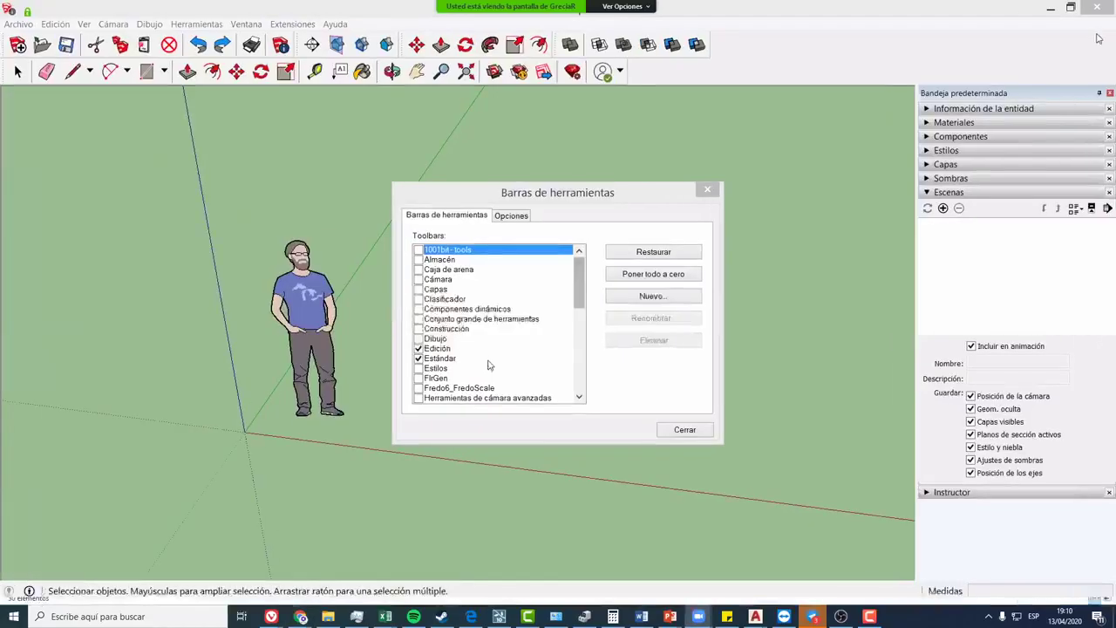
pyautogui.moveTo(985, 162); pyautogui.dragTo(953, 66)
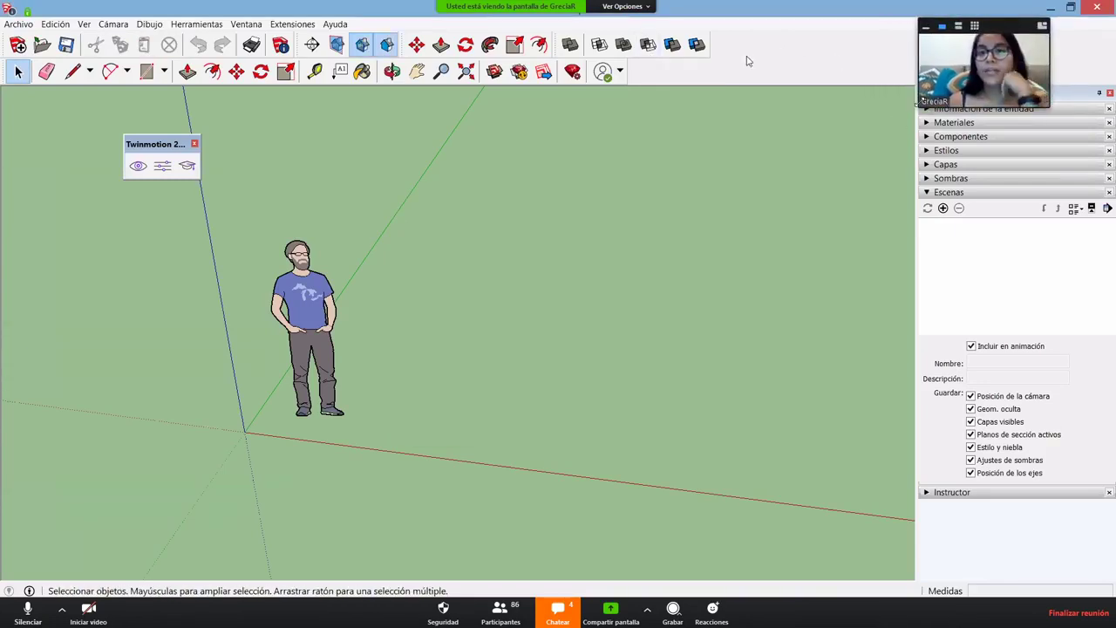
pyautogui.moveTo(937, 104)
pyautogui.mouseDown()
pyautogui.moveTo(872, 96)
pyautogui.moveTo(980, 111)
pyautogui.mouseUp()
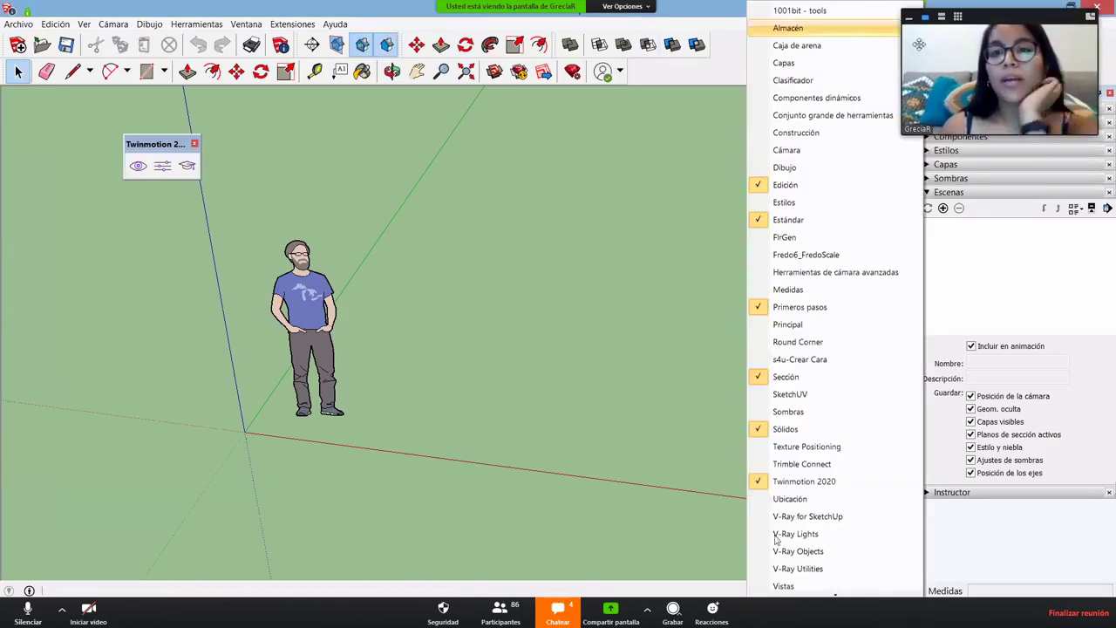
pyautogui.moveTo(911, 36)
pyautogui.mouseDown()
pyautogui.moveTo(919, 46)
pyautogui.moveTo(951, 38)
pyautogui.moveTo(934, 21)
pyautogui.mouseUp()
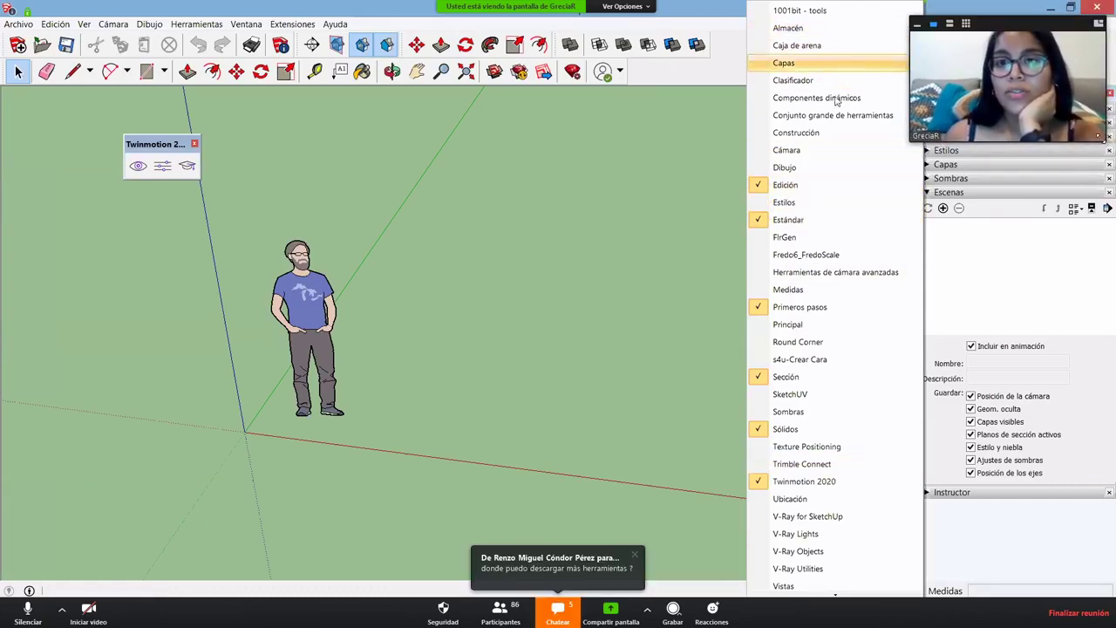
pyautogui.moveTo(1108, 150); pyautogui.dragTo(1044, 97)
pyautogui.moveTo(999, 70); pyautogui.dragTo(974, 56)
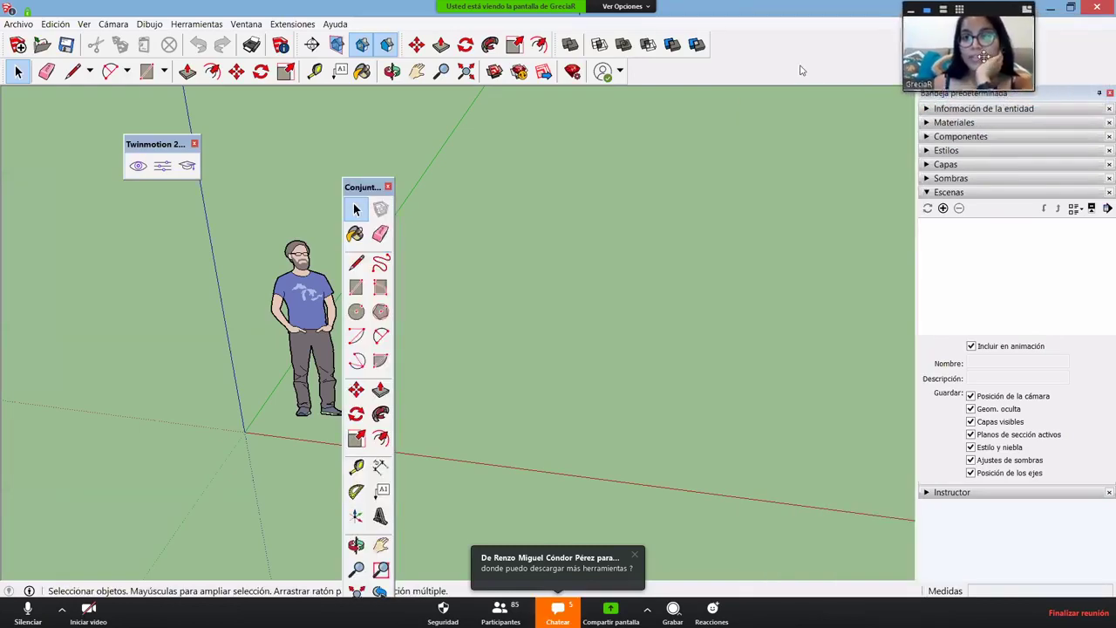
# - Show the drawing tools and Estilos (Styles) toolbars, docking Estilos in the top toolbar row
pyautogui.rightClick(850, 145)
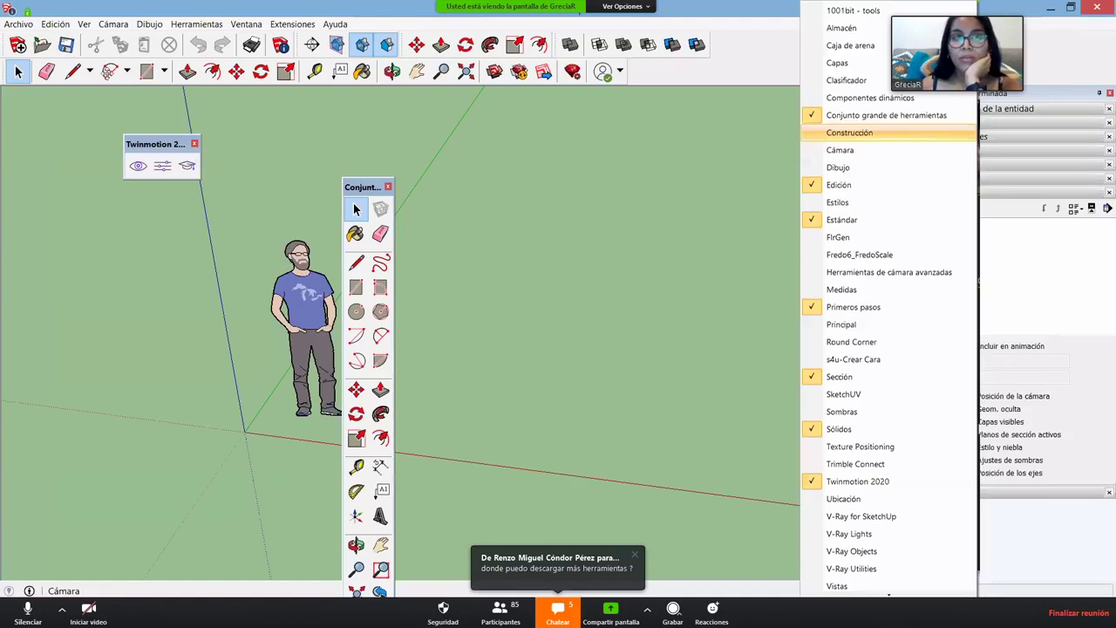
pyautogui.click(839, 168)
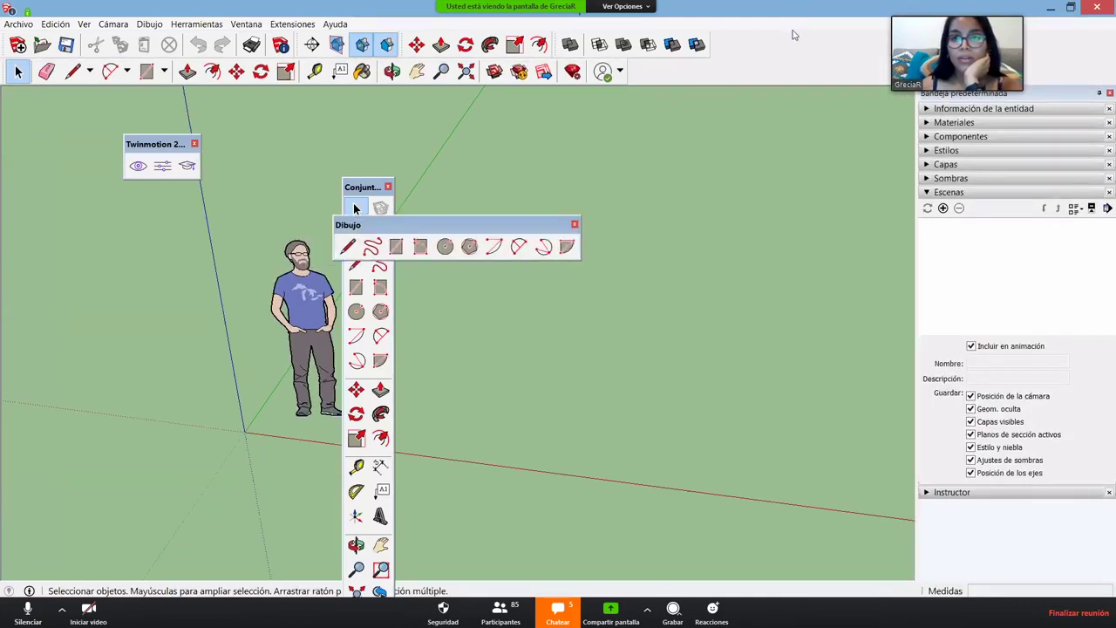
pyautogui.rightClick(776, 73)
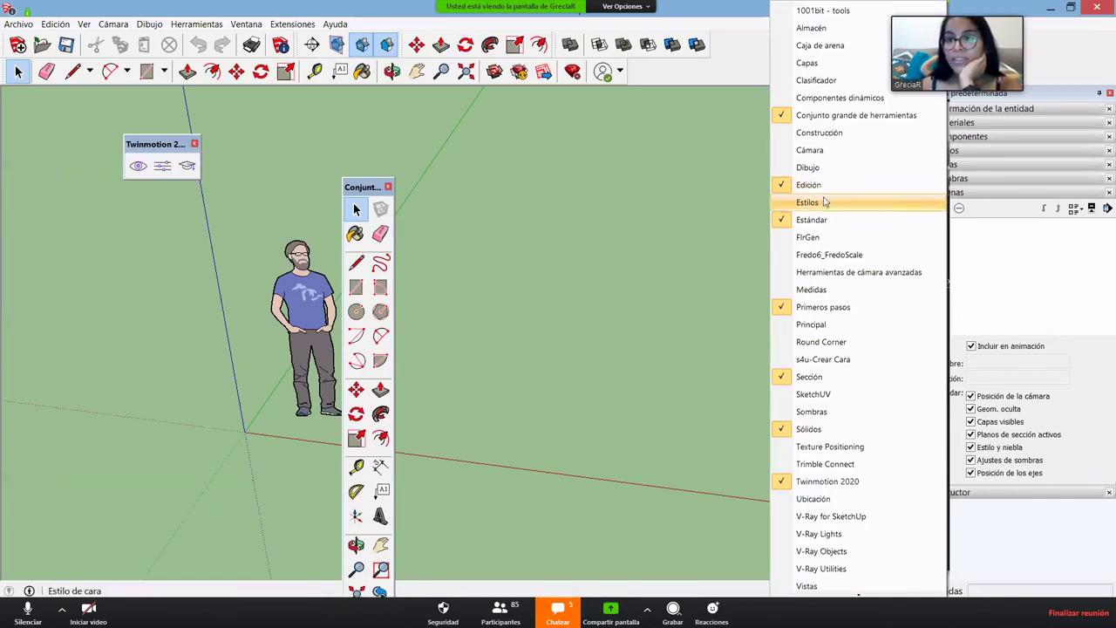
pyautogui.click(824, 202)
pyautogui.moveTo(780, 178); pyautogui.dragTo(545, 183)
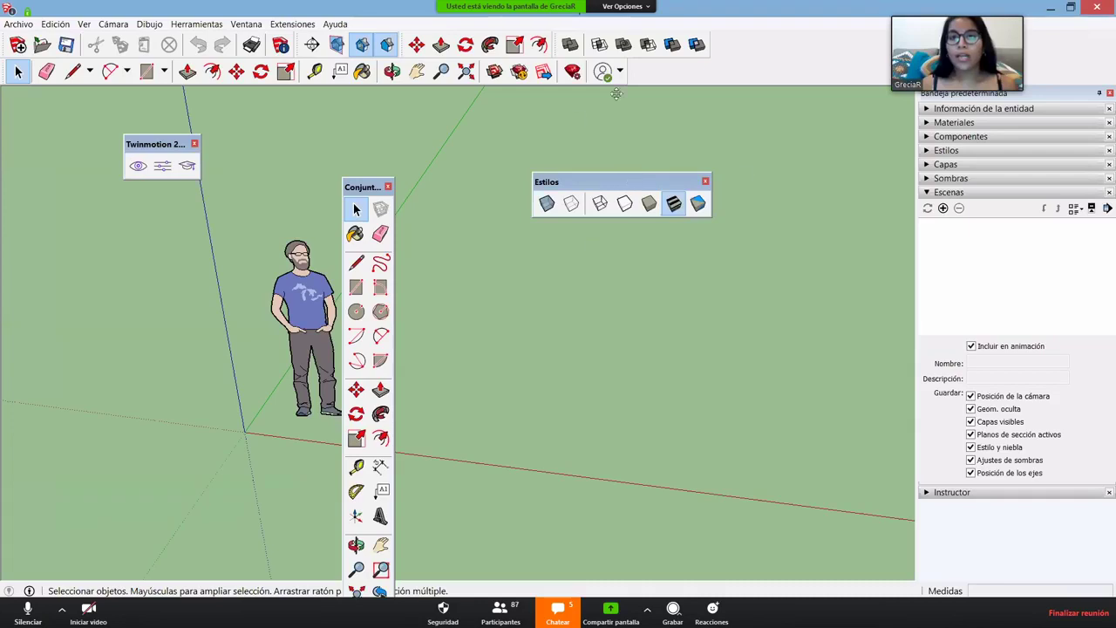
pyautogui.moveTo(610, 181); pyautogui.dragTo(697, 65)
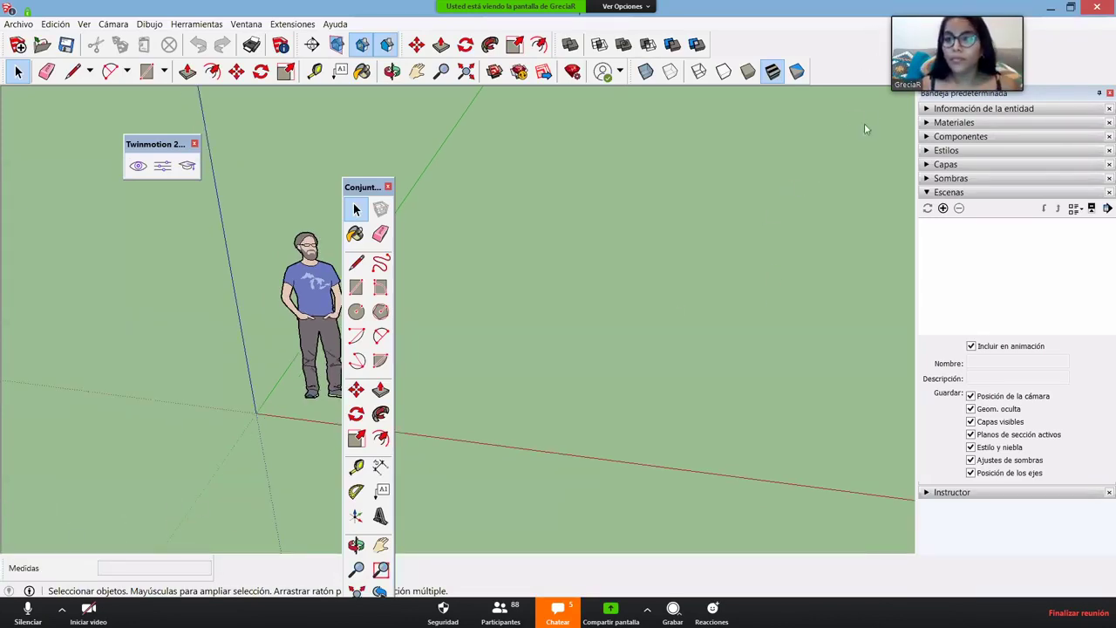
# - Close the Twinmotion toolbar and dock the Conjunto grande de herramientas tool set
pyautogui.rightClick(829, 74)
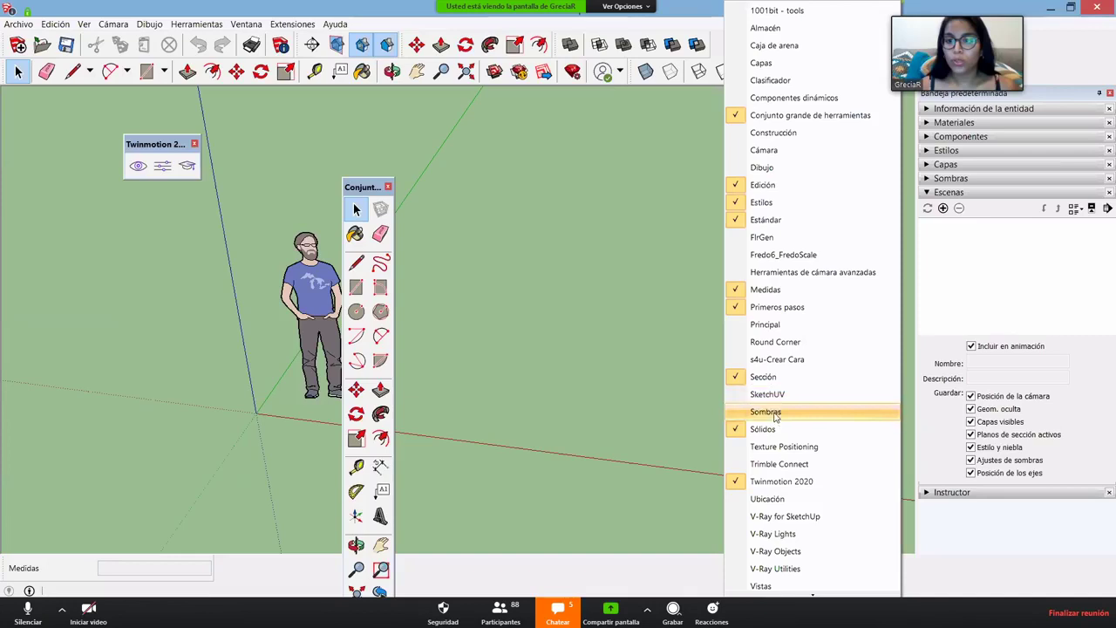
pyautogui.click(561, 266)
pyautogui.moveTo(177, 141); pyautogui.dragTo(229, 143)
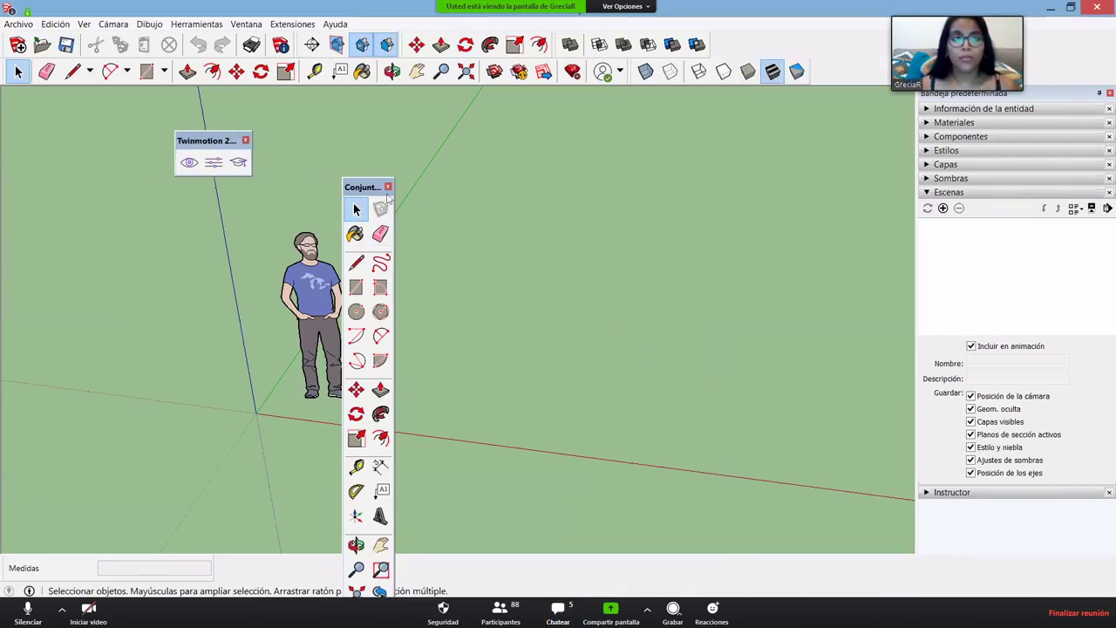
pyautogui.click(244, 144)
pyautogui.moveTo(360, 187); pyautogui.dragTo(4, 92)
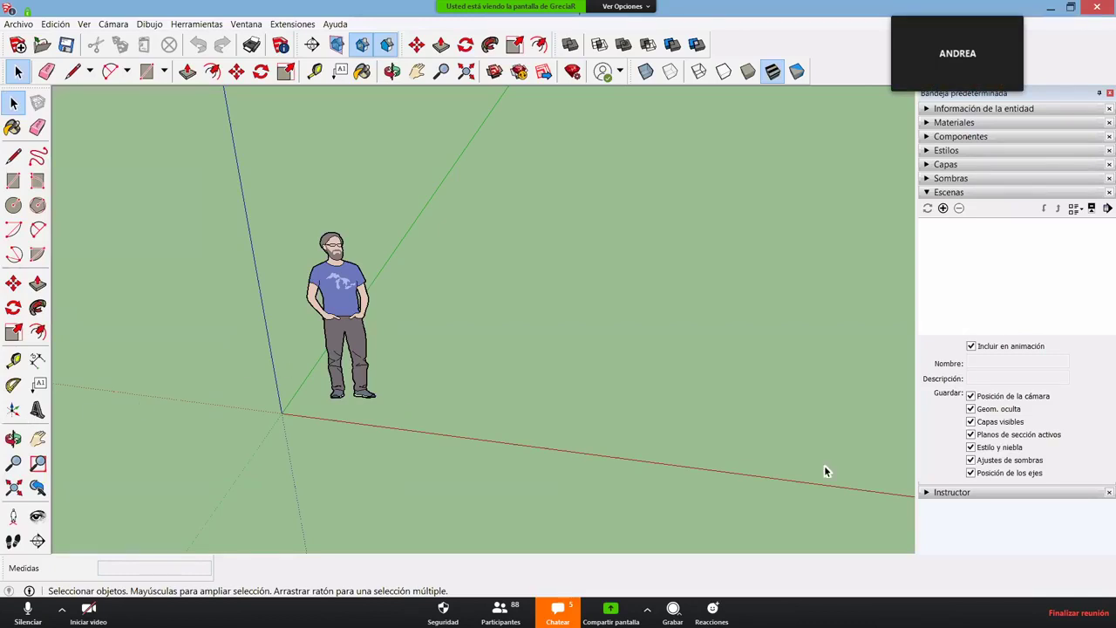
# - Zoom out on the standing figure near the origin
pyautogui.scroll(-1, 827, 471)
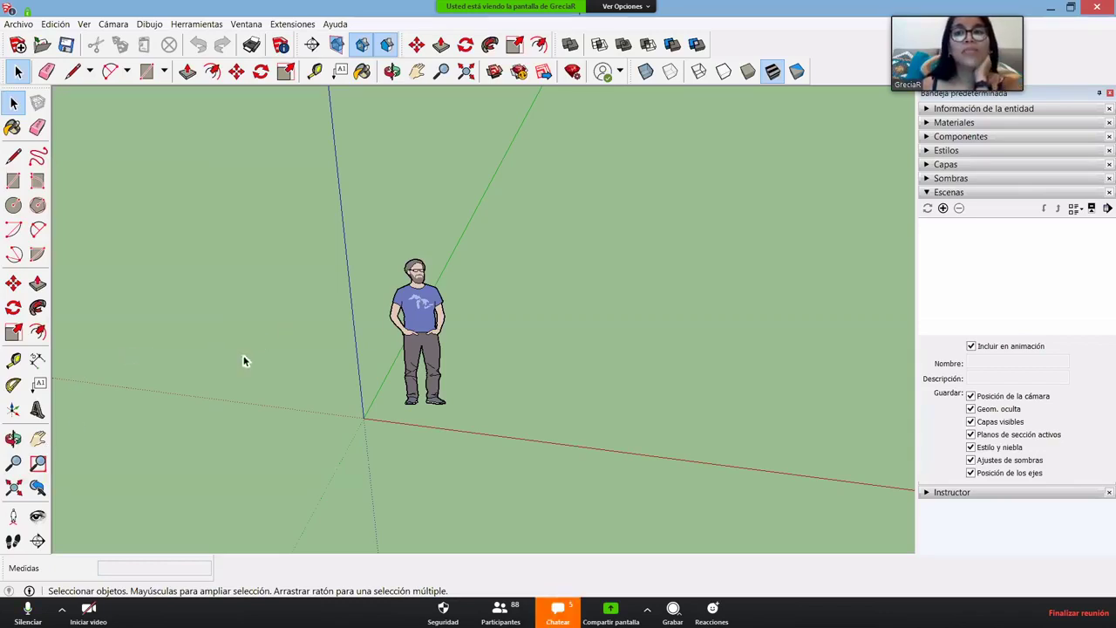
# - Delete the standing person figure and bring the axis origin back into view
pyautogui.click(436, 306)
pyautogui.press('Delete')
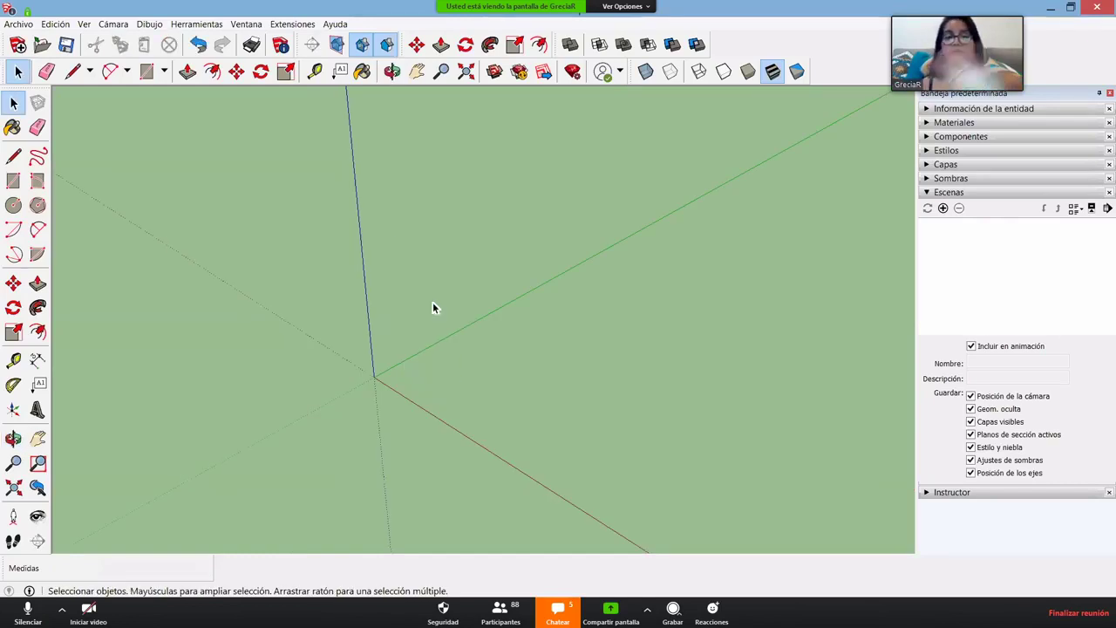
pyautogui.press('o')
pyautogui.moveTo(421, 355); pyautogui.dragTo(188, 223)
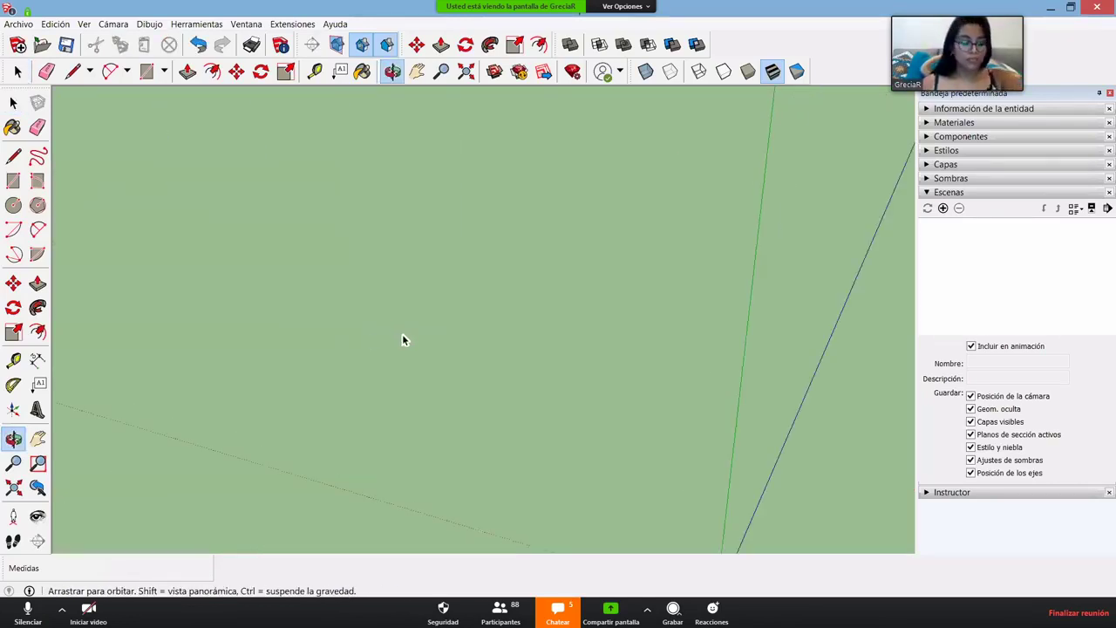
pyautogui.moveTo(526, 347); pyautogui.dragTo(590, 341)
pyautogui.press('space')
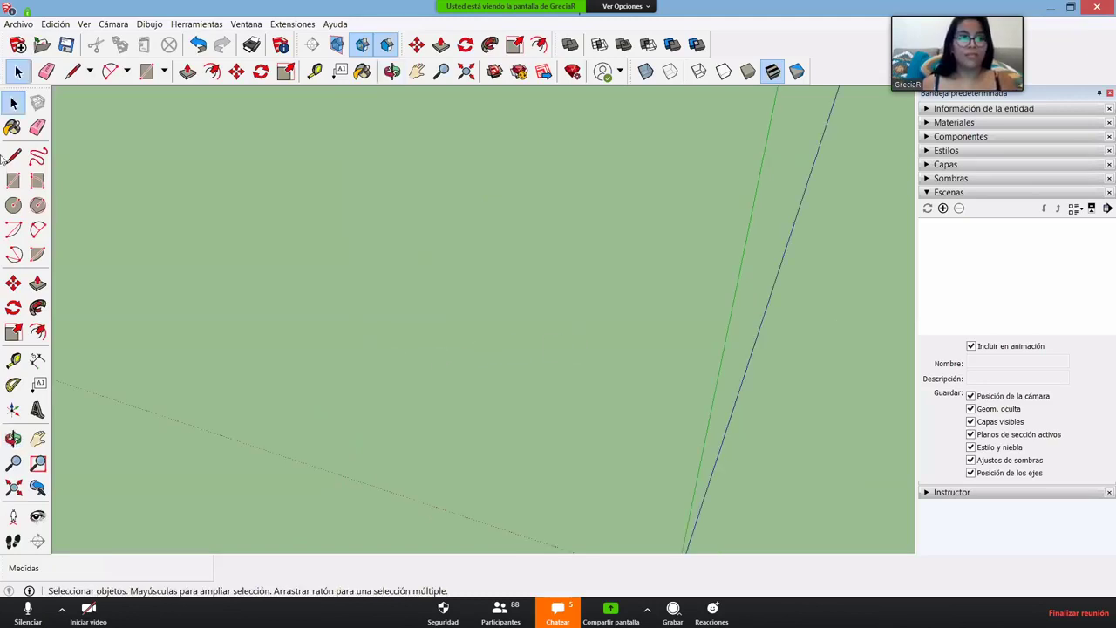
pyautogui.hotkey('shift', 'z')
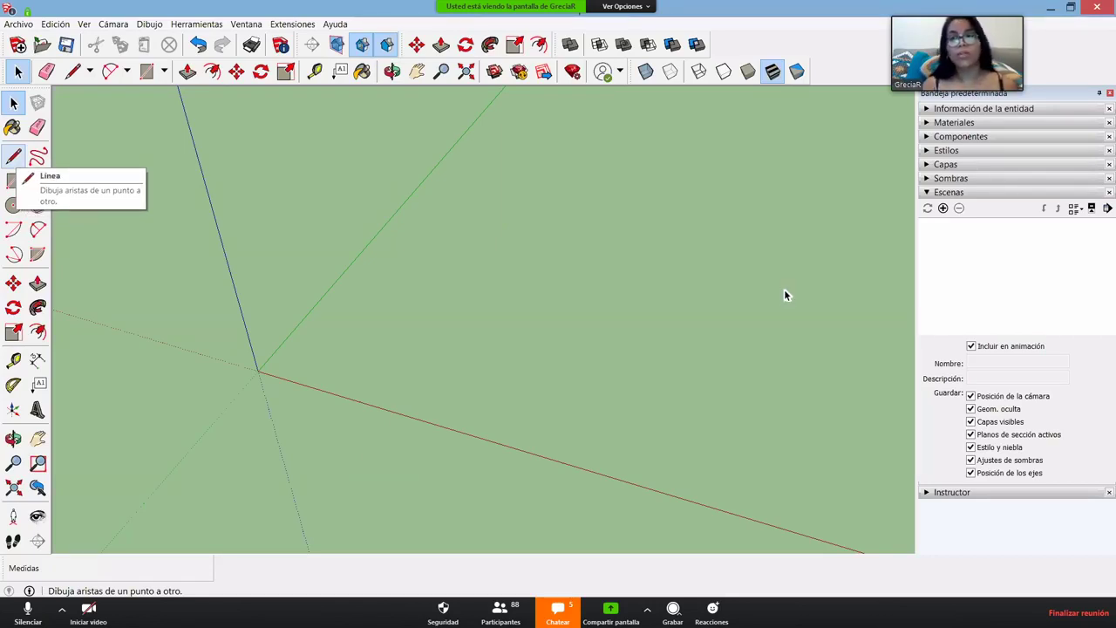
# - Orient the view with axes running lower-left and start a line near the origin
pyautogui.scroll(5, 784, 294)
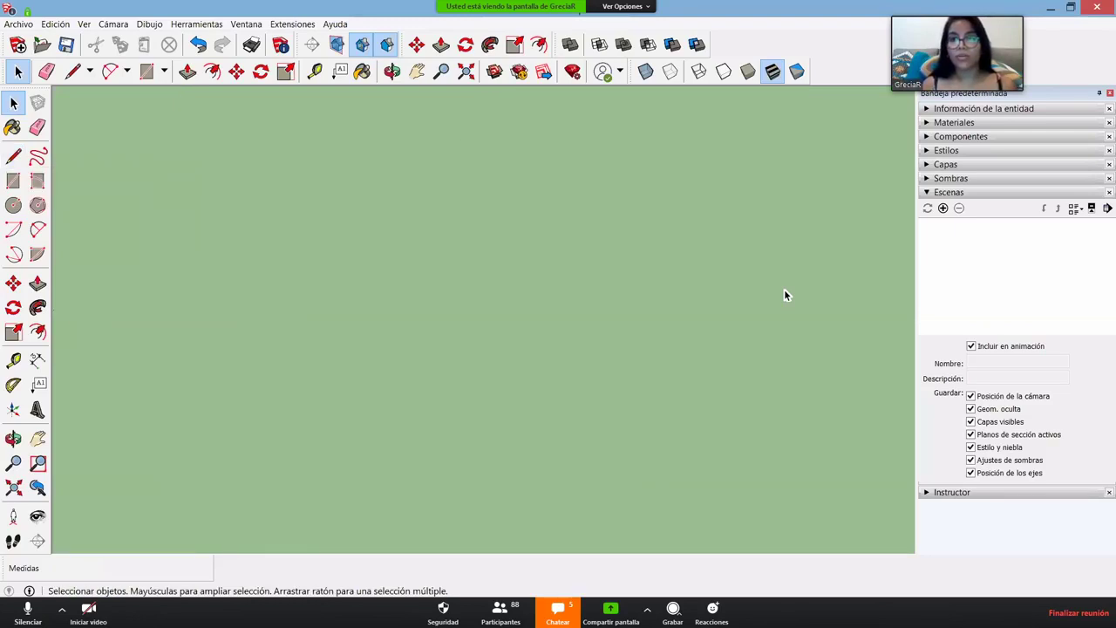
pyautogui.scroll(-3, 462, 349)
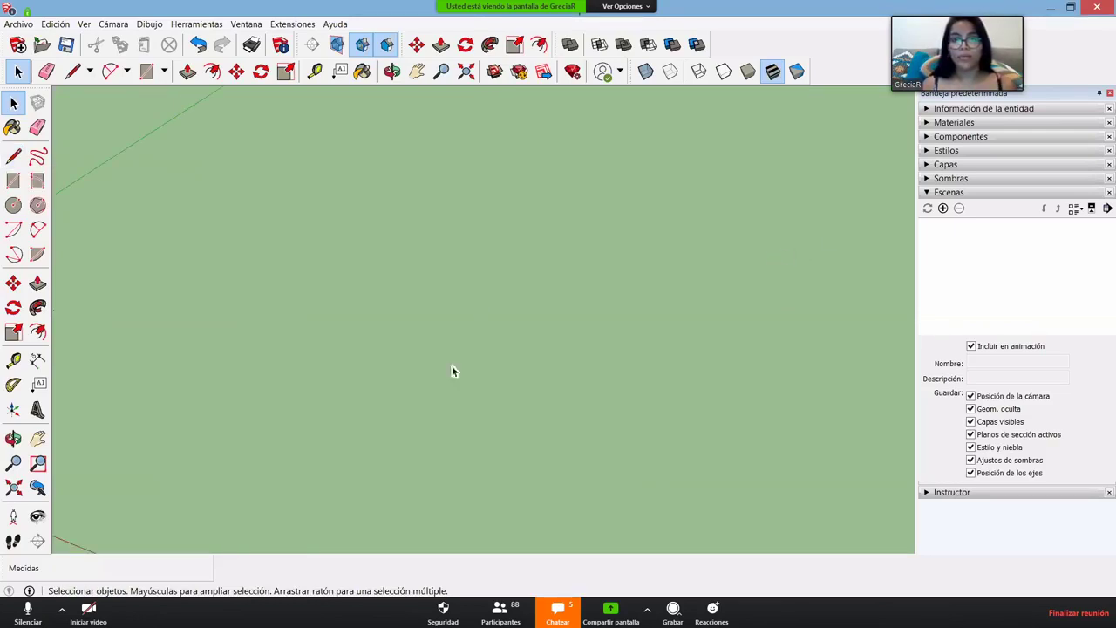
pyautogui.moveTo(453, 372); pyautogui.dragTo(429, 391, button='middle')
pyautogui.scroll(1, 430, 392)
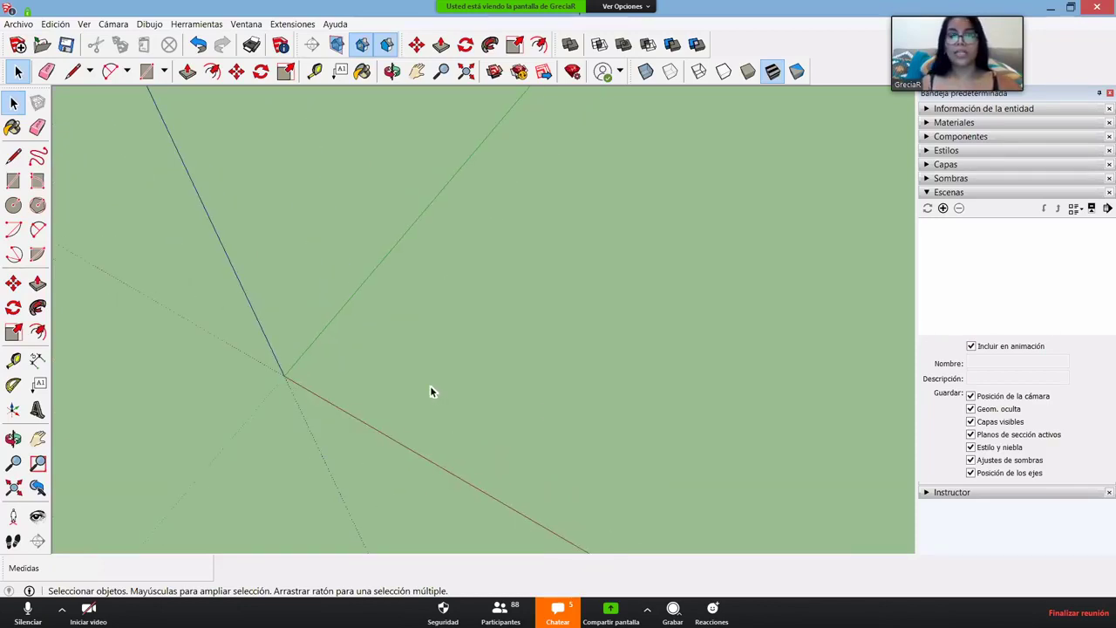
pyautogui.press('l')
pyautogui.moveTo(300, 387); pyautogui.dragTo(288, 329, button='middle')
pyautogui.click(386, 245)
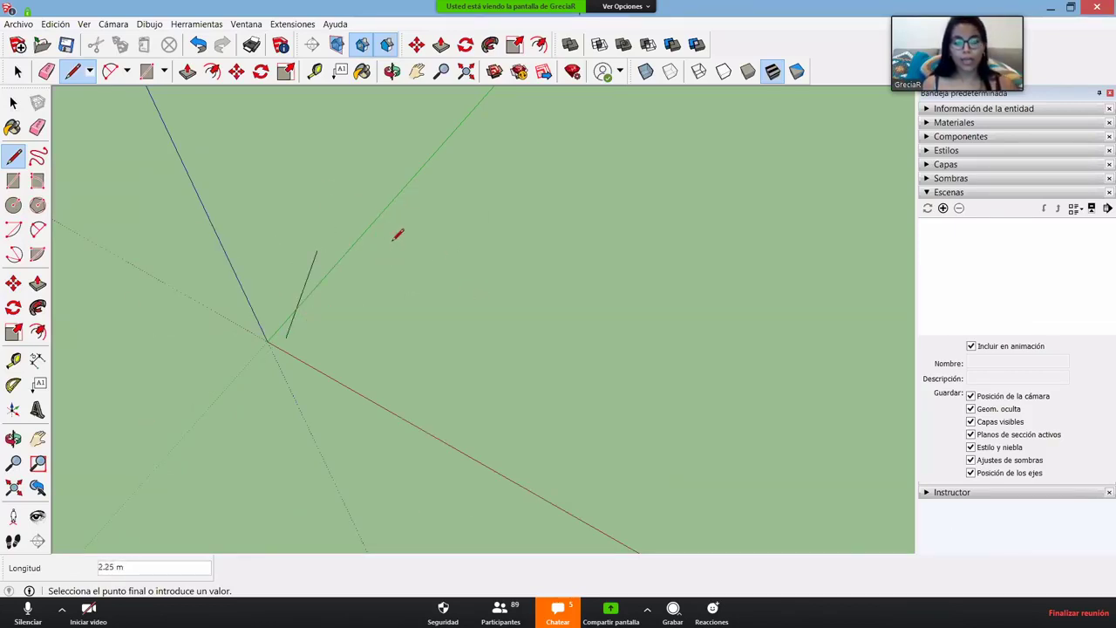
# - Draw the first two outline edges: one along the green axis, then one to a second corner
pyautogui.scroll(2, 397, 234)
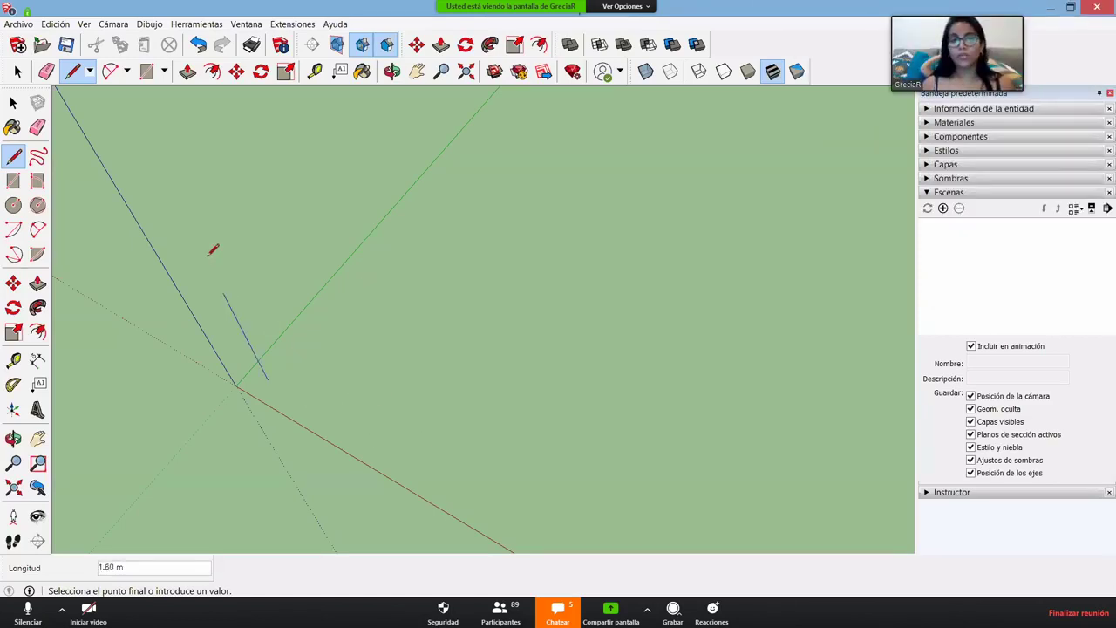
pyautogui.press('o')
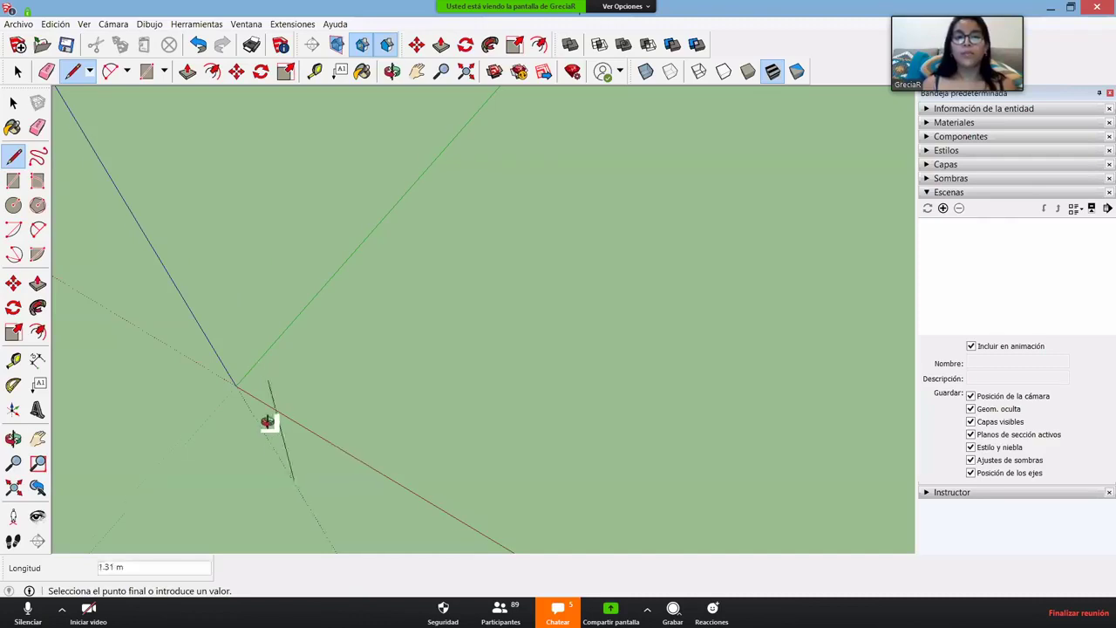
pyautogui.moveTo(267, 423); pyautogui.dragTo(371, 445)
pyautogui.moveTo(366, 486); pyautogui.dragTo(300, 370, button='middle')
pyautogui.moveTo(243, 319); pyautogui.dragTo(346, 239, button='middle')
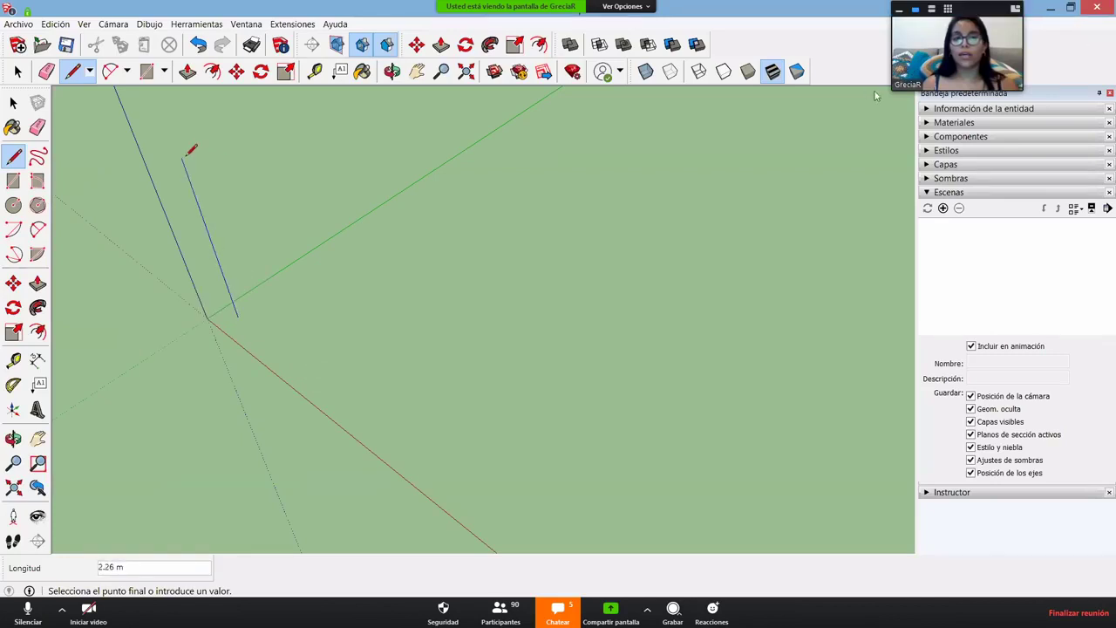
pyautogui.moveTo(889, 91); pyautogui.dragTo(854, 112)
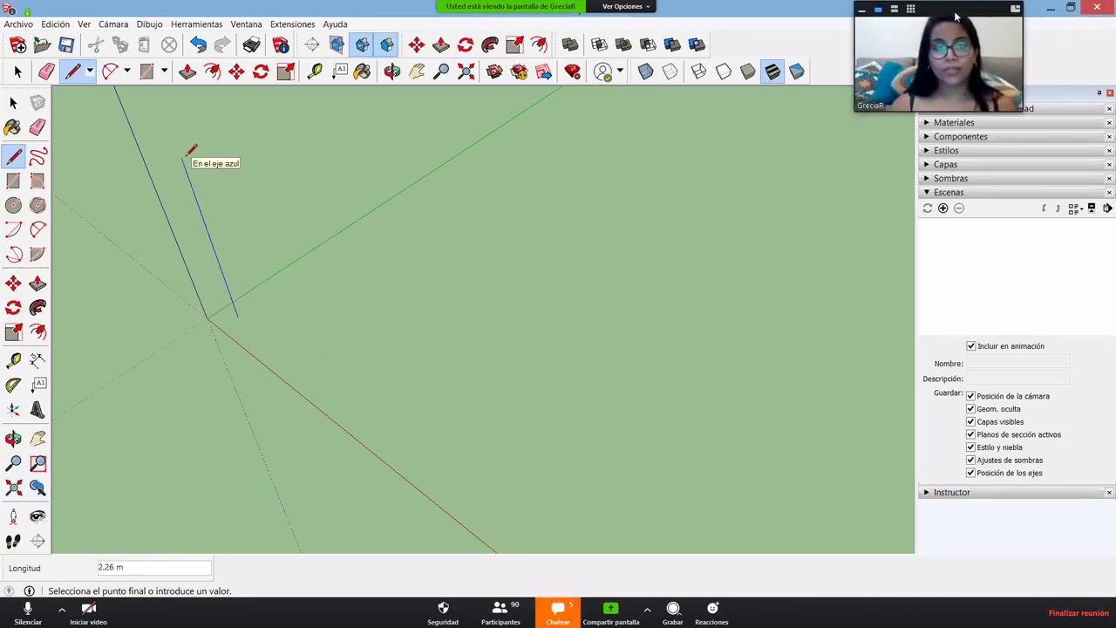
pyautogui.moveTo(955, 16)
pyautogui.mouseDown()
pyautogui.moveTo(915, 15)
pyautogui.moveTo(918, 0)
pyautogui.mouseUp()
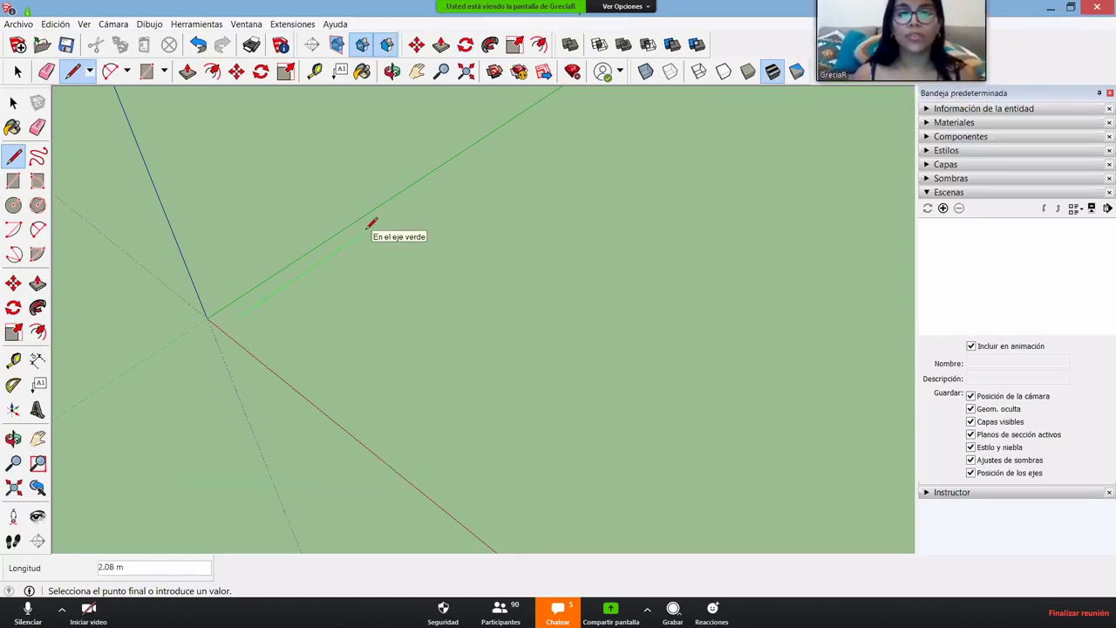
pyautogui.click(367, 231)
pyautogui.click(483, 302)
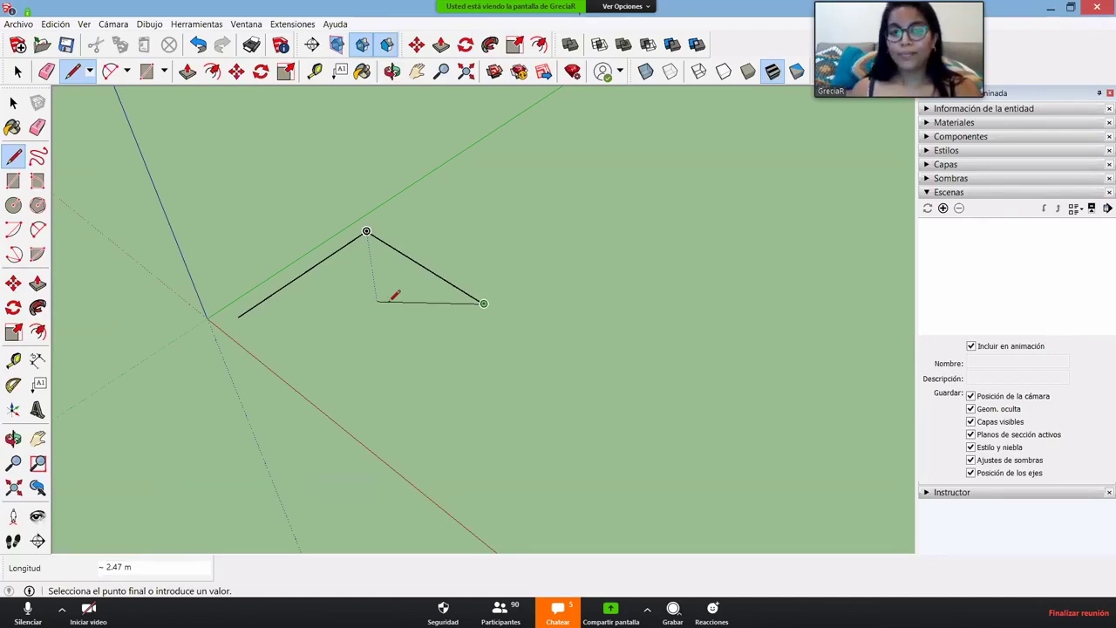
# - Draw the third edge and close back at the start point to form the shaded face
pyautogui.moveTo(375, 323); pyautogui.dragTo(386, 169, button='middle')
pyautogui.moveTo(393, 423); pyautogui.dragTo(345, 245, button='middle')
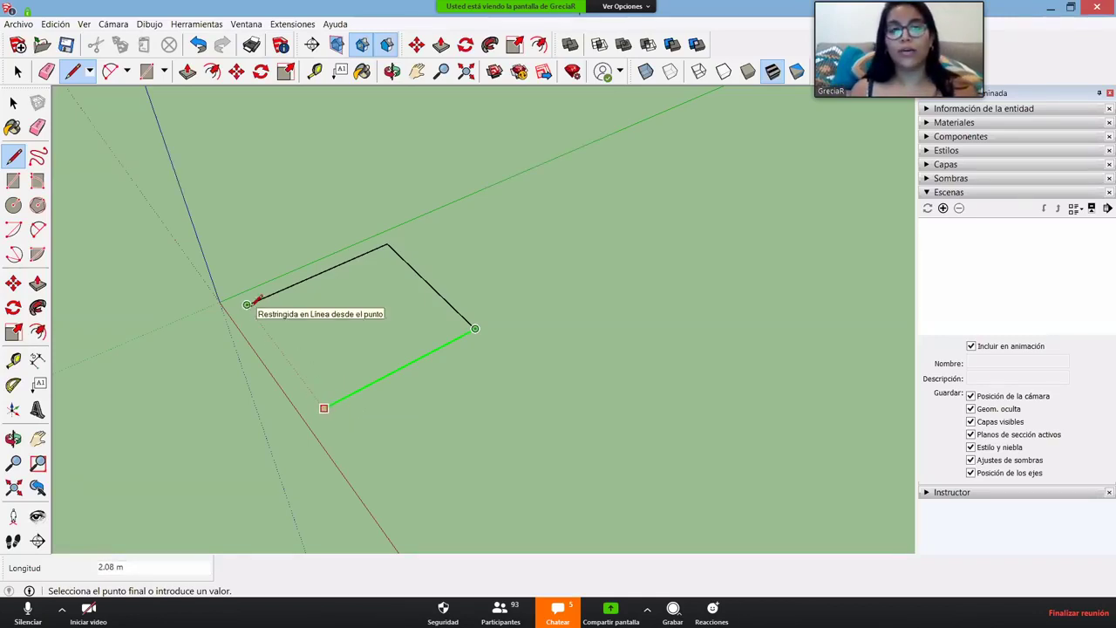
pyautogui.click(249, 304)
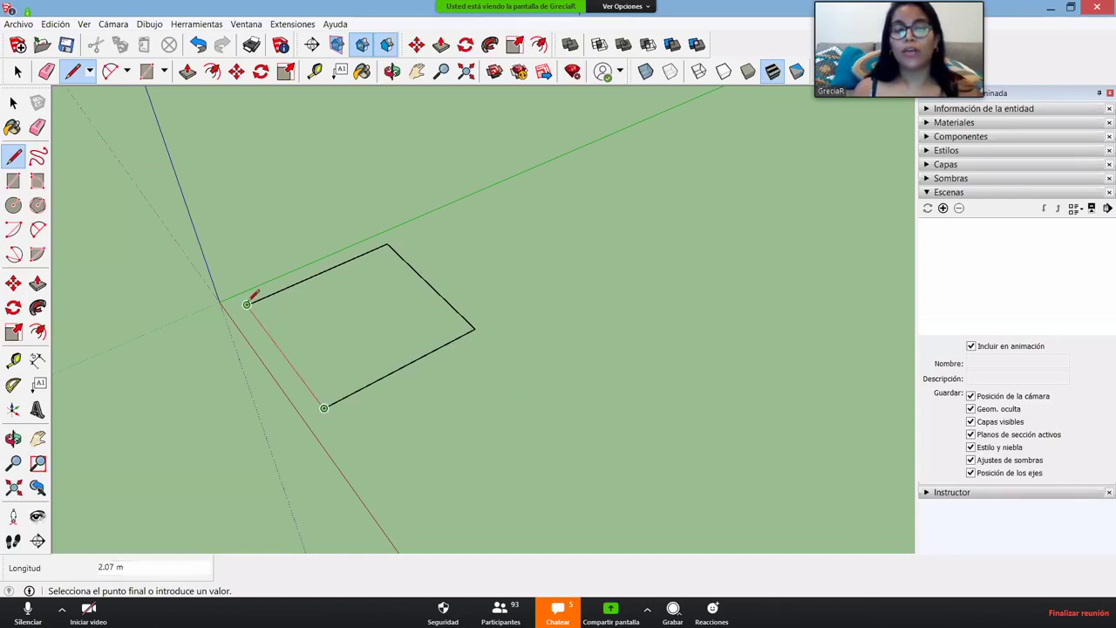
pyautogui.click(247, 304)
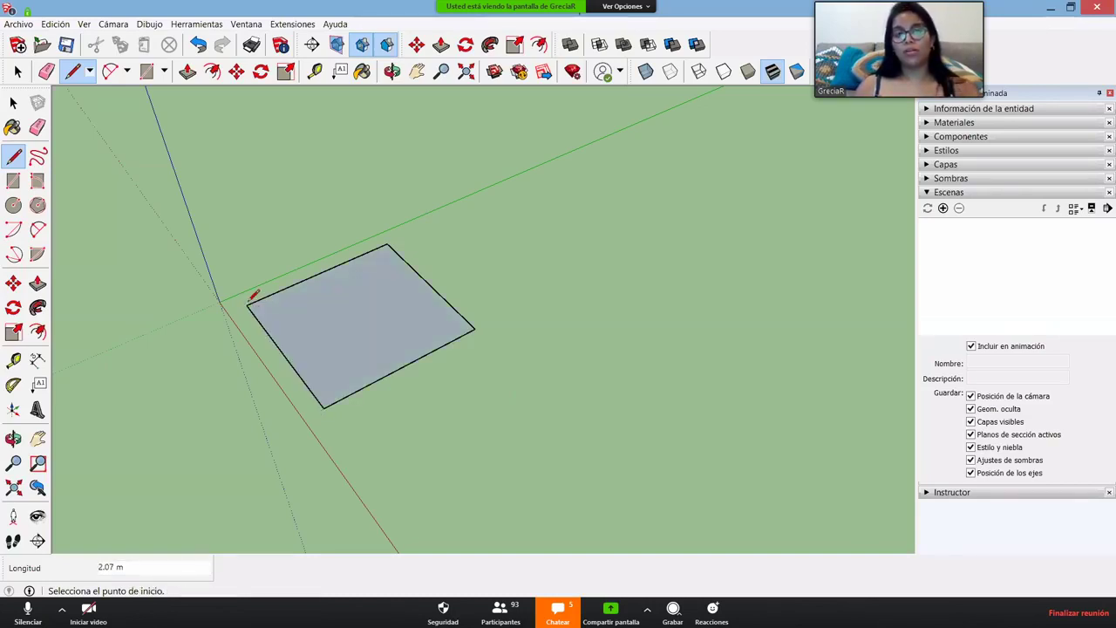
# - Select and delete the outline's face together with its left edge
pyautogui.moveTo(361, 386); pyautogui.dragTo(383, 413, button='middle')
pyautogui.scroll(3, 375, 436)
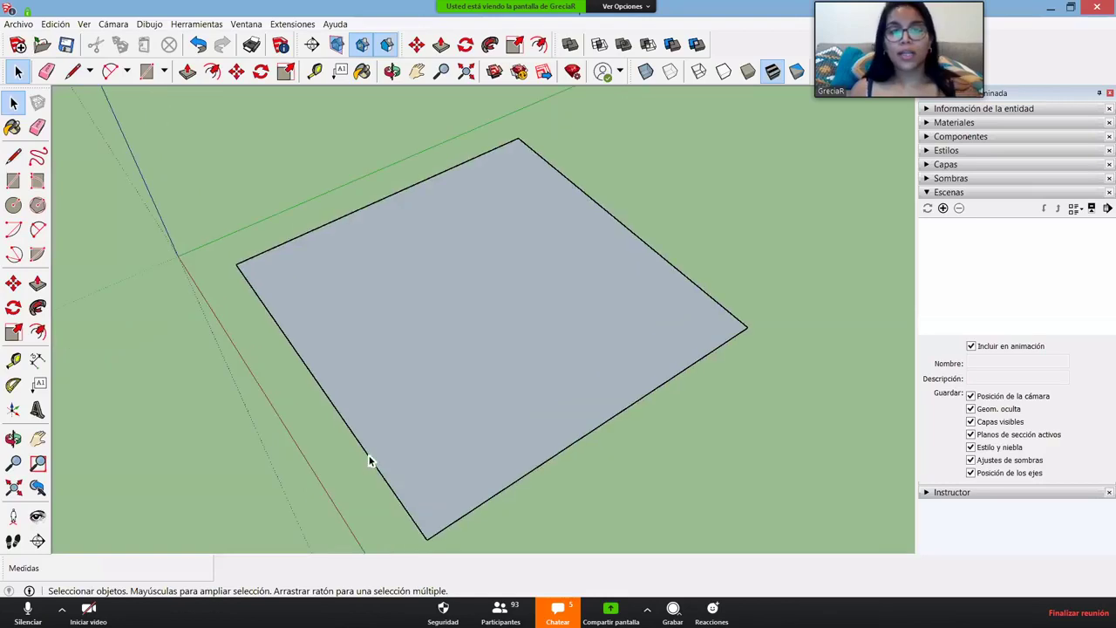
pyautogui.click(370, 460)
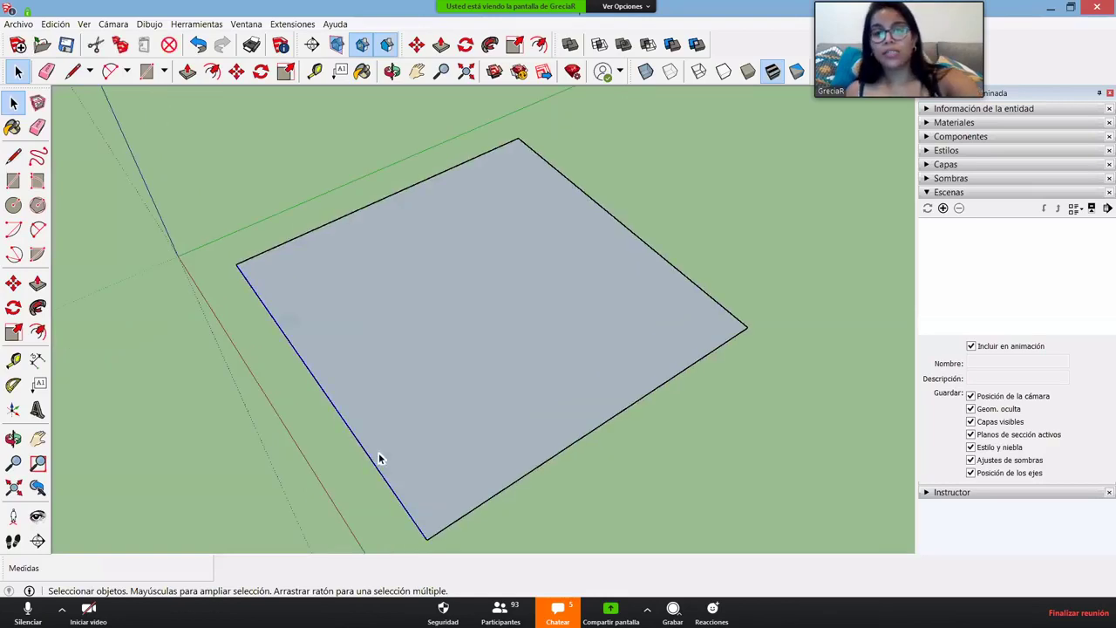
pyautogui.click(477, 305)
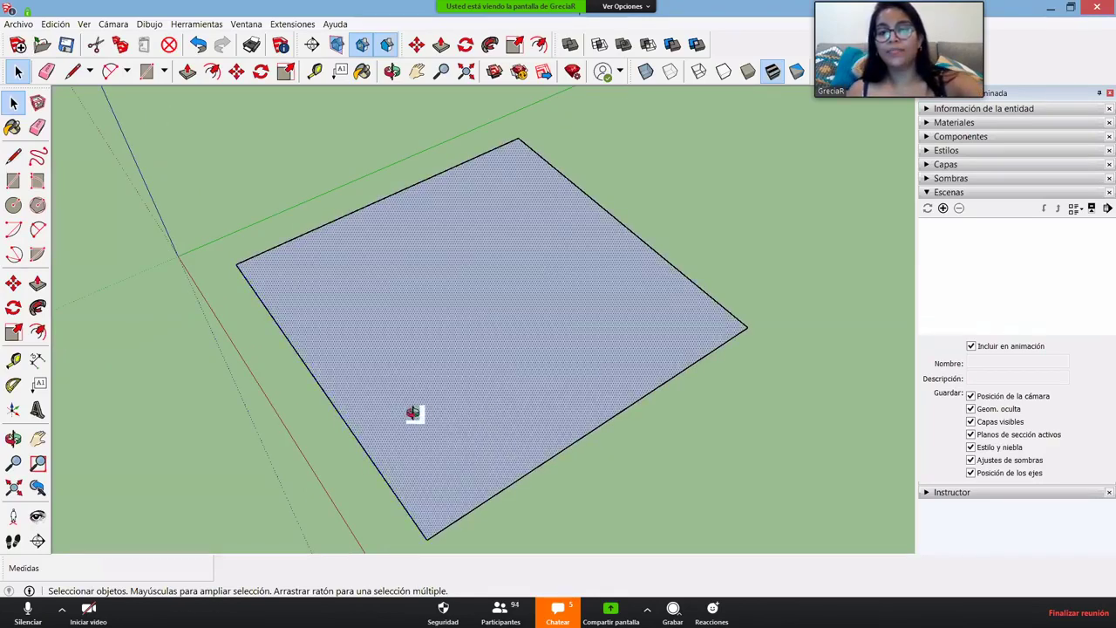
pyautogui.moveTo(413, 414); pyautogui.dragTo(355, 410, button='middle')
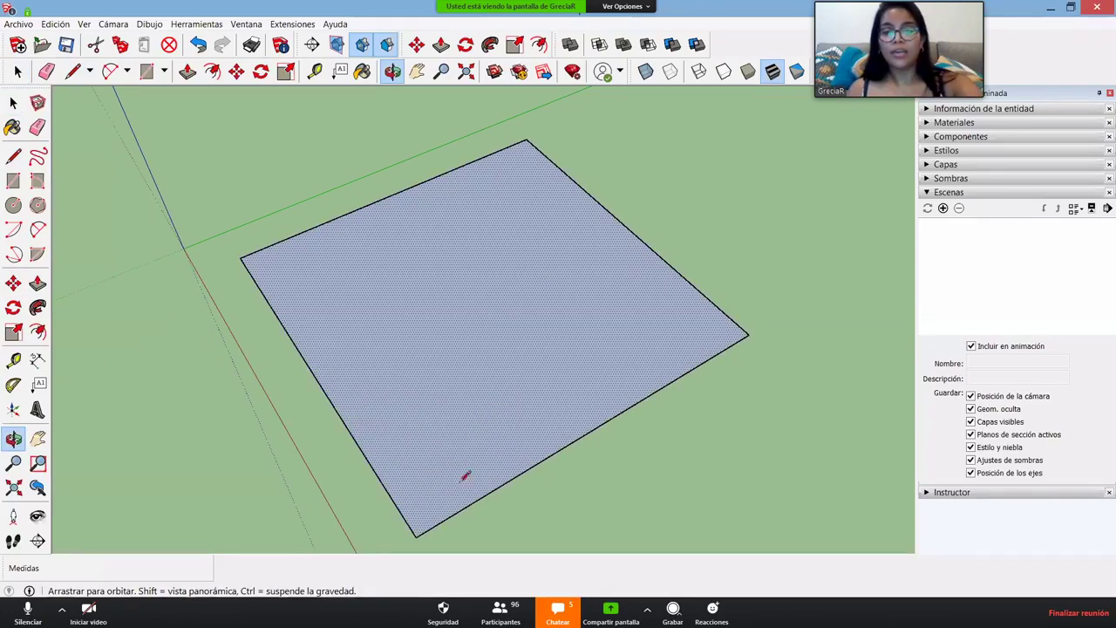
pyautogui.press('Delete')
# - Redraw the left edge back to the start point, then zoom into the gapped corner near the origin
pyautogui.press('l')
pyautogui.click(230, 277)
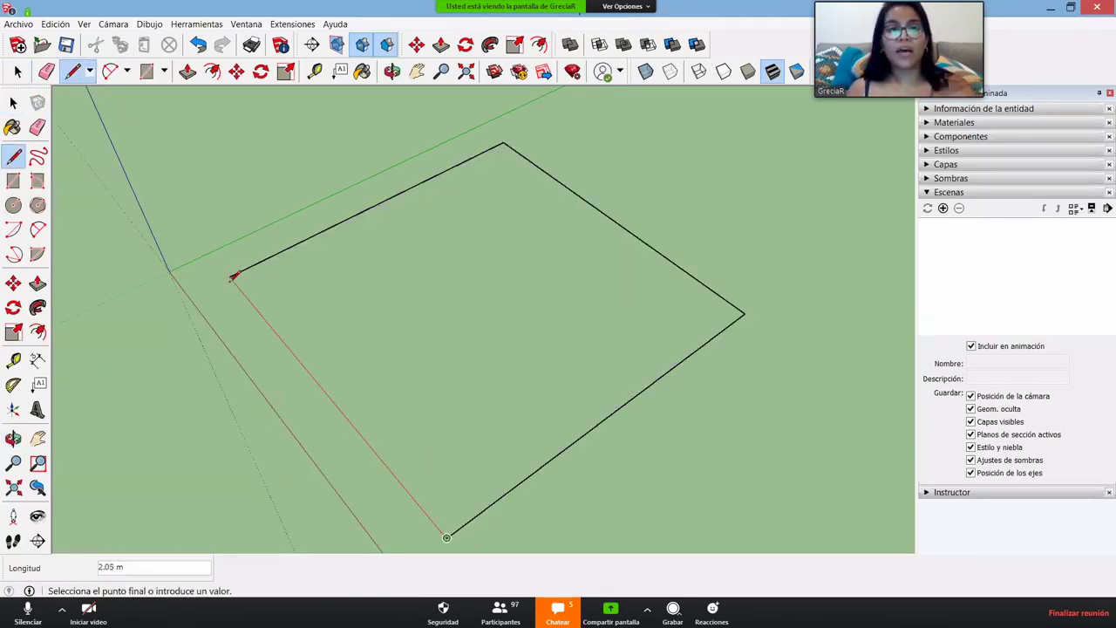
pyautogui.click(447, 537)
pyautogui.press('space')
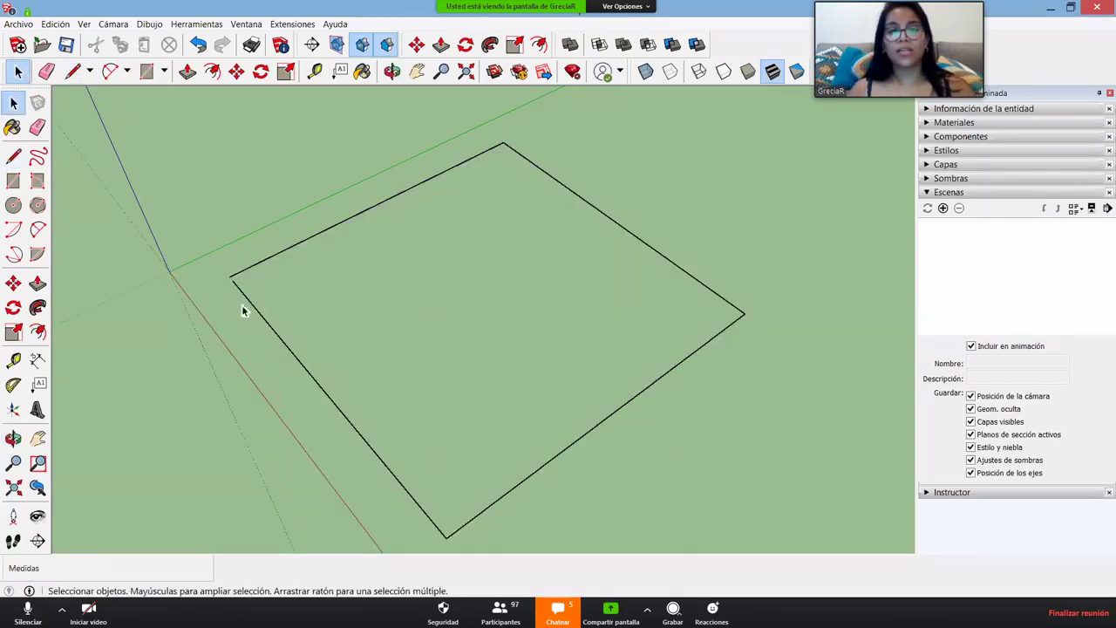
pyautogui.scroll(2, 219, 278)
pyautogui.scroll(3, 240, 352)
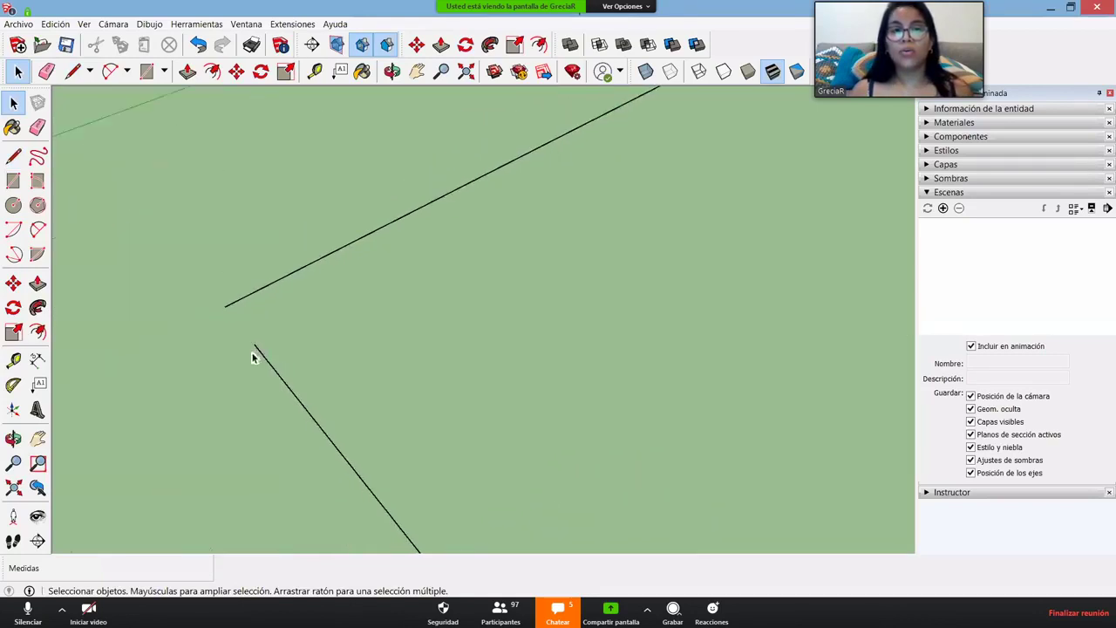
pyautogui.scroll(-3, 311, 252)
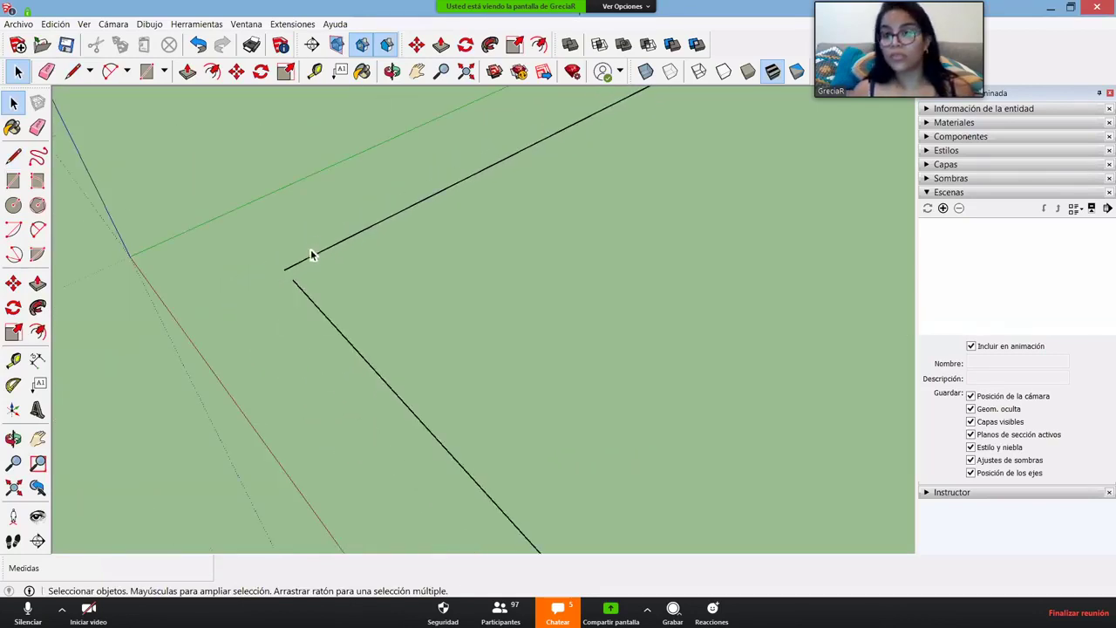
pyautogui.scroll(-1, 399, 303)
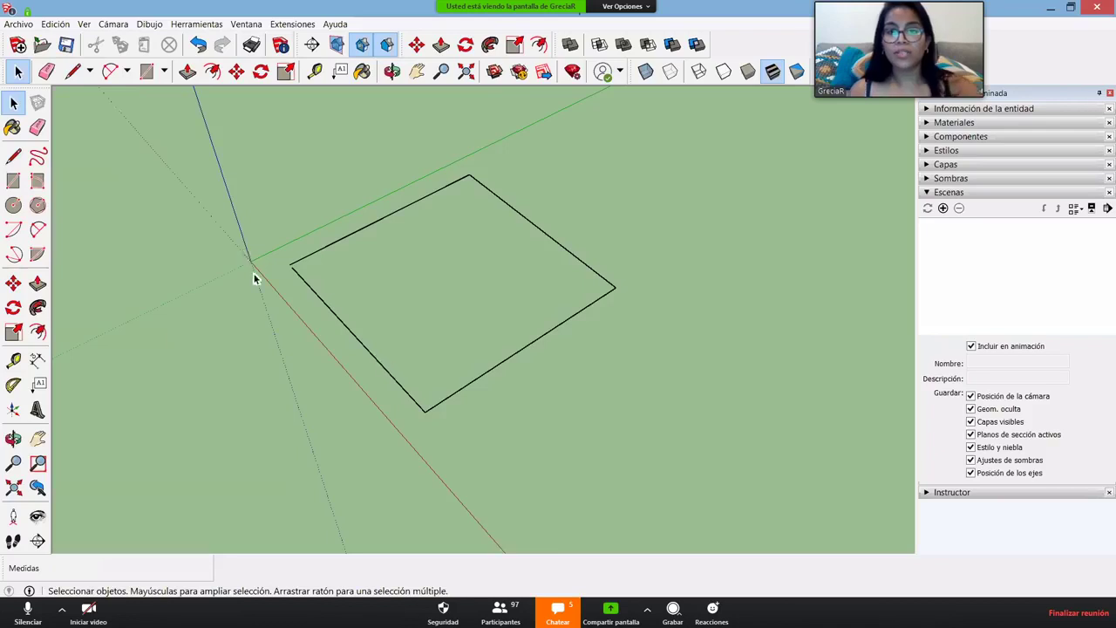
pyautogui.moveTo(252, 277); pyautogui.dragTo(286, 326, button='middle')
pyautogui.scroll(5, 368, 331)
pyautogui.scroll(2, 331, 306)
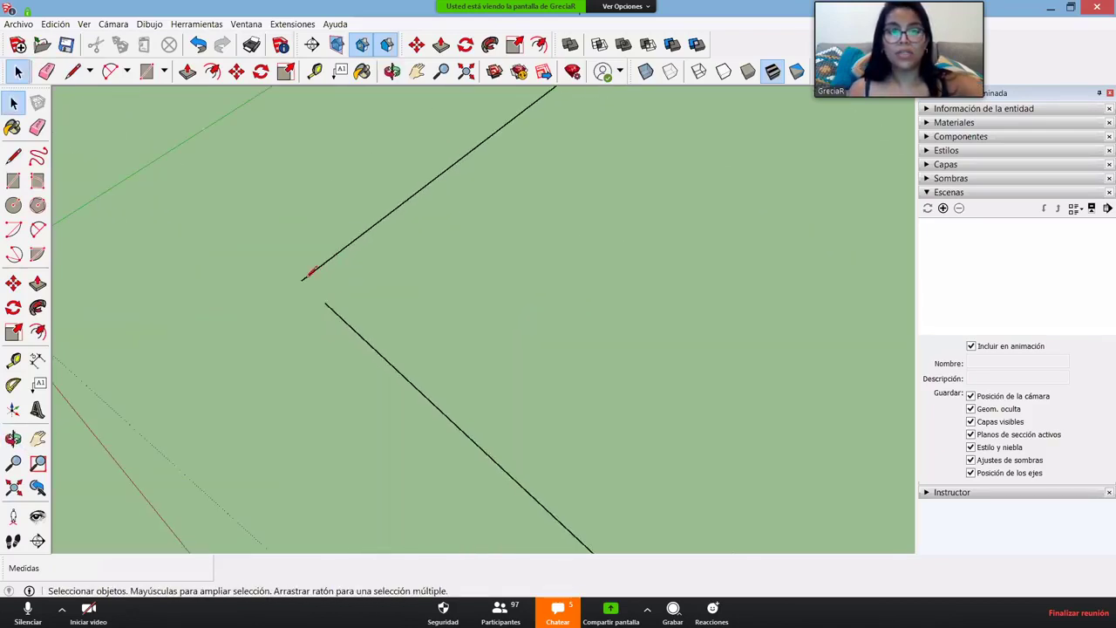
pyautogui.press('l')
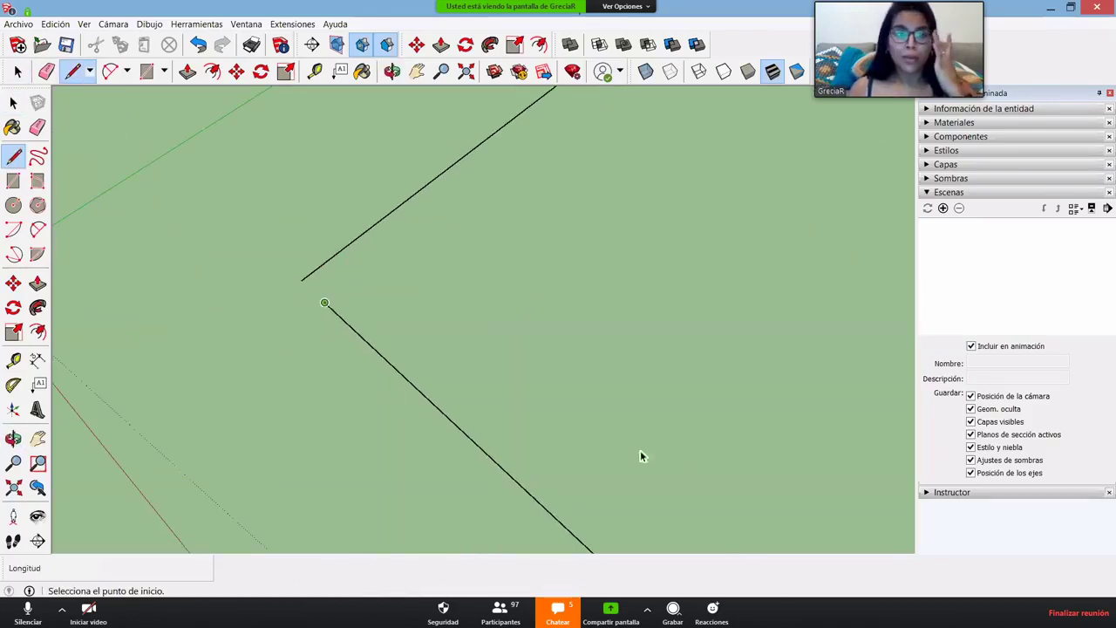
# - Finish the joining line and orbit to view the newly filled square face
pyautogui.press('space')
pyautogui.scroll(-6, 558, 441)
pyautogui.press('o')
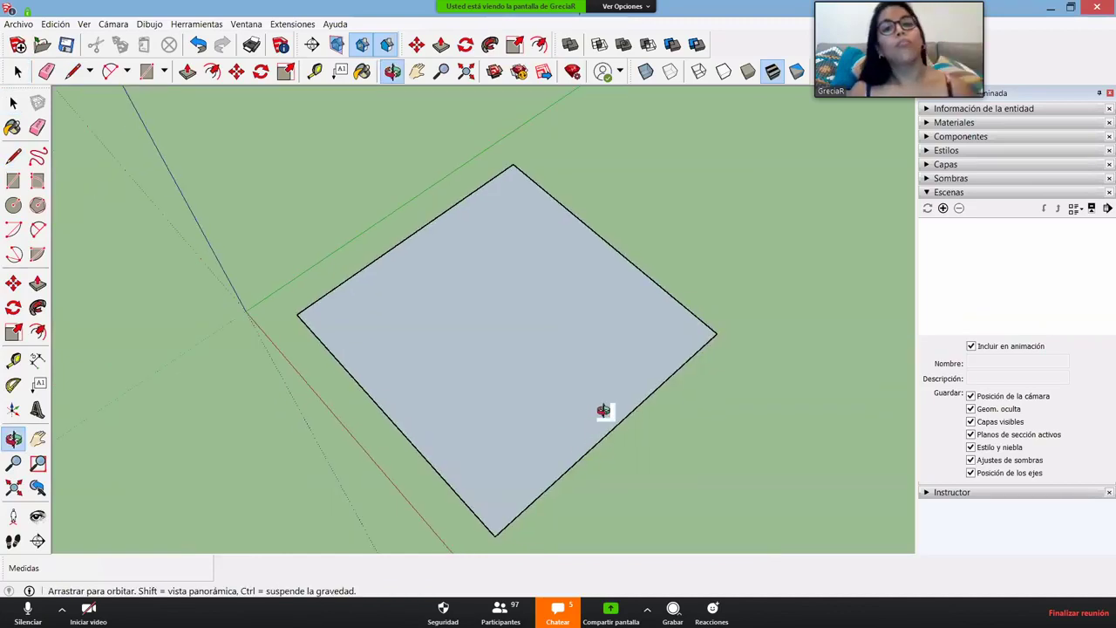
pyautogui.moveTo(604, 410); pyautogui.dragTo(554, 490)
pyautogui.press('space')
pyautogui.scroll(4, 554, 488)
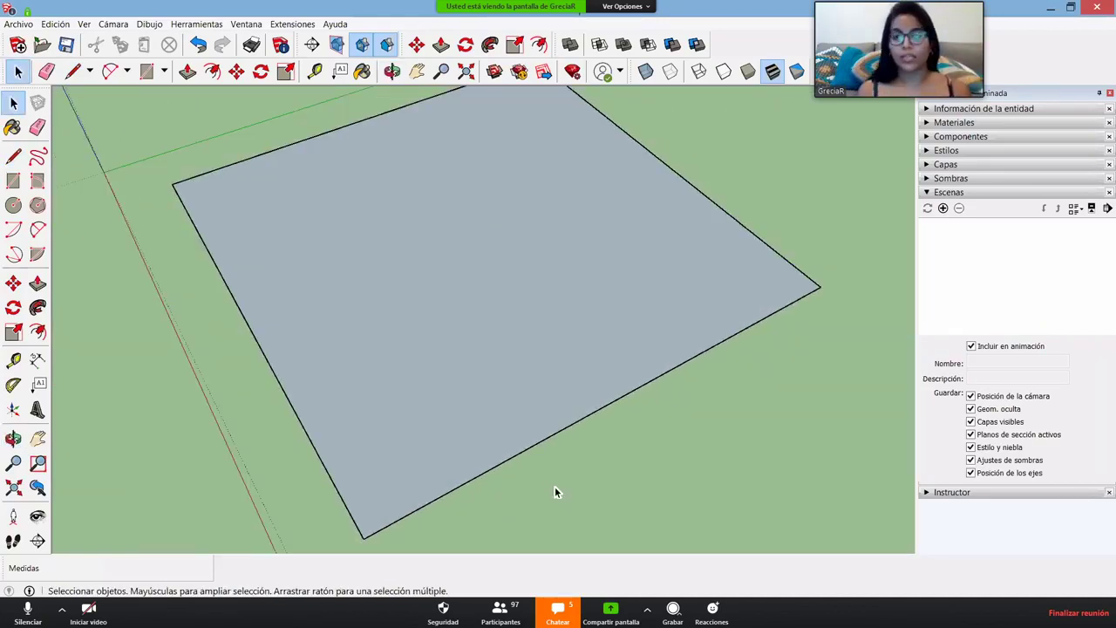
# - Select the square's lower edge, then the square face on its own
pyautogui.click(535, 444)
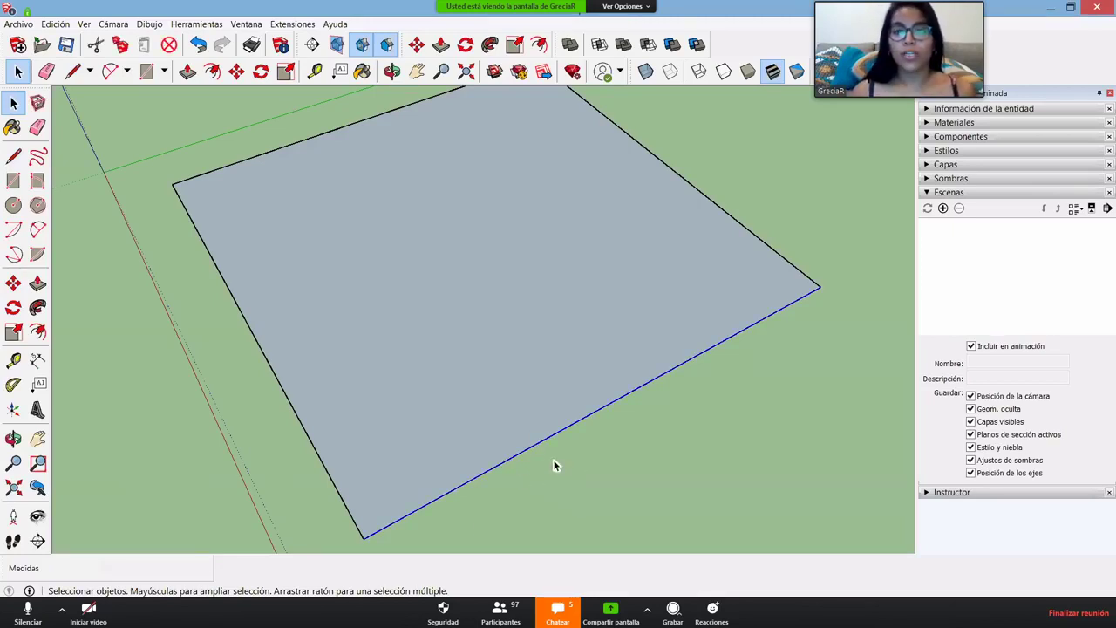
pyautogui.moveTo(554, 465); pyautogui.dragTo(585, 398, button='middle')
pyautogui.moveTo(665, 390); pyautogui.dragTo(480, 243, button='middle')
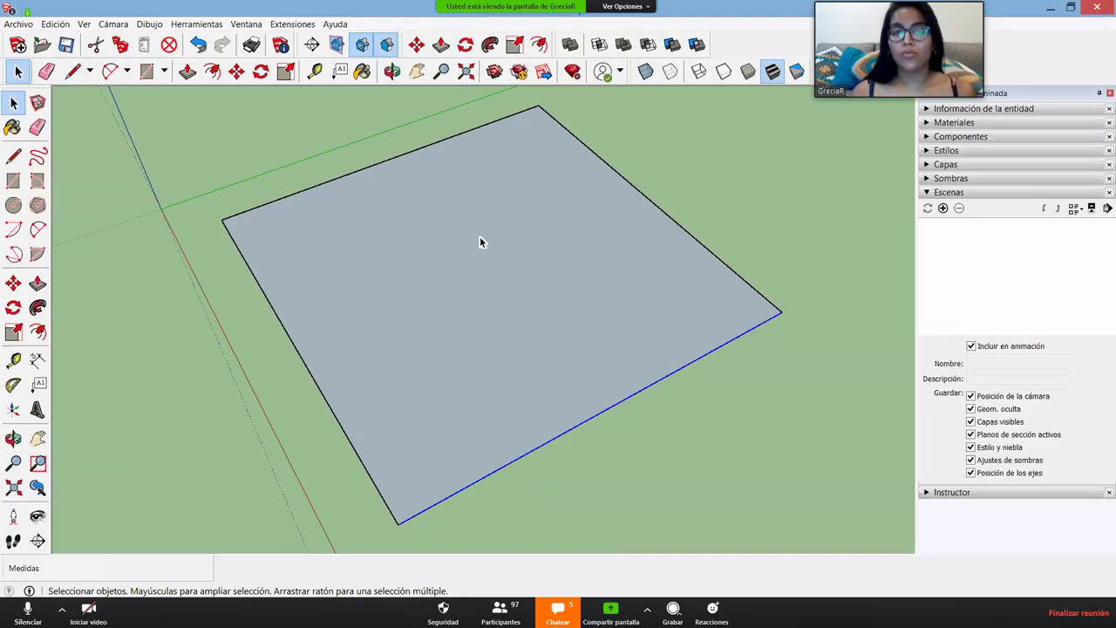
pyautogui.click(476, 376)
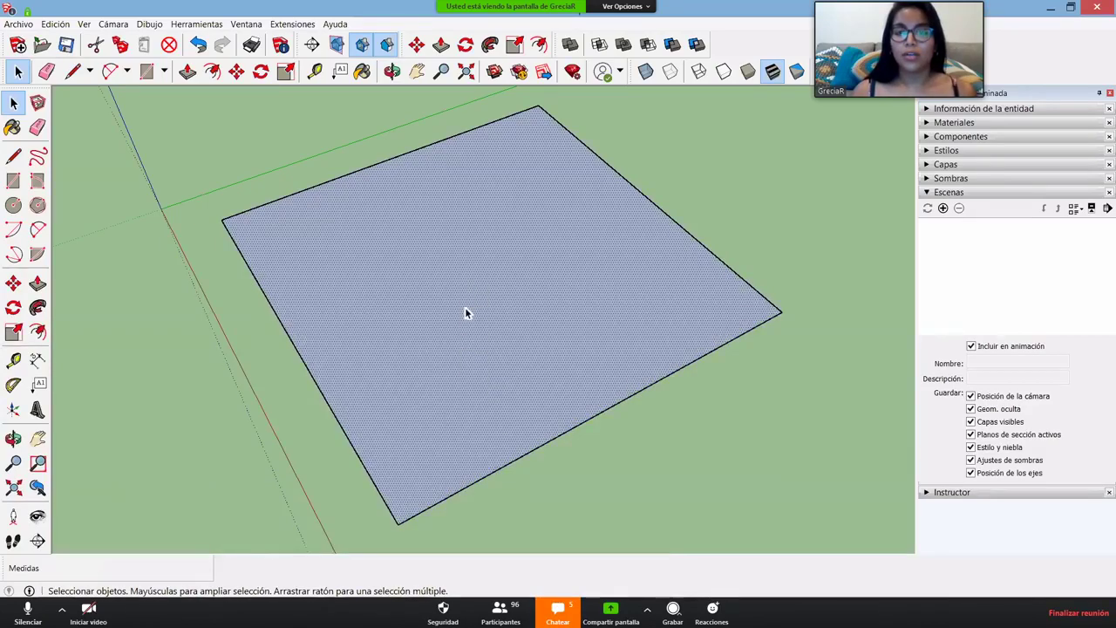
pyautogui.scroll(3, 464, 314)
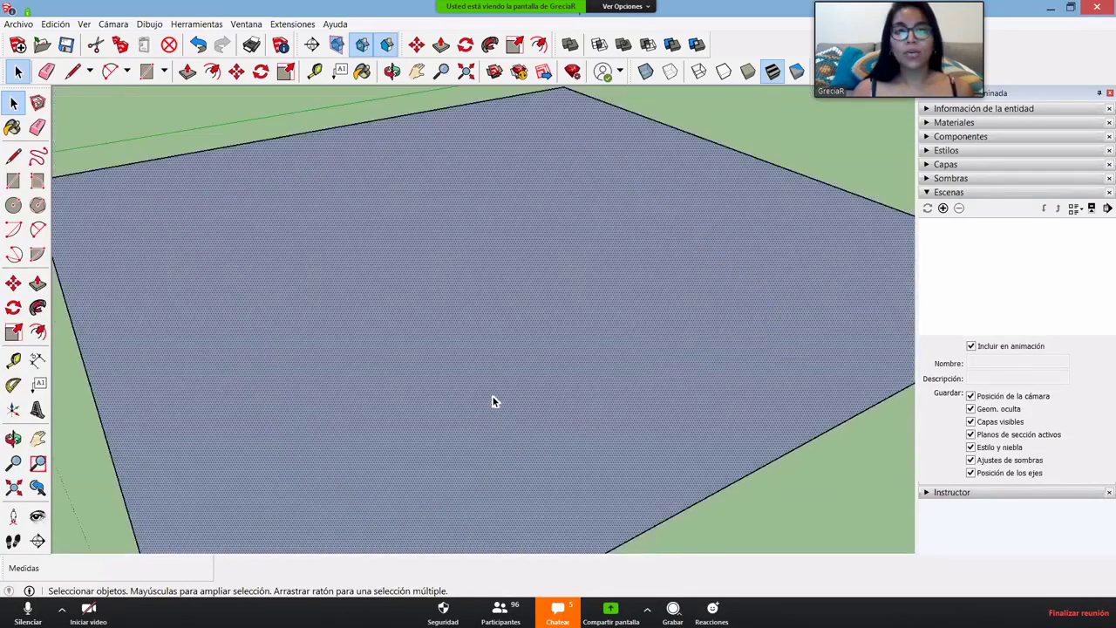
pyautogui.scroll(-4, 493, 401)
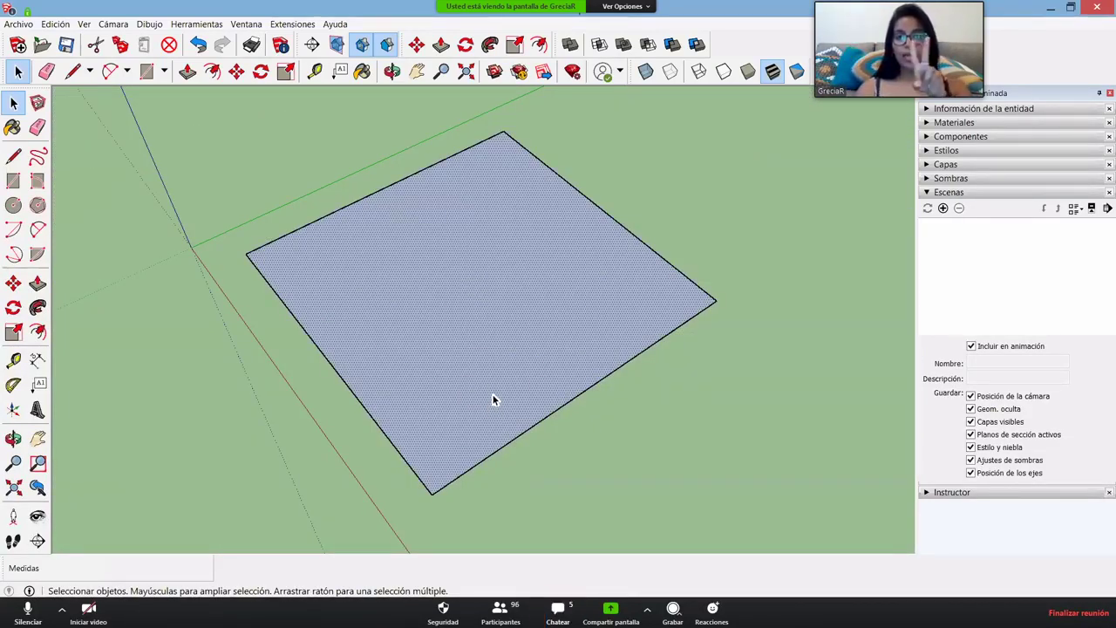
# - Select the face together with its edges, then the face alone, viewing it flatter
pyautogui.doubleClick(498, 320)
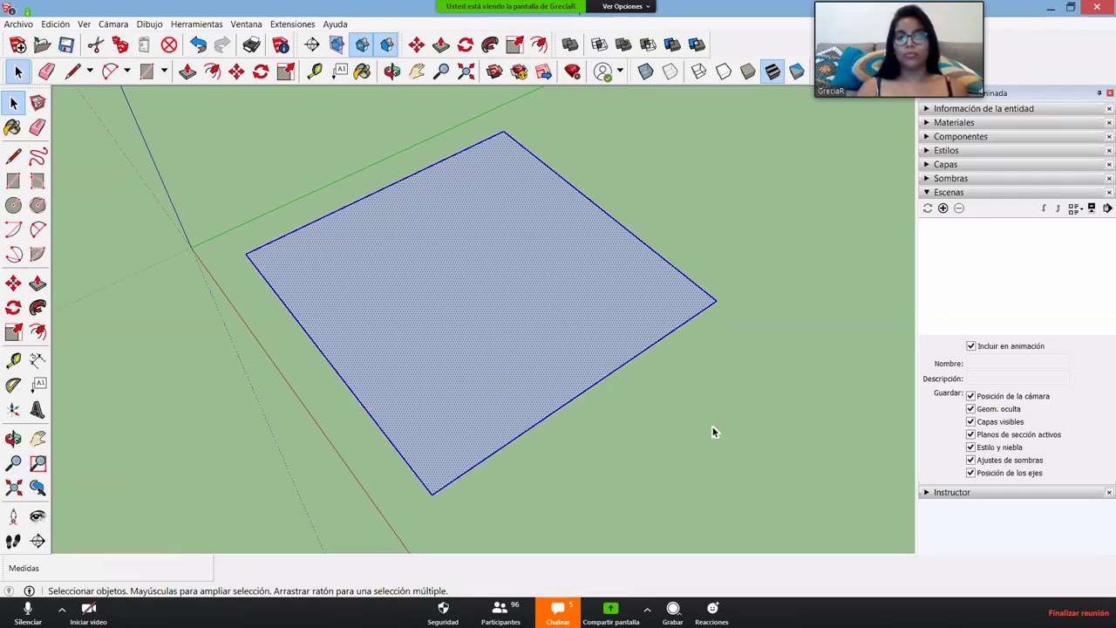
pyautogui.moveTo(488, 309); pyautogui.dragTo(488, 278, button='middle')
pyautogui.click(415, 335)
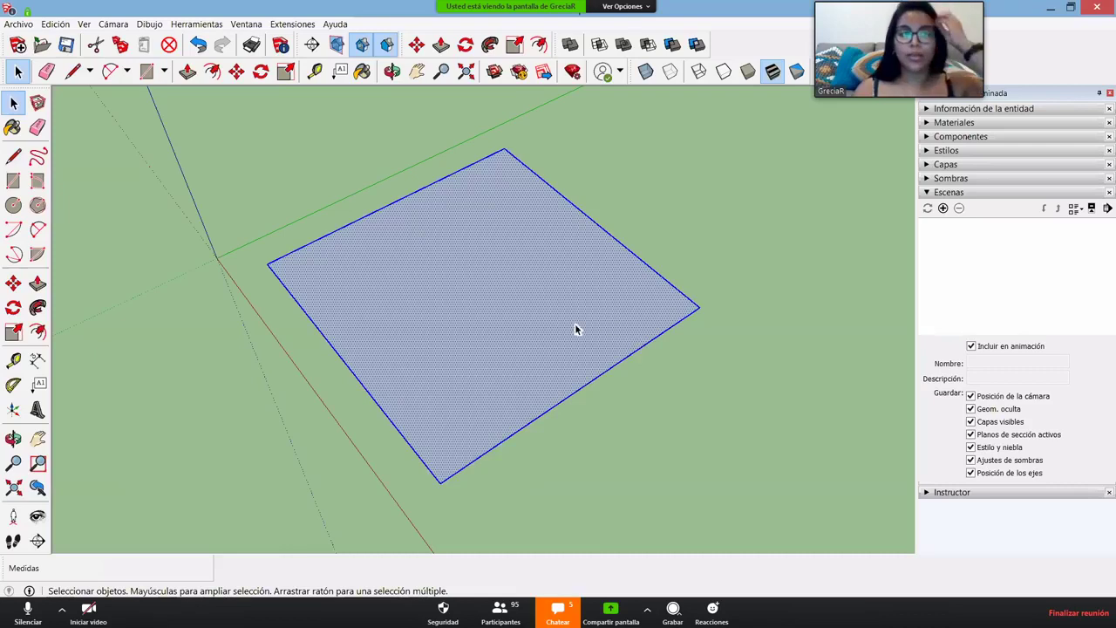
pyautogui.moveTo(597, 356); pyautogui.dragTo(564, 392, button='middle')
# - Draw a second square starting from the first square's upper-right edge
pyautogui.click(666, 505)
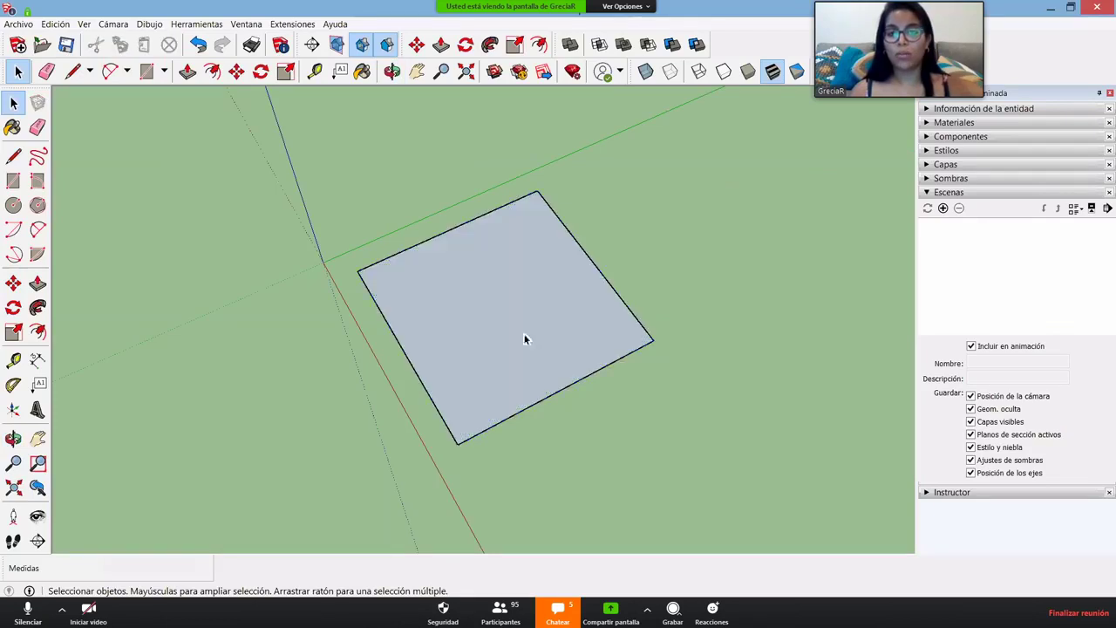
pyautogui.click(526, 336)
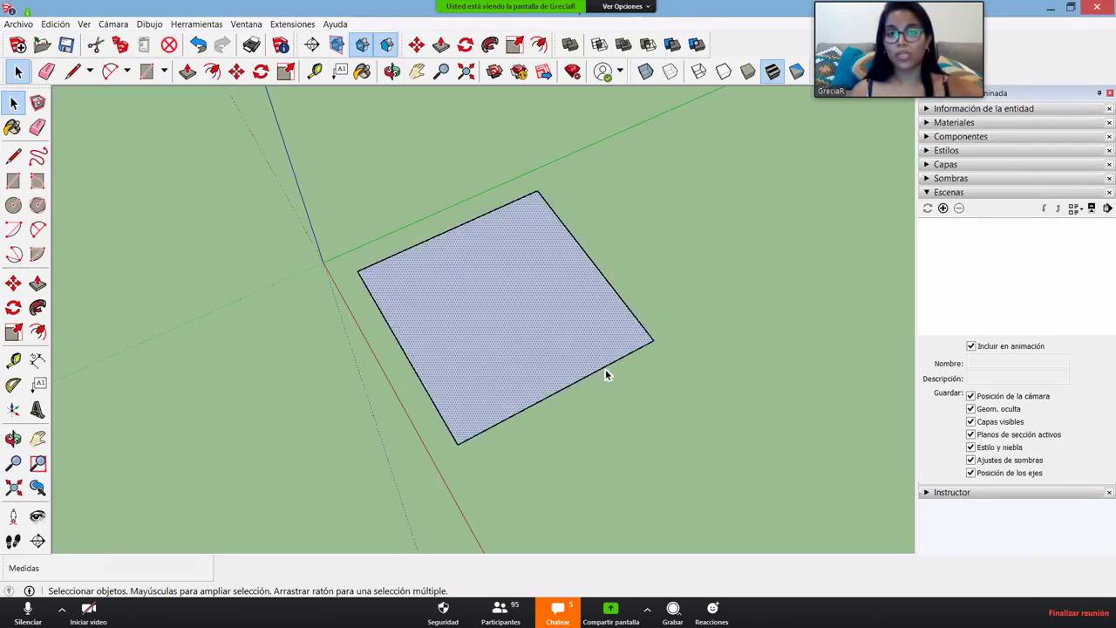
pyautogui.press('l')
pyautogui.click(592, 258)
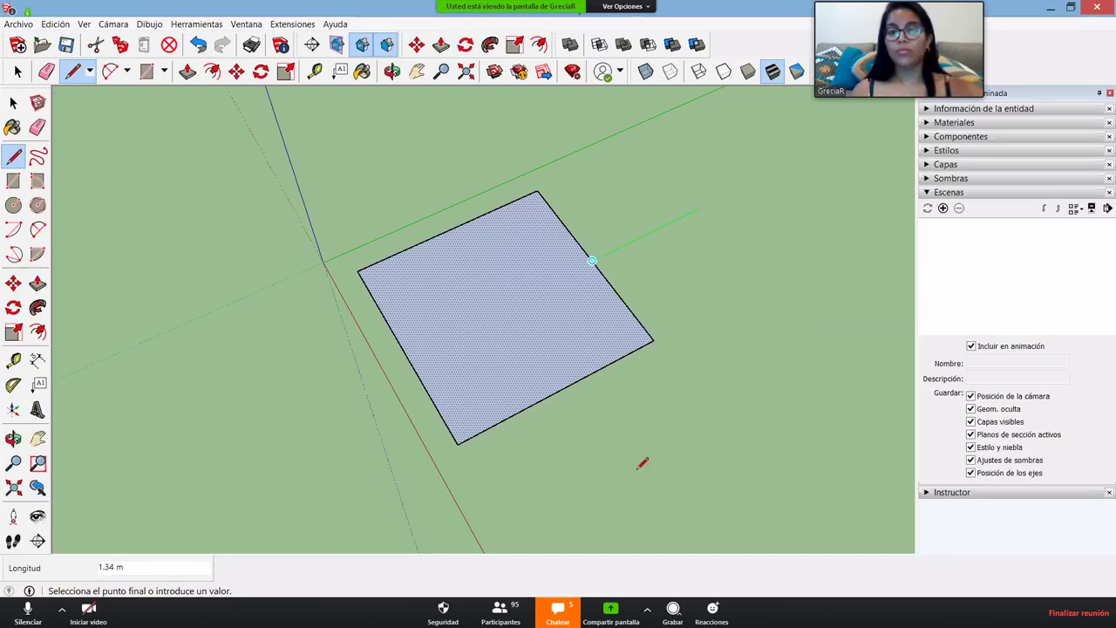
pyautogui.click(699, 209)
pyautogui.click(835, 360)
pyautogui.click(633, 480)
pyautogui.click(571, 384)
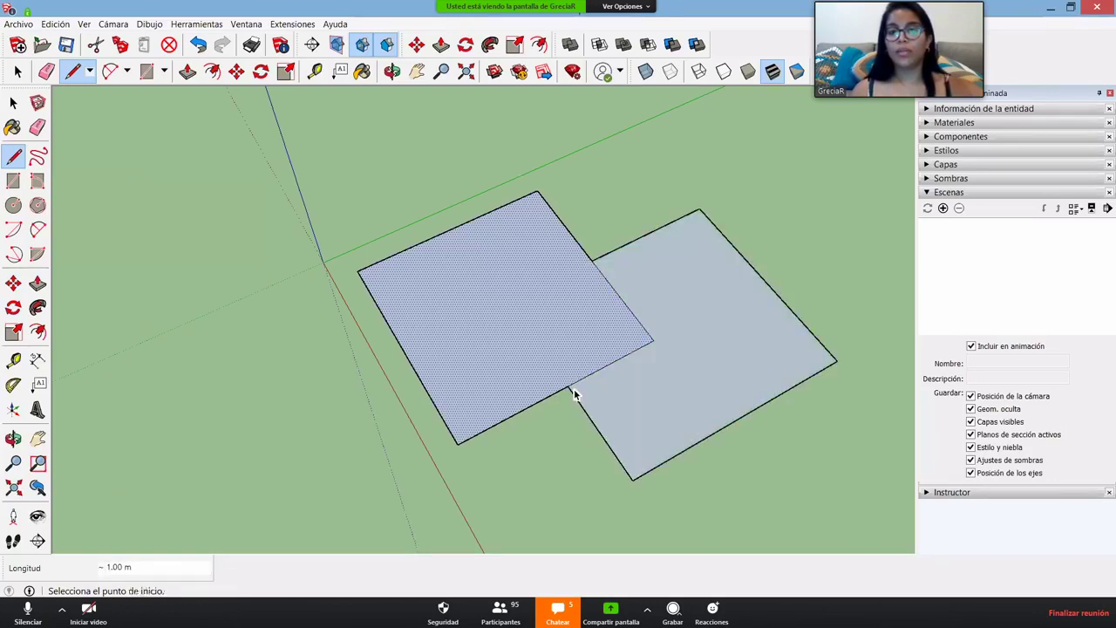
pyautogui.press('space')
# - Orbit around both squares and select the right square's face
pyautogui.press('o')
pyautogui.moveTo(665, 393); pyautogui.dragTo(635, 341)
pyautogui.press('space')
pyautogui.scroll(3, 625, 367)
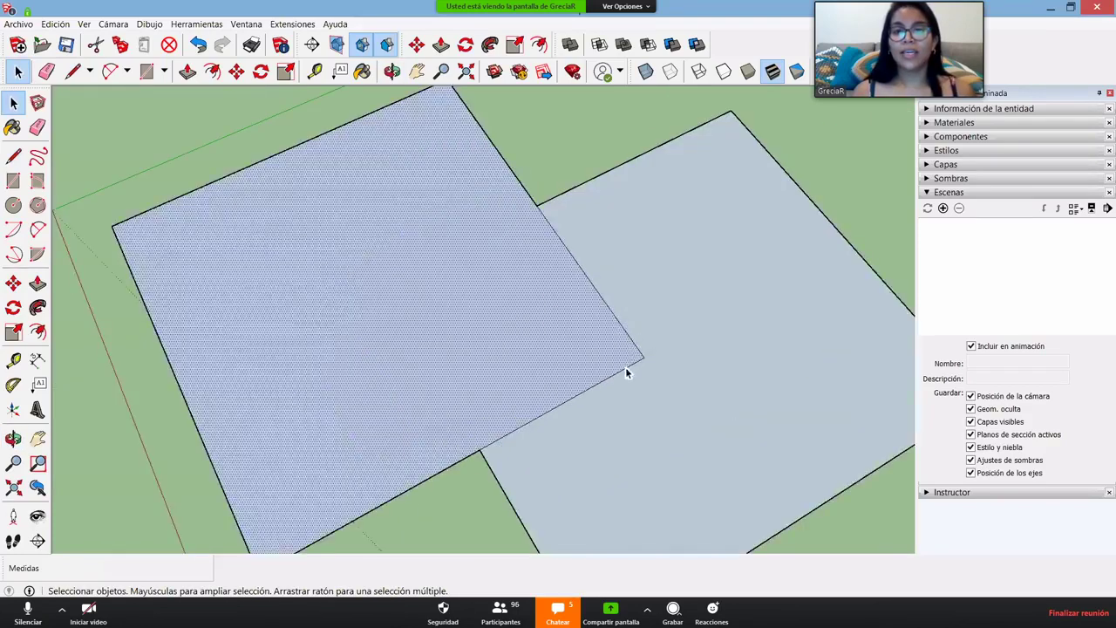
pyautogui.click(624, 367)
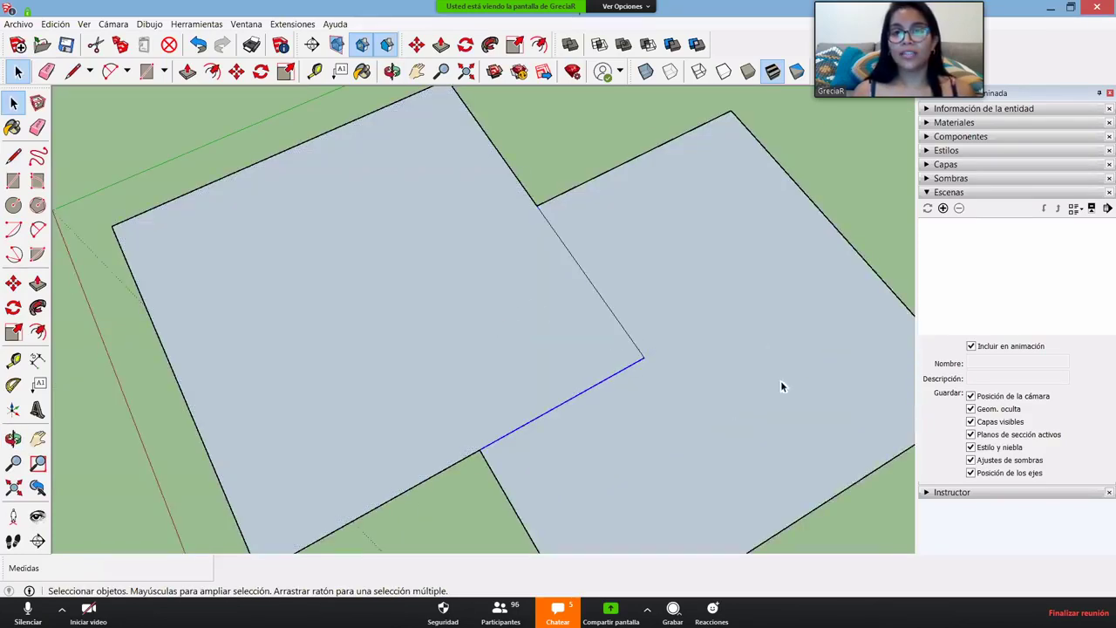
pyautogui.scroll(-4, 570, 323)
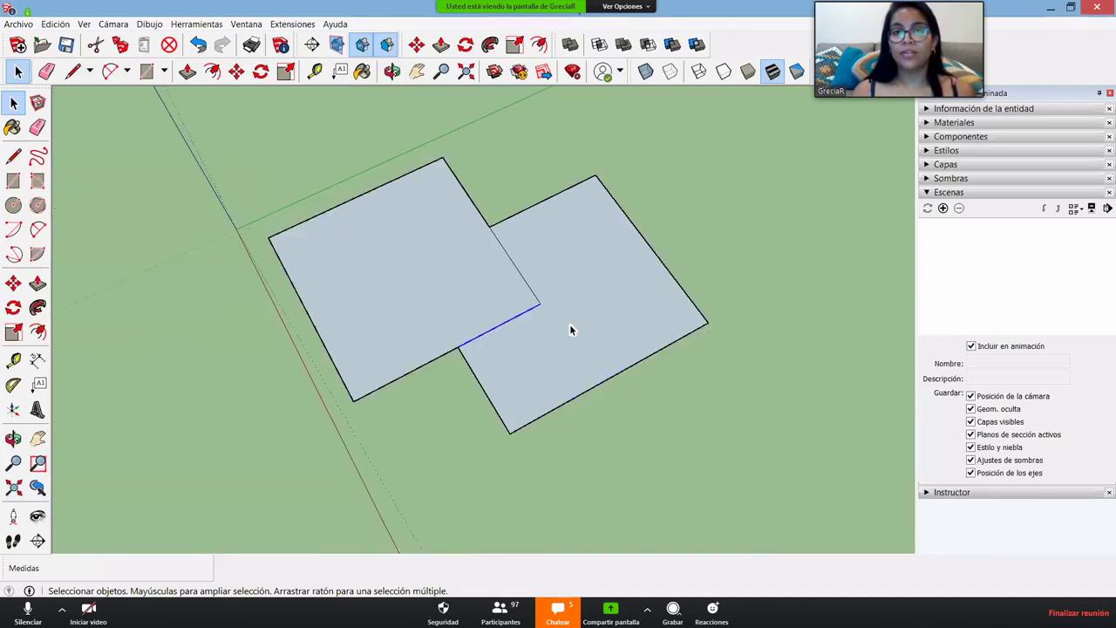
pyautogui.moveTo(570, 323); pyautogui.dragTo(573, 322, button='middle')
pyautogui.click(573, 322)
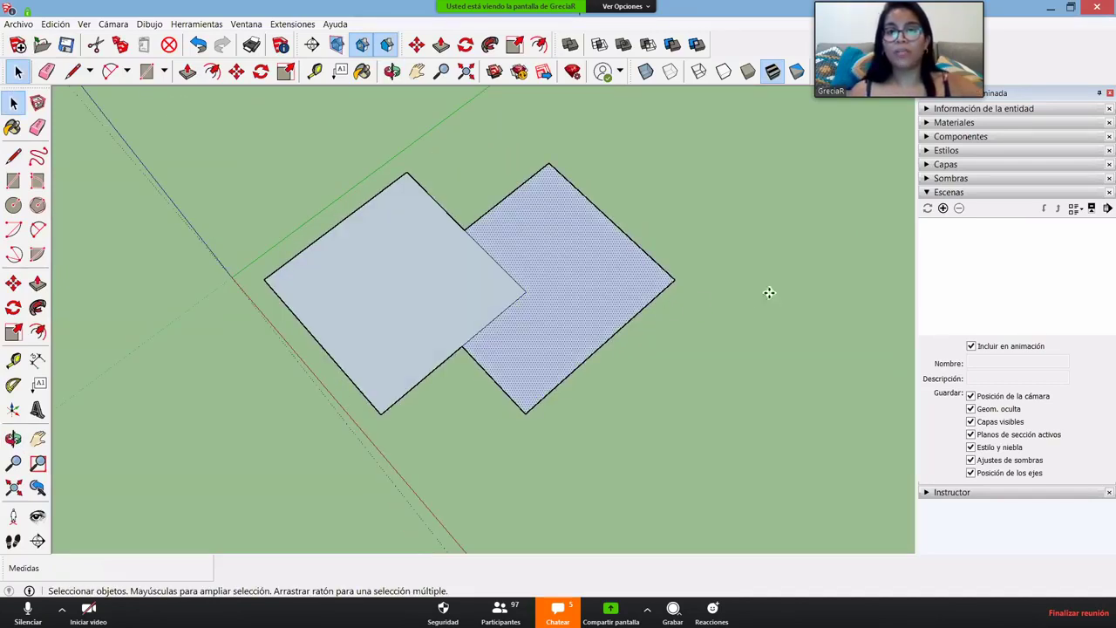
# - Try moving the right square 1.78 m to the right, then undo the move
pyautogui.press('m')
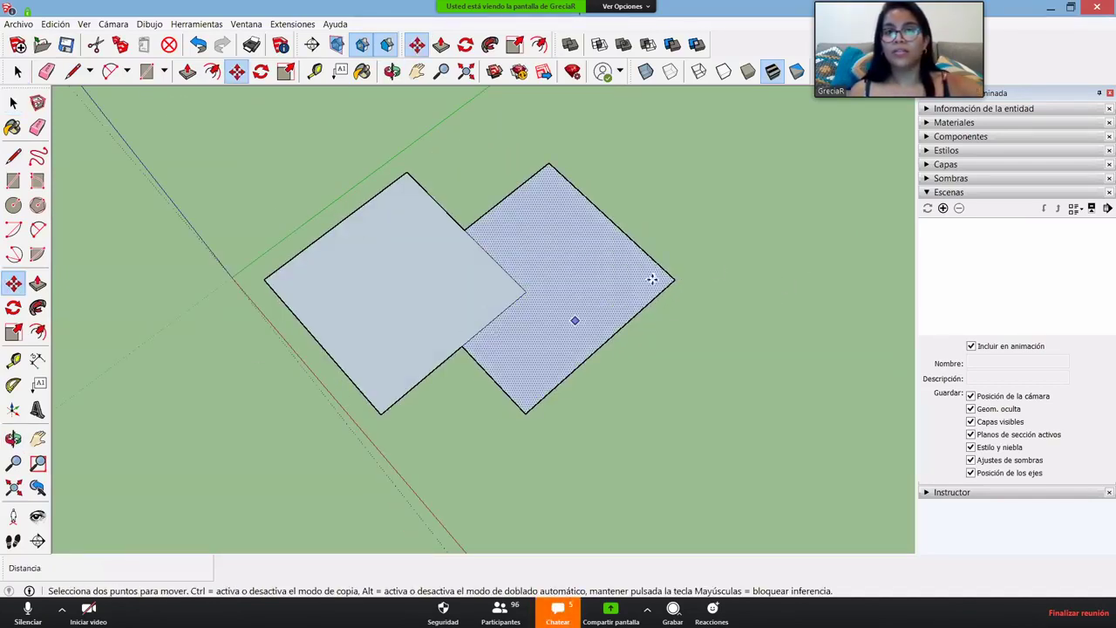
pyautogui.click(652, 279)
pyautogui.press('Escape')
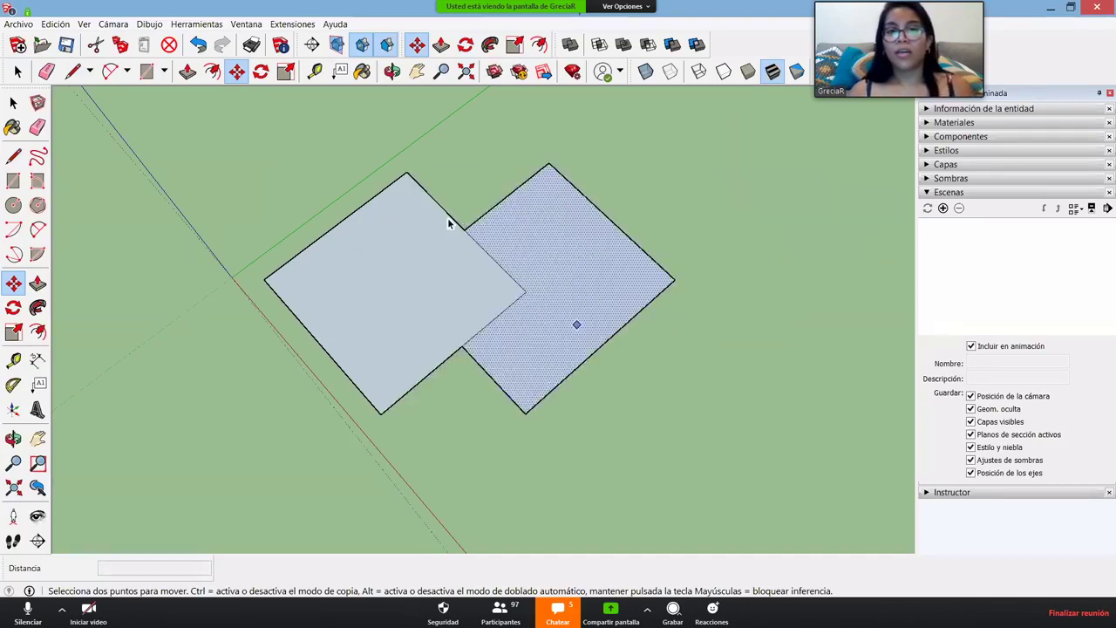
pyautogui.press('space')
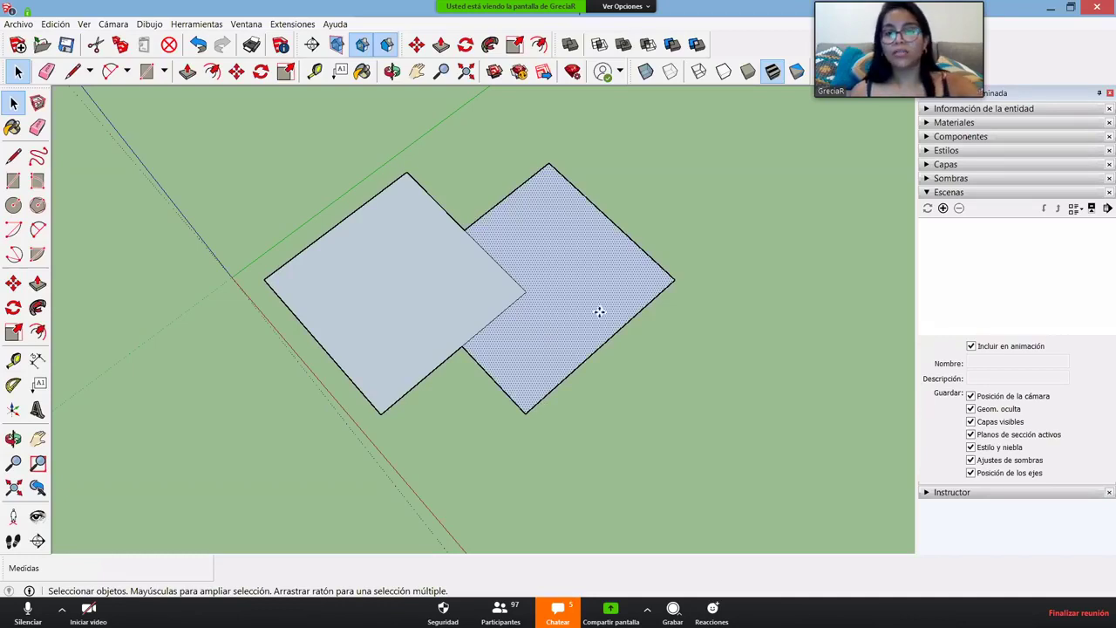
pyautogui.press('m')
pyautogui.click(445, 309)
pyautogui.click(755, 281)
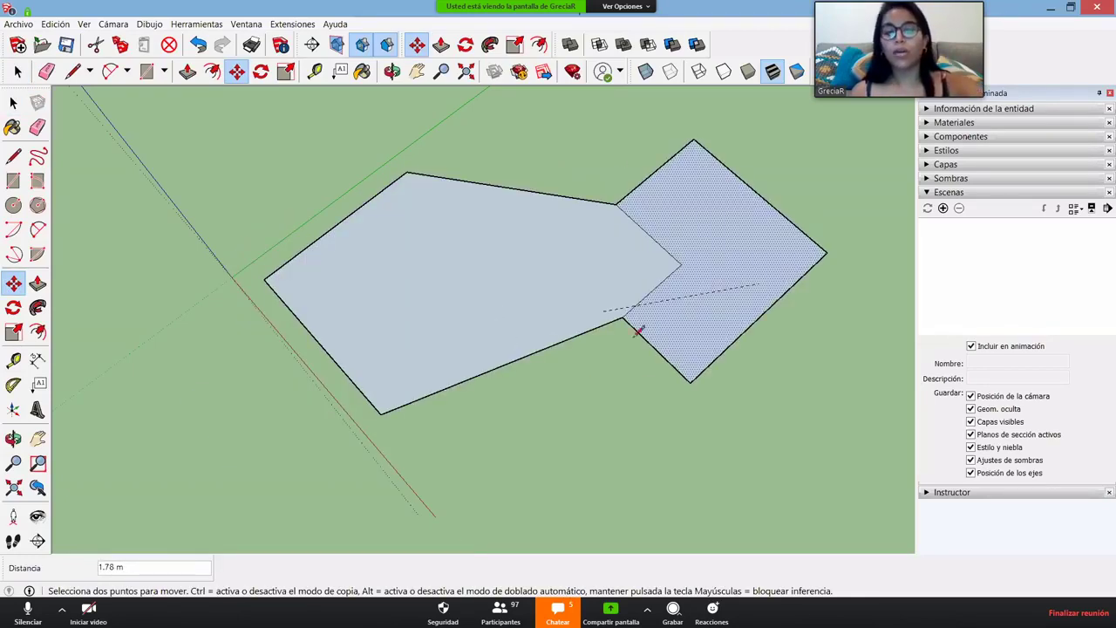
pyautogui.hotkey('ctrl', 'z')
# - Draw a separate rectangle right of the squares, then undo to start over
pyautogui.press('l')
pyautogui.click(618, 377)
pyautogui.click(730, 277)
pyautogui.click(802, 340)
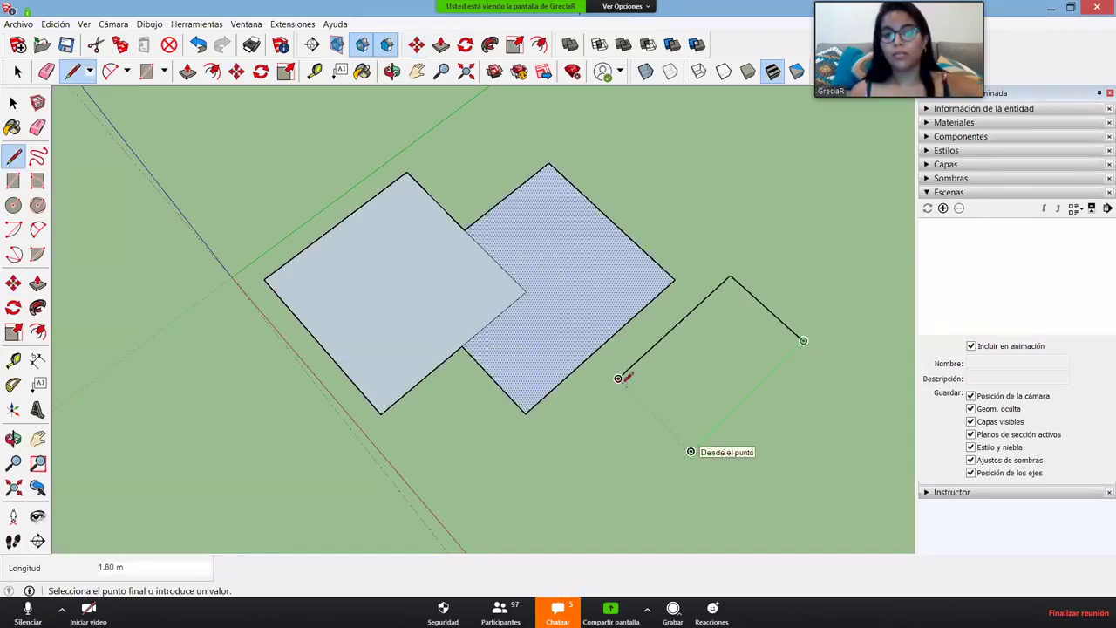
pyautogui.click(690, 451)
pyautogui.click(616, 380)
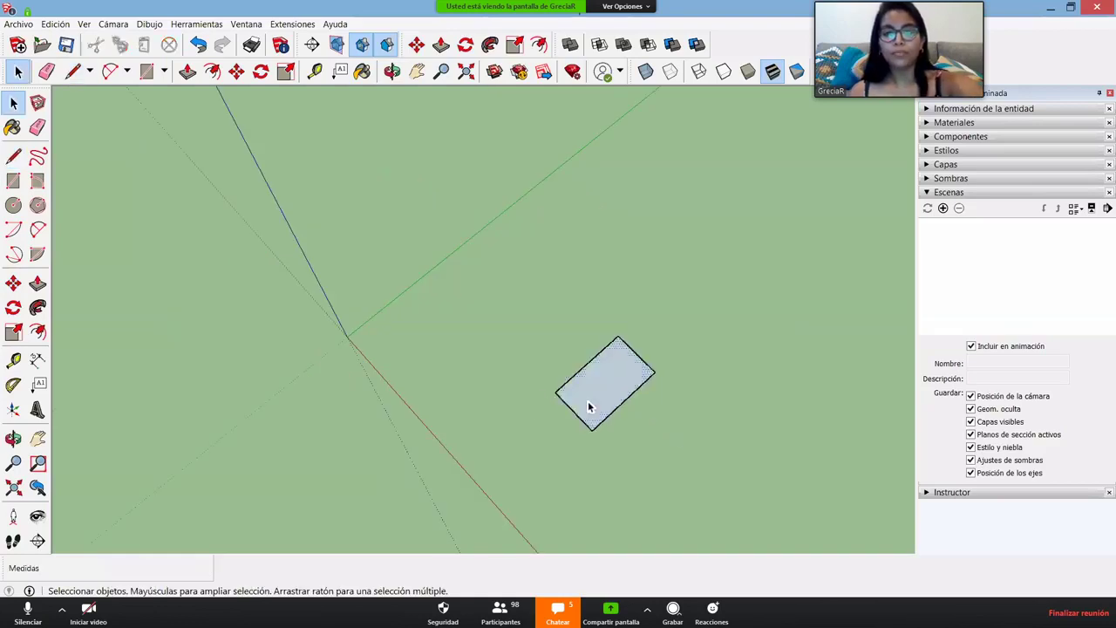
pyautogui.hotkey('ctrl', 'z')
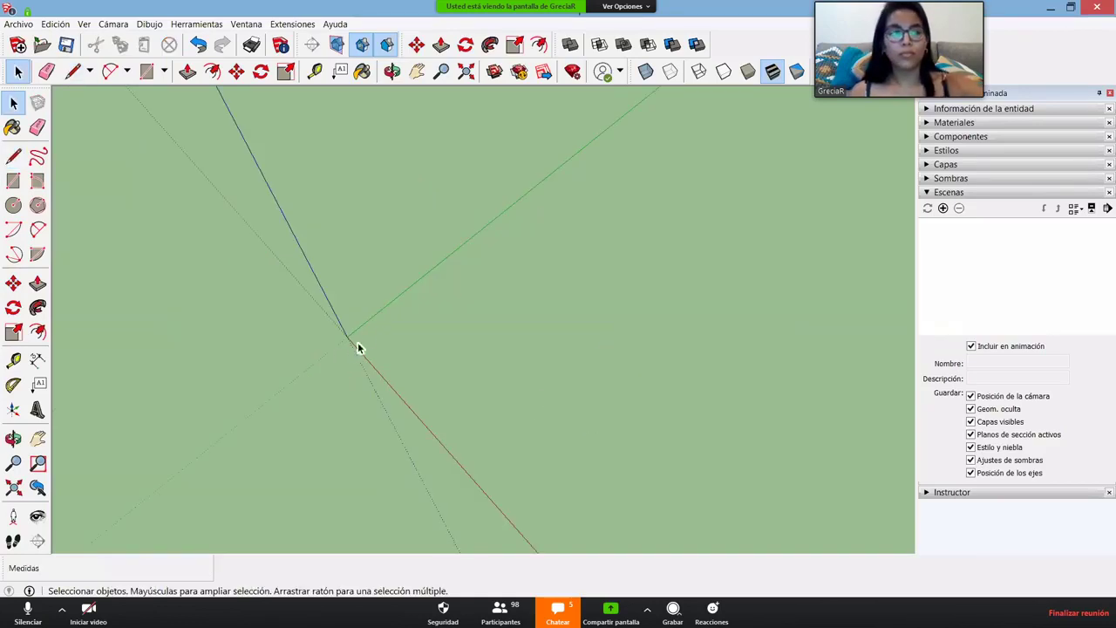
# - Start a rectangle near the origin, then cancel the unfinished attempt
pyautogui.moveTo(386, 321)
pyautogui.mouseDown(button='middle')
pyautogui.moveTo(406, 311)
pyautogui.moveTo(371, 319)
pyautogui.moveTo(356, 344)
pyautogui.moveTo(459, 439)
pyautogui.mouseUp(button='middle')
pyautogui.press('r')
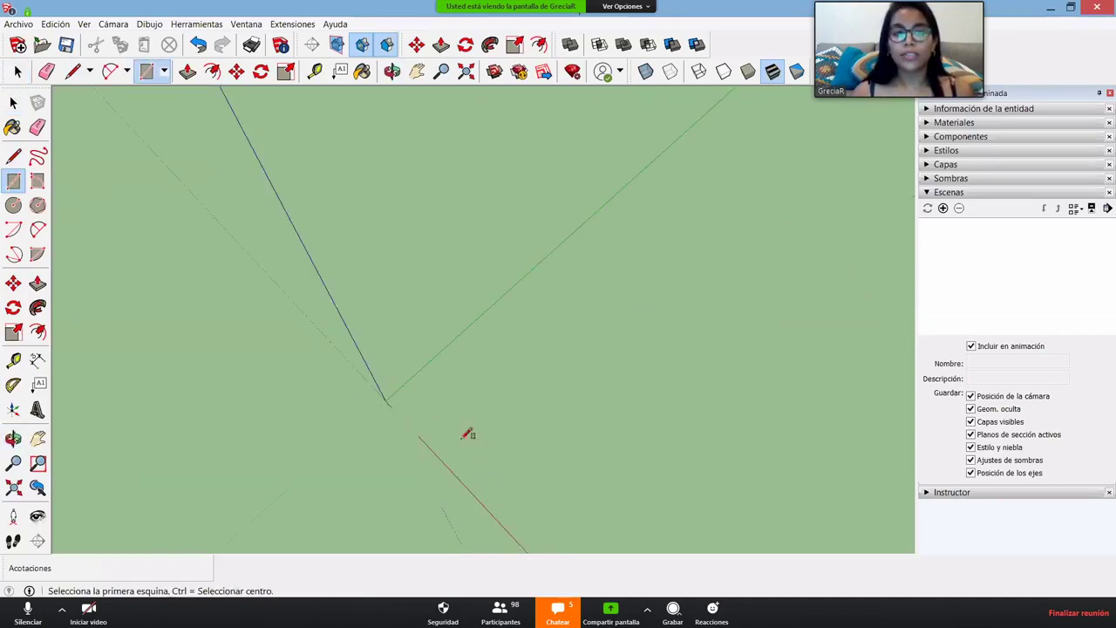
pyautogui.scroll(3, 453, 427)
pyautogui.click(341, 378)
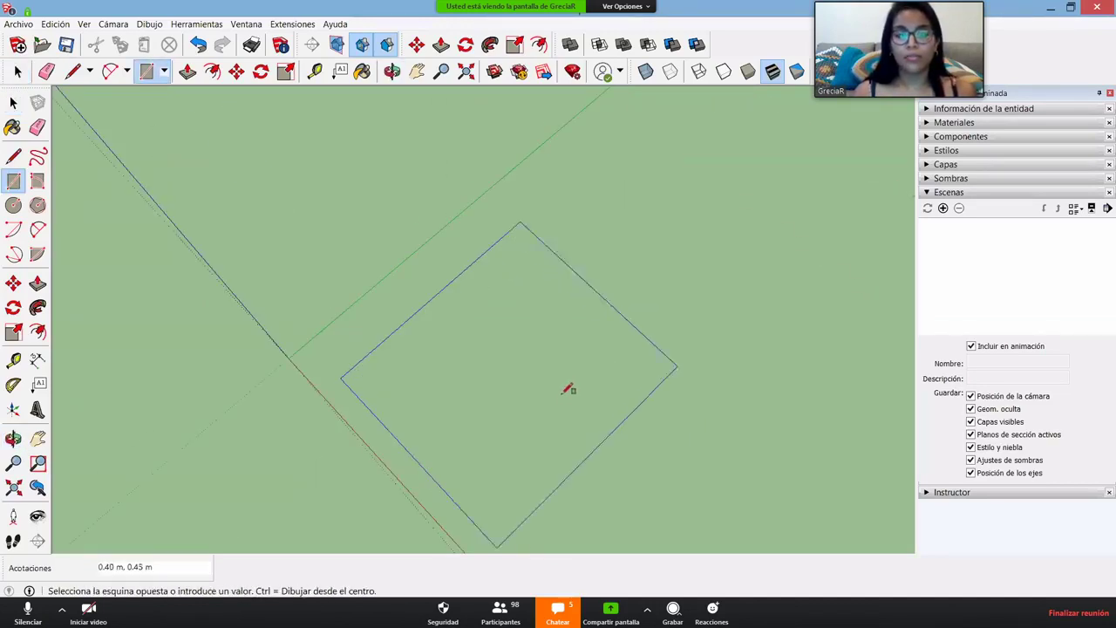
pyautogui.moveTo(506, 349); pyautogui.dragTo(578, 328, button='middle')
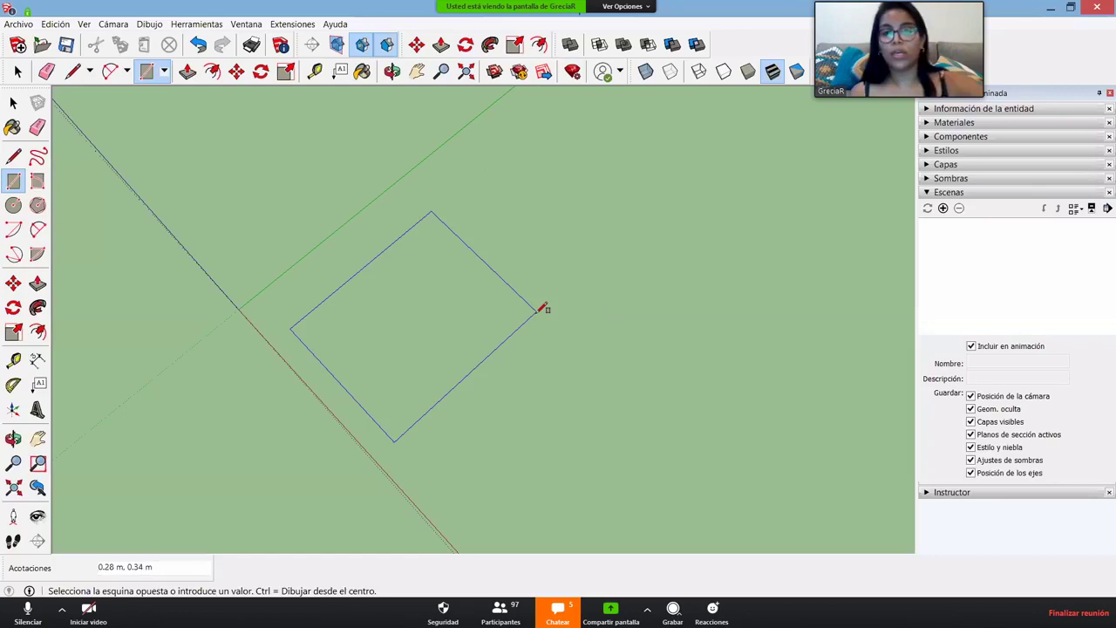
pyautogui.press('Escape')
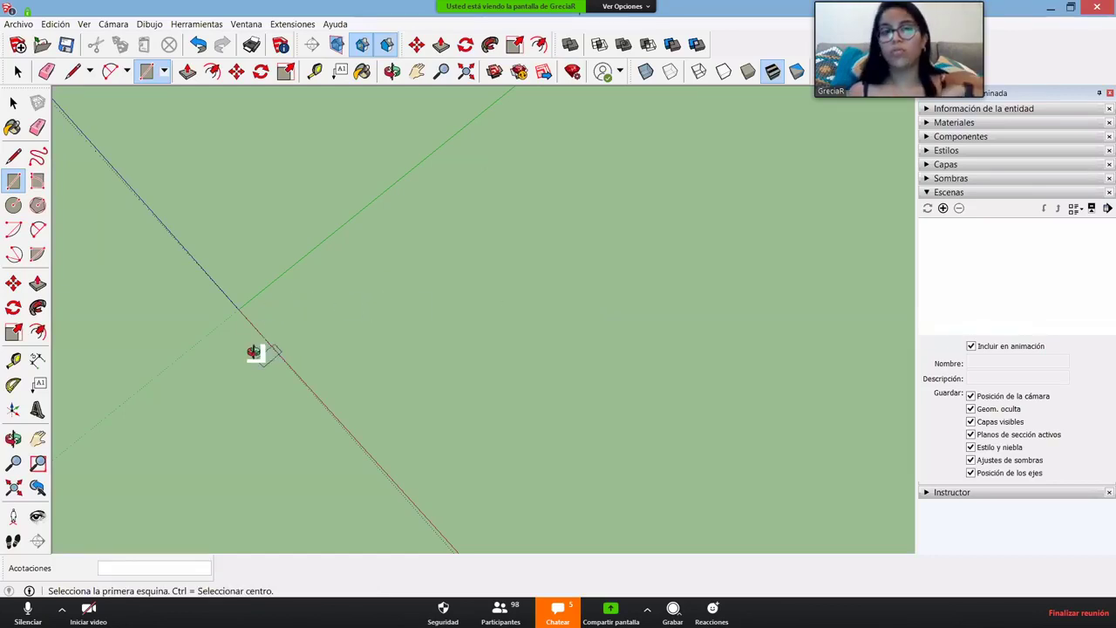
# - Draw a 1.1 m square from a corner just beside the origin
pyautogui.moveTo(253, 352); pyautogui.dragTo(376, 115, button='middle')
pyautogui.scroll(2, 331, 424)
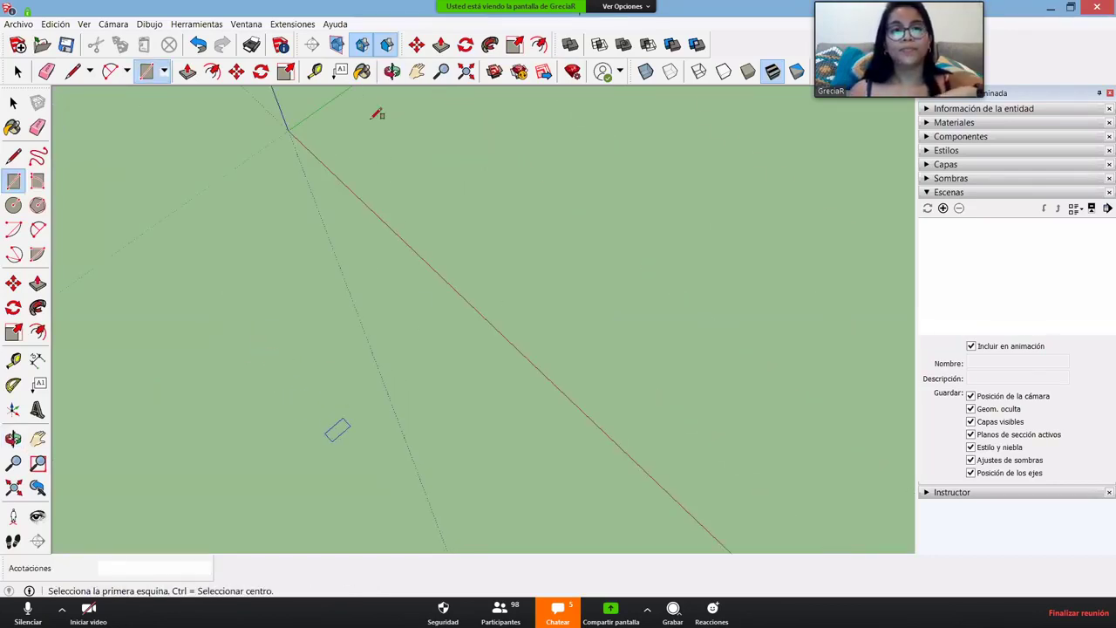
pyautogui.scroll(-1, 272, 225)
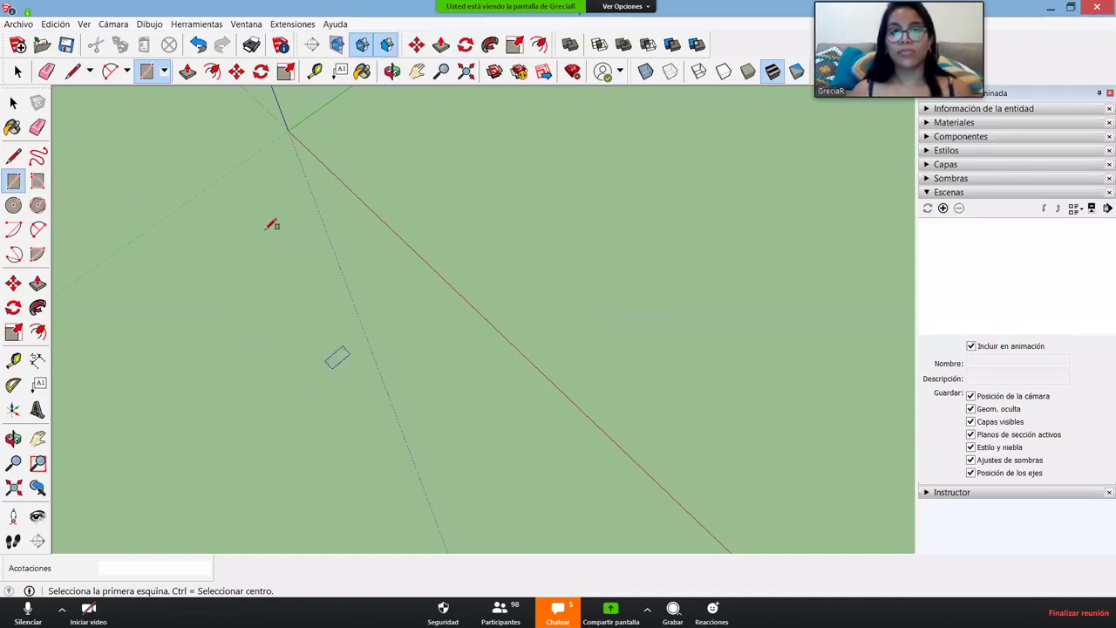
pyautogui.scroll(-1, 272, 224)
pyautogui.click(285, 220)
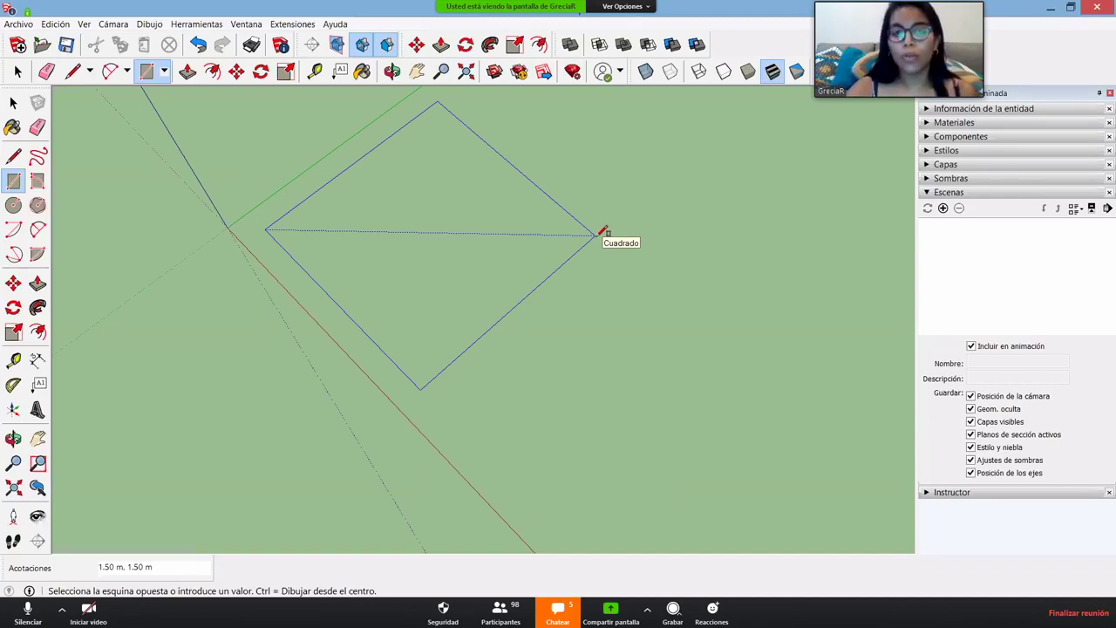
pyautogui.write('1.')
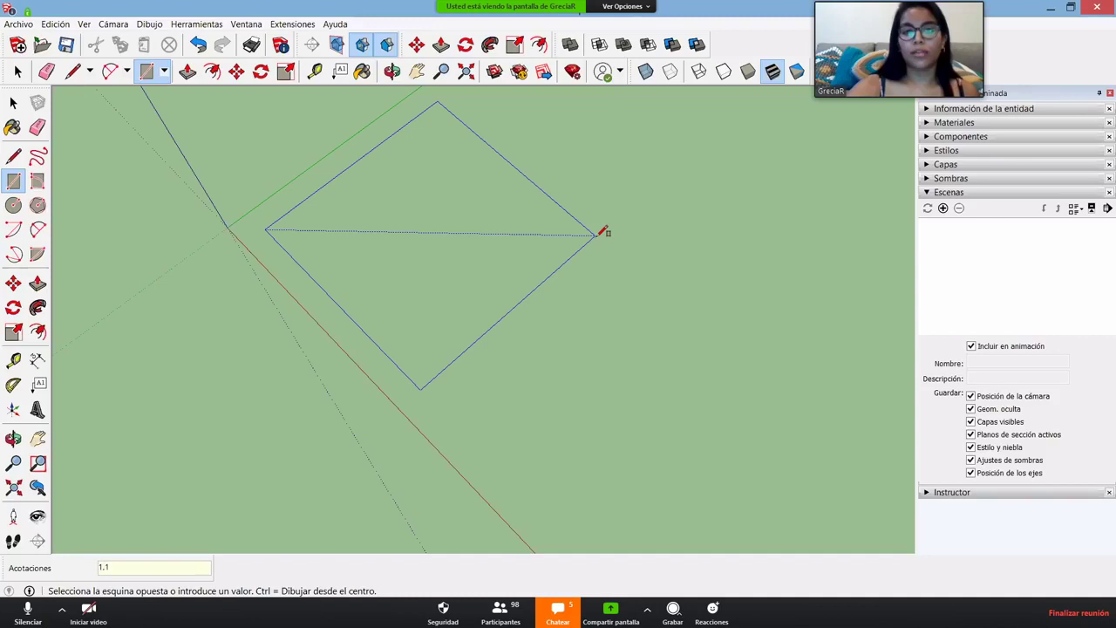
pyautogui.write('1')
pyautogui.press('Return')
pyautogui.moveTo(375, 219)
pyautogui.mouseDown(button='middle')
pyautogui.moveTo(411, 281)
pyautogui.moveTo(457, 246)
pyautogui.moveTo(214, 269)
pyautogui.moveTo(244, 287)
pyautogui.mouseUp(button='middle')
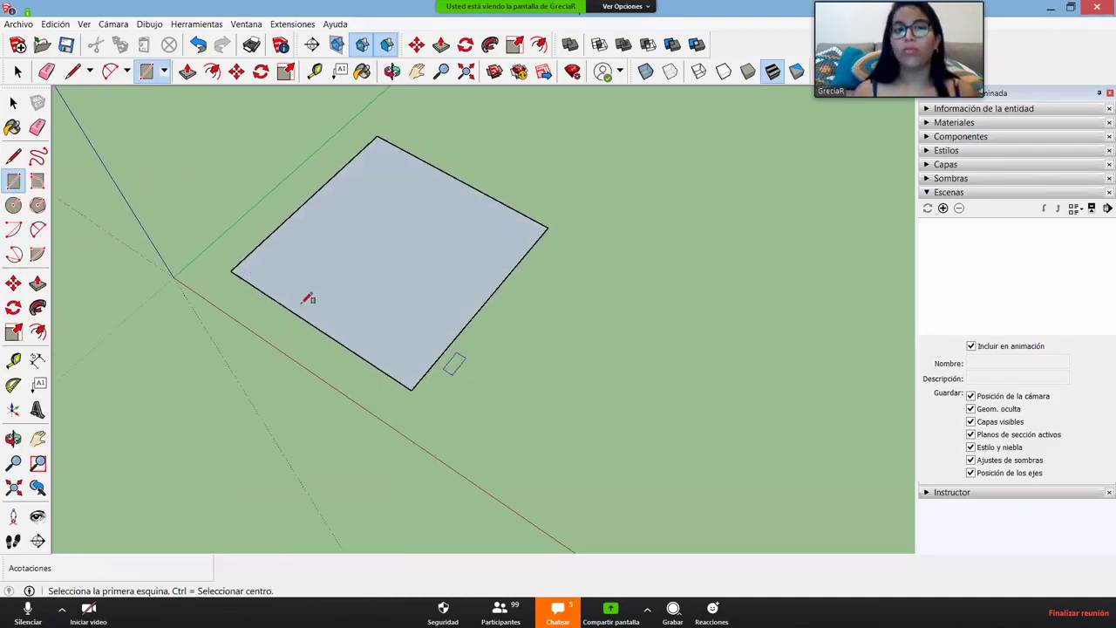
# - Draw a long 10.2 m rectangle beside the small square
pyautogui.click(506, 423)
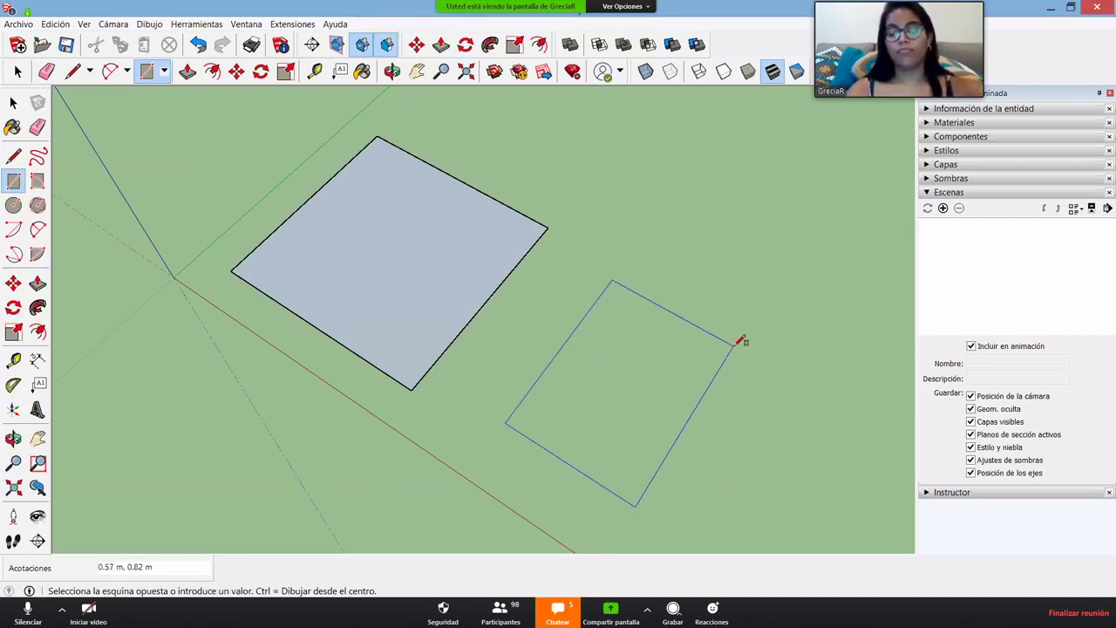
pyautogui.write('10,2')
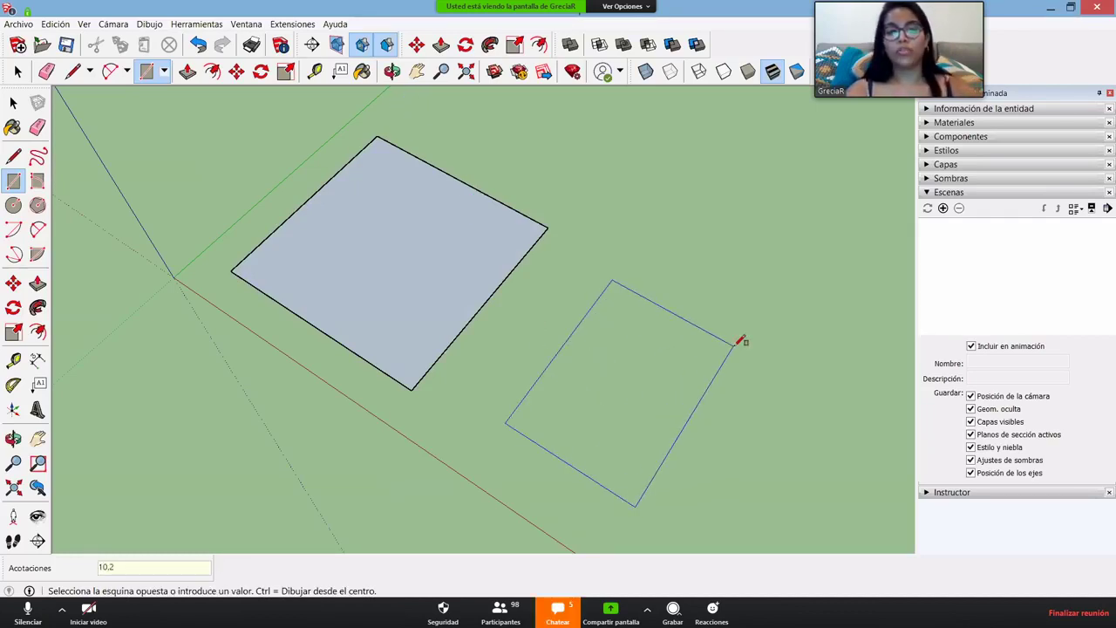
pyautogui.write('.2')
pyautogui.press('Return')
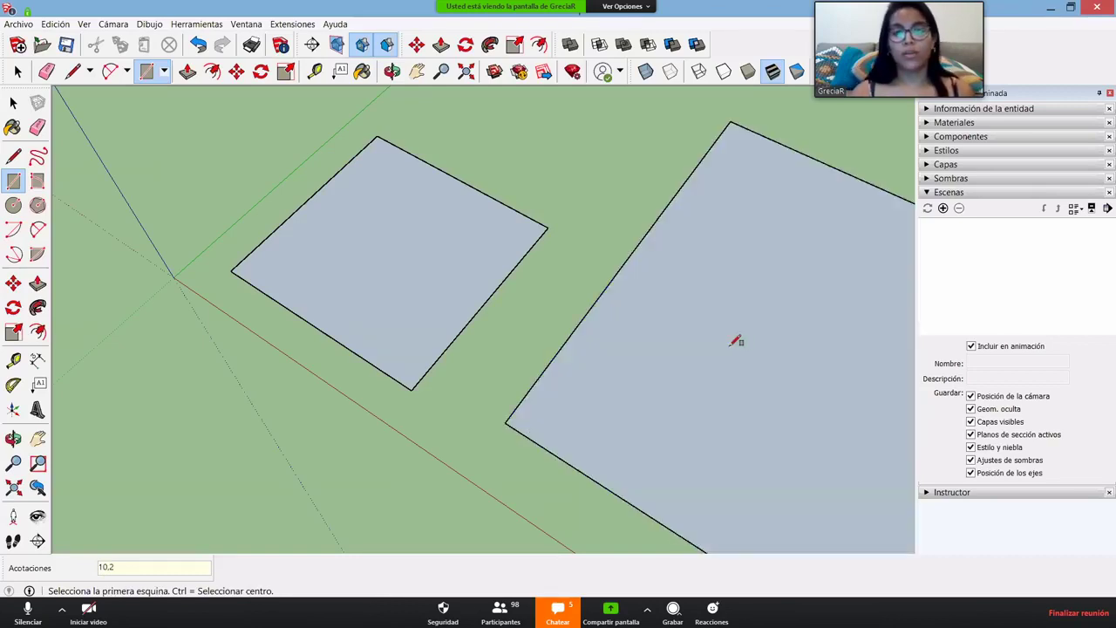
pyautogui.scroll(-1, 552, 391)
pyautogui.scroll(-3, 575, 281)
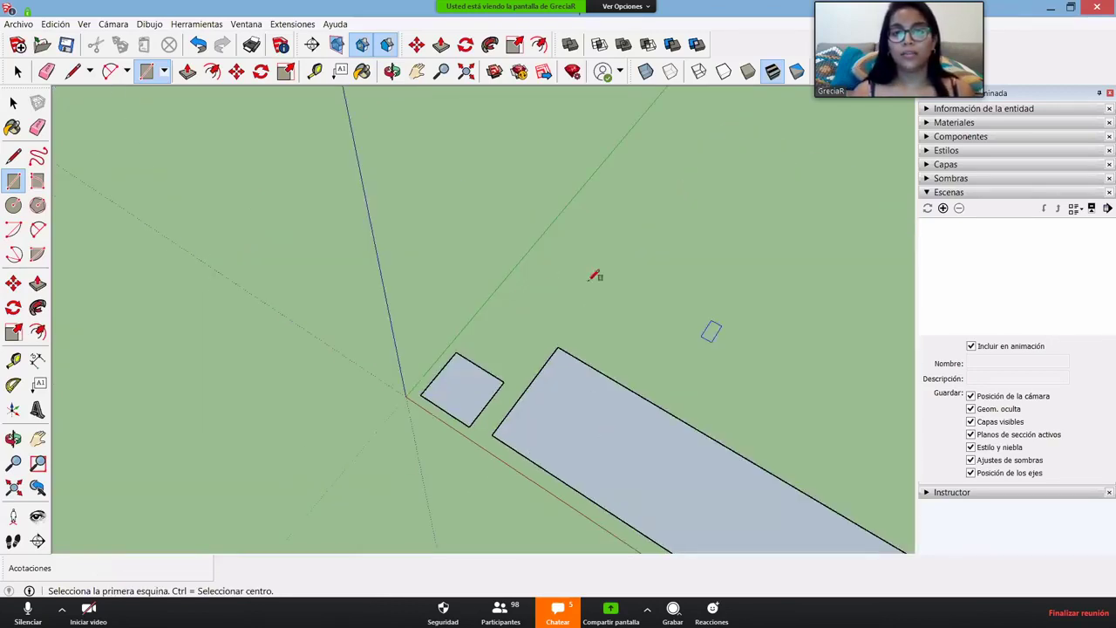
pyautogui.scroll(2, 659, 257)
# - Draw a third, larger rectangle with dimensions 3,5;7
pyautogui.click(508, 301)
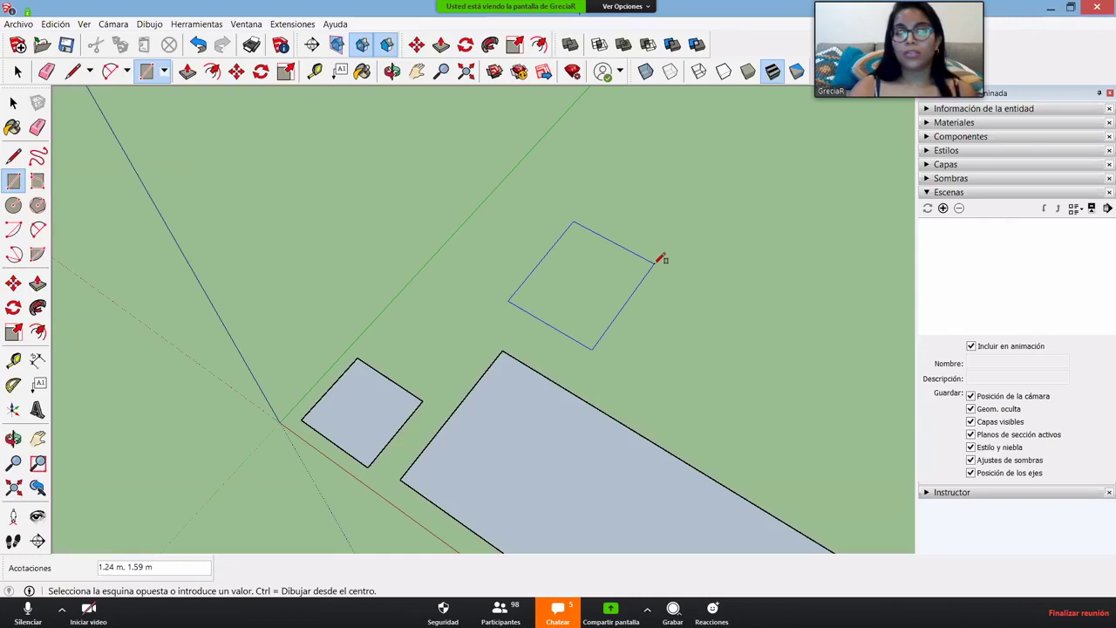
pyautogui.write('5.5,')
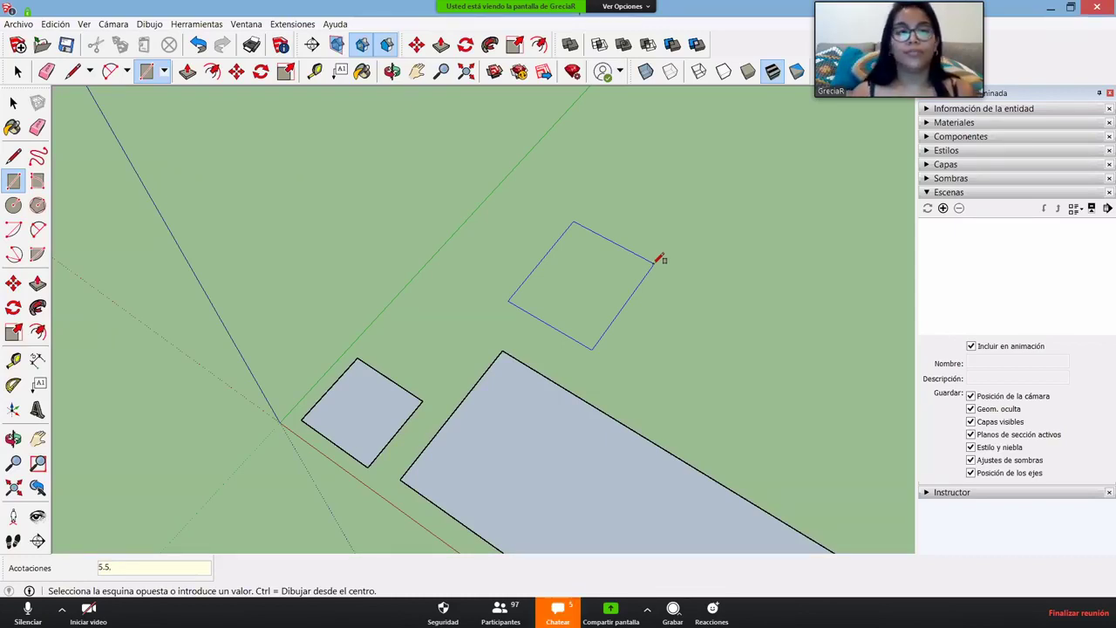
pyautogui.write('3,5;7,7')
pyautogui.press('Return')
pyautogui.scroll(-5, 562, 391)
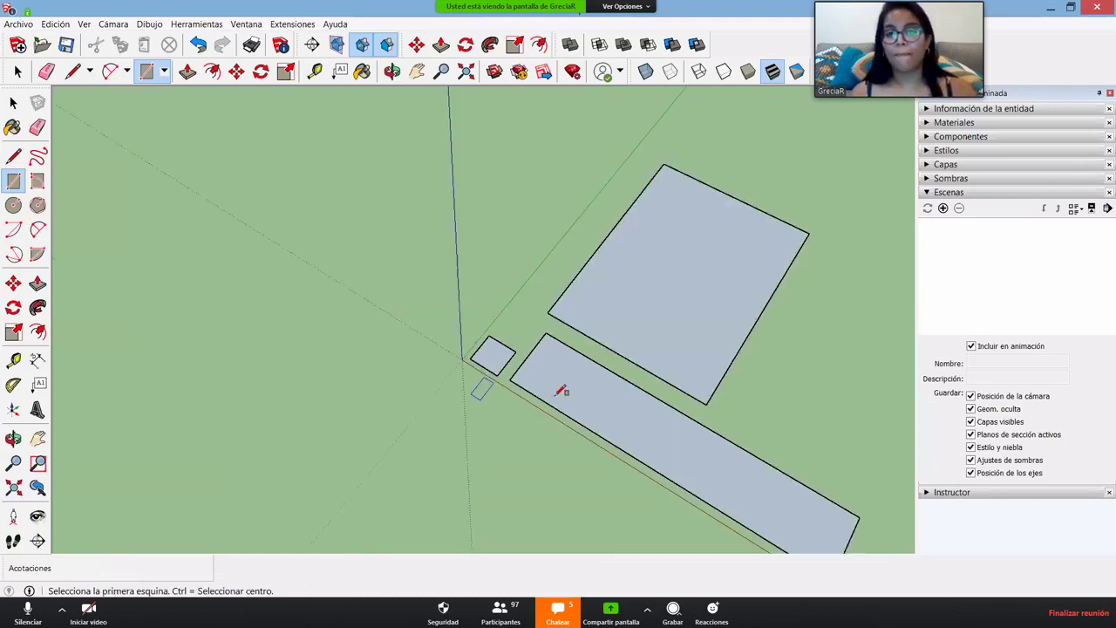
pyautogui.scroll(2, 610, 445)
pyautogui.scroll(-4, 552, 424)
# - Select all three rectangles at once and delete them
pyautogui.press('space')
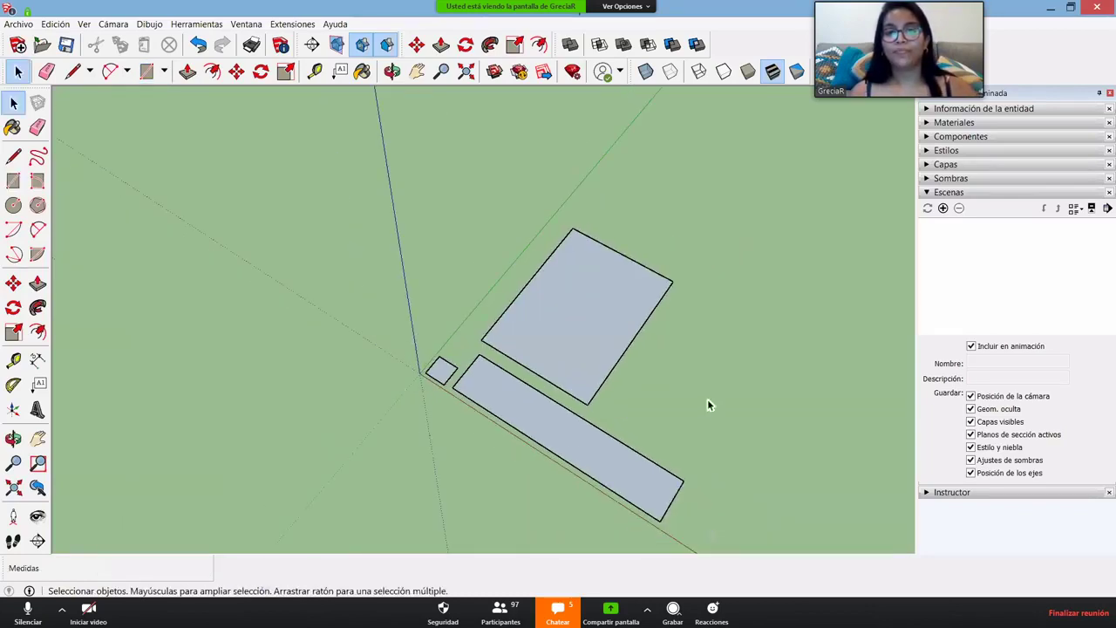
pyautogui.scroll(3, 650, 483)
pyautogui.moveTo(221, 225); pyautogui.dragTo(221, 225)
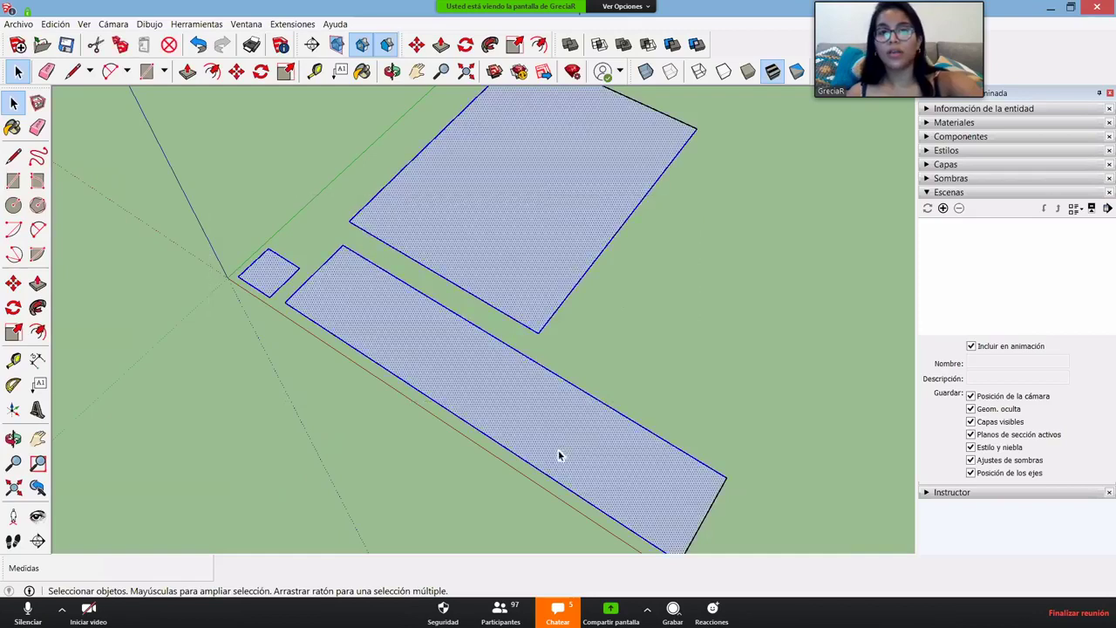
pyautogui.scroll(-2, 560, 453)
pyautogui.moveTo(560, 454); pyautogui.dragTo(478, 103, button='middle')
pyautogui.press('Delete')
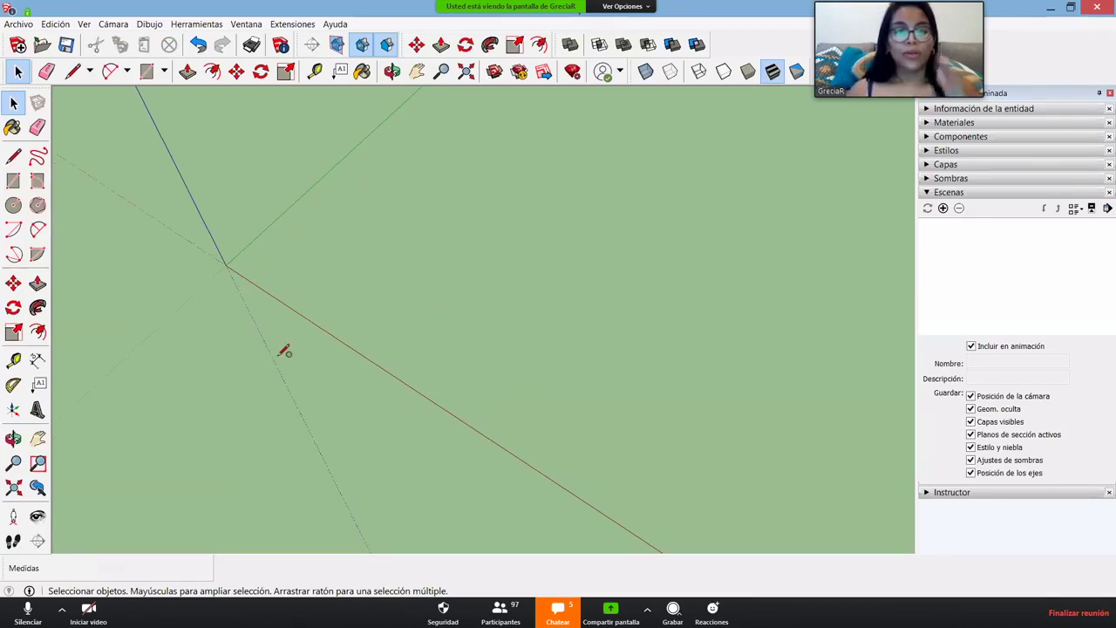
pyautogui.press('c')
pyautogui.moveTo(286, 349); pyautogui.dragTo(277, 353, button='middle')
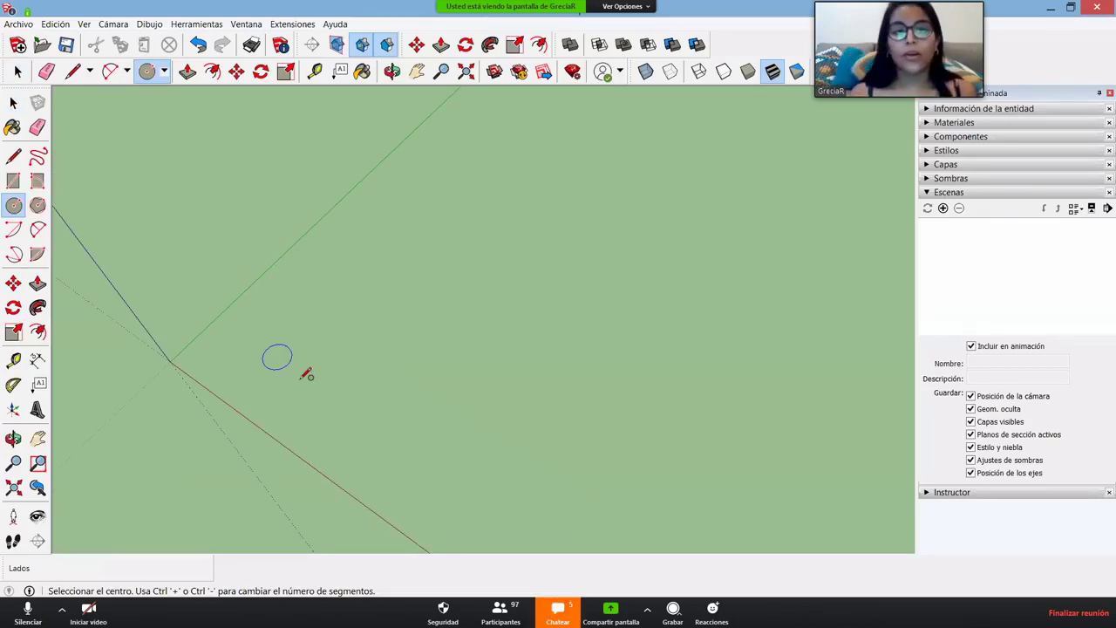
# - Place the circle's centre just beside the origin
pyautogui.click(288, 338)
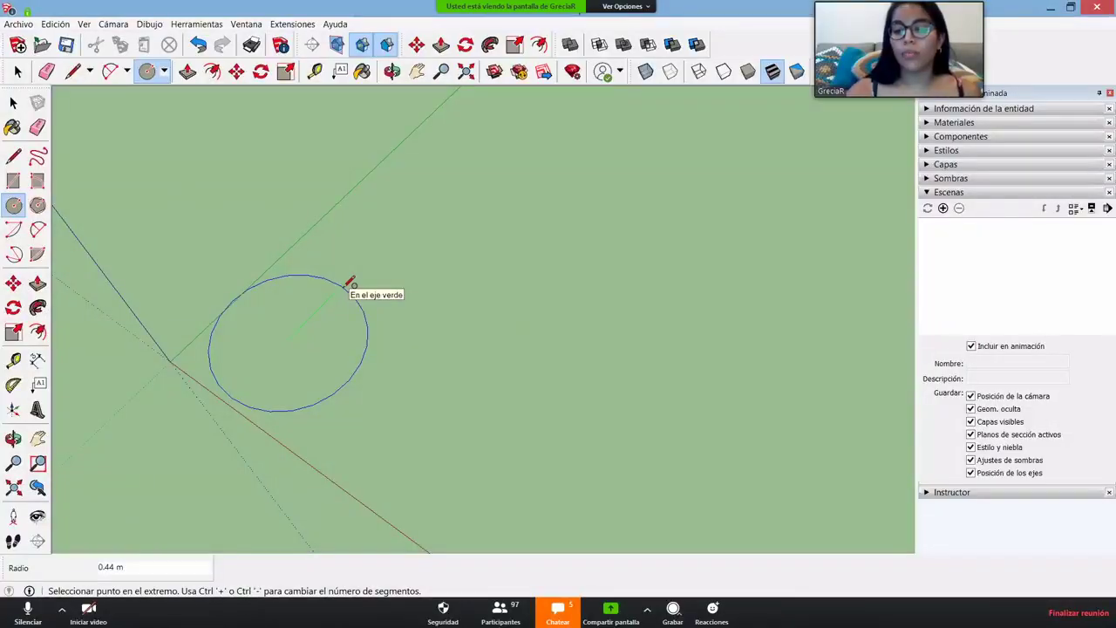
# - Finish the circle with a radius of 2
pyautogui.write('2')
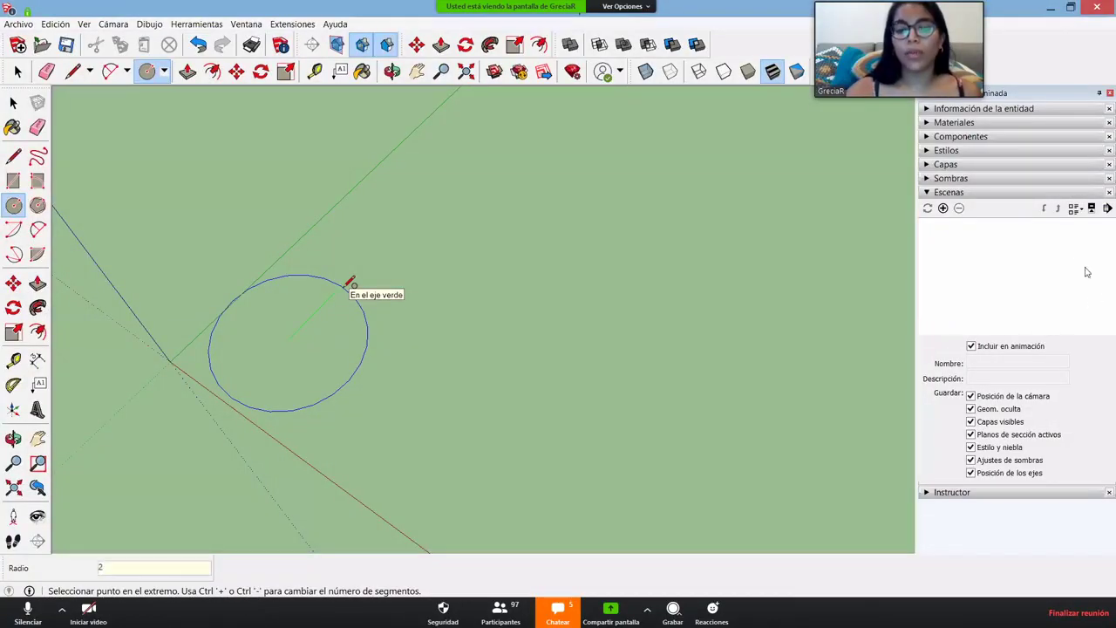
pyautogui.press('Return')
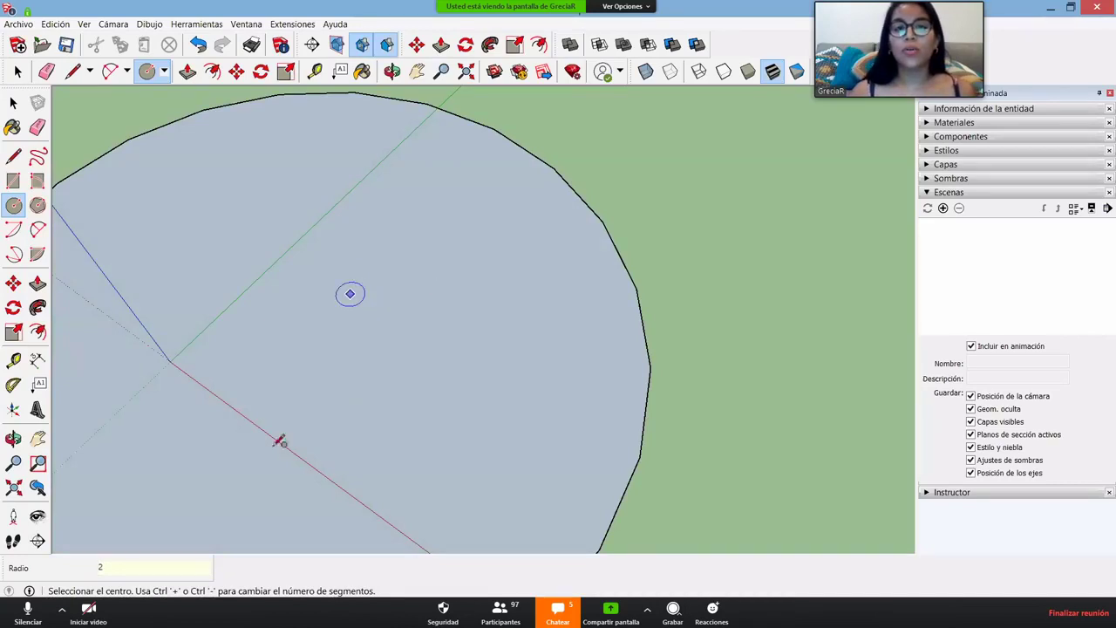
pyautogui.scroll(-3, 446, 351)
# - Split the circle with a 4 m diameter line, then delete circle and line
pyautogui.press('l')
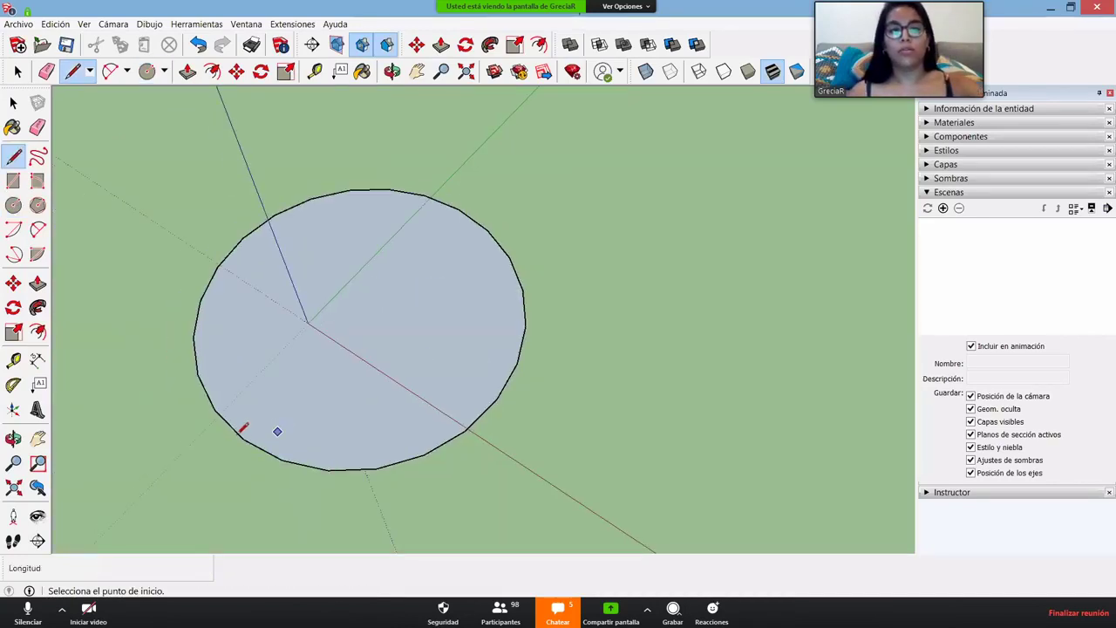
pyautogui.click(242, 438)
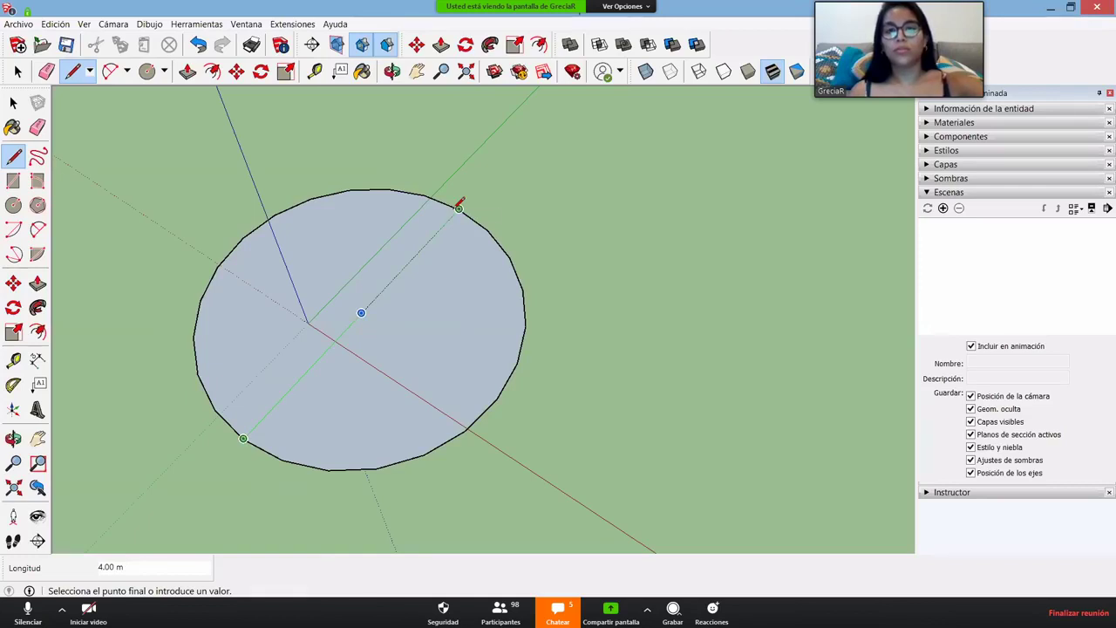
pyautogui.click(459, 208)
pyautogui.press('space')
pyautogui.click(411, 260)
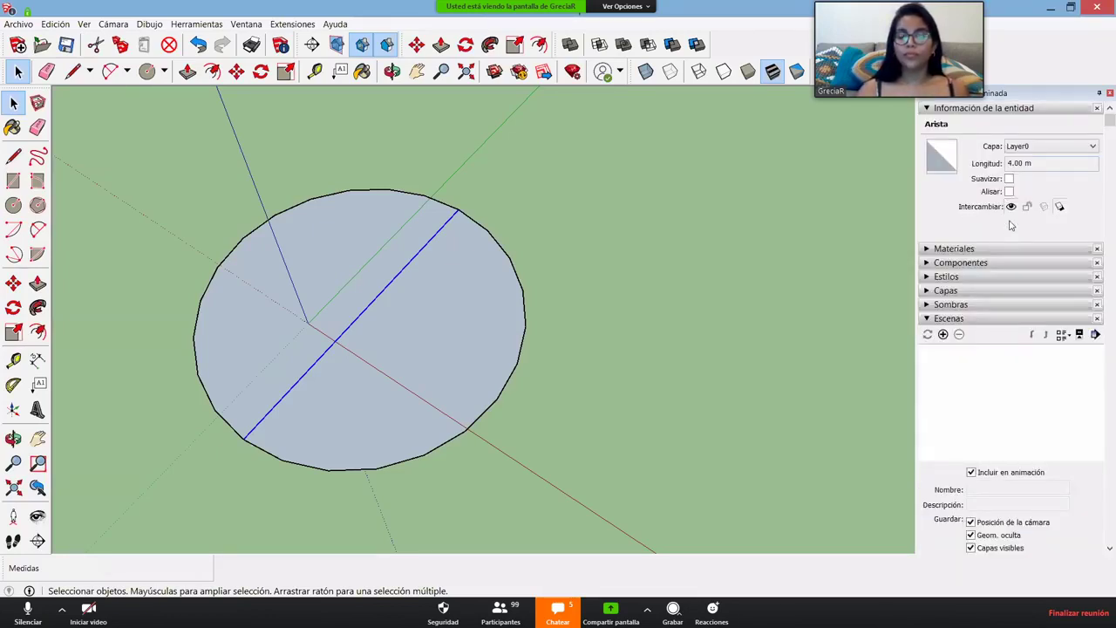
pyautogui.tripleClick(504, 402)
pyautogui.press('Delete')
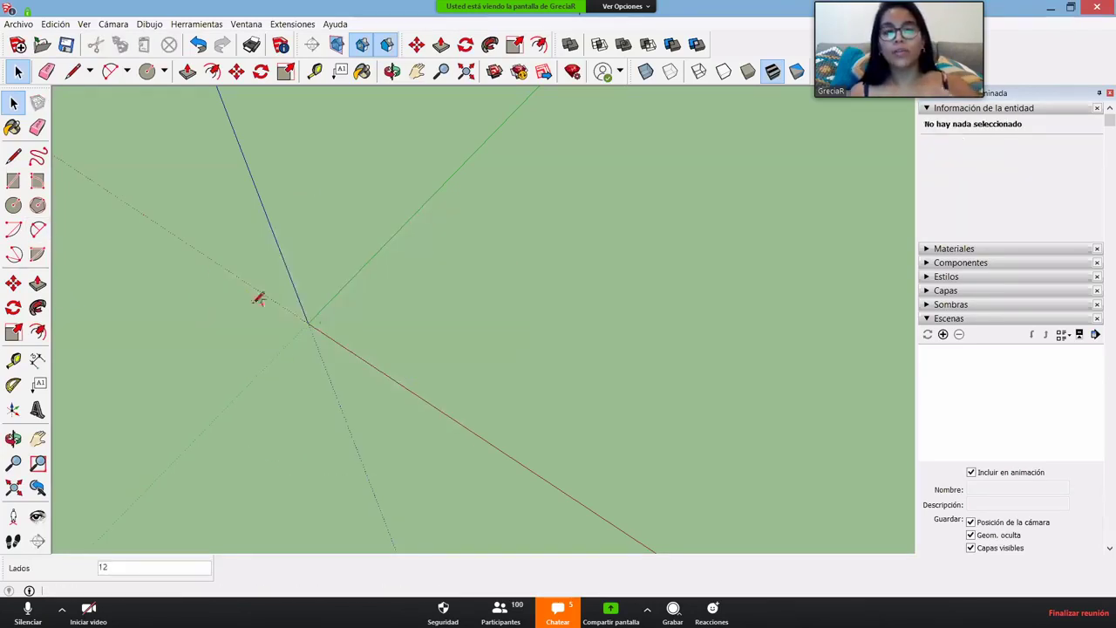
pyautogui.click(38, 230)
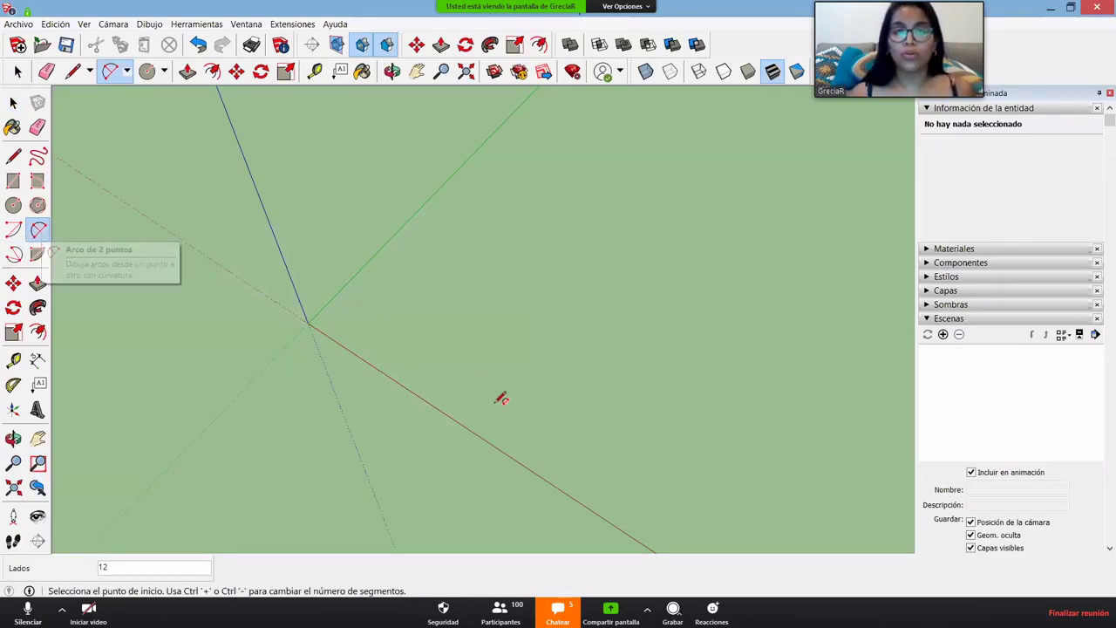
pyautogui.click(353, 316)
pyautogui.click(490, 400)
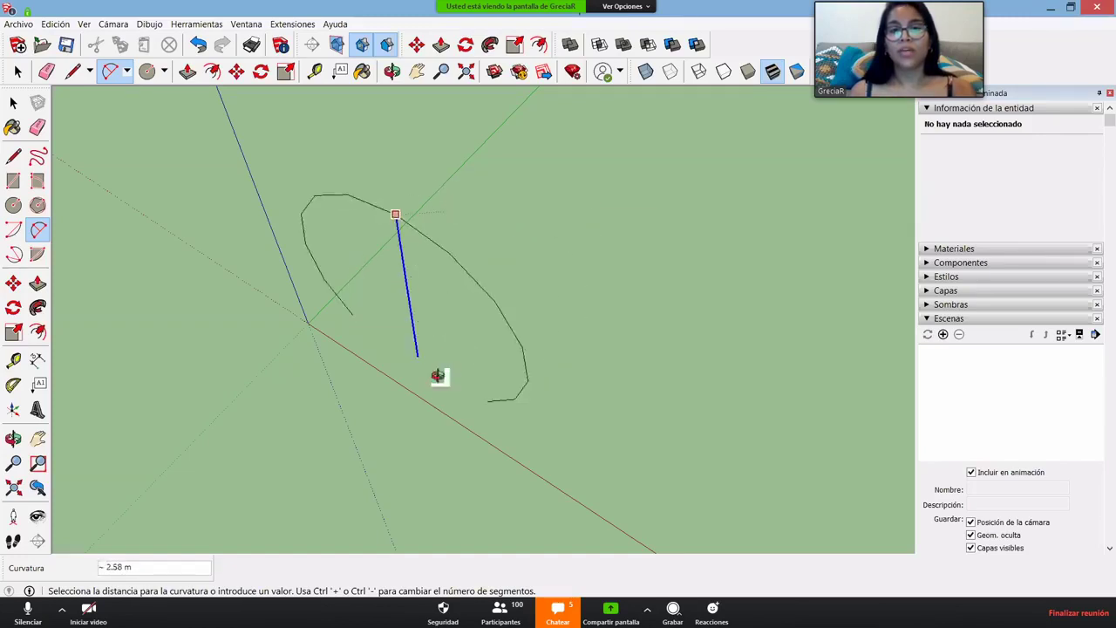
pyautogui.press('o')
pyautogui.moveTo(468, 249); pyautogui.dragTo(437, 323)
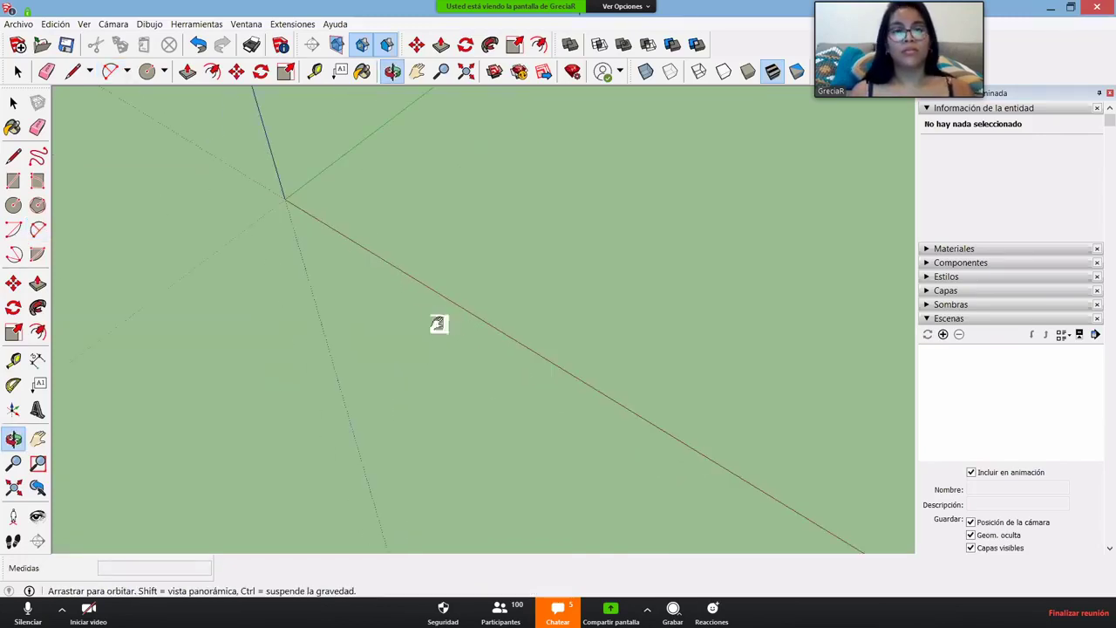
pyautogui.moveTo(437, 324)
pyautogui.mouseDown(button='middle')
pyautogui.moveTo(411, 462)
pyautogui.moveTo(447, 338)
pyautogui.moveTo(411, 343)
pyautogui.moveTo(448, 463)
pyautogui.moveTo(475, 300)
pyautogui.moveTo(428, 478)
pyautogui.moveTo(436, 413)
pyautogui.moveTo(423, 324)
pyautogui.mouseUp(button='middle')
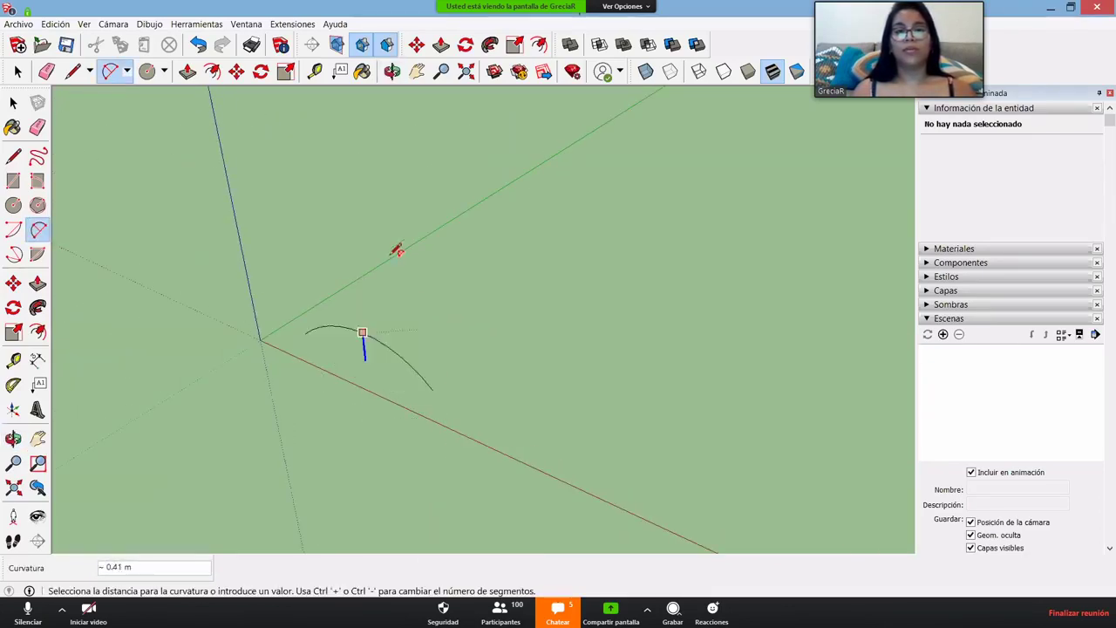
pyautogui.moveTo(392, 250); pyautogui.dragTo(316, 215, button='middle')
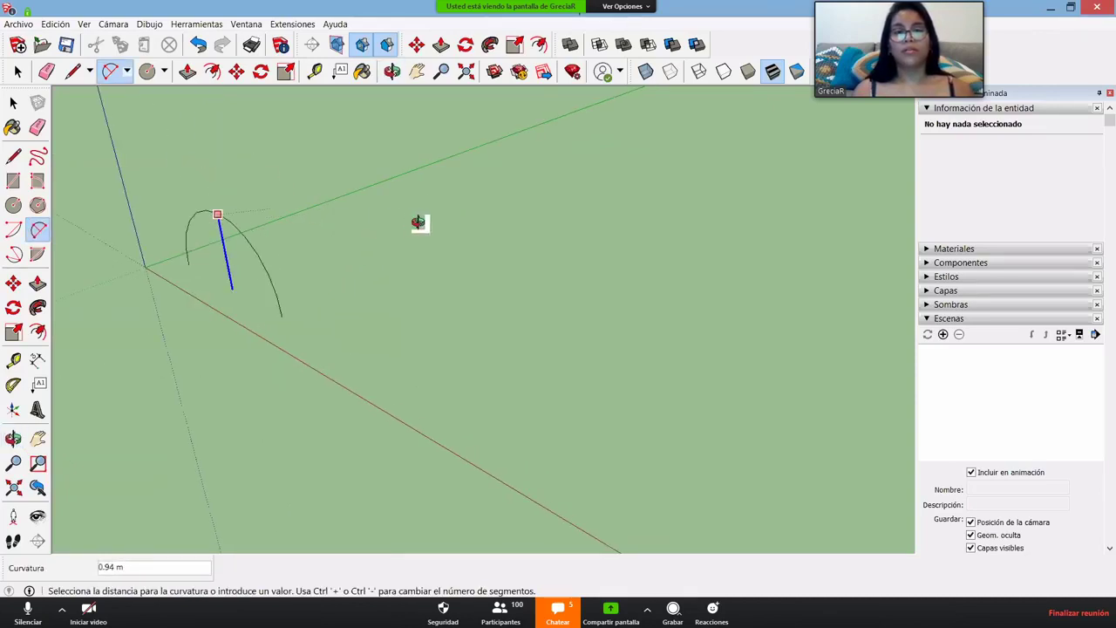
pyautogui.moveTo(418, 222); pyautogui.dragTo(601, 177, button='middle')
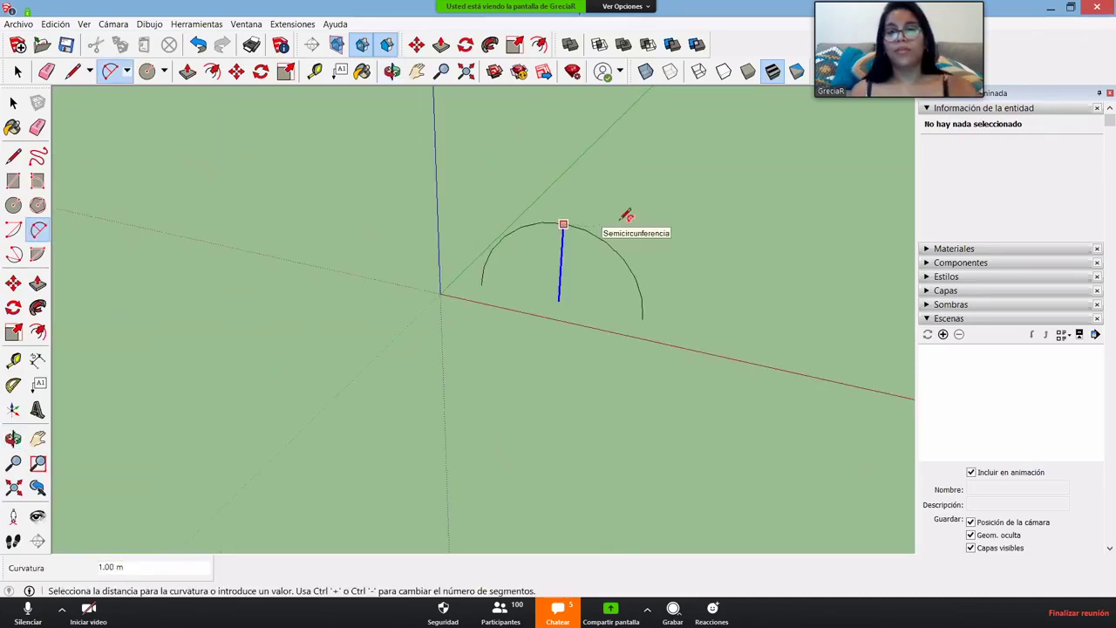
pyautogui.press('Escape')
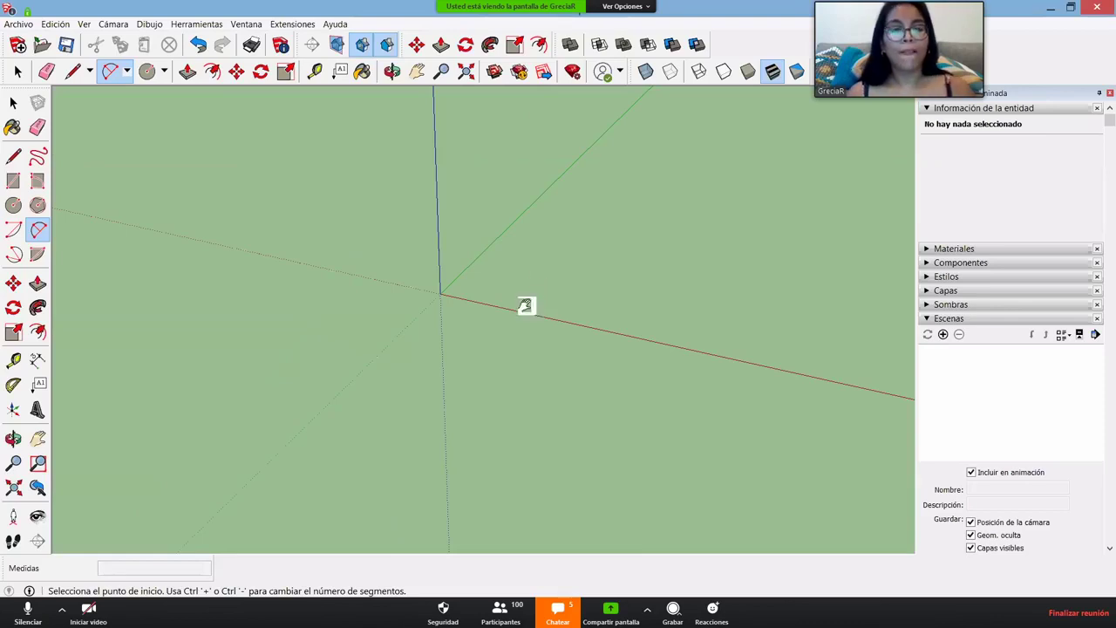
# - Draw a 2 m by 2 m square face (4 m²) at the axes origin
pyautogui.moveTo(524, 305); pyautogui.dragTo(179, 329, button='middle')
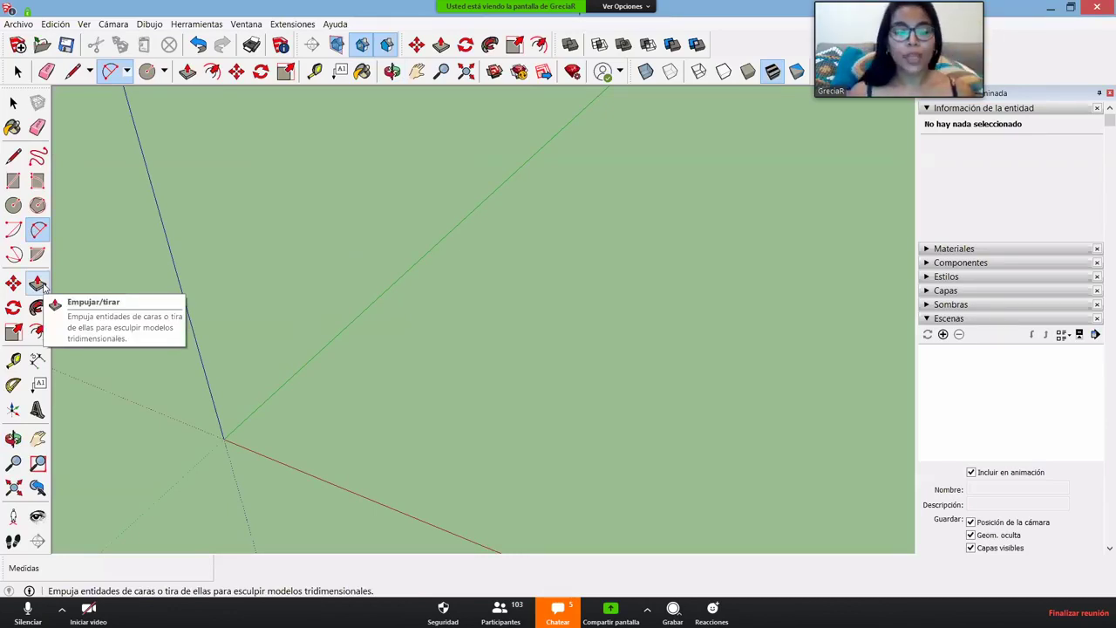
pyautogui.press('r')
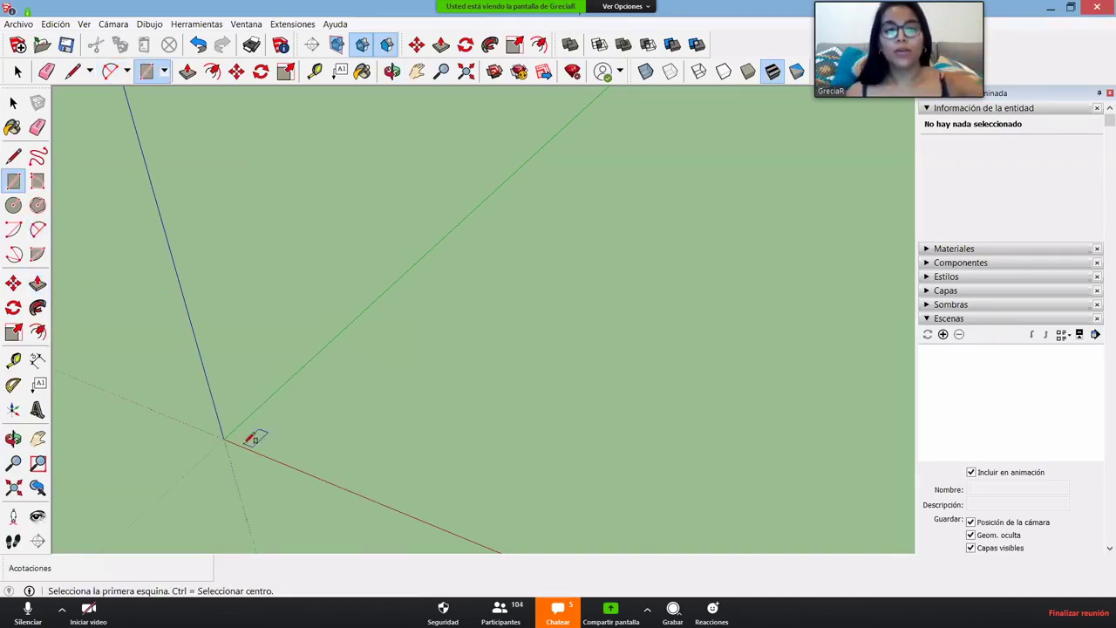
pyautogui.click(224, 439)
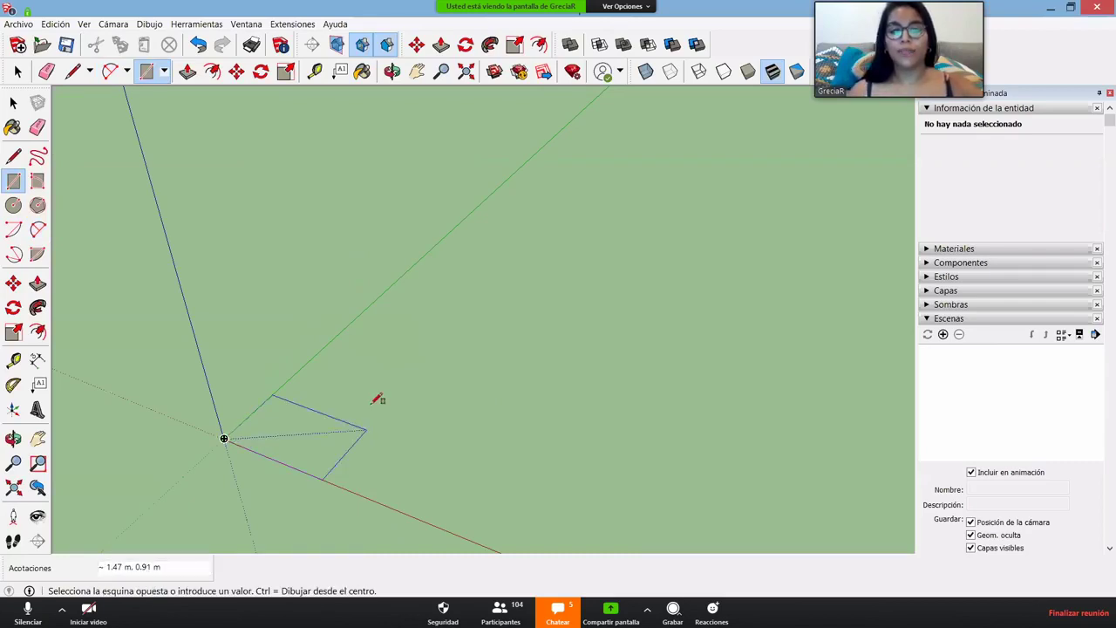
pyautogui.press('Return')
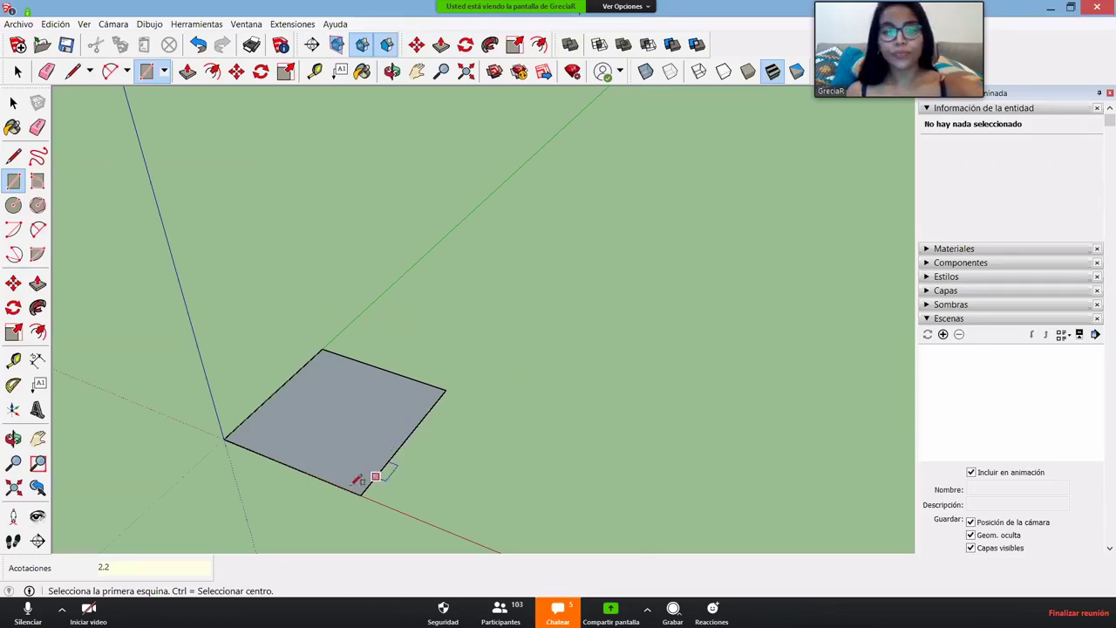
pyautogui.scroll(3, 315, 514)
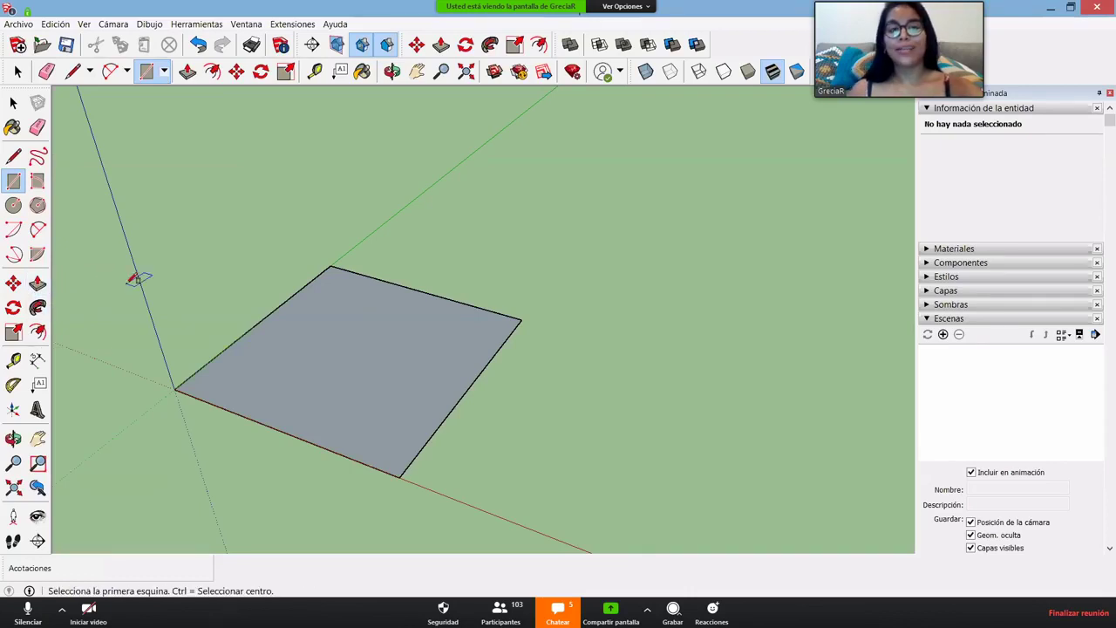
pyautogui.press('p')
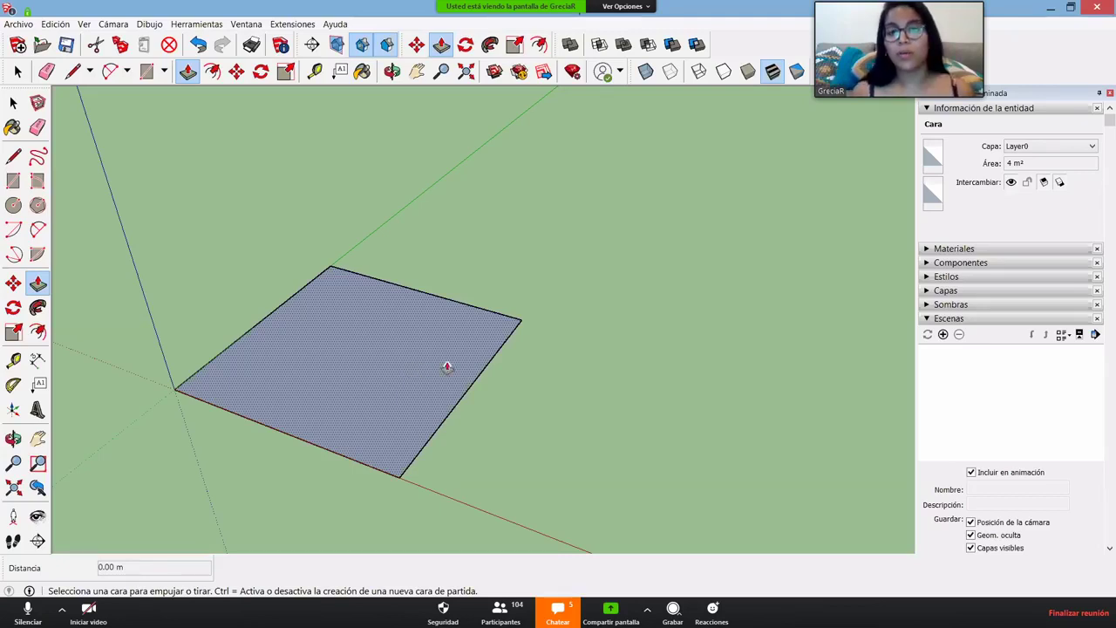
# - Pull the square face up 2 m into a cube and orbit to check it
pyautogui.click(343, 353)
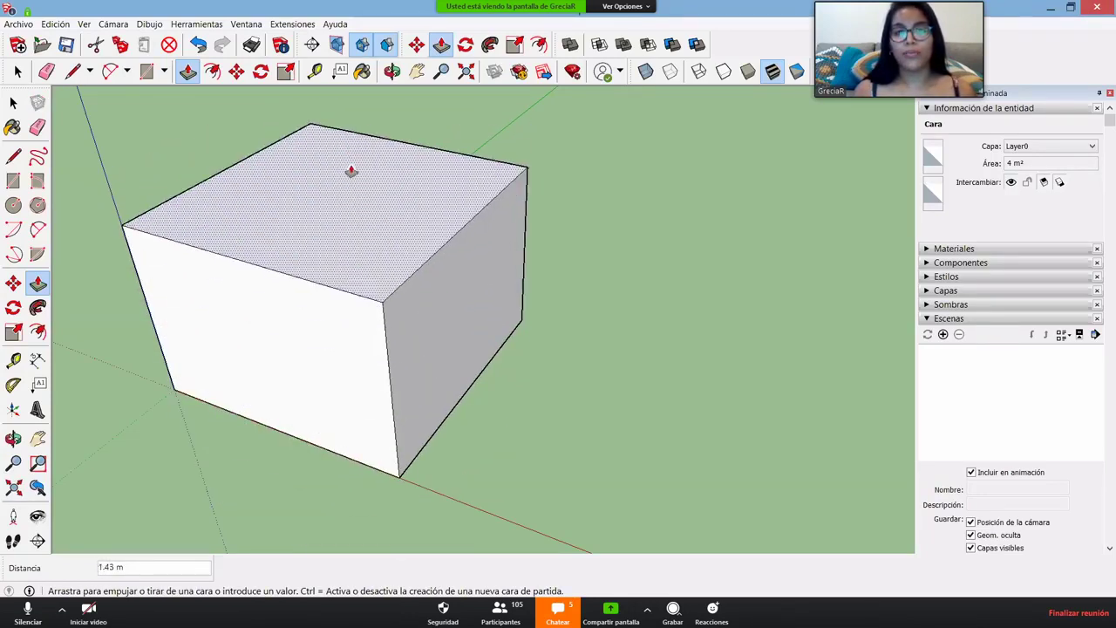
pyautogui.write('2')
pyautogui.press('Return')
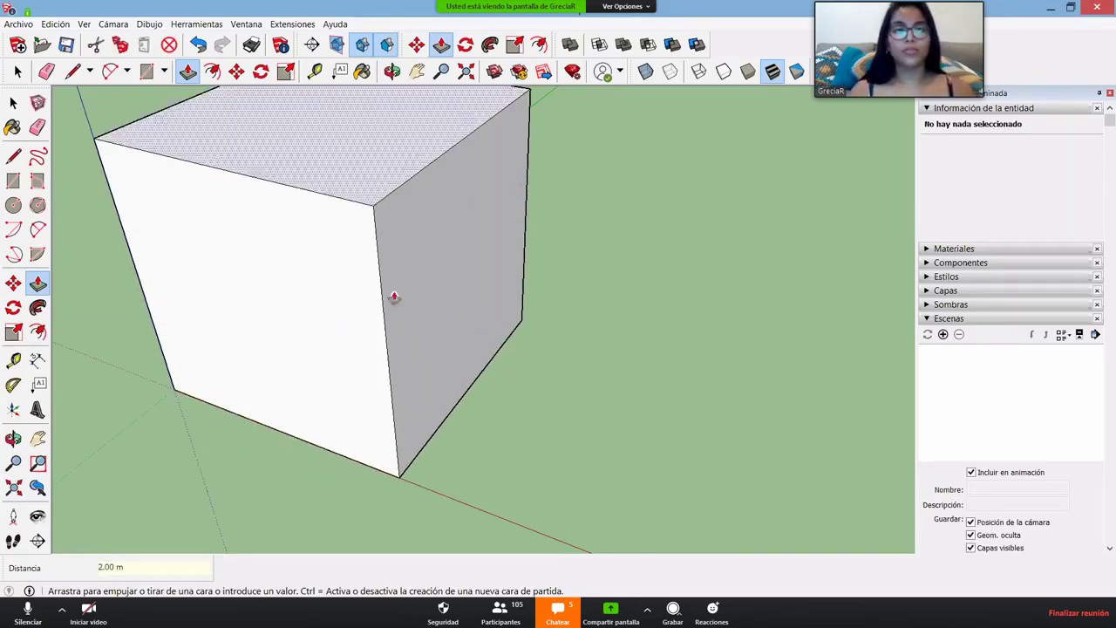
pyautogui.scroll(-5, 381, 424)
pyautogui.moveTo(381, 423); pyautogui.dragTo(326, 421, button='middle')
pyautogui.moveTo(325, 421); pyautogui.dragTo(222, 436)
pyautogui.press('space')
pyautogui.scroll(3, 391, 233)
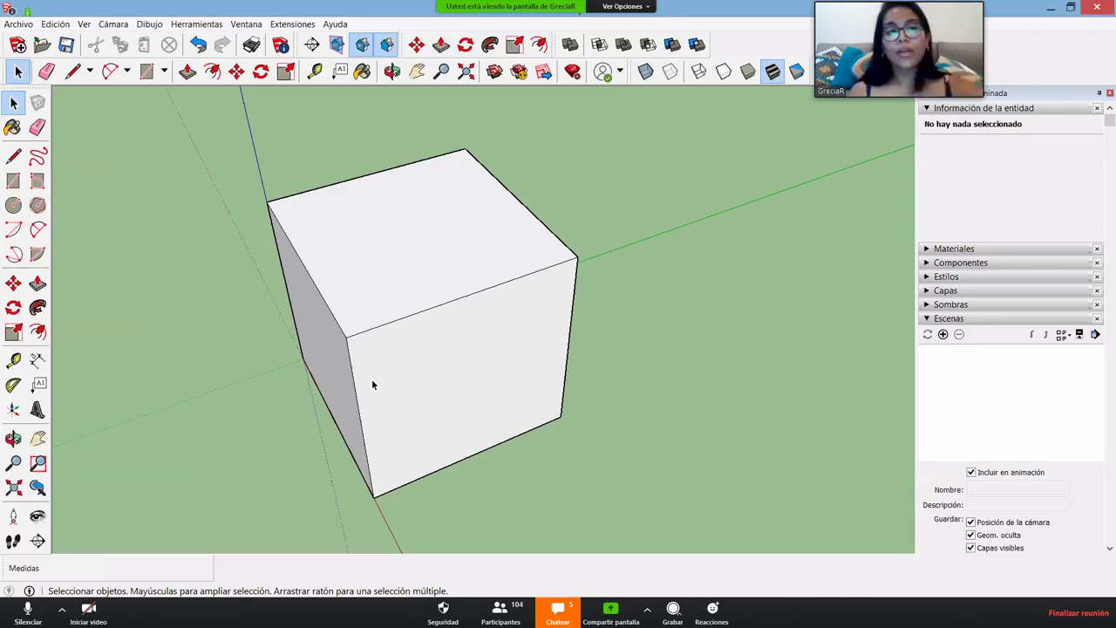
# - Draw a diagonal across the cube's front face from top-right to bottom corner
pyautogui.press('l')
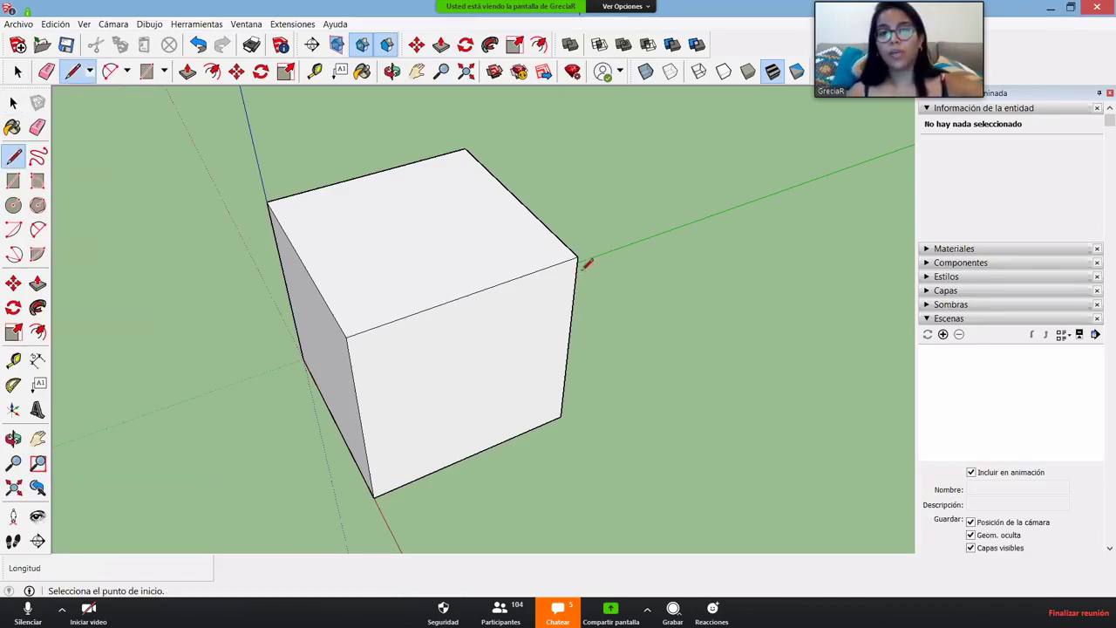
pyautogui.click(578, 257)
pyautogui.click(375, 497)
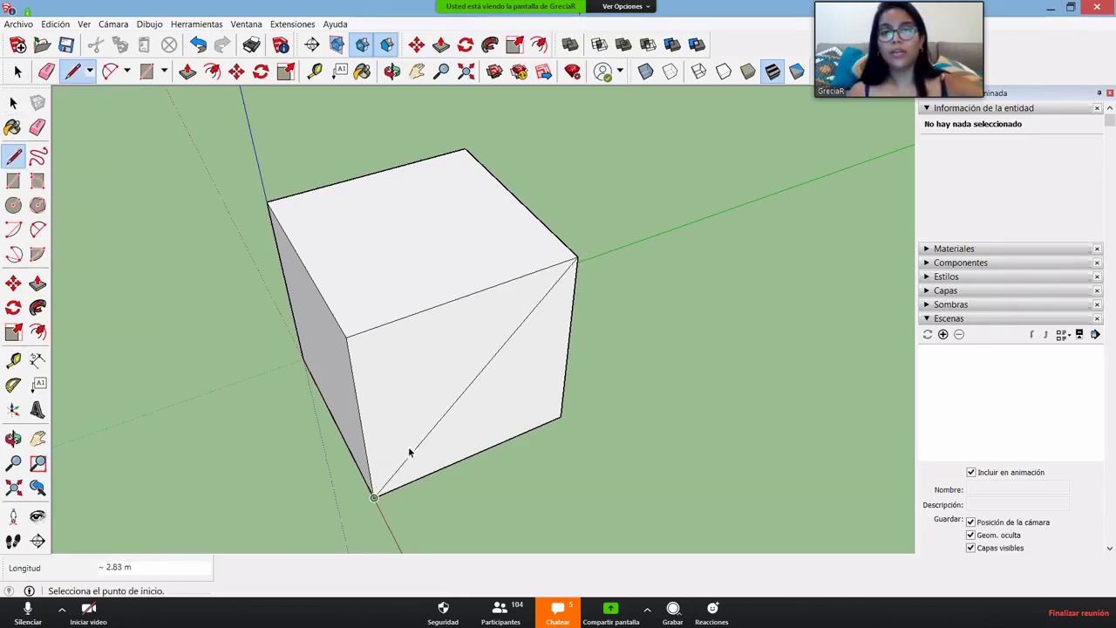
pyautogui.press('space')
pyautogui.click(468, 369)
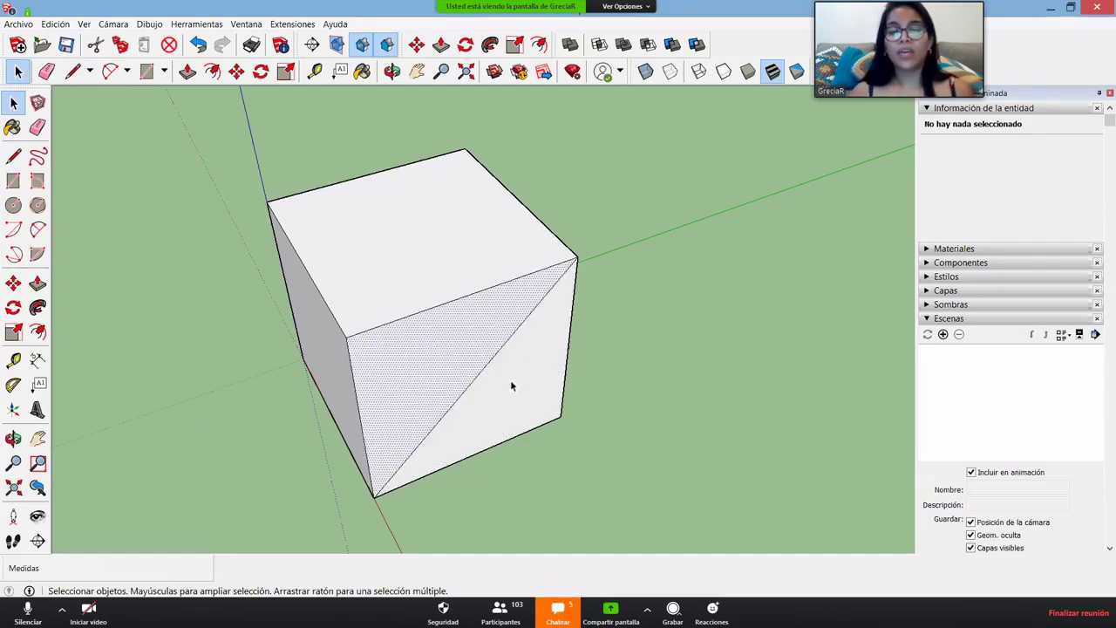
# - Draw a line from the diagonal's midpoint to the front face's lower-right corner
pyautogui.press('l')
pyautogui.click(471, 384)
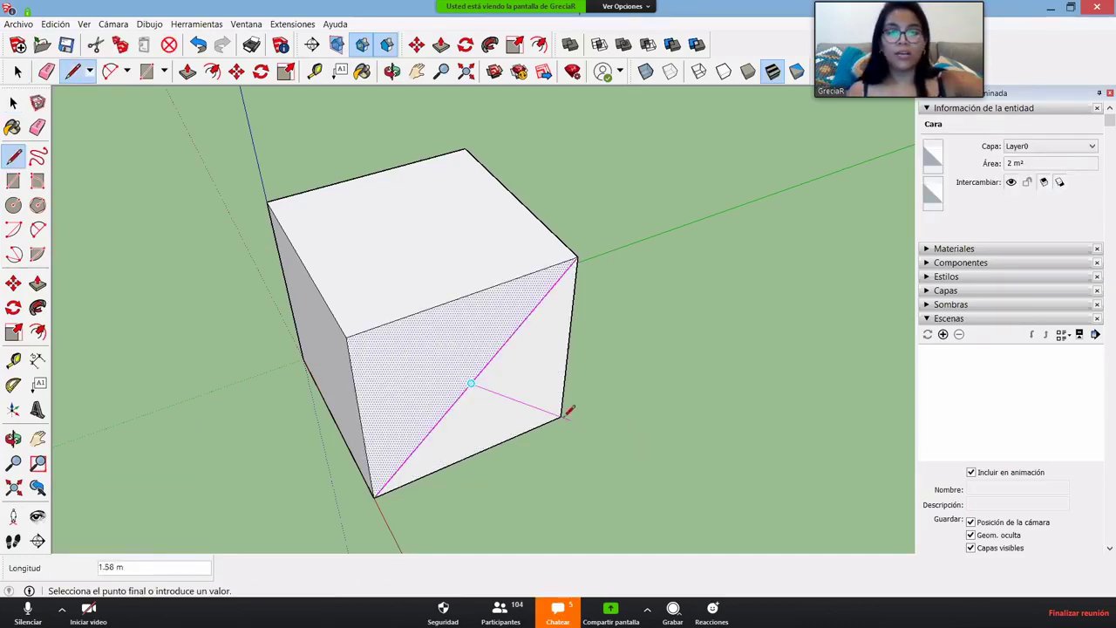
pyautogui.click(562, 416)
pyautogui.press('space')
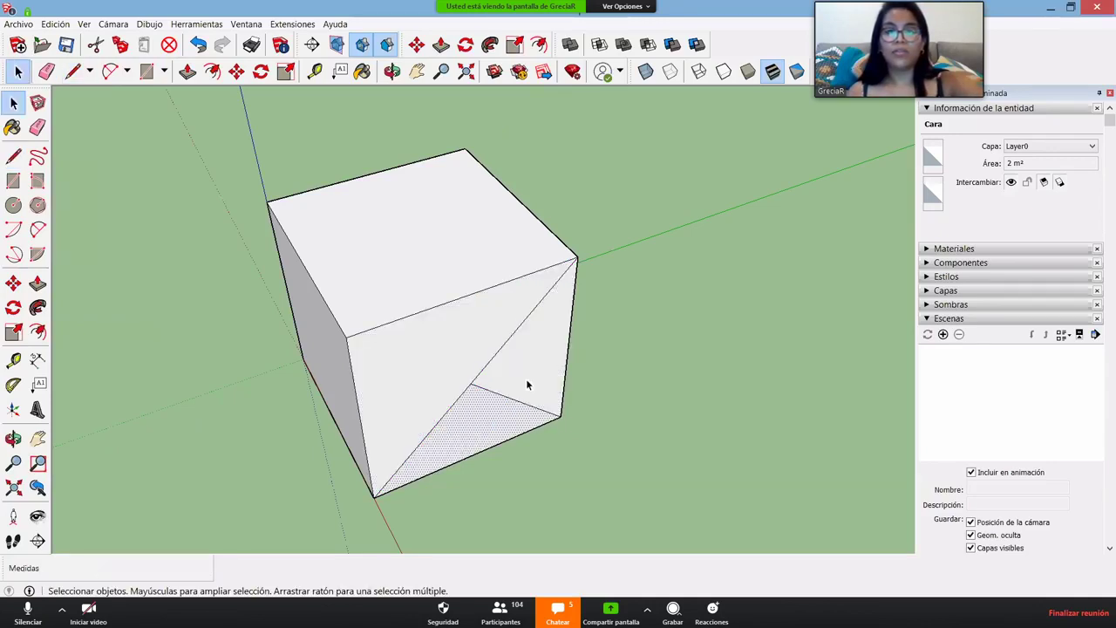
pyautogui.press('p')
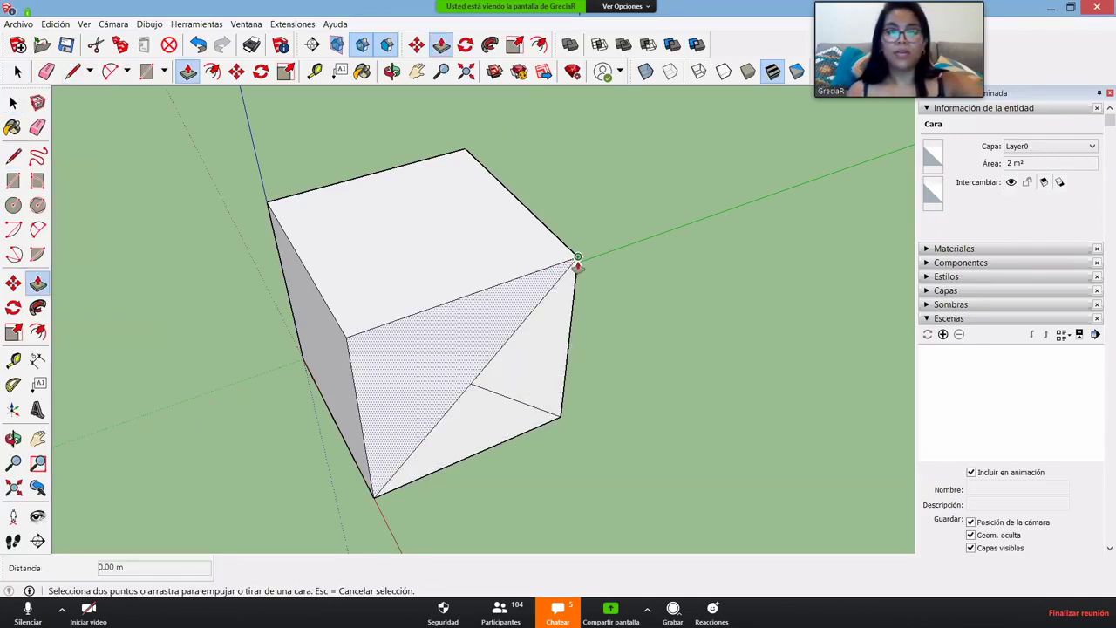
# - Draw a diagonal across the cube's top face from its right to left corner
pyautogui.press('l')
pyautogui.click(577, 258)
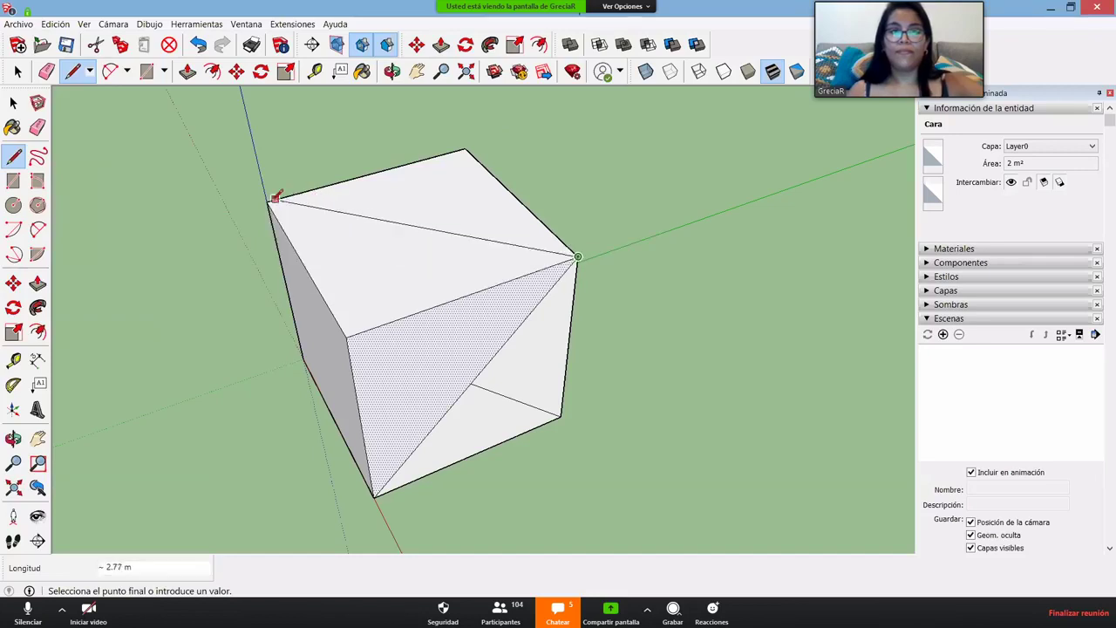
pyautogui.click(269, 202)
pyautogui.press('alt')
pyautogui.hotkey('alt', 'space')
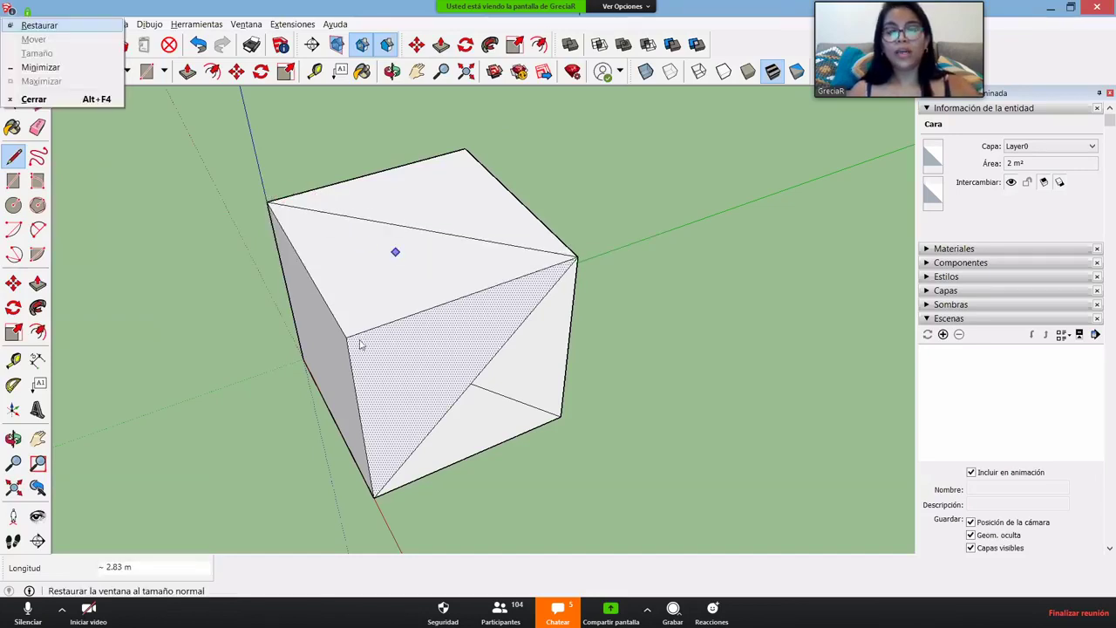
pyautogui.press('Escape')
pyautogui.press('space')
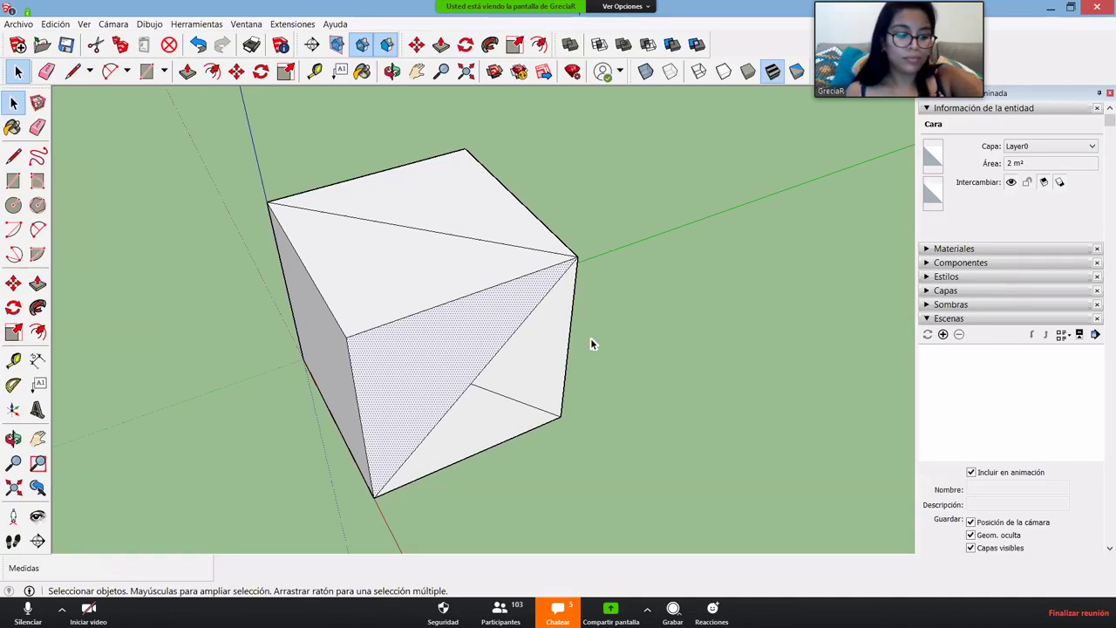
pyautogui.press('p')
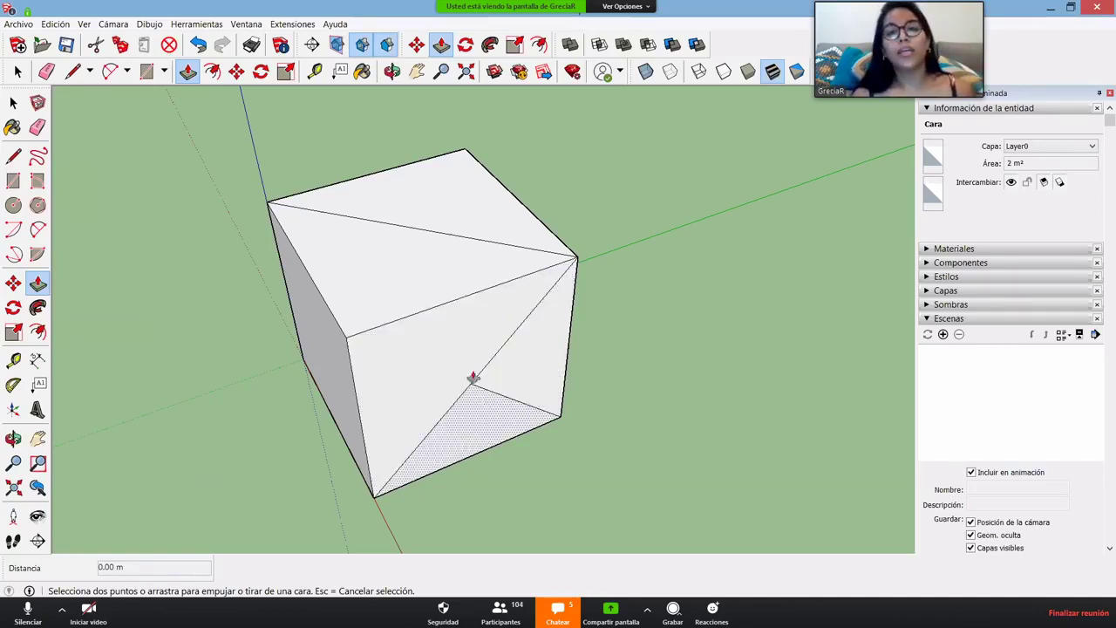
# - Pull the pointed triangle and the front triangle face outward from the cube
pyautogui.moveTo(529, 381); pyautogui.dragTo(526, 407)
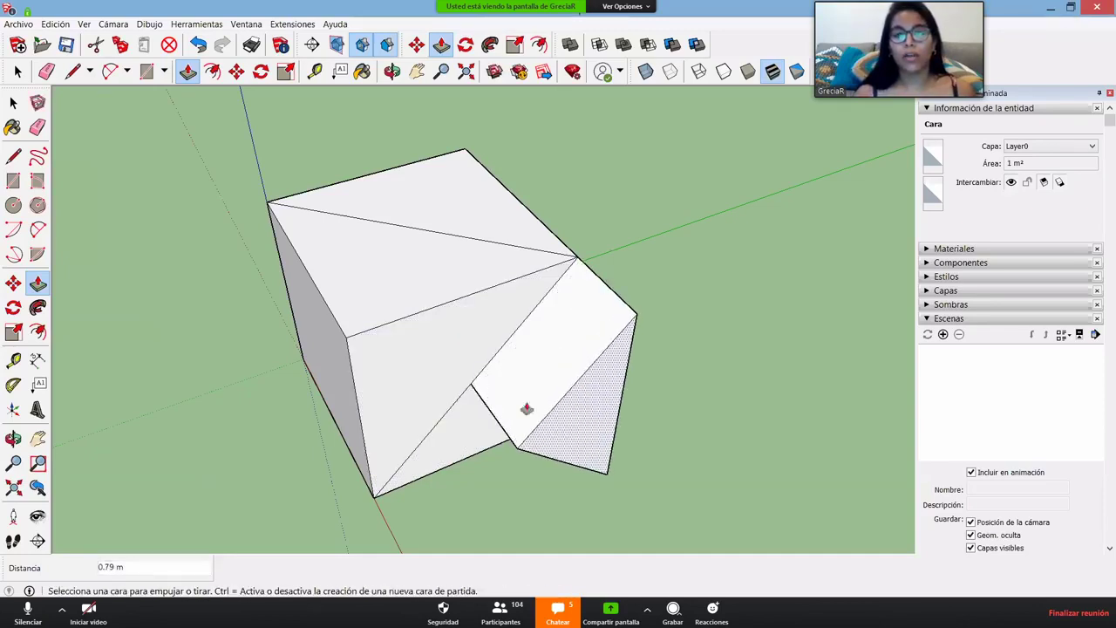
pyautogui.moveTo(508, 393); pyautogui.dragTo(465, 347, button='middle')
pyautogui.moveTo(465, 347); pyautogui.dragTo(371, 373)
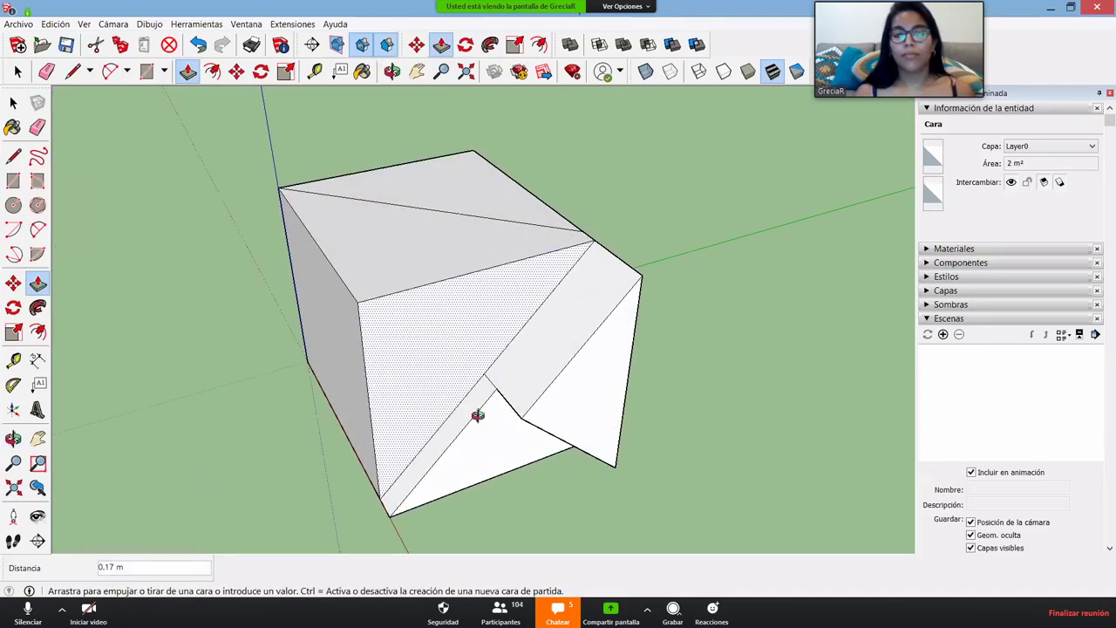
pyautogui.moveTo(477, 415); pyautogui.dragTo(427, 425)
pyautogui.moveTo(426, 425); pyautogui.dragTo(287, 471, button='middle')
# - Pull another face out 1.21 m and raise the top face into a wedge
pyautogui.moveTo(401, 262); pyautogui.dragTo(411, 149)
pyautogui.moveTo(411, 149); pyautogui.dragTo(505, 319, button='middle')
pyautogui.click(498, 319)
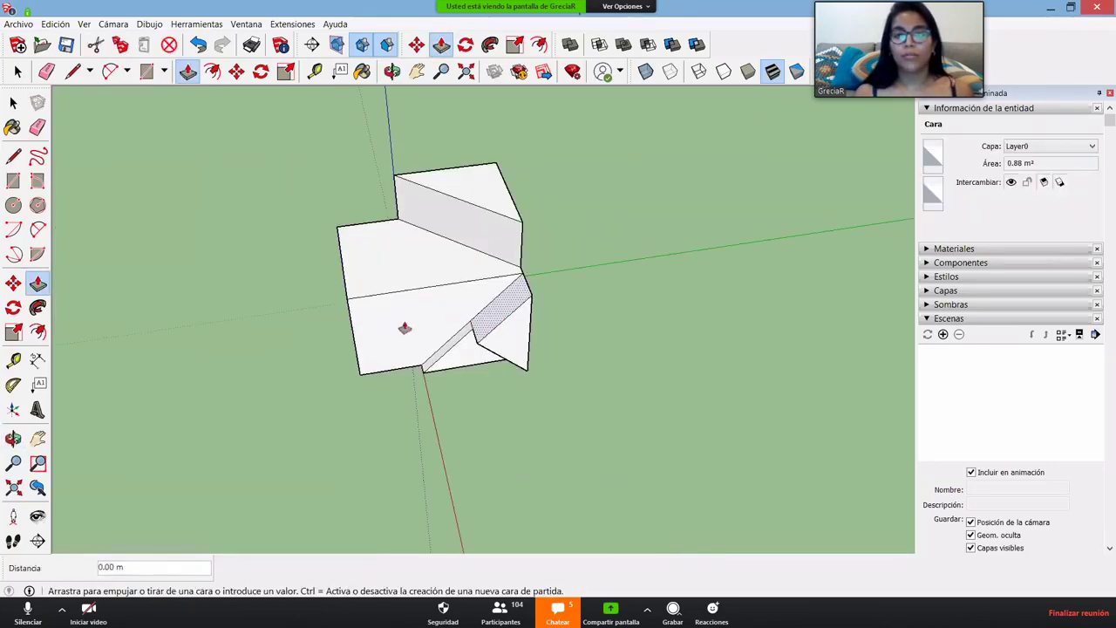
pyautogui.press('Escape')
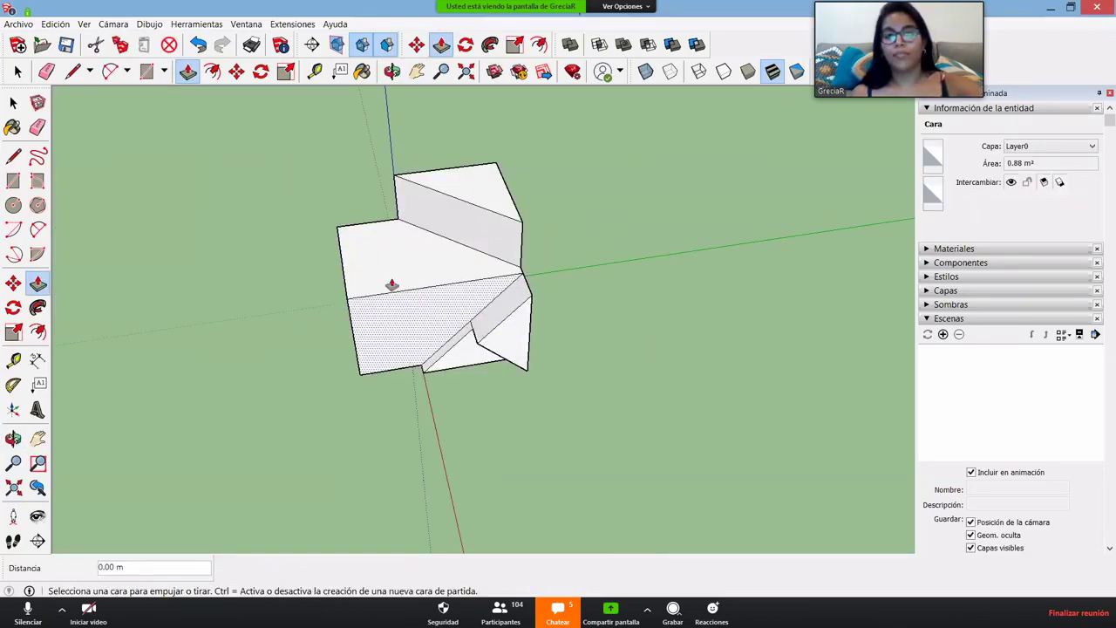
pyautogui.moveTo(399, 249); pyautogui.dragTo(430, 374, button='middle')
pyautogui.moveTo(543, 363); pyautogui.dragTo(439, 400, button='middle')
pyautogui.moveTo(675, 369)
pyautogui.mouseDown(button='middle')
pyautogui.moveTo(717, 353)
pyautogui.moveTo(491, 455)
pyautogui.moveTo(503, 342)
pyautogui.mouseUp(button='middle')
pyautogui.scroll(3, 484, 335)
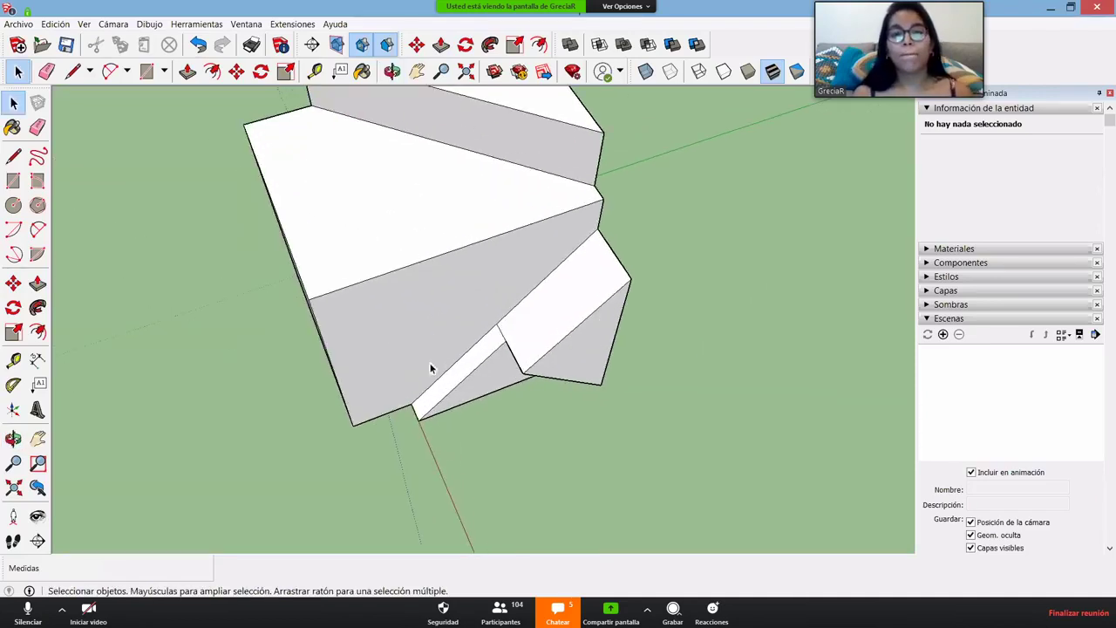
# - Draw a flat rectangle face on the ground beside the stepped block
pyautogui.scroll(-5, 515, 284)
pyautogui.press('r')
pyautogui.click(515, 273)
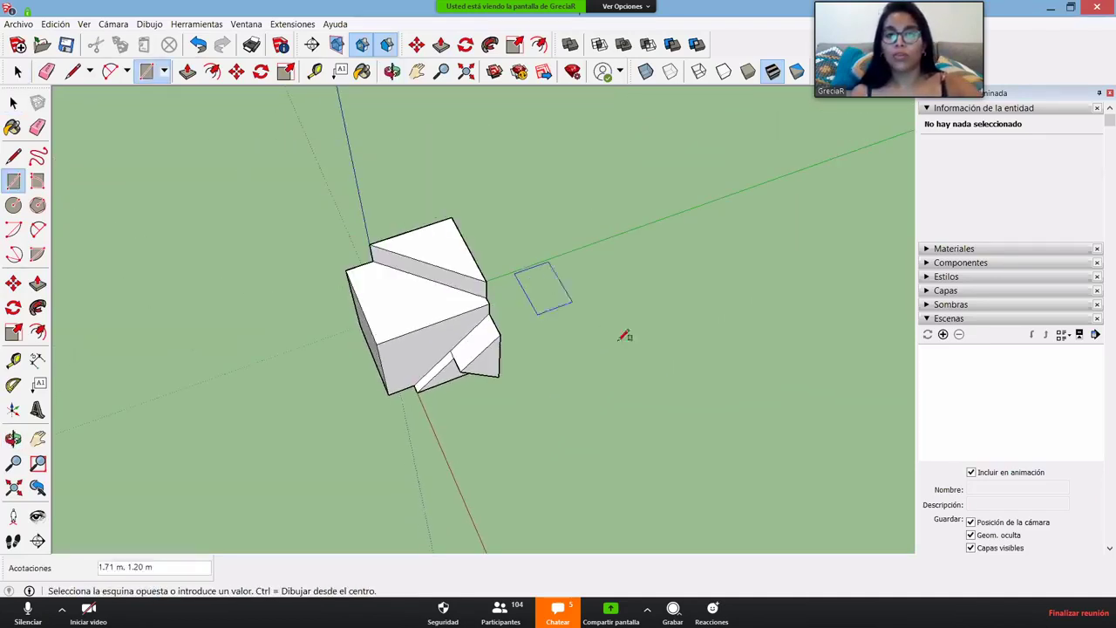
pyautogui.click(675, 355)
pyautogui.press('space')
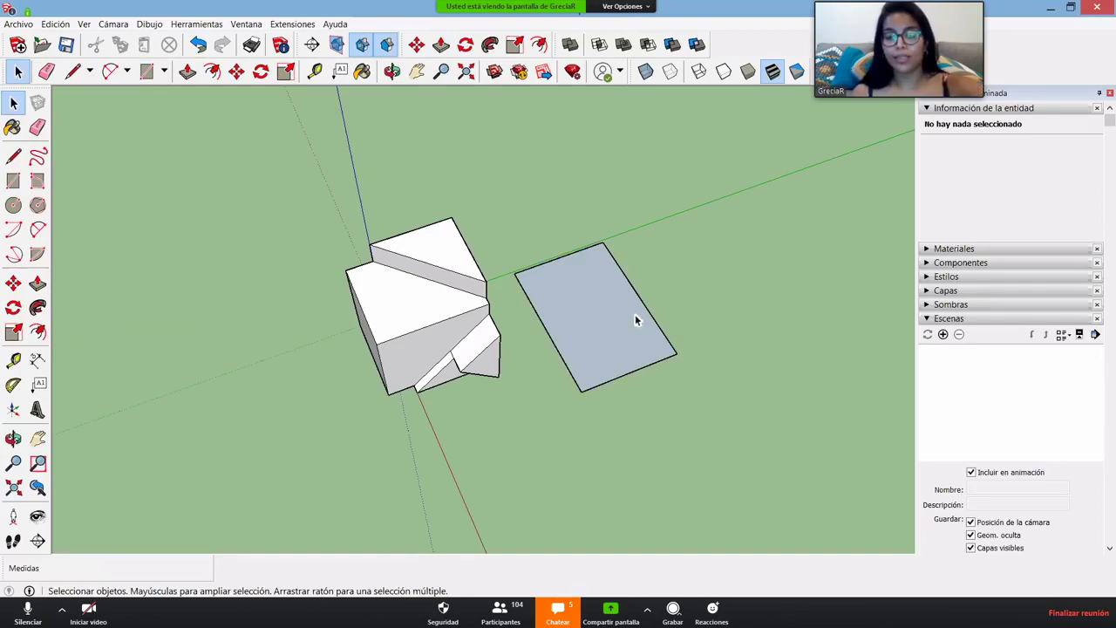
# - Select the grey rectangle with its edges and pick it up with Move
pyautogui.doubleClick(567, 292)
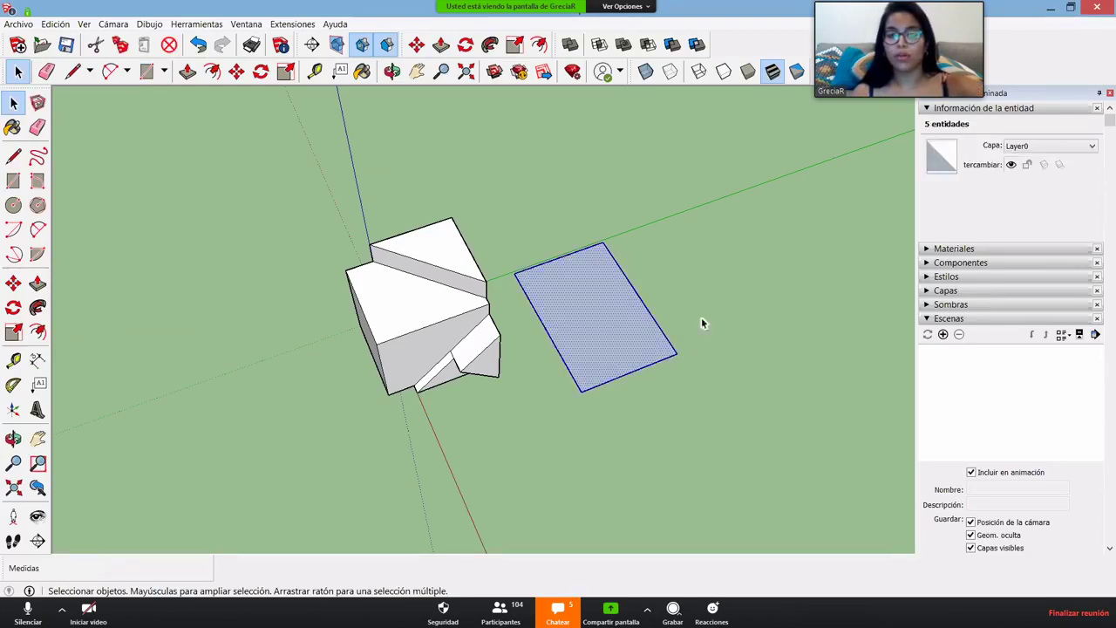
pyautogui.scroll(1, 765, 300)
pyautogui.scroll(1, 762, 302)
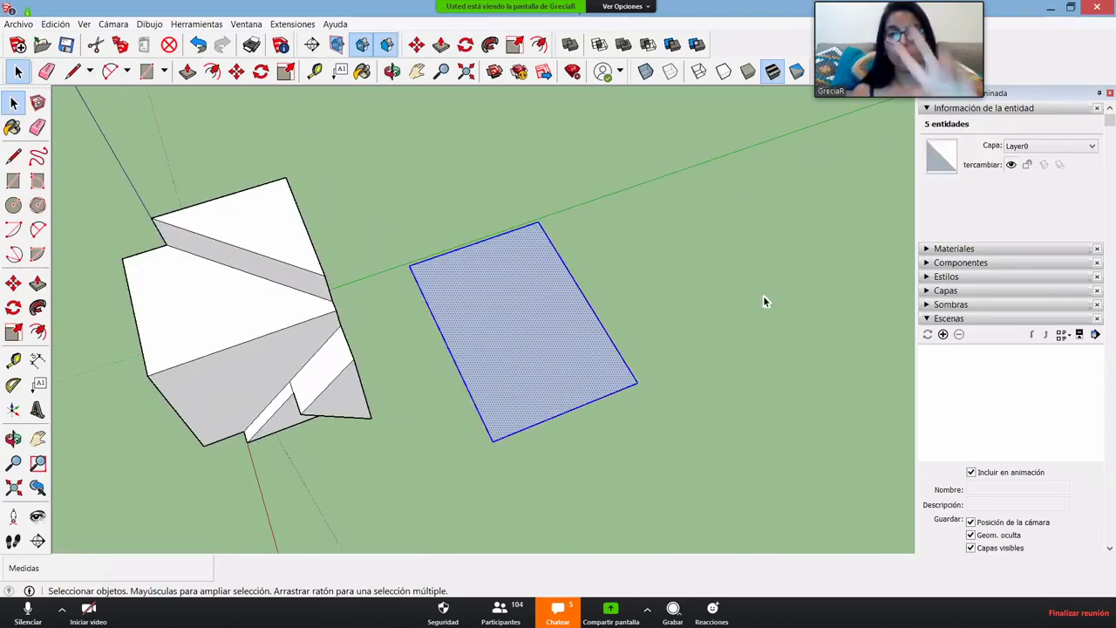
pyautogui.press('m')
pyautogui.click(586, 349)
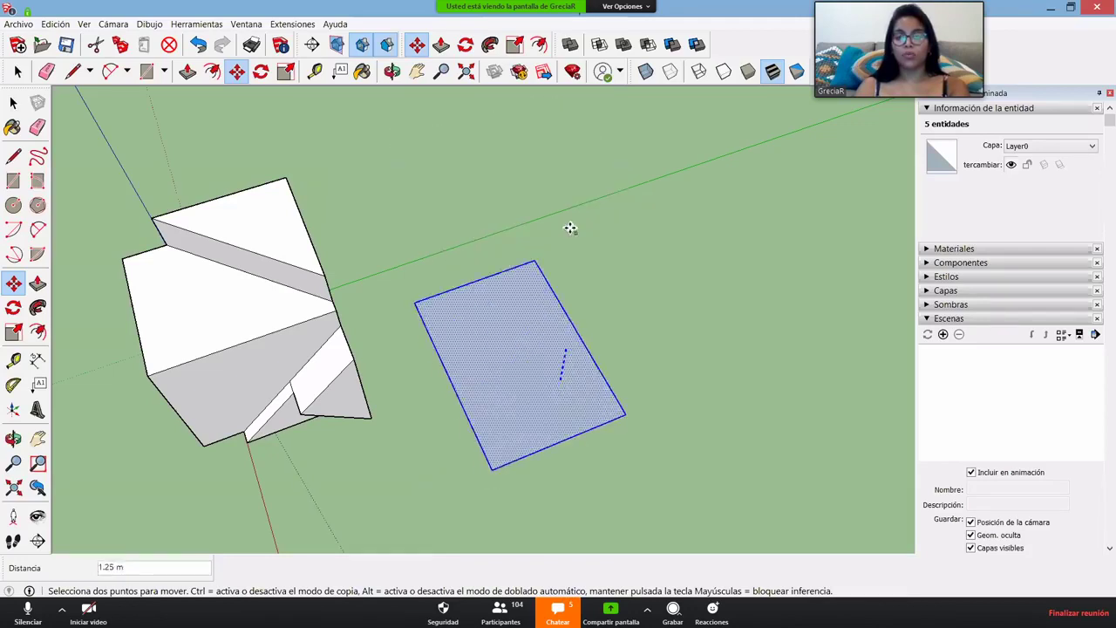
# - Drop the grey rectangle at its new spot on the ground
pyautogui.click(503, 406)
pyautogui.press('space')
pyautogui.scroll(-3, 473, 418)
pyautogui.moveTo(474, 419)
pyautogui.mouseDown(button='middle')
pyautogui.moveTo(568, 423)
pyautogui.moveTo(459, 421)
pyautogui.moveTo(455, 406)
pyautogui.mouseUp(button='middle')
pyautogui.scroll(4, 533, 399)
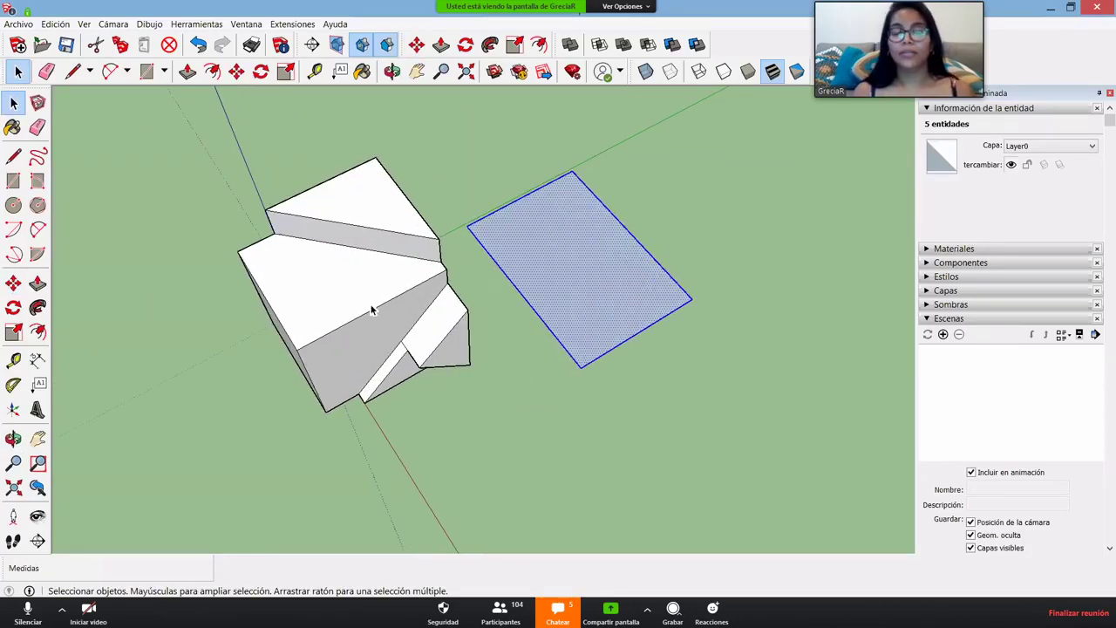
pyautogui.press('Escape')
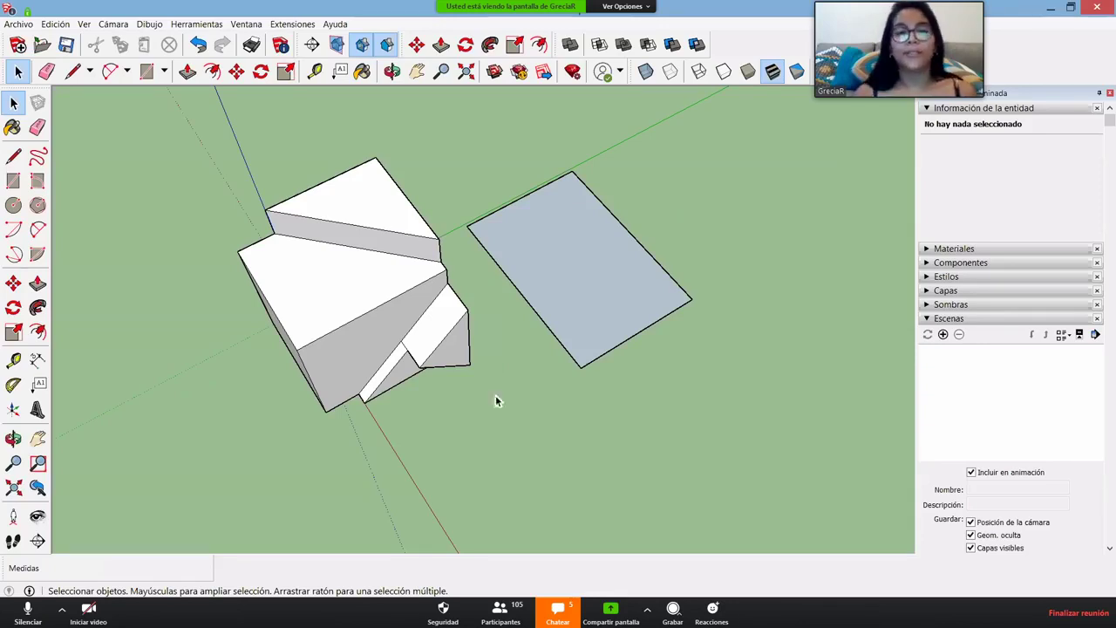
pyautogui.scroll(-2, 495, 401)
pyautogui.scroll(3, 294, 316)
pyautogui.scroll(1, 491, 245)
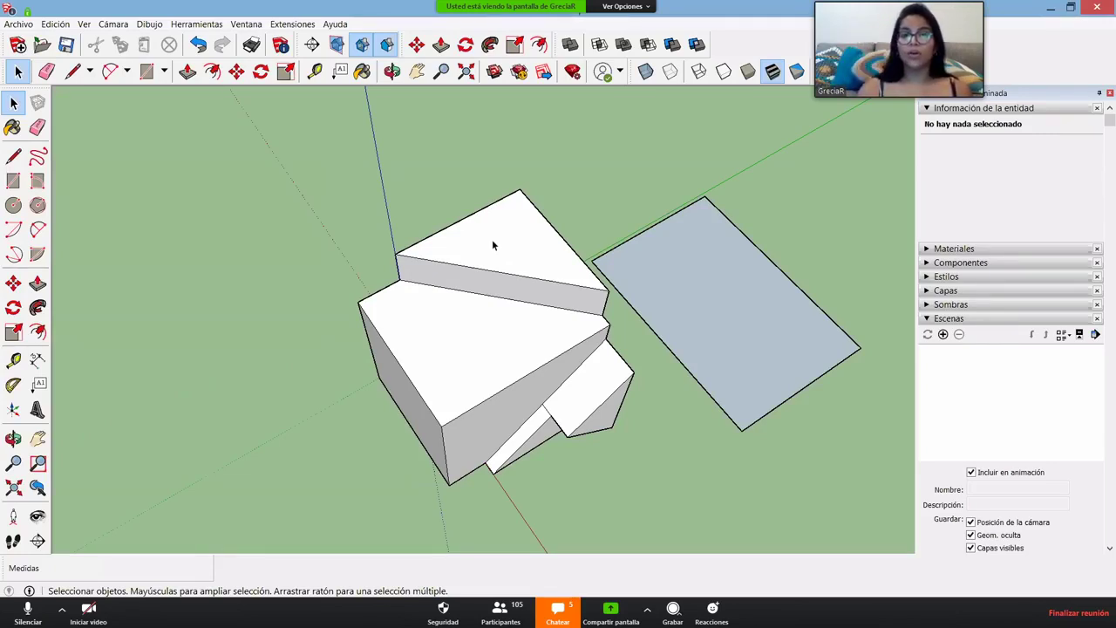
# - Move the whole stepped block to sit just beside the grey rectangle, then deselect it
pyautogui.tripleClick(491, 245)
pyautogui.moveTo(523, 452); pyautogui.dragTo(586, 425, button='middle')
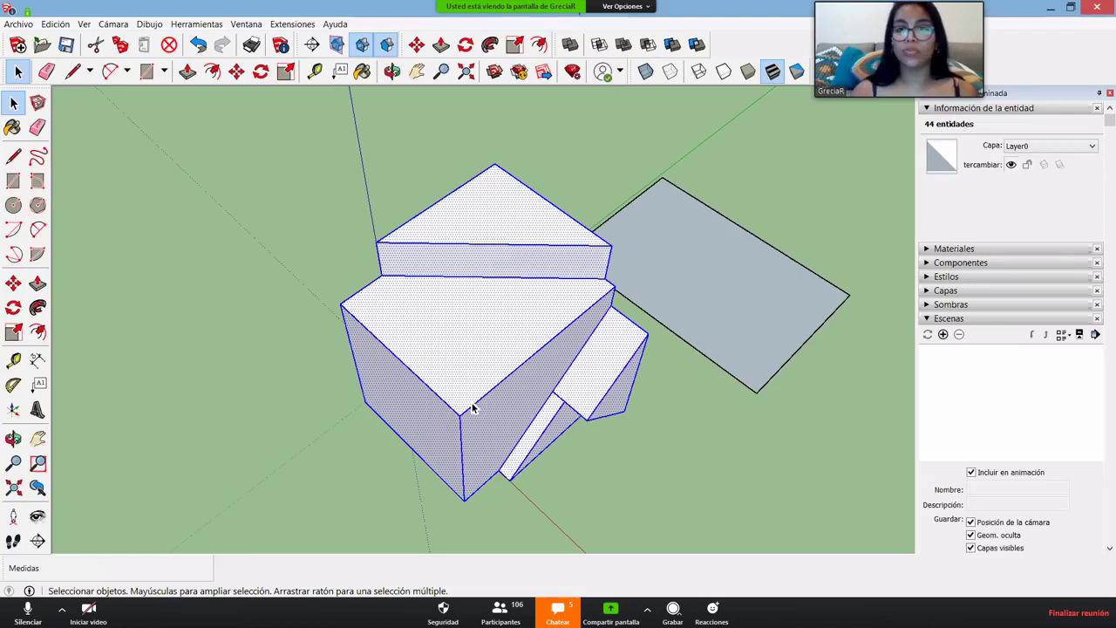
pyautogui.scroll(-3, 515, 314)
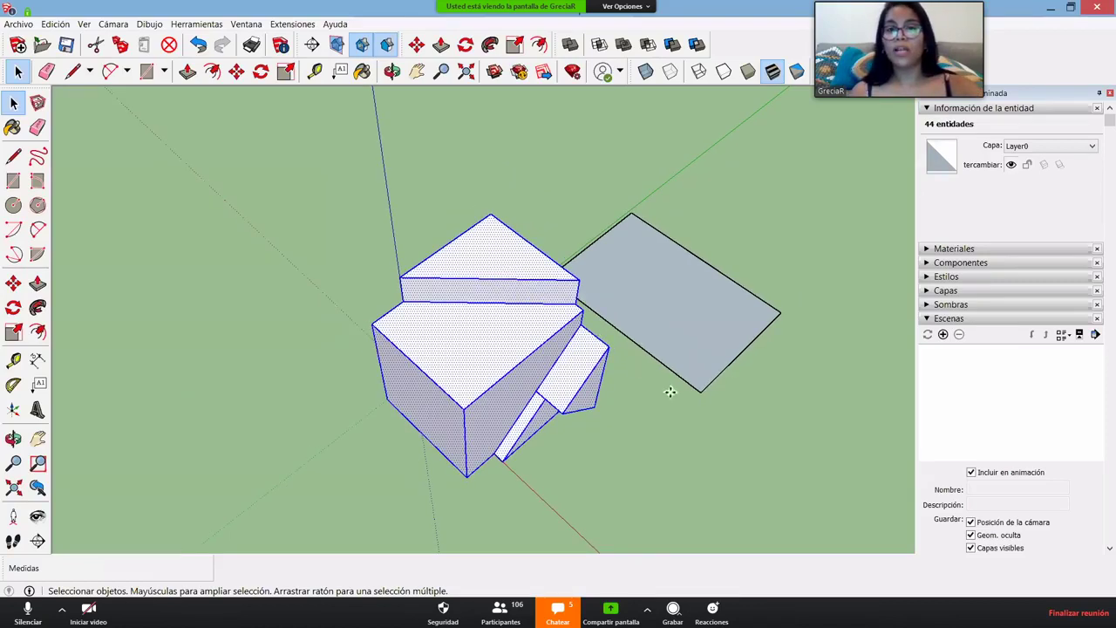
pyautogui.press('m')
pyautogui.click(505, 281)
pyautogui.scroll(-2, 677, 427)
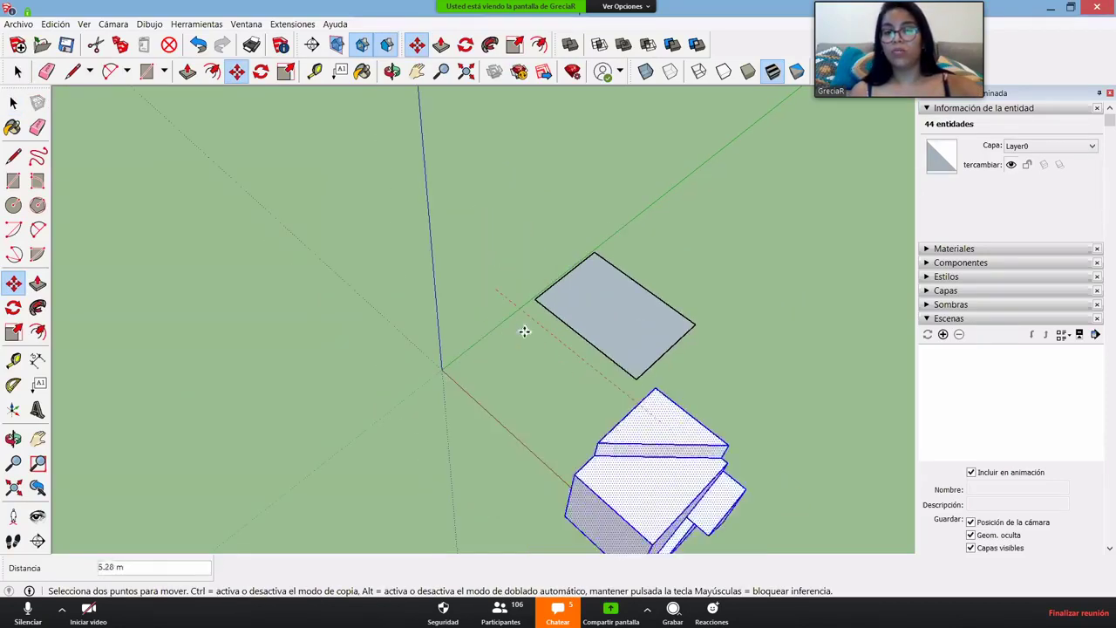
pyautogui.click(487, 360)
pyautogui.moveTo(487, 360); pyautogui.dragTo(485, 282, button='middle')
pyautogui.press('space')
pyautogui.scroll(2, 485, 281)
pyautogui.click(493, 280)
pyautogui.doubleClick(493, 281)
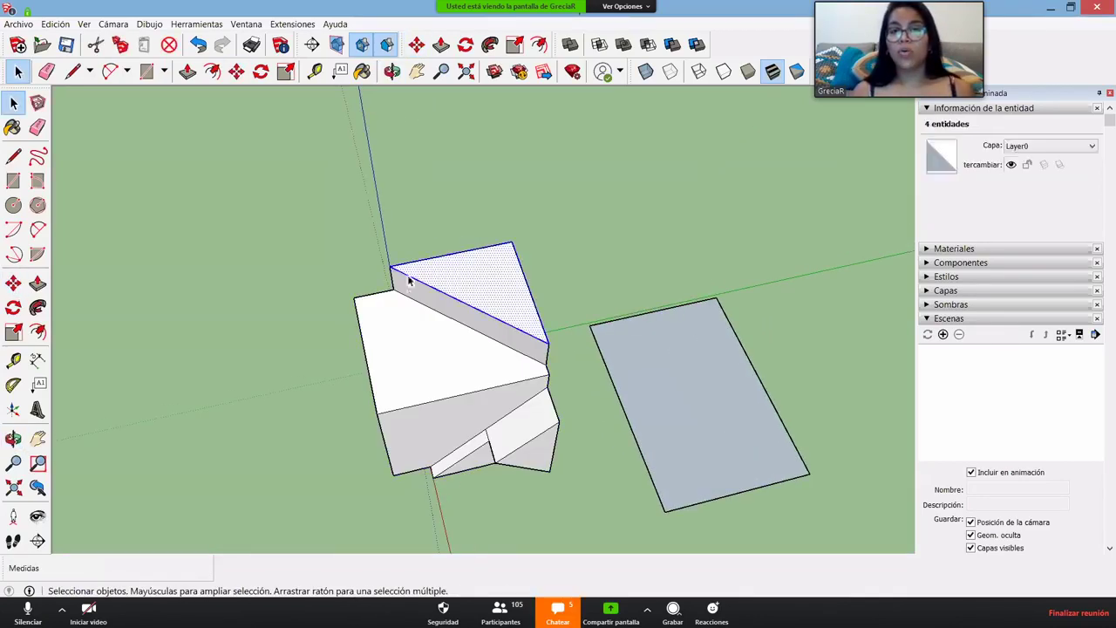
pyautogui.scroll(1, 468, 257)
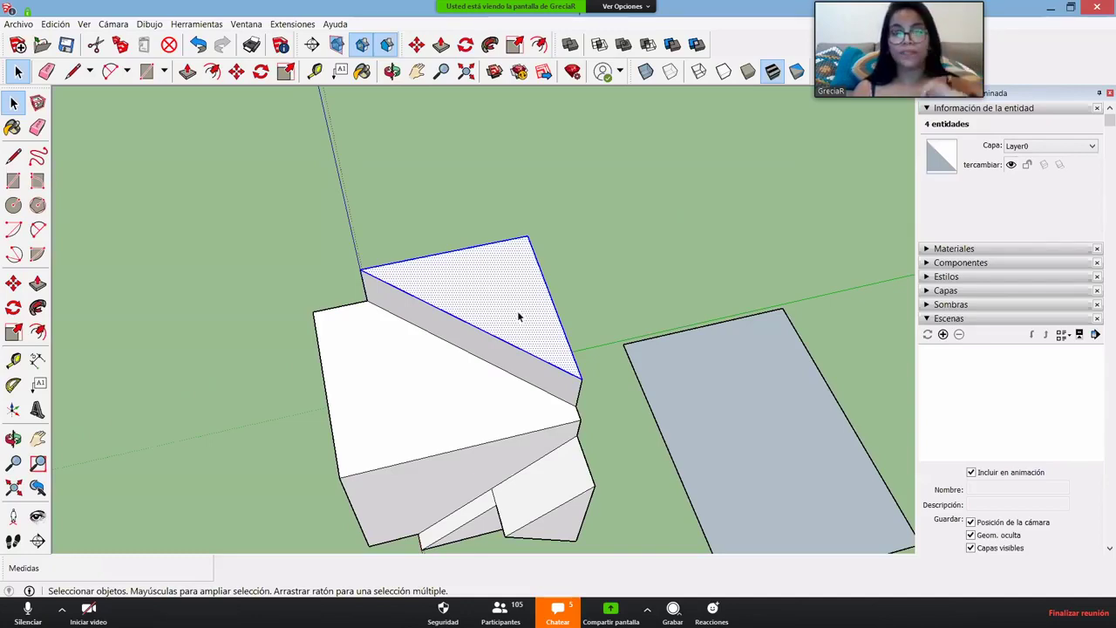
pyautogui.press('m')
pyautogui.click(487, 278)
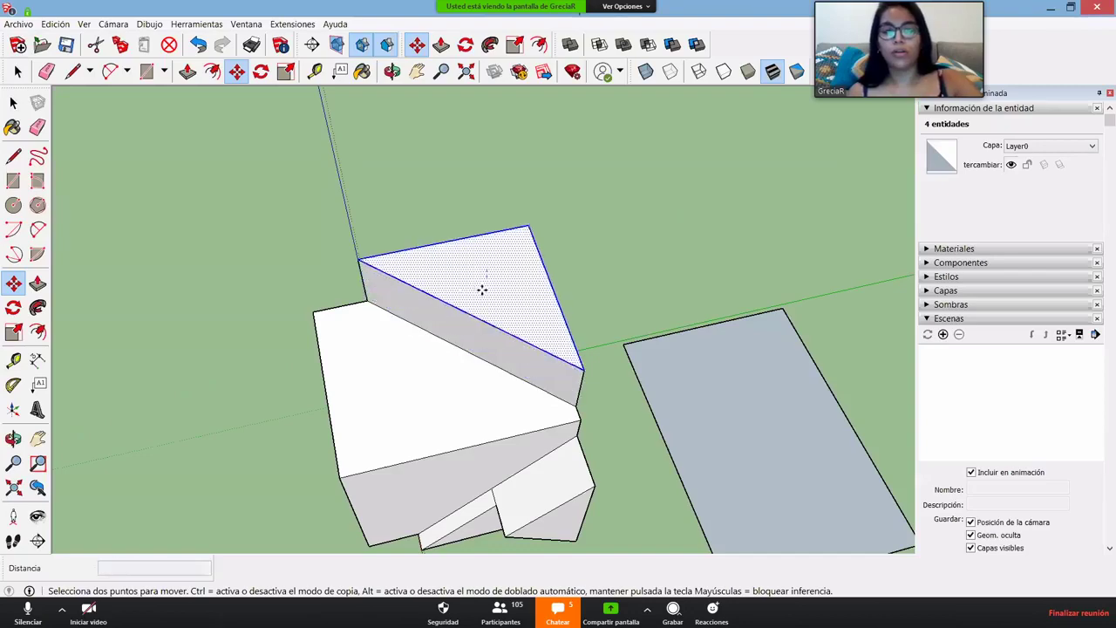
pyautogui.press('Escape')
pyautogui.moveTo(409, 334); pyautogui.dragTo(313, 288, button='middle')
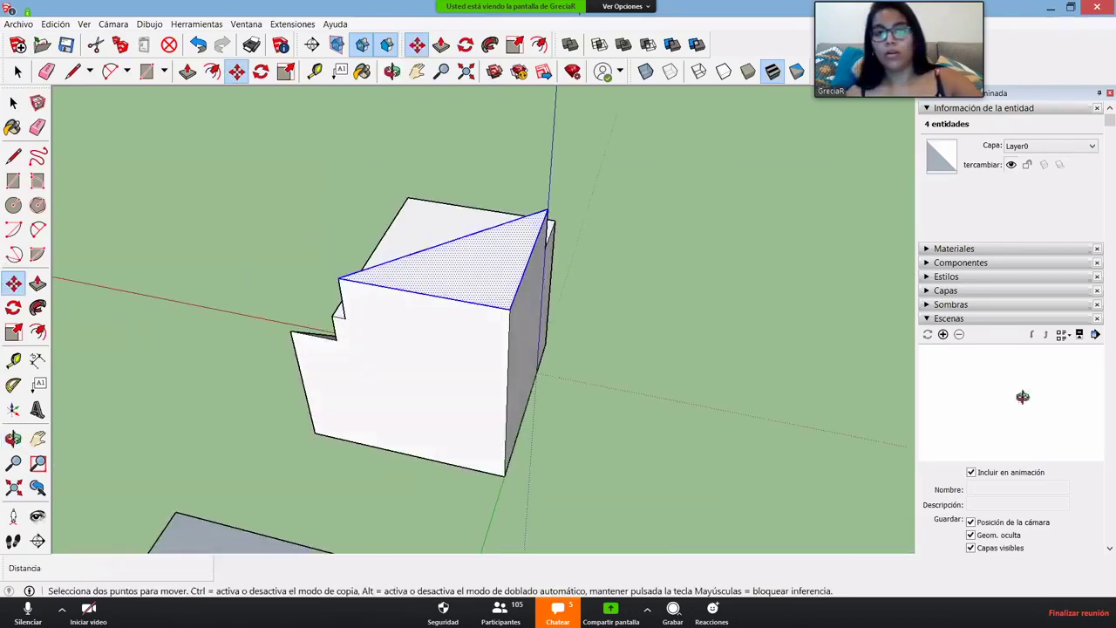
pyautogui.moveTo(631, 273); pyautogui.dragTo(554, 251, button='middle')
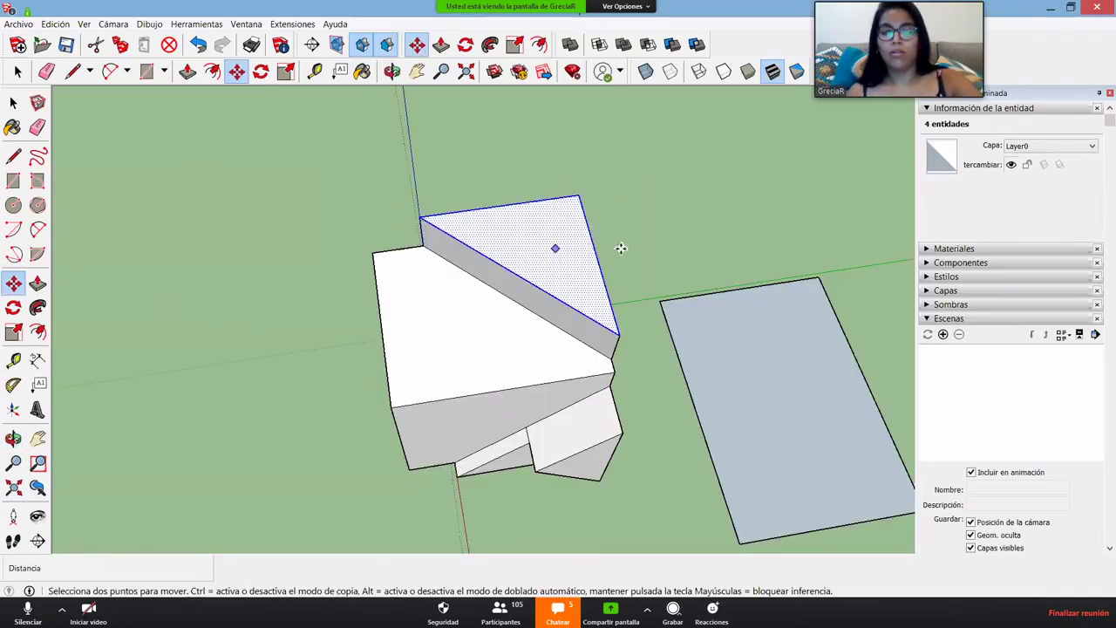
pyautogui.click(554, 255)
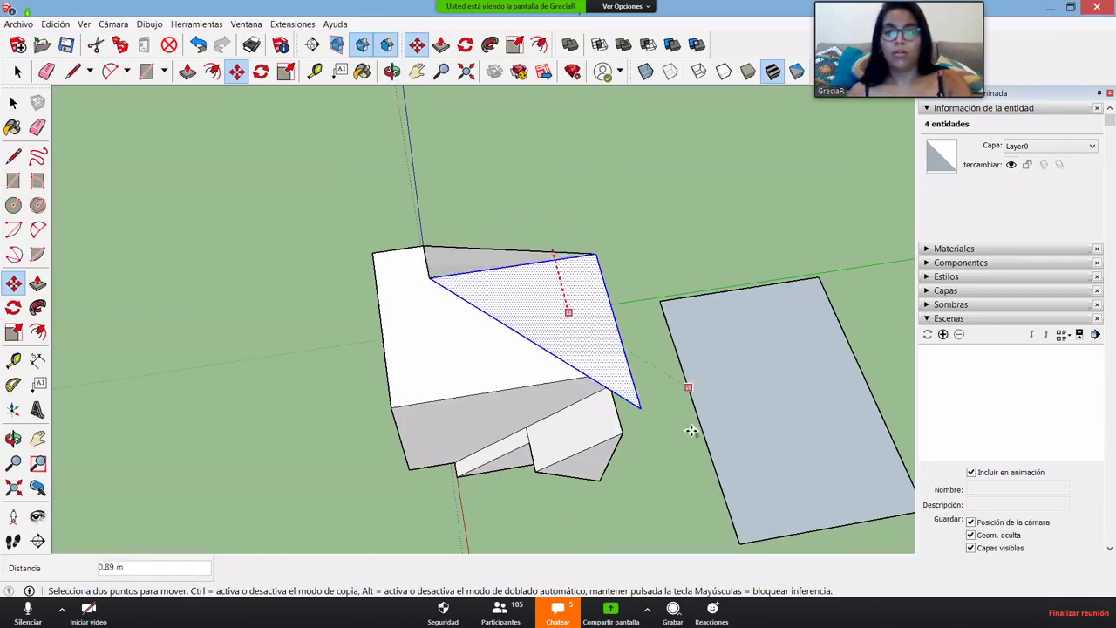
pyautogui.press('Escape')
pyautogui.moveTo(655, 374); pyautogui.dragTo(574, 217, button='middle')
pyautogui.click(573, 217)
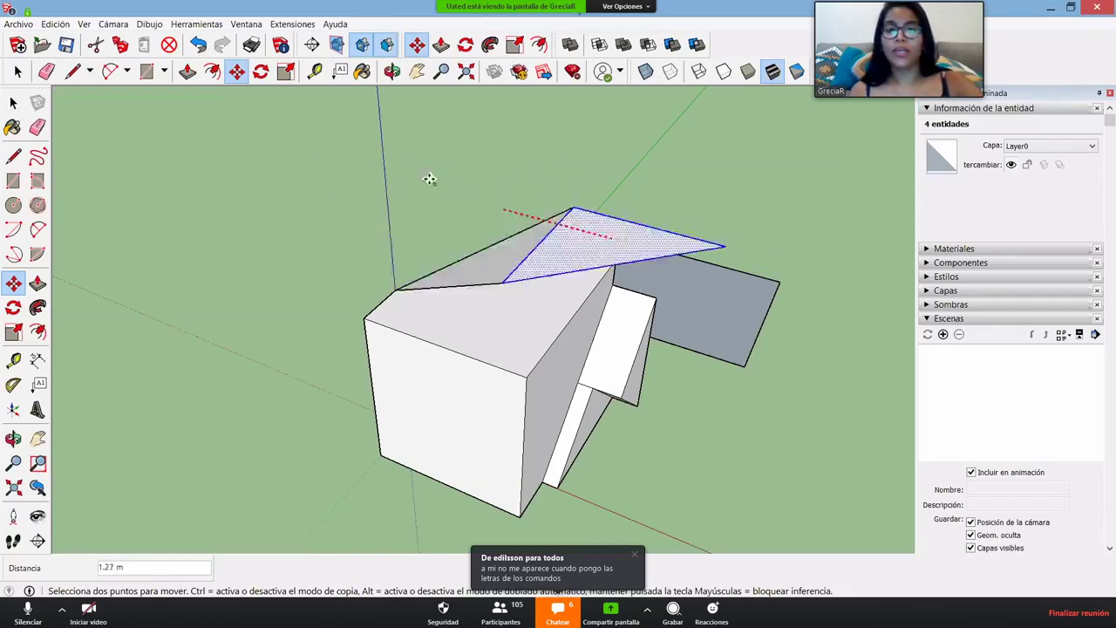
pyautogui.click(506, 248)
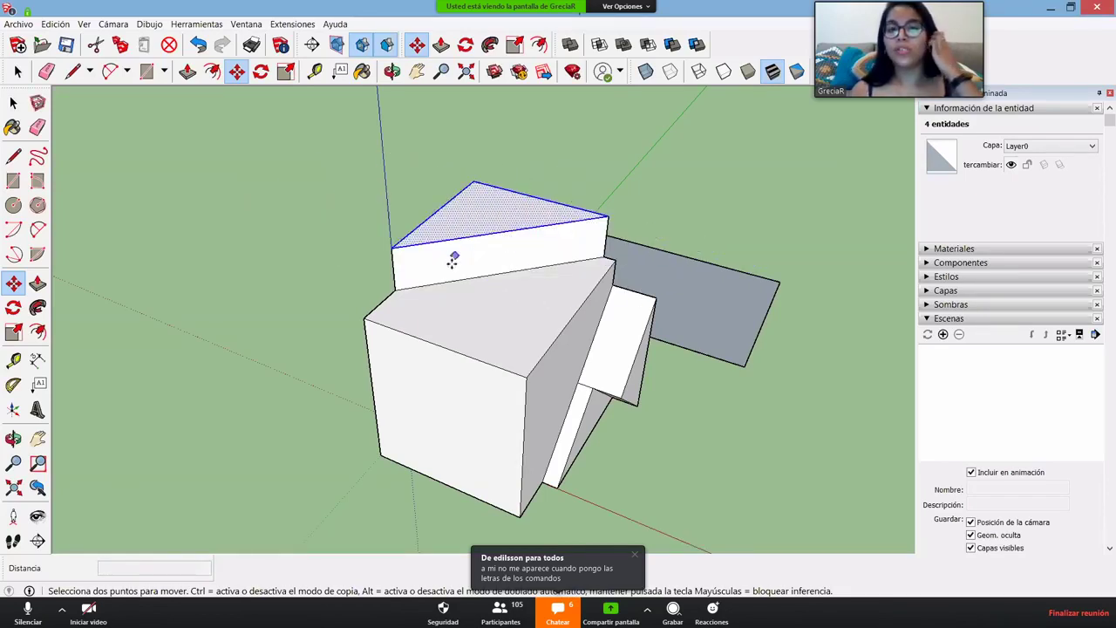
pyautogui.moveTo(468, 271); pyautogui.dragTo(409, 290, button='middle')
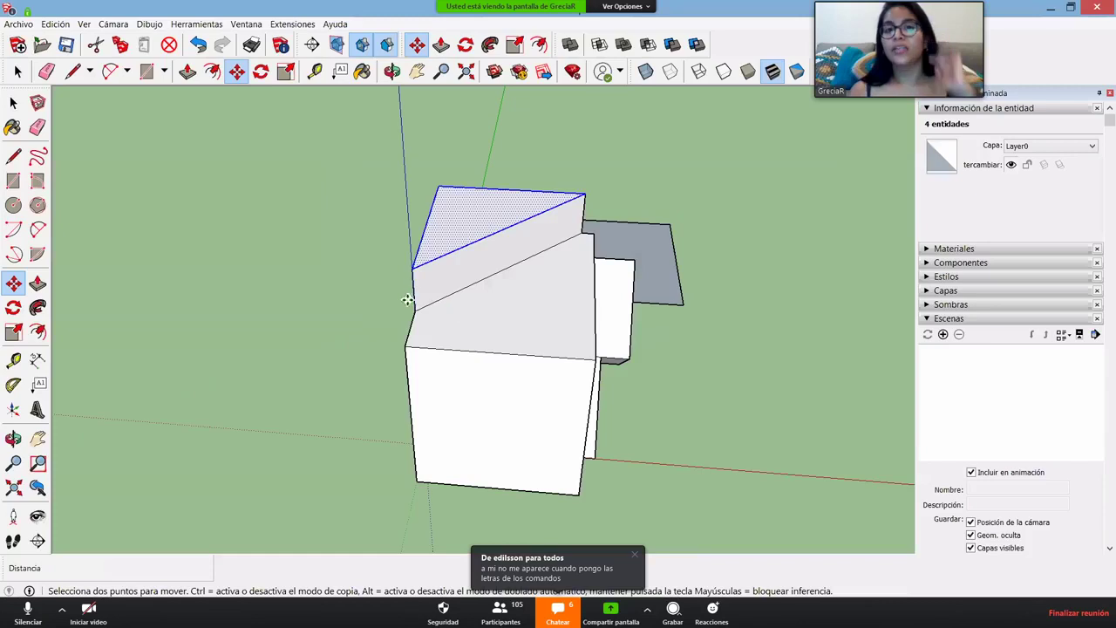
pyautogui.click(480, 207)
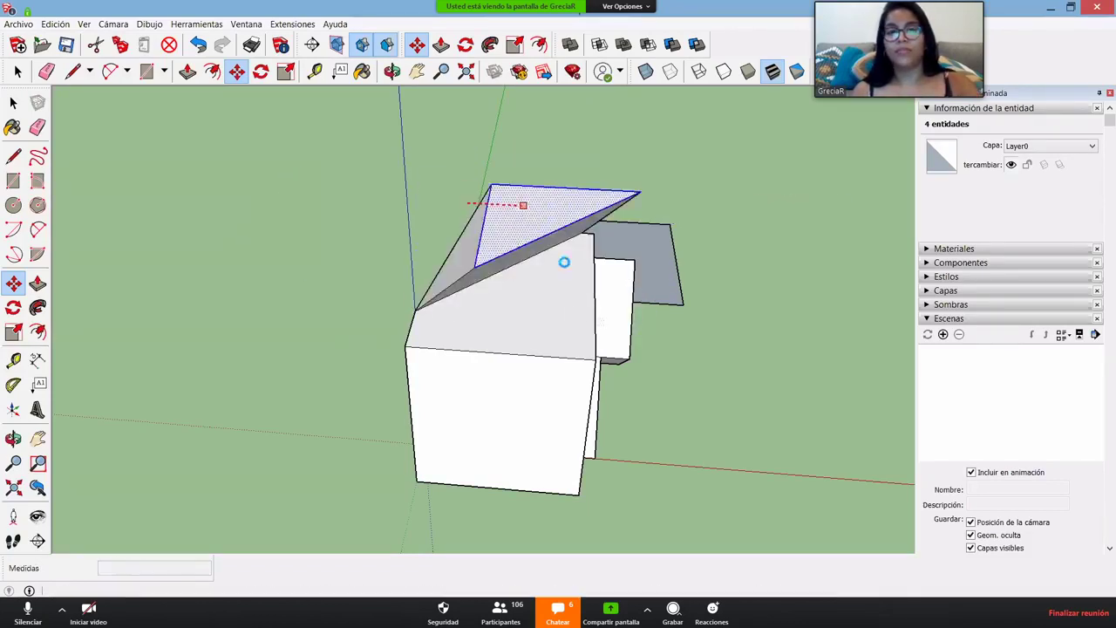
pyautogui.press('space')
pyautogui.moveTo(707, 351); pyautogui.dragTo(279, 401, button='middle')
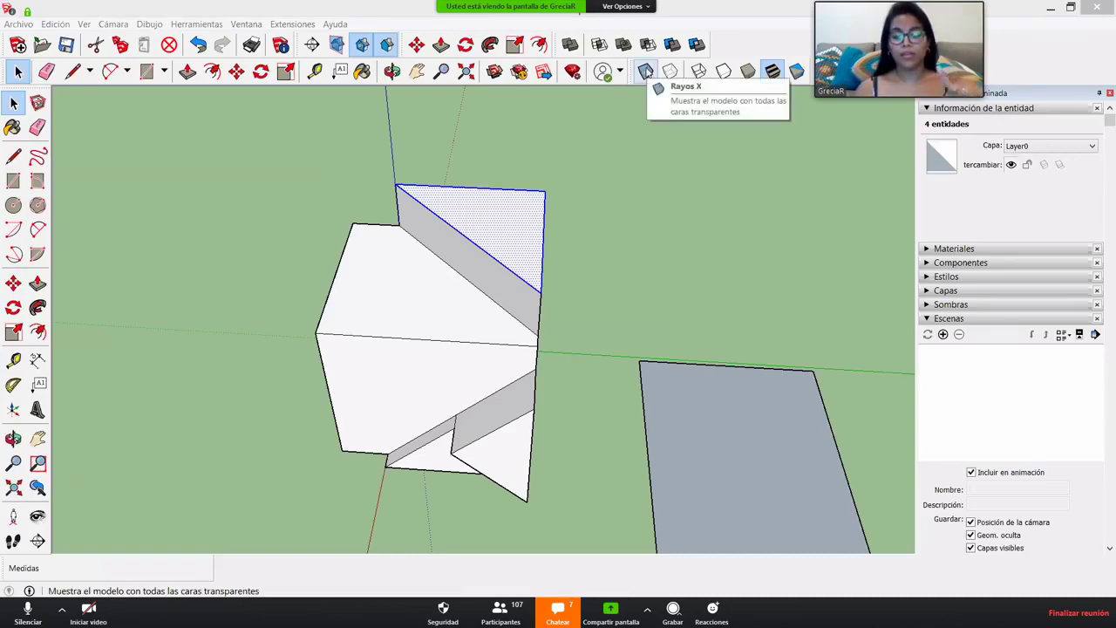
pyautogui.click(246, 23)
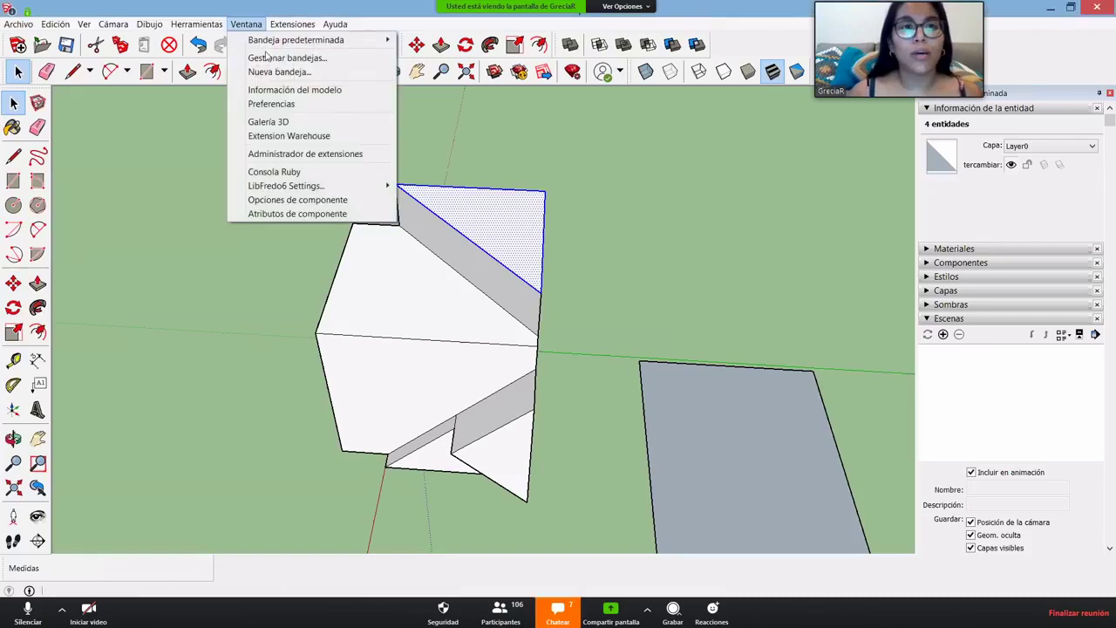
pyautogui.click(434, 133)
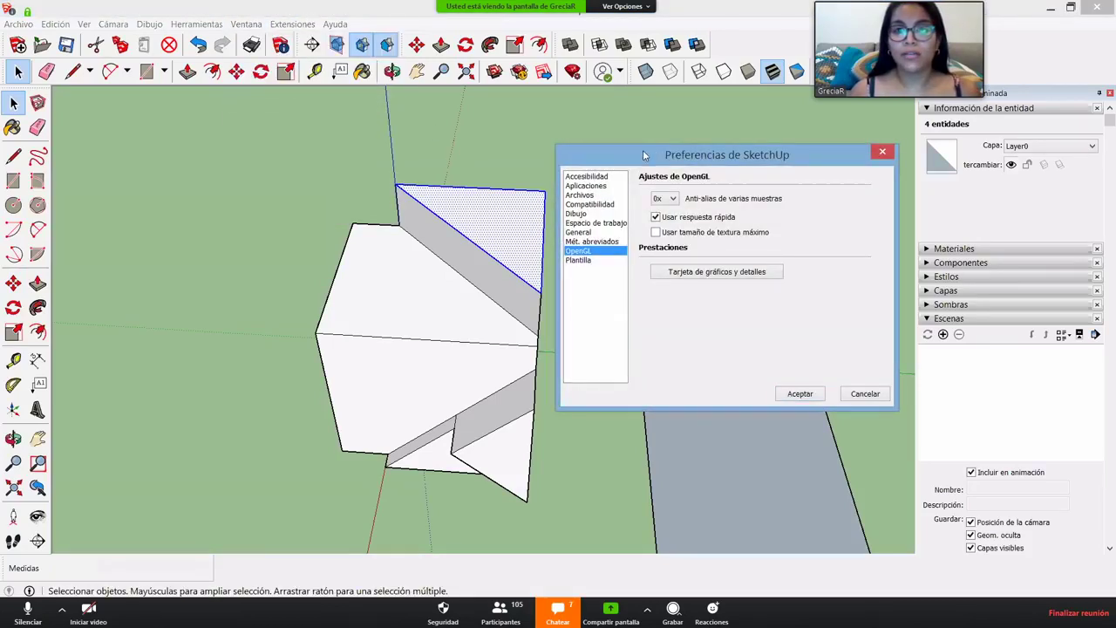
pyautogui.moveTo(645, 155)
pyautogui.mouseDown()
pyautogui.moveTo(556, 114)
pyautogui.moveTo(525, 116)
pyautogui.mouseUp()
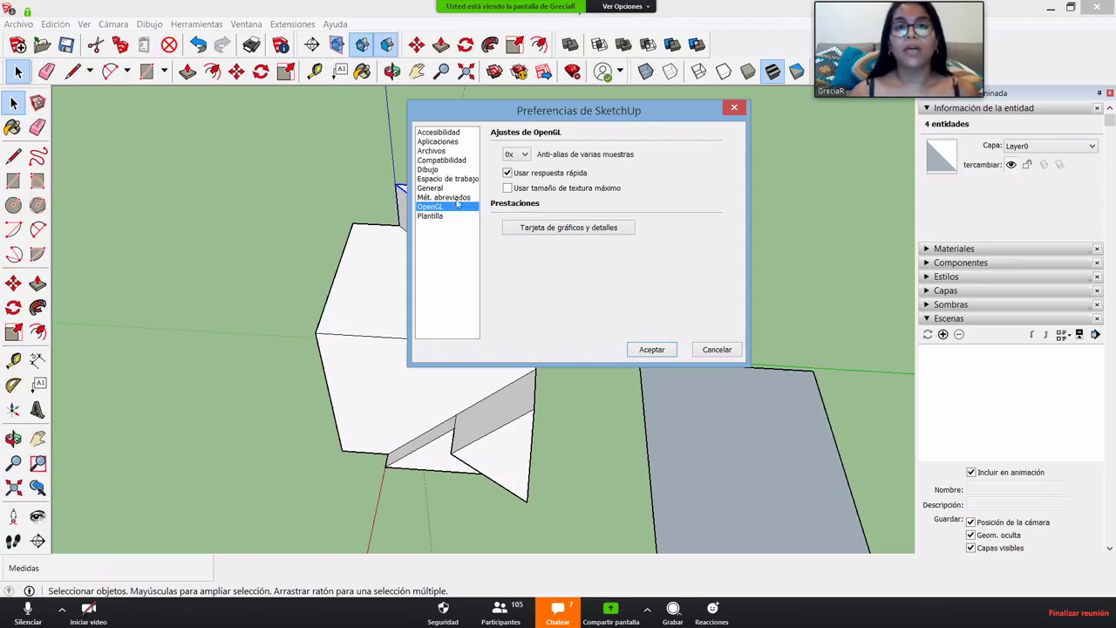
pyautogui.click(433, 200)
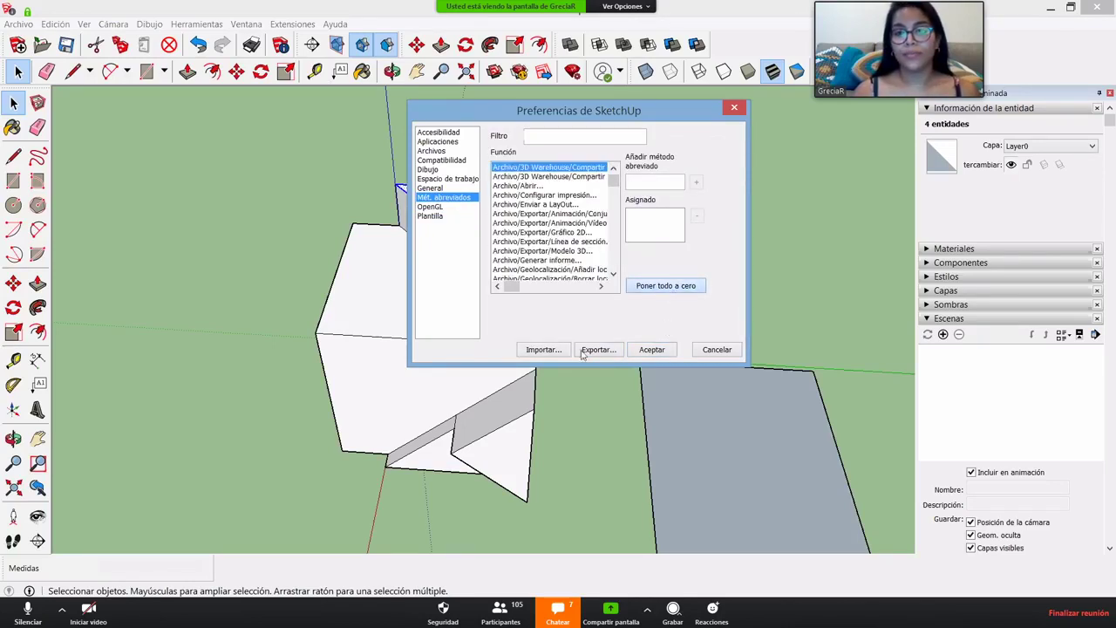
pyautogui.click(663, 351)
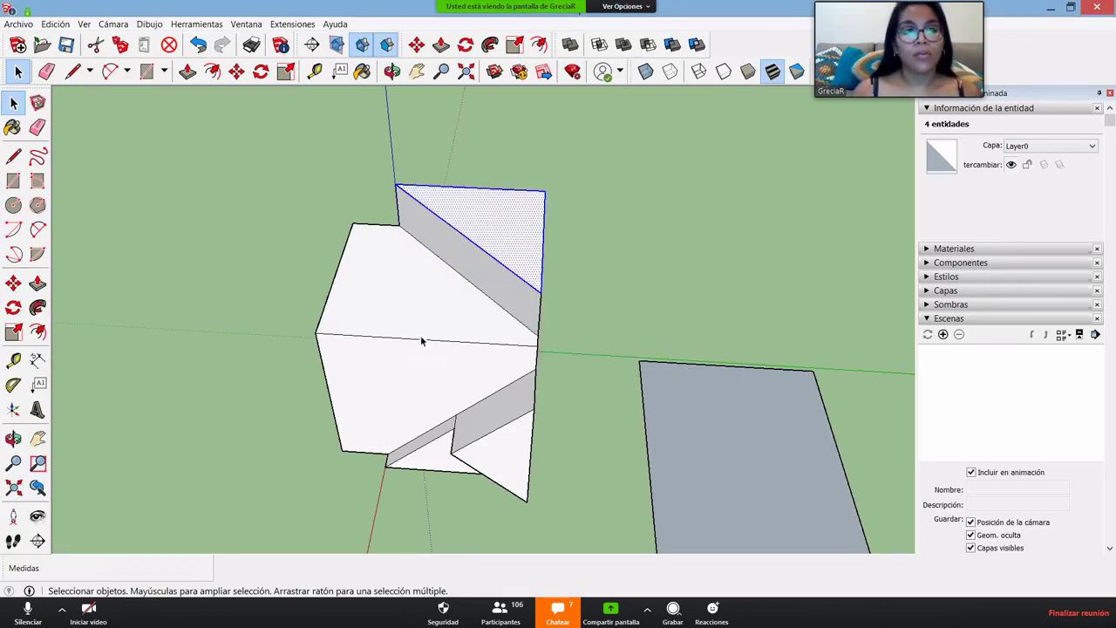
# - Select all 44 connected entities of the walled room beside the grey flat shape
pyautogui.scroll(-2, 421, 340)
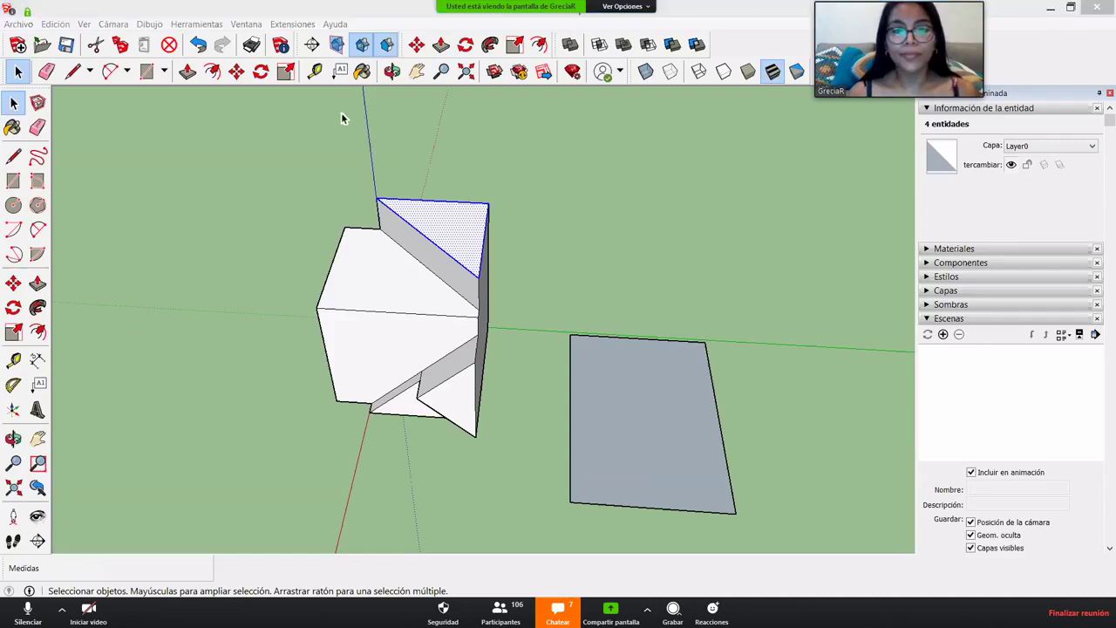
pyautogui.moveTo(355, 470); pyautogui.dragTo(248, 417, button='middle')
pyautogui.scroll(-3, 271, 436)
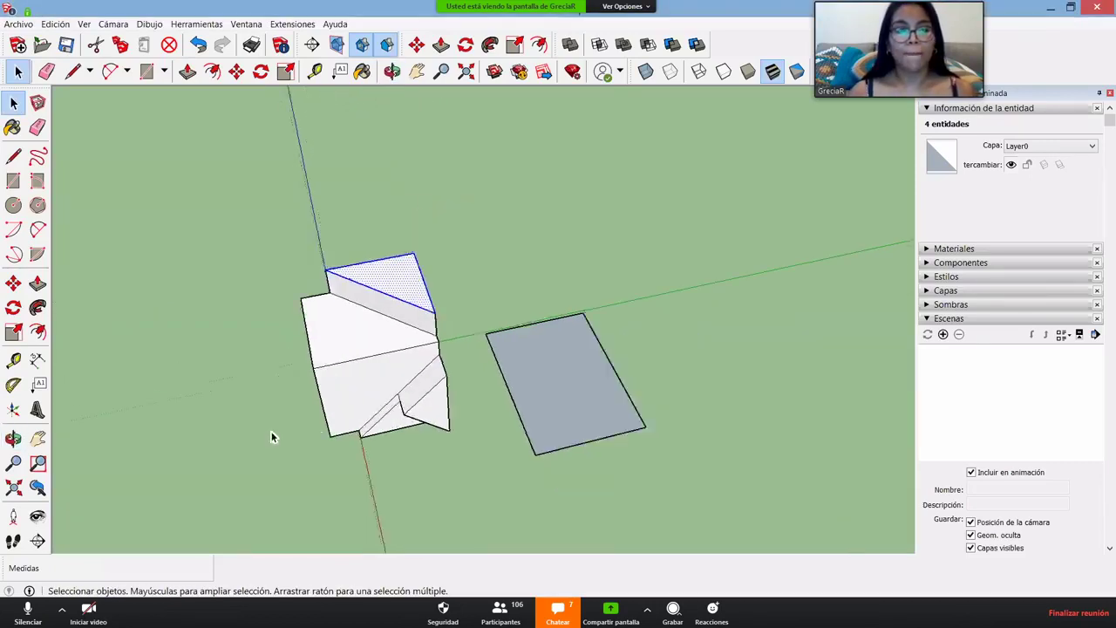
pyautogui.moveTo(366, 386); pyautogui.dragTo(348, 490, button='middle')
pyautogui.scroll(-2, 351, 423)
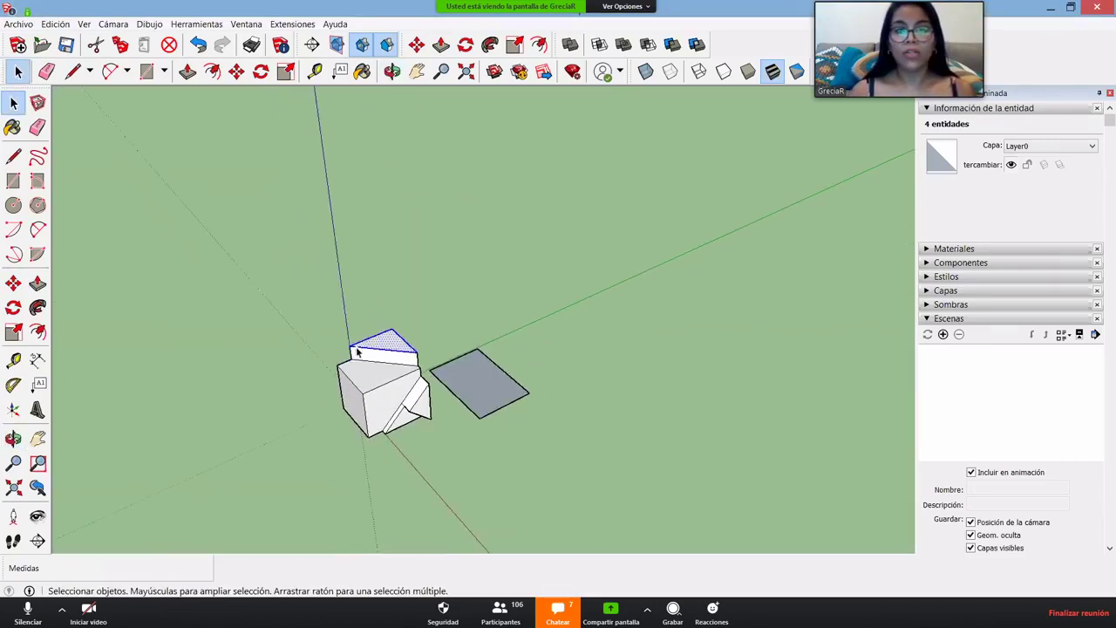
pyautogui.scroll(5, 368, 354)
pyautogui.scroll(3, 371, 356)
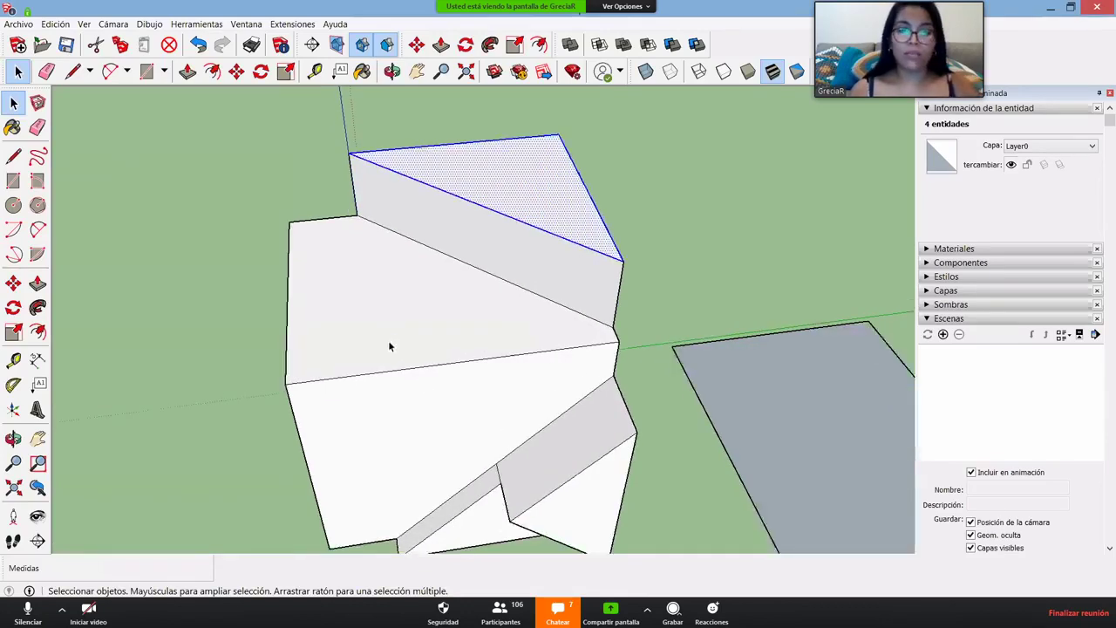
pyautogui.scroll(-3, 401, 327)
pyautogui.click(456, 257)
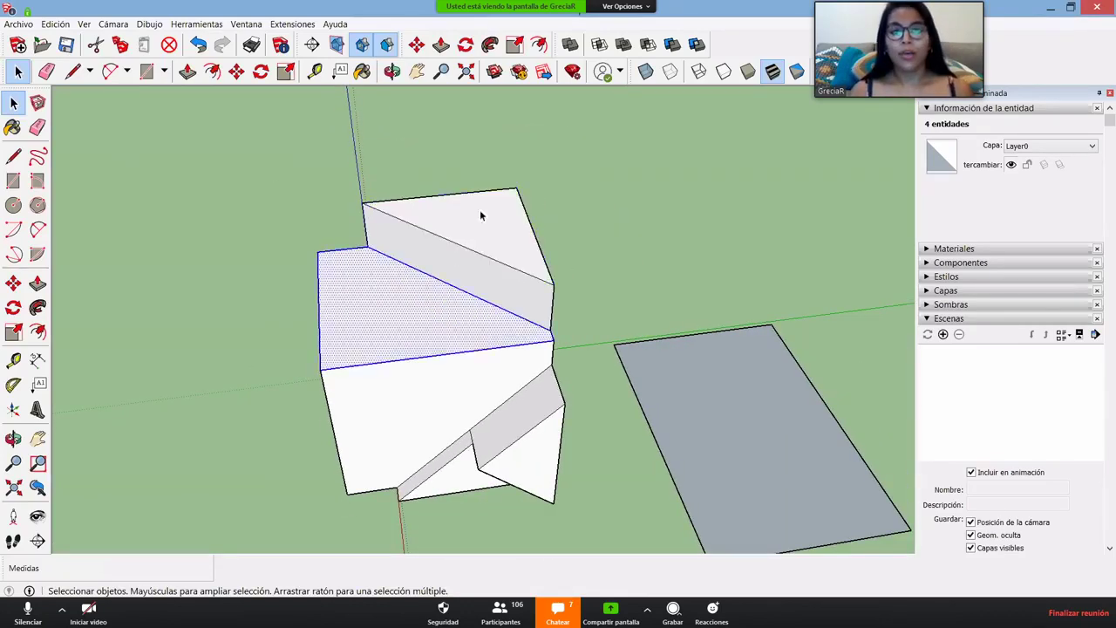
pyautogui.click(480, 212)
pyautogui.scroll(-4, 406, 296)
pyautogui.tripleClick(403, 299)
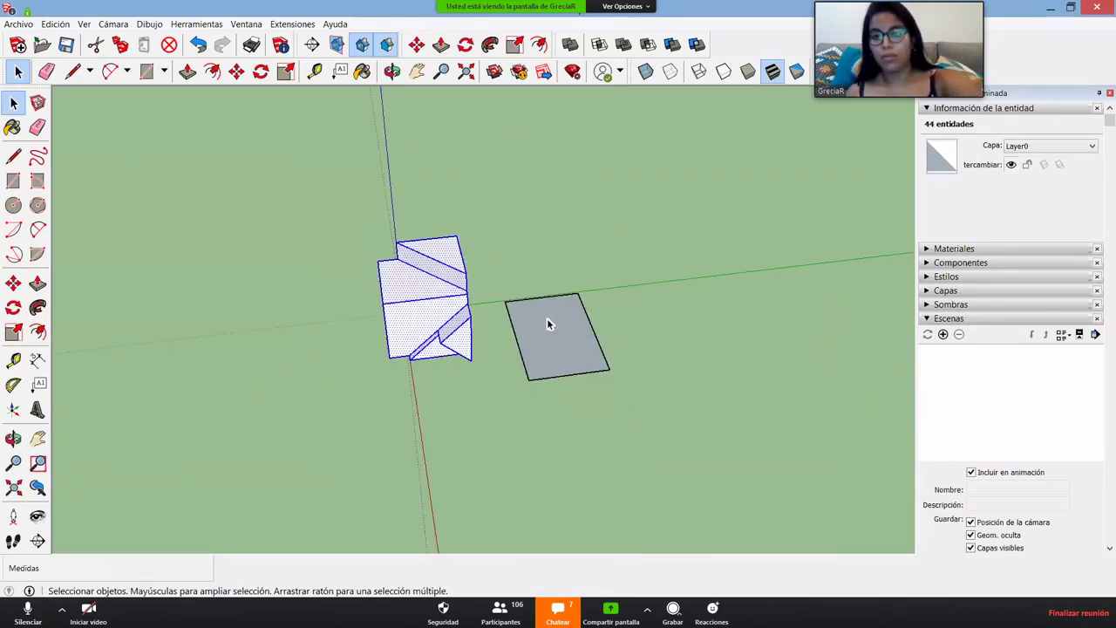
# - Delete both the walled room and the grey flat shape
pyautogui.press('Delete')
pyautogui.click(518, 349)
pyautogui.press('Delete')
pyautogui.press('o')
pyautogui.moveTo(552, 411); pyautogui.dragTo(473, 366)
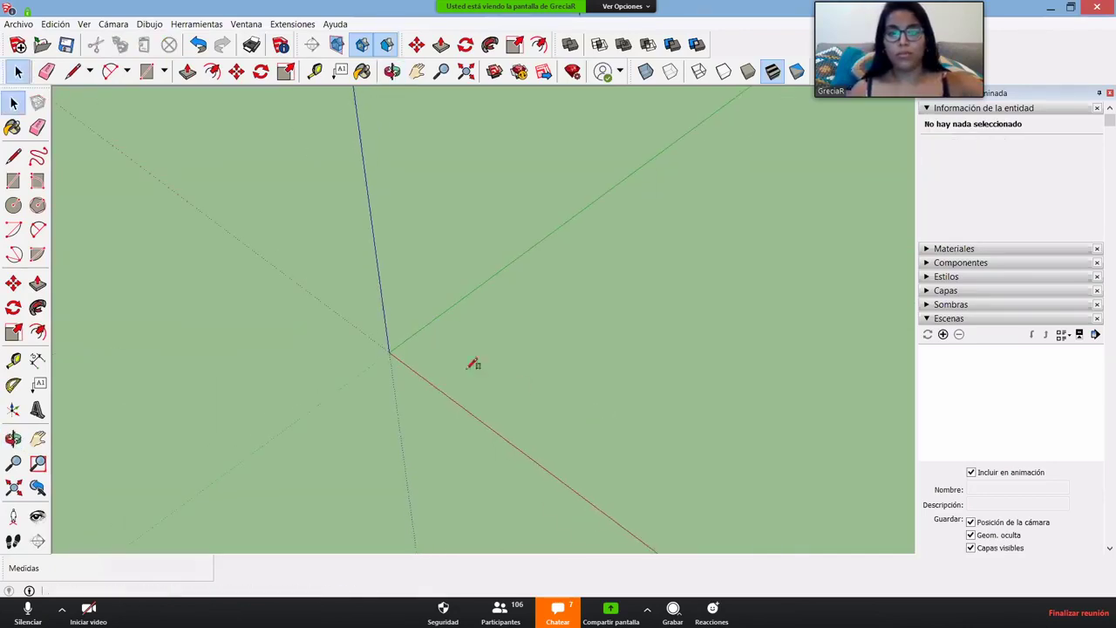
# - Draw a 2,2 m square with its first corner at the origin
pyautogui.press('r')
pyautogui.click(404, 357)
pyautogui.write('2')
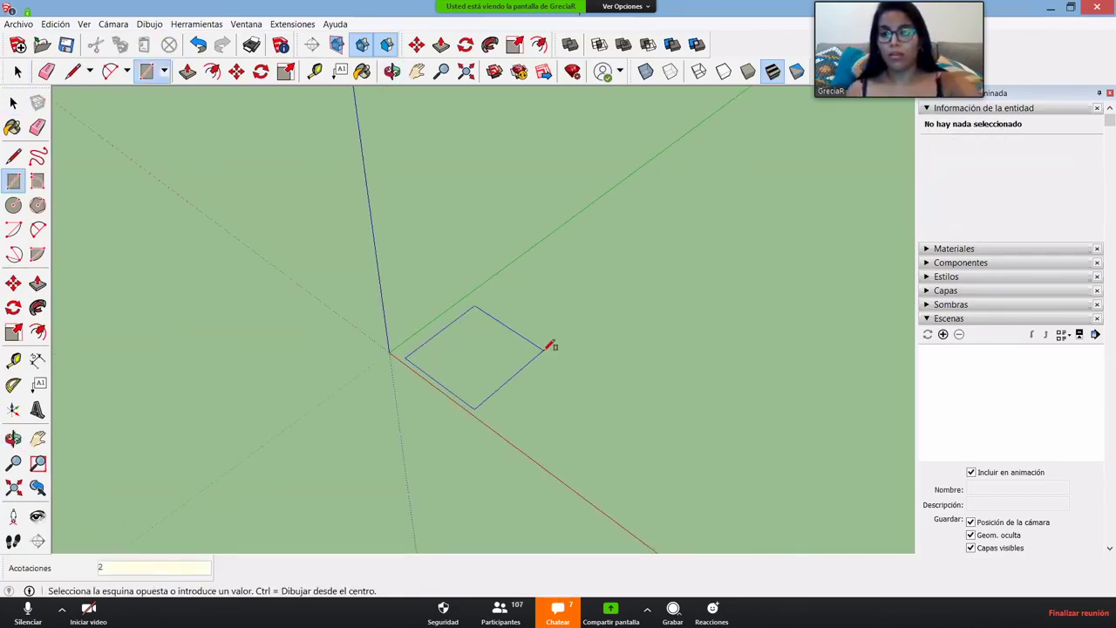
pyautogui.write(',2')
pyautogui.press('Return')
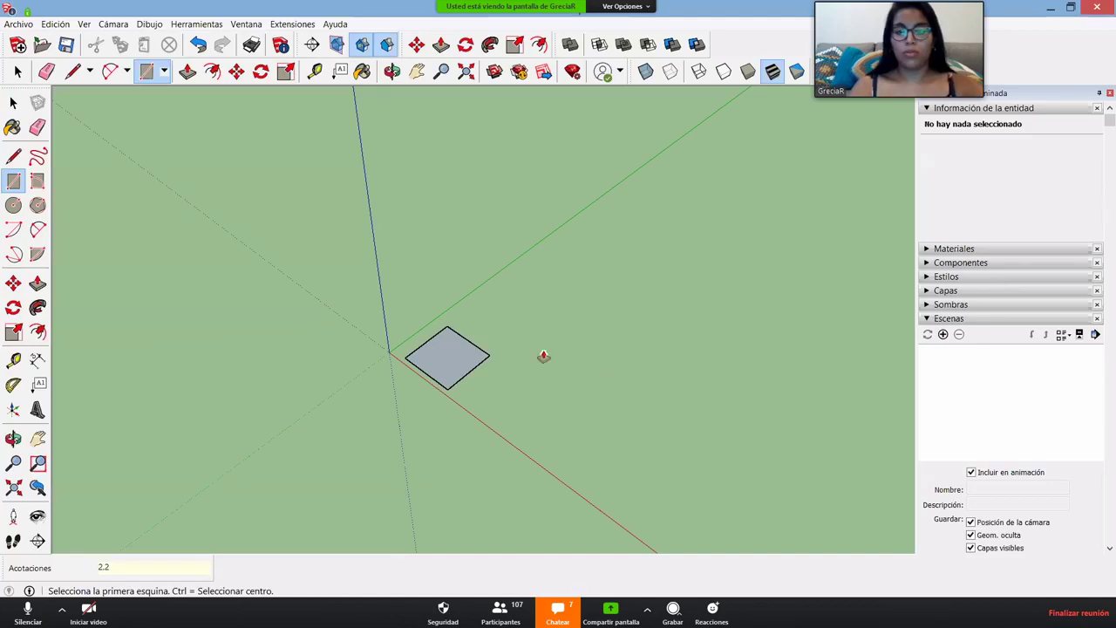
# - Pull the square up 2 m into a cube
pyautogui.press('p')
pyautogui.moveTo(447, 356); pyautogui.dragTo(461, 317)
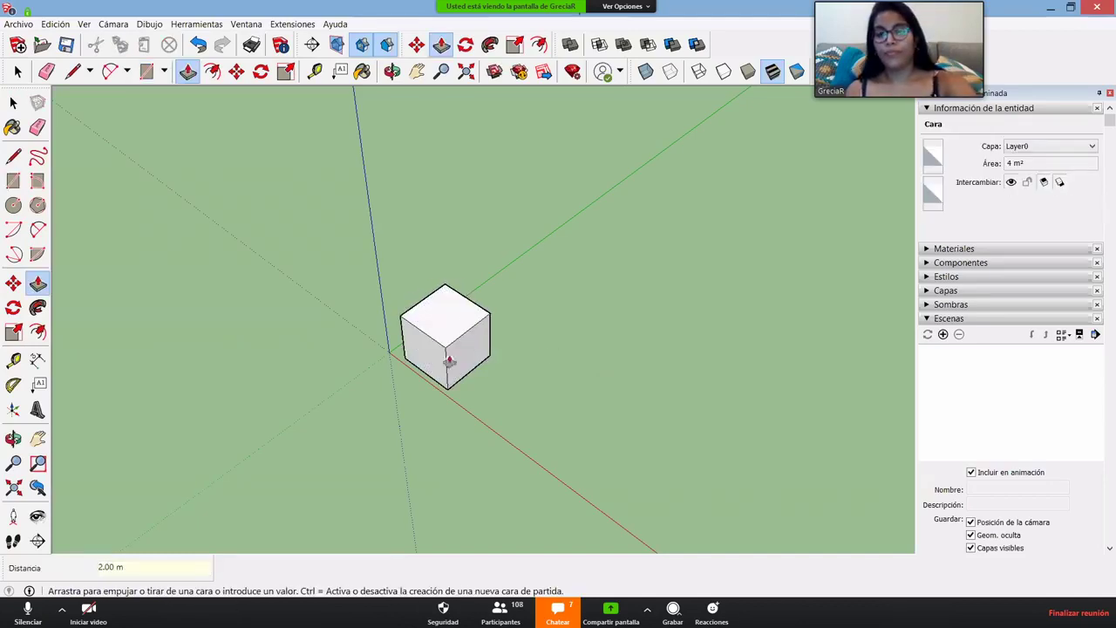
pyautogui.press('space')
pyautogui.scroll(3, 465, 339)
pyautogui.scroll(2, 468, 336)
pyautogui.scroll(2, 442, 246)
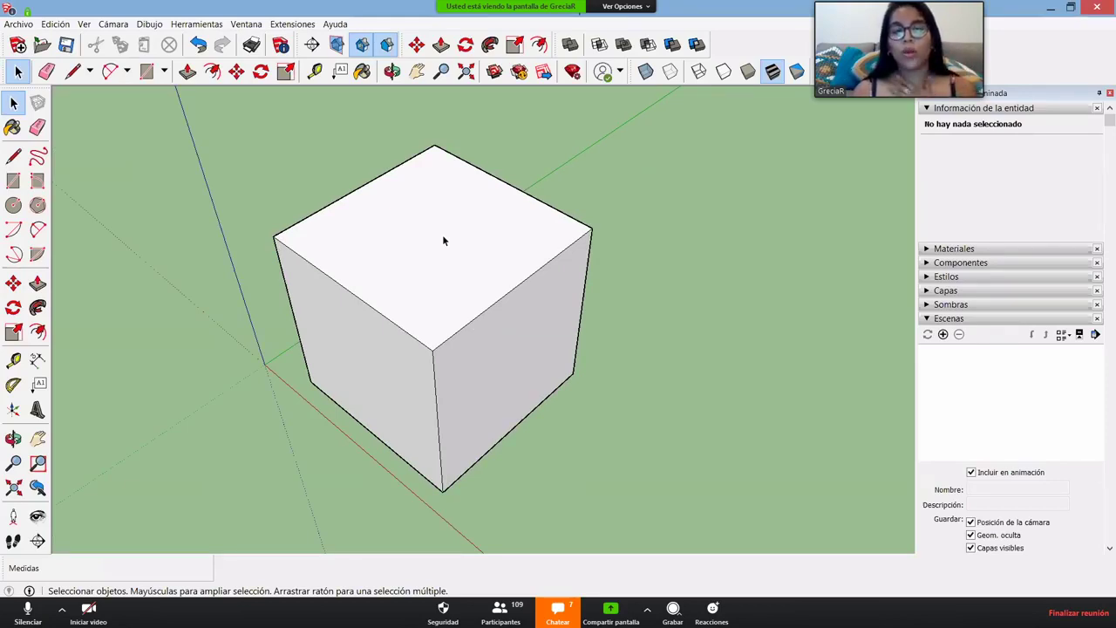
# - Select the cube and rotate it 90° about its vertical axis
pyautogui.tripleClick(443, 237)
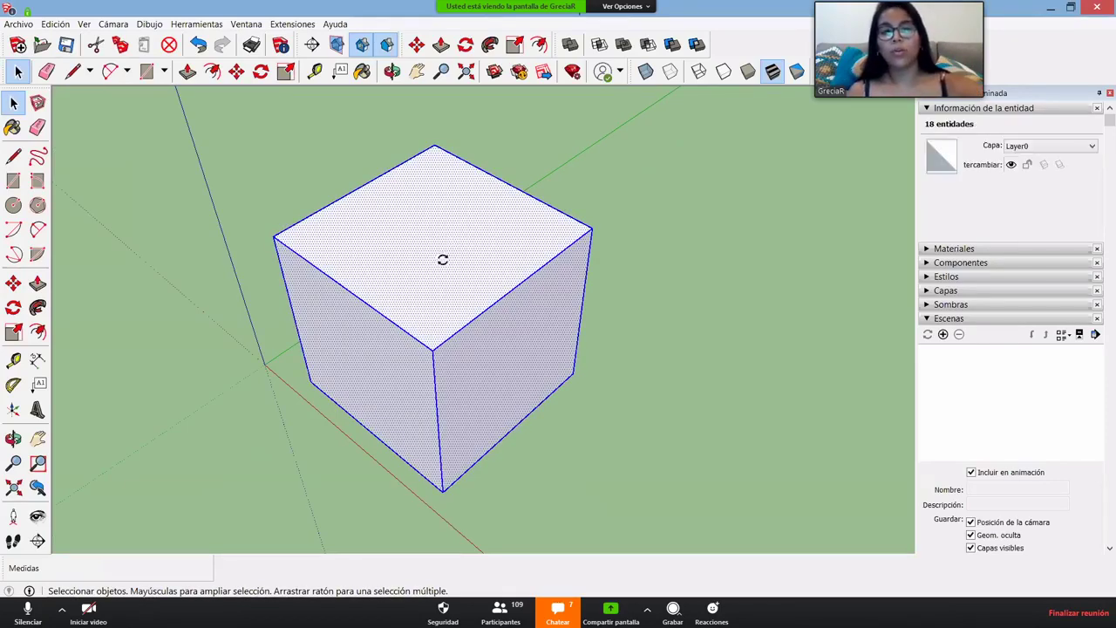
pyautogui.press('q')
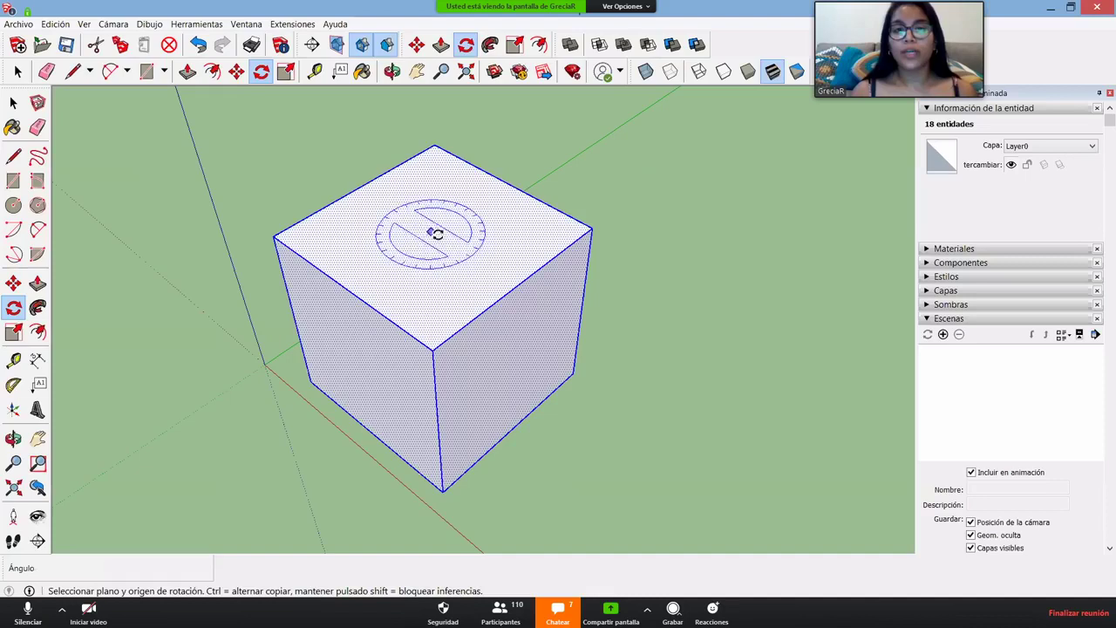
pyautogui.click(430, 232)
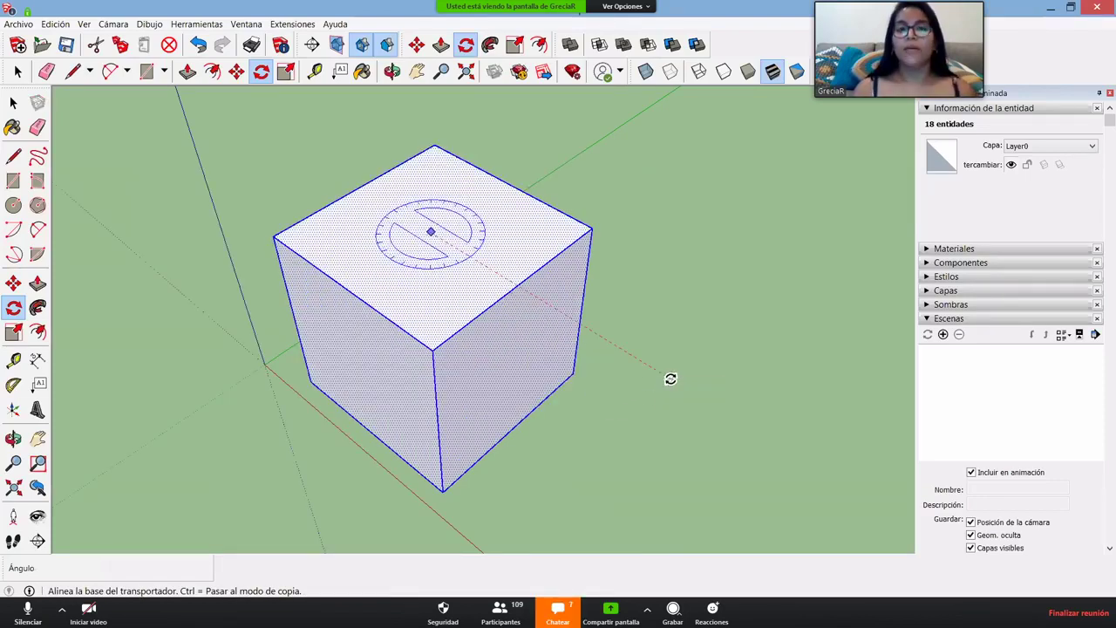
pyautogui.click(670, 378)
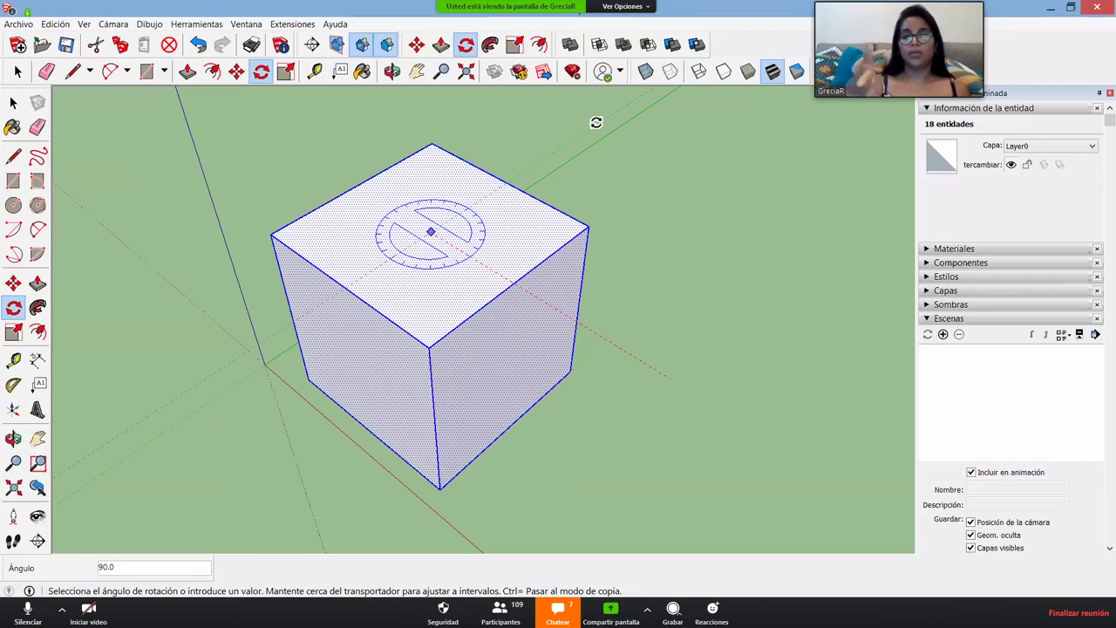
pyautogui.click(596, 122)
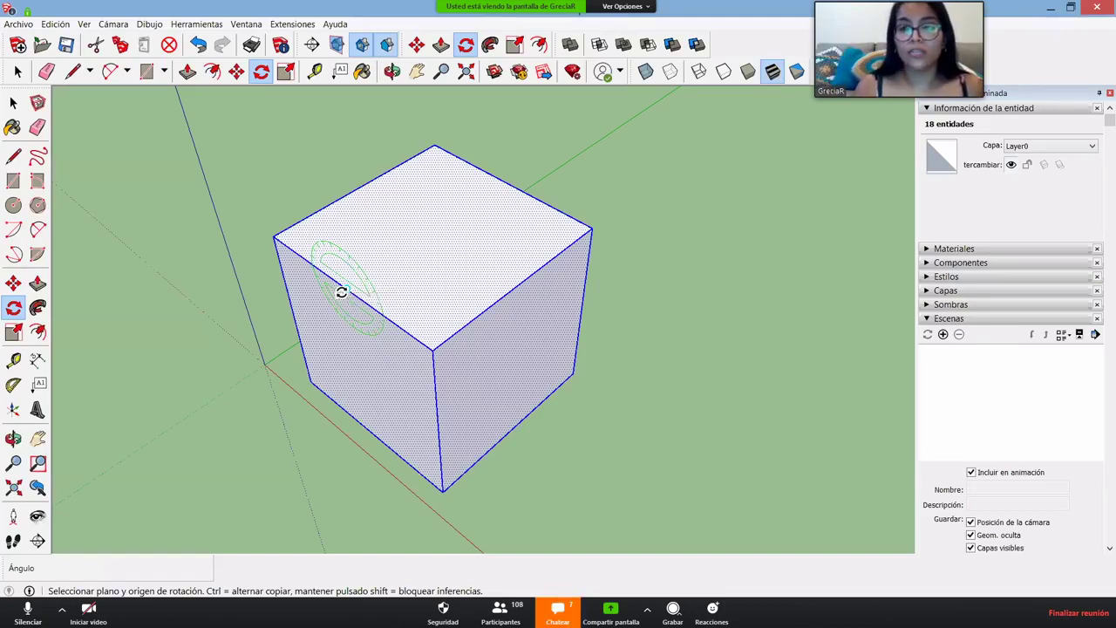
# - Rotate the cube again about one top edge, locked to the red axis
pyautogui.press('Right')
pyautogui.press('Right')
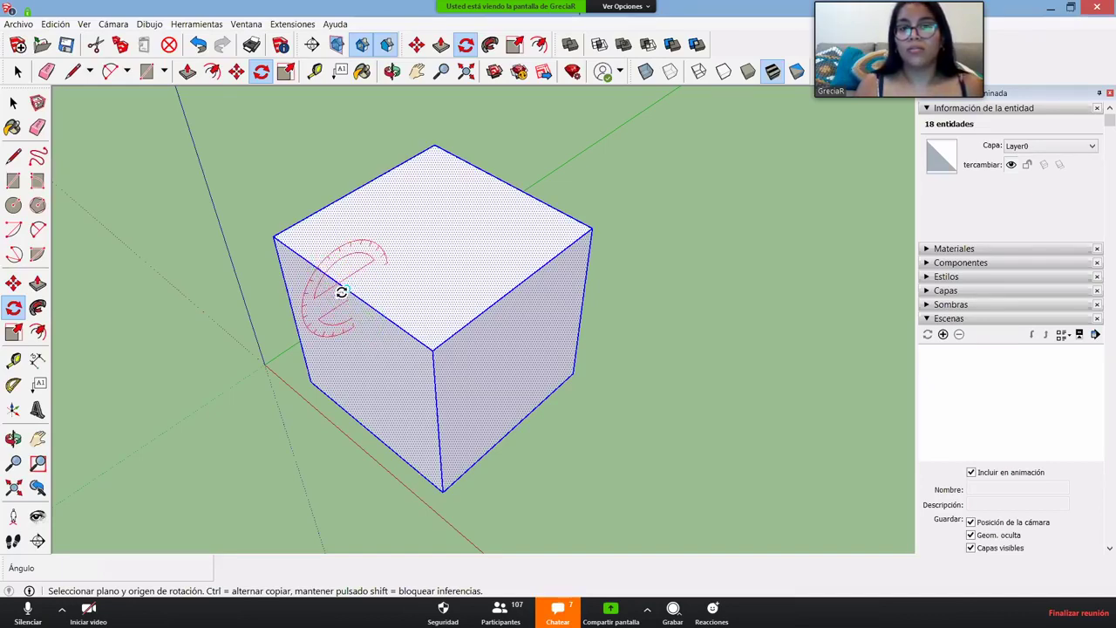
pyautogui.click(344, 290)
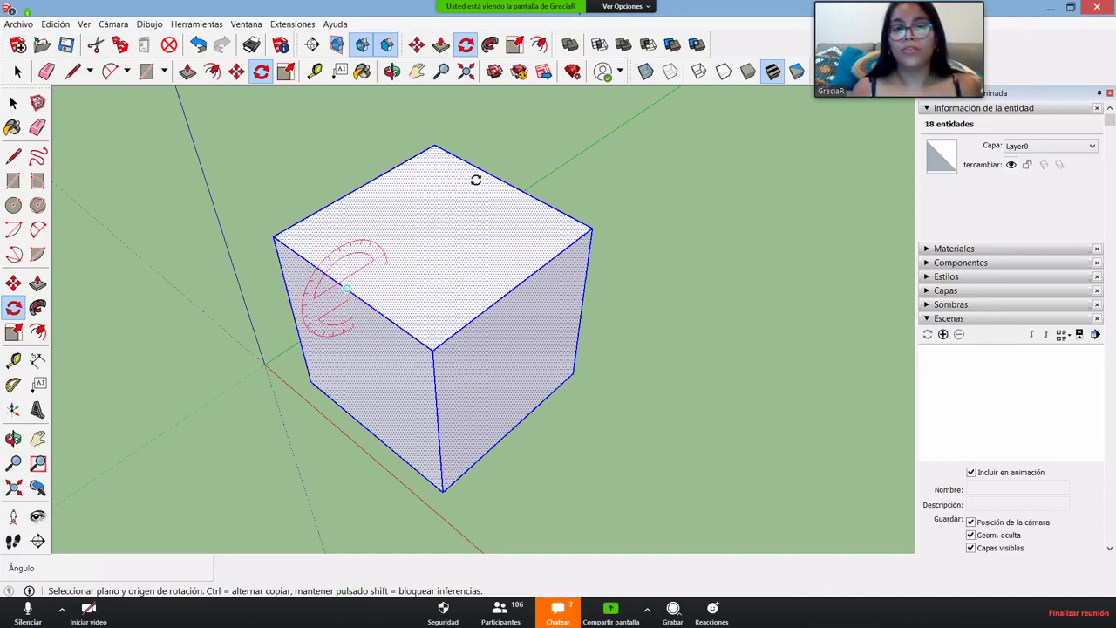
pyautogui.click(407, 170)
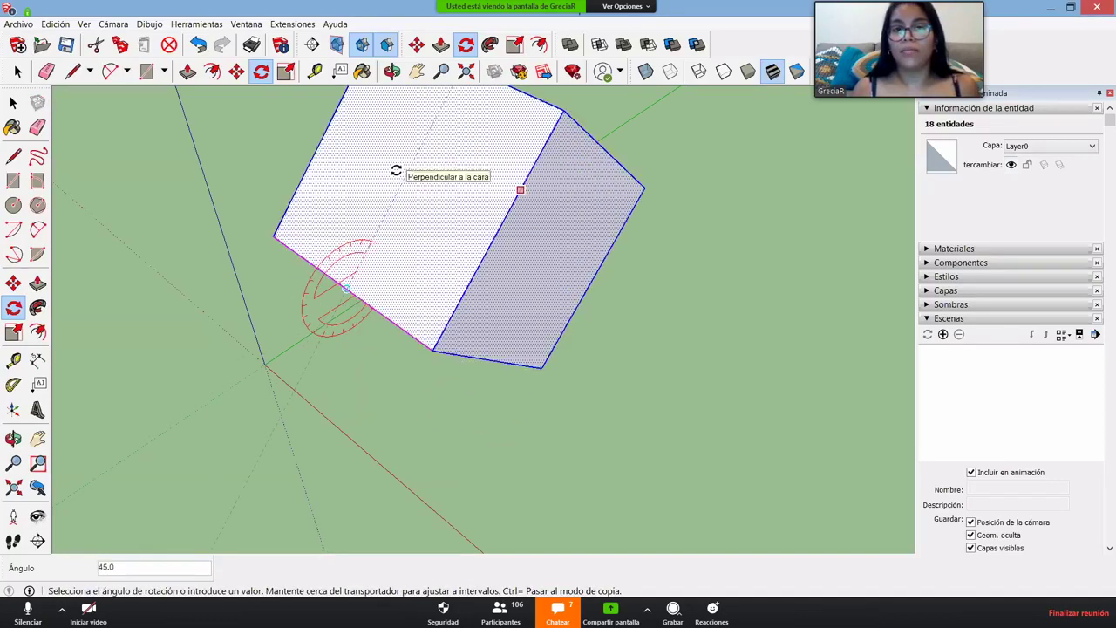
pyautogui.click(520, 189)
pyautogui.moveTo(428, 515); pyautogui.dragTo(456, 351, button='middle')
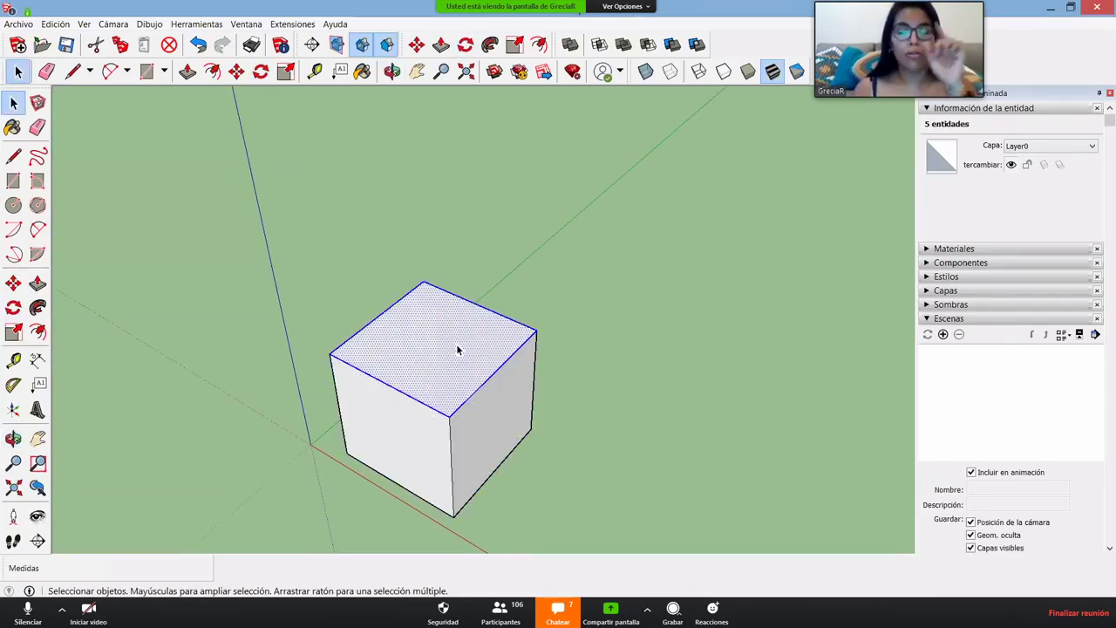
pyautogui.press('q')
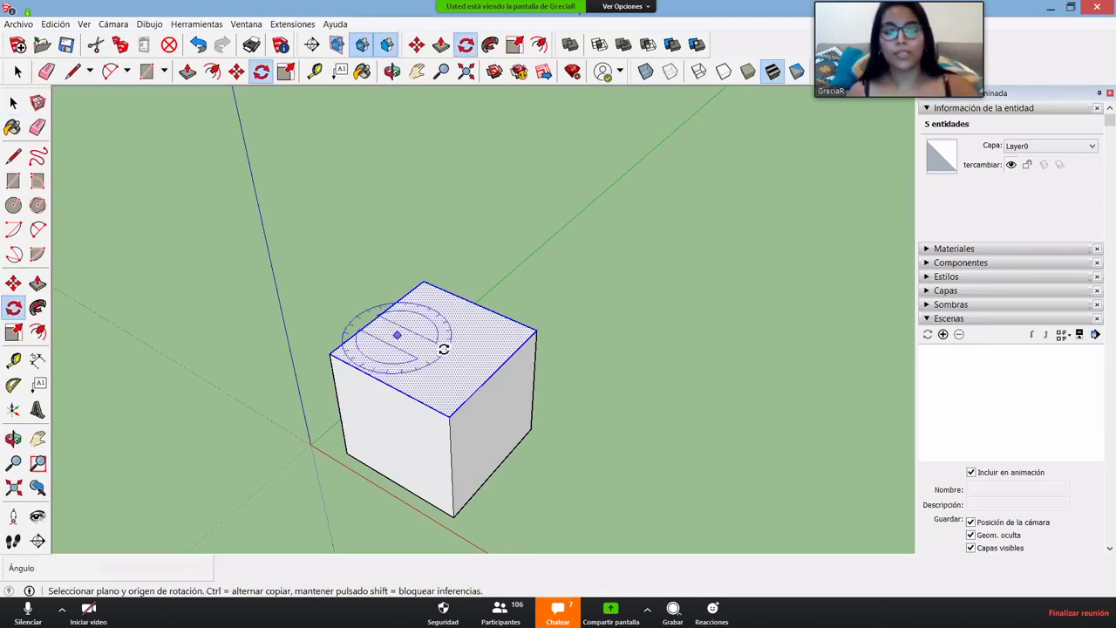
pyautogui.click(428, 343)
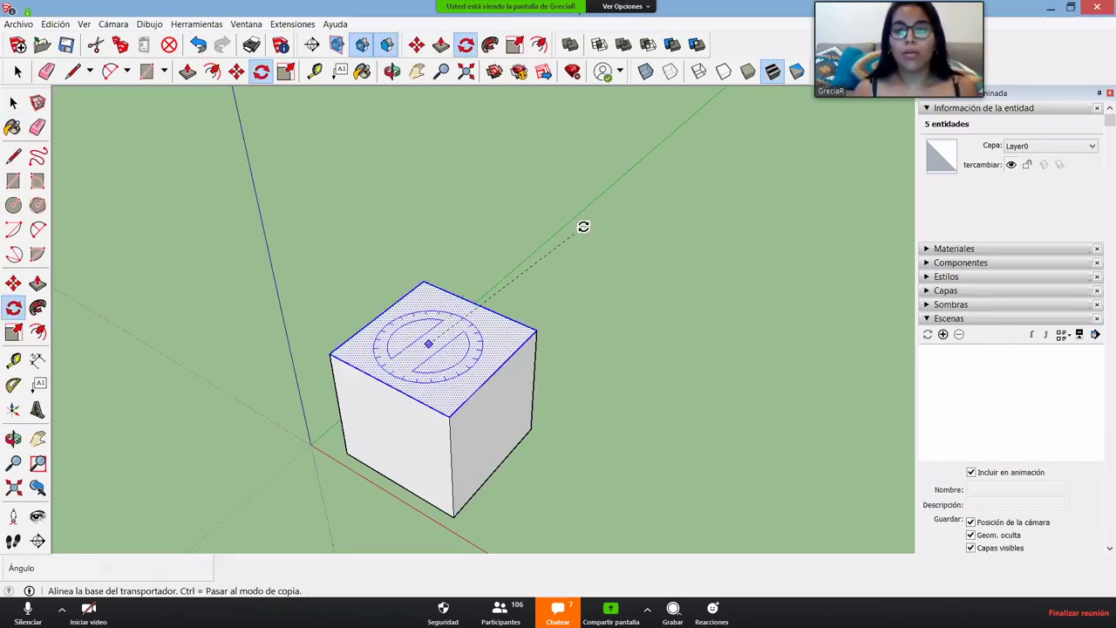
pyautogui.click(569, 223)
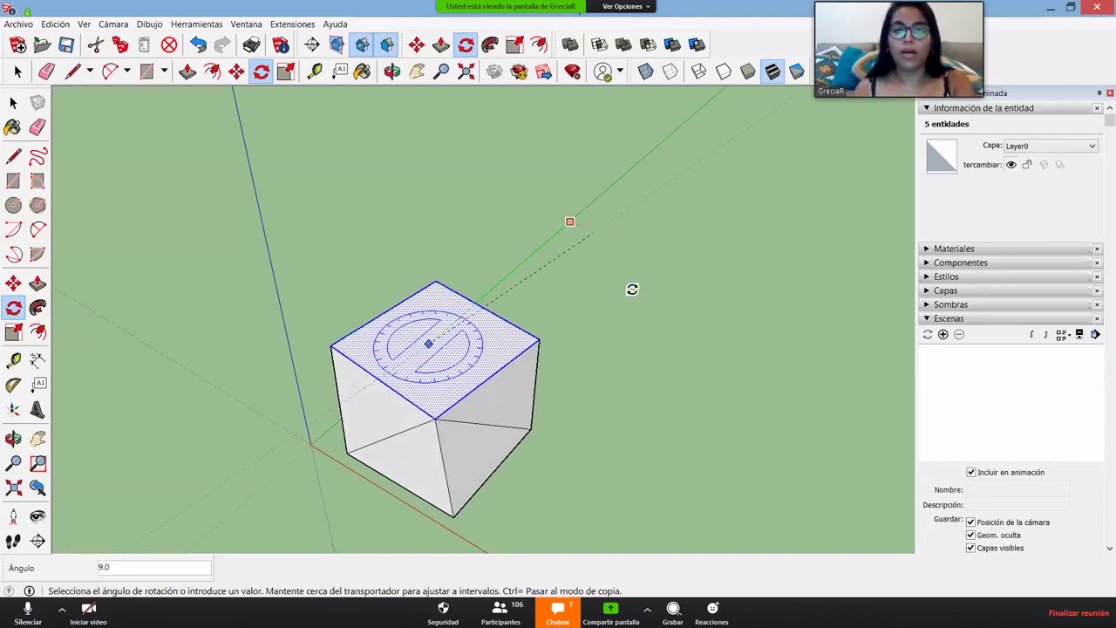
pyautogui.moveTo(632, 289); pyautogui.dragTo(622, 331, button='middle')
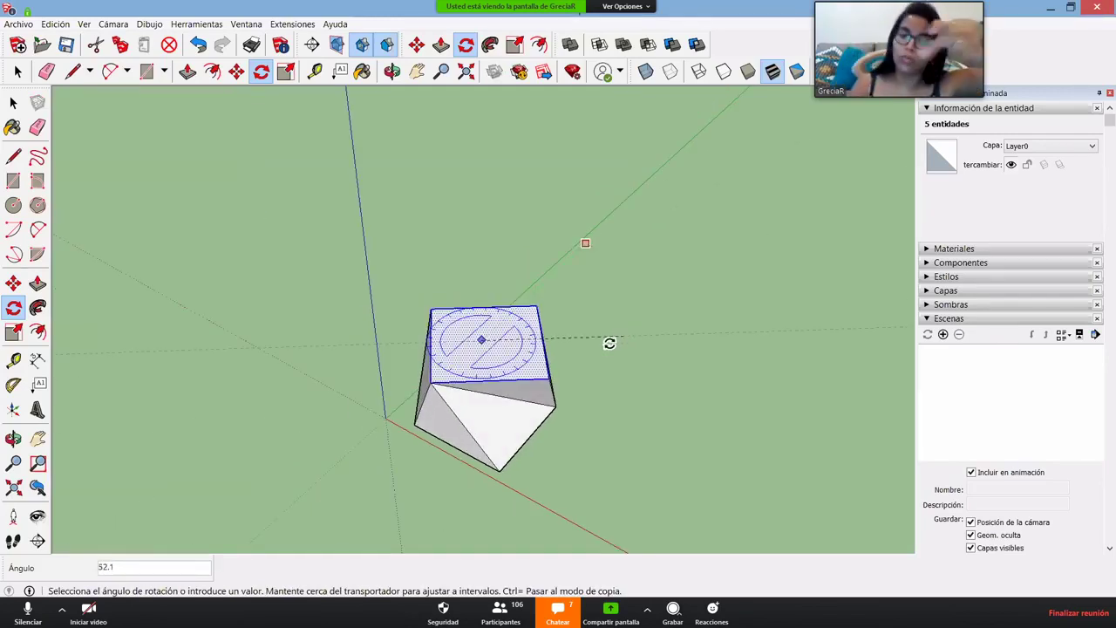
pyautogui.press('o')
pyautogui.moveTo(416, 249); pyautogui.dragTo(584, 232)
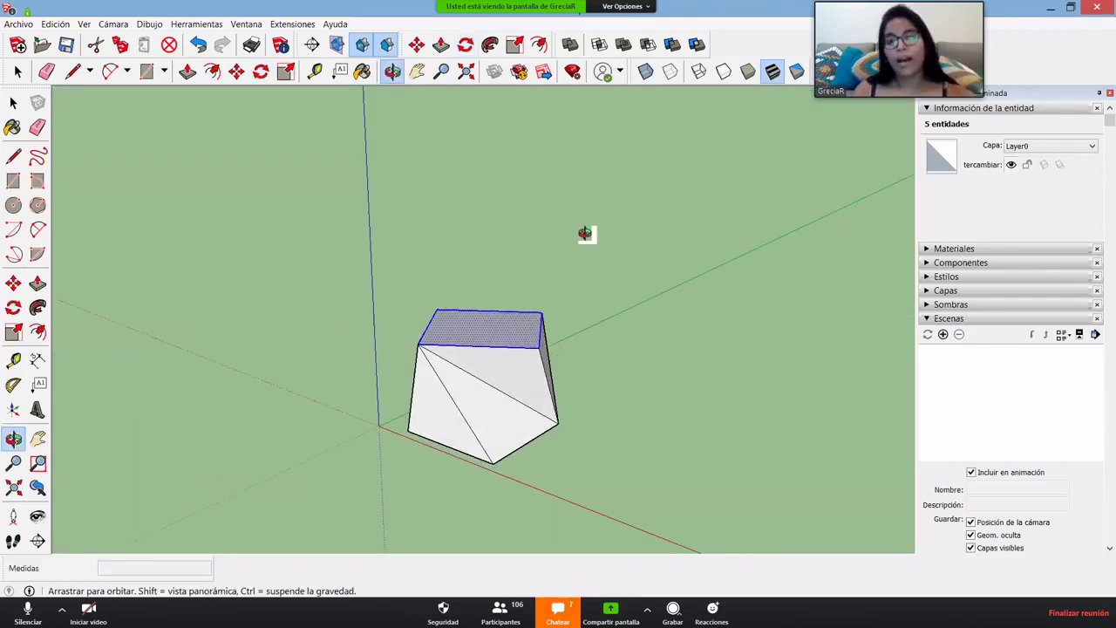
pyautogui.moveTo(531, 271); pyautogui.dragTo(578, 471)
pyautogui.press('q')
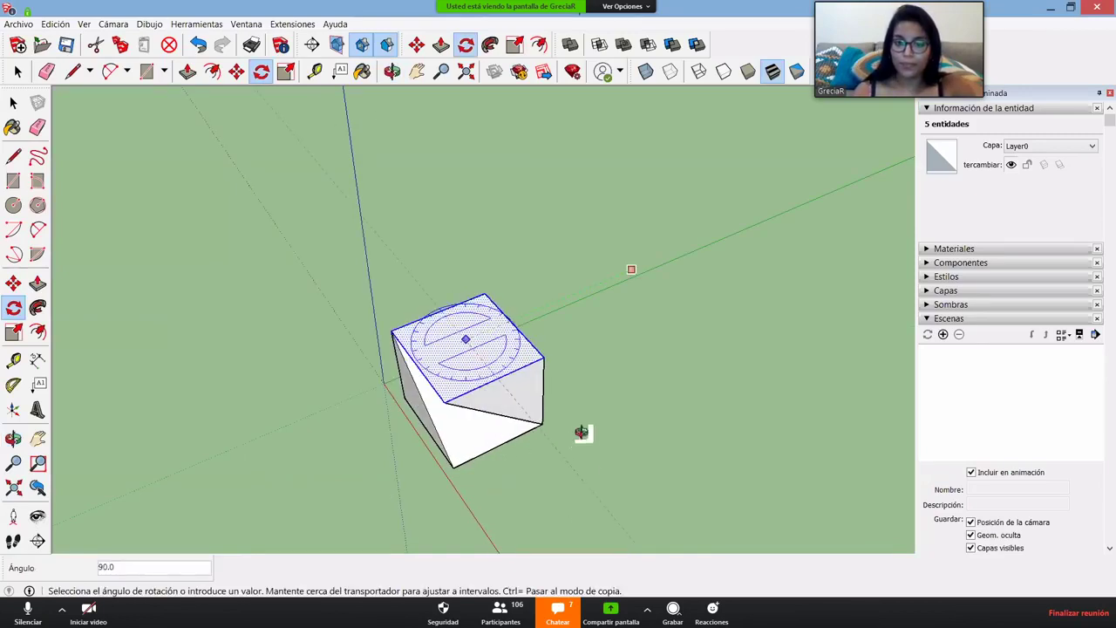
pyautogui.press('o')
pyautogui.moveTo(171, 247); pyautogui.dragTo(374, 341)
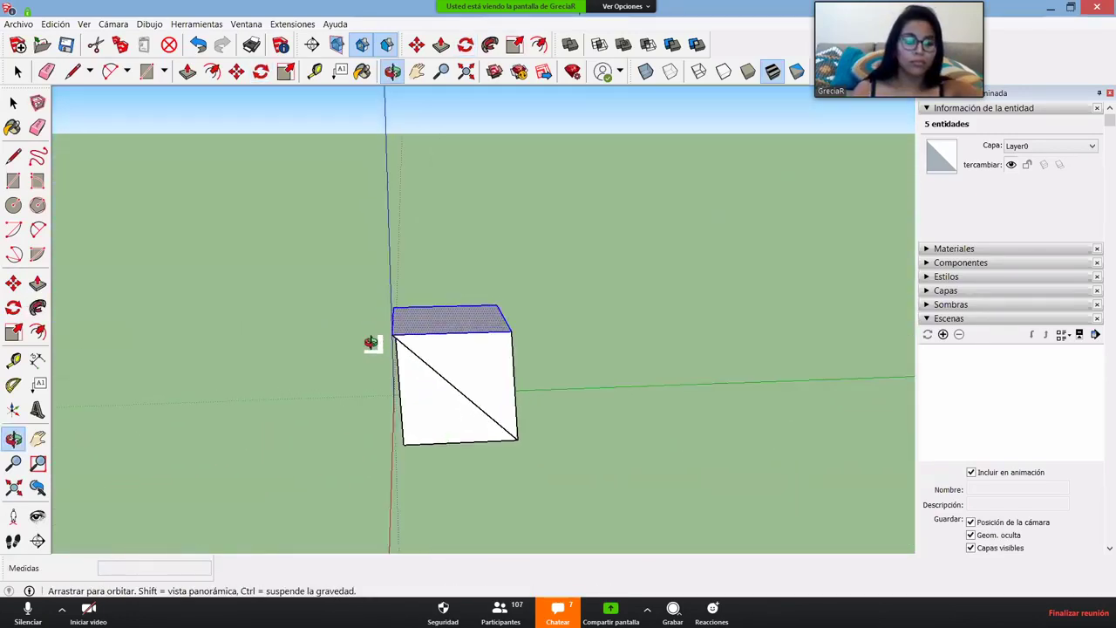
pyautogui.moveTo(615, 342); pyautogui.dragTo(549, 368)
pyautogui.press('space')
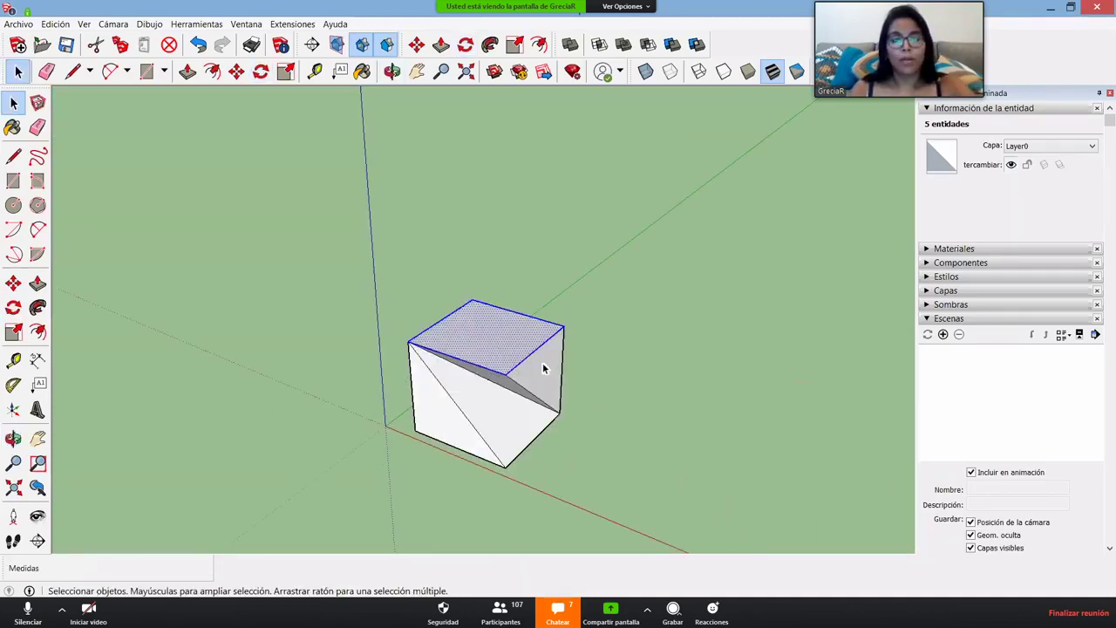
pyautogui.hotkey('ctrl', 'z')
pyautogui.tripleClick(497, 343)
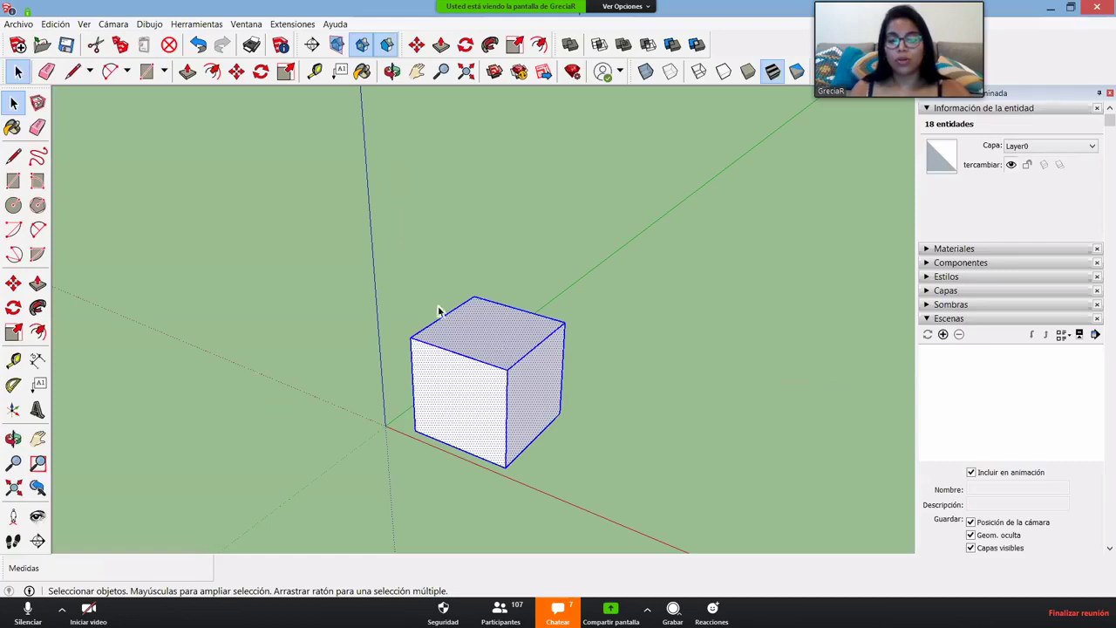
# - Delete the 2 m cube, leaving the view empty
pyautogui.click(572, 322)
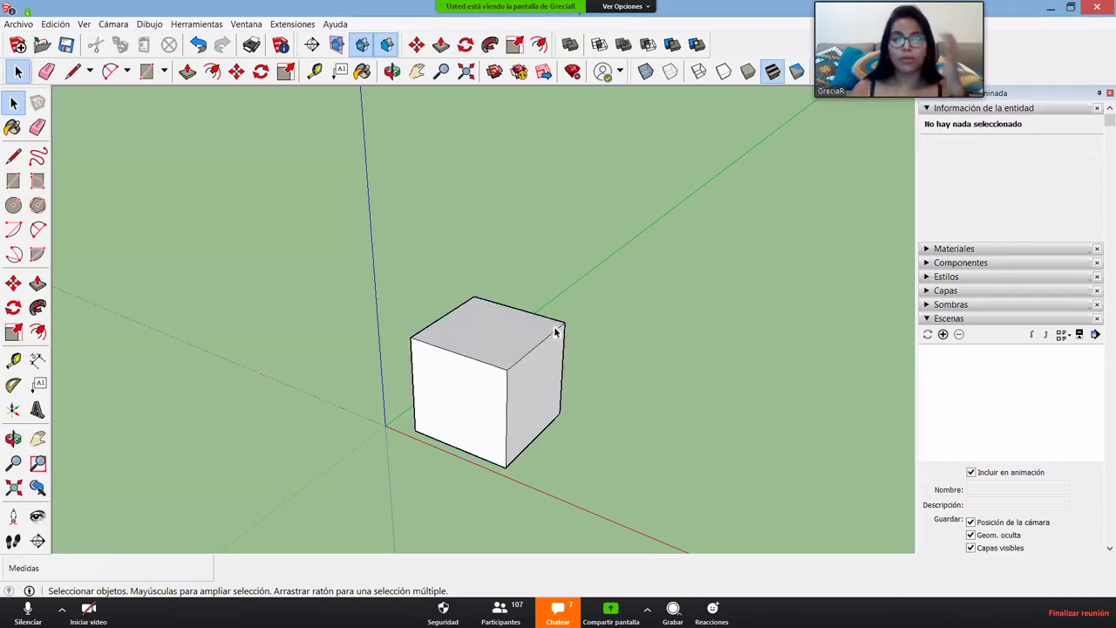
pyautogui.tripleClick(460, 333)
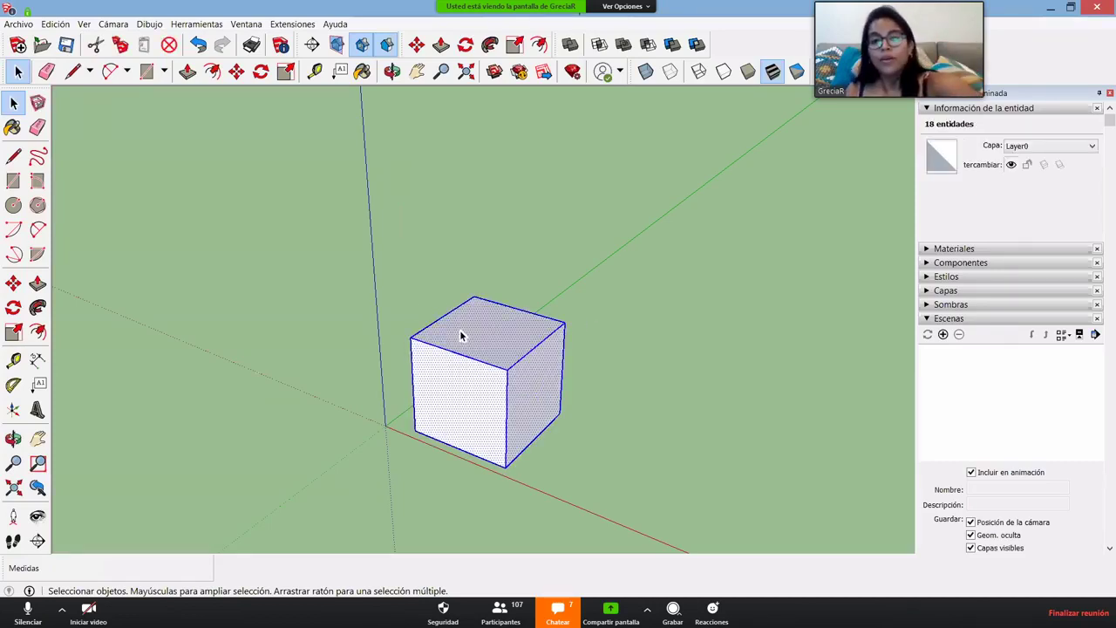
pyautogui.press('Delete')
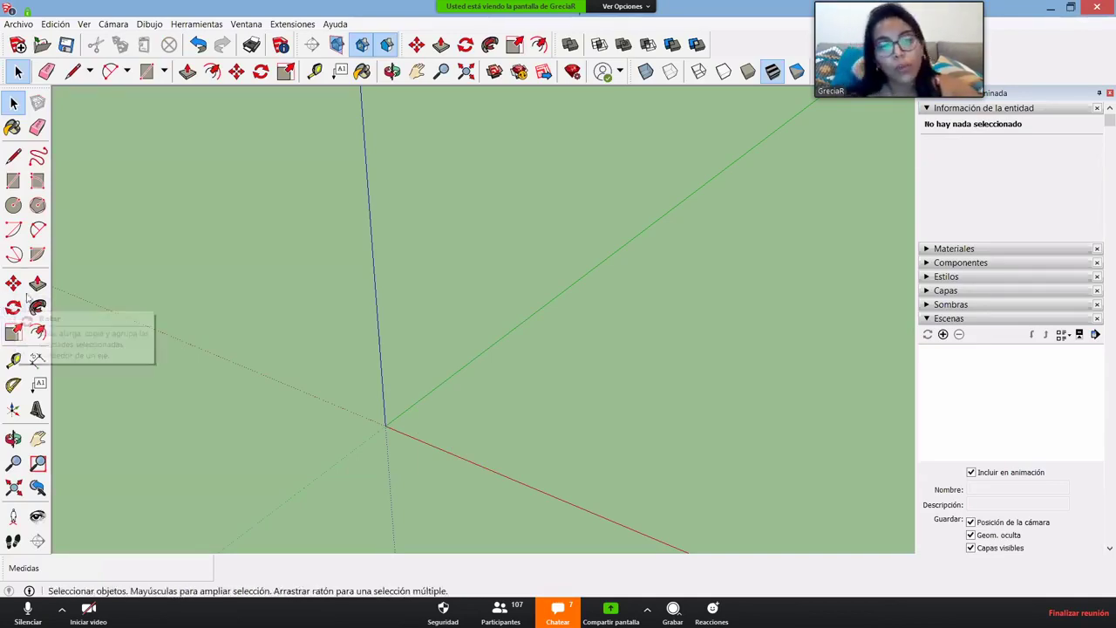
pyautogui.moveTo(279, 302); pyautogui.dragTo(465, 413, button='middle')
# - Trace a closed L-shaped outline near the origin so it fills as a floor face
pyautogui.press('l')
pyautogui.click(394, 409)
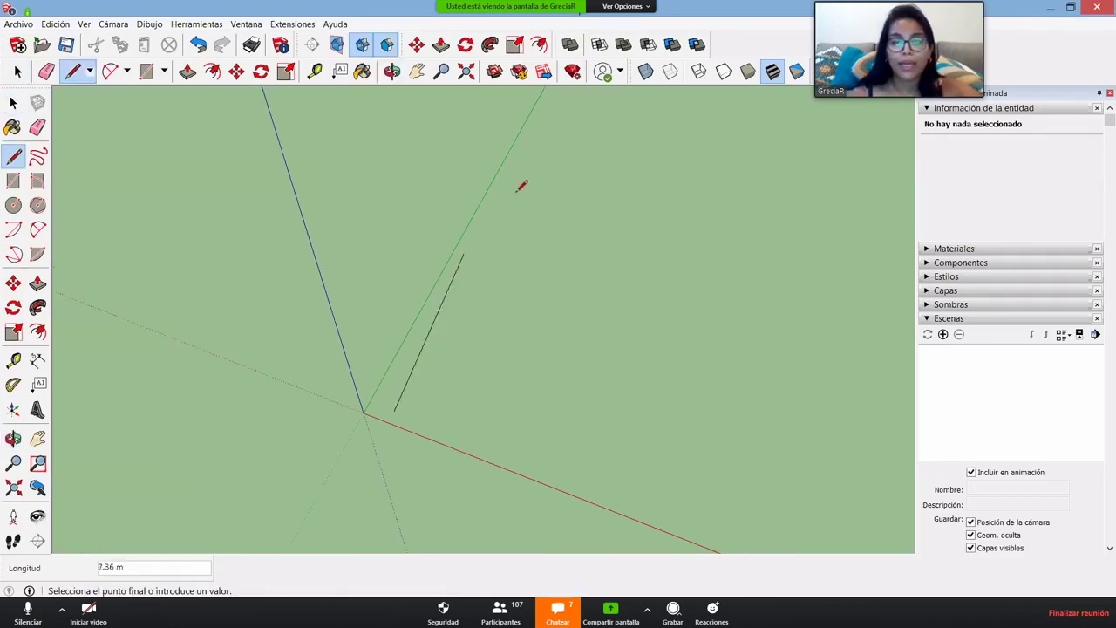
pyautogui.click(524, 163)
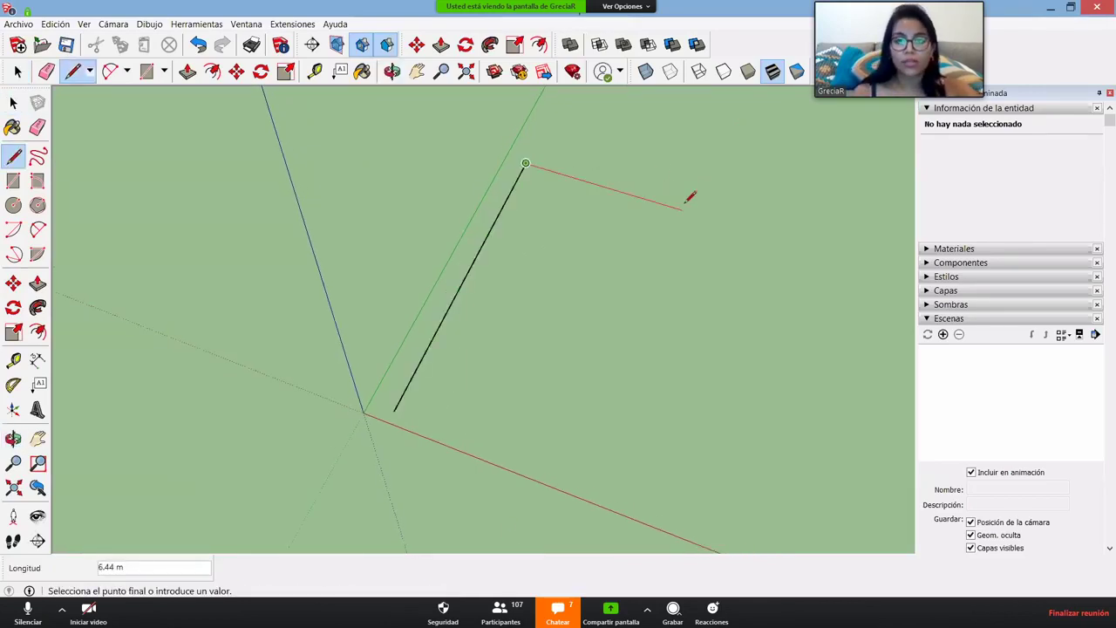
pyautogui.moveTo(408, 280); pyautogui.dragTo(374, 287, button='middle')
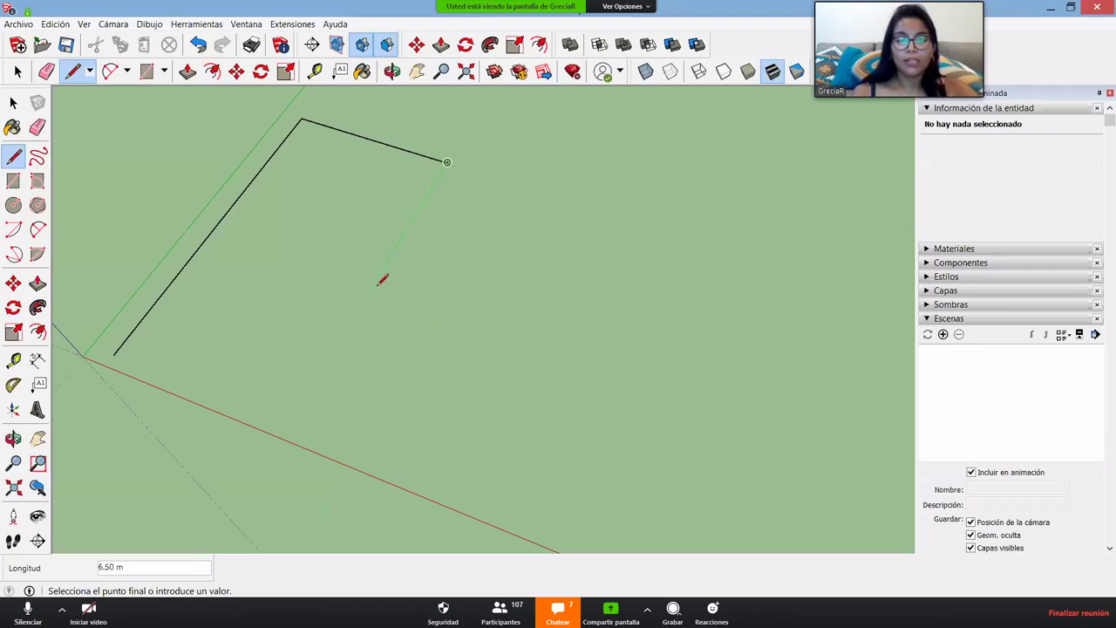
pyautogui.click(372, 286)
pyautogui.click(575, 357)
pyautogui.press('shift')
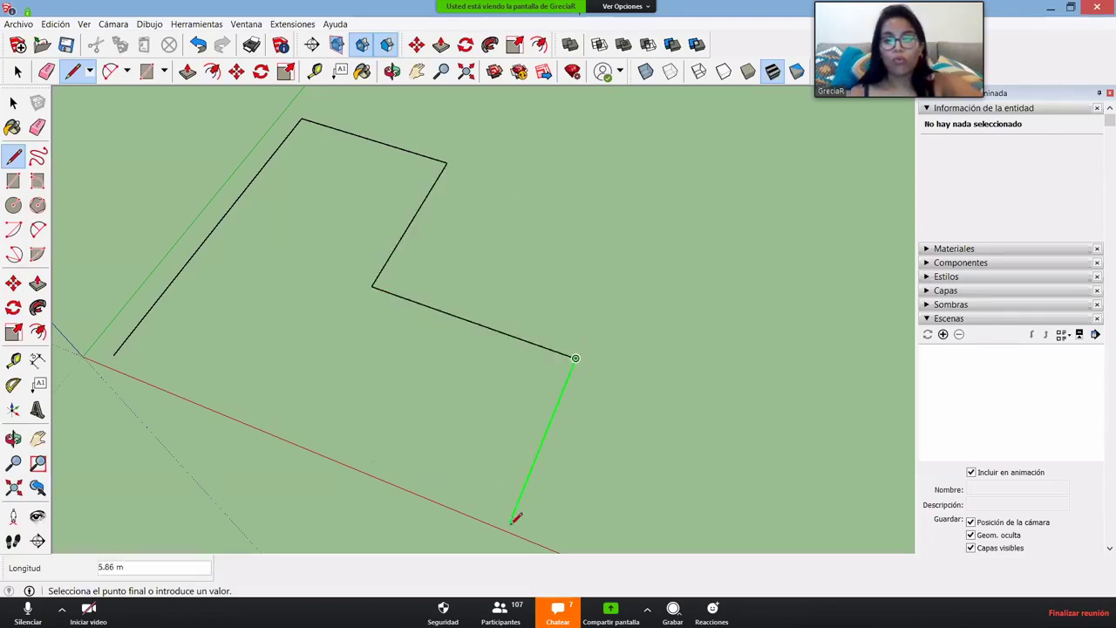
pyautogui.click(119, 351)
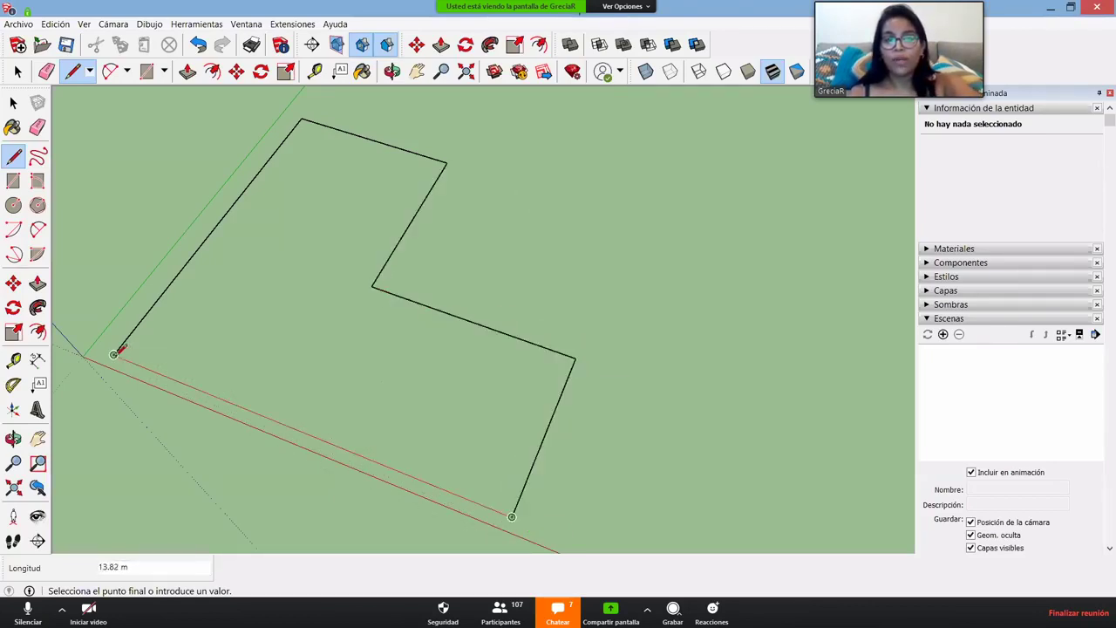
pyautogui.click(116, 353)
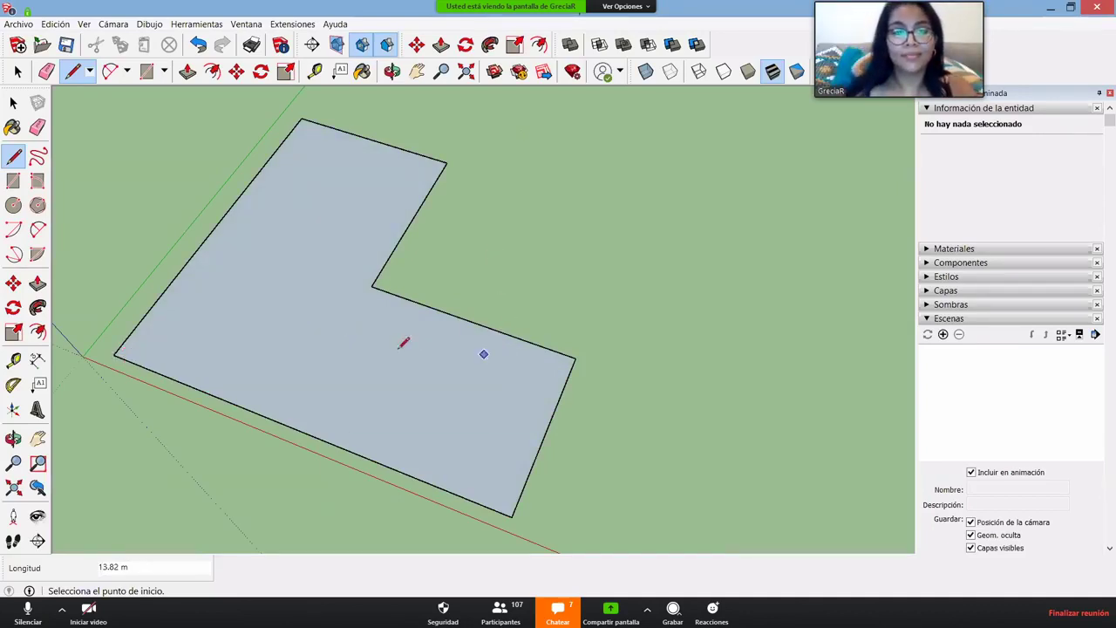
pyautogui.scroll(-4, 419, 386)
pyautogui.press('space')
pyautogui.moveTo(369, 411); pyautogui.dragTo(493, 418, button='middle')
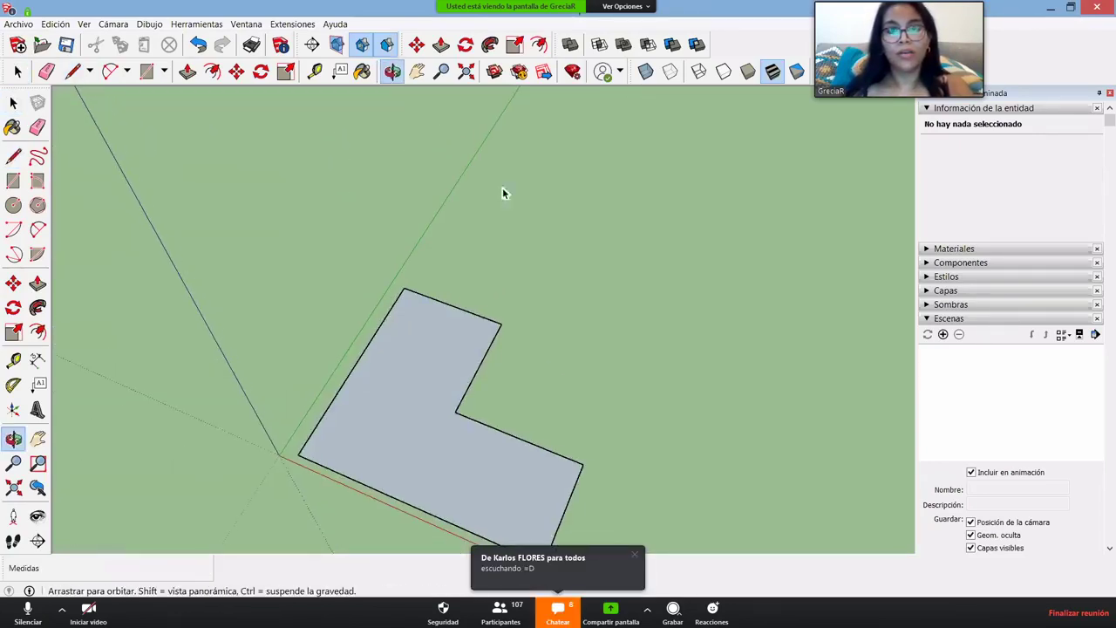
pyautogui.moveTo(503, 193); pyautogui.dragTo(501, 161, button='middle')
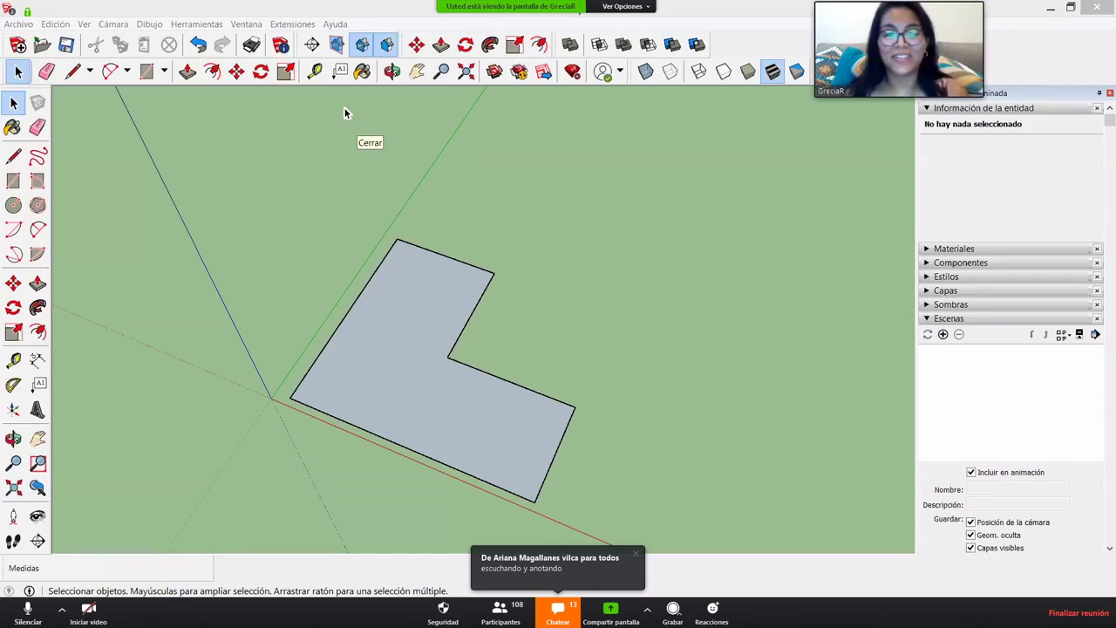
pyautogui.moveTo(459, 464); pyautogui.dragTo(423, 439, button='middle')
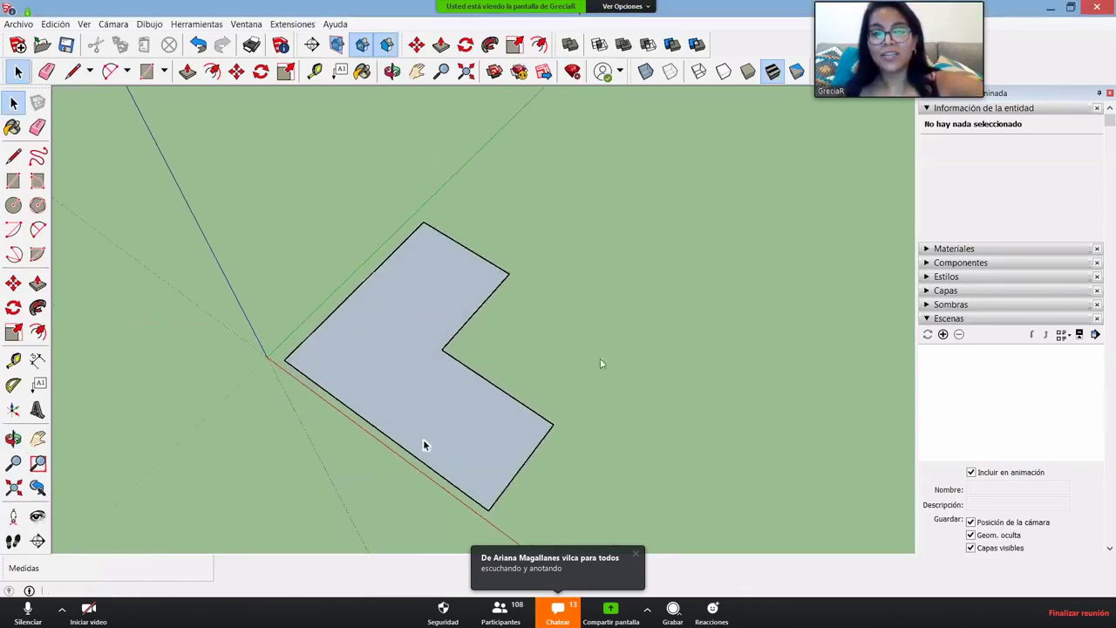
pyautogui.scroll(2, 423, 439)
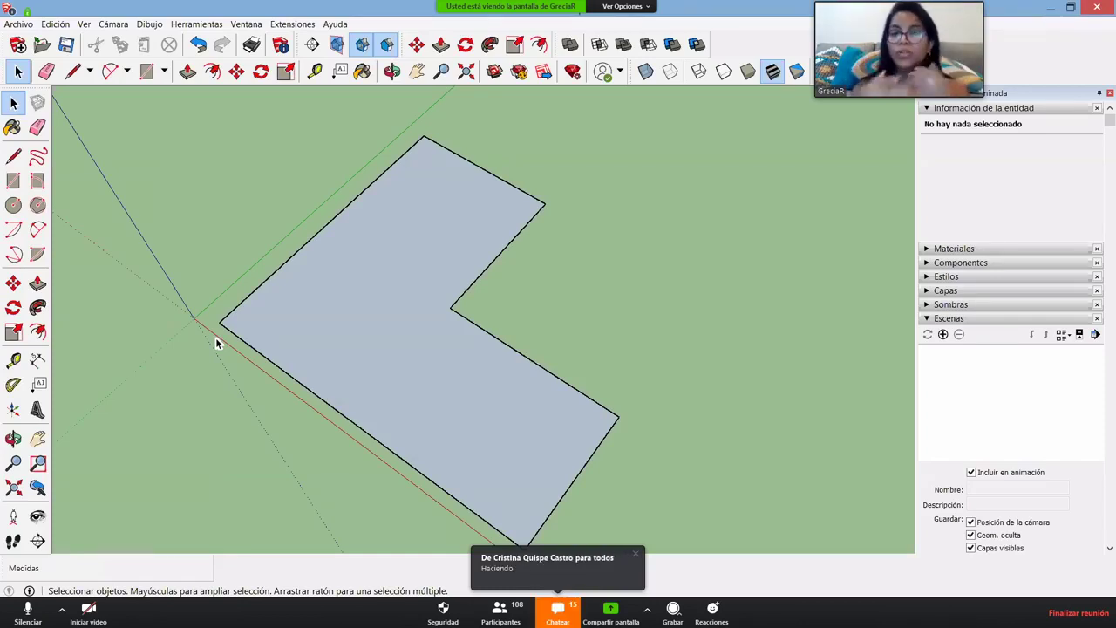
pyautogui.hotkey('alt', 'Tab')
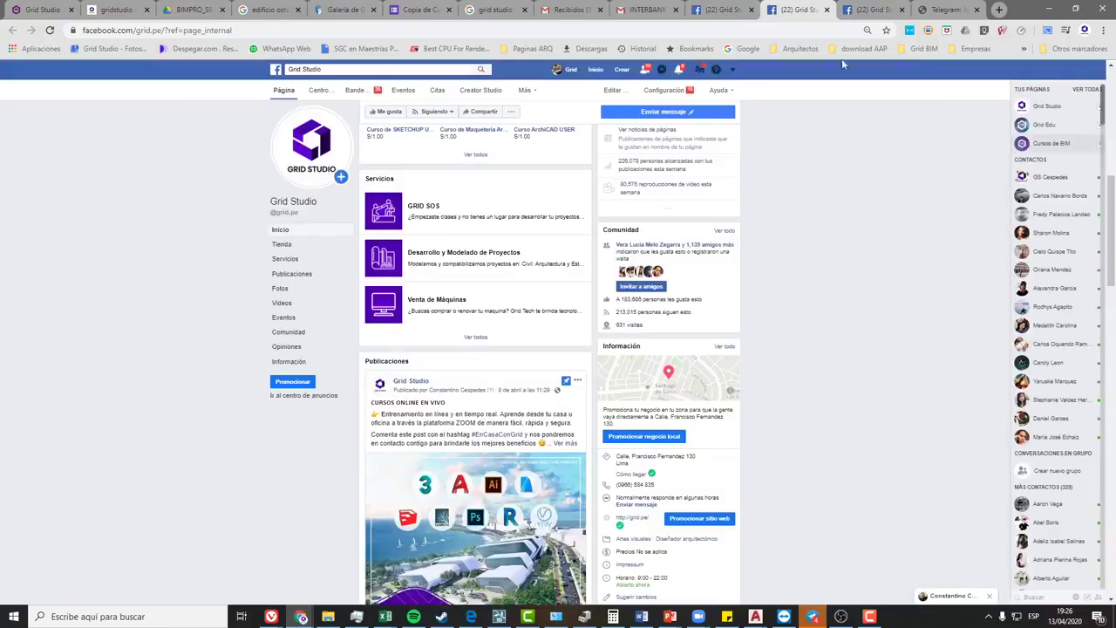
pyautogui.hotkey('alt', 'Tab')
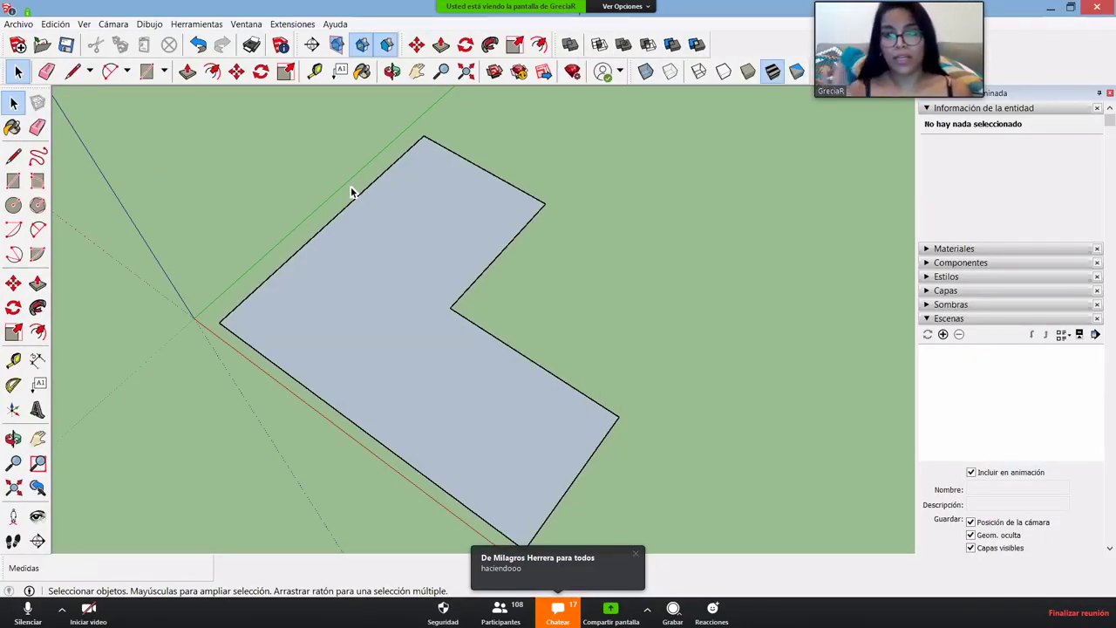
pyautogui.click(379, 295)
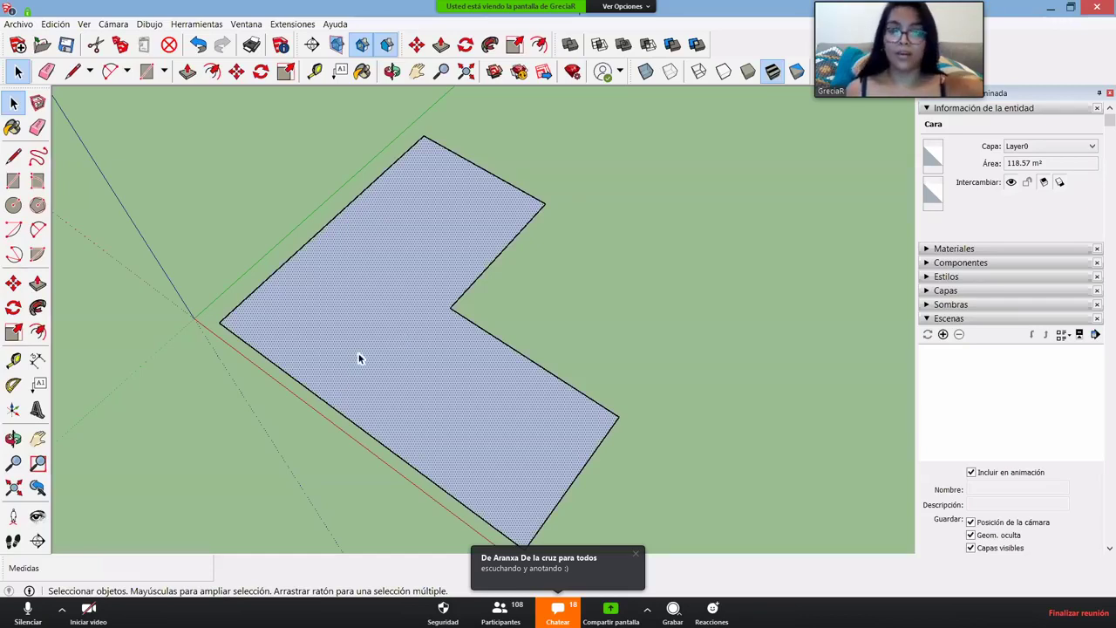
# - Offset the L-shaped face's outline 0.35 m inward to form a thin border band
pyautogui.press('f')
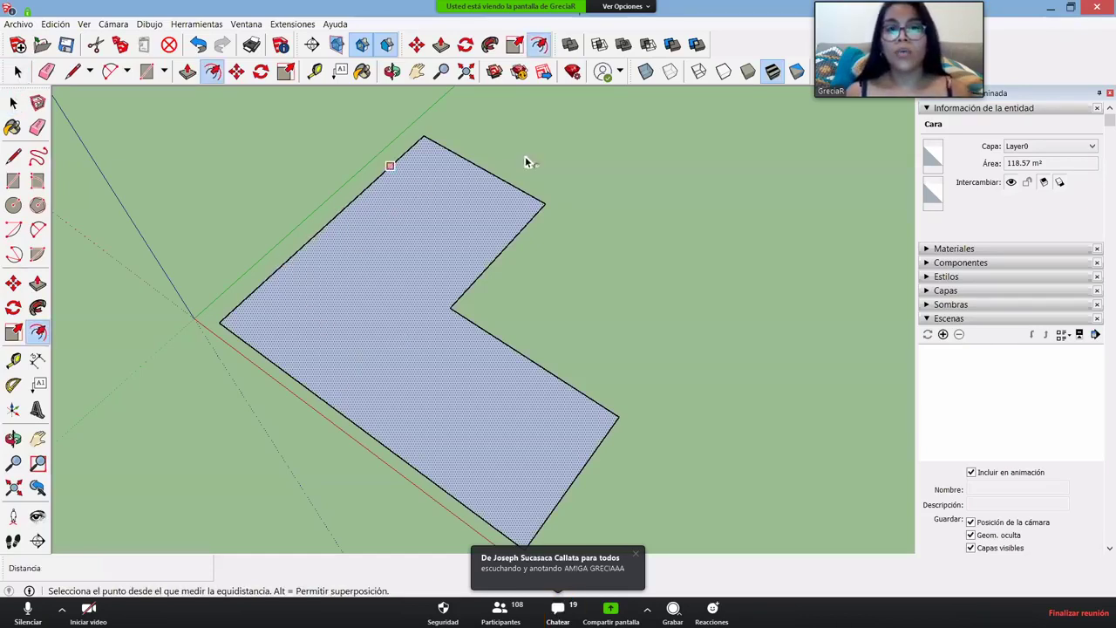
pyautogui.press('Escape')
pyautogui.press('space')
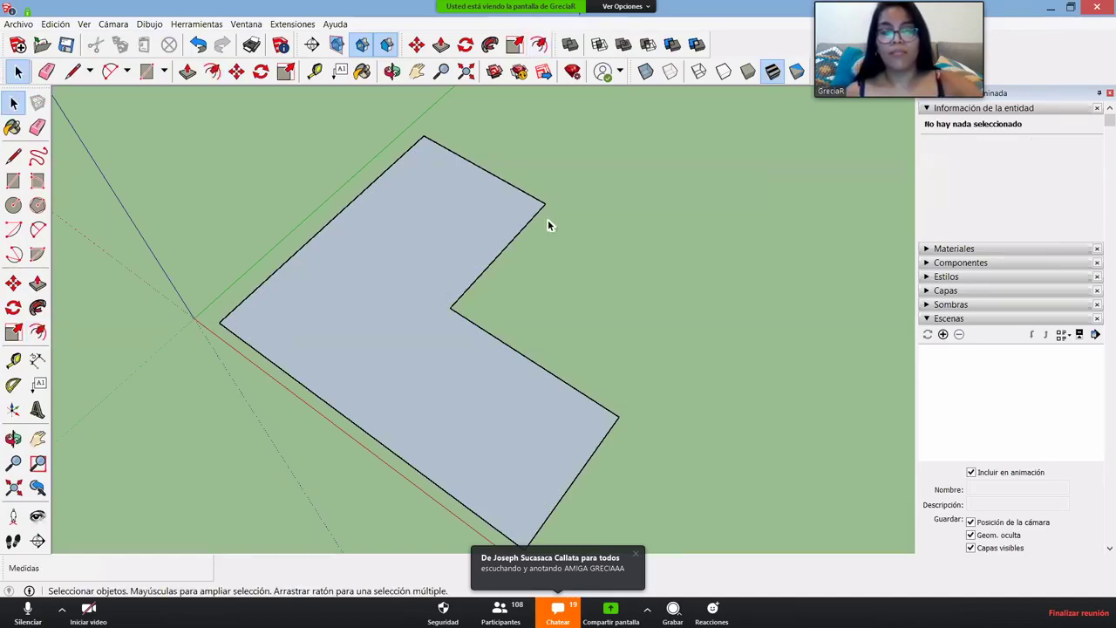
pyautogui.press('f')
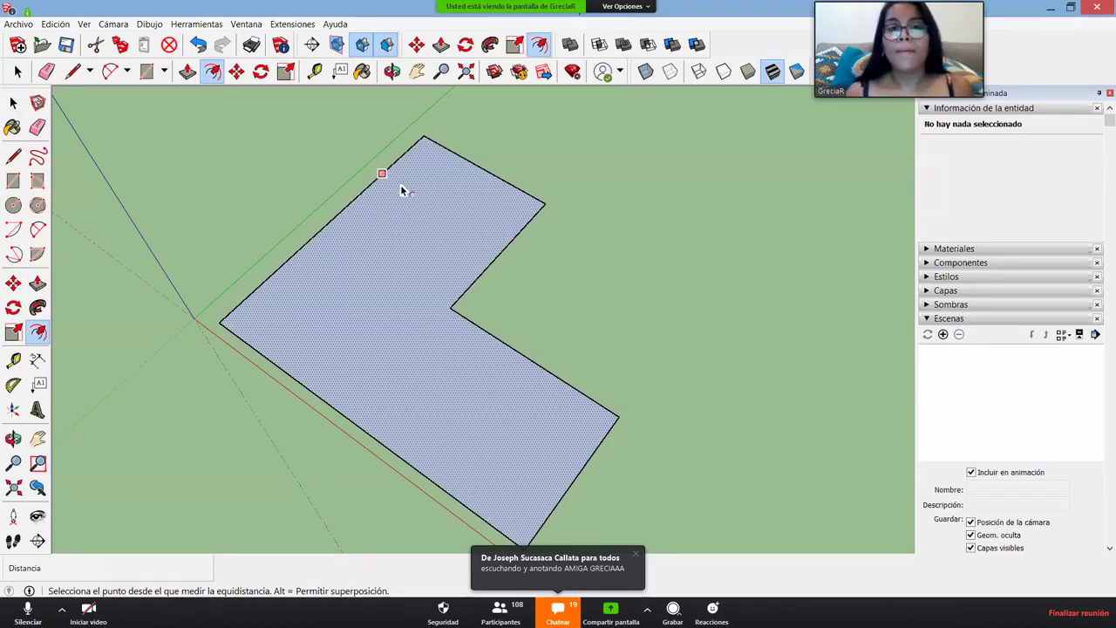
pyautogui.click(402, 189)
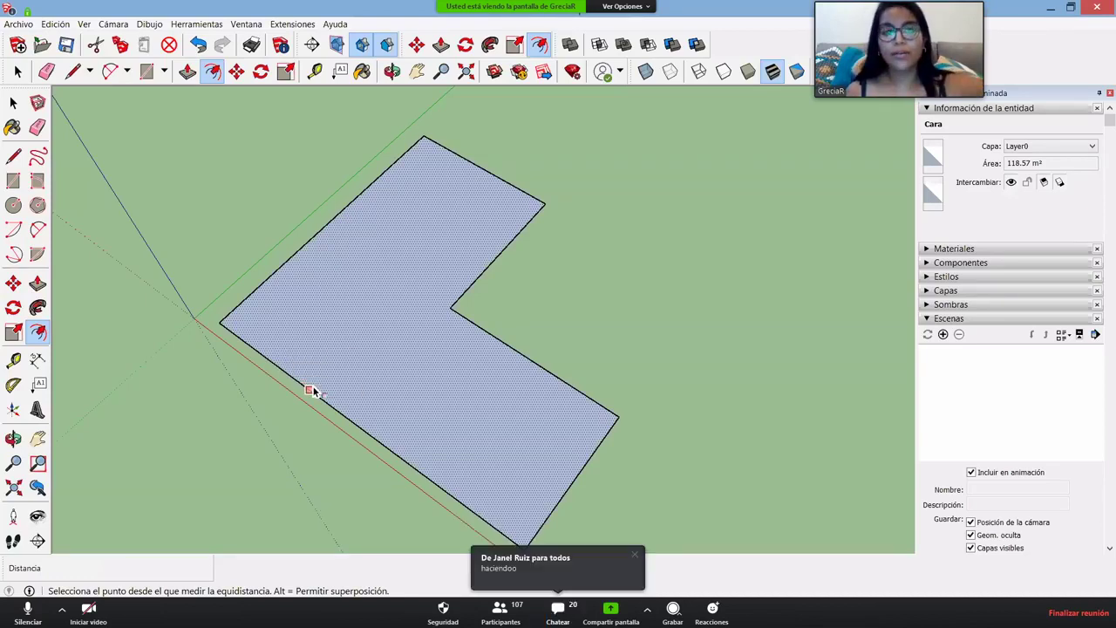
pyautogui.click(311, 390)
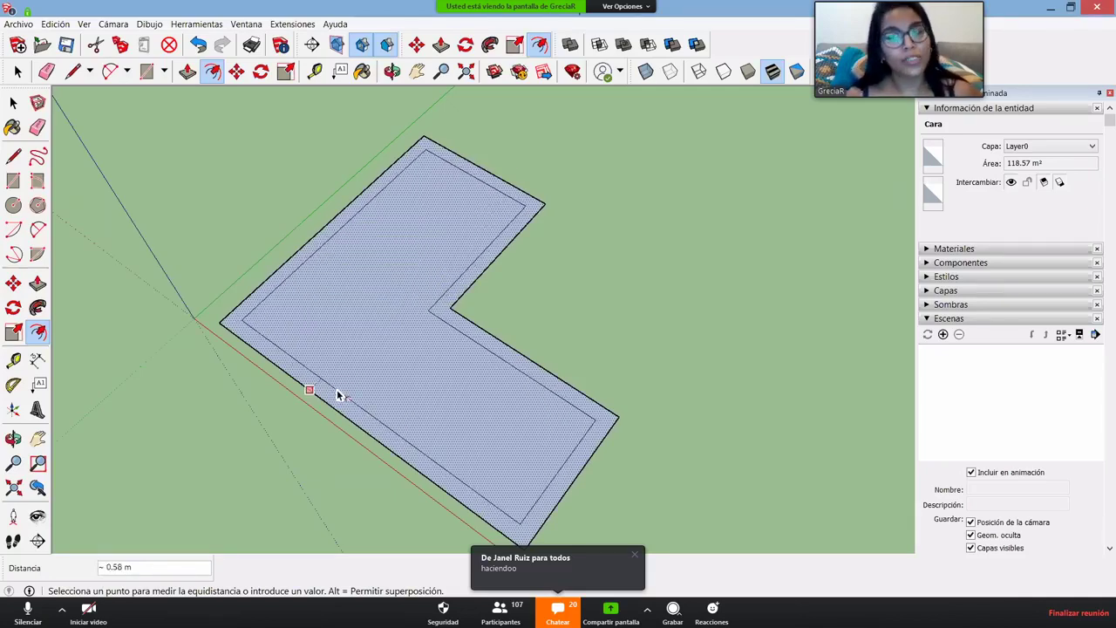
pyautogui.click(339, 399)
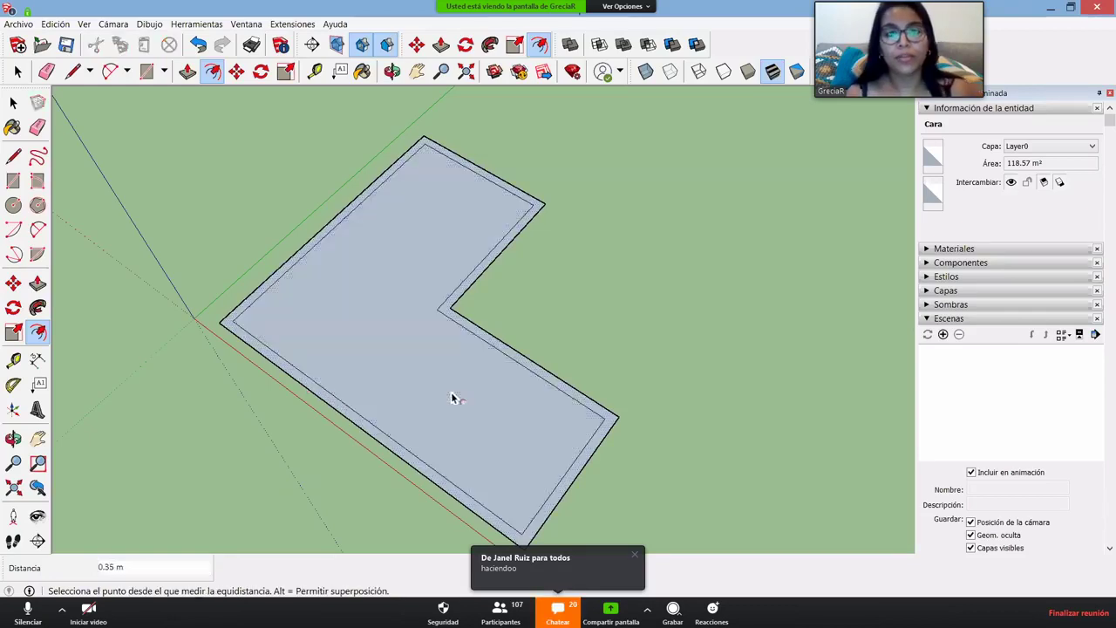
# - Select two inner edges of the offset outline and begin another offset from them
pyautogui.press('space')
pyautogui.click(430, 470)
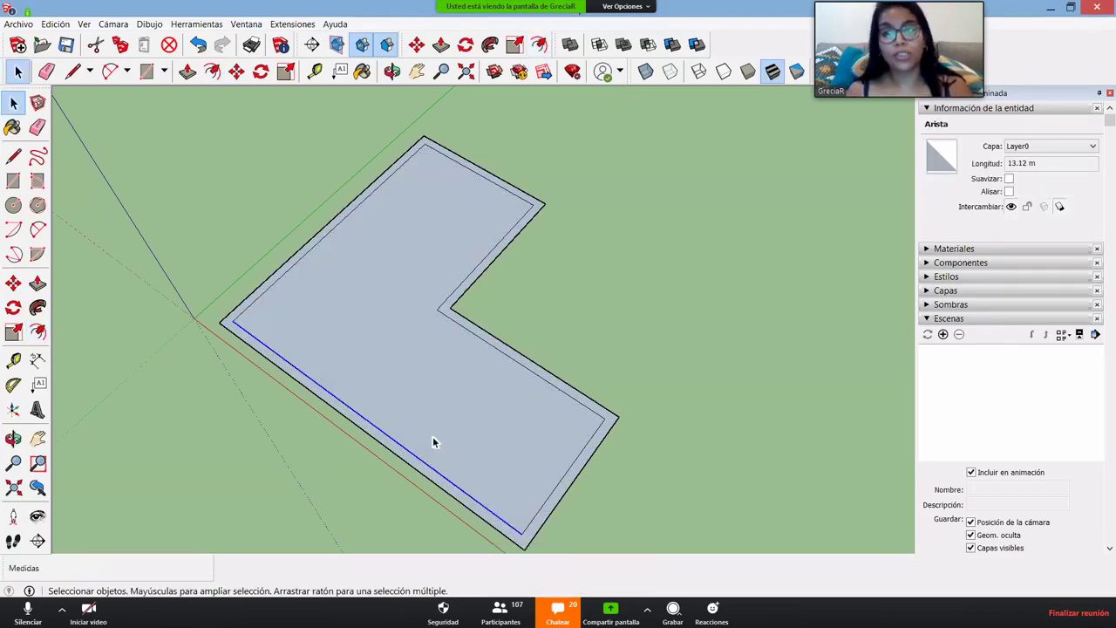
pyautogui.keyDown('ctrl'); pyautogui.click(468, 163); pyautogui.keyUp('ctrl')
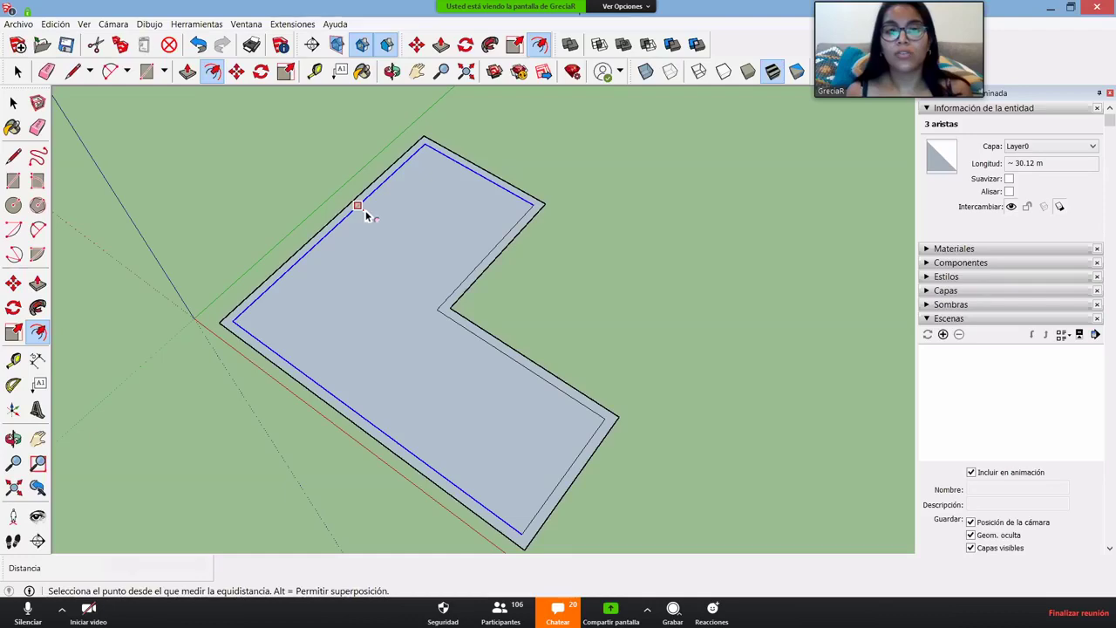
pyautogui.click(359, 207)
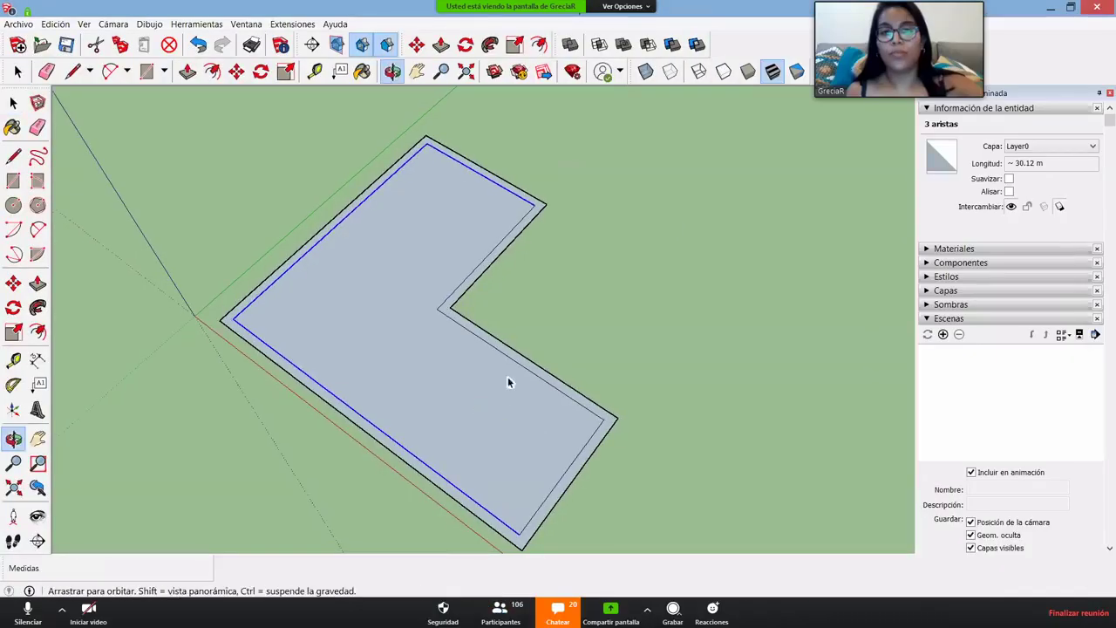
# - Select the thin border band face of the L-shaped plan
pyautogui.scroll(3, 525, 381)
pyautogui.scroll(2, 526, 379)
pyautogui.click(531, 441)
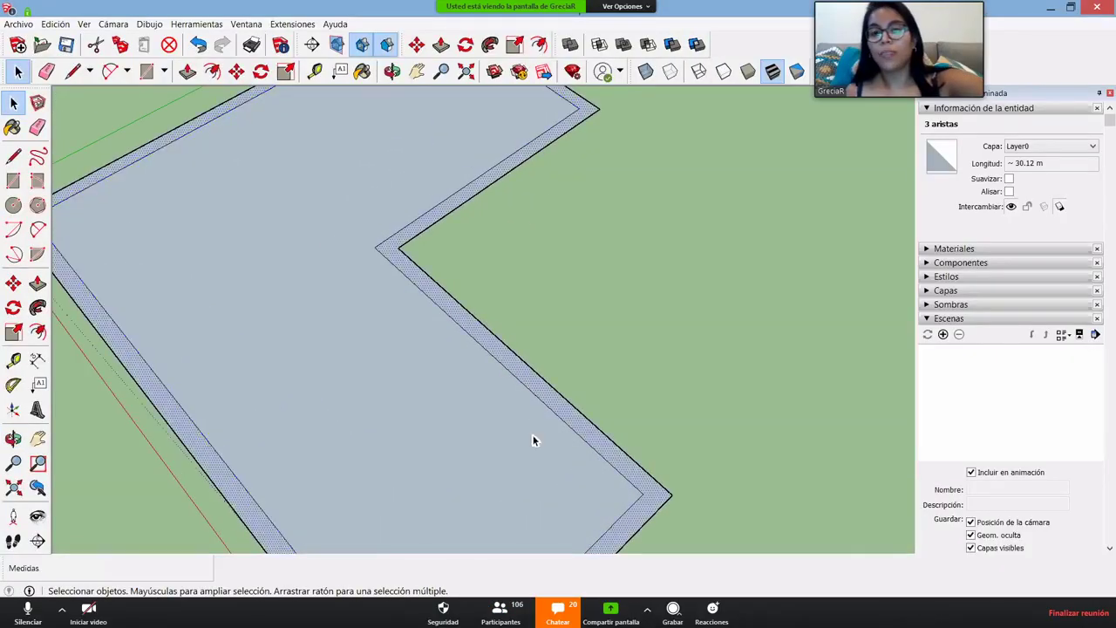
pyautogui.scroll(-4, 623, 428)
pyautogui.moveTo(622, 428); pyautogui.dragTo(605, 392, button='middle')
pyautogui.scroll(5, 608, 394)
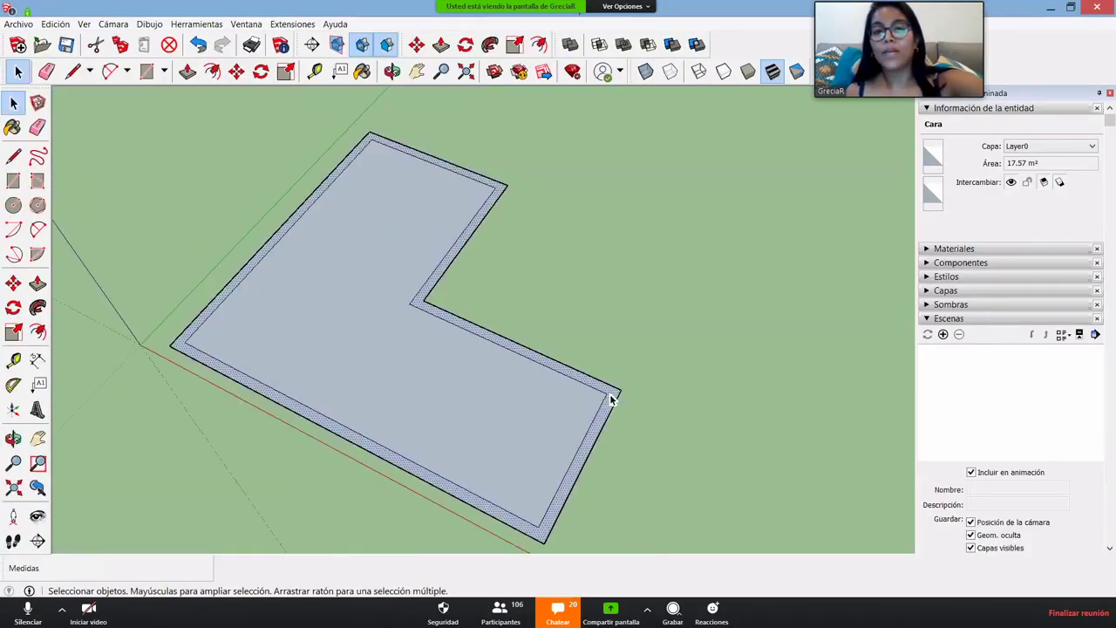
pyautogui.scroll(2, 610, 404)
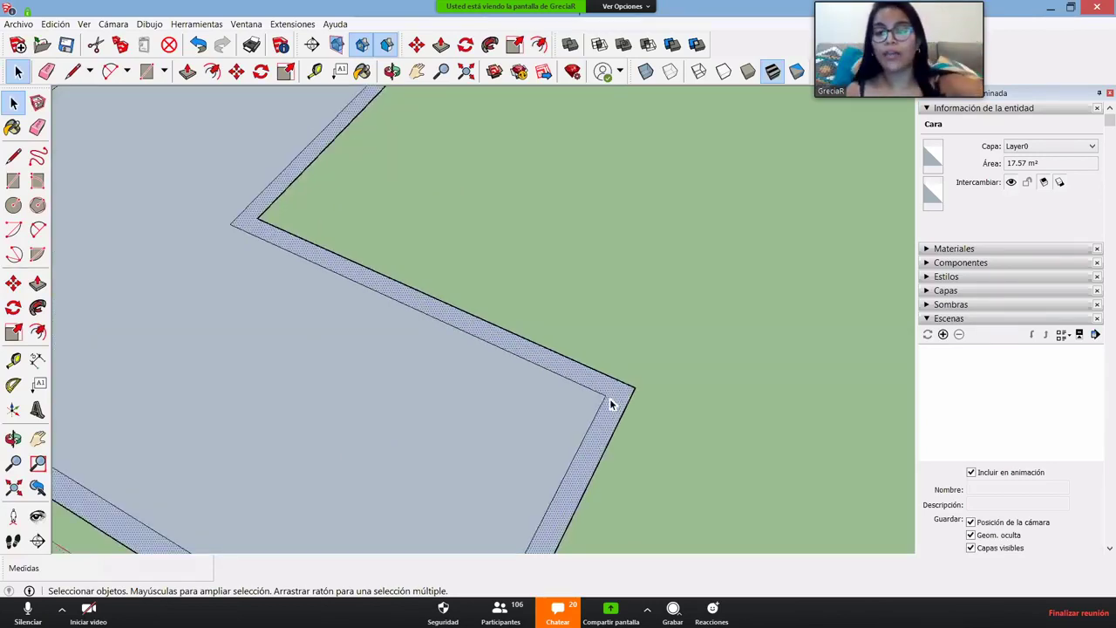
# - Push/Pull the border band upward to set the wall height
pyautogui.press('p')
pyautogui.scroll(-3, 610, 401)
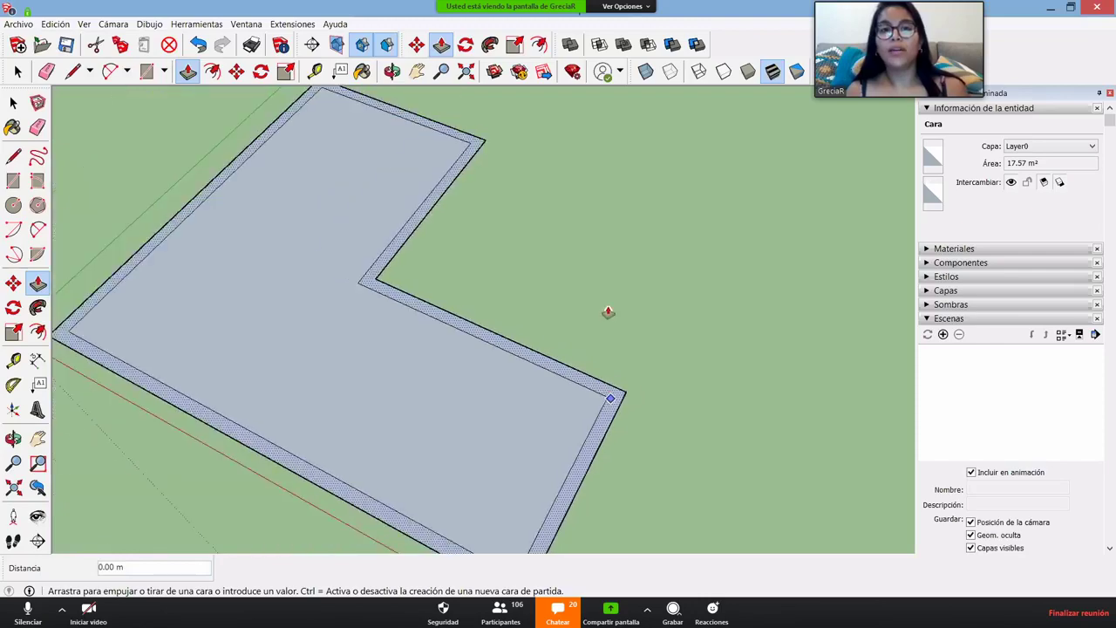
pyautogui.scroll(-4, 608, 311)
pyautogui.click(432, 300)
pyautogui.moveTo(415, 219); pyautogui.dragTo(510, 247, button='middle')
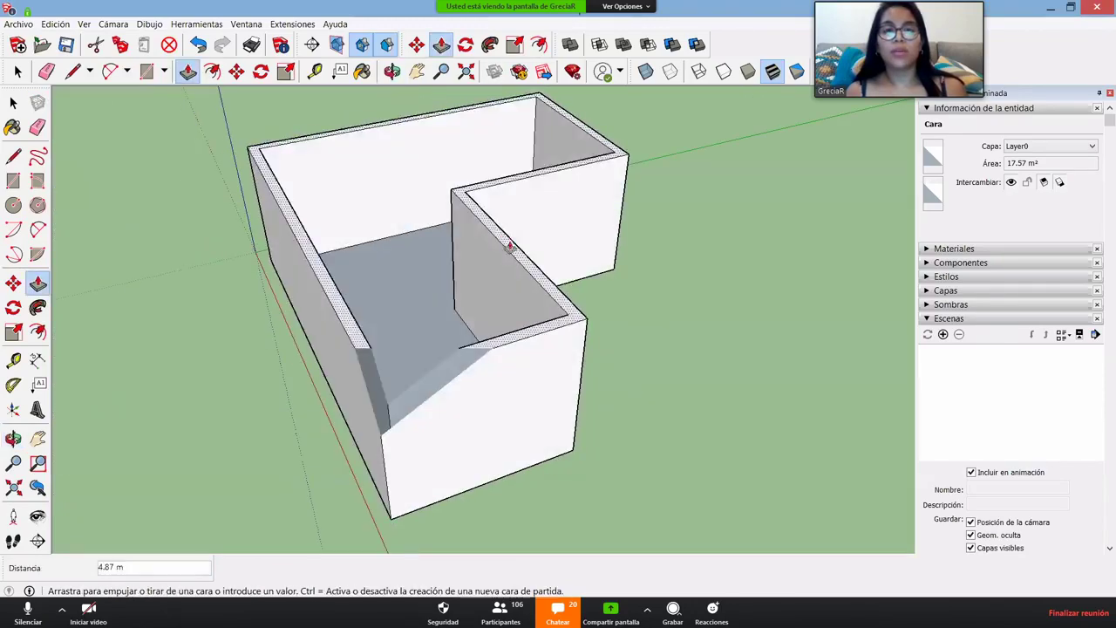
pyautogui.scroll(-3, 523, 252)
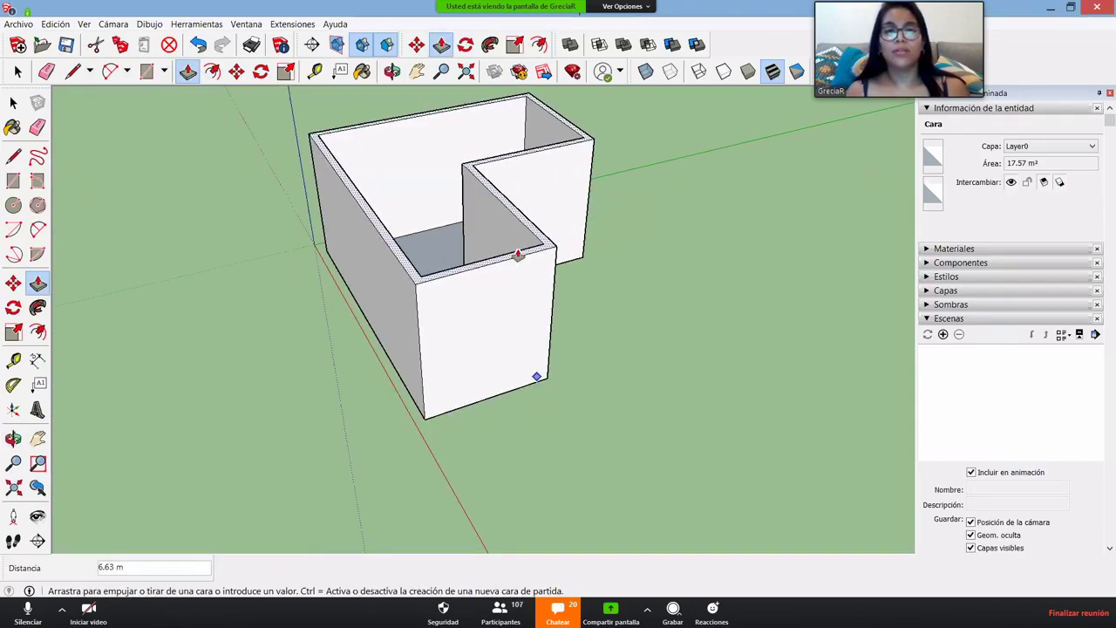
pyautogui.moveTo(518, 405); pyautogui.dragTo(494, 329, button='middle')
pyautogui.click(493, 329)
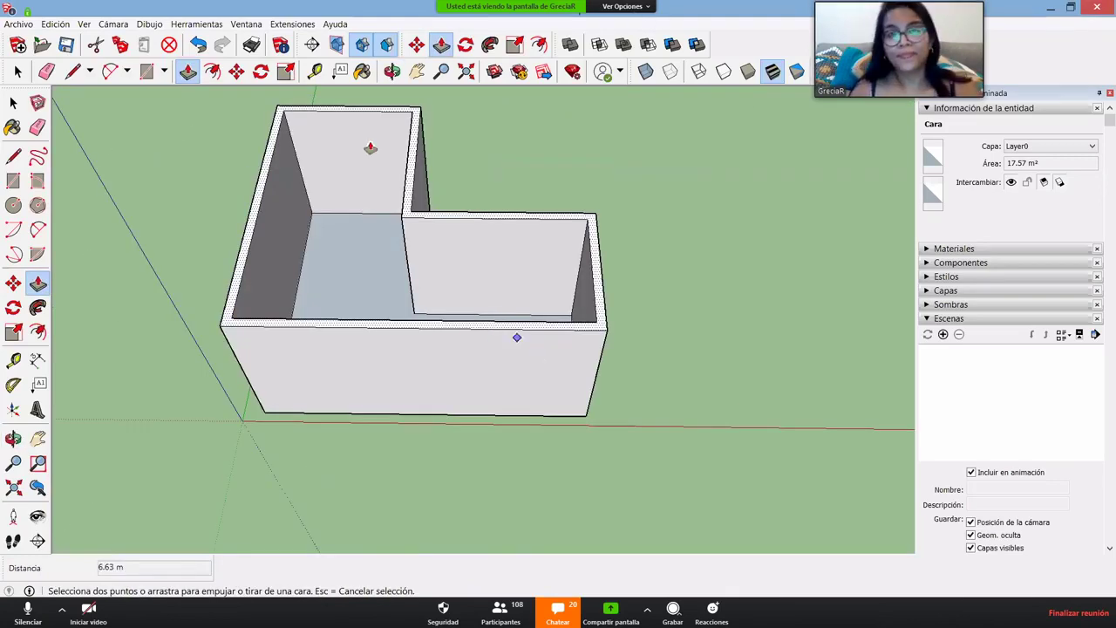
pyautogui.press('space')
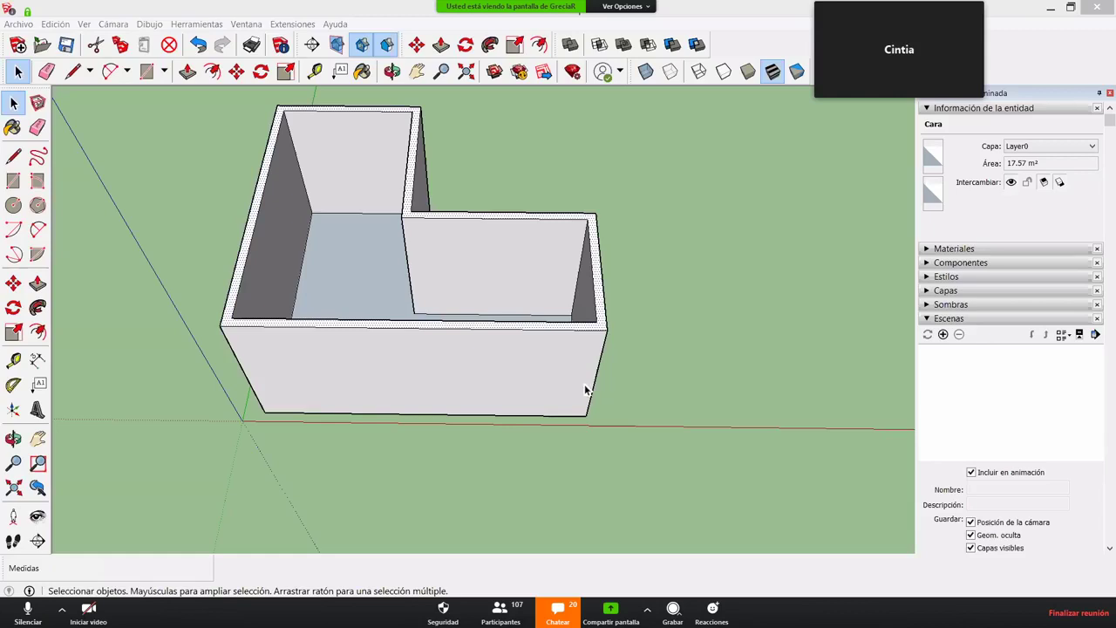
# - Select all 51 entities of the walled L-shaped room
pyautogui.press('o')
pyautogui.moveTo(323, 340); pyautogui.dragTo(322, 360)
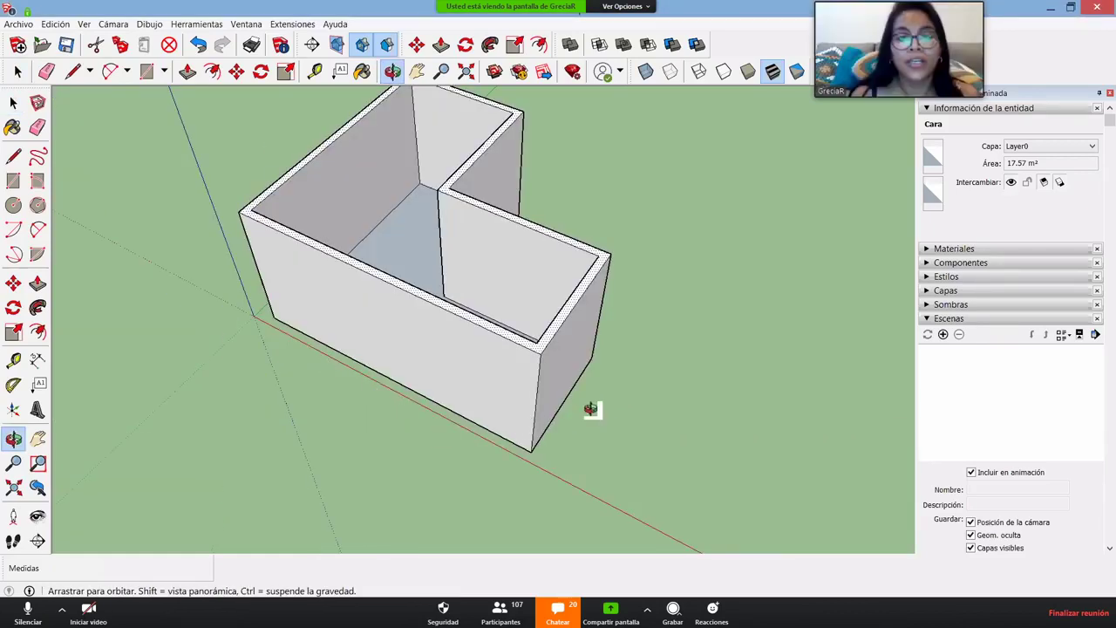
pyautogui.scroll(-3, 590, 408)
pyautogui.press('space')
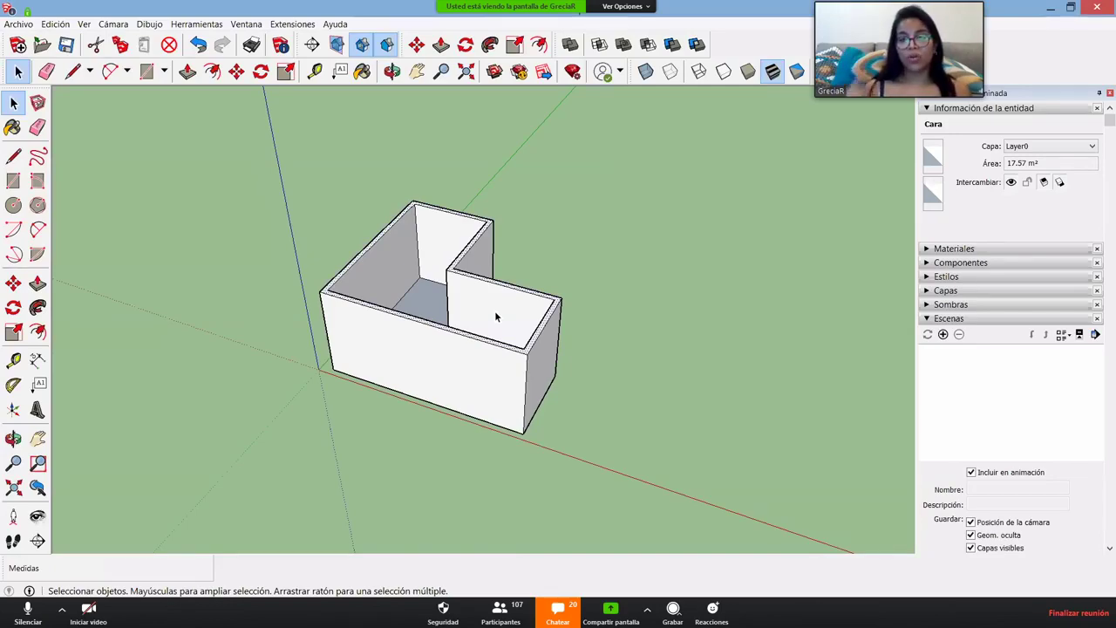
pyautogui.click(279, 341)
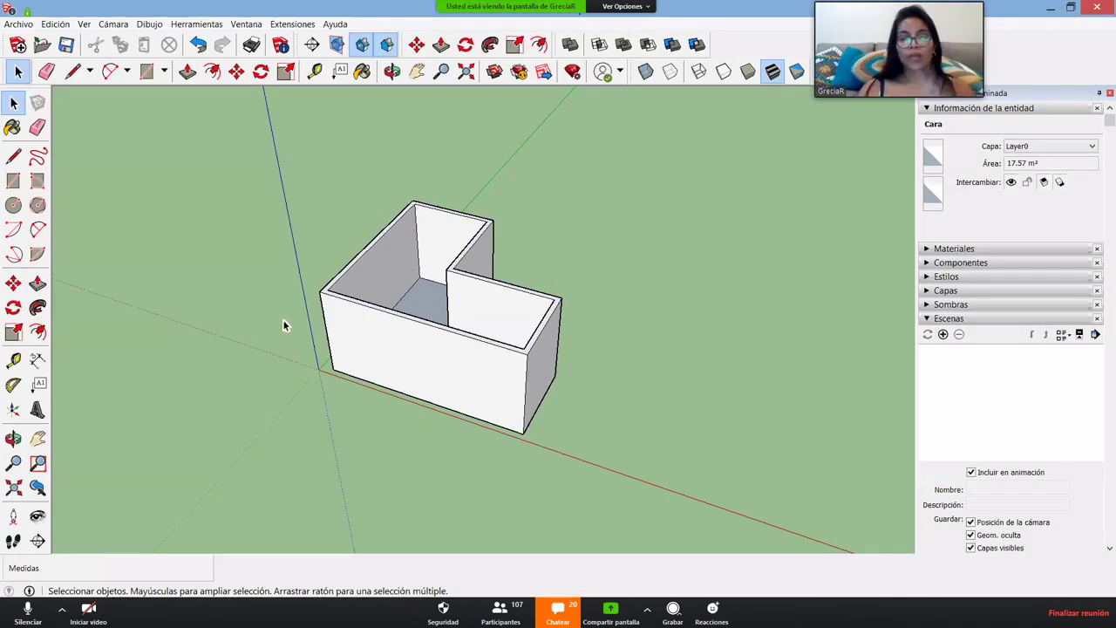
pyautogui.moveTo(189, 104)
pyautogui.mouseDown()
pyautogui.moveTo(332, 252)
pyautogui.moveTo(697, 499)
pyautogui.mouseUp()
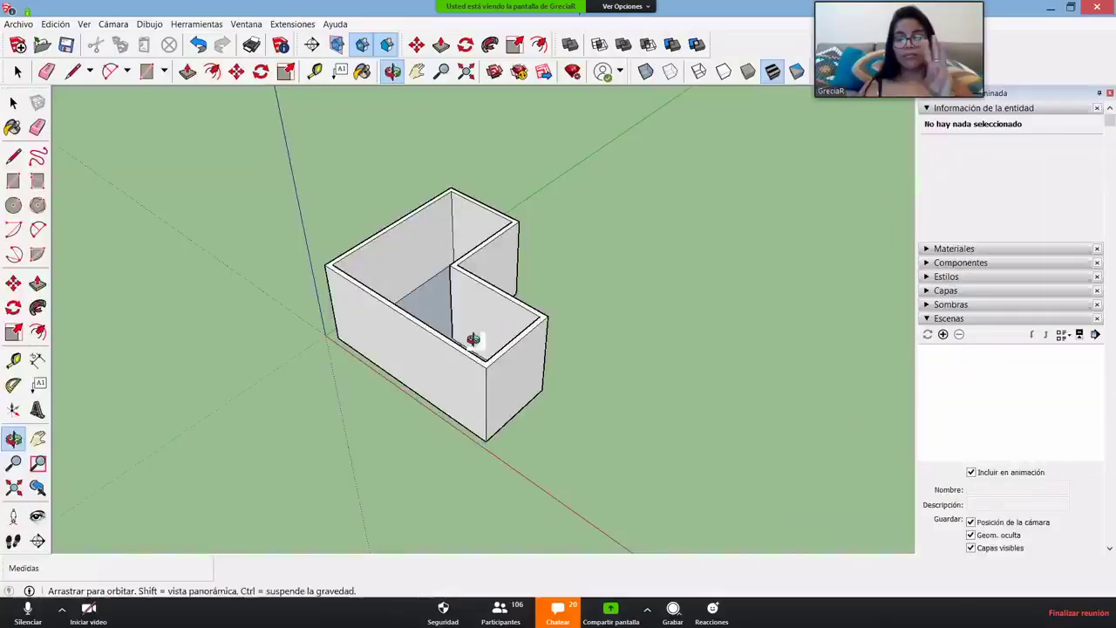
pyautogui.tripleClick(470, 375)
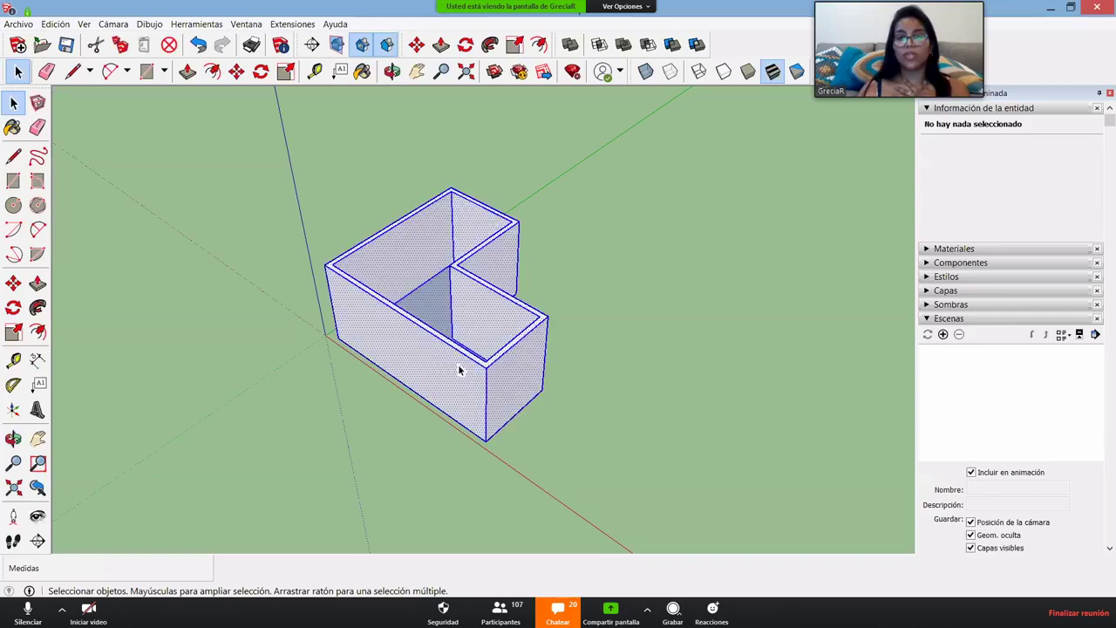
pyautogui.scroll(3, 462, 334)
pyautogui.scroll(2, 484, 289)
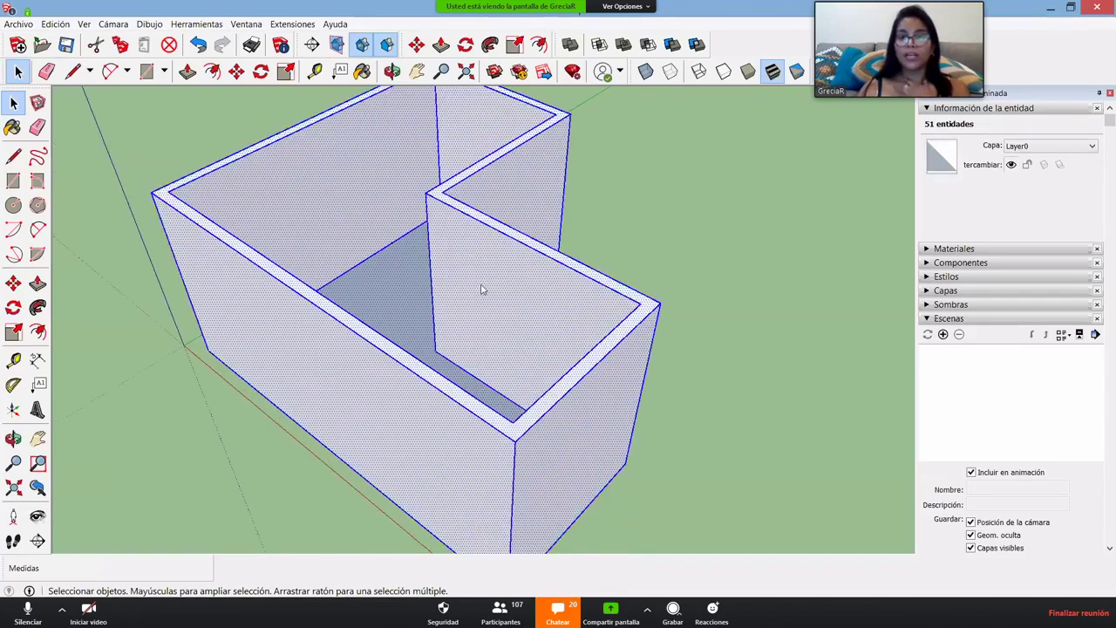
# - Make the selection a single group and view the room from above
pyautogui.rightClick(485, 286)
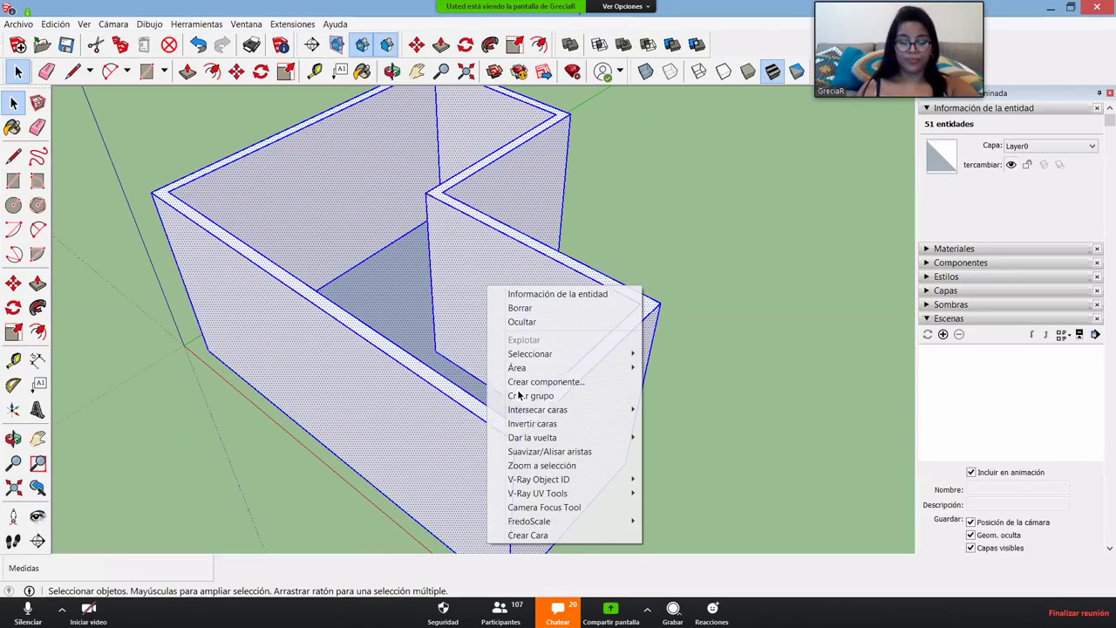
pyautogui.press('g')
pyautogui.scroll(-3, 436, 508)
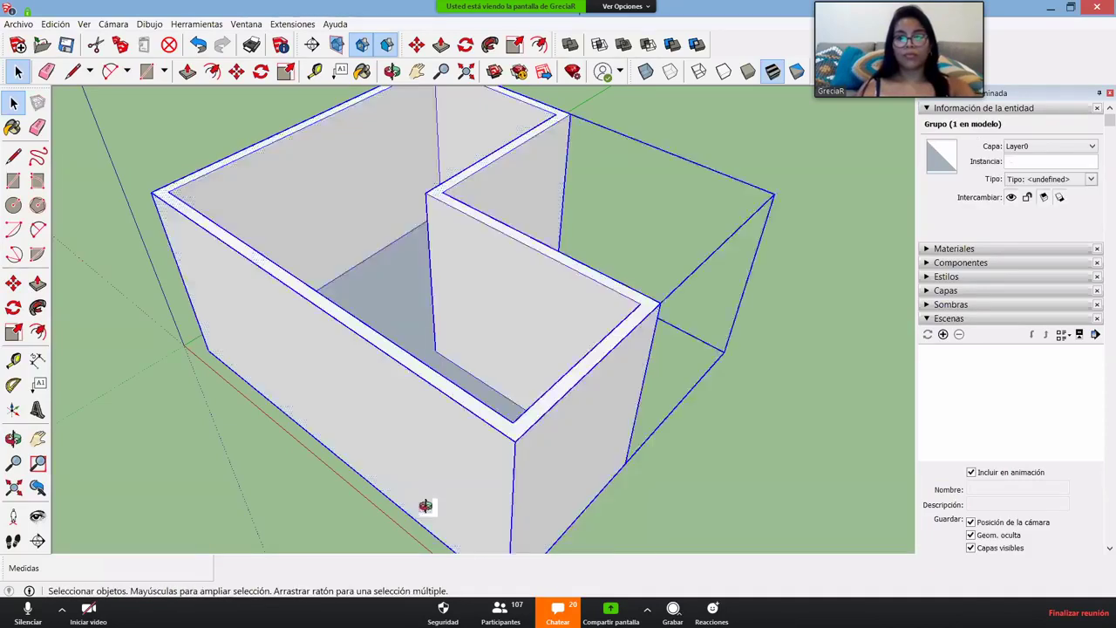
pyautogui.scroll(-3, 458, 547)
pyautogui.moveTo(468, 506); pyautogui.dragTo(411, 349, button='middle')
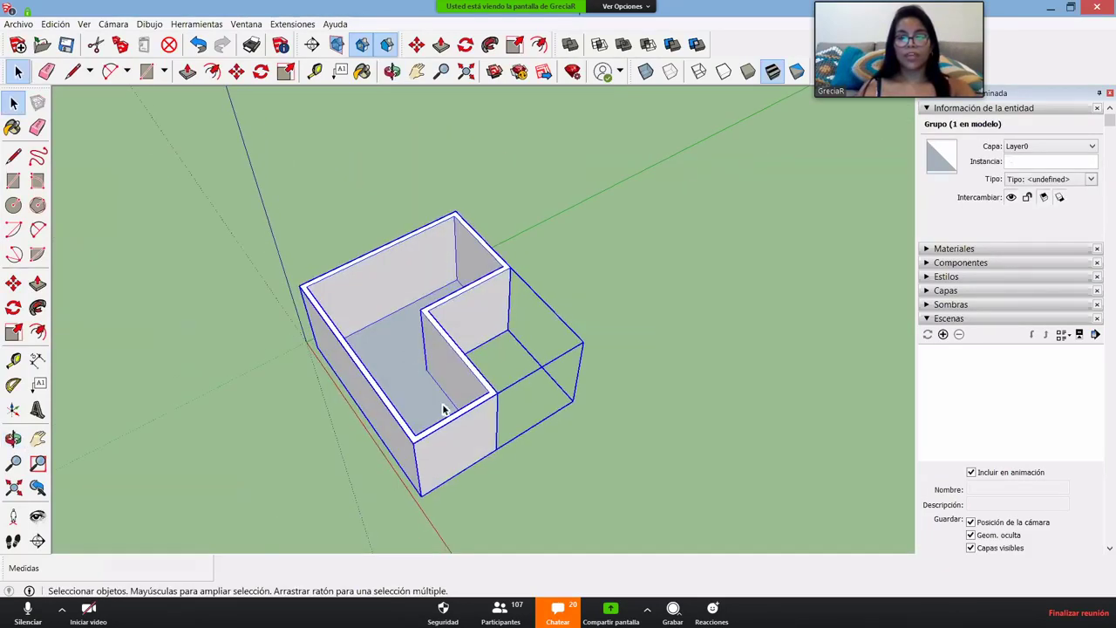
pyautogui.scroll(3, 373, 430)
pyautogui.moveTo(323, 446); pyautogui.dragTo(331, 454, button='middle')
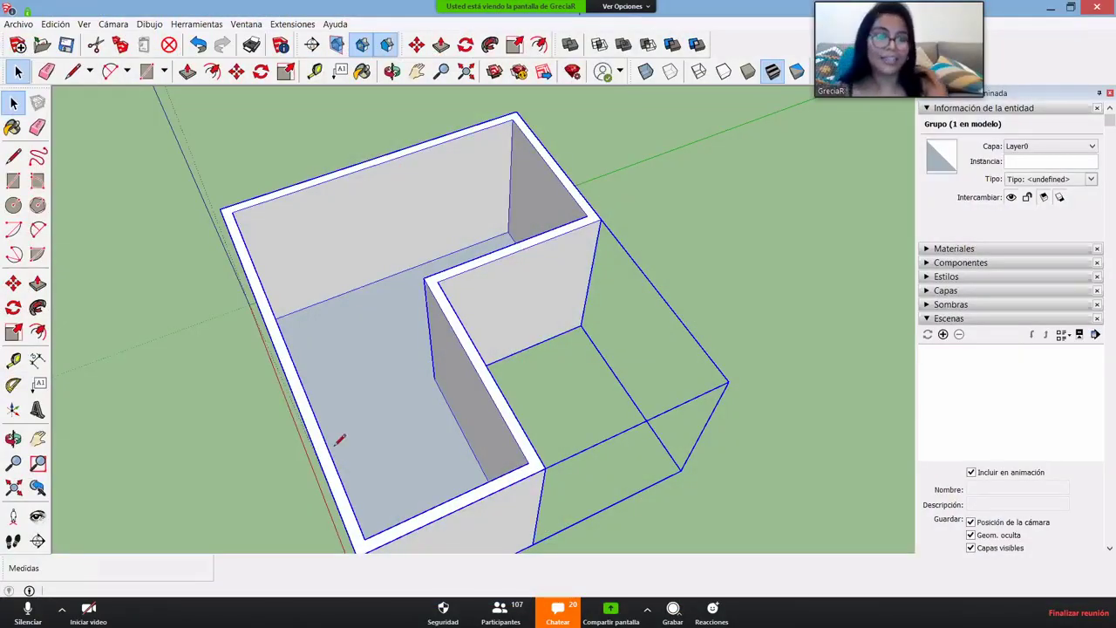
# - Draw lines around the walls' inner top corners to close a flat L-shaped cap face
pyautogui.press('l')
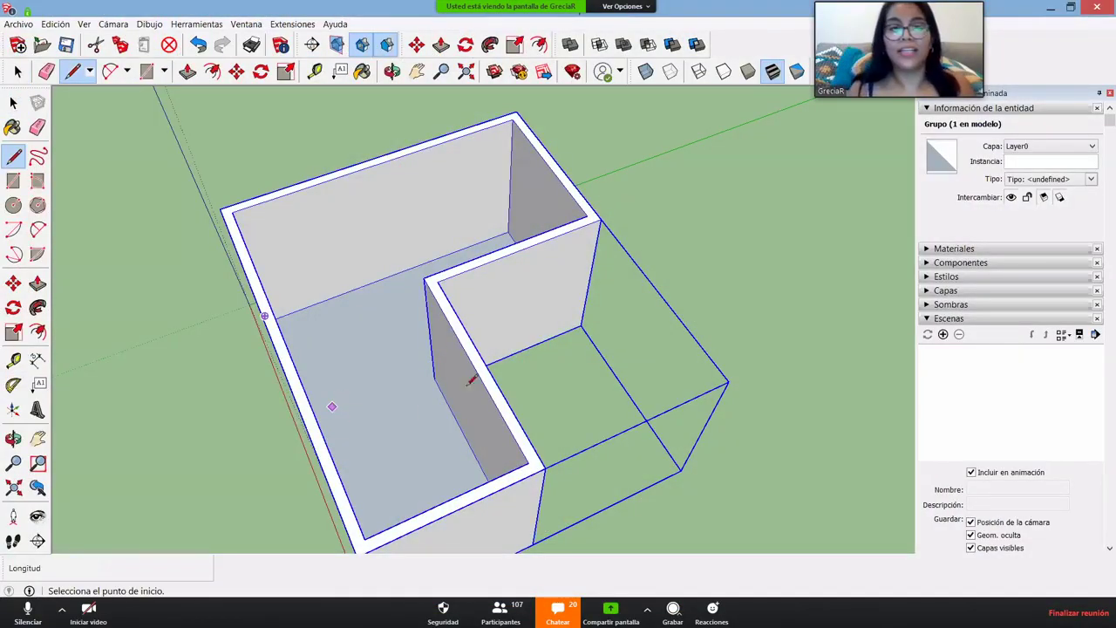
pyautogui.moveTo(558, 380); pyautogui.dragTo(329, 459, button='middle')
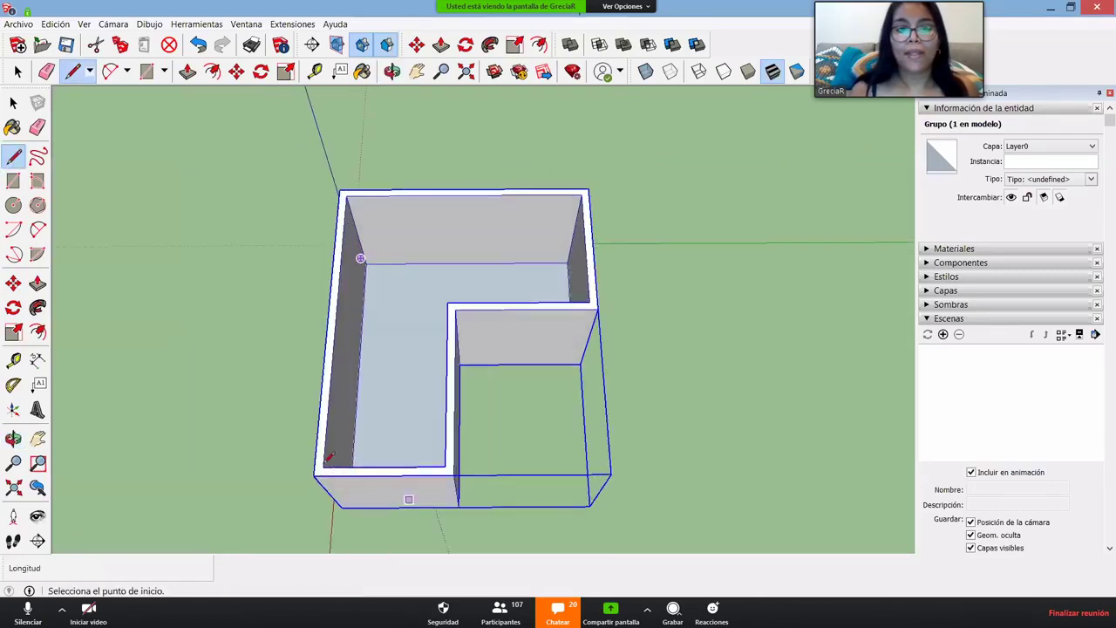
pyautogui.scroll(3, 325, 464)
pyautogui.click(324, 466)
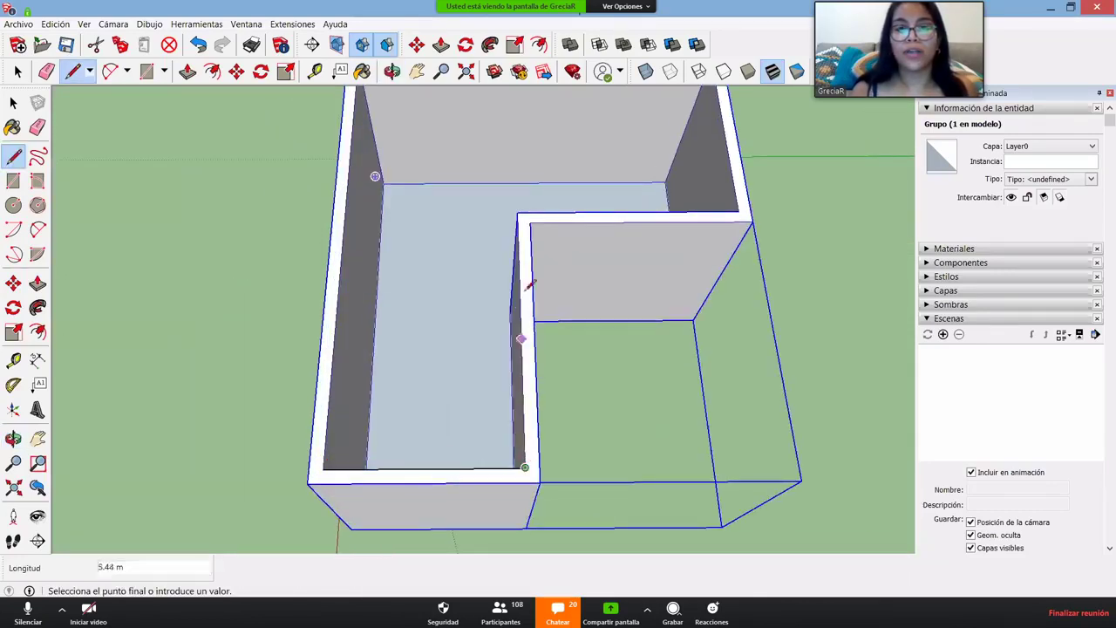
pyautogui.click(517, 212)
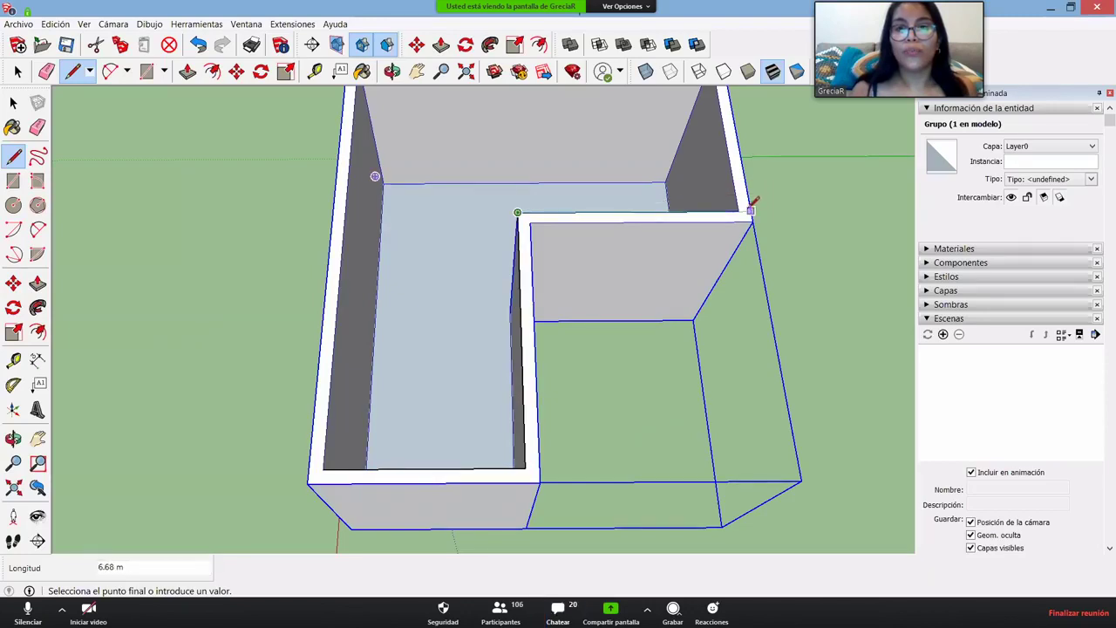
pyautogui.click(750, 210)
pyautogui.scroll(-5, 732, 225)
pyautogui.scroll(1, 713, 153)
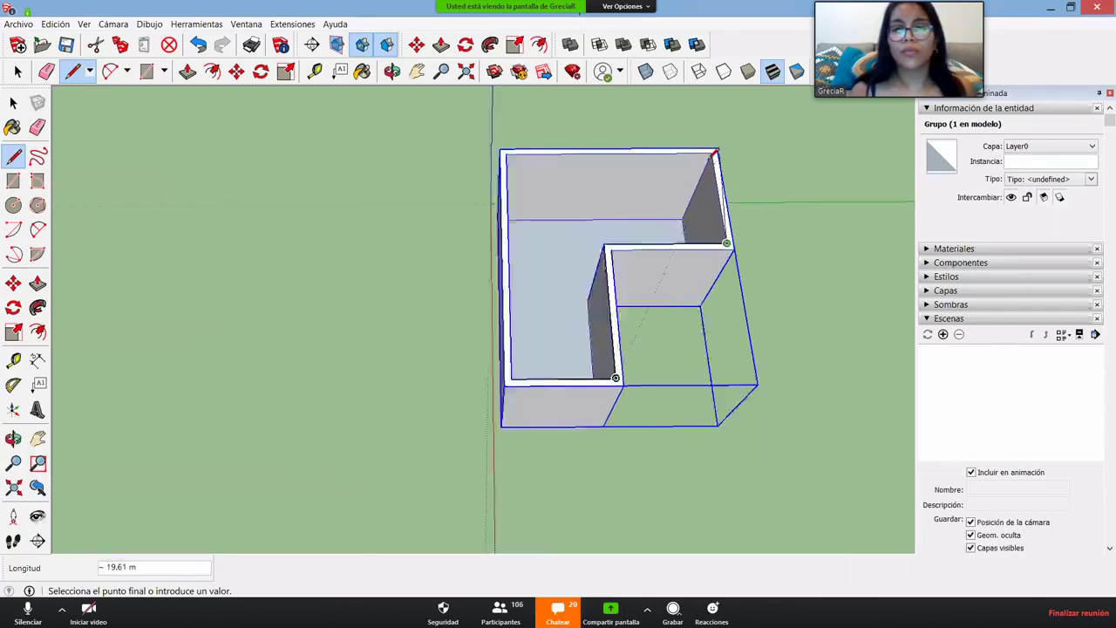
pyautogui.scroll(1, 713, 154)
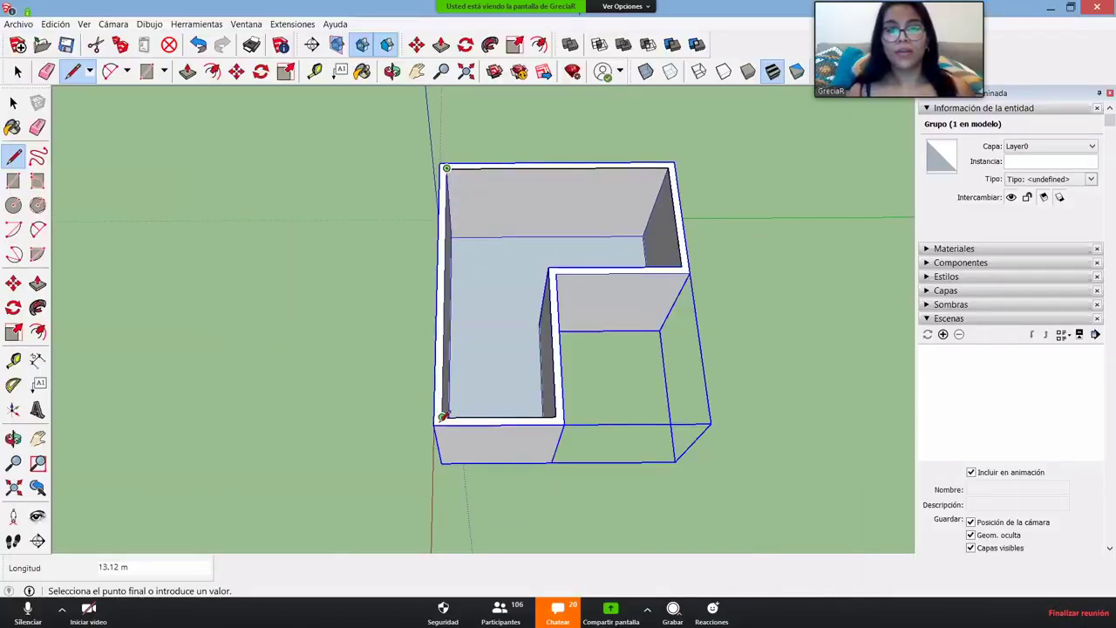
pyautogui.click(442, 418)
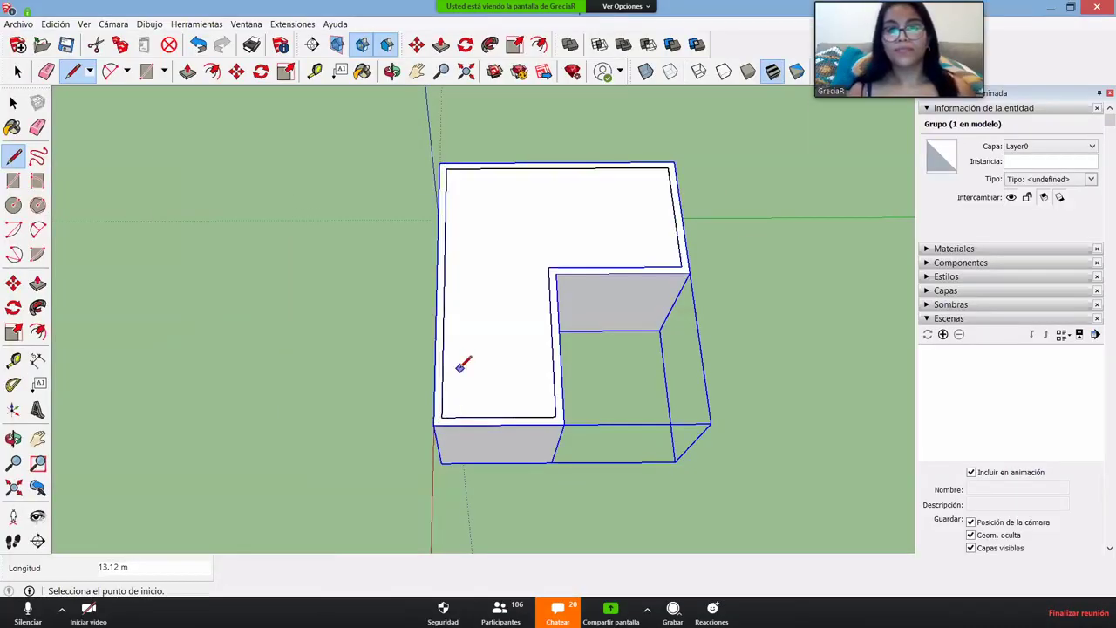
pyautogui.scroll(-2, 460, 366)
pyautogui.scroll(4, 460, 366)
pyautogui.press('space')
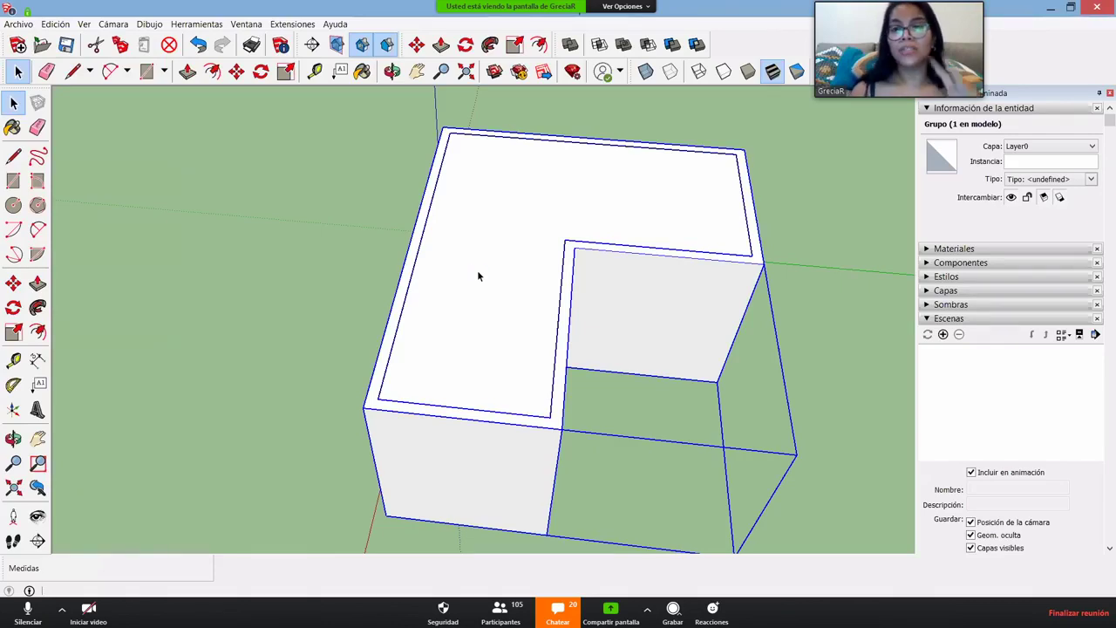
# - Open the room group and select its L-shaped top face, then undo a first trial move
pyautogui.doubleClick(476, 269)
pyautogui.doubleClick(482, 288)
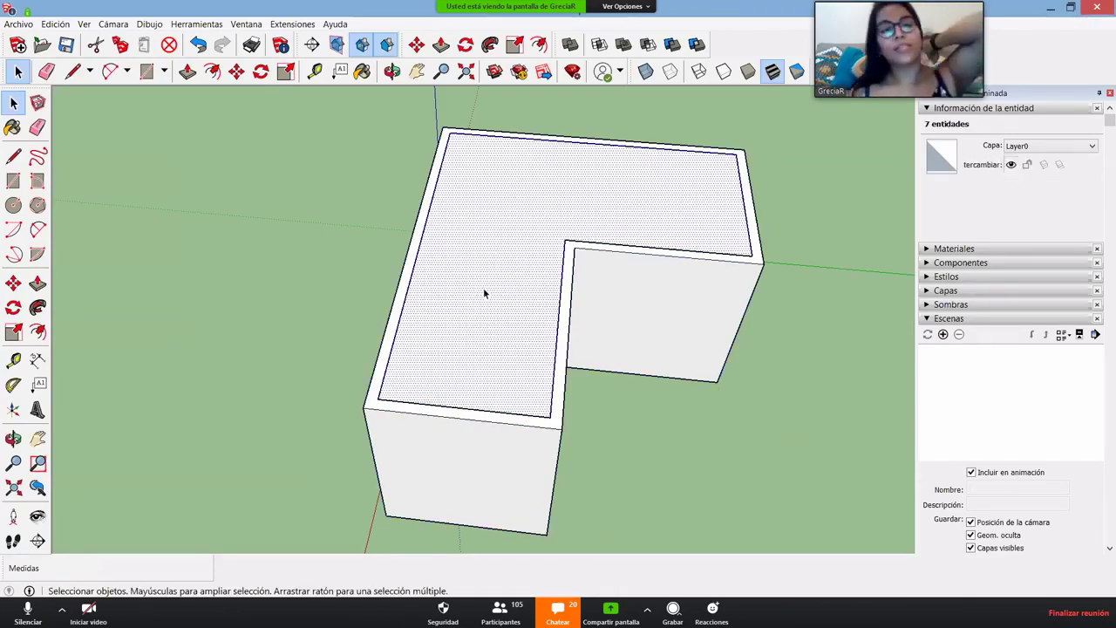
pyautogui.scroll(-5, 463, 319)
pyautogui.press('m')
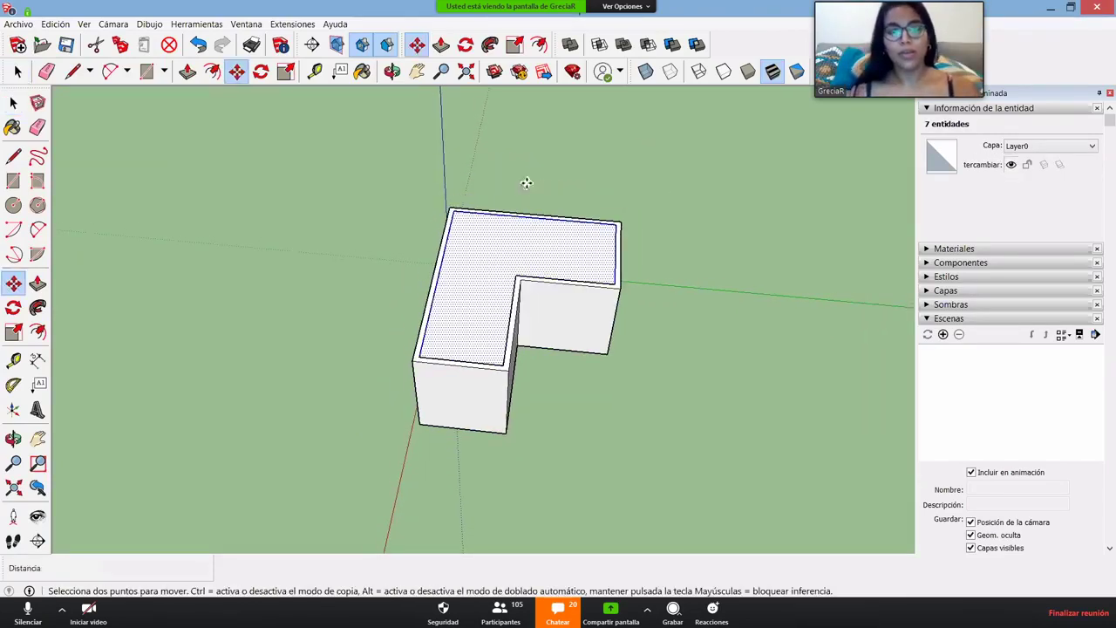
pyautogui.moveTo(713, 184); pyautogui.dragTo(610, 180)
pyautogui.moveTo(610, 180); pyautogui.dragTo(412, 199, button='middle')
pyautogui.hotkey('ctrl', 'z')
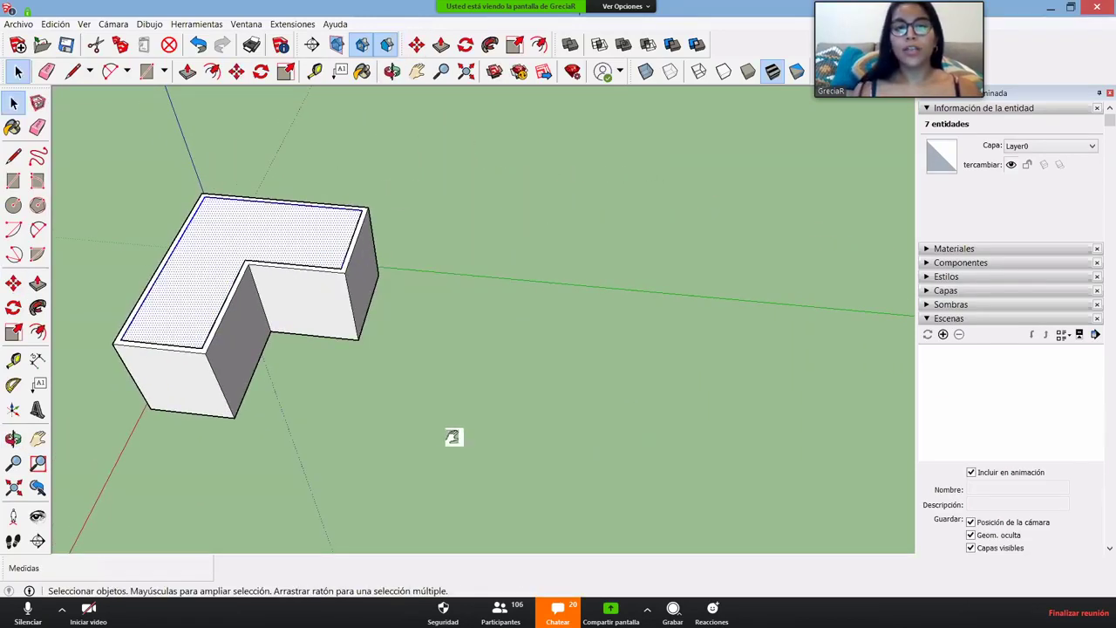
pyautogui.moveTo(454, 438); pyautogui.dragTo(333, 329, button='middle')
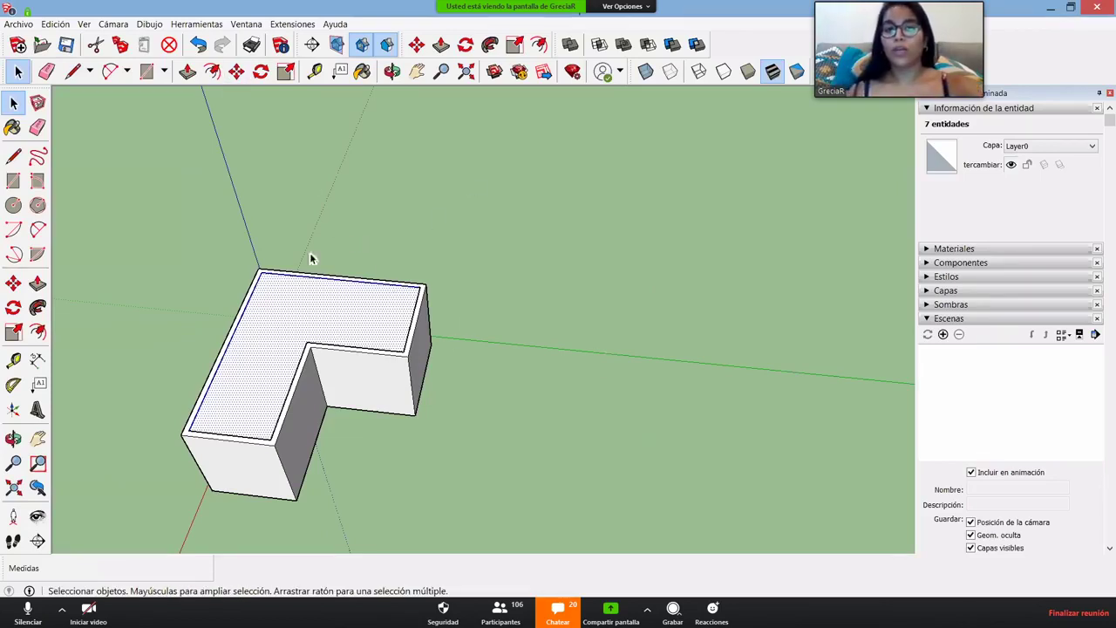
# - Move the L-shaped cap 2 off the room to lie beside the walls, then select its face
pyautogui.press('m')
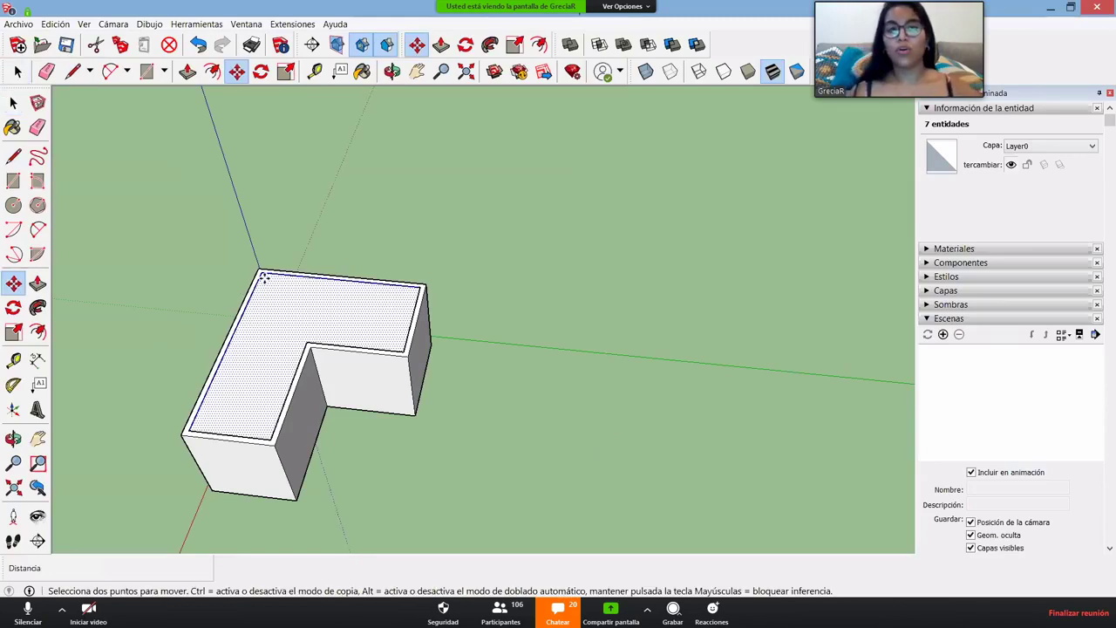
pyautogui.click(264, 278)
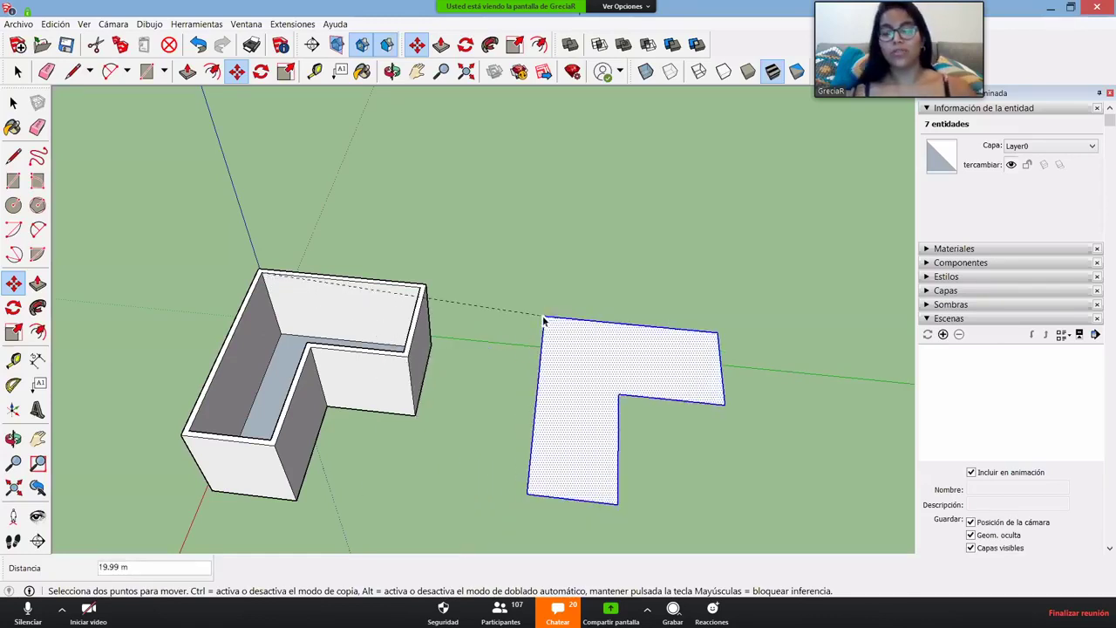
pyautogui.press('space')
pyautogui.press('m')
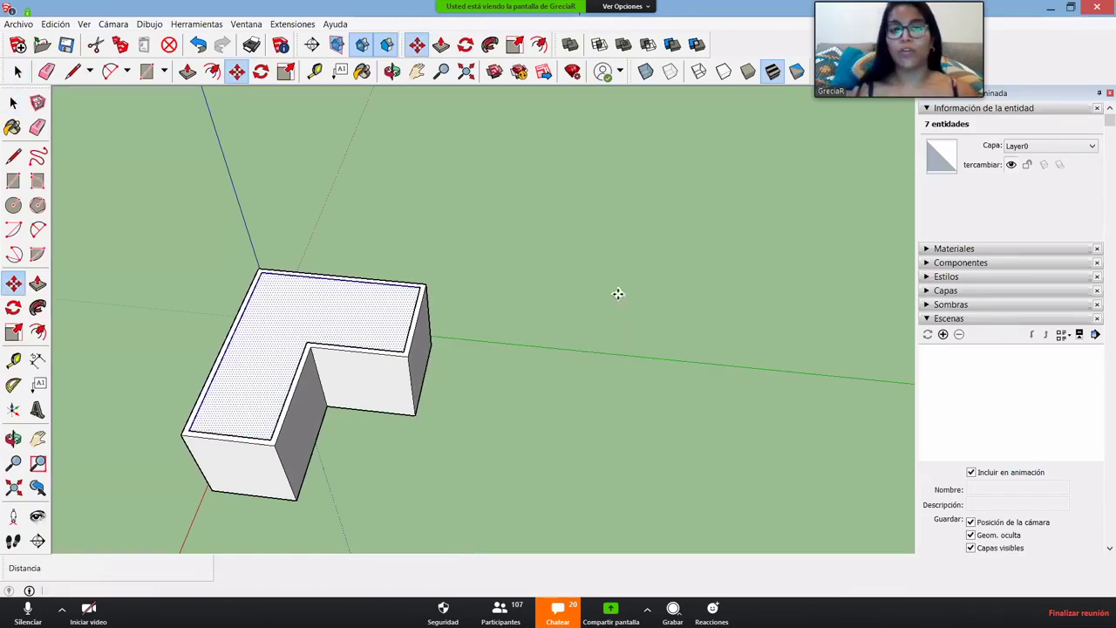
pyautogui.click(294, 197)
pyautogui.write('2')
pyautogui.press('Return')
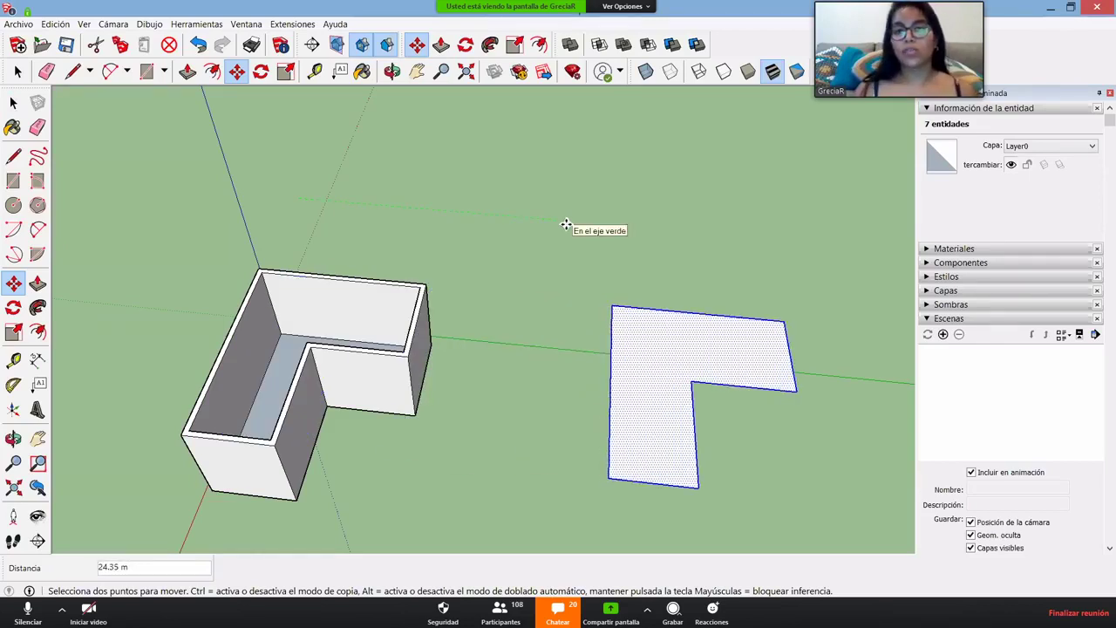
pyautogui.click(467, 218)
pyautogui.moveTo(526, 508); pyautogui.dragTo(531, 488, button='middle')
pyautogui.scroll(3, 514, 366)
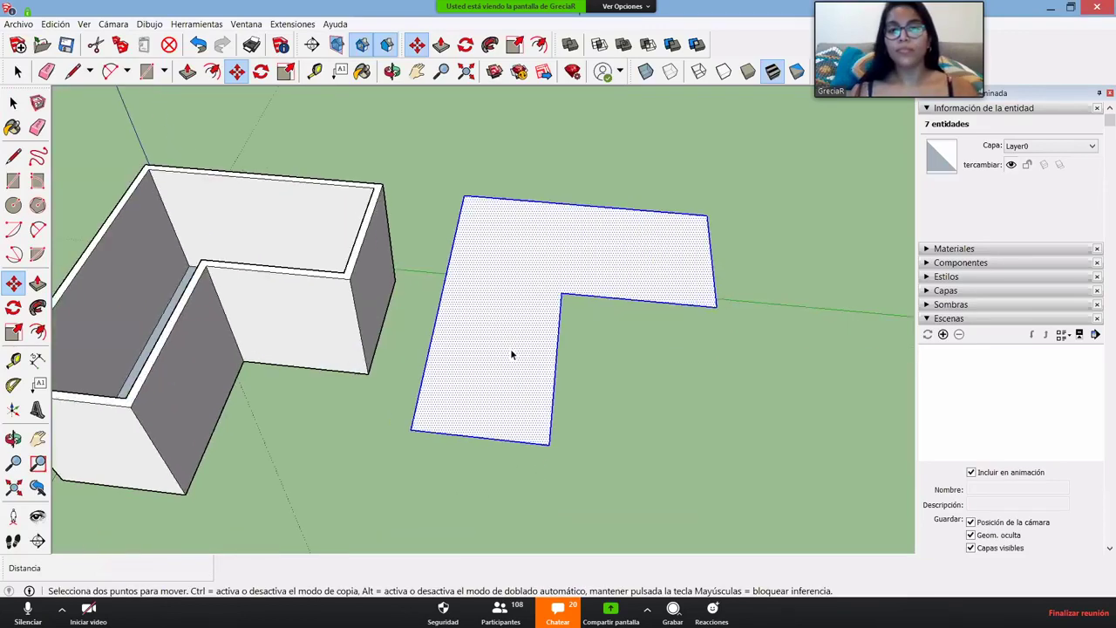
pyautogui.press('space')
pyautogui.click(487, 306)
# - Delete the moved cap's face, leaving only its L-shaped edge outline on the ground
pyautogui.press('Delete')
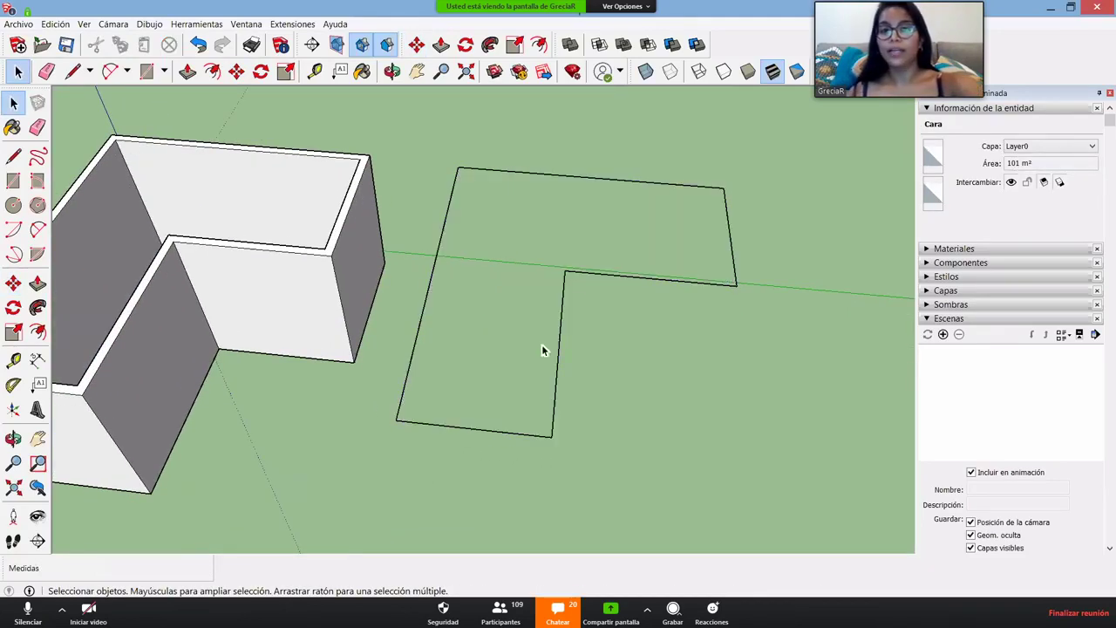
pyautogui.moveTo(541, 412); pyautogui.dragTo(220, 354, button='middle')
pyautogui.scroll(3, 441, 339)
pyautogui.press('space')
pyautogui.scroll(-3, 227, 358)
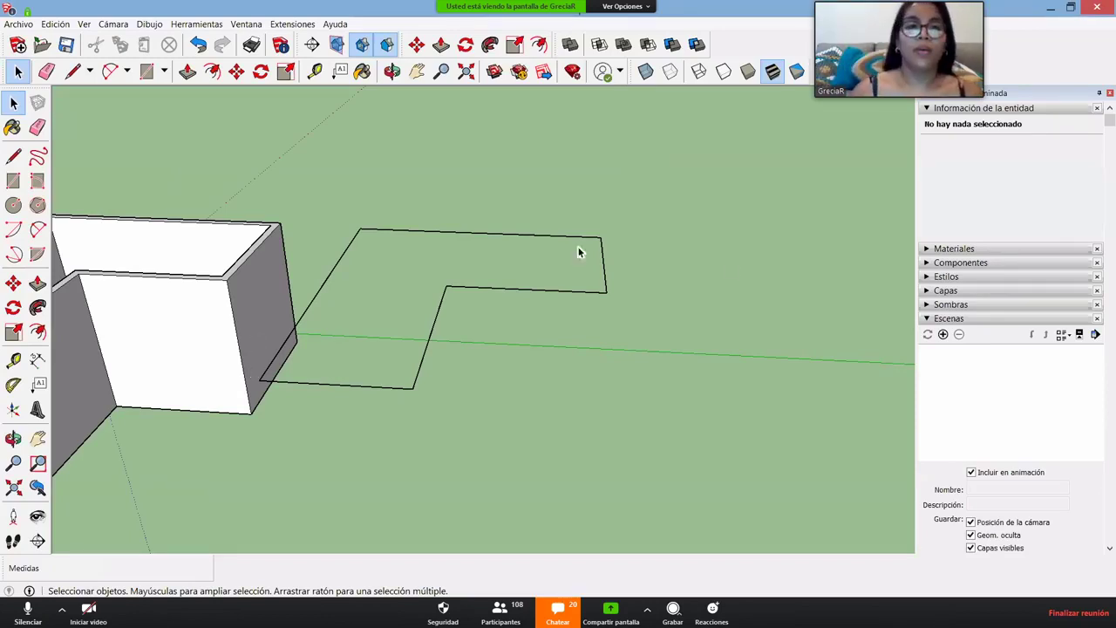
pyautogui.scroll(3, 309, 340)
pyautogui.moveTo(316, 361); pyautogui.dragTo(351, 300, button='middle')
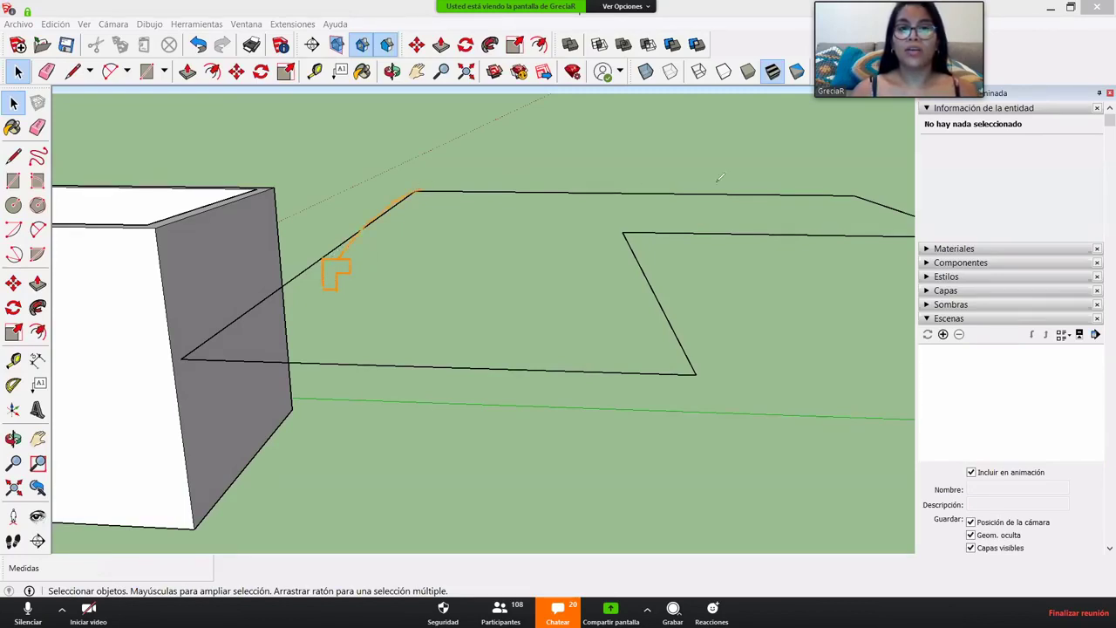
# - Point out the outline's top, right, inner and bottom edges, then orbit around room and outline
pyautogui.moveTo(719, 178); pyautogui.dragTo(748, 181)
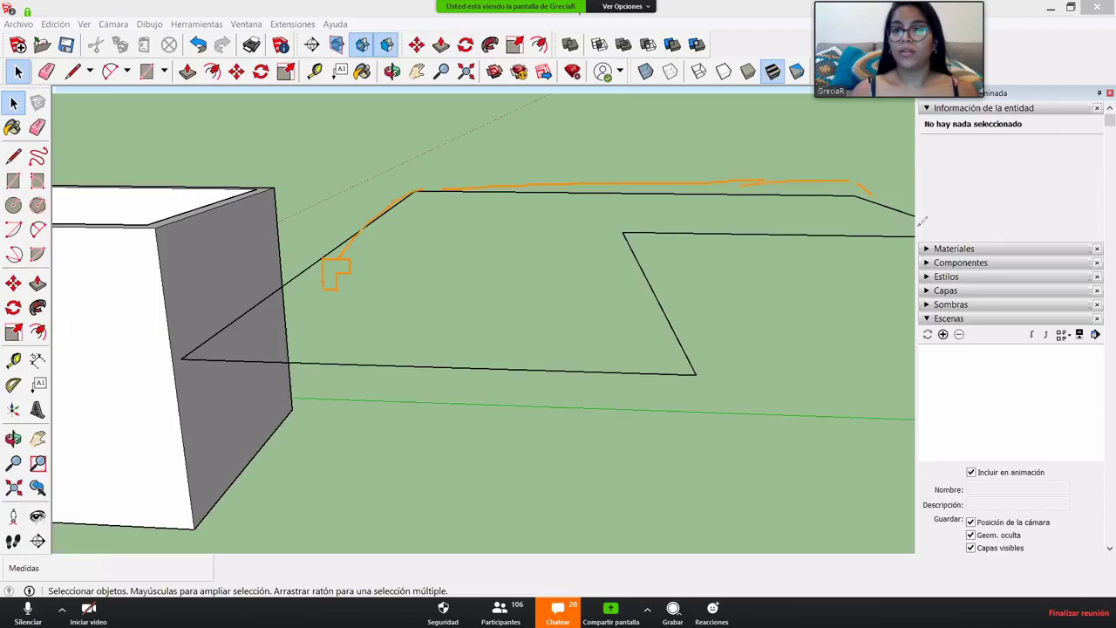
pyautogui.moveTo(863, 229); pyautogui.dragTo(654, 232)
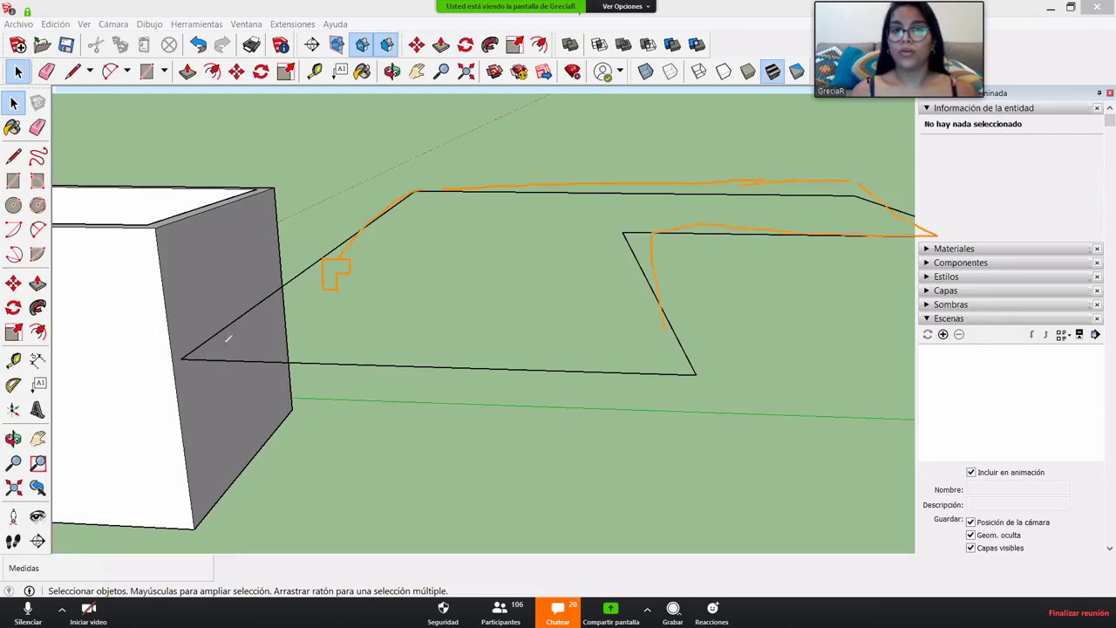
pyautogui.moveTo(228, 338); pyautogui.dragTo(319, 272)
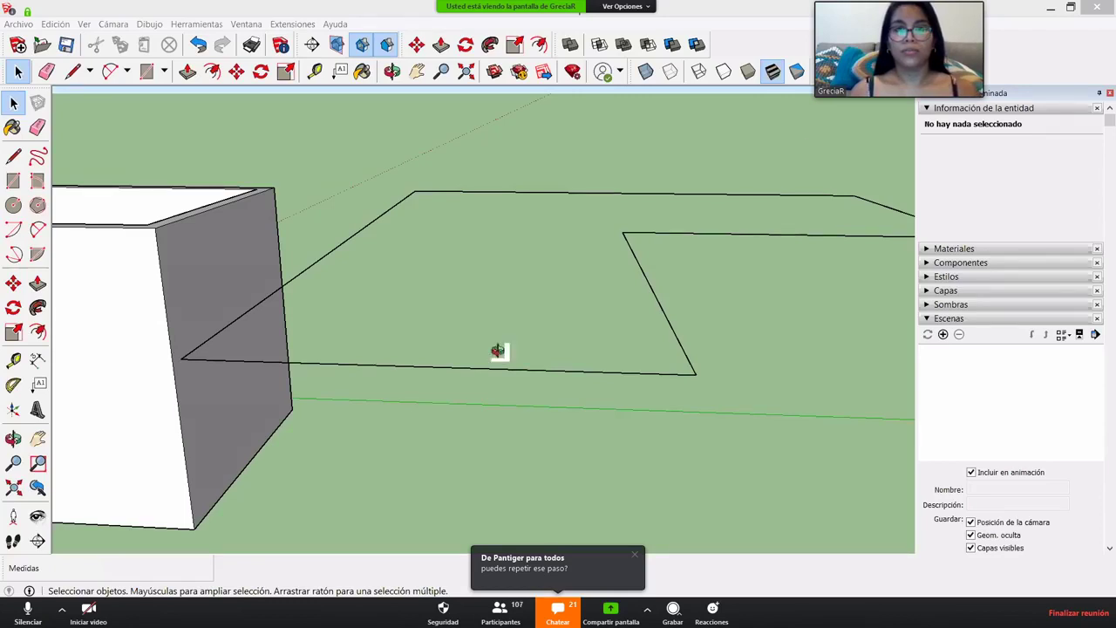
pyautogui.moveTo(498, 349)
pyautogui.mouseDown(button='middle')
pyautogui.moveTo(463, 366)
pyautogui.moveTo(473, 375)
pyautogui.mouseUp(button='middle')
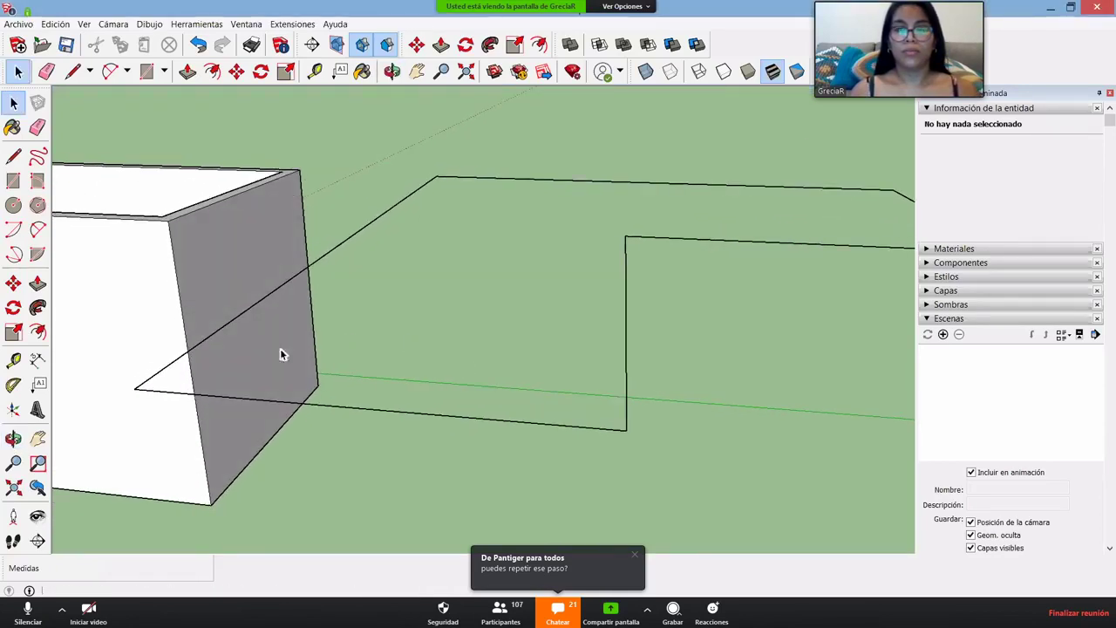
pyautogui.scroll(3, 275, 353)
# - Start the profile on the floor outline with its first vertical and short bottom edges
pyautogui.press('l')
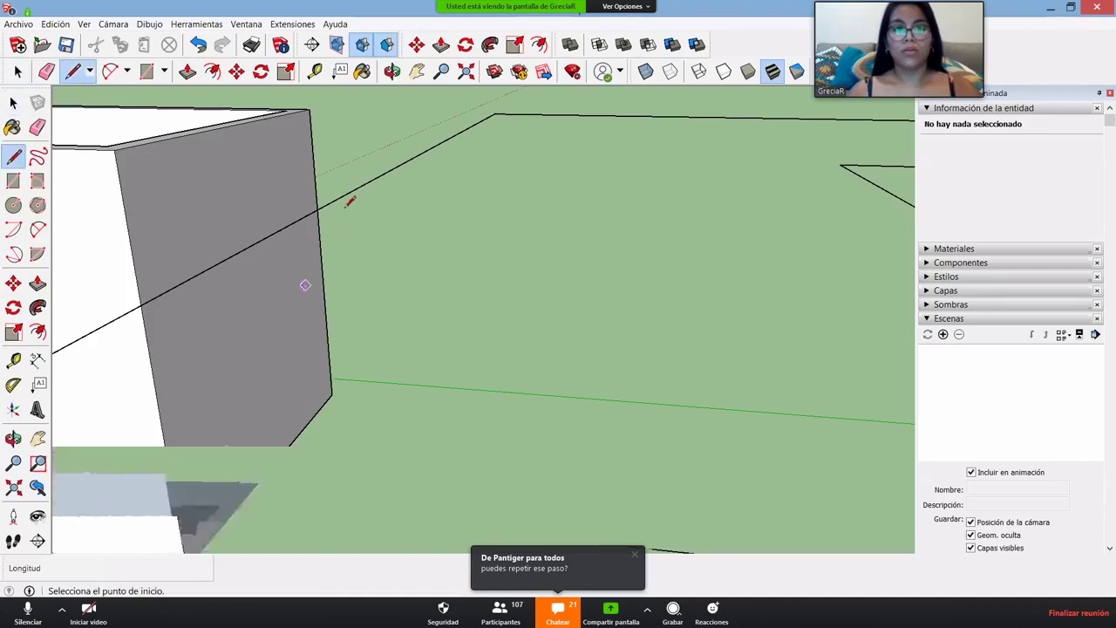
pyautogui.moveTo(332, 323); pyautogui.dragTo(386, 269, button='middle')
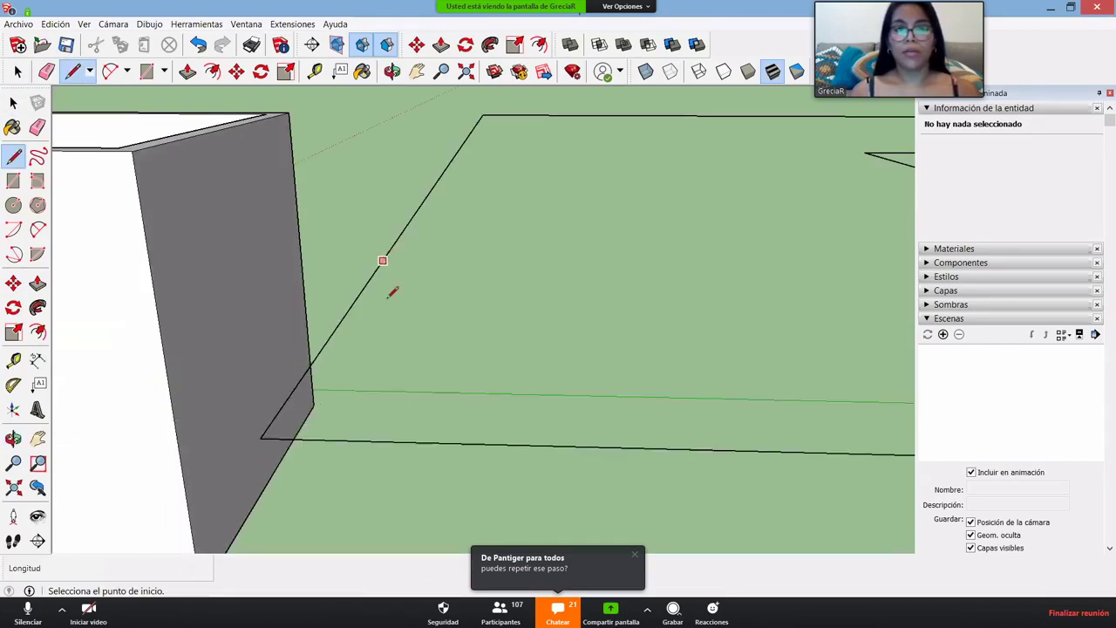
pyautogui.click(382, 260)
pyautogui.scroll(4, 394, 288)
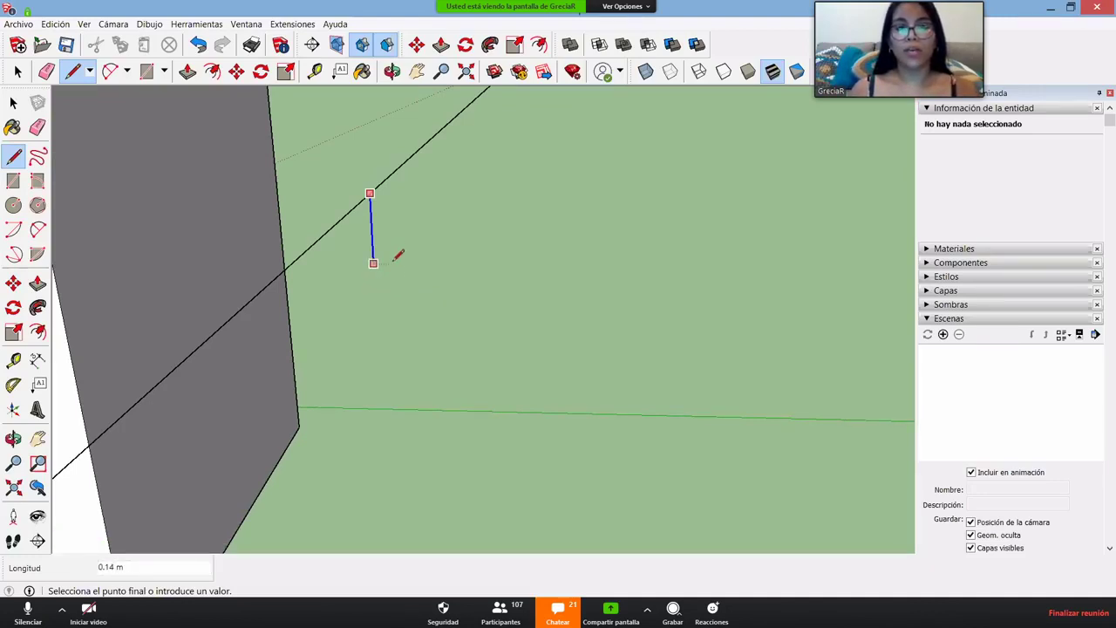
pyautogui.click(418, 255)
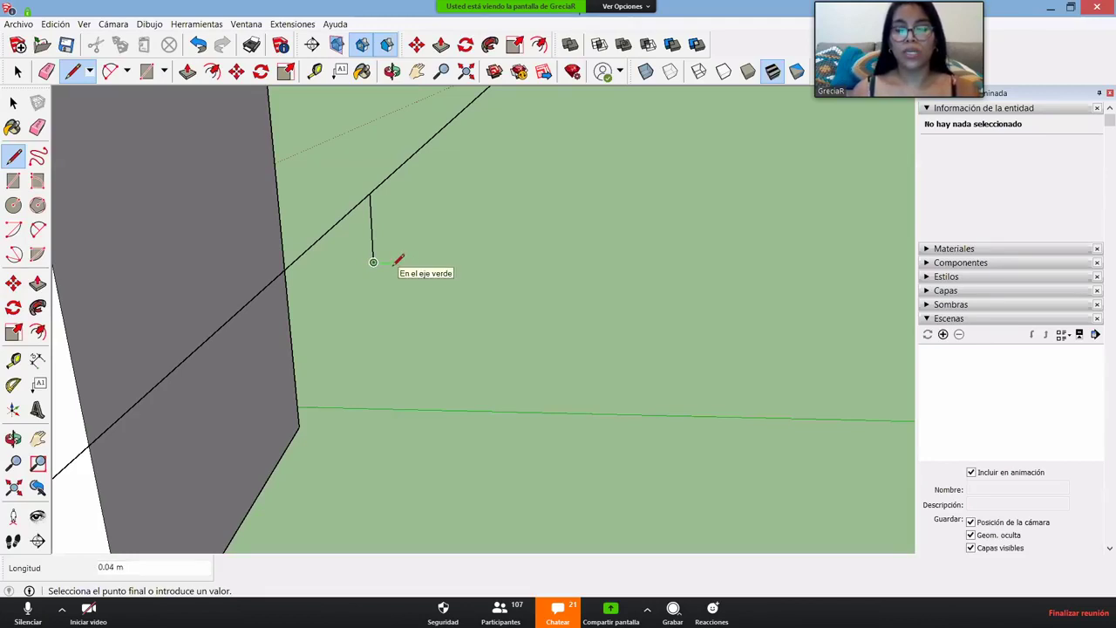
pyautogui.click(394, 263)
# - Draw the stepped edges and top edge back to the start, closing the profile into a face
pyautogui.click(392, 244)
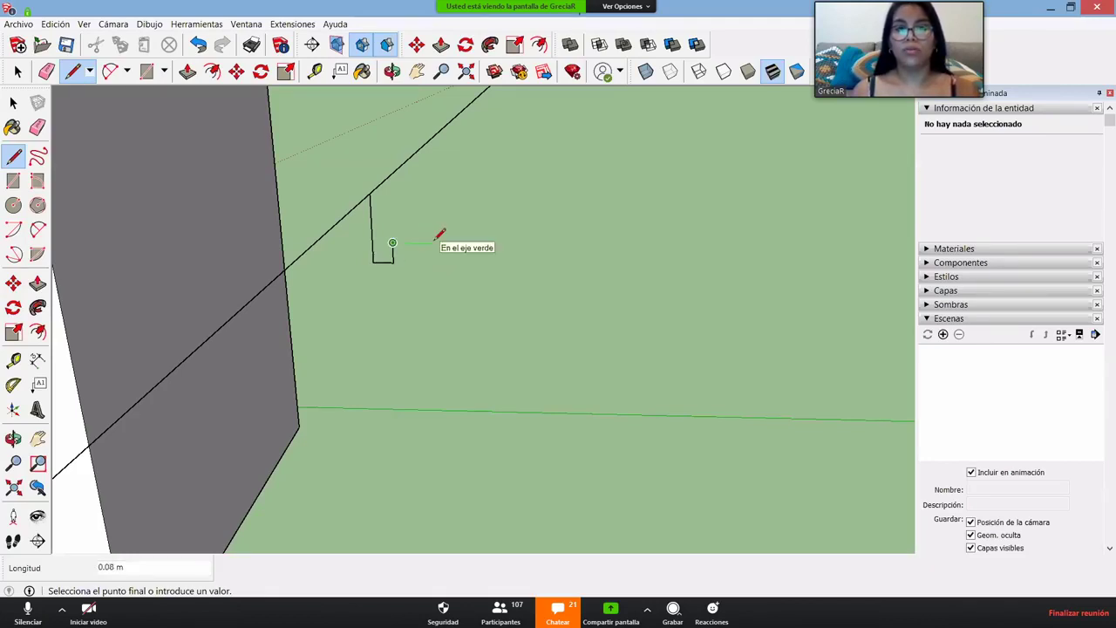
pyautogui.click(422, 217)
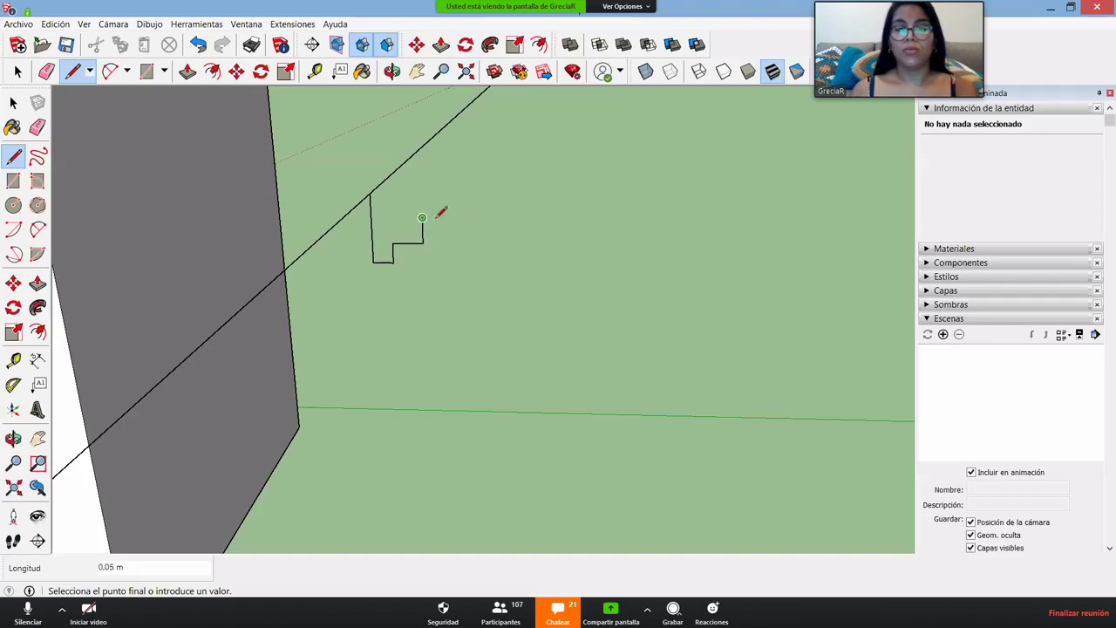
pyautogui.click(447, 218)
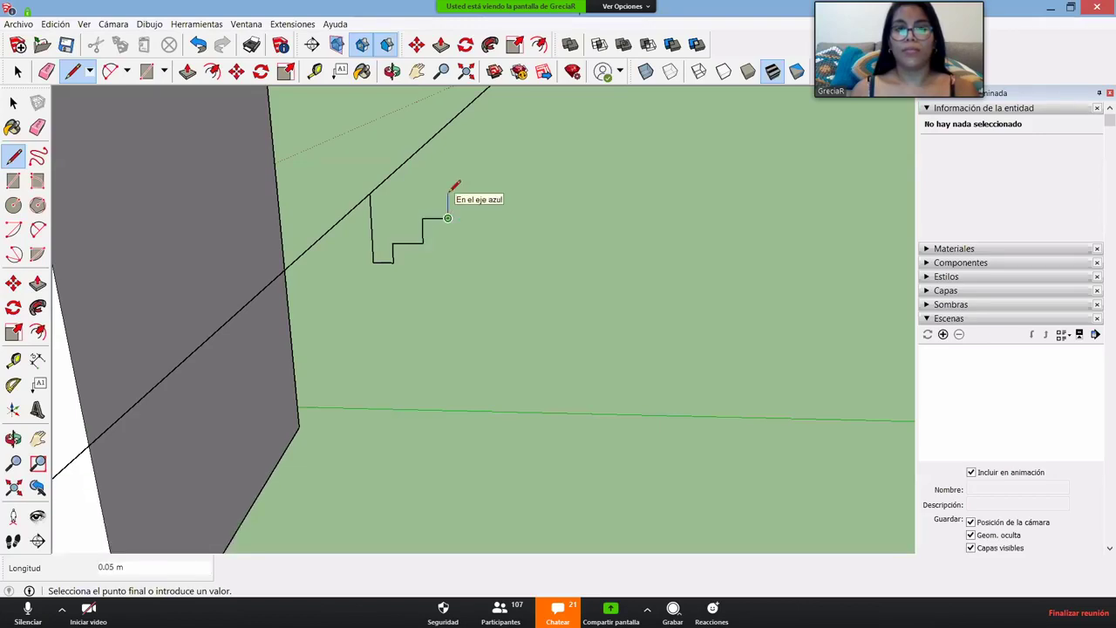
pyautogui.click(447, 197)
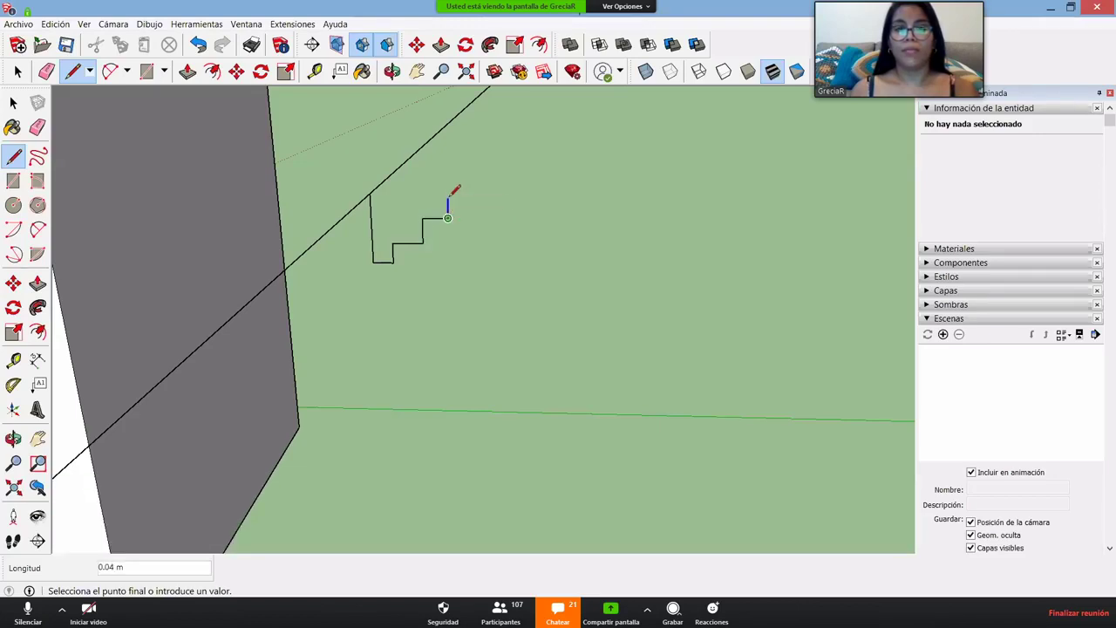
pyautogui.click(390, 197)
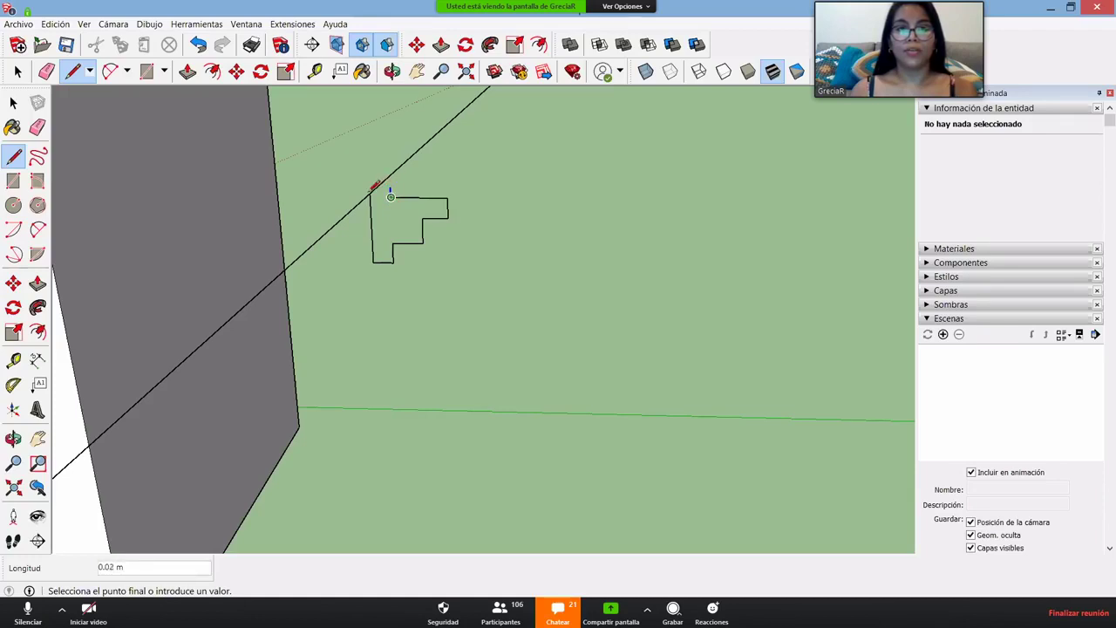
pyautogui.click(373, 197)
pyautogui.scroll(4, 408, 219)
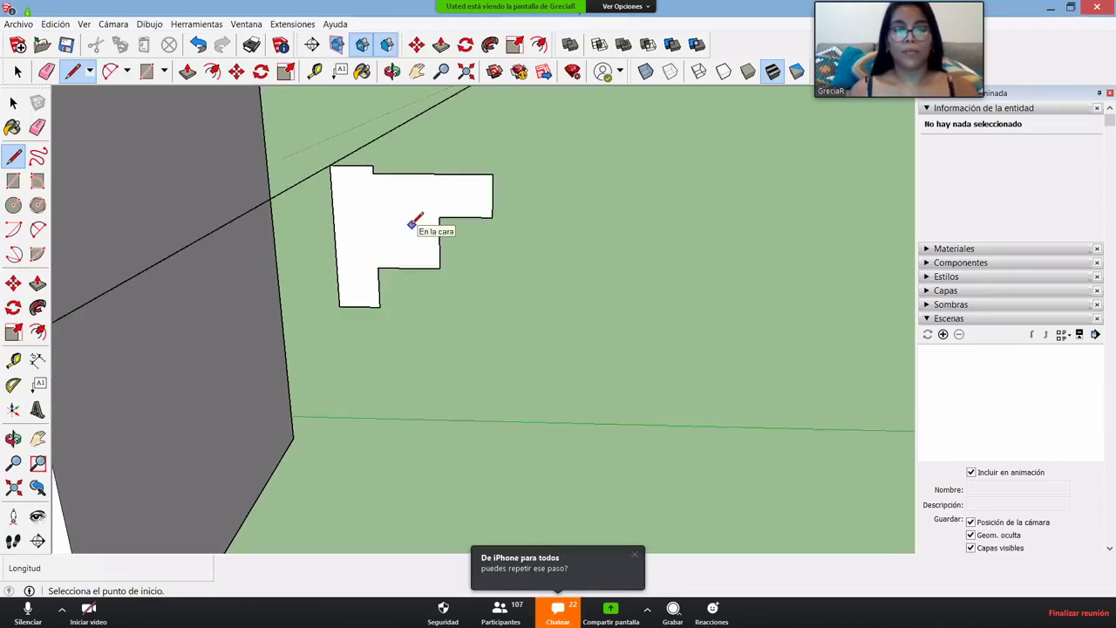
pyautogui.scroll(2, 413, 223)
# - Round the profile's inner corner with a 2-point arc and delete the leftover corner piece
pyautogui.press('a')
pyautogui.click(407, 290)
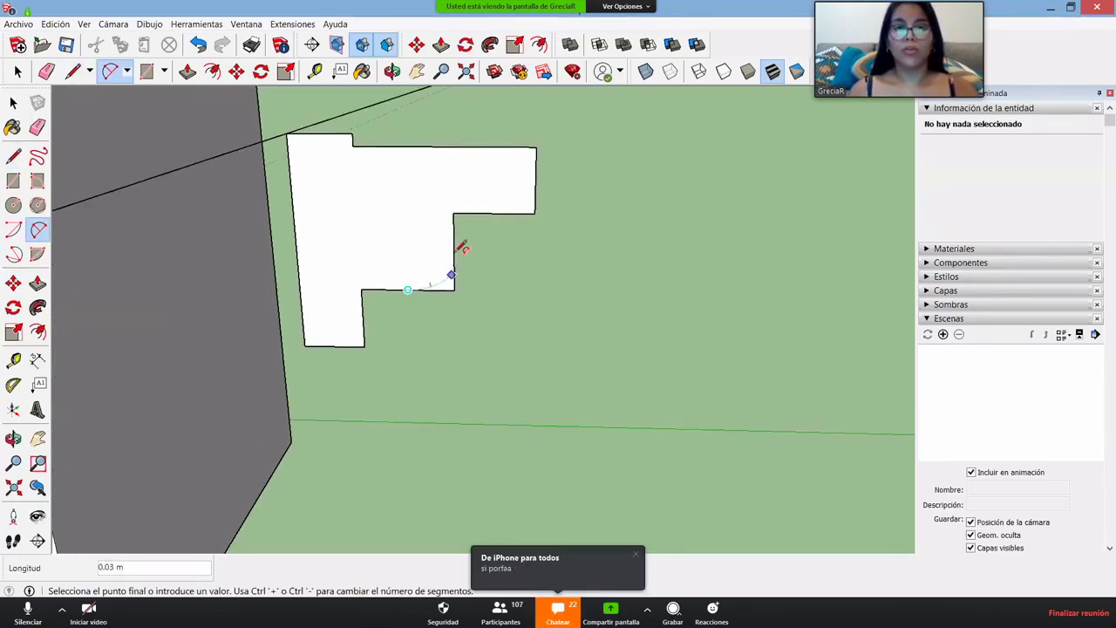
pyautogui.click(453, 244)
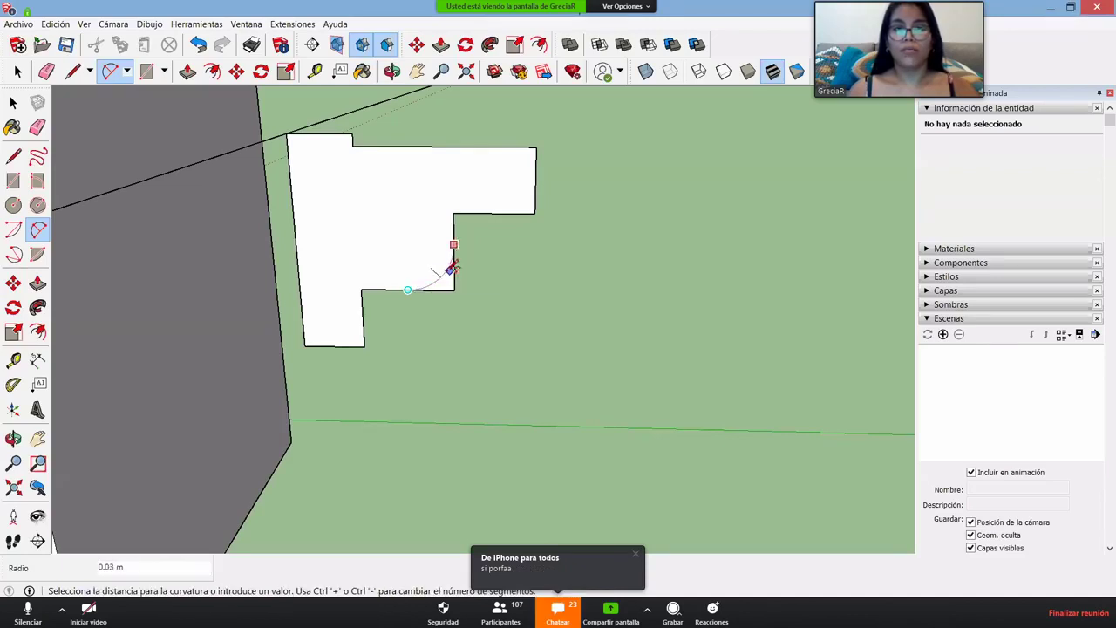
pyautogui.click(450, 269)
pyautogui.press('space')
pyautogui.click(443, 279)
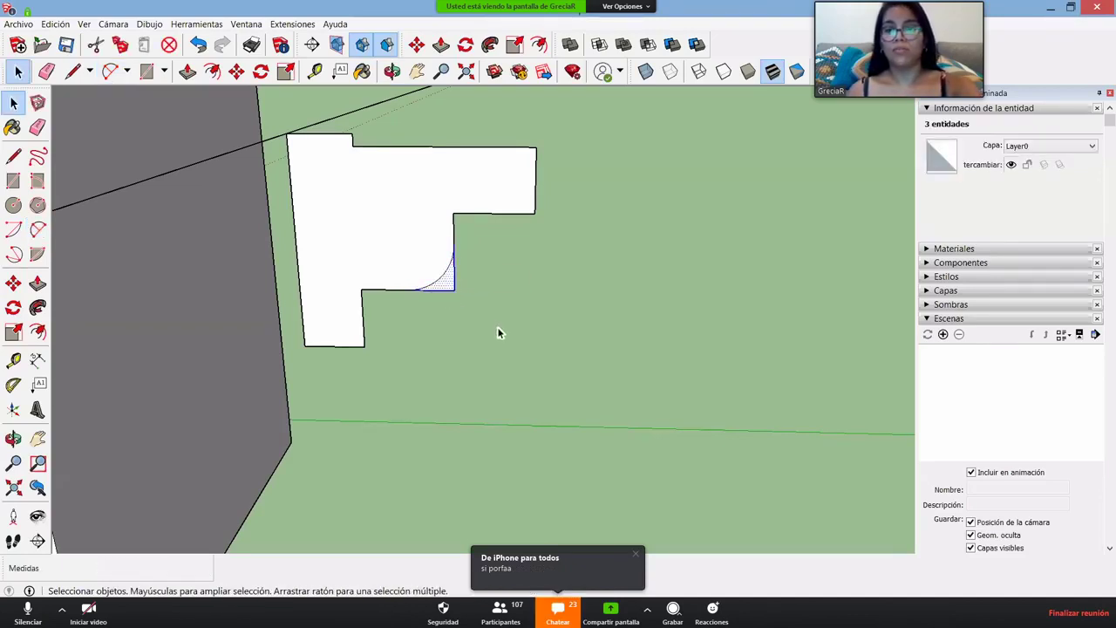
pyautogui.press('Delete')
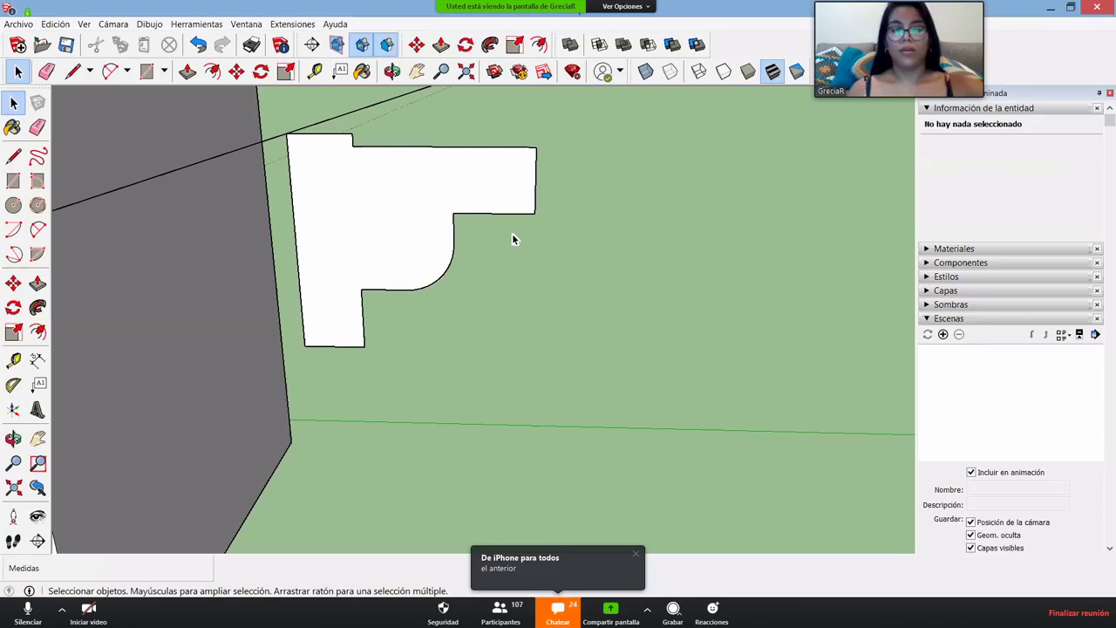
# - Round the upper corner with a second, outward-curving arc and select the leftover piece there
pyautogui.press('a')
pyautogui.click(494, 212)
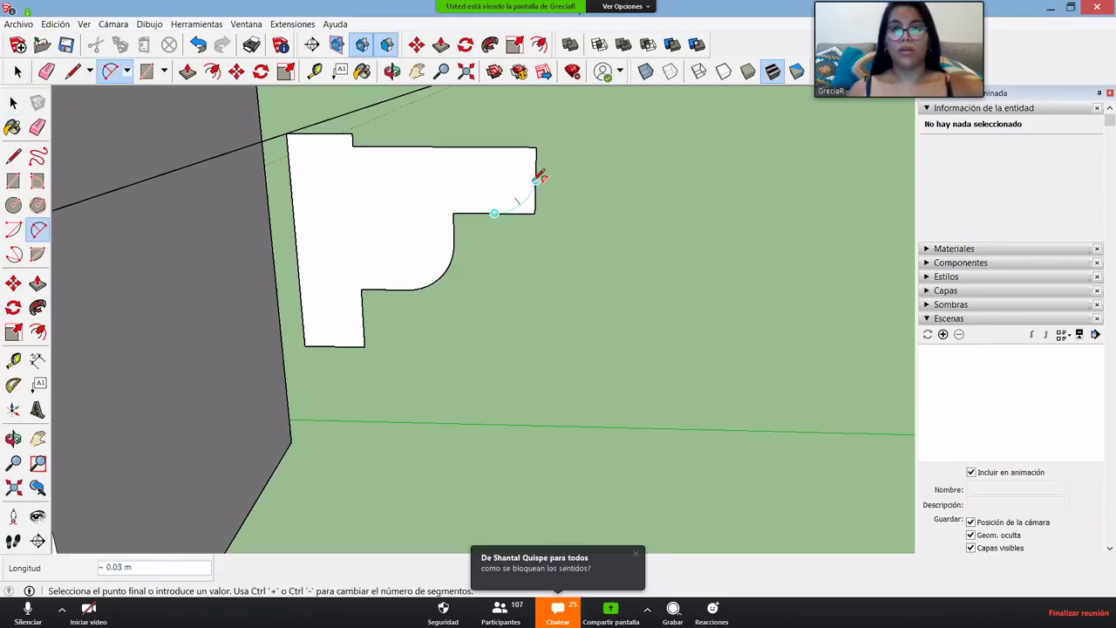
pyautogui.click(535, 181)
pyautogui.click(535, 187)
pyautogui.scroll(-6, 536, 220)
pyautogui.press('space')
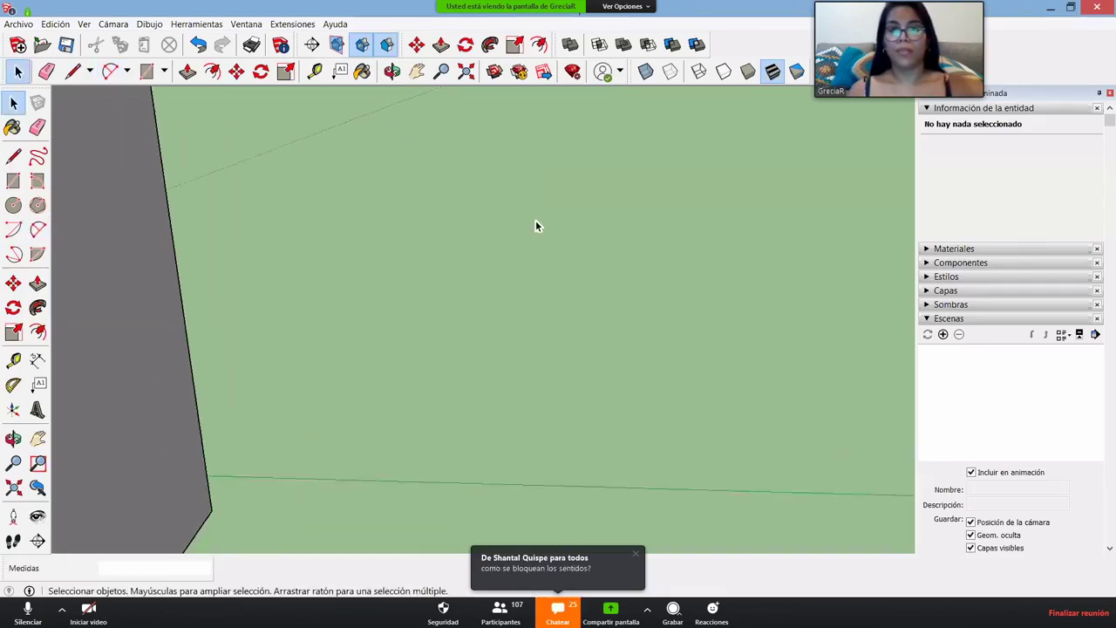
pyautogui.scroll(5, 535, 223)
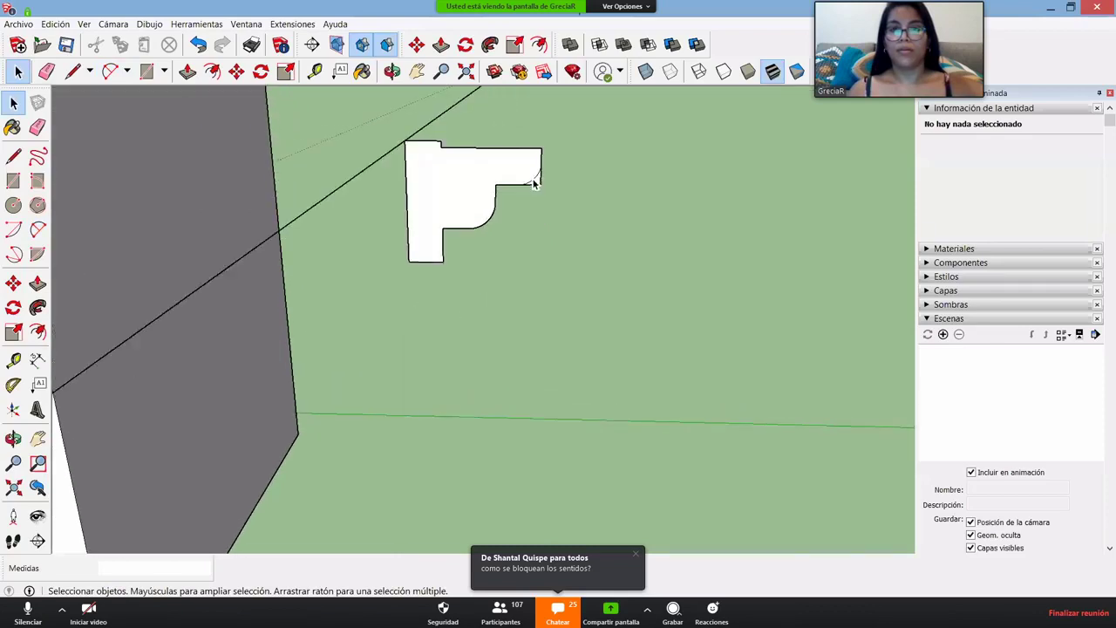
pyautogui.click(638, 274)
pyautogui.click(668, 274)
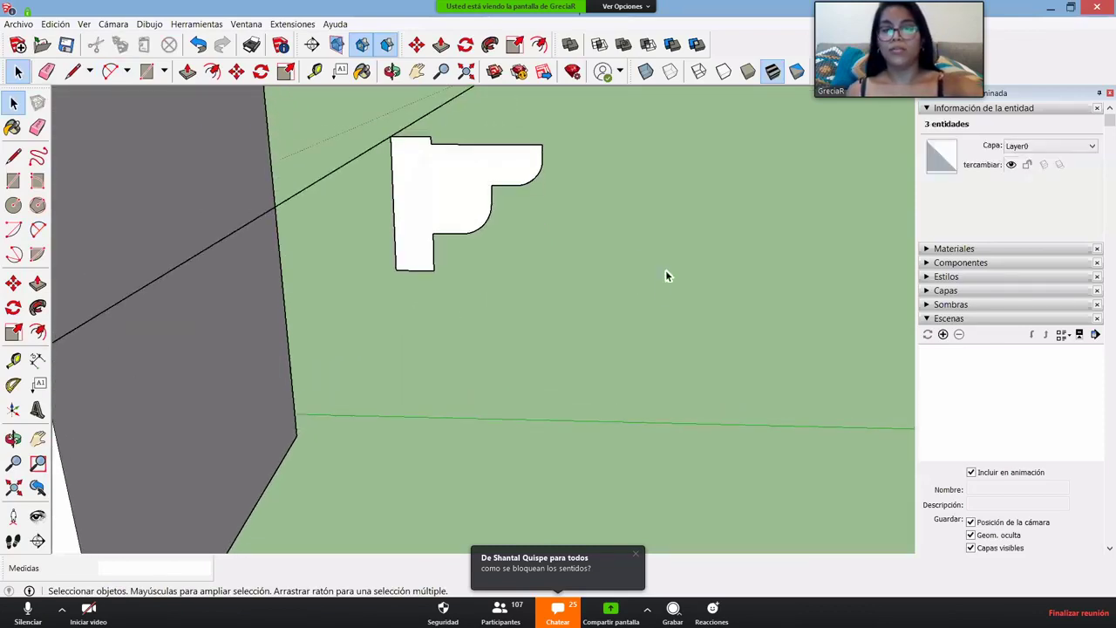
pyautogui.scroll(1, 437, 254)
pyautogui.scroll(-2, 426, 252)
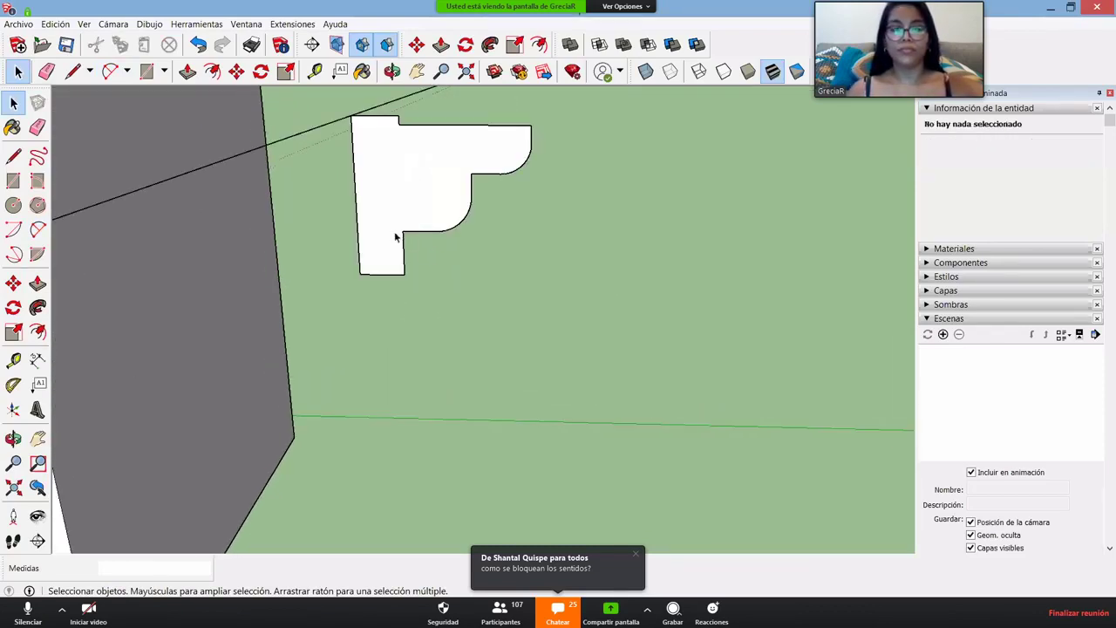
# - Begin a third arc on the right edge, cancel it, and orbit around the profile
pyautogui.press('a')
pyautogui.click(404, 253)
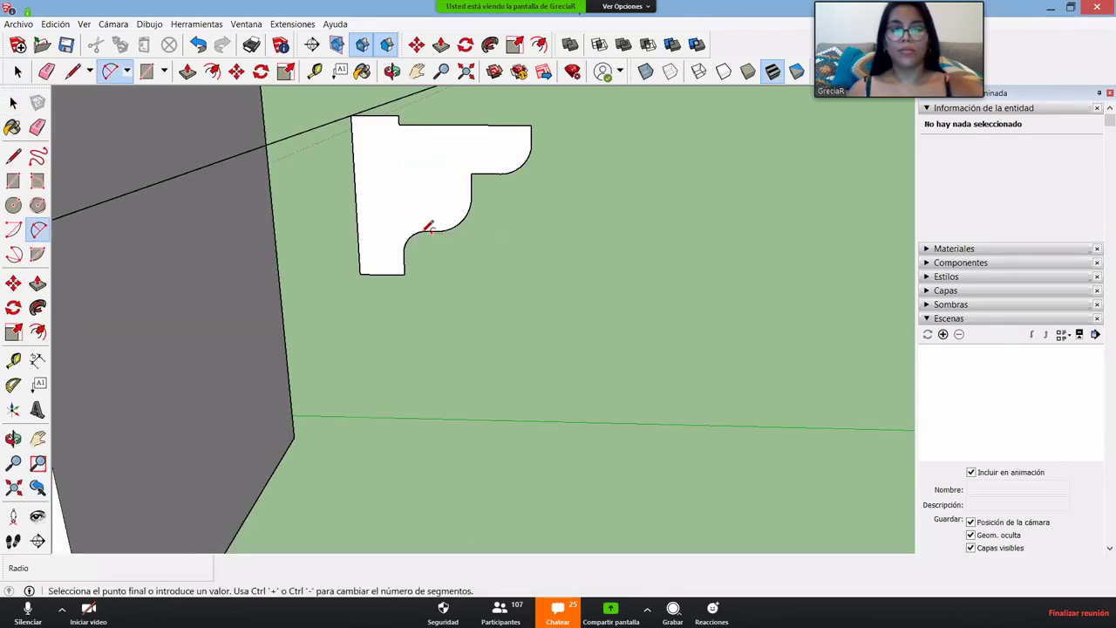
pyautogui.scroll(1, 427, 233)
pyautogui.press('space')
pyautogui.moveTo(499, 327); pyautogui.dragTo(584, 242, button='middle')
pyautogui.moveTo(414, 271); pyautogui.dragTo(453, 281, button='middle')
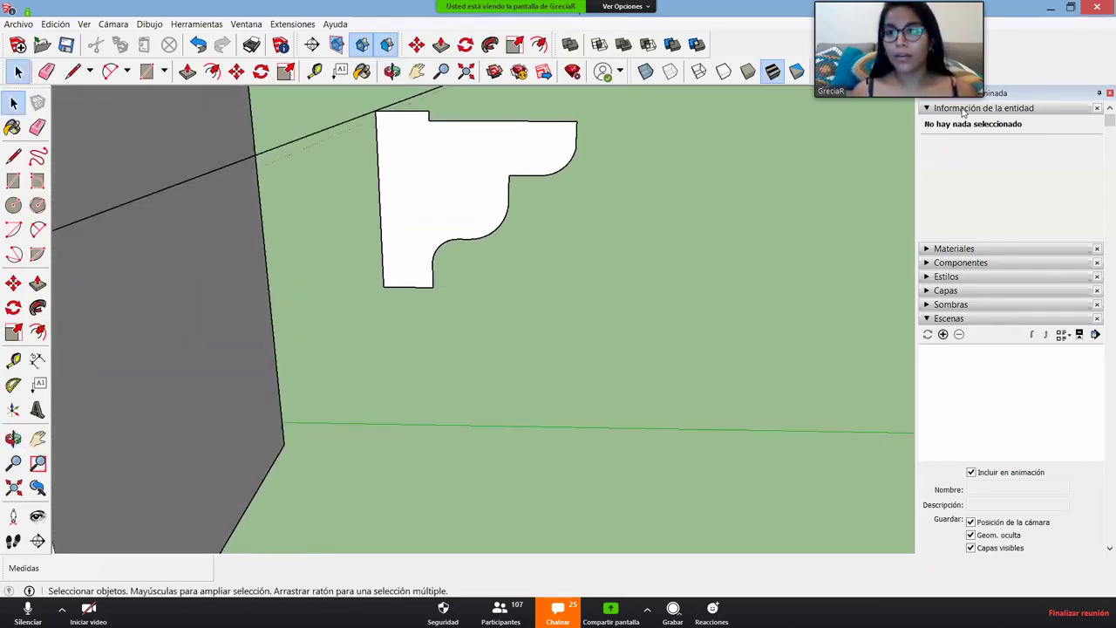
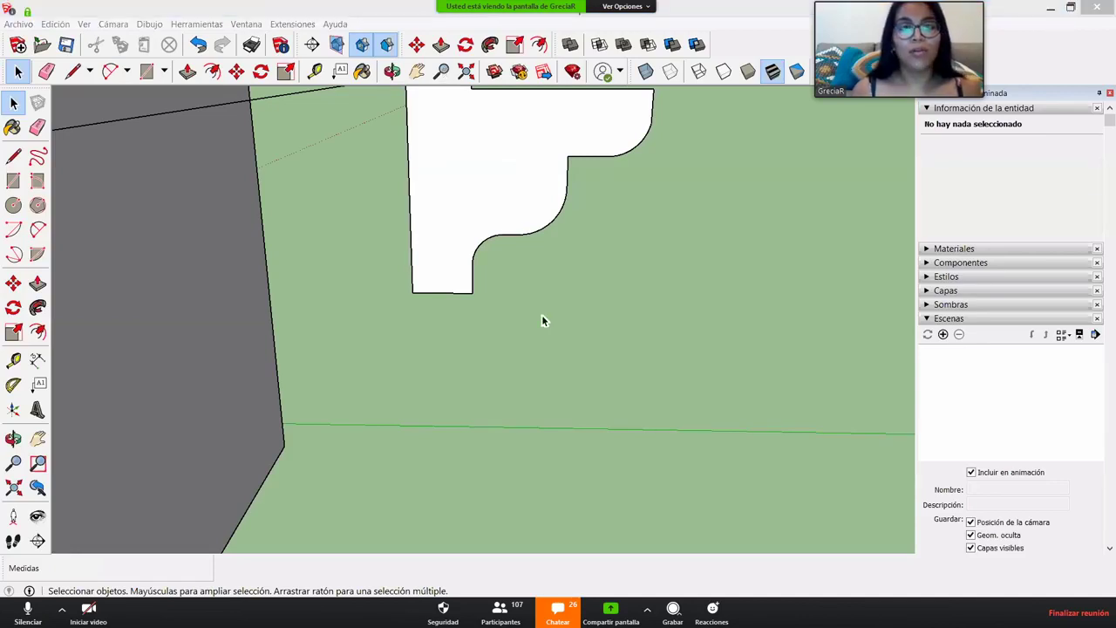
# - Delete the unfinished white molding profile and its leftover vertical edge at the wall's base
pyautogui.moveTo(541, 314)
pyautogui.mouseDown(button='middle')
pyautogui.moveTo(543, 304)
pyautogui.moveTo(508, 358)
pyautogui.moveTo(601, 381)
pyautogui.mouseUp(button='middle')
pyautogui.moveTo(601, 381); pyautogui.dragTo(366, 146)
pyautogui.press('Delete')
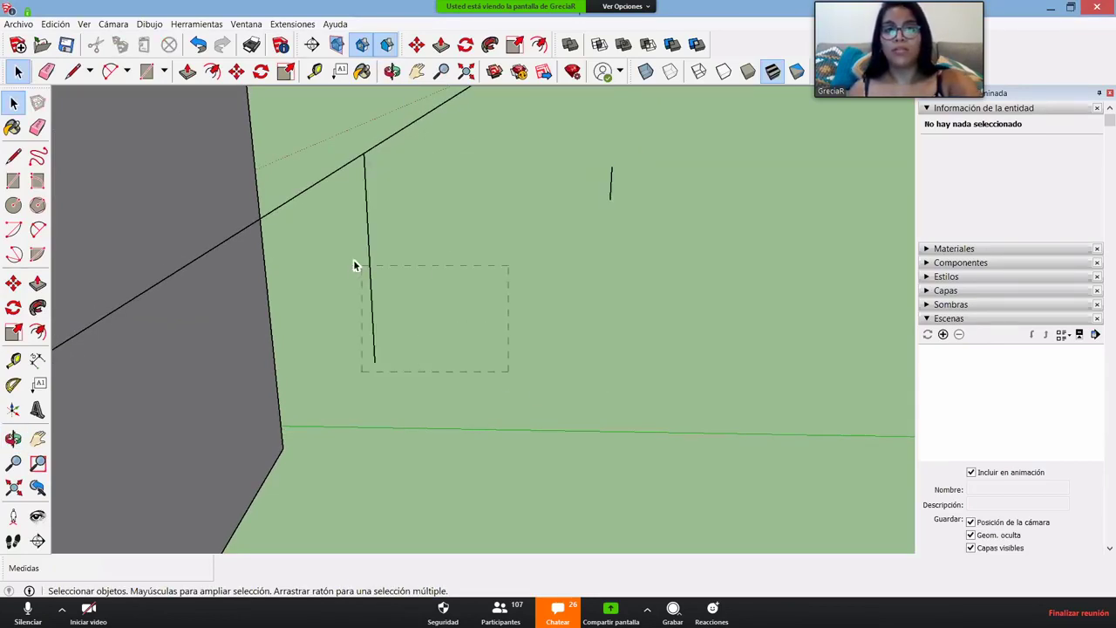
pyautogui.moveTo(353, 265); pyautogui.dragTo(354, 265)
pyautogui.press('Delete')
# - Select the diagonal, inner diagonal and inner top edges of the L-shaped outline
pyautogui.moveTo(584, 163)
pyautogui.mouseDown(button='middle')
pyautogui.moveTo(538, 262)
pyautogui.moveTo(413, 266)
pyautogui.moveTo(654, 284)
pyautogui.moveTo(568, 330)
pyautogui.moveTo(620, 296)
pyautogui.moveTo(497, 331)
pyautogui.mouseUp(button='middle')
pyautogui.scroll(6, 491, 274)
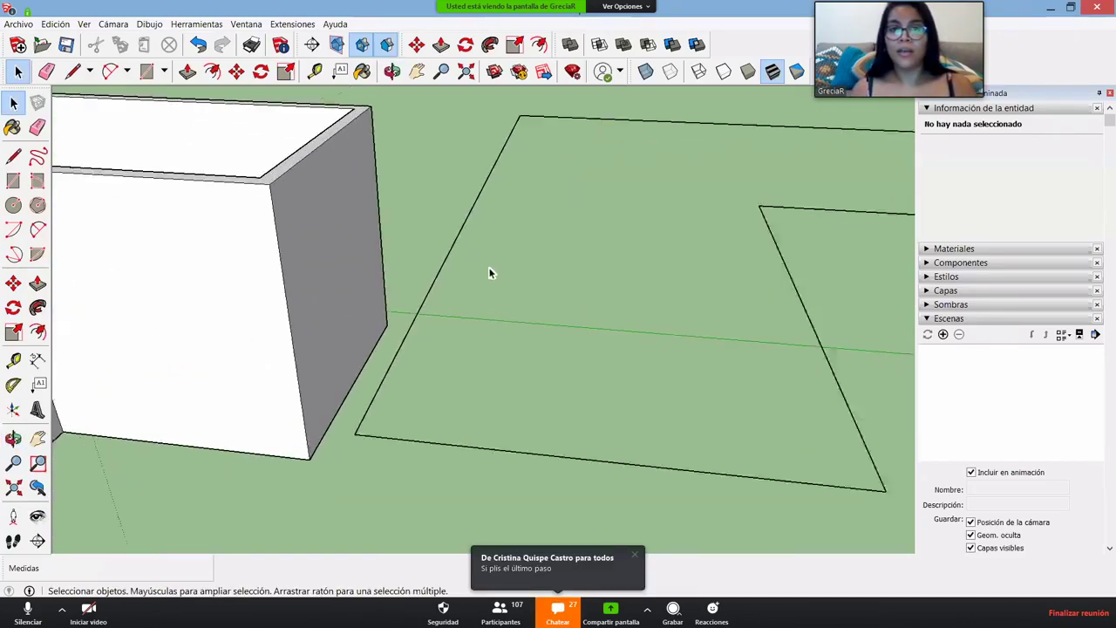
pyautogui.click(451, 210)
pyautogui.scroll(-5, 703, 491)
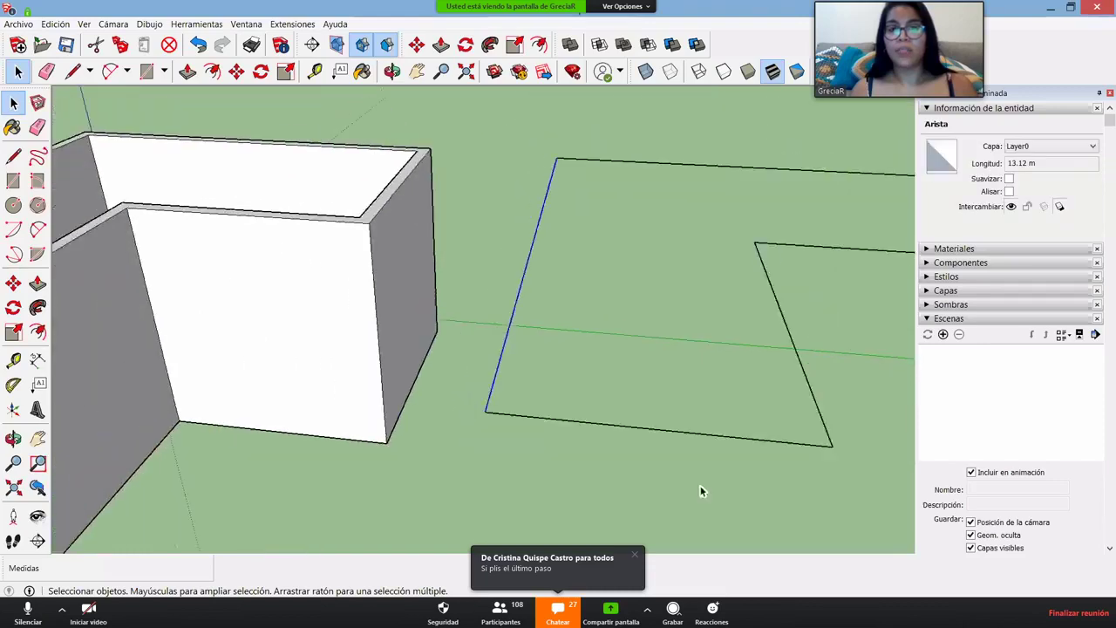
pyautogui.click(757, 340)
pyautogui.click(842, 266)
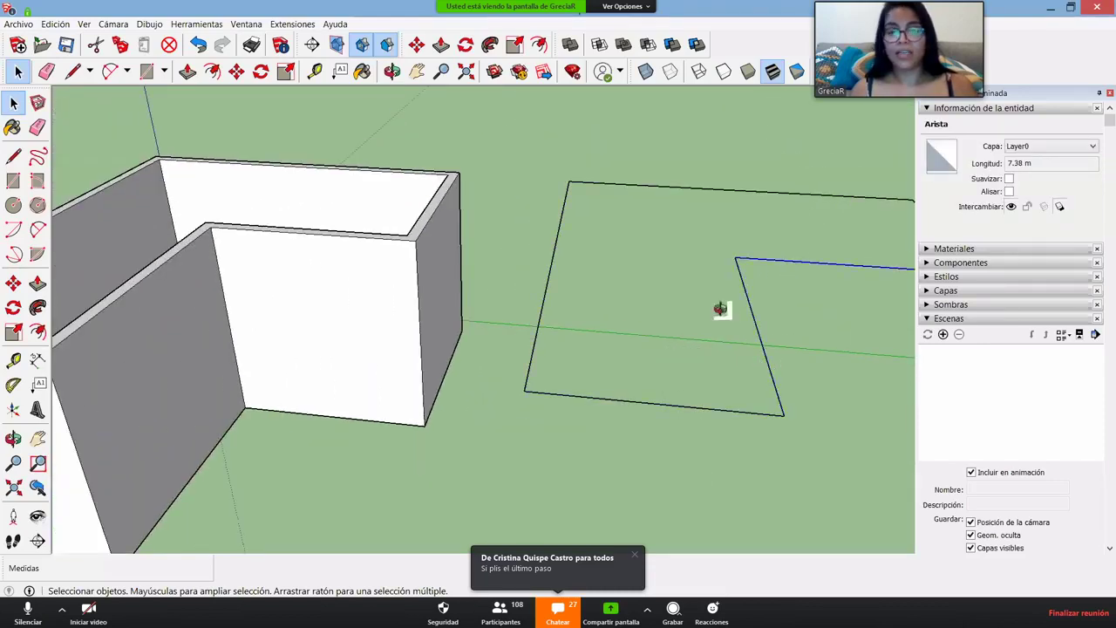
# - Select the 13.12 m diagonal edge and orbit in close to the wall's blue base edge
pyautogui.moveTo(720, 309); pyautogui.dragTo(625, 275, button='middle')
pyautogui.click(561, 242)
pyautogui.moveTo(572, 318); pyautogui.dragTo(510, 249)
pyautogui.scroll(3, 525, 294)
pyautogui.scroll(2, 523, 294)
pyautogui.moveTo(501, 270); pyautogui.dragTo(537, 292, button='middle')
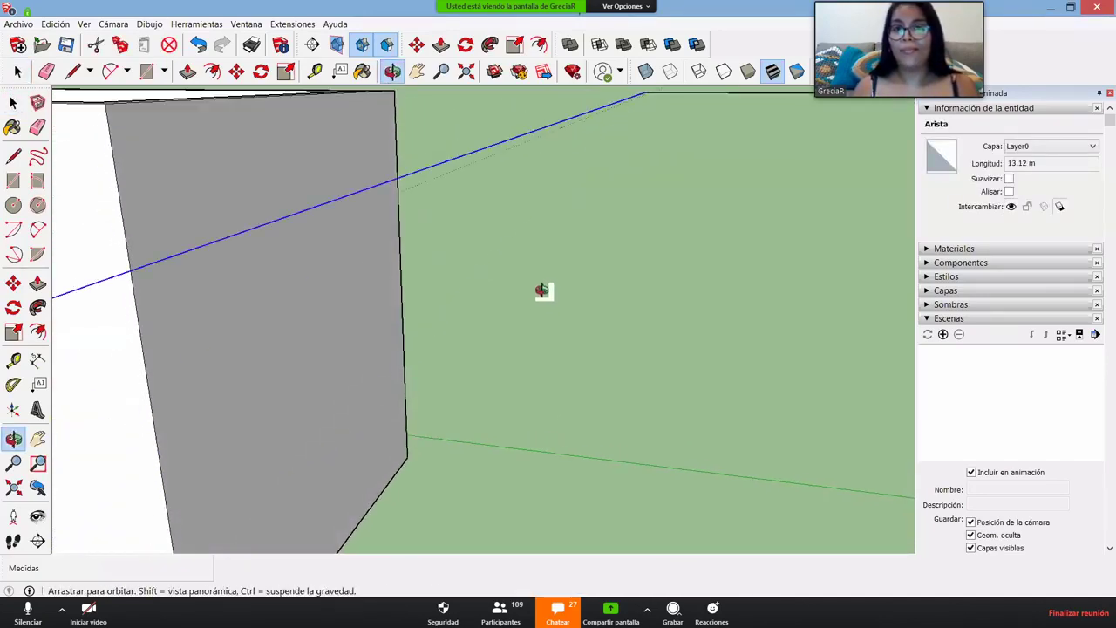
pyautogui.scroll(1, 538, 124)
pyautogui.scroll(2, 541, 124)
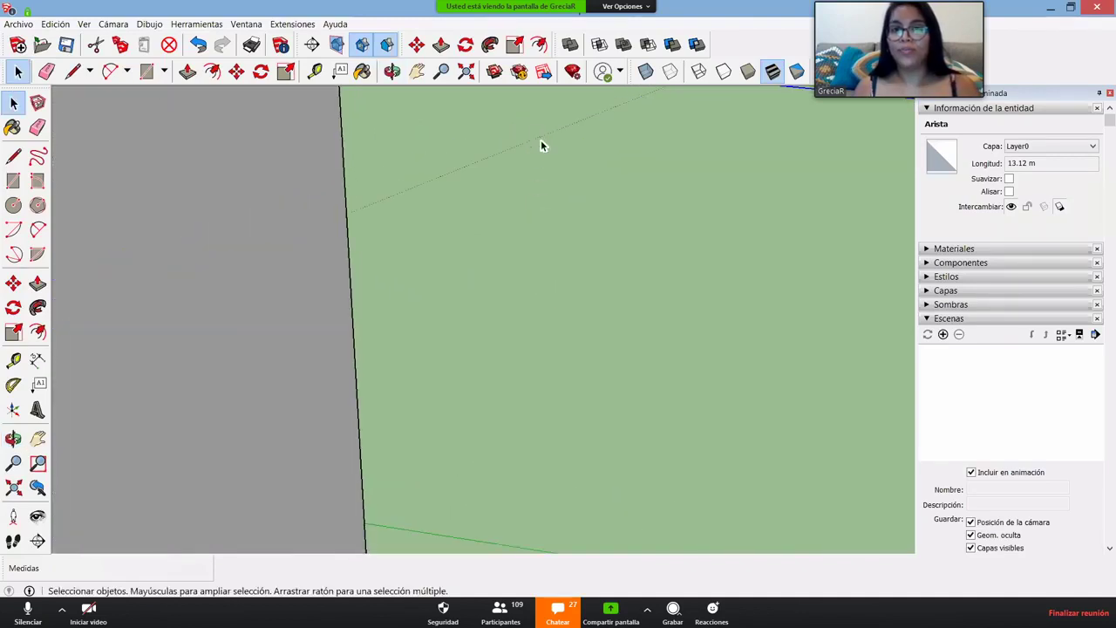
pyautogui.scroll(-1, 543, 142)
pyautogui.moveTo(545, 278); pyautogui.dragTo(547, 196, button='middle')
pyautogui.press('l')
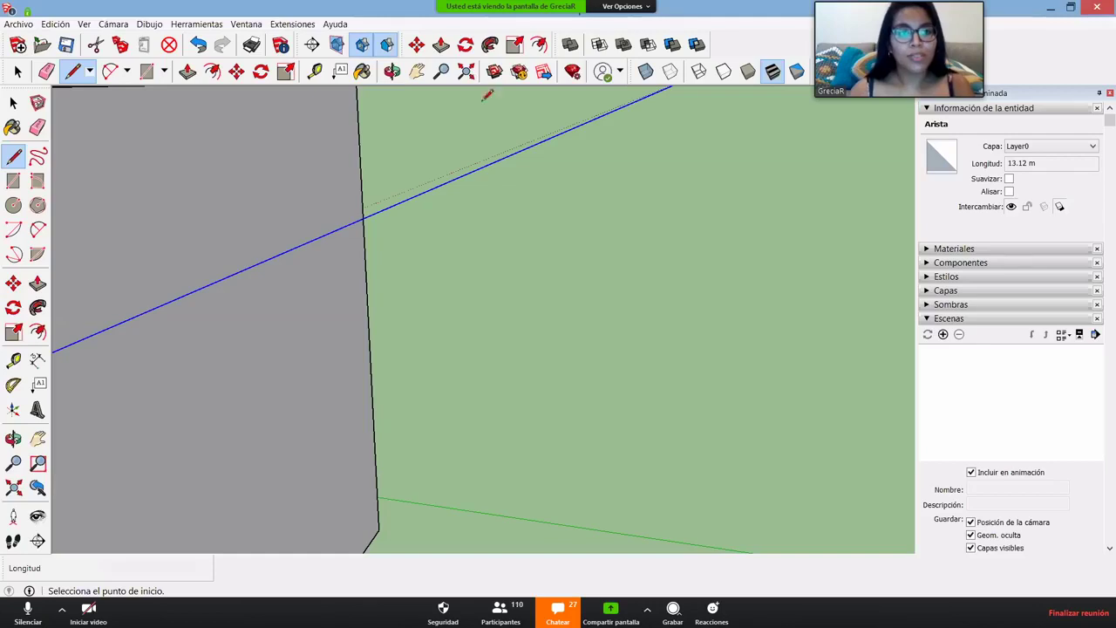
pyautogui.click(488, 164)
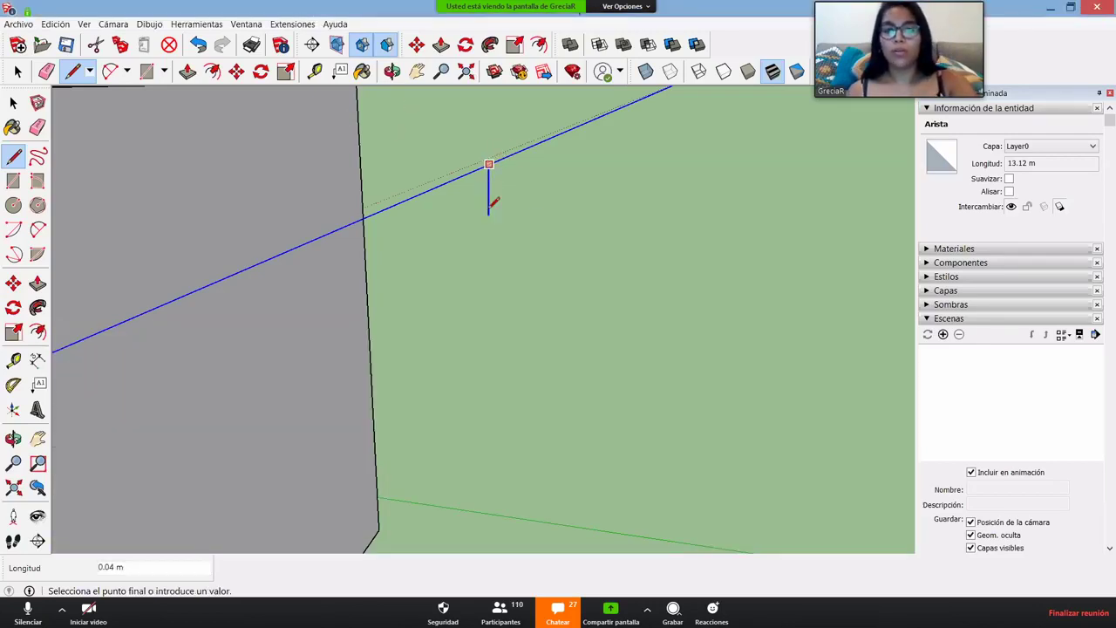
pyautogui.press('space')
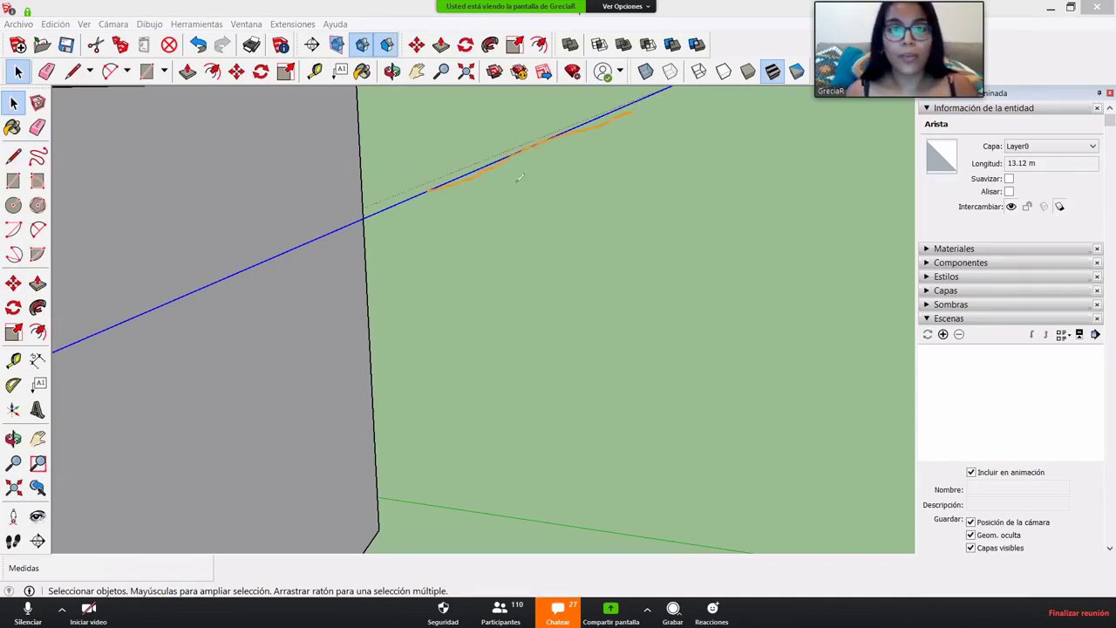
pyautogui.moveTo(488, 166); pyautogui.dragTo(486, 233)
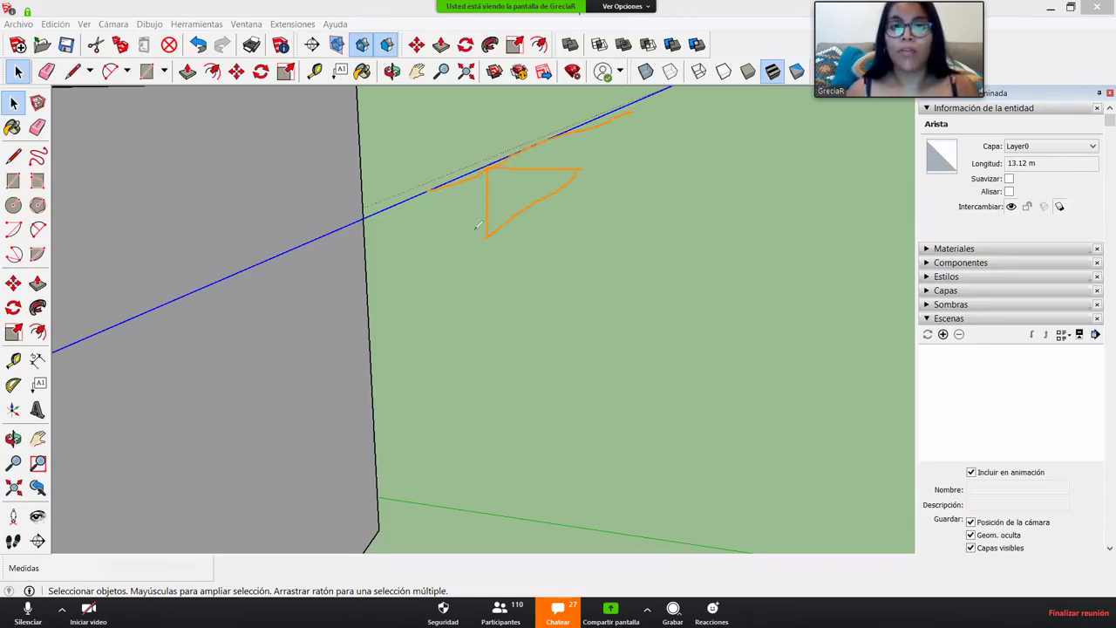
pyautogui.moveTo(470, 180); pyautogui.dragTo(473, 280)
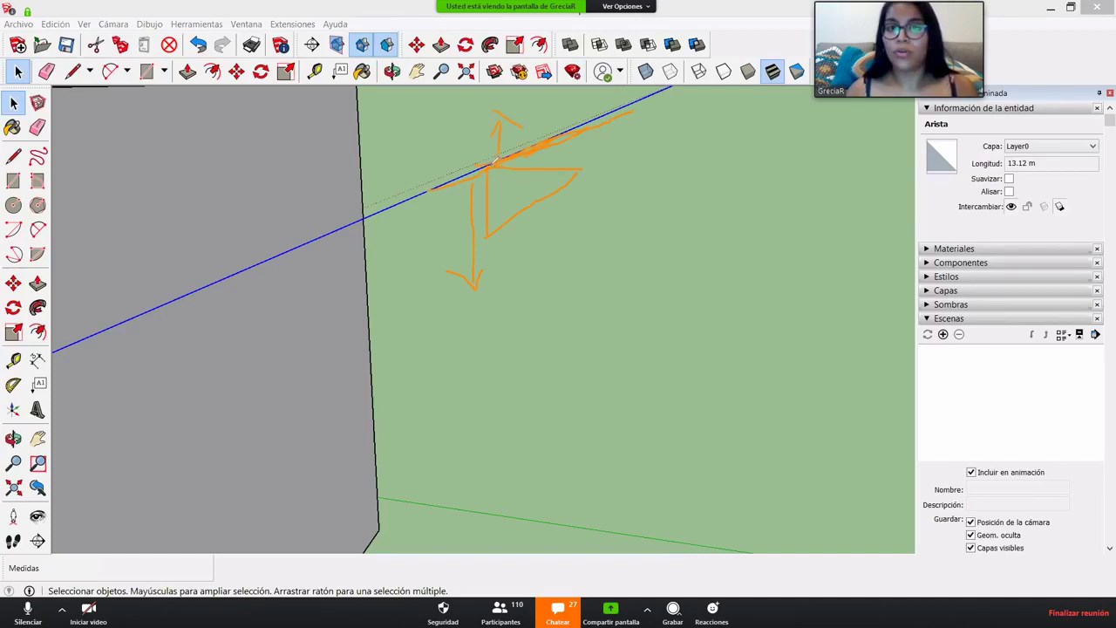
pyautogui.moveTo(493, 160); pyautogui.dragTo(492, 231)
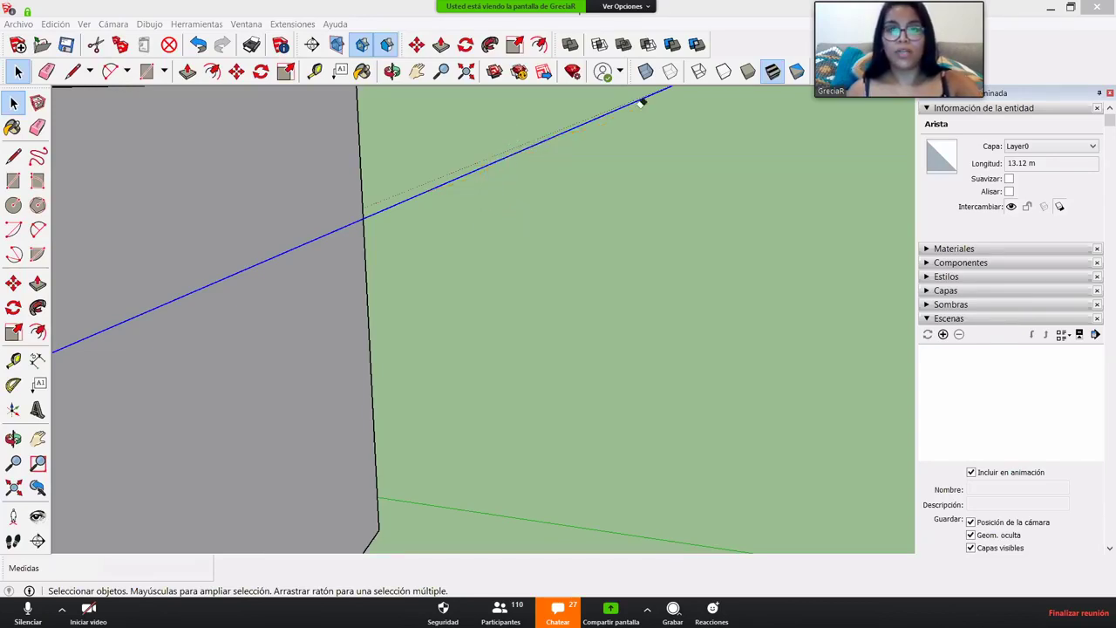
# - Draw a stepped profile from short down, right and up segments on the blue edge, closed into a face
pyautogui.press('l')
pyautogui.click(437, 187)
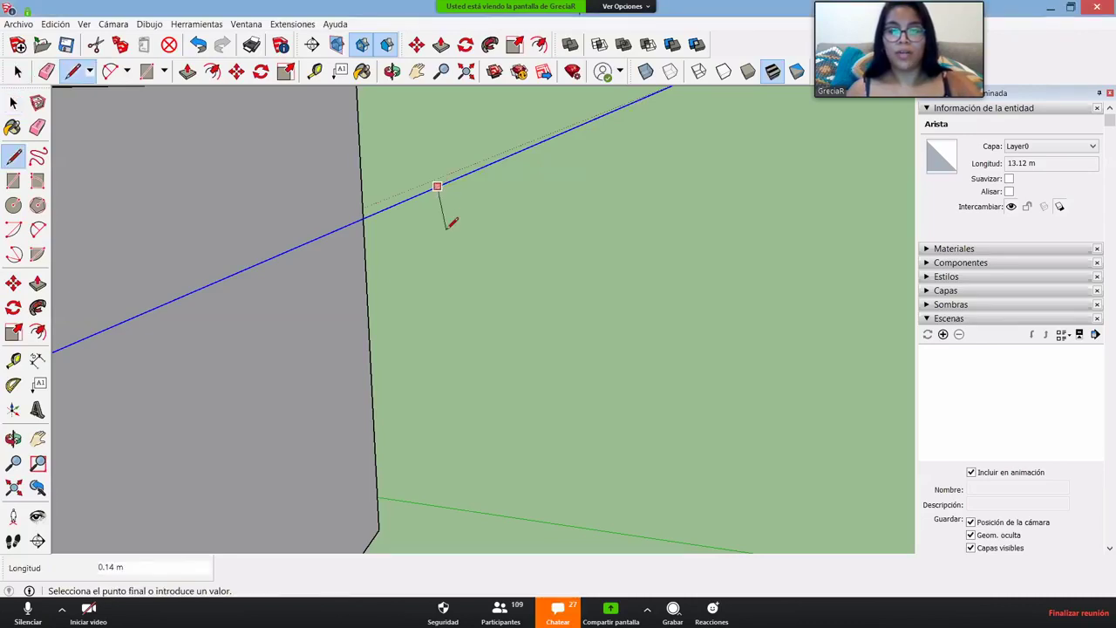
pyautogui.click(437, 217)
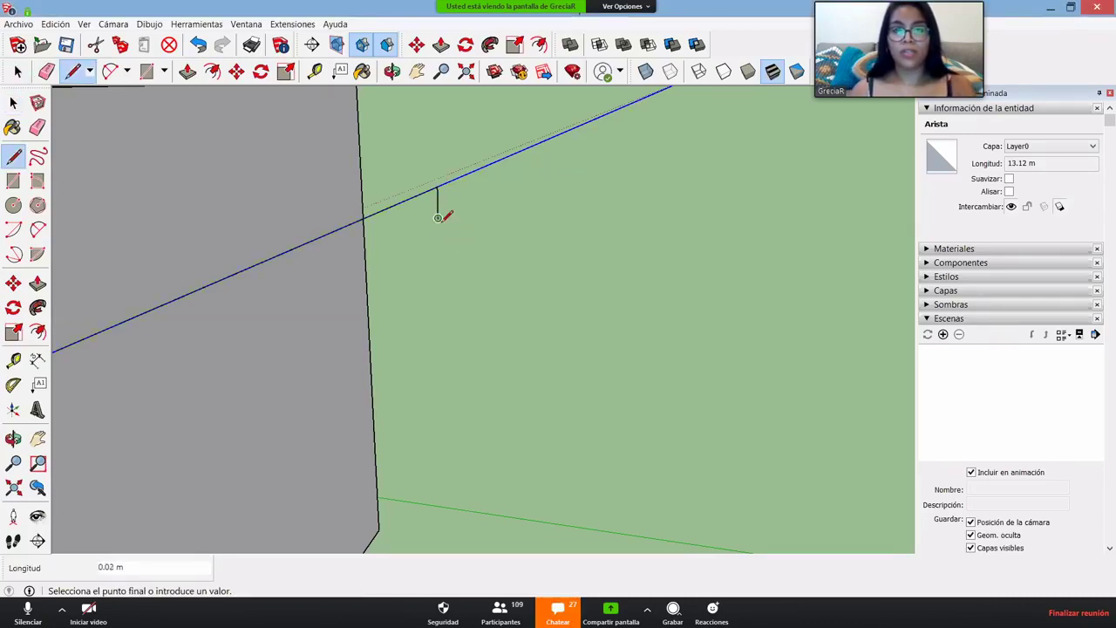
pyautogui.scroll(-3, 440, 218)
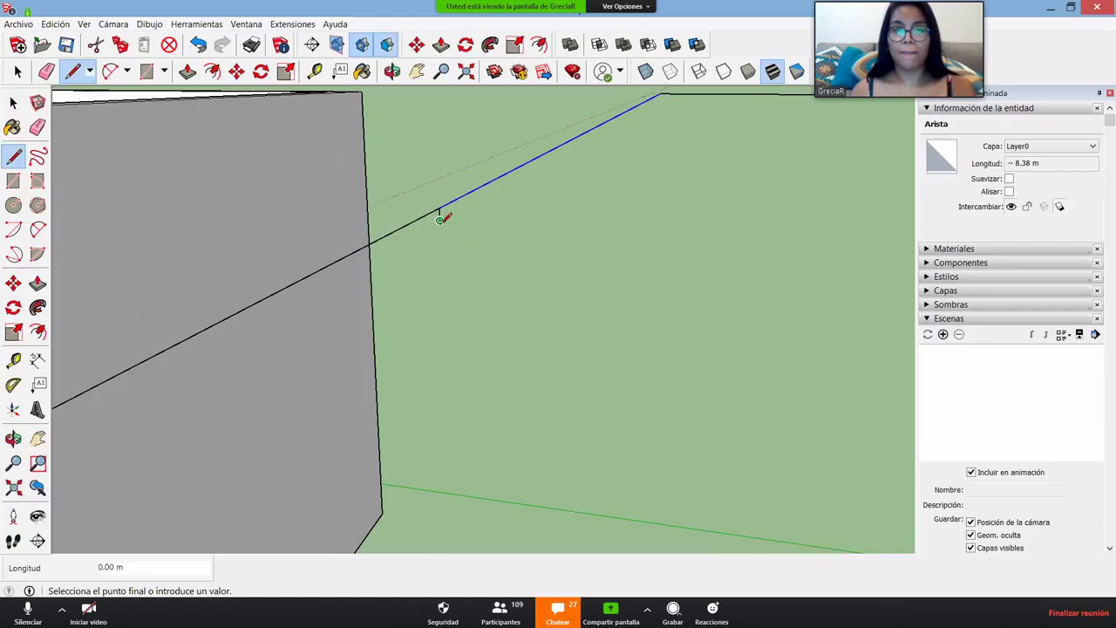
pyautogui.scroll(2, 441, 218)
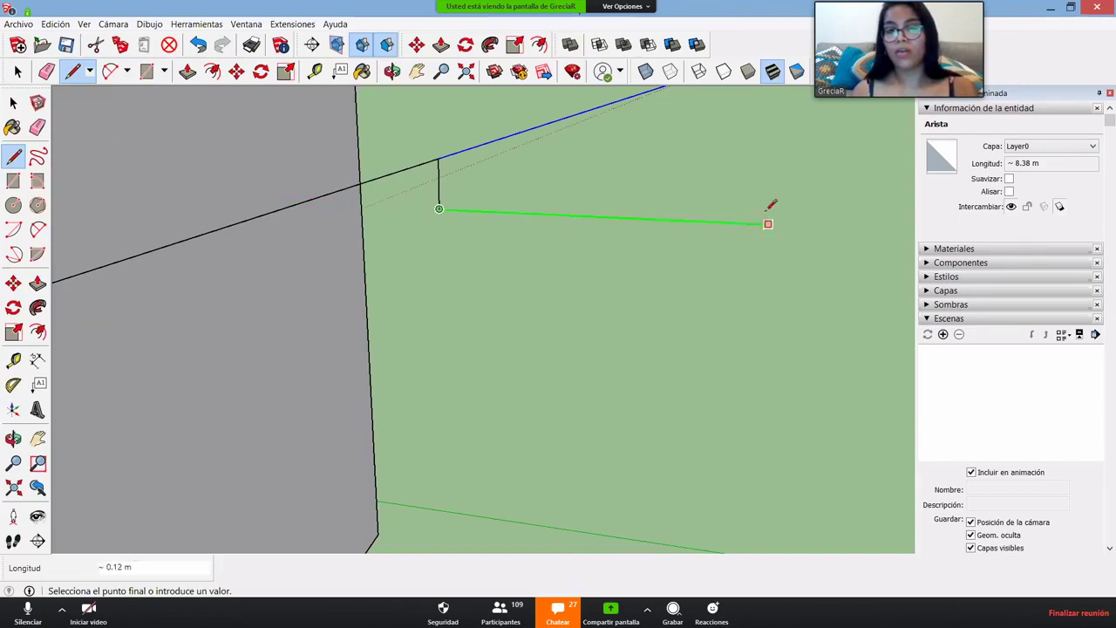
pyautogui.click(462, 210)
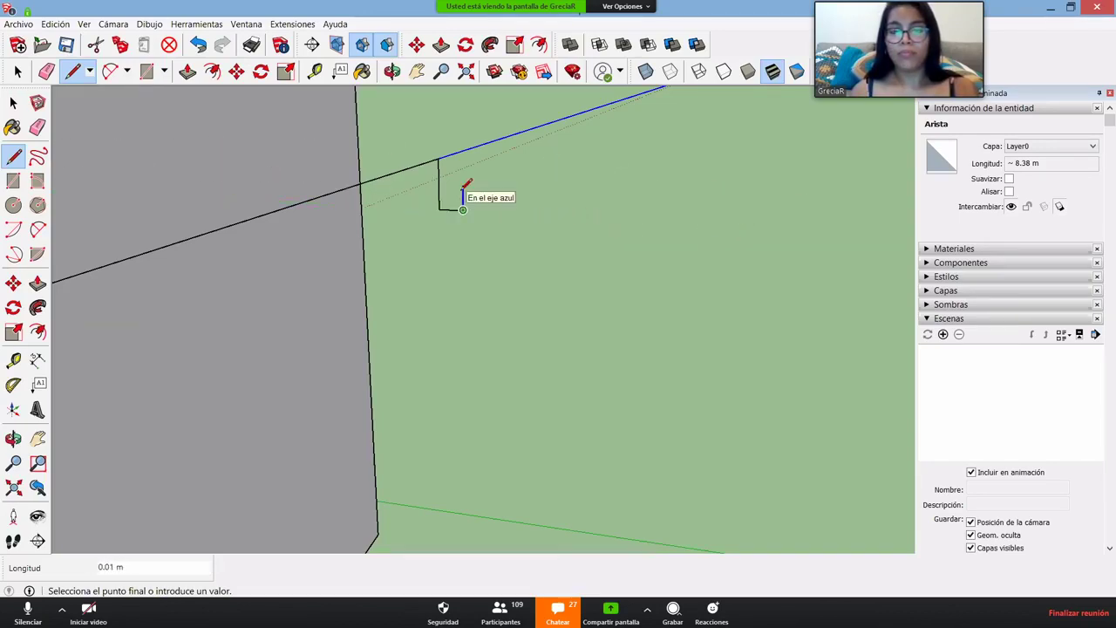
pyautogui.click(463, 186)
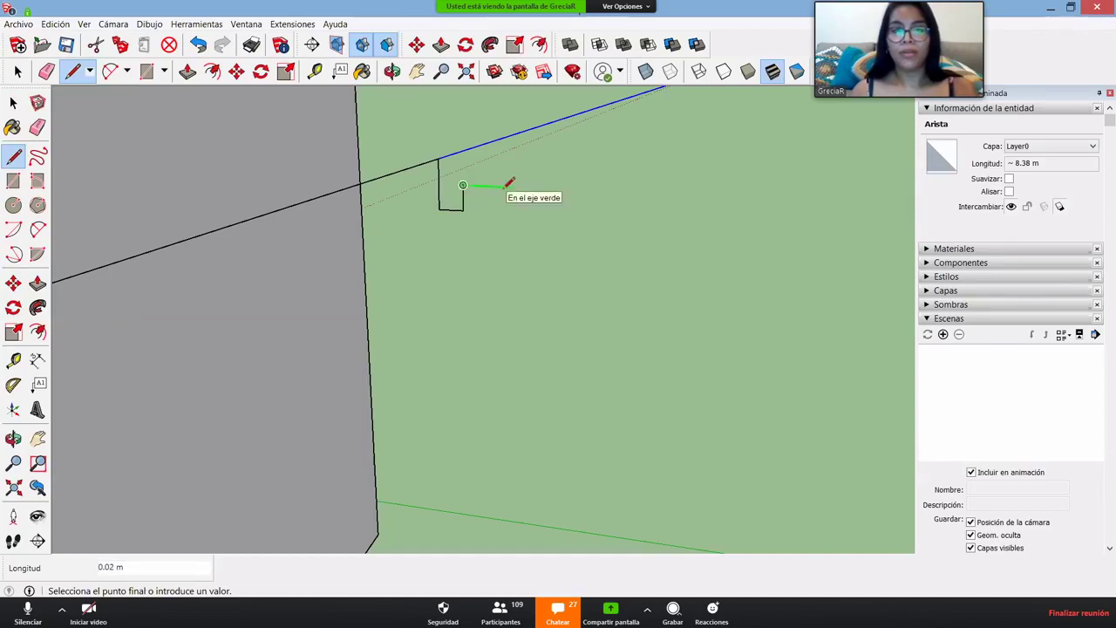
pyautogui.click(488, 186)
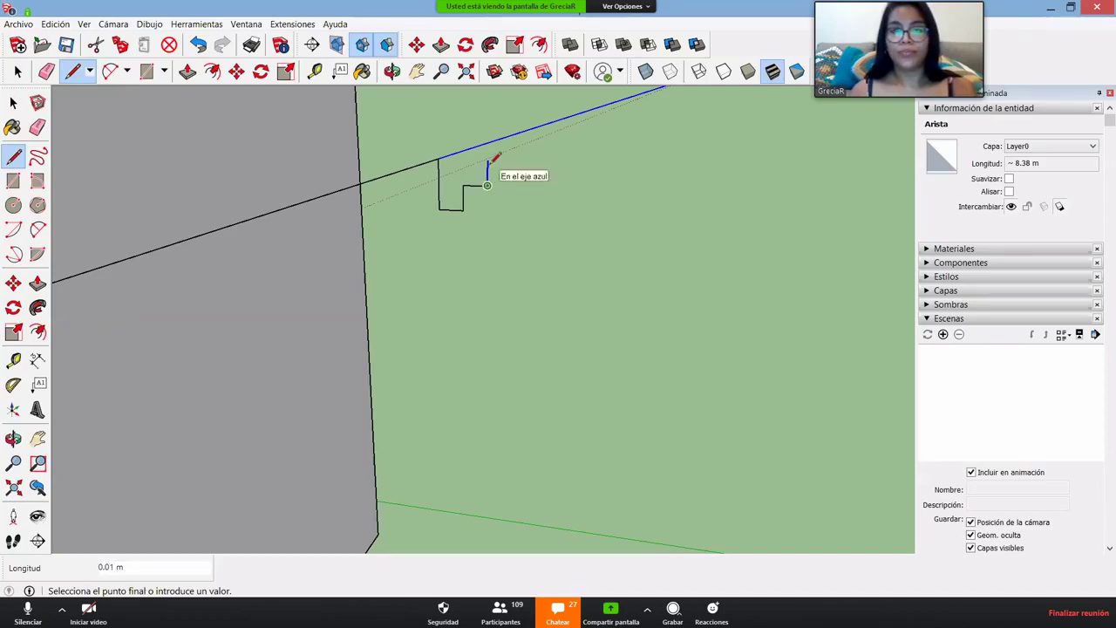
pyautogui.click(487, 159)
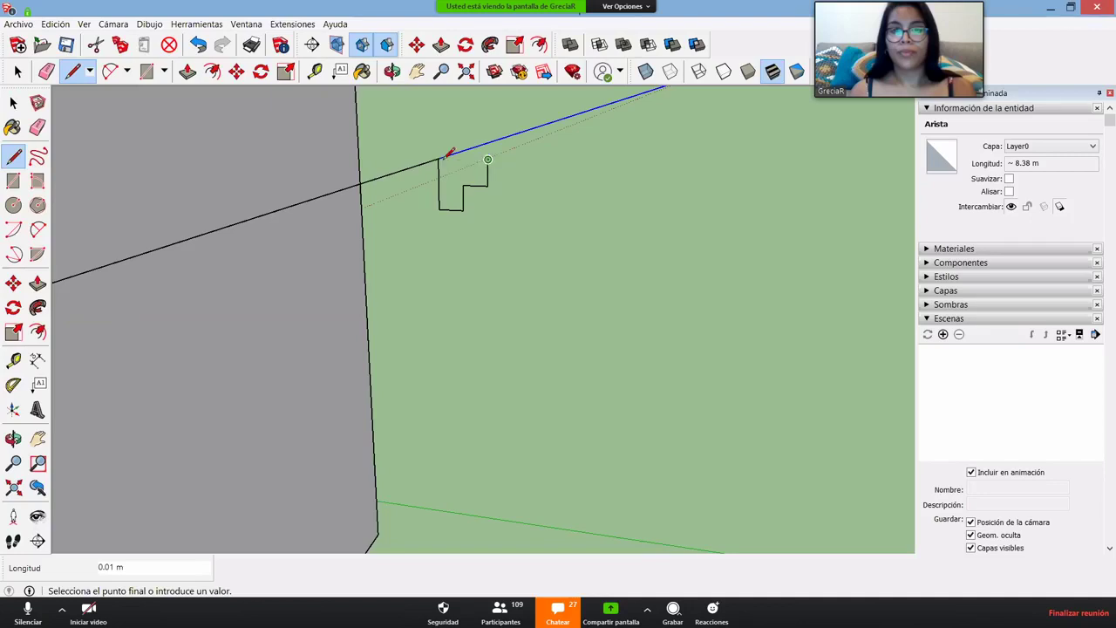
pyautogui.click(439, 159)
pyautogui.scroll(4, 480, 170)
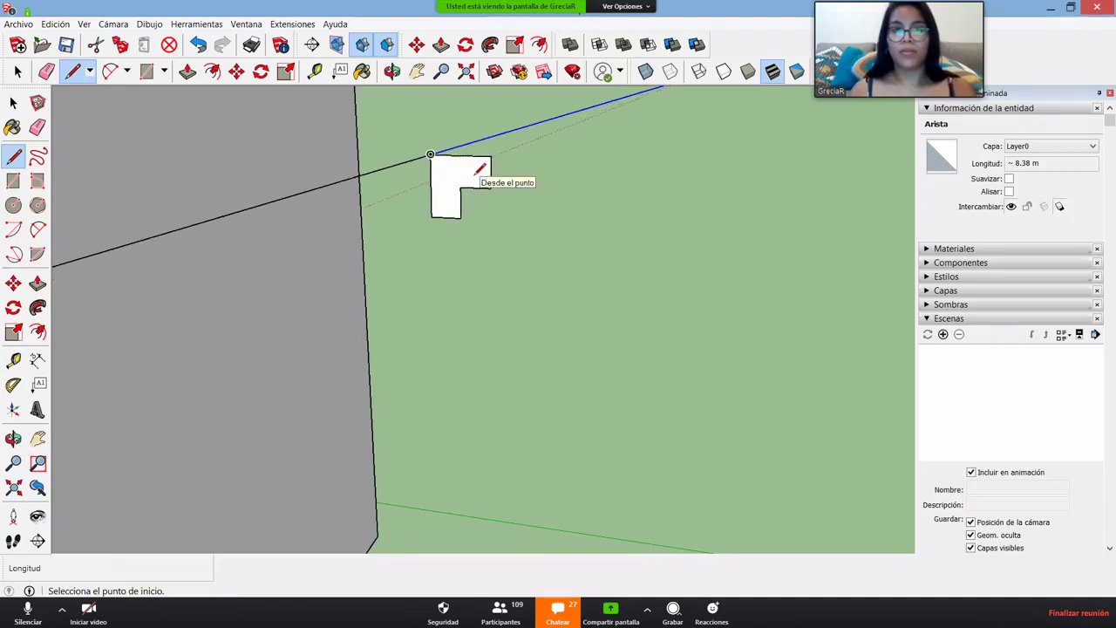
pyautogui.scroll(2, 479, 169)
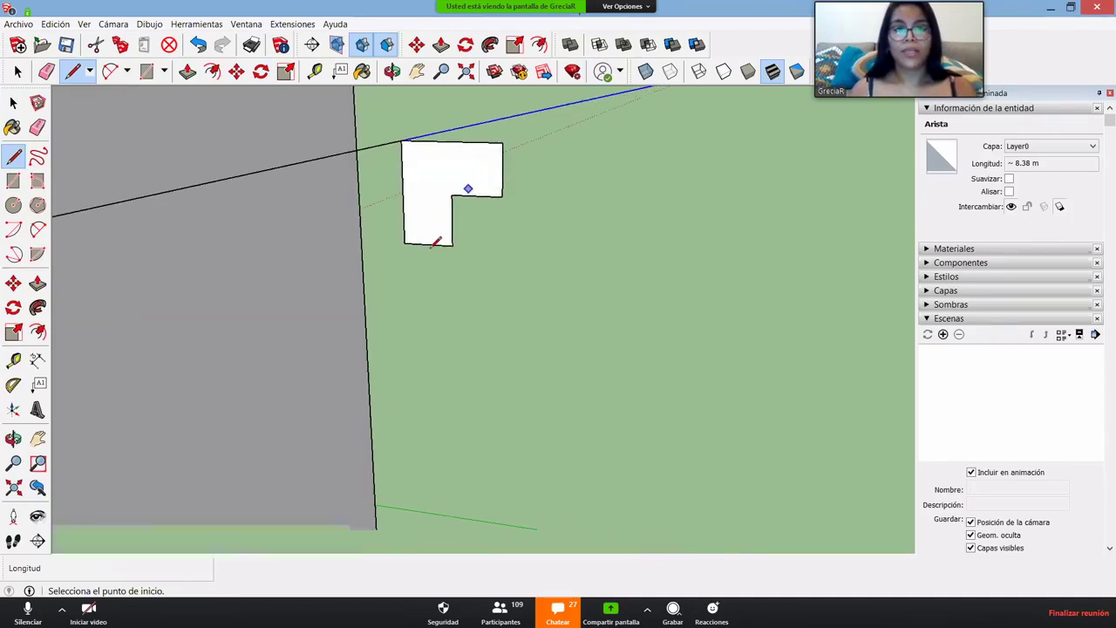
pyautogui.press('a')
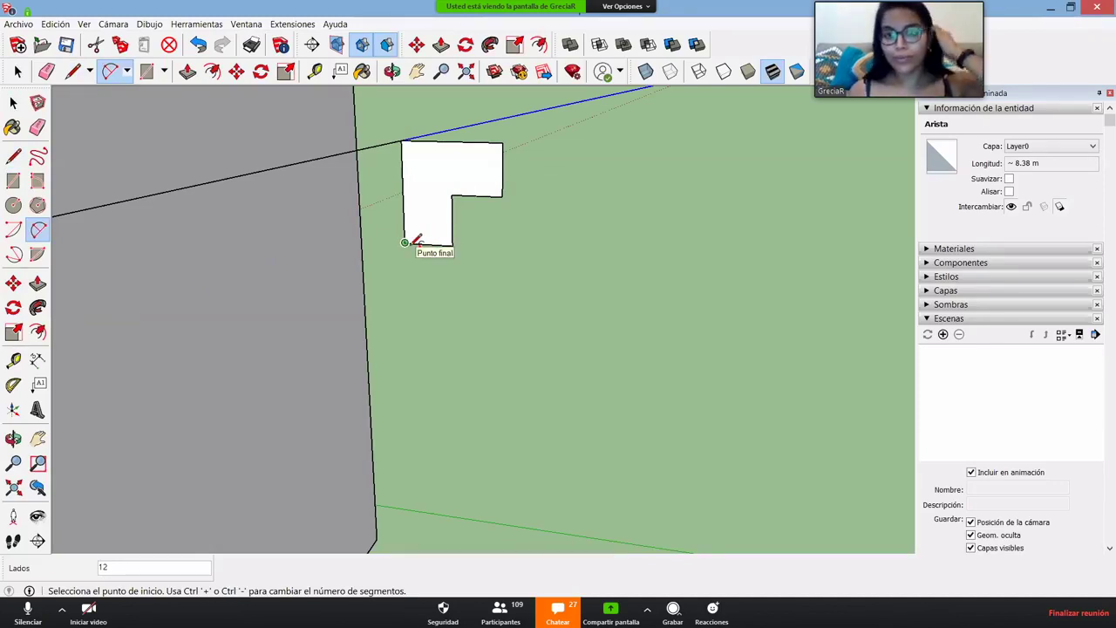
# - Round the profile's inner corner with an arc and delete the leftover corner edges
pyautogui.click(405, 242)
pyautogui.click(452, 195)
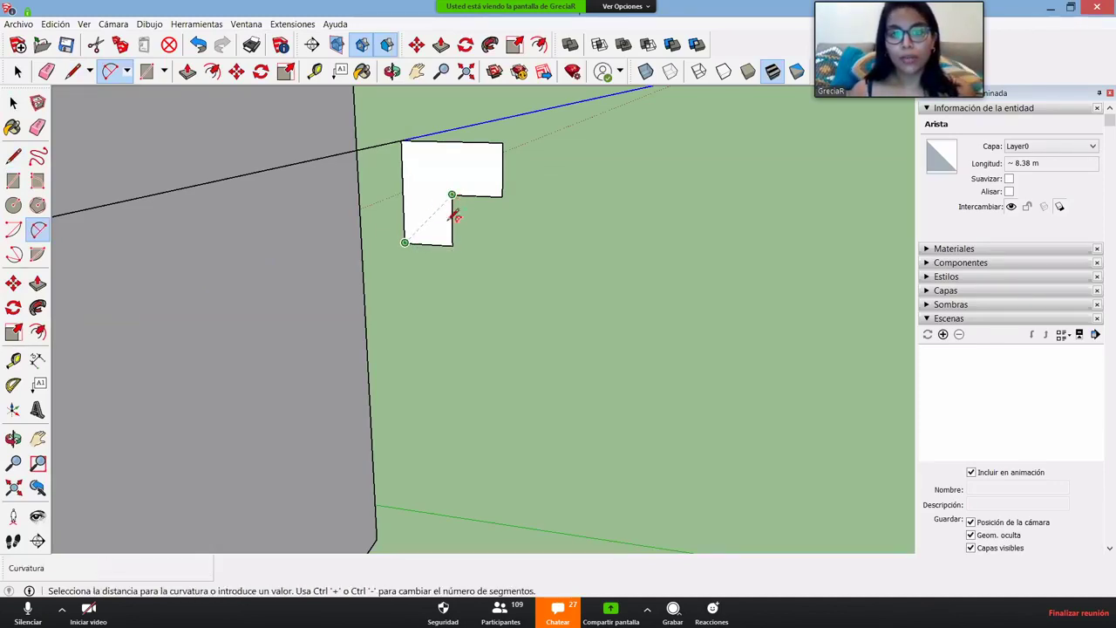
pyautogui.click(459, 228)
pyautogui.scroll(3, 462, 235)
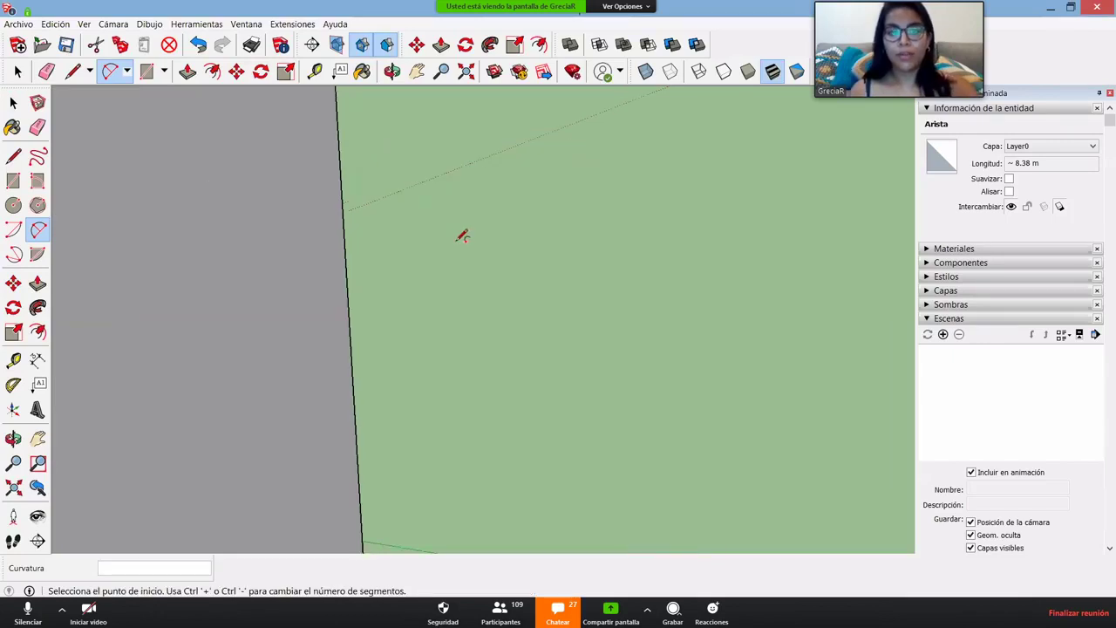
pyautogui.scroll(-3, 462, 235)
pyautogui.press('space')
pyautogui.scroll(1, 436, 239)
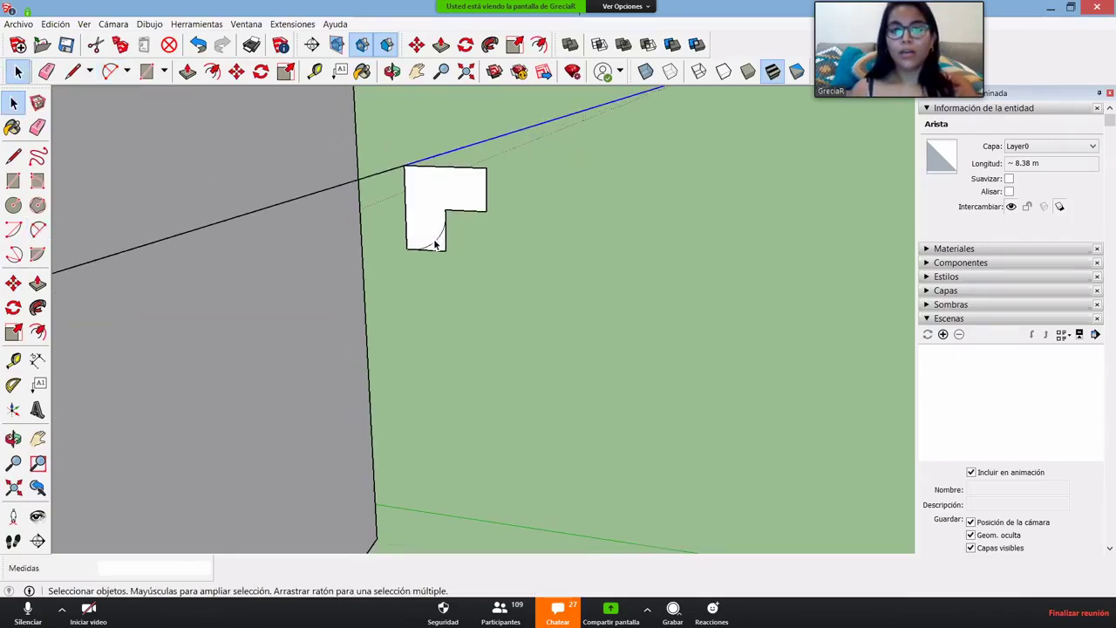
pyautogui.click(426, 245)
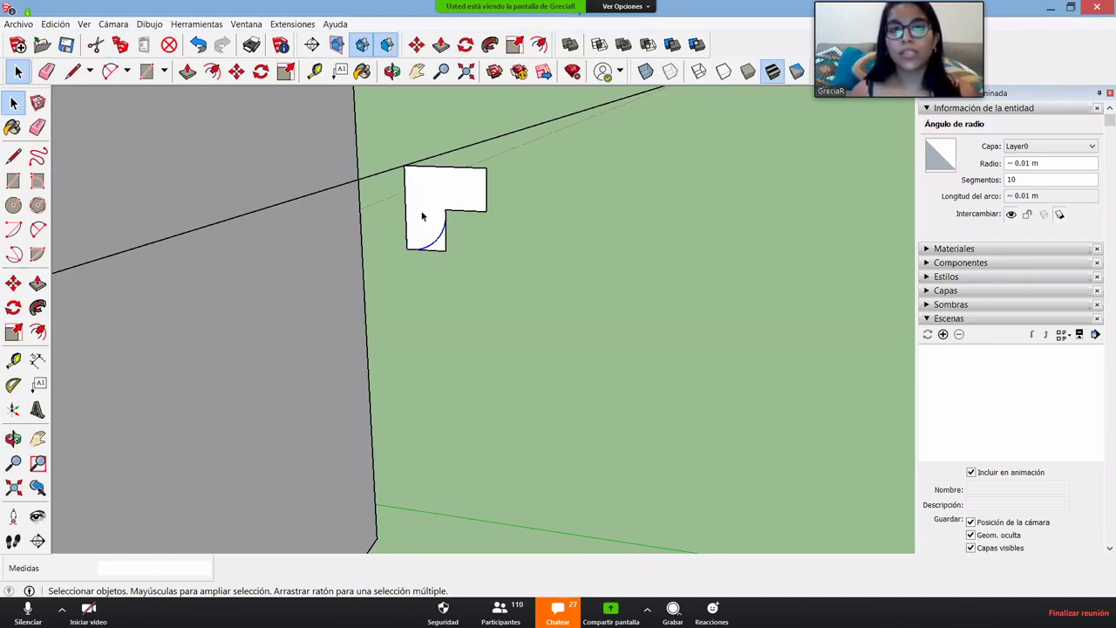
pyautogui.click(430, 246)
pyautogui.click(434, 245)
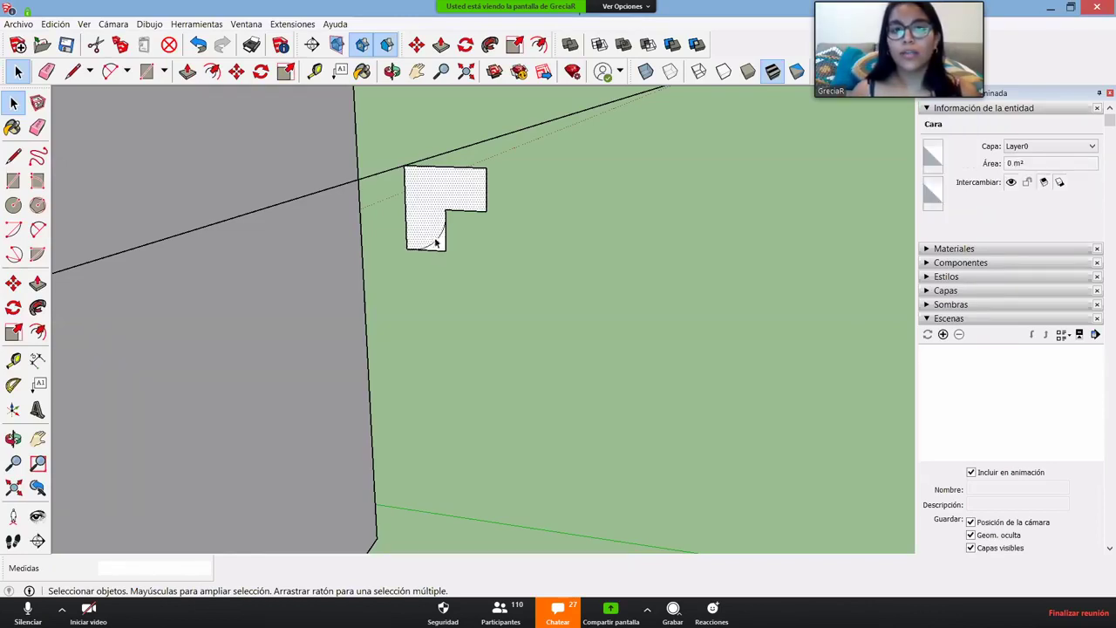
pyautogui.click(441, 247)
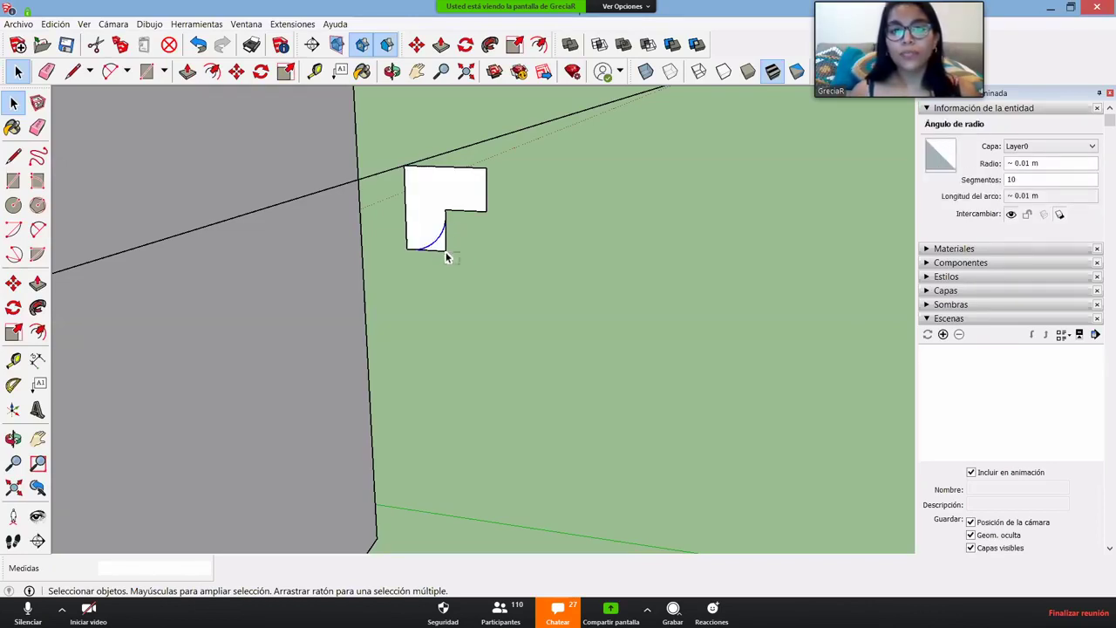
pyautogui.press('Delete')
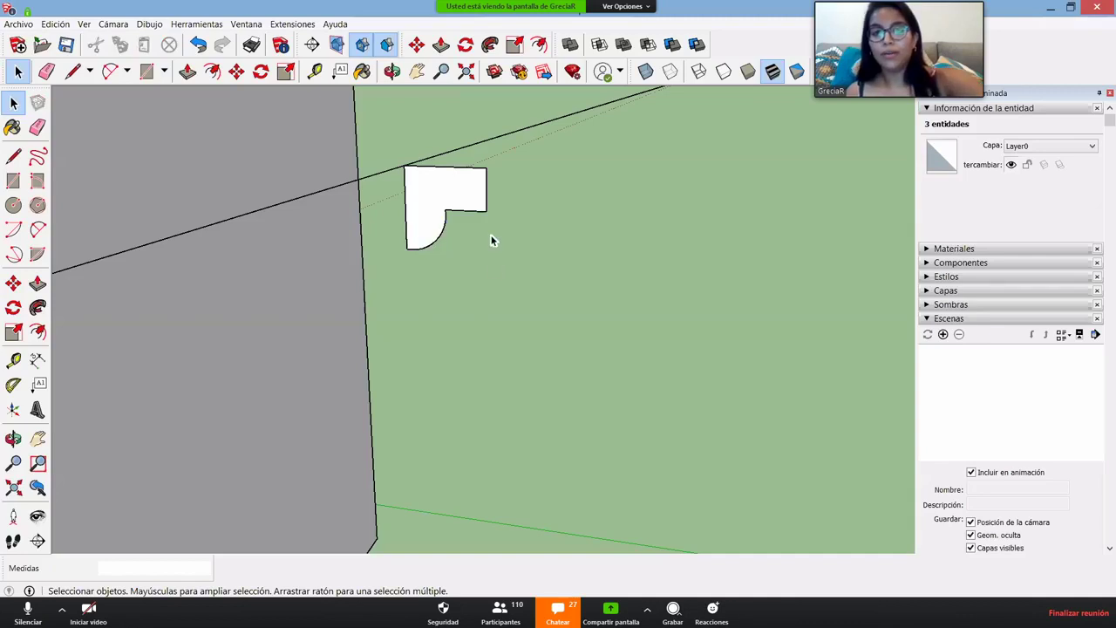
# - Fillet the profile's outer corner with a second arc and select the rounded face
pyautogui.press('a')
pyautogui.click(466, 210)
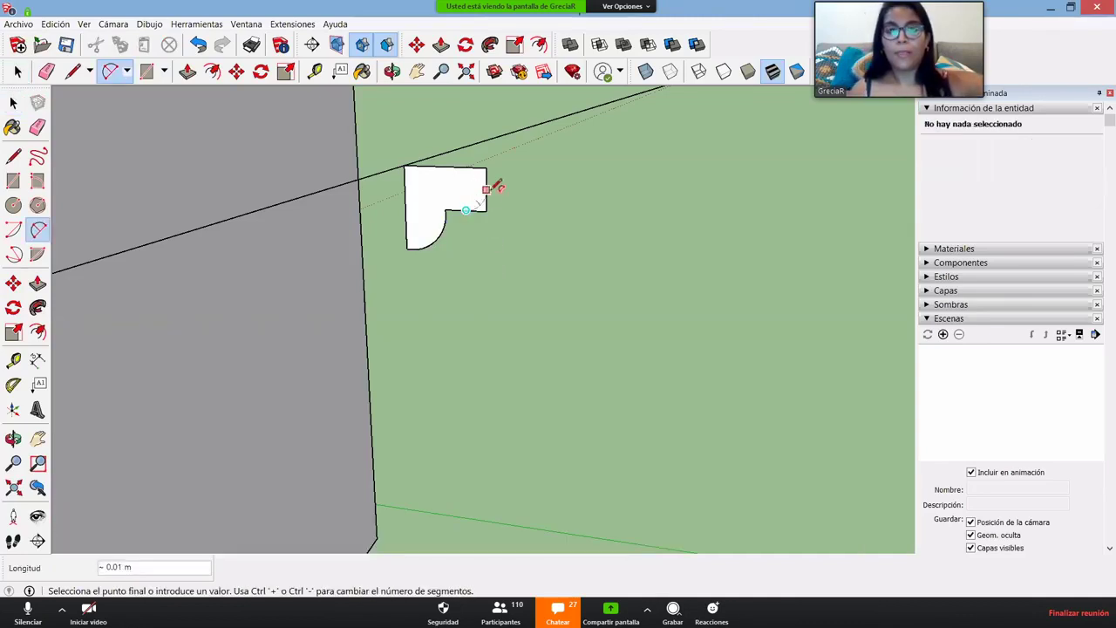
pyautogui.press('Escape')
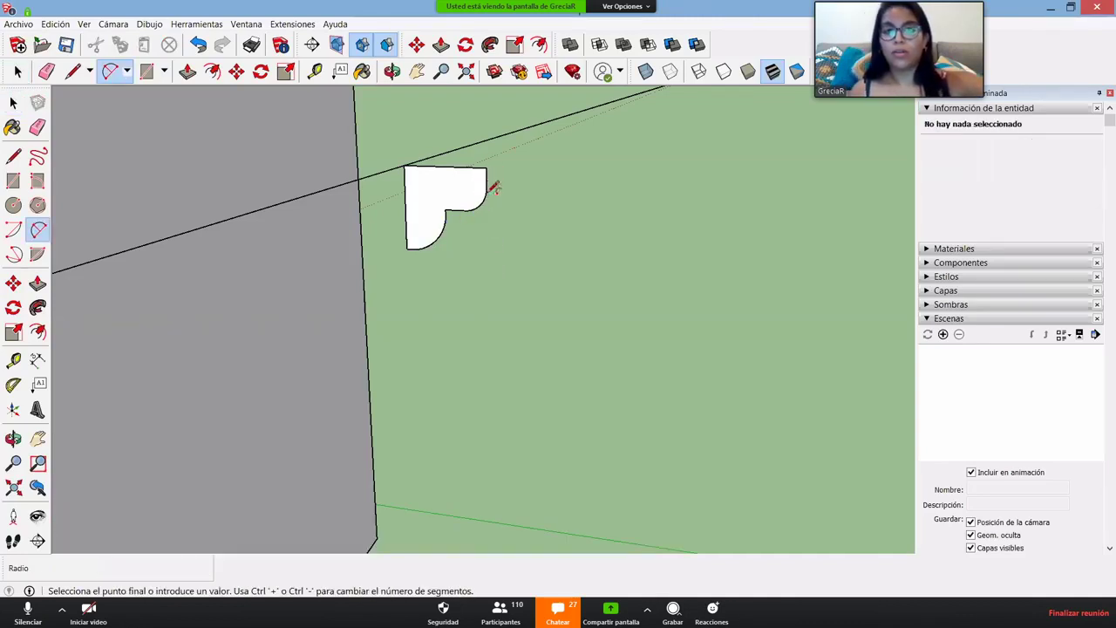
pyautogui.click(487, 211)
pyautogui.moveTo(481, 271); pyautogui.dragTo(497, 269, button='middle')
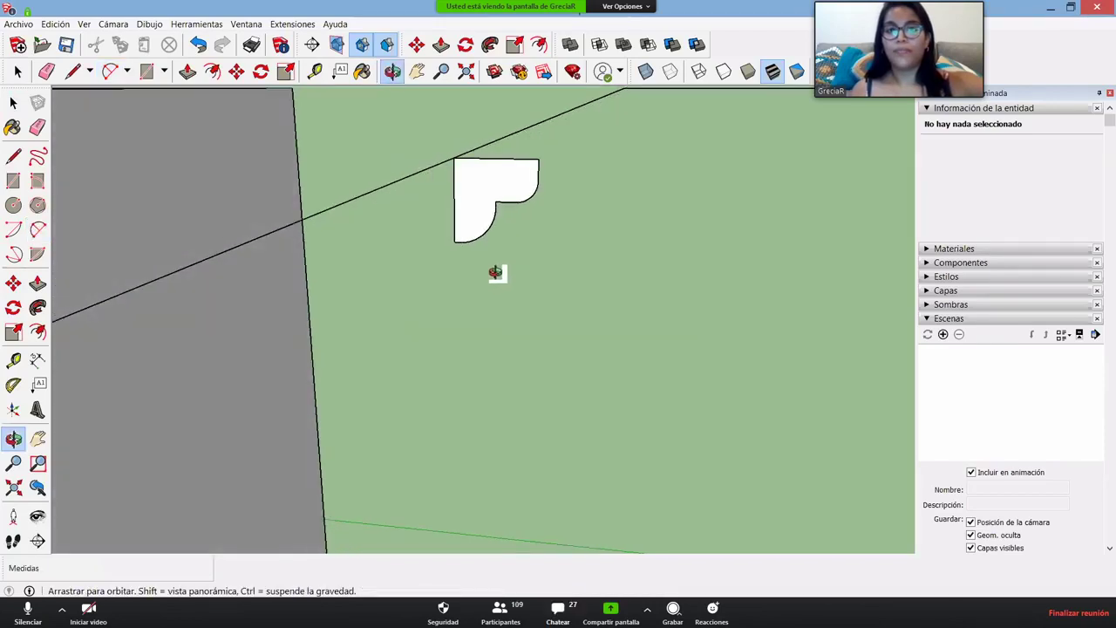
pyautogui.press('space')
pyautogui.click(477, 212)
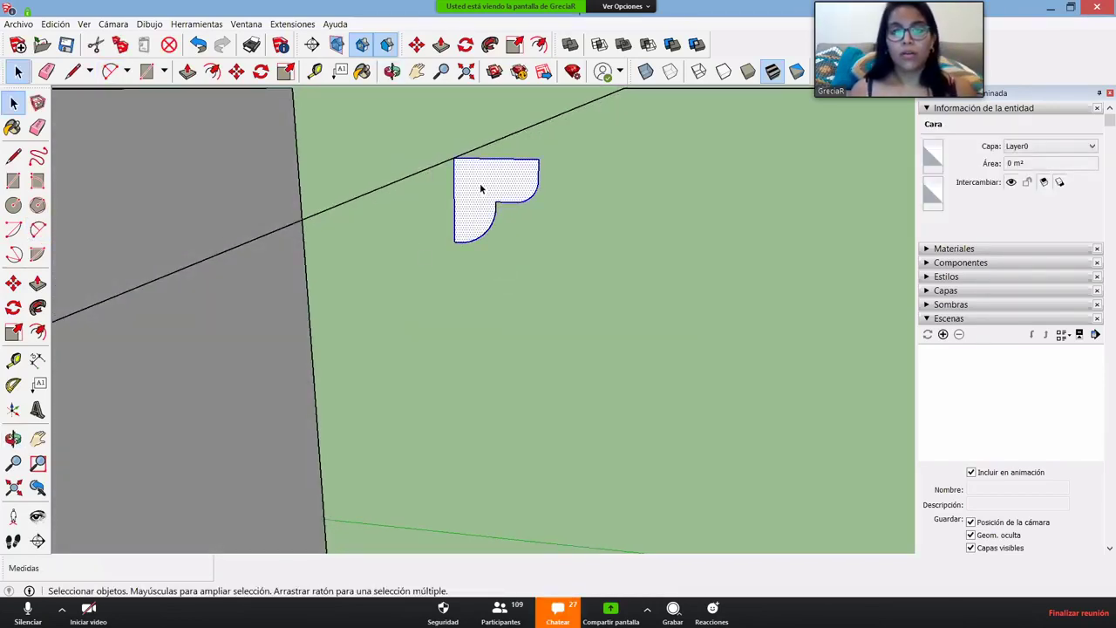
# - Select the small molding profile and scale it up from a corner grip
pyautogui.click(471, 245)
pyautogui.scroll(5, 528, 293)
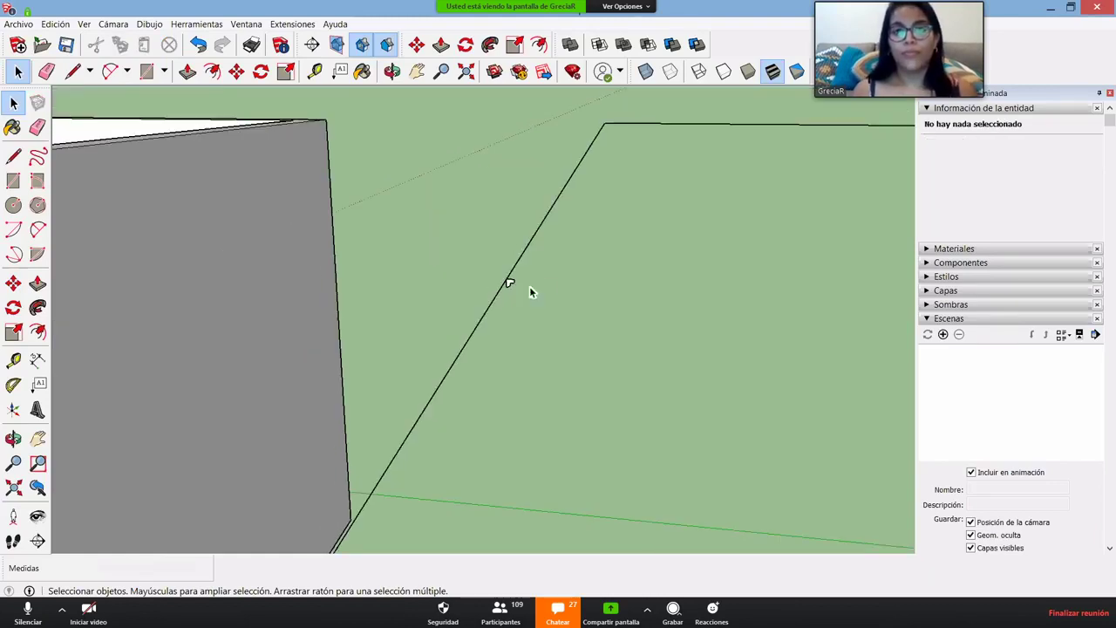
pyautogui.moveTo(529, 288)
pyautogui.mouseDown(button='middle')
pyautogui.moveTo(491, 291)
pyautogui.moveTo(490, 267)
pyautogui.moveTo(530, 302)
pyautogui.mouseUp(button='middle')
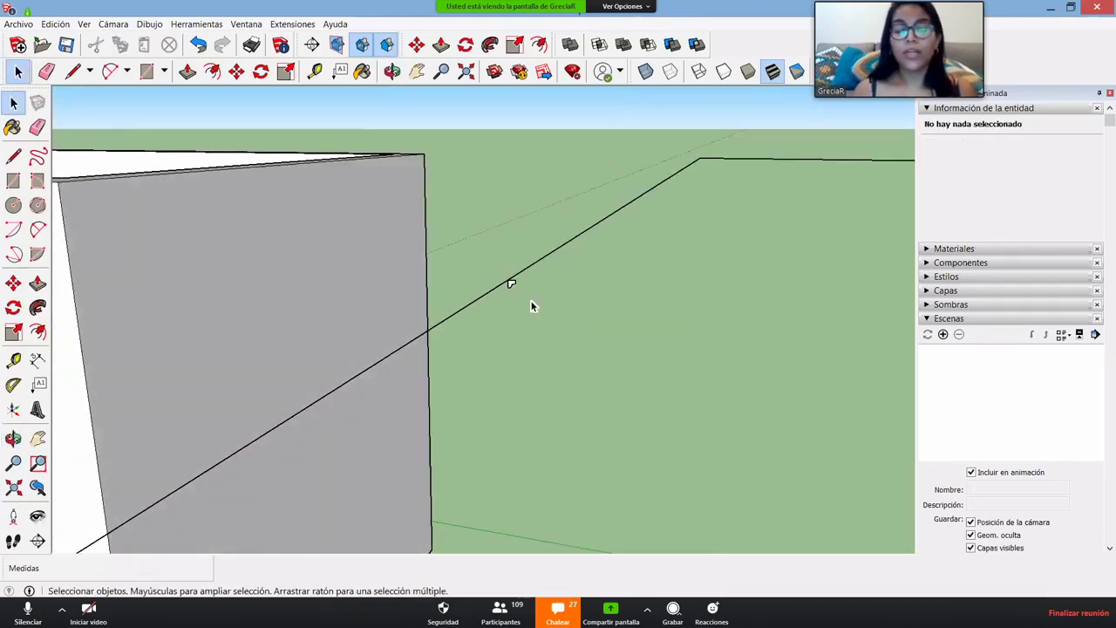
pyautogui.scroll(-3, 527, 304)
pyautogui.scroll(5, 521, 288)
pyautogui.scroll(-2, 510, 272)
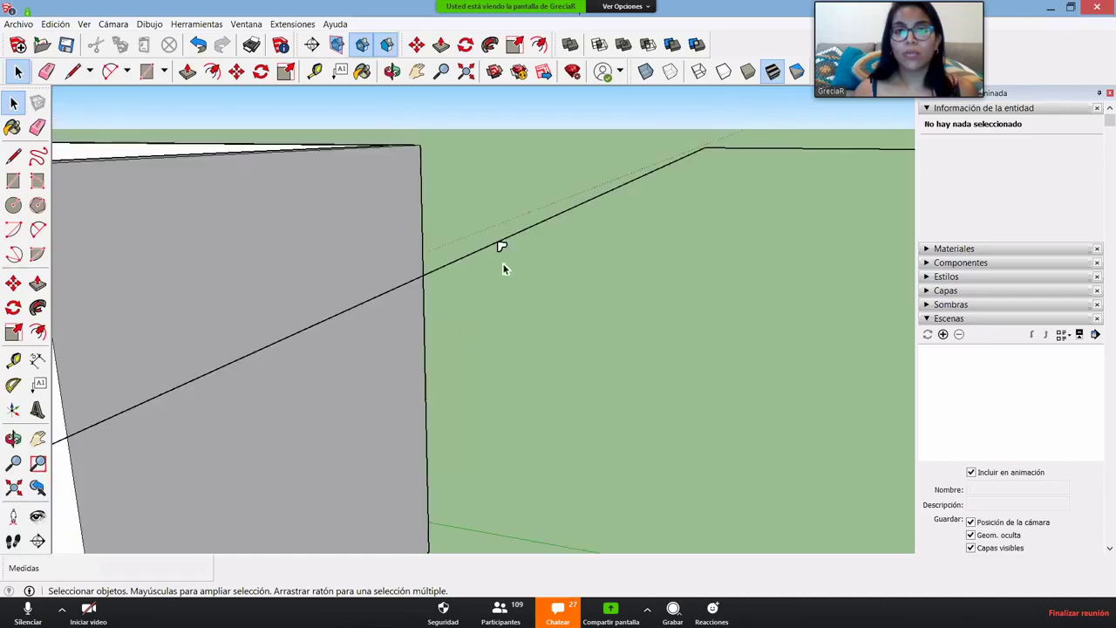
pyautogui.scroll(3, 503, 253)
pyautogui.click(502, 235)
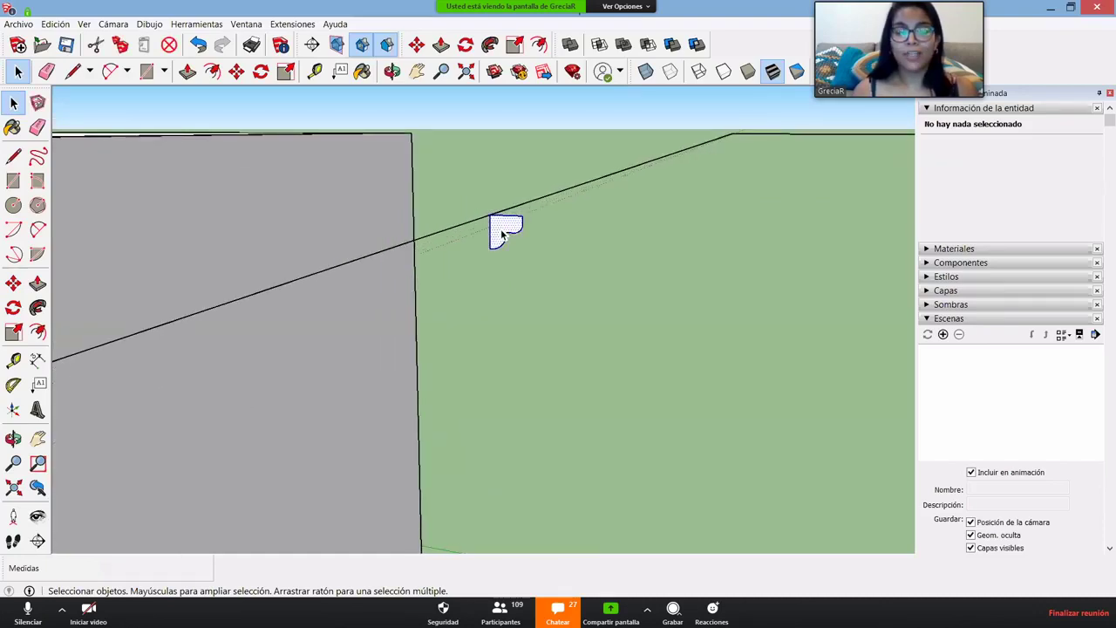
pyautogui.press('s')
pyautogui.click(528, 254)
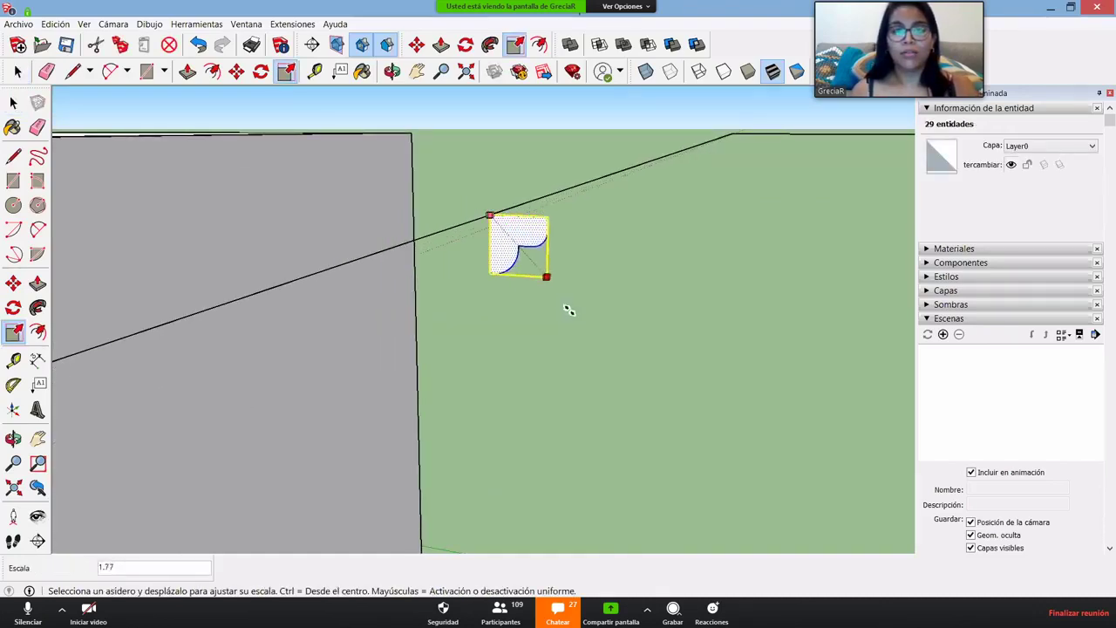
pyautogui.click(600, 343)
pyautogui.press('space')
# - Scale the profile up a second time from its corner
pyautogui.moveTo(458, 295); pyautogui.dragTo(496, 309, button='middle')
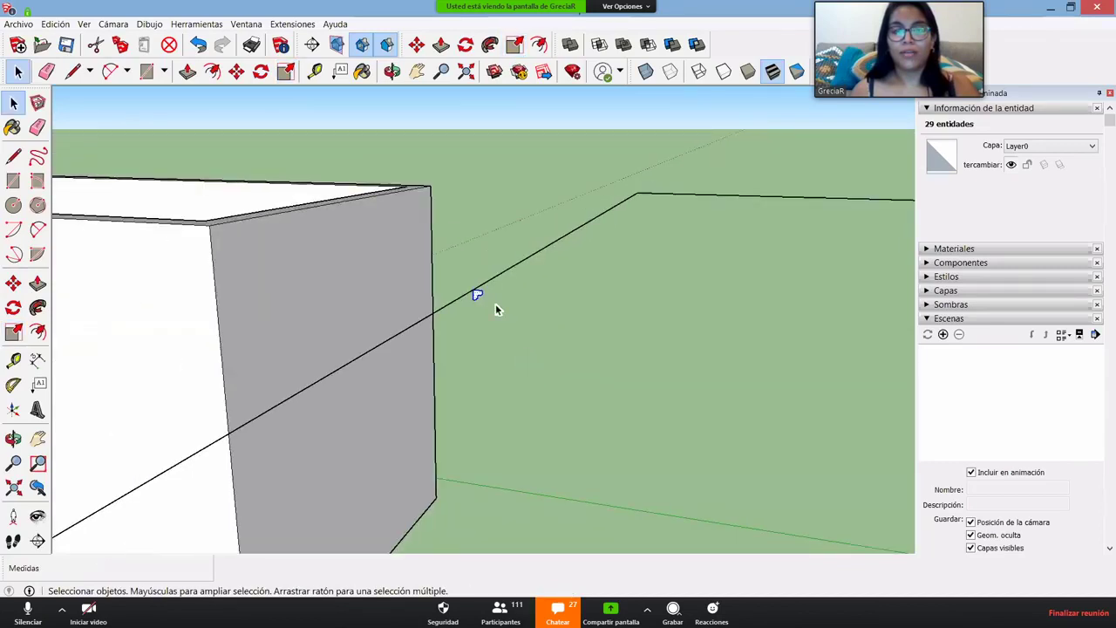
pyautogui.scroll(4, 495, 303)
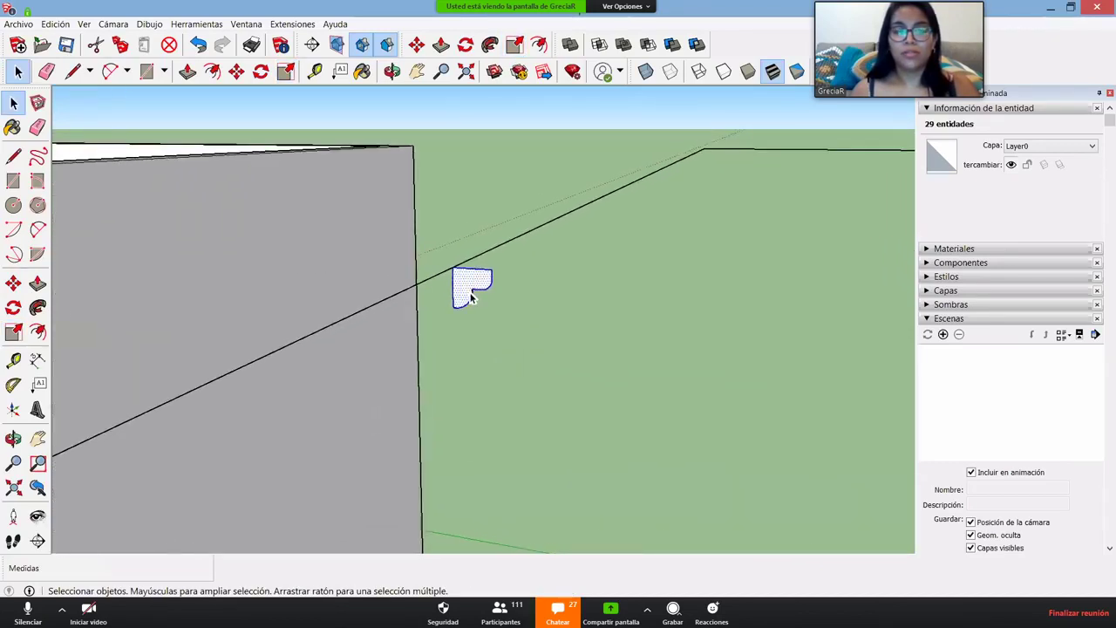
pyautogui.scroll(2, 470, 297)
pyautogui.press('s')
pyautogui.click(509, 322)
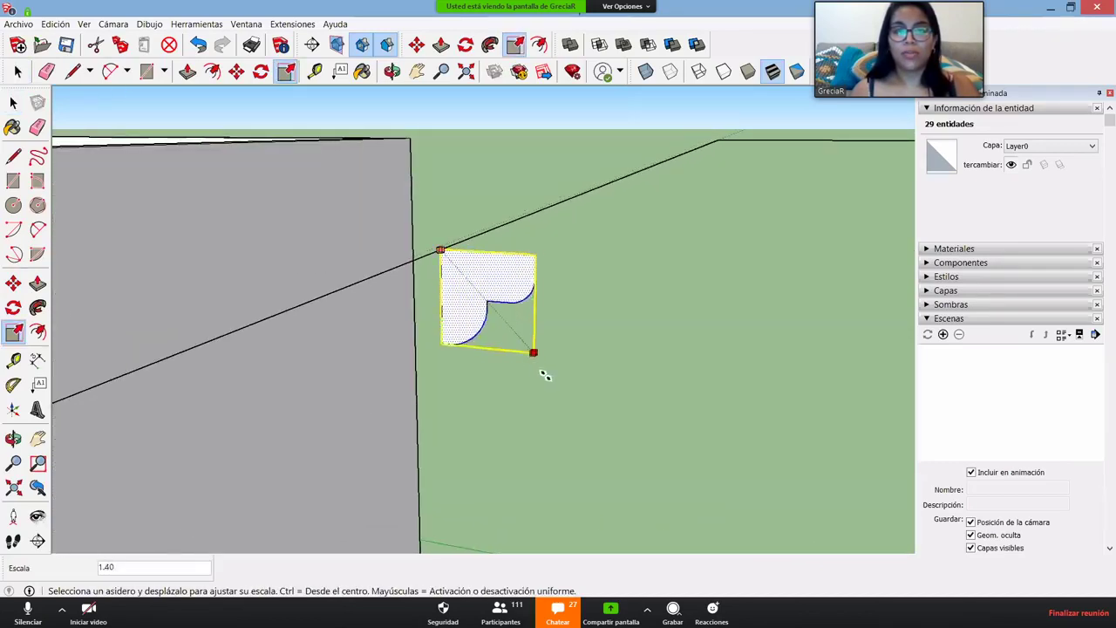
pyautogui.click(544, 375)
pyautogui.press('space')
# - Select the whole curved profile and enlarge it a third time
pyautogui.scroll(3, 429, 298)
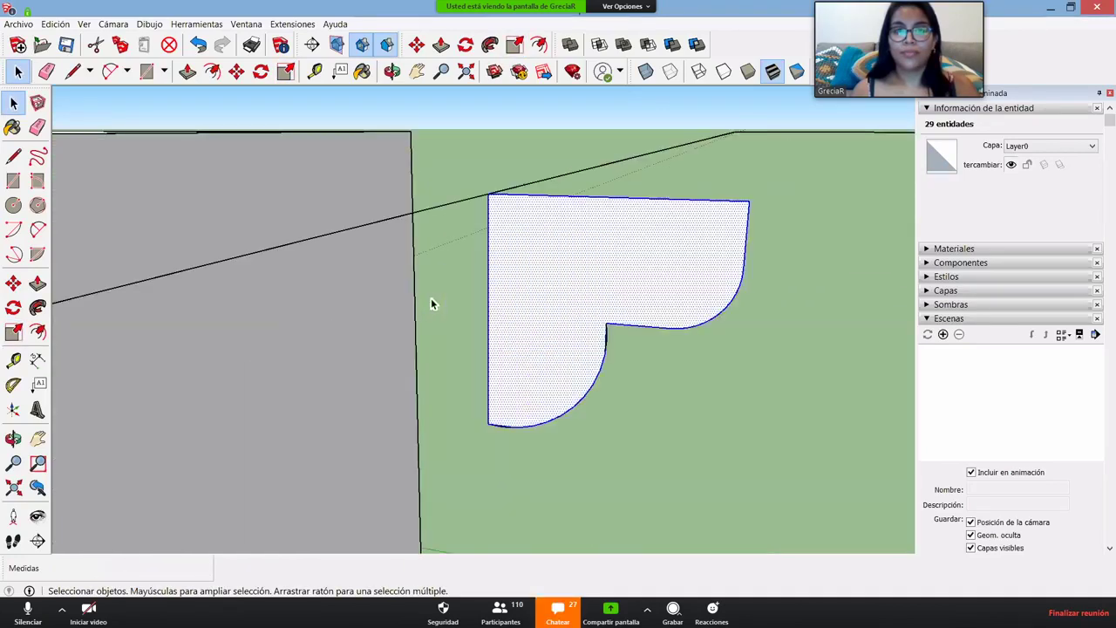
pyautogui.scroll(-5, 426, 294)
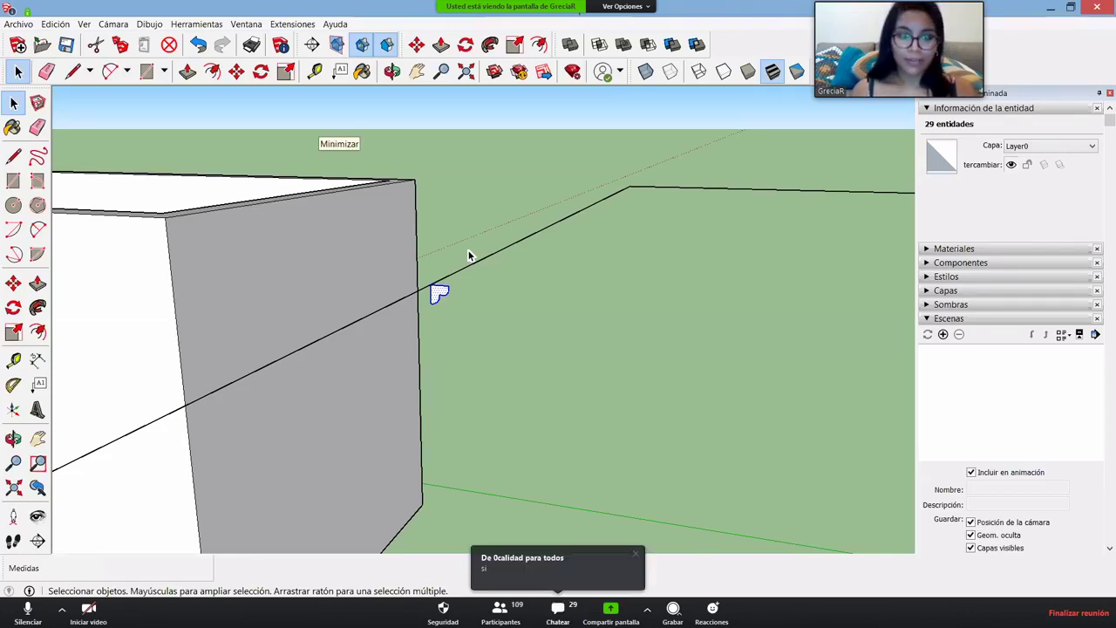
pyautogui.moveTo(544, 297)
pyautogui.mouseDown(button='middle')
pyautogui.moveTo(558, 351)
pyautogui.moveTo(532, 342)
pyautogui.mouseUp(button='middle')
pyautogui.scroll(-6, 530, 344)
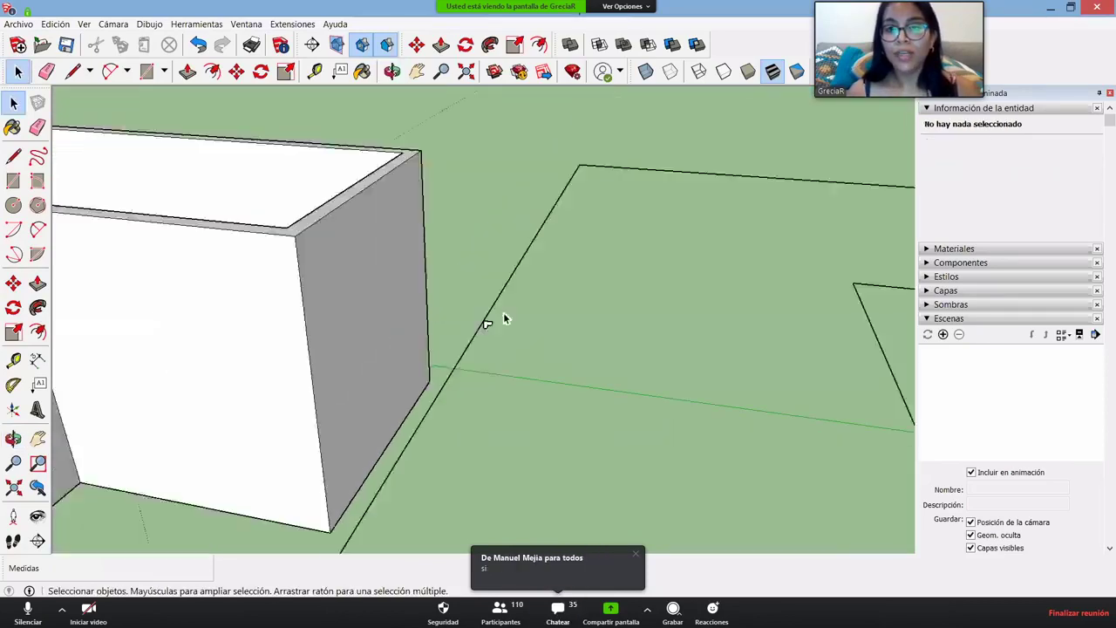
pyautogui.scroll(4, 623, 307)
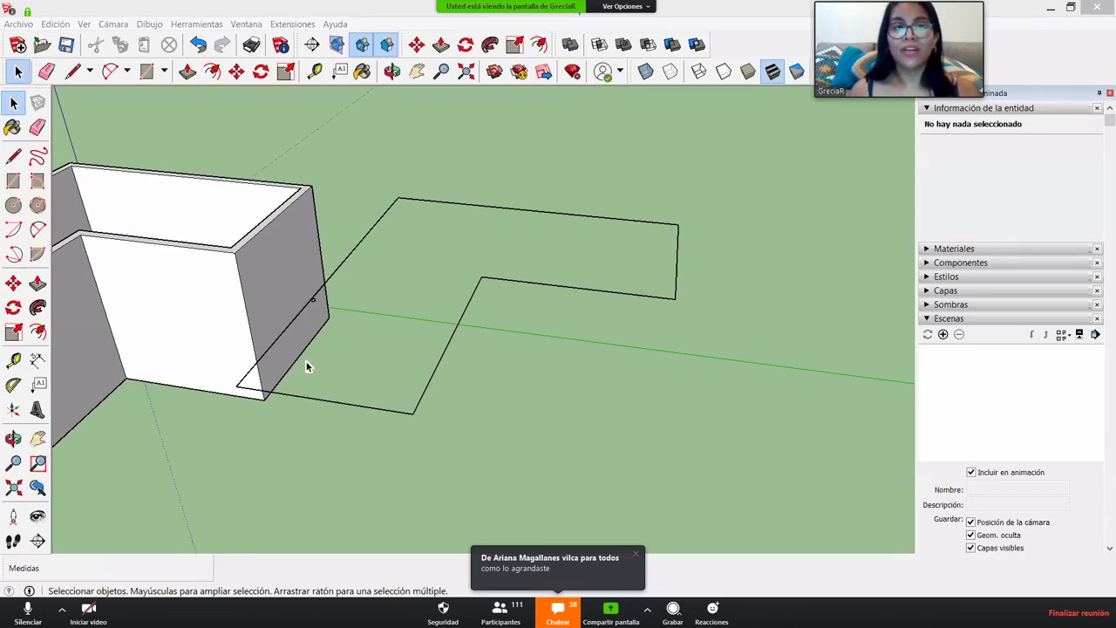
pyautogui.moveTo(291, 348); pyautogui.dragTo(316, 314, button='middle')
pyautogui.scroll(8, 315, 300)
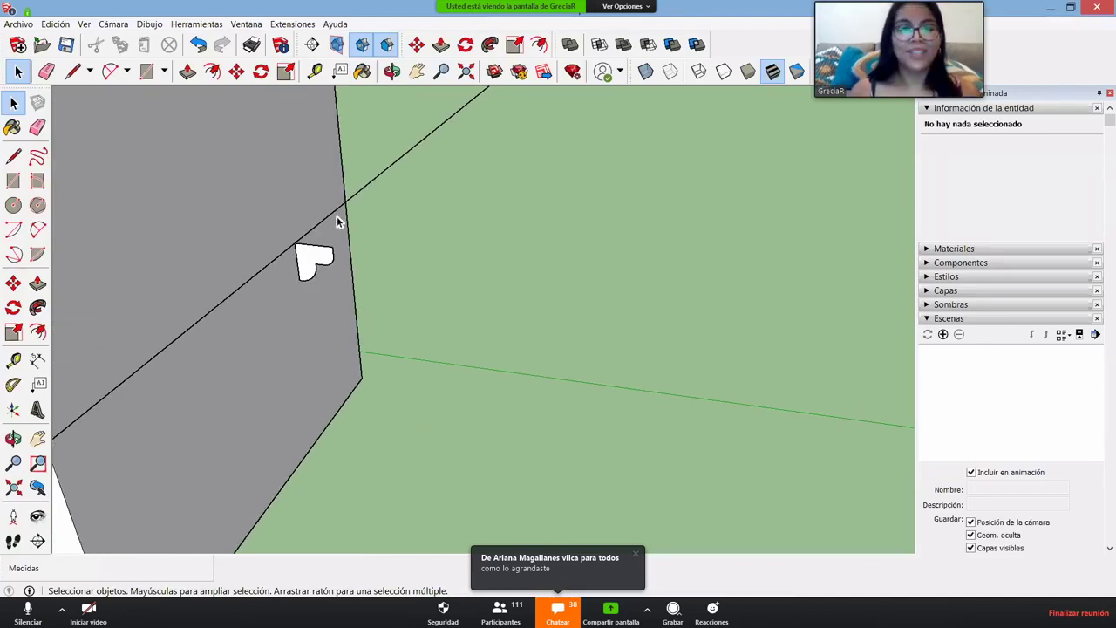
pyautogui.scroll(1, 300, 271)
pyautogui.scroll(2, 301, 270)
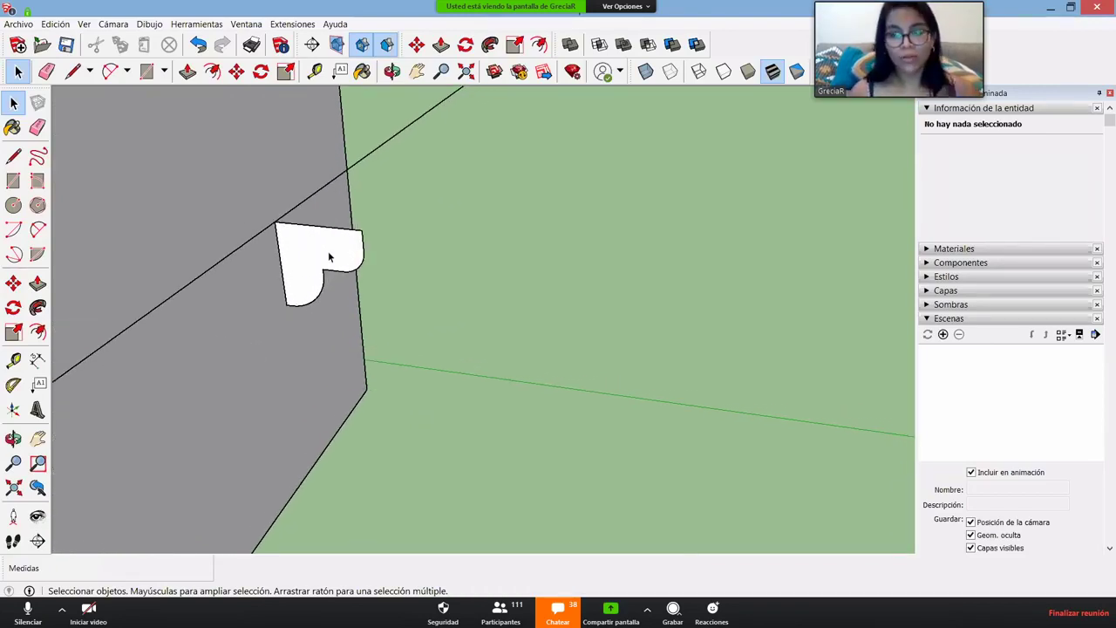
pyautogui.doubleClick(329, 256)
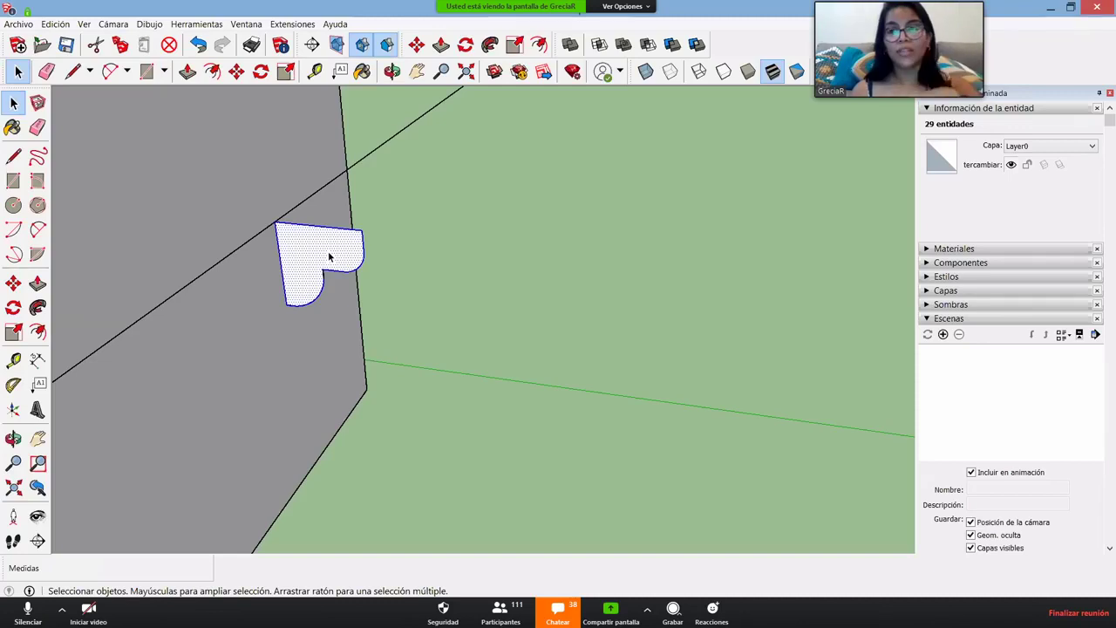
pyautogui.press('s')
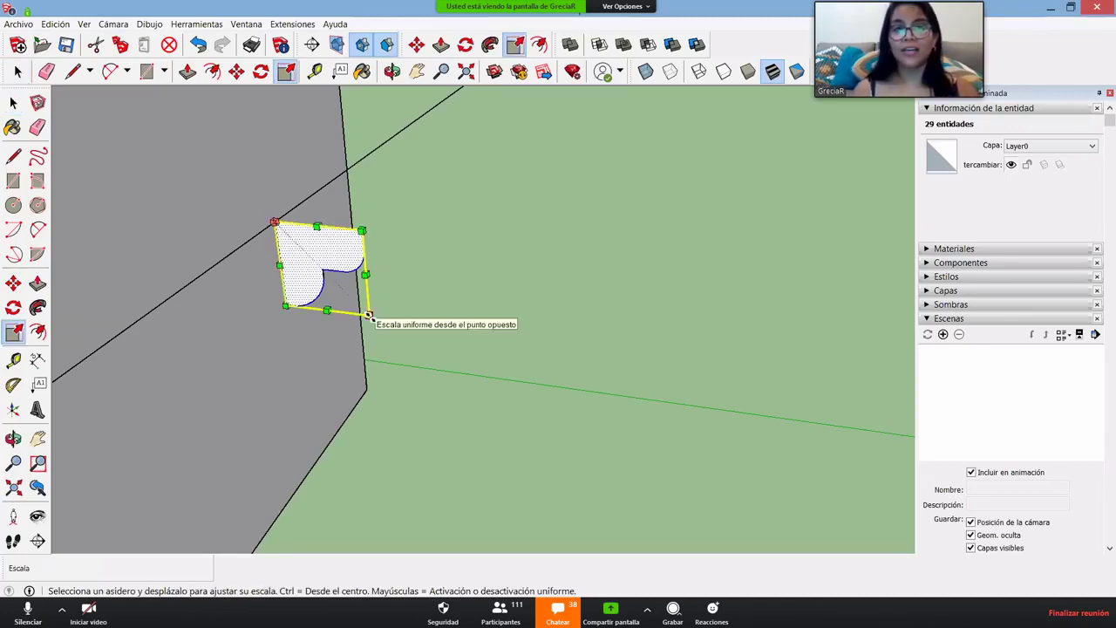
pyautogui.moveTo(367, 316)
pyautogui.mouseDown()
pyautogui.moveTo(451, 398)
pyautogui.moveTo(418, 358)
pyautogui.moveTo(493, 418)
pyautogui.moveTo(538, 410)
pyautogui.moveTo(397, 338)
pyautogui.moveTo(369, 310)
pyautogui.mouseUp()
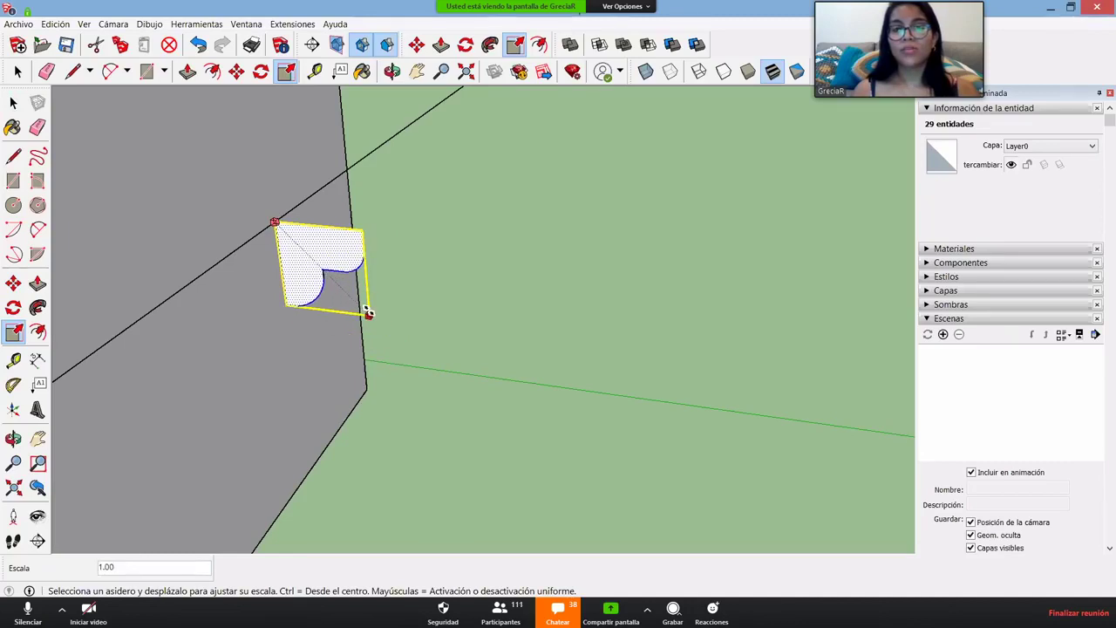
pyautogui.press('space')
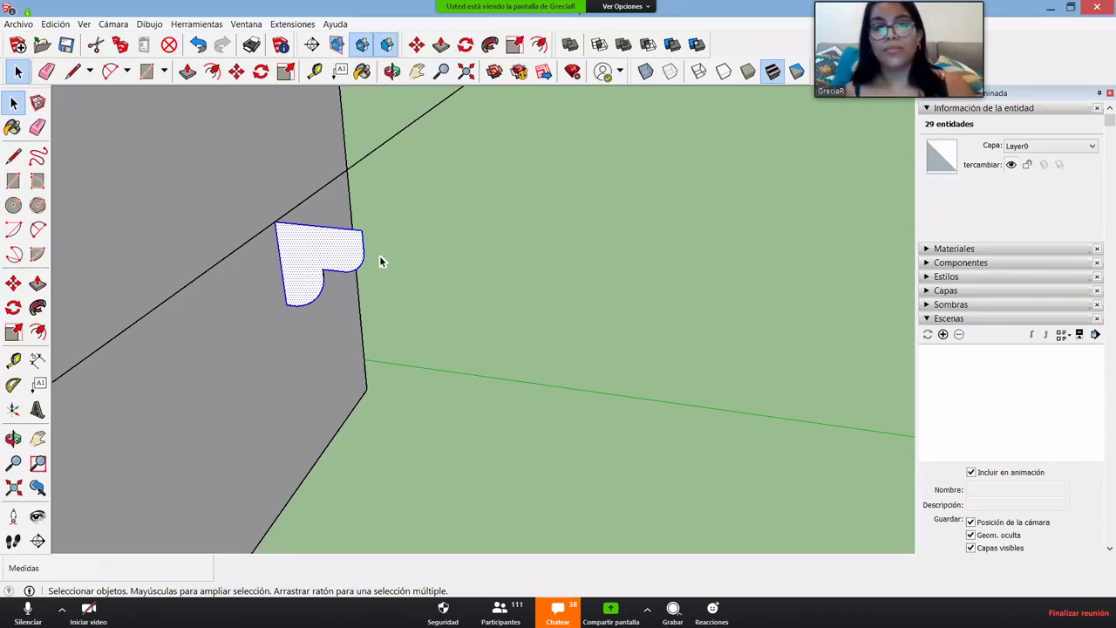
pyautogui.scroll(-2, 361, 256)
pyautogui.scroll(-2, 345, 234)
# - Crossing-select the edges of the L-shaped floor outline from above
pyautogui.scroll(-4, 345, 234)
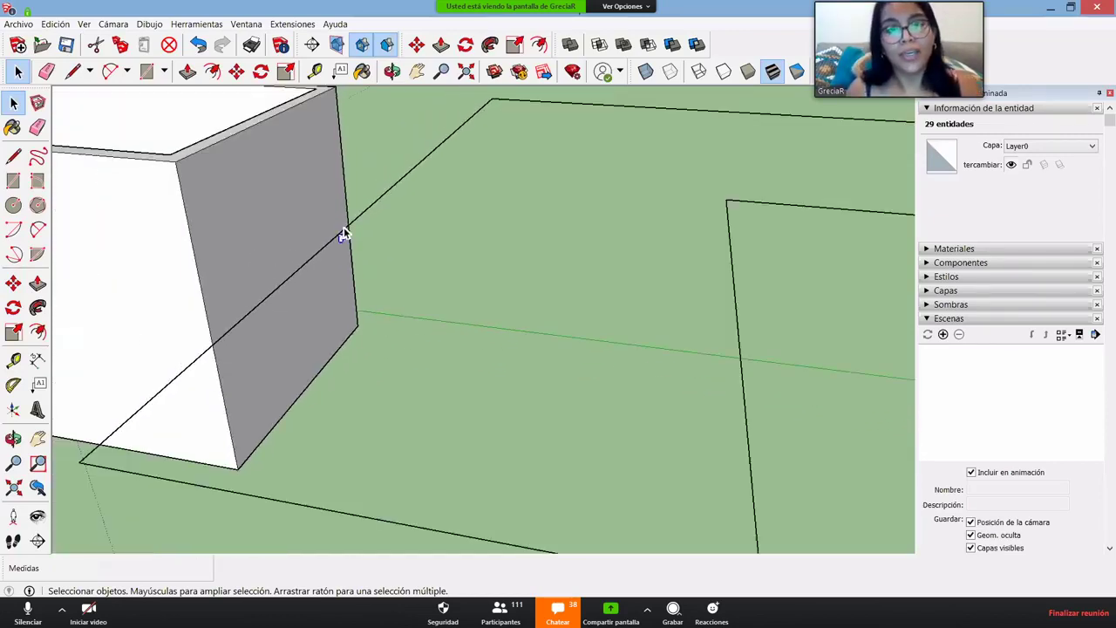
pyautogui.moveTo(343, 234); pyautogui.dragTo(640, 381, button='middle')
pyautogui.moveTo(343, 307); pyautogui.dragTo(687, 408, button='middle')
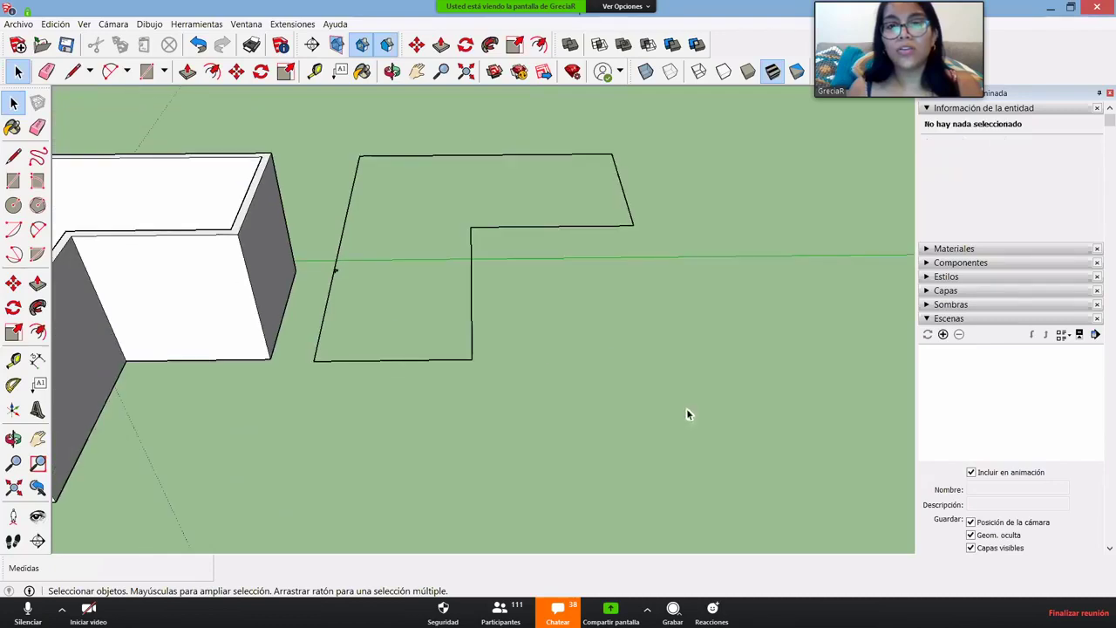
pyautogui.moveTo(687, 408); pyautogui.dragTo(352, 131)
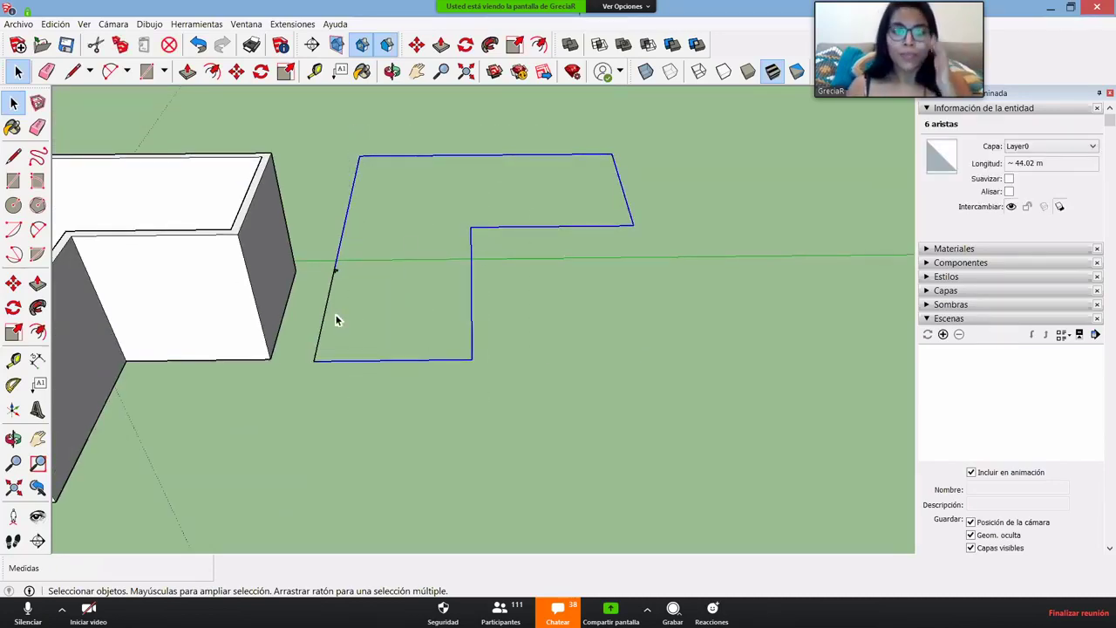
pyautogui.scroll(10, 336, 319)
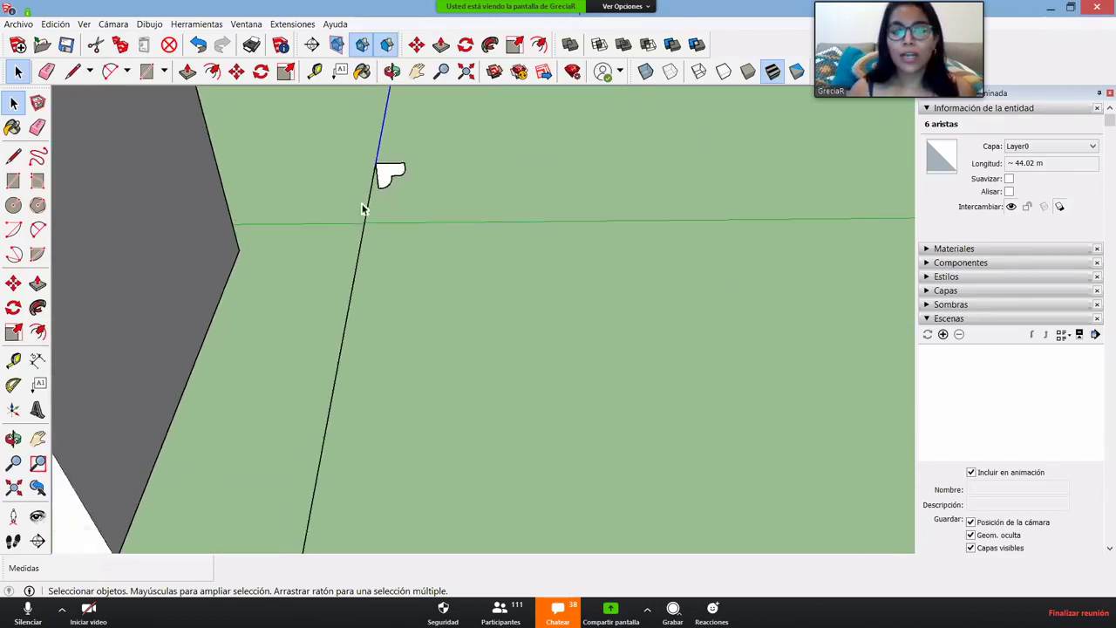
pyautogui.scroll(-10, 364, 209)
# - Add the remaining outline edges until all 7 edges are selected
pyautogui.moveTo(441, 284)
pyautogui.mouseDown(button='middle')
pyautogui.moveTo(381, 293)
pyautogui.moveTo(426, 227)
pyautogui.moveTo(424, 296)
pyautogui.mouseUp(button='middle')
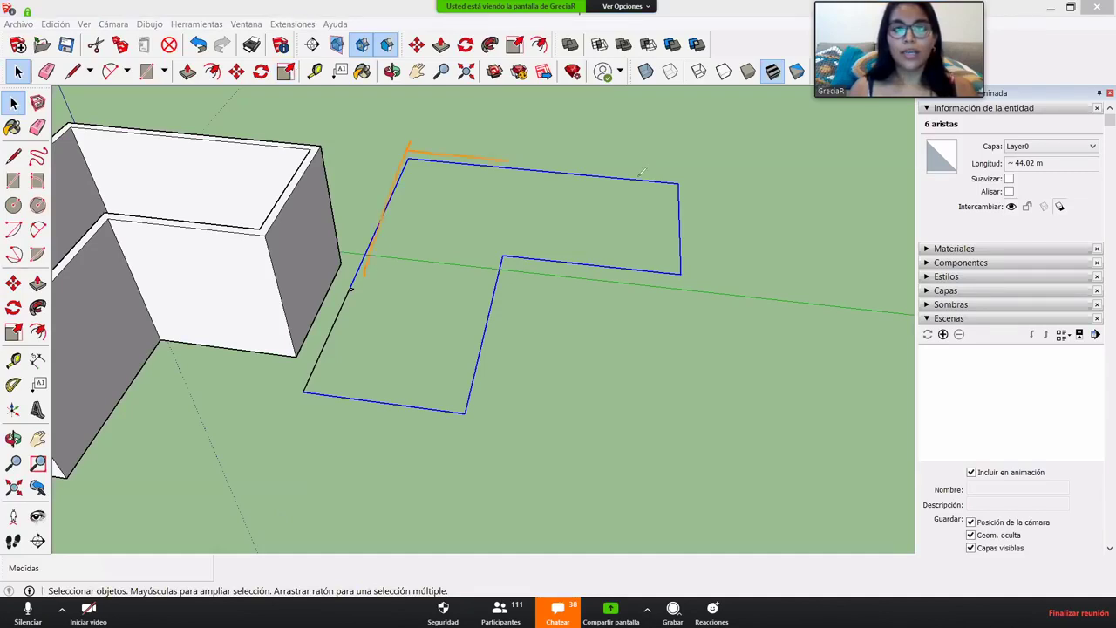
pyautogui.moveTo(697, 161)
pyautogui.mouseDown()
pyautogui.moveTo(696, 277)
pyautogui.moveTo(567, 271)
pyautogui.moveTo(512, 252)
pyautogui.moveTo(477, 434)
pyautogui.moveTo(303, 400)
pyautogui.mouseUp()
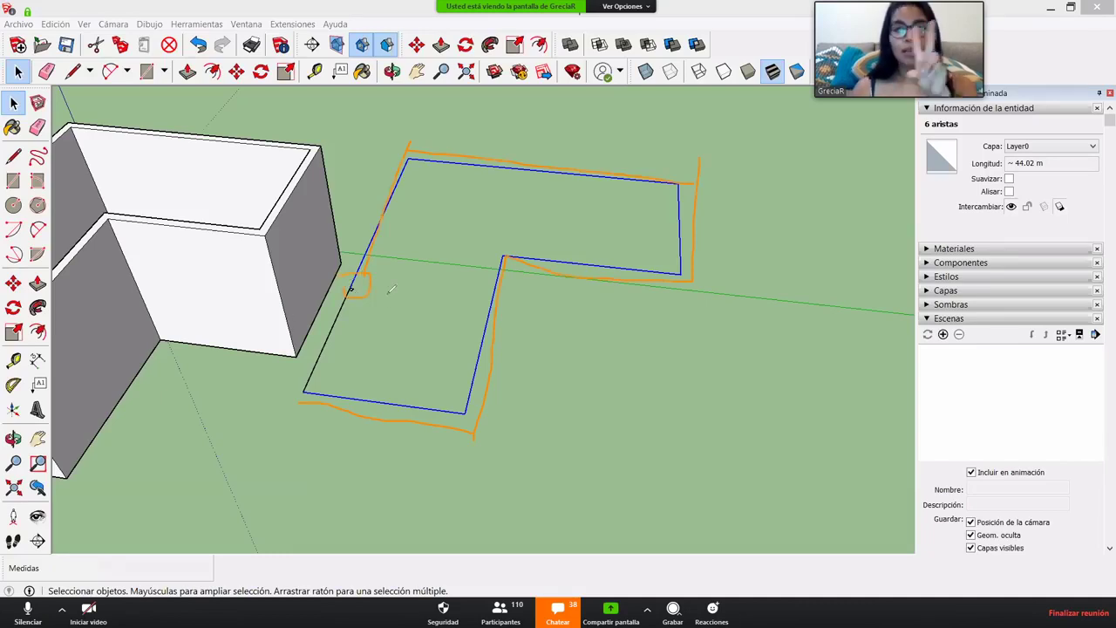
pyautogui.moveTo(349, 290); pyautogui.dragTo(309, 373)
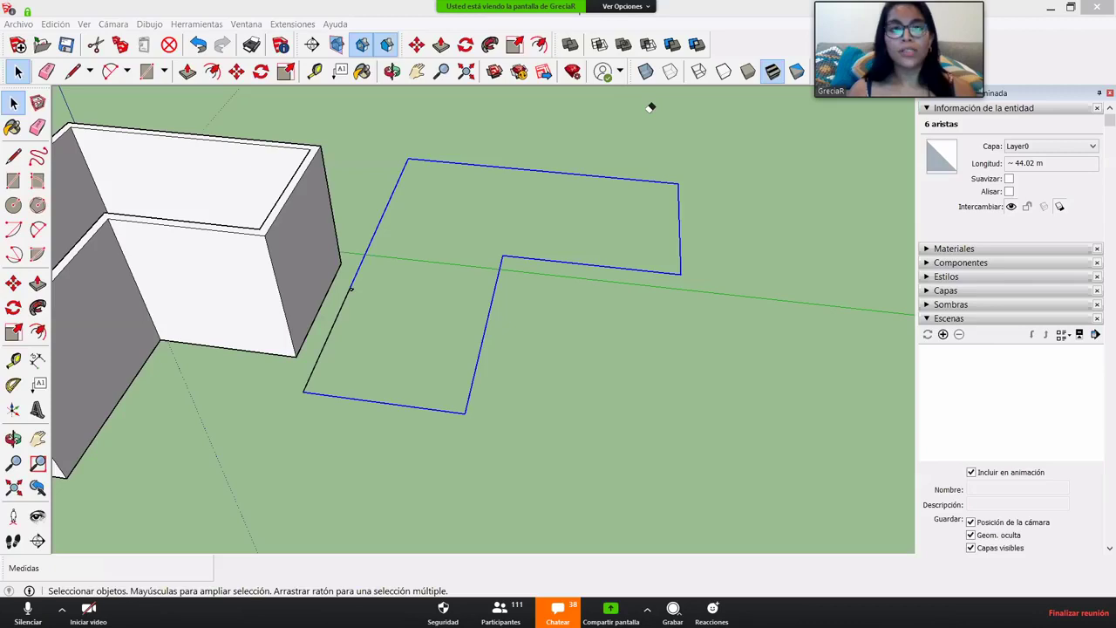
pyautogui.scroll(5, 305, 357)
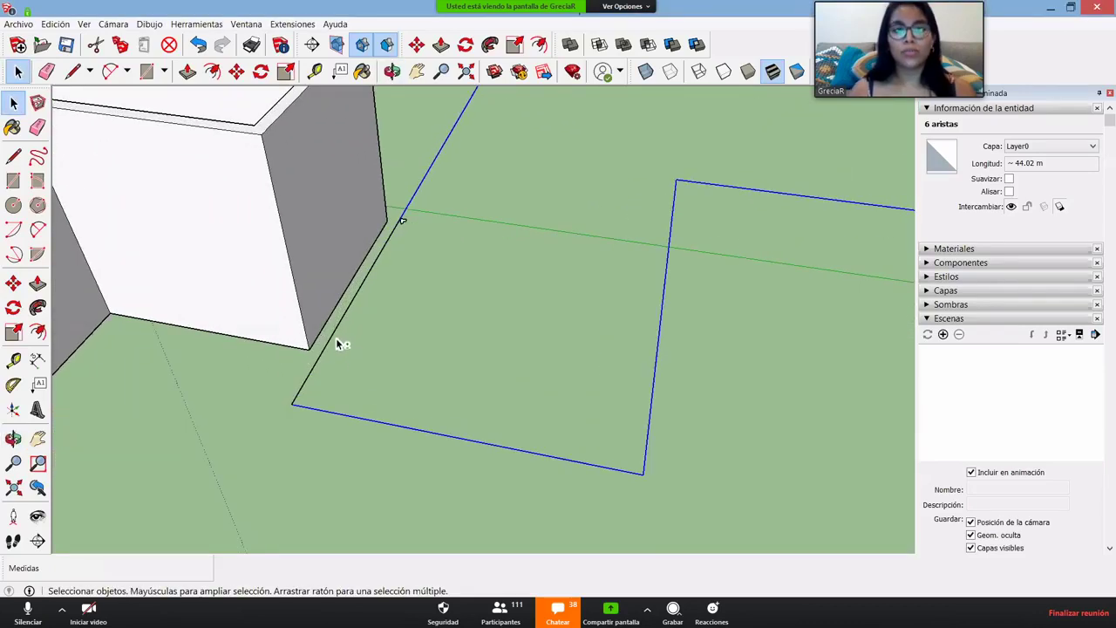
pyautogui.keyDown('shift'); pyautogui.click(335, 331); pyautogui.keyUp('shift')
pyautogui.scroll(-4, 424, 294)
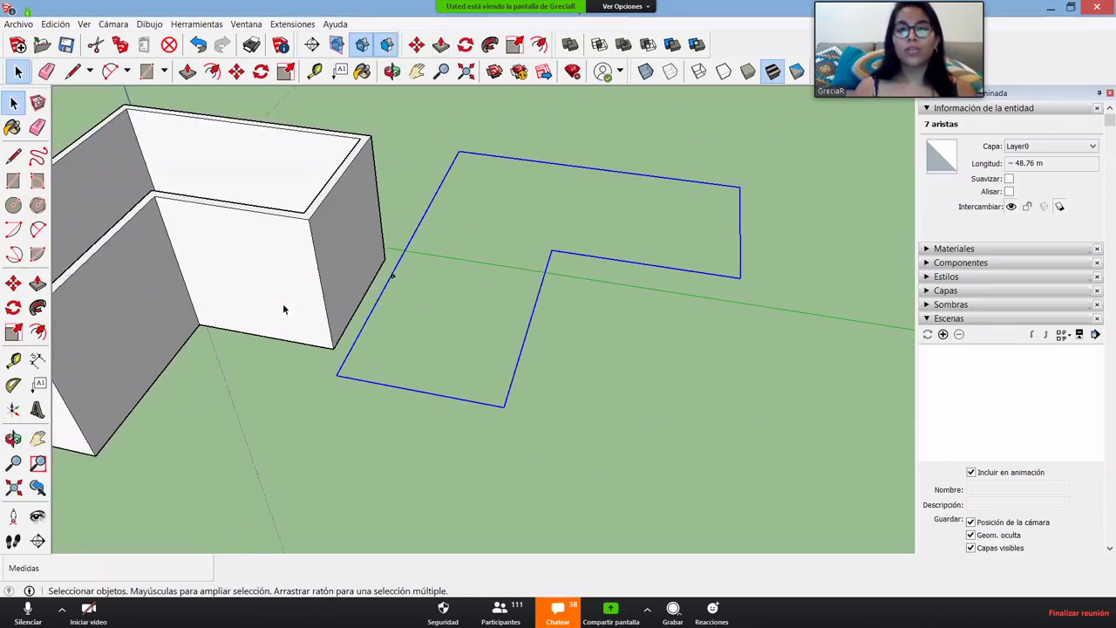
pyautogui.scroll(2, 414, 307)
# - Orbit around the swept baseboard molding to inspect it edge-on
pyautogui.scroll(3, 414, 306)
pyautogui.scroll(-2, 401, 288)
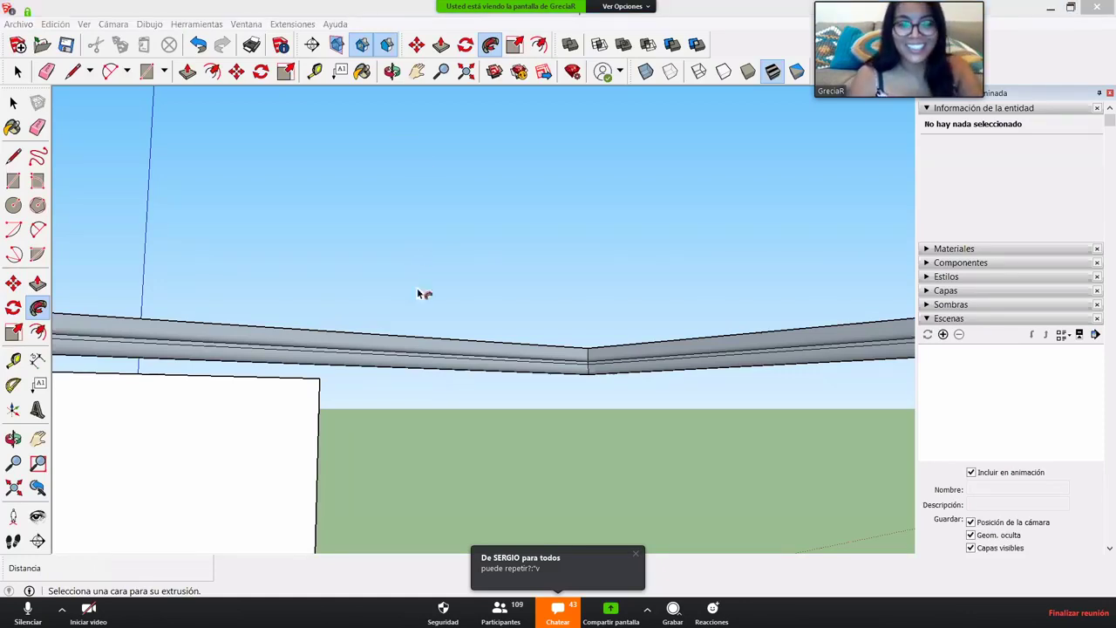
pyautogui.moveTo(529, 344)
pyautogui.mouseDown(button='middle')
pyautogui.moveTo(555, 356)
pyautogui.moveTo(523, 336)
pyautogui.mouseUp(button='middle')
pyautogui.press('space')
pyautogui.moveTo(393, 374); pyautogui.dragTo(305, 349, button='middle')
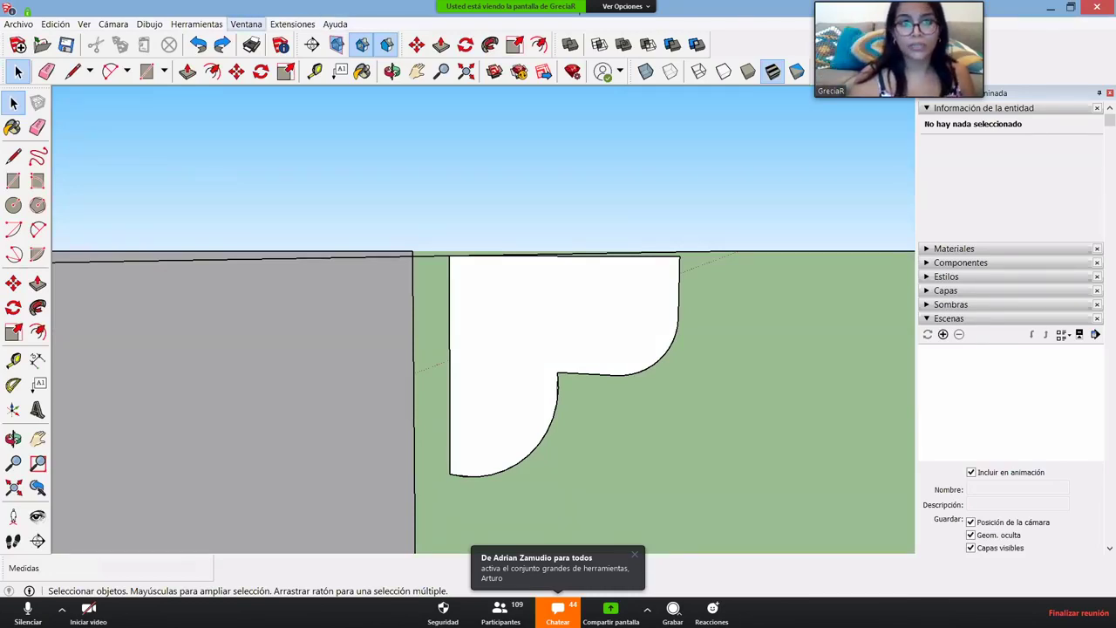
# - Open the shortcut preferences and filter the commands, trying 'sigu', 'foll', 'sig' and 'herr'
pyautogui.click(246, 24)
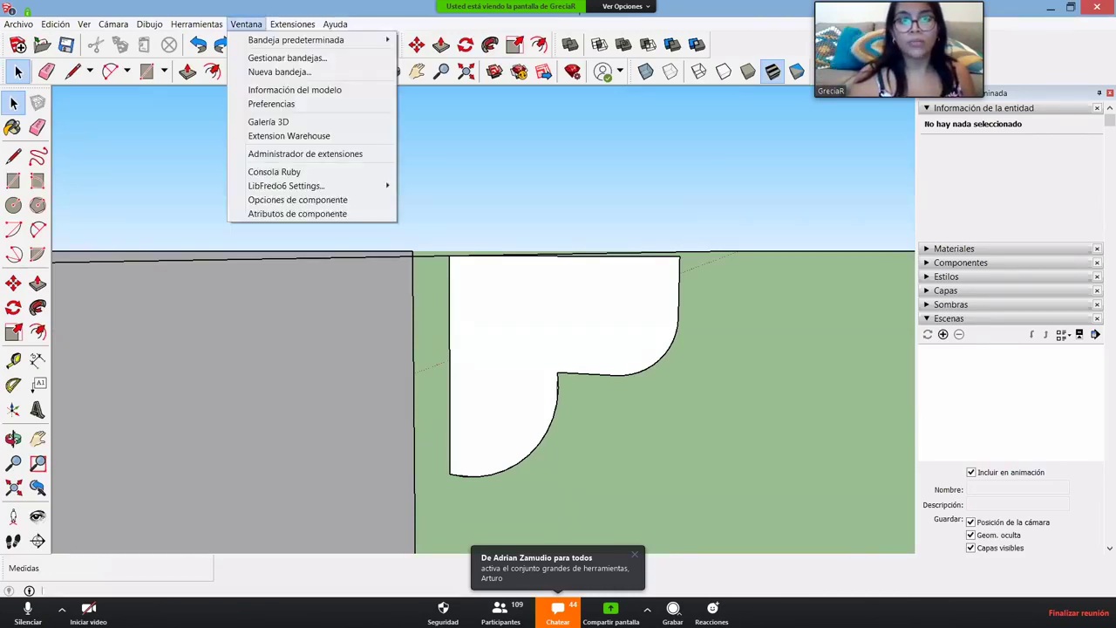
pyautogui.click(271, 104)
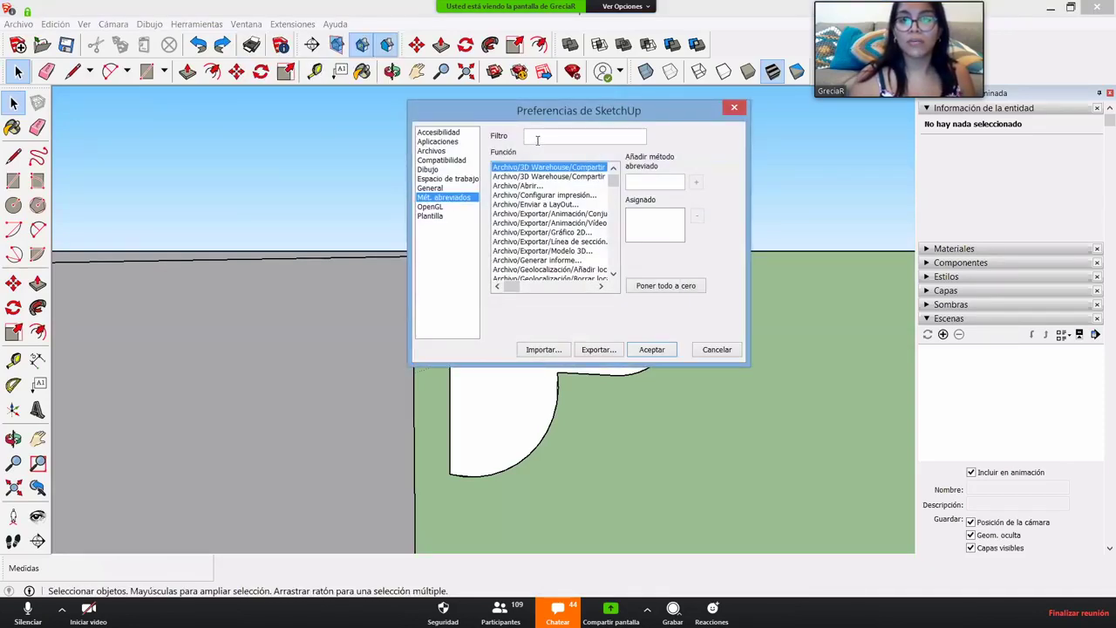
pyautogui.click(537, 137)
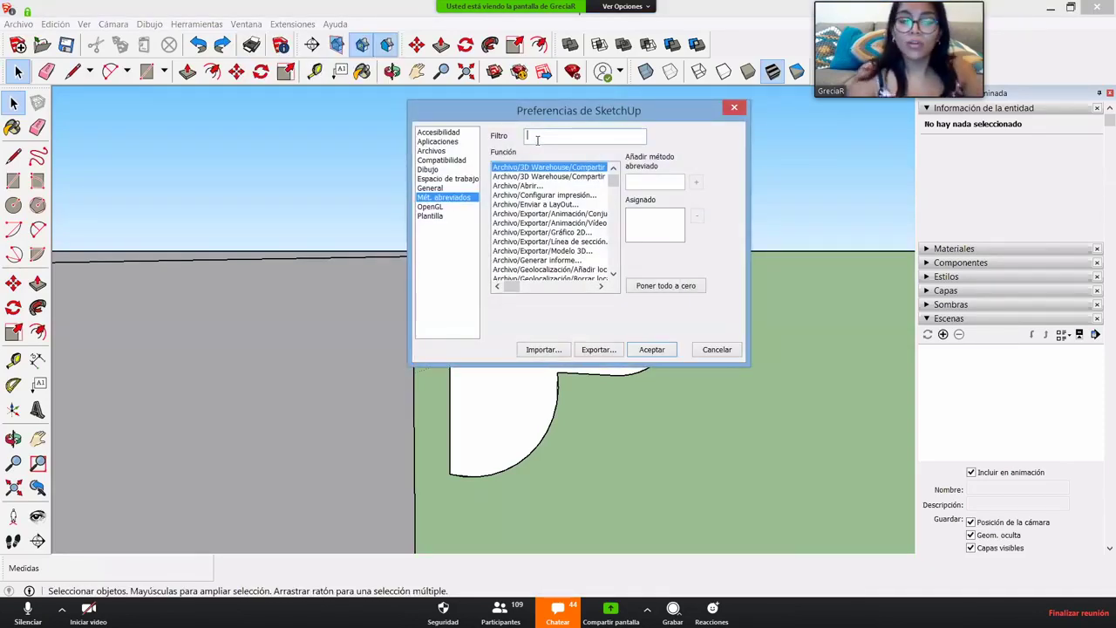
pyautogui.write('sigu')
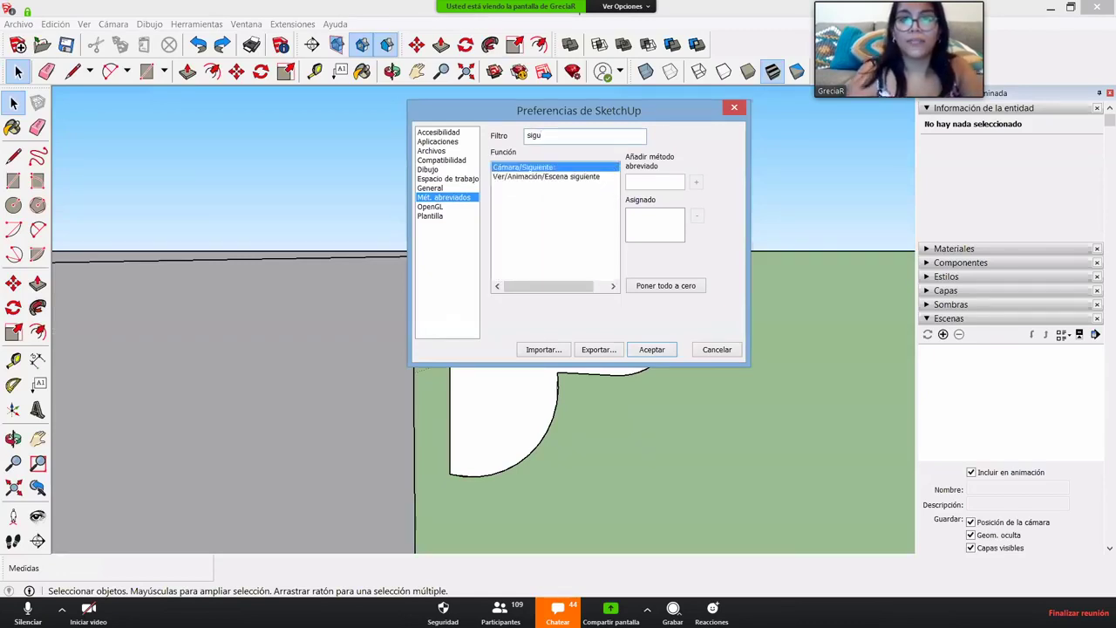
pyautogui.press('BackSpace')
pyautogui.press('BackSpace')
pyautogui.press('BackSpace')
pyautogui.press('BackSpace')
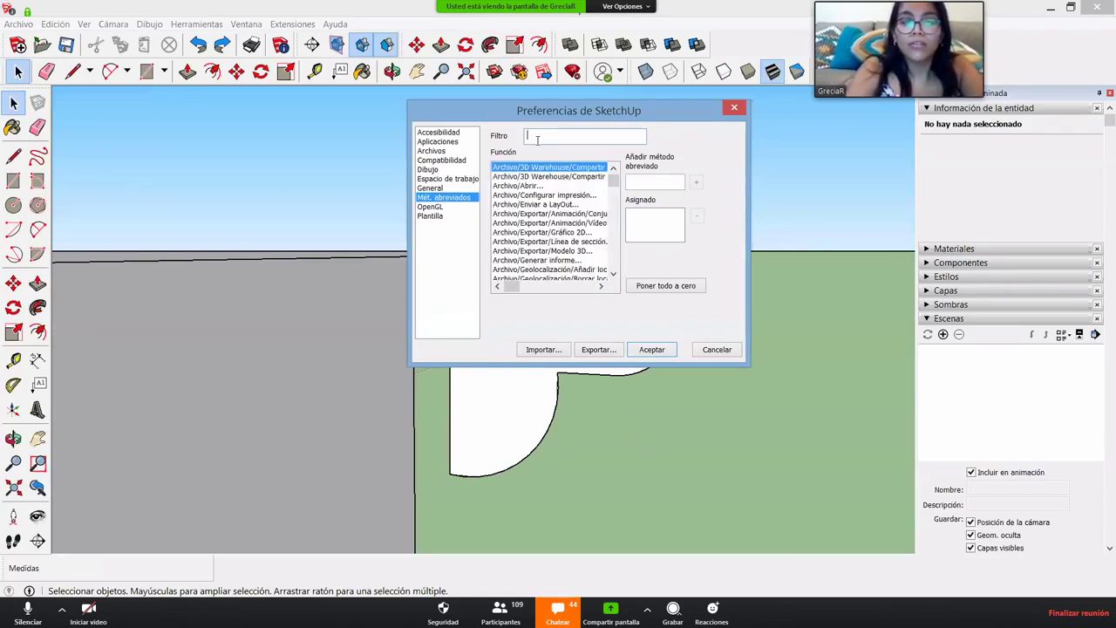
pyautogui.write('foll')
pyautogui.press('BackSpace')
pyautogui.press('BackSpace')
pyautogui.press('BackSpace')
pyautogui.press('BackSpace')
pyautogui.write('sig')
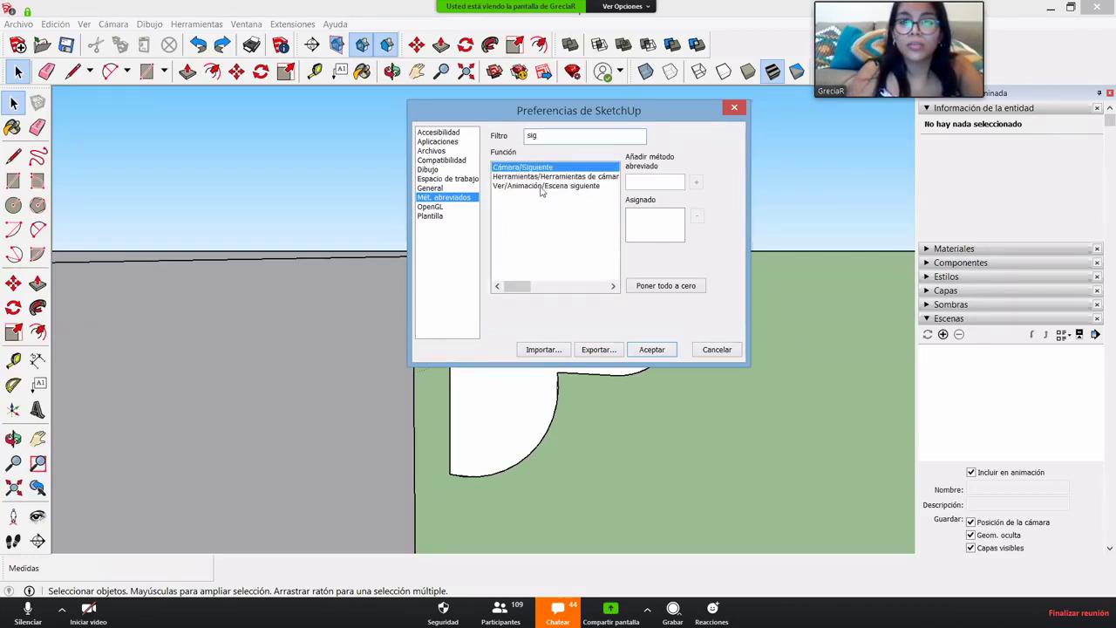
pyautogui.press('BackSpace')
pyautogui.press('BackSpace')
pyautogui.press('BackSpace')
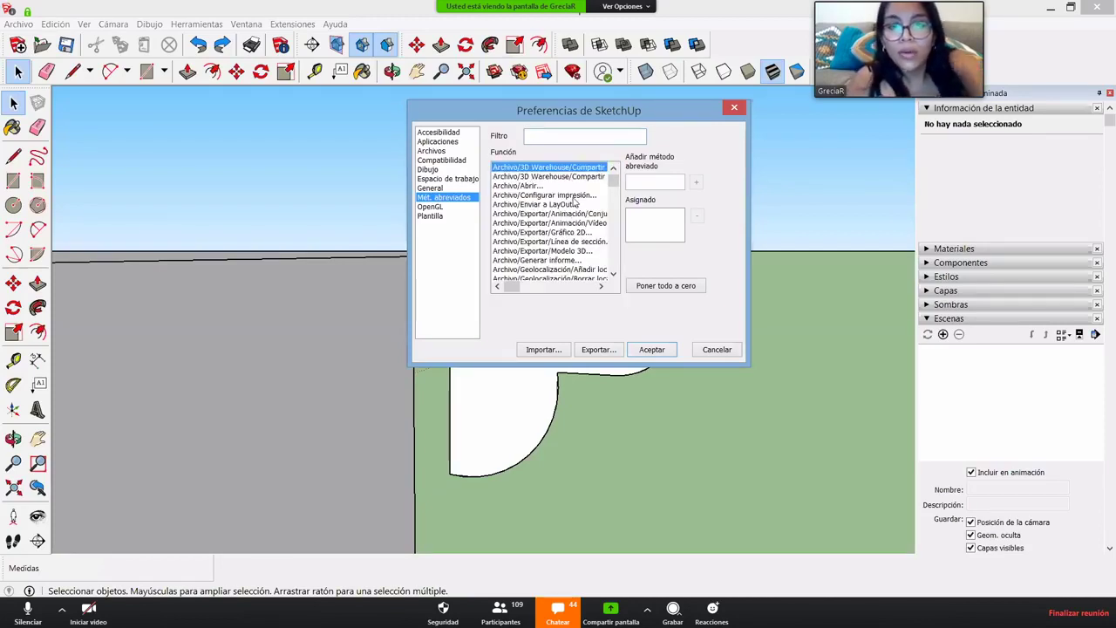
pyautogui.write('herr')
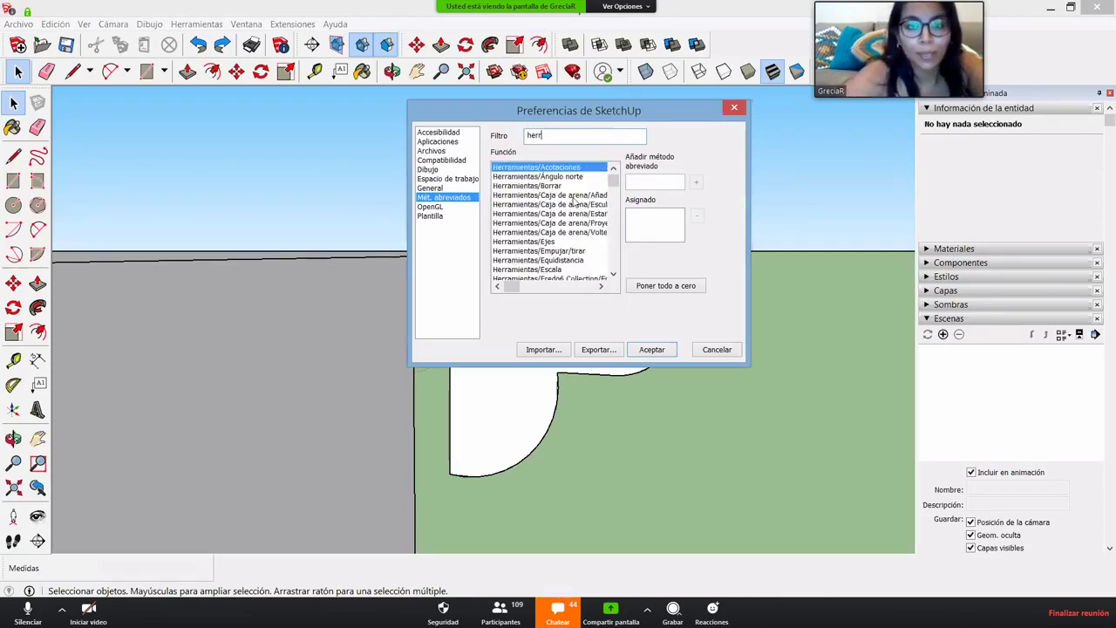
# - Scroll the filtered list and choose the Herramientas/Sígueme command
pyautogui.click(614, 276)
pyautogui.click(614, 275)
pyautogui.click(614, 276)
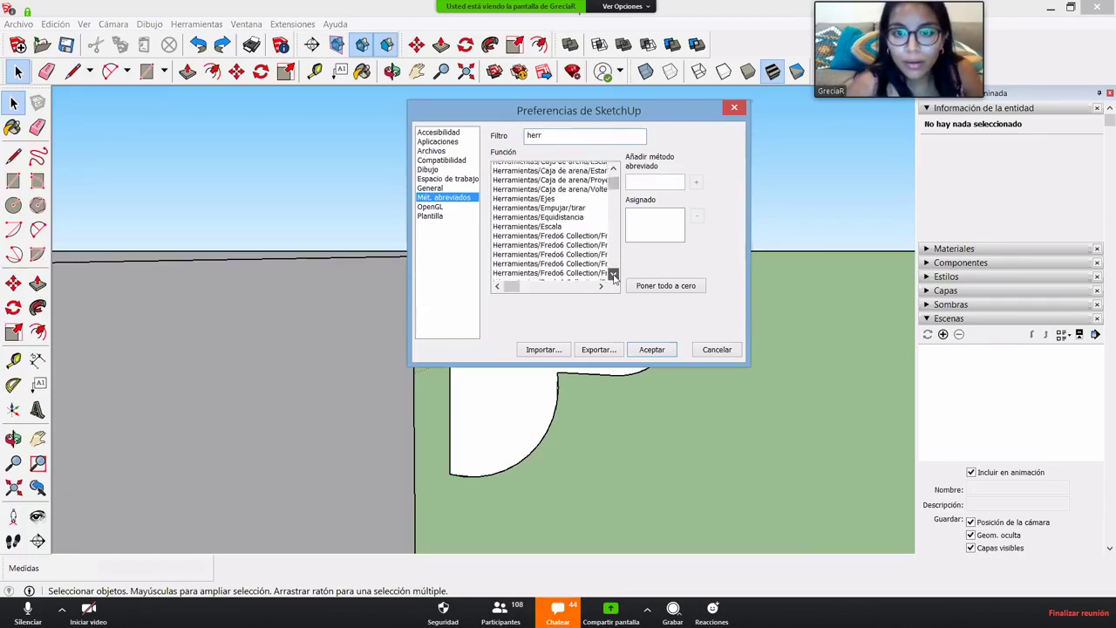
pyautogui.click(613, 276)
pyautogui.click(614, 276)
pyautogui.click(614, 276)
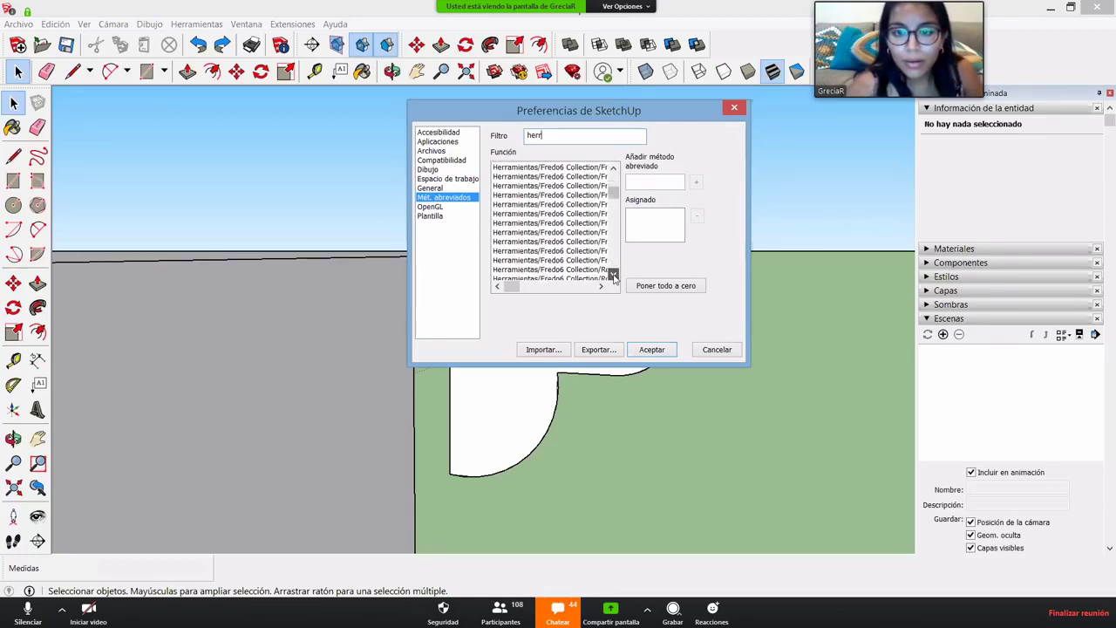
pyautogui.click(614, 276)
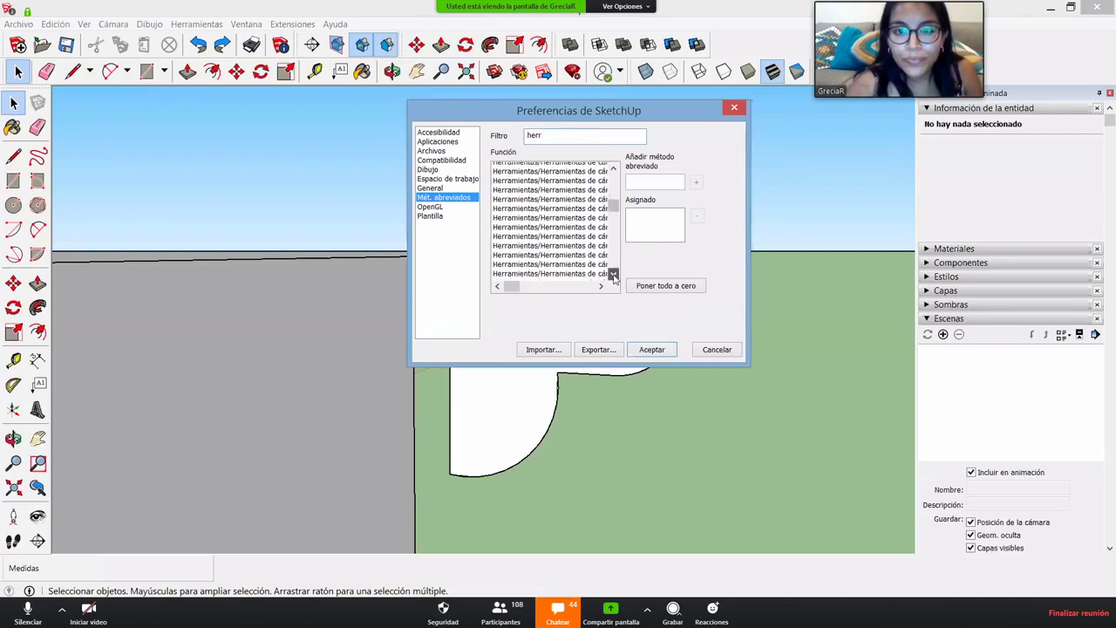
pyautogui.click(614, 275)
pyautogui.click(614, 275)
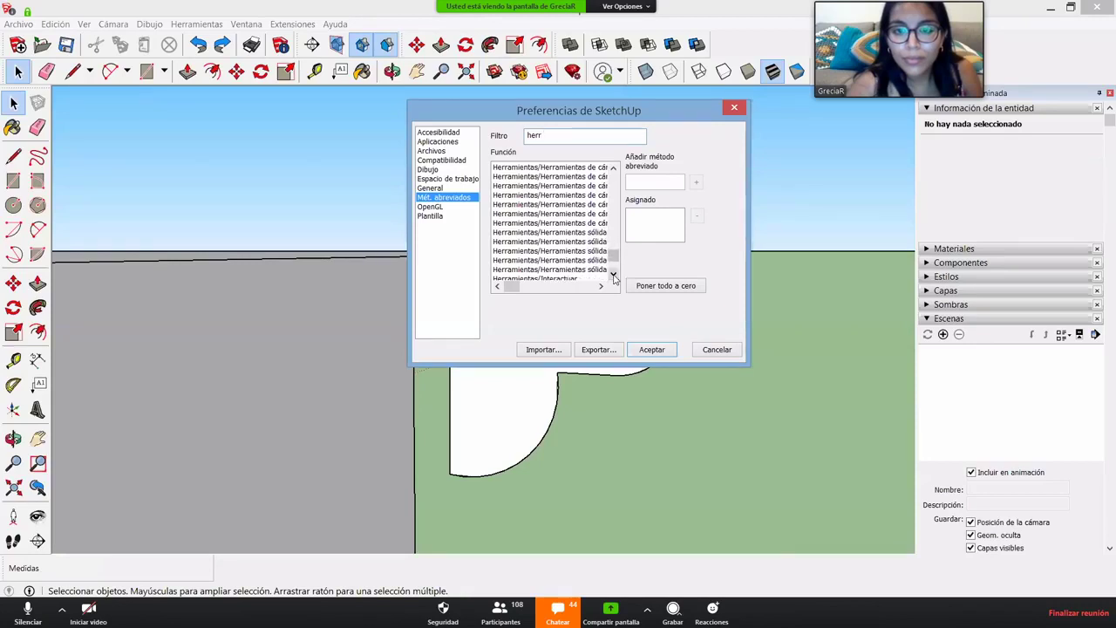
pyautogui.click(614, 276)
pyautogui.click(613, 275)
pyautogui.click(614, 276)
pyautogui.click(614, 276)
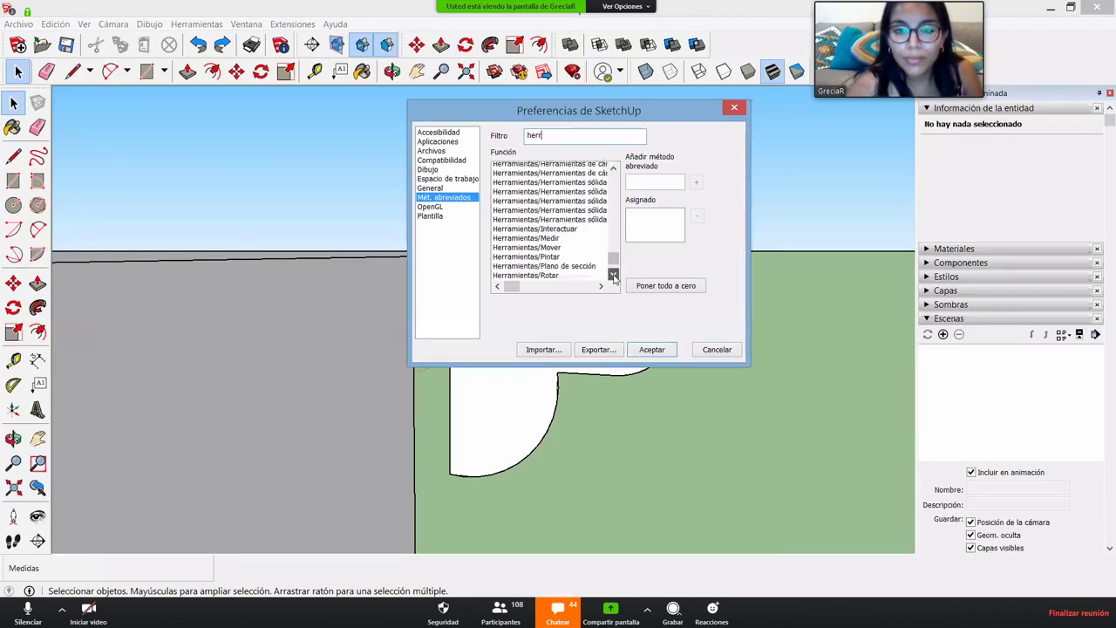
pyautogui.click(554, 233)
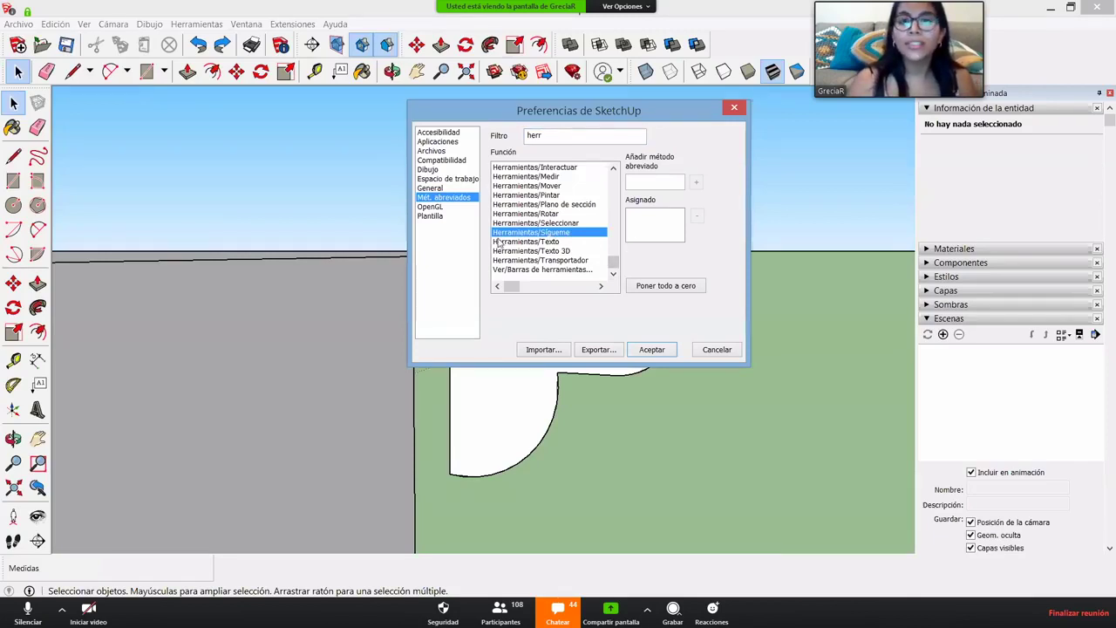
# - Assign Y as the keyboard shortcut for Sígueme
pyautogui.moveTo(556, 134); pyautogui.dragTo(499, 136)
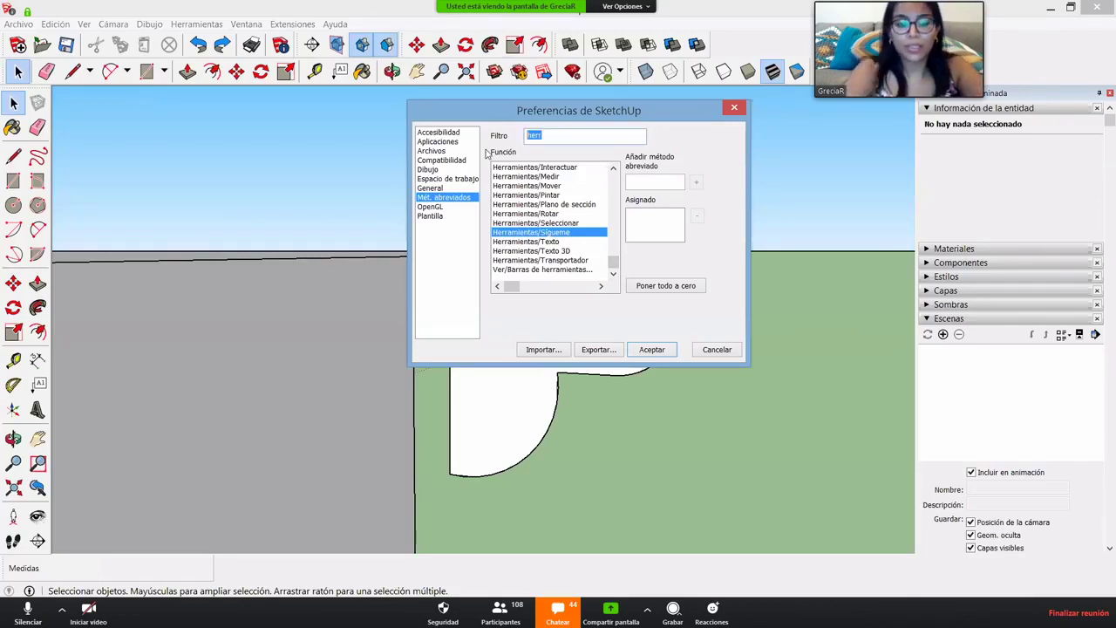
pyautogui.write('si')
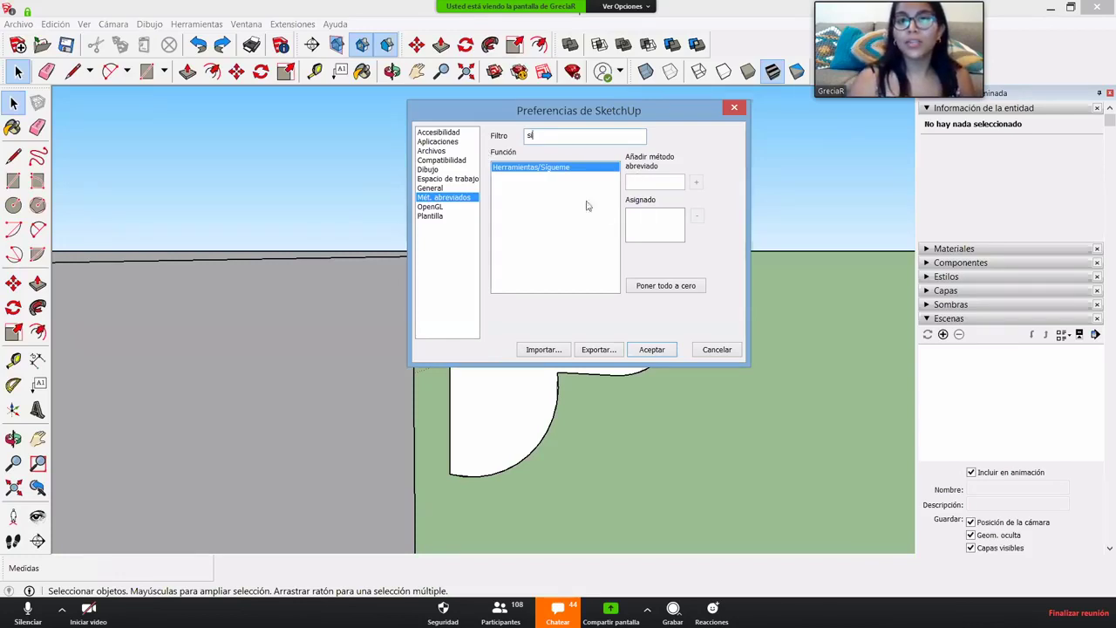
pyautogui.click(652, 182)
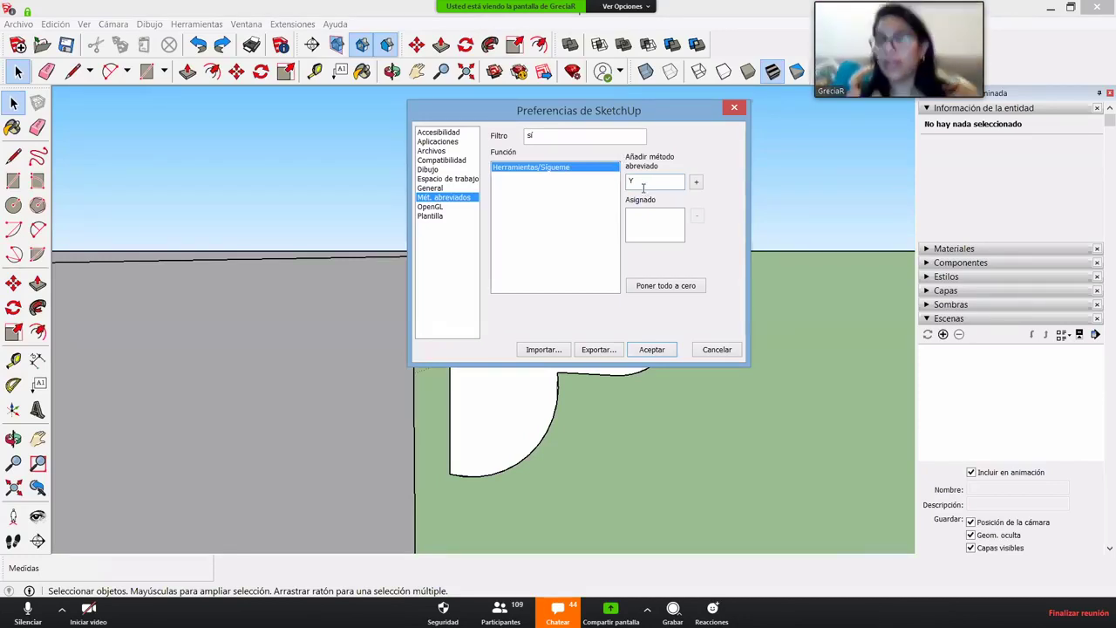
pyautogui.click(697, 182)
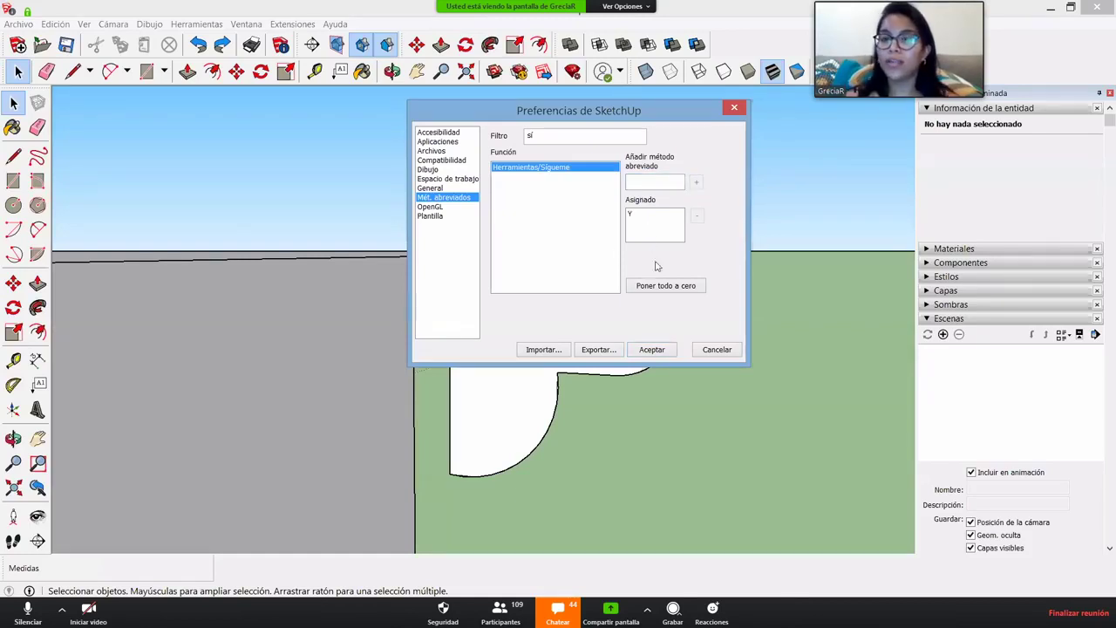
pyautogui.click(651, 349)
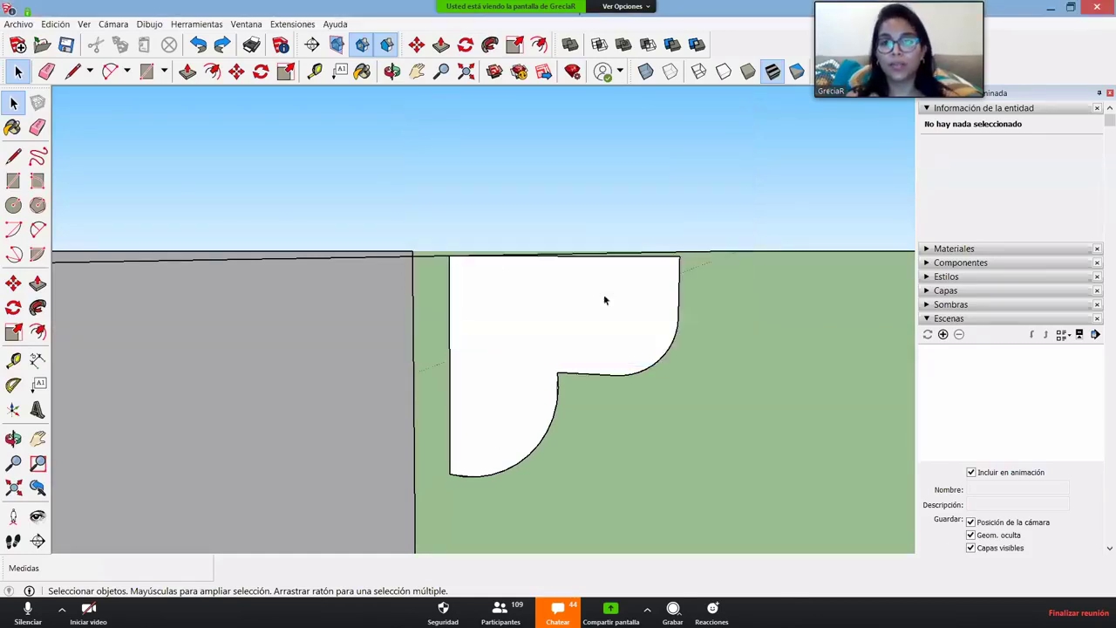
pyautogui.moveTo(603, 299)
pyautogui.mouseDown(button='middle')
pyautogui.moveTo(592, 297)
pyautogui.moveTo(598, 329)
pyautogui.moveTo(366, 109)
pyautogui.mouseUp(button='middle')
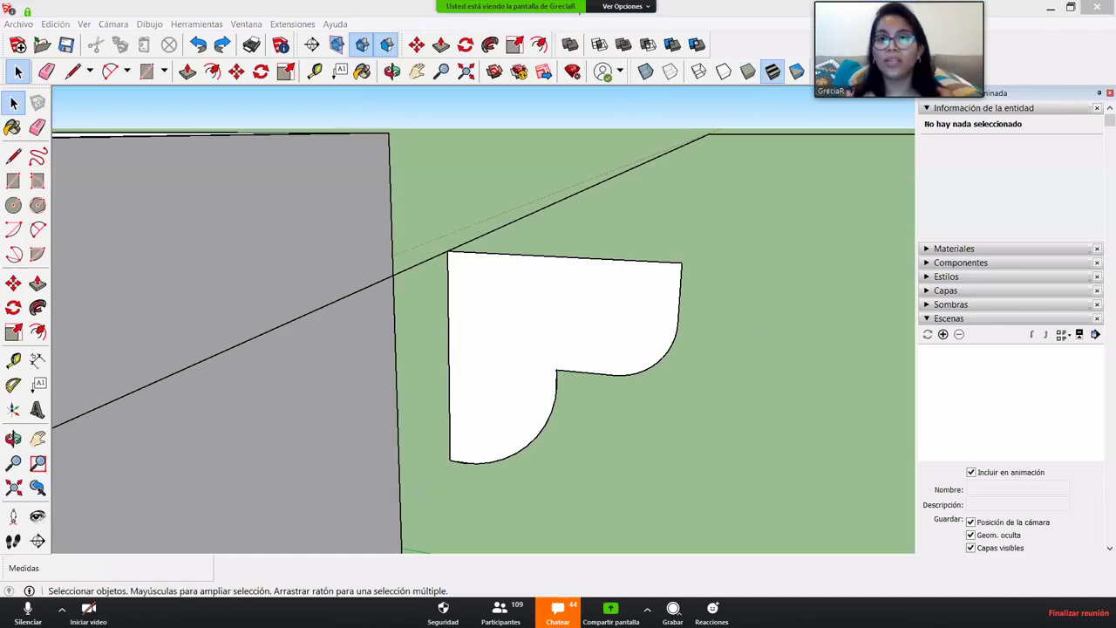
pyautogui.rightClick(800, 51)
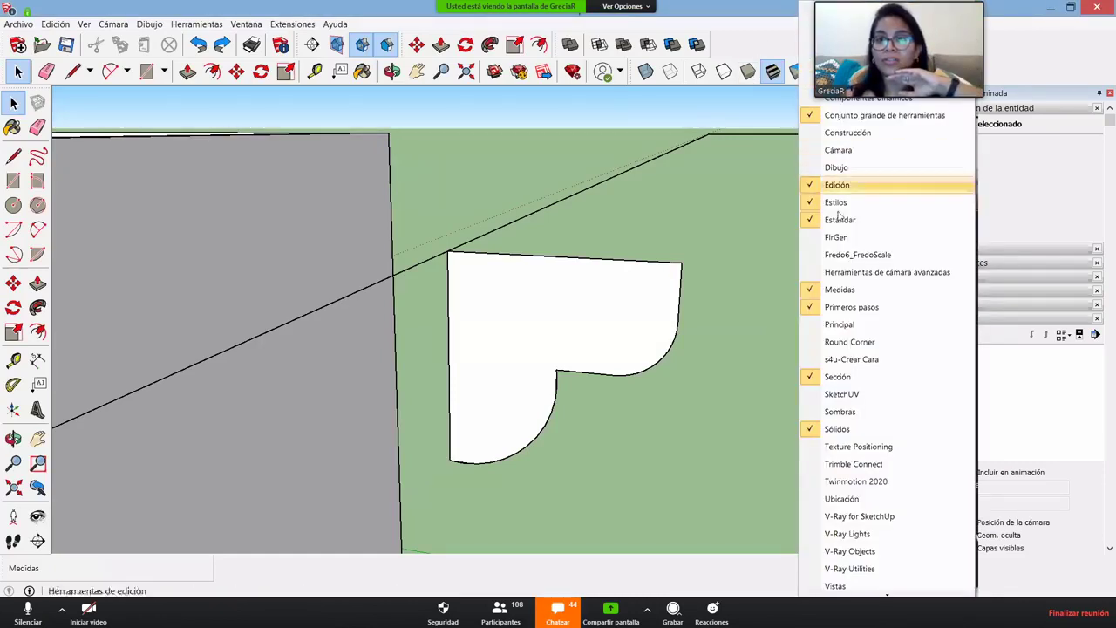
pyautogui.click(623, 201)
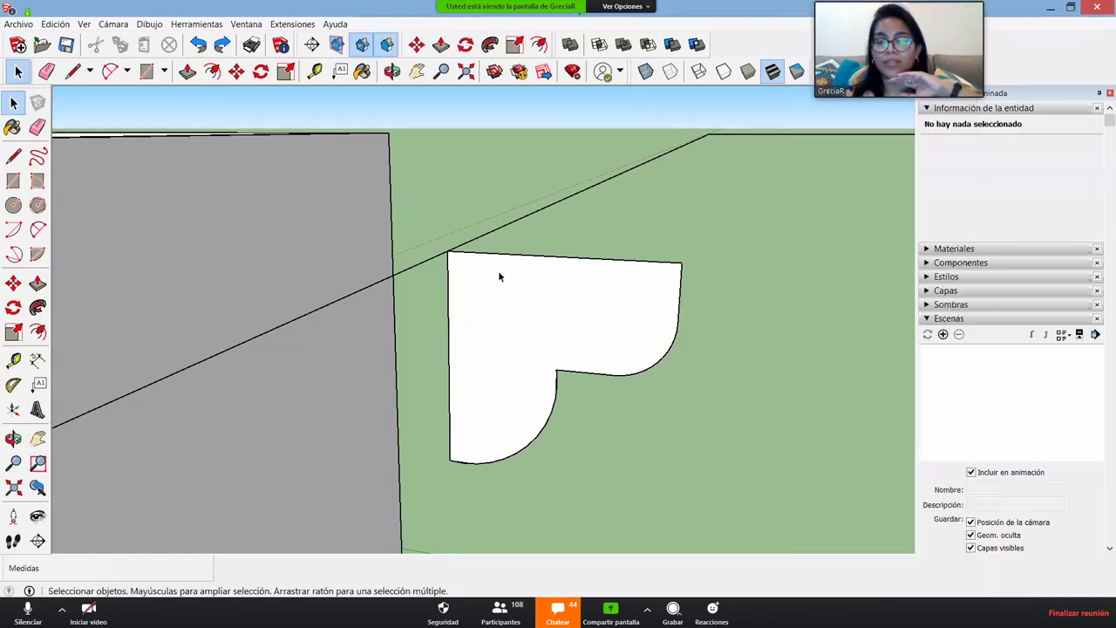
pyautogui.scroll(-3, 498, 270)
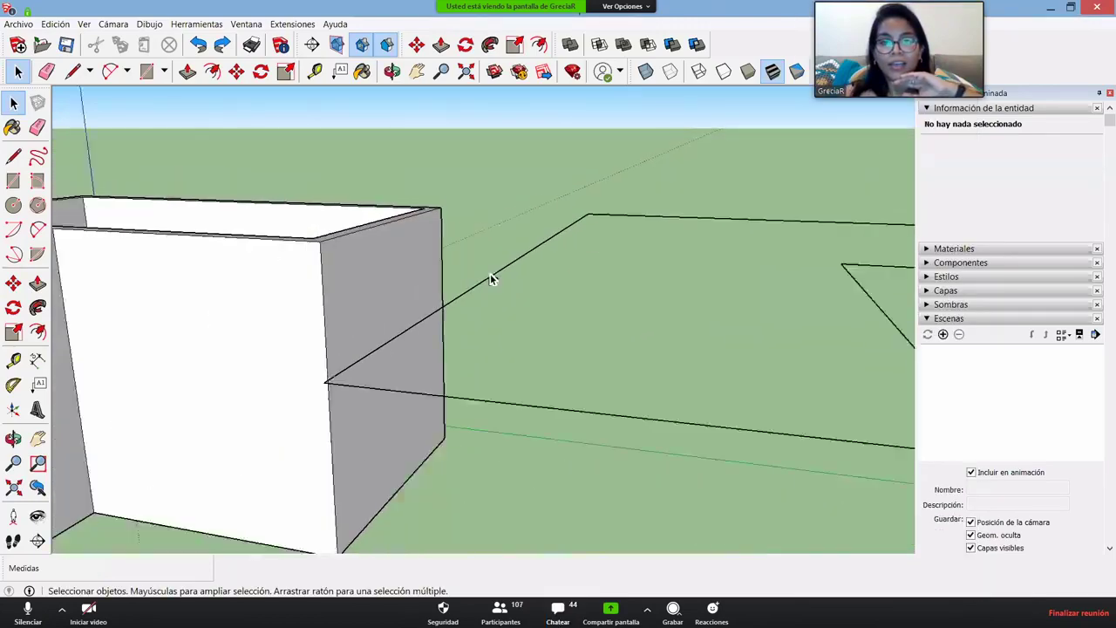
# - Window-select all seven edges of the L-shaped floor outline, then zoom to the corner profile
pyautogui.moveTo(488, 253); pyautogui.dragTo(434, 301, button='middle')
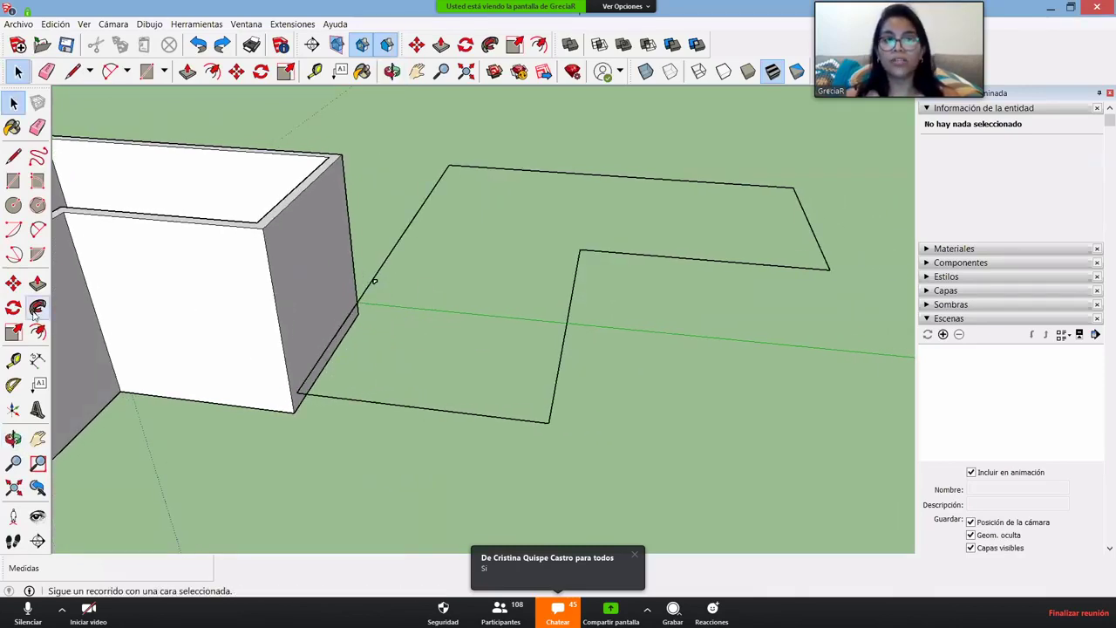
pyautogui.moveTo(820, 459); pyautogui.dragTo(488, 170)
pyautogui.moveTo(820, 460); pyautogui.dragTo(416, 139)
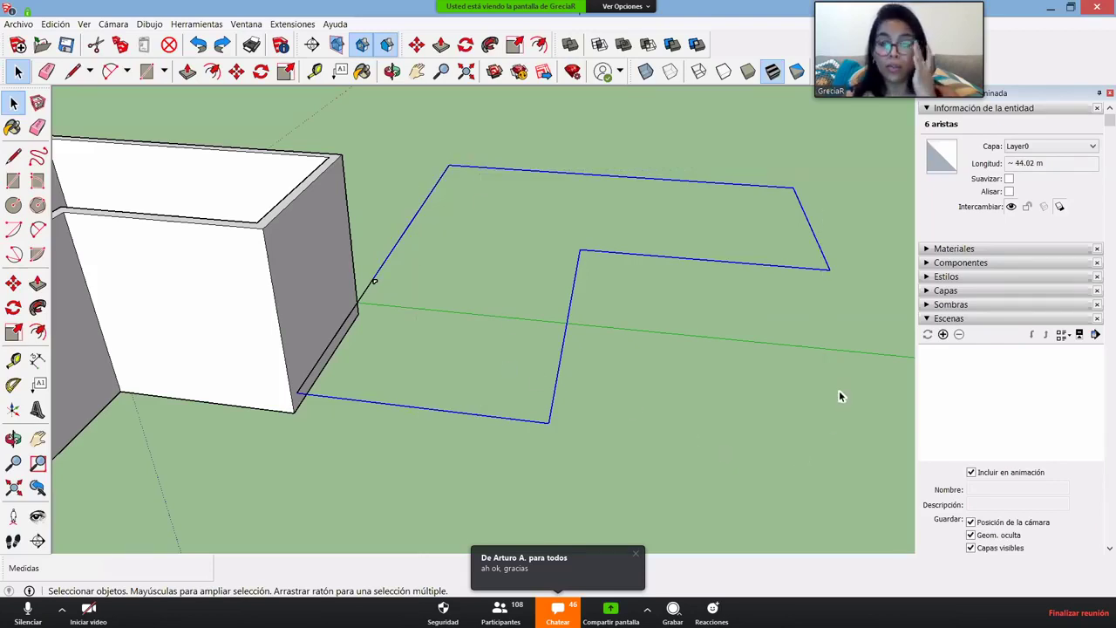
pyautogui.moveTo(836, 413); pyautogui.dragTo(496, 149)
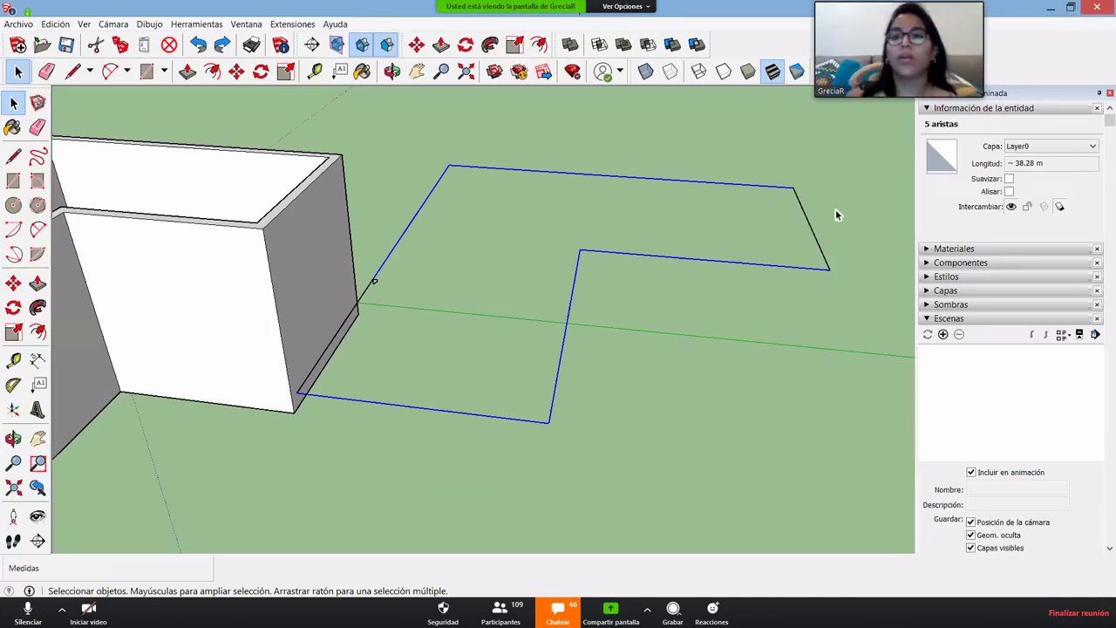
pyautogui.moveTo(571, 129); pyautogui.dragTo(571, 129)
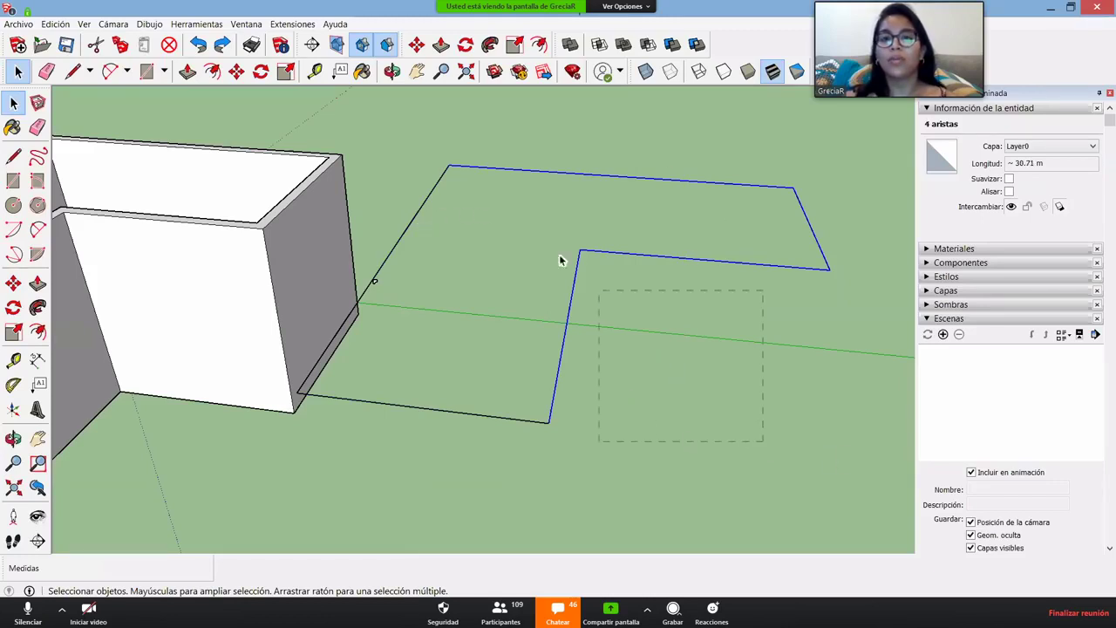
pyautogui.moveTo(561, 260); pyautogui.dragTo(405, 141)
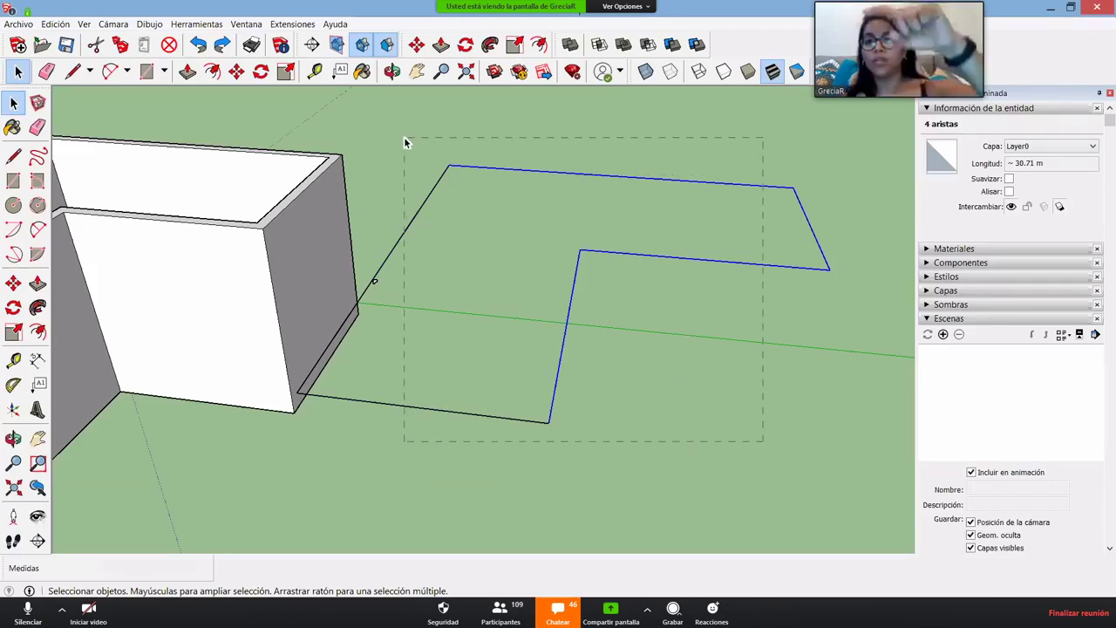
pyautogui.moveTo(404, 138); pyautogui.dragTo(404, 138)
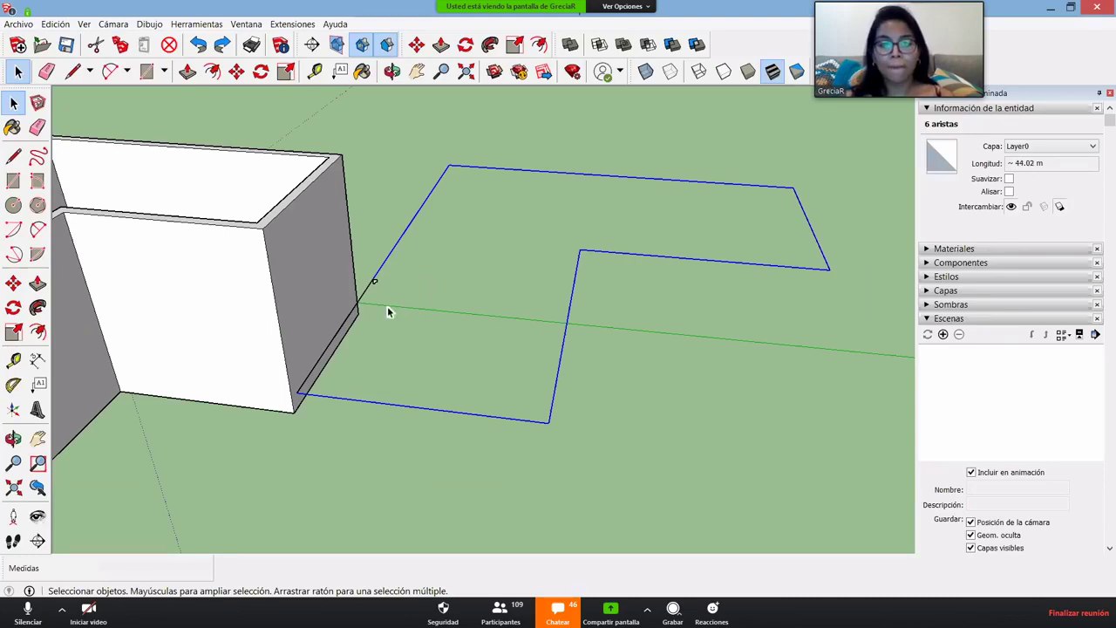
pyautogui.moveTo(388, 311)
pyautogui.mouseDown(button='middle')
pyautogui.moveTo(438, 256)
pyautogui.moveTo(424, 259)
pyautogui.moveTo(380, 329)
pyautogui.mouseUp(button='middle')
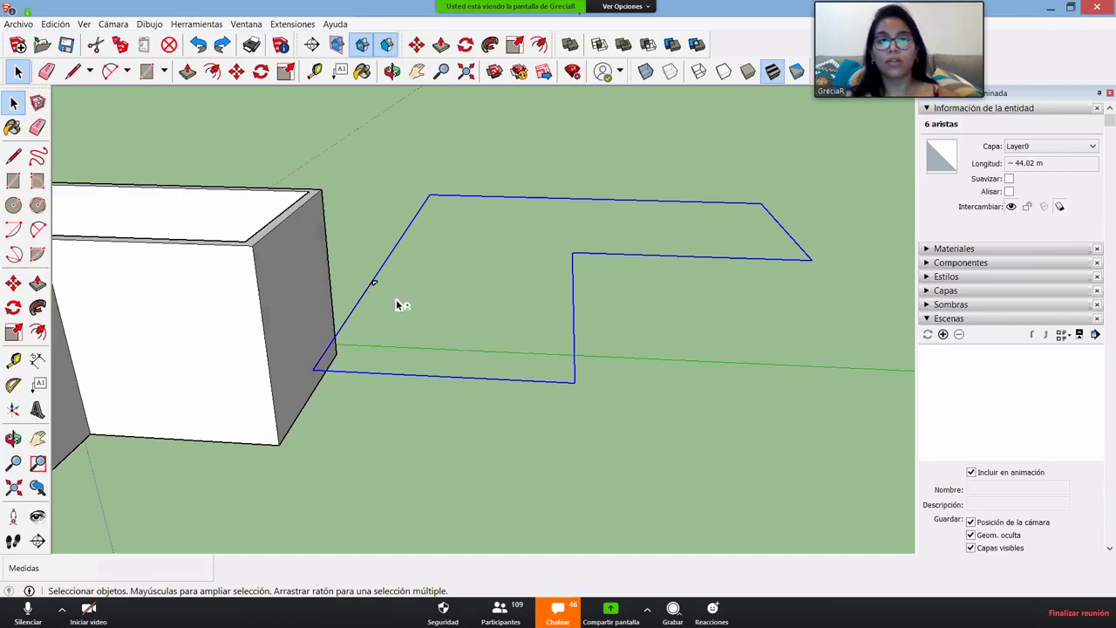
pyautogui.moveTo(514, 291); pyautogui.dragTo(373, 293, button='middle')
pyautogui.scroll(6, 383, 252)
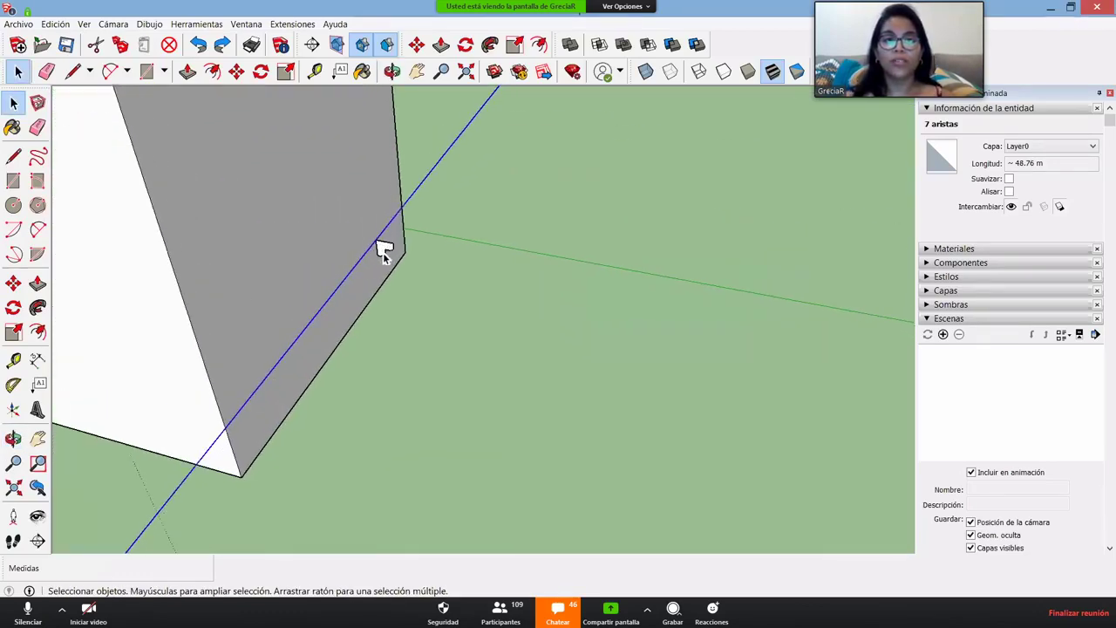
pyautogui.scroll(2, 383, 252)
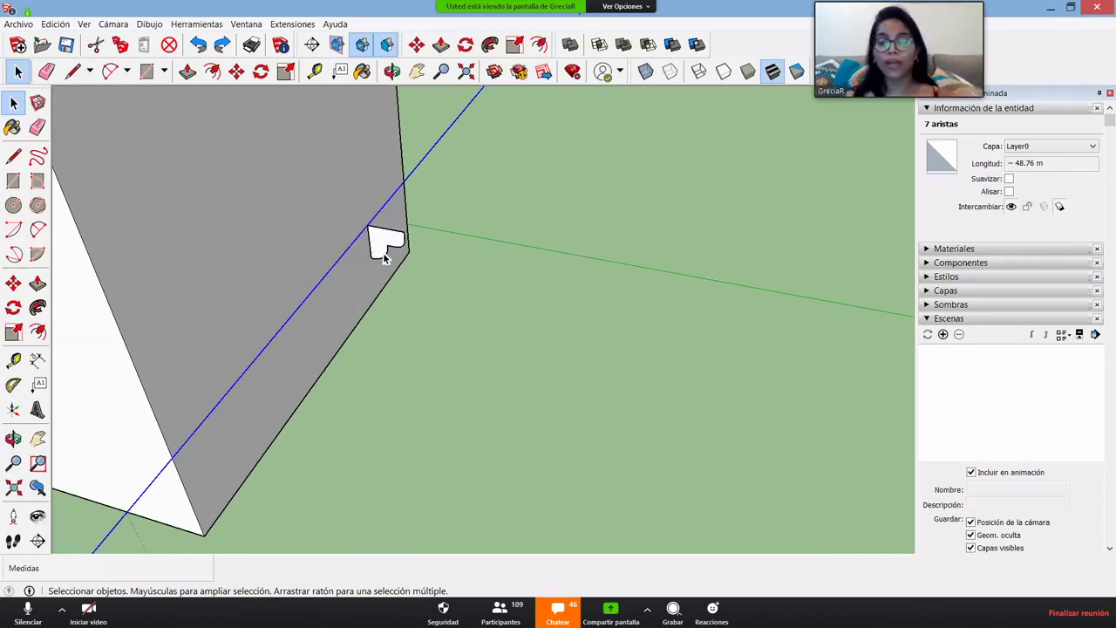
# - Sweep the small corner profile along the selected L-shaped path with Follow Me, then inspect it at ground level
pyautogui.press('p')
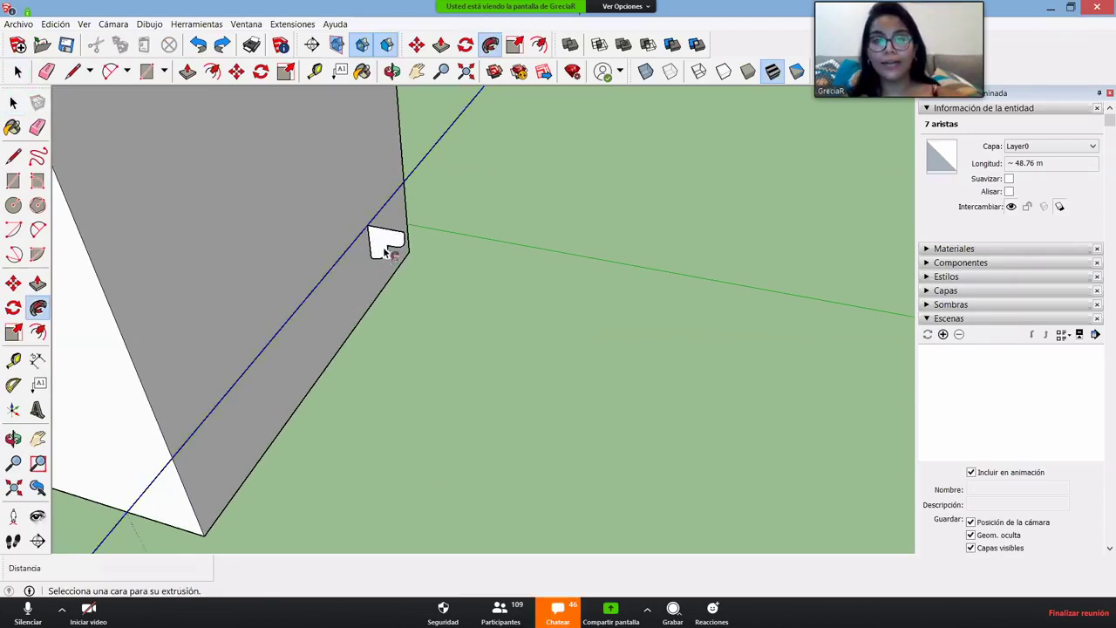
pyautogui.click(377, 243)
pyautogui.scroll(2, 380, 245)
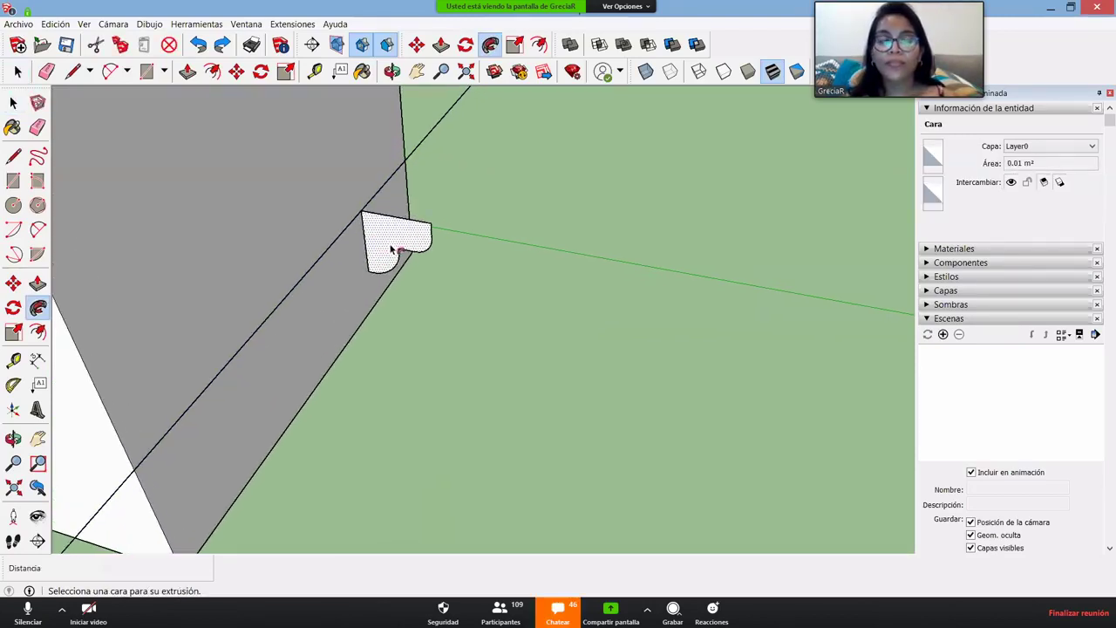
pyautogui.click(381, 242)
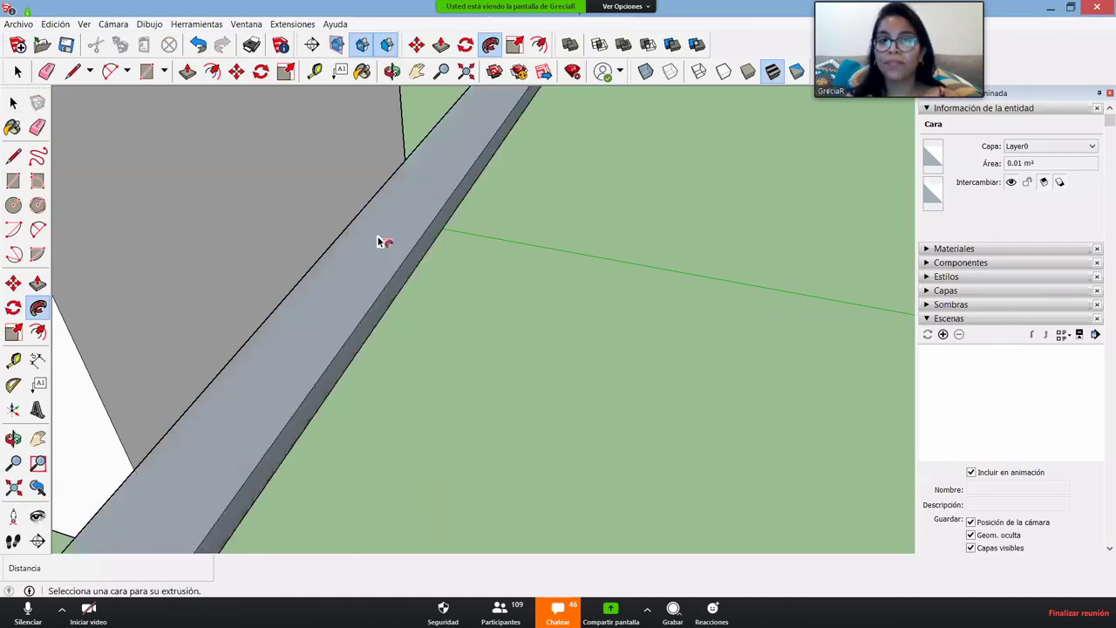
pyautogui.scroll(-5, 392, 242)
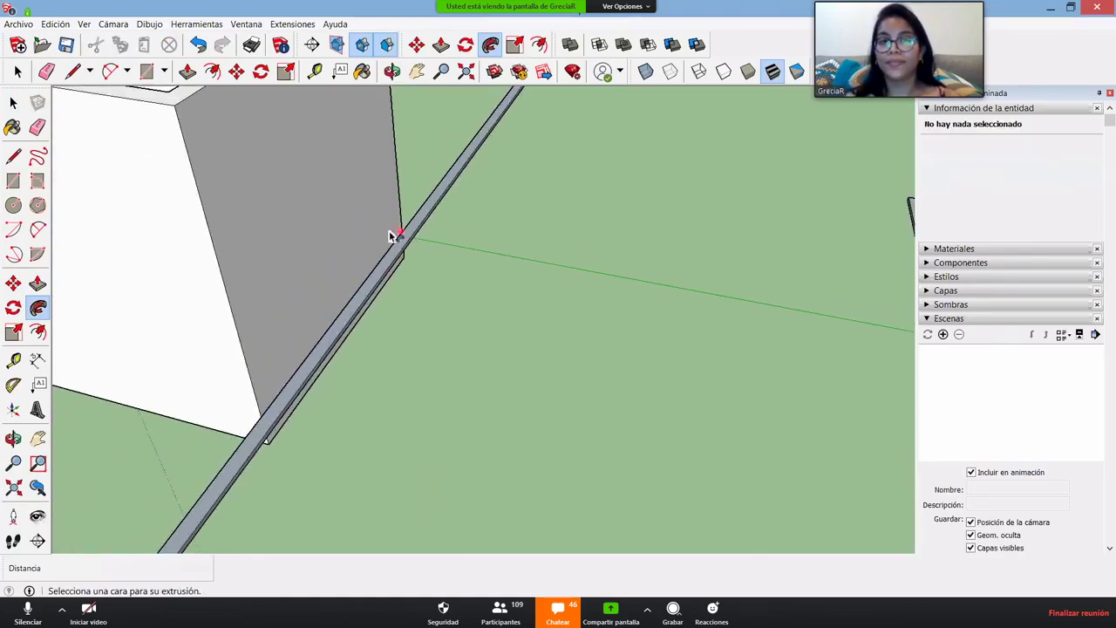
pyautogui.moveTo(391, 241); pyautogui.dragTo(598, 237, button='middle')
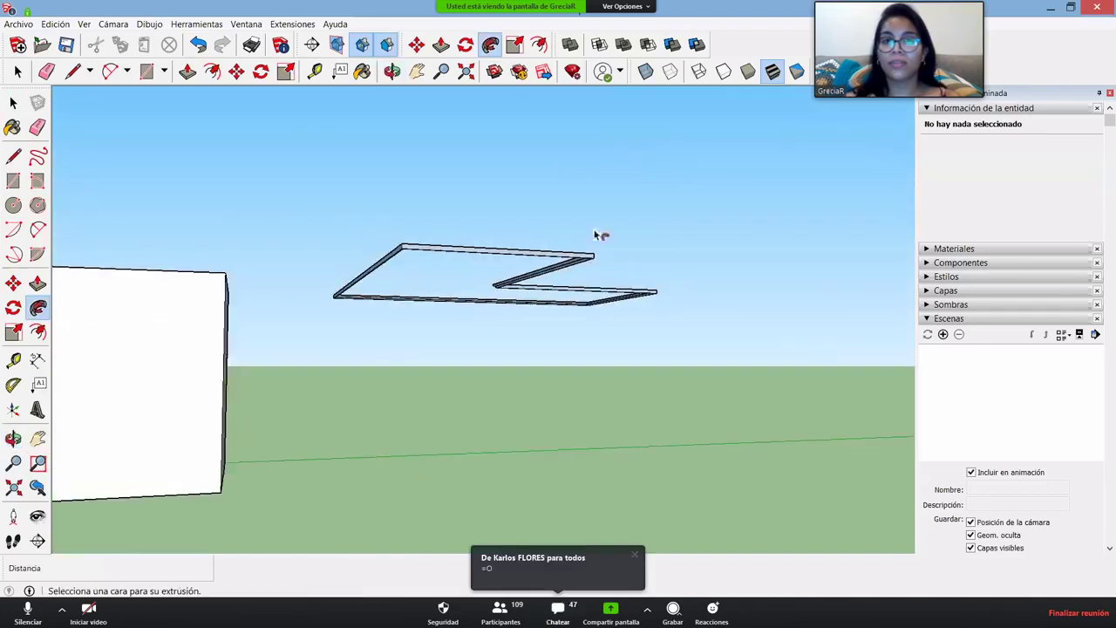
pyautogui.scroll(6, 511, 279)
pyautogui.scroll(1, 537, 279)
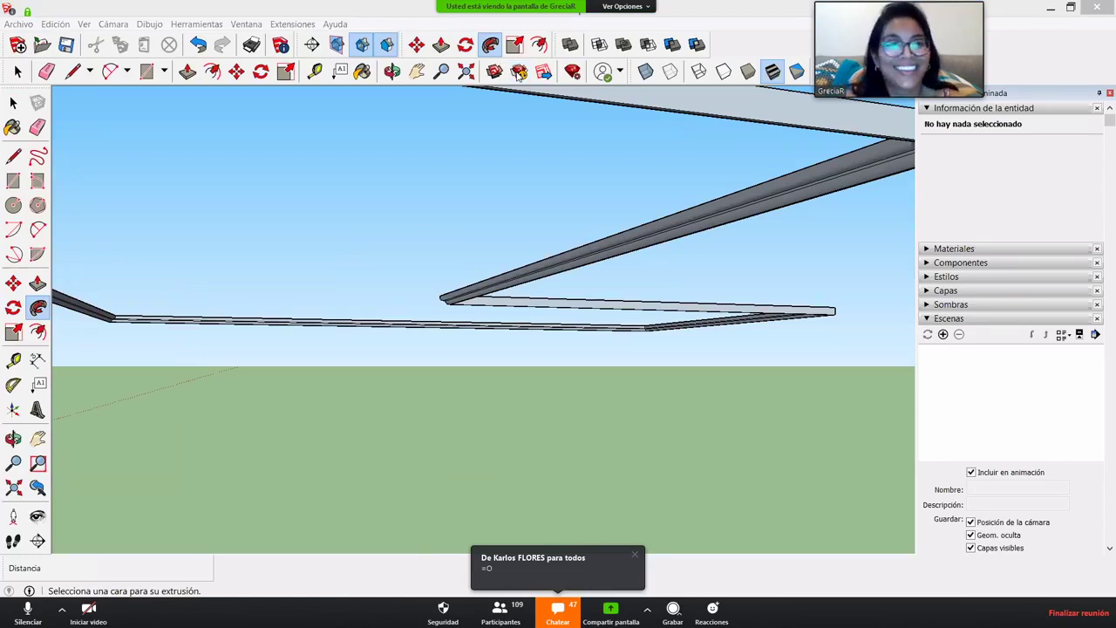
pyautogui.moveTo(688, 274); pyautogui.dragTo(262, 283, button='middle')
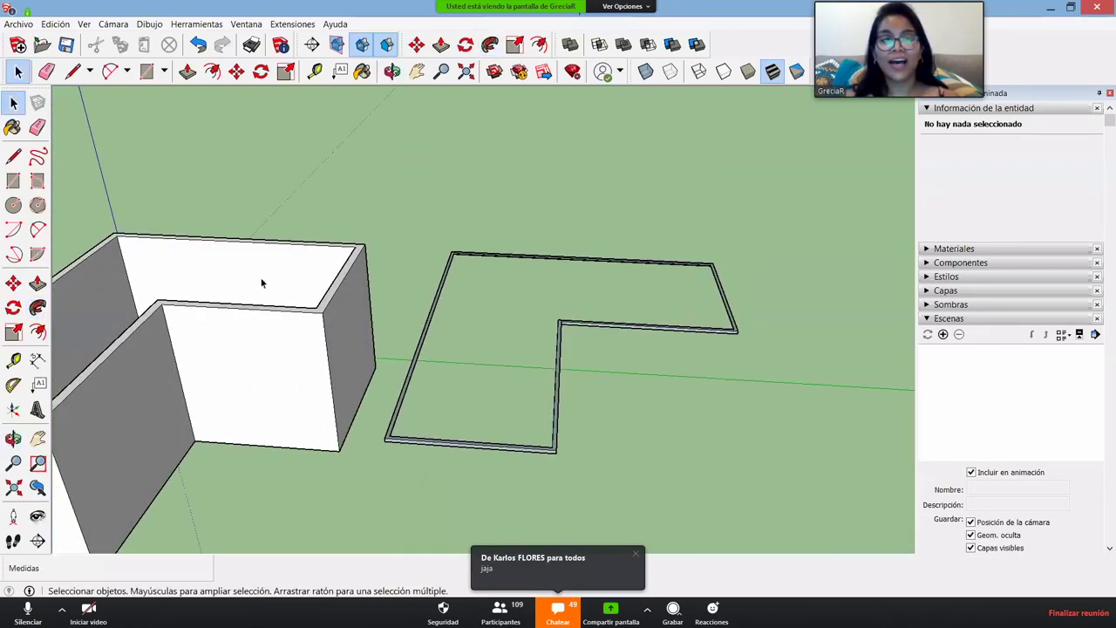
# - Select all the connected baseboard frame geometry and make it a group with Crear grupo
pyautogui.scroll(3, 550, 448)
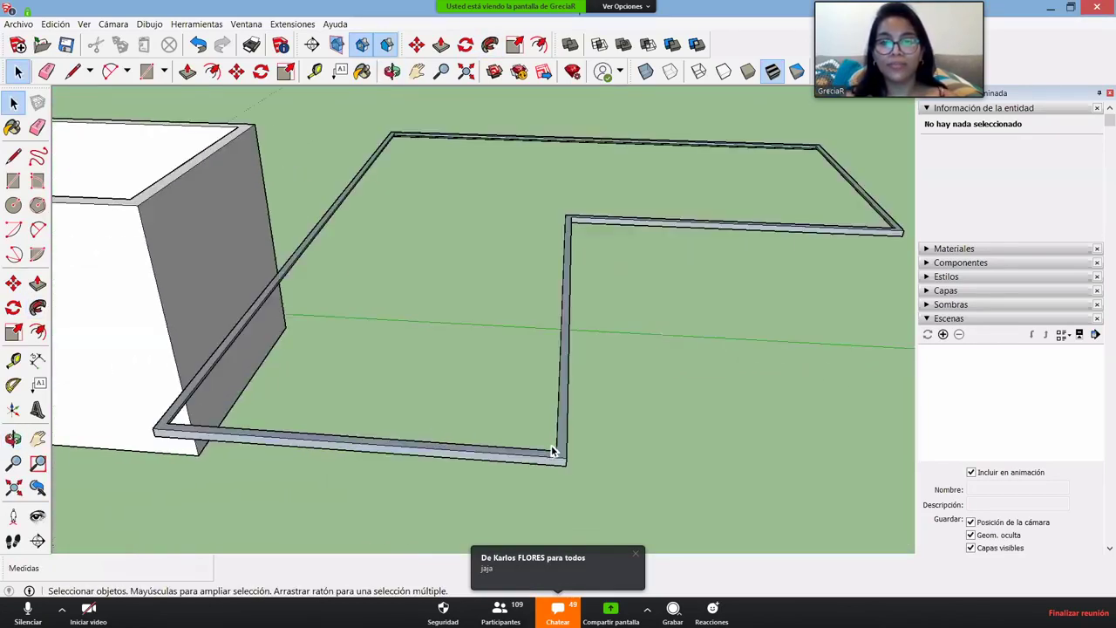
pyautogui.scroll(2, 551, 449)
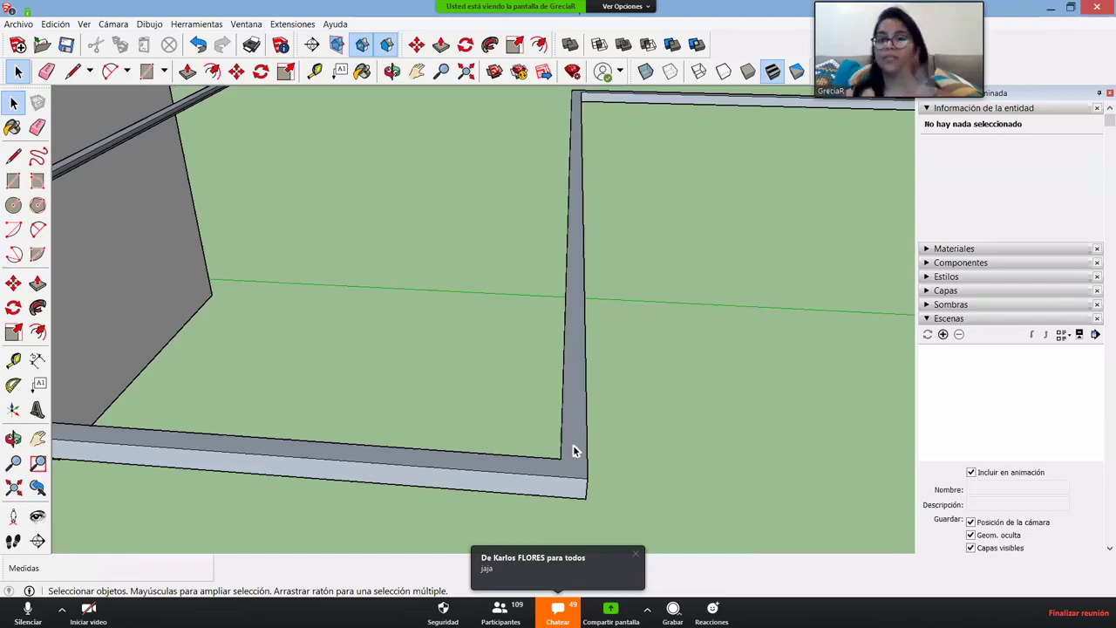
pyautogui.tripleClick(574, 451)
pyautogui.rightClick(575, 450)
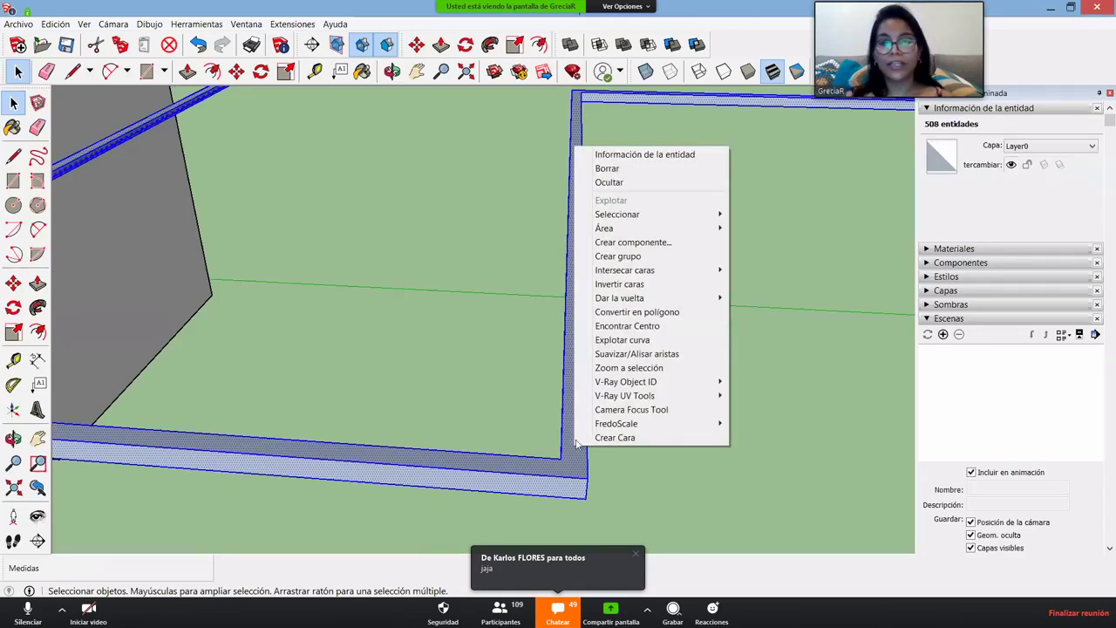
pyautogui.click(610, 256)
pyautogui.scroll(-5, 546, 324)
pyautogui.scroll(-2, 546, 324)
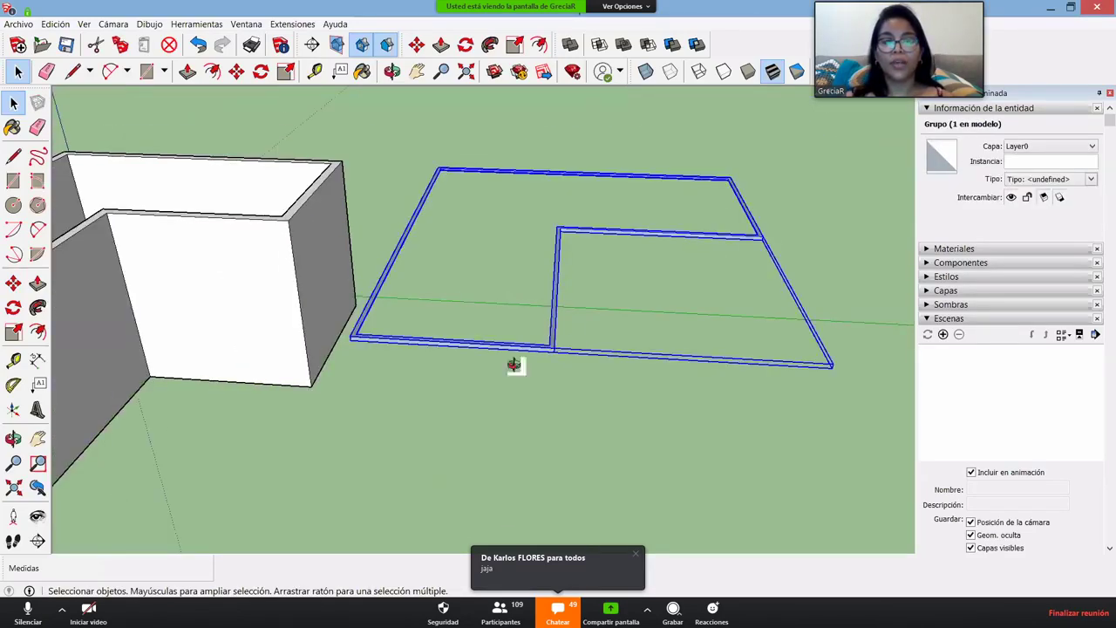
# - Select the L-shaped box group and then the baseboard frame group to confirm they are separate
pyautogui.moveTo(511, 364); pyautogui.dragTo(212, 217, button='middle')
pyautogui.click(211, 219)
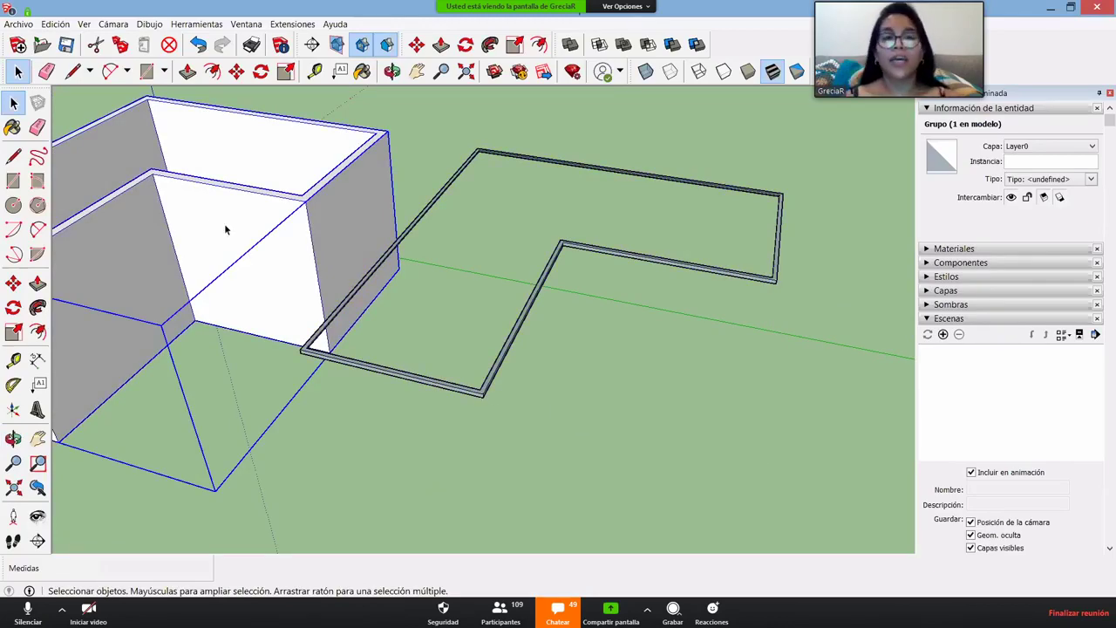
pyautogui.moveTo(224, 229); pyautogui.dragTo(135, 304, button='middle')
pyautogui.scroll(2, 135, 304)
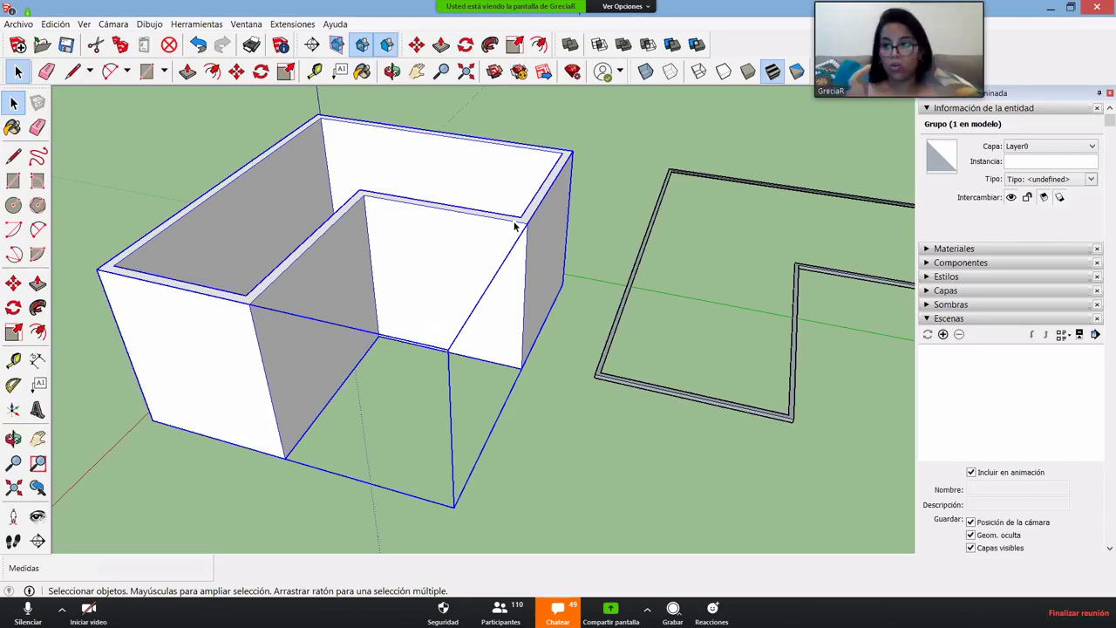
pyautogui.click(672, 391)
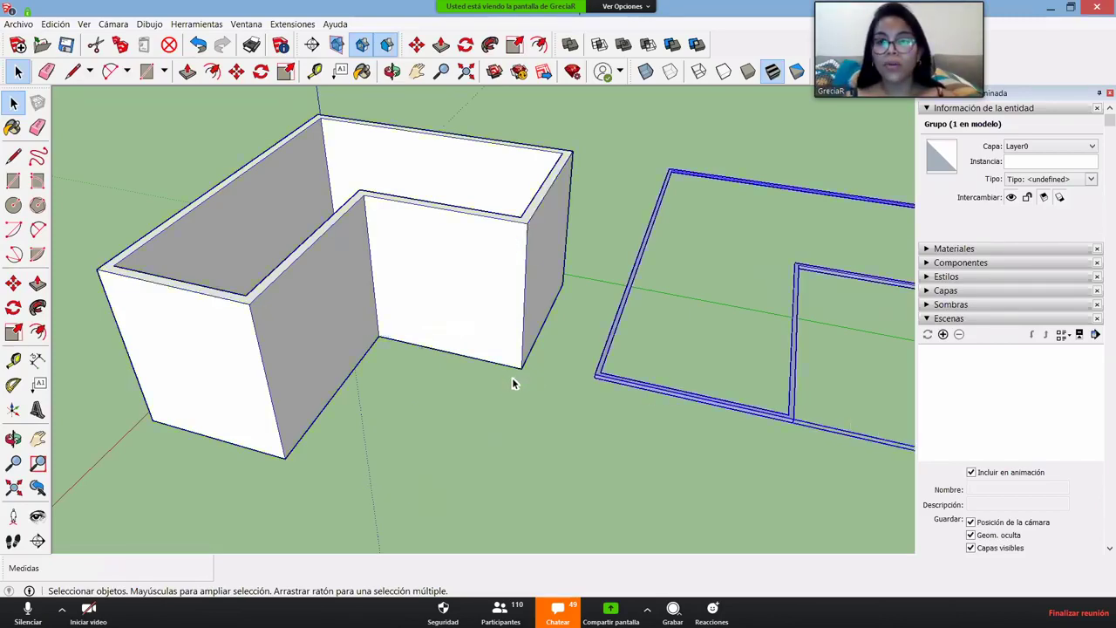
pyautogui.moveTo(514, 378); pyautogui.dragTo(625, 400, button='middle')
pyautogui.scroll(2, 643, 398)
pyautogui.scroll(2, 528, 401)
pyautogui.moveTo(528, 401); pyautogui.dragTo(590, 333, button='middle')
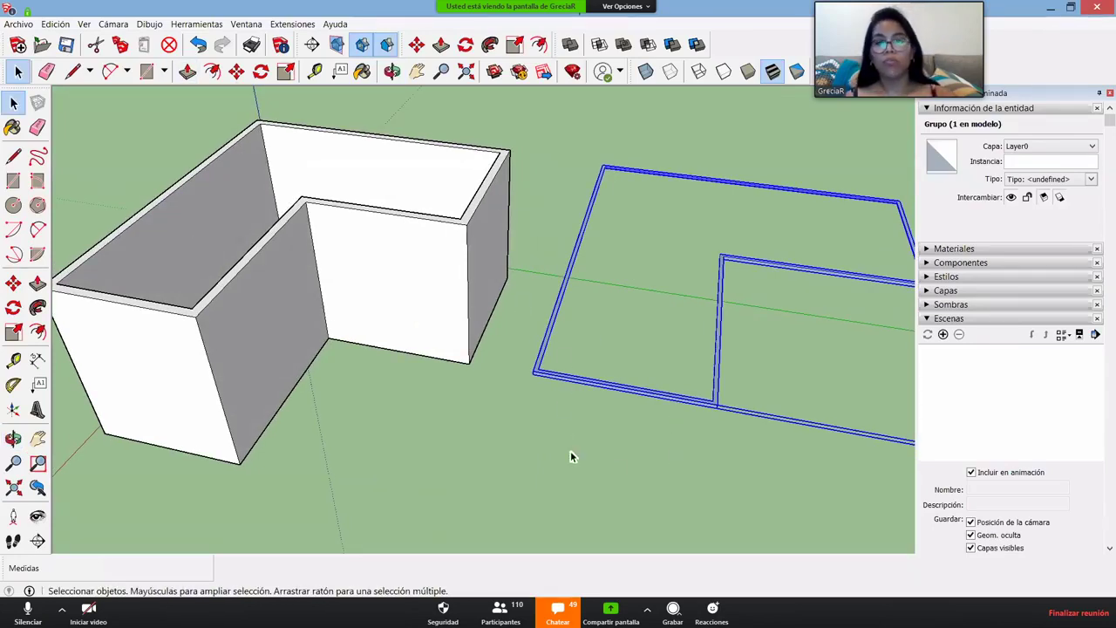
pyautogui.scroll(4, 532, 380)
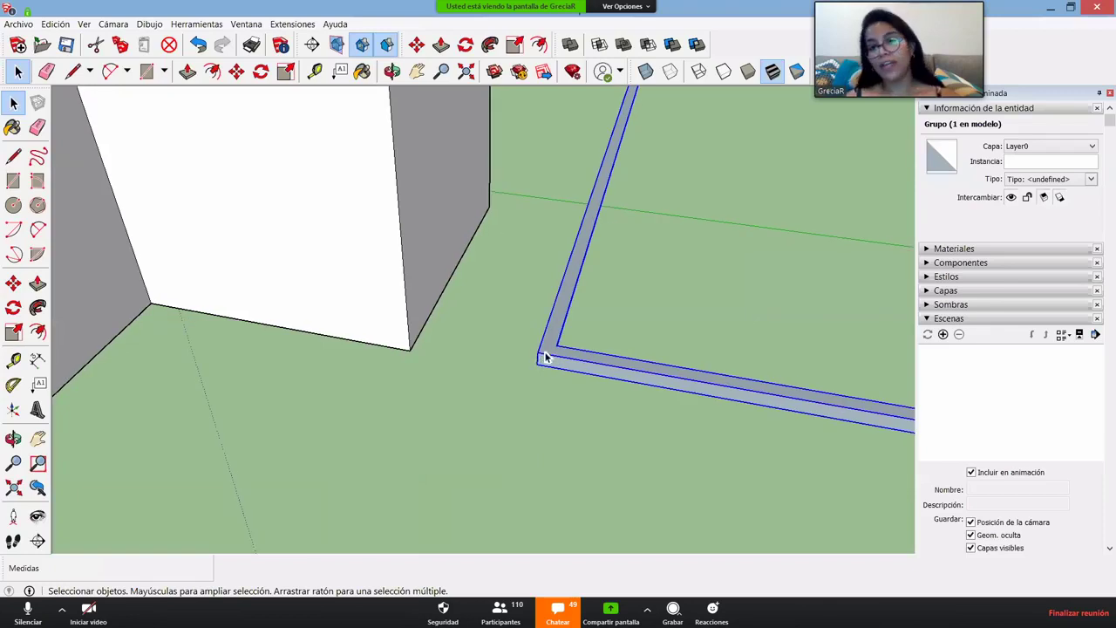
pyautogui.scroll(-2, 567, 368)
pyautogui.scroll(-2, 563, 380)
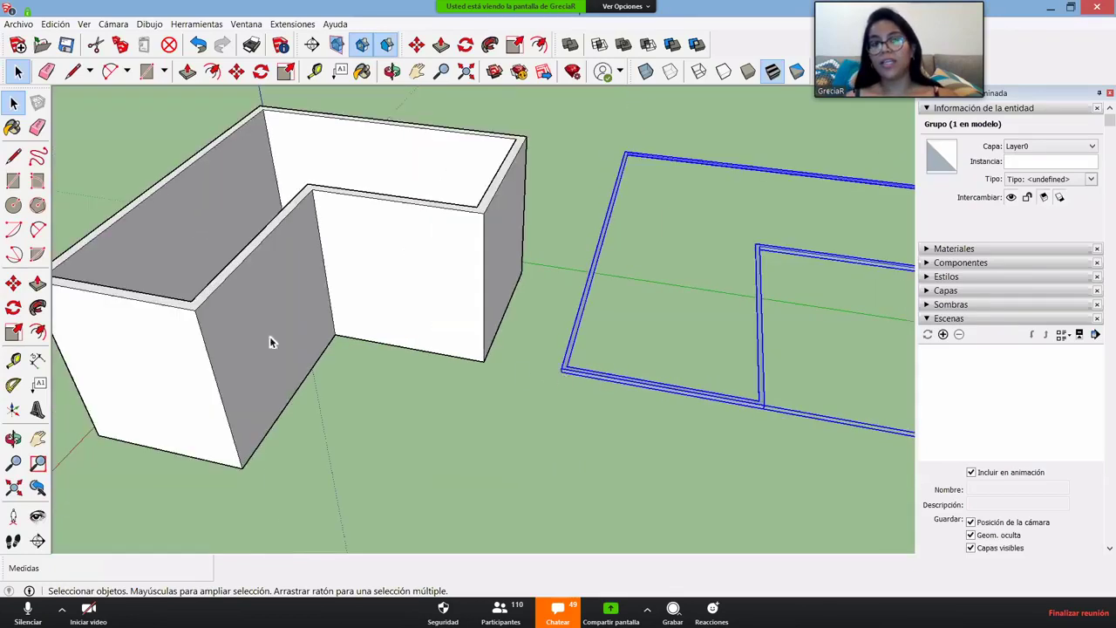
pyautogui.scroll(-2, 75, 282)
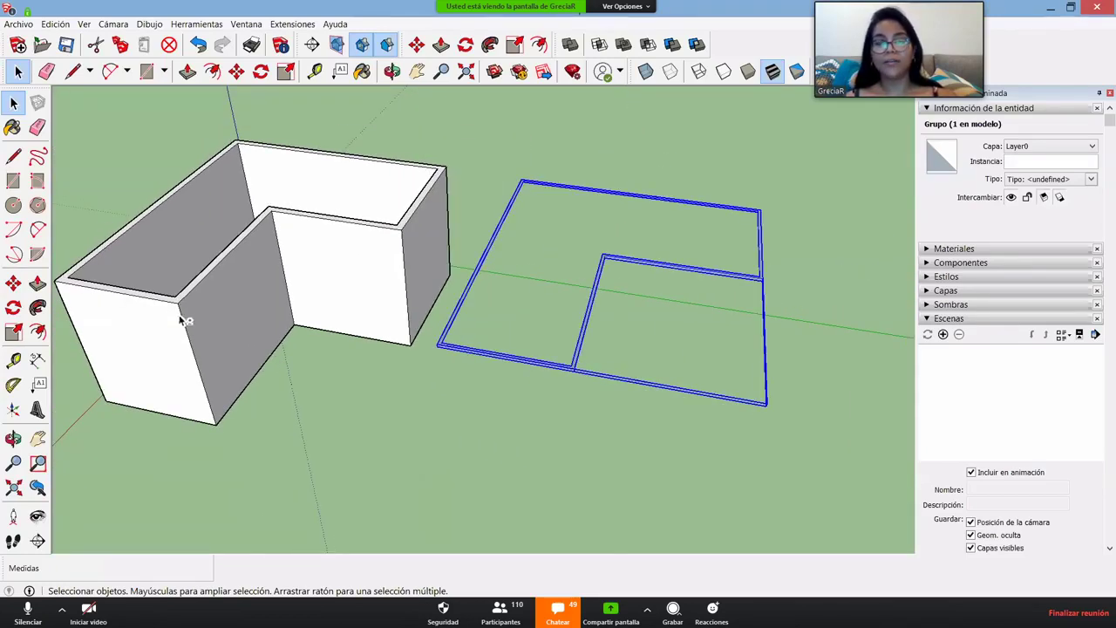
pyautogui.keyDown('shift'); pyautogui.moveTo(240, 330); pyautogui.dragTo(330, 355, button='middle'); pyautogui.keyUp('shift')
pyautogui.scroll(4, 566, 380)
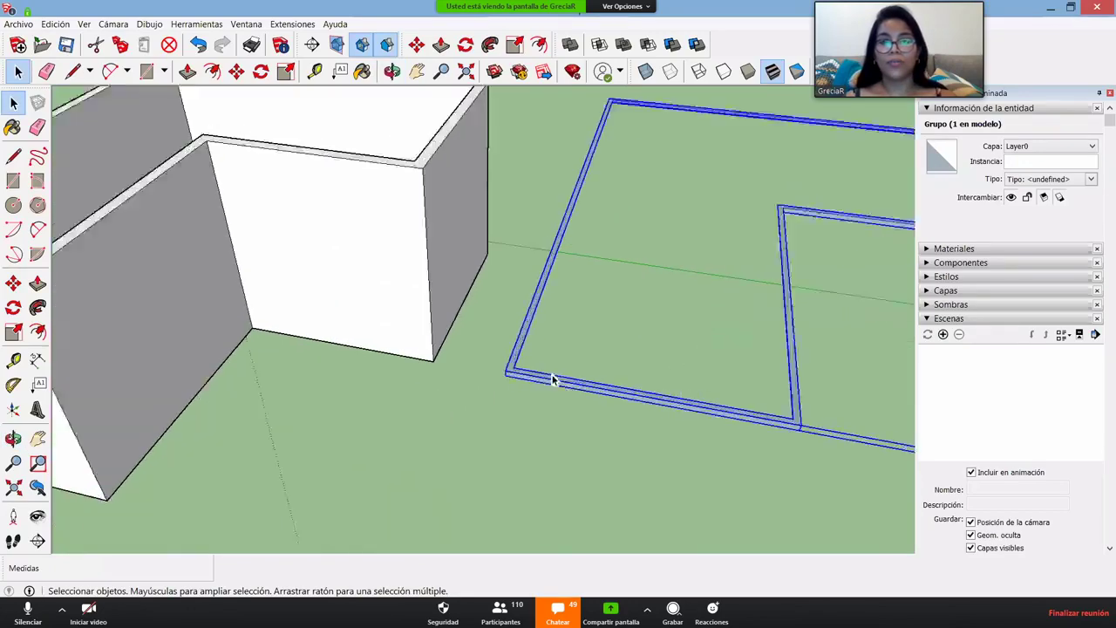
pyautogui.press('m')
pyautogui.click(478, 346)
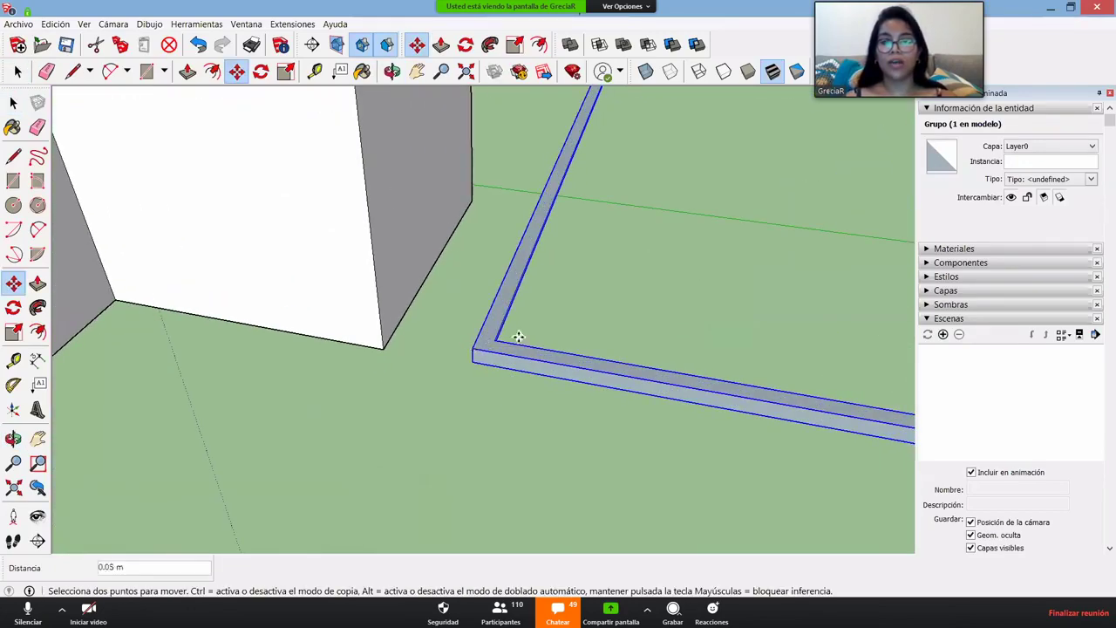
pyautogui.scroll(-5, 488, 366)
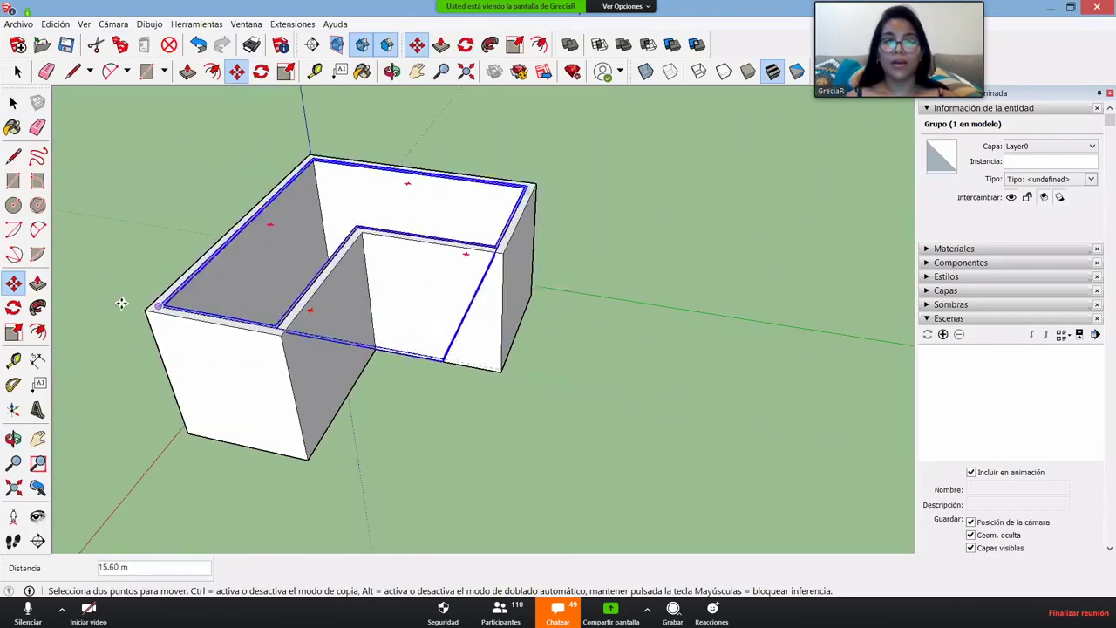
pyautogui.scroll(6, 165, 306)
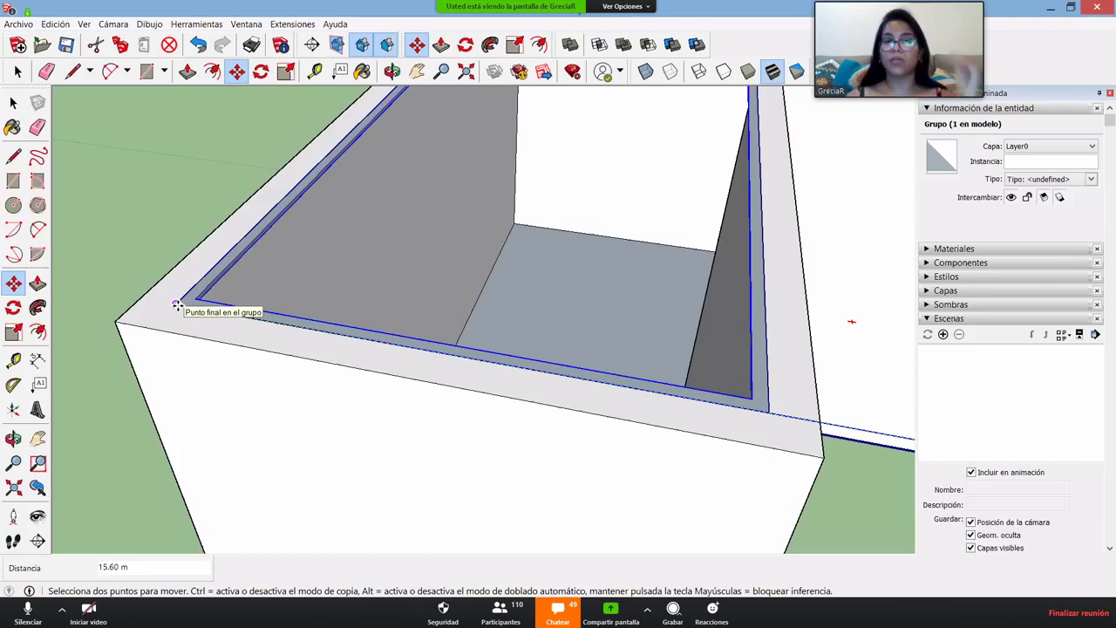
pyautogui.click(177, 305)
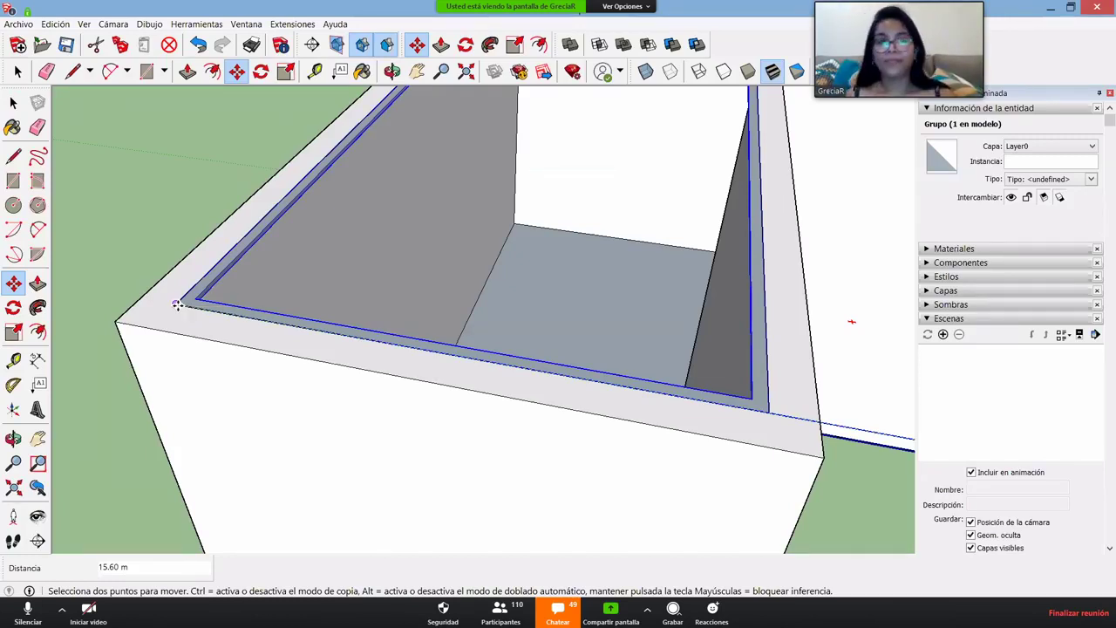
pyautogui.scroll(-5, 244, 366)
pyautogui.moveTo(244, 376); pyautogui.dragTo(428, 209, button='middle')
pyautogui.press('m')
pyautogui.scroll(5, 392, 306)
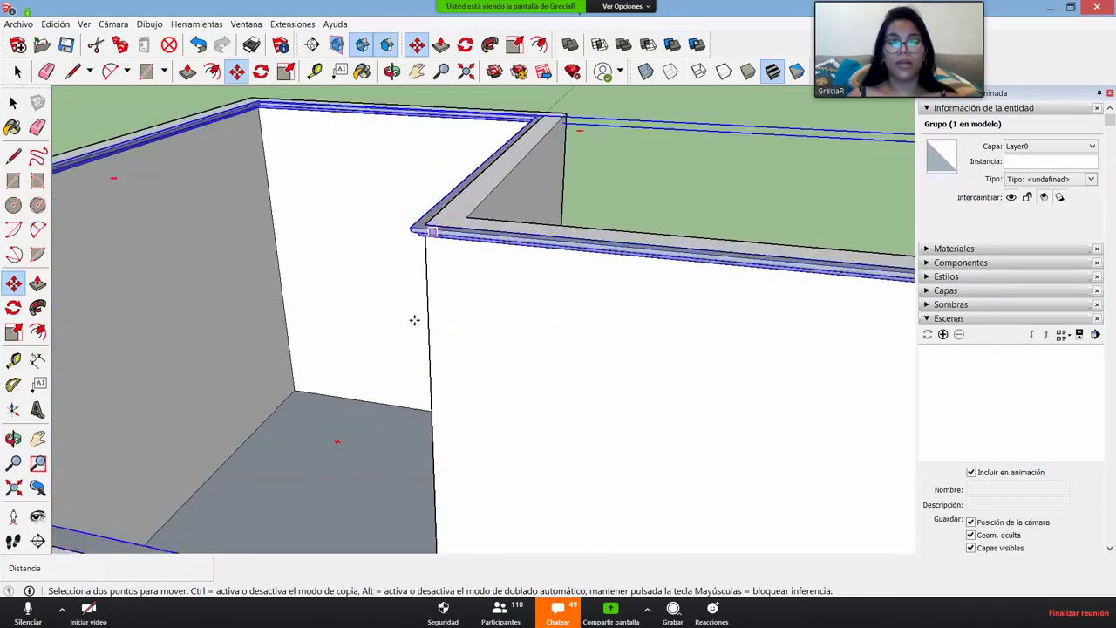
pyautogui.moveTo(414, 320); pyautogui.dragTo(404, 319, button='middle')
pyautogui.scroll(-2, 406, 324)
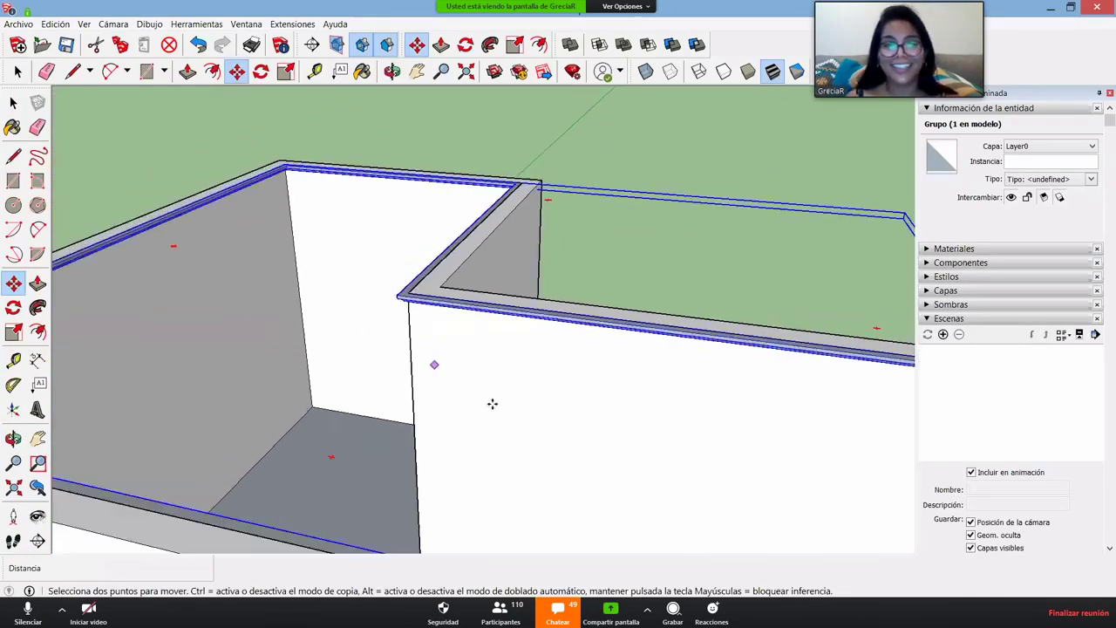
pyautogui.moveTo(493, 404); pyautogui.dragTo(473, 428, button='middle')
pyautogui.scroll(-3, 510, 381)
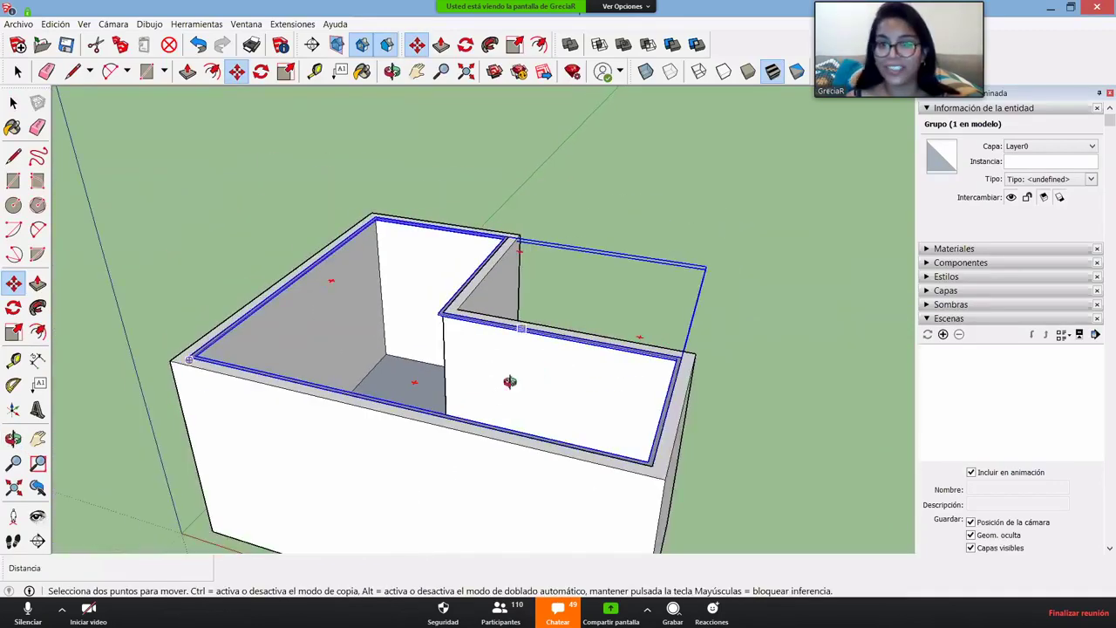
pyautogui.moveTo(510, 381)
pyautogui.mouseDown(button='middle')
pyautogui.moveTo(415, 466)
pyautogui.moveTo(443, 186)
pyautogui.mouseUp(button='middle')
pyautogui.scroll(4, 453, 219)
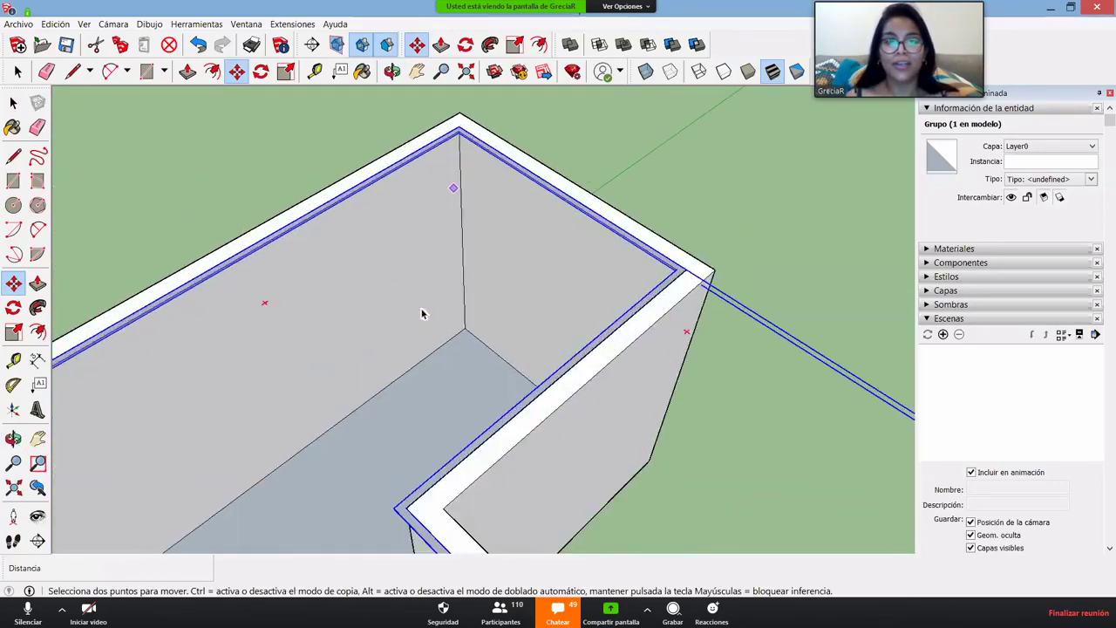
pyautogui.press('space')
pyautogui.scroll(-4, 441, 308)
pyautogui.moveTo(494, 343); pyautogui.dragTo(436, 331, button='middle')
pyautogui.moveTo(432, 388); pyautogui.dragTo(329, 428, button='middle')
pyautogui.scroll(4, 618, 440)
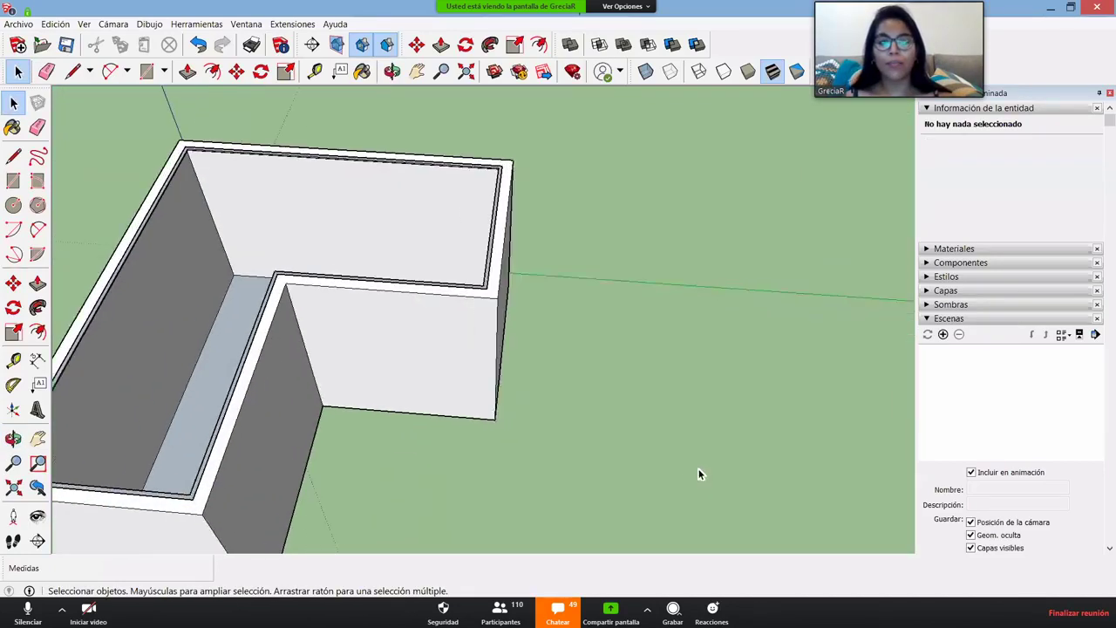
pyautogui.press('s')
pyautogui.keyDown('shift'); pyautogui.moveTo(585, 370); pyautogui.dragTo(498, 349, button='middle'); pyautogui.keyUp('shift')
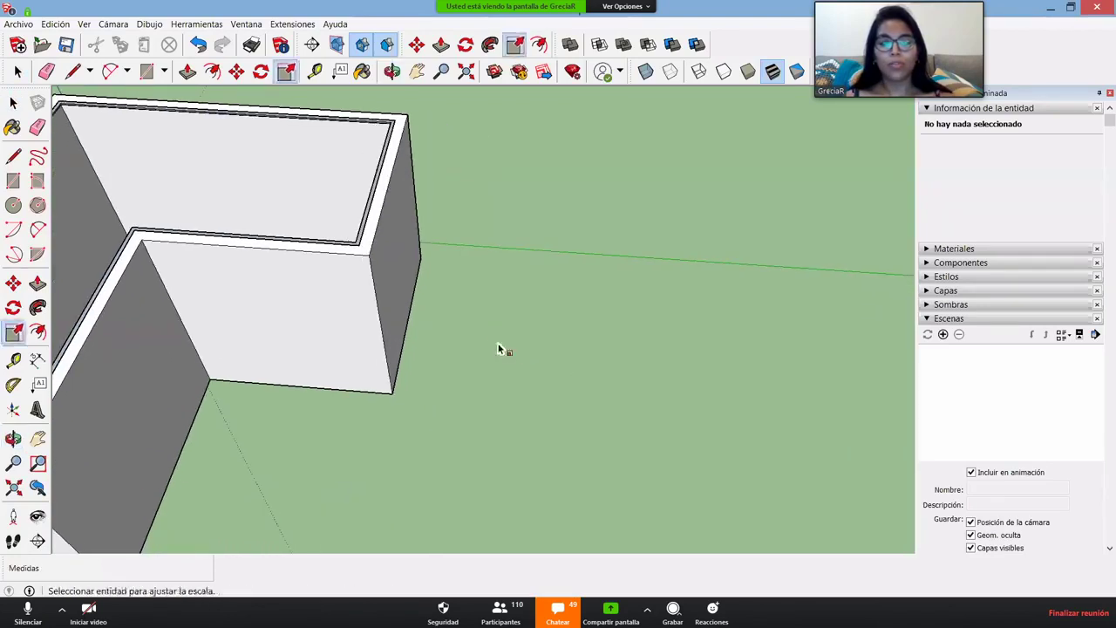
pyautogui.press('a')
# - Draw two 2-point arcs on the ground that join into an S-shaped curve
pyautogui.click(610, 419)
pyautogui.click(731, 358)
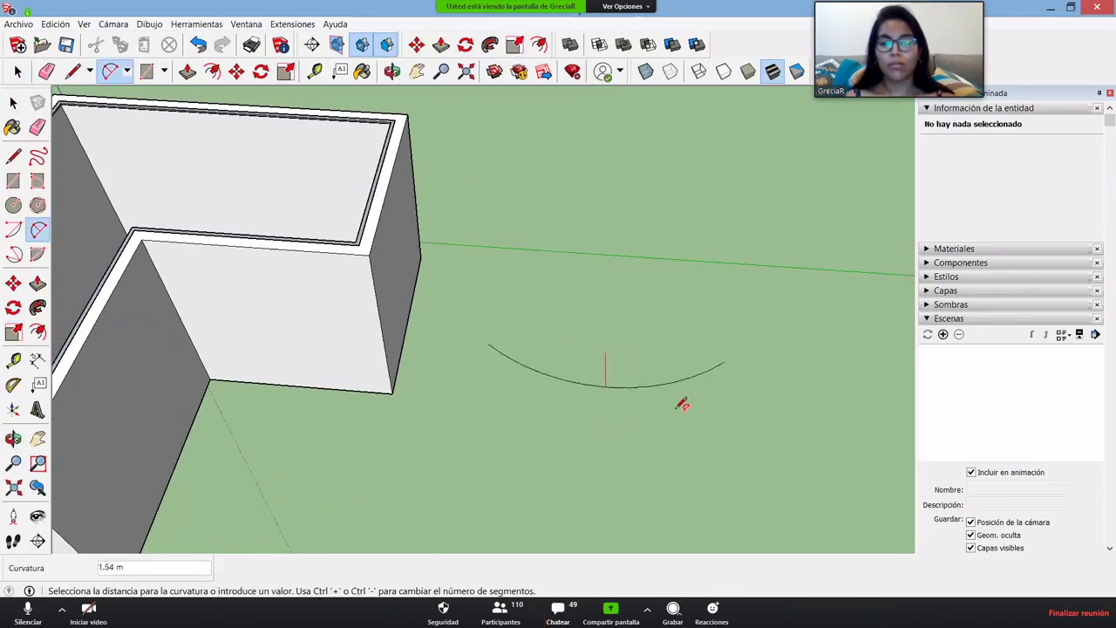
pyautogui.click(680, 399)
pyautogui.keyDown('shift'); pyautogui.moveTo(717, 418); pyautogui.dragTo(428, 343, button='middle'); pyautogui.keyUp('shift')
pyautogui.click(429, 311)
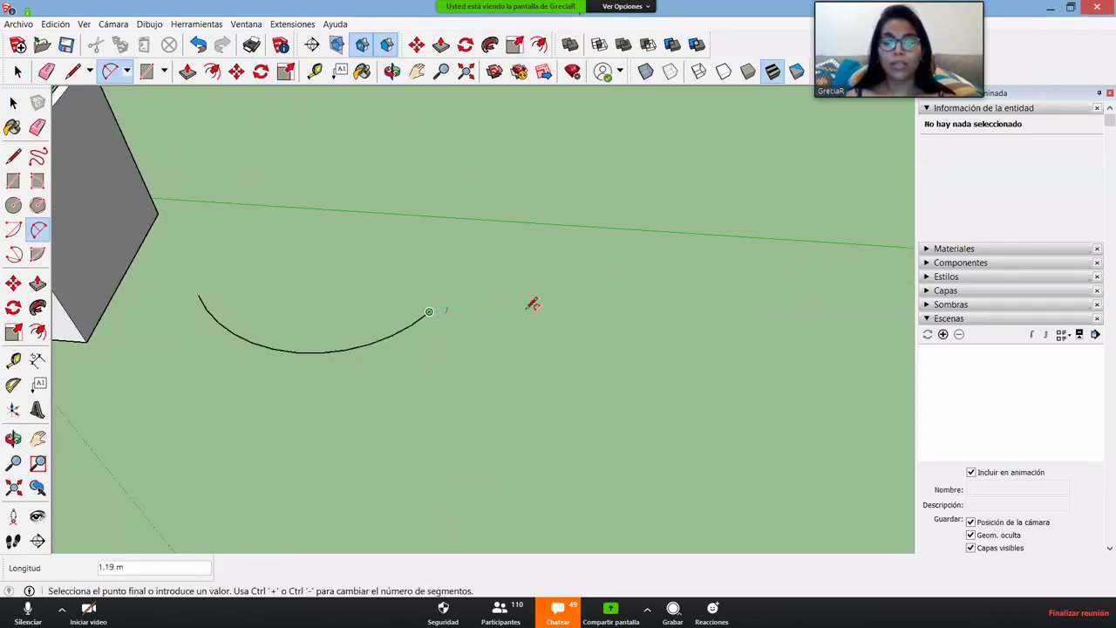
pyautogui.click(717, 304)
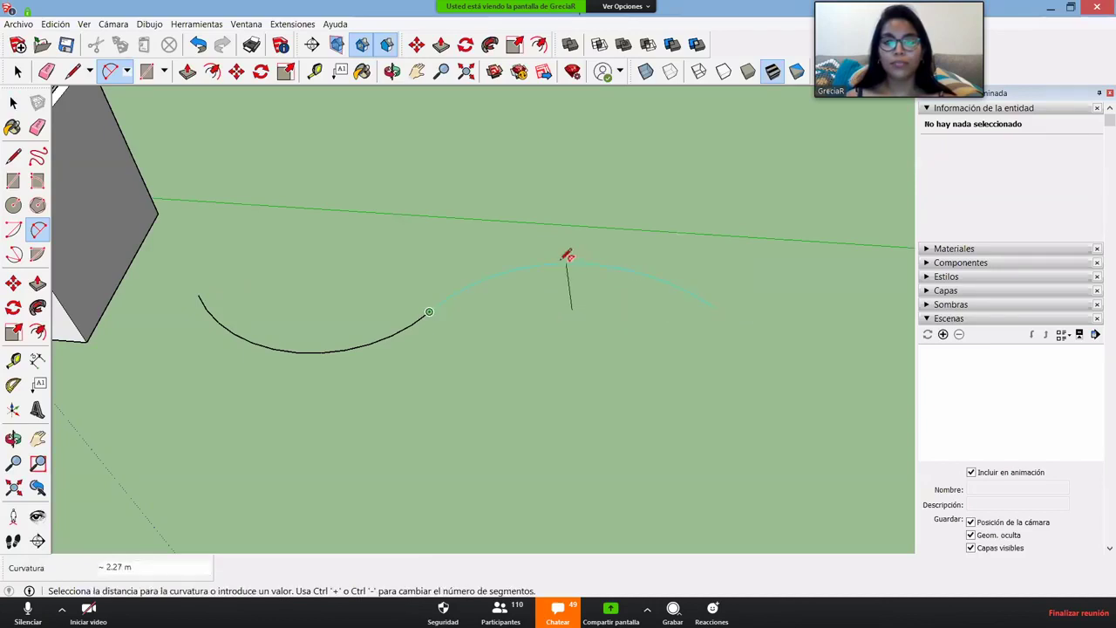
pyautogui.click(567, 254)
pyautogui.moveTo(488, 343); pyautogui.dragTo(708, 216, button='middle')
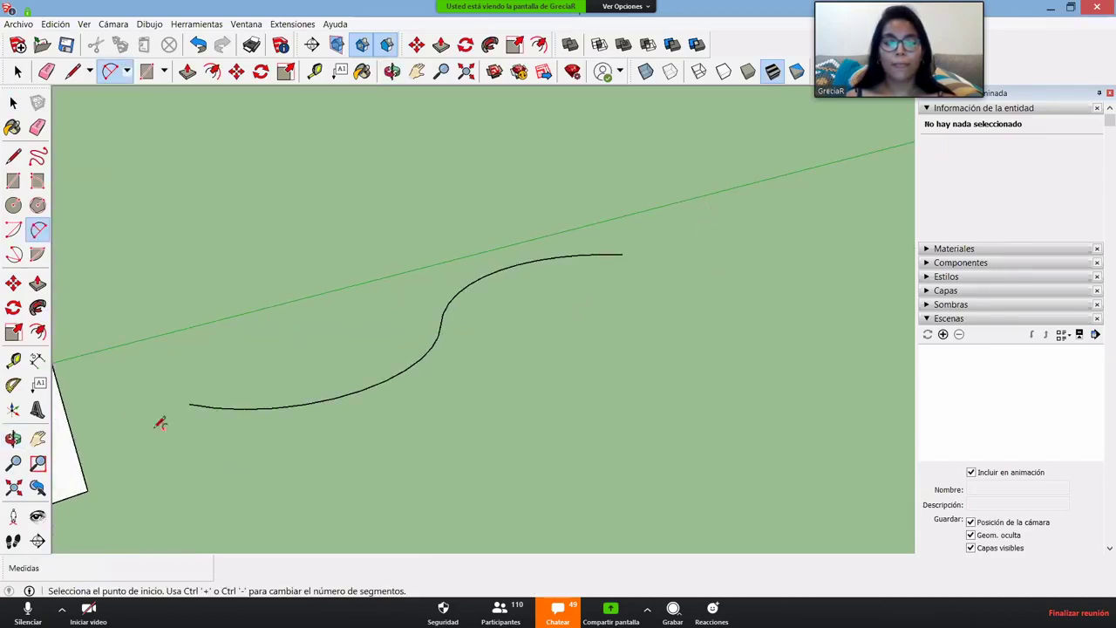
pyautogui.scroll(3, 261, 422)
# - Select the whole S-curve and move it beside the house
pyautogui.press('space')
pyautogui.click(299, 397)
pyautogui.tripleClick(298, 397)
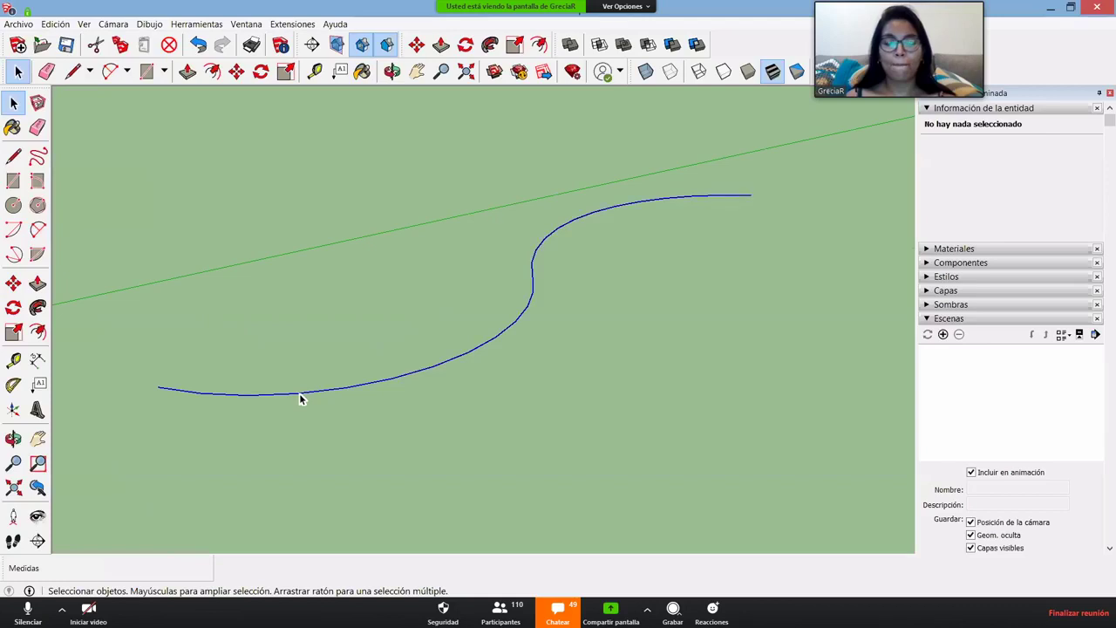
pyautogui.press('m')
pyautogui.click(297, 394)
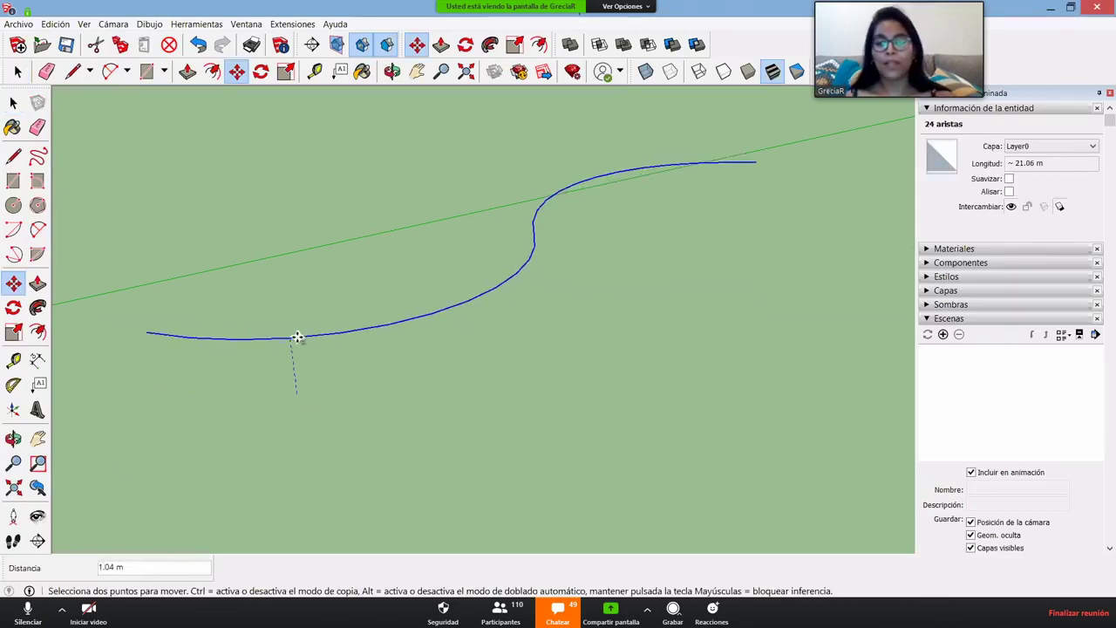
pyautogui.click(297, 260)
pyautogui.moveTo(341, 350); pyautogui.dragTo(257, 281, button='middle')
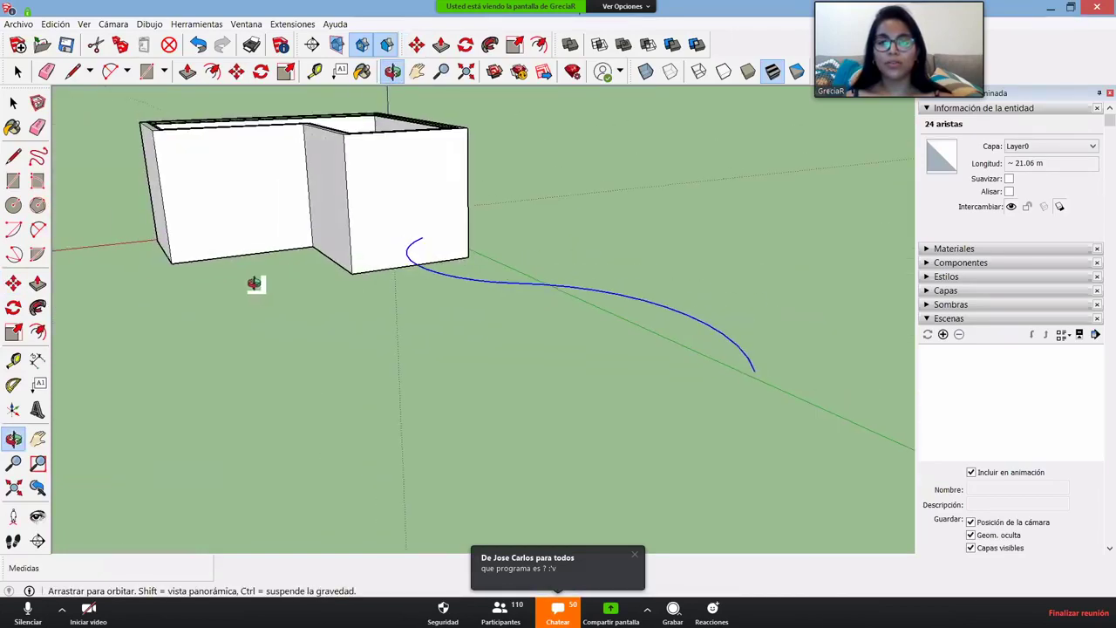
pyautogui.scroll(5, 785, 401)
pyautogui.moveTo(688, 419); pyautogui.dragTo(660, 406, button='middle')
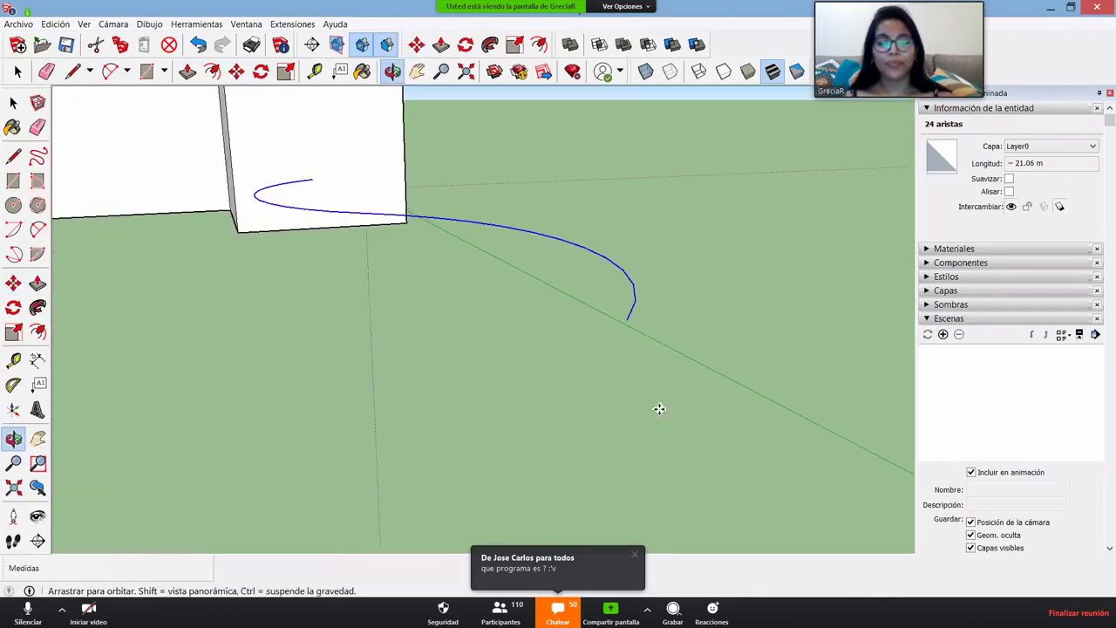
# - Draw a closed L-shaped stepped profile face at the far end of the curve
pyautogui.press('l')
pyautogui.click(627, 319)
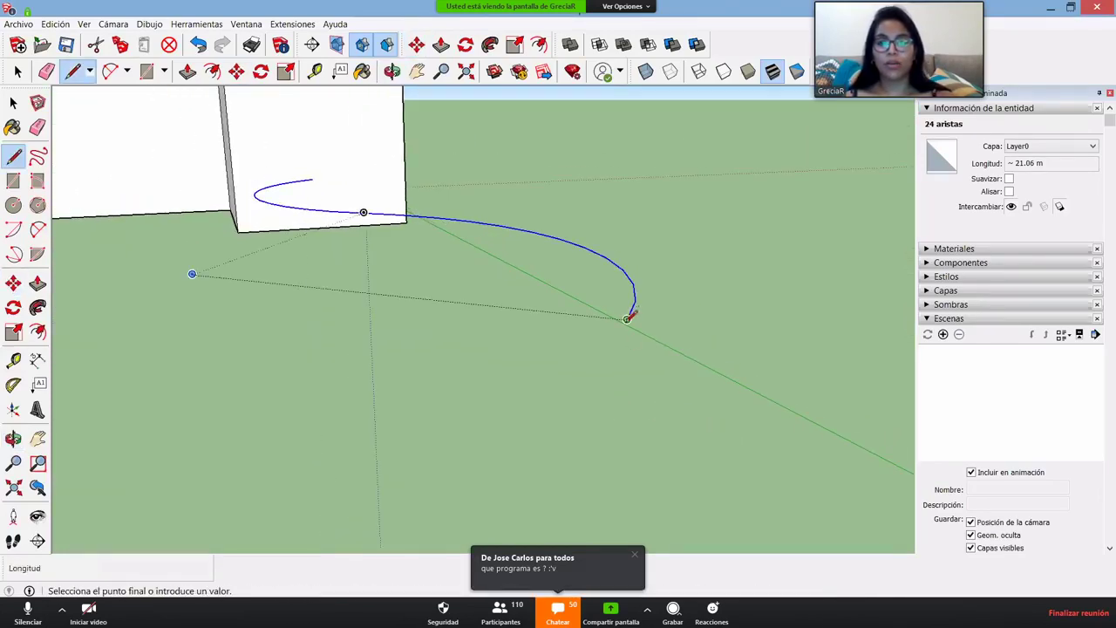
pyautogui.click(623, 390)
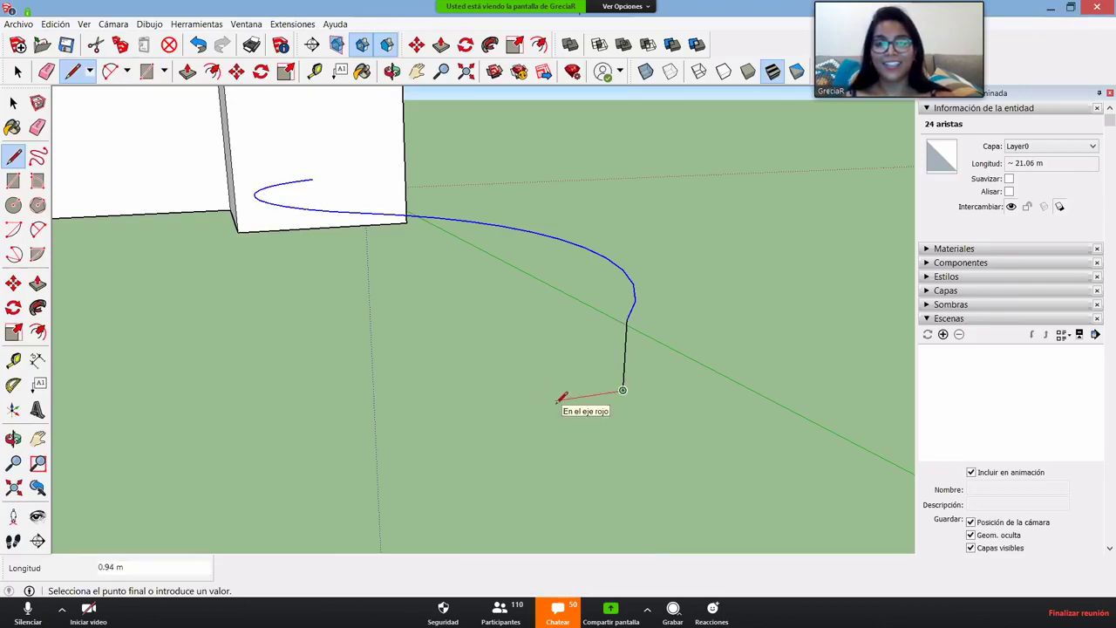
pyautogui.click(555, 399)
pyautogui.click(556, 369)
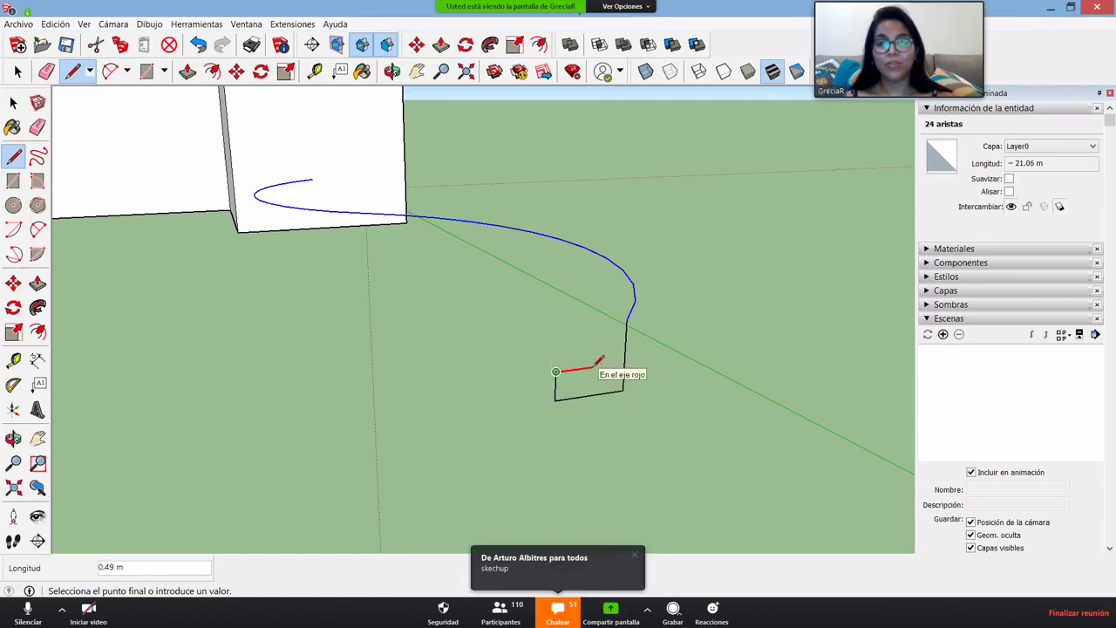
pyautogui.click(599, 366)
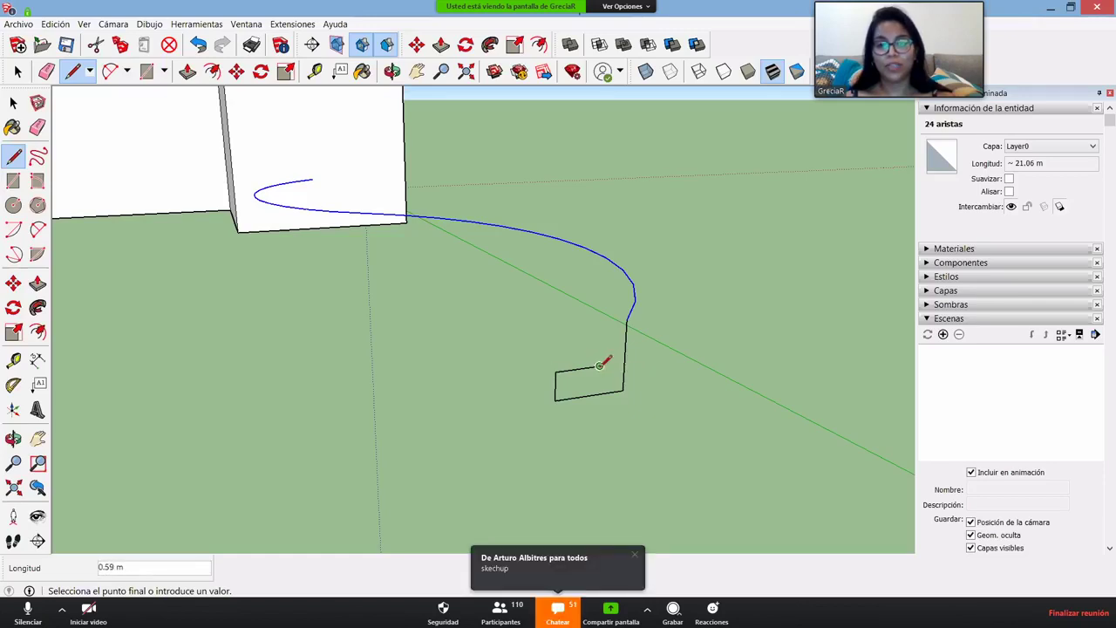
pyautogui.click(626, 319)
pyautogui.moveTo(627, 320); pyautogui.dragTo(618, 398, button='middle')
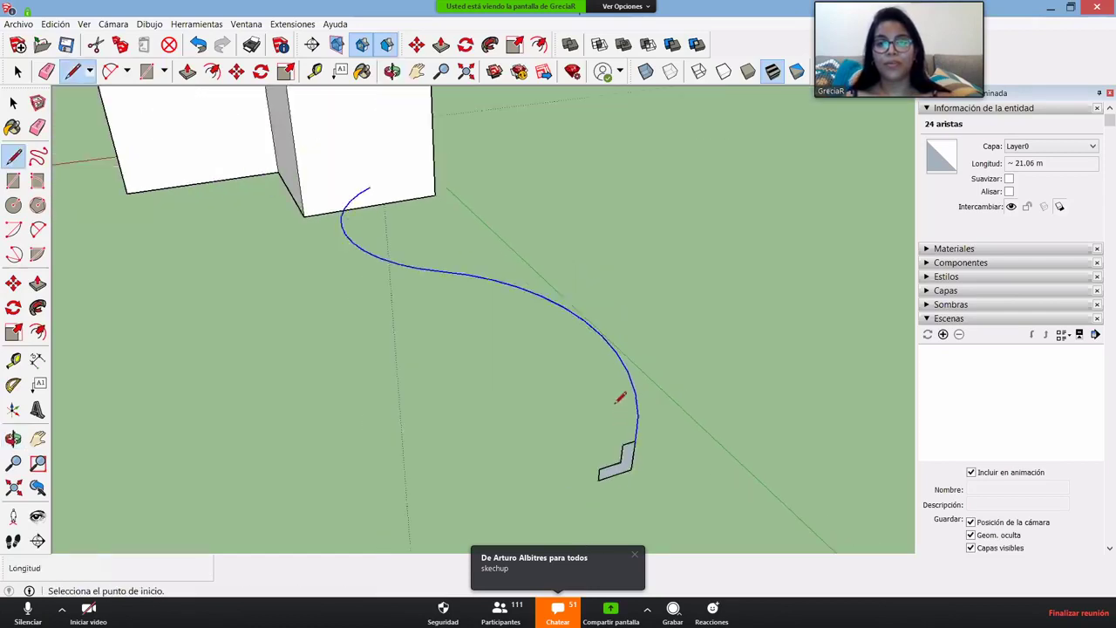
pyautogui.press('space')
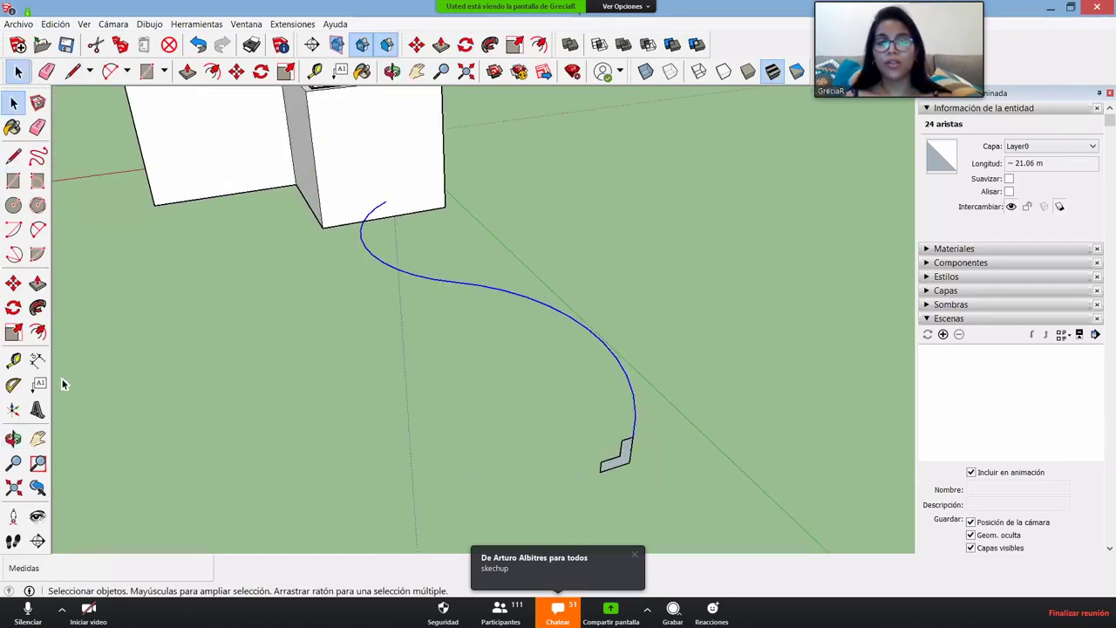
pyautogui.click(38, 308)
pyautogui.click(624, 462)
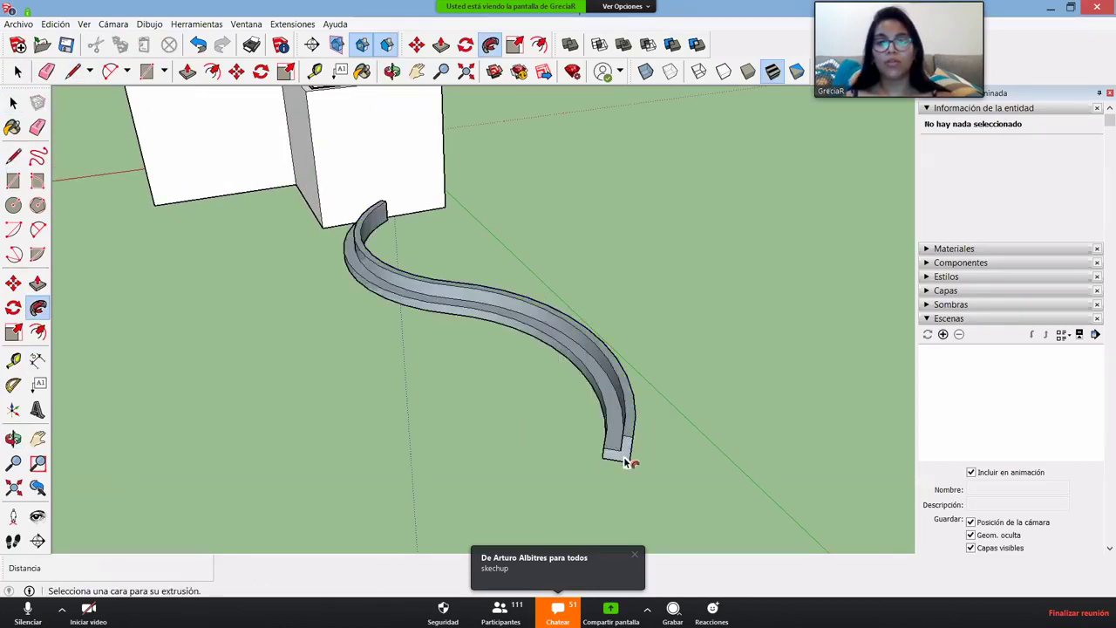
pyautogui.moveTo(628, 460); pyautogui.dragTo(528, 235, button='middle')
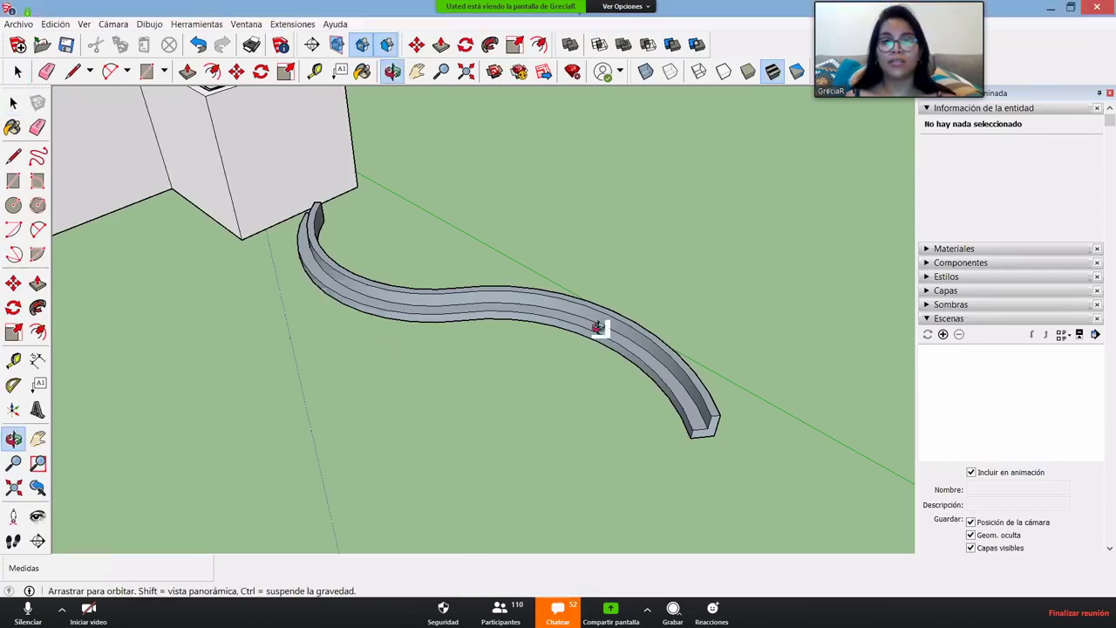
pyautogui.moveTo(598, 323); pyautogui.dragTo(542, 305, button='middle')
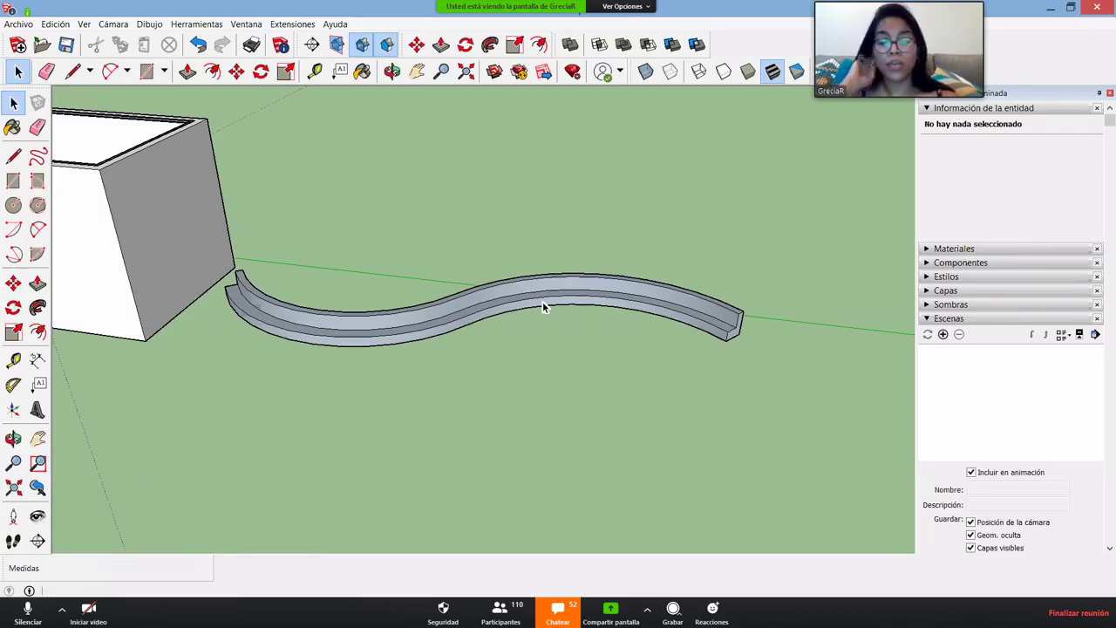
pyautogui.moveTo(514, 360); pyautogui.dragTo(519, 404, button='middle')
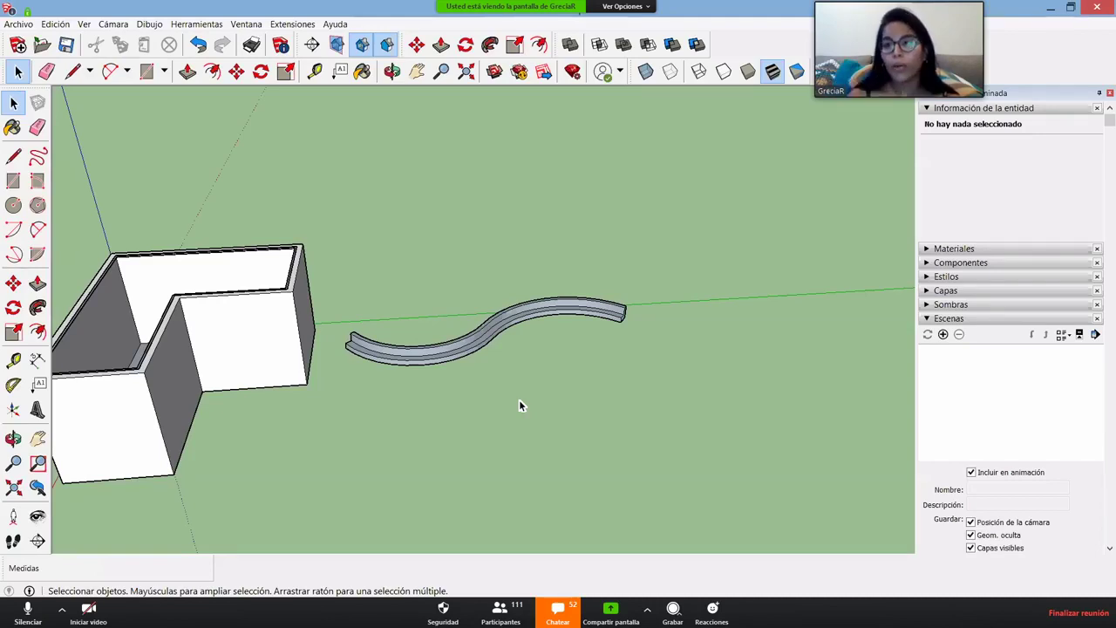
pyautogui.moveTo(605, 416); pyautogui.dragTo(645, 463, button='middle')
pyautogui.scroll(5, 461, 357)
pyautogui.scroll(-5, 473, 428)
pyautogui.press('l')
pyautogui.click(356, 482)
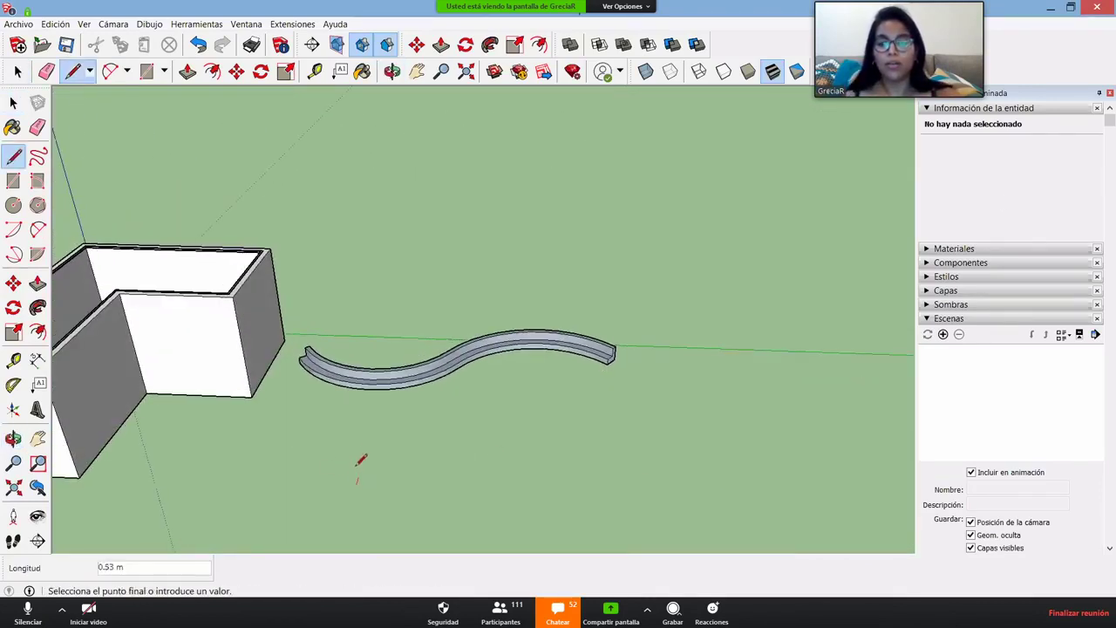
pyautogui.click(353, 444)
pyautogui.click(646, 455)
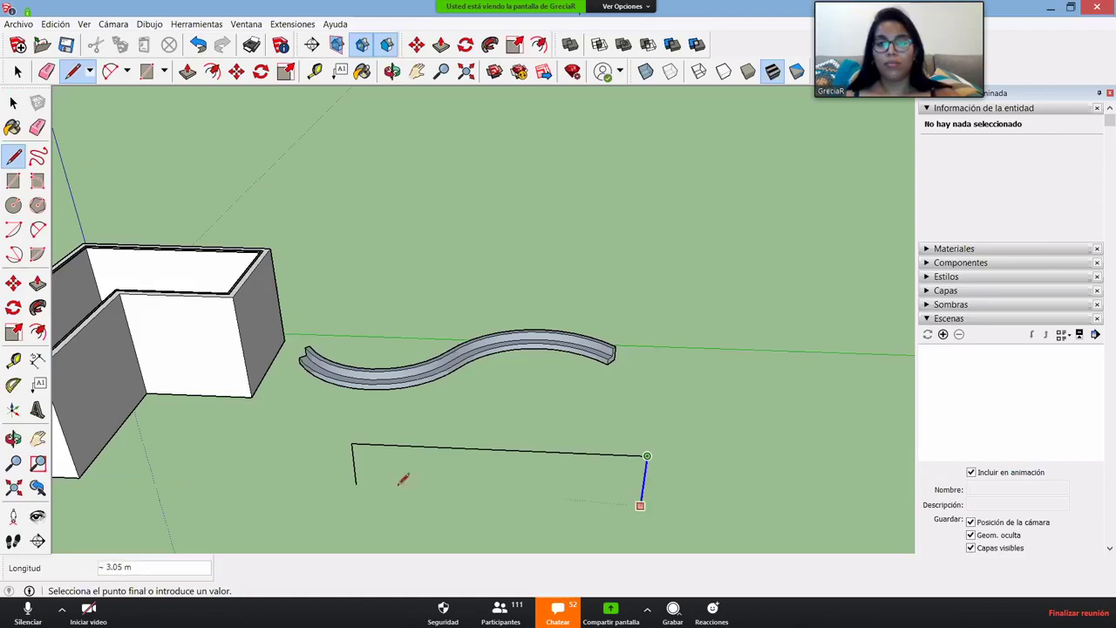
pyautogui.click(644, 497)
pyautogui.scroll(3, 354, 516)
pyautogui.scroll(3, 356, 514)
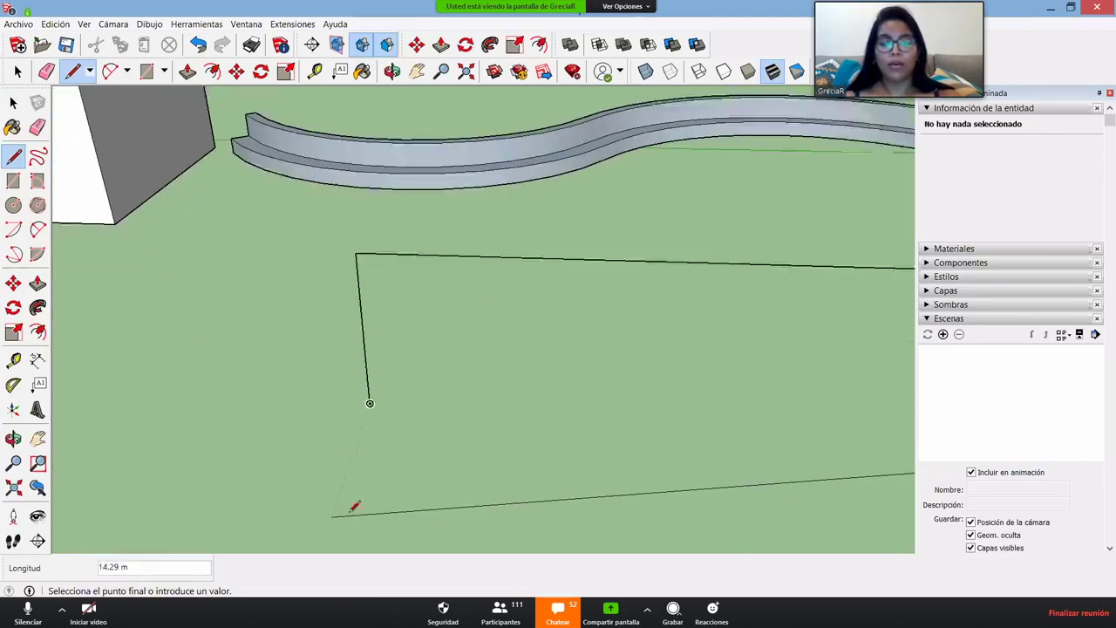
pyautogui.press('c')
pyautogui.click(371, 393)
pyautogui.click(391, 386)
pyautogui.press('space')
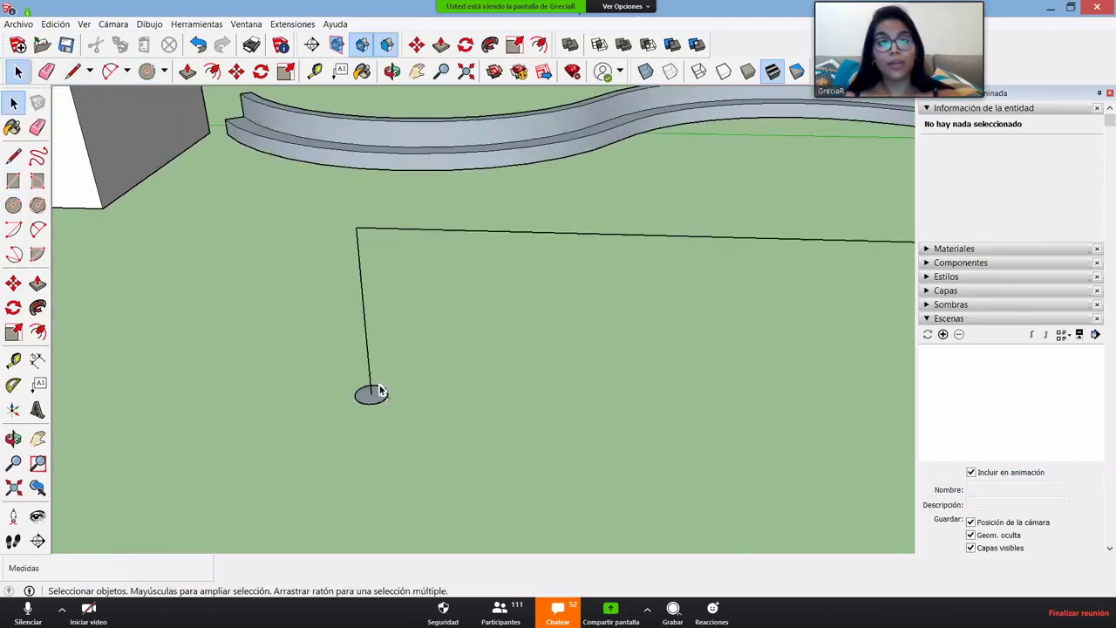
pyautogui.scroll(-3, 367, 397)
pyautogui.moveTo(295, 303); pyautogui.dragTo(295, 299)
pyautogui.scroll(3, 363, 403)
pyautogui.press('f')
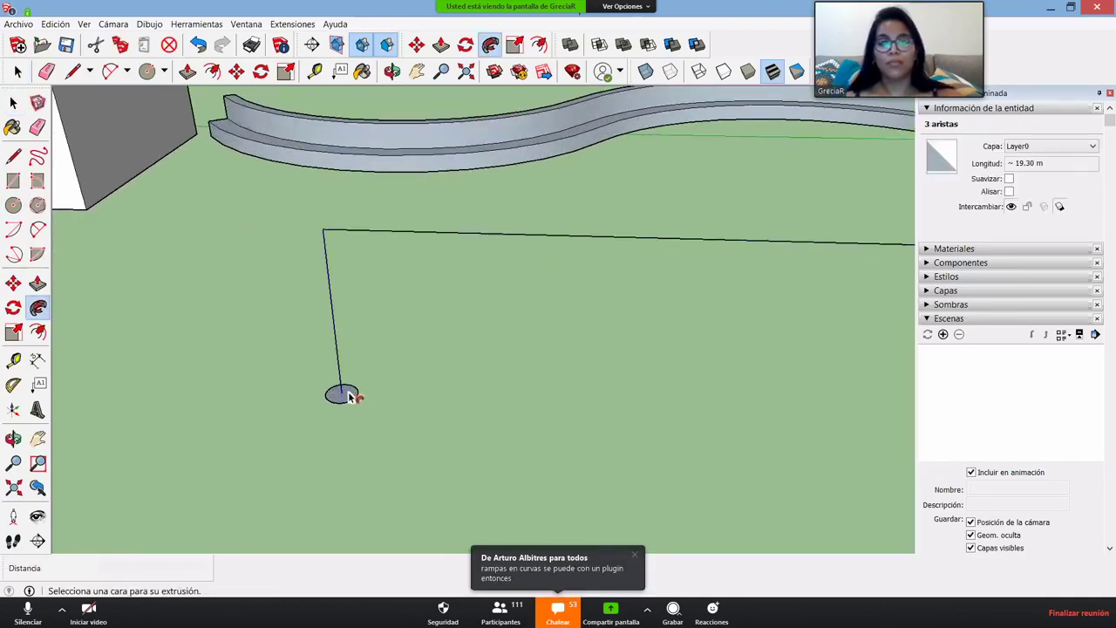
pyautogui.click(350, 392)
pyautogui.moveTo(317, 387); pyautogui.dragTo(439, 104, button='middle')
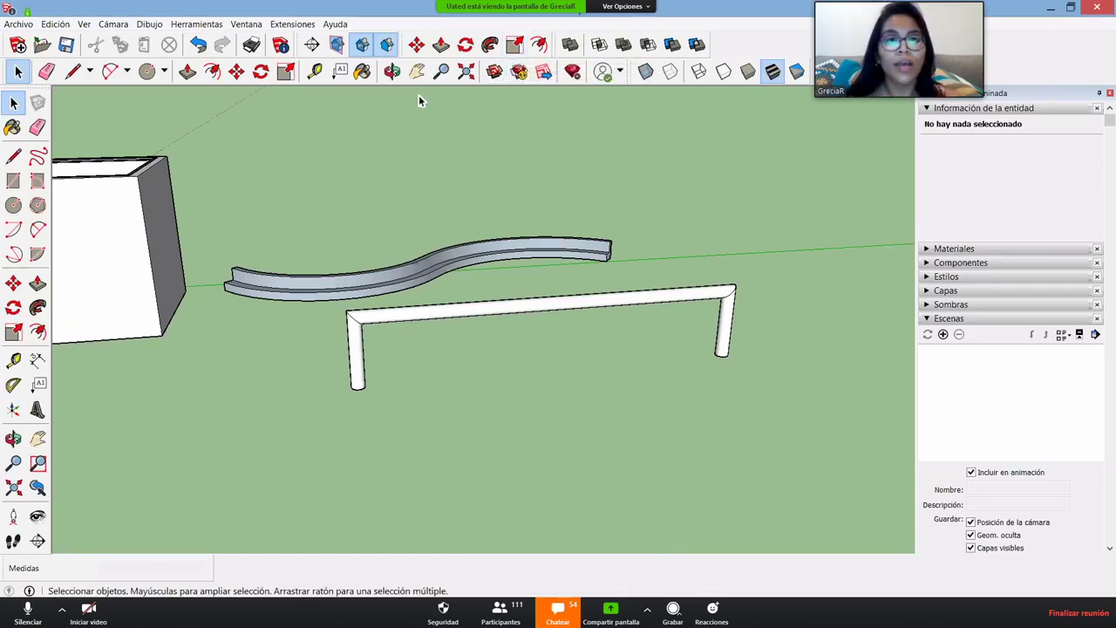
pyautogui.press('o')
pyautogui.moveTo(587, 298); pyautogui.dragTo(336, 341)
pyautogui.press('space')
pyautogui.moveTo(336, 341); pyautogui.dragTo(557, 344, button='middle')
pyautogui.click(497, 347)
pyautogui.scroll(3, 749, 319)
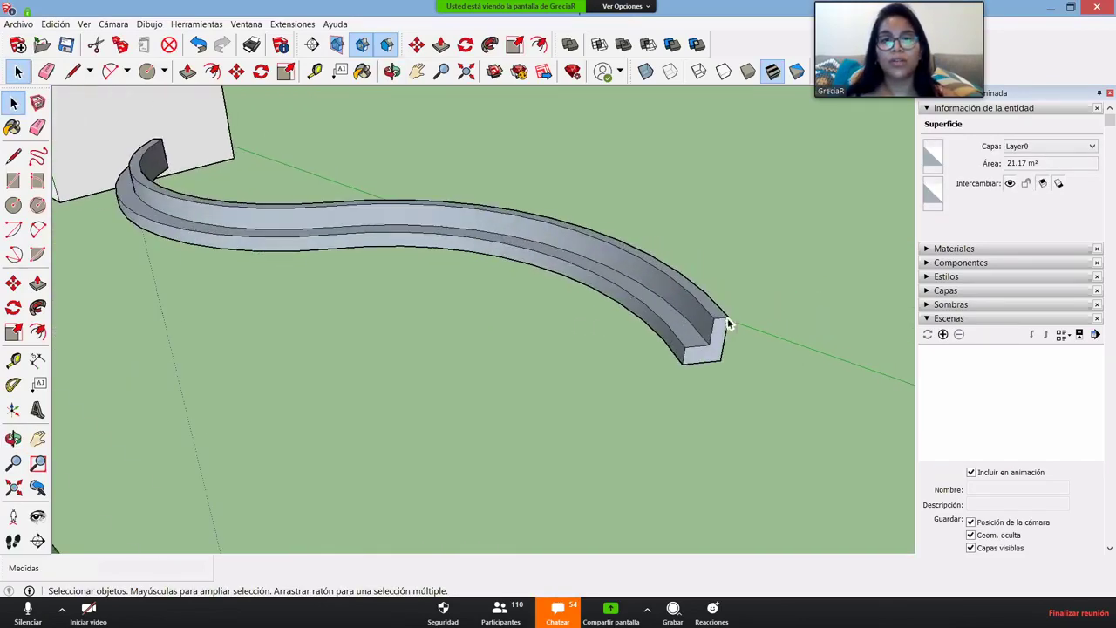
pyautogui.moveTo(684, 367); pyautogui.dragTo(592, 316, button='middle')
pyautogui.scroll(-3, 692, 331)
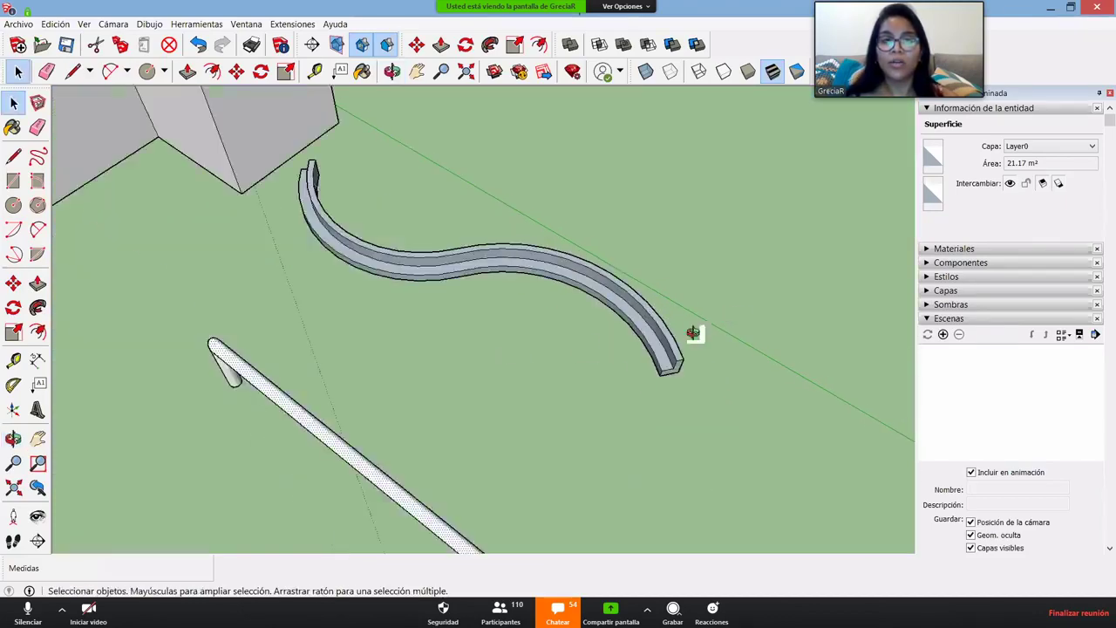
pyautogui.moveTo(692, 331); pyautogui.dragTo(253, 443, button='middle')
pyautogui.click(551, 363)
pyautogui.scroll(3, 214, 296)
# - Reverse the L-shaped box's floor face with Invertir caras
pyautogui.scroll(3, 296, 431)
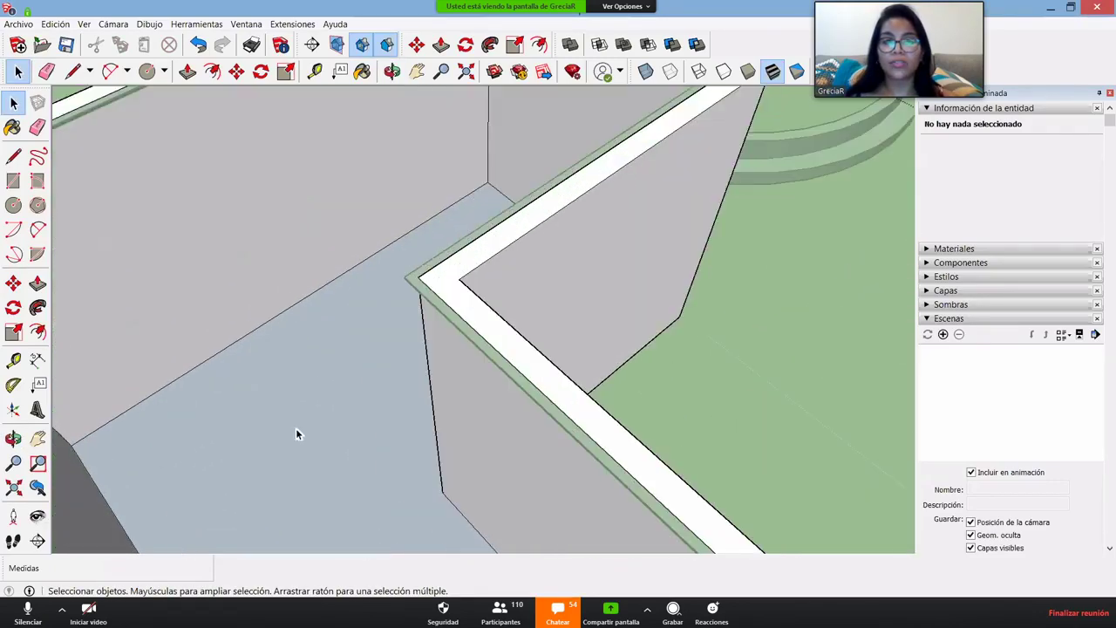
pyautogui.rightClick(295, 429)
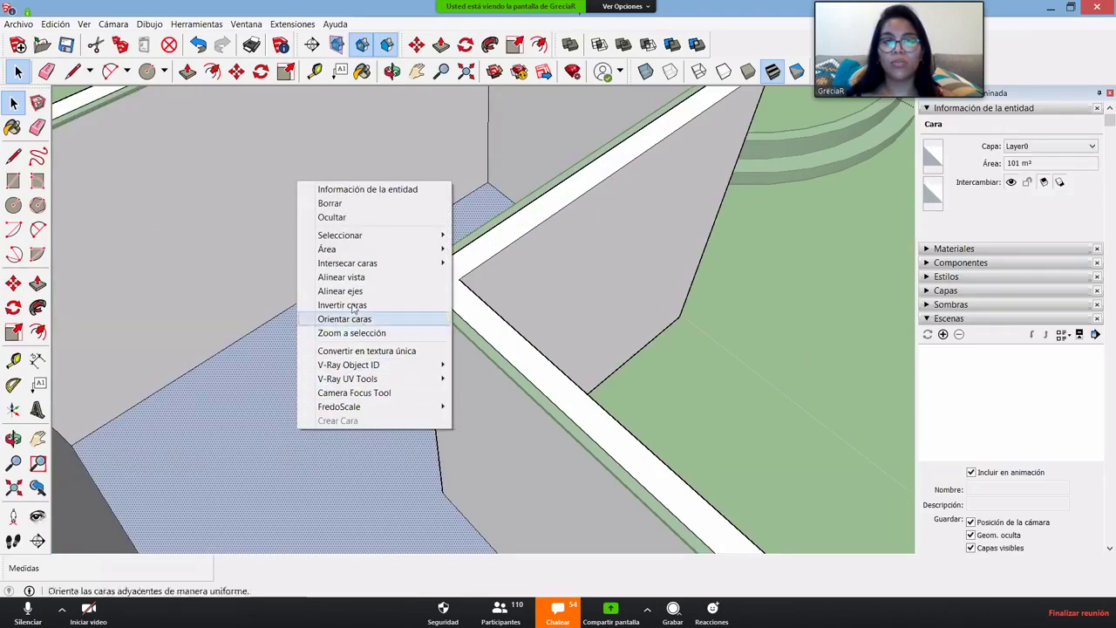
pyautogui.press('Return')
pyautogui.scroll(-5, 425, 429)
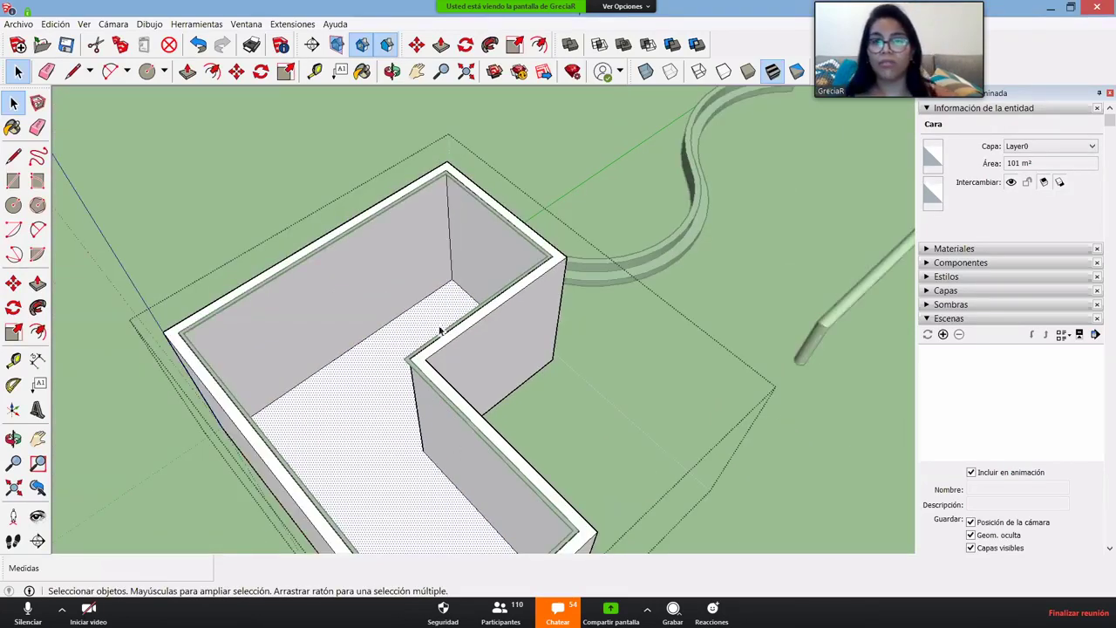
pyautogui.scroll(-5, 645, 448)
pyautogui.moveTo(645, 448); pyautogui.dragTo(286, 395, button='middle')
pyautogui.click(672, 461)
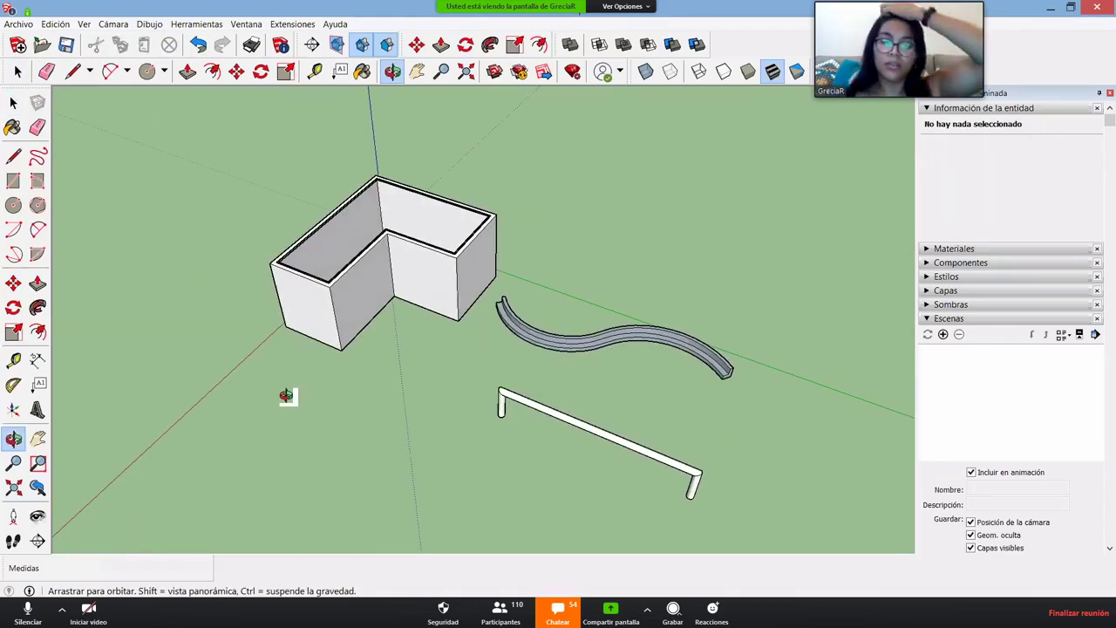
pyautogui.press('space')
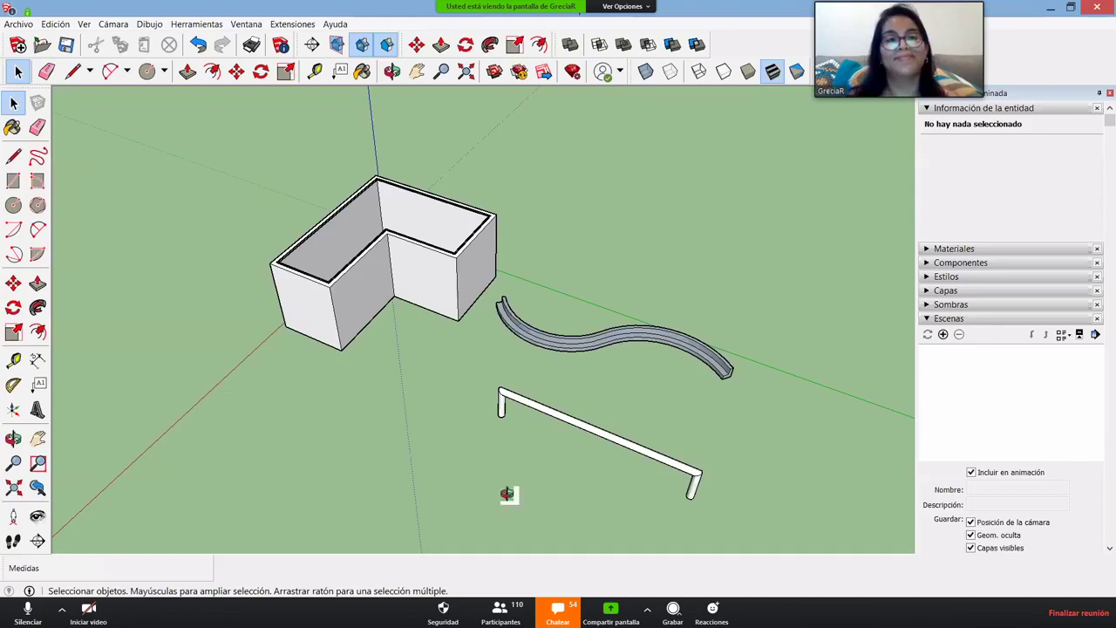
# - Delete the curved rail, the long bar and the leftover fragments, leaving only the walls
pyautogui.moveTo(509, 491); pyautogui.dragTo(653, 413, button='middle')
pyautogui.moveTo(702, 457); pyautogui.dragTo(474, 217)
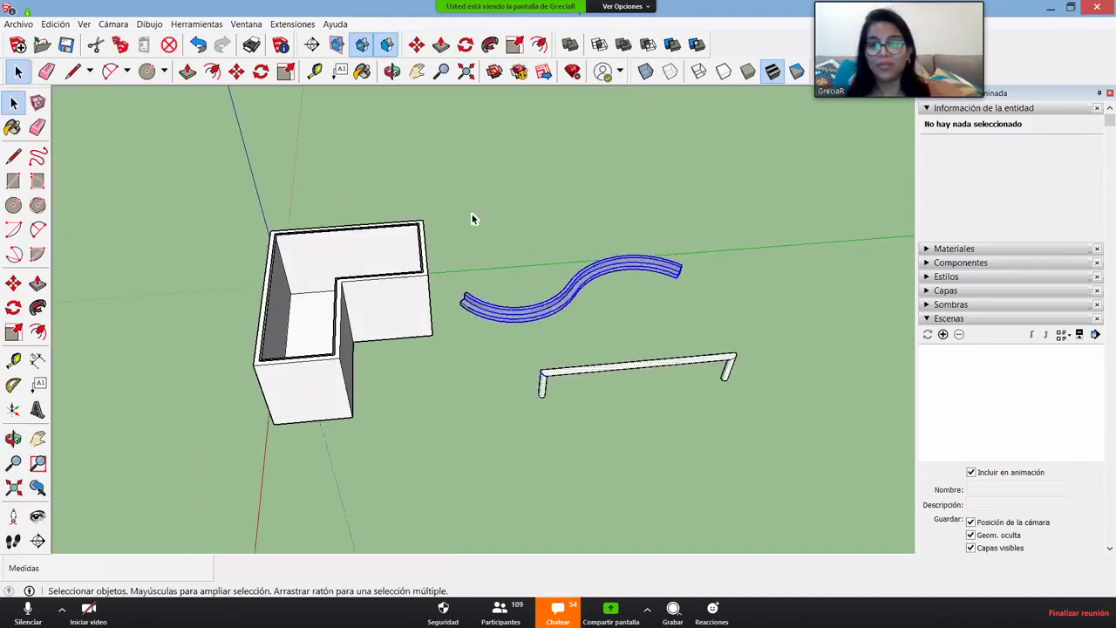
pyautogui.press('Delete')
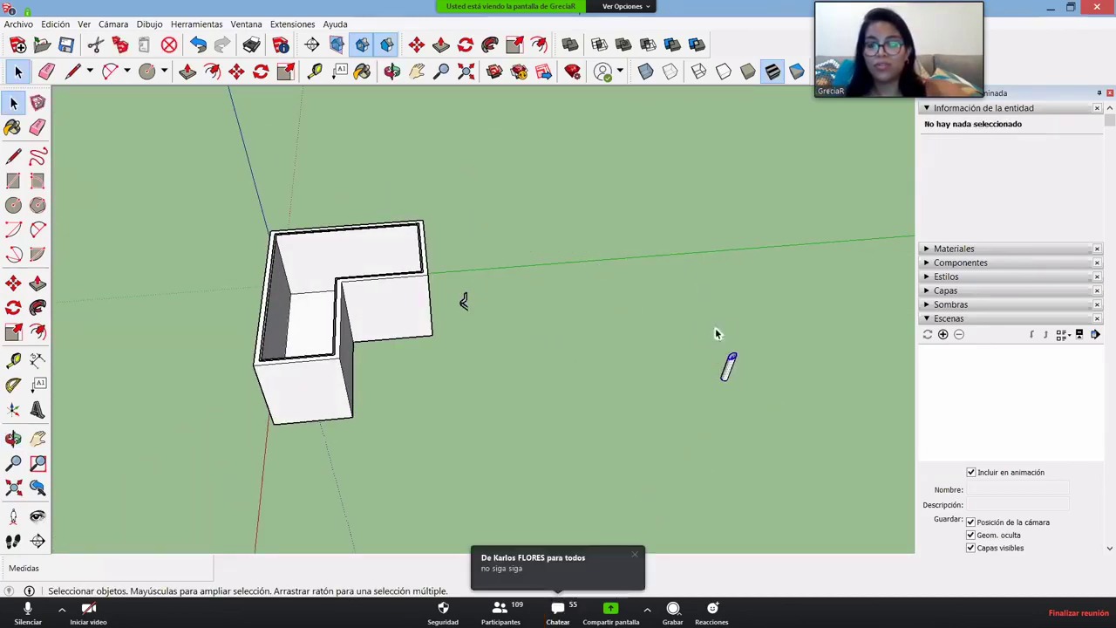
pyautogui.press('Delete')
pyautogui.moveTo(455, 258); pyautogui.dragTo(457, 259)
pyautogui.press('Delete')
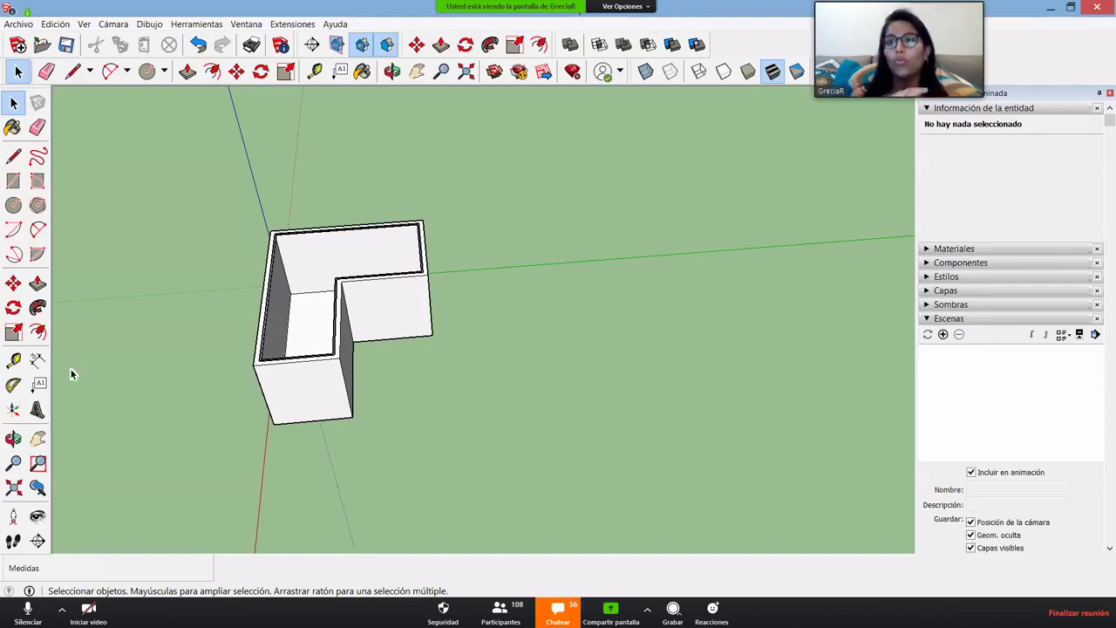
pyautogui.moveTo(573, 372); pyautogui.dragTo(433, 326, button='middle')
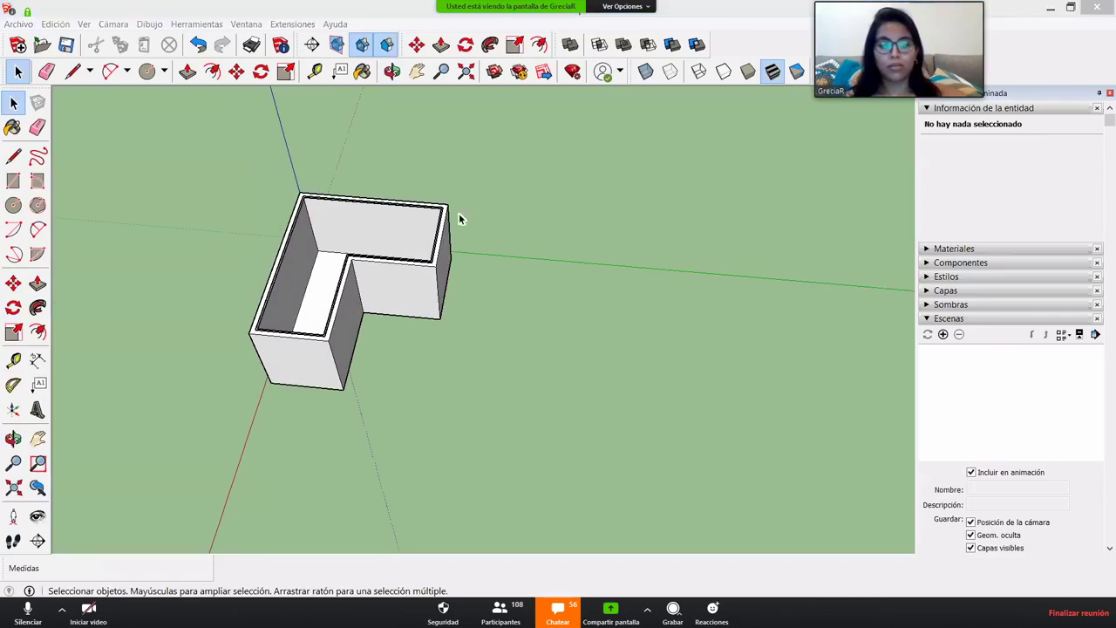
# - Draw a rectangle beside the L-shaped walls and push-pull it up into a tall box
pyautogui.press('r')
pyautogui.click(487, 410)
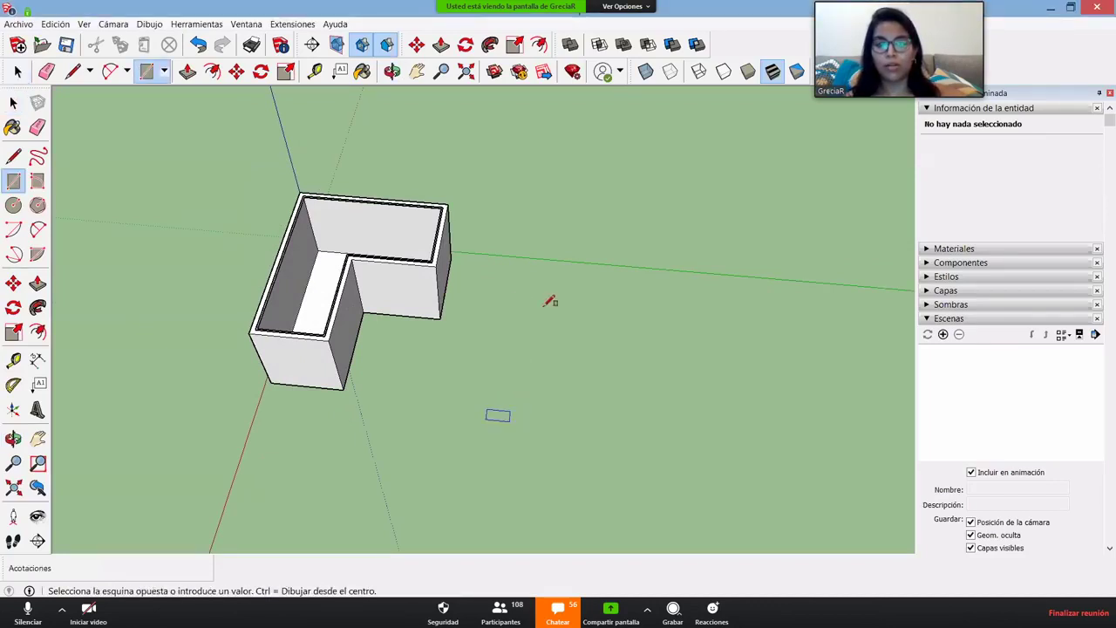
pyautogui.click(558, 288)
pyautogui.press('space')
pyautogui.press('p')
pyautogui.click(541, 311)
pyautogui.click(523, 226)
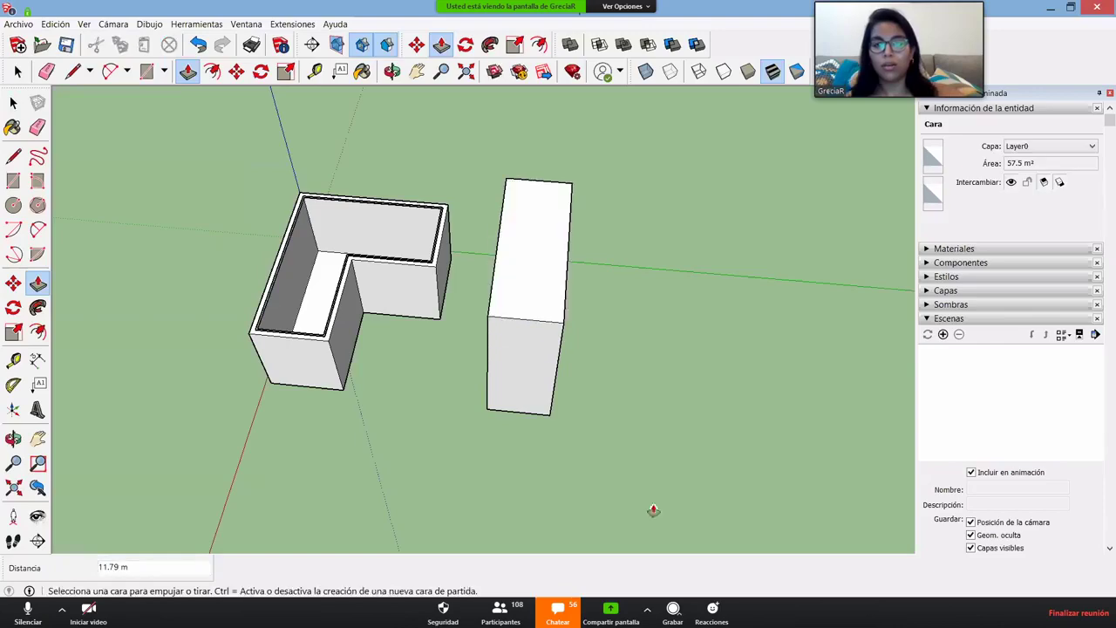
pyautogui.moveTo(653, 511); pyautogui.dragTo(523, 346, button='middle')
pyautogui.press('space')
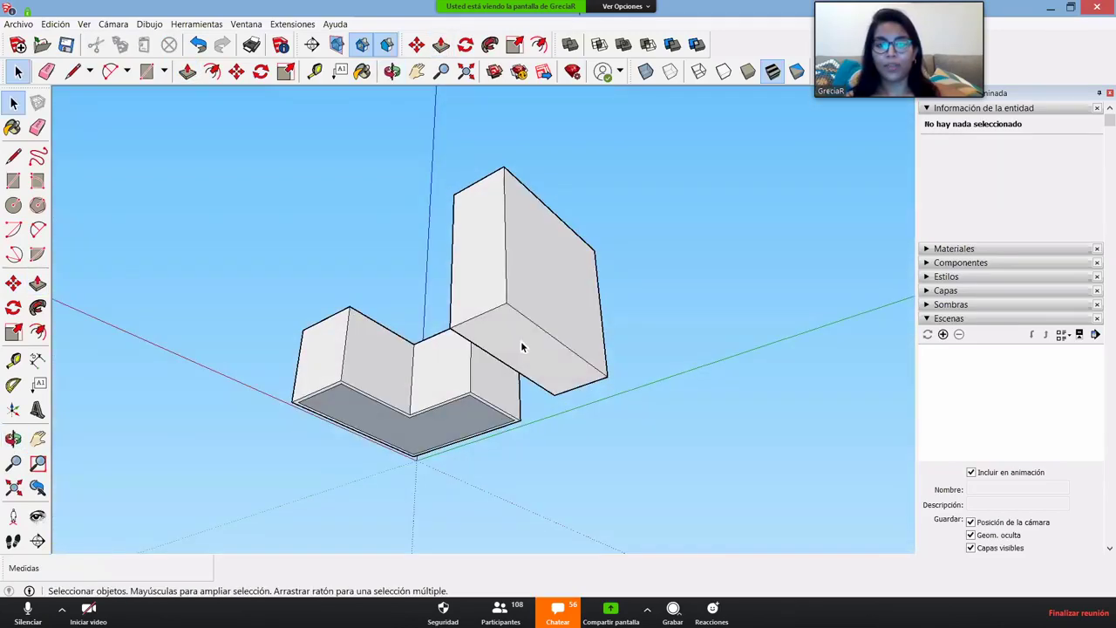
pyautogui.moveTo(580, 292); pyautogui.dragTo(489, 349, button='middle')
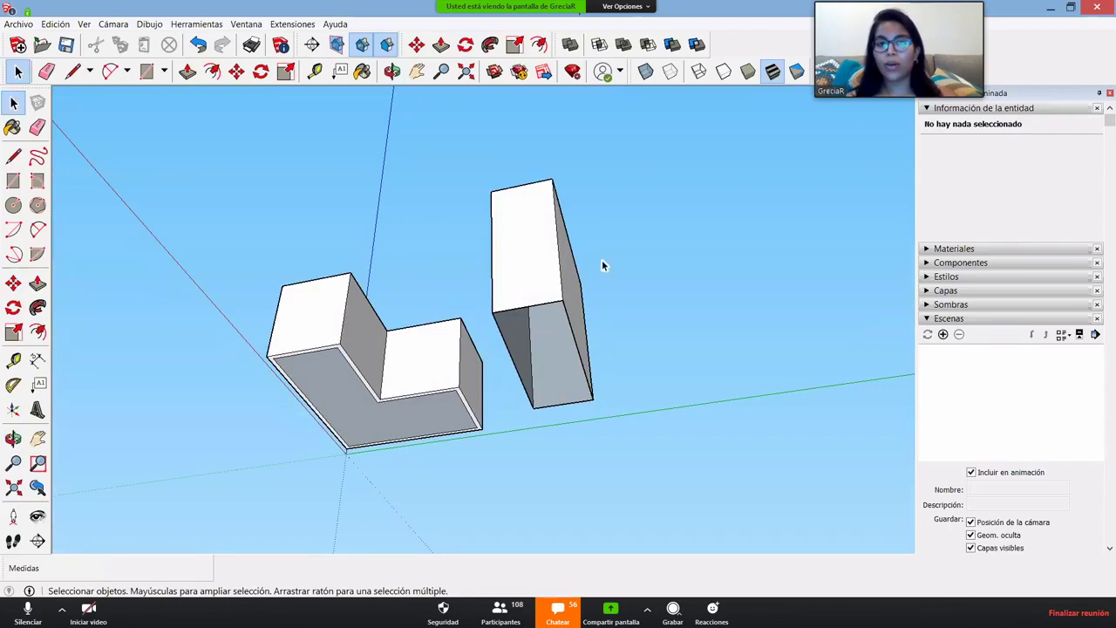
pyautogui.press('o')
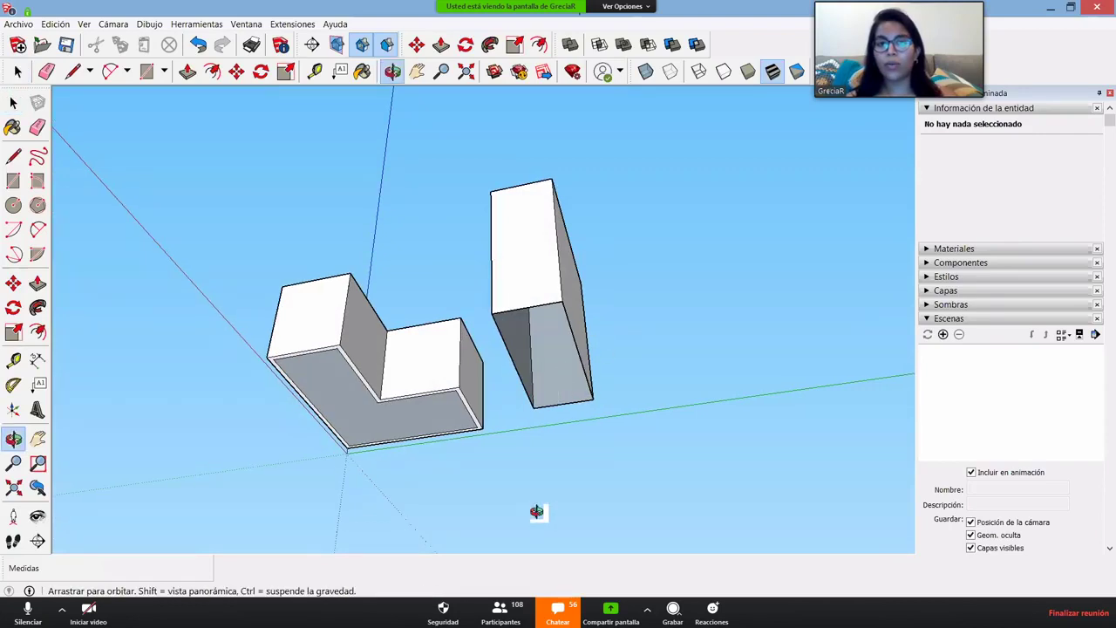
pyautogui.moveTo(537, 512); pyautogui.dragTo(662, 300)
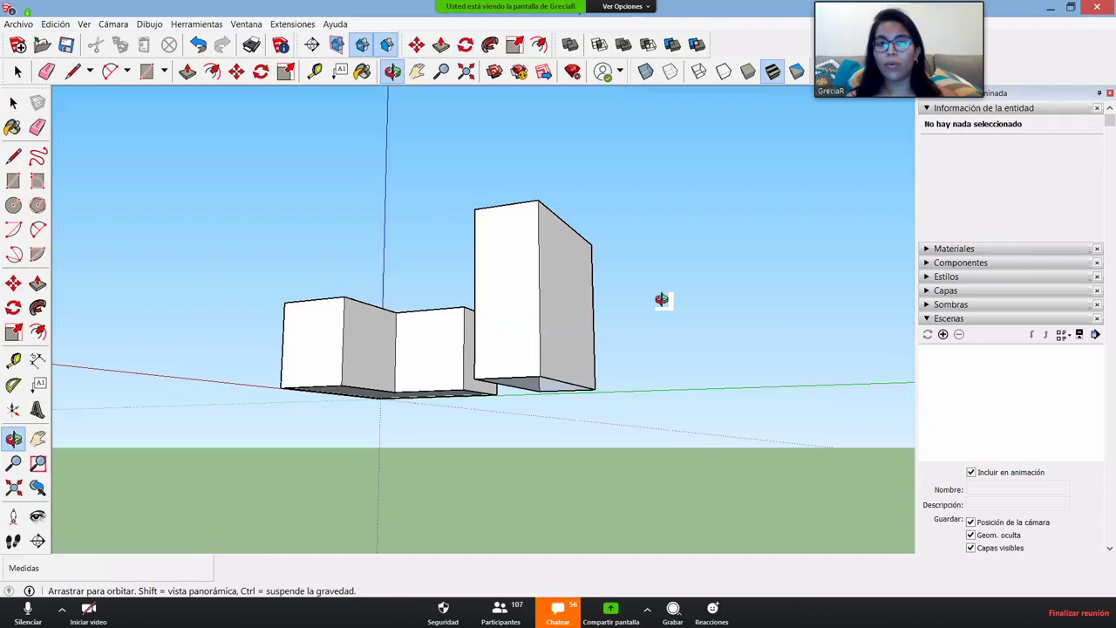
pyautogui.moveTo(662, 300); pyautogui.dragTo(542, 355)
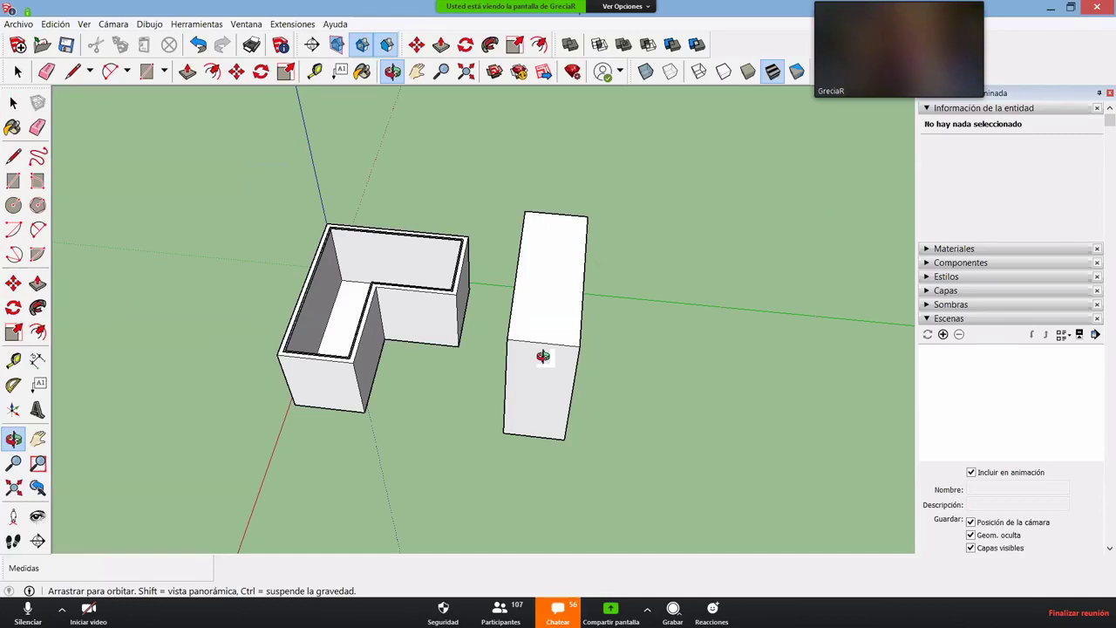
# - Zoom onto the L-shaped walls and start a line at the inner corner of their floor
pyautogui.moveTo(543, 355); pyautogui.dragTo(915, 344, button='middle')
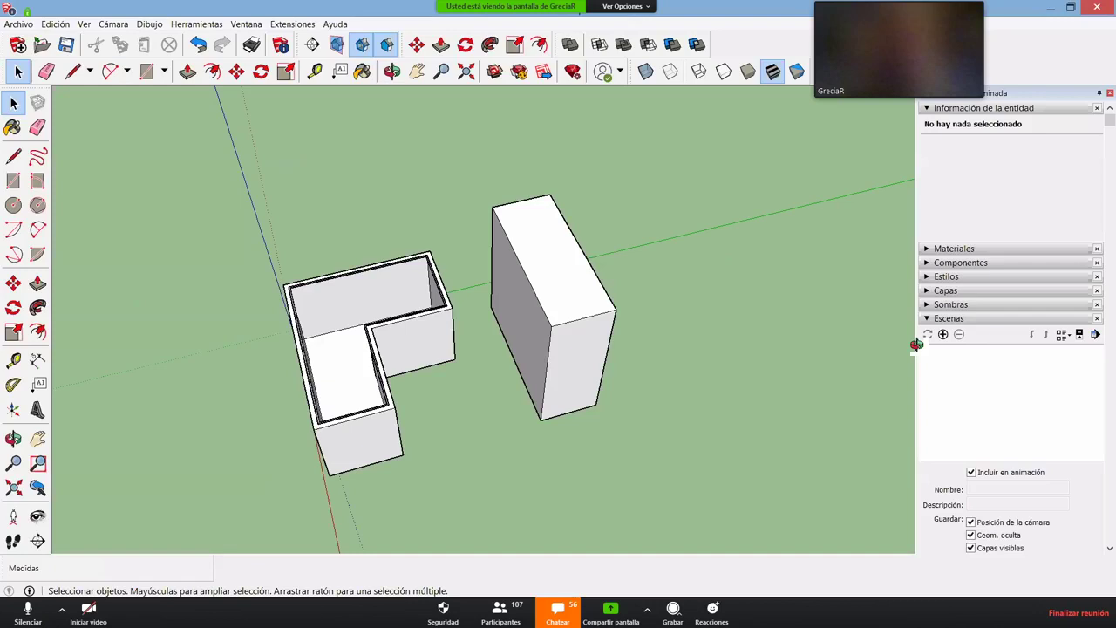
pyautogui.scroll(5, 701, 245)
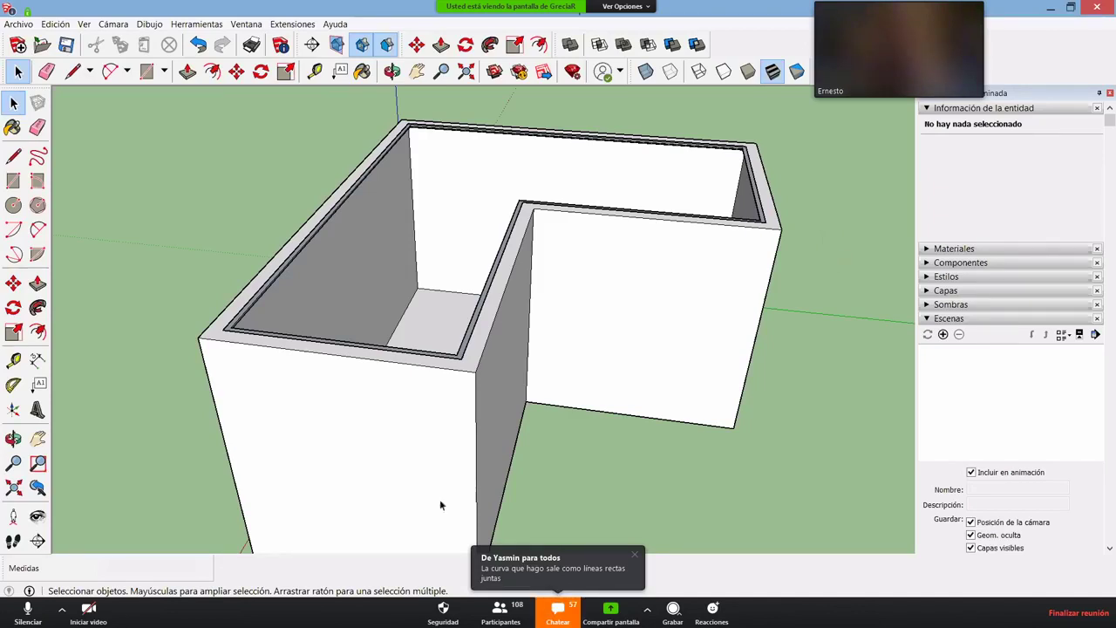
pyautogui.moveTo(316, 153); pyautogui.dragTo(762, 321, button='middle')
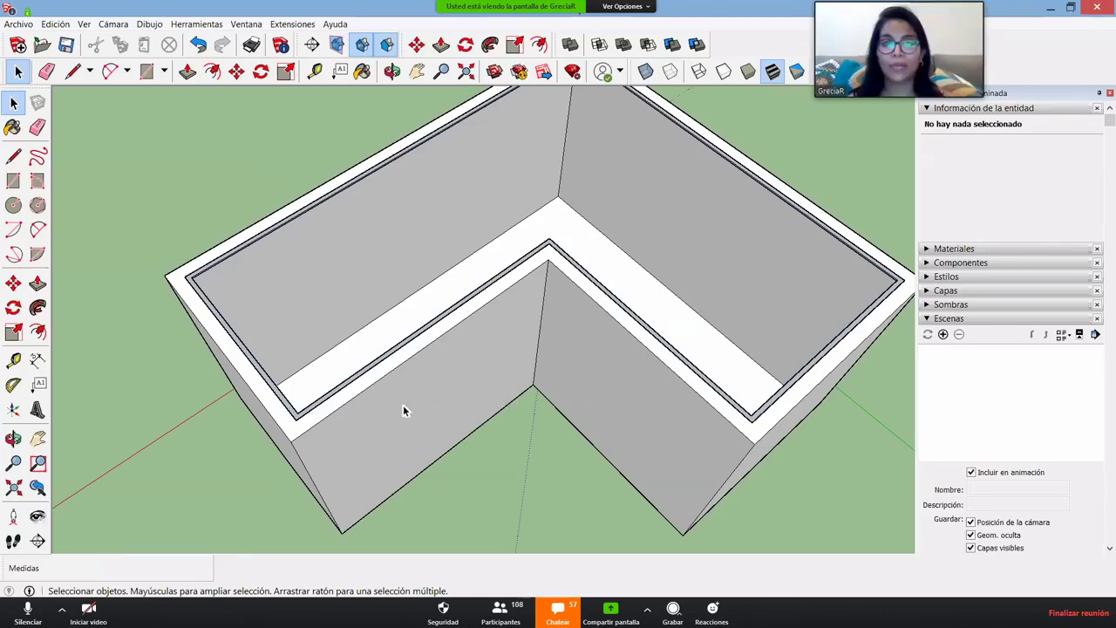
pyautogui.scroll(-5, 446, 314)
pyautogui.moveTo(446, 314); pyautogui.dragTo(269, 288, button='middle')
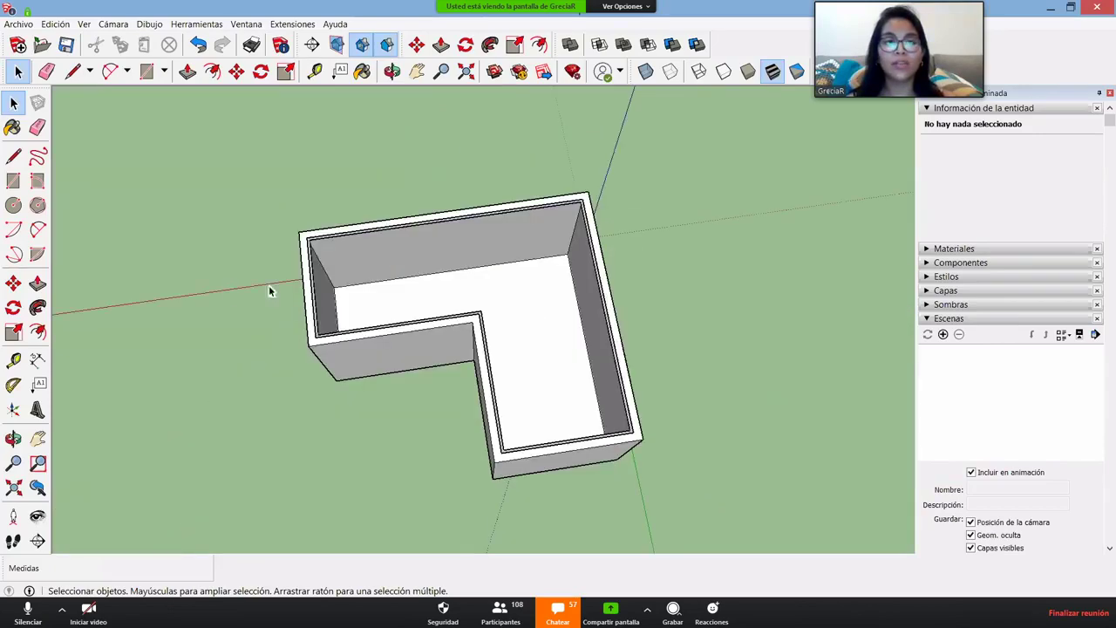
pyautogui.scroll(8, 703, 241)
pyautogui.scroll(-6, 753, 267)
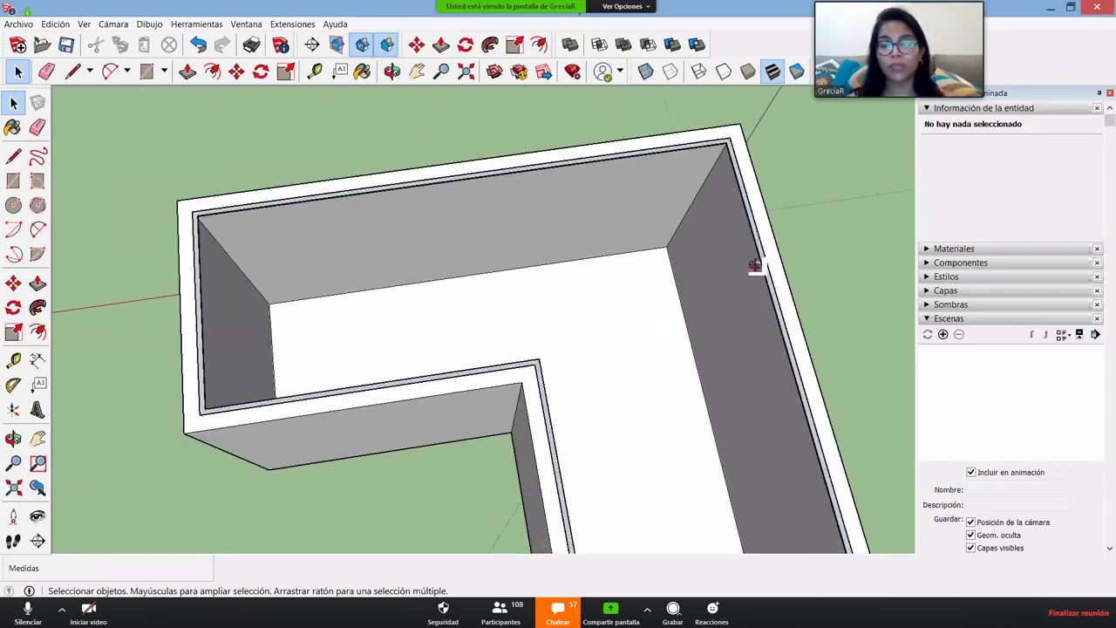
pyautogui.moveTo(543, 374); pyautogui.dragTo(398, 311, button='middle')
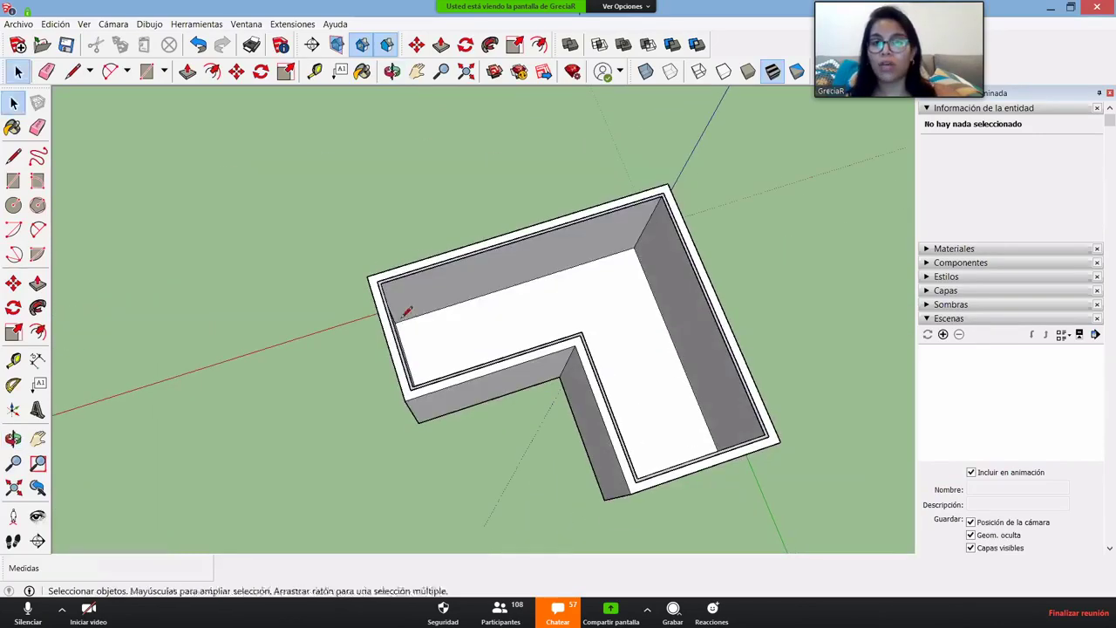
pyautogui.press('l')
pyautogui.moveTo(324, 361); pyautogui.dragTo(398, 324, button='middle')
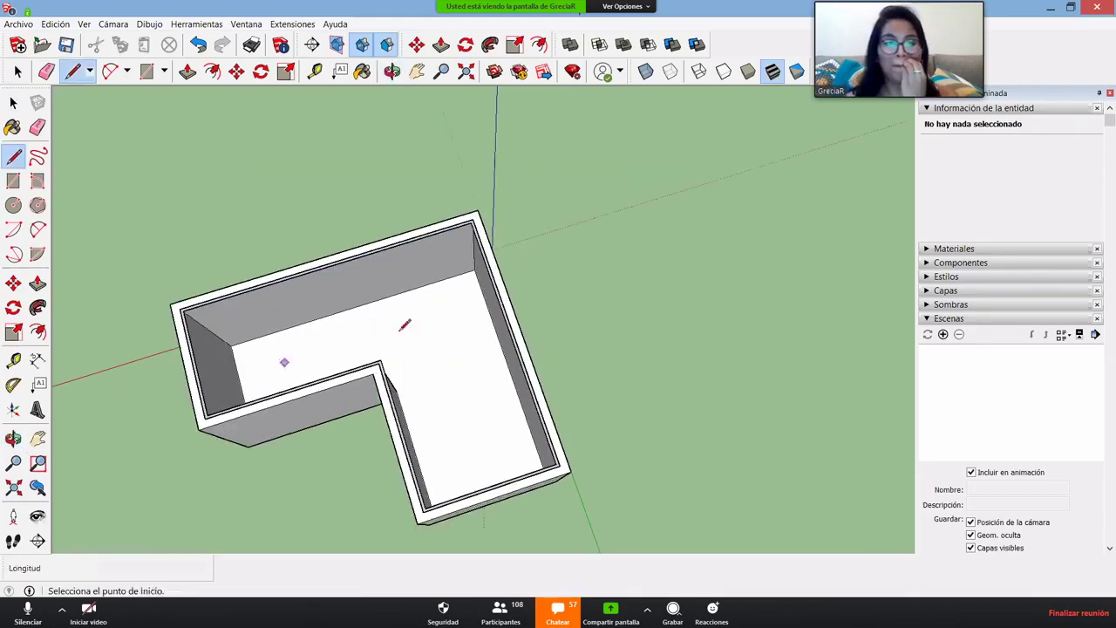
pyautogui.click(473, 269)
pyautogui.moveTo(668, 420); pyautogui.dragTo(468, 419, button='middle')
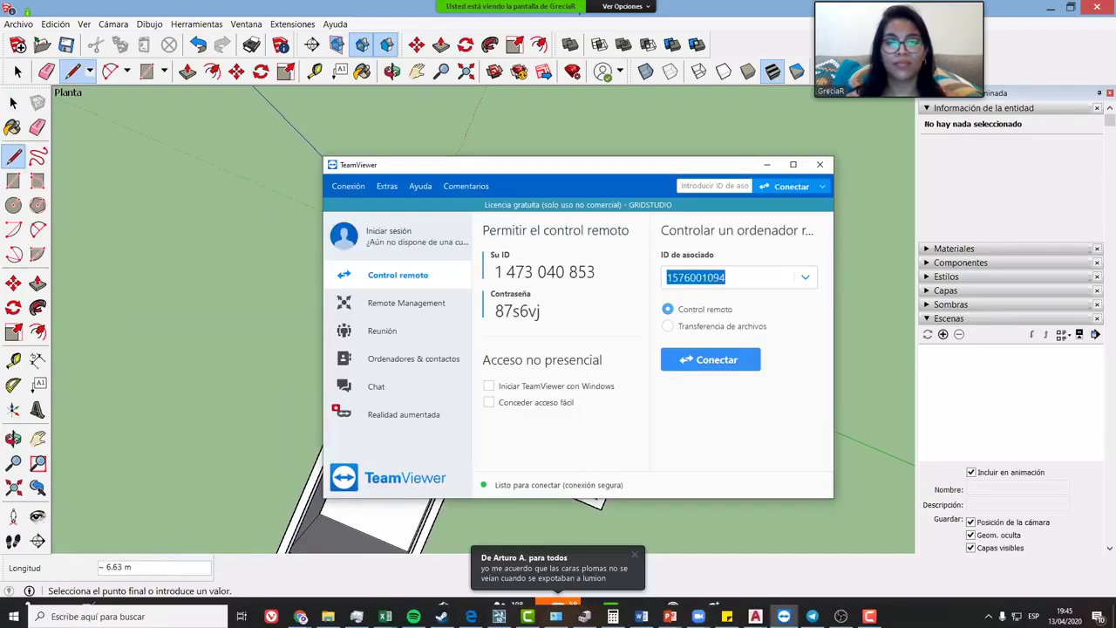
# - Cancel the line and double-click the L-shaped floor to select it with its edges
pyautogui.moveTo(538, 373); pyautogui.dragTo(475, 352, button='middle')
pyautogui.press('space')
pyautogui.doubleClick(448, 451)
pyautogui.scroll(5, 481, 354)
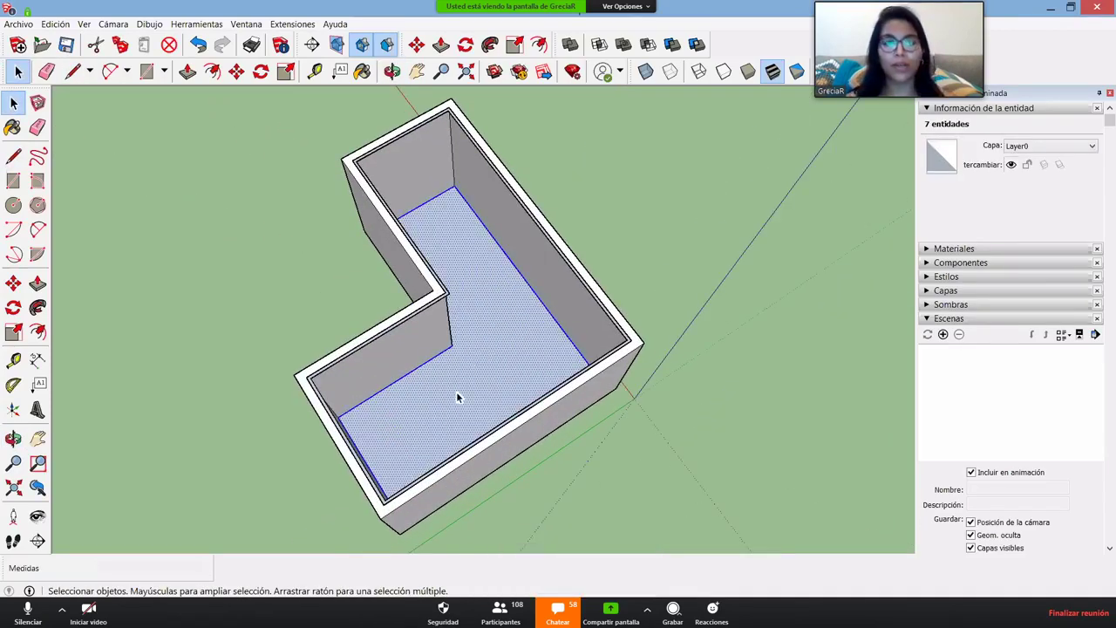
pyautogui.scroll(2, 458, 397)
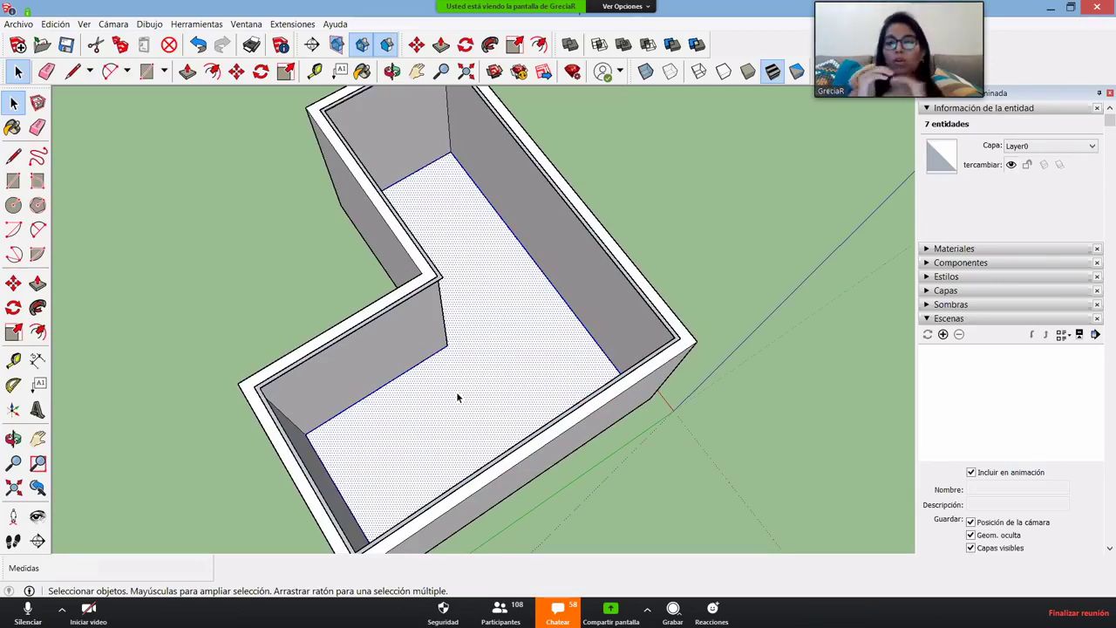
pyautogui.moveTo(457, 397); pyautogui.dragTo(363, 470, button='middle')
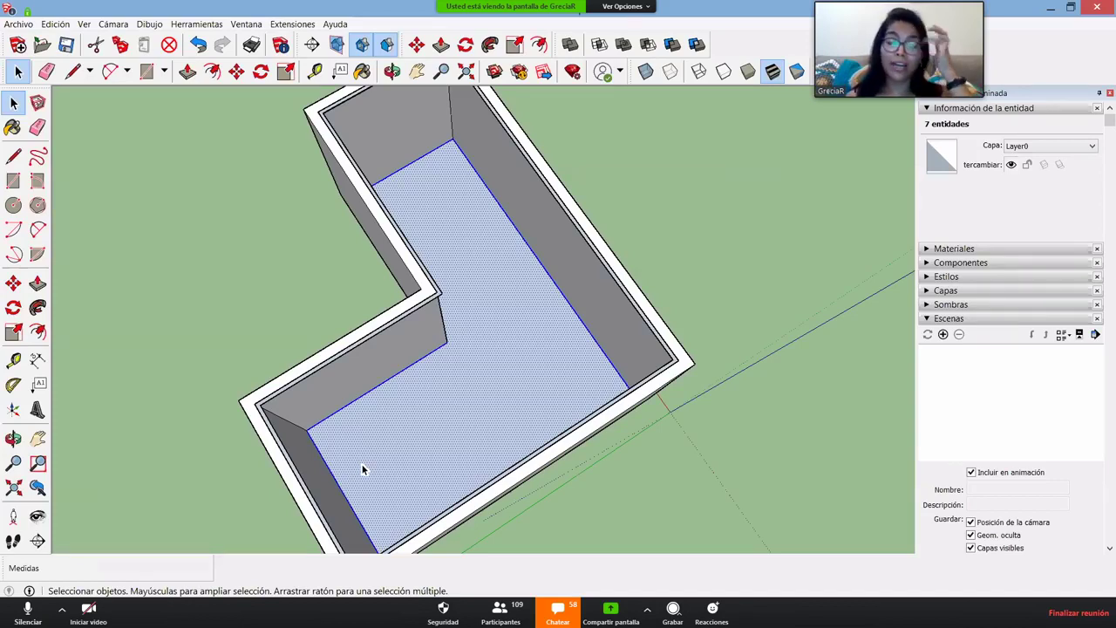
pyautogui.scroll(-3, 418, 475)
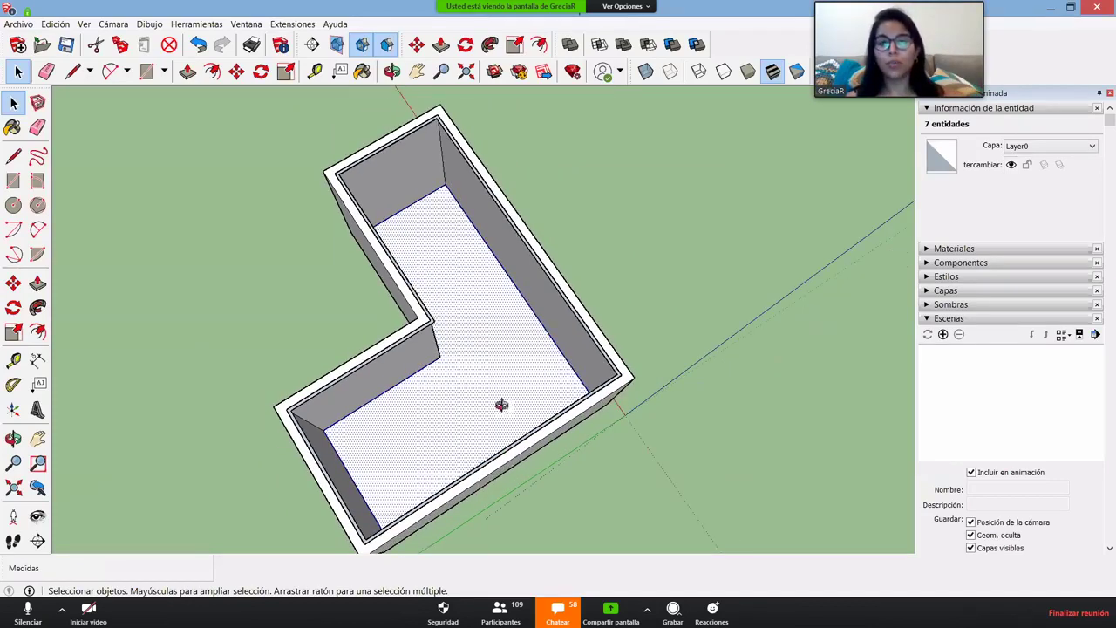
pyautogui.moveTo(501, 403); pyautogui.dragTo(439, 397, button='middle')
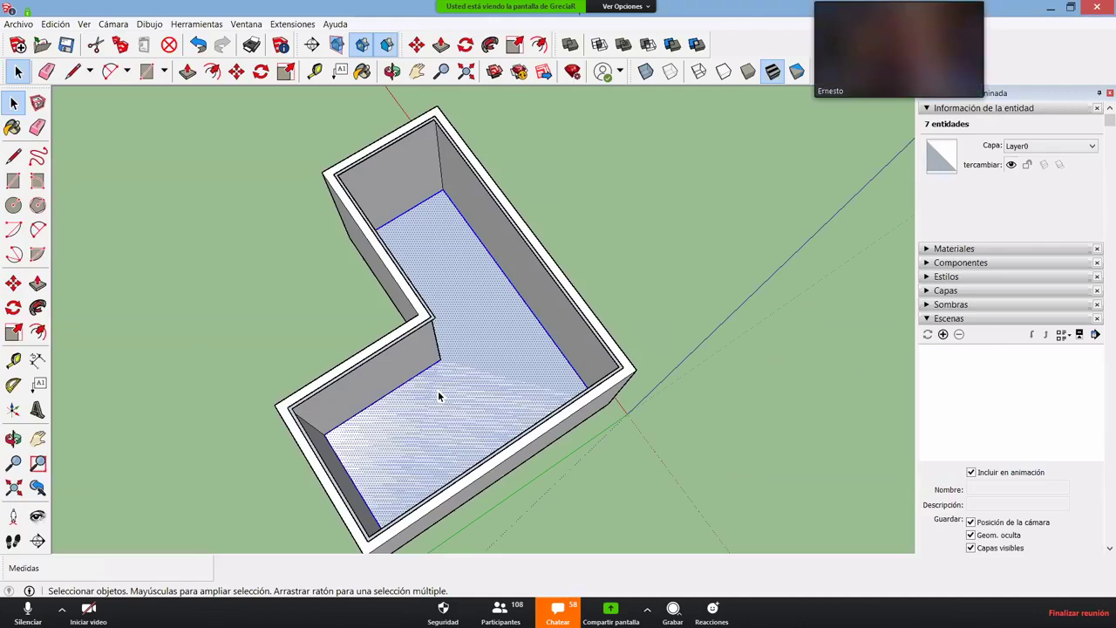
pyautogui.moveTo(451, 404); pyautogui.dragTo(476, 441, button='middle')
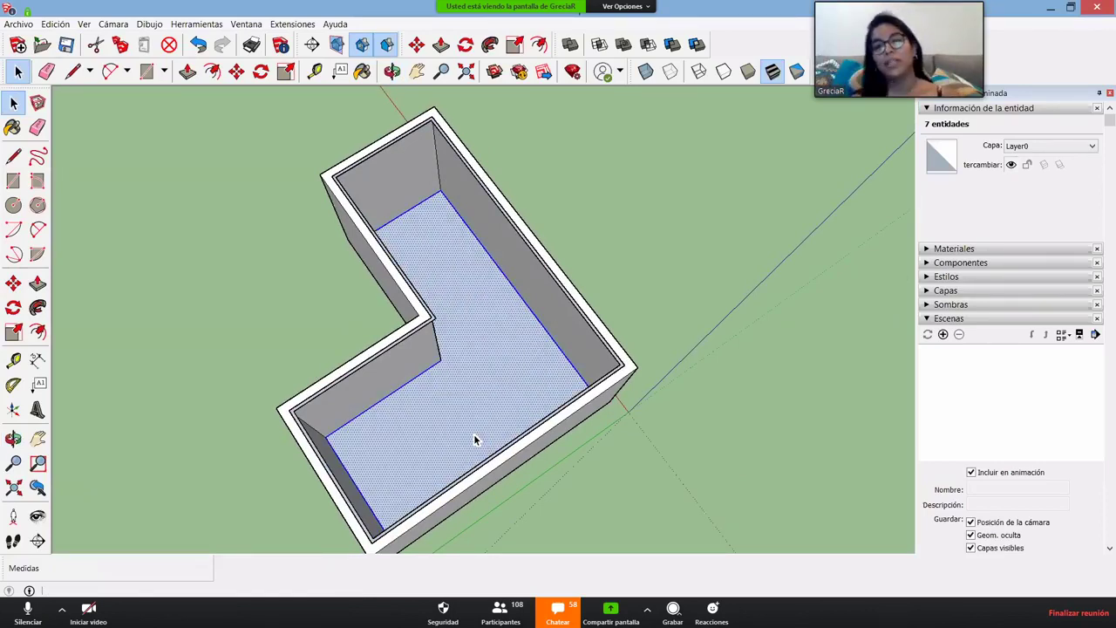
# - Move the selected L-shaped floor face onto the ground beside the box, then deselect it
pyautogui.press('m')
pyautogui.click(521, 394)
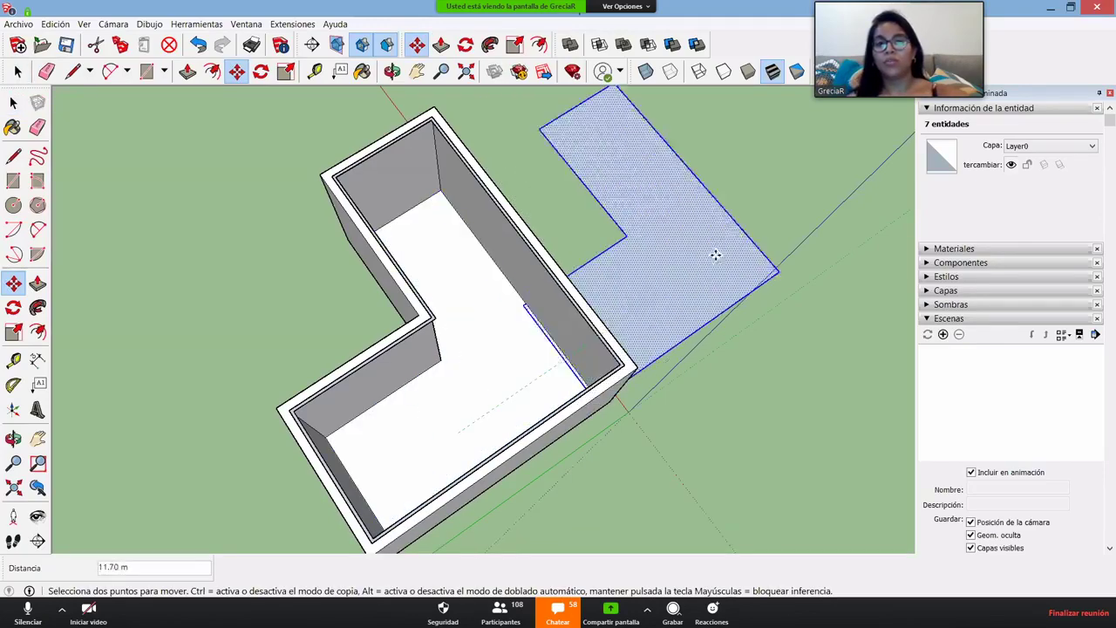
pyautogui.click(727, 289)
pyautogui.moveTo(441, 281)
pyautogui.mouseDown(button='middle')
pyautogui.moveTo(663, 357)
pyautogui.moveTo(366, 256)
pyautogui.moveTo(551, 325)
pyautogui.moveTo(291, 271)
pyautogui.moveTo(389, 334)
pyautogui.moveTo(593, 415)
pyautogui.moveTo(553, 424)
pyautogui.moveTo(572, 293)
pyautogui.moveTo(579, 331)
pyautogui.mouseUp(button='middle')
pyautogui.scroll(-2, 593, 416)
pyautogui.press('space')
pyautogui.scroll(3, 580, 408)
pyautogui.press('Escape')
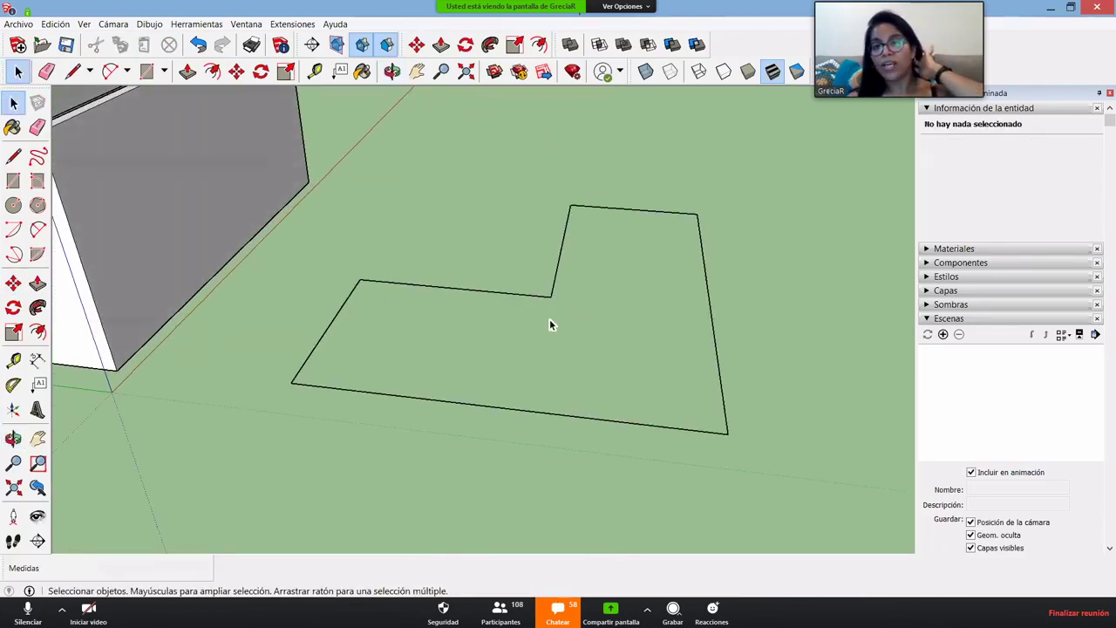
pyautogui.scroll(3, 549, 322)
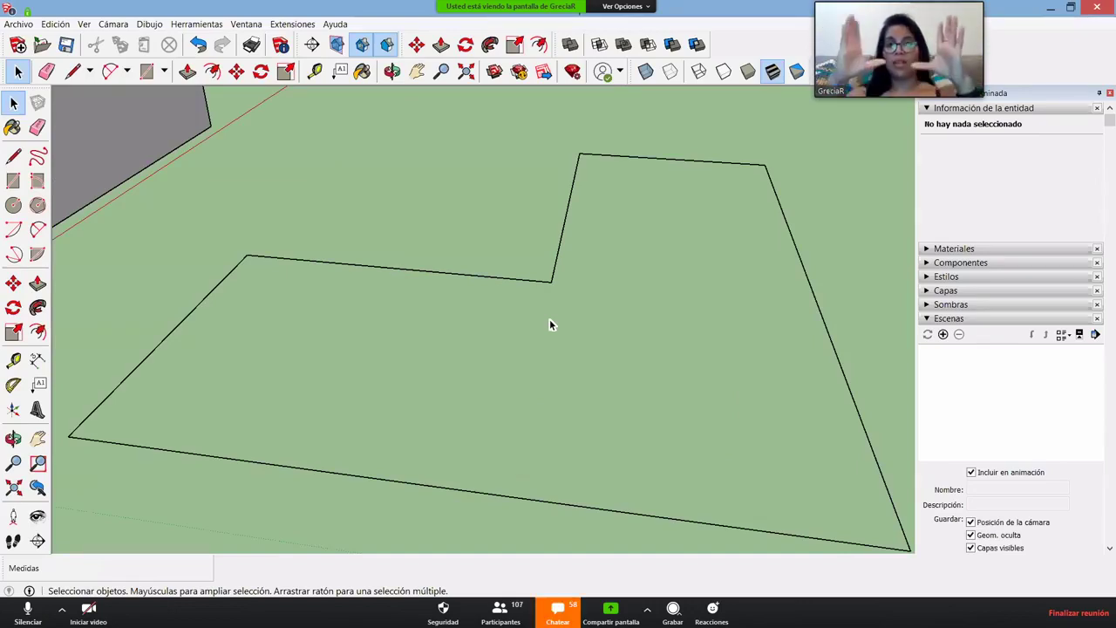
pyautogui.moveTo(528, 320)
pyautogui.mouseDown(button='middle')
pyautogui.moveTo(642, 304)
pyautogui.moveTo(466, 279)
pyautogui.moveTo(485, 316)
pyautogui.moveTo(516, 326)
pyautogui.mouseUp(button='middle')
# - Draw the profile's first vertical line and horizontal step up from the outline edge
pyautogui.press('l')
pyautogui.click(503, 341)
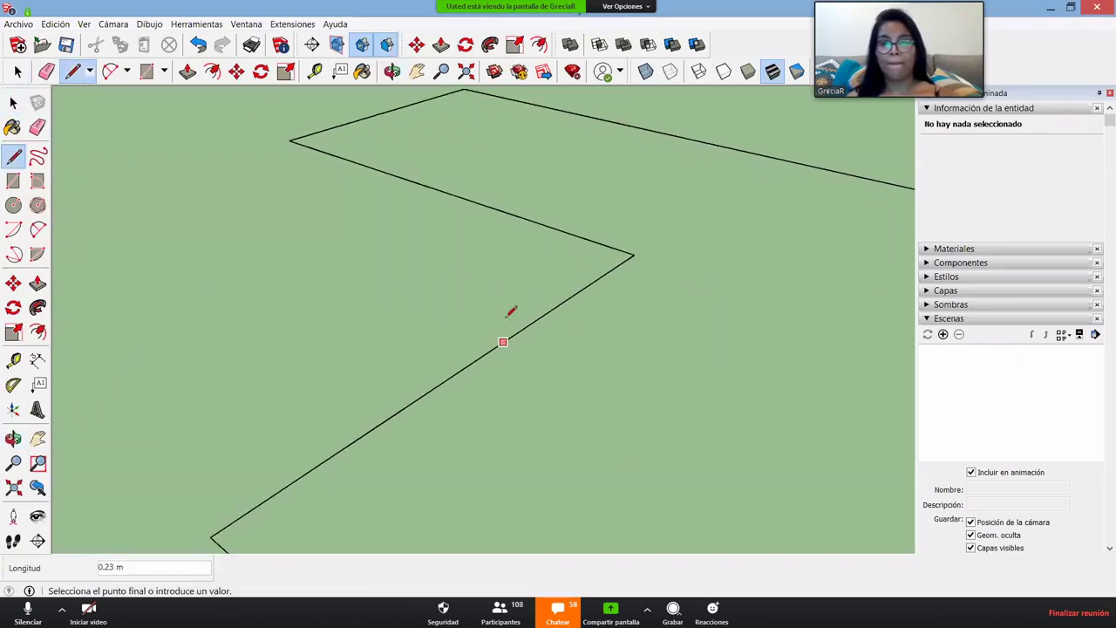
pyautogui.click(503, 279)
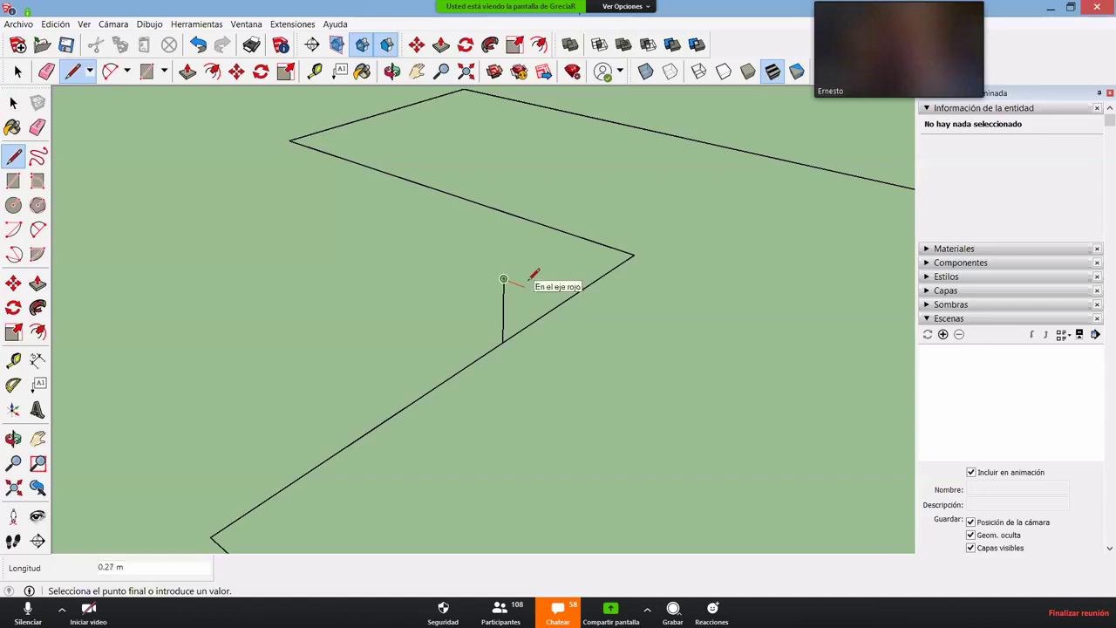
pyautogui.click(528, 283)
pyautogui.moveTo(528, 282); pyautogui.dragTo(521, 322, button='middle')
pyautogui.click(523, 330)
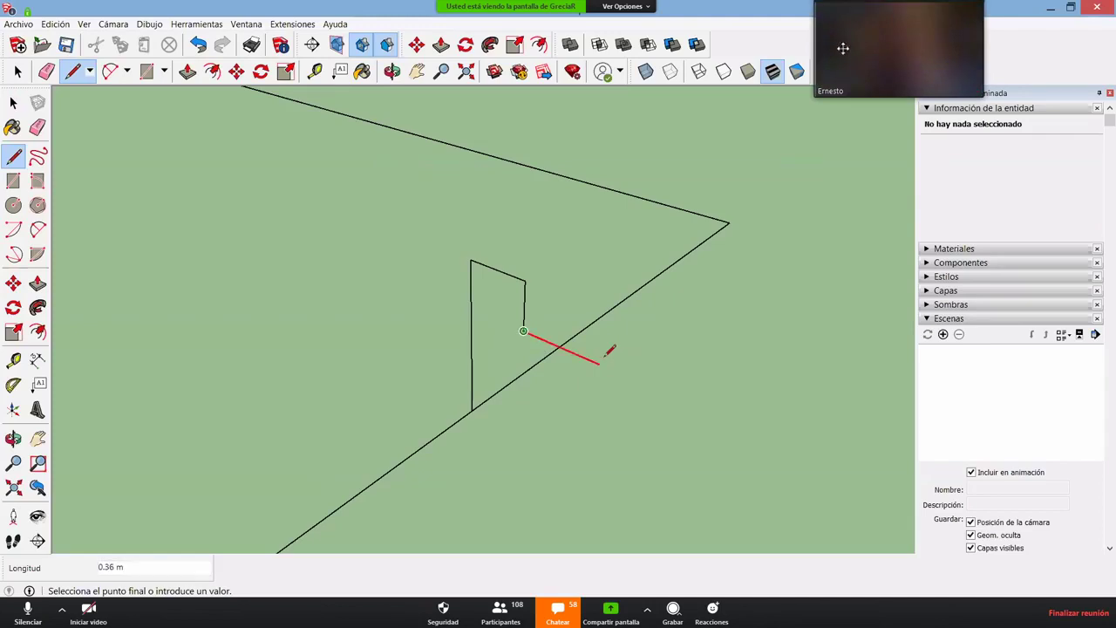
# - Add the next horizontal profile segment, then open the meeting chat and dismiss its mute prompt
pyautogui.click(601, 363)
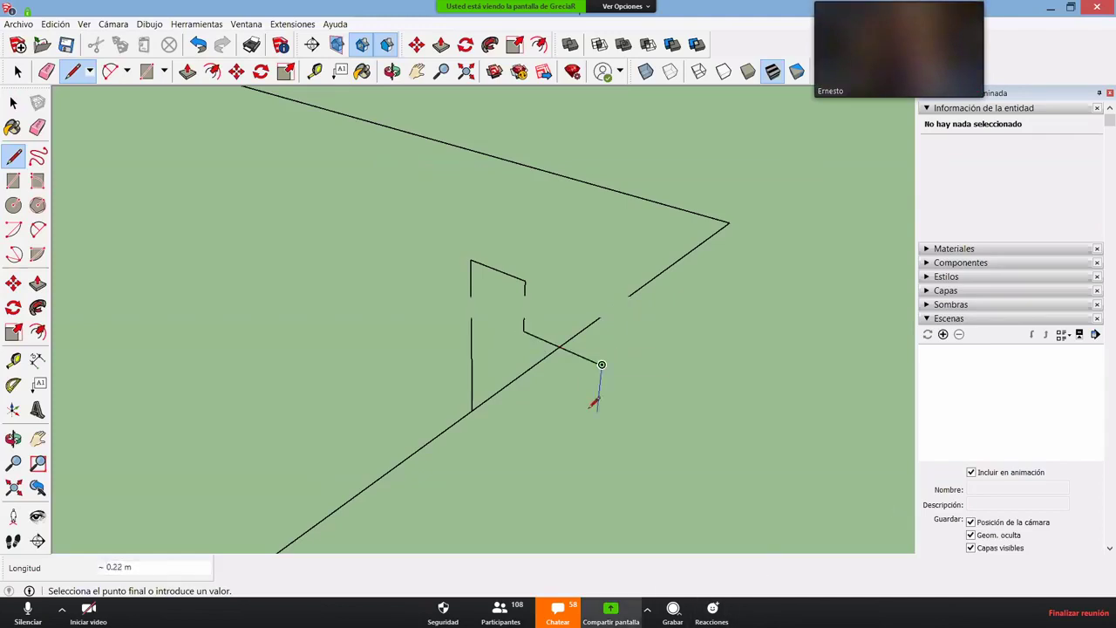
pyautogui.click(556, 617)
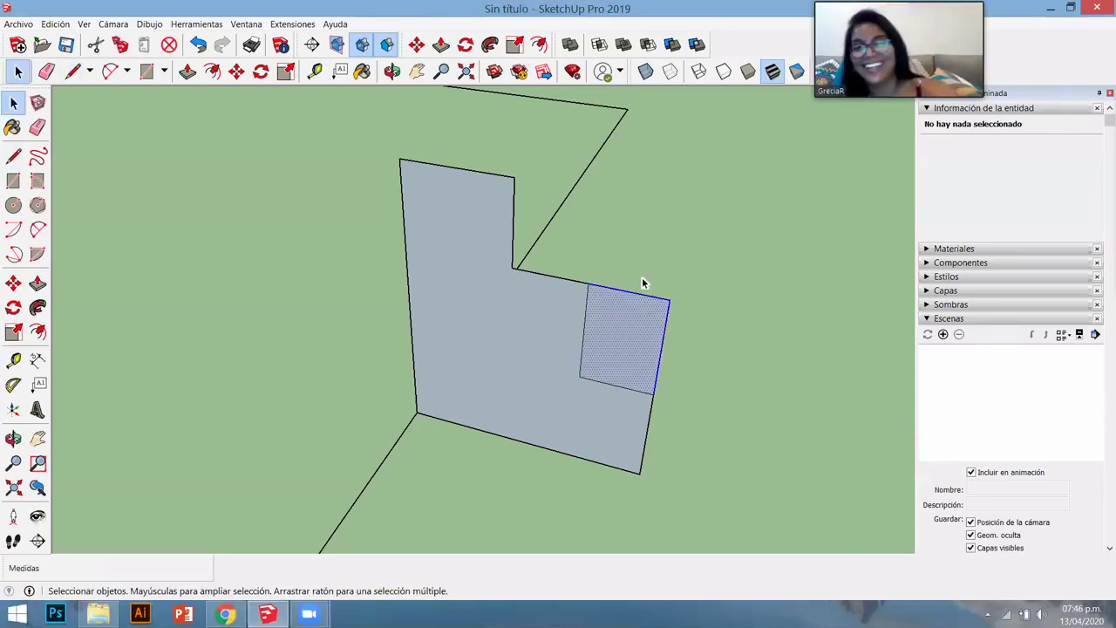
pyautogui.click(597, 338)
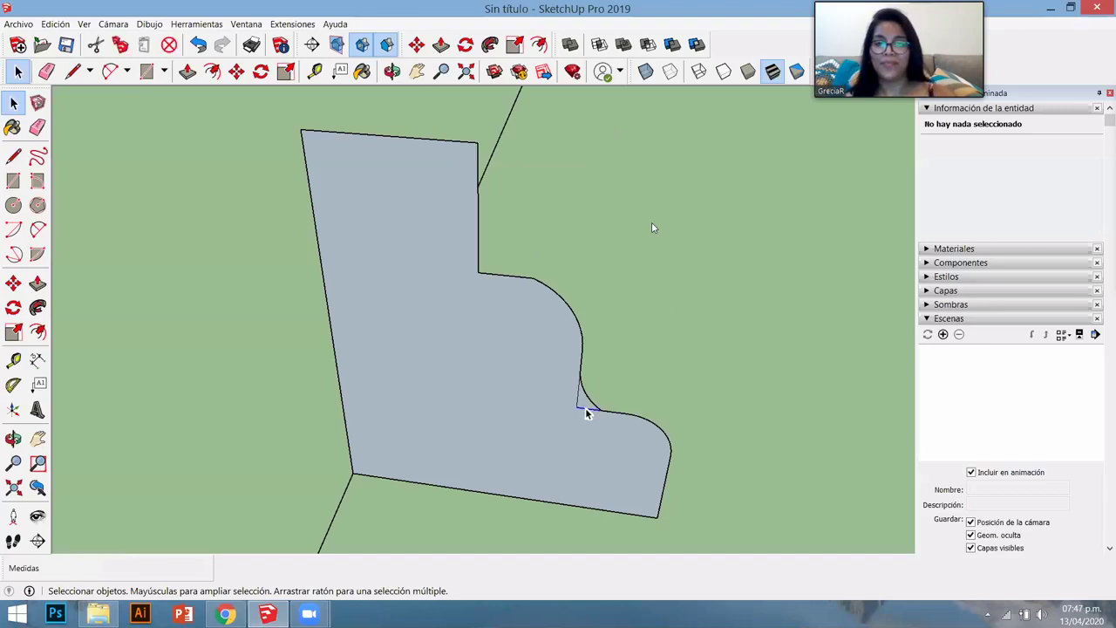
# - Round the moulding profile's top corner with a 2-point arc
pyautogui.click(579, 401)
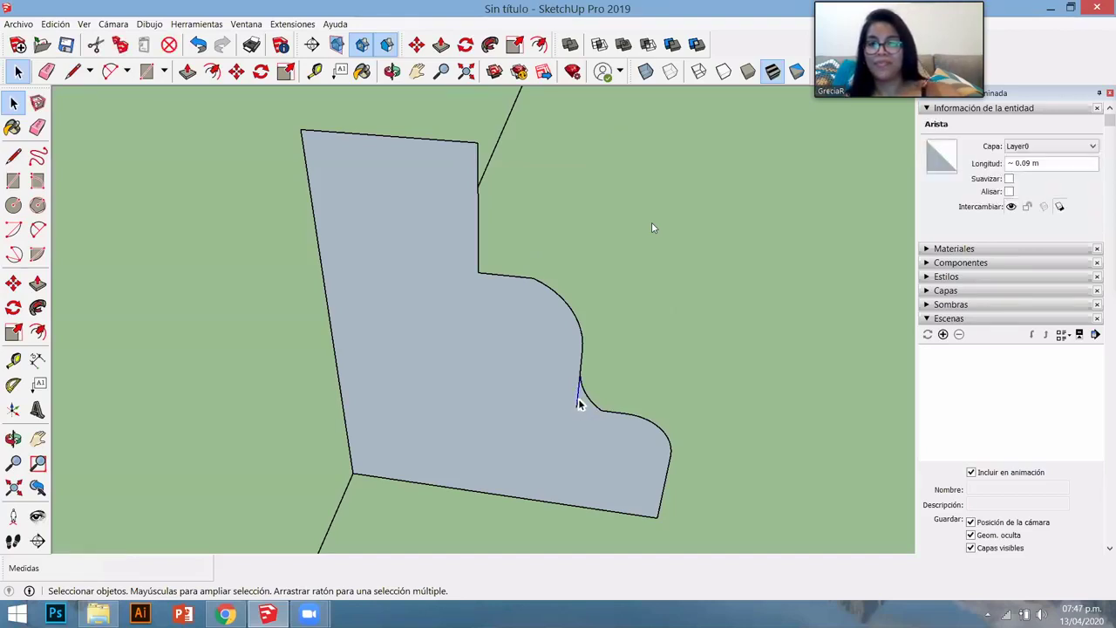
pyautogui.press('Escape')
pyautogui.scroll(4, 475, 249)
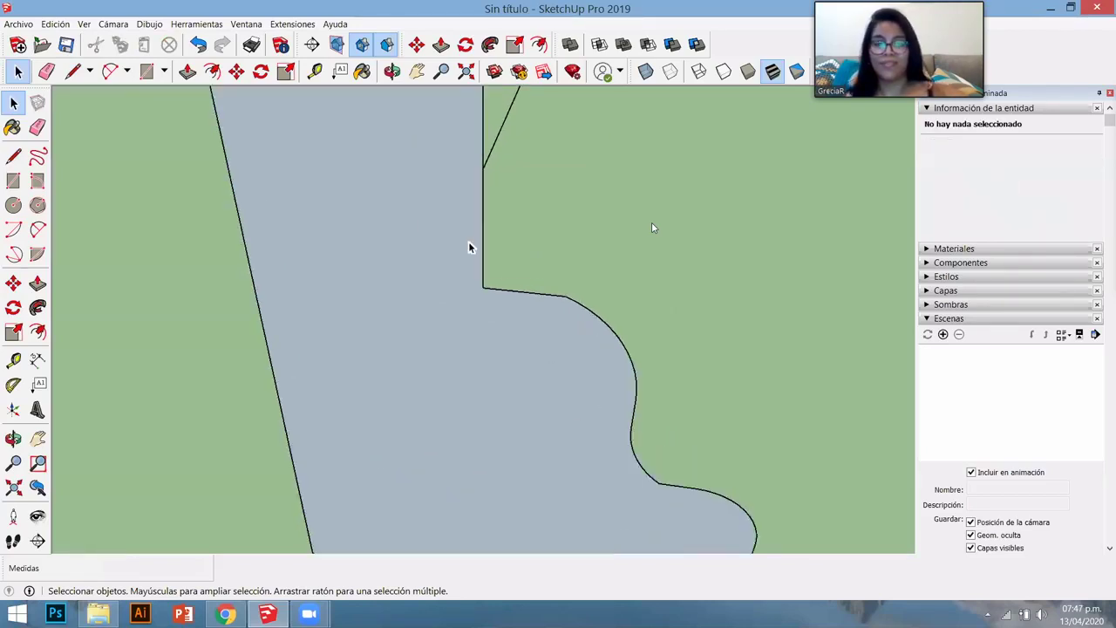
pyautogui.press('a')
pyautogui.scroll(-3, 484, 227)
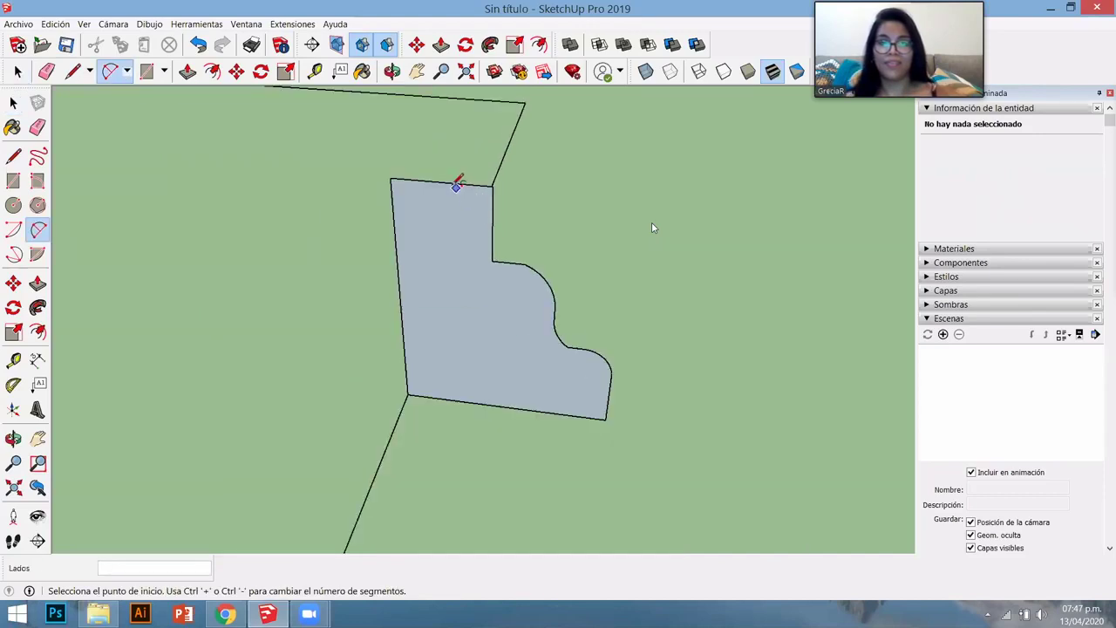
pyautogui.click(440, 181)
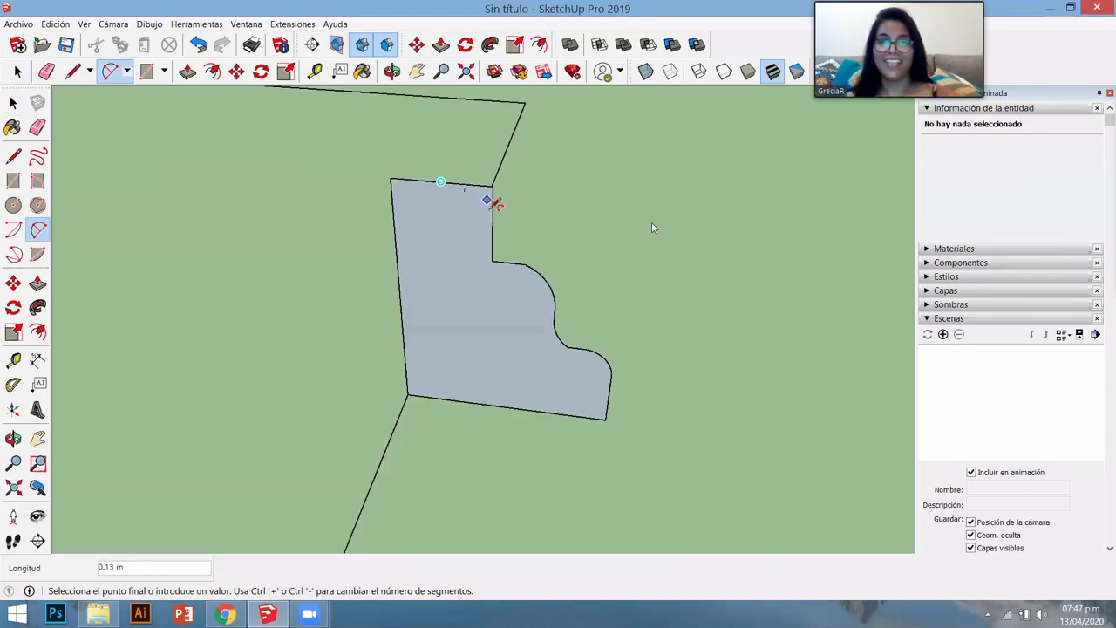
pyautogui.click(493, 224)
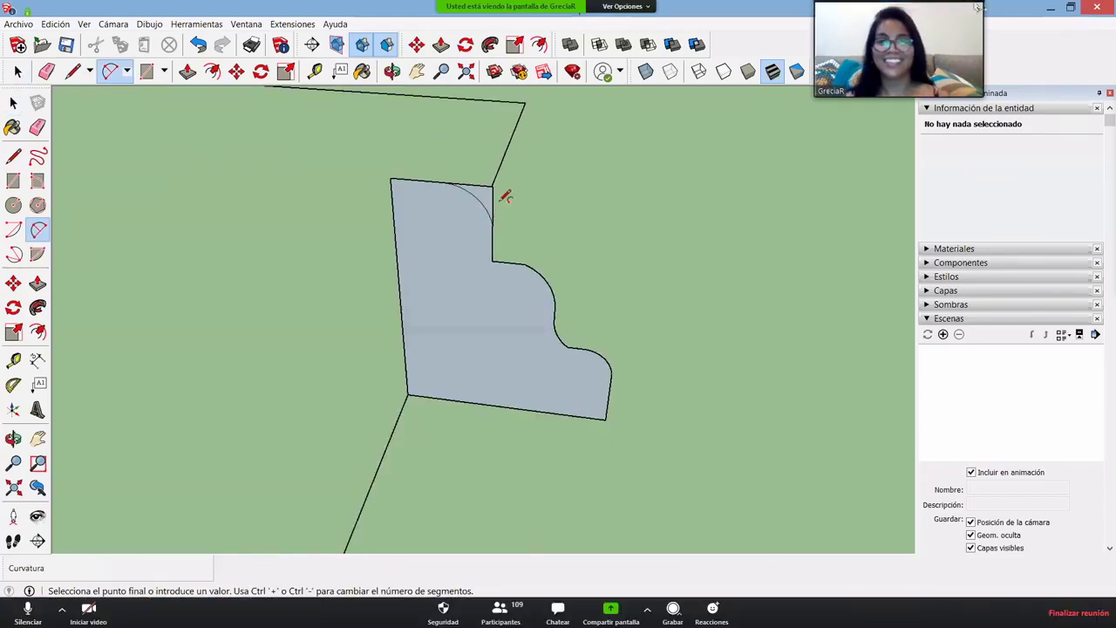
pyautogui.click(499, 208)
# - Delete the leftover corner piece outside the arc
pyautogui.scroll(3, 499, 207)
pyautogui.press('space')
pyautogui.scroll(3, 549, 199)
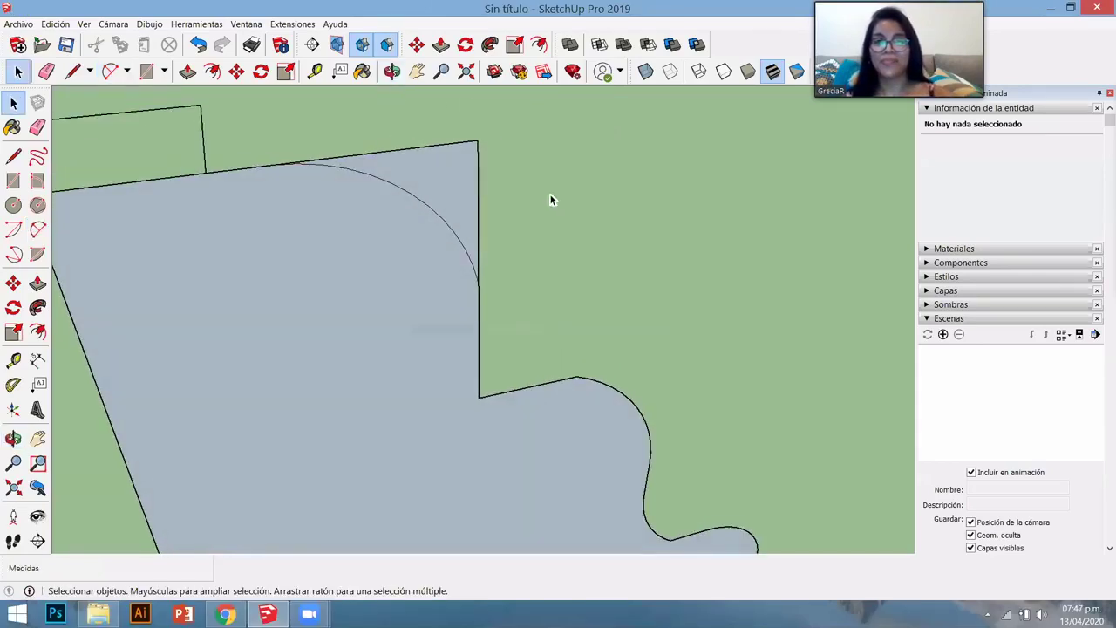
pyautogui.moveTo(529, 177); pyautogui.dragTo(440, 131)
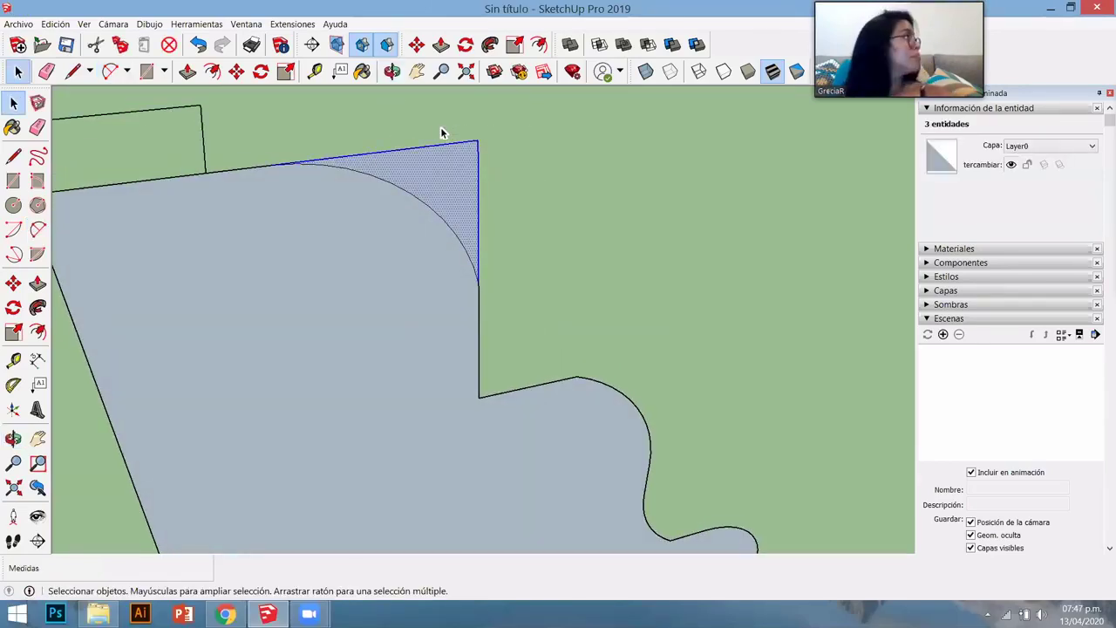
pyautogui.press('Delete')
# - Select all edges of the L-shaped outline as the sweep path
pyautogui.scroll(-5, 456, 282)
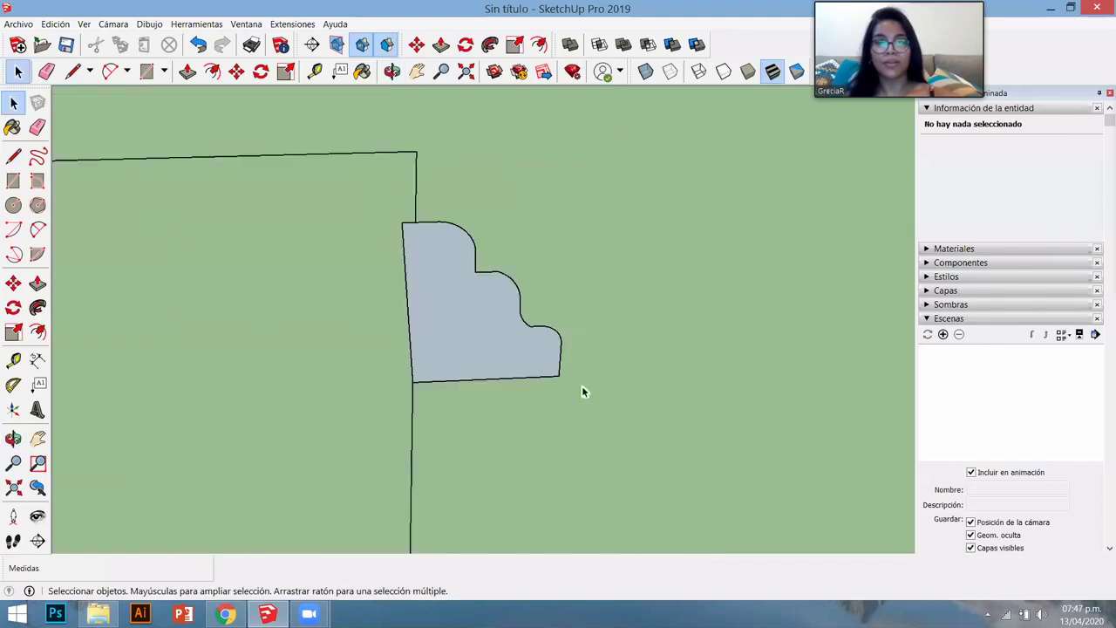
pyautogui.moveTo(583, 391); pyautogui.dragTo(460, 299, button='middle')
pyautogui.scroll(-5, 460, 299)
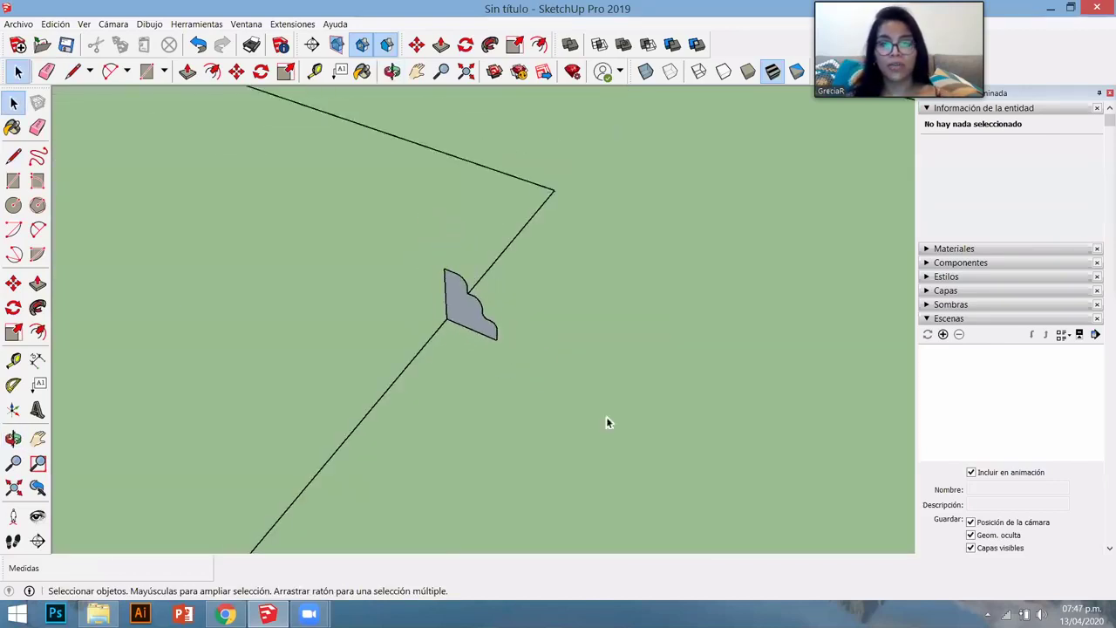
pyautogui.moveTo(495, 396); pyautogui.dragTo(495, 396)
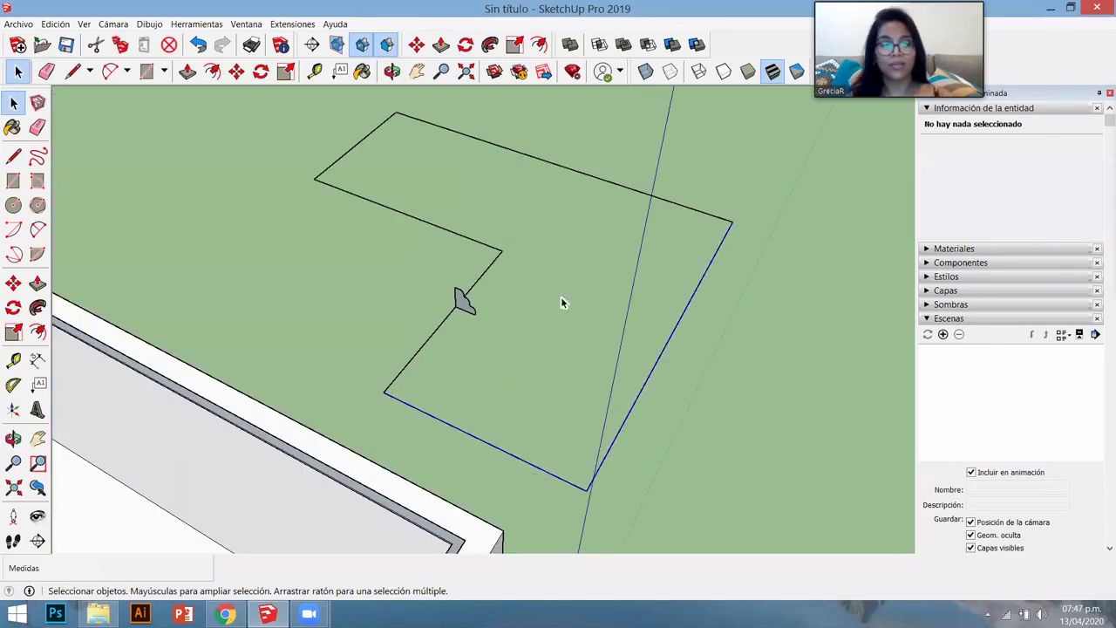
pyautogui.moveTo(532, 199); pyautogui.dragTo(399, 287)
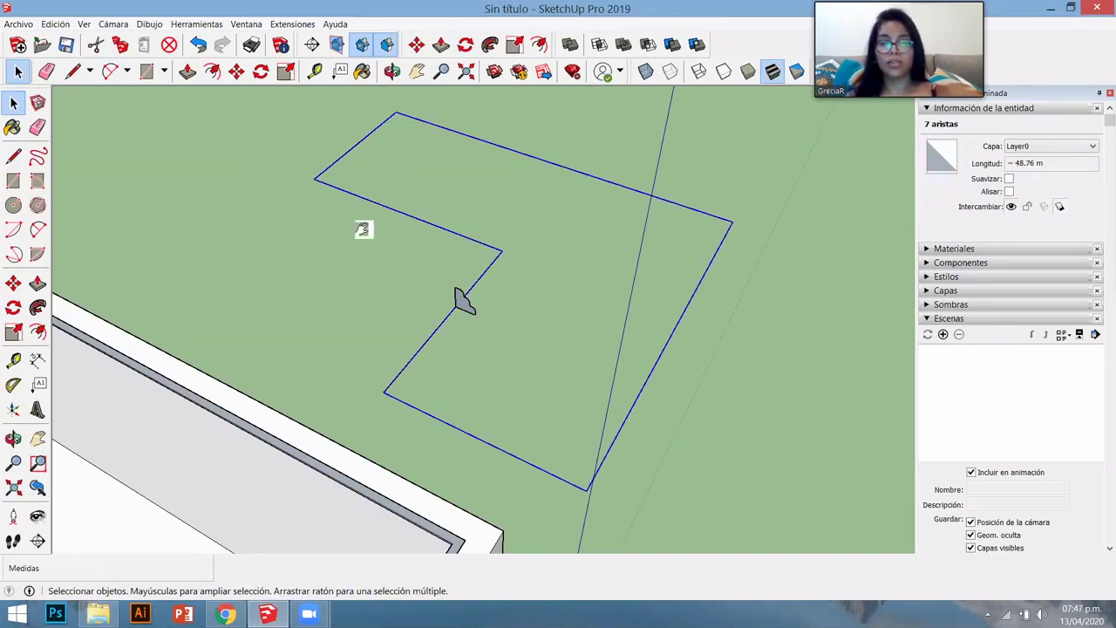
# - Sweep the moulding profile along the selected L-shaped outline with Follow Me
pyautogui.moveTo(363, 229); pyautogui.dragTo(445, 304, button='middle')
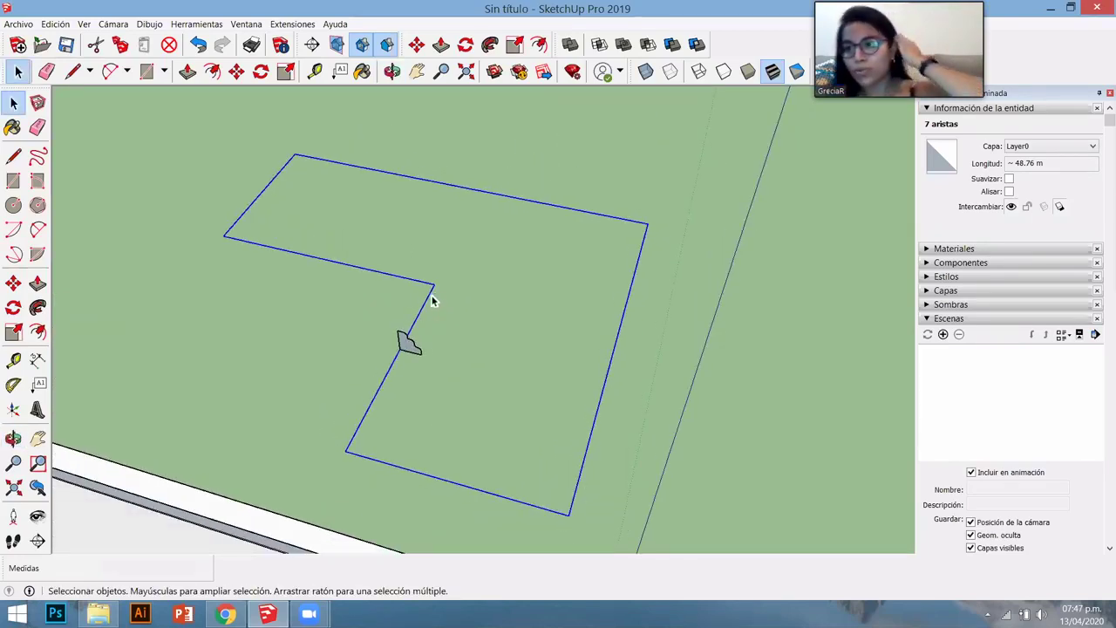
pyautogui.scroll(3, 417, 377)
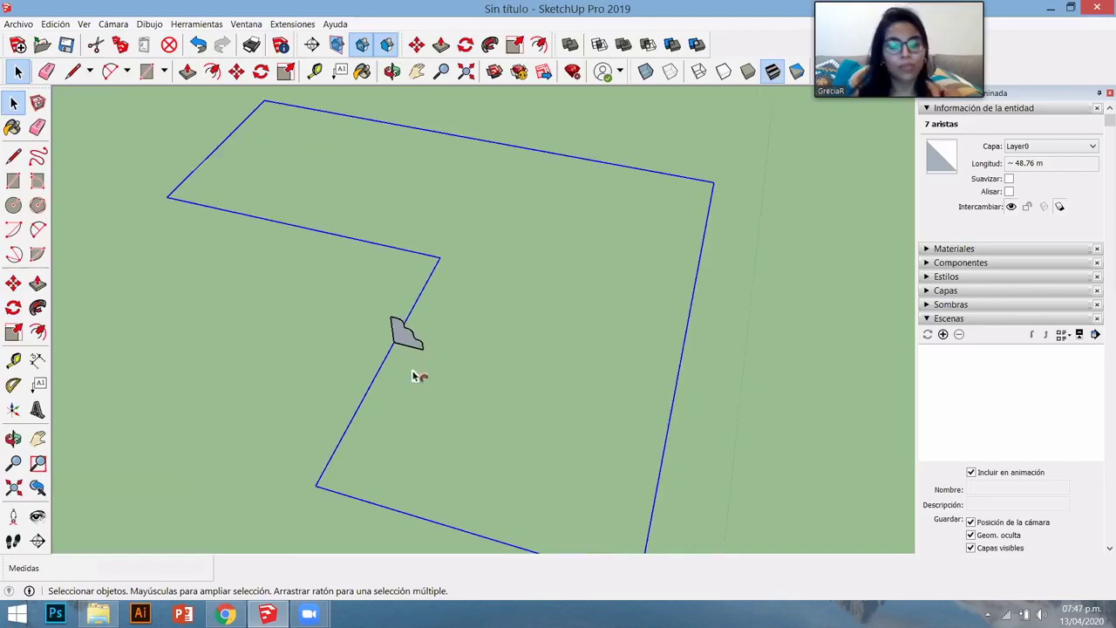
pyautogui.press('p')
pyautogui.click(407, 342)
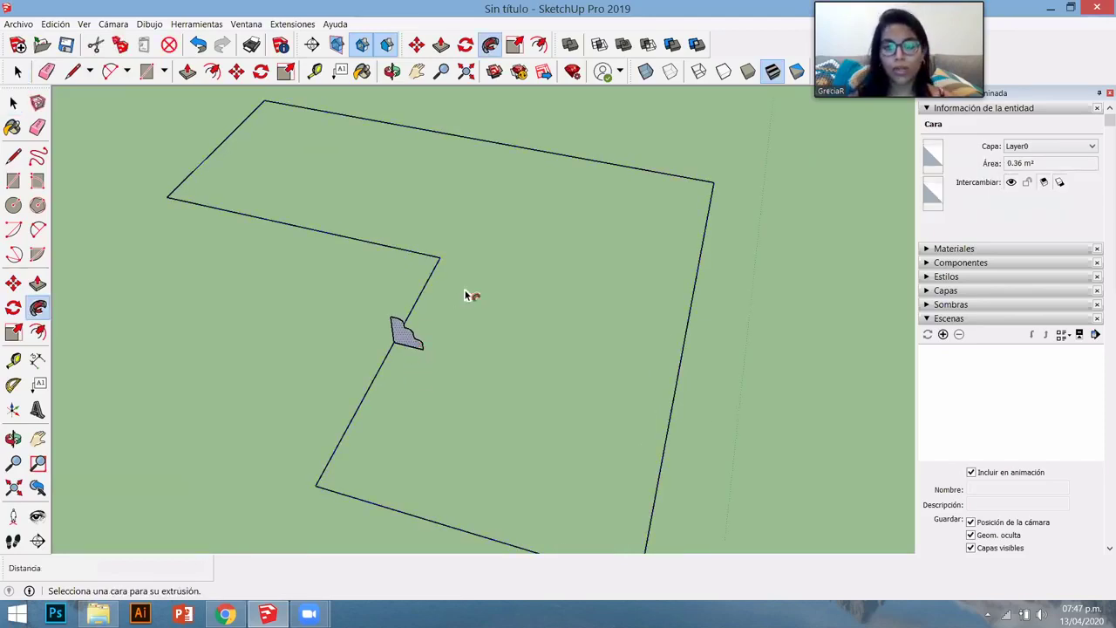
pyautogui.scroll(-3, 412, 294)
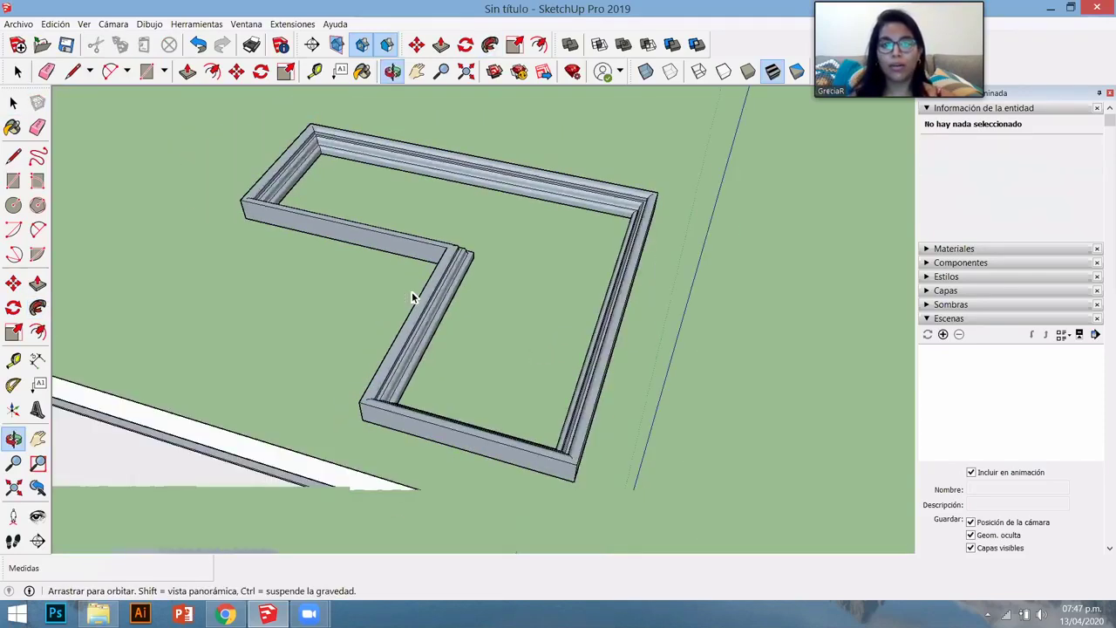
# - Make the whole baseboard frame a group and pick it up to move it
pyautogui.press('space')
pyautogui.moveTo(412, 303); pyautogui.dragTo(460, 421, button='middle')
pyautogui.tripleClick(413, 309)
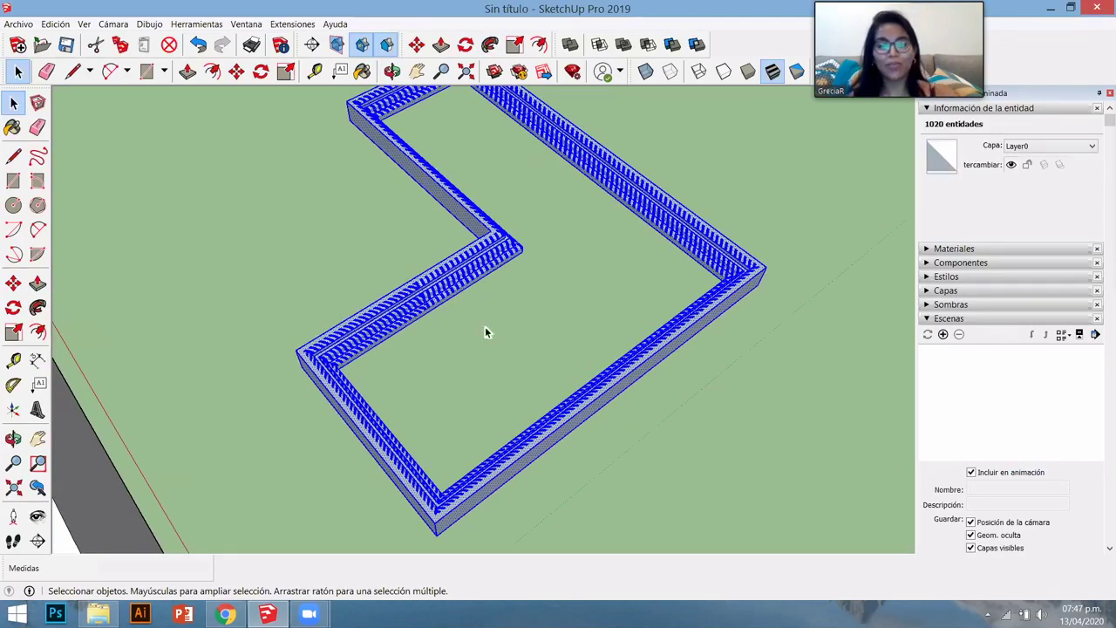
pyautogui.scroll(3, 491, 478)
pyautogui.rightClick(485, 472)
pyautogui.click(456, 416)
pyautogui.scroll(-5, 366, 474)
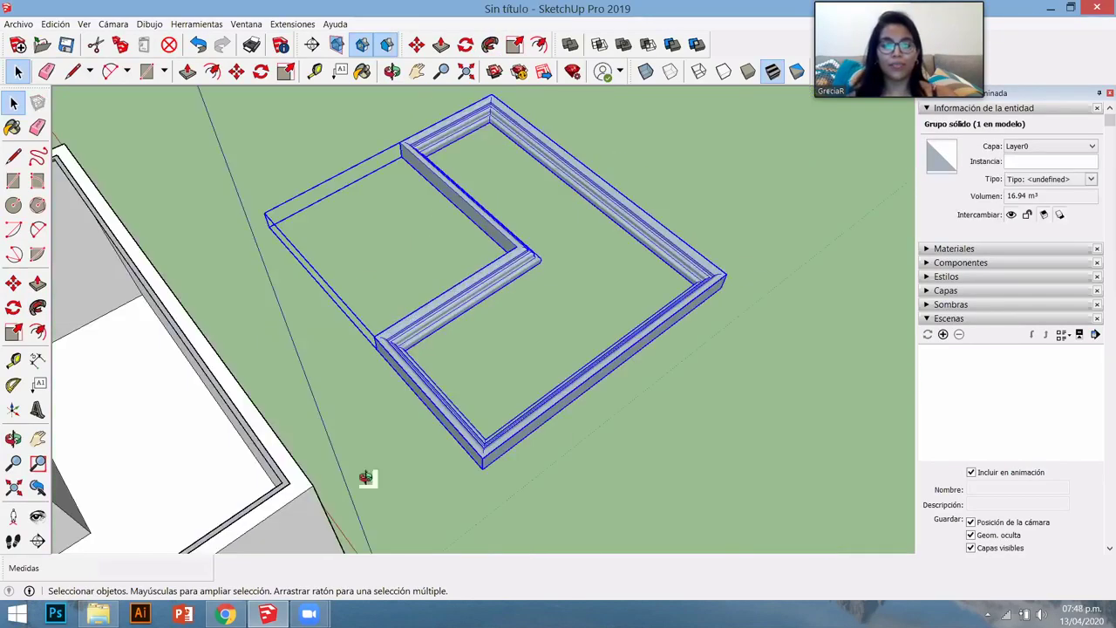
pyautogui.press('m')
pyautogui.click(274, 340)
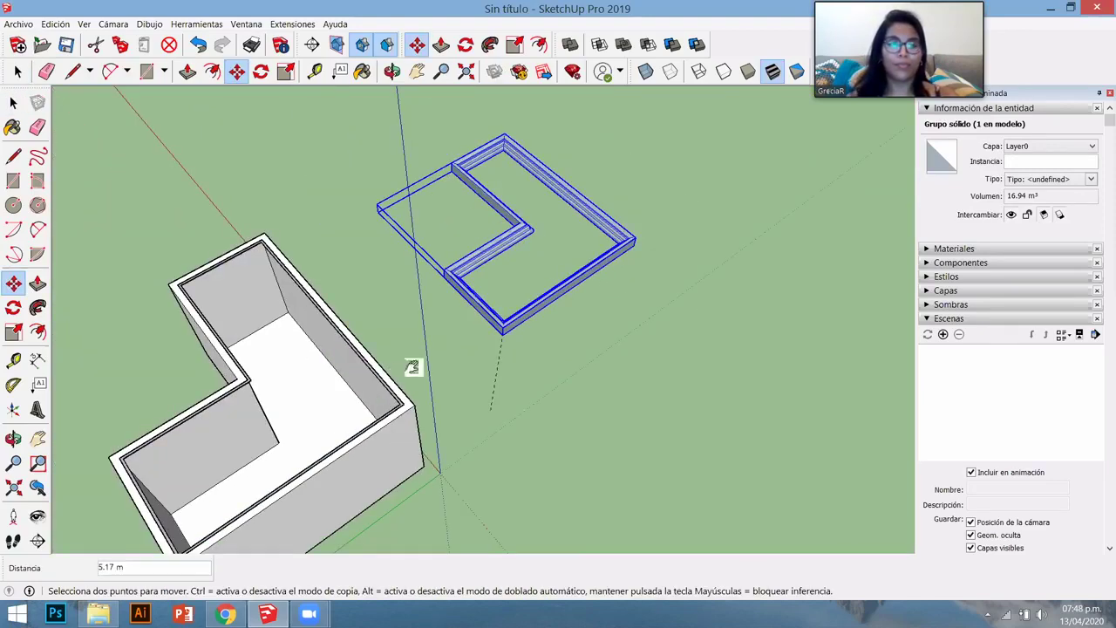
pyautogui.scroll(8, 301, 340)
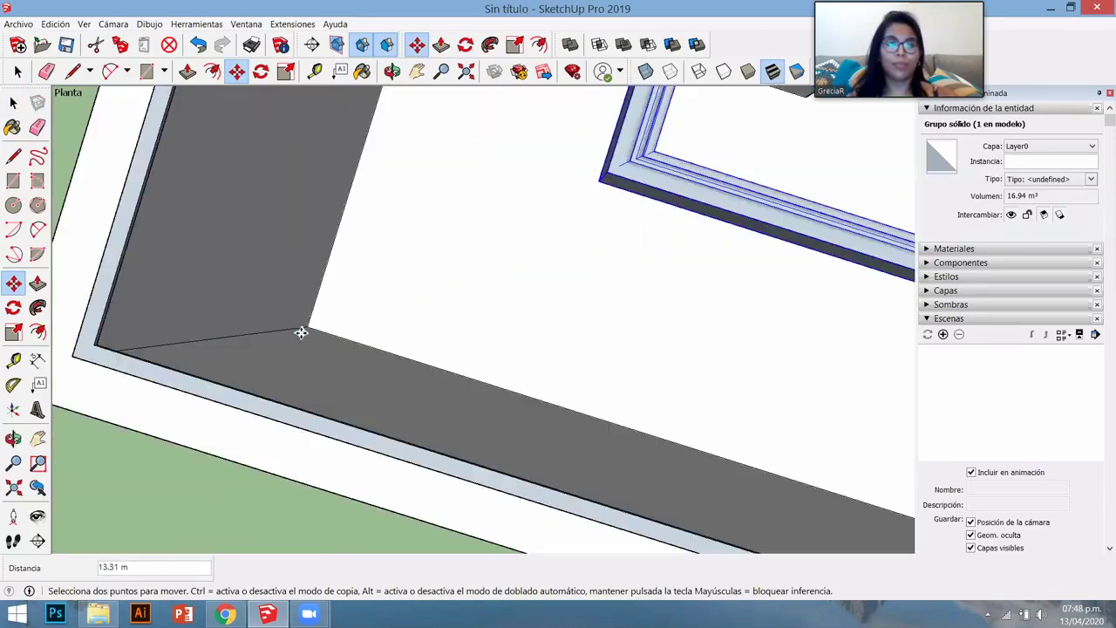
pyautogui.click(511, 192)
pyautogui.scroll(-5, 704, 159)
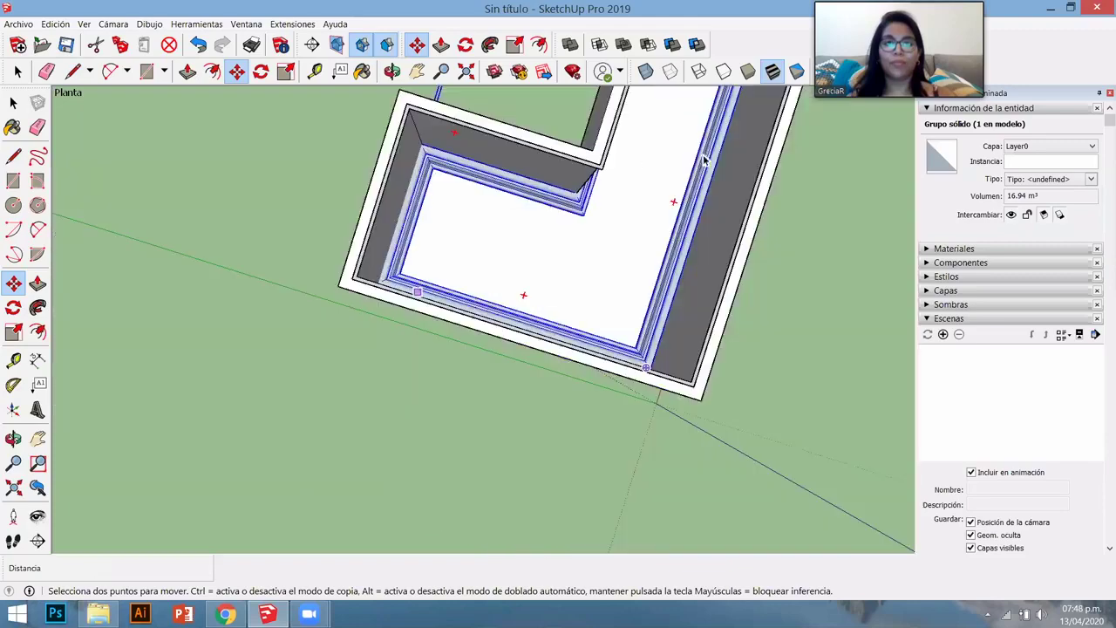
pyautogui.moveTo(587, 238); pyautogui.dragTo(334, 78, button='middle')
pyautogui.press('space')
pyautogui.scroll(5, 538, 286)
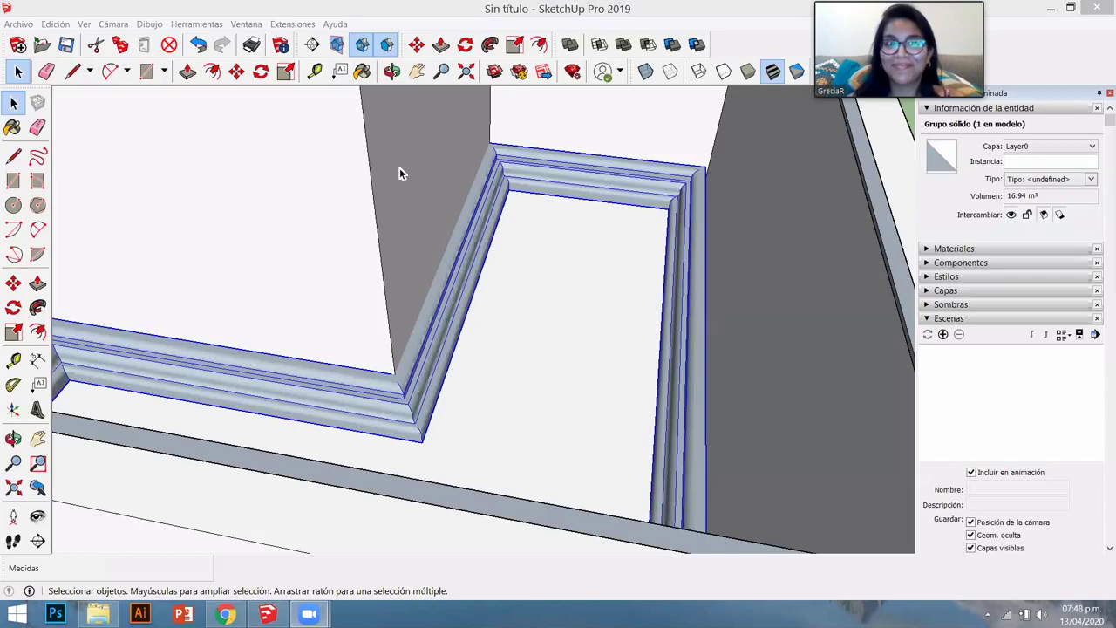
pyautogui.press('o')
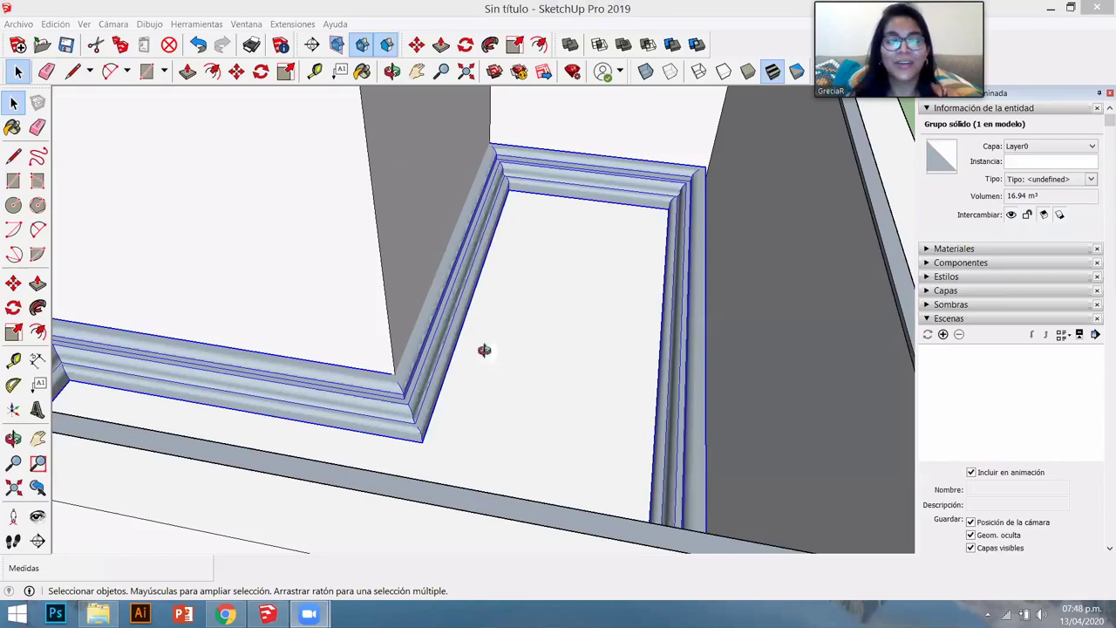
pyautogui.moveTo(466, 378); pyautogui.dragTo(557, 420)
pyautogui.scroll(-10, 557, 420)
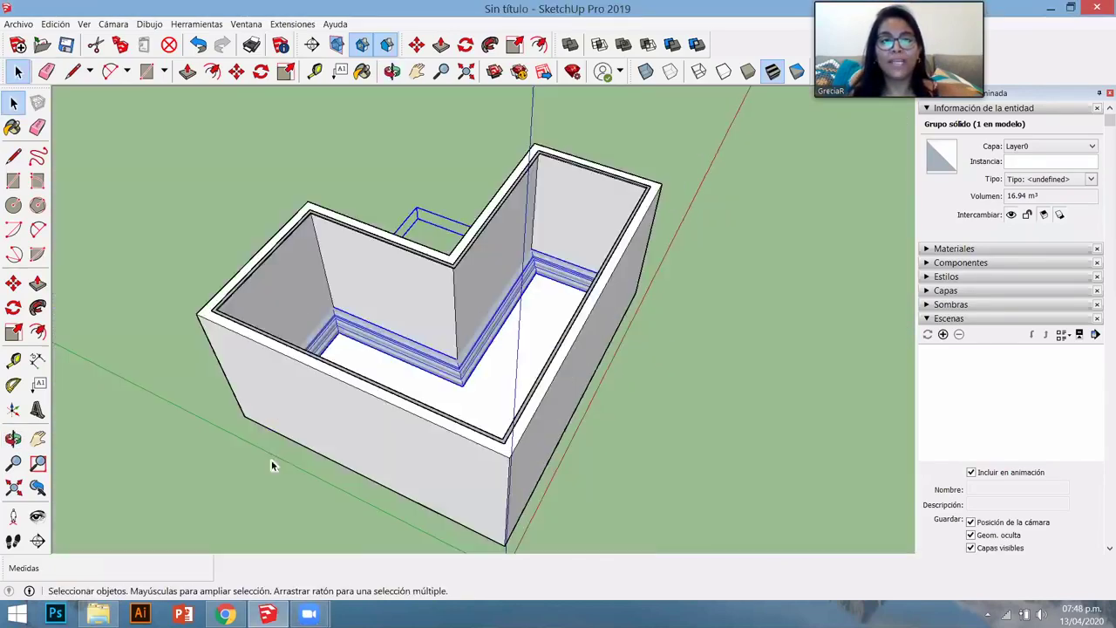
pyautogui.moveTo(273, 461); pyautogui.dragTo(324, 447)
pyautogui.press('space')
pyautogui.moveTo(324, 447); pyautogui.dragTo(133, 395, button='middle')
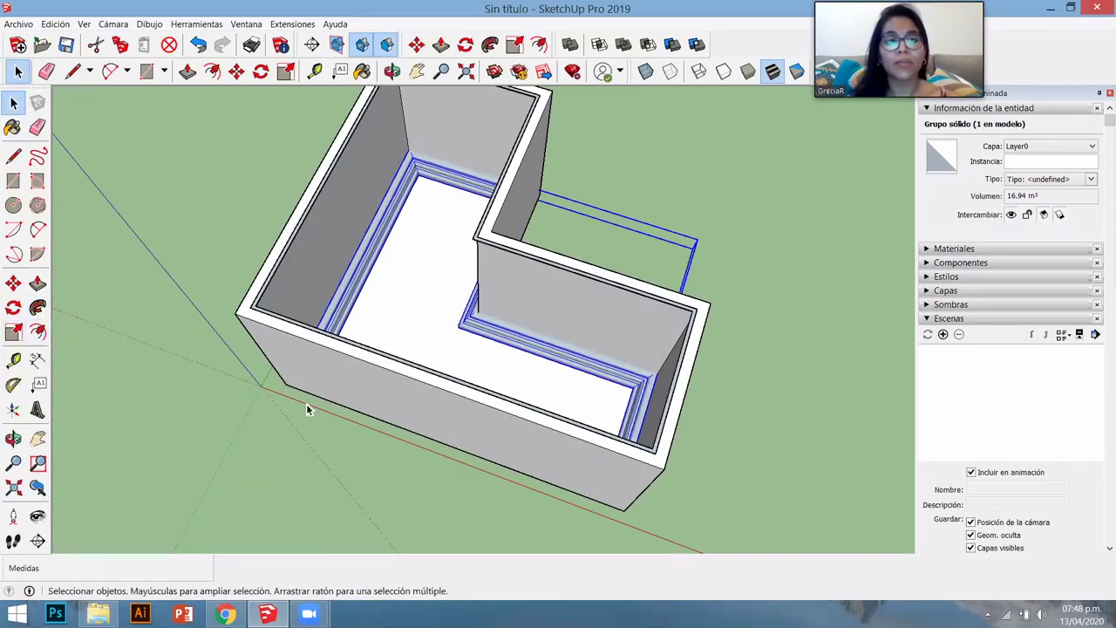
pyautogui.scroll(-5, 459, 468)
pyautogui.moveTo(458, 468)
pyautogui.mouseDown(button='middle')
pyautogui.moveTo(593, 374)
pyautogui.moveTo(613, 377)
pyautogui.moveTo(336, 398)
pyautogui.moveTo(453, 374)
pyautogui.moveTo(365, 404)
pyautogui.moveTo(398, 345)
pyautogui.mouseUp(button='middle')
pyautogui.scroll(3, 628, 383)
pyautogui.scroll(-2, 579, 388)
# - Draw a 1 by 1 square beside the house and raise it 1 m into a cube
pyautogui.press('r')
pyautogui.click(355, 414)
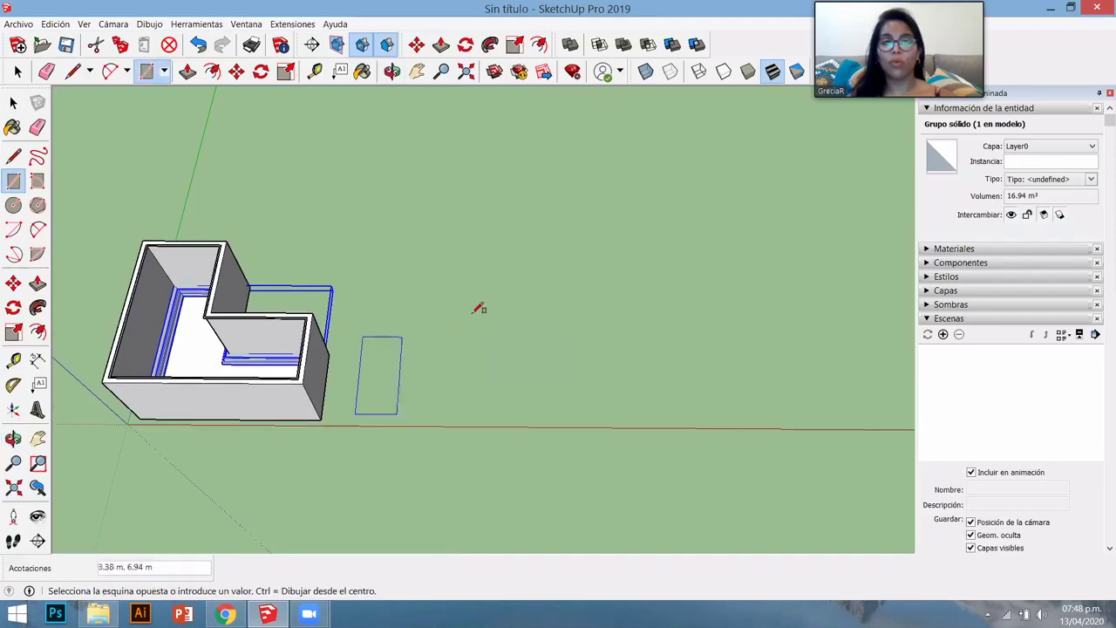
pyautogui.write('1.1')
pyautogui.press('Return')
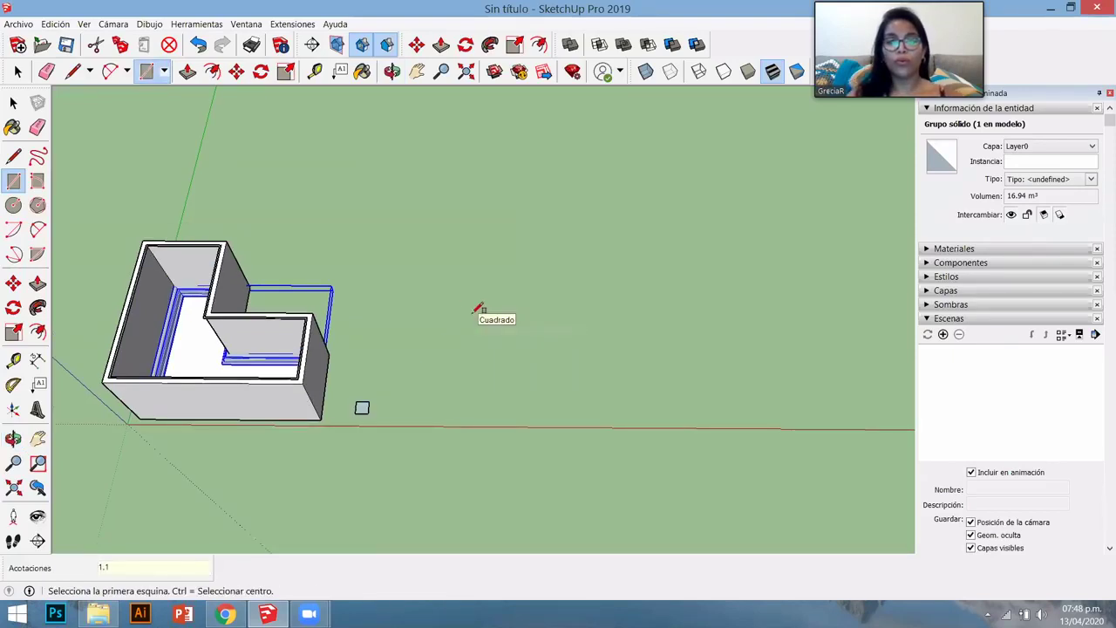
pyautogui.press('p')
pyautogui.scroll(4, 361, 410)
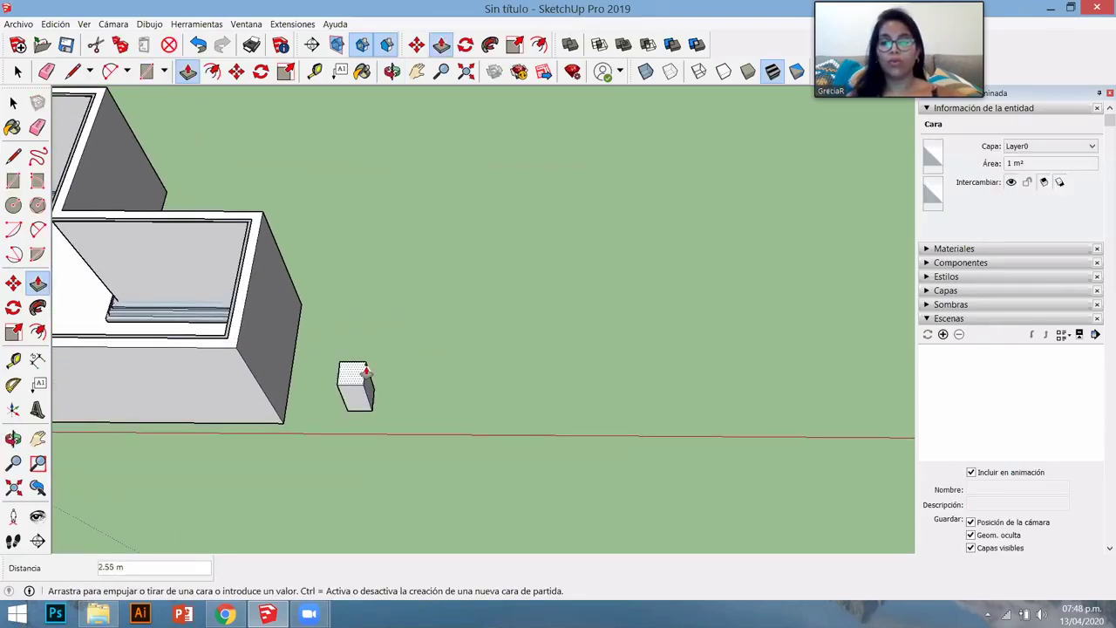
pyautogui.write('1')
pyautogui.press('Return')
pyautogui.scroll(3, 366, 401)
pyautogui.moveTo(399, 425); pyautogui.dragTo(411, 468, button='middle')
# - Draw a flat rectangle beside the cube and select its face and edges for scaling
pyautogui.press('space')
pyautogui.press('r')
pyautogui.click(422, 433)
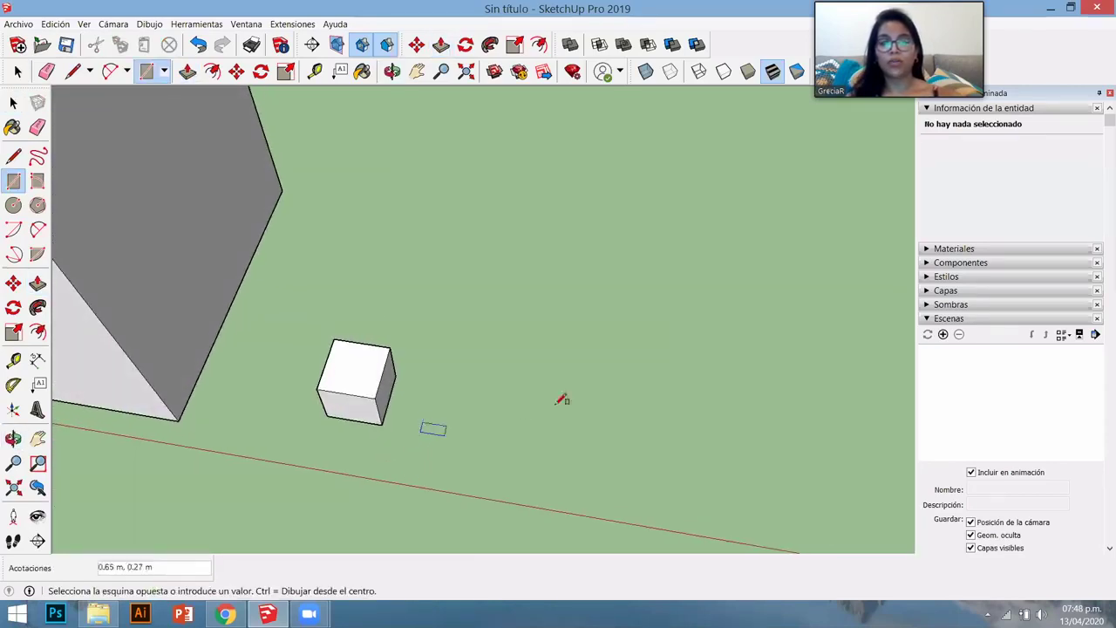
pyautogui.click(667, 353)
pyautogui.press('space')
pyautogui.moveTo(641, 363); pyautogui.dragTo(229, 406, button='middle')
pyautogui.scroll(3, 230, 407)
pyautogui.moveTo(448, 483); pyautogui.dragTo(264, 400, button='middle')
pyautogui.scroll(-3, 515, 386)
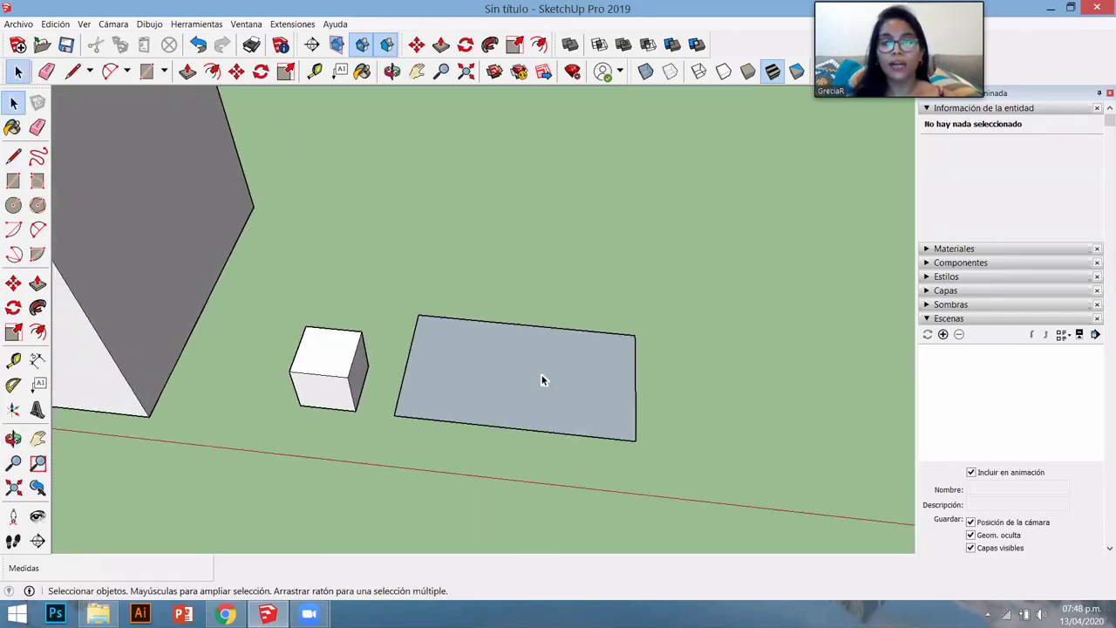
pyautogui.doubleClick(525, 378)
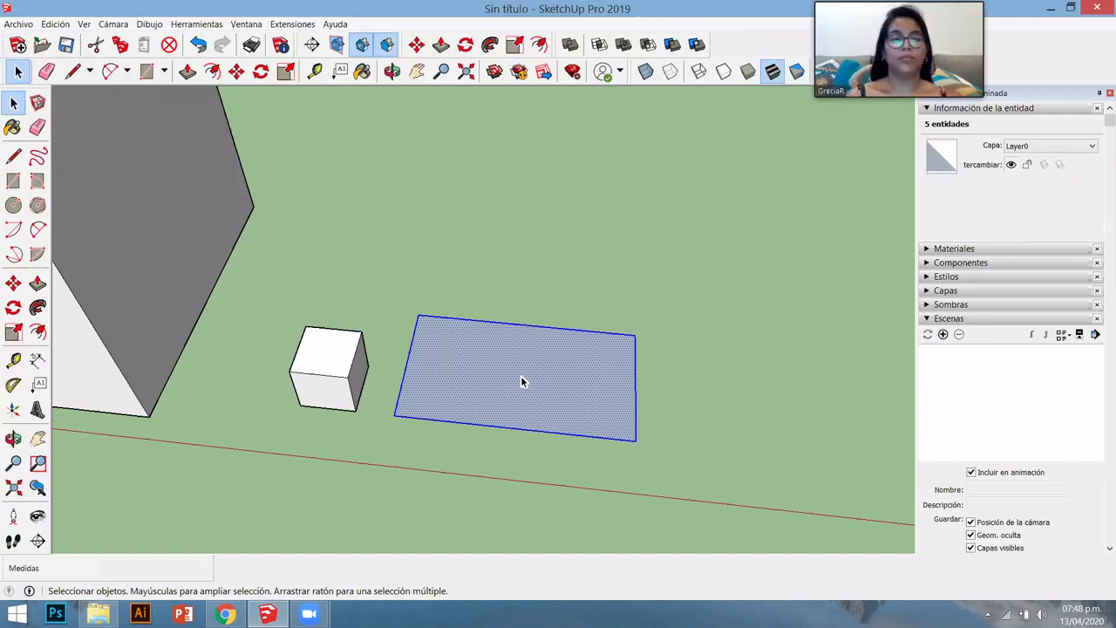
pyautogui.press('s')
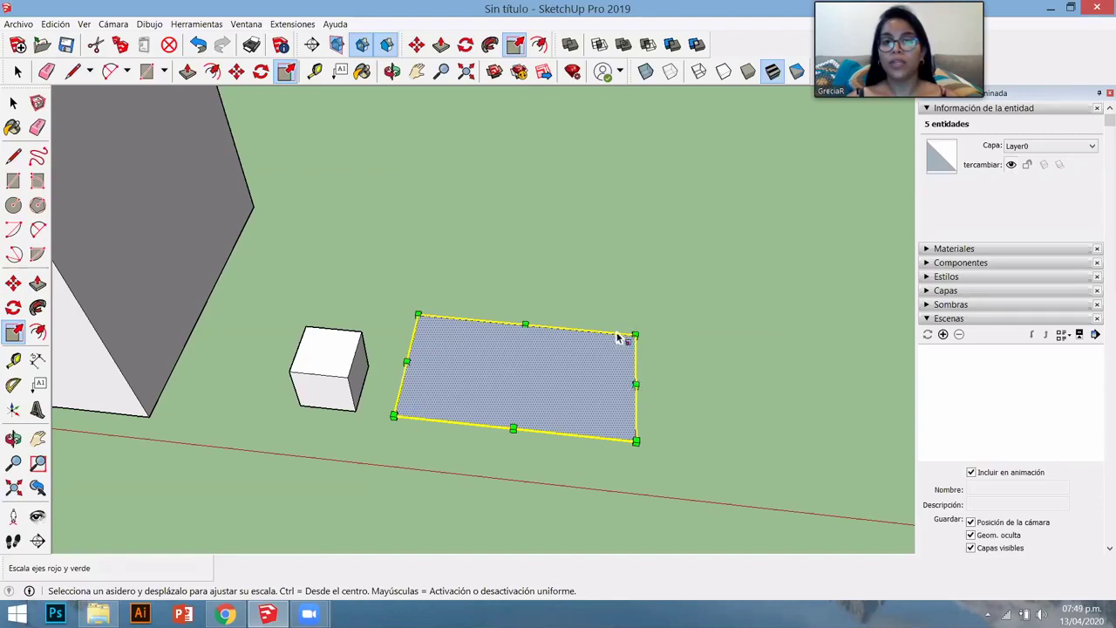
# - Scale the rectangle to 1.50 from a corner, 0.40 along green, and narrower along red
pyautogui.moveTo(635, 335); pyautogui.dragTo(741, 299)
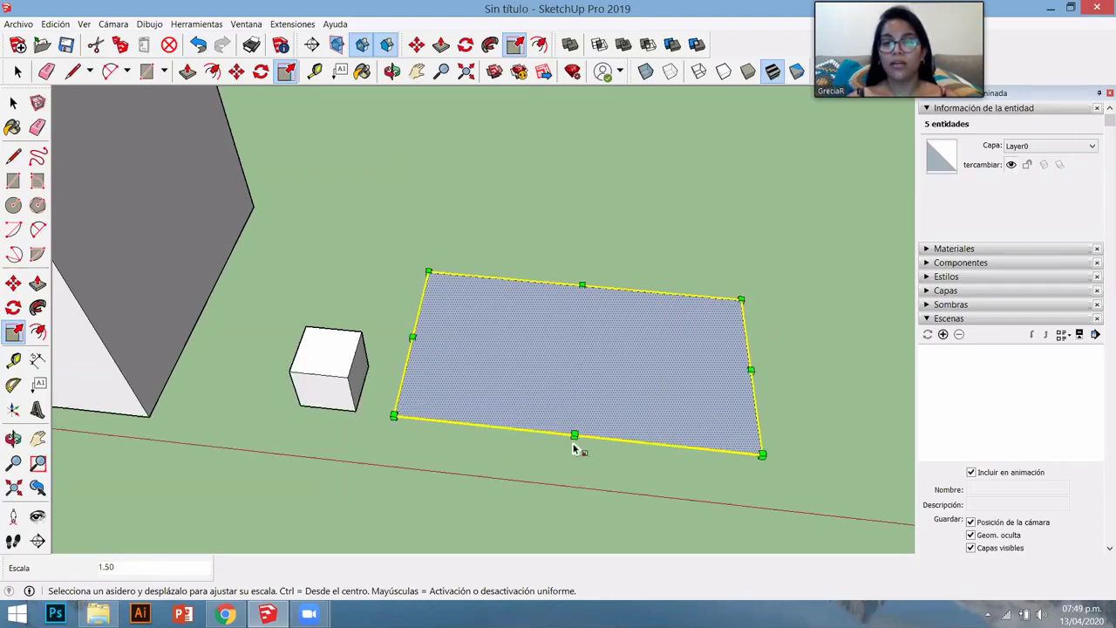
pyautogui.moveTo(575, 436); pyautogui.dragTo(579, 339)
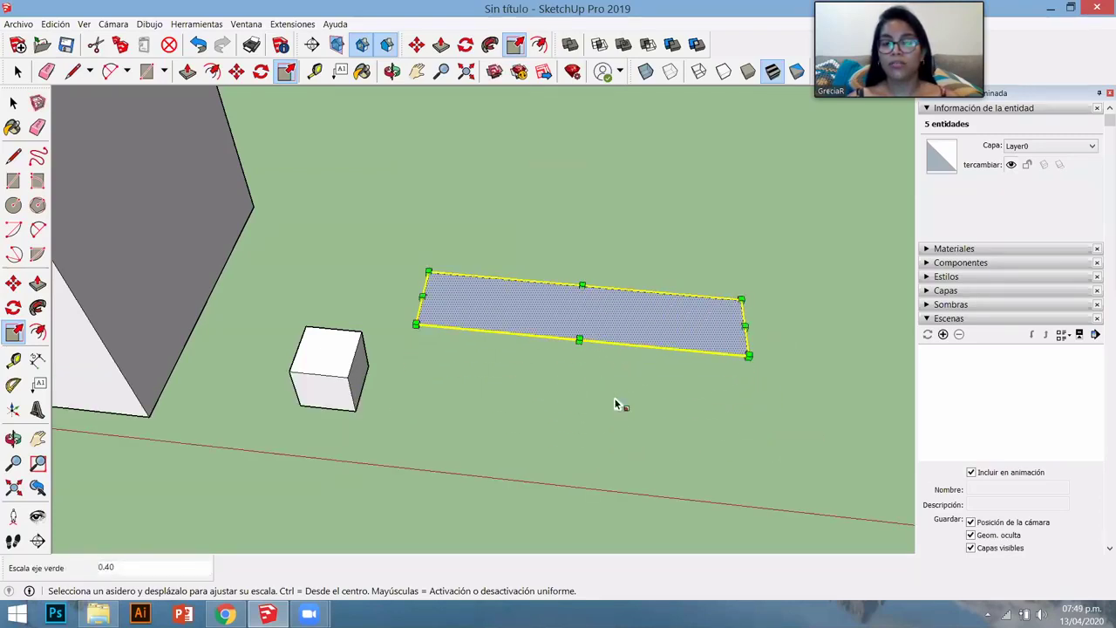
pyautogui.moveTo(740, 323); pyautogui.dragTo(584, 312)
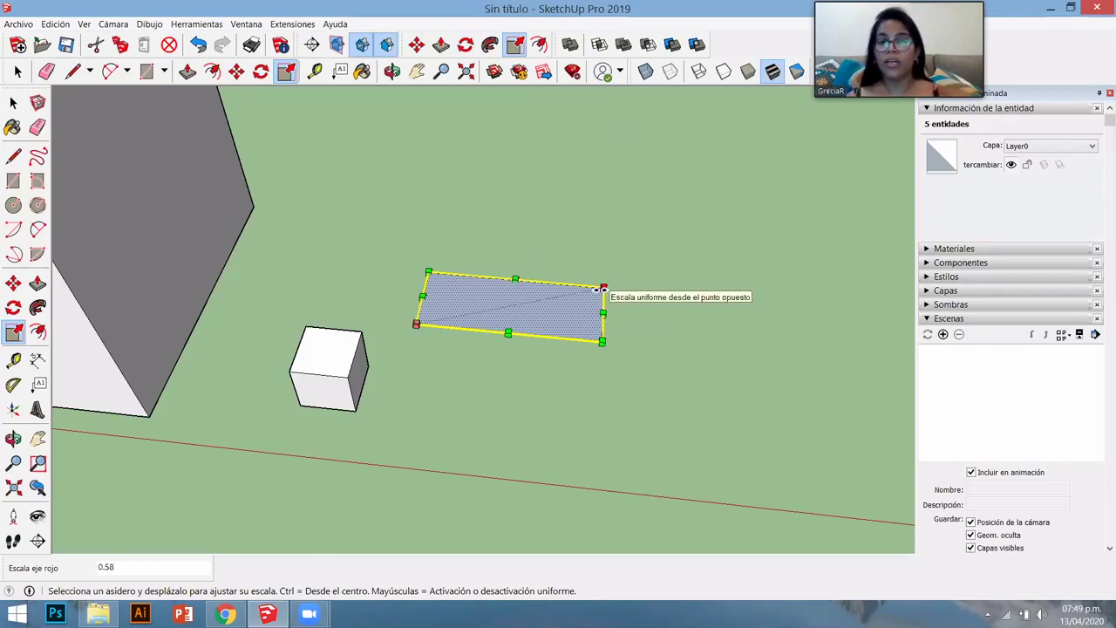
pyautogui.scroll(4, 589, 330)
pyautogui.moveTo(589, 329); pyautogui.dragTo(404, 319, button='middle')
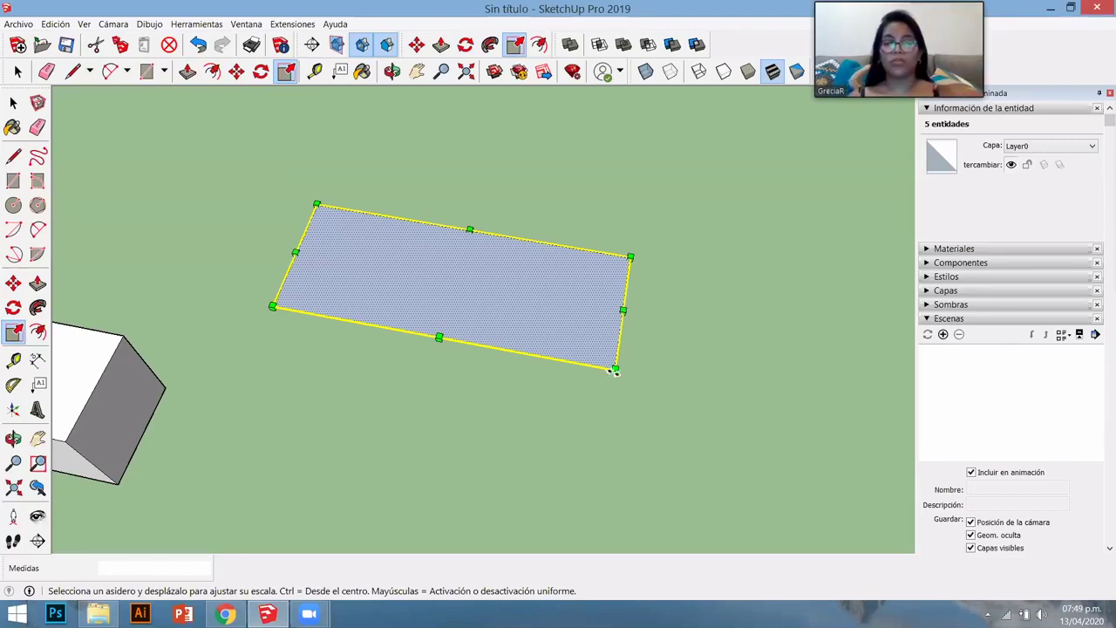
# - Enlarge it from a corner, halve its width, reset length to 1.00, then double it uniformly
pyautogui.click(630, 256)
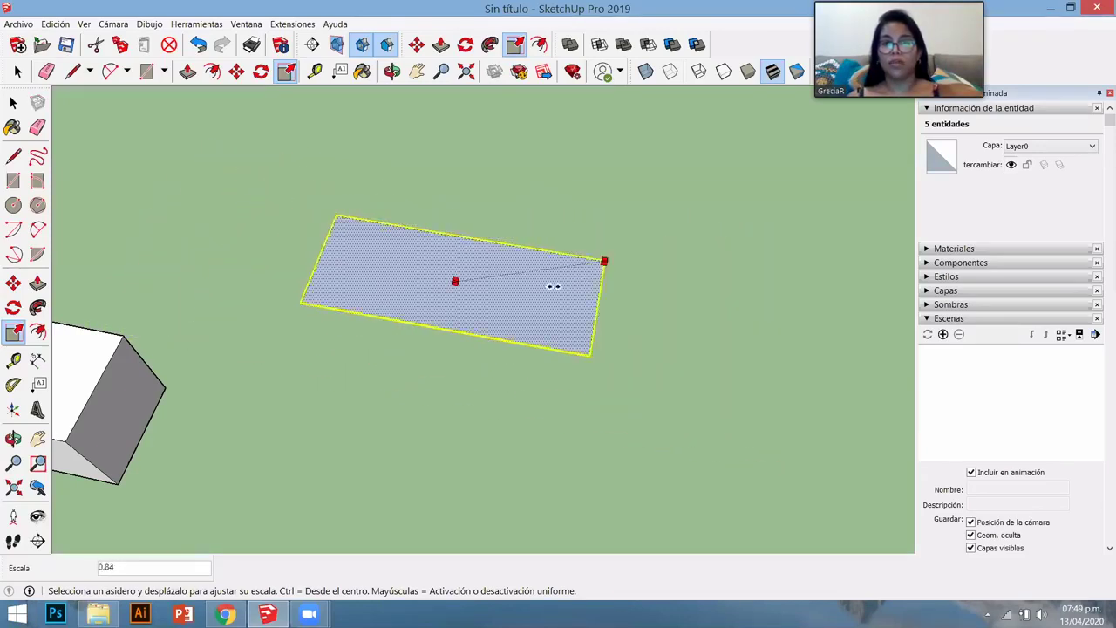
pyautogui.click(628, 312)
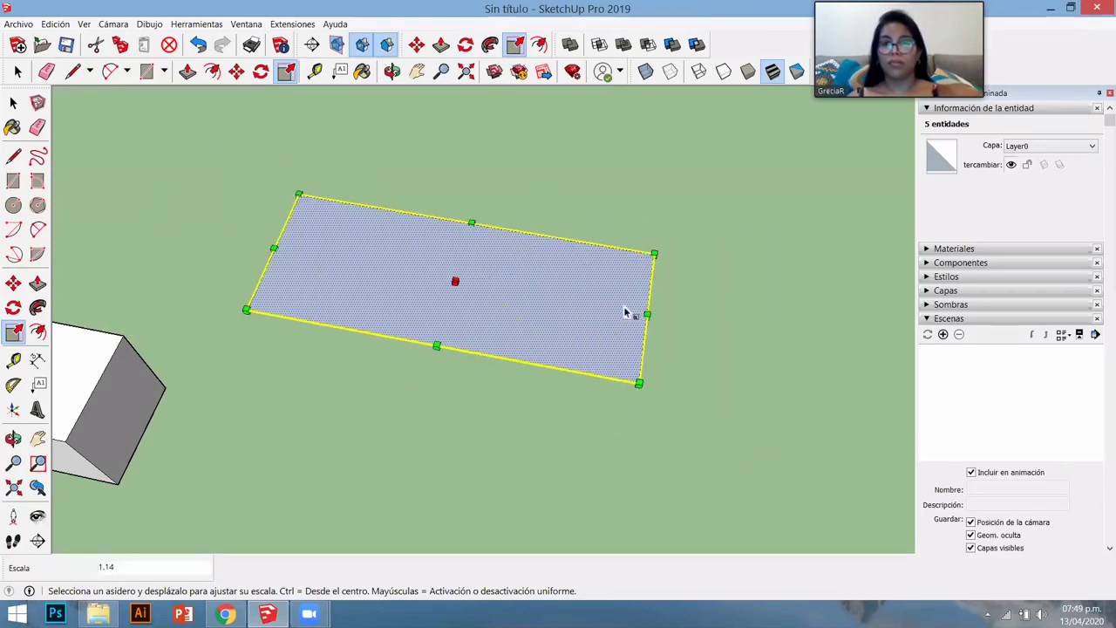
pyautogui.click(676, 318)
pyautogui.click(476, 347)
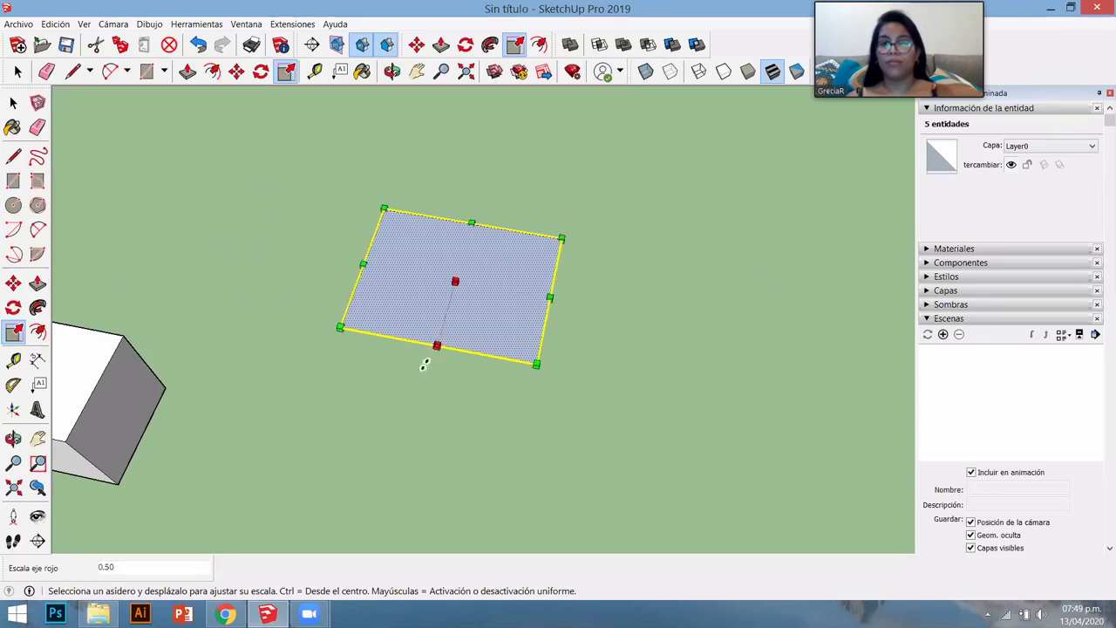
pyautogui.click(424, 364)
pyautogui.click(476, 344)
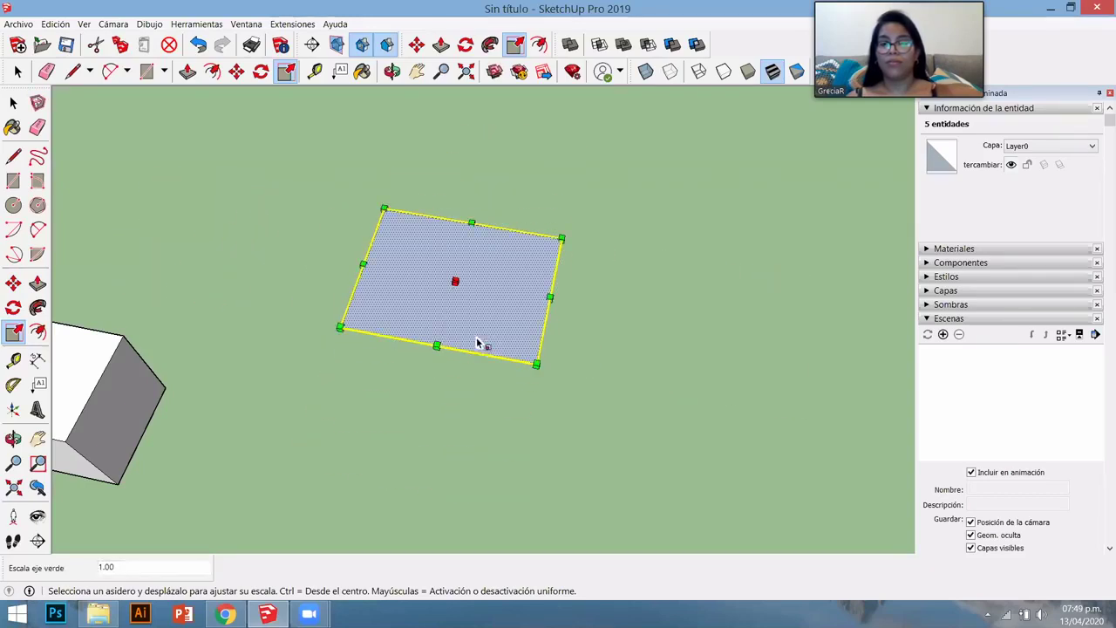
pyautogui.click(549, 381)
pyautogui.click(579, 495)
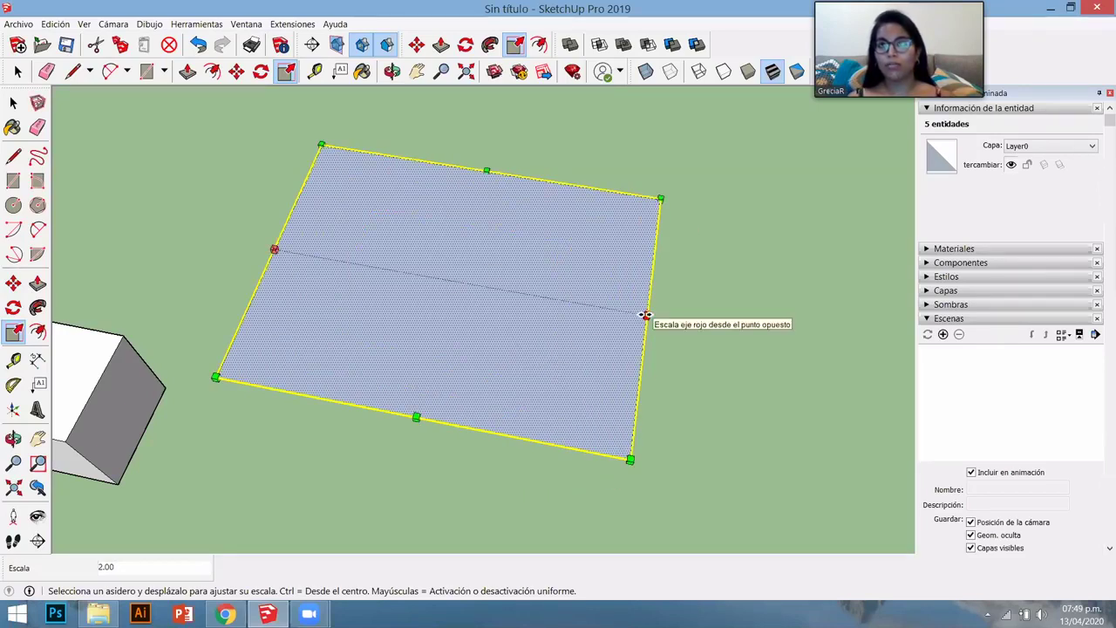
# - Stretch the rectangle symmetrically about its centre with Ctrl, then return it to its previous size
pyautogui.press('ctrl')
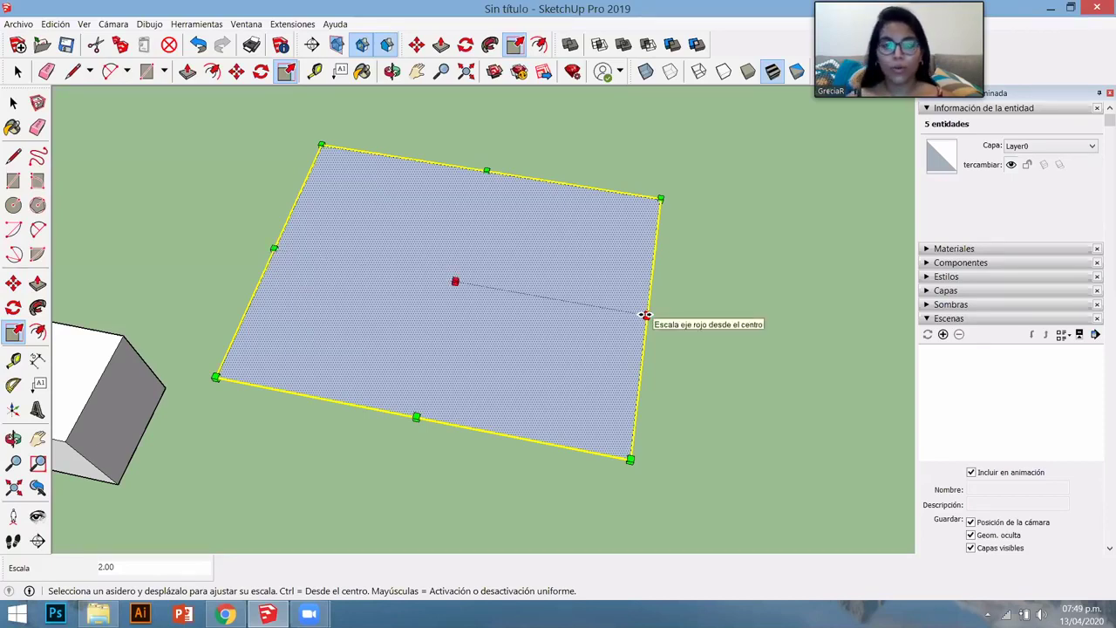
pyautogui.moveTo(645, 314); pyautogui.dragTo(714, 341)
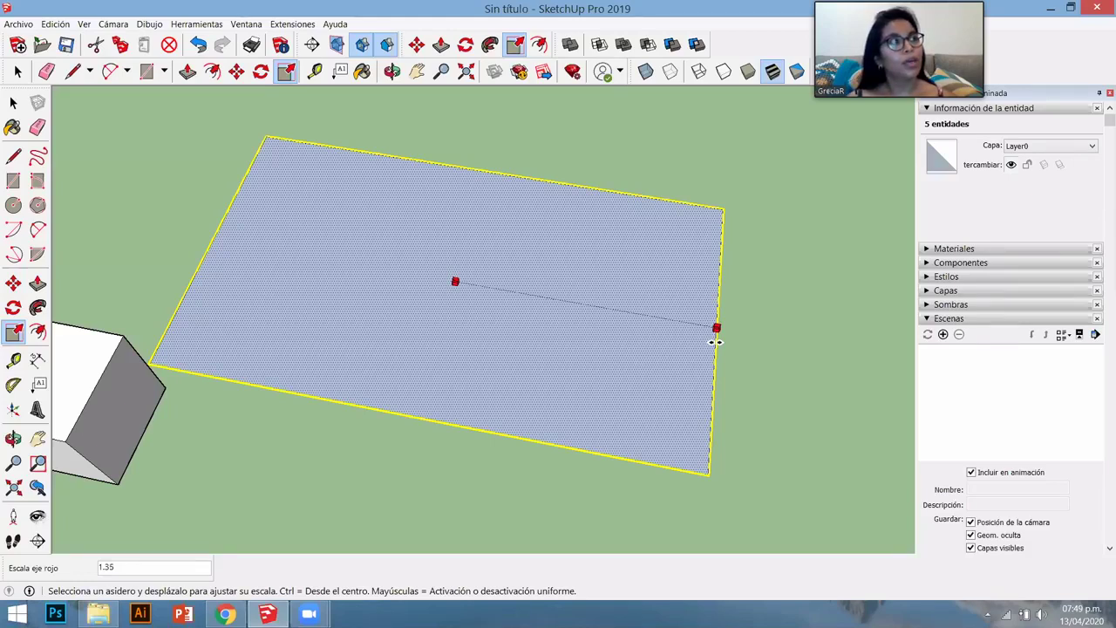
pyautogui.moveTo(705, 341); pyautogui.dragTo(629, 345)
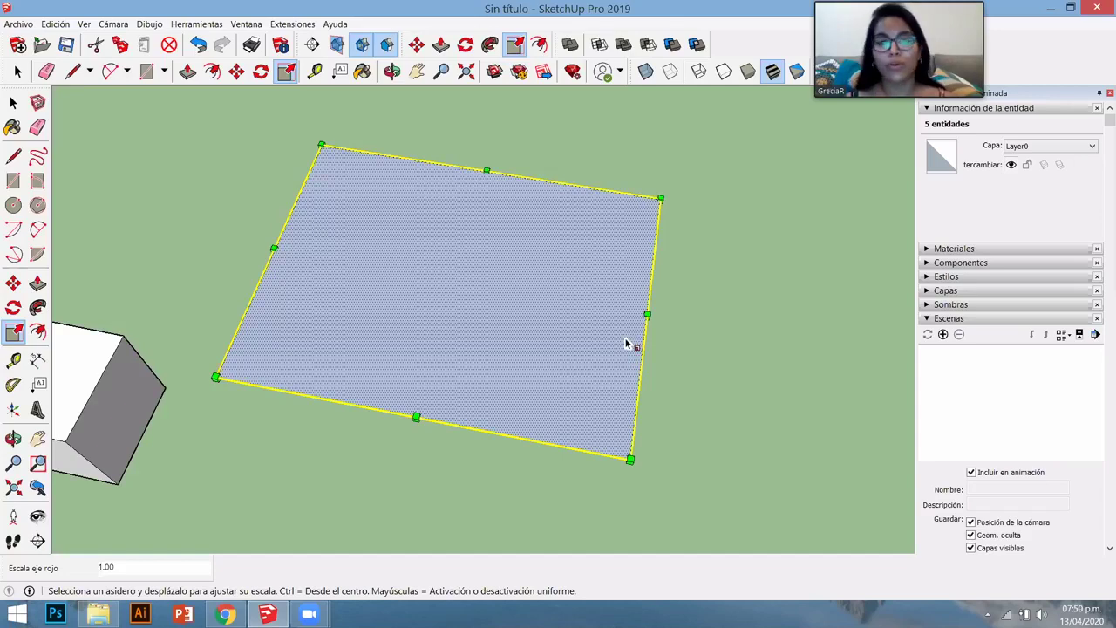
pyautogui.moveTo(625, 344); pyautogui.dragTo(433, 364, button='middle')
pyautogui.press('space')
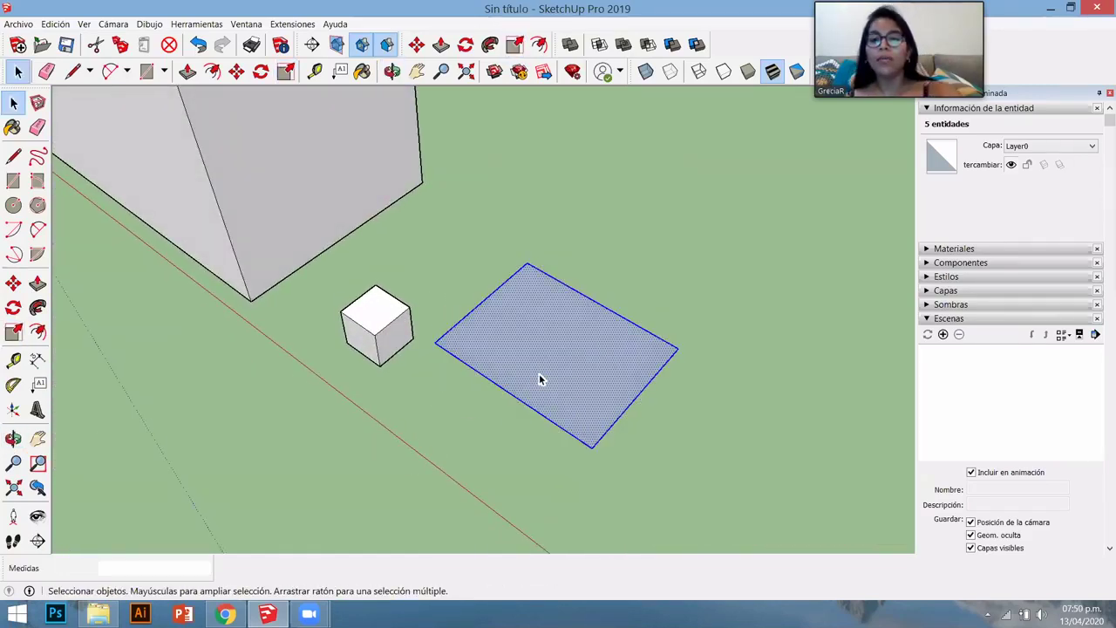
# - Delete the flat rectangle and select the entire 1 m cube for scaling
pyautogui.press('Delete')
pyautogui.scroll(3, 409, 386)
pyautogui.scroll(4, 393, 338)
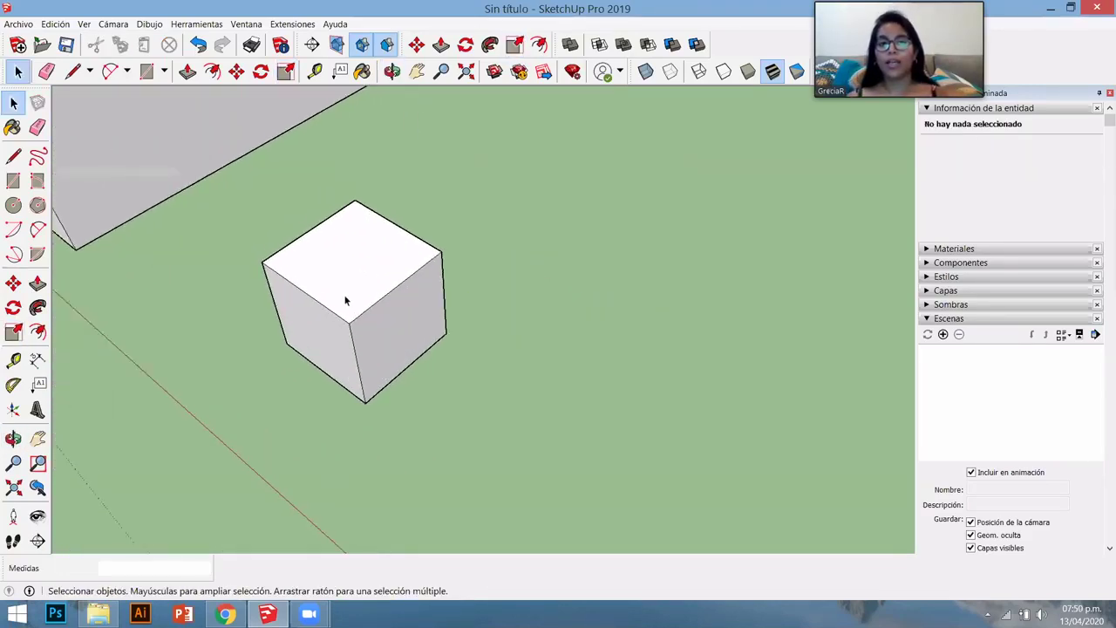
pyautogui.moveTo(328, 346); pyautogui.dragTo(543, 313, button='middle')
pyautogui.tripleClick(541, 311)
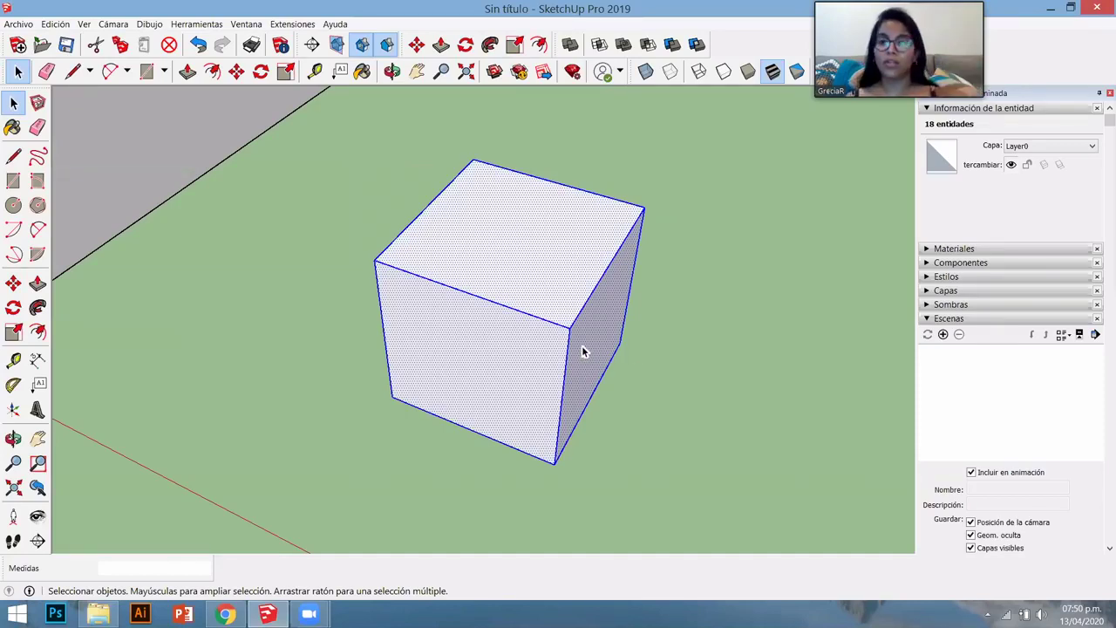
pyautogui.press('s')
pyautogui.moveTo(552, 364); pyautogui.dragTo(438, 354, button='middle')
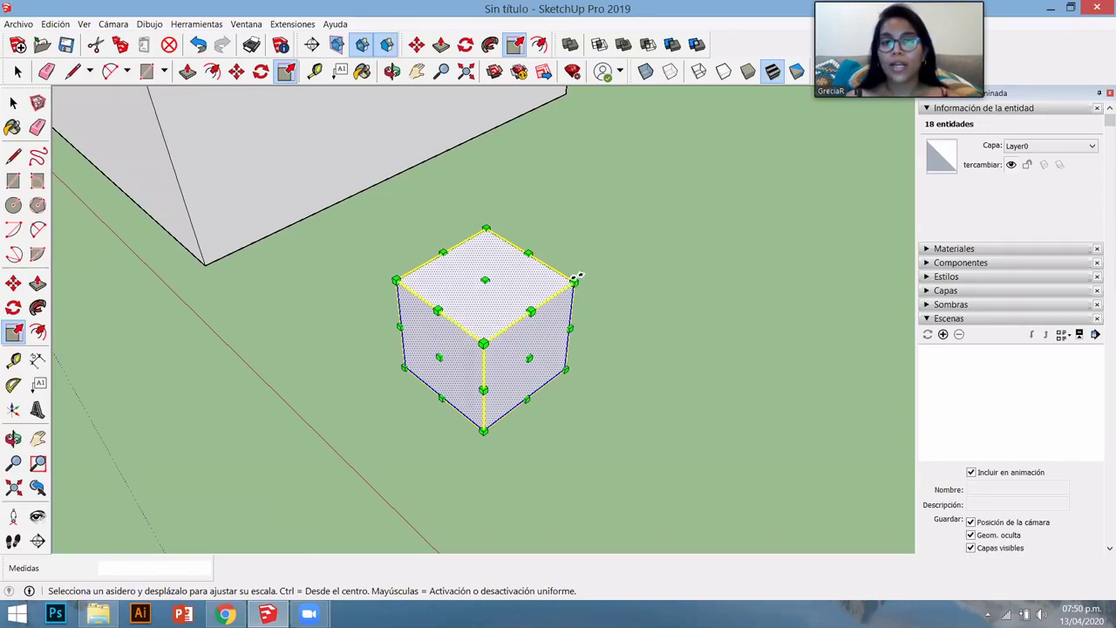
# - Shrink the cube uniformly to 0.23, then stretch it along red and up along blue
pyautogui.moveTo(575, 279)
pyautogui.mouseDown()
pyautogui.moveTo(744, 229)
pyautogui.moveTo(668, 281)
pyautogui.moveTo(596, 307)
pyautogui.moveTo(667, 227)
pyautogui.moveTo(593, 286)
pyautogui.moveTo(660, 247)
pyautogui.moveTo(575, 269)
pyautogui.moveTo(688, 236)
pyautogui.moveTo(546, 316)
pyautogui.moveTo(707, 201)
pyautogui.moveTo(588, 280)
pyautogui.moveTo(779, 189)
pyautogui.moveTo(568, 287)
pyautogui.mouseUp()
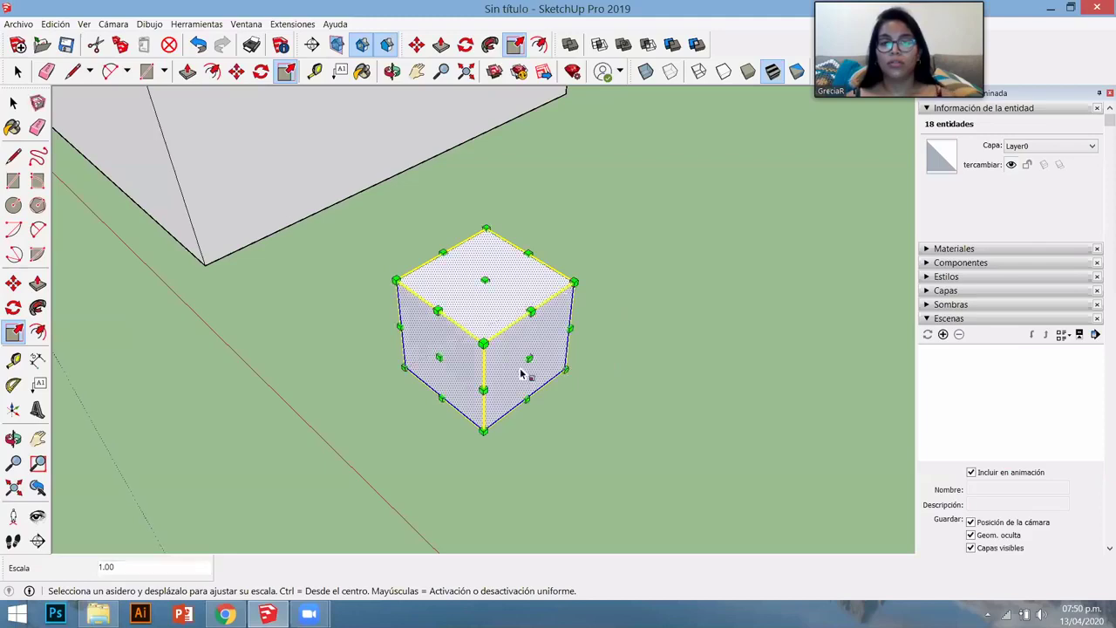
pyautogui.moveTo(527, 357); pyautogui.dragTo(673, 481)
pyautogui.moveTo(571, 345); pyautogui.dragTo(592, 187)
pyautogui.scroll(-3, 441, 306)
# - Scale the box to 4.29 along green, 0.33 along red, then 1.86 along green
pyautogui.moveTo(473, 319); pyautogui.dragTo(270, 414)
pyautogui.moveTo(483, 395); pyautogui.dragTo(453, 318)
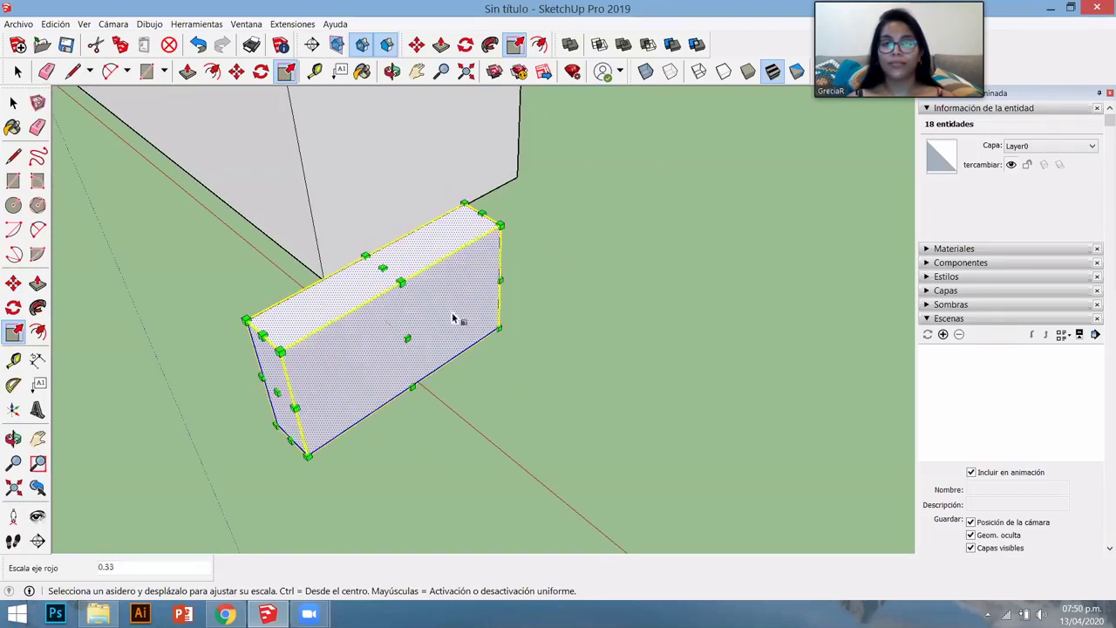
pyautogui.moveTo(480, 267); pyautogui.dragTo(555, 302, button='middle')
pyautogui.moveTo(526, 288); pyautogui.dragTo(755, 316)
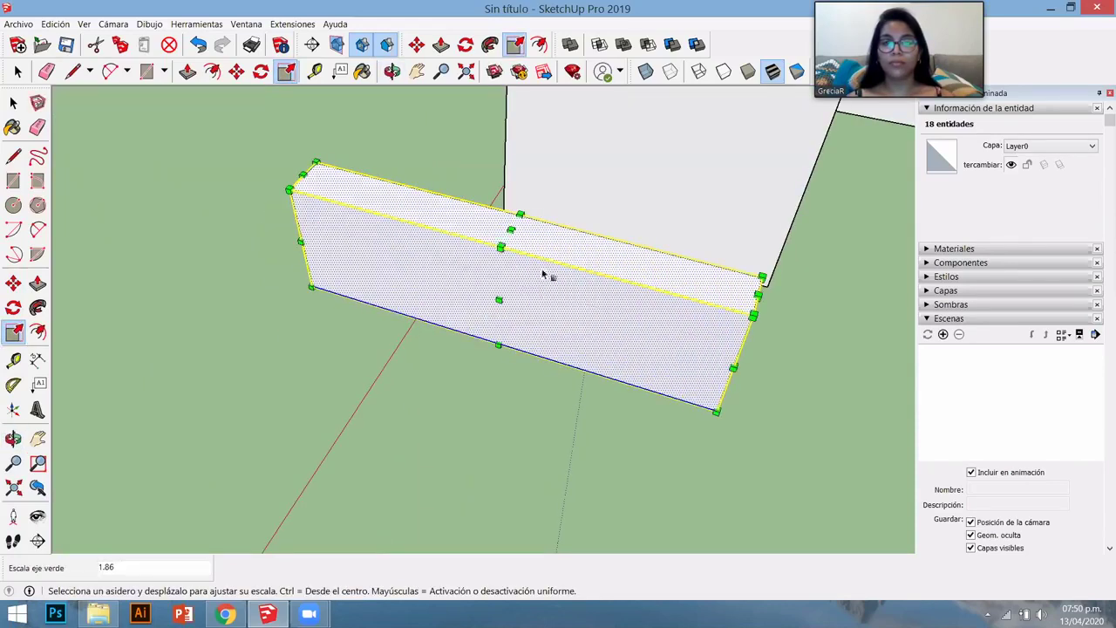
pyautogui.scroll(4, 504, 251)
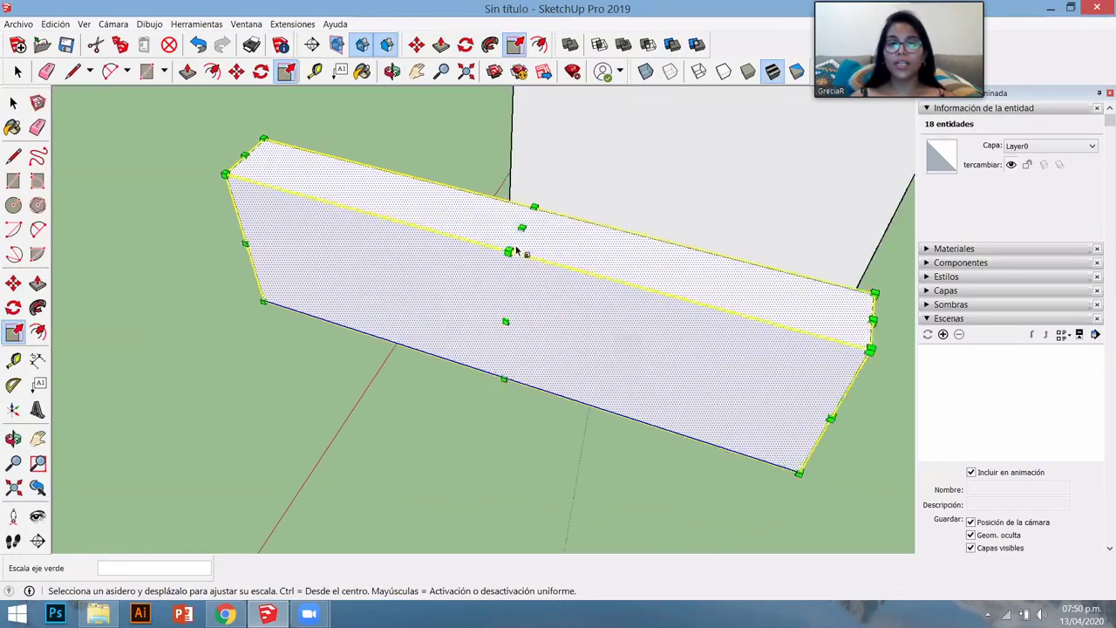
pyautogui.scroll(-4, 515, 255)
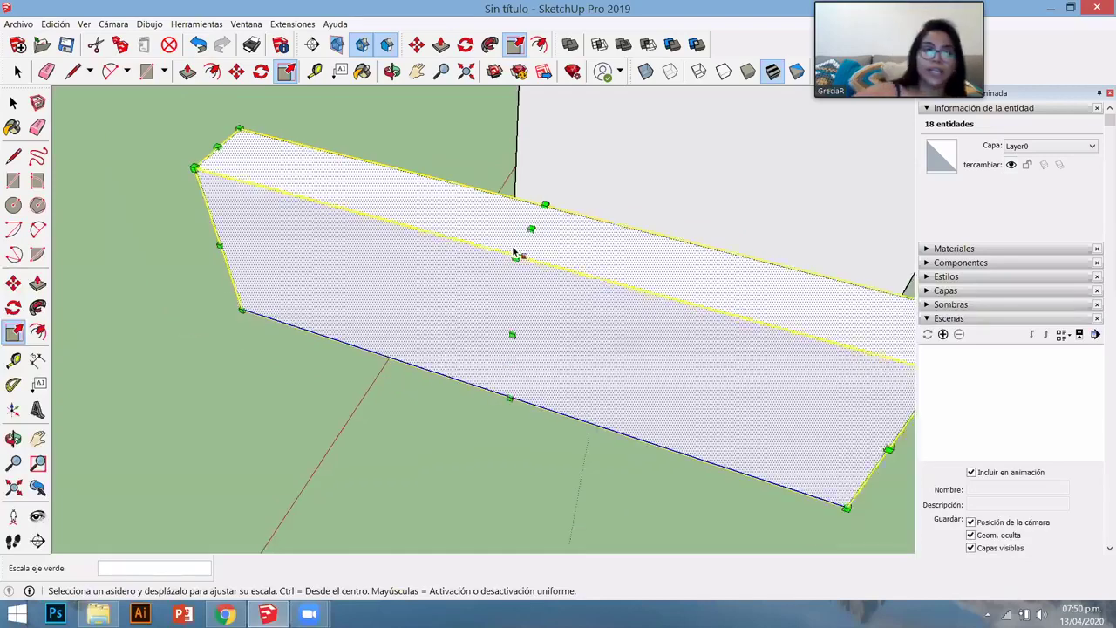
# - Stretch the slab along the red and blue axes
pyautogui.moveTo(518, 252); pyautogui.dragTo(490, 379)
pyautogui.scroll(4, 517, 252)
pyautogui.scroll(-5, 490, 379)
pyautogui.scroll(5, 491, 379)
pyautogui.moveTo(491, 379); pyautogui.dragTo(391, 407, button='middle')
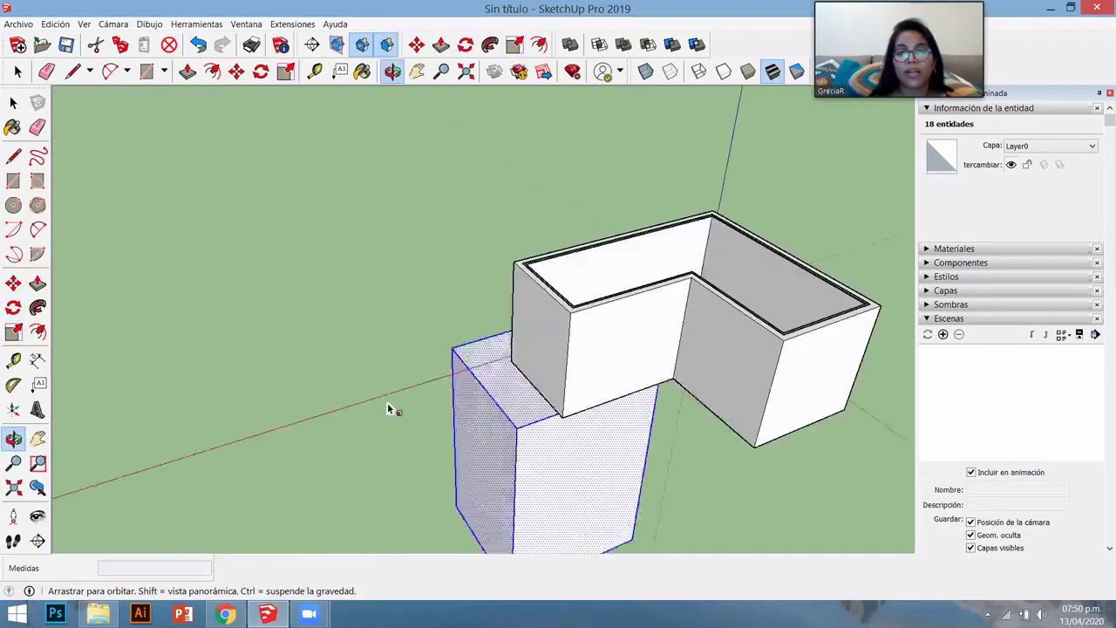
pyautogui.moveTo(392, 406); pyautogui.dragTo(422, 380)
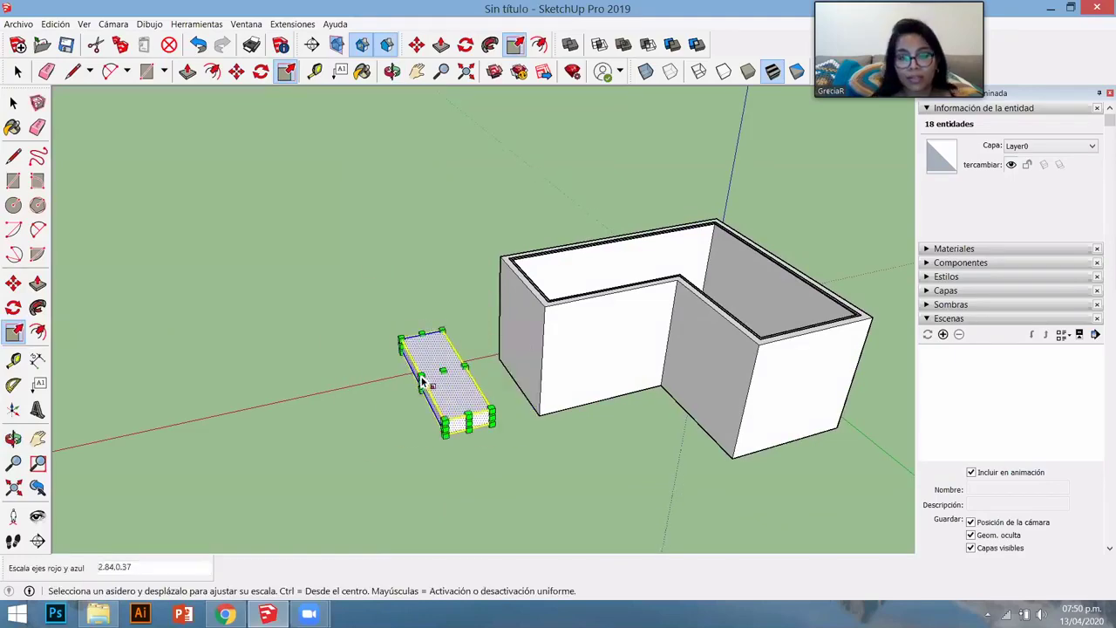
pyautogui.moveTo(415, 450); pyautogui.dragTo(418, 451)
pyautogui.scroll(3, 551, 461)
pyautogui.moveTo(550, 461); pyautogui.dragTo(576, 406, button='middle')
pyautogui.scroll(3, 575, 406)
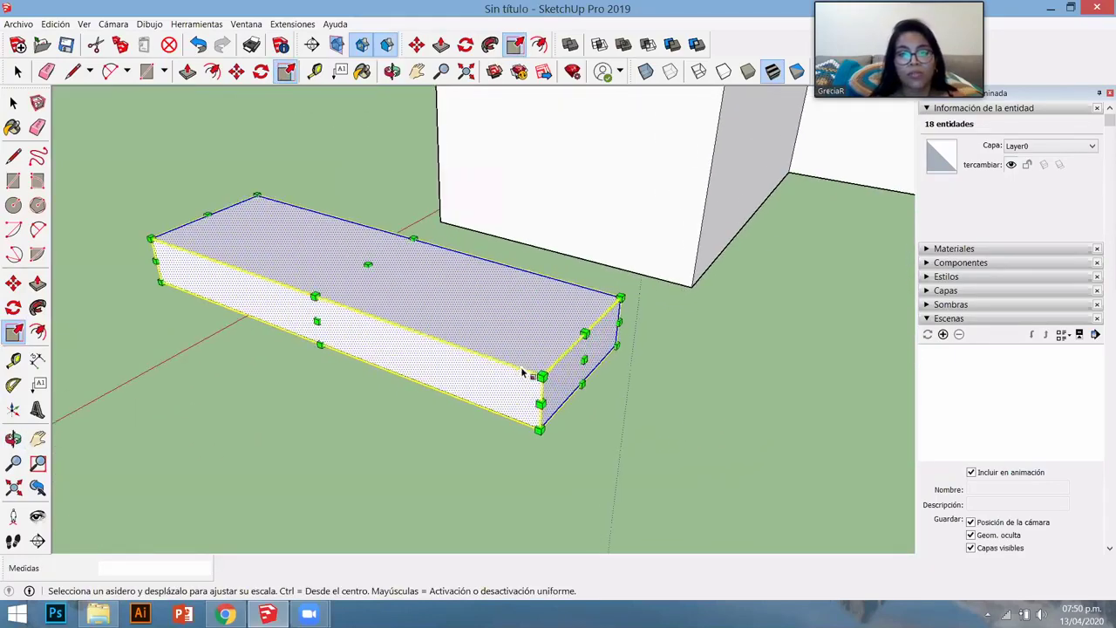
# - Shrink the slab uniformly to 0.63, halve it along green, then delete it
pyautogui.moveTo(618, 299); pyautogui.dragTo(424, 366)
pyautogui.moveTo(401, 324); pyautogui.dragTo(279, 314)
pyautogui.moveTo(227, 251)
pyautogui.mouseDown()
pyautogui.moveTo(237, 250)
pyautogui.moveTo(217, 142)
pyautogui.moveTo(233, 233)
pyautogui.mouseUp()
pyautogui.moveTo(233, 234); pyautogui.dragTo(558, 488, button='middle')
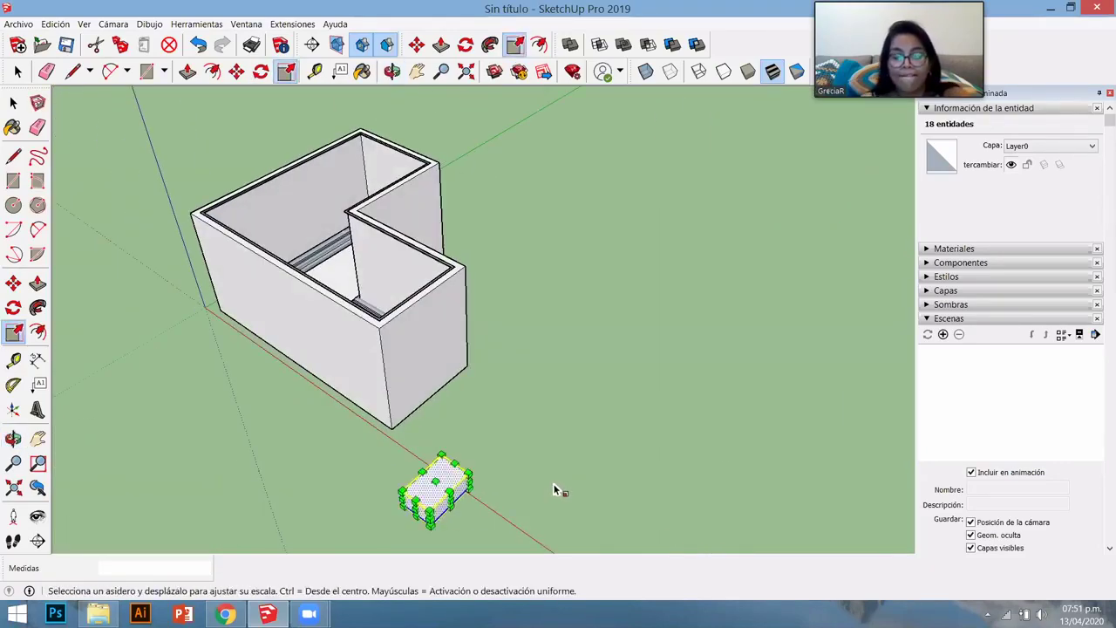
pyautogui.press('Delete')
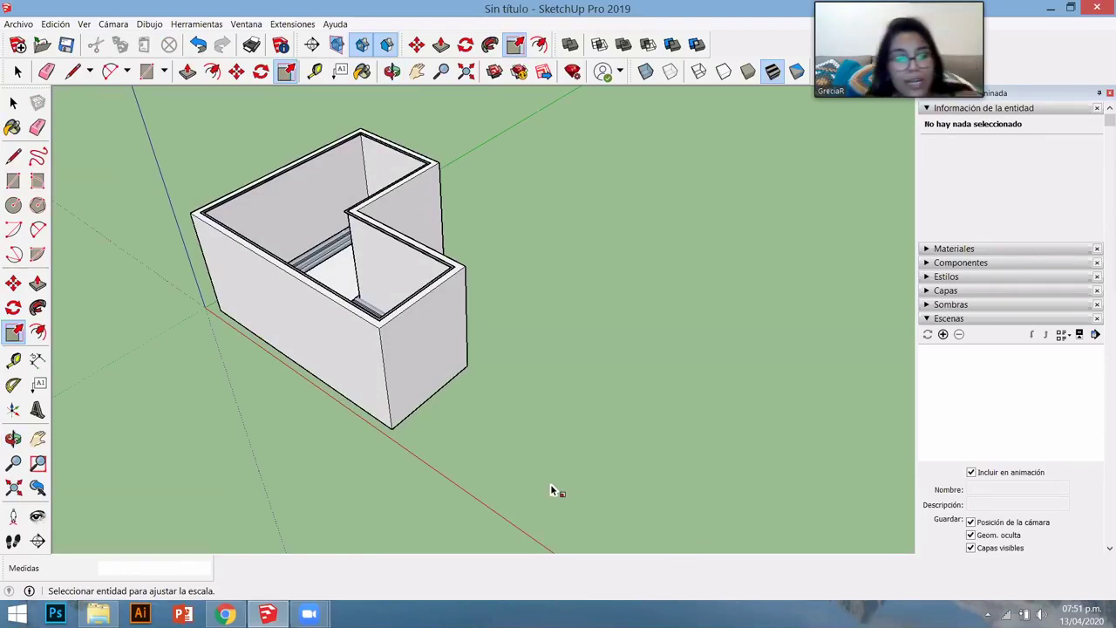
# - Undo to restore the small box, then select its top face with edges for scaling
pyautogui.hotkey('ctrl', 'z')
pyautogui.scroll(3, 392, 535)
pyautogui.press('space')
pyautogui.scroll(2, 406, 536)
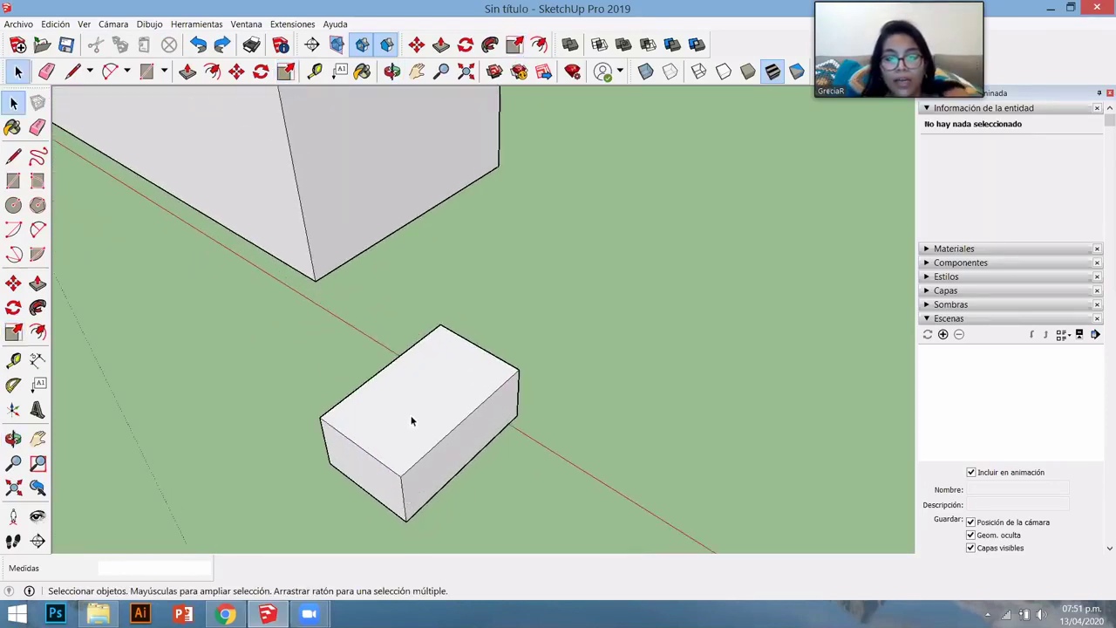
pyautogui.click(413, 410)
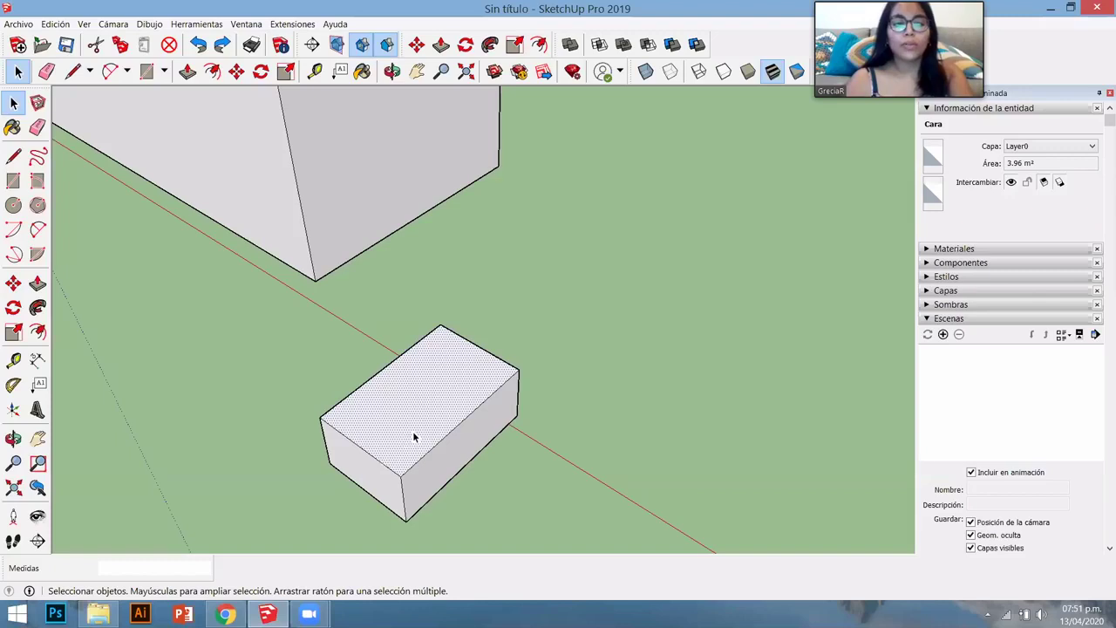
pyautogui.doubleClick(414, 436)
pyautogui.moveTo(417, 457); pyautogui.dragTo(556, 463, button='middle')
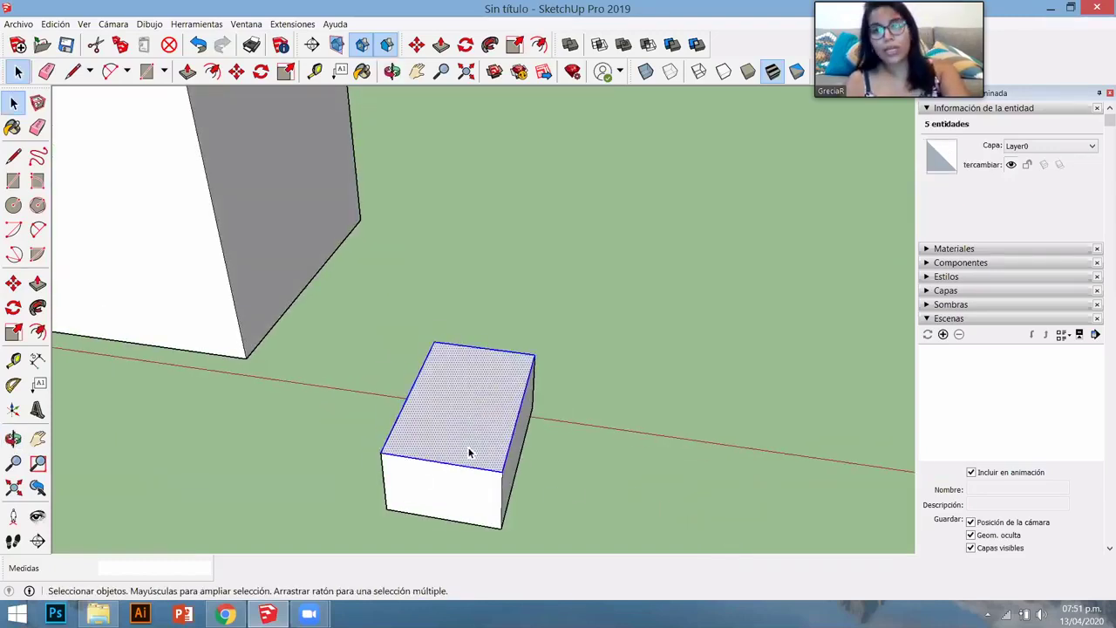
pyautogui.press('s')
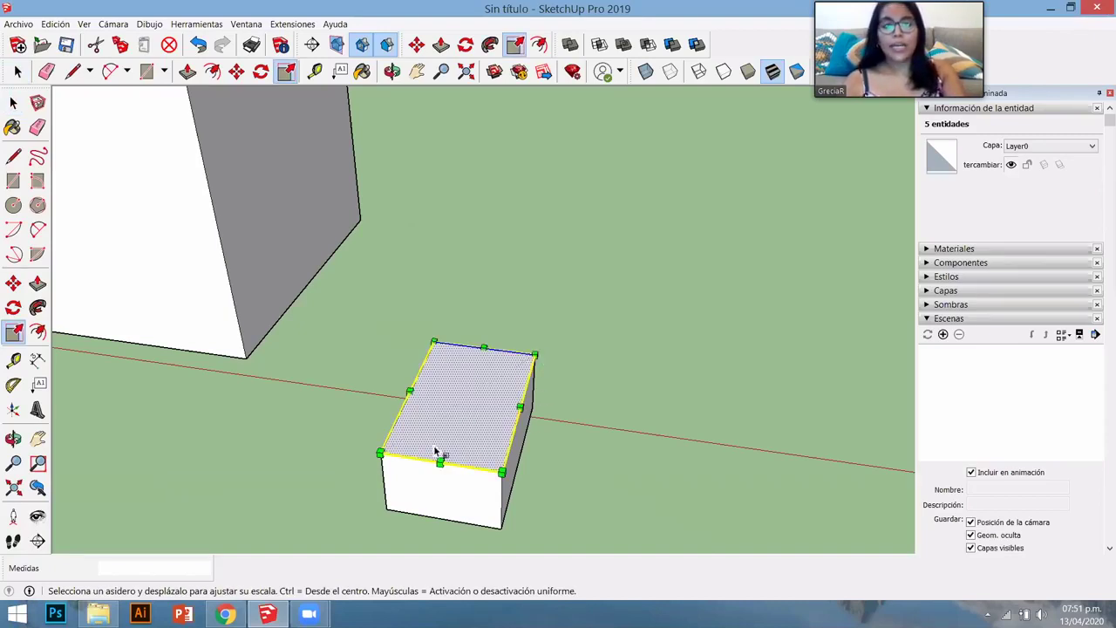
# - Enlarge the box's top face by dragging its corner grip
pyautogui.click(540, 362)
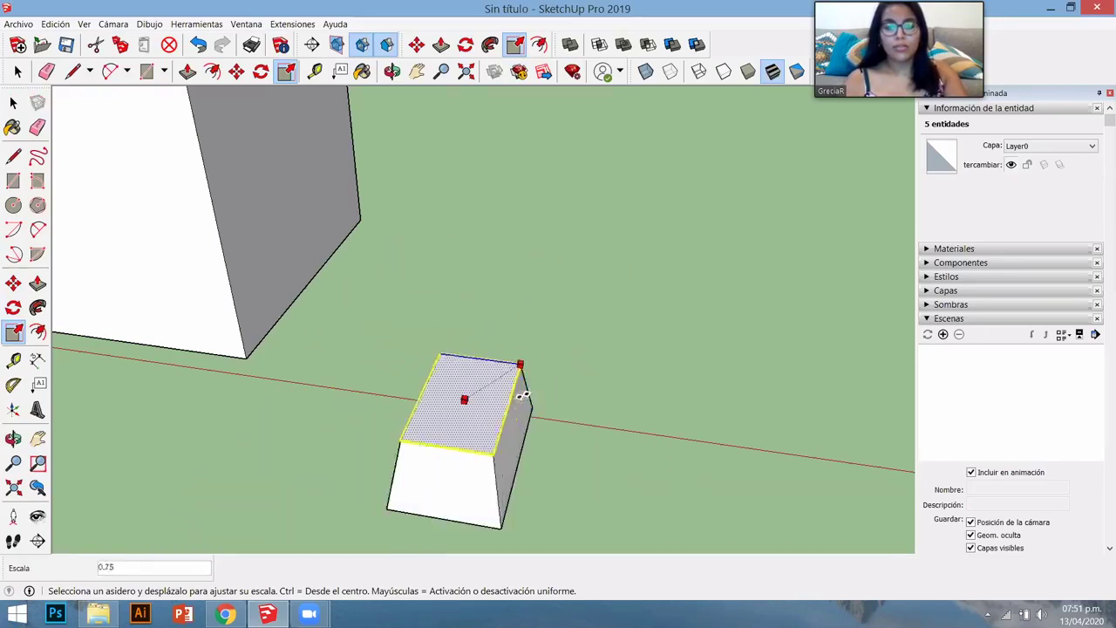
pyautogui.scroll(-4, 571, 370)
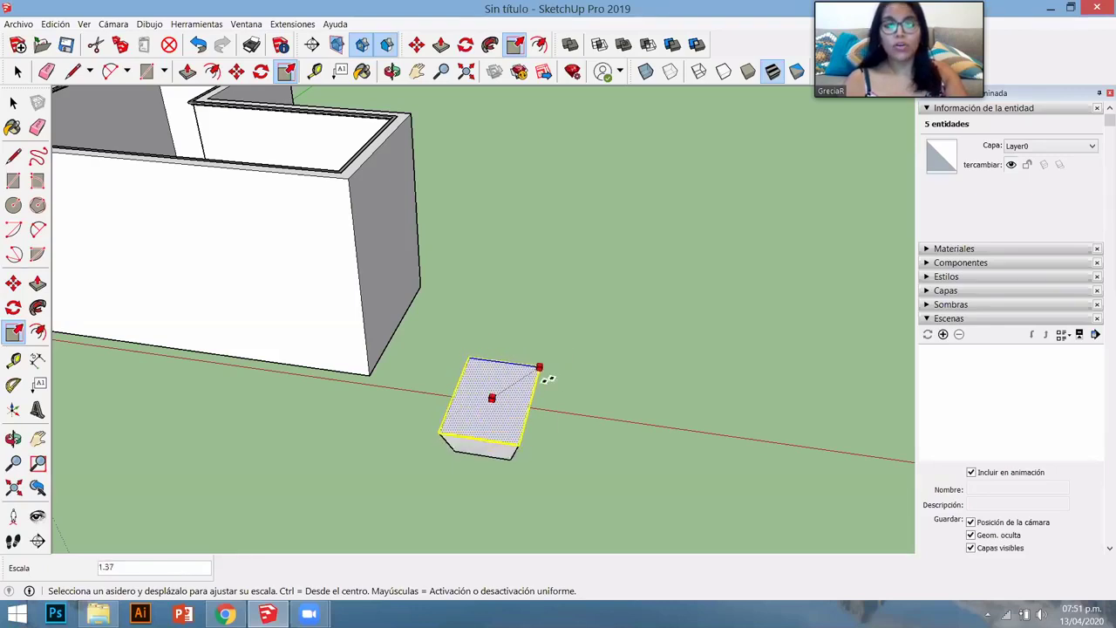
pyautogui.moveTo(553, 422); pyautogui.dragTo(449, 367, button='middle')
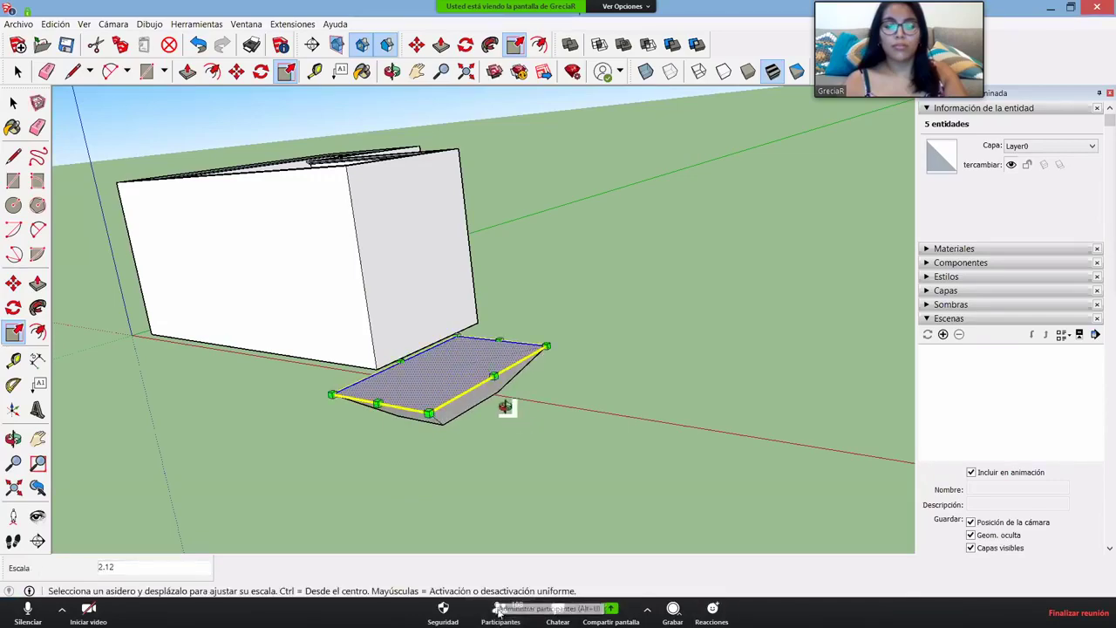
pyautogui.moveTo(505, 407); pyautogui.dragTo(555, 200, button='middle')
pyautogui.scroll(3, 446, 234)
# - Shrink the bottom face and narrow it to 0.80 along red, then deselect and switch to the browser
pyautogui.press('space')
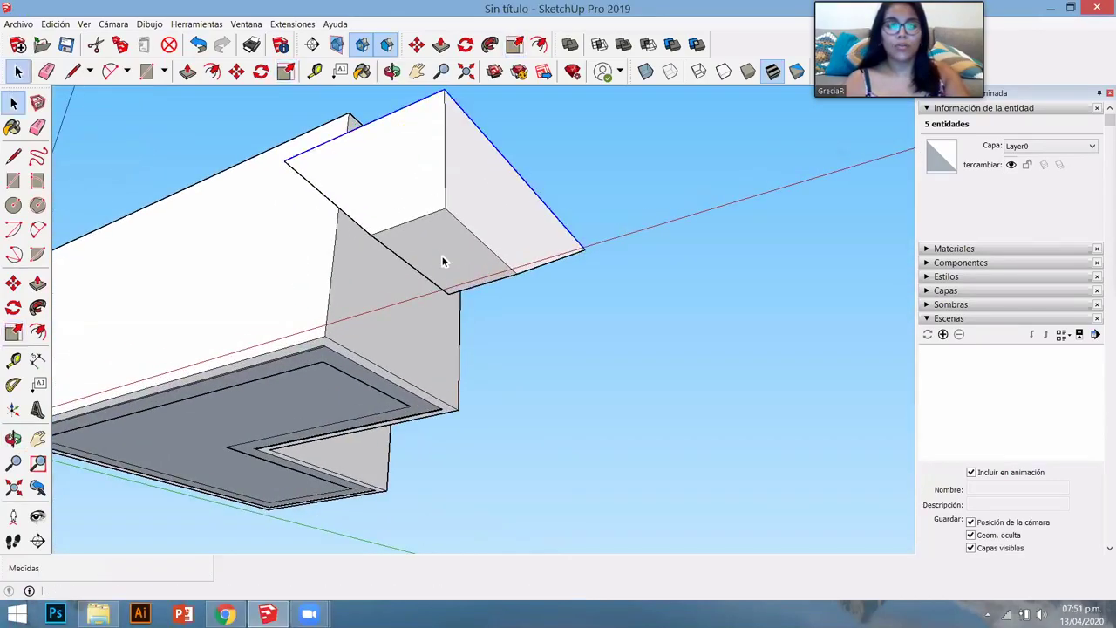
pyautogui.doubleClick(455, 259)
pyautogui.press('s')
pyautogui.moveTo(515, 276); pyautogui.dragTo(549, 232)
pyautogui.moveTo(548, 232); pyautogui.dragTo(656, 234, button='middle')
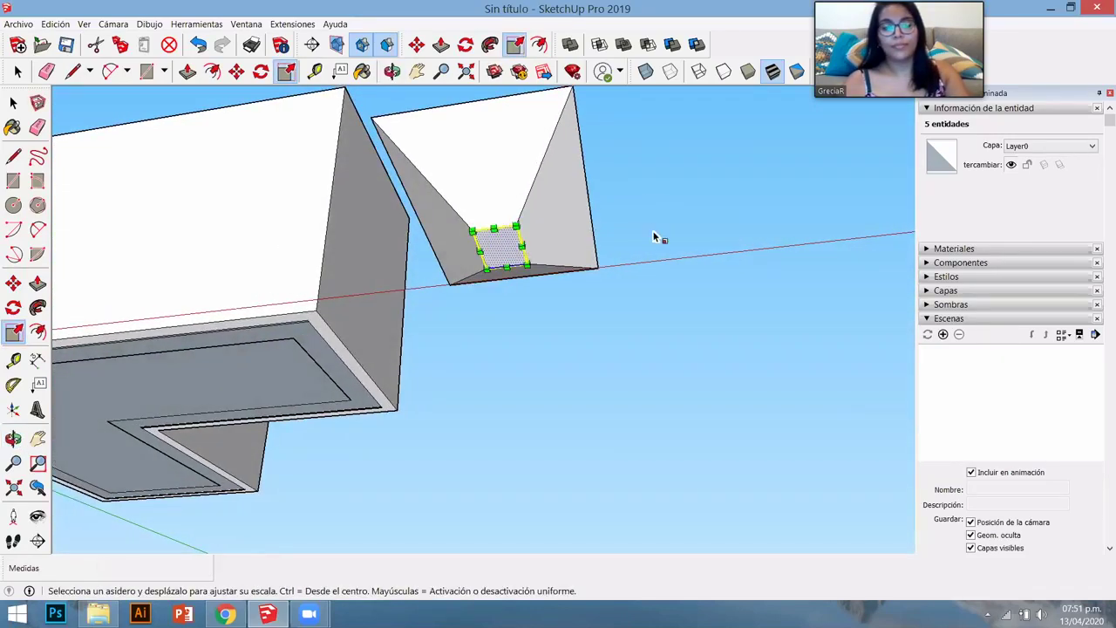
pyautogui.scroll(4, 615, 251)
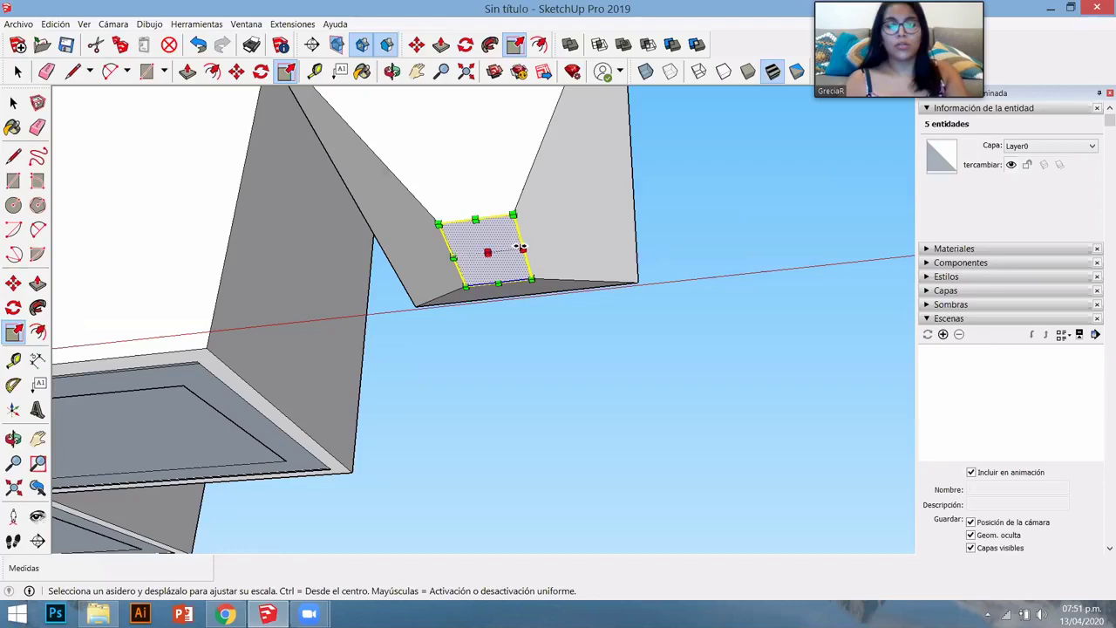
pyautogui.keyDown('ctrl'); pyautogui.moveTo(528, 252); pyautogui.dragTo(500, 249); pyautogui.keyUp('ctrl')
pyautogui.moveTo(581, 244); pyautogui.dragTo(515, 436, button='middle')
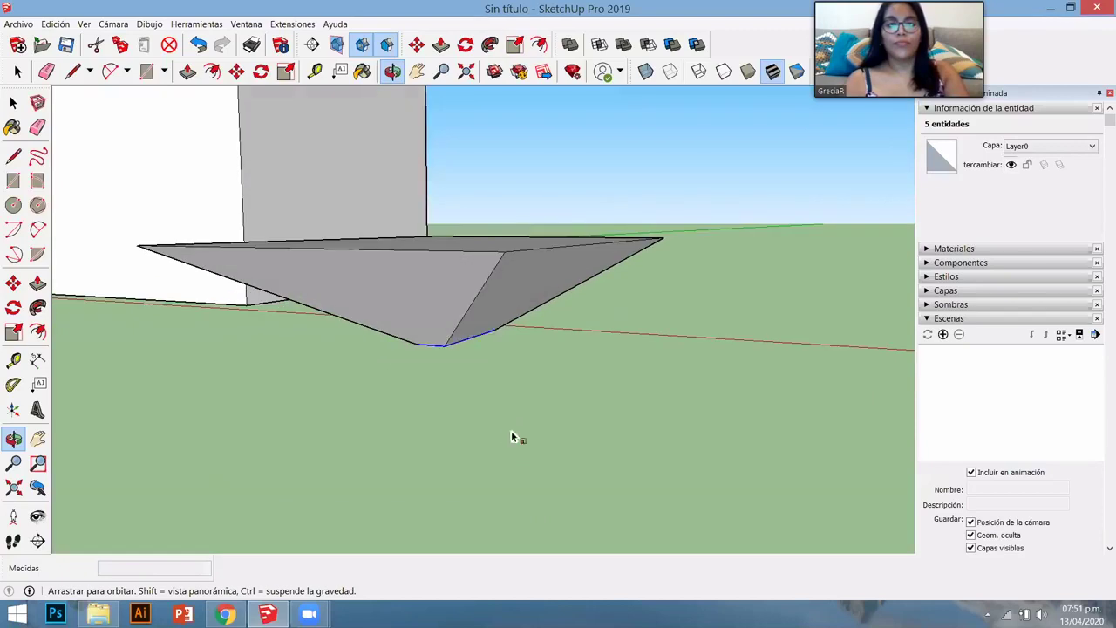
pyautogui.click(479, 200)
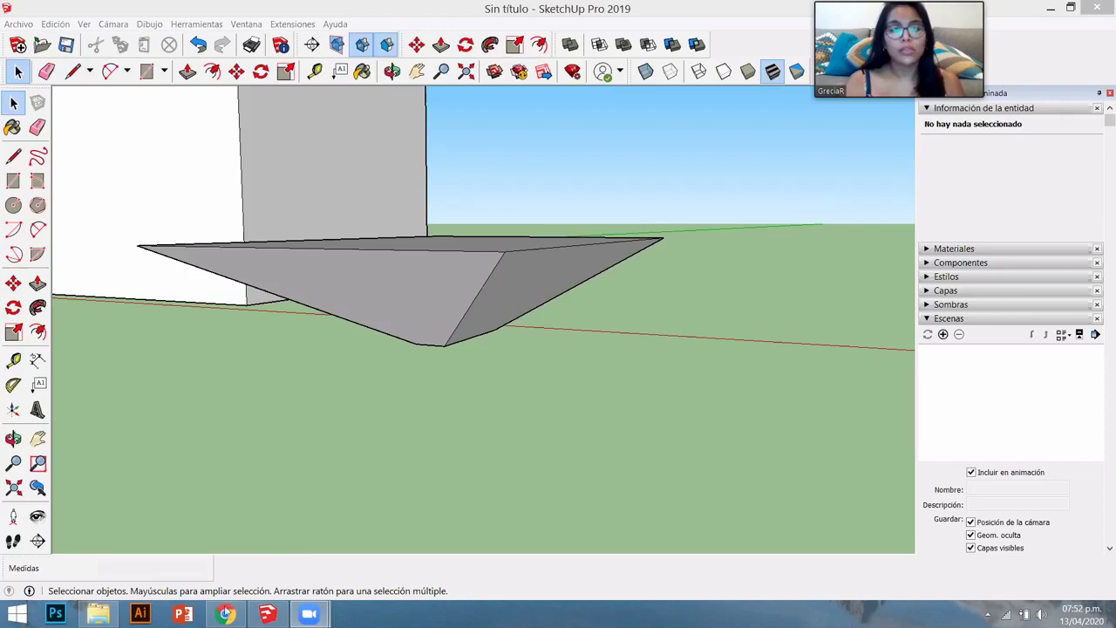
pyautogui.click(224, 614)
# - Search Google for '3D WAREHOUSE PLUGGINS' and open the SketchUp Extension Warehouse result
pyautogui.hotkey('ctrl', 't')
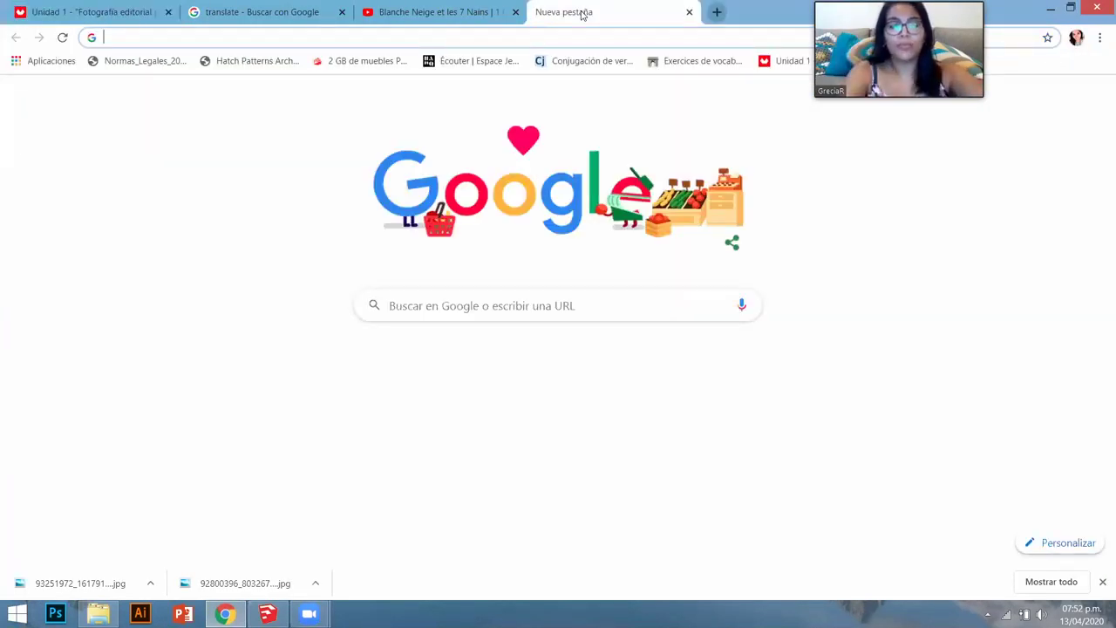
pyautogui.write('3D WA')
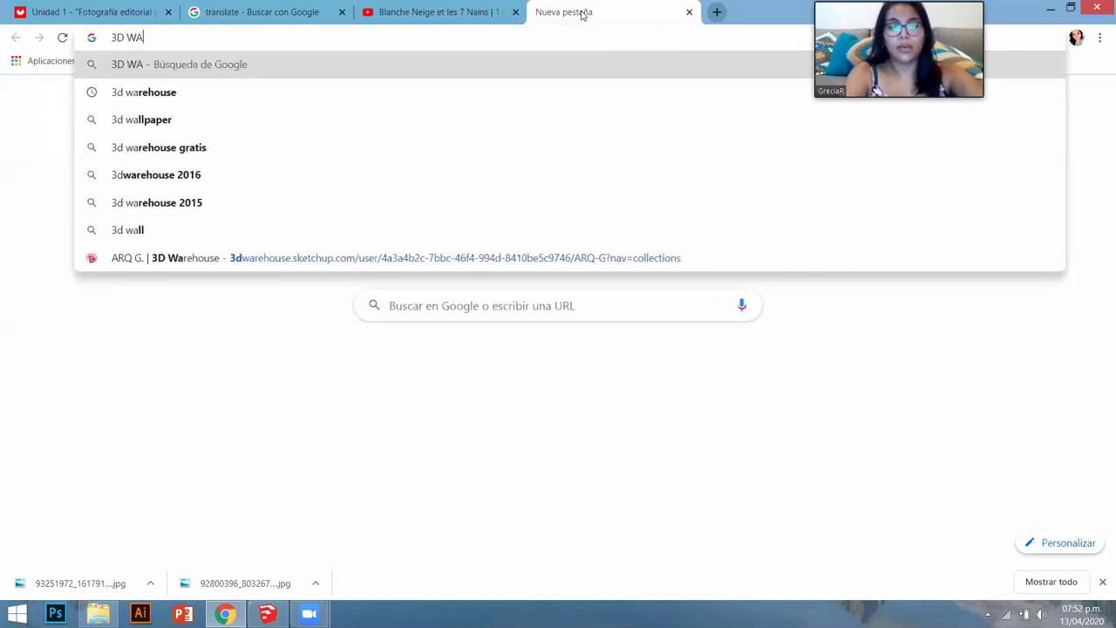
pyautogui.write('REHOUSE P')
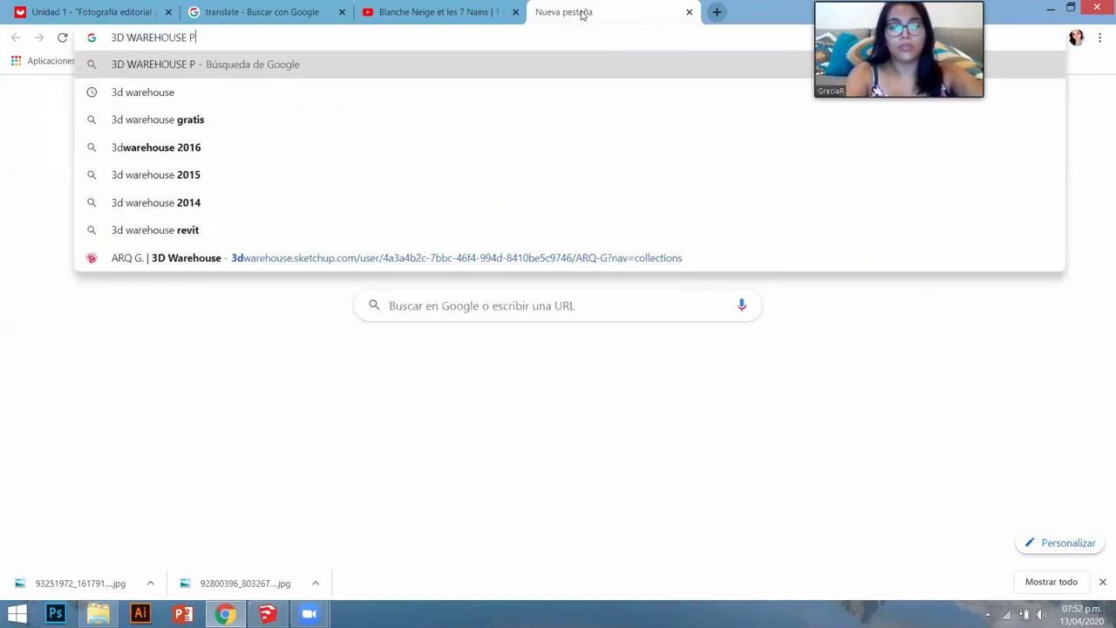
pyautogui.write('LUGGINS')
pyautogui.press('Return')
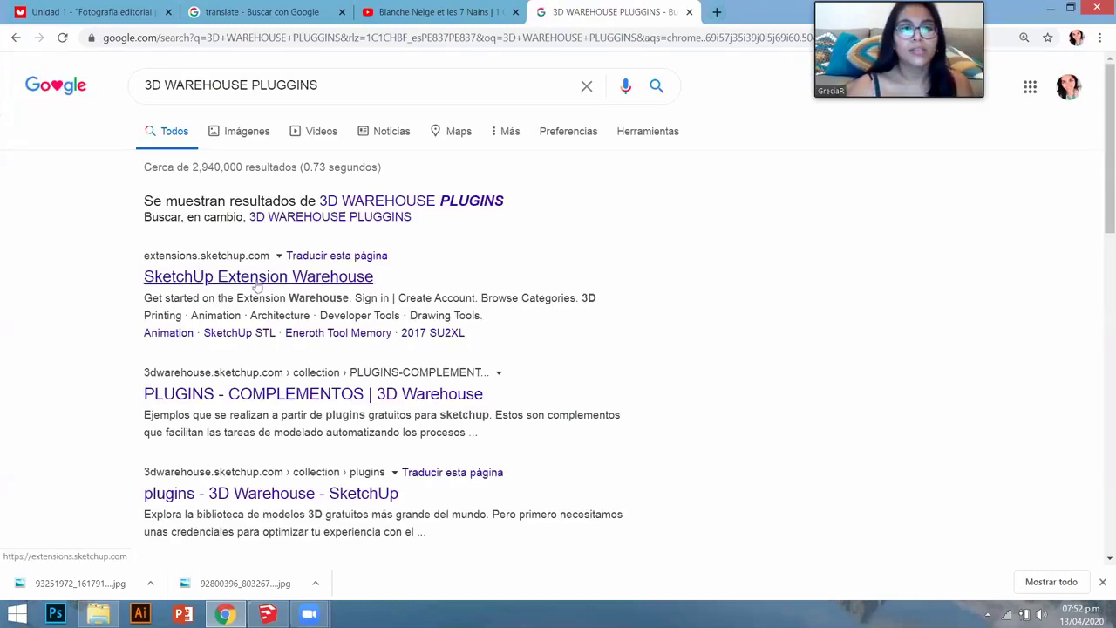
pyautogui.click(258, 277)
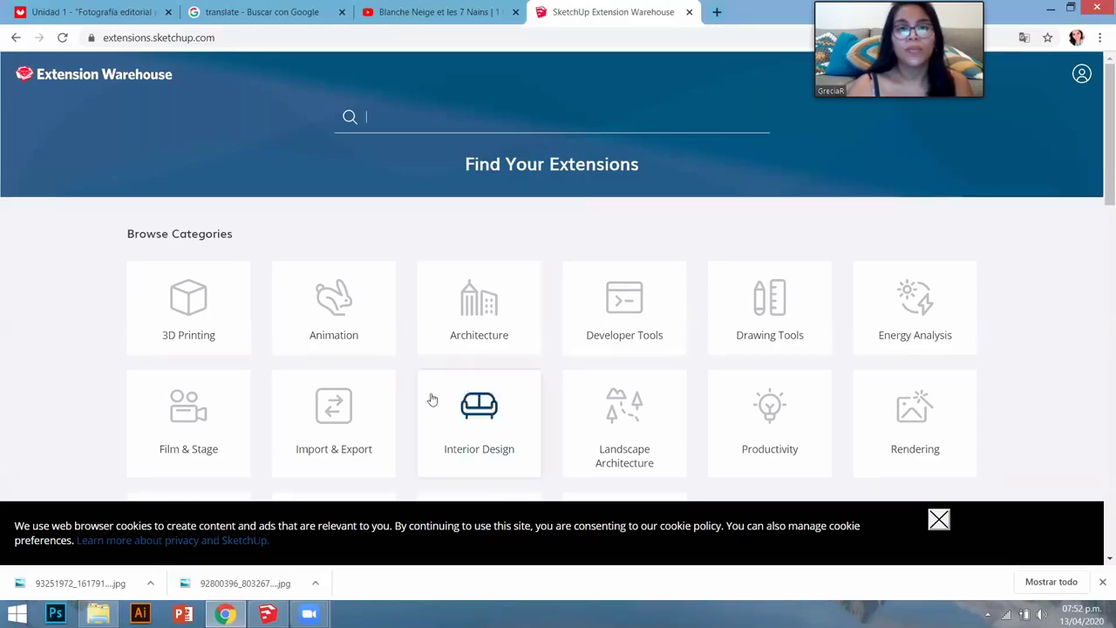
pyautogui.scroll(-9, 431, 399)
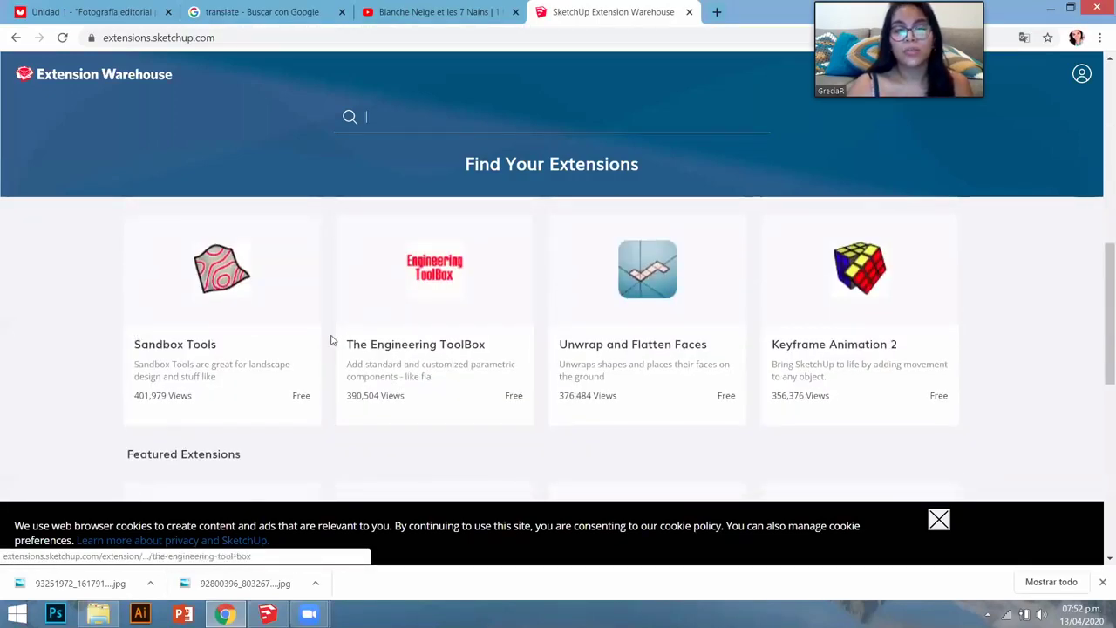
pyautogui.scroll(-2, 332, 340)
pyautogui.scroll(1, 329, 340)
pyautogui.scroll(-2, 331, 342)
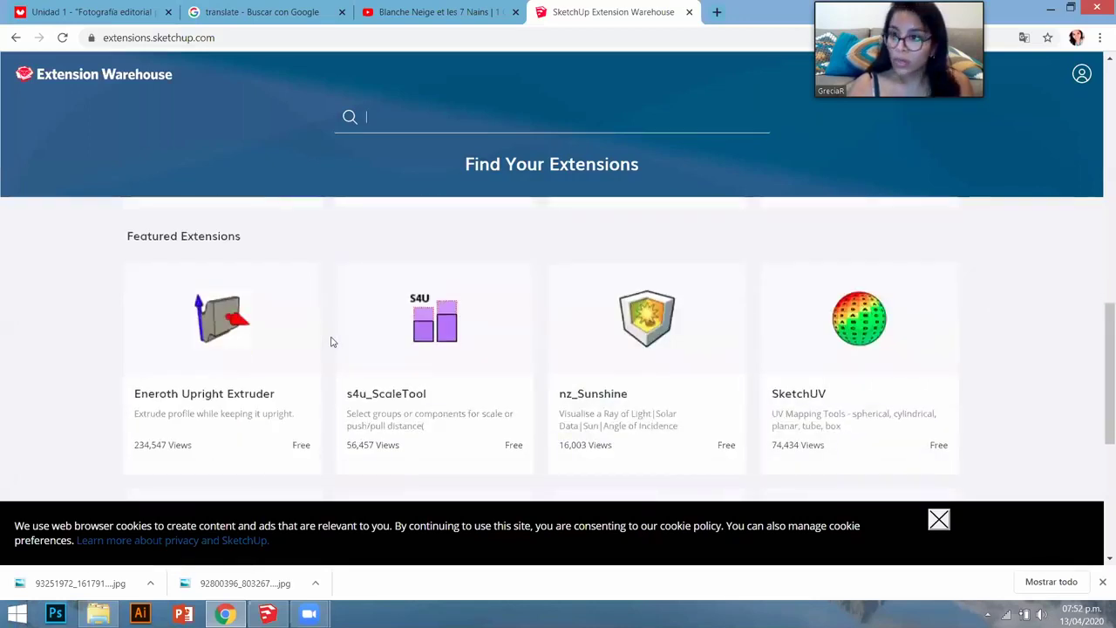
pyautogui.scroll(-3, 332, 342)
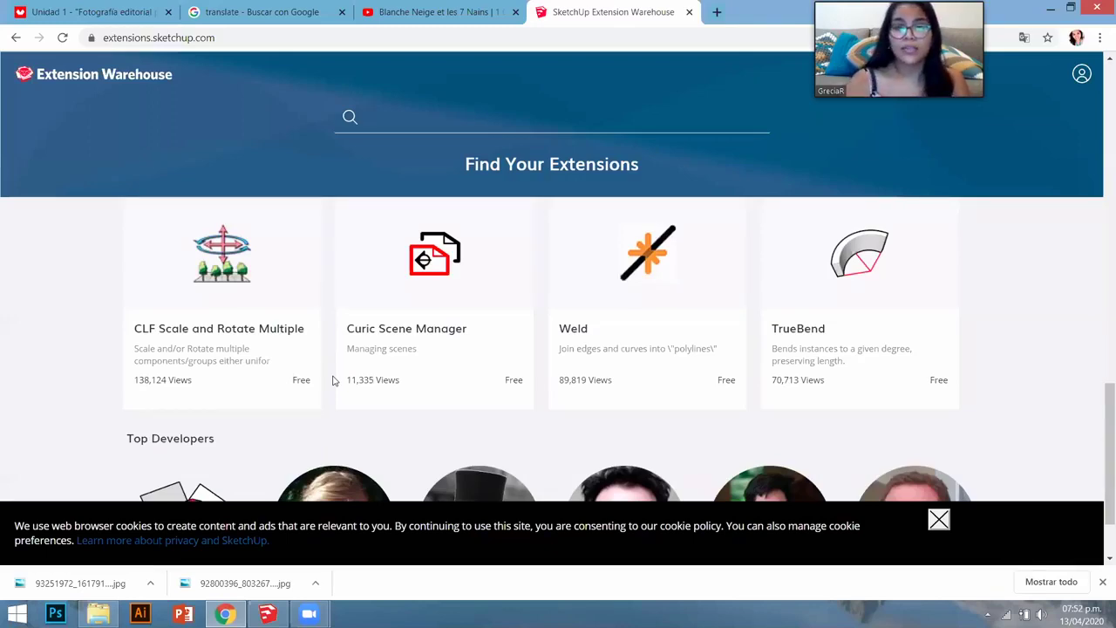
pyautogui.scroll(-2, 323, 399)
pyautogui.scroll(5, 37, 404)
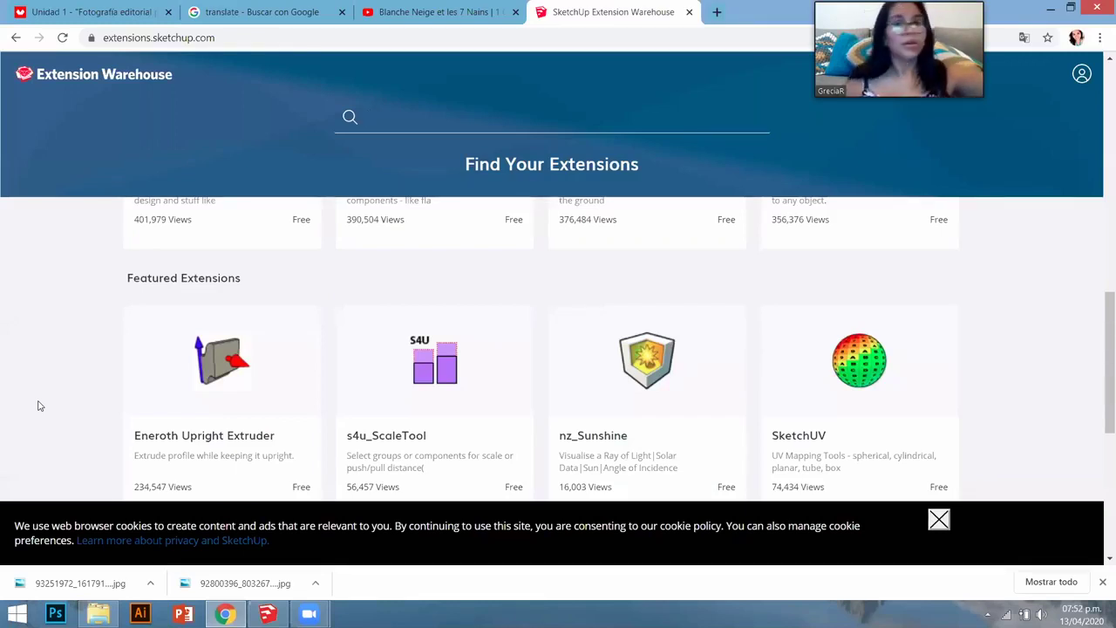
pyautogui.scroll(3, 42, 399)
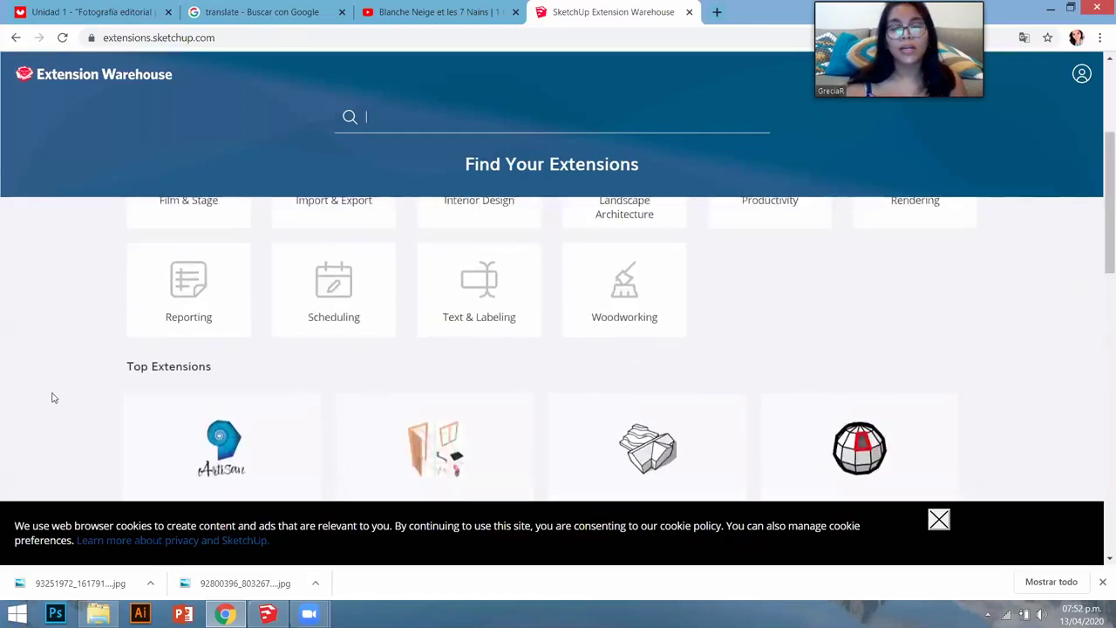
pyautogui.scroll(3, 53, 398)
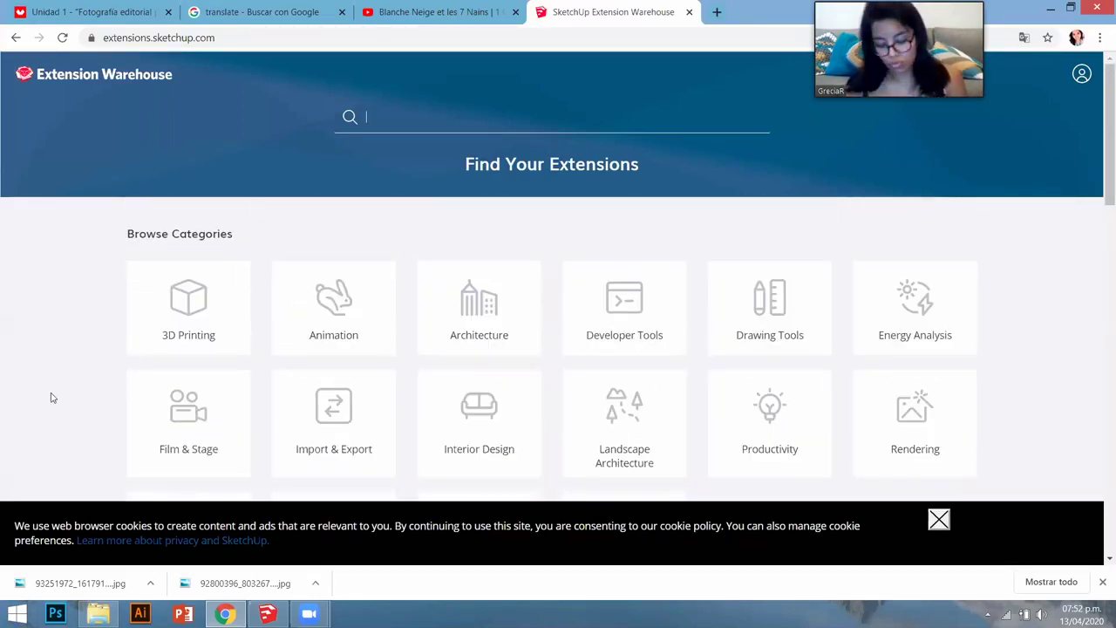
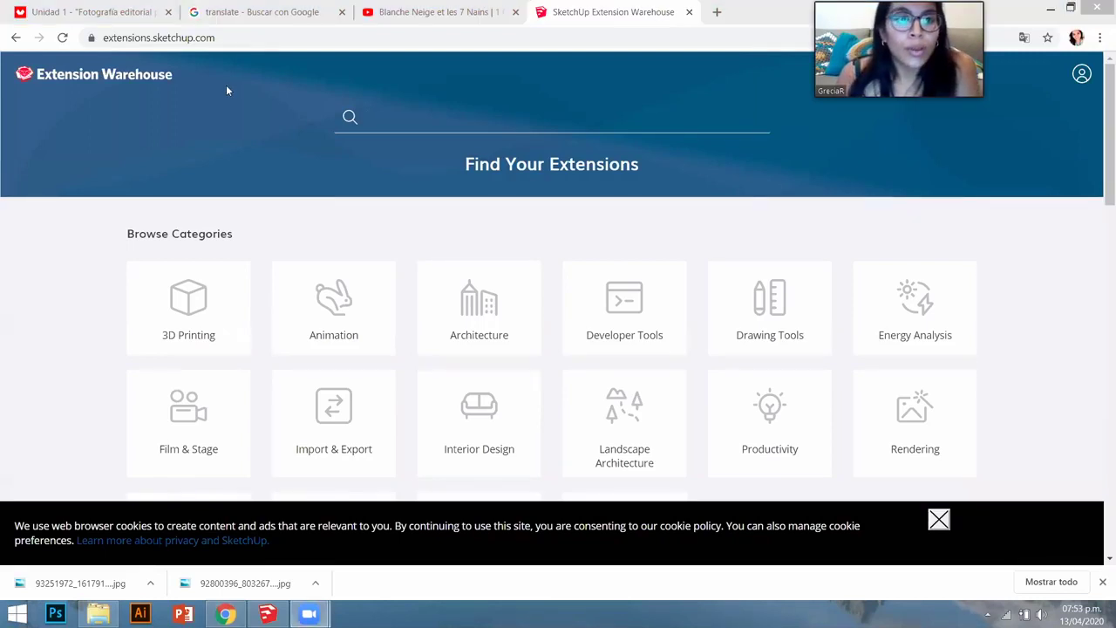
# - Select the Extension Warehouse web address in Chrome's address bar
pyautogui.hotkey('ctrl', 'l')
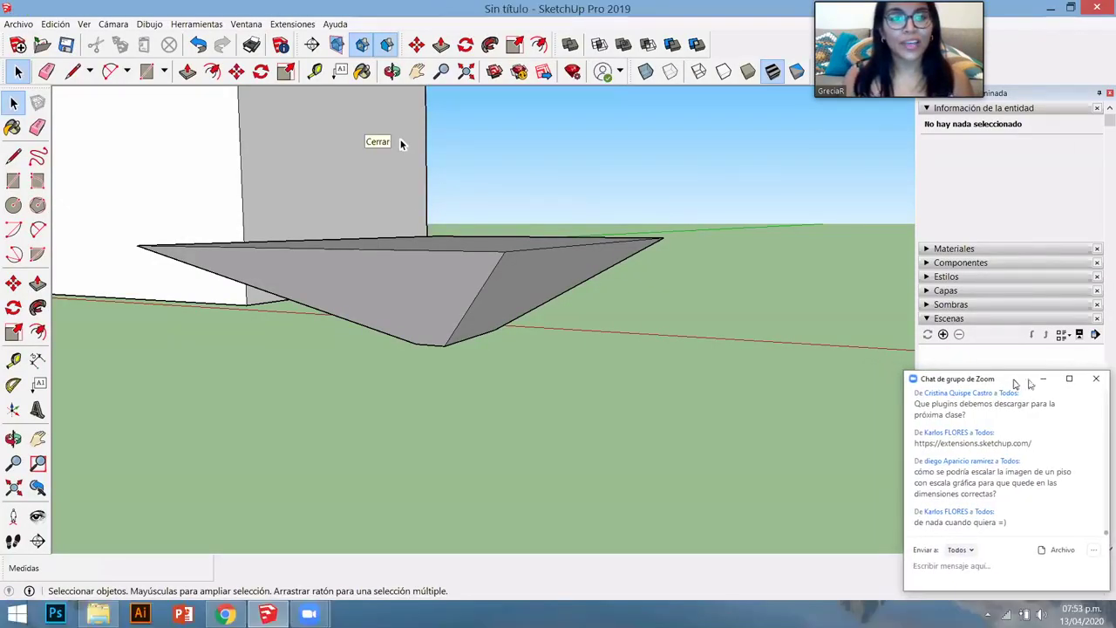
# - Paint the flat rectangle with the Bloque de vidrio traslúcido oscuro (dark translucent glass block) material
pyautogui.moveTo(461, 243)
pyautogui.mouseDown(button='middle')
pyautogui.moveTo(438, 348)
pyautogui.moveTo(720, 327)
pyautogui.mouseUp(button='middle')
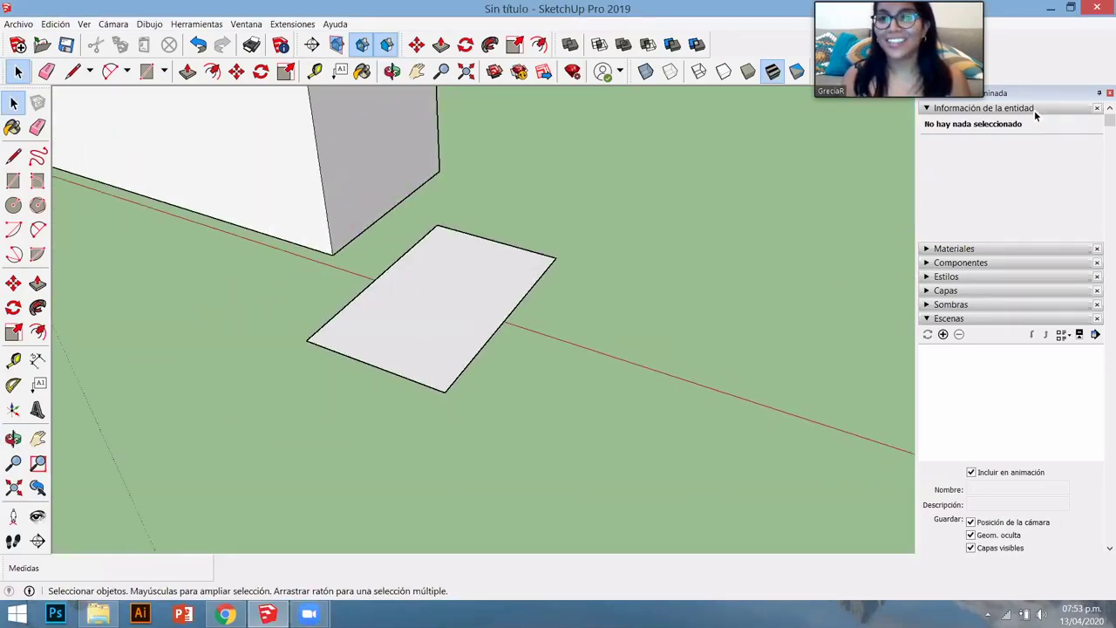
pyautogui.click(972, 109)
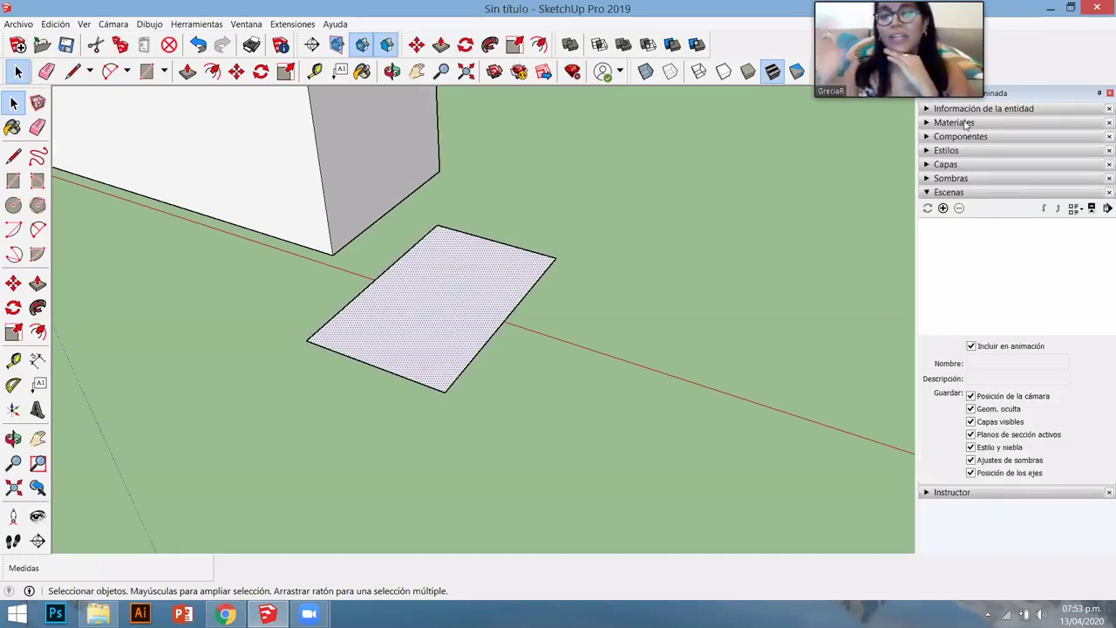
pyautogui.click(952, 123)
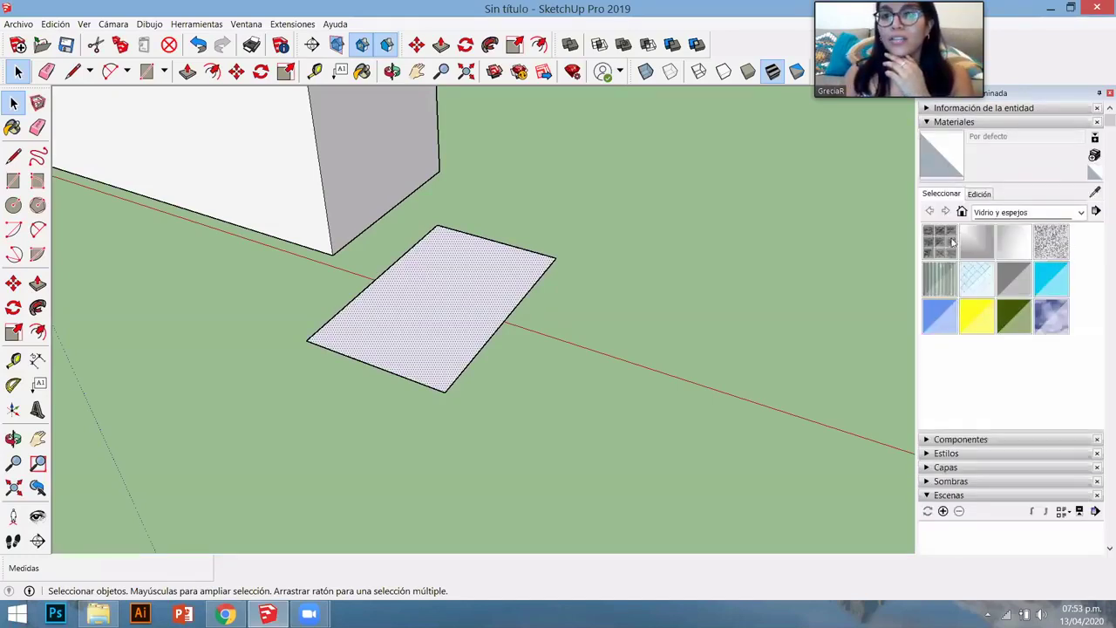
pyautogui.click(480, 291)
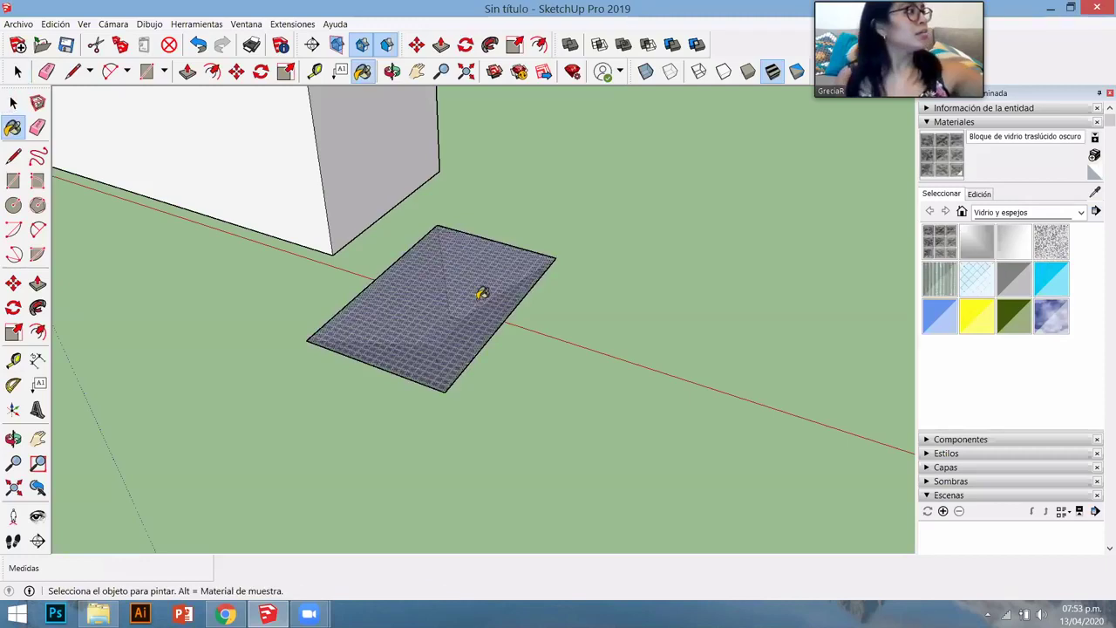
# - In the material's Edición settings, set the texture tile size to 2 m
pyautogui.click(978, 194)
pyautogui.moveTo(970, 353); pyautogui.dragTo(924, 342)
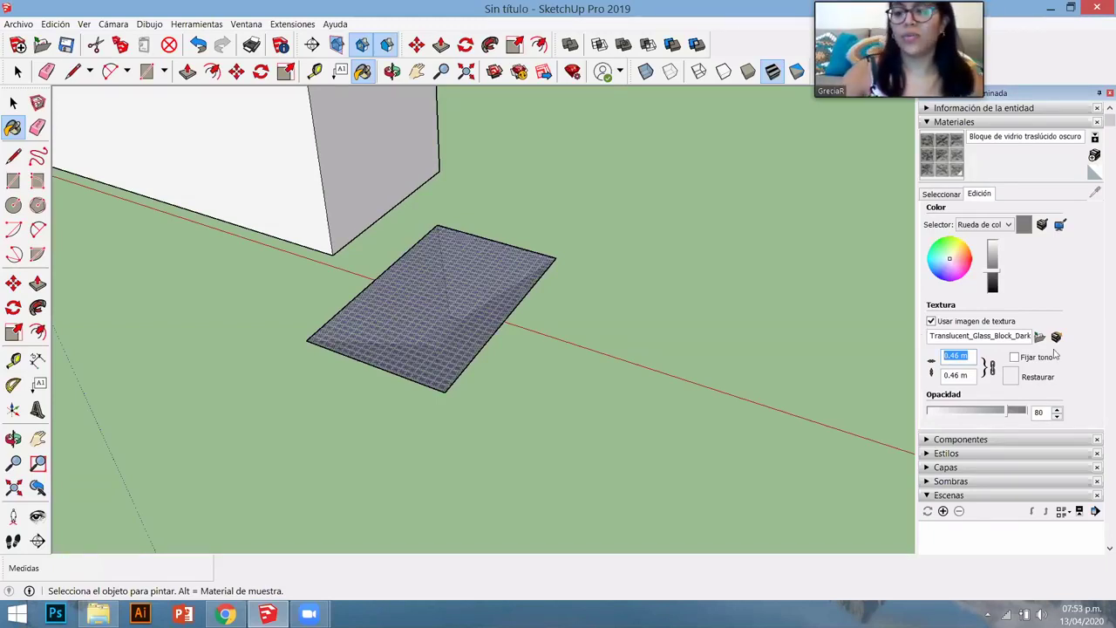
pyautogui.write('1')
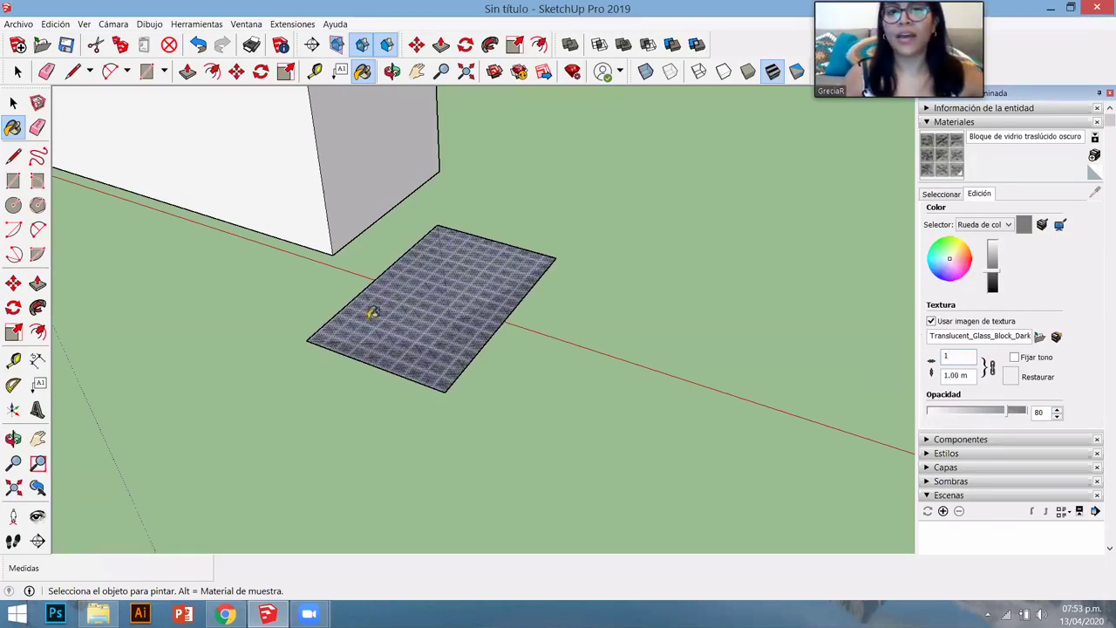
pyautogui.scroll(5, 399, 312)
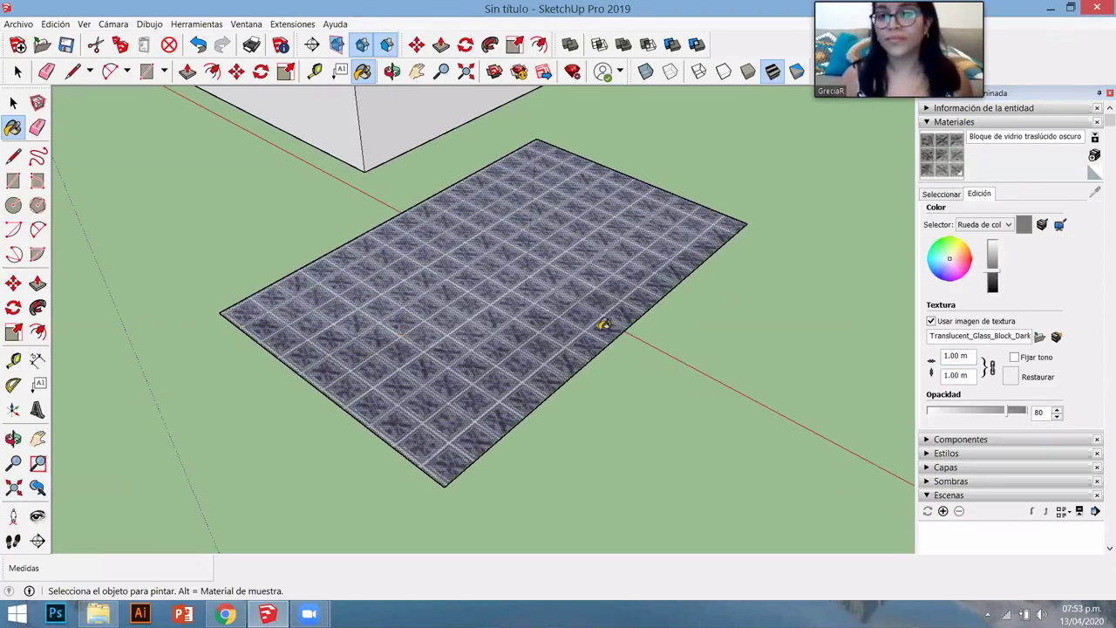
pyautogui.doubleClick(962, 356)
pyautogui.press('BackSpace')
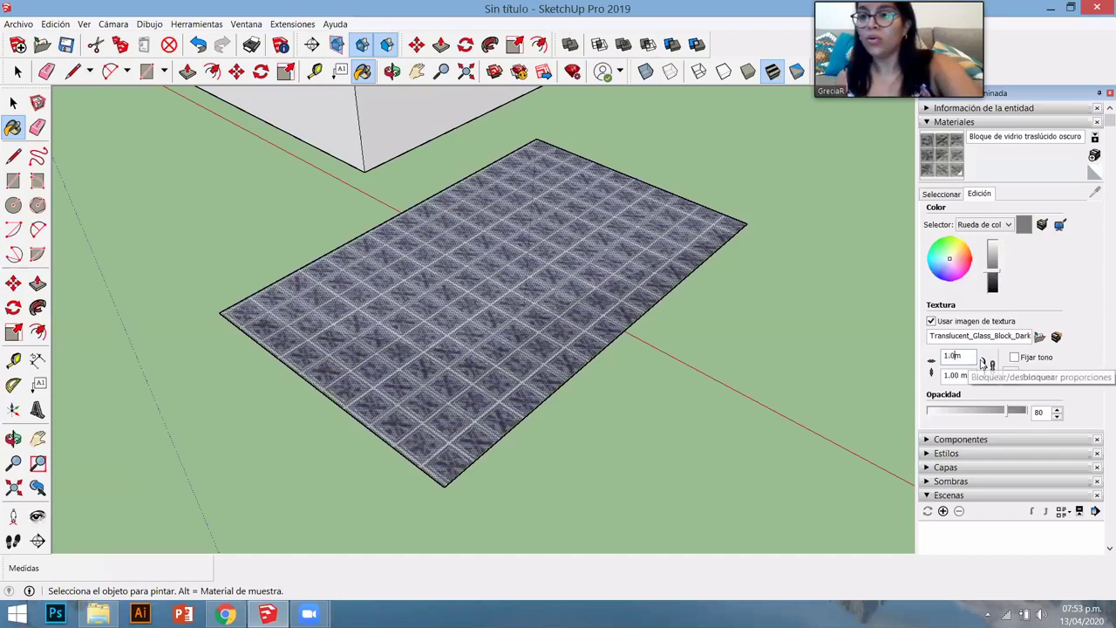
pyautogui.write('5')
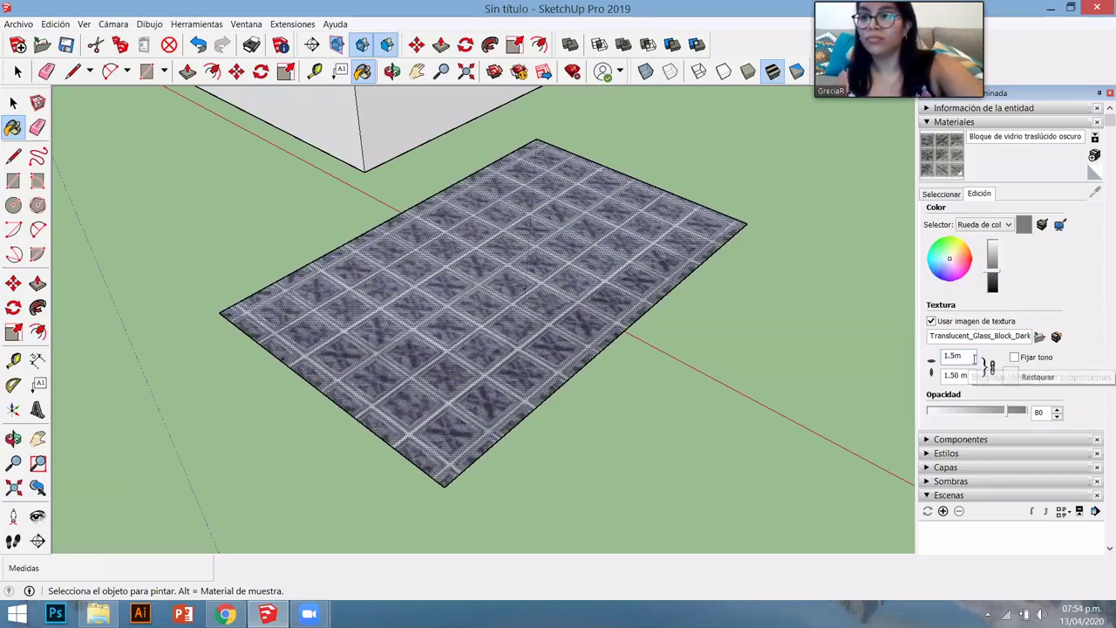
pyautogui.press('BackSpace')
pyautogui.press('BackSpace')
pyautogui.press('BackSpace')
pyautogui.write('2m')
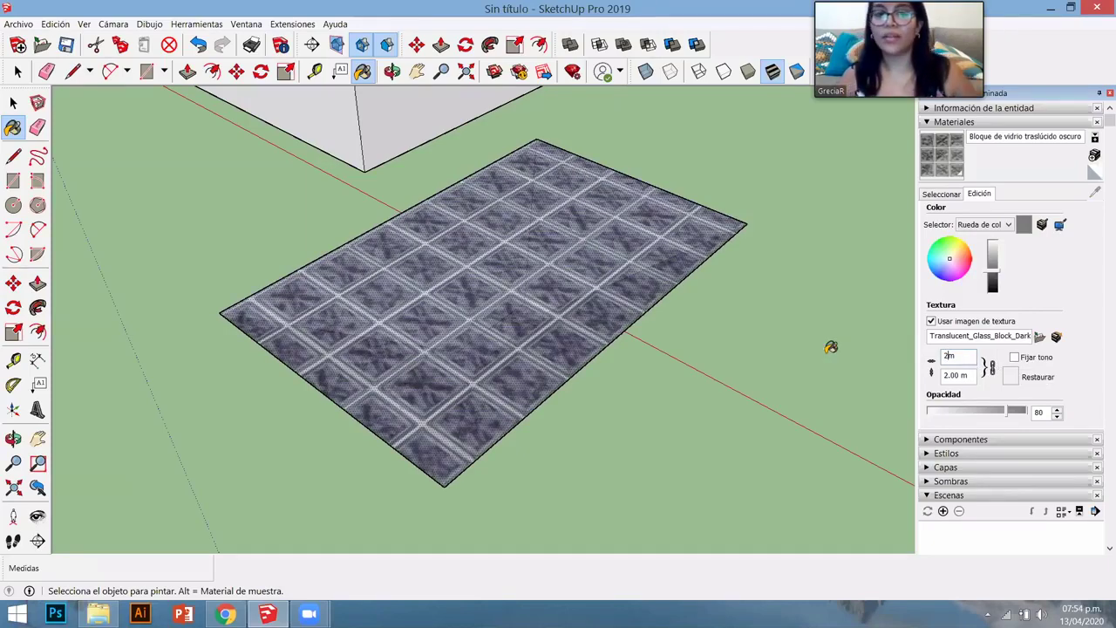
pyautogui.scroll(1, 404, 414)
pyautogui.scroll(-3, 485, 366)
pyautogui.moveTo(486, 366); pyautogui.dragTo(471, 408, button='middle')
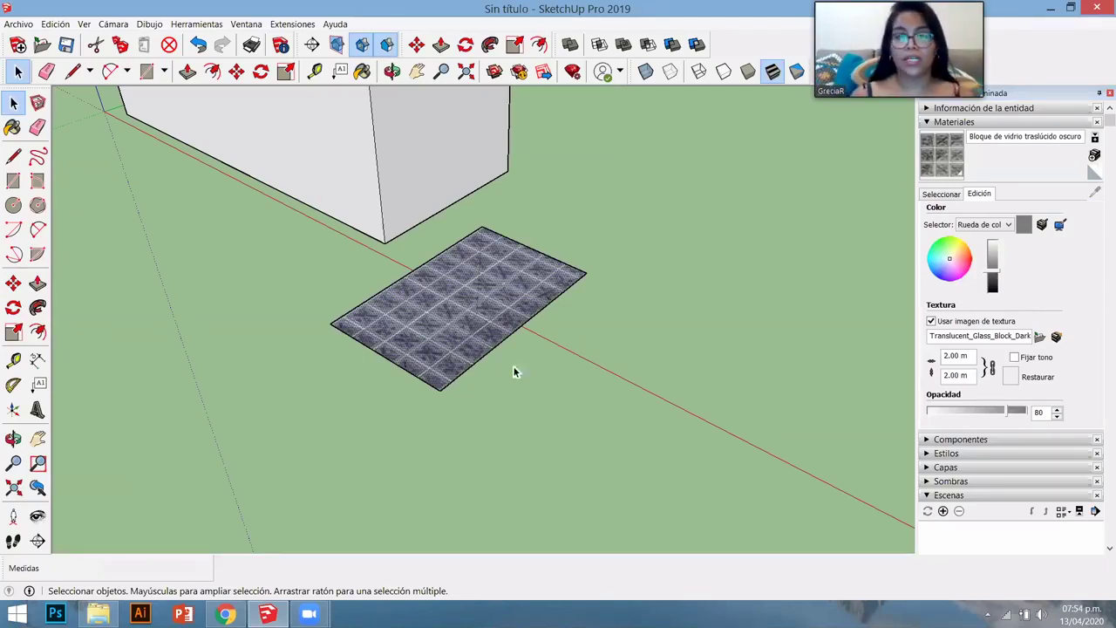
# - Delete the glass-textured rectangle, leaving the L-shaped walls
pyautogui.click(466, 341)
pyautogui.press('Delete')
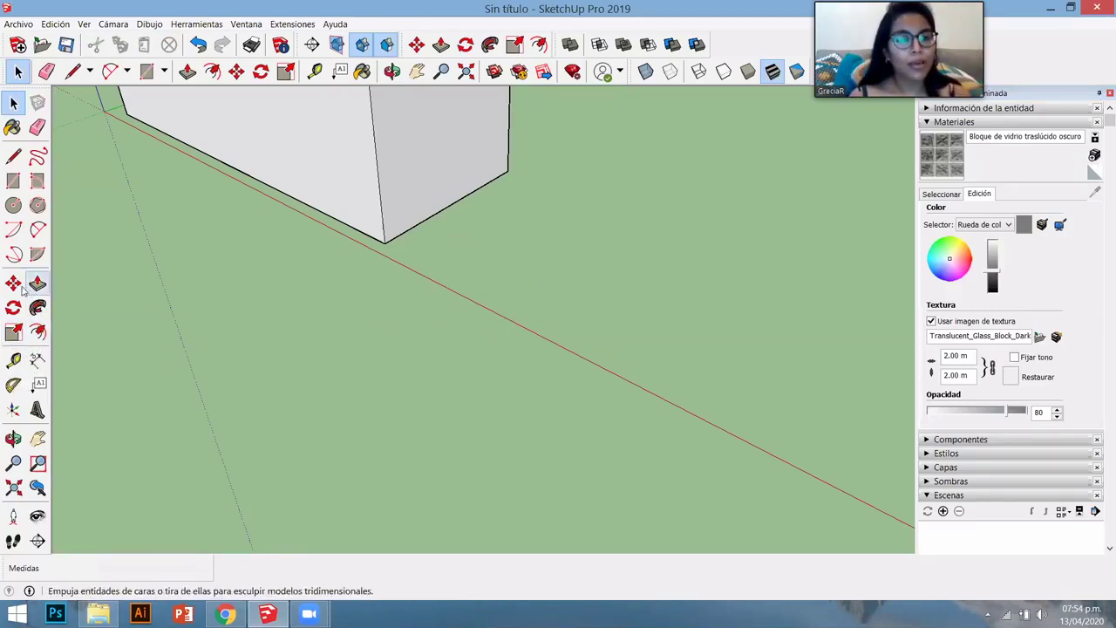
pyautogui.scroll(-4, 386, 361)
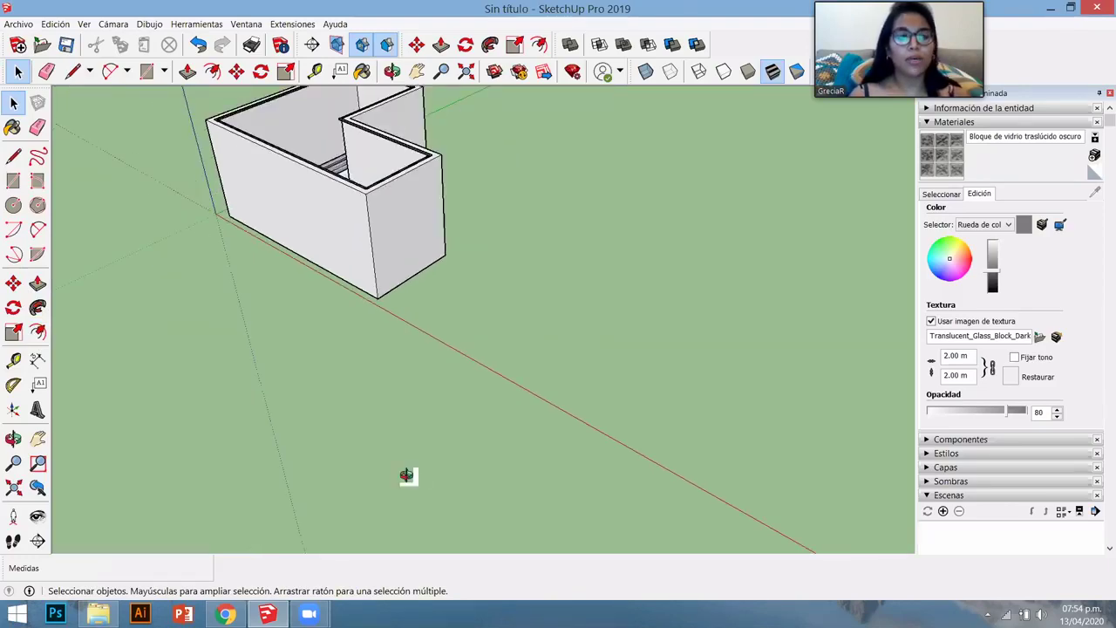
pyautogui.moveTo(306, 428); pyautogui.dragTo(392, 232, button='middle')
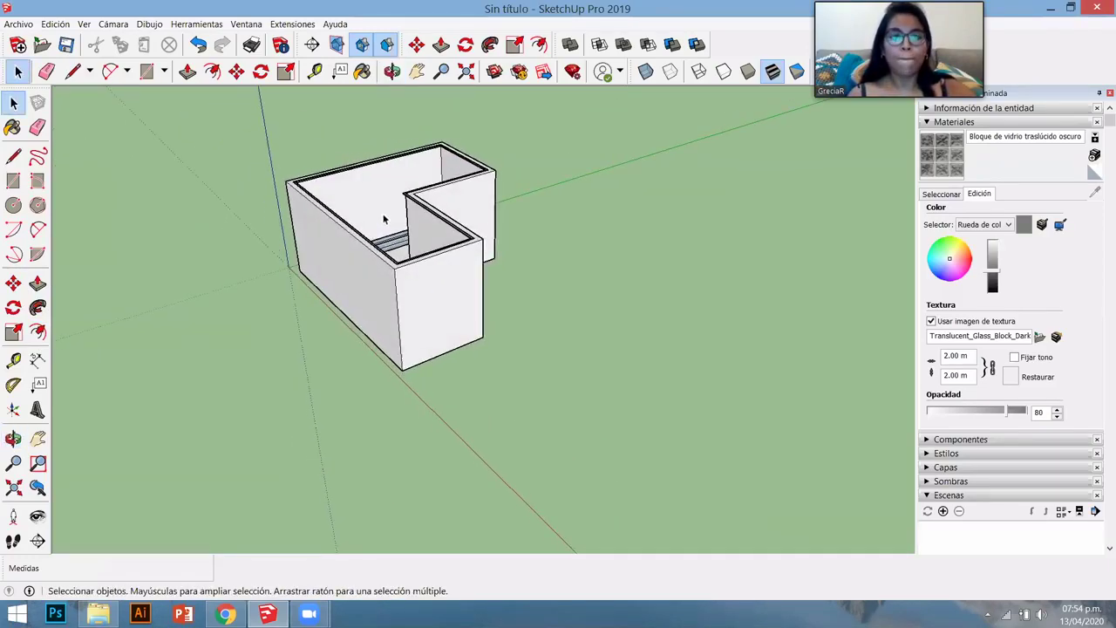
pyautogui.scroll(3, 397, 232)
pyautogui.moveTo(419, 406); pyautogui.dragTo(402, 380, button='middle')
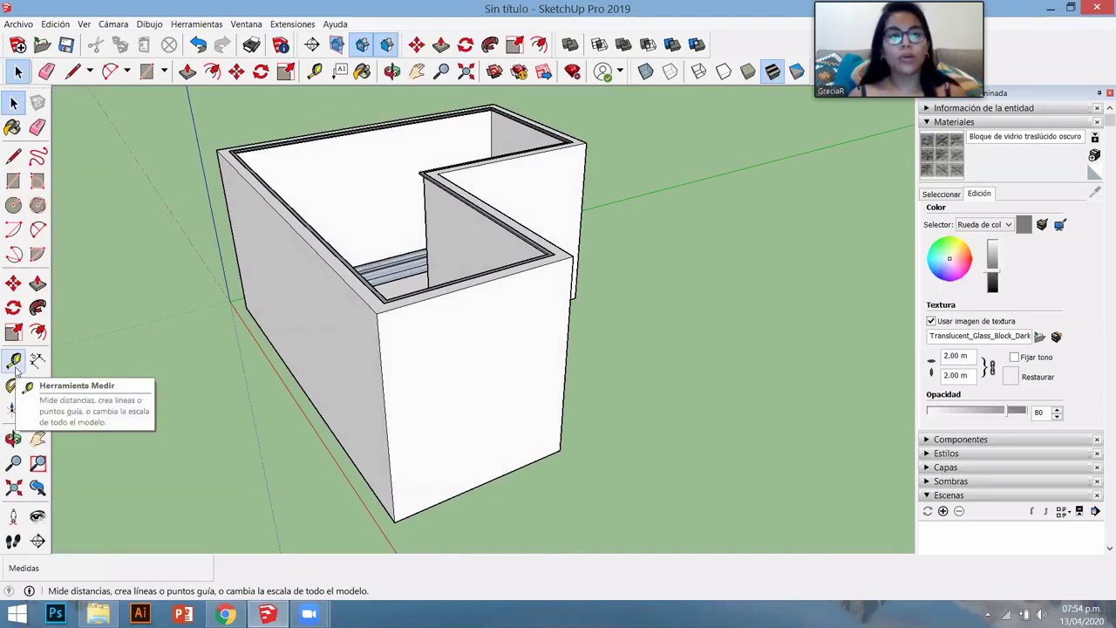
# - Measure the walls' outer corner edge with the Tape Measure: 6.63 m high
pyautogui.click(14, 363)
pyautogui.moveTo(374, 381); pyautogui.dragTo(477, 353, button='middle')
pyautogui.click(446, 334)
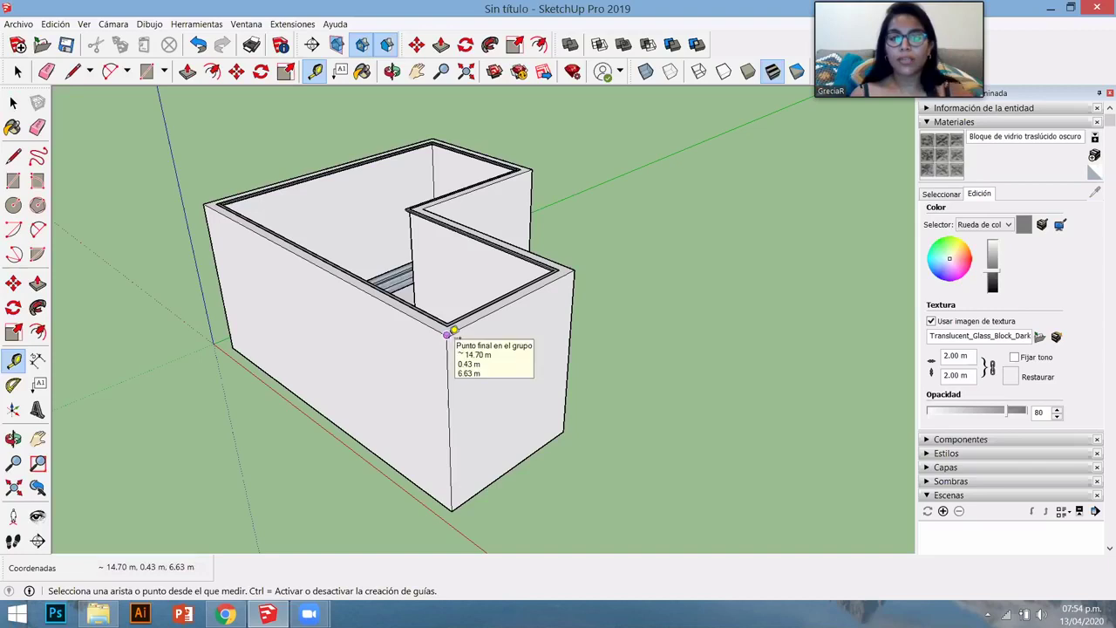
pyautogui.click(452, 509)
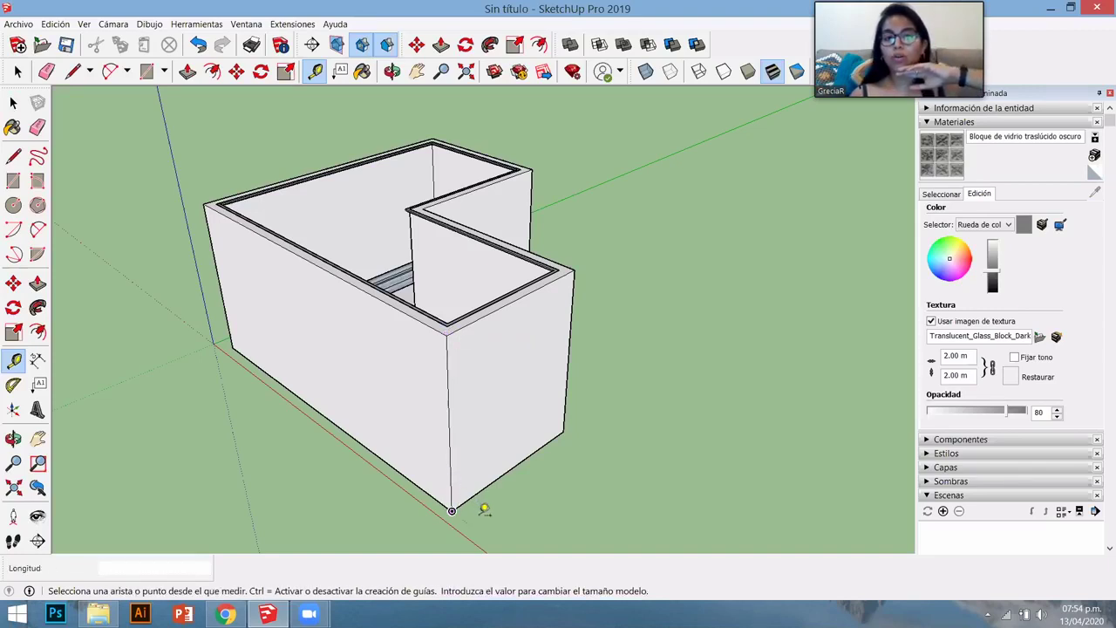
pyautogui.moveTo(398, 474); pyautogui.dragTo(418, 510, button='middle')
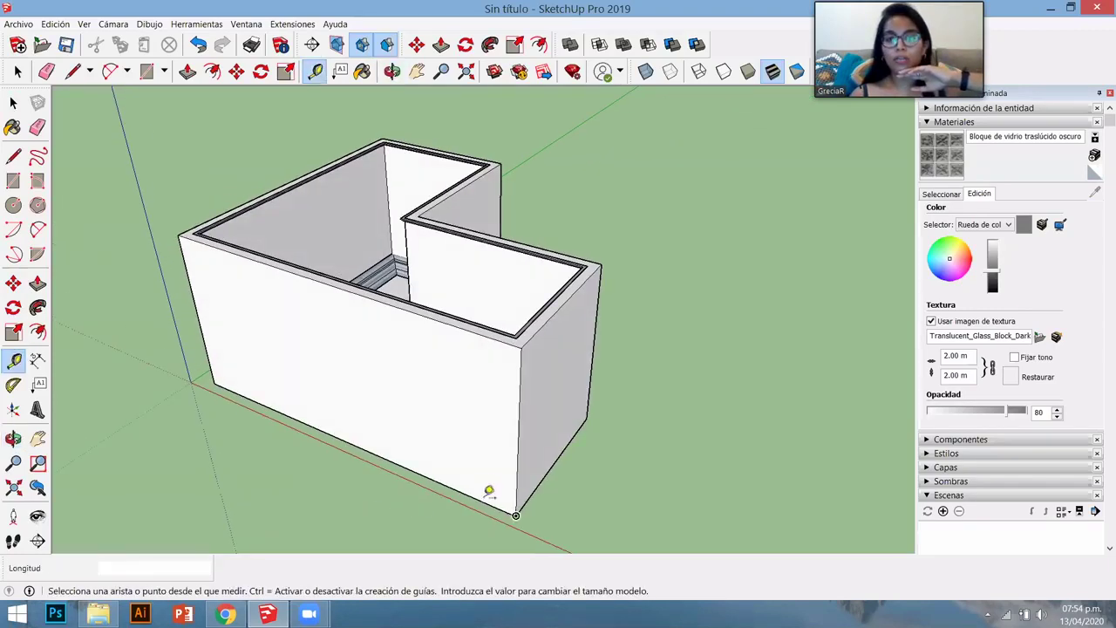
pyautogui.click(515, 513)
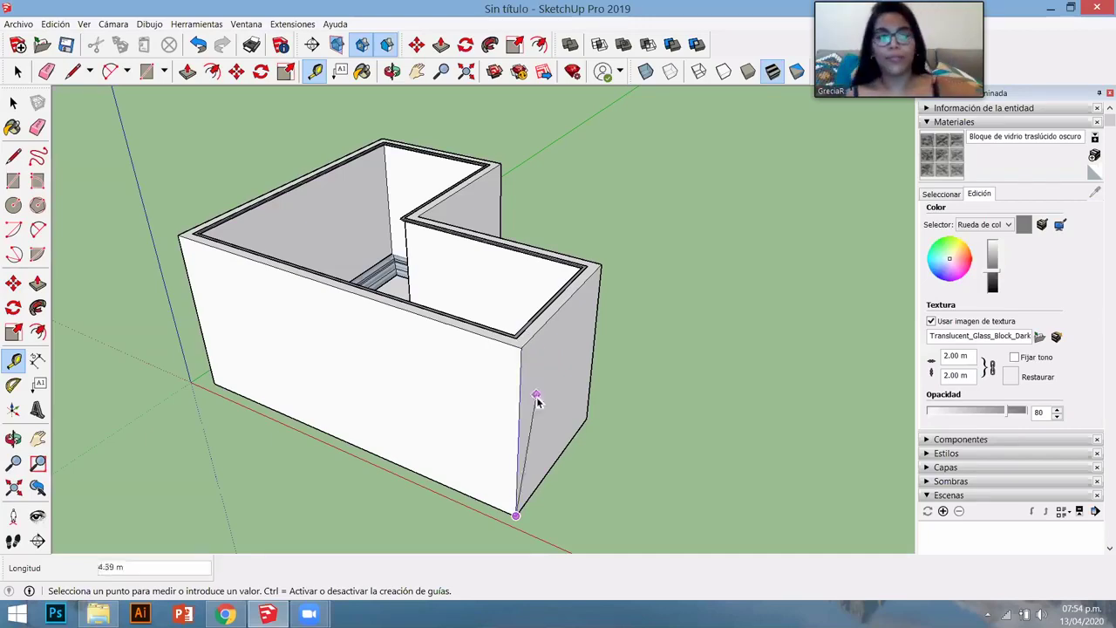
pyautogui.press('space')
pyautogui.moveTo(465, 431); pyautogui.dragTo(378, 342, button='middle')
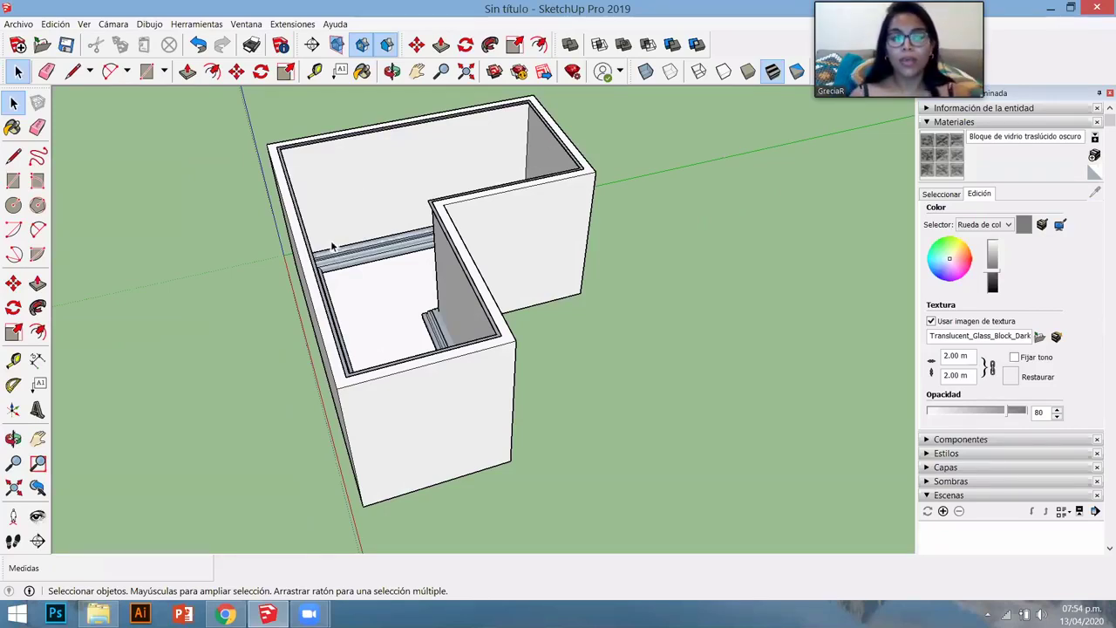
# - Select the wall group and choose Editar grupo from its context menu
pyautogui.click(399, 425)
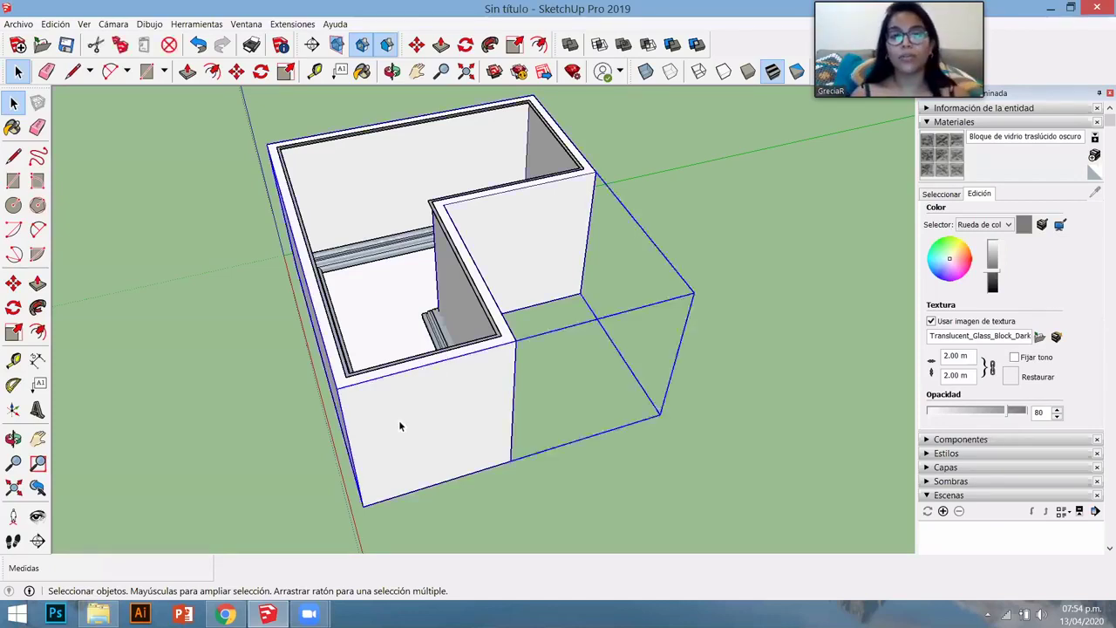
pyautogui.moveTo(400, 425); pyautogui.dragTo(373, 478, button='middle')
pyautogui.click(373, 479)
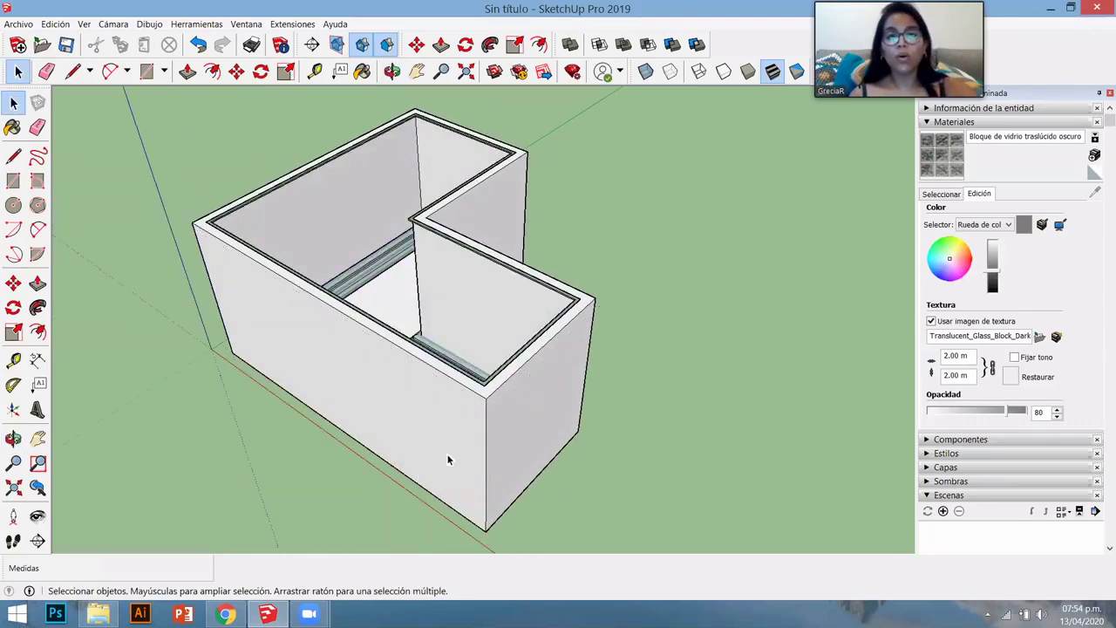
pyautogui.click(450, 435)
pyautogui.rightClick(417, 401)
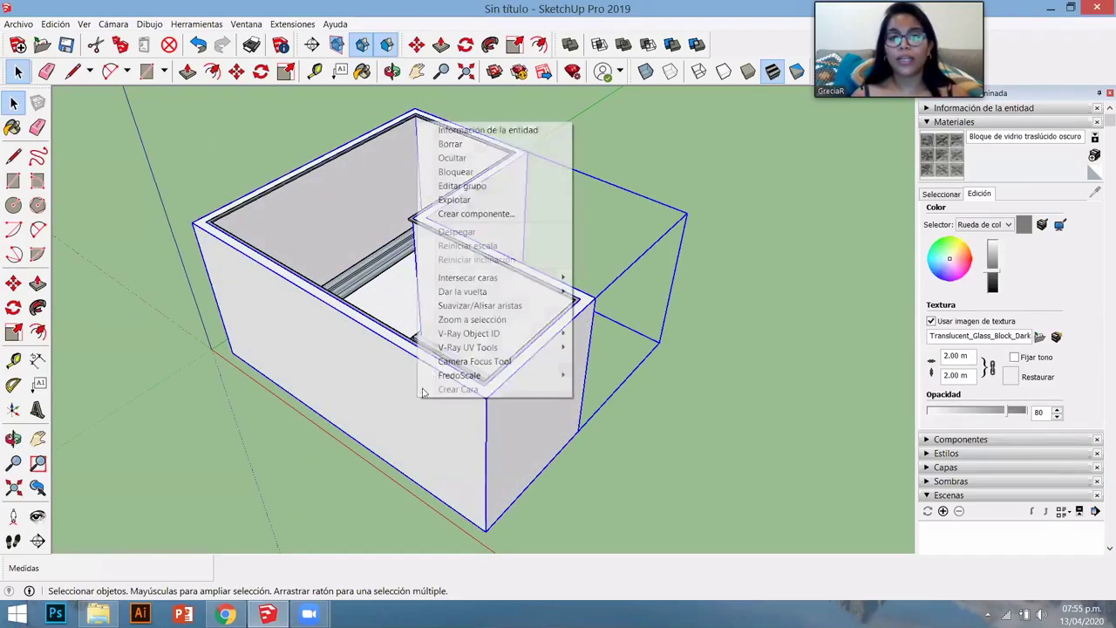
# - Orbit and zoom in close on one of the inner wall faces
pyautogui.moveTo(427, 279); pyautogui.dragTo(314, 342, button='middle')
pyautogui.scroll(-3, 432, 366)
pyautogui.moveTo(432, 366); pyautogui.dragTo(387, 376, button='middle')
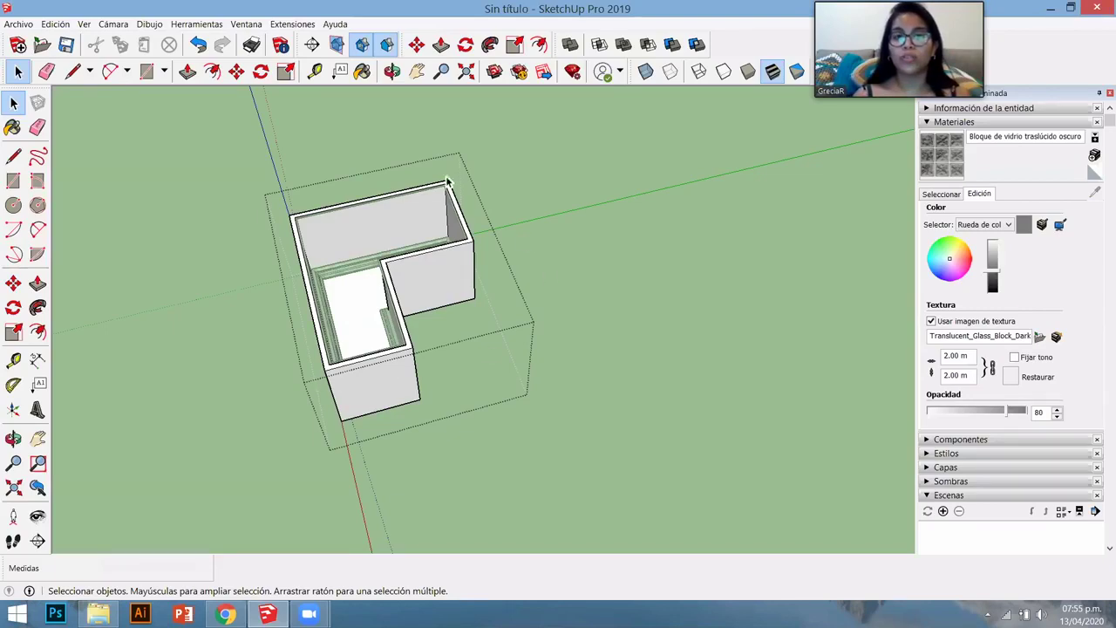
pyautogui.moveTo(299, 356); pyautogui.dragTo(349, 341, button='middle')
pyautogui.scroll(2, 314, 313)
pyautogui.scroll(5, 309, 311)
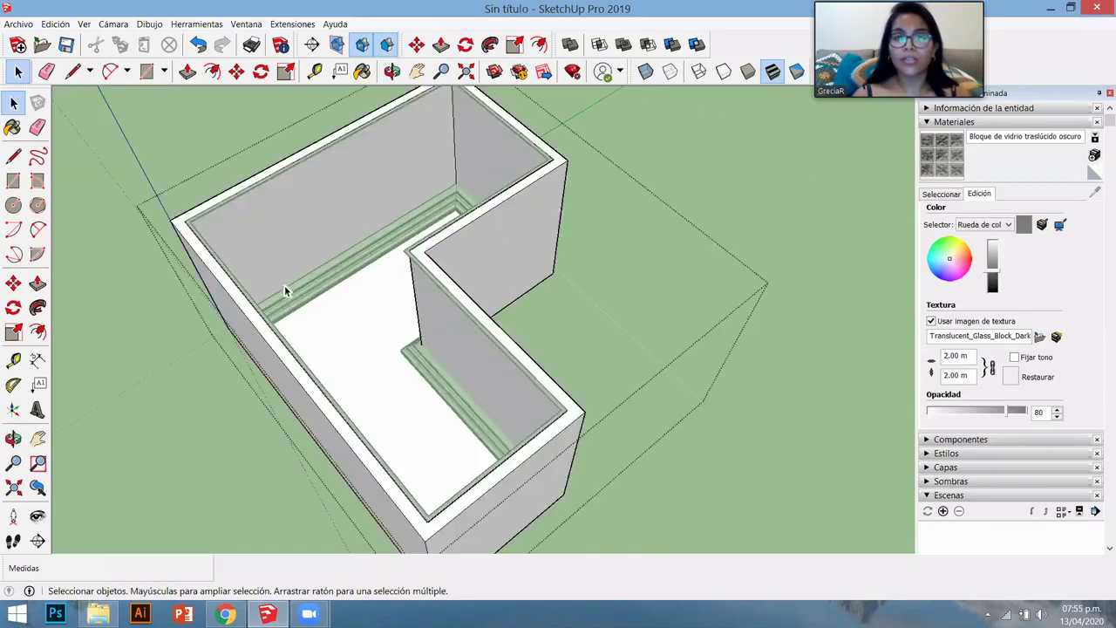
pyautogui.scroll(-3, 311, 304)
pyautogui.moveTo(279, 399); pyautogui.dragTo(334, 305, button='middle')
pyautogui.scroll(3, 340, 301)
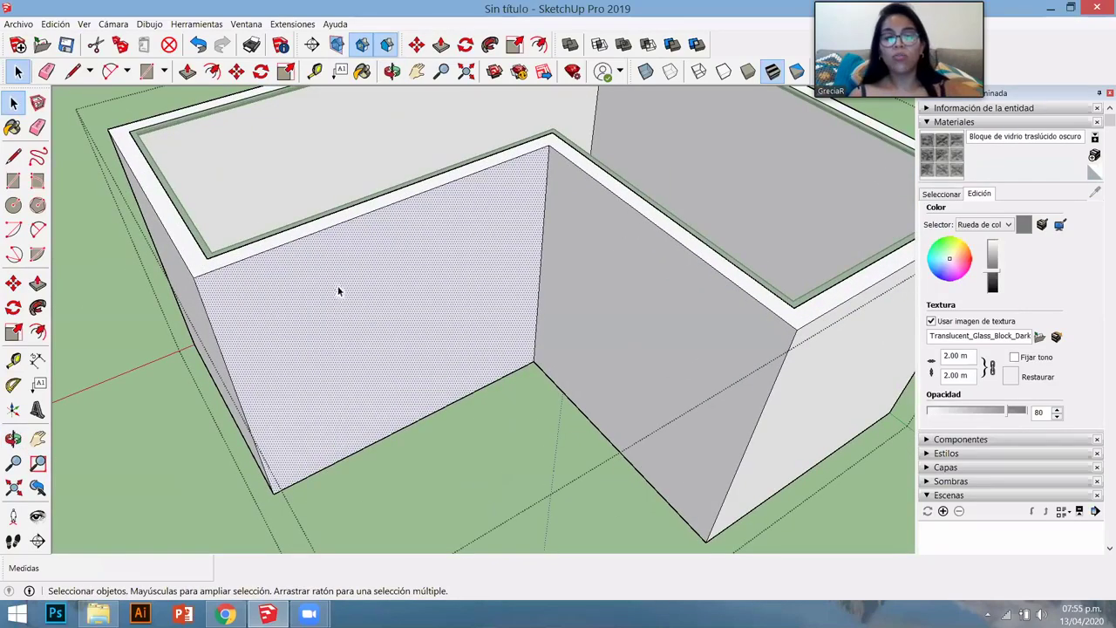
# - Back away from the front wall and orbit to look down on the whole house group
pyautogui.press('r')
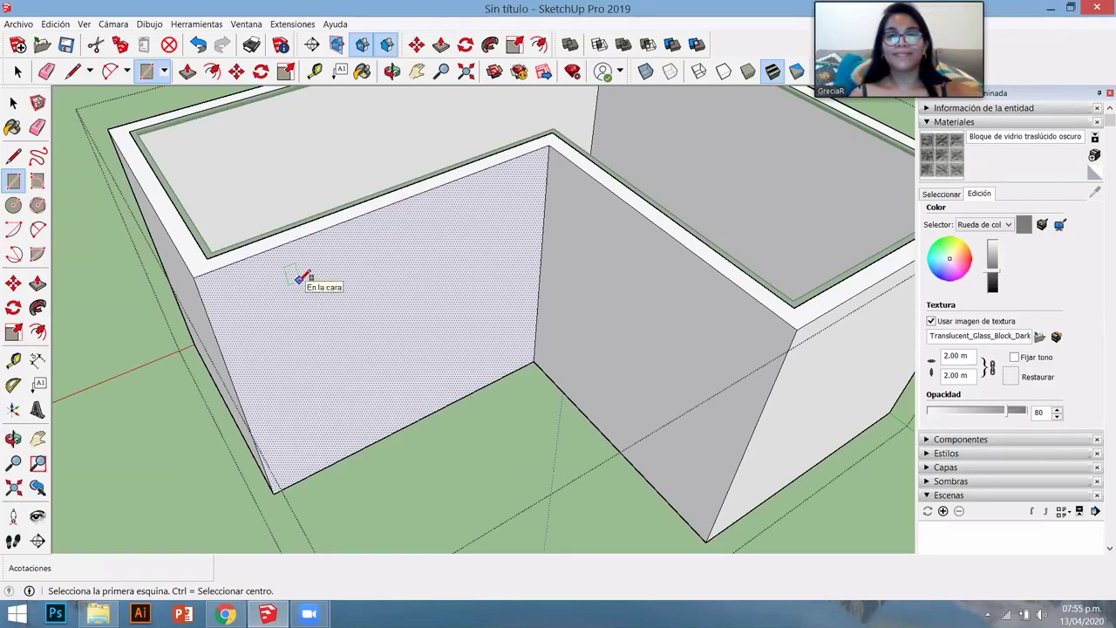
pyautogui.moveTo(346, 296); pyautogui.dragTo(283, 315, button='middle')
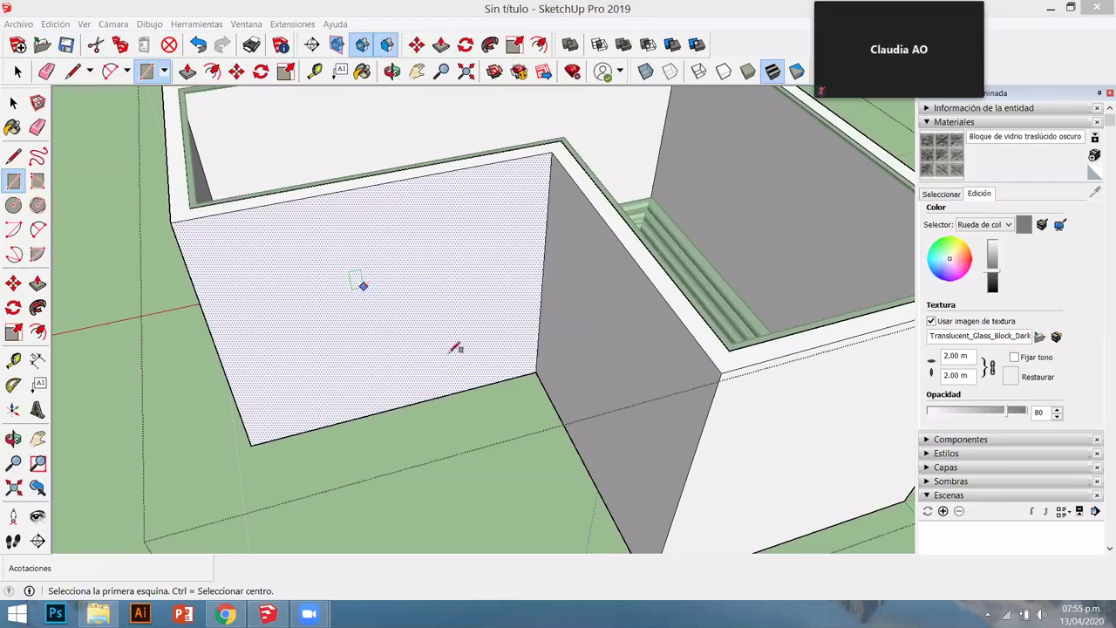
pyautogui.moveTo(386, 423); pyautogui.dragTo(466, 367, button='middle')
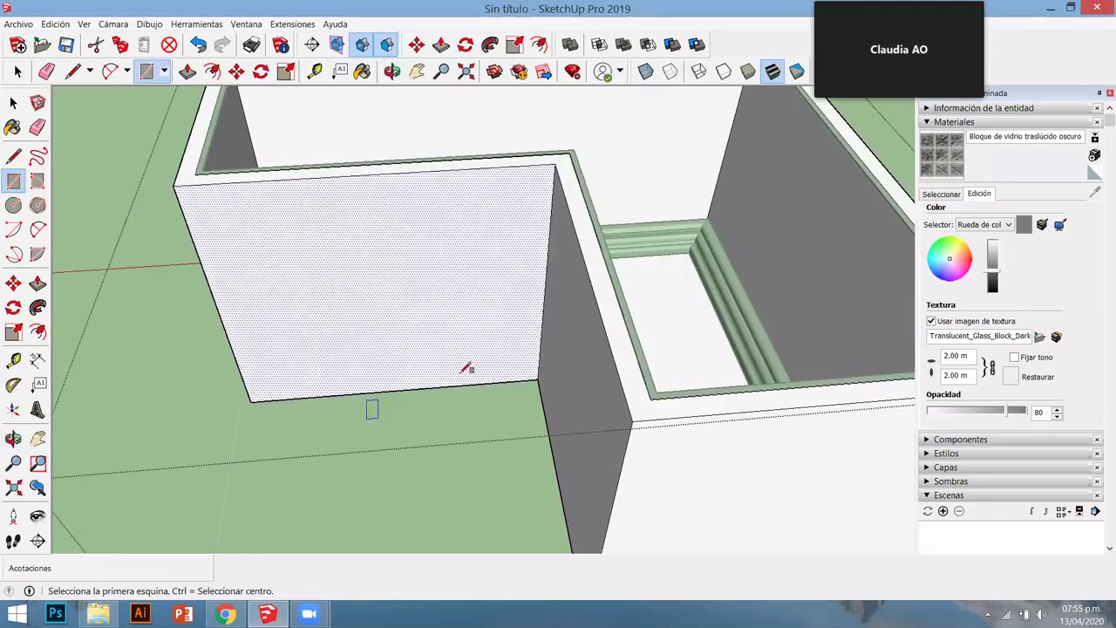
pyautogui.scroll(-5, 333, 368)
pyautogui.press('space')
pyautogui.scroll(5, 445, 335)
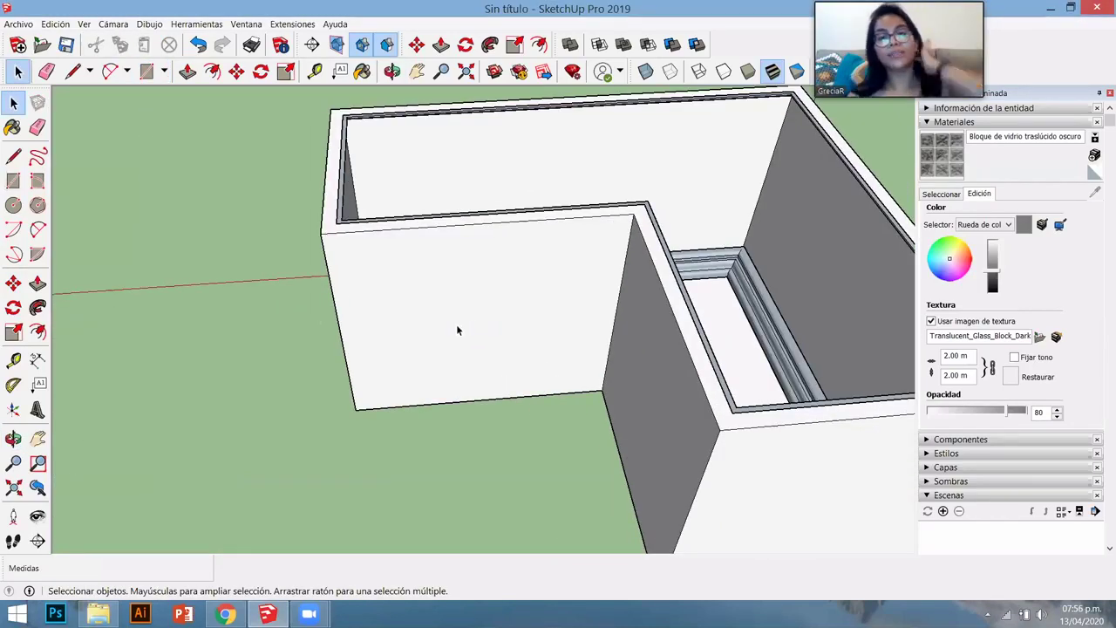
pyautogui.scroll(-5, 457, 329)
pyautogui.click(468, 308)
pyautogui.moveTo(314, 334); pyautogui.dragTo(511, 294, button='middle')
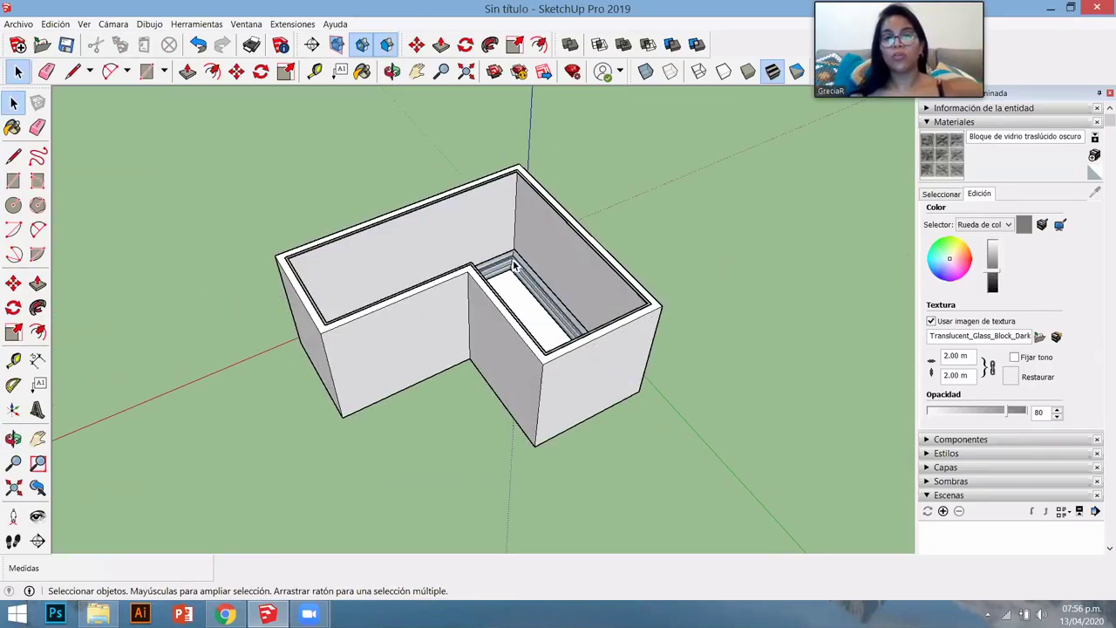
# - Enter and leave the house group's editing context, then face the front wall
pyautogui.doubleClick(450, 296)
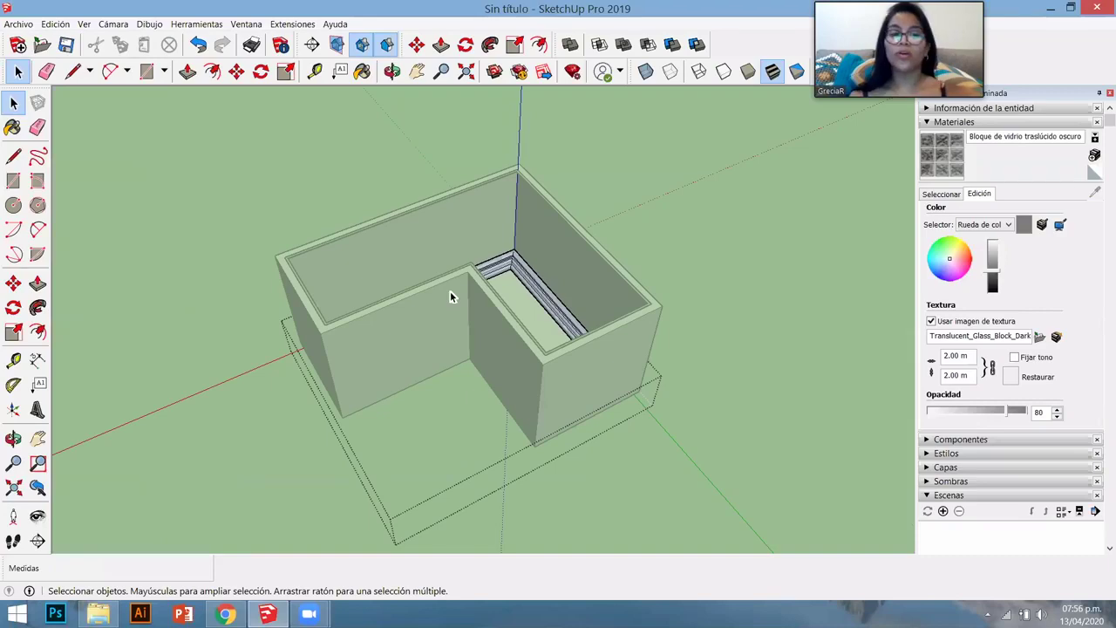
pyautogui.click(226, 172)
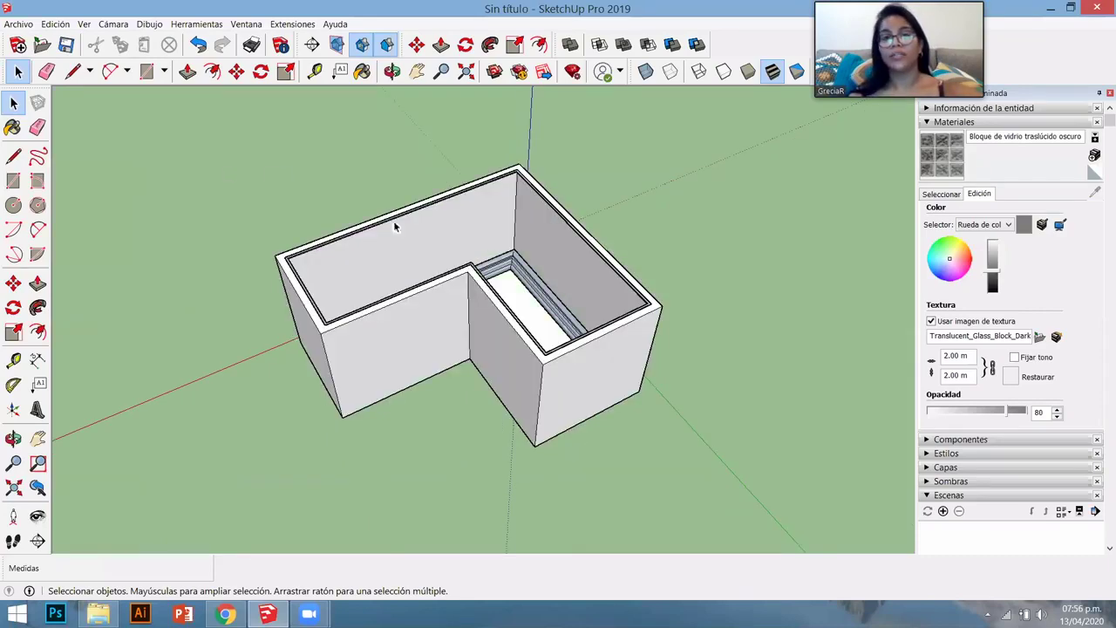
pyautogui.doubleClick(443, 236)
pyautogui.click(178, 183)
pyautogui.moveTo(410, 341); pyautogui.dragTo(366, 287, button='middle')
pyautogui.scroll(5, 363, 322)
pyautogui.scroll(2, 362, 323)
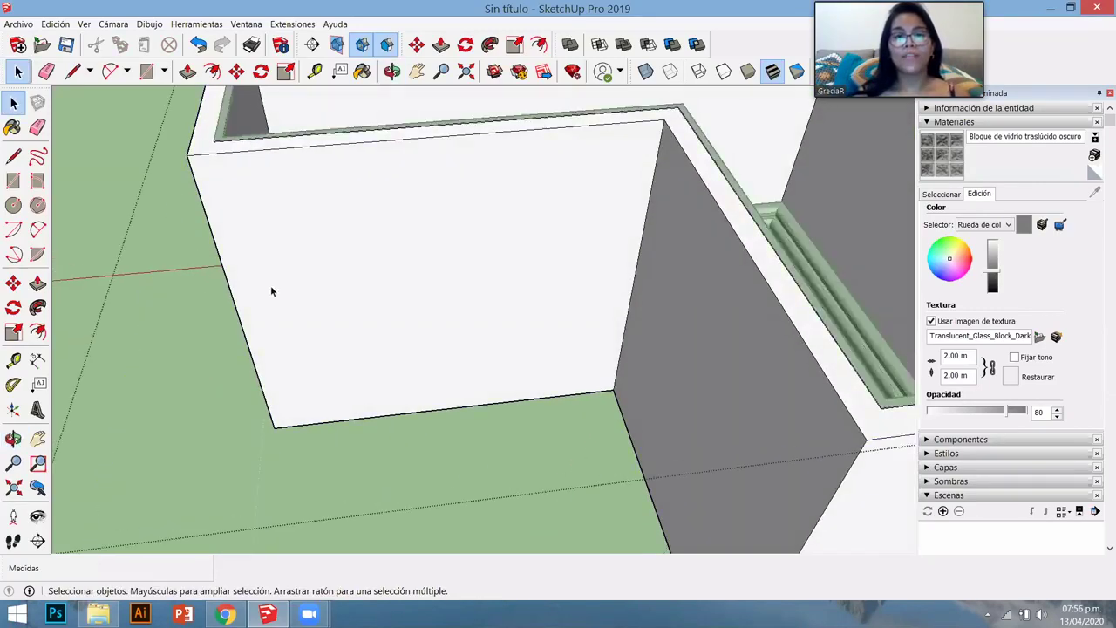
pyautogui.scroll(-1, 274, 348)
# - Re-enter the house group and zoom in on the front wall face
pyautogui.doubleClick(274, 353)
pyautogui.scroll(-3, 279, 323)
pyautogui.scroll(4, 310, 337)
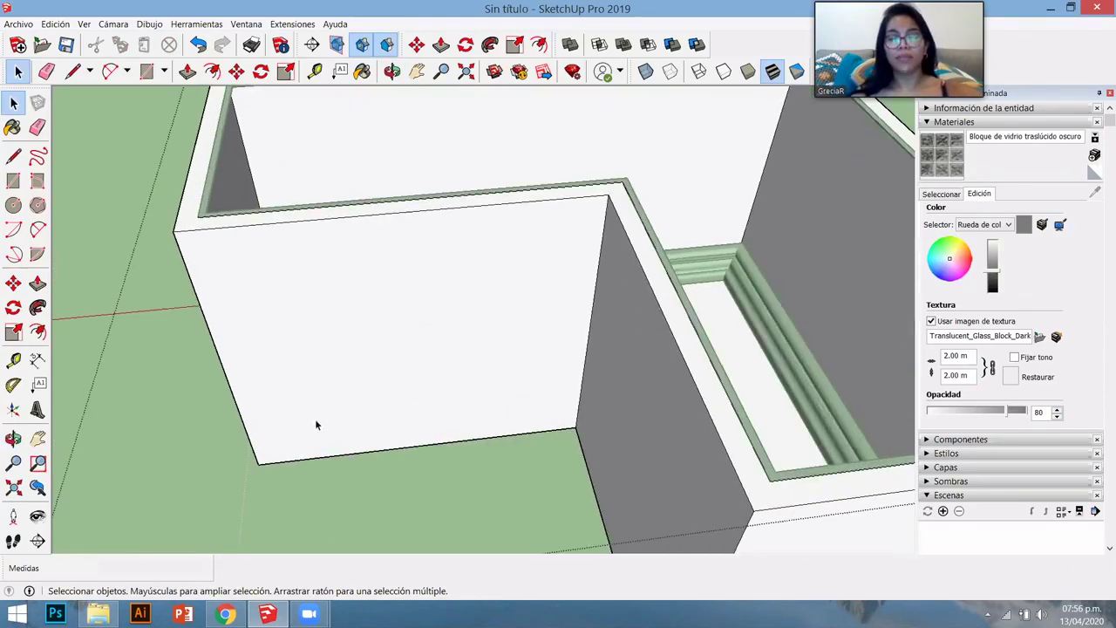
pyautogui.click(314, 418)
pyautogui.moveTo(315, 418); pyautogui.dragTo(312, 359, button='middle')
pyautogui.scroll(-5, 438, 368)
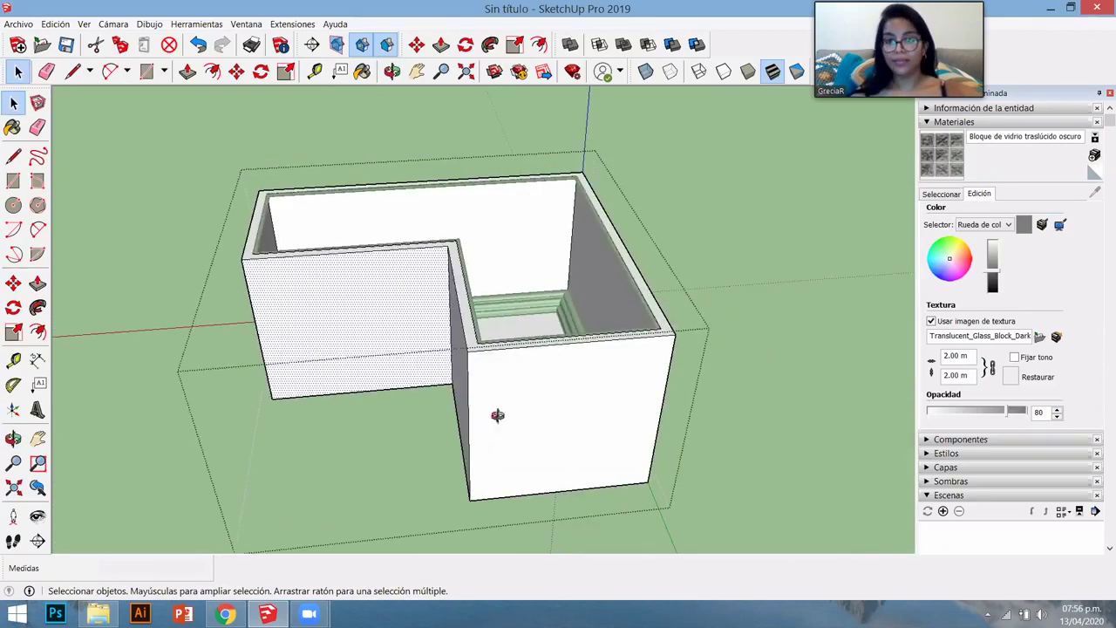
pyautogui.scroll(1, 497, 416)
pyautogui.moveTo(497, 416); pyautogui.dragTo(306, 331, button='middle')
pyautogui.scroll(5, 249, 219)
# - Draw a window rectangle across the middle of the front wall and select it
pyautogui.press('r')
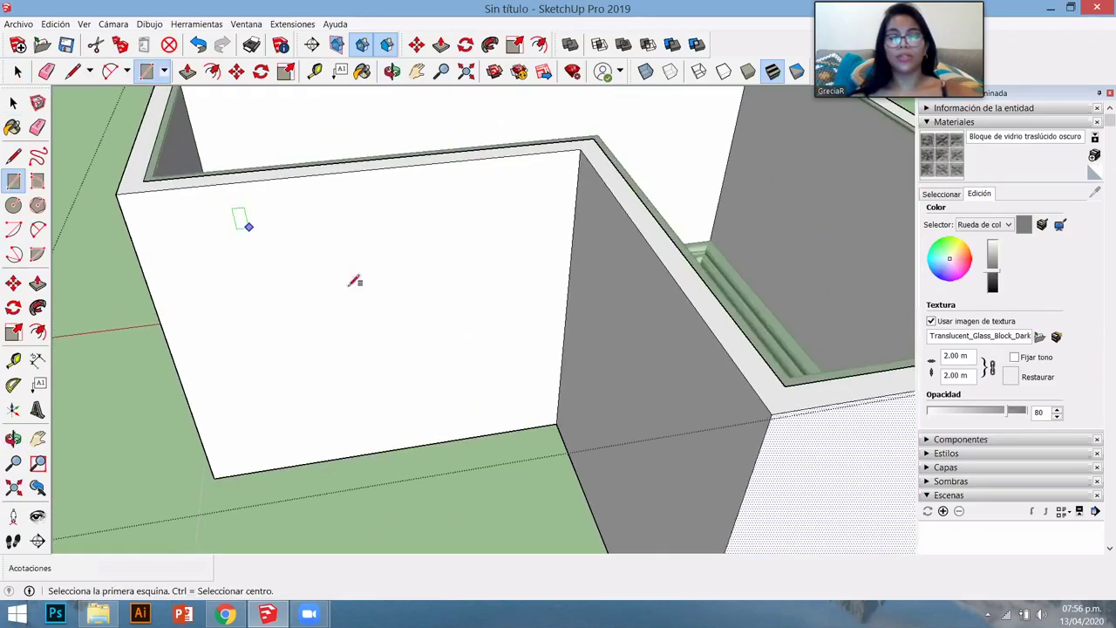
pyautogui.click(242, 232)
pyautogui.click(484, 366)
pyautogui.press('space')
pyautogui.click(464, 271)
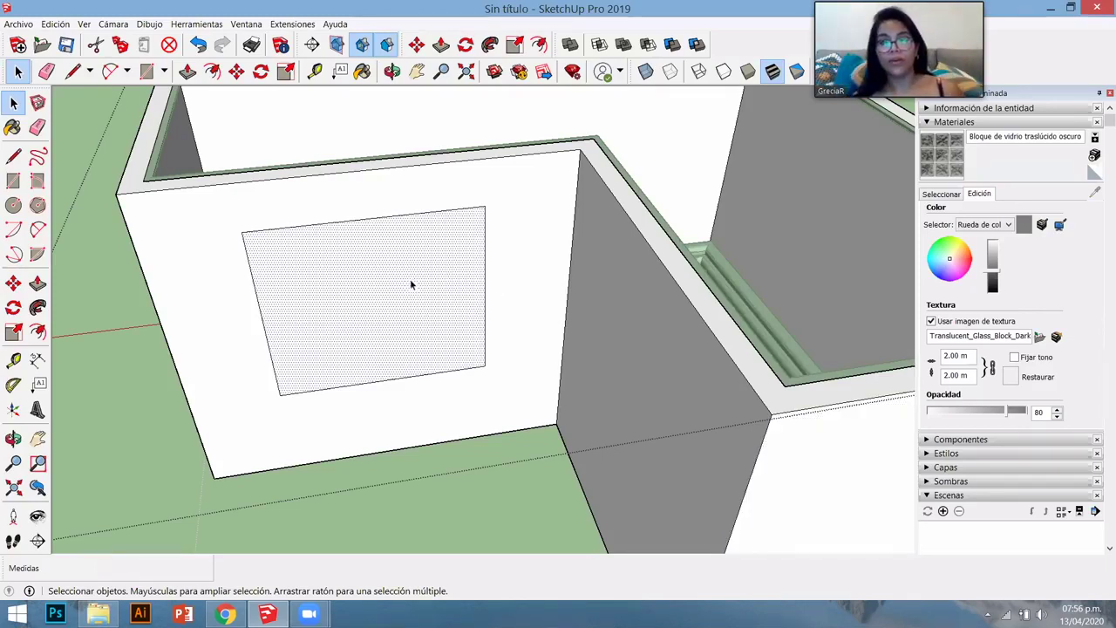
pyautogui.click(503, 255)
pyautogui.click(437, 273)
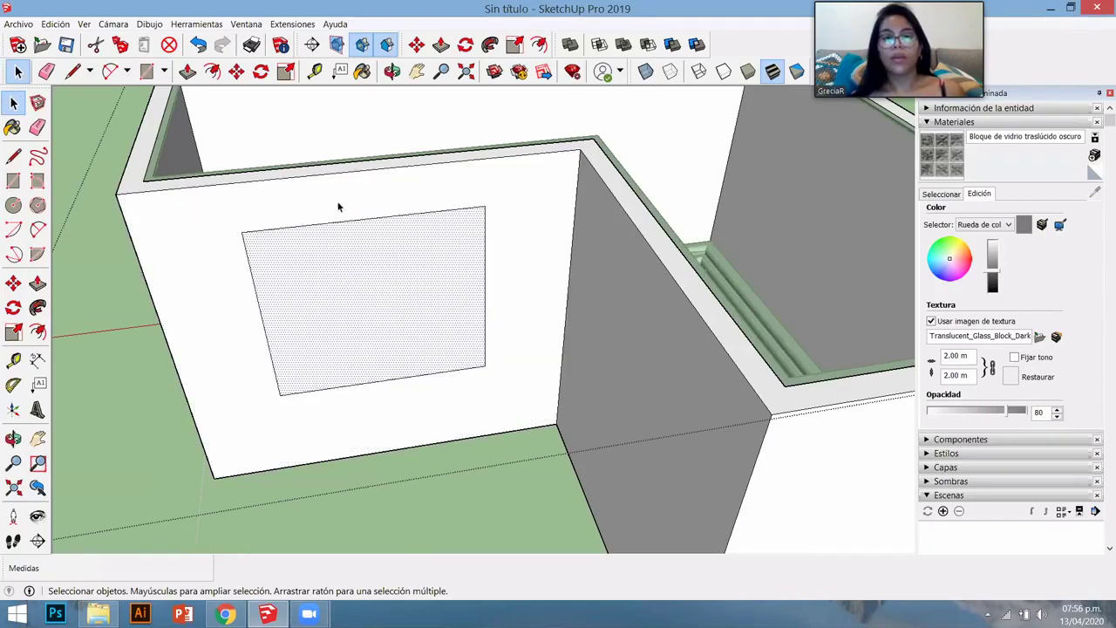
pyautogui.scroll(2, 338, 206)
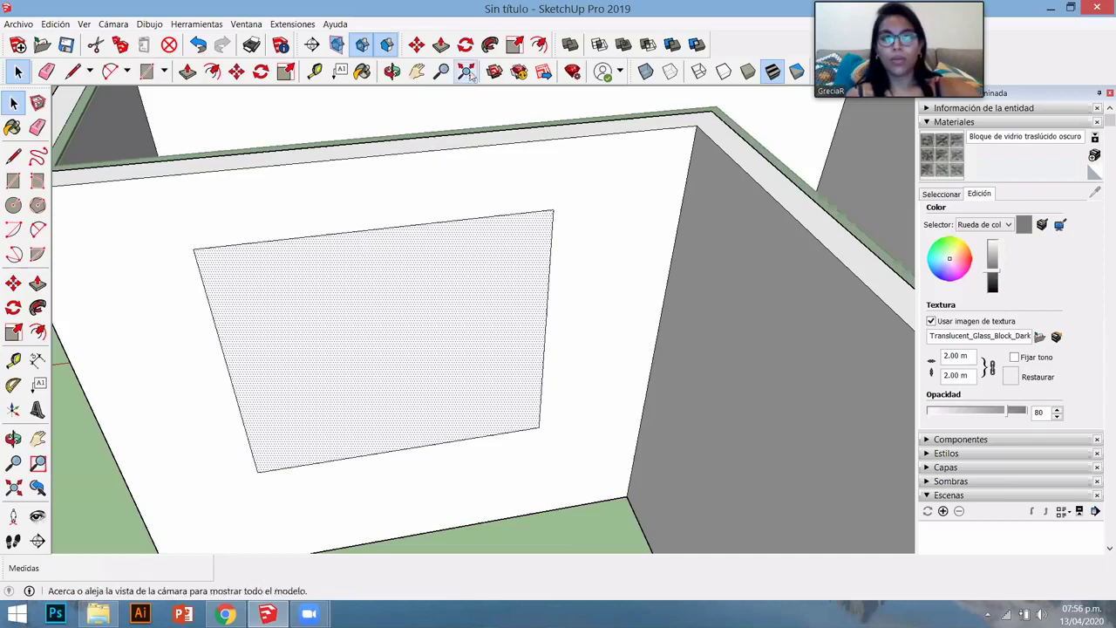
pyautogui.moveTo(399, 156); pyautogui.dragTo(394, 199)
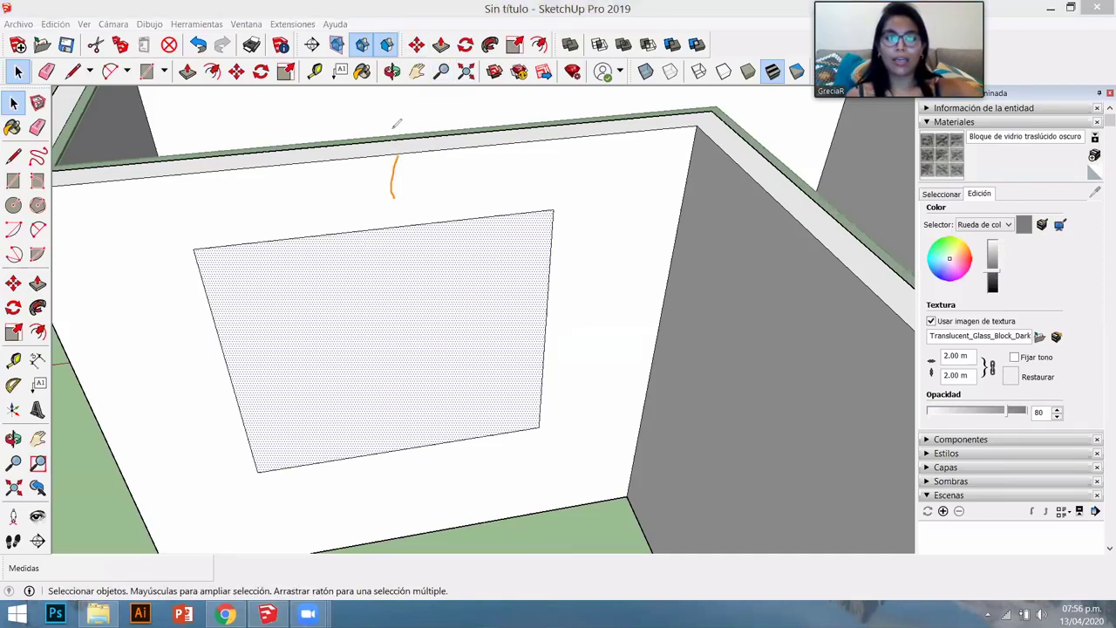
pyautogui.moveTo(393, 138); pyautogui.dragTo(393, 114)
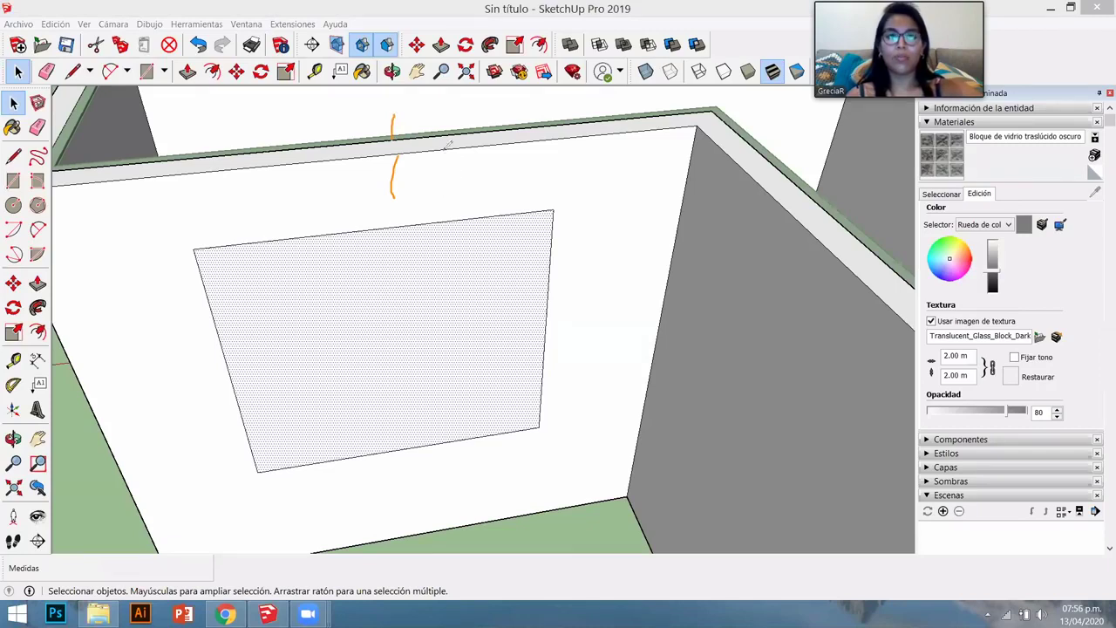
pyautogui.moveTo(450, 148)
pyautogui.mouseDown()
pyautogui.moveTo(454, 127)
pyautogui.moveTo(489, 129)
pyautogui.mouseUp()
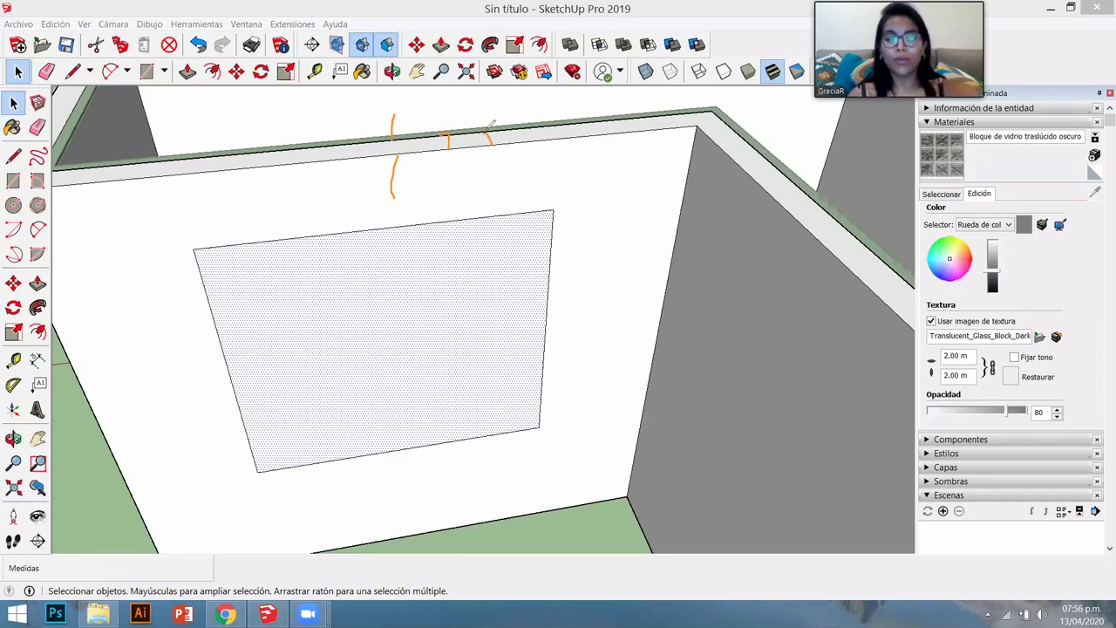
pyautogui.moveTo(401, 302); pyautogui.dragTo(410, 300, button='middle')
pyautogui.press('p')
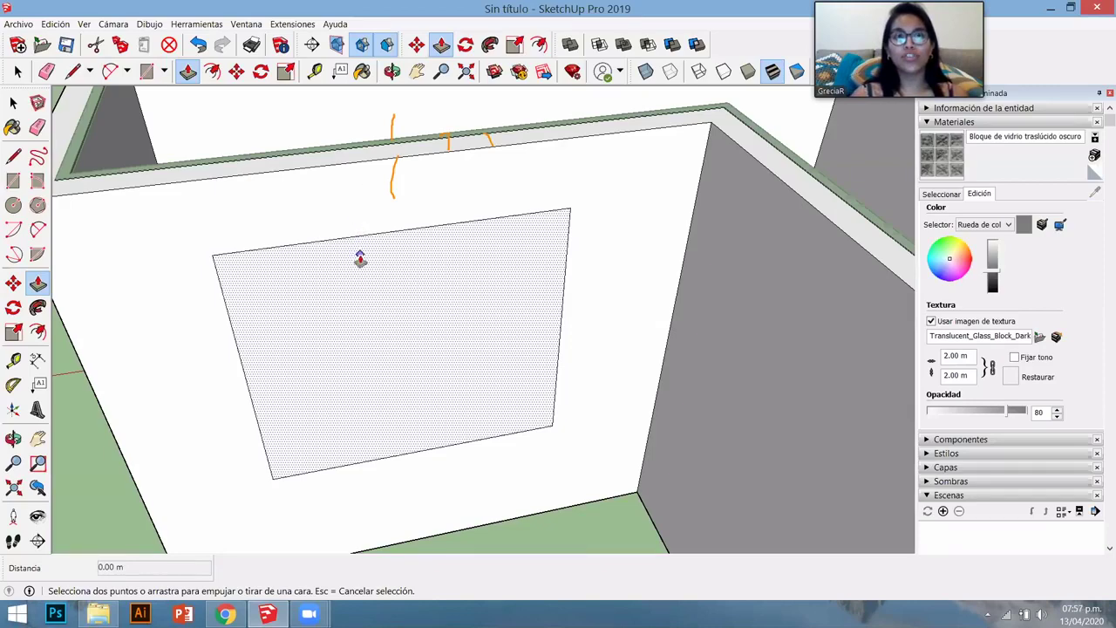
# - Push/Pull the window rectangle 0.35 m into the front wall to cut an opening
pyautogui.click(360, 253)
pyautogui.moveTo(322, 115); pyautogui.dragTo(242, 140, button='middle')
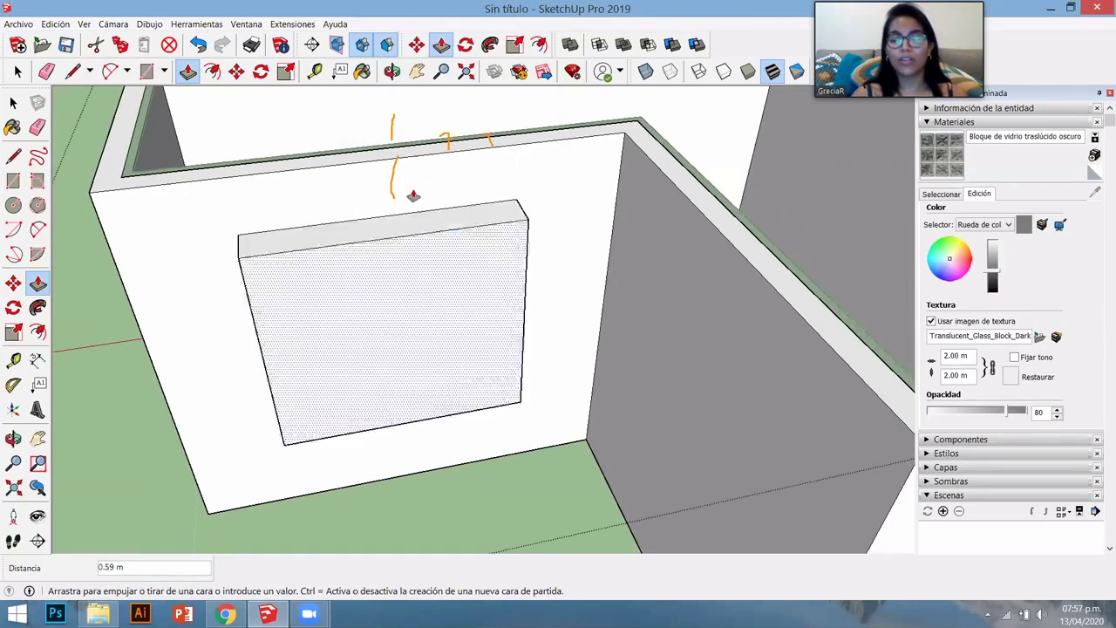
pyautogui.scroll(1, 386, 199)
pyautogui.click(382, 228)
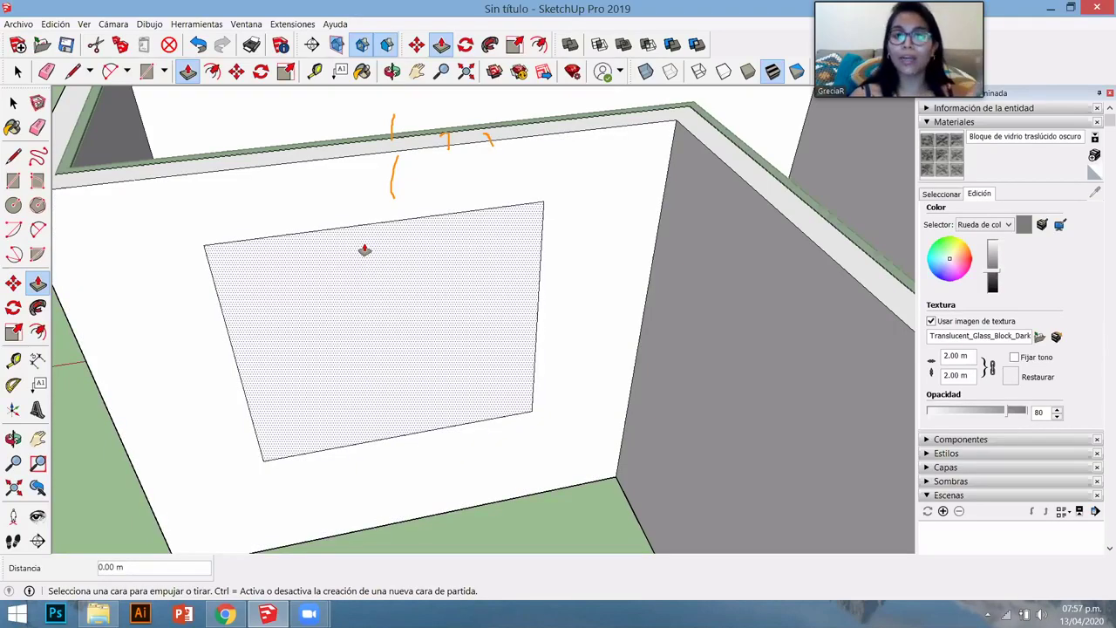
pyautogui.click(365, 251)
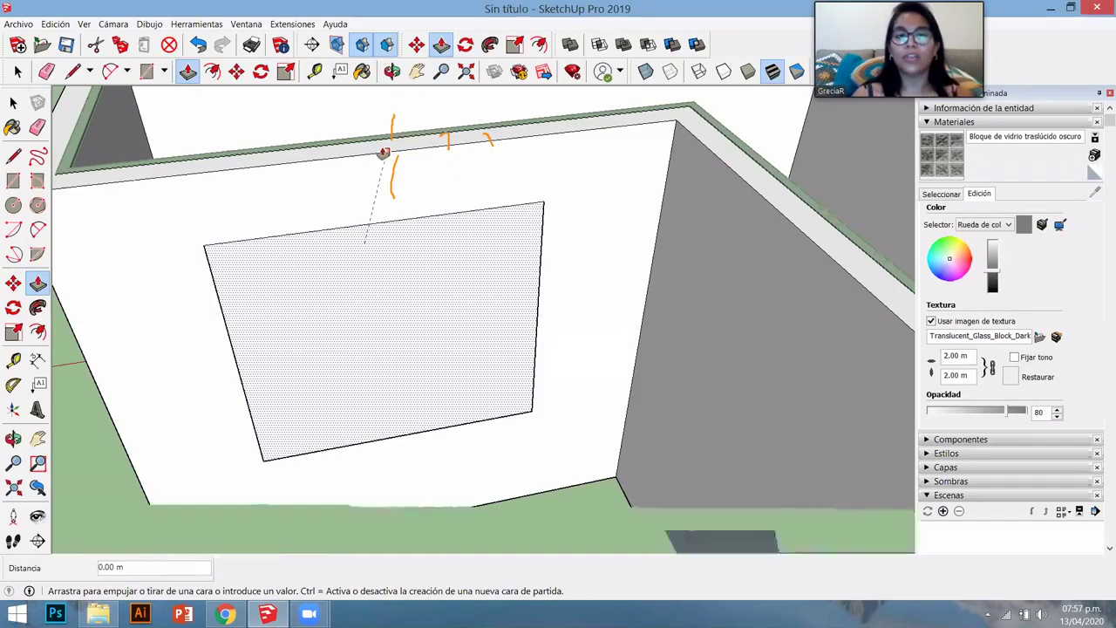
pyautogui.click(372, 144)
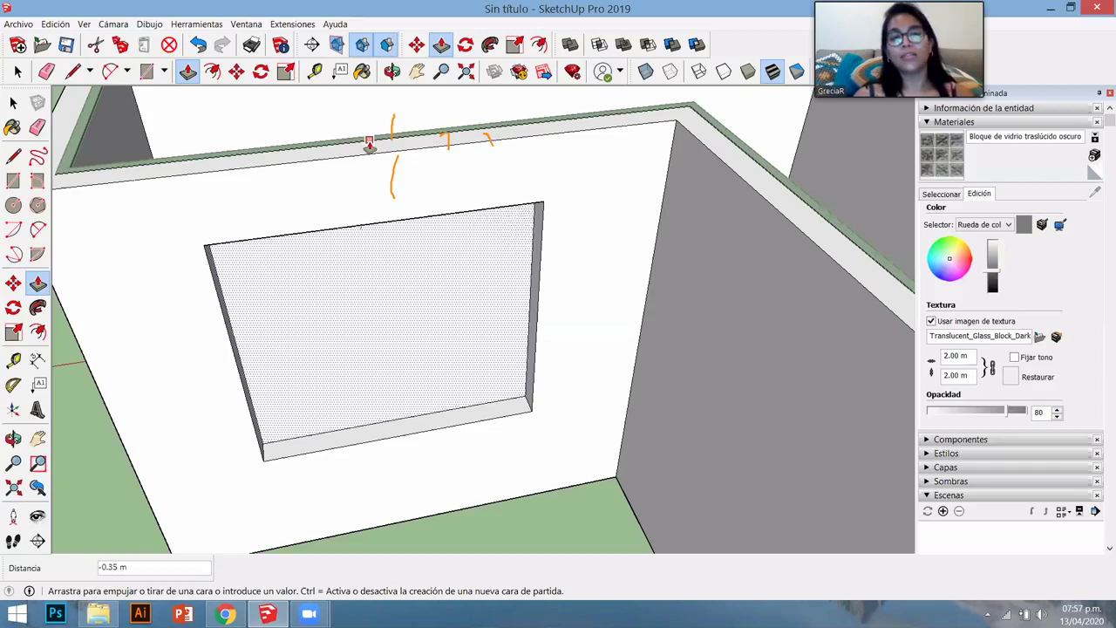
pyautogui.press('Escape')
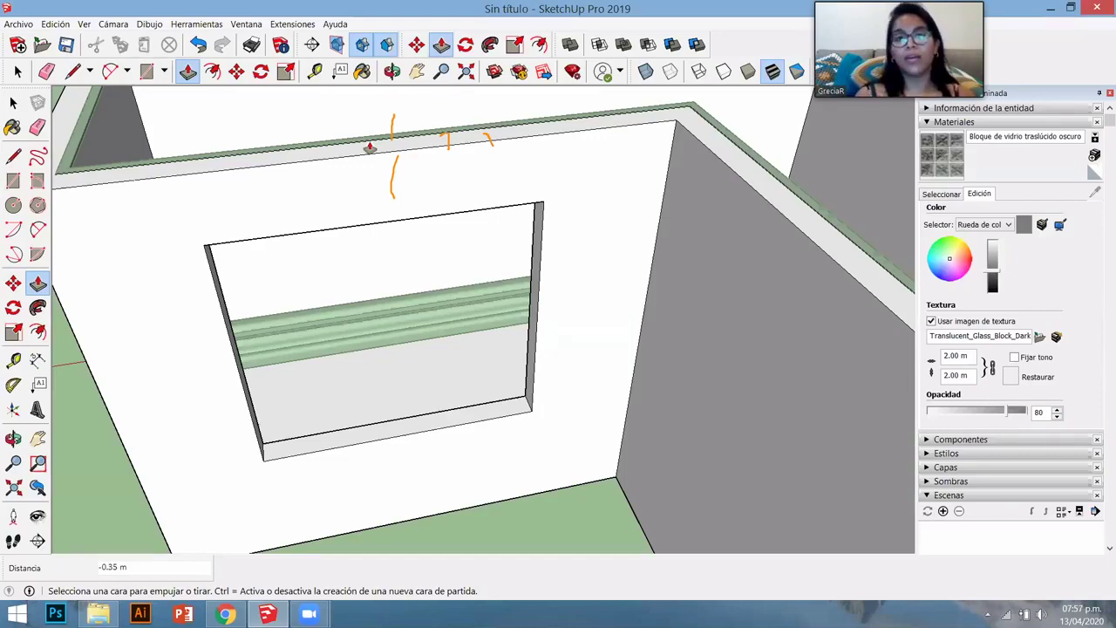
# - Orbit around the front window opening over to the other wing's end wall
pyautogui.moveTo(454, 470); pyautogui.dragTo(177, 448, button='middle')
pyautogui.scroll(2, 270, 422)
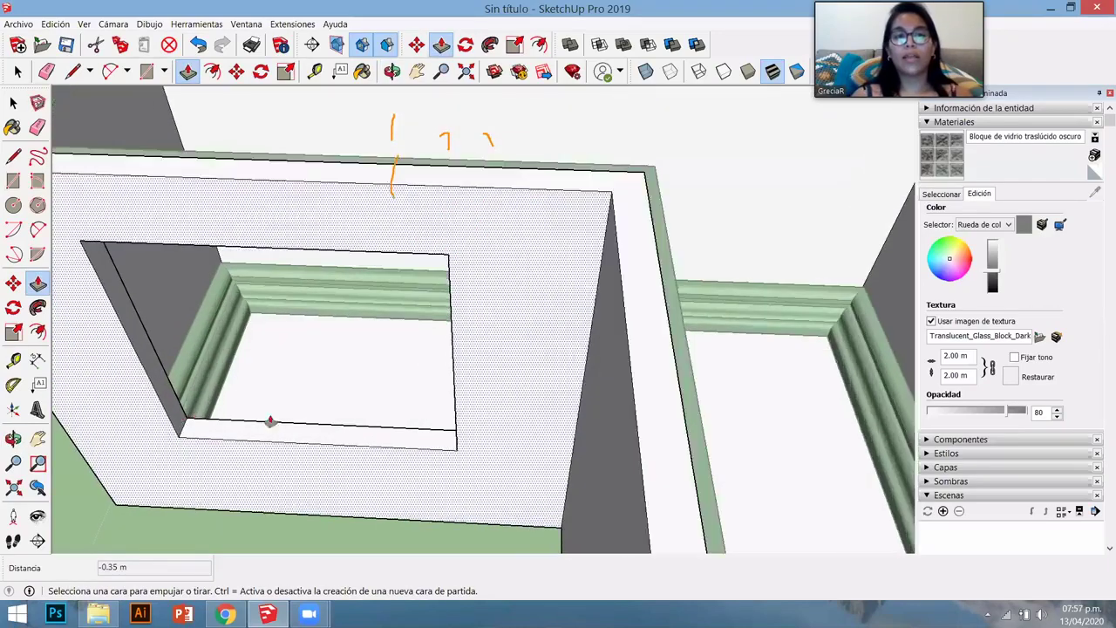
pyautogui.scroll(2, 288, 428)
pyautogui.scroll(-2, 450, 426)
pyautogui.moveTo(450, 426); pyautogui.dragTo(317, 434, button='middle')
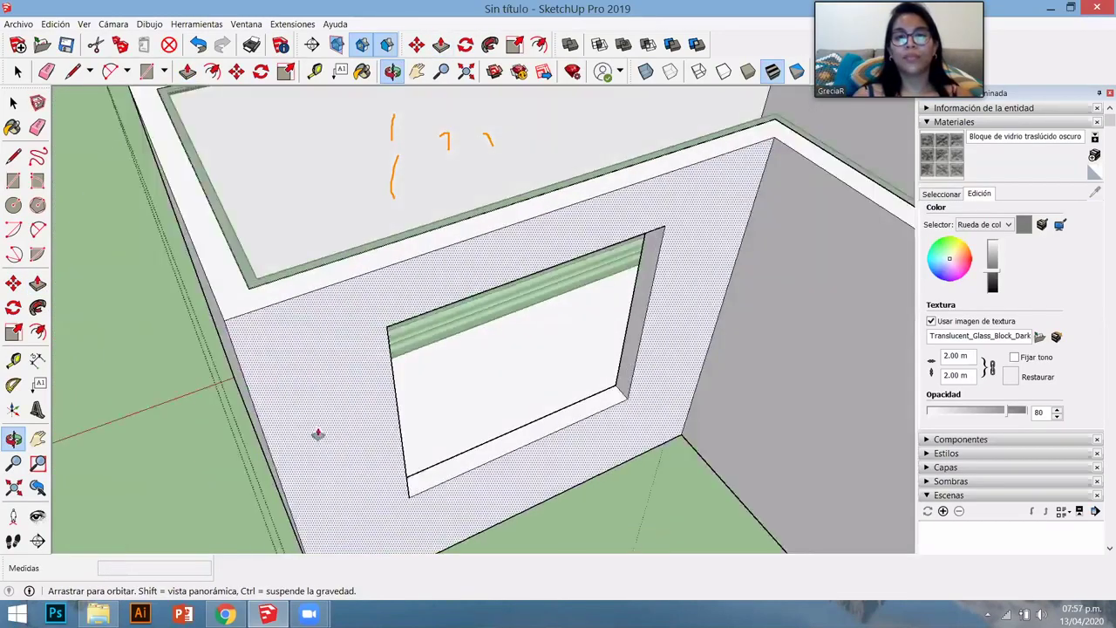
pyautogui.scroll(-2, 510, 445)
pyautogui.scroll(-3, 570, 456)
pyautogui.scroll(4, 488, 454)
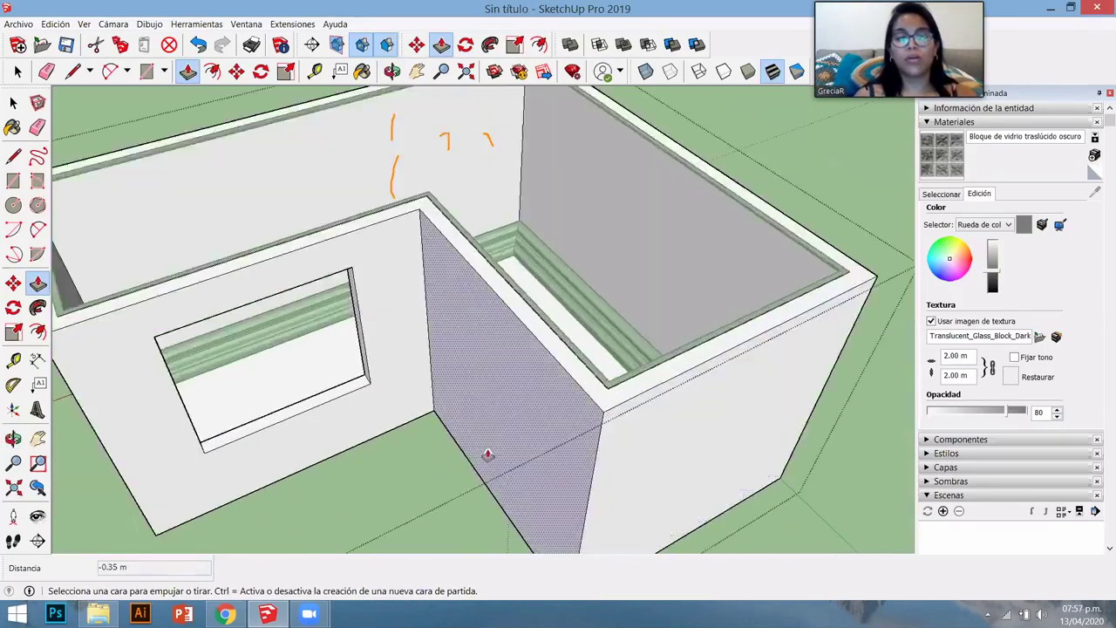
pyautogui.moveTo(488, 454); pyautogui.dragTo(488, 419, button='middle')
pyautogui.scroll(-2, 511, 445)
pyautogui.scroll(-3, 367, 413)
pyautogui.scroll(4, 496, 424)
# - Draw a second window rectangle on the end wall and push it 0.35 m inward
pyautogui.press('r')
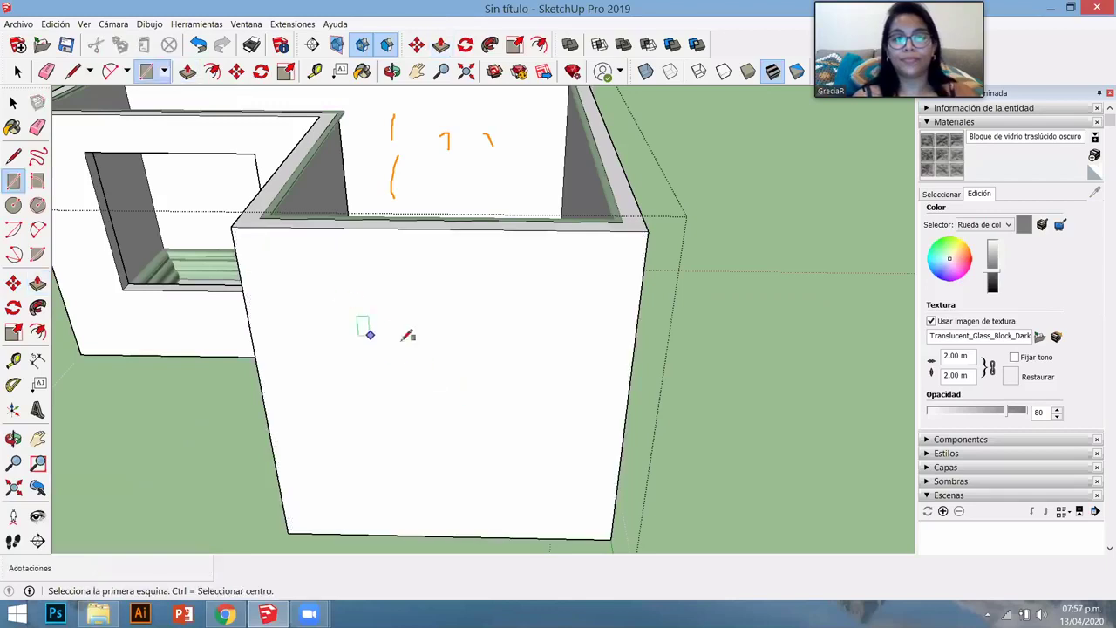
pyautogui.click(345, 305)
pyautogui.click(542, 450)
pyautogui.press('p')
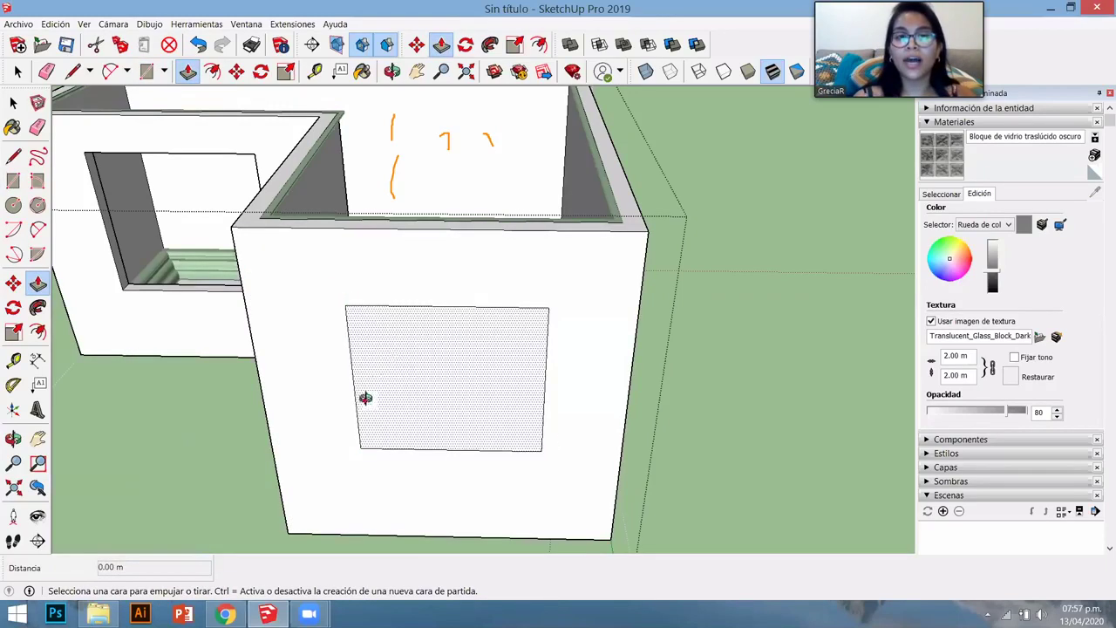
pyautogui.moveTo(365, 398); pyautogui.dragTo(287, 466, button='middle')
pyautogui.scroll(1, 416, 324)
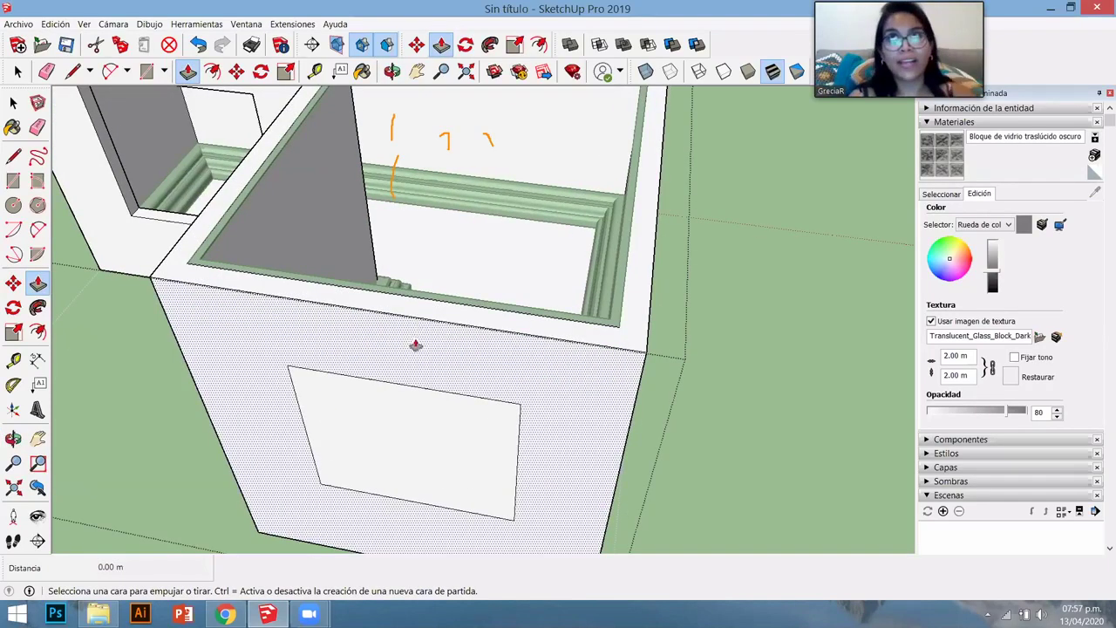
pyautogui.moveTo(416, 413); pyautogui.dragTo(431, 302)
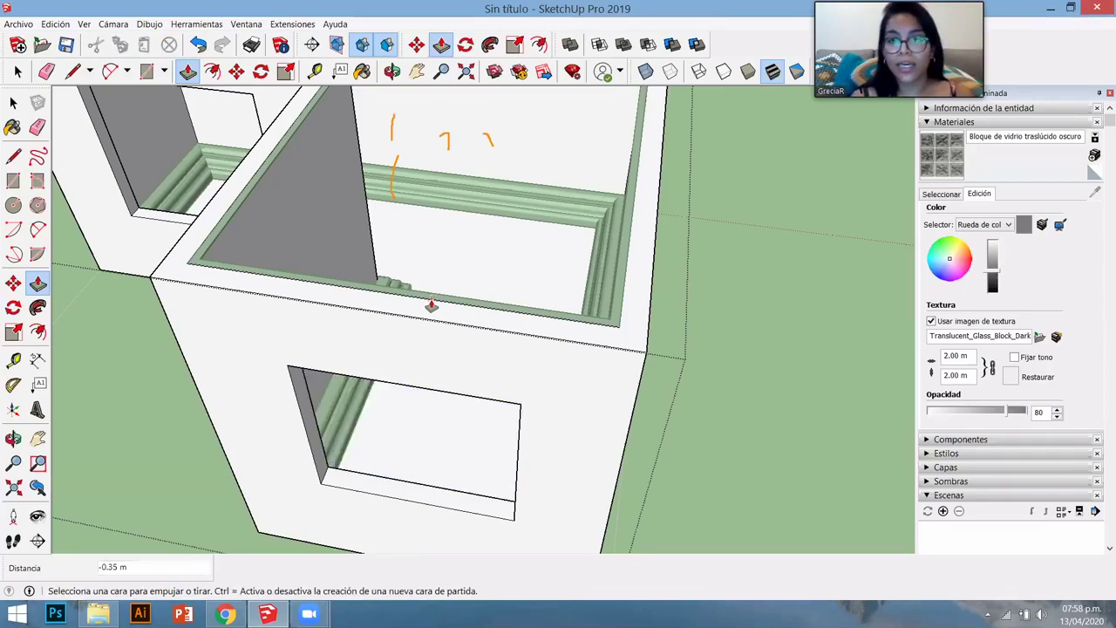
pyautogui.moveTo(431, 306); pyautogui.dragTo(428, 493, button='middle')
# - Deepen the second window recess to 1.30 m, then pull it back to 0.35 m
pyautogui.moveTo(343, 450); pyautogui.dragTo(424, 550, button='middle')
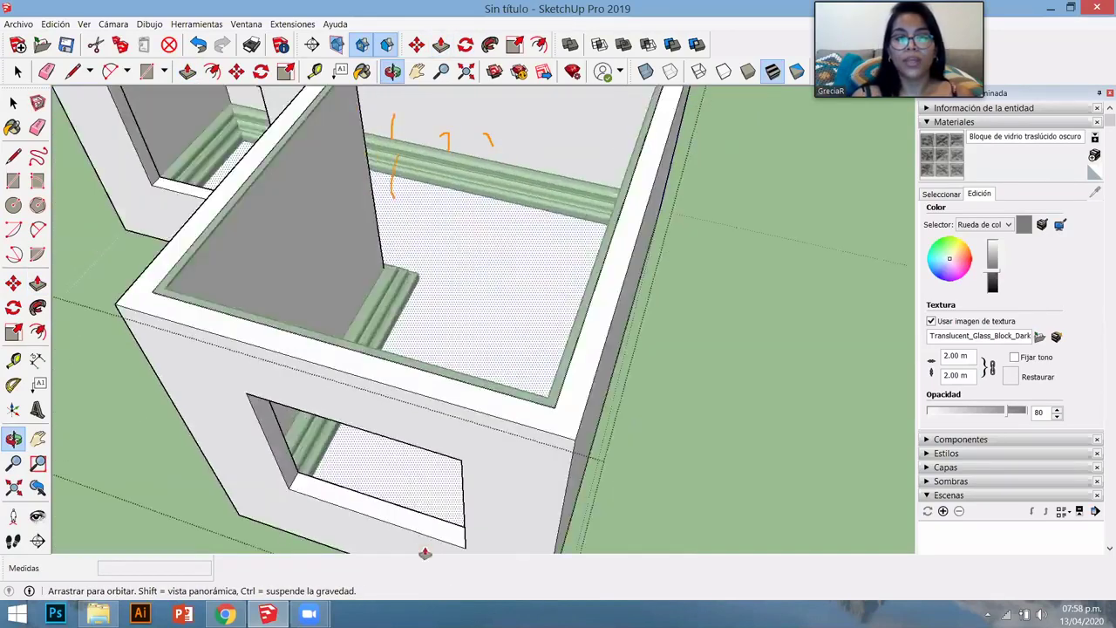
pyautogui.press('p')
pyautogui.scroll(-4, 411, 503)
pyautogui.scroll(4, 411, 419)
pyautogui.scroll(3, 406, 457)
pyautogui.click(406, 458)
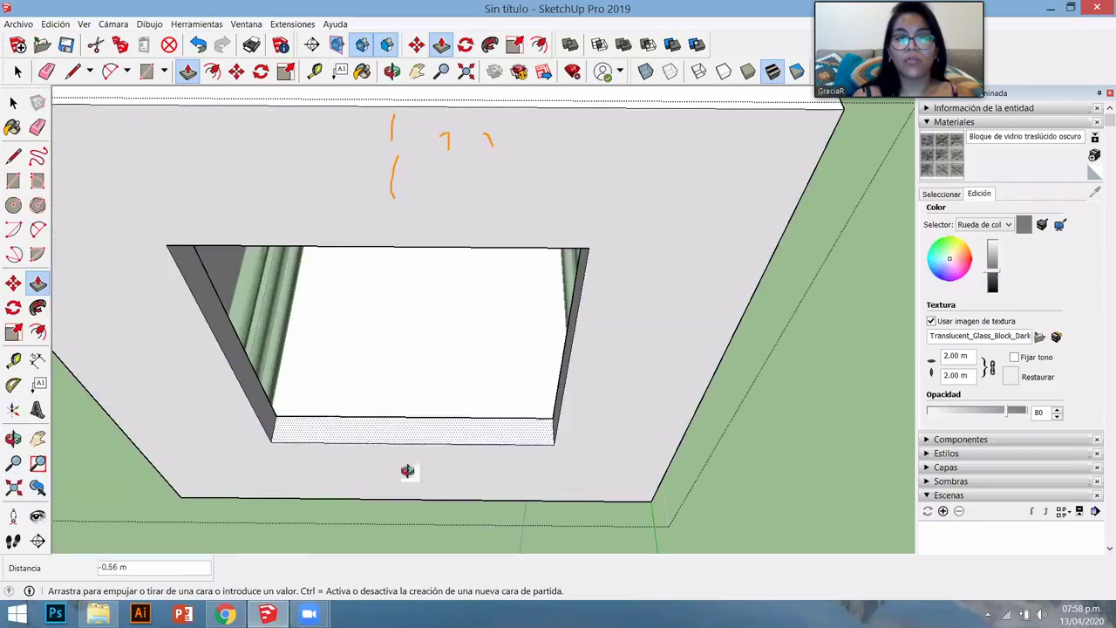
pyautogui.click(269, 448)
pyautogui.moveTo(269, 448); pyautogui.dragTo(166, 323, button='middle')
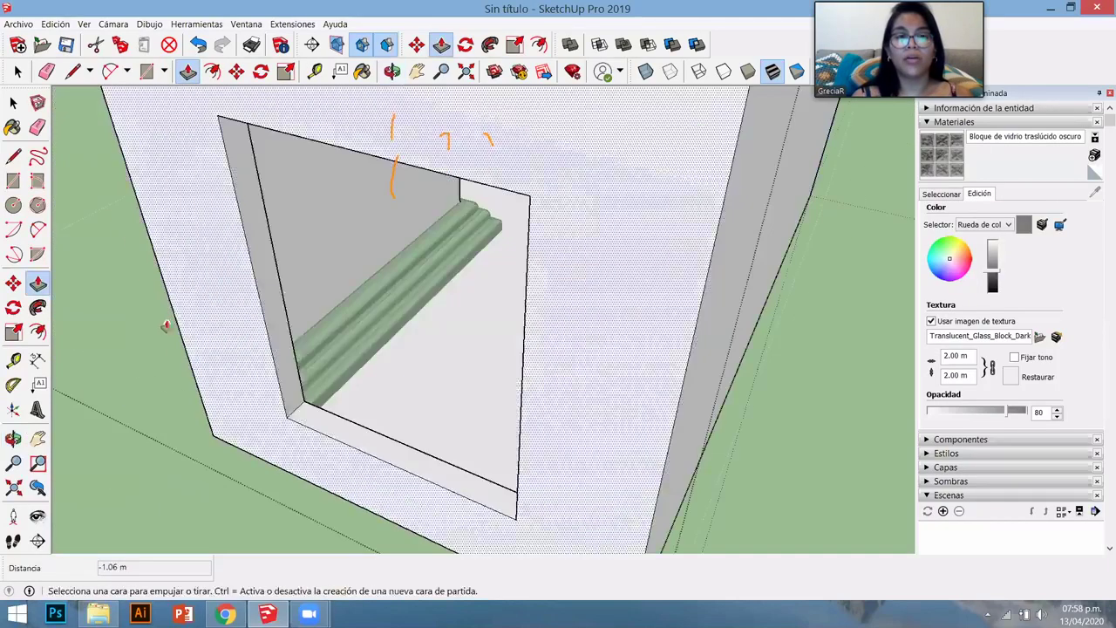
pyautogui.moveTo(167, 323); pyautogui.dragTo(174, 381)
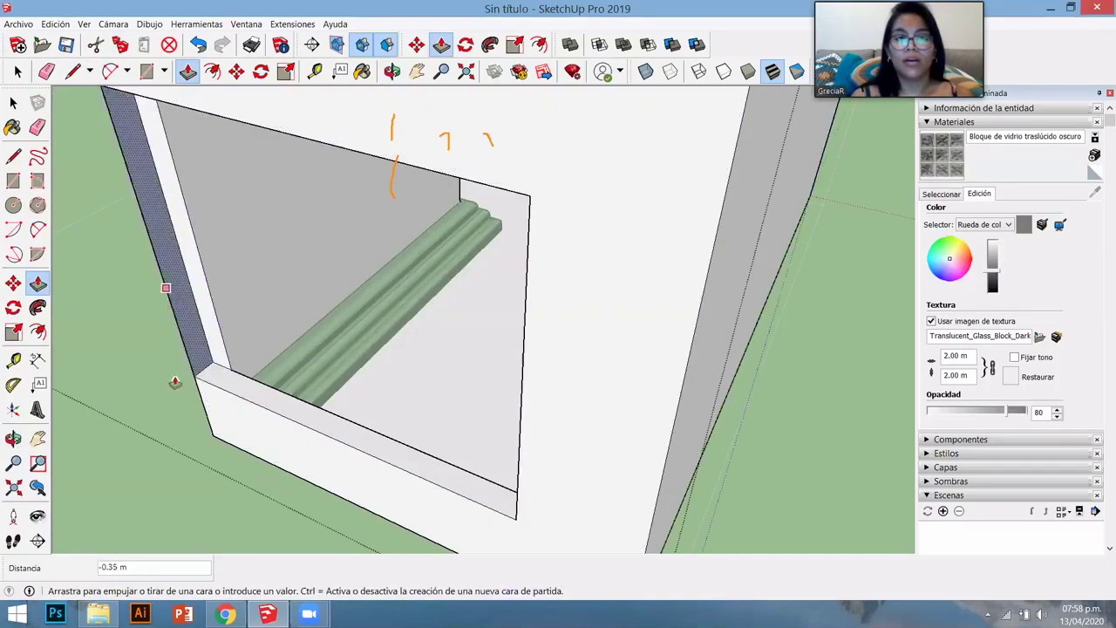
pyautogui.moveTo(386, 391); pyautogui.dragTo(235, 432, button='middle')
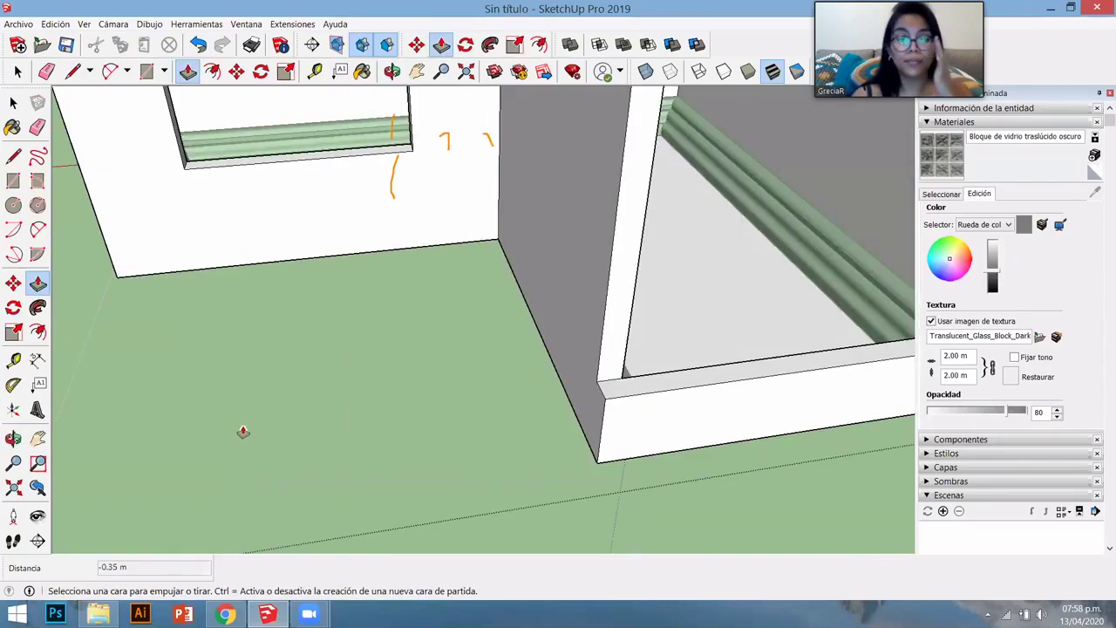
# - Orbit and zoom out to see the whole house with both window openings
pyautogui.scroll(-6, 240, 431)
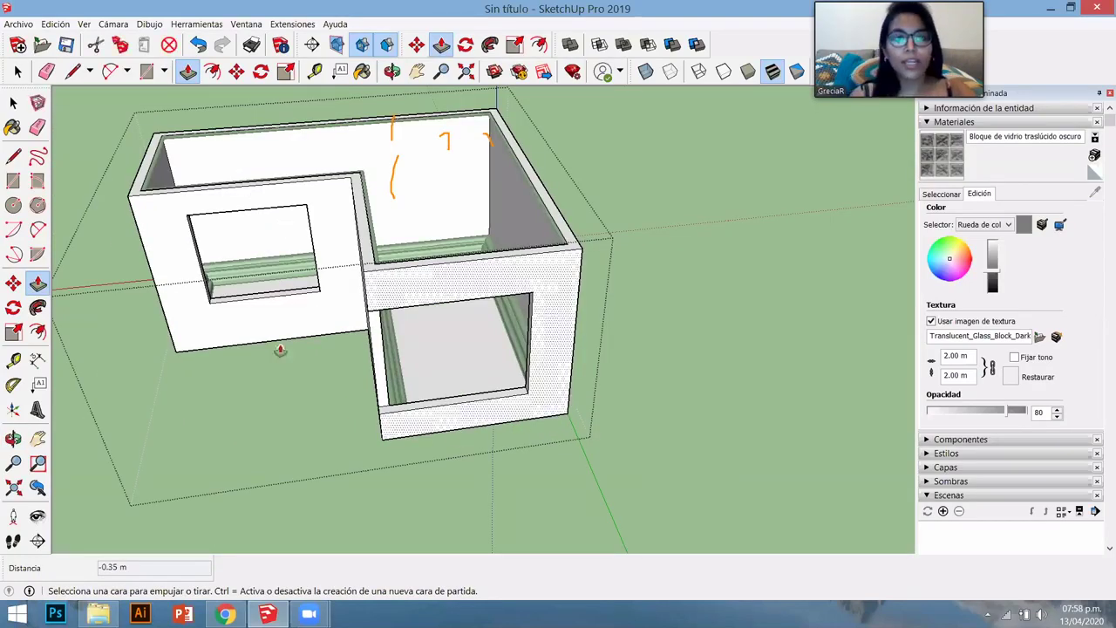
pyautogui.press('space')
pyautogui.moveTo(393, 319); pyautogui.dragTo(417, 350, button='middle')
pyautogui.scroll(-3, 416, 350)
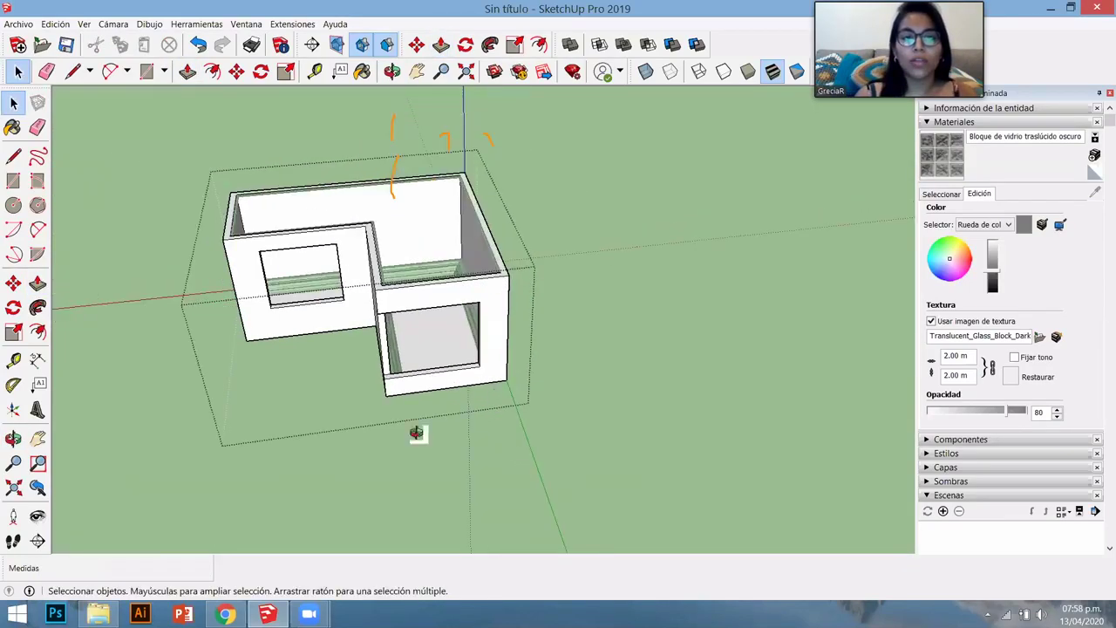
pyautogui.moveTo(311, 407); pyautogui.dragTo(450, 376, button='middle')
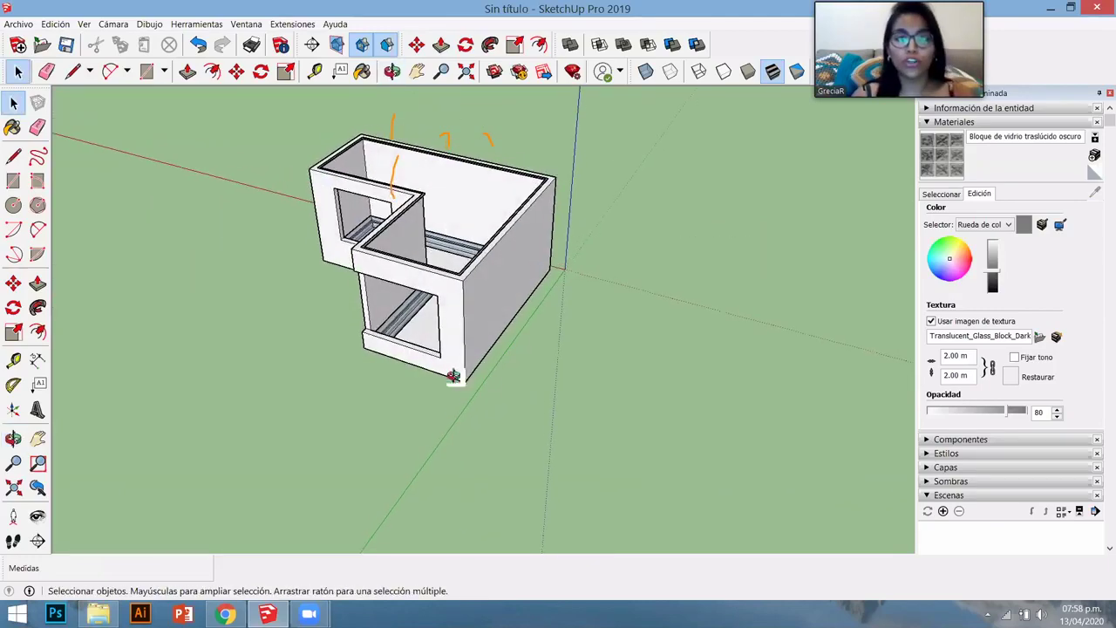
pyautogui.scroll(3, 418, 349)
pyautogui.moveTo(386, 317); pyautogui.dragTo(389, 289, button='middle')
pyautogui.press('r')
pyautogui.click(451, 361)
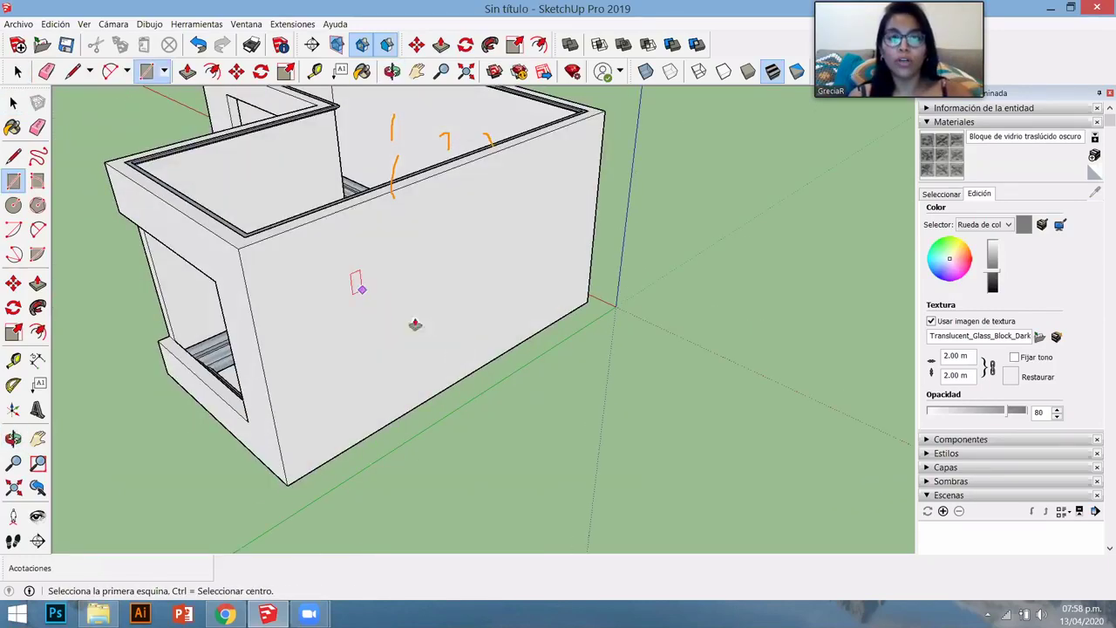
pyautogui.click(331, 251)
pyautogui.press('p')
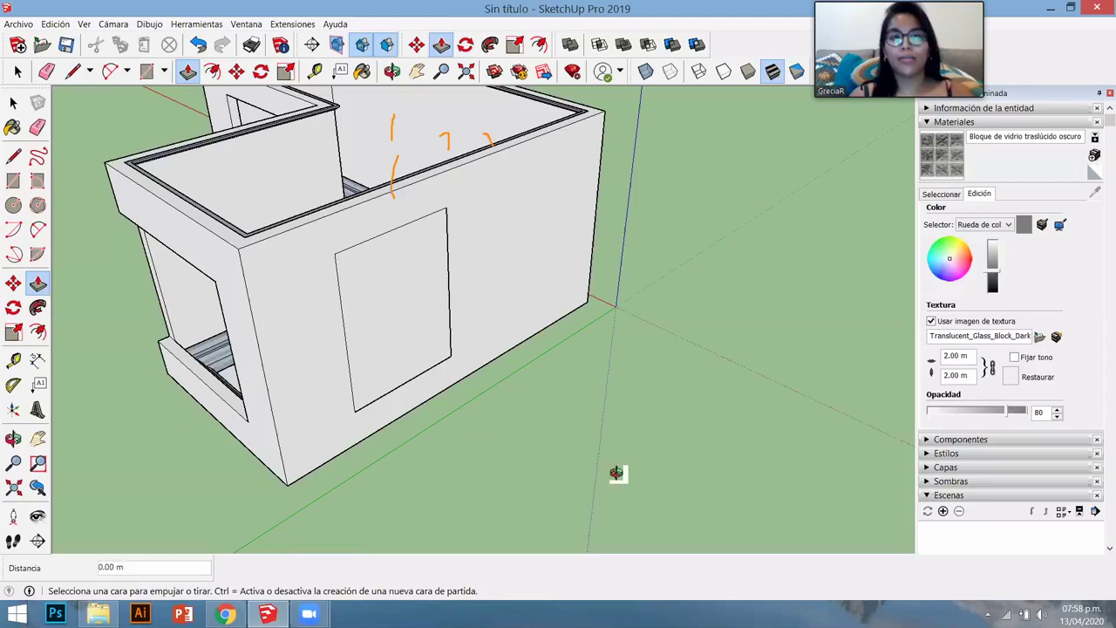
pyautogui.moveTo(615, 474); pyautogui.dragTo(418, 331, button='middle')
pyautogui.scroll(3, 377, 305)
pyautogui.scroll(-3, 418, 331)
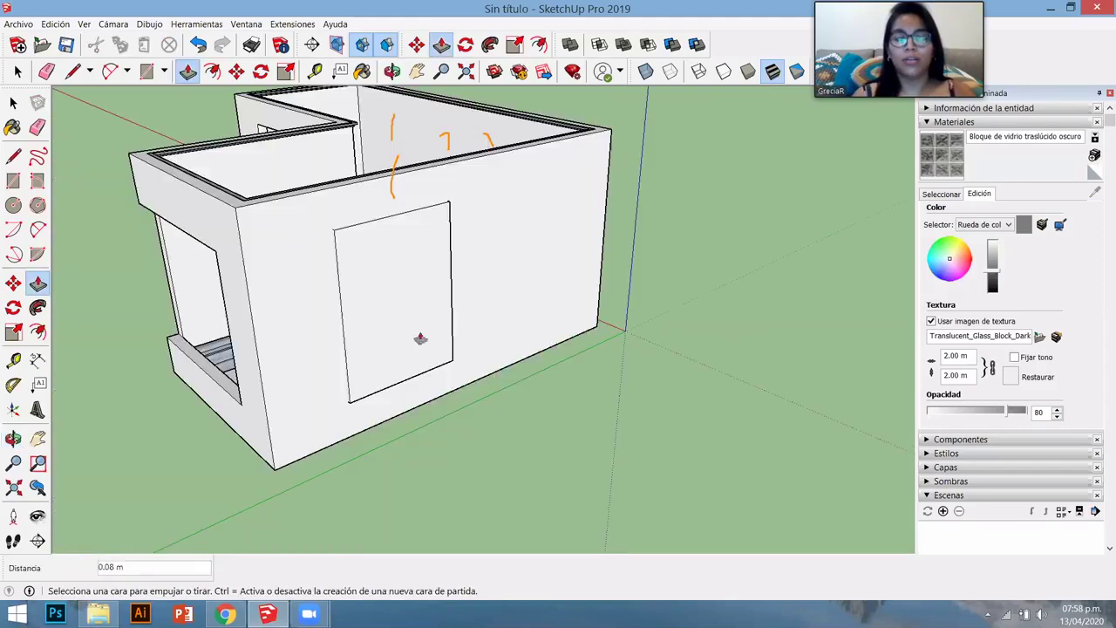
pyautogui.moveTo(419, 331); pyautogui.dragTo(481, 502)
pyautogui.scroll(3, 481, 503)
pyautogui.moveTo(481, 503); pyautogui.dragTo(464, 375, button='middle')
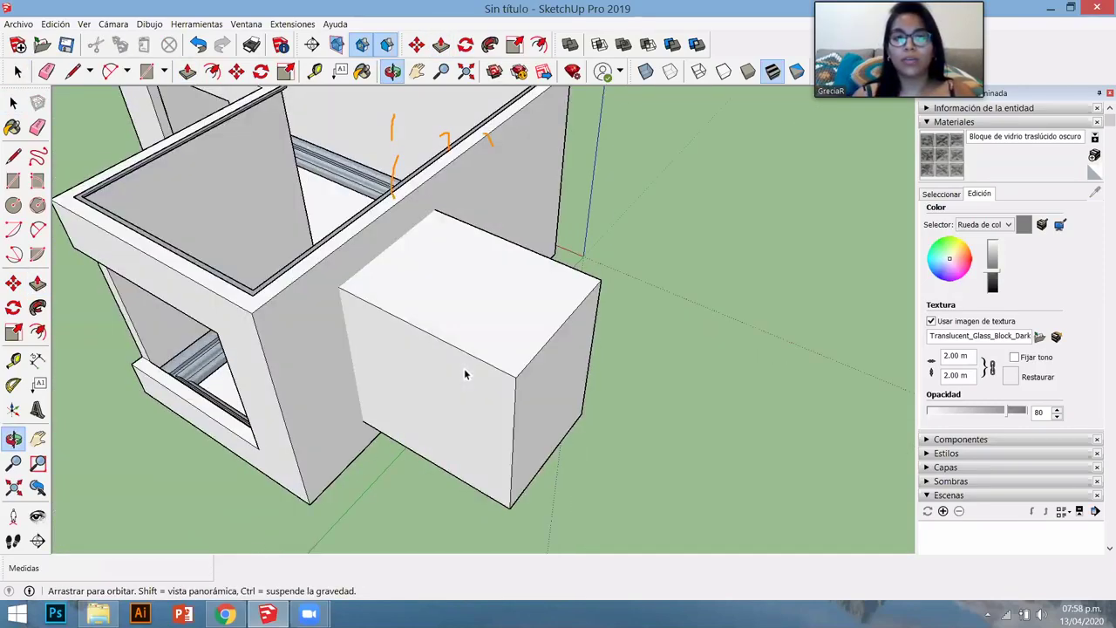
pyautogui.press('space')
pyautogui.click(464, 375)
pyautogui.hotkey('ctrl', 'z')
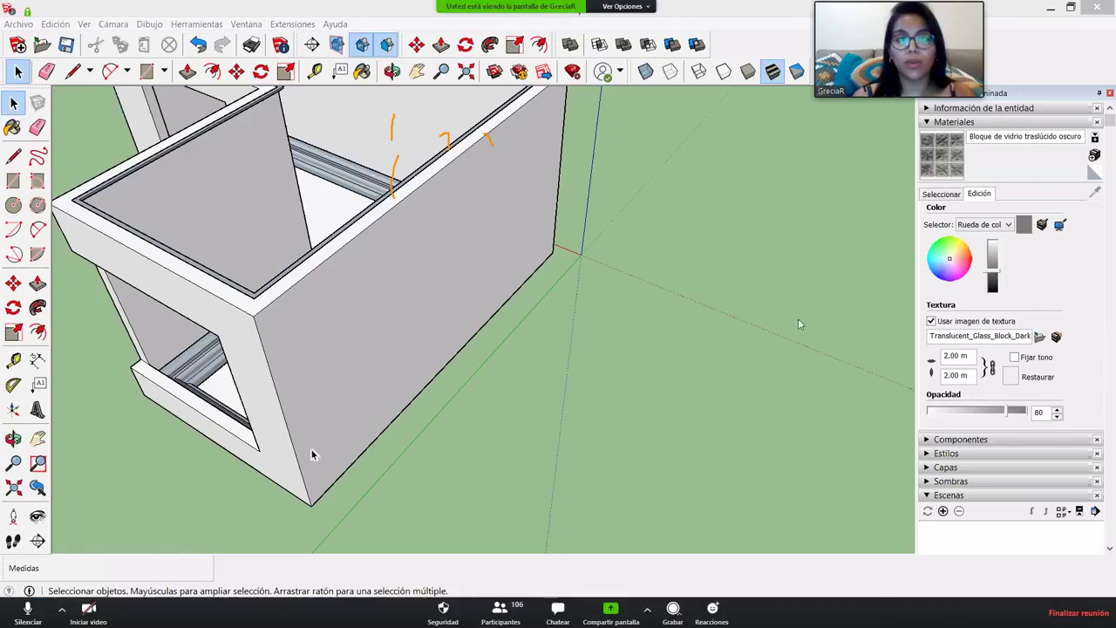
# - Orbit to the right-hand opening and tape-measure its height from the lower corner, confirming 4.09 m
pyautogui.moveTo(622, 391); pyautogui.dragTo(642, 378, button='middle')
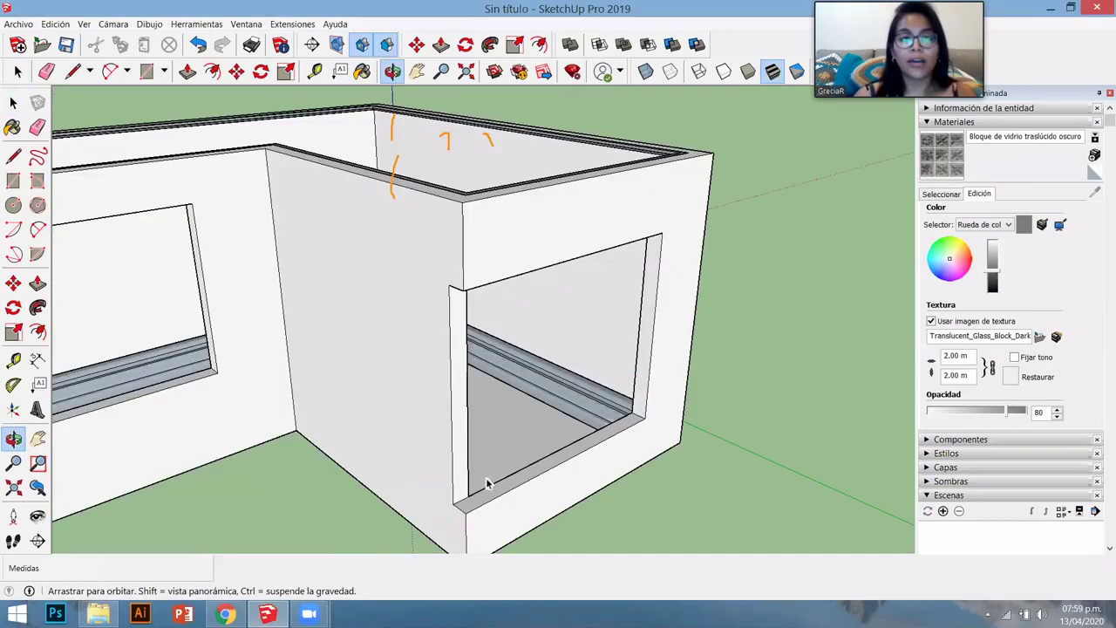
pyautogui.scroll(-3, 461, 478)
pyautogui.press('space')
pyautogui.scroll(5, 470, 475)
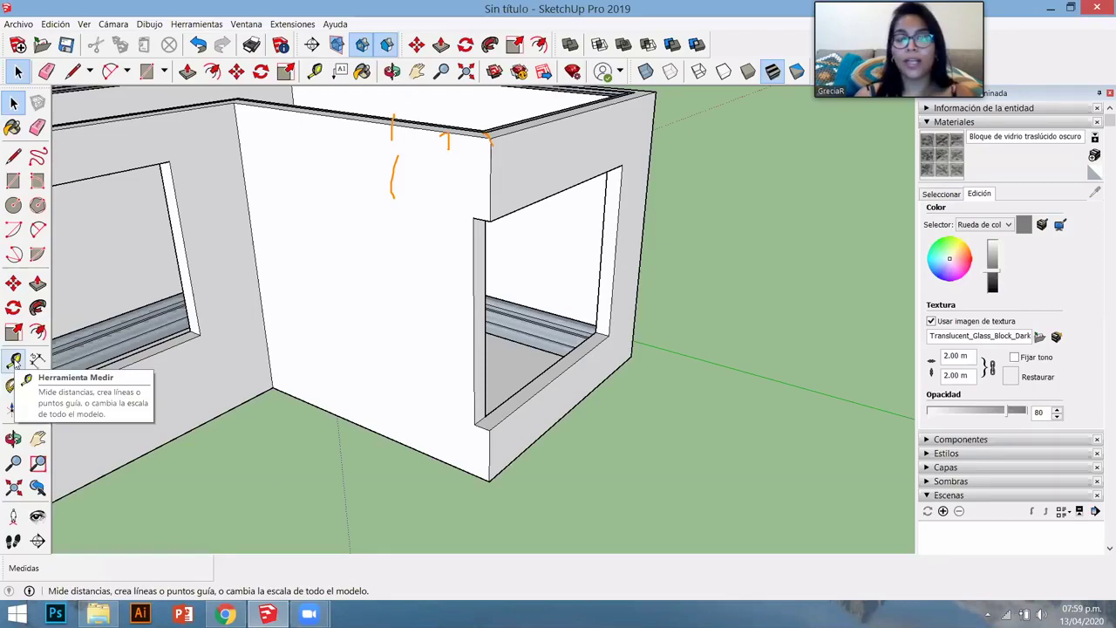
pyautogui.click(14, 359)
pyautogui.moveTo(513, 403); pyautogui.dragTo(575, 357, button='middle')
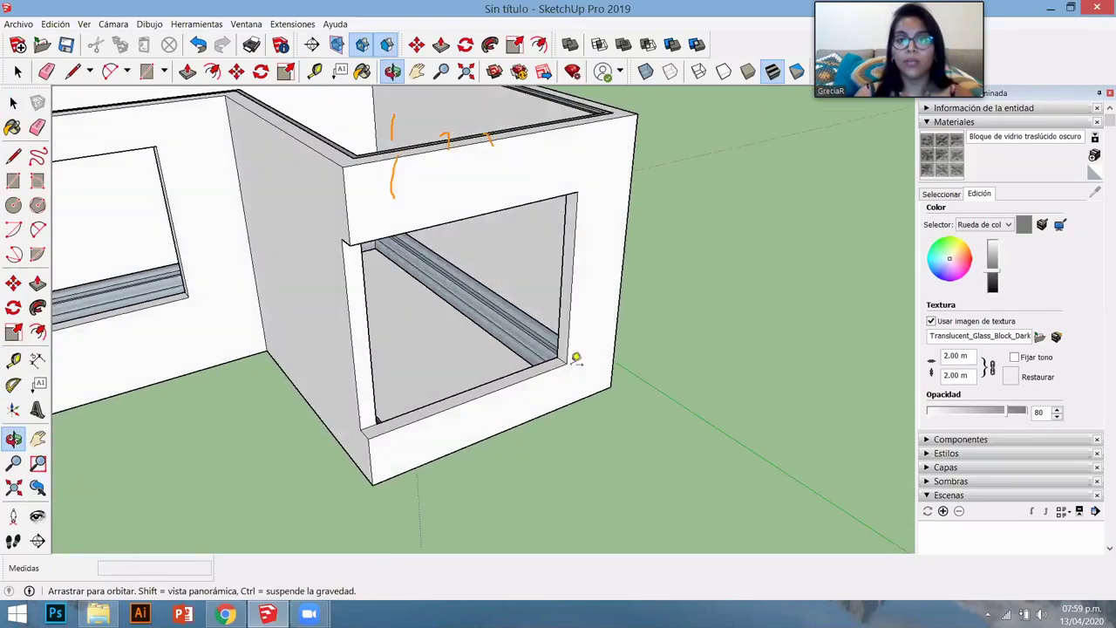
pyautogui.click(567, 363)
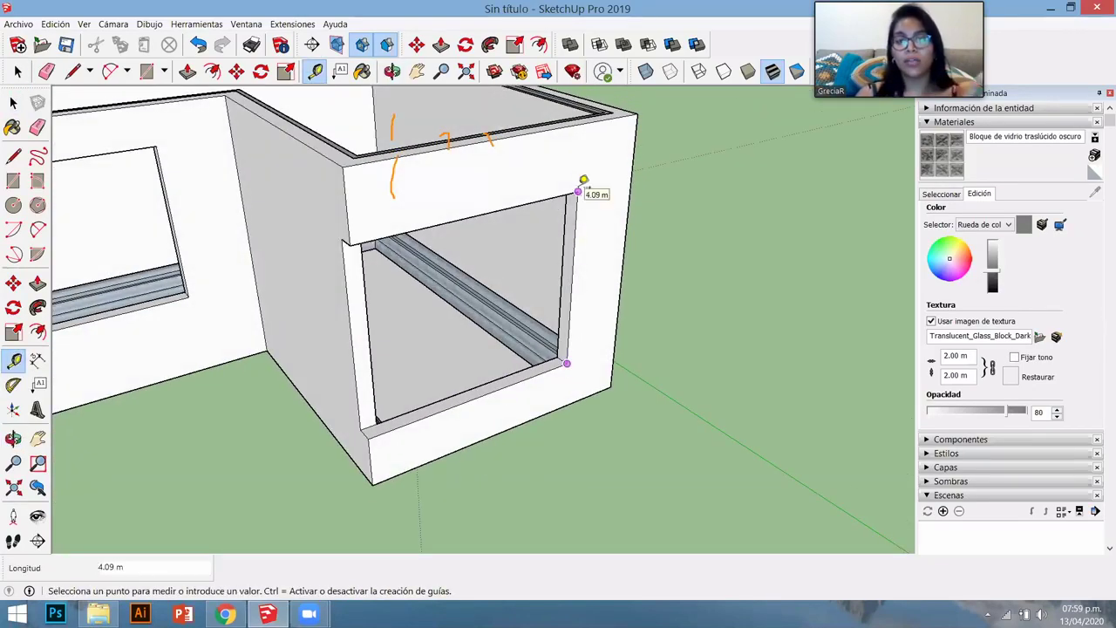
pyautogui.press('space')
pyautogui.moveTo(386, 361); pyautogui.dragTo(378, 491, button='middle')
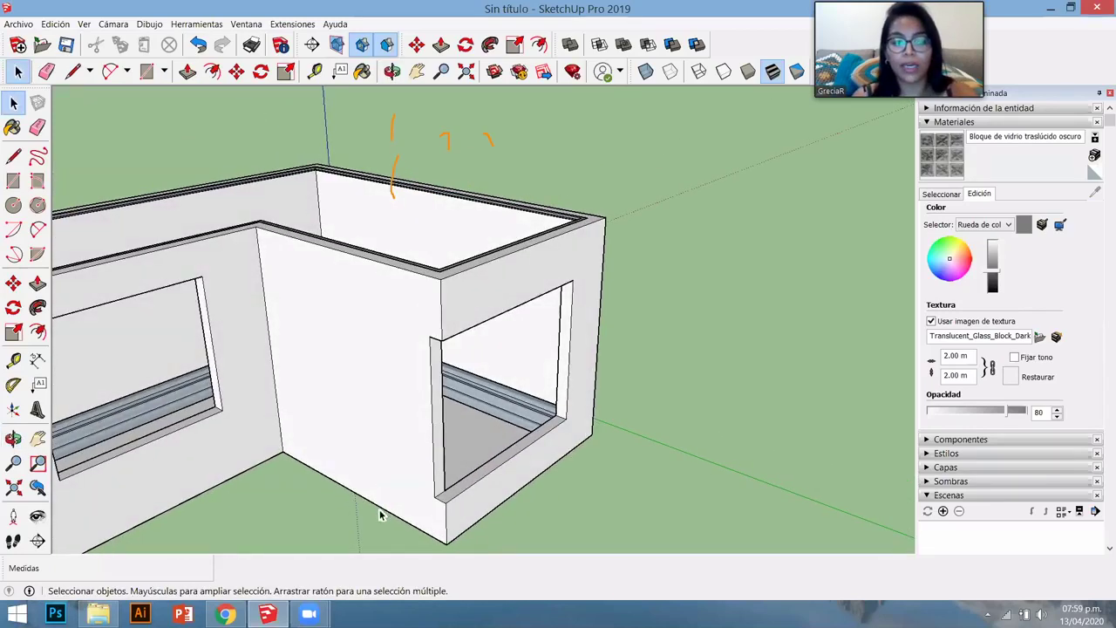
pyautogui.press('t')
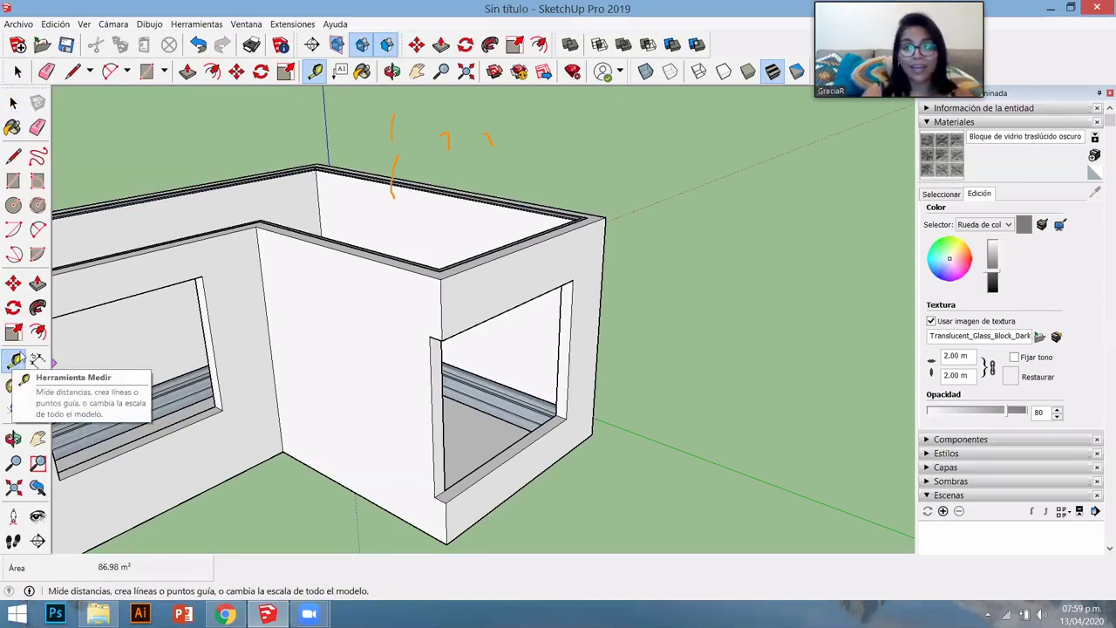
# - Place a guide 2.00 m above the wall base, undoing a misplaced 0.9 m guide
pyautogui.click(15, 359)
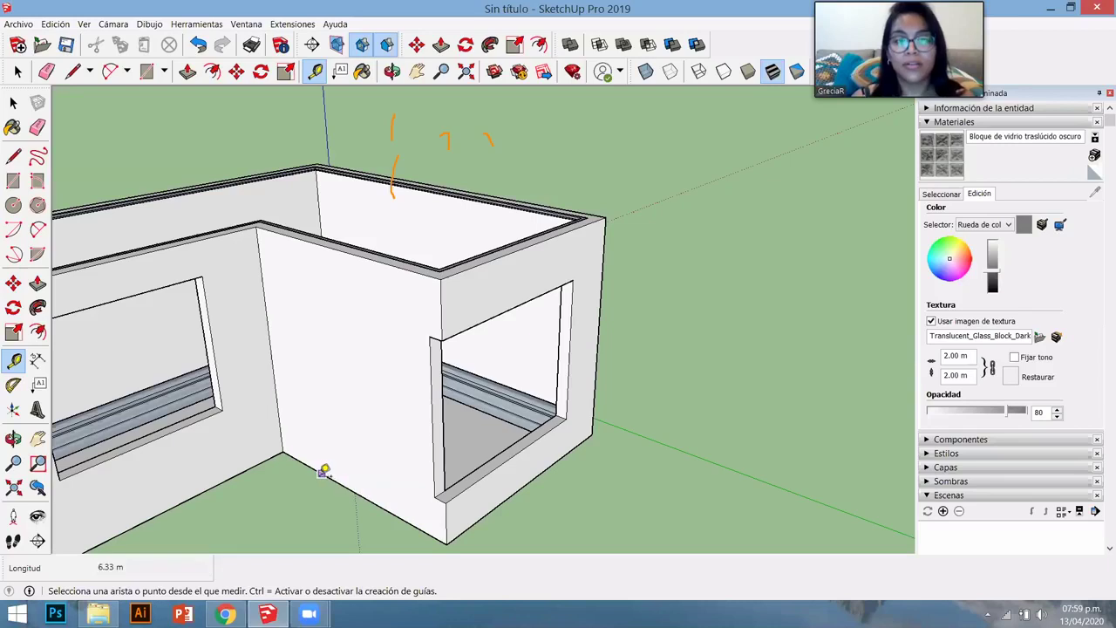
pyautogui.click(322, 473)
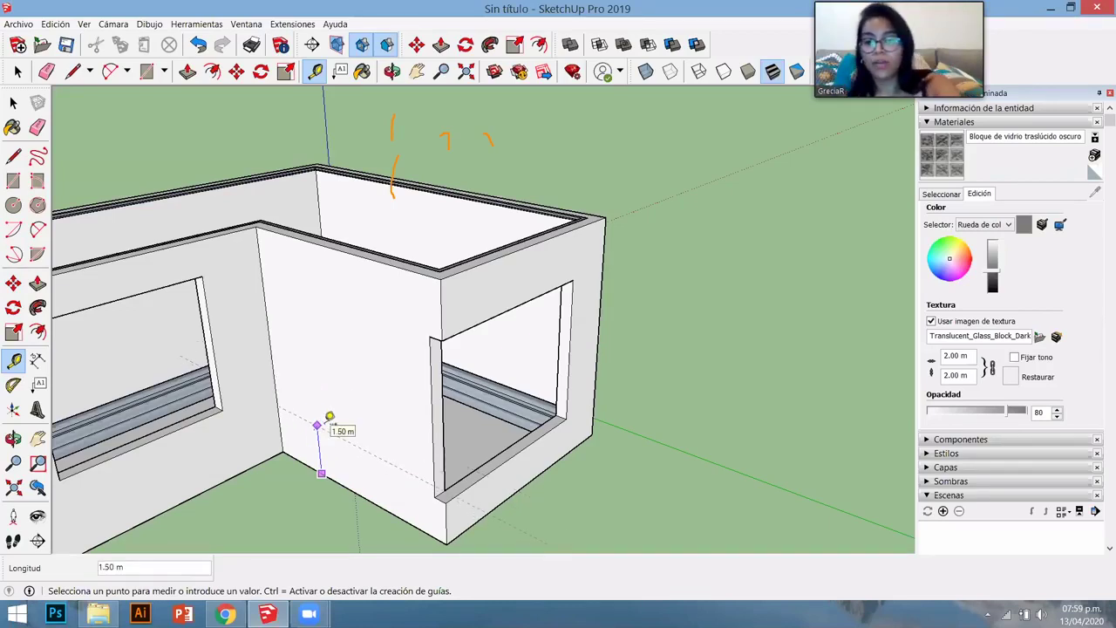
pyautogui.click(330, 417)
pyautogui.write('.9')
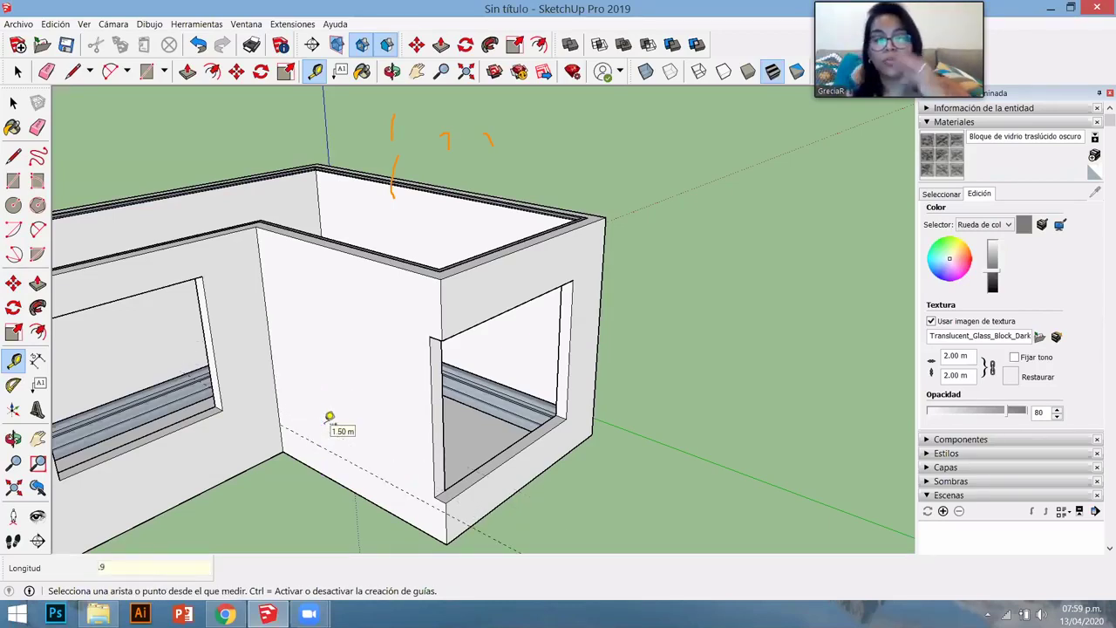
pyautogui.press('Return')
pyautogui.hotkey('ctrl', 'z')
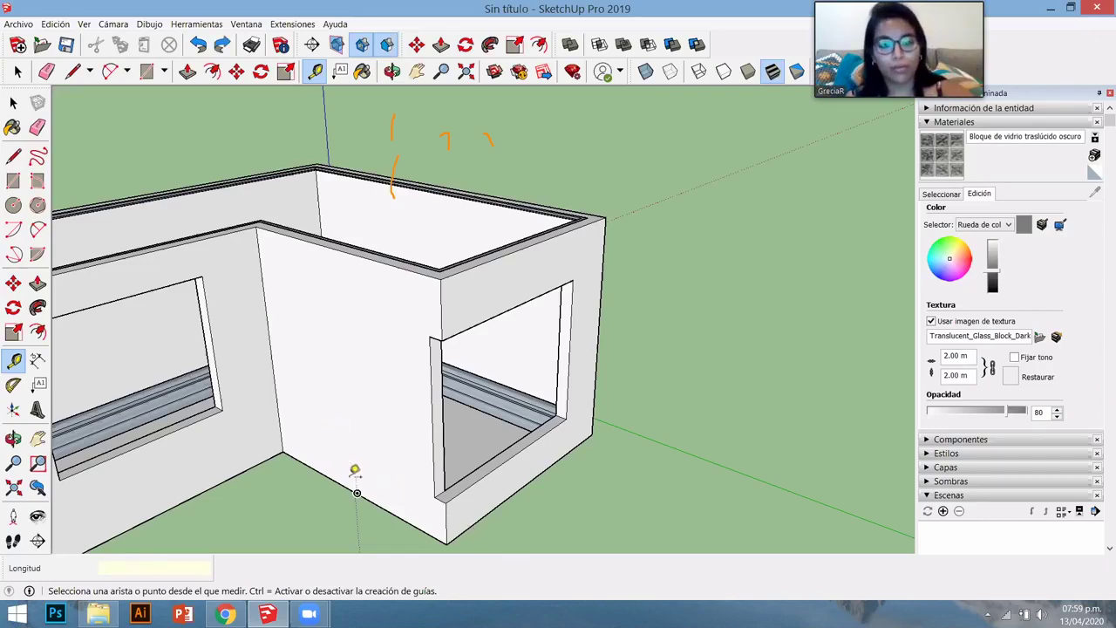
pyautogui.click(317, 471)
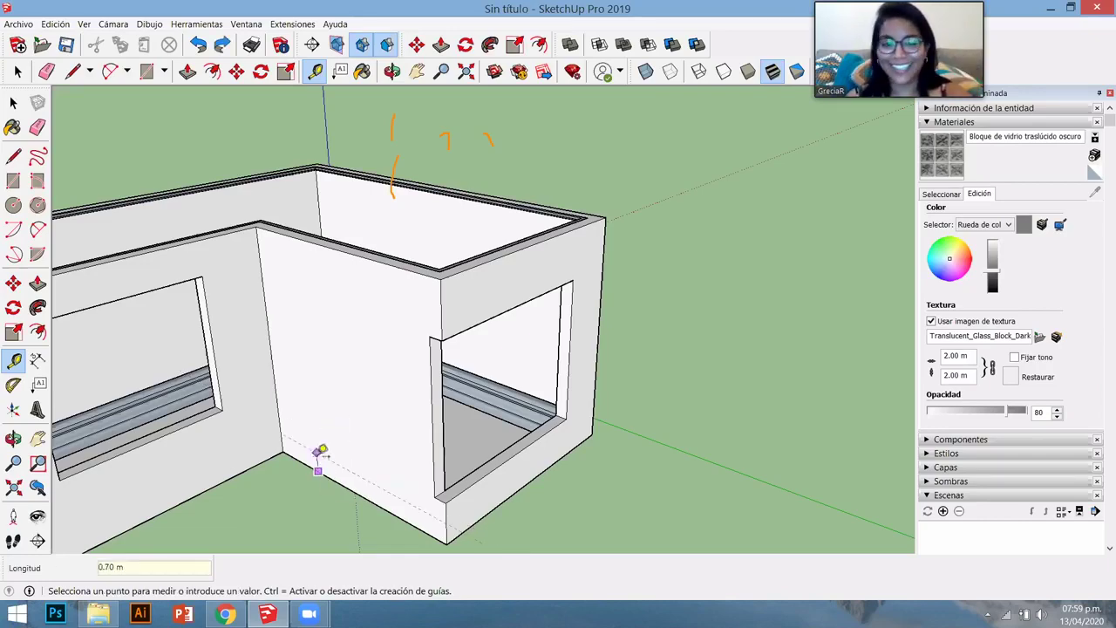
pyautogui.click(336, 405)
# - Add a guide 3.58 m up the front wall plus two vertical guides across it
pyautogui.moveTo(443, 448)
pyautogui.mouseDown(button='middle')
pyautogui.moveTo(478, 401)
pyautogui.moveTo(451, 432)
pyautogui.mouseUp(button='middle')
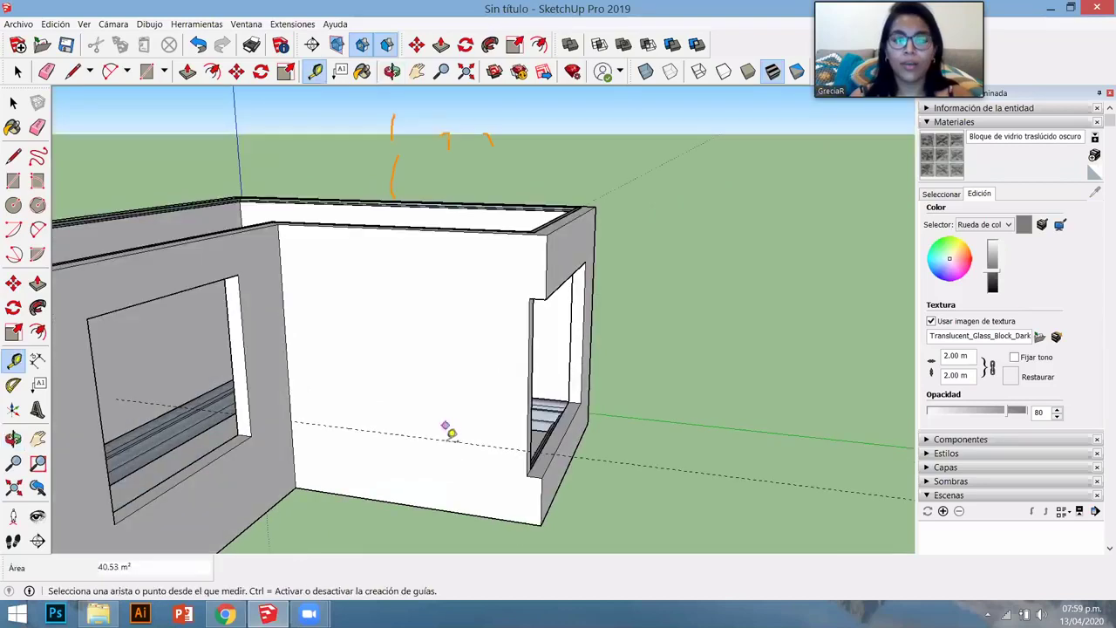
pyautogui.click(446, 439)
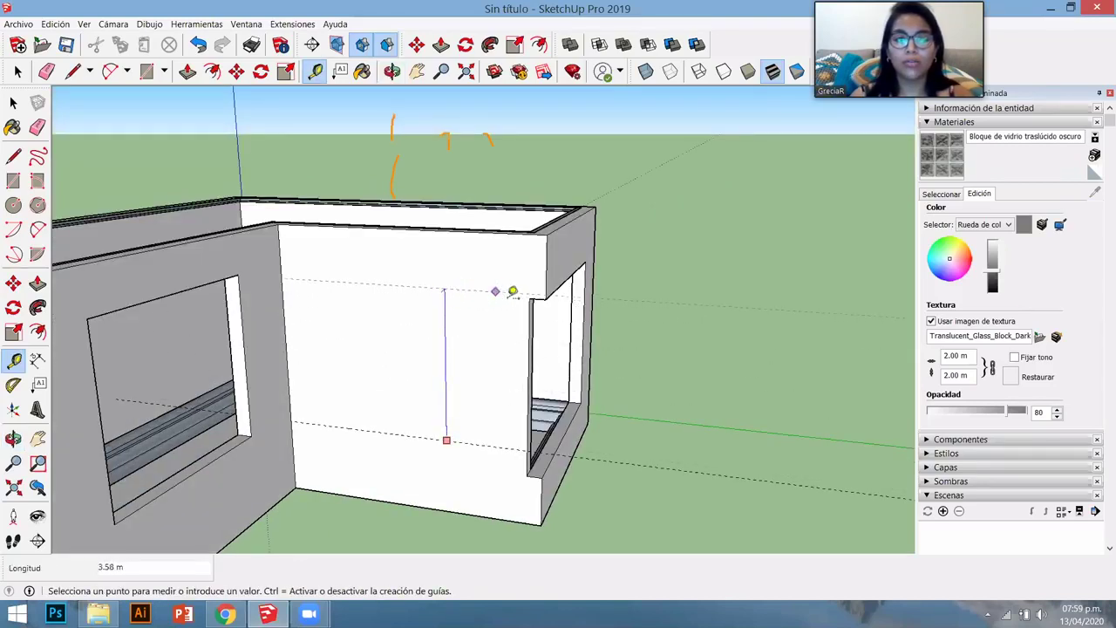
pyautogui.click(521, 292)
pyautogui.moveTo(508, 294); pyautogui.dragTo(418, 319, button='middle')
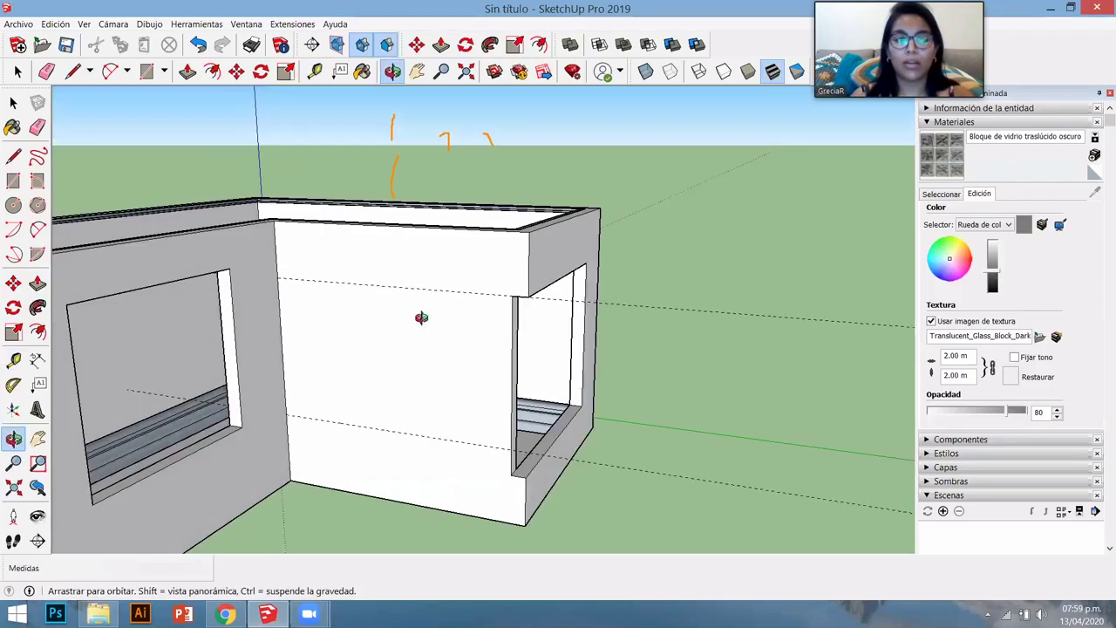
pyautogui.click(280, 339)
pyautogui.click(328, 341)
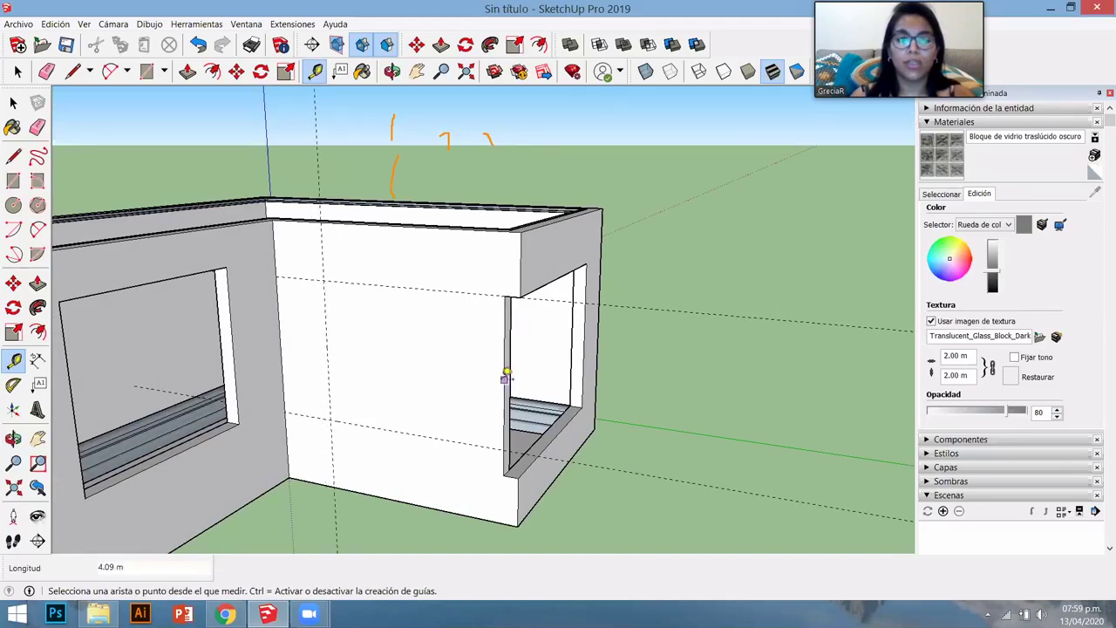
pyautogui.click(506, 376)
pyautogui.click(456, 371)
pyautogui.moveTo(491, 396); pyautogui.dragTo(474, 475, button='middle')
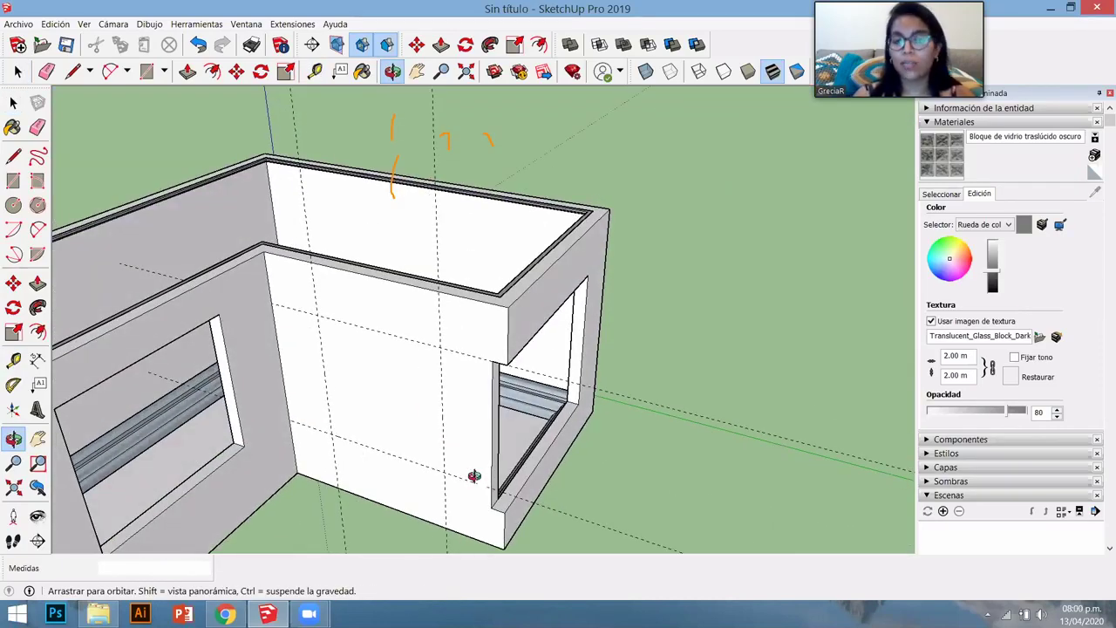
pyautogui.press('space')
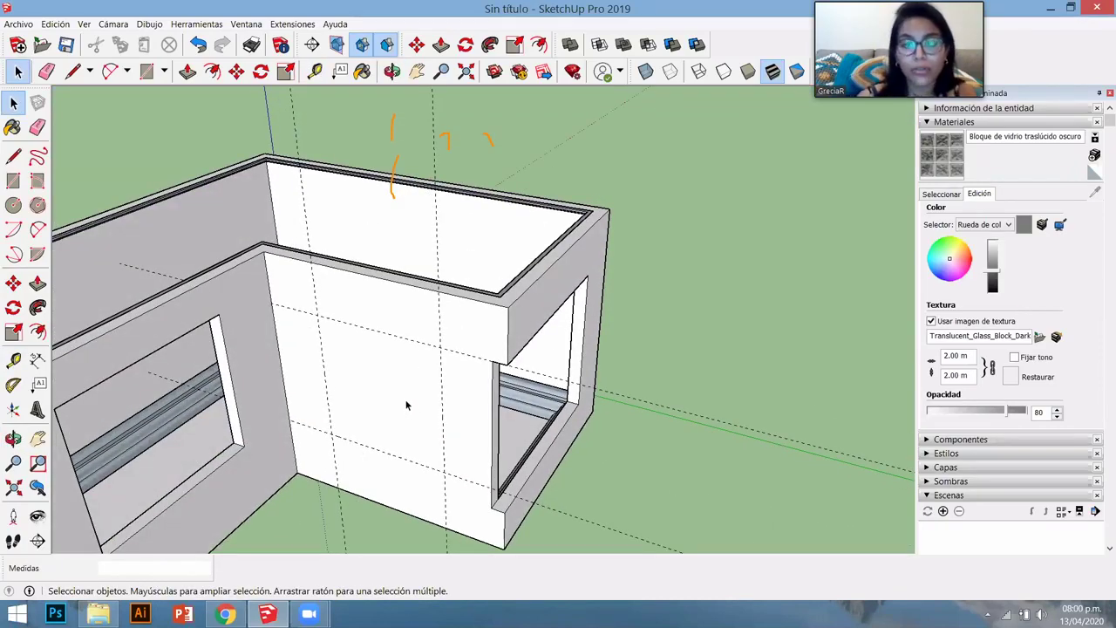
# - Inside the house group, draw a square between the guides on the right wing's front wall
pyautogui.doubleClick(406, 404)
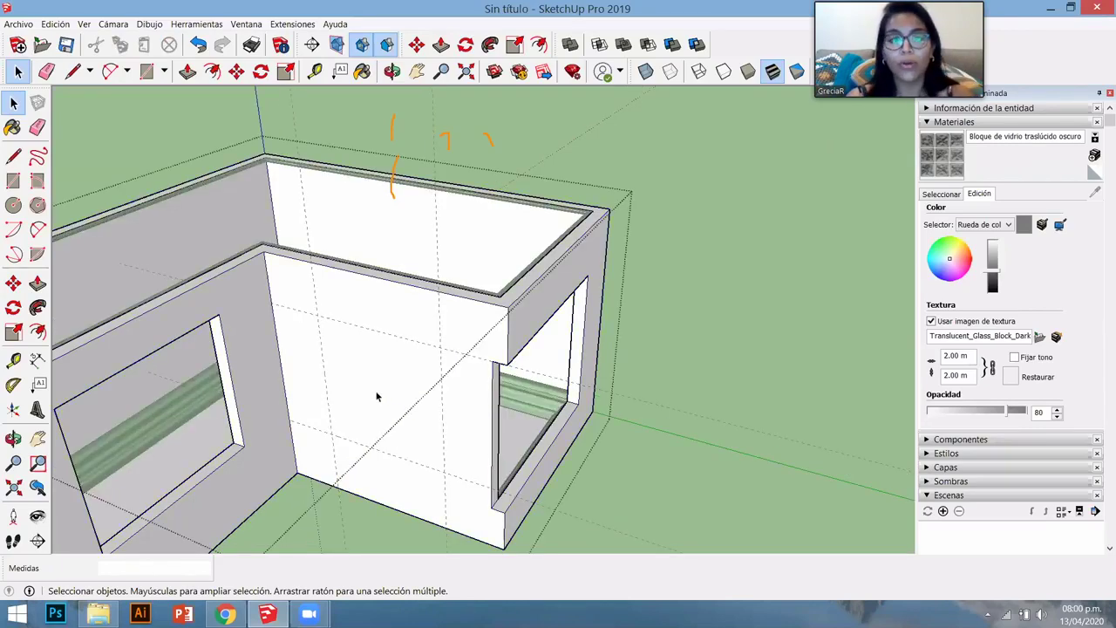
pyautogui.scroll(4, 368, 411)
pyautogui.press('r')
pyautogui.click(297, 284)
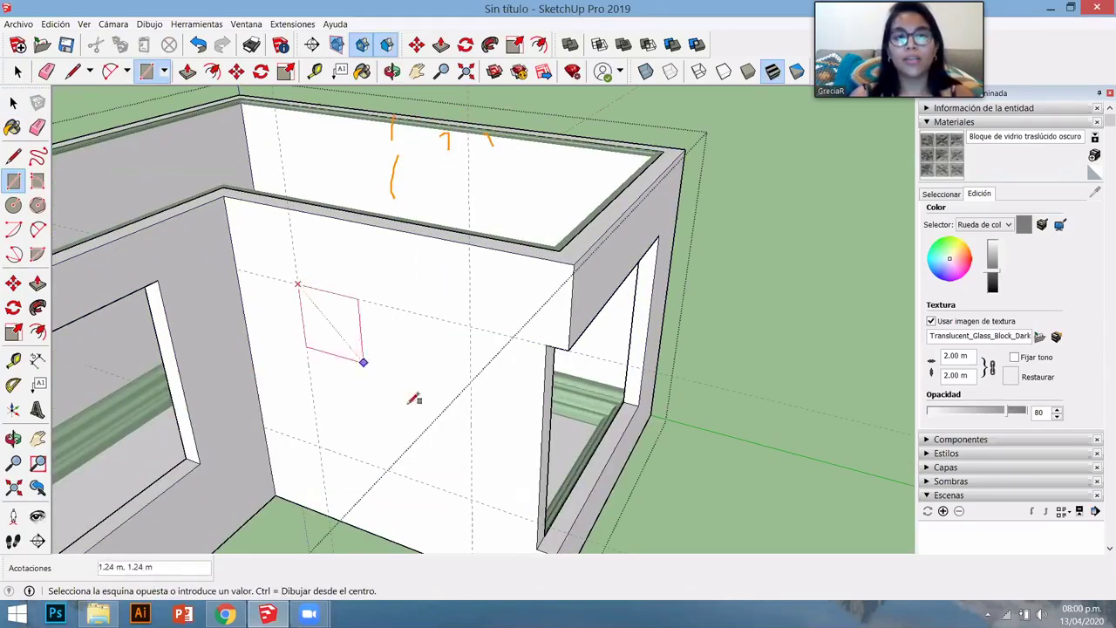
pyautogui.click(472, 498)
# - Push the square 0.35 m through the front wall to form a third window opening
pyautogui.press('space')
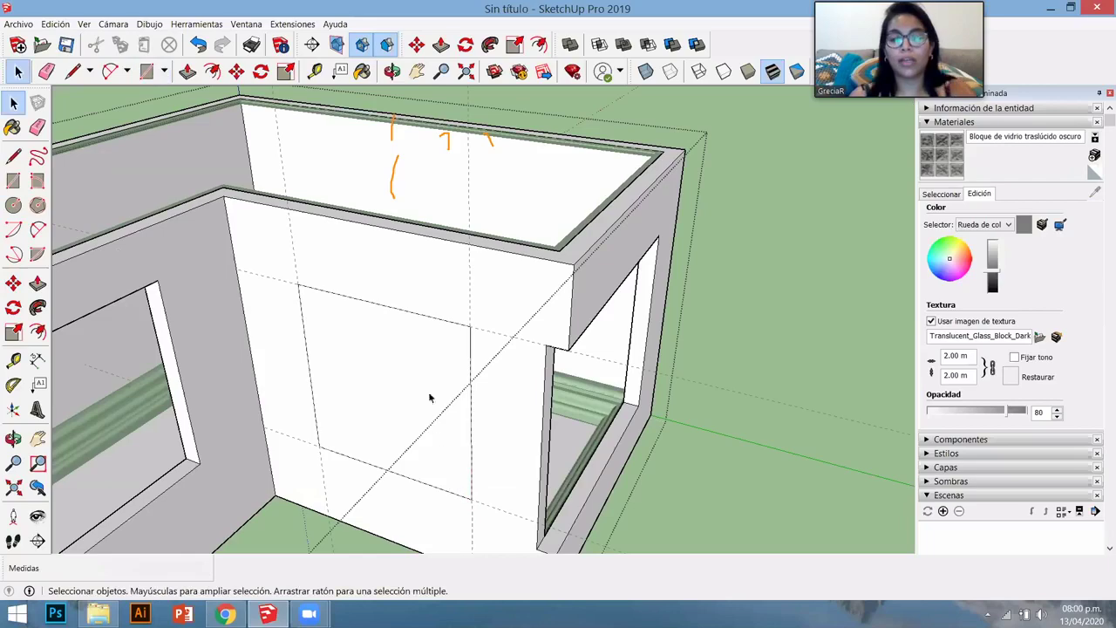
pyautogui.press('p')
pyautogui.click(455, 238)
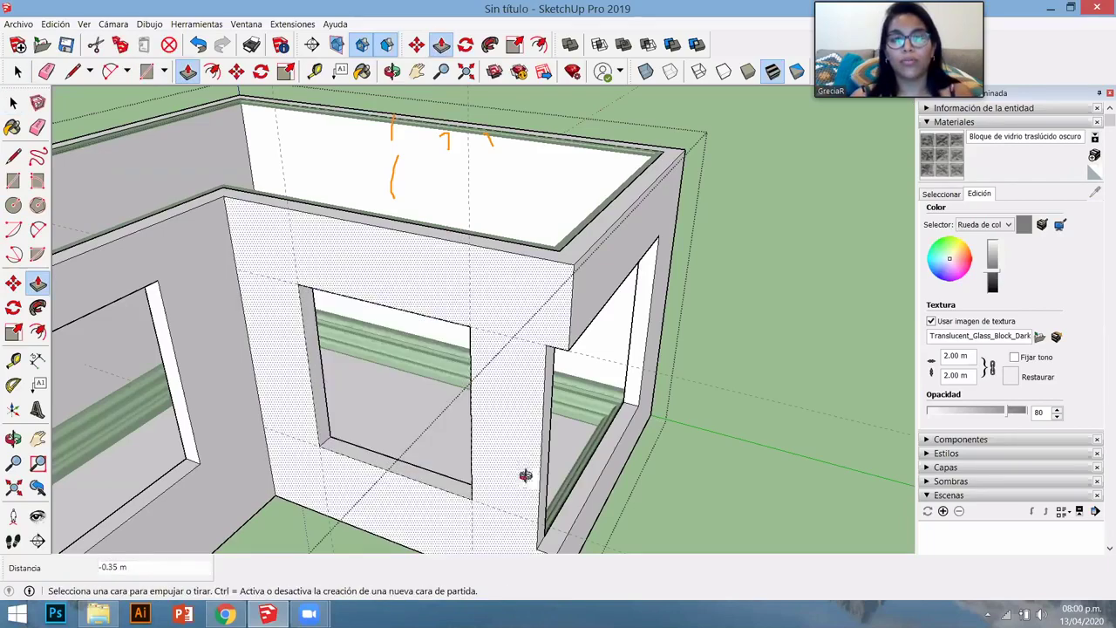
pyautogui.moveTo(523, 474); pyautogui.dragTo(357, 117, button='middle')
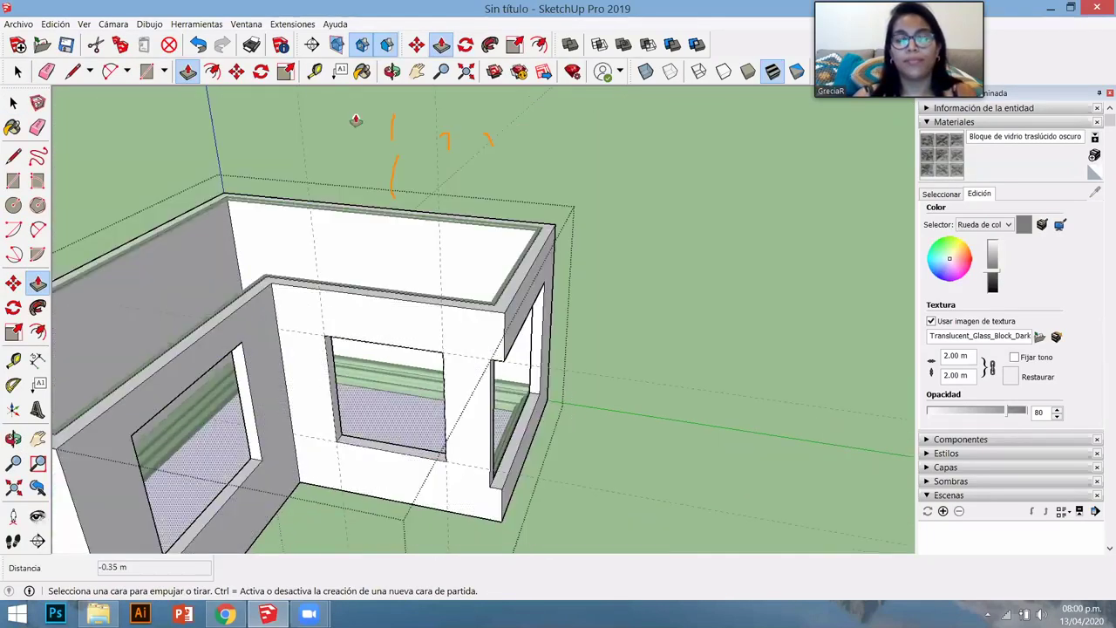
pyautogui.press('space')
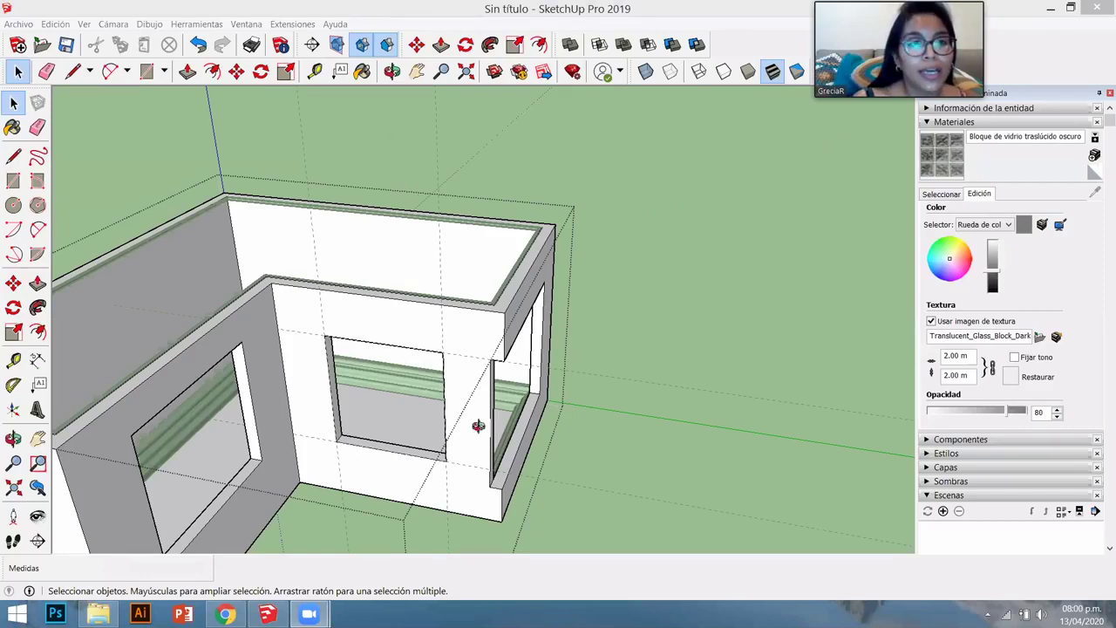
pyautogui.moveTo(473, 428); pyautogui.dragTo(446, 477, button='middle')
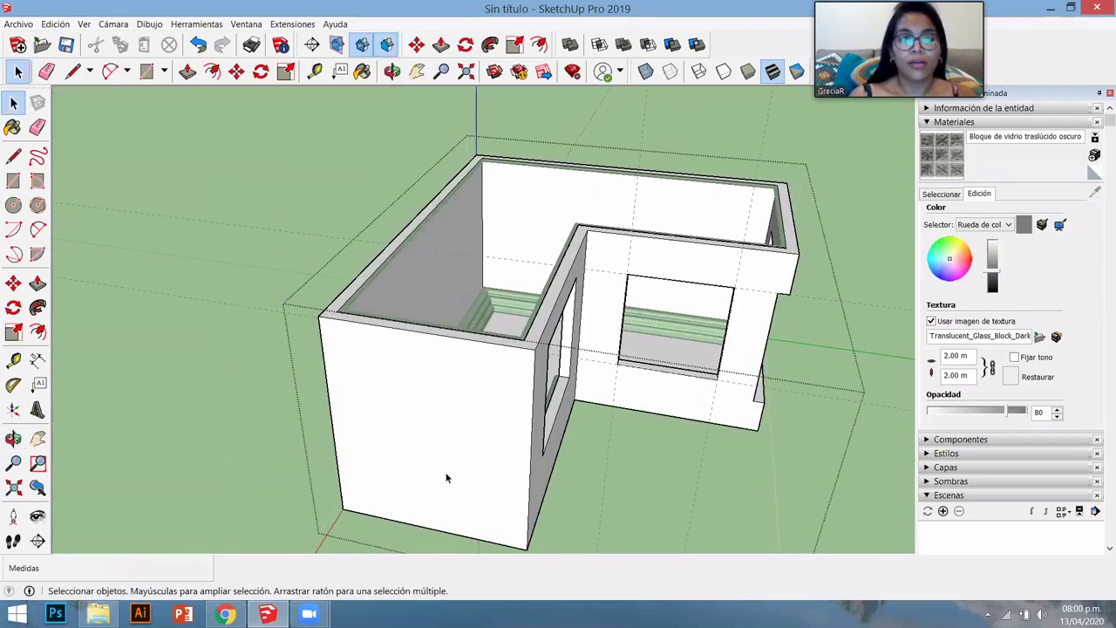
# - Place a guide 2.00 m above the front wall's bottom edge, then a second guide higher up from it
pyautogui.scroll(5, 414, 511)
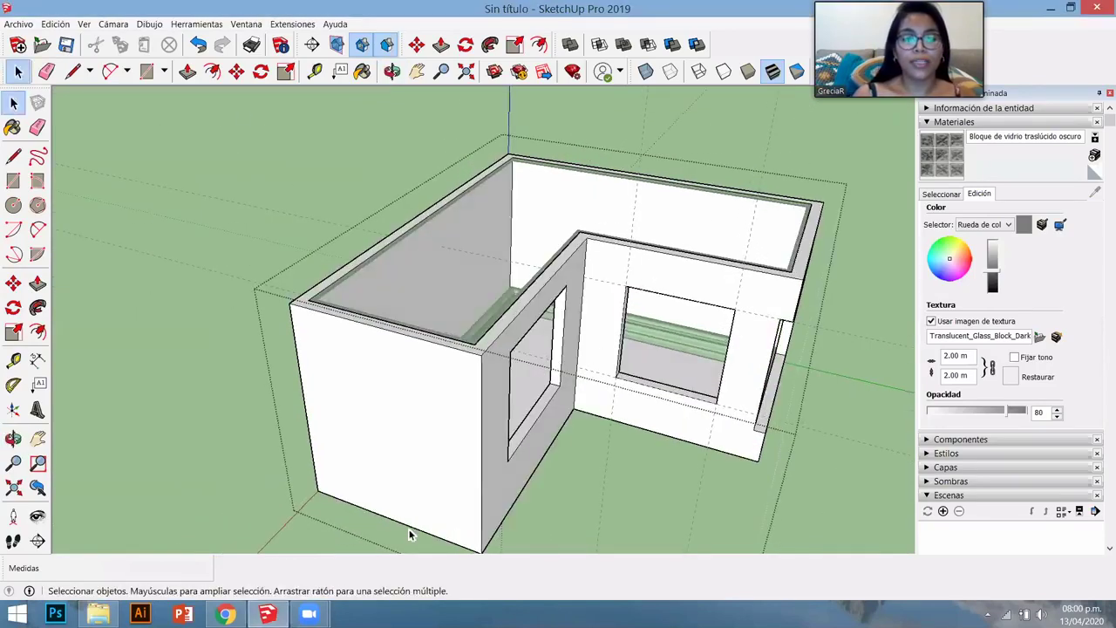
pyautogui.press('t')
pyautogui.scroll(-4, 362, 503)
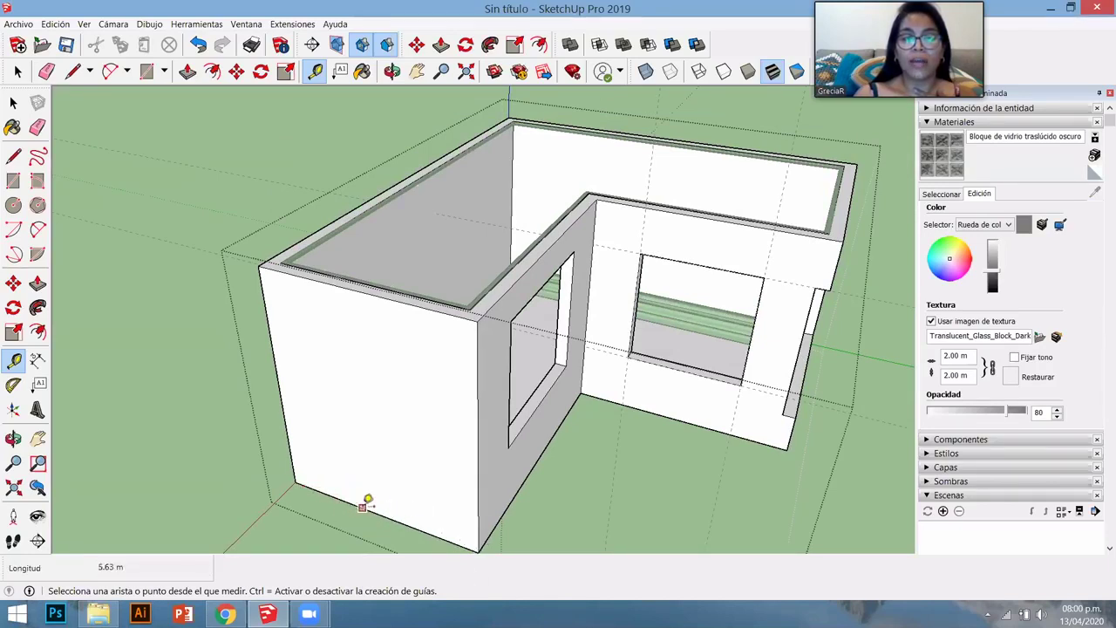
pyautogui.click(347, 499)
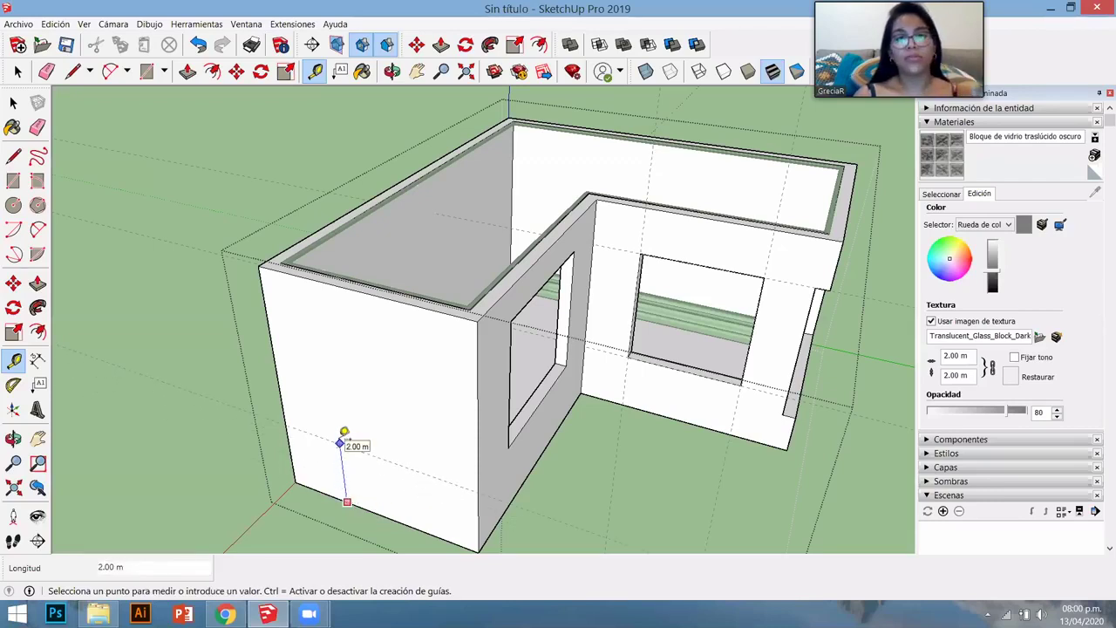
pyautogui.click(345, 440)
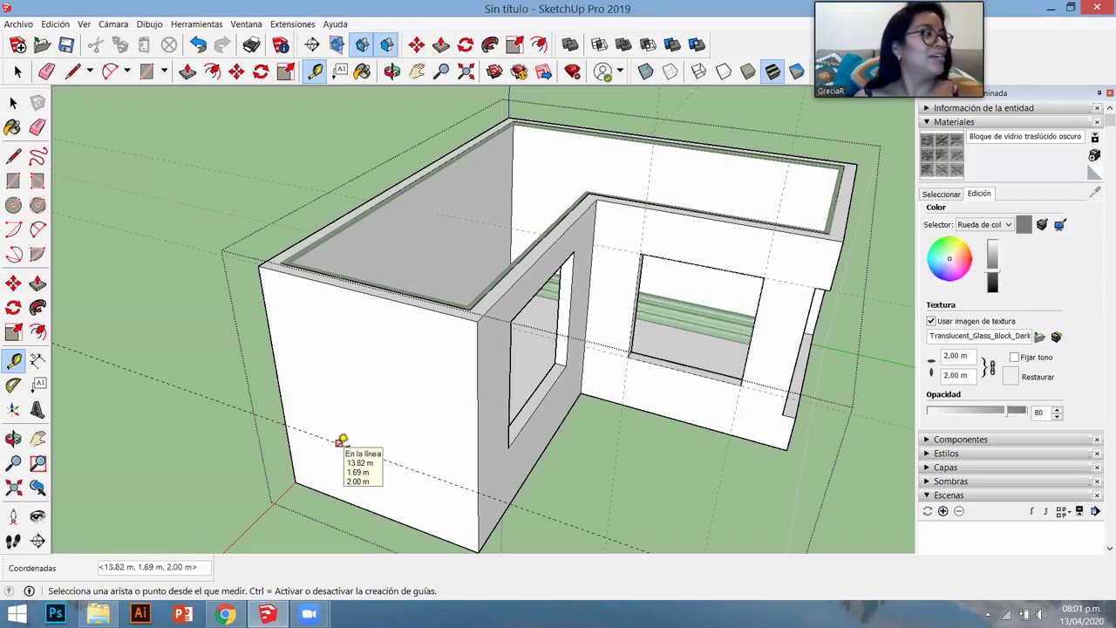
pyautogui.click(340, 442)
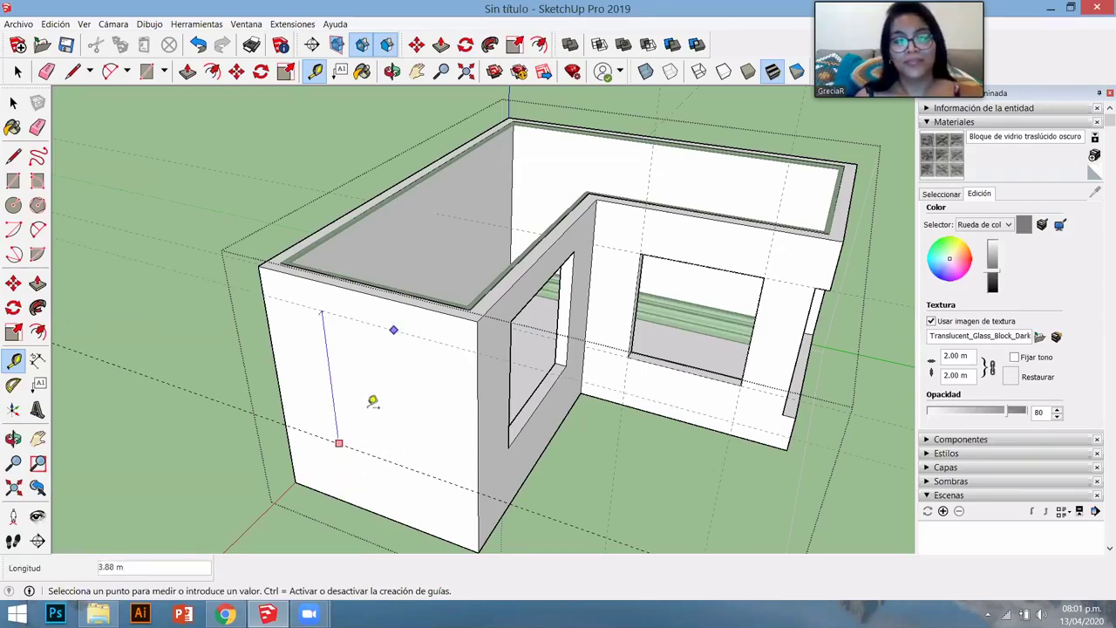
pyautogui.click(374, 356)
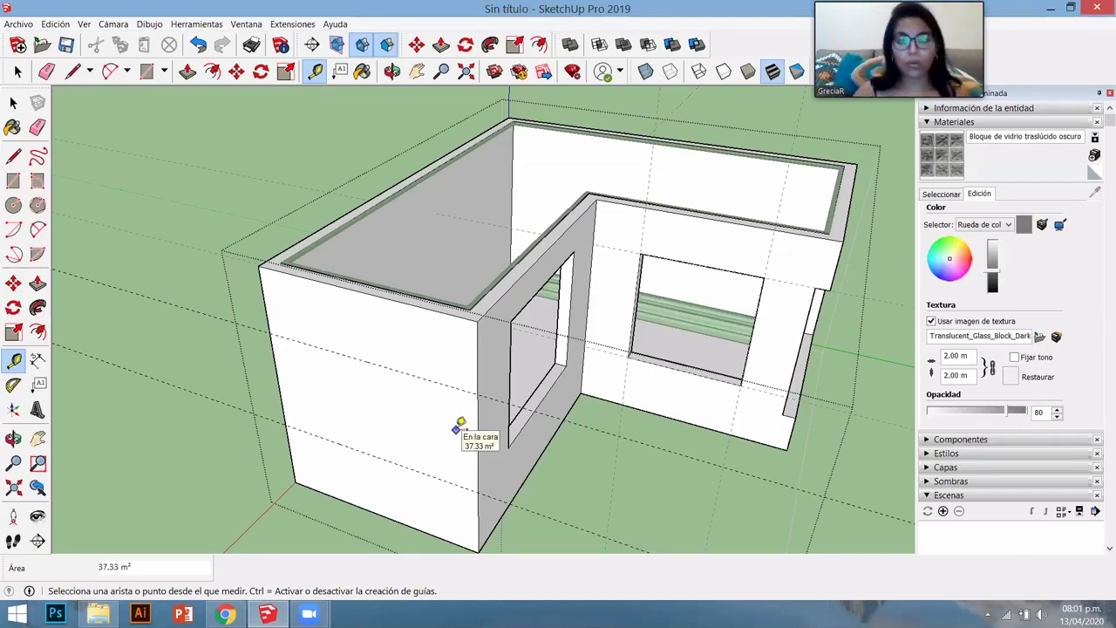
pyautogui.scroll(-3, 459, 427)
pyautogui.moveTo(560, 429); pyautogui.dragTo(396, 427, button='middle')
pyautogui.scroll(6, 393, 426)
pyautogui.moveTo(436, 389); pyautogui.dragTo(516, 386, button='middle')
pyautogui.scroll(4, 526, 386)
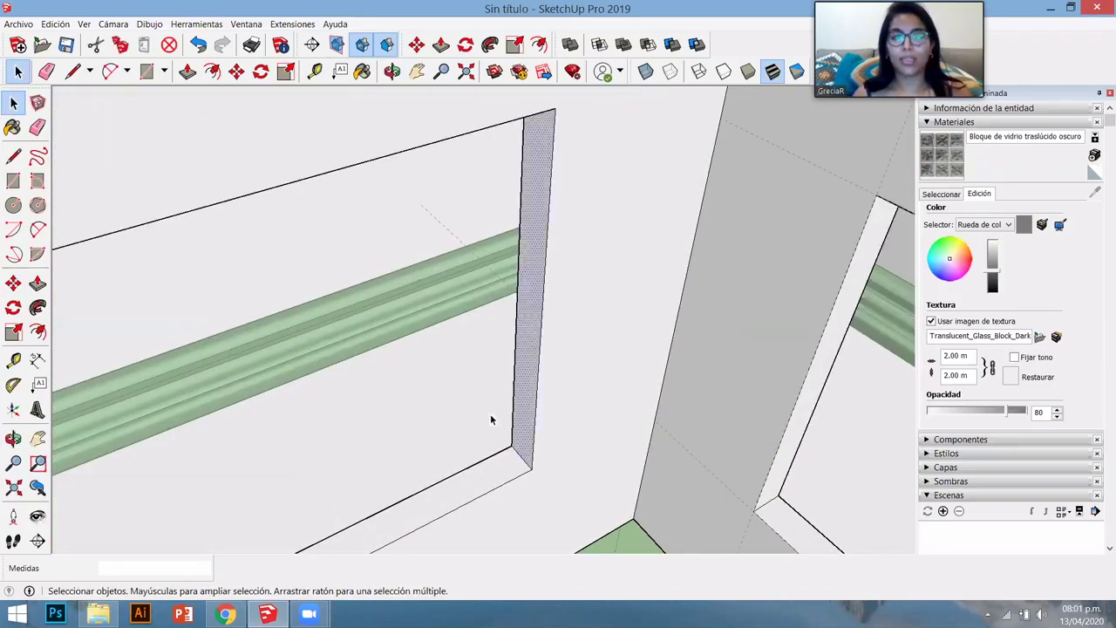
# - Push the left-wing window's side reveal outward to widen the opening toward the inner corner
pyautogui.scroll(-5, 491, 420)
pyautogui.moveTo(386, 324); pyautogui.dragTo(537, 361, button='middle')
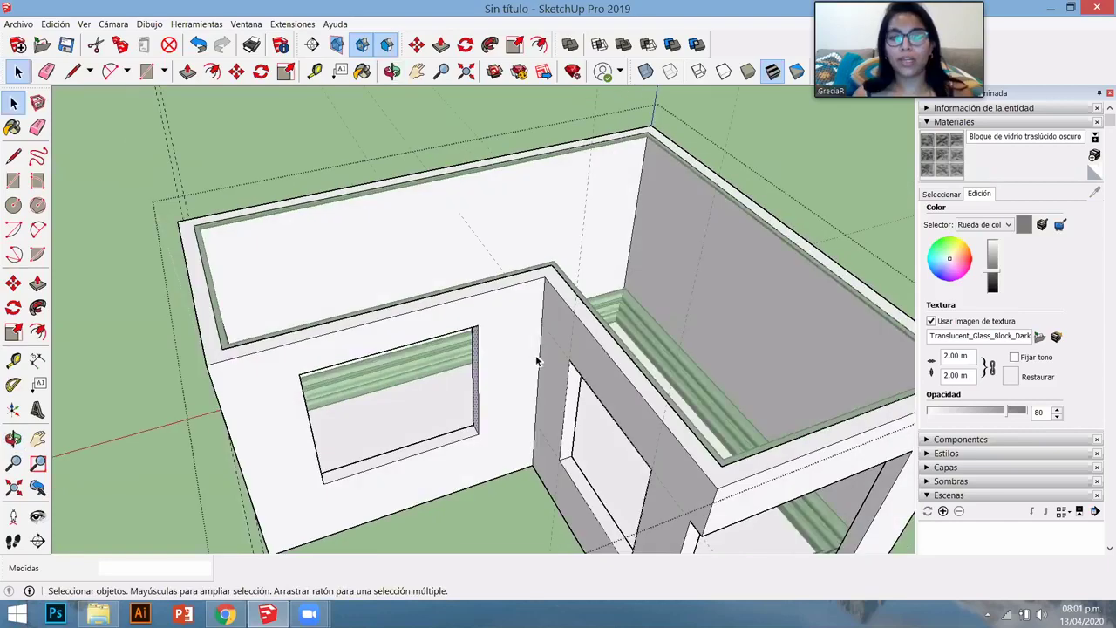
pyautogui.scroll(3, 491, 391)
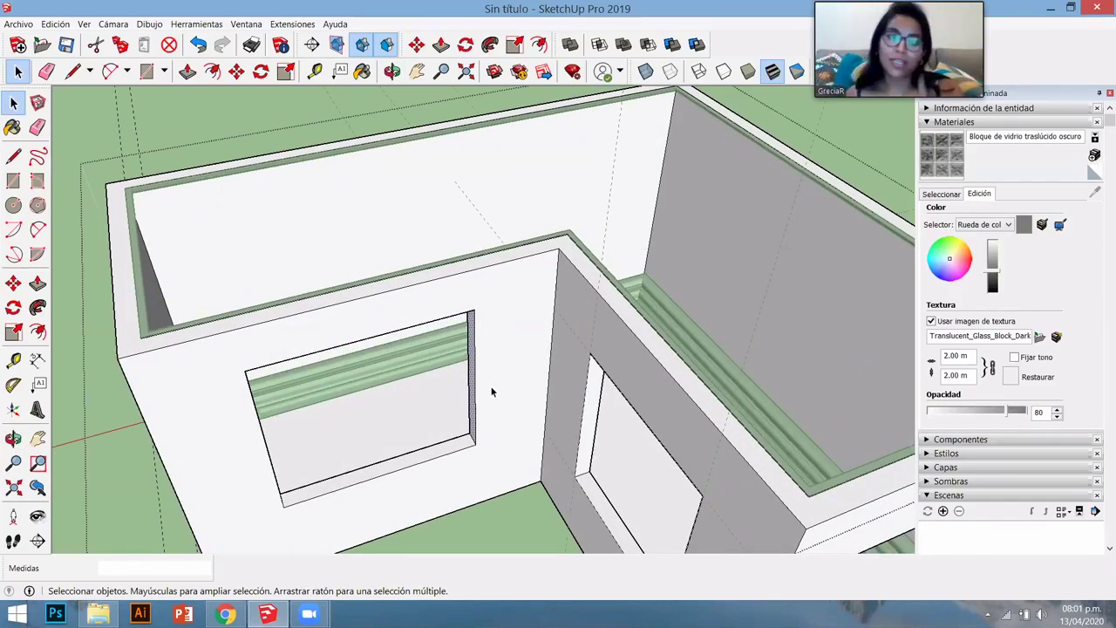
pyautogui.press('p')
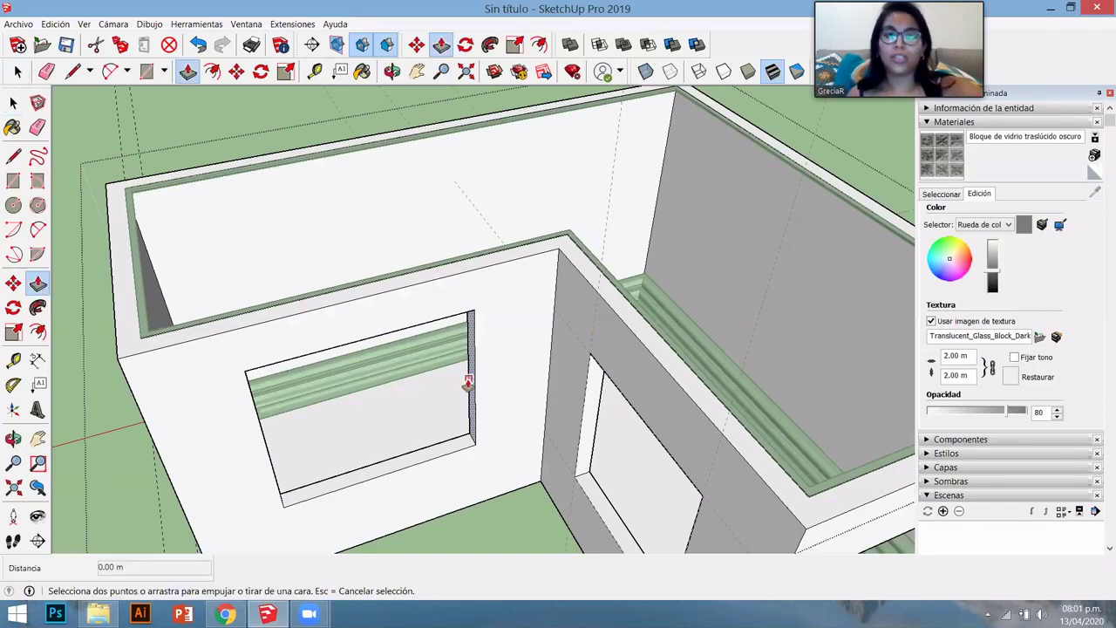
pyautogui.click(467, 382)
pyautogui.click(489, 412)
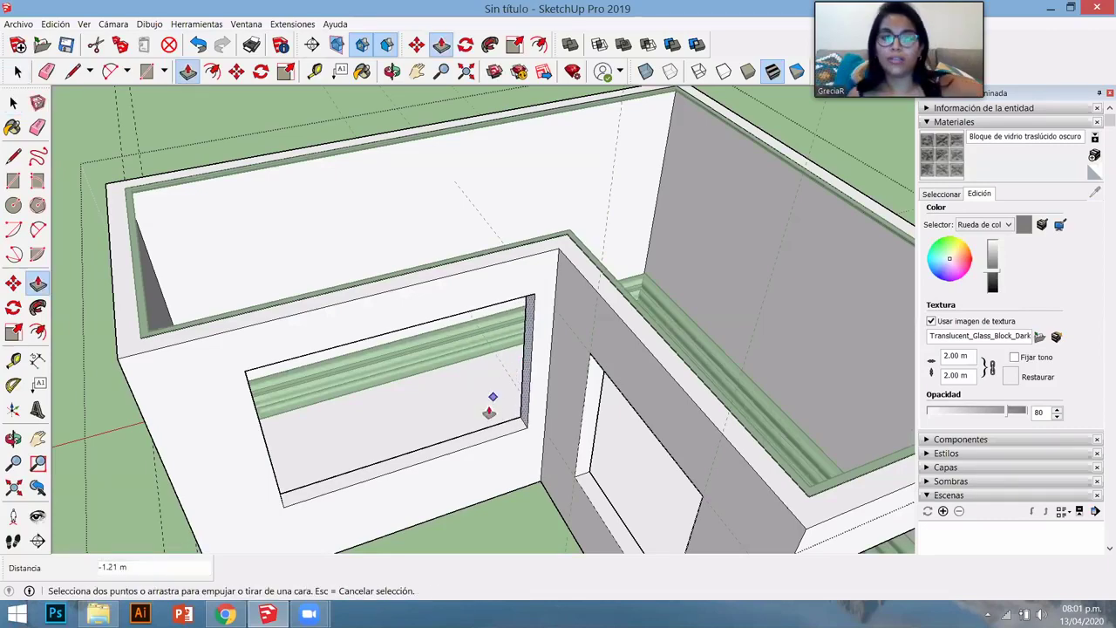
pyautogui.moveTo(489, 412); pyautogui.dragTo(498, 447, button='middle')
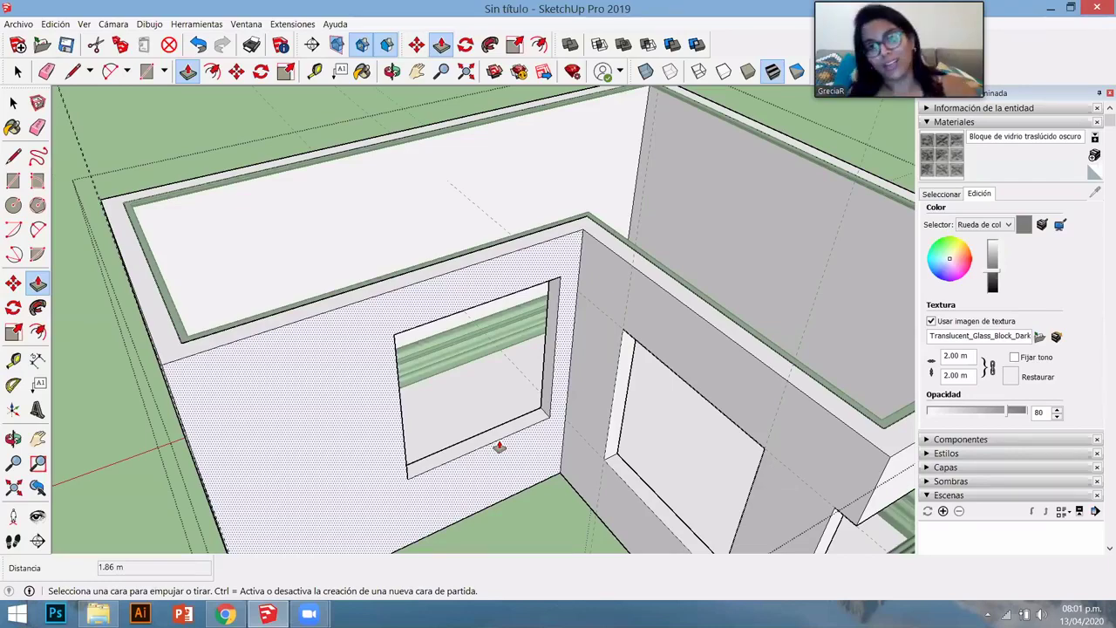
pyautogui.scroll(-10, 329, 431)
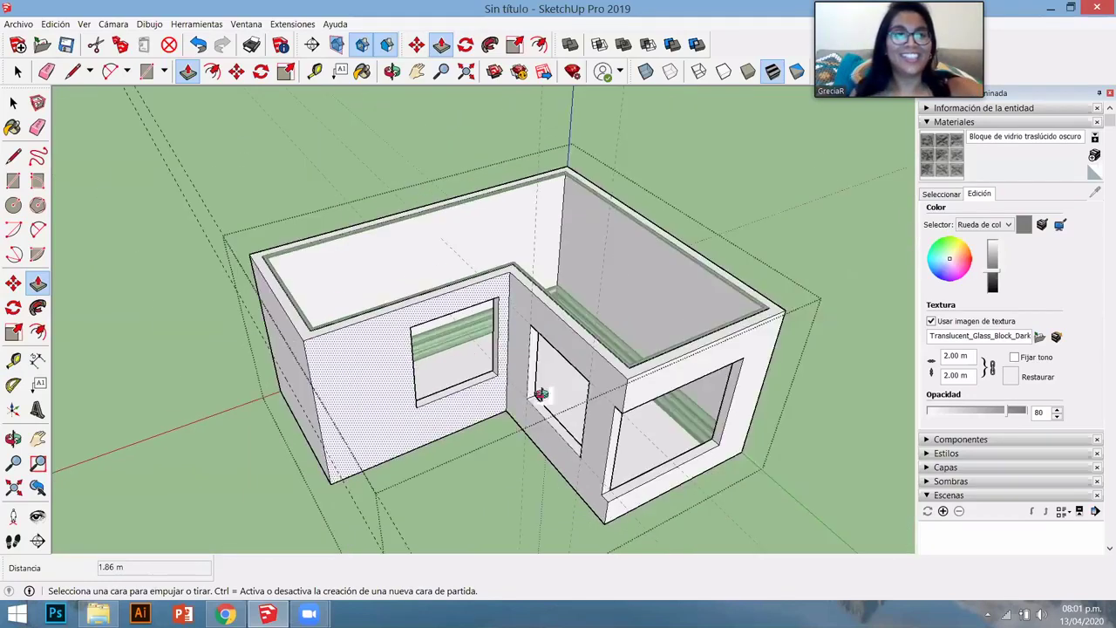
# - Place vertical guides parallel to the wall's left and right edges
pyautogui.moveTo(418, 520); pyautogui.dragTo(357, 502, button='middle')
pyautogui.press('space')
pyautogui.scroll(5, 391, 466)
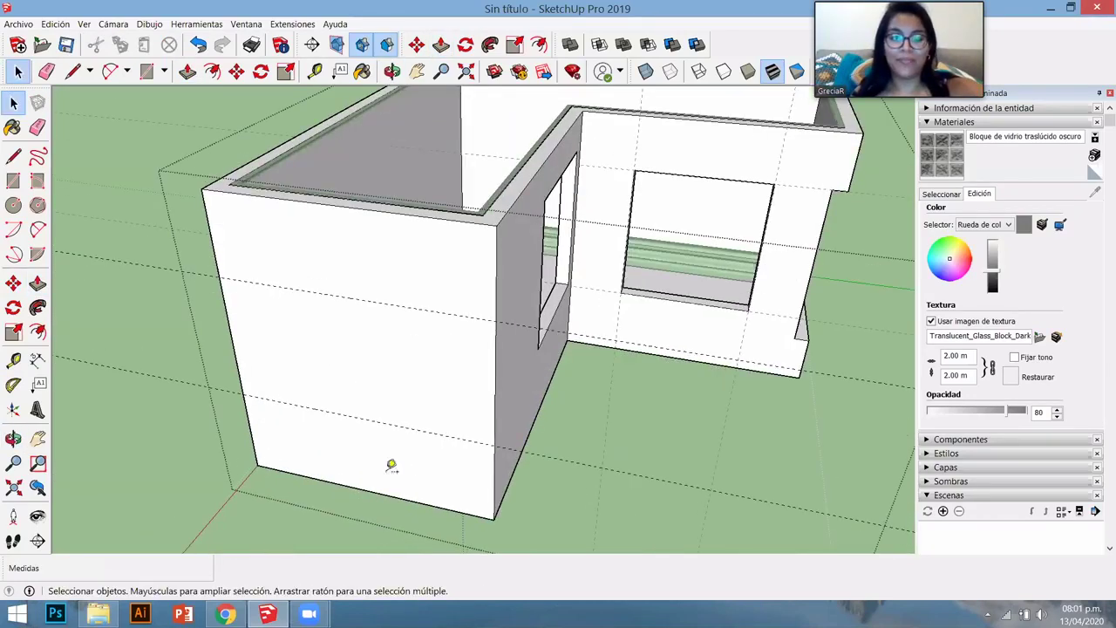
pyautogui.press('t')
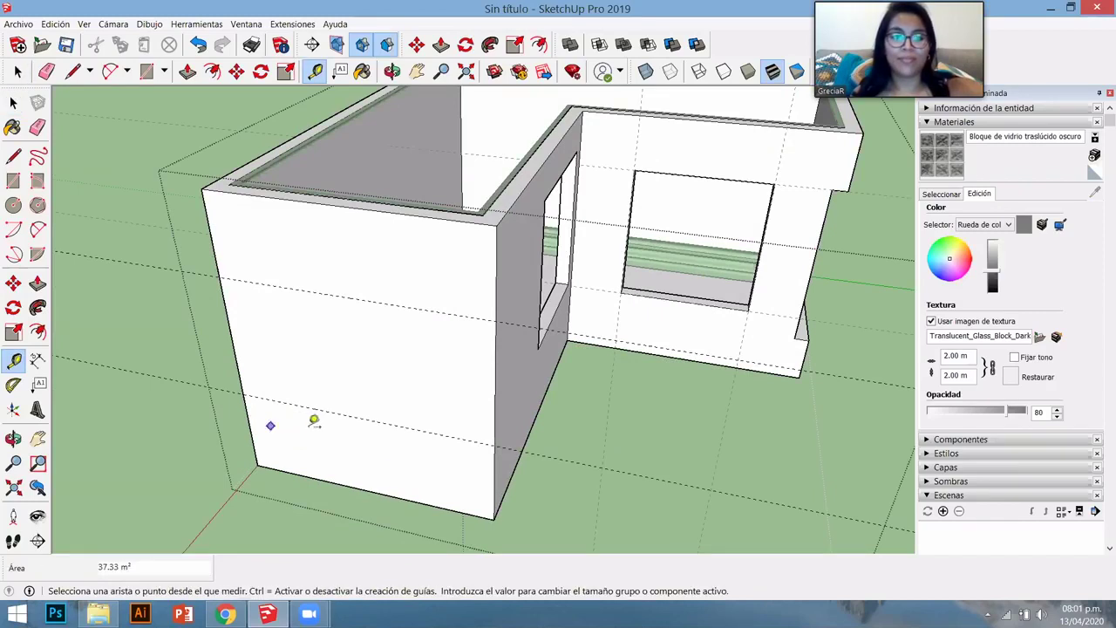
pyautogui.click(237, 362)
pyautogui.click(293, 366)
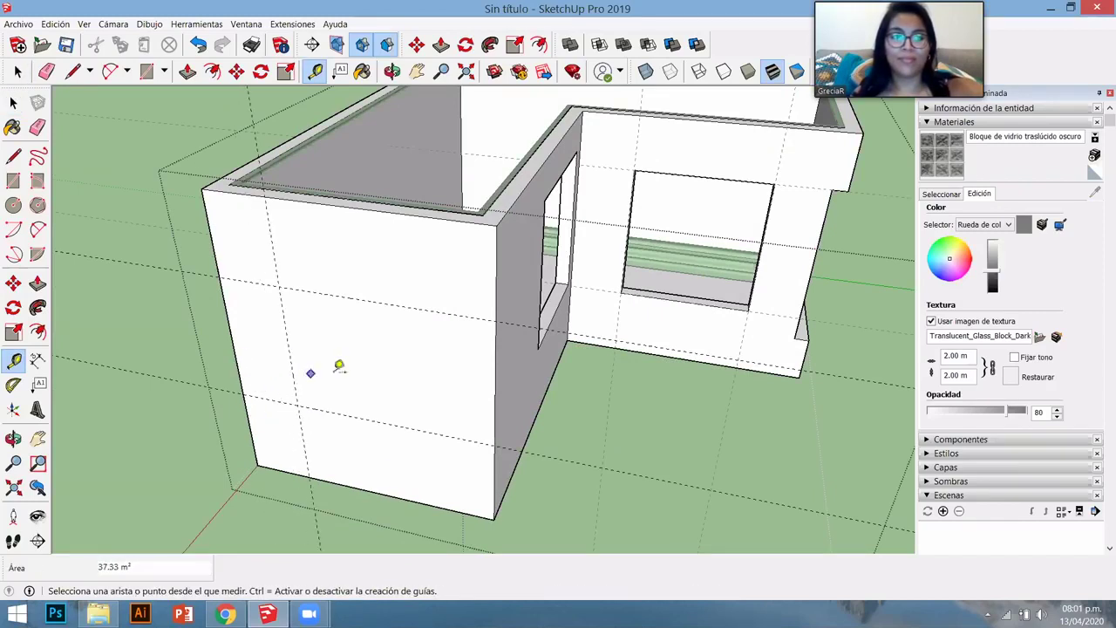
pyautogui.click(493, 366)
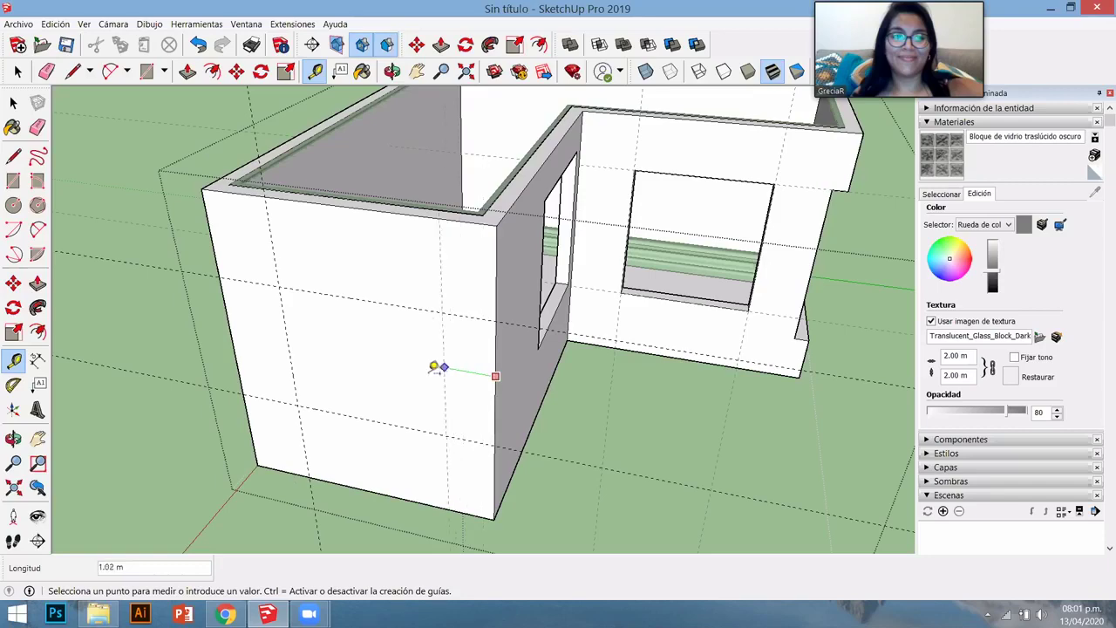
pyautogui.click(425, 383)
pyautogui.scroll(-5, 406, 385)
pyautogui.click(400, 454)
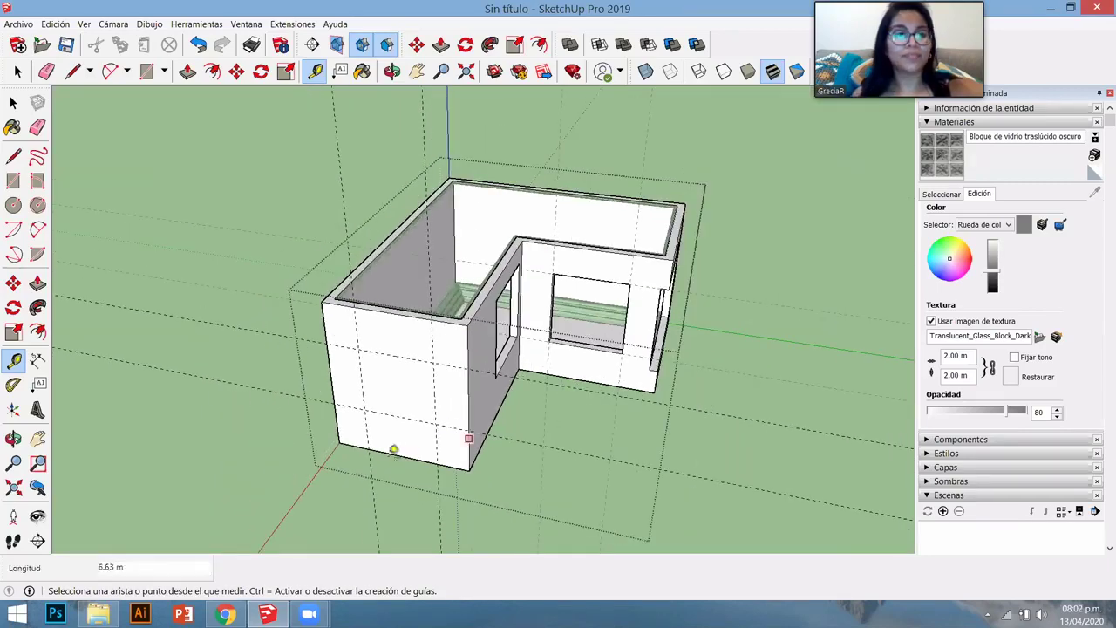
pyautogui.press('Escape')
pyautogui.scroll(-3, 261, 451)
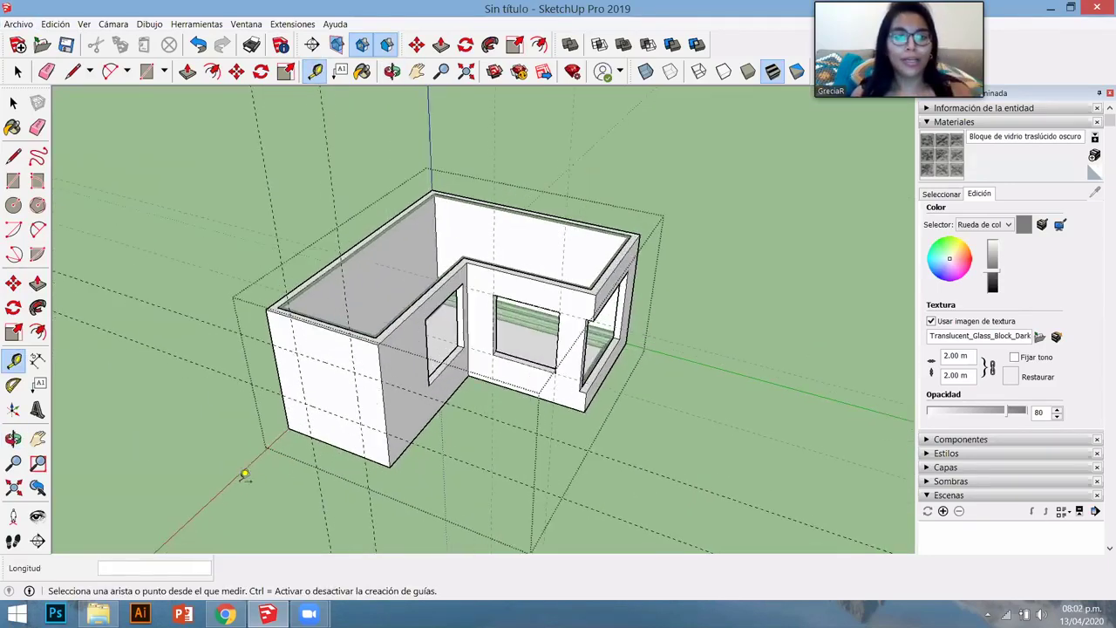
pyautogui.scroll(3, 242, 475)
pyautogui.press('space')
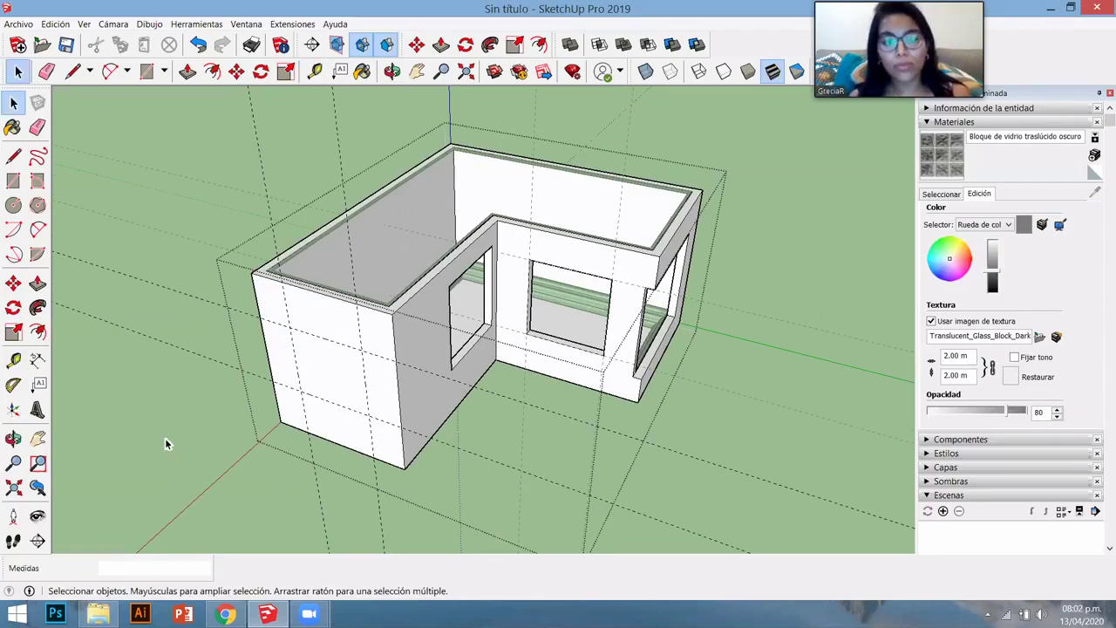
# - Orbit and zoom to a frontal close view of the house's windows
pyautogui.scroll(-2, 372, 426)
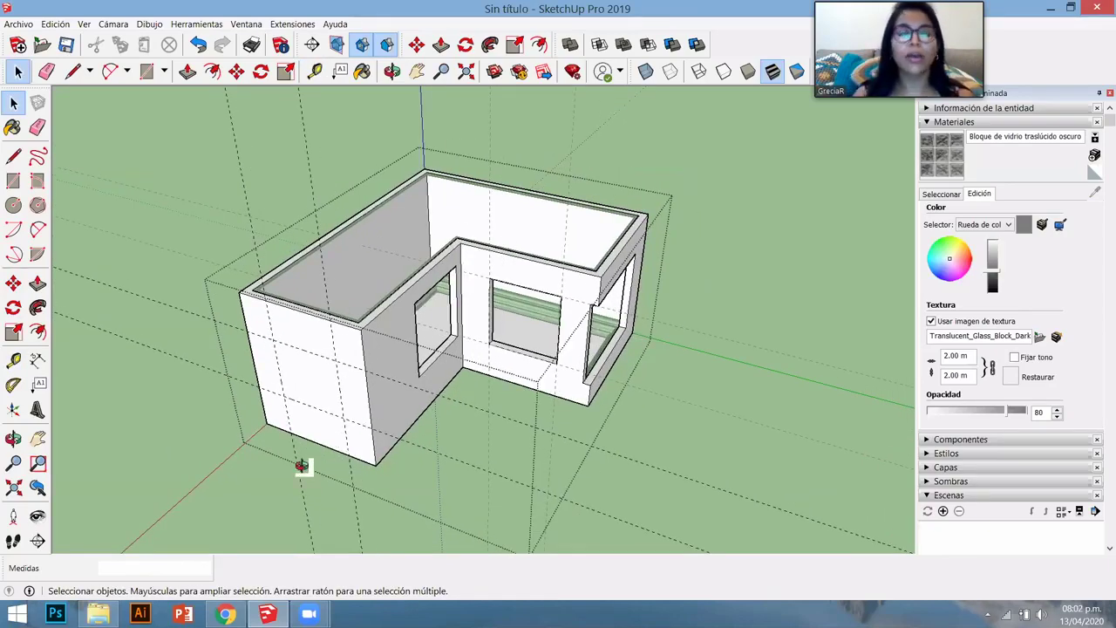
pyautogui.moveTo(301, 466); pyautogui.dragTo(255, 363, button='middle')
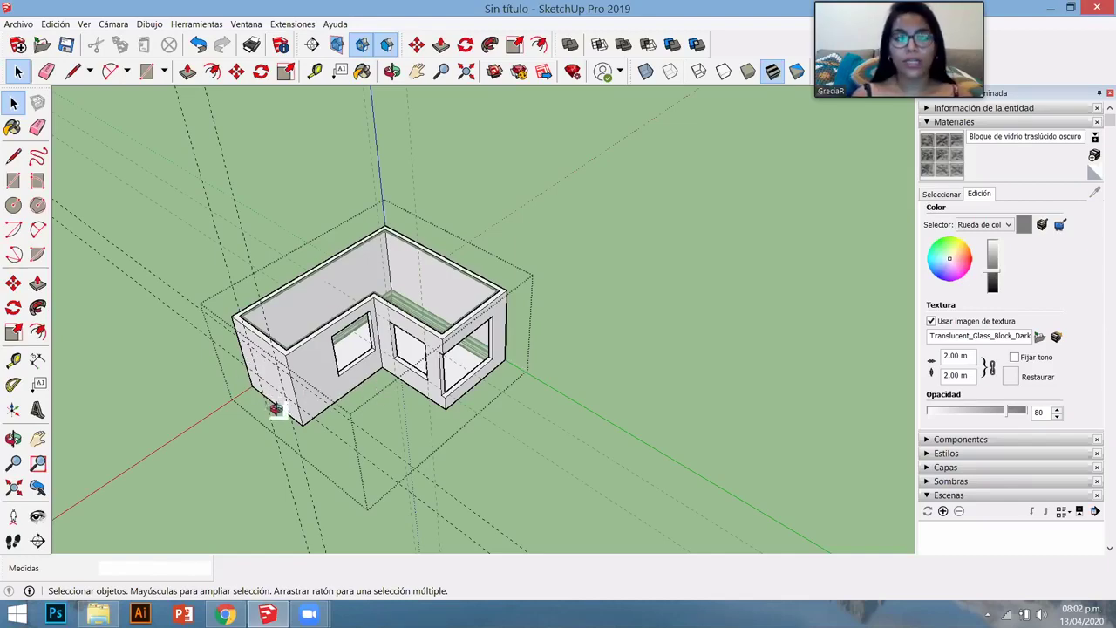
pyautogui.moveTo(532, 344); pyautogui.dragTo(479, 334, button='middle')
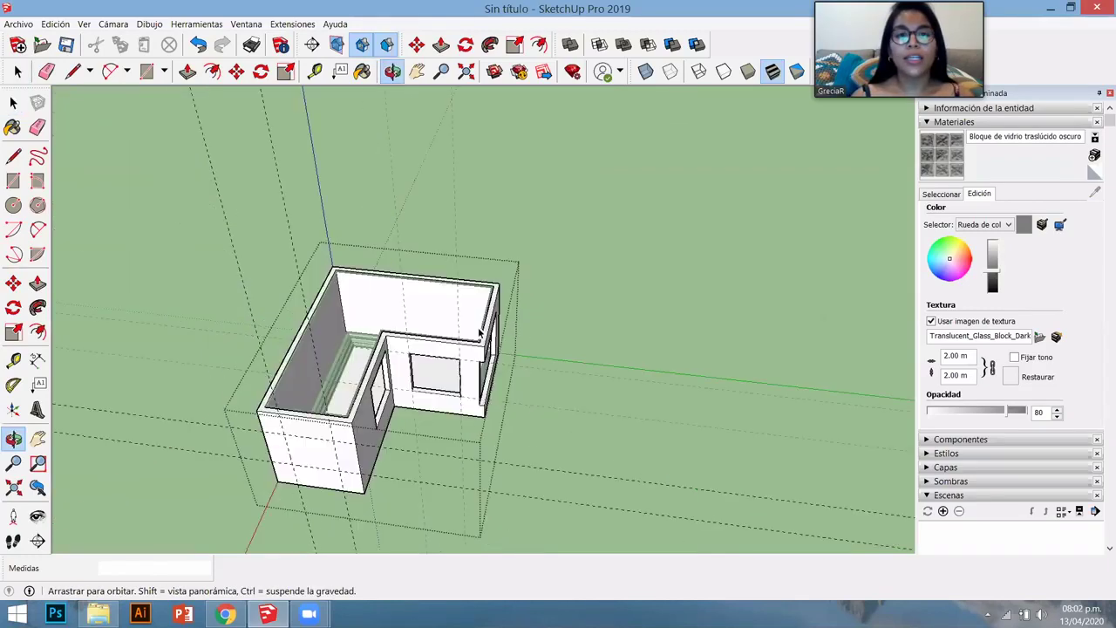
pyautogui.moveTo(494, 372); pyautogui.dragTo(511, 441, button='middle')
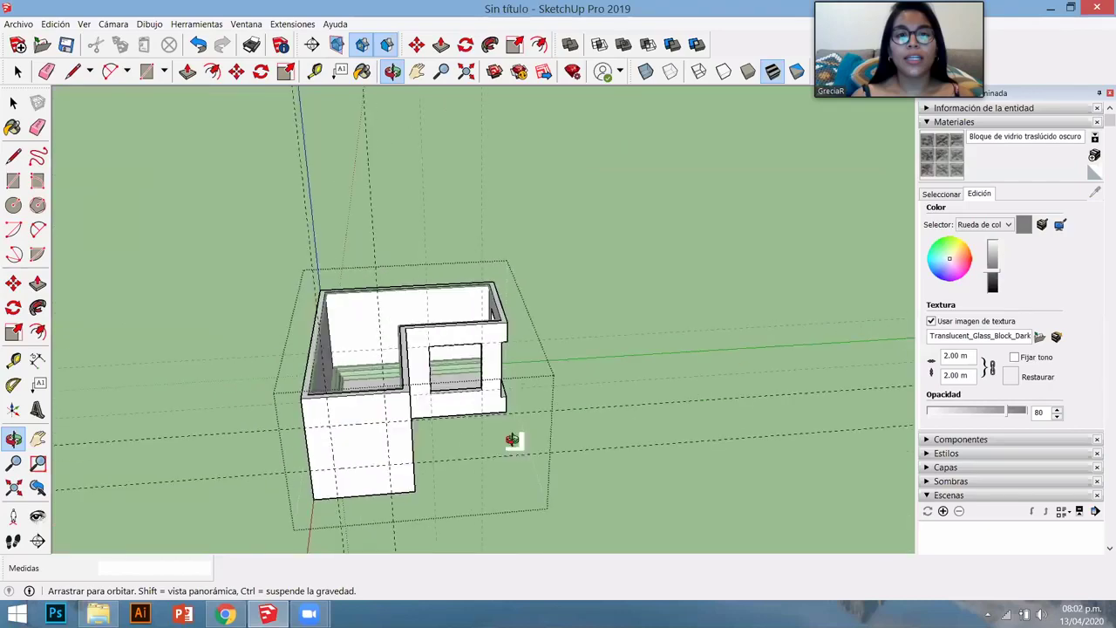
pyautogui.scroll(3, 417, 457)
pyautogui.moveTo(414, 457); pyautogui.dragTo(334, 370, button='middle')
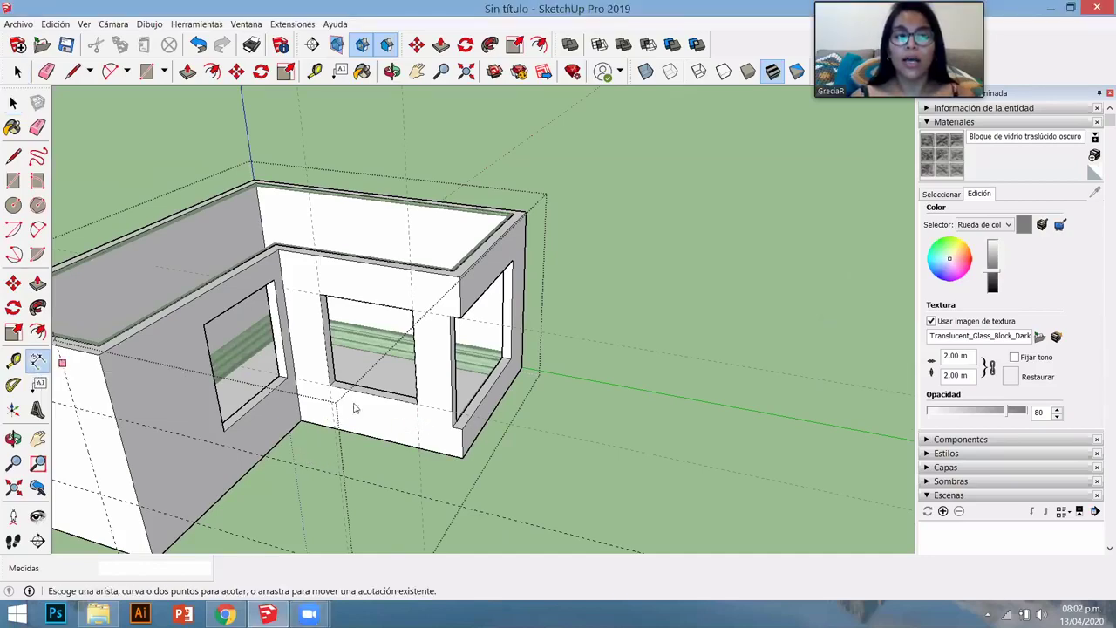
# - Add a 4.09 m height dimension beside the corner window from its lower to top corner
pyautogui.moveTo(356, 406); pyautogui.dragTo(478, 415, button='middle')
pyautogui.moveTo(560, 387); pyautogui.dragTo(508, 365, button='middle')
pyautogui.scroll(3, 504, 366)
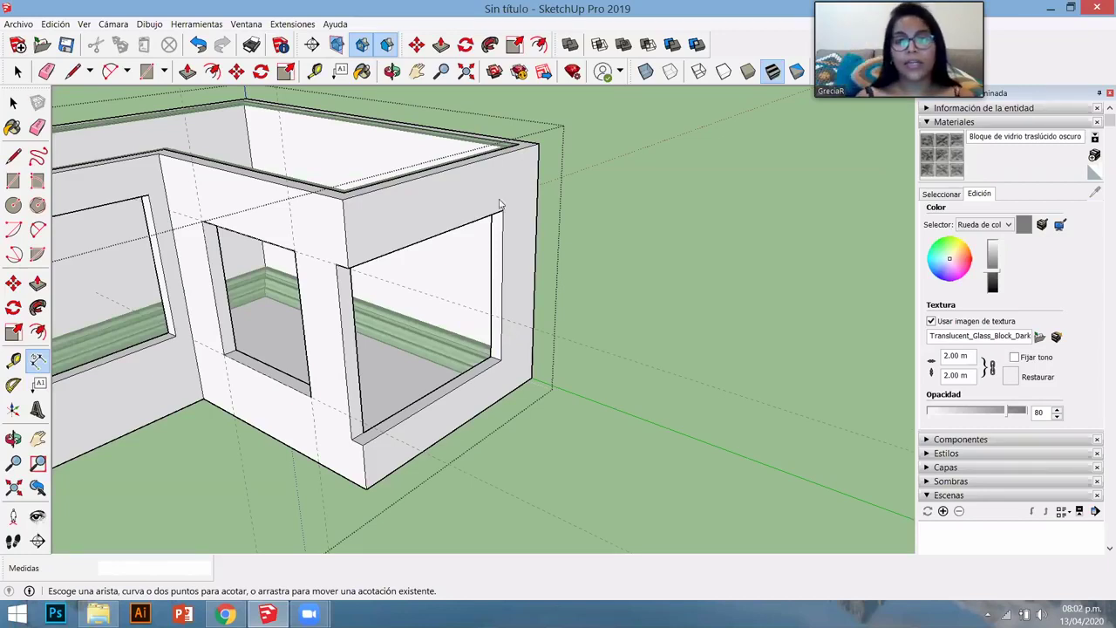
pyautogui.click(501, 358)
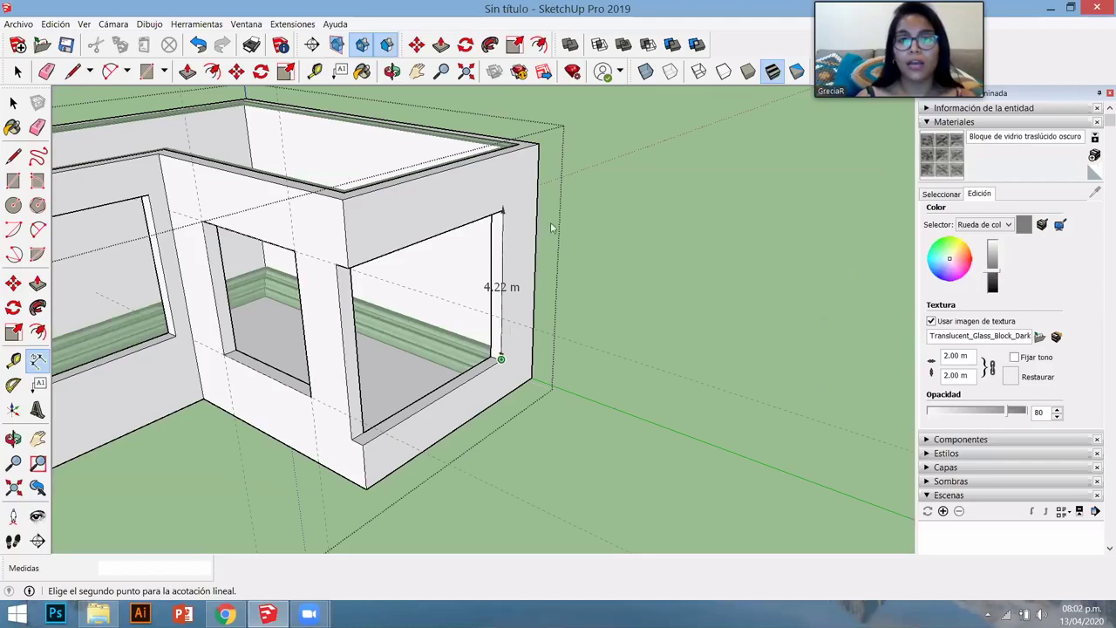
pyautogui.click(503, 210)
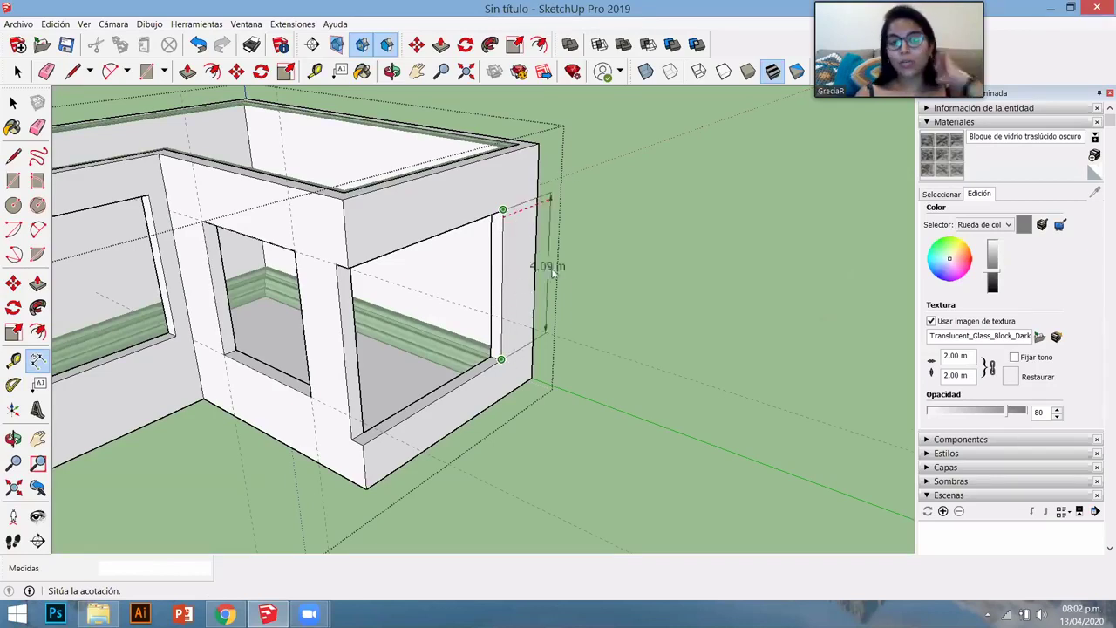
pyautogui.click(520, 297)
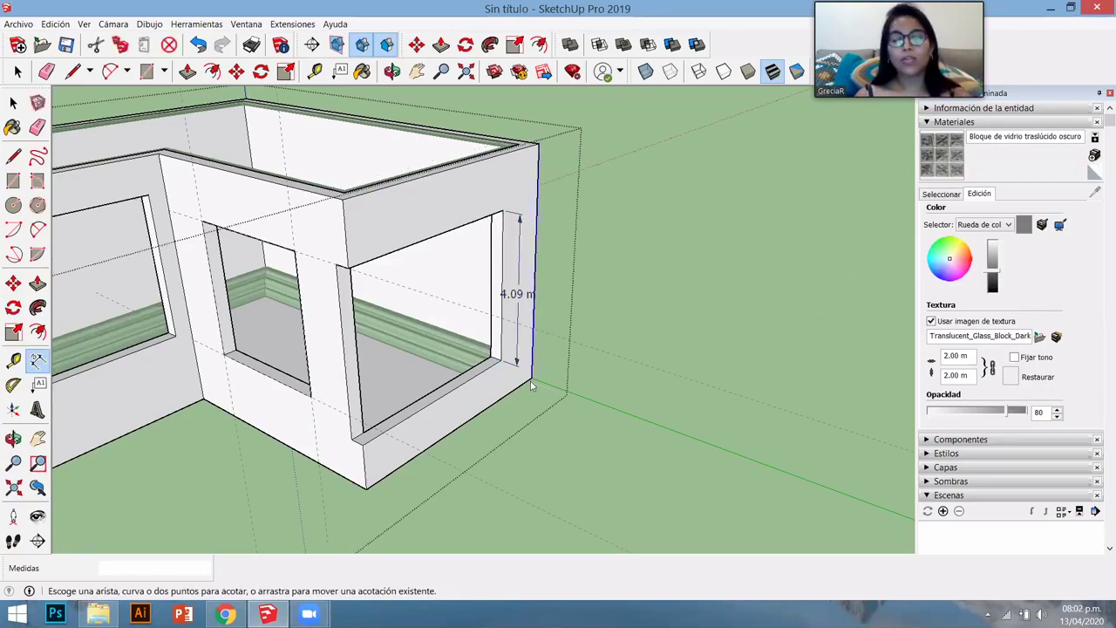
# - Add a 2.49 m dimension along the window's base edge, placed out from the wall
pyautogui.moveTo(111, 411); pyautogui.dragTo(485, 424, button='middle')
pyautogui.click(508, 382)
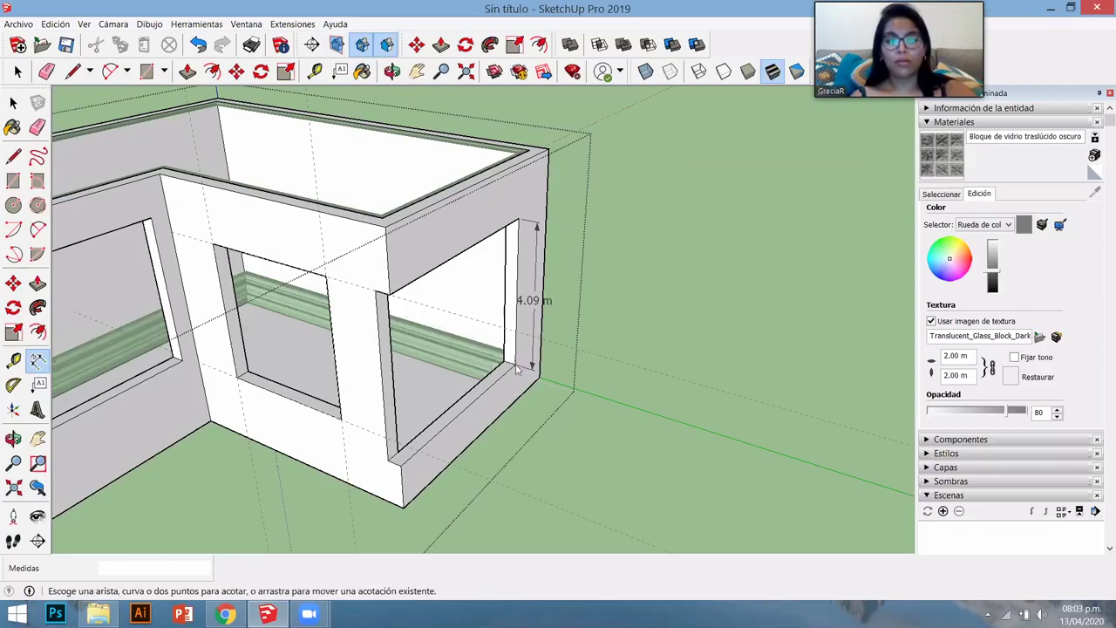
pyautogui.click(463, 410)
pyautogui.click(516, 364)
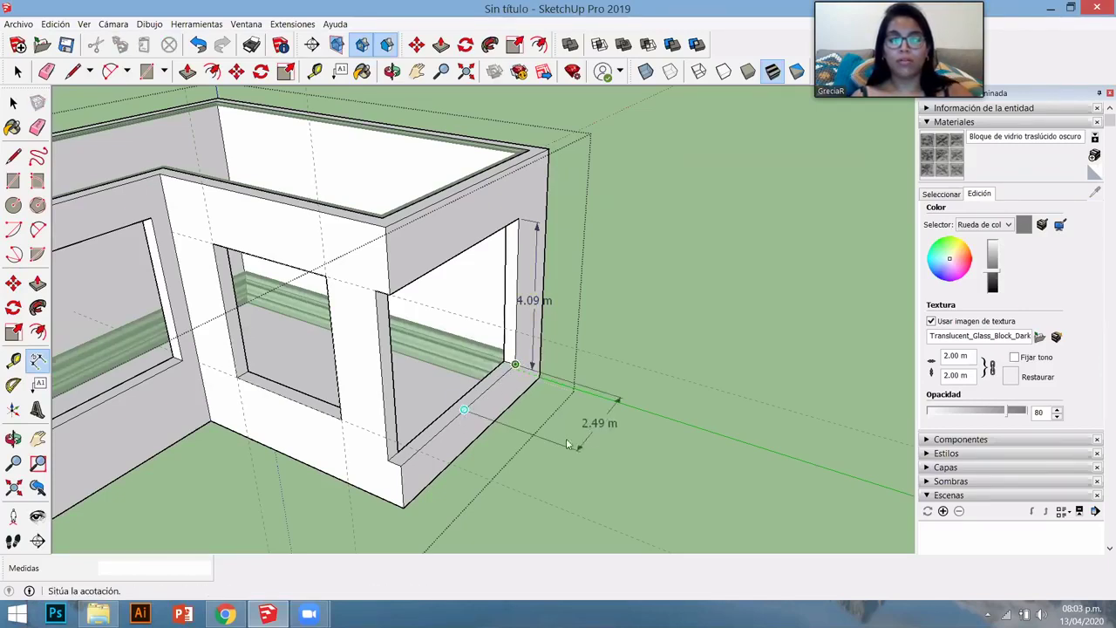
pyautogui.click(583, 431)
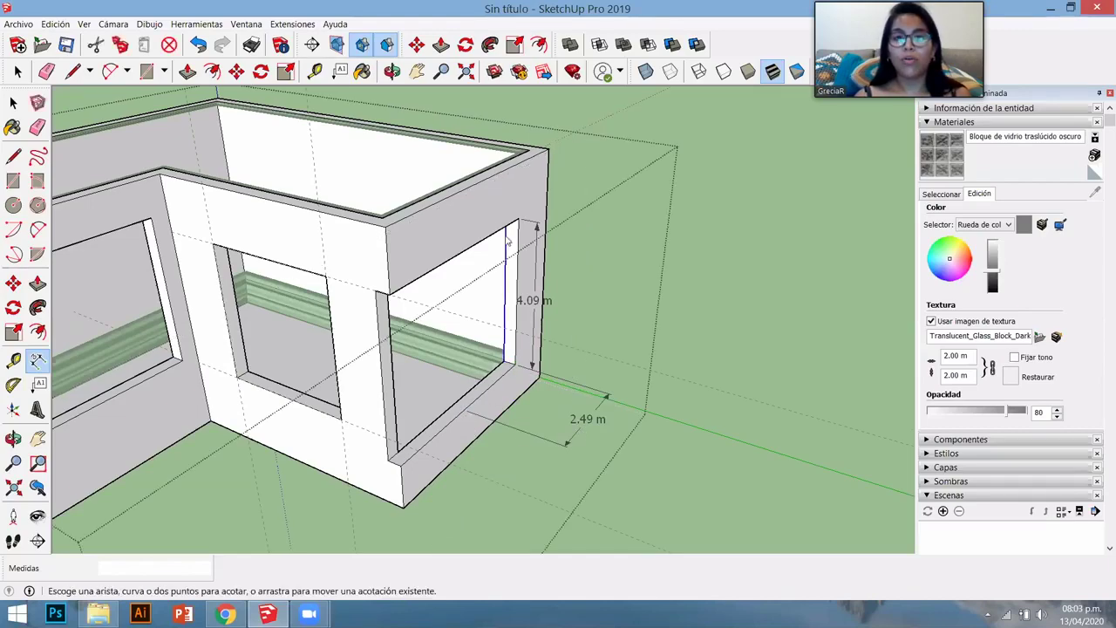
pyautogui.moveTo(406, 354)
pyautogui.mouseDown(button='middle')
pyautogui.moveTo(589, 219)
pyautogui.moveTo(543, 180)
pyautogui.mouseUp(button='middle')
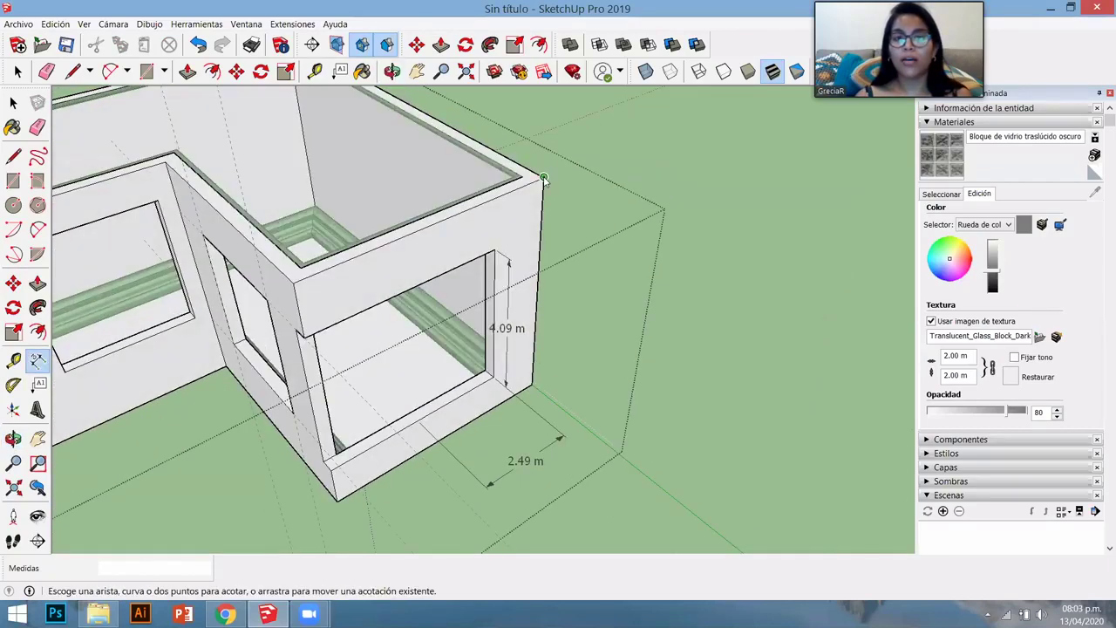
pyautogui.click(542, 178)
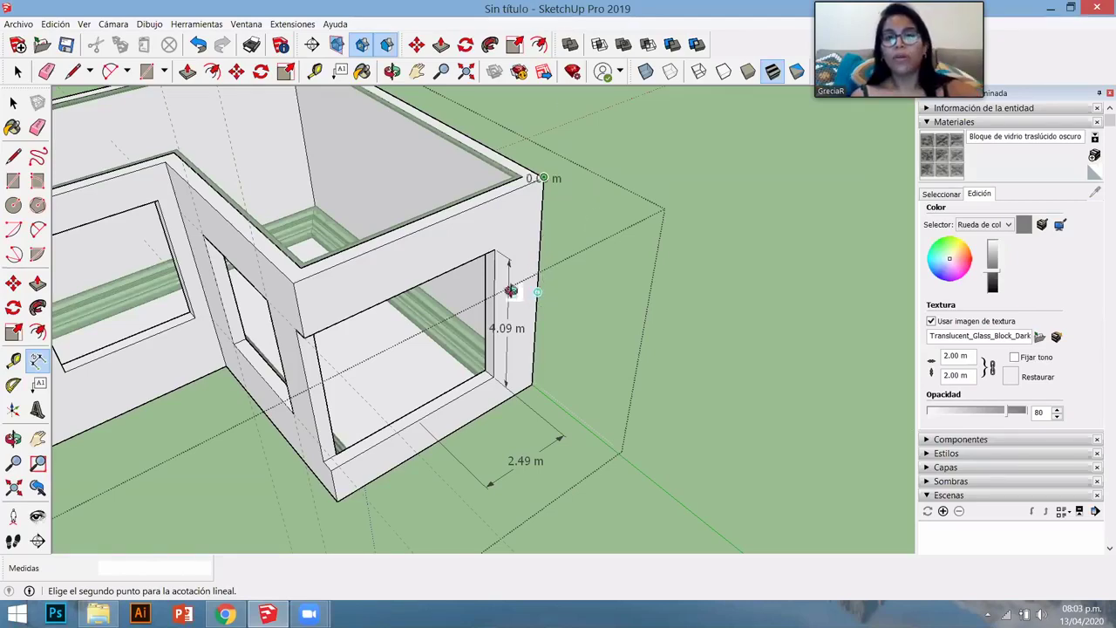
pyautogui.moveTo(476, 293); pyautogui.dragTo(528, 289, button='middle')
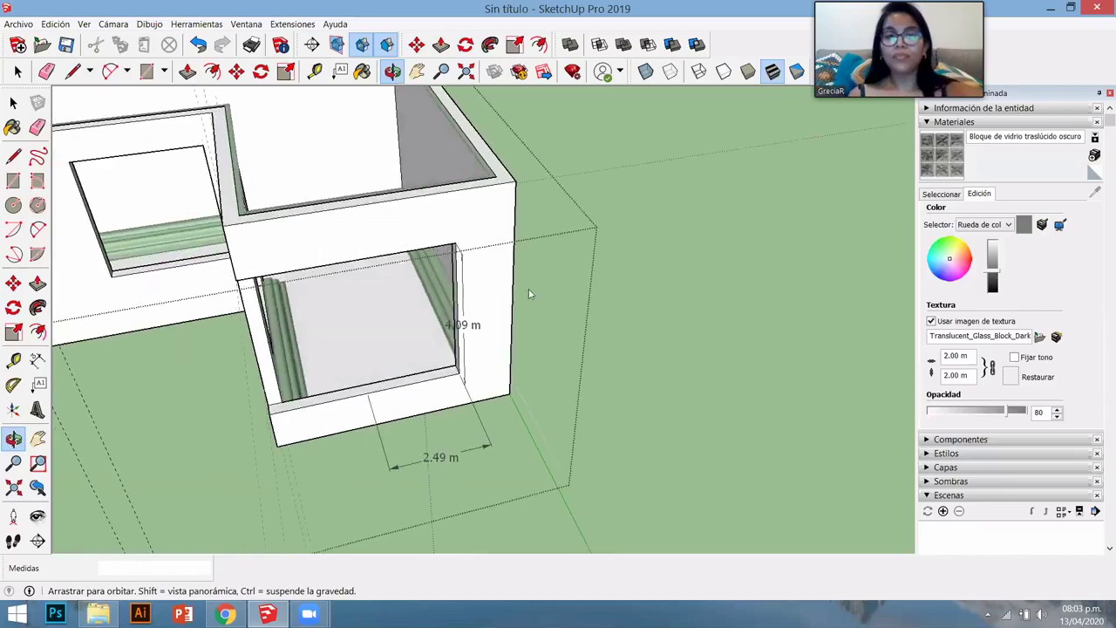
# - Tape-measure 1.52 m down from the wall's top corner to the window head, leaving guides
pyautogui.scroll(5, 485, 326)
pyautogui.moveTo(485, 326)
pyautogui.mouseDown(button='middle')
pyautogui.moveTo(499, 228)
pyautogui.moveTo(488, 319)
pyautogui.mouseUp(button='middle')
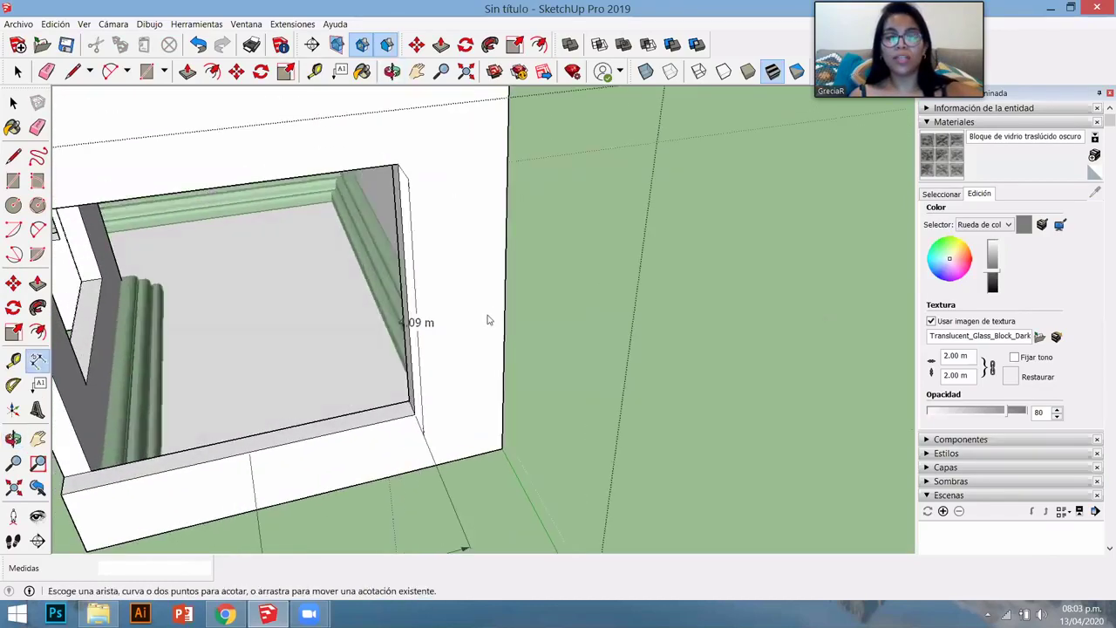
pyautogui.scroll(-3, 488, 378)
pyautogui.press('t')
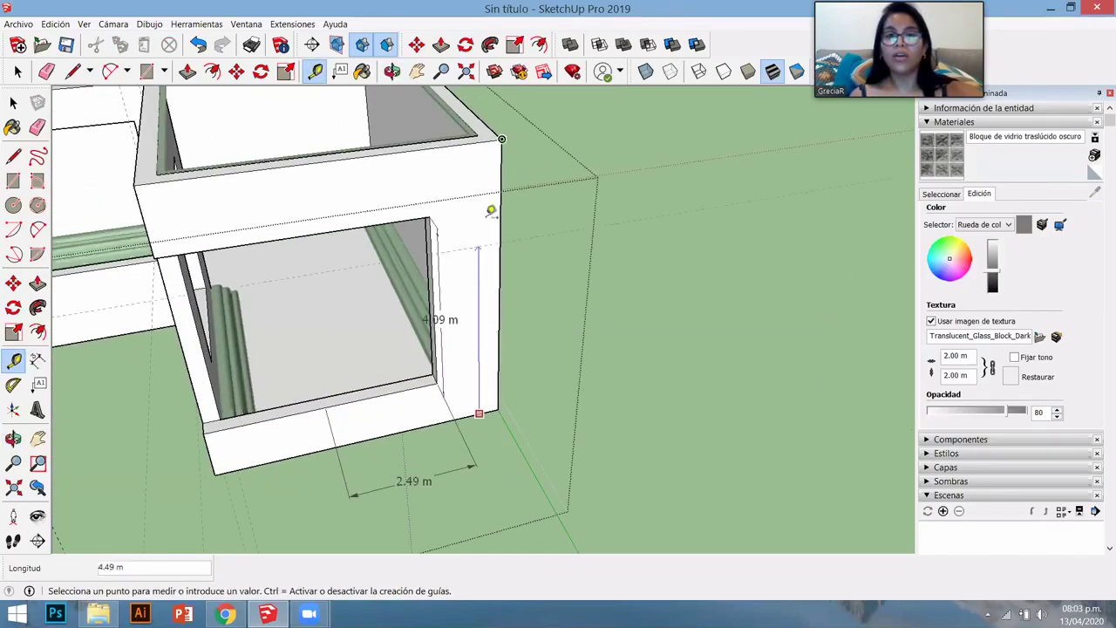
pyautogui.click(489, 206)
pyautogui.scroll(2, 505, 166)
pyautogui.scroll(1, 505, 127)
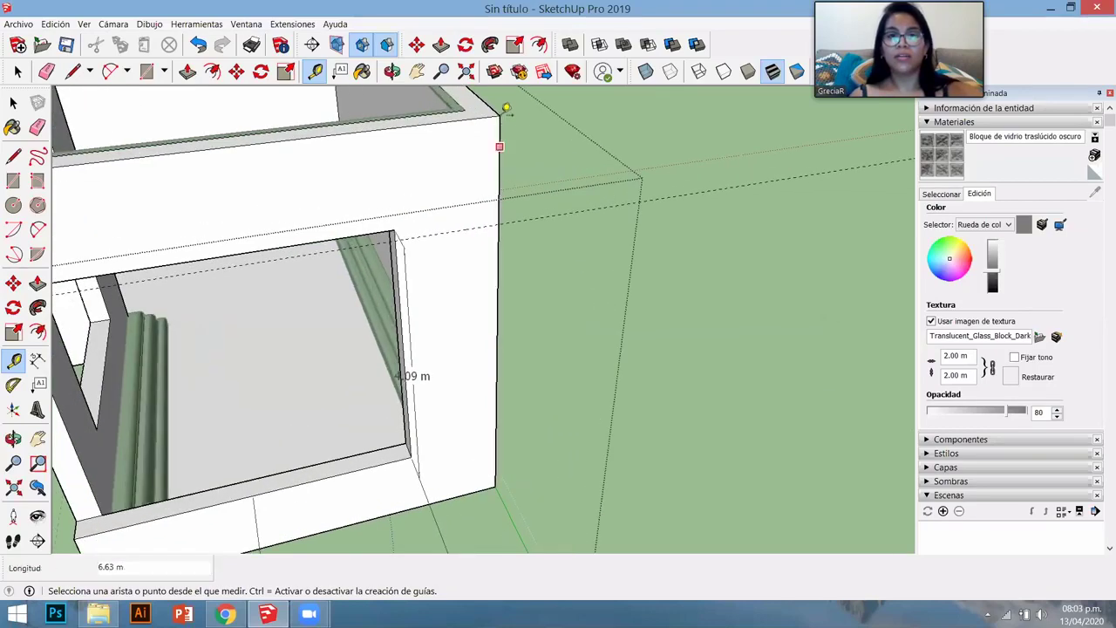
pyautogui.click(500, 116)
pyautogui.click(514, 218)
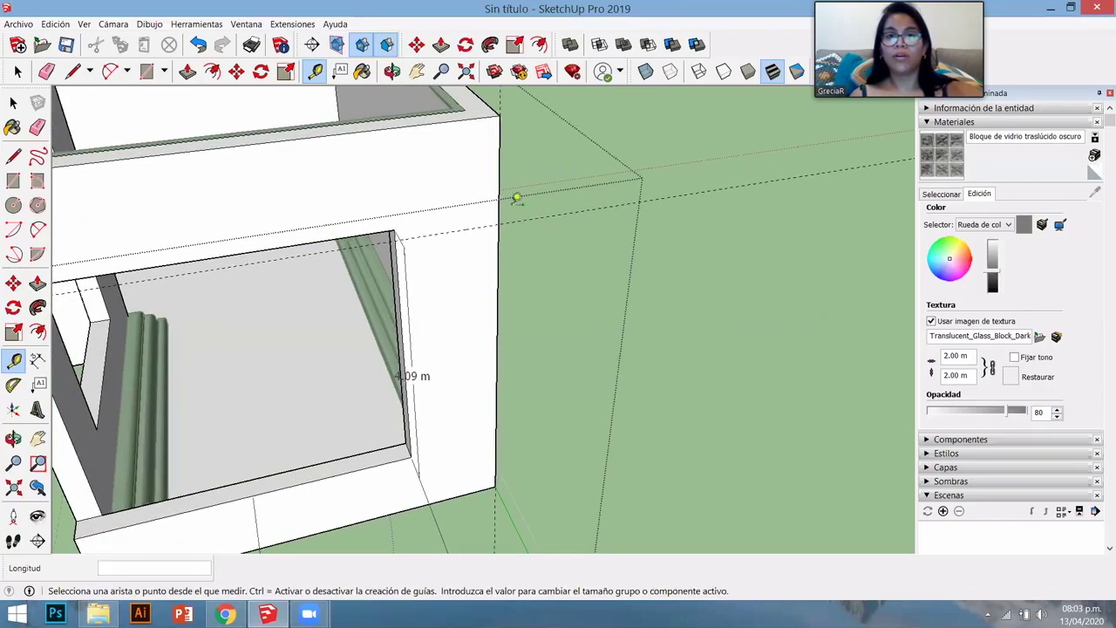
pyautogui.click(499, 116)
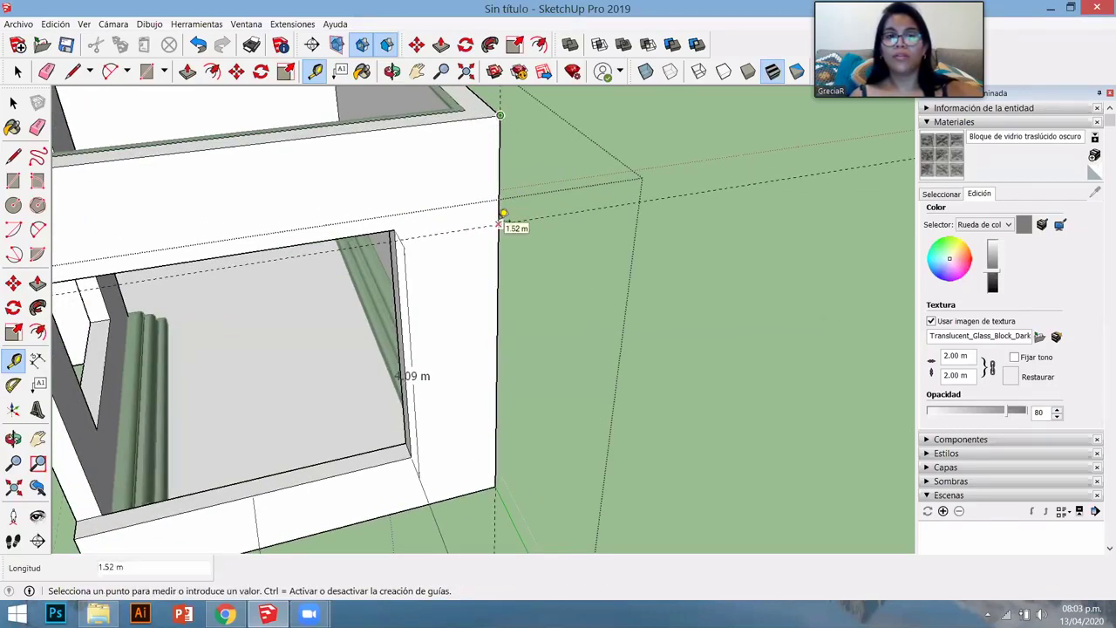
pyautogui.click(509, 222)
pyautogui.click(38, 358)
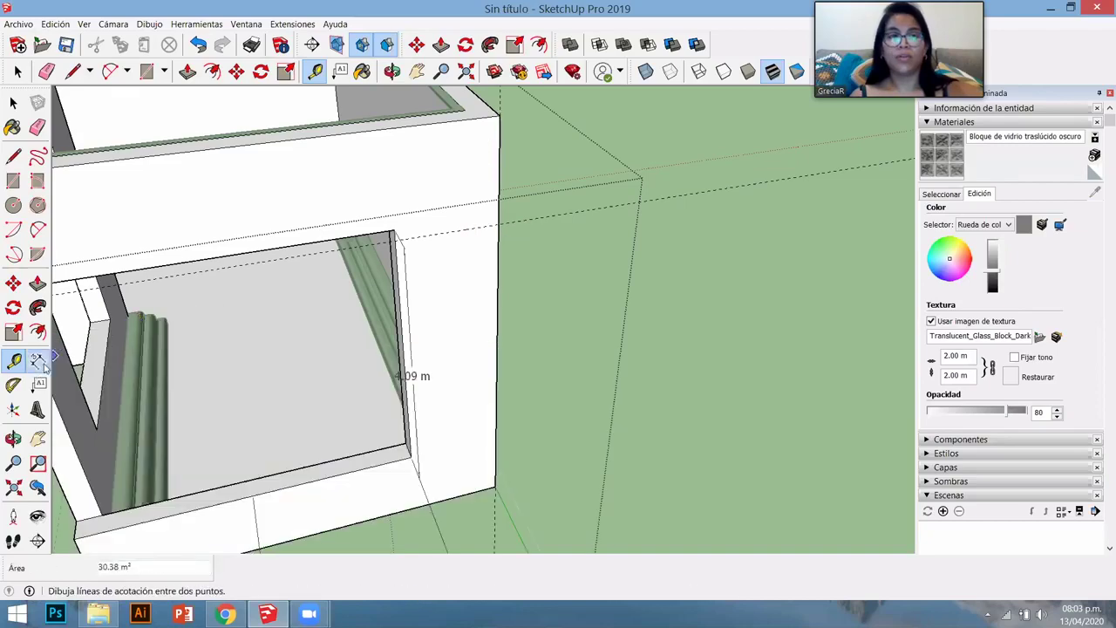
# - Add a 1.52 m dimension from the wall's top corner down to the window head
pyautogui.click(498, 177)
pyautogui.click(497, 225)
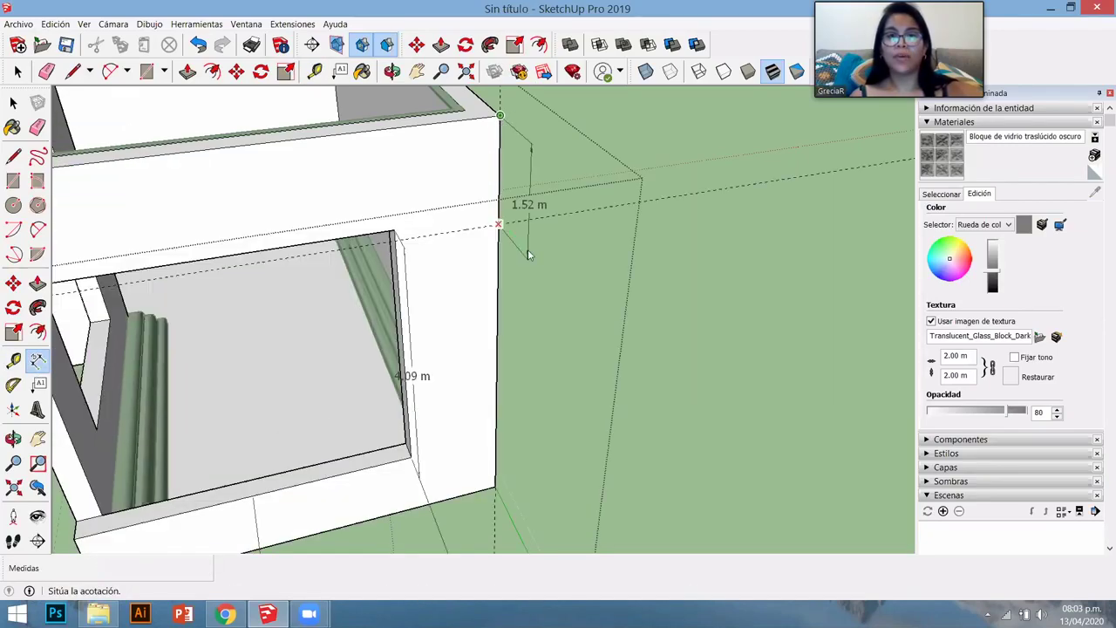
pyautogui.click(527, 250)
pyautogui.moveTo(545, 286)
pyautogui.mouseDown(button='middle')
pyautogui.moveTo(604, 276)
pyautogui.moveTo(484, 232)
pyautogui.moveTo(438, 395)
pyautogui.mouseUp(button='middle')
pyautogui.scroll(-3, 438, 395)
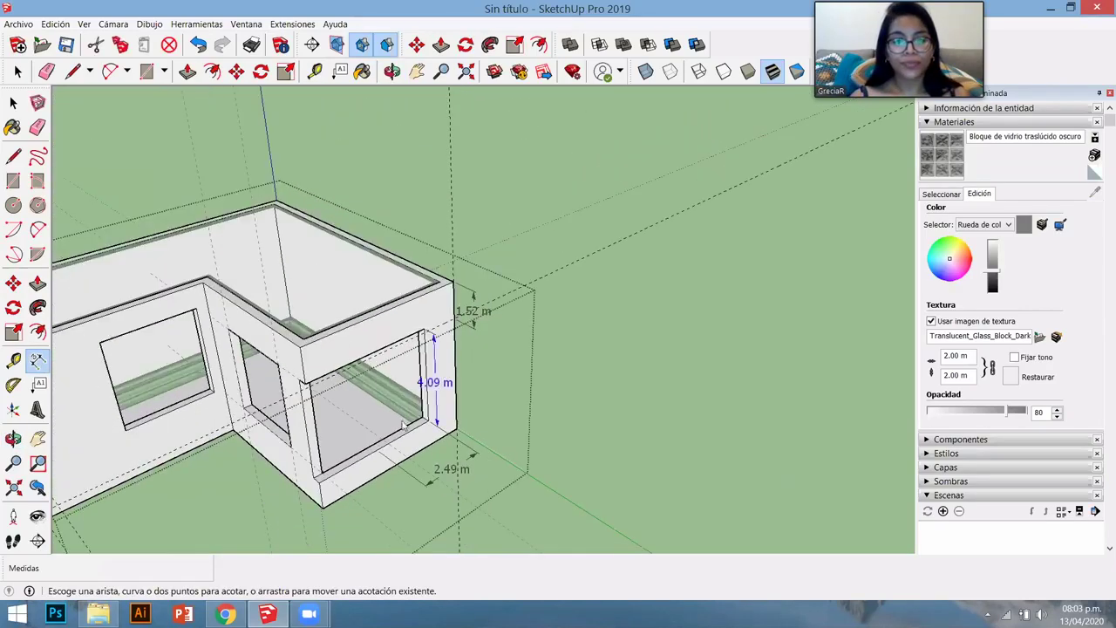
pyautogui.scroll(-4, 470, 411)
pyautogui.scroll(6, 456, 487)
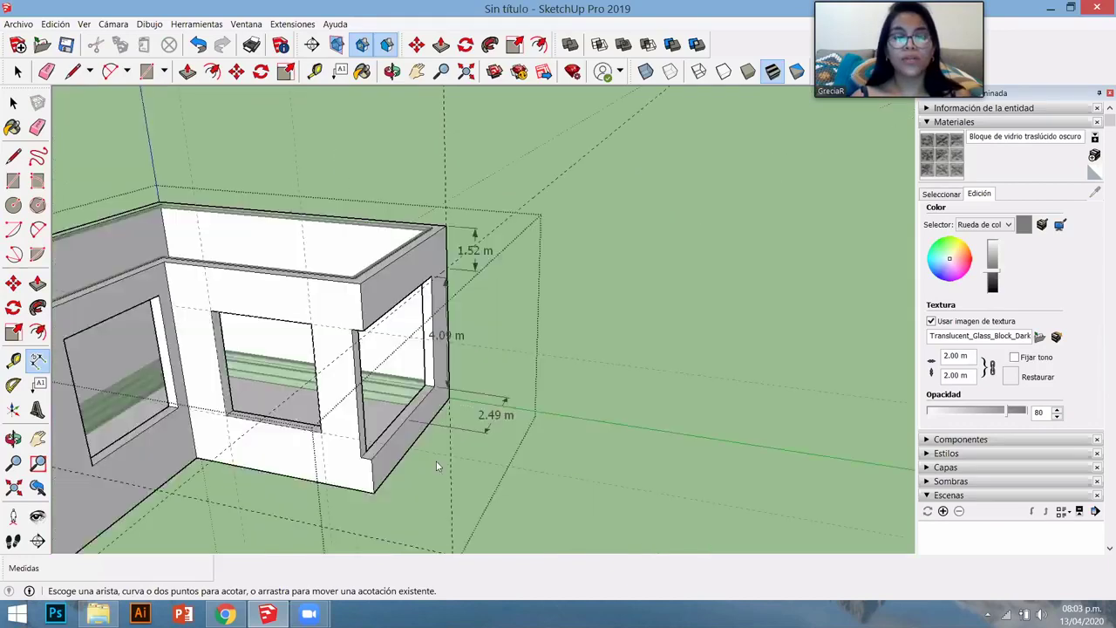
pyautogui.moveTo(442, 427); pyautogui.dragTo(471, 478, button='middle')
pyautogui.moveTo(460, 292); pyautogui.dragTo(444, 275, button='middle')
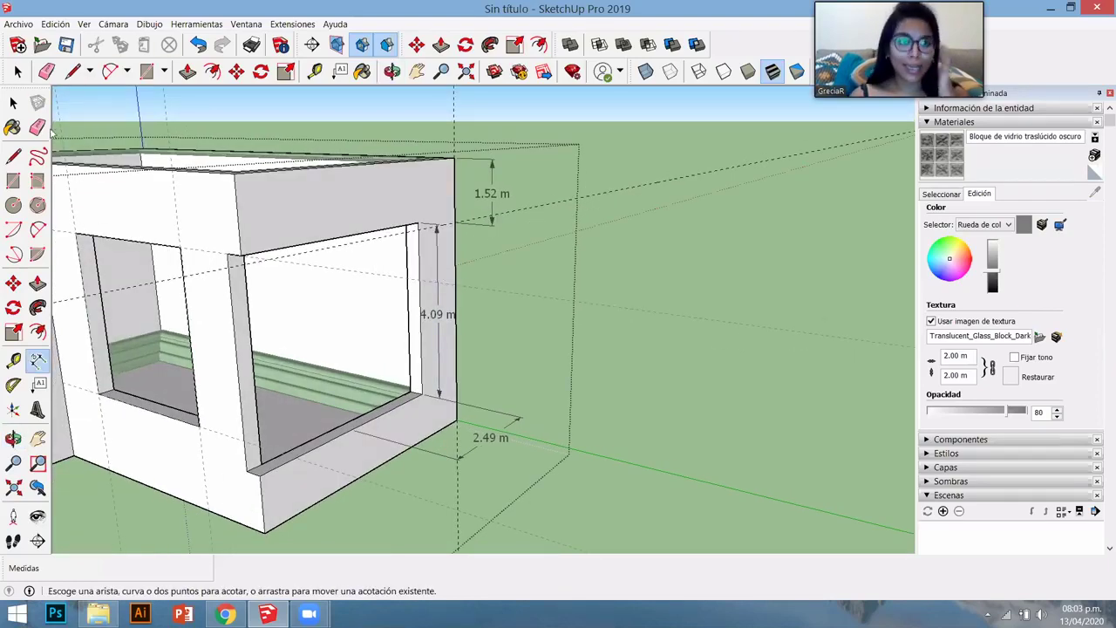
# - Erase all guide lines with Edición > Borrar guías
pyautogui.click(84, 23)
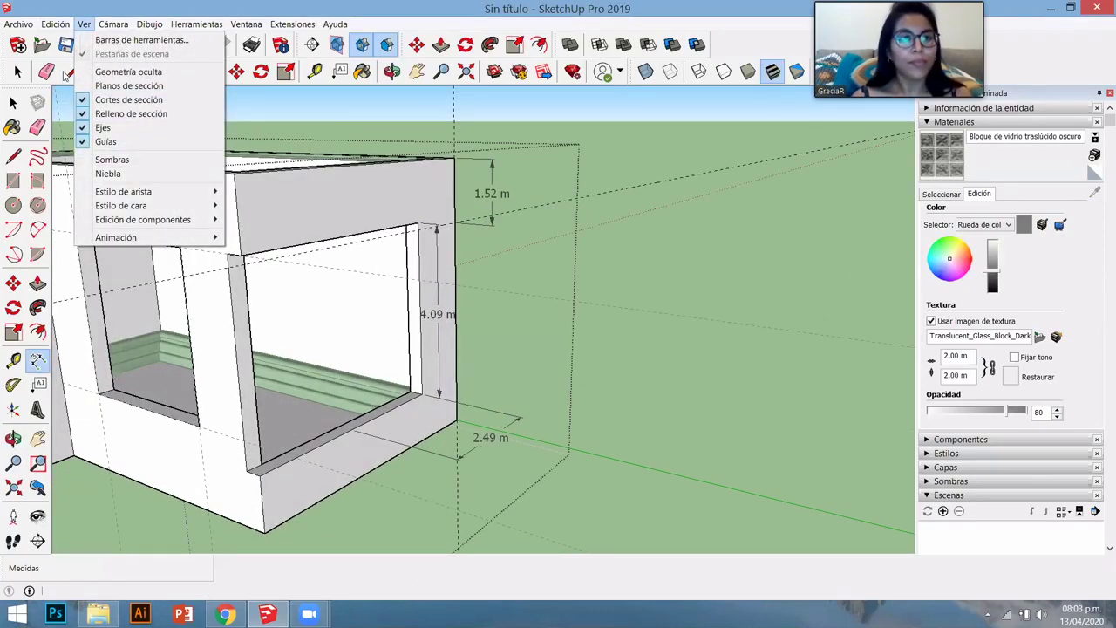
pyautogui.press('Left')
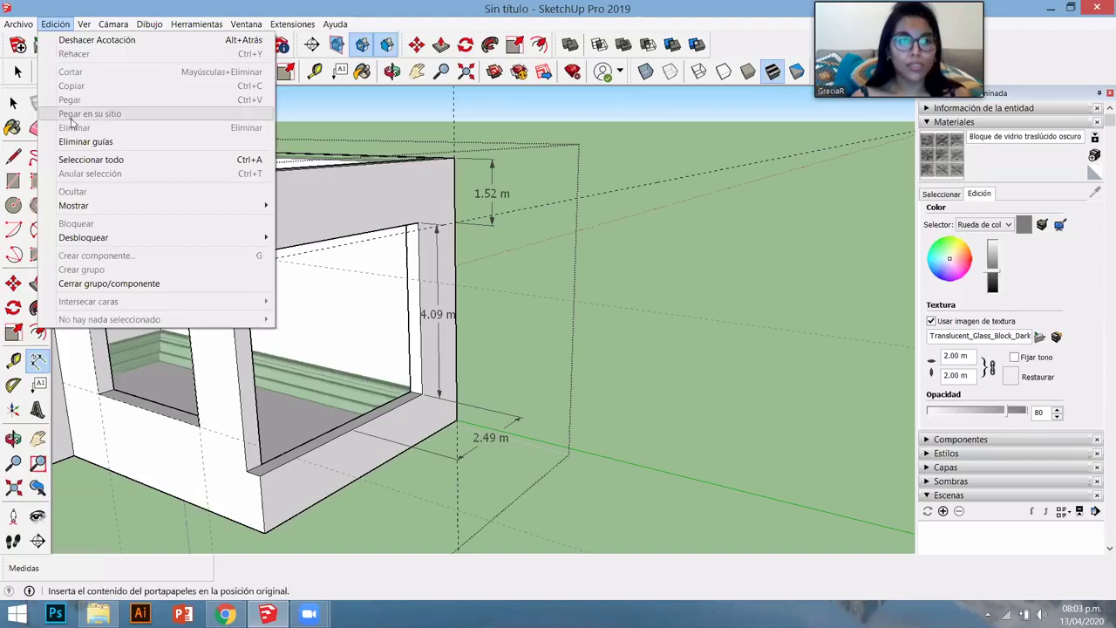
pyautogui.press('Return')
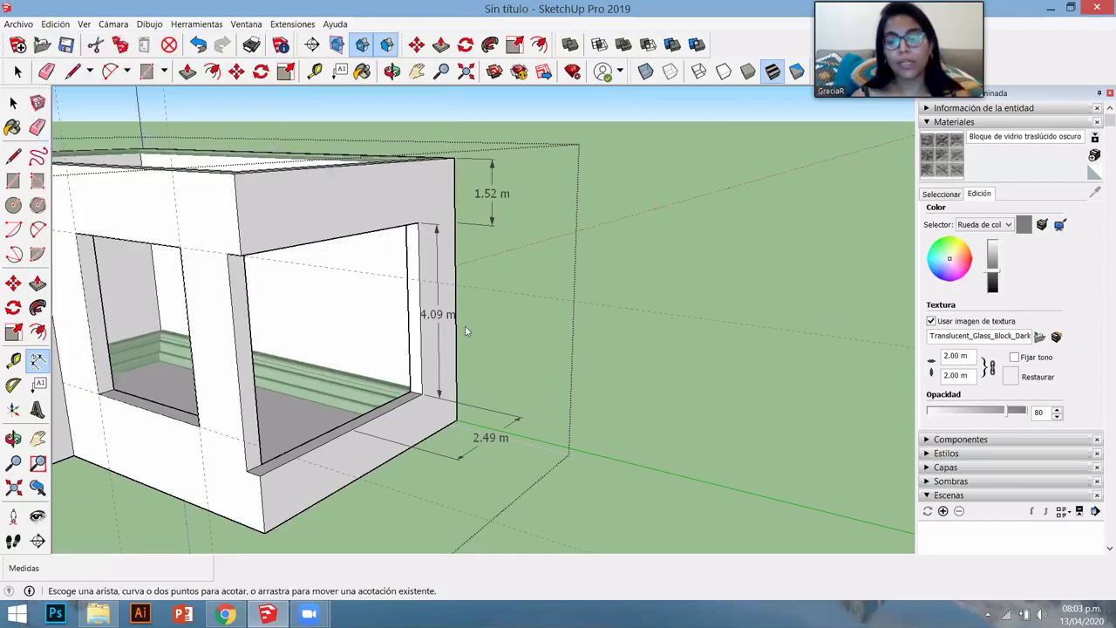
pyautogui.moveTo(464, 325); pyautogui.dragTo(466, 329, button='middle')
pyautogui.scroll(-3, 466, 329)
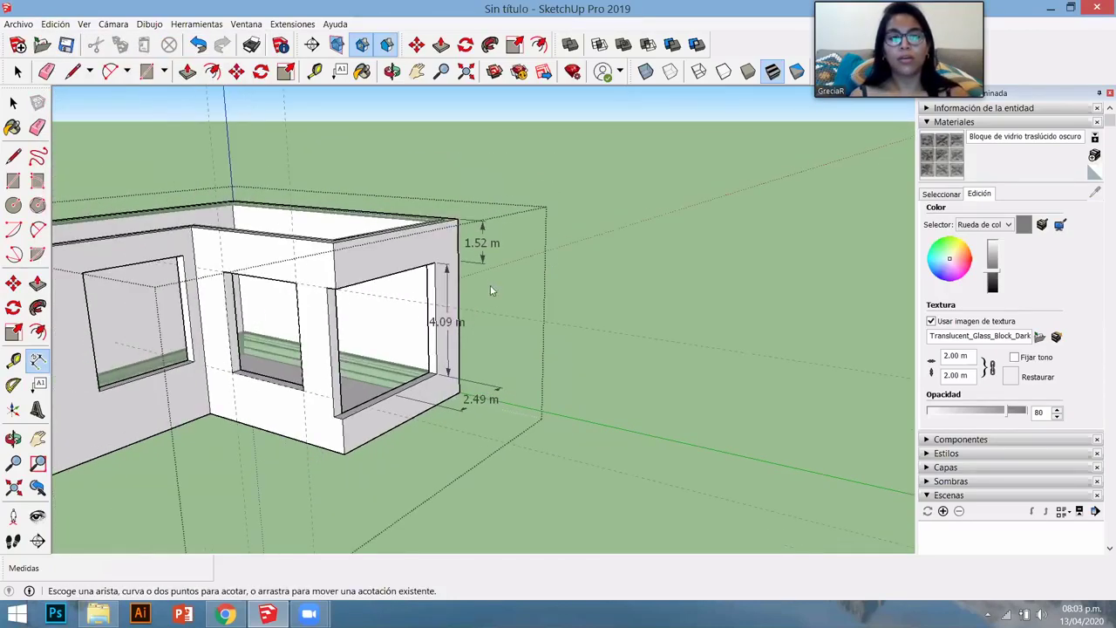
pyautogui.moveTo(542, 170); pyautogui.dragTo(470, 253, button='middle')
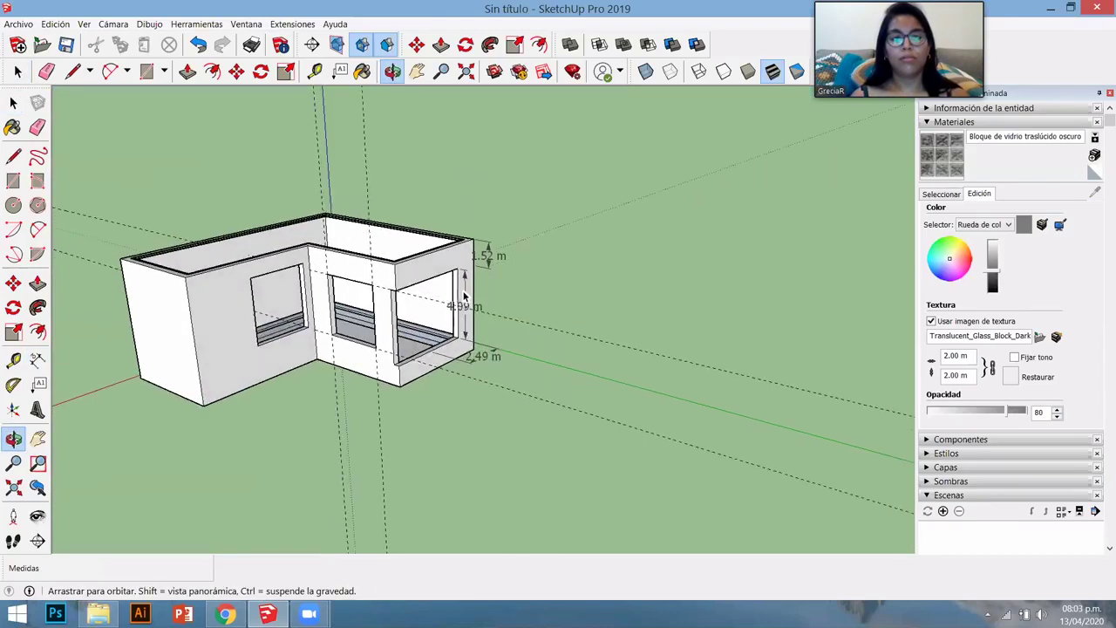
pyautogui.press('space')
pyautogui.scroll(3, 277, 444)
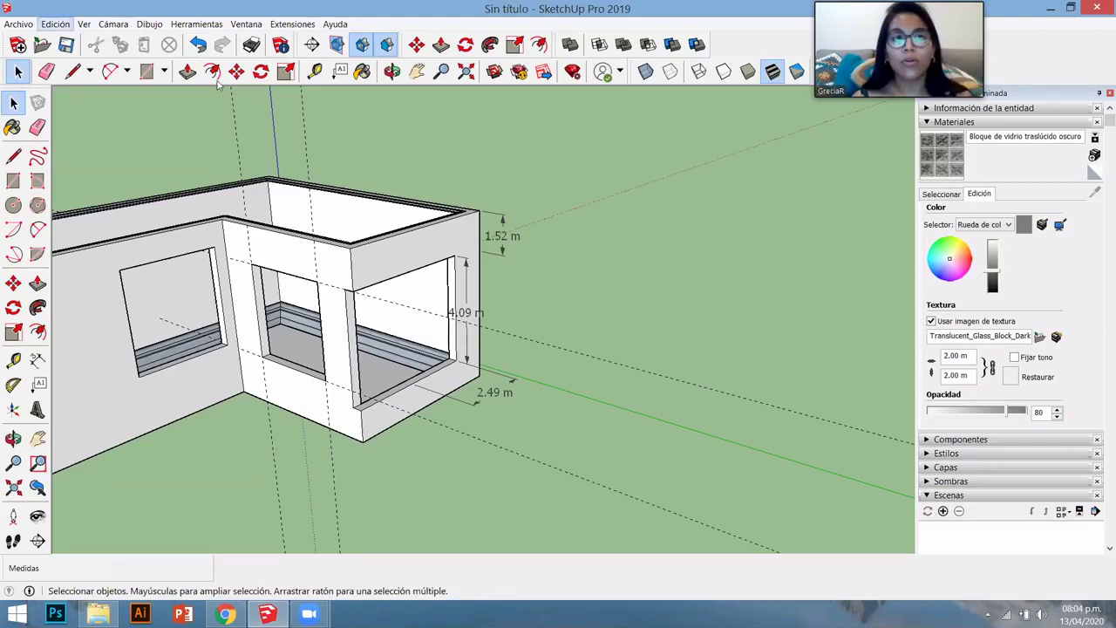
pyautogui.click(55, 24)
pyautogui.click(80, 143)
pyautogui.moveTo(507, 284); pyautogui.dragTo(449, 347, button='middle')
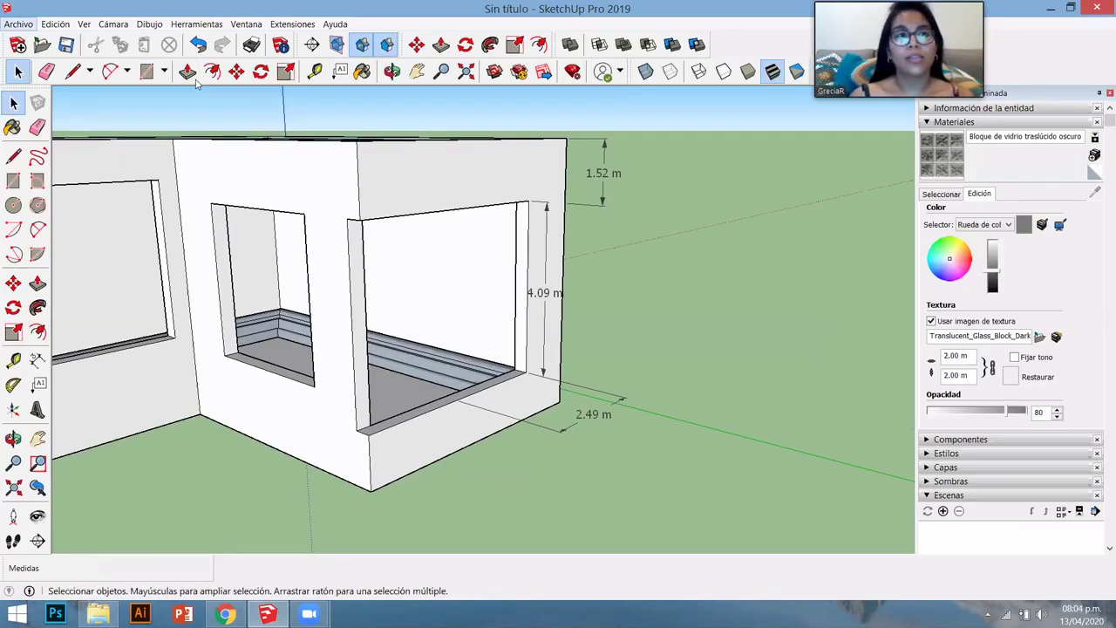
# - Export the current view as a 2D JPEG image named GRID to the Desktop
pyautogui.click(18, 24)
pyautogui.moveTo(131, 238)
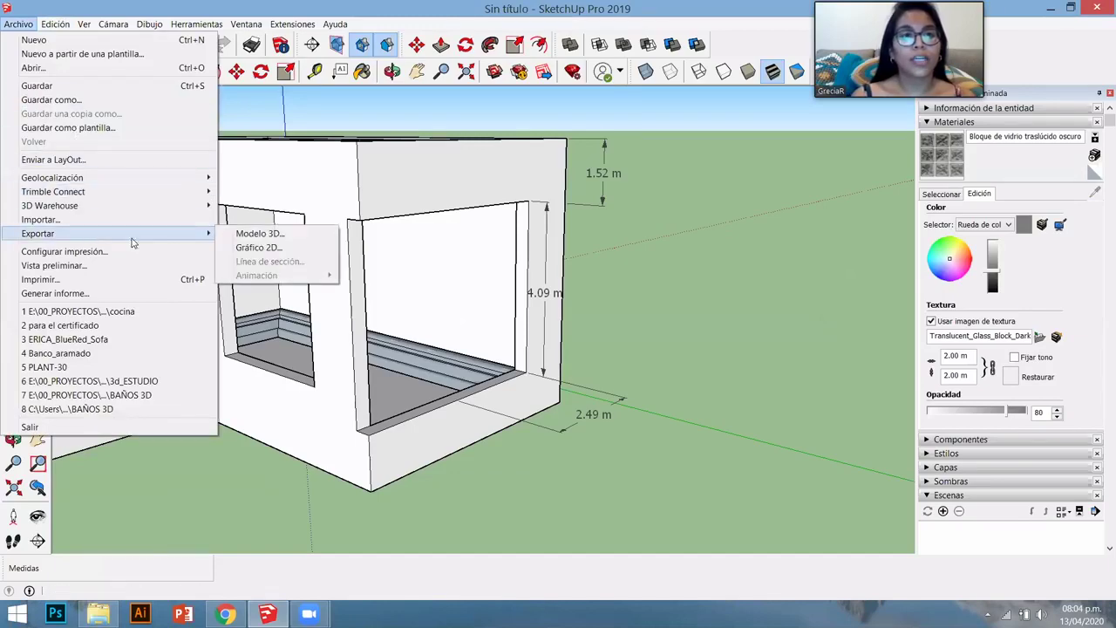
pyautogui.click(258, 247)
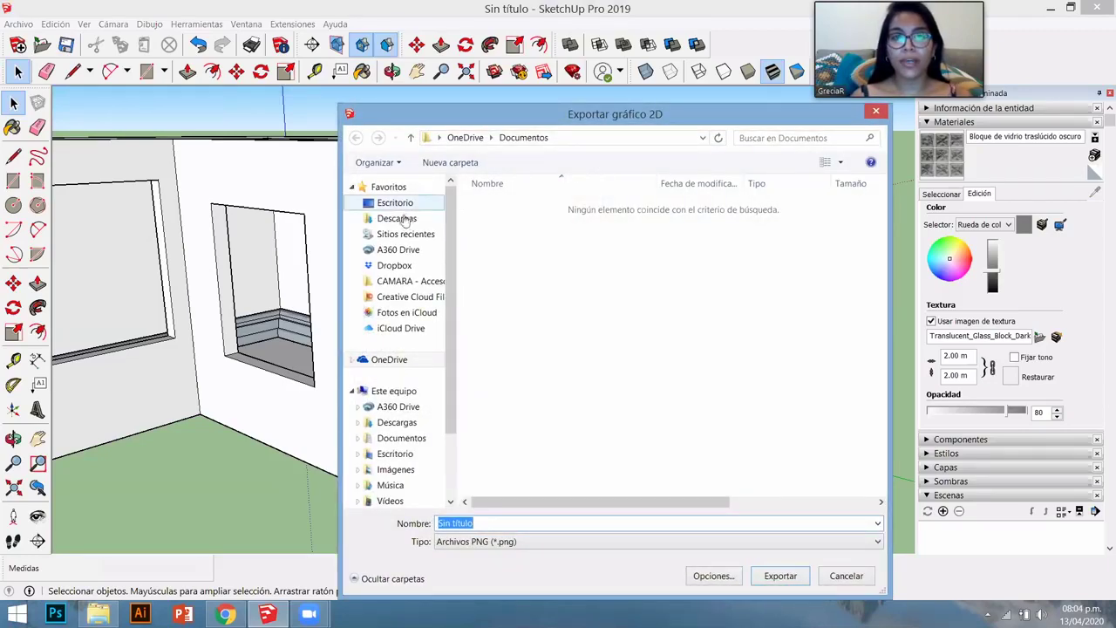
pyautogui.click(404, 211)
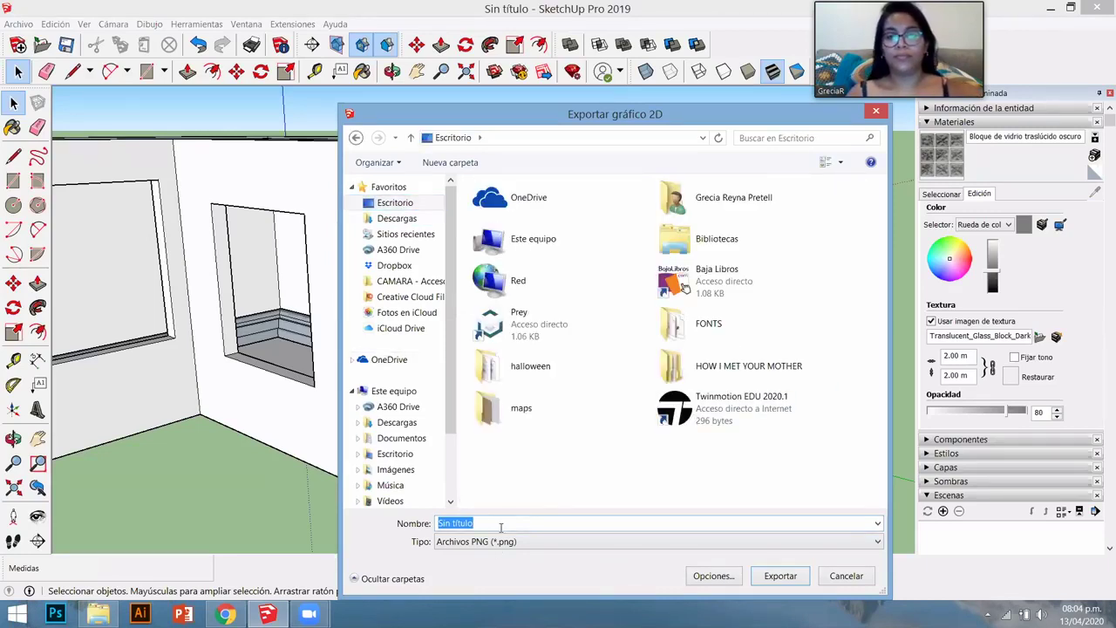
pyautogui.click(500, 527)
pyautogui.press('BackSpace')
pyautogui.press('BackSpace')
pyautogui.press('BackSpace')
pyautogui.press('BackSpace')
pyautogui.press('BackSpace')
pyautogui.press('BackSpace')
pyautogui.press('BackSpace')
pyautogui.press('BackSpace')
pyautogui.press('BackSpace')
pyautogui.press('BackSpace')
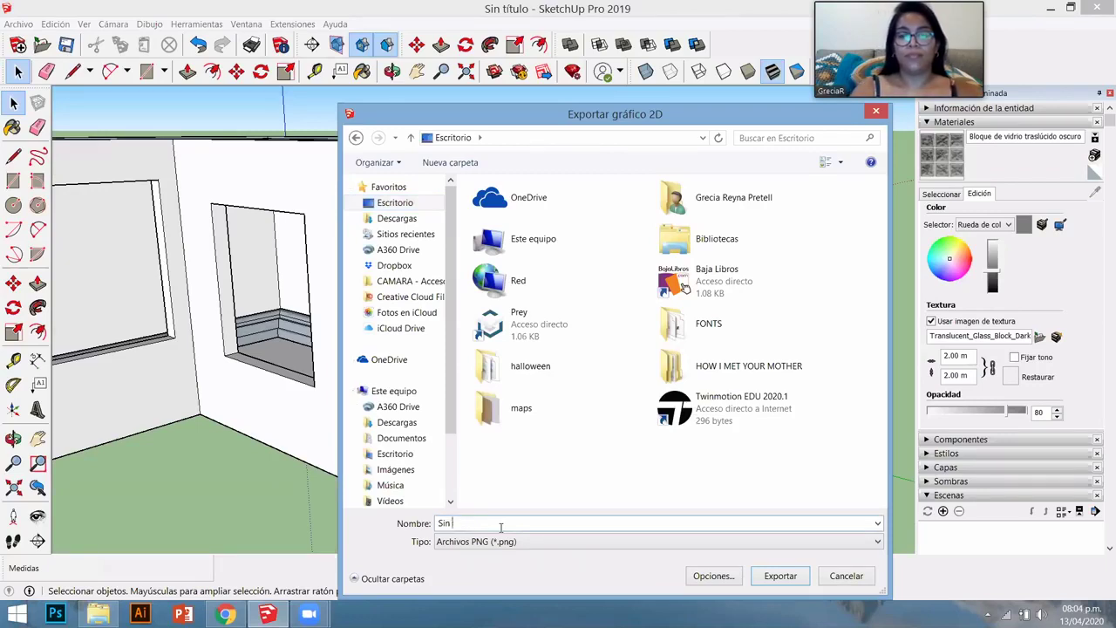
pyautogui.write('GRID')
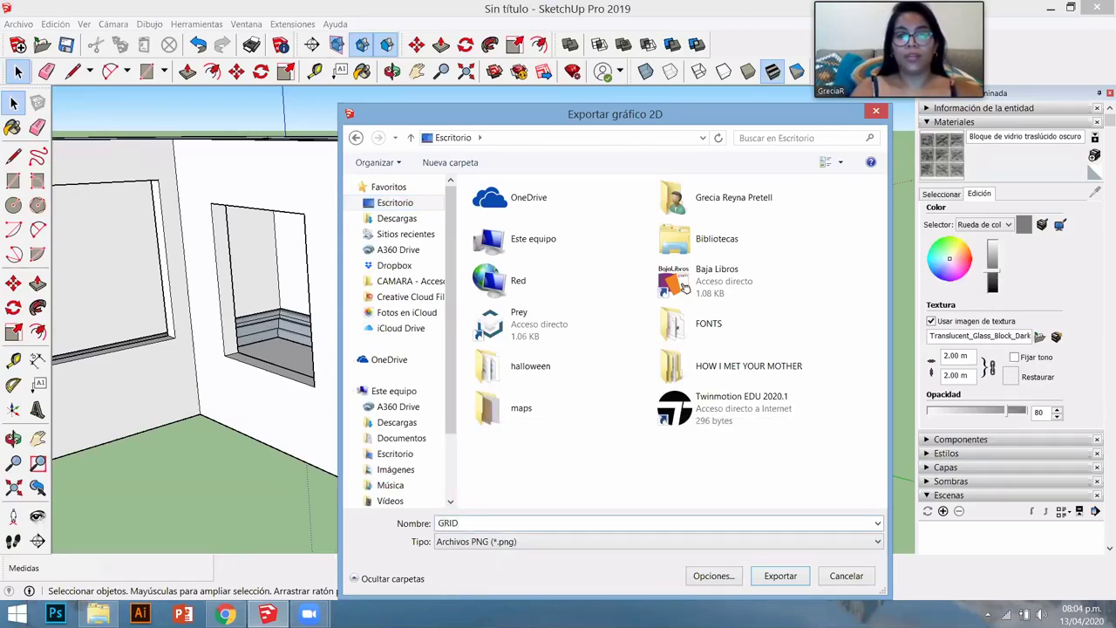
pyautogui.click(466, 541)
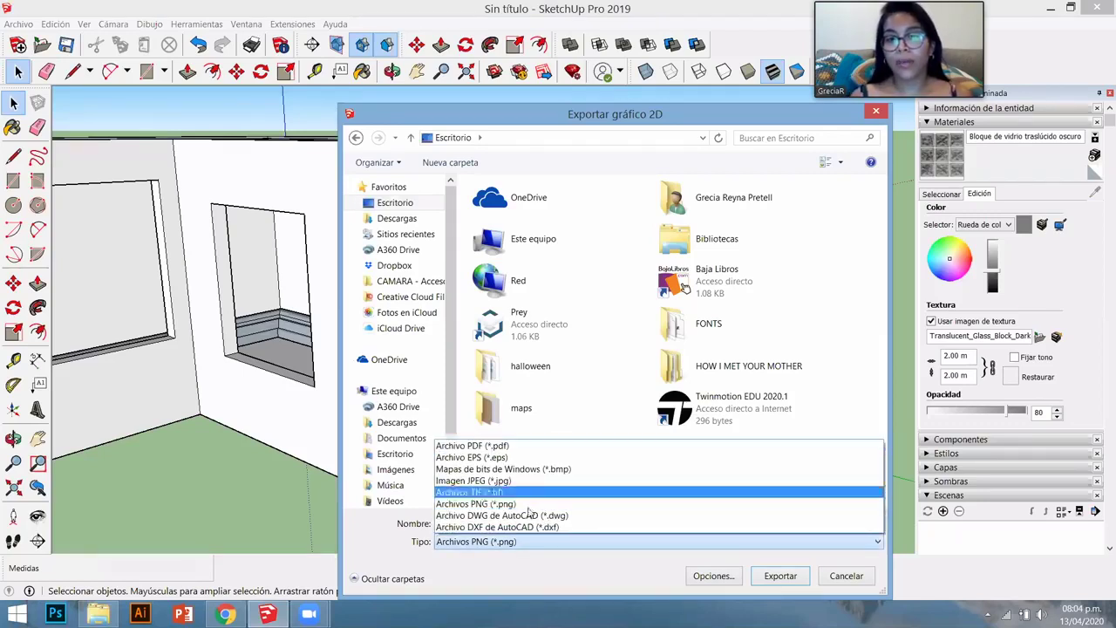
pyautogui.click(472, 481)
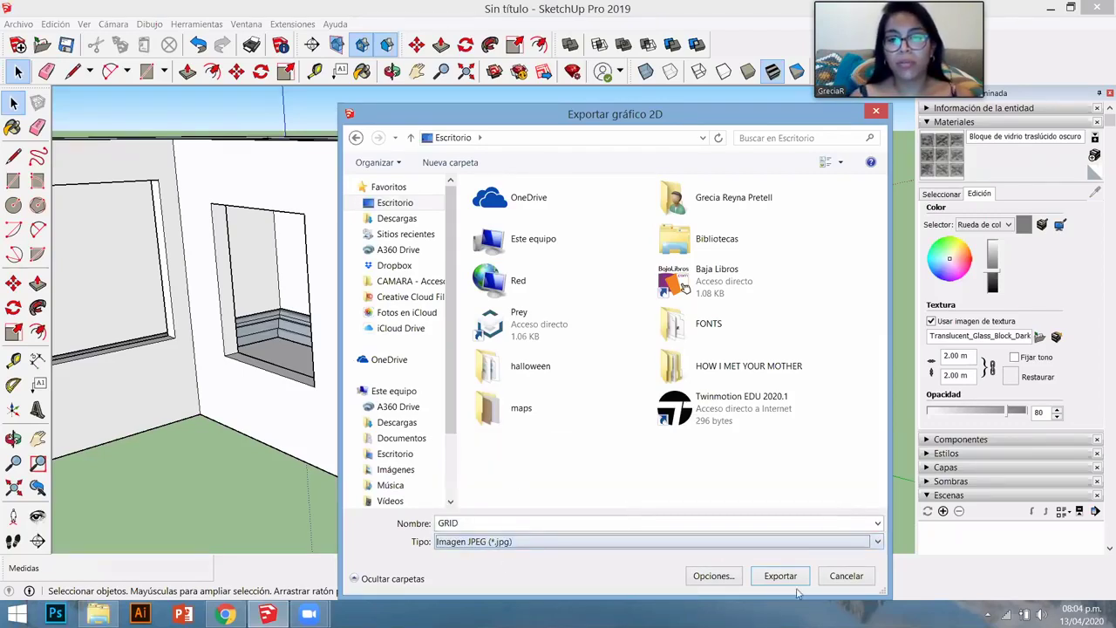
pyautogui.click(847, 576)
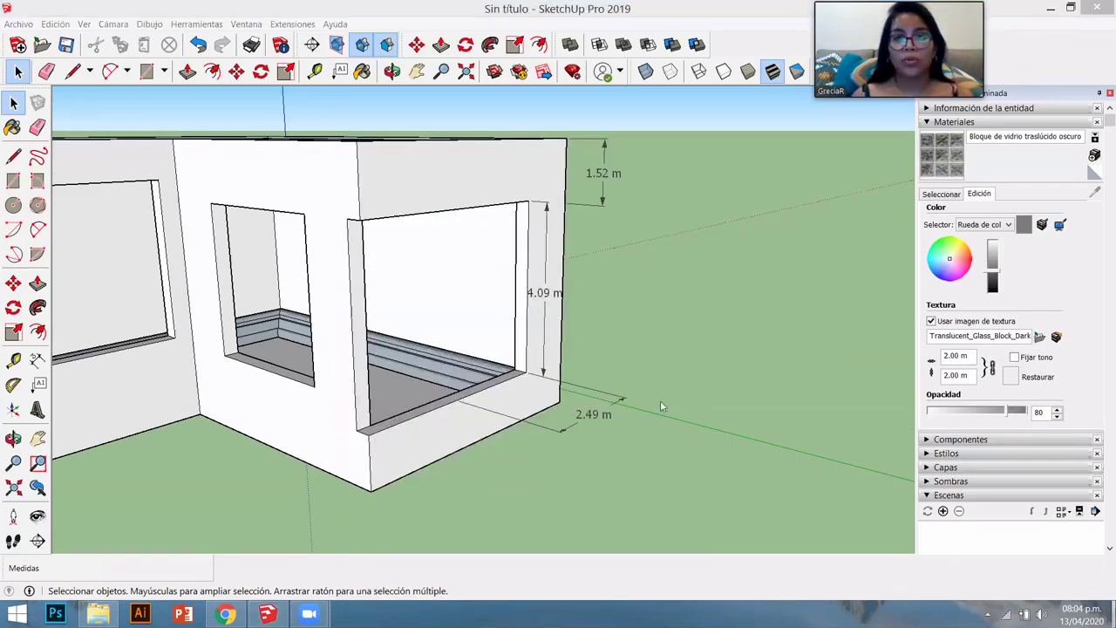
# - View the exported GRID JPEG in Windows Photo Viewer, then return to SketchUp and orbit the house
pyautogui.press('super+d')
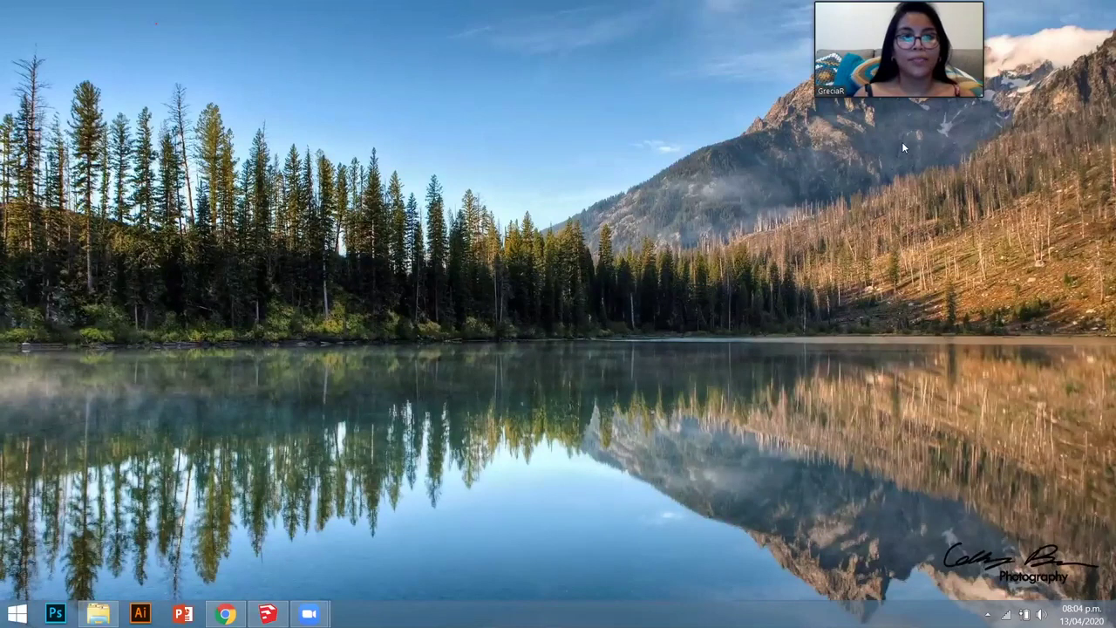
pyautogui.doubleClick(173, 122)
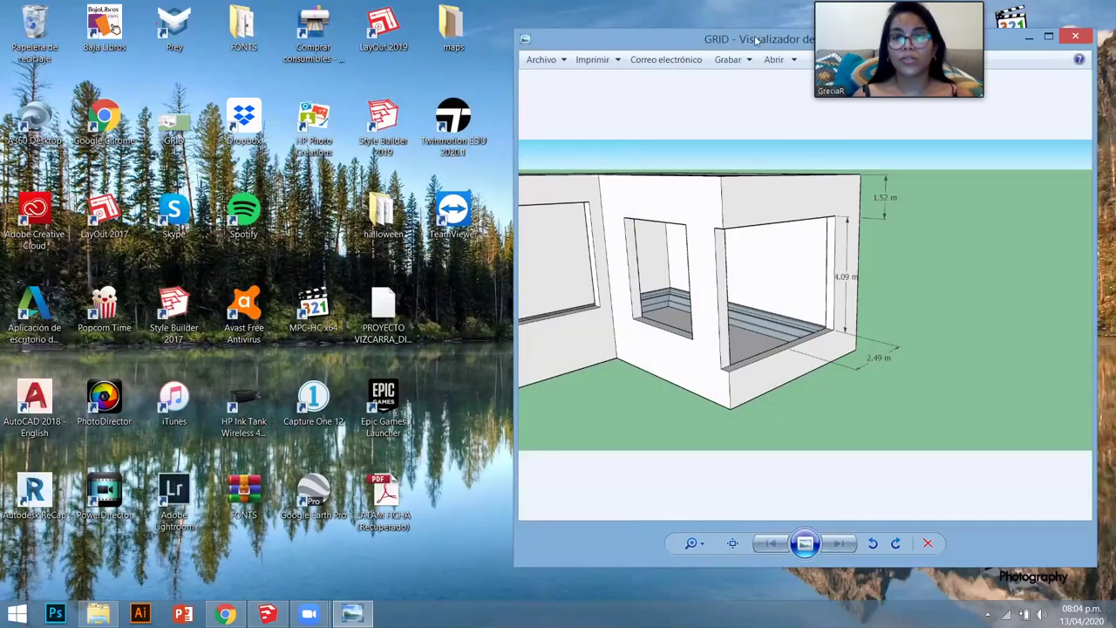
pyautogui.moveTo(663, 38); pyautogui.dragTo(281, 19)
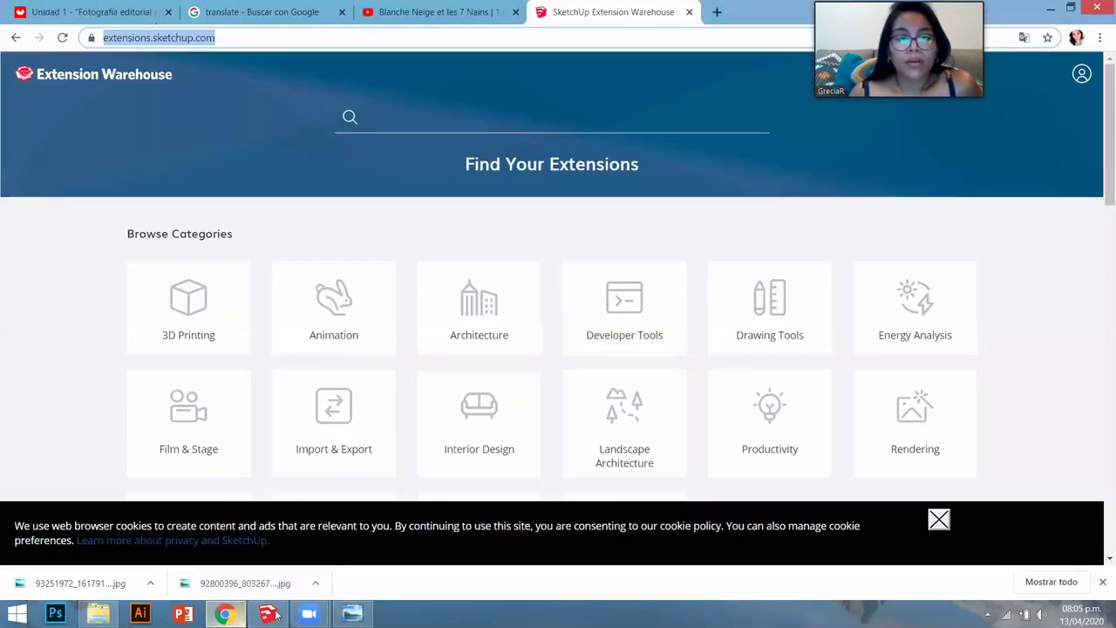
pyautogui.click(276, 616)
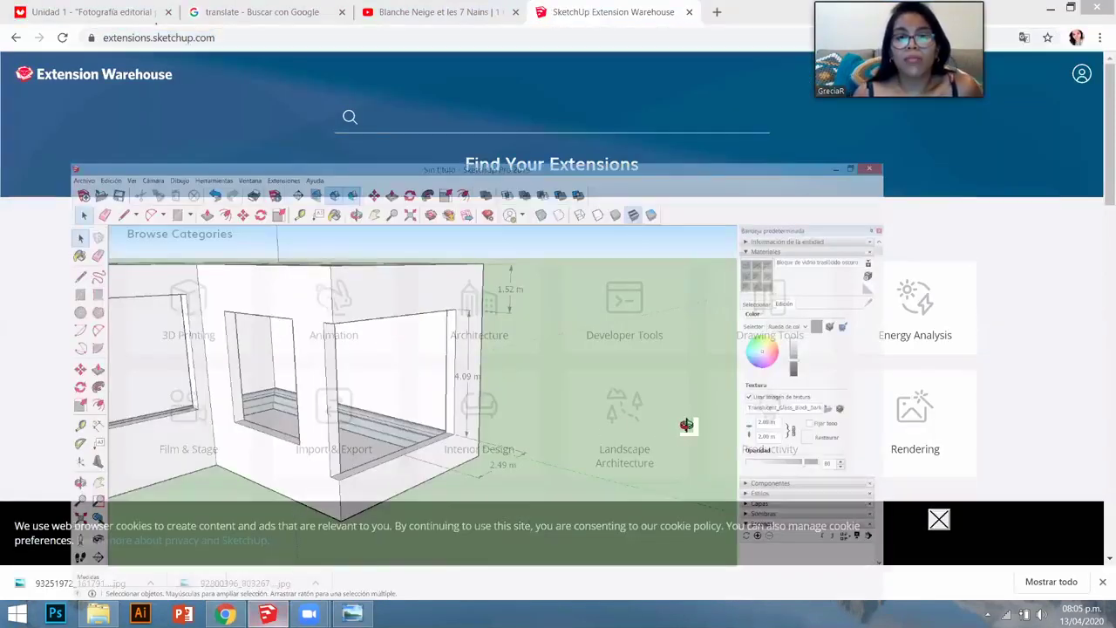
pyautogui.moveTo(687, 424)
pyautogui.mouseDown(button='middle')
pyautogui.moveTo(556, 431)
pyautogui.moveTo(529, 255)
pyautogui.mouseUp(button='middle')
# - Add a leader label reading SDHSKNDLSMDLF pointing to the roof face
pyautogui.click(524, 277)
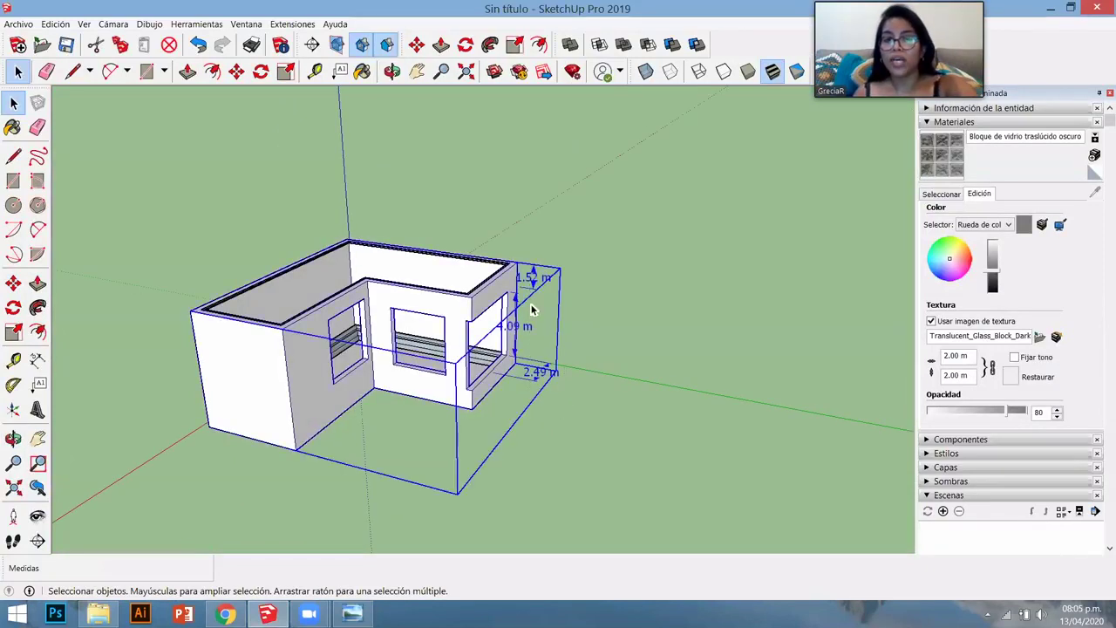
pyautogui.scroll(4, 506, 274)
pyautogui.scroll(2, 506, 277)
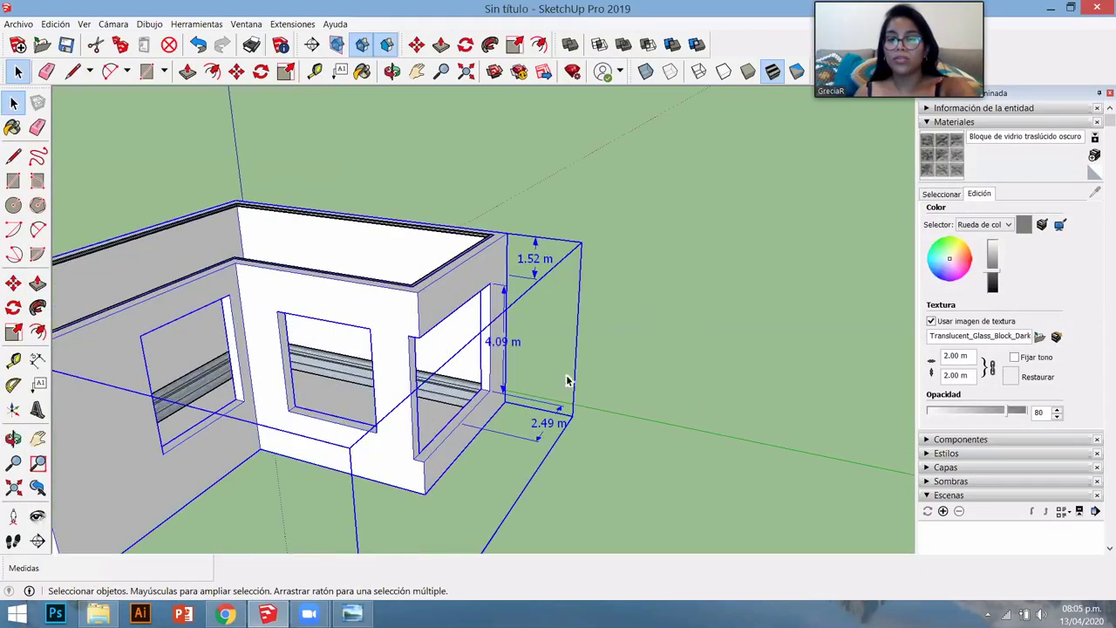
pyautogui.click(544, 340)
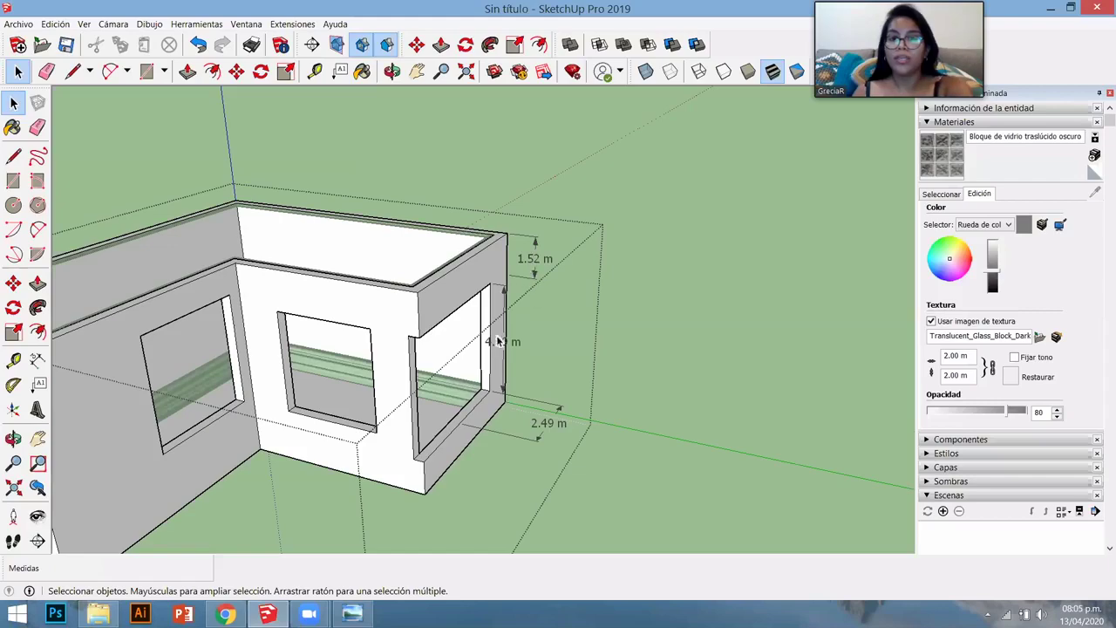
pyautogui.scroll(3, 489, 353)
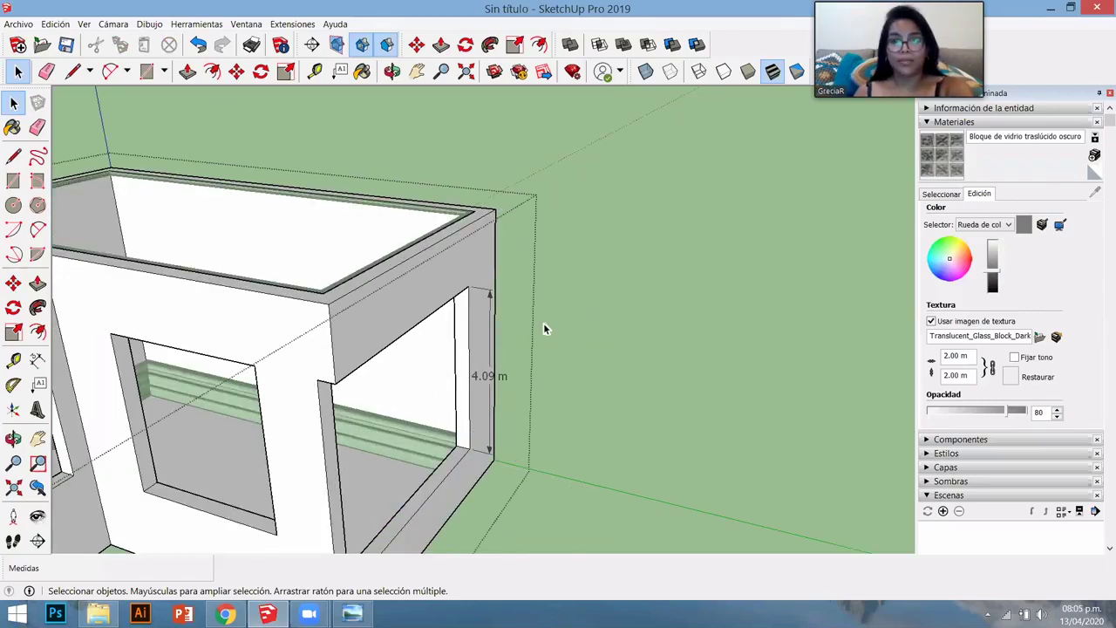
pyautogui.scroll(-3, 544, 328)
pyautogui.scroll(1, 392, 209)
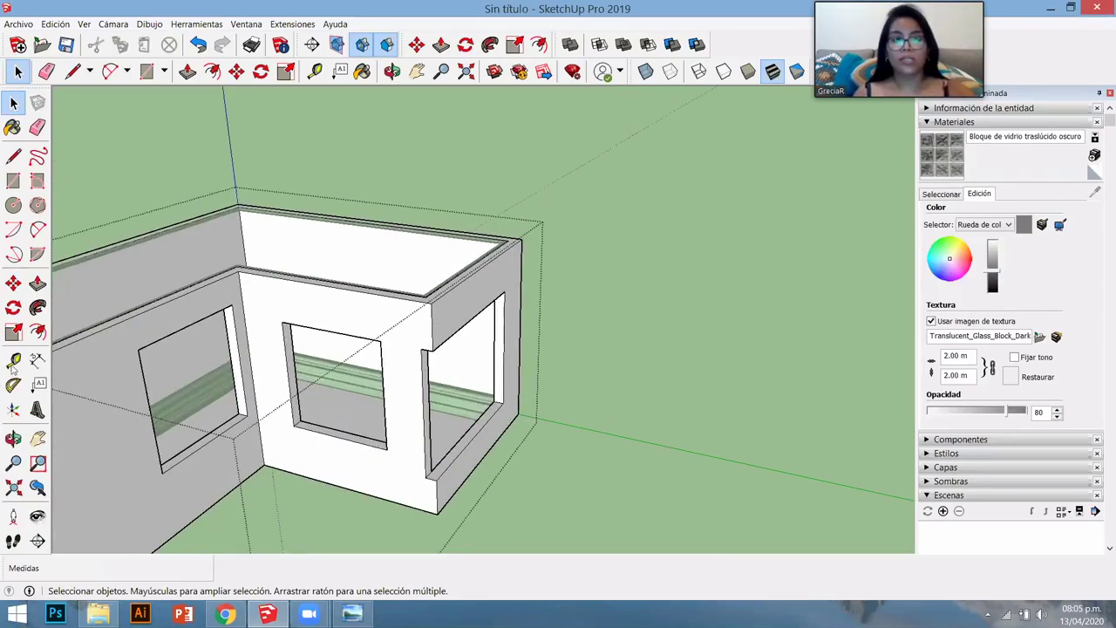
pyautogui.click(14, 360)
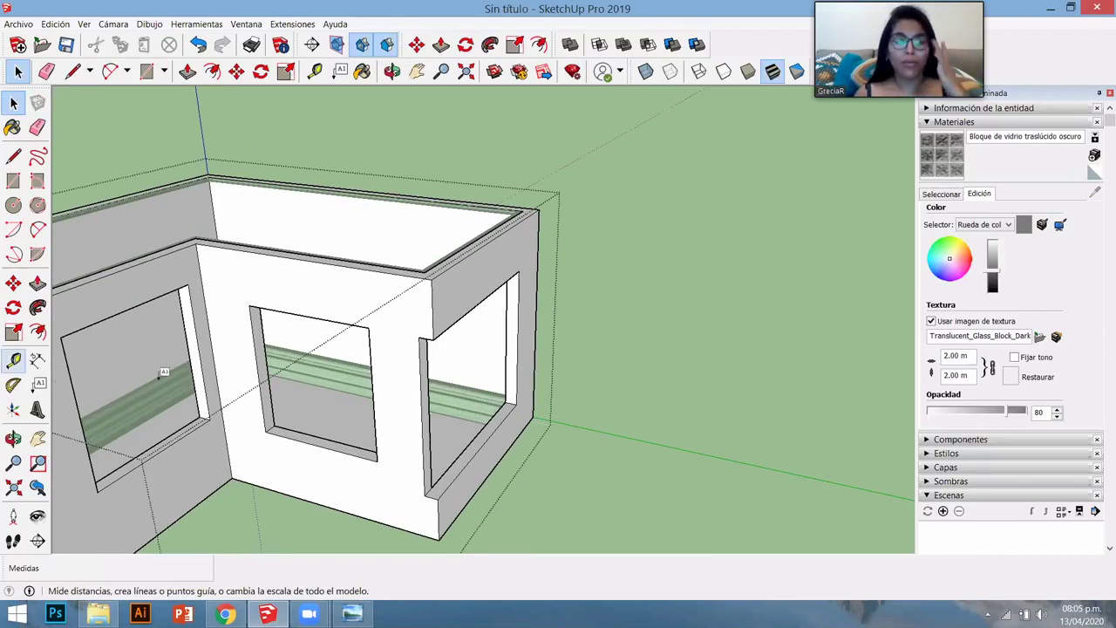
pyautogui.press('t')
pyautogui.click(518, 254)
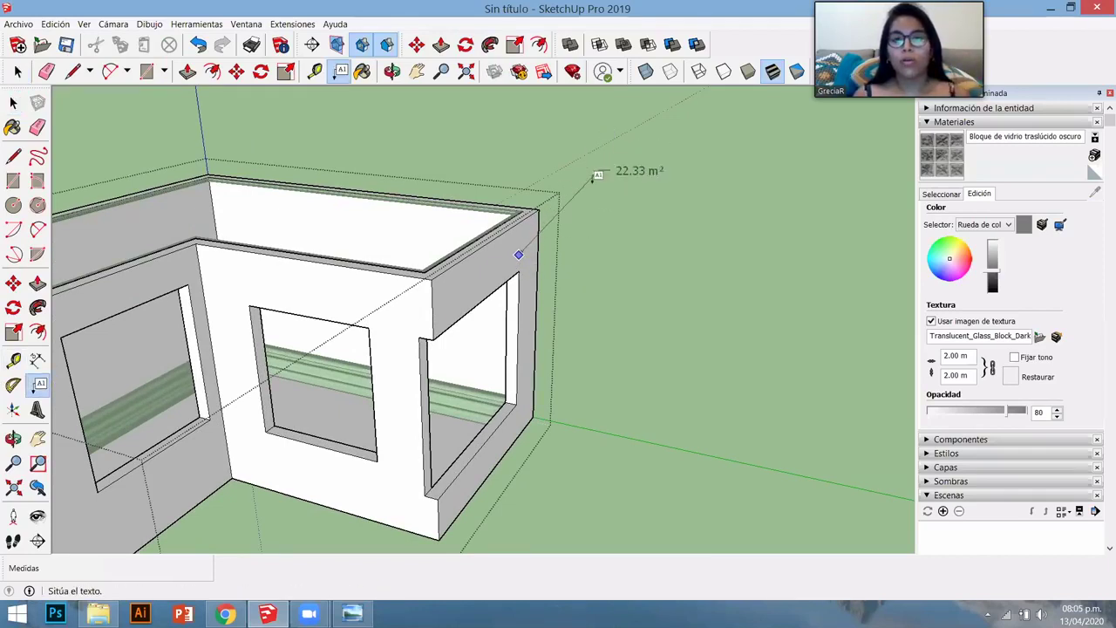
pyautogui.click(592, 179)
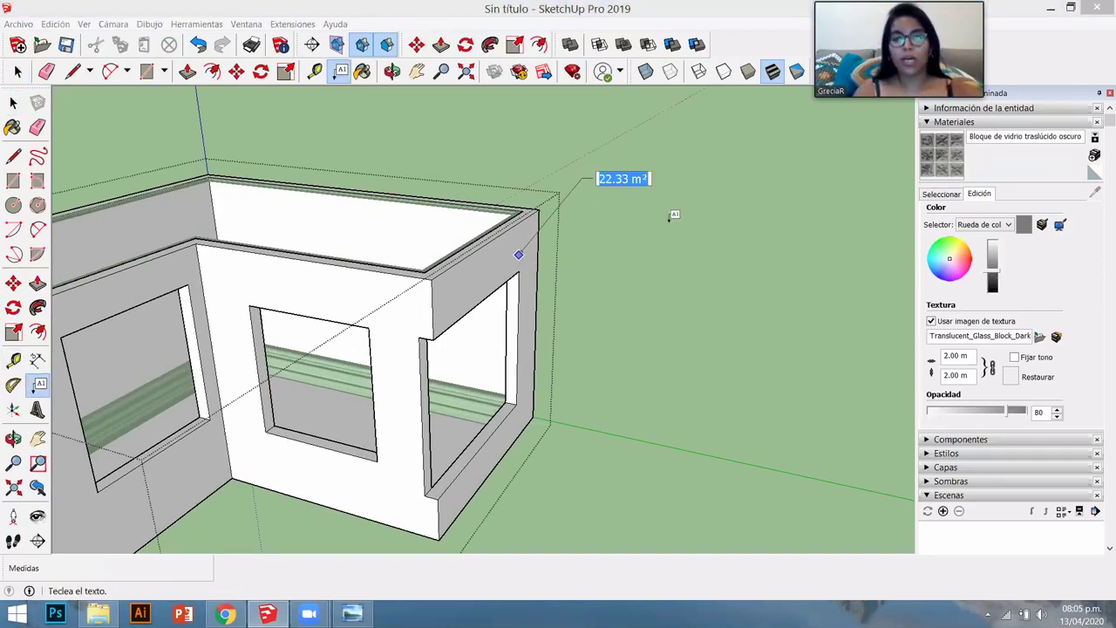
pyautogui.write('SDHSKNDLSMDLF')
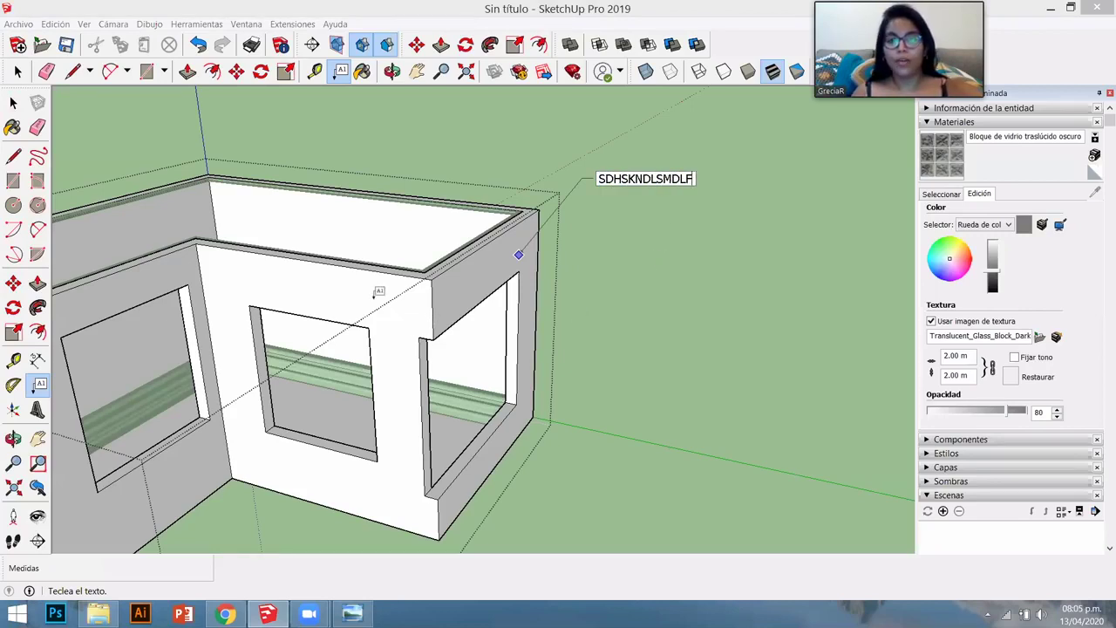
pyautogui.click(332, 257)
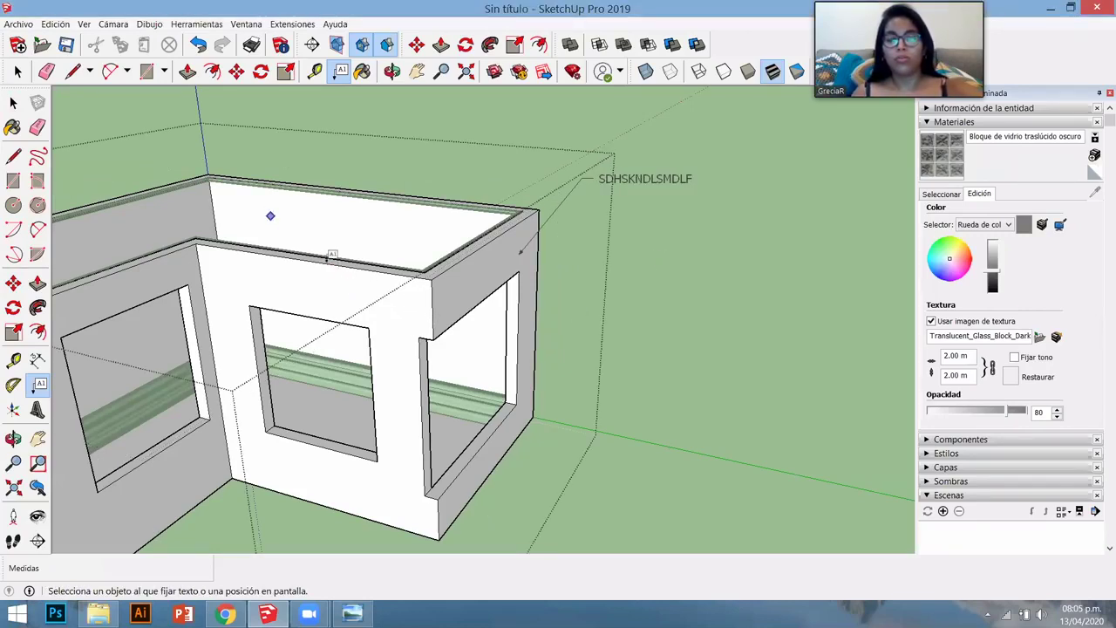
# - Add leader labels SADADASFSAD on the front wall, ASDASDAD on the left wall, and ASDSDSDF at a corner
pyautogui.click(343, 291)
pyautogui.click(277, 201)
pyautogui.write('SADA')
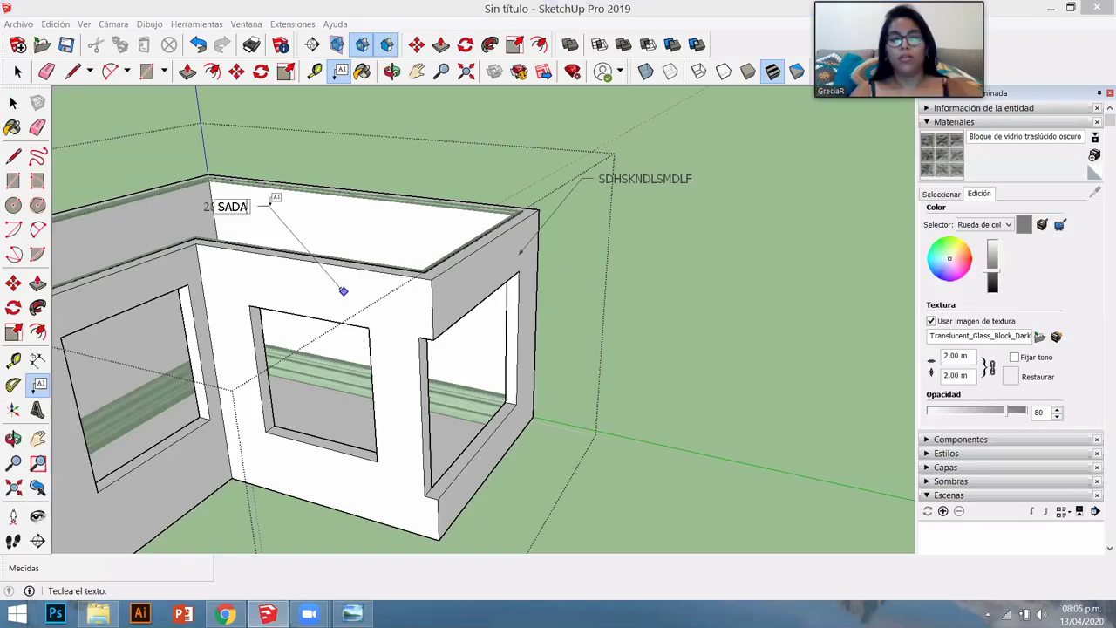
pyautogui.write('DASFSAD')
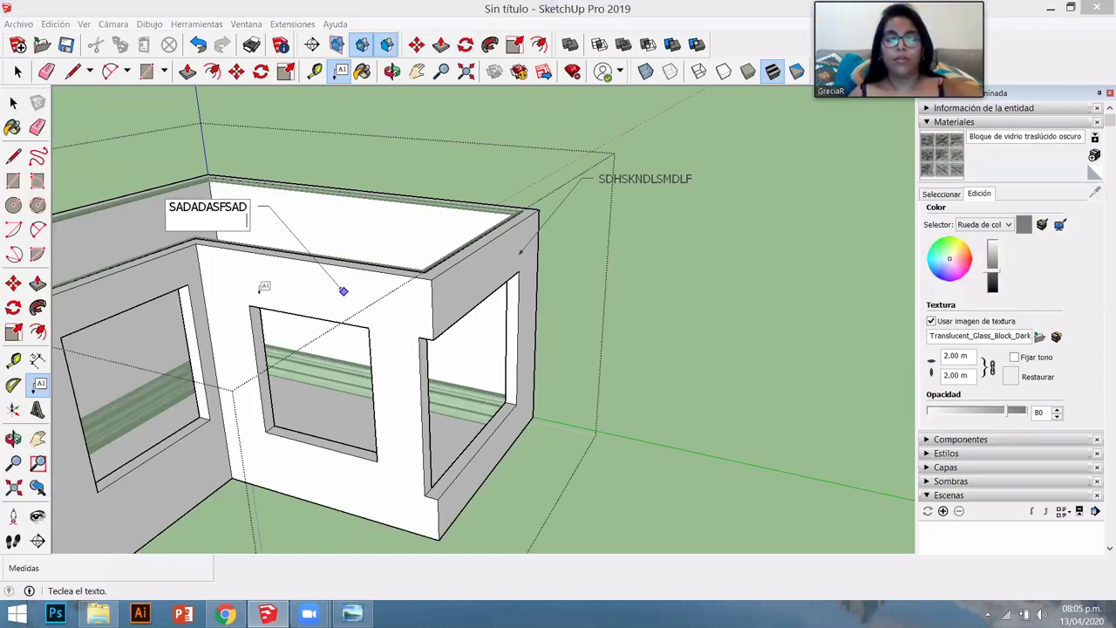
pyautogui.moveTo(219, 286); pyautogui.dragTo(157, 269, button='middle')
pyautogui.click(230, 296)
pyautogui.click(140, 283)
pyautogui.write('ASD')
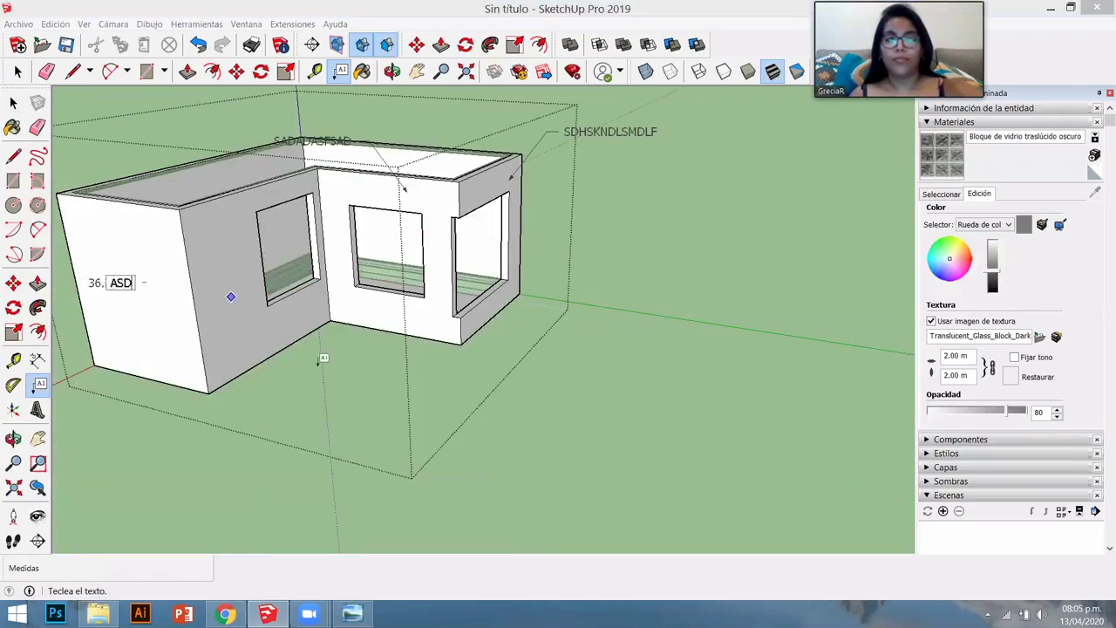
pyautogui.write('ASDAD')
pyautogui.moveTo(438, 406); pyautogui.dragTo(268, 403, button='middle')
pyautogui.click(260, 423)
pyautogui.write('ASDSDSDF')
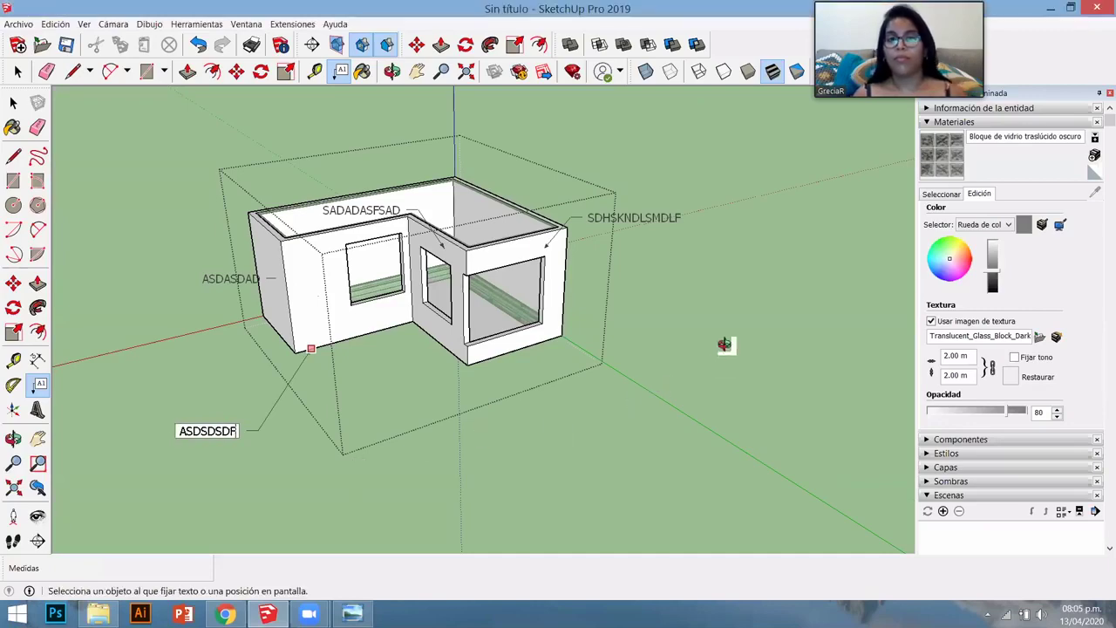
# - Add a DSFSDF leader label at the window corner, then orbit around the house
pyautogui.moveTo(725, 341)
pyautogui.mouseDown(button='middle')
pyautogui.moveTo(366, 391)
pyautogui.moveTo(416, 441)
pyautogui.moveTo(657, 398)
pyautogui.moveTo(513, 436)
pyautogui.moveTo(523, 428)
pyautogui.mouseUp(button='middle')
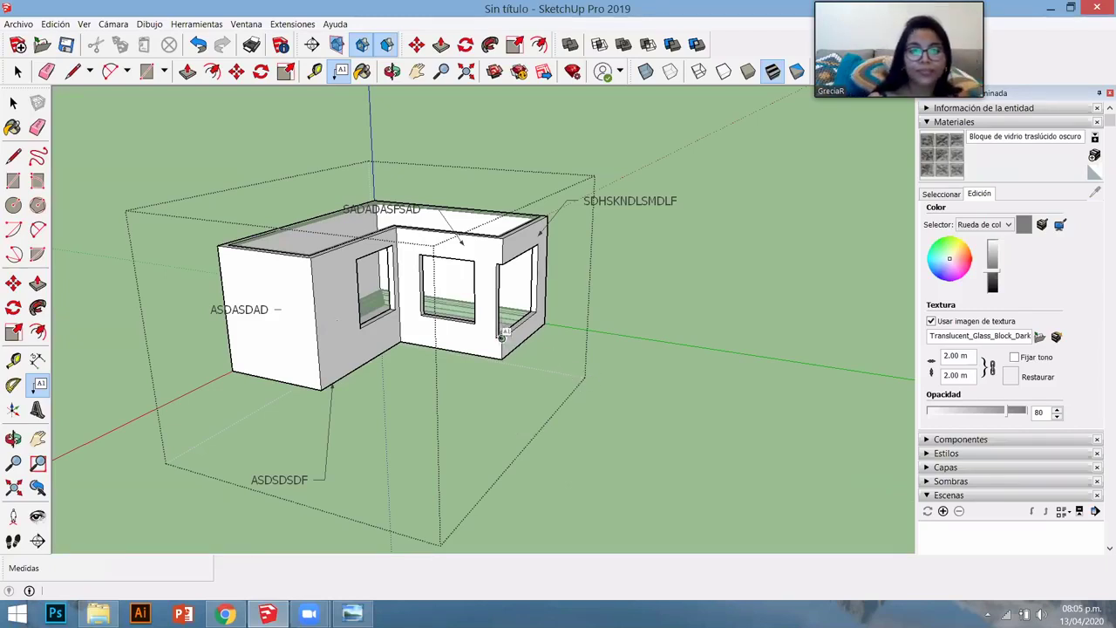
pyautogui.click(502, 338)
pyautogui.click(593, 384)
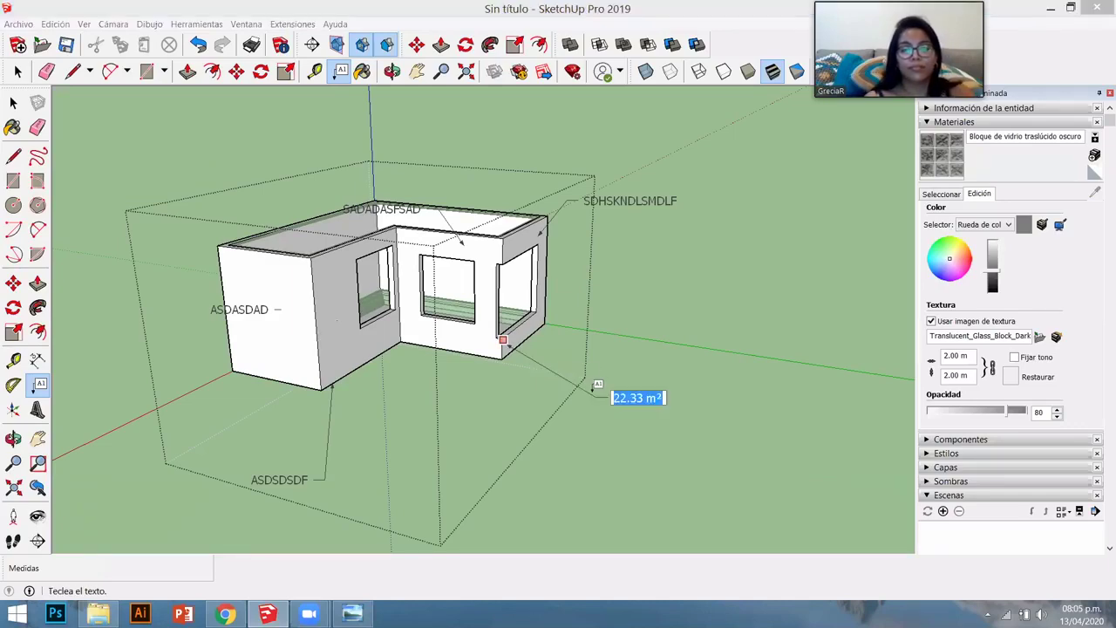
pyautogui.write('DSFSDF')
pyautogui.click(707, 321)
pyautogui.moveTo(523, 392); pyautogui.dragTo(289, 250, button='middle')
pyautogui.moveTo(256, 421); pyautogui.dragTo(183, 511, button='middle')
pyautogui.scroll(3, 602, 426)
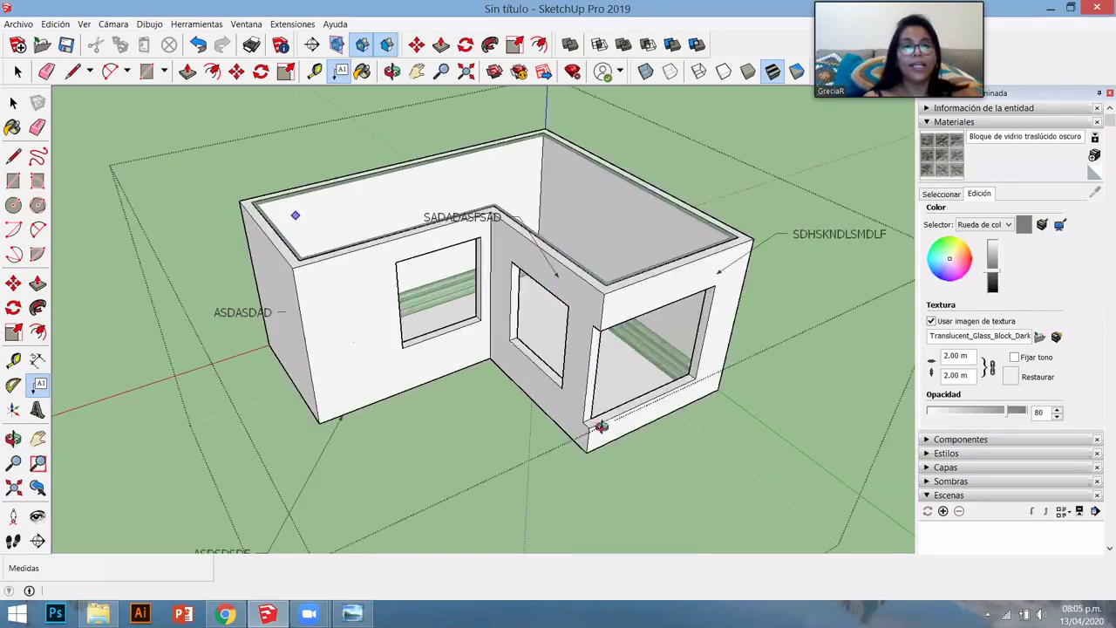
pyautogui.moveTo(601, 427); pyautogui.dragTo(869, 428, button='middle')
pyautogui.press('space')
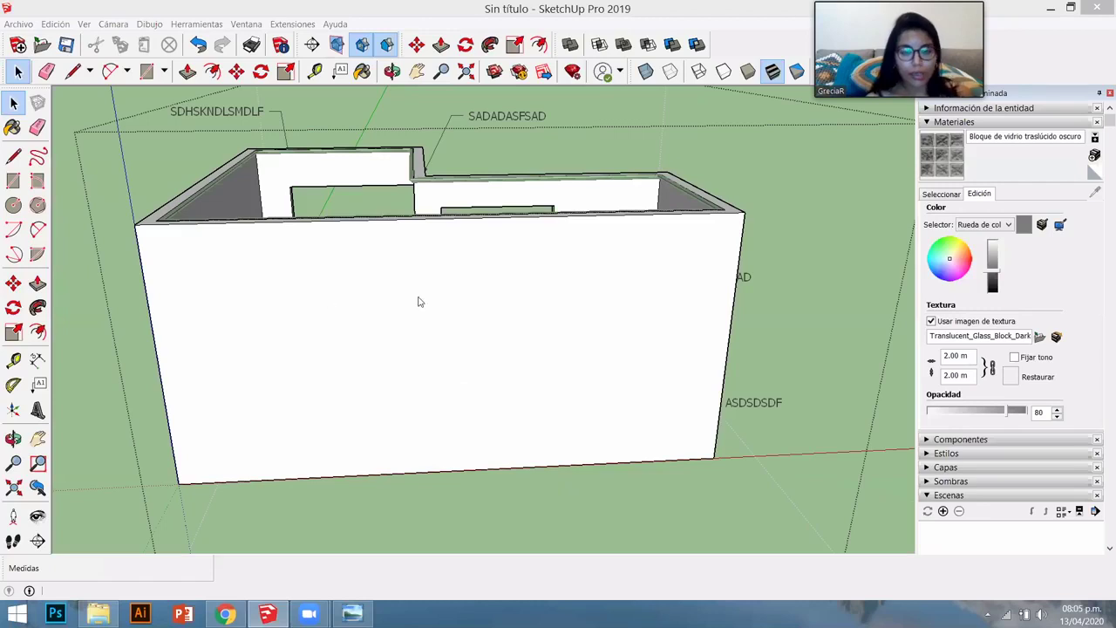
# - Place 3D text of the user's name in Goudy Stout, 1 m tall, on the long wall
pyautogui.hotkey('shift', 't')
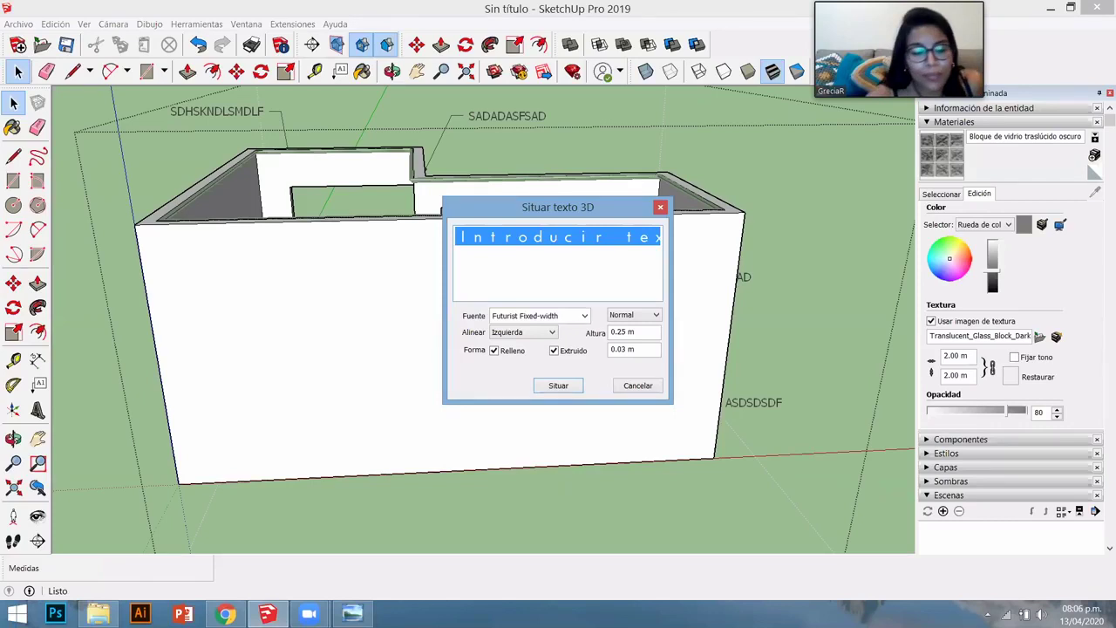
pyautogui.write('GRECIA REYNA')
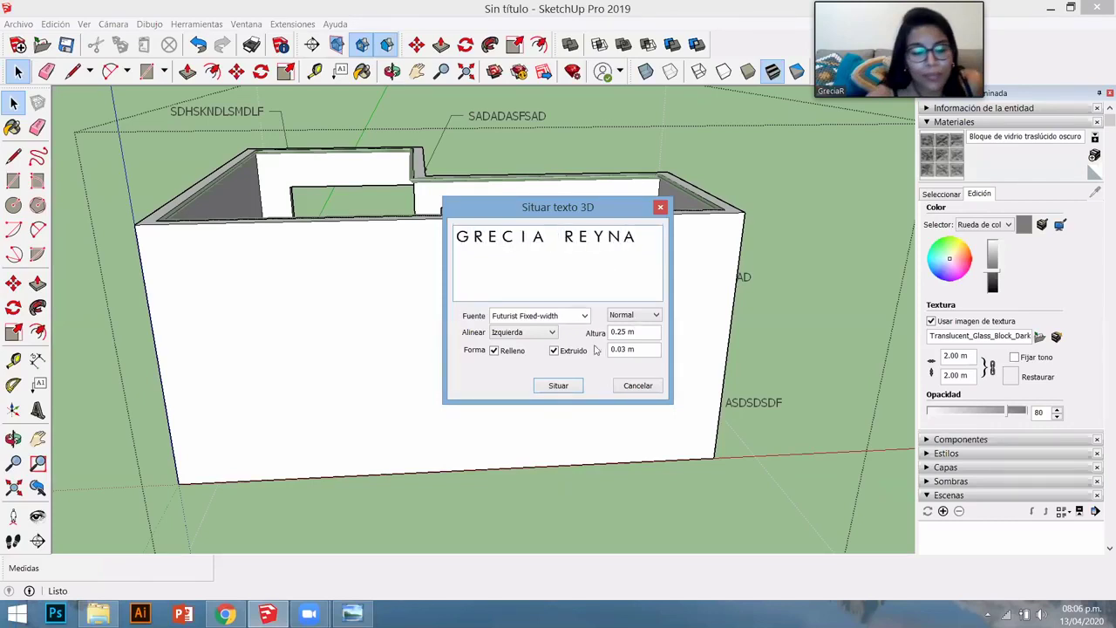
pyautogui.click(583, 315)
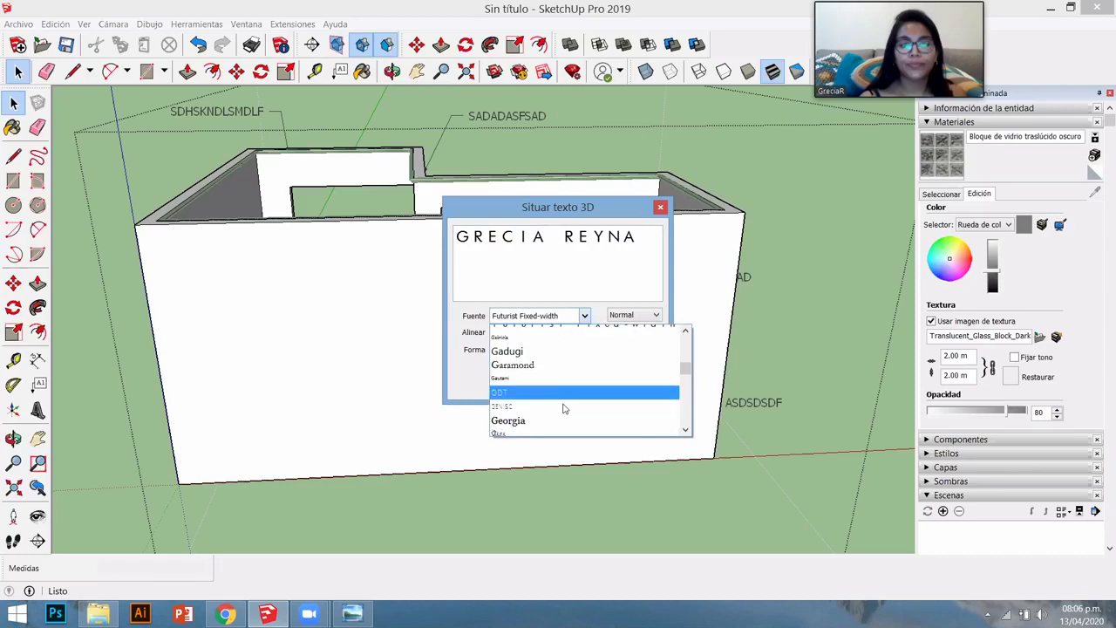
pyautogui.scroll(-2, 560, 378)
pyautogui.scroll(-1, 567, 358)
pyautogui.scroll(1, 584, 344)
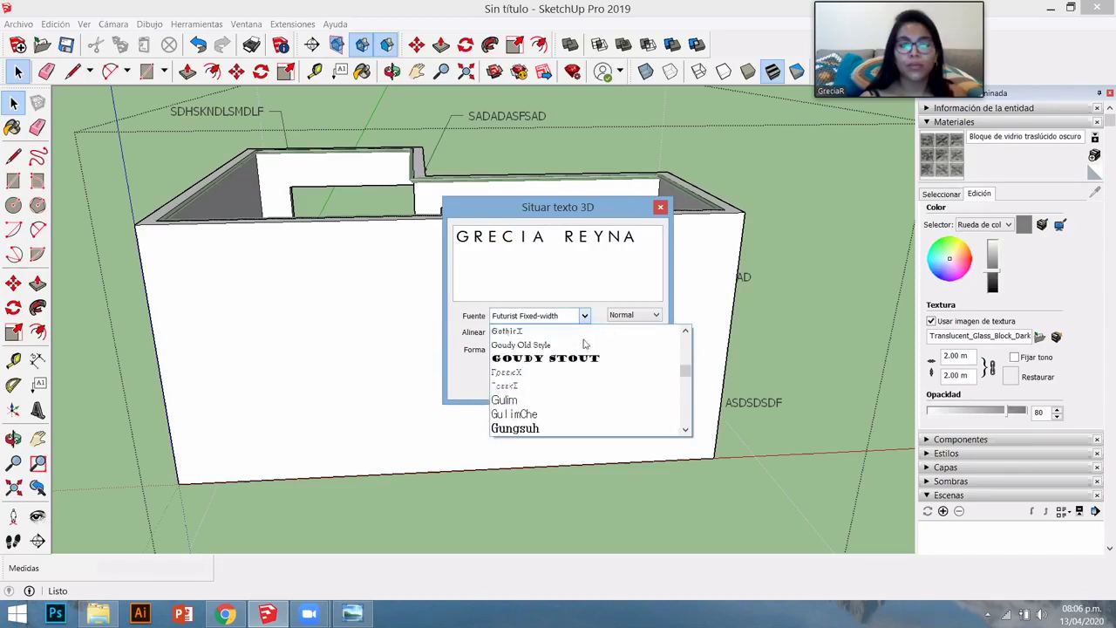
pyautogui.click(611, 334)
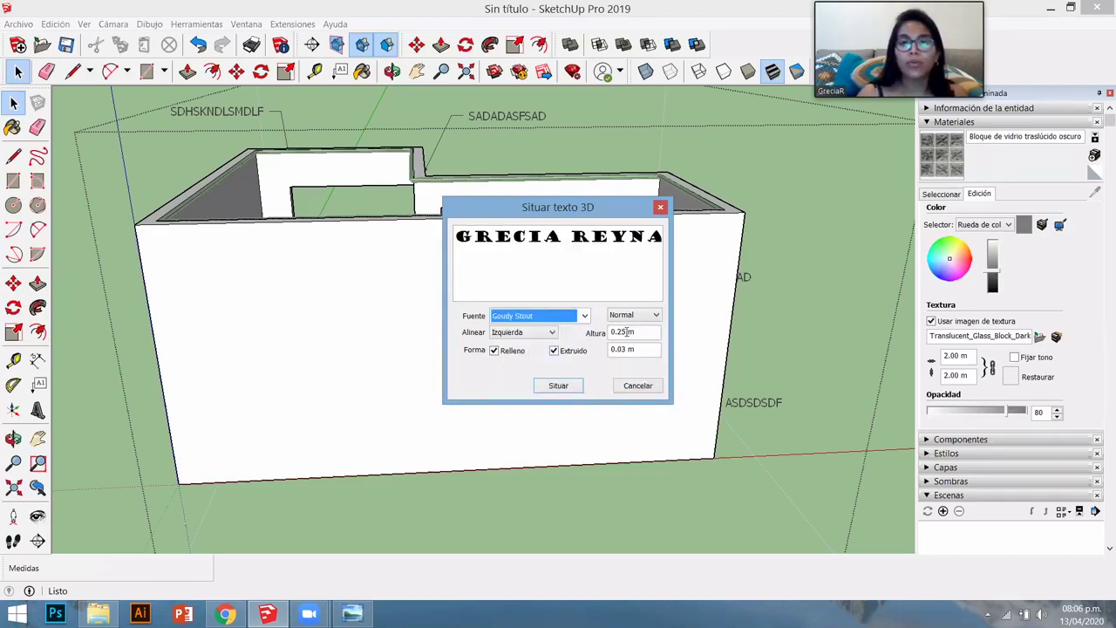
pyautogui.doubleClick(619, 332)
pyautogui.write('1')
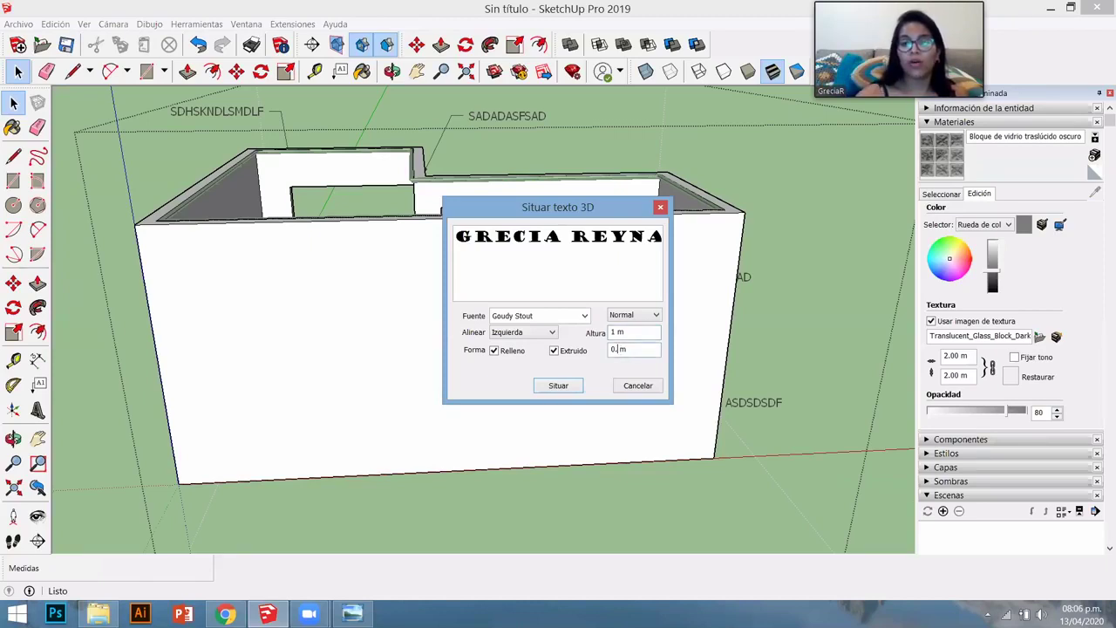
pyautogui.click(562, 386)
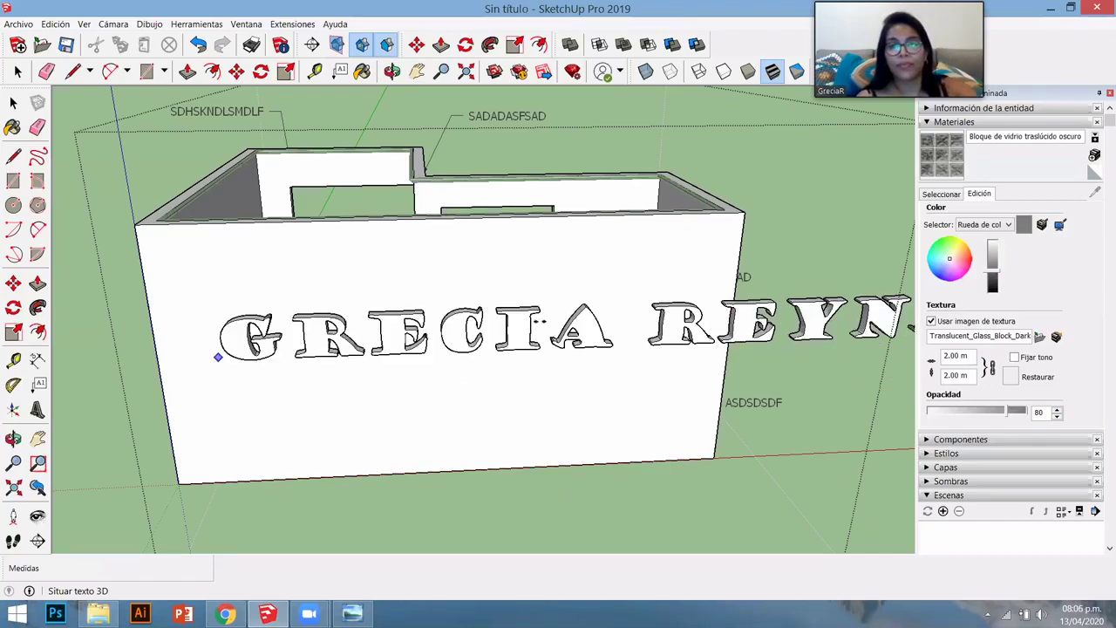
pyautogui.click(218, 356)
# - Stretch the 3D name text vertically taller with the Scale tool
pyautogui.press('s')
pyautogui.scroll(-3, 354, 353)
pyautogui.scroll(4, 348, 371)
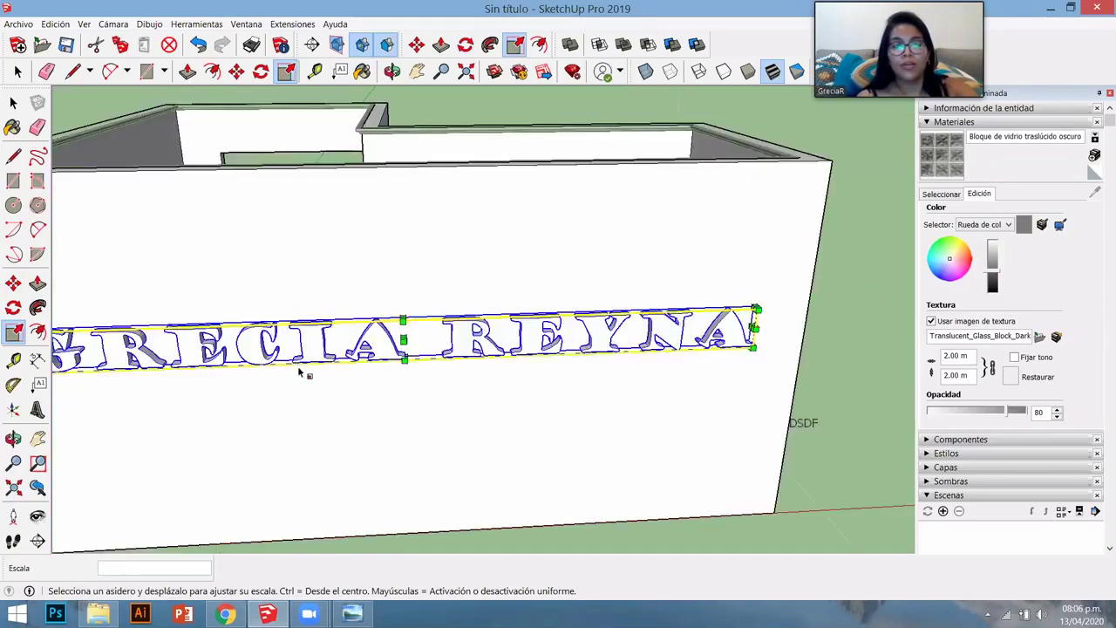
pyautogui.scroll(-5, 448, 384)
pyautogui.moveTo(336, 462); pyautogui.dragTo(588, 460, button='middle')
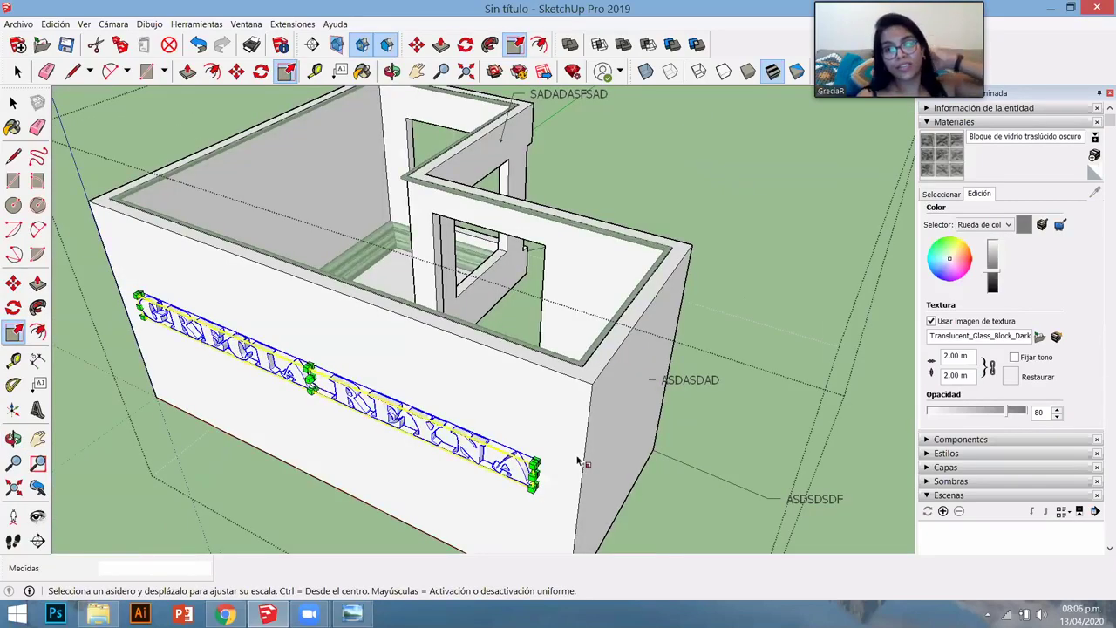
pyautogui.scroll(2, 577, 461)
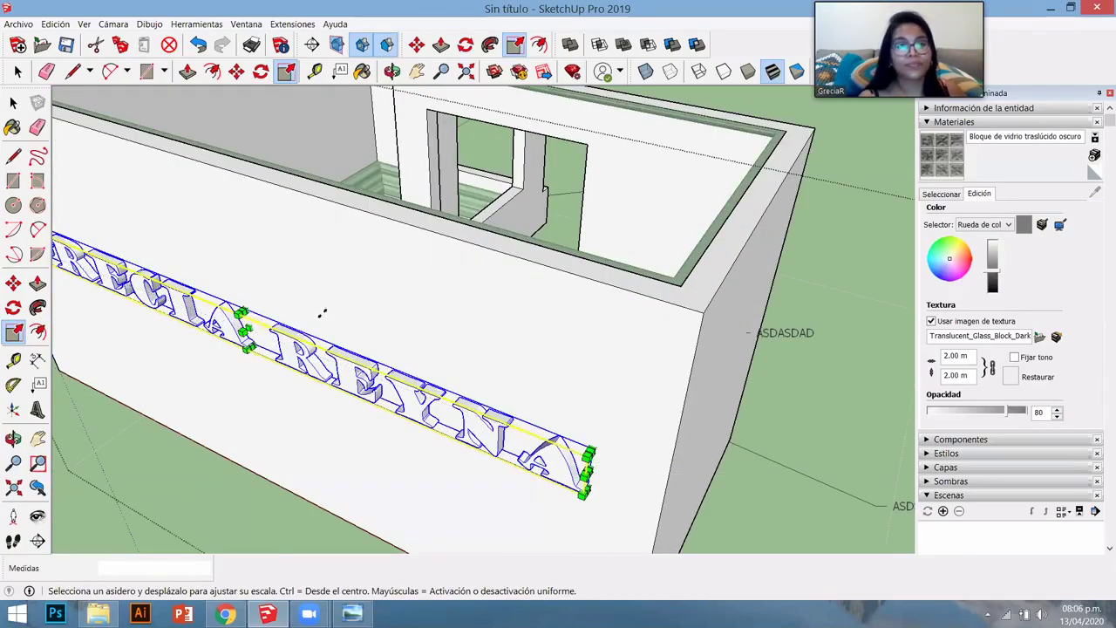
pyautogui.scroll(-2, 319, 314)
pyautogui.scroll(5, 295, 339)
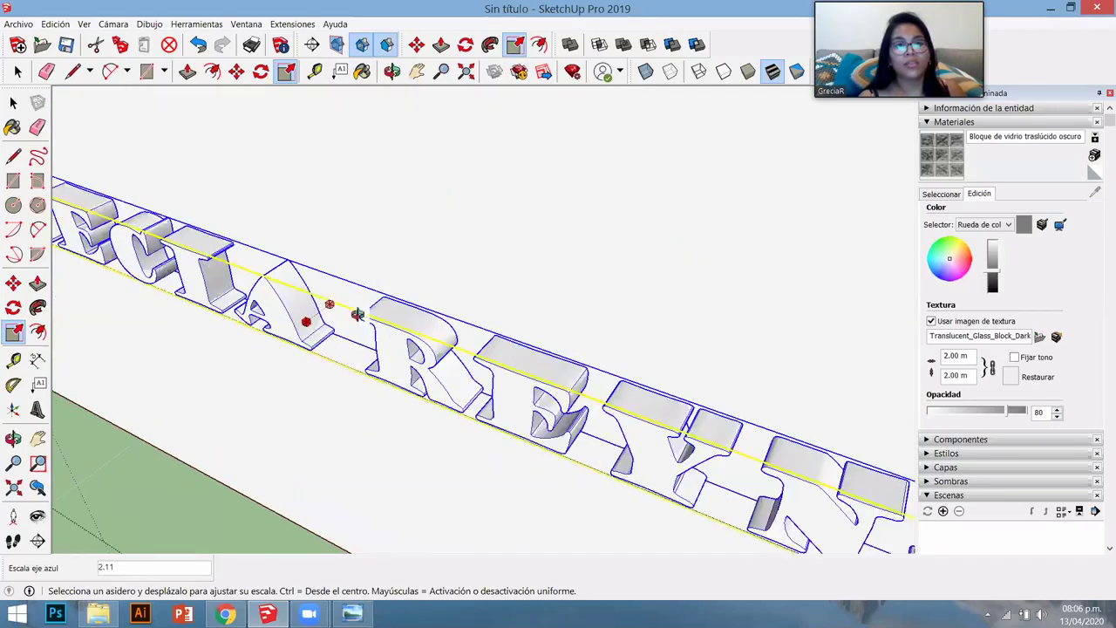
pyautogui.moveTo(357, 311); pyautogui.dragTo(345, 273, button='middle')
# - Undo the stretch of the name text and view the house from higher up
pyautogui.press('s')
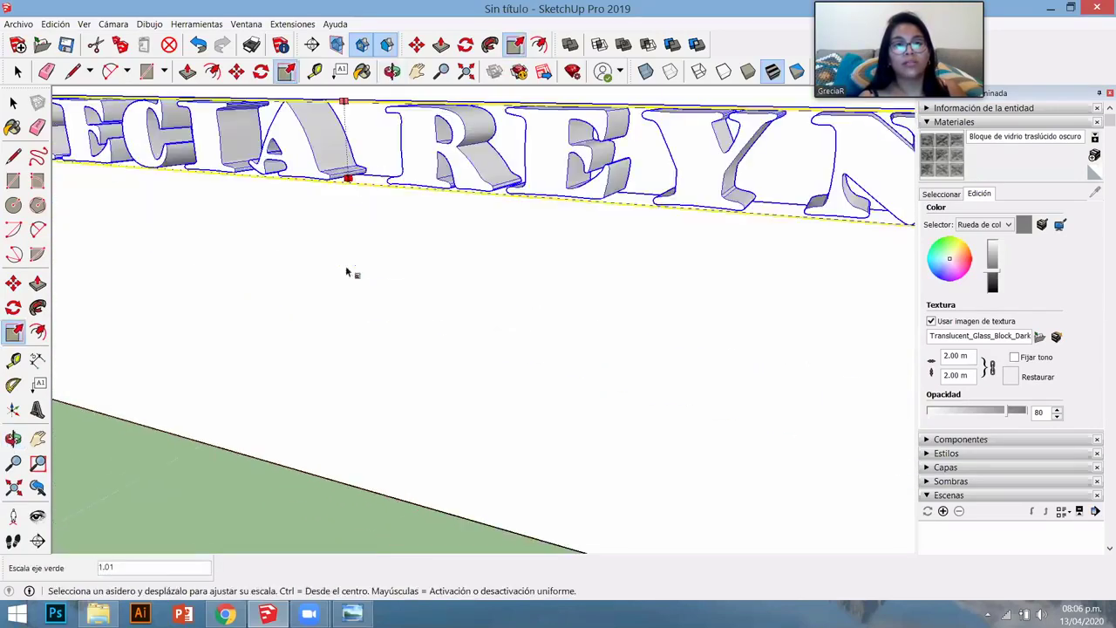
pyautogui.moveTo(609, 348); pyautogui.dragTo(636, 337, button='middle')
pyautogui.scroll(-5, 635, 336)
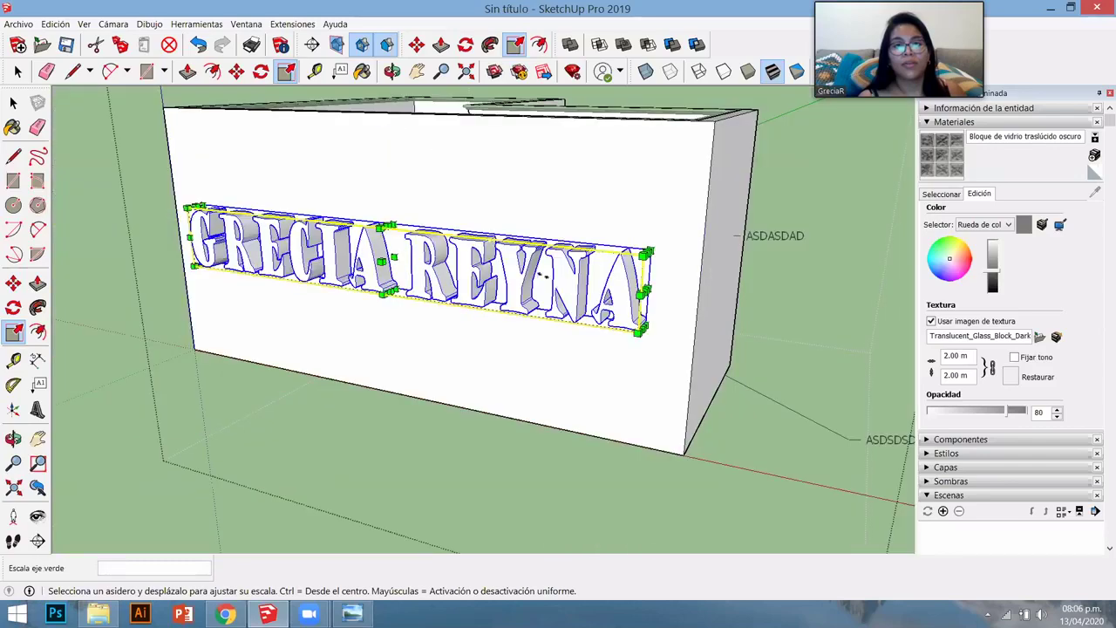
pyautogui.hotkey('ctrl', 'z')
pyautogui.moveTo(348, 154); pyautogui.dragTo(353, 205, button='middle')
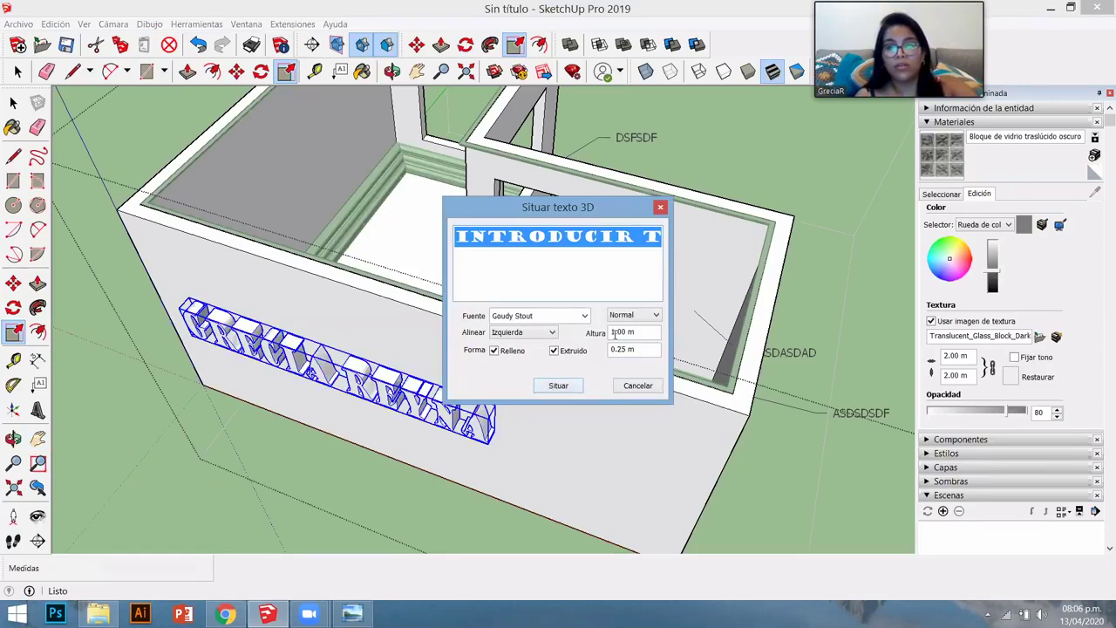
# - Set the 3D text height to 0.5 m and accept the settings
pyautogui.click(615, 331)
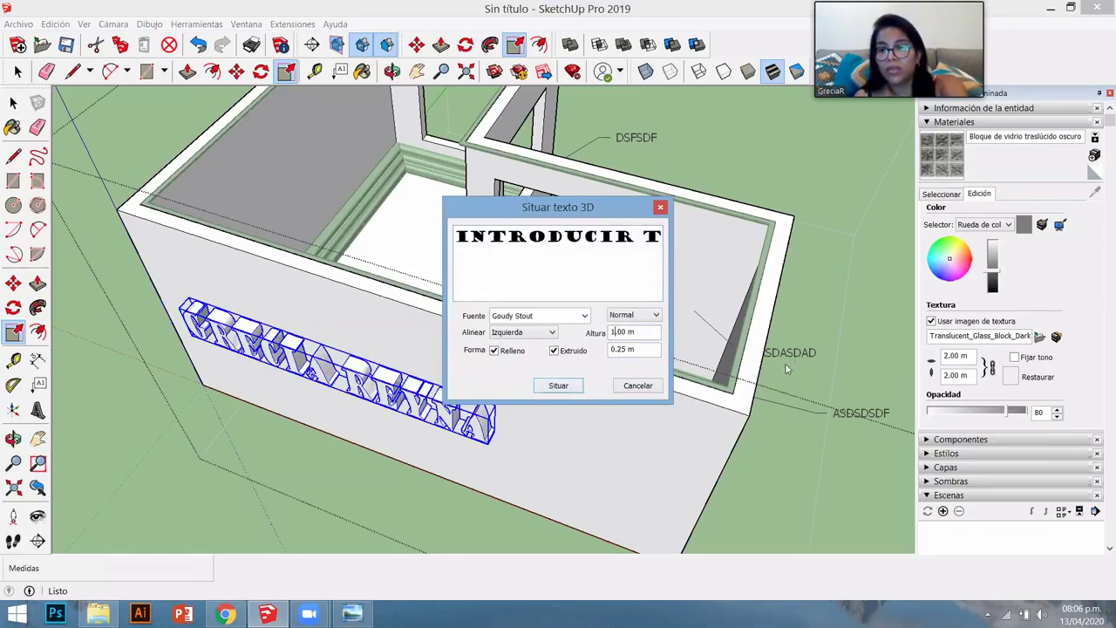
pyautogui.press('BackSpace')
pyautogui.write('0')
pyautogui.press('Right')
pyautogui.press('Delete')
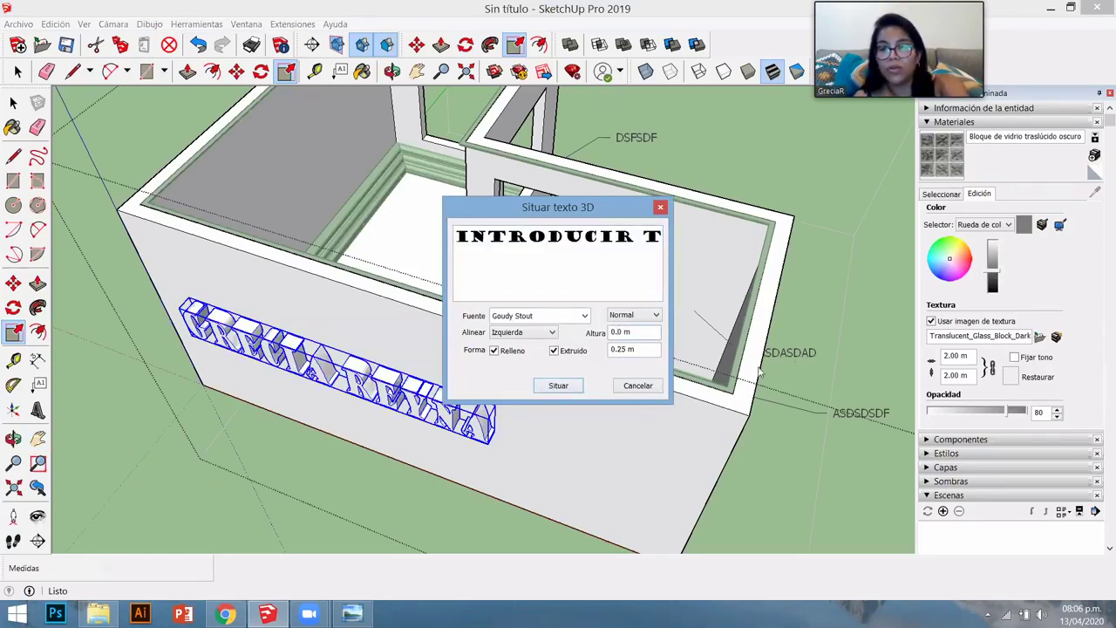
pyautogui.press('BackSpace')
pyautogui.write('5')
pyautogui.click(558, 385)
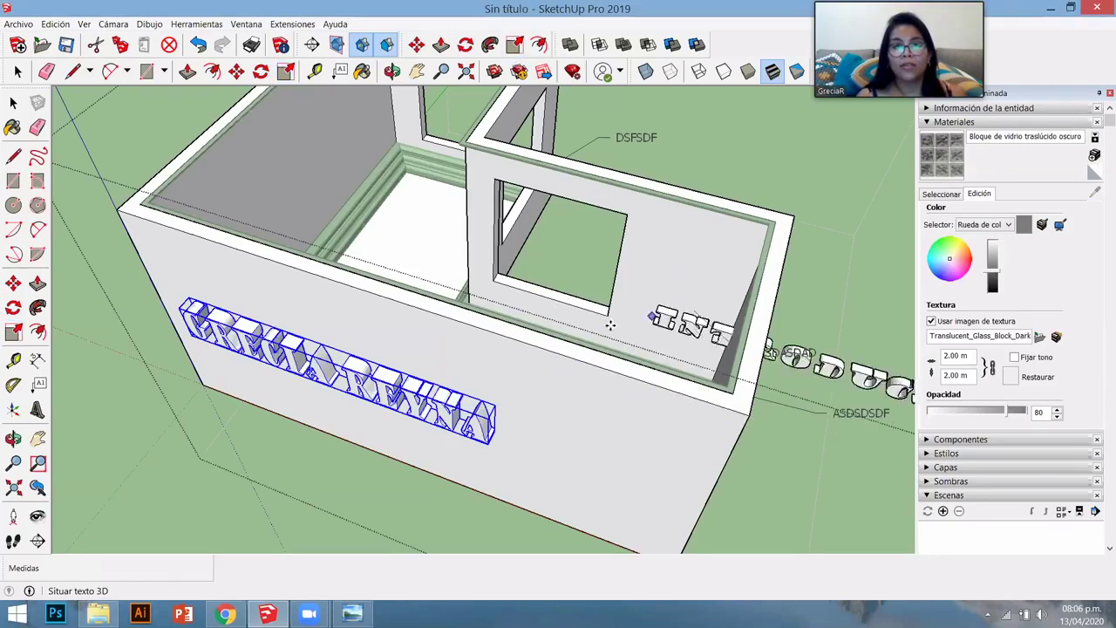
# - Place the INTRODUCIR TEXTO text along the wall's top edge and shrink it uniformly
pyautogui.scroll(-3, 570, 303)
pyautogui.moveTo(468, 222); pyautogui.dragTo(505, 297, button='middle')
pyautogui.moveTo(498, 341)
pyautogui.mouseDown(button='middle')
pyautogui.moveTo(488, 326)
pyautogui.moveTo(494, 335)
pyautogui.mouseUp(button='middle')
pyautogui.moveTo(497, 390); pyautogui.dragTo(760, 497, button='middle')
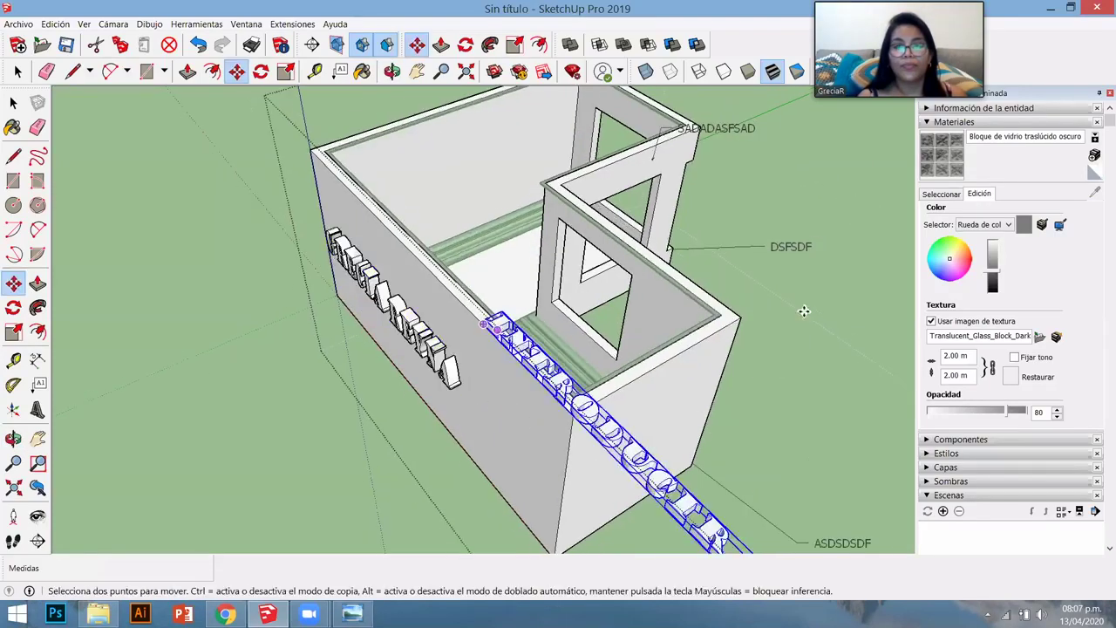
pyautogui.moveTo(747, 540); pyautogui.dragTo(799, 349, button='middle')
pyautogui.scroll(5, 798, 348)
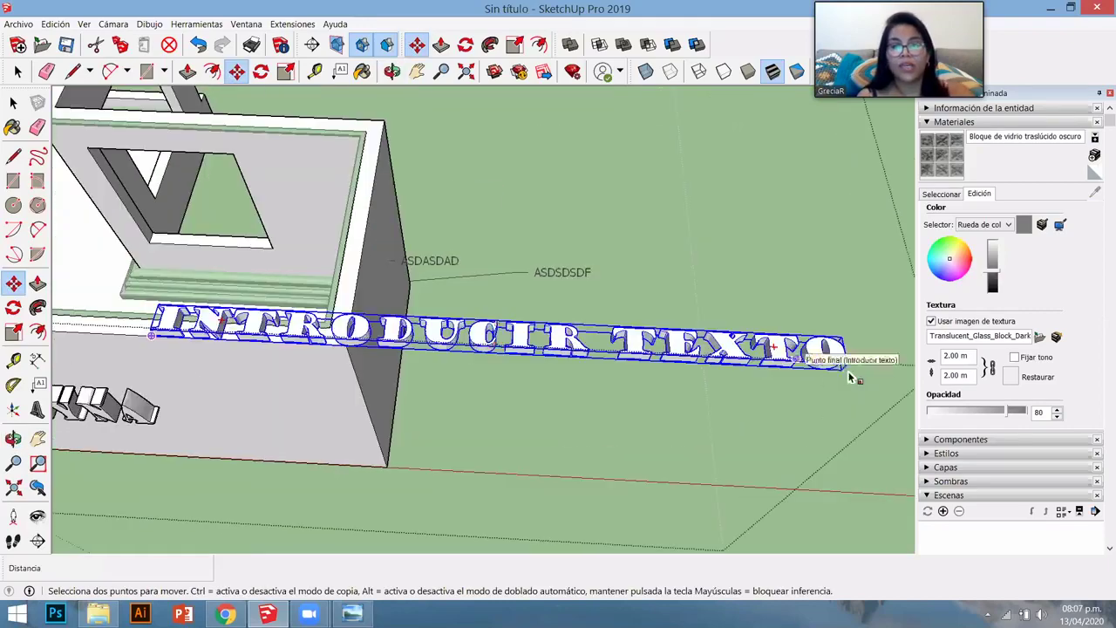
pyautogui.click(843, 363)
pyautogui.press('s')
pyautogui.moveTo(844, 363); pyautogui.dragTo(344, 320)
# - Zoom out to a steep top-down view and enlarge the INTRODUCIR TEXTO text
pyautogui.scroll(6, 452, 307)
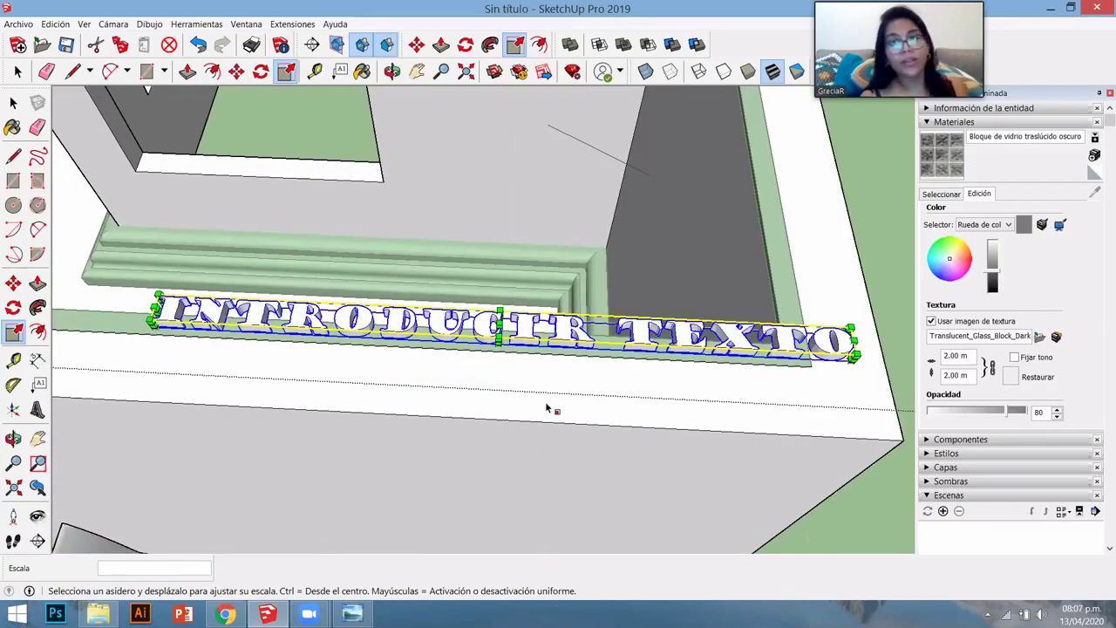
pyautogui.scroll(-3, 547, 407)
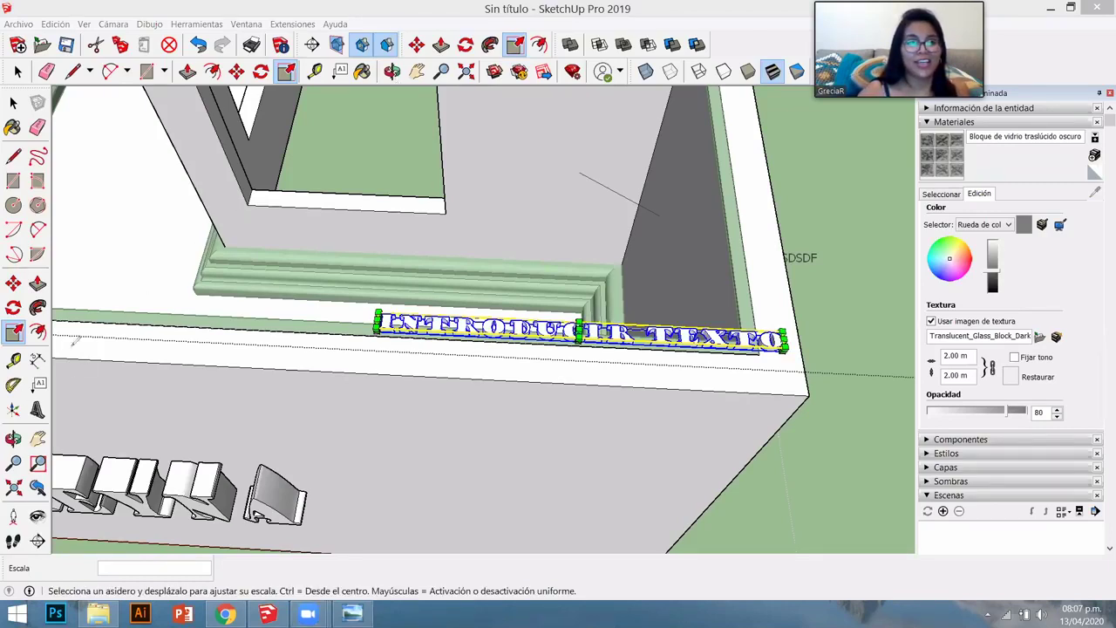
pyautogui.moveTo(305, 170); pyautogui.dragTo(54, 359)
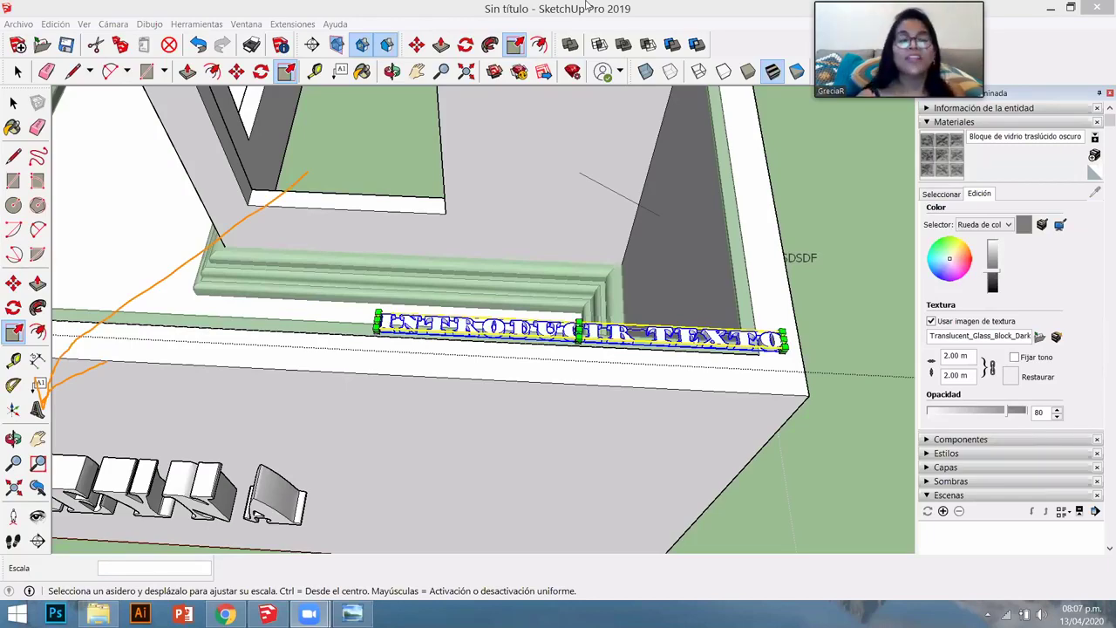
pyautogui.moveTo(551, 334); pyautogui.dragTo(621, 375, button='middle')
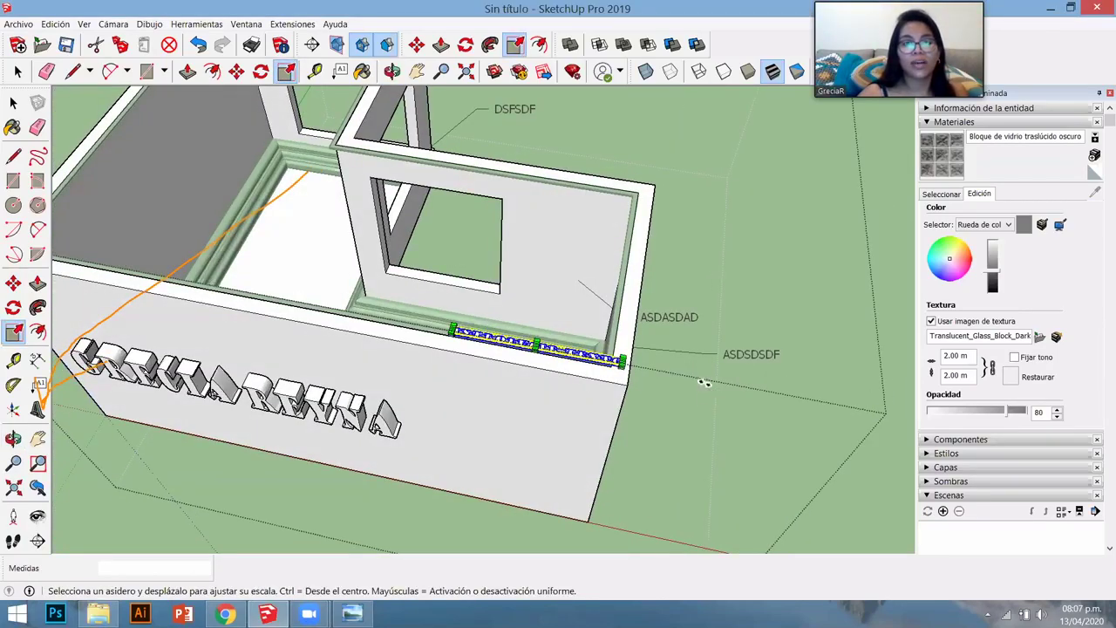
pyautogui.scroll(3, 705, 382)
pyautogui.scroll(2, 711, 384)
pyautogui.click(711, 383)
pyautogui.scroll(-1, 802, 444)
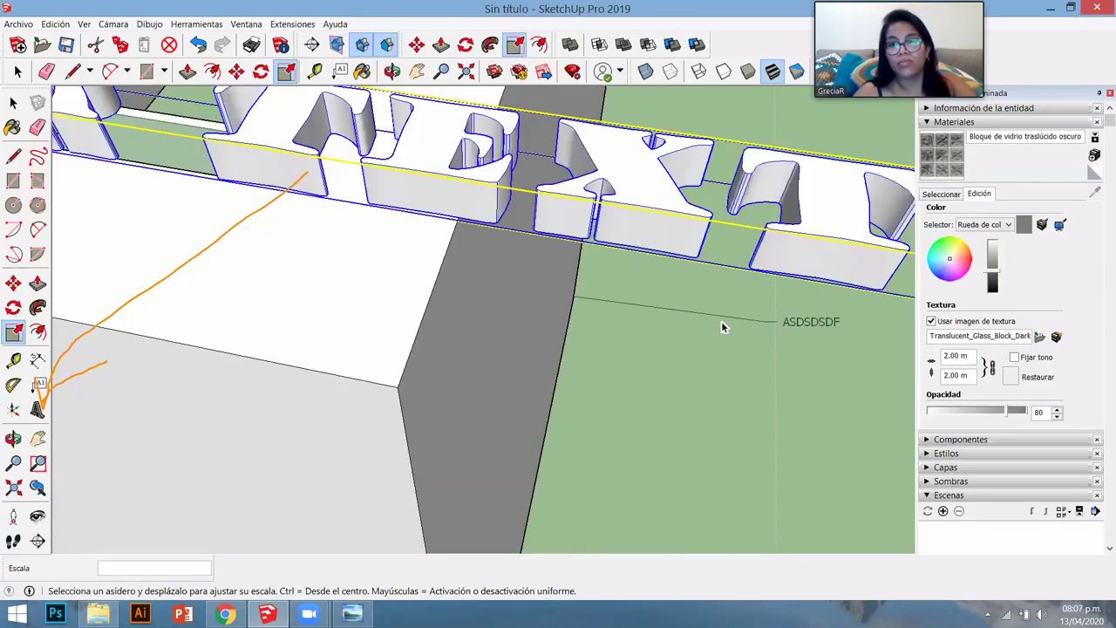
pyautogui.click(721, 321)
pyautogui.press('space')
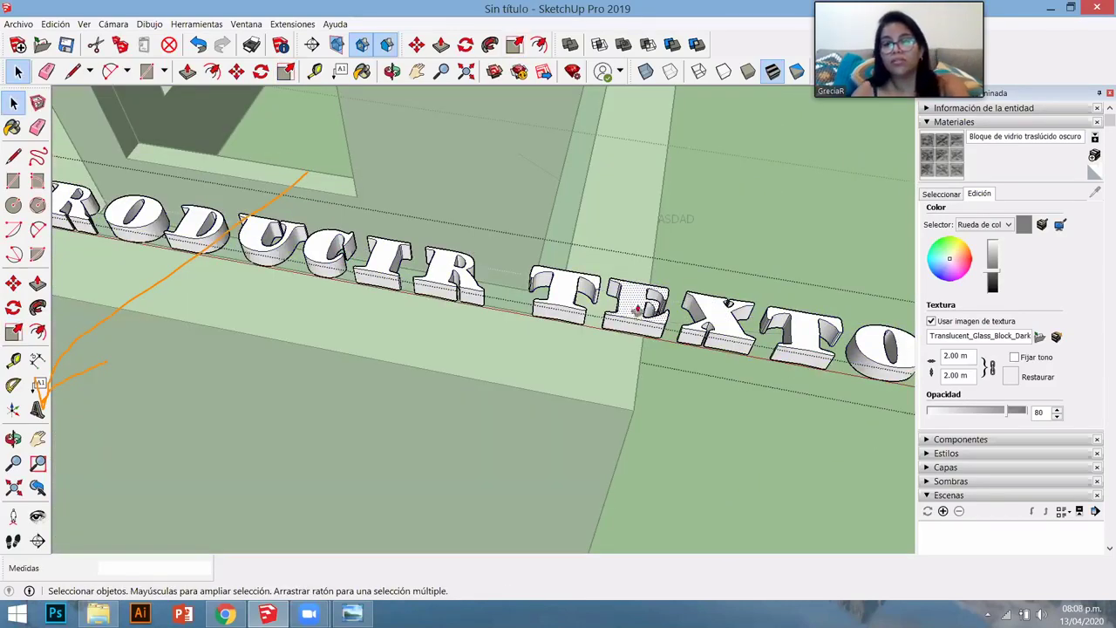
# - Push/pull the letter E's face into a tall box
pyautogui.press('p')
pyautogui.moveTo(643, 299); pyautogui.dragTo(598, 341)
pyautogui.scroll(-2, 598, 340)
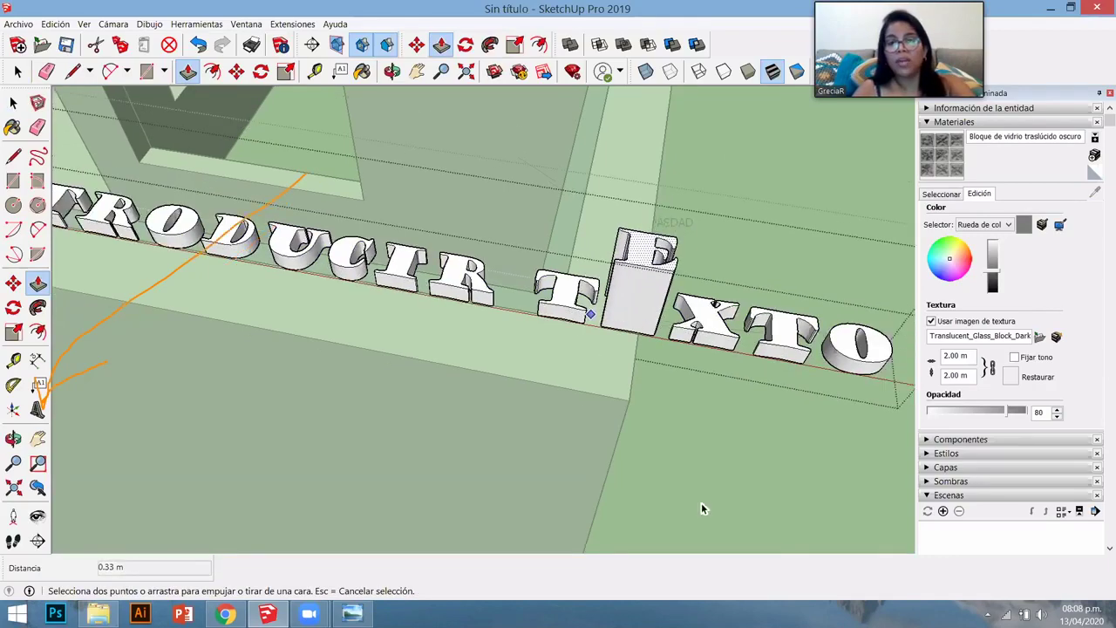
pyautogui.press('space')
# - Orbit around the model and select the curved INTRODUCIR TEXTO 3D text
pyautogui.moveTo(615, 399); pyautogui.dragTo(122, 405, button='middle')
pyautogui.scroll(-2, 122, 405)
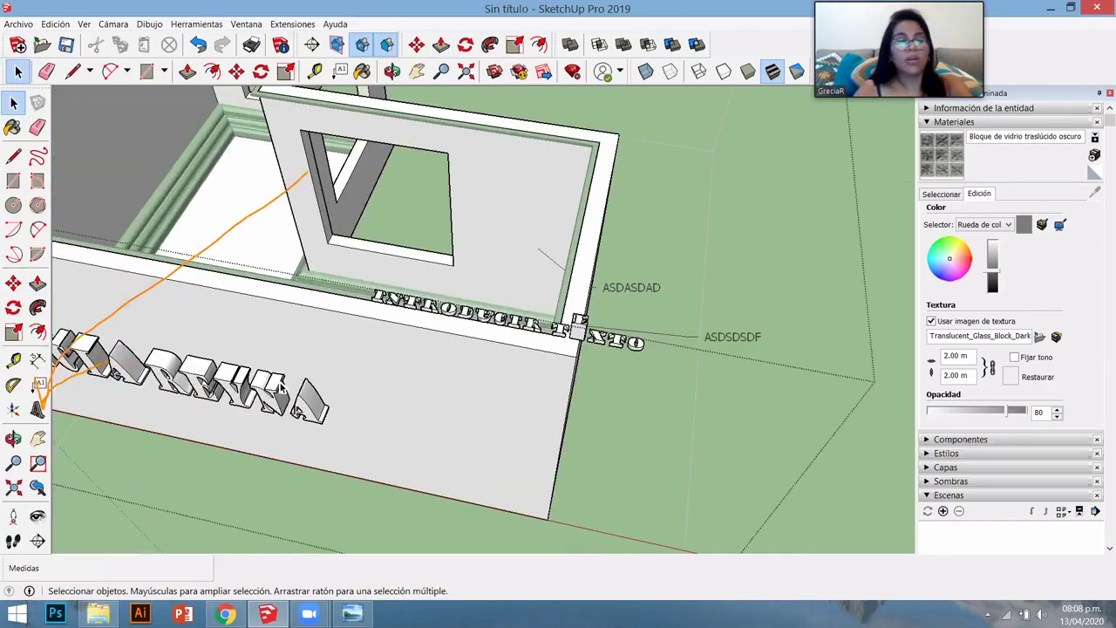
pyautogui.scroll(3, 284, 386)
pyautogui.scroll(-3, 277, 385)
pyautogui.scroll(-1, 262, 226)
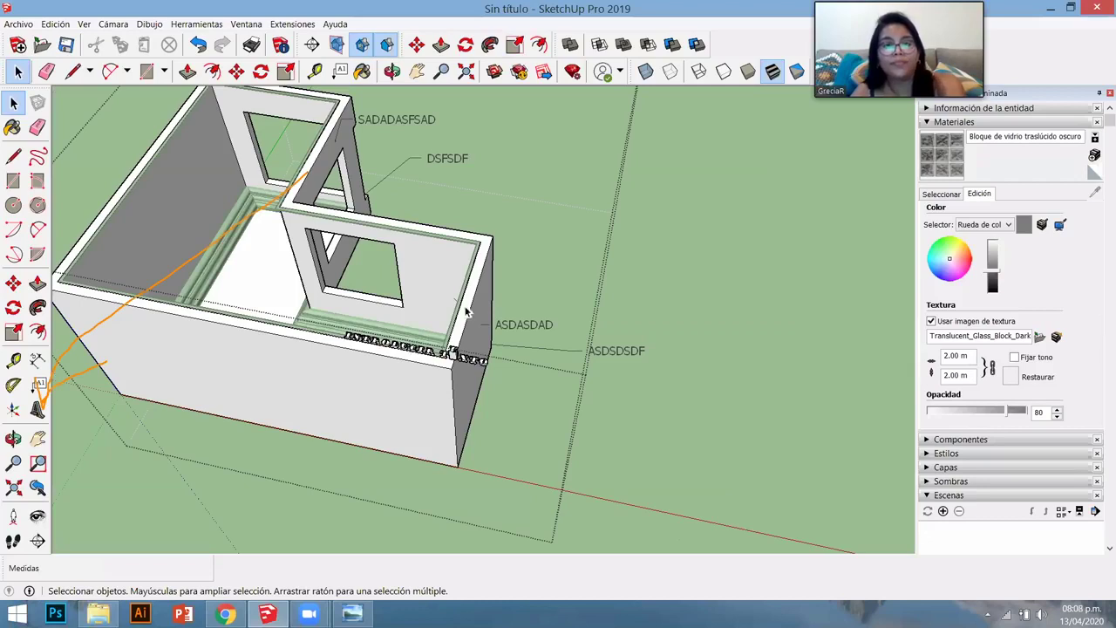
pyautogui.click(413, 351)
# - Delete the curved text and place new GulimChe 3D text of the user's name on the front wall
pyautogui.press('Delete')
pyautogui.click(38, 409)
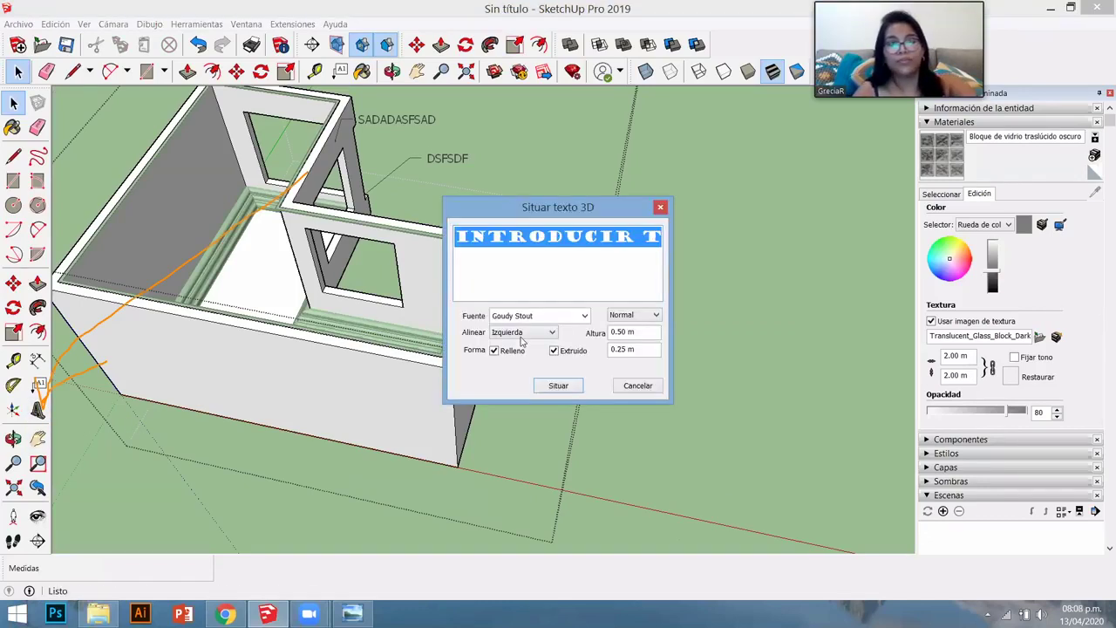
pyautogui.write('GRE')
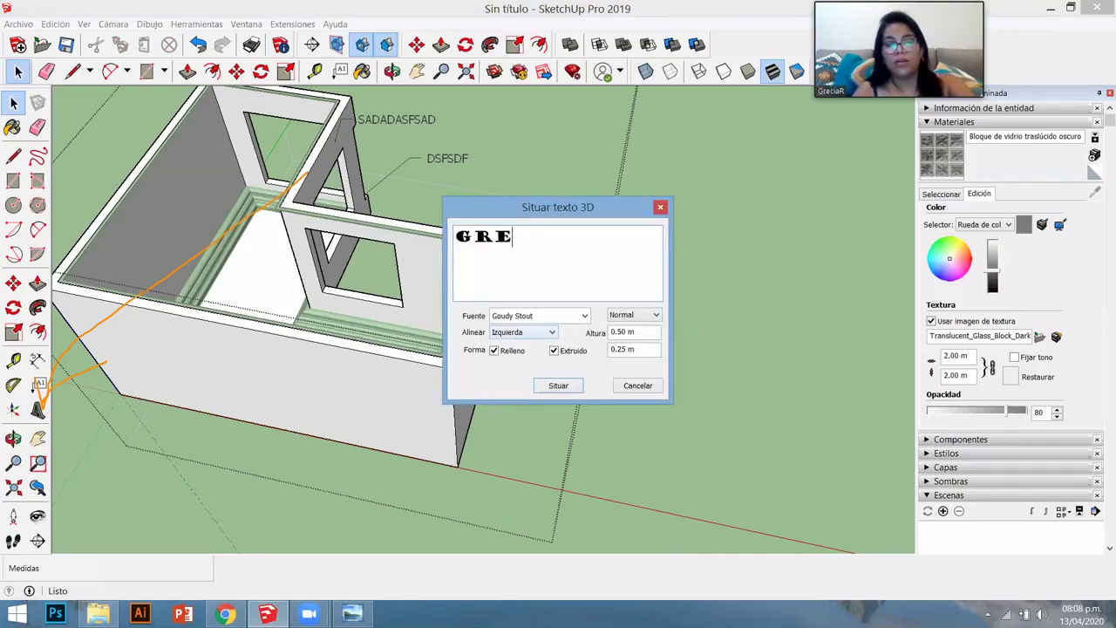
pyautogui.write('YNA')
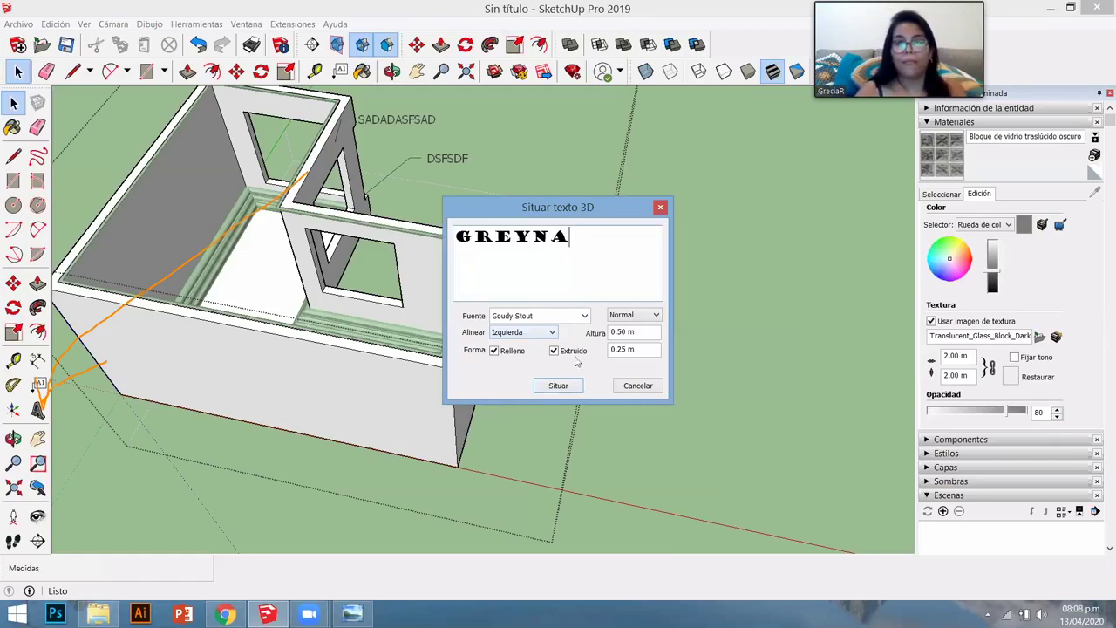
pyautogui.click(584, 316)
pyautogui.click(560, 388)
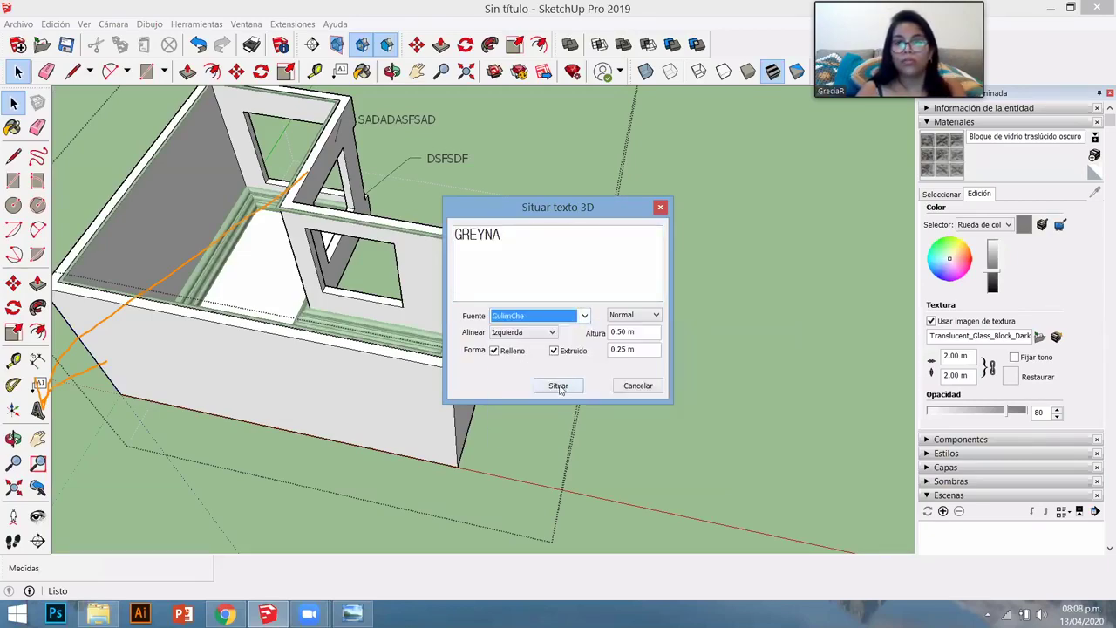
pyautogui.click(558, 385)
pyautogui.click(232, 384)
# - Move the new name text to a different spot on the wall
pyautogui.moveTo(232, 384); pyautogui.dragTo(356, 219, button='middle')
pyautogui.scroll(6, 366, 235)
pyautogui.press('m')
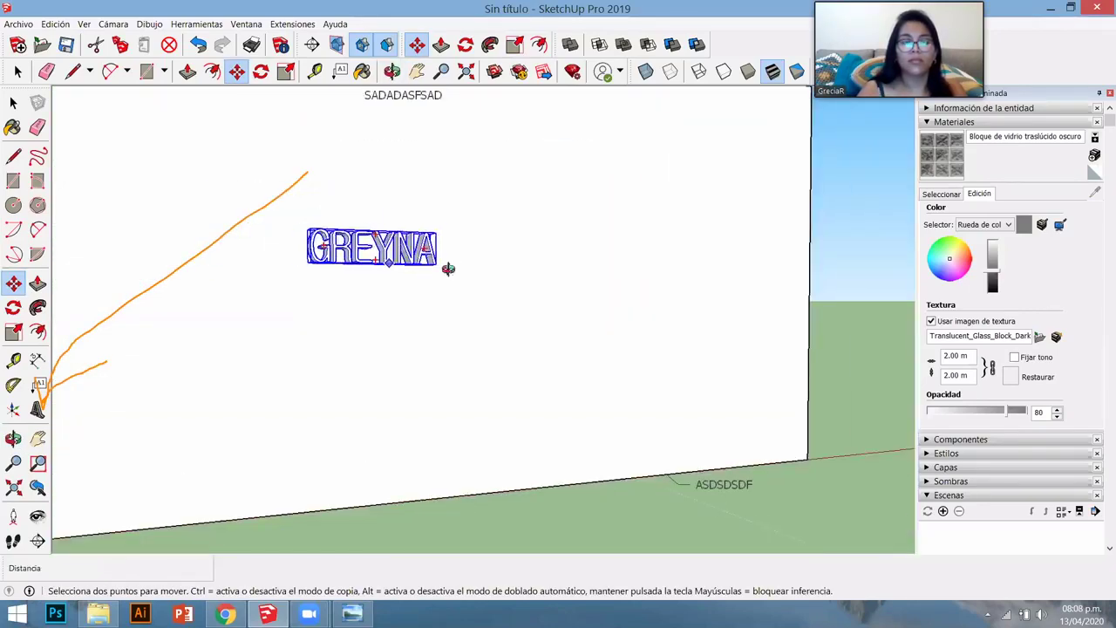
pyautogui.click(448, 268)
pyautogui.click(404, 328)
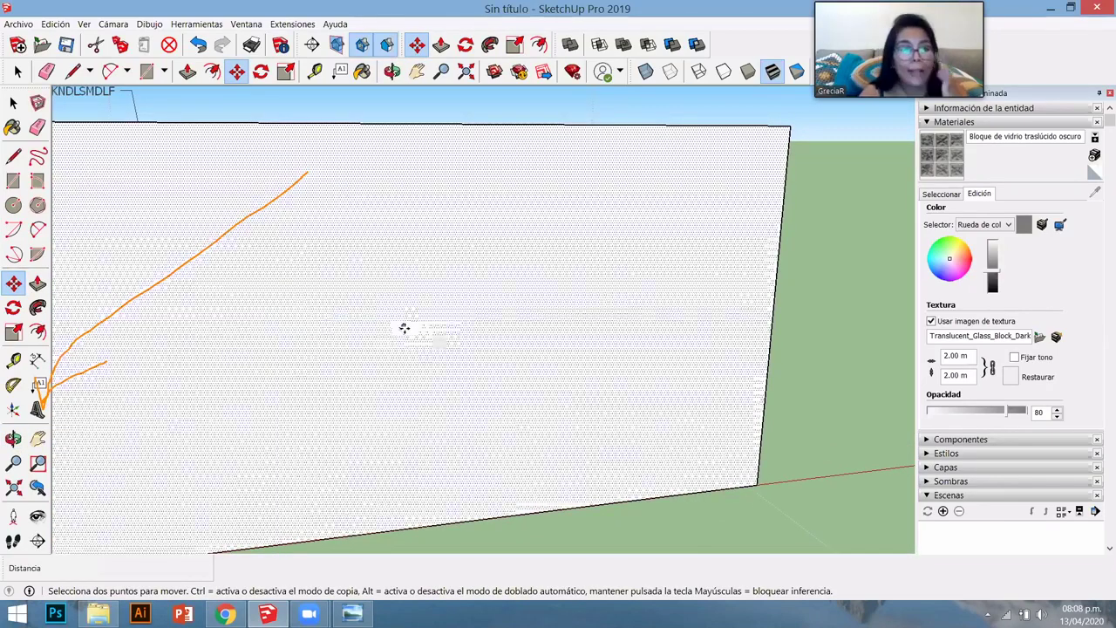
pyautogui.scroll(-2, 414, 332)
# - Orbit to look inside the L-shaped house, face the front wall, and zoom in
pyautogui.press('space')
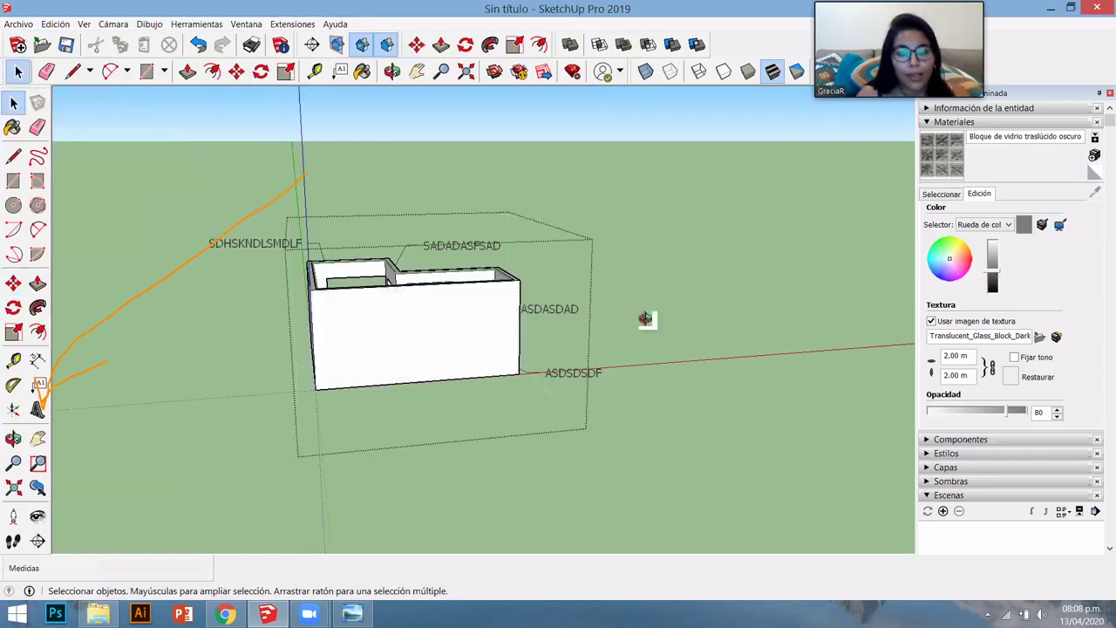
pyautogui.moveTo(645, 316); pyautogui.dragTo(453, 514, button='middle')
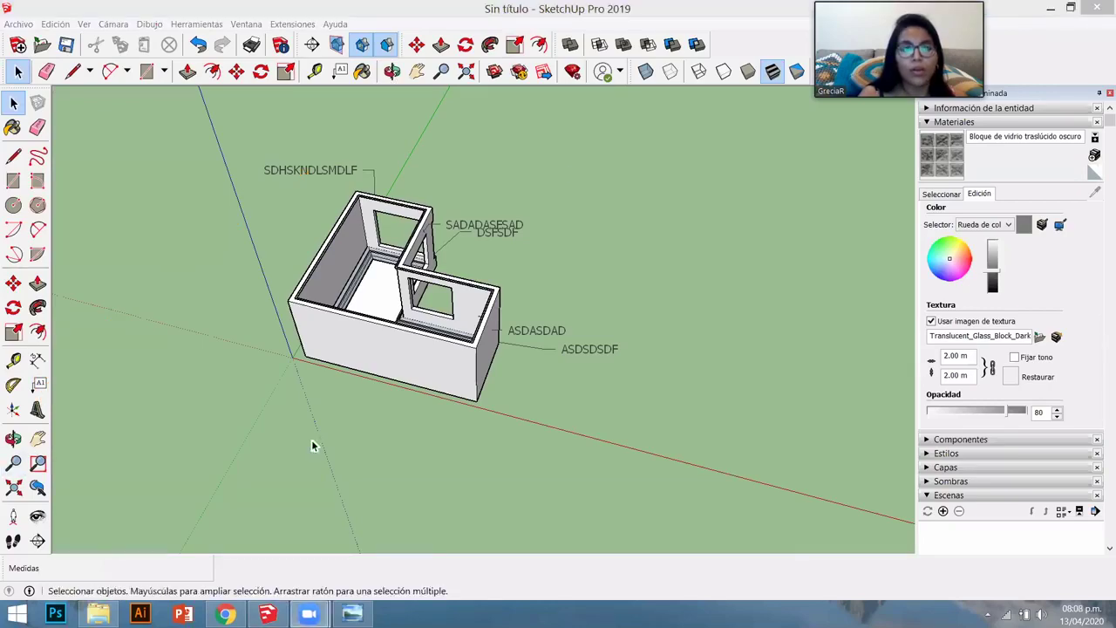
pyautogui.moveTo(312, 439); pyautogui.dragTo(317, 317, button='middle')
pyautogui.scroll(3, 316, 317)
pyautogui.scroll(1, 317, 321)
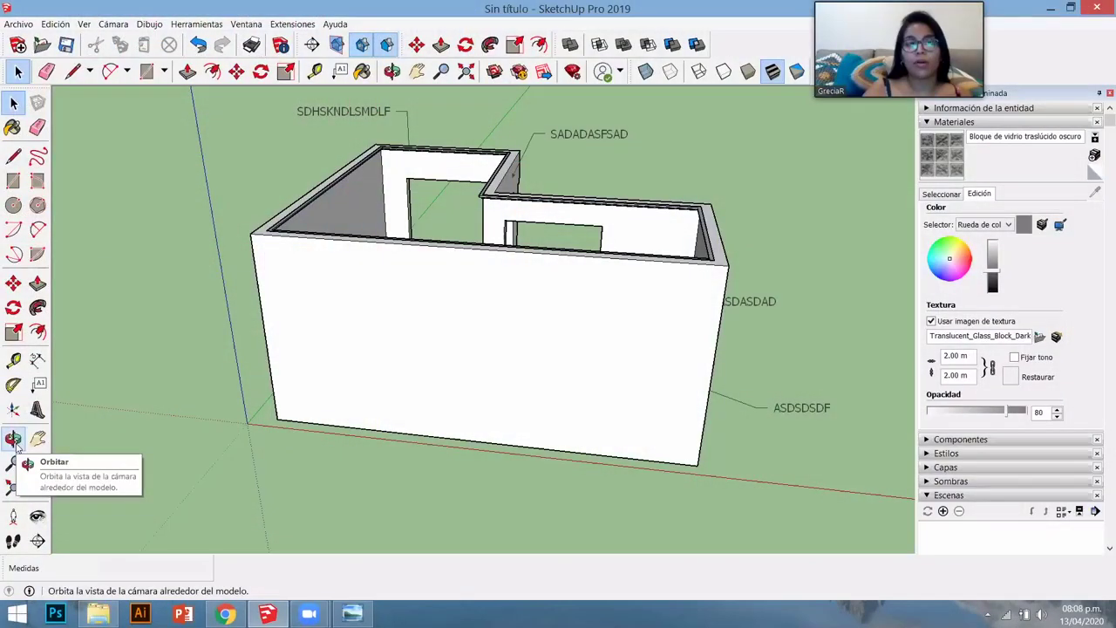
# - Orbit and pan to view the house from its opposite corner
pyautogui.click(13, 440)
pyautogui.moveTo(269, 399); pyautogui.dragTo(87, 427)
pyautogui.click(39, 442)
pyautogui.moveTo(259, 413); pyautogui.dragTo(501, 394)
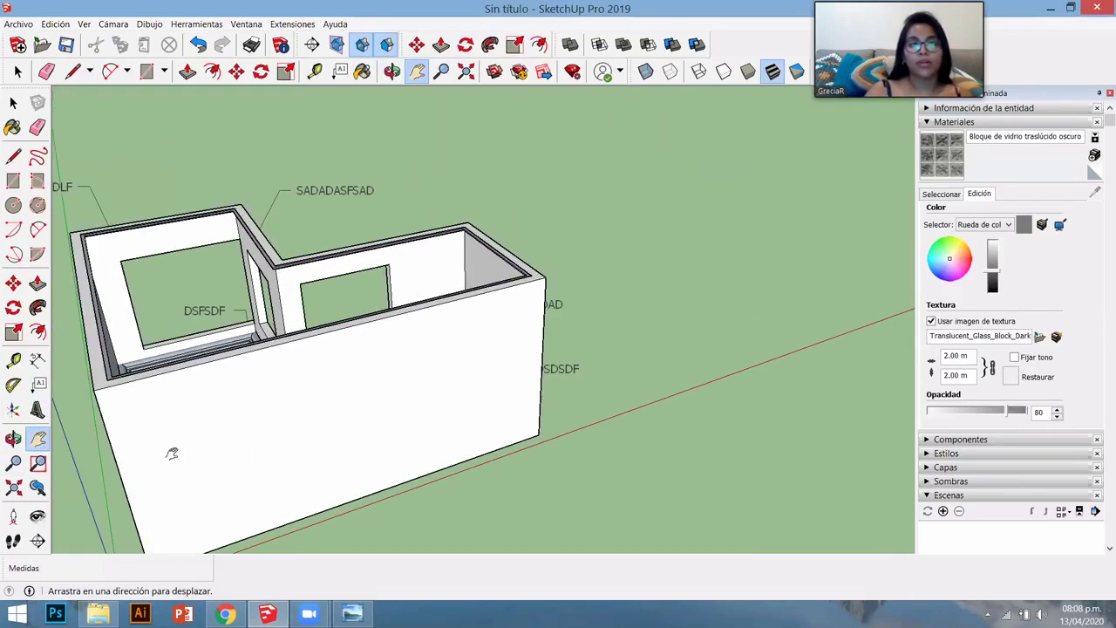
pyautogui.click(13, 439)
pyautogui.moveTo(175, 454); pyautogui.dragTo(203, 413)
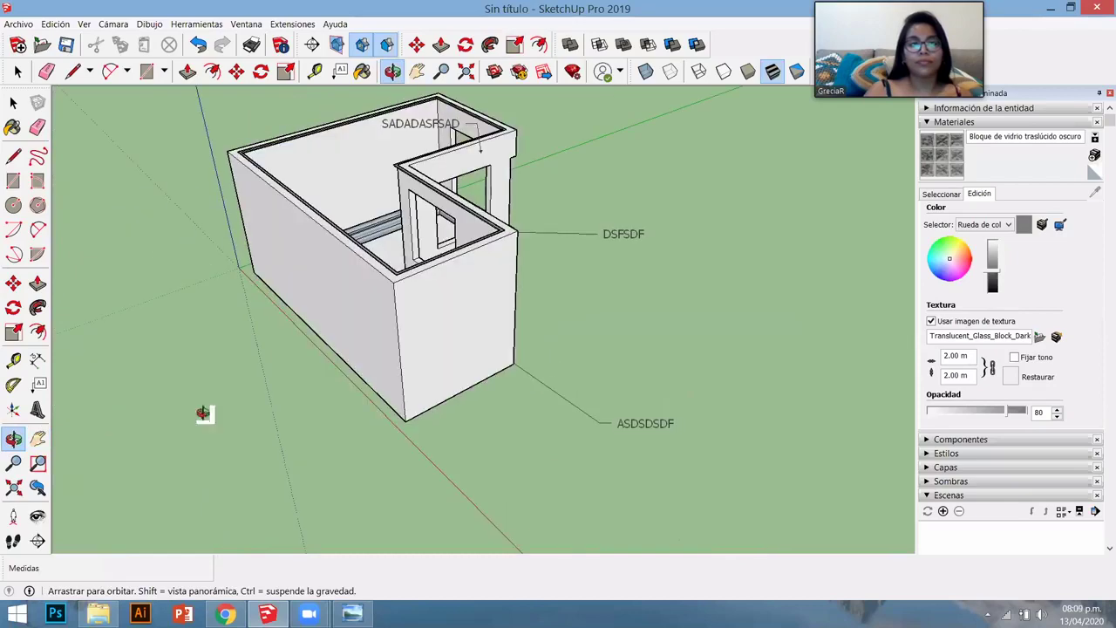
# - Zoom in on the house to look down into the rooms
pyautogui.click(14, 464)
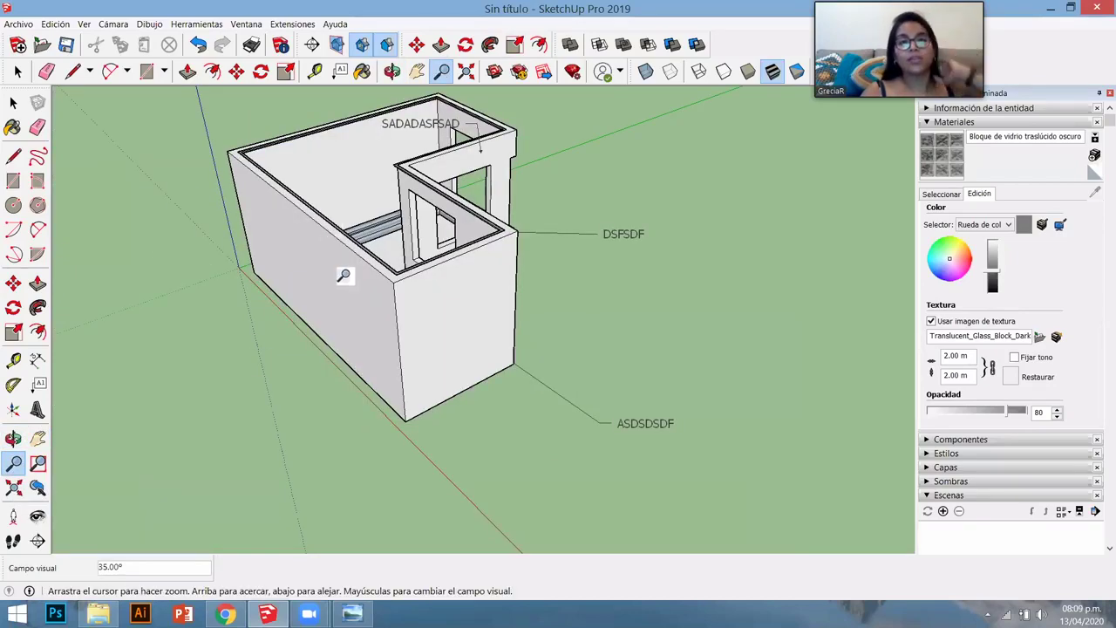
pyautogui.moveTo(343, 269); pyautogui.dragTo(386, 218)
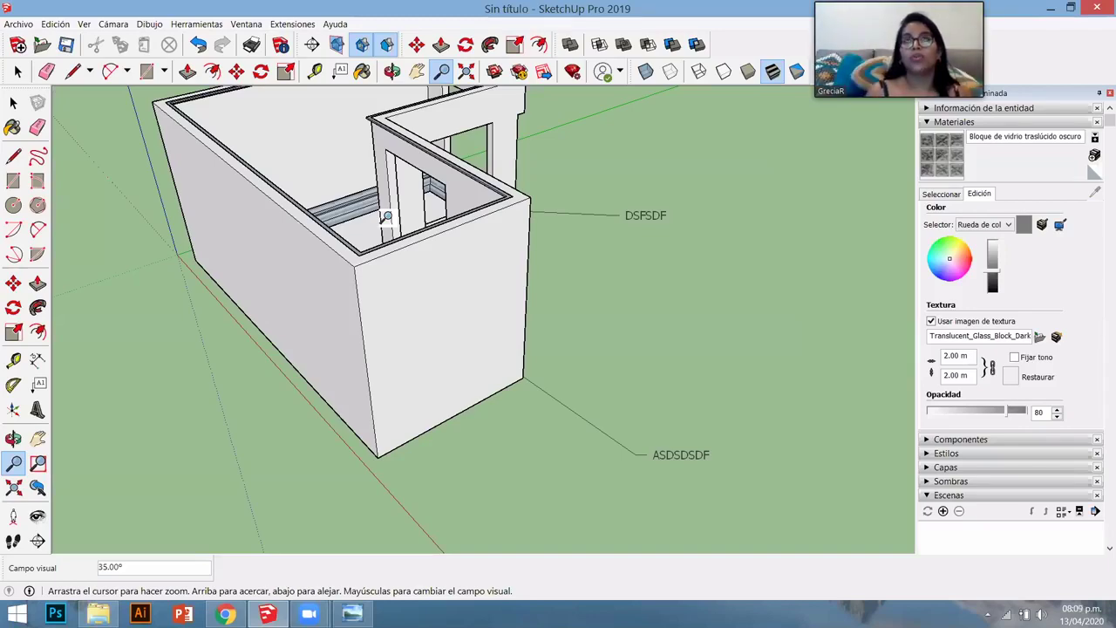
pyautogui.scroll(3, 389, 228)
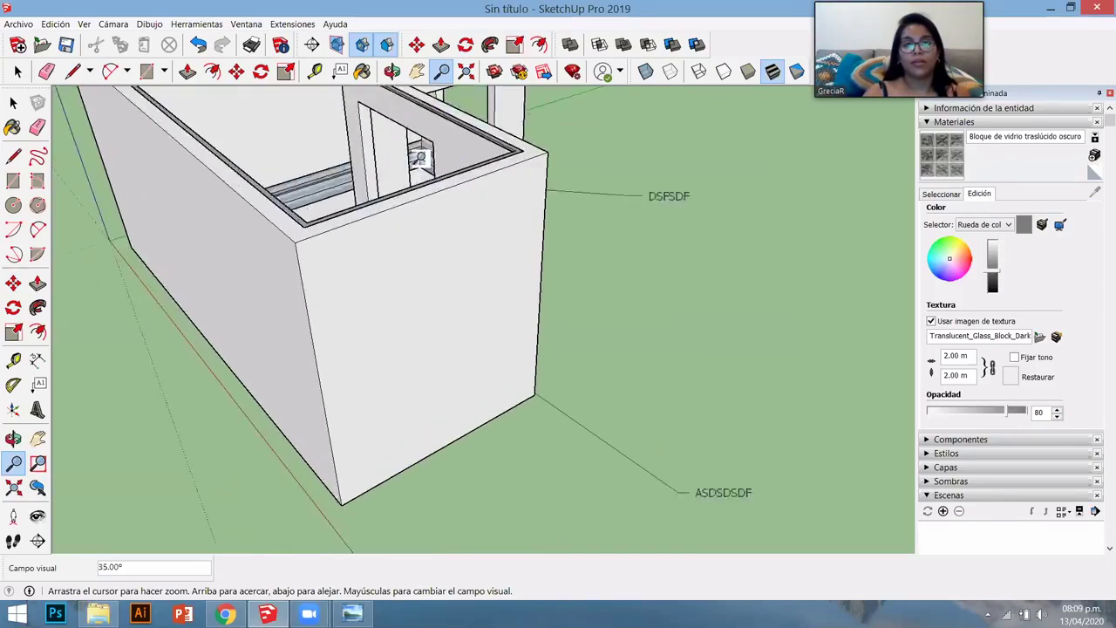
pyautogui.scroll(-5, 417, 297)
pyautogui.scroll(5, 386, 140)
pyautogui.scroll(-3, 361, 291)
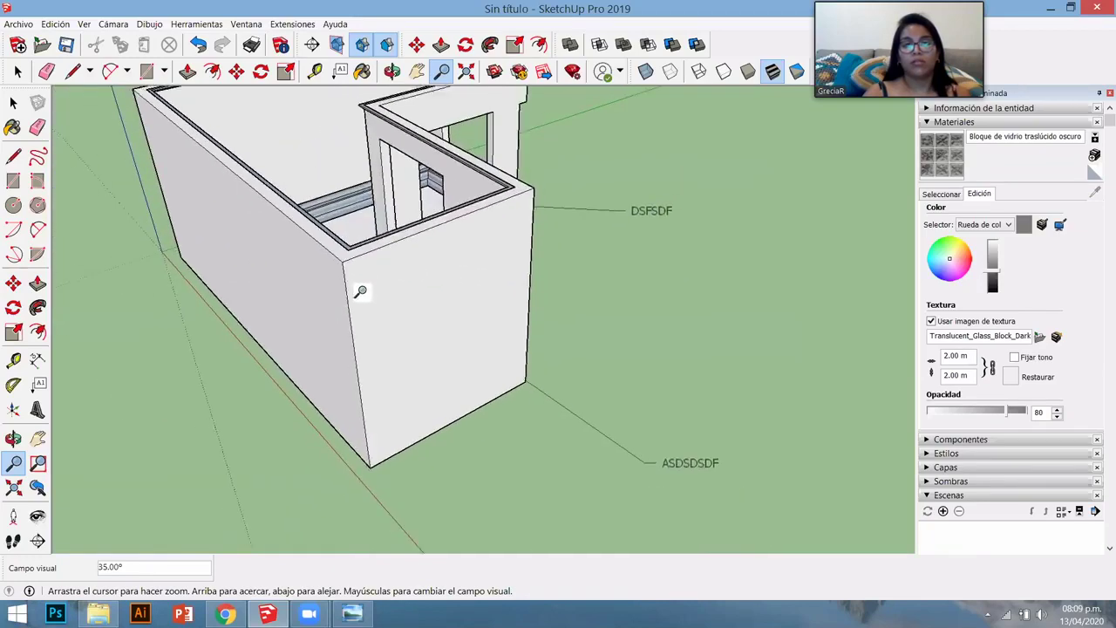
pyautogui.scroll(2, 194, 391)
# - Zoom Window into the house's interior, then zoom extents to fit the model
pyautogui.click(37, 463)
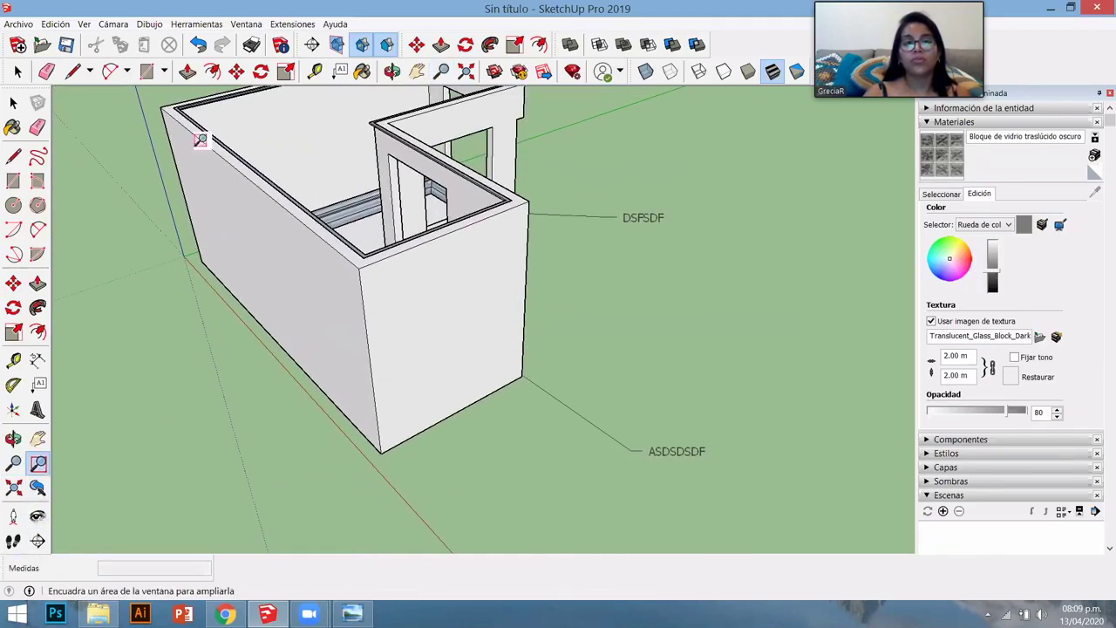
pyautogui.moveTo(290, 173); pyautogui.dragTo(486, 333)
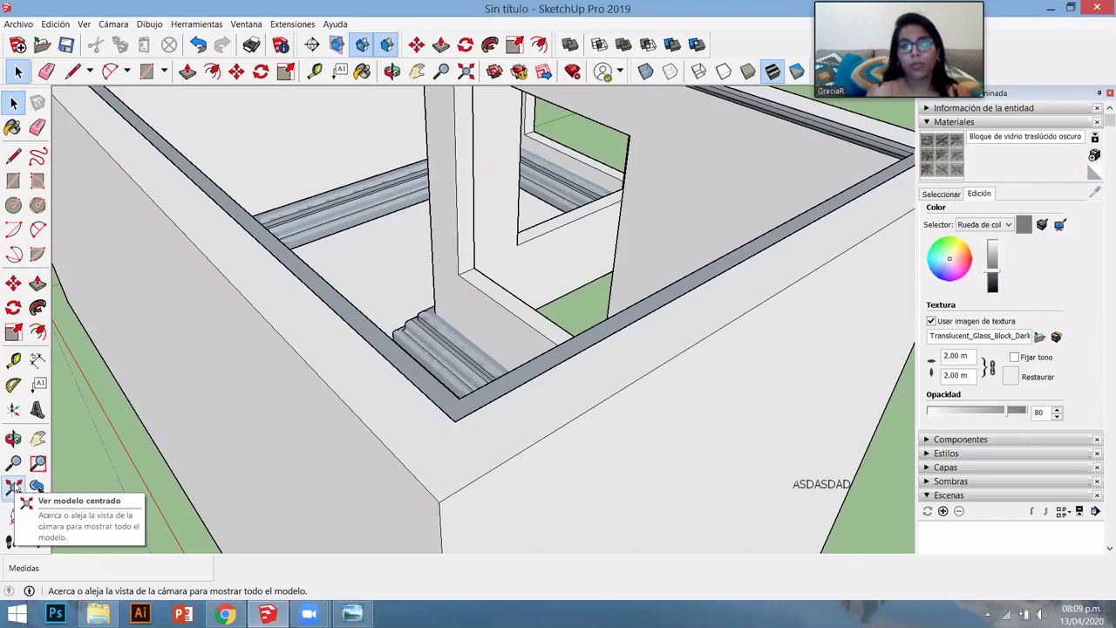
pyautogui.click(14, 488)
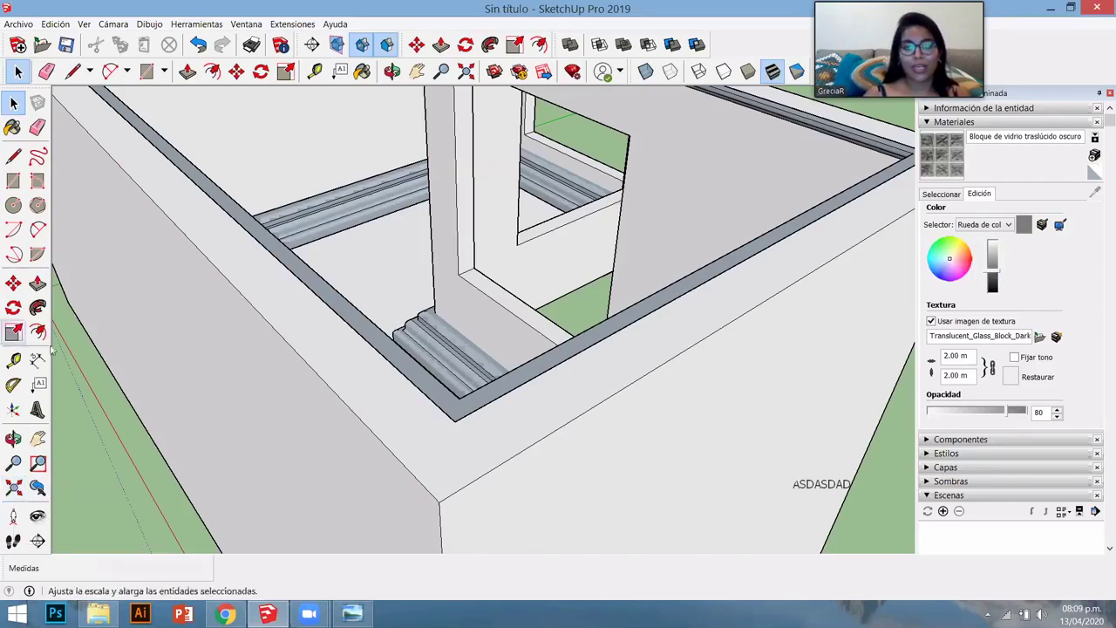
# - Orbit and zoom in very close to the grey wall faces
pyautogui.moveTo(498, 363); pyautogui.dragTo(394, 381, button='middle')
pyautogui.scroll(2, 399, 459)
pyautogui.scroll(2, 399, 459)
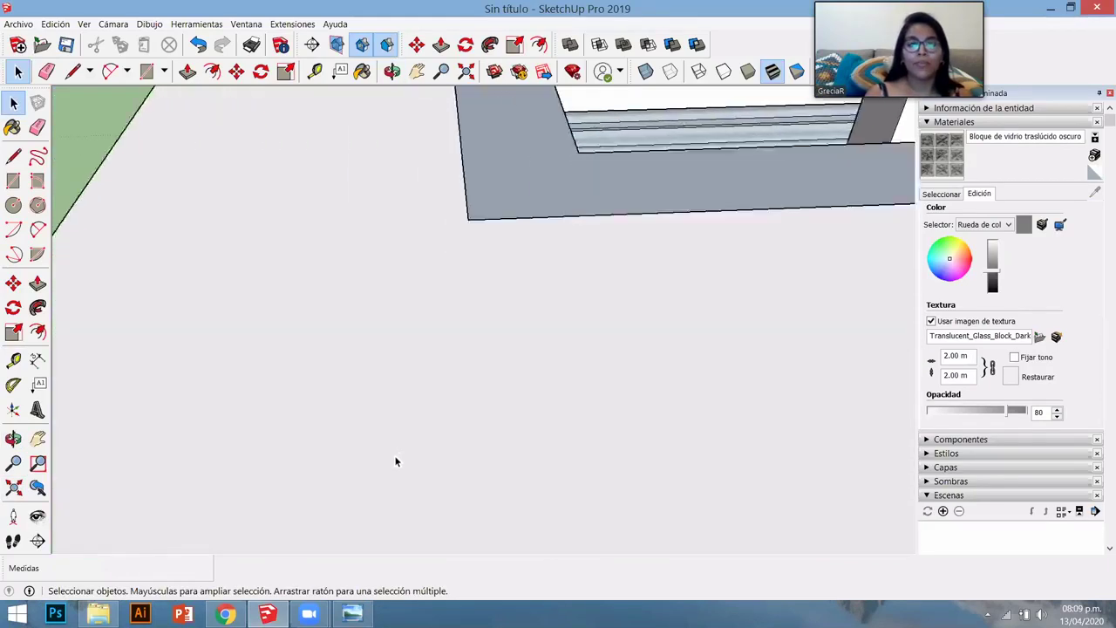
pyautogui.moveTo(393, 461); pyautogui.dragTo(593, 514, button='middle')
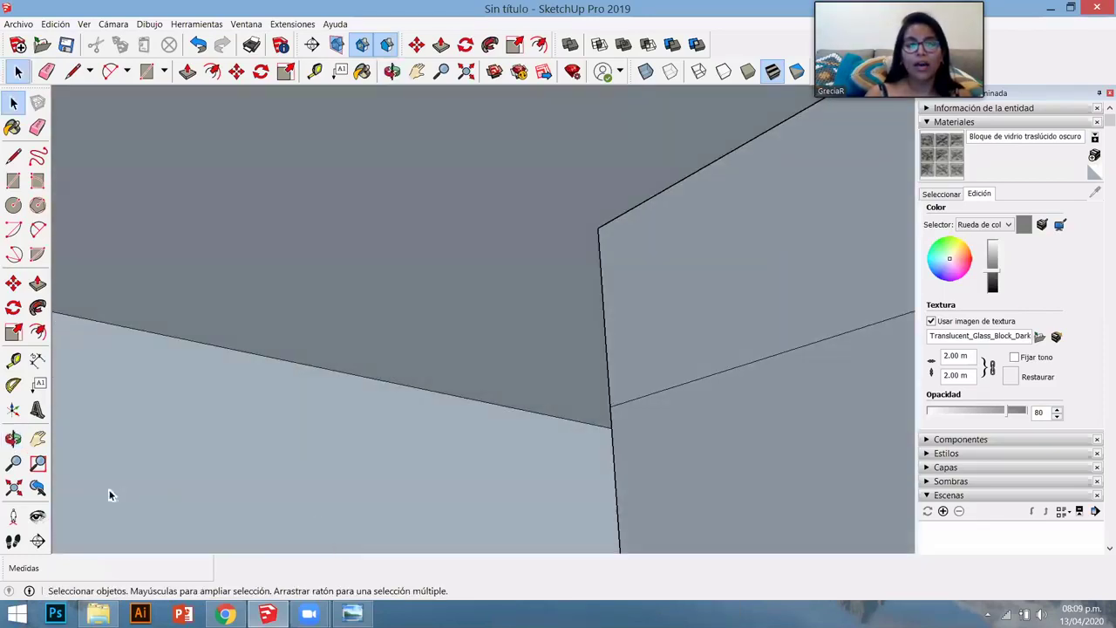
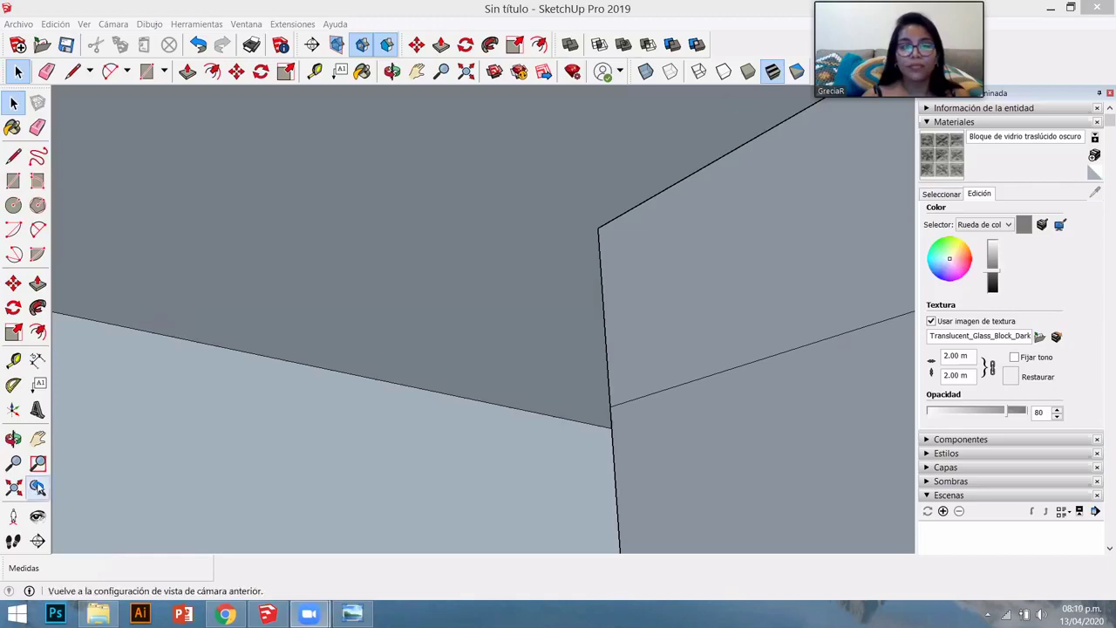
# - Zoom to extents, then orbit and zoom for an overhead view of the entire L-shaped room
pyautogui.click(13, 487)
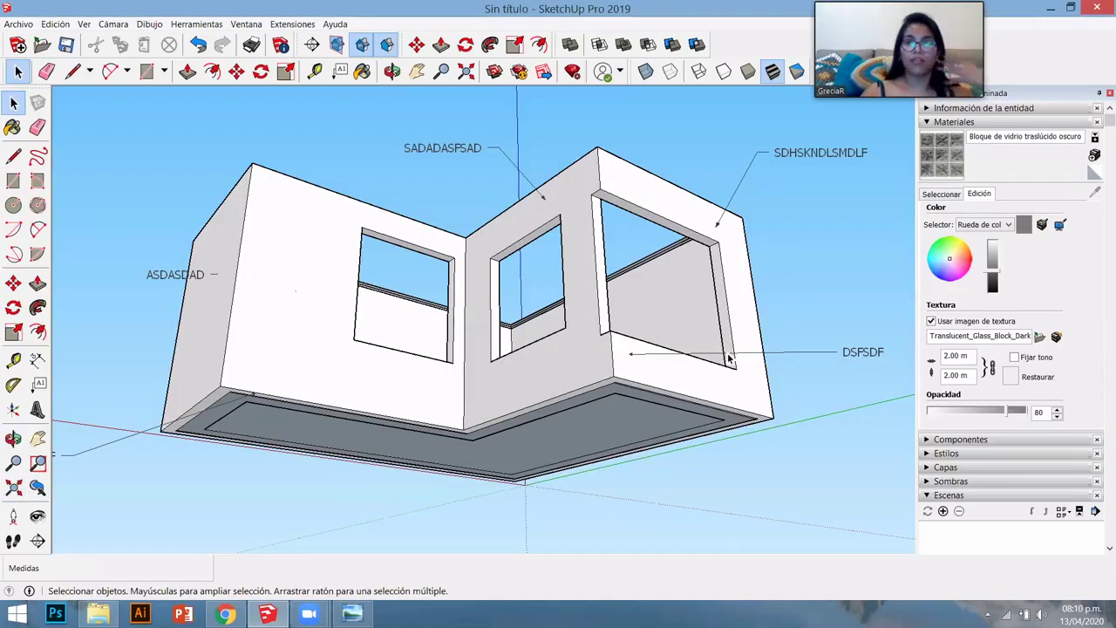
pyautogui.moveTo(731, 304); pyautogui.dragTo(660, 464, button='middle')
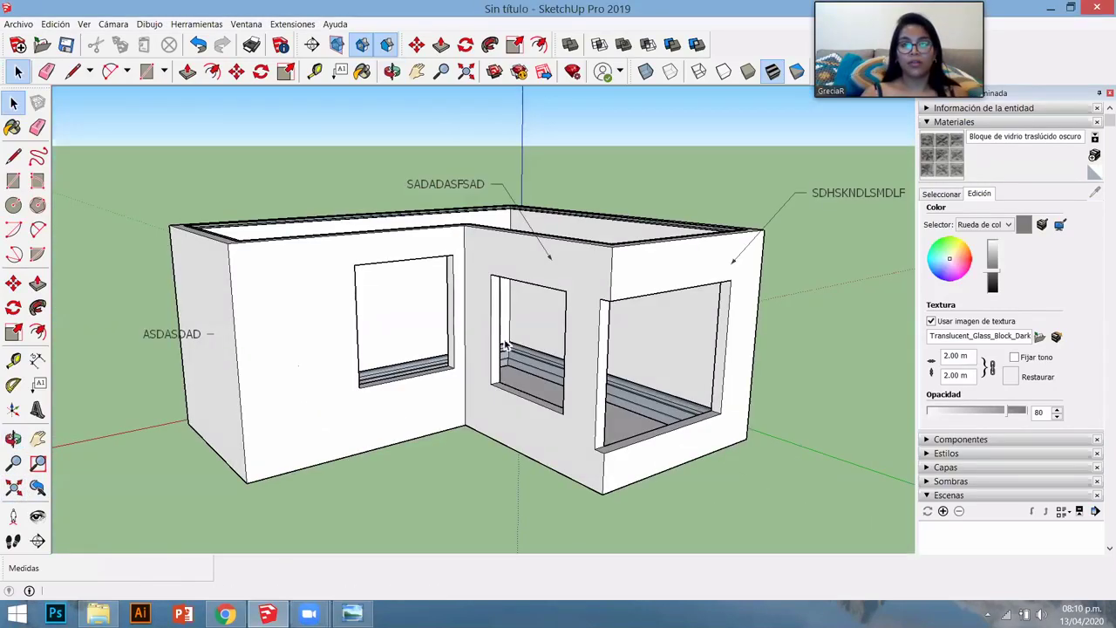
pyautogui.scroll(-2, 442, 275)
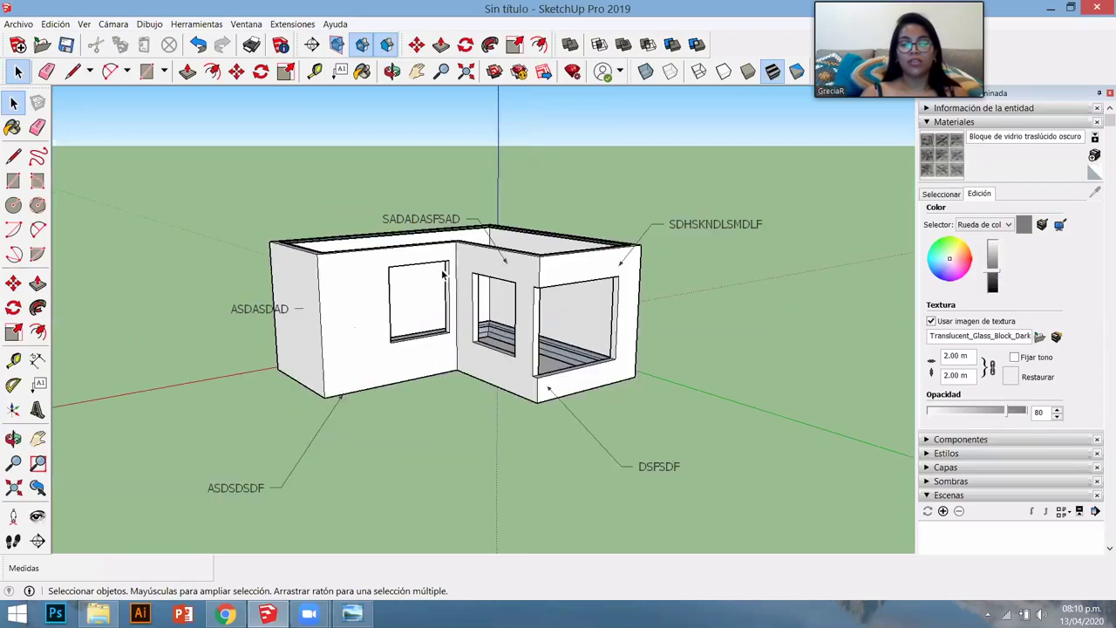
pyautogui.scroll(-2, 443, 274)
pyautogui.moveTo(416, 276); pyautogui.dragTo(291, 377, button='middle')
pyautogui.scroll(4, 488, 366)
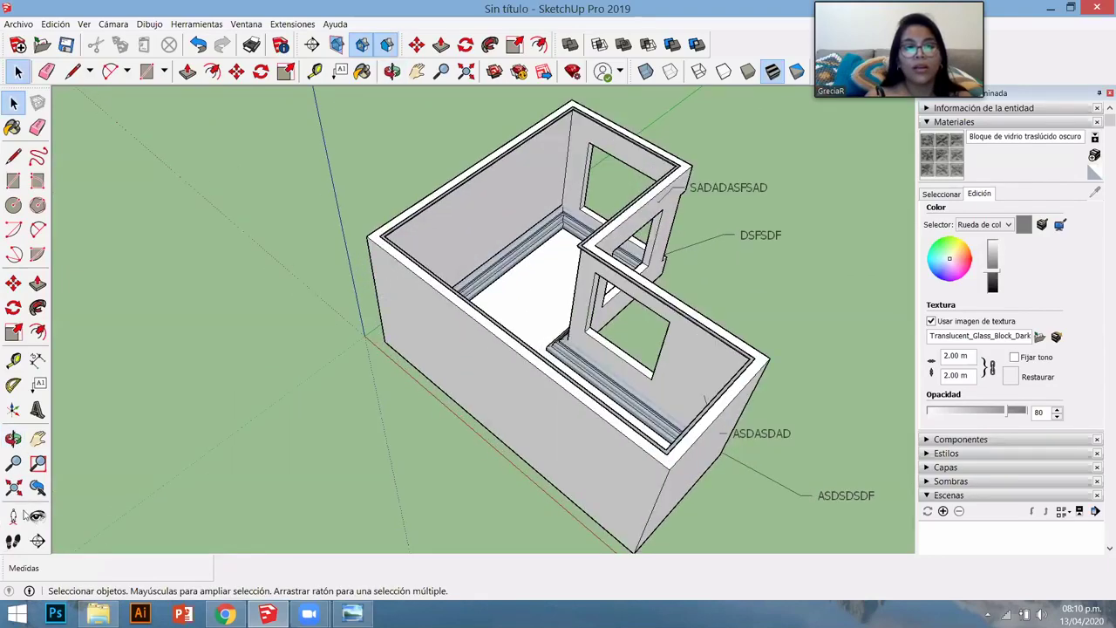
pyautogui.scroll(-2, 81, 488)
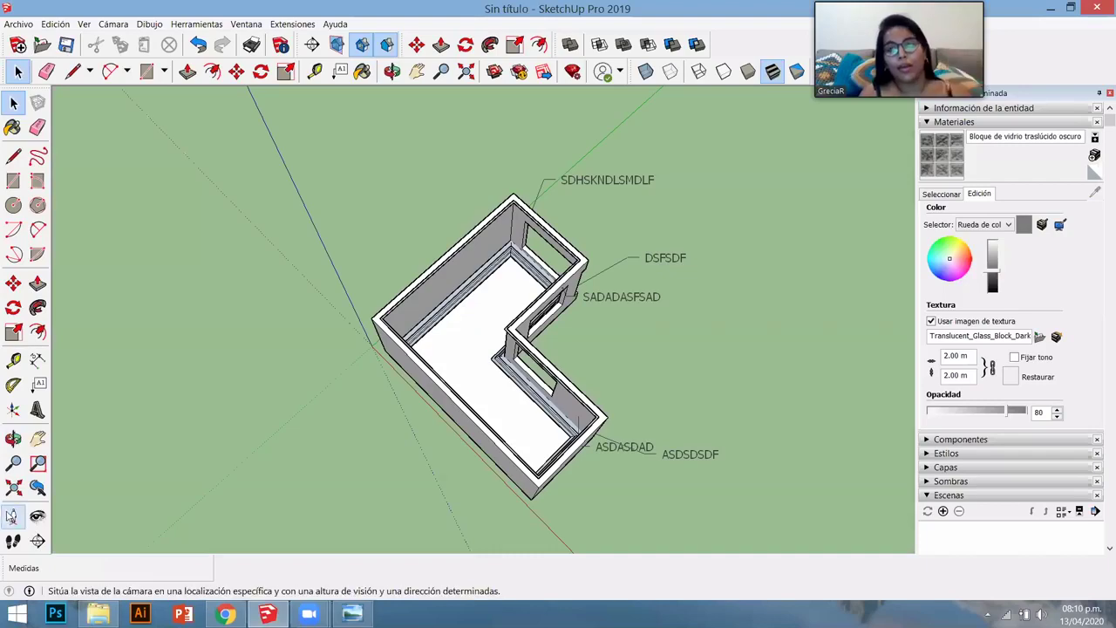
# - Position the camera inside the room at 1.68 m eye height and look toward the steps
pyautogui.click(12, 517)
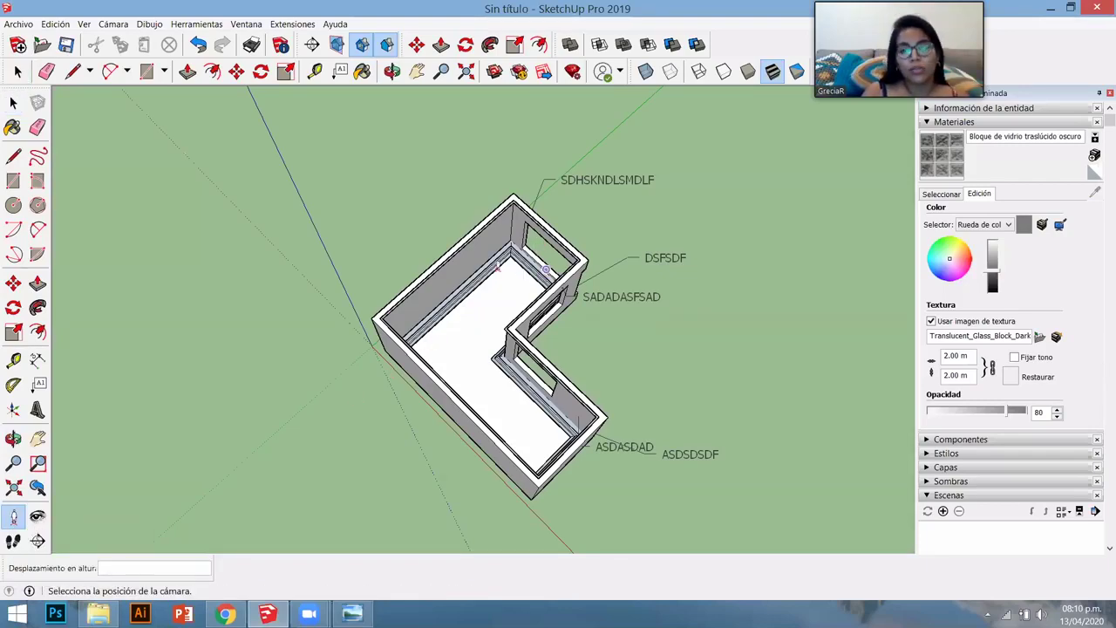
pyautogui.scroll(4, 483, 273)
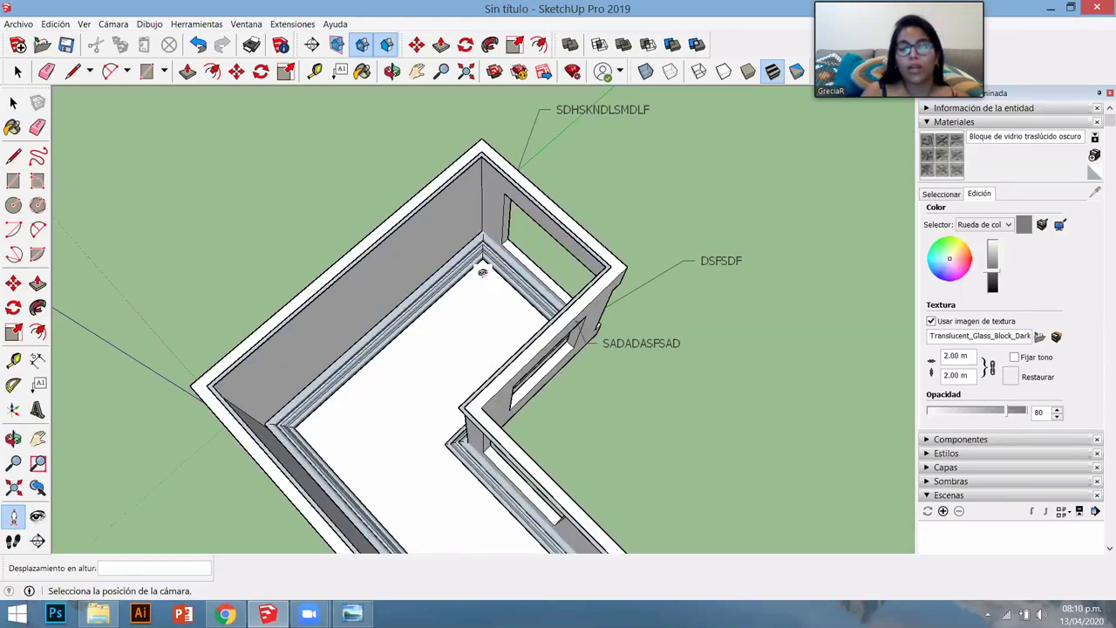
pyautogui.click(482, 272)
pyautogui.write('1.68')
pyautogui.press('Return')
pyautogui.moveTo(246, 274); pyautogui.dragTo(738, 311)
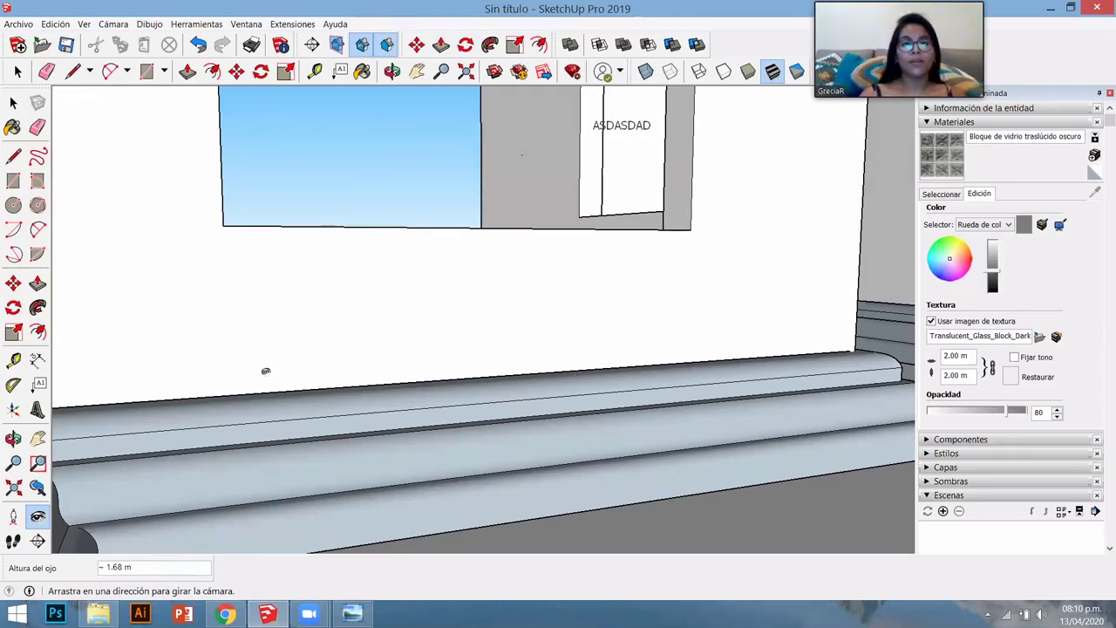
pyautogui.moveTo(267, 371); pyautogui.dragTo(613, 265)
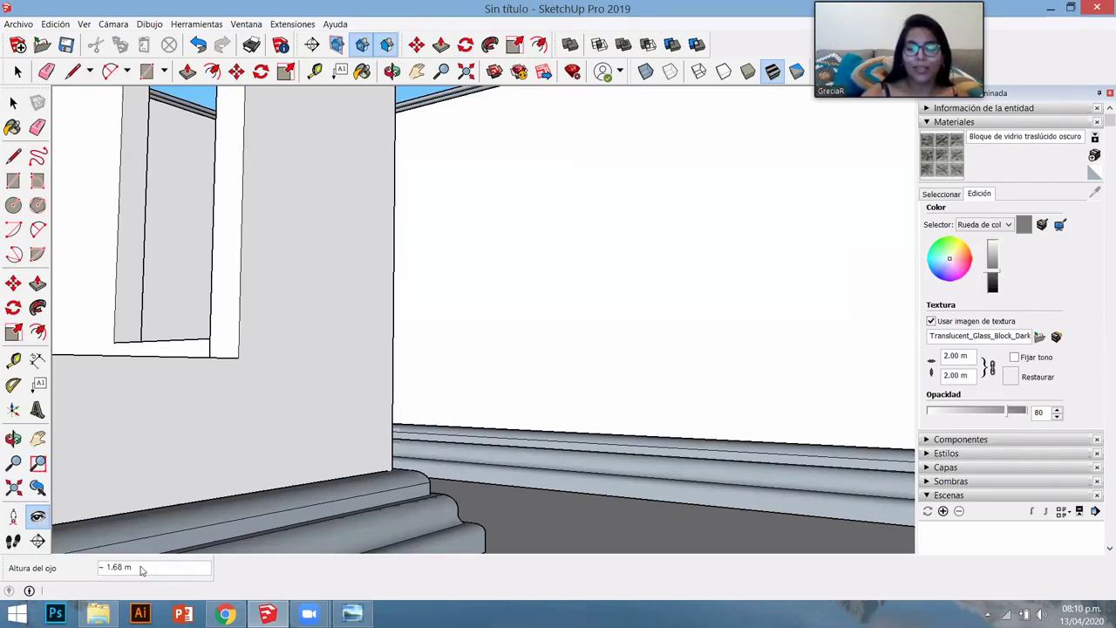
# - Raise the eye height to 3 m and look around the walls, windows, ceiling edge and floor
pyautogui.write('3')
pyautogui.press('Return')
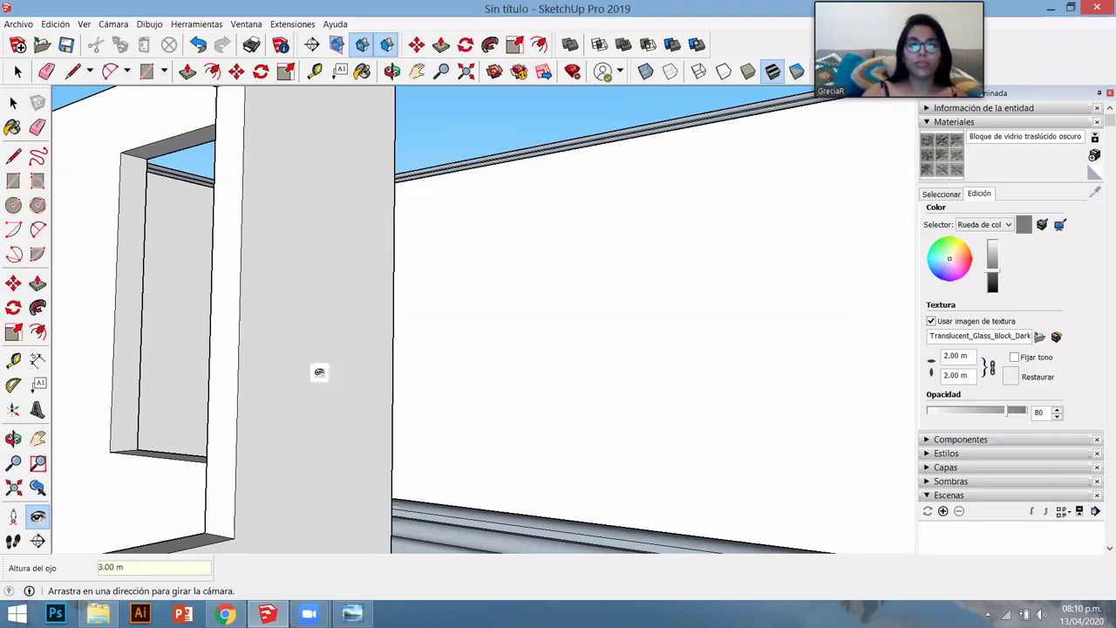
pyautogui.moveTo(319, 371); pyautogui.dragTo(182, 393)
pyautogui.moveTo(473, 378); pyautogui.dragTo(315, 370)
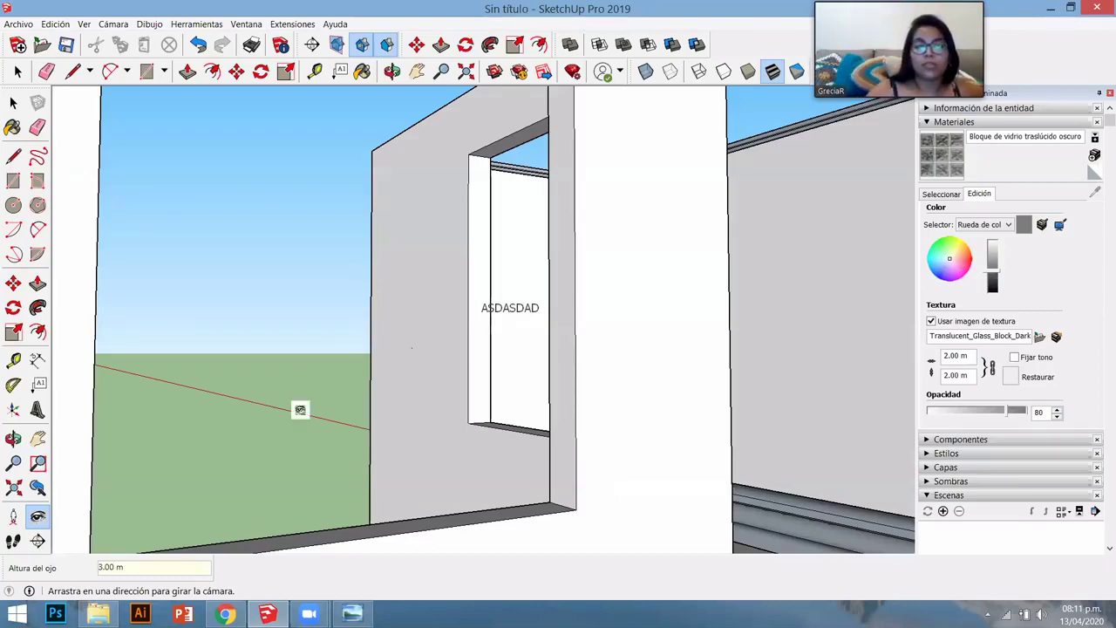
pyautogui.moveTo(360, 440); pyautogui.dragTo(512, 429)
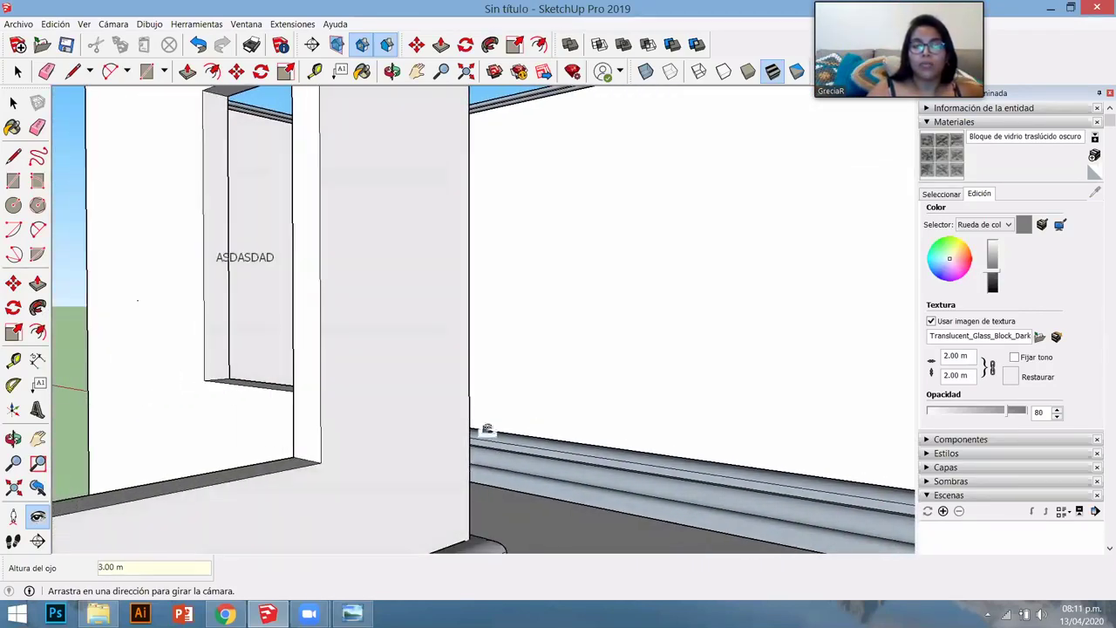
pyautogui.moveTo(386, 374); pyautogui.dragTo(461, 403)
pyautogui.moveTo(461, 403); pyautogui.dragTo(406, 321, button='middle')
pyautogui.moveTo(421, 418); pyautogui.dragTo(443, 355)
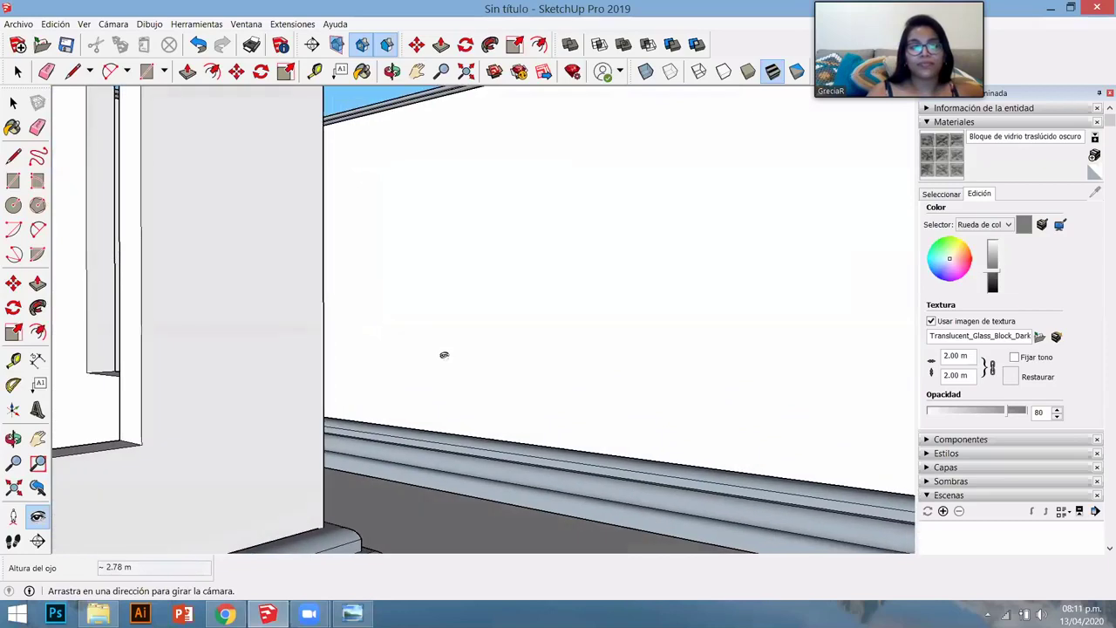
pyautogui.click(14, 541)
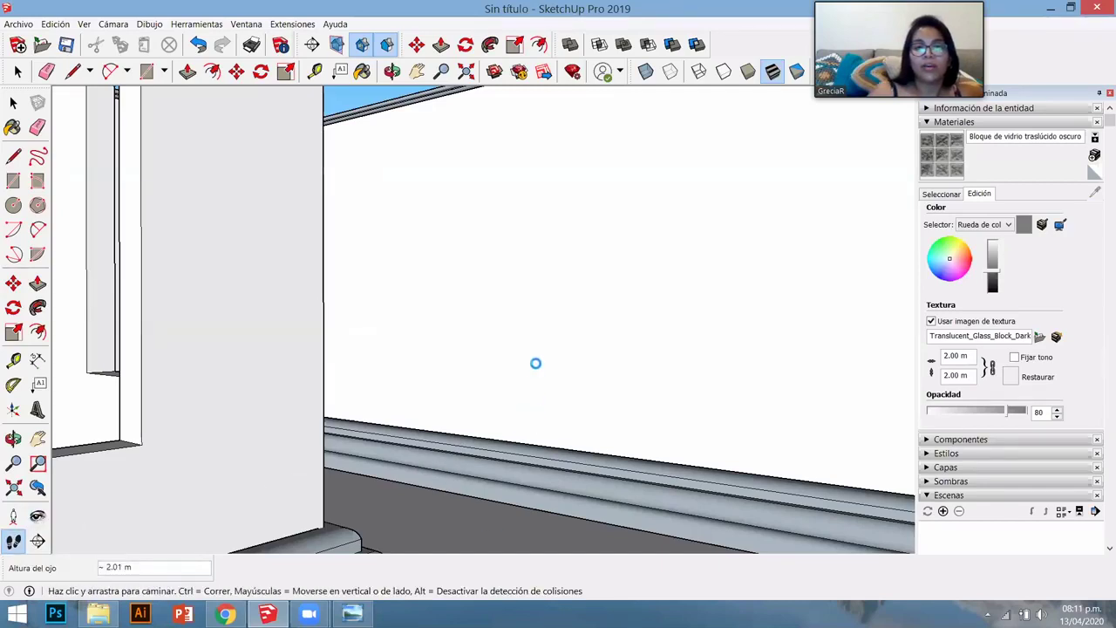
# - Walk through the room to the window corner, then rise above it and return to orbiting
pyautogui.moveTo(535, 364); pyautogui.dragTo(785, 381)
pyautogui.moveTo(851, 391); pyautogui.dragTo(608, 395)
pyautogui.moveTo(625, 396); pyautogui.dragTo(286, 374, button='middle')
pyautogui.moveTo(287, 374); pyautogui.dragTo(269, 444)
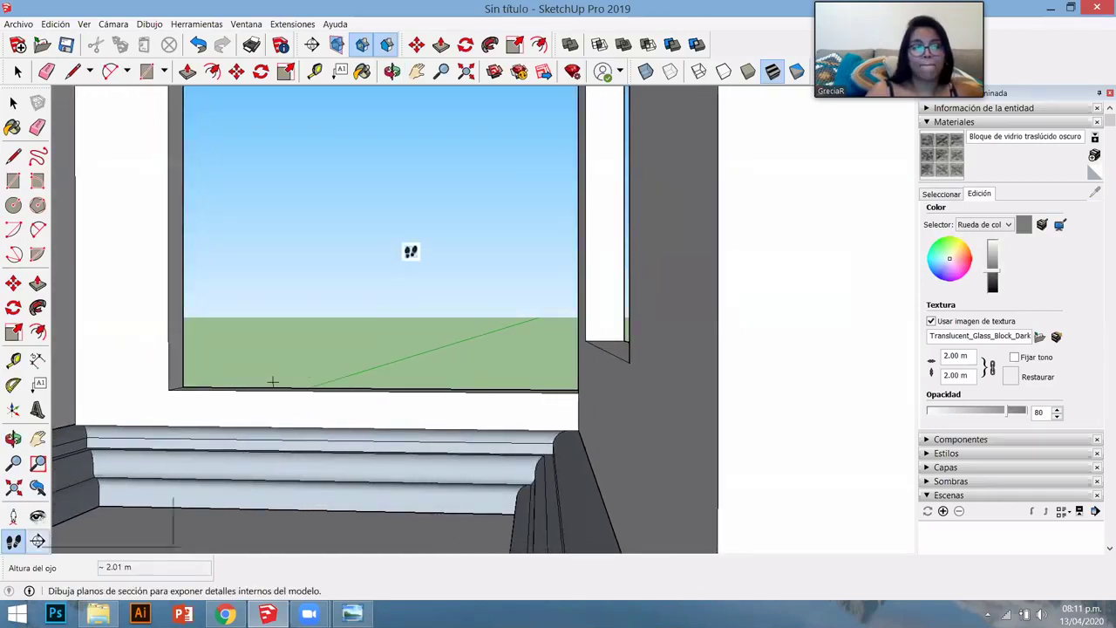
pyautogui.moveTo(439, 192); pyautogui.dragTo(417, 465)
pyautogui.moveTo(417, 465); pyautogui.dragTo(179, 291, button='middle')
pyautogui.keyDown('shift'); pyautogui.moveTo(179, 291); pyautogui.dragTo(41, 553); pyautogui.keyUp('shift')
pyautogui.press('o')
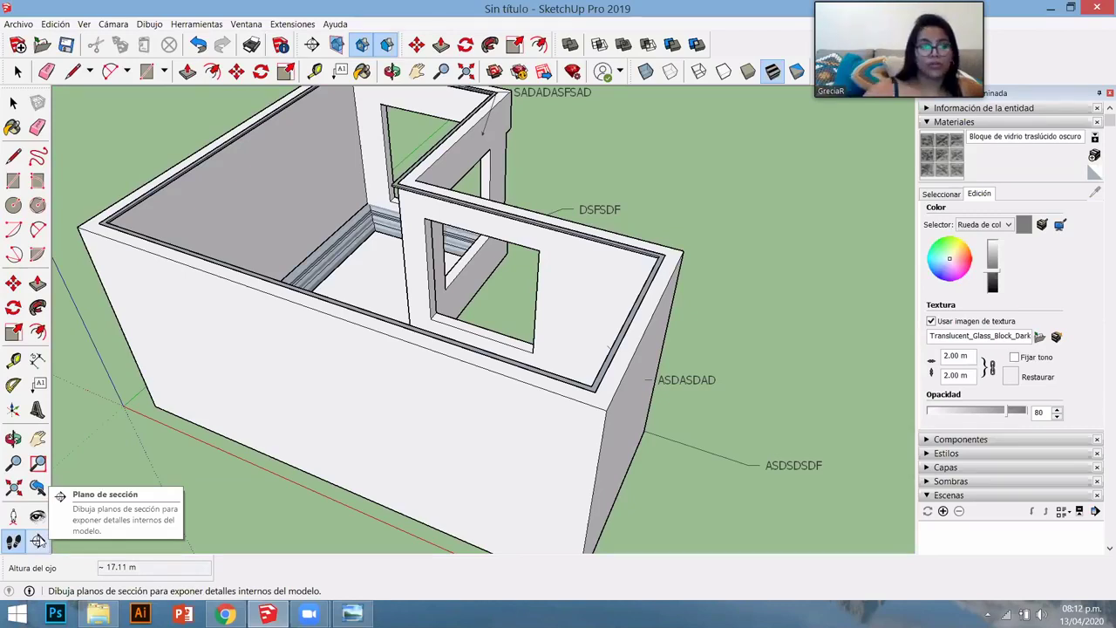
# - Place a vertical section plane named CORTE A on the room's wall face
pyautogui.click(37, 541)
pyautogui.click(280, 402)
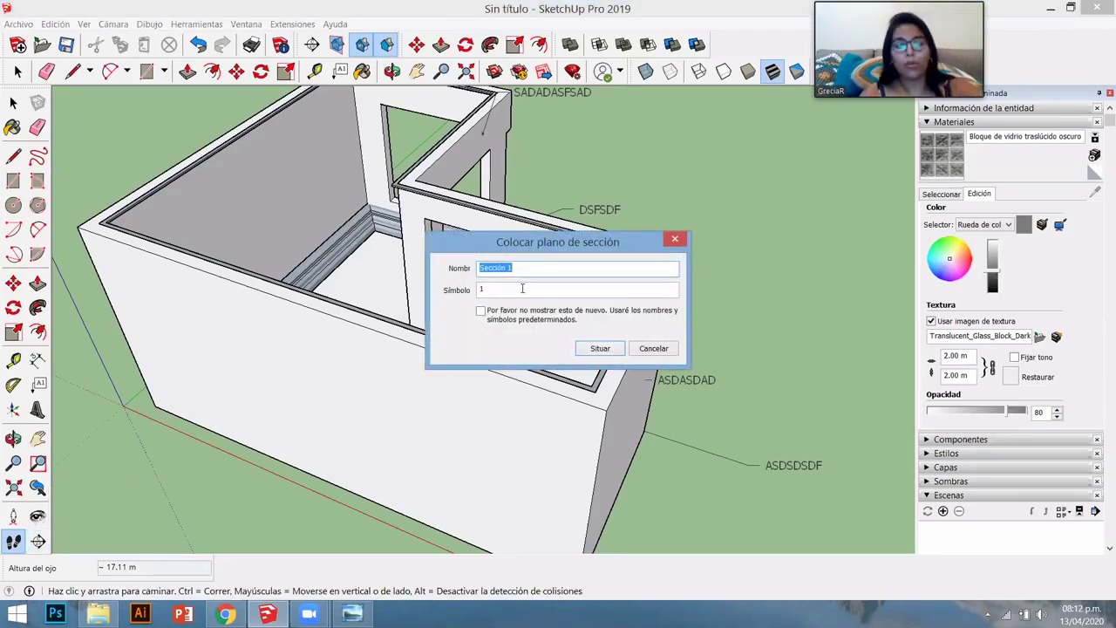
pyautogui.write('CORTE A')
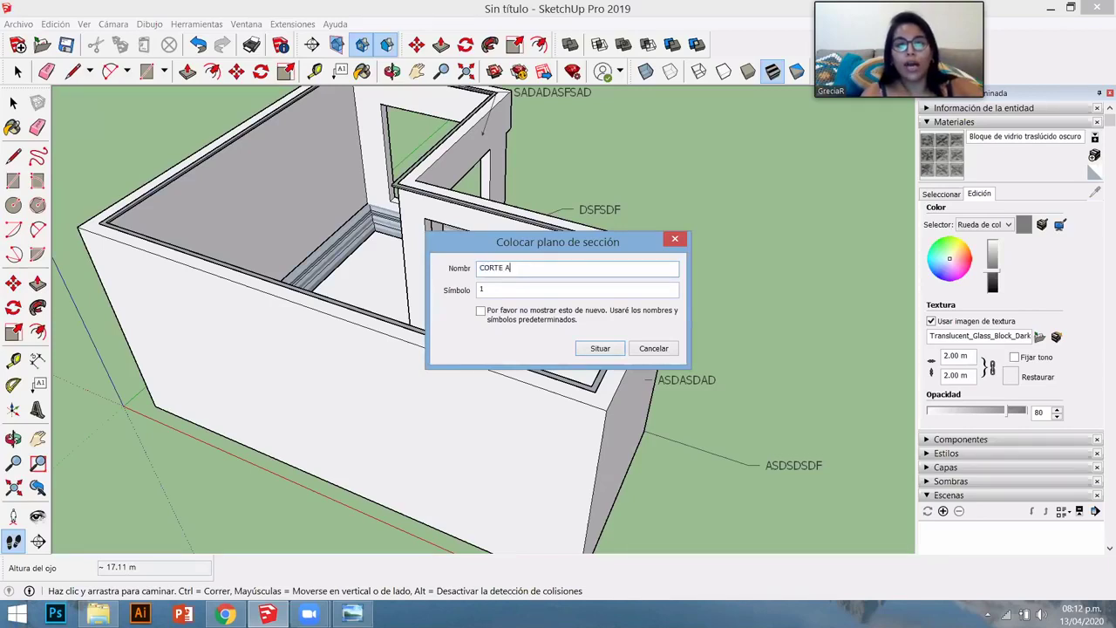
pyautogui.press('Tab')
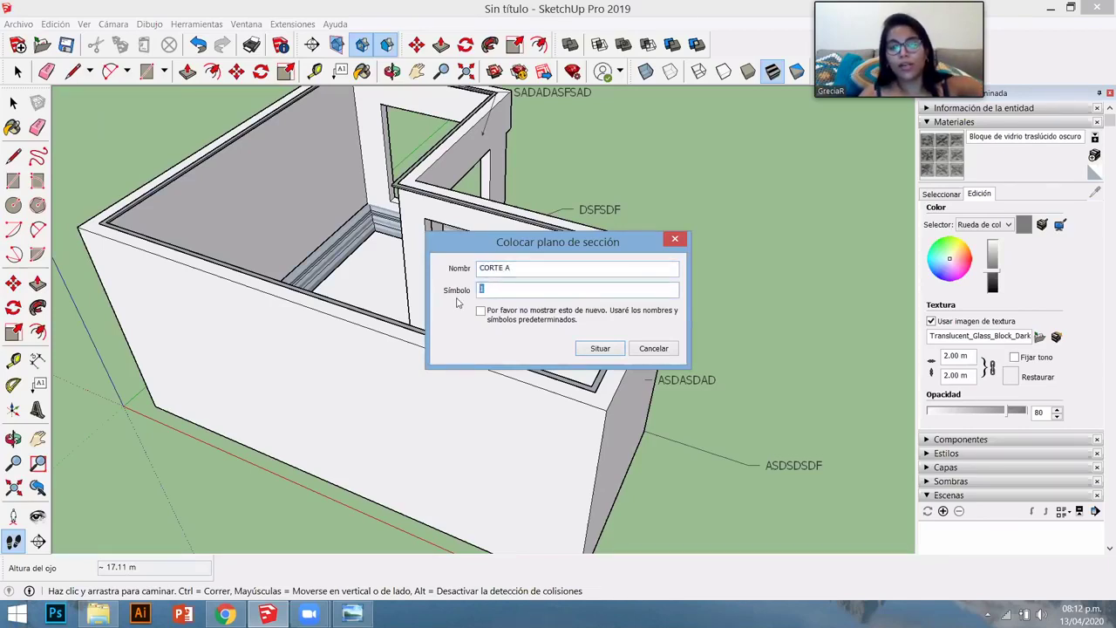
pyautogui.click(600, 347)
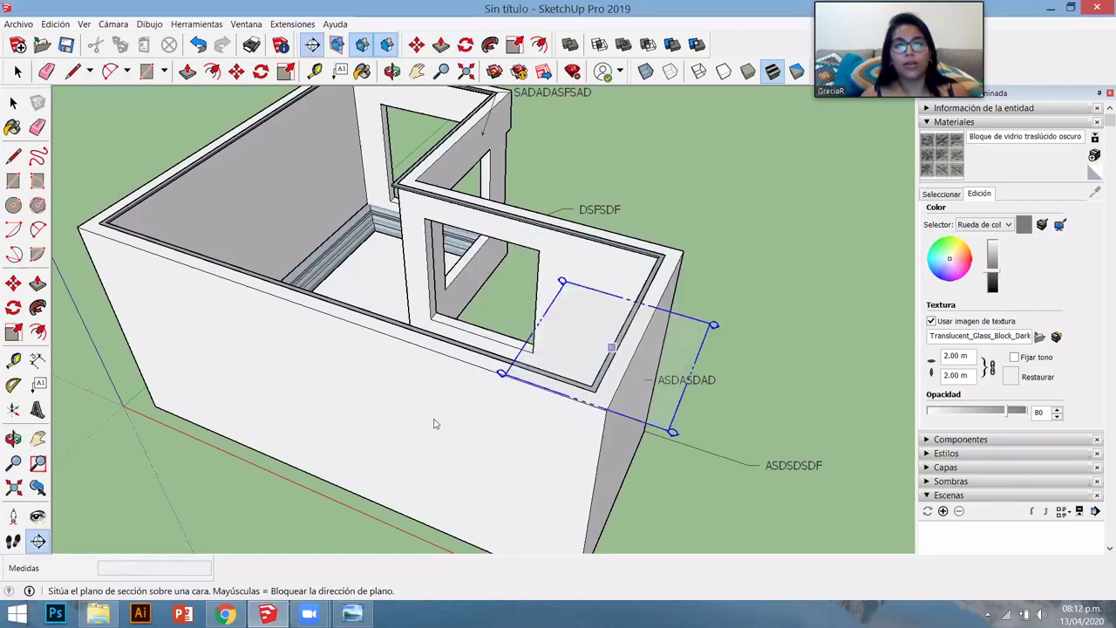
pyautogui.scroll(-3, 440, 412)
pyautogui.scroll(-3, 422, 444)
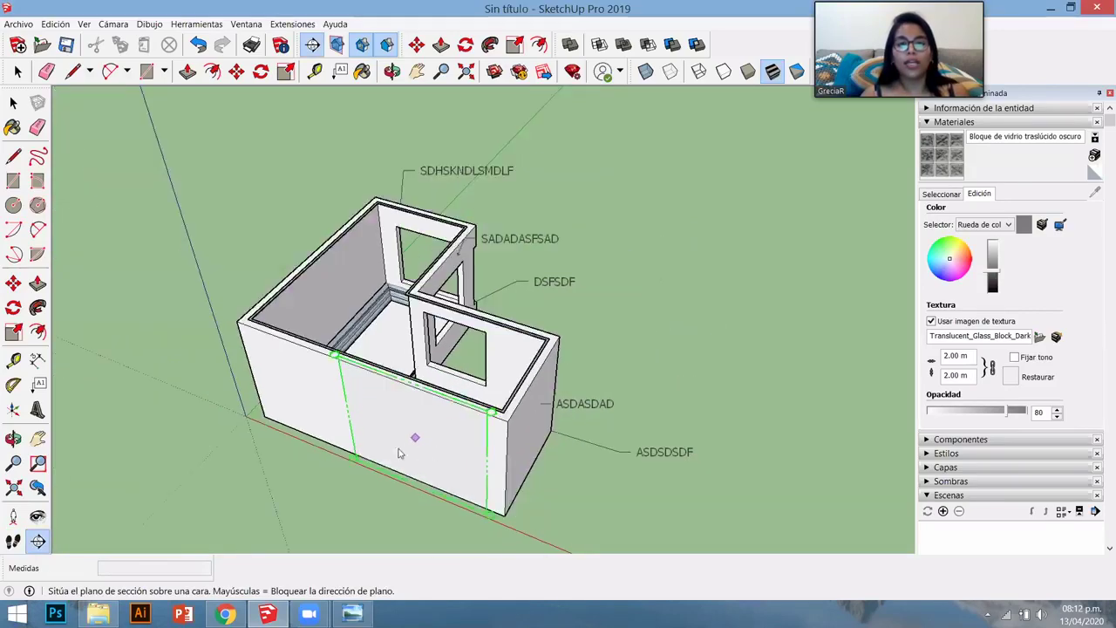
pyautogui.moveTo(413, 444); pyautogui.dragTo(399, 423, button='middle')
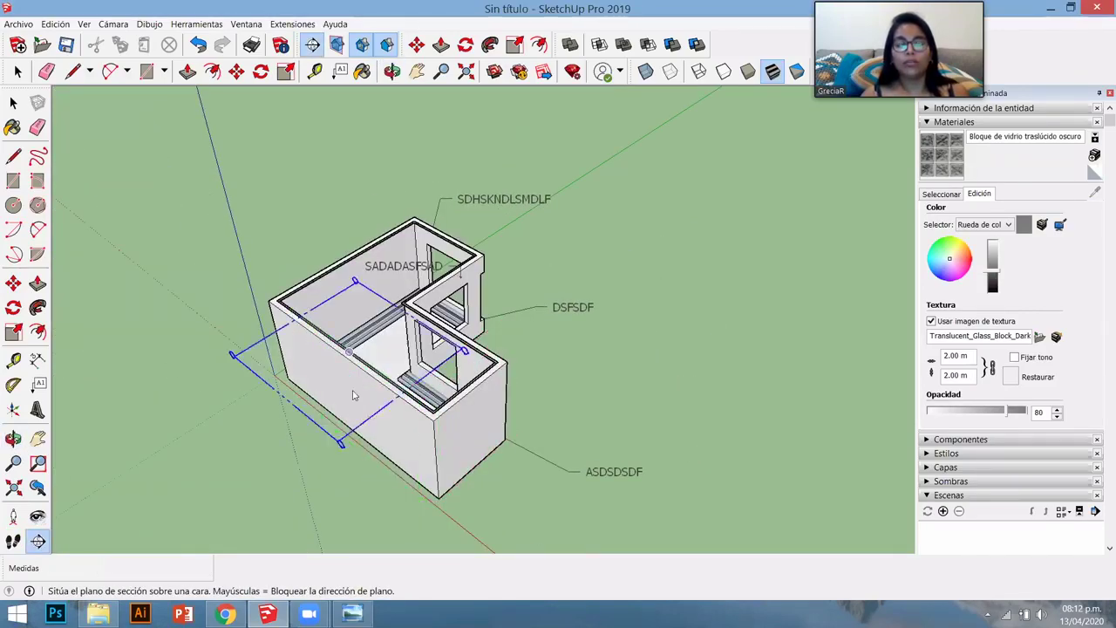
pyautogui.press('w')
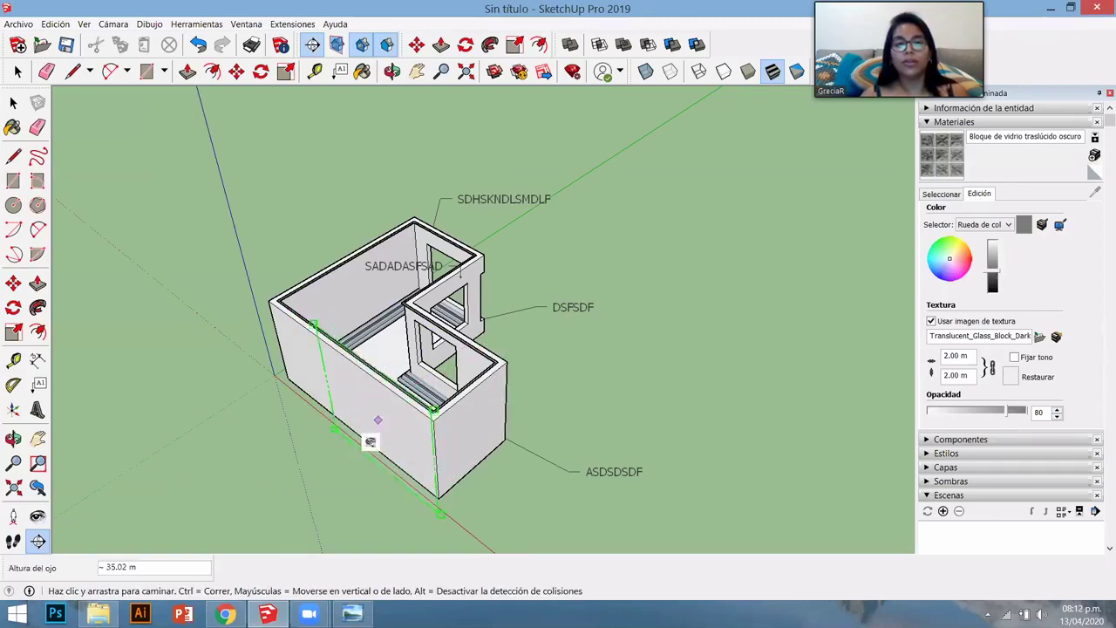
pyautogui.moveTo(369, 439); pyautogui.dragTo(505, 416, button='middle')
pyautogui.scroll(-5, 265, 547)
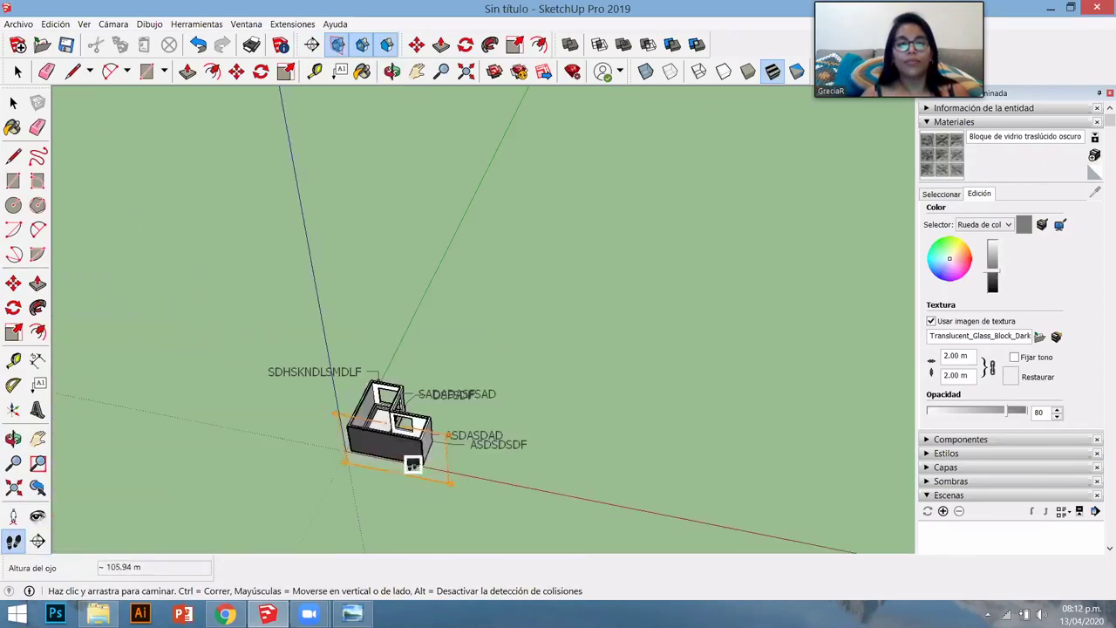
pyautogui.scroll(4, 675, 281)
pyautogui.scroll(3, 758, 252)
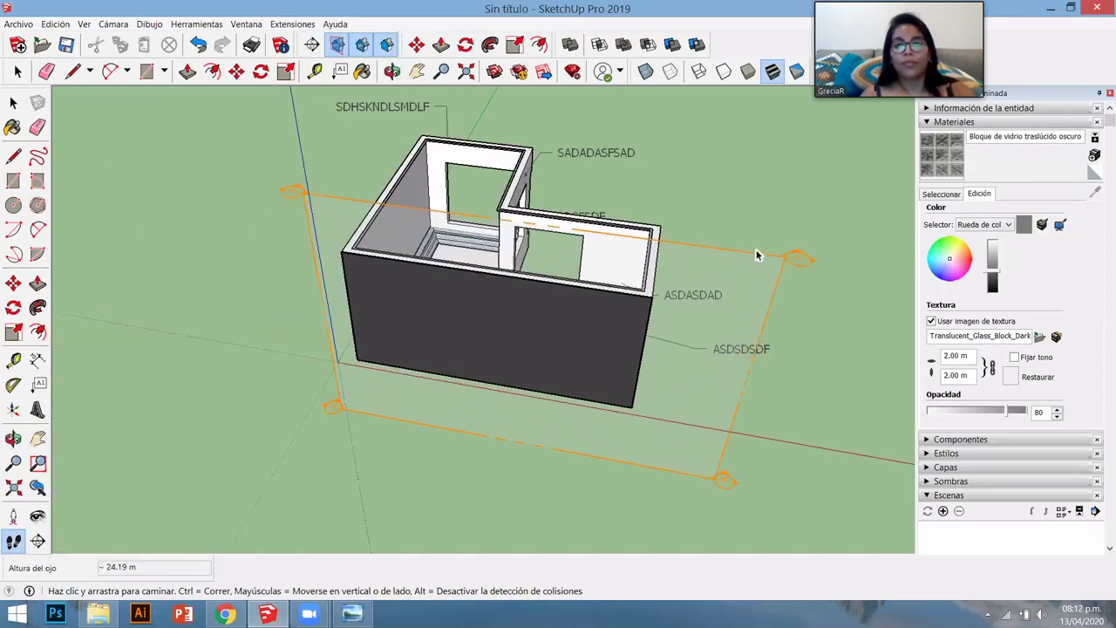
# - Move the section plane 2 m, then shift it slightly further along the room
pyautogui.press('space')
pyautogui.click(750, 292)
pyautogui.scroll(-2, 738, 308)
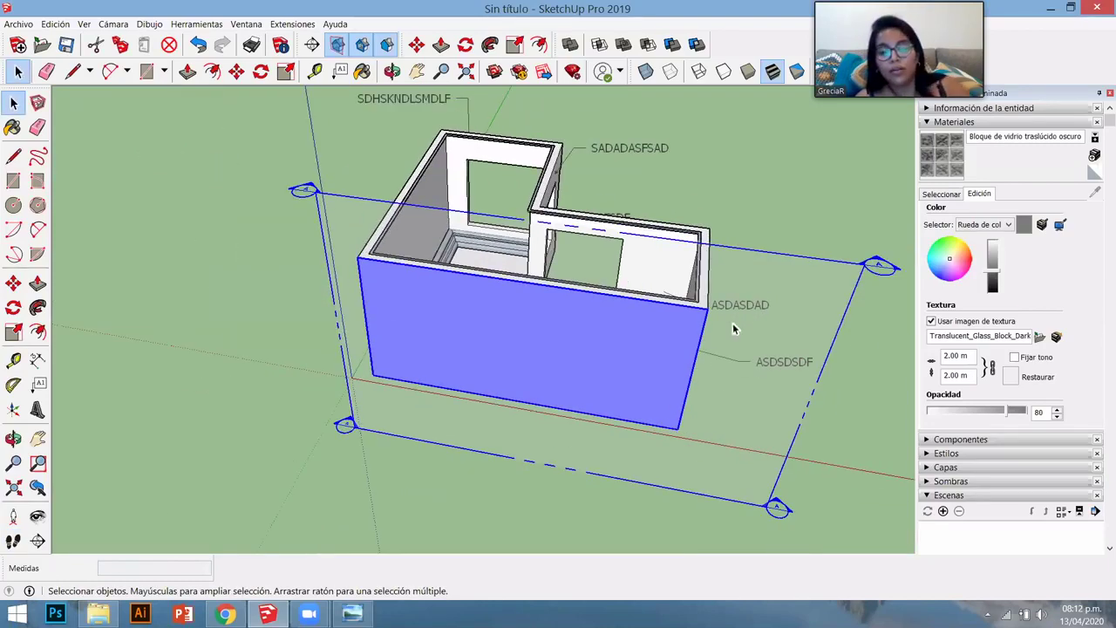
pyautogui.press('m')
pyautogui.click(748, 217)
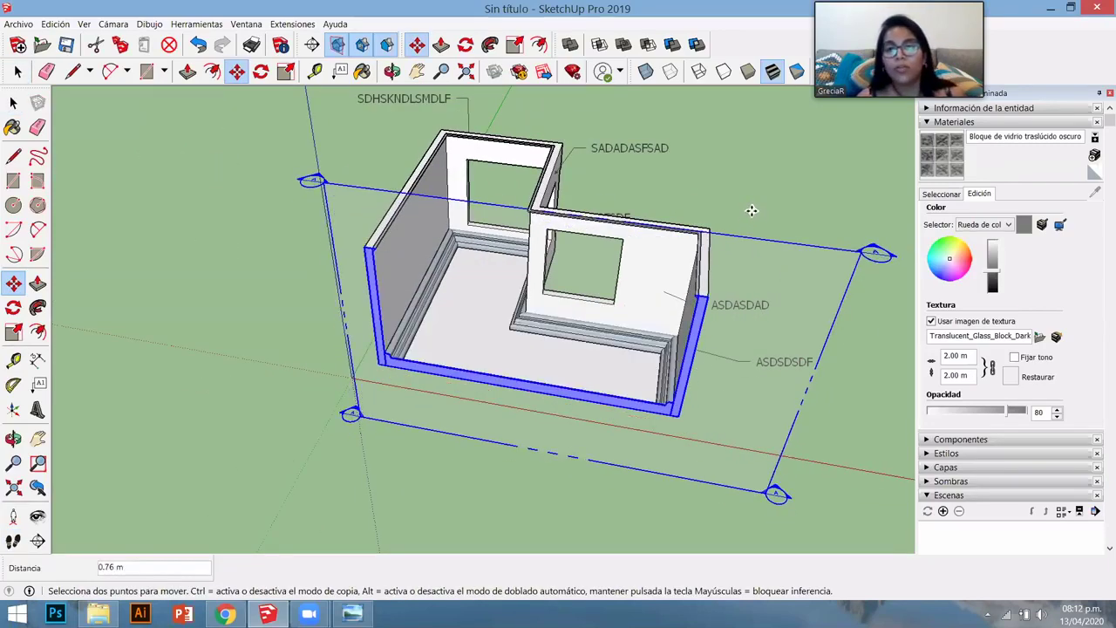
pyautogui.write('2')
pyautogui.press('Return')
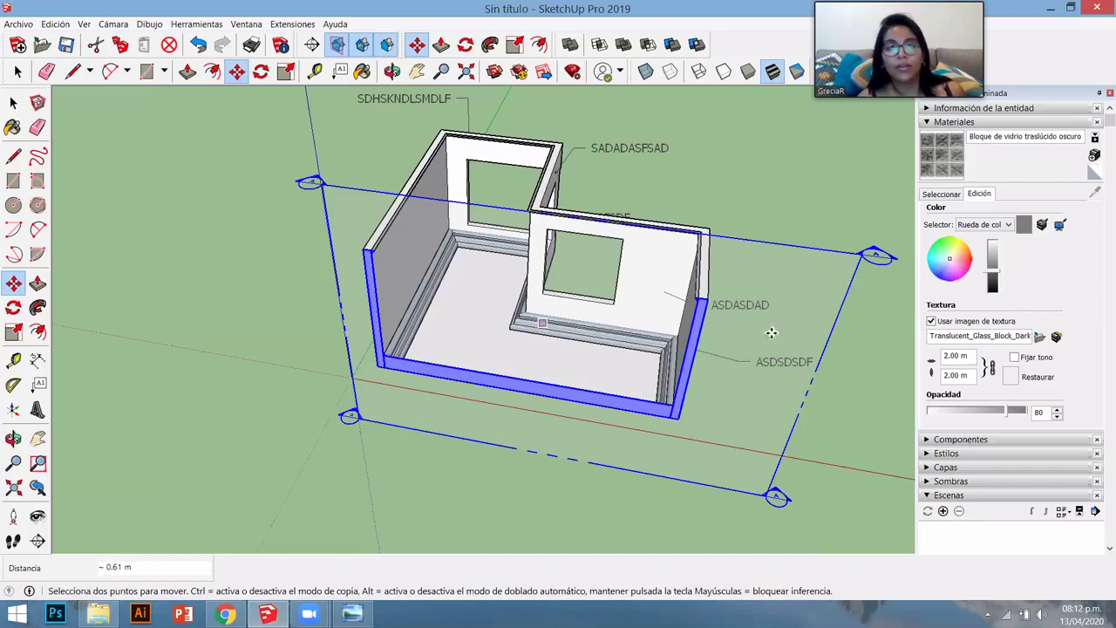
pyautogui.scroll(1, 619, 355)
pyautogui.scroll(-3, 697, 201)
pyautogui.click(742, 207)
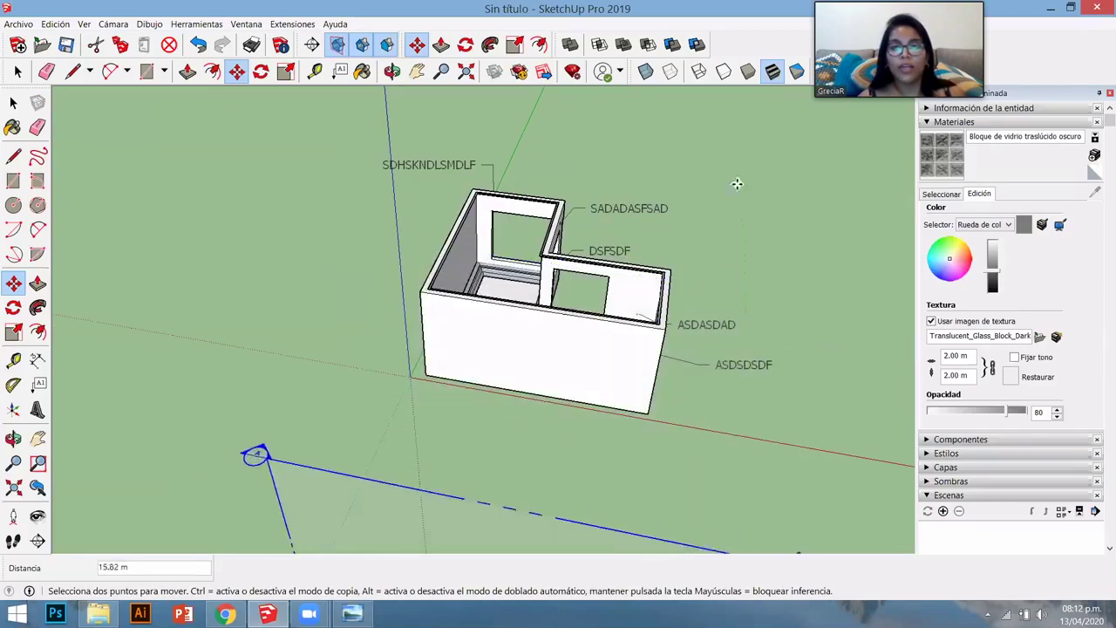
pyautogui.click(759, 213)
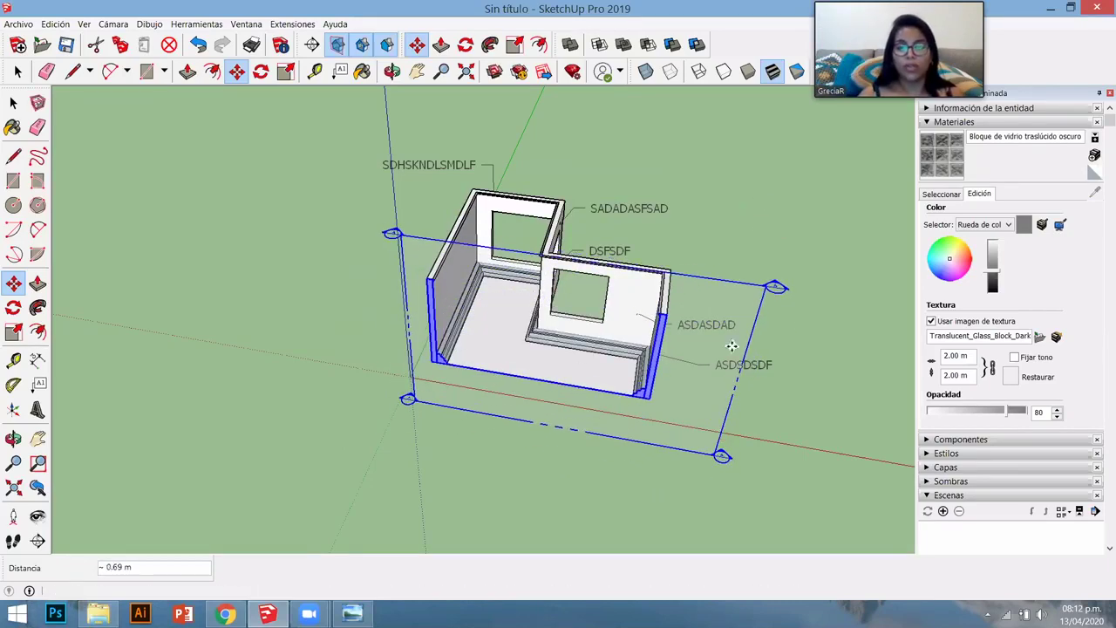
# - Orbit and zoom around the cut-open room from several sides, ending looking down on it
pyautogui.middleClick(704, 447)
pyautogui.moveTo(704, 447); pyautogui.dragTo(708, 449, button='middle')
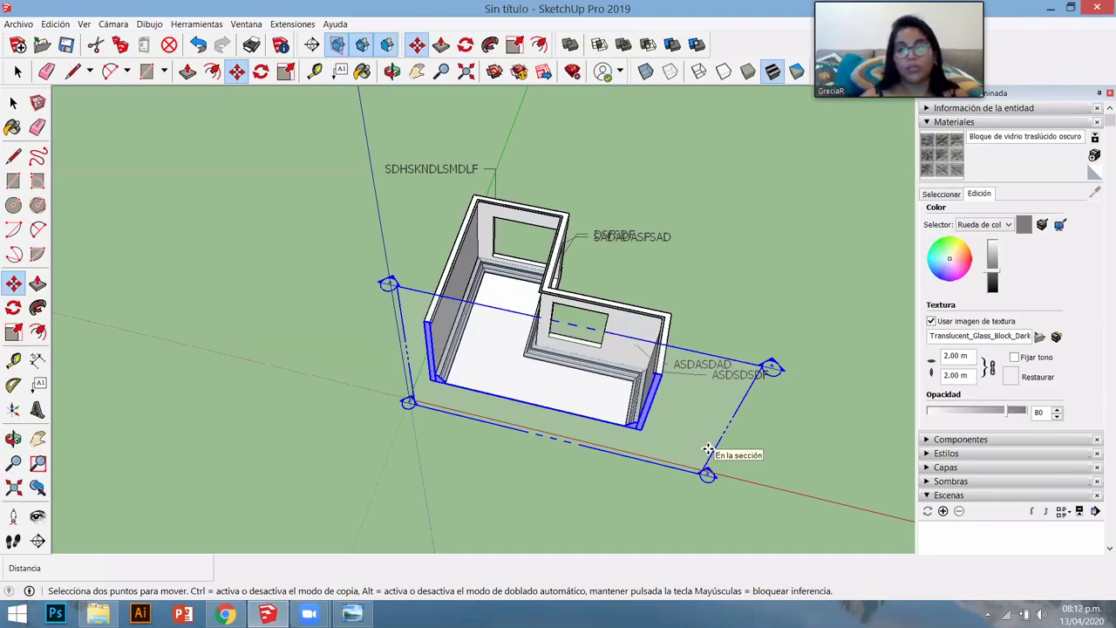
pyautogui.scroll(2, 592, 430)
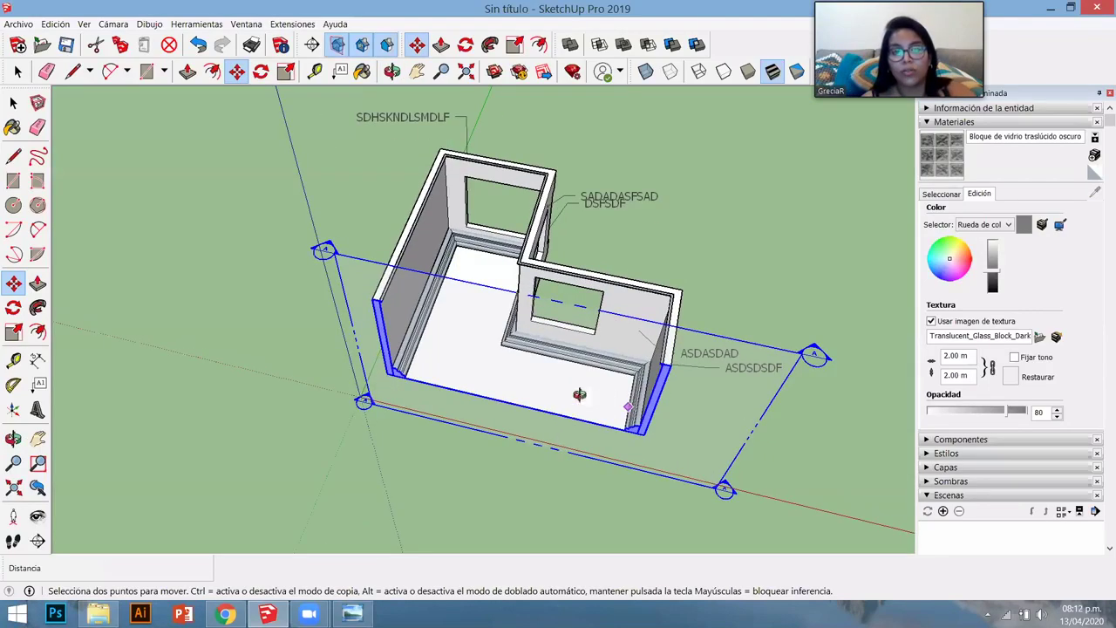
pyautogui.moveTo(579, 394); pyautogui.dragTo(552, 346, button='middle')
pyautogui.scroll(-3, 590, 240)
pyautogui.press('space')
pyautogui.scroll(3, 553, 346)
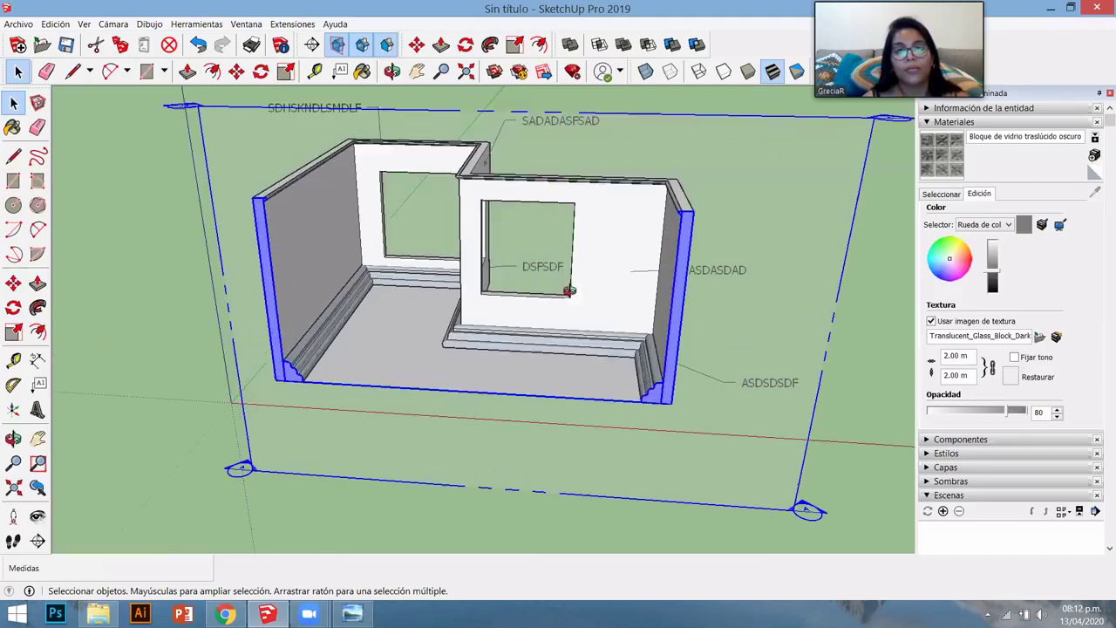
pyautogui.moveTo(568, 290); pyautogui.dragTo(471, 392, button='middle')
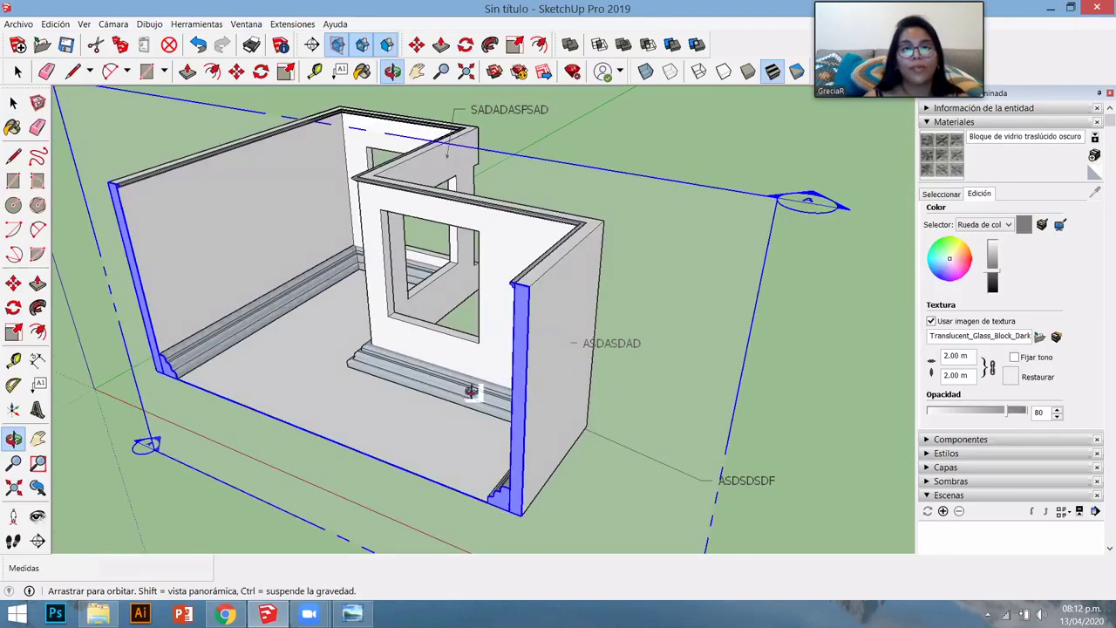
pyautogui.scroll(-5, 341, 428)
pyautogui.moveTo(341, 428); pyautogui.dragTo(84, 538, button='middle')
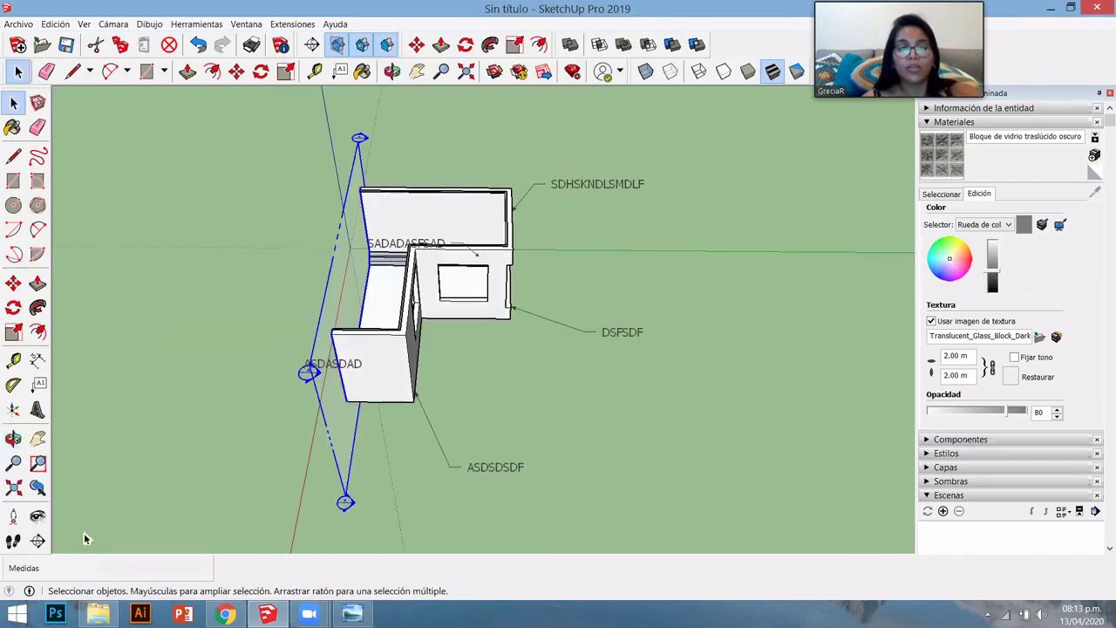
# - Place a horizontal section plane named B across the room
pyautogui.click(324, 411)
pyautogui.write('SECCION B')
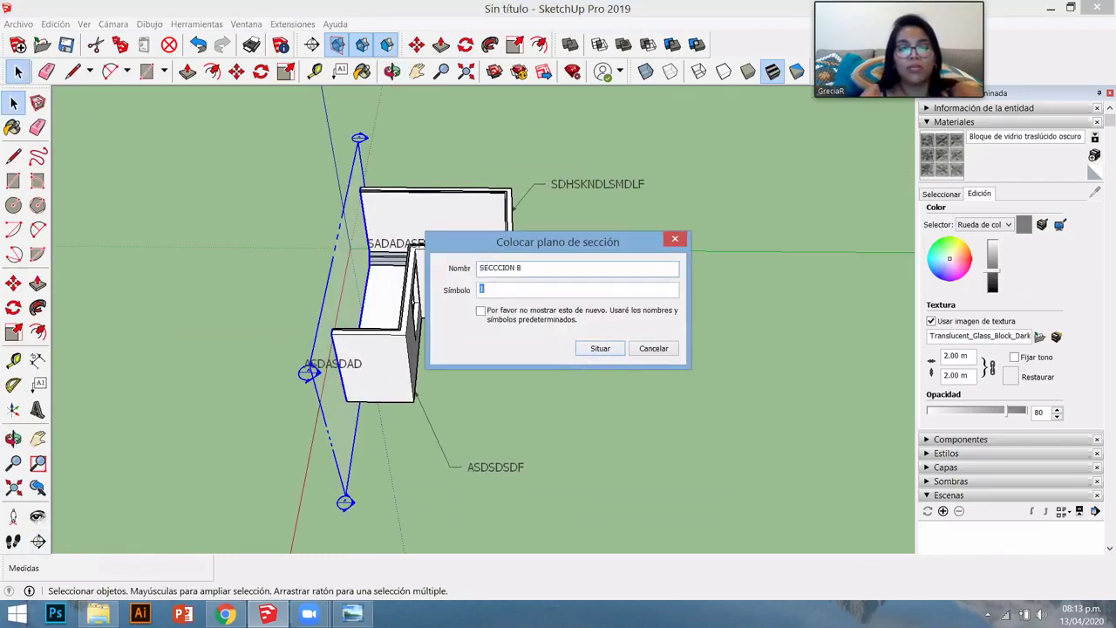
pyautogui.click(604, 354)
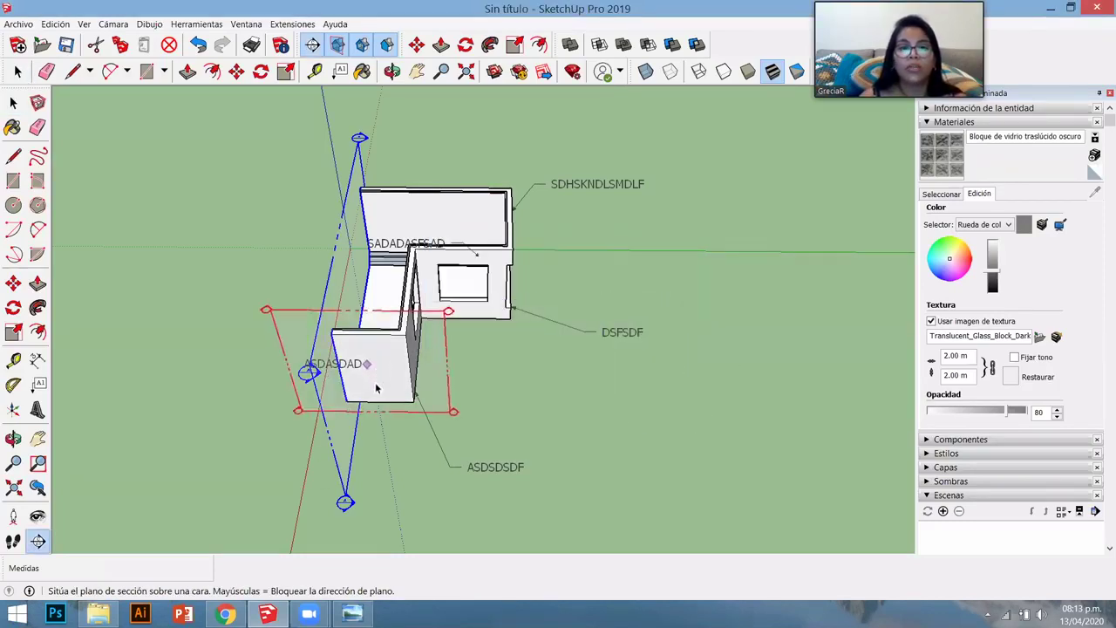
pyautogui.click(299, 370)
pyautogui.moveTo(239, 247); pyautogui.dragTo(340, 300, button='middle')
pyautogui.scroll(3, 568, 344)
pyautogui.scroll(2, 572, 361)
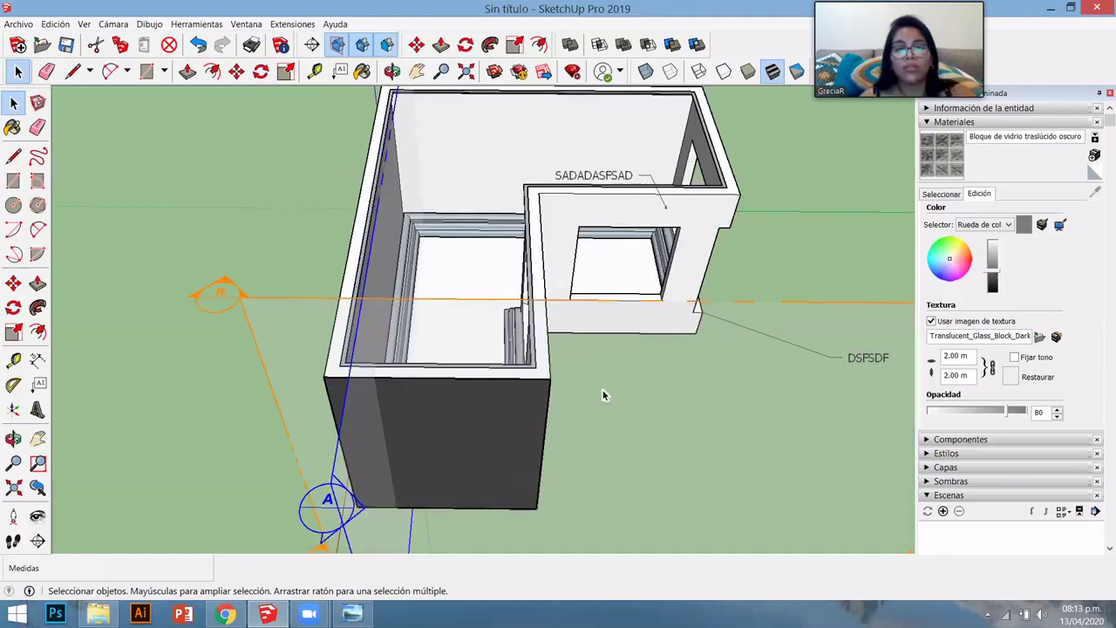
pyautogui.scroll(-5, 663, 427)
# - Move section plane B upward so the cut walls stand taller
pyautogui.press('m')
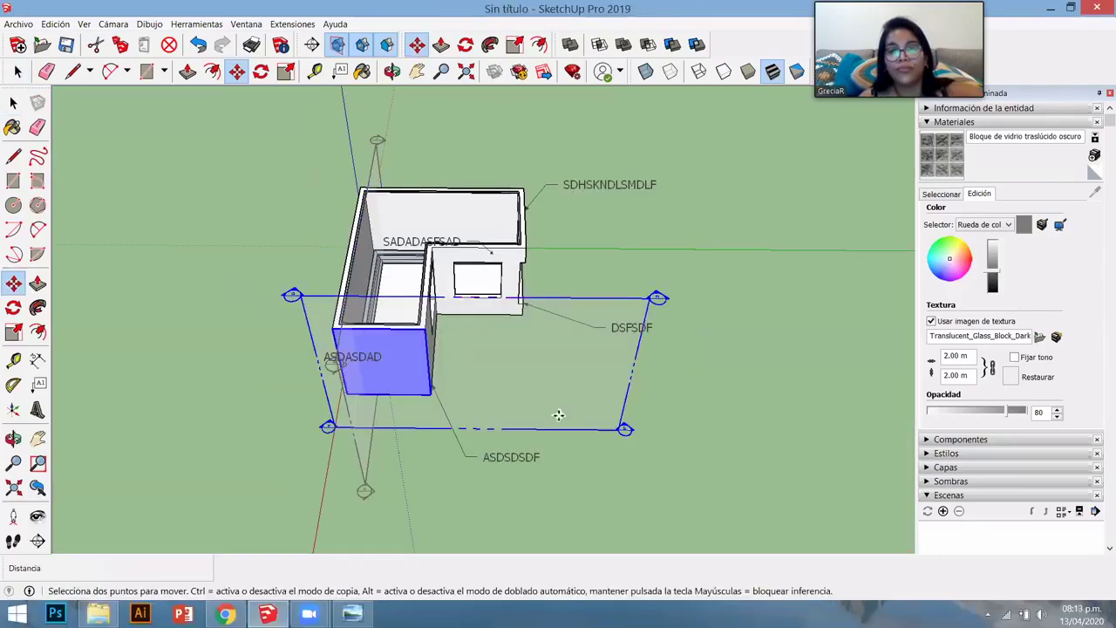
pyautogui.moveTo(557, 413); pyautogui.dragTo(465, 341)
pyautogui.scroll(2, 462, 348)
pyautogui.scroll(2, 465, 440)
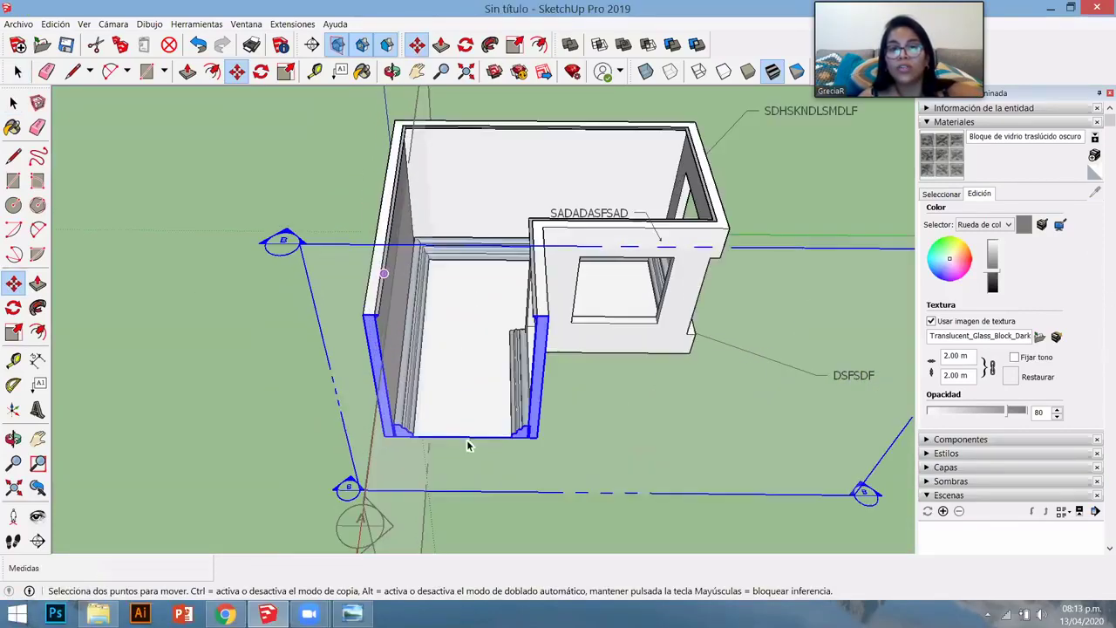
pyautogui.scroll(3, 471, 375)
pyautogui.scroll(-10, 476, 349)
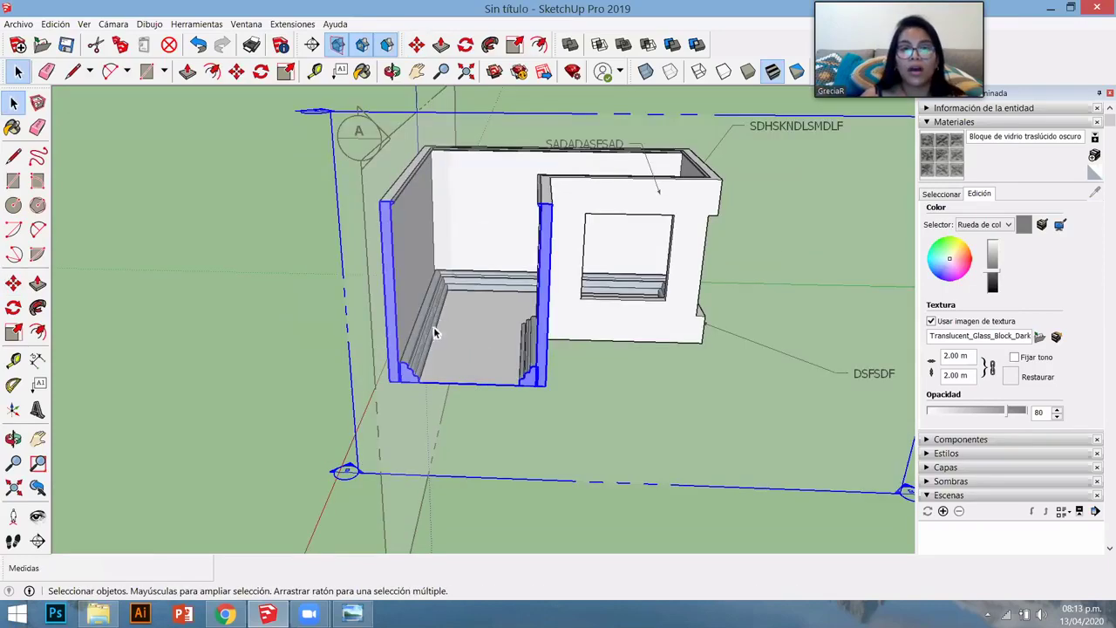
# - Orbit and zoom around the room cut by plane B from several angles
pyautogui.moveTo(470, 374); pyautogui.dragTo(553, 360, button='middle')
pyautogui.scroll(5, 467, 351)
pyautogui.moveTo(411, 378); pyautogui.dragTo(248, 401, button='middle')
pyautogui.scroll(-2, 494, 449)
pyautogui.moveTo(459, 342); pyautogui.dragTo(459, 368, button='middle')
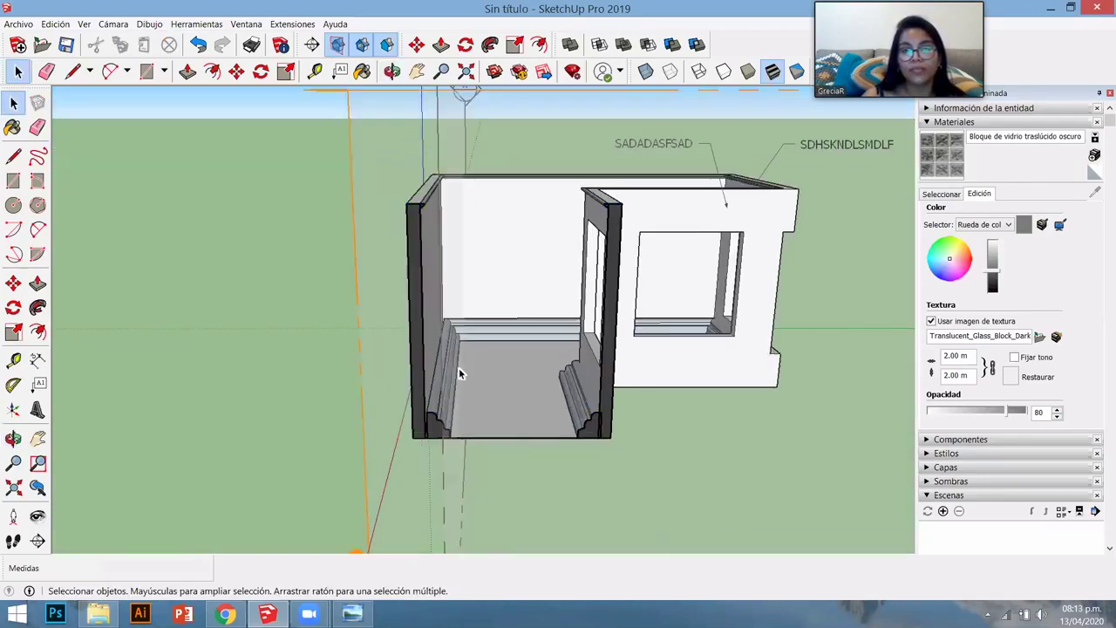
pyautogui.scroll(4, 459, 368)
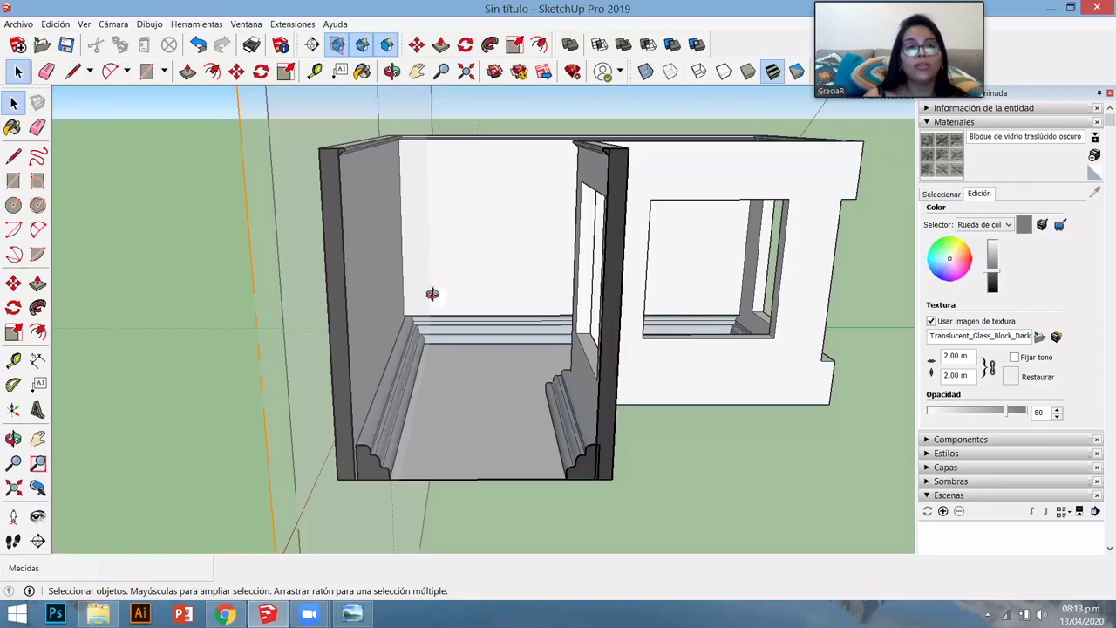
pyautogui.scroll(-3, 433, 294)
pyautogui.moveTo(208, 184); pyautogui.dragTo(181, 86, button='middle')
pyautogui.click(113, 24)
pyautogui.moveTo(297, 73)
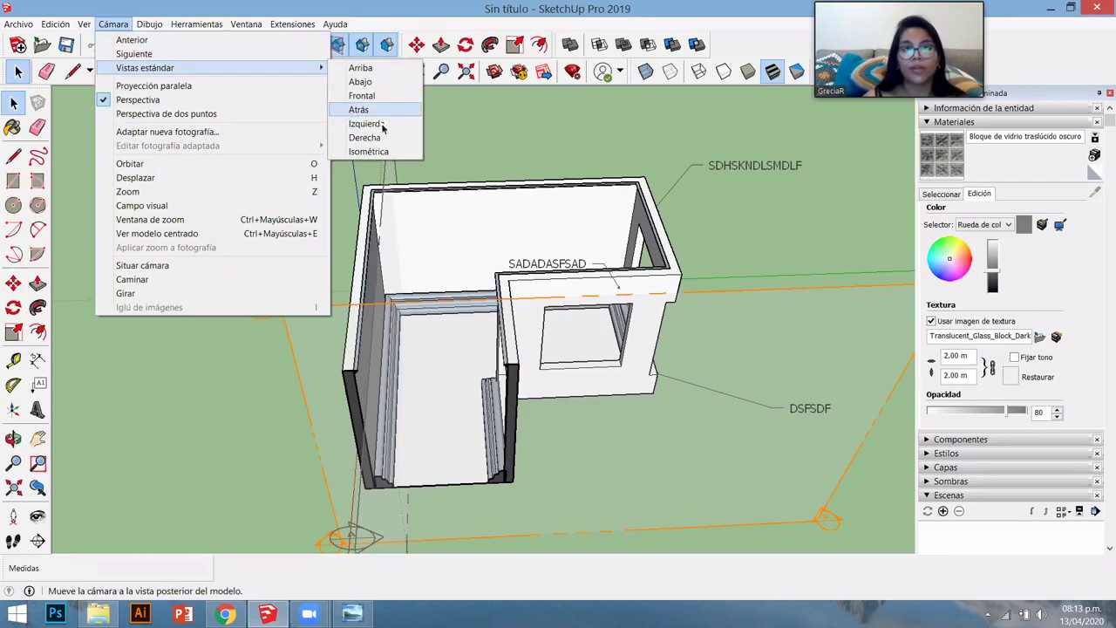
# - Switch to the standard Izquierda (left) view and enable the Ubicación toolbar
pyautogui.click(382, 125)
pyautogui.rightClick(852, 68)
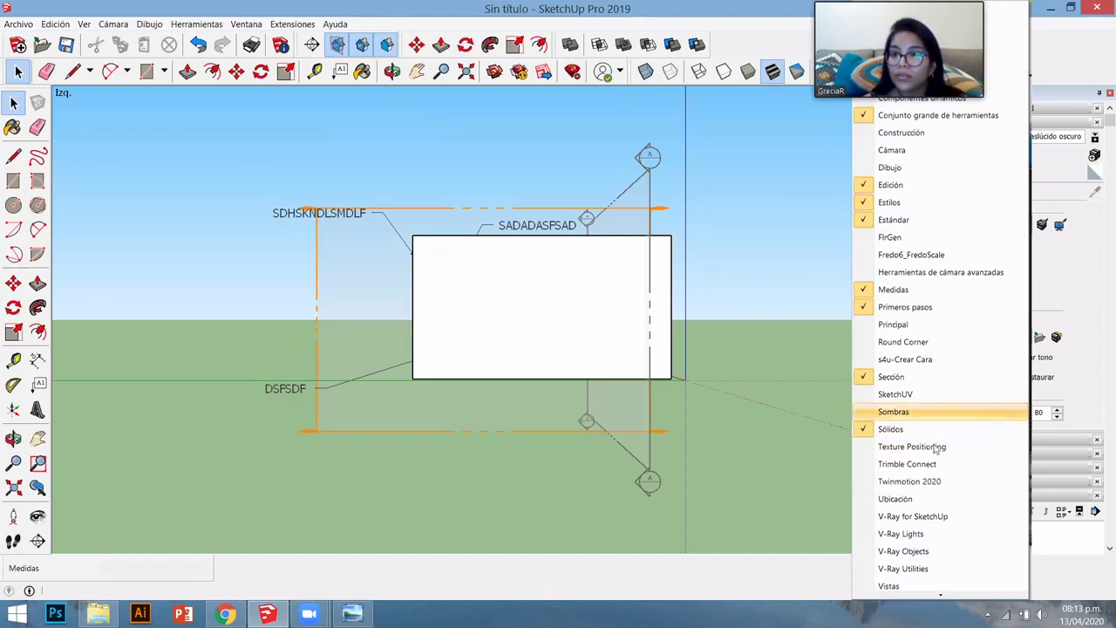
pyautogui.click(929, 503)
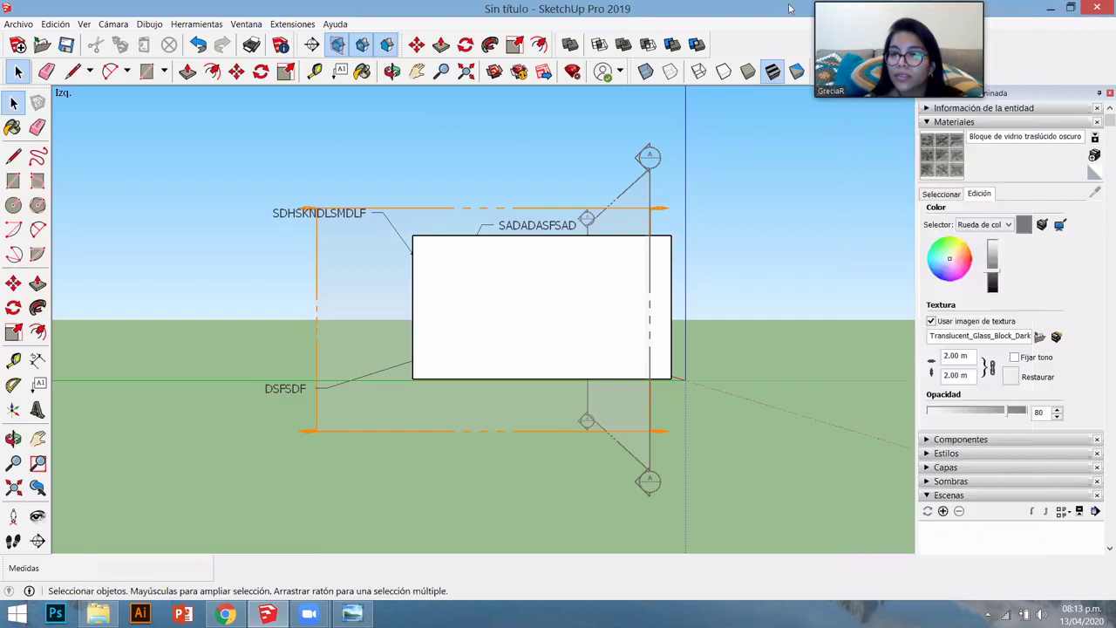
pyautogui.rightClick(875, 68)
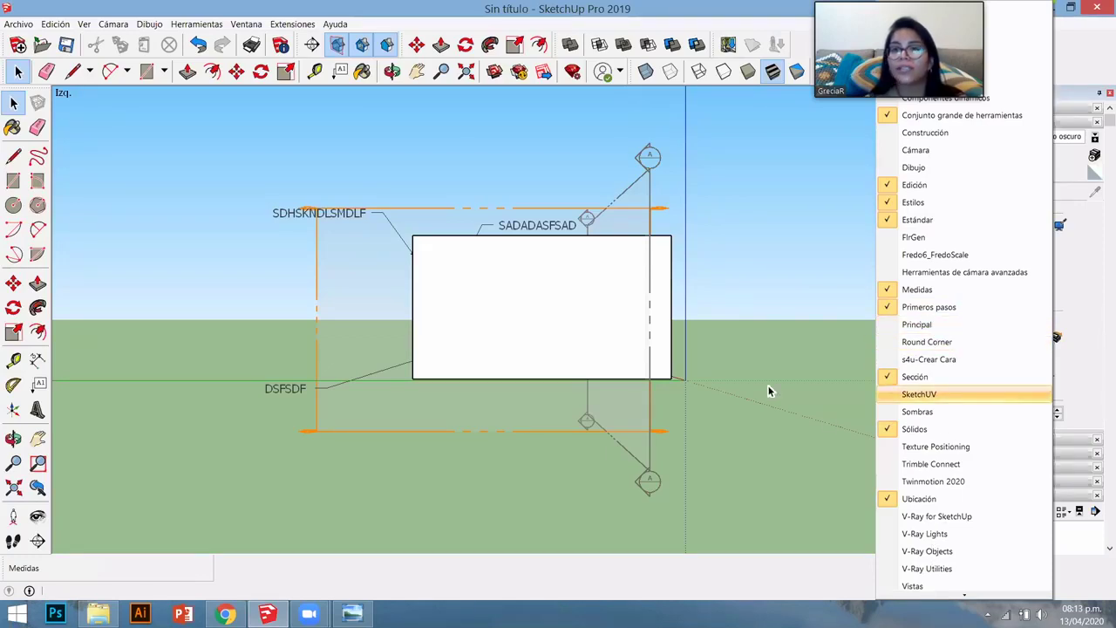
# - Dismiss the toolbar list, then switch from the standard Front view to the Right view
pyautogui.click(789, 27)
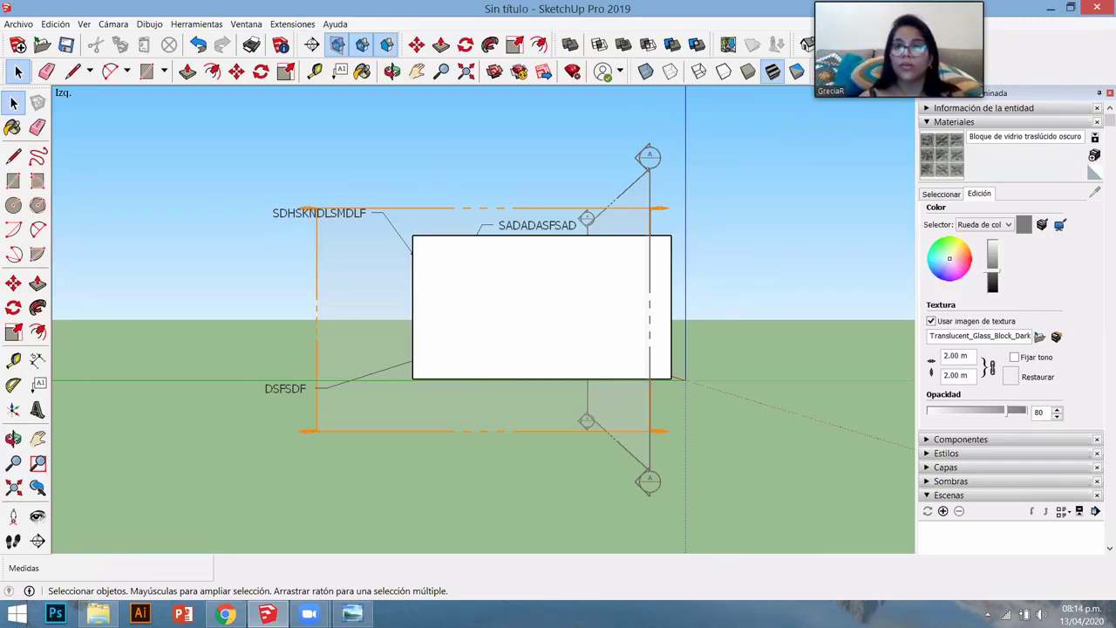
pyautogui.click(698, 71)
pyautogui.click(723, 70)
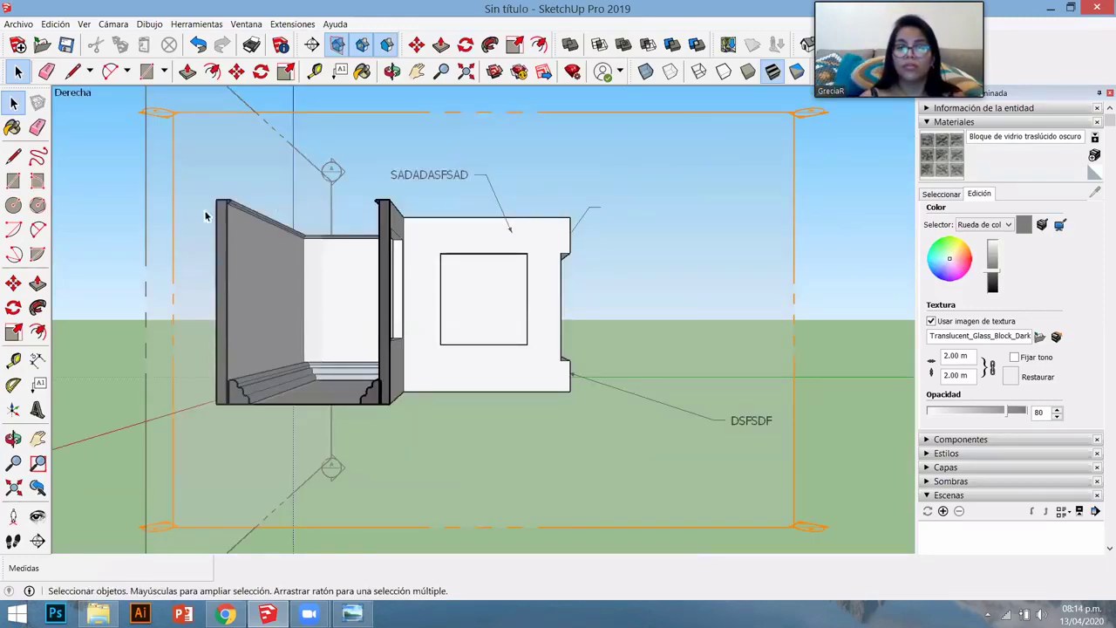
# - Zoom in on the right elevation and bring up the Cámara menu from Ver
pyautogui.scroll(1, 169, 249)
pyautogui.scroll(1, 287, 274)
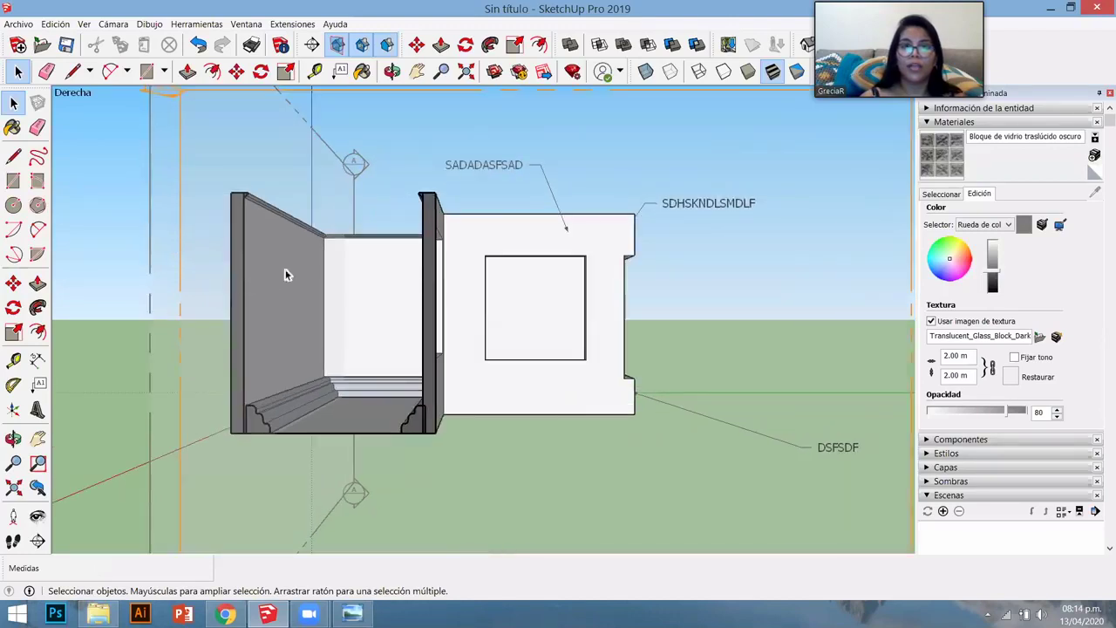
pyautogui.scroll(1, 476, 332)
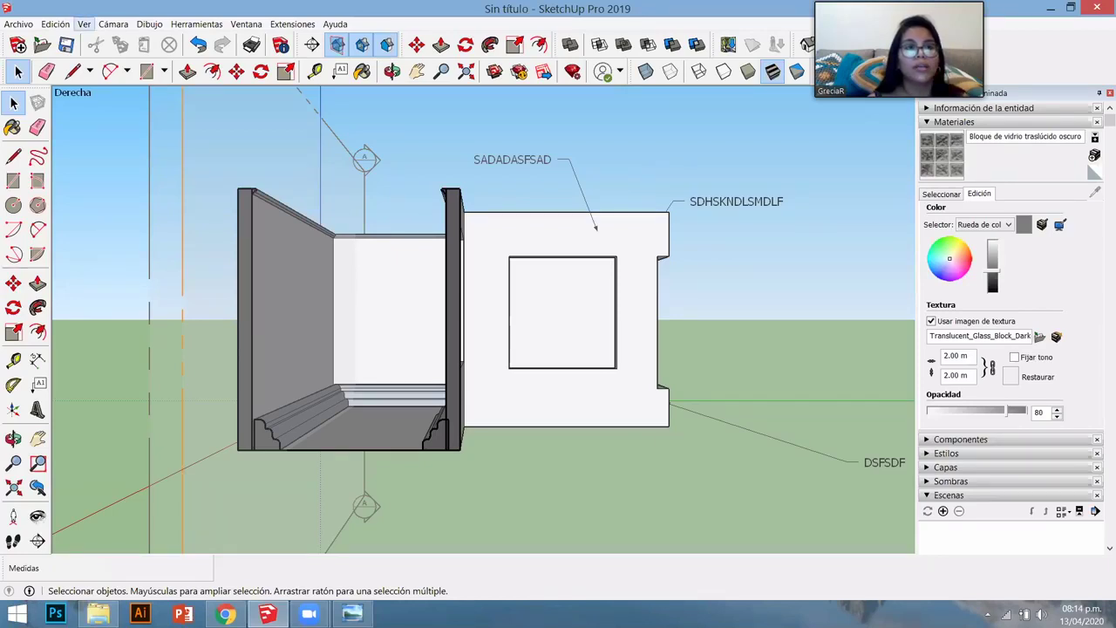
pyautogui.click(84, 23)
pyautogui.moveTo(113, 24)
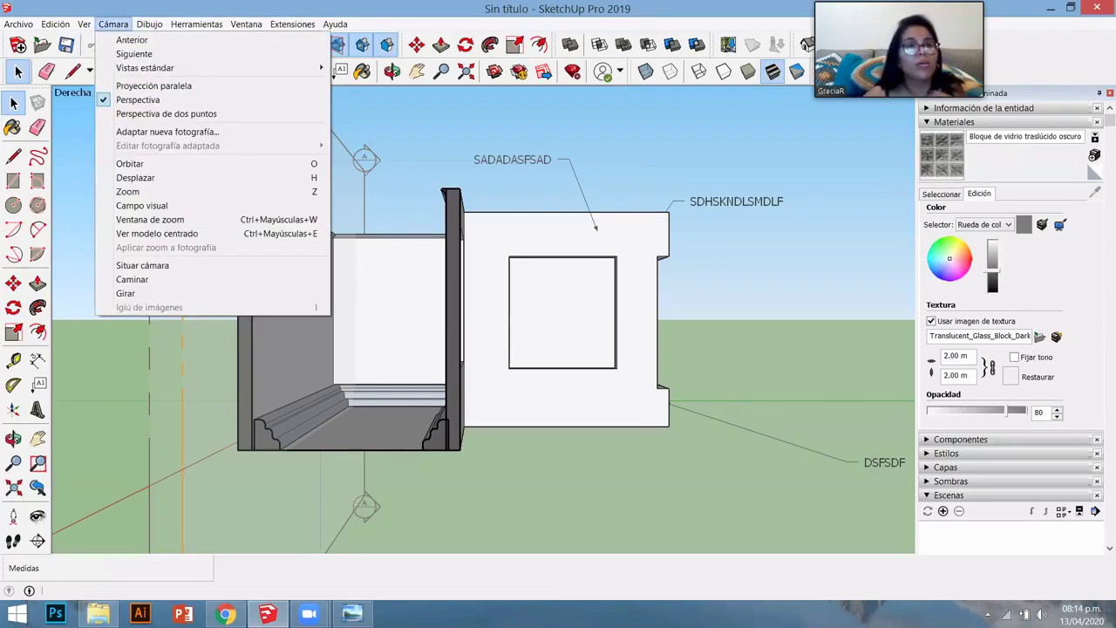
# - Switch the camera to Proyección paralela and zoom in on the right elevation
pyautogui.click(111, 88)
pyautogui.scroll(3, 417, 306)
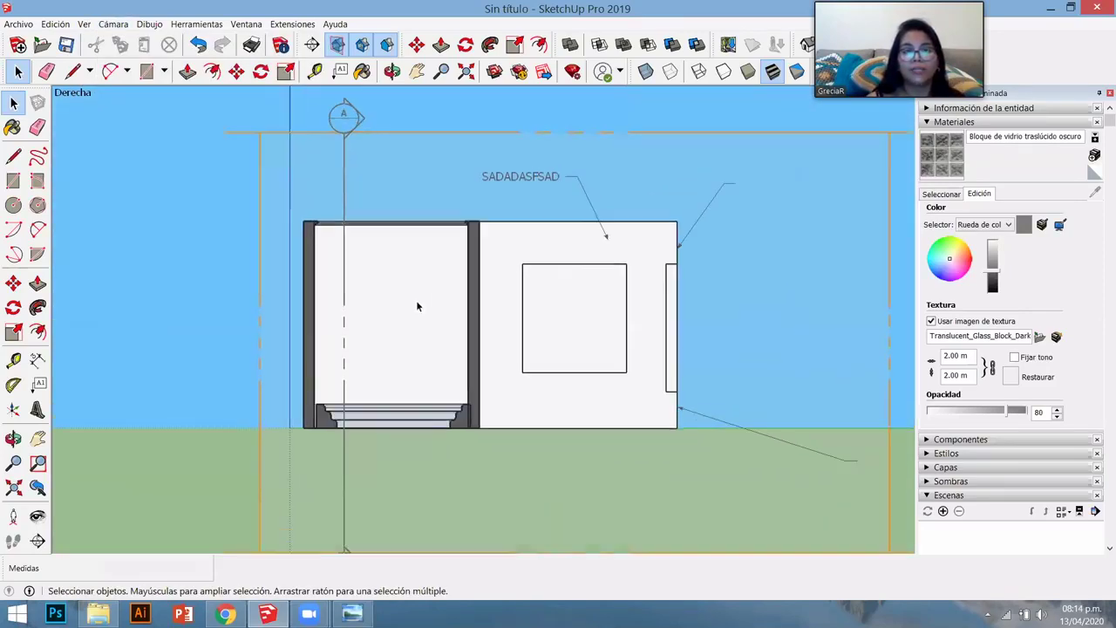
pyautogui.scroll(2, 416, 306)
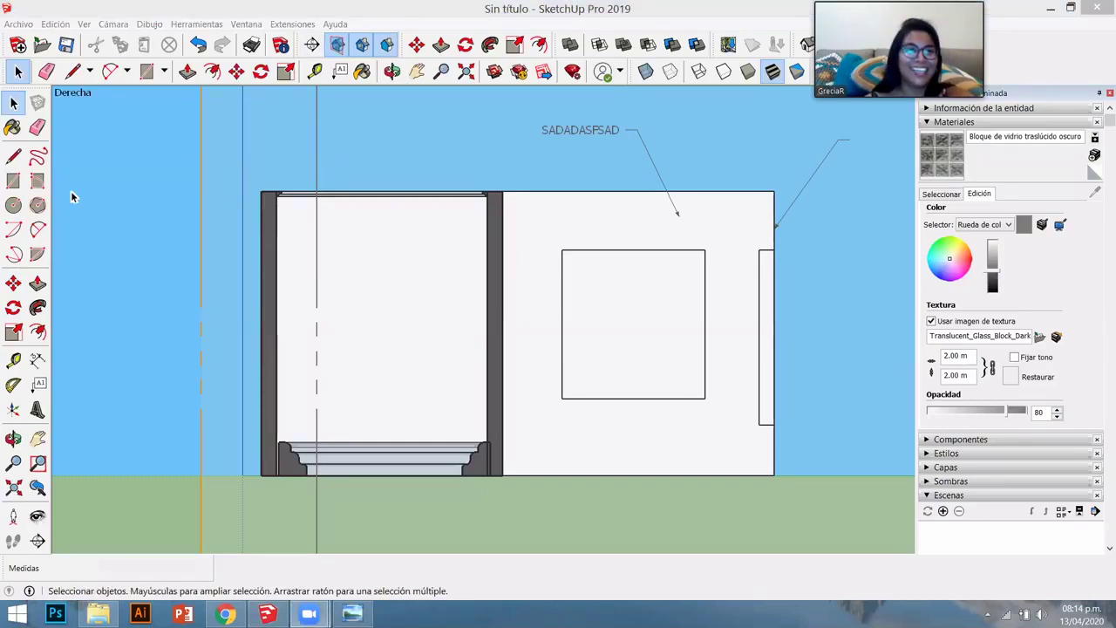
# - Return the camera to Perspectiva and orbit to a higher angle over the cut room
pyautogui.hotkey('alt', 'v')
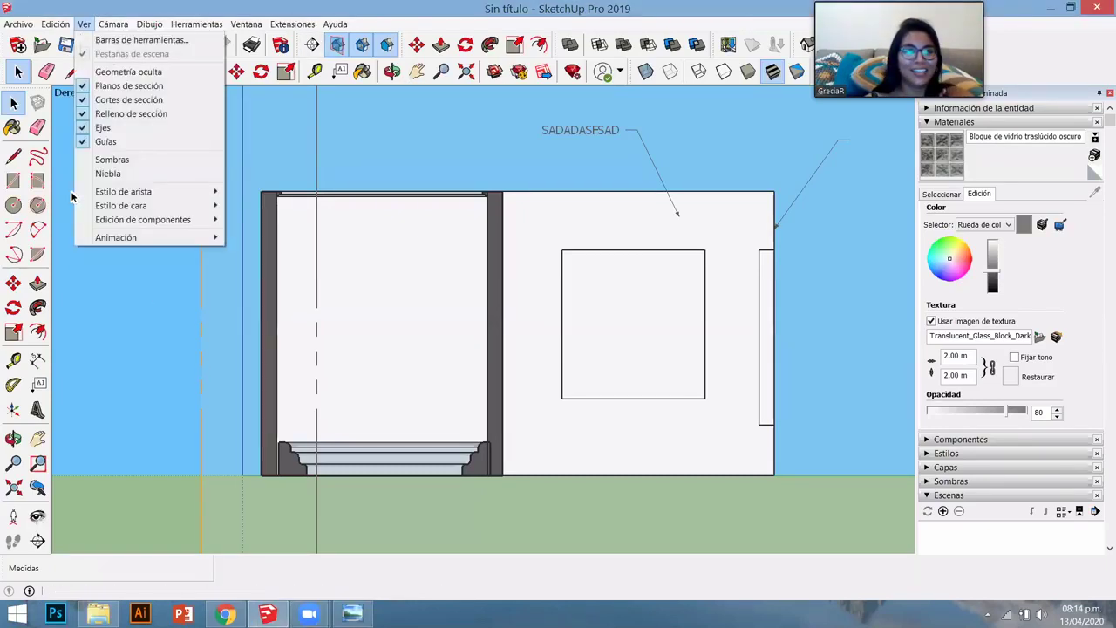
pyautogui.press('Right')
pyautogui.press('Down')
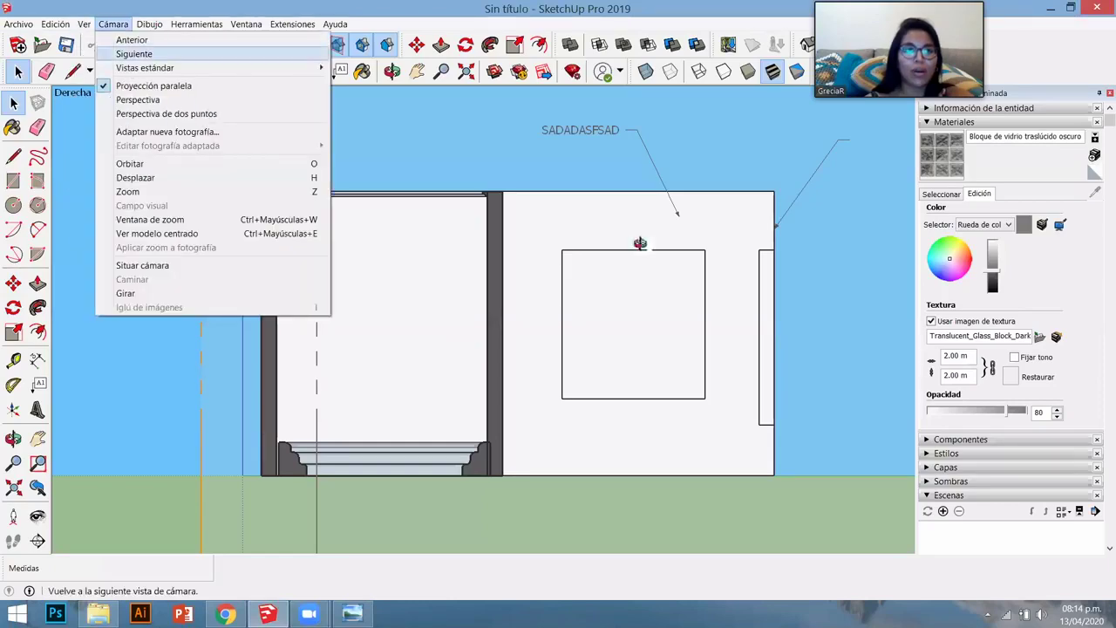
pyautogui.press('Down')
pyautogui.press('Down')
pyautogui.press('Down')
pyautogui.press('Return')
pyautogui.moveTo(578, 404); pyautogui.dragTo(628, 348, button='middle')
pyautogui.scroll(-5, 480, 338)
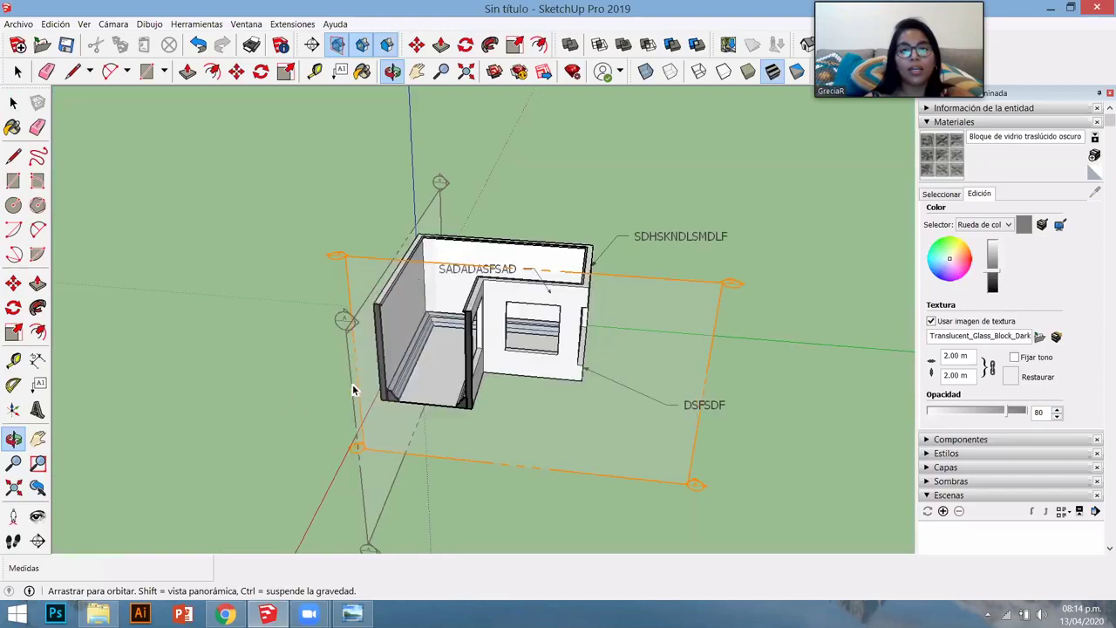
pyautogui.scroll(2, 352, 384)
pyautogui.press('space')
pyautogui.scroll(1, 353, 390)
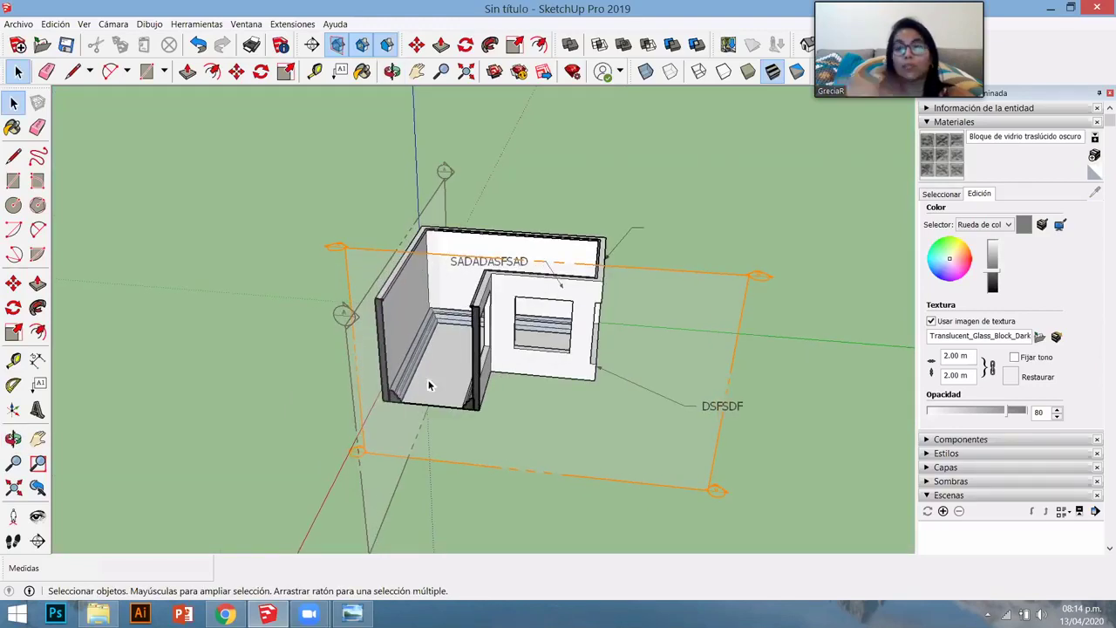
pyautogui.scroll(2, 174, 143)
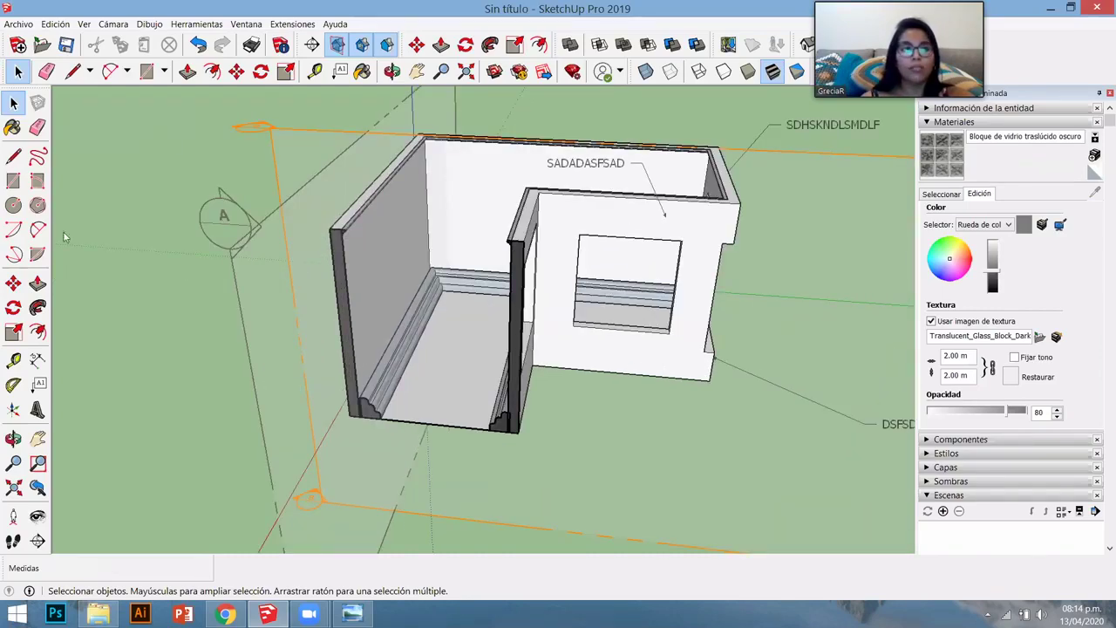
pyautogui.scroll(1, 67, 238)
pyautogui.hotkey('alt', 'a')
pyautogui.moveTo(79, 232)
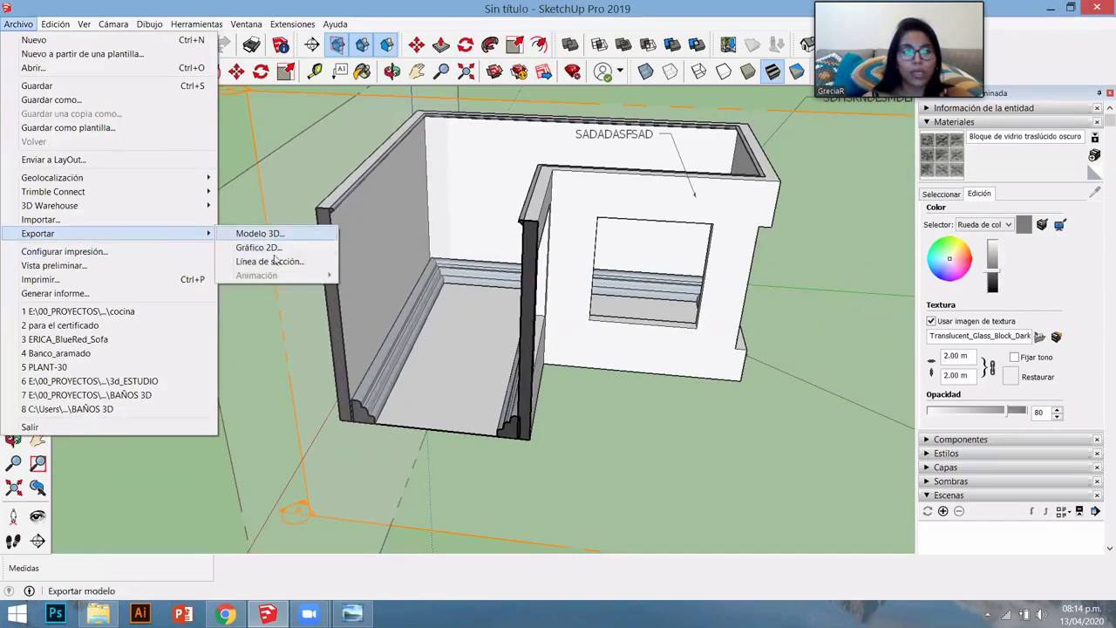
pyautogui.click(269, 260)
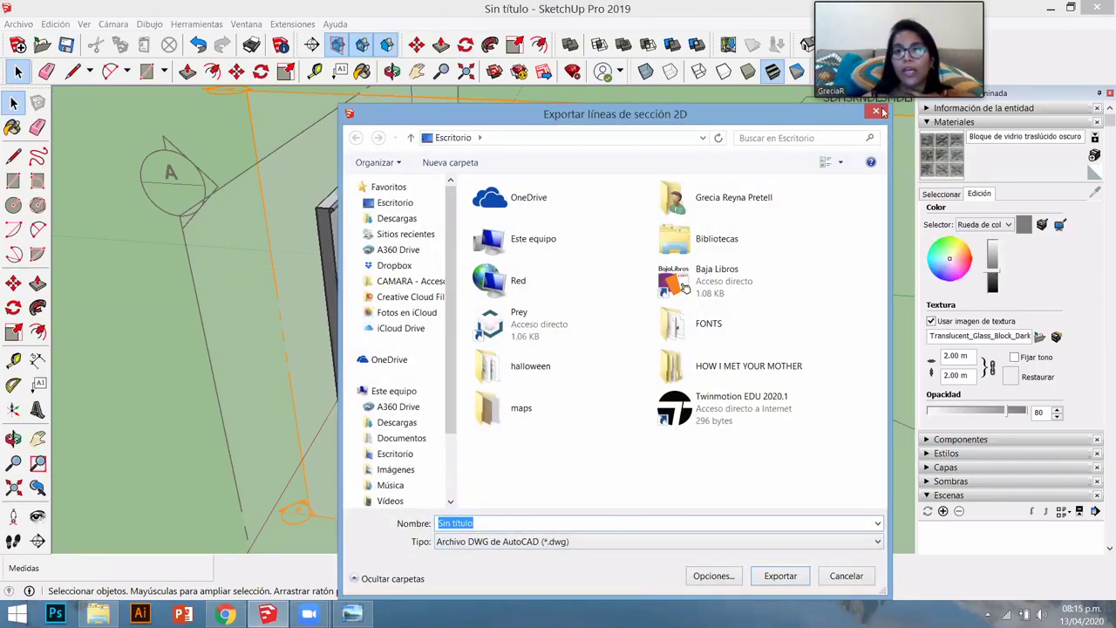
pyautogui.press('Escape')
# - Zoom out and orbit until the whole building and its labels are framed
pyautogui.moveTo(622, 317); pyautogui.dragTo(571, 442, button='middle')
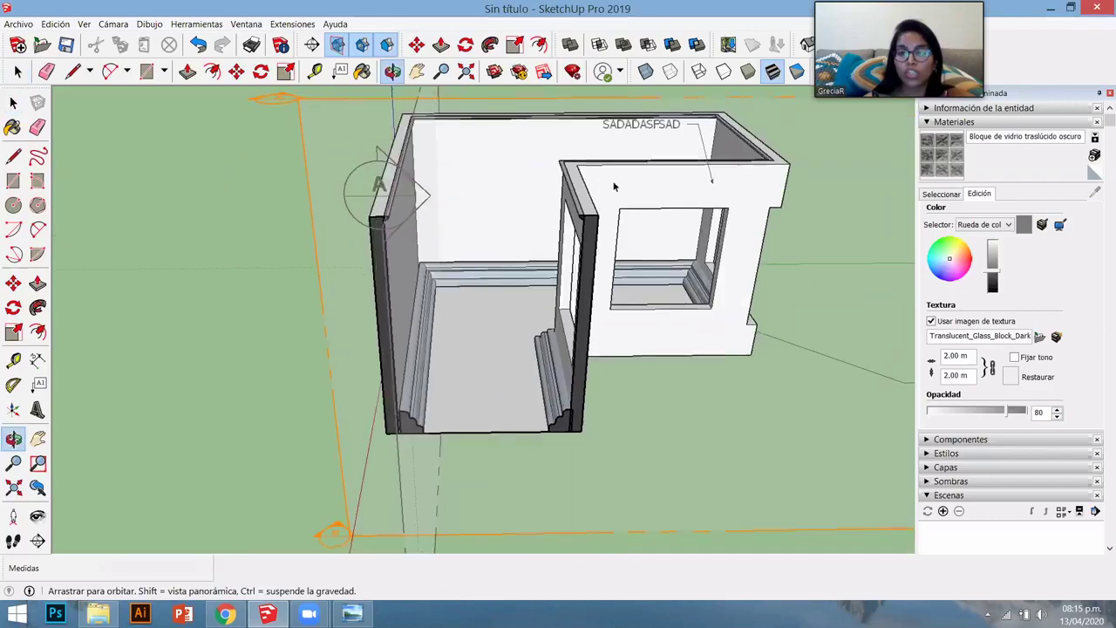
pyautogui.scroll(3, 572, 443)
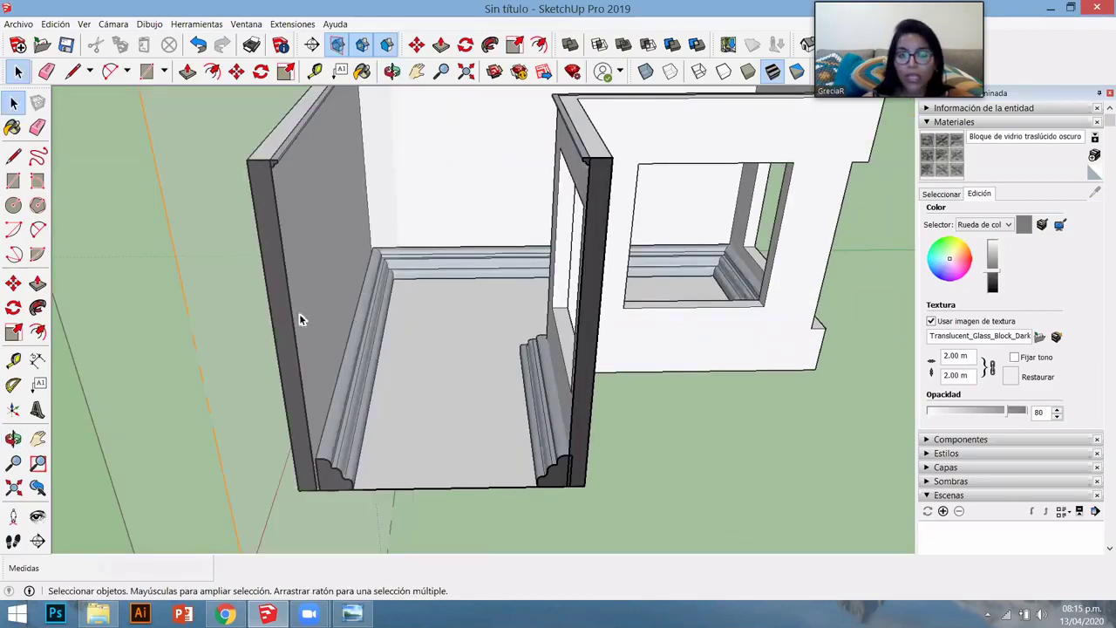
pyautogui.scroll(-2, 440, 401)
pyautogui.scroll(-3, 440, 401)
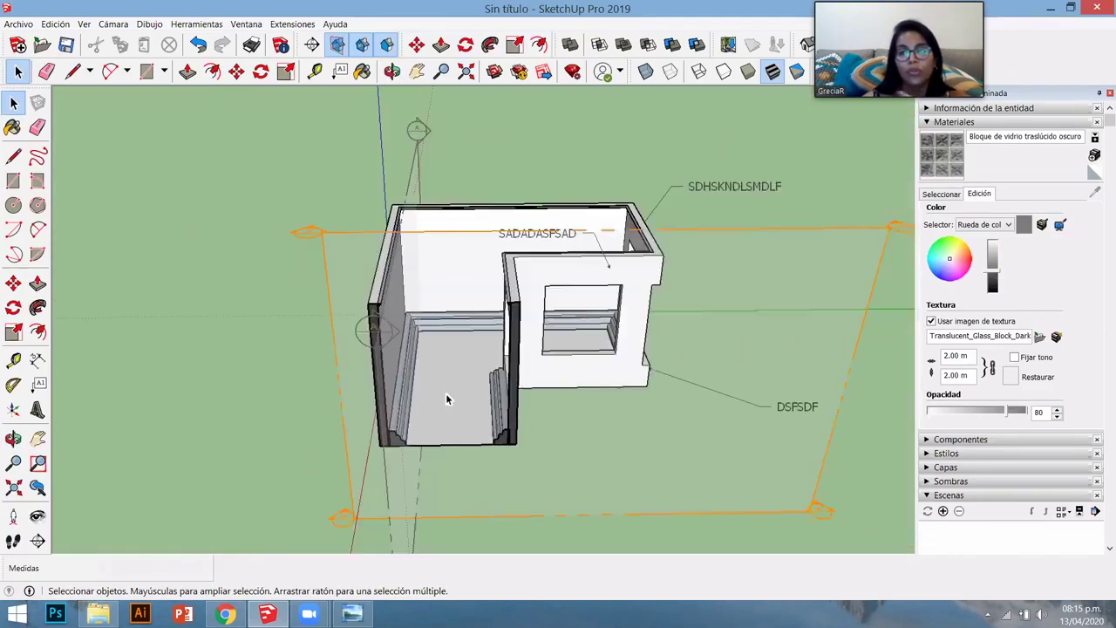
pyautogui.scroll(-5, 552, 372)
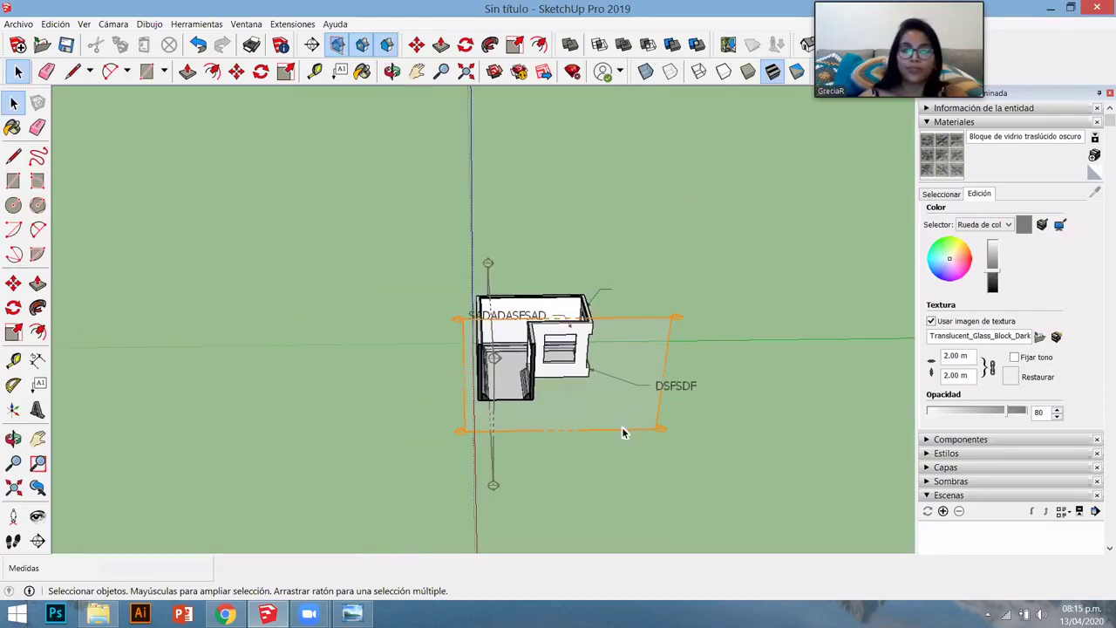
pyautogui.moveTo(630, 404)
pyautogui.mouseDown(button='middle')
pyautogui.moveTo(487, 345)
pyautogui.moveTo(508, 436)
pyautogui.moveTo(872, 488)
pyautogui.moveTo(418, 279)
pyautogui.mouseUp(button='middle')
pyautogui.scroll(2, 389, 255)
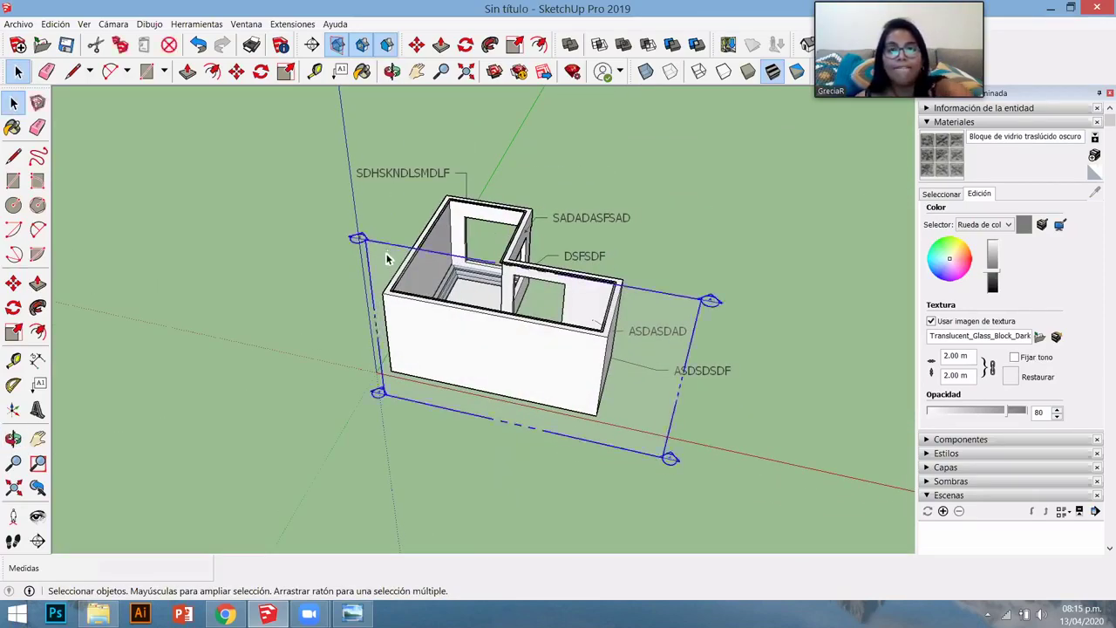
# - Box-select and delete the building with its labels, collapse Materiales, then undo the deletion
pyautogui.click(385, 255)
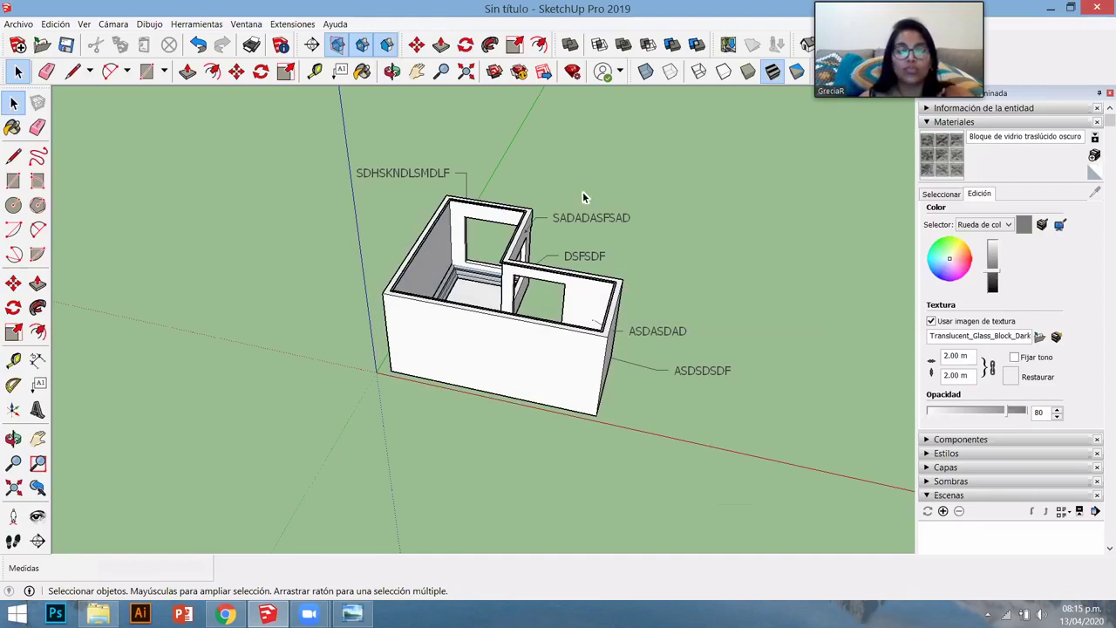
pyautogui.moveTo(748, 438); pyautogui.dragTo(333, 164)
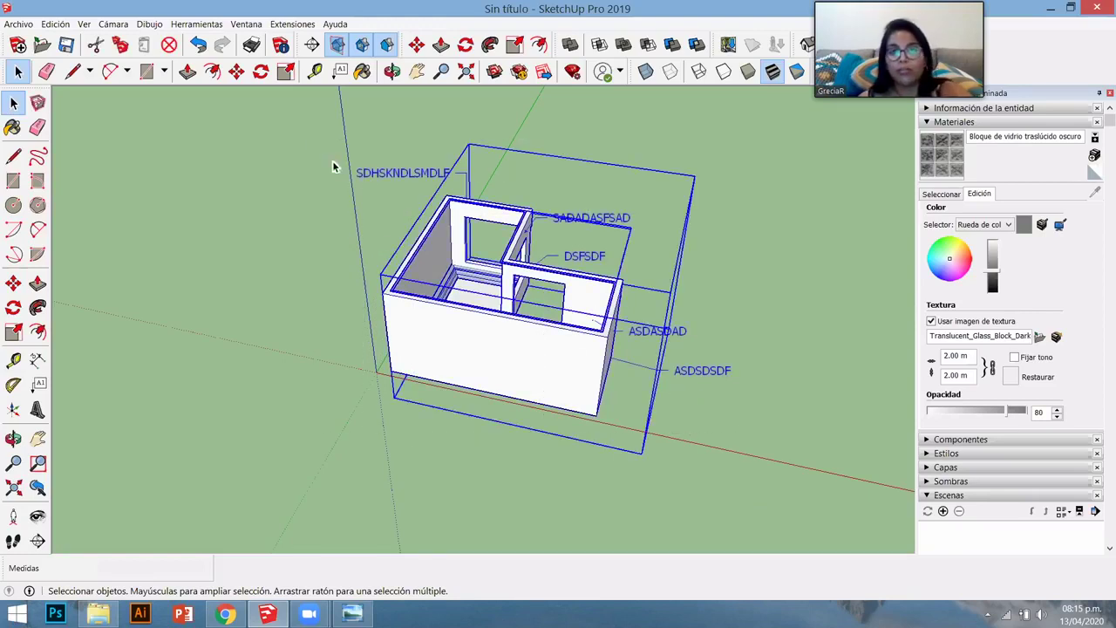
pyautogui.press('Delete')
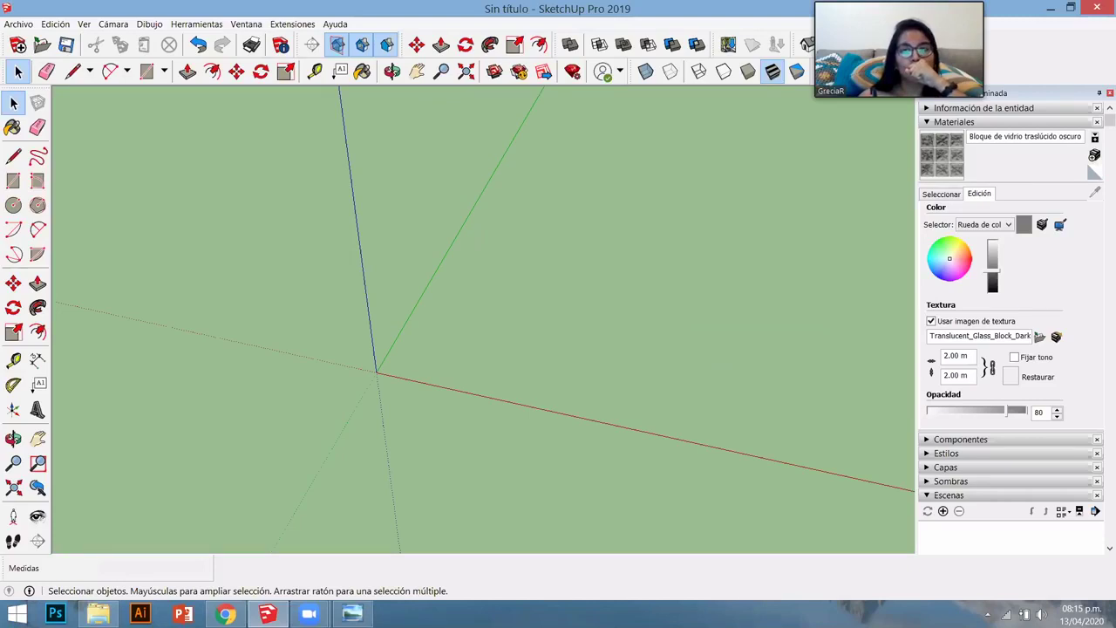
pyautogui.click(954, 122)
pyautogui.hotkey('ctrl', 'z')
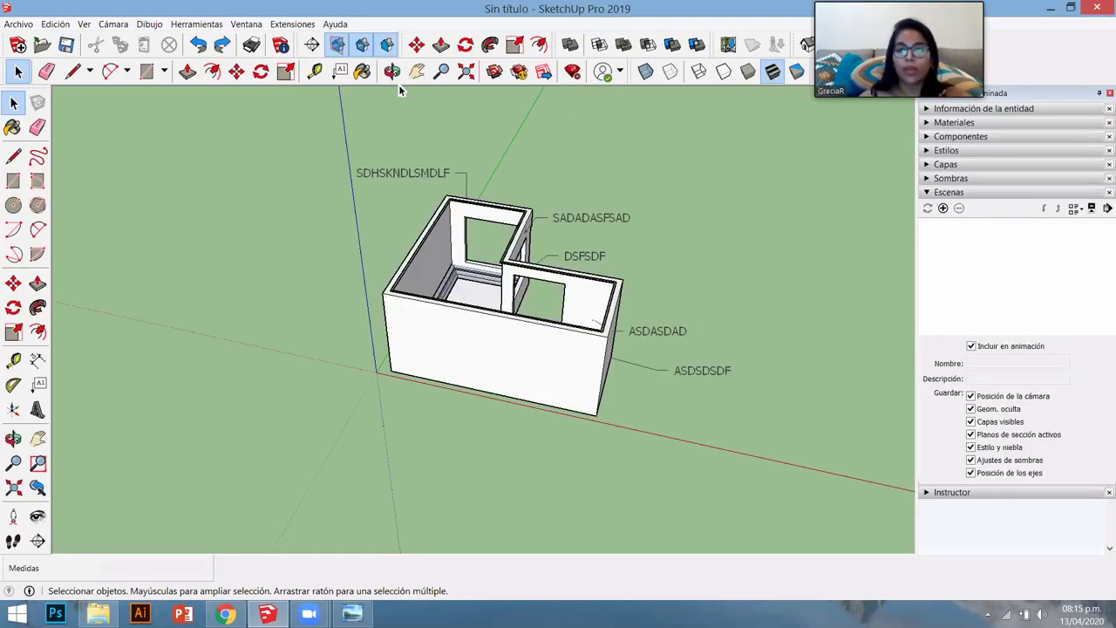
# - Collapse the Escenas panel in the default tray
pyautogui.scroll(2, 744, 267)
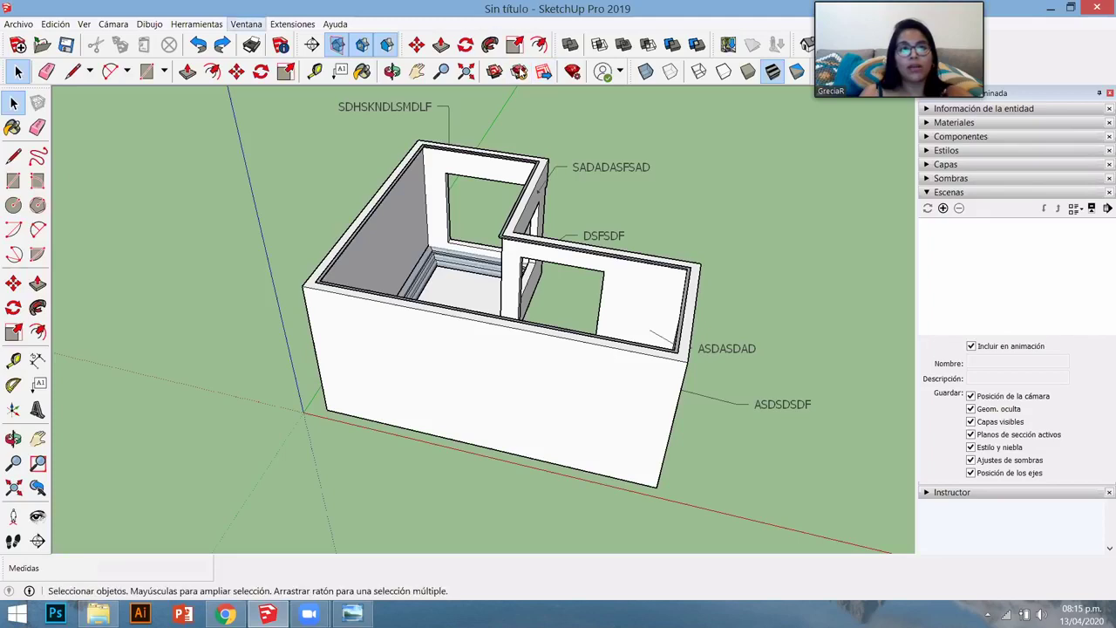
pyautogui.click(247, 24)
pyautogui.moveTo(315, 42)
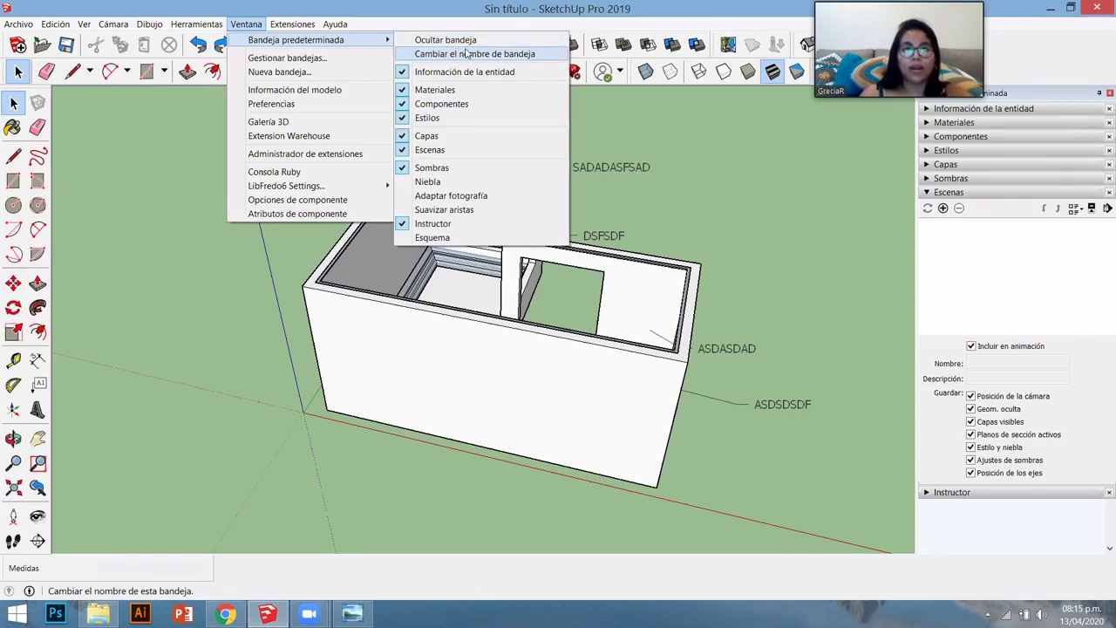
pyautogui.click(731, 180)
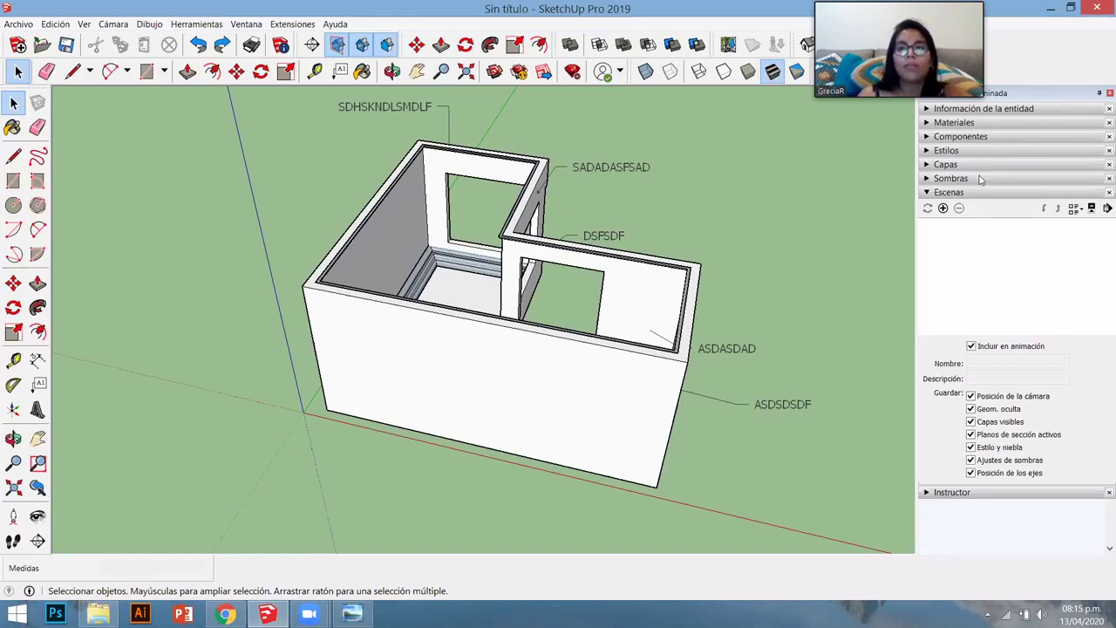
pyautogui.click(928, 194)
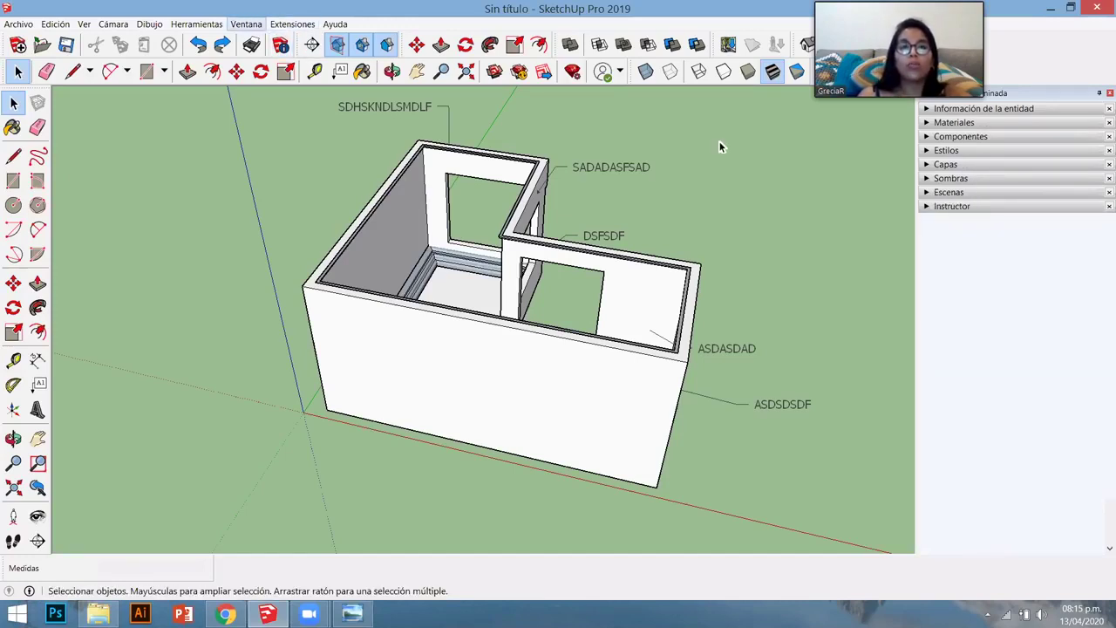
# - Expand the Información de la entidad panel in the tray
pyautogui.click(246, 23)
pyautogui.moveTo(287, 40)
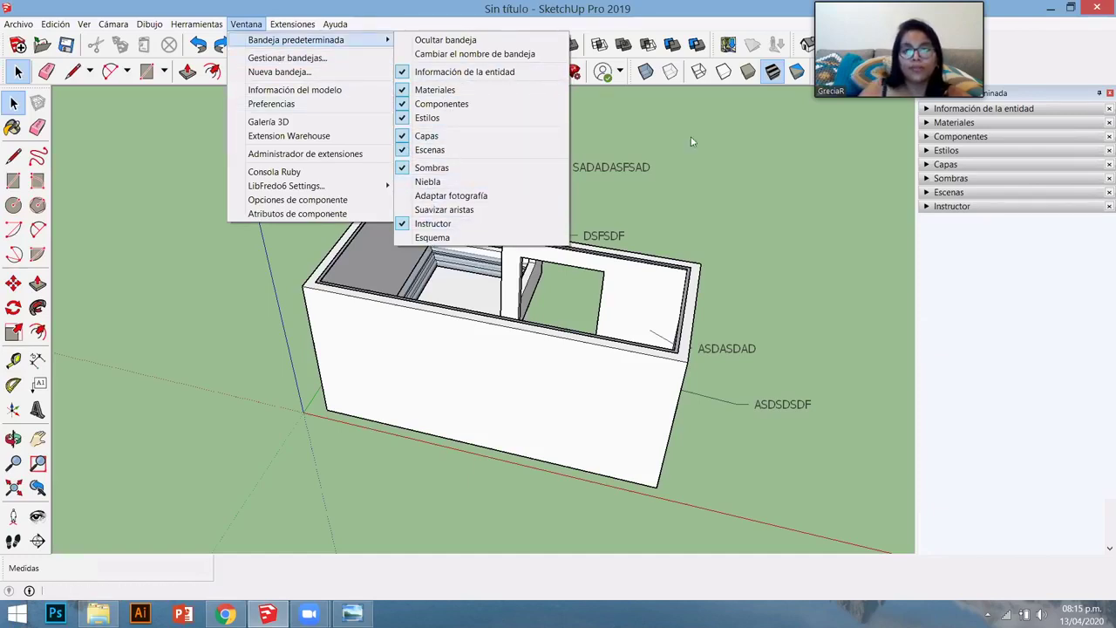
pyautogui.click(708, 119)
pyautogui.click(967, 108)
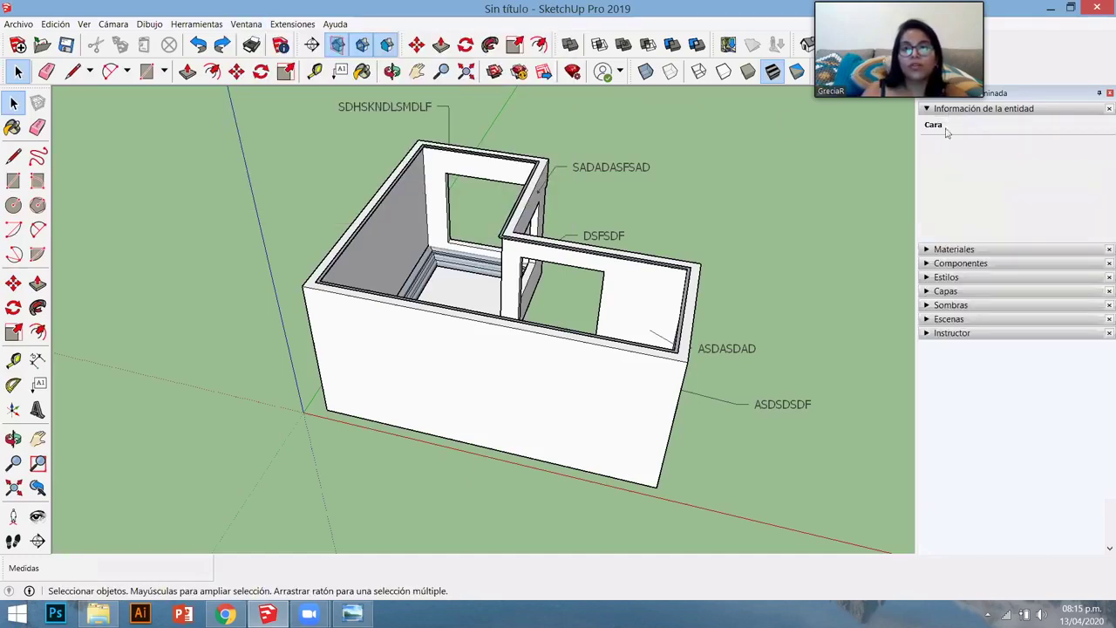
pyautogui.moveTo(448, 461); pyautogui.dragTo(582, 367, button='middle')
# - Select the building group, then a wall face, to read its 28.95 m² area
pyautogui.scroll(3, 583, 368)
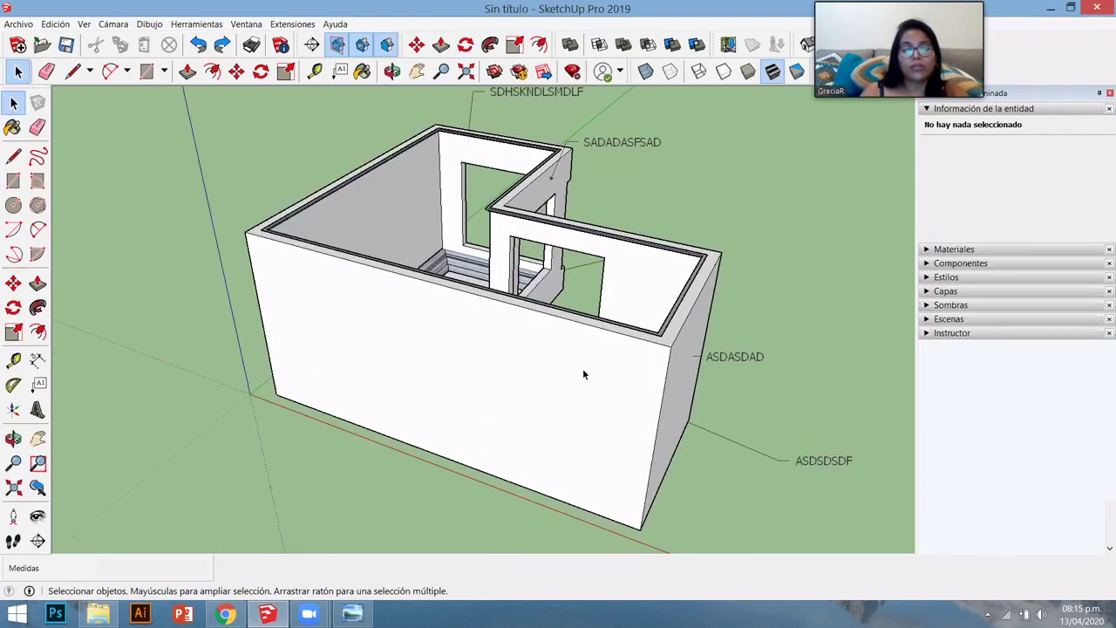
pyautogui.click(584, 375)
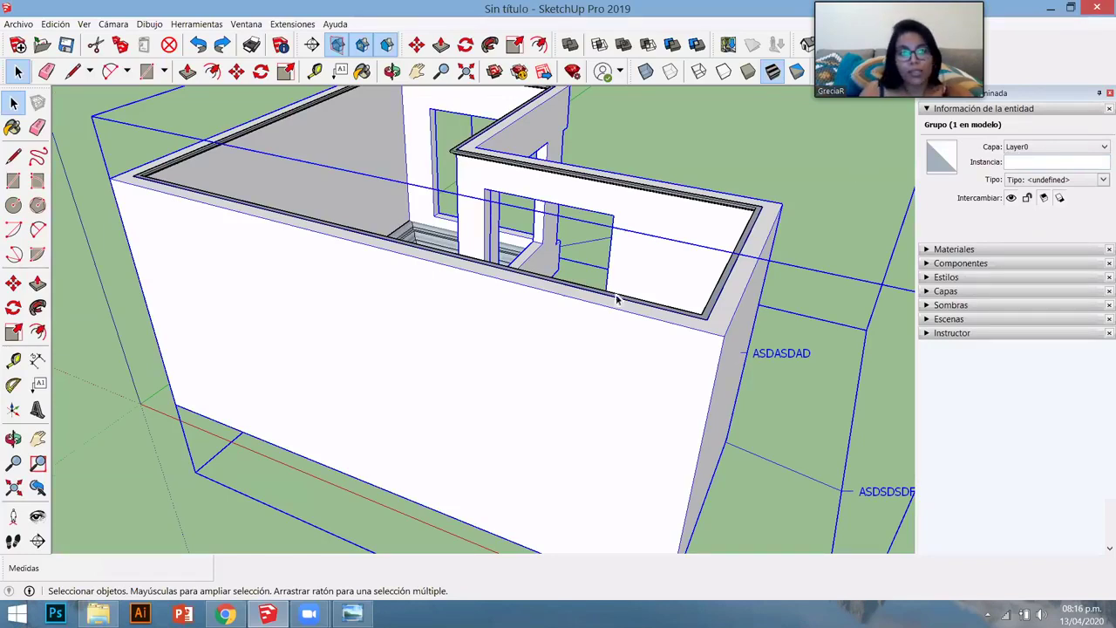
pyautogui.scroll(-1, 569, 360)
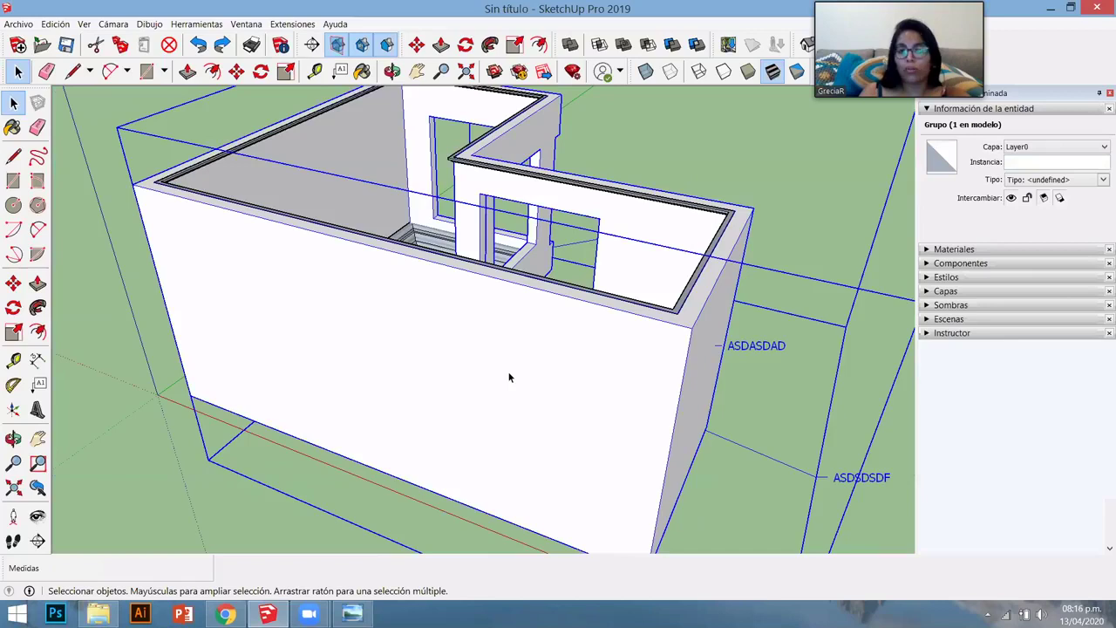
pyautogui.moveTo(511, 376); pyautogui.dragTo(386, 369, button='middle')
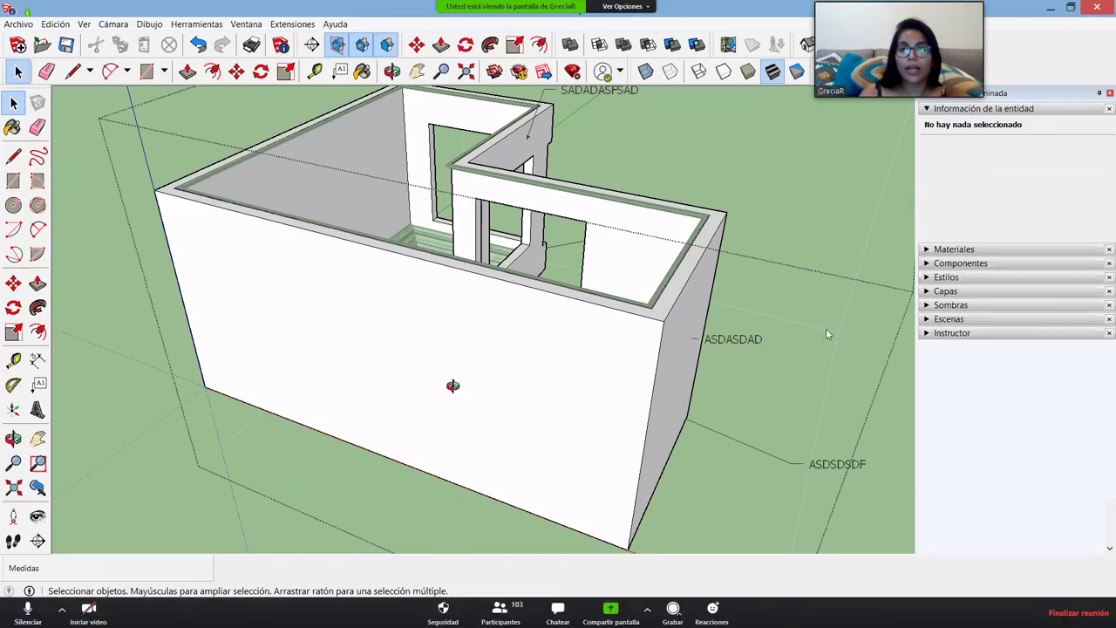
pyautogui.click(556, 301)
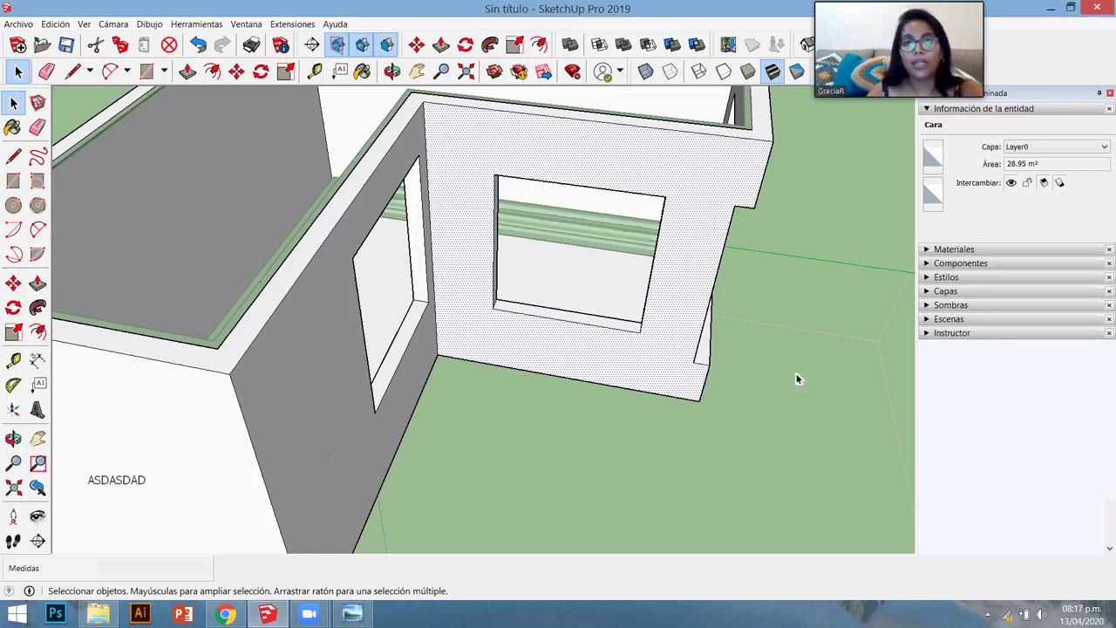
# - Orbit and zoom out over the L-shaped building, then swap Entity Info for the Materials panel
pyautogui.press('o')
pyautogui.moveTo(697, 387); pyautogui.dragTo(723, 371)
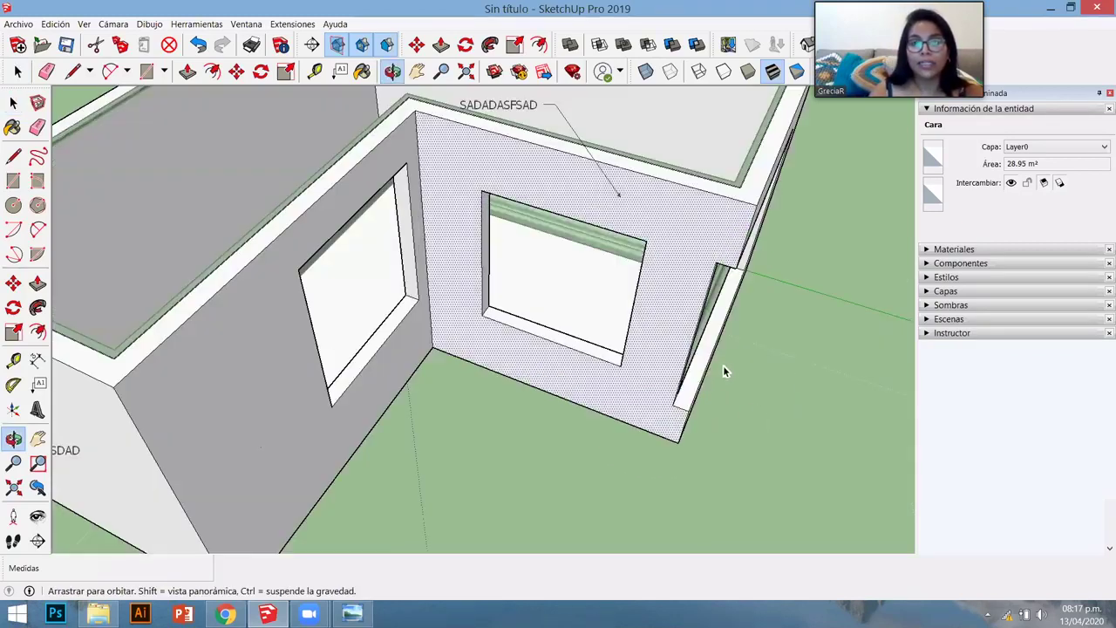
pyautogui.moveTo(601, 391); pyautogui.dragTo(580, 356)
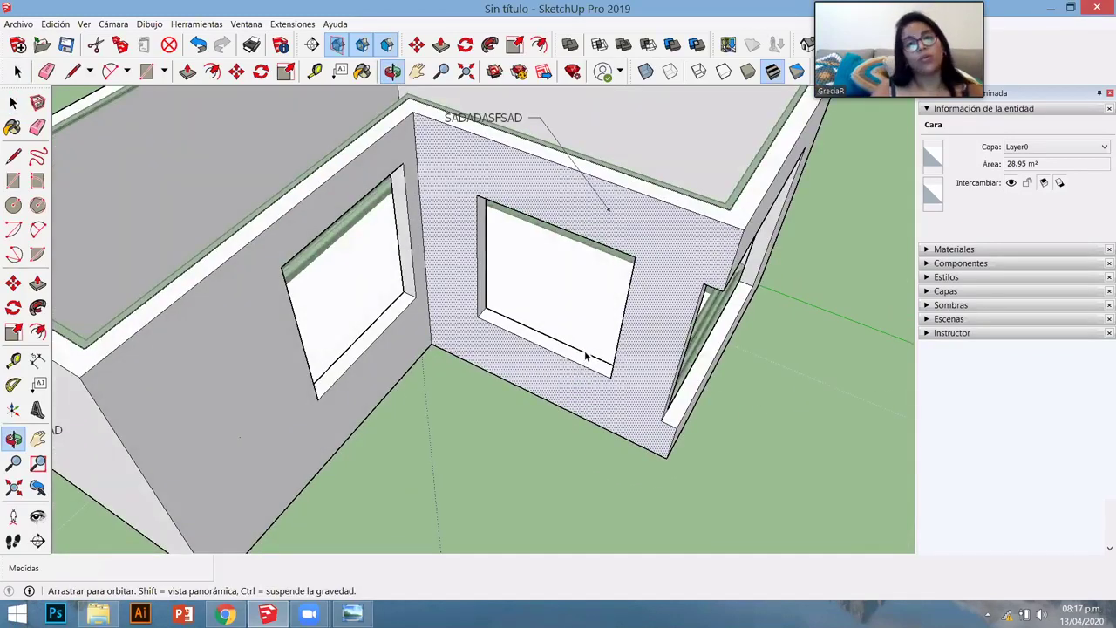
pyautogui.scroll(-5, 586, 356)
pyautogui.moveTo(586, 356); pyautogui.dragTo(586, 355)
pyautogui.press('space')
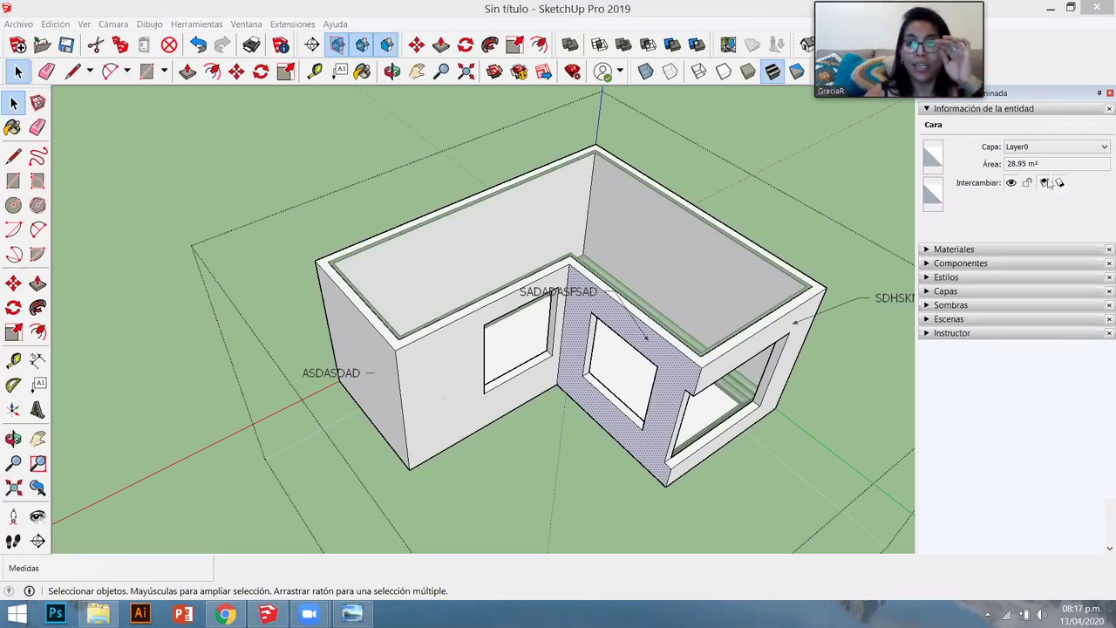
pyautogui.click(962, 112)
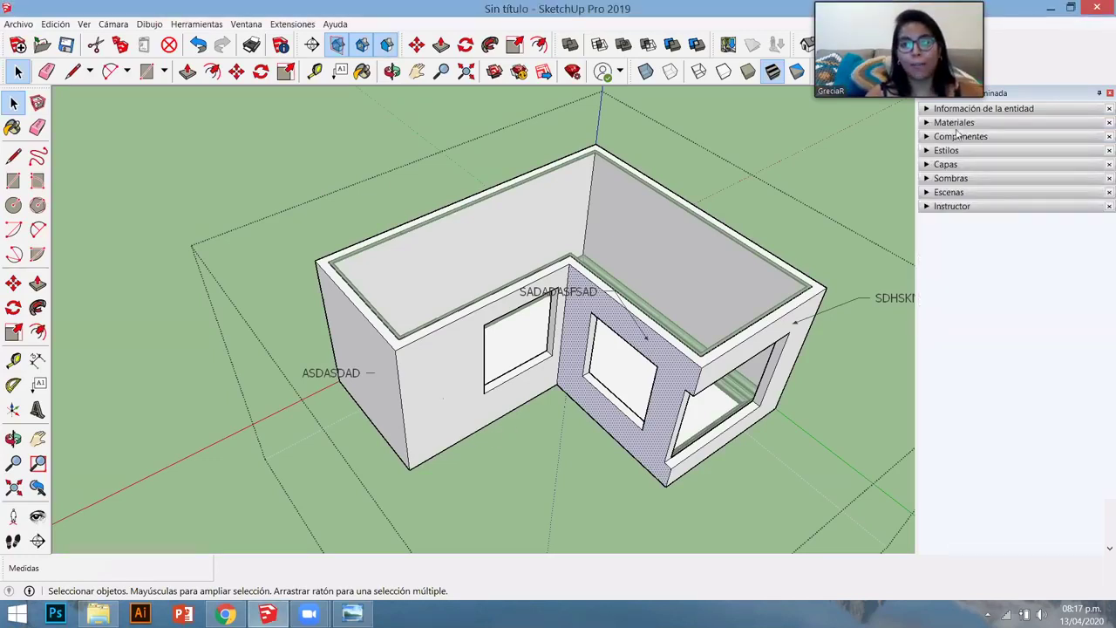
pyautogui.click(952, 123)
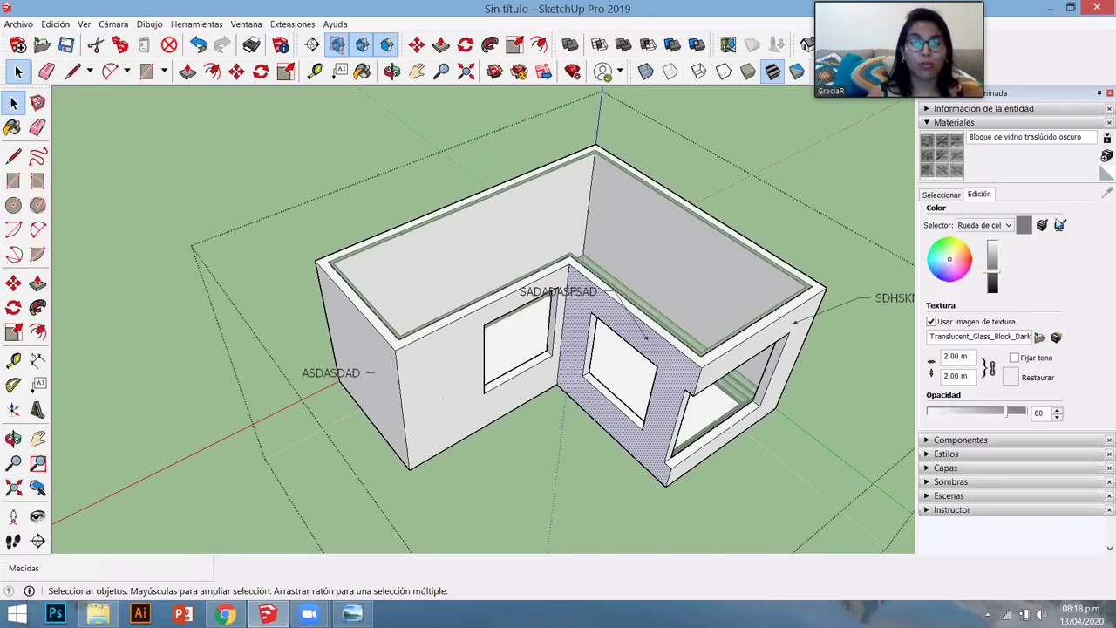
# - Choose Acero inoxidable cepillado from the Metal materials library as the paint material
pyautogui.click(945, 194)
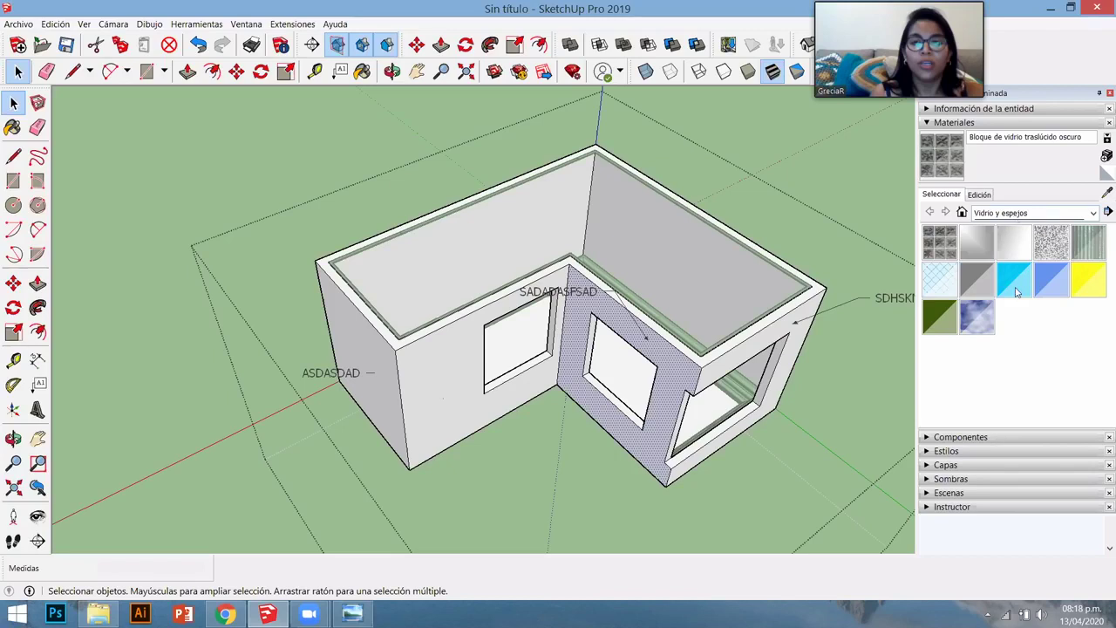
pyautogui.press('o')
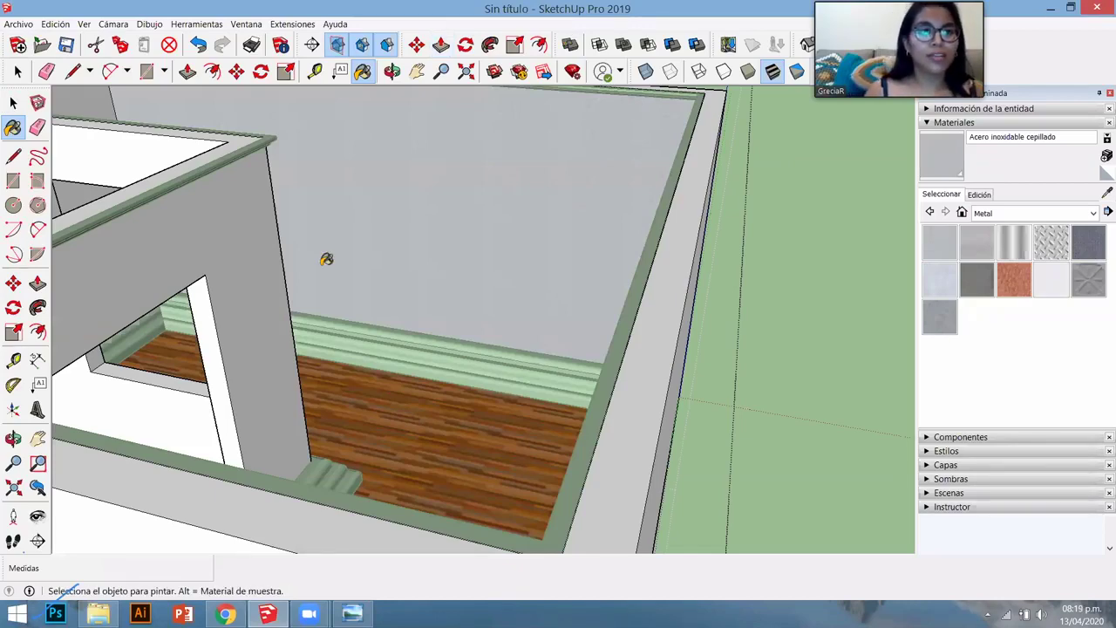
# - Orbit around the house and select the house group
pyautogui.scroll(1, 326, 259)
pyautogui.scroll(1, 326, 259)
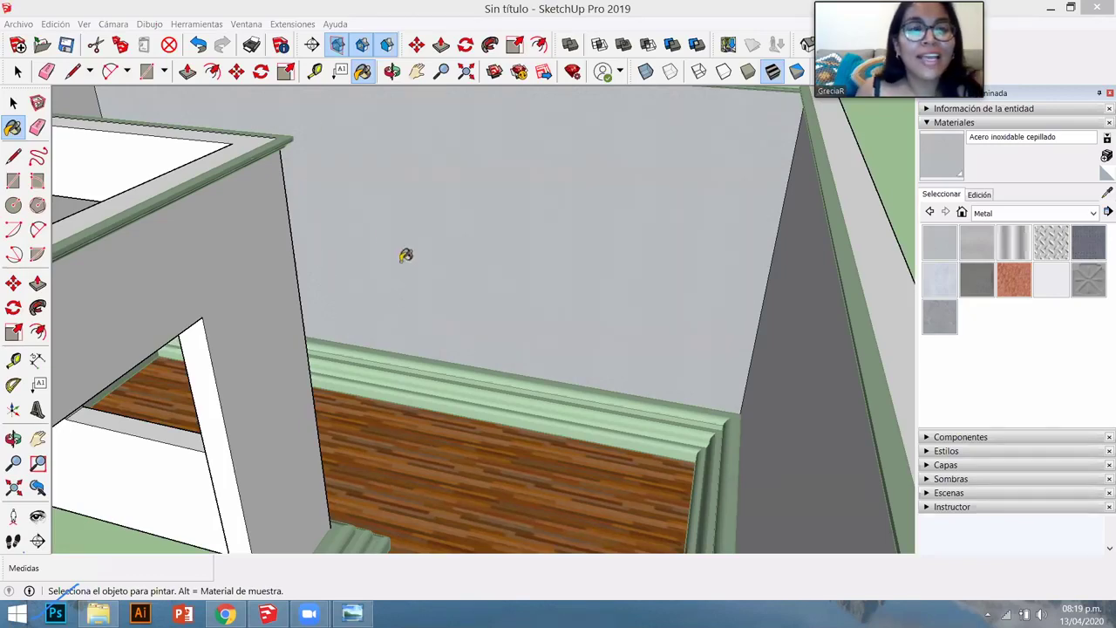
pyautogui.press('o')
pyautogui.scroll(-1, 458, 270)
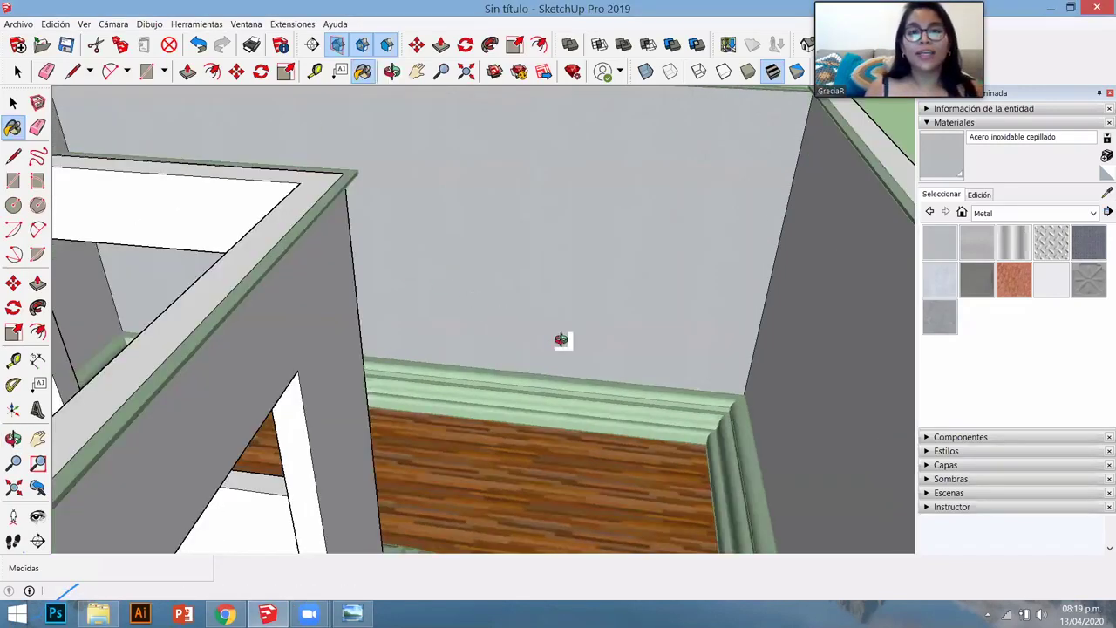
pyautogui.scroll(-5, 563, 336)
pyautogui.scroll(1, 606, 347)
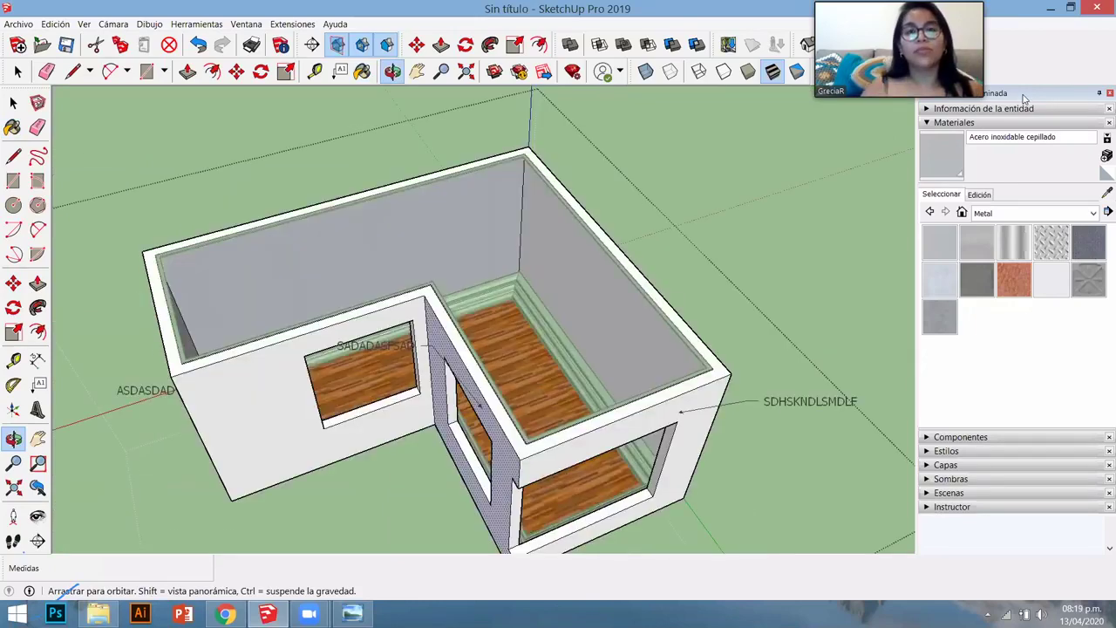
pyautogui.press('b')
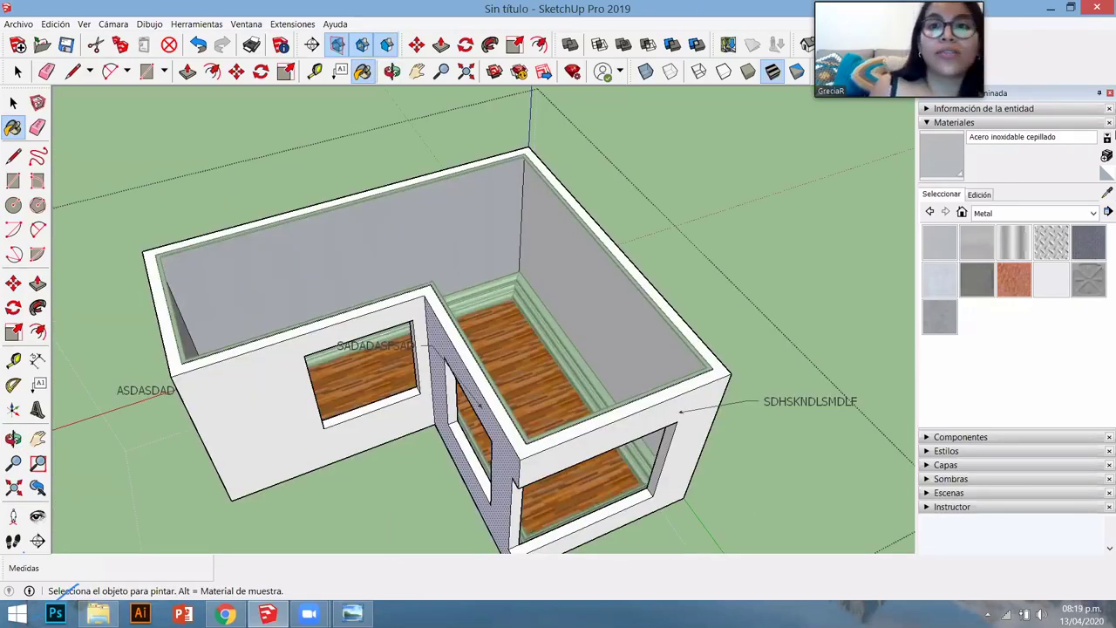
pyautogui.moveTo(646, 374)
pyautogui.mouseDown(button='middle')
pyautogui.moveTo(740, 311)
pyautogui.moveTo(785, 323)
pyautogui.moveTo(787, 346)
pyautogui.moveTo(709, 356)
pyautogui.moveTo(743, 226)
pyautogui.mouseUp(button='middle')
pyautogui.press('space')
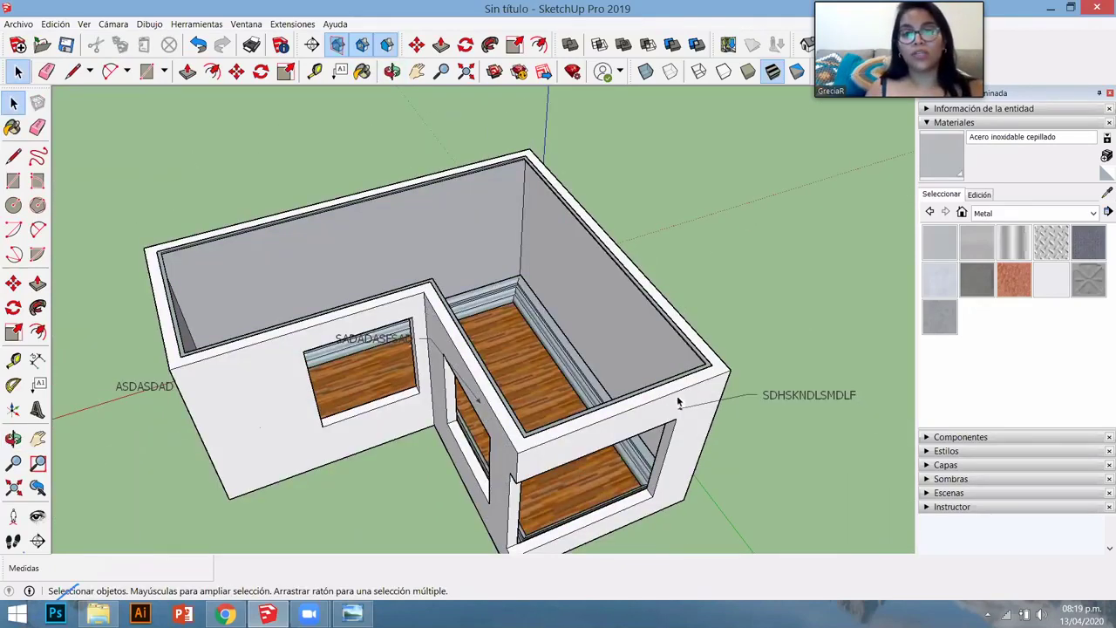
pyautogui.click(654, 388)
# - Collapse the Entity Info section so the Metal materials library stays in view
pyautogui.moveTo(645, 402); pyautogui.dragTo(645, 384, button='middle')
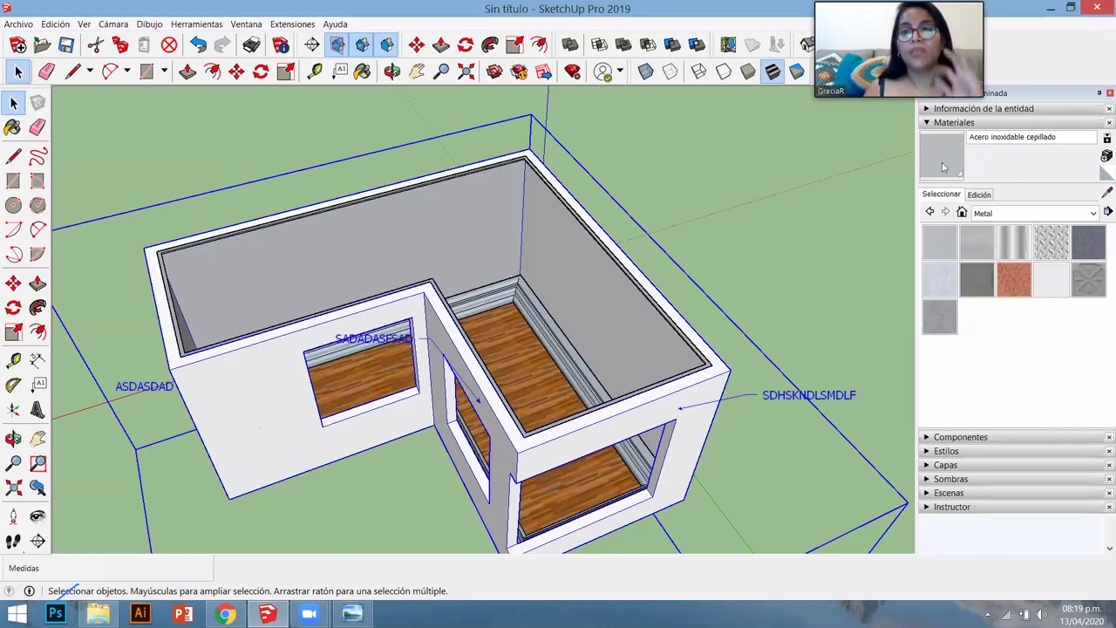
pyautogui.press('Return')
pyautogui.click(982, 109)
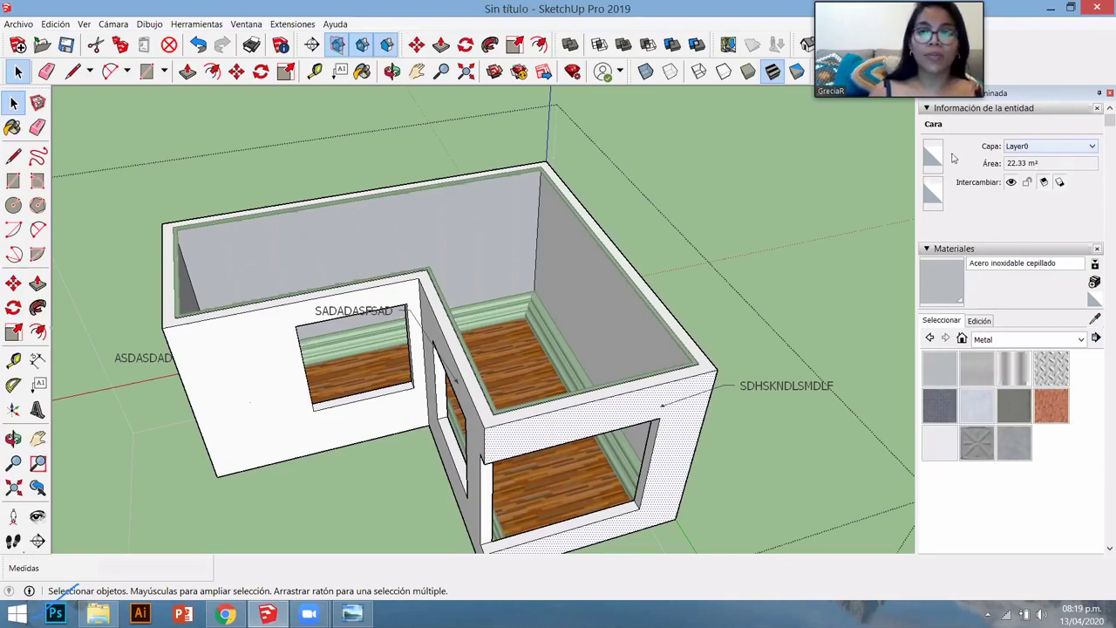
pyautogui.moveTo(601, 356)
pyautogui.mouseDown(button='middle')
pyautogui.moveTo(523, 427)
pyautogui.moveTo(558, 384)
pyautogui.moveTo(610, 348)
pyautogui.mouseUp(button='middle')
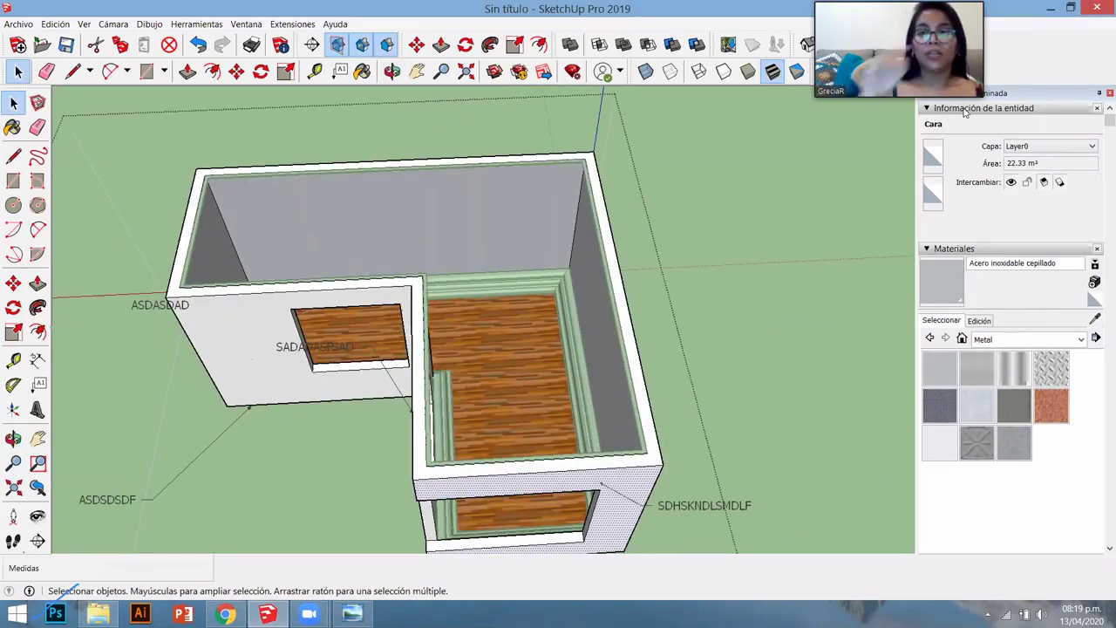
pyautogui.click(964, 108)
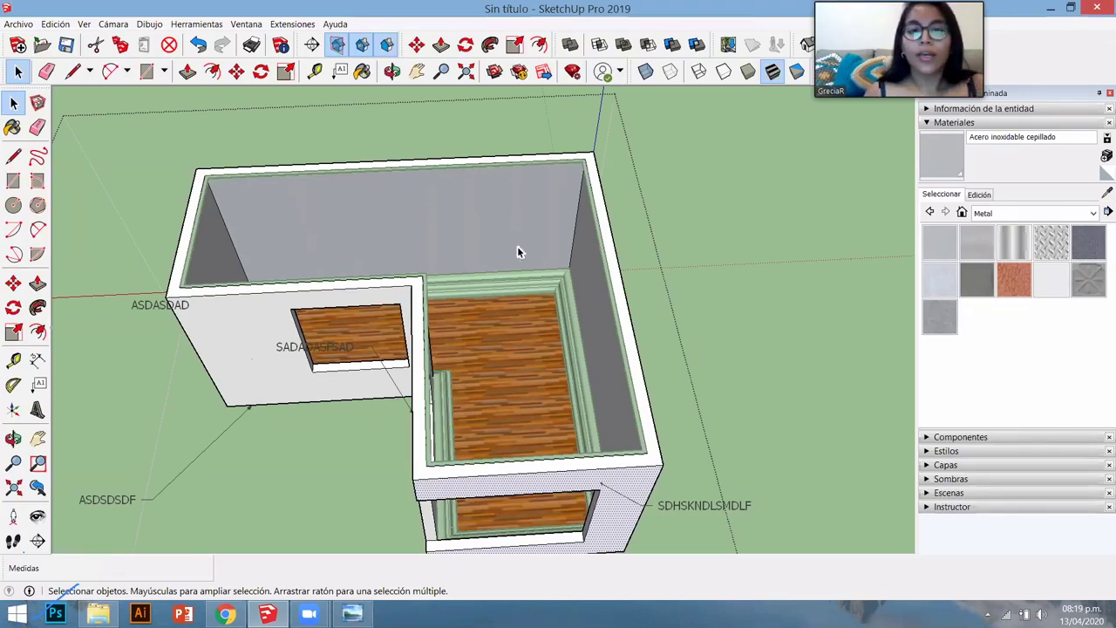
# - Paint the back wall with Alfombra Berber de patrón gris from the carpets and fabrics category
pyautogui.click(985, 214)
pyautogui.click(1001, 223)
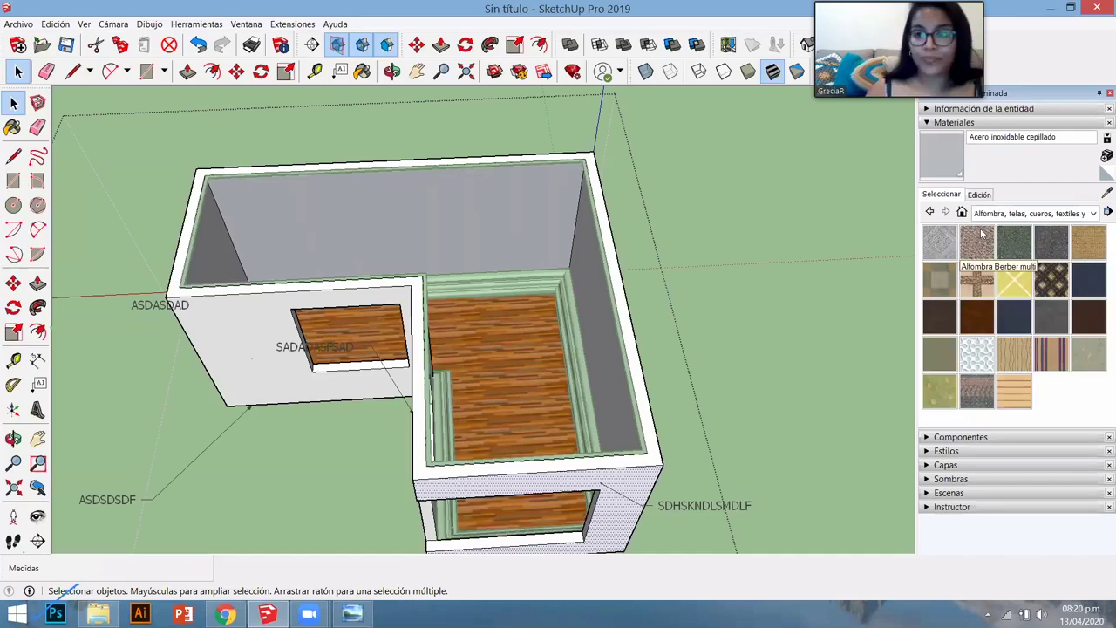
pyautogui.click(942, 247)
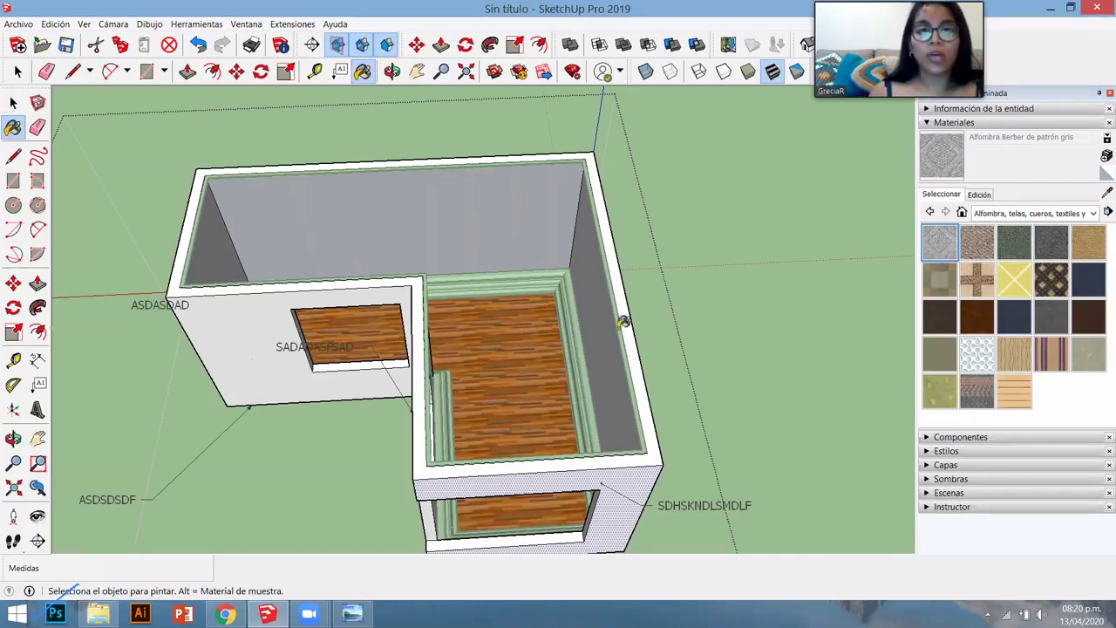
pyautogui.moveTo(622, 323)
pyautogui.mouseDown(button='middle')
pyautogui.moveTo(510, 337)
pyautogui.moveTo(762, 369)
pyautogui.mouseUp(button='middle')
pyautogui.moveTo(368, 132); pyautogui.dragTo(498, 254, button='middle')
pyautogui.click(516, 307)
pyautogui.scroll(5, 526, 416)
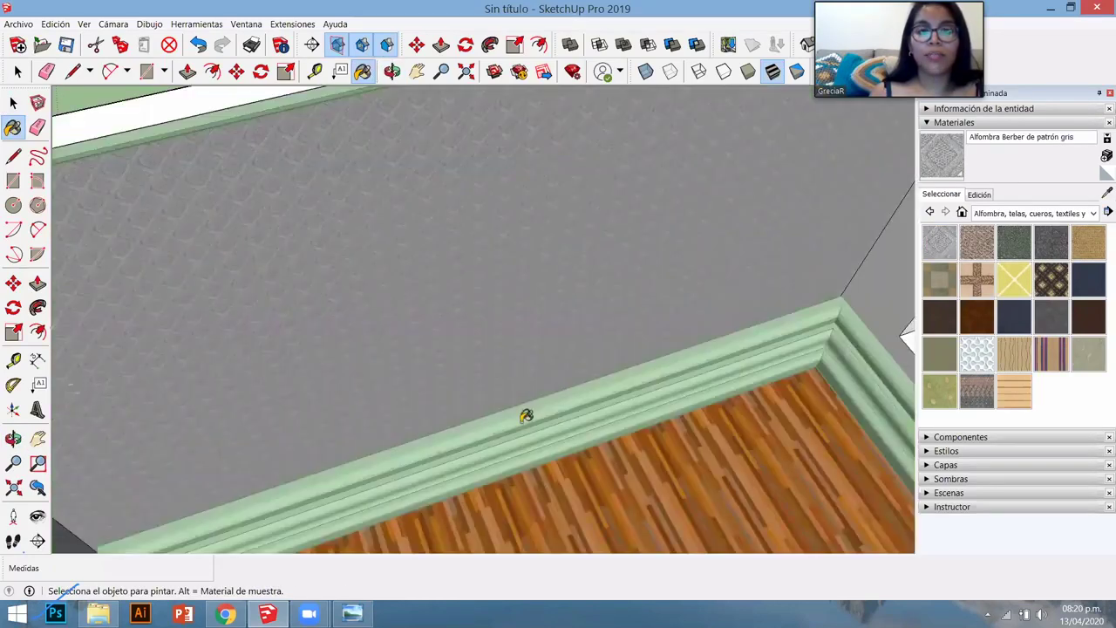
pyautogui.scroll(-3, 525, 416)
pyautogui.moveTo(518, 394); pyautogui.dragTo(521, 320, button='middle')
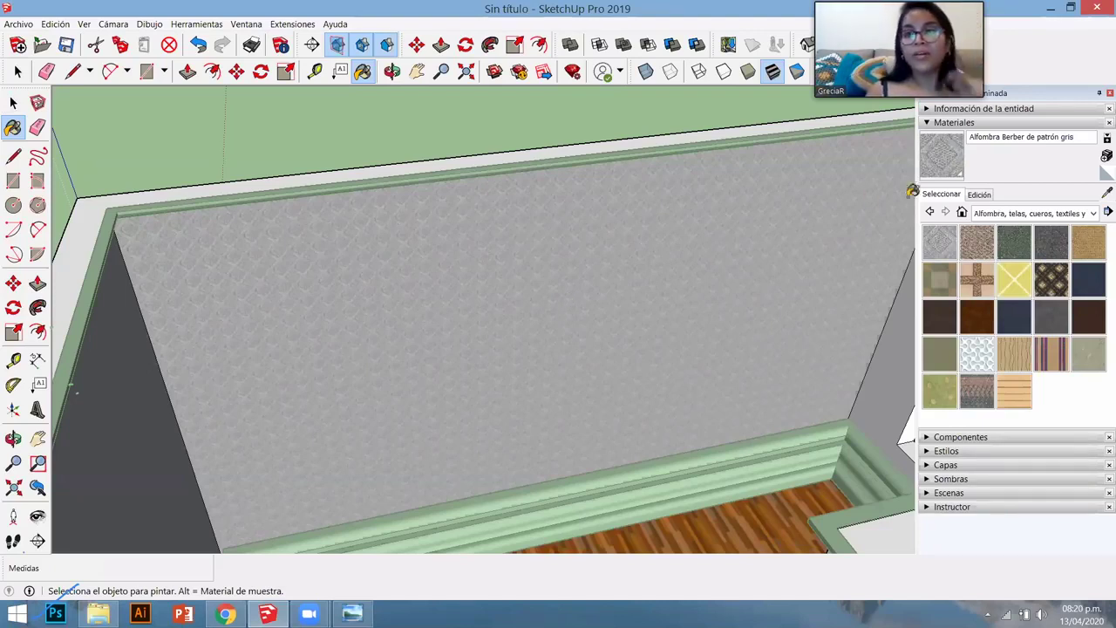
# - Set the carpet texture width to 0.80 m on the Materials Edit tab
pyautogui.click(981, 195)
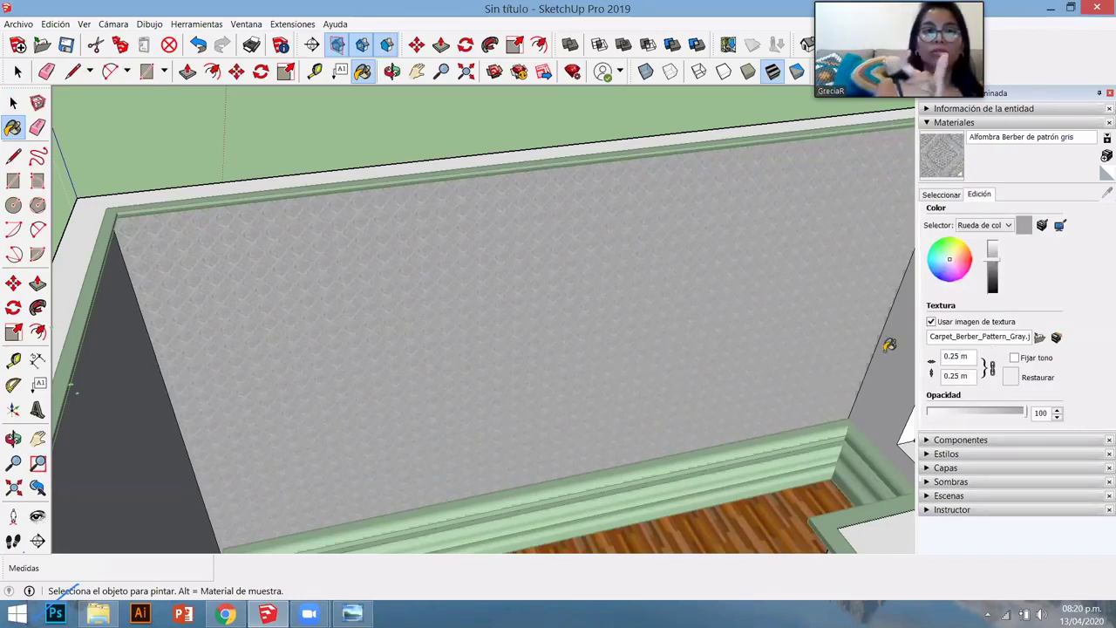
pyautogui.press('Tab')
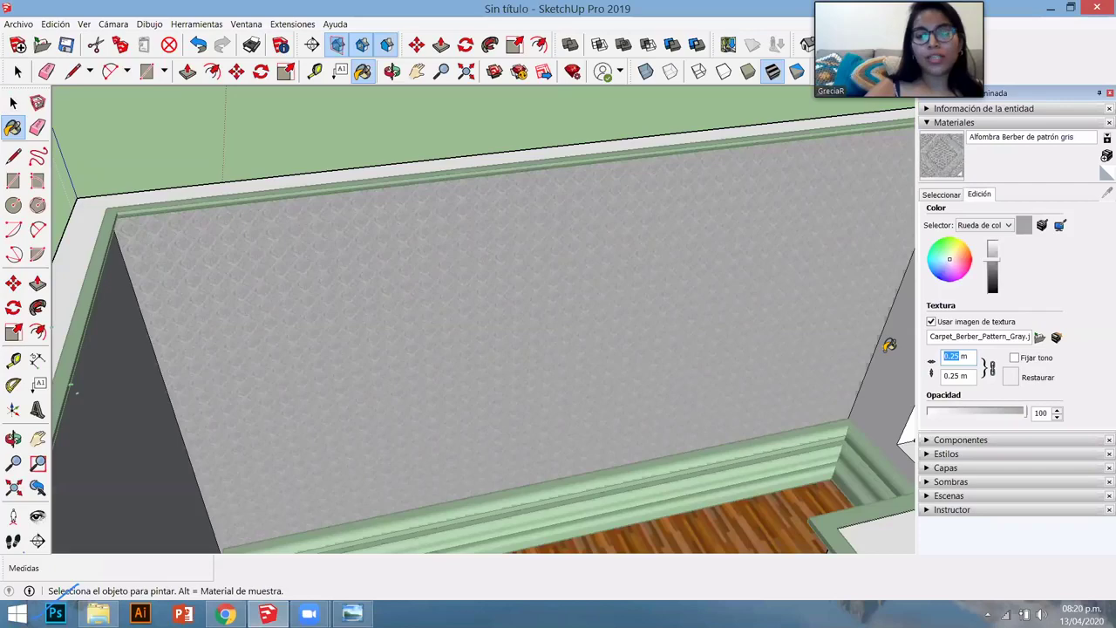
pyautogui.write('1')
pyautogui.press('Return')
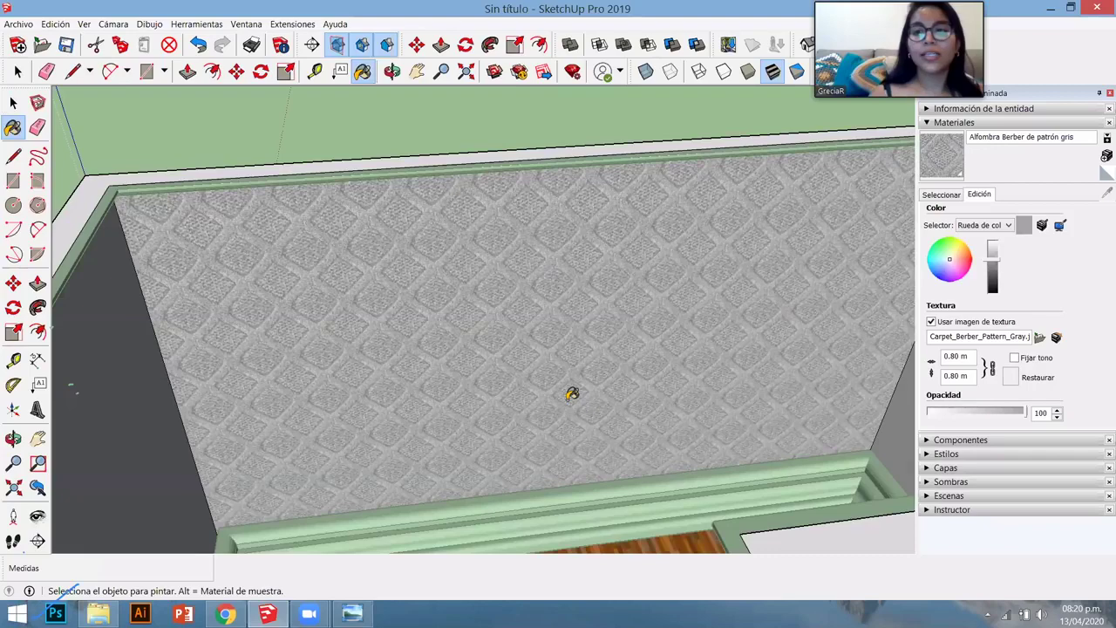
pyautogui.press('o')
pyautogui.moveTo(571, 394); pyautogui.dragTo(598, 392)
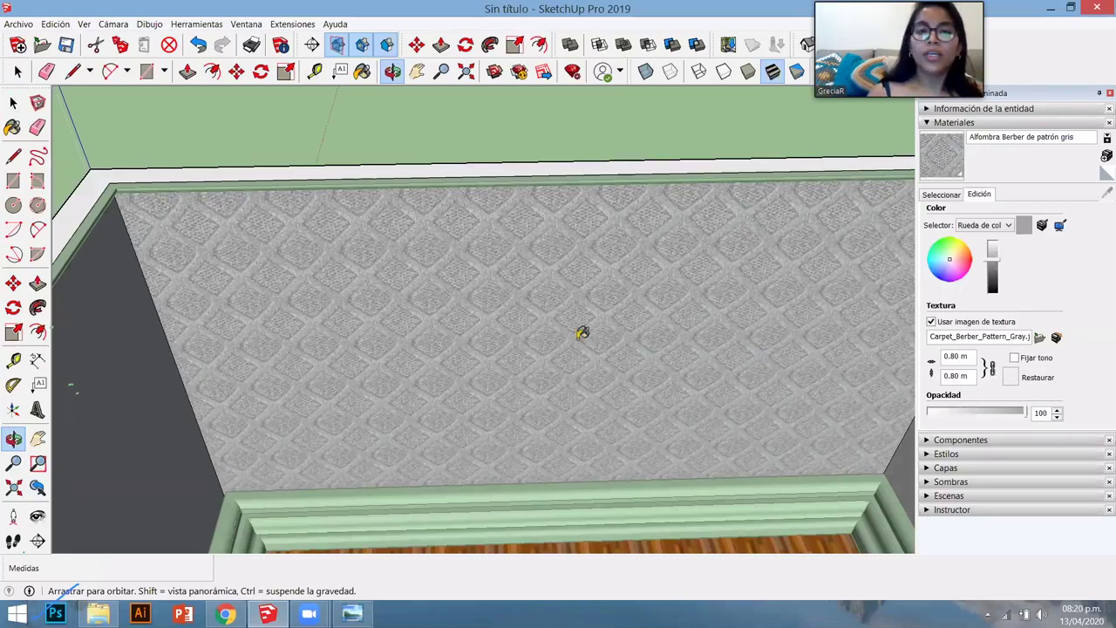
pyautogui.press('b')
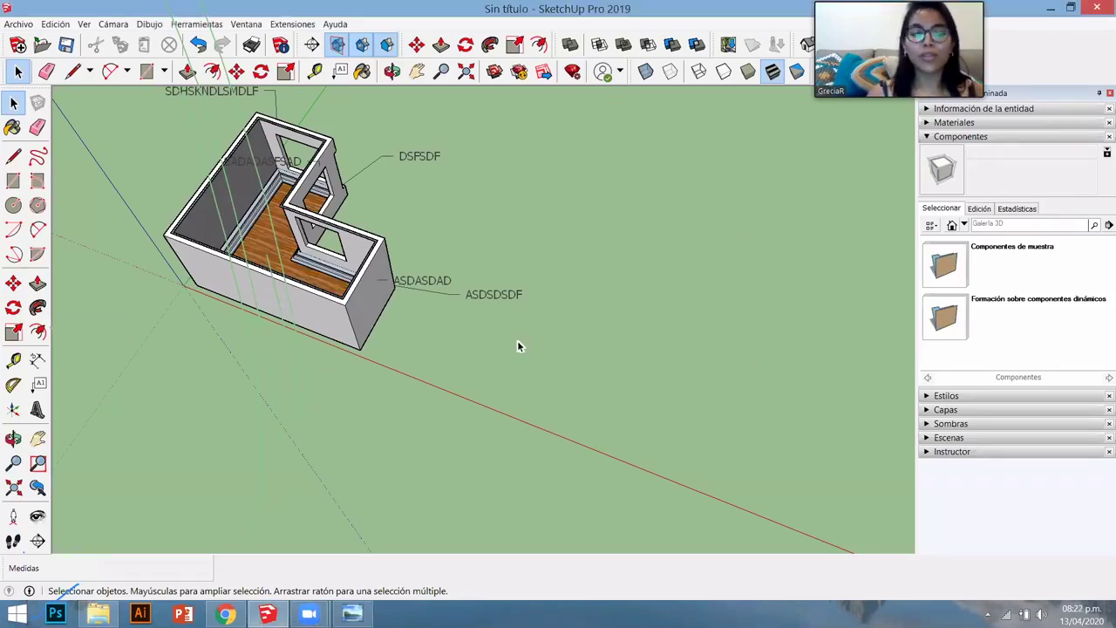
# - Draw a 3 × 3 m square beside the room and push it up 3 m
pyautogui.press('r')
pyautogui.click(462, 373)
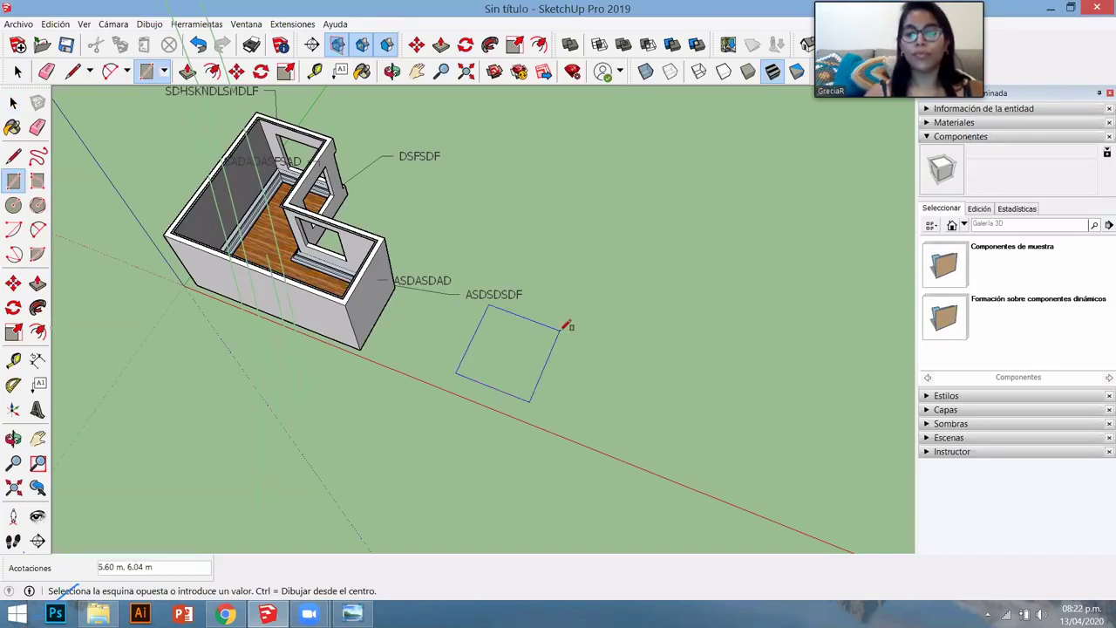
pyautogui.write('5')
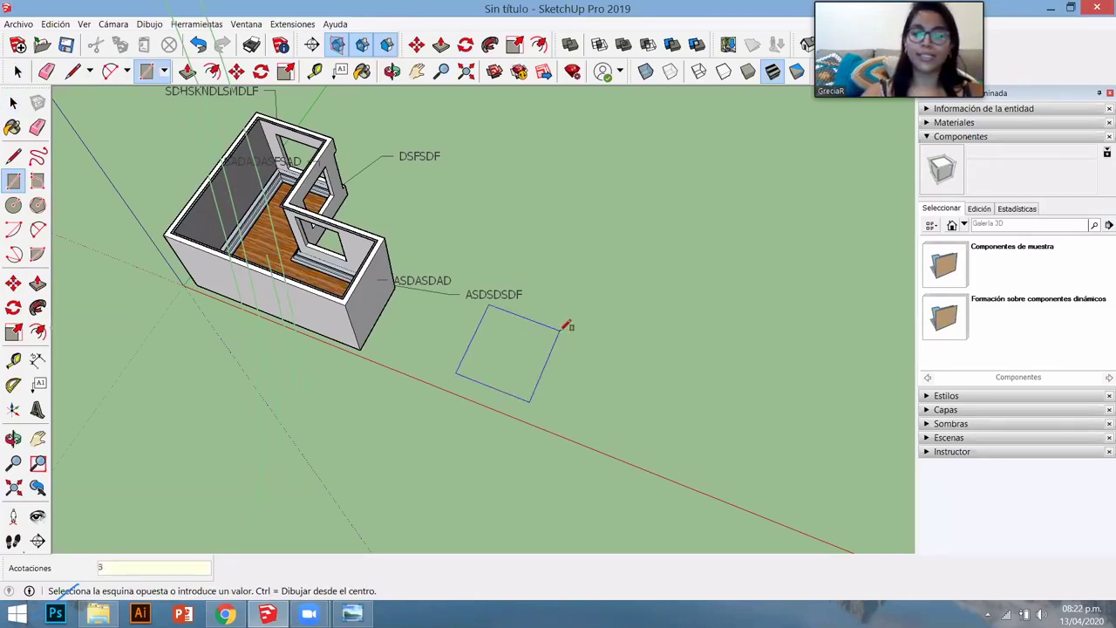
pyautogui.write(',5')
pyautogui.press('Return')
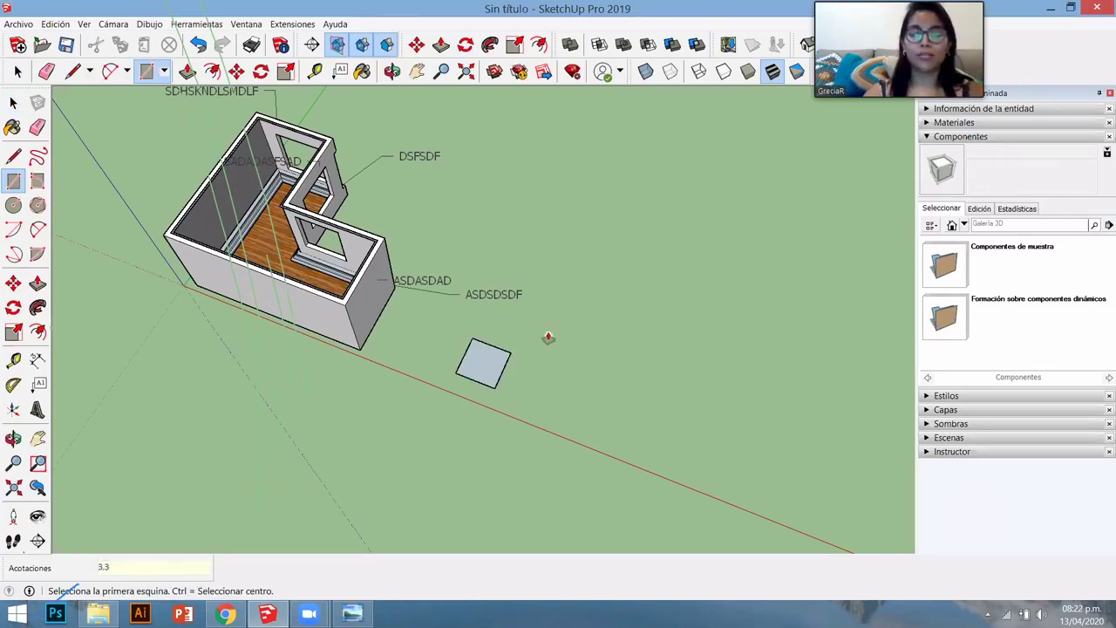
pyautogui.press('p')
pyautogui.click(493, 362)
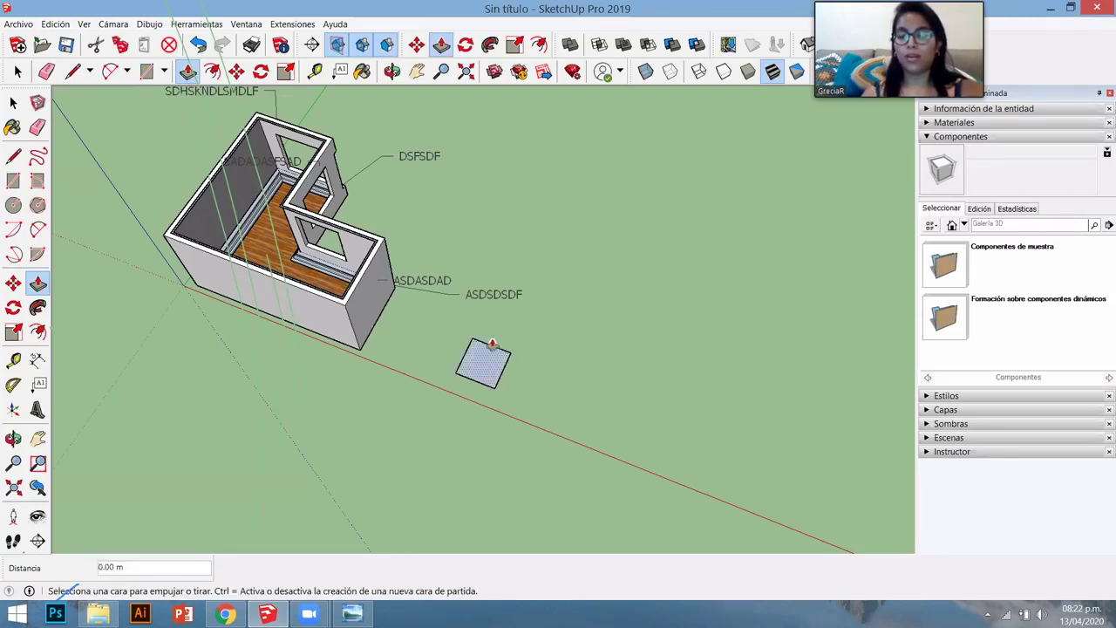
pyautogui.write('3')
pyautogui.press('Return')
pyautogui.moveTo(511, 331); pyautogui.dragTo(436, 363, button='middle')
pyautogui.scroll(3, 583, 349)
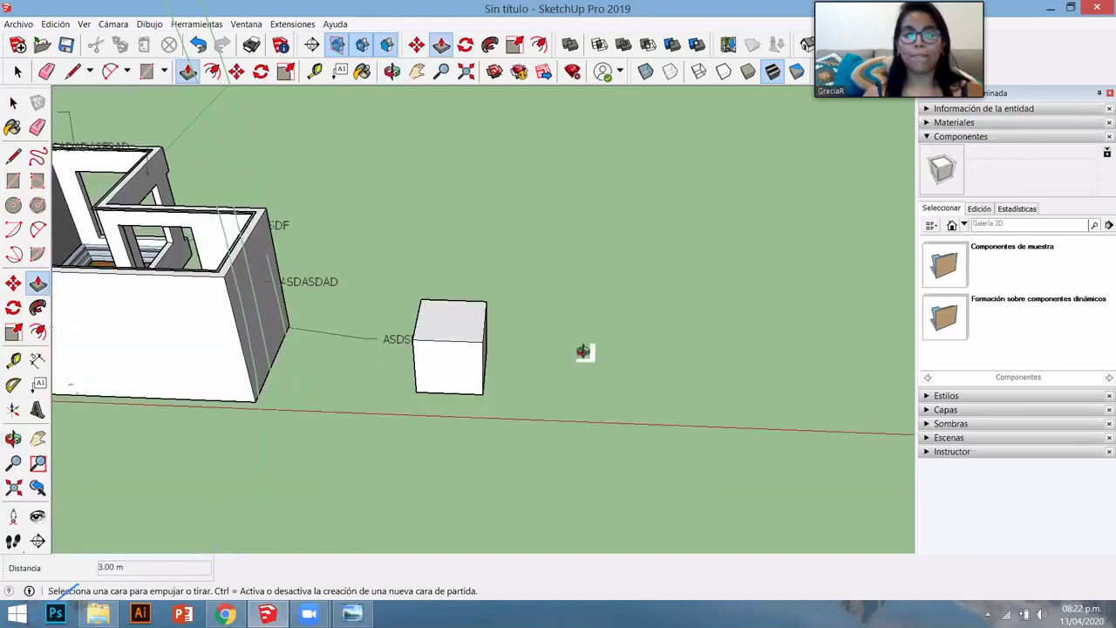
pyautogui.scroll(3, 500, 379)
pyautogui.moveTo(462, 218); pyautogui.dragTo(365, 88, button='middle')
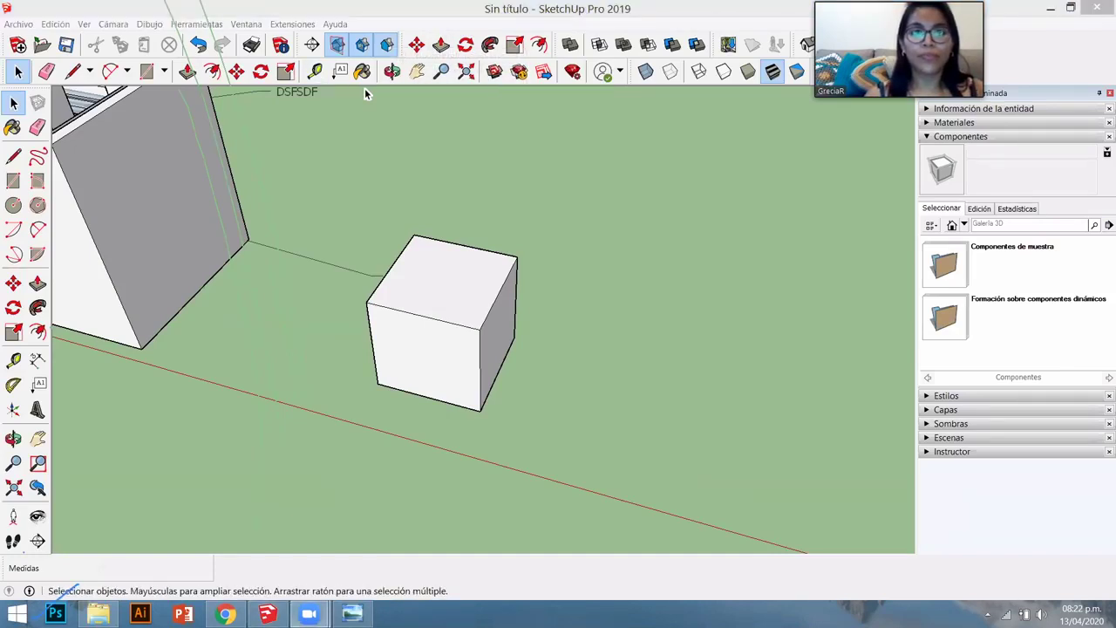
# - Place the text 'SE HACE UN CUBO DE 3X3X3' above the cube
pyautogui.click(521, 209)
pyautogui.write('SE HACE')
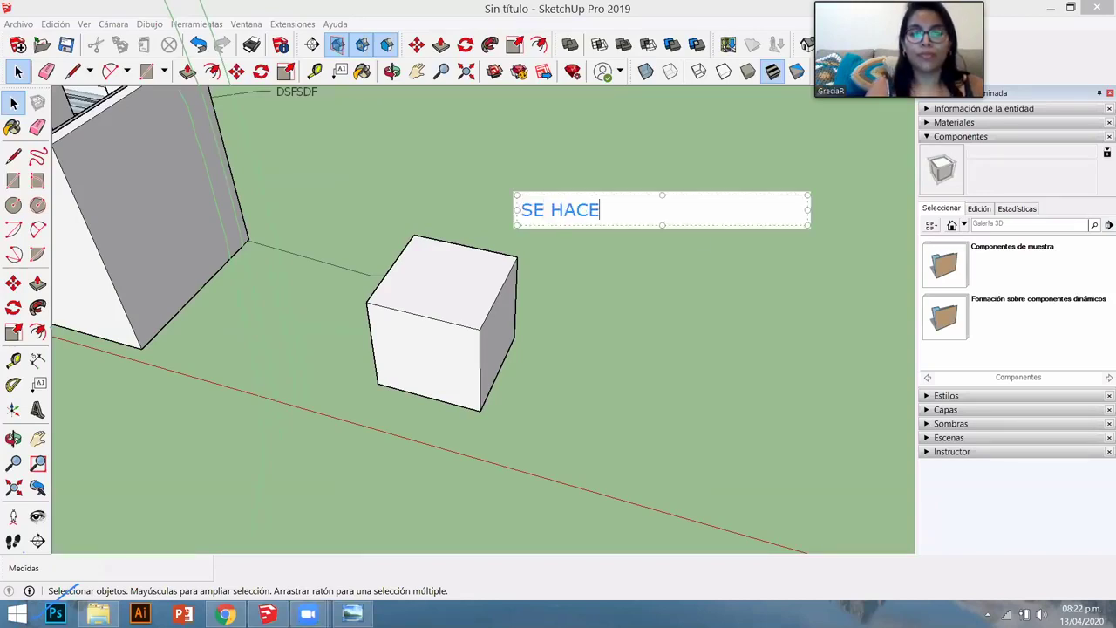
pyautogui.write(' UN CUBO DE 3')
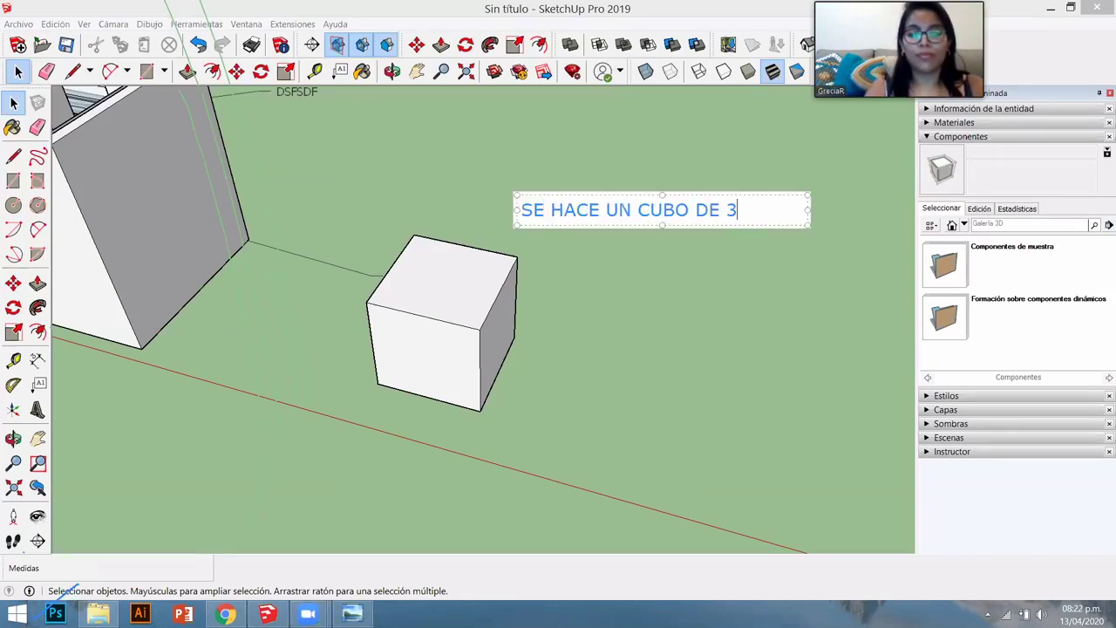
pyautogui.write('X3X3')
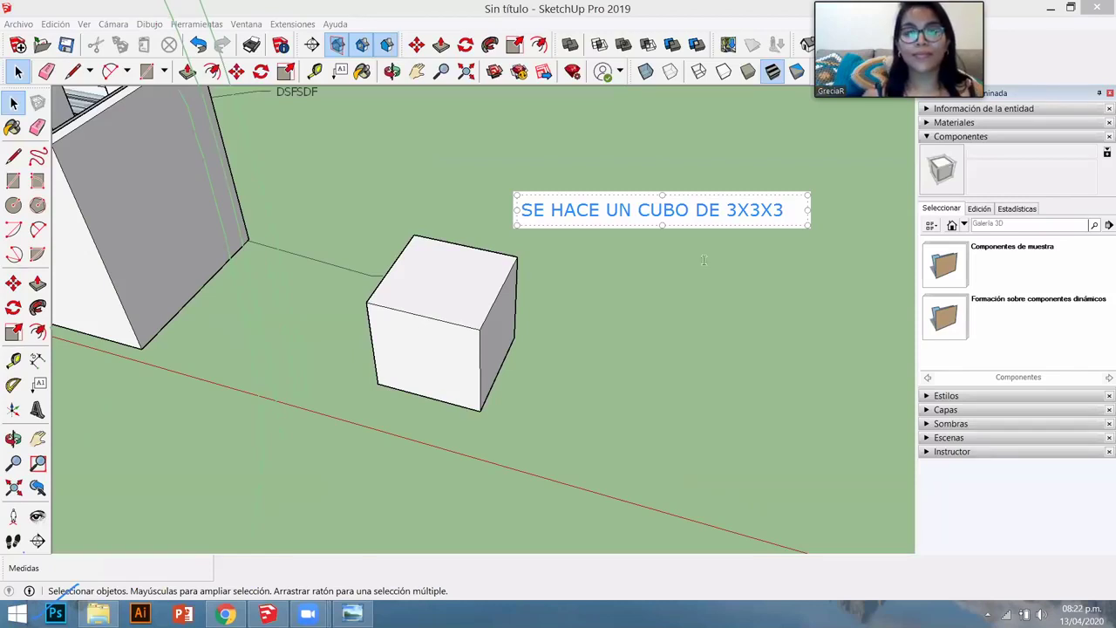
pyautogui.click(785, 390)
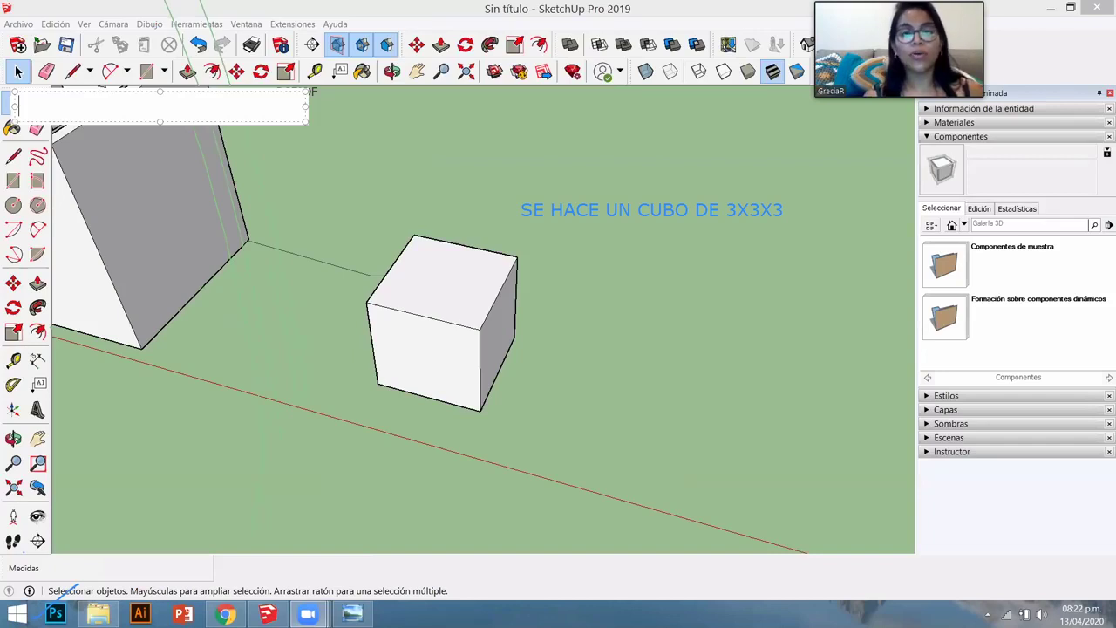
# - Select the whole cube and make it a group
pyautogui.click(416, 309)
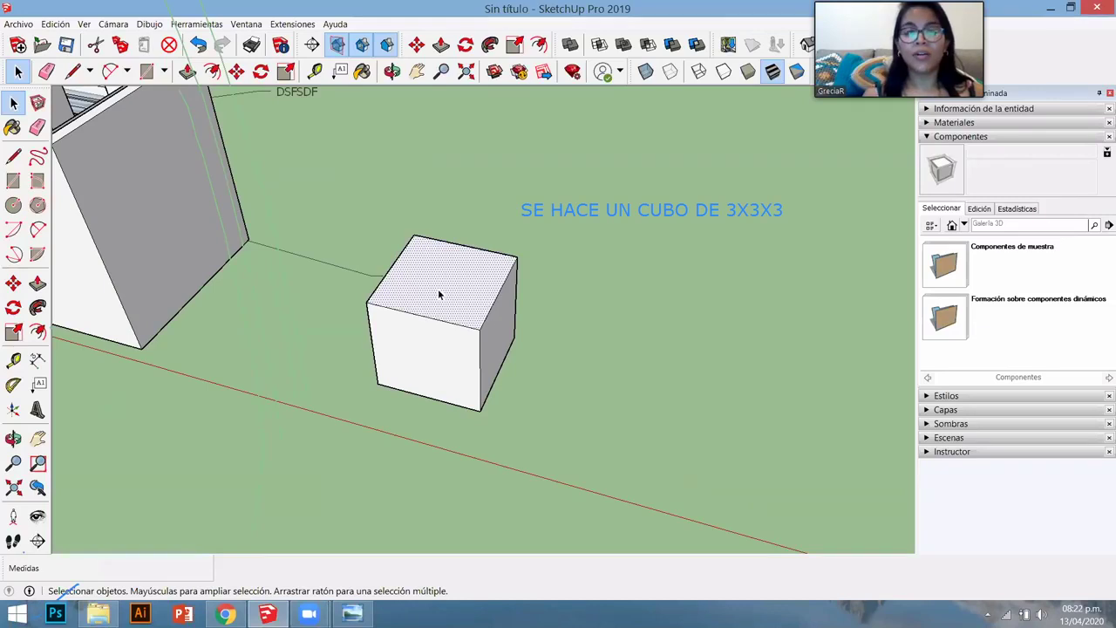
pyautogui.tripleClick(459, 323)
pyautogui.rightClick(493, 395)
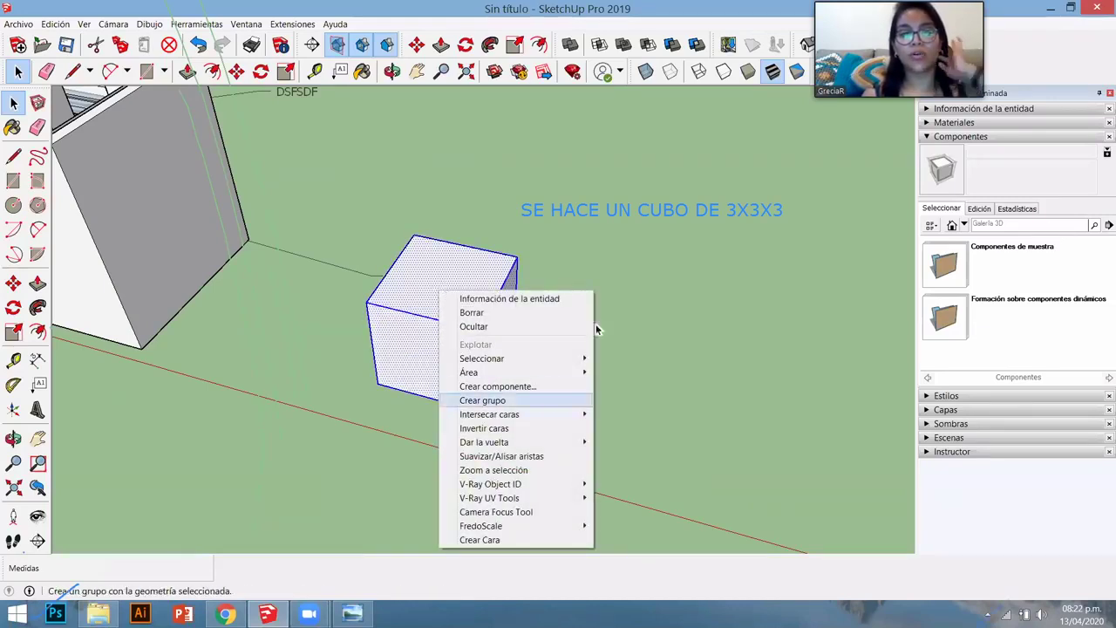
pyautogui.click(484, 401)
pyautogui.click(501, 383)
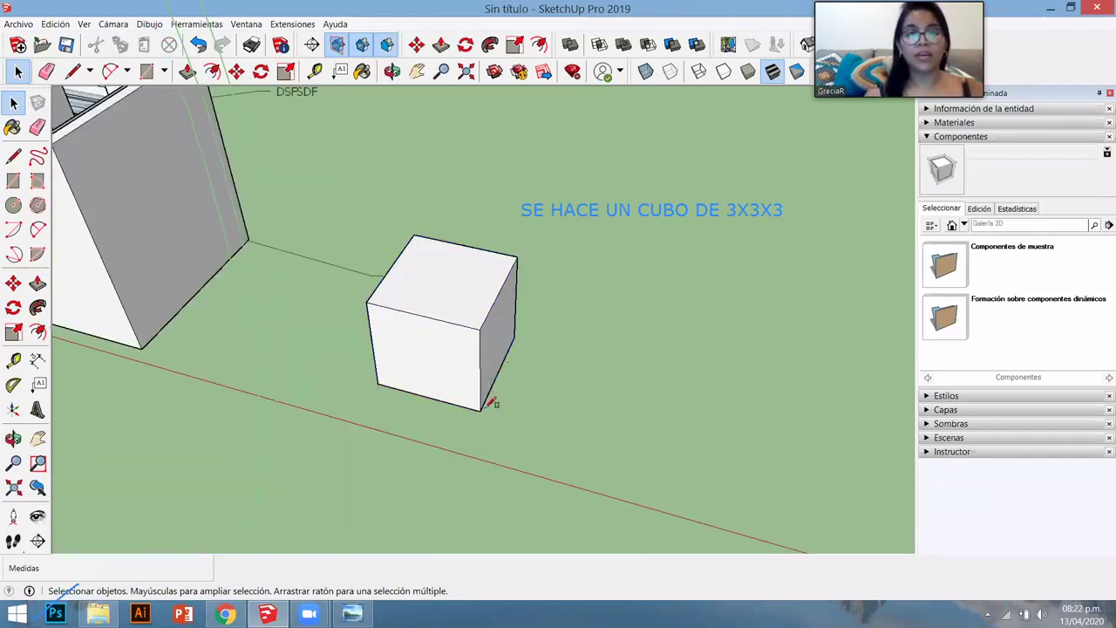
# - Draw a rectangle beside the cube and raise it into a second box
pyautogui.press('r')
pyautogui.click(480, 411)
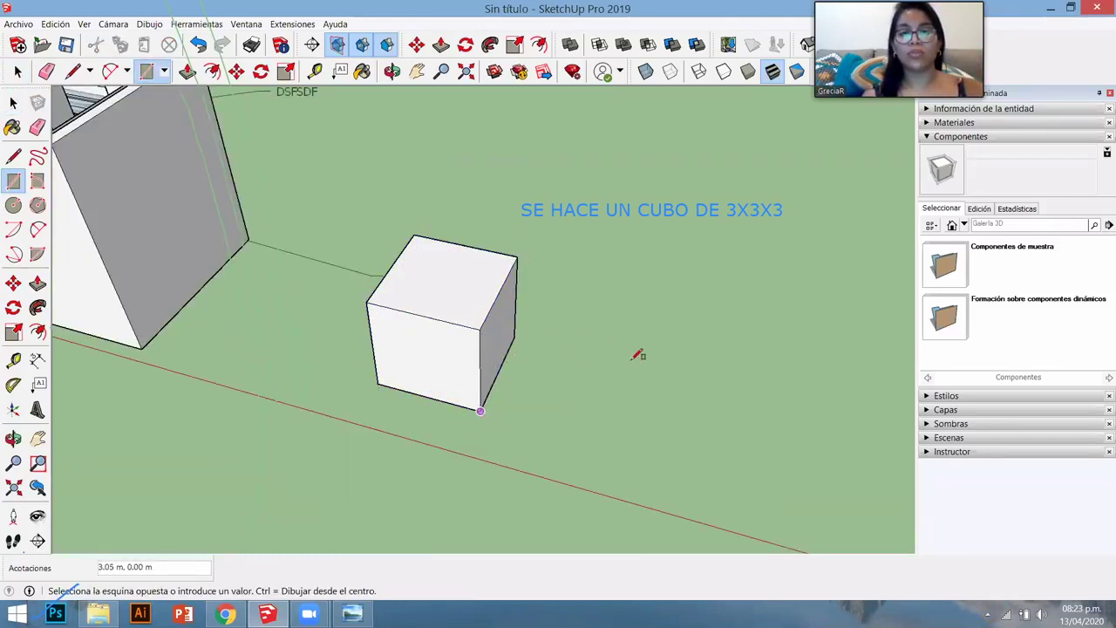
pyautogui.click(567, 336)
pyautogui.press('space')
pyautogui.press('p')
pyautogui.click(546, 374)
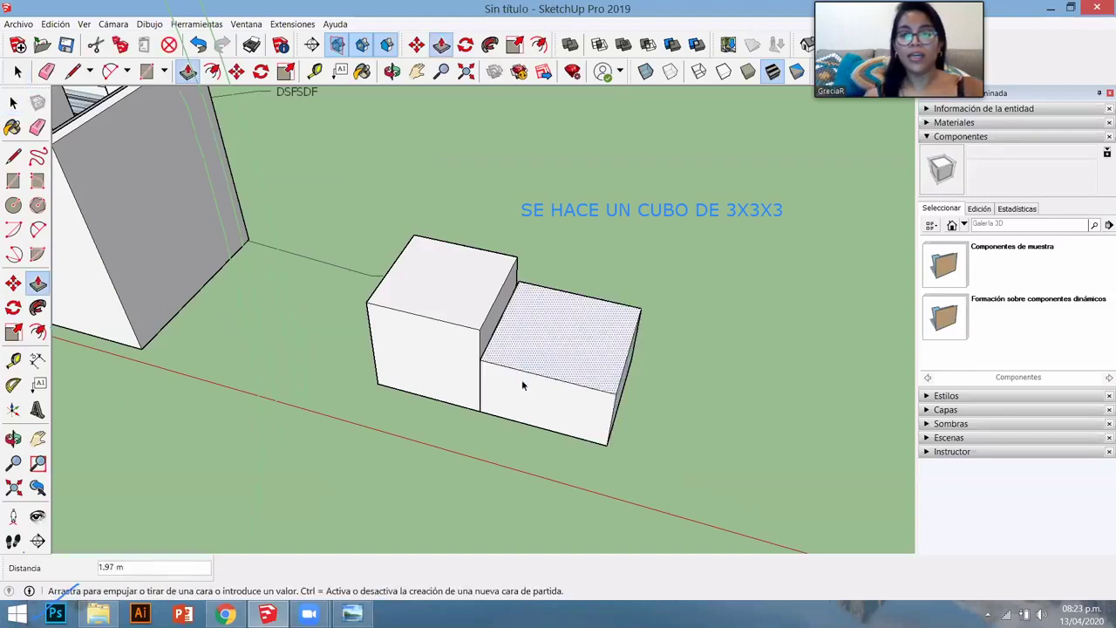
pyautogui.click(521, 379)
pyautogui.press('space')
# - Start moving the cube group, then cancel the move
pyautogui.click(442, 343)
pyautogui.press('m')
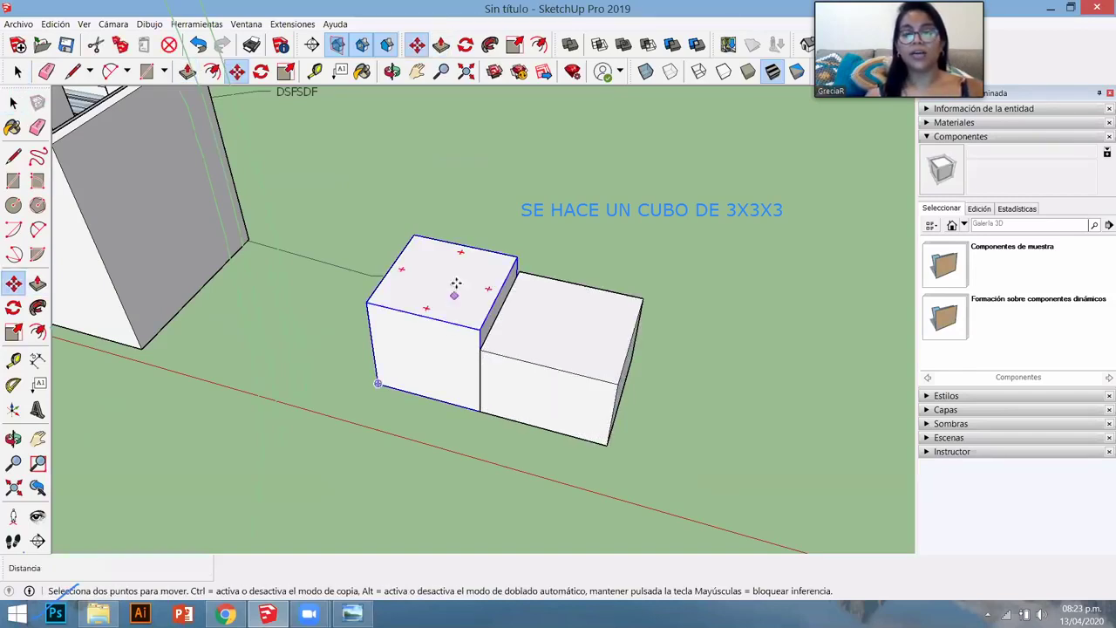
pyautogui.click(456, 288)
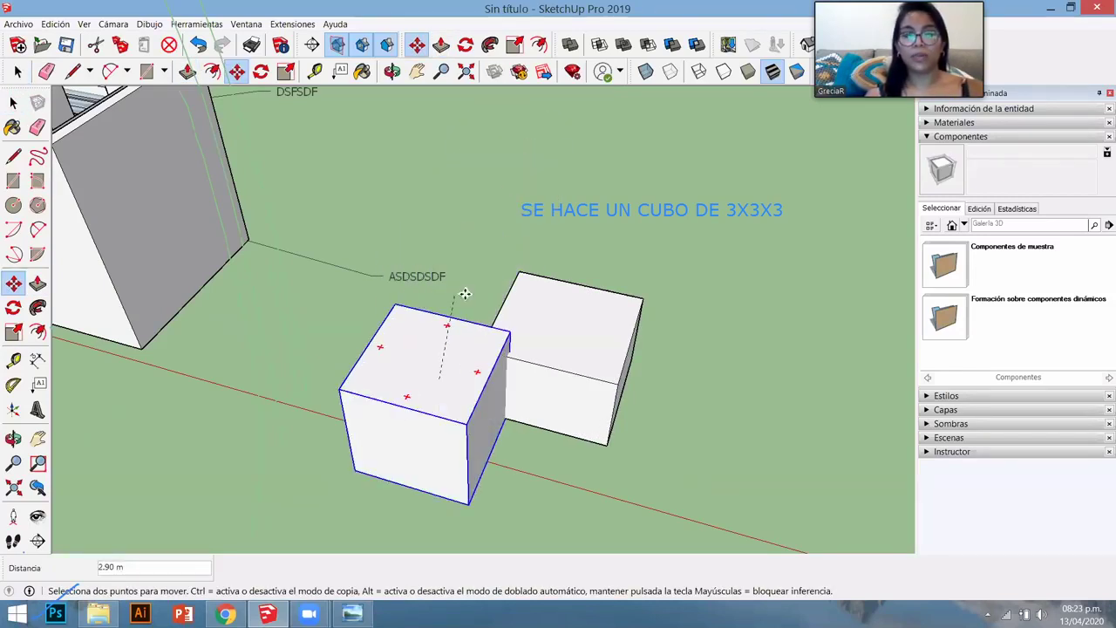
pyautogui.press('Escape')
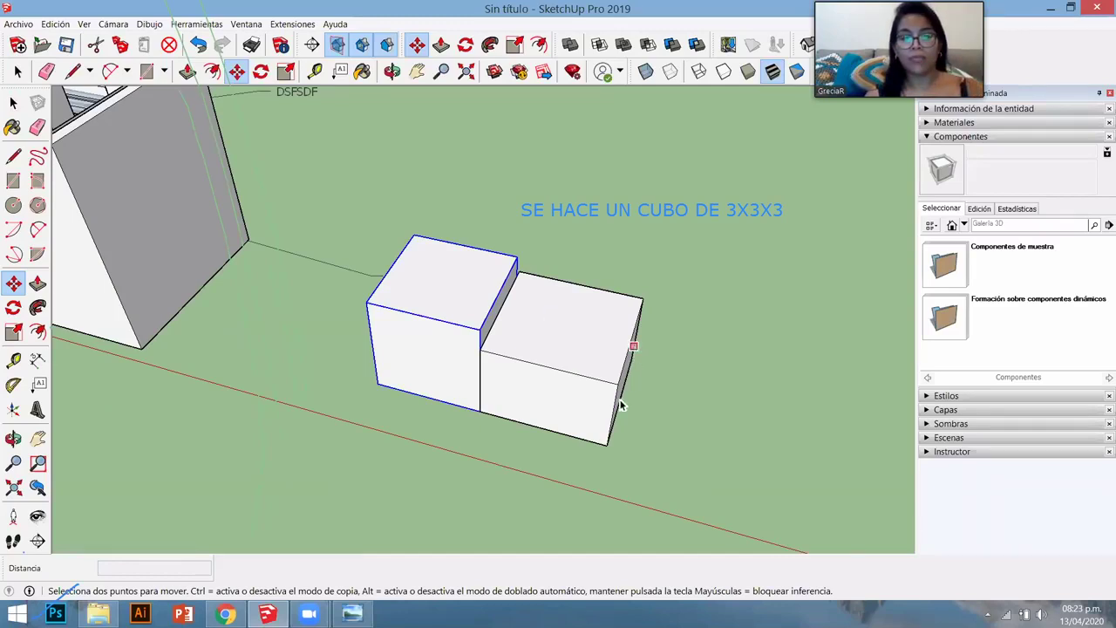
# - Draw a square beside the second box and raise it into a third box
pyautogui.press('space')
pyautogui.press('r')
pyautogui.click(607, 445)
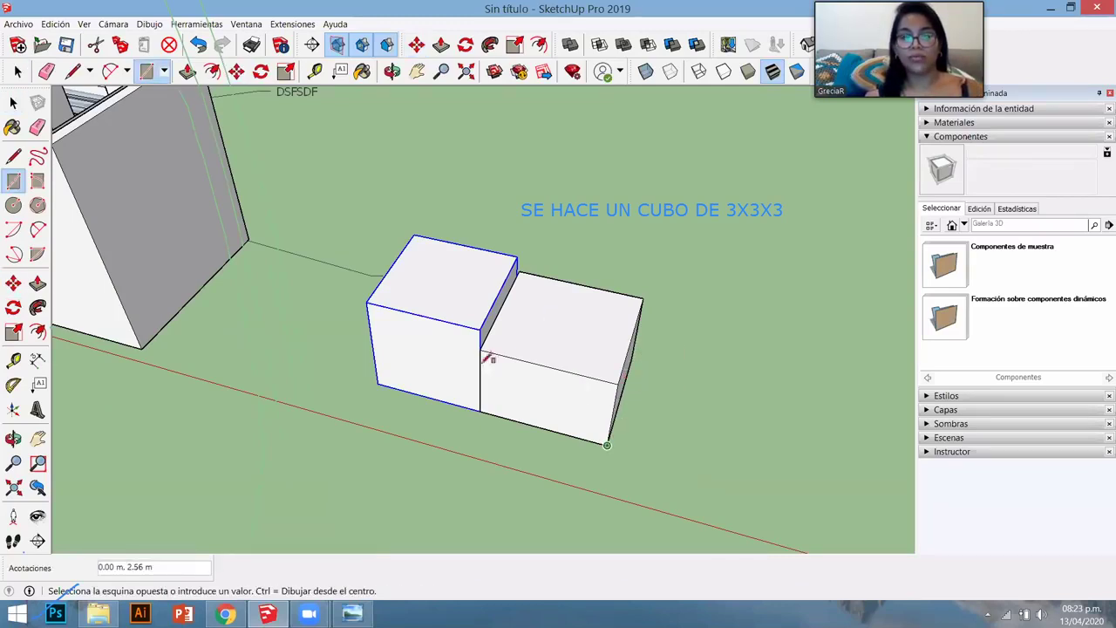
pyautogui.click(605, 348)
pyautogui.moveTo(605, 349); pyautogui.dragTo(560, 381, button='middle')
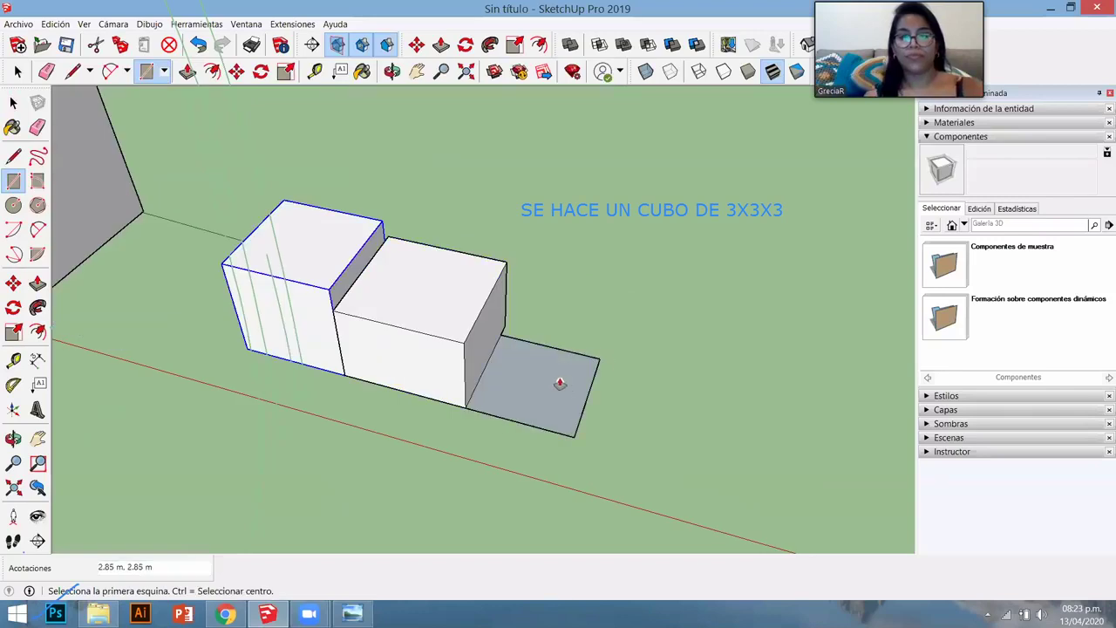
pyautogui.press('p')
pyautogui.click(562, 355)
pyautogui.click(546, 385)
pyautogui.press('space')
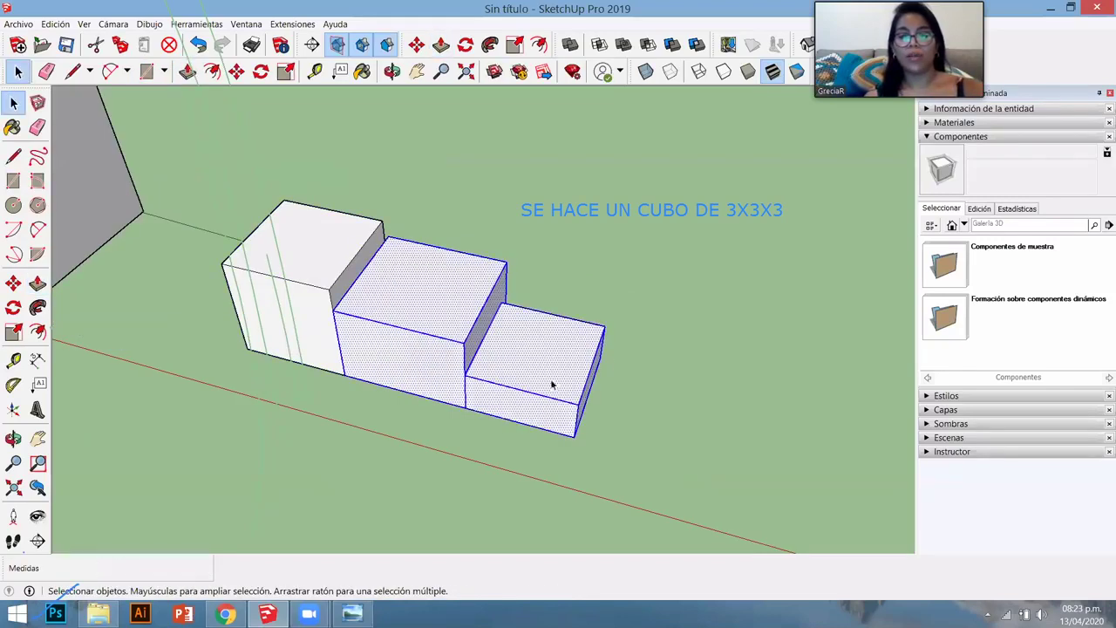
pyautogui.click(558, 357)
# - Try raising the third box's top face with Move, cancelling each attempt
pyautogui.press('m')
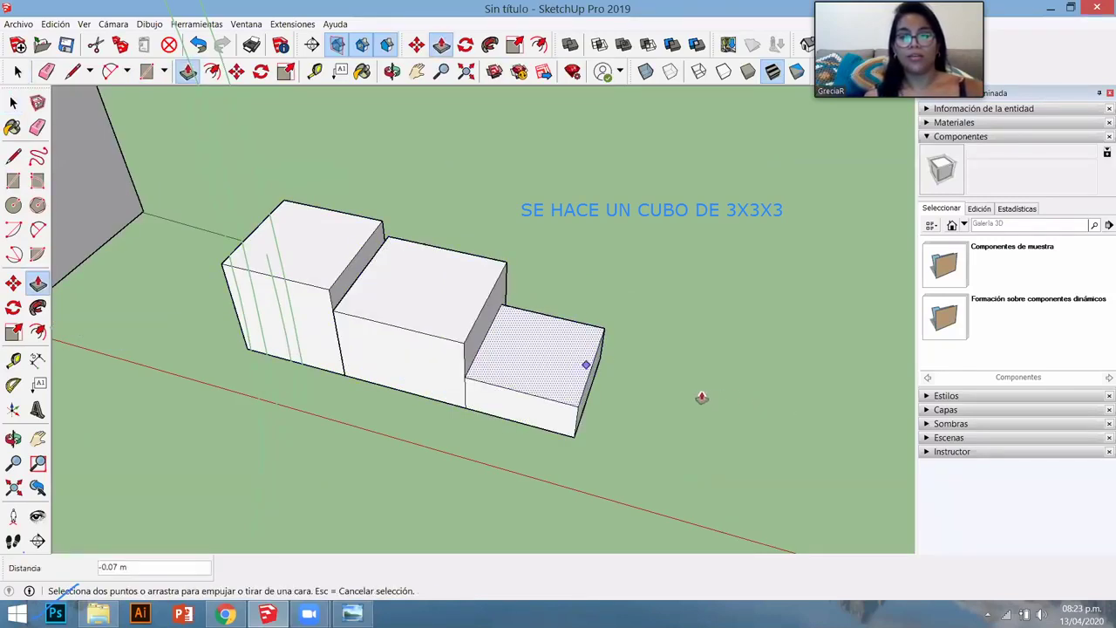
pyautogui.click(558, 366)
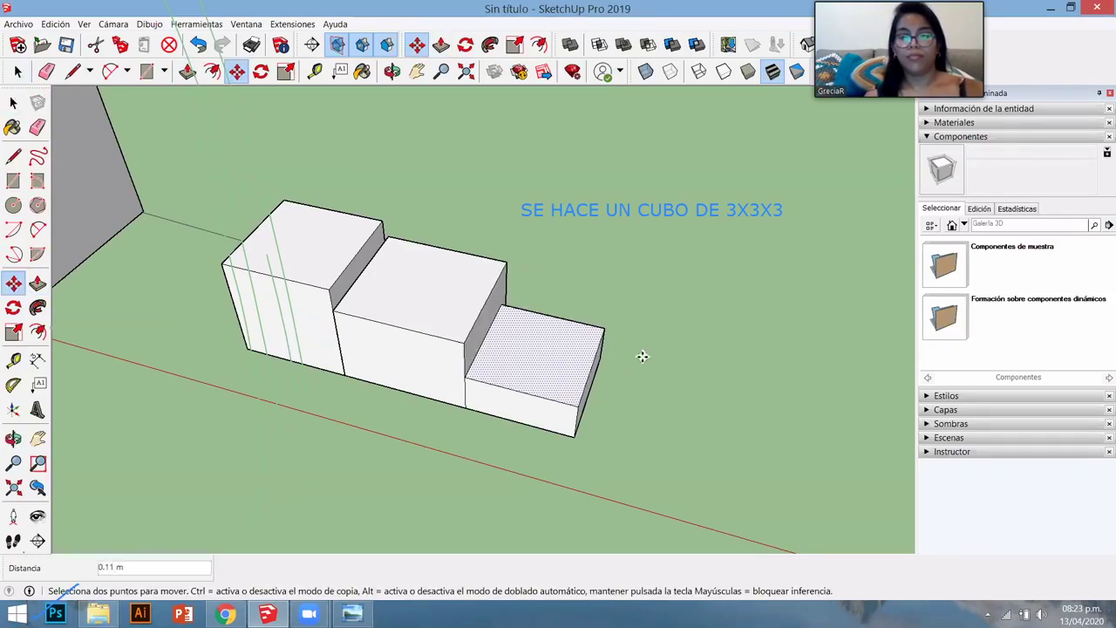
pyautogui.press('Escape')
pyautogui.press('space')
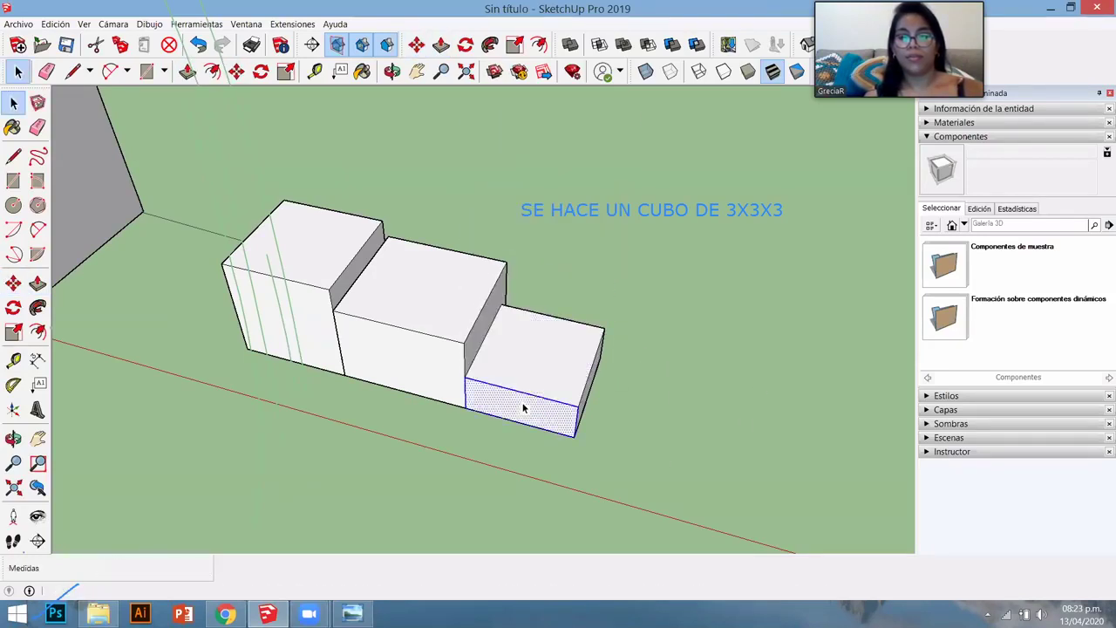
pyautogui.click(557, 363)
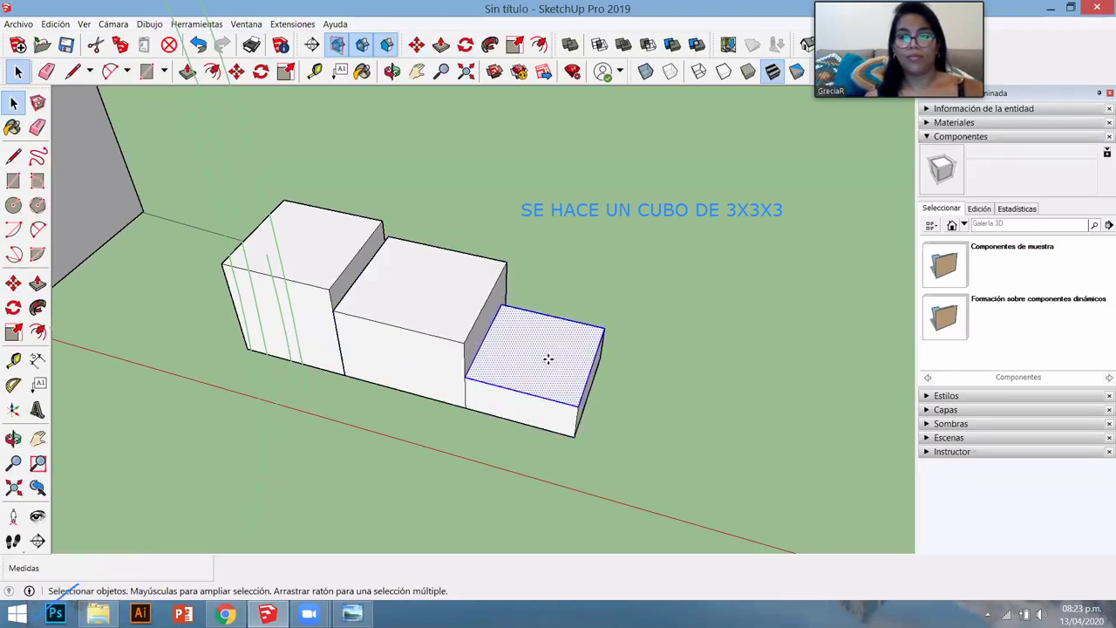
pyautogui.press('m')
pyautogui.click(315, 363)
pyautogui.press('Escape')
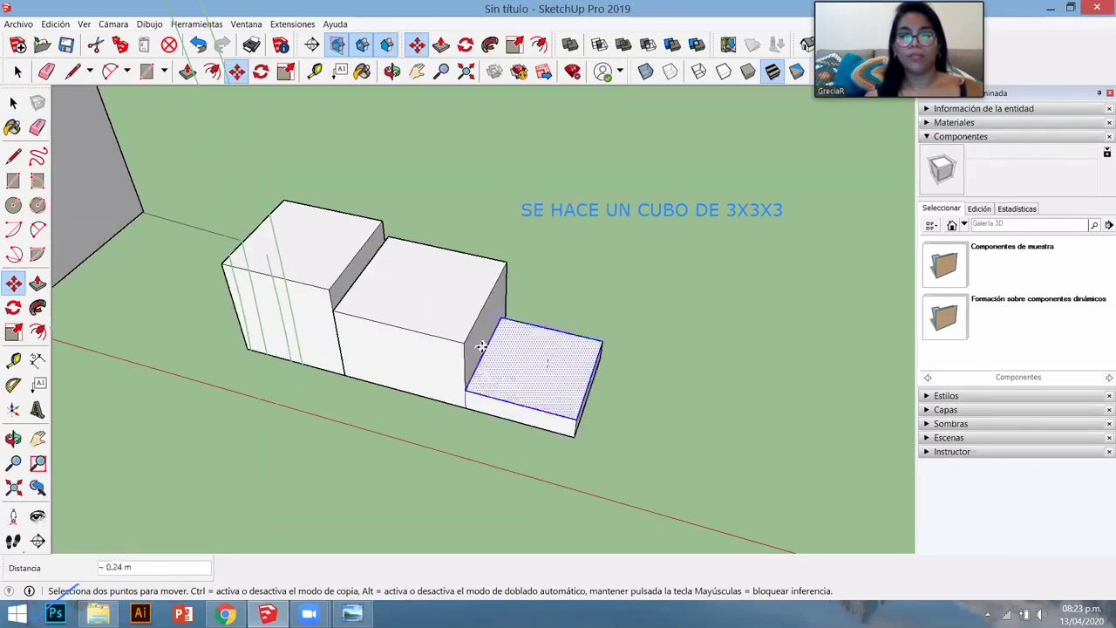
pyautogui.press('space')
# - Select the extra stepped boxes for removal from a view above the room
pyautogui.scroll(-5, 494, 436)
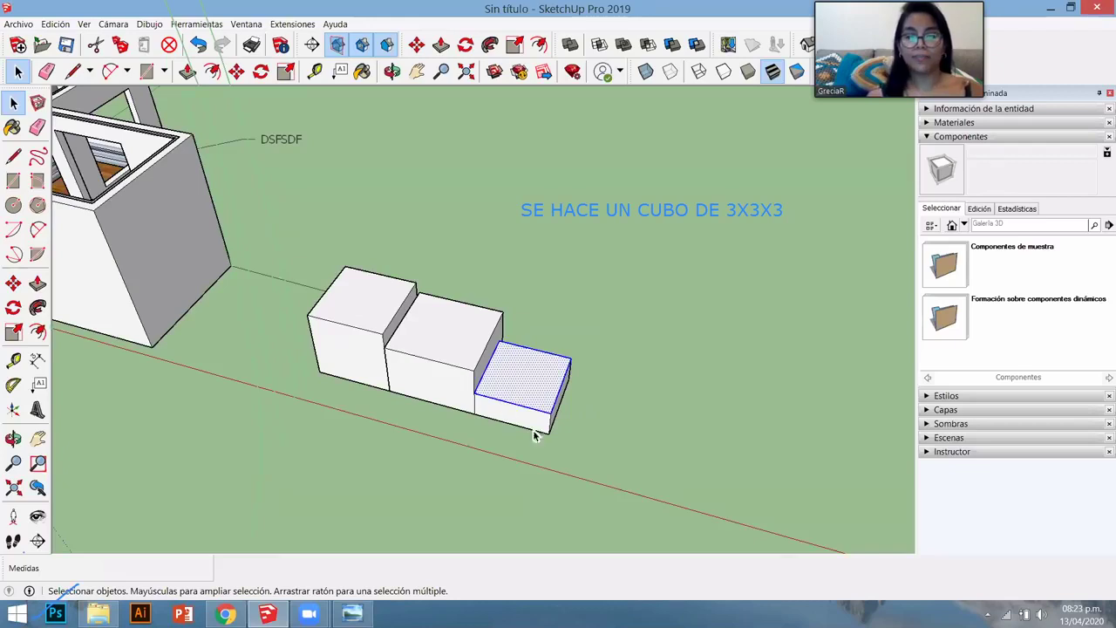
pyautogui.moveTo(479, 357); pyautogui.dragTo(472, 353, button='middle')
pyautogui.press('space')
pyautogui.tripleClick(473, 347)
# - Delete the two extra boxes and draw a 3 by 3 m base square
pyautogui.press('Delete')
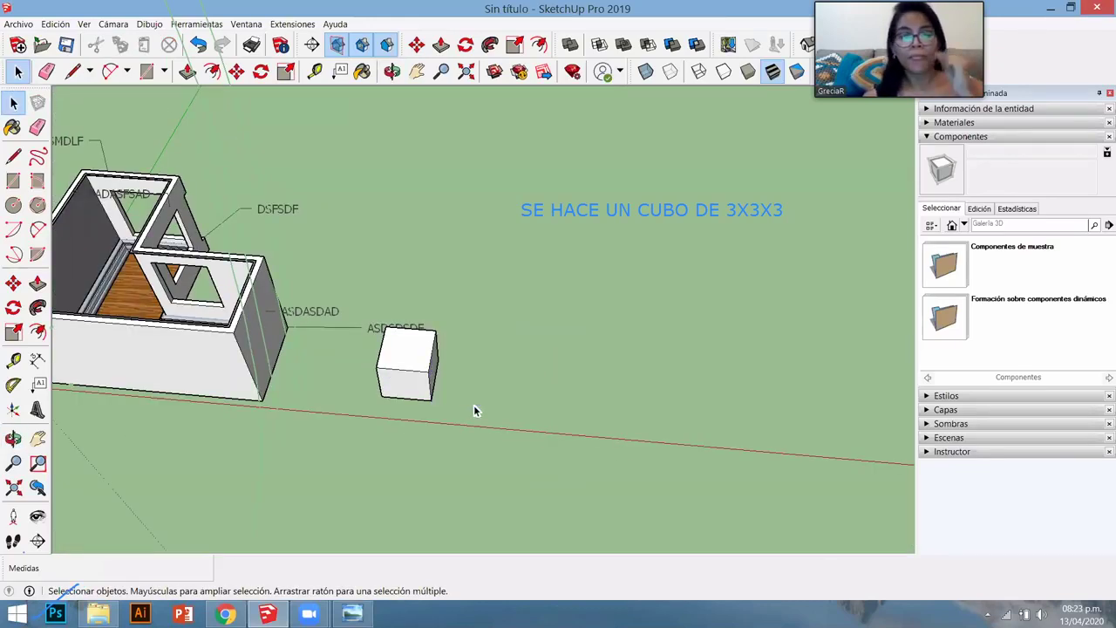
pyautogui.scroll(5, 462, 402)
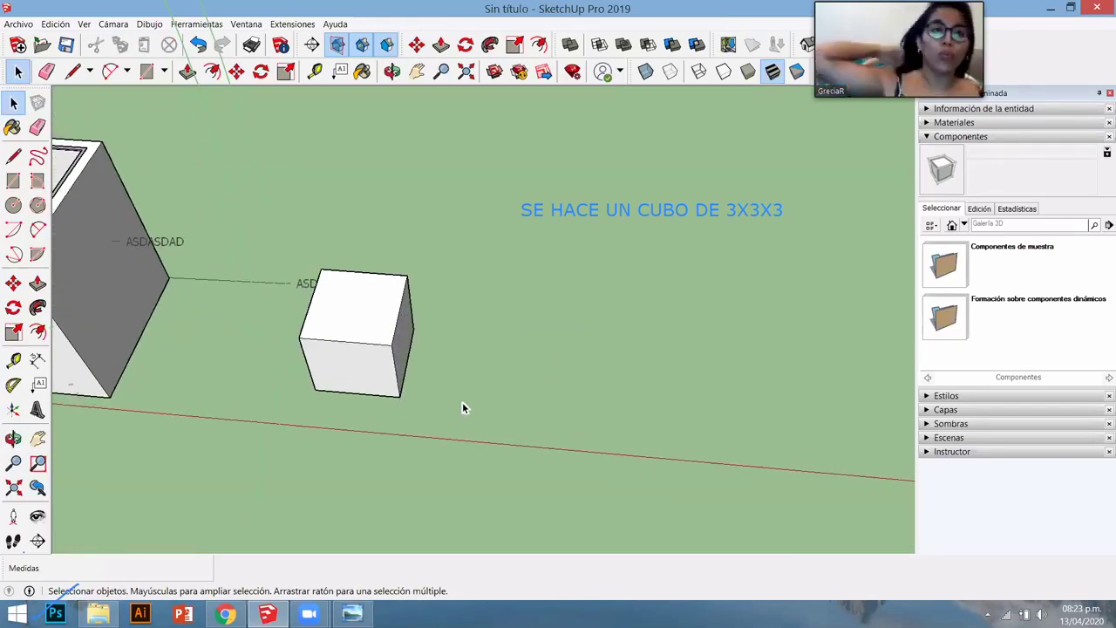
pyautogui.press('r')
pyautogui.click(429, 403)
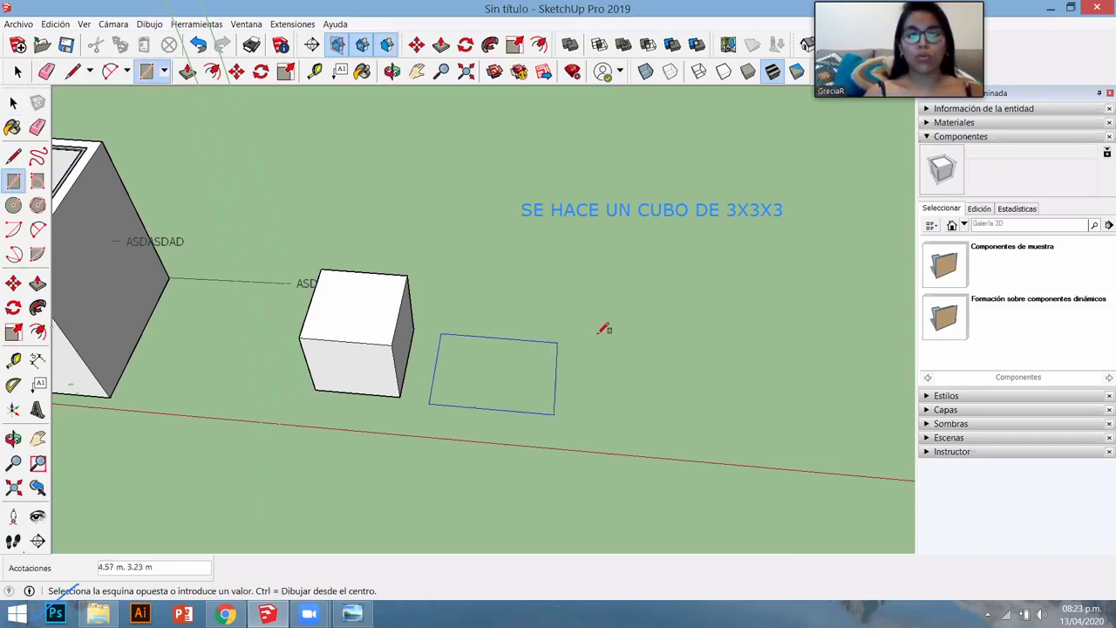
pyautogui.write('3')
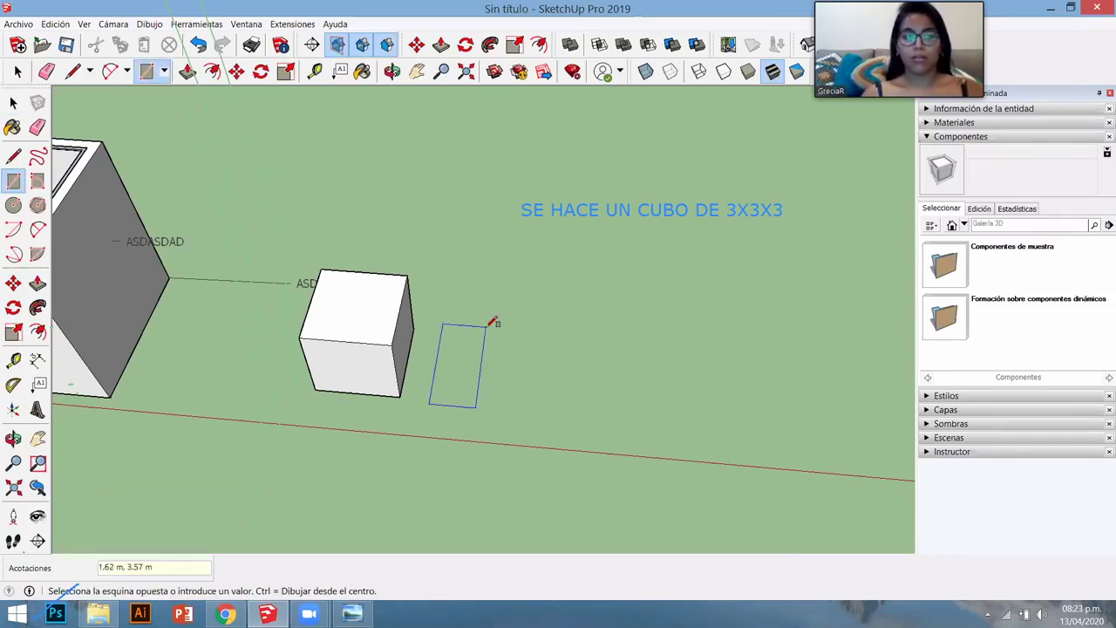
pyautogui.write('3')
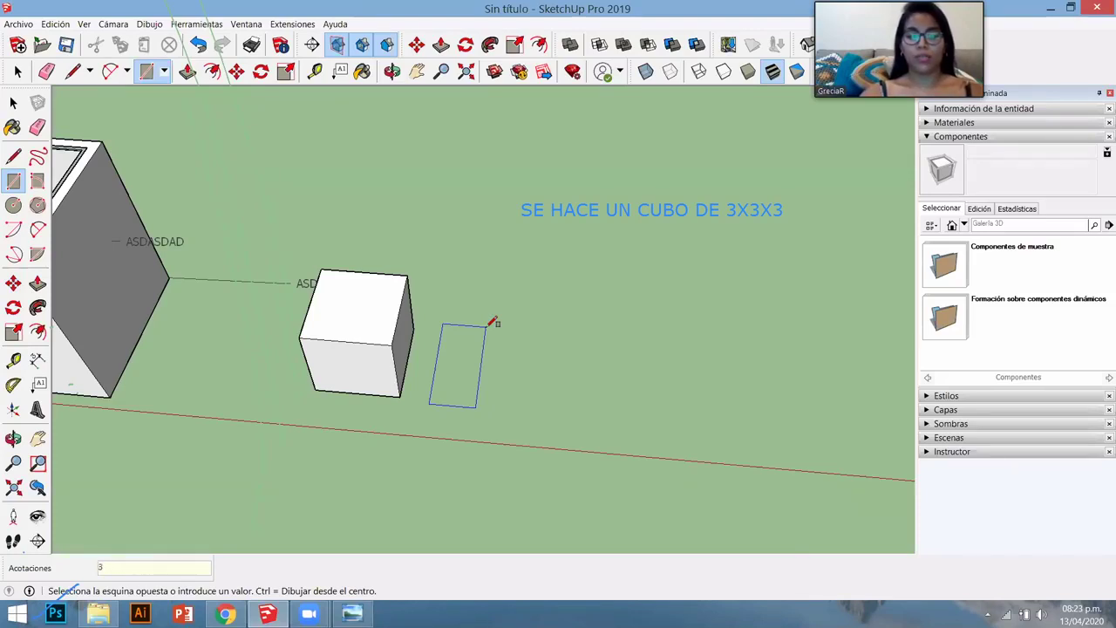
pyautogui.write(';3')
pyautogui.press('Return')
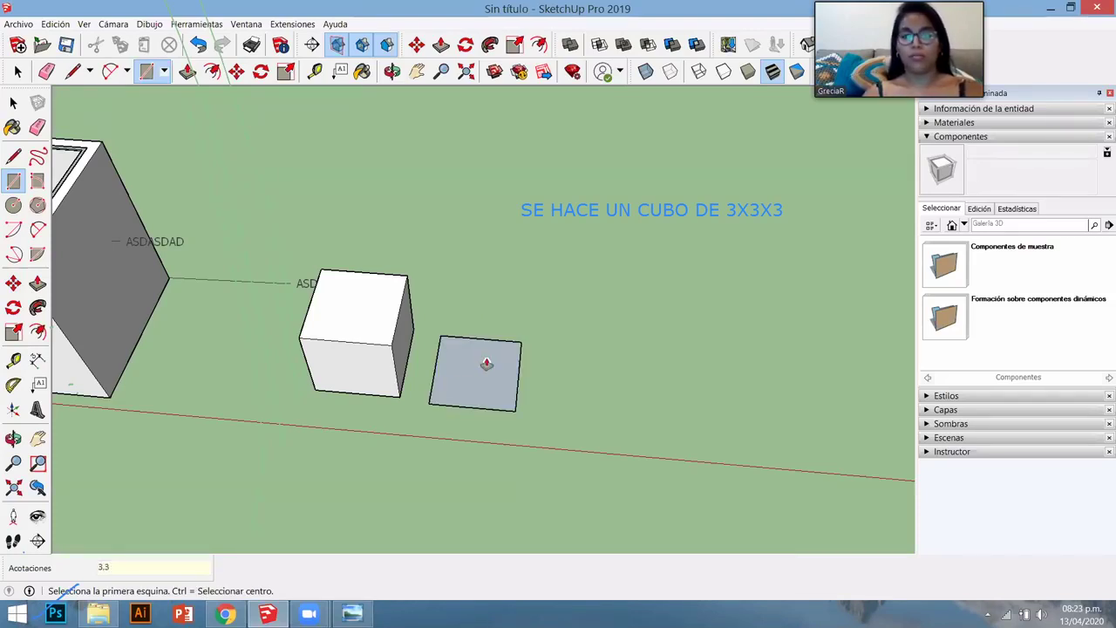
# - Push/pull the square up 3 m to form the second cube
pyautogui.press('p')
pyautogui.click(492, 307)
pyautogui.write('3')
pyautogui.press('Return')
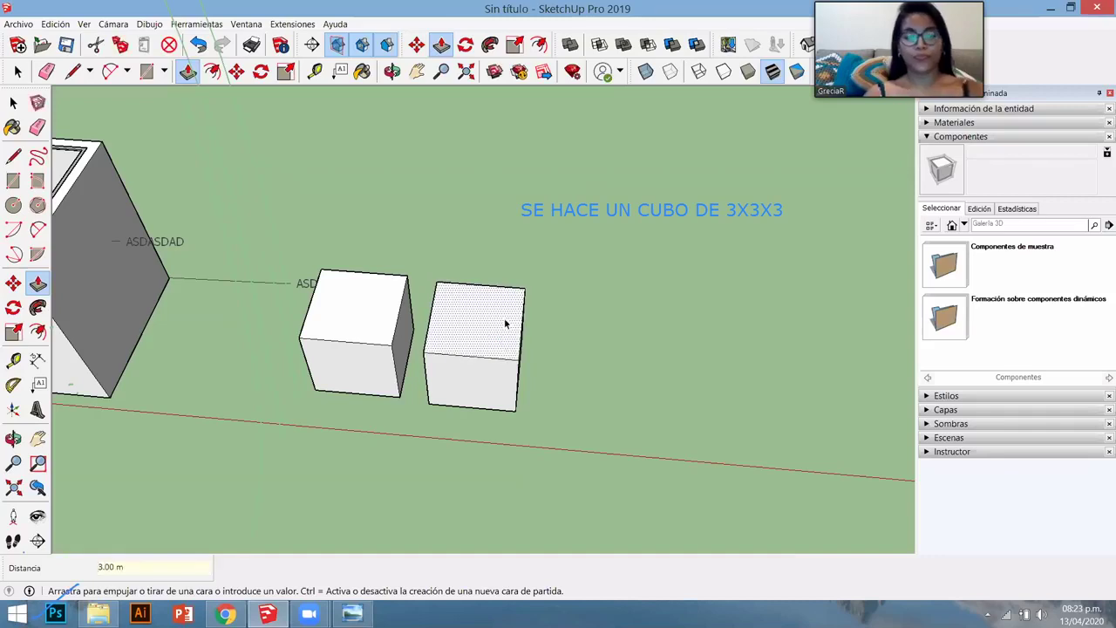
pyautogui.press('space')
pyautogui.moveTo(398, 313); pyautogui.dragTo(453, 361, button='middle')
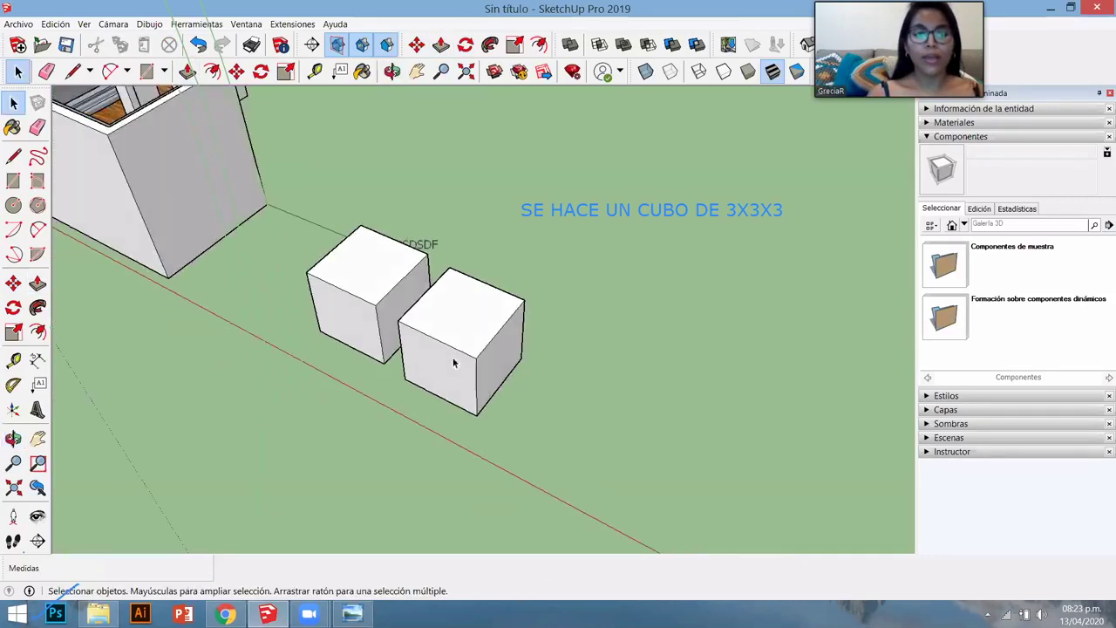
# - Select the whole new cube and create a component from it with definition CUBO
pyautogui.scroll(3, 449, 362)
pyautogui.scroll(-3, 449, 362)
pyautogui.tripleClick(431, 344)
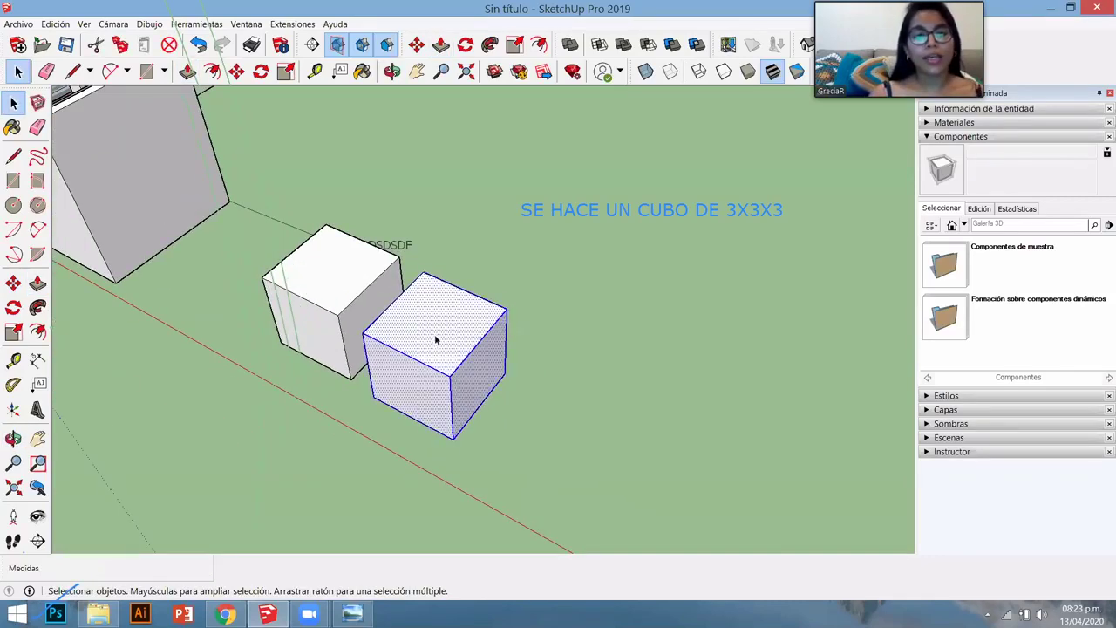
pyautogui.rightClick(434, 336)
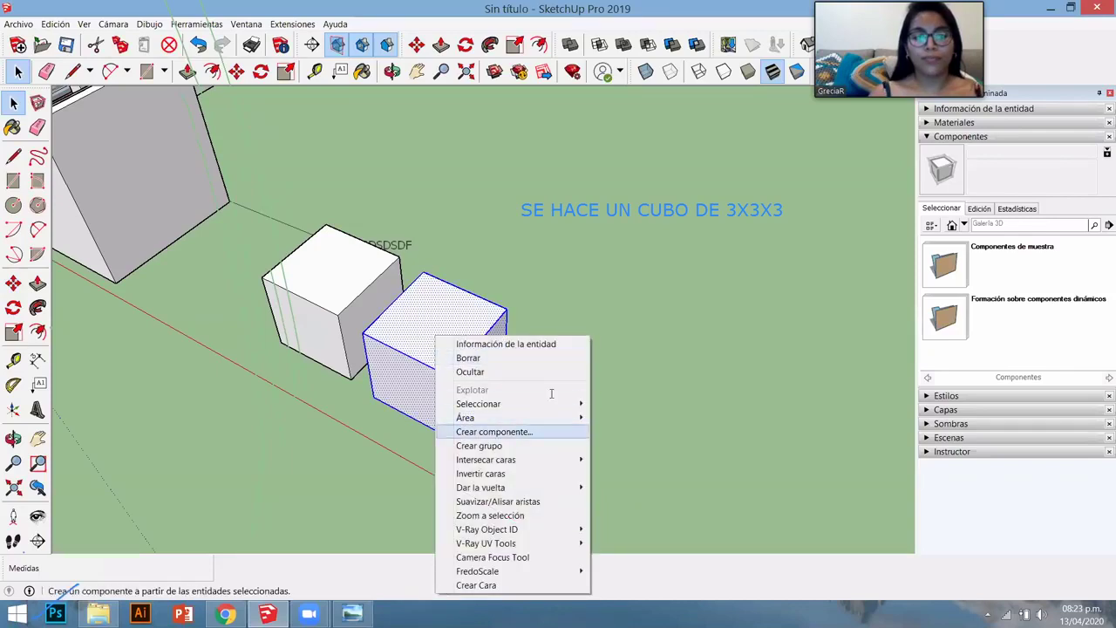
pyautogui.click(494, 429)
pyautogui.write('CUBO')
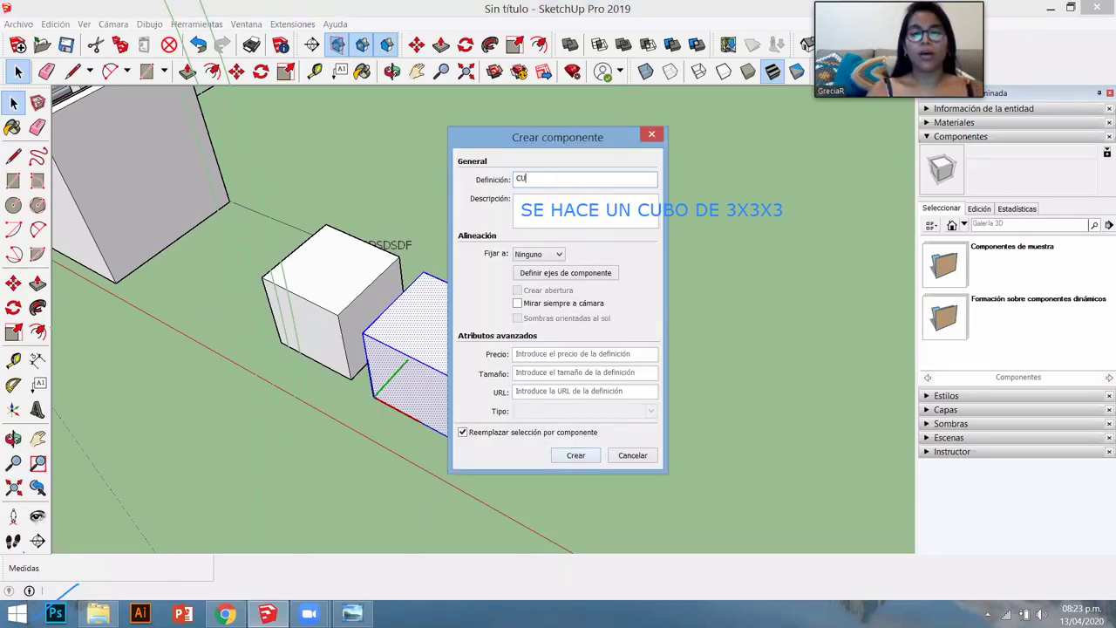
pyautogui.click(573, 451)
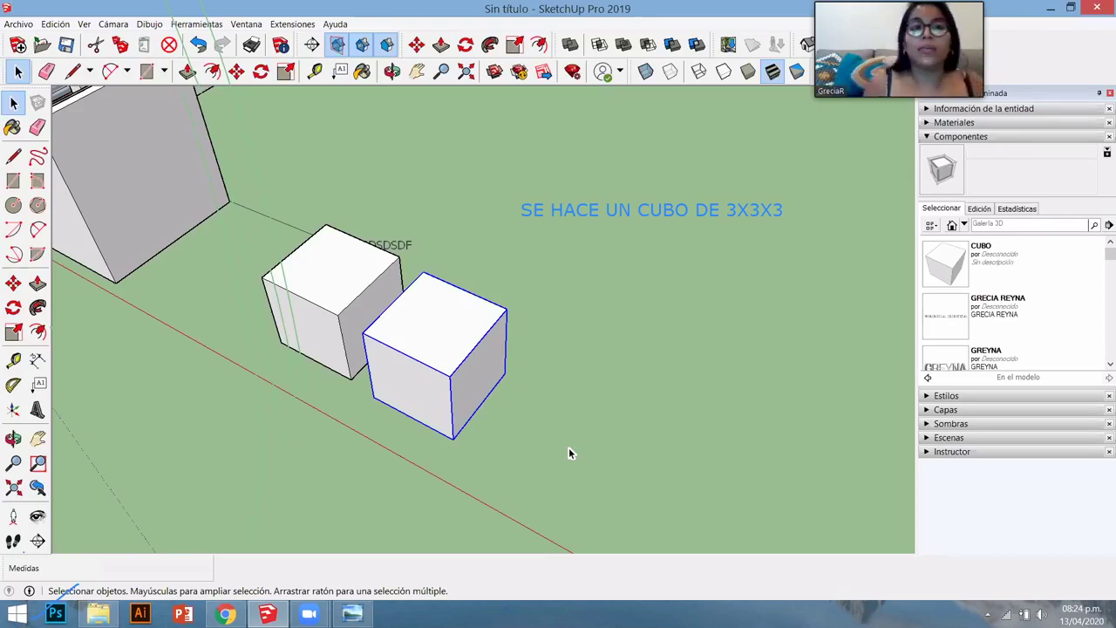
# - Copy the CUBO cube with Move and Ctrl, placing the copy beside the original
pyautogui.scroll(-5, 624, 375)
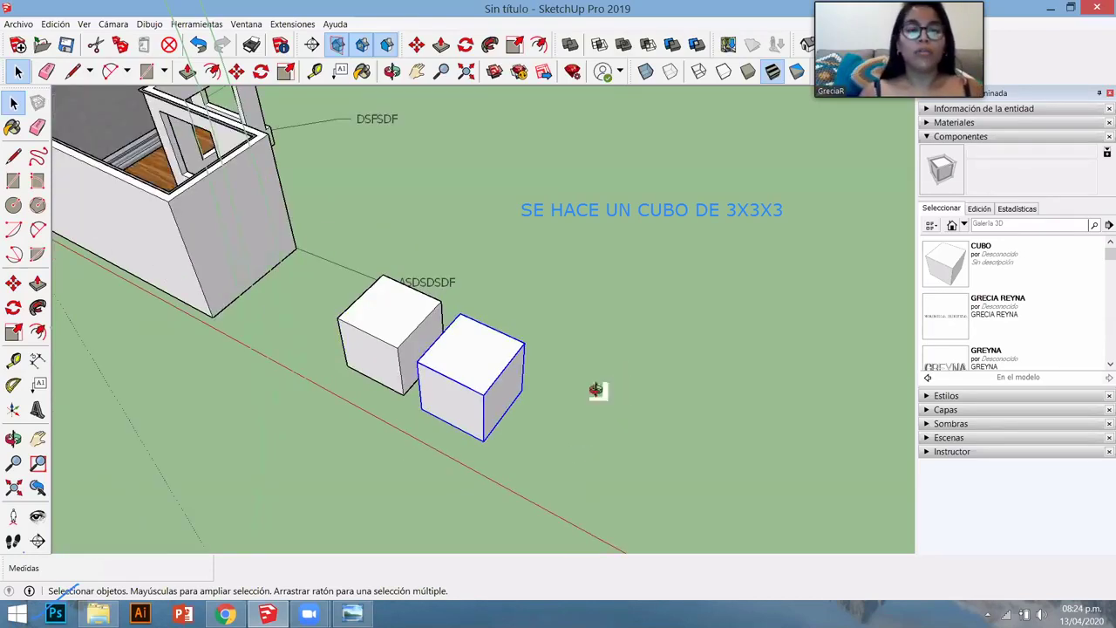
pyautogui.moveTo(444, 424); pyautogui.dragTo(481, 447, button='middle')
pyautogui.click(433, 372)
pyautogui.scroll(4, 433, 372)
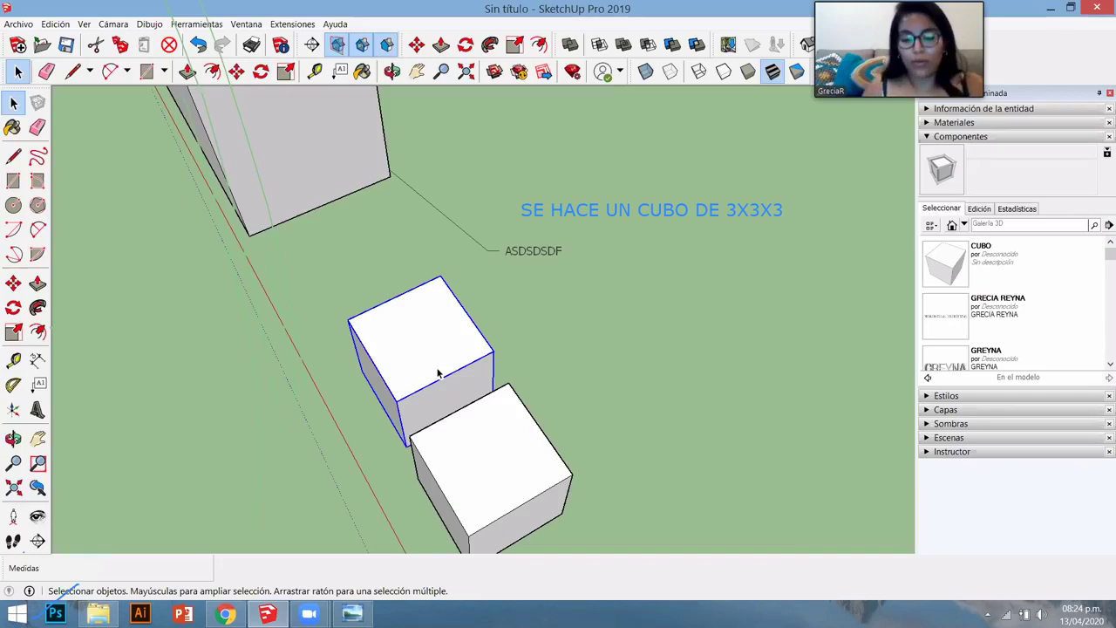
pyautogui.press('m')
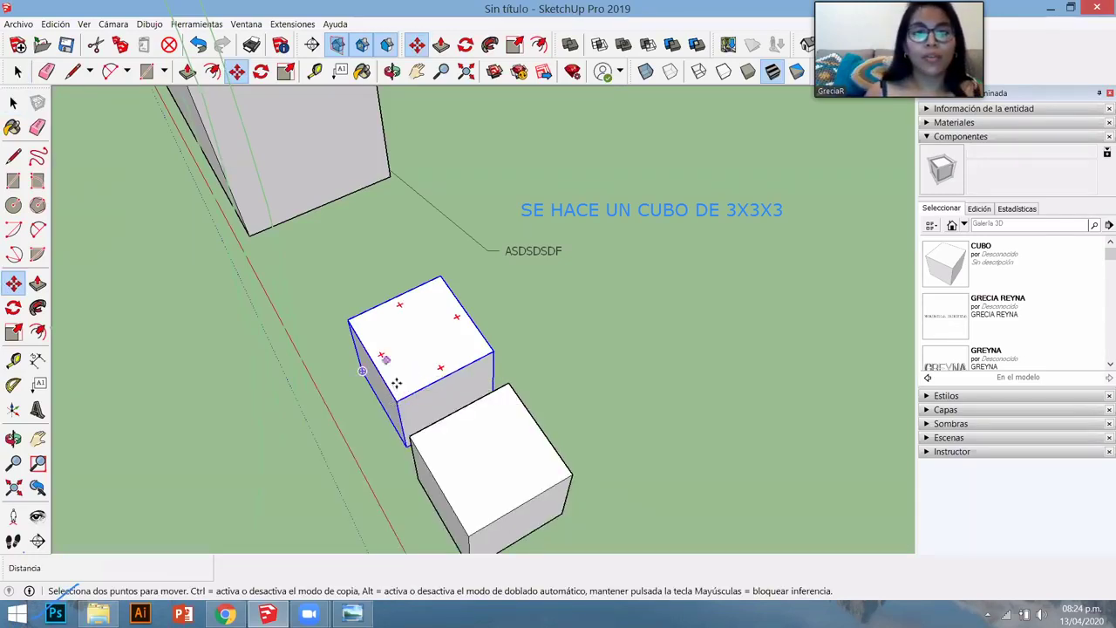
pyautogui.click(413, 352)
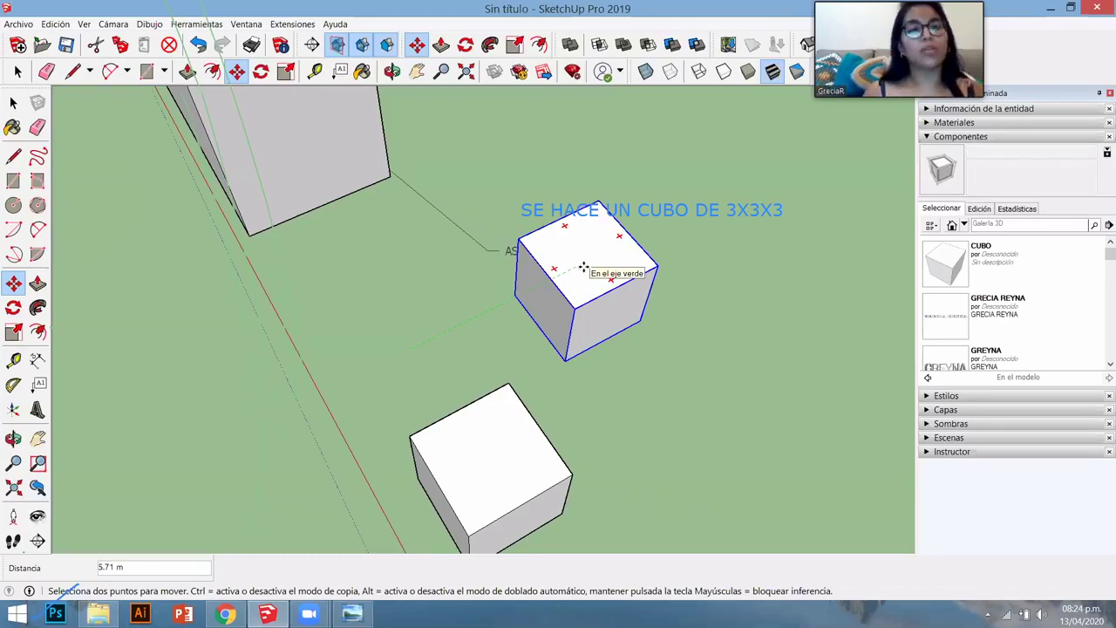
pyautogui.press('ctrl')
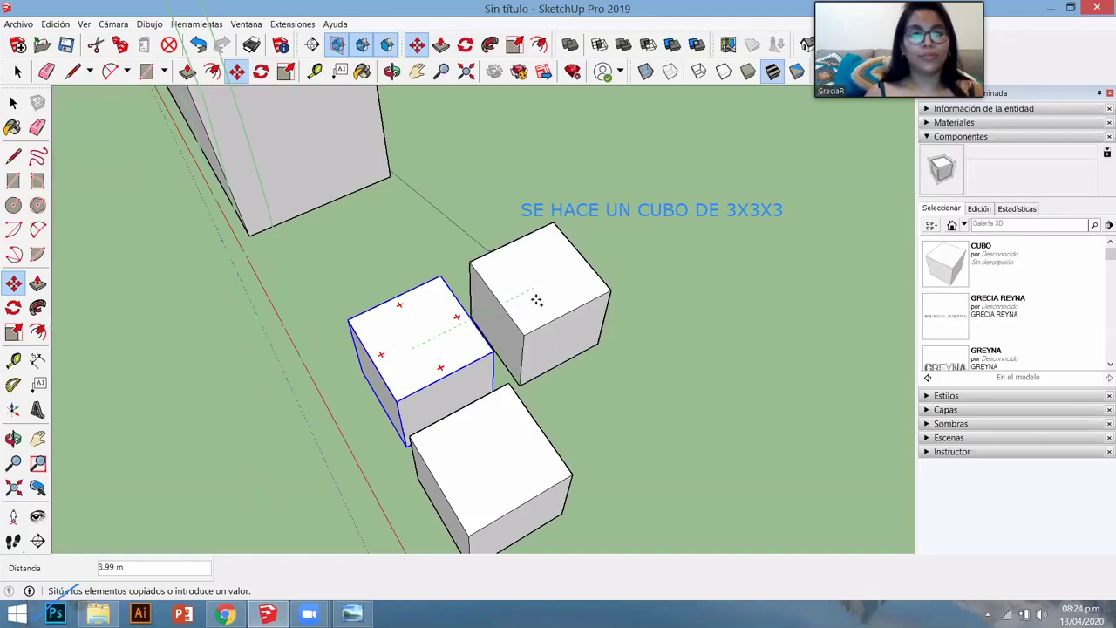
pyautogui.moveTo(599, 298); pyautogui.dragTo(530, 316, button='middle')
pyautogui.click(567, 314)
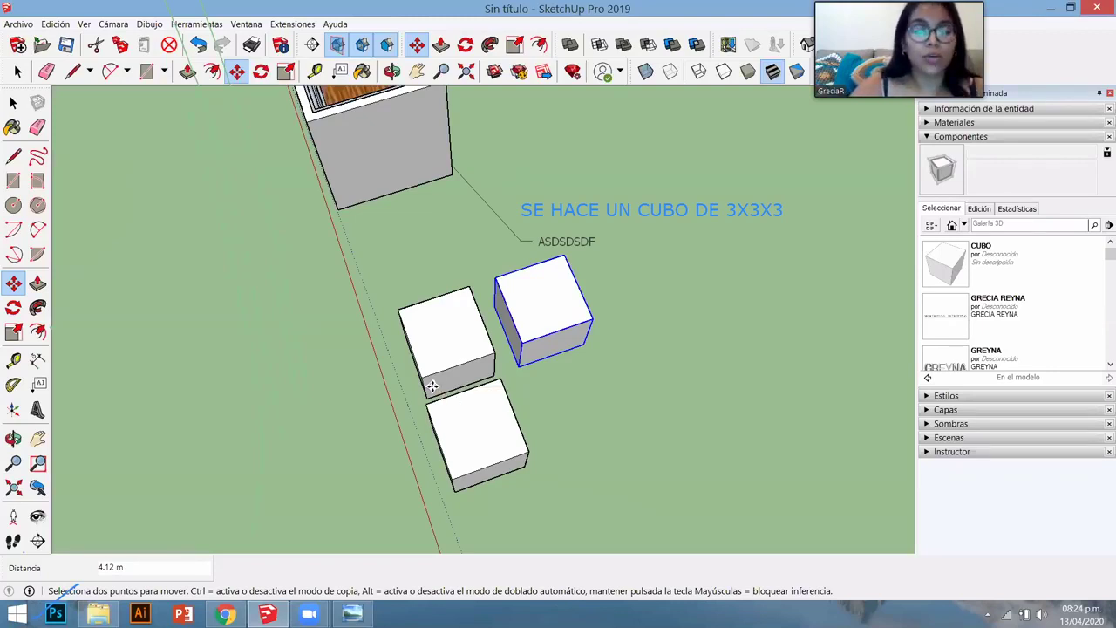
# - Repeat the copy 8x into an evenly spaced row of cubes
pyautogui.write('8')
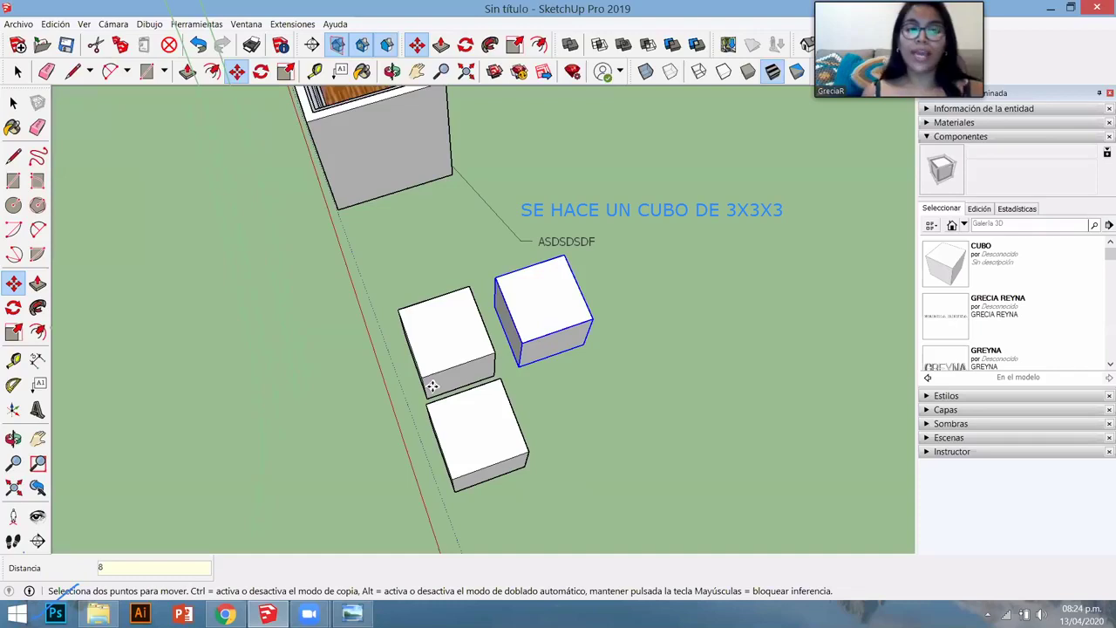
pyautogui.write('x')
pyautogui.press('Return')
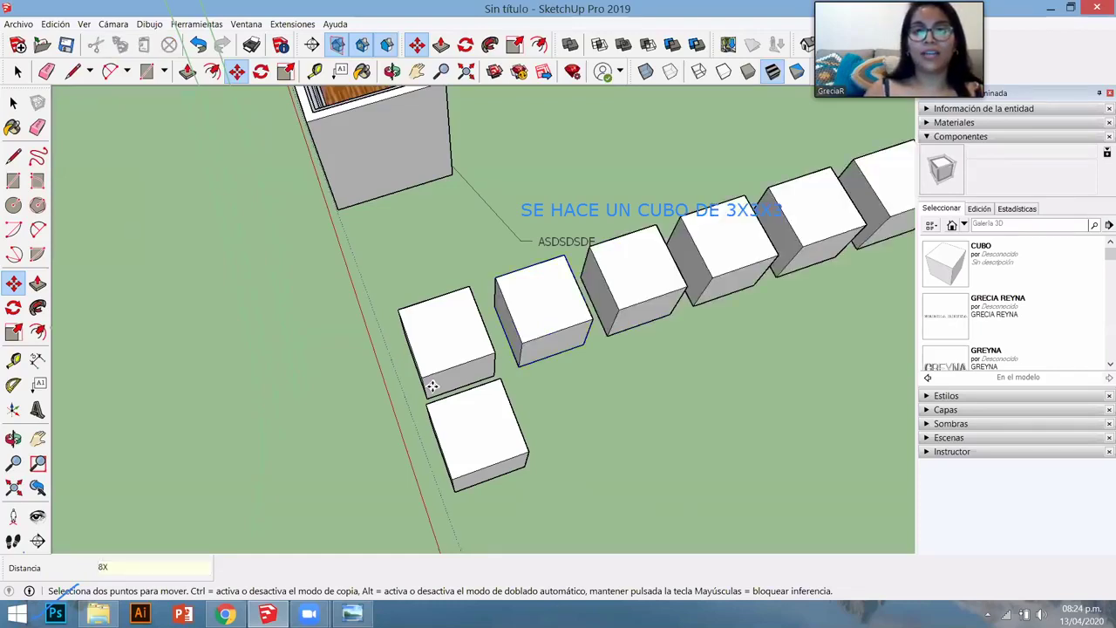
pyautogui.scroll(-1, 845, 269)
pyautogui.scroll(-3, 488, 399)
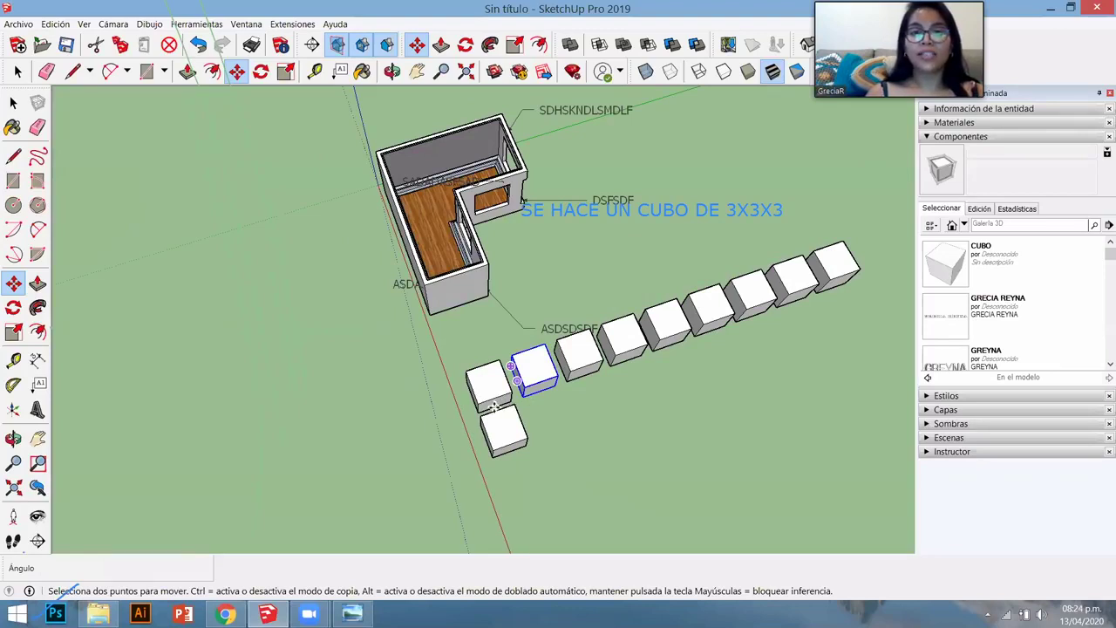
pyautogui.press('o')
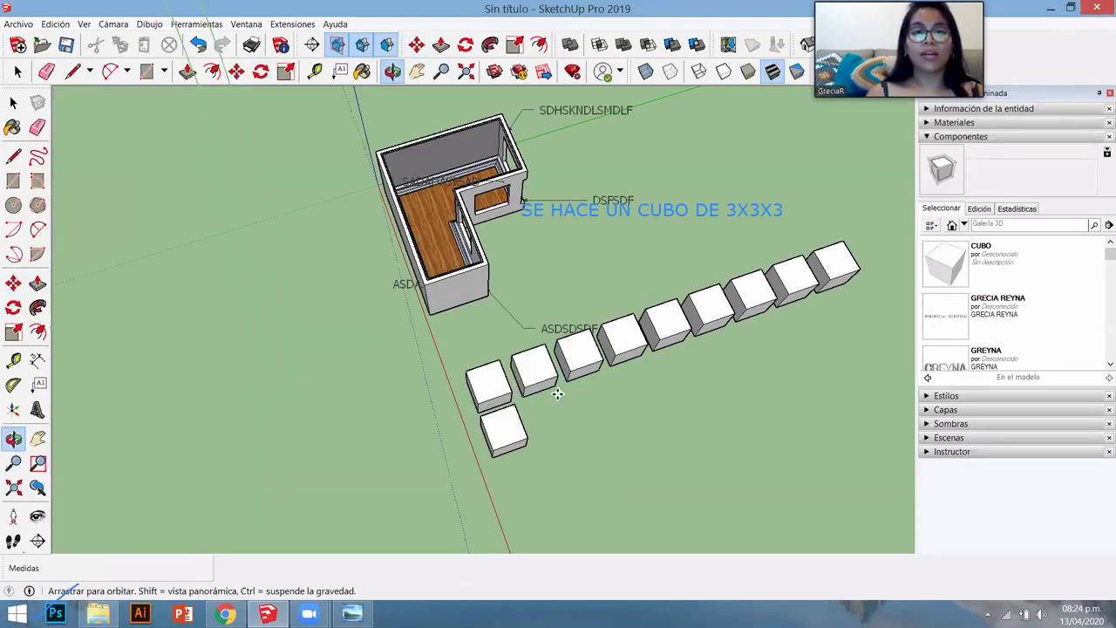
pyautogui.moveTo(557, 394); pyautogui.dragTo(520, 398, button='middle')
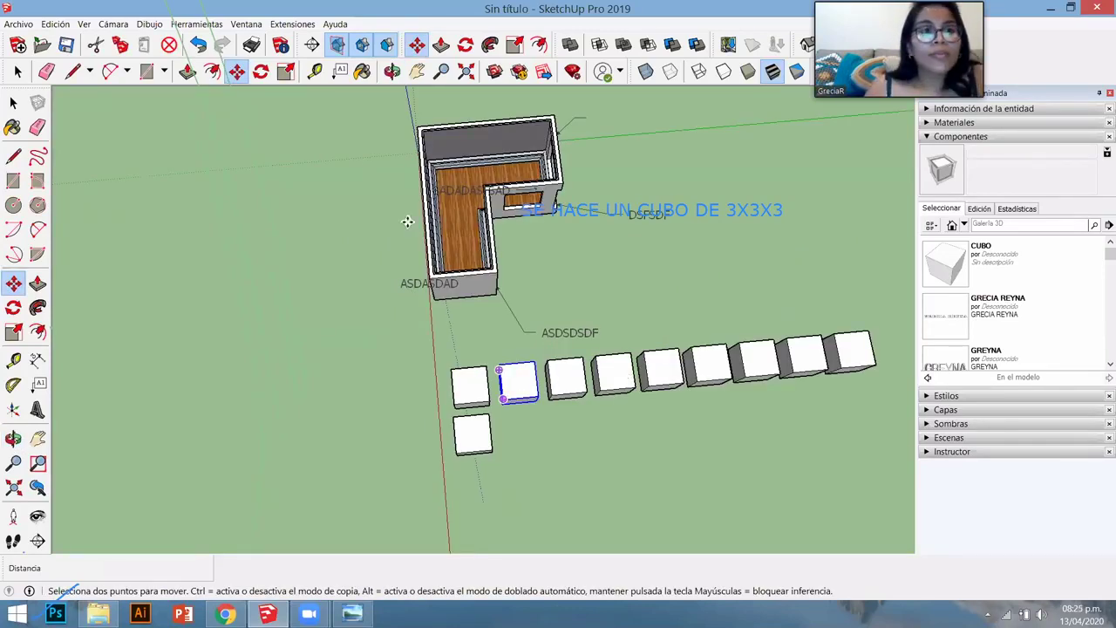
pyautogui.scroll(3, 407, 221)
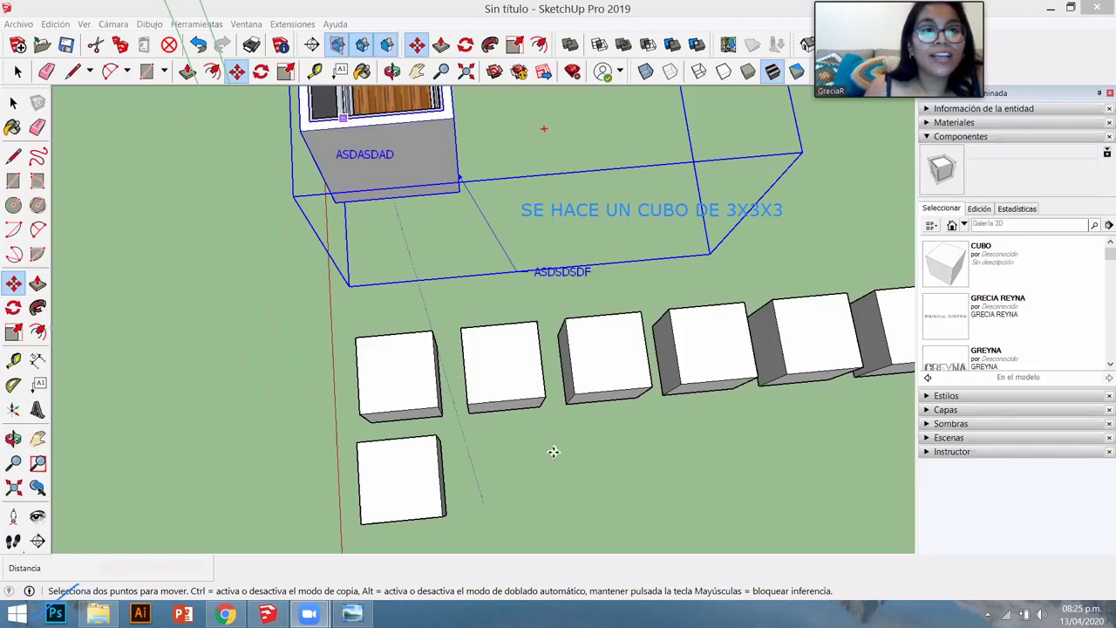
pyautogui.moveTo(366, 304); pyautogui.dragTo(450, 103, button='middle')
pyautogui.press('space')
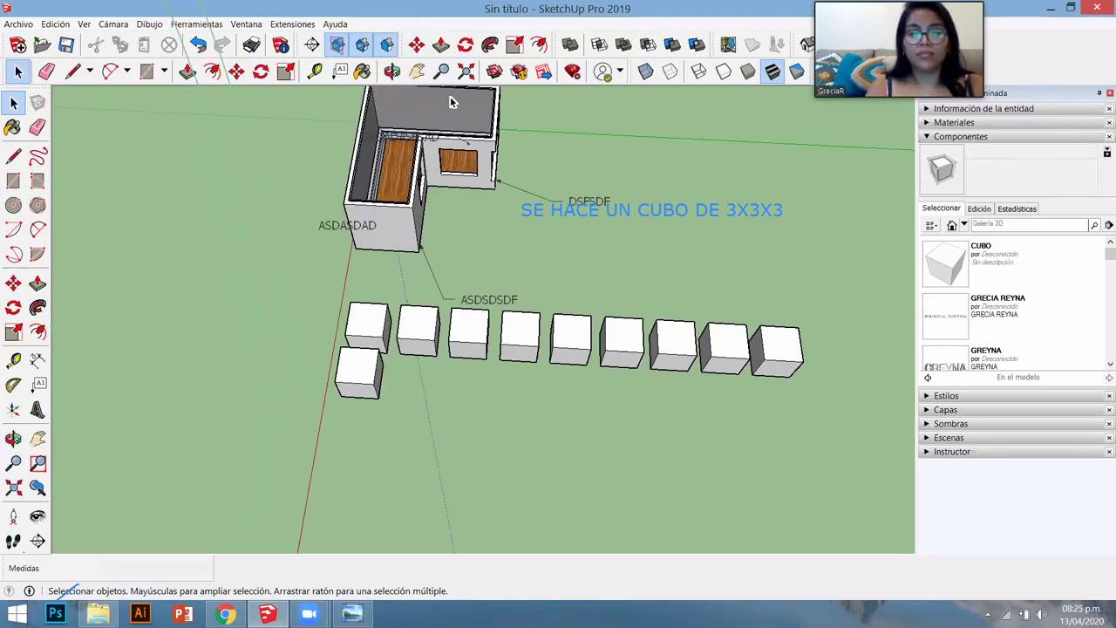
# - Type the note lines 'PARA COPIAR EN SKTCHUP' and 'LA TECLA CTRL!!!'
pyautogui.write('PARA COPIAR EN SKTCHUO')
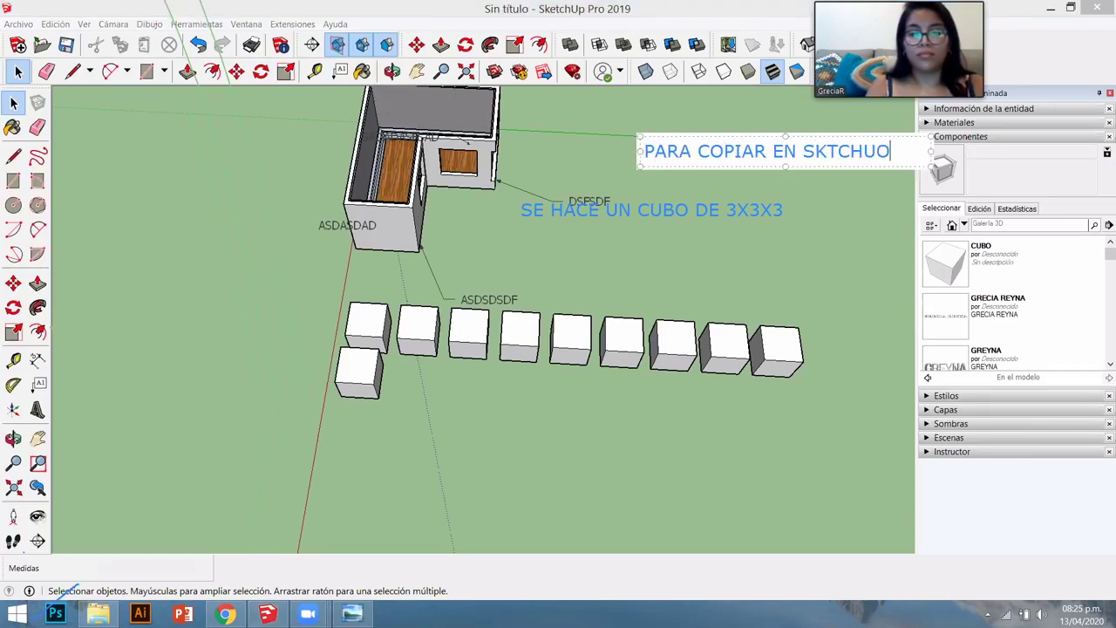
pyautogui.press('BackSpace')
pyautogui.write('P')
pyautogui.press('Return')
pyautogui.write('ES ')
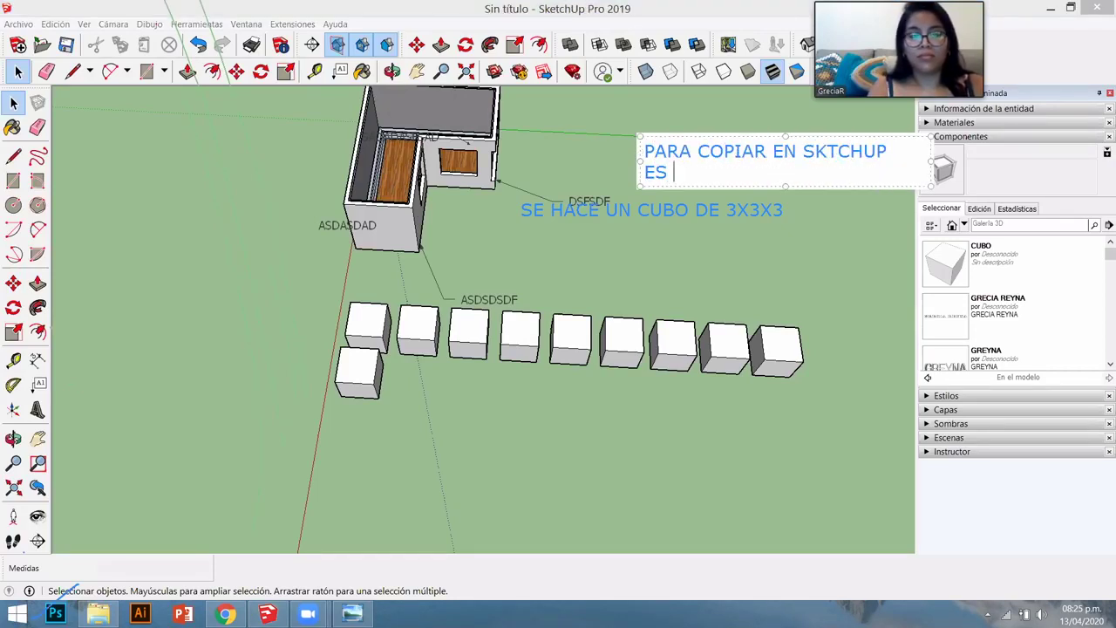
pyautogui.write('LA LETRA')
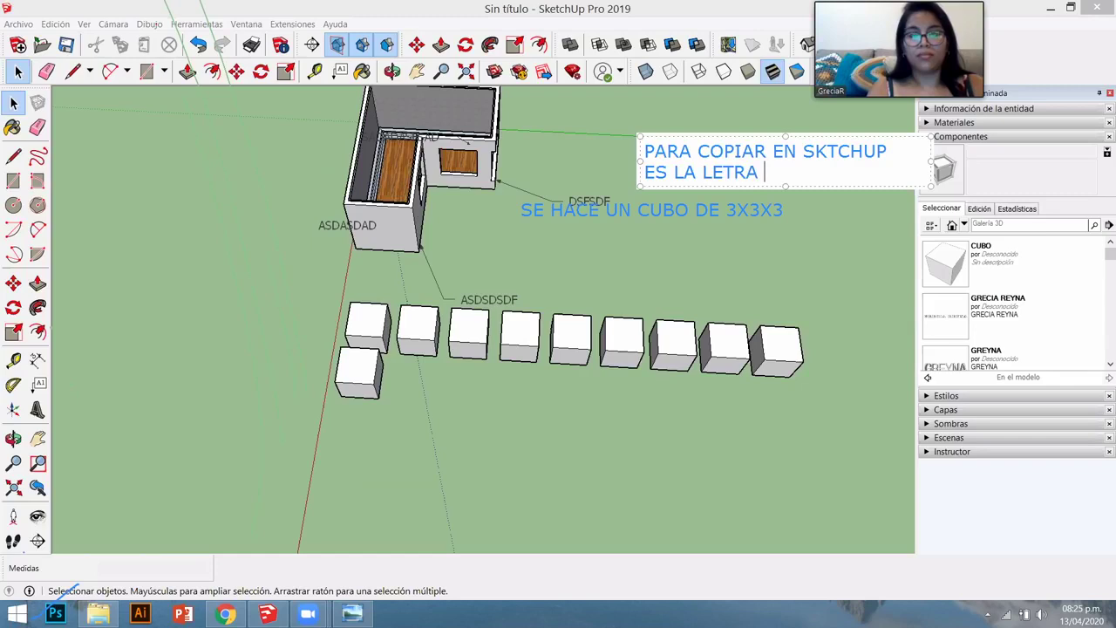
pyautogui.press('BackSpace')
pyautogui.press('BackSpace')
pyautogui.press('BackSpace')
pyautogui.press('BackSpace')
pyautogui.press('BackSpace')
pyautogui.press('BackSpace')
pyautogui.write('EL')
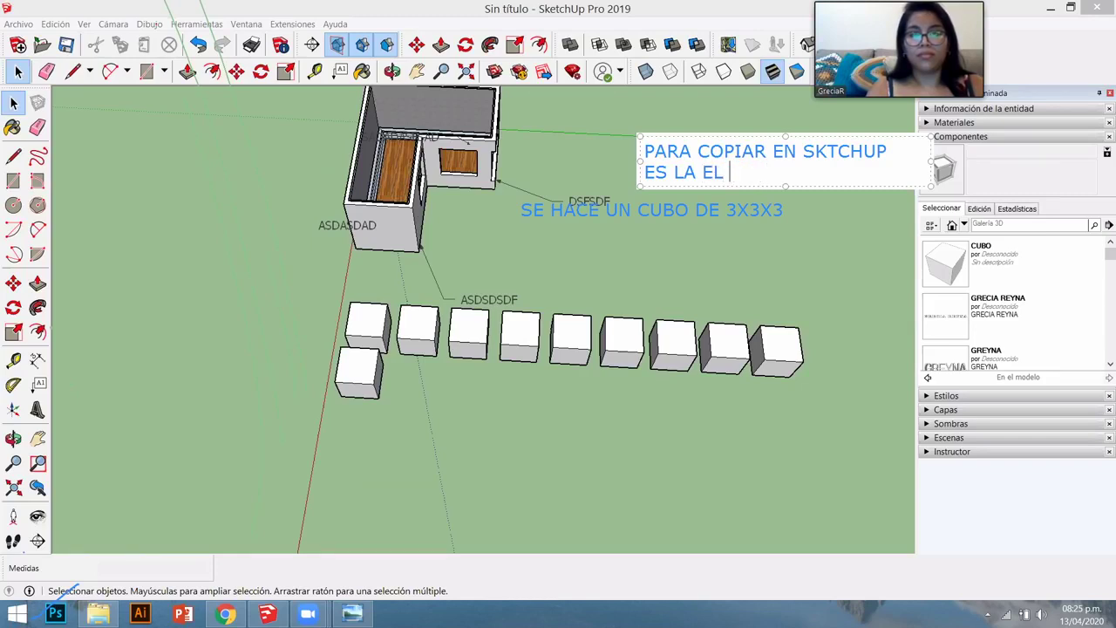
pyautogui.press('BackSpace')
pyautogui.press('BackSpace')
pyautogui.press('BackSpace')
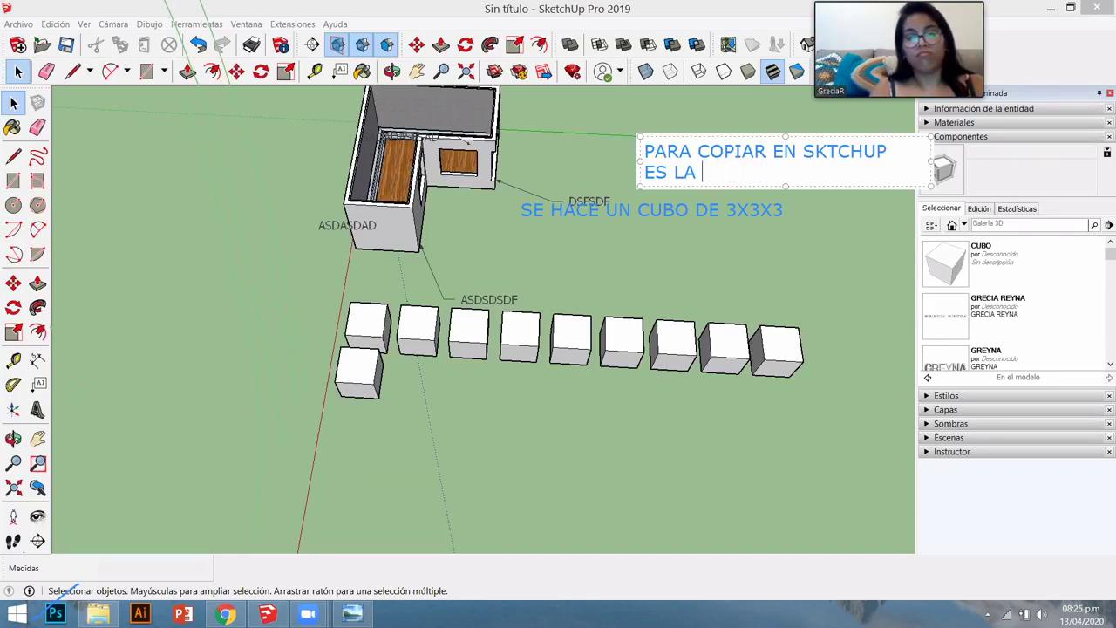
pyautogui.write('LA TECLA CT')
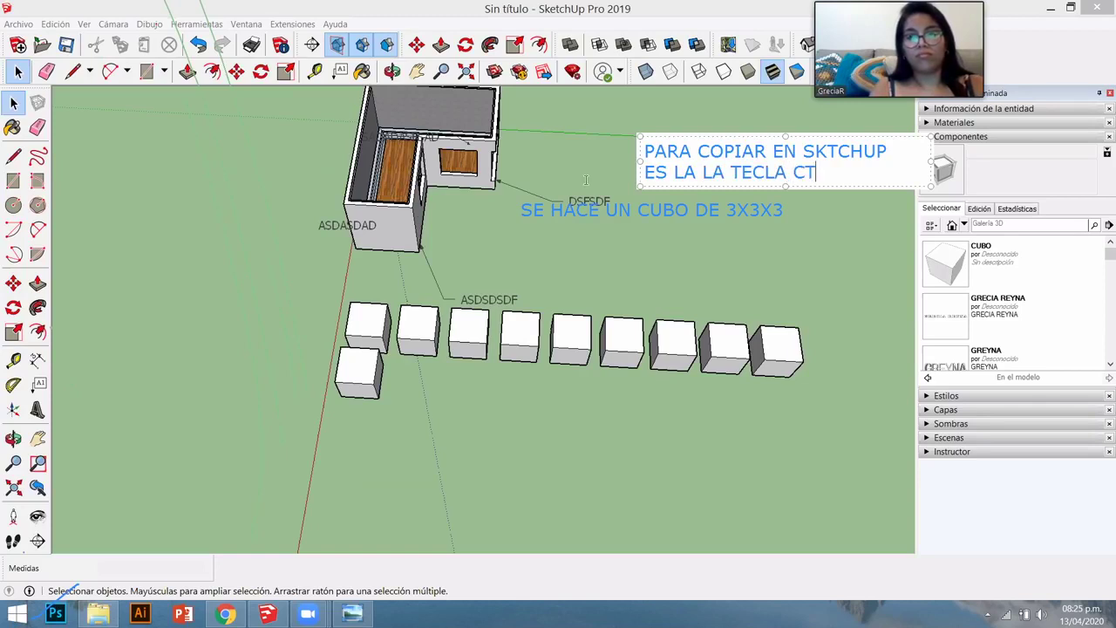
pyautogui.write('RL!!!')
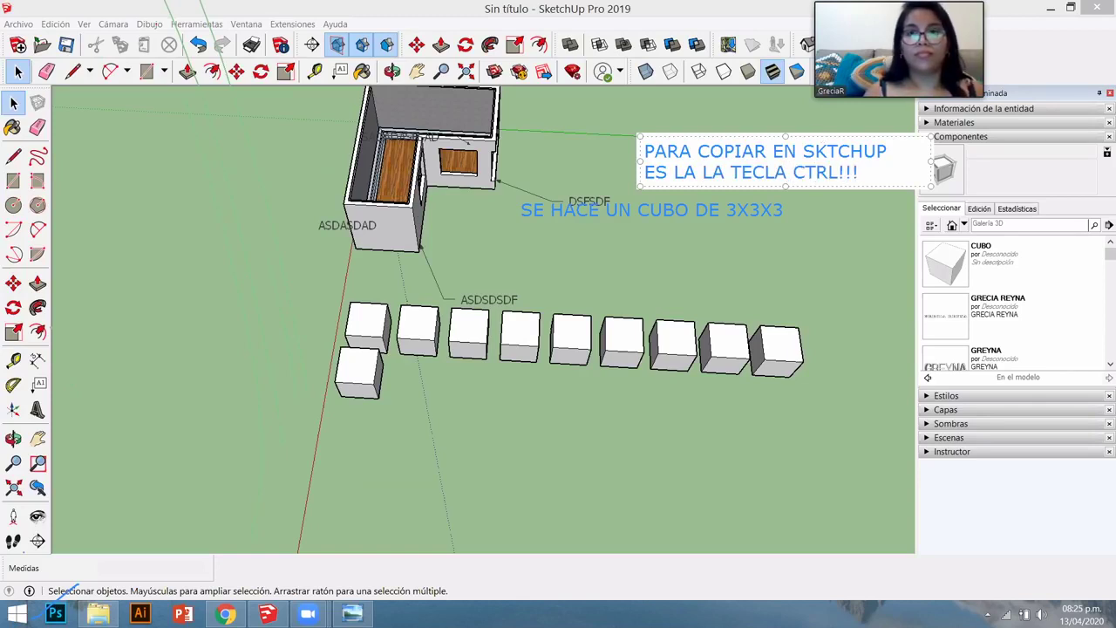
# - Add note lines about repeating copies with a number and "X", ending 'POR EJM "8X"'
pyautogui.press('Return')
pyautogui.write('SI QU')
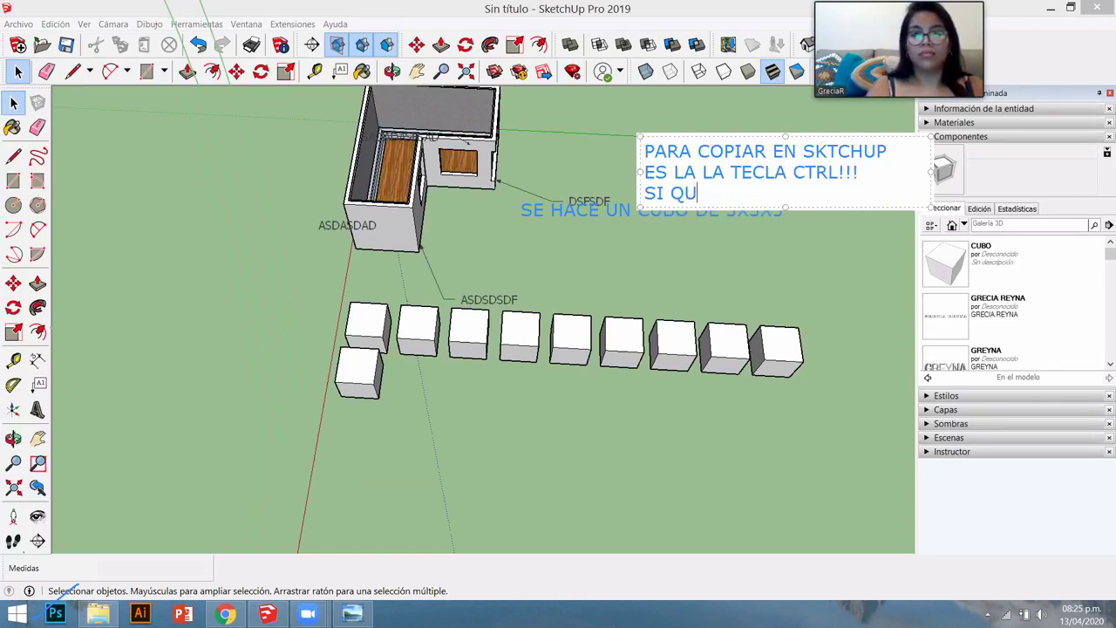
pyautogui.write('IER')
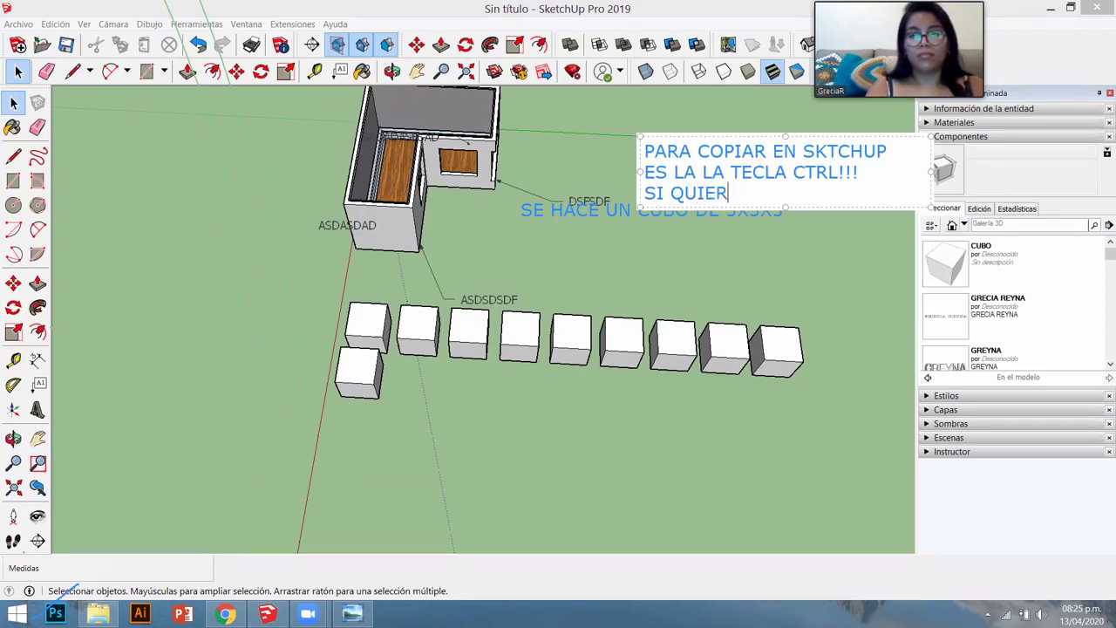
pyautogui.write('O COPIAR ')
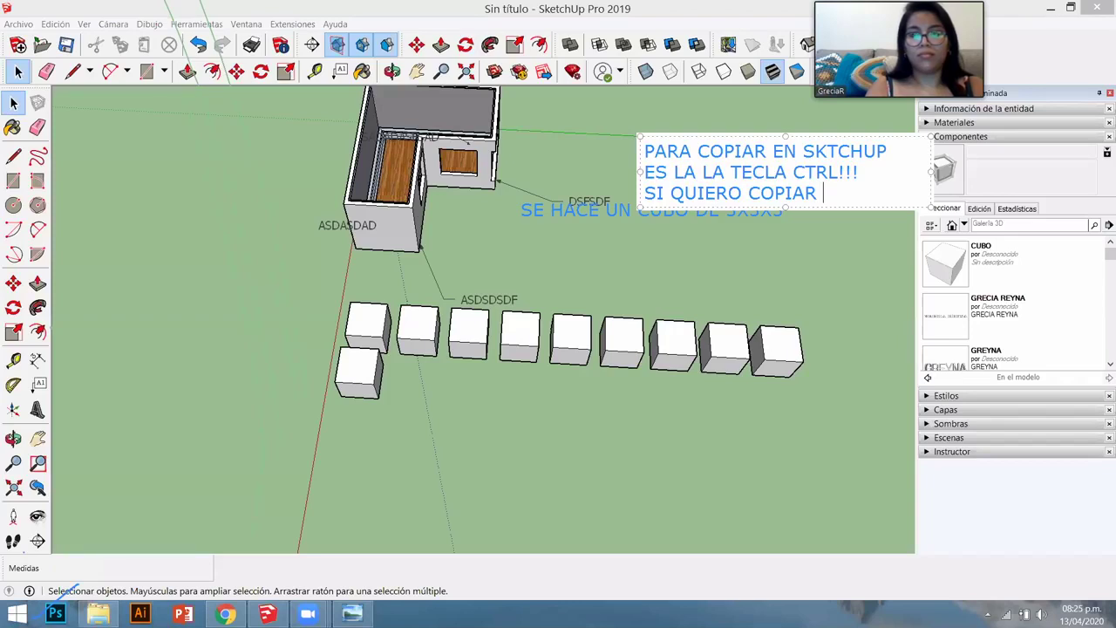
pyautogui.write('MAS VECES..')
pyautogui.press('Return')
pyautogui.write('UNA VEZ QUE SOLTÉ EL OBJETO')
pyautogui.press('Return')
pyautogui.write('ESCRIO')
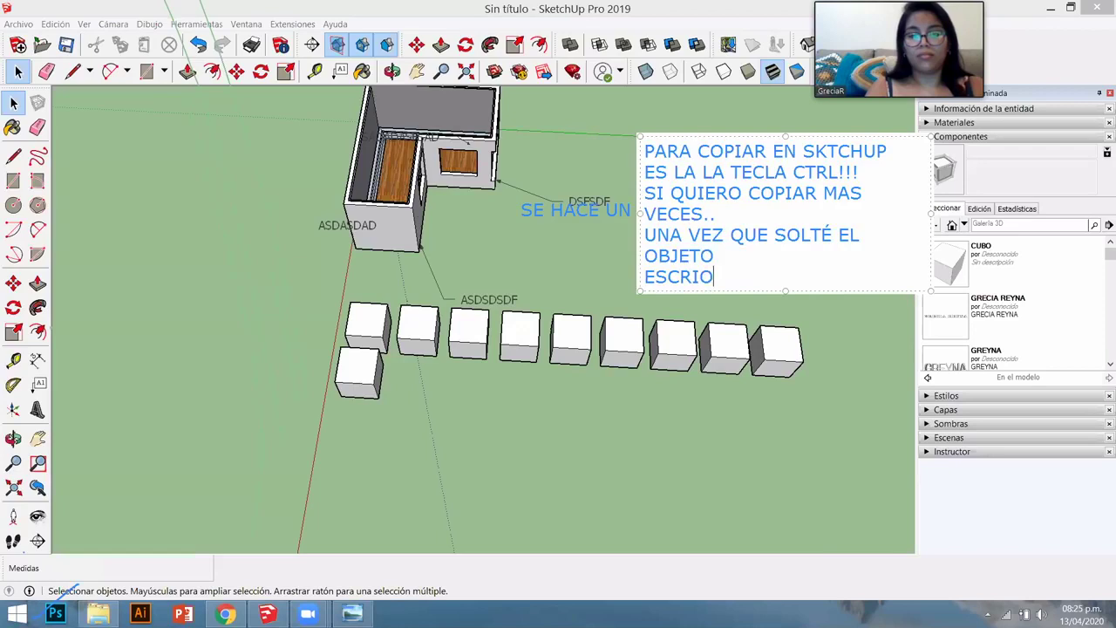
pyautogui.press('BackSpace')
pyautogui.write('BO ')
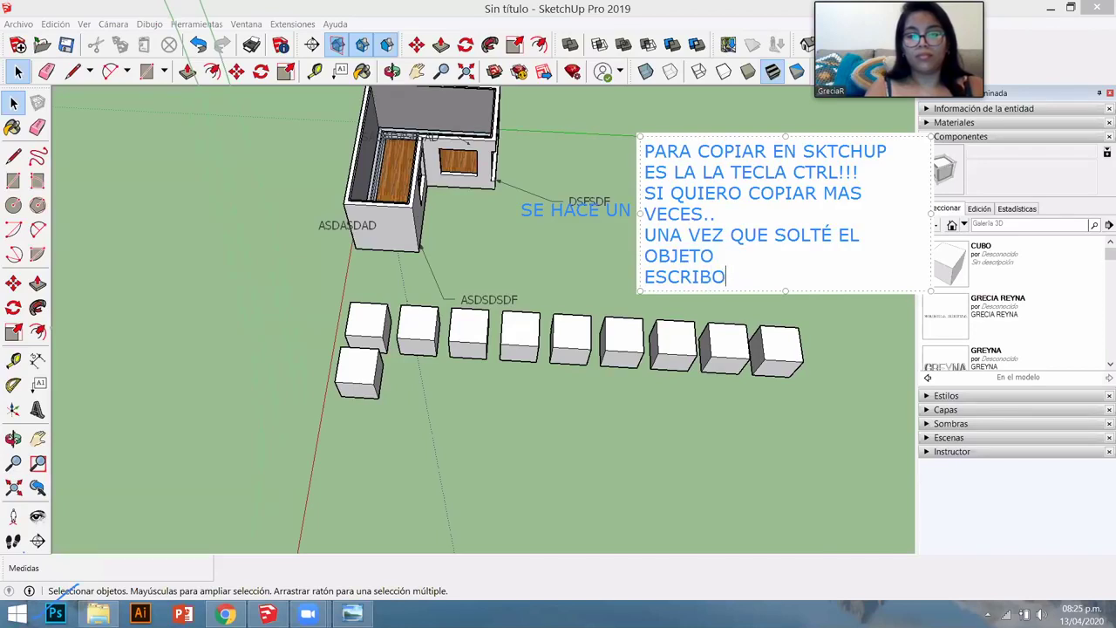
pyautogui.write('U')
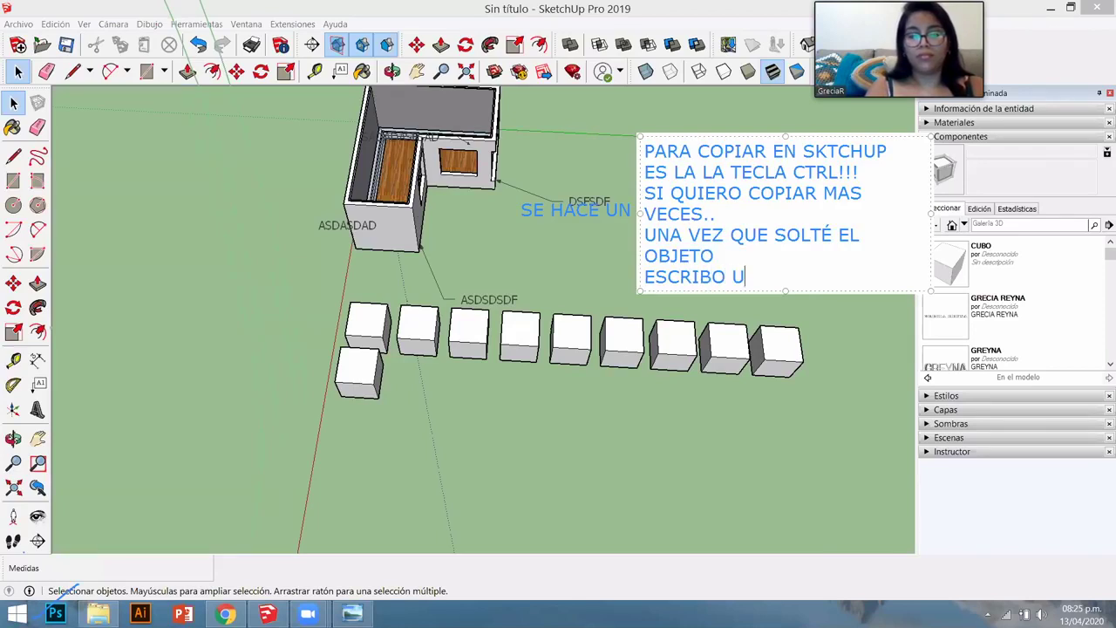
pyautogui.write('N NUMERO')
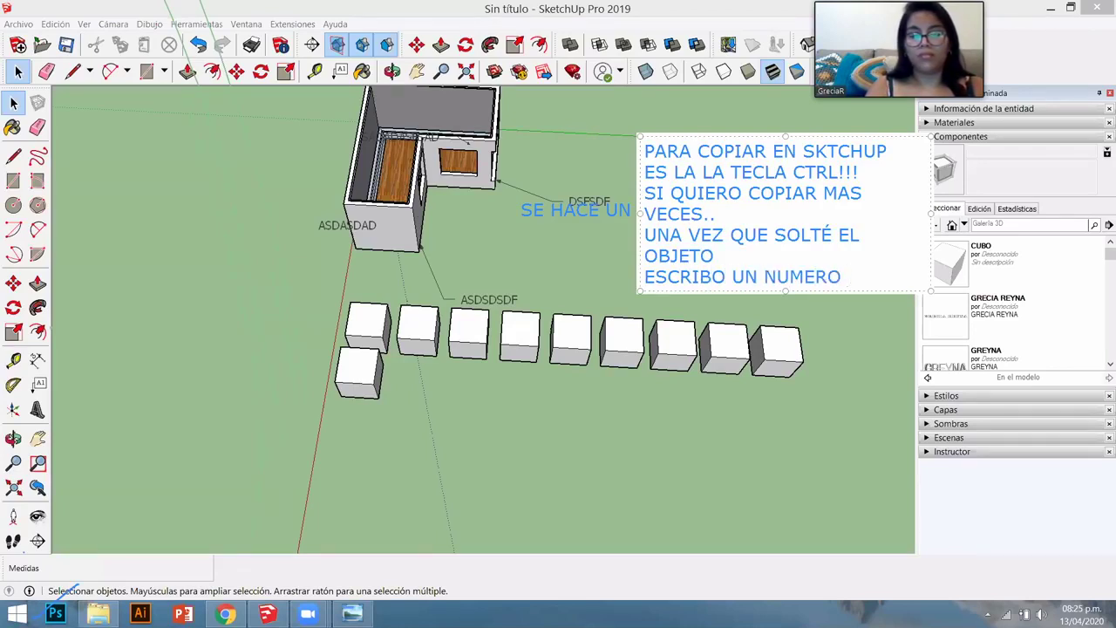
pyautogui.write(' X EJM (')
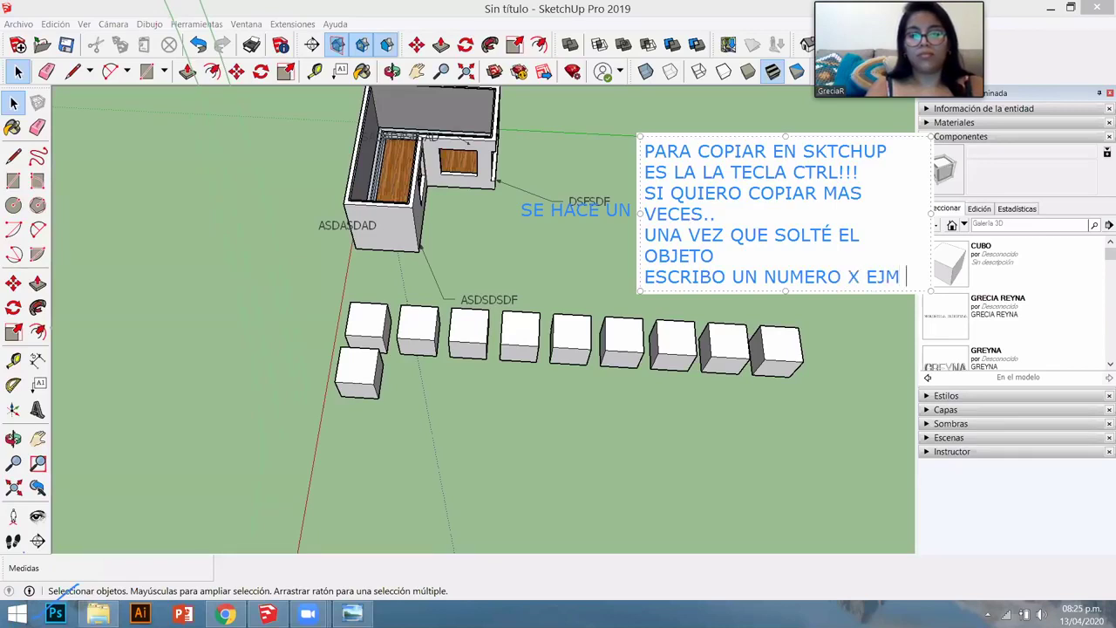
pyautogui.press('BackSpace')
pyautogui.press('BackSpace')
pyautogui.press('BackSpace')
pyautogui.press('BackSpace')
pyautogui.press('BackSpace')
pyautogui.press('BackSpace')
pyautogui.press('BackSpace')
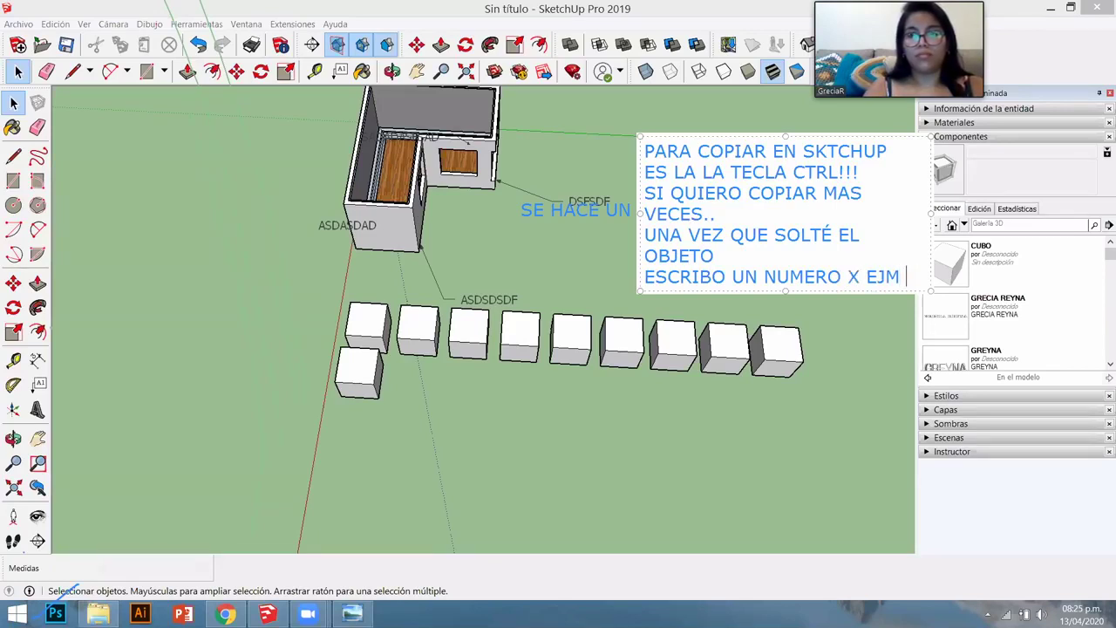
pyautogui.write('Y X')
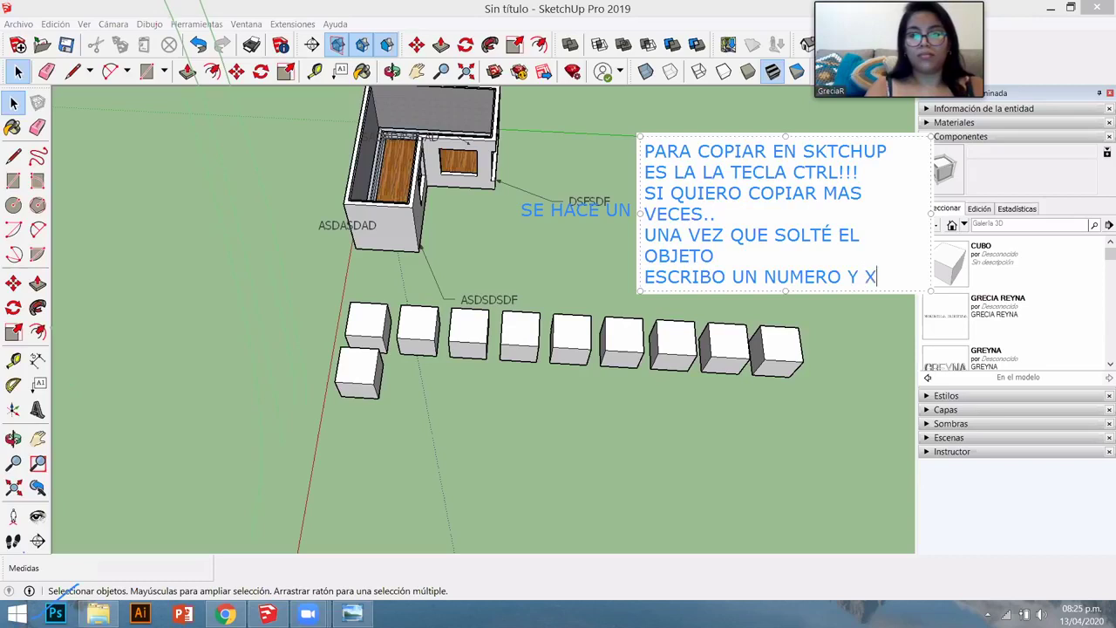
pyautogui.press('BackSpace')
pyautogui.write('"X"')
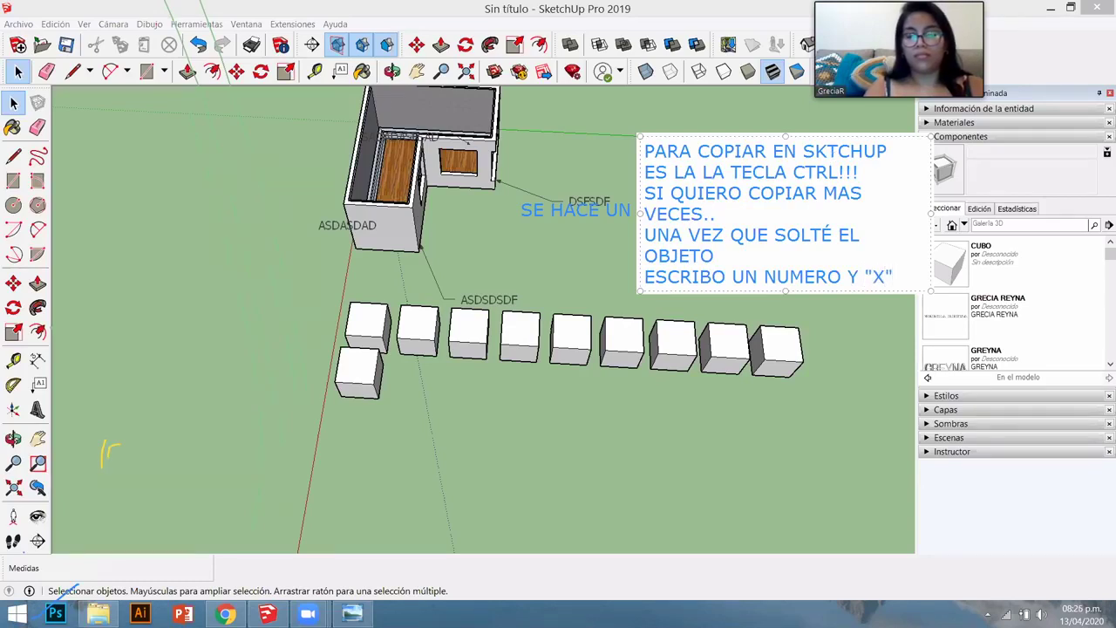
pyautogui.press('Return')
pyautogui.write('POR EJM ')
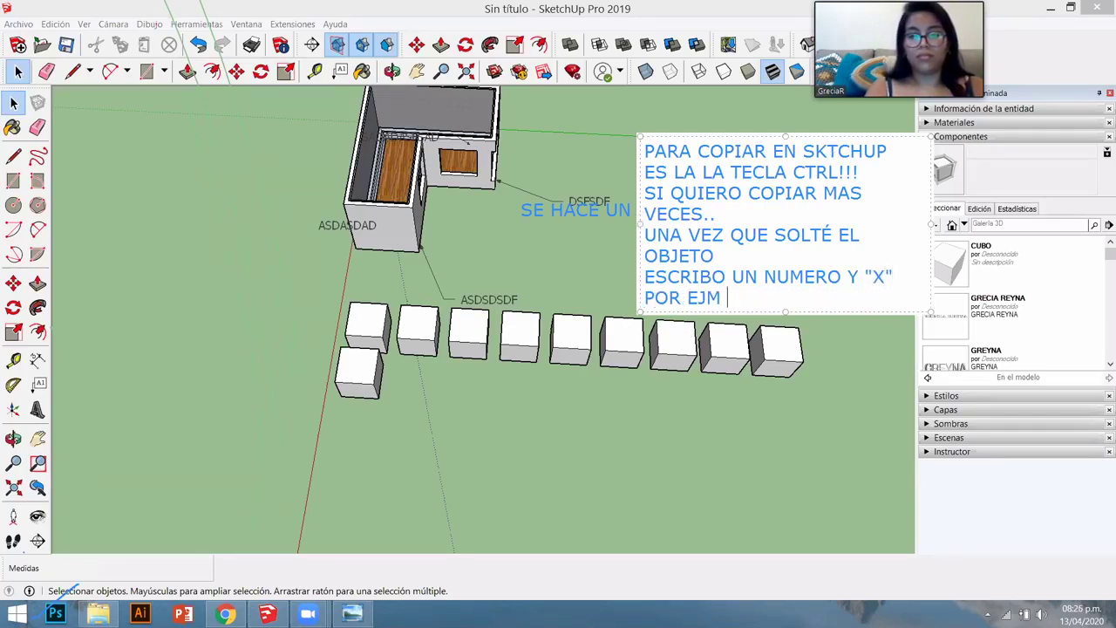
pyautogui.write('"8X')
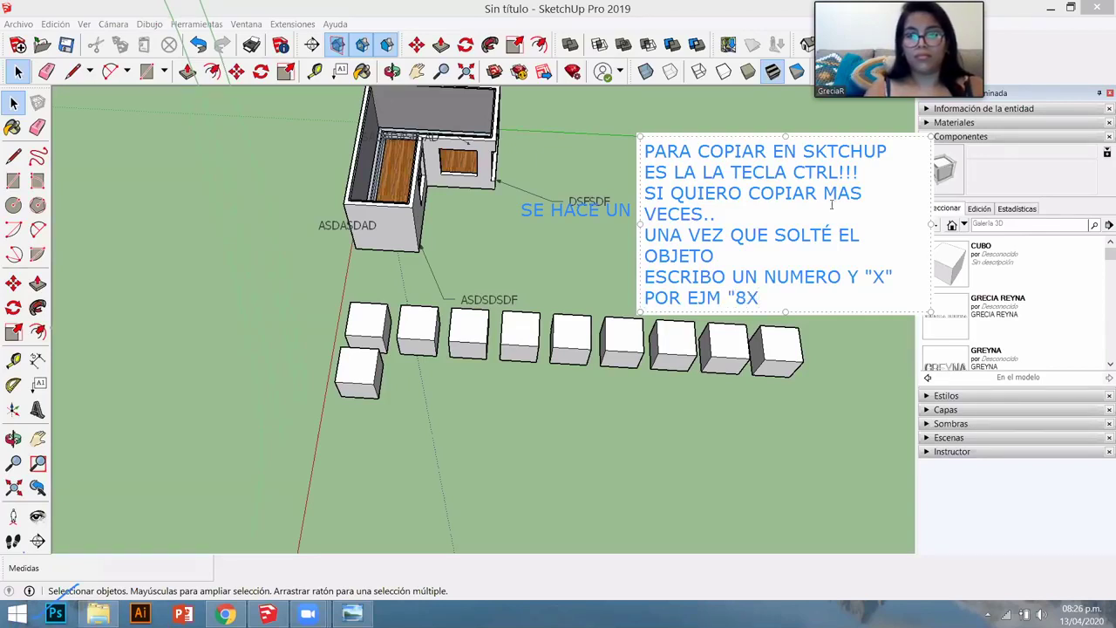
pyautogui.write('"')
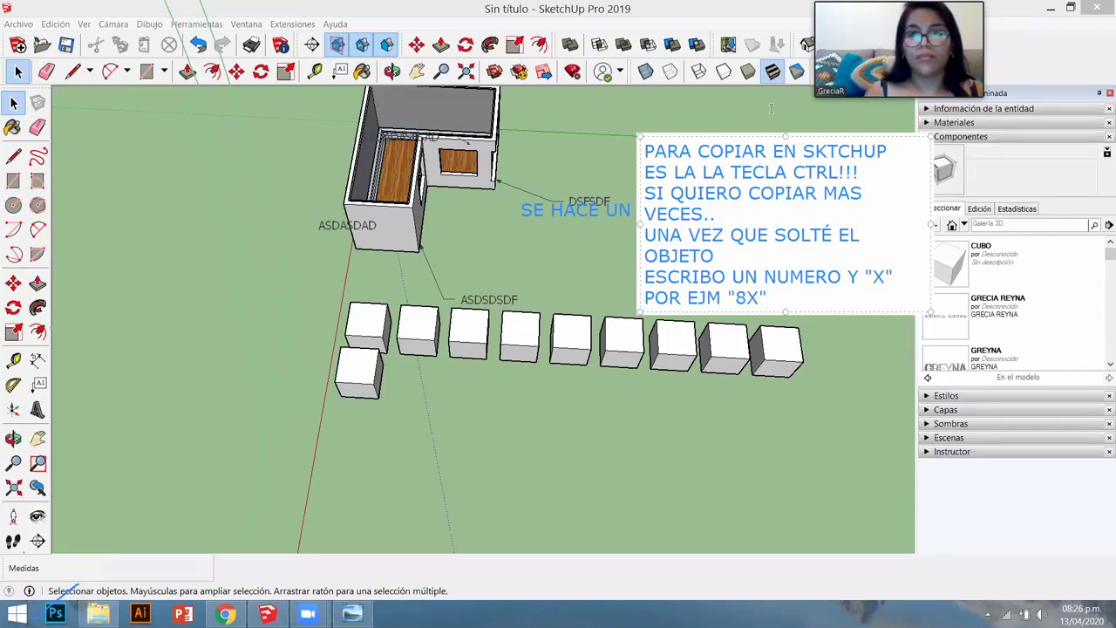
# - Exit the note and delete both blue text notes from the model
pyautogui.click(772, 110)
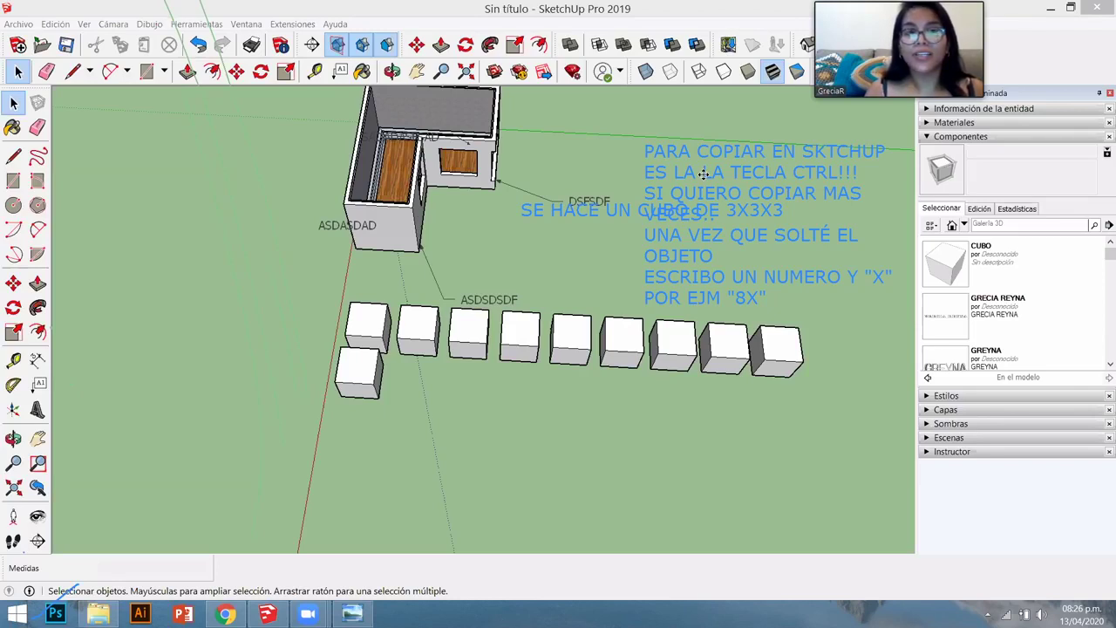
pyautogui.click(703, 170)
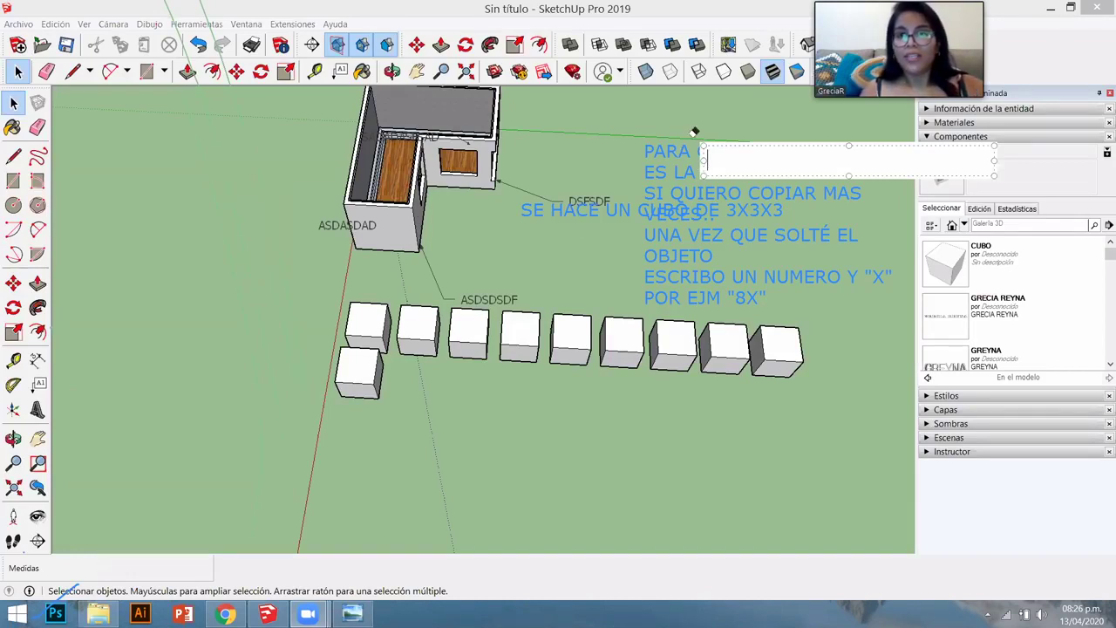
pyautogui.hotkey('ctrl', 'z')
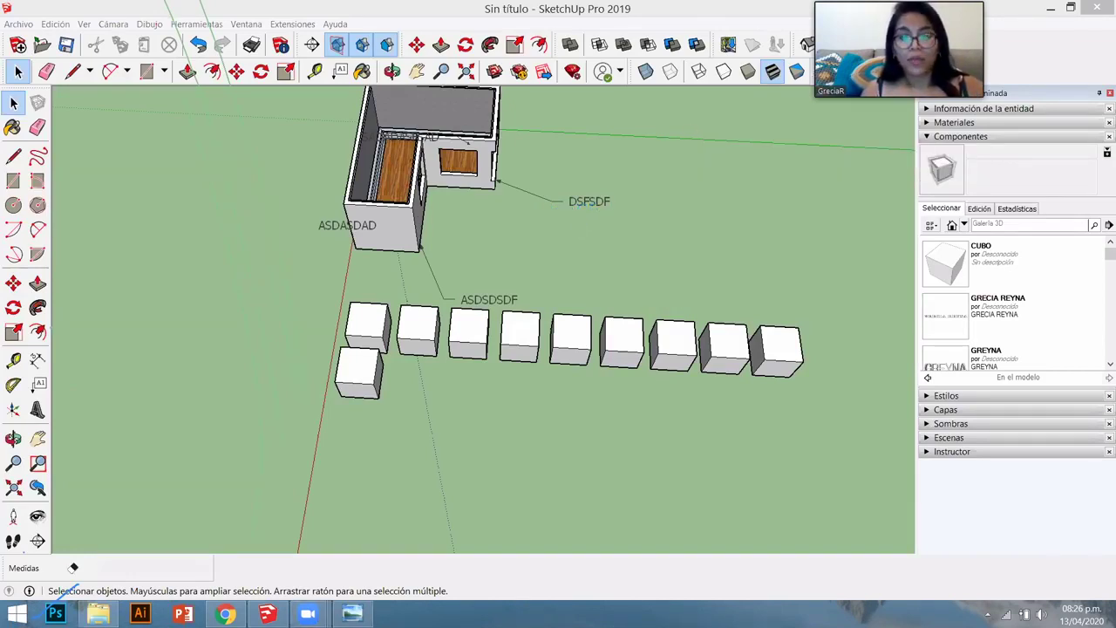
# - Remove the row of eight copies and copy the cube 2 m to the right
pyautogui.moveTo(811, 421); pyautogui.dragTo(493, 353, button='middle')
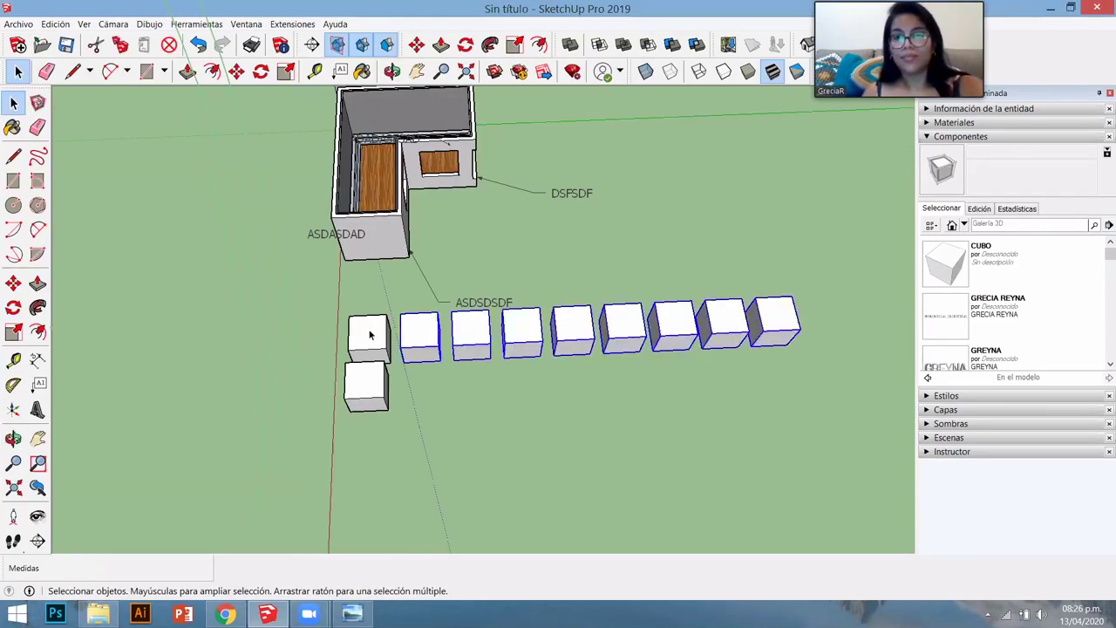
pyautogui.hotkey('ctrl', 'z')
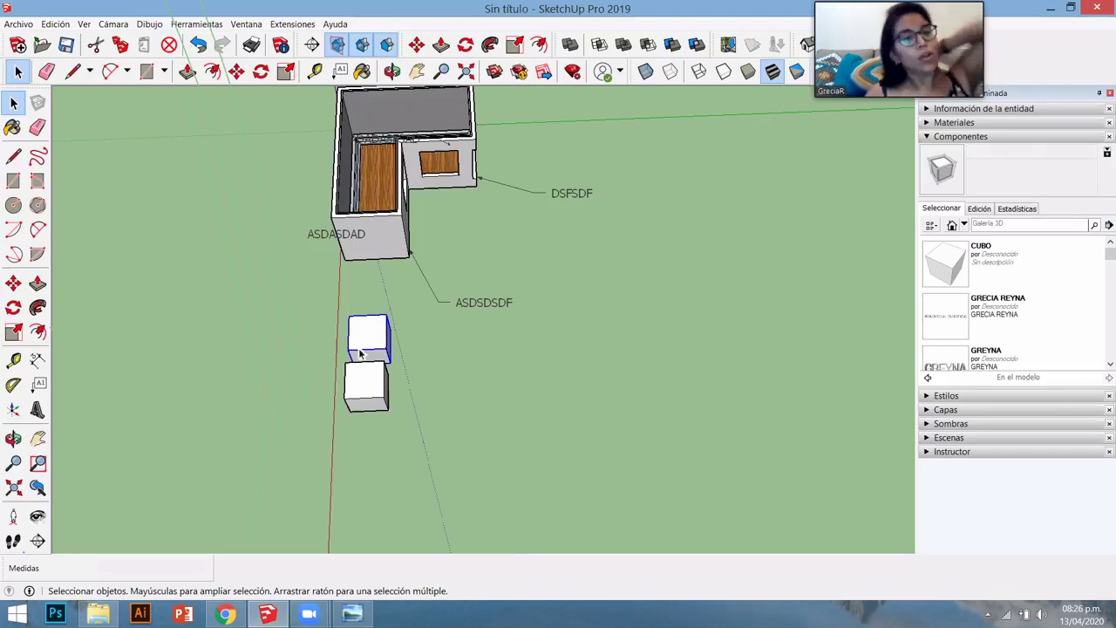
pyautogui.scroll(5, 354, 360)
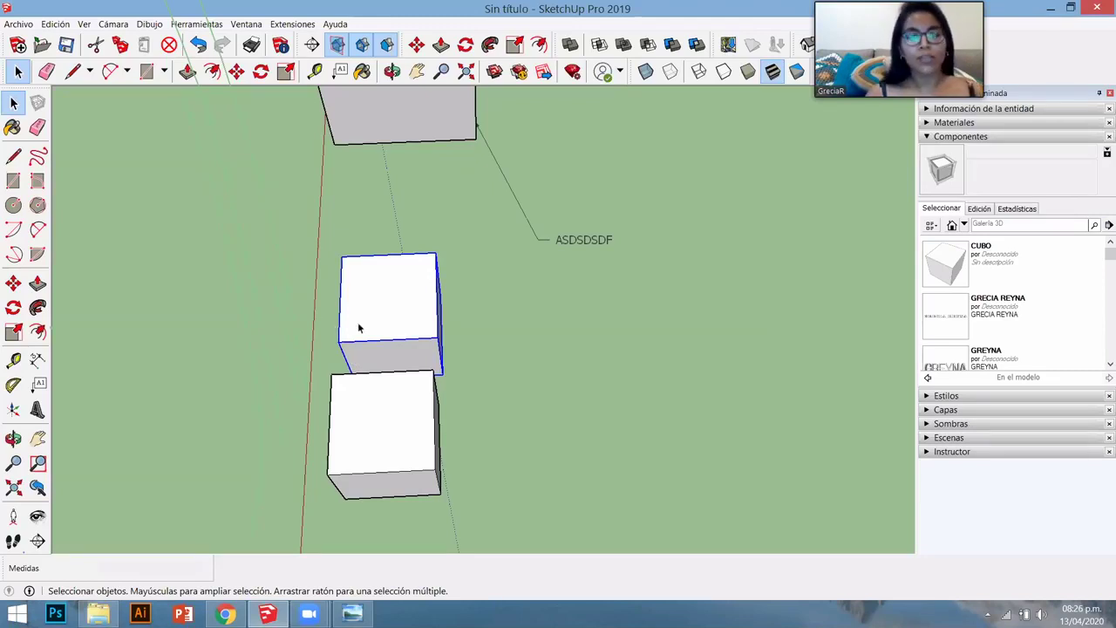
pyautogui.press('m')
pyautogui.moveTo(349, 306)
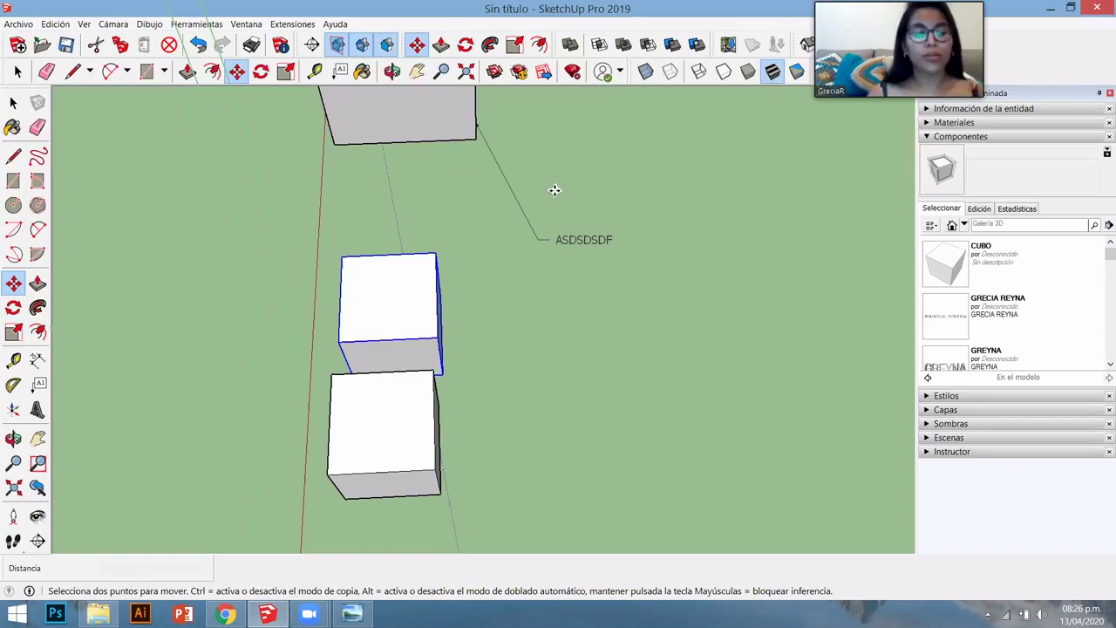
pyautogui.click(554, 190)
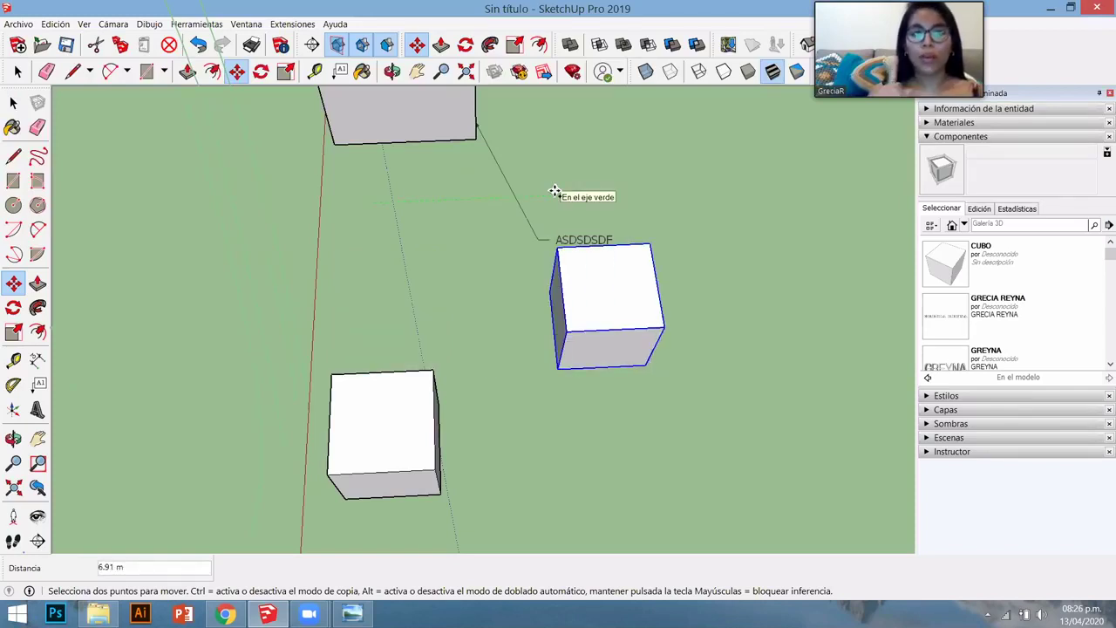
pyautogui.press('ctrl')
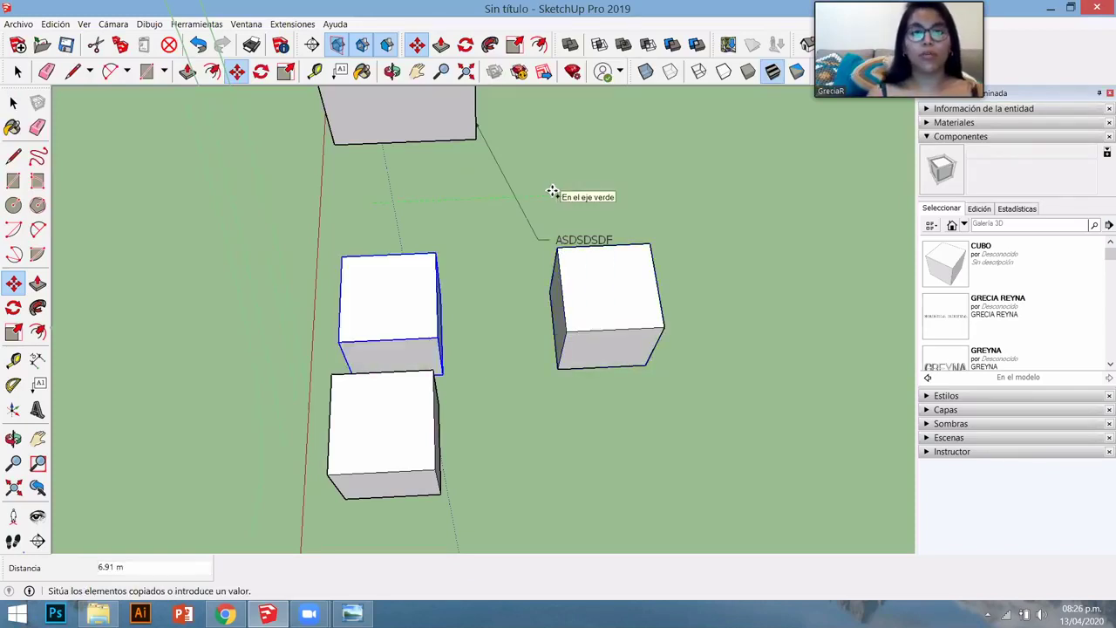
pyautogui.write('2')
pyautogui.press('Return')
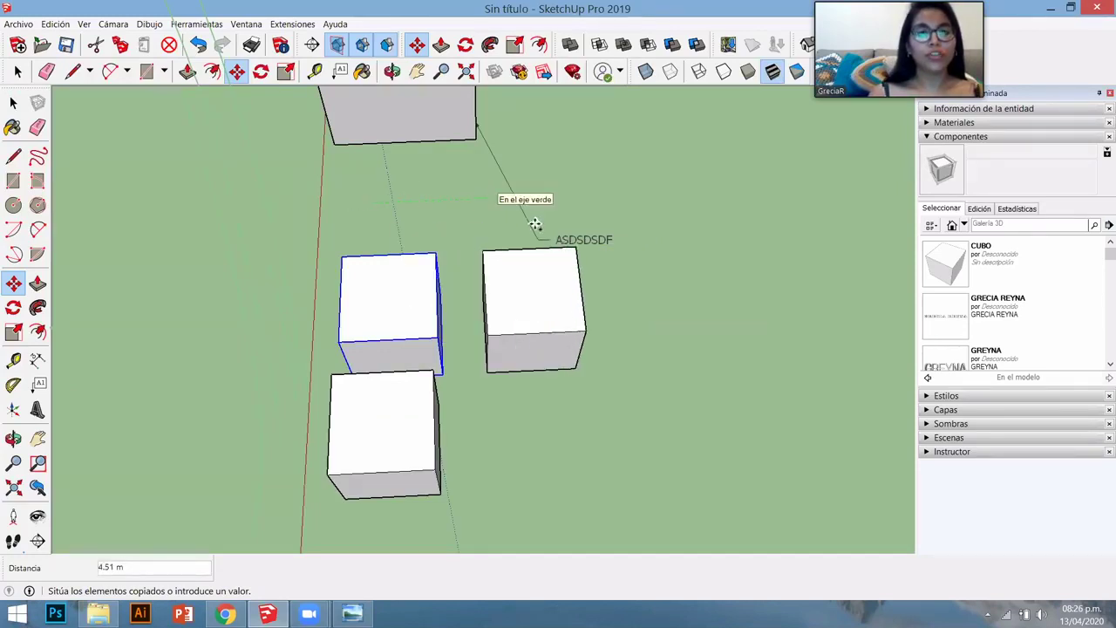
pyautogui.click(493, 201)
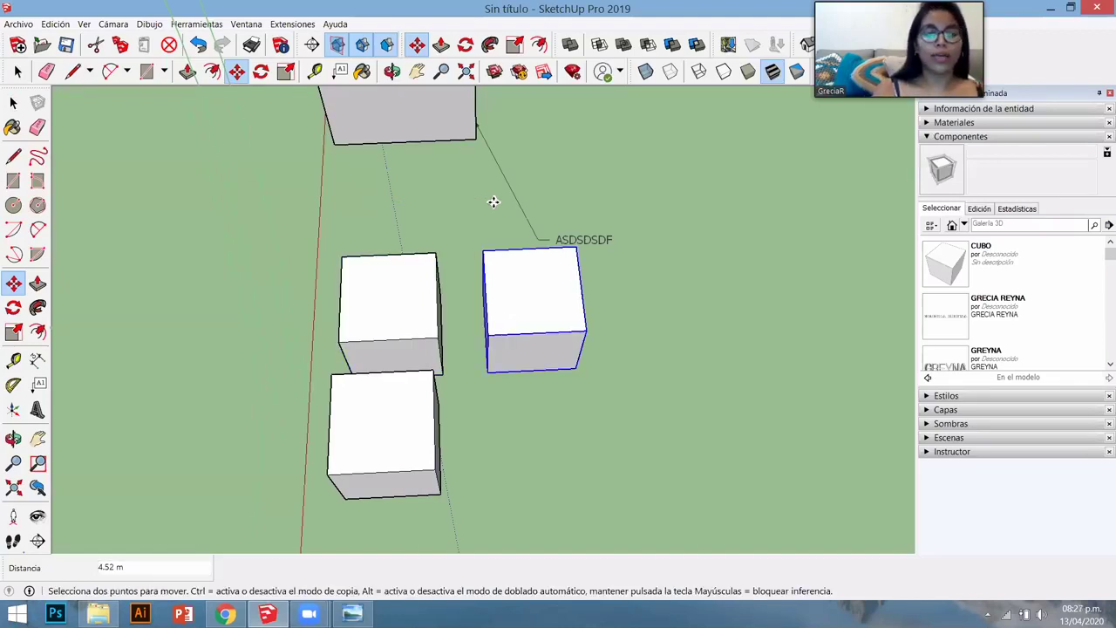
# - Repeat the copy 5X into a row of cubes
pyautogui.write('5X')
pyautogui.press('Return')
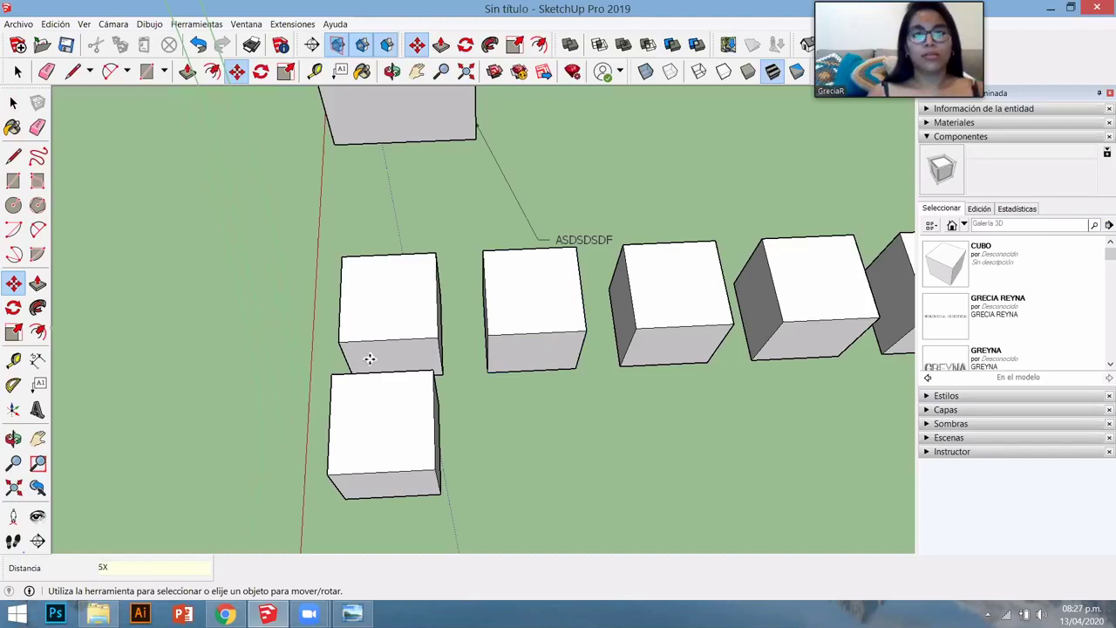
pyautogui.scroll(-5, 308, 129)
pyautogui.moveTo(308, 130); pyautogui.dragTo(308, 129, button='middle')
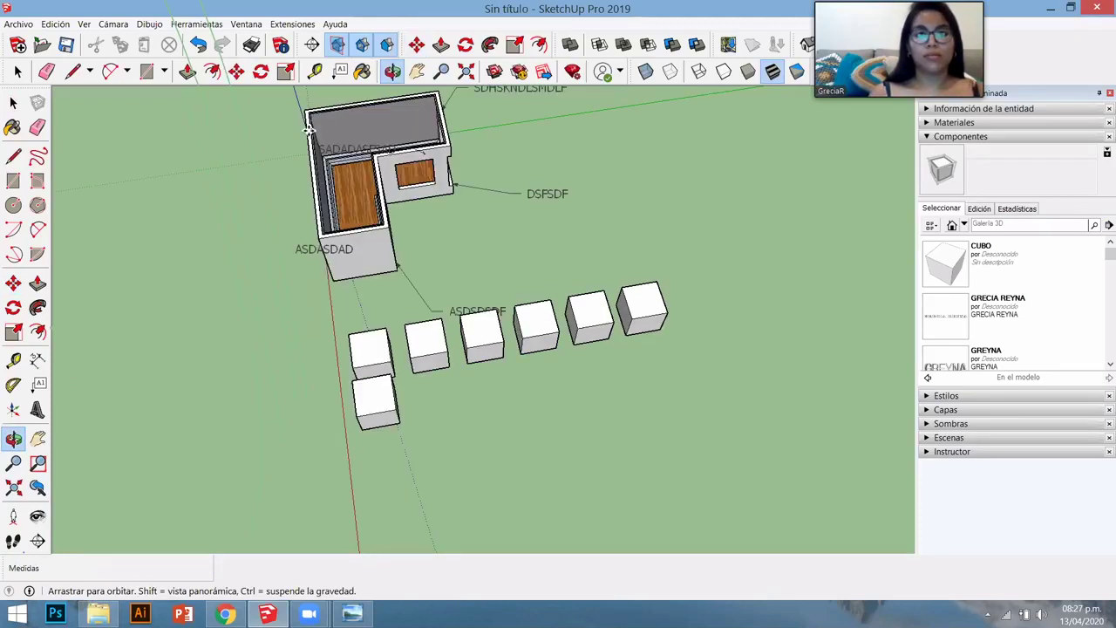
# - Orbit to frame the row and box-select the five copied cubes
pyautogui.press('m')
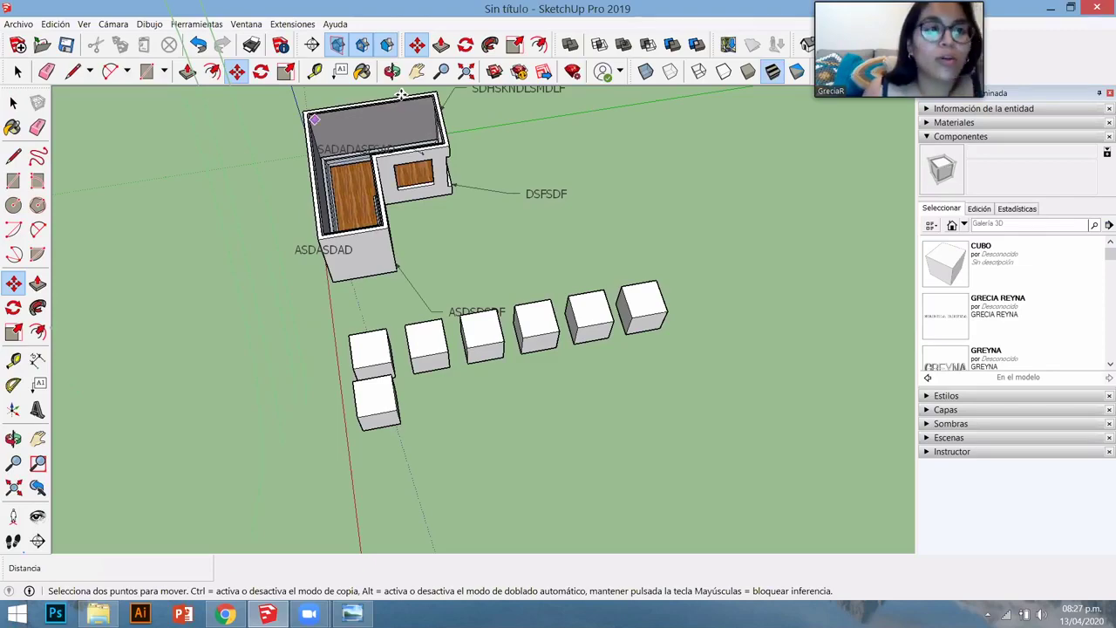
pyautogui.scroll(-1, 400, 94)
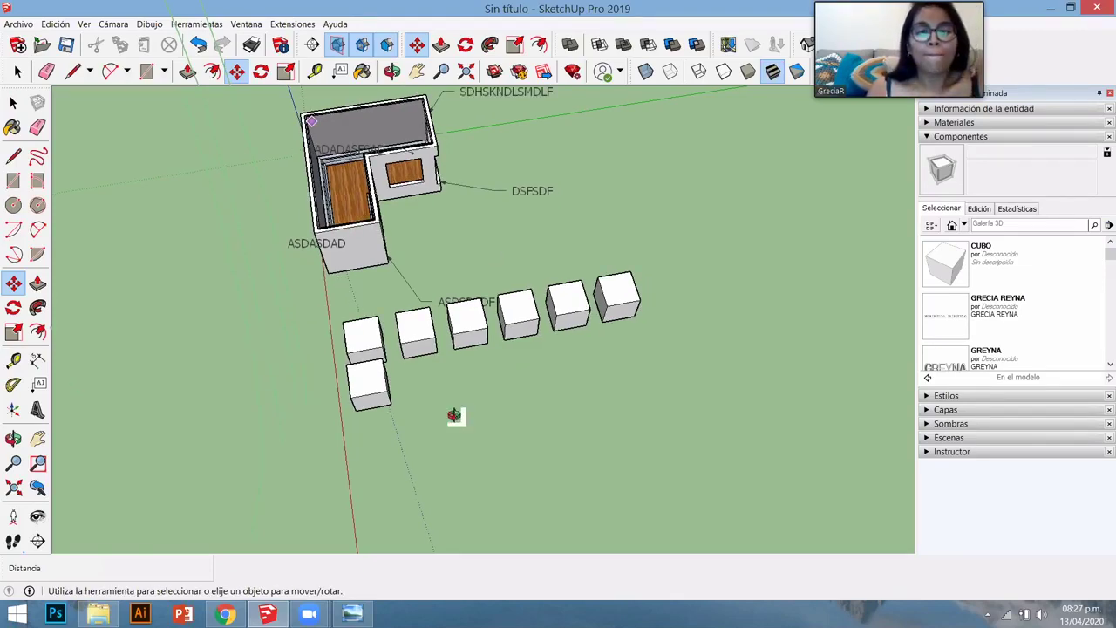
pyautogui.moveTo(512, 398); pyautogui.dragTo(587, 369, button='middle')
pyautogui.moveTo(479, 344); pyautogui.dragTo(407, 326, button='middle')
pyautogui.moveTo(407, 325); pyautogui.dragTo(406, 322)
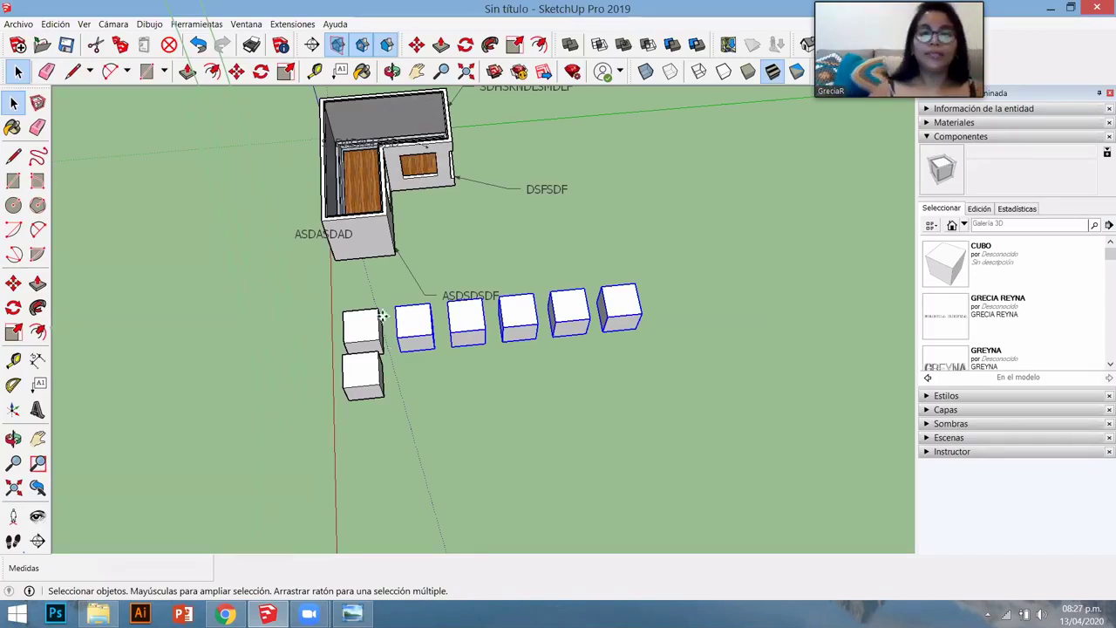
# - Delete the five copies and copy the top stacked cube just to its right
pyautogui.hotkey('ctrl', 'z')
pyautogui.press('m')
pyautogui.click(520, 294)
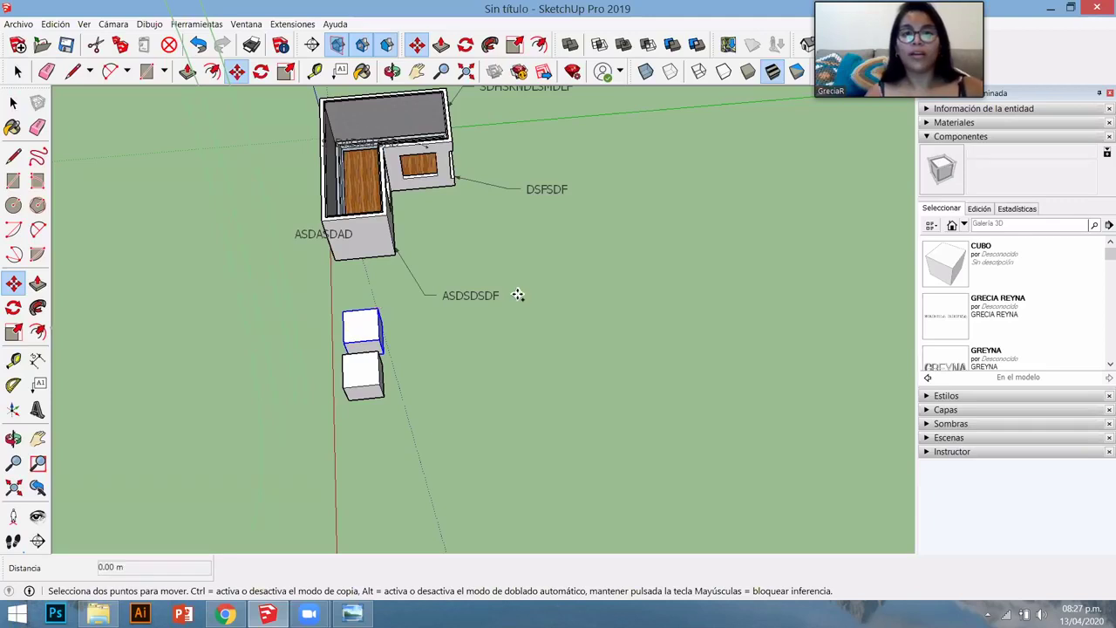
pyautogui.press('ctrl')
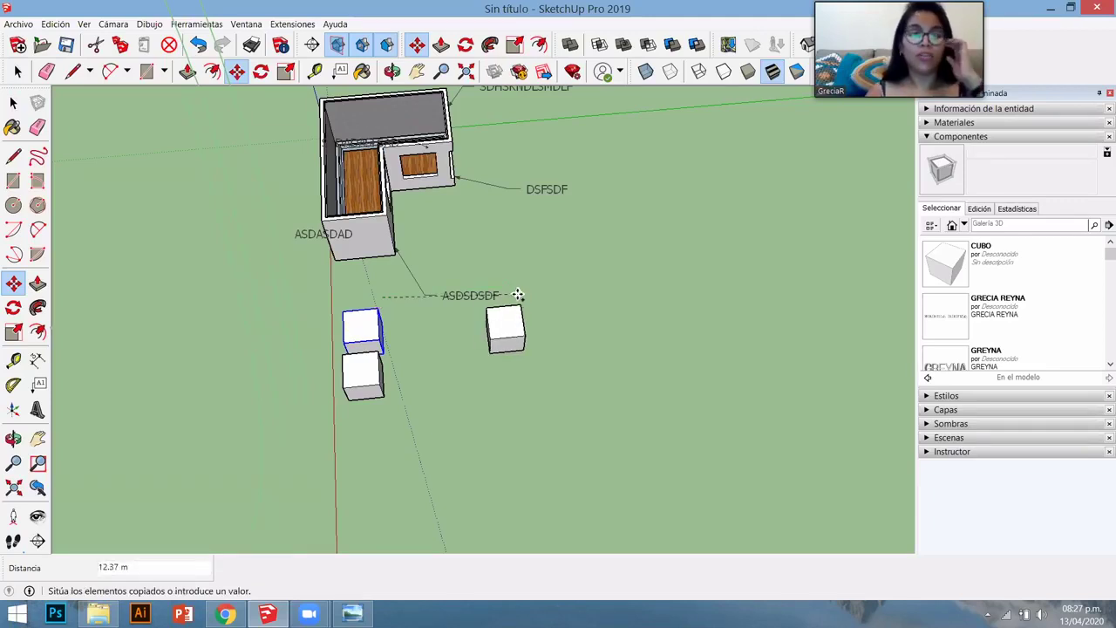
pyautogui.click(518, 294)
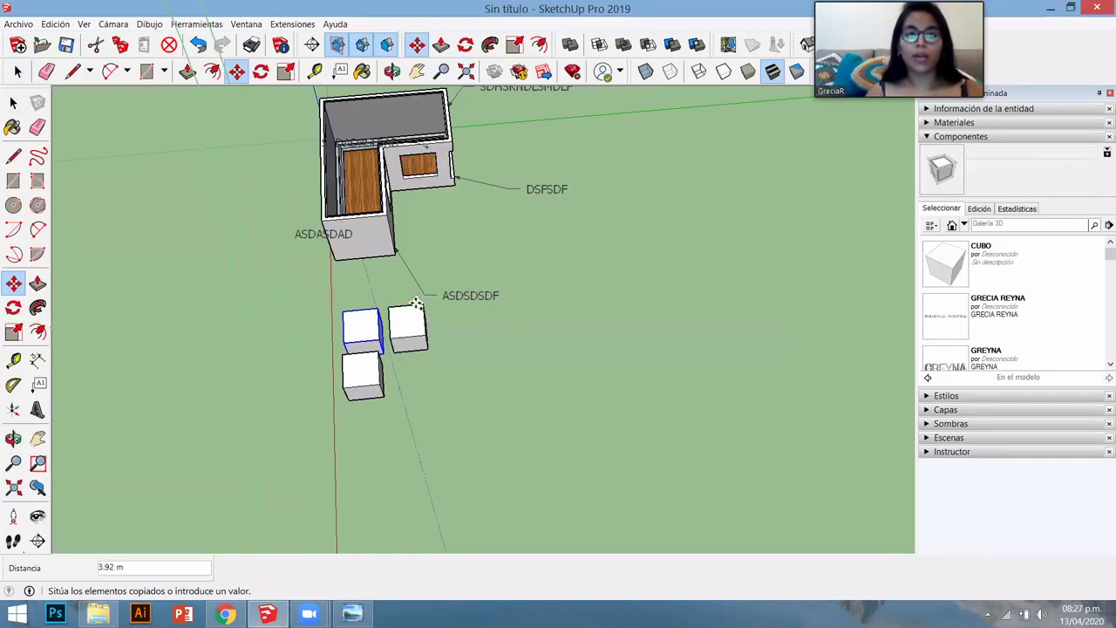
pyautogui.scroll(2, 566, 352)
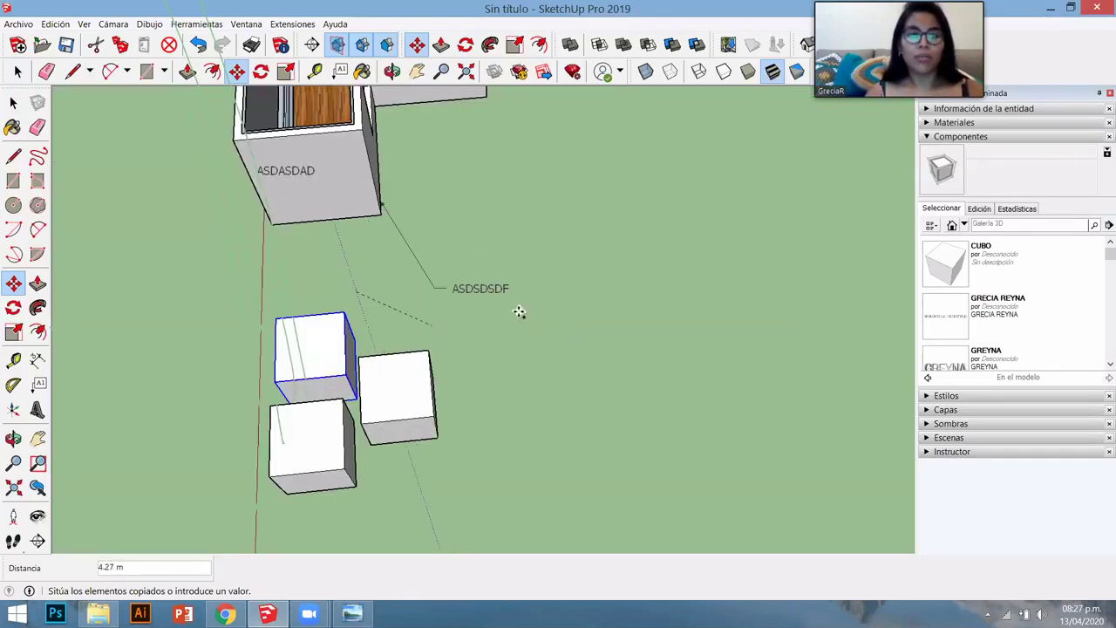
pyautogui.moveTo(533, 311); pyautogui.dragTo(549, 314, button='middle')
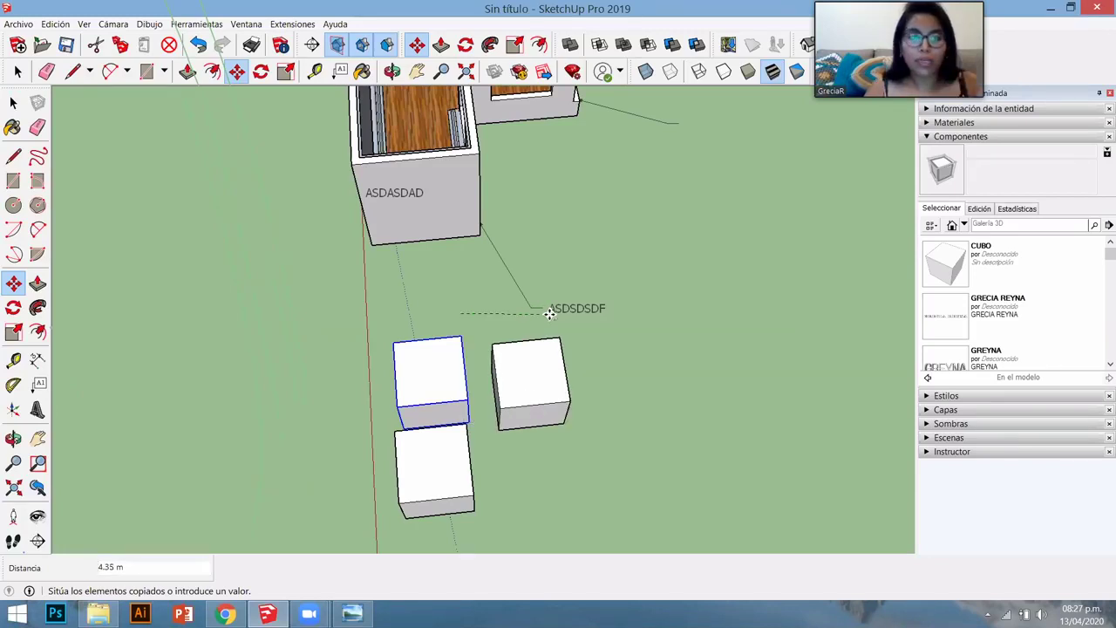
pyautogui.click(549, 314)
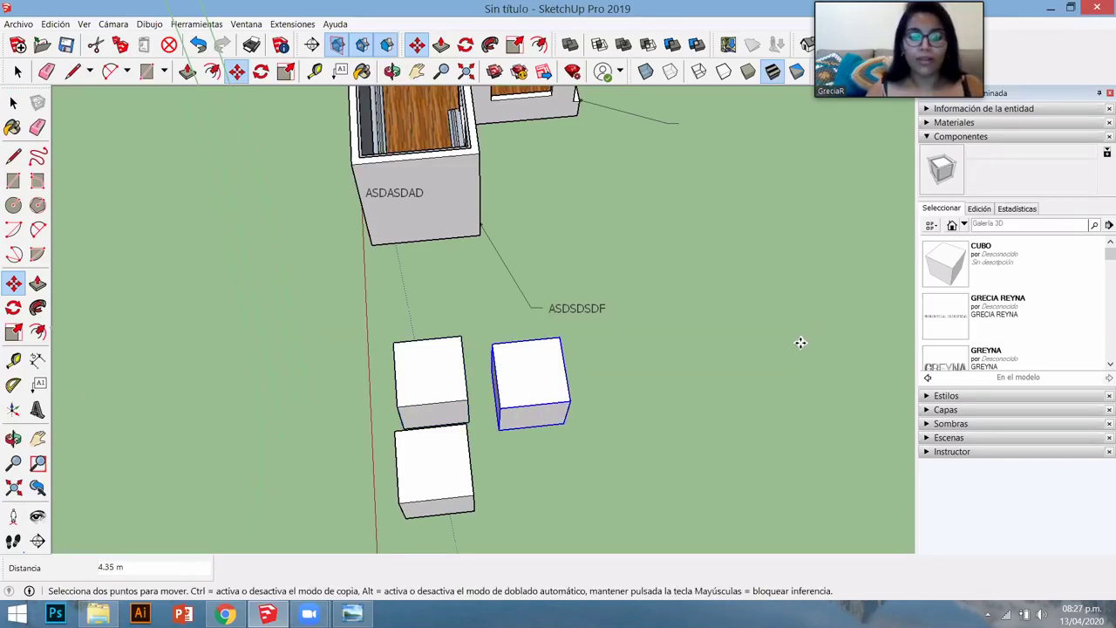
# - Array the copy 5X, giving five cubes at 4.35 m spacing
pyautogui.write('5X')
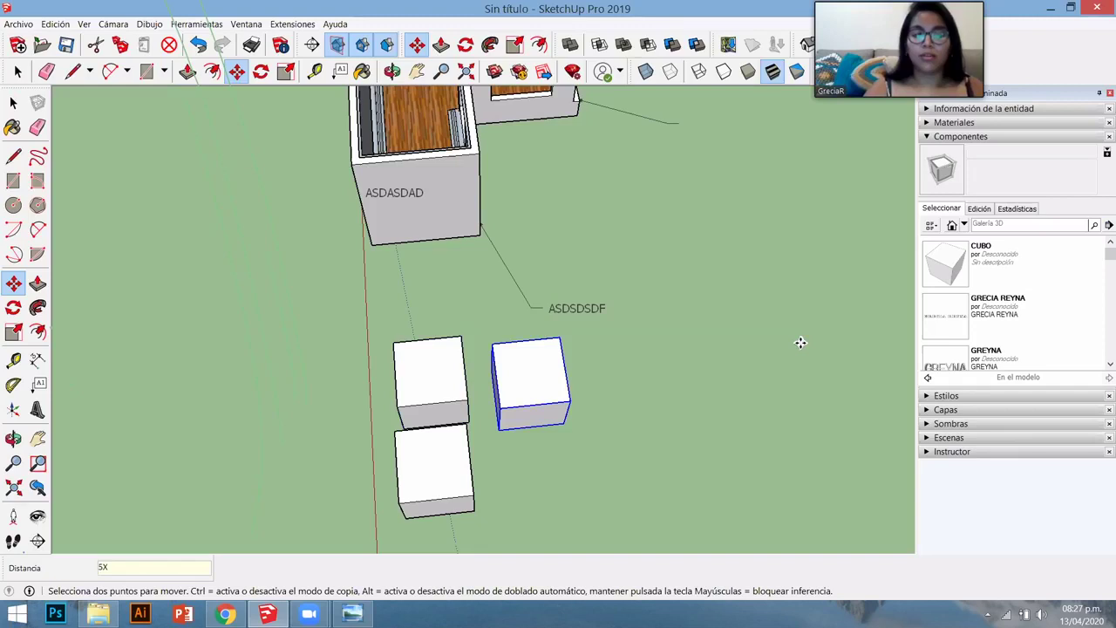
pyautogui.press('Return')
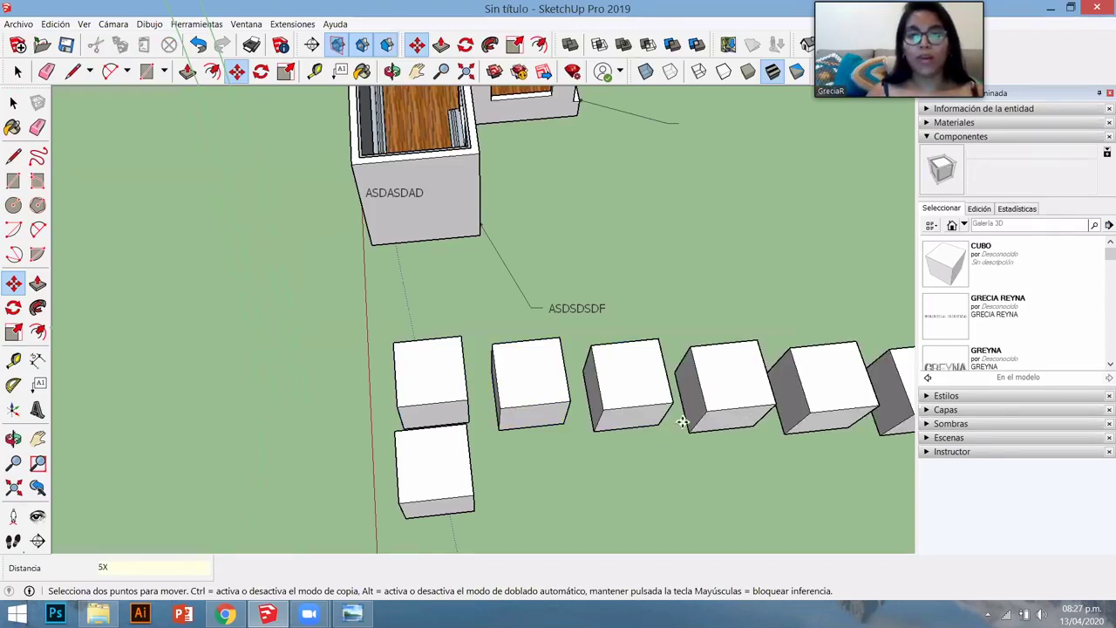
pyautogui.scroll(-4, 622, 441)
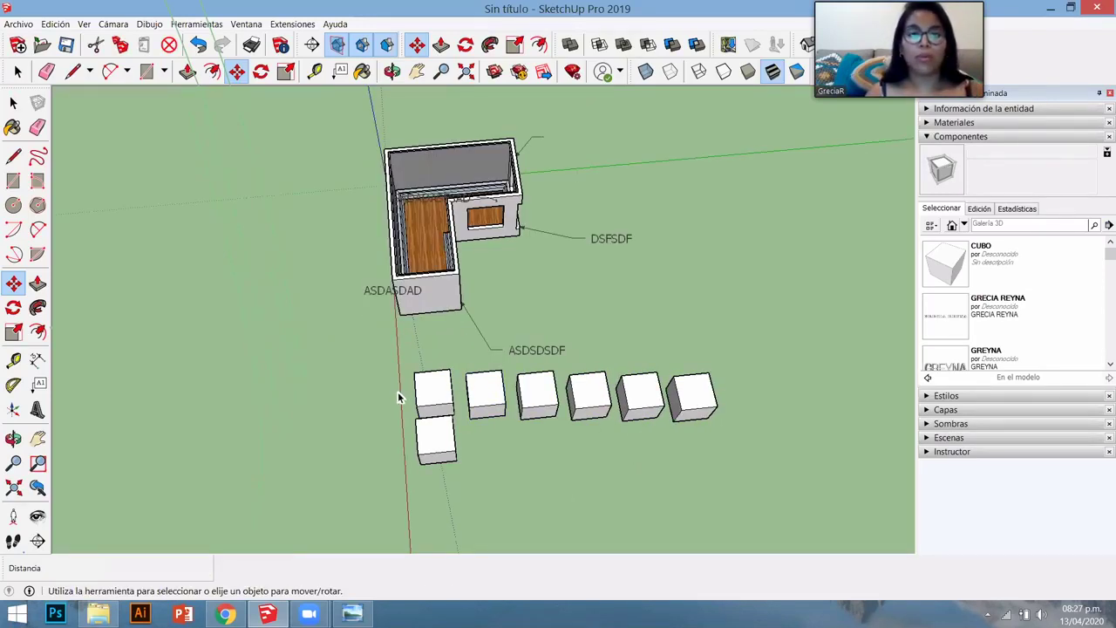
pyautogui.moveTo(397, 391); pyautogui.dragTo(612, 430, button='middle')
pyautogui.press('space')
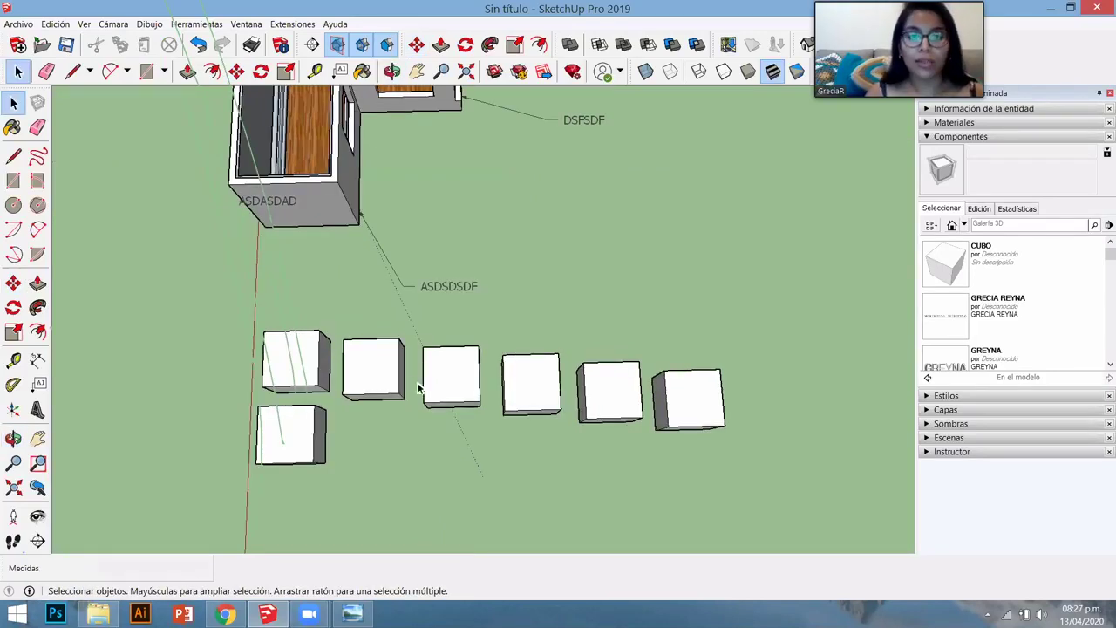
# - Crossing-select and delete the row of copied cubes beside the stack
pyautogui.moveTo(429, 375); pyautogui.dragTo(645, 418, button='middle')
pyautogui.moveTo(660, 424); pyautogui.dragTo(407, 388)
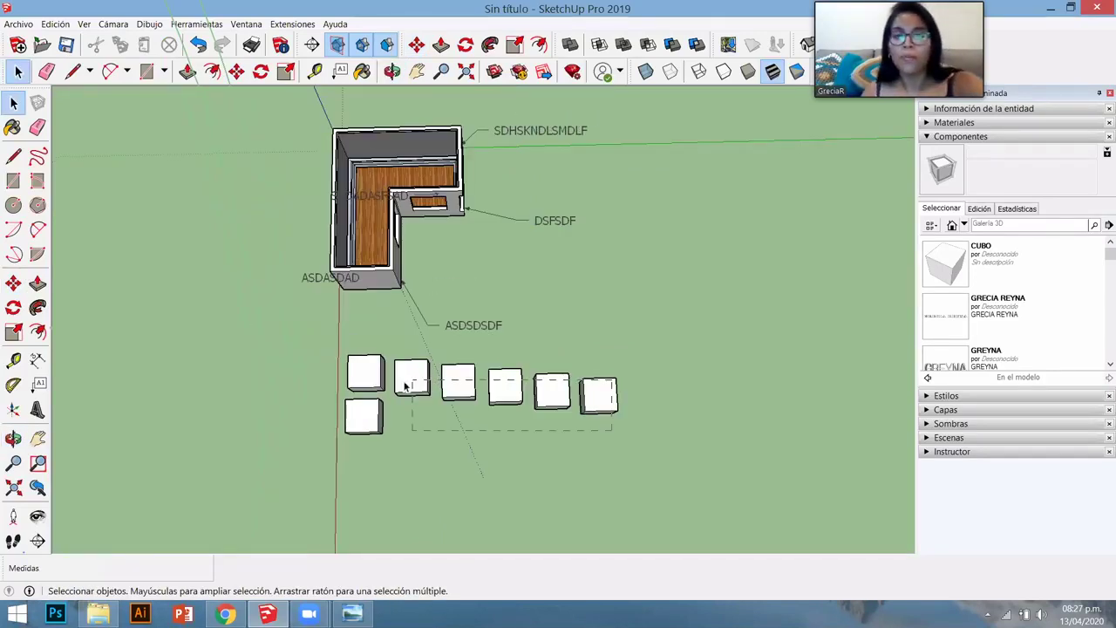
pyautogui.press('Delete')
# - Draw a long straight line on the ground to the right of the cubes
pyautogui.press('l')
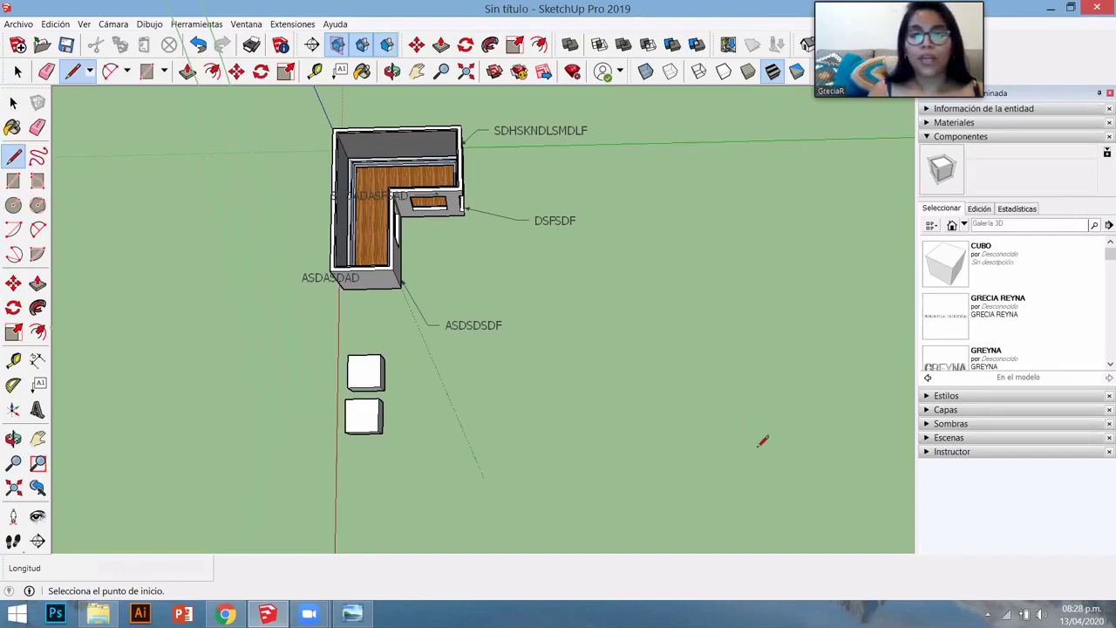
pyautogui.click(760, 453)
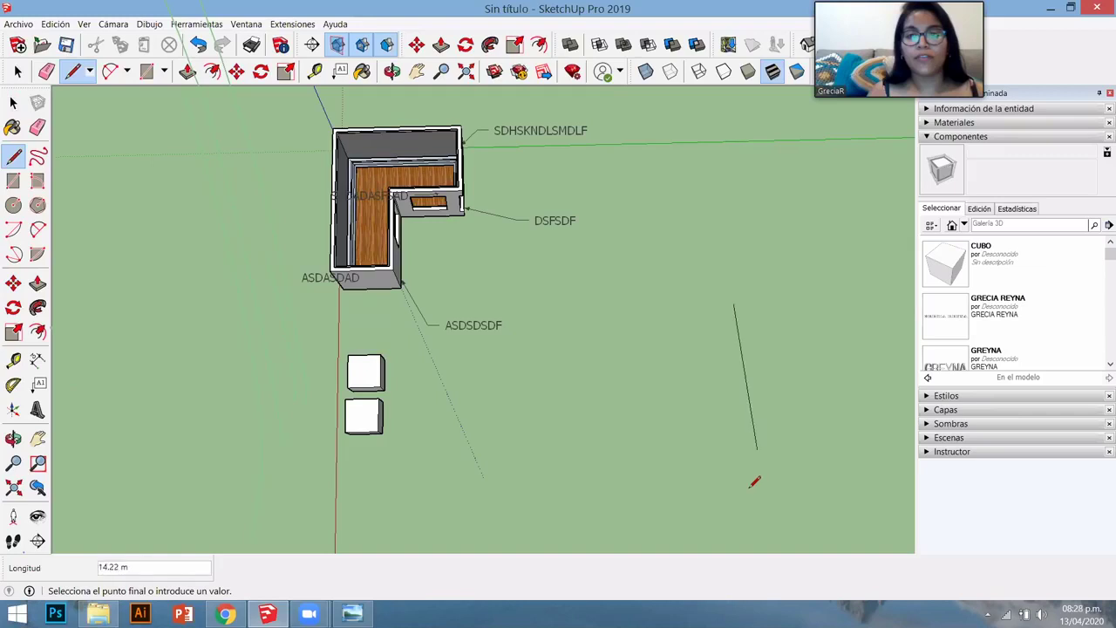
pyautogui.click(750, 487)
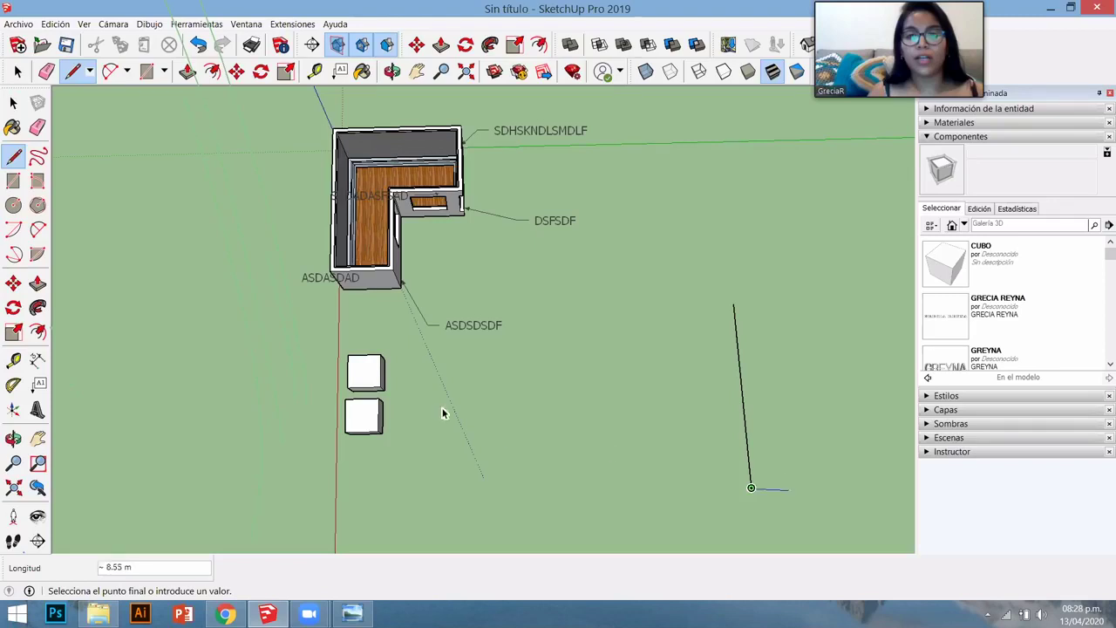
pyautogui.press('space')
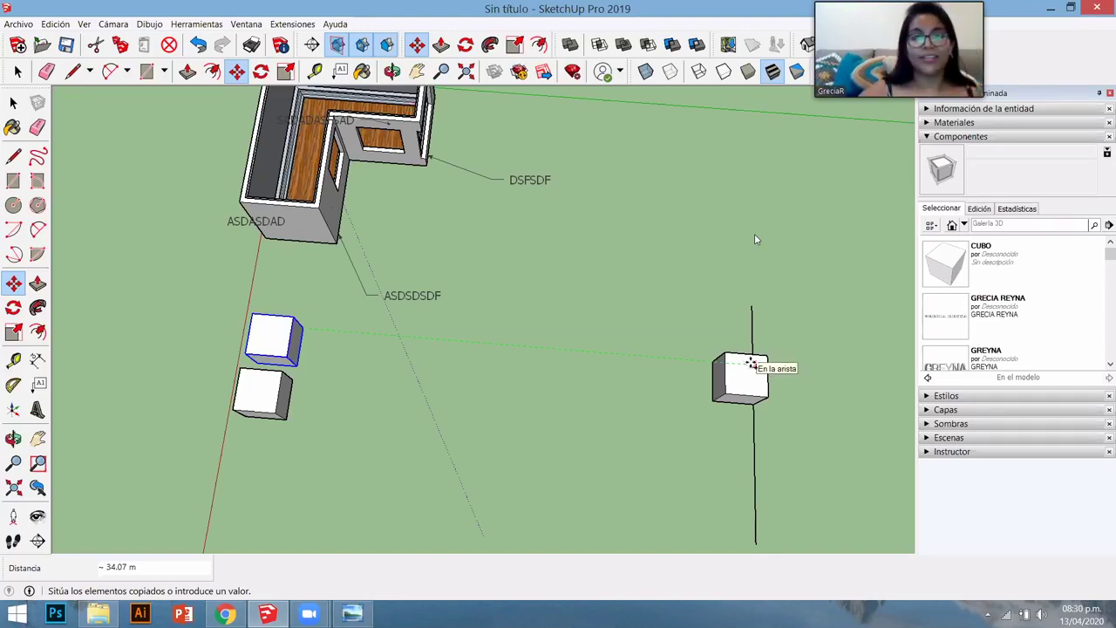
# - Drop the cube copy on the line and divide the gap 7/ into evenly spaced cubes
pyautogui.click(750, 364)
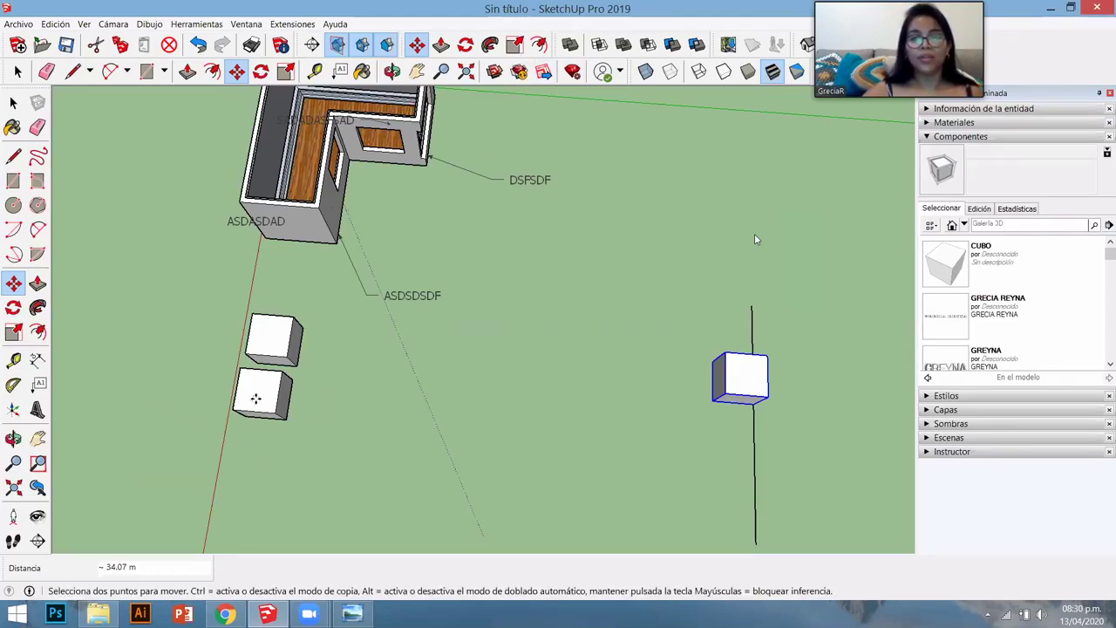
pyautogui.write('7/')
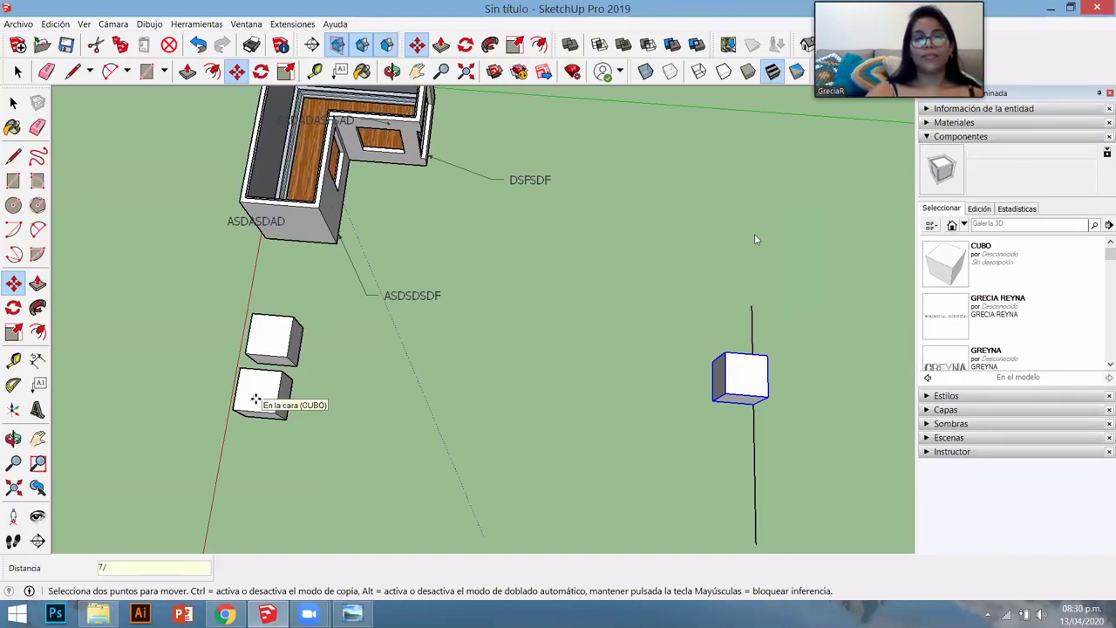
pyautogui.press('Return')
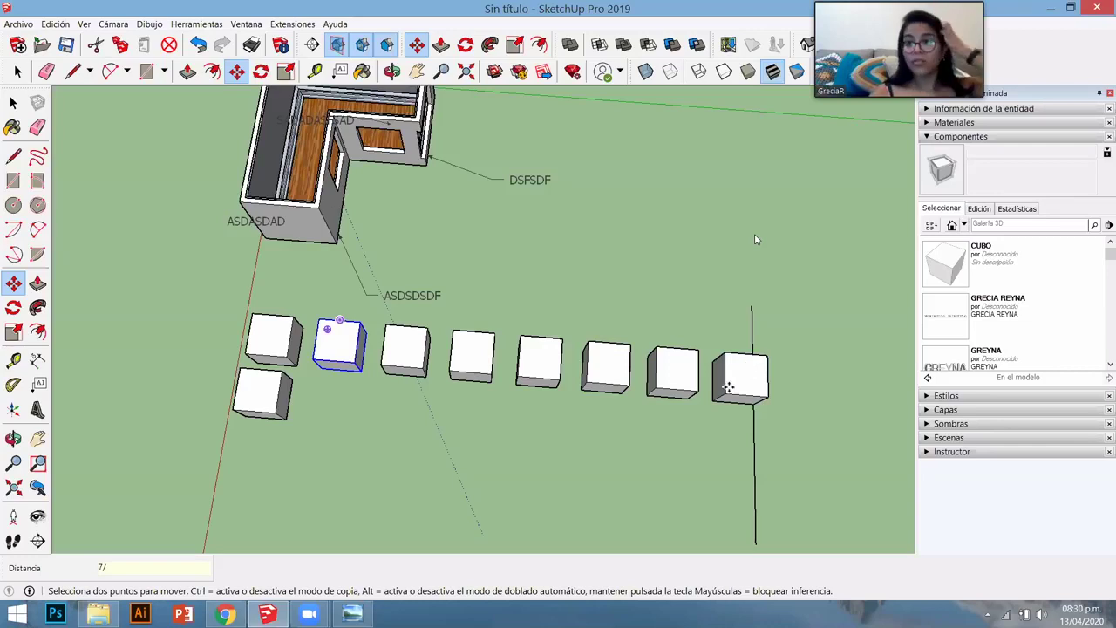
pyautogui.press('q')
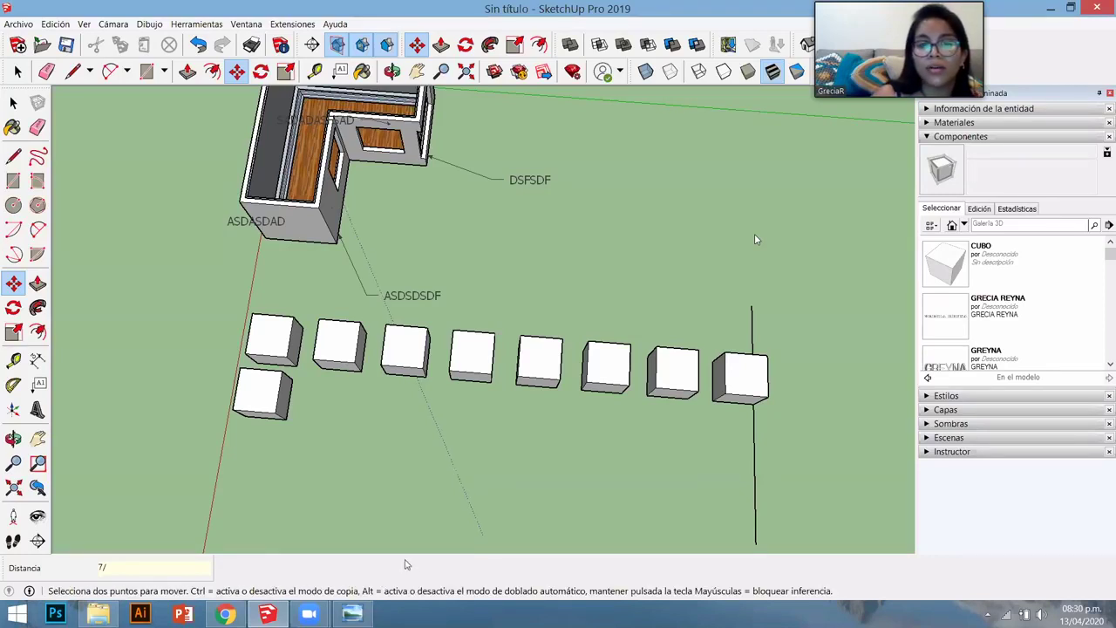
pyautogui.moveTo(309, 613)
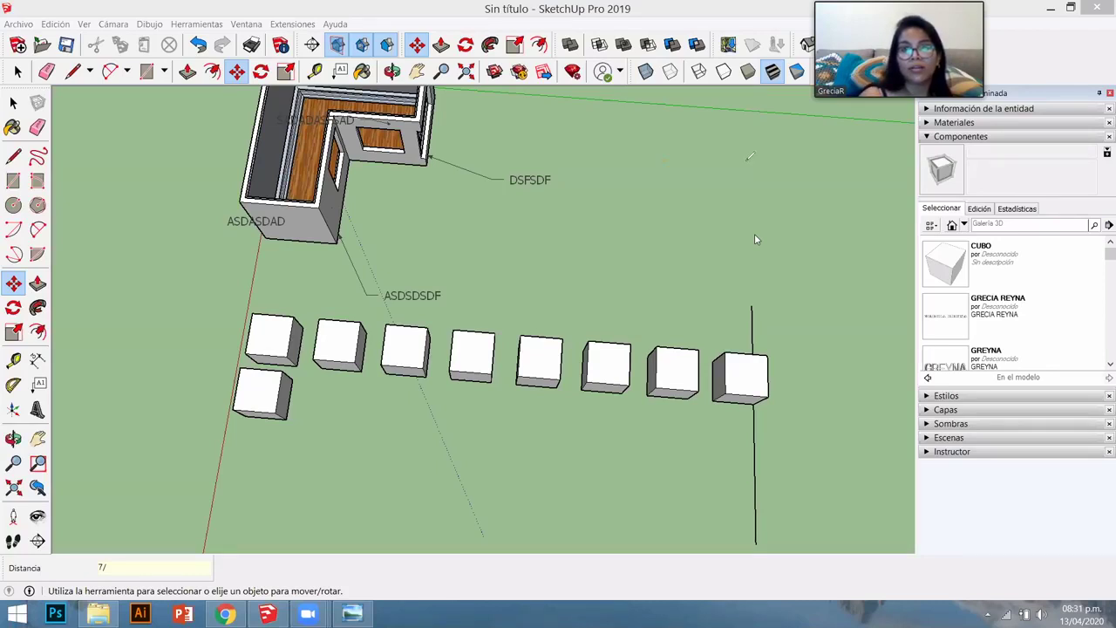
# - Remove the divided copies and copy the top cube to its right
pyautogui.click(656, 376)
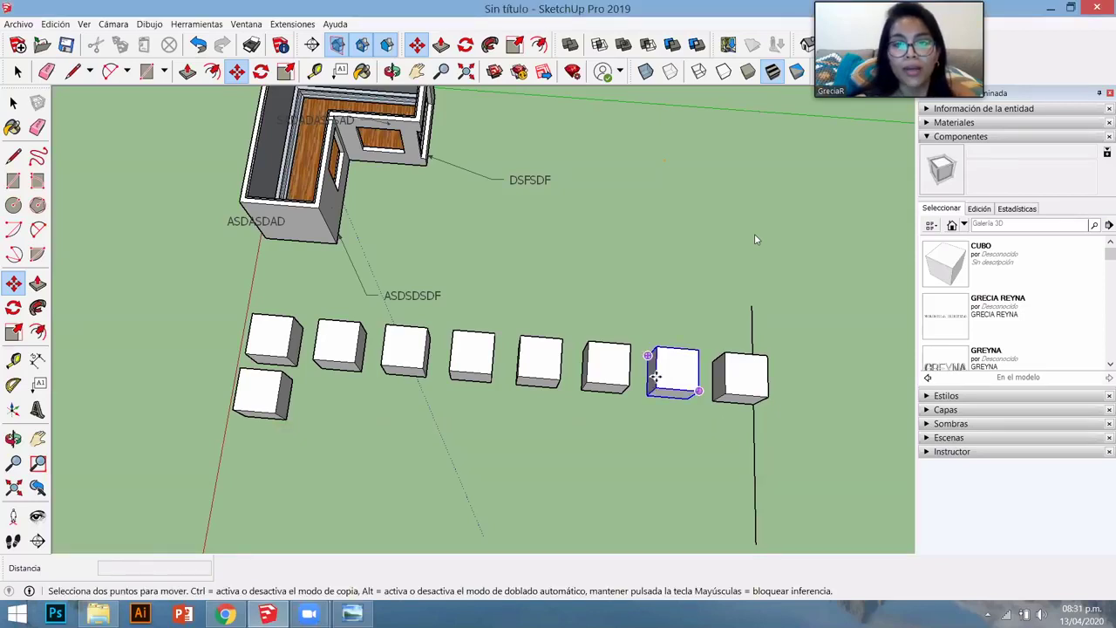
pyautogui.press('space')
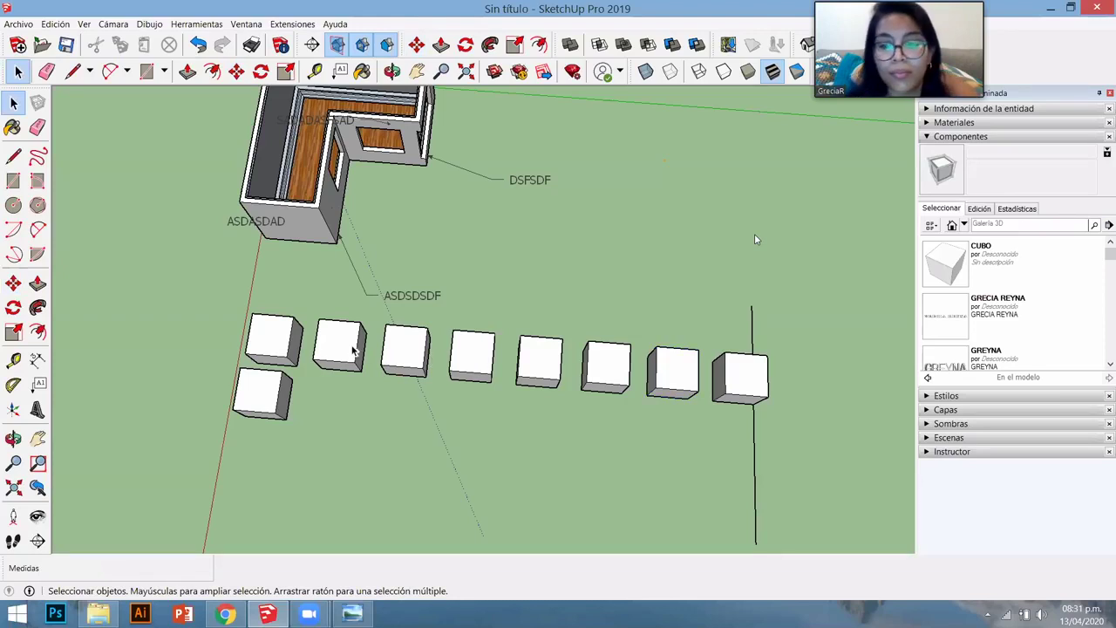
pyautogui.hotkey('ctrl', 'z')
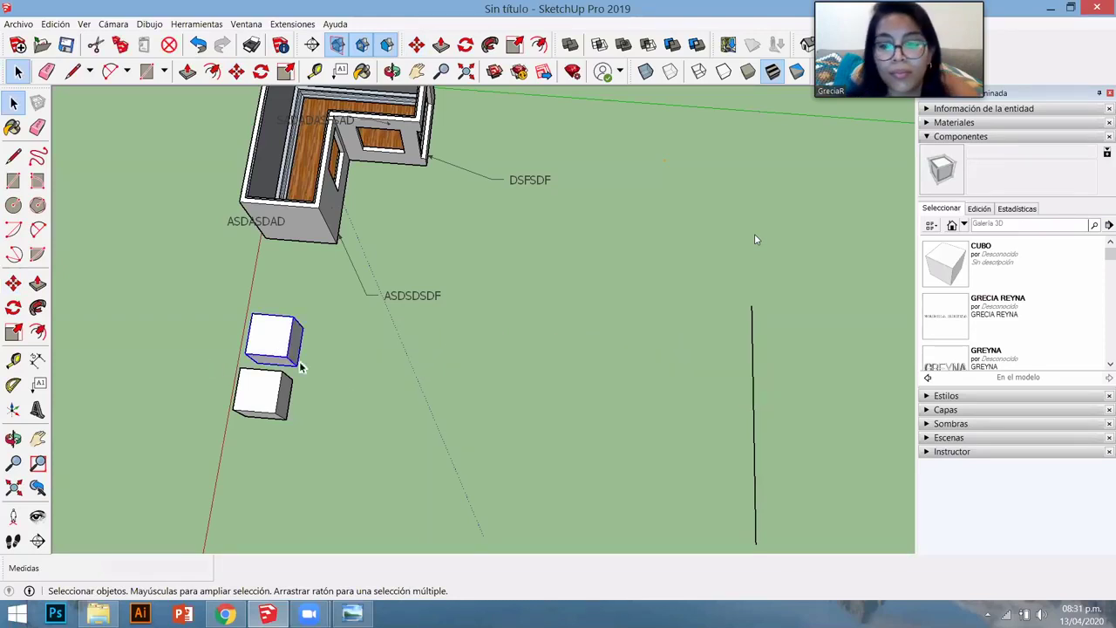
pyautogui.scroll(5, 443, 384)
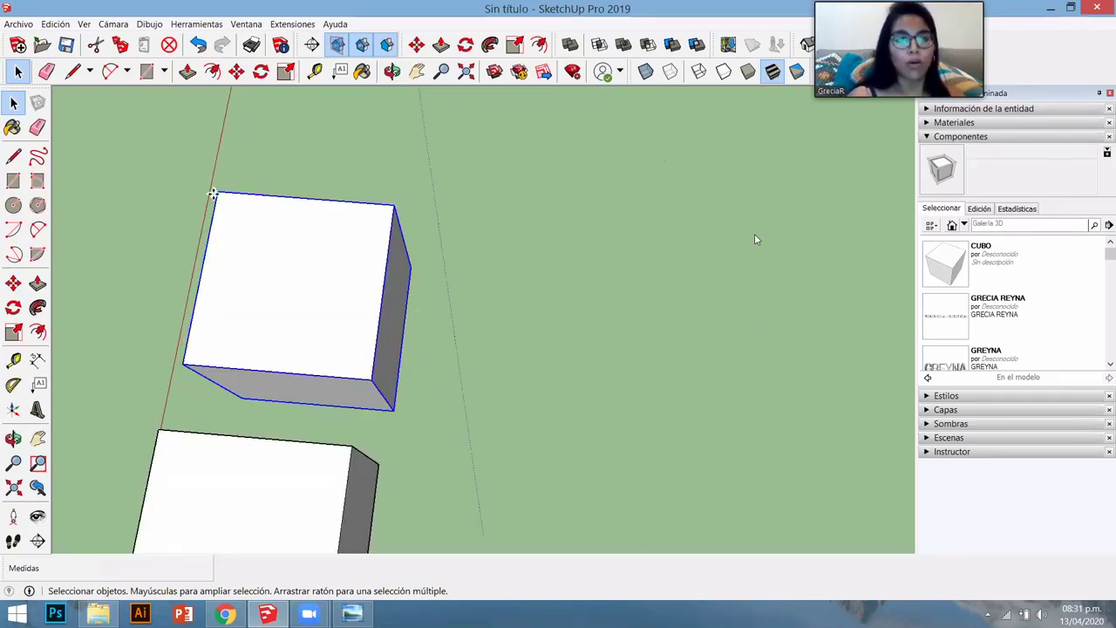
pyautogui.press('m')
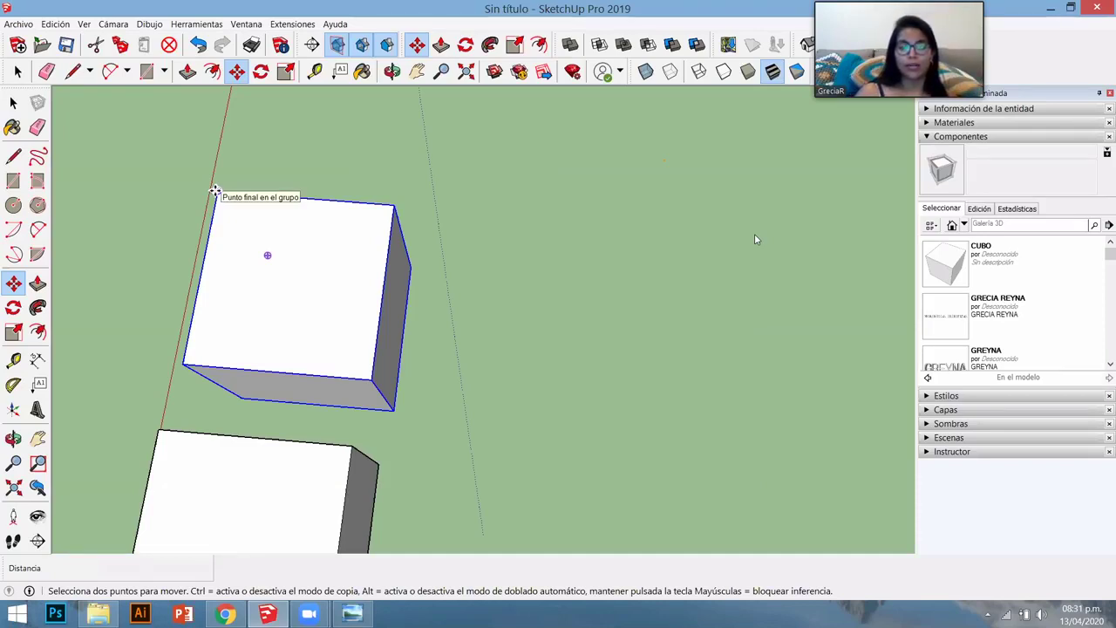
pyautogui.press('ctrl')
pyautogui.click(215, 190)
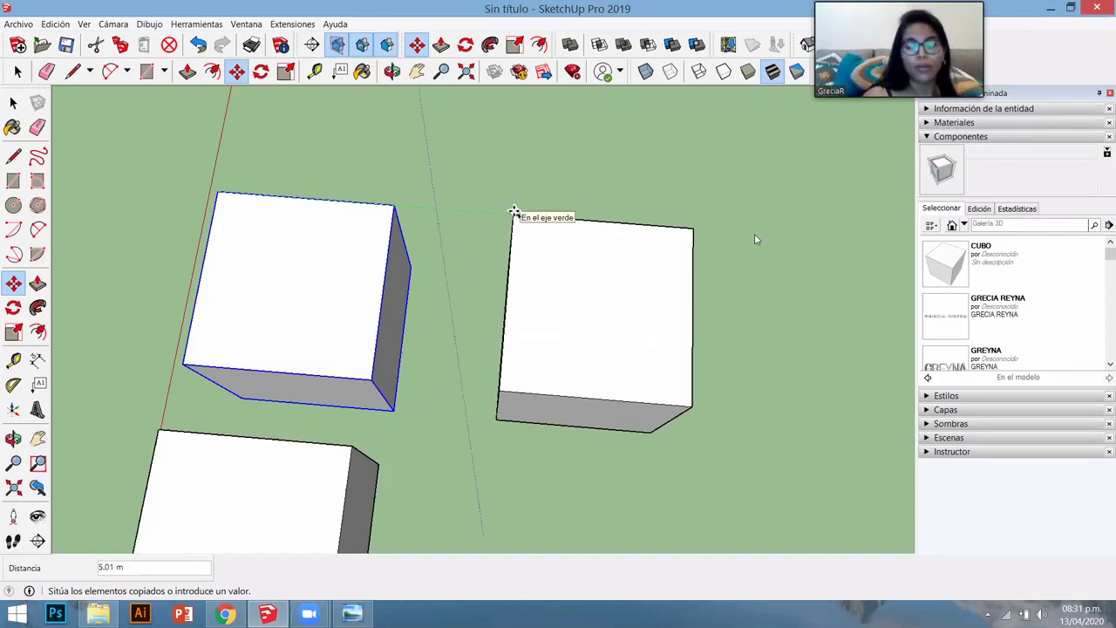
pyautogui.click(514, 212)
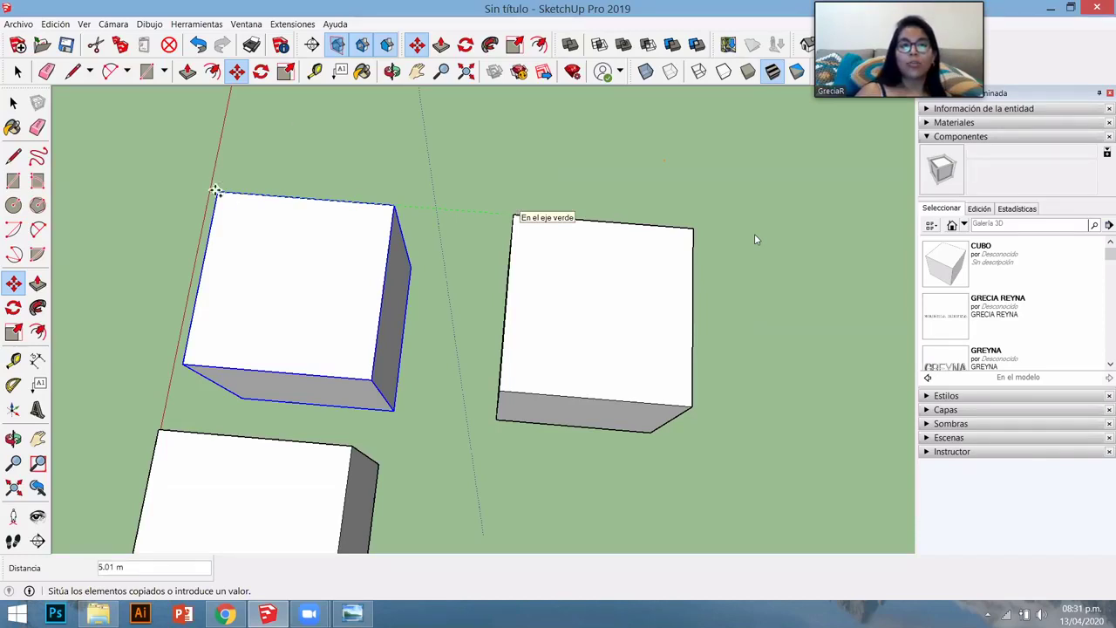
# - Set the copy 5 m away and array it 5X into a row
pyautogui.write('5')
pyautogui.press('Return')
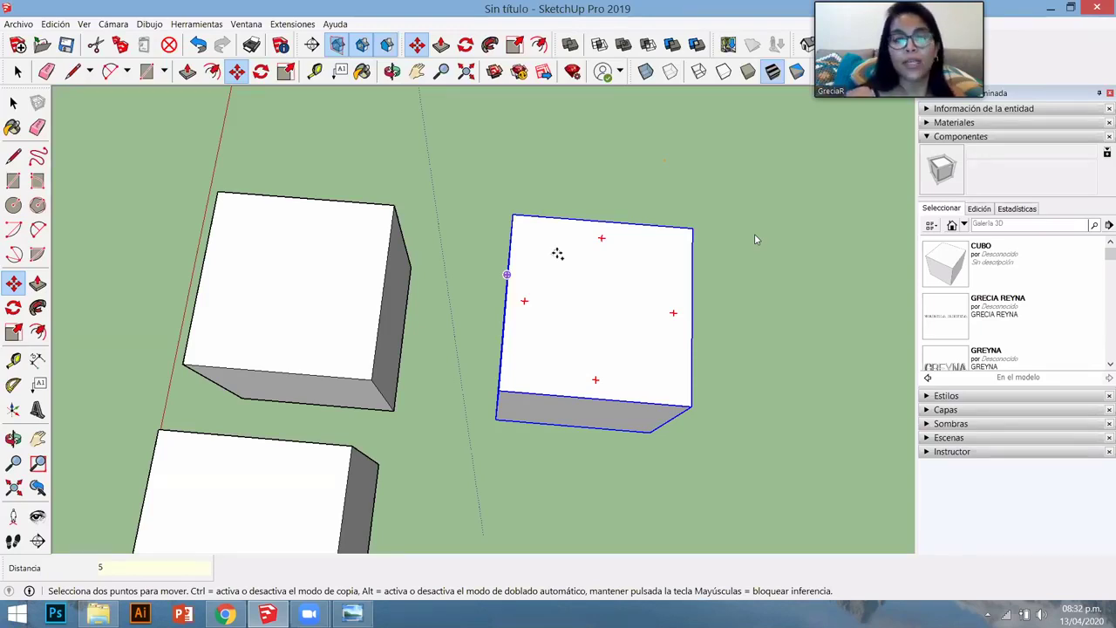
pyautogui.write('X')
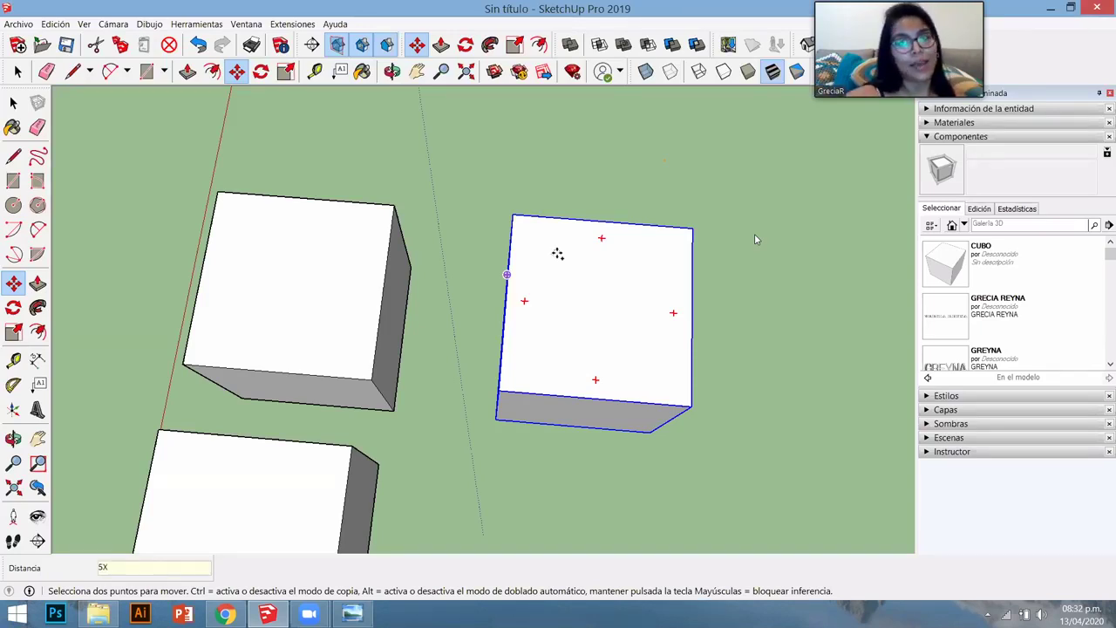
pyautogui.press('Return')
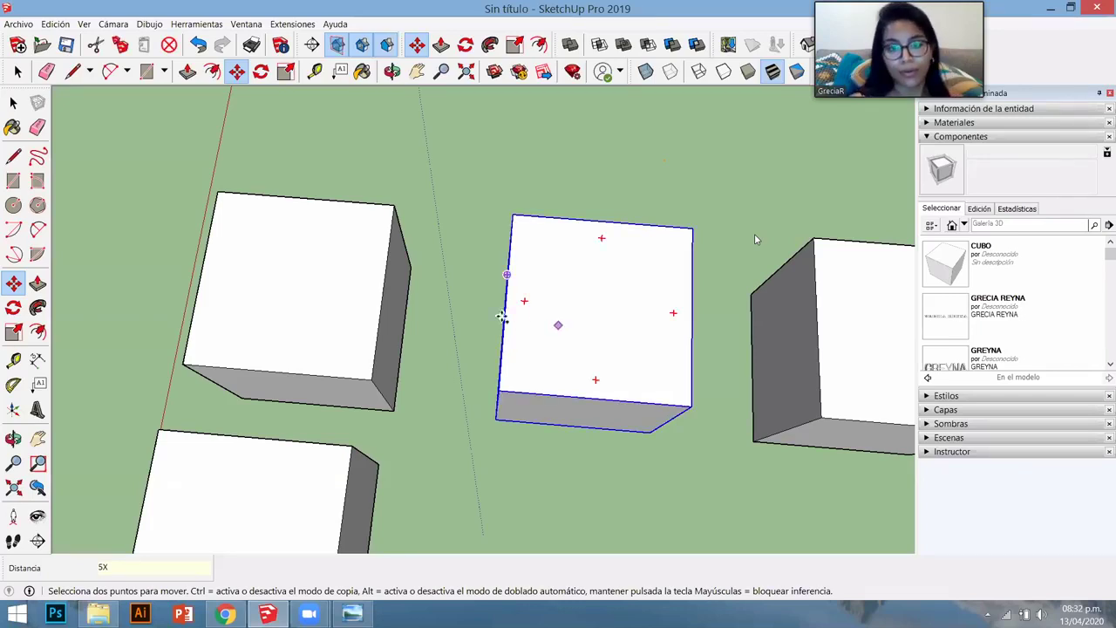
pyautogui.scroll(-2, 562, 323)
pyautogui.scroll(-5, 470, 311)
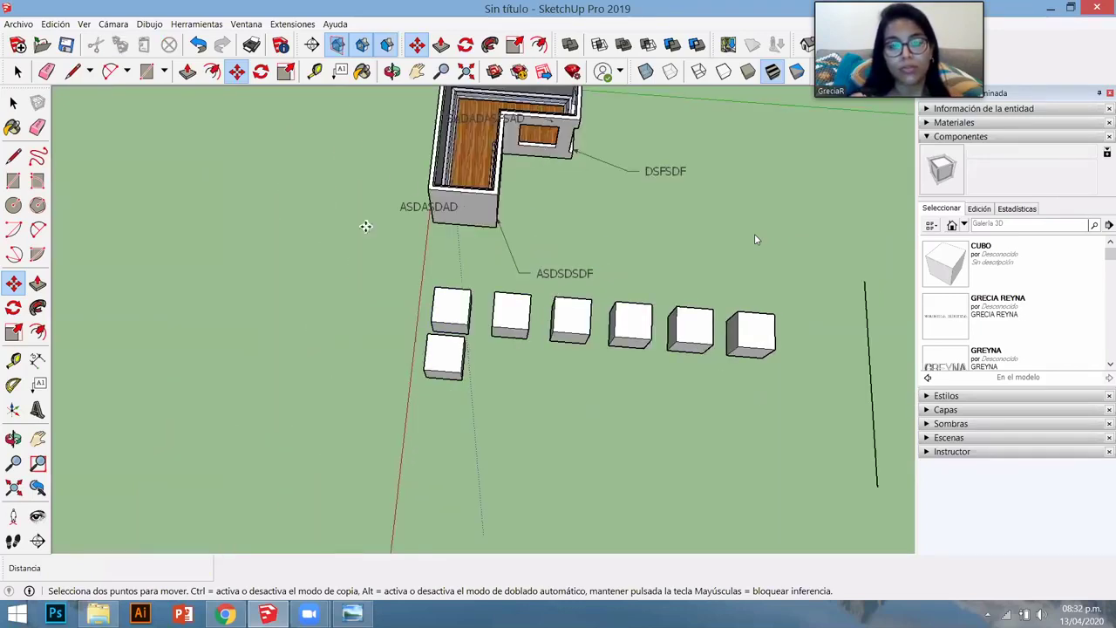
# - Box-select and delete the five copied cubes, then select the original first cube
pyautogui.scroll(3, 429, 305)
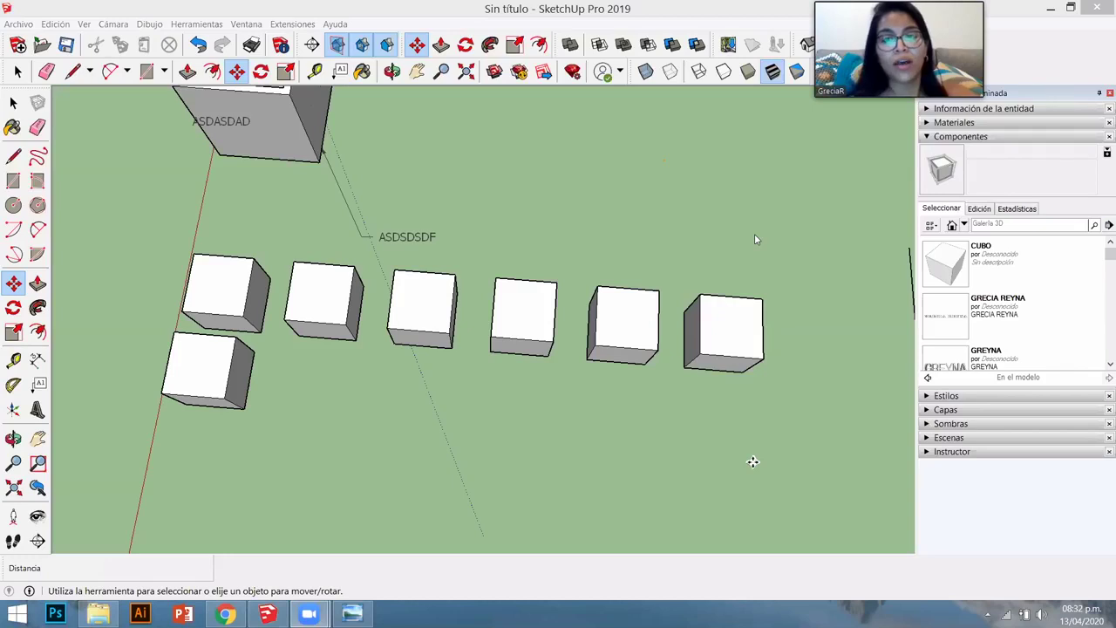
pyautogui.press('space')
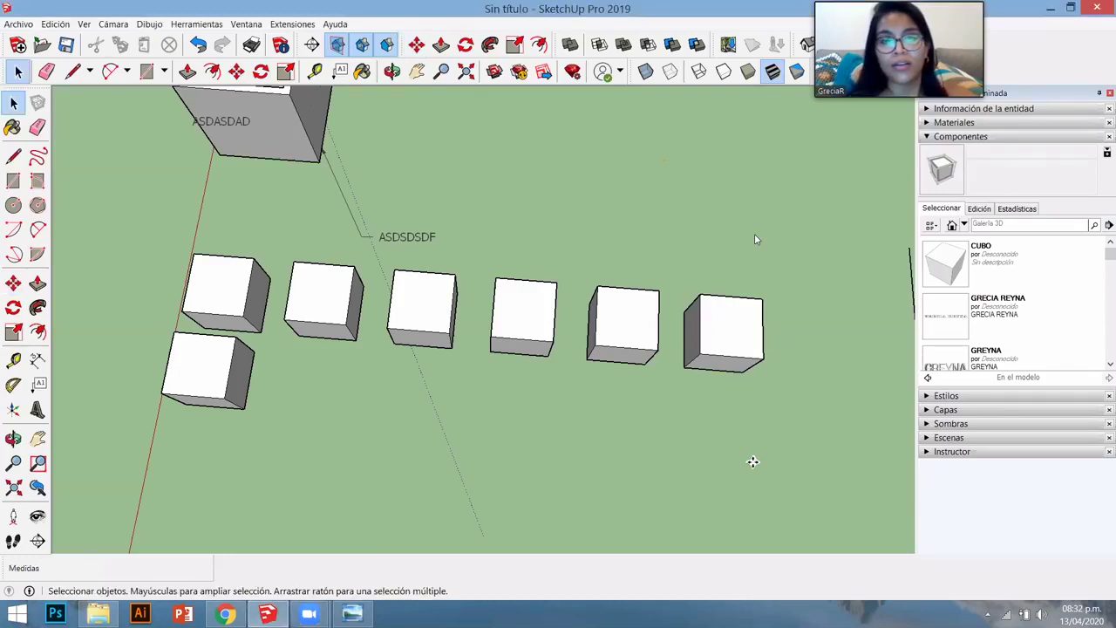
pyautogui.scroll(-3, 695, 171)
pyautogui.scroll(3, 697, 409)
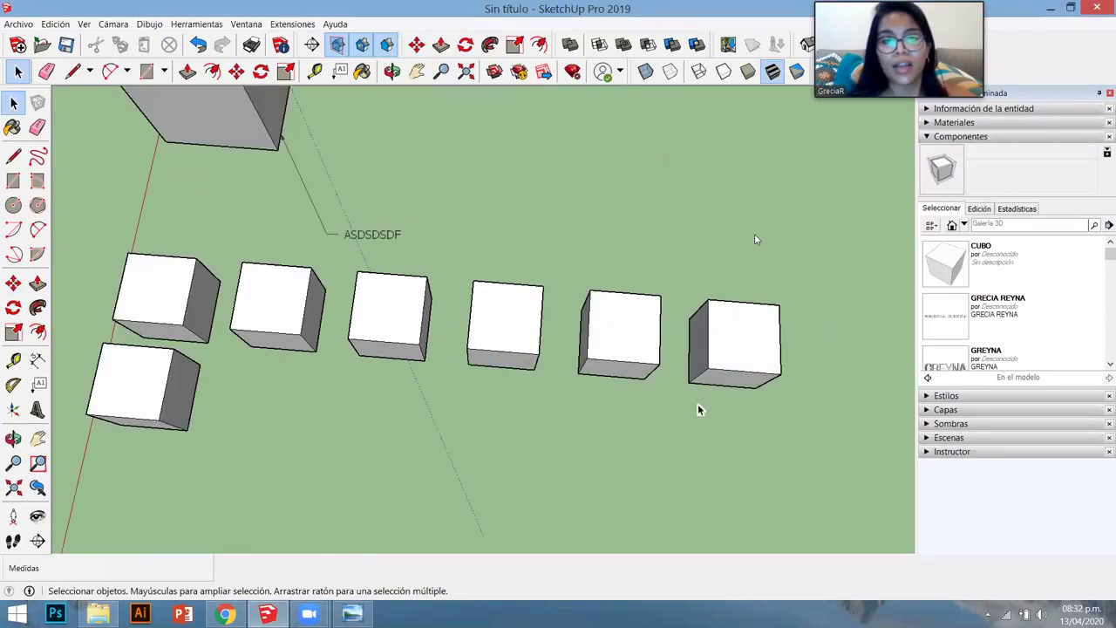
pyautogui.moveTo(742, 428); pyautogui.dragTo(283, 300)
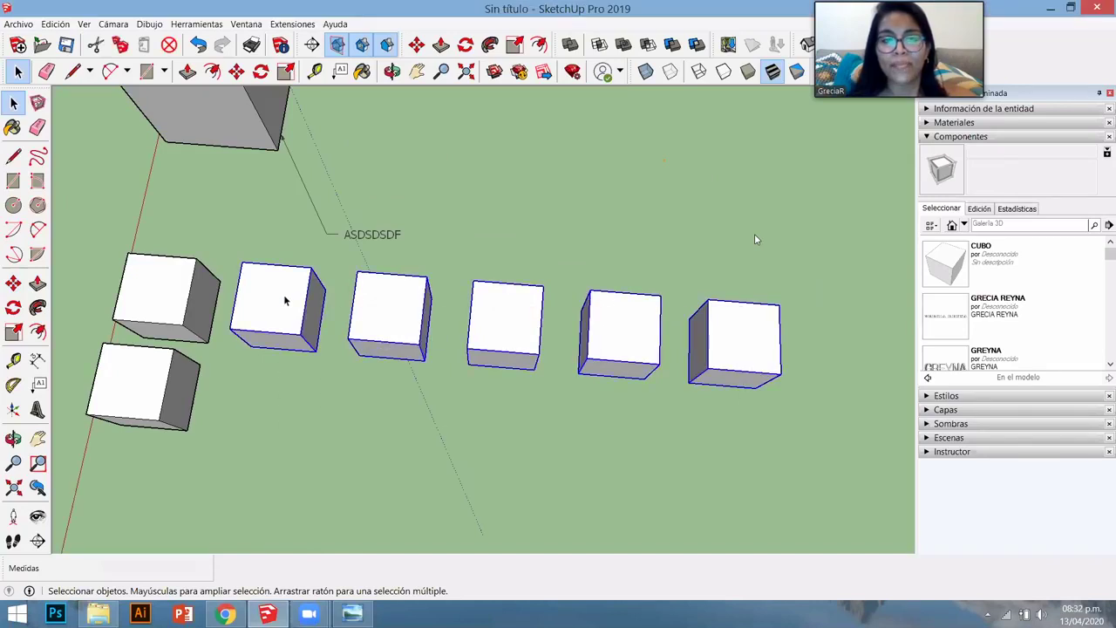
pyautogui.press('Delete')
pyautogui.click(213, 316)
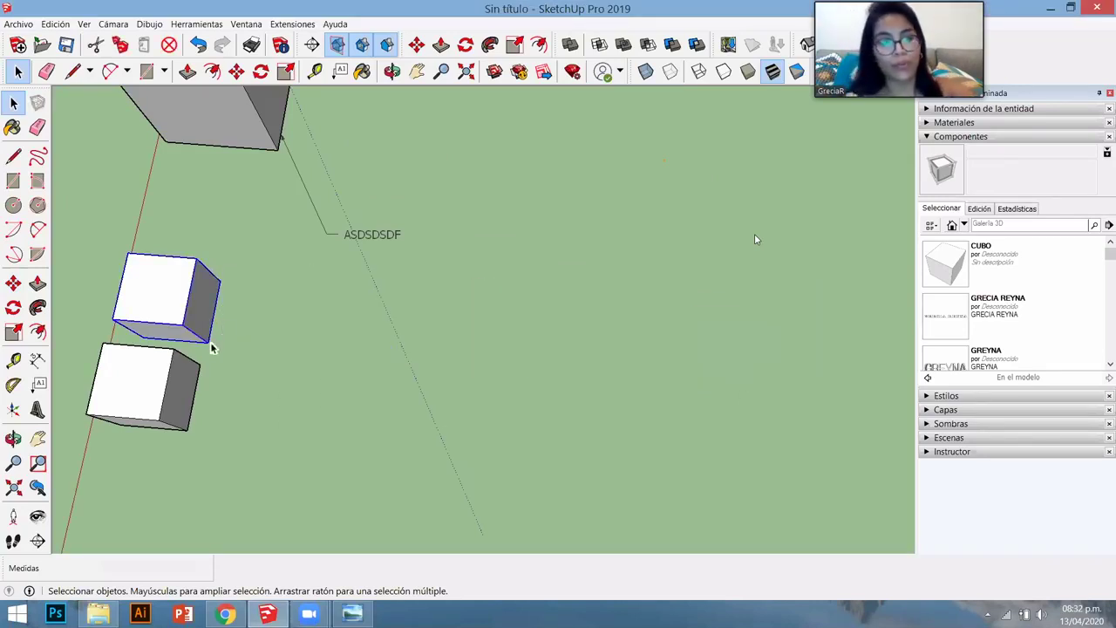
pyautogui.scroll(-1, 215, 357)
pyautogui.scroll(-3, 218, 354)
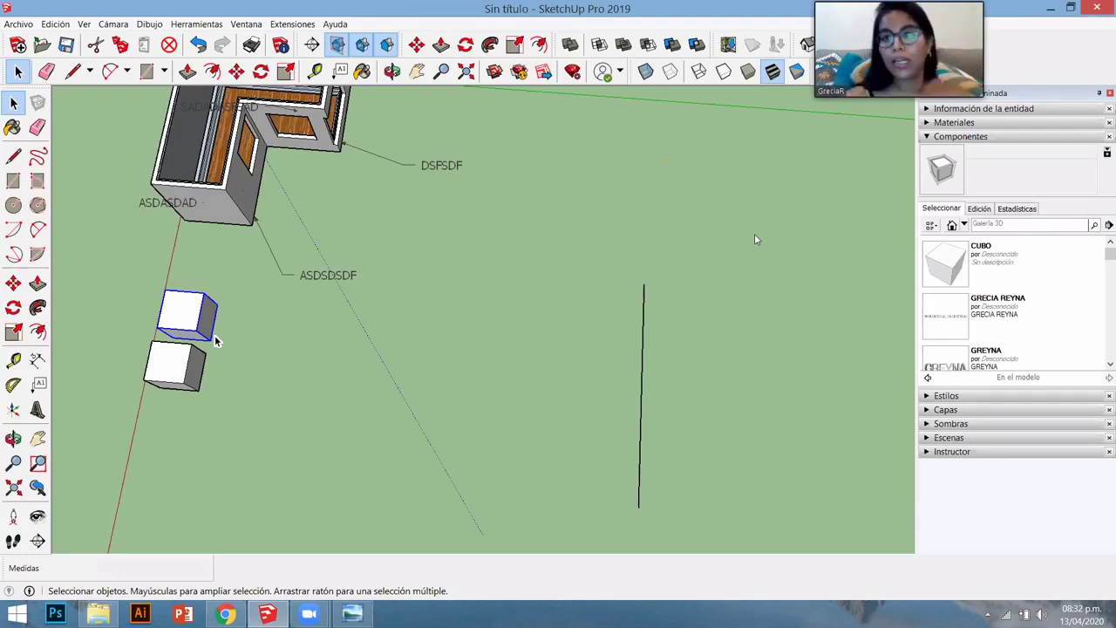
# - Copy the upper cube onto the vertical line and use 5/ to fill the first row with evenly spaced cubes
pyautogui.press('m')
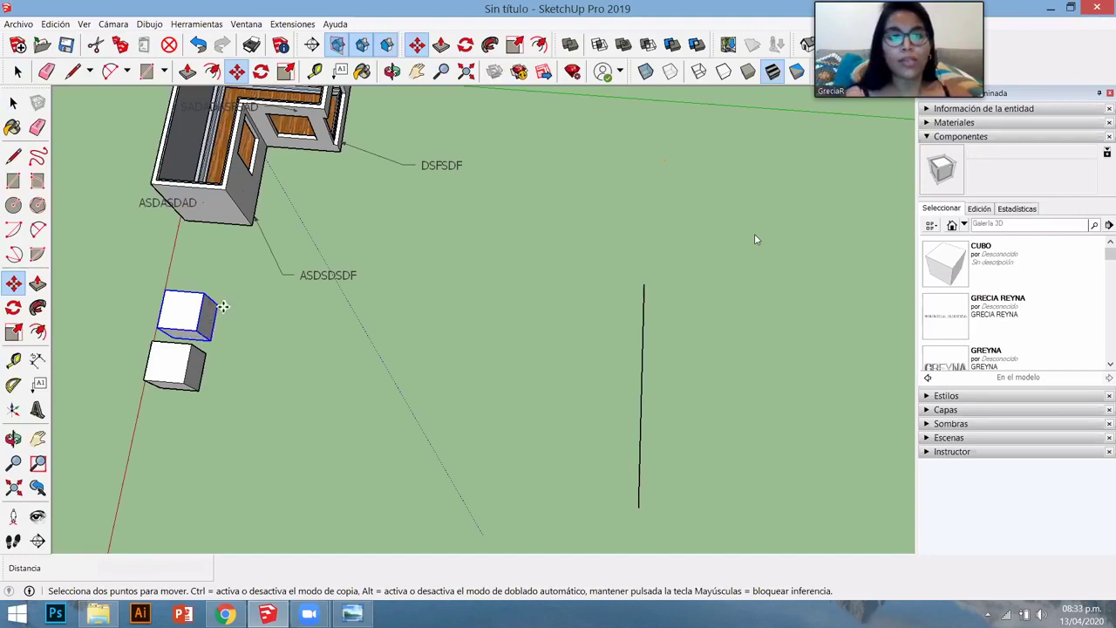
pyautogui.press('space')
pyautogui.press('m')
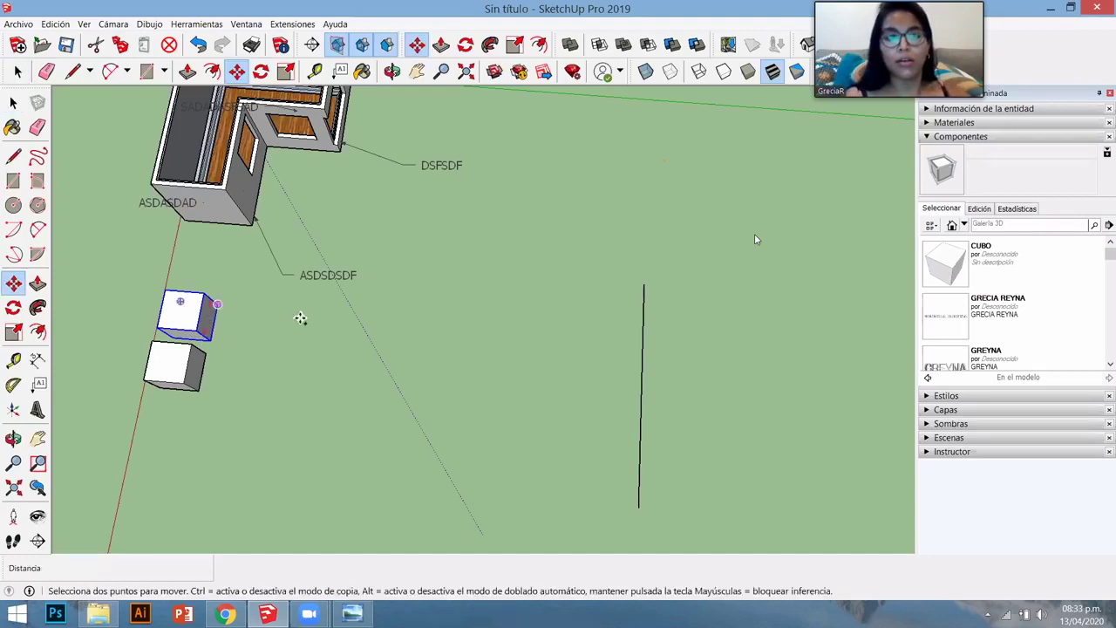
pyautogui.click(216, 303)
pyautogui.press('ctrl')
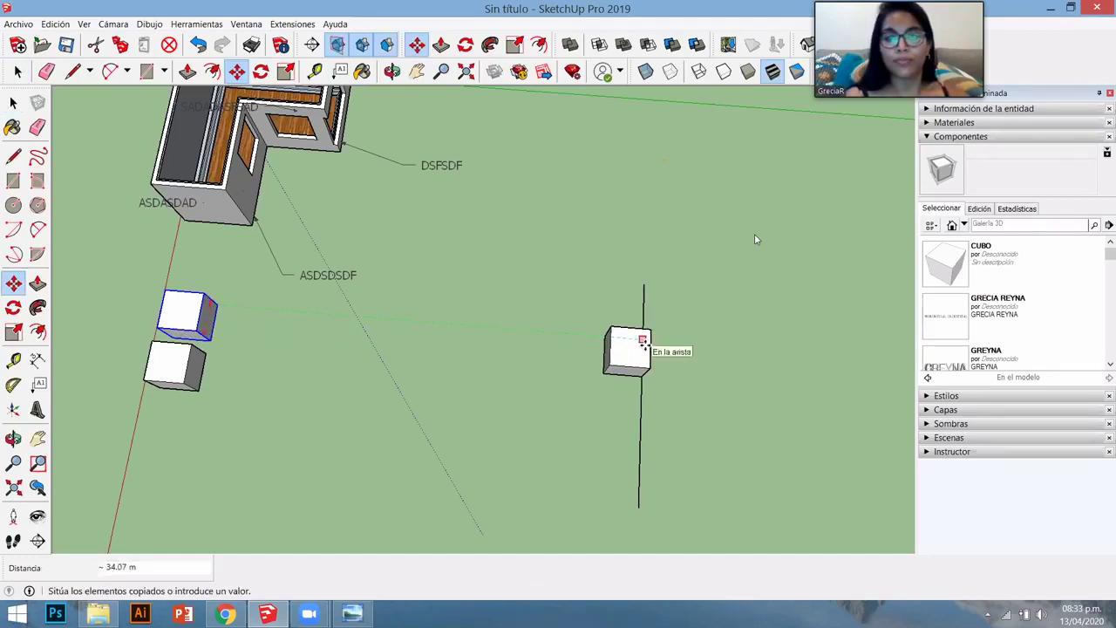
pyautogui.click(643, 342)
pyautogui.write('5')
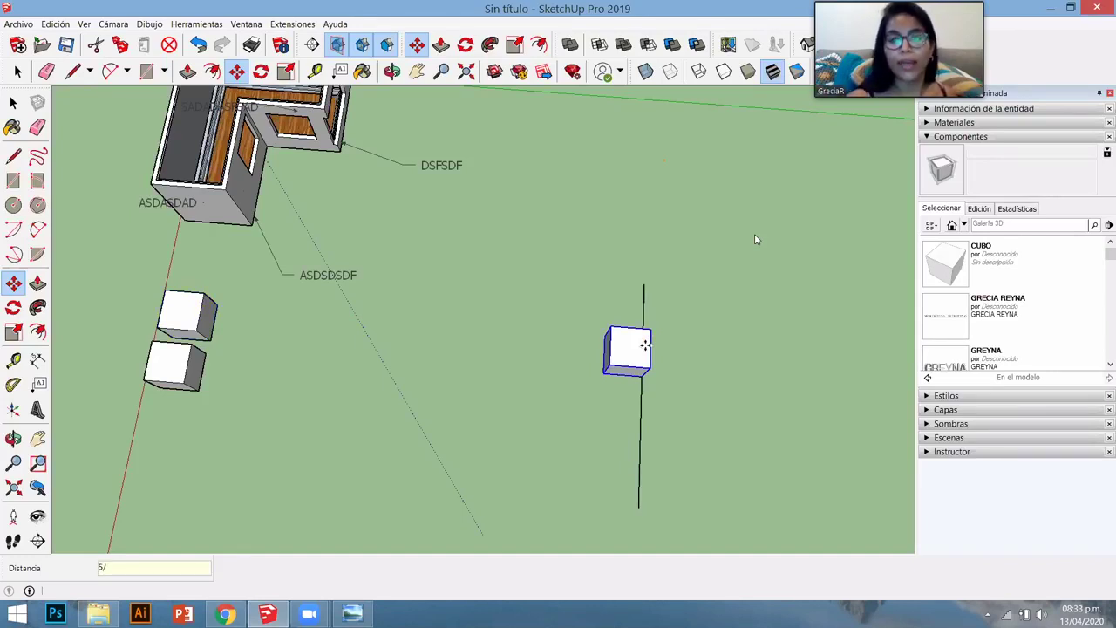
pyautogui.write('/')
pyautogui.press('Return')
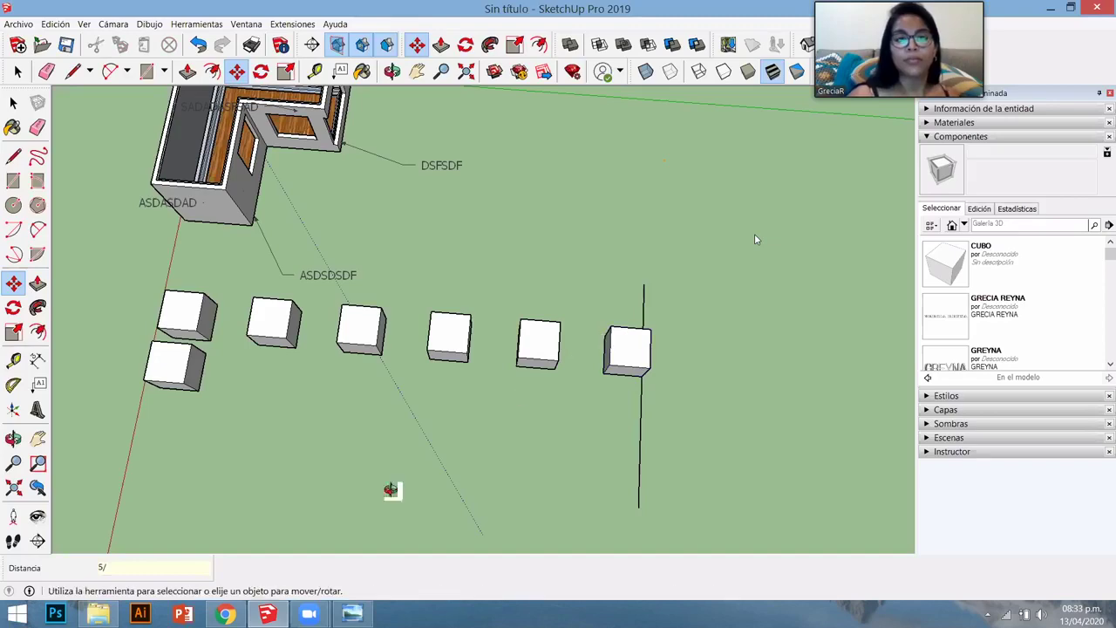
pyautogui.moveTo(520, 394); pyautogui.dragTo(386, 380, button='middle')
pyautogui.moveTo(374, 423); pyautogui.dragTo(363, 410, button='middle')
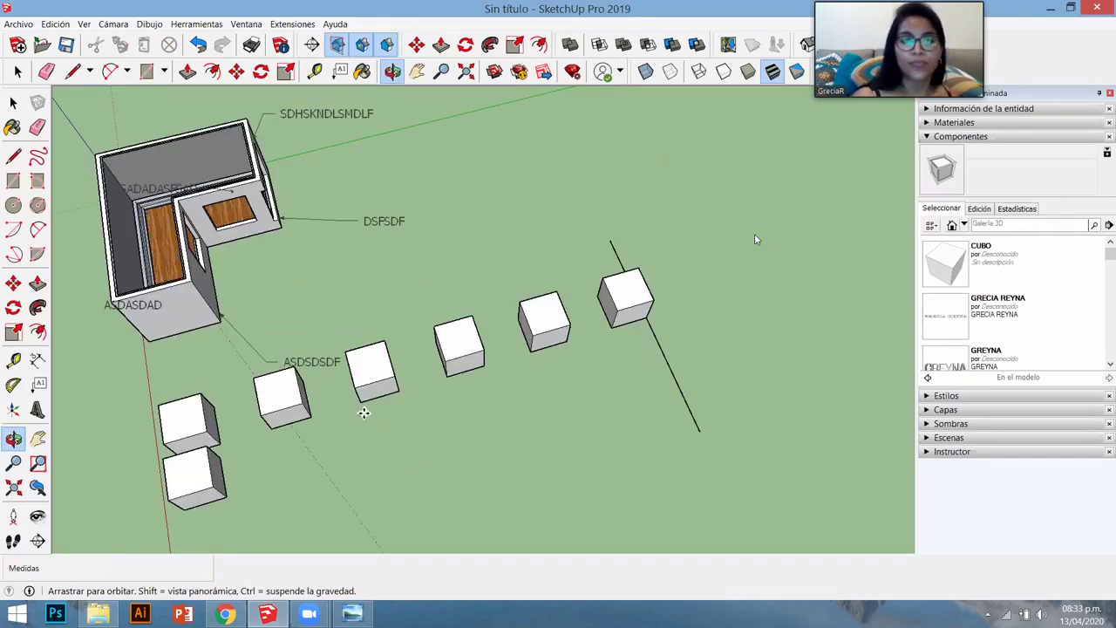
pyautogui.moveTo(270, 445); pyautogui.dragTo(226, 429, button='middle')
pyautogui.scroll(3, 239, 387)
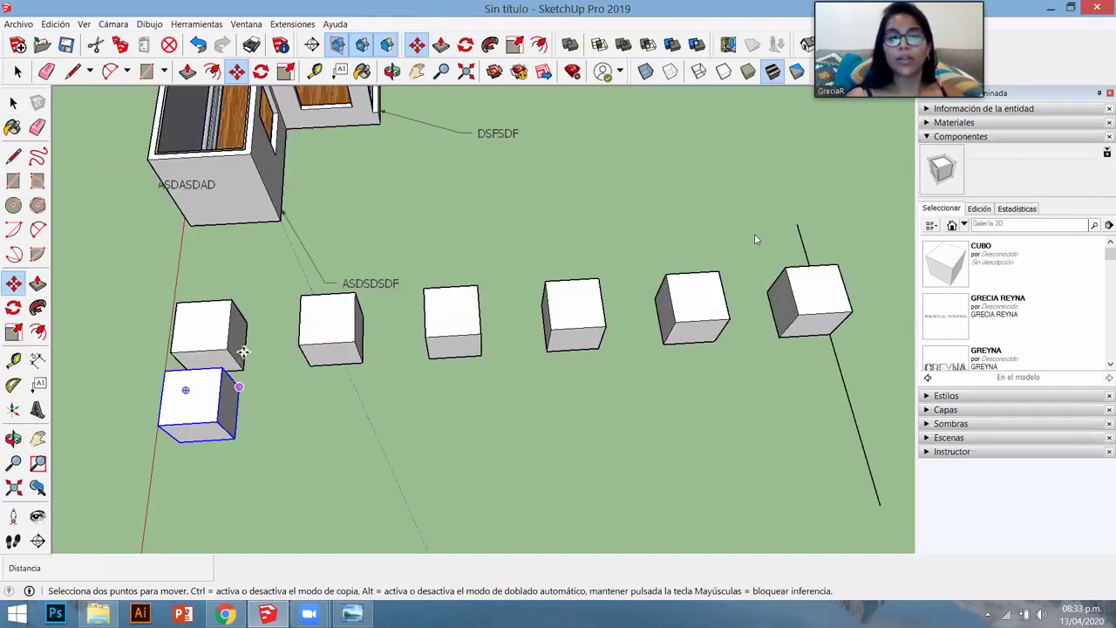
pyautogui.scroll(-2, 240, 408)
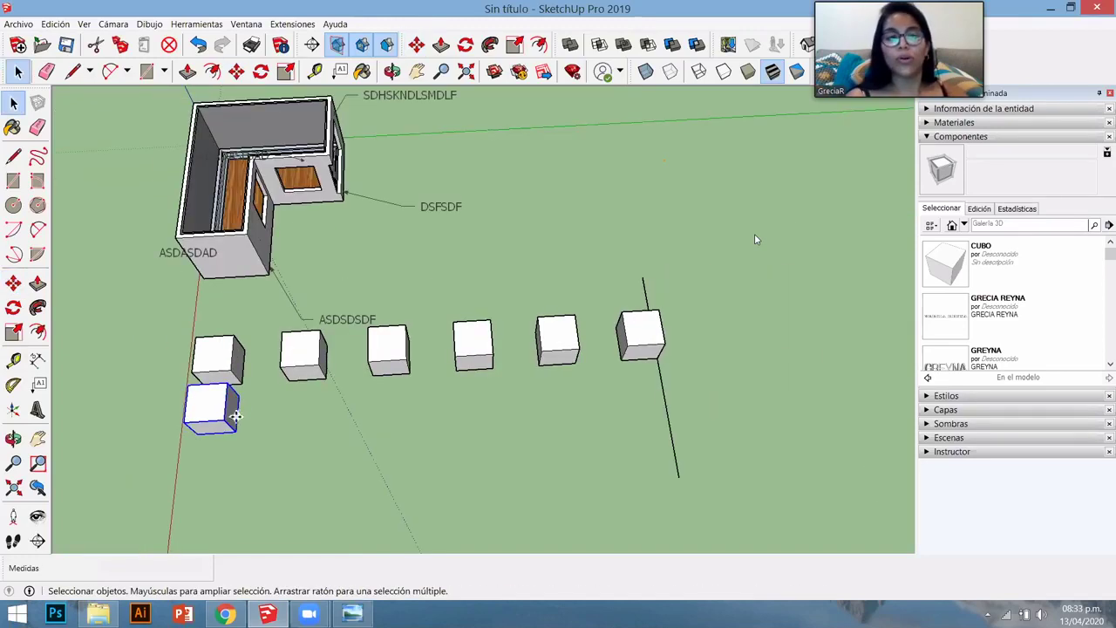
# - Copy the lower cube to the line with 5/ to complete the second row of six
pyautogui.press('ctrl')
pyautogui.click(507, 393)
pyautogui.click(652, 382)
pyautogui.write('5/')
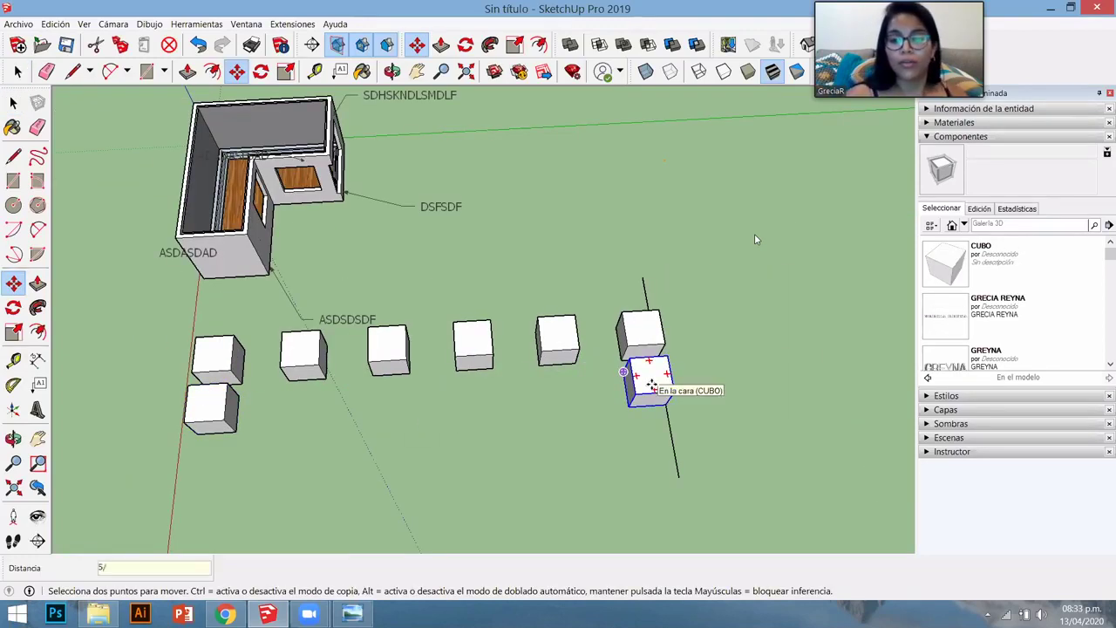
pyautogui.press('Return')
pyautogui.moveTo(498, 478); pyautogui.dragTo(639, 496, button='middle')
pyautogui.moveTo(537, 455); pyautogui.dragTo(453, 450, button='middle')
pyautogui.press('space')
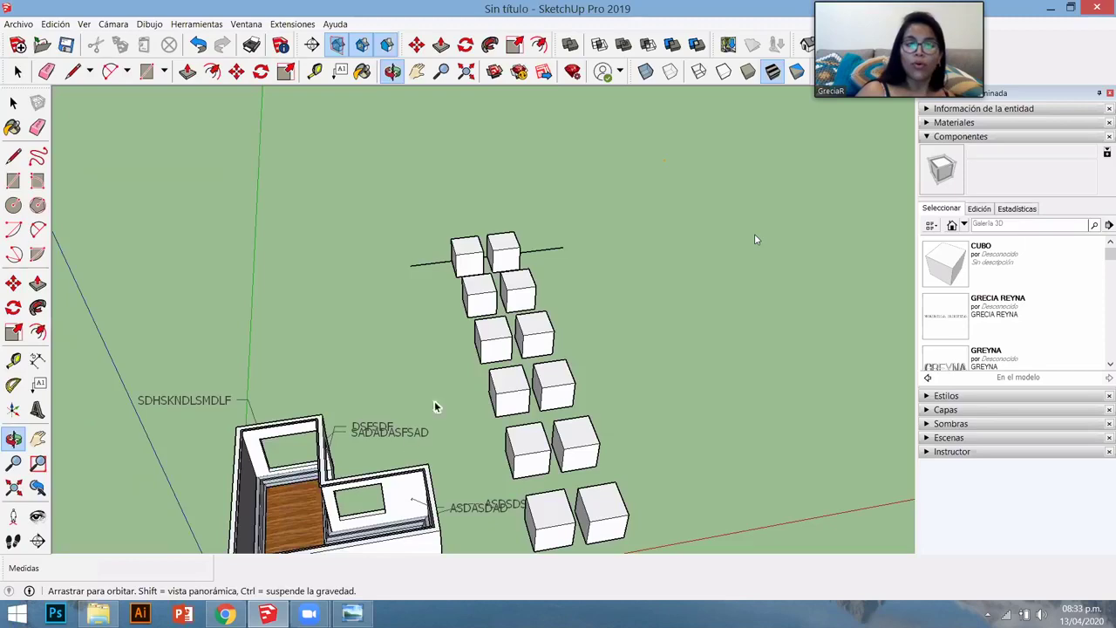
pyautogui.moveTo(436, 406); pyautogui.dragTo(379, 486, button='middle')
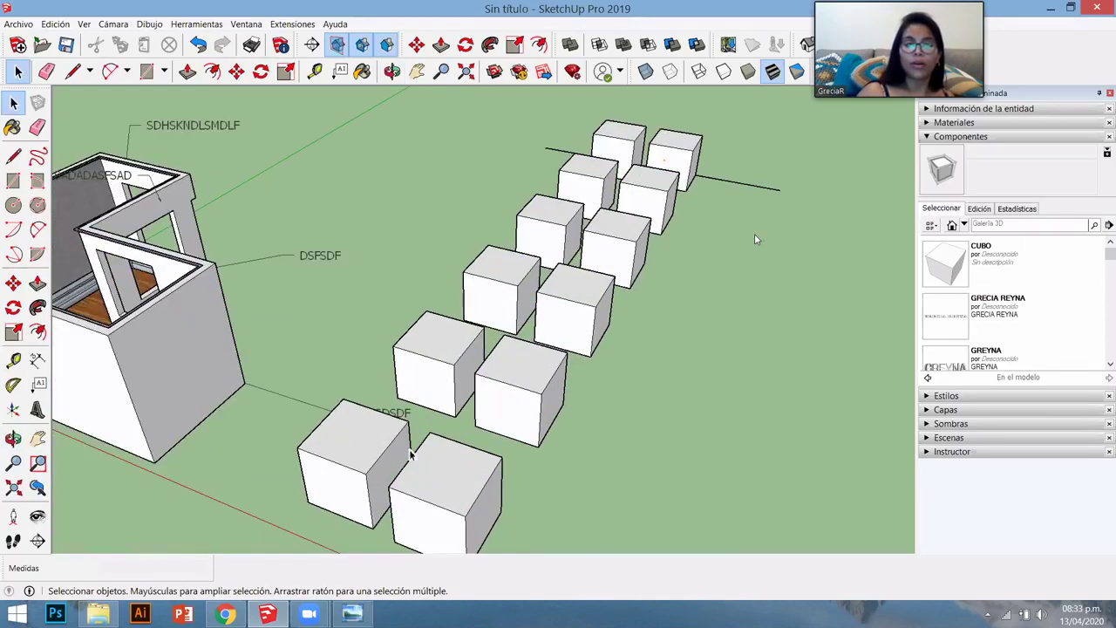
# - Split the first front cube's top with a line and raise its back half 1.53 m into an L shape
pyautogui.doubleClick(353, 444)
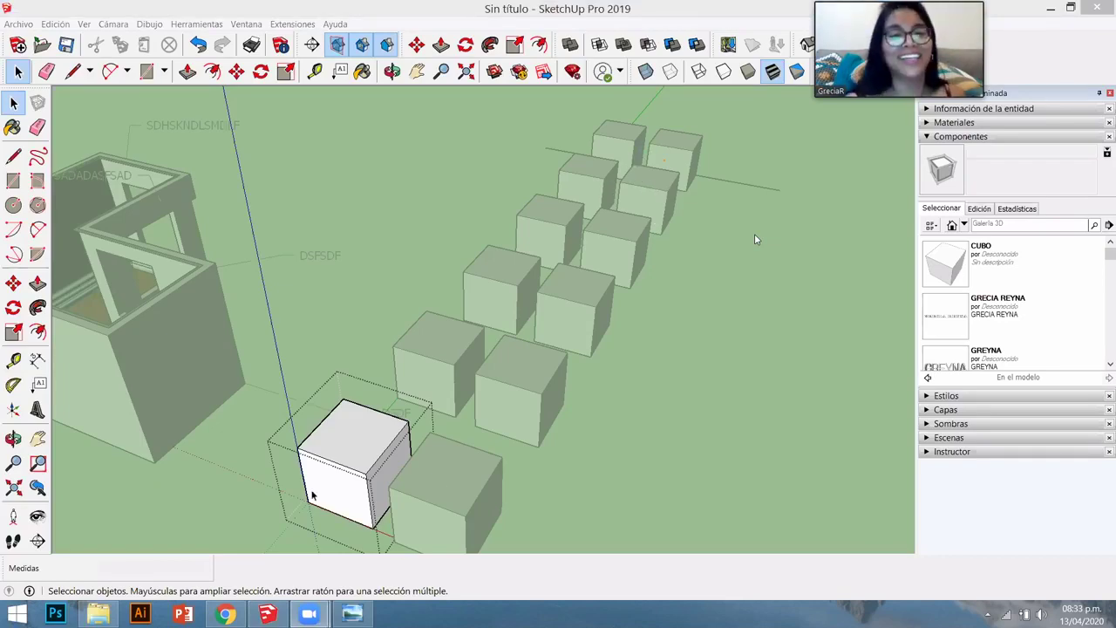
pyautogui.moveTo(371, 502); pyautogui.dragTo(323, 398, button='middle')
pyautogui.scroll(3, 424, 337)
pyautogui.press('l')
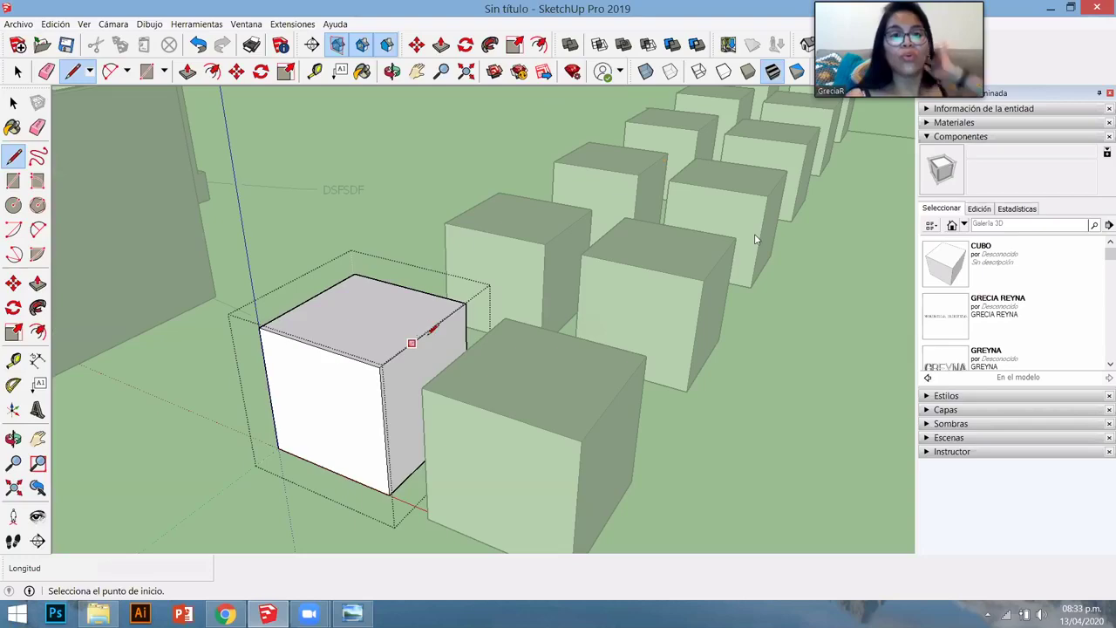
pyautogui.click(427, 332)
pyautogui.click(310, 299)
pyautogui.press('p')
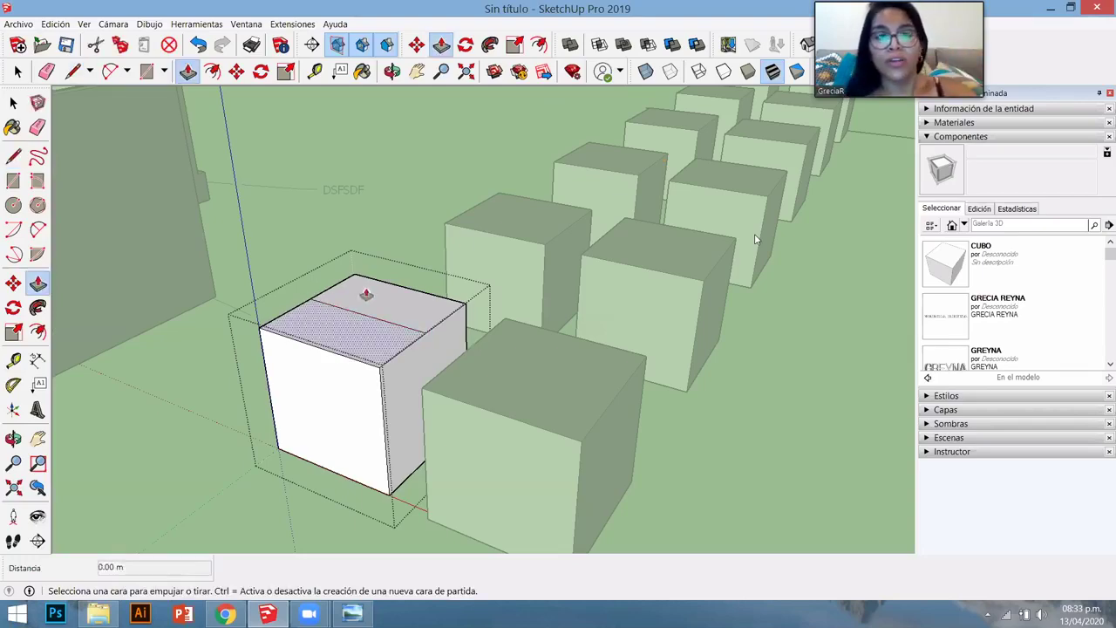
pyautogui.moveTo(366, 270); pyautogui.dragTo(459, 331)
pyautogui.moveTo(384, 456); pyautogui.dragTo(567, 473, button='middle')
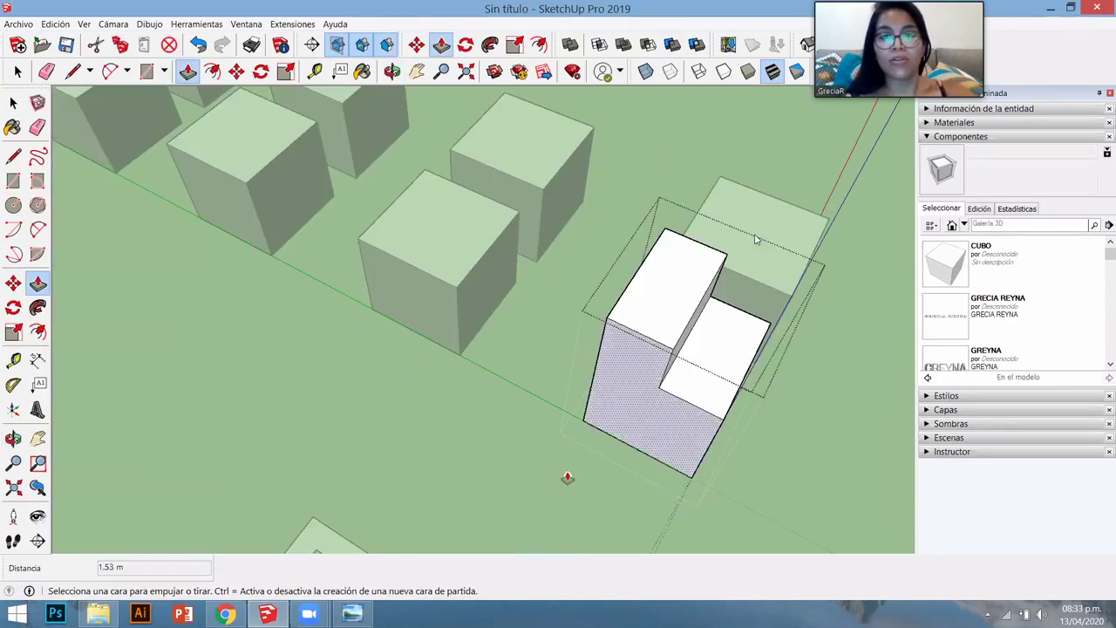
pyautogui.moveTo(567, 473); pyautogui.dragTo(227, 363)
pyautogui.moveTo(227, 364); pyautogui.dragTo(436, 404, button='middle')
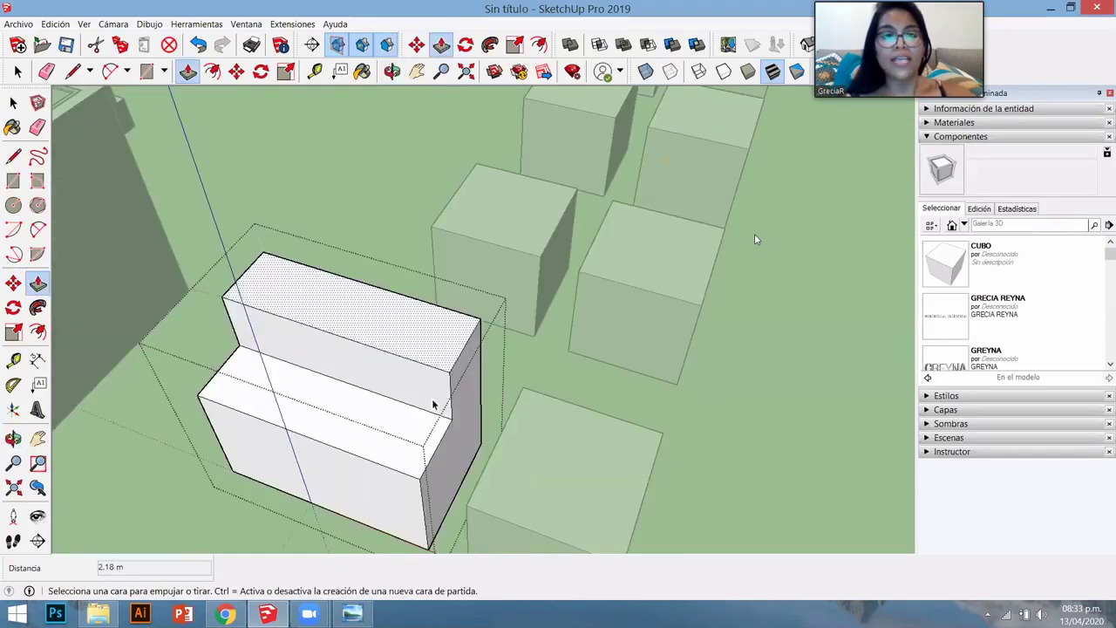
pyautogui.press('space')
pyautogui.scroll(-5, 419, 404)
# - Split the top face of the next front cube with a line across it
pyautogui.doubleClick(400, 405)
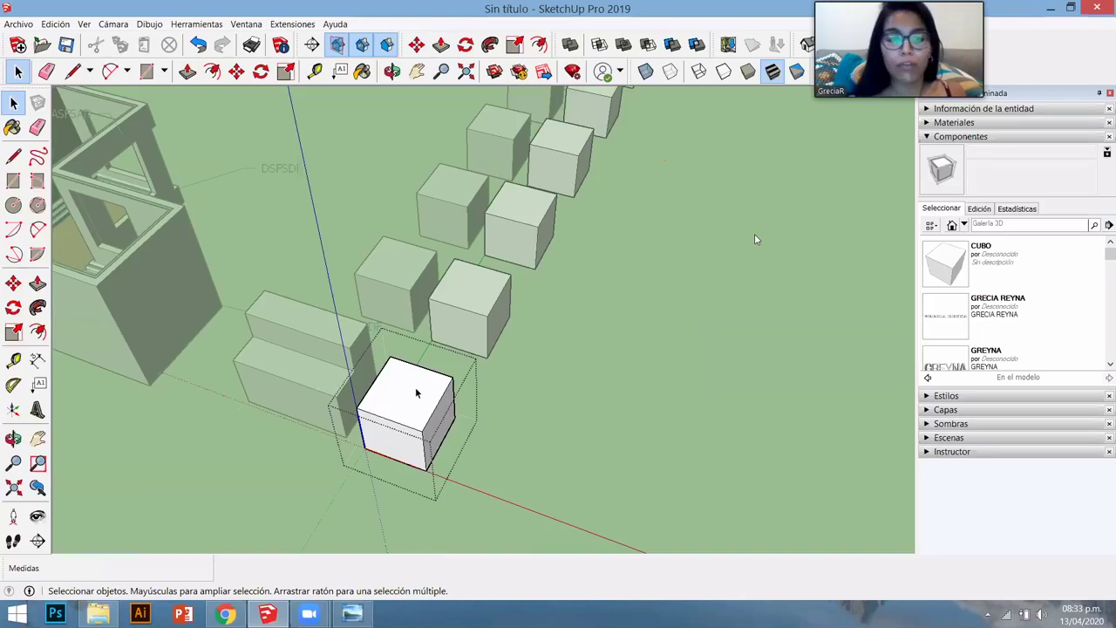
pyautogui.press('l')
pyautogui.scroll(3, 369, 349)
pyautogui.click(345, 352)
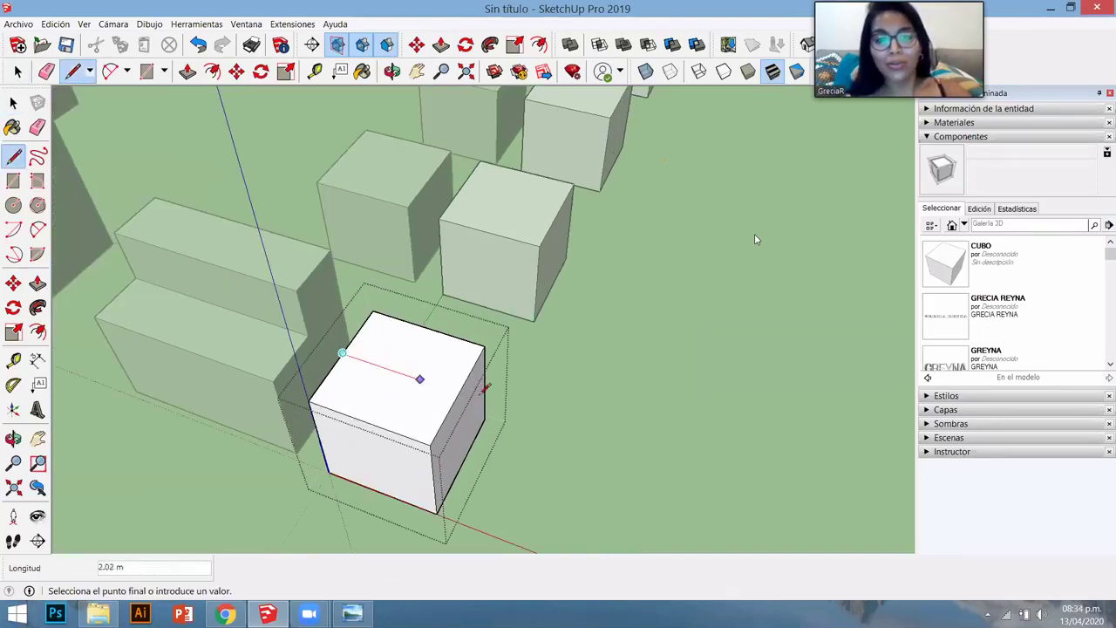
pyautogui.click(459, 392)
pyautogui.press('space')
pyautogui.scroll(-1, 415, 439)
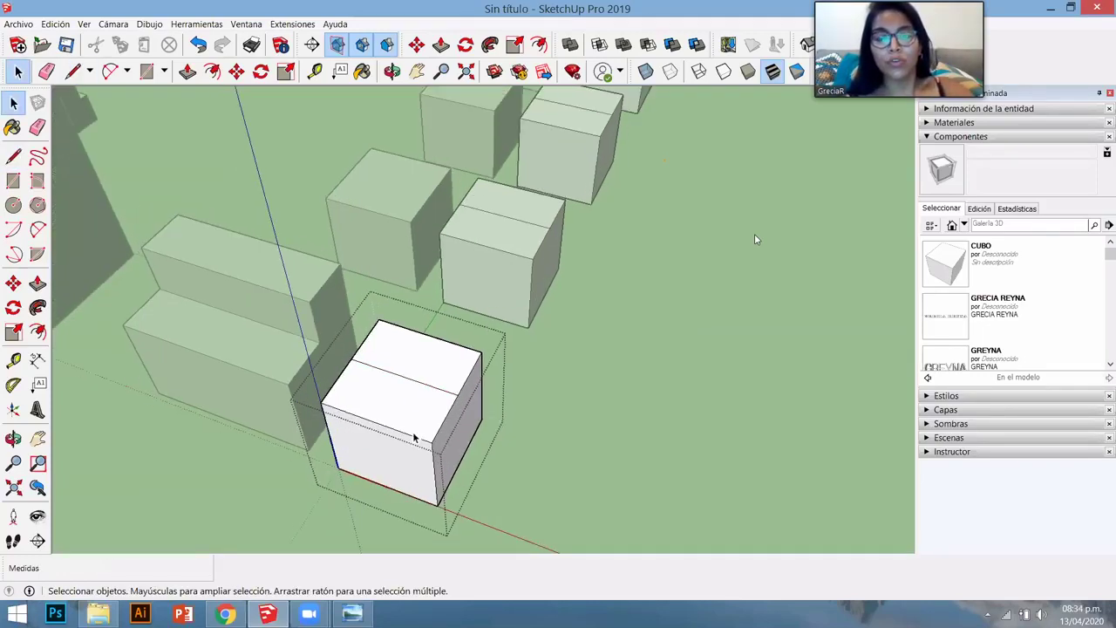
pyautogui.scroll(-1, 384, 405)
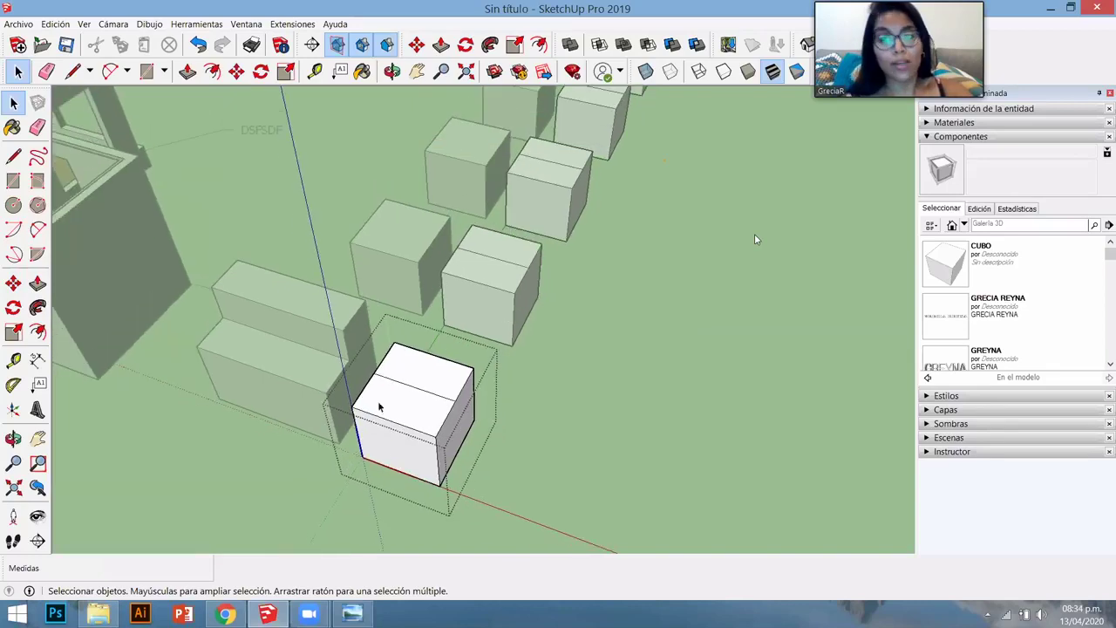
pyautogui.scroll(-1, 493, 393)
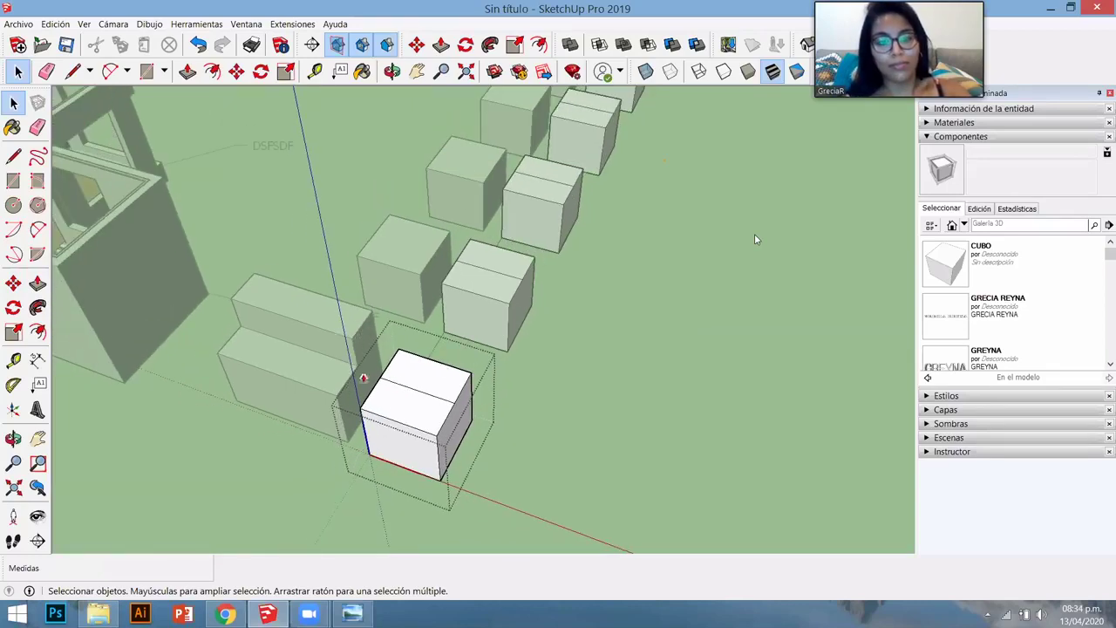
# - Raise that cube's back half to 2.22 m and stretch its side into a 4.44 m bench
pyautogui.press('p')
pyautogui.click(427, 371)
pyautogui.moveTo(475, 438); pyautogui.dragTo(480, 416, button='middle')
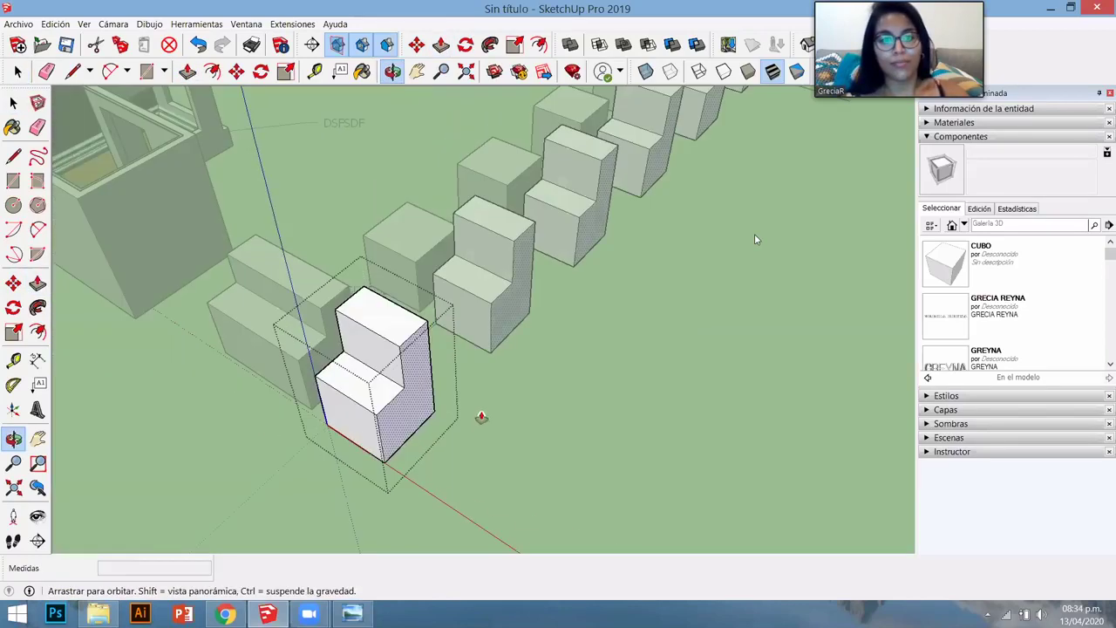
pyautogui.moveTo(451, 374); pyautogui.dragTo(441, 374, button='middle')
pyautogui.doubleClick(447, 383)
pyautogui.scroll(-2, 448, 383)
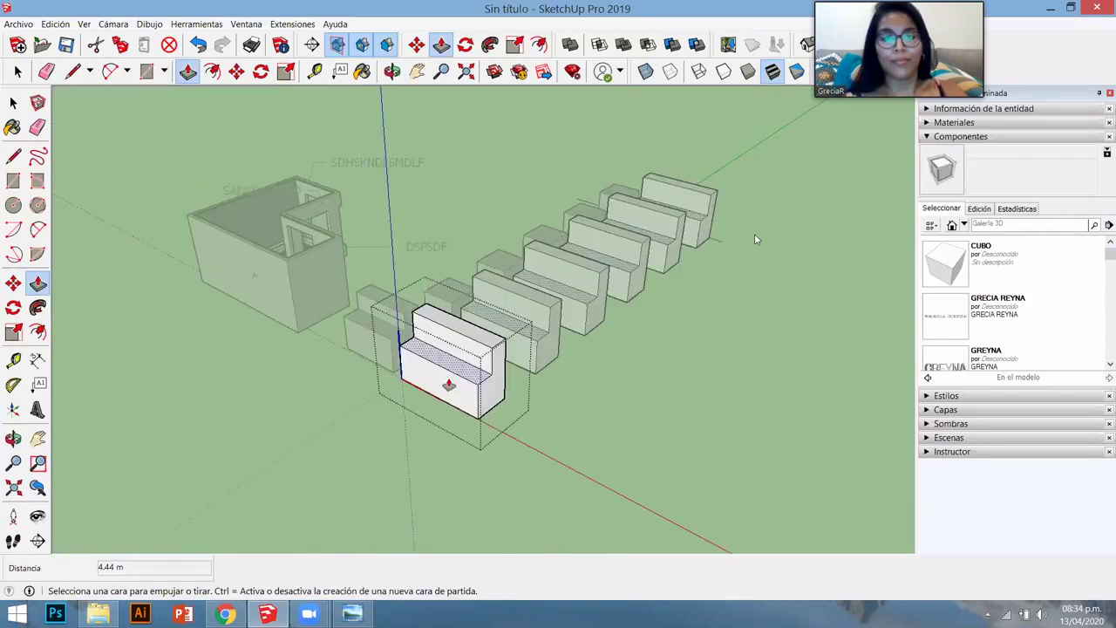
pyautogui.click(443, 386)
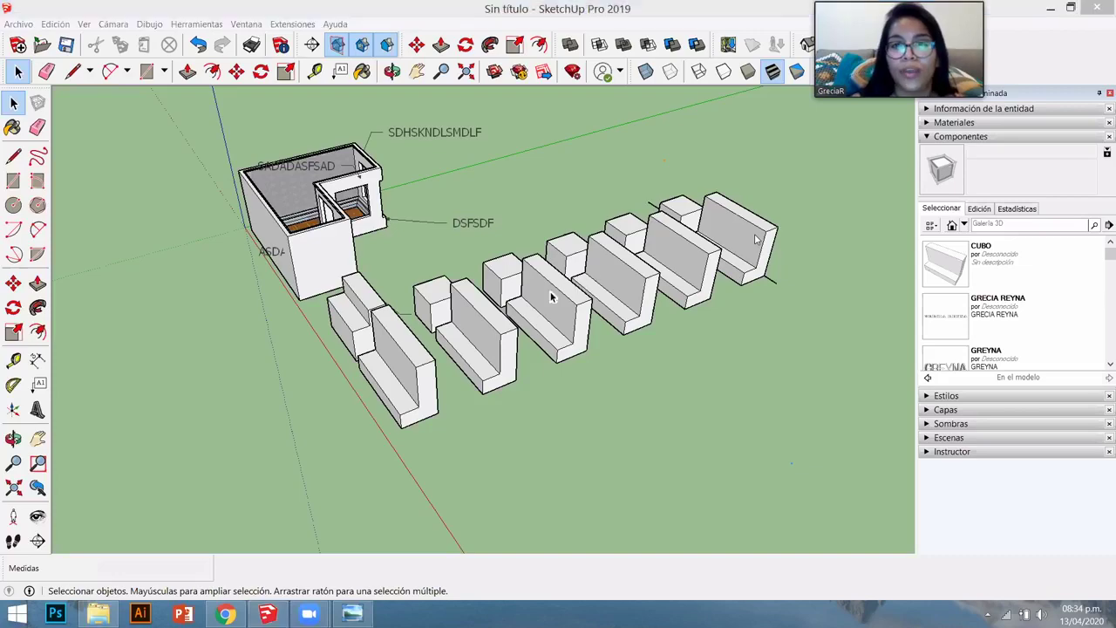
pyautogui.moveTo(692, 403); pyautogui.dragTo(523, 193, button='middle')
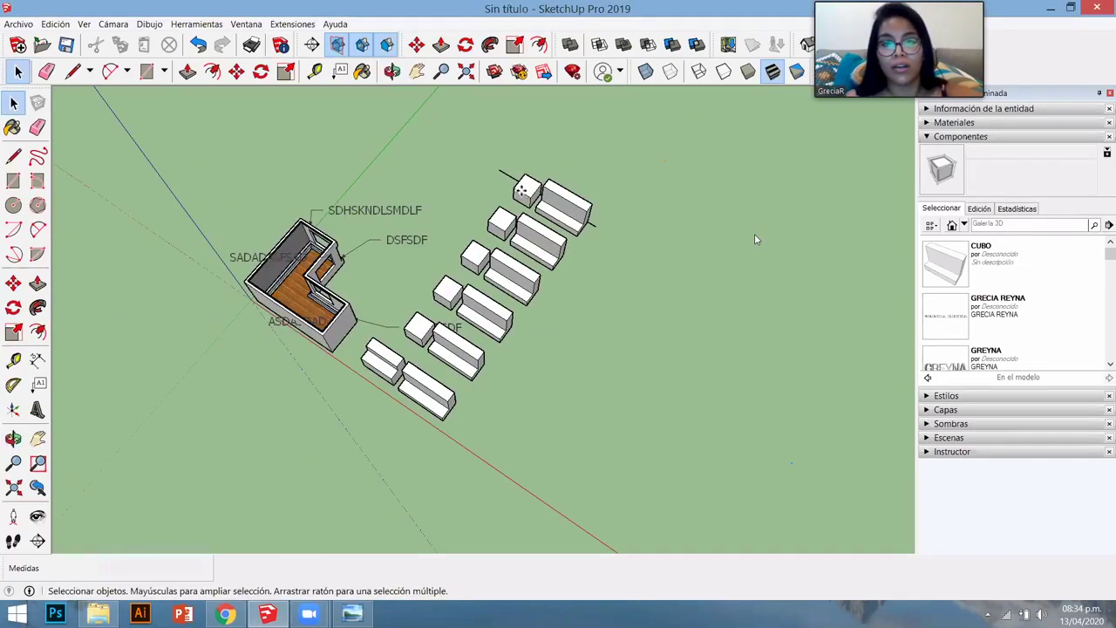
# - Copy the small cube at the end of a row onto the open ground right of the rows
pyautogui.click(526, 189)
pyautogui.press('m')
pyautogui.click(702, 311)
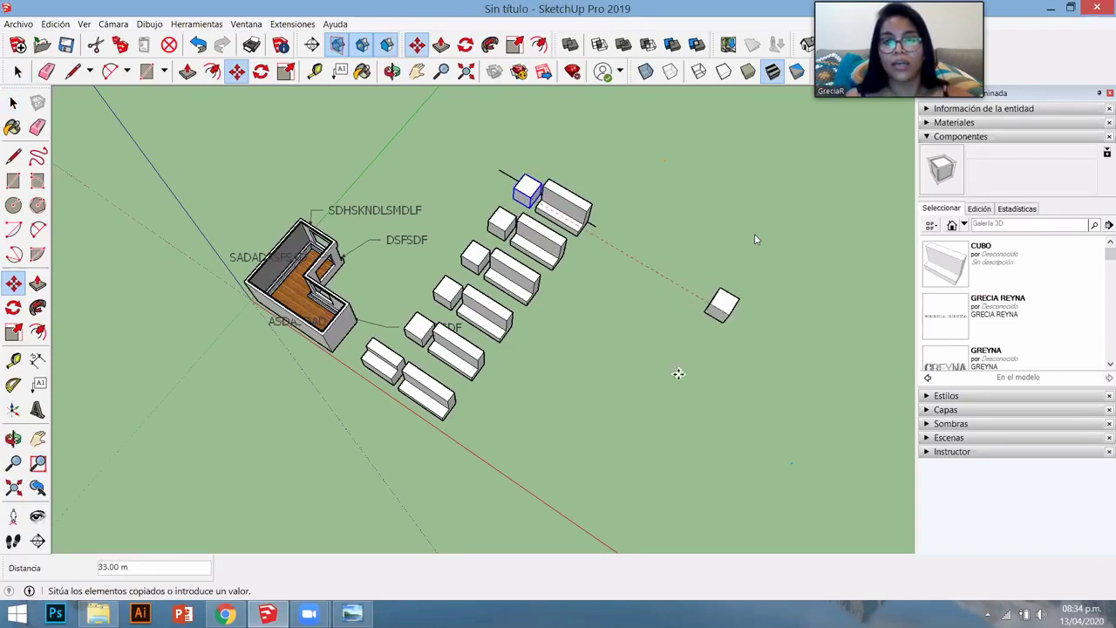
pyautogui.click(731, 356)
pyautogui.scroll(1, 731, 357)
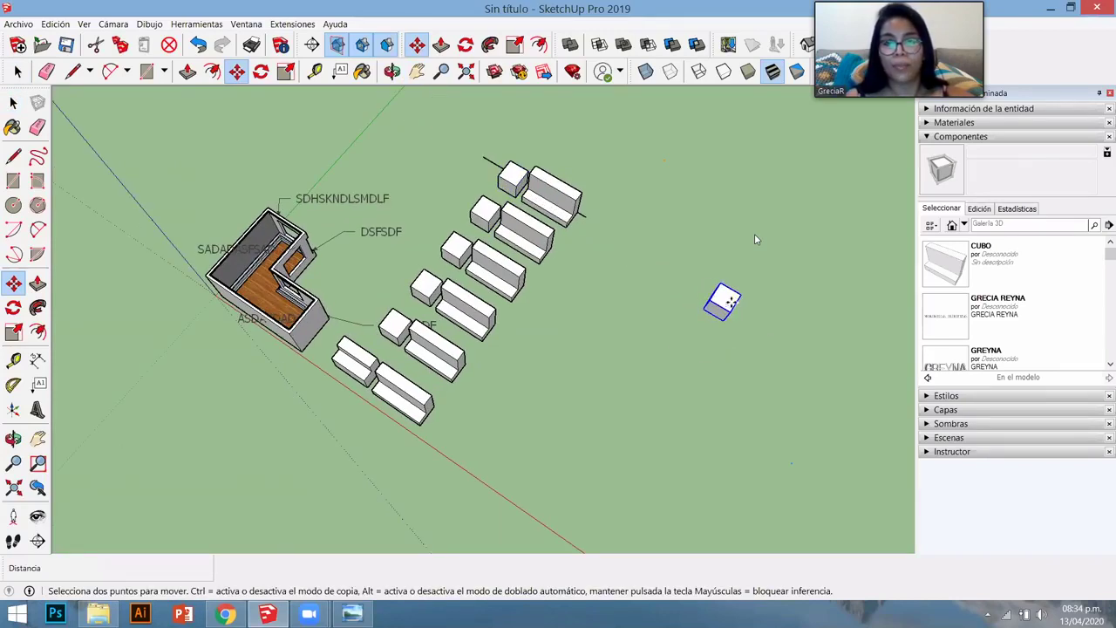
pyautogui.scroll(2, 682, 354)
pyautogui.scroll(1, 567, 319)
pyautogui.moveTo(567, 319)
pyautogui.mouseDown(button='middle')
pyautogui.moveTo(531, 341)
pyautogui.moveTo(553, 328)
pyautogui.mouseUp(button='middle')
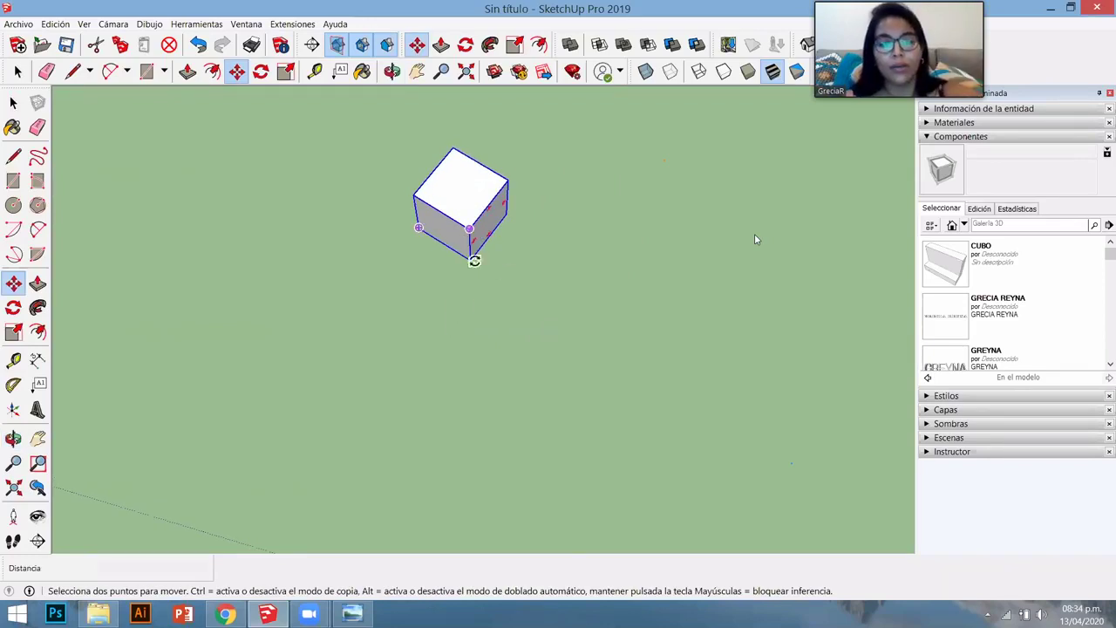
pyautogui.press('q')
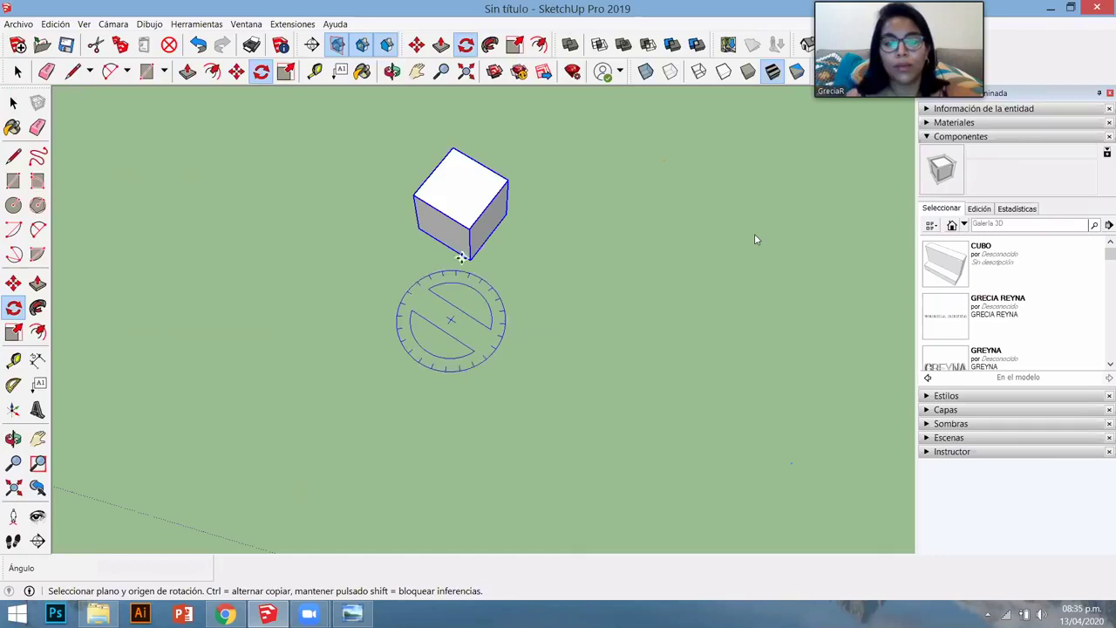
pyautogui.press('m')
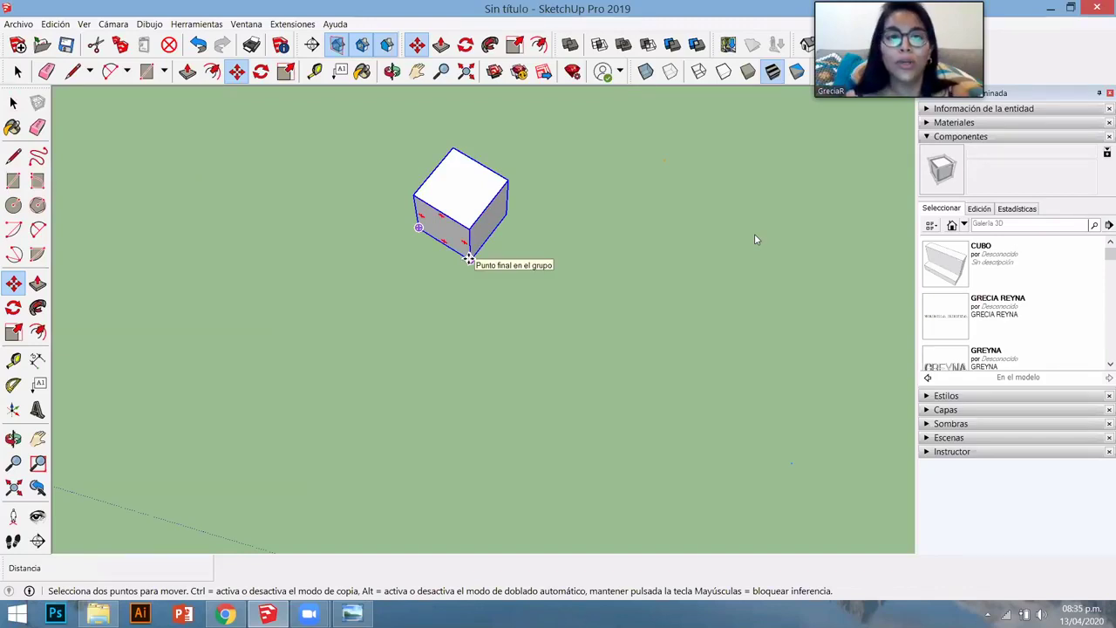
pyautogui.press('q')
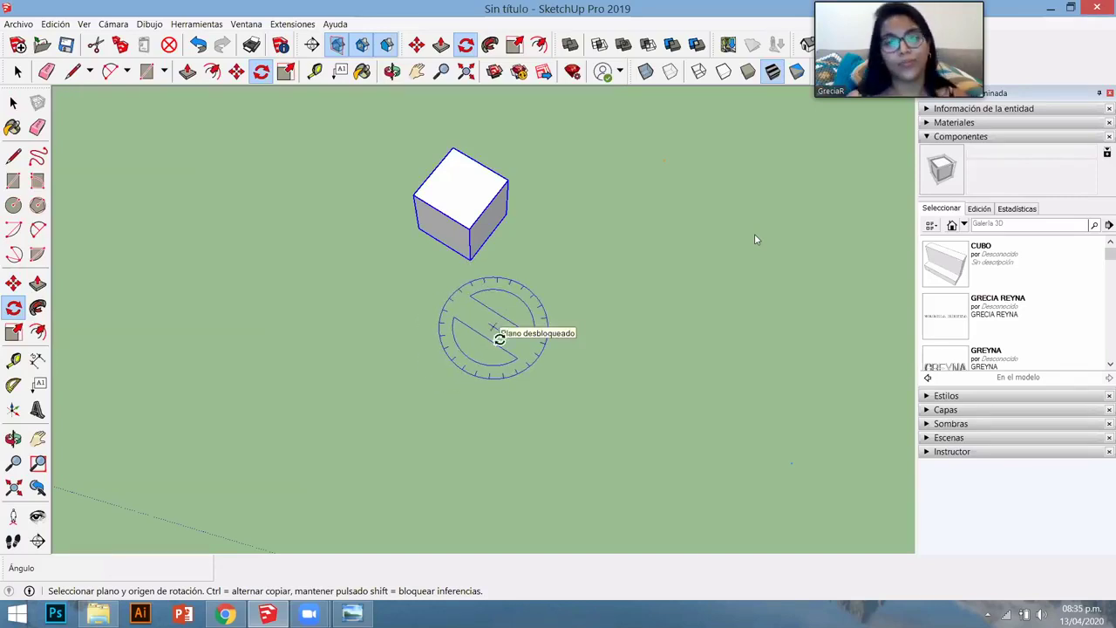
# - Draw a small circle below the cube and rotate-copy the cube around its centre 5x into a ring of six
pyautogui.press('c')
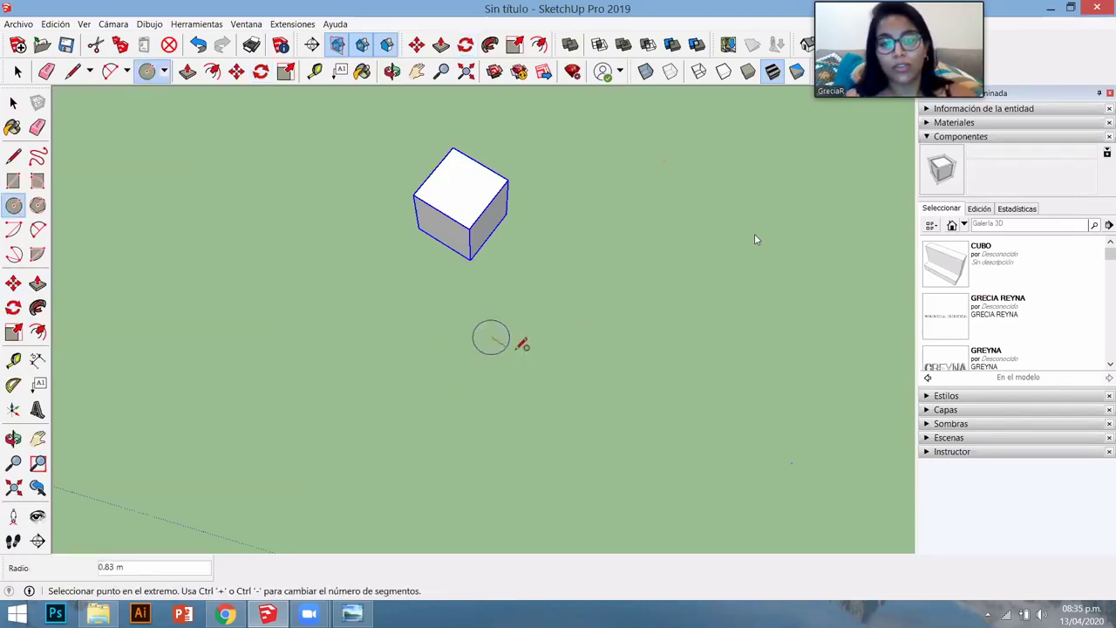
pyautogui.moveTo(521, 307); pyautogui.dragTo(497, 253, button='middle')
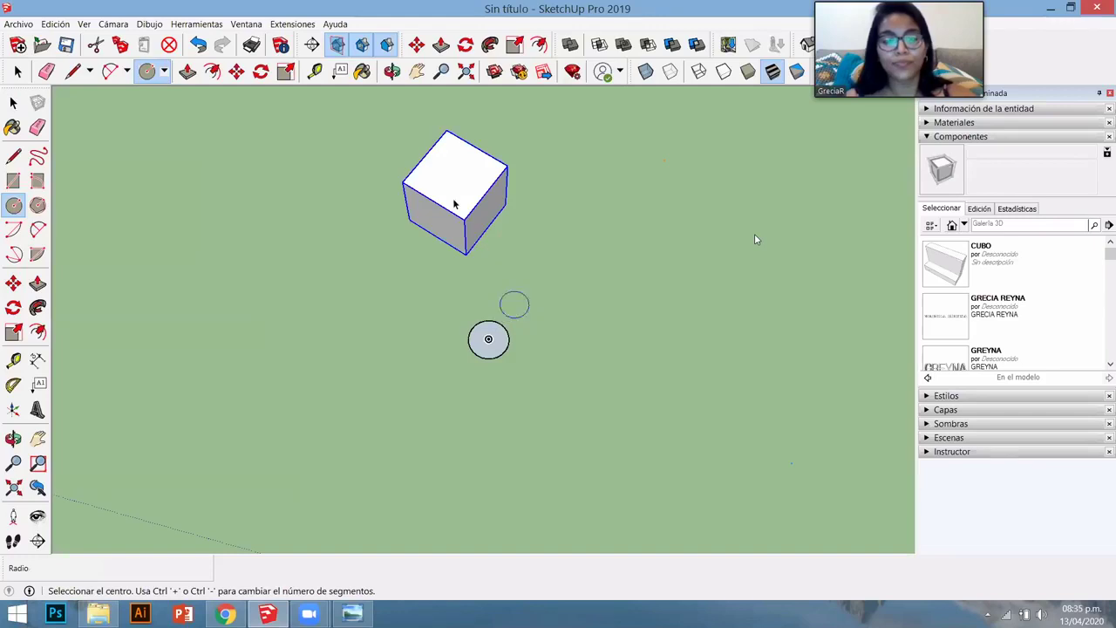
pyautogui.press('space')
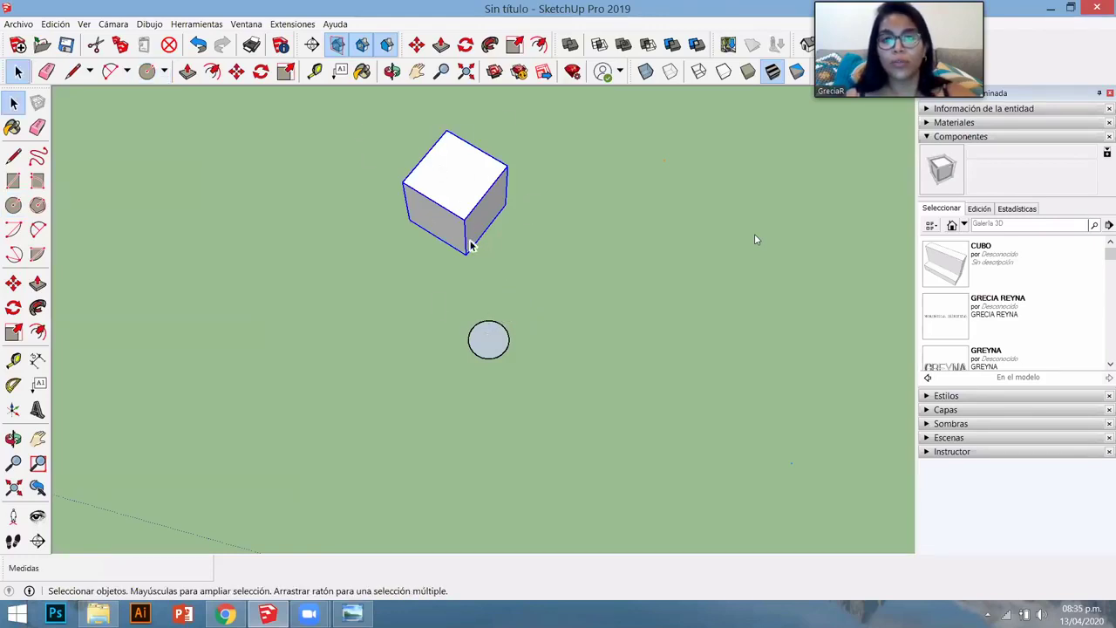
pyautogui.press('q')
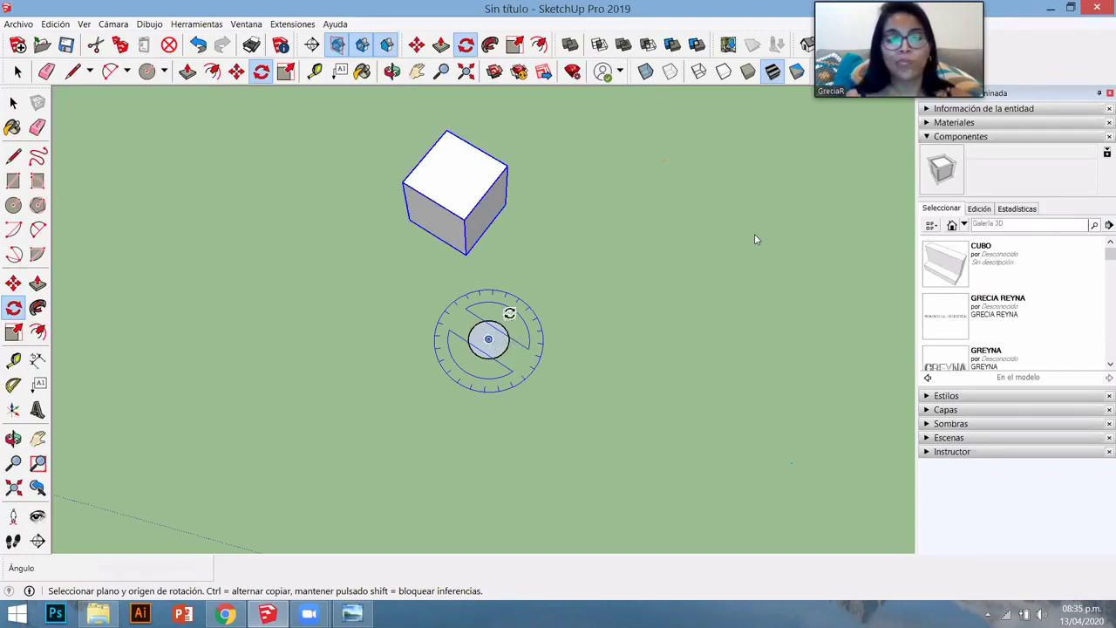
pyautogui.click(488, 339)
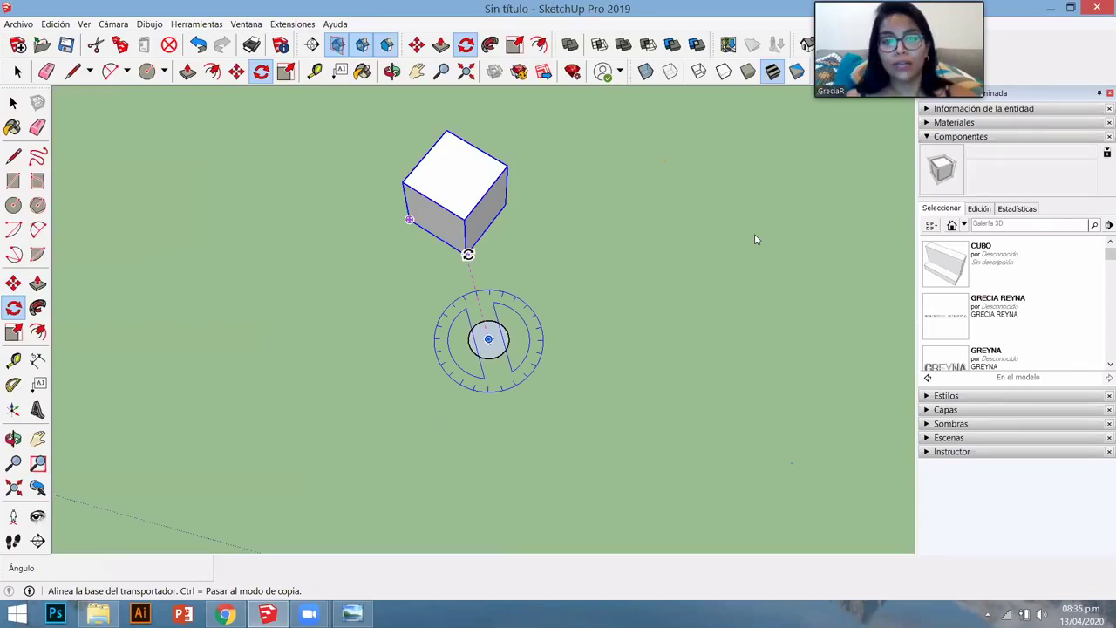
pyautogui.click(467, 253)
pyautogui.press('ctrl')
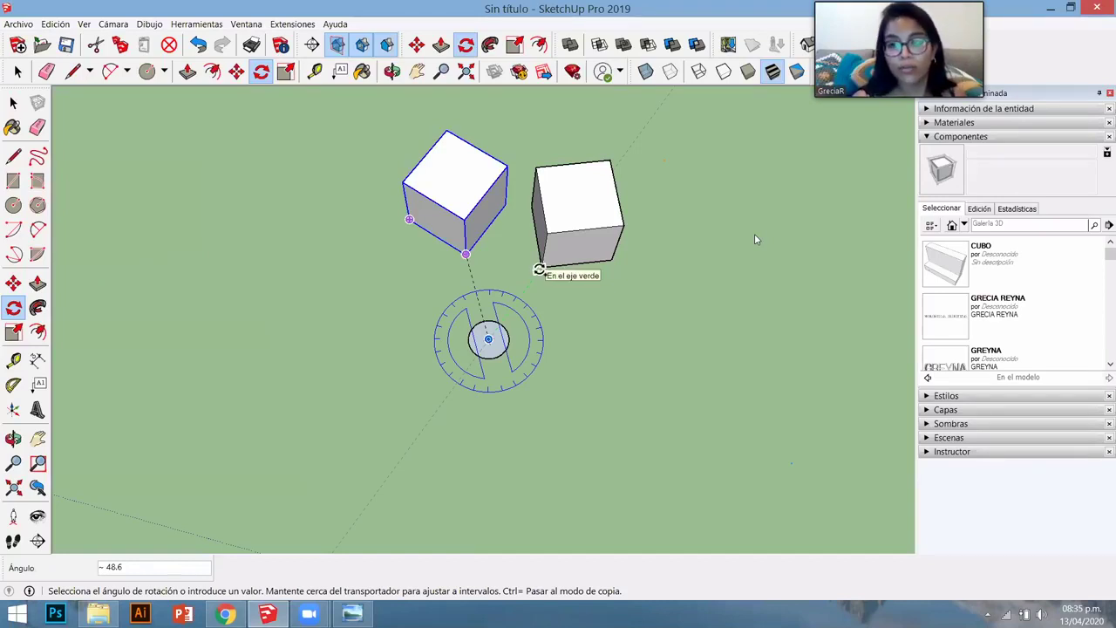
pyautogui.click(539, 269)
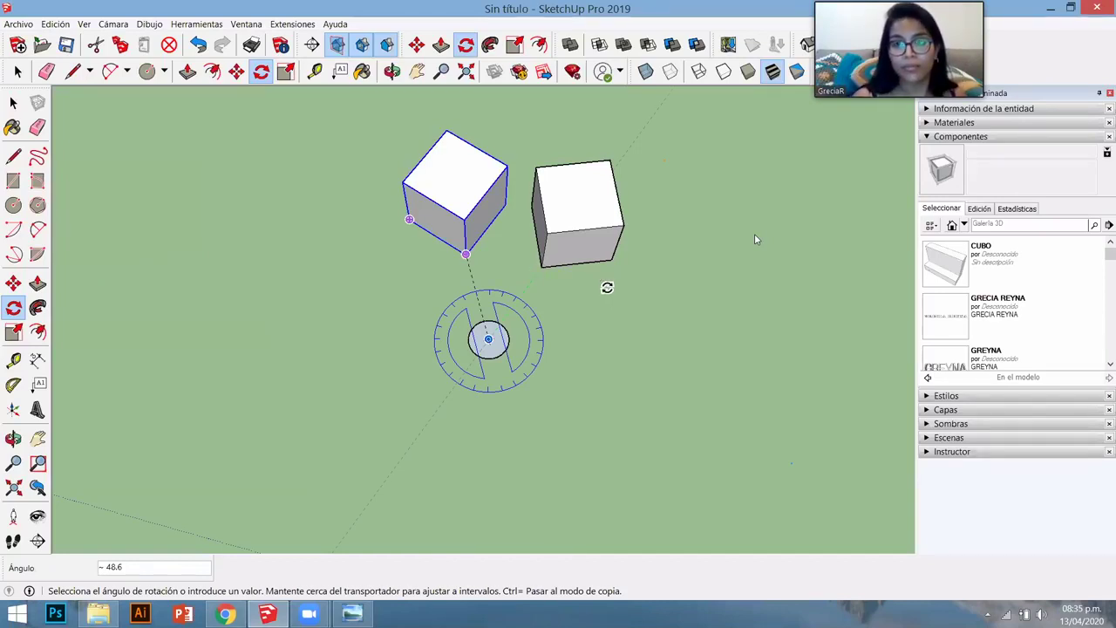
pyautogui.write('5X')
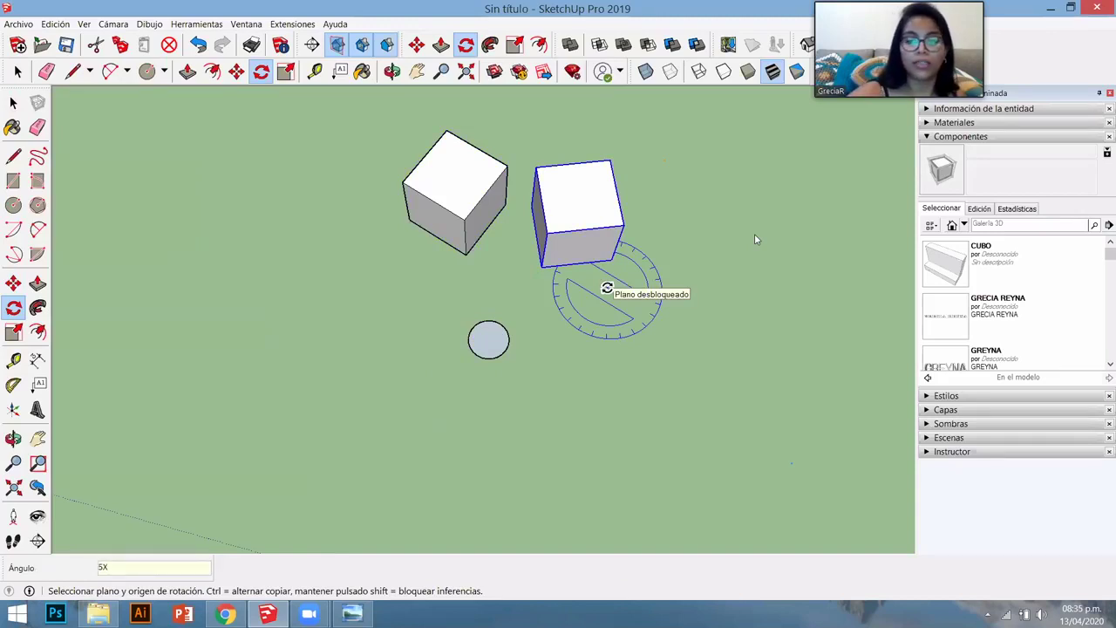
pyautogui.press('Return')
# - View the ring from above and bring up the context menu of one of its cubes
pyautogui.scroll(-2, 573, 405)
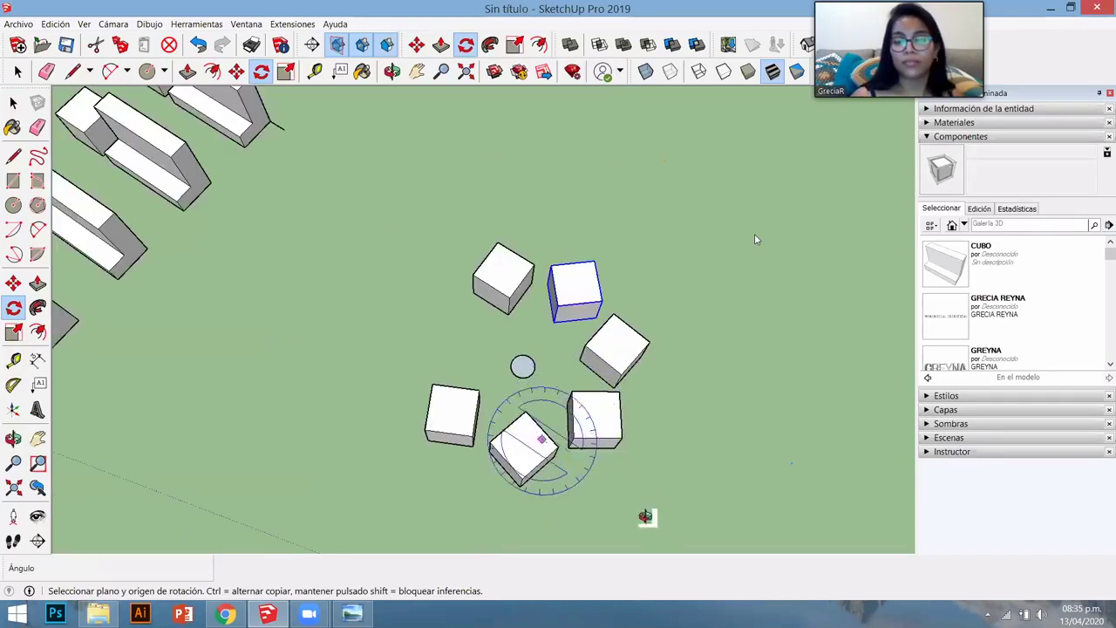
pyautogui.moveTo(645, 516)
pyautogui.mouseDown(button='middle')
pyautogui.moveTo(648, 498)
pyautogui.moveTo(636, 511)
pyautogui.mouseUp(button='middle')
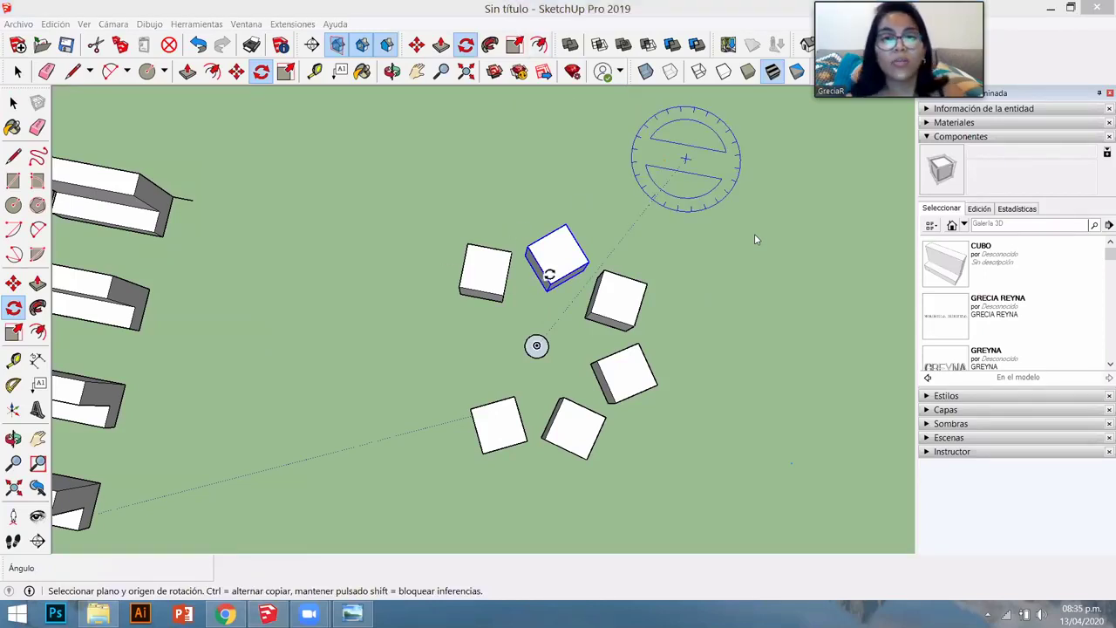
pyautogui.press('space')
pyautogui.moveTo(662, 277); pyautogui.dragTo(654, 270, button='middle')
pyautogui.click(655, 269)
pyautogui.rightClick(655, 269)
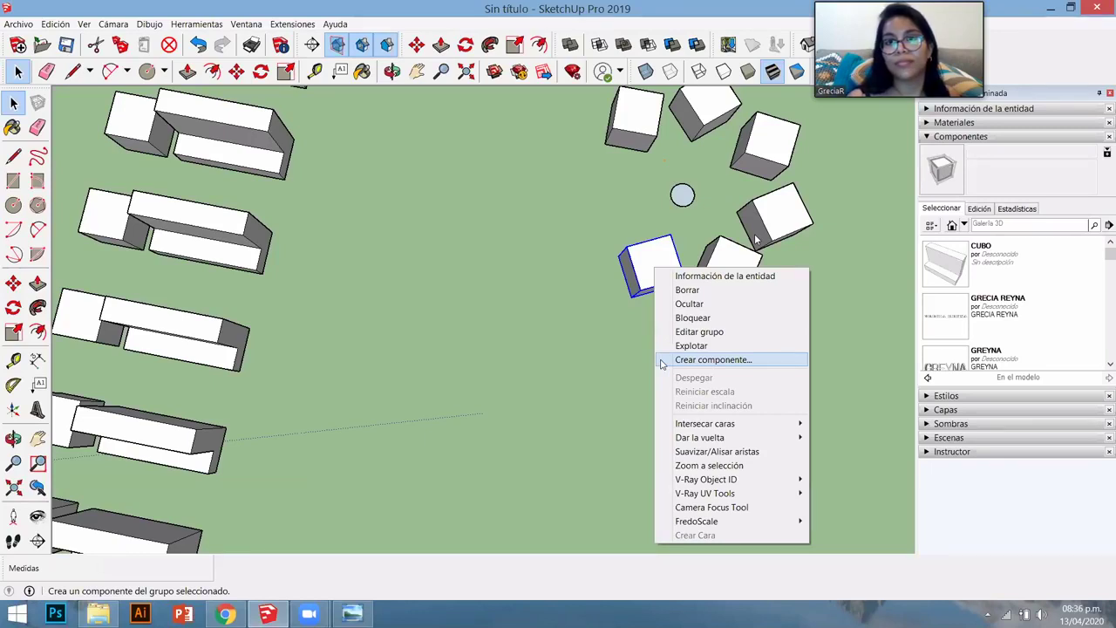
pyautogui.click(660, 365)
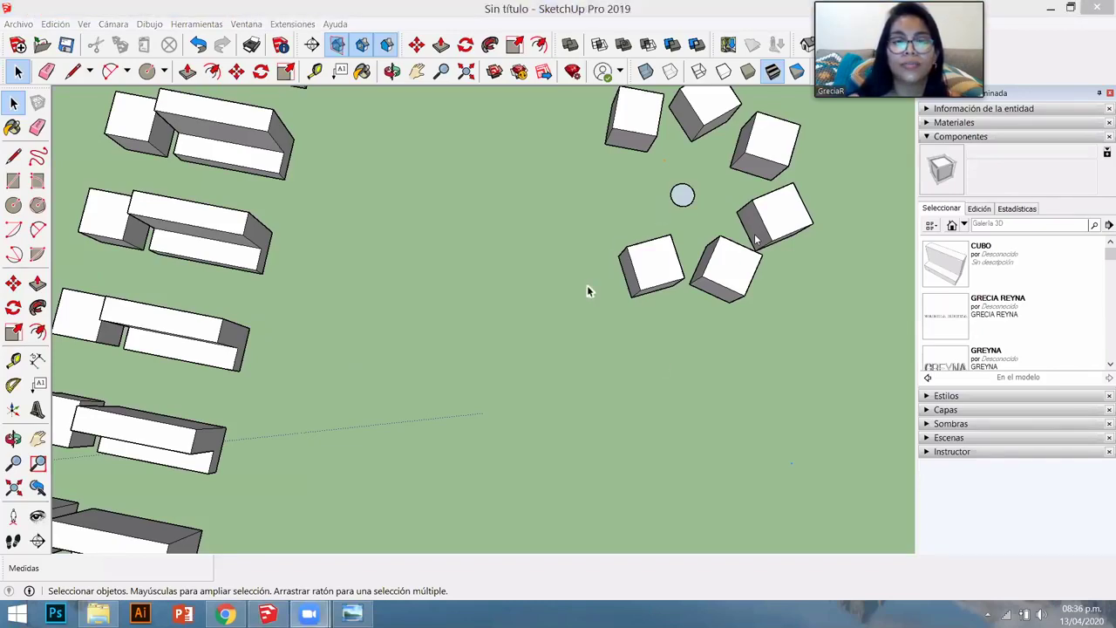
pyautogui.press('o')
pyautogui.moveTo(411, 378); pyautogui.dragTo(523, 359)
pyautogui.press('space')
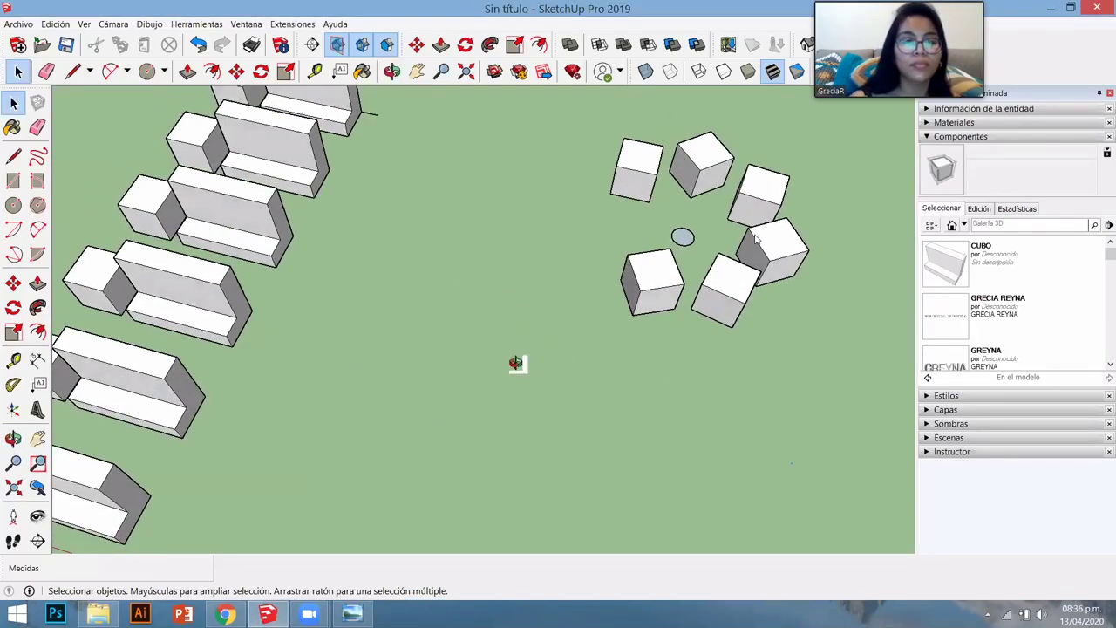
pyautogui.scroll(-5, 447, 362)
pyautogui.press('o')
pyautogui.moveTo(447, 362); pyautogui.dragTo(274, 283)
pyautogui.press('space')
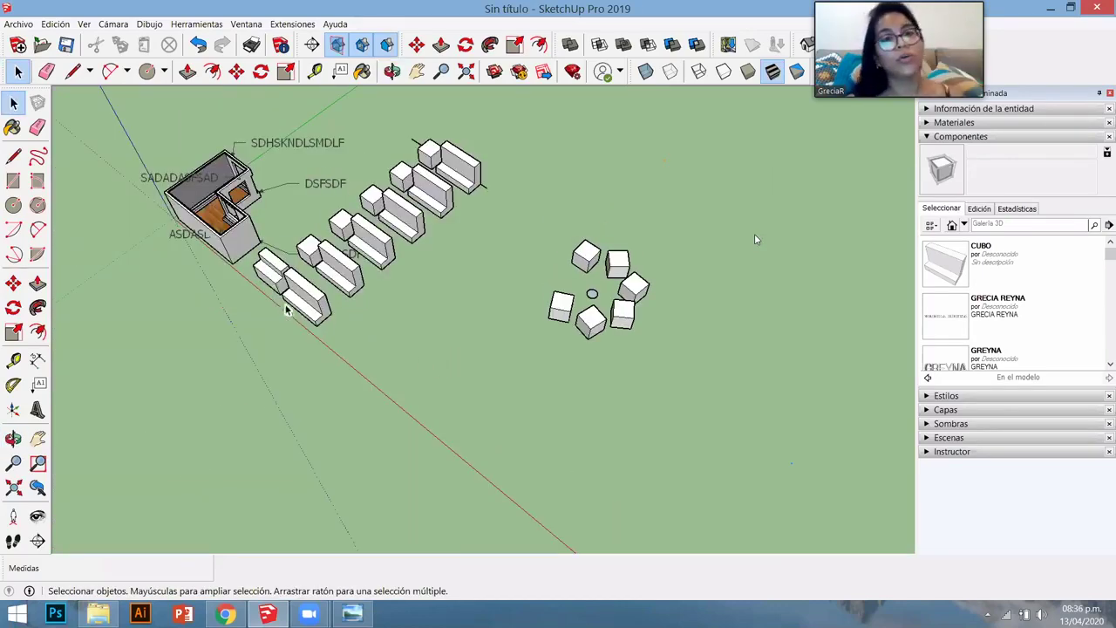
pyautogui.scroll(3, 293, 314)
pyautogui.scroll(-3, 756, 238)
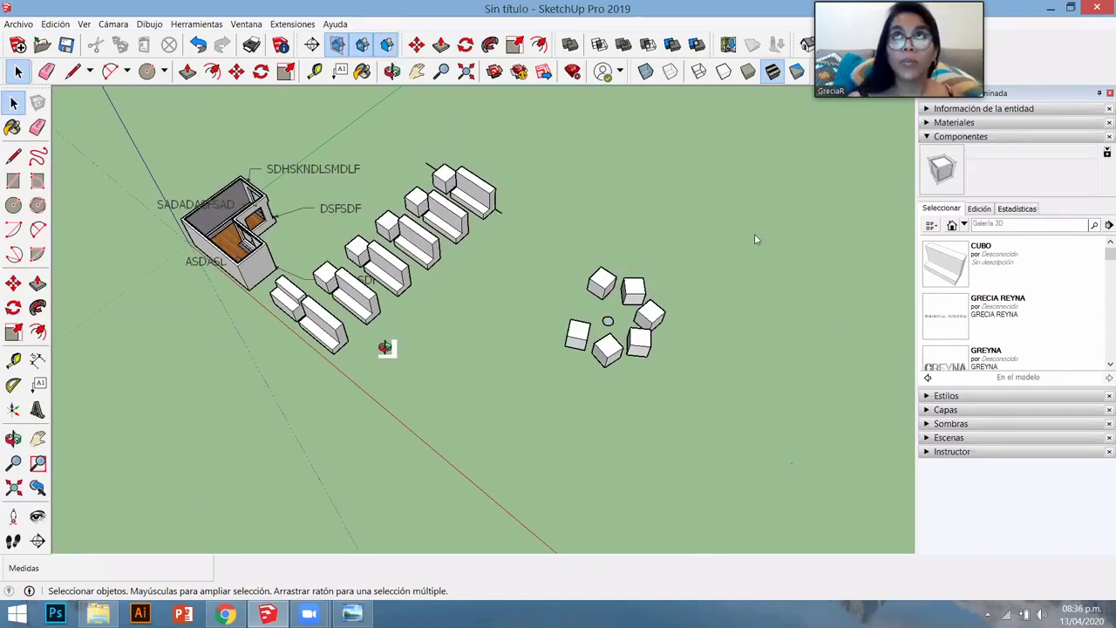
pyautogui.moveTo(384, 347); pyautogui.dragTo(450, 320, button='middle')
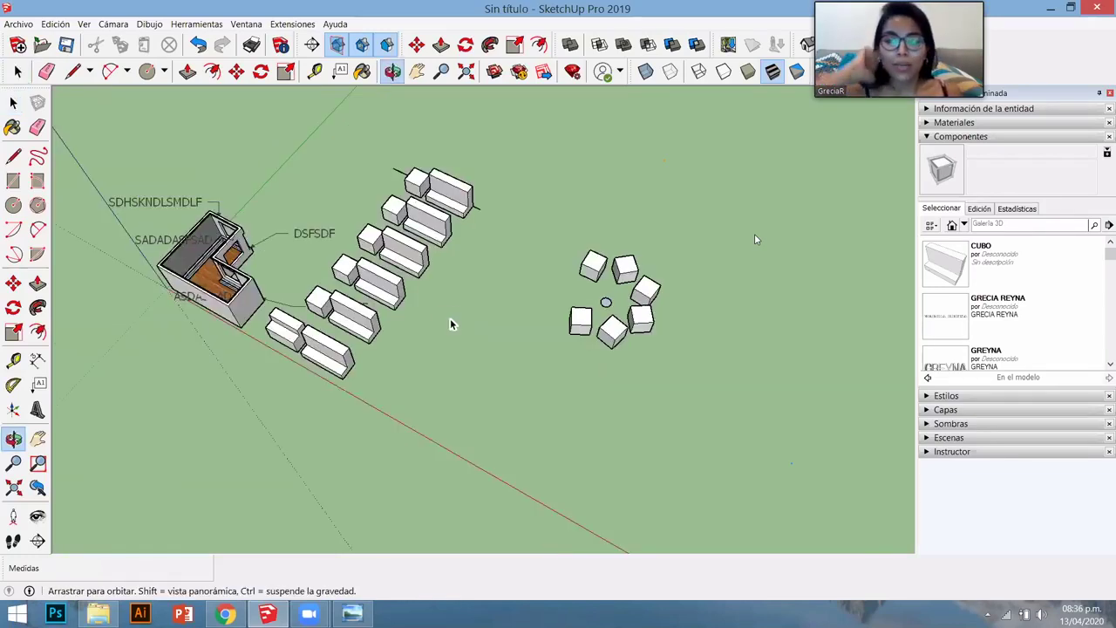
pyautogui.scroll(2, 450, 320)
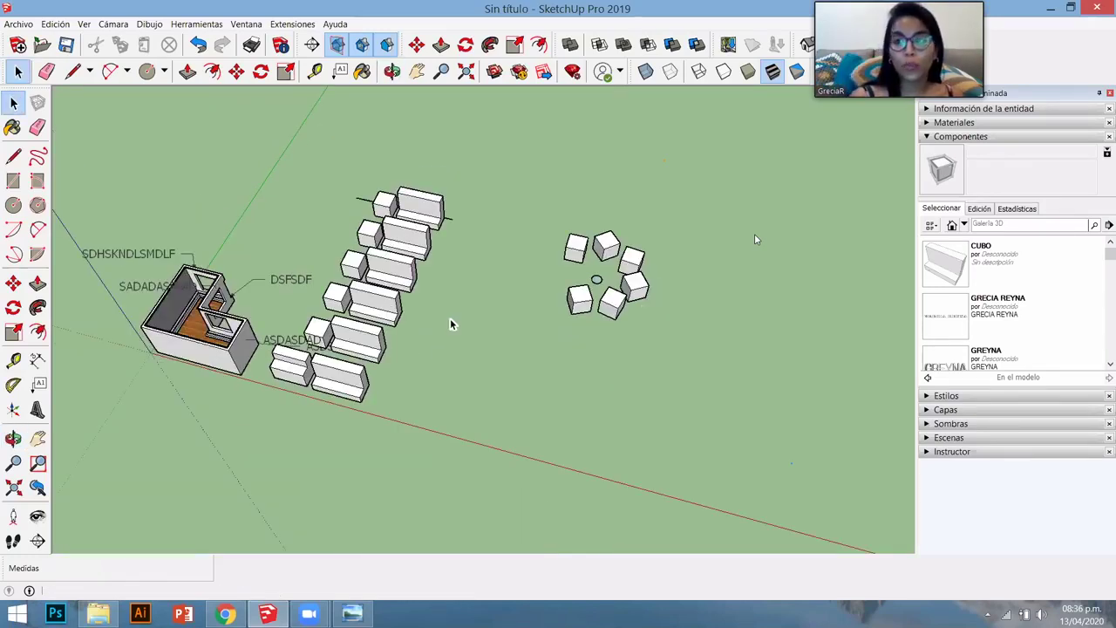
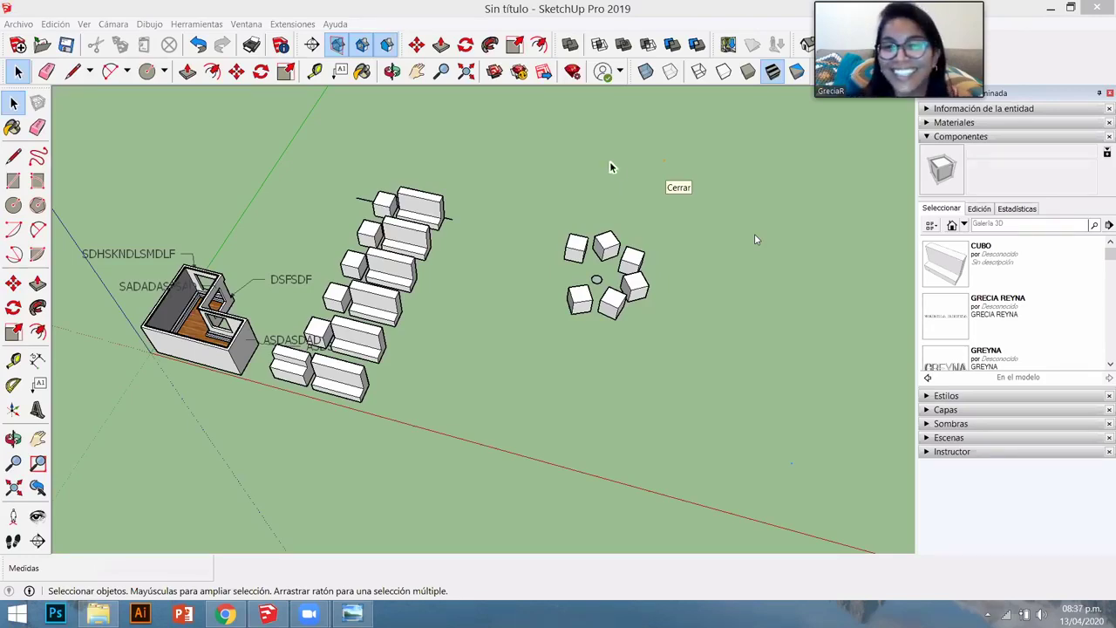
# - Window-select the extra cubes in the ring around the circle and delete them
pyautogui.moveTo(622, 366); pyautogui.dragTo(613, 314, button='middle')
pyautogui.scroll(5, 613, 314)
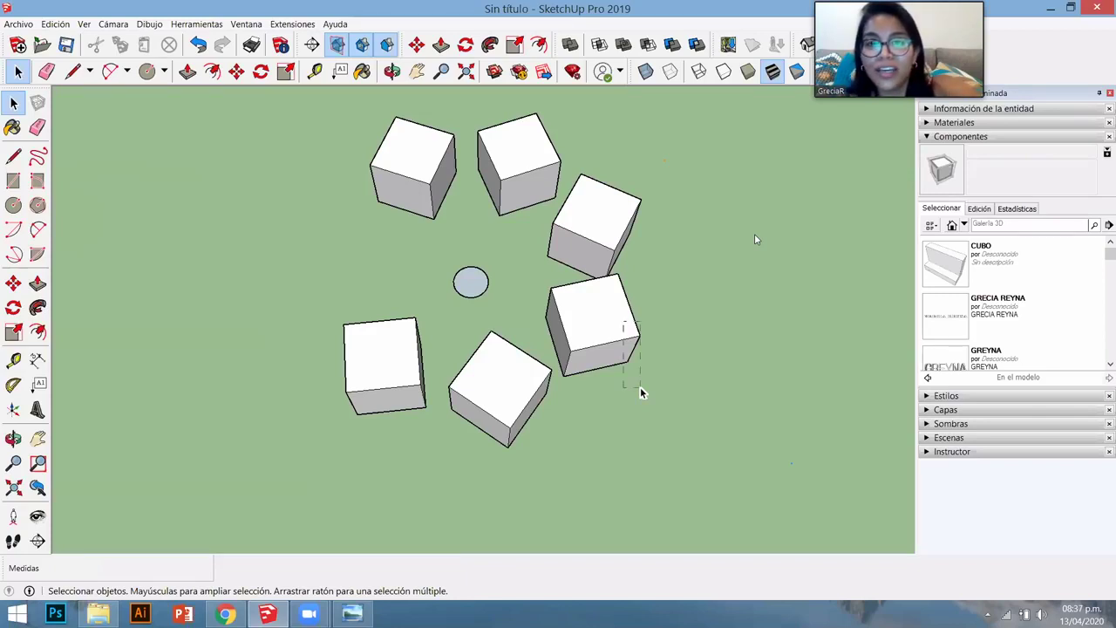
pyautogui.moveTo(640, 393); pyautogui.dragTo(636, 270)
pyautogui.hotkey('ctrl', 'z')
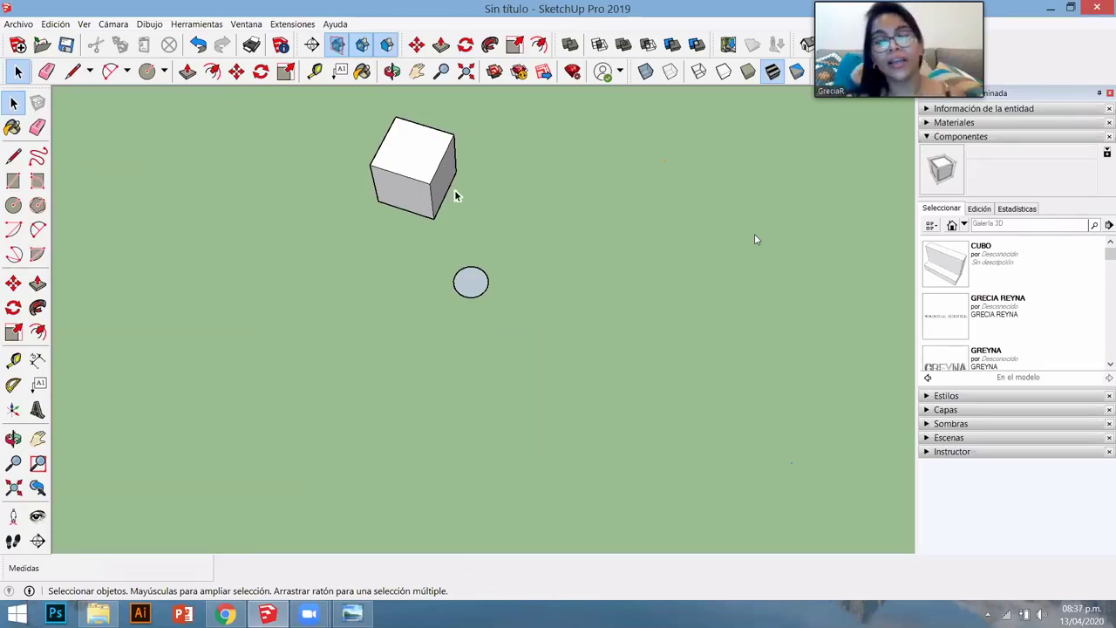
pyautogui.scroll(2, 399, 177)
# - Select the remaining cube and the circle in turn to inspect them
pyautogui.click(399, 177)
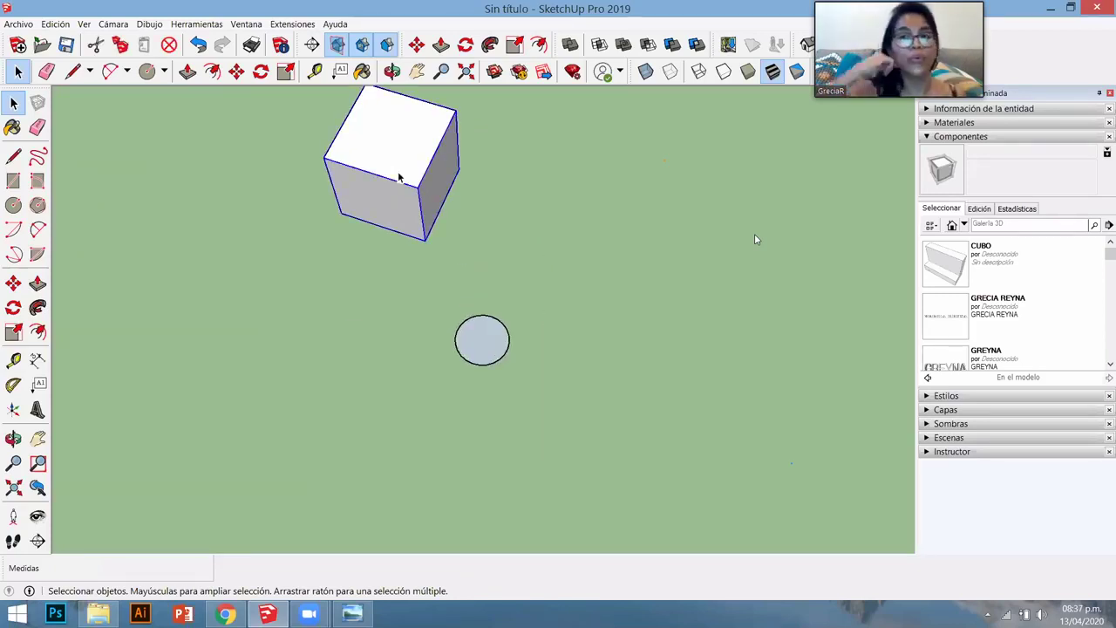
pyautogui.click(479, 326)
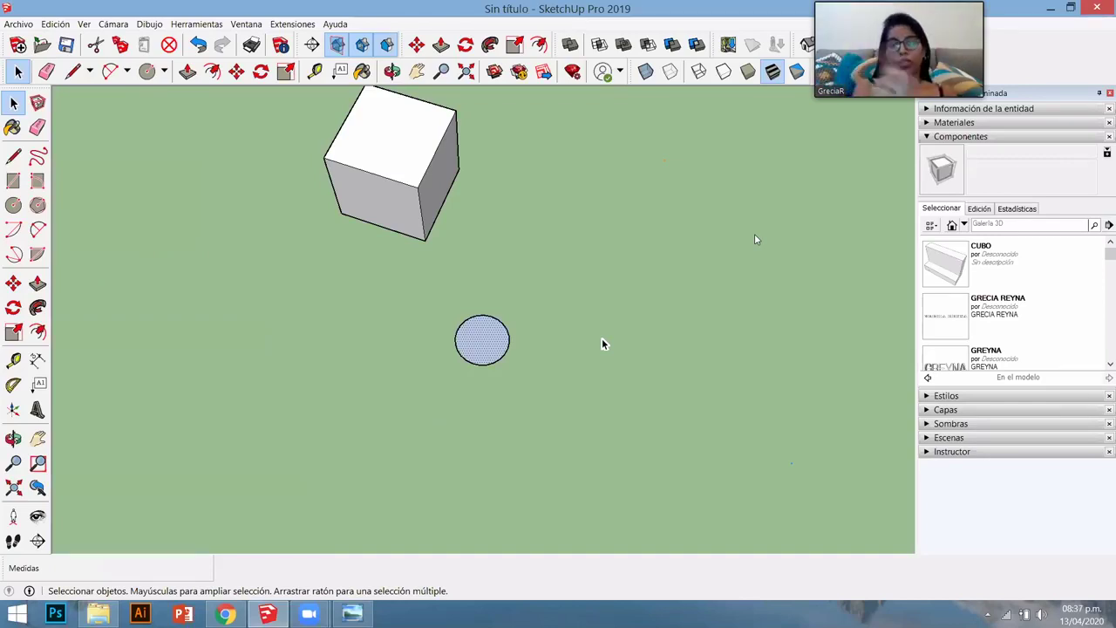
pyautogui.click(427, 241)
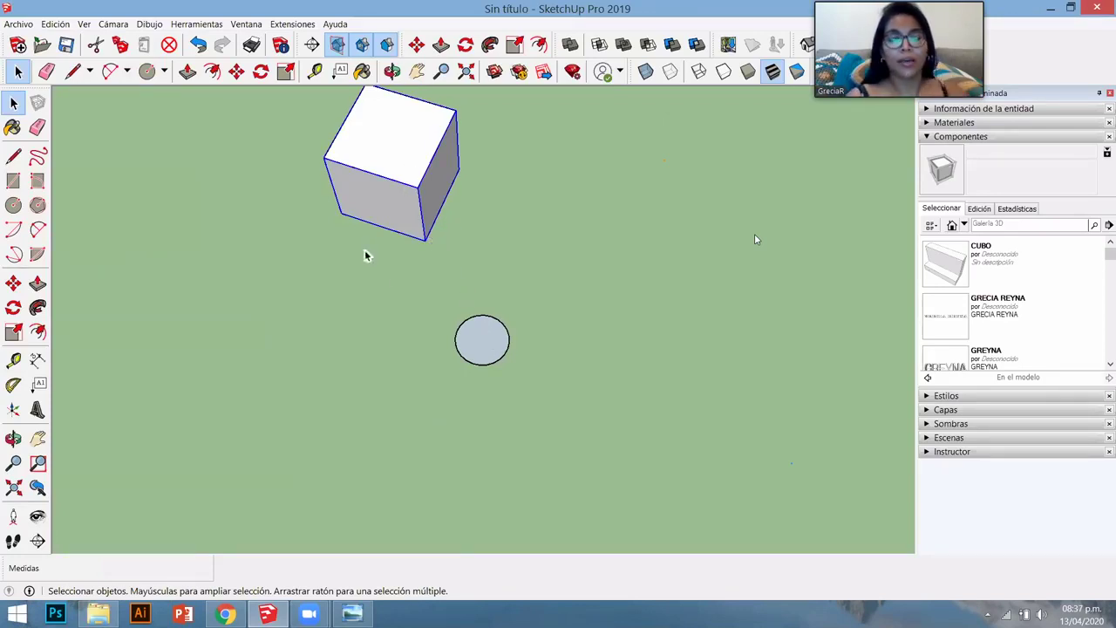
pyautogui.press('b')
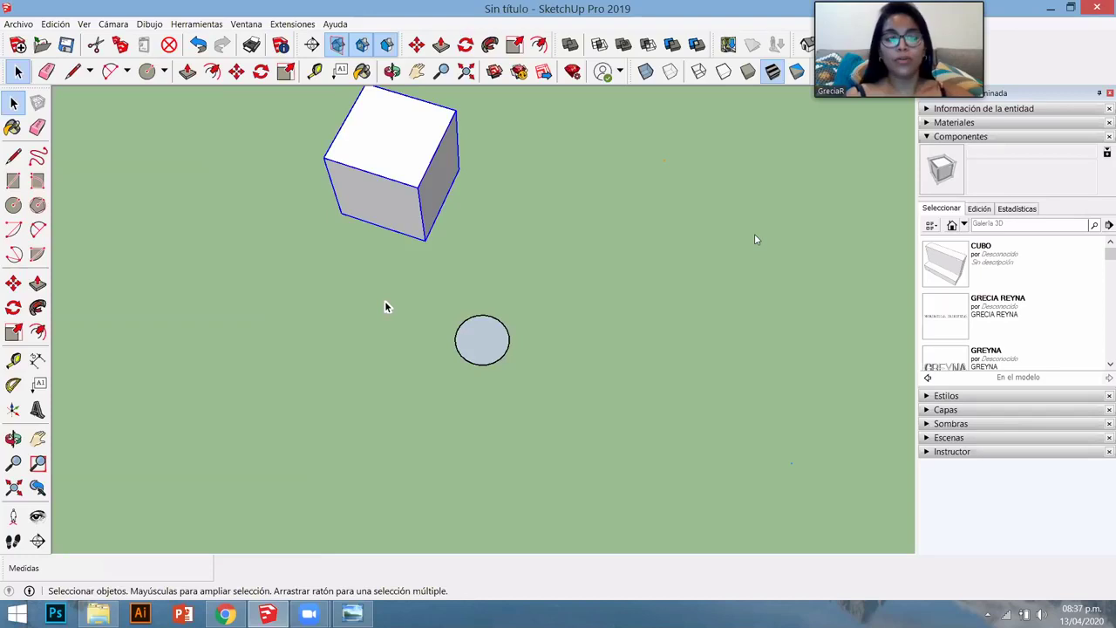
pyautogui.moveTo(509, 324); pyautogui.dragTo(510, 325, button='middle')
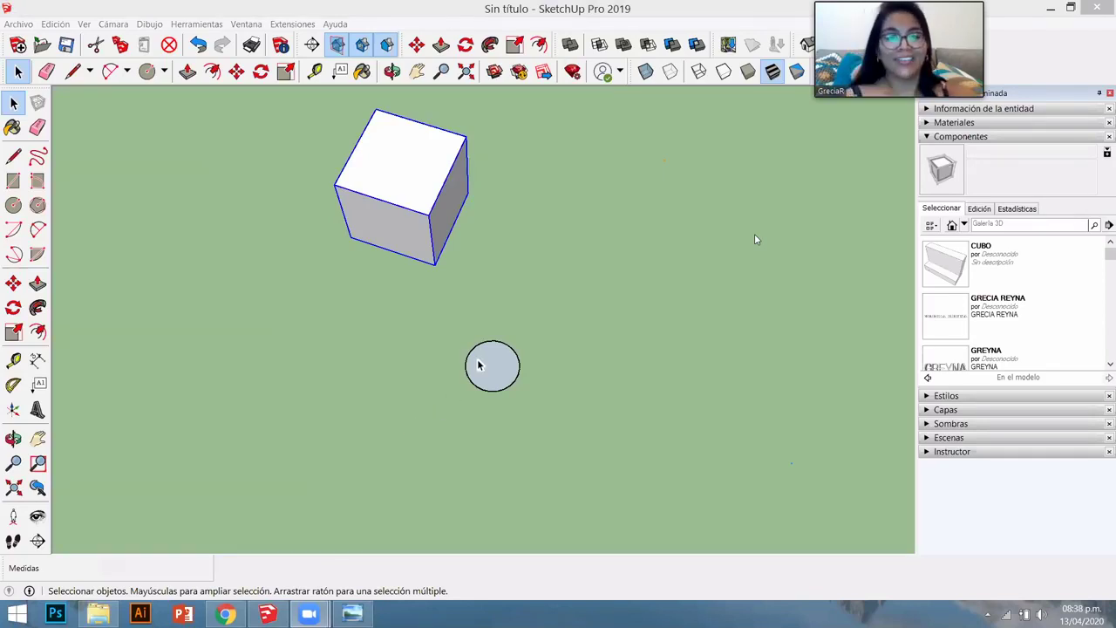
# - Activate the Rotate tool (Q) on the selected cube
pyautogui.press('q')
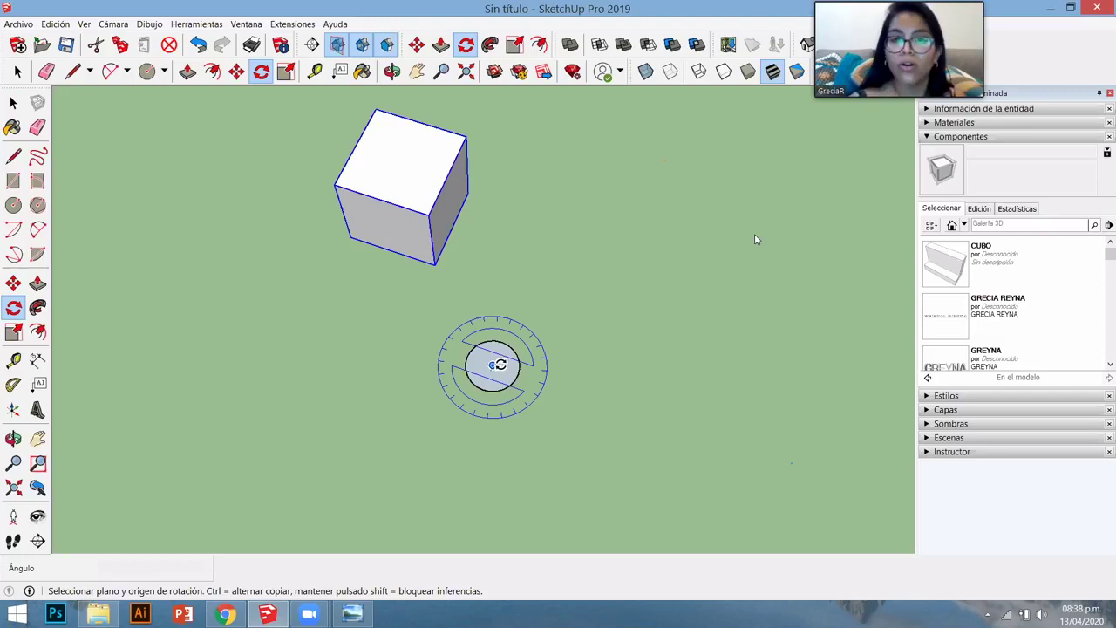
# - Rotate-copy the cube around the circle's centre seven times (7x), then undo the copies
pyautogui.click(495, 364)
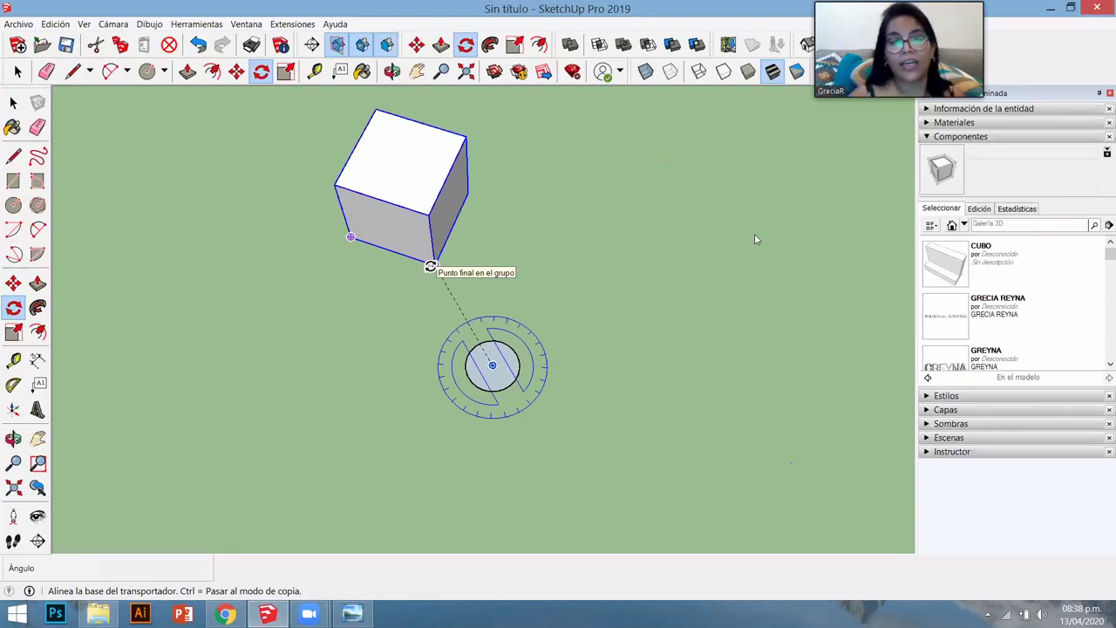
pyautogui.click(463, 264)
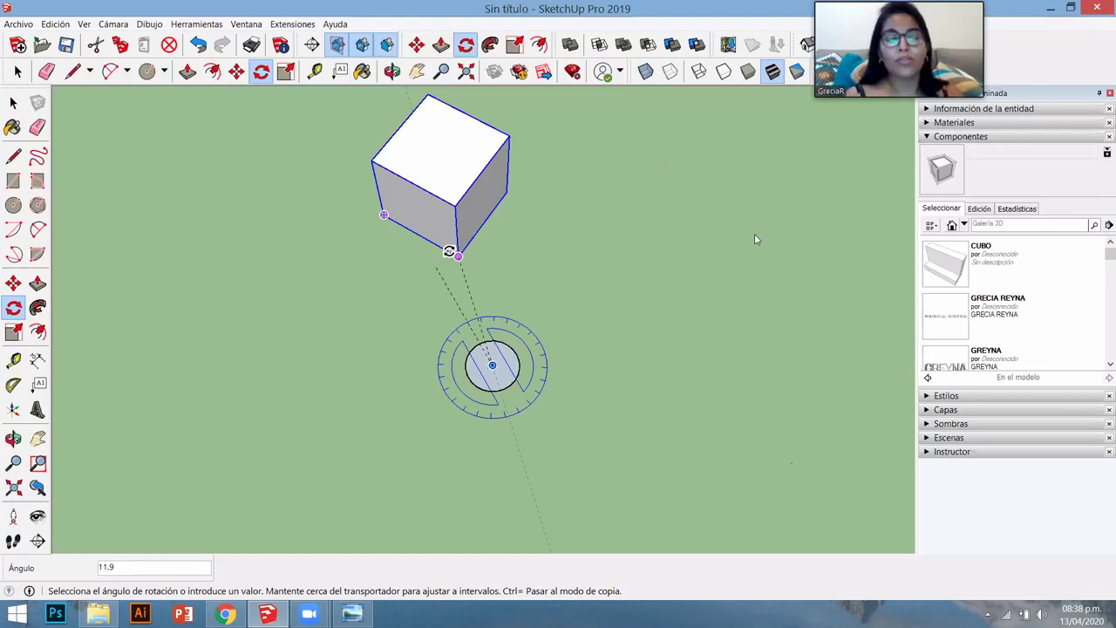
pyautogui.press('ctrl')
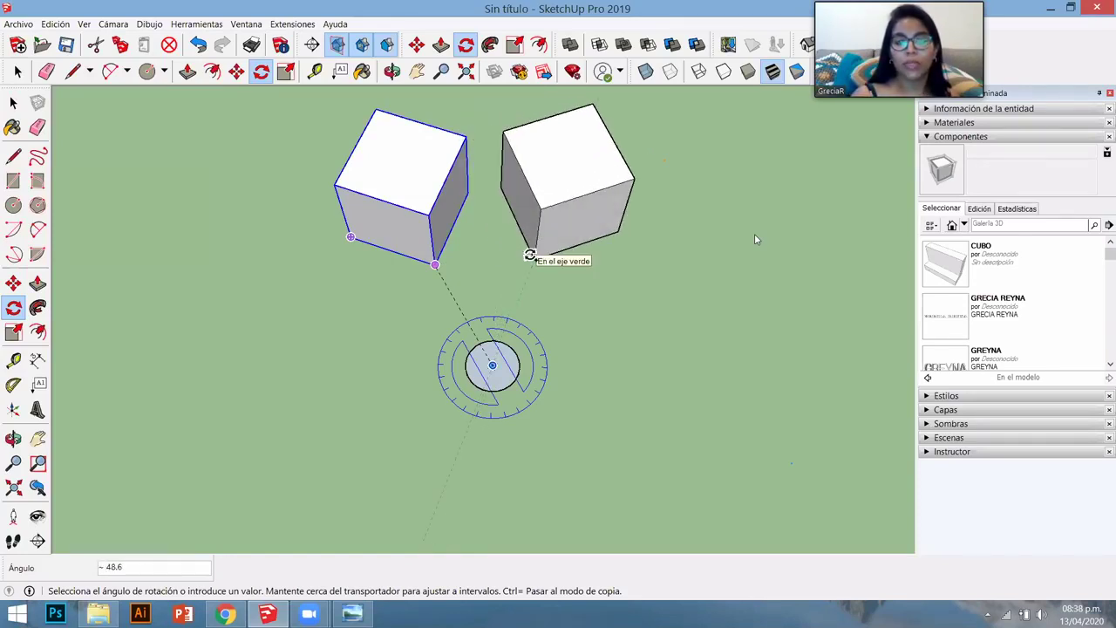
pyautogui.click(529, 254)
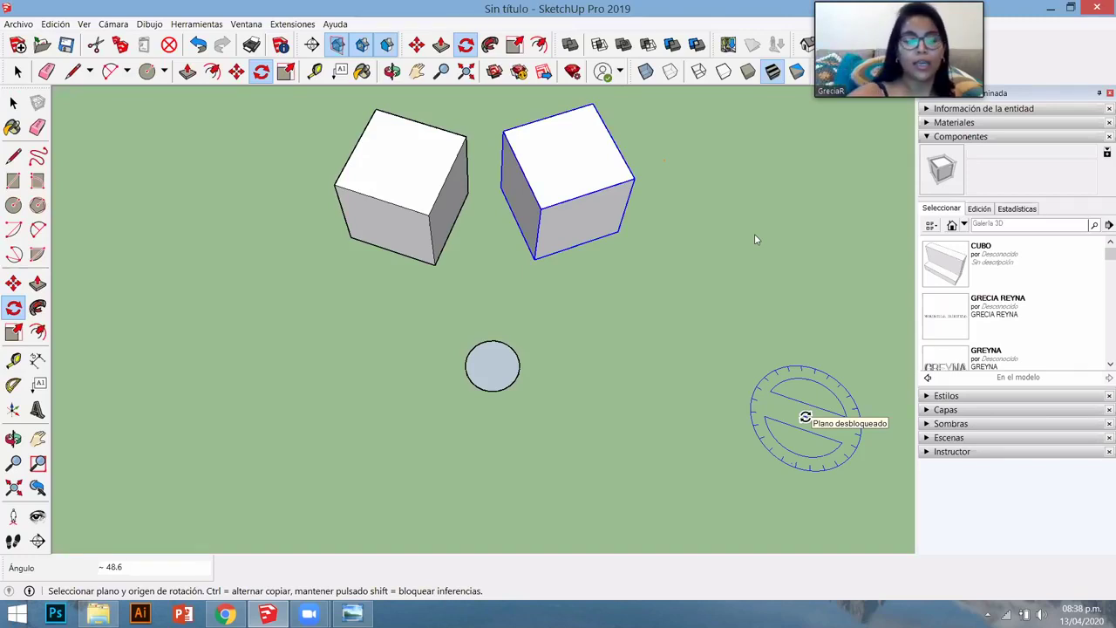
pyautogui.write('7x')
pyautogui.press('Return')
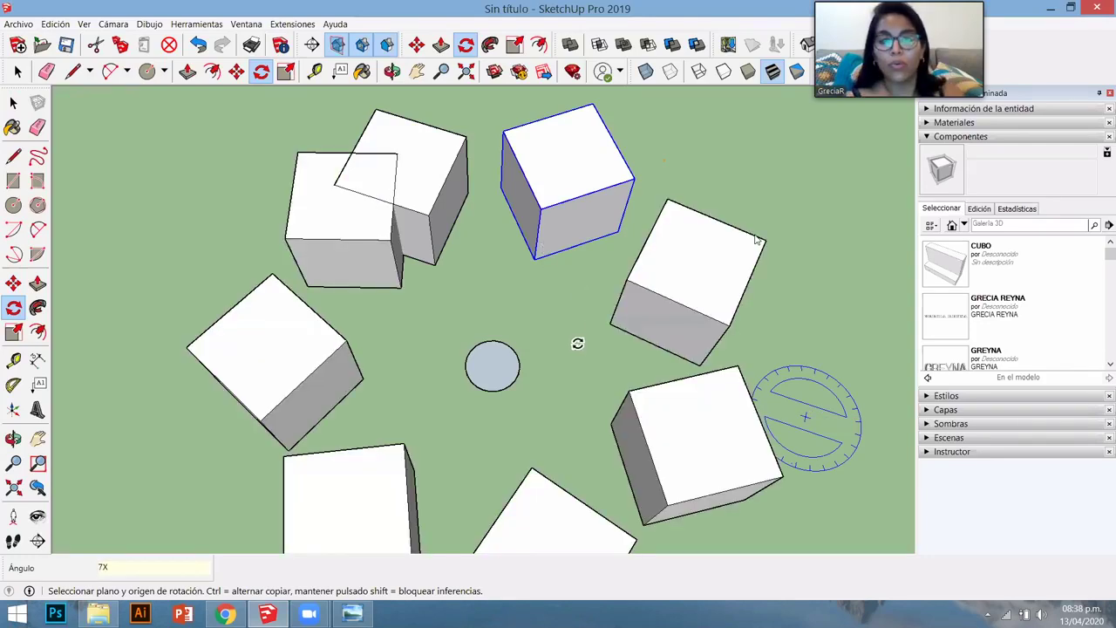
pyautogui.hotkey('ctrl', 'z')
pyautogui.moveTo(578, 341); pyautogui.dragTo(530, 252, button='middle')
# - Rotate-copy the cube about the circle centre and divide with 5/ into six evenly spaced cubes
pyautogui.click(531, 252)
pyautogui.press('q')
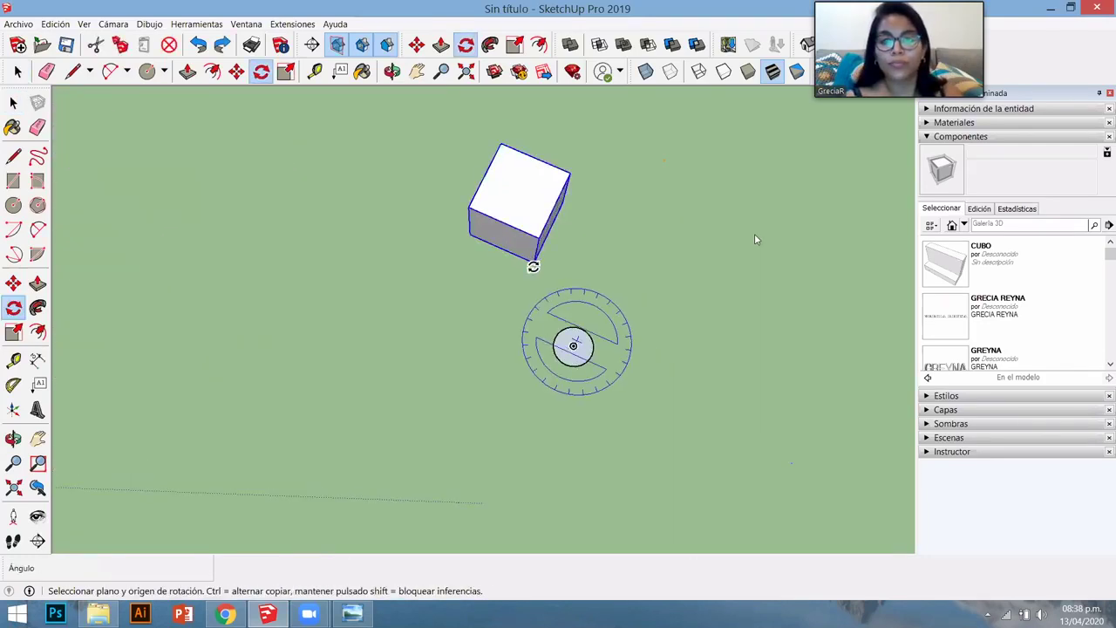
pyautogui.click(572, 347)
pyautogui.click(652, 351)
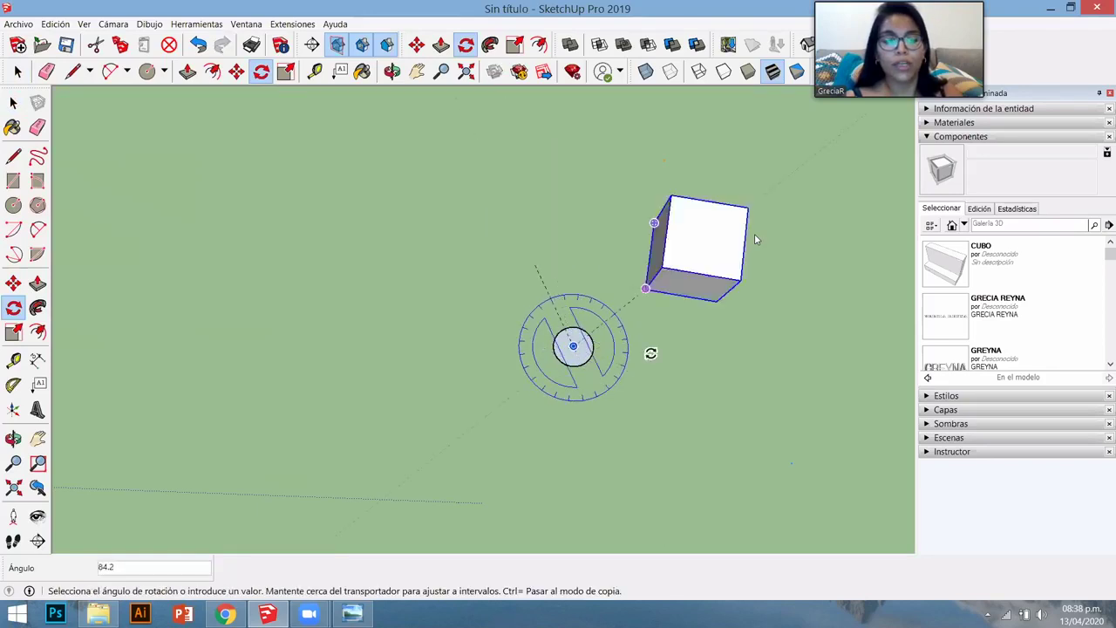
pyautogui.press('ctrl')
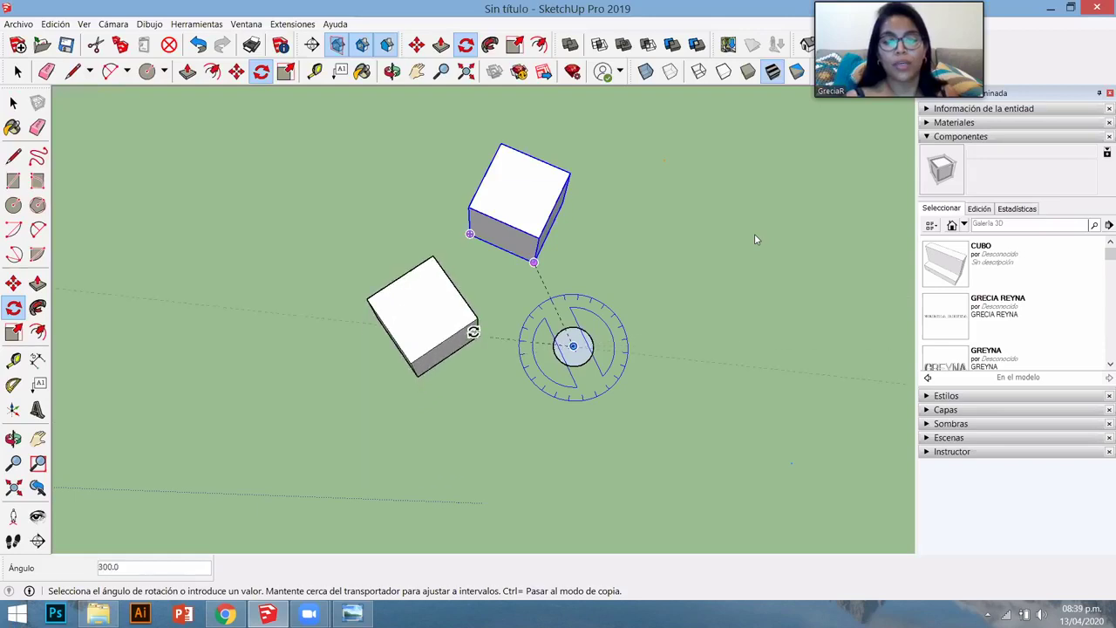
pyautogui.click(472, 331)
pyautogui.write('5/')
pyautogui.press('Return')
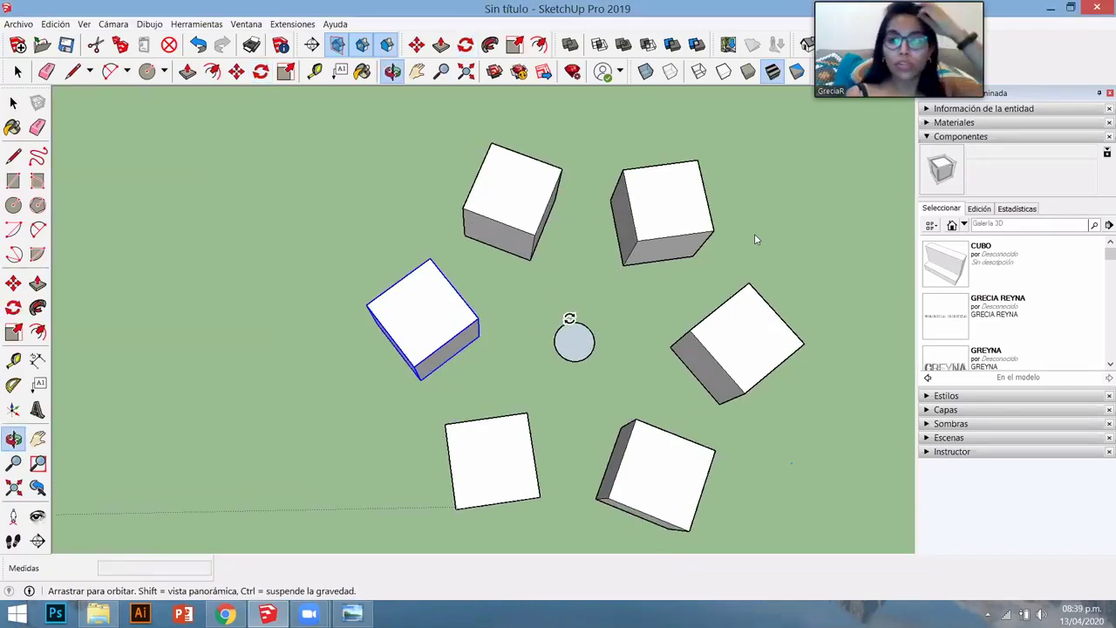
# - Make one ring cube into the new component Componente#1
pyautogui.scroll(-5, 568, 314)
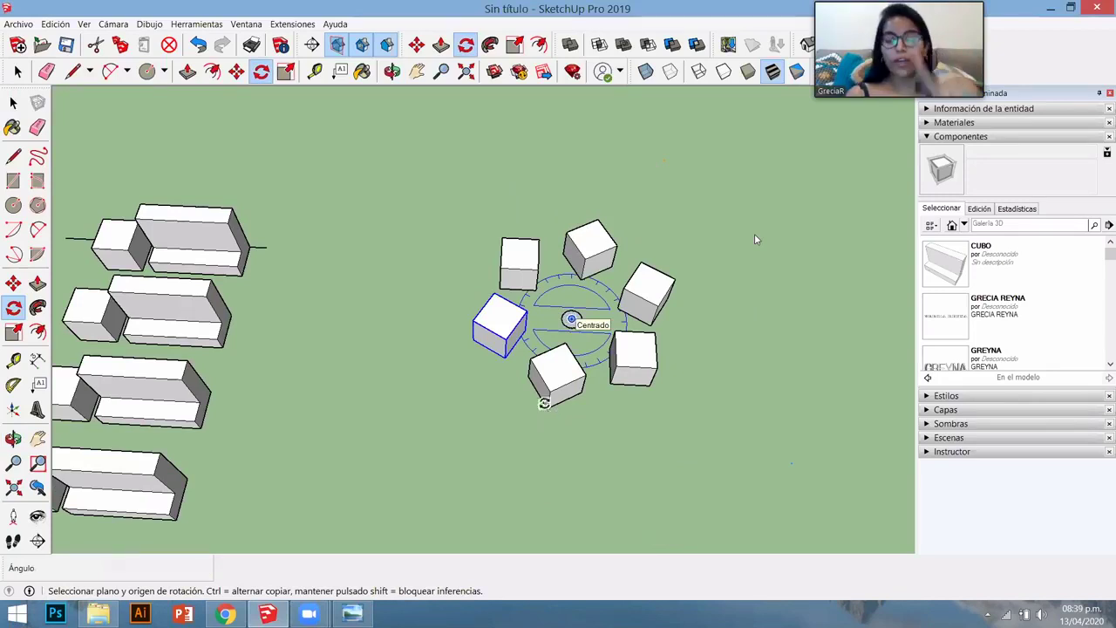
pyautogui.moveTo(543, 401); pyautogui.dragTo(548, 411, button='middle')
pyautogui.press('space')
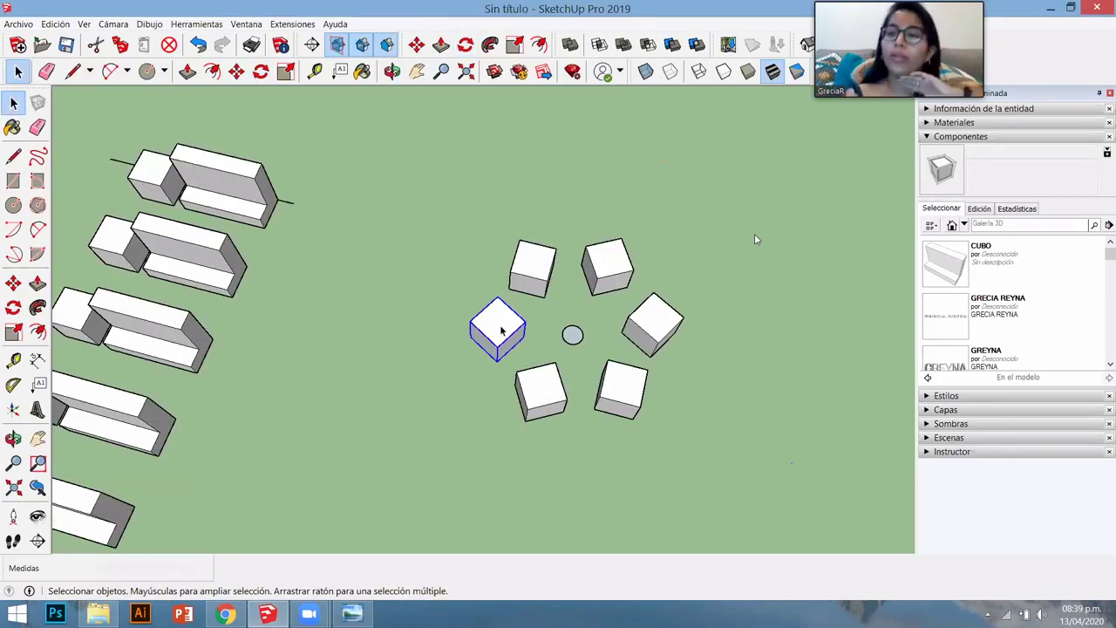
pyautogui.rightClick(501, 330)
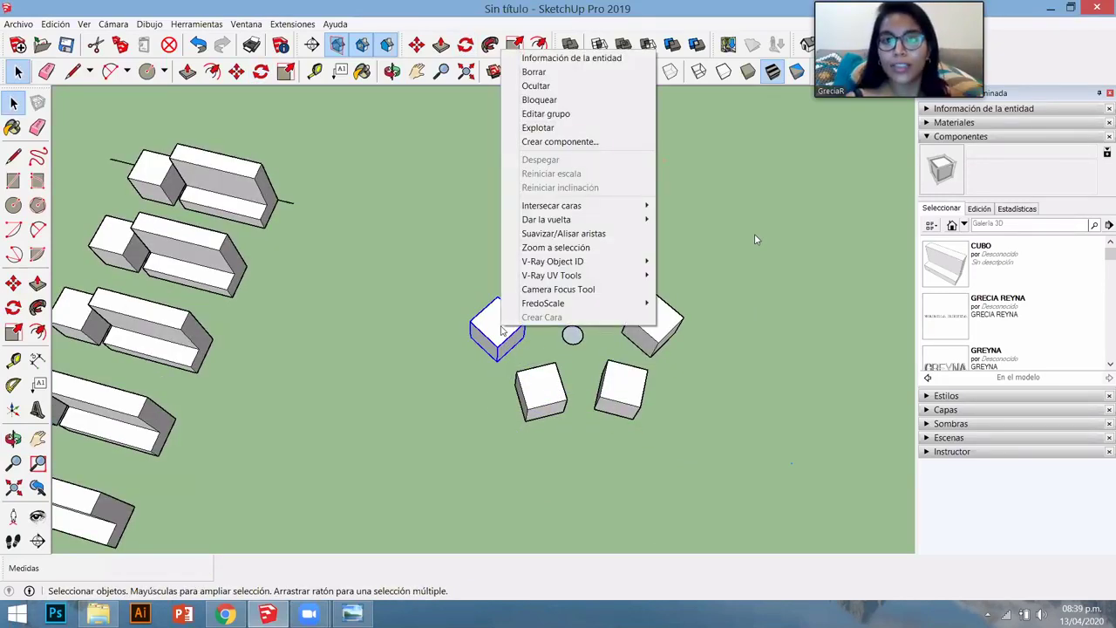
pyautogui.click(558, 141)
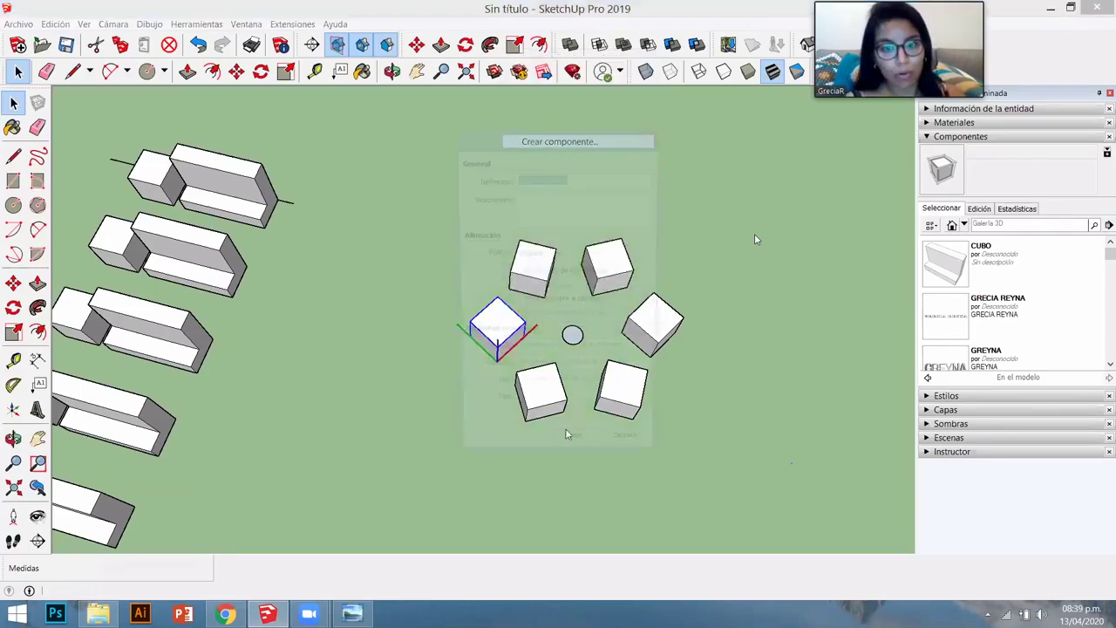
pyautogui.press('Escape')
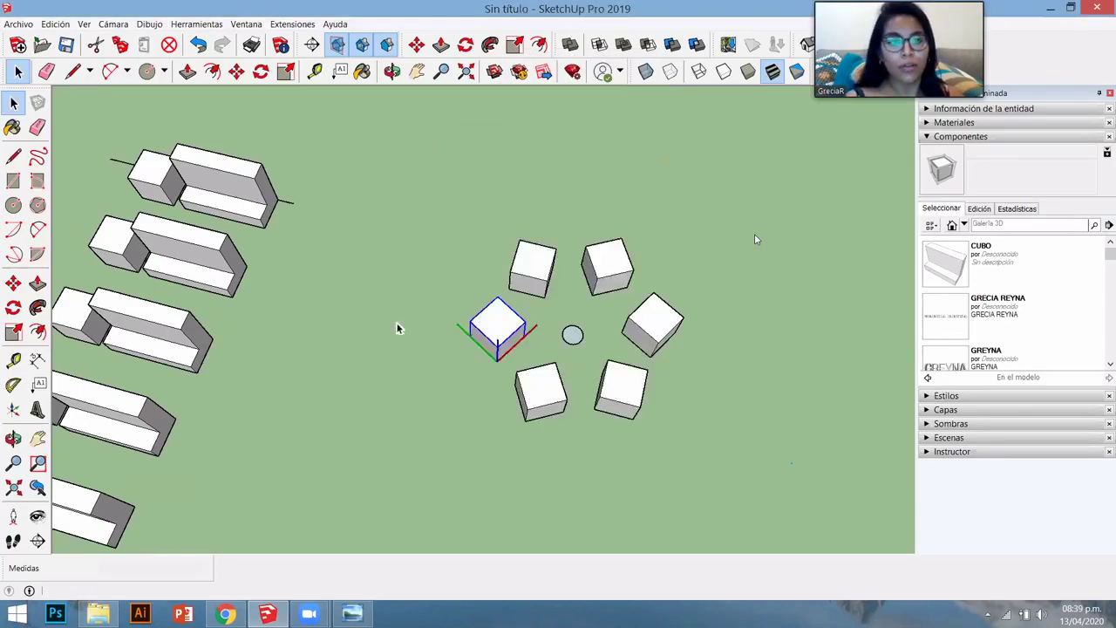
# - Zoom out to the whole model and select one of the L-shaped boxes
pyautogui.scroll(-5, 363, 354)
pyautogui.moveTo(364, 354); pyautogui.dragTo(362, 327, button='middle')
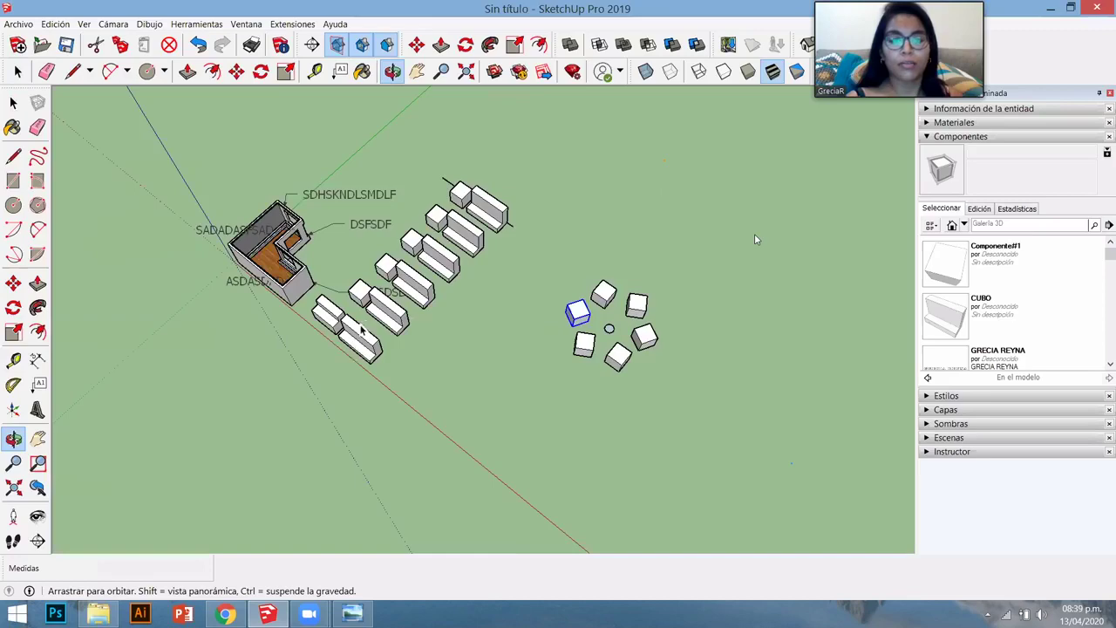
pyautogui.click(360, 329)
pyautogui.scroll(5, 361, 329)
# - Make the selected L-shaped box a unique component and open it for editing
pyautogui.rightClick(363, 329)
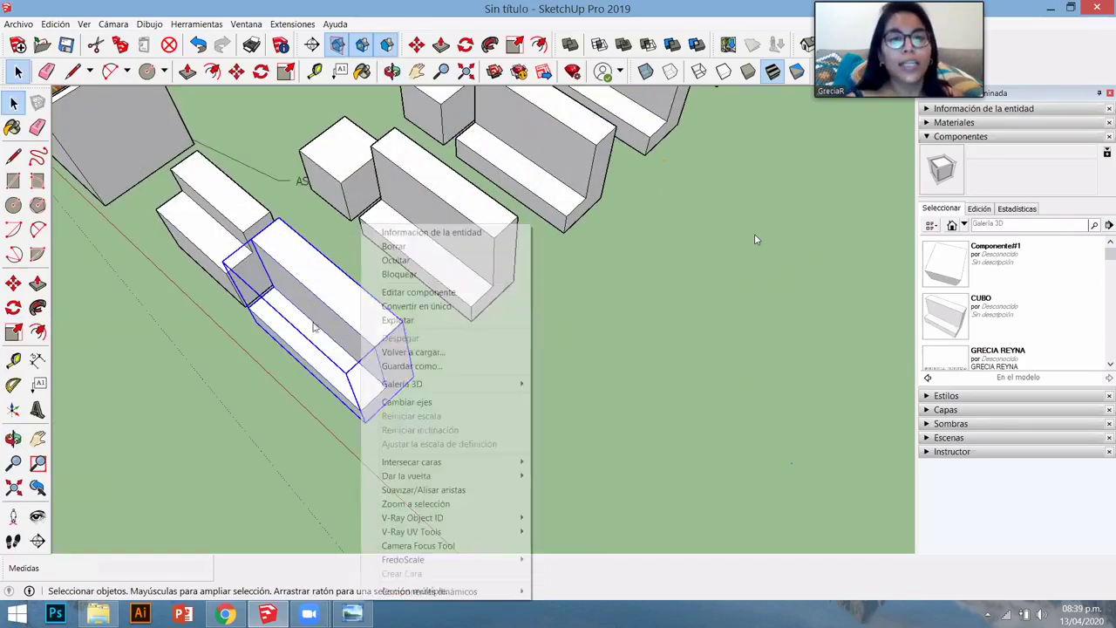
pyautogui.click(410, 306)
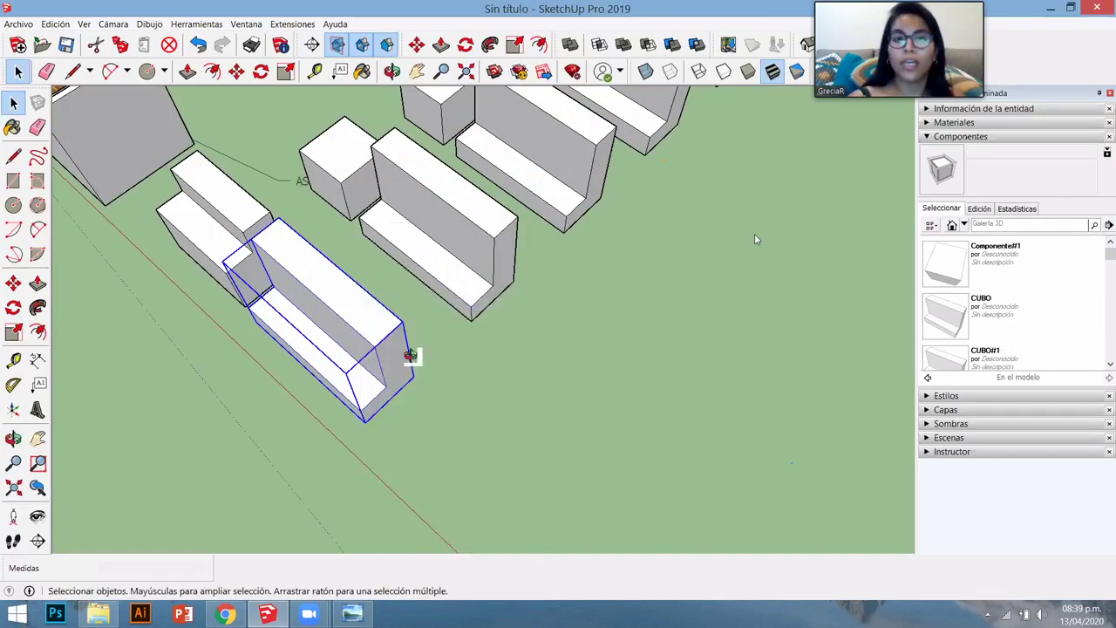
pyautogui.moveTo(411, 354); pyautogui.dragTo(327, 320, button='middle')
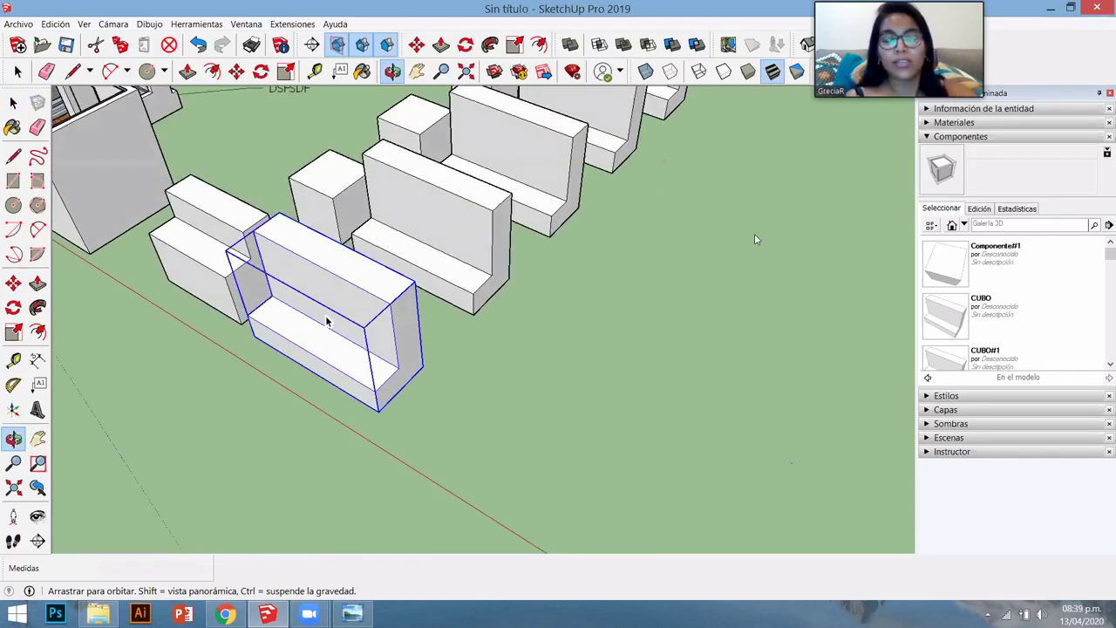
pyautogui.doubleClick(327, 320)
pyautogui.scroll(2, 326, 320)
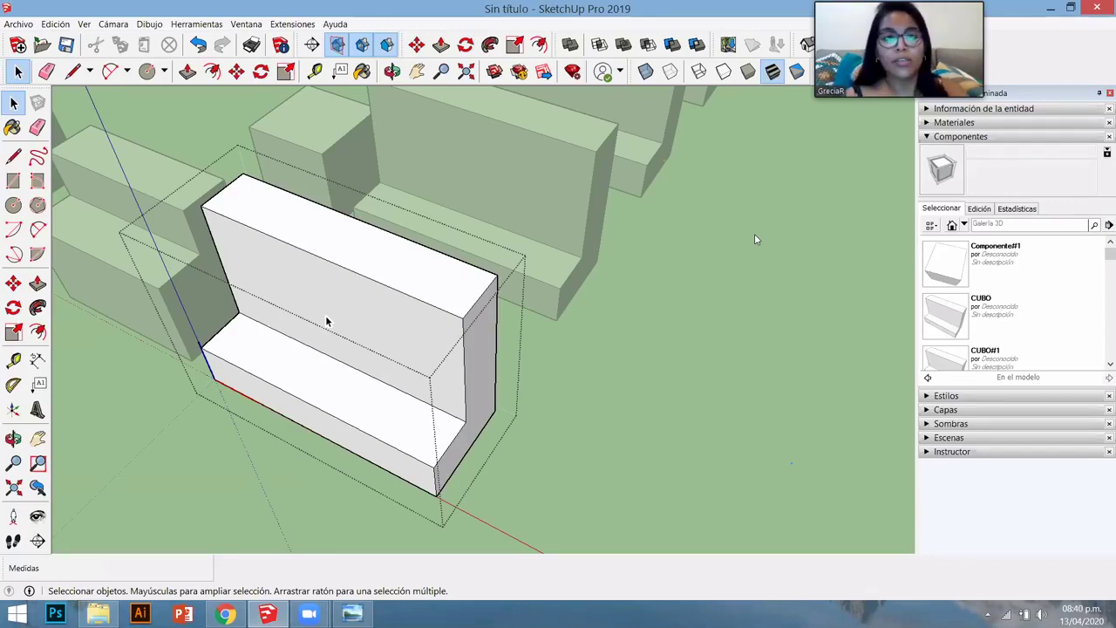
# - Lower the right part of the block's top step by 1.72 m, then close the component
pyautogui.press('l')
pyautogui.click(361, 222)
pyautogui.click(323, 258)
pyautogui.press('space')
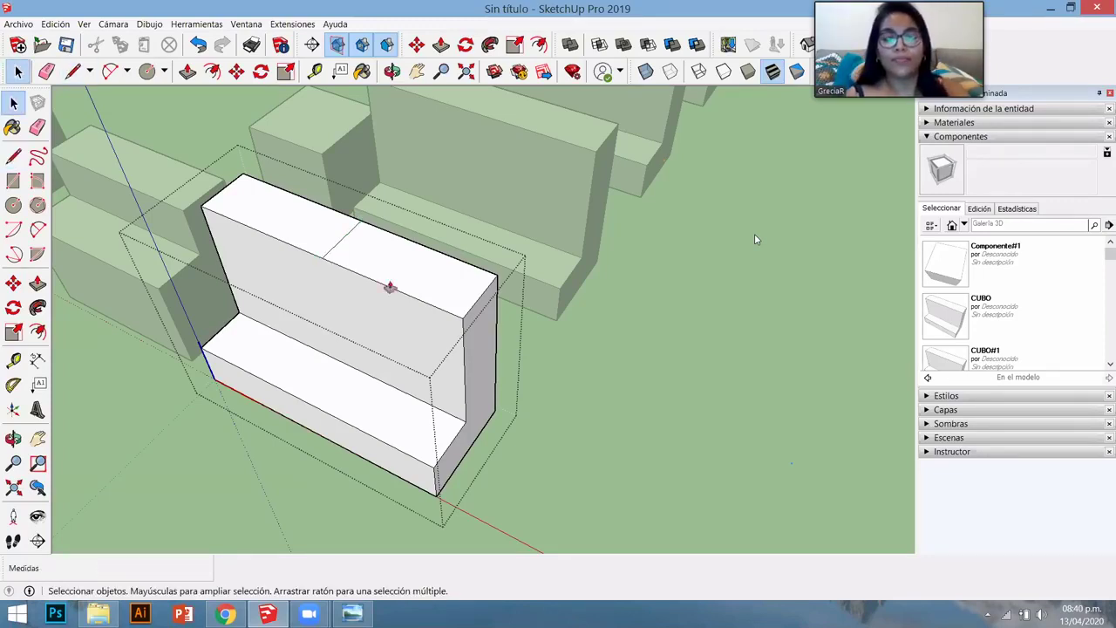
pyautogui.press('p')
pyautogui.click(398, 319)
pyautogui.click(397, 328)
pyautogui.press('space')
pyautogui.scroll(-6, 388, 349)
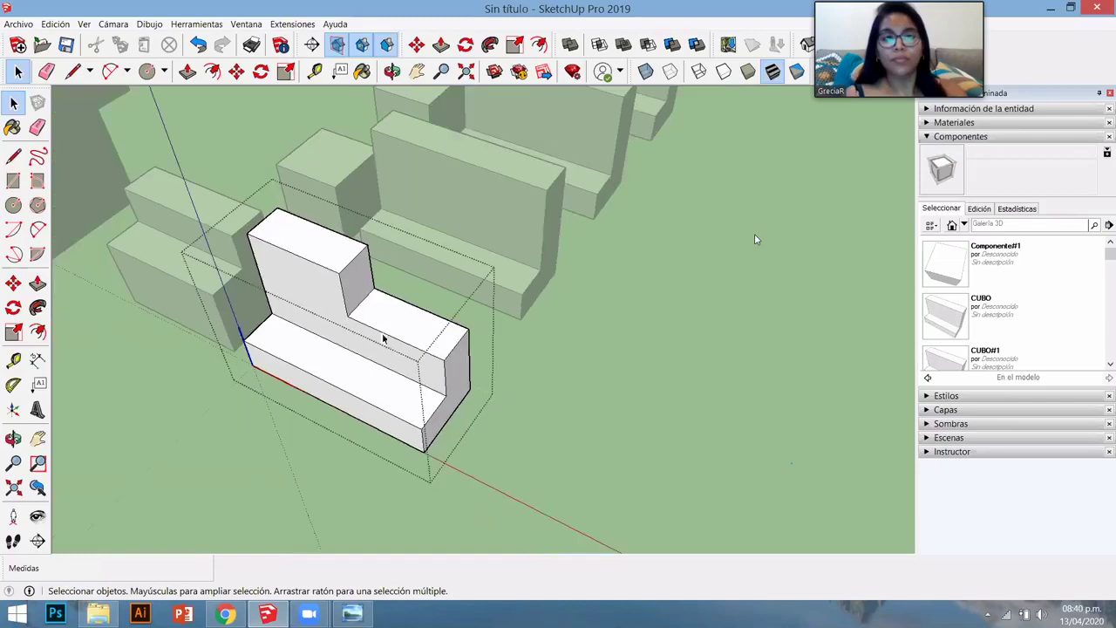
pyautogui.press('Escape')
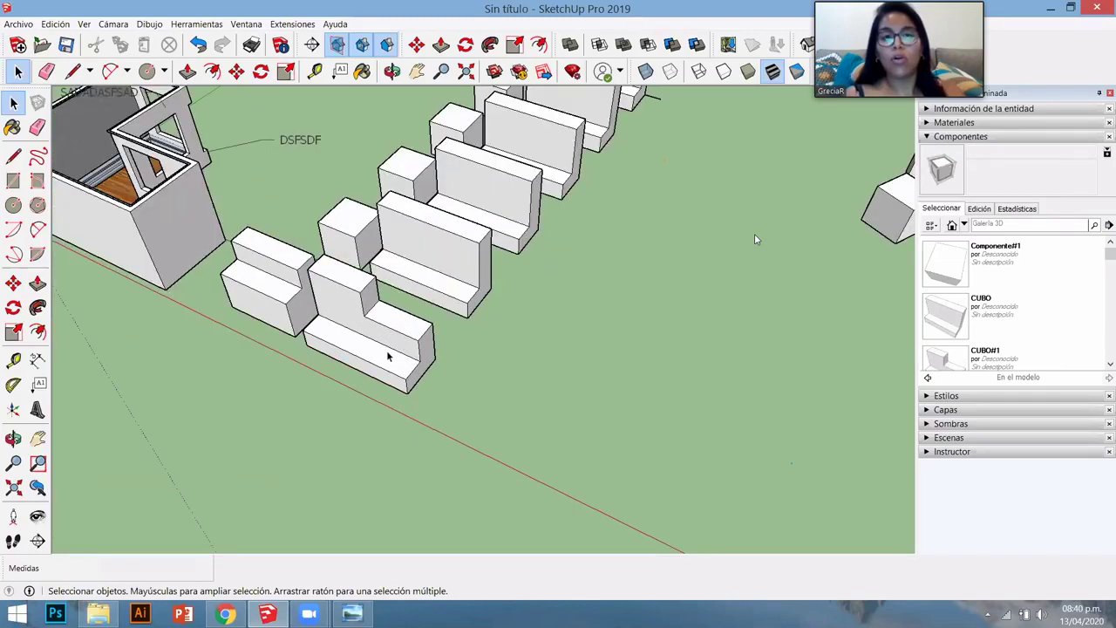
# - Copy the L-shaped block along the row as an array of three (3x)
pyautogui.press('m')
pyautogui.click(388, 356)
pyautogui.press('ctrl')
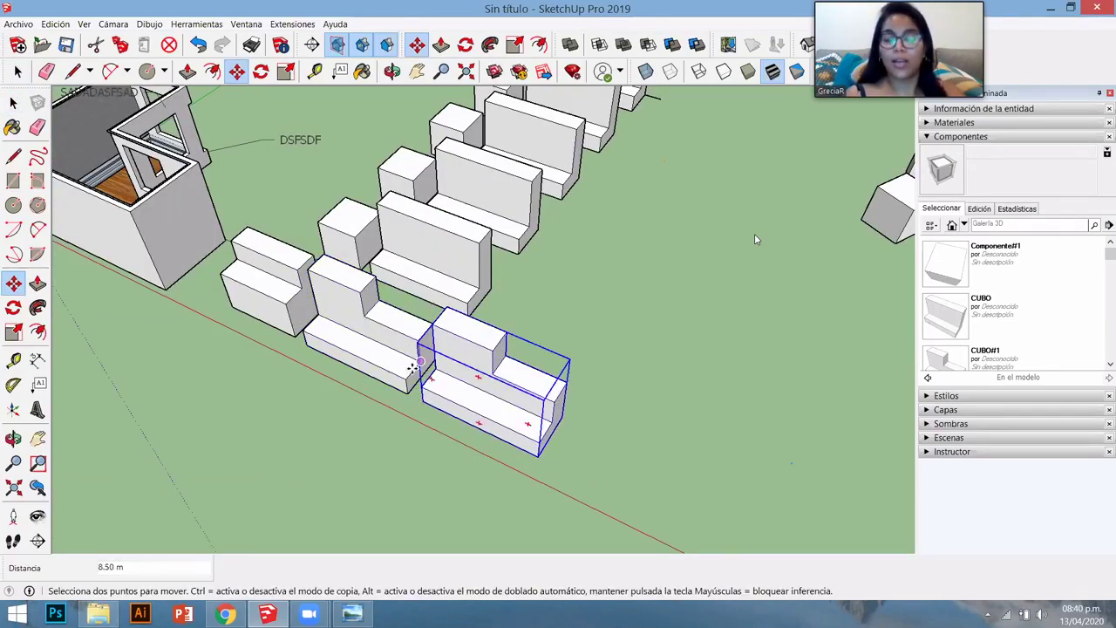
pyautogui.click(415, 366)
pyautogui.write('3x')
pyautogui.press('Return')
pyautogui.press('space')
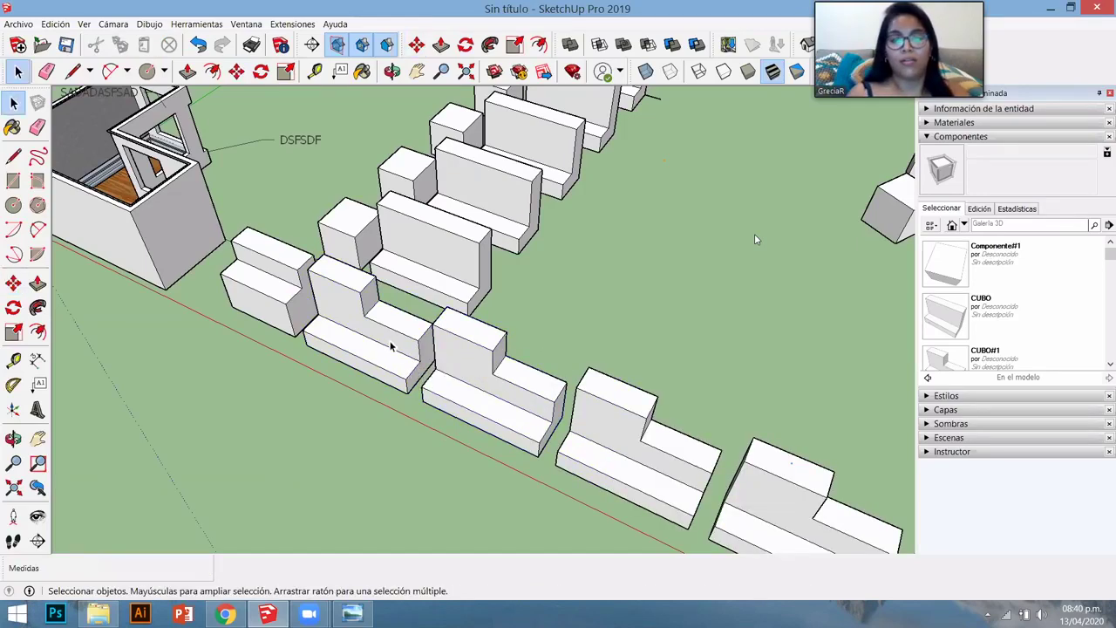
# - Draw a rectangle on the block's top face and push it down into a notch
pyautogui.doubleClick(406, 348)
pyautogui.press('Escape')
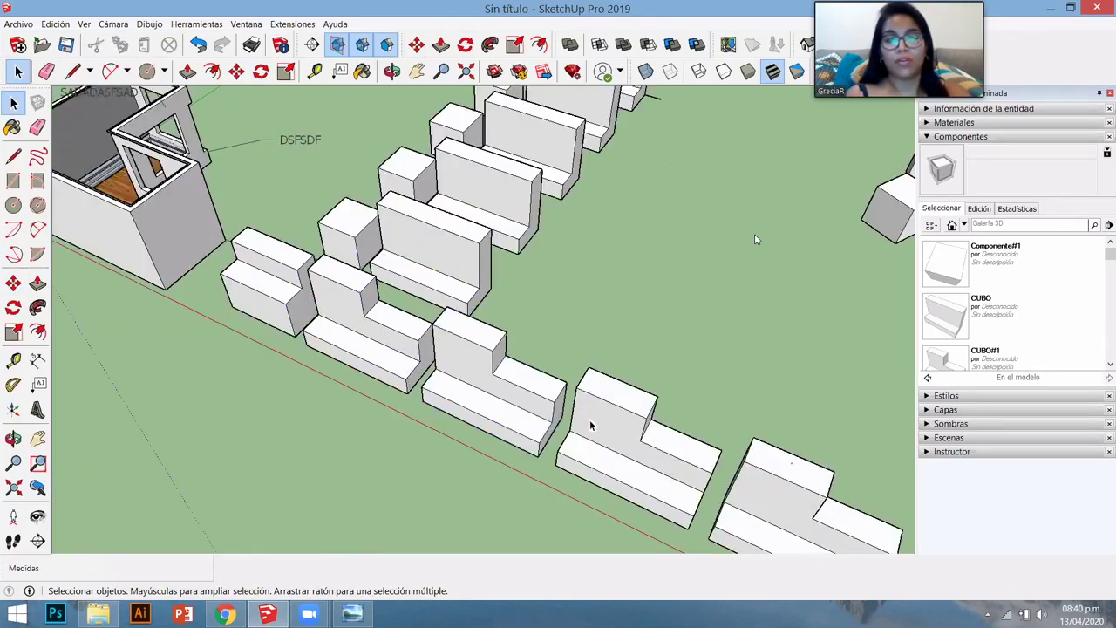
pyautogui.doubleClick(593, 423)
pyautogui.press('r')
pyautogui.click(610, 403)
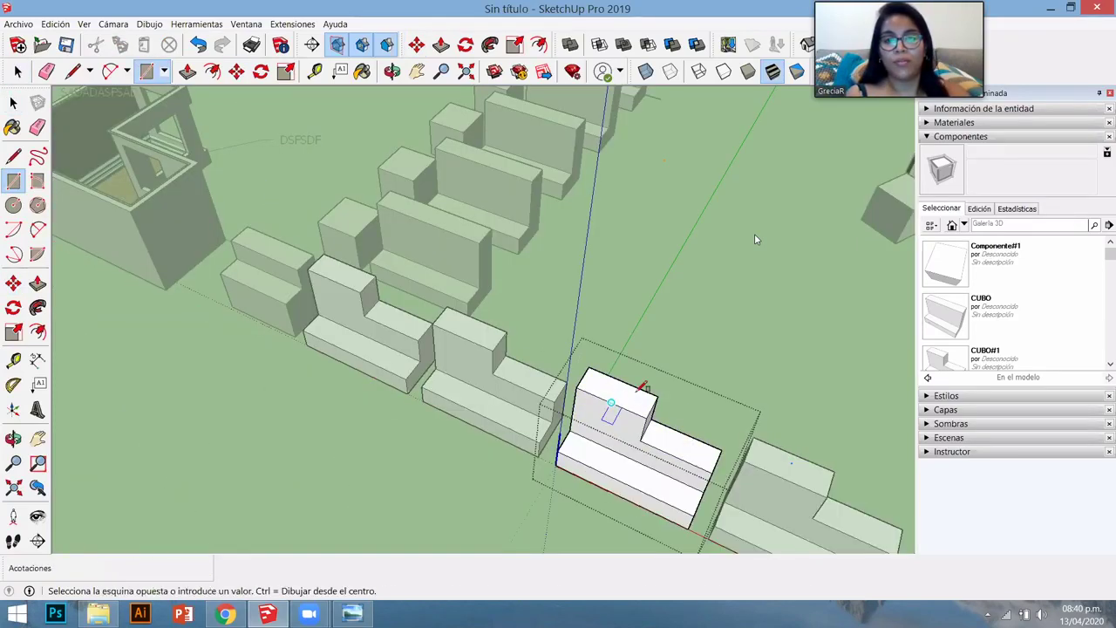
pyautogui.click(640, 389)
pyautogui.press('space')
pyautogui.press('p')
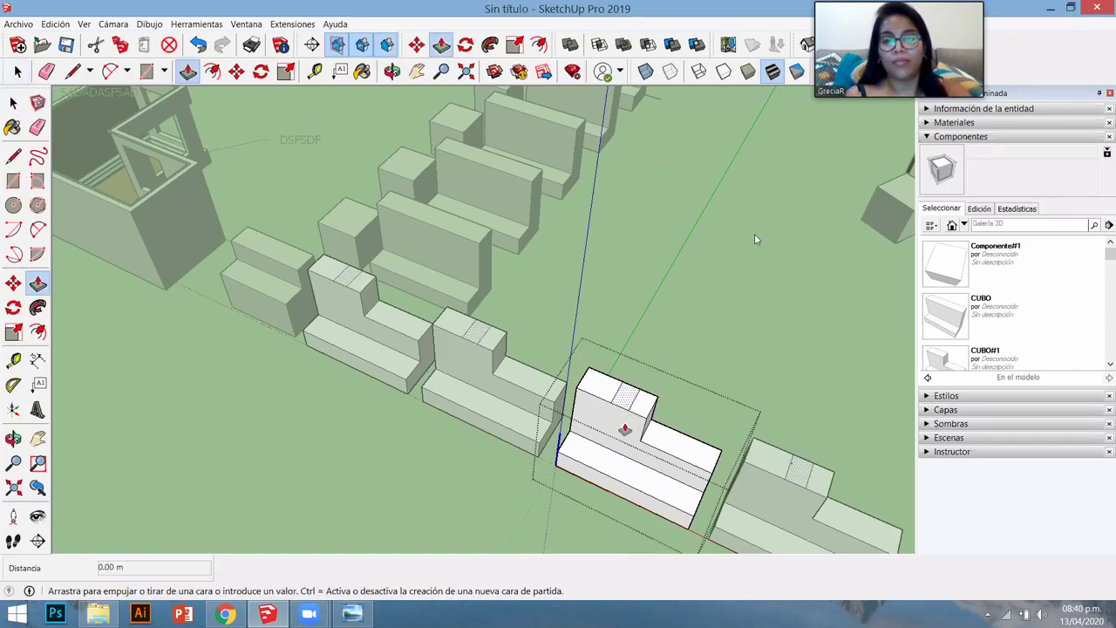
pyautogui.click(755, 239)
pyautogui.moveTo(755, 239); pyautogui.dragTo(754, 244, button='middle')
pyautogui.scroll(-5, 600, 326)
pyautogui.press('space')
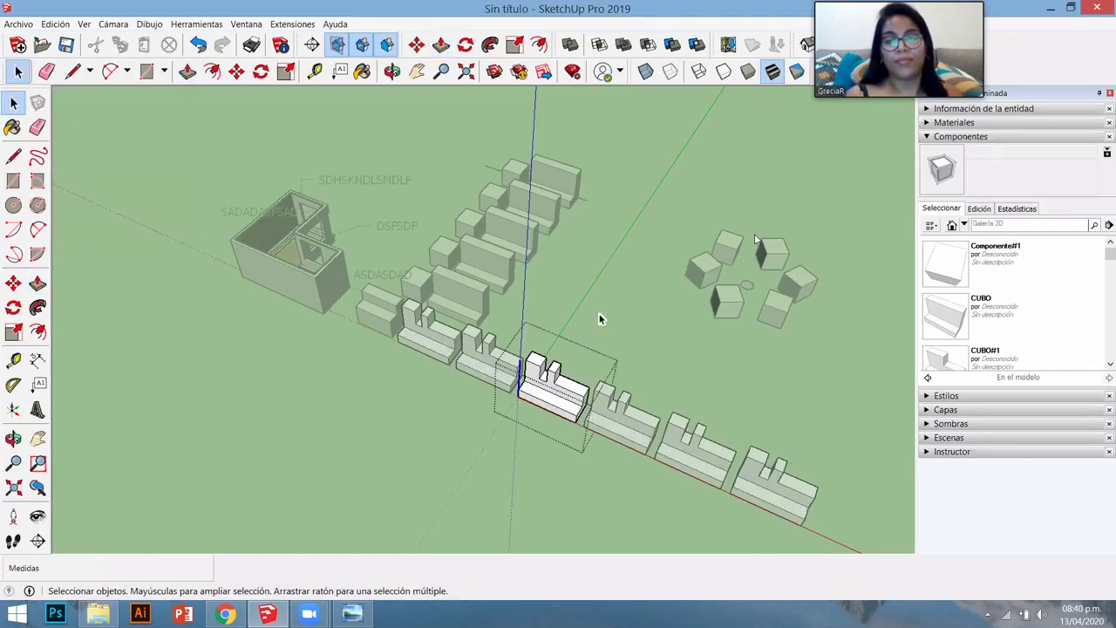
# - Close the block's edit mode and explode the block component into loose geometry
pyautogui.click(602, 258)
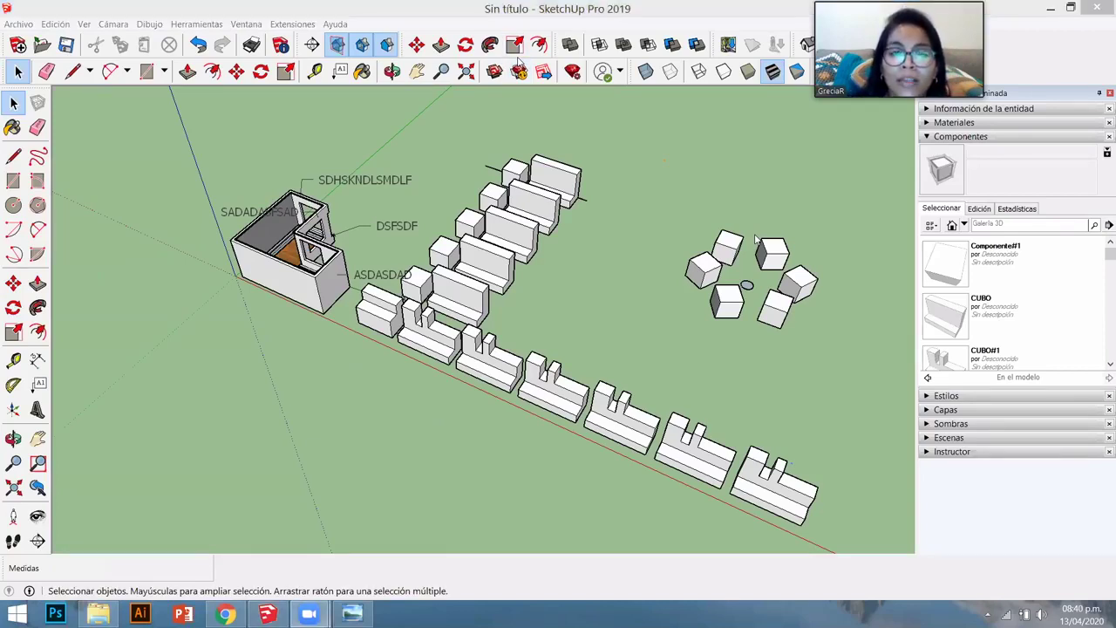
pyautogui.moveTo(704, 494); pyautogui.dragTo(551, 447, button='middle')
pyautogui.scroll(3, 523, 373)
pyautogui.rightClick(544, 375)
pyautogui.click(580, 320)
pyautogui.click(528, 448)
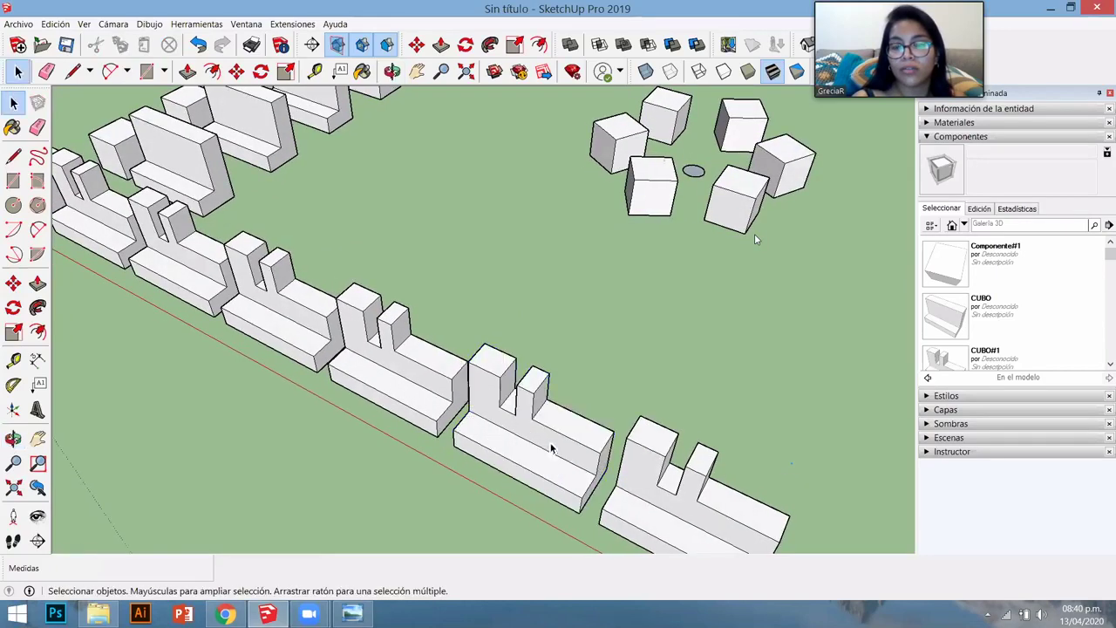
pyautogui.click(529, 455)
# - Draw a rectangle on the ground beside the last block's base
pyautogui.scroll(2, 612, 457)
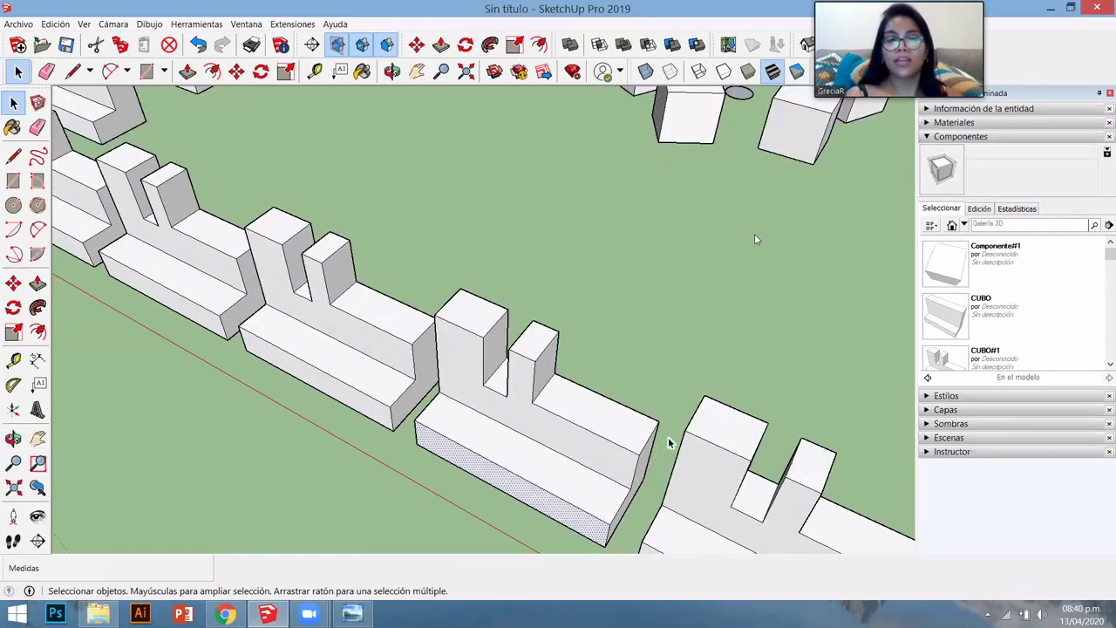
pyautogui.moveTo(668, 441); pyautogui.dragTo(667, 453, button='middle')
pyautogui.press('r')
pyautogui.scroll(-2, 511, 413)
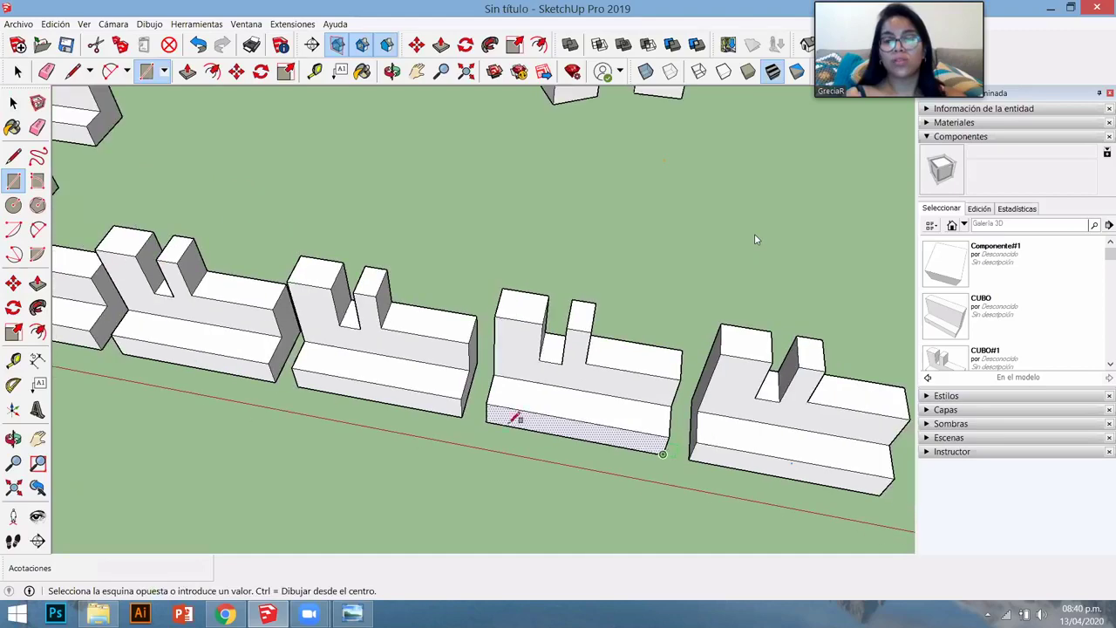
pyautogui.scroll(-3, 455, 373)
pyautogui.scroll(4, 598, 391)
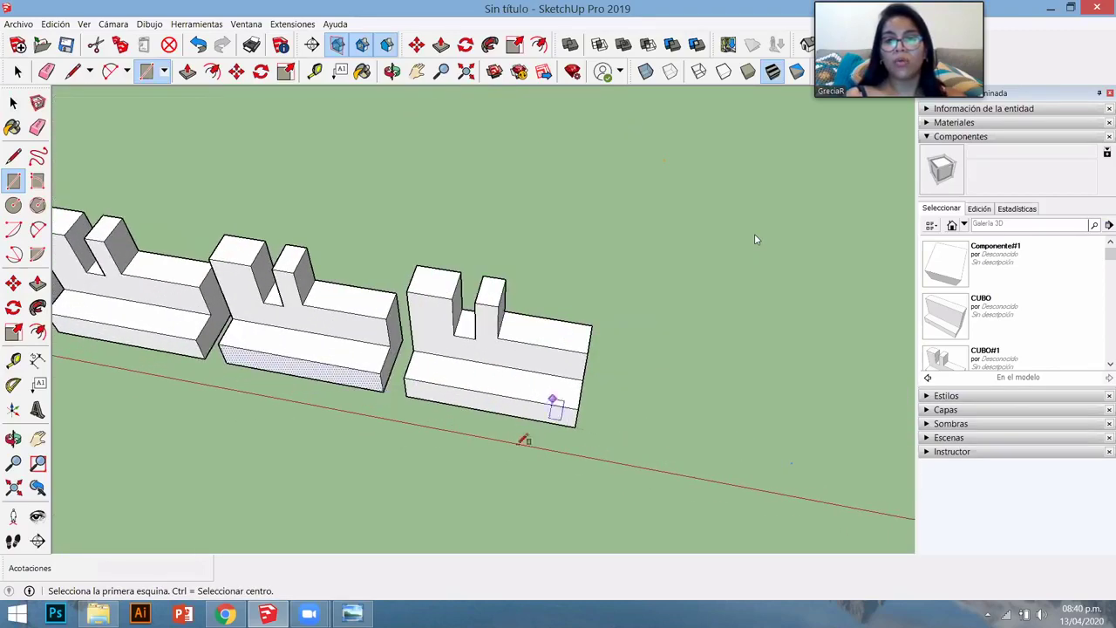
pyautogui.moveTo(523, 438); pyautogui.dragTo(586, 399, button='middle')
pyautogui.click(540, 448)
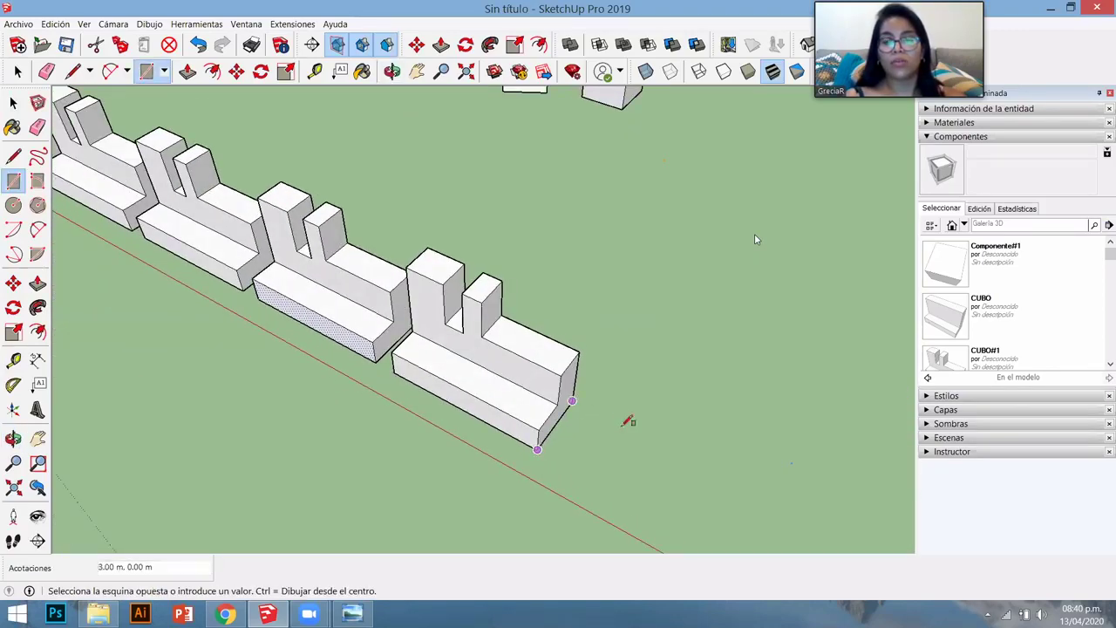
pyautogui.click(655, 448)
pyautogui.press('space')
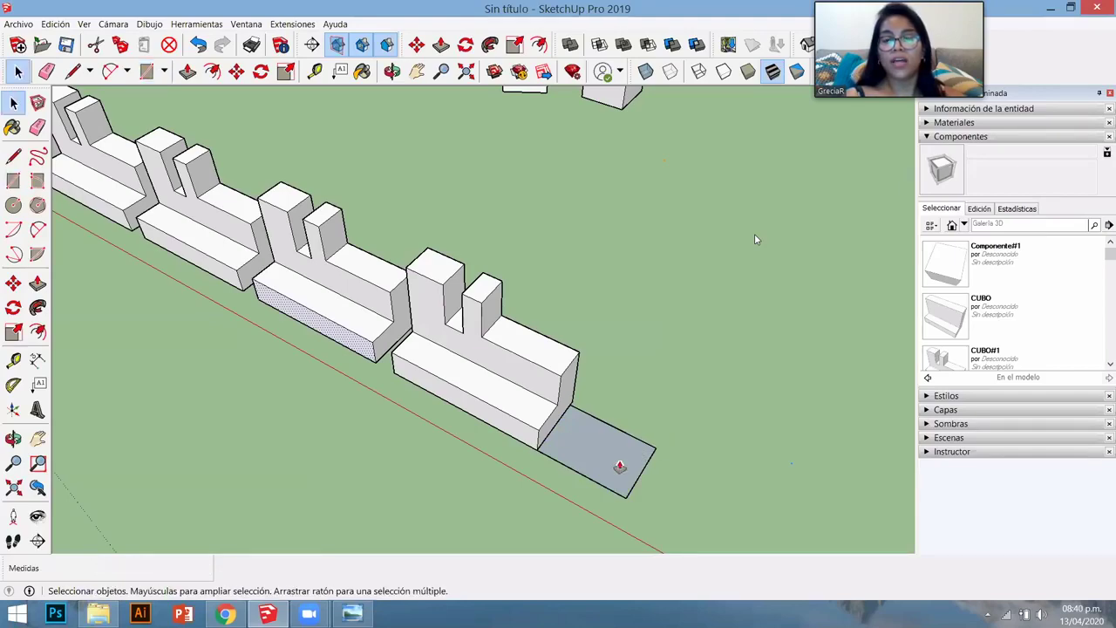
# - Pull the new rectangle up into a tall box against the last notched block
pyautogui.press('p')
pyautogui.click(636, 448)
pyautogui.click(663, 227)
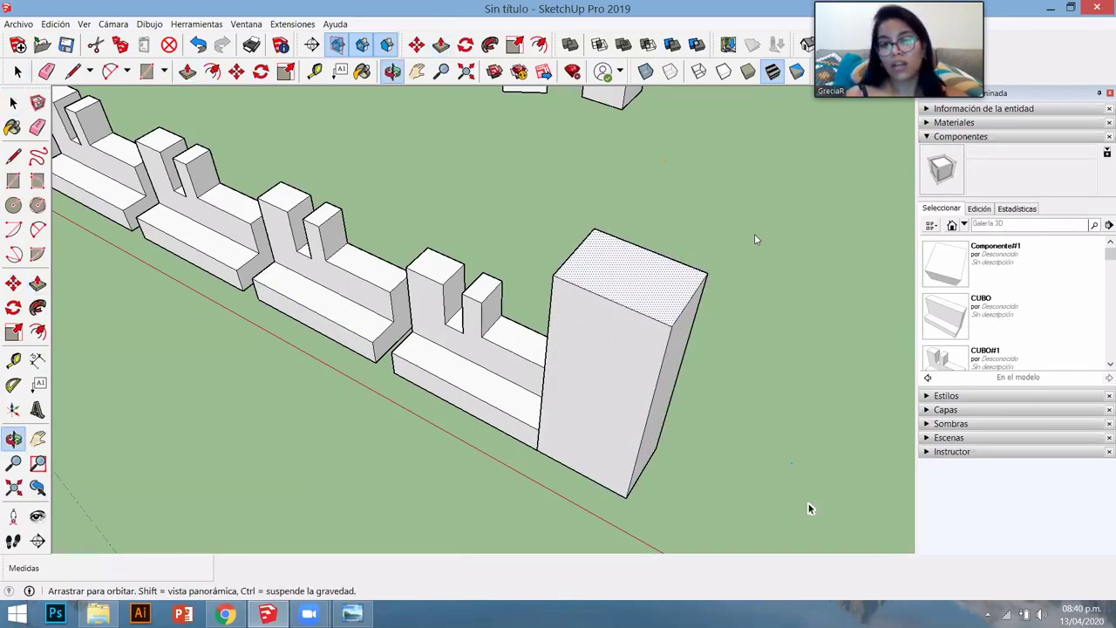
pyautogui.moveTo(810, 508); pyautogui.dragTo(679, 223, button='middle')
pyautogui.press('space')
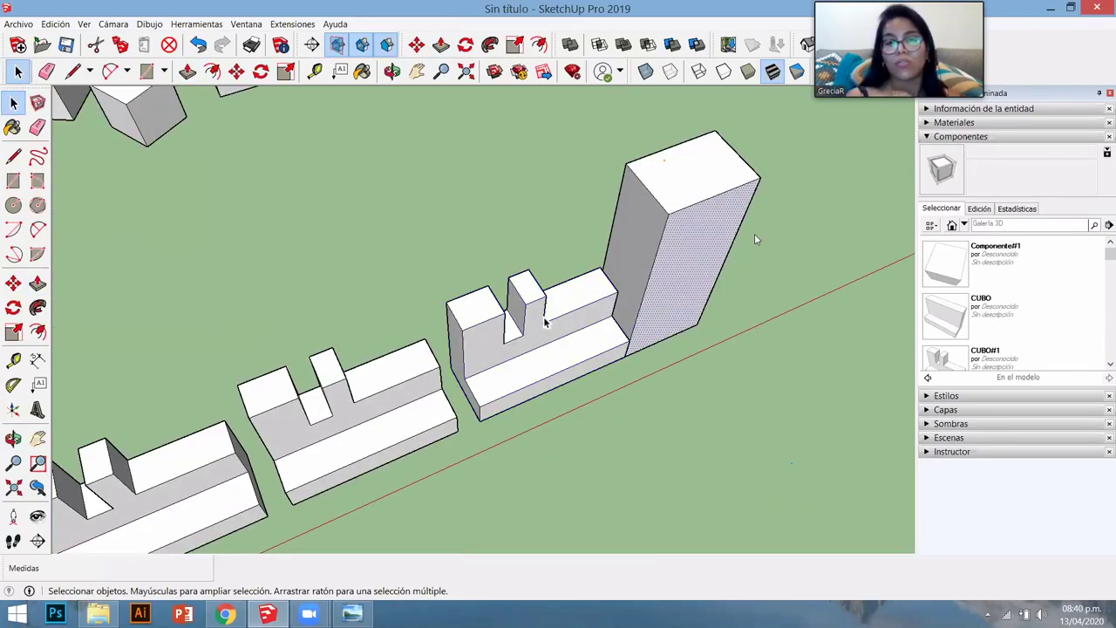
pyautogui.rightClick(545, 319)
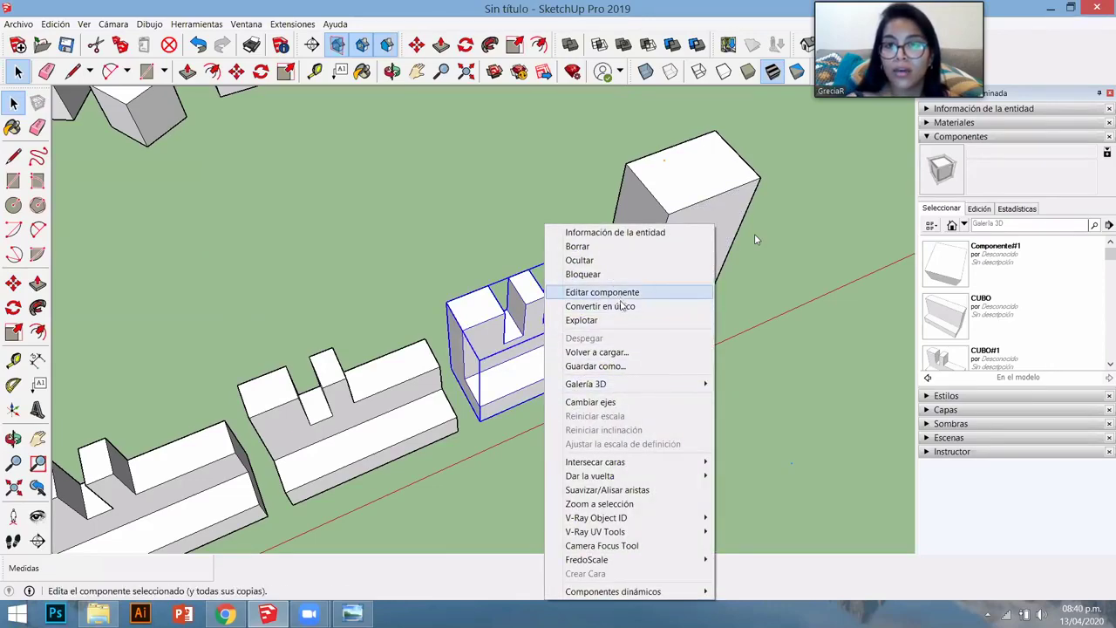
# - Explode the last notched block and push the tall box's face back 3.15 m into a wall
pyautogui.click(611, 320)
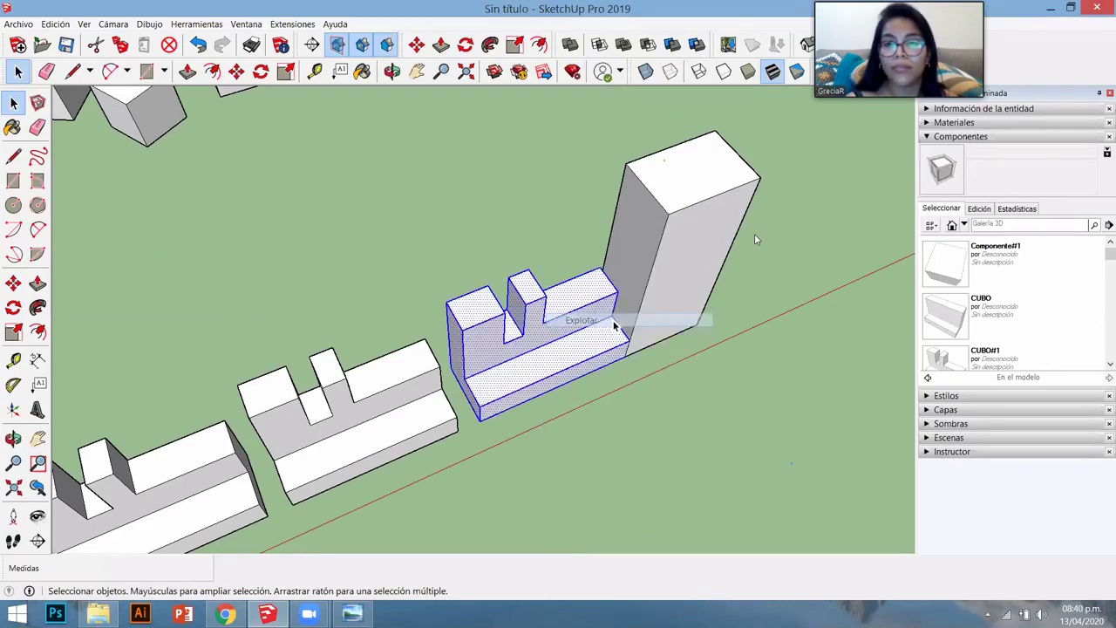
pyautogui.scroll(5, 591, 342)
pyautogui.moveTo(592, 343); pyautogui.dragTo(710, 236, button='middle')
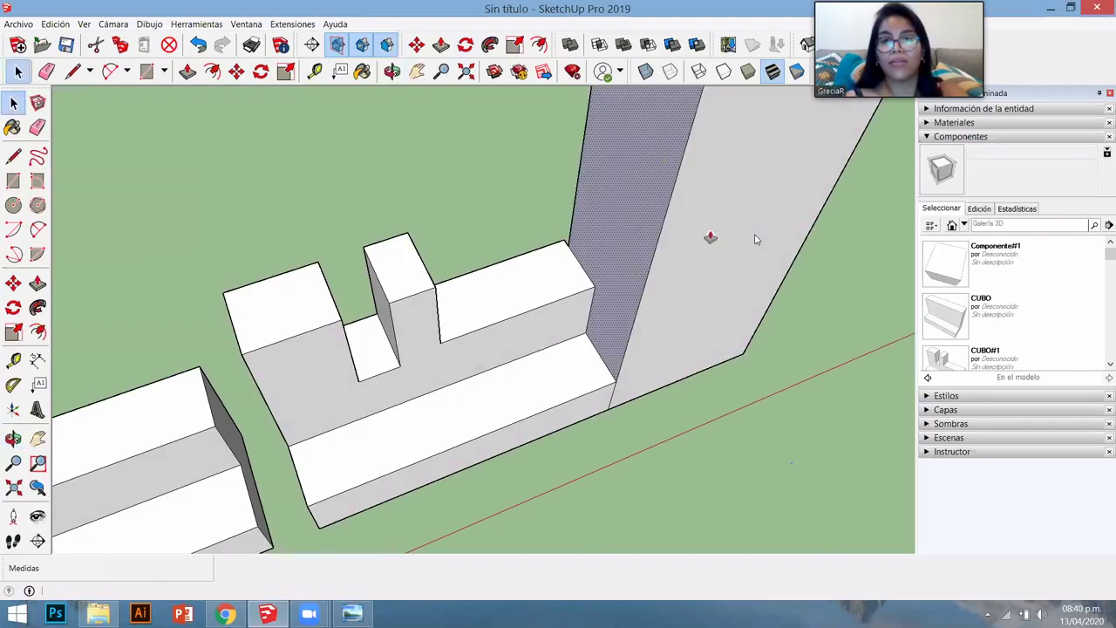
pyautogui.press('p')
pyautogui.moveTo(710, 237); pyautogui.dragTo(593, 324)
pyautogui.press('o')
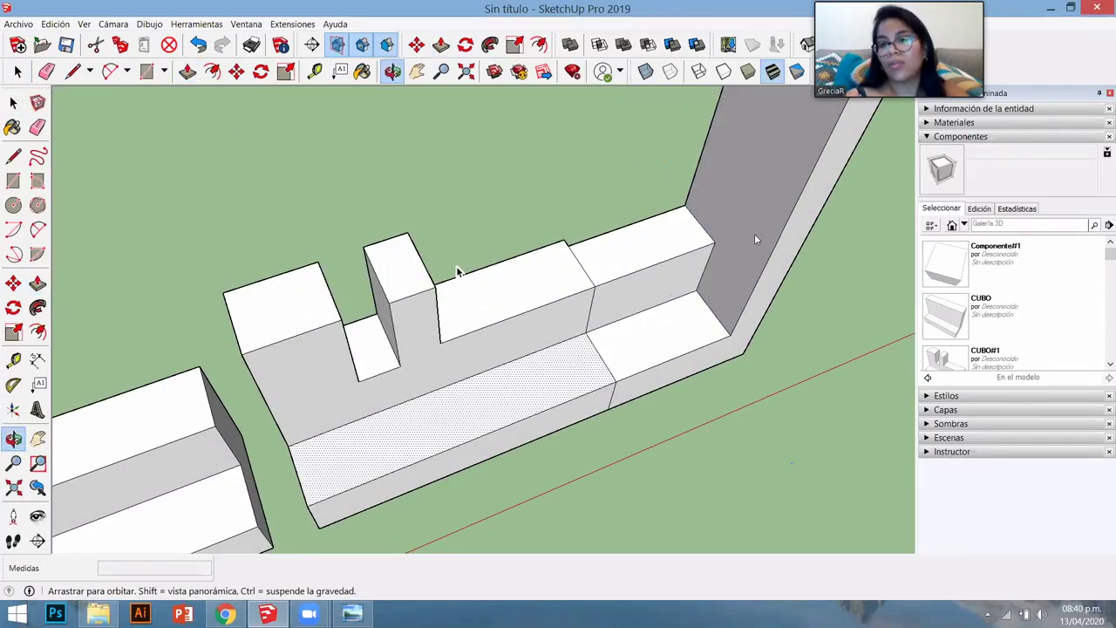
pyautogui.moveTo(458, 270); pyautogui.dragTo(469, 122)
pyautogui.press('space')
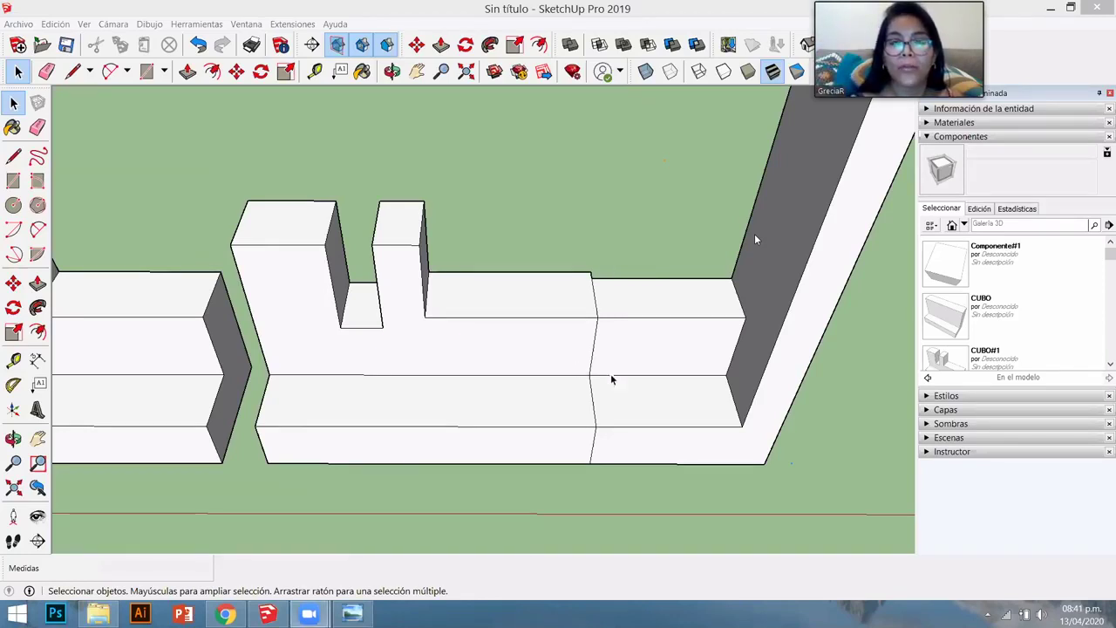
# - Select and delete the upper stacked row of blocks
pyautogui.moveTo(611, 378); pyautogui.dragTo(440, 359, button='middle')
pyautogui.scroll(-10, 445, 393)
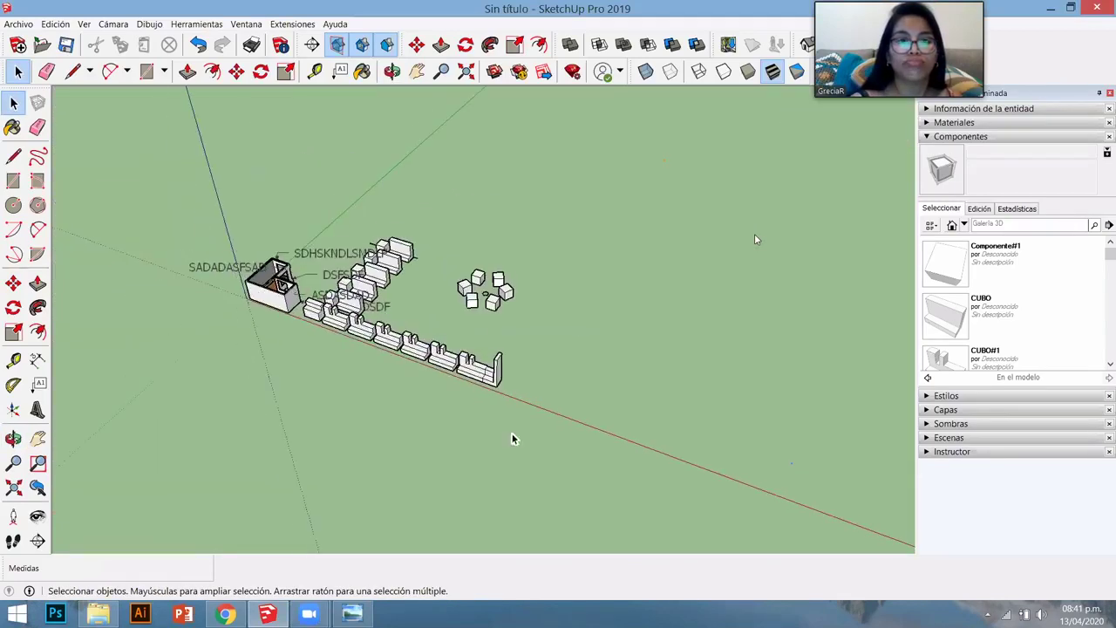
pyautogui.moveTo(503, 441); pyautogui.dragTo(549, 448, button='middle')
pyautogui.scroll(5, 545, 411)
pyautogui.moveTo(549, 448); pyautogui.dragTo(187, 161)
pyautogui.moveTo(511, 485); pyautogui.dragTo(130, 318)
pyautogui.click(267, 305)
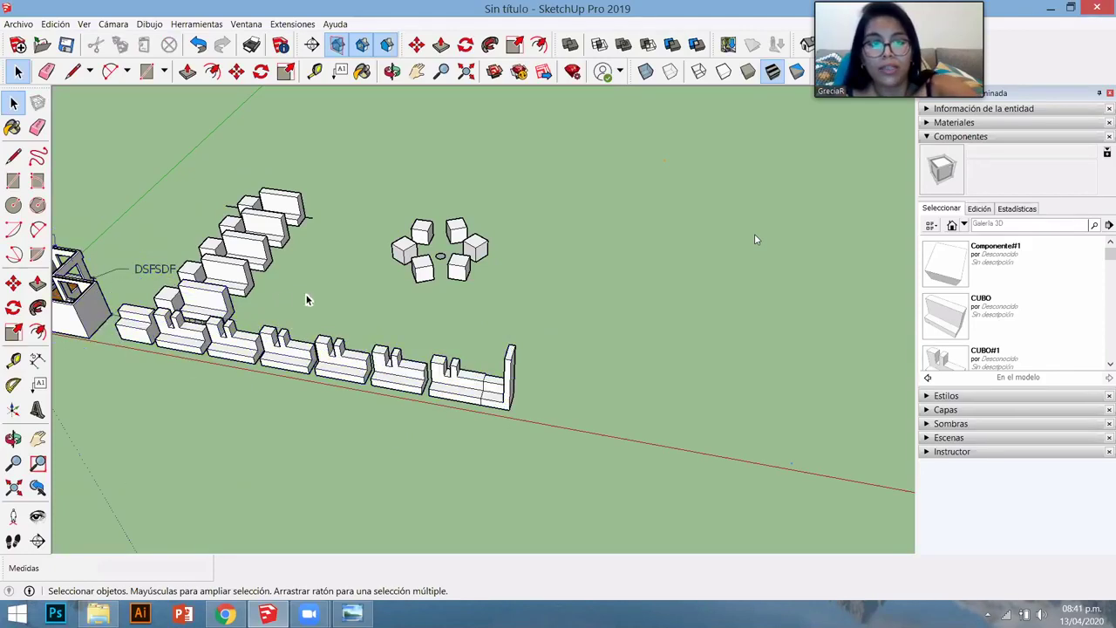
pyautogui.moveTo(309, 299); pyautogui.dragTo(219, 167)
pyautogui.press('Delete')
# - Delete the bottom row of blocks and the remaining boxes on the left
pyautogui.moveTo(523, 410); pyautogui.dragTo(207, 314)
pyautogui.click(523, 456)
pyautogui.click(275, 338)
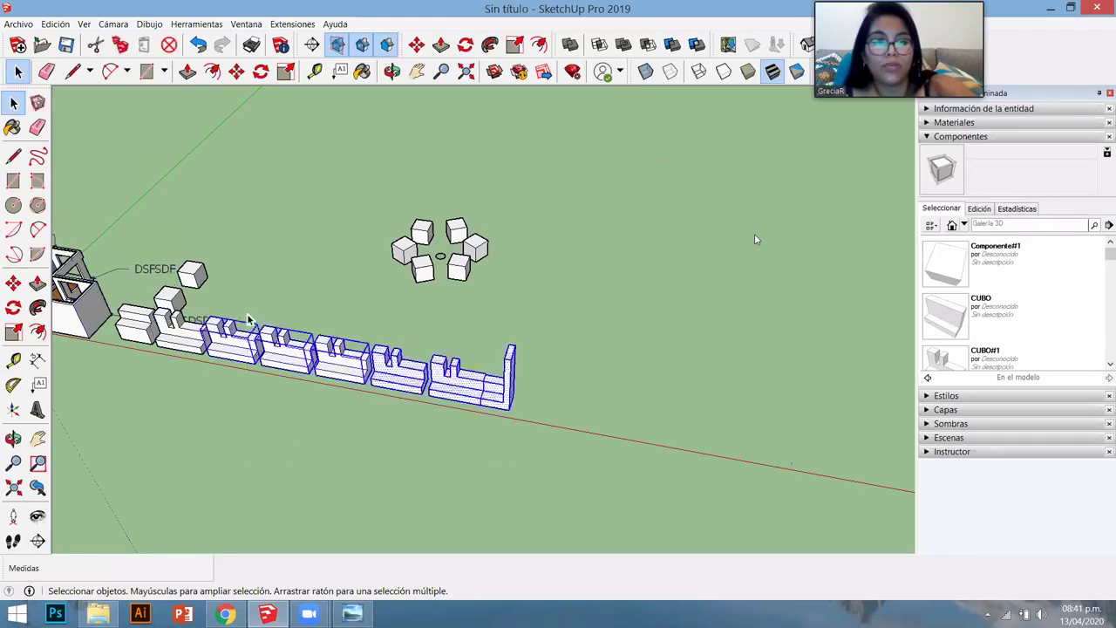
pyautogui.press('Delete')
pyautogui.scroll(4, 145, 331)
pyautogui.click(145, 326)
pyautogui.press('Delete')
pyautogui.click(146, 327)
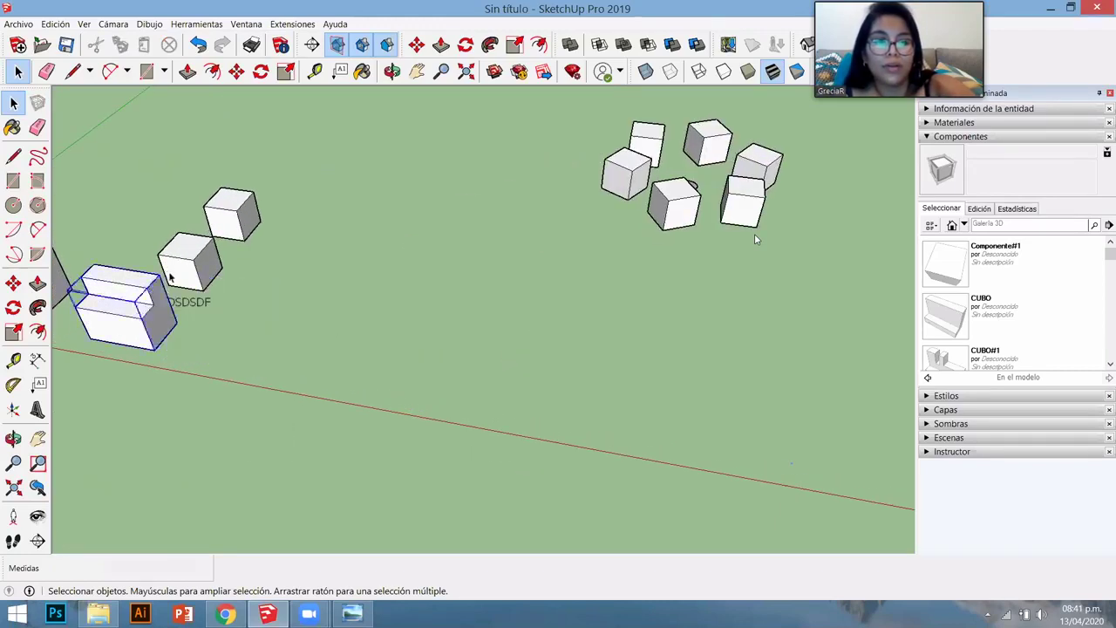
pyautogui.press('Delete')
pyautogui.scroll(5, 187, 346)
pyautogui.scroll(-5, 201, 355)
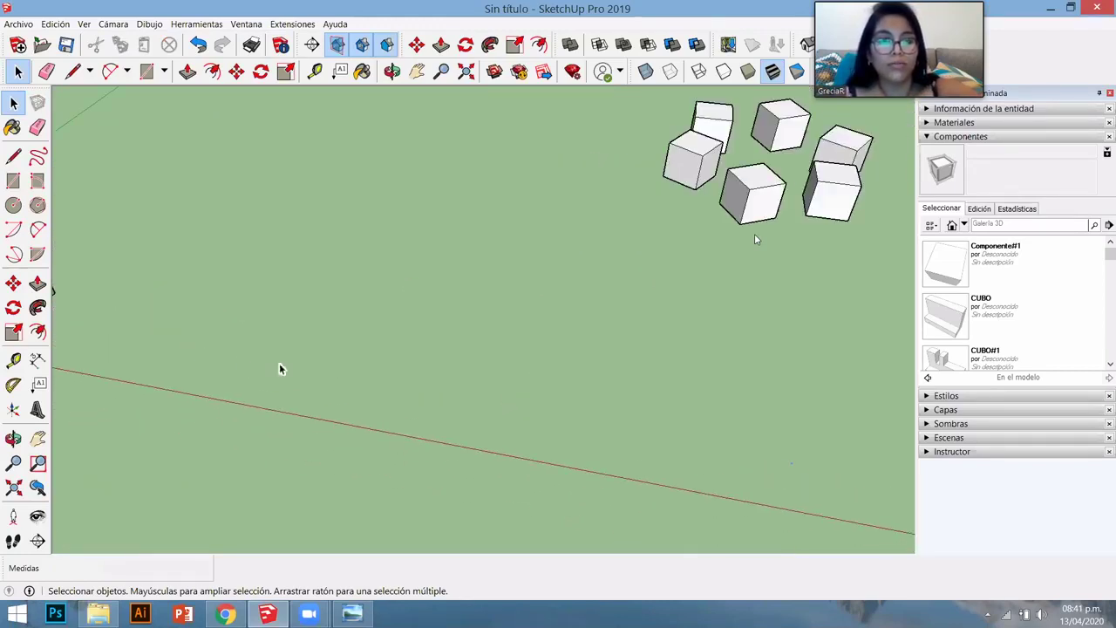
# - Draw a ground rectangle with typed dimensions and pull it up into a long box
pyautogui.moveTo(291, 389); pyautogui.dragTo(370, 366, button='middle')
pyautogui.scroll(3, 366, 349)
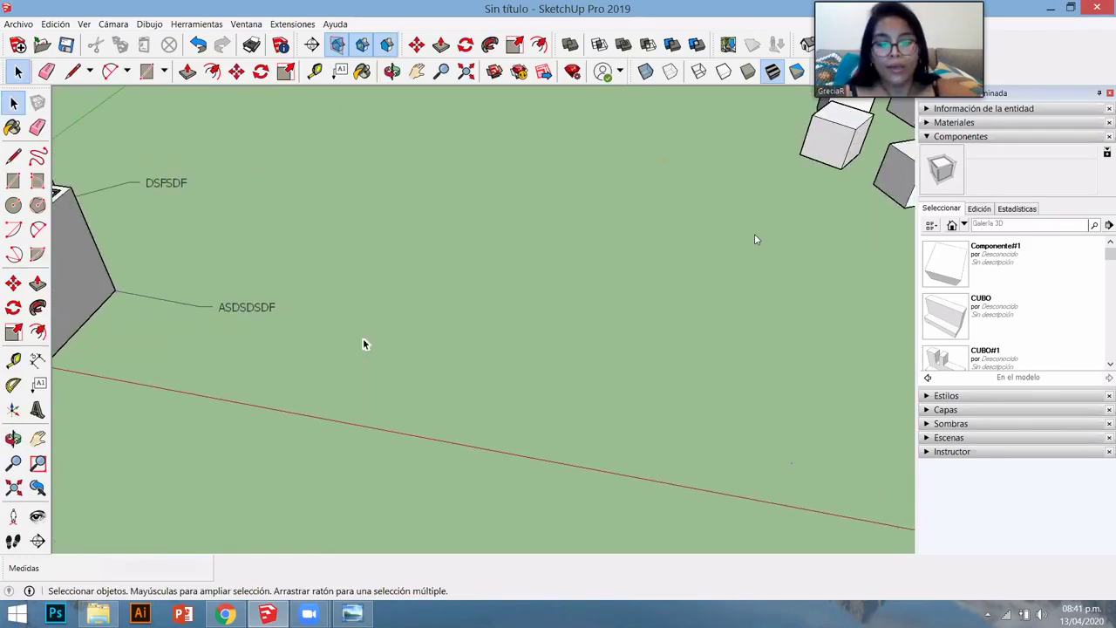
pyautogui.press('r')
pyautogui.click(293, 381)
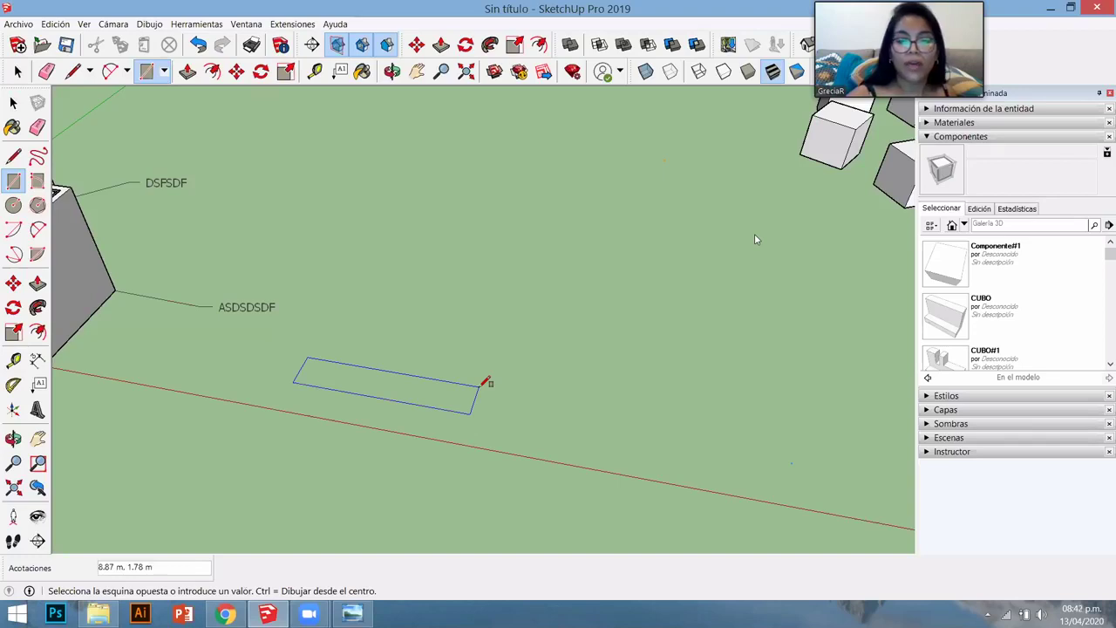
pyautogui.write('1..25')
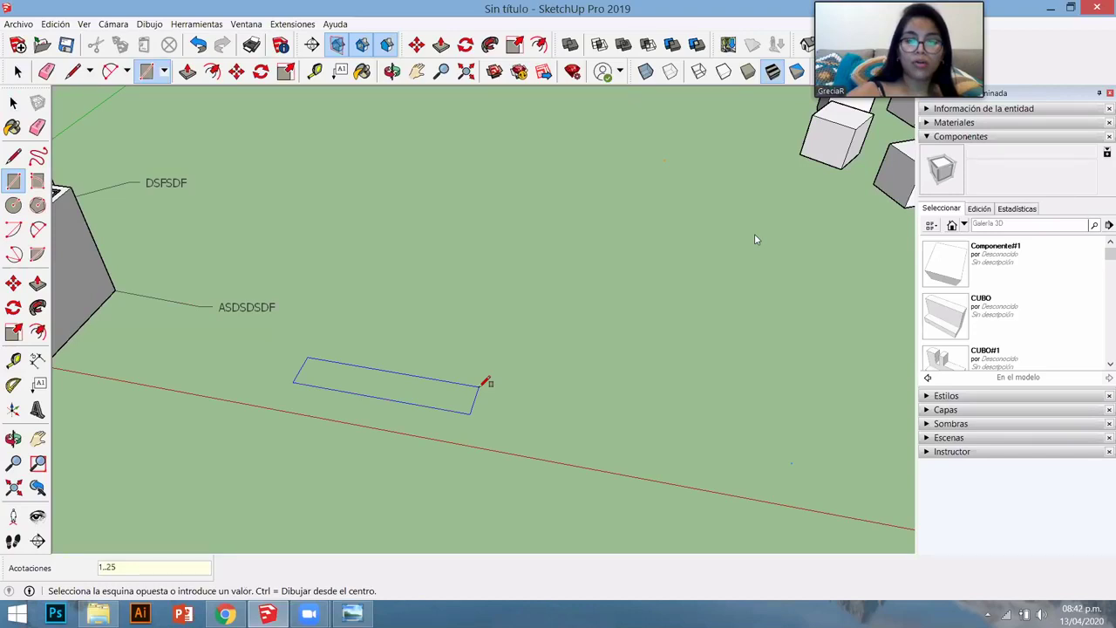
pyautogui.press('Return')
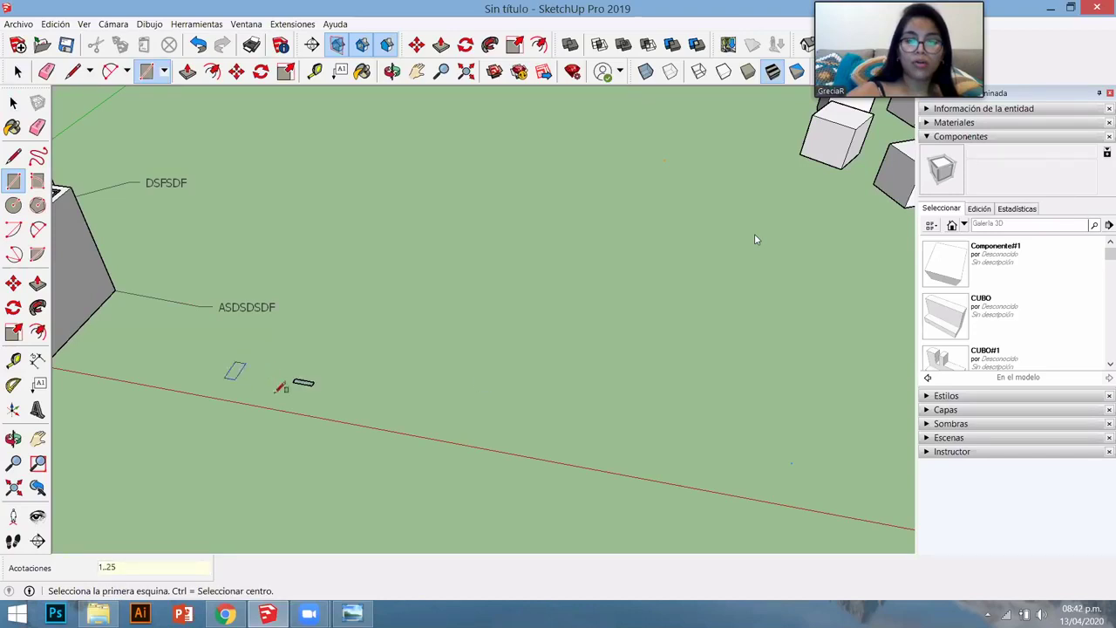
pyautogui.scroll(5, 336, 387)
pyautogui.press('p')
pyautogui.click(397, 301)
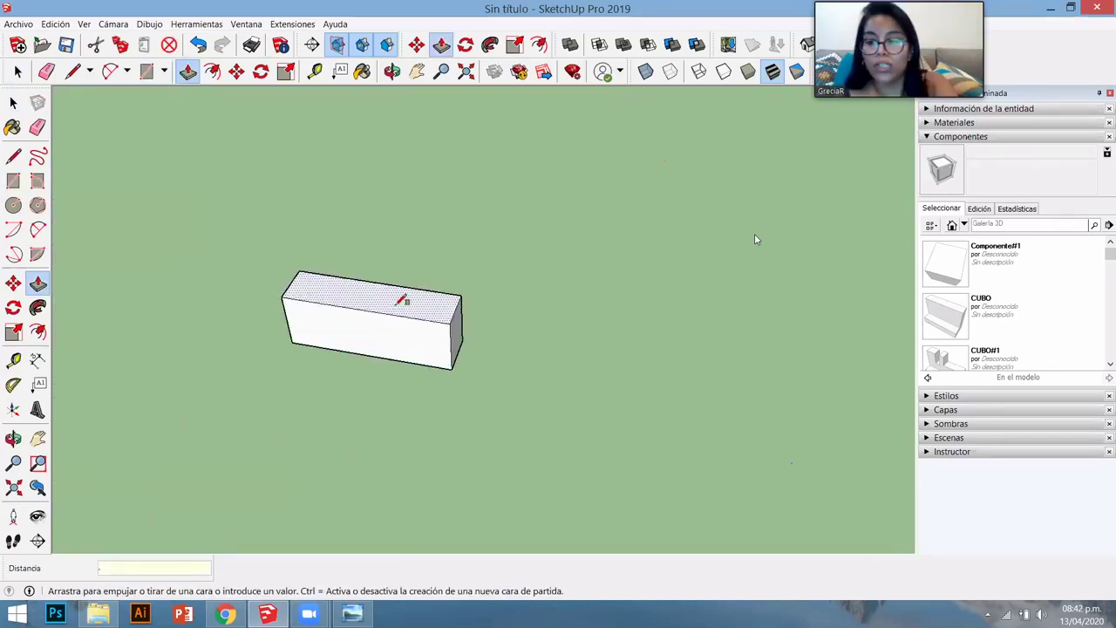
pyautogui.moveTo(393, 301); pyautogui.dragTo(465, 349, button='middle')
pyautogui.scroll(3, 462, 349)
pyautogui.press('space')
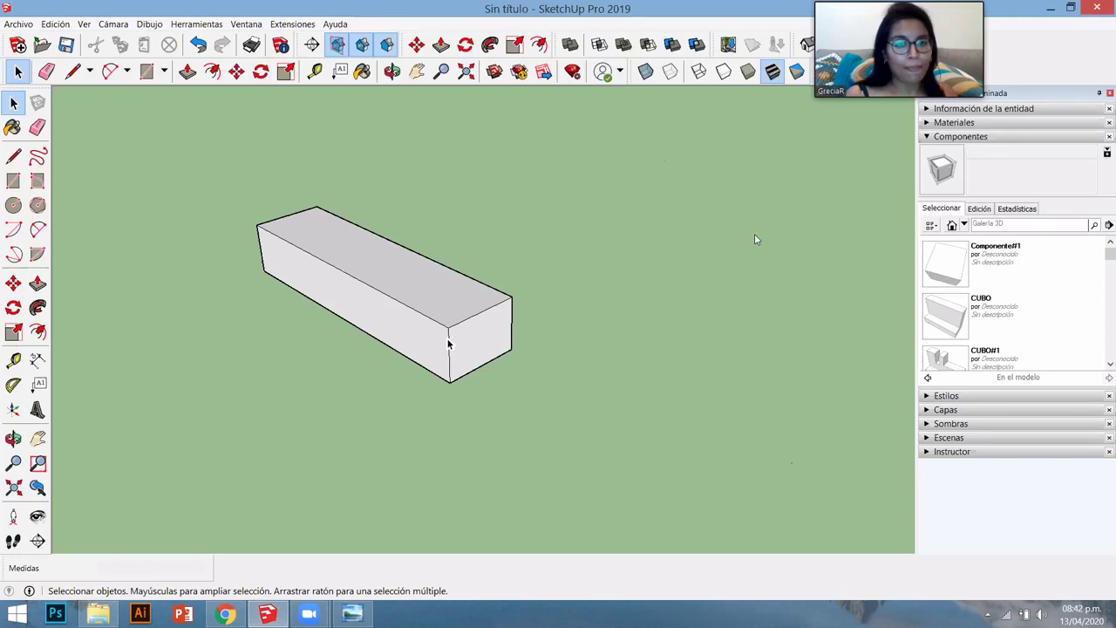
# - Select all of the long box's faces and edges, group them into one object, and orbit to view it
pyautogui.click(448, 344)
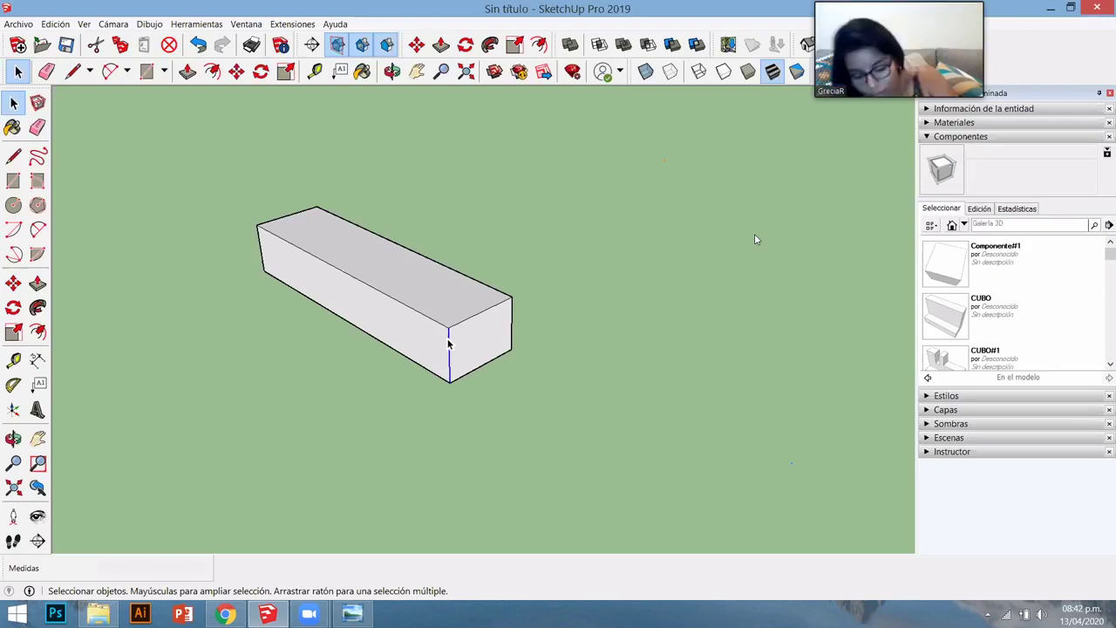
pyautogui.tripleClick(448, 344)
pyautogui.rightClick(448, 344)
pyautogui.click(490, 443)
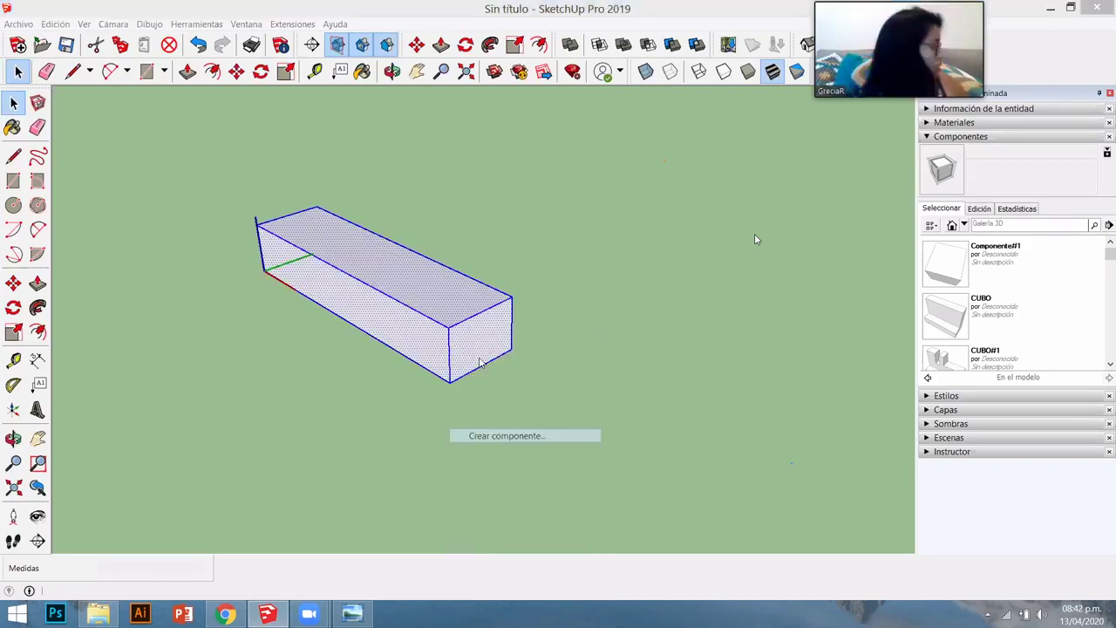
pyautogui.moveTo(488, 409); pyautogui.dragTo(479, 362, button='middle')
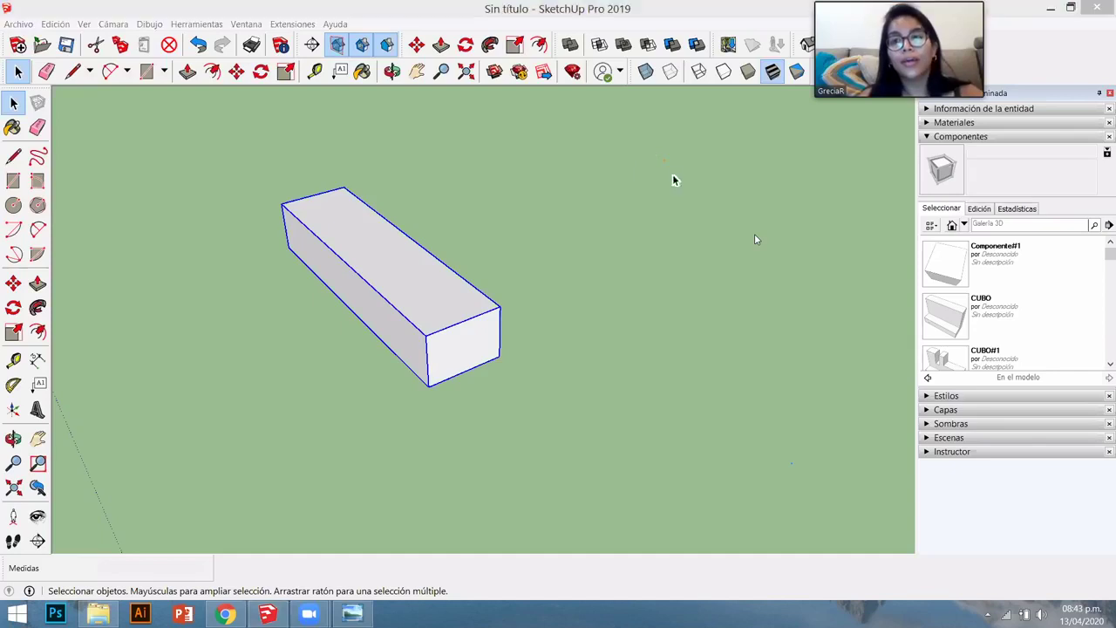
pyautogui.press('o')
pyautogui.moveTo(689, 354); pyautogui.dragTo(581, 435)
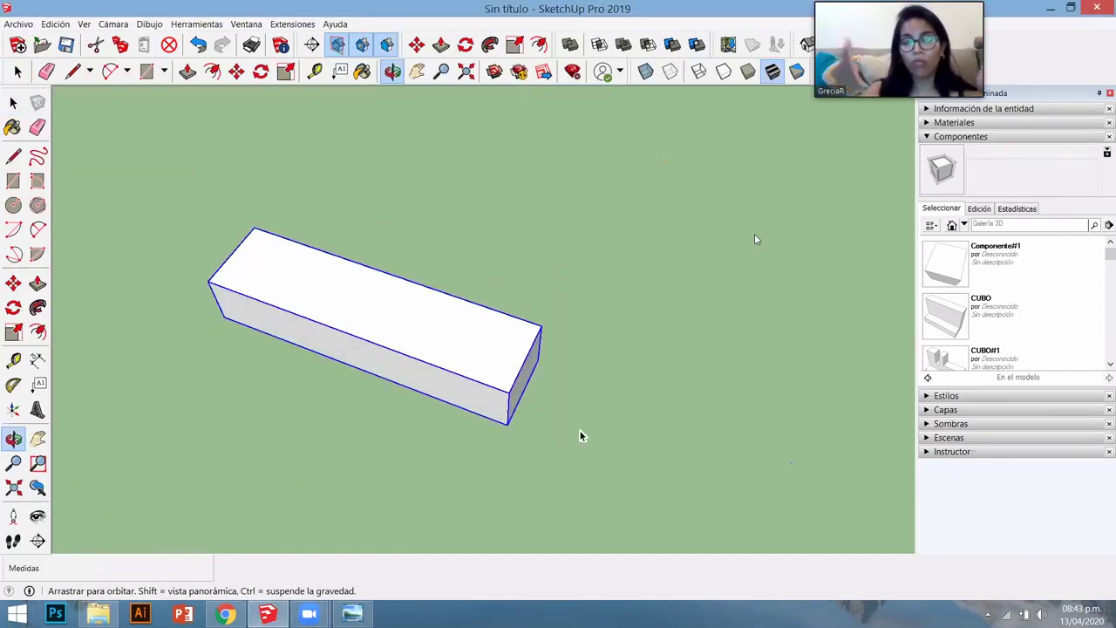
pyautogui.press('space')
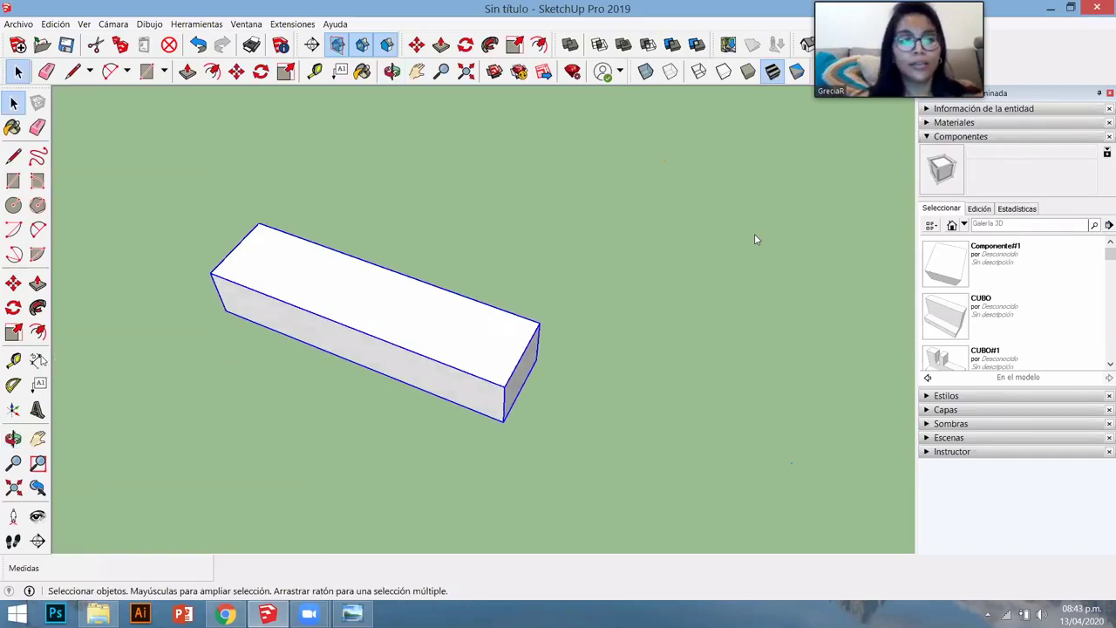
# - Dimension the box's edges: 1.00 m length, 0.25 m depth and 0.18 m height
pyautogui.click(37, 359)
pyautogui.click(210, 273)
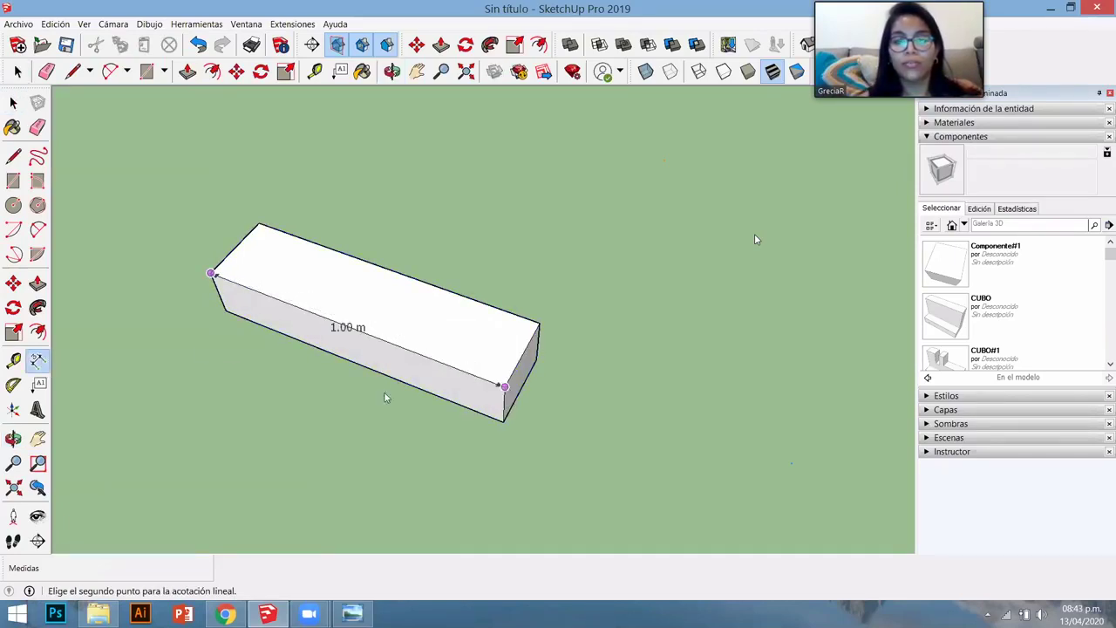
pyautogui.click(504, 386)
pyautogui.moveTo(488, 374); pyautogui.dragTo(473, 369, button='middle')
pyautogui.click(493, 377)
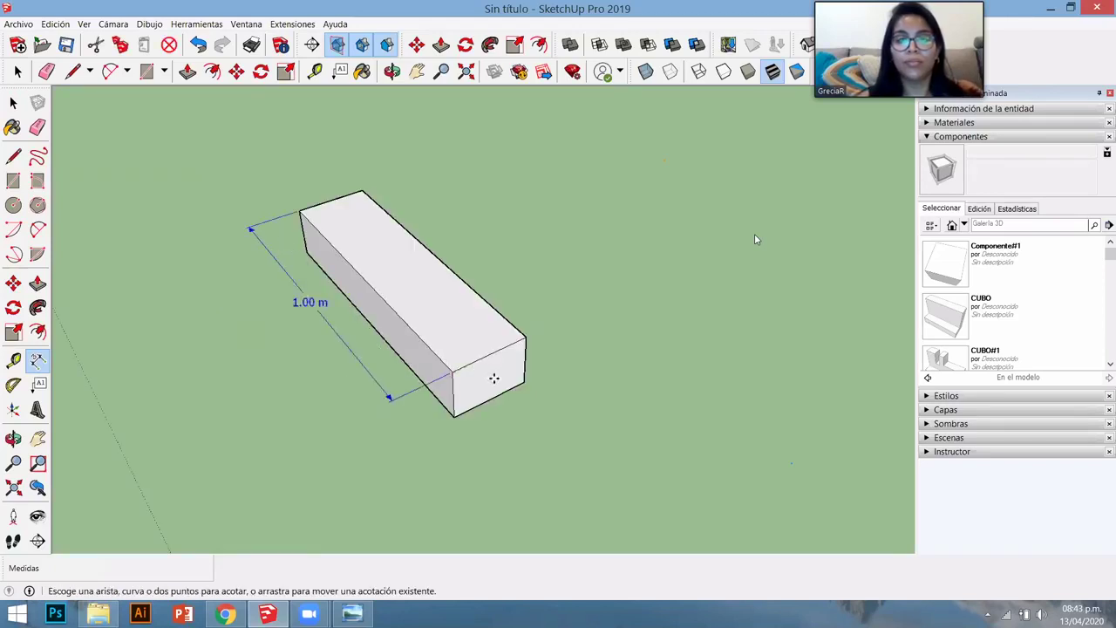
pyautogui.click(524, 382)
pyautogui.click(454, 416)
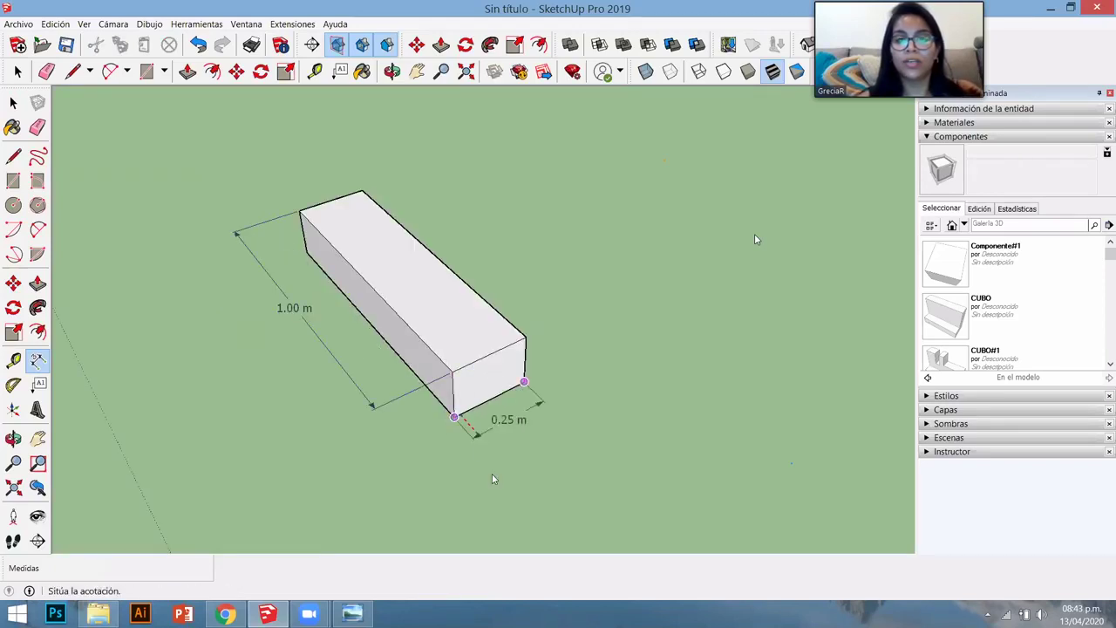
pyautogui.click(497, 486)
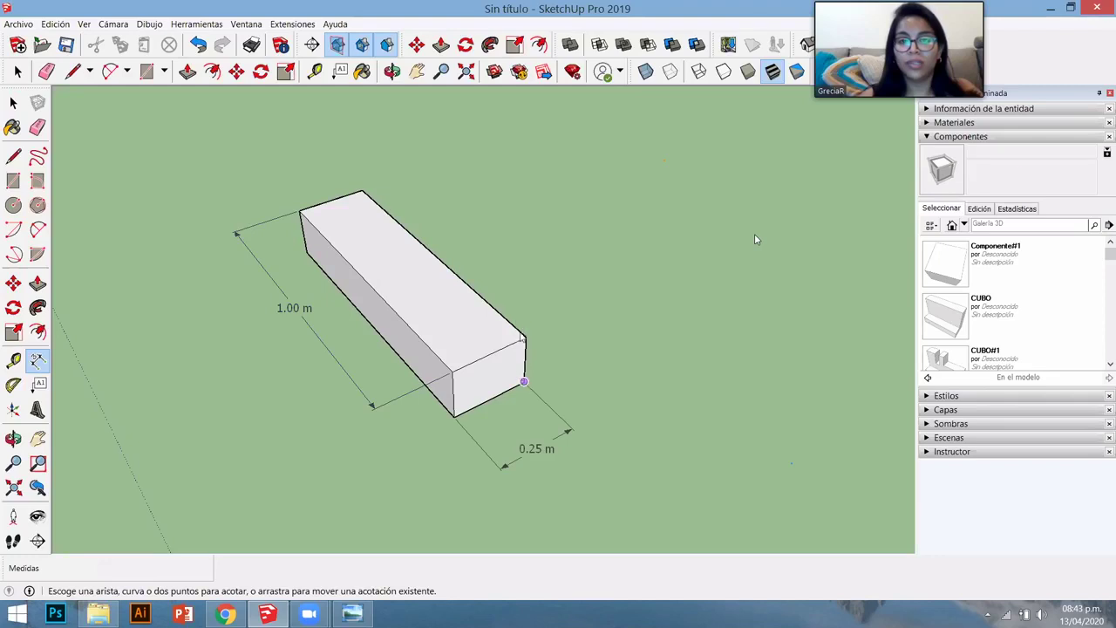
pyautogui.click(524, 381)
pyautogui.click(523, 337)
pyautogui.click(634, 384)
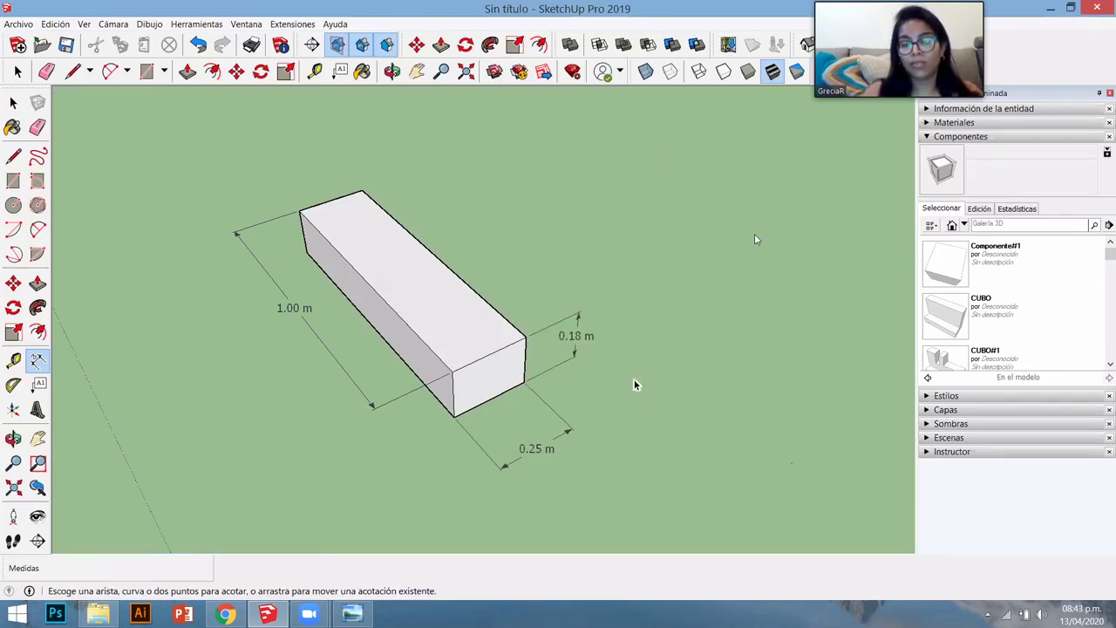
pyautogui.press('space')
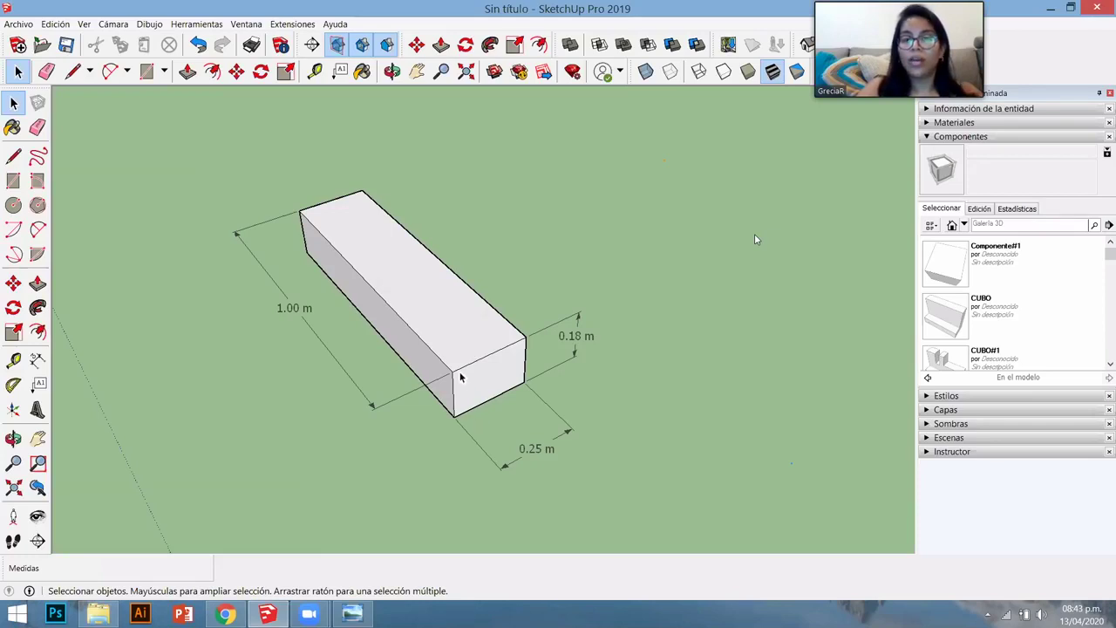
# - Copy the box from its bottom corner to its top back corner and array it 8x upward
pyautogui.press('m')
pyautogui.scroll(2, 457, 383)
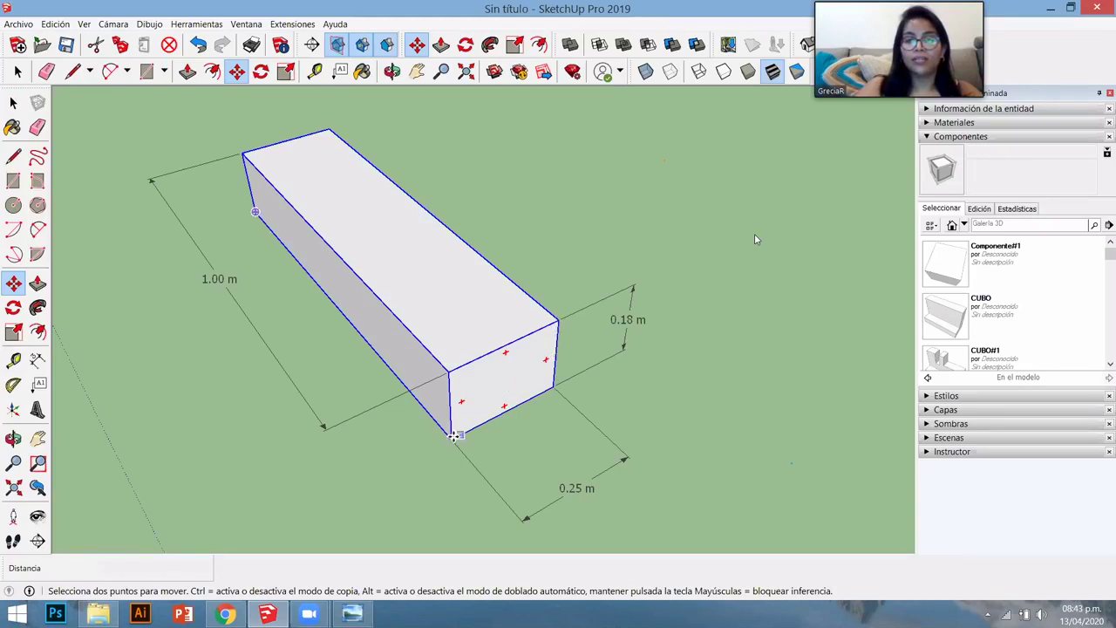
pyautogui.click(451, 437)
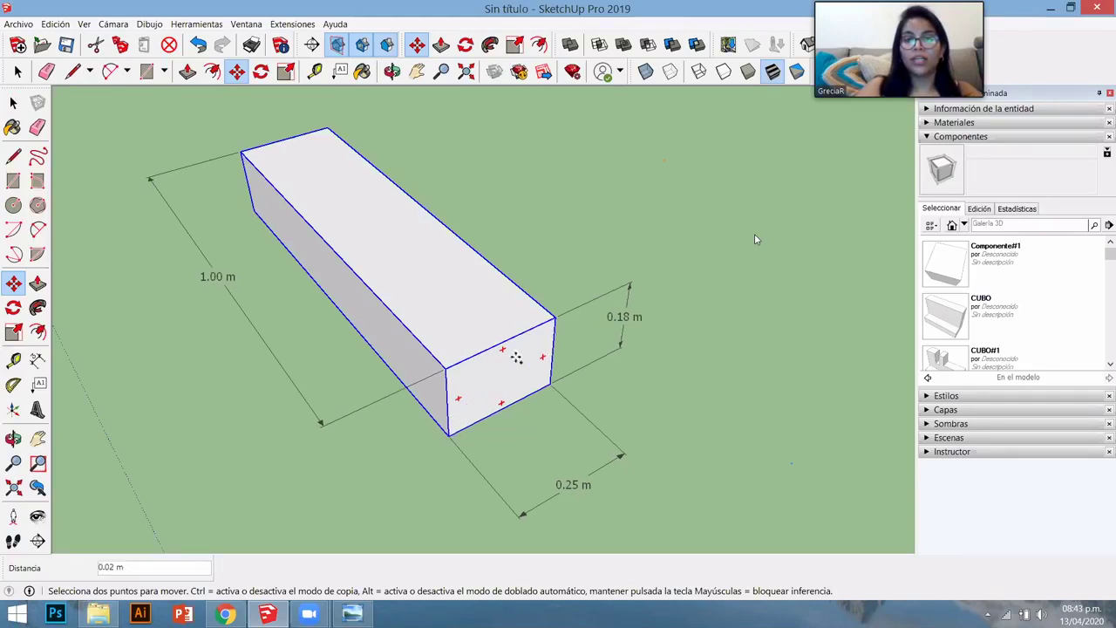
pyautogui.press('ctrl')
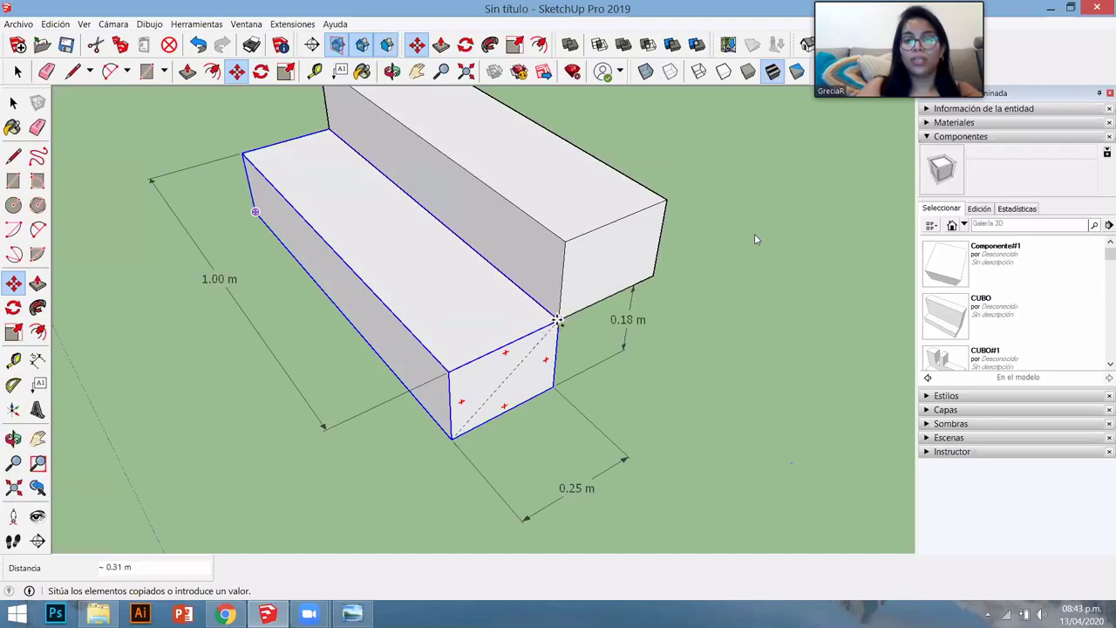
pyautogui.click(552, 320)
pyautogui.write('8')
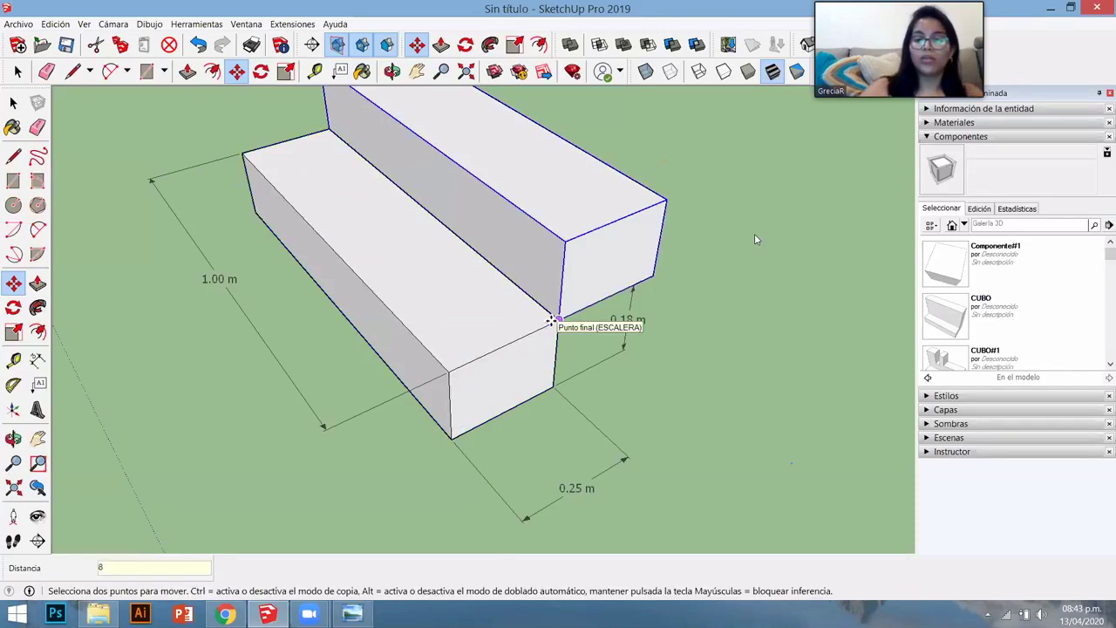
pyautogui.write('x')
pyautogui.press('Return')
pyautogui.scroll(-2, 503, 429)
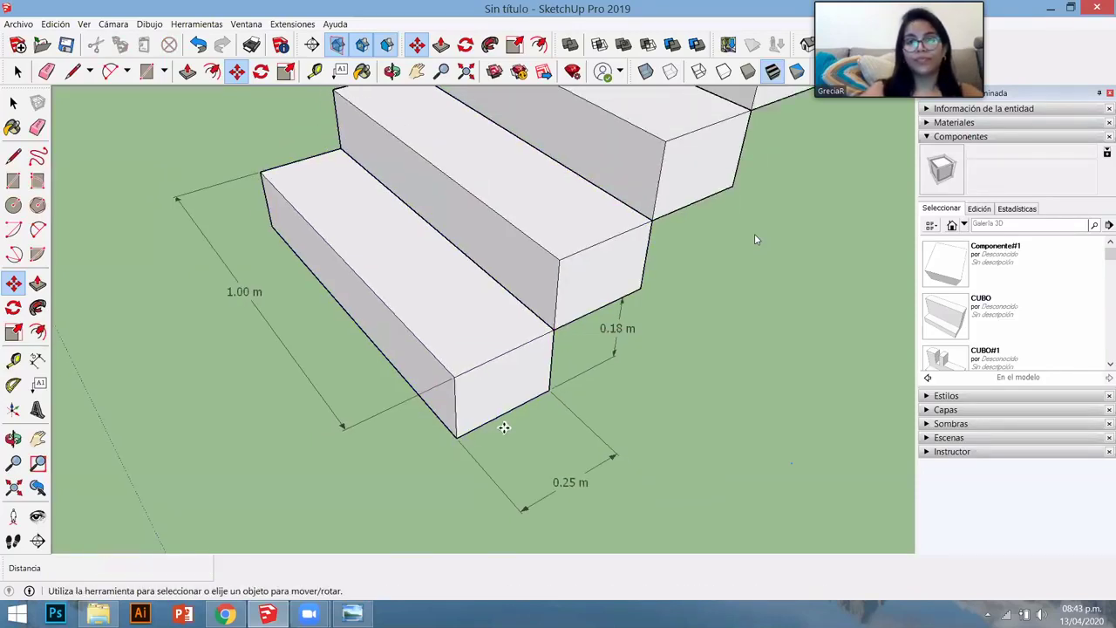
pyautogui.scroll(-4, 585, 331)
pyautogui.moveTo(575, 330); pyautogui.dragTo(489, 108, button='middle')
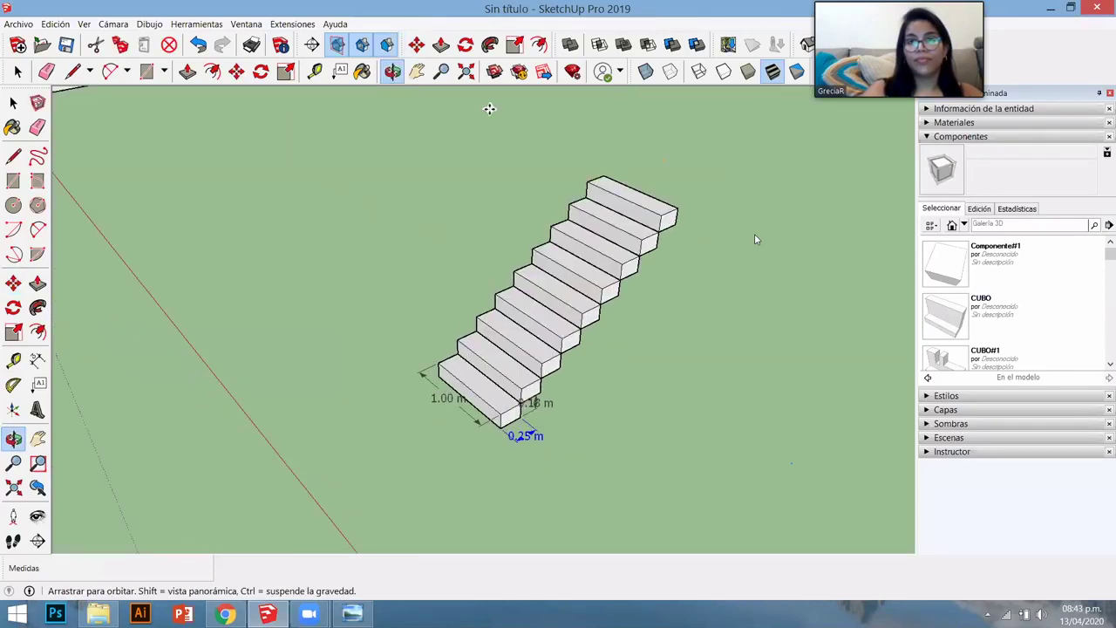
pyautogui.press('m')
pyautogui.press('Escape')
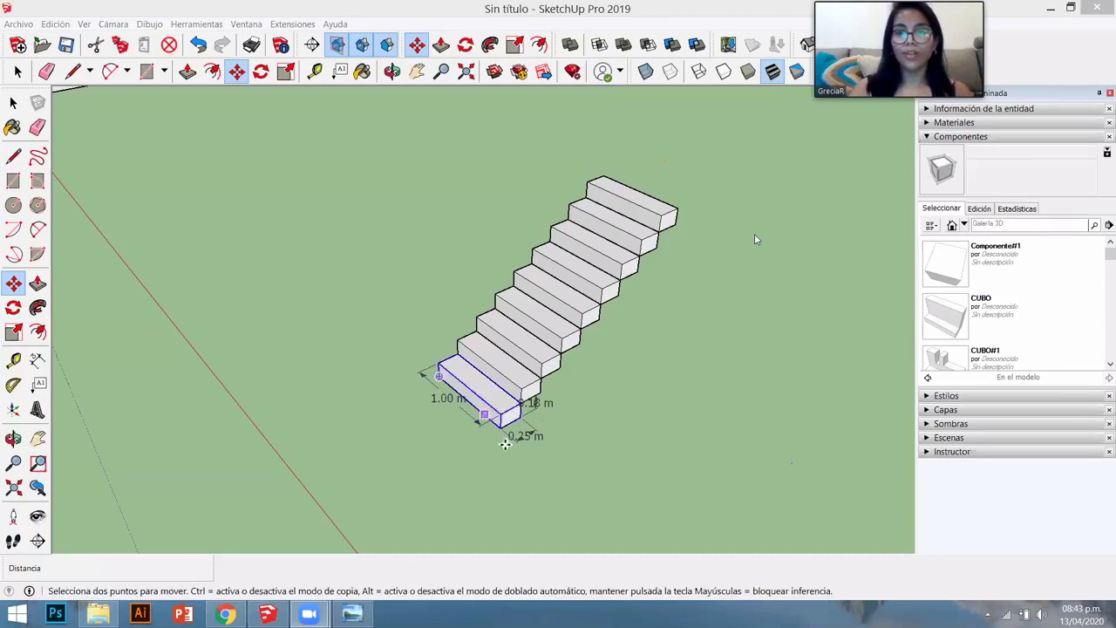
pyautogui.press('o')
pyautogui.press('m')
pyautogui.scroll(6, 523, 426)
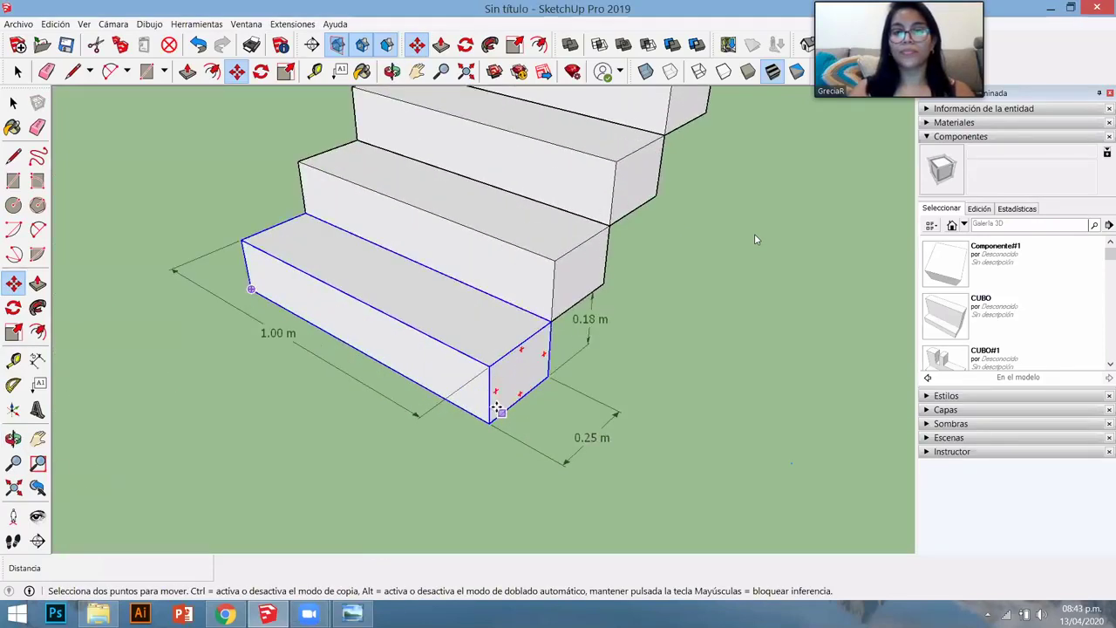
pyautogui.scroll(2, 488, 418)
pyautogui.press('space')
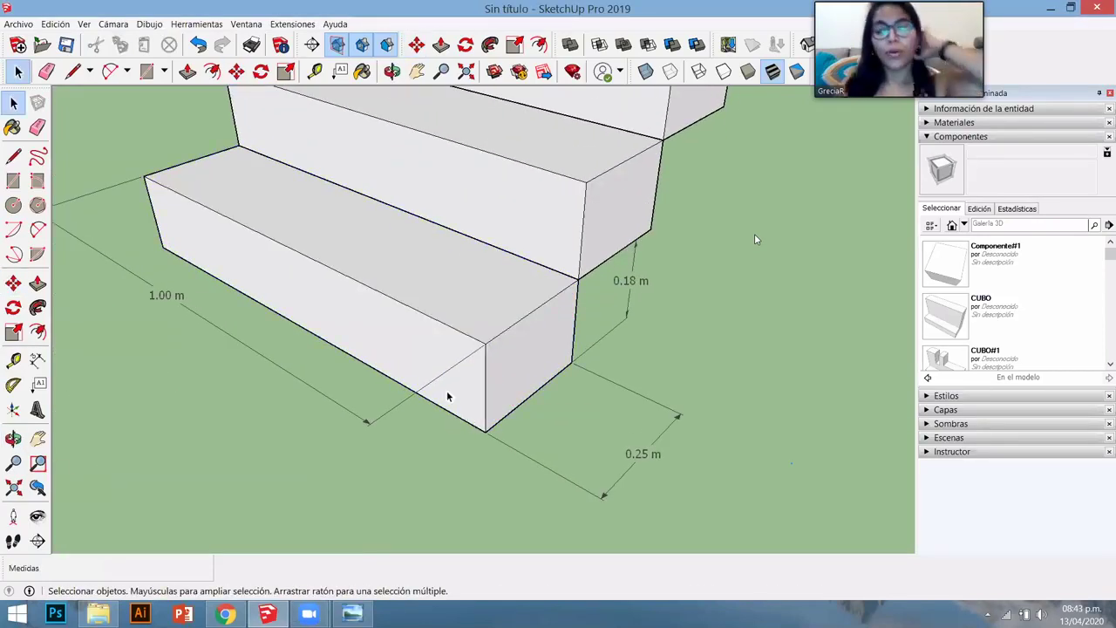
pyautogui.scroll(-3, 485, 436)
pyautogui.scroll(-3, 484, 436)
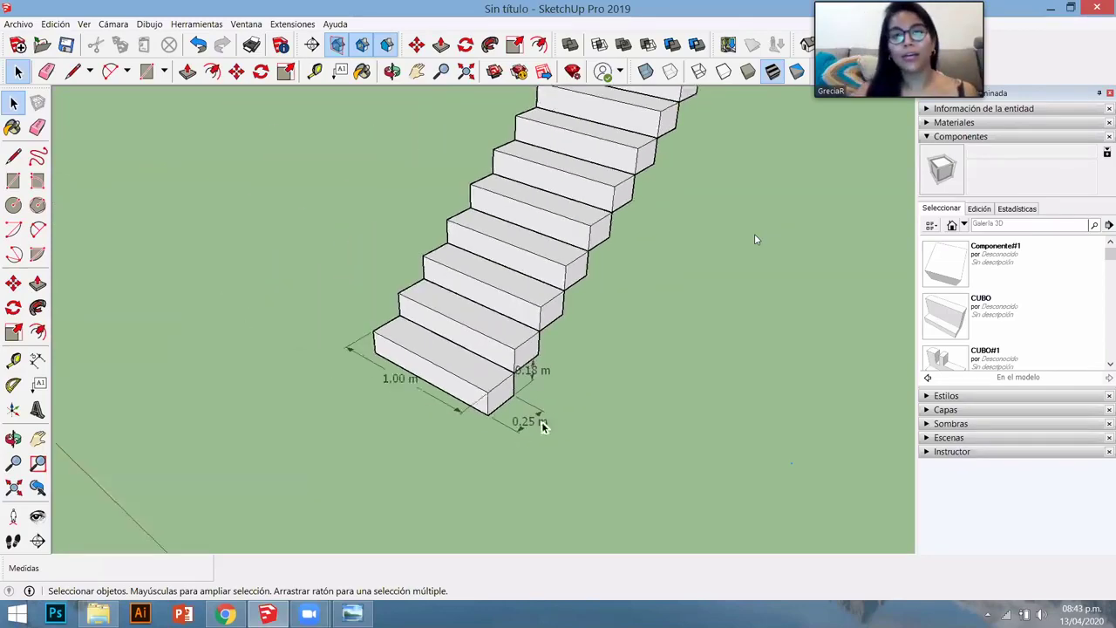
pyautogui.scroll(2, 551, 396)
pyautogui.scroll(5, 448, 276)
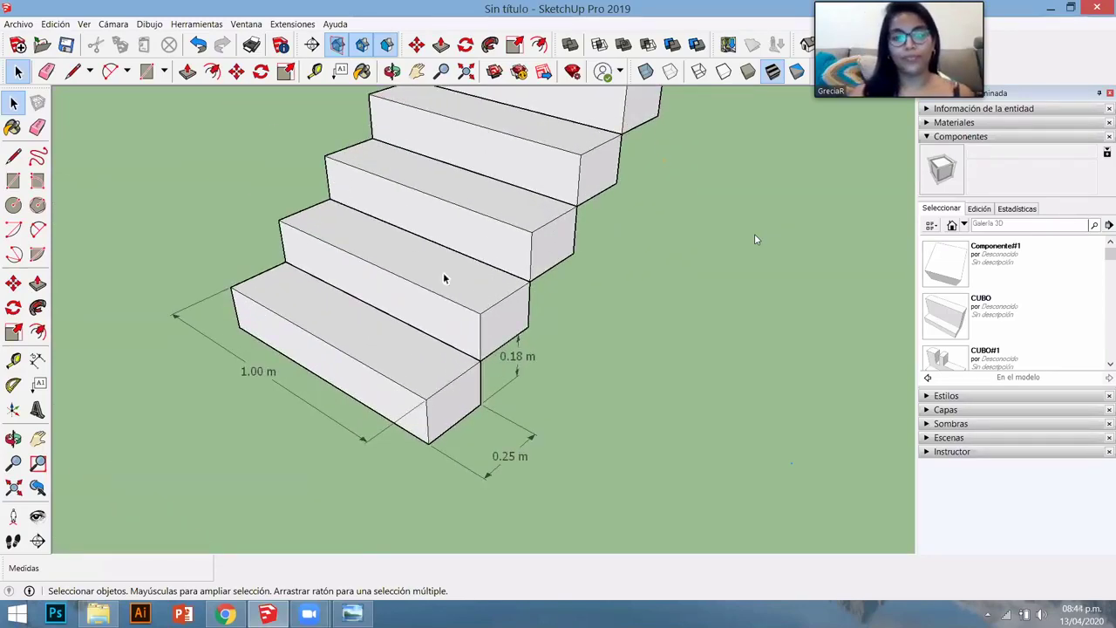
pyautogui.moveTo(714, 312); pyautogui.dragTo(568, 247, button='middle')
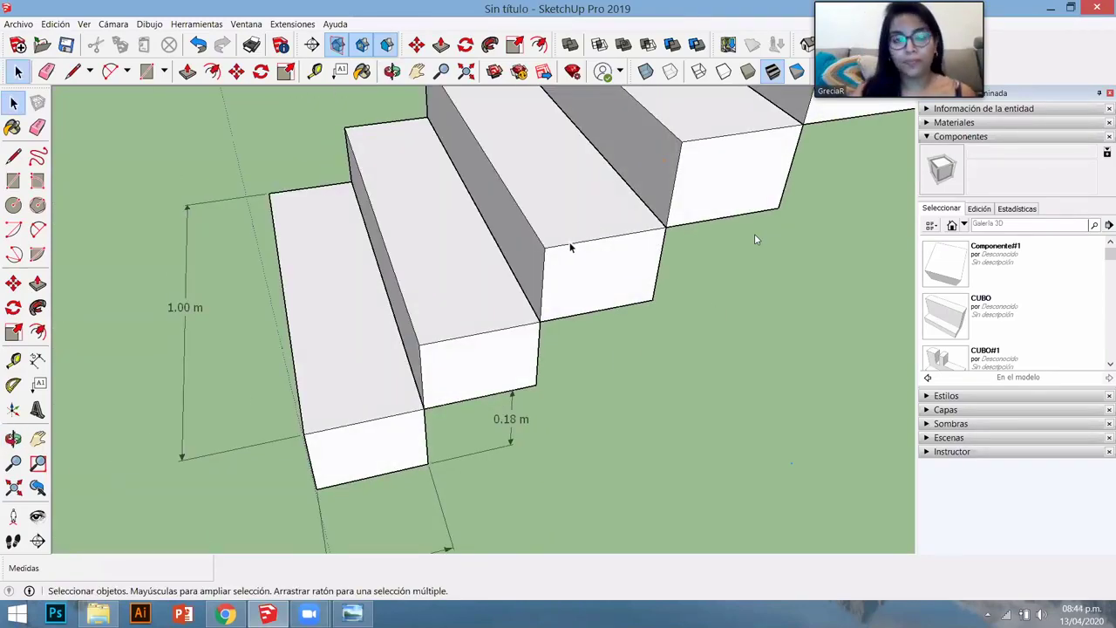
pyautogui.scroll(8, 571, 248)
pyautogui.moveTo(605, 357); pyautogui.dragTo(560, 320, button='middle')
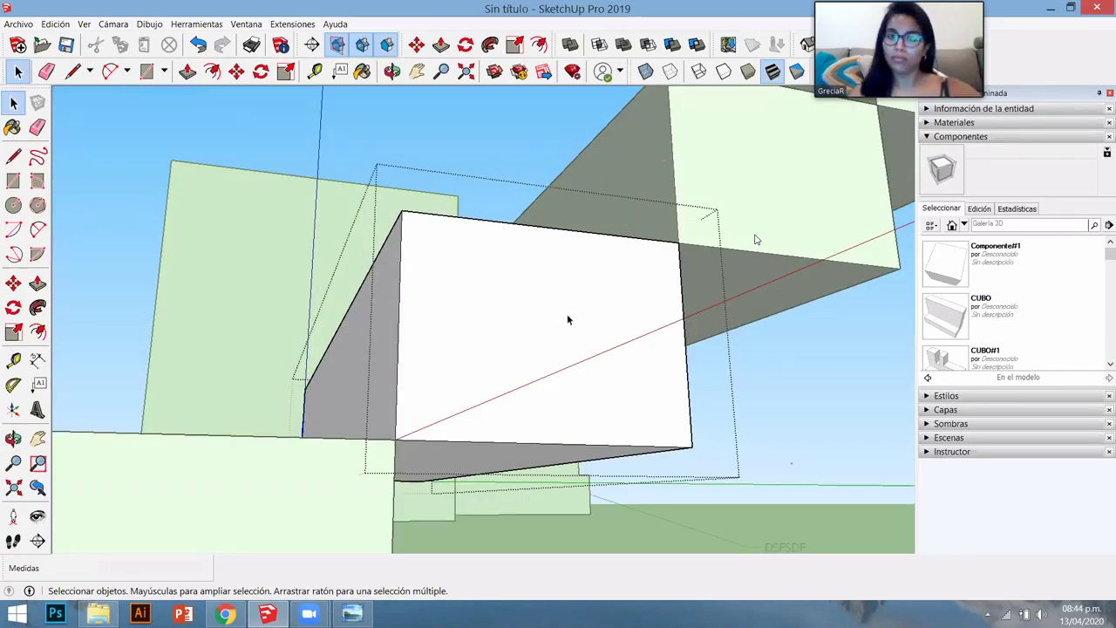
# - Offset the step's top face edges inward to form a thin border strip
pyautogui.click(568, 320)
pyautogui.moveTo(551, 431)
pyautogui.mouseDown(button='middle')
pyautogui.moveTo(563, 543)
pyautogui.moveTo(491, 262)
pyautogui.moveTo(561, 421)
pyautogui.moveTo(803, 481)
pyautogui.mouseUp(button='middle')
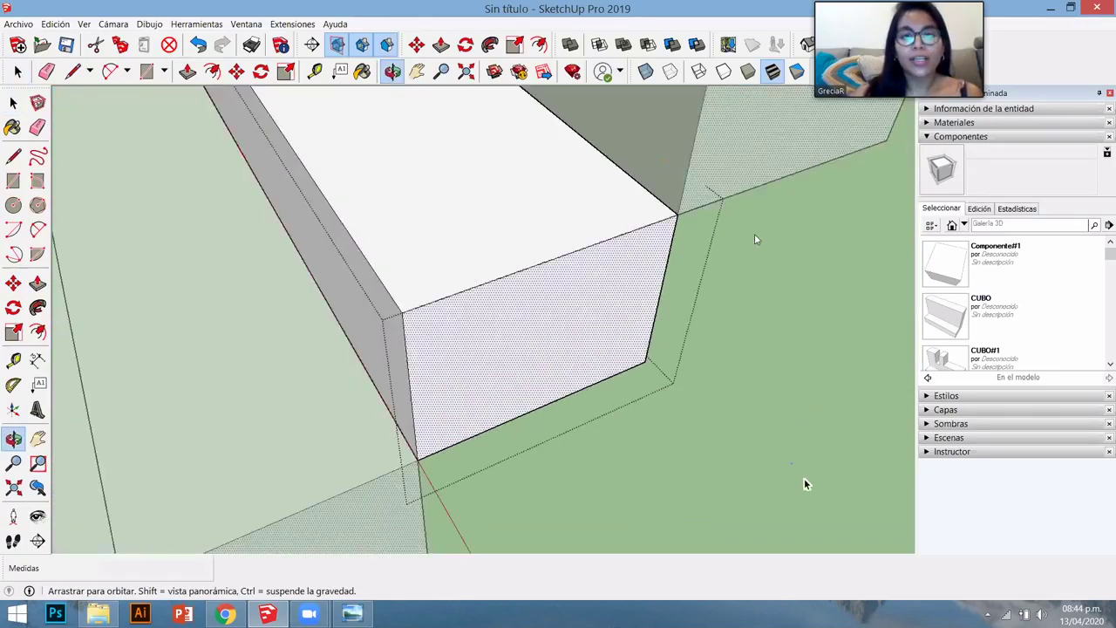
pyautogui.scroll(-4, 732, 399)
pyautogui.scroll(1, 741, 423)
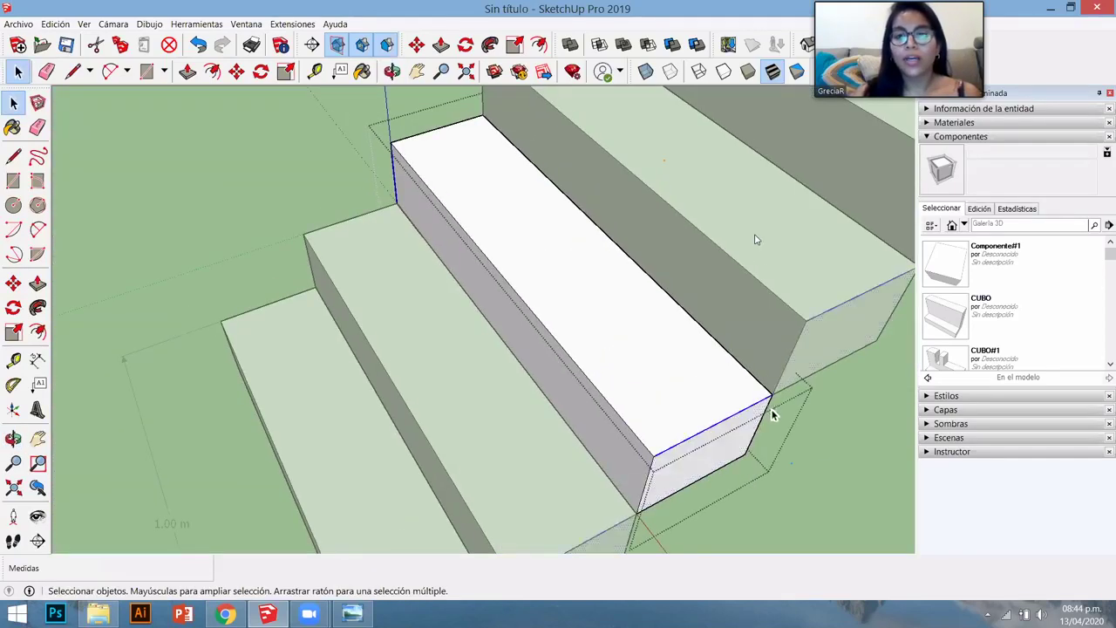
pyautogui.scroll(3, 772, 414)
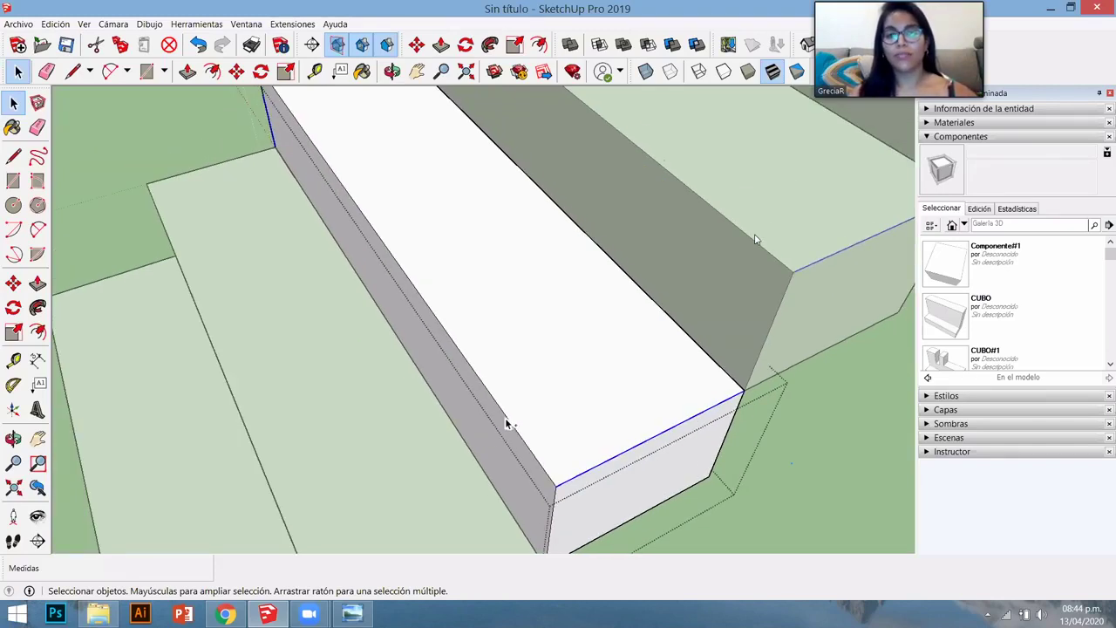
pyautogui.scroll(-2, 435, 287)
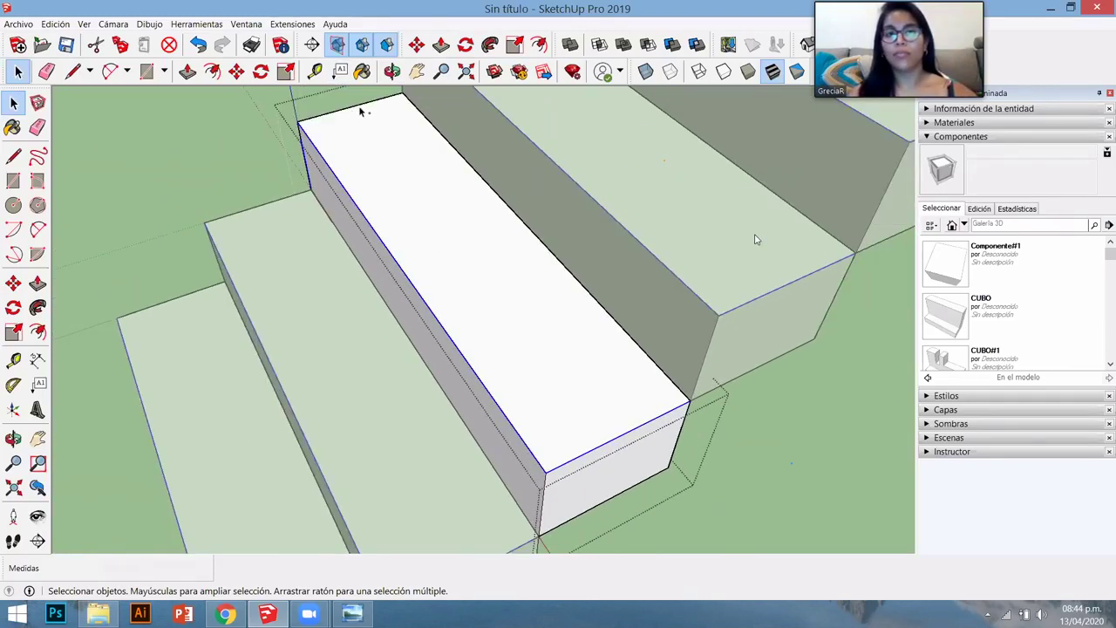
pyautogui.scroll(1, 520, 321)
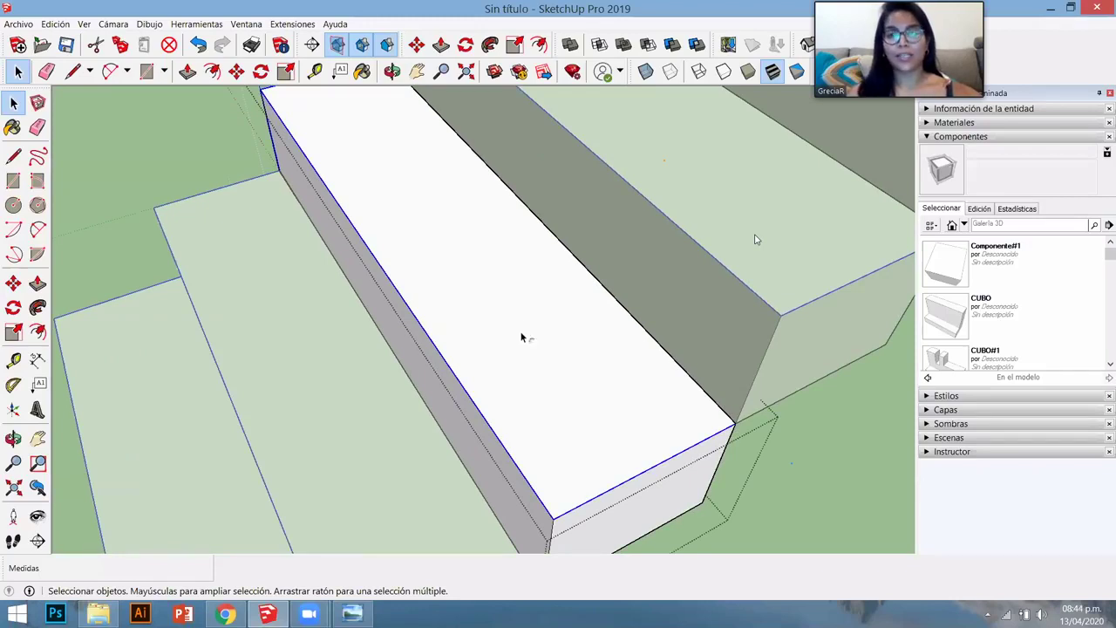
pyautogui.press('f')
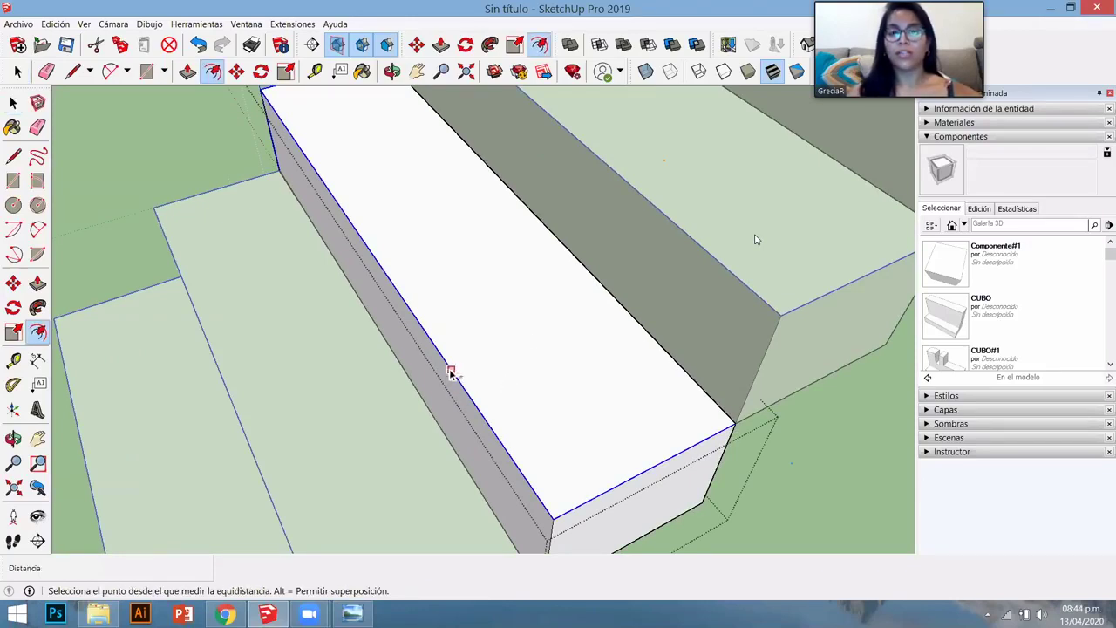
pyautogui.click(449, 367)
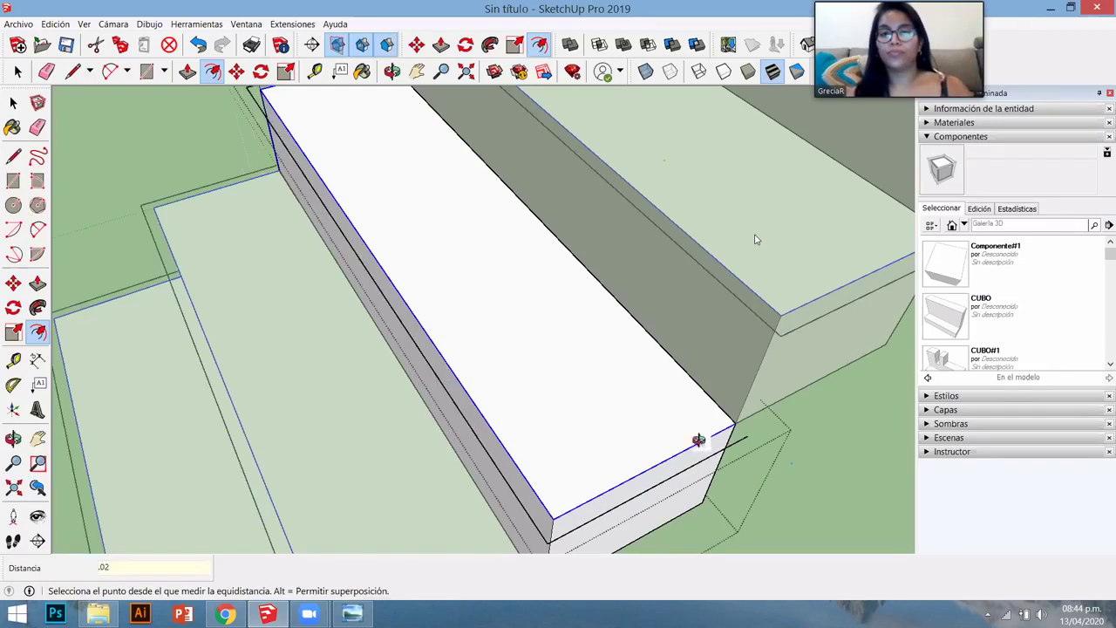
pyautogui.moveTo(665, 463); pyautogui.dragTo(618, 302, button='middle')
pyautogui.press('f')
pyautogui.scroll(3, 618, 301)
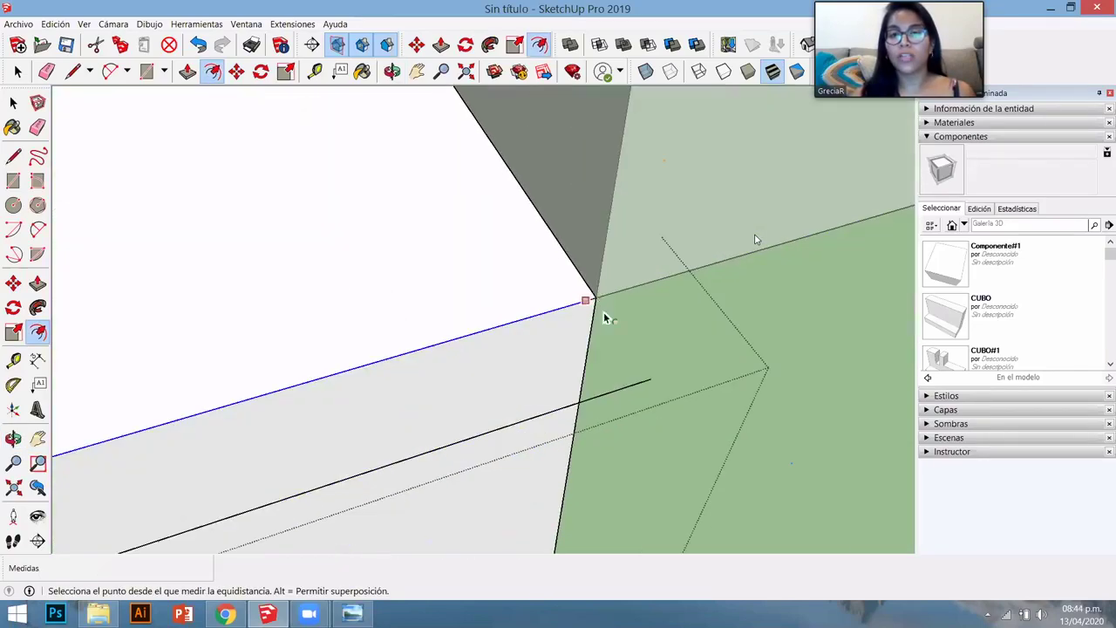
pyautogui.scroll(-3, 561, 316)
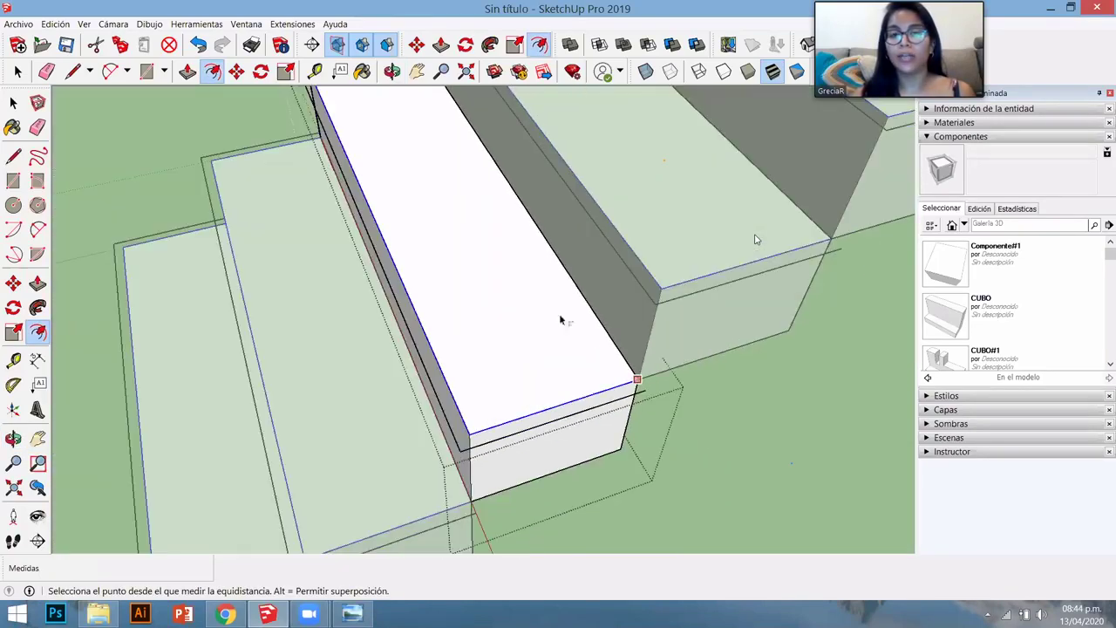
pyautogui.scroll(-2, 639, 287)
pyautogui.scroll(5, 630, 312)
pyautogui.scroll(-6, 600, 317)
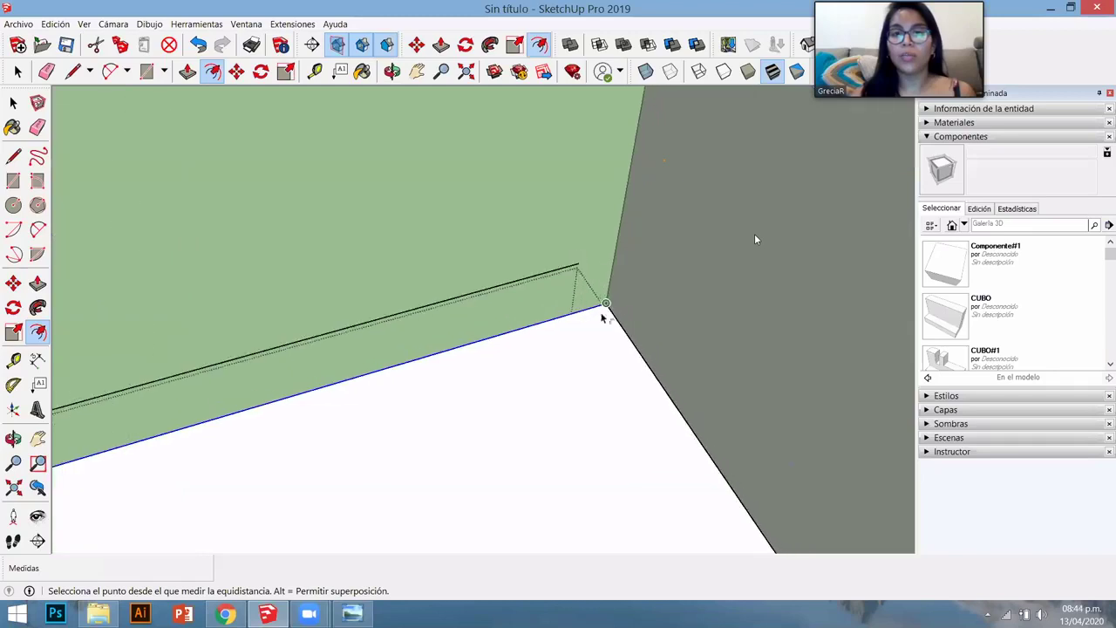
pyautogui.scroll(4, 584, 310)
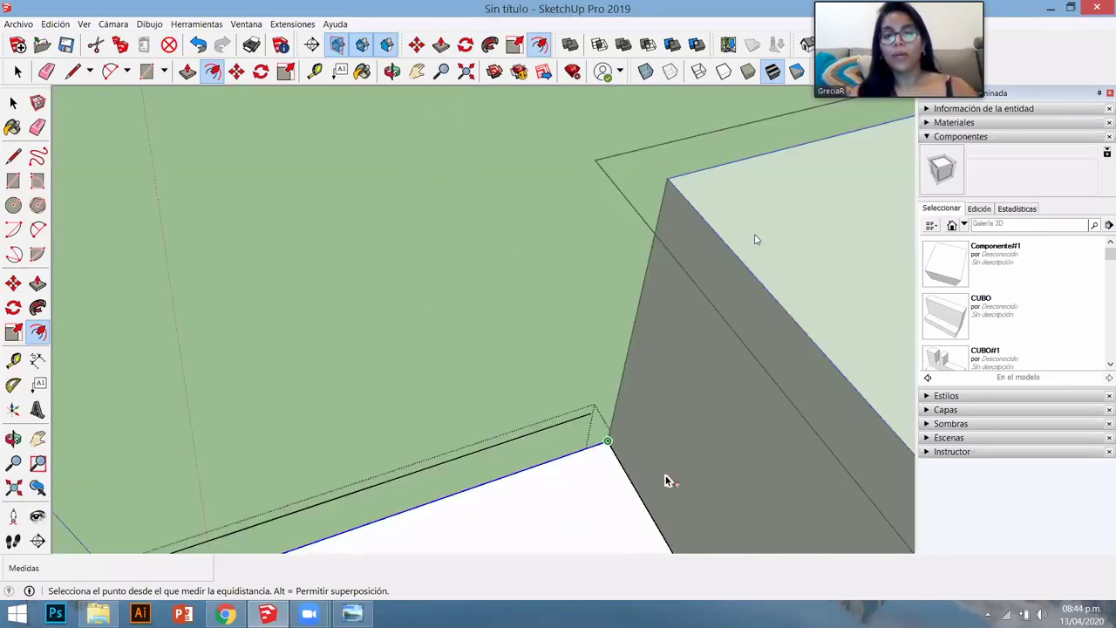
# - Draw lines closing the rim at both step ends, including a 1.04 m line
pyautogui.press('l')
pyautogui.click(593, 410)
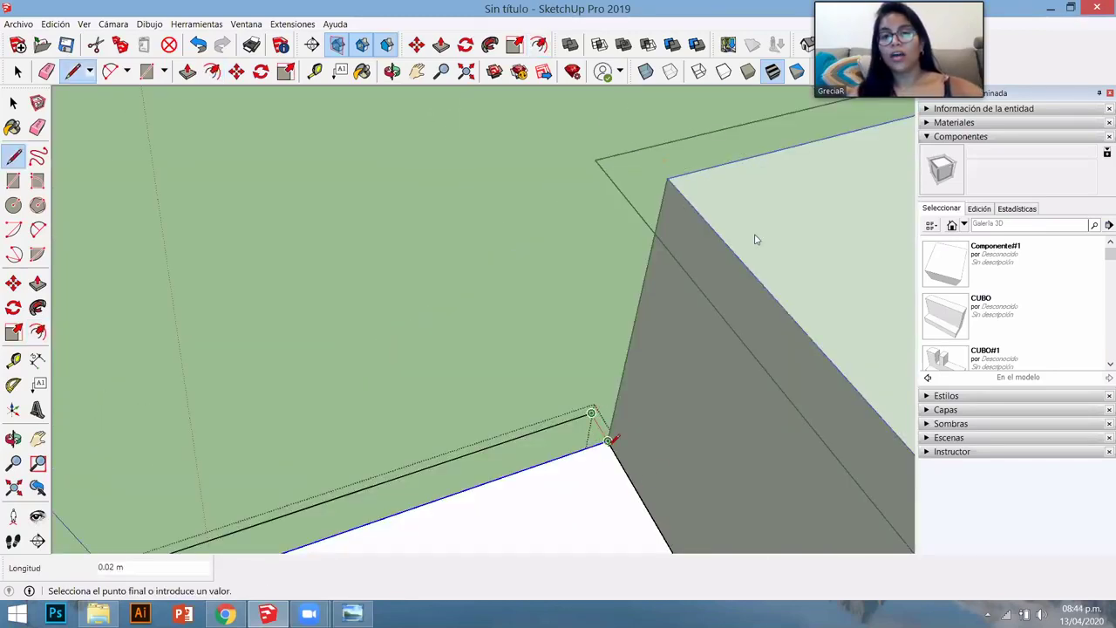
pyautogui.click(608, 442)
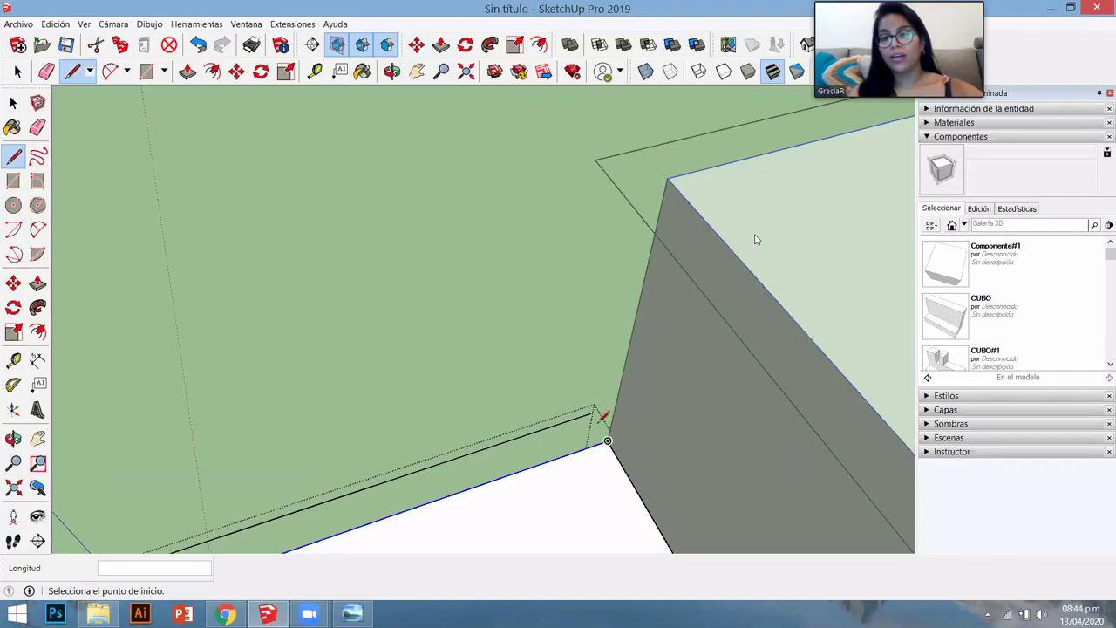
pyautogui.scroll(-5, 665, 453)
pyautogui.click(572, 322)
pyautogui.scroll(6, 639, 367)
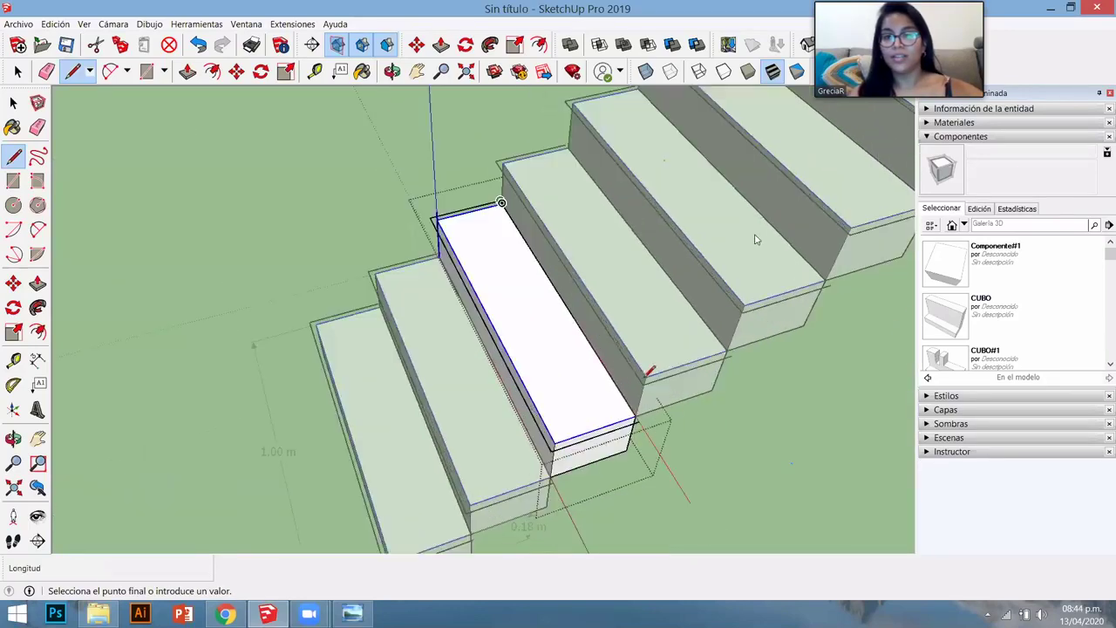
pyautogui.click(636, 367)
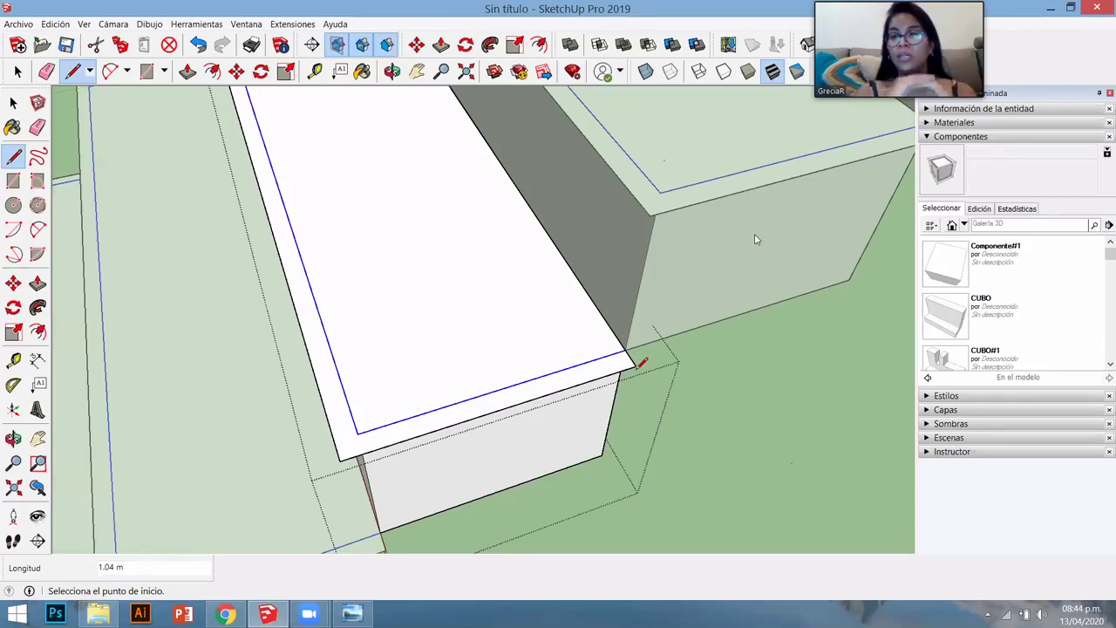
# - Pull the narrow rim face up 0.03 m into a raised border
pyautogui.press('space')
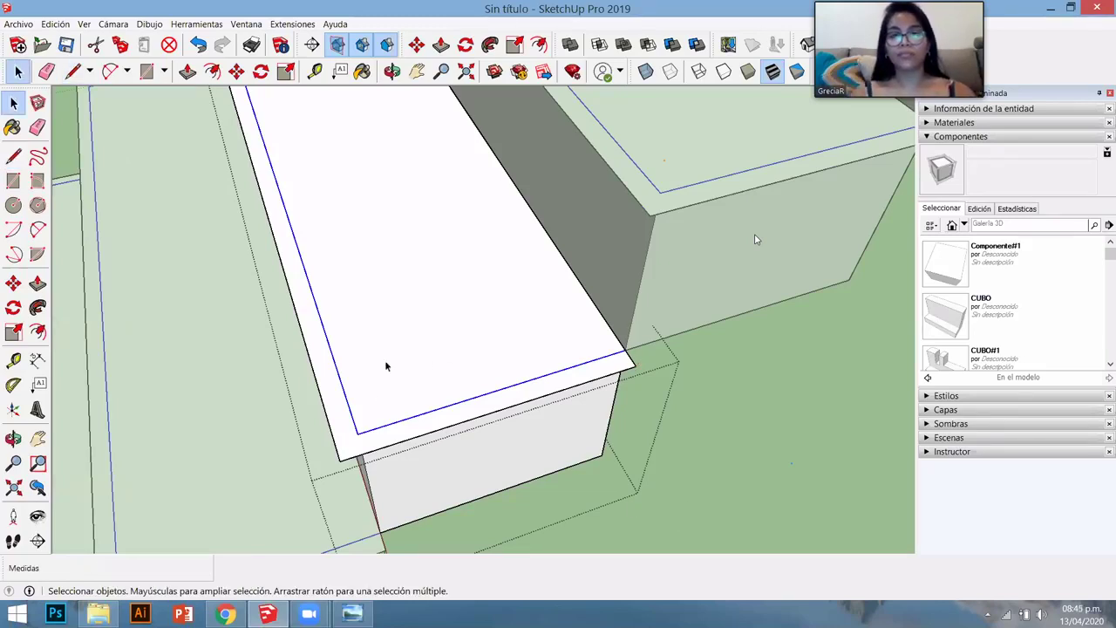
pyautogui.moveTo(386, 366)
pyautogui.mouseDown(button='middle')
pyautogui.moveTo(443, 411)
pyautogui.moveTo(433, 360)
pyautogui.moveTo(349, 423)
pyautogui.moveTo(344, 406)
pyautogui.mouseUp(button='middle')
pyautogui.click(433, 440)
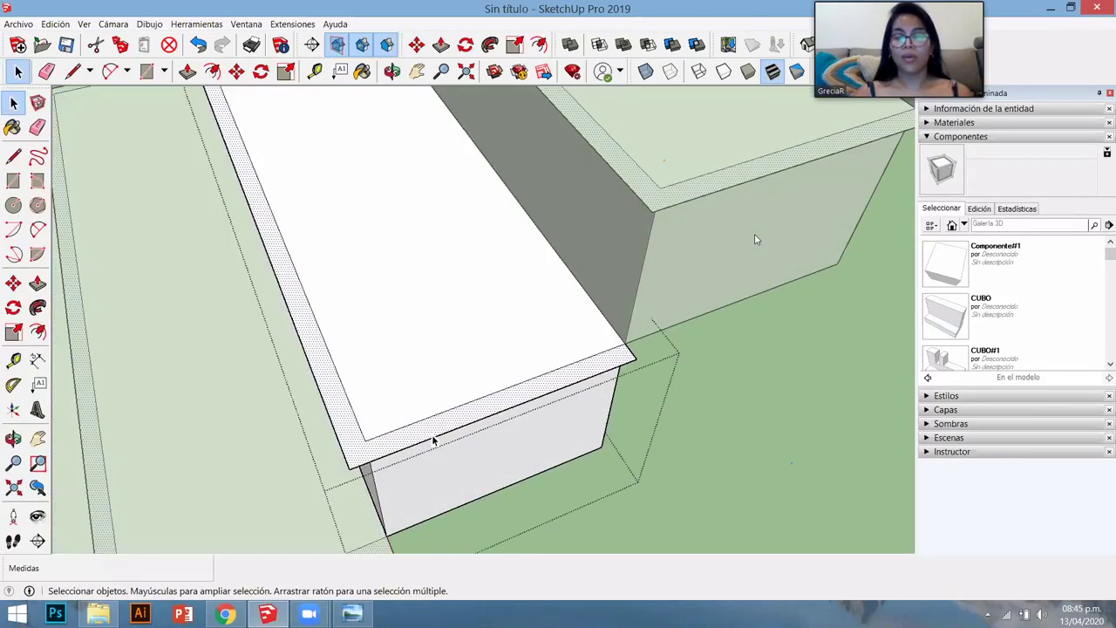
pyautogui.press('p')
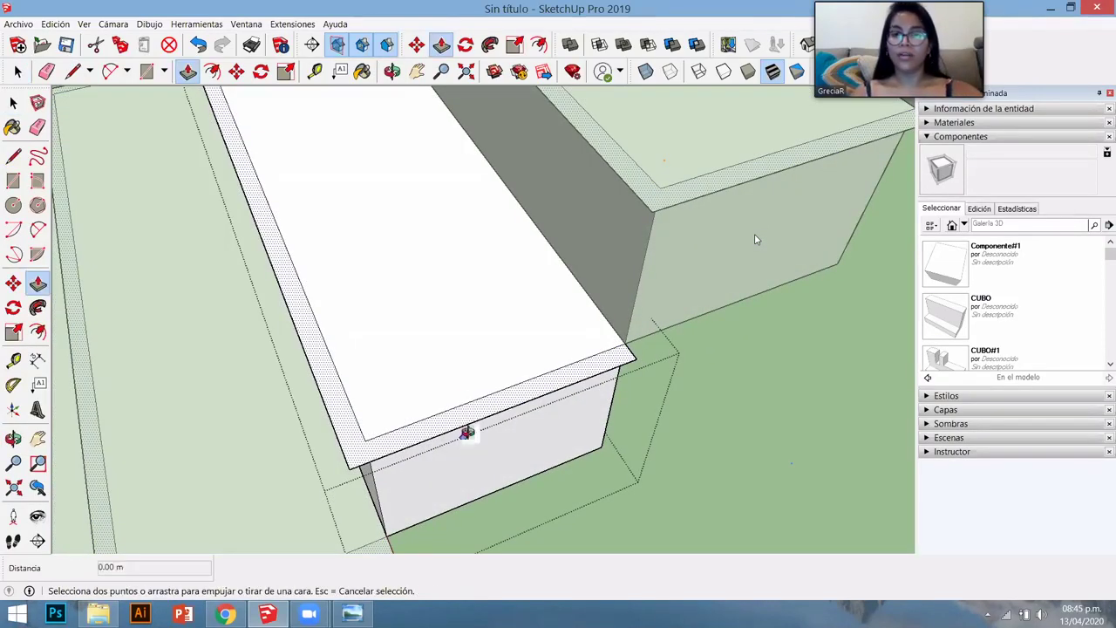
pyautogui.moveTo(461, 392); pyautogui.dragTo(465, 419, button='middle')
pyautogui.click(465, 403)
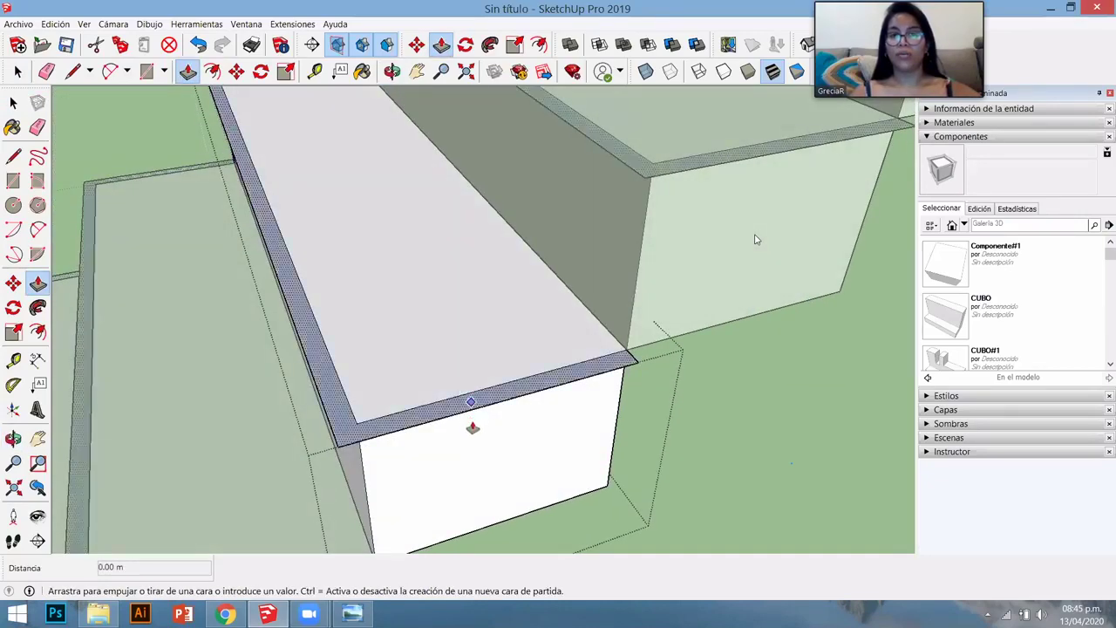
pyautogui.click(564, 370)
pyautogui.scroll(-4, 565, 370)
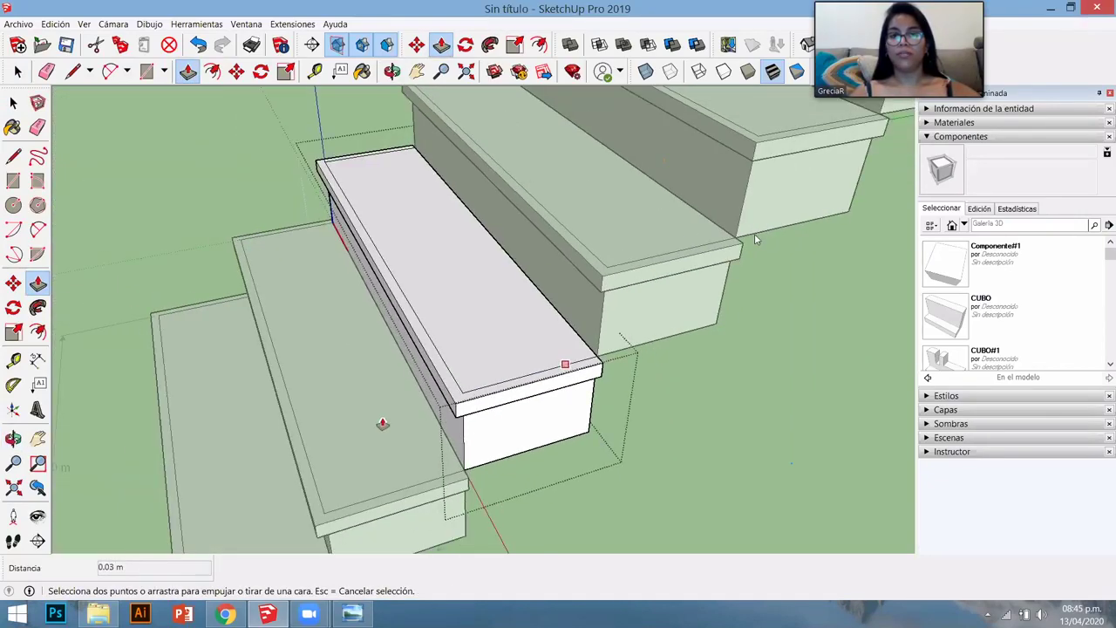
pyautogui.scroll(4, 381, 420)
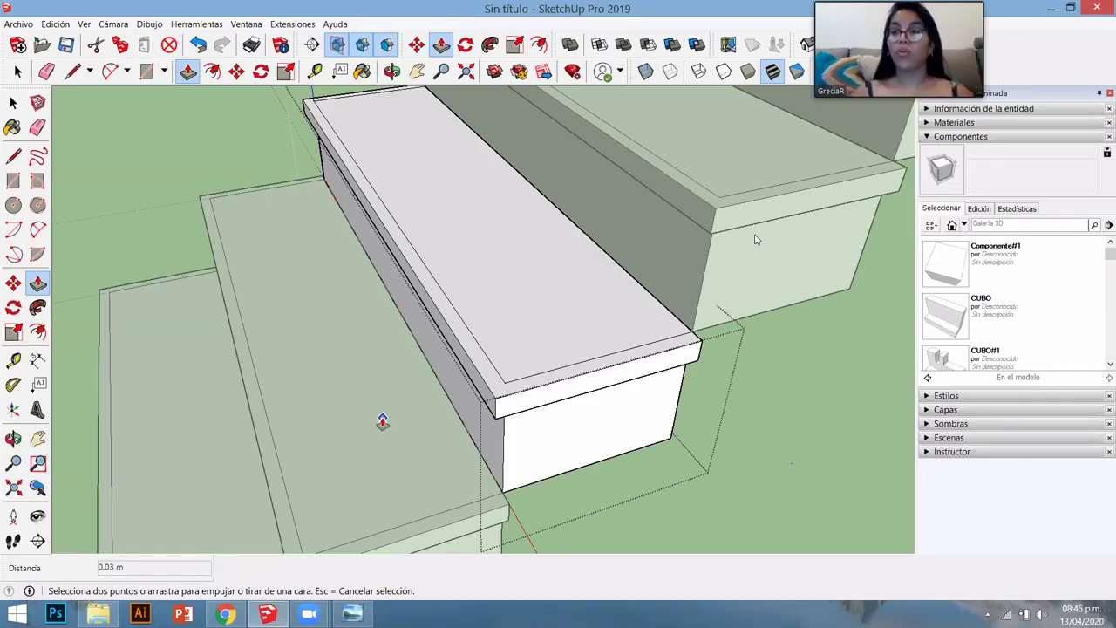
# - Push the step's underside up to thin it into a slab, then close the step group
pyautogui.moveTo(598, 349); pyautogui.dragTo(503, 247, button='middle')
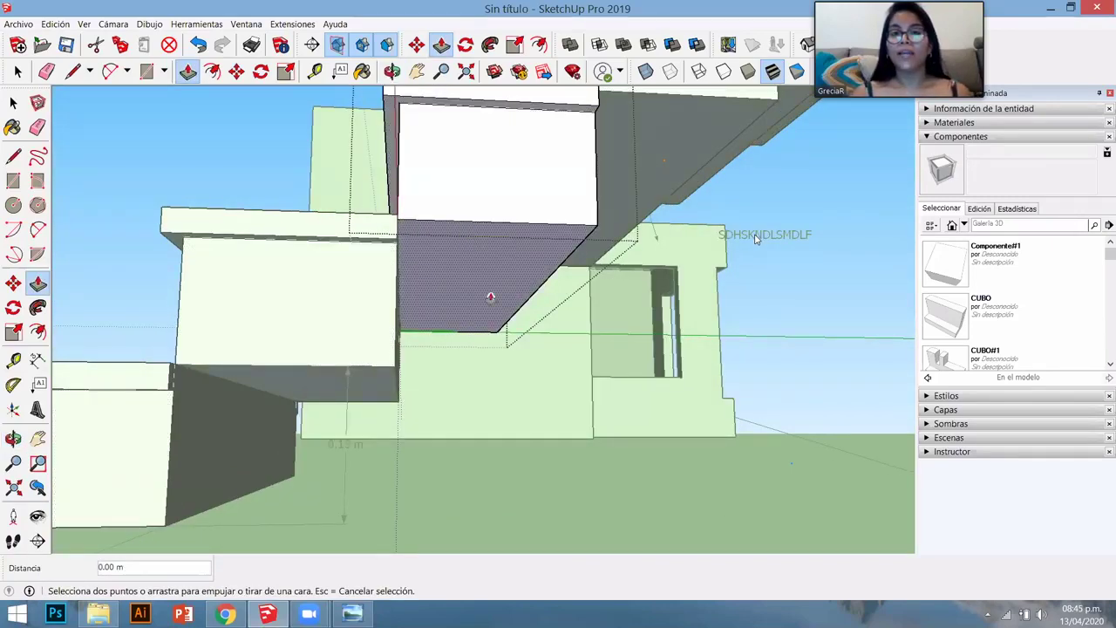
pyautogui.scroll(2, 481, 189)
pyautogui.scroll(-3, 481, 190)
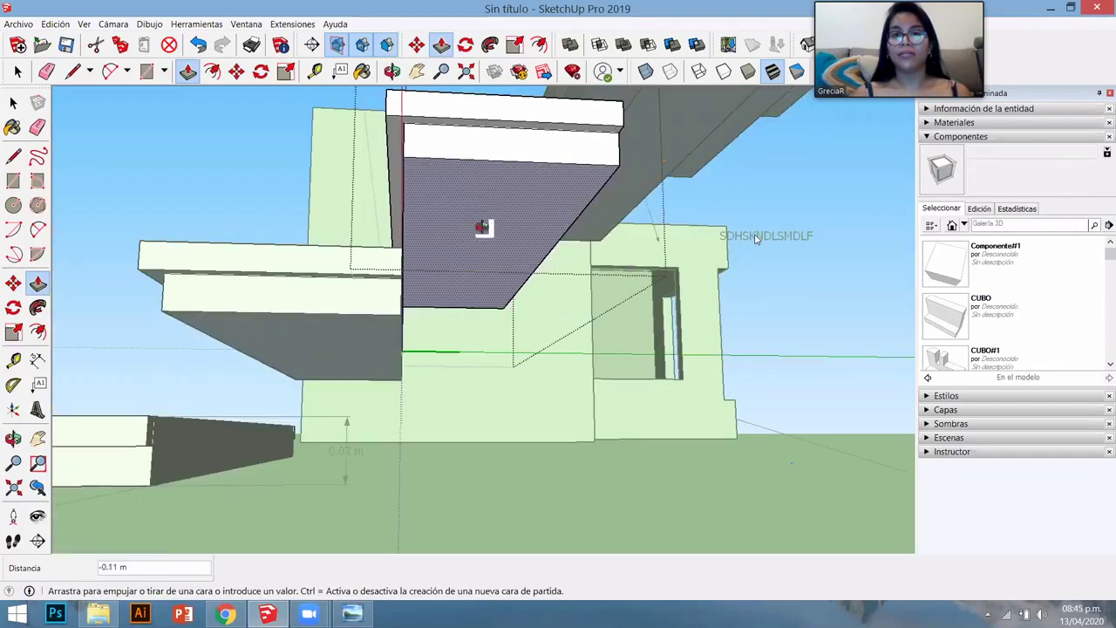
pyautogui.moveTo(528, 356); pyautogui.dragTo(644, 333, button='middle')
pyautogui.scroll(-3, 537, 362)
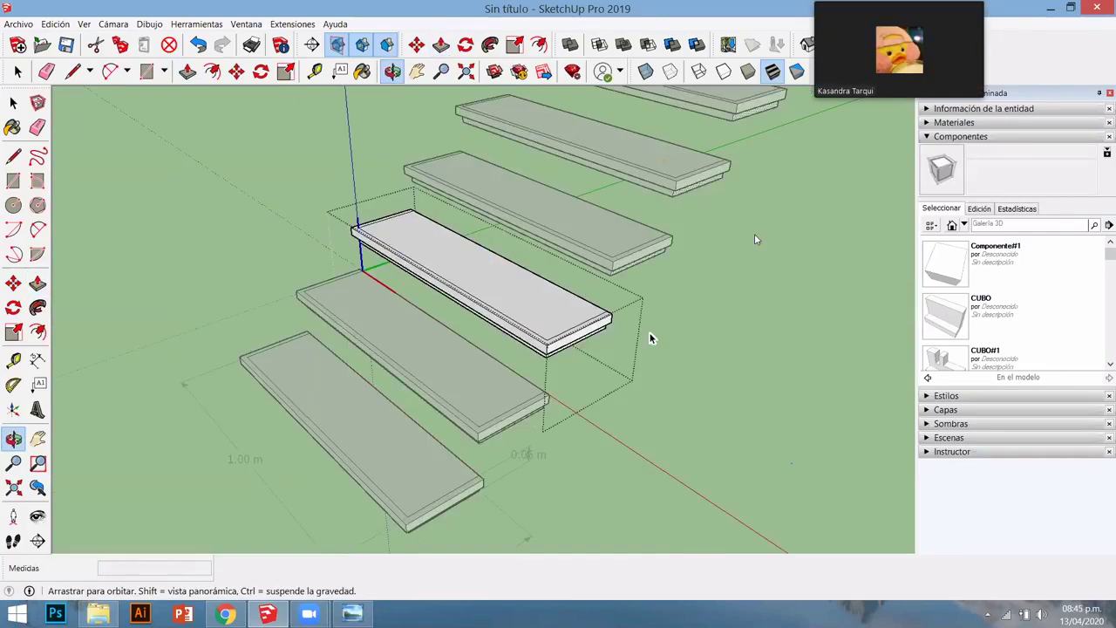
pyautogui.press('space')
pyautogui.click(645, 334)
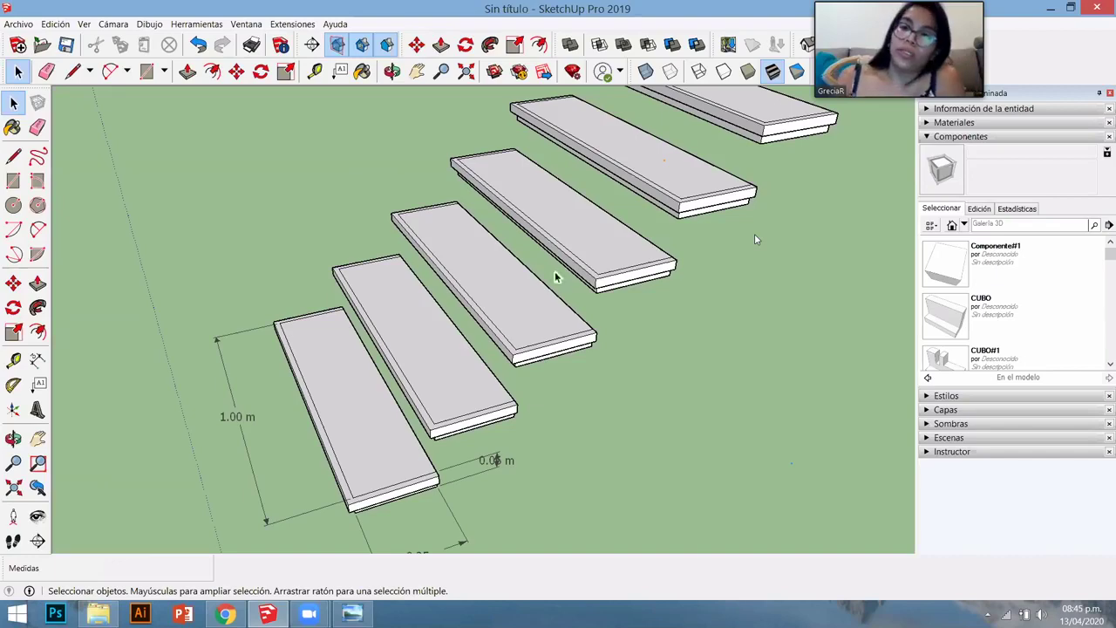
pyautogui.scroll(-3, 627, 366)
pyautogui.moveTo(648, 403); pyautogui.dragTo(628, 295, button='middle')
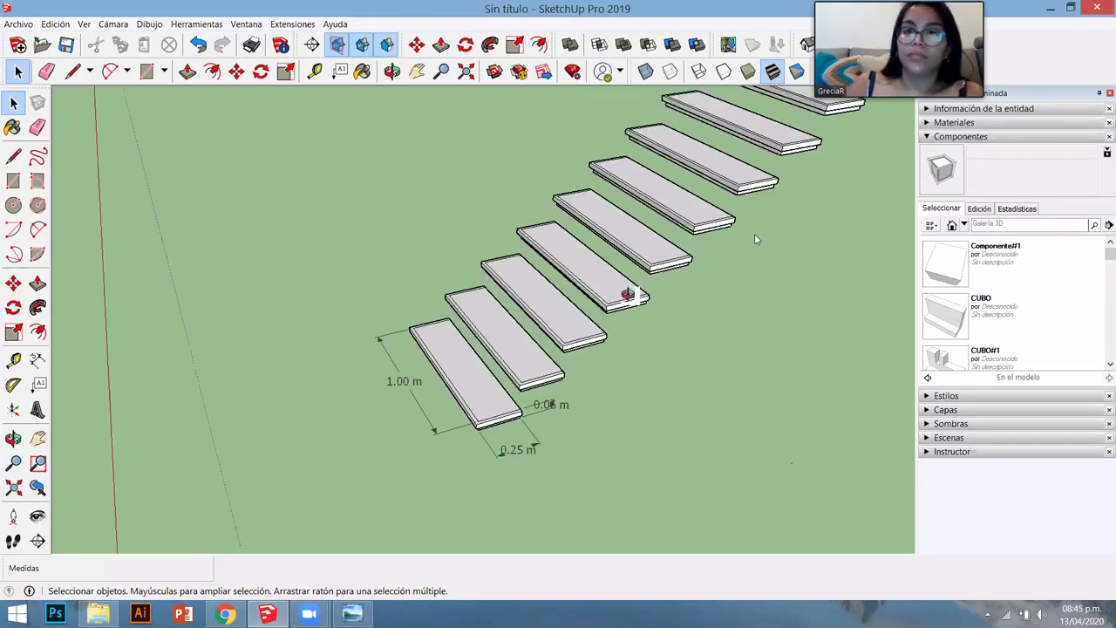
pyautogui.scroll(-3, 627, 295)
pyautogui.moveTo(605, 393); pyautogui.dragTo(581, 211, button='middle')
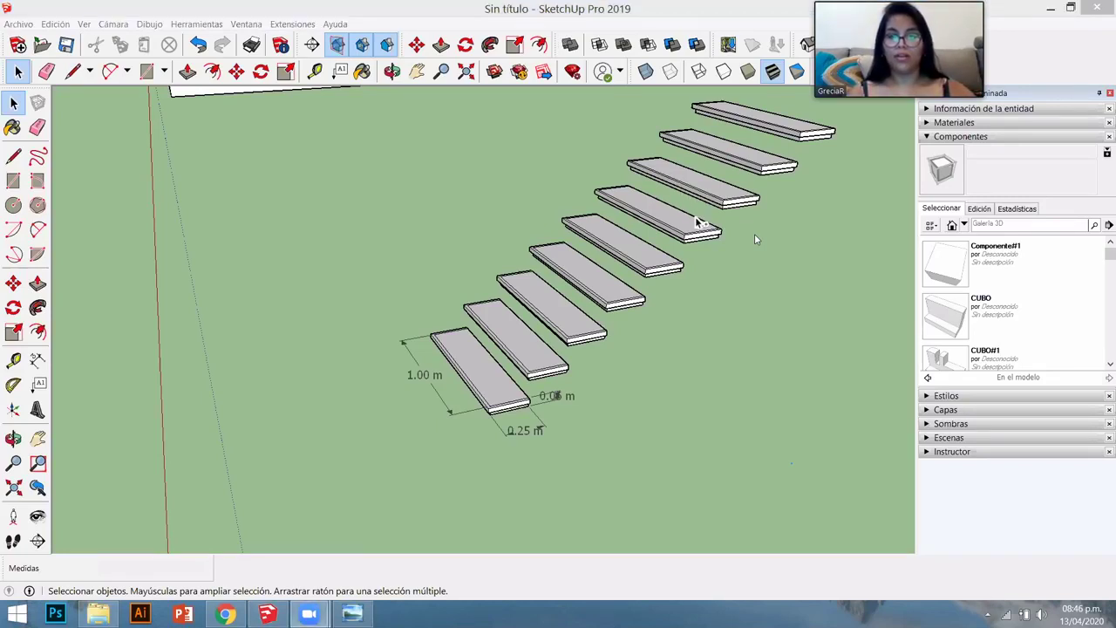
# - Undo the thinned and copied steps back to one block, then try and undo an X8 copy array
pyautogui.hotkey('ctrl', 'z')
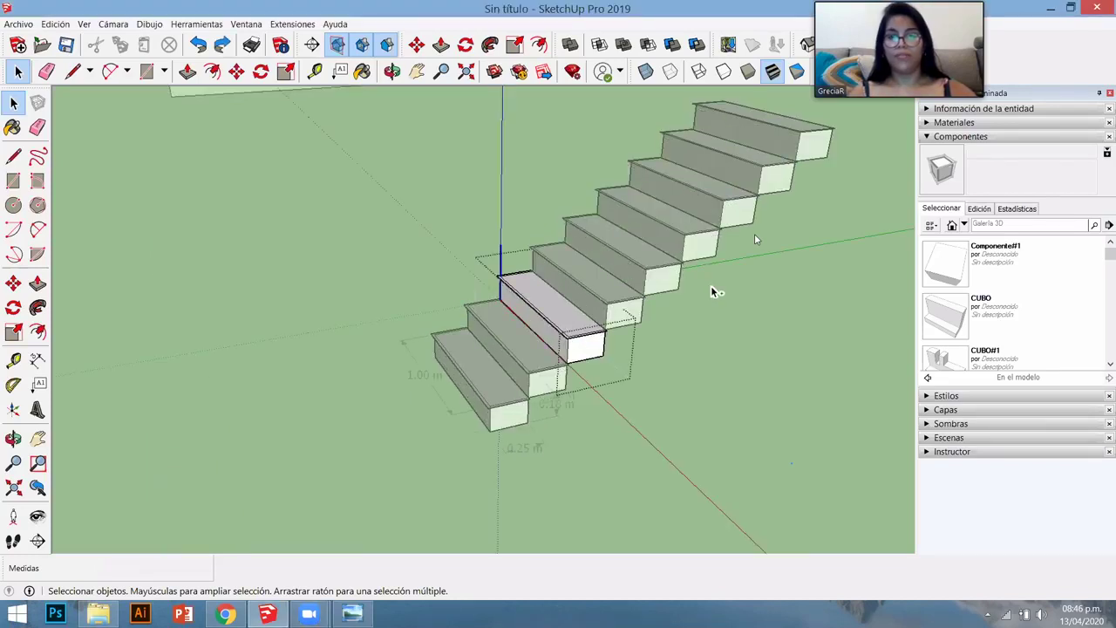
pyautogui.hotkey('ctrl', 'z')
pyautogui.moveTo(580, 442); pyautogui.dragTo(491, 429, button='middle')
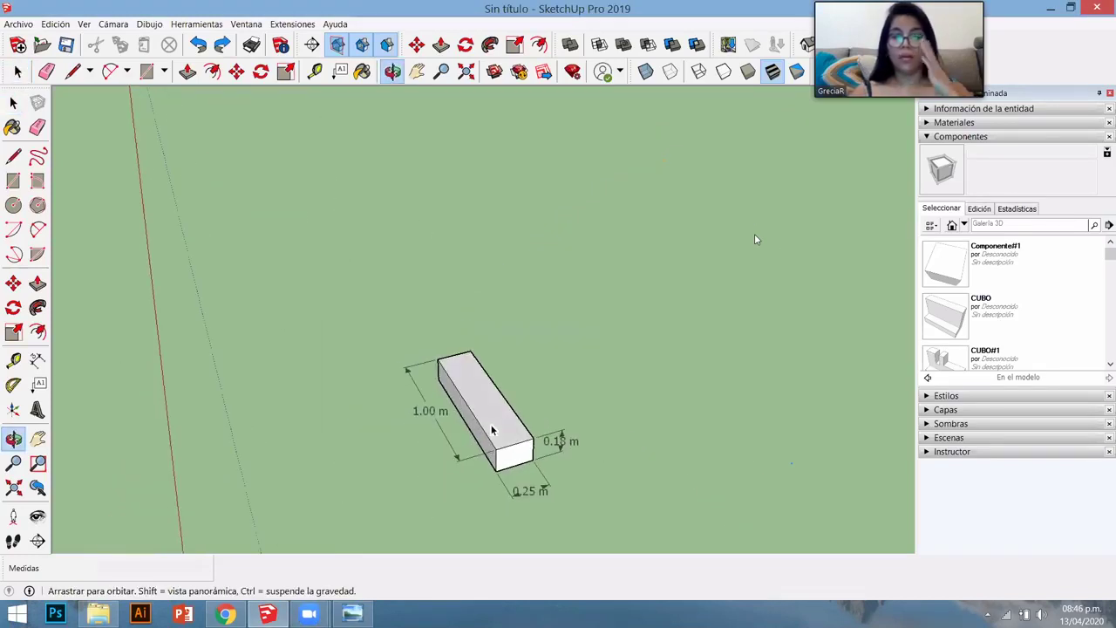
pyautogui.press('space')
pyautogui.click(523, 458)
pyautogui.scroll(5, 558, 440)
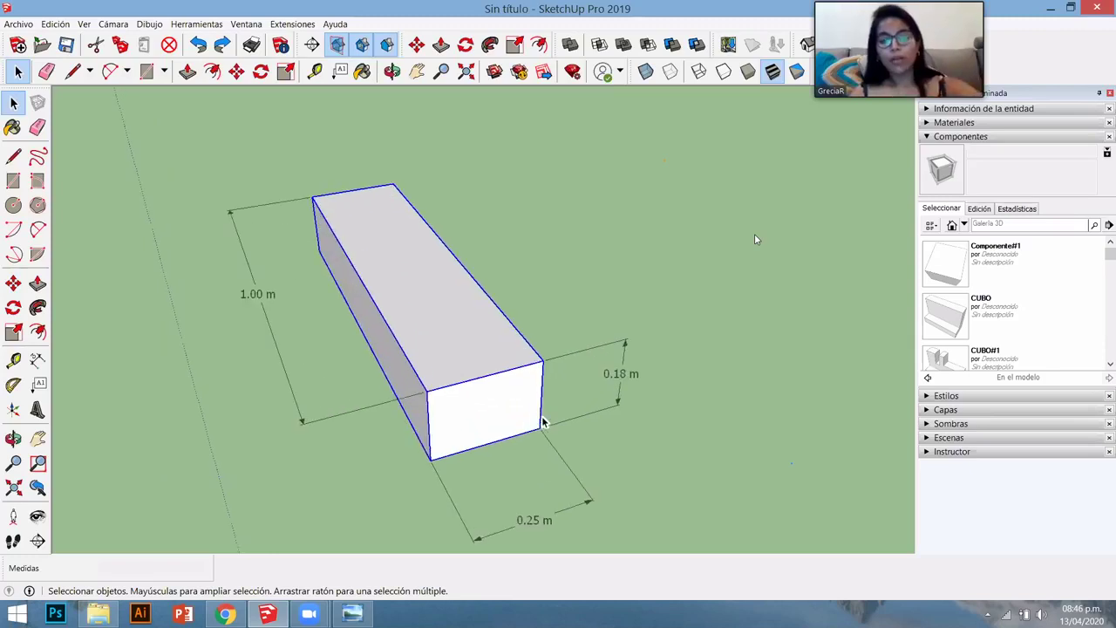
pyautogui.press('m')
pyautogui.press('ctrl')
pyautogui.click(430, 458)
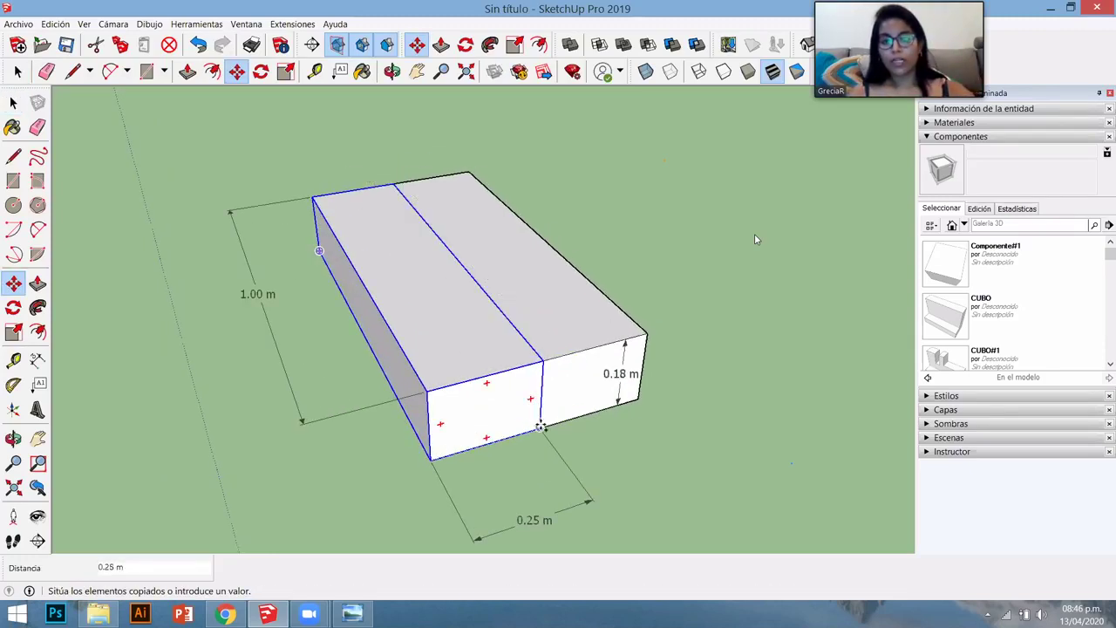
pyautogui.write('X8')
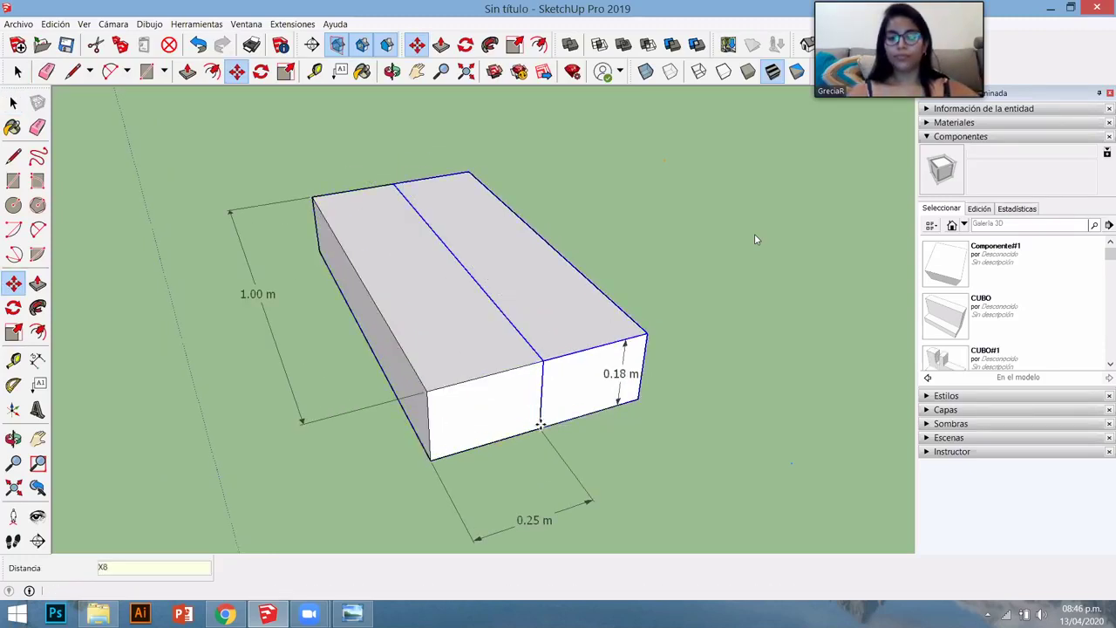
pyautogui.press('Return')
pyautogui.hotkey('ctrl', 'z')
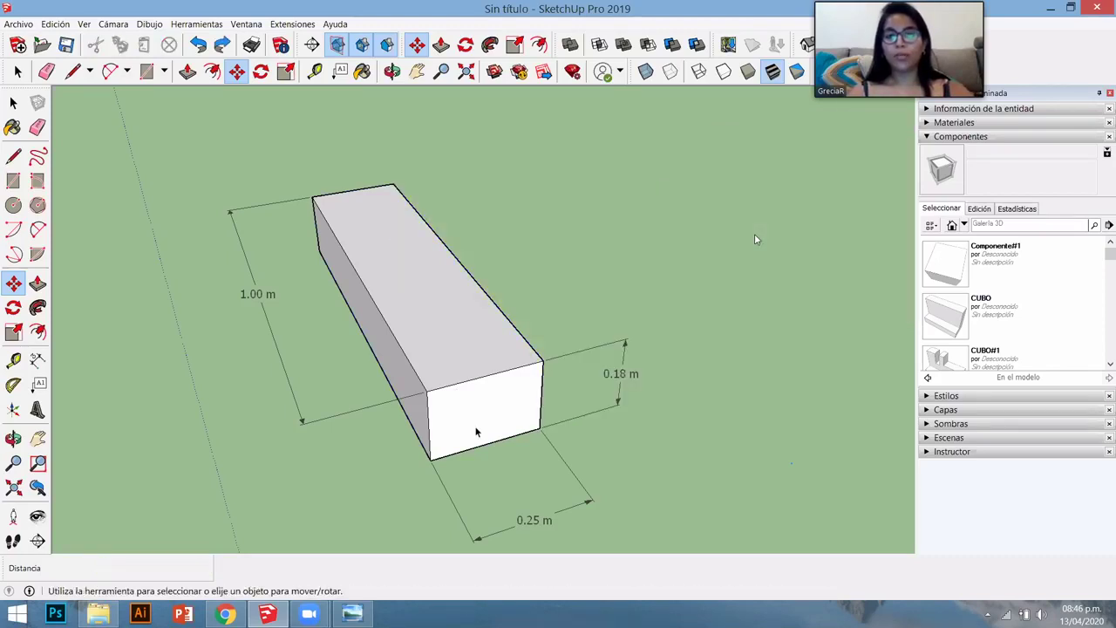
# - Copy the block onto its top-back corner and array it 8x into a staircase of solid steps
pyautogui.press('ctrl')
pyautogui.click(430, 458)
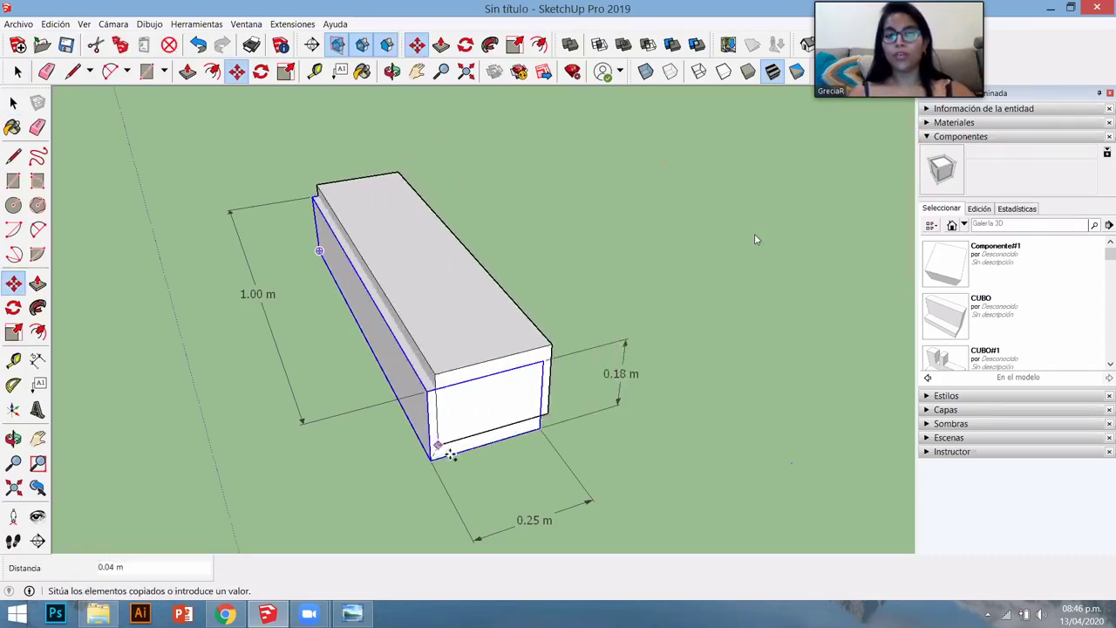
pyautogui.scroll(5, 449, 453)
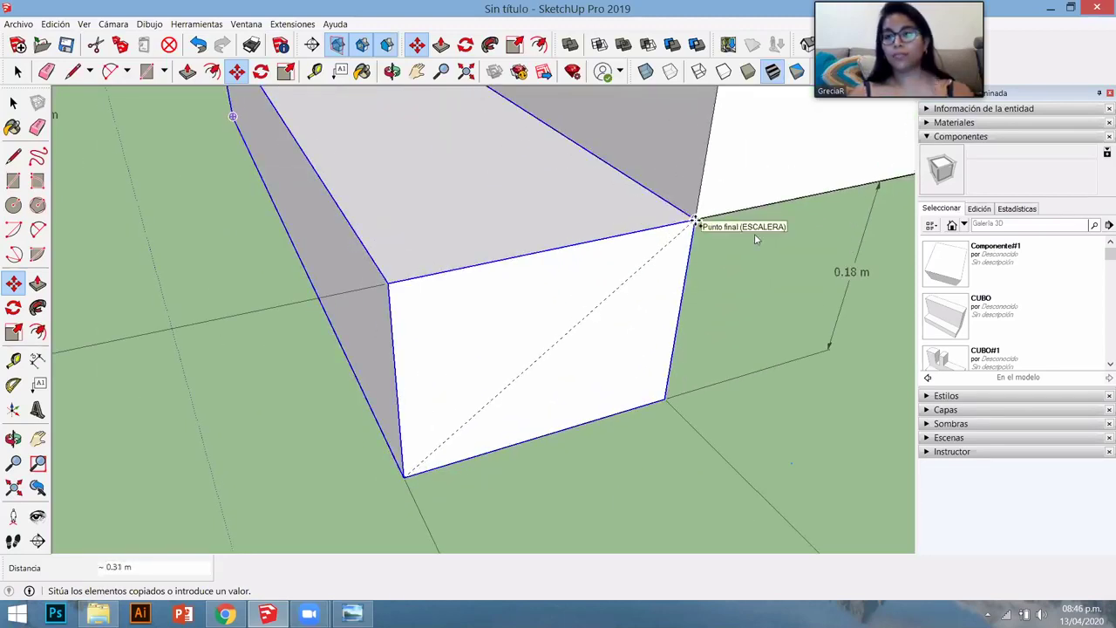
pyautogui.click(695, 220)
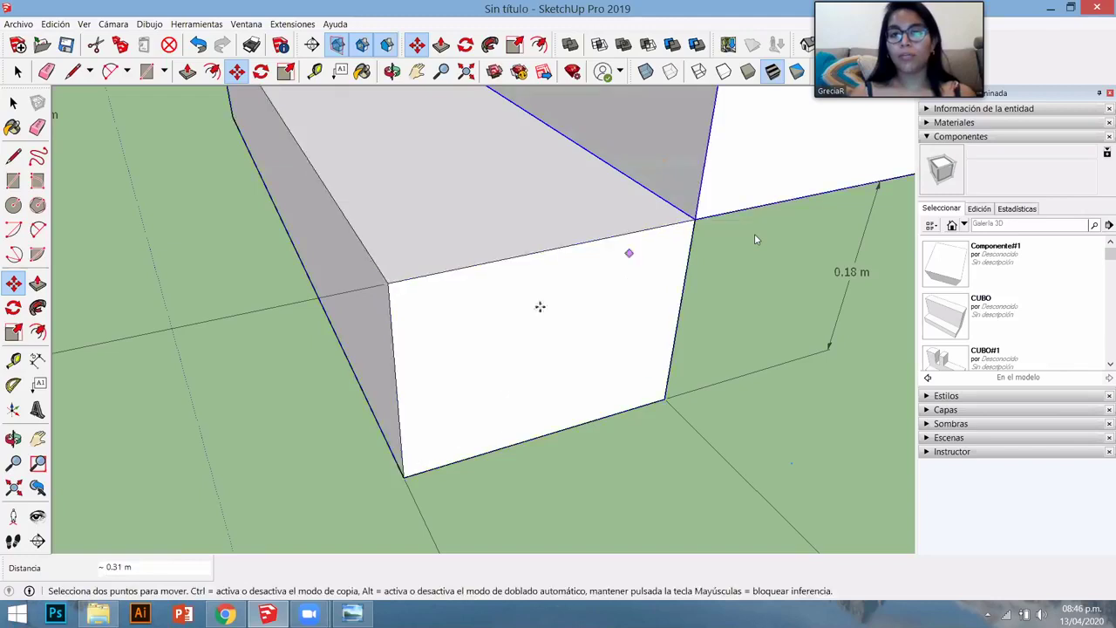
pyautogui.scroll(-5, 404, 473)
pyautogui.scroll(-3, 400, 482)
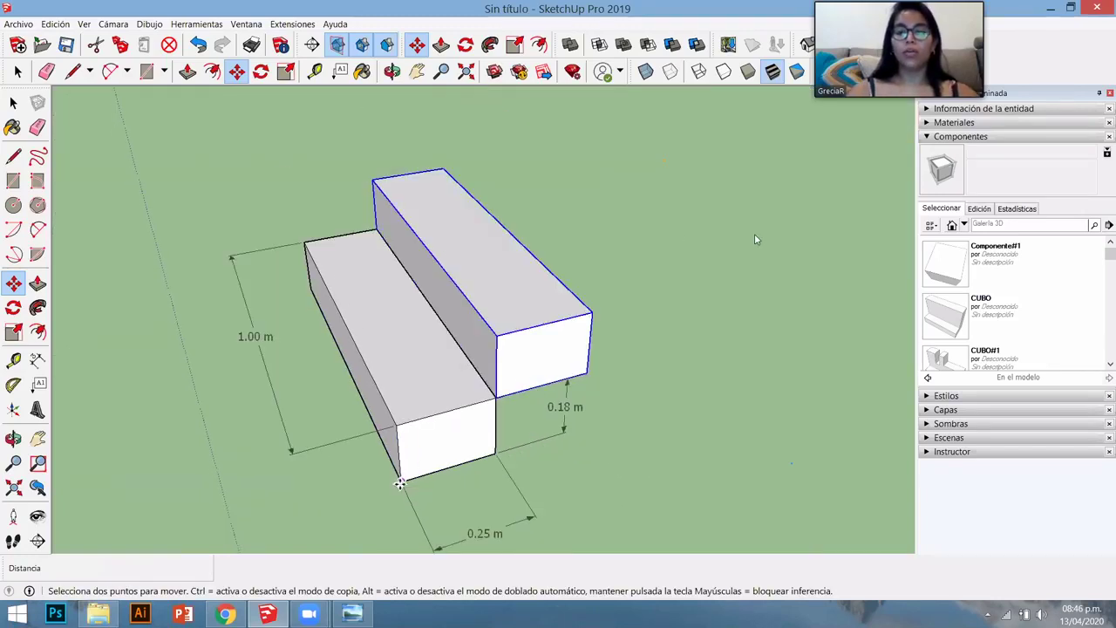
pyautogui.write('8x')
pyautogui.press('Return')
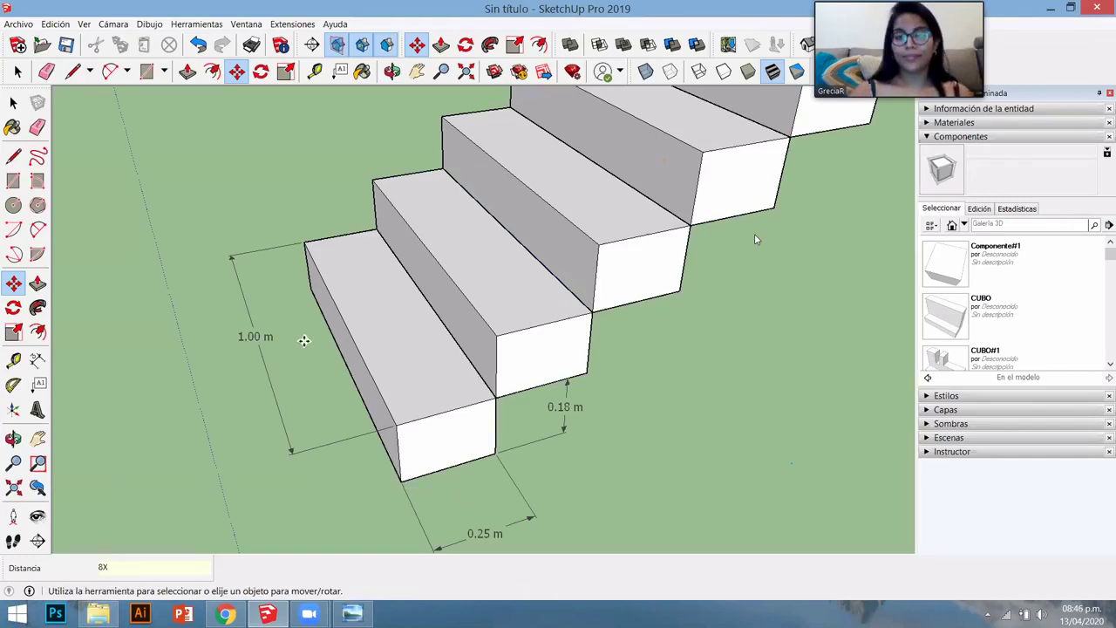
pyautogui.scroll(-3, 593, 489)
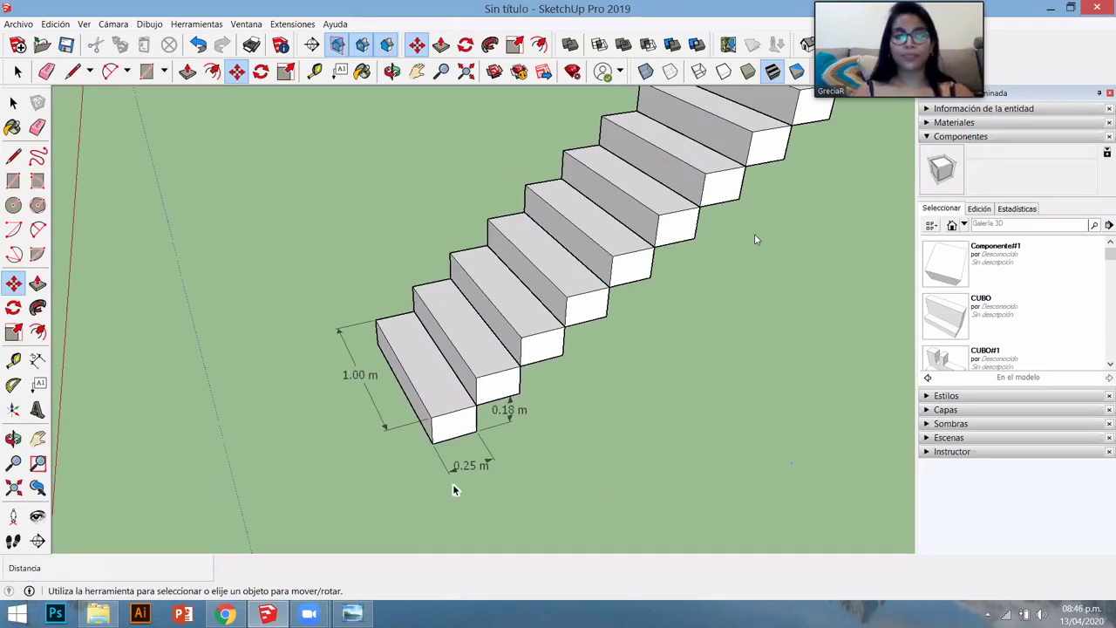
pyautogui.press('space')
pyautogui.scroll(5, 483, 410)
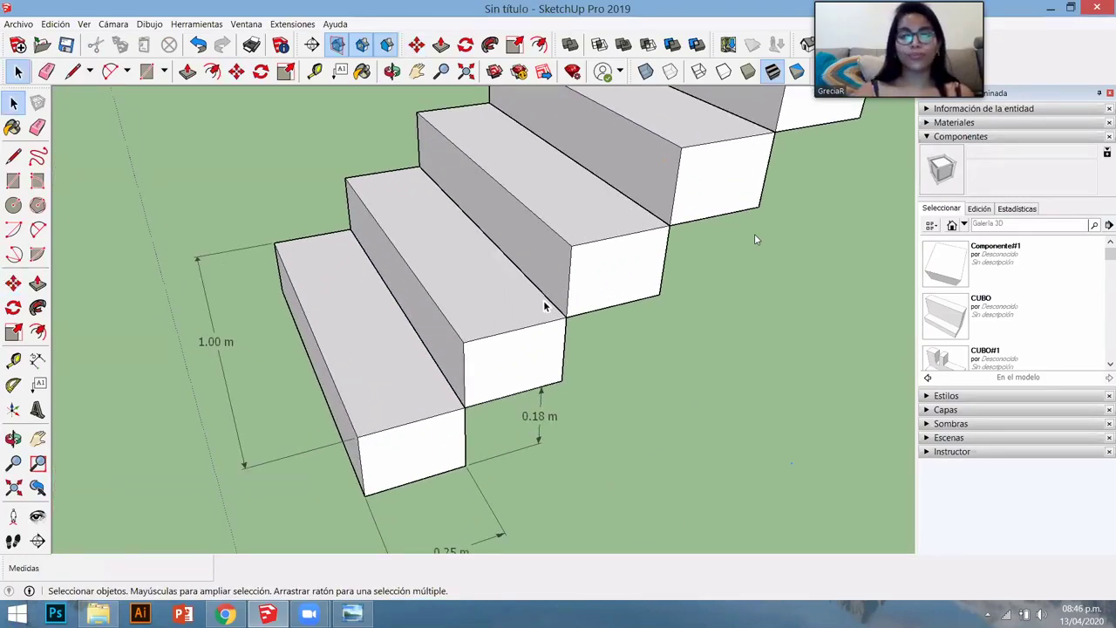
# - Open the front step for editing and offset its top edges about 0.02 m inward
pyautogui.doubleClick(614, 257)
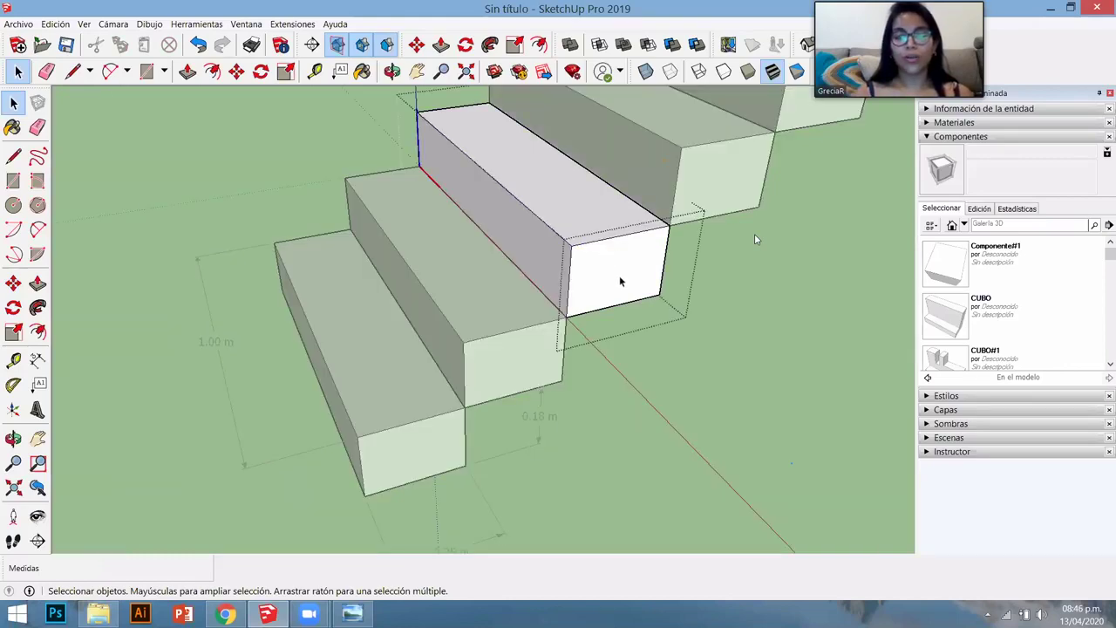
pyautogui.scroll(3, 605, 276)
pyautogui.moveTo(605, 276); pyautogui.dragTo(633, 466, button='middle')
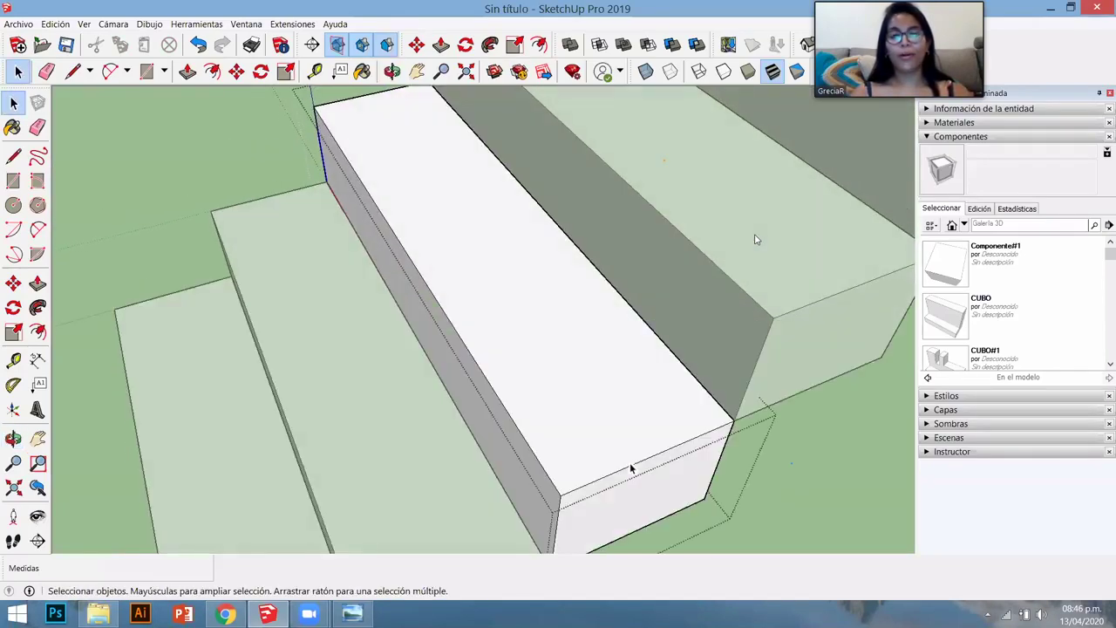
pyautogui.keyDown('shift'); pyautogui.click(523, 440); pyautogui.keyUp('shift')
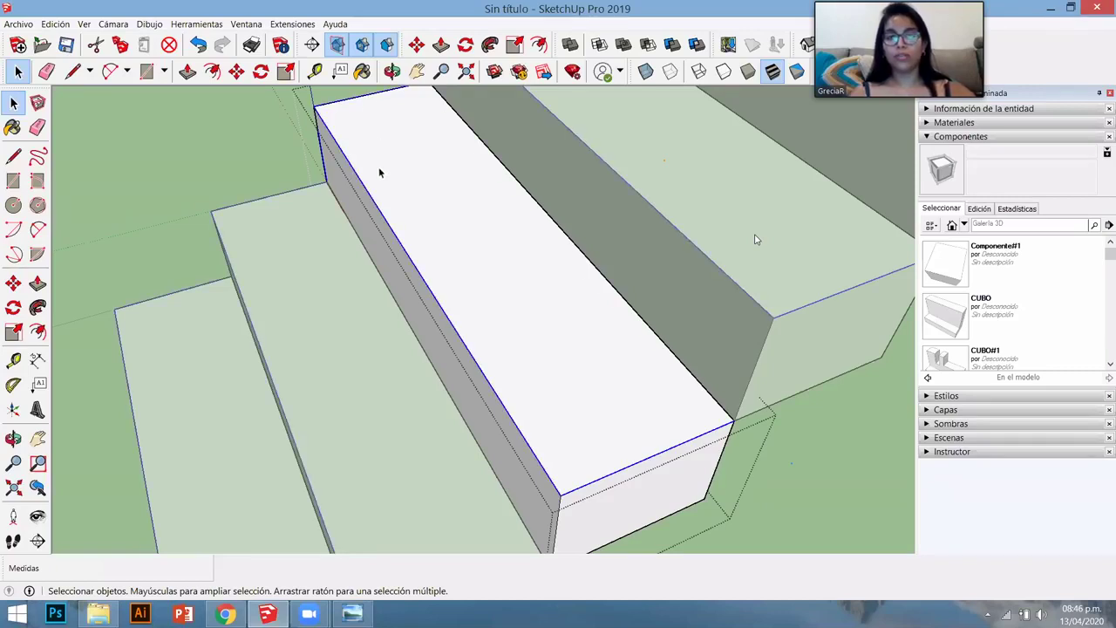
pyautogui.press('f')
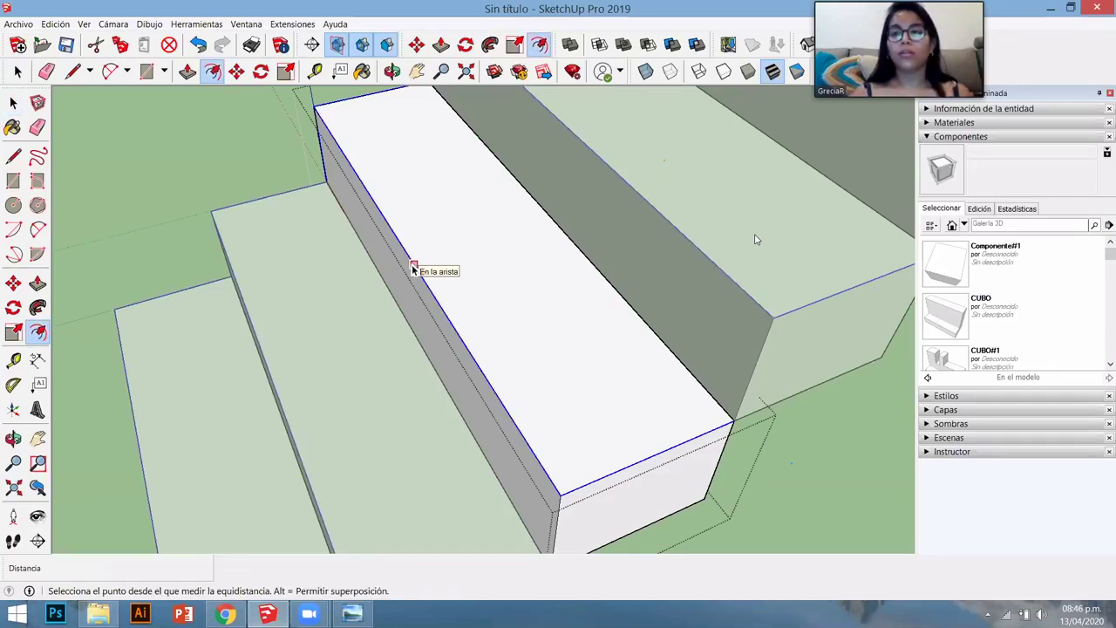
pyautogui.click(412, 267)
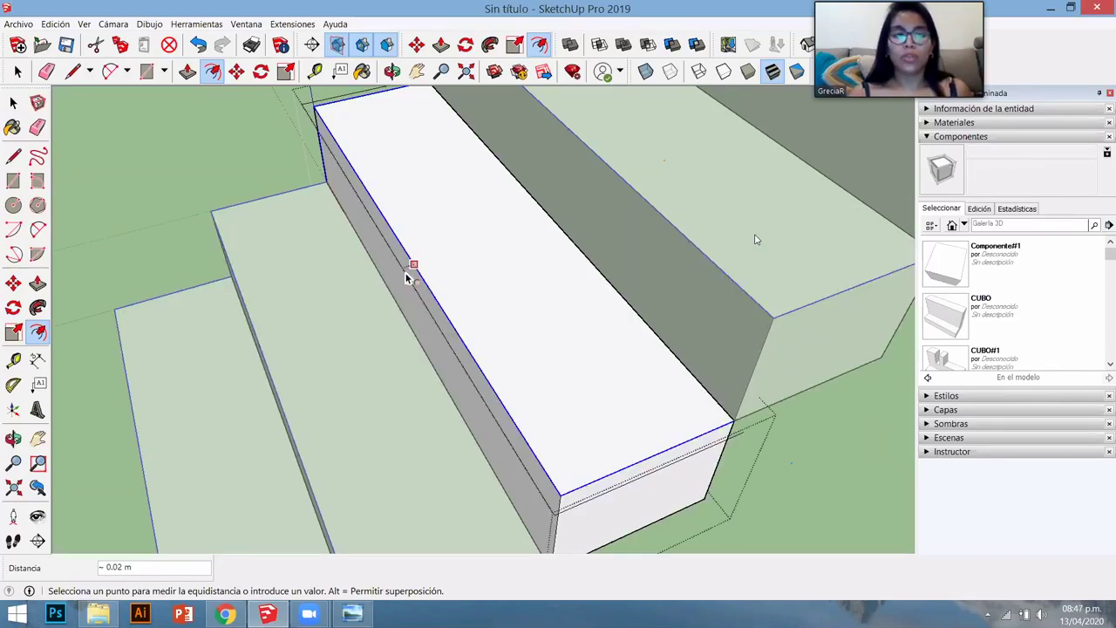
pyautogui.click(408, 274)
pyautogui.moveTo(655, 511); pyautogui.dragTo(721, 471, button='middle')
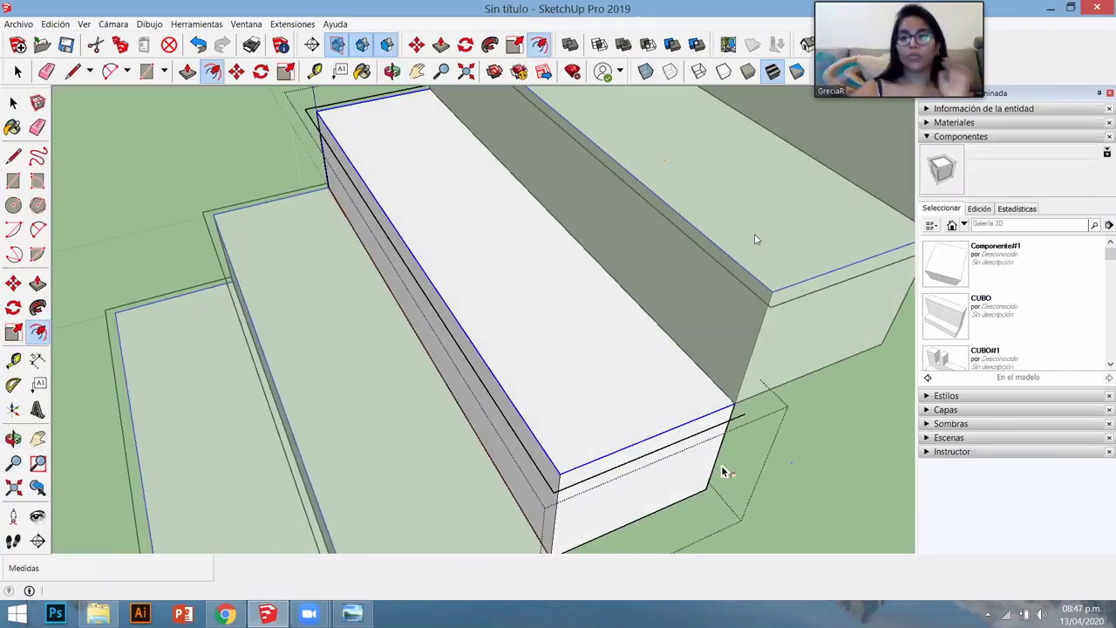
# - Draw a line from the step's front corner to the far corner to close the outline
pyautogui.press('l')
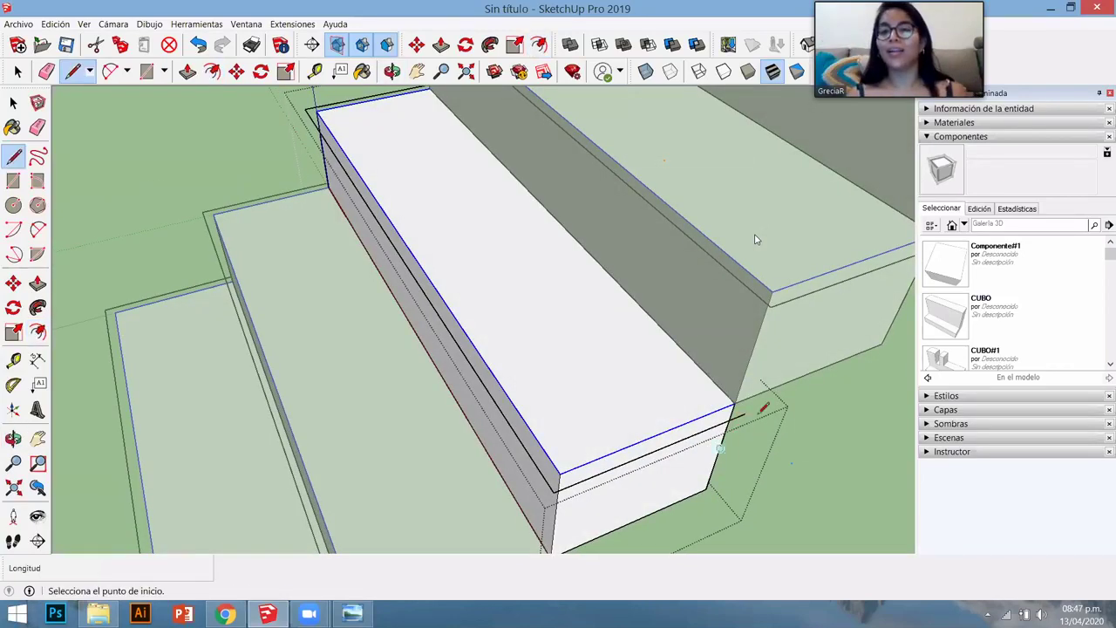
pyautogui.scroll(5, 742, 411)
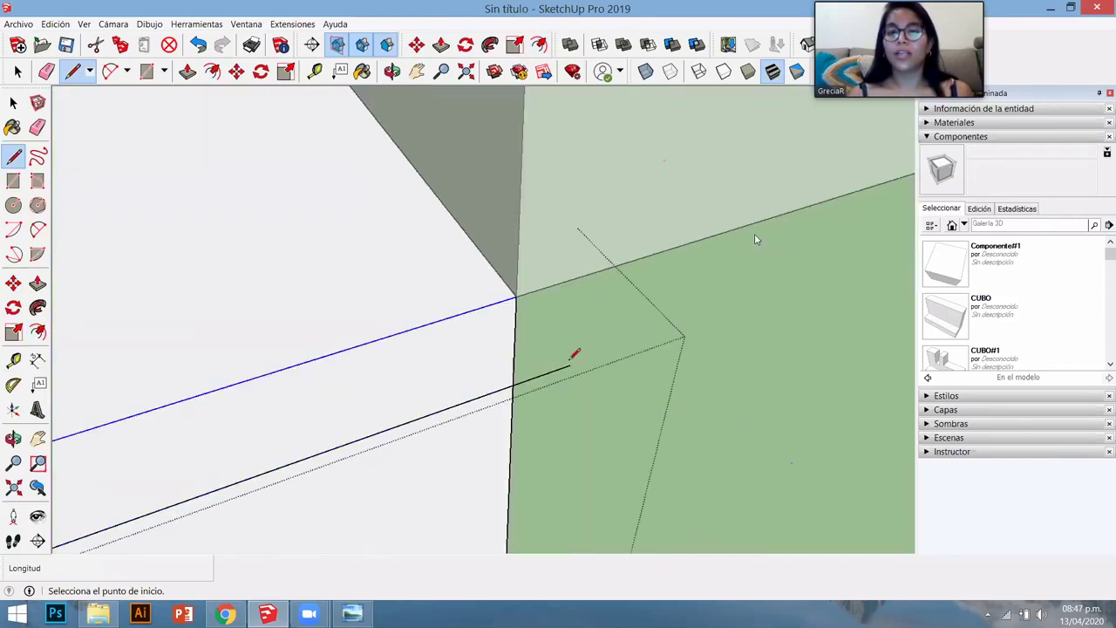
pyautogui.click(570, 364)
pyautogui.scroll(-3, 572, 358)
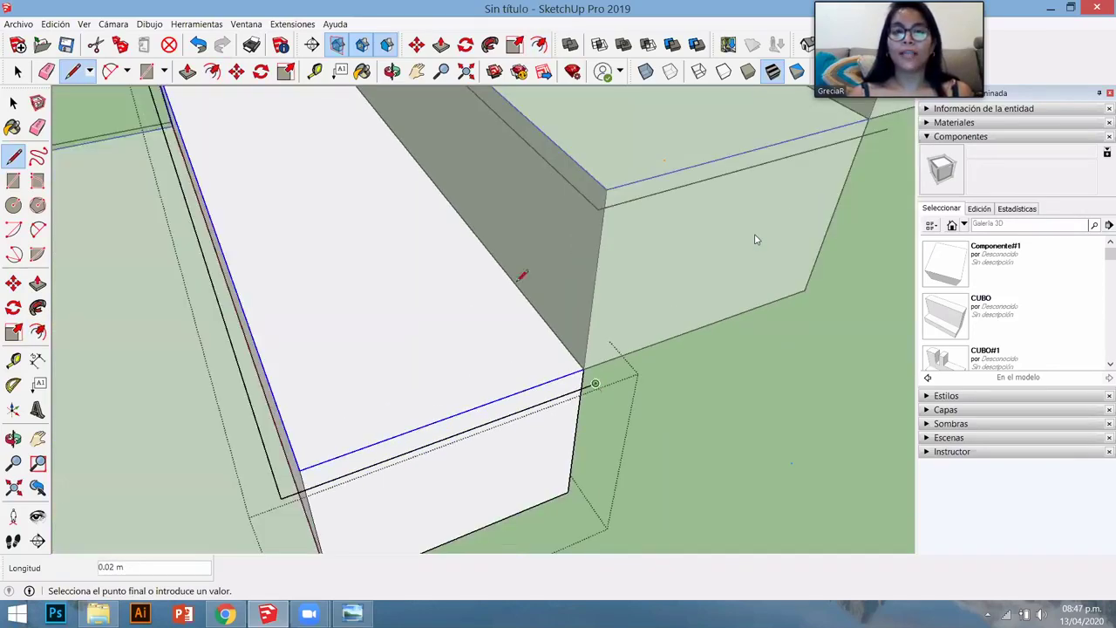
pyautogui.scroll(-1, 481, 228)
pyautogui.scroll(-2, 473, 224)
pyautogui.scroll(6, 480, 180)
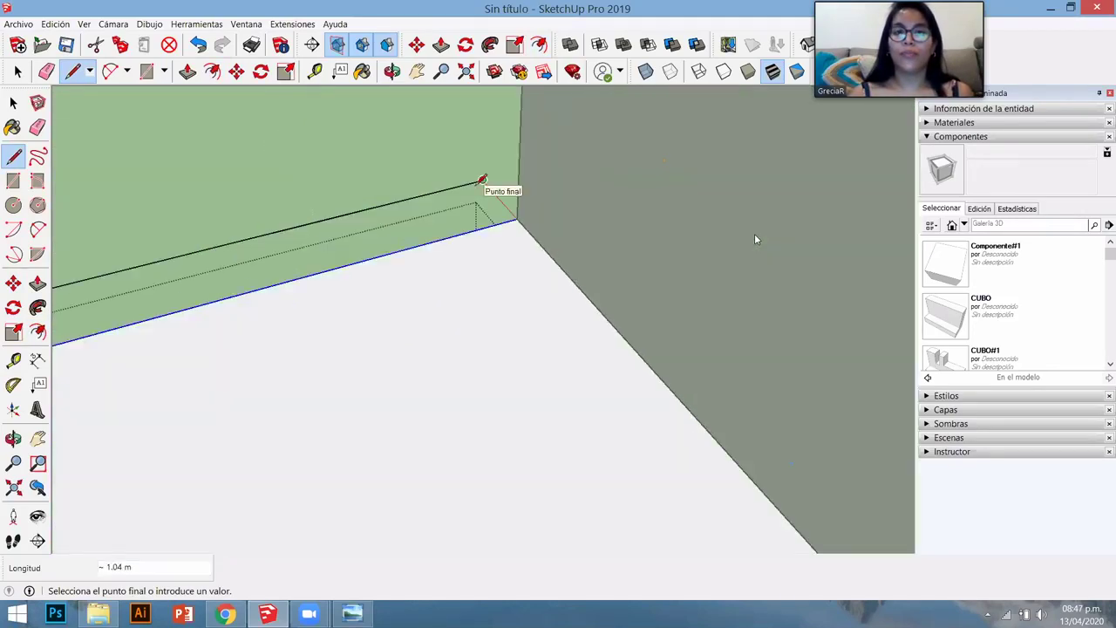
pyautogui.click(478, 184)
pyautogui.scroll(-2, 463, 209)
pyautogui.scroll(-1, 474, 274)
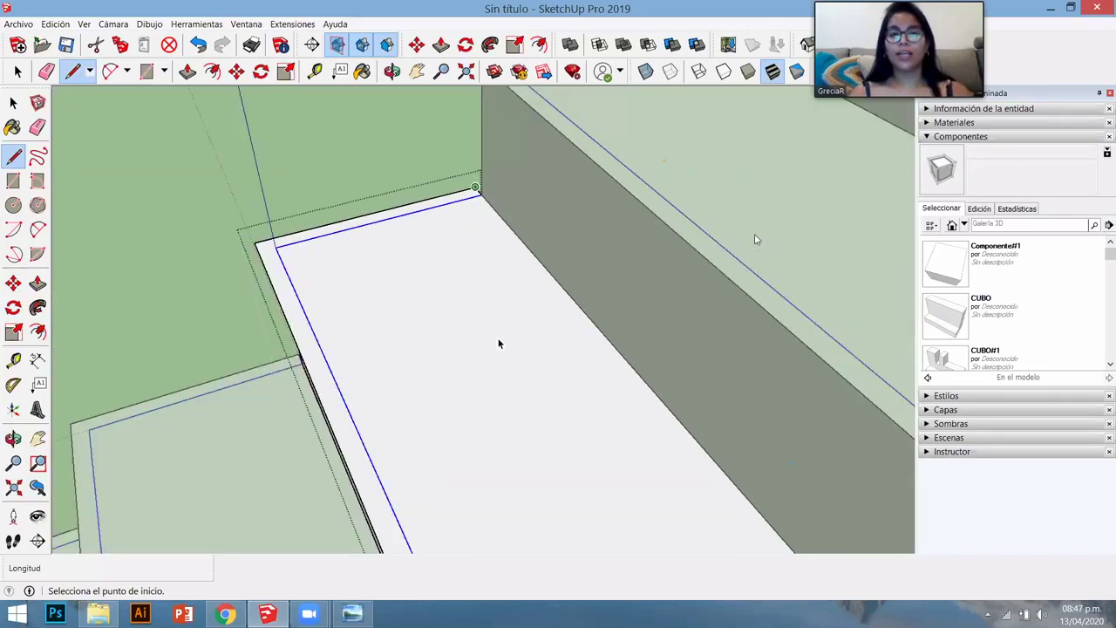
pyautogui.scroll(-1, 467, 332)
pyautogui.scroll(-1, 489, 364)
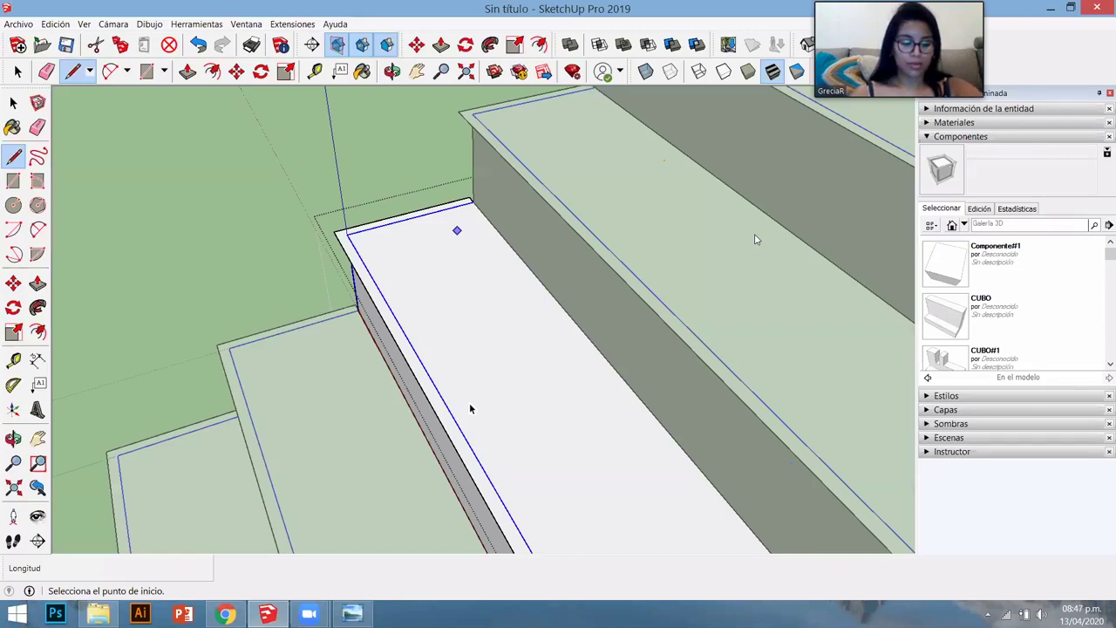
pyautogui.press('space')
# - Zoom out to view the step with its inset border strip
pyautogui.scroll(-1, 479, 396)
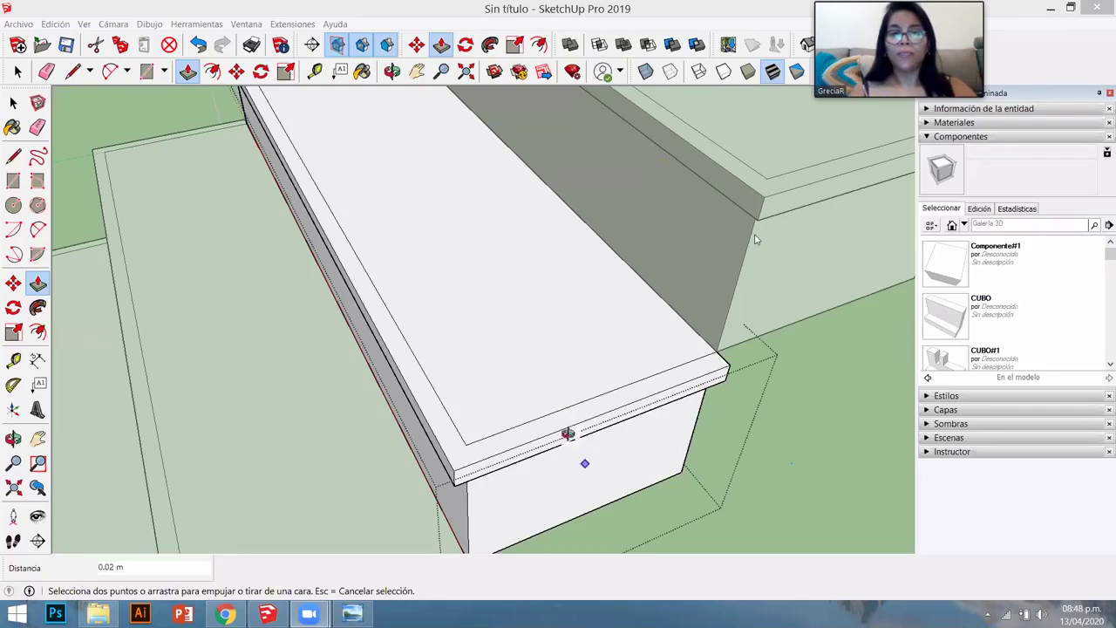
# - Cancel the stray top push and push the step's lower block up 0.13 m, leaving thin tread slabs
pyautogui.moveTo(557, 389); pyautogui.dragTo(544, 426, button='middle')
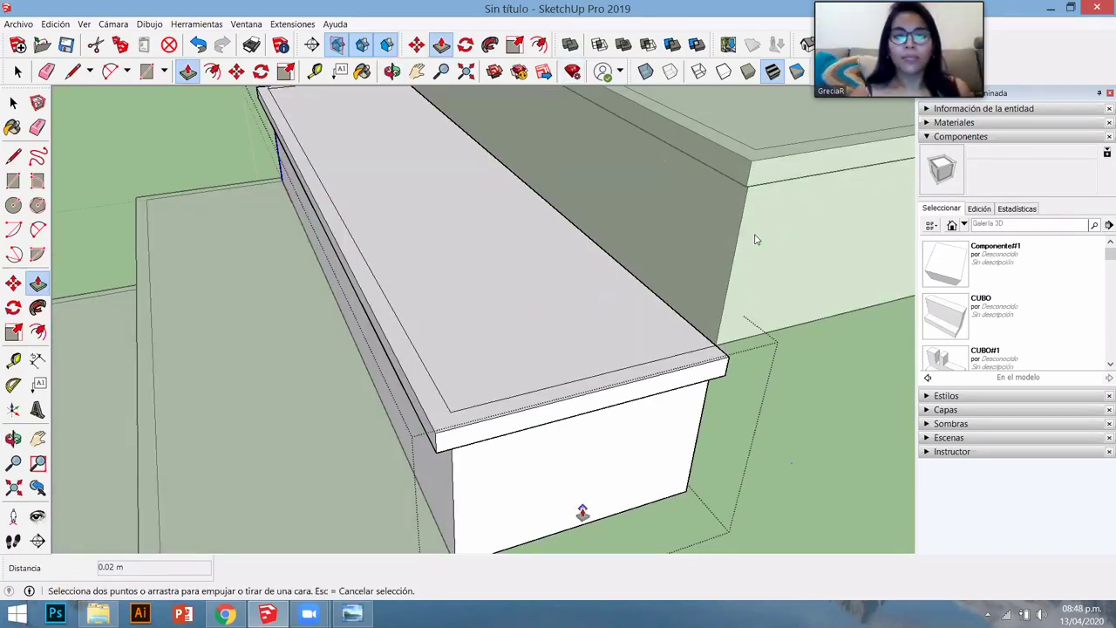
pyautogui.scroll(5, 473, 317)
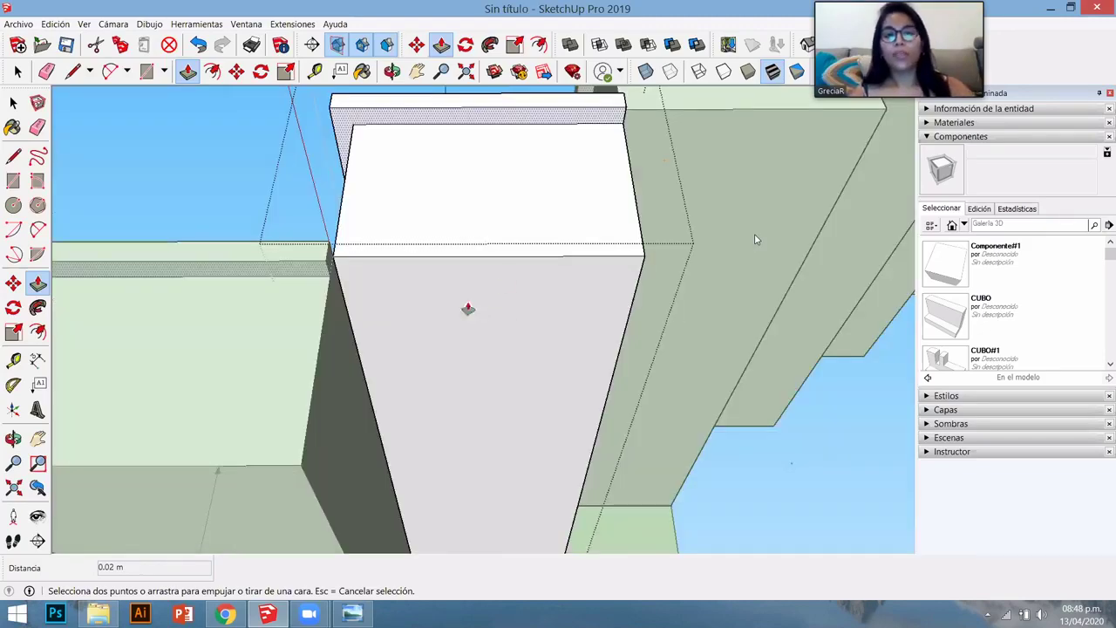
pyautogui.press('Escape')
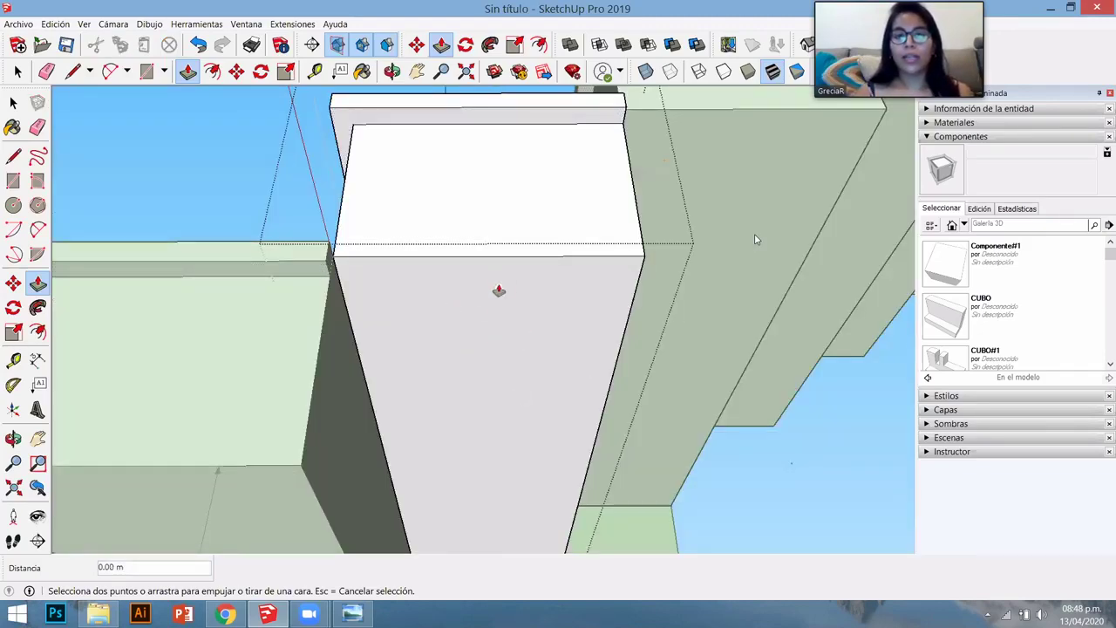
pyautogui.click(498, 262)
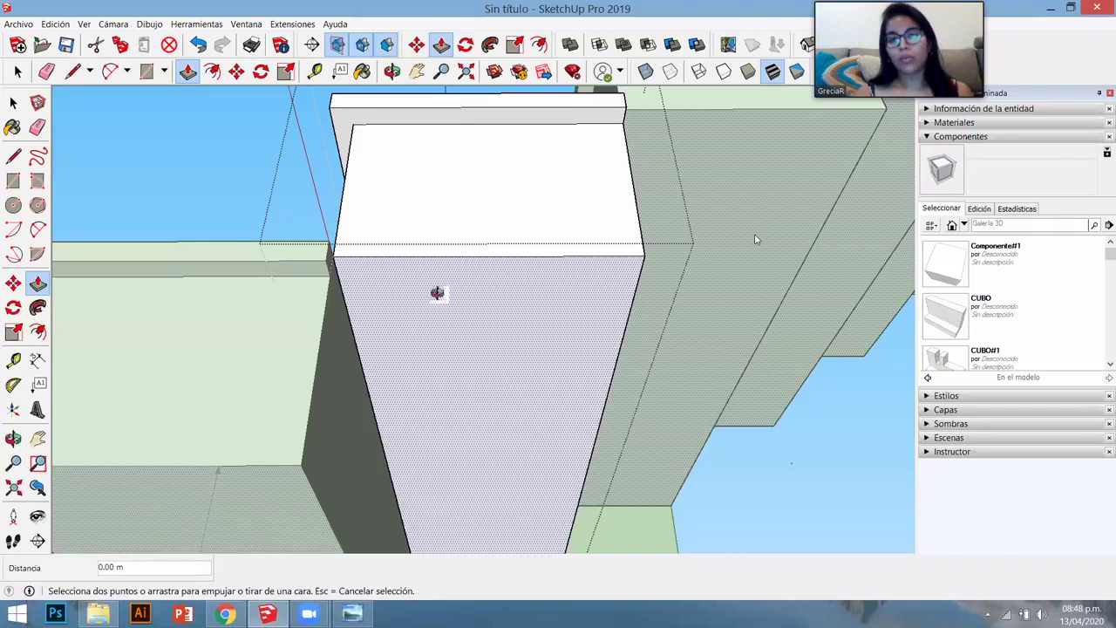
pyautogui.click(533, 424)
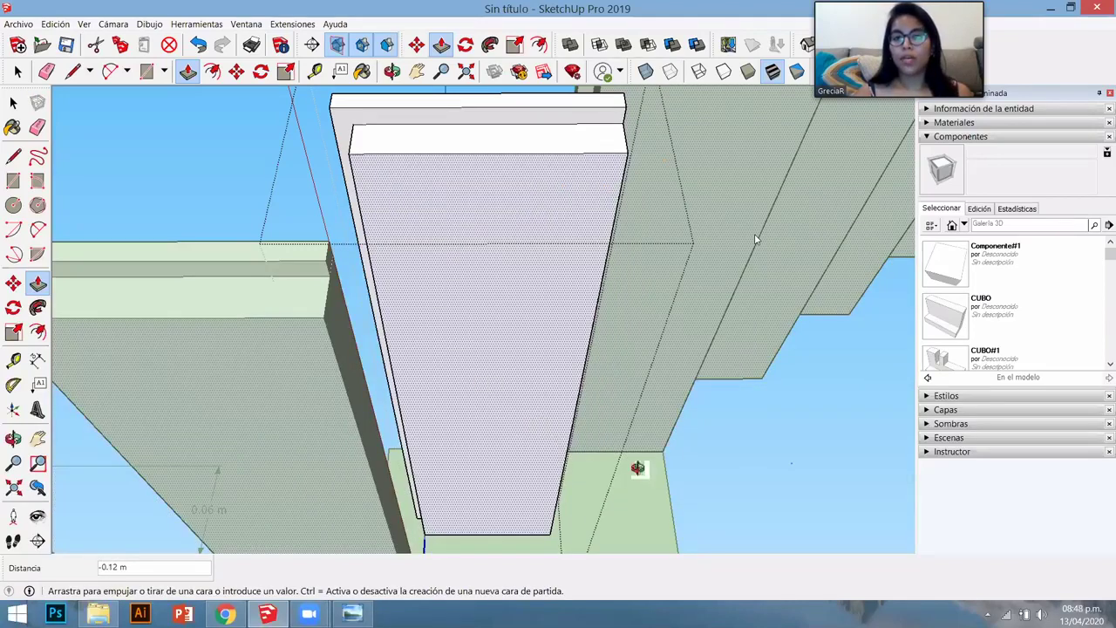
pyautogui.moveTo(524, 297); pyautogui.dragTo(563, 414, button='middle')
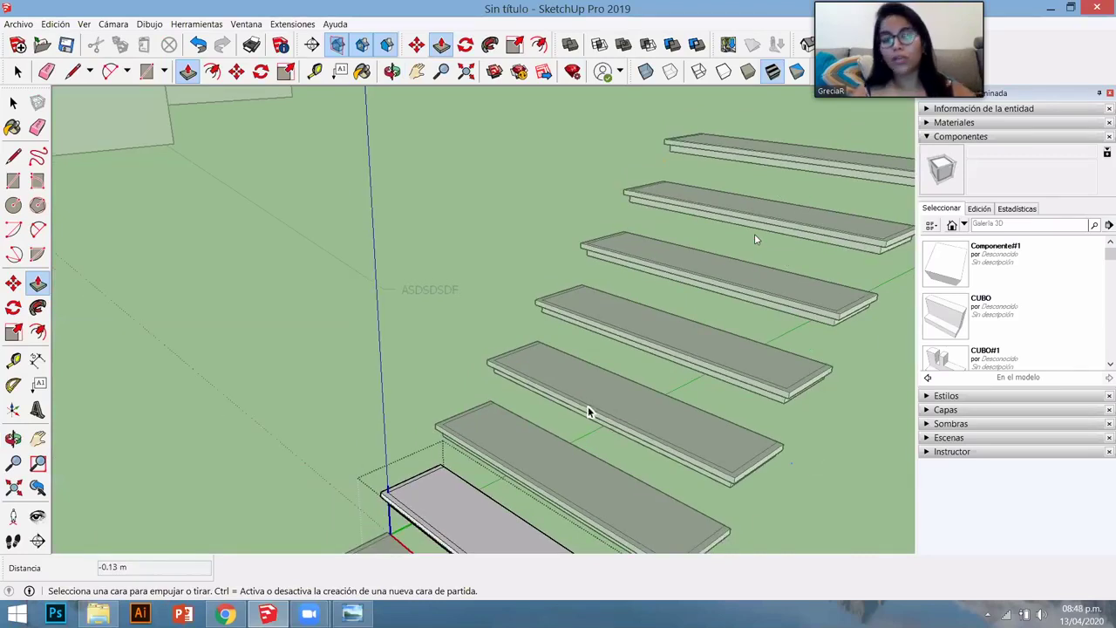
pyautogui.moveTo(590, 410); pyautogui.dragTo(607, 392, button='middle')
pyautogui.press('space')
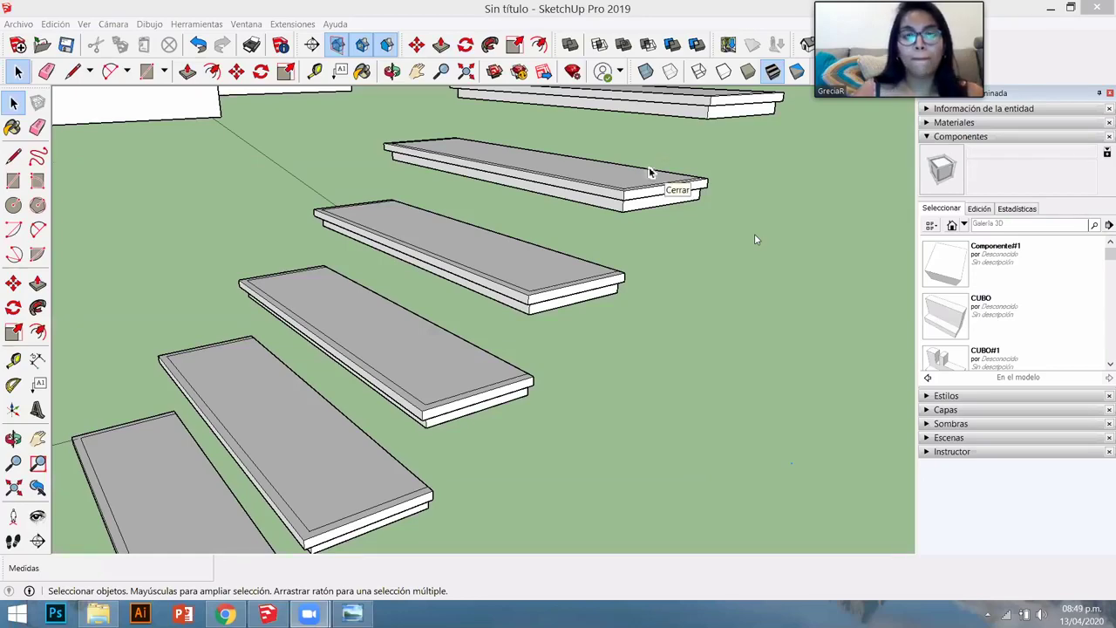
pyautogui.moveTo(502, 335); pyautogui.dragTo(520, 321, button='middle')
pyautogui.scroll(2, 503, 369)
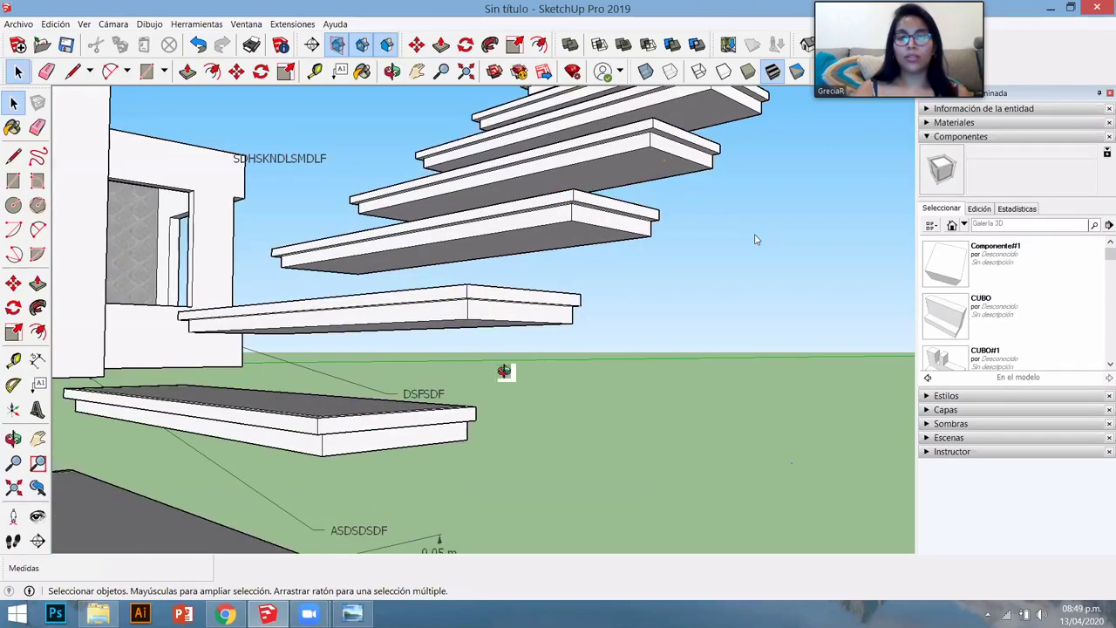
pyautogui.scroll(2, 540, 396)
pyautogui.moveTo(573, 352); pyautogui.dragTo(578, 363, button='middle')
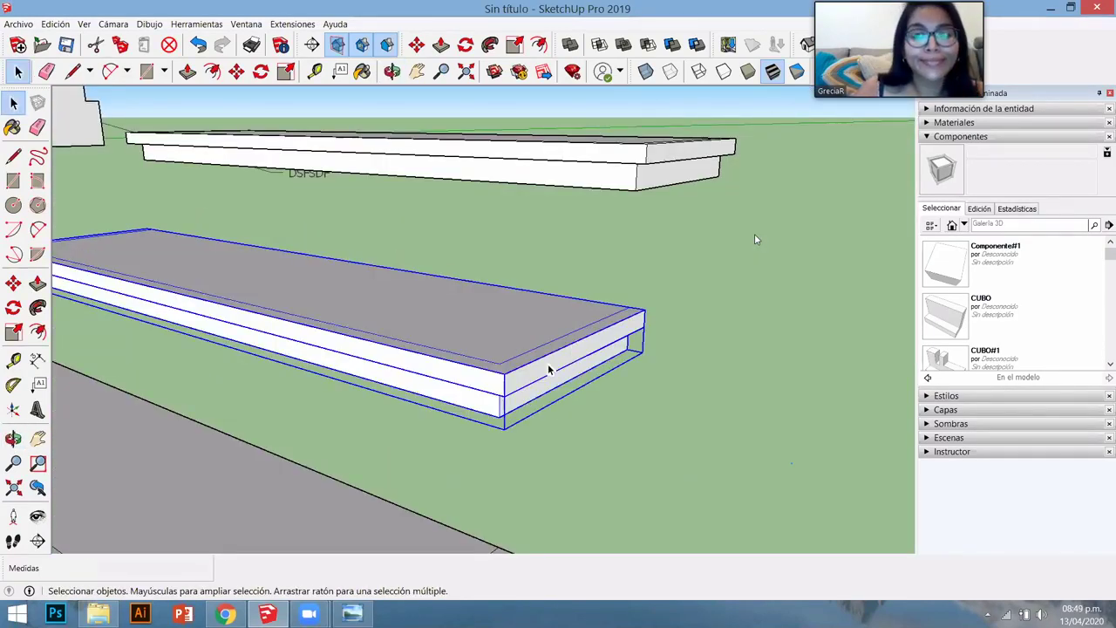
pyautogui.scroll(-2, 466, 340)
pyautogui.scroll(-2, 453, 328)
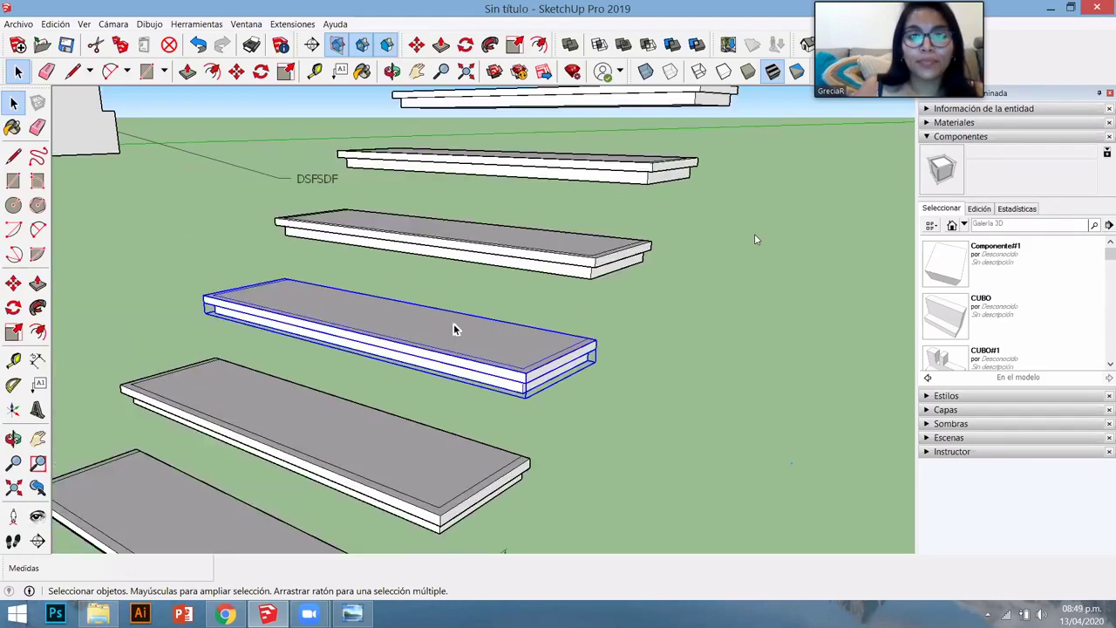
pyautogui.scroll(-3, 485, 320)
pyautogui.scroll(-2, 485, 320)
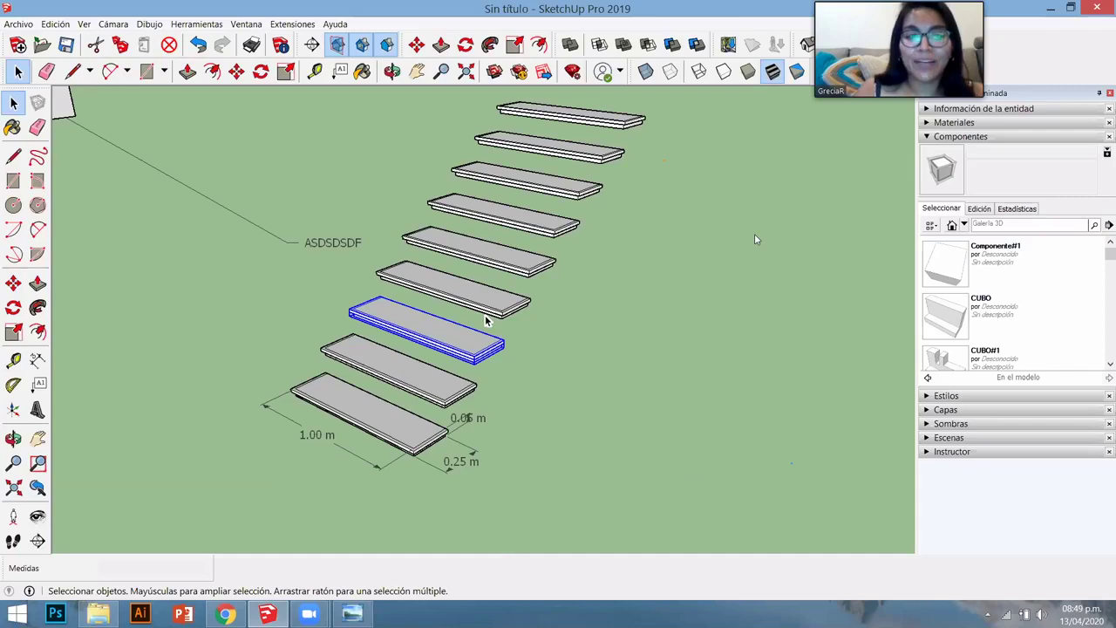
pyautogui.press('o')
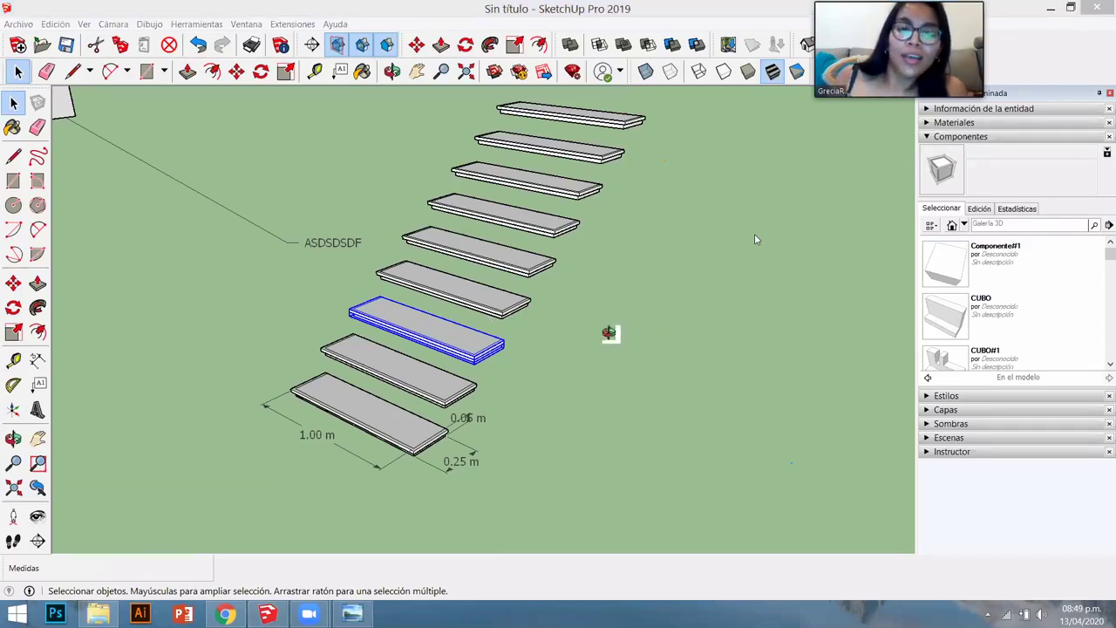
pyautogui.press('space')
pyautogui.scroll(-6, 618, 326)
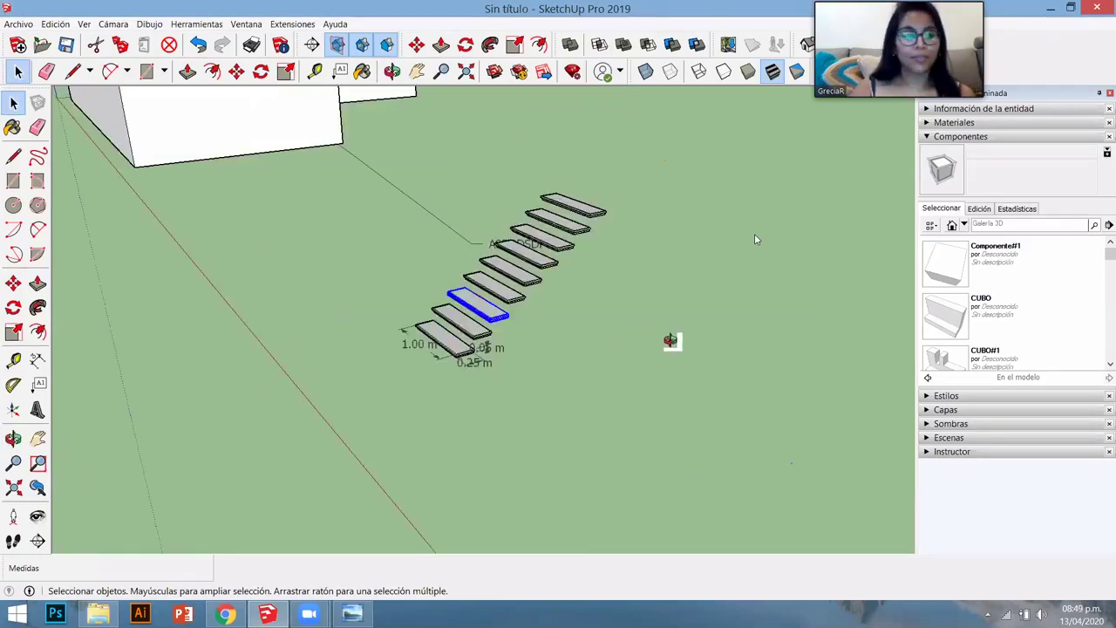
pyautogui.moveTo(673, 339); pyautogui.dragTo(710, 354, button='middle')
pyautogui.scroll(-3, 571, 336)
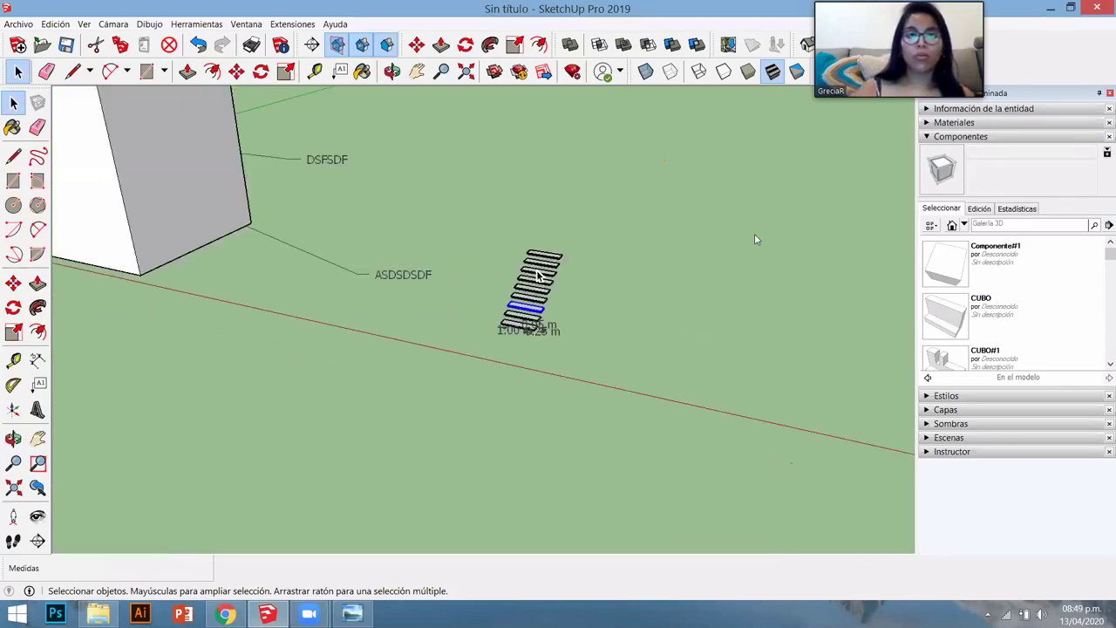
pyautogui.scroll(4, 561, 354)
pyautogui.scroll(1, 563, 364)
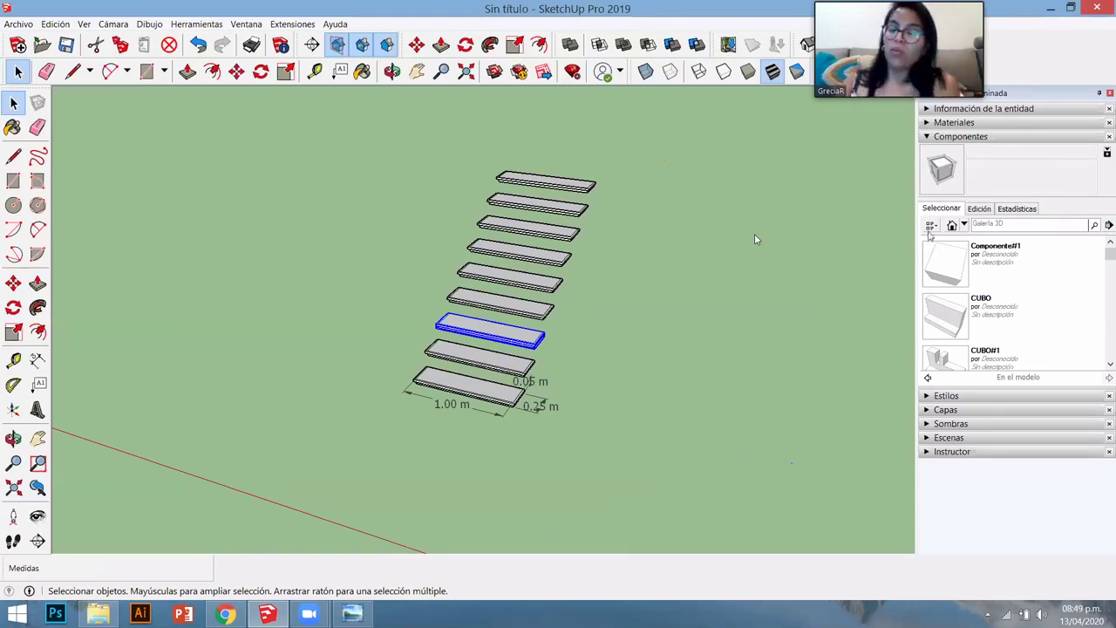
# - Place the Marc figure from the Components tray left of the staircase and orbit to a frontal view
pyautogui.scroll(-3, 1026, 277)
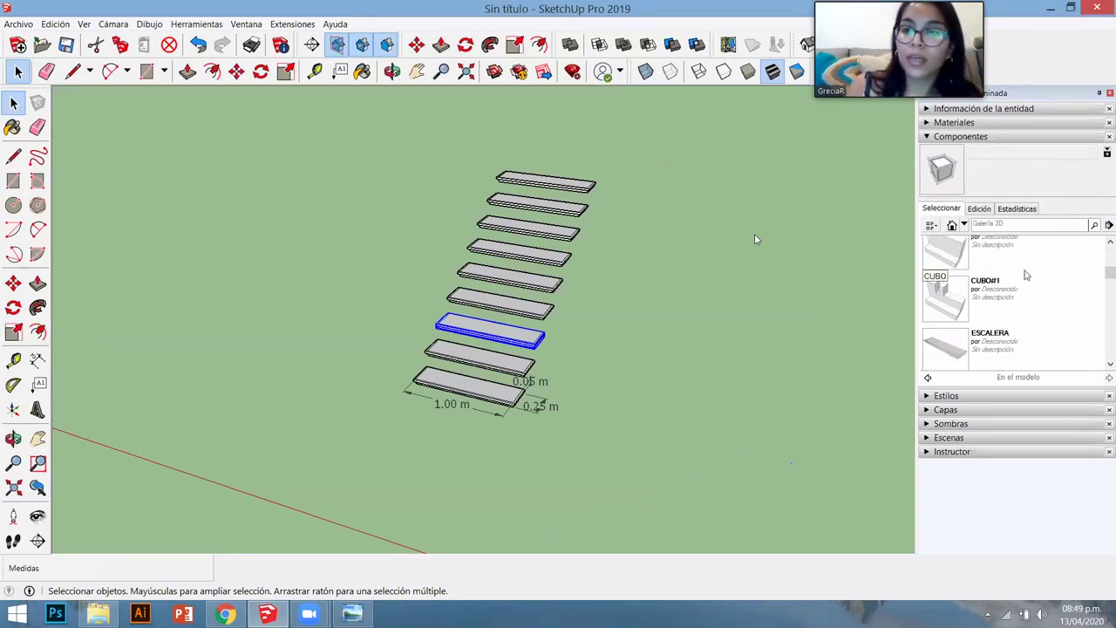
pyautogui.scroll(-3, 1028, 297)
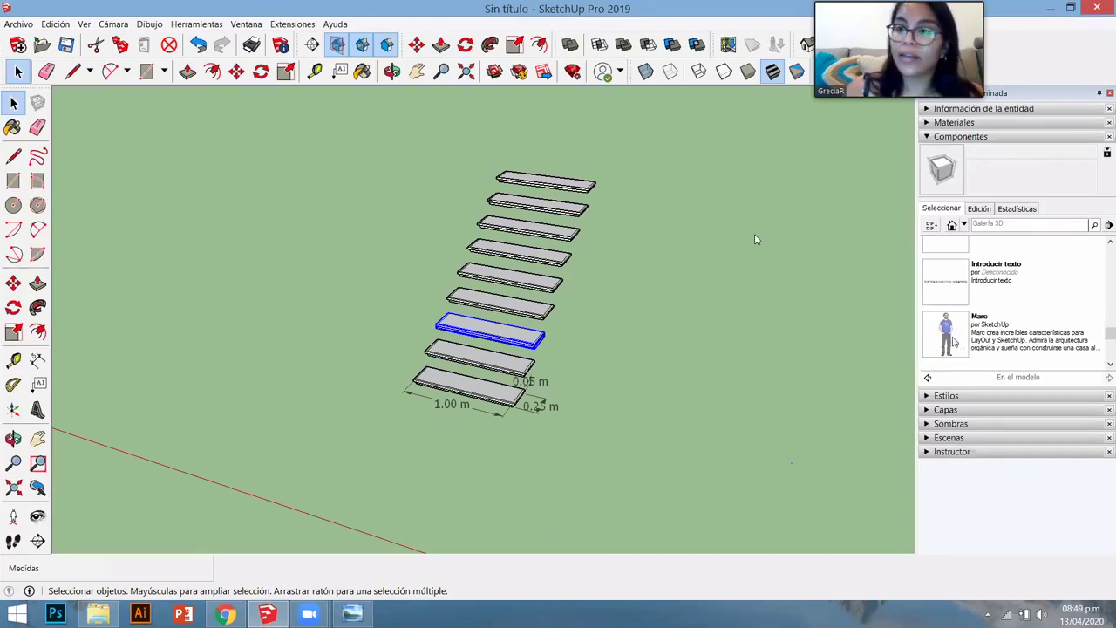
pyautogui.click(951, 335)
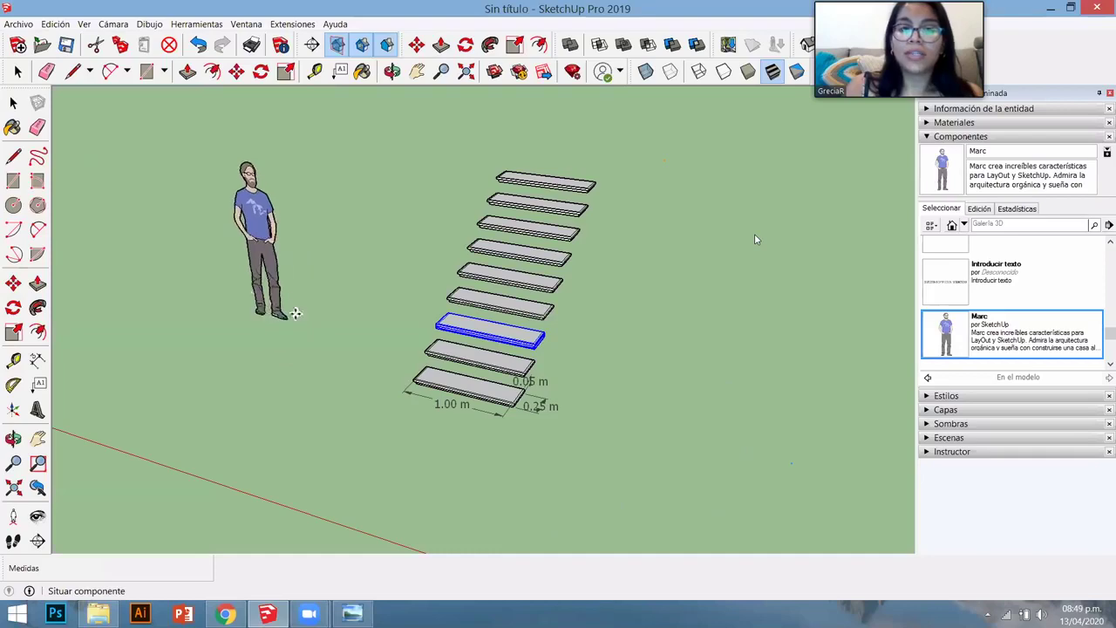
pyautogui.click(280, 309)
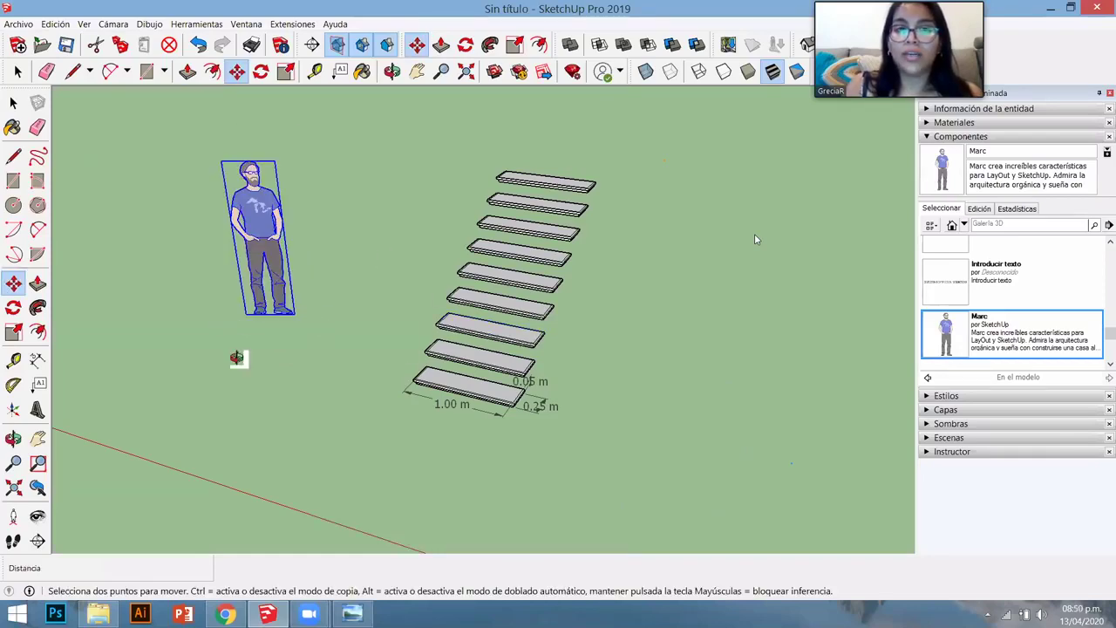
pyautogui.moveTo(253, 353); pyautogui.dragTo(668, 403, button='middle')
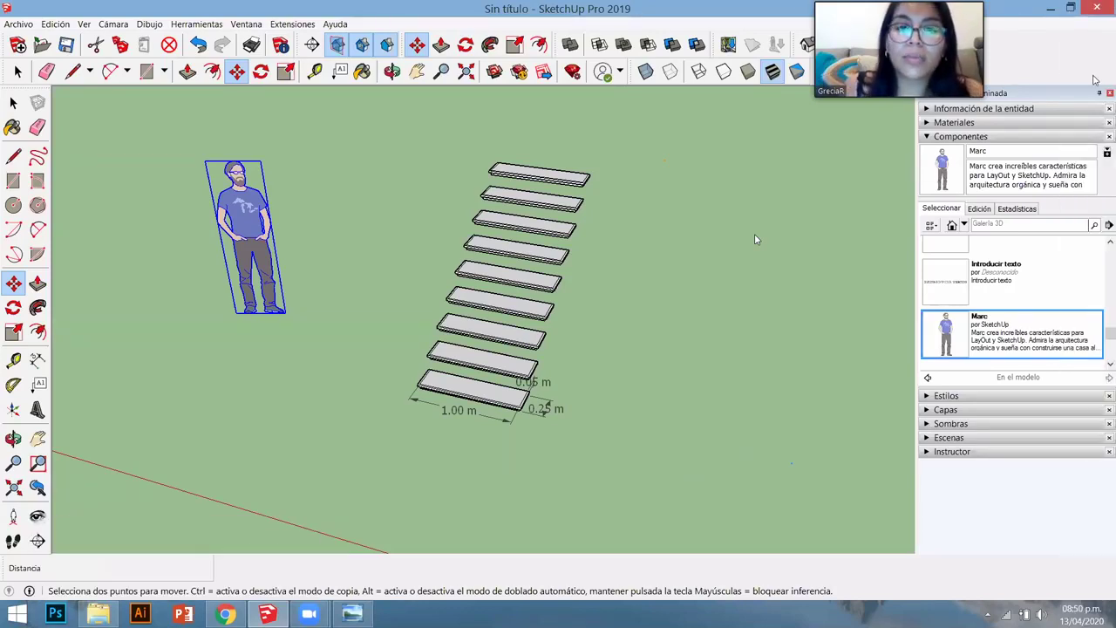
# - Open and dismiss the tray options, then select GREYNA in the 'En el modelo' component list
pyautogui.click(246, 23)
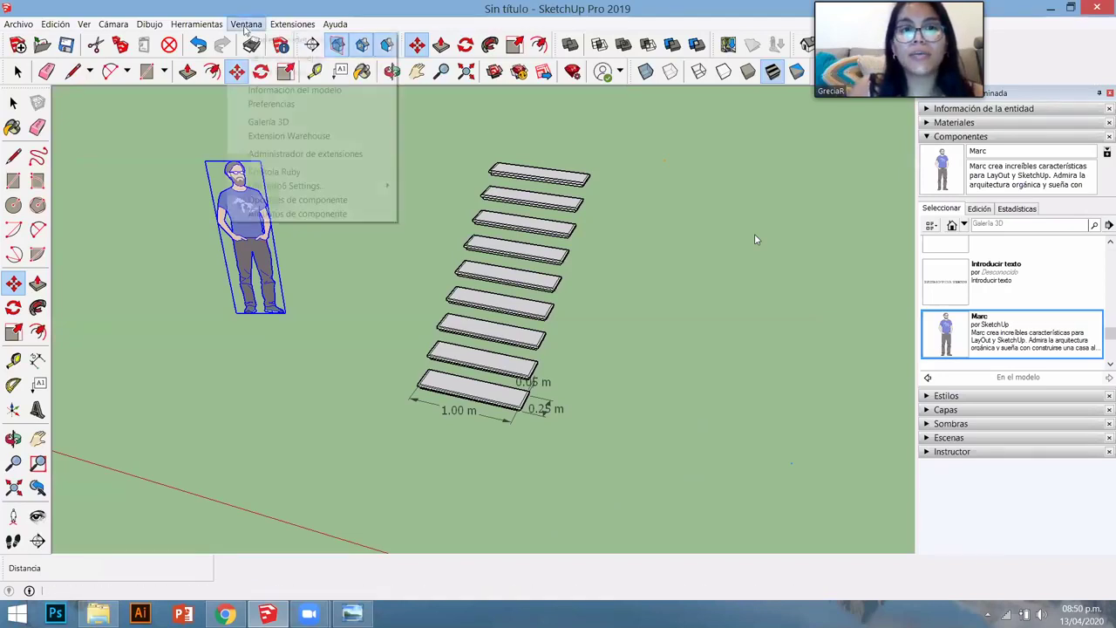
pyautogui.moveTo(246, 24)
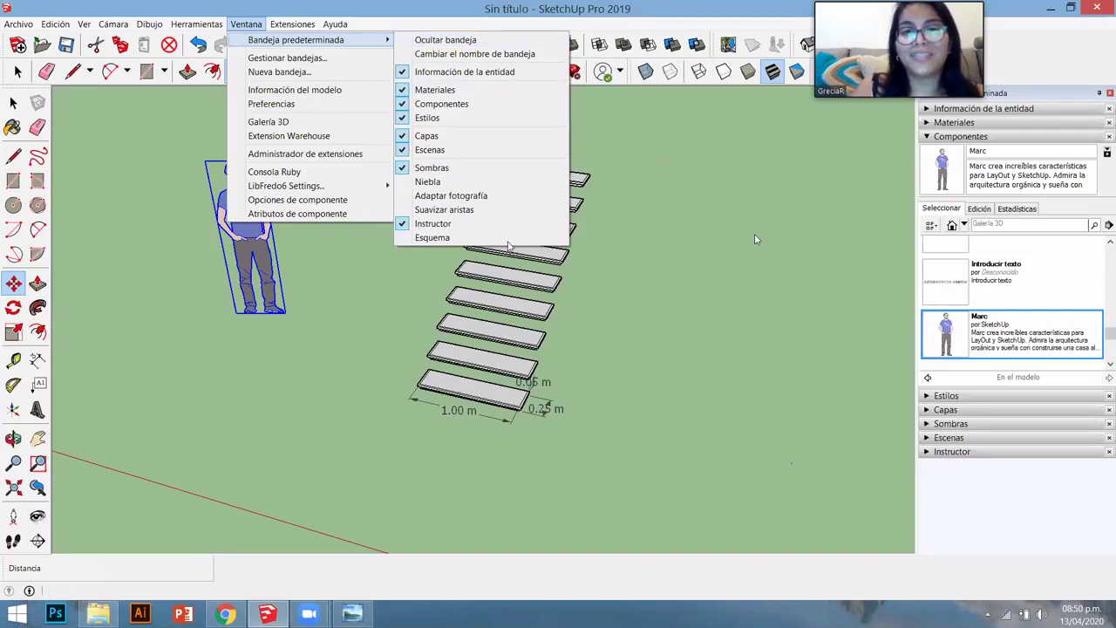
pyautogui.click(366, 364)
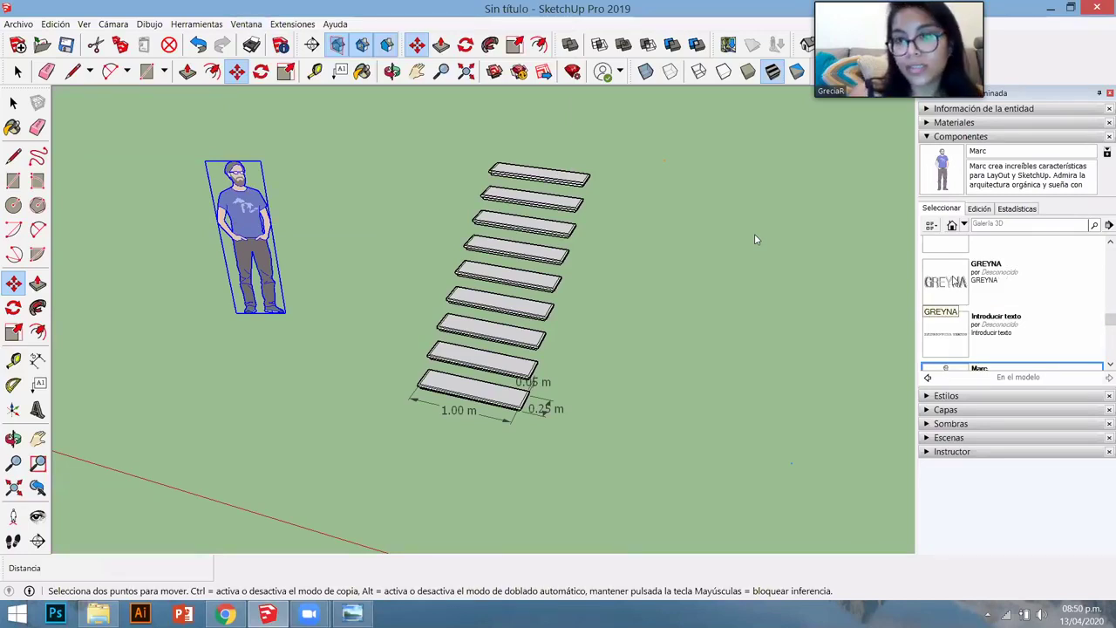
pyautogui.click(935, 283)
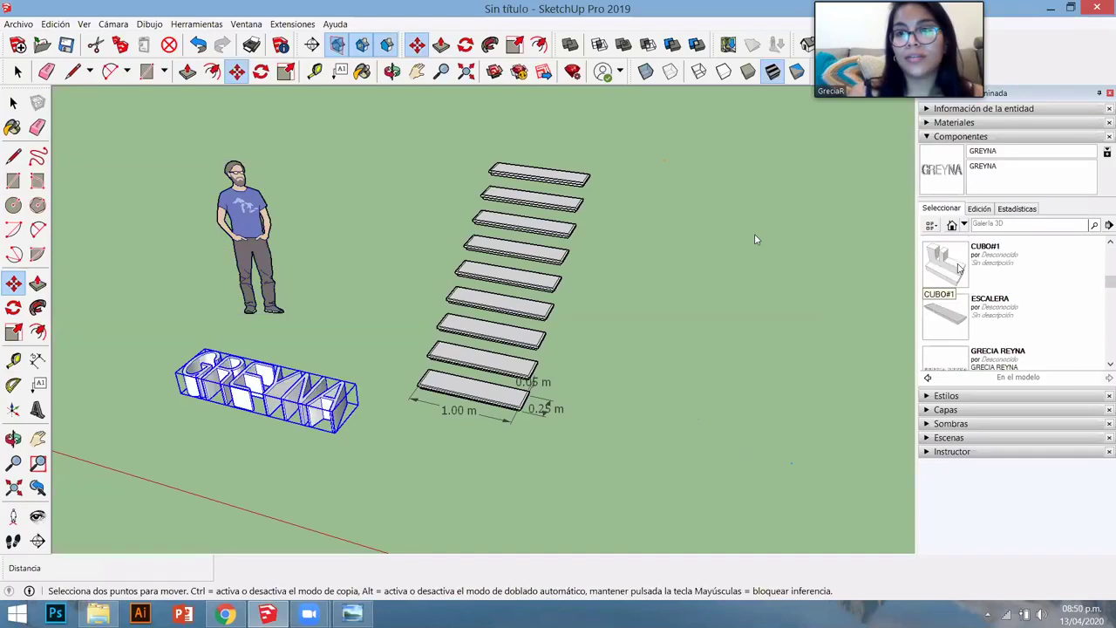
# - Pick CUBO#1, then the ESCALERA stair component, and orbit out to view the labelled building
pyautogui.click(957, 265)
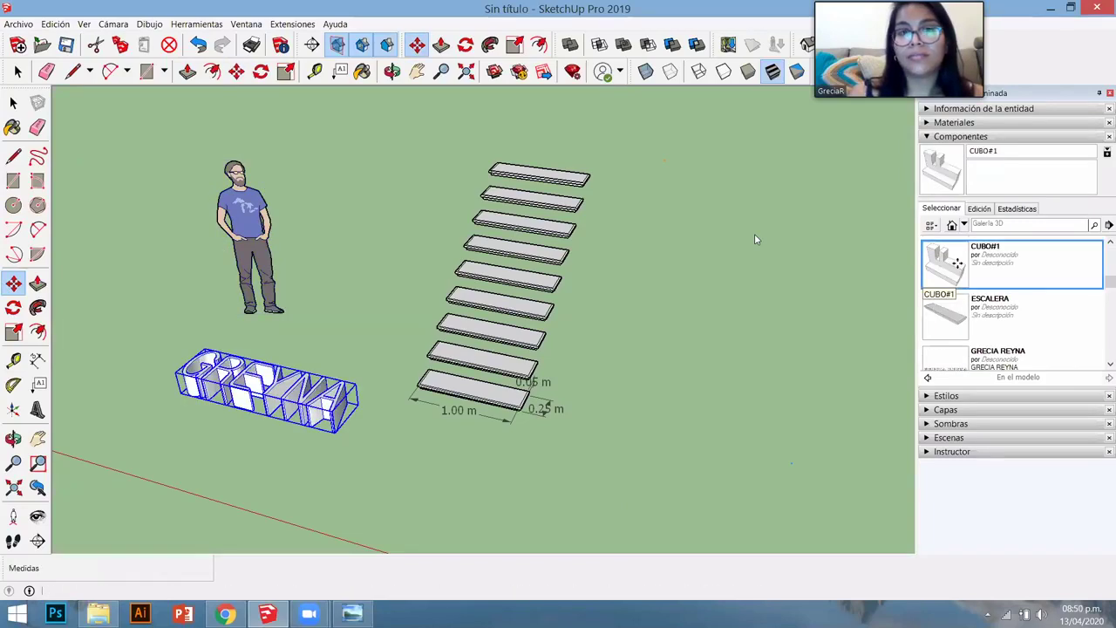
pyautogui.scroll(-5, 407, 254)
pyautogui.moveTo(358, 277); pyautogui.dragTo(370, 298, button='middle')
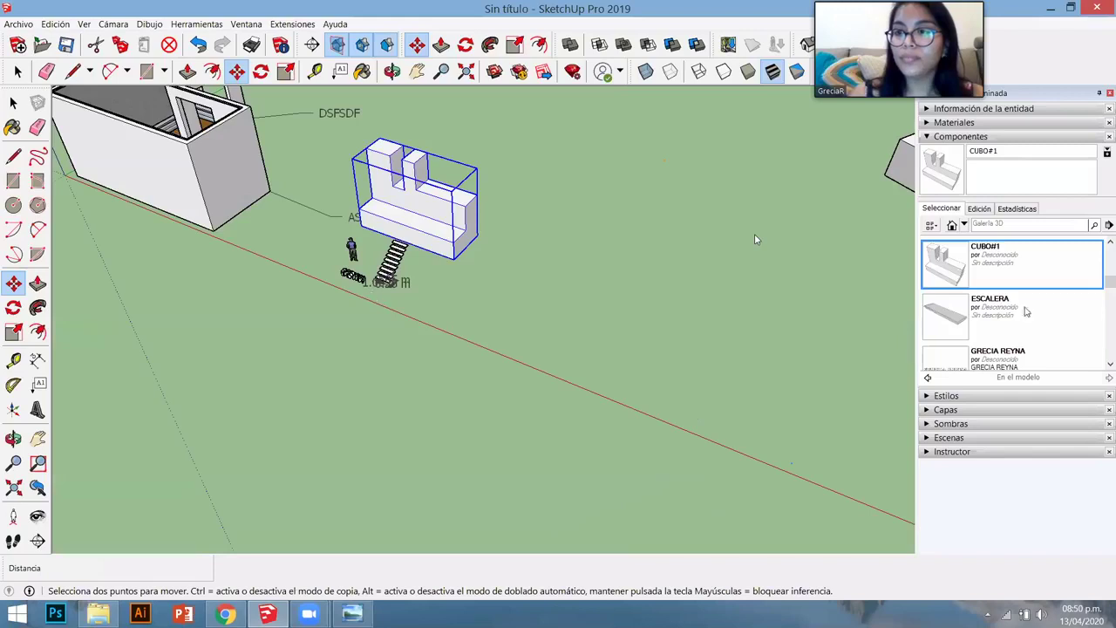
pyautogui.scroll(2, 1028, 311)
pyautogui.scroll(-3, 1013, 291)
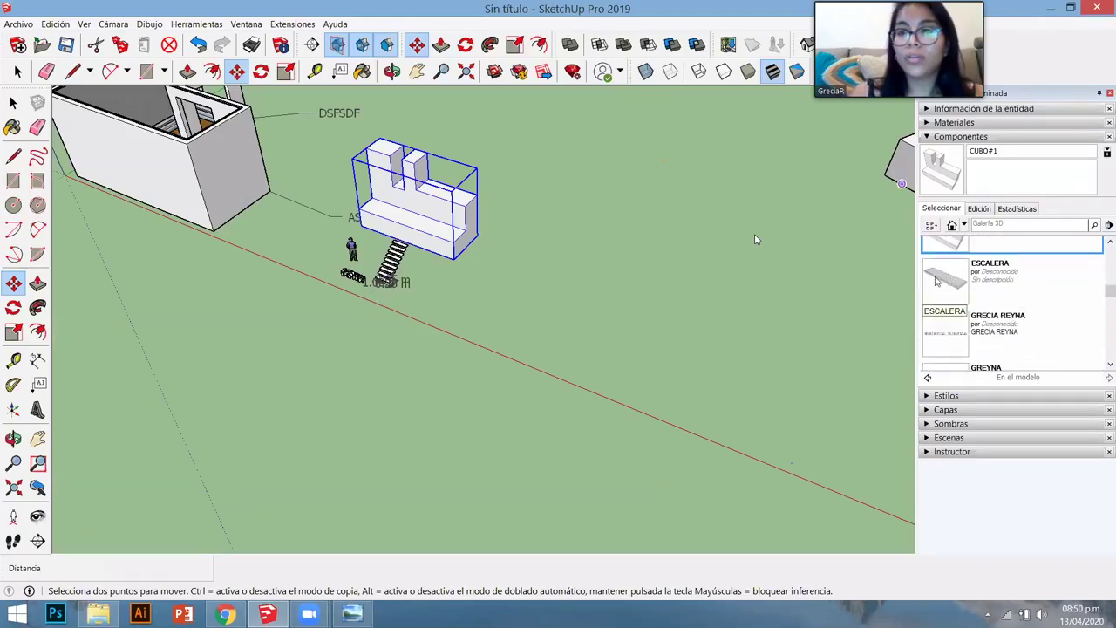
pyautogui.click(1014, 290)
pyautogui.scroll(1, 546, 150)
pyautogui.scroll(5, 491, 137)
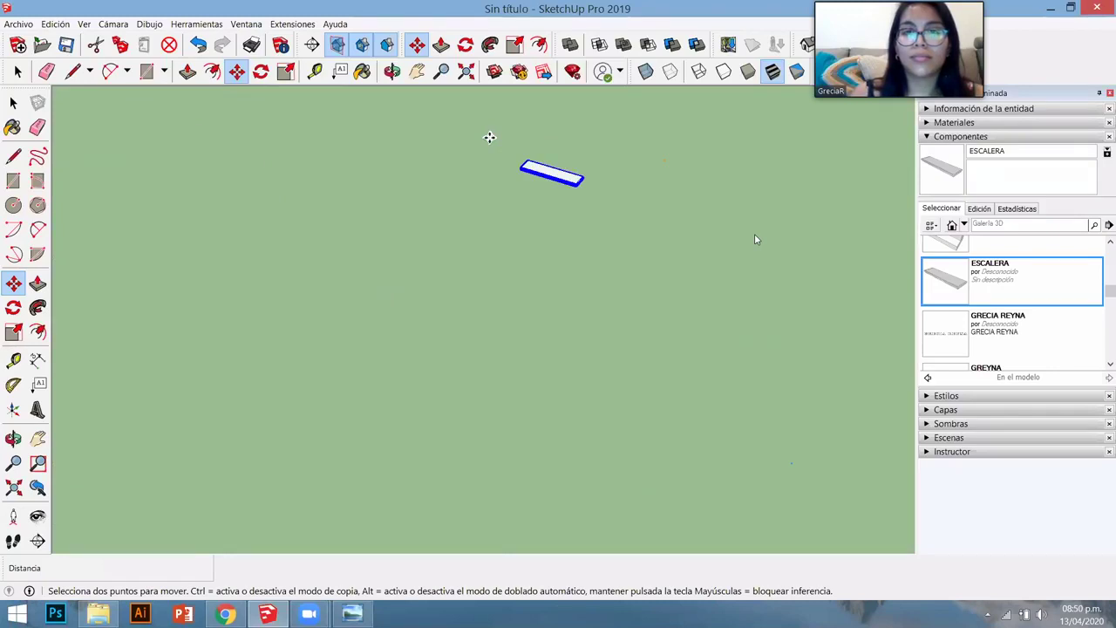
pyautogui.scroll(3, 596, 185)
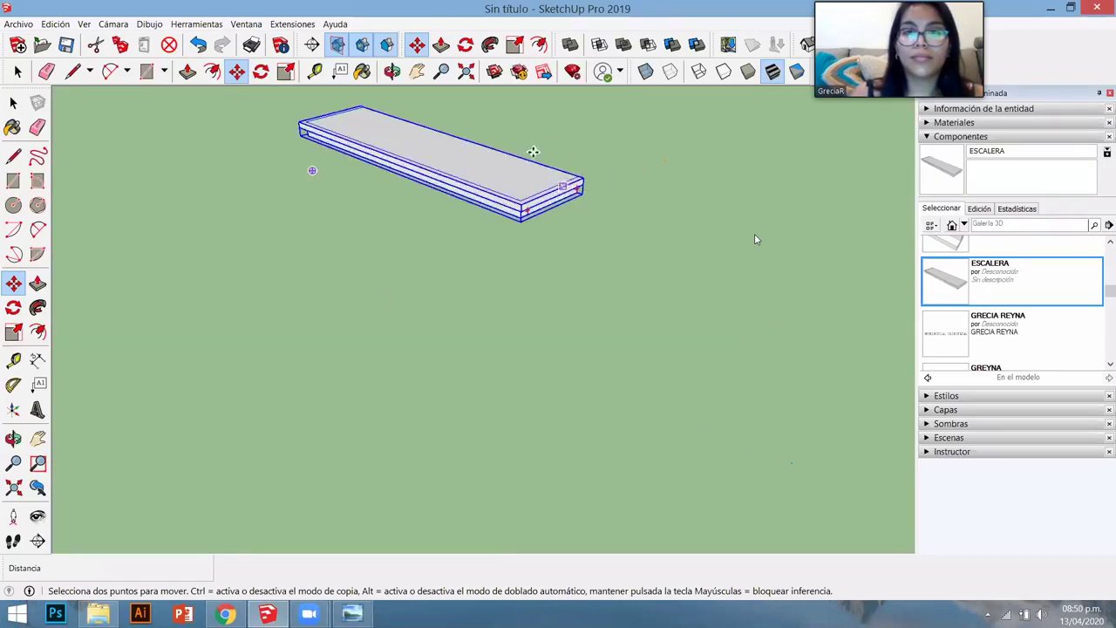
pyautogui.scroll(-3, 538, 283)
pyautogui.scroll(-8, 539, 282)
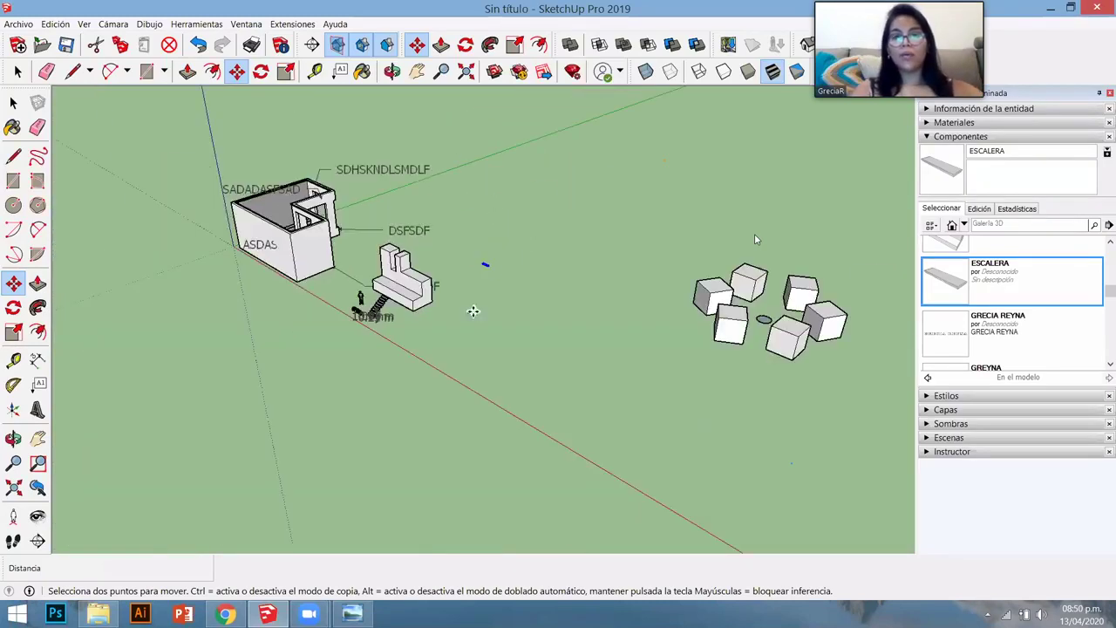
pyautogui.moveTo(531, 358); pyautogui.dragTo(408, 378, button='middle')
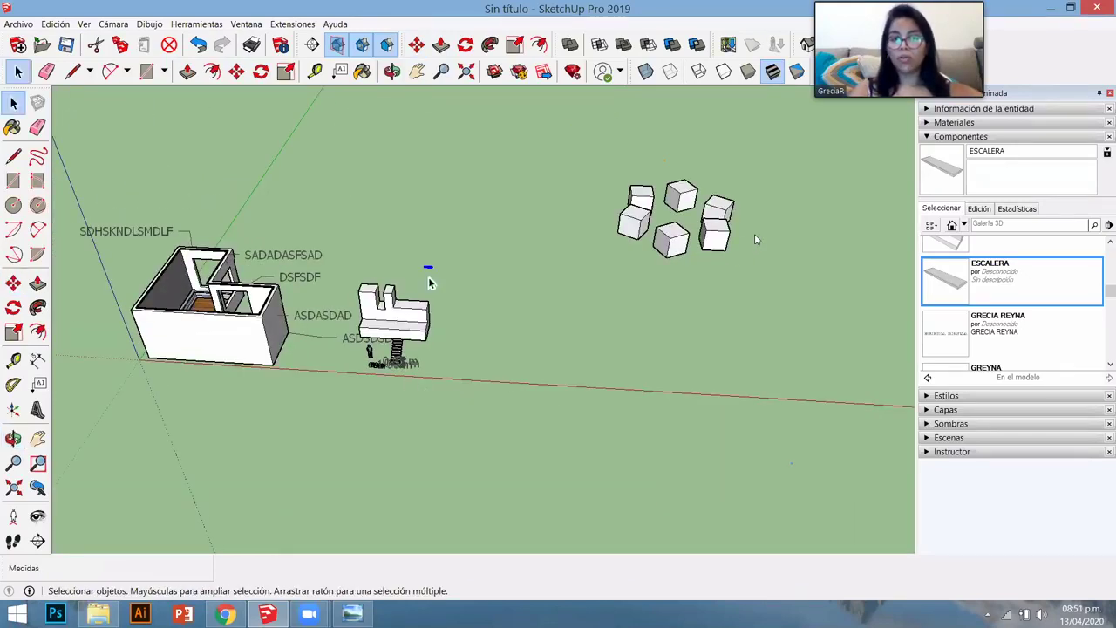
# - Place the stairs beside the ASDSDSDF label and delete the whole cluster of cubes
pyautogui.click(366, 353)
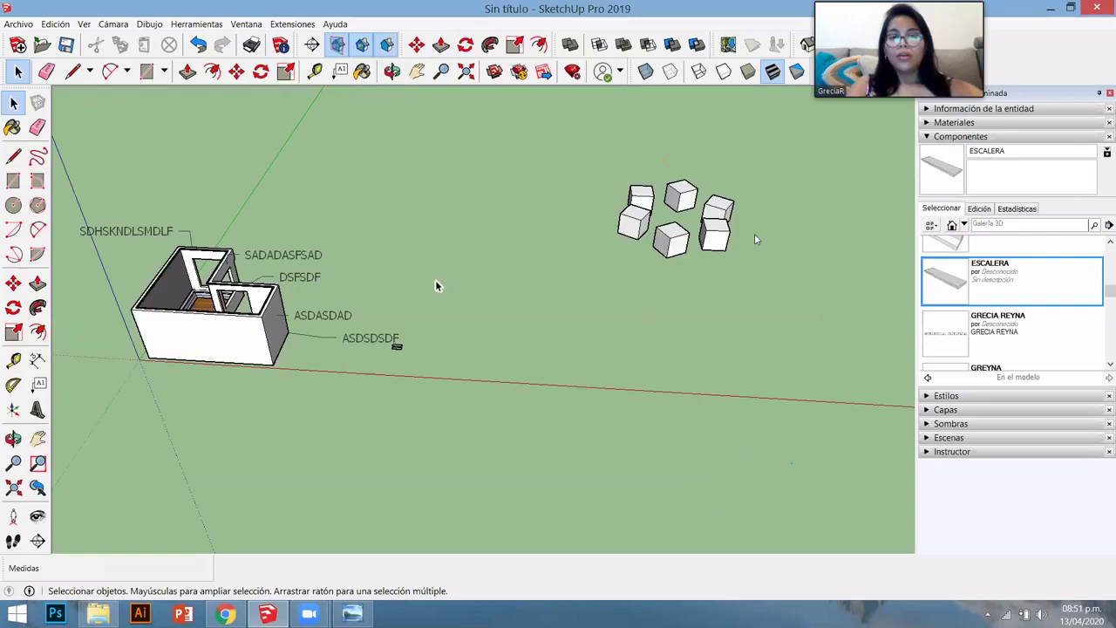
pyautogui.scroll(-3, 440, 279)
pyautogui.scroll(3, 602, 288)
pyautogui.moveTo(592, 288); pyautogui.dragTo(445, 169)
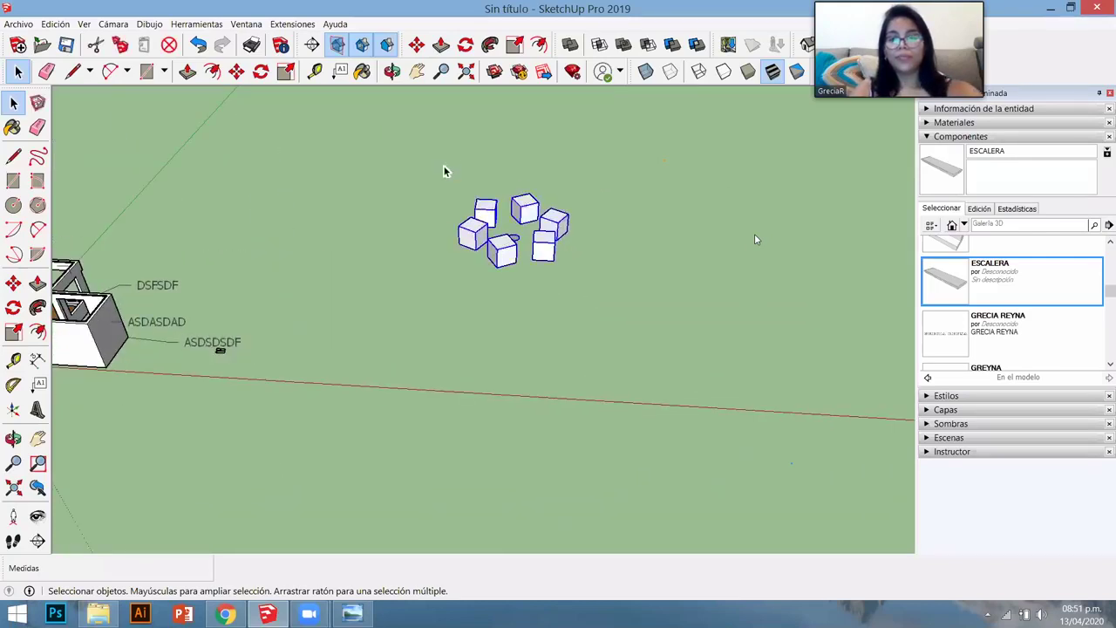
pyautogui.press('Delete')
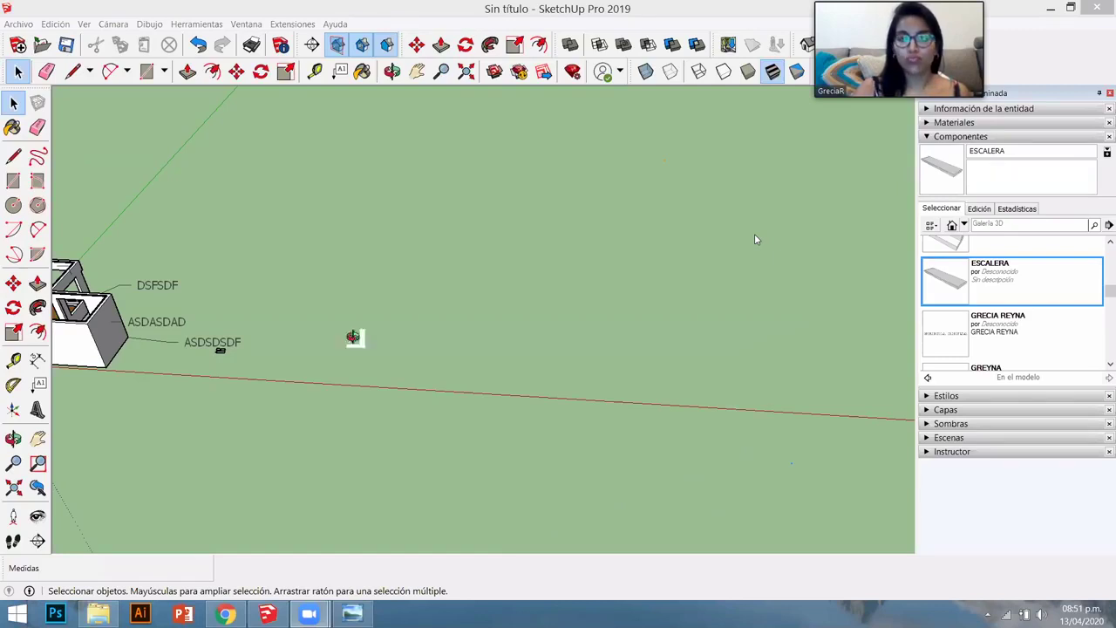
# - Select the two remaining stair slabs with Ctrl+A and delete them
pyautogui.moveTo(353, 336); pyautogui.dragTo(209, 398, button='middle')
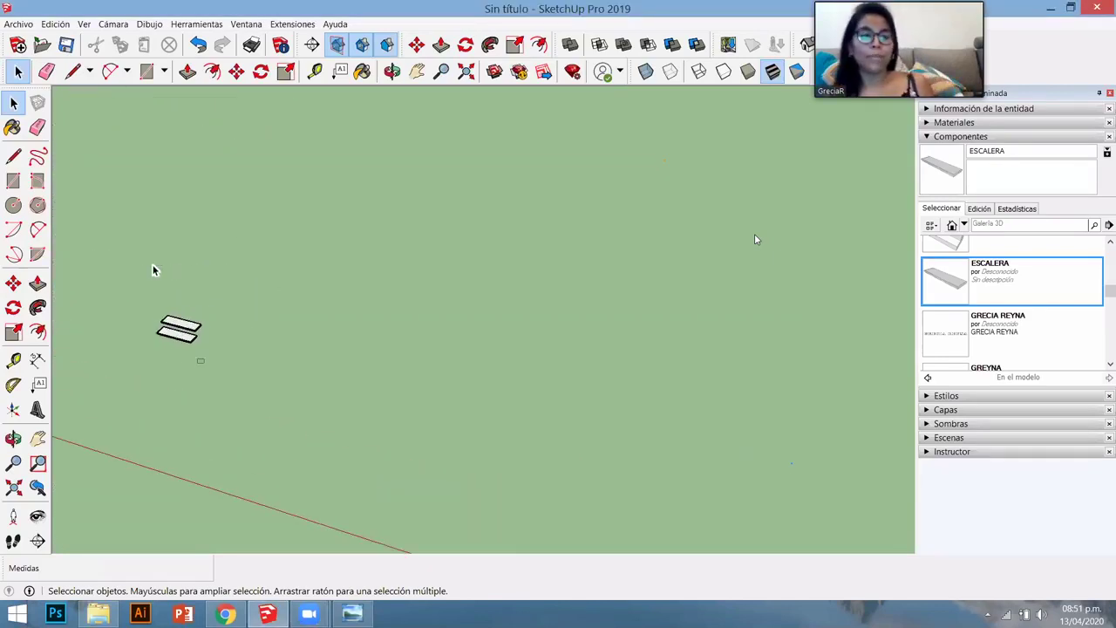
pyautogui.hotkey('ctrl', 'a')
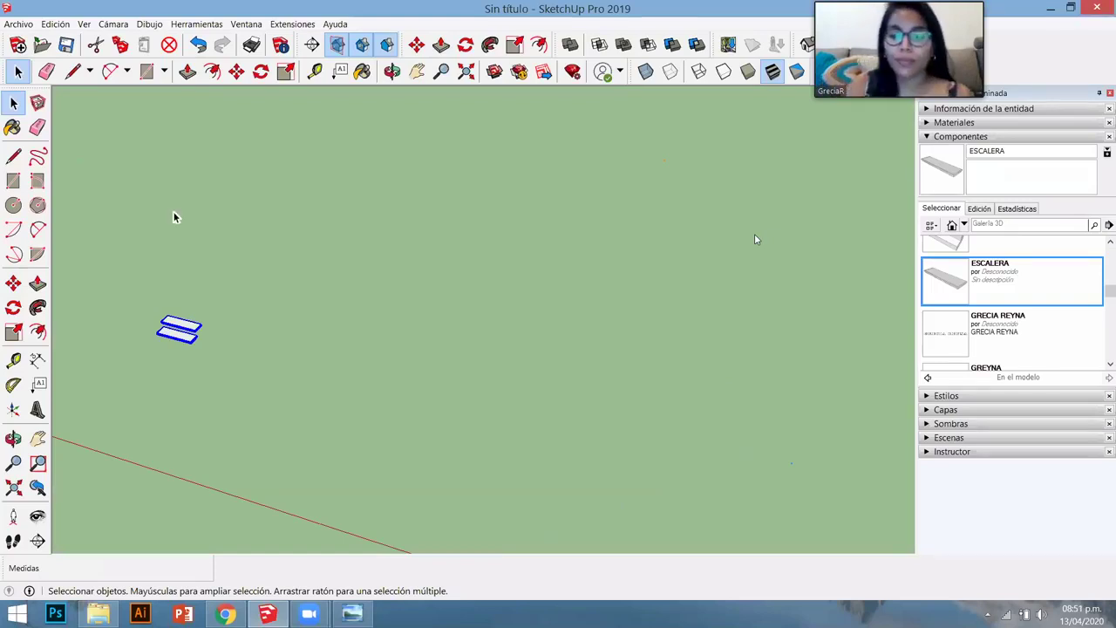
pyautogui.press('Delete')
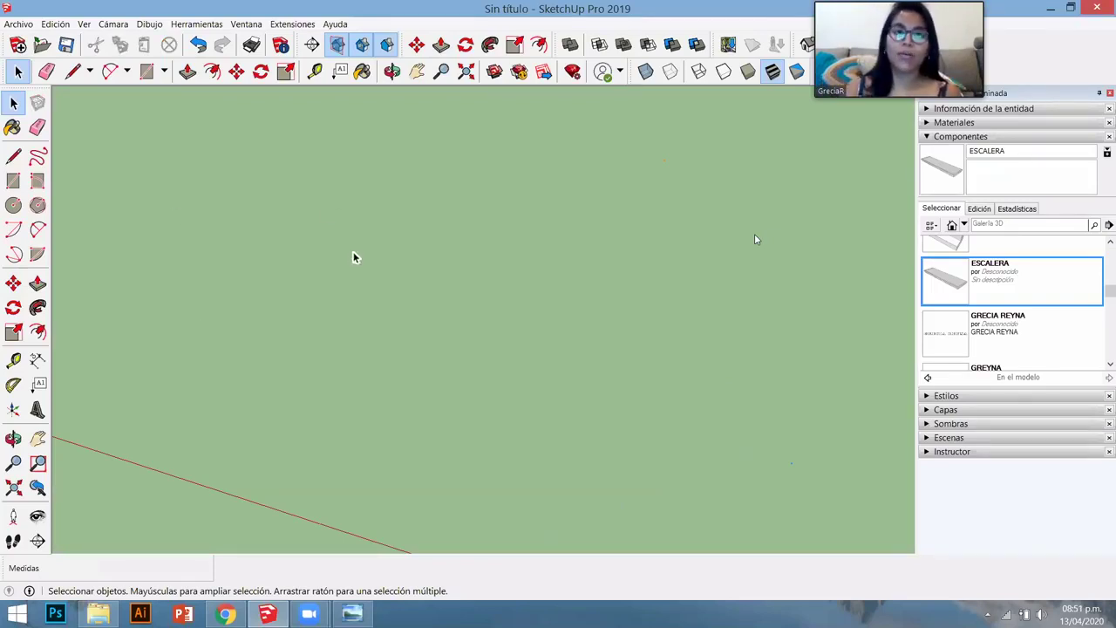
pyautogui.scroll(-3, 354, 254)
pyautogui.moveTo(113, 348); pyautogui.dragTo(302, 314, button='middle')
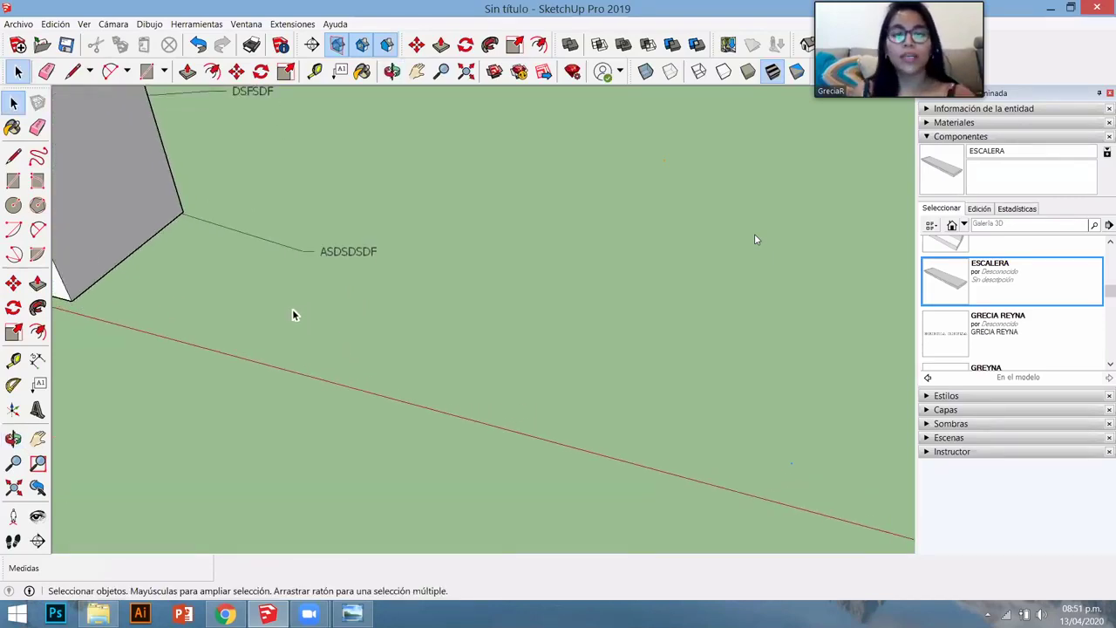
# - Draw a 5.5 square on the ground and push/pull it up 5 into a cube
pyautogui.press('r')
pyautogui.click(238, 329)
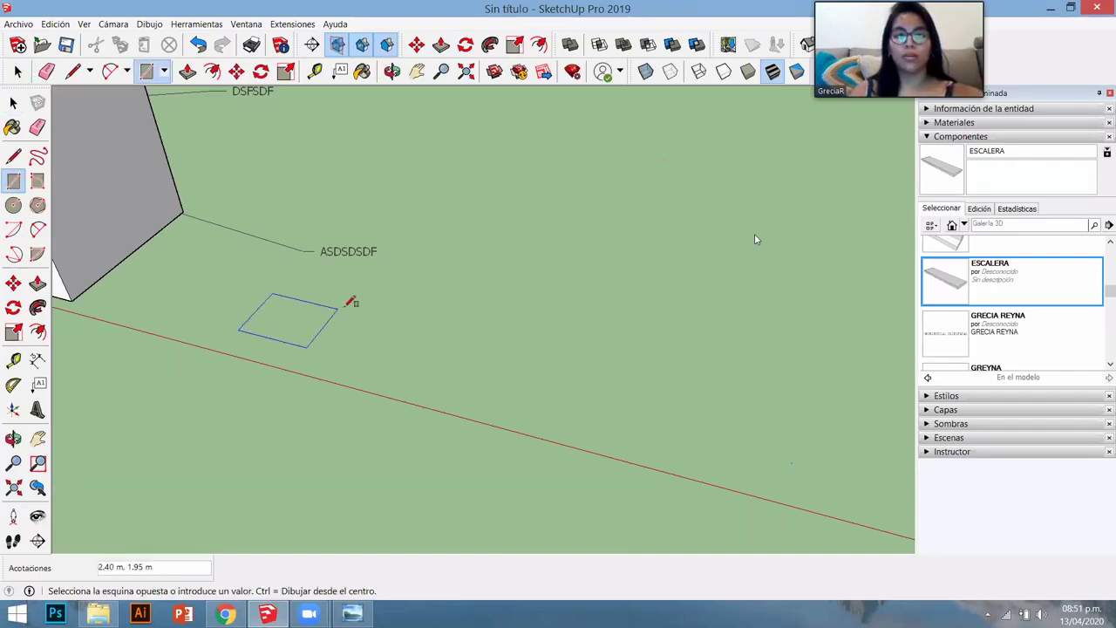
pyautogui.write('5')
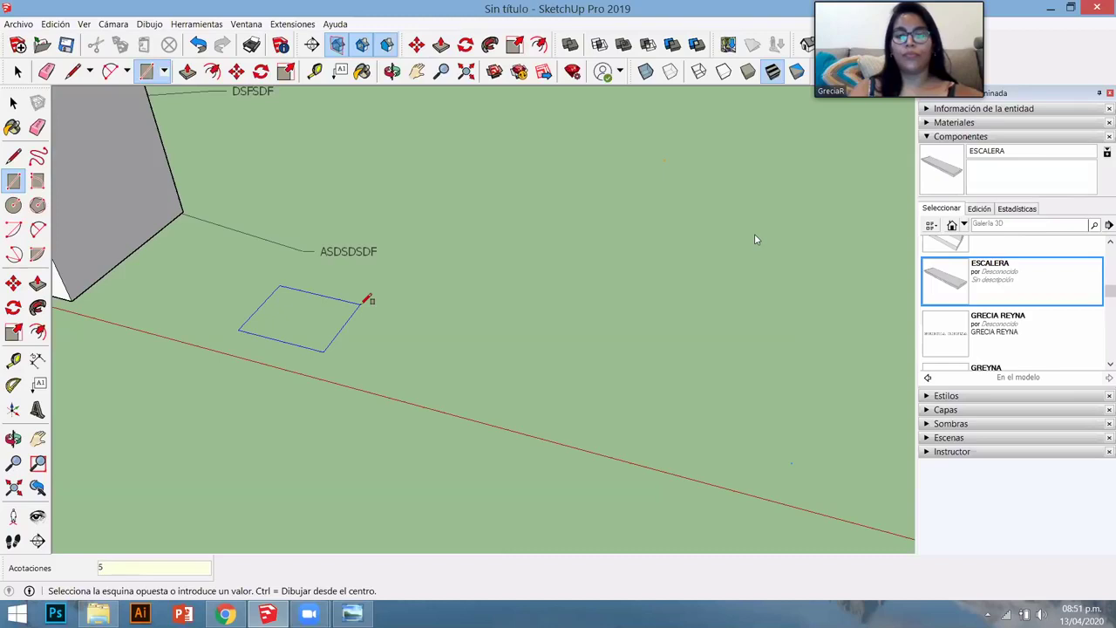
pyautogui.write('.5')
pyautogui.press('Return')
pyautogui.press('p')
pyautogui.click(361, 306)
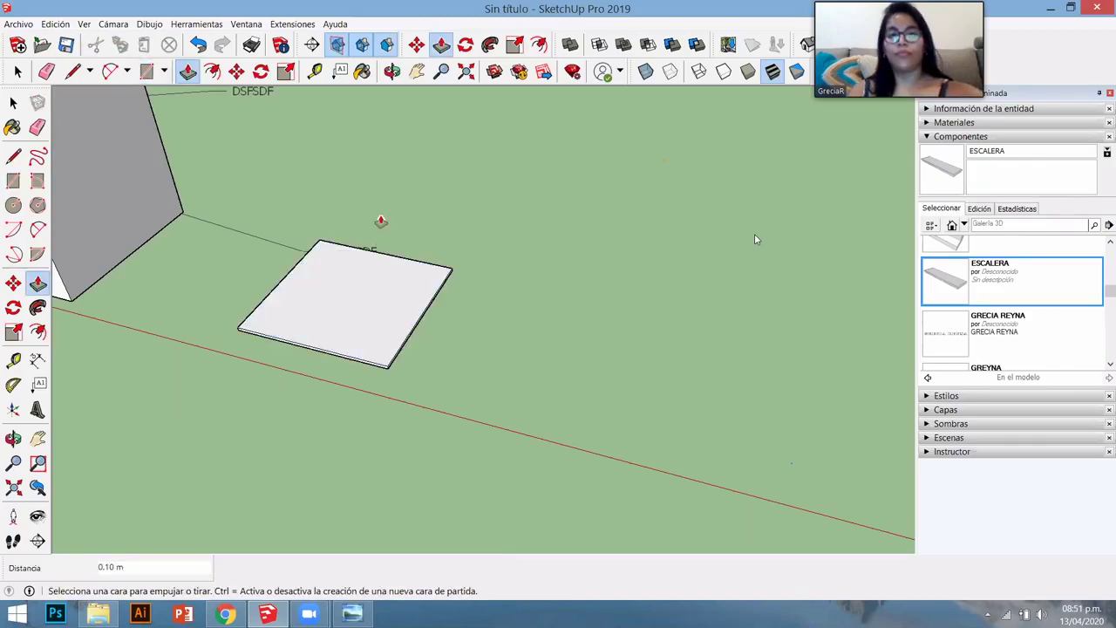
pyautogui.click(373, 318)
pyautogui.click(373, 318)
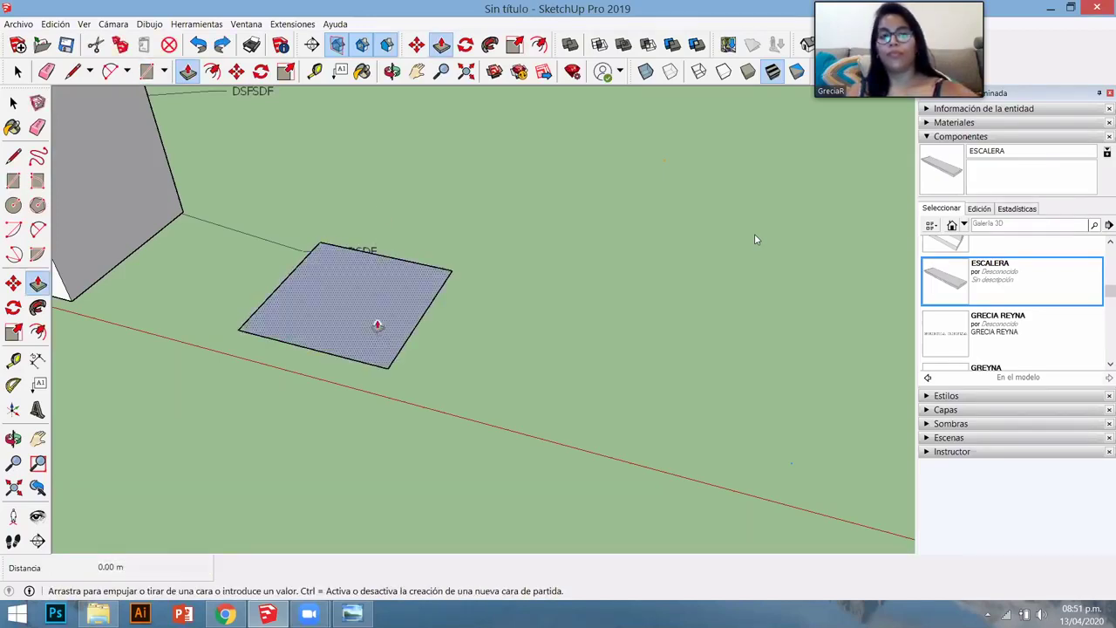
pyautogui.write('5')
pyautogui.press('Return')
# - Select the entire cube and make it a group with Crear grupo
pyautogui.press('space')
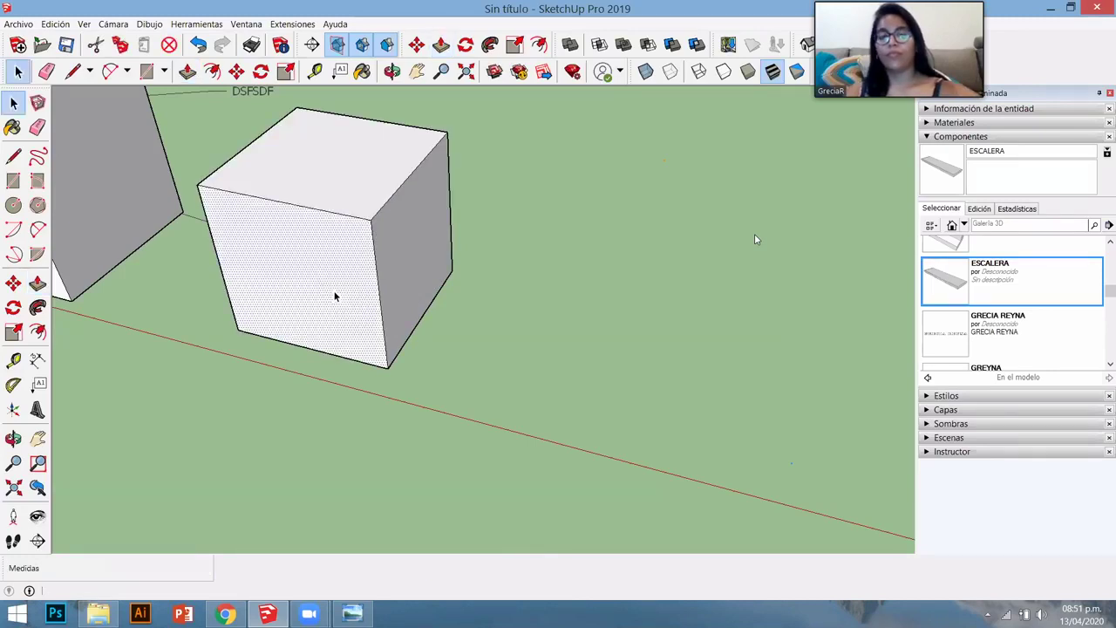
pyautogui.tripleClick(334, 297)
pyautogui.rightClick(332, 297)
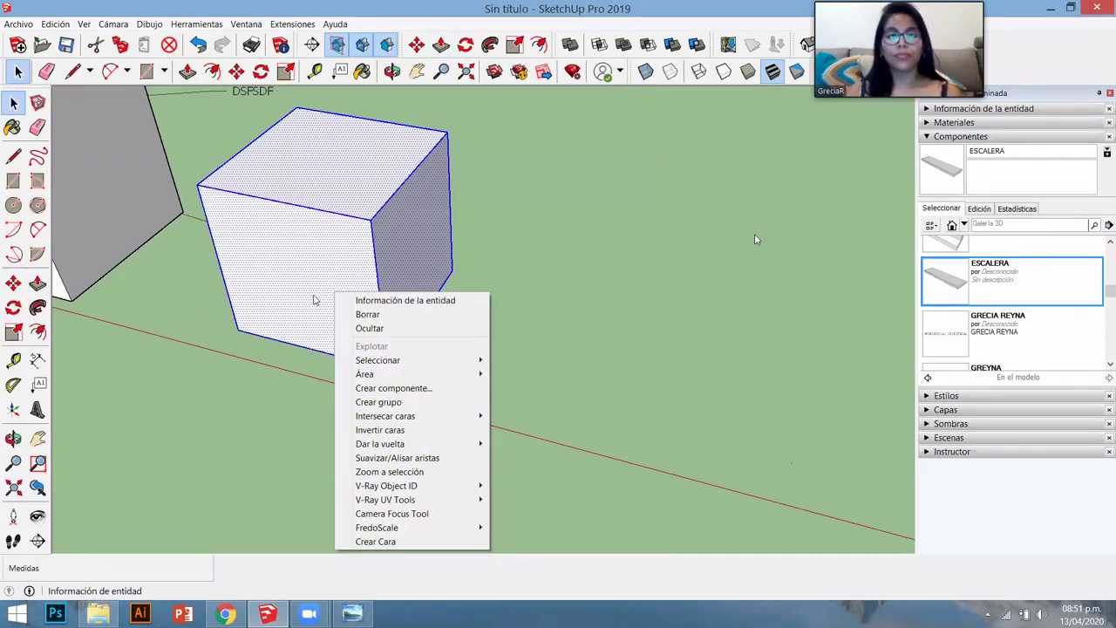
pyautogui.click(396, 402)
# - Copy the cube along the red axis and array it 5x, then orbit to review
pyautogui.press('m')
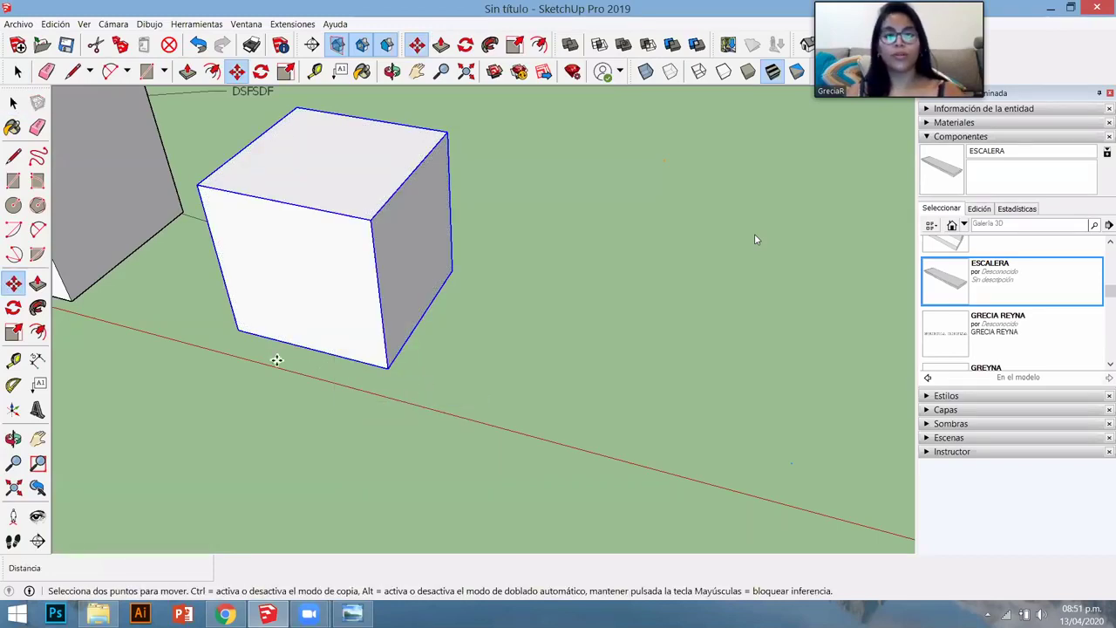
pyautogui.press('ctrl')
pyautogui.click(276, 360)
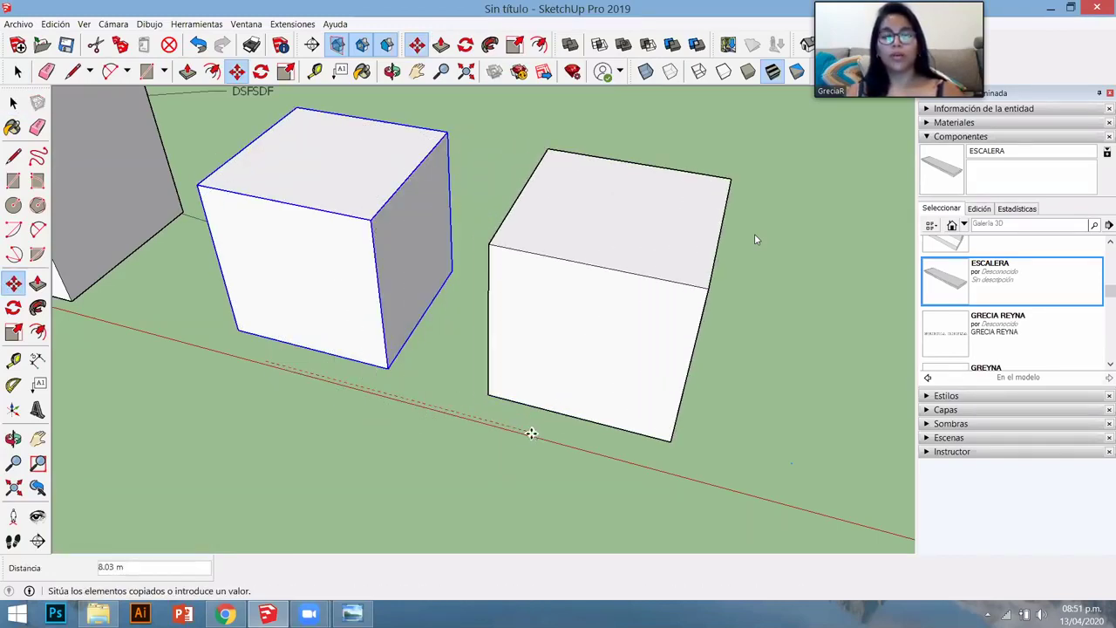
pyautogui.click(532, 433)
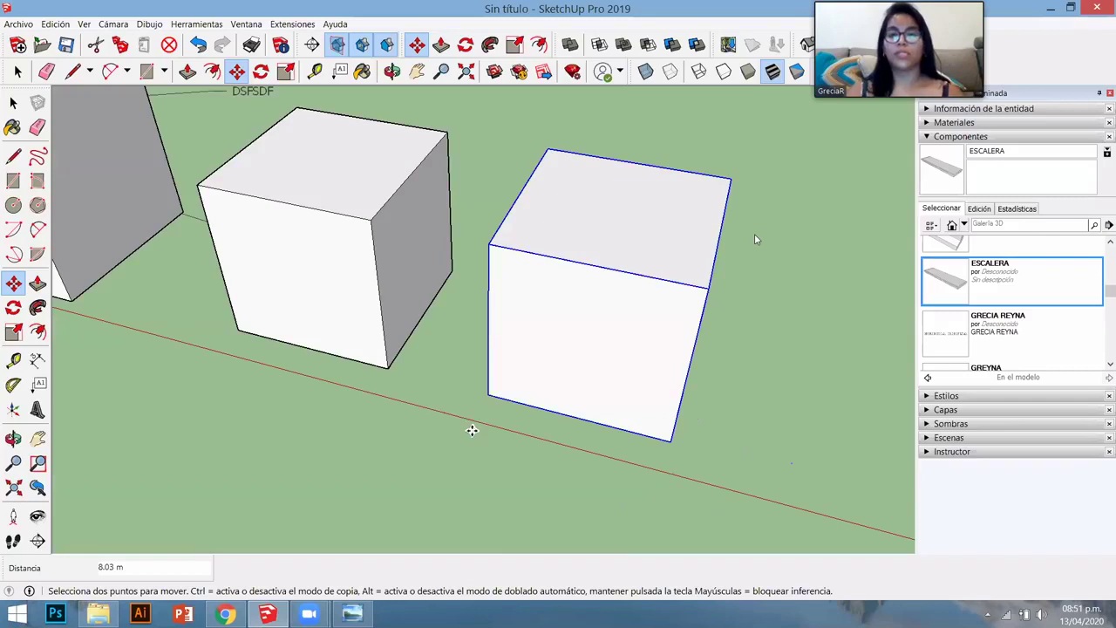
pyautogui.write('5x')
pyautogui.press('Return')
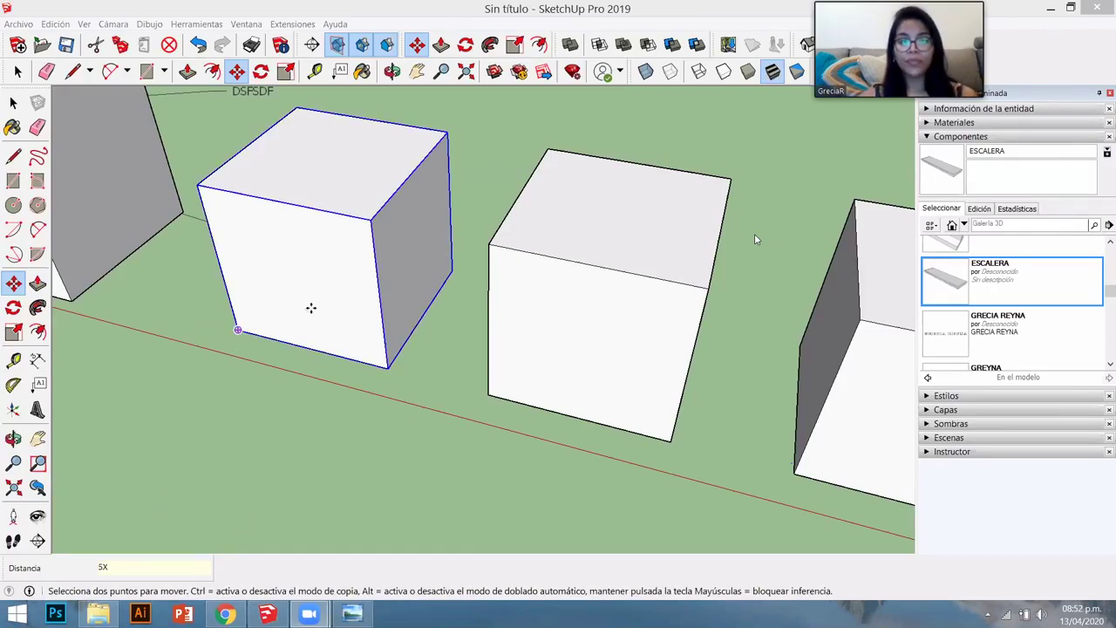
pyautogui.scroll(-6, 326, 363)
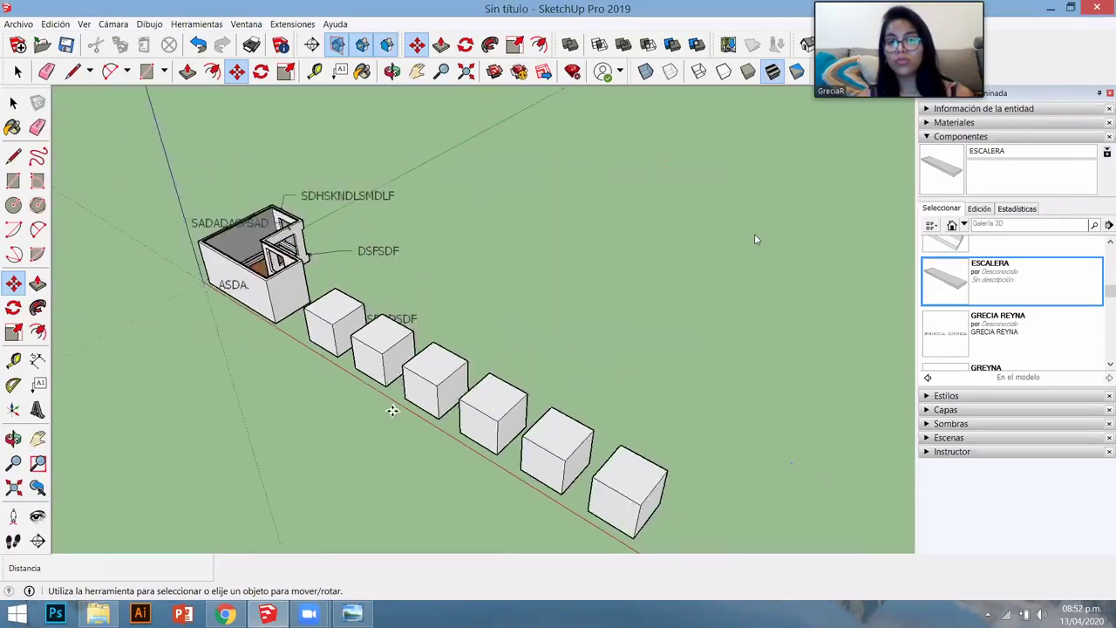
pyautogui.moveTo(518, 443); pyautogui.dragTo(437, 402, button='middle')
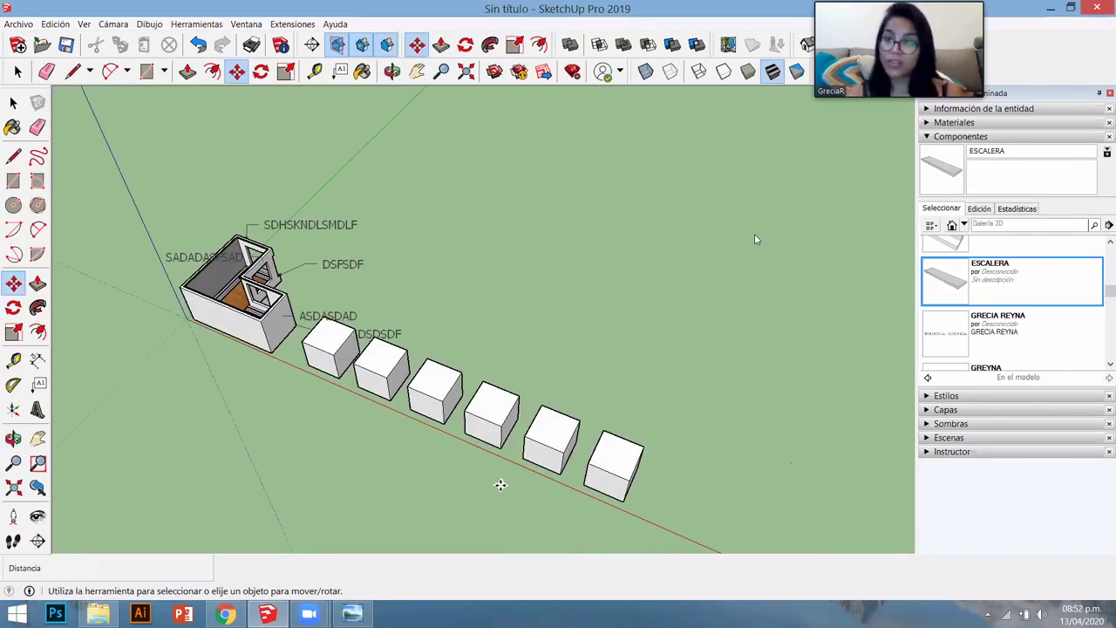
# - Select the house group and remove it from the model
pyautogui.scroll(2, 248, 314)
pyautogui.press('space')
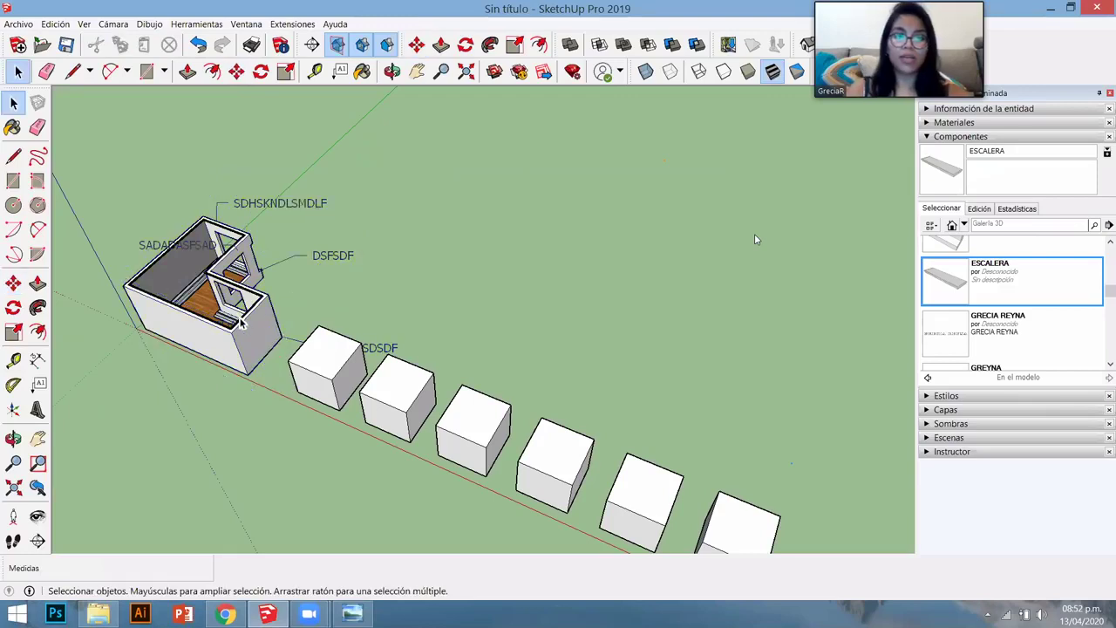
pyautogui.click(243, 322)
pyautogui.hotkey('ctrl', 'z')
pyautogui.hotkey('ctrl', 'z')
pyautogui.hotkey('ctrl', 'z')
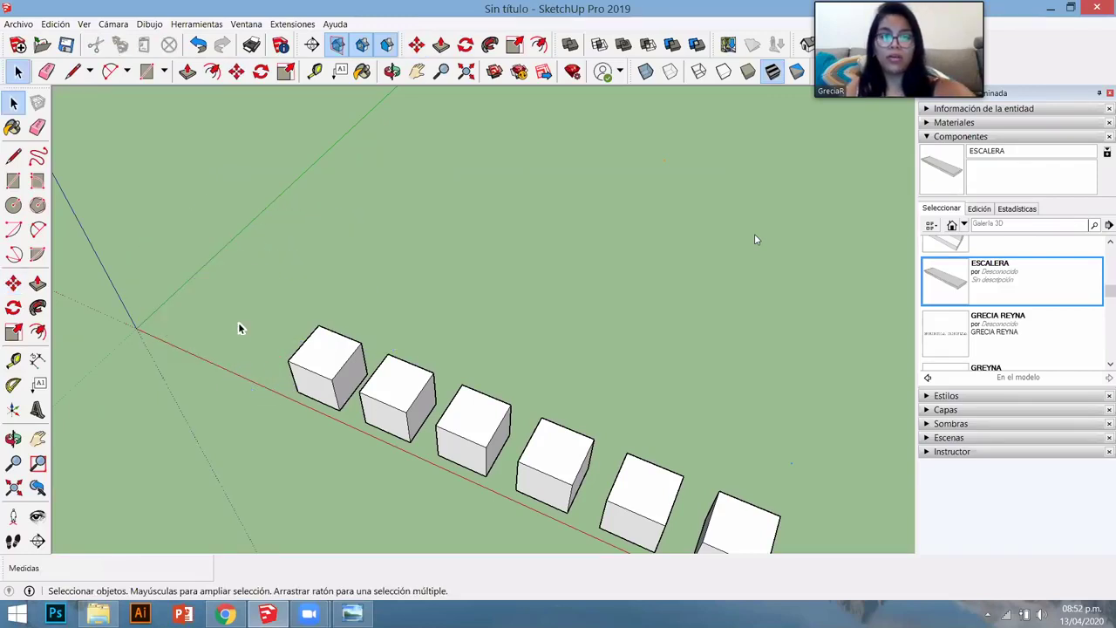
# - Expand the Estilos tray and orbit to a low, frontal view of the cube row
pyautogui.scroll(-1, 239, 327)
pyautogui.scroll(-2, 240, 328)
pyautogui.scroll(3, 374, 349)
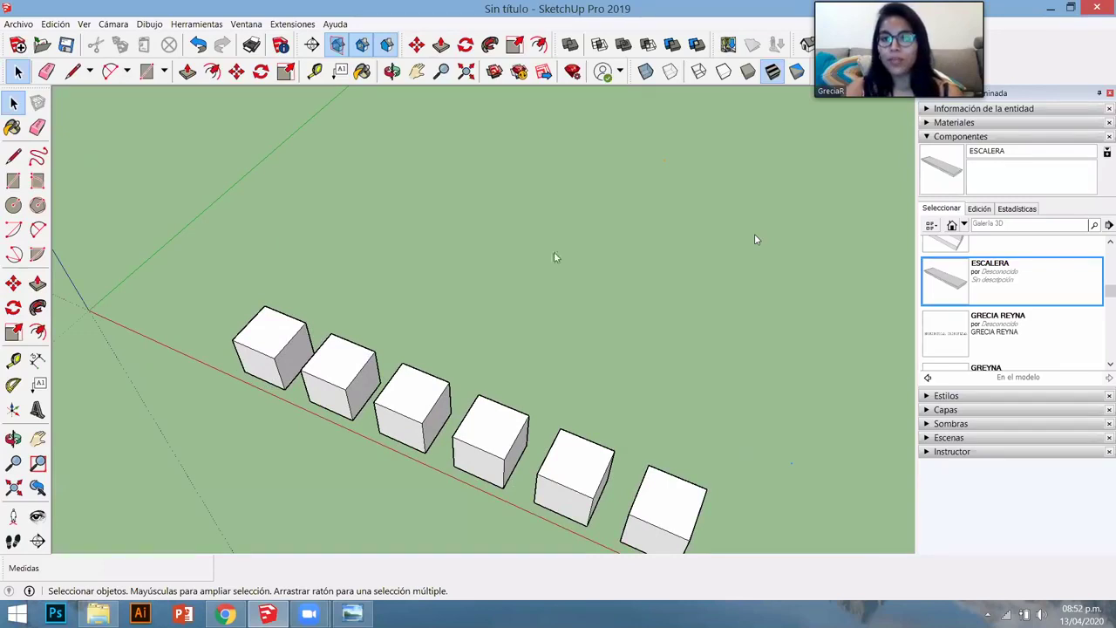
pyautogui.click(946, 395)
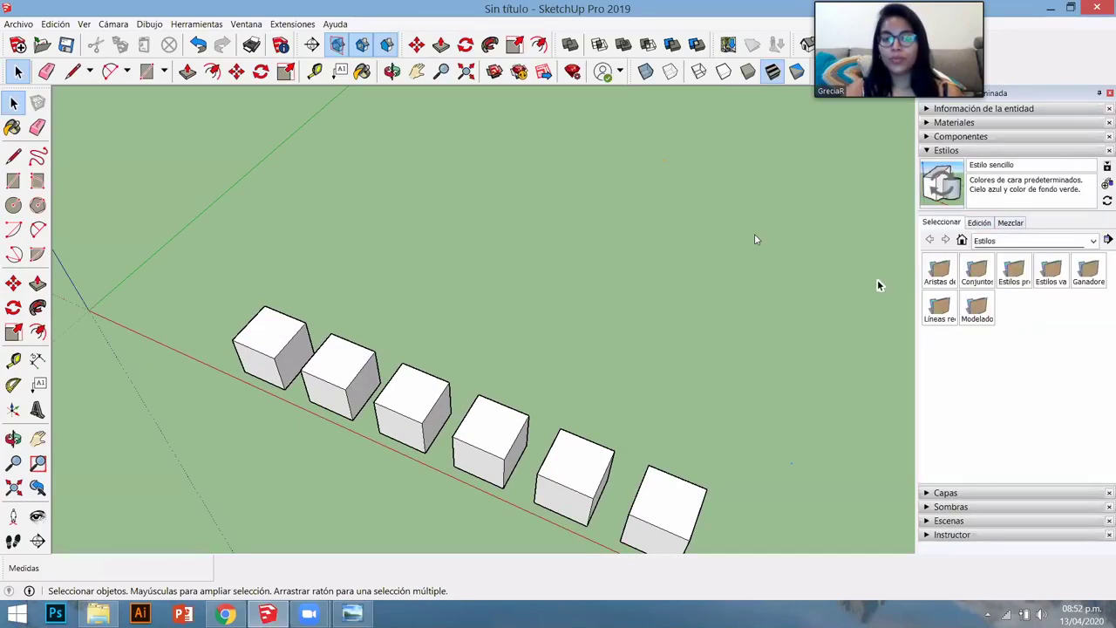
pyautogui.moveTo(370, 268); pyautogui.dragTo(489, 548, button='middle')
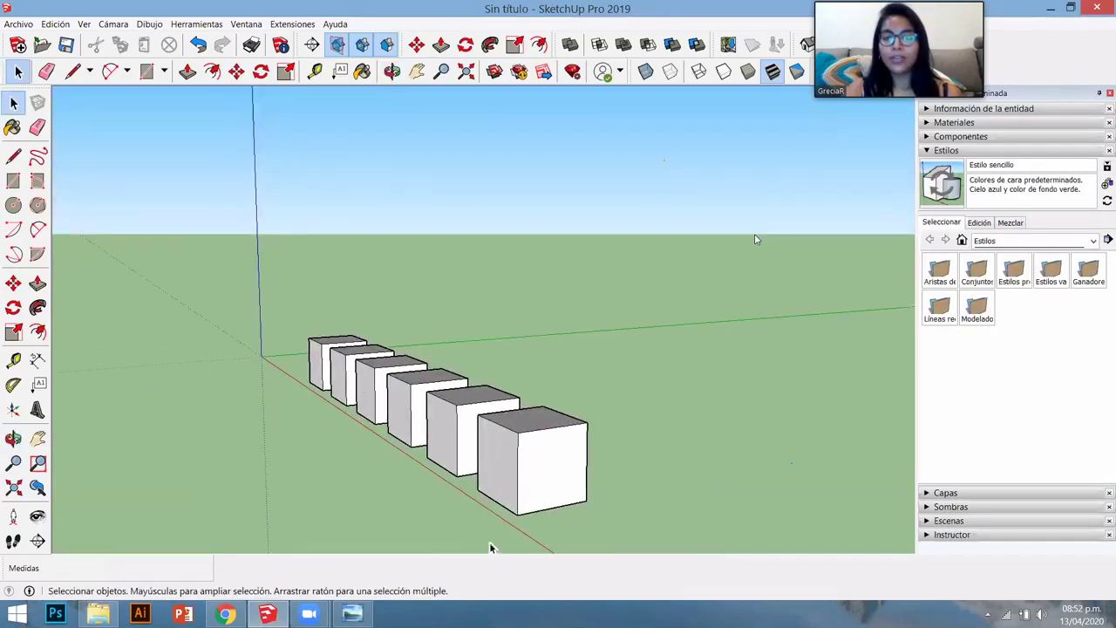
pyautogui.scroll(4, 529, 506)
pyautogui.moveTo(523, 508); pyautogui.dragTo(569, 350, button='middle')
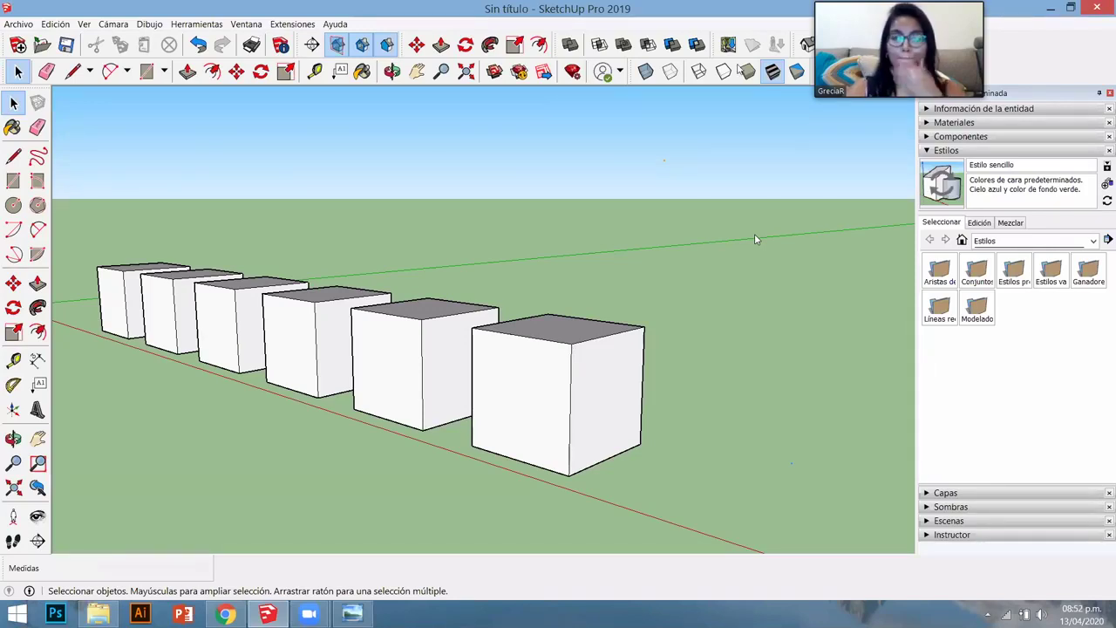
pyautogui.moveTo(755, 240); pyautogui.dragTo(529, 444, button='middle')
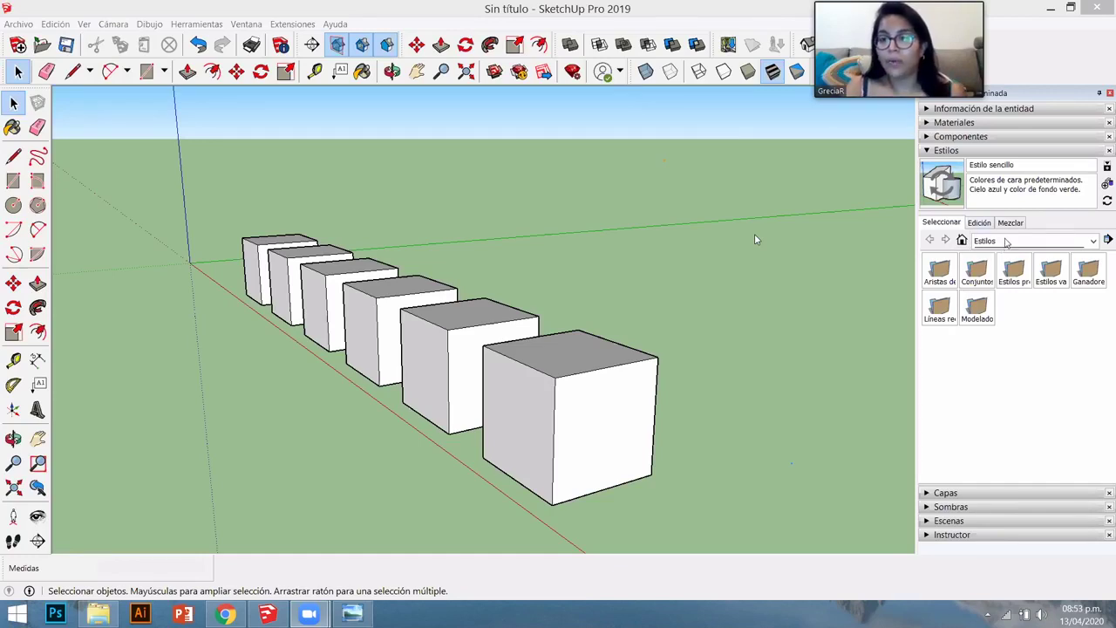
# - Apply the Aerógrafo style from the Aristas de boceto collection and orbit around the cubes
pyautogui.click(1006, 241)
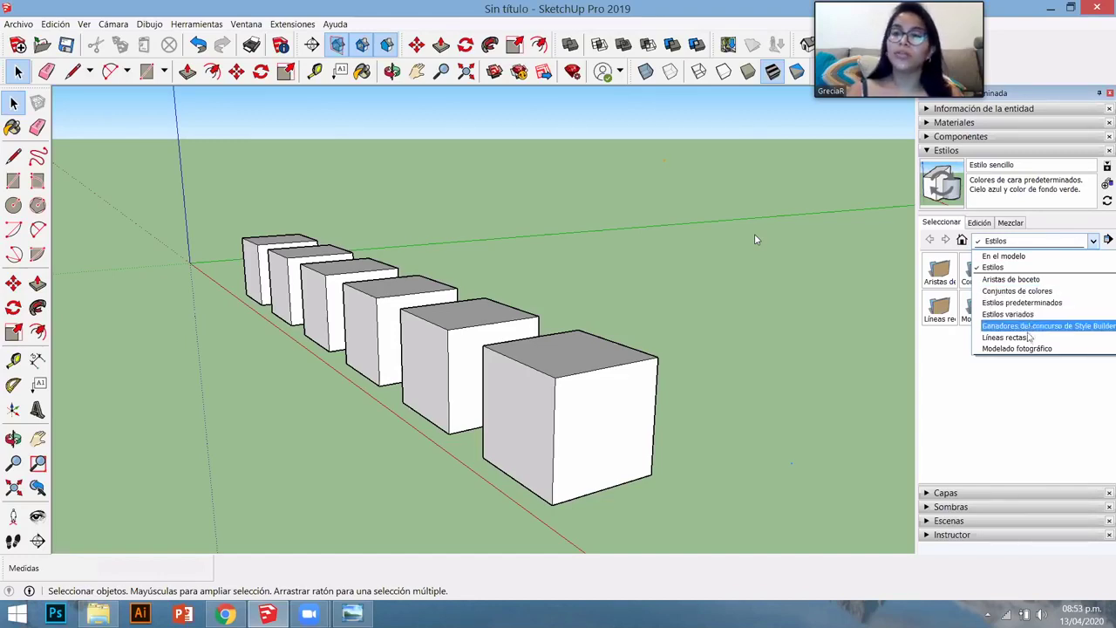
pyautogui.click(1011, 279)
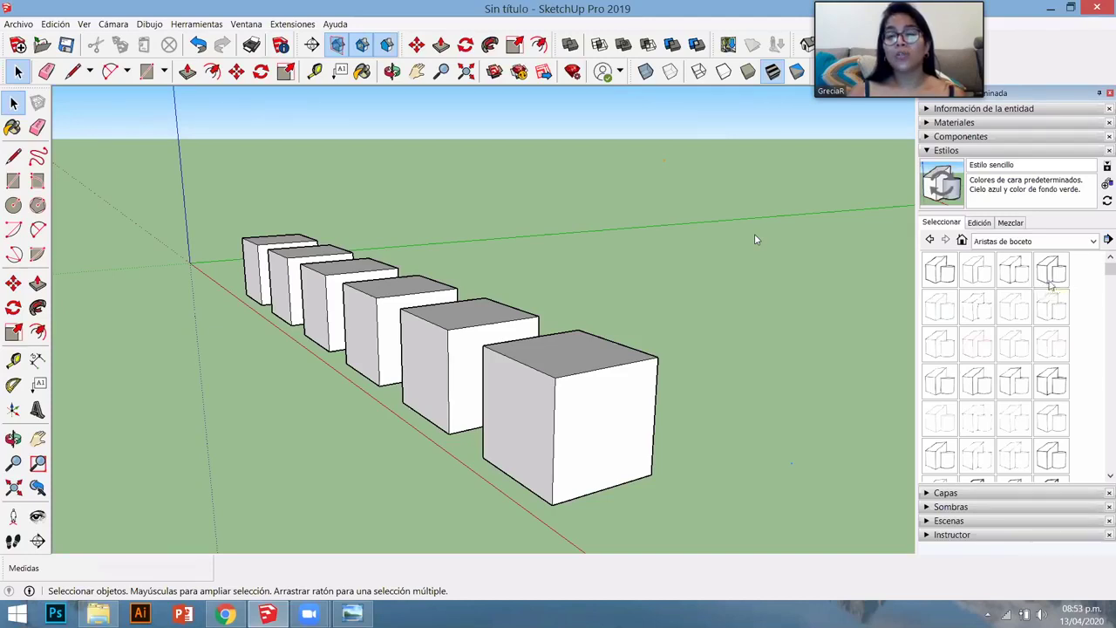
pyautogui.scroll(-3, 1089, 314)
pyautogui.scroll(4, 1046, 331)
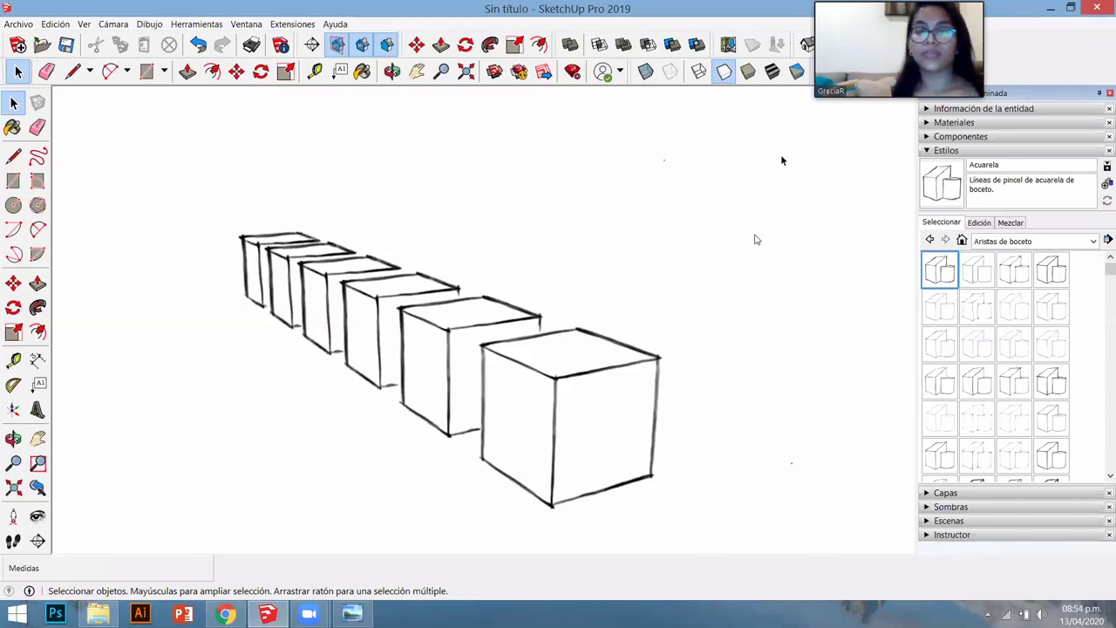
pyautogui.click(992, 264)
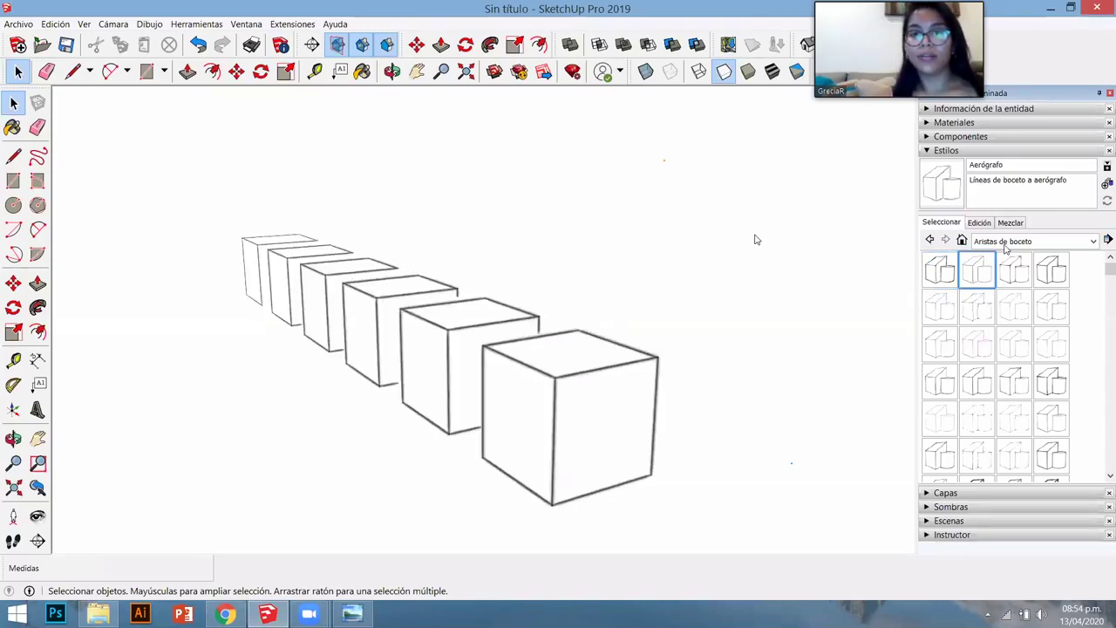
pyautogui.moveTo(501, 394); pyautogui.dragTo(521, 400, button='middle')
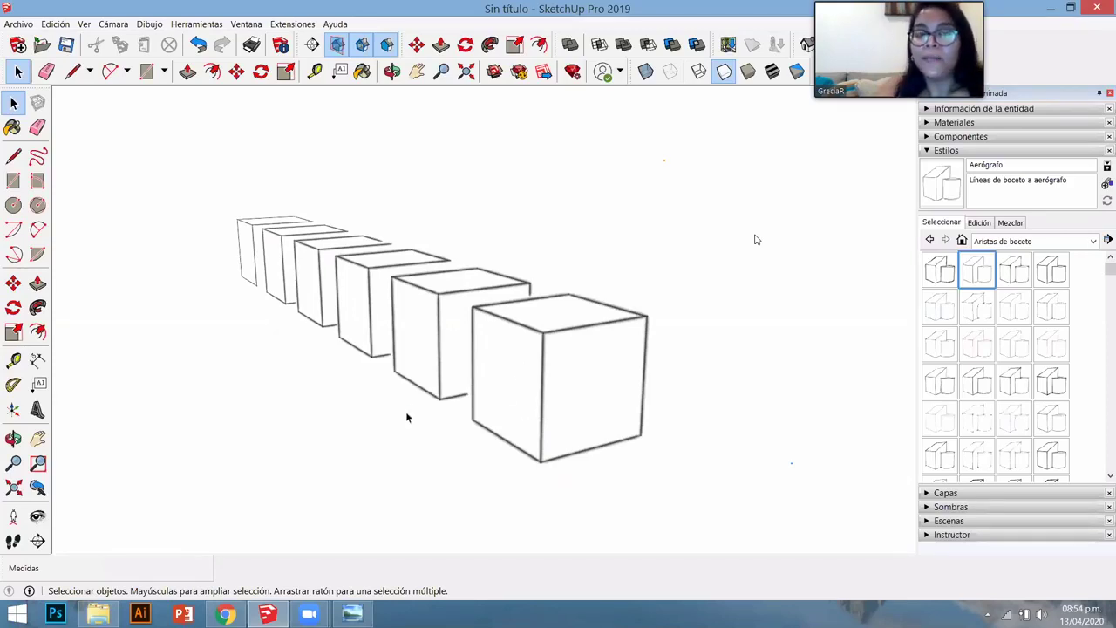
pyautogui.moveTo(406, 416); pyautogui.dragTo(486, 431, button='middle')
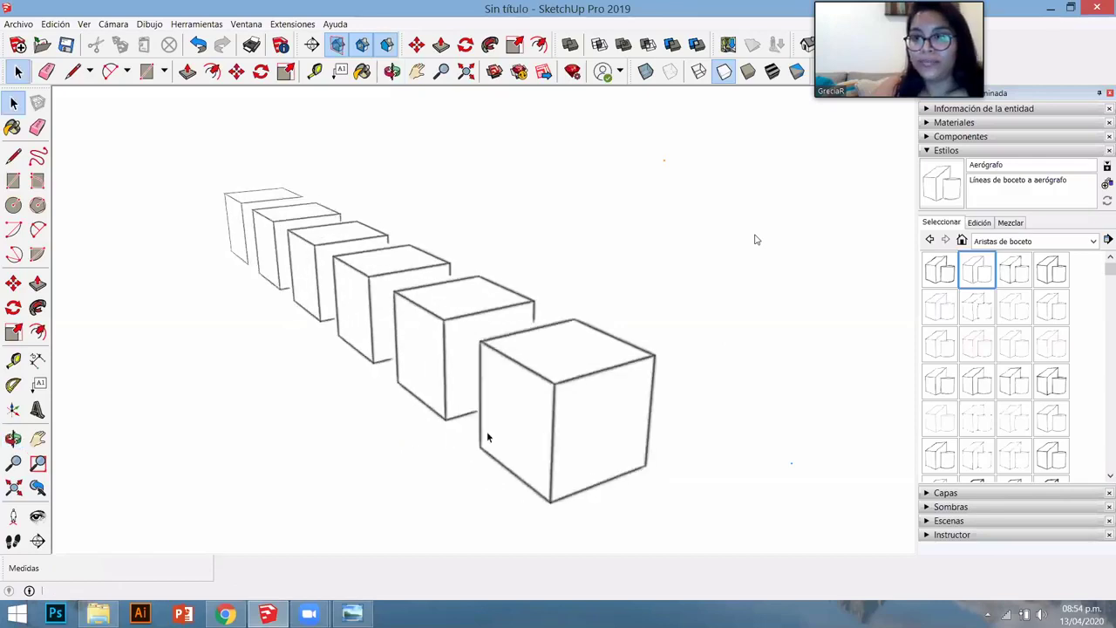
pyautogui.moveTo(394, 425); pyautogui.dragTo(393, 378, button='middle')
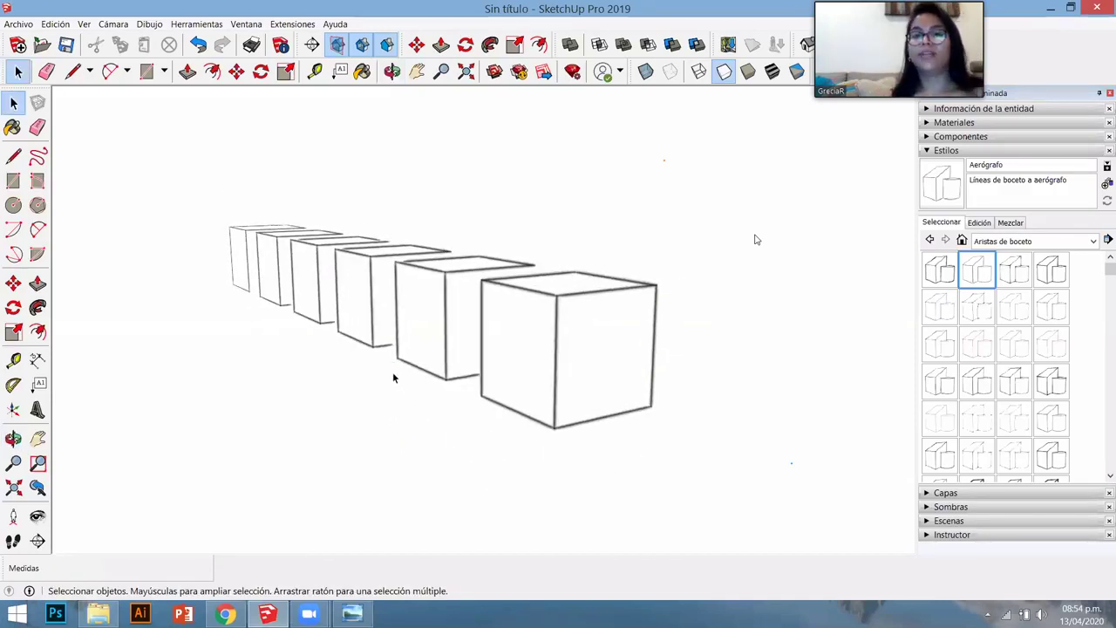
# - Export the view as a 2D graphic, entering 10 as the name, then show the desktop
pyautogui.click(19, 23)
pyautogui.moveTo(69, 234)
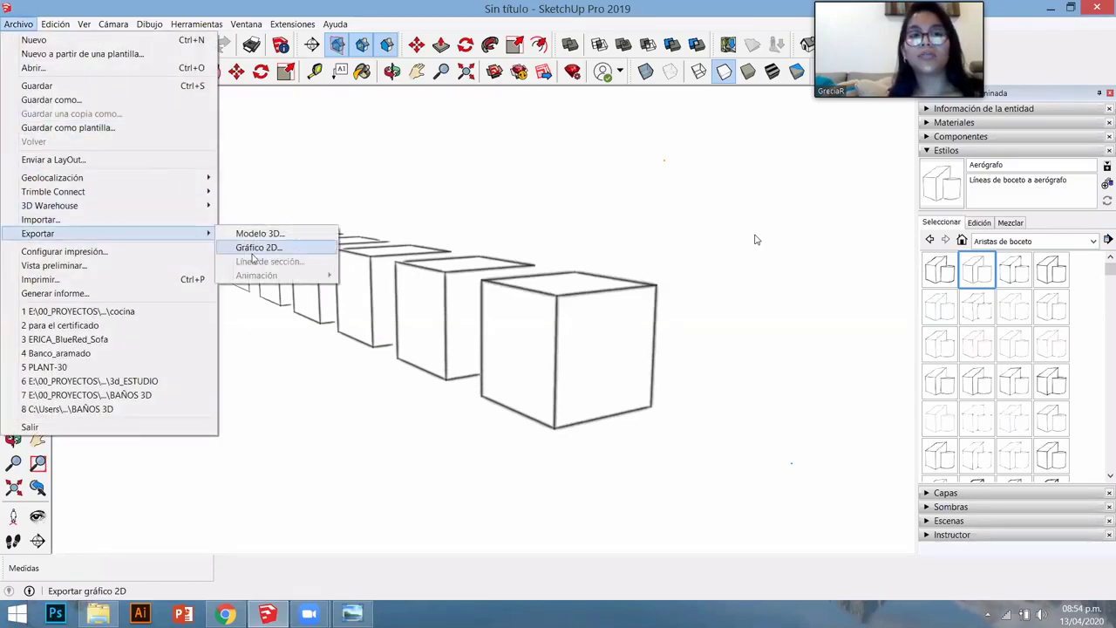
pyautogui.click(254, 248)
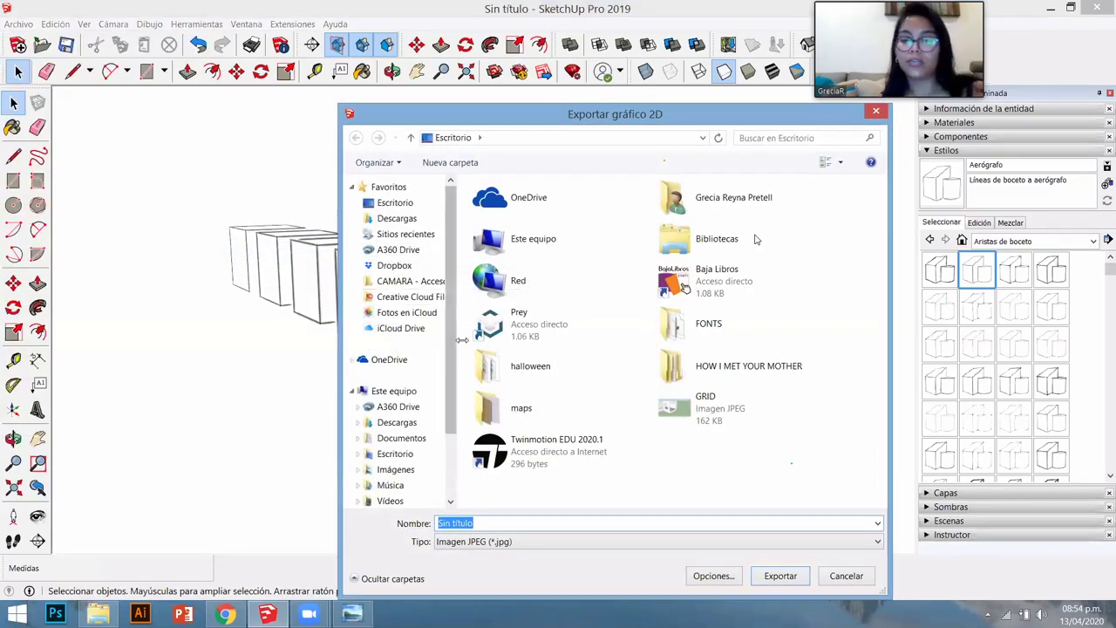
pyautogui.write('10')
pyautogui.press('Return')
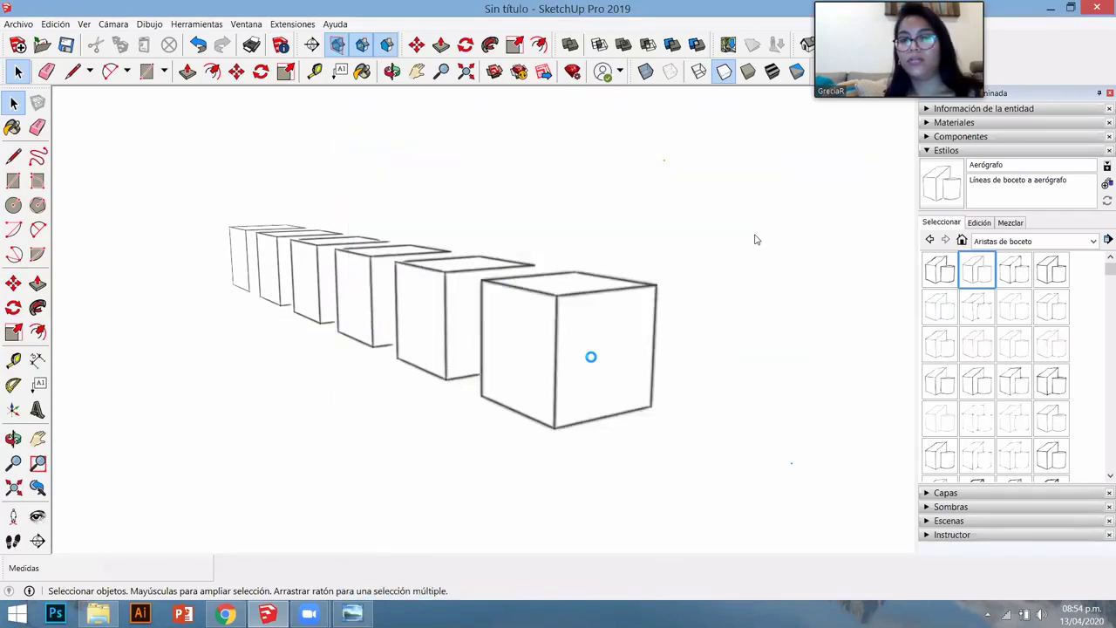
pyautogui.press('super+d')
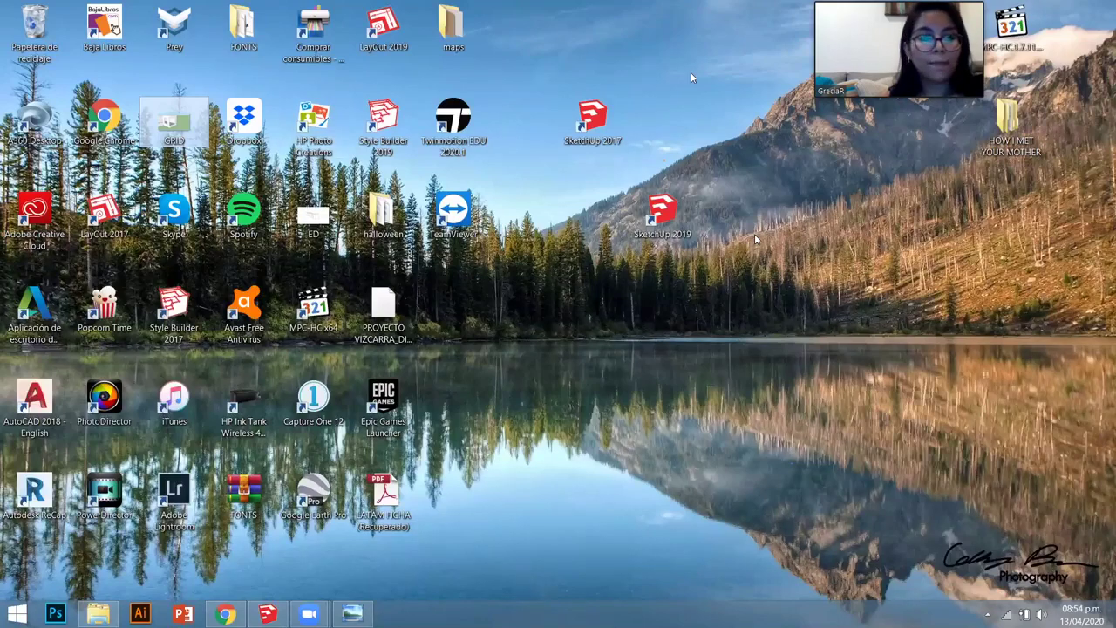
# - Open the exported ED image in Photo Viewer, move the viewer aside, and return to SketchUp
pyautogui.doubleClick(320, 232)
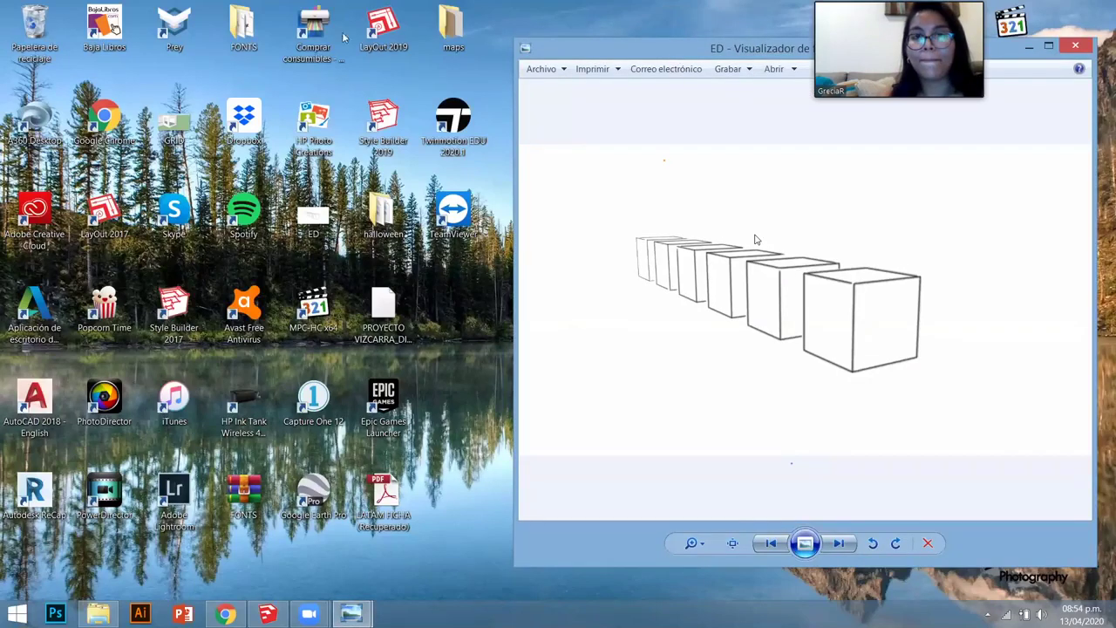
pyautogui.moveTo(754, 39); pyautogui.dragTo(423, 28)
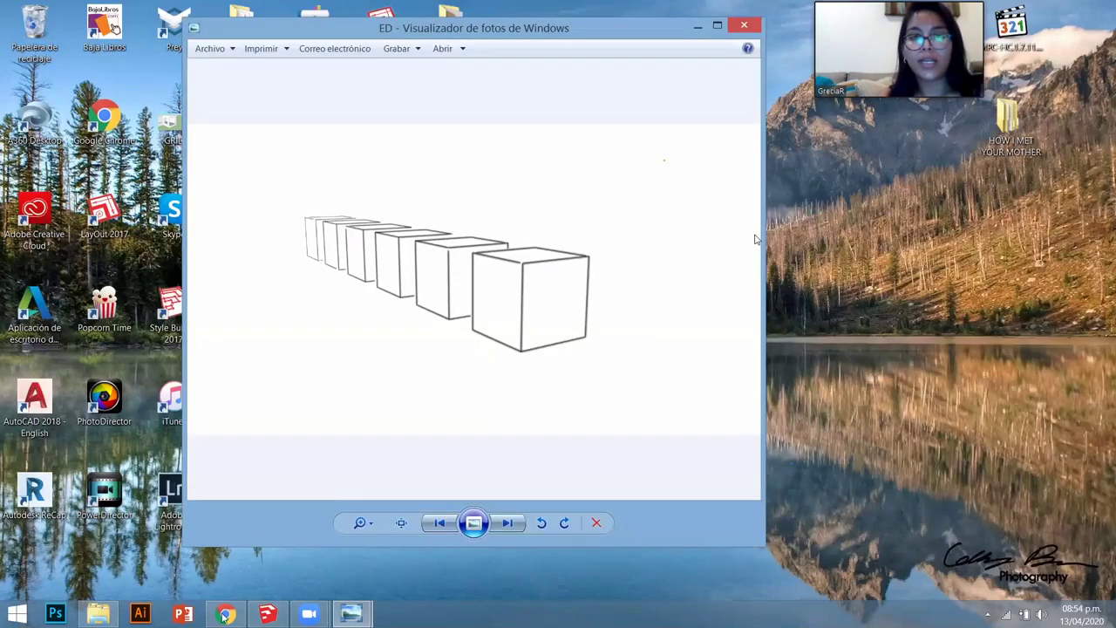
pyautogui.click(267, 614)
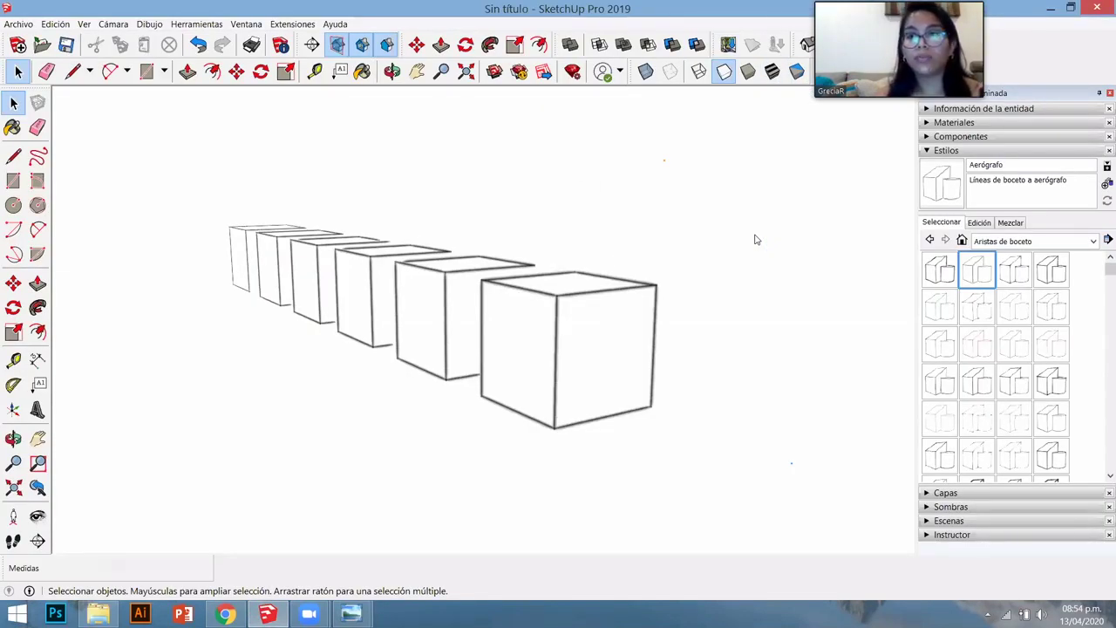
# - Choose the Líneas rectas collection and try the 2-, 3- and 1-pixel straight-edge styles
pyautogui.click(1025, 241)
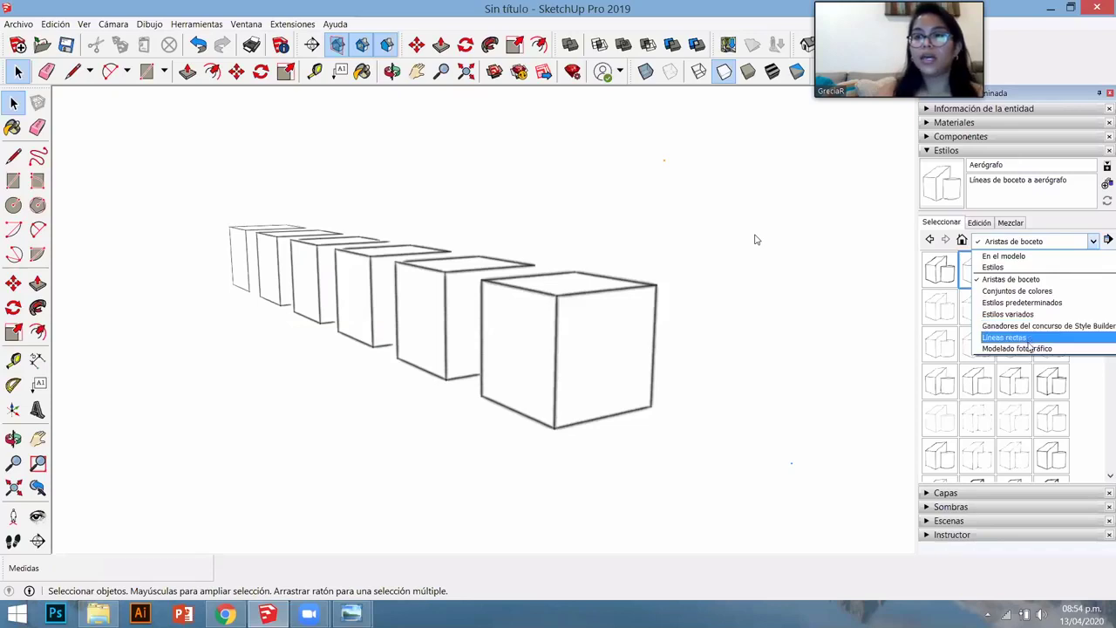
pyautogui.click(1034, 338)
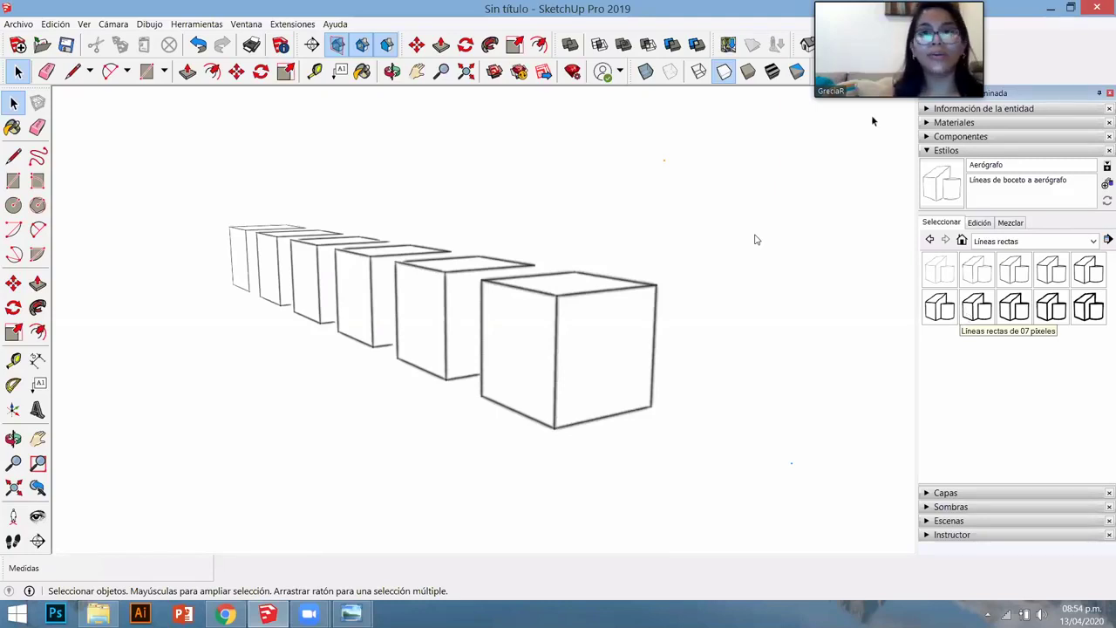
pyautogui.click(978, 280)
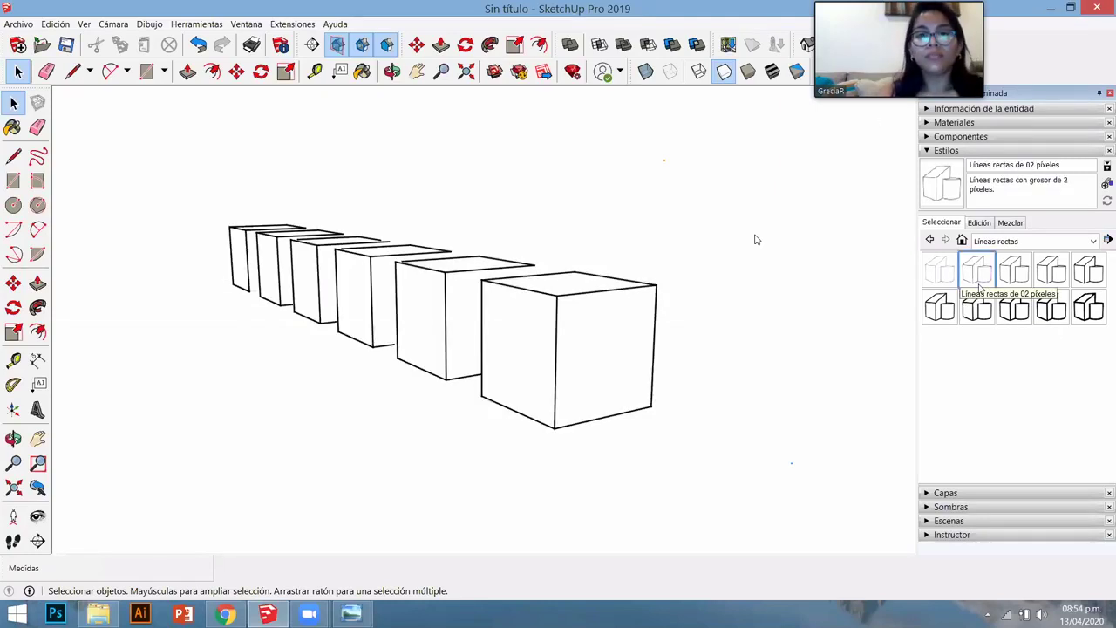
pyautogui.click(1011, 276)
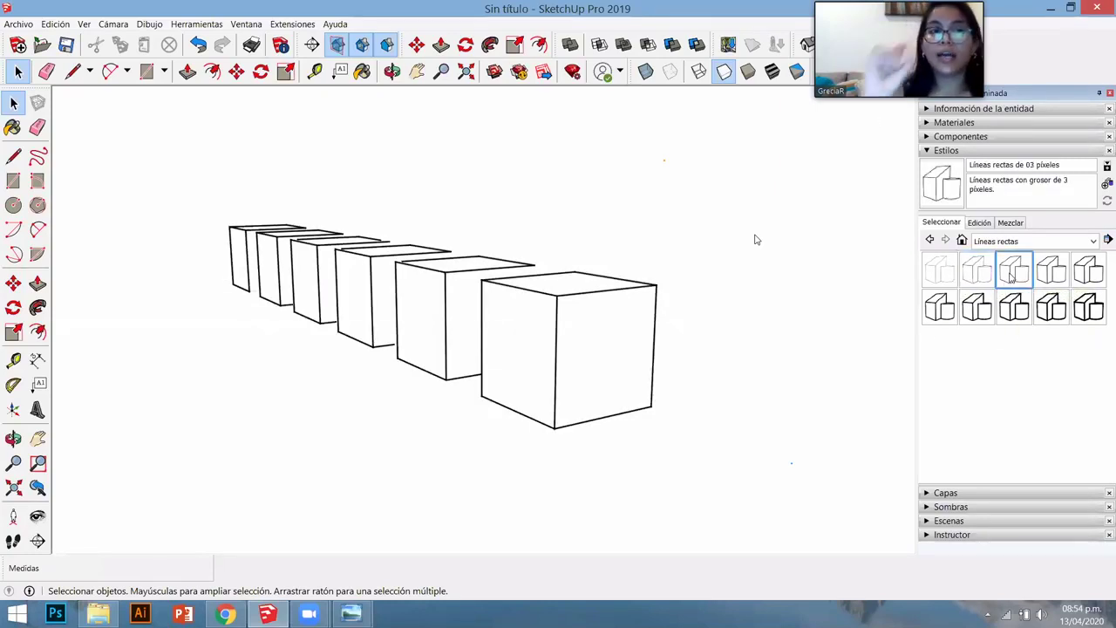
pyautogui.click(937, 275)
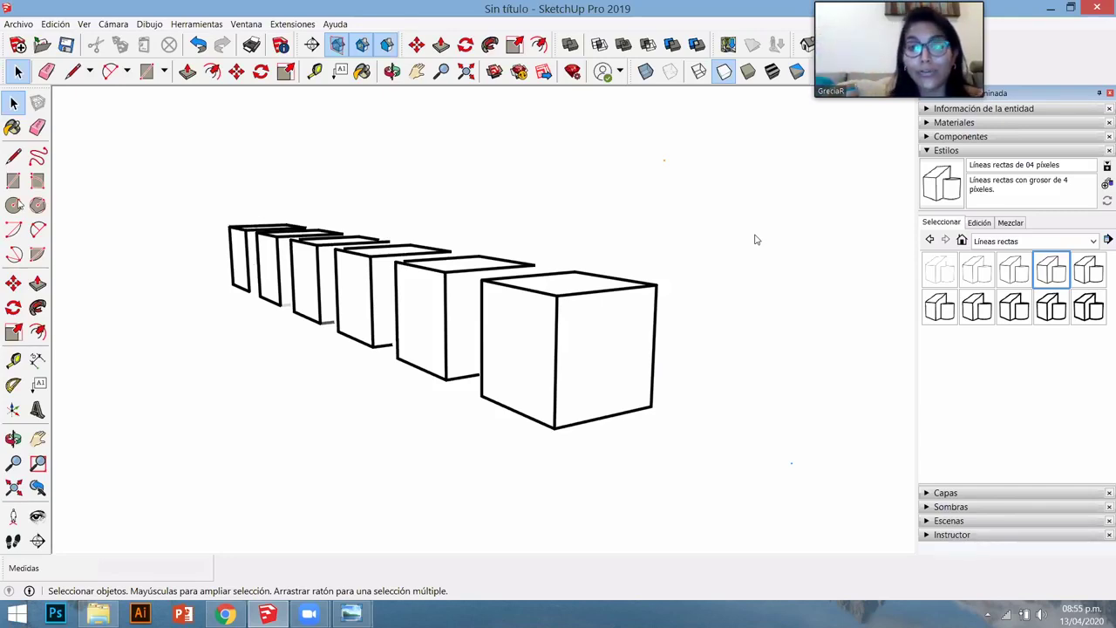
# - Dismiss the Ventana menu and apply the 'Líneas rectas de 01 píxel' style
pyautogui.click(246, 24)
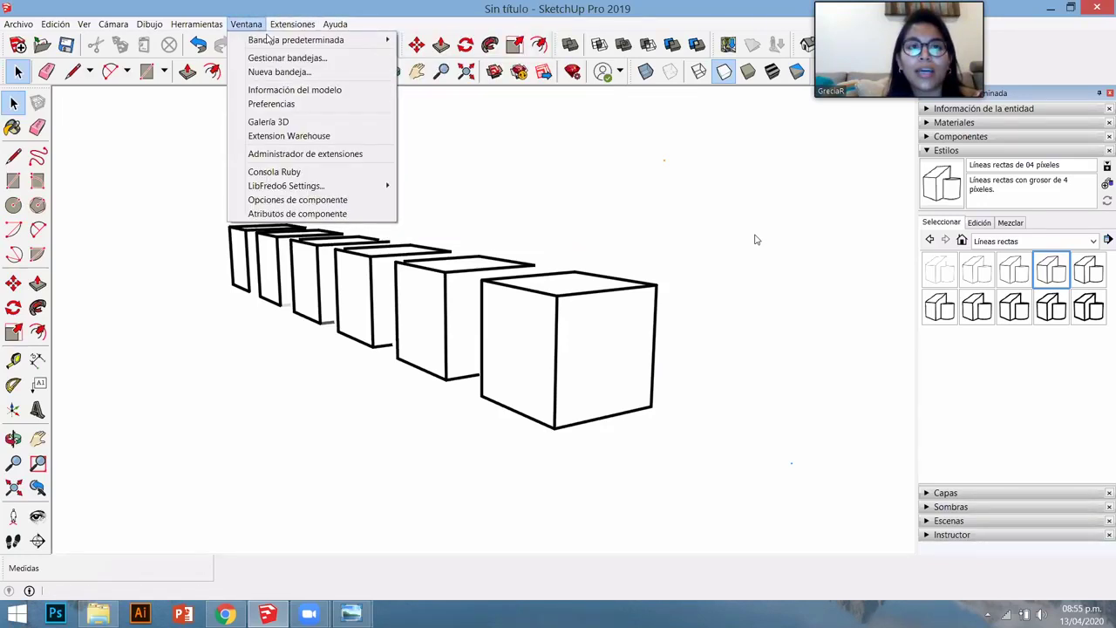
pyautogui.moveTo(389, 40)
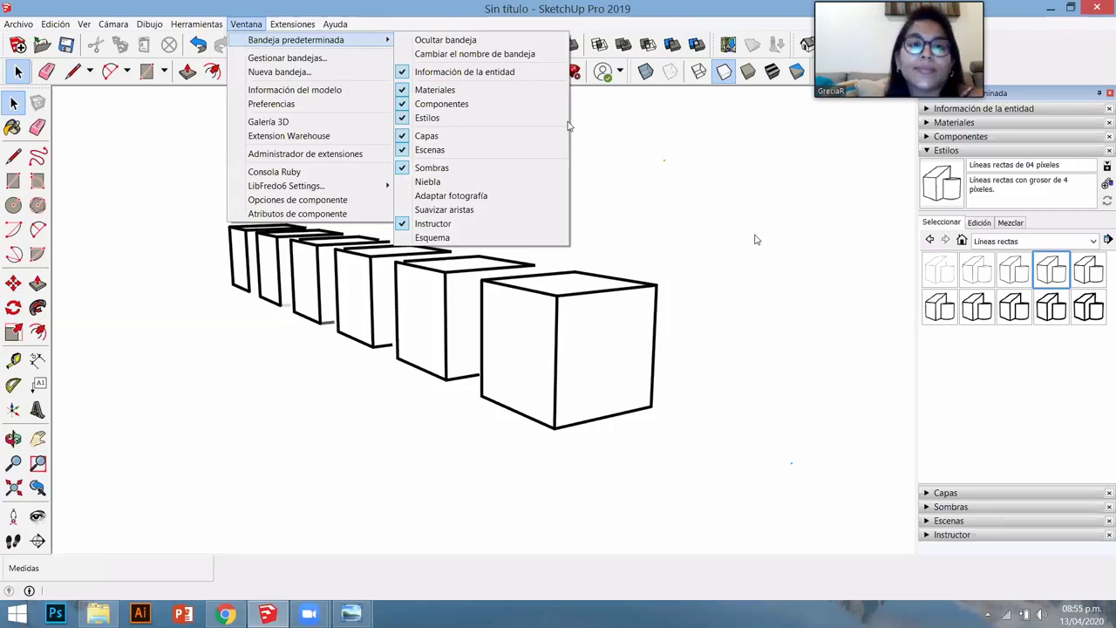
pyautogui.click(700, 117)
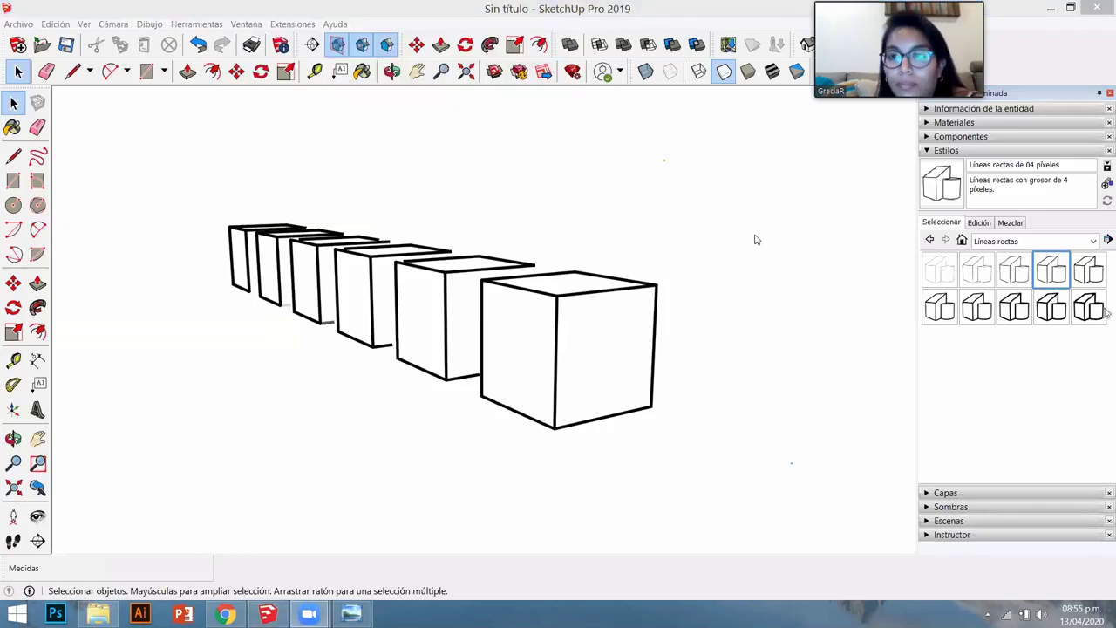
pyautogui.click(946, 269)
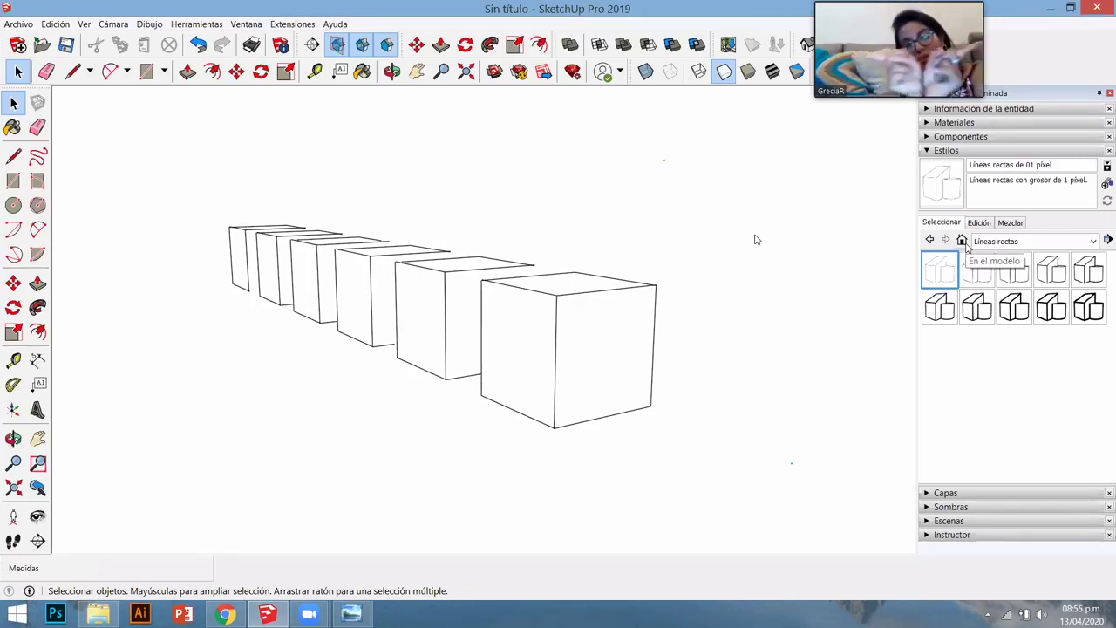
# - Apply the in-model Estilo sencillo style, then collapse Estilos and expand the Capas tray
pyautogui.click(963, 241)
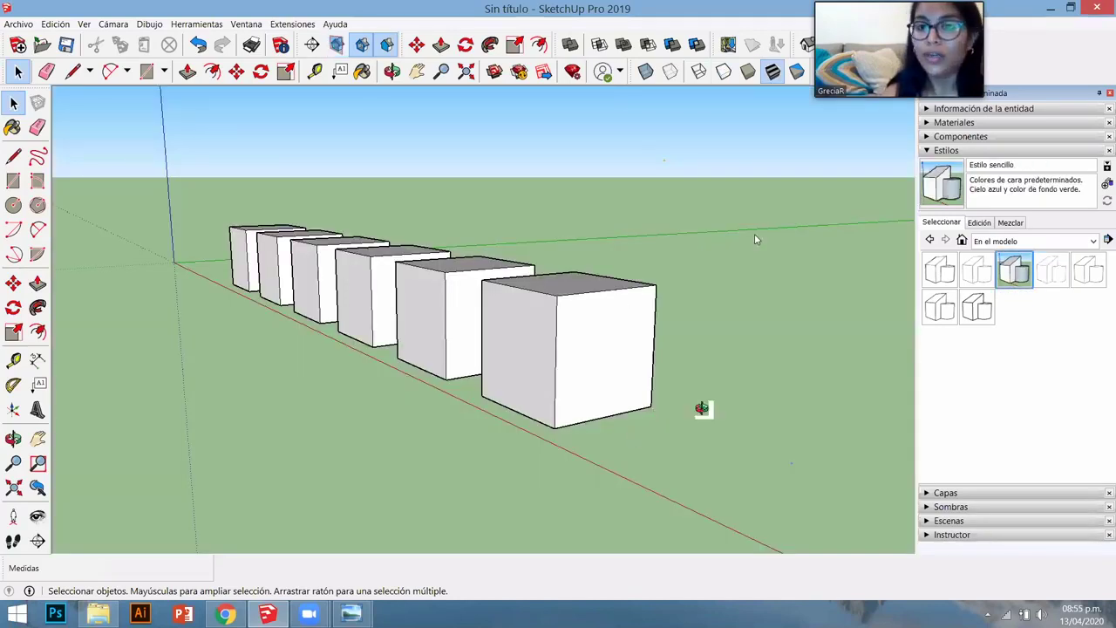
pyautogui.moveTo(704, 406)
pyautogui.mouseDown(button='middle')
pyautogui.moveTo(735, 406)
pyautogui.moveTo(938, 155)
pyautogui.moveTo(962, 157)
pyautogui.mouseUp(button='middle')
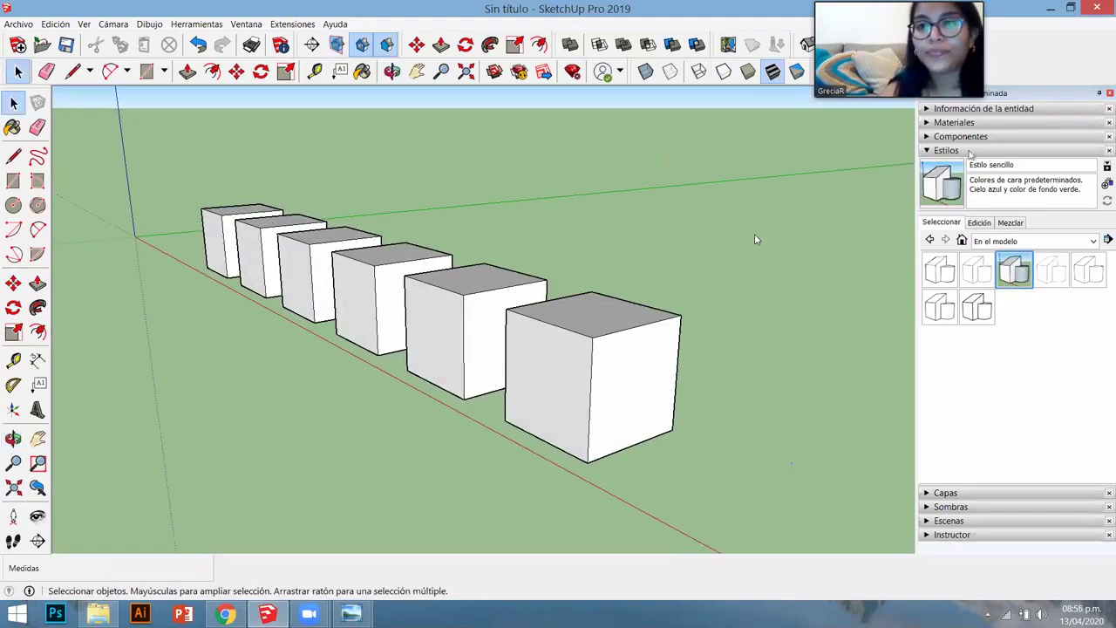
pyautogui.click(948, 151)
pyautogui.click(950, 164)
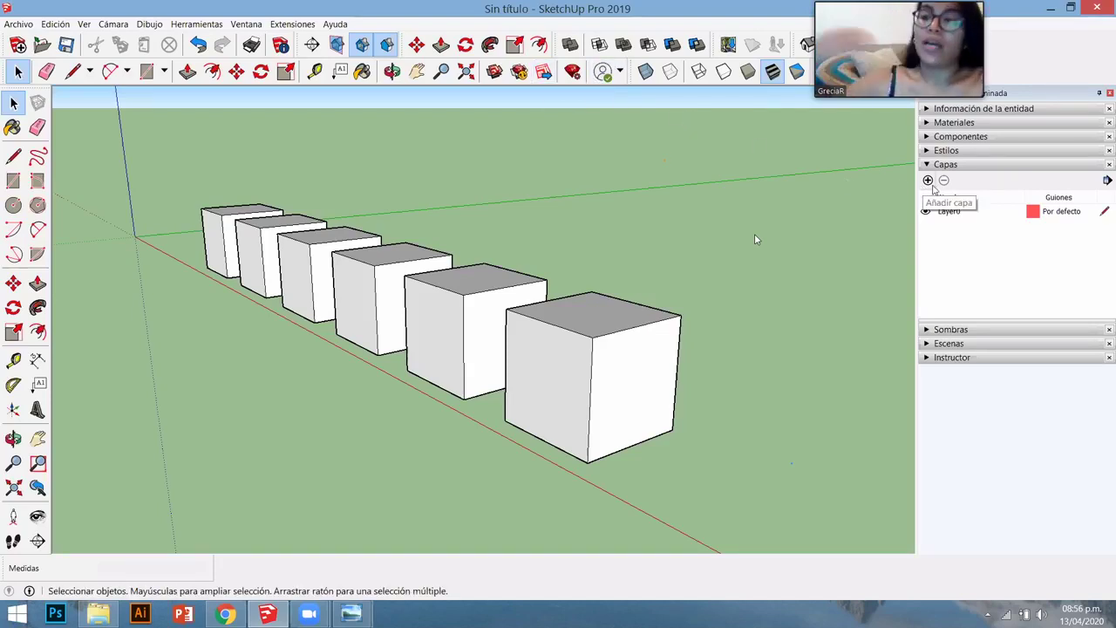
# - Add layers 00_PISOS, 00_MUROS and 00_VENTANAS in Capas, then select the front cube
pyautogui.click(928, 180)
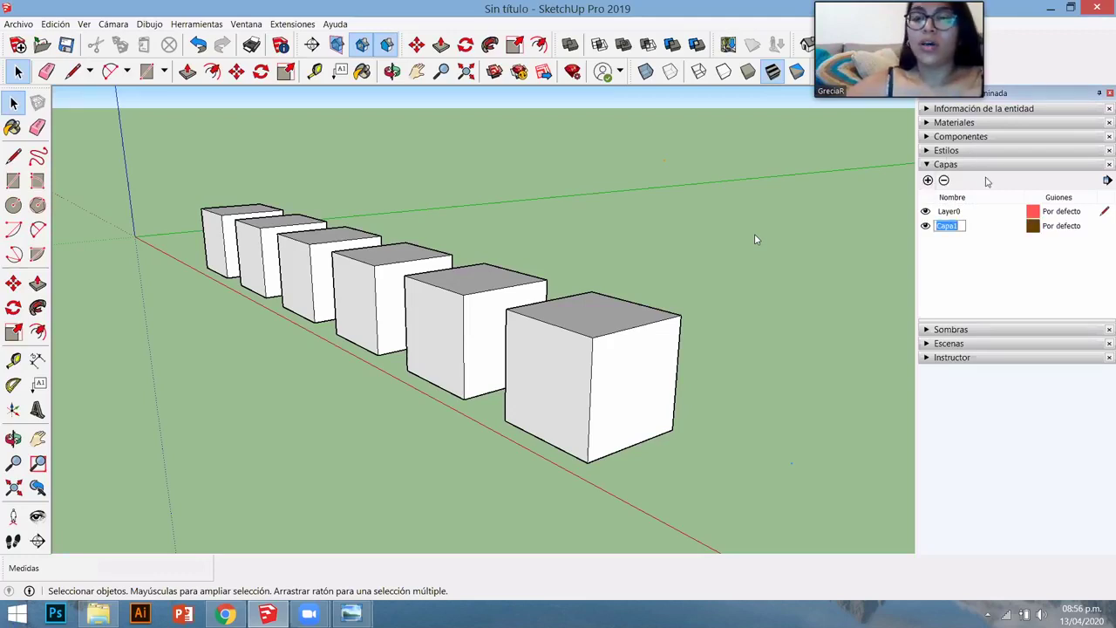
pyautogui.write('00_')
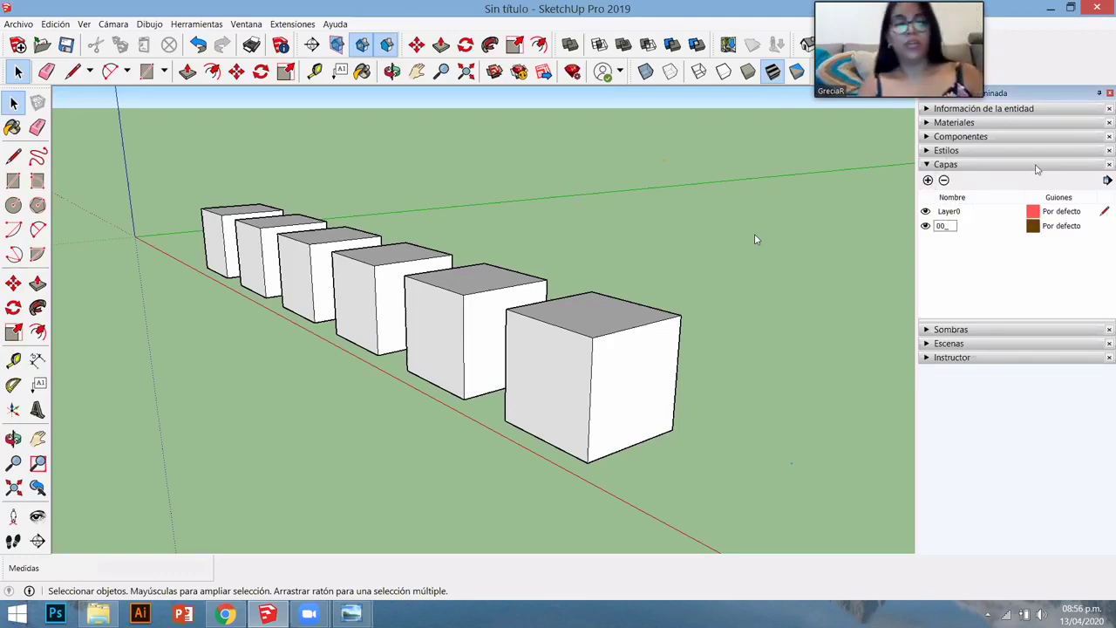
pyautogui.write('PISO')
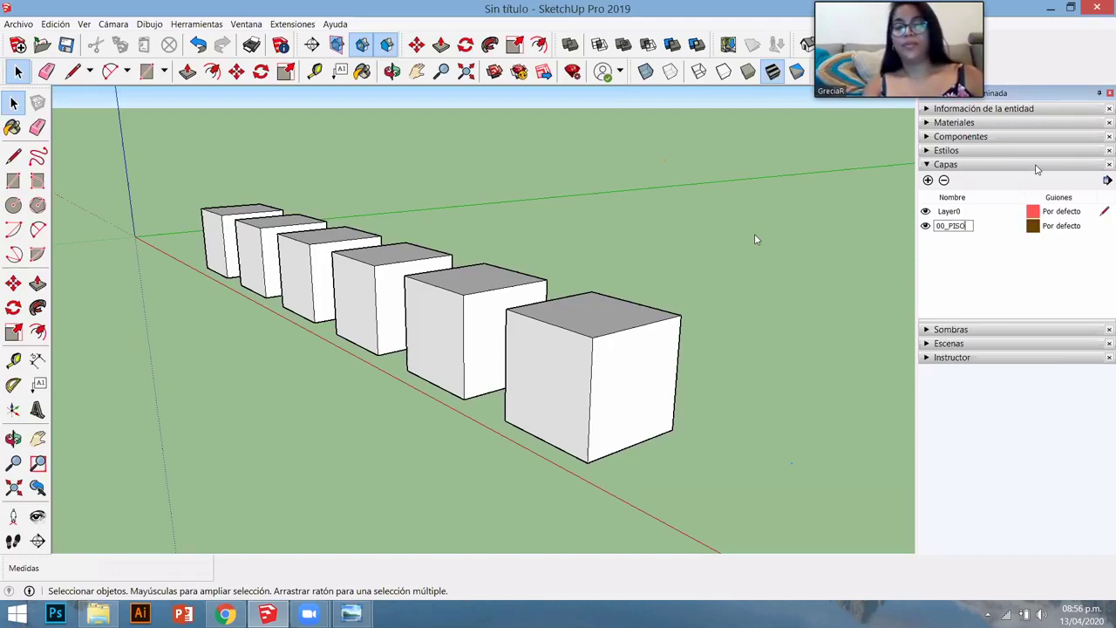
pyautogui.write('S')
pyautogui.press('Return')
pyautogui.click(927, 180)
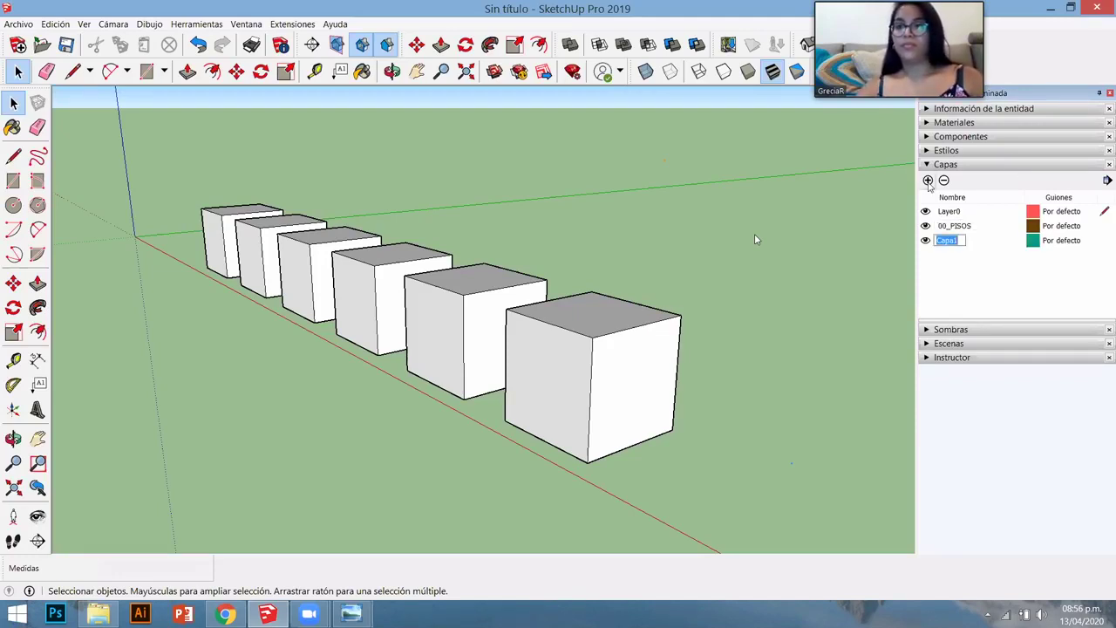
pyautogui.write('00_MUROS')
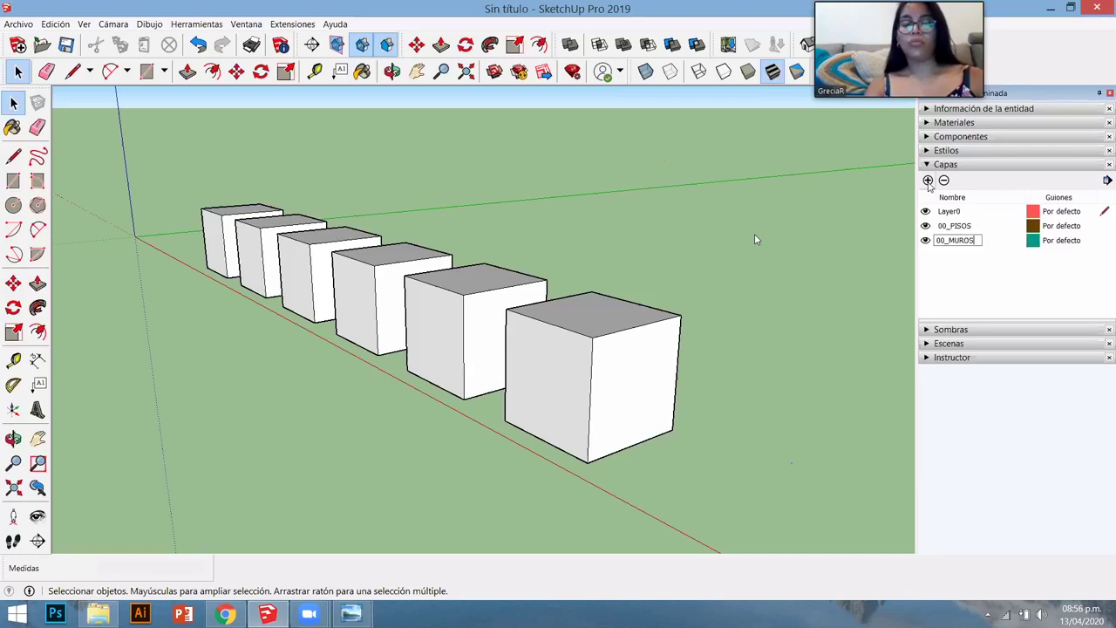
pyautogui.press('Return')
pyautogui.click(928, 180)
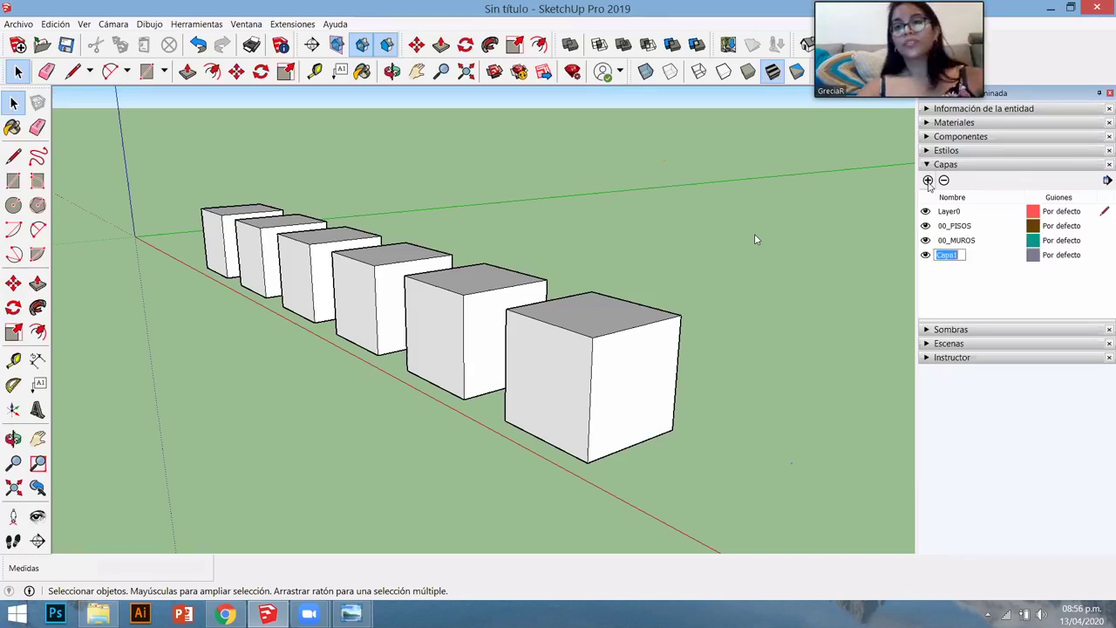
pyautogui.write('00_VE')
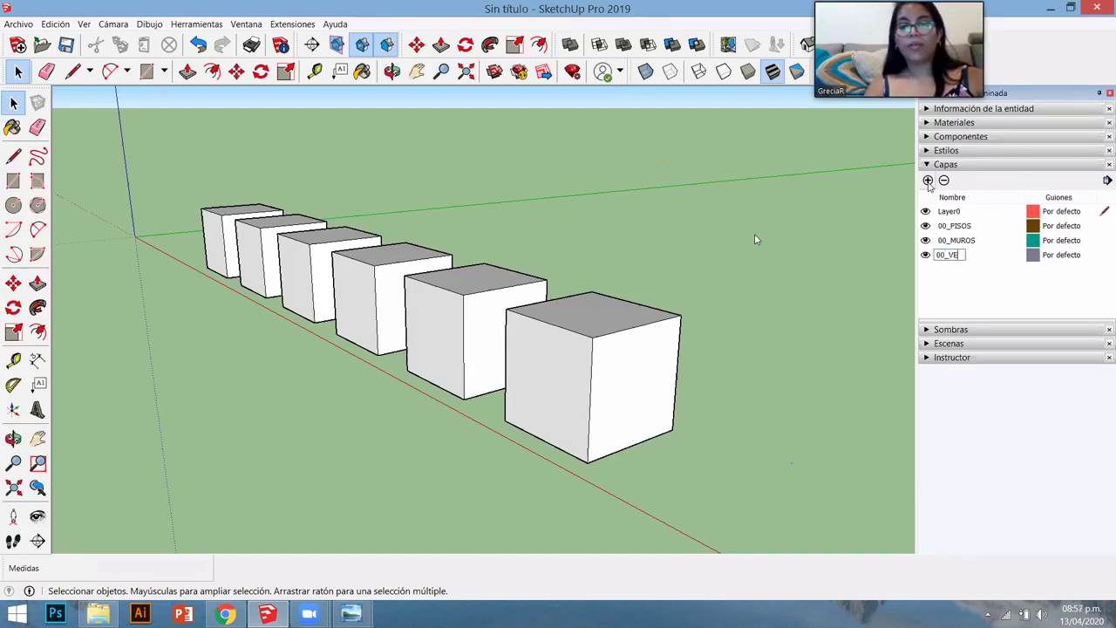
pyautogui.write('NTANAS')
pyautogui.press('Return')
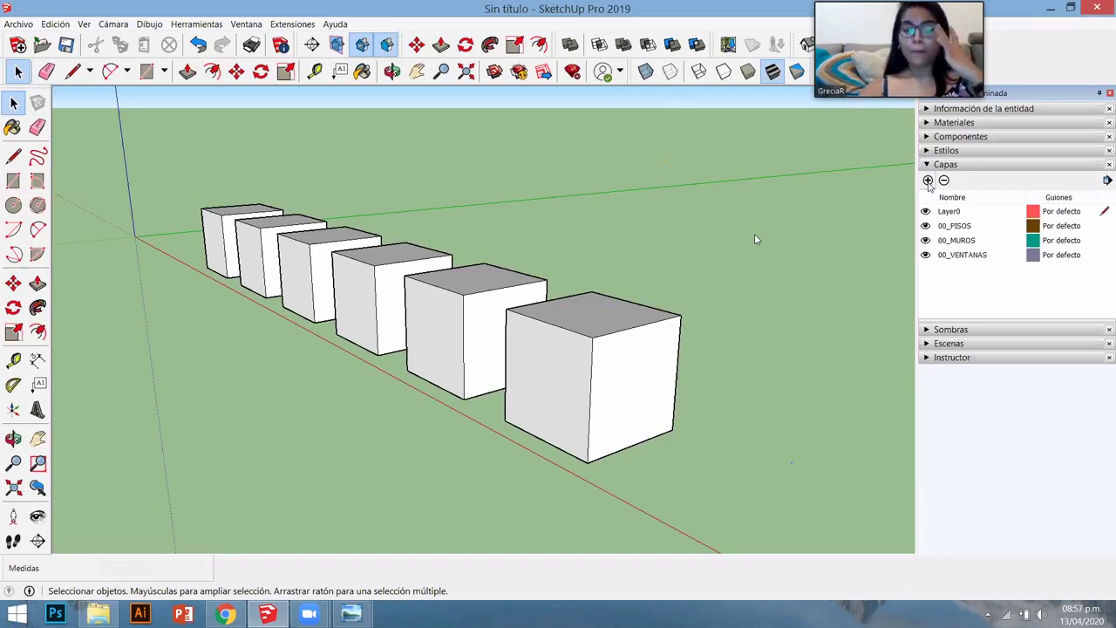
pyautogui.click(544, 337)
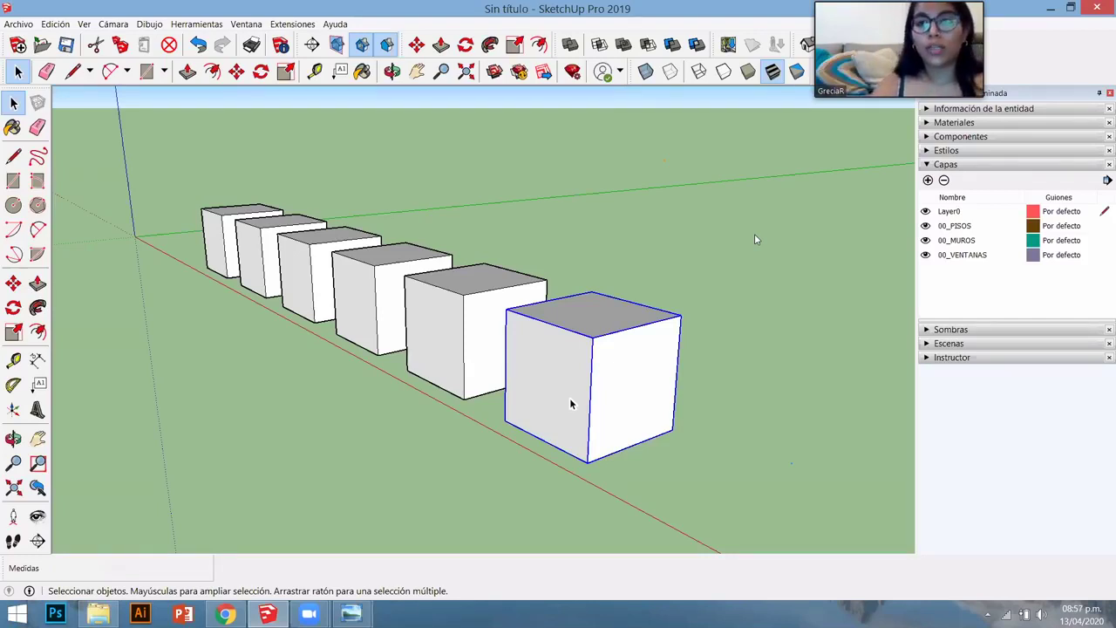
# - Put the front cube's geometry and its group on layer 00_MUROS
pyautogui.doubleClick(564, 390)
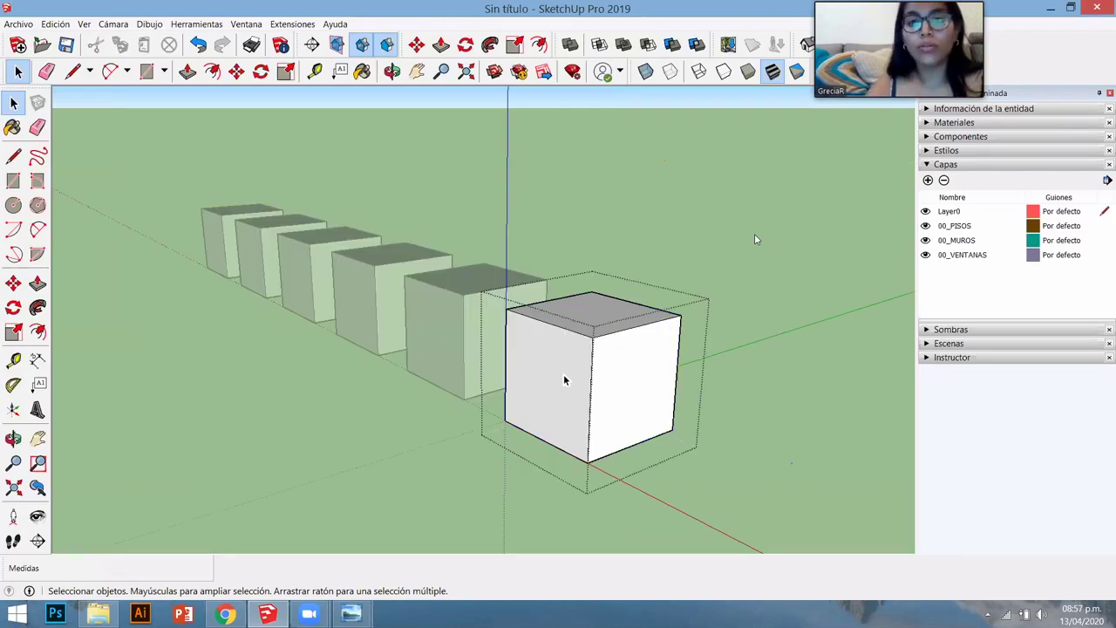
pyautogui.tripleClick(564, 380)
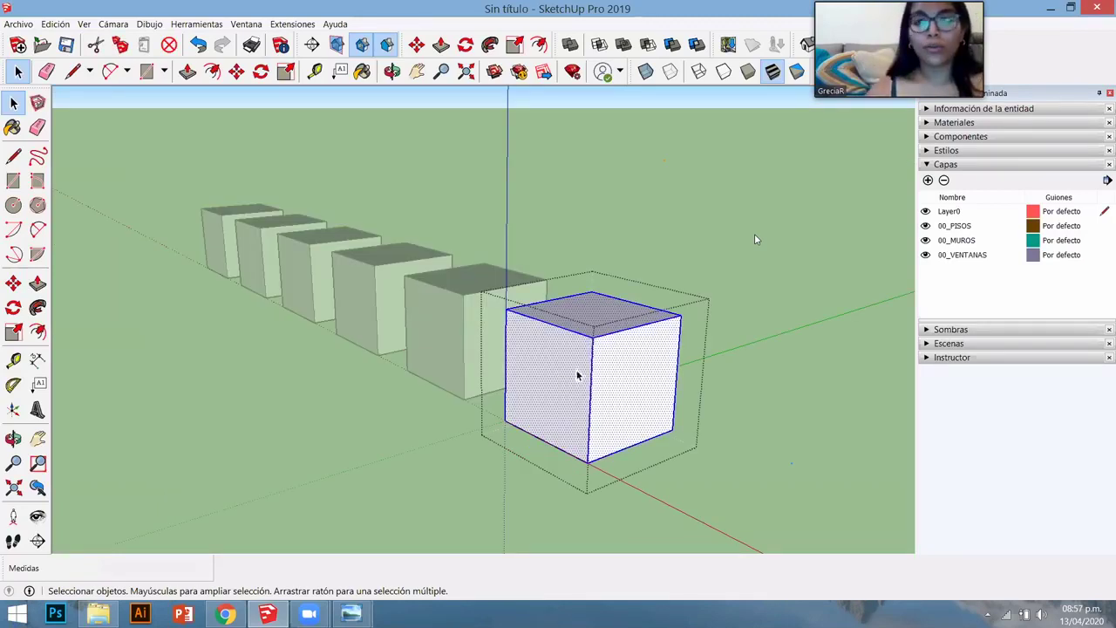
pyautogui.click(959, 108)
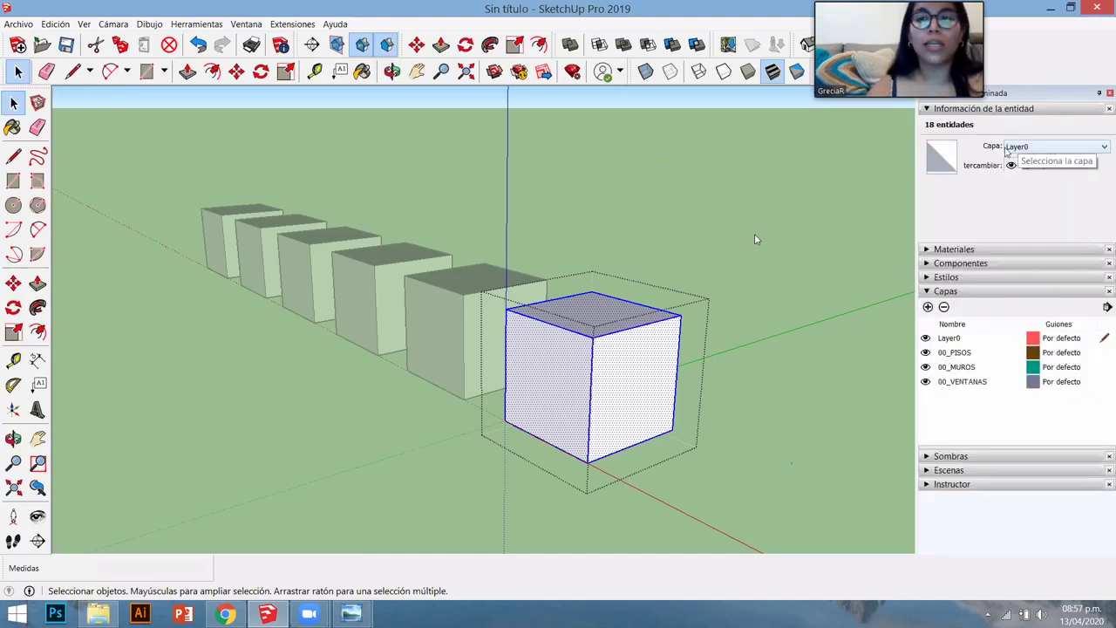
pyautogui.click(1032, 150)
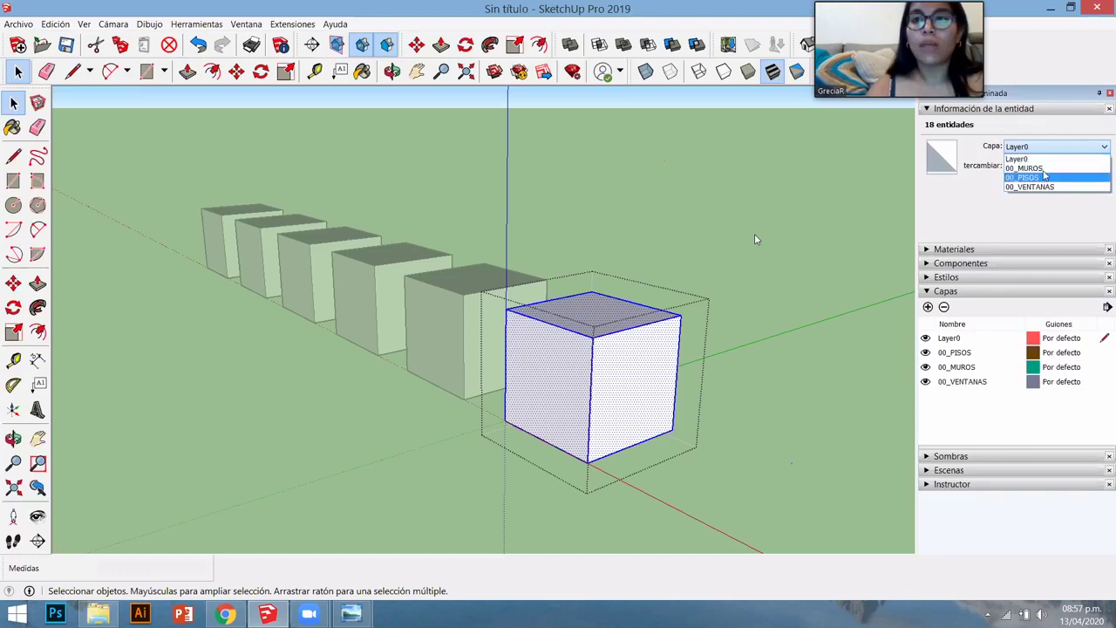
pyautogui.click(1025, 168)
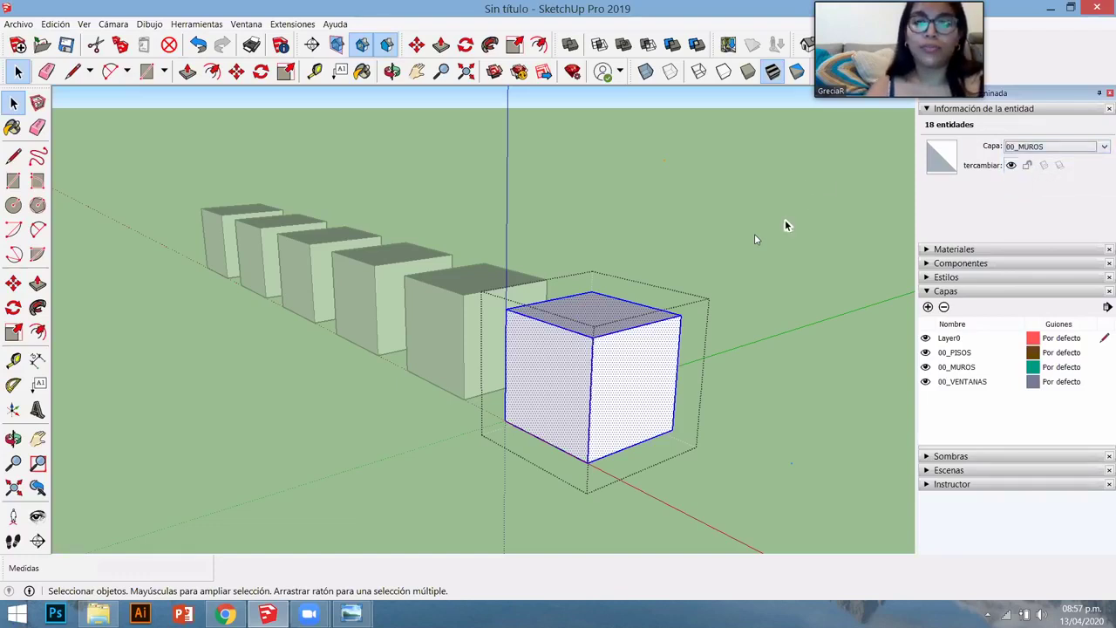
pyautogui.click(784, 225)
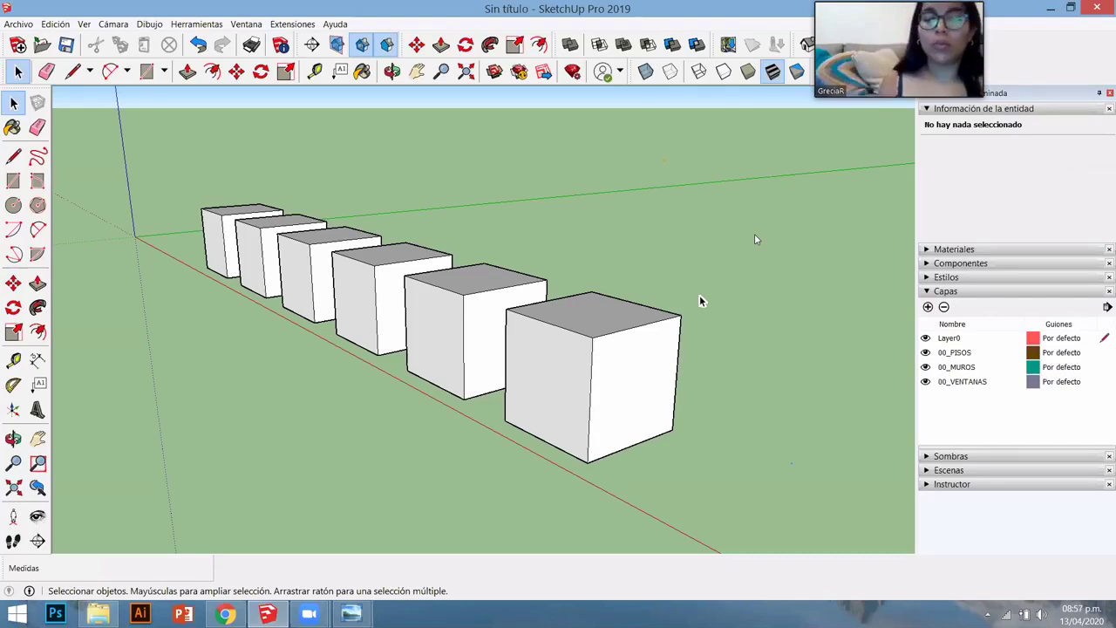
pyautogui.click(631, 345)
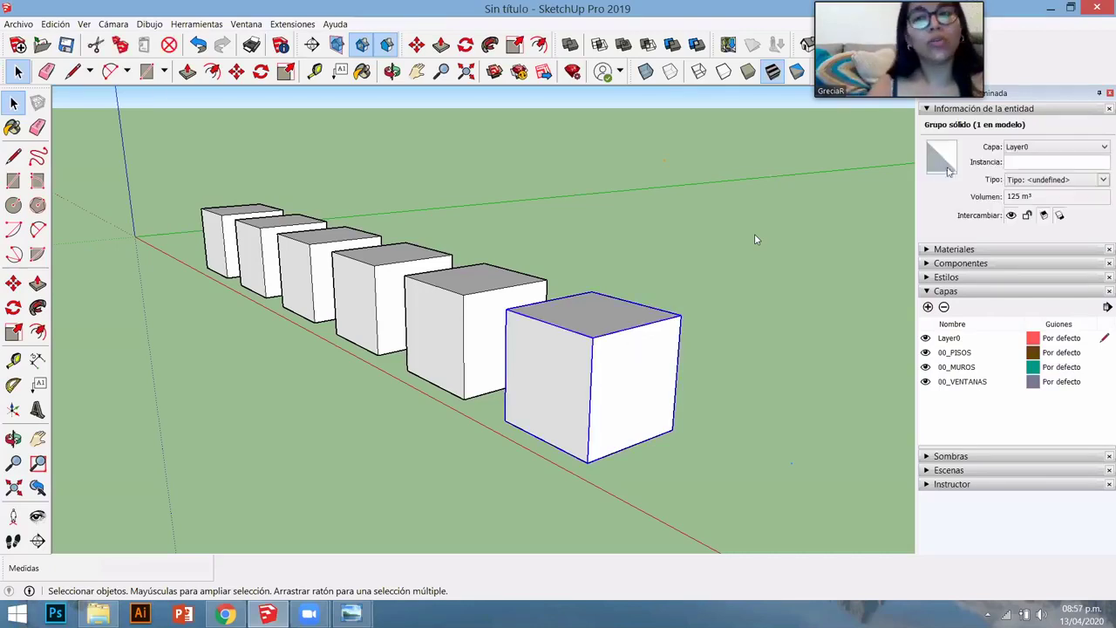
pyautogui.click(1079, 153)
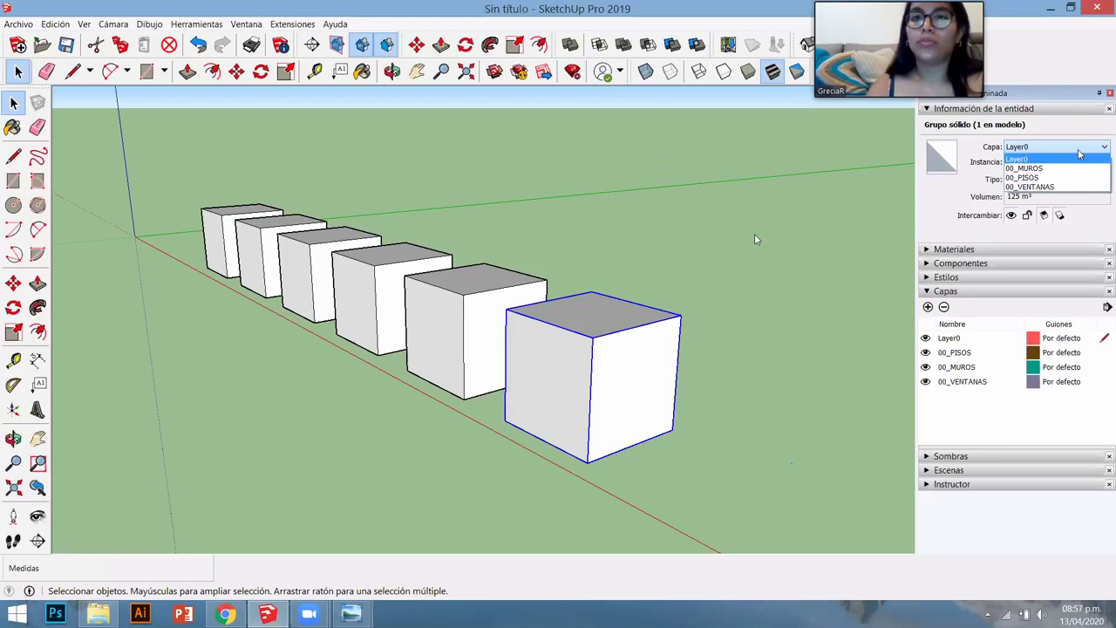
pyautogui.click(1024, 167)
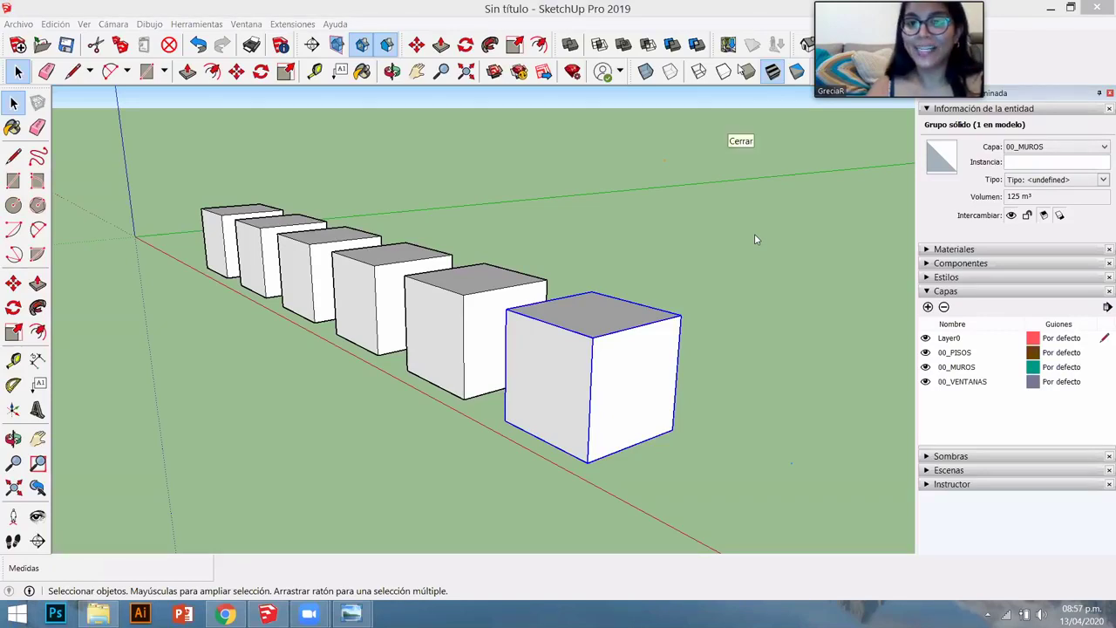
# - Inside the fifth box, put its geometry on 00_MUROS and its right face on 00_VENTANAS
pyautogui.doubleClick(478, 370)
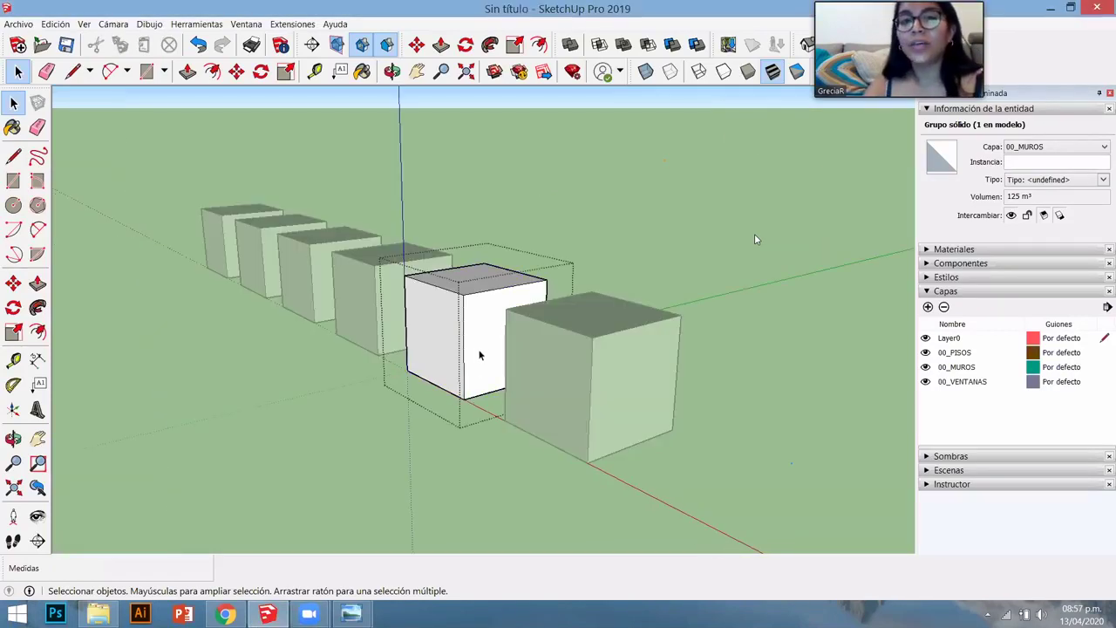
pyautogui.click(480, 350)
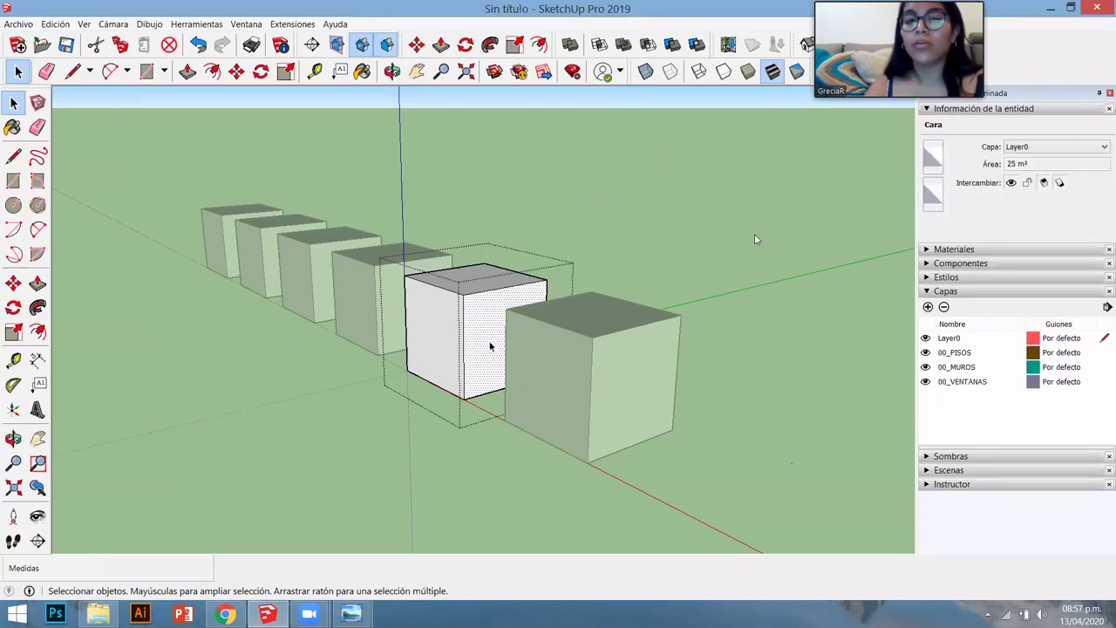
pyautogui.tripleClick(443, 336)
pyautogui.click(1029, 146)
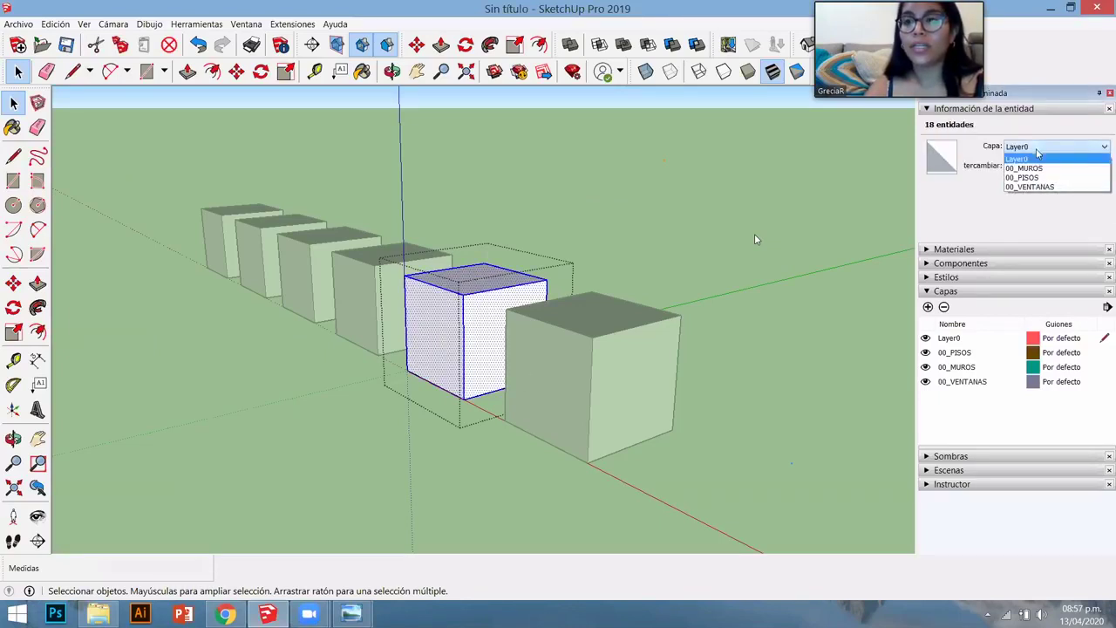
pyautogui.click(1025, 174)
pyautogui.press('Escape')
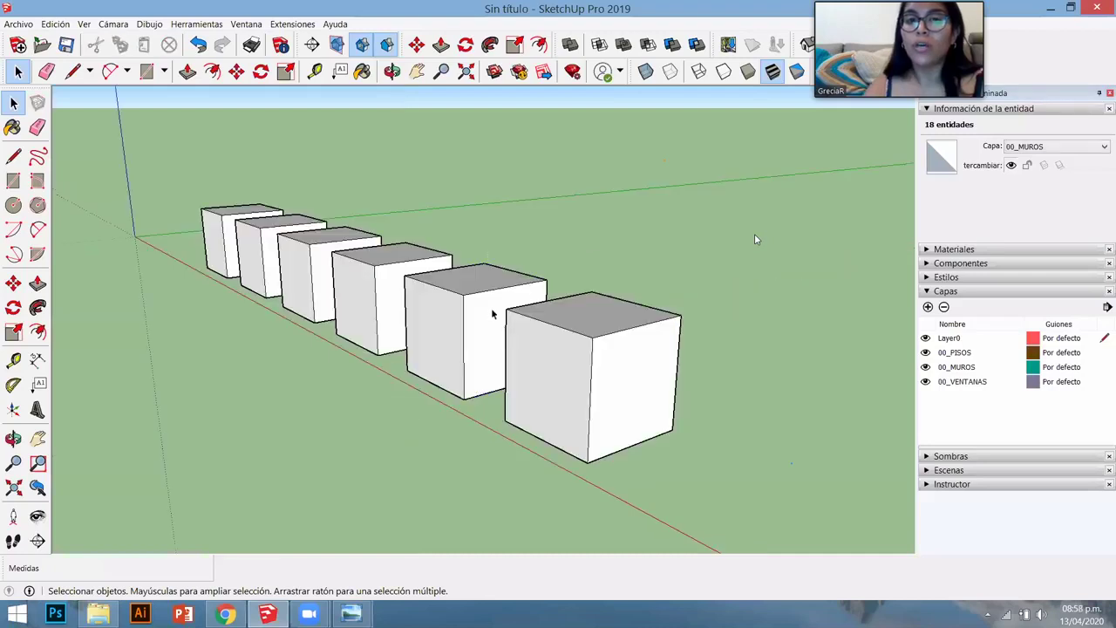
pyautogui.doubleClick(494, 316)
pyautogui.click(483, 349)
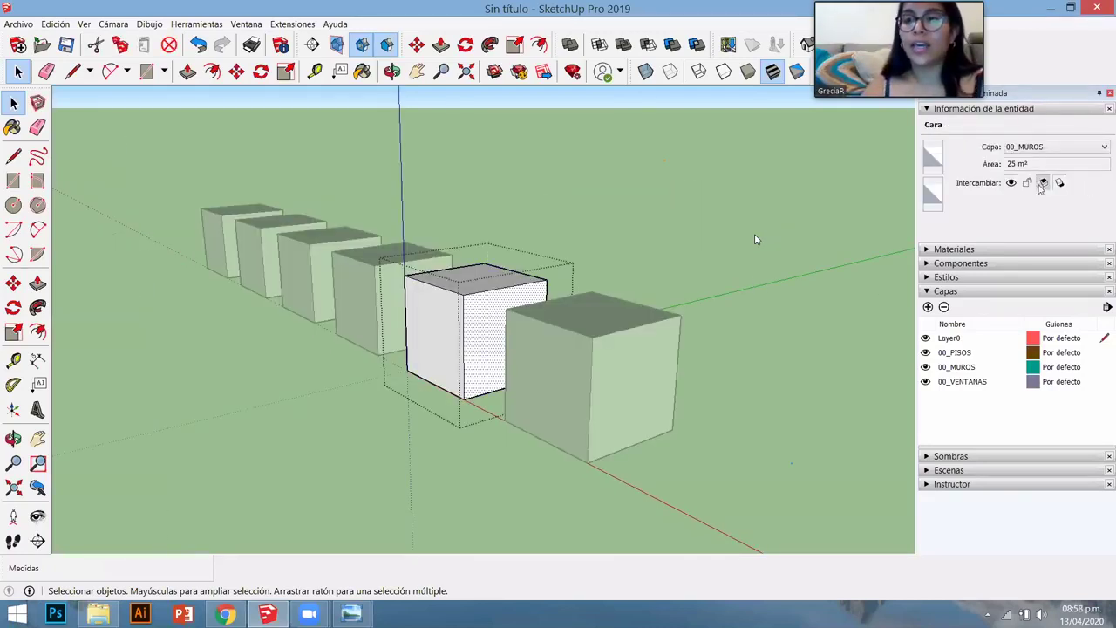
pyautogui.click(1042, 146)
pyautogui.click(1055, 186)
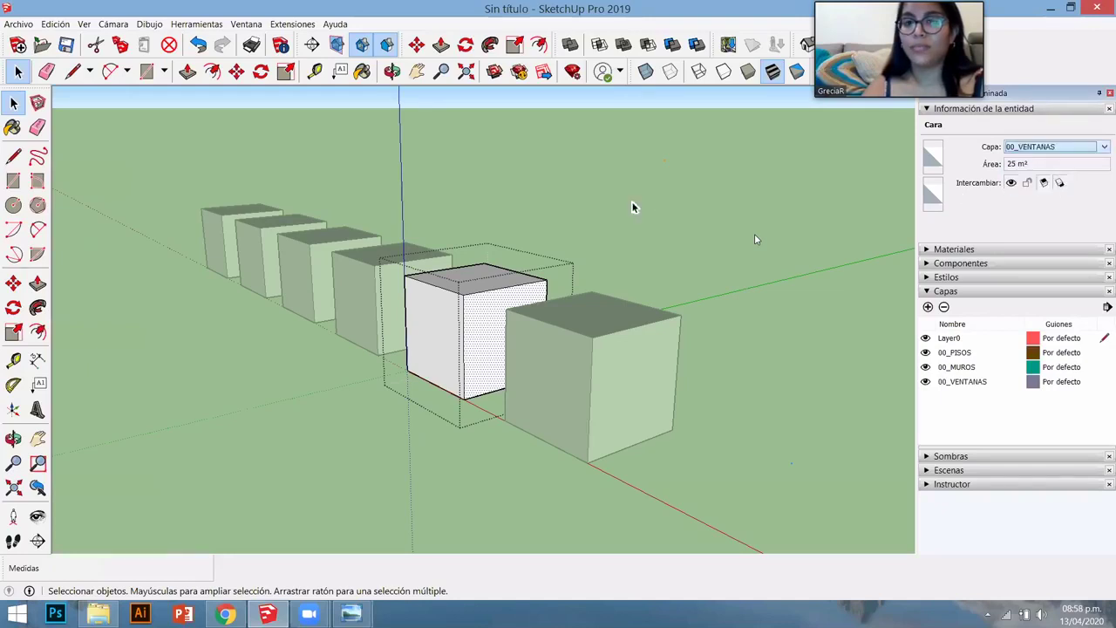
pyautogui.click(579, 186)
# - Assign the fifth box group to 00_VENTANAS, then deselect it and re-angle the view
pyautogui.click(440, 312)
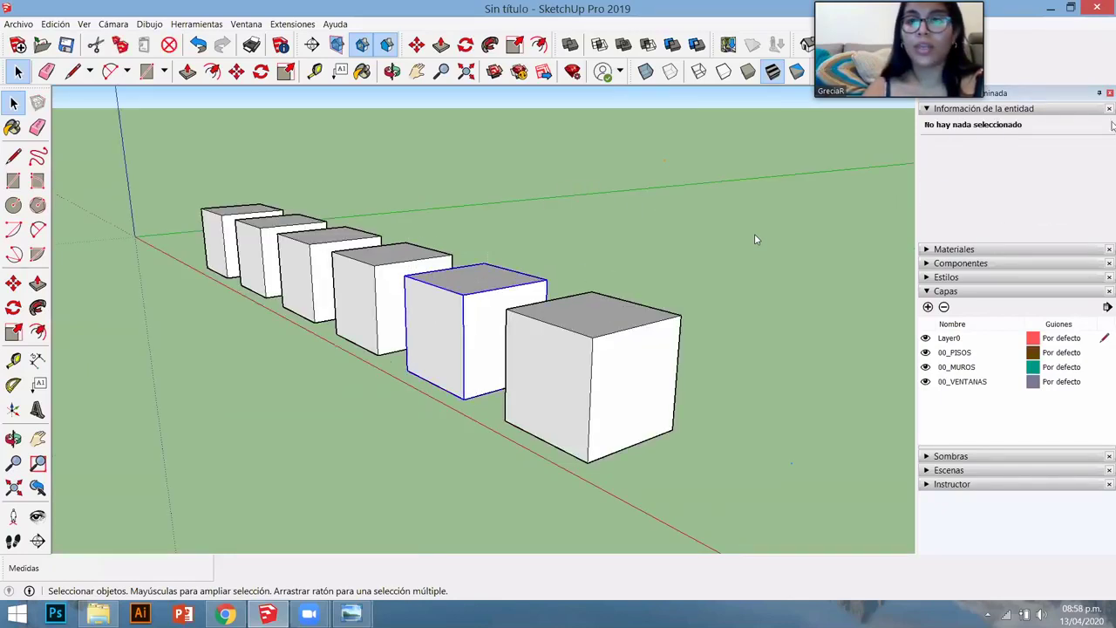
pyautogui.click(1042, 147)
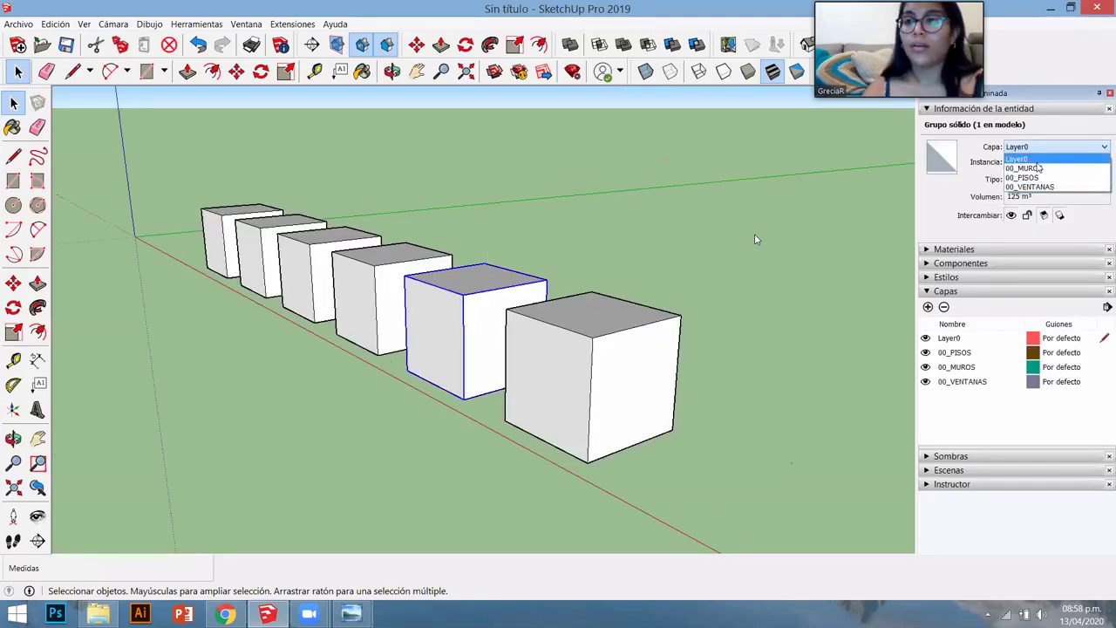
pyautogui.click(641, 171)
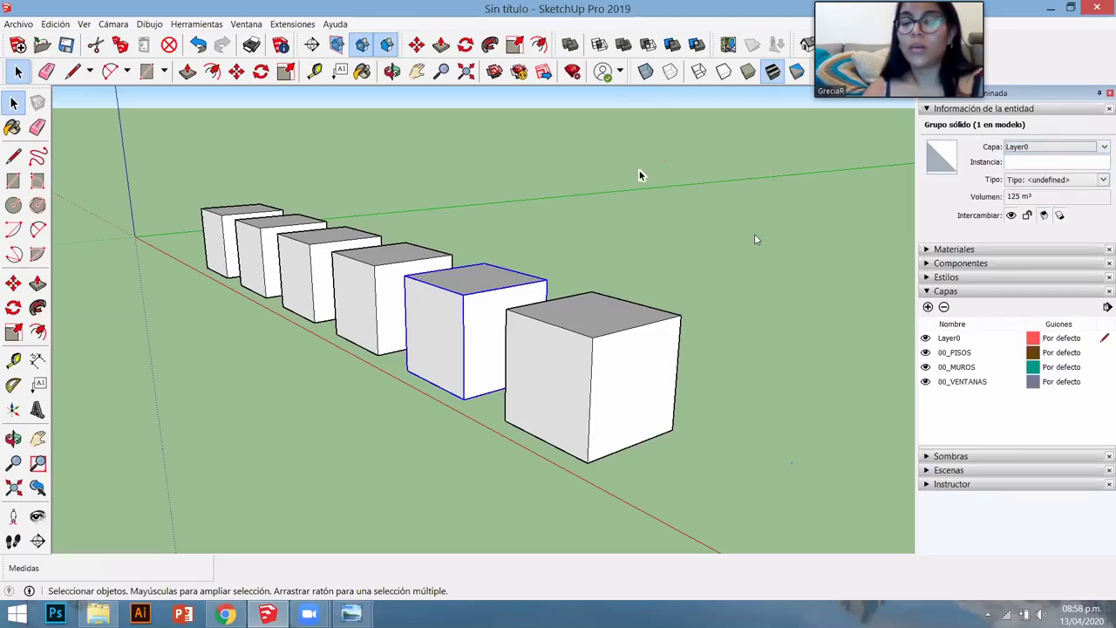
pyautogui.press('o')
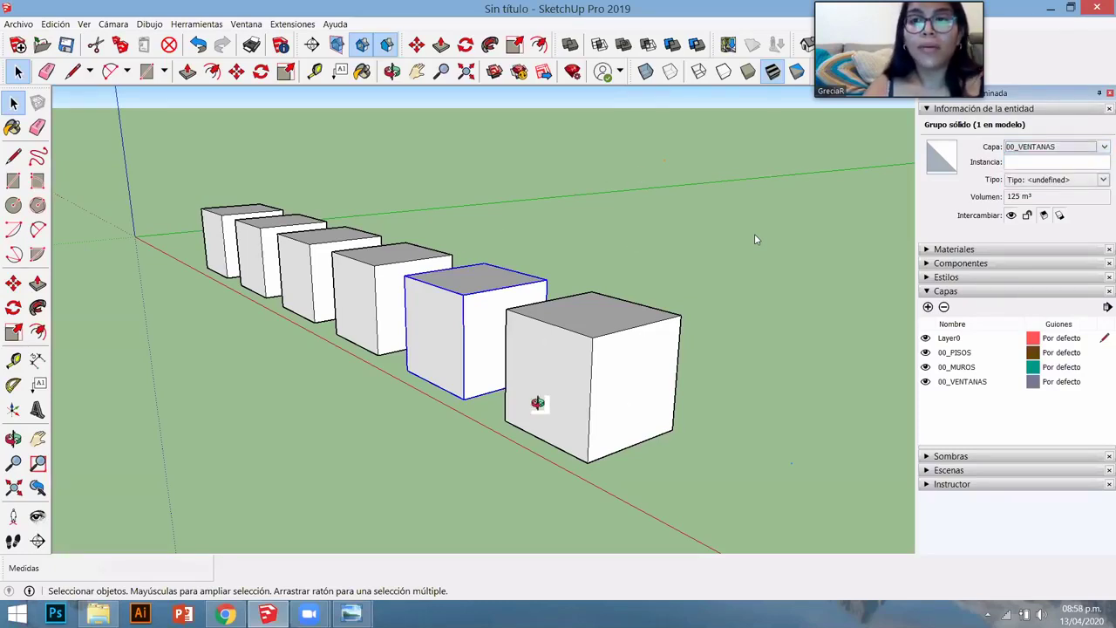
pyautogui.moveTo(538, 402); pyautogui.dragTo(567, 387)
pyautogui.press('space')
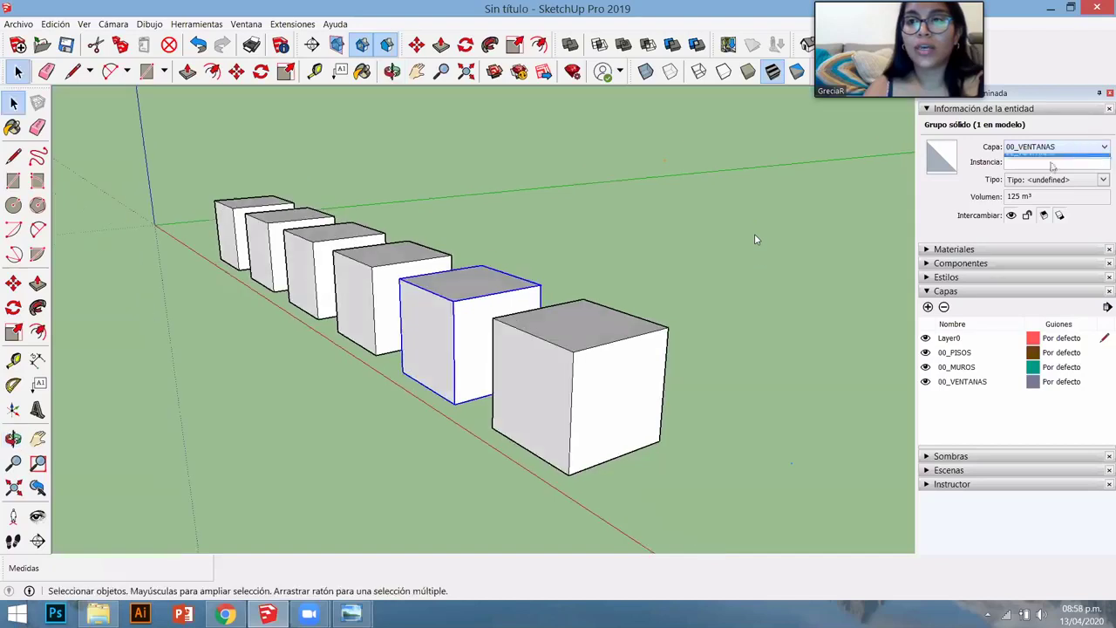
pyautogui.click(645, 253)
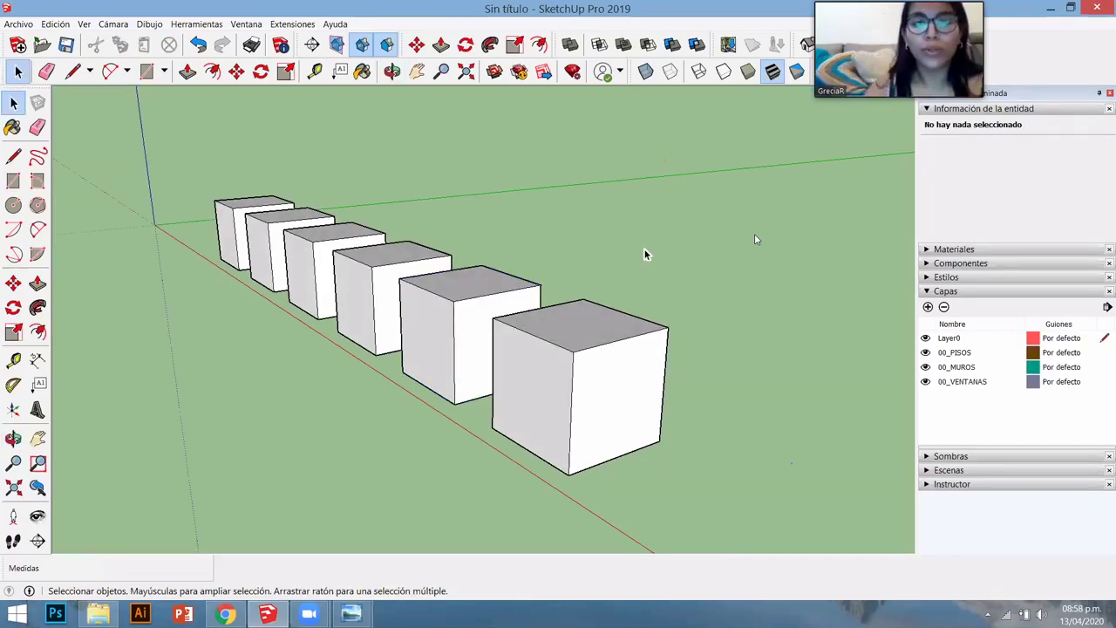
pyautogui.moveTo(558, 359); pyautogui.dragTo(700, 417, button='middle')
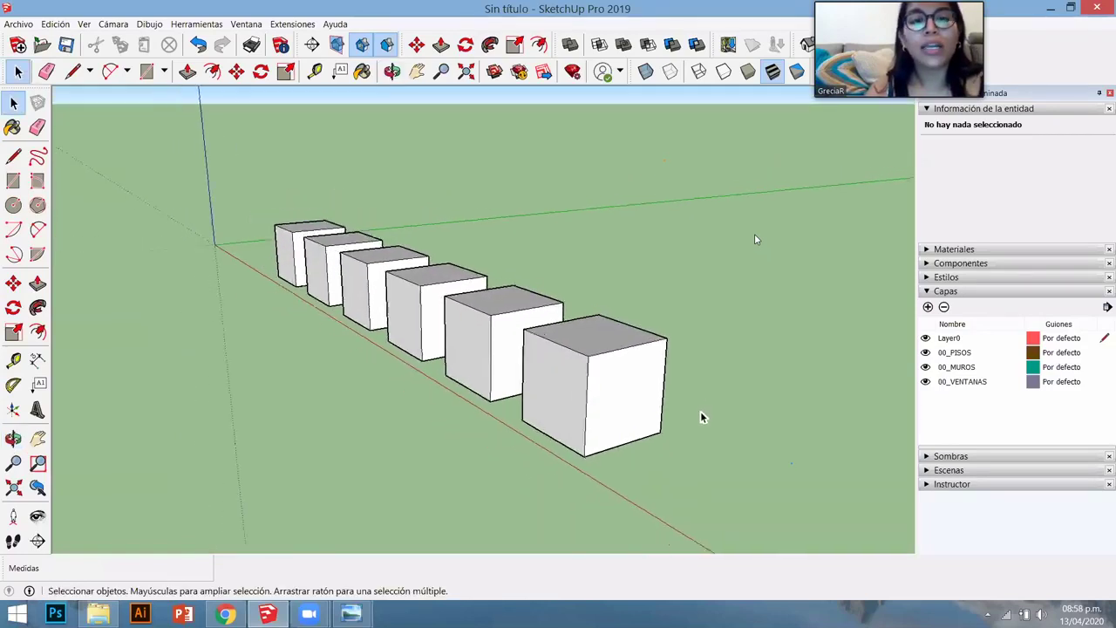
pyautogui.scroll(-1, 700, 411)
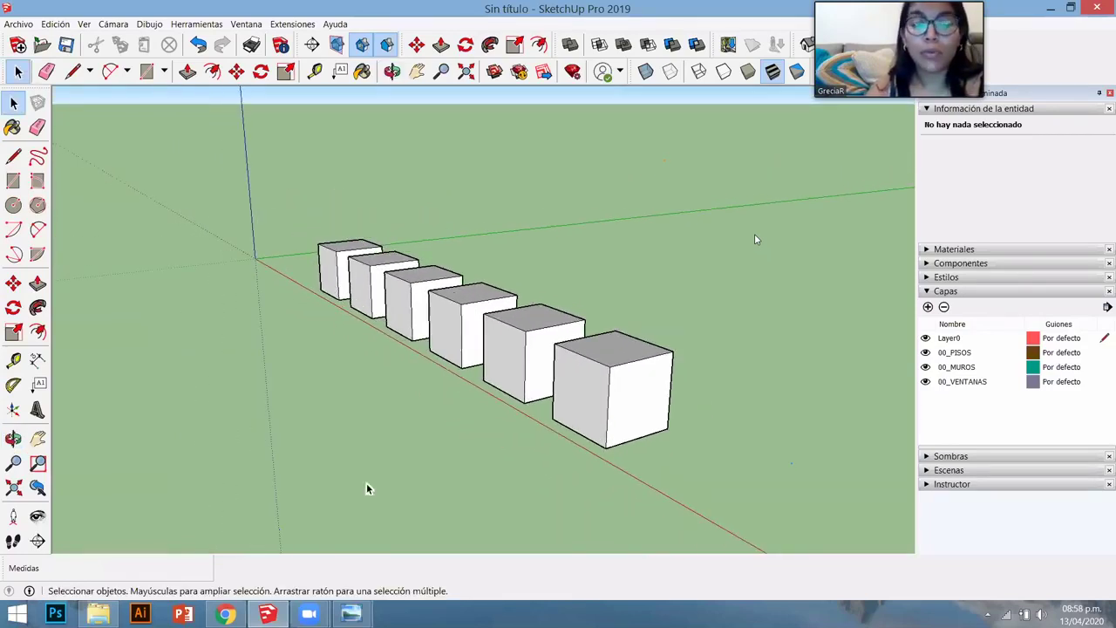
# - Collapse Entity Info and turn on Color por capa from the Capas details menu
pyautogui.scroll(-1, 369, 488)
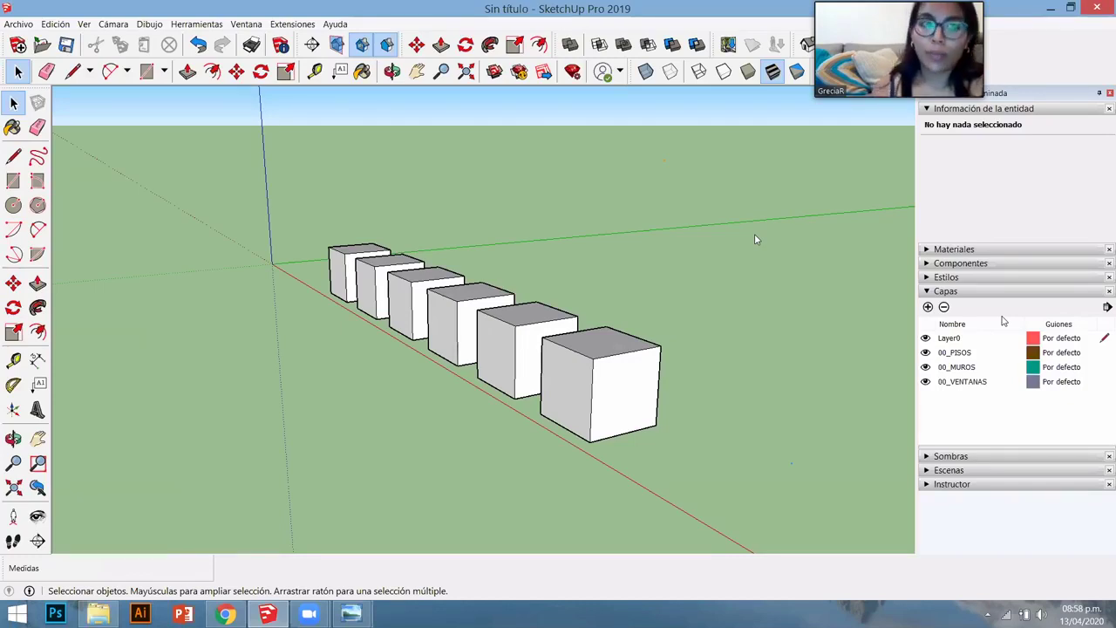
pyautogui.click(947, 110)
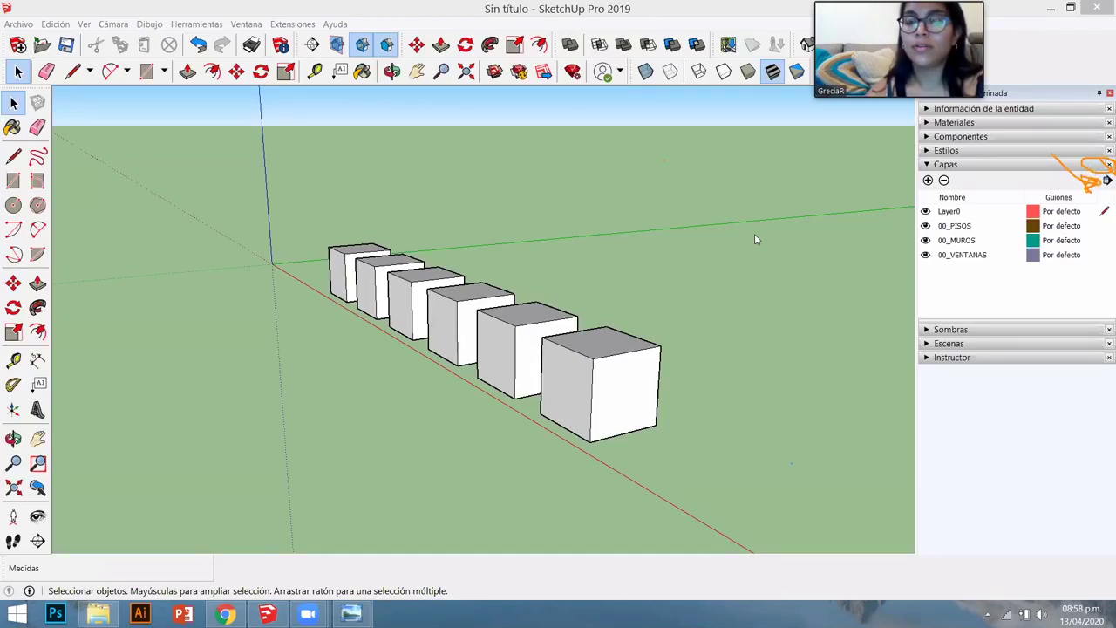
pyautogui.click(1106, 180)
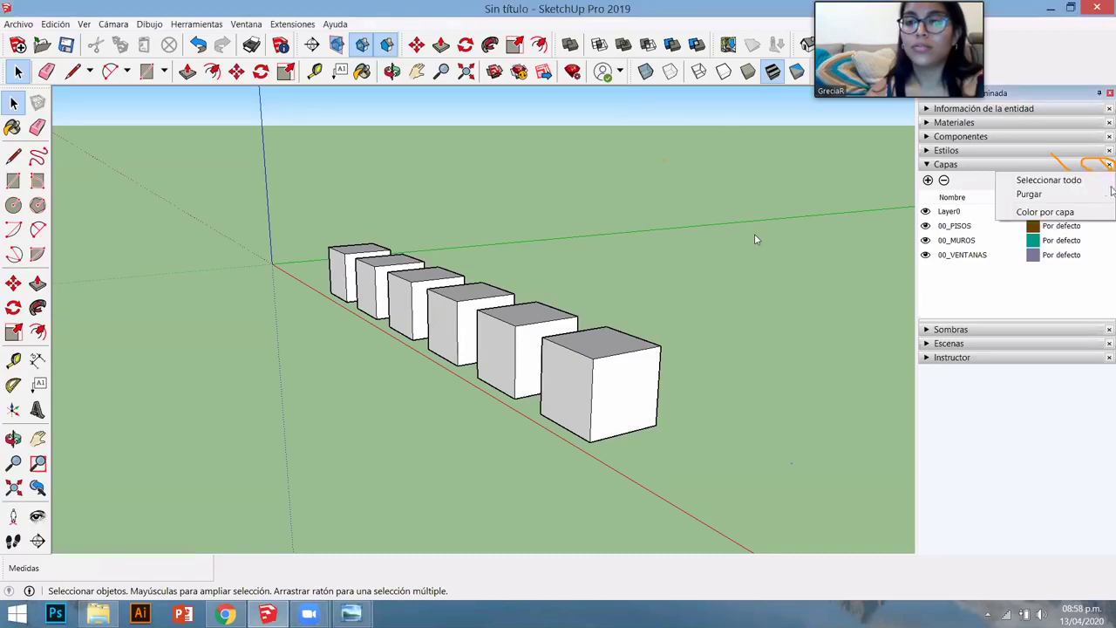
pyautogui.click(1065, 215)
pyautogui.moveTo(640, 348)
pyautogui.mouseDown(button='middle')
pyautogui.moveTo(594, 294)
pyautogui.moveTo(687, 407)
pyautogui.moveTo(633, 352)
pyautogui.mouseUp(button='middle')
pyautogui.press('space')
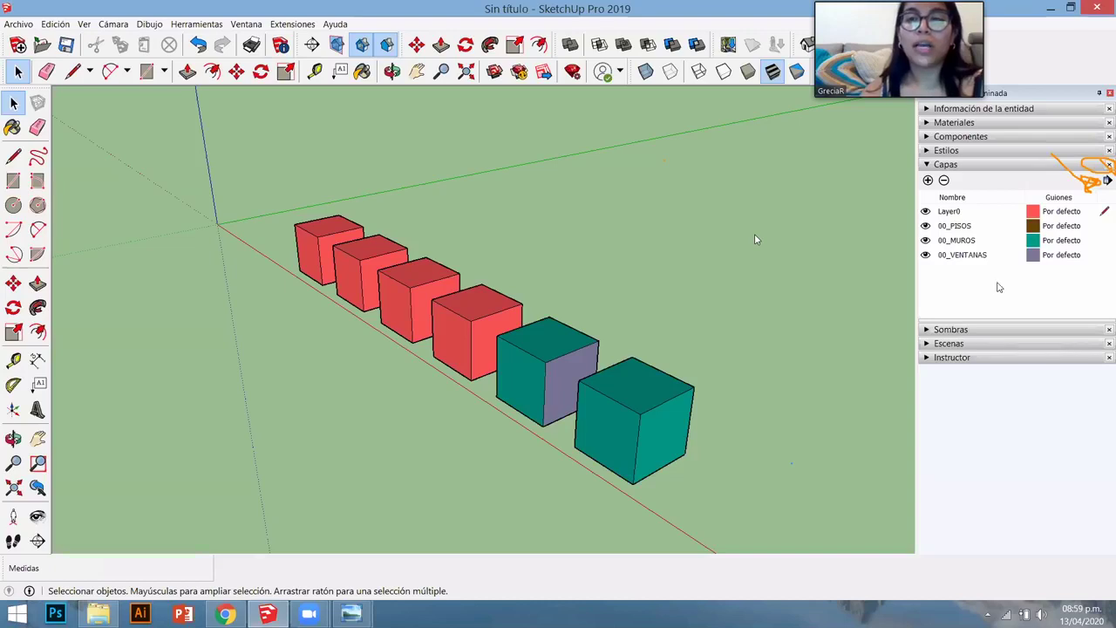
# - Set Layer0's colour swatch to yellow-green in Editar material and accept
pyautogui.click(1031, 214)
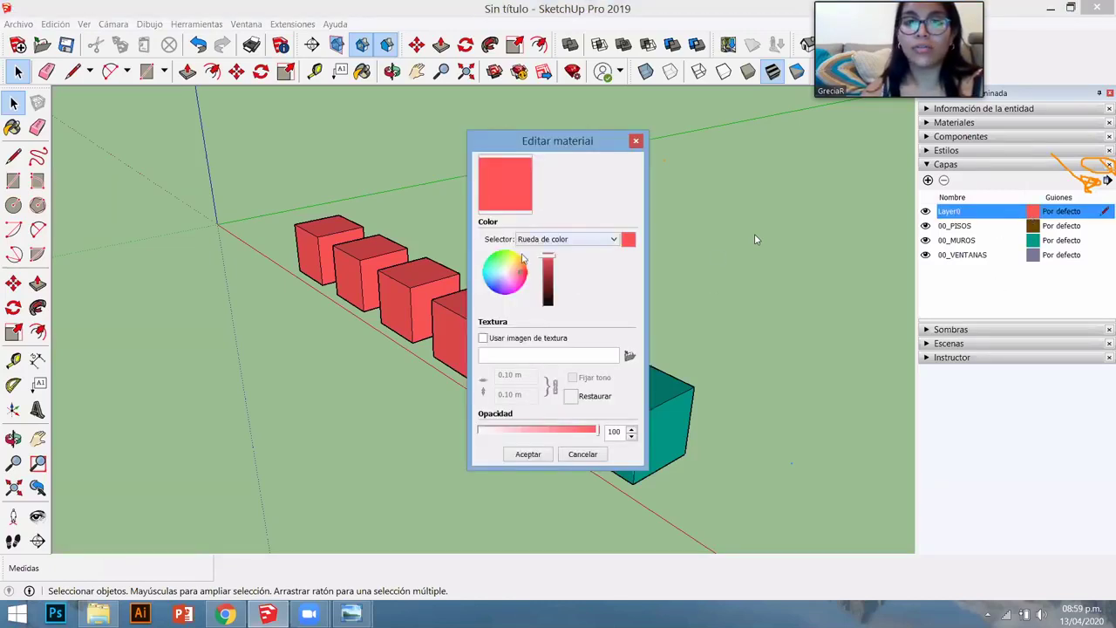
pyautogui.click(509, 260)
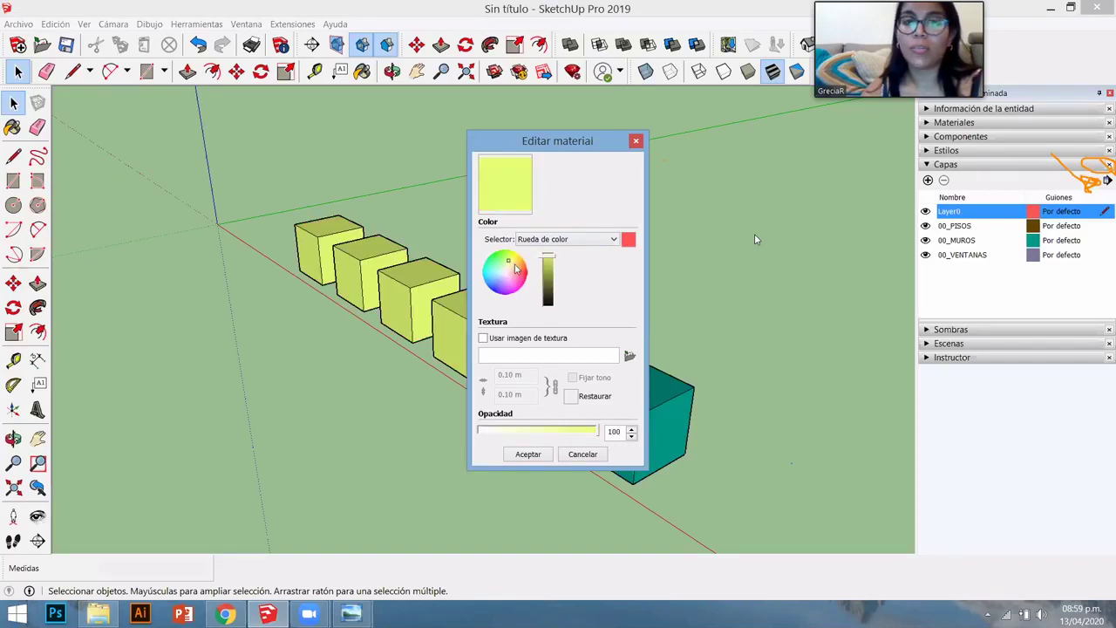
pyautogui.click(527, 454)
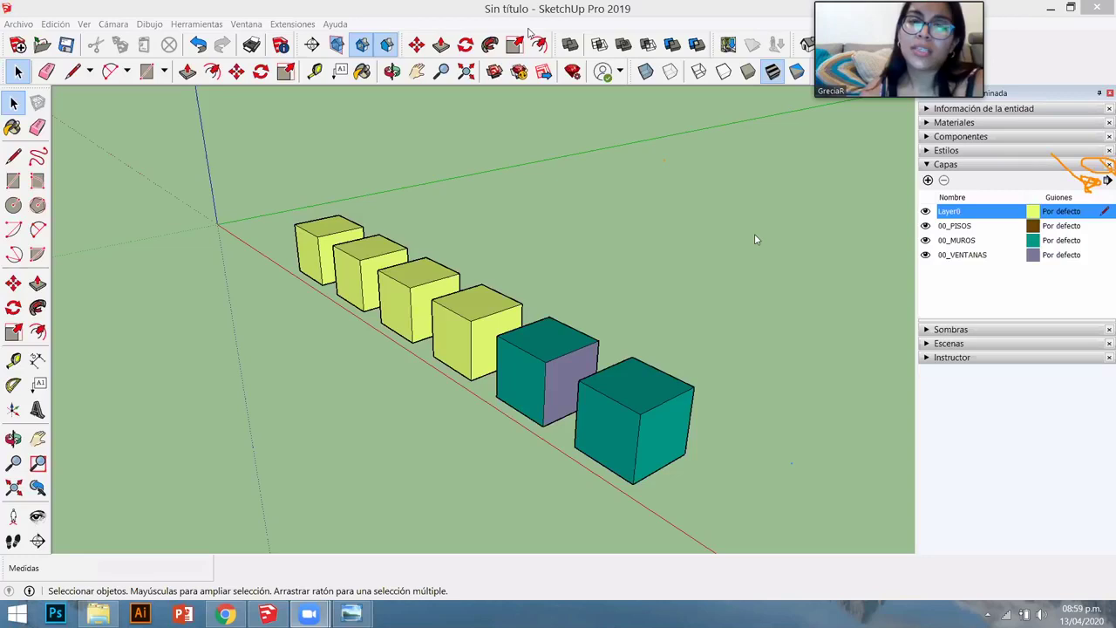
# - Add Esquema to the default tray via Ventana > Bandeja predeterminada, then close it
pyautogui.click(250, 25)
pyautogui.moveTo(297, 40)
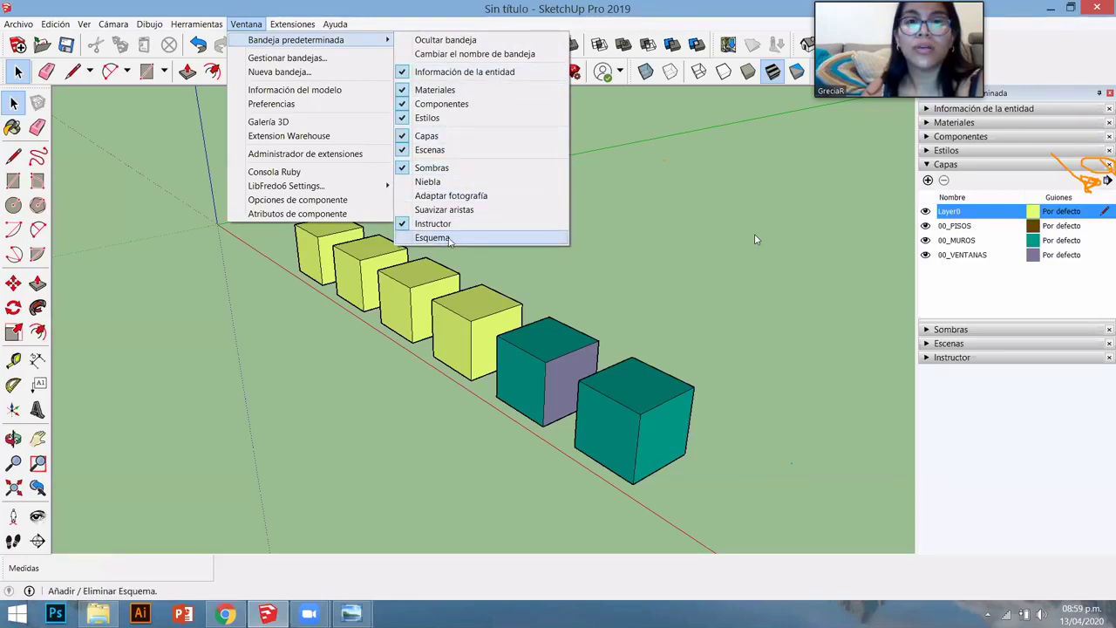
pyautogui.click(514, 137)
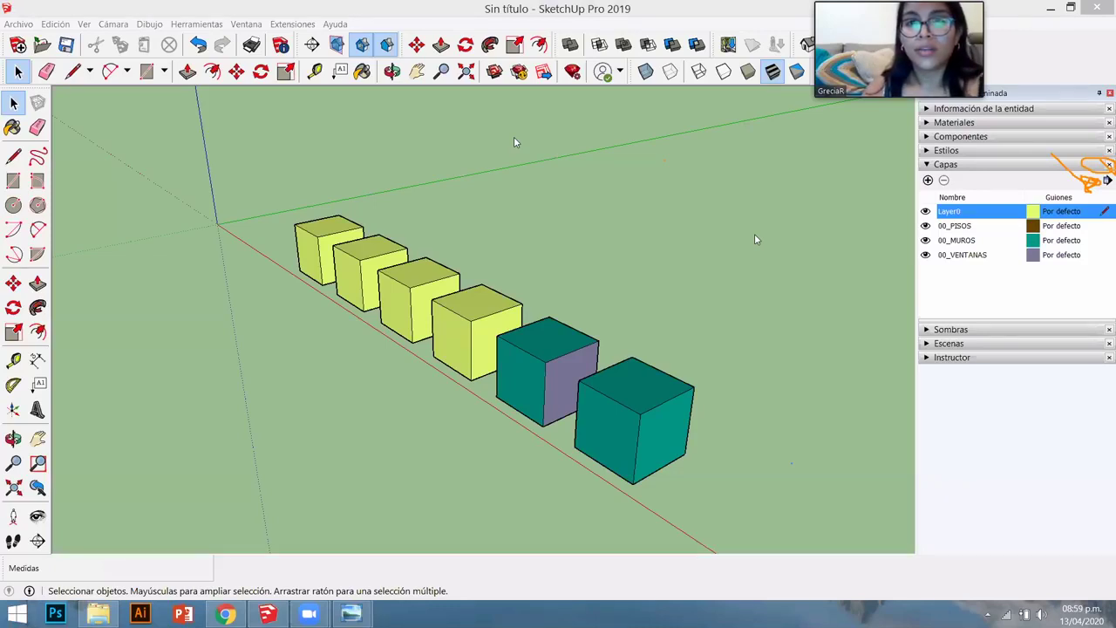
pyautogui.click(252, 24)
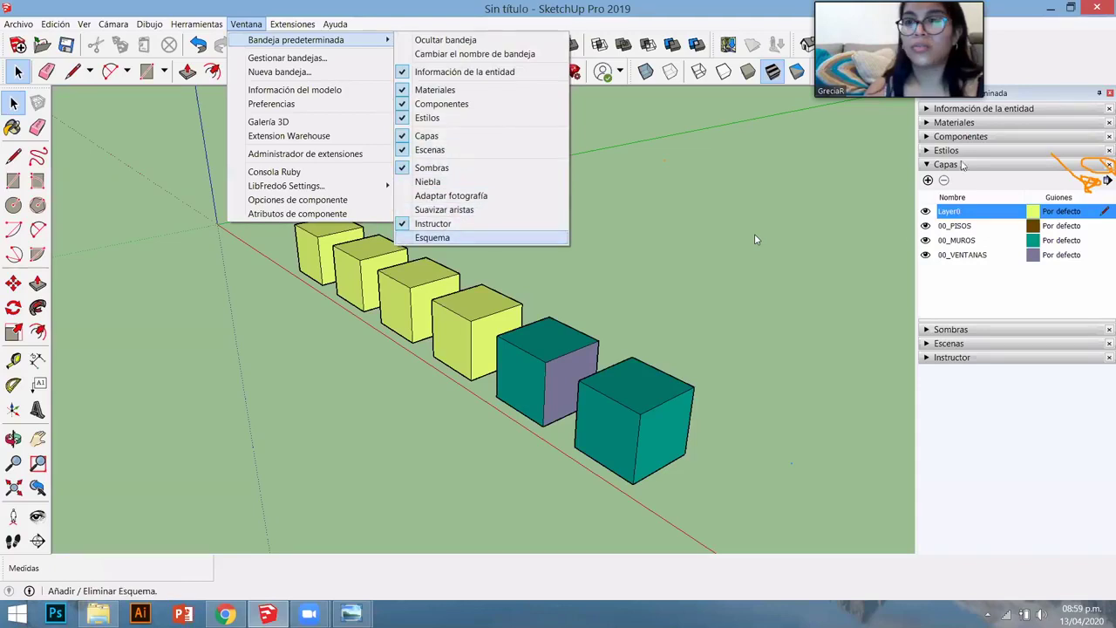
pyautogui.press('Return')
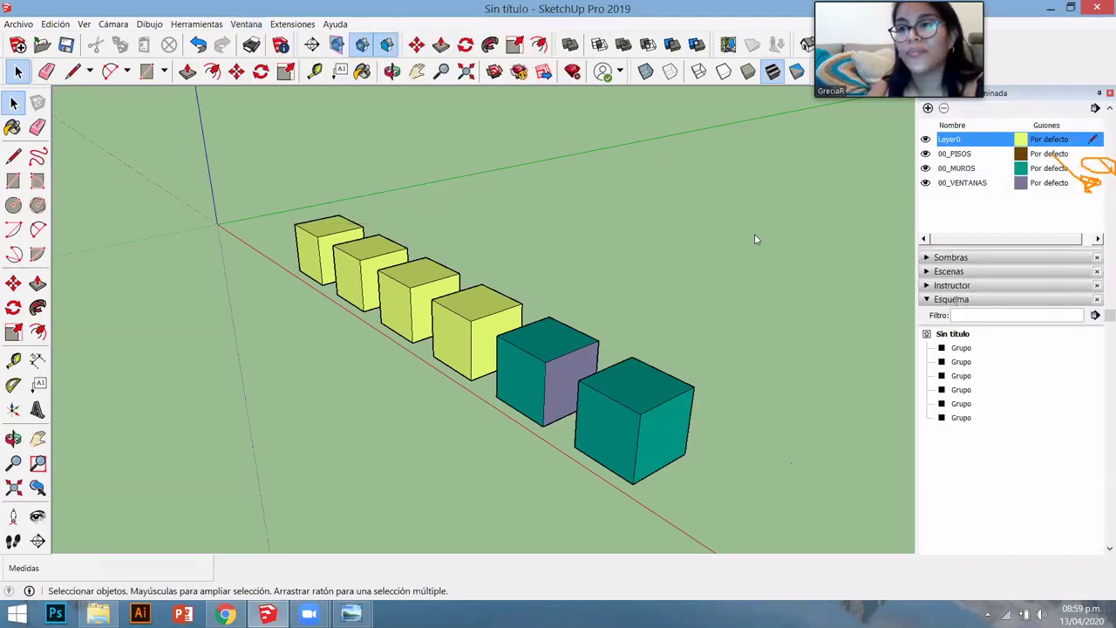
pyautogui.click(1096, 300)
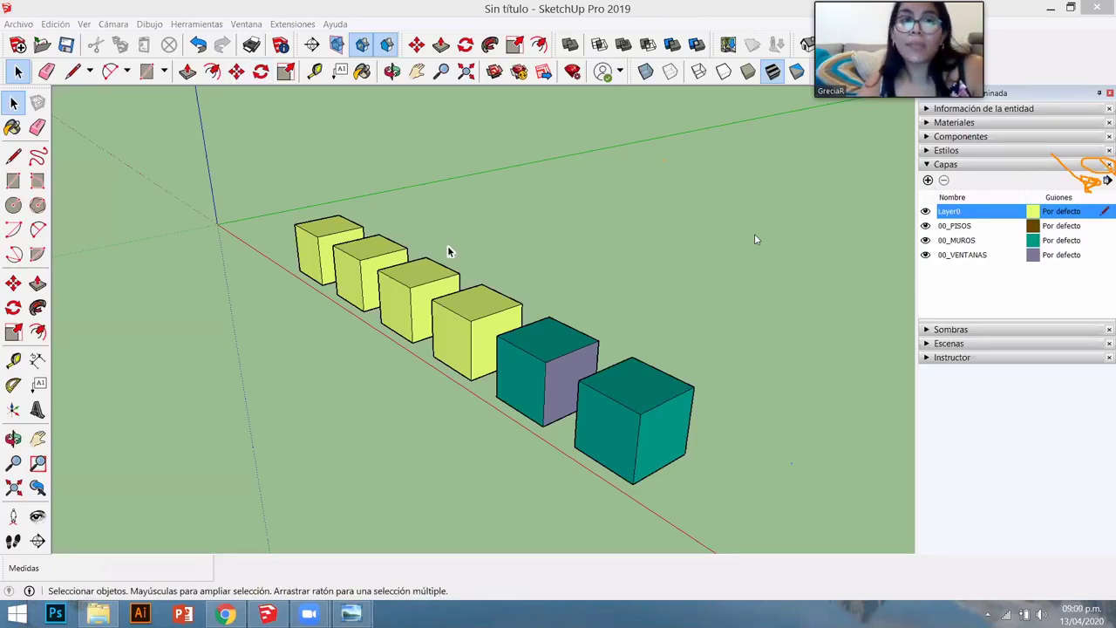
# - Uncheck and recheck Capas in Bandeja predeterminada to remove and re-dock the Layers panel
pyautogui.click(292, 24)
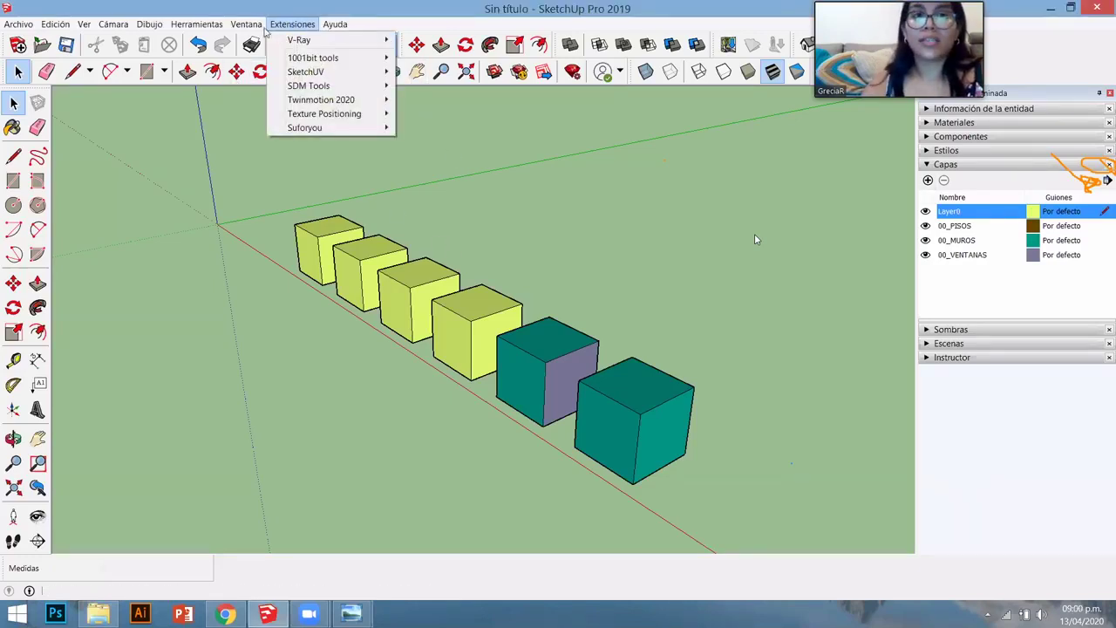
pyautogui.moveTo(245, 24)
pyautogui.moveTo(260, 43)
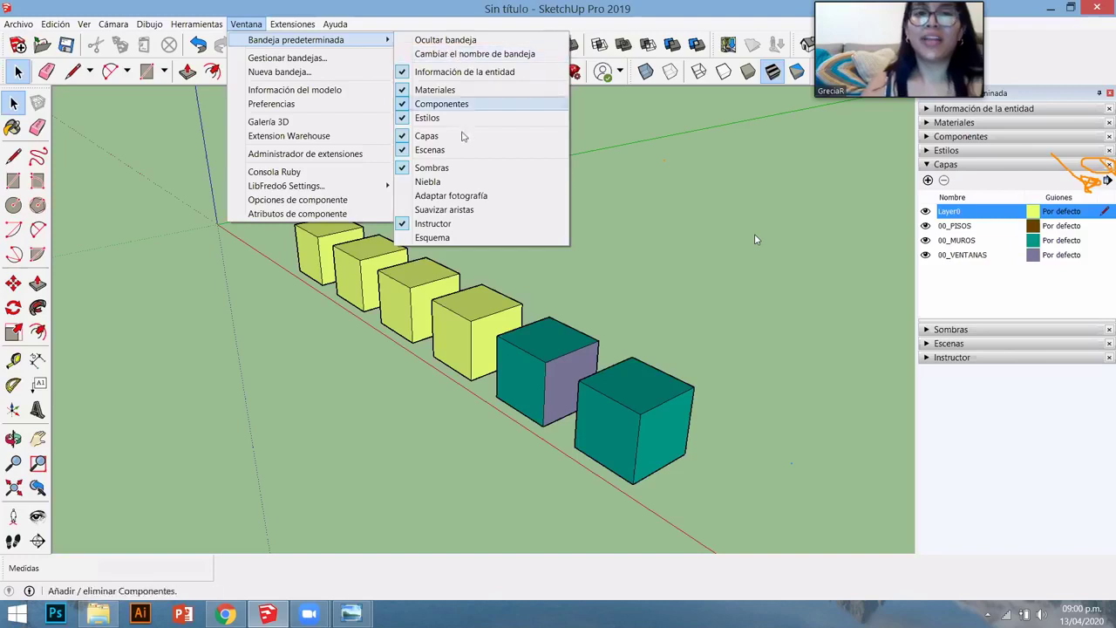
pyautogui.click(416, 137)
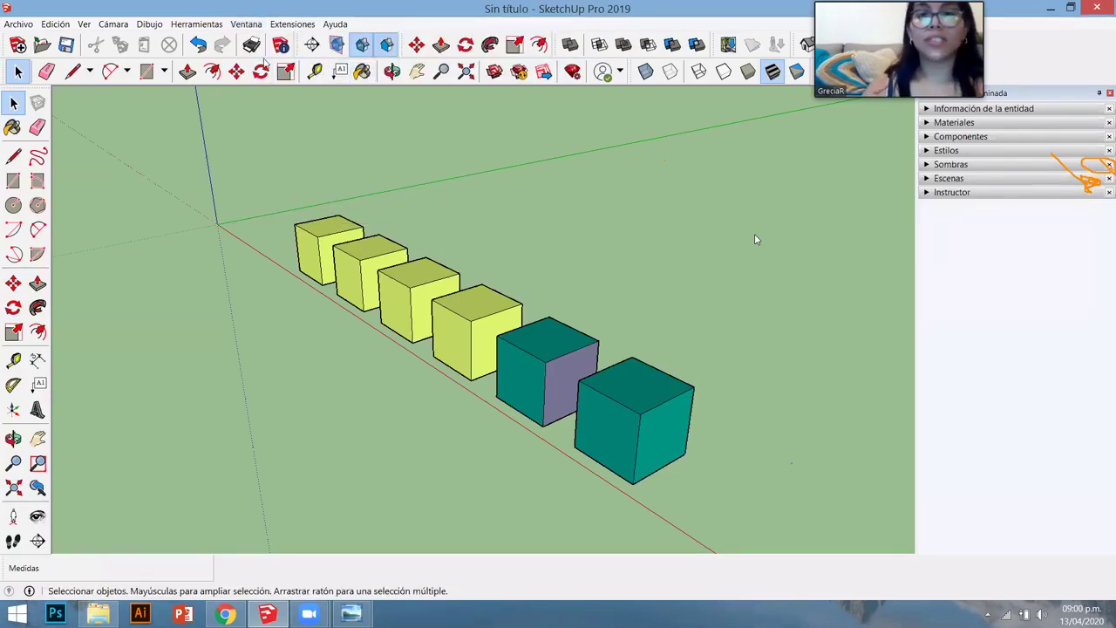
pyautogui.click(246, 24)
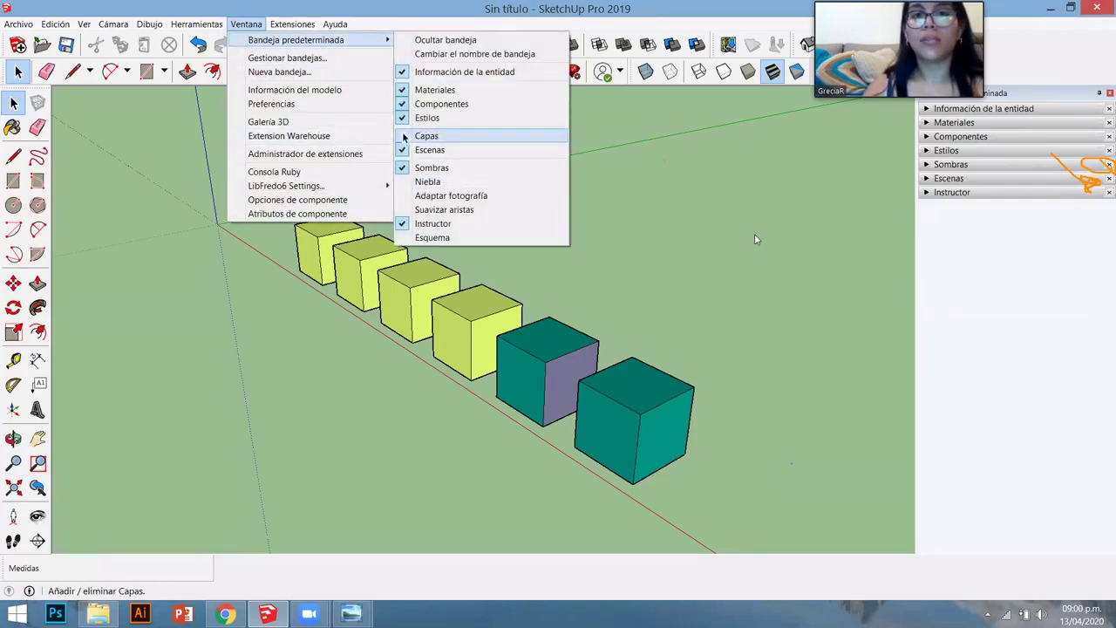
pyautogui.click(427, 136)
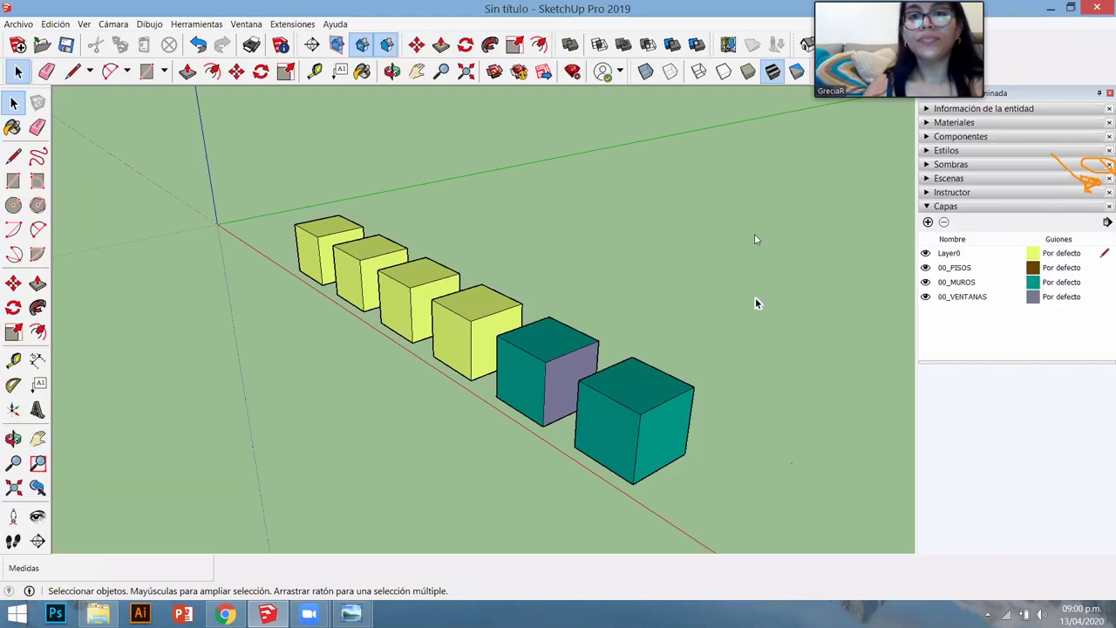
pyautogui.moveTo(654, 334); pyautogui.dragTo(1089, 225, button='middle')
# - Uncheck Color por capa in the Capas details menu
pyautogui.click(1106, 223)
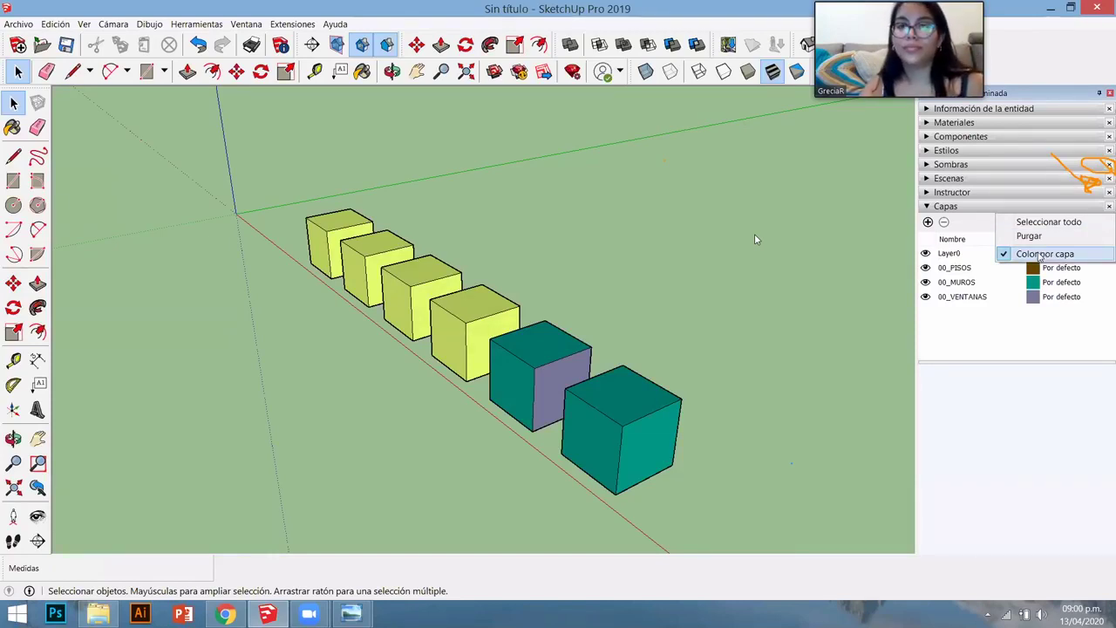
pyautogui.click(1040, 255)
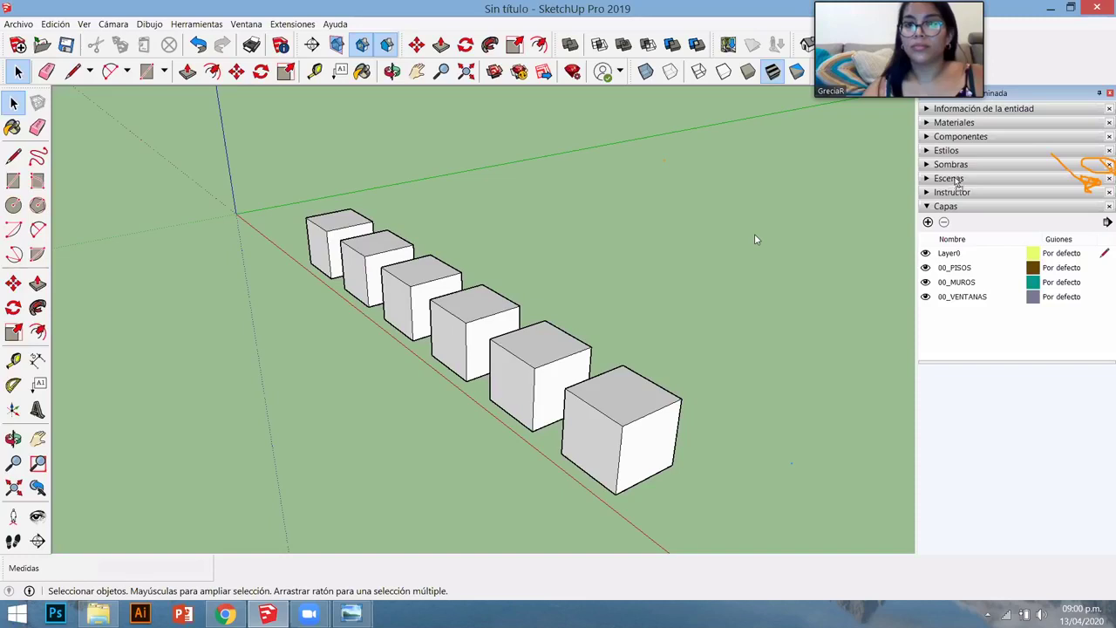
# - Move the Capas panel higher in the tray, then add and delete test layers Capa1 and Capa2
pyautogui.moveTo(959, 179); pyautogui.dragTo(988, 277)
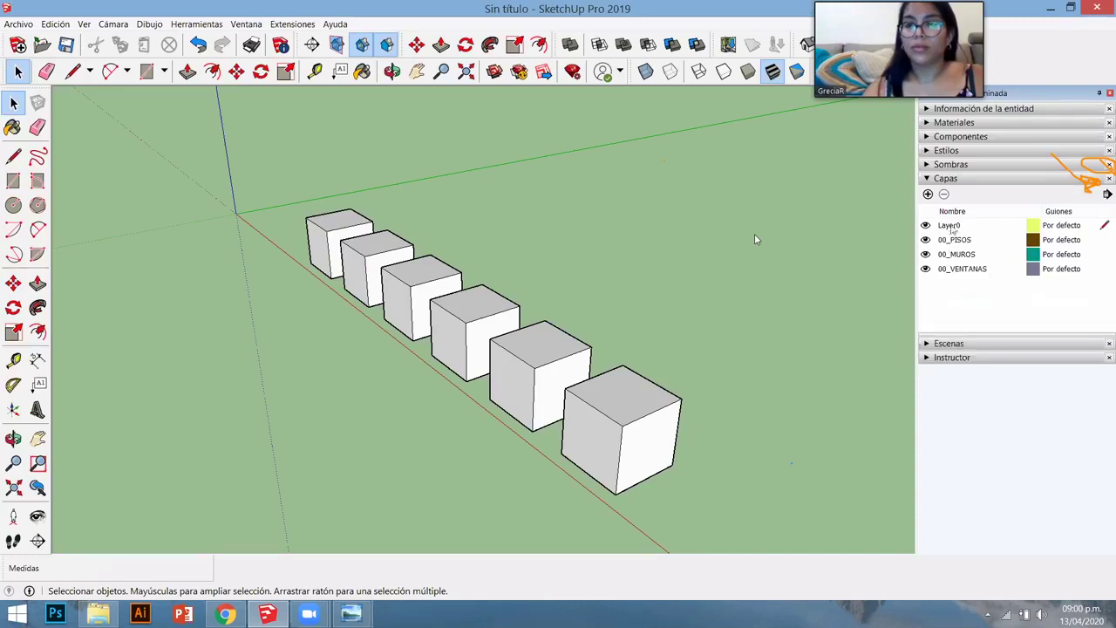
pyautogui.moveTo(959, 179); pyautogui.dragTo(962, 165)
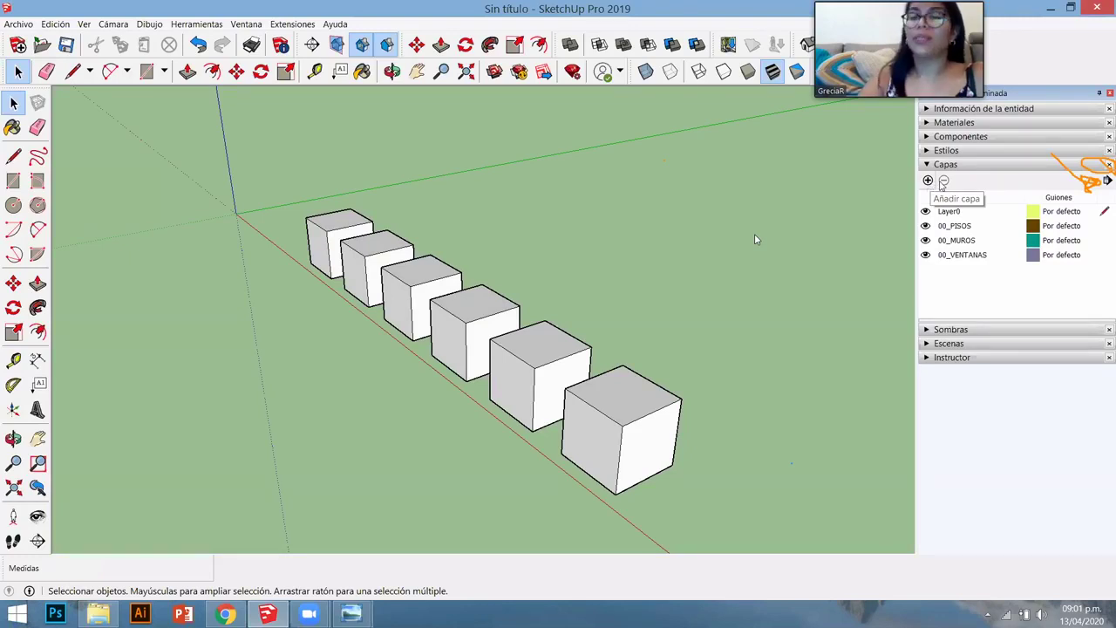
pyautogui.click(927, 180)
pyautogui.click(928, 181)
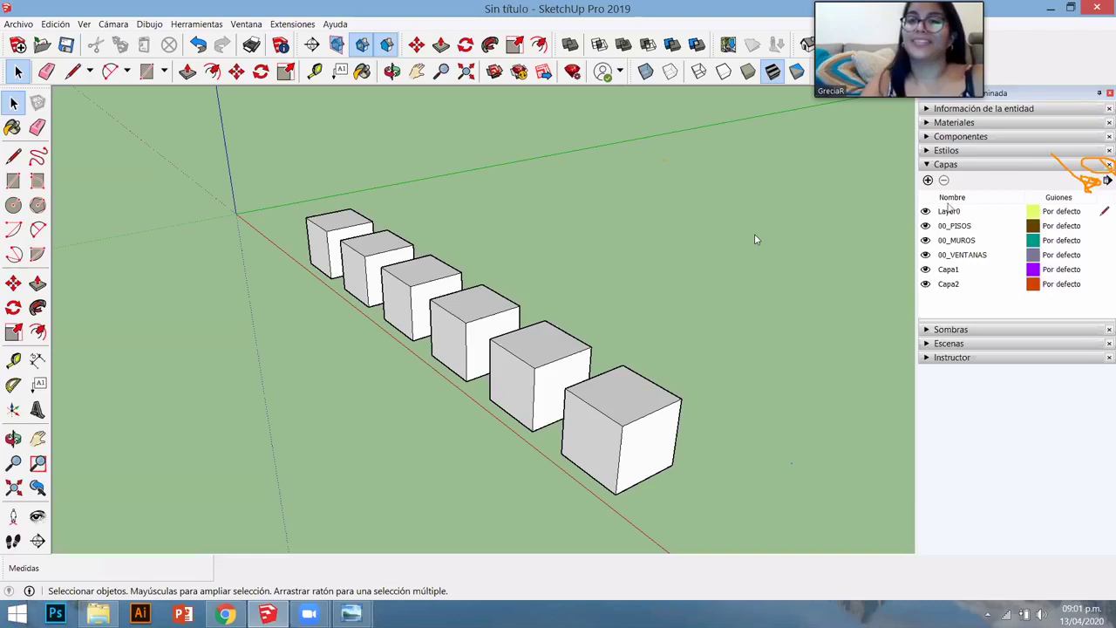
pyautogui.click(945, 181)
pyautogui.click(950, 270)
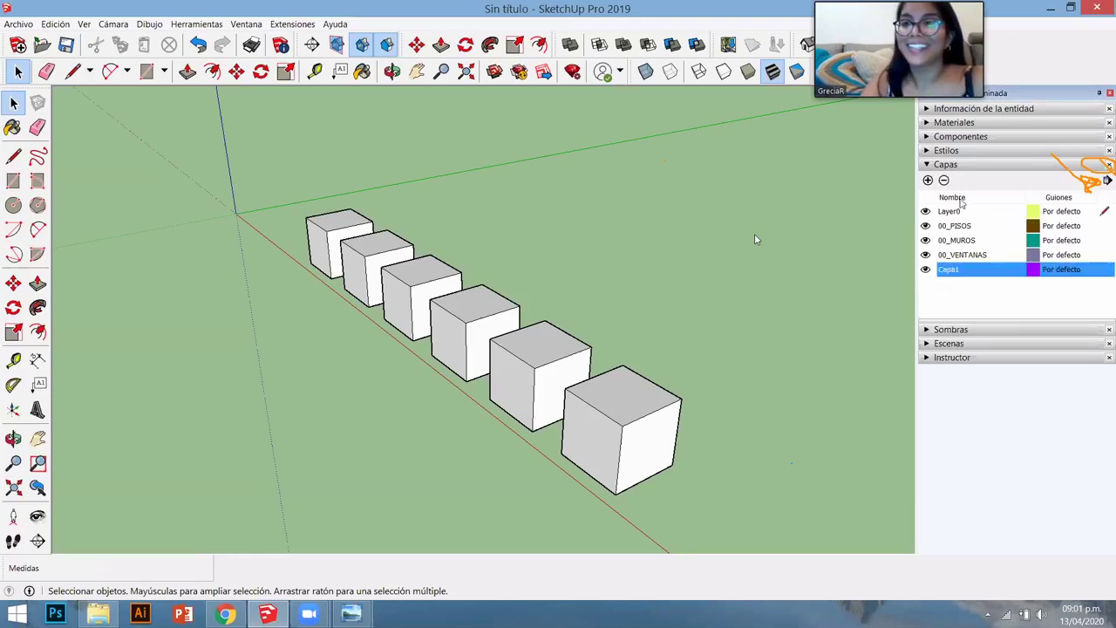
pyautogui.click(943, 181)
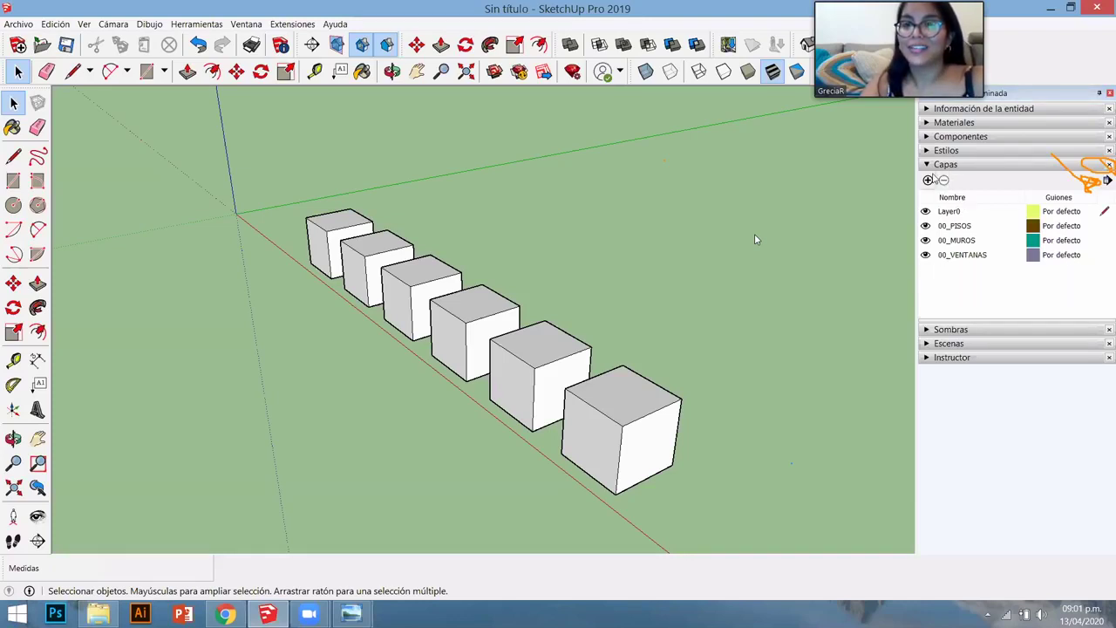
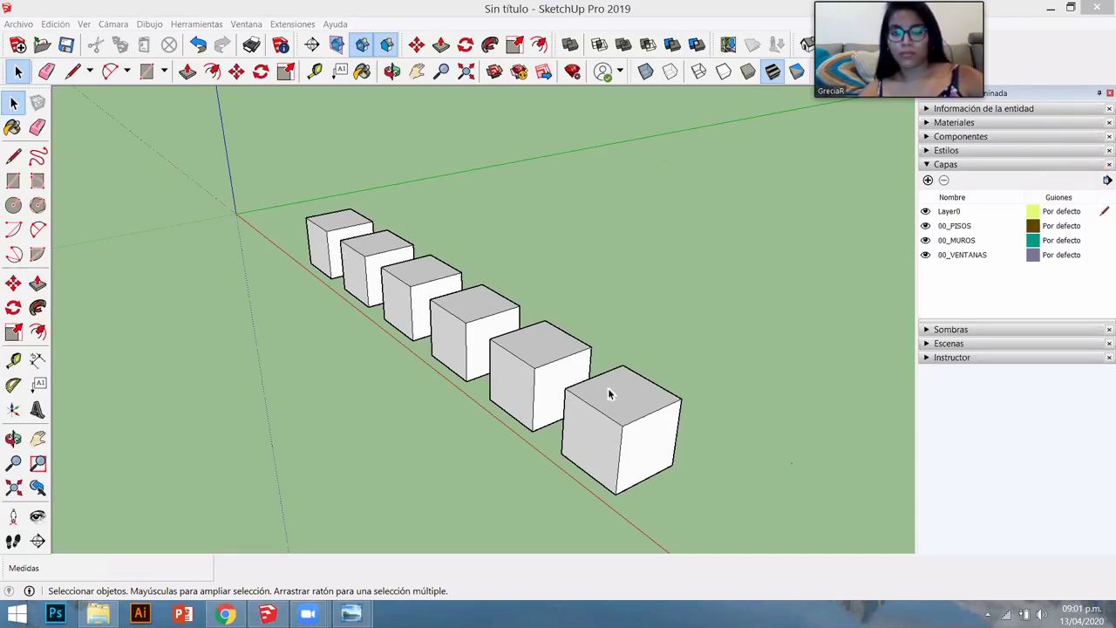
# - Collapse the Capas tray, expand Sombras, and orbit around the row of cubes
pyautogui.click(948, 165)
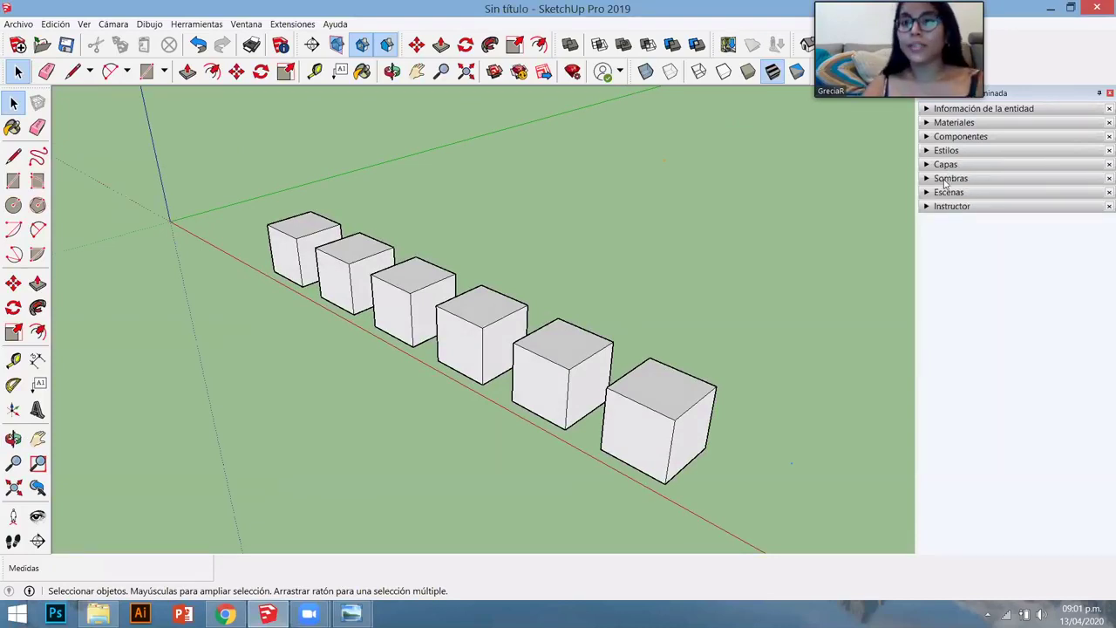
pyautogui.click(948, 179)
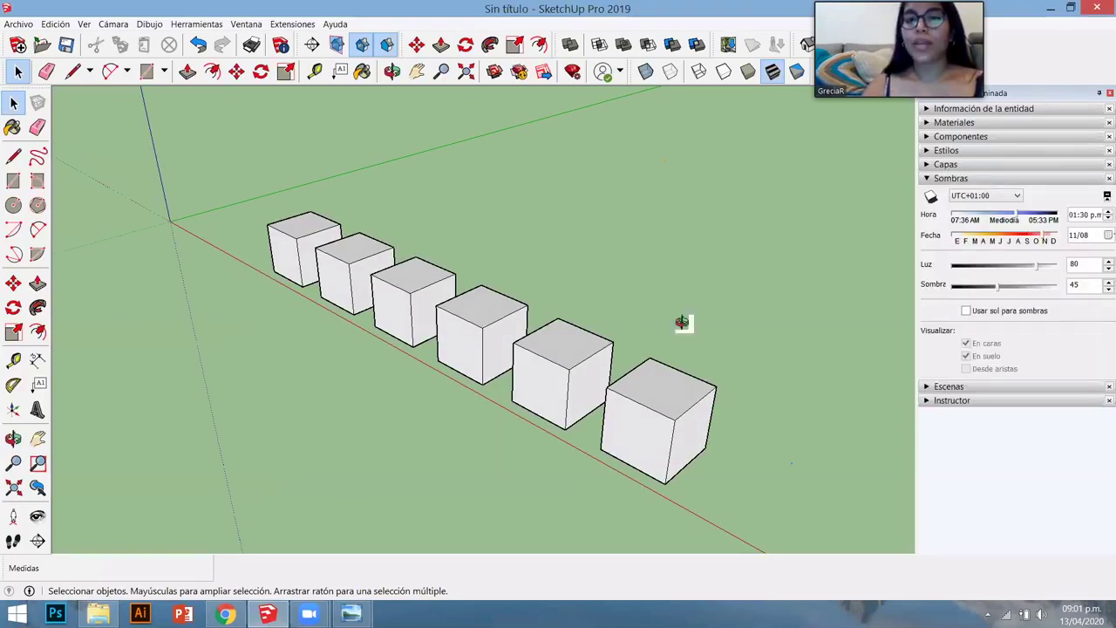
pyautogui.moveTo(616, 298); pyautogui.dragTo(617, 306, button='middle')
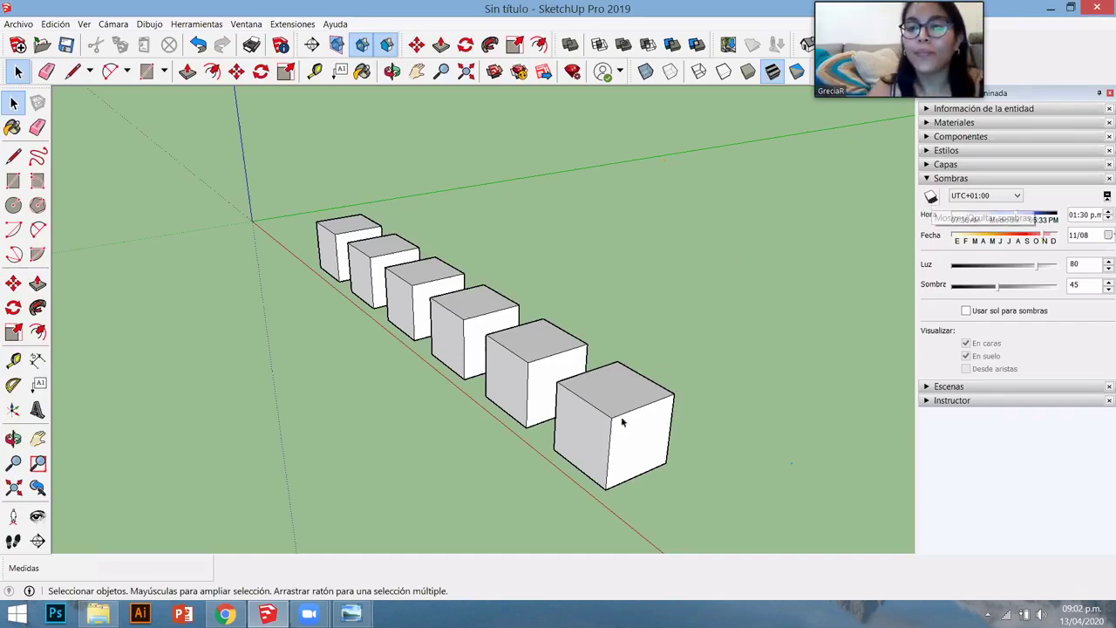
pyautogui.click(931, 197)
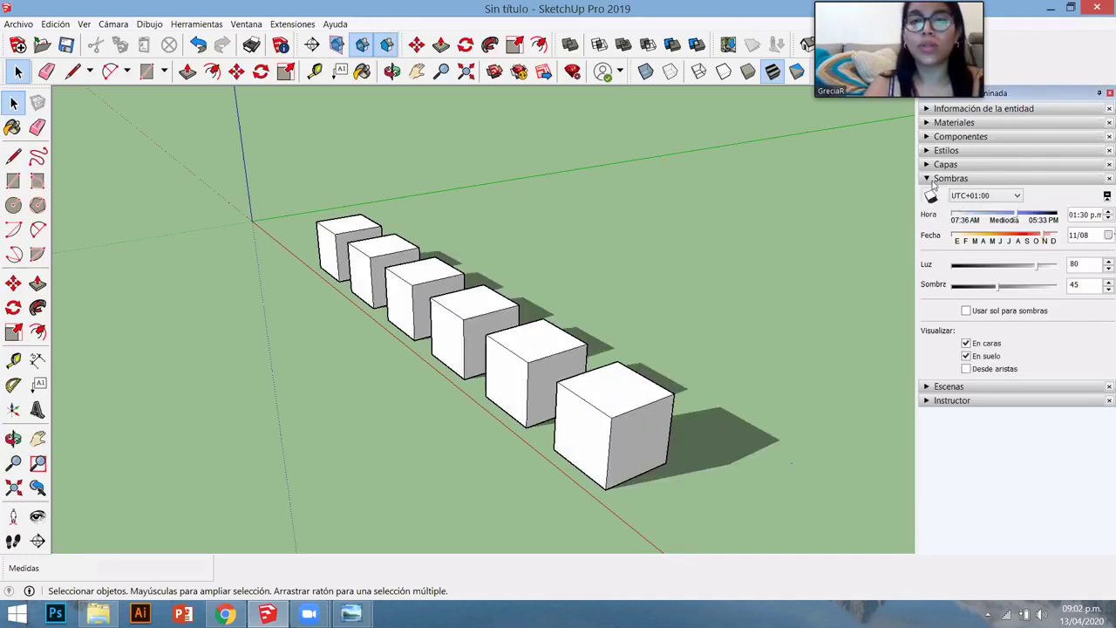
pyautogui.moveTo(521, 424); pyautogui.dragTo(597, 434, button='middle')
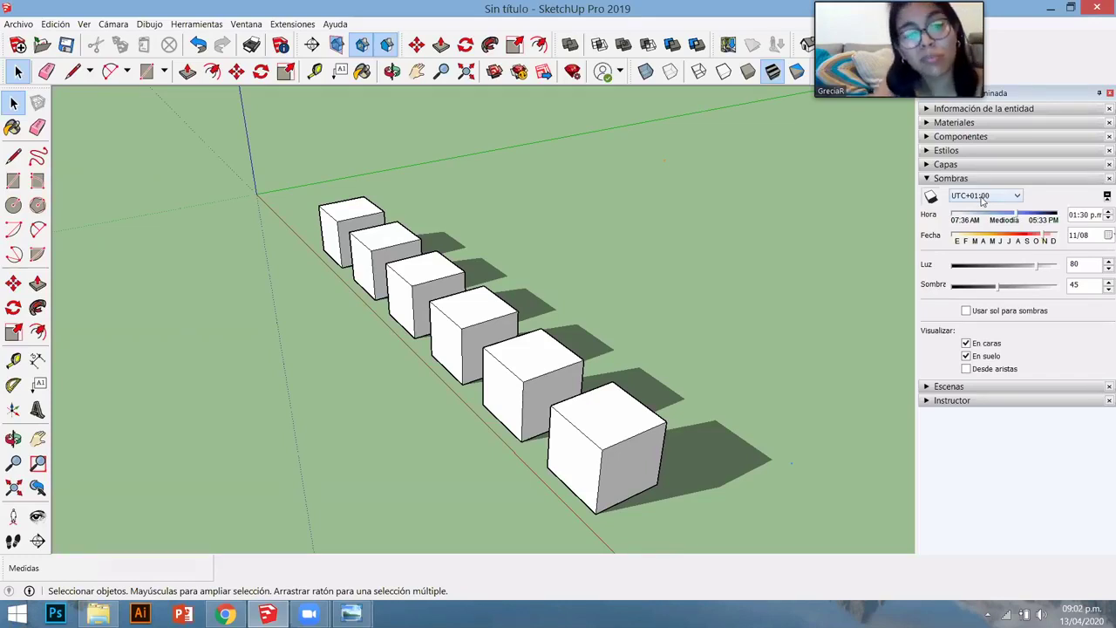
# - Set the shadow time zone to UTC-05:00
pyautogui.click(982, 199)
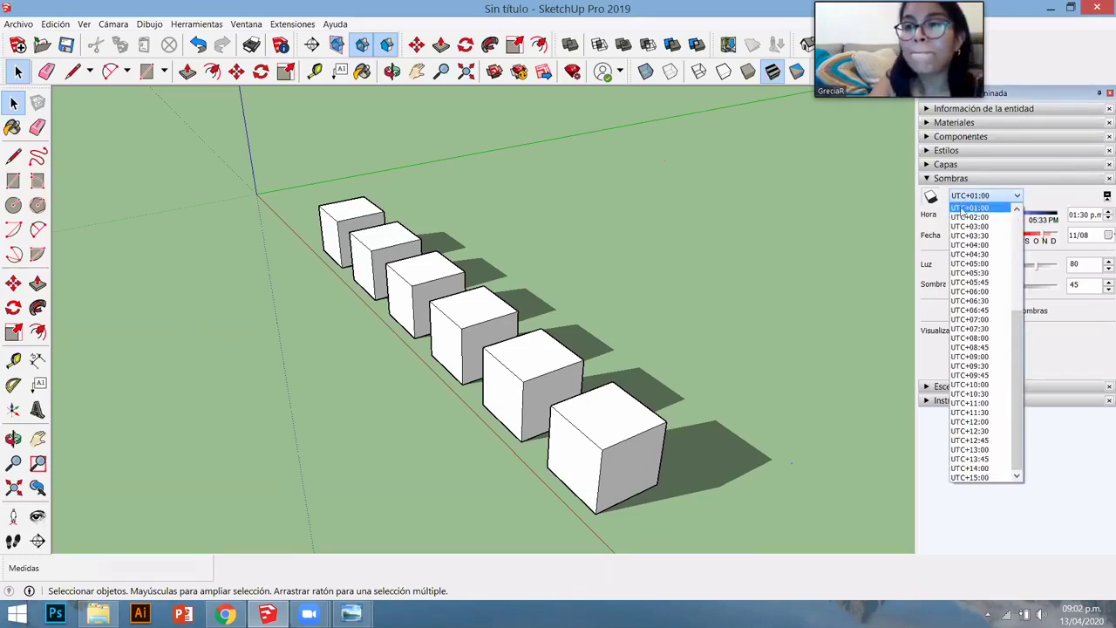
pyautogui.scroll(5, 983, 285)
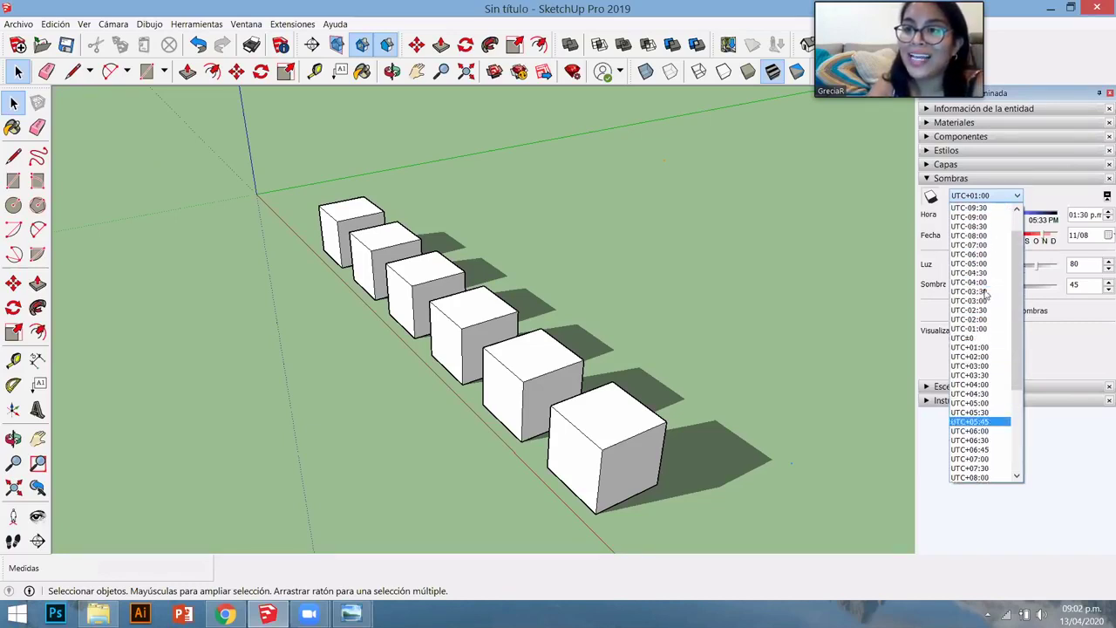
pyautogui.click(980, 264)
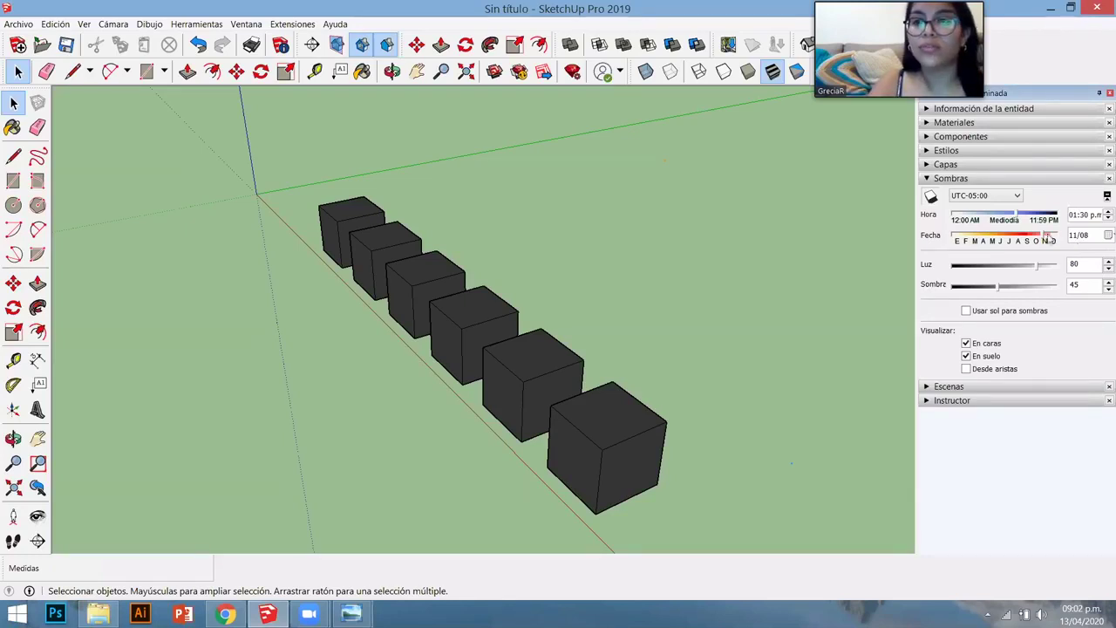
# - Set the shadow time to 07:09 a.m. and the date to 03/12, then collapse Sombras
pyautogui.moveTo(1011, 214); pyautogui.dragTo(991, 217)
pyautogui.click(990, 216)
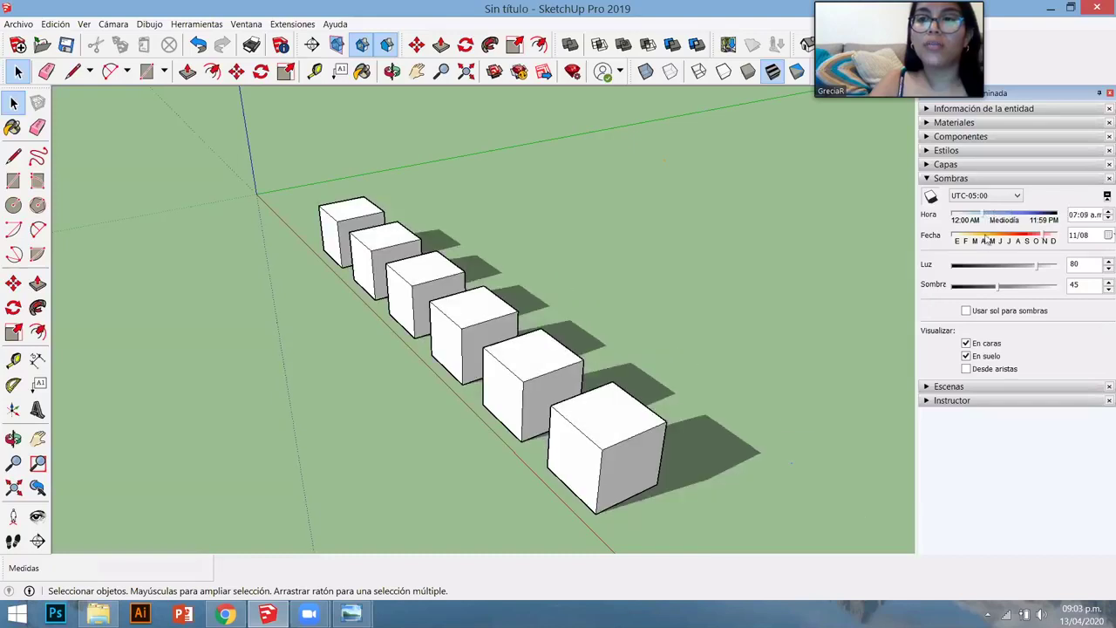
pyautogui.click(985, 237)
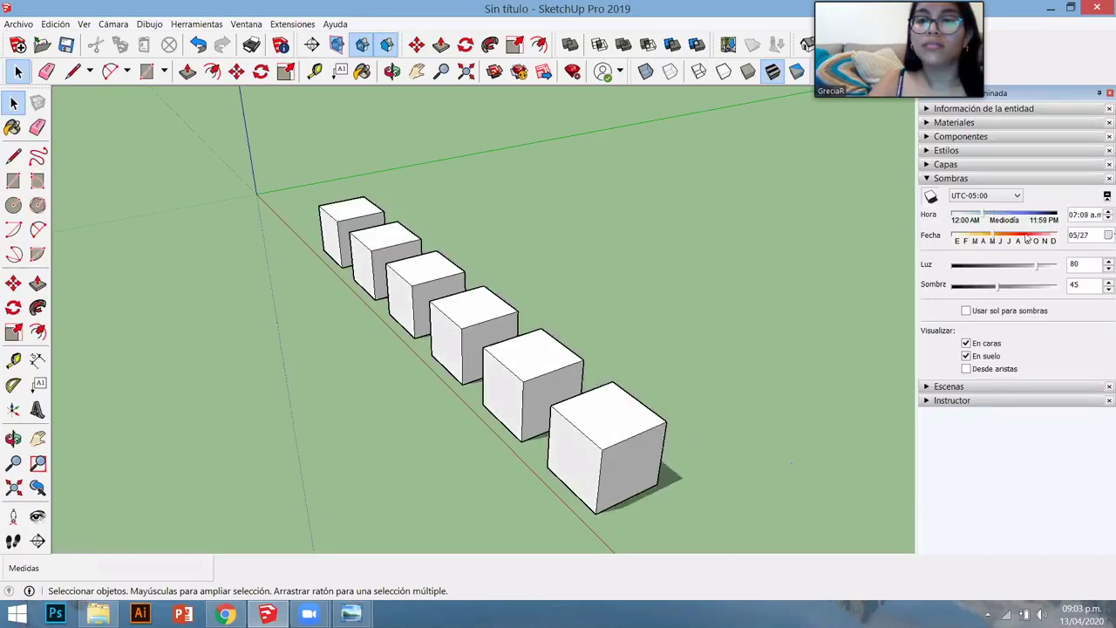
pyautogui.click(979, 239)
pyautogui.moveTo(978, 240)
pyautogui.mouseDown()
pyautogui.moveTo(966, 248)
pyautogui.moveTo(977, 251)
pyautogui.mouseUp()
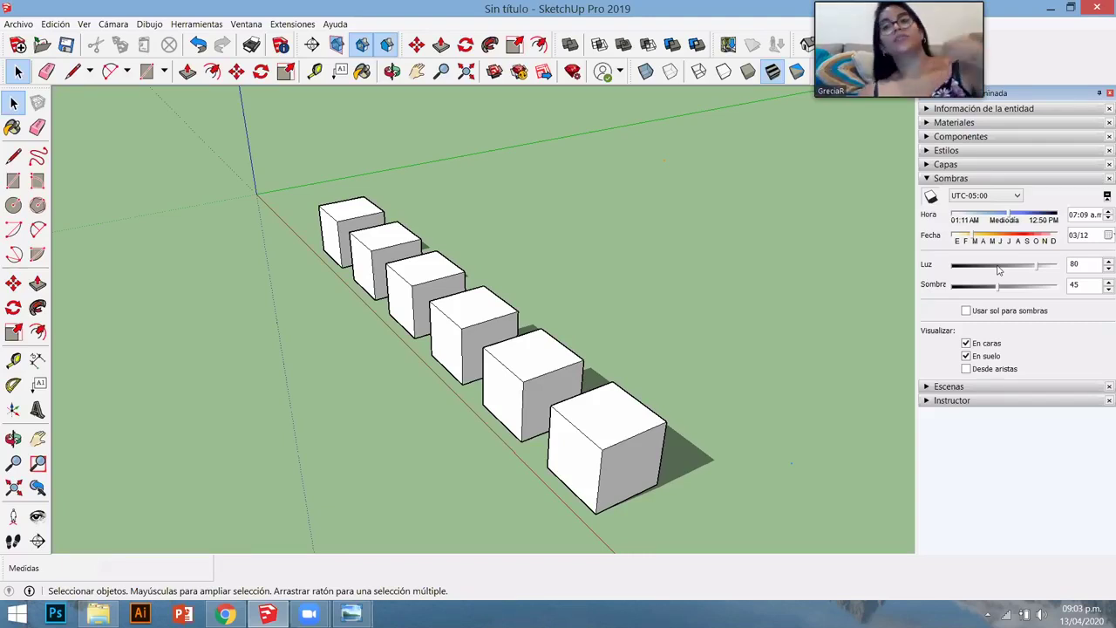
pyautogui.click(963, 181)
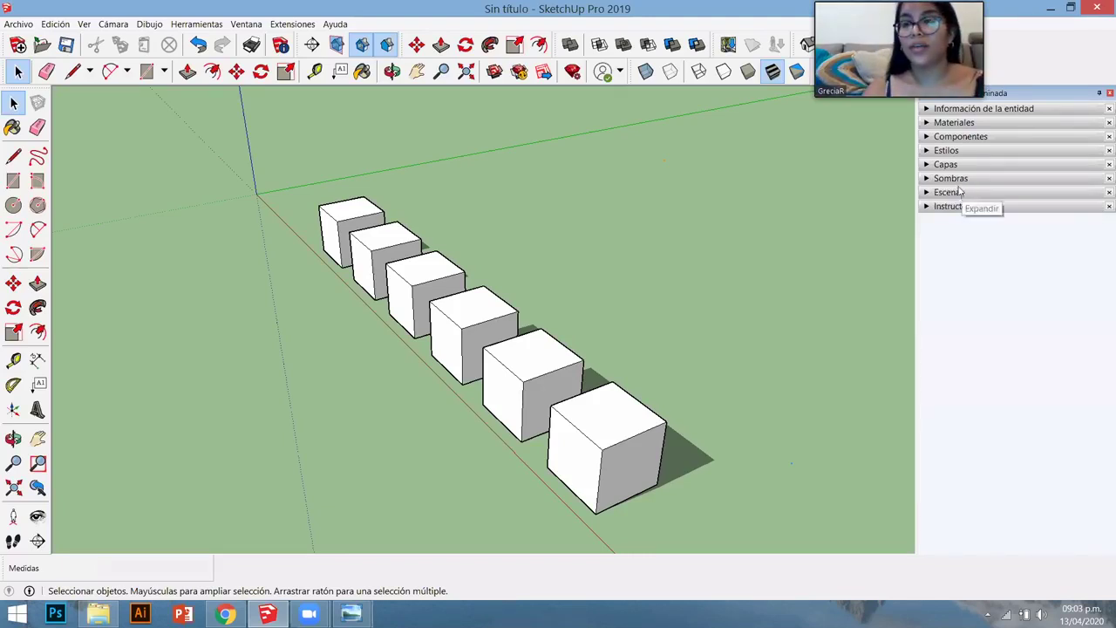
# - Expand Escenas and save a low, eye-level view of the cubes as Escena1
pyautogui.click(958, 190)
pyautogui.moveTo(660, 378); pyautogui.dragTo(592, 410, button='middle')
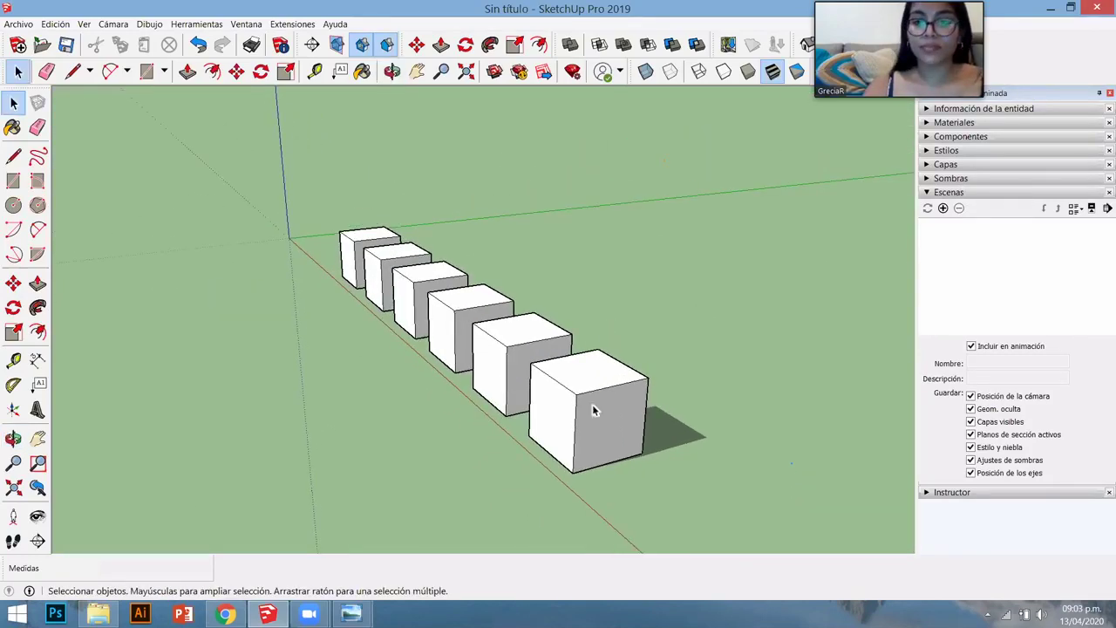
pyautogui.scroll(3, 558, 448)
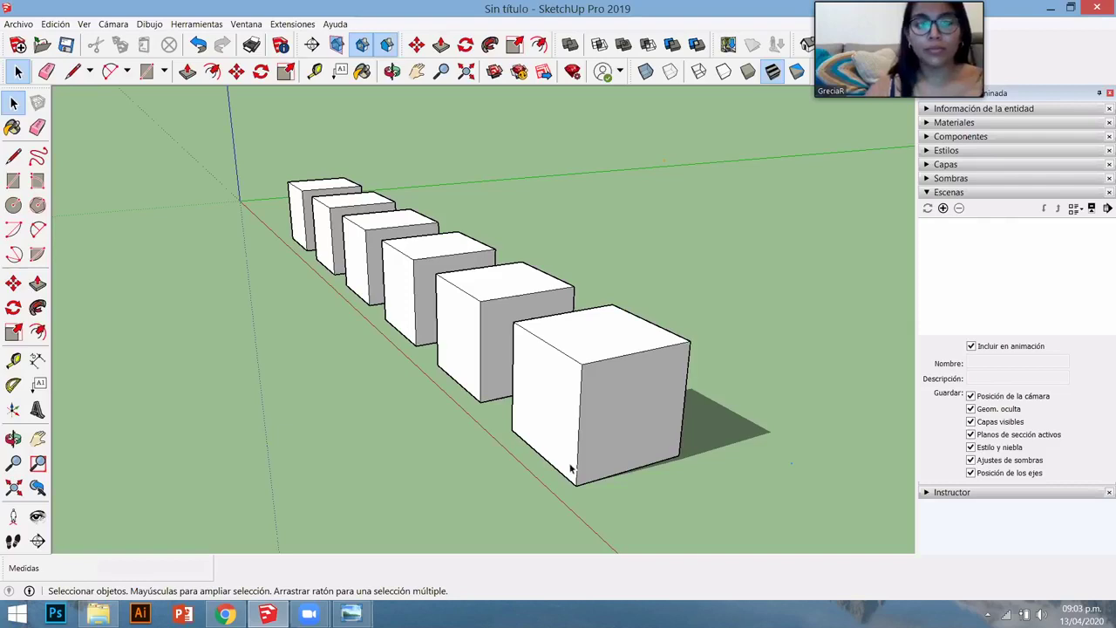
pyautogui.moveTo(550, 441); pyautogui.dragTo(424, 323, button='middle')
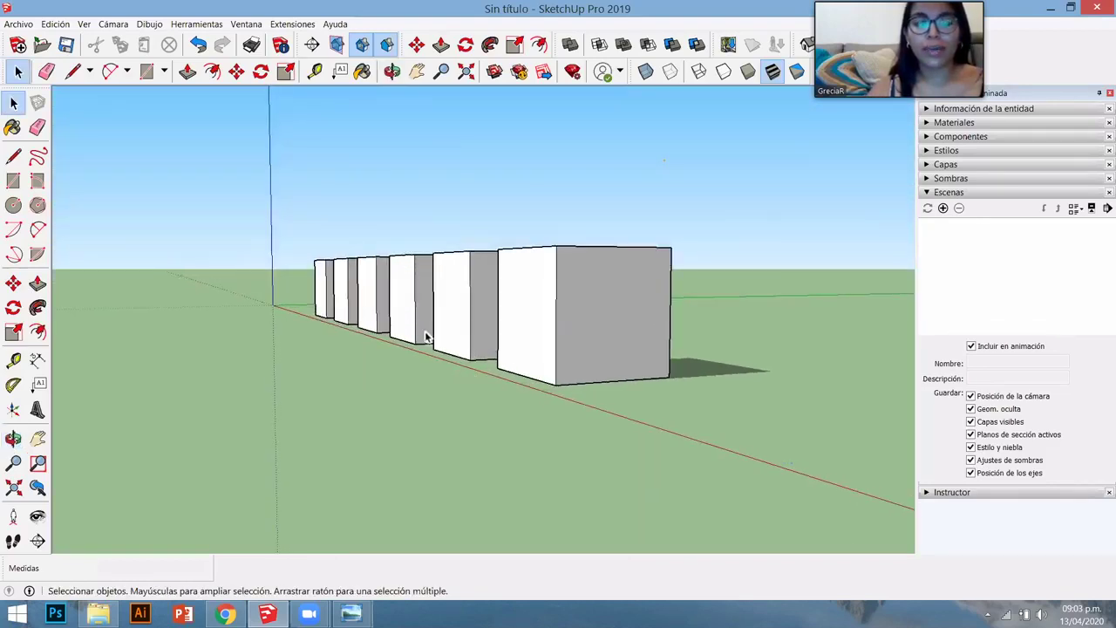
pyautogui.scroll(5, 424, 322)
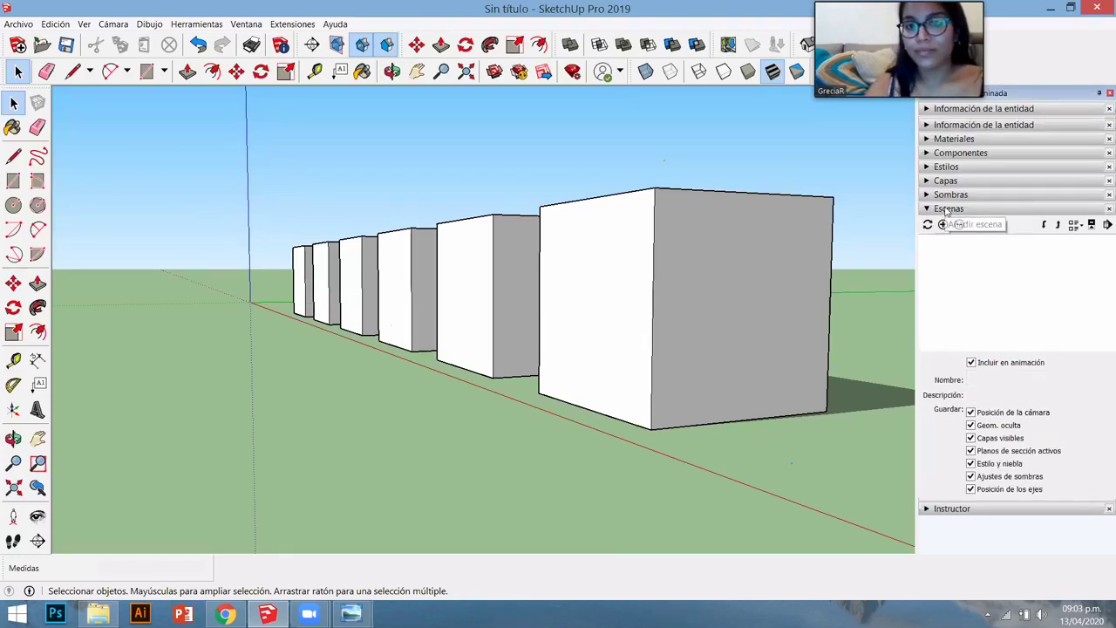
pyautogui.click(942, 224)
# - Orbit to other angles and return to the saved Escena1 view
pyautogui.moveTo(731, 304); pyautogui.dragTo(225, 367, button='middle')
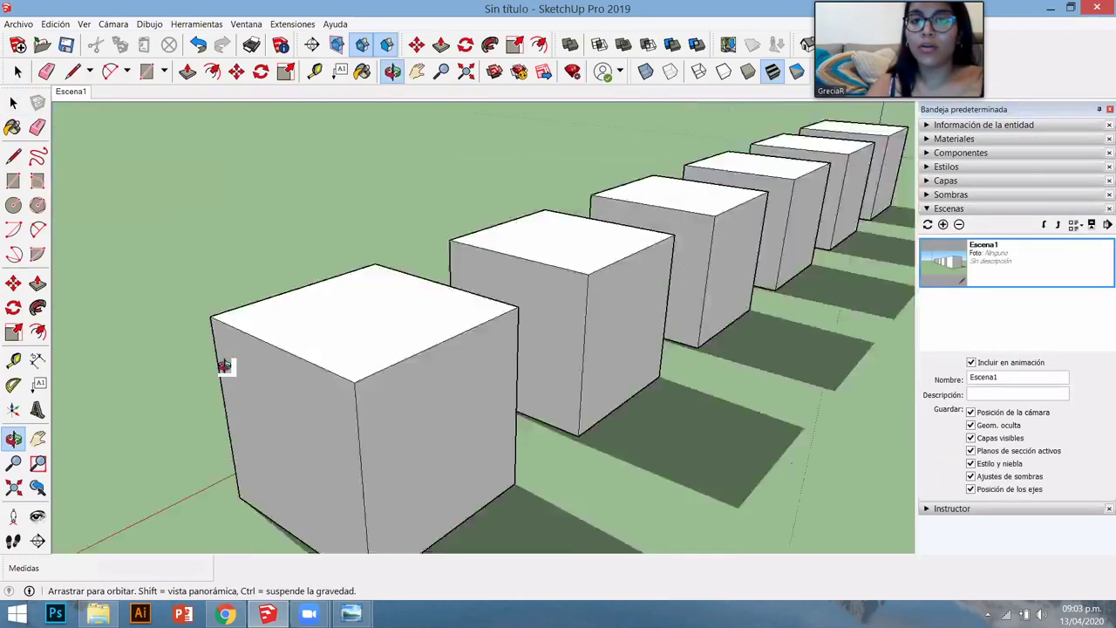
pyautogui.click(571, 345)
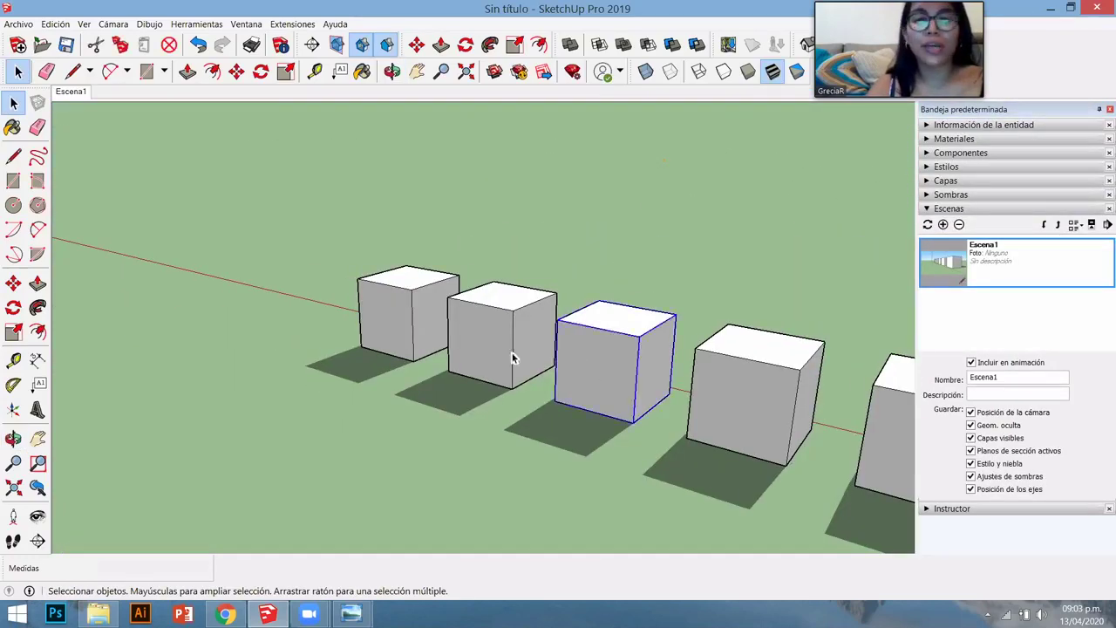
pyautogui.scroll(-5, 672, 406)
pyautogui.scroll(3, 613, 386)
pyautogui.scroll(1, 677, 423)
pyautogui.moveTo(677, 424); pyautogui.dragTo(393, 217, button='middle')
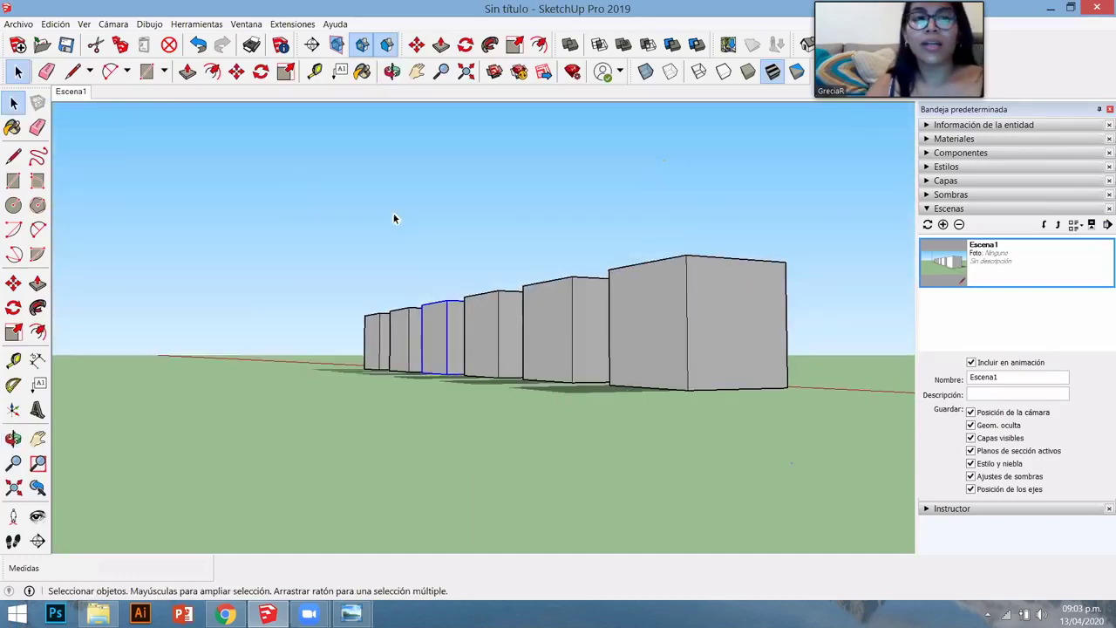
pyautogui.click(980, 255)
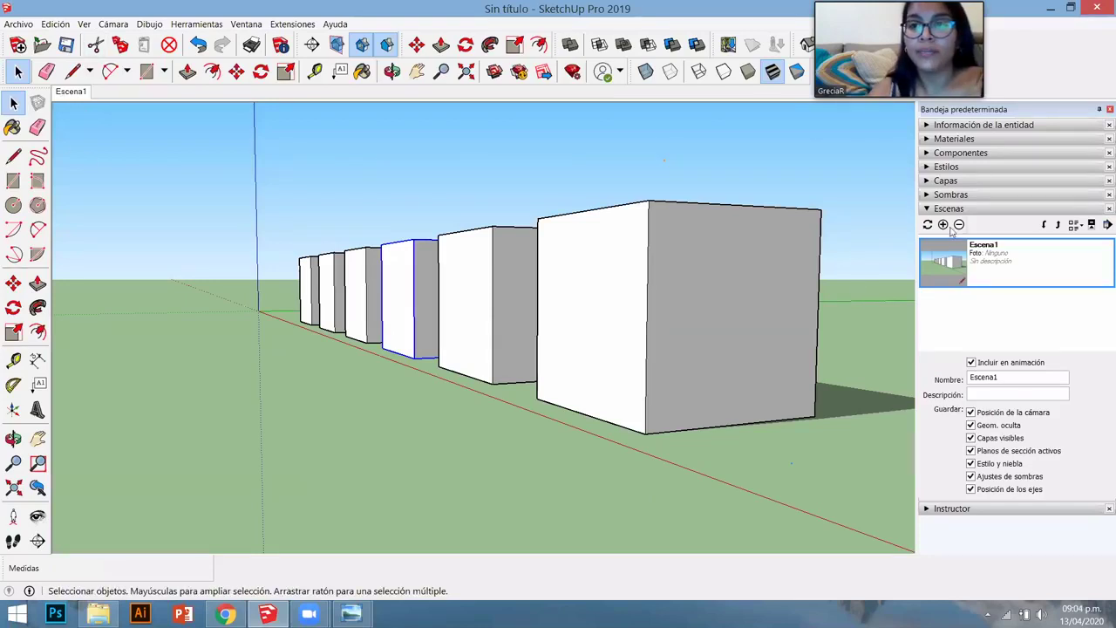
# - Add scene Escena2 viewing the cubes from the opposite side, then return to Escena1
pyautogui.moveTo(807, 244); pyautogui.dragTo(495, 237, button='middle')
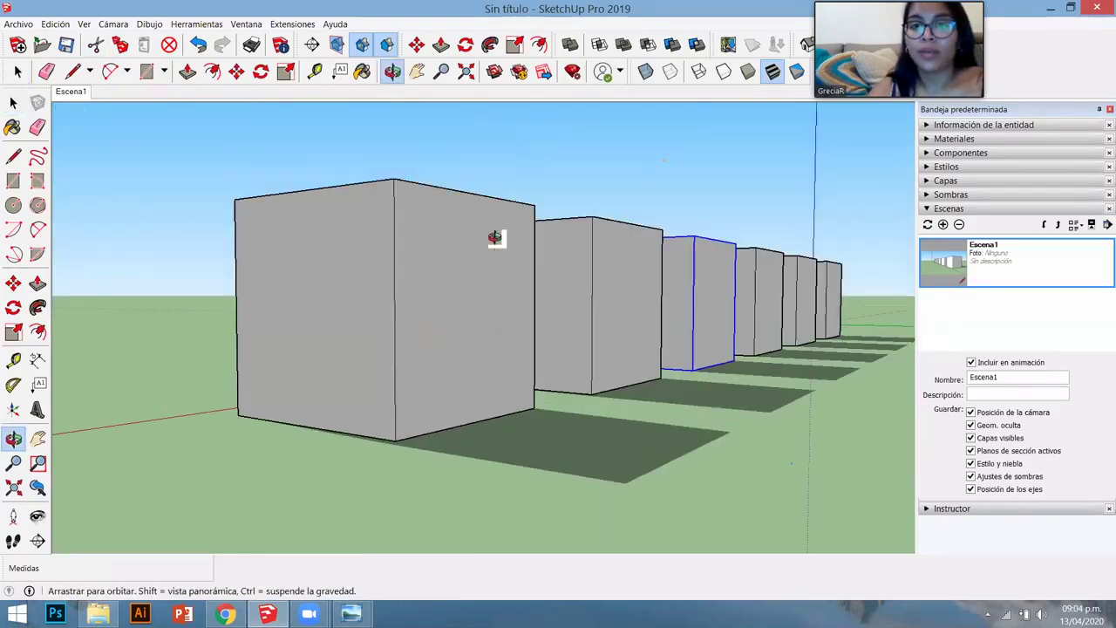
pyautogui.click(942, 224)
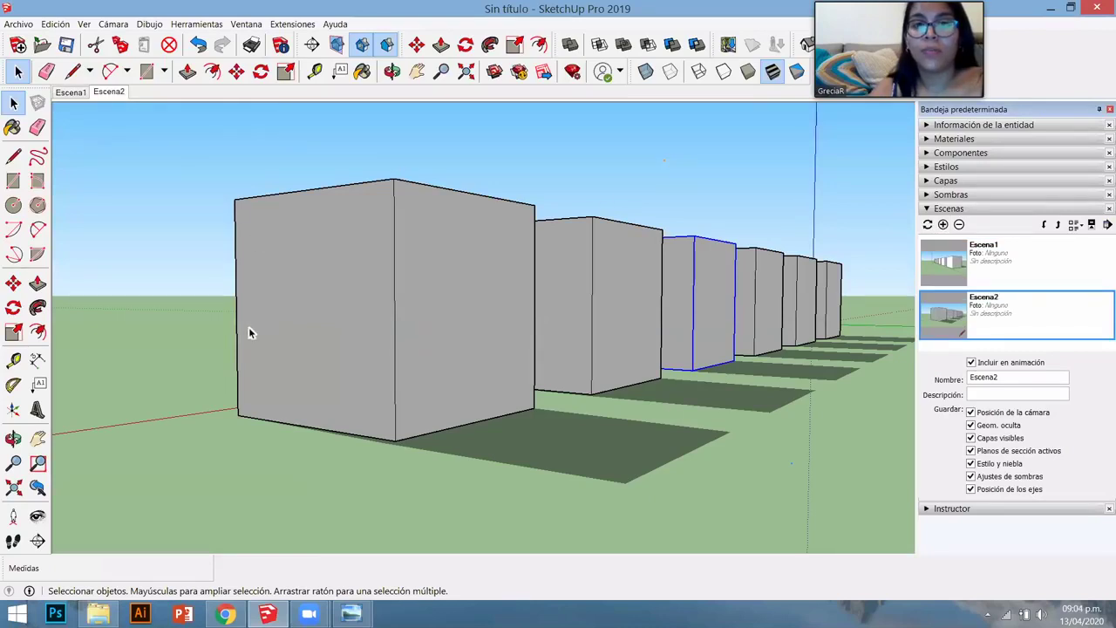
pyautogui.click(71, 91)
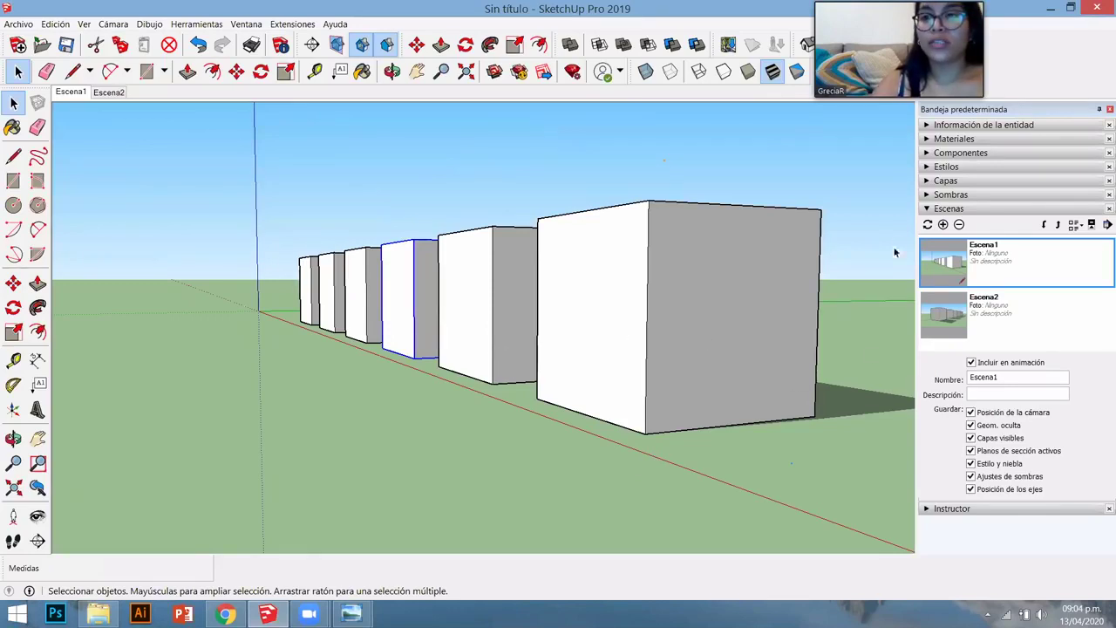
# - Change Escena1's shadow date to 08/21, update the scene, and switch to Escena2
pyautogui.click(925, 194)
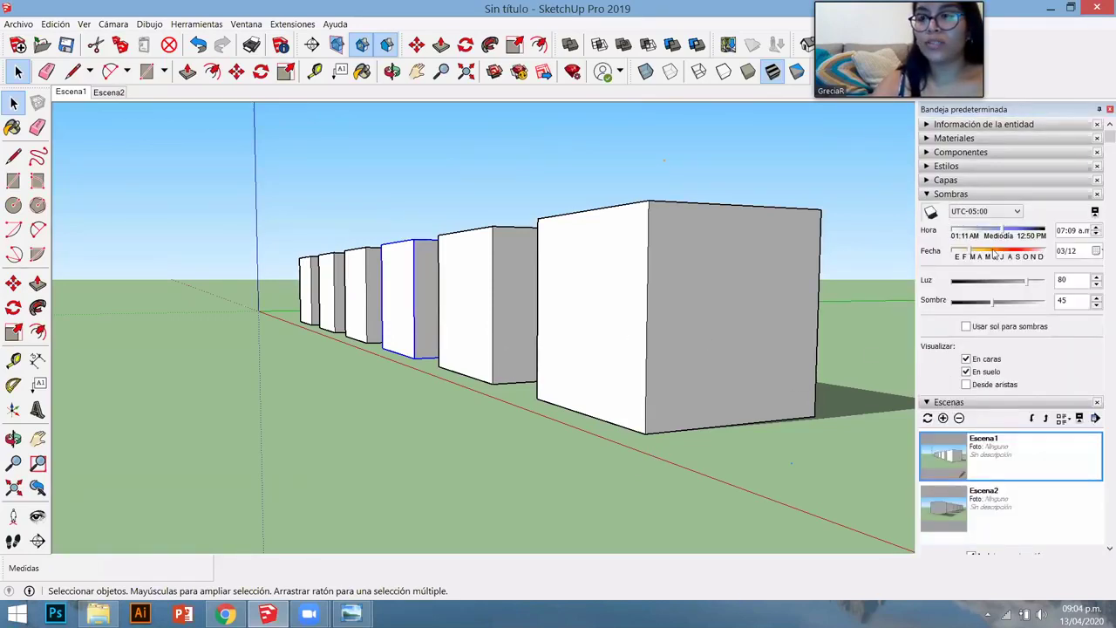
pyautogui.click(996, 253)
pyautogui.moveTo(997, 253)
pyautogui.mouseDown()
pyautogui.moveTo(1015, 253)
pyautogui.moveTo(979, 233)
pyautogui.mouseUp()
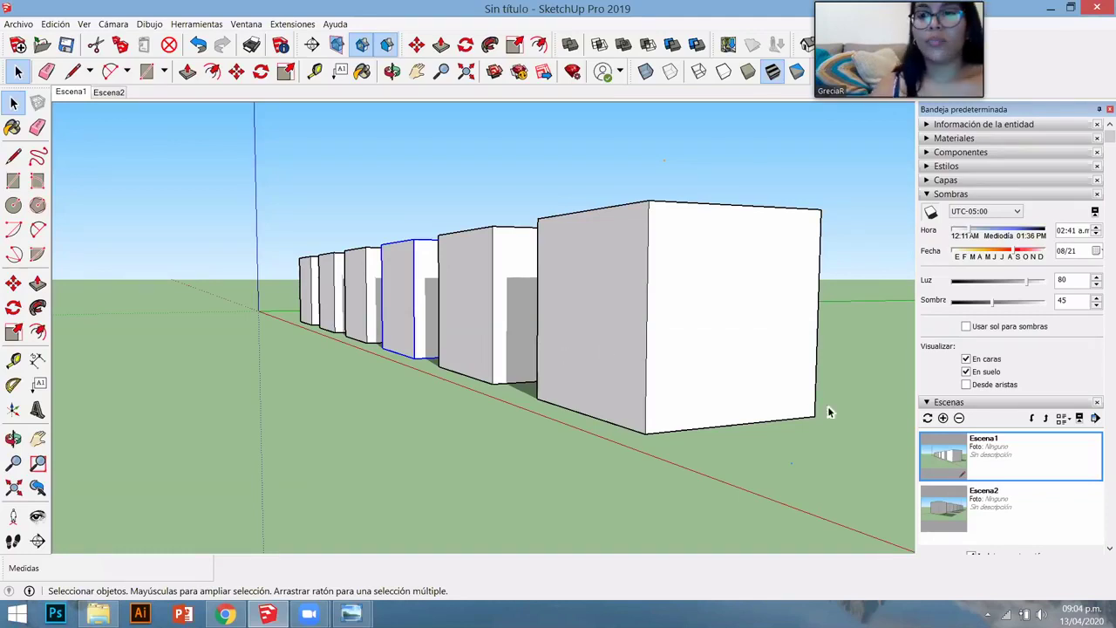
pyautogui.rightClick(70, 93)
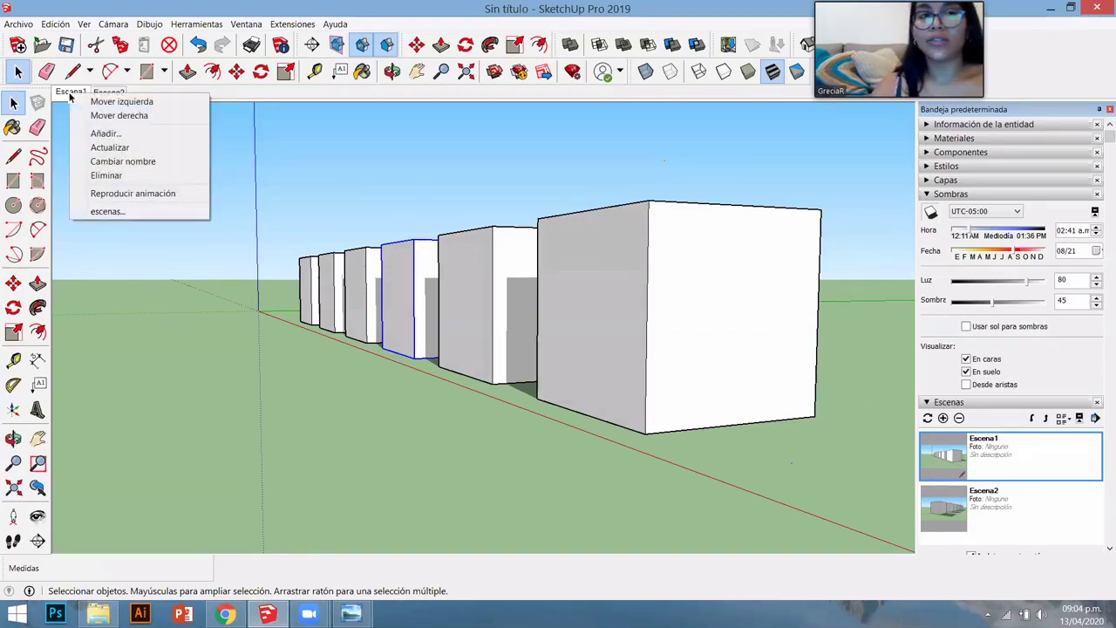
pyautogui.click(105, 147)
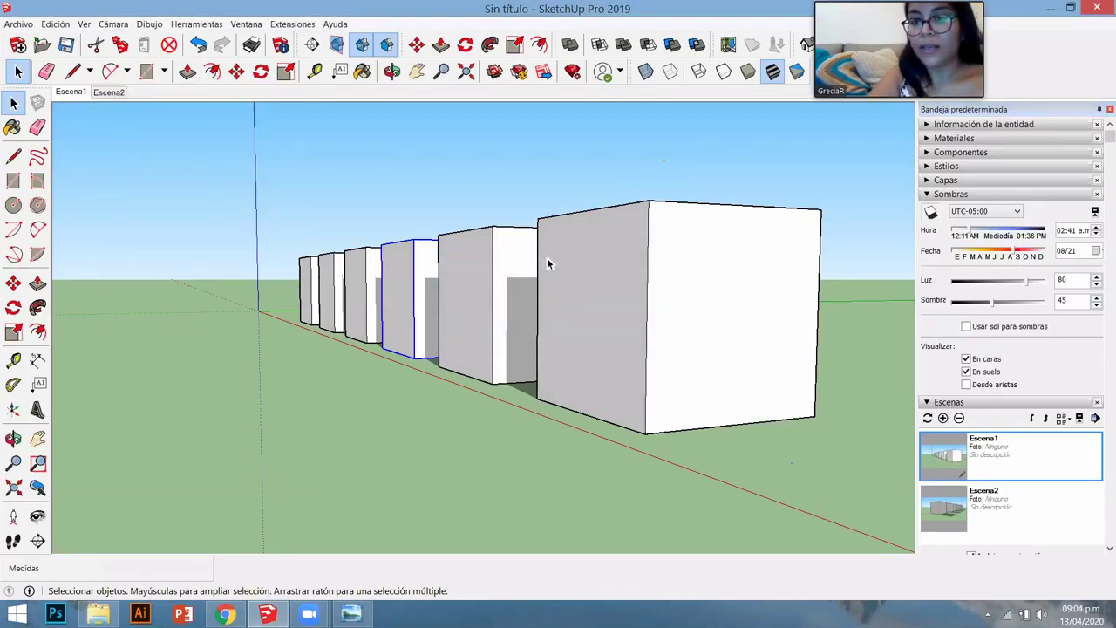
pyautogui.click(108, 92)
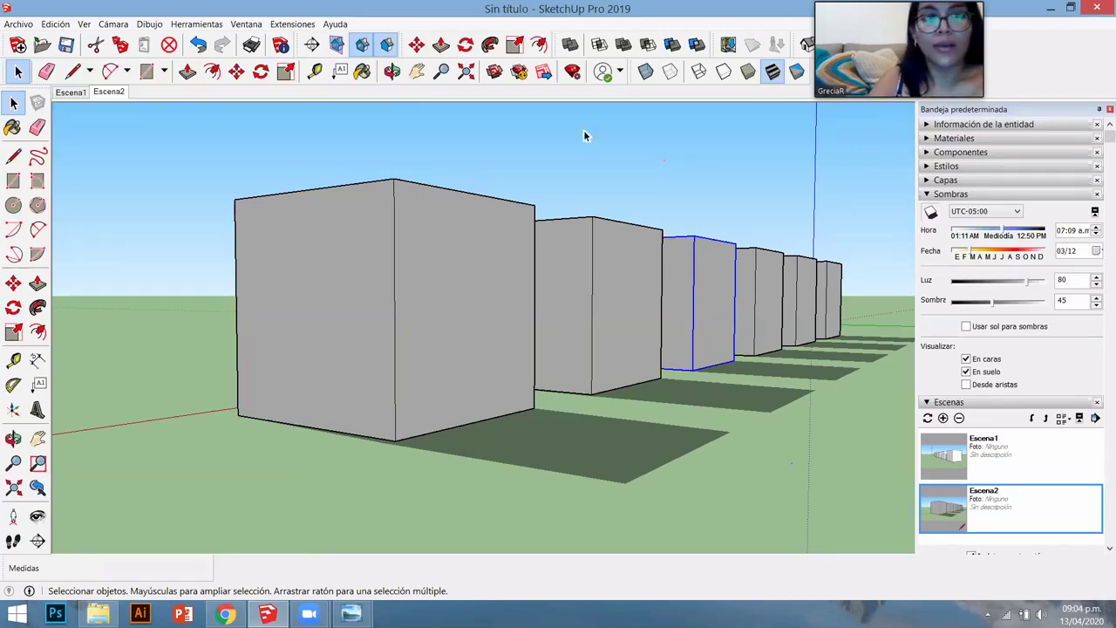
# - Hide one box, update Escena2 so it stays hidden, and compare Escena1 and Escena2
pyautogui.rightClick(696, 305)
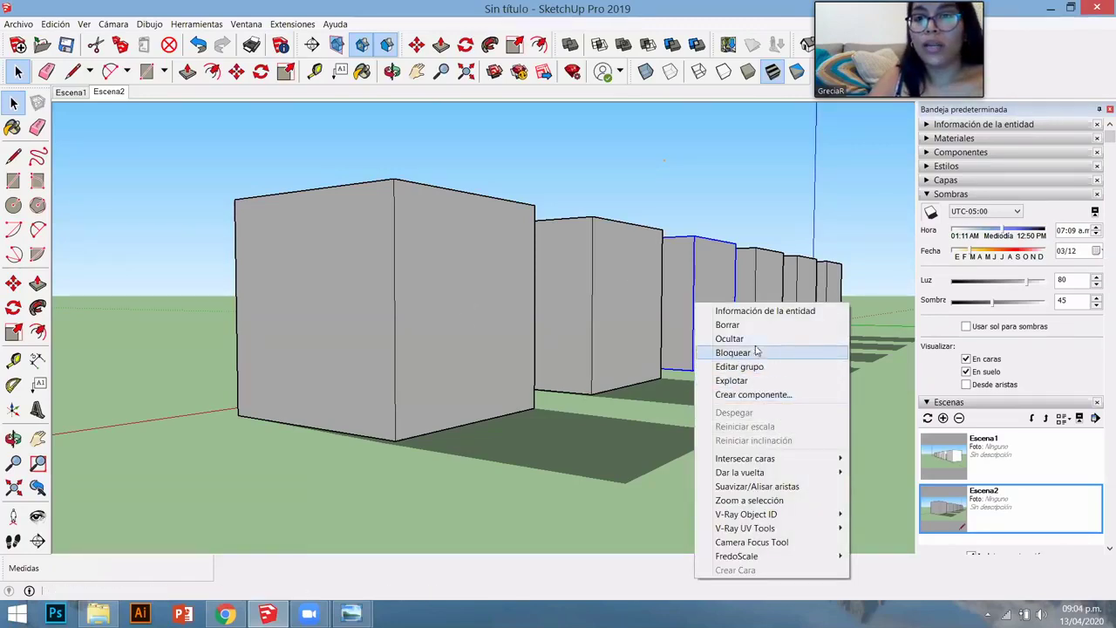
pyautogui.click(750, 338)
pyautogui.rightClick(108, 94)
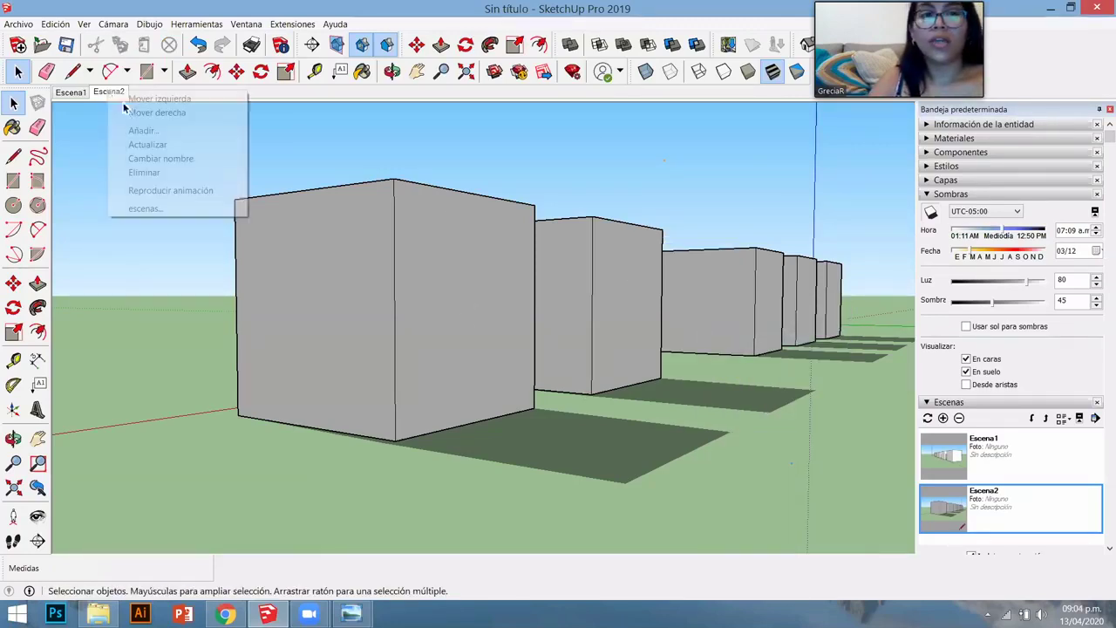
pyautogui.click(153, 147)
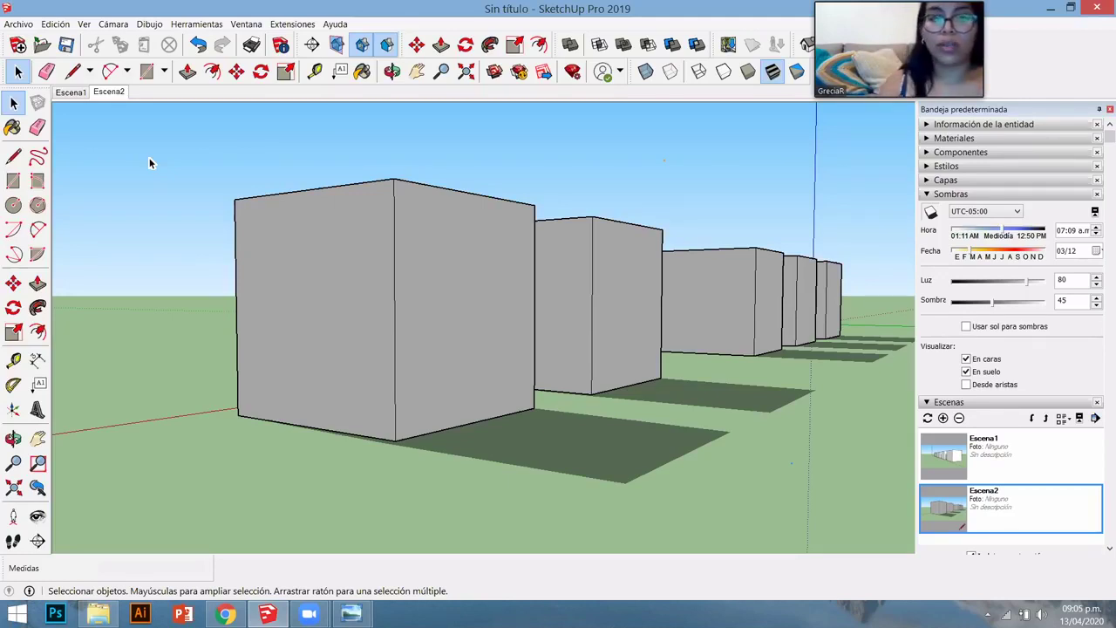
pyautogui.click(78, 94)
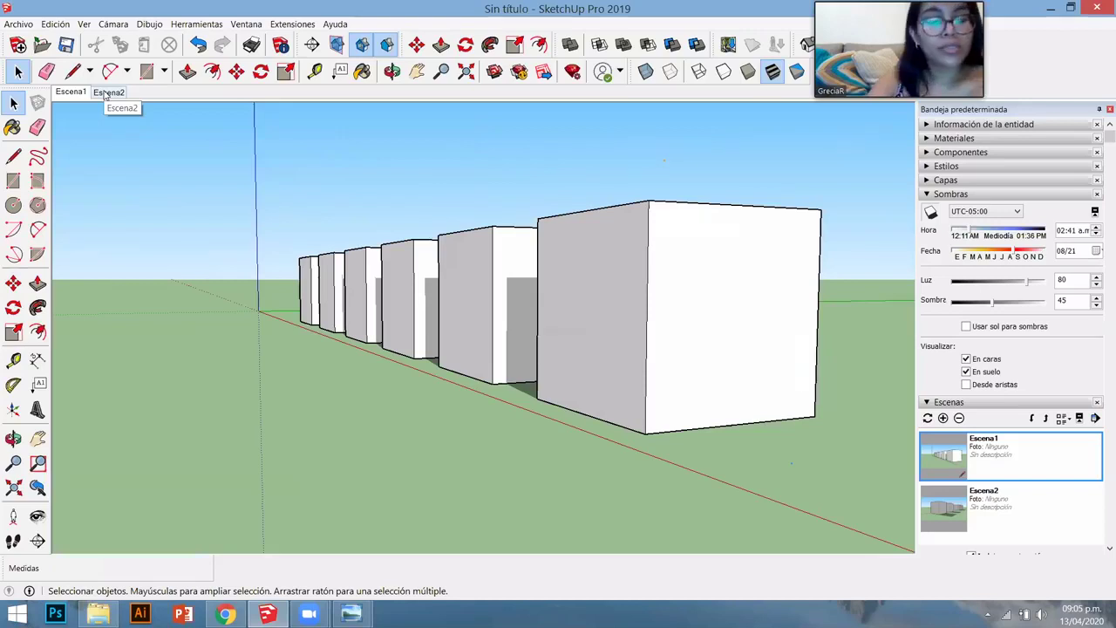
pyautogui.click(106, 93)
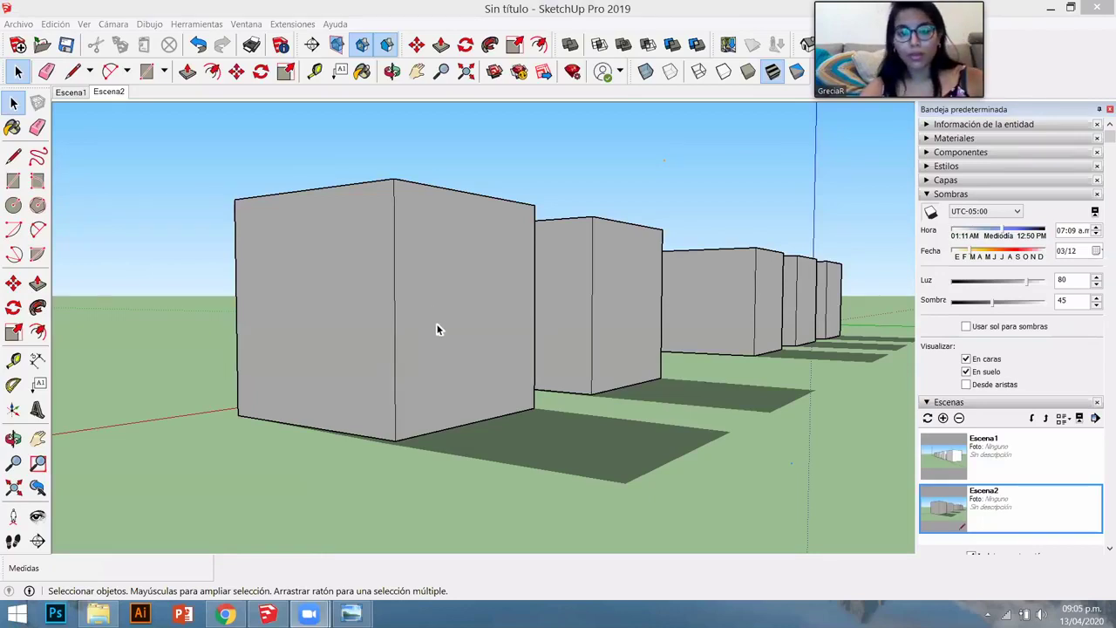
# - Return to the Escena1 view and switch shadows off
pyautogui.click(982, 196)
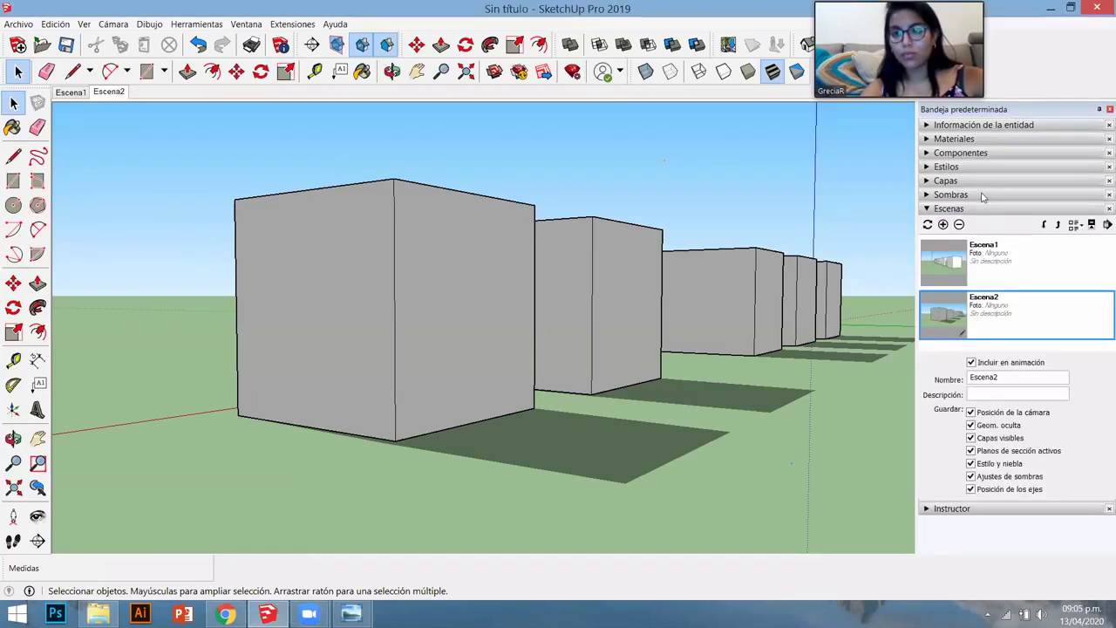
pyautogui.click(929, 195)
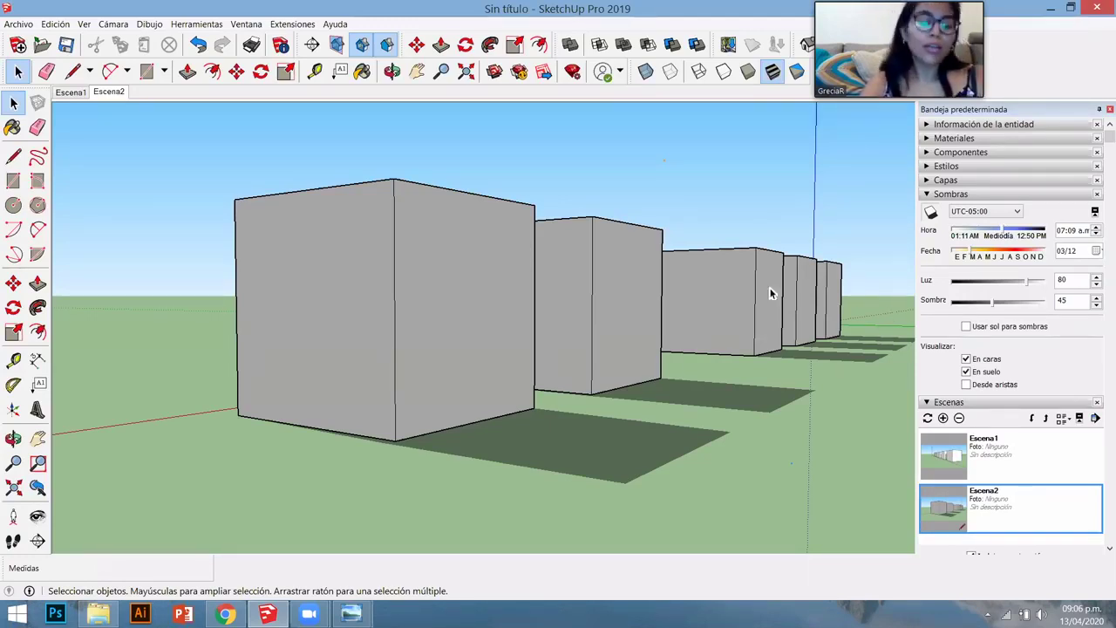
pyautogui.click(77, 92)
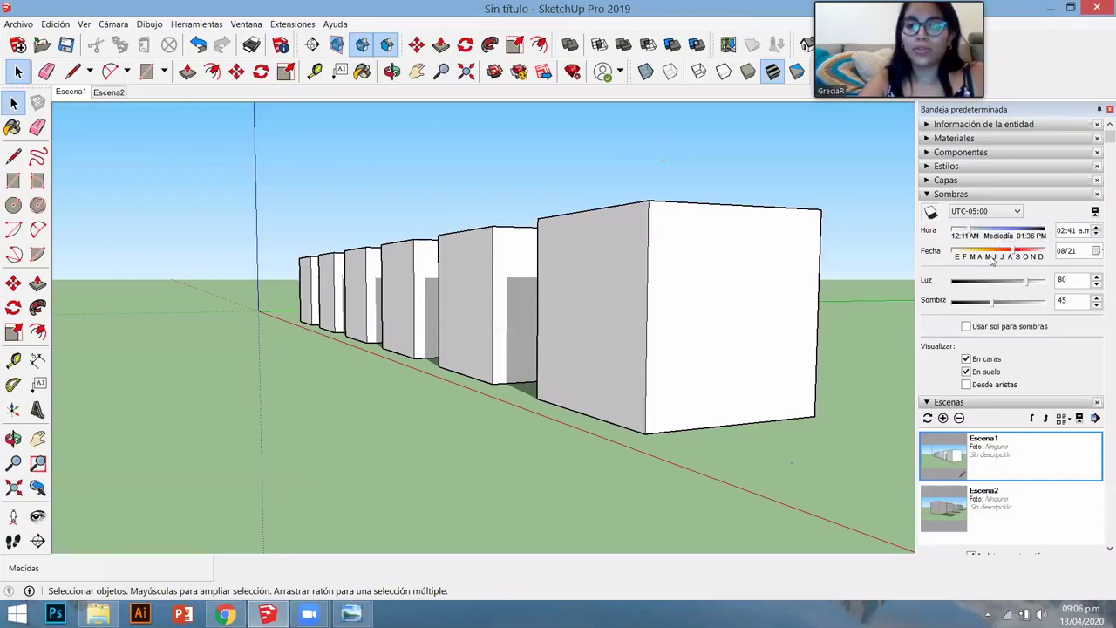
pyautogui.click(935, 213)
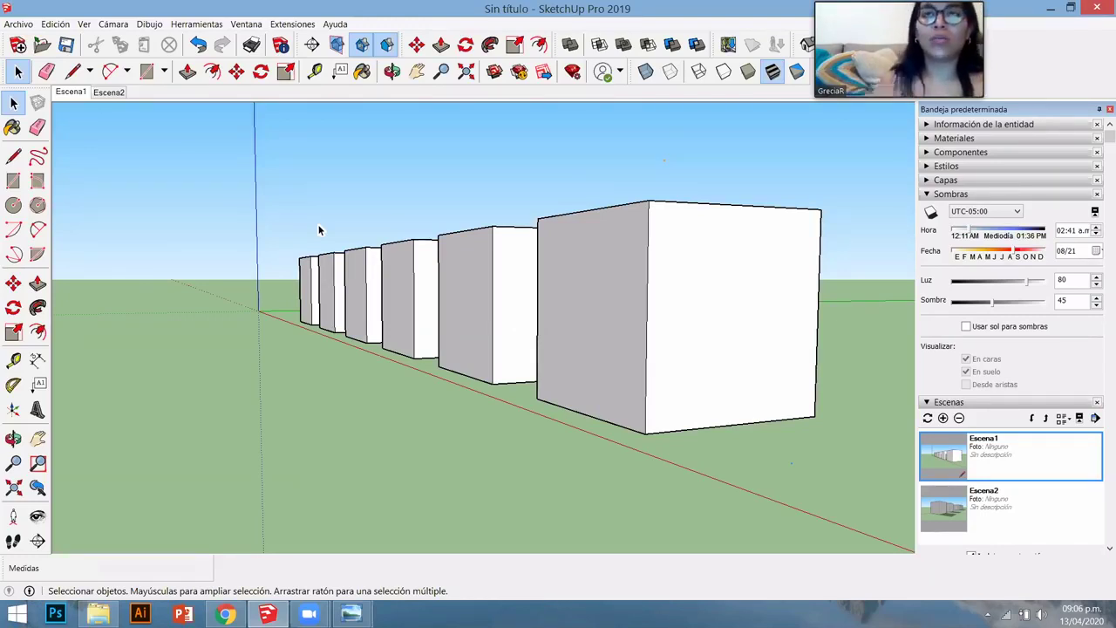
# - Collapse Escenas, expand the Instructor panel, and orbit to look down on the six boxes
pyautogui.click(941, 194)
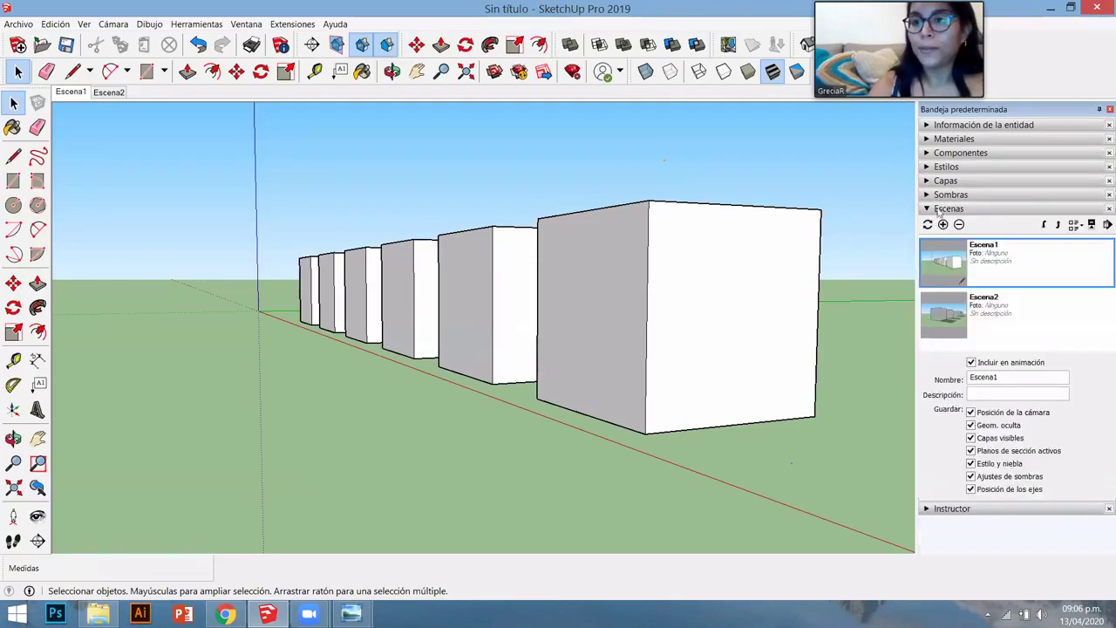
pyautogui.click(941, 209)
pyautogui.click(944, 224)
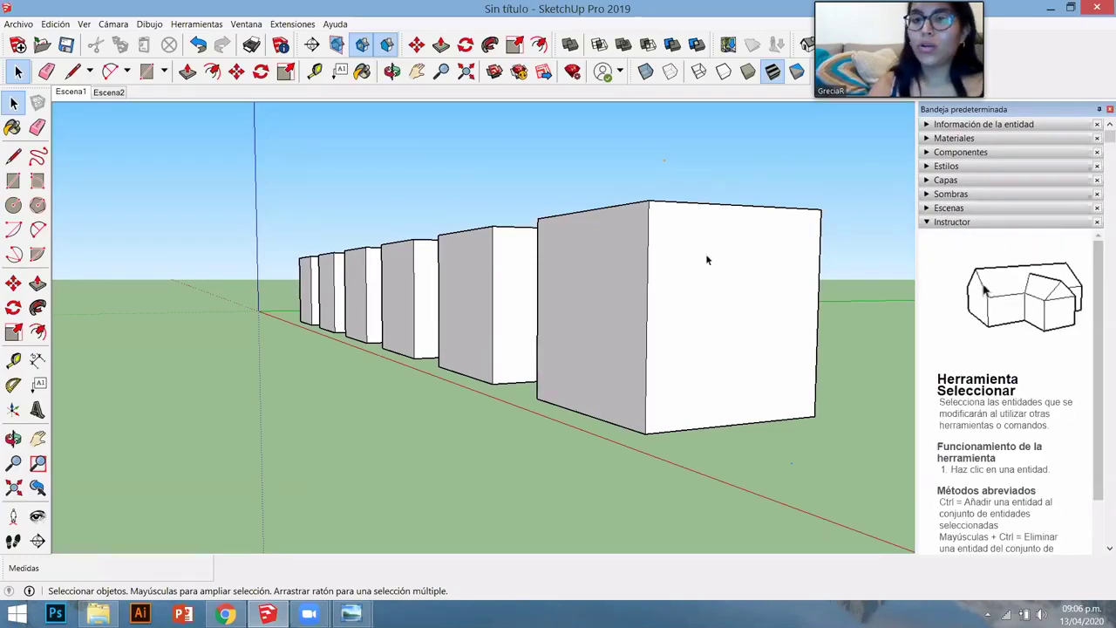
pyautogui.moveTo(722, 241); pyautogui.dragTo(689, 323, button='middle')
pyautogui.scroll(-3, 295, 303)
pyautogui.scroll(4, 264, 250)
pyautogui.moveTo(264, 250); pyautogui.dragTo(453, 244, button='middle')
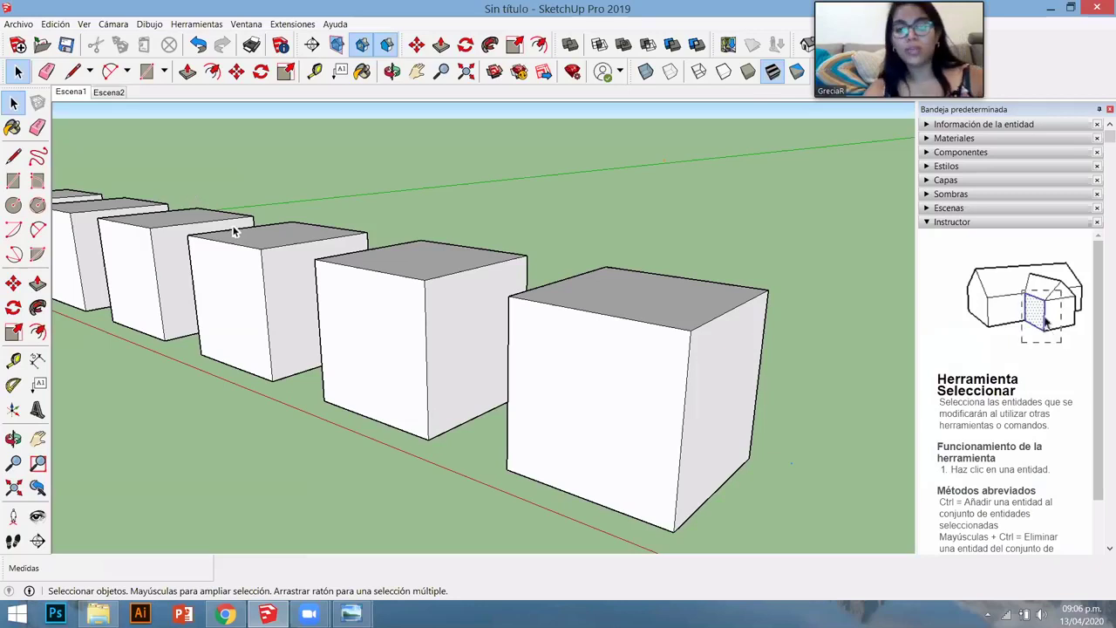
pyautogui.press('l')
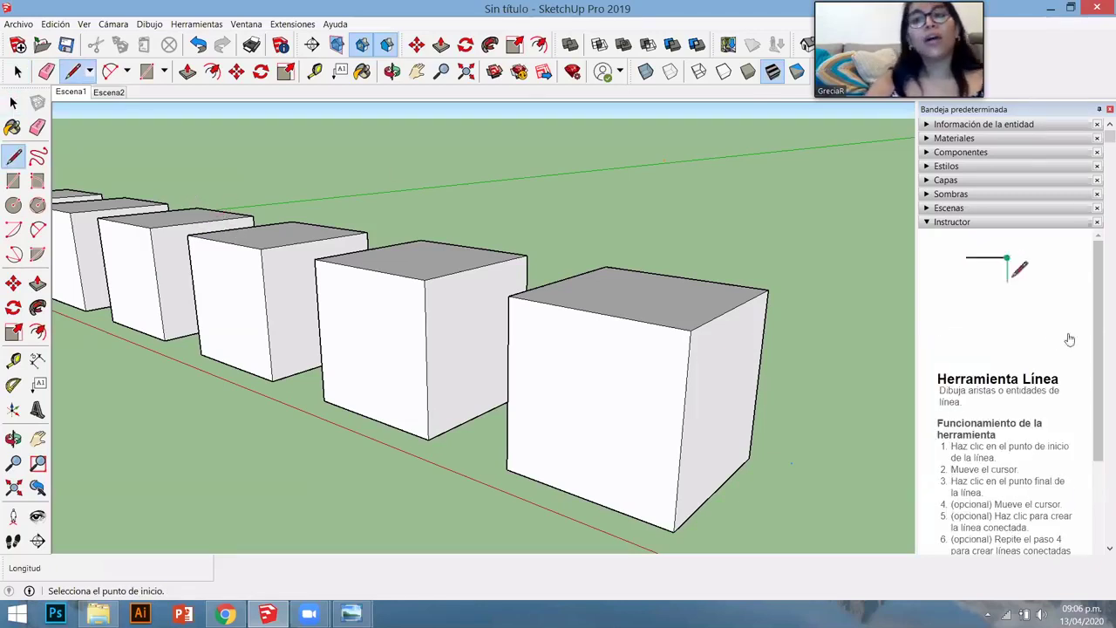
pyautogui.scroll(-2, 1072, 370)
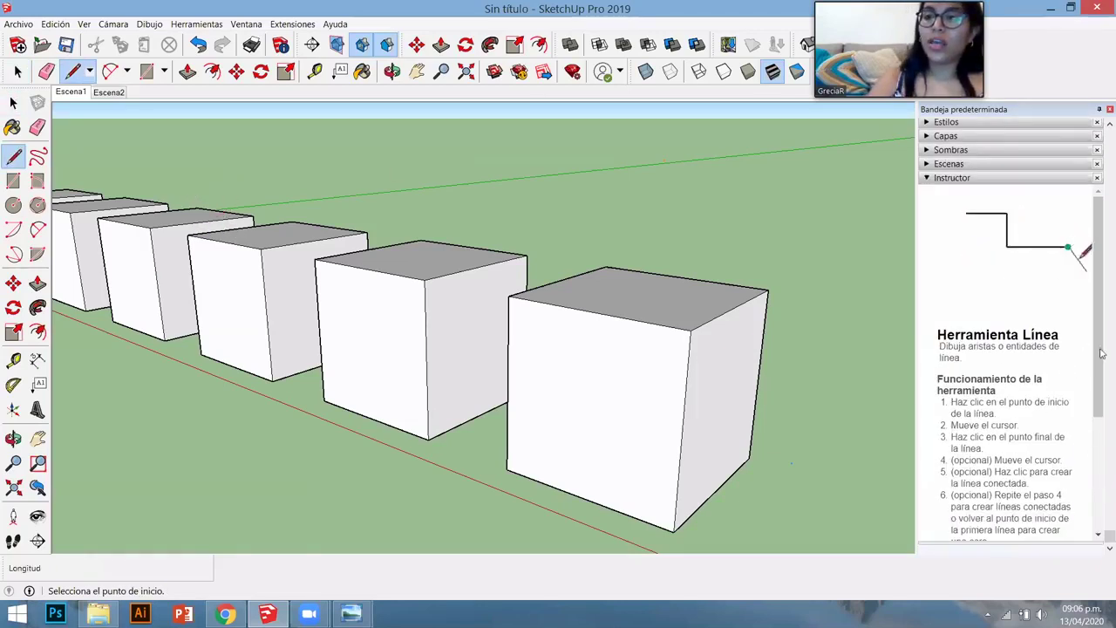
pyautogui.scroll(-5, 1100, 392)
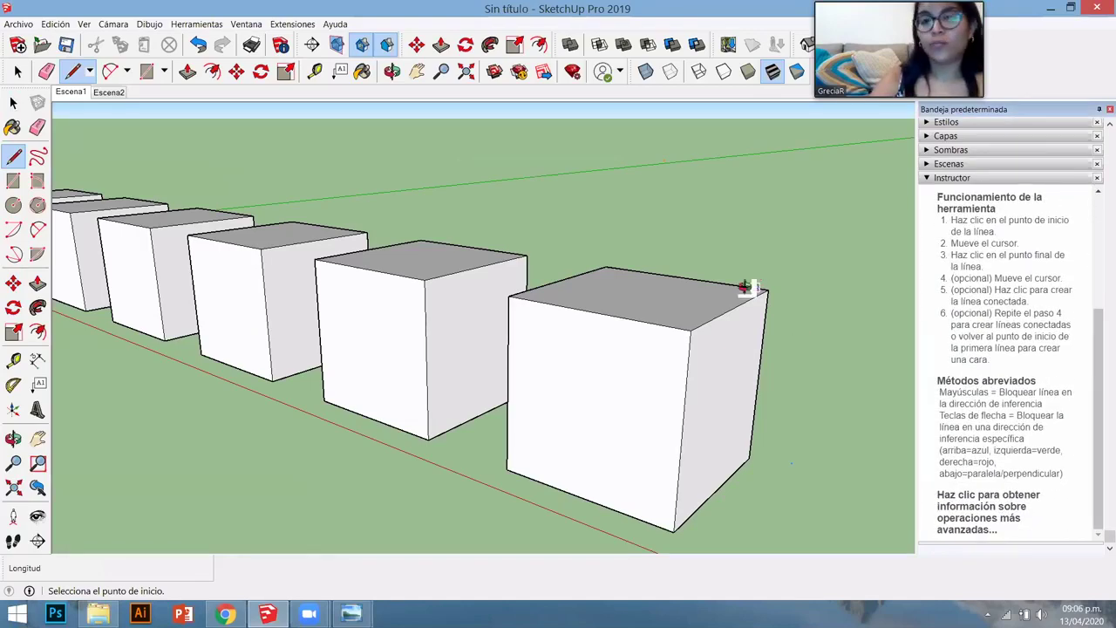
pyautogui.moveTo(742, 287); pyautogui.dragTo(733, 388, button='middle')
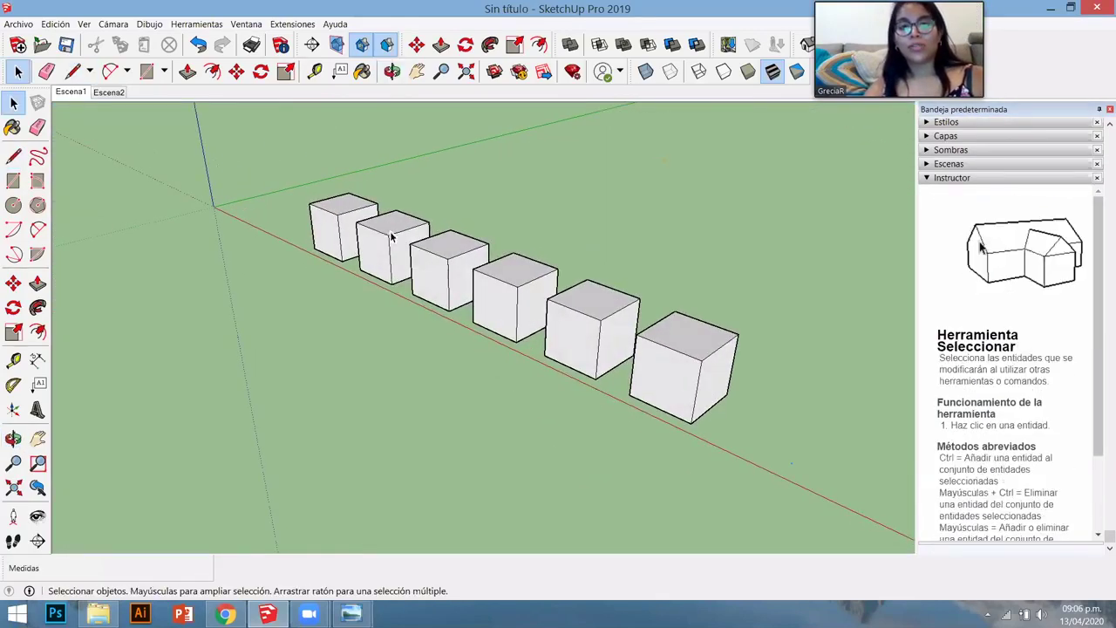
# - Draw a rectangle on the first cube's front face
pyautogui.click(340, 242)
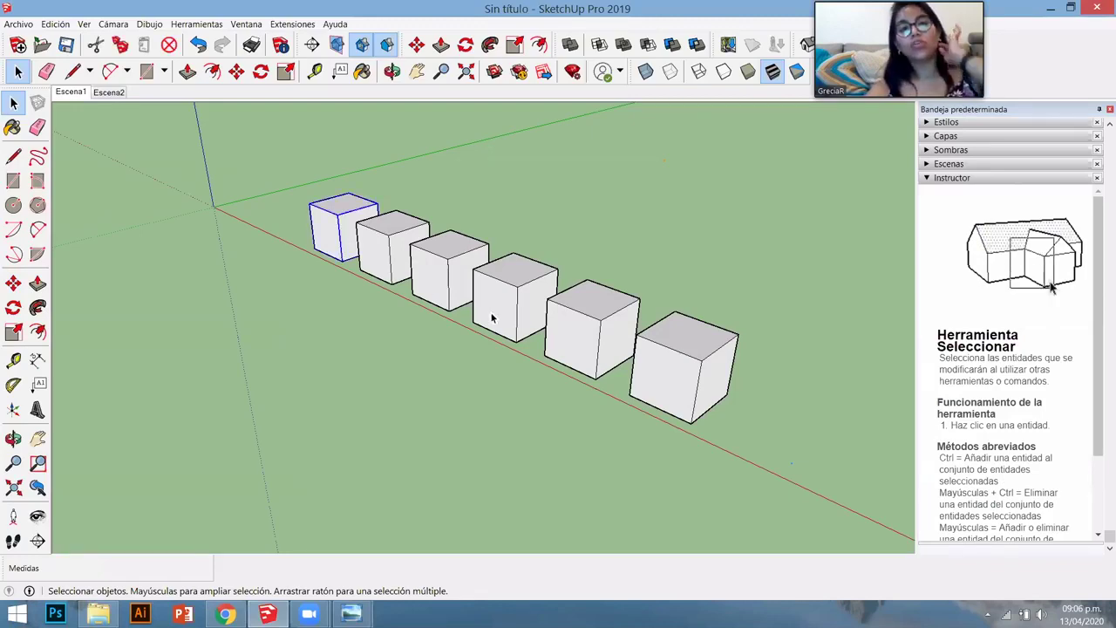
pyautogui.moveTo(308, 224); pyautogui.dragTo(281, 311, button='middle')
pyautogui.scroll(3, 281, 312)
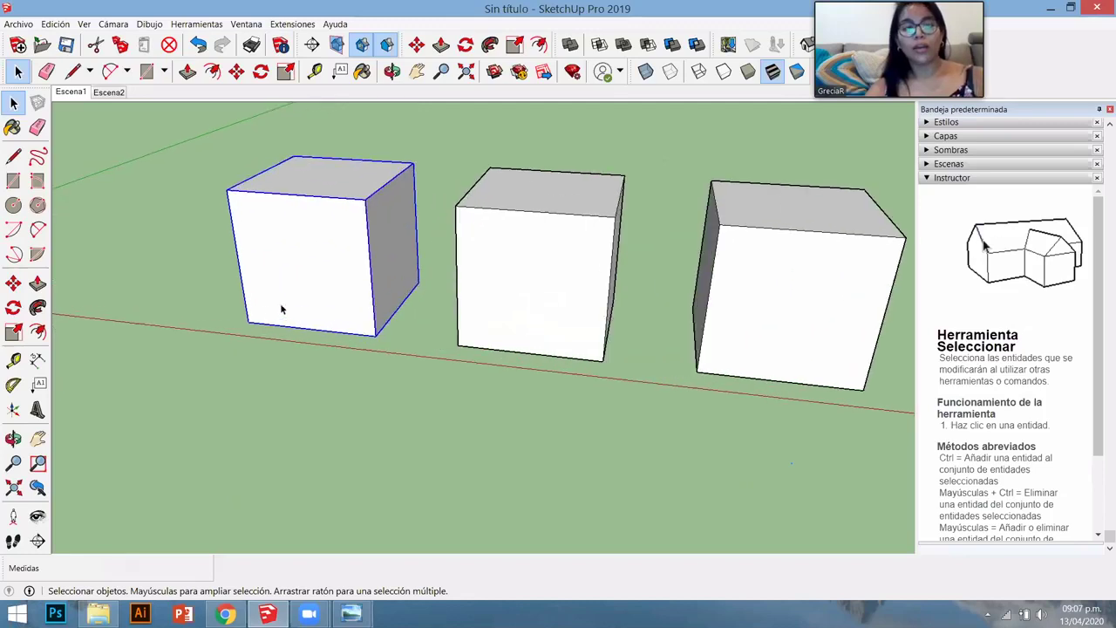
pyautogui.scroll(-2, 310, 291)
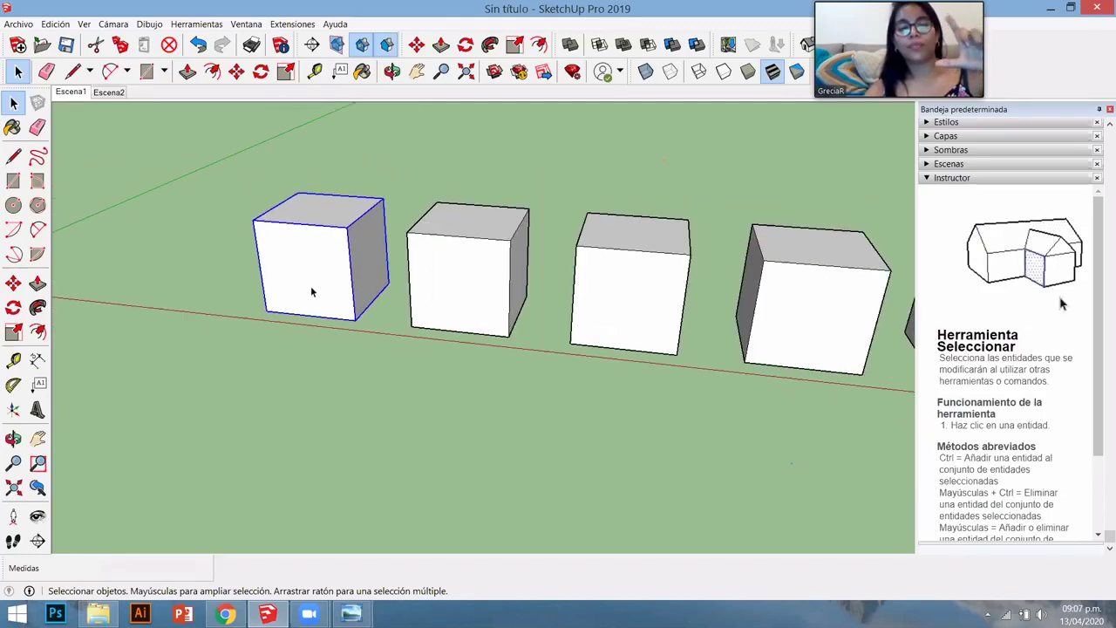
pyautogui.scroll(3, 291, 236)
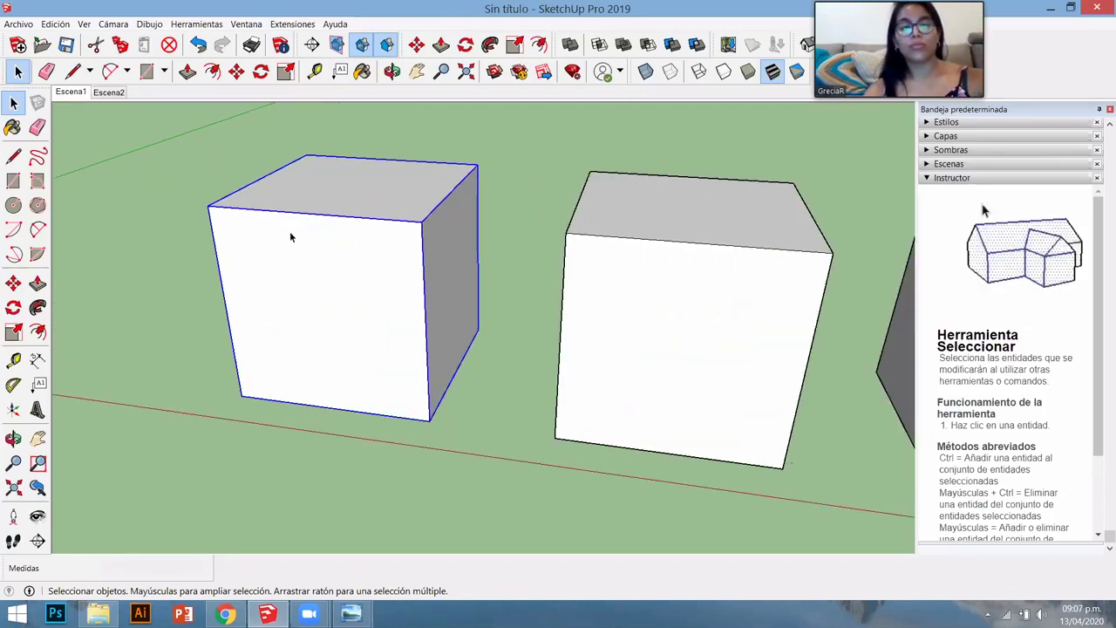
pyautogui.scroll(2, 291, 235)
pyautogui.press('r')
pyautogui.click(258, 258)
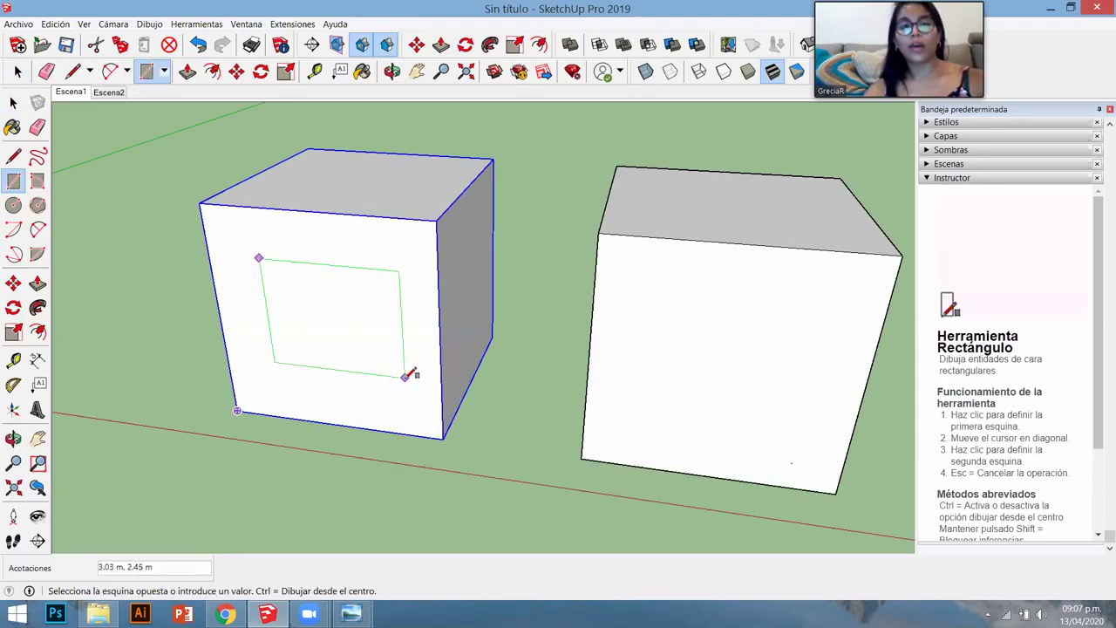
pyautogui.click(405, 377)
# - Push/Pull the rectangle out into a small box and make it a group
pyautogui.press('p')
pyautogui.click(339, 356)
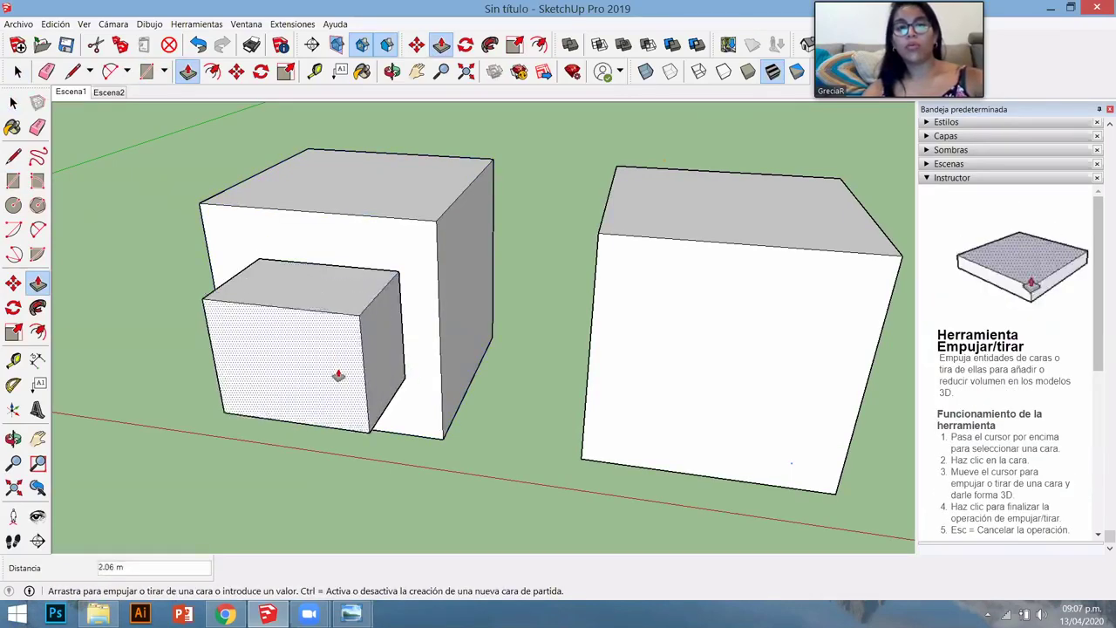
pyautogui.scroll(-3, 322, 387)
pyautogui.click(389, 398)
pyautogui.moveTo(389, 398); pyautogui.dragTo(337, 346, button='middle')
pyautogui.press('space')
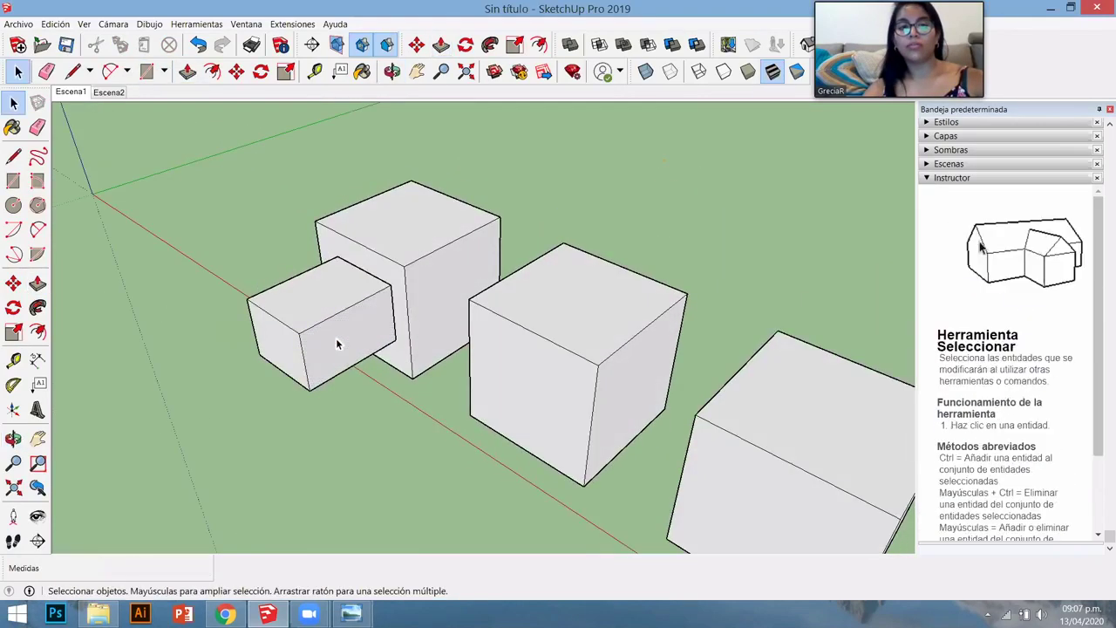
pyautogui.tripleClick(336, 346)
pyautogui.rightClick(336, 340)
pyautogui.click(380, 450)
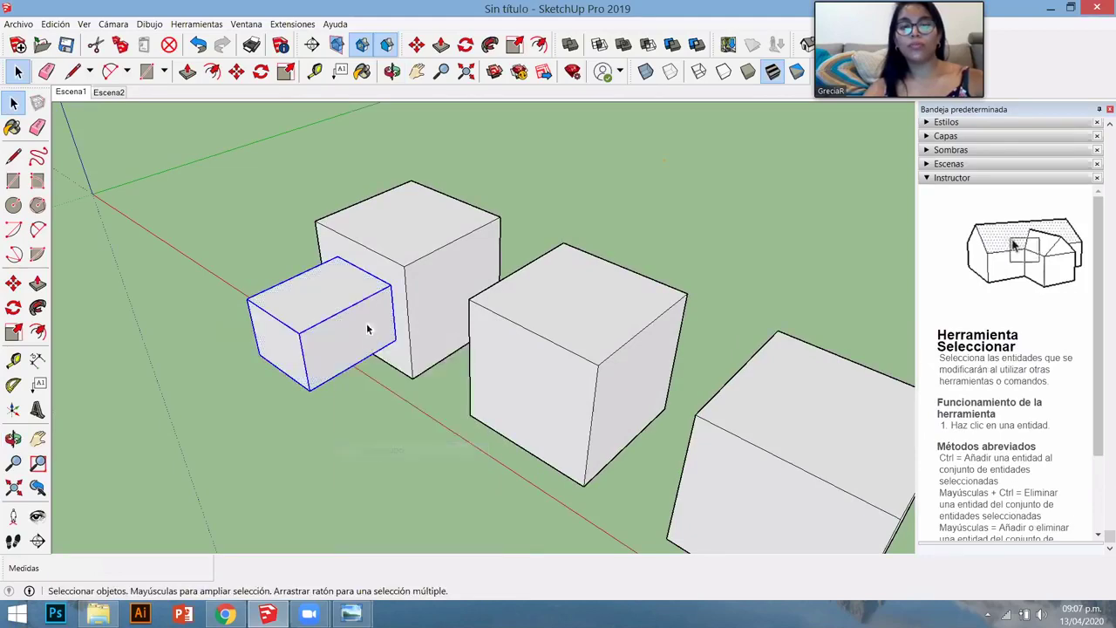
# - Move the small box group against the large cube, then delete it
pyautogui.scroll(3, 388, 288)
pyautogui.press('m')
pyautogui.click(442, 232)
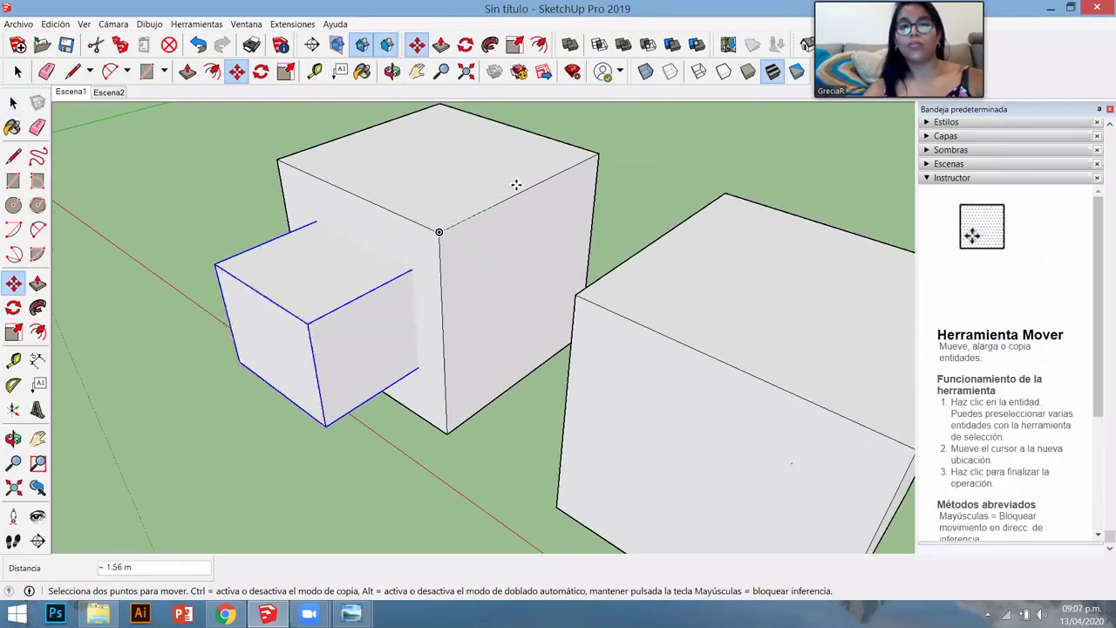
pyautogui.click(523, 184)
pyautogui.press('space')
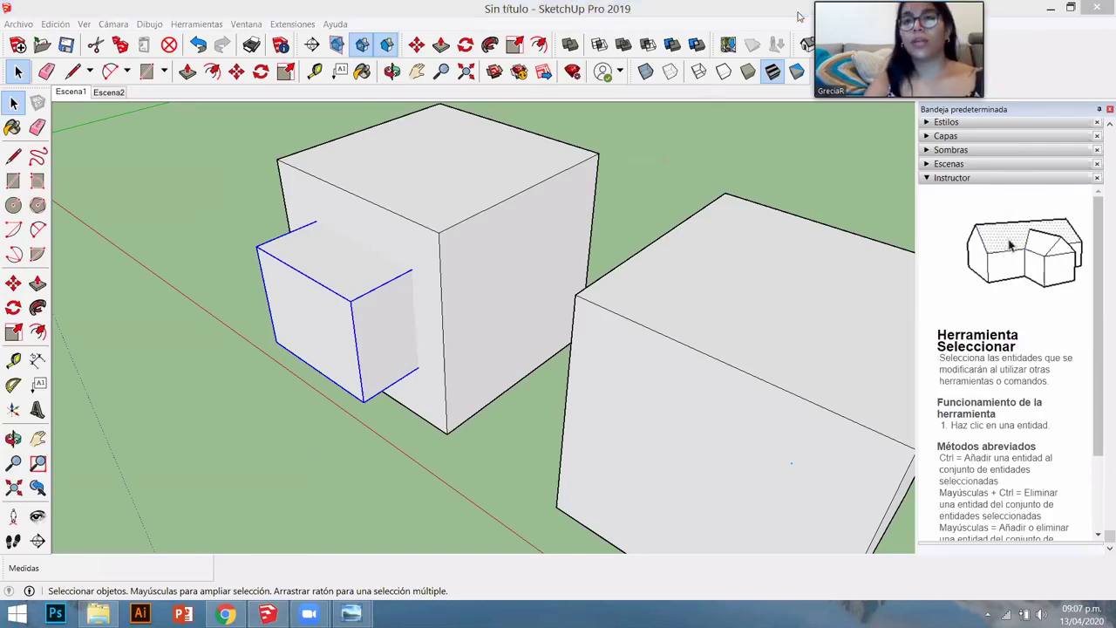
pyautogui.moveTo(353, 401); pyautogui.dragTo(374, 379, button='middle')
pyautogui.press('Delete')
# - Draw a new rectangle on the cube's front face, pull it into a small box, and select it
pyautogui.click(394, 287)
pyautogui.press('r')
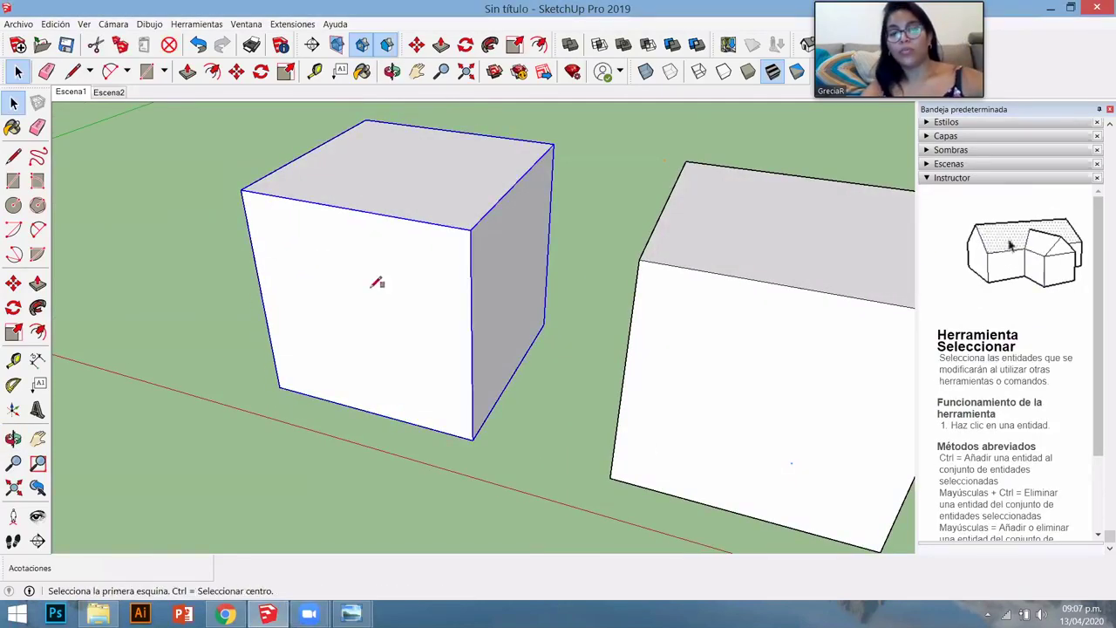
pyautogui.click(295, 237)
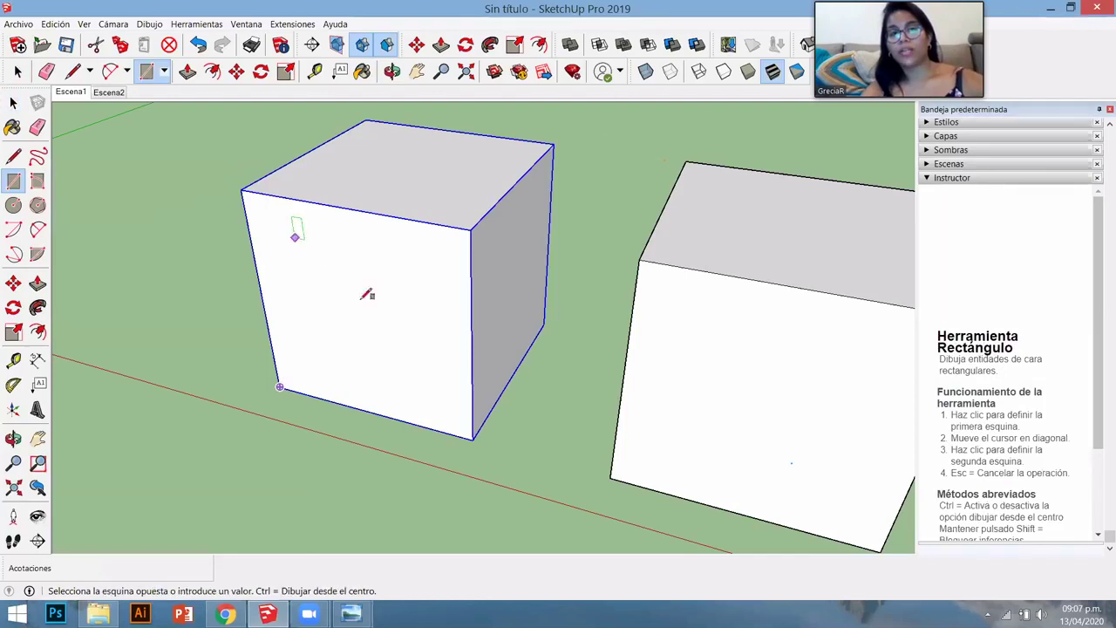
pyautogui.click(422, 372)
pyautogui.press('space')
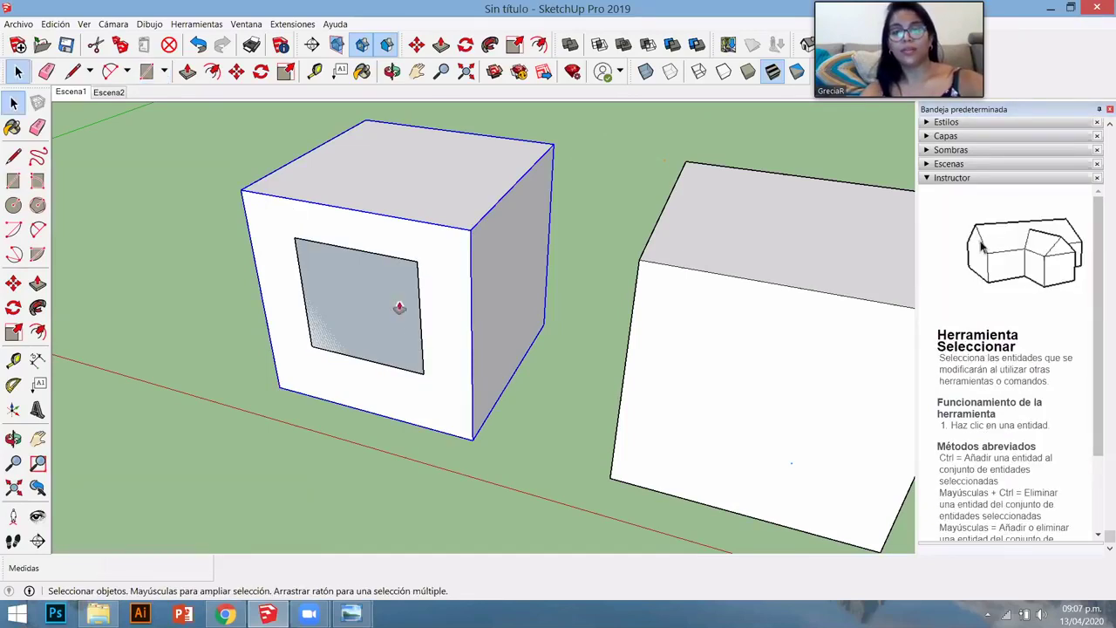
pyautogui.press('p')
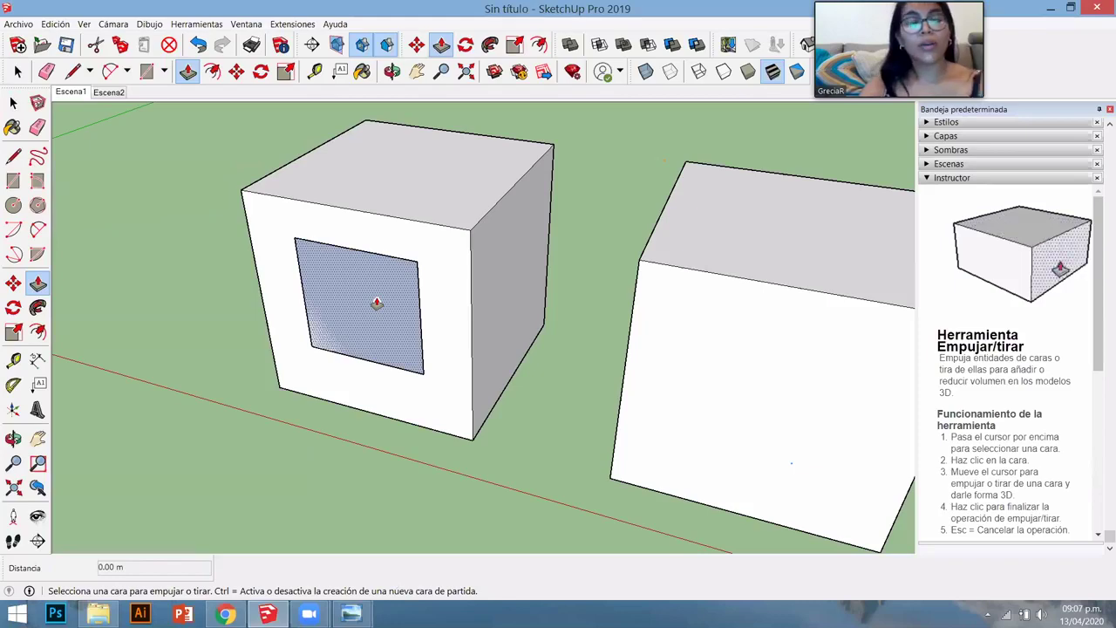
pyautogui.click(375, 306)
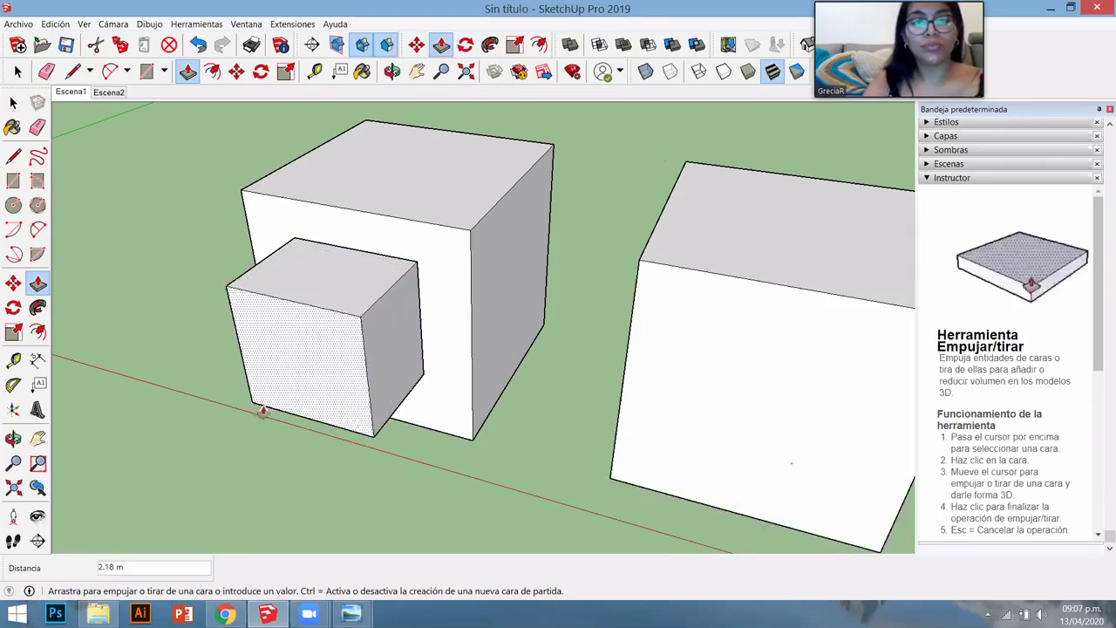
pyautogui.click(252, 406)
pyautogui.scroll(-3, 440, 386)
pyautogui.moveTo(440, 386); pyautogui.dragTo(351, 351, button='middle')
pyautogui.press('space')
pyautogui.click(388, 334)
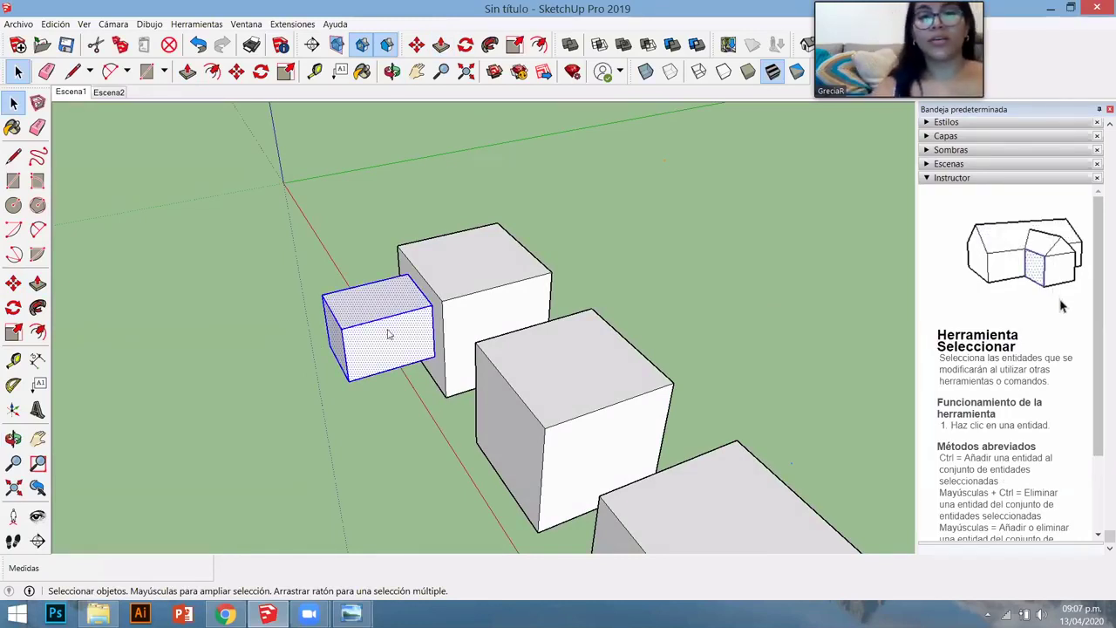
# - Group the small box and move it back toward the big cube
pyautogui.rightClick(388, 334)
pyautogui.click(431, 439)
pyautogui.scroll(4, 387, 311)
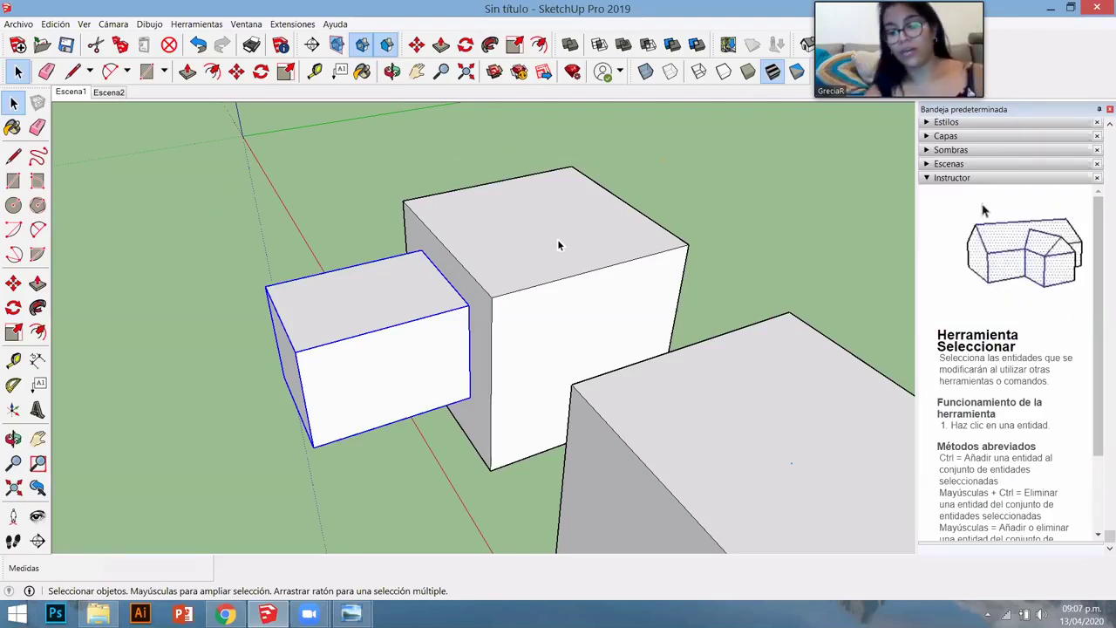
pyautogui.press('m')
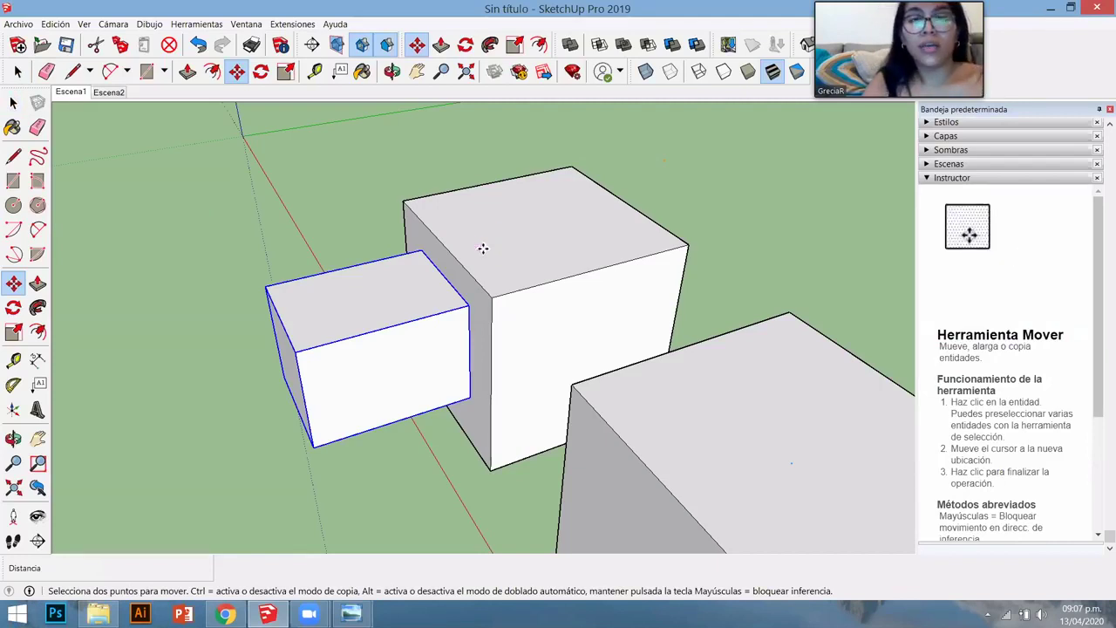
pyautogui.click(483, 248)
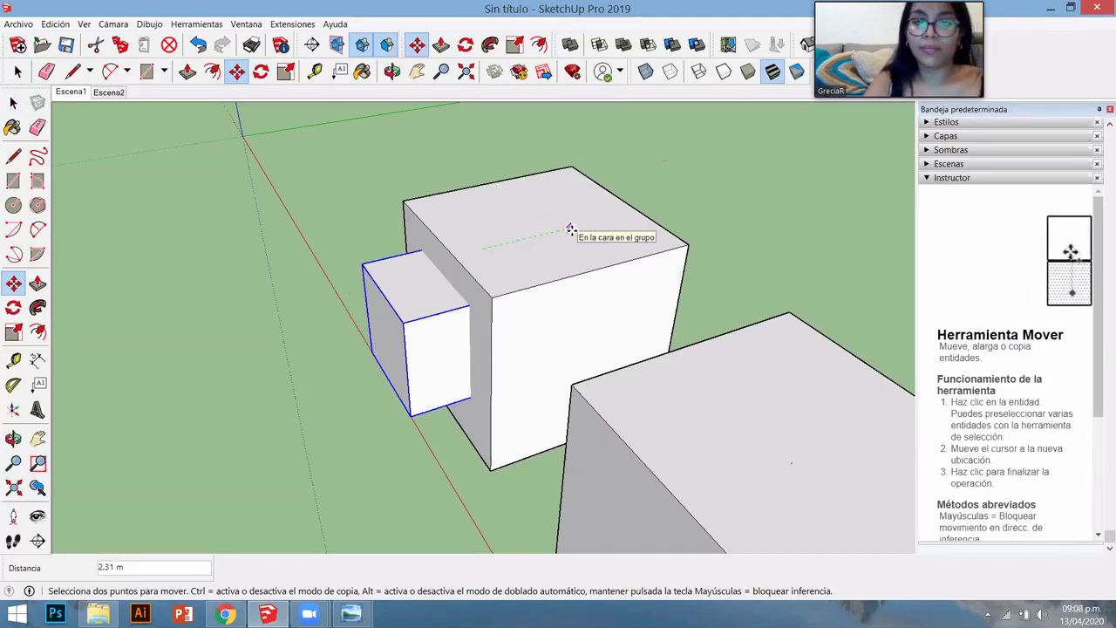
pyautogui.click(576, 230)
pyautogui.moveTo(577, 230); pyautogui.dragTo(511, 302, button='middle')
pyautogui.press('space')
# - Reselect the inner box in the first cube and zoom out to show all six cubes
pyautogui.click(550, 400)
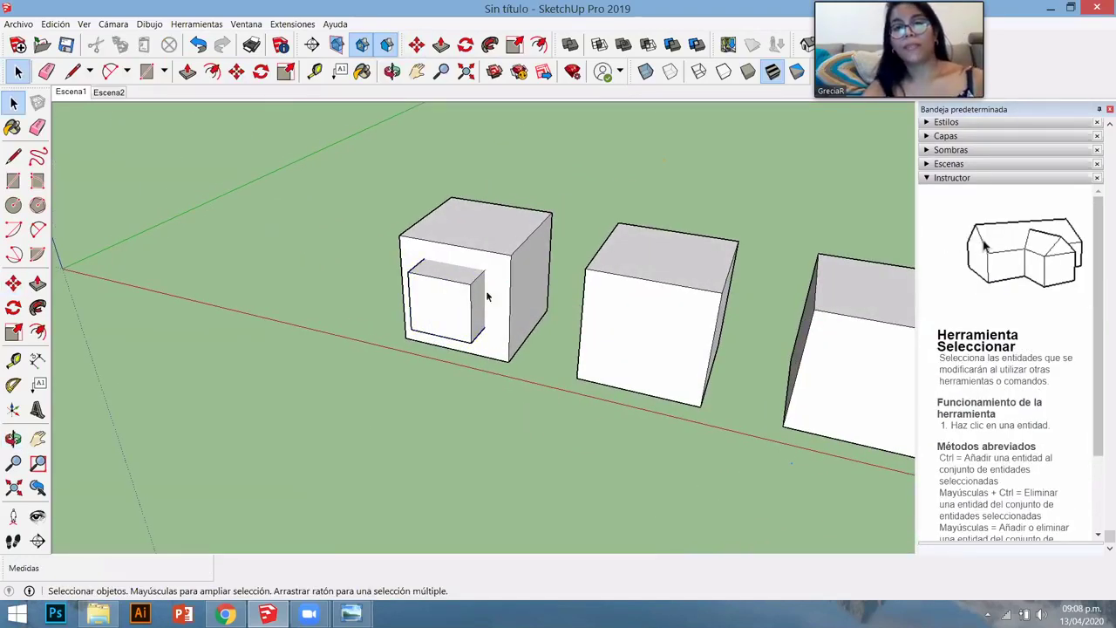
pyautogui.scroll(2, 487, 296)
pyautogui.click(418, 270)
pyautogui.scroll(-2, 439, 319)
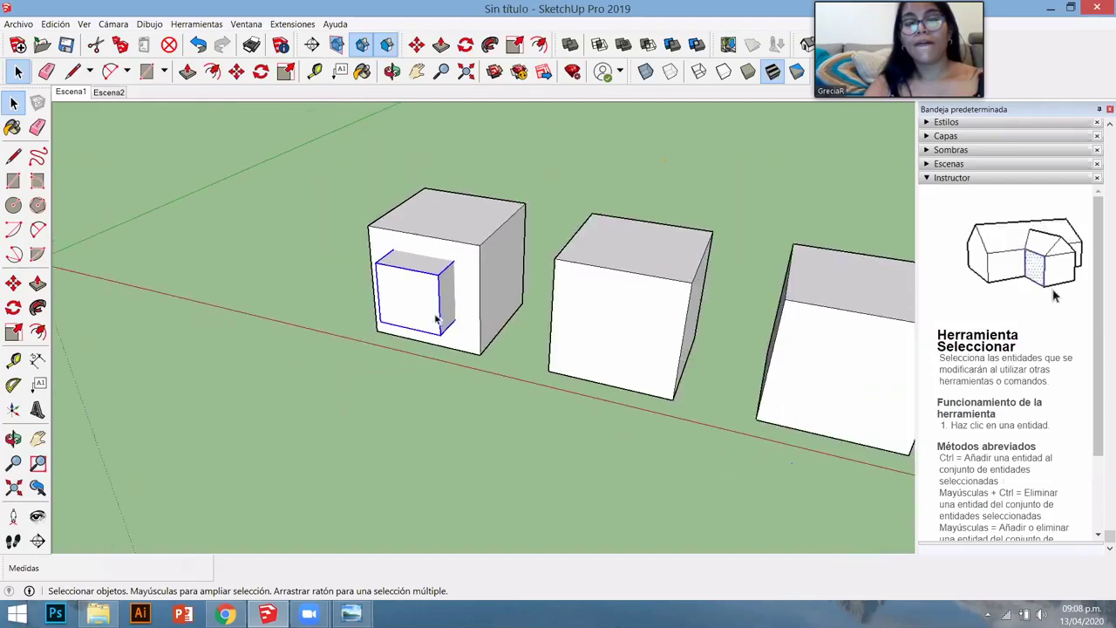
pyautogui.scroll(-5, 444, 341)
pyautogui.moveTo(471, 404); pyautogui.dragTo(613, 418, button='middle')
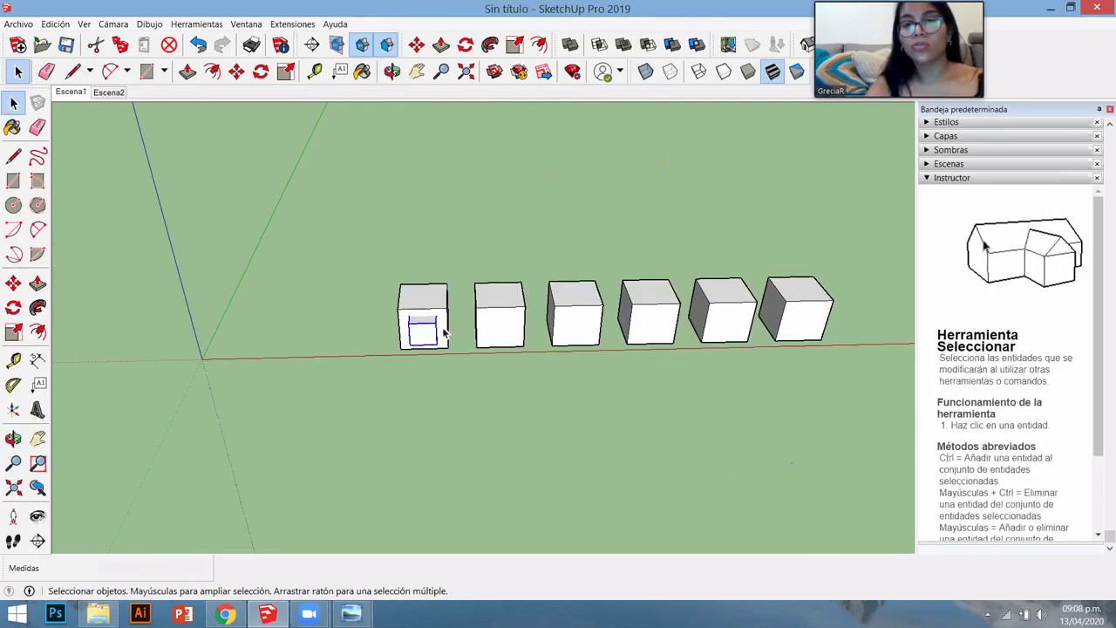
pyautogui.moveTo(555, 326); pyautogui.dragTo(814, 311, button='middle')
pyautogui.scroll(2, 812, 316)
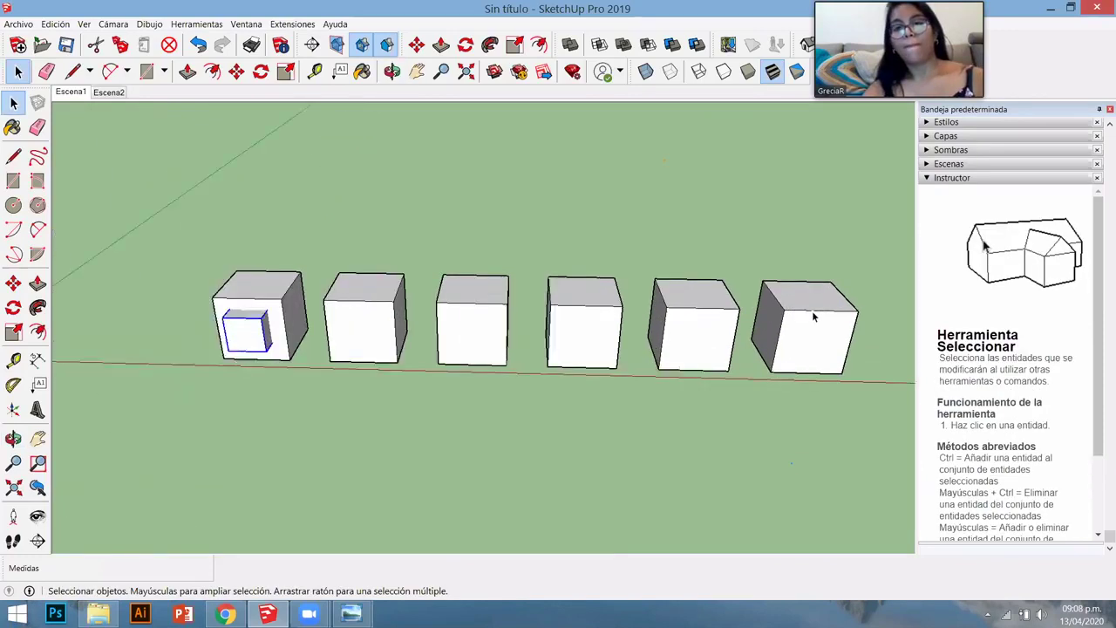
pyautogui.scroll(1, 812, 317)
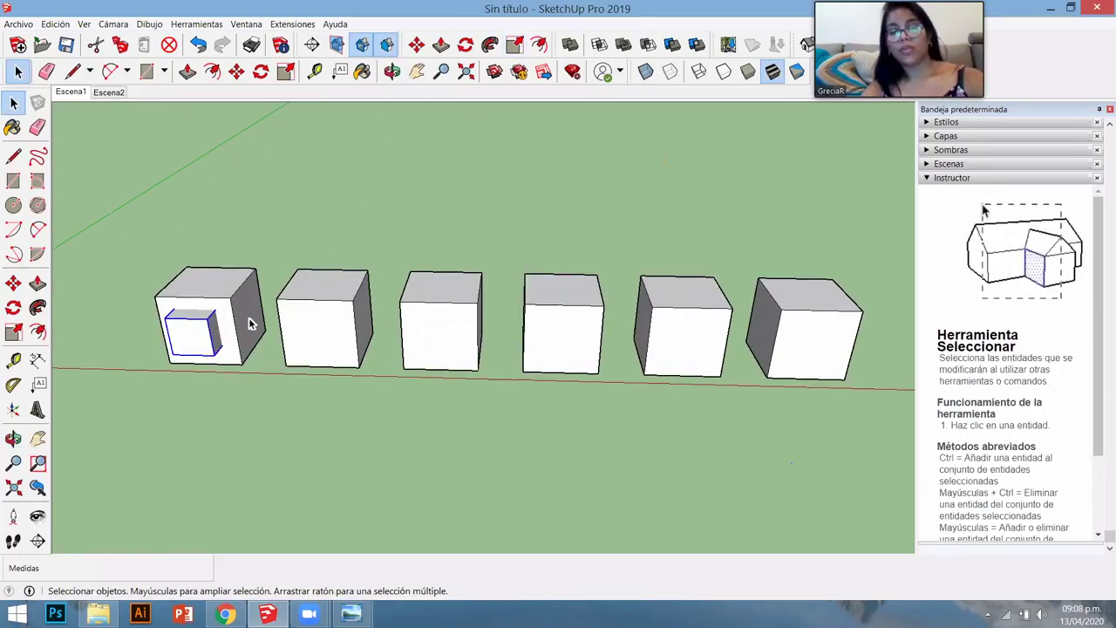
# - Copy the inner box into the second cube with a Ctrl-Move
pyautogui.press('m')
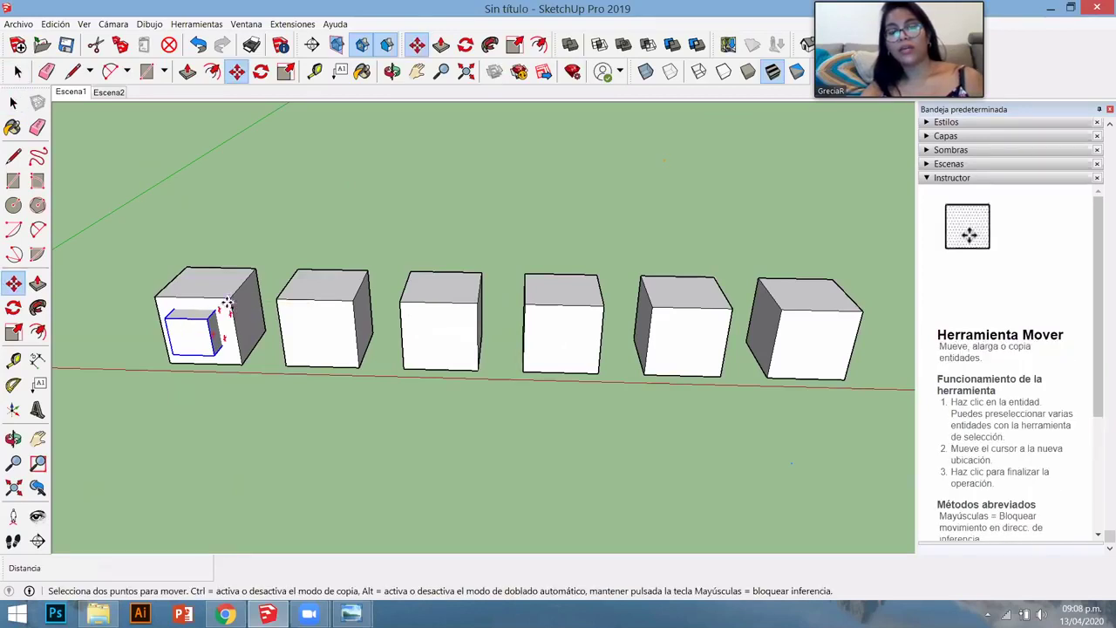
pyautogui.press('ctrl')
pyautogui.click(227, 301)
pyautogui.click(350, 300)
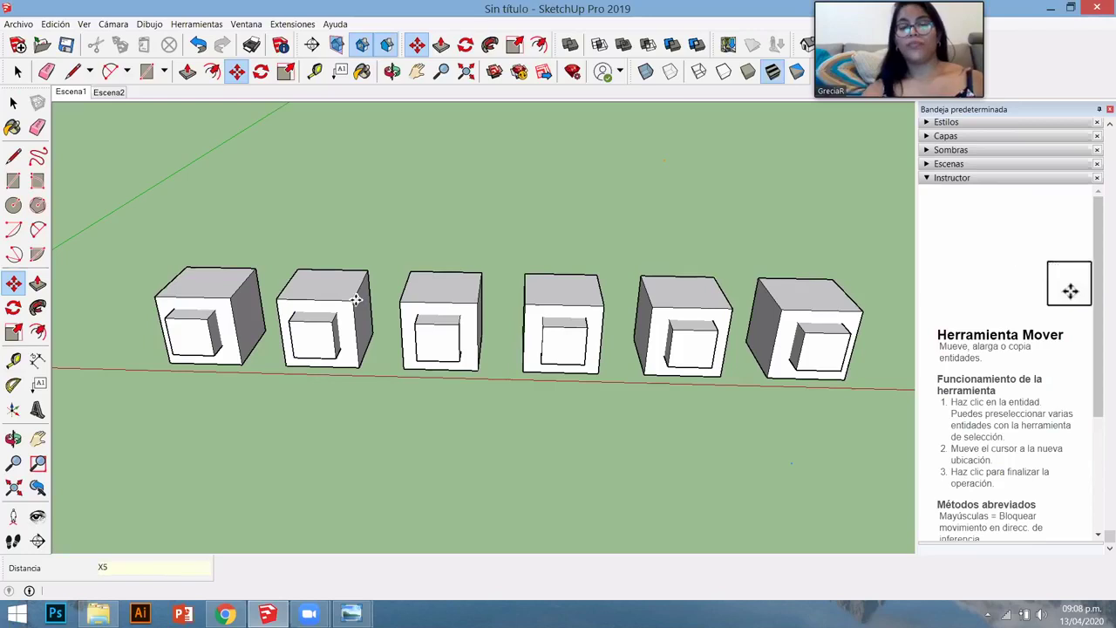
pyautogui.press('space')
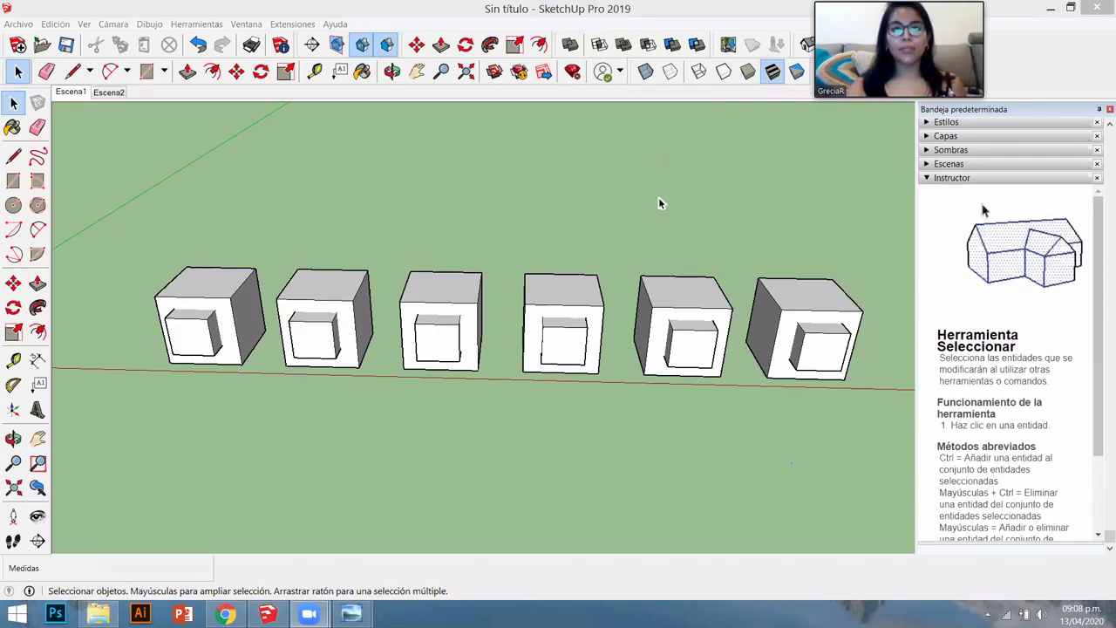
# - Float the Sólidos and Estilos toolbars off their docked position
pyautogui.moveTo(660, 201); pyautogui.dragTo(635, 270, button='middle')
pyautogui.moveTo(557, 43); pyautogui.dragTo(211, 176)
pyautogui.moveTo(631, 71); pyautogui.dragTo(453, 137)
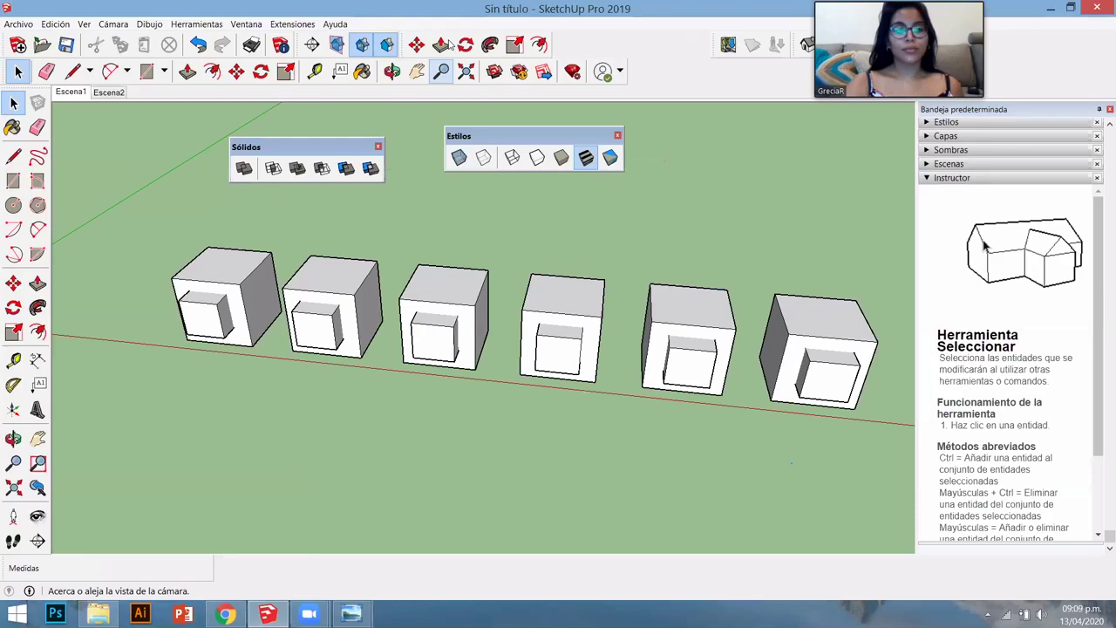
# - Move the floating Estilos toolbar up and to the left, next to the Sólidos toolbar
pyautogui.press('space')
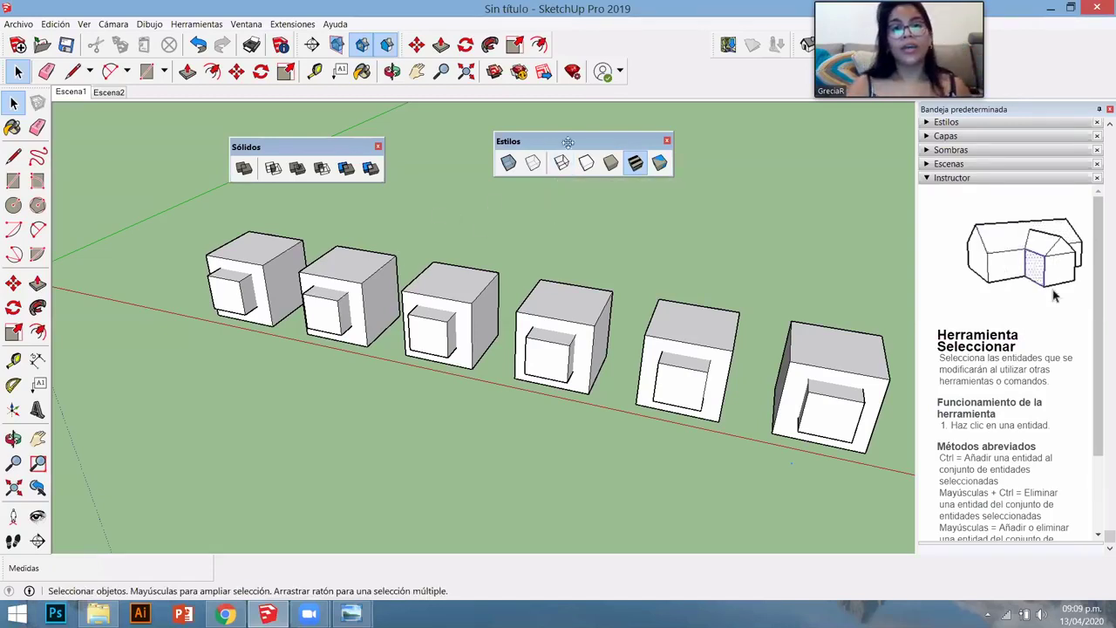
pyautogui.moveTo(541, 140); pyautogui.dragTo(517, 140)
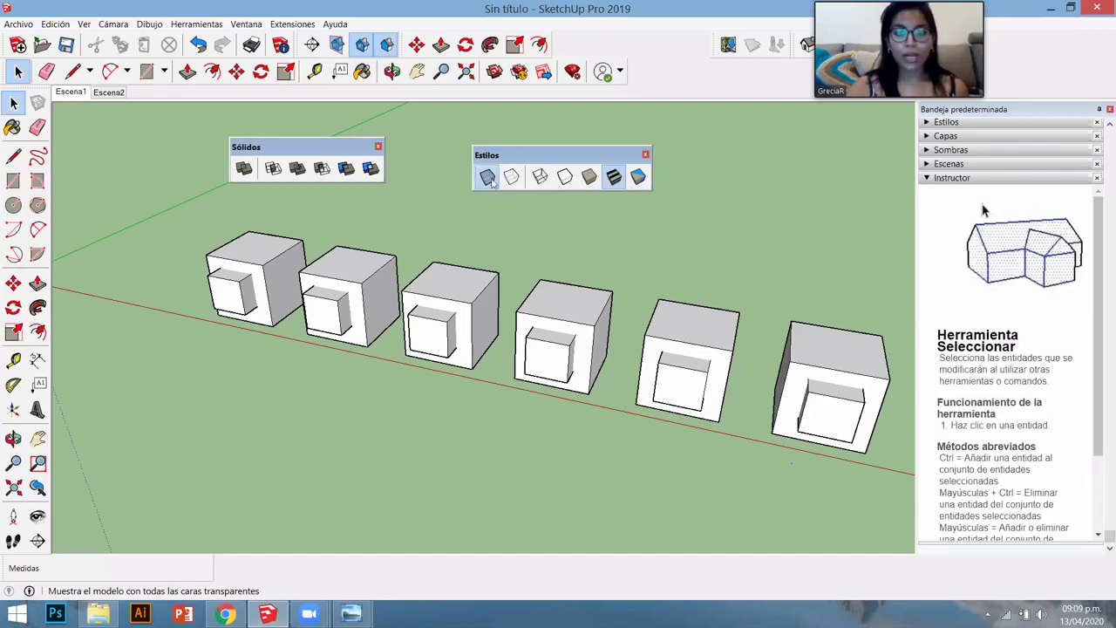
# - Turn on X-ray display and orbit around the row of see-through boxes
pyautogui.click(486, 177)
pyautogui.press('o')
pyautogui.moveTo(515, 352); pyautogui.dragTo(547, 144)
pyautogui.press('space')
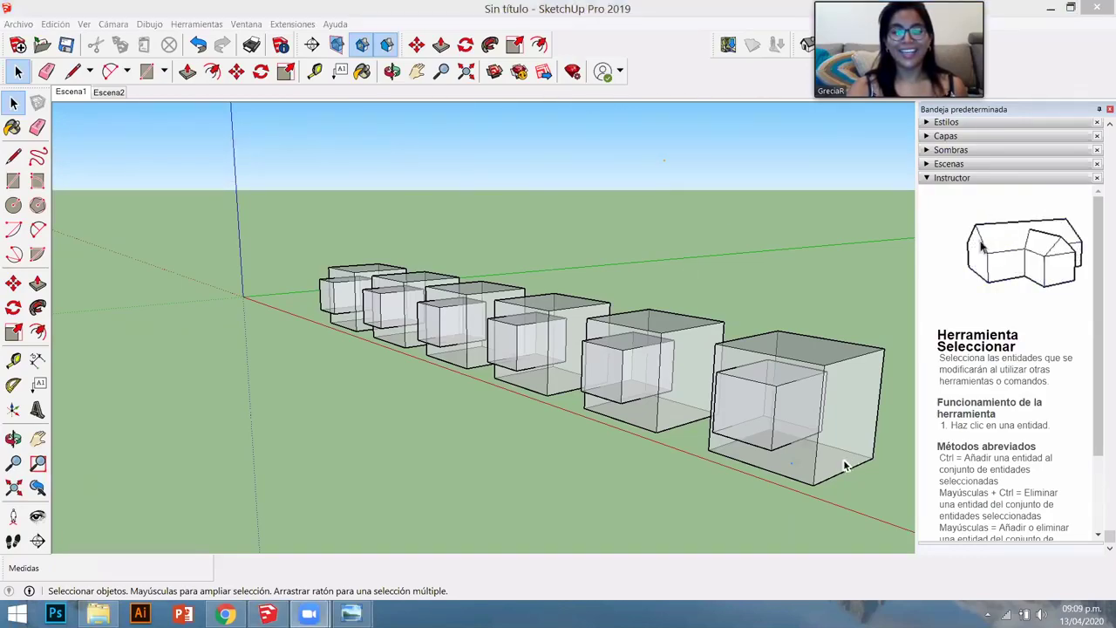
pyautogui.moveTo(773, 399); pyautogui.dragTo(643, 329, button='middle')
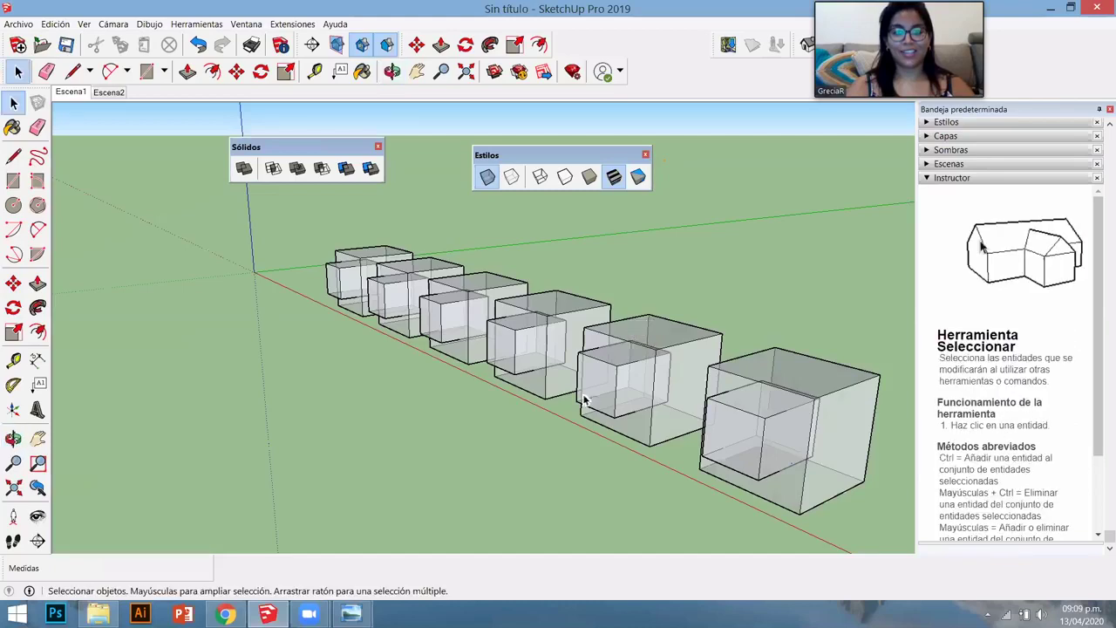
pyautogui.moveTo(586, 401); pyautogui.dragTo(744, 383, button='middle')
pyautogui.moveTo(642, 393); pyautogui.dragTo(543, 432, button='middle')
pyautogui.scroll(2, 543, 432)
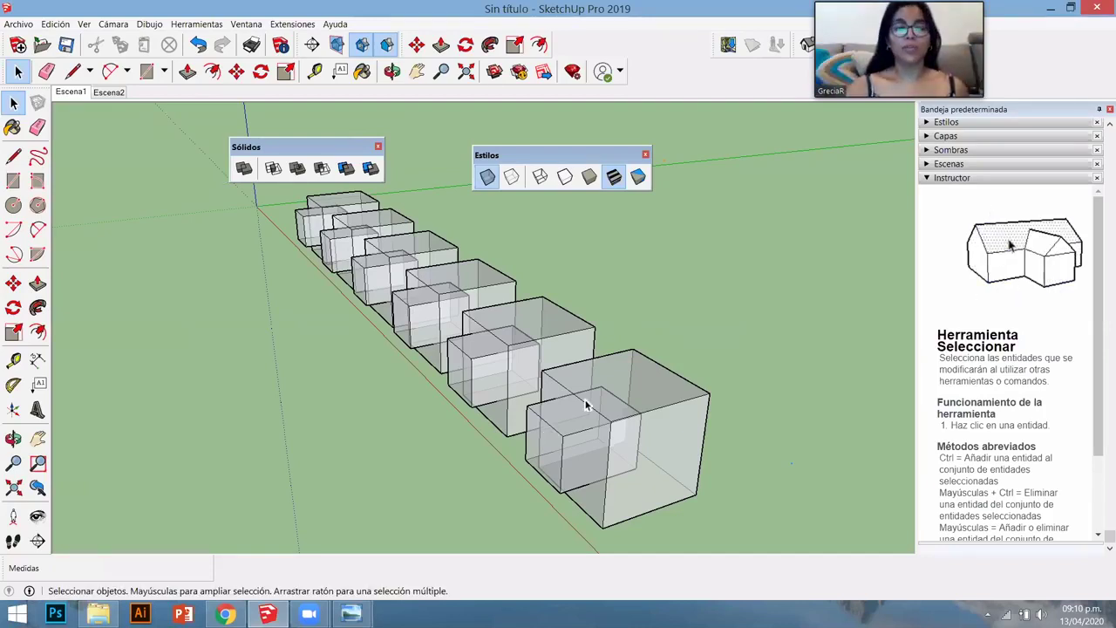
# - Inside the front box's group, push its right face inward, then close the group
pyautogui.doubleClick(610, 379)
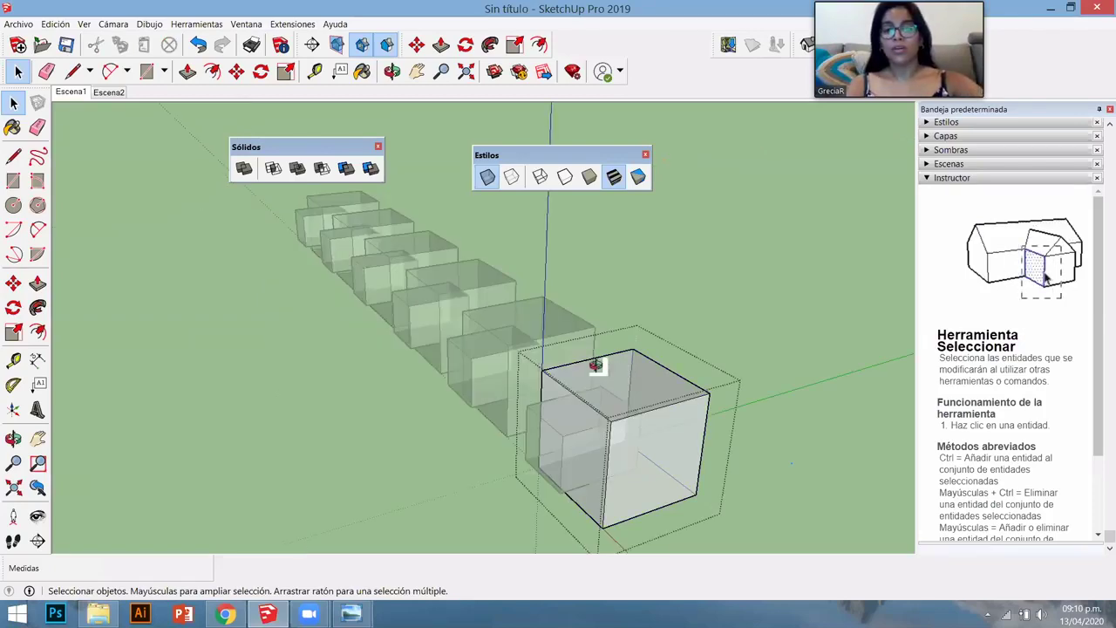
pyautogui.moveTo(598, 368); pyautogui.dragTo(391, 355, button='middle')
pyautogui.moveTo(391, 354); pyautogui.dragTo(323, 393)
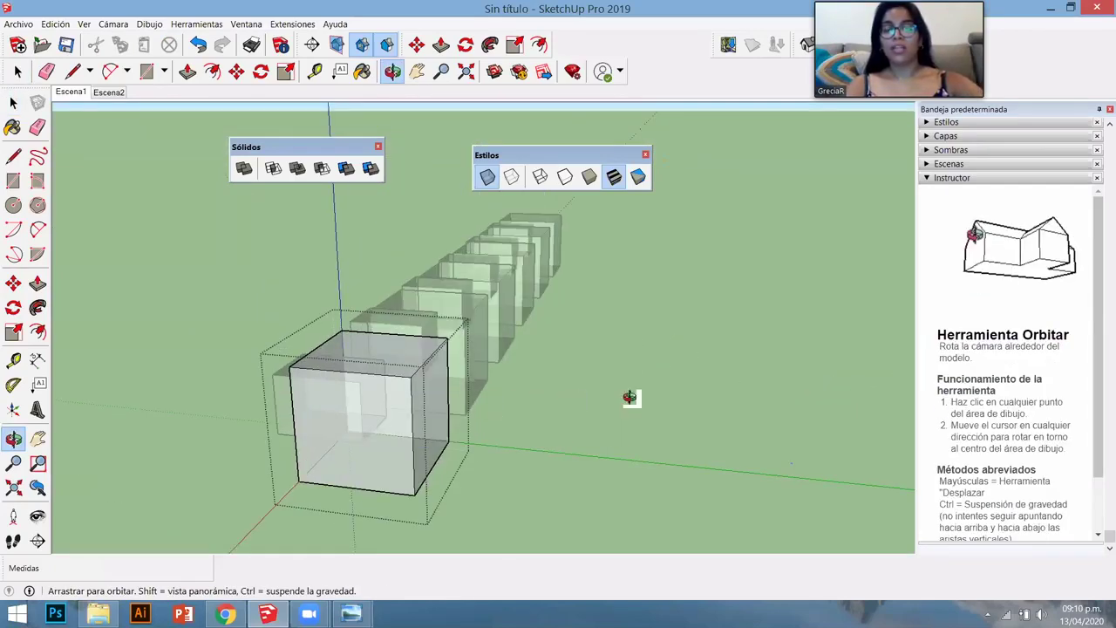
pyautogui.moveTo(857, 391); pyautogui.dragTo(902, 374)
pyautogui.moveTo(725, 354); pyautogui.dragTo(590, 417, button='middle')
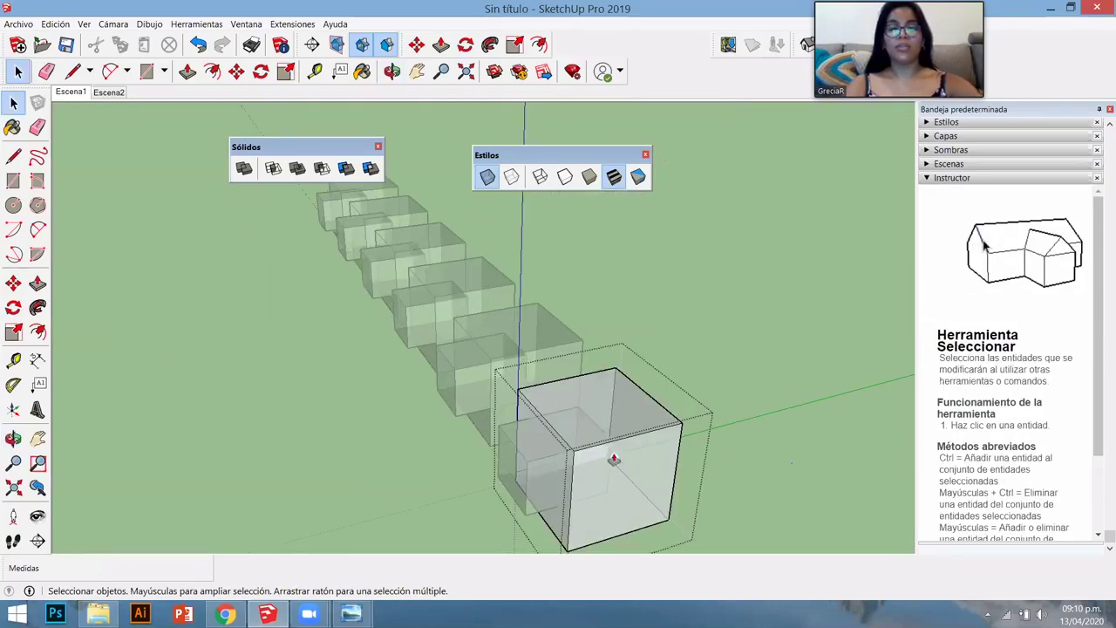
pyautogui.press('p')
pyautogui.moveTo(610, 440)
pyautogui.mouseDown()
pyautogui.moveTo(599, 408)
pyautogui.moveTo(612, 396)
pyautogui.moveTo(669, 452)
pyautogui.moveTo(667, 467)
pyautogui.moveTo(601, 455)
pyautogui.mouseUp()
pyautogui.press('space')
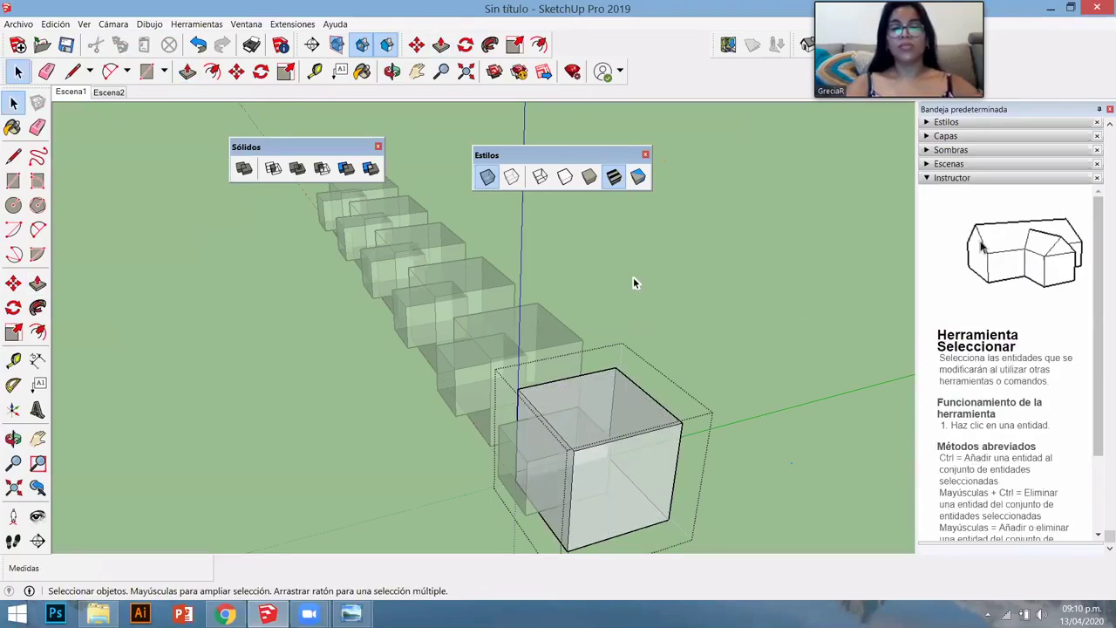
pyautogui.press('pagedown')
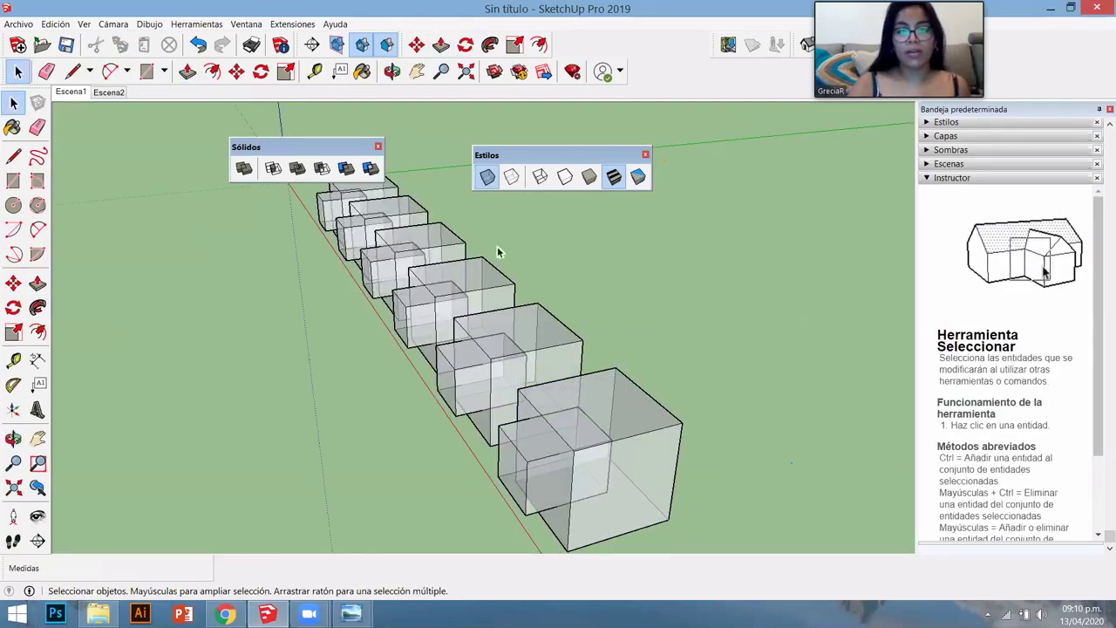
# - Turn on Back Edges so the boxes' hidden edges appear as dashed lines
pyautogui.moveTo(526, 326); pyautogui.dragTo(523, 191, button='middle')
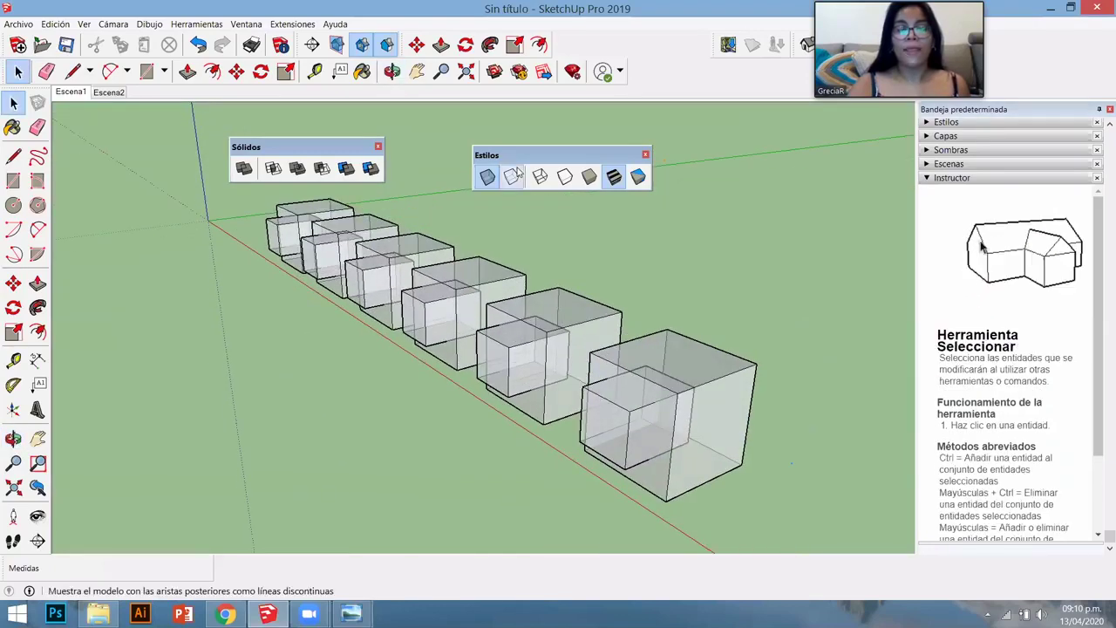
pyautogui.click(511, 177)
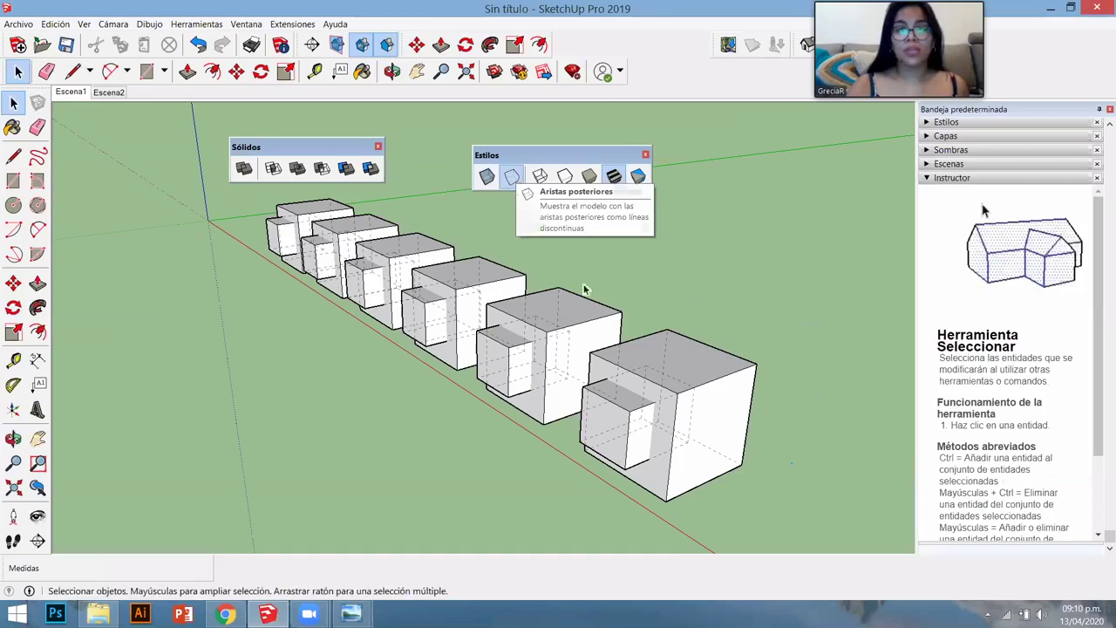
pyautogui.moveTo(673, 378); pyautogui.dragTo(674, 406, button='middle')
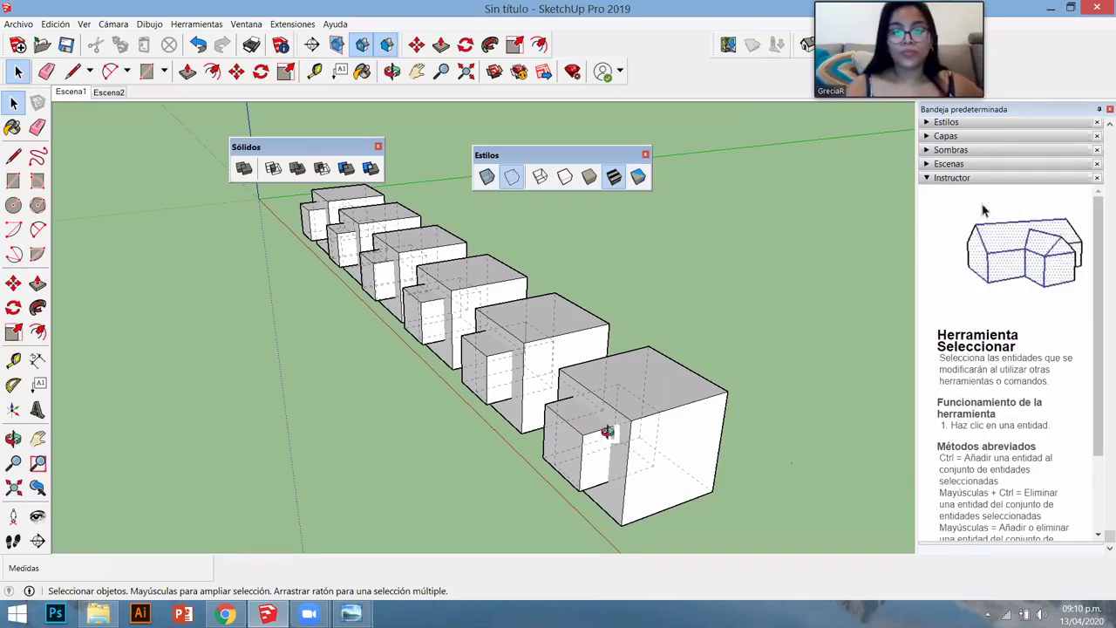
pyautogui.moveTo(636, 398)
pyautogui.mouseDown(button='middle')
pyautogui.moveTo(625, 383)
pyautogui.moveTo(624, 394)
pyautogui.mouseUp(button='middle')
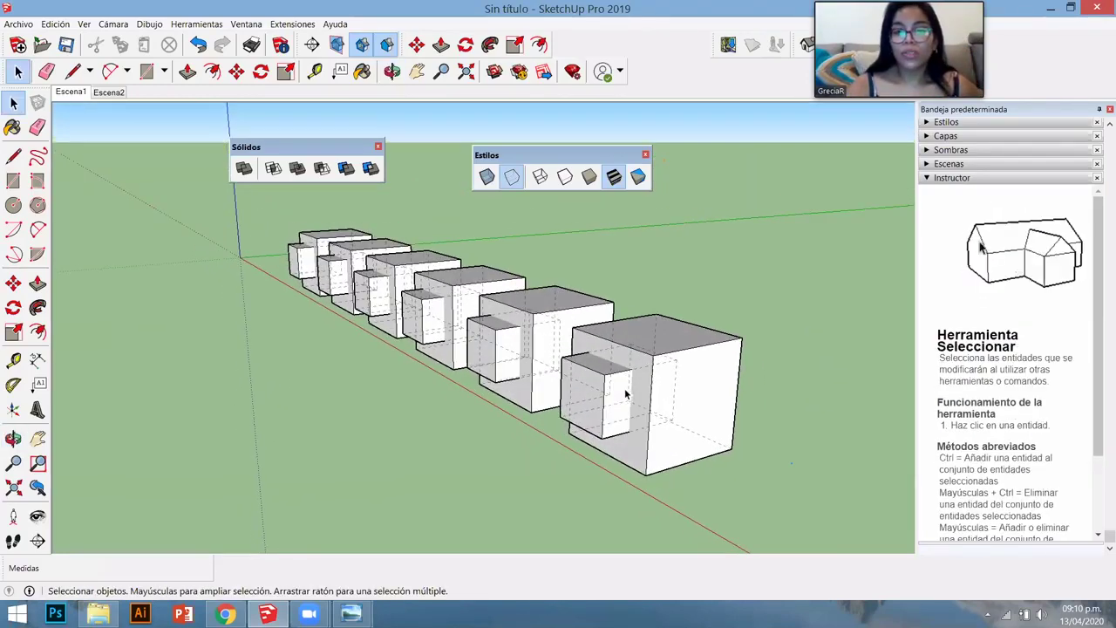
# - Switch to Wireframe display and zoom in, selecting one of the inner boxes
pyautogui.click(541, 177)
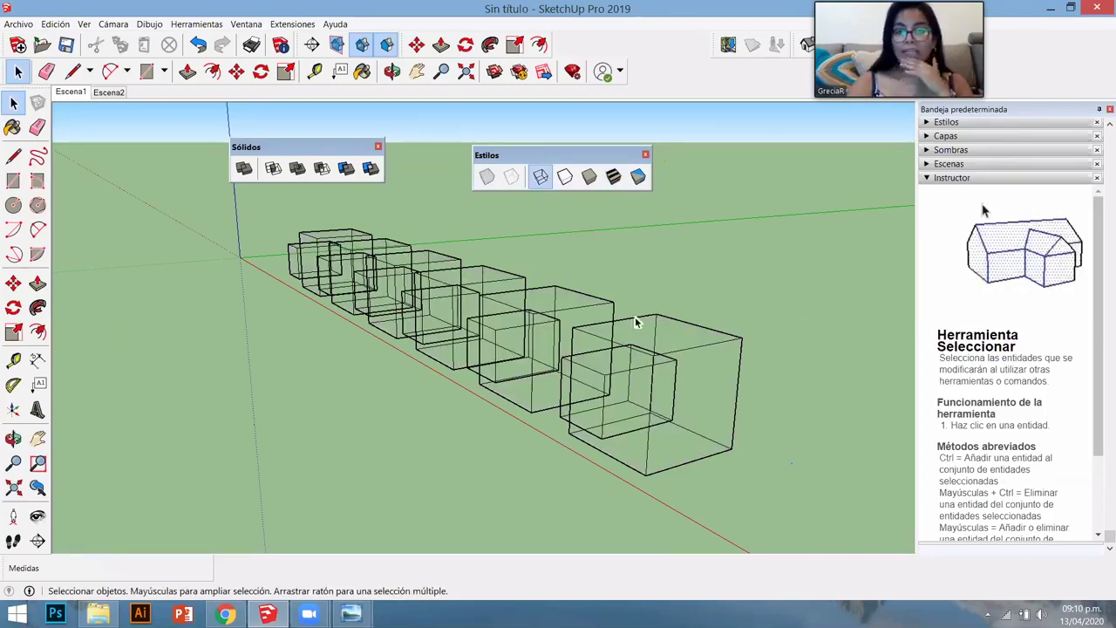
pyautogui.moveTo(577, 348); pyautogui.dragTo(525, 324, button='middle')
pyautogui.scroll(2, 584, 390)
pyautogui.scroll(2, 602, 401)
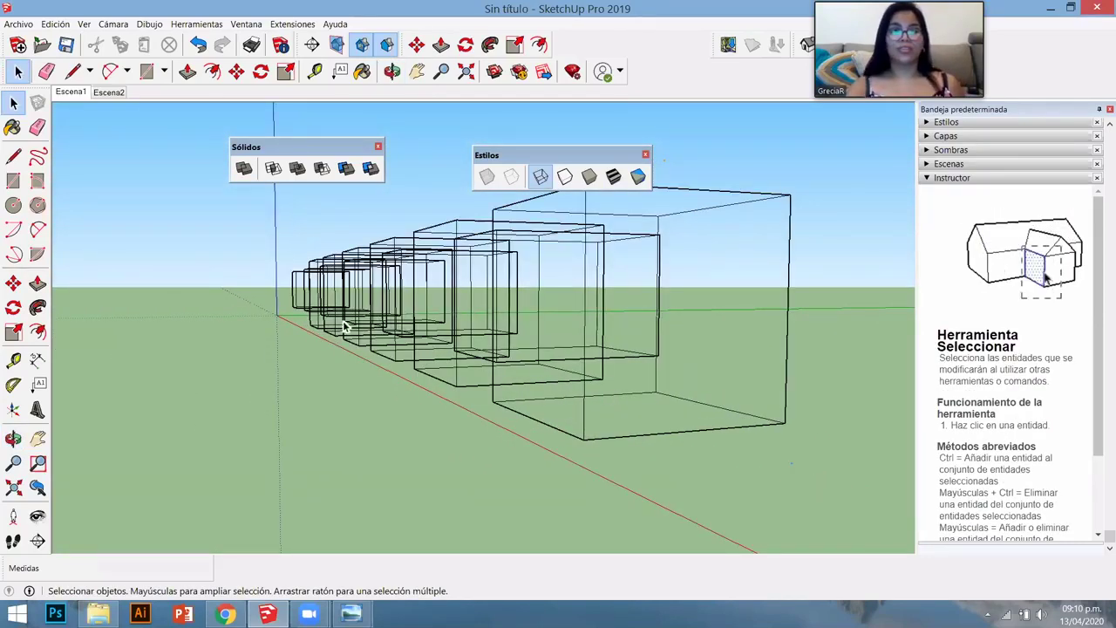
pyautogui.click(454, 281)
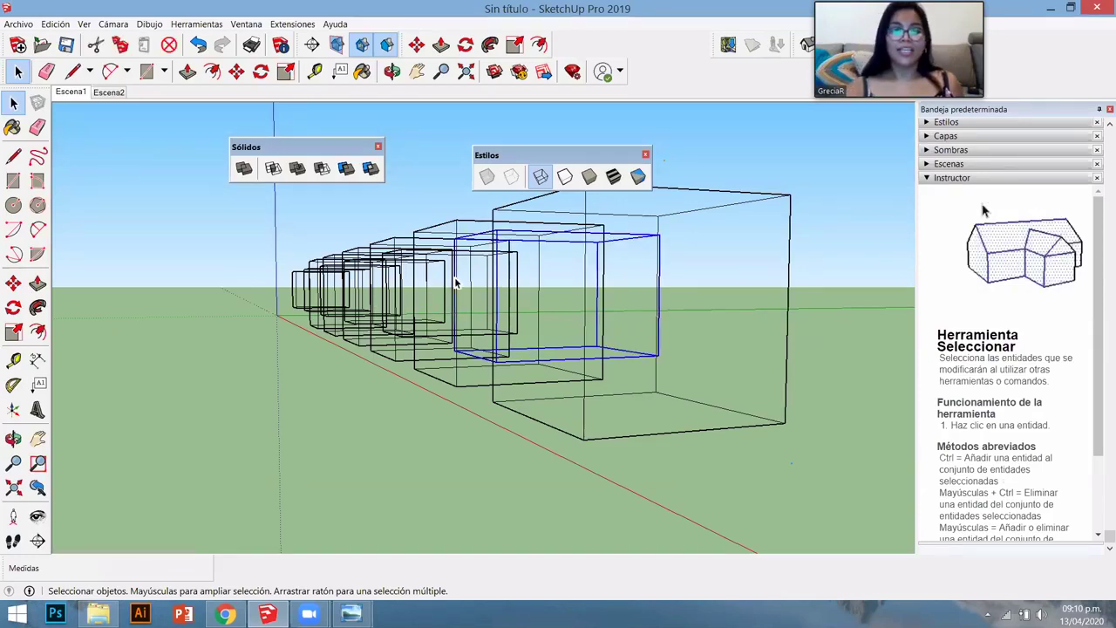
# - Switch to Hidden Line display and orbit to view the boxes from higher up
pyautogui.click(568, 177)
pyautogui.moveTo(551, 282)
pyautogui.mouseDown(button='middle')
pyautogui.moveTo(580, 296)
pyautogui.moveTo(617, 360)
pyautogui.mouseUp(button='middle')
pyautogui.moveTo(617, 360); pyautogui.dragTo(497, 354)
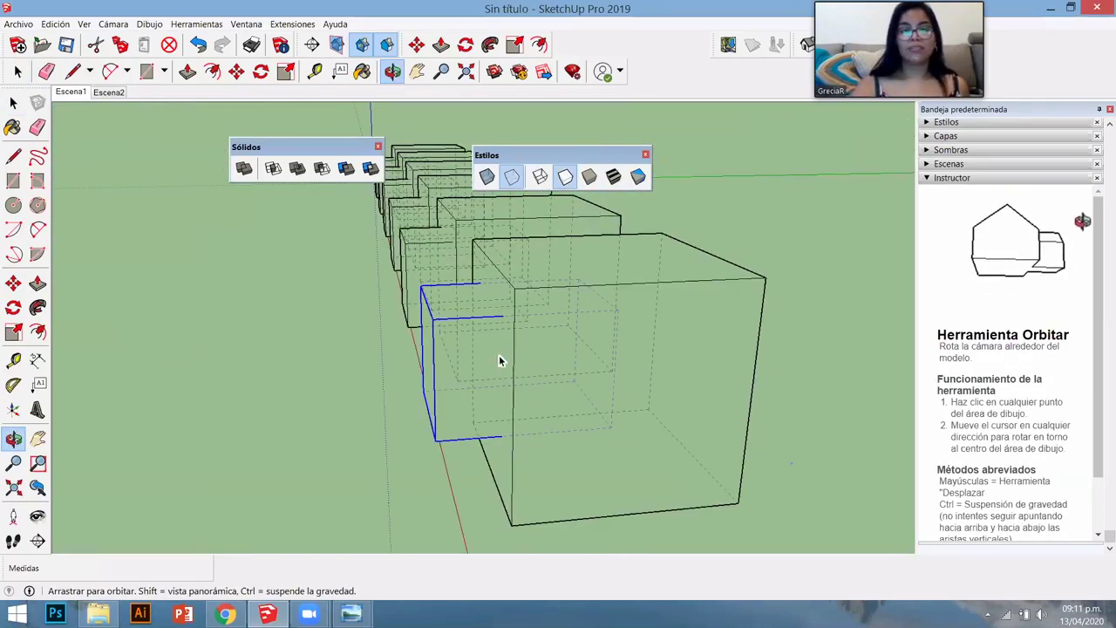
pyautogui.press('space')
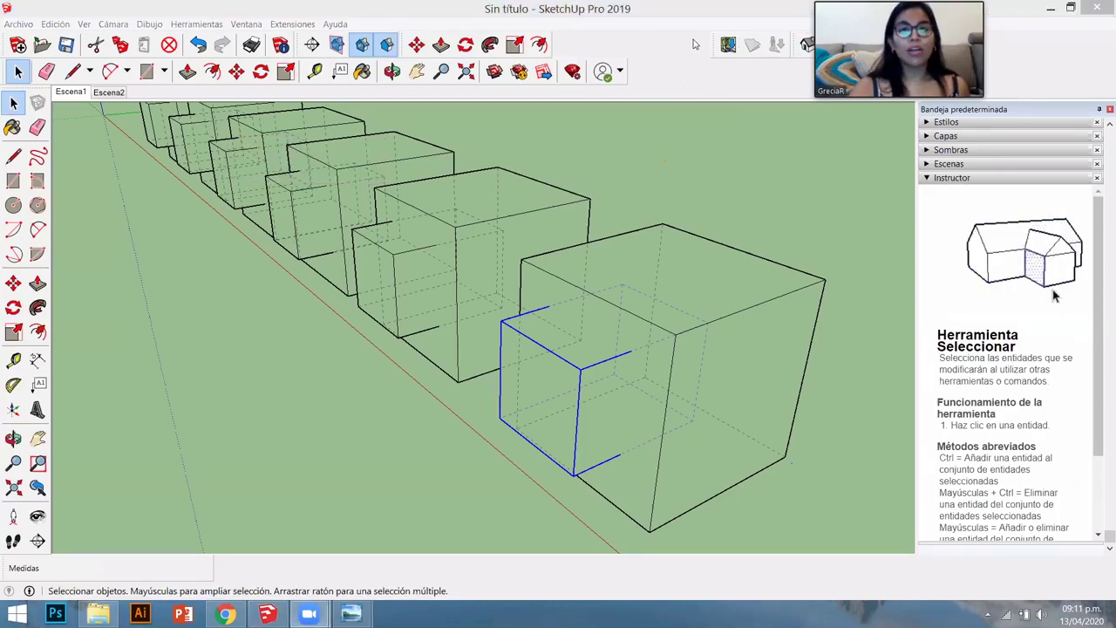
# - Dismiss the toolbar list and set the Estilos display to Sombreado (shaded)
pyautogui.rightClick(649, 55)
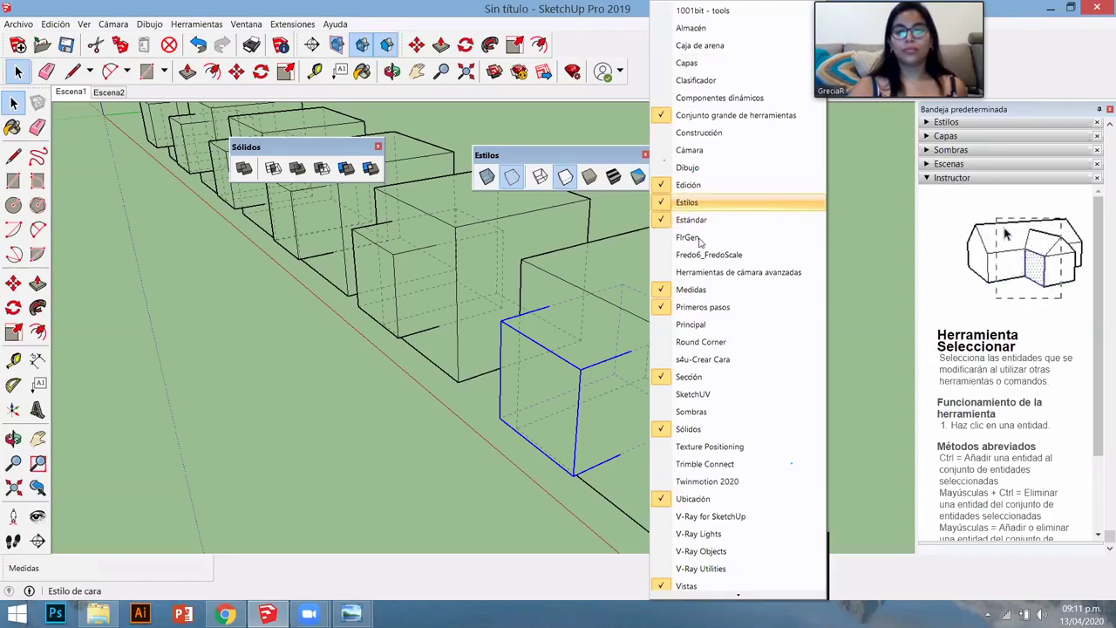
pyautogui.click(403, 426)
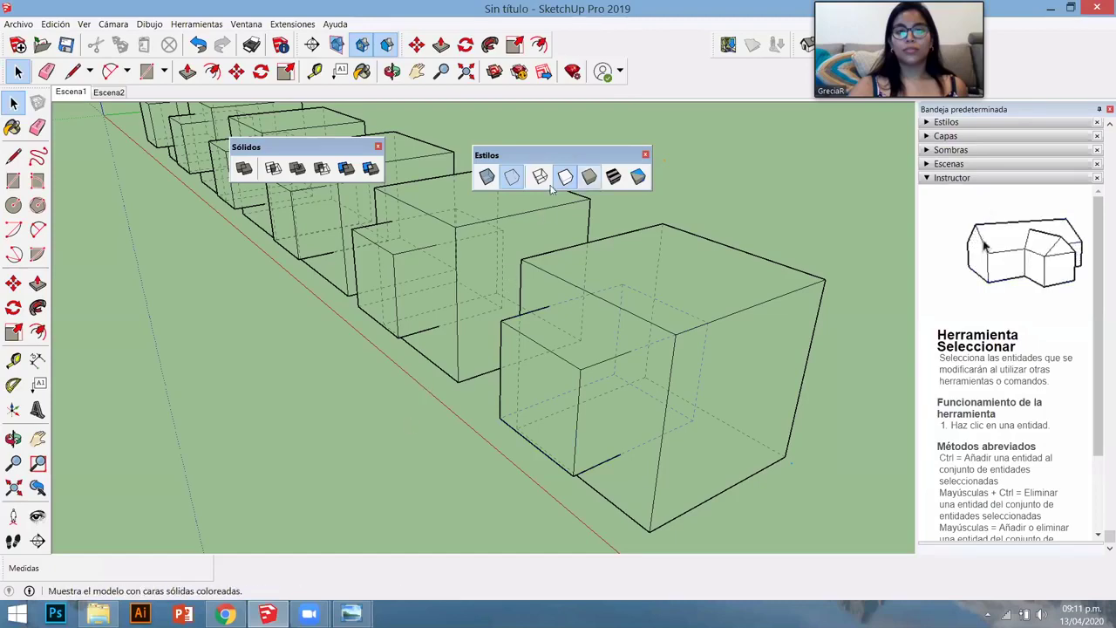
pyautogui.click(589, 177)
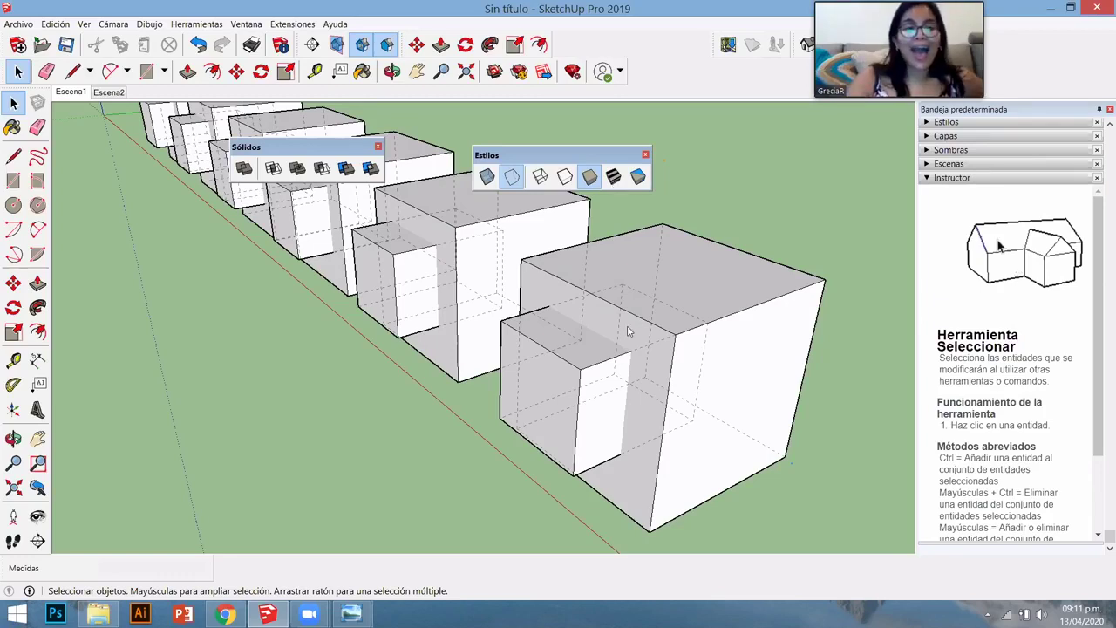
# - Inside the front cube's group, push its right side face inward about 2.68 m
pyautogui.press('o')
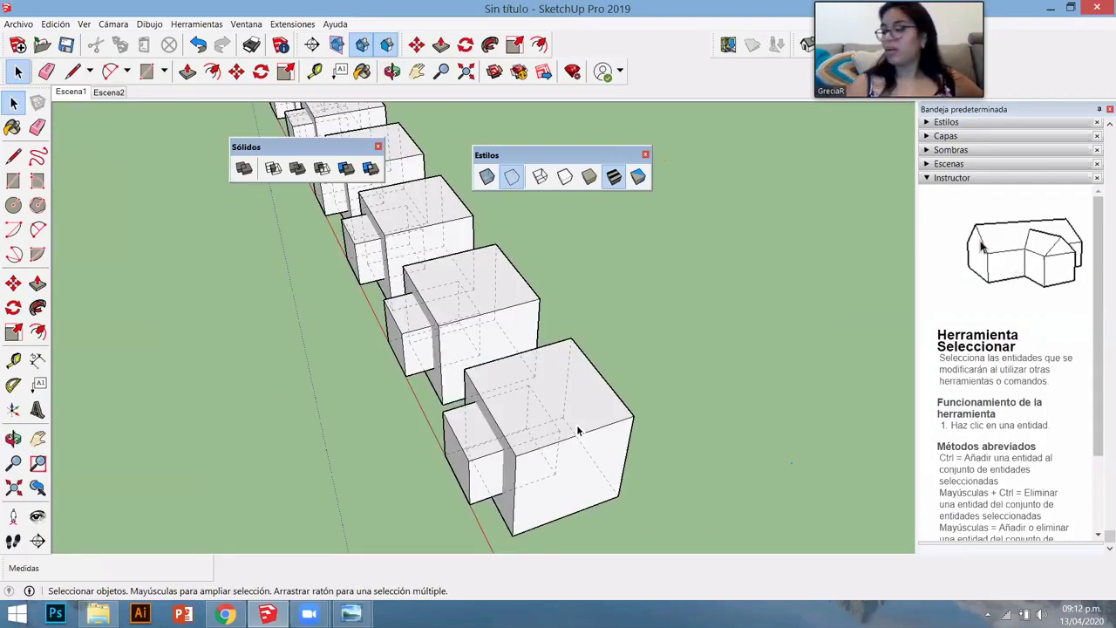
pyautogui.doubleClick(577, 430)
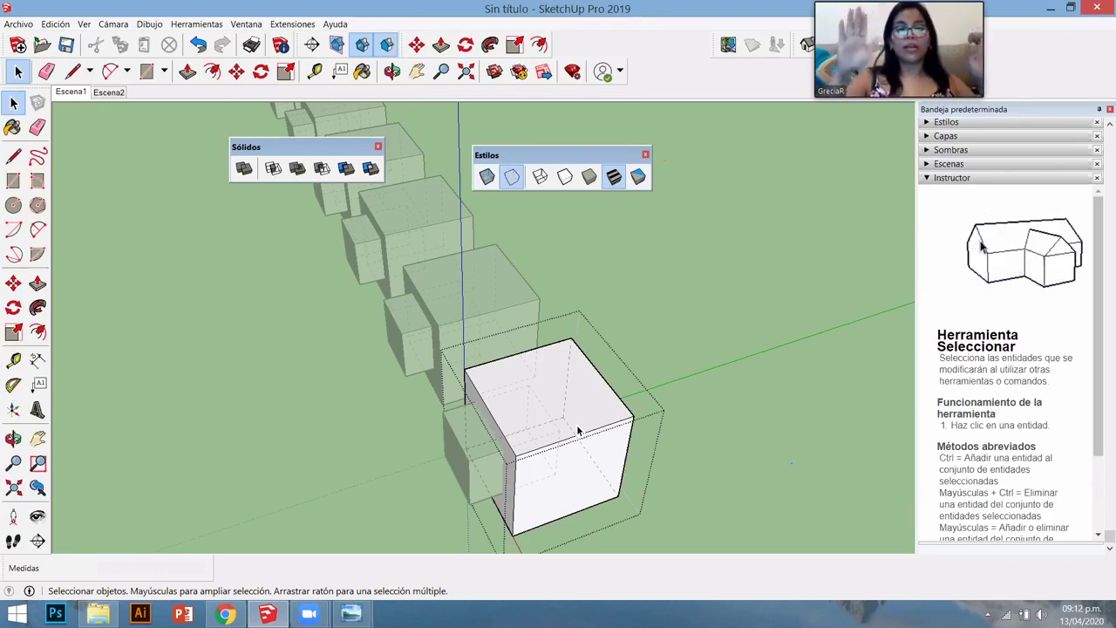
pyautogui.press('p')
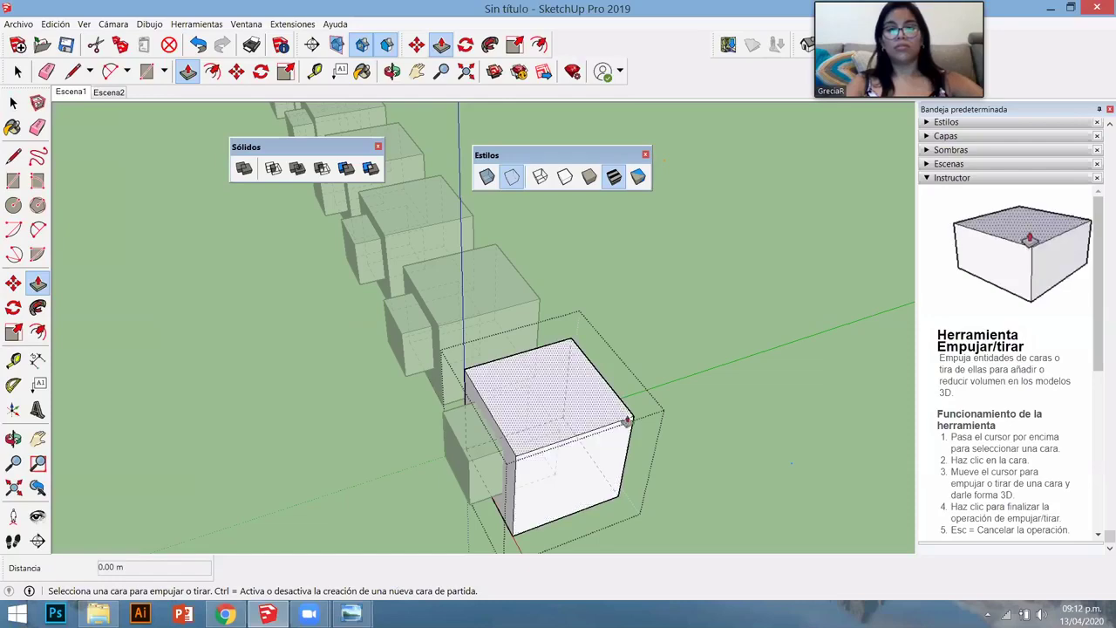
pyautogui.press('o')
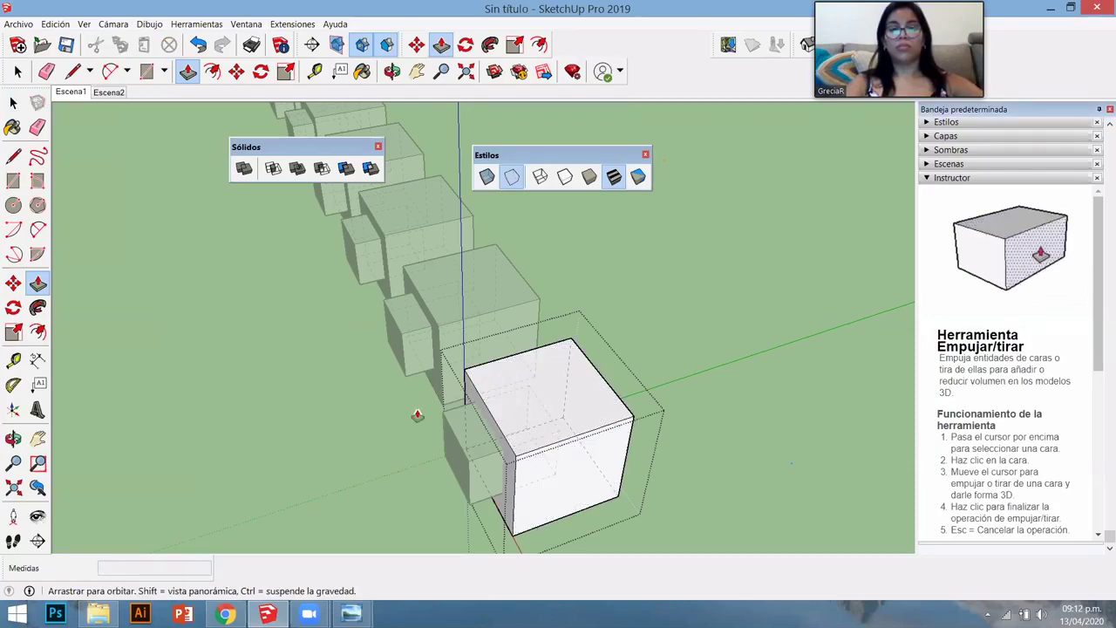
pyautogui.moveTo(417, 415); pyautogui.dragTo(365, 444, button='middle')
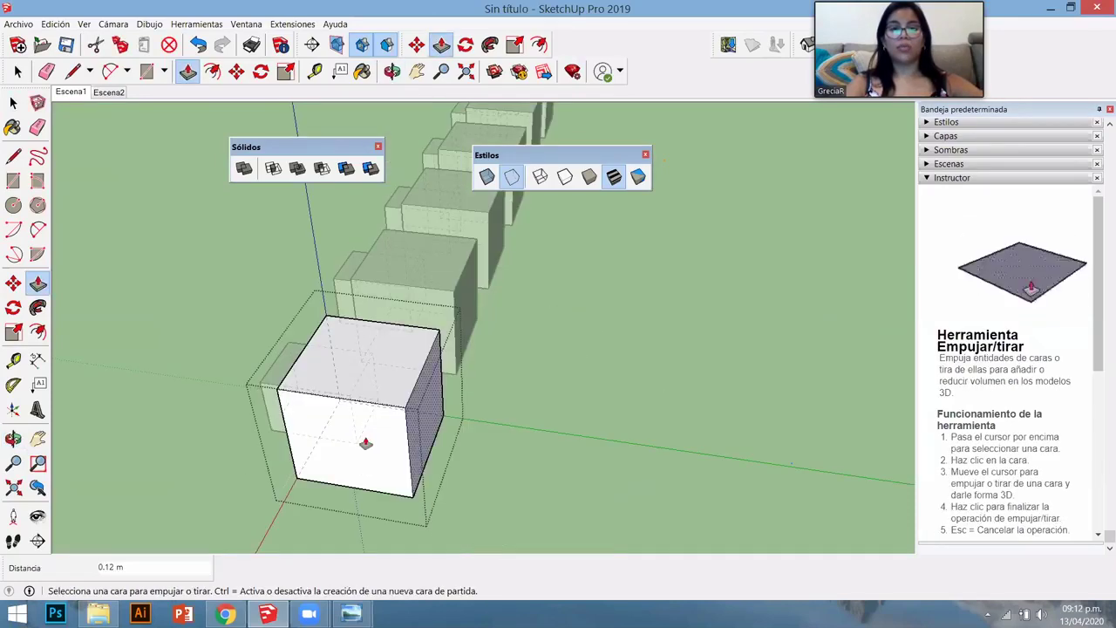
pyautogui.click(365, 444)
pyautogui.click(358, 442)
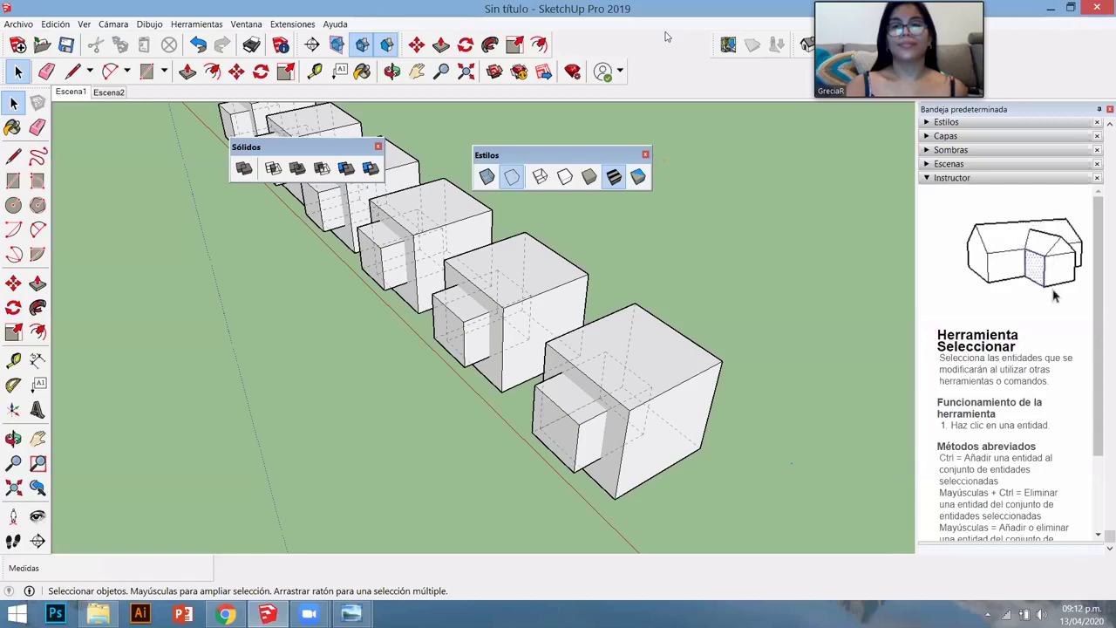
# - Dock the Estilos toolbar in the top row, move Sólidos aside, and orbit to the boxes
pyautogui.press('o')
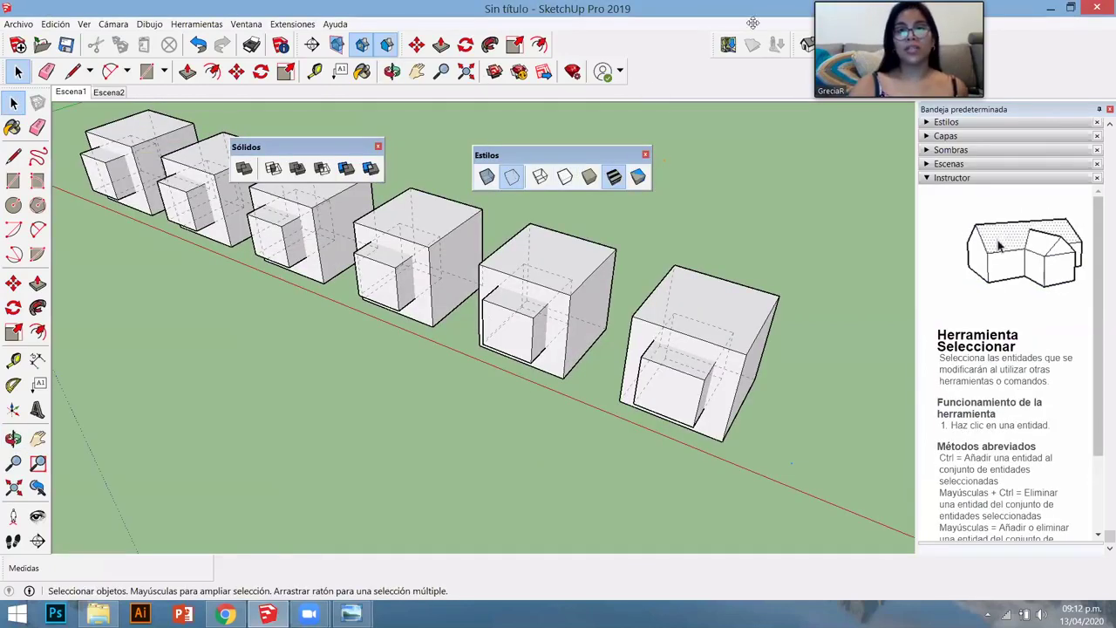
pyautogui.moveTo(635, 58); pyautogui.dragTo(634, 38)
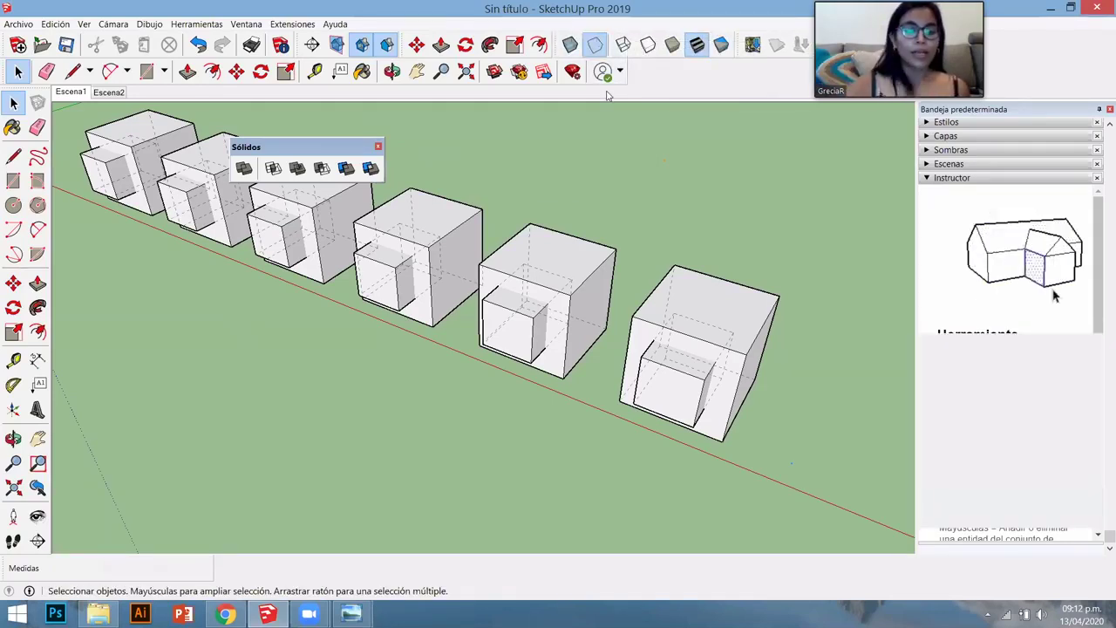
pyautogui.press('o')
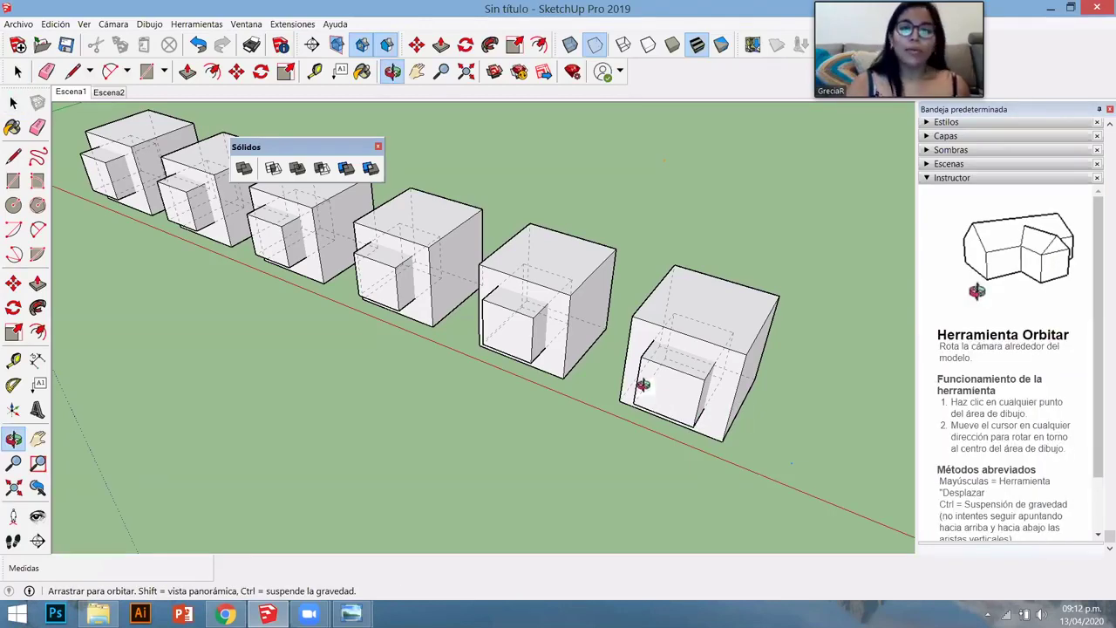
pyautogui.moveTo(644, 386); pyautogui.dragTo(445, 161)
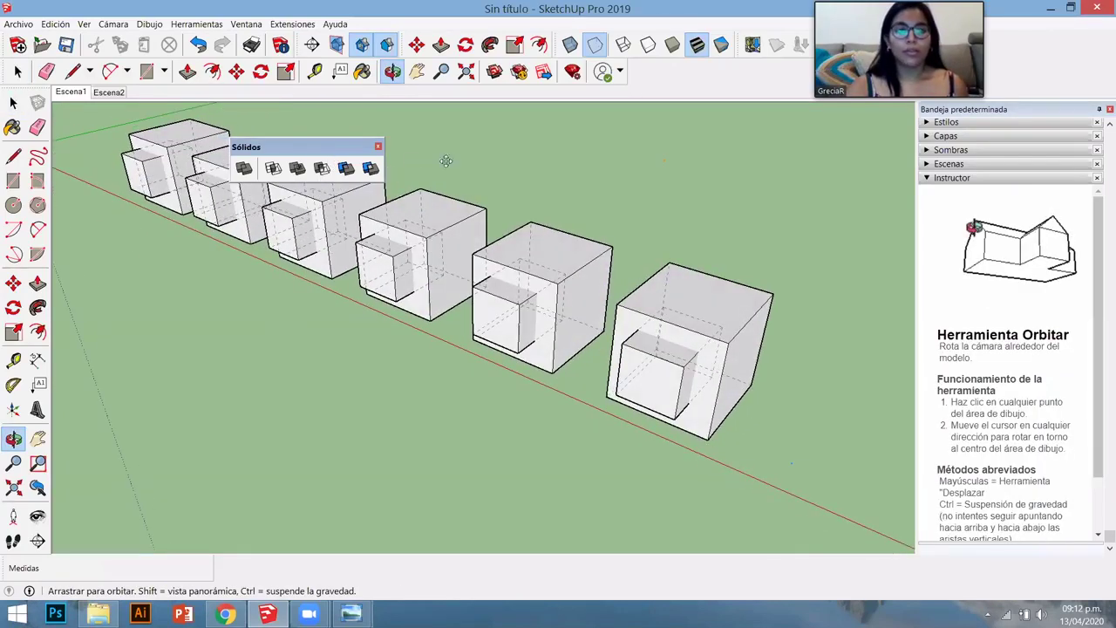
pyautogui.moveTo(524, 134); pyautogui.dragTo(514, 147)
pyautogui.press('space')
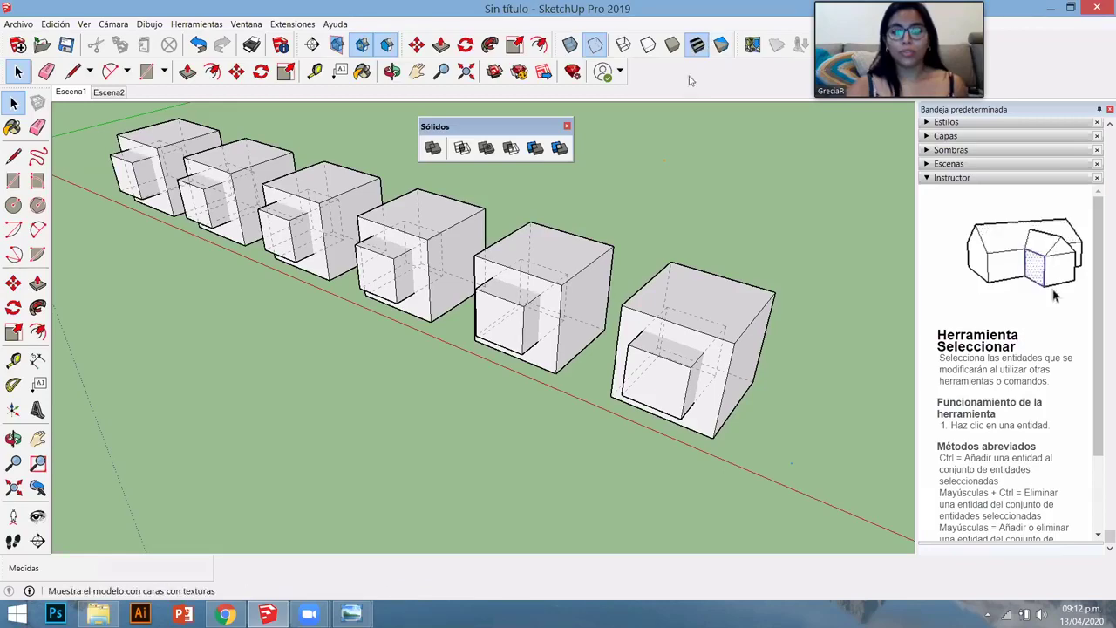
pyautogui.moveTo(605, 366)
pyautogui.mouseDown(button='middle')
pyautogui.moveTo(605, 381)
pyautogui.moveTo(610, 372)
pyautogui.mouseUp(button='middle')
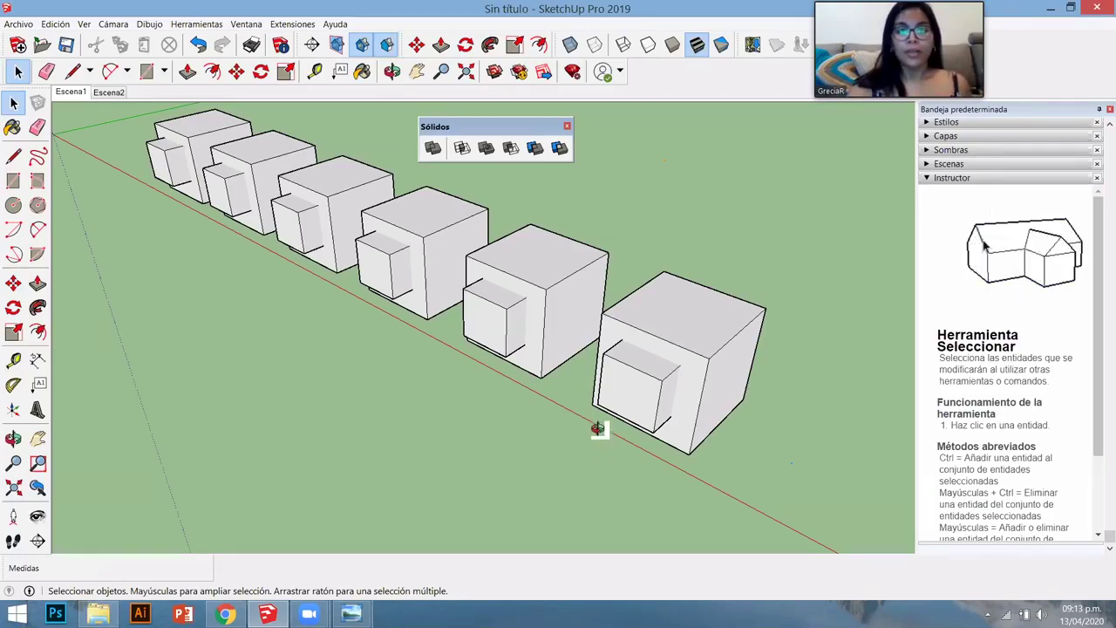
# - Zoom onto the first pair and select its small box plus the large cube
pyautogui.moveTo(598, 423); pyautogui.dragTo(323, 288, button='middle')
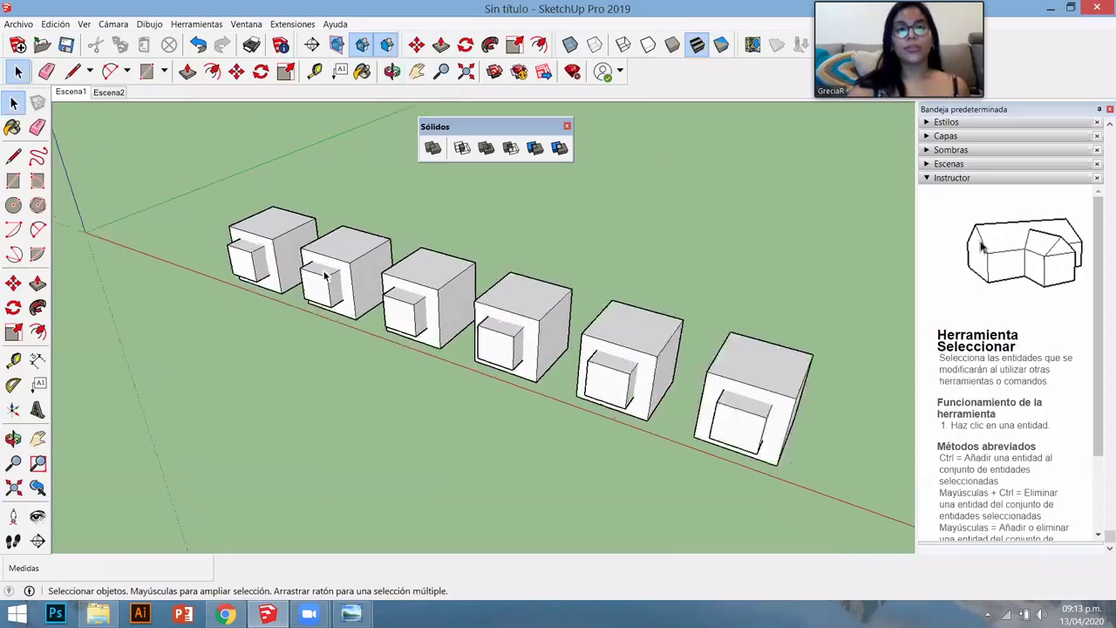
pyautogui.scroll(2, 323, 288)
pyautogui.scroll(2, 199, 271)
pyautogui.scroll(-5, 214, 253)
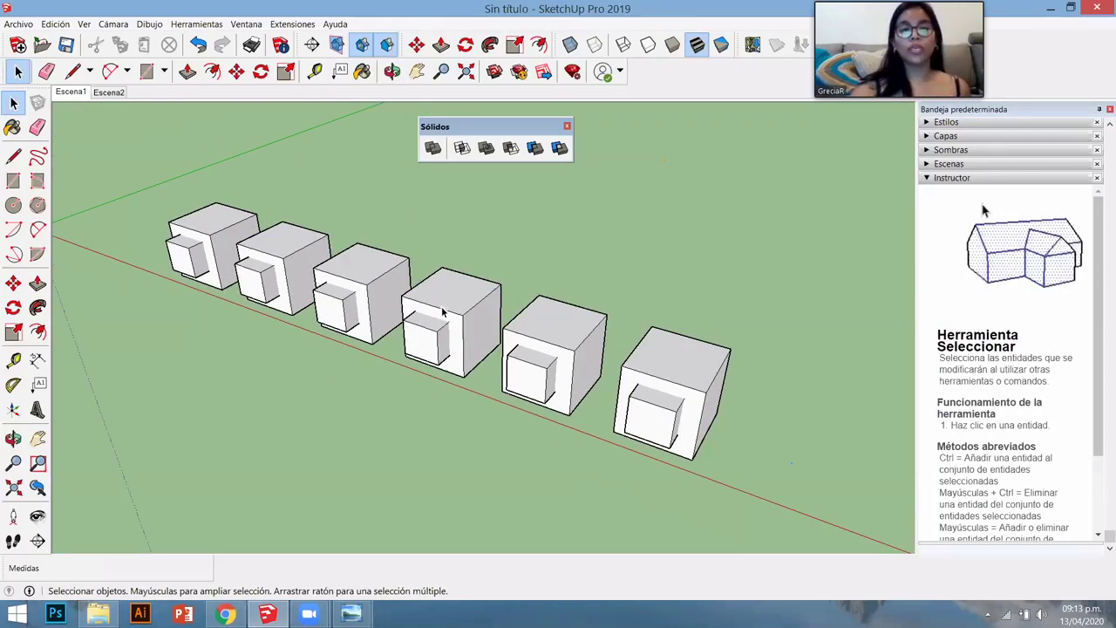
pyautogui.scroll(6, 151, 210)
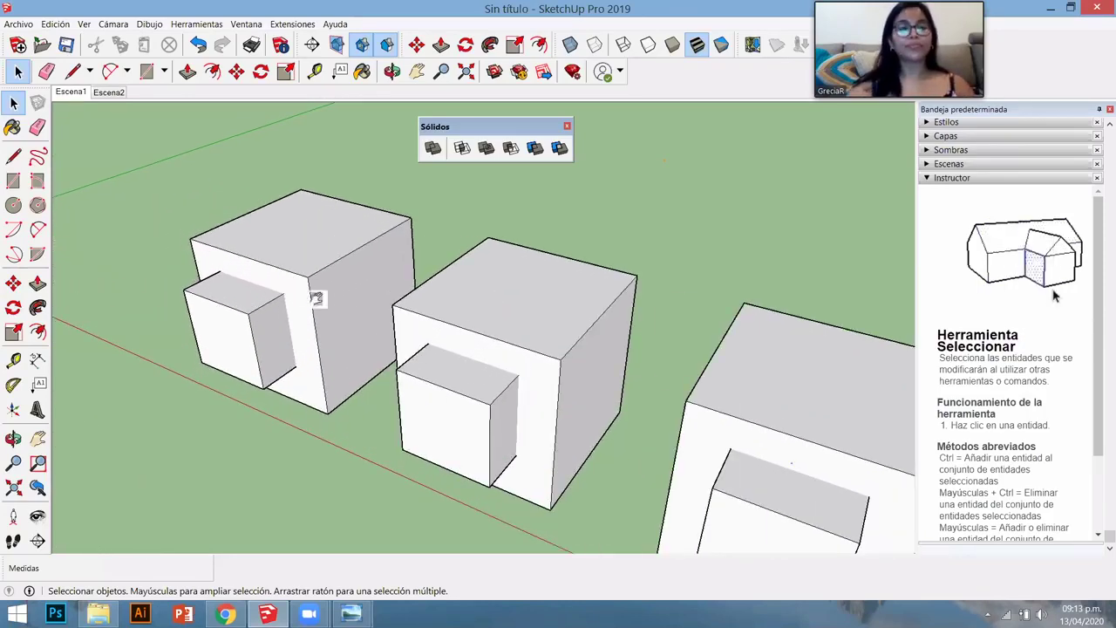
pyautogui.moveTo(314, 299); pyautogui.dragTo(432, 153, button='middle')
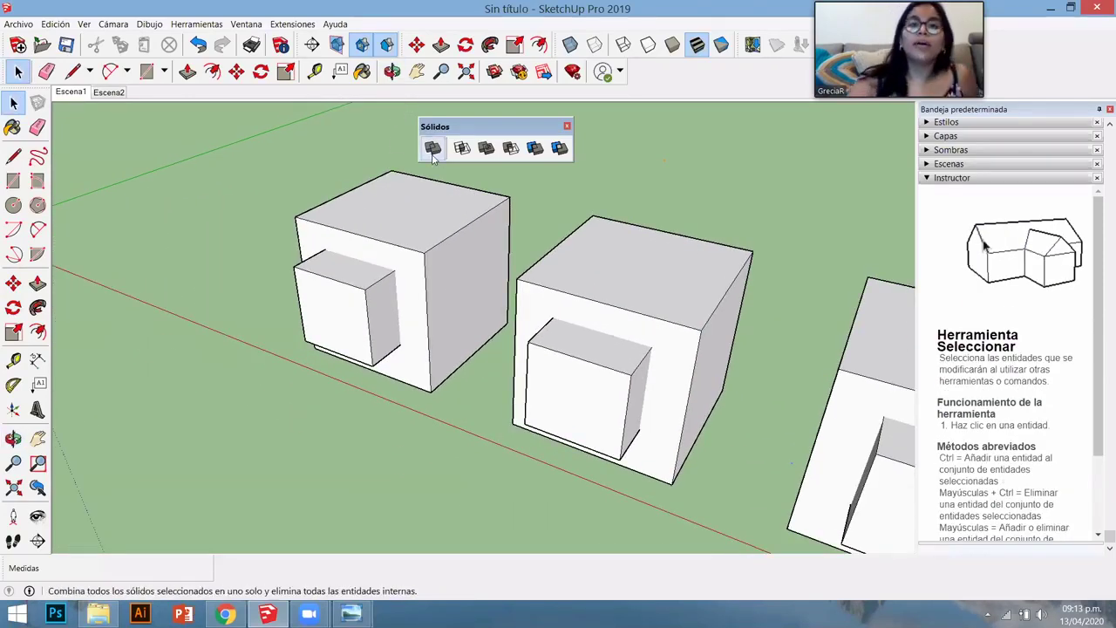
pyautogui.click(372, 303)
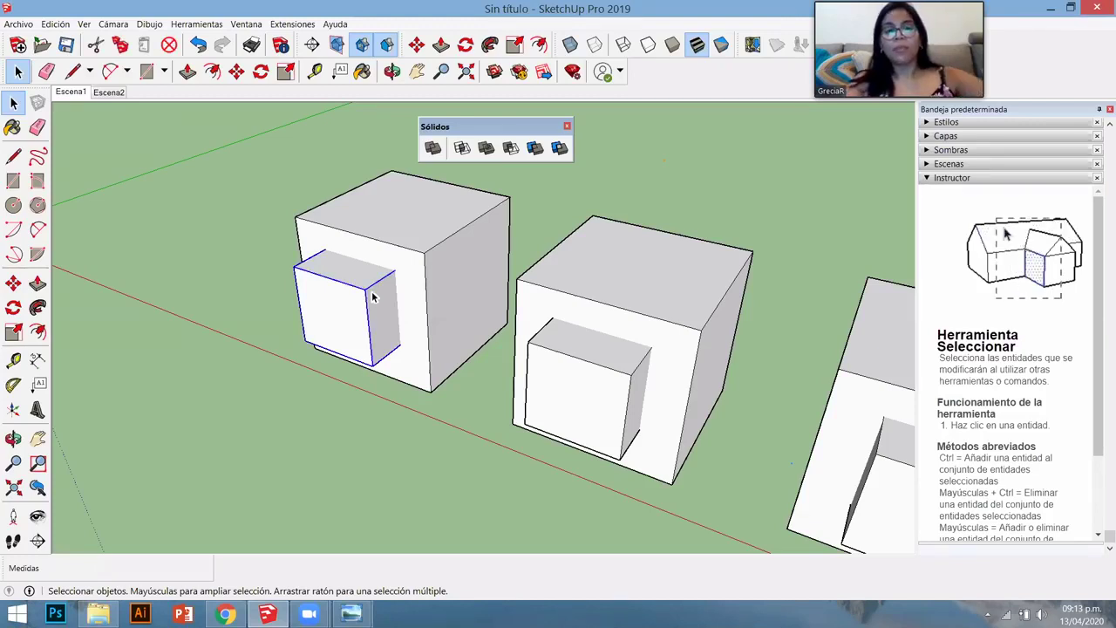
pyautogui.keyDown('shift'); pyautogui.click(434, 225); pyautogui.keyUp('shift')
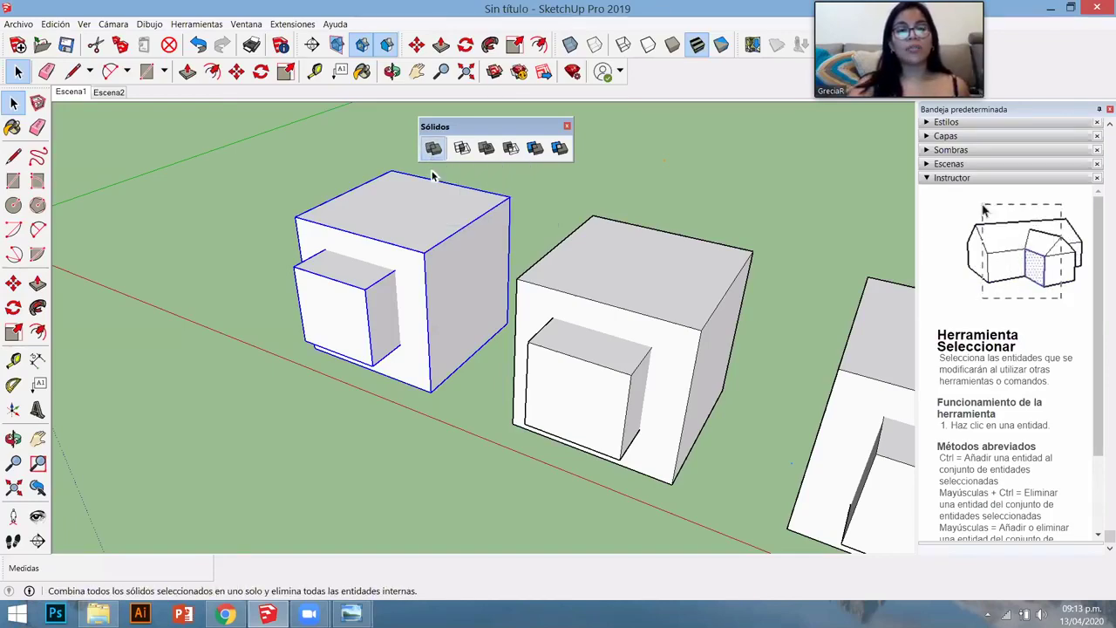
pyautogui.moveTo(459, 369); pyautogui.dragTo(401, 313, button='middle')
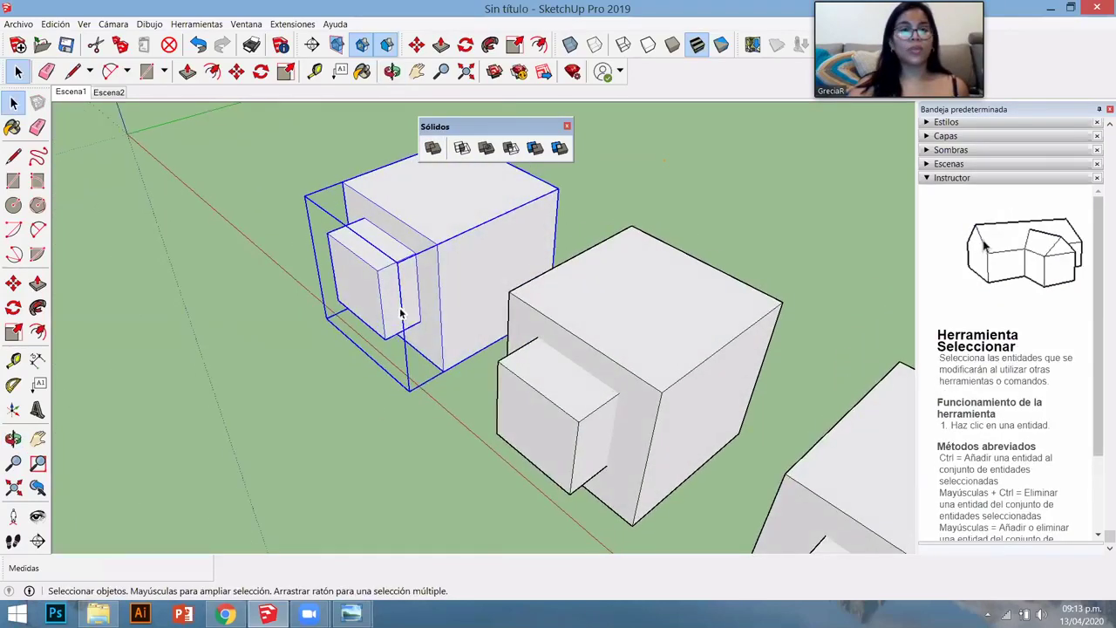
pyautogui.scroll(3, 401, 314)
pyautogui.doubleClick(401, 326)
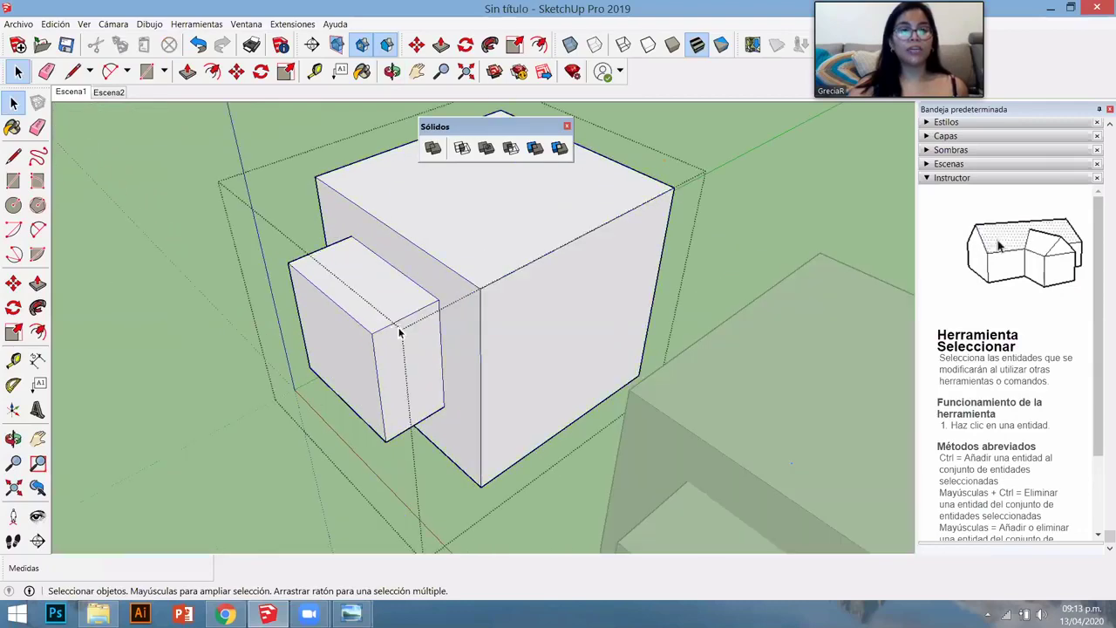
pyautogui.click(451, 266)
pyautogui.moveTo(480, 375); pyautogui.dragTo(498, 372, button='middle')
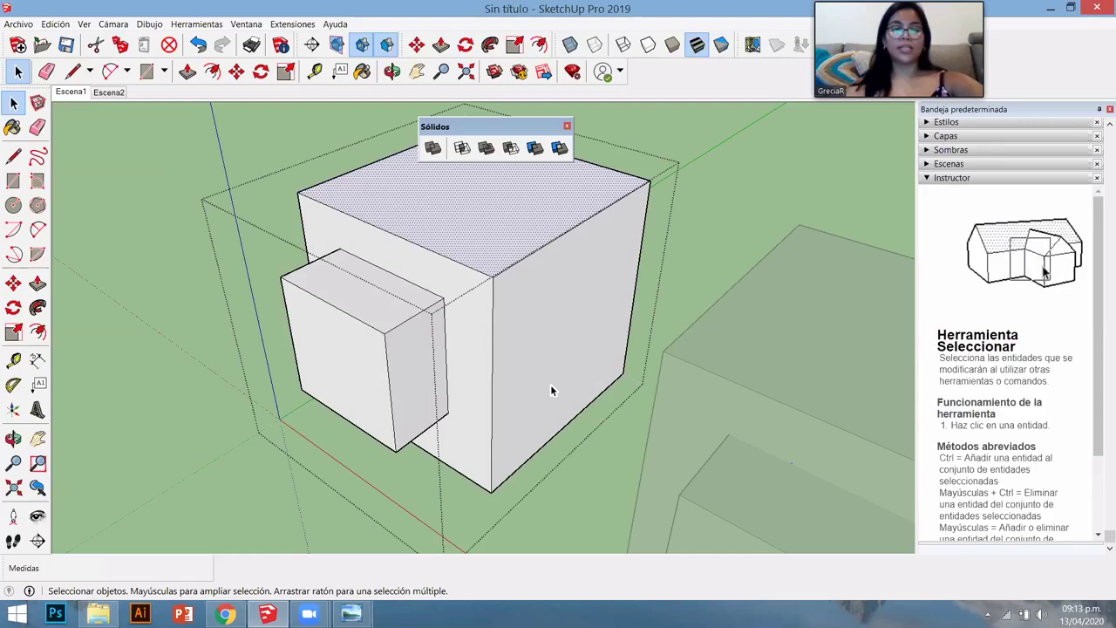
pyautogui.press('k')
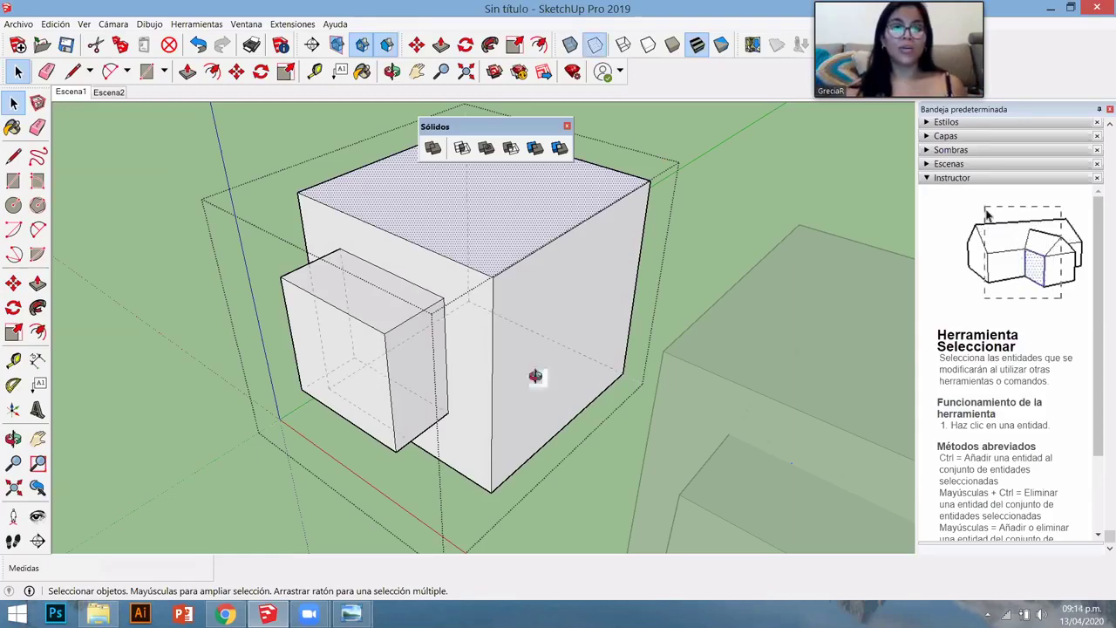
pyautogui.moveTo(399, 438); pyautogui.dragTo(428, 228, button='middle')
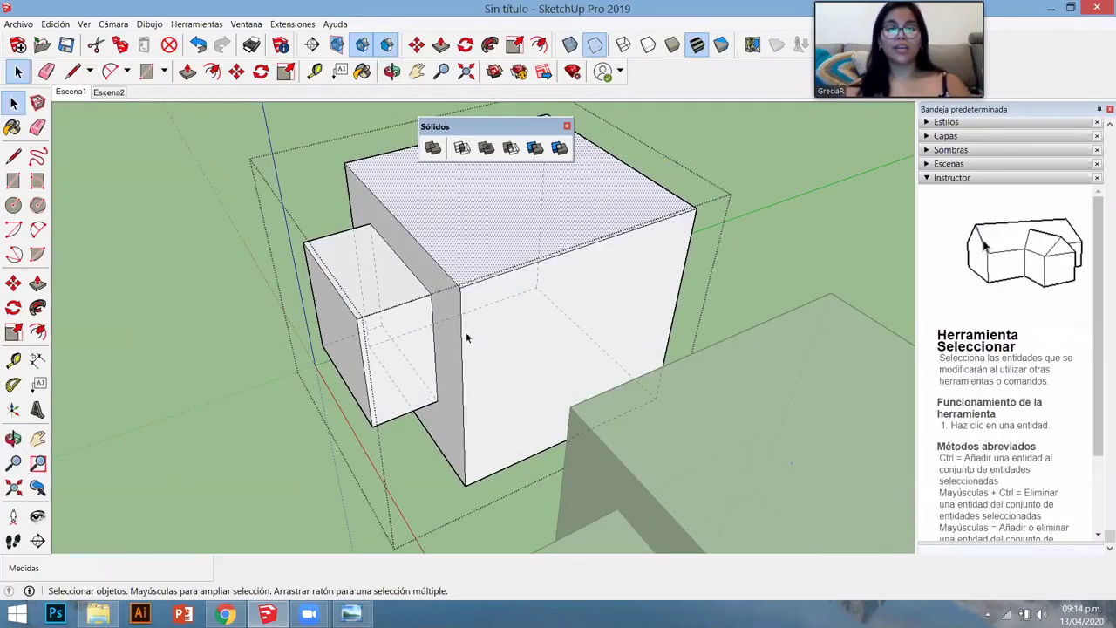
pyautogui.moveTo(406, 267); pyautogui.dragTo(508, 440, button='middle')
pyautogui.scroll(5, 508, 440)
pyautogui.scroll(-5, 513, 383)
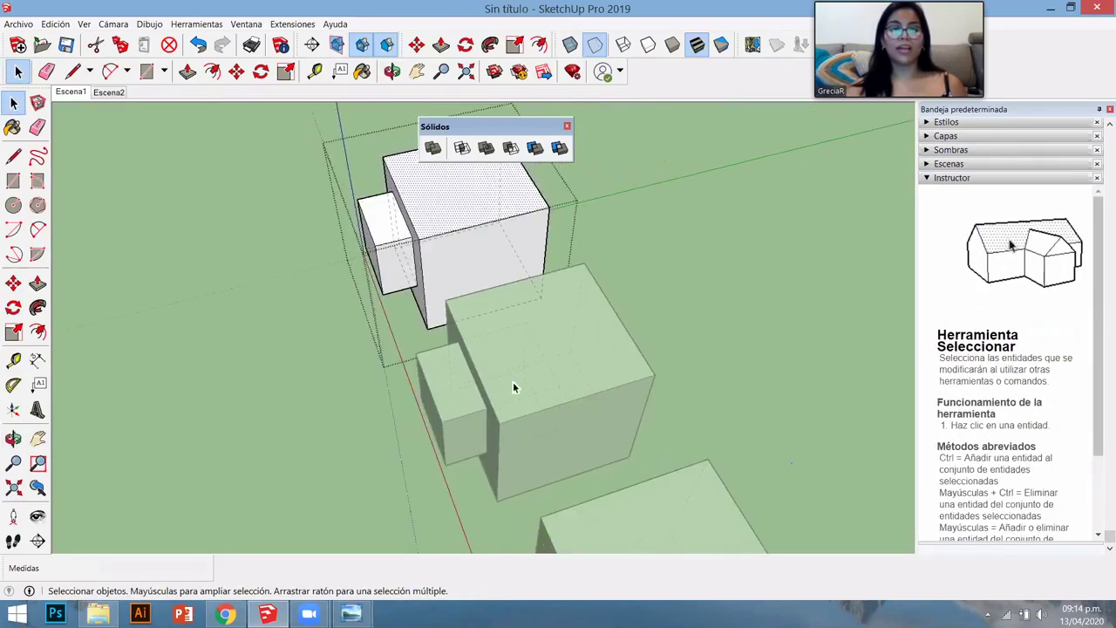
pyautogui.moveTo(512, 388); pyautogui.dragTo(515, 250, button='middle')
pyautogui.scroll(3, 491, 312)
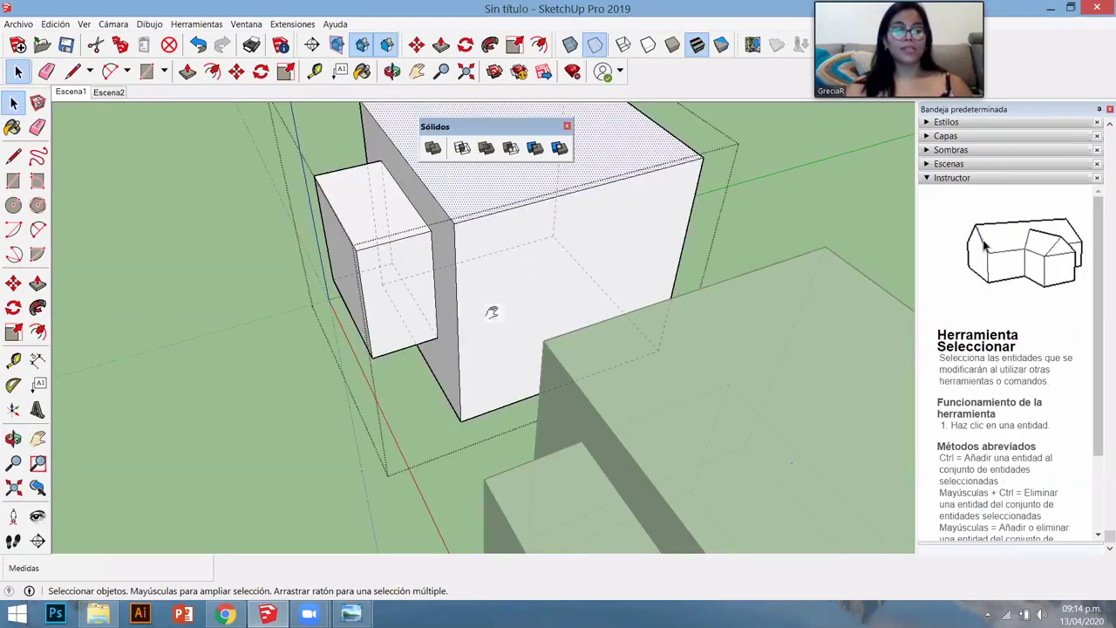
pyautogui.moveTo(492, 312); pyautogui.dragTo(486, 333, button='middle')
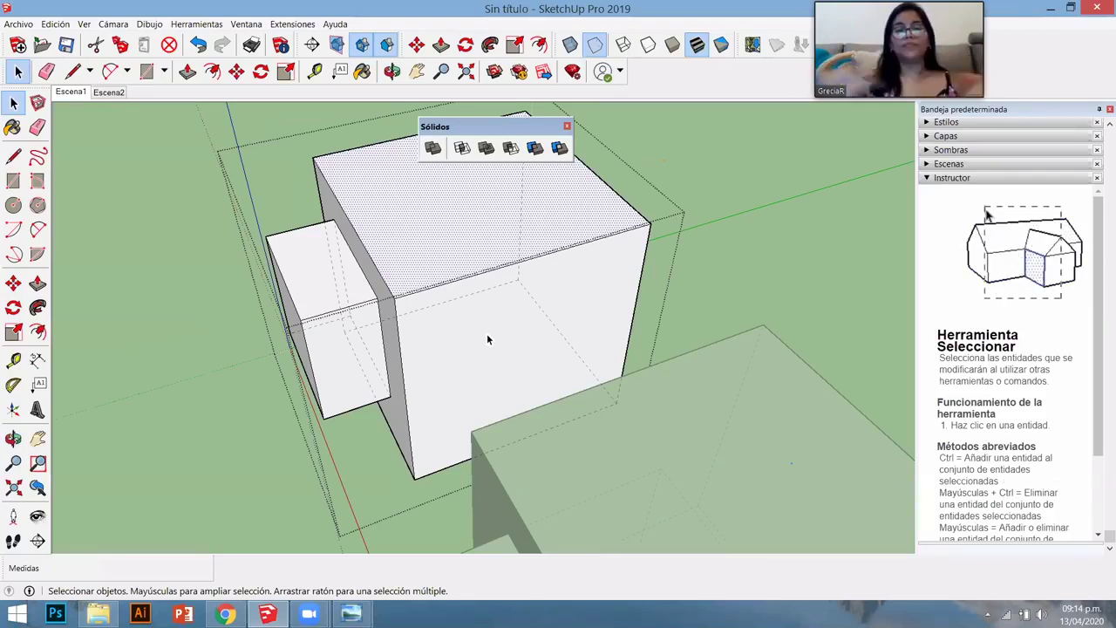
pyautogui.scroll(-5, 624, 361)
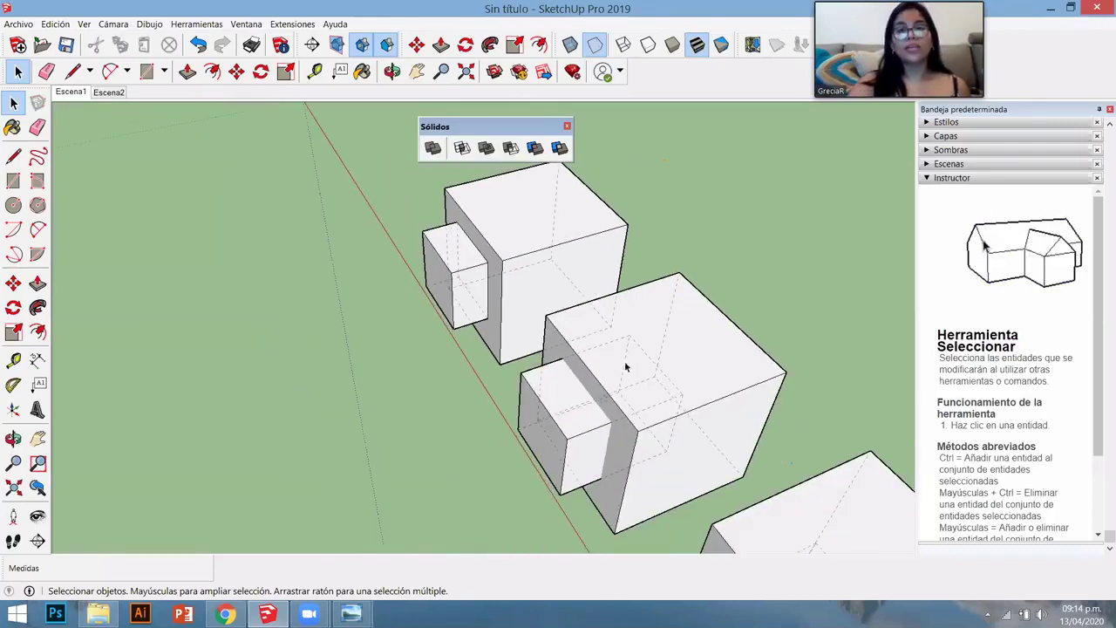
pyautogui.moveTo(624, 361)
pyautogui.mouseDown(button='middle')
pyautogui.moveTo(663, 383)
pyautogui.moveTo(627, 366)
pyautogui.mouseUp(button='middle')
pyautogui.moveTo(580, 337); pyautogui.dragTo(438, 338, button='middle')
pyautogui.click(437, 339)
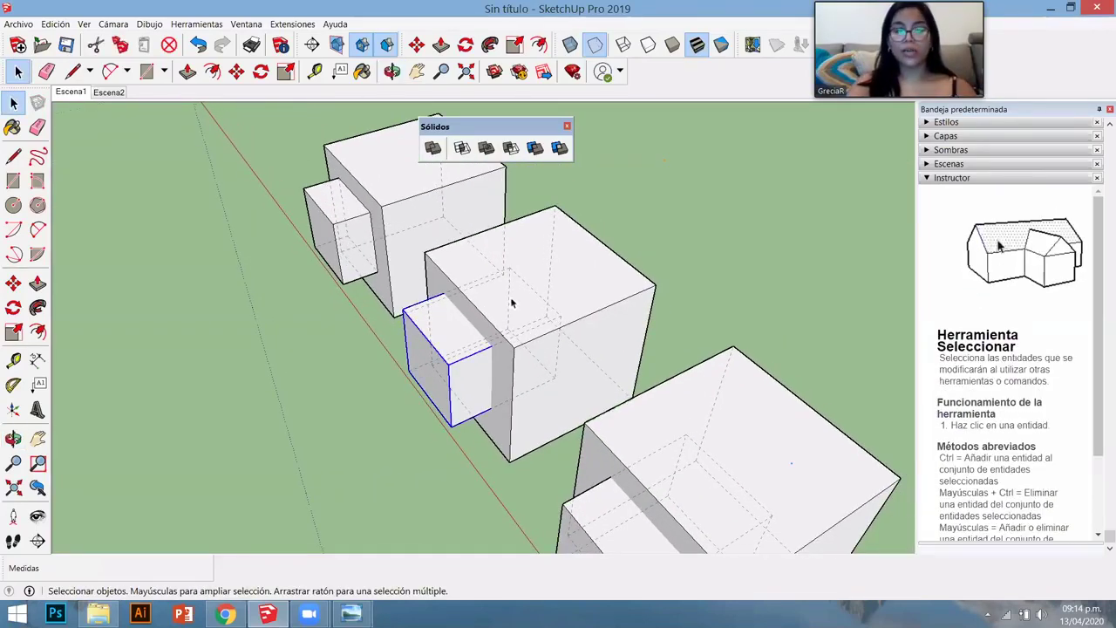
pyautogui.keyDown('shift'); pyautogui.click(586, 263); pyautogui.keyUp('shift')
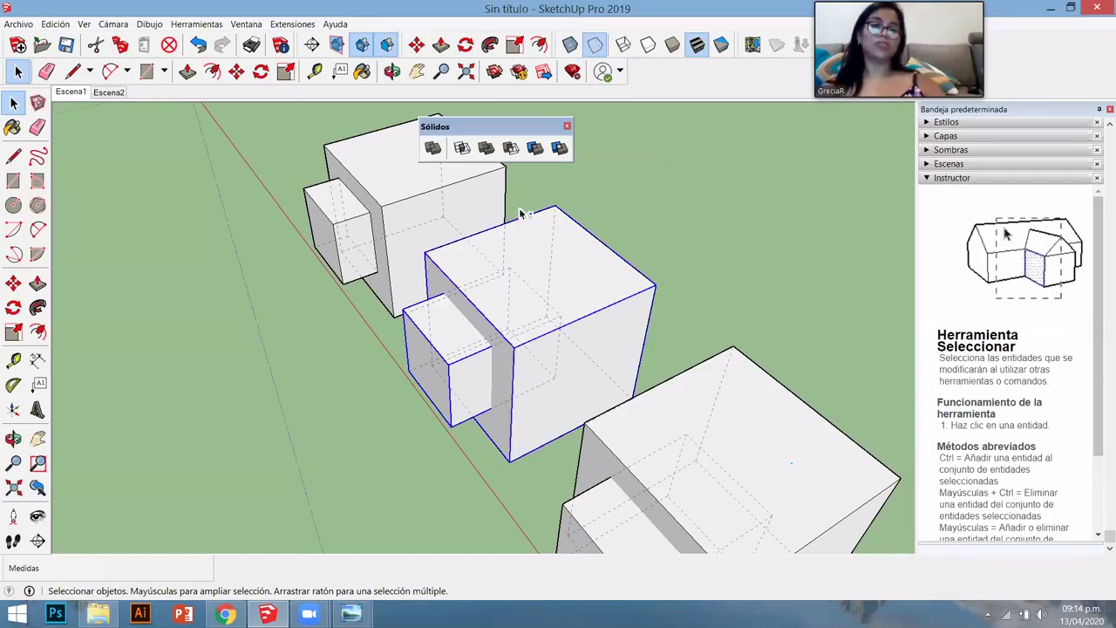
pyautogui.click(465, 148)
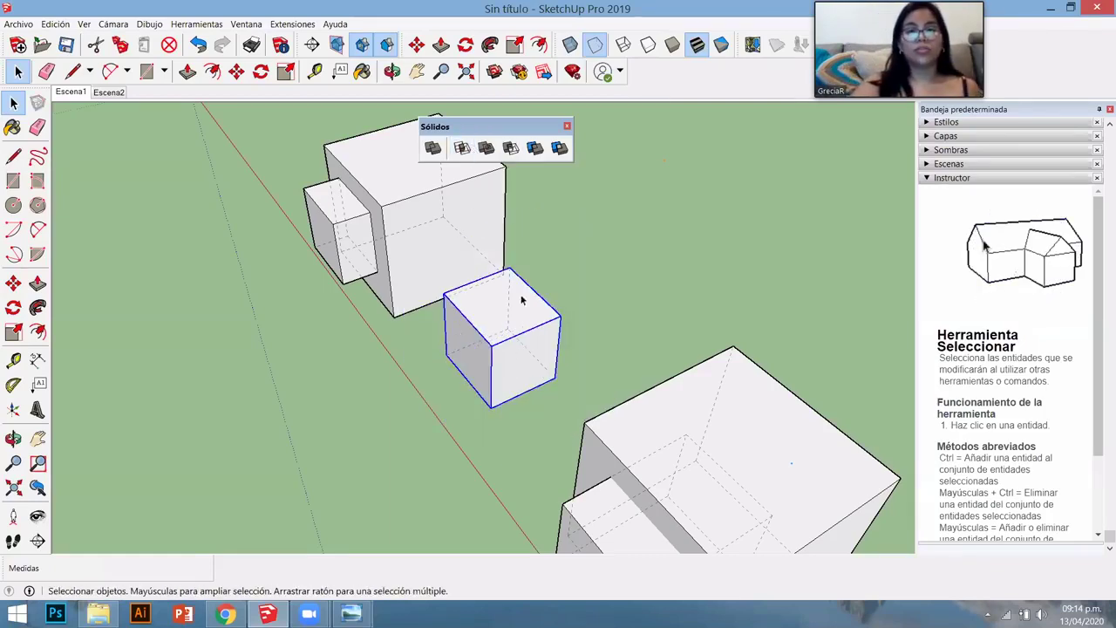
pyautogui.moveTo(448, 349); pyautogui.dragTo(491, 413, button='middle')
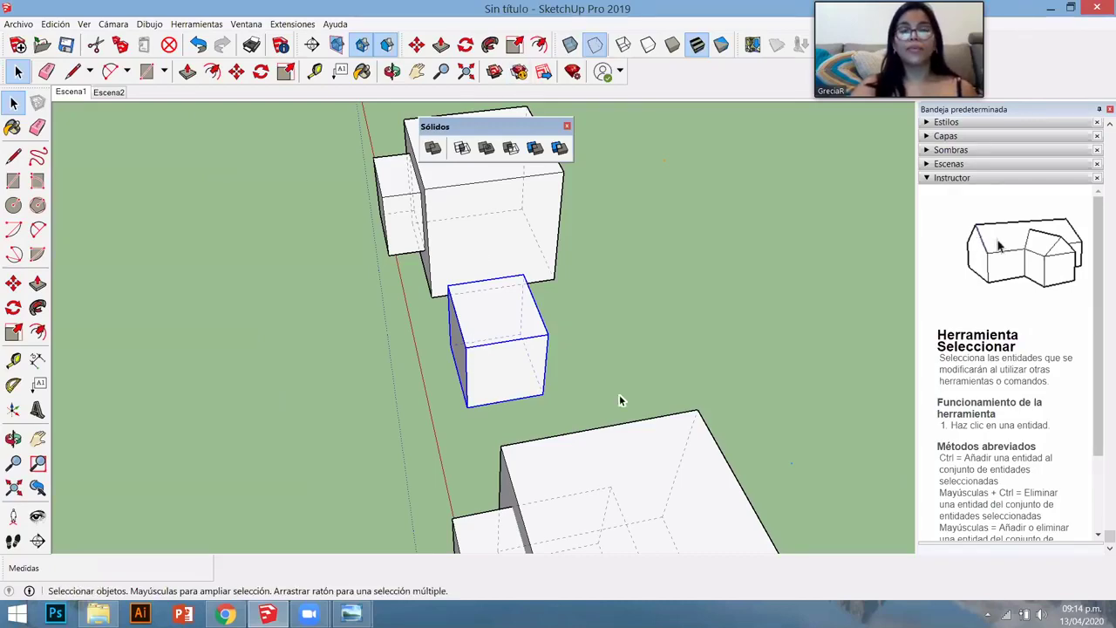
pyautogui.moveTo(617, 401); pyautogui.dragTo(418, 287, button='middle')
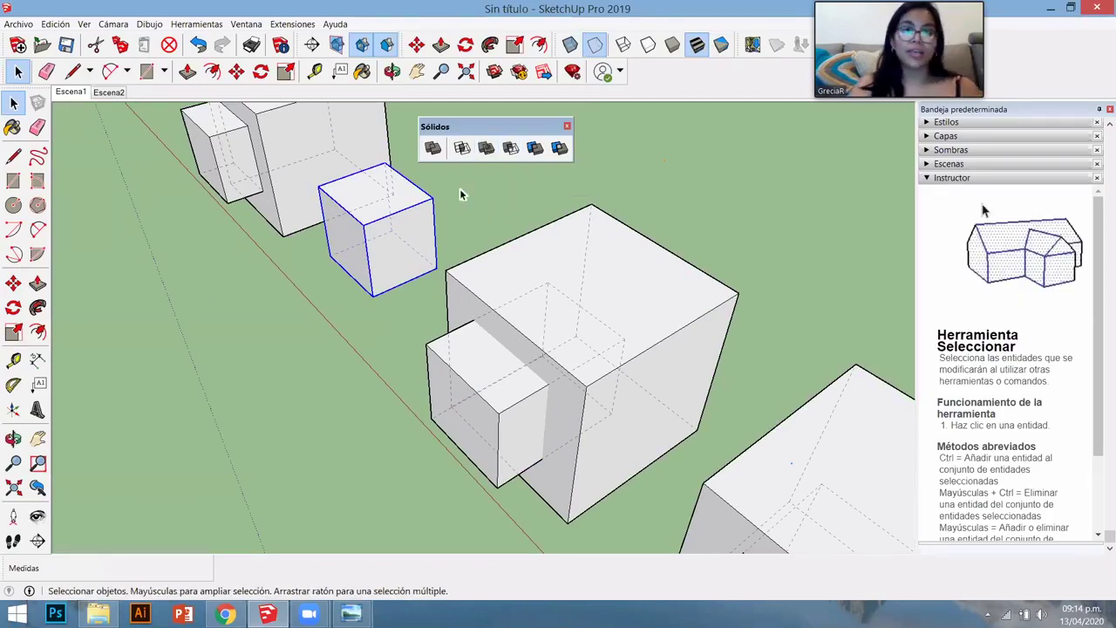
pyautogui.click(501, 394)
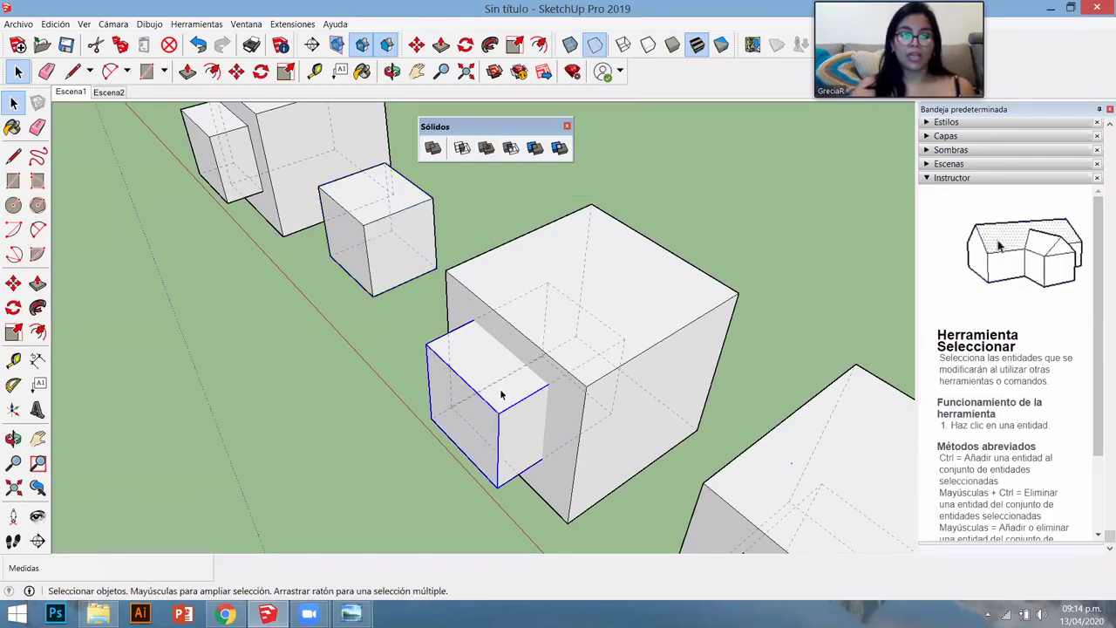
pyautogui.keyDown('shift'); pyautogui.click(602, 277); pyautogui.keyUp('shift')
pyautogui.click(486, 148)
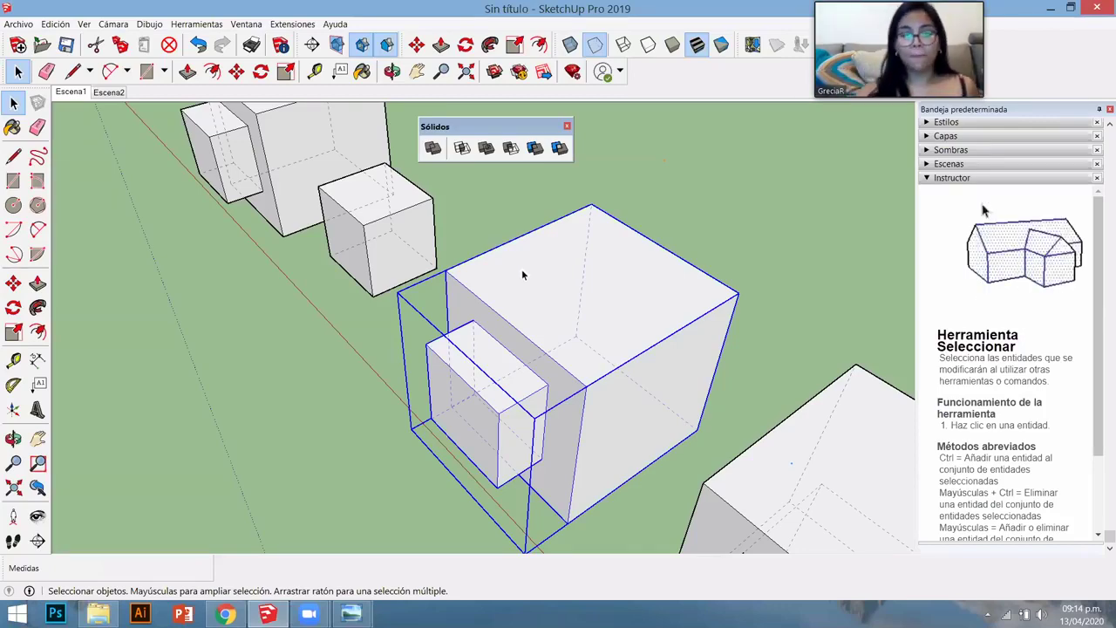
pyautogui.scroll(-4, 474, 274)
pyautogui.scroll(-2, 615, 386)
pyautogui.scroll(5, 615, 389)
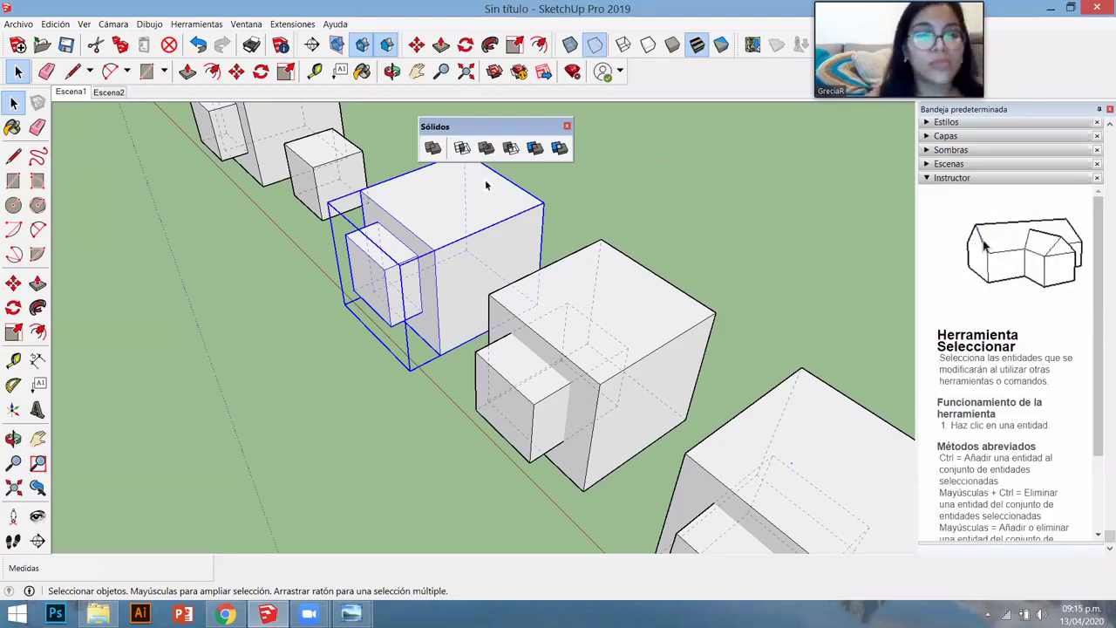
pyautogui.click(490, 355)
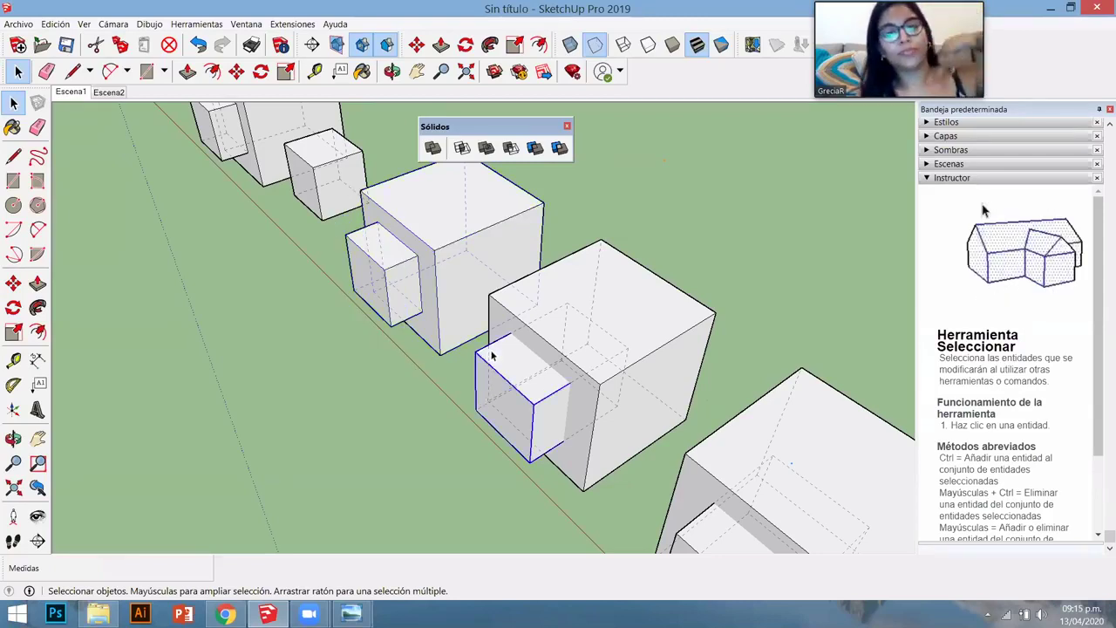
# - Subtract the small box from its large cube using Solid Tools Subtract
pyautogui.click(602, 294)
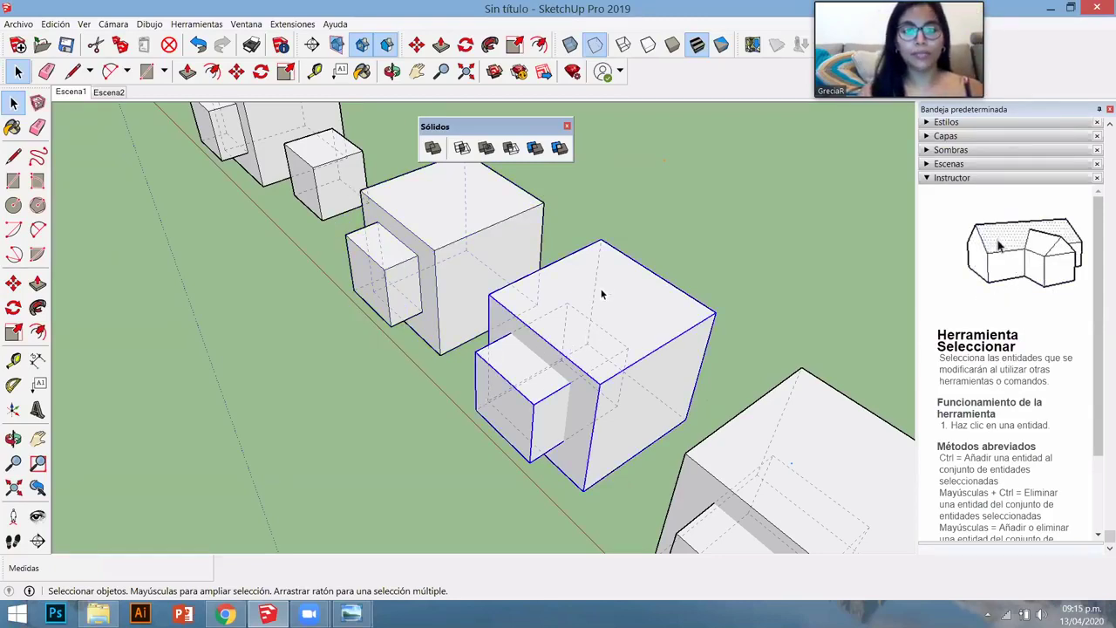
pyautogui.click(511, 148)
pyautogui.click(522, 392)
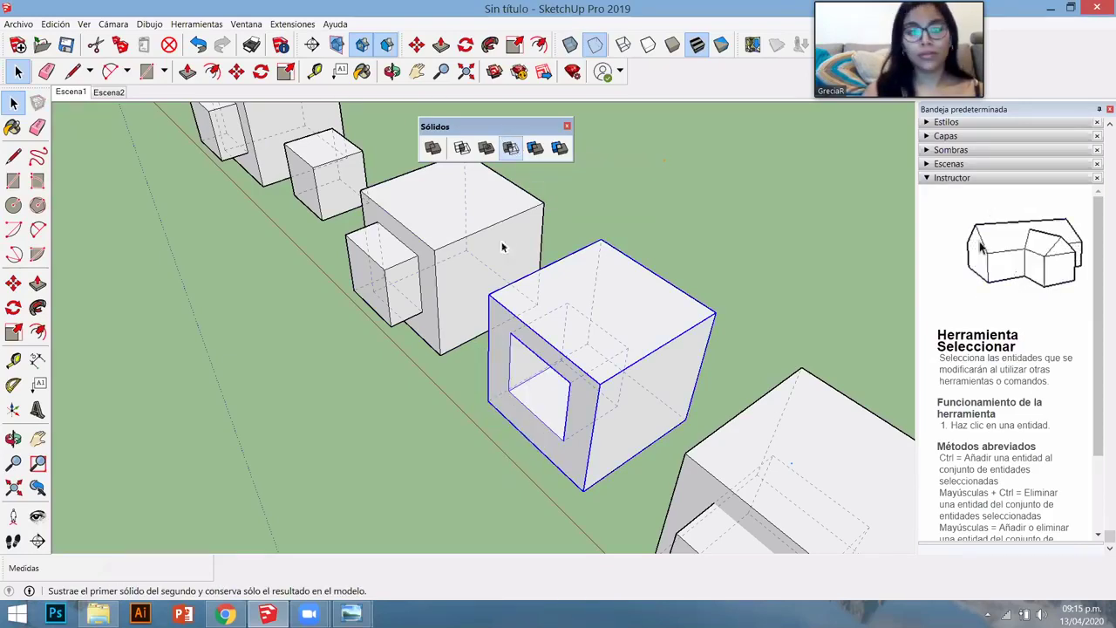
# - Orbit to inspect the cube's new hole, then select the next small box and its cube
pyautogui.press('o')
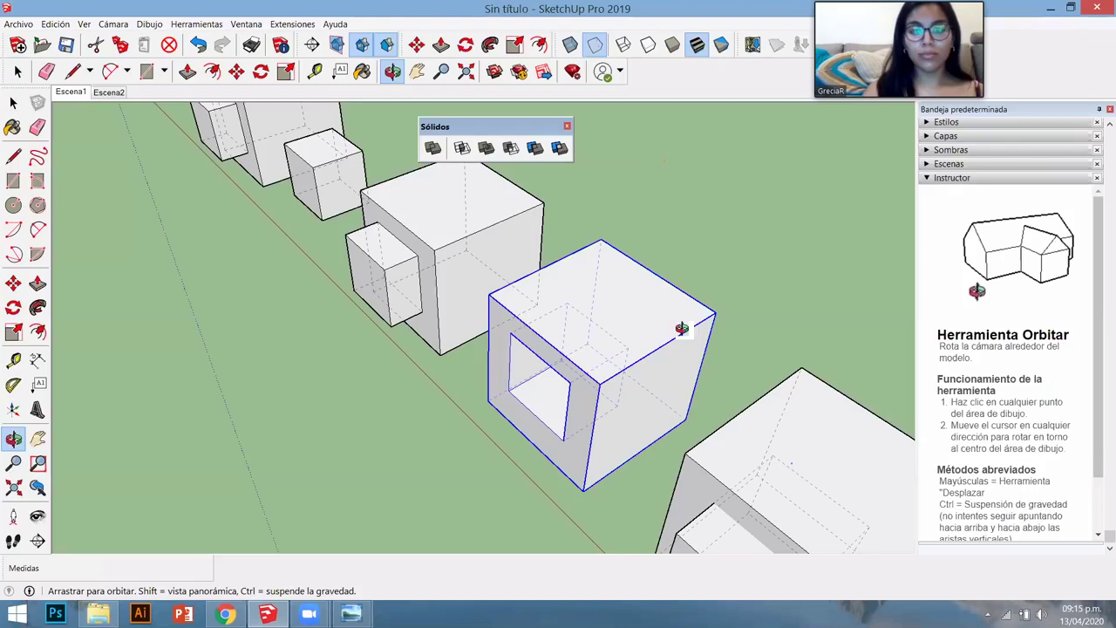
pyautogui.moveTo(681, 328); pyautogui.dragTo(628, 324)
pyautogui.press('space')
pyautogui.moveTo(618, 319); pyautogui.dragTo(410, 205, button='middle')
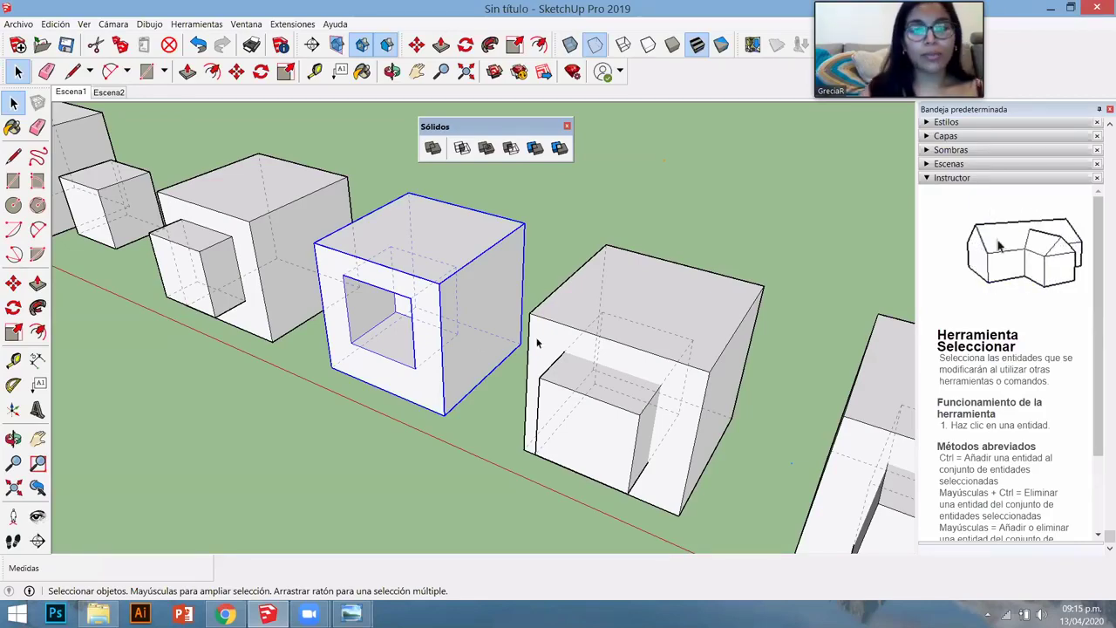
pyautogui.moveTo(578, 311); pyautogui.dragTo(505, 333, button='middle')
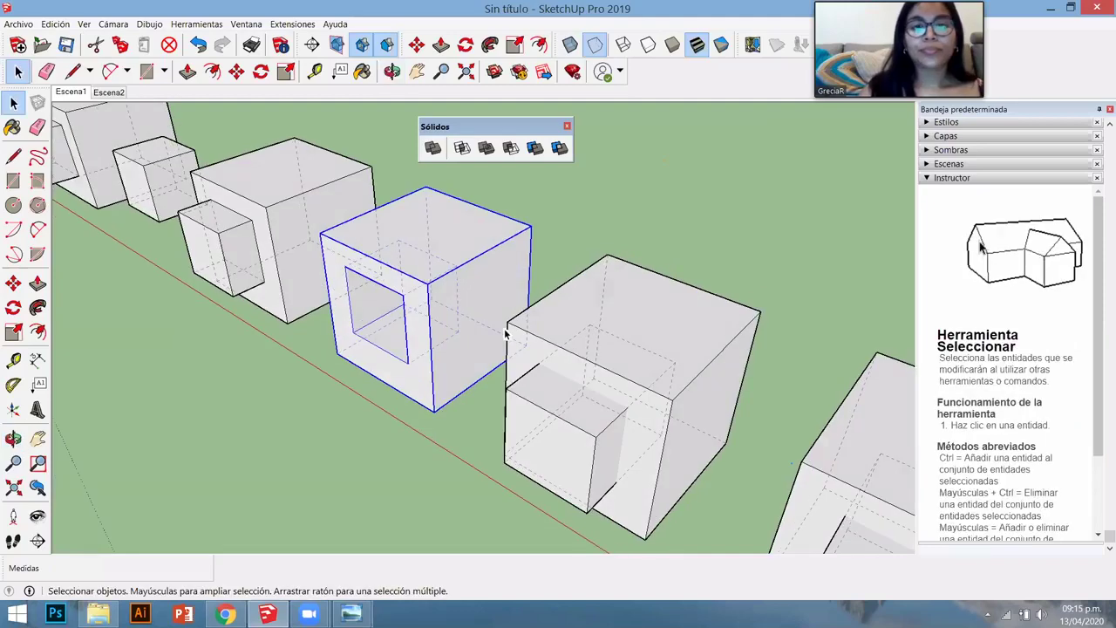
pyautogui.scroll(-5, 538, 366)
pyautogui.scroll(5, 474, 354)
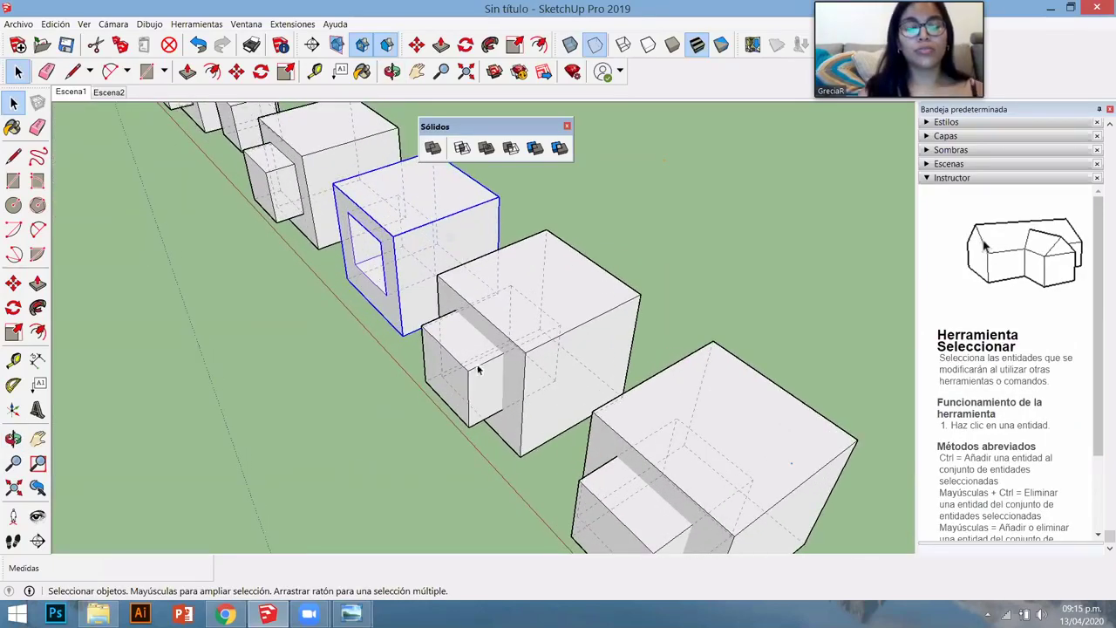
pyautogui.click(462, 350)
pyautogui.keyDown('shift'); pyautogui.click(577, 286); pyautogui.keyUp('shift')
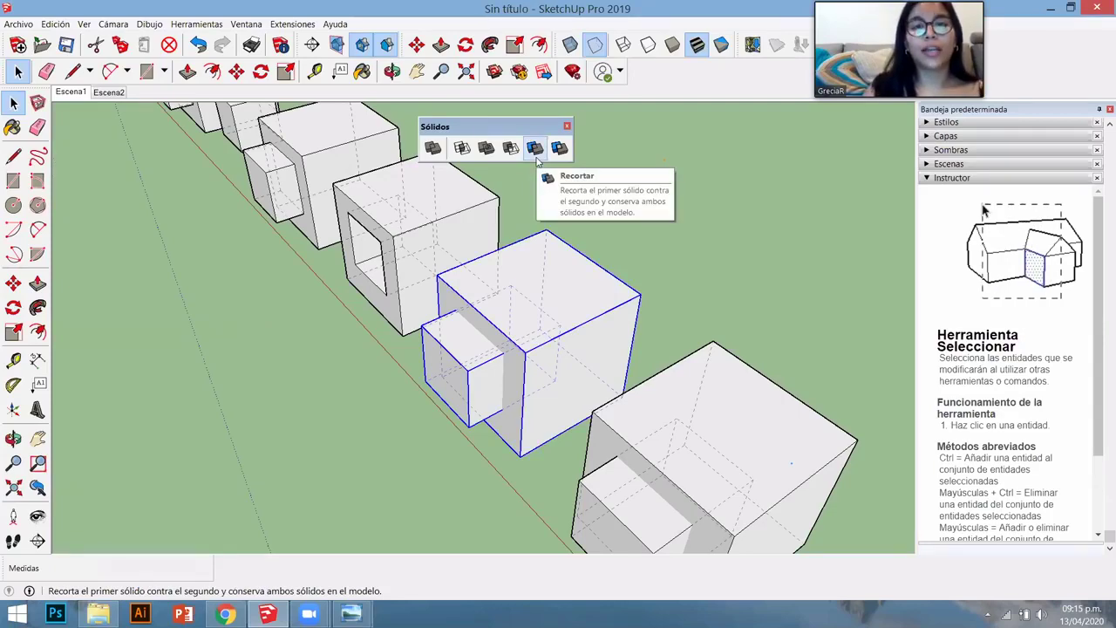
# - Move the trimmed small box forward out of the row to reveal its cube's opening
pyautogui.scroll(3, 513, 450)
pyautogui.moveTo(550, 428); pyautogui.dragTo(494, 452, button='middle')
pyautogui.moveTo(445, 355); pyautogui.dragTo(476, 323, button='middle')
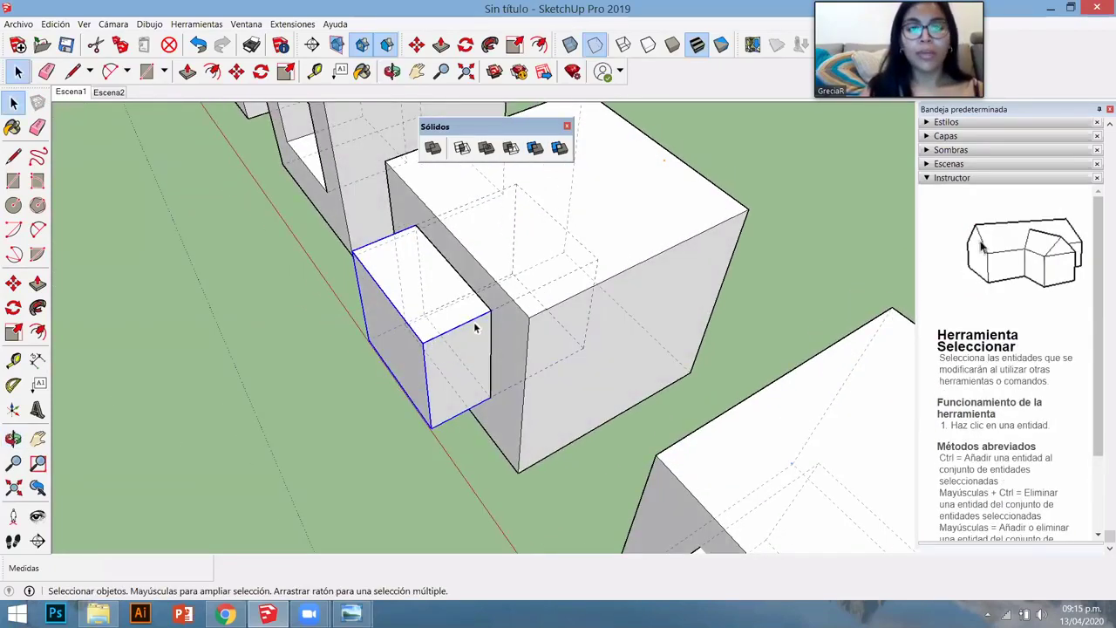
pyautogui.scroll(-3, 465, 326)
pyautogui.press('m')
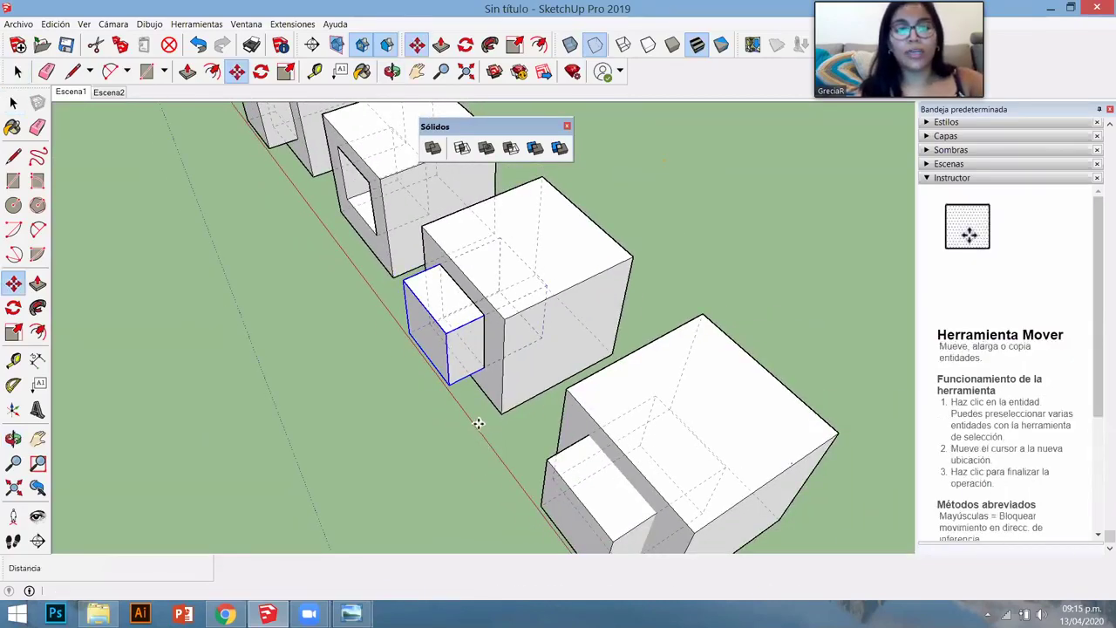
pyautogui.moveTo(451, 422); pyautogui.dragTo(410, 431)
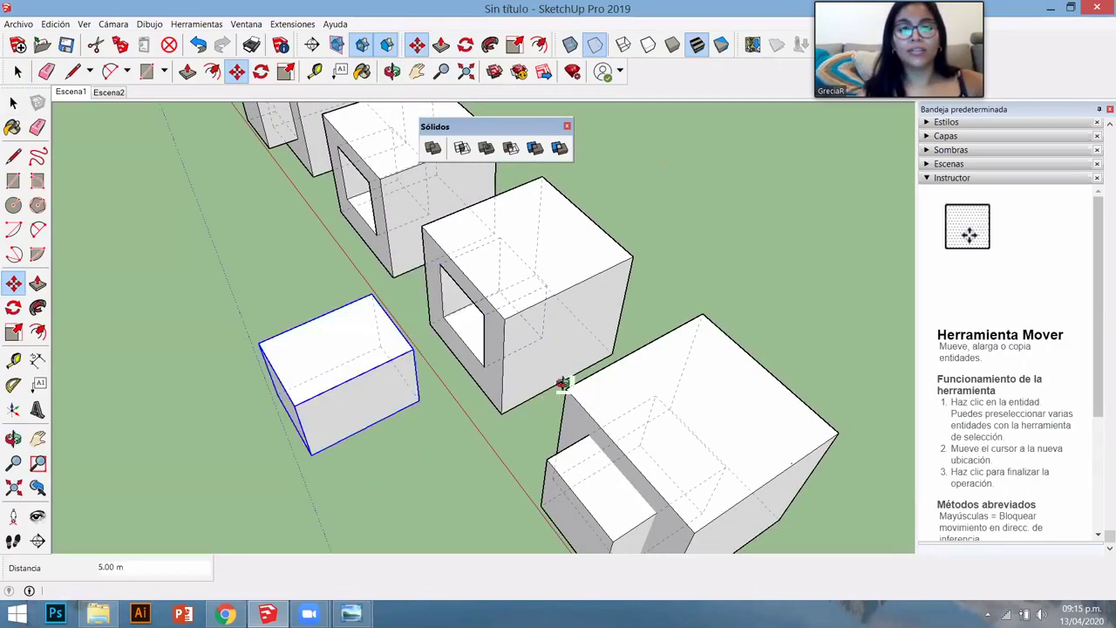
pyautogui.moveTo(410, 431); pyautogui.dragTo(439, 294, button='middle')
pyautogui.press('space')
pyautogui.scroll(2, 500, 288)
pyautogui.scroll(2, 427, 270)
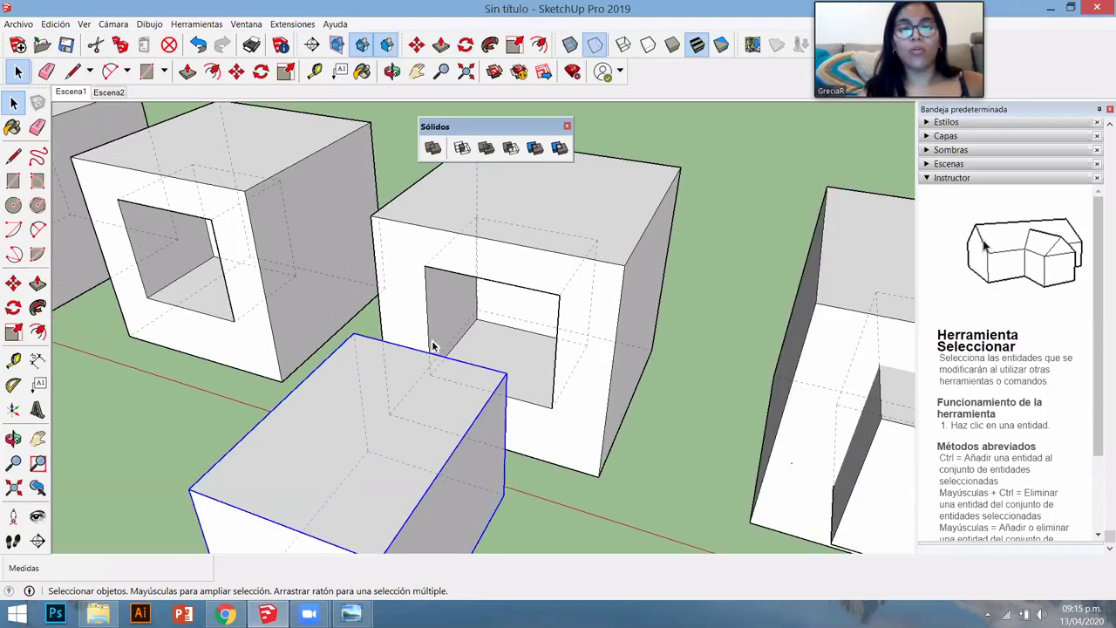
pyautogui.scroll(-3, 425, 442)
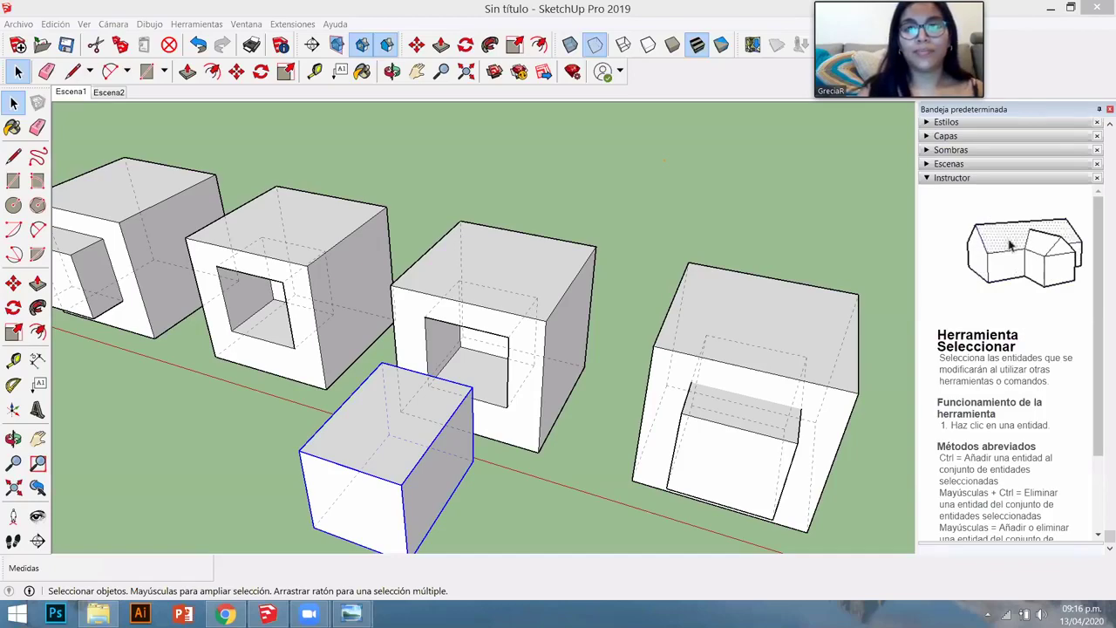
# - Select the last cube with its inner box and split them into separate pieces
pyautogui.moveTo(535, 291); pyautogui.dragTo(475, 336, button='middle')
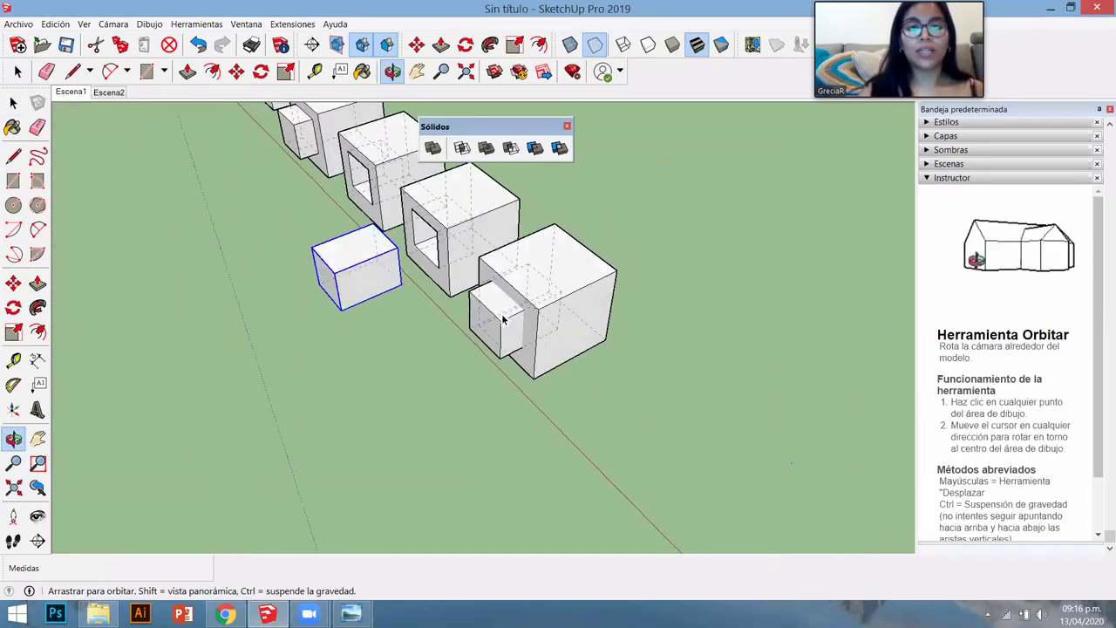
pyautogui.click(493, 323)
pyautogui.keyDown('shift'); pyautogui.click(577, 237); pyautogui.keyUp('shift')
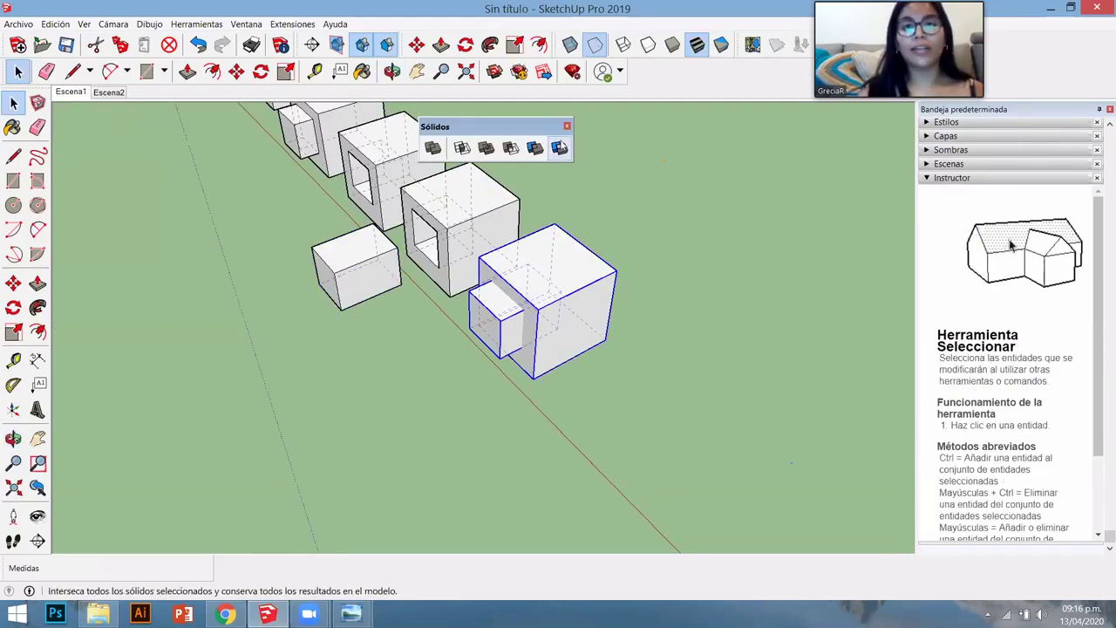
pyautogui.click(559, 148)
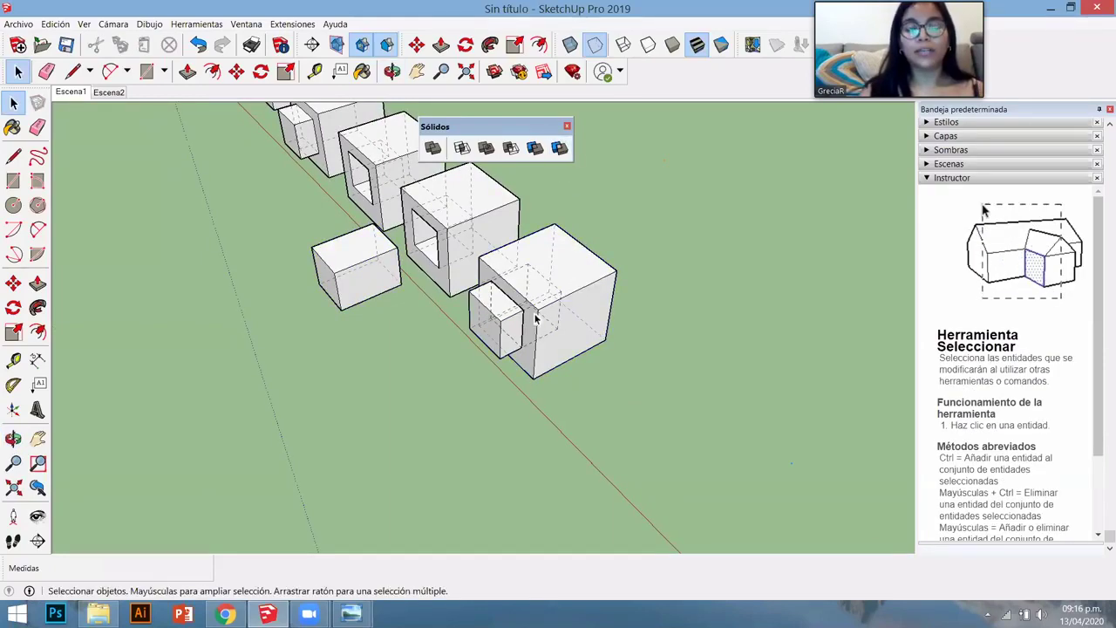
pyautogui.scroll(4, 515, 331)
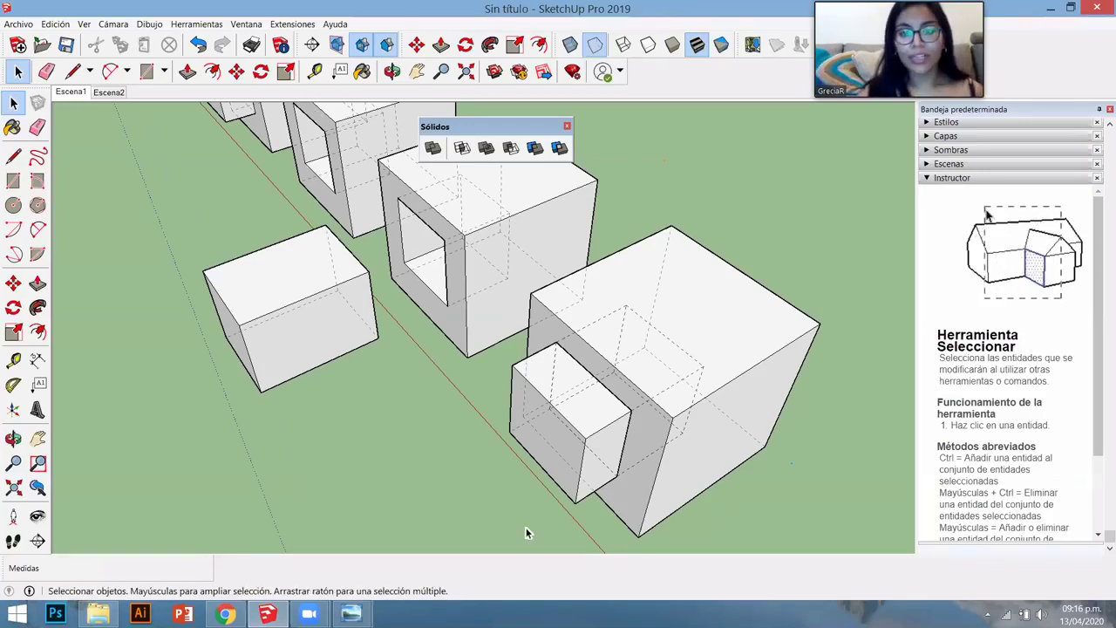
# - Move the outer split piece out in front of the cube
pyautogui.click(609, 400)
pyautogui.scroll(-3, 592, 397)
pyautogui.moveTo(592, 397); pyautogui.dragTo(565, 390, button='middle')
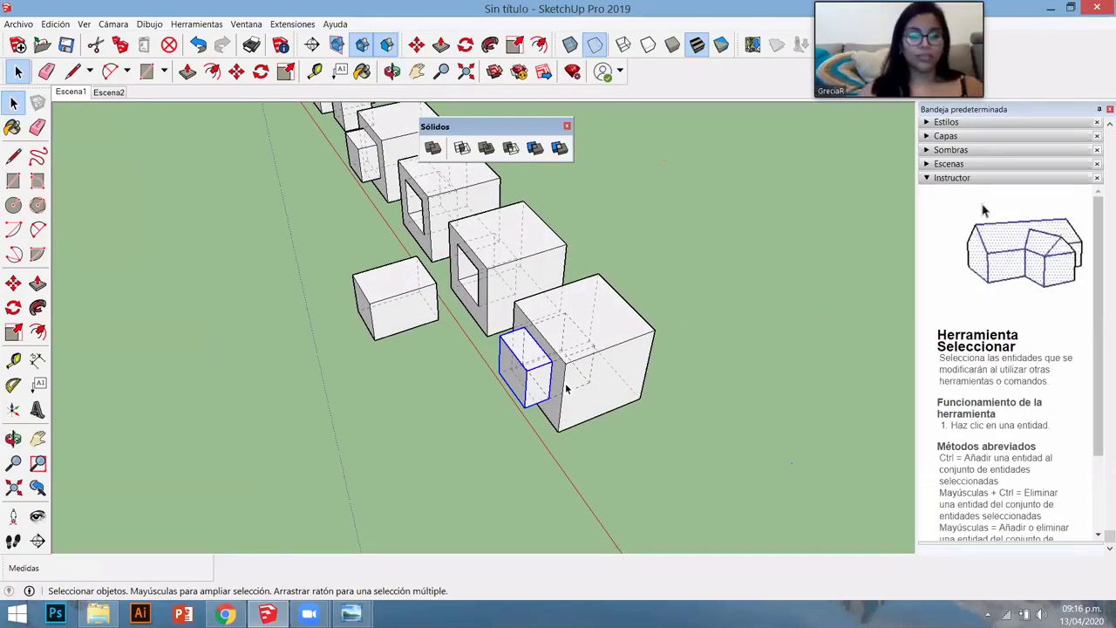
pyautogui.press('m')
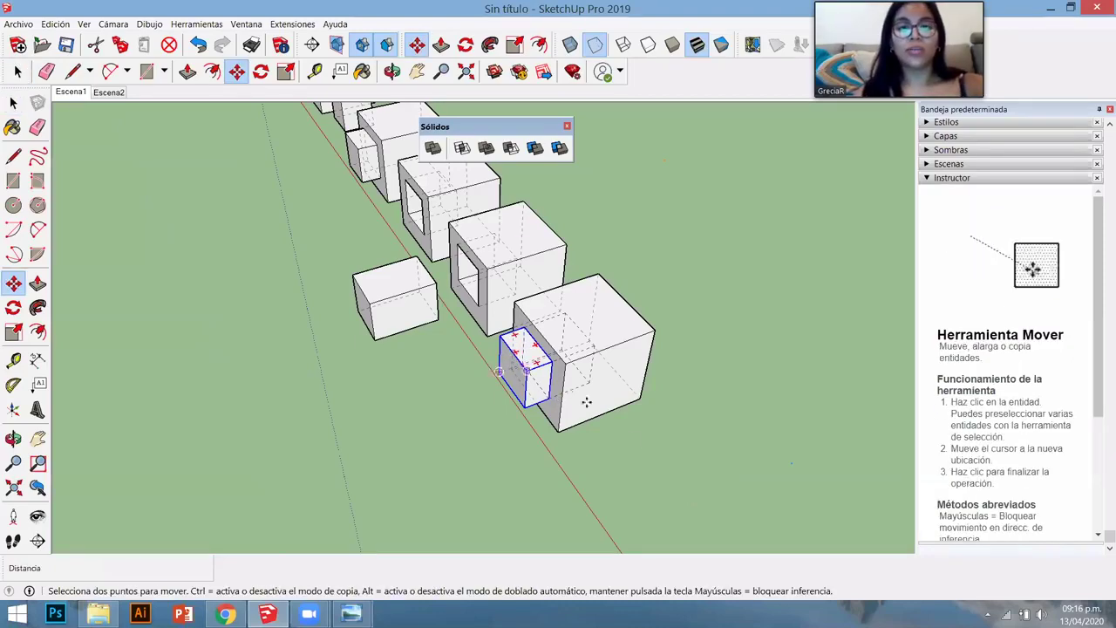
pyautogui.click(580, 491)
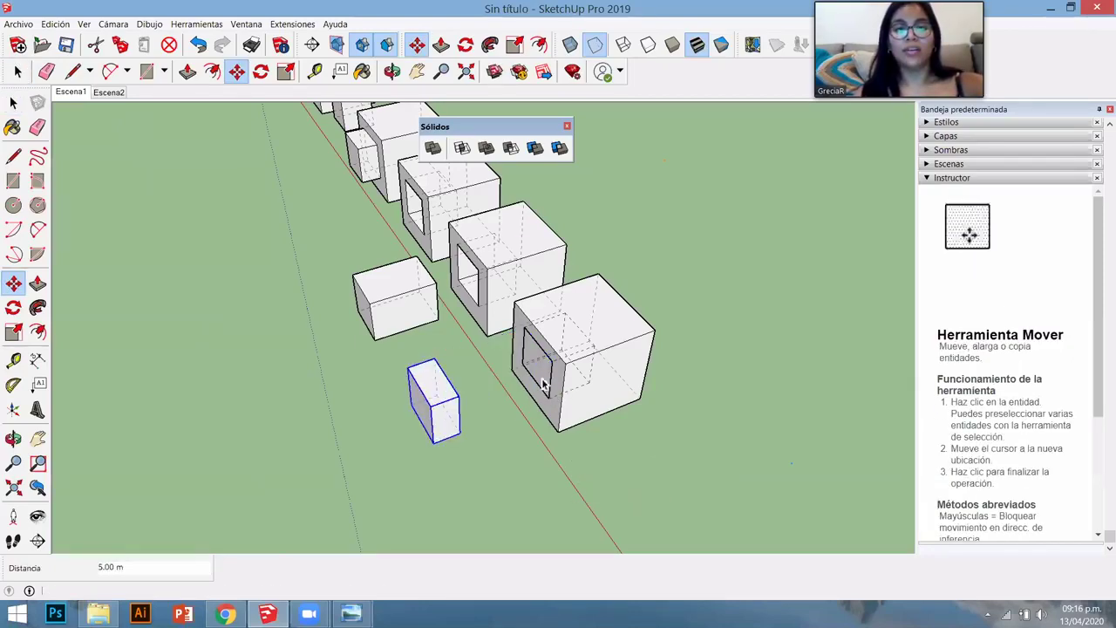
pyautogui.press('space')
# - Move the overlap piece beside the first piece and orbit around the separated pieces
pyautogui.press('m')
pyautogui.press('ctrl')
pyautogui.click(700, 428)
pyautogui.click(645, 448)
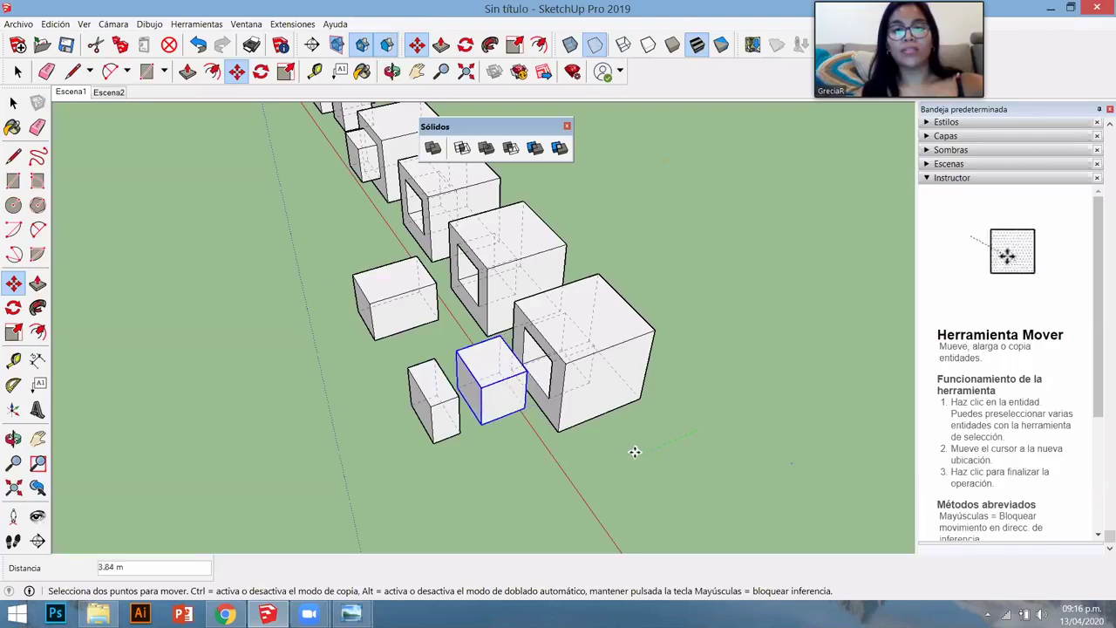
pyautogui.press('space')
pyautogui.scroll(5, 536, 360)
pyautogui.moveTo(531, 403); pyautogui.dragTo(647, 334, button='middle')
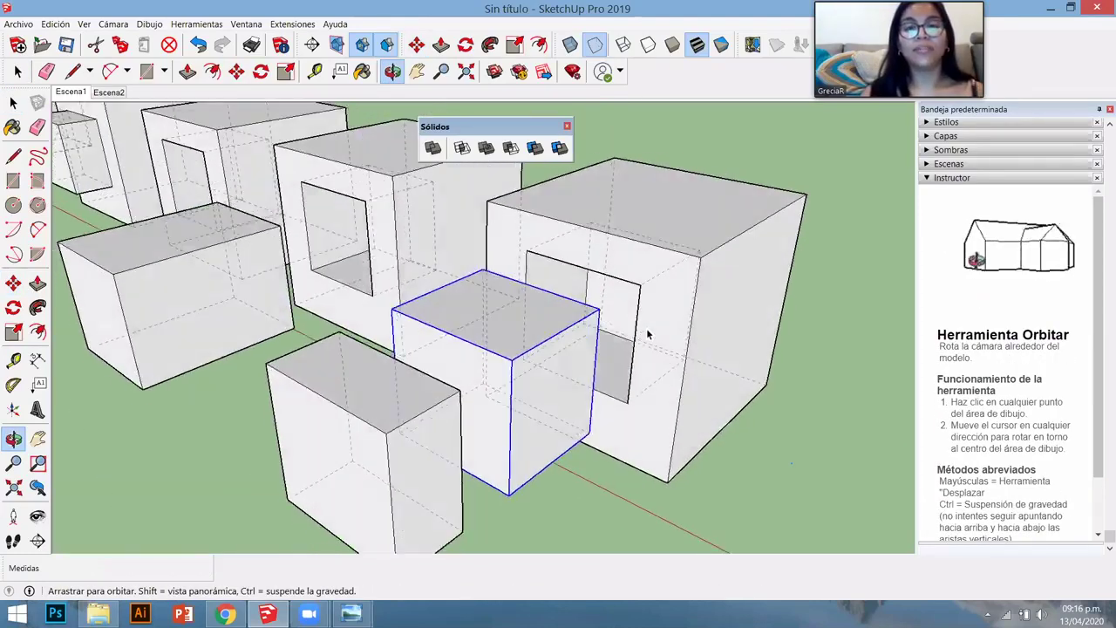
pyautogui.scroll(-6, 523, 278)
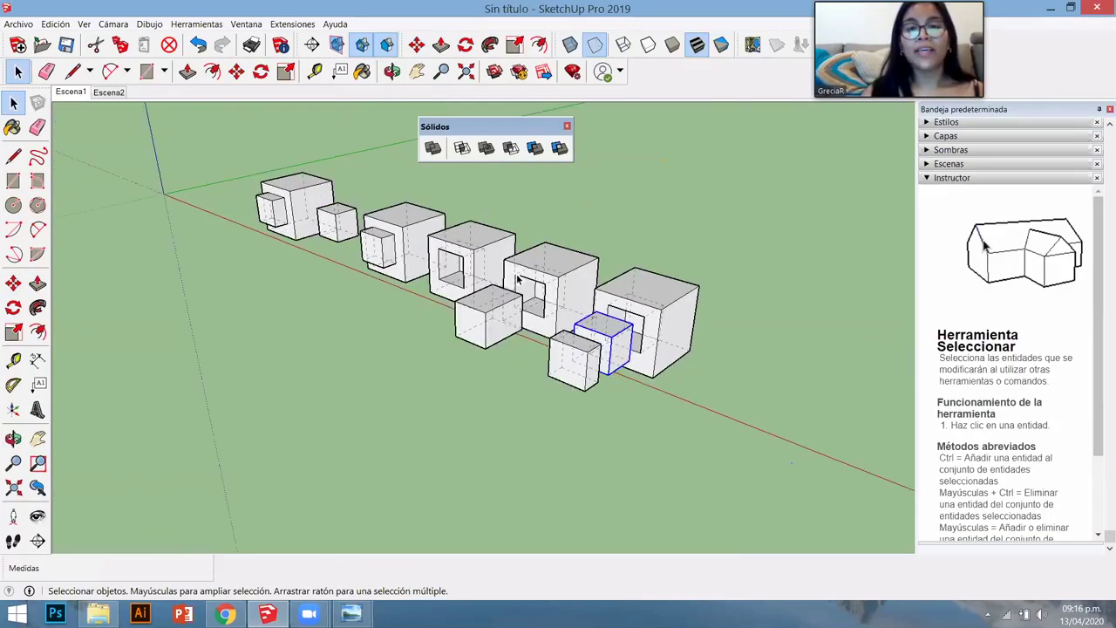
# - Open the loose box group and draw a rectangle on its front face
pyautogui.scroll(4, 533, 280)
pyautogui.scroll(3, 566, 288)
pyautogui.scroll(-5, 628, 288)
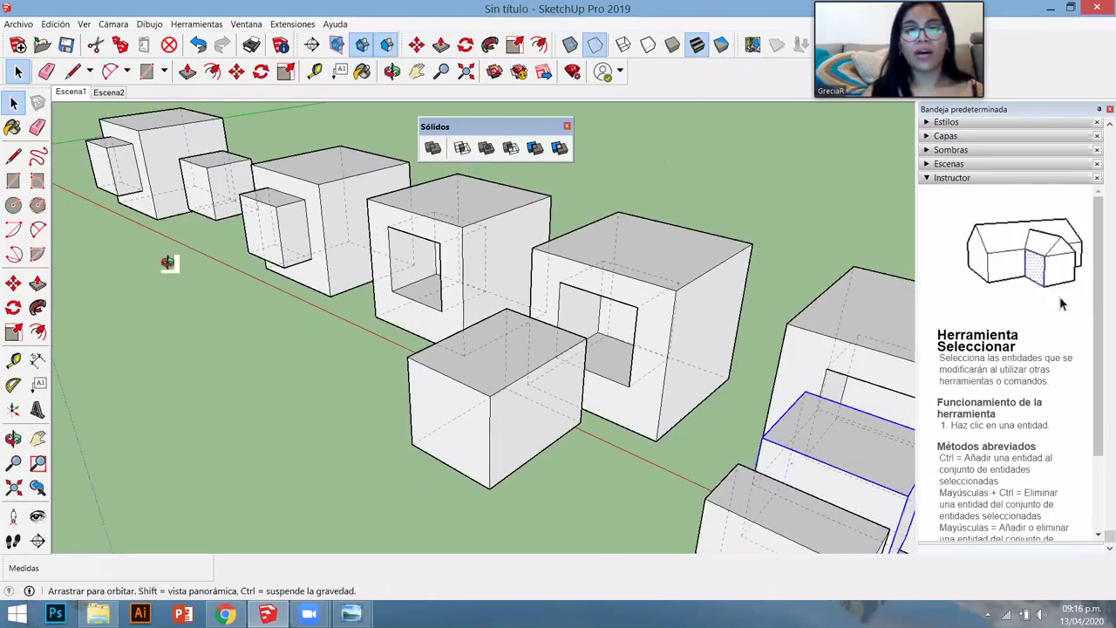
pyautogui.moveTo(166, 259); pyautogui.dragTo(355, 405, button='middle')
pyautogui.doubleClick(355, 404)
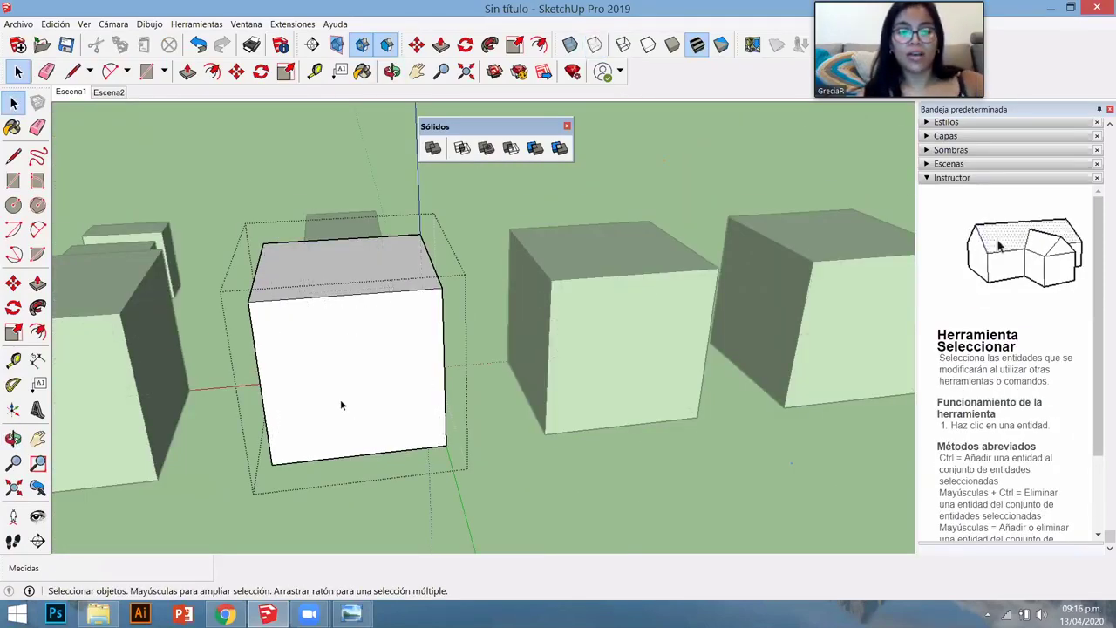
pyautogui.press('r')
pyautogui.click(312, 339)
pyautogui.click(406, 403)
pyautogui.press('space')
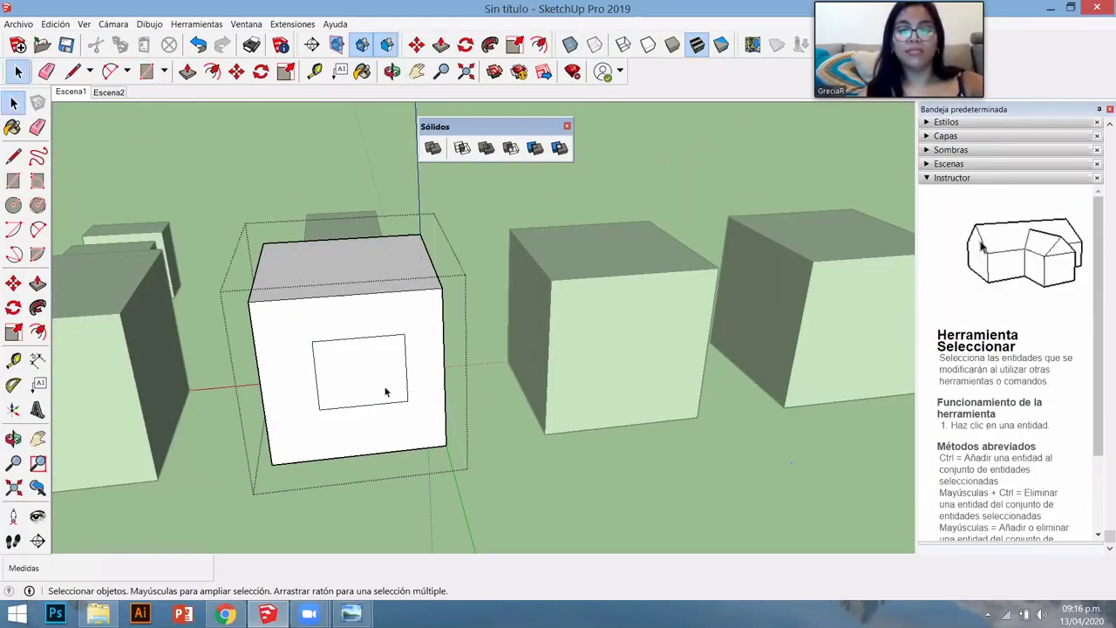
# - Push the rectangle 1.74 m into the box, then view the row from above
pyautogui.press('p')
pyautogui.moveTo(354, 398)
pyautogui.mouseDown()
pyautogui.moveTo(356, 374)
pyautogui.moveTo(438, 410)
pyautogui.mouseUp()
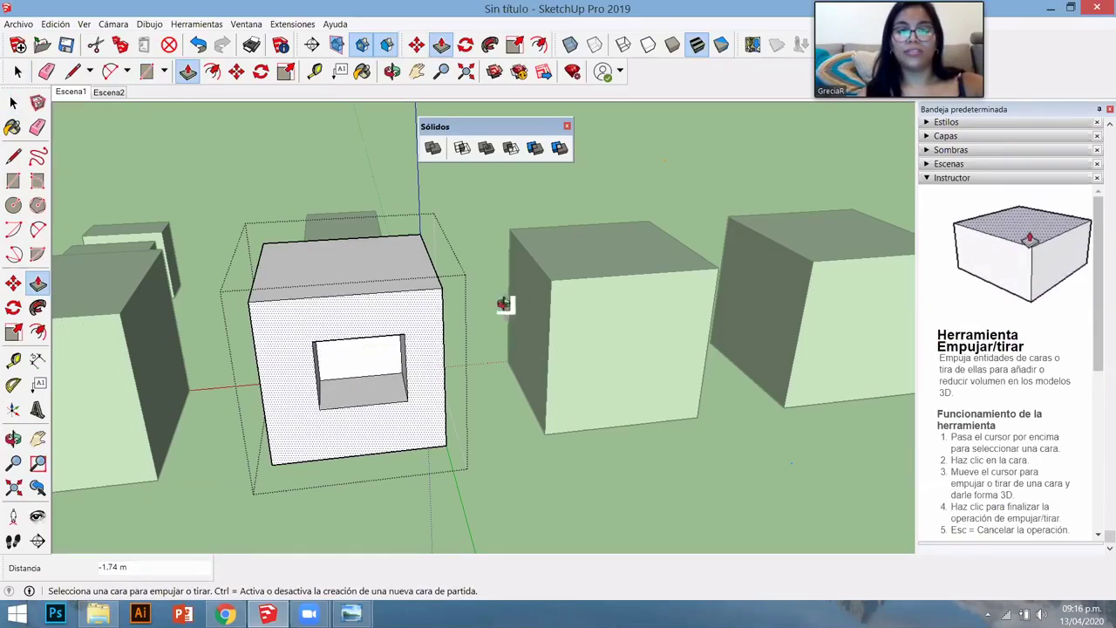
pyautogui.moveTo(504, 304); pyautogui.dragTo(525, 319, button='middle')
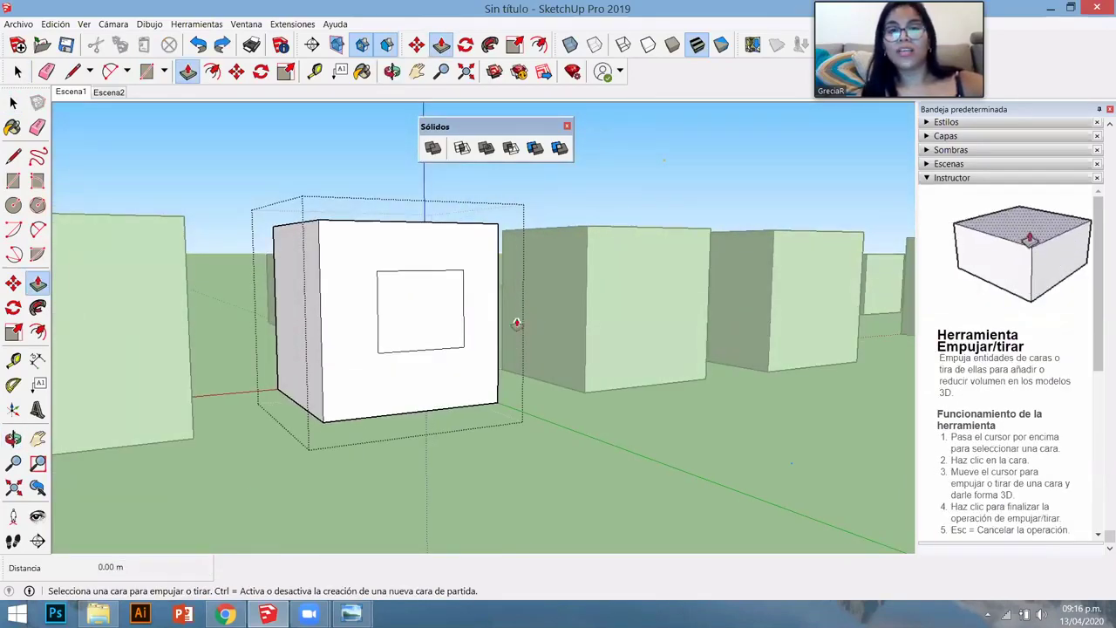
pyautogui.moveTo(346, 241); pyautogui.dragTo(554, 372, button='middle')
pyautogui.press('space')
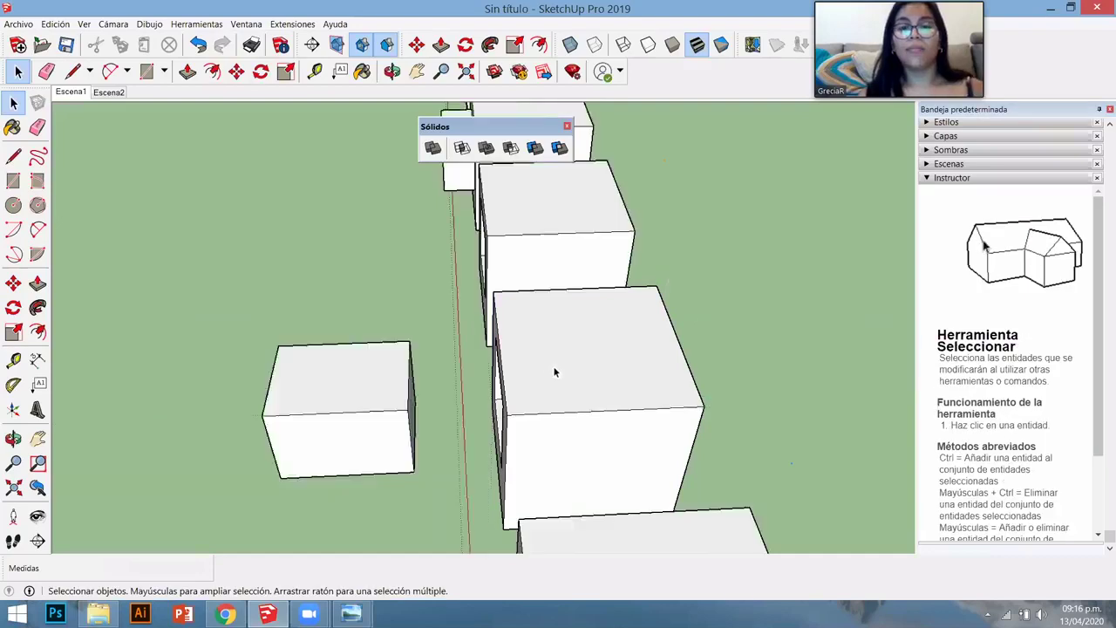
pyautogui.scroll(-5, 555, 372)
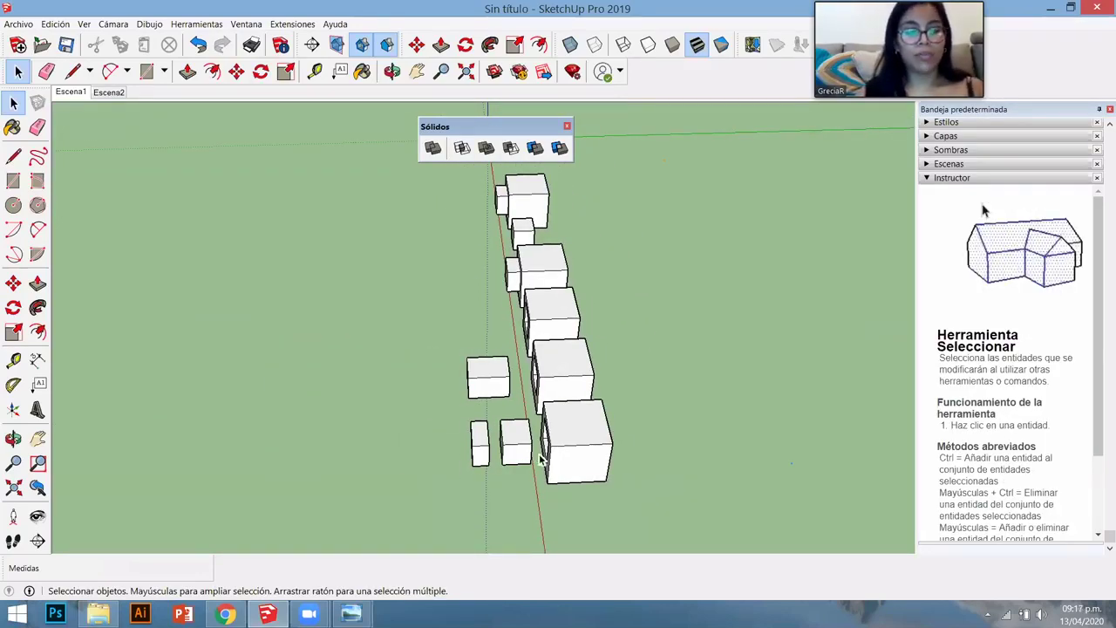
# - Draw a circle on the ground and pull it up into a tall cylinder
pyautogui.press('r')
pyautogui.moveTo(366, 406); pyautogui.dragTo(485, 409, button='middle')
pyautogui.press('c')
pyautogui.click(471, 398)
pyautogui.click(512, 440)
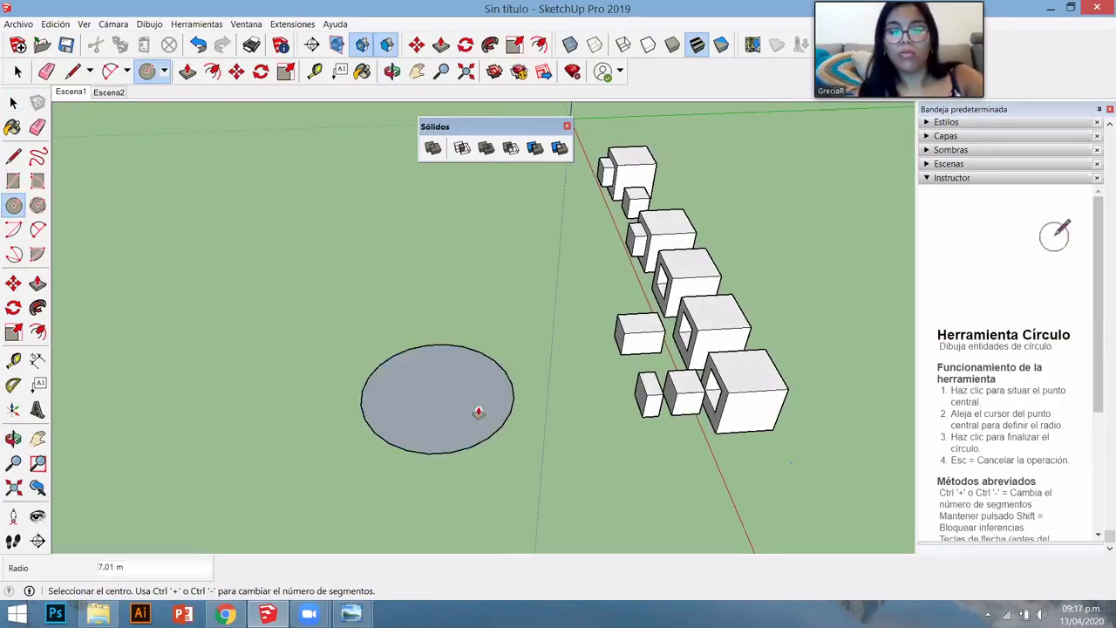
pyautogui.press('p')
pyautogui.click(462, 369)
pyautogui.click(476, 336)
pyautogui.press('space')
# - Select the whole cylinder and make it a group with Crear grupo
pyautogui.tripleClick(475, 337)
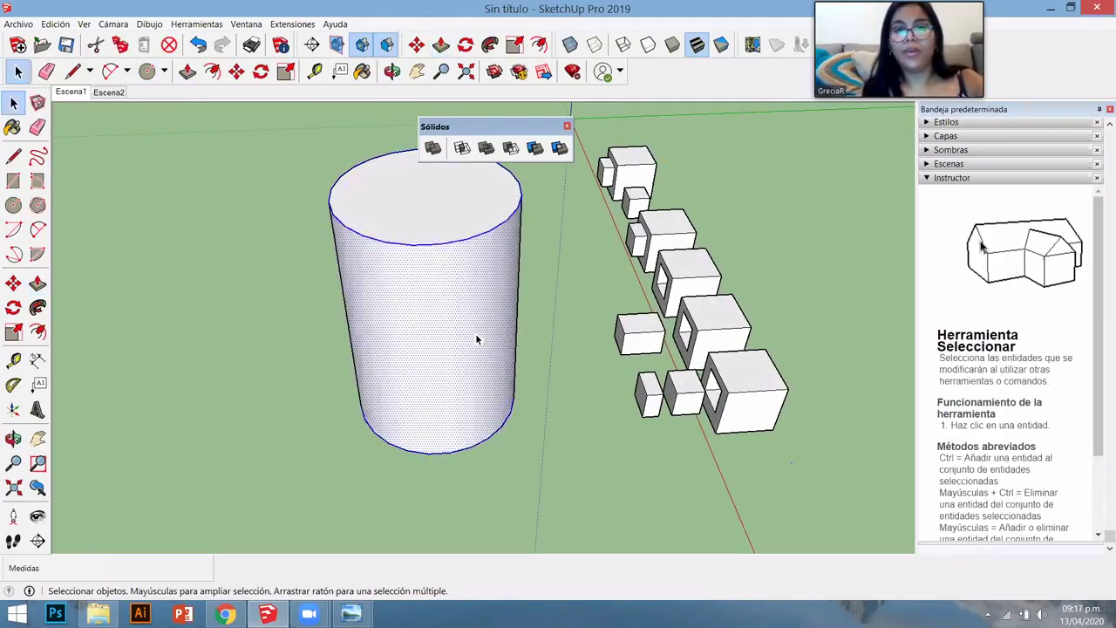
pyautogui.rightClick(476, 336)
pyautogui.click(519, 144)
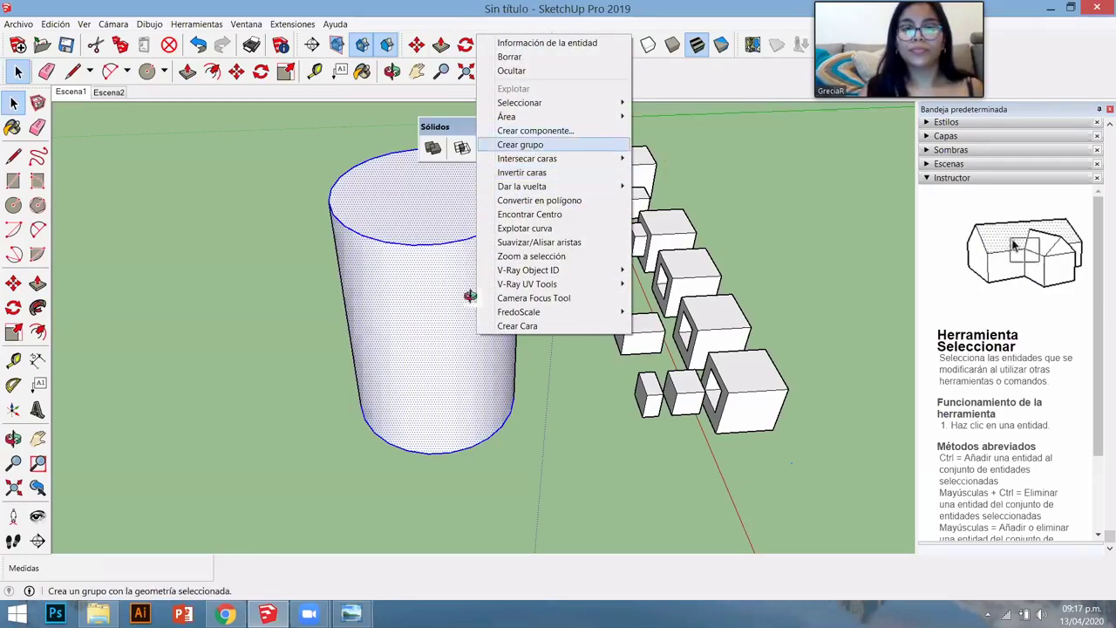
pyautogui.moveTo(463, 293); pyautogui.dragTo(378, 443, button='middle')
# - Draw a rectangle beside the cylinder, raise it into a small box, and group it
pyautogui.press('r')
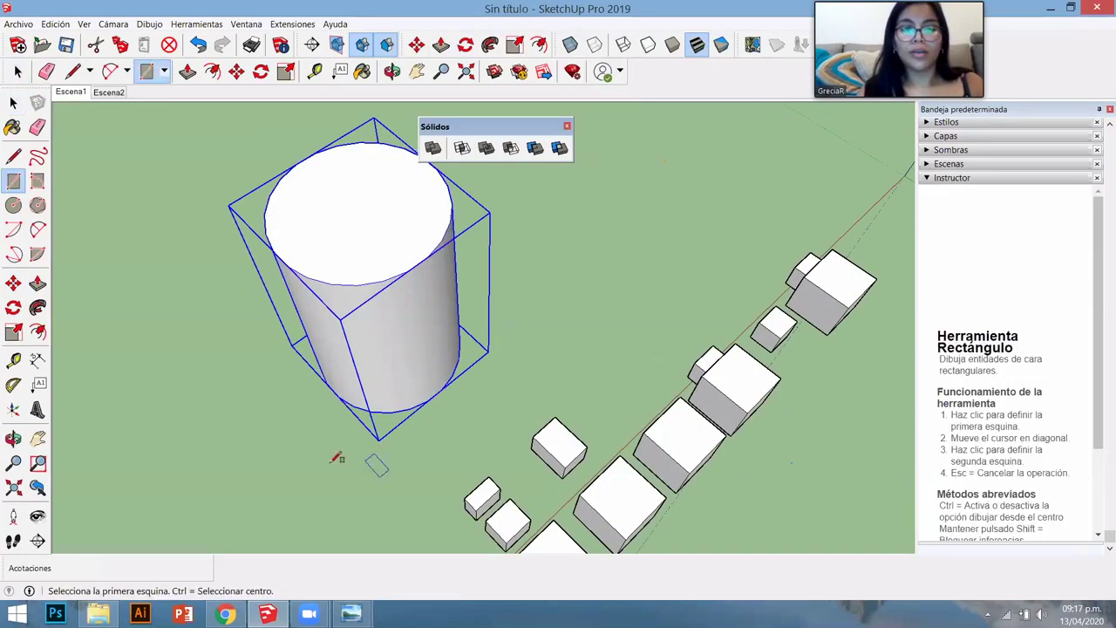
pyautogui.click(336, 466)
pyautogui.click(446, 446)
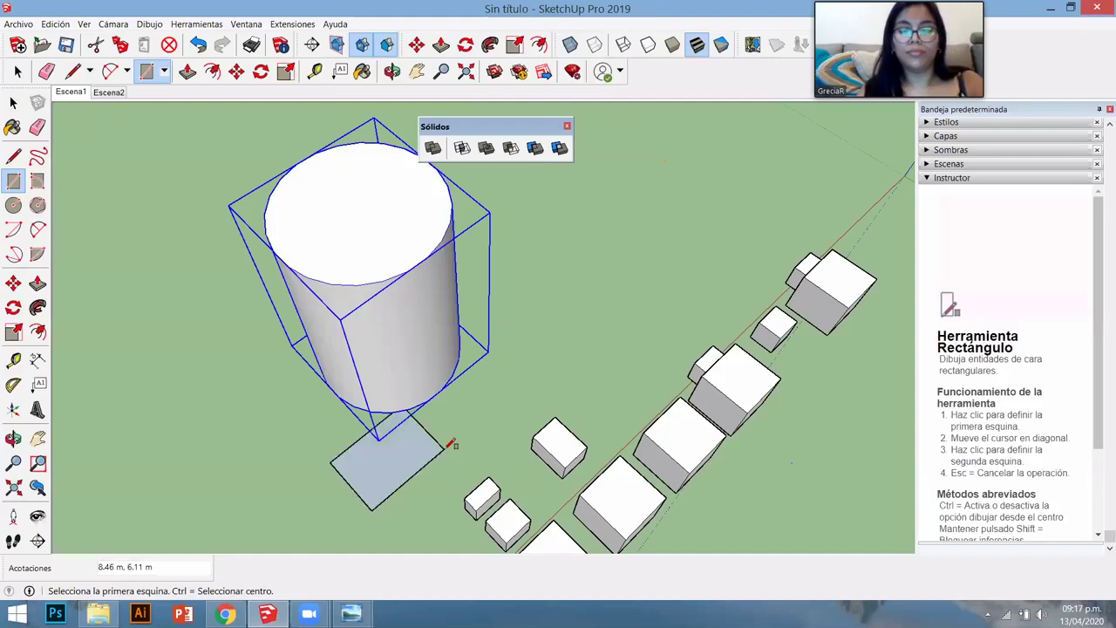
pyautogui.press('p')
pyautogui.click(410, 456)
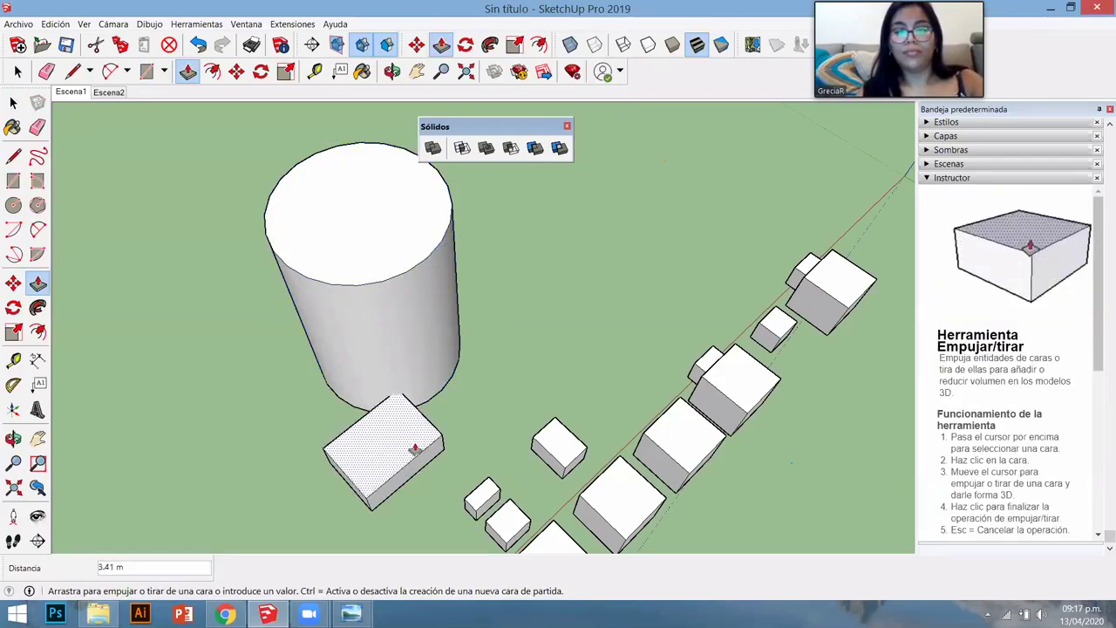
pyautogui.click(413, 451)
pyautogui.moveTo(351, 428); pyautogui.dragTo(336, 372, button='middle')
pyautogui.click(336, 372)
pyautogui.rightClick(318, 374)
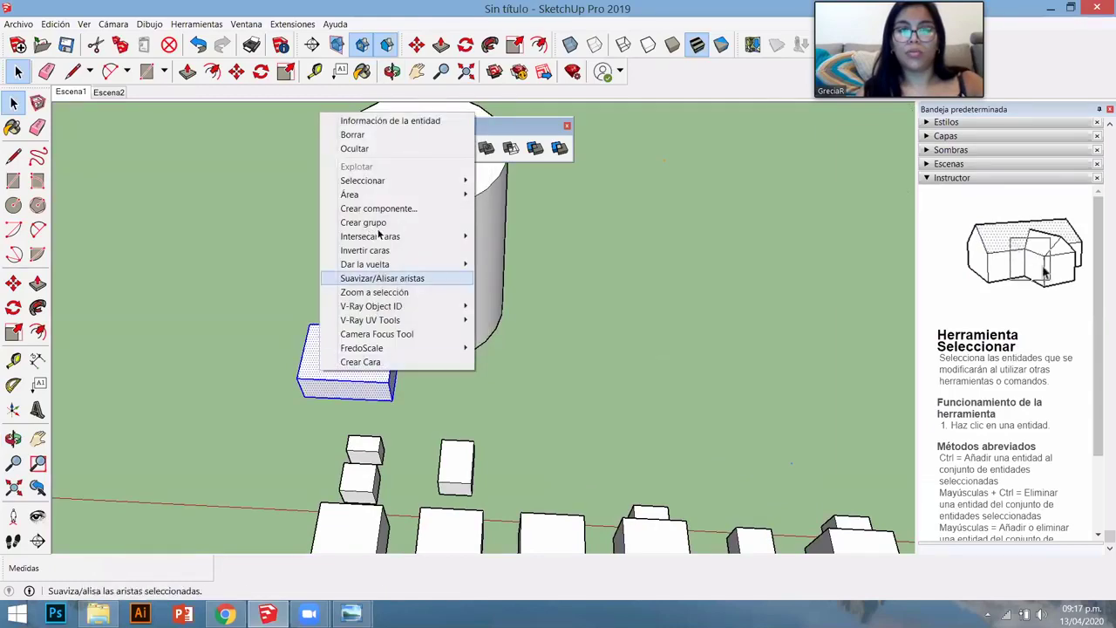
pyautogui.click(367, 221)
# - Move the box group into the cylinder's base and inspect it with back edges shown
pyautogui.press('m')
pyautogui.click(460, 396)
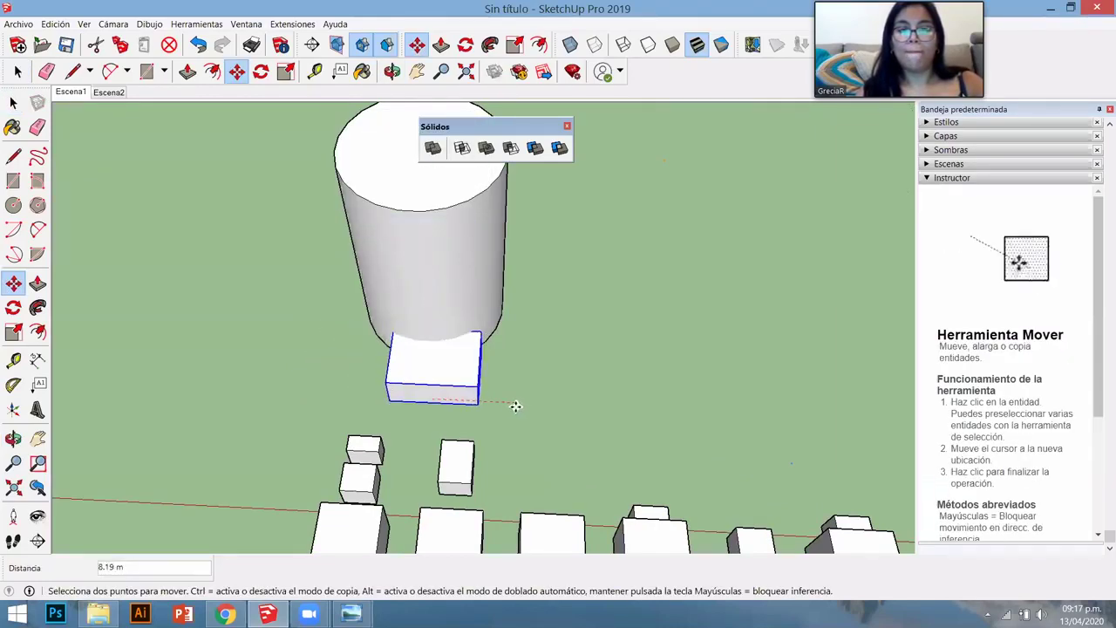
pyautogui.click(528, 340)
pyautogui.moveTo(528, 329); pyautogui.dragTo(262, 313, button='middle')
pyautogui.scroll(3, 386, 270)
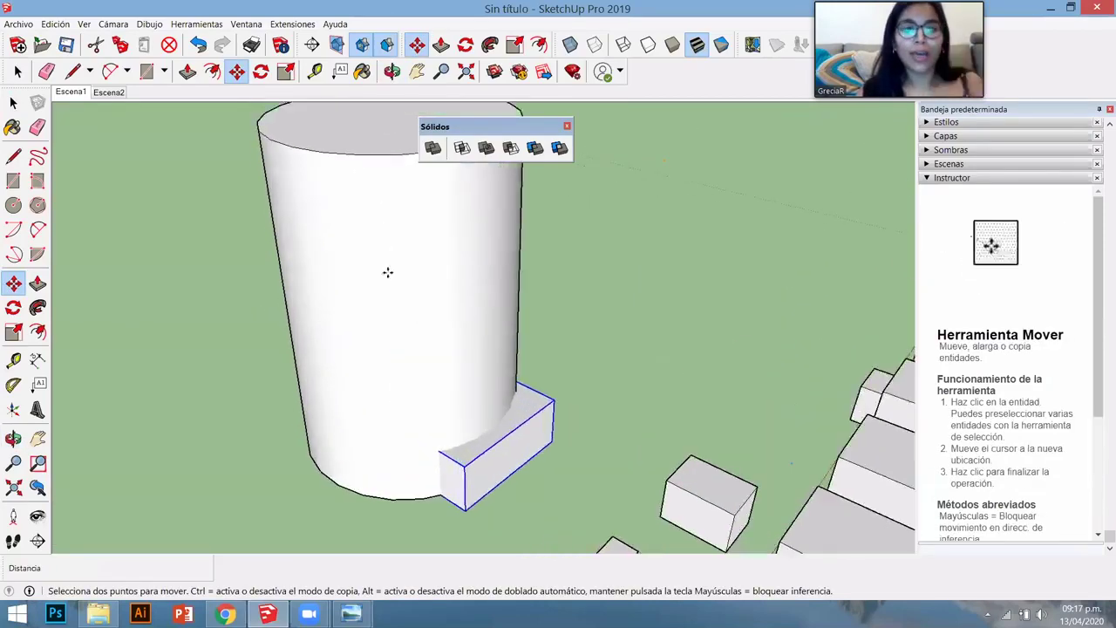
pyautogui.press('space')
pyautogui.moveTo(386, 344); pyautogui.dragTo(364, 348, button='middle')
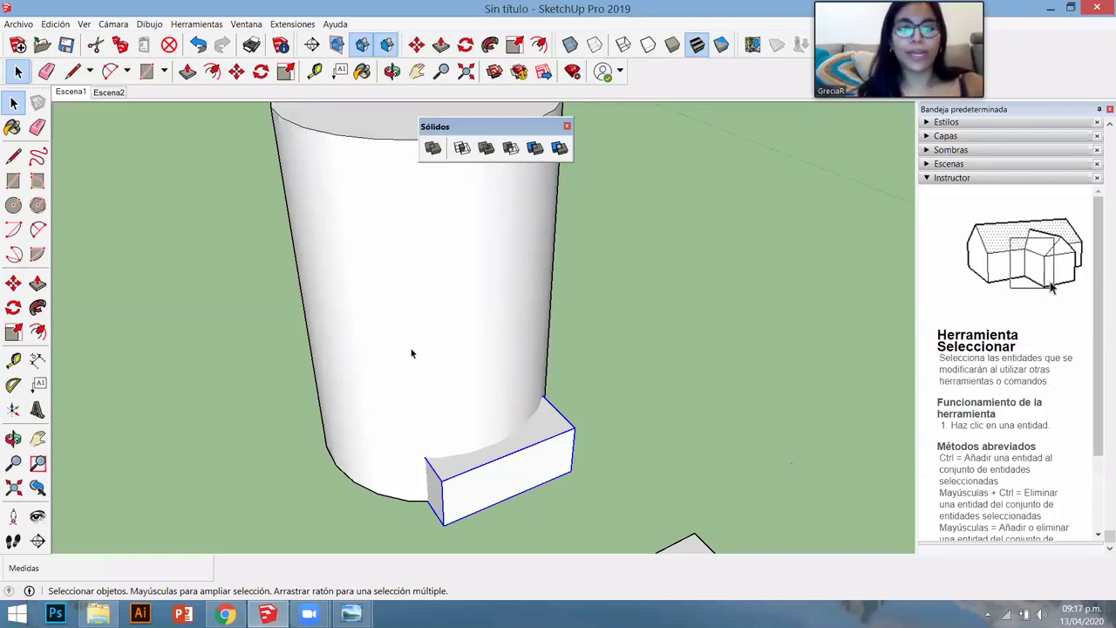
pyautogui.scroll(-5, 416, 357)
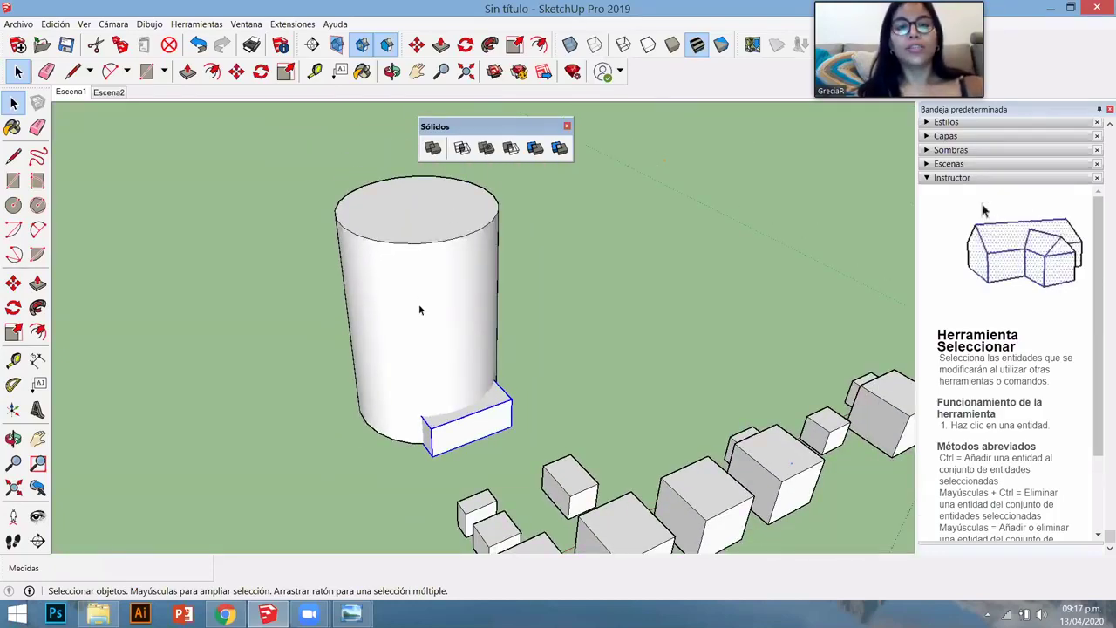
pyautogui.scroll(5, 416, 312)
pyautogui.moveTo(456, 316); pyautogui.dragTo(376, 428, button='middle')
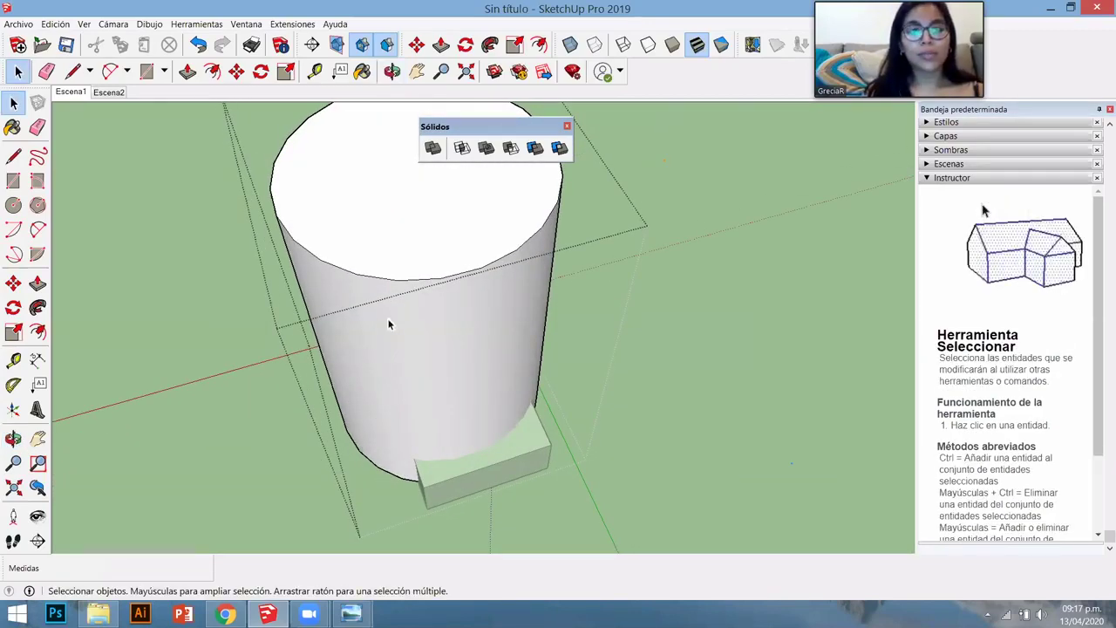
pyautogui.scroll(5, 389, 321)
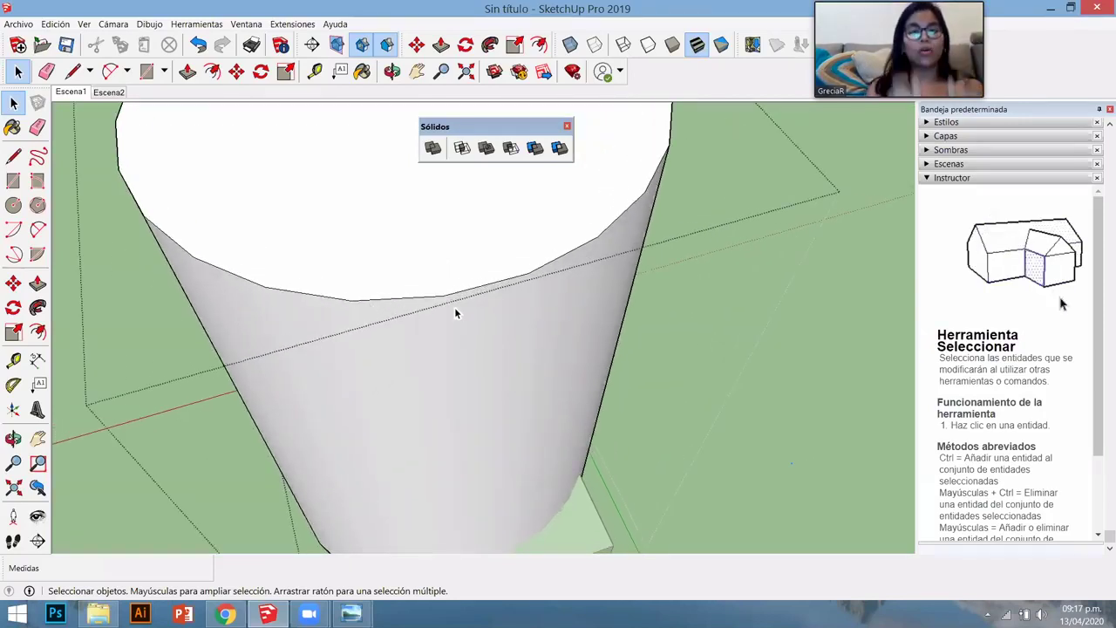
pyautogui.press('k')
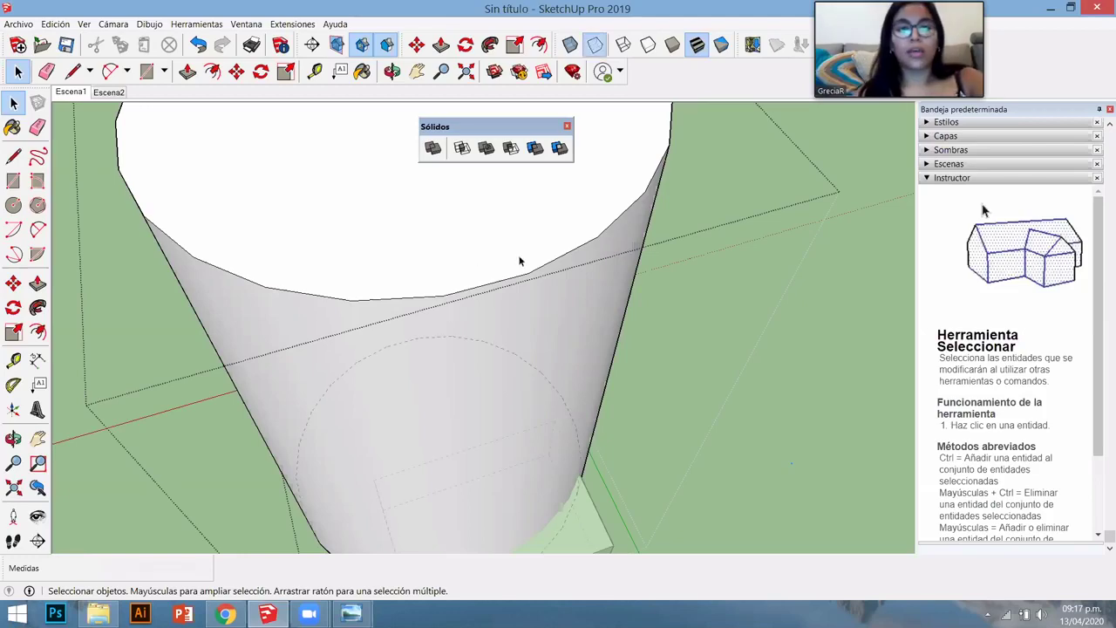
pyautogui.click(84, 24)
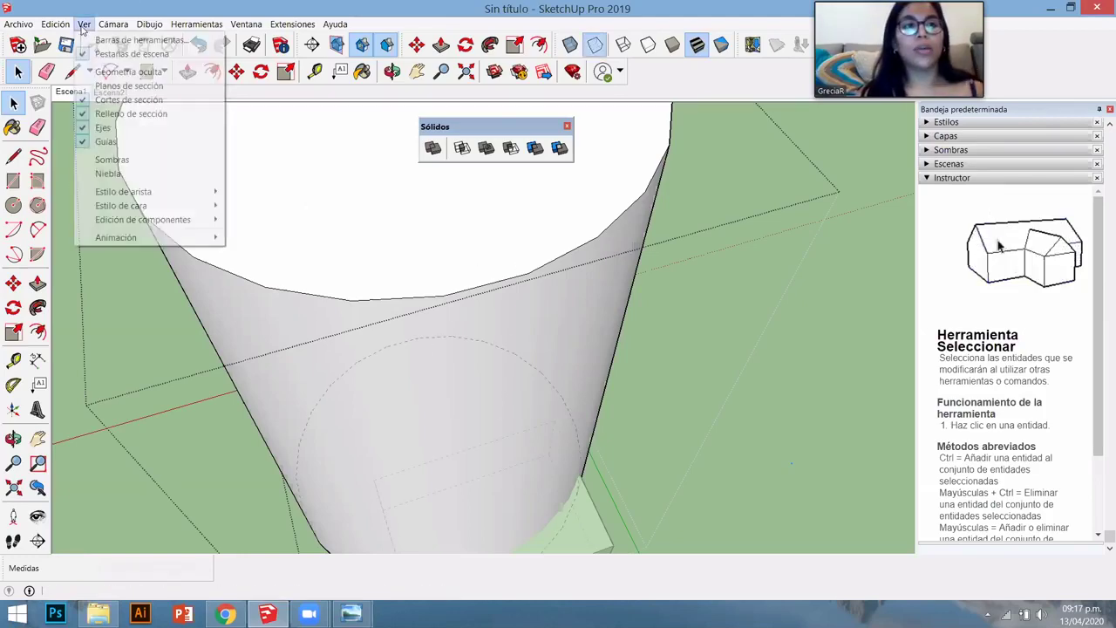
# - Turn on Geometría oculta display and orbit around the cylinder
pyautogui.click(123, 72)
pyautogui.moveTo(443, 361); pyautogui.dragTo(500, 294, button='middle')
pyautogui.scroll(-5, 500, 294)
pyautogui.moveTo(511, 331); pyautogui.dragTo(522, 325, button='middle')
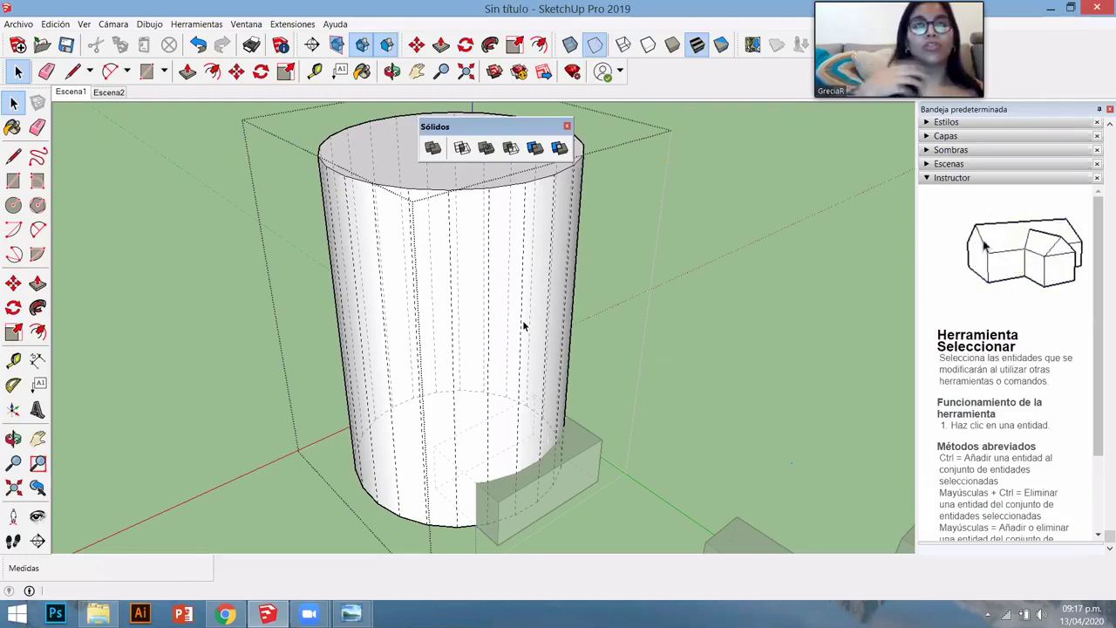
pyautogui.moveTo(522, 325); pyautogui.dragTo(480, 269, button='middle')
# - Draw a trial rectangle on the cylinder wall, then cancel and undo it
pyautogui.press('r')
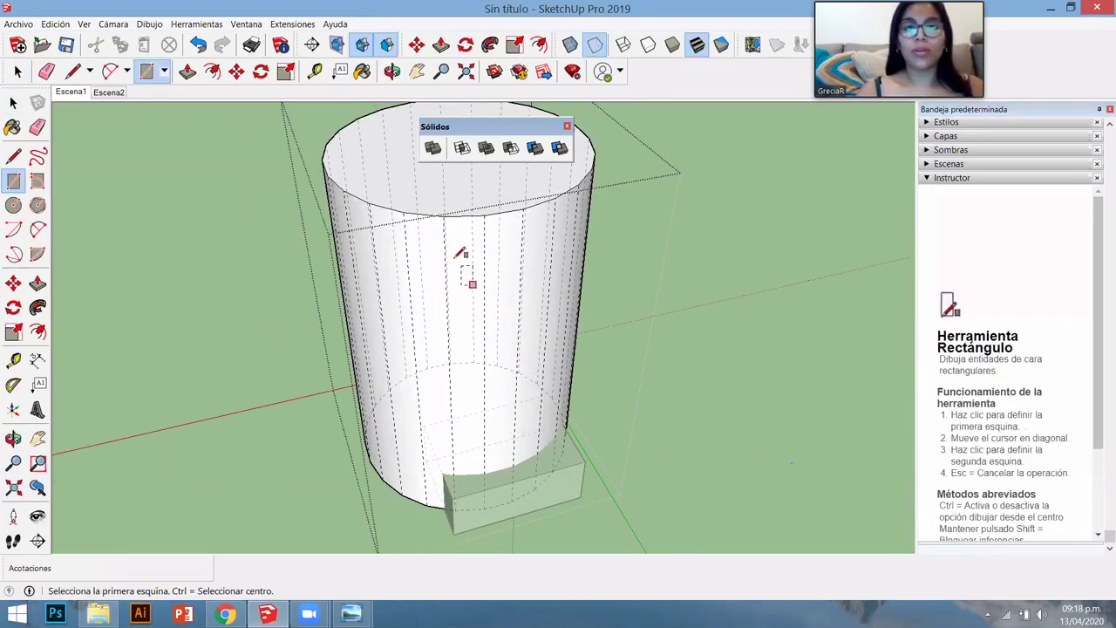
pyautogui.click(444, 257)
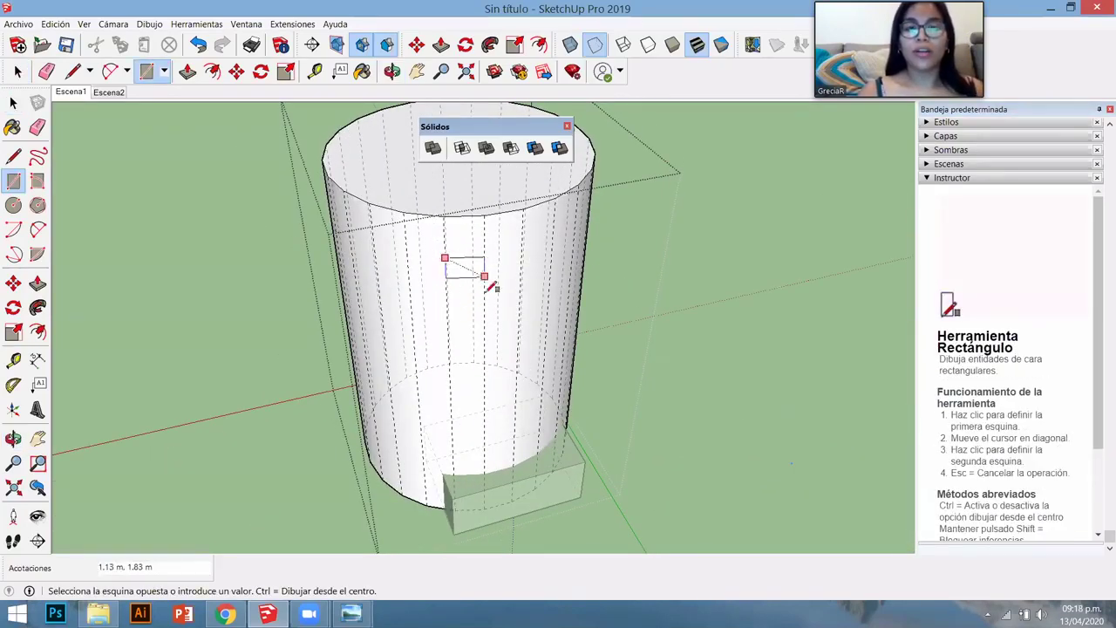
pyautogui.click(484, 301)
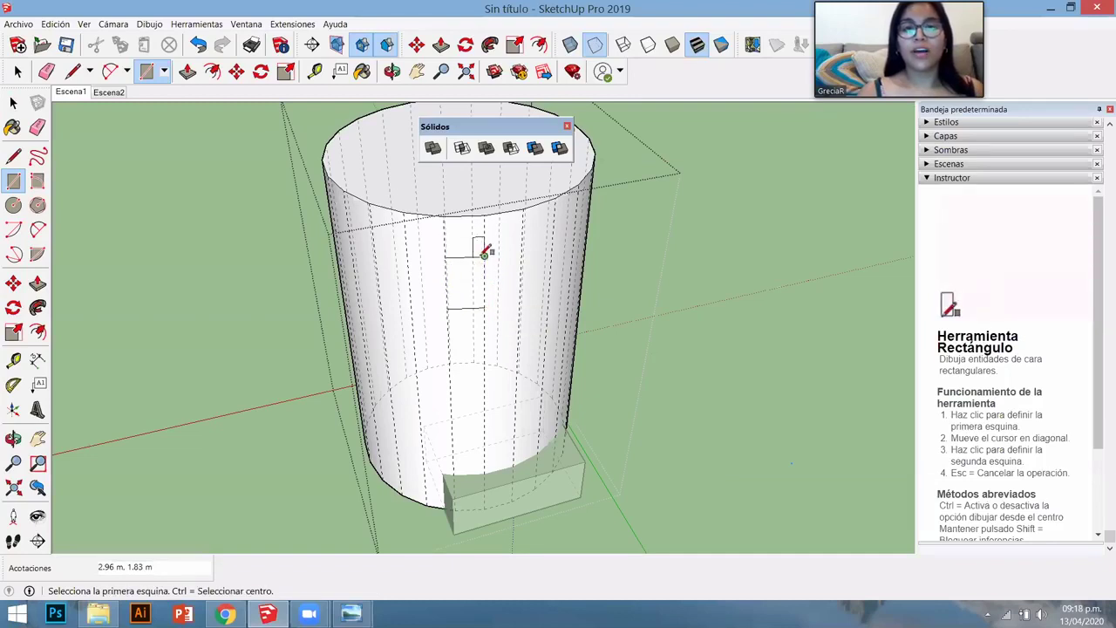
pyautogui.click(484, 256)
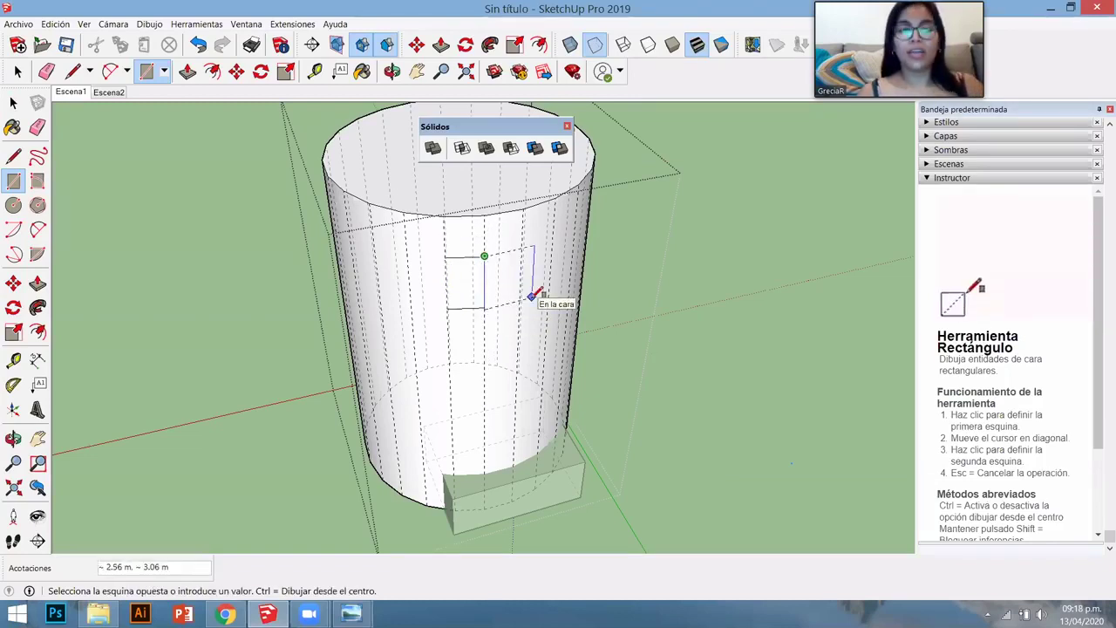
pyautogui.press('Escape')
pyautogui.hotkey('ctrl', 'z')
pyautogui.press('space')
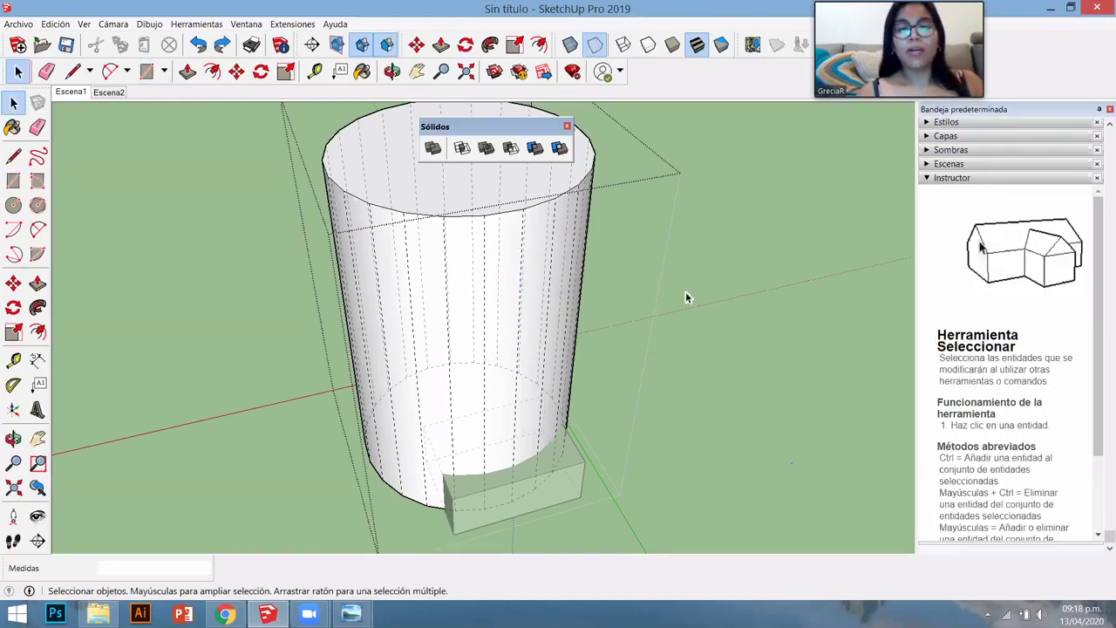
pyautogui.click(251, 162)
# - Turn hidden geometry display back off and select the box at the cylinder's base
pyautogui.click(84, 24)
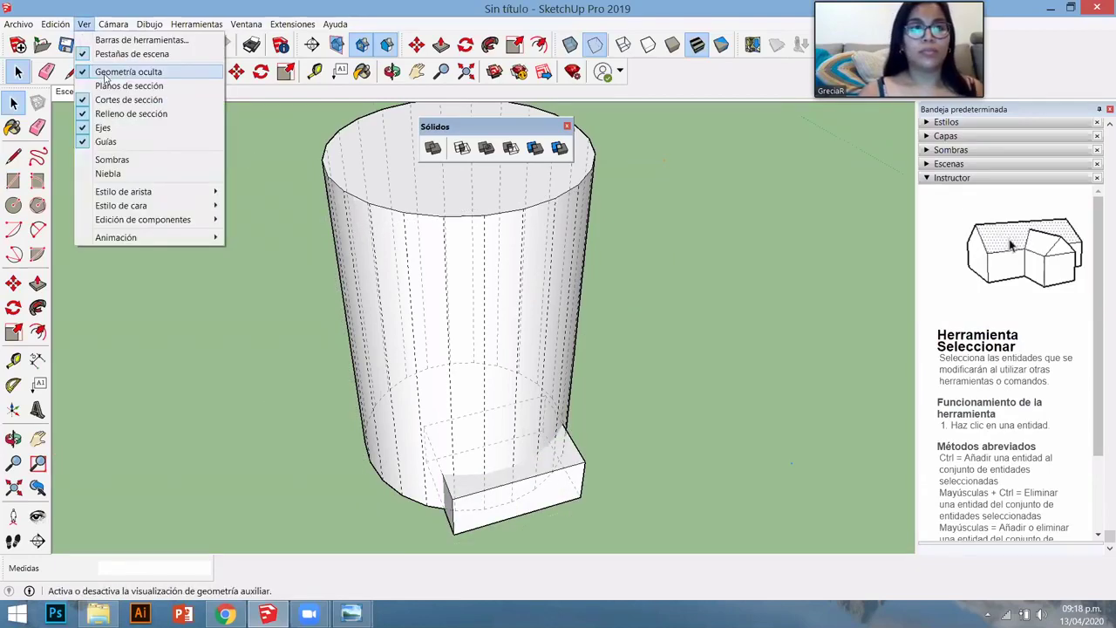
pyautogui.press('Return')
pyautogui.moveTo(629, 252); pyautogui.dragTo(564, 251, button='middle')
pyautogui.scroll(-3, 562, 377)
pyautogui.scroll(3, 562, 379)
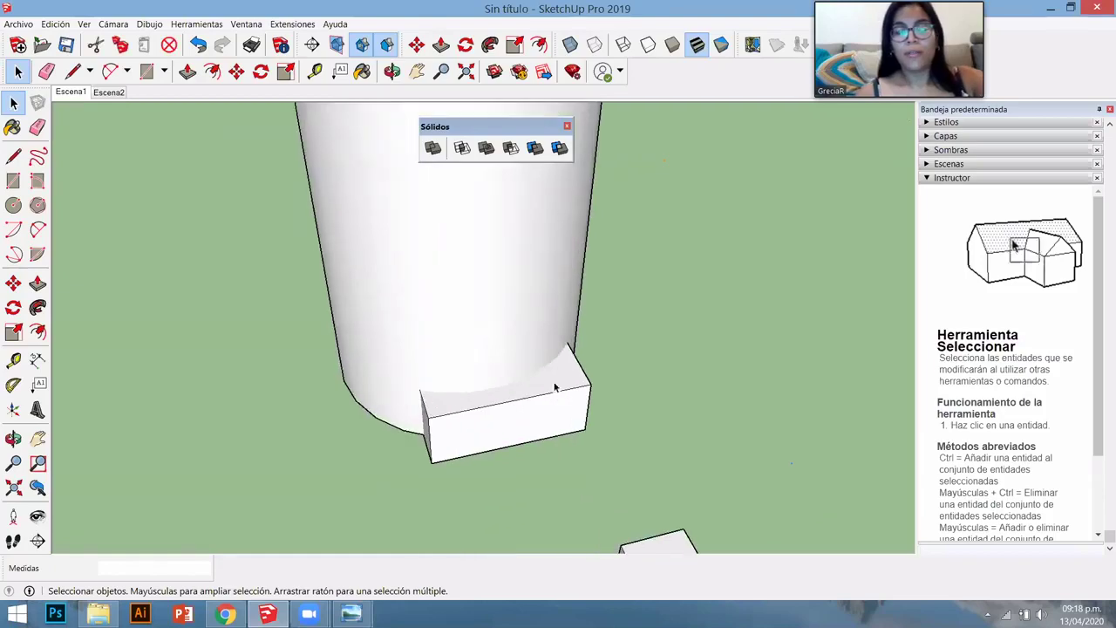
pyautogui.click(558, 390)
pyautogui.scroll(-3, 558, 390)
pyautogui.moveTo(558, 390); pyautogui.dragTo(513, 361, button='middle')
# - Move the box partway up the cylinder wall
pyautogui.press('m')
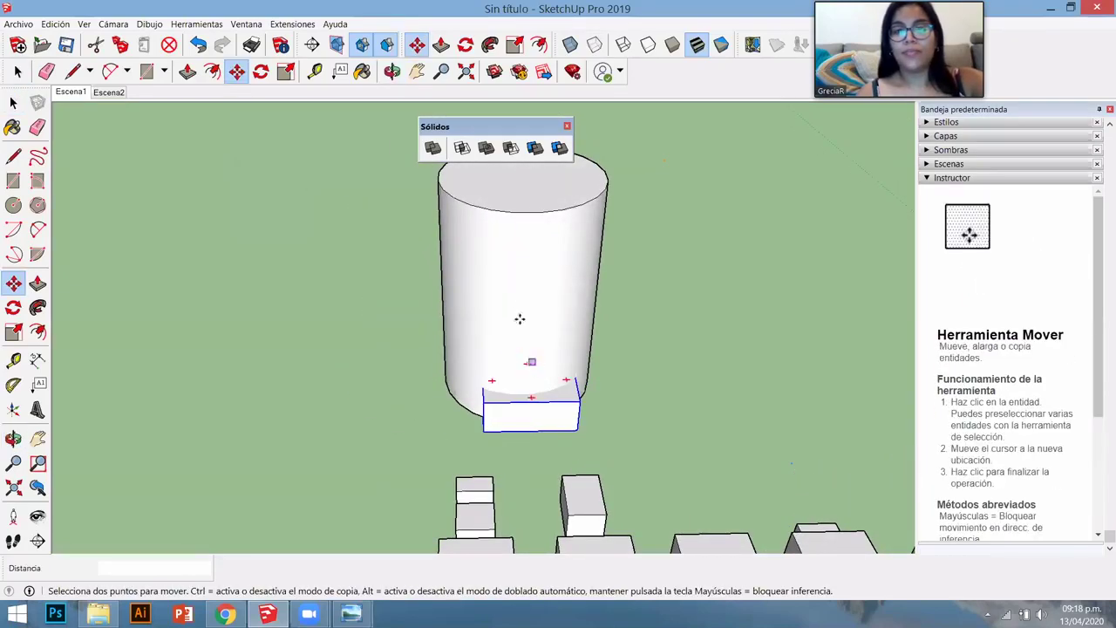
pyautogui.click(517, 317)
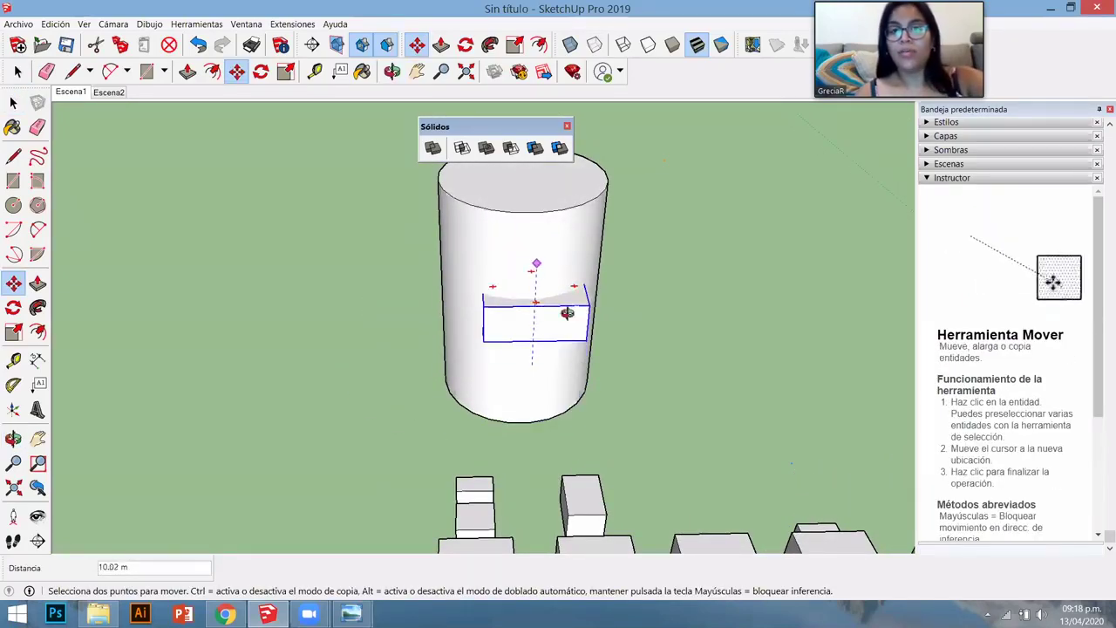
pyautogui.click(562, 307)
pyautogui.moveTo(410, 321); pyautogui.dragTo(760, 311, button='middle')
pyautogui.scroll(2, 681, 366)
pyautogui.press('space')
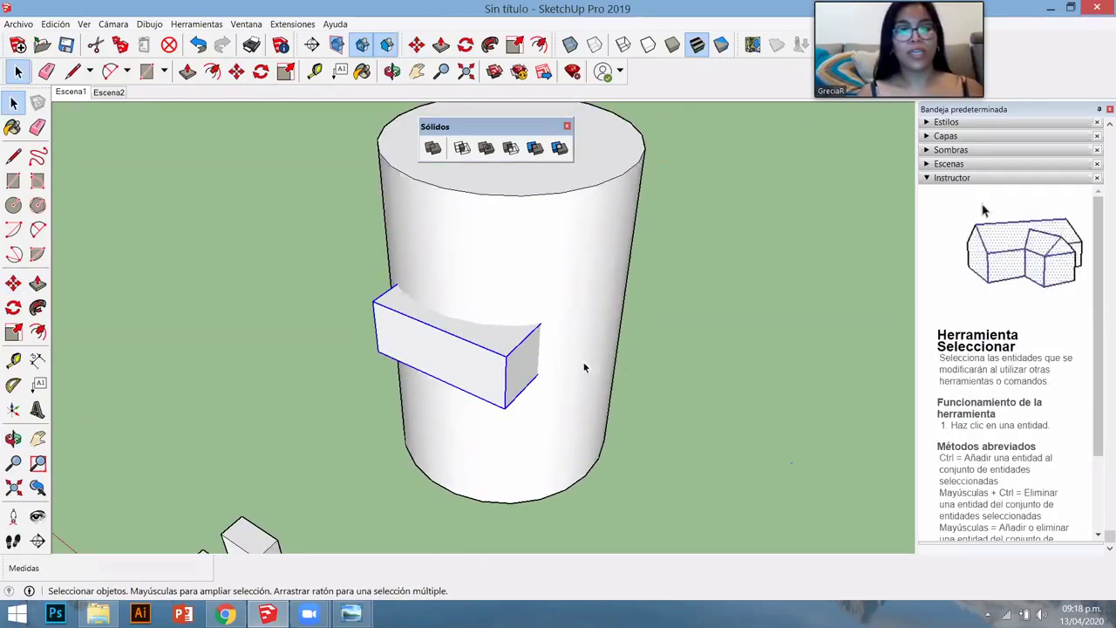
# - Subtract the box from the cylinder group with Sólidos > Sustraer, leaving a notch
pyautogui.click(559, 257)
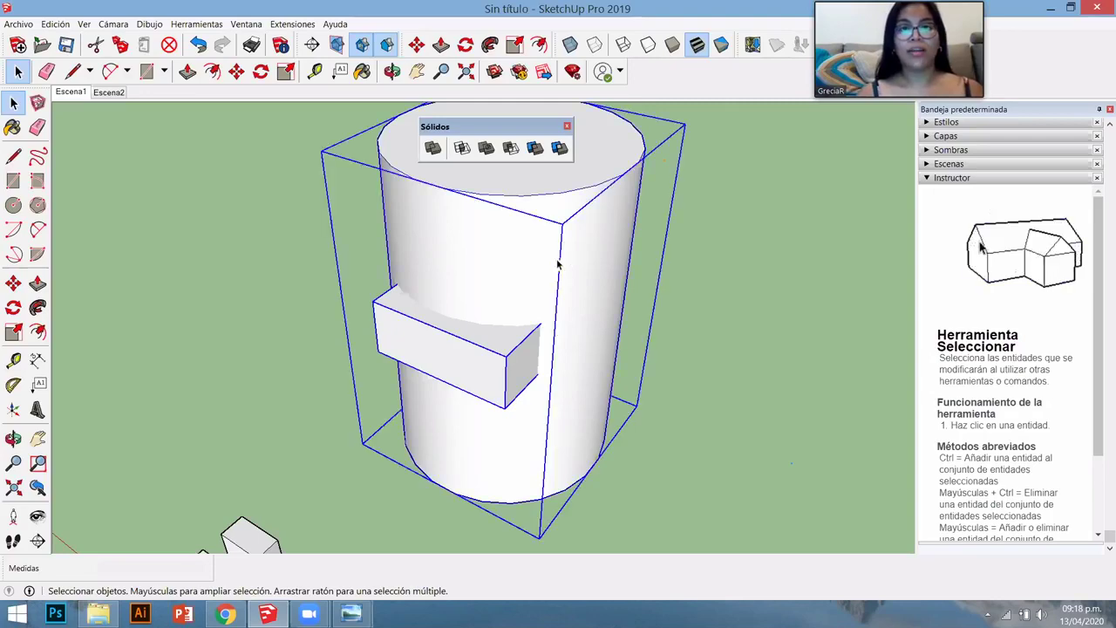
pyautogui.click(511, 148)
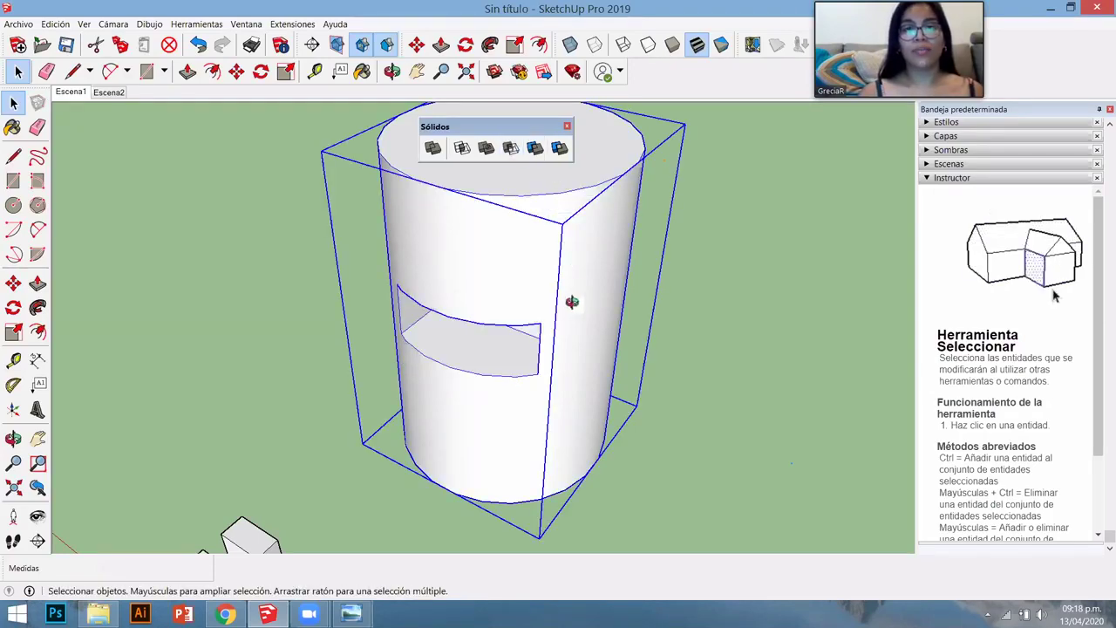
pyautogui.moveTo(570, 302); pyautogui.dragTo(675, 304, button='middle')
pyautogui.scroll(-5, 675, 304)
pyautogui.moveTo(264, 398); pyautogui.dragTo(493, 438, button='middle')
pyautogui.scroll(3, 480, 398)
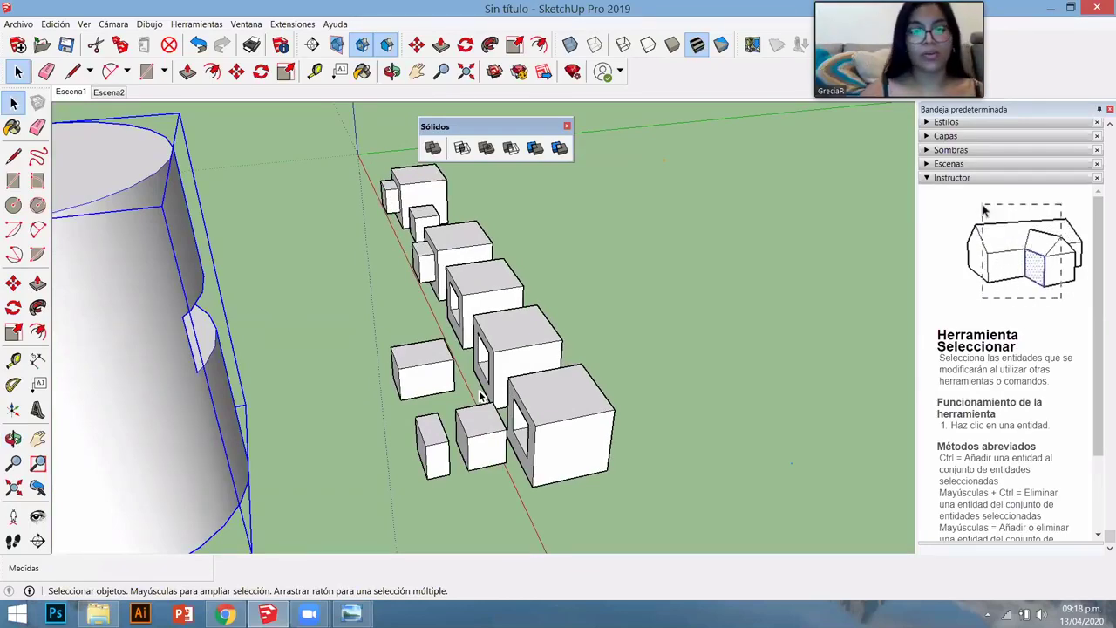
pyautogui.scroll(-5, 406, 244)
pyautogui.moveTo(406, 244); pyautogui.dragTo(402, 169, button='middle')
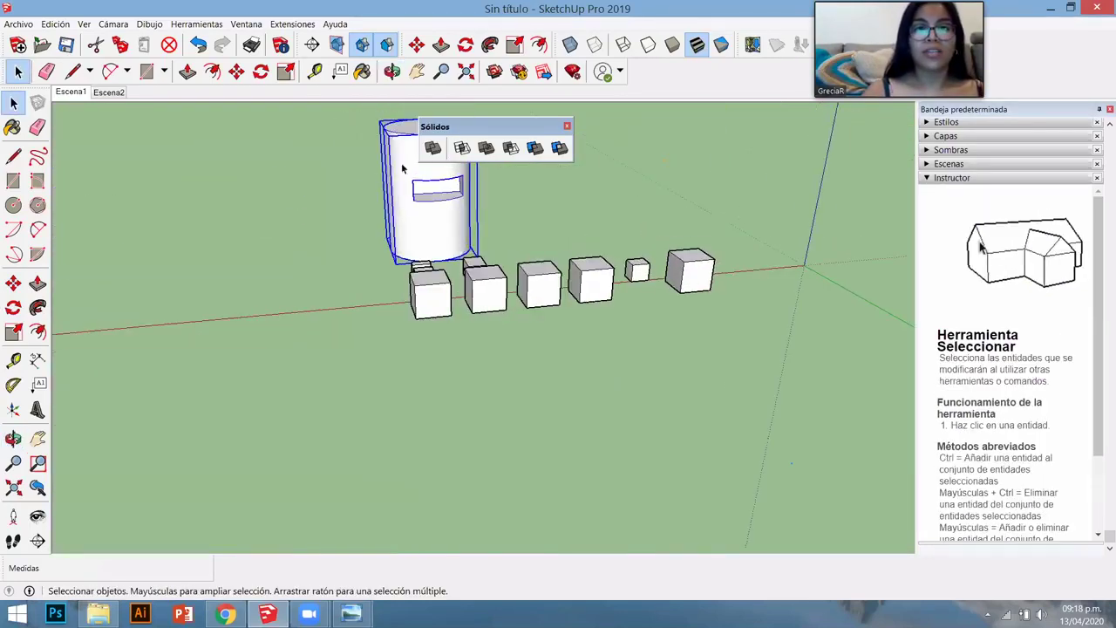
pyautogui.scroll(5, 445, 174)
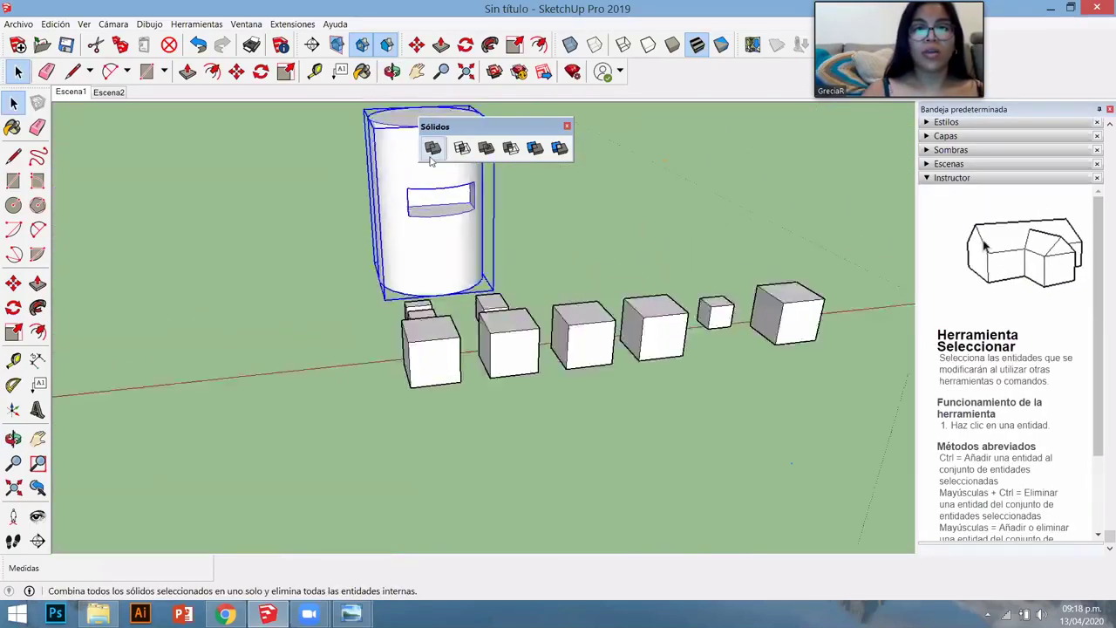
pyautogui.moveTo(580, 306); pyautogui.dragTo(649, 386, button='middle')
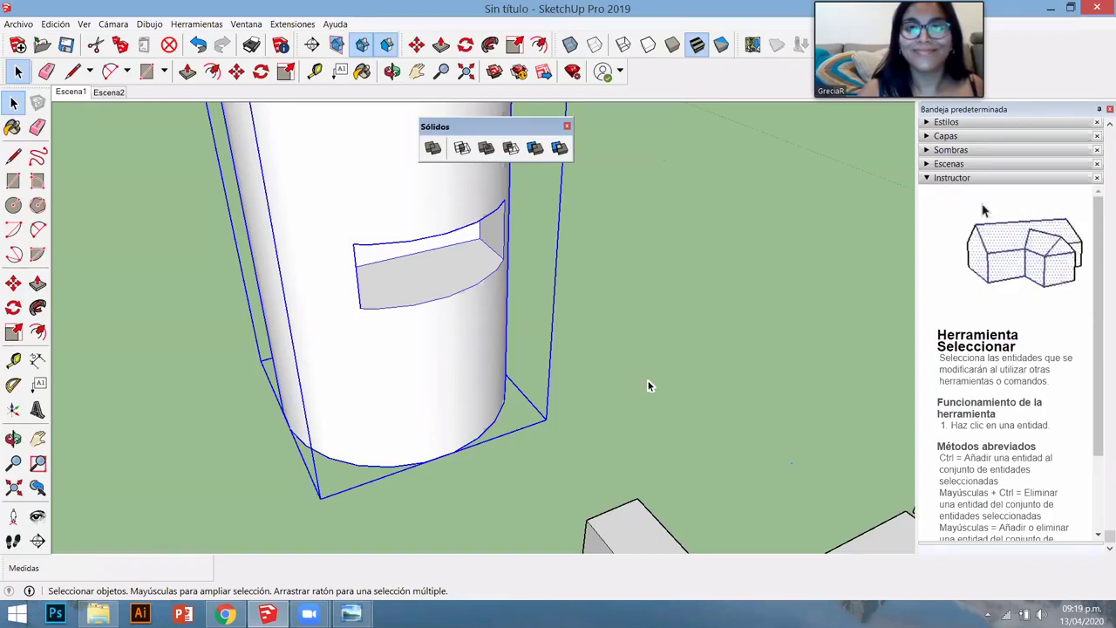
pyautogui.scroll(-5, 547, 336)
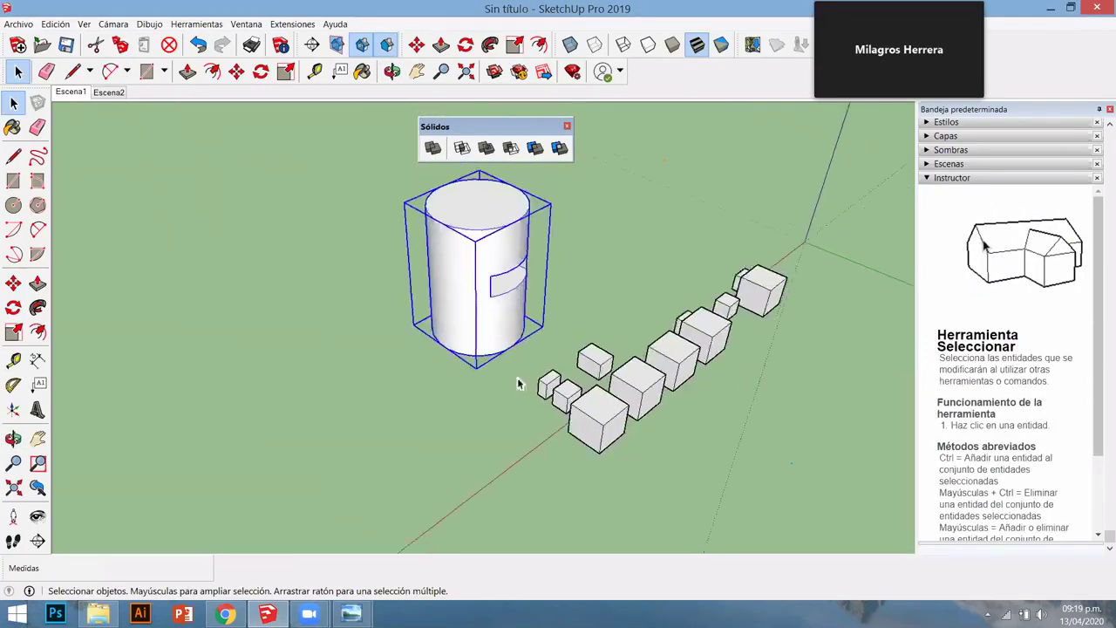
# - Collapse the instructions panel, orbit to a high overview, and drag the Sólidos toolbar right
pyautogui.moveTo(523, 380)
pyautogui.mouseDown(button='middle')
pyautogui.moveTo(897, 443)
pyautogui.moveTo(890, 406)
pyautogui.moveTo(693, 394)
pyautogui.moveTo(572, 212)
pyautogui.moveTo(610, 205)
pyautogui.mouseUp(button='middle')
pyautogui.click(959, 178)
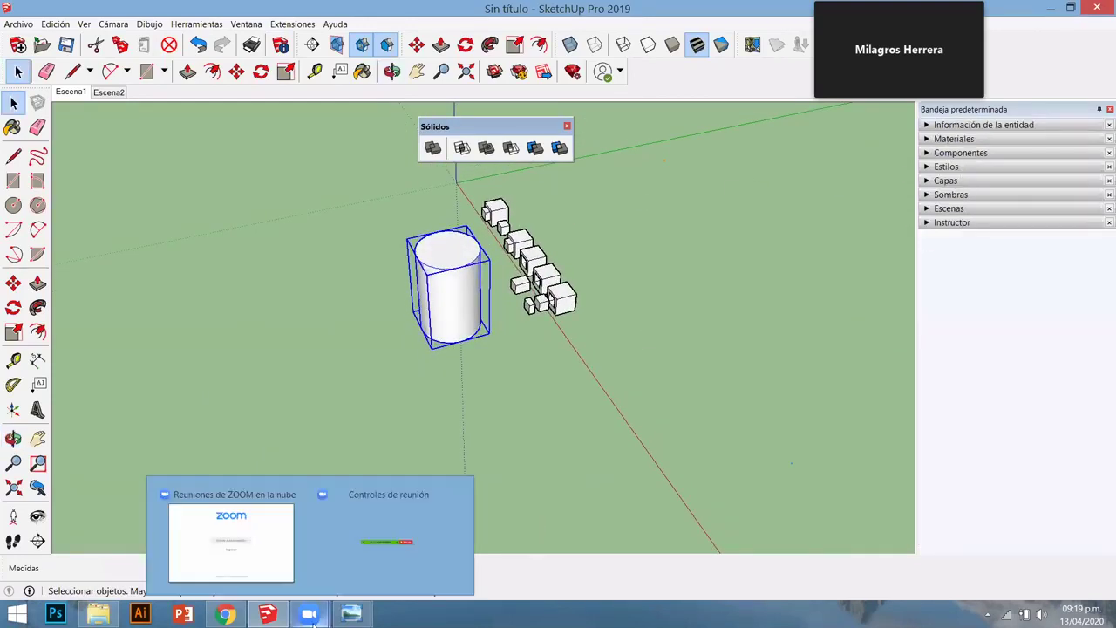
pyautogui.moveTo(537, 406); pyautogui.dragTo(508, 218, button='middle')
pyautogui.scroll(3, 508, 213)
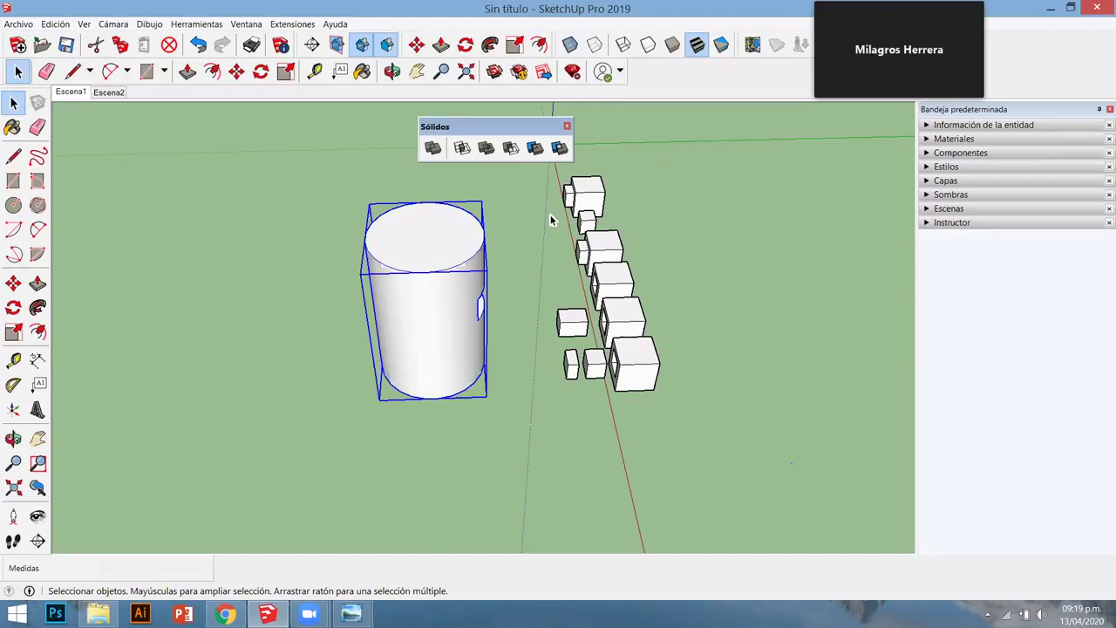
pyautogui.moveTo(505, 319); pyautogui.dragTo(622, 332, button='middle')
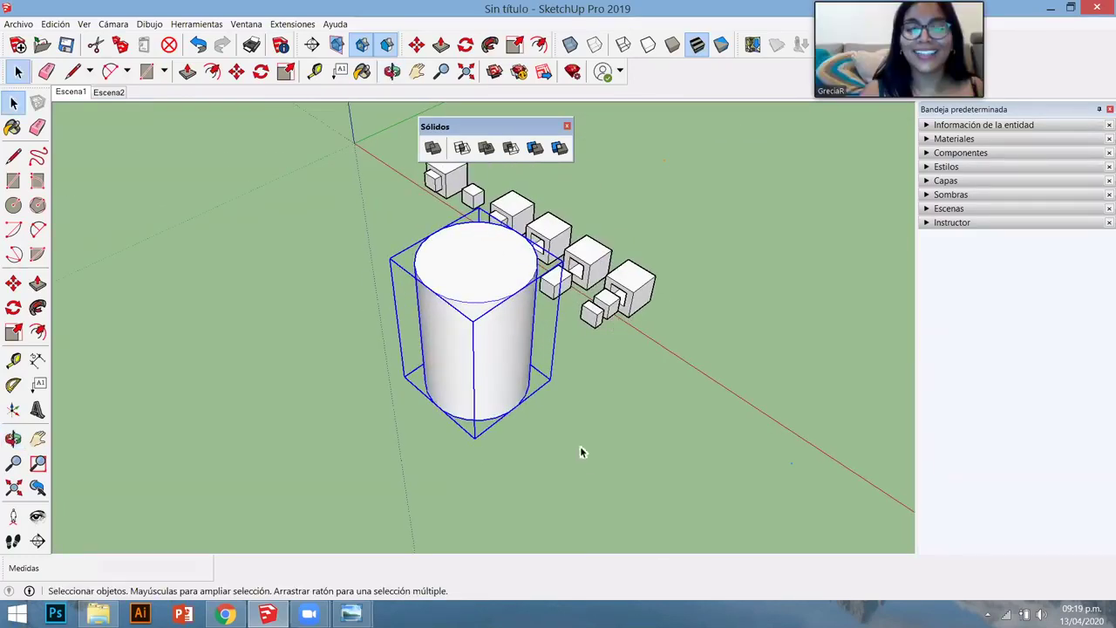
pyautogui.scroll(-3, 534, 390)
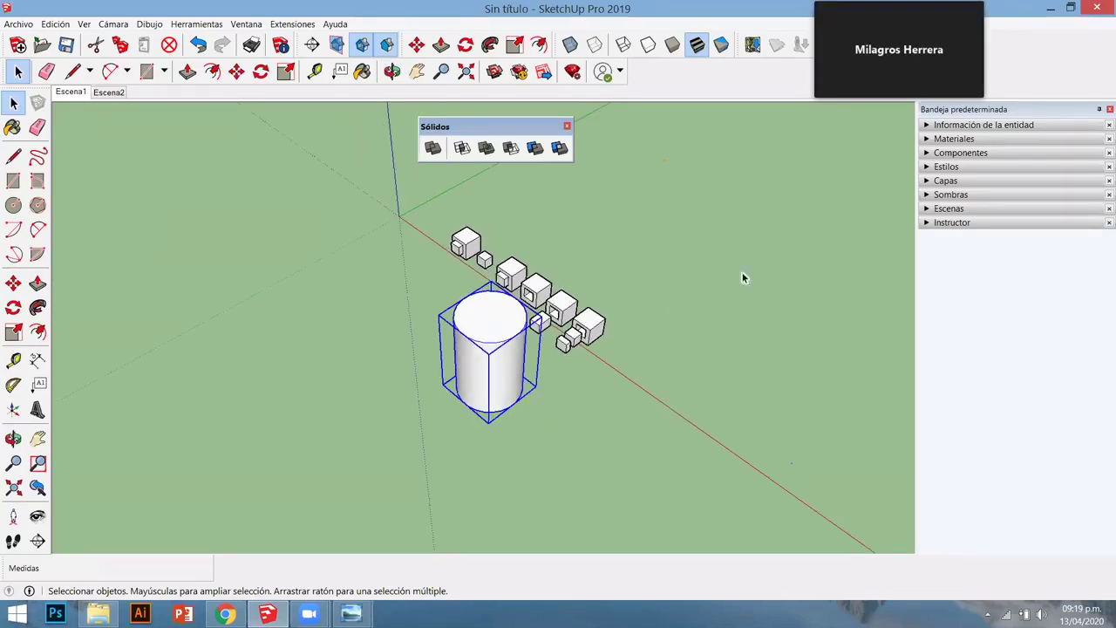
pyautogui.moveTo(475, 355); pyautogui.dragTo(610, 357, button='middle')
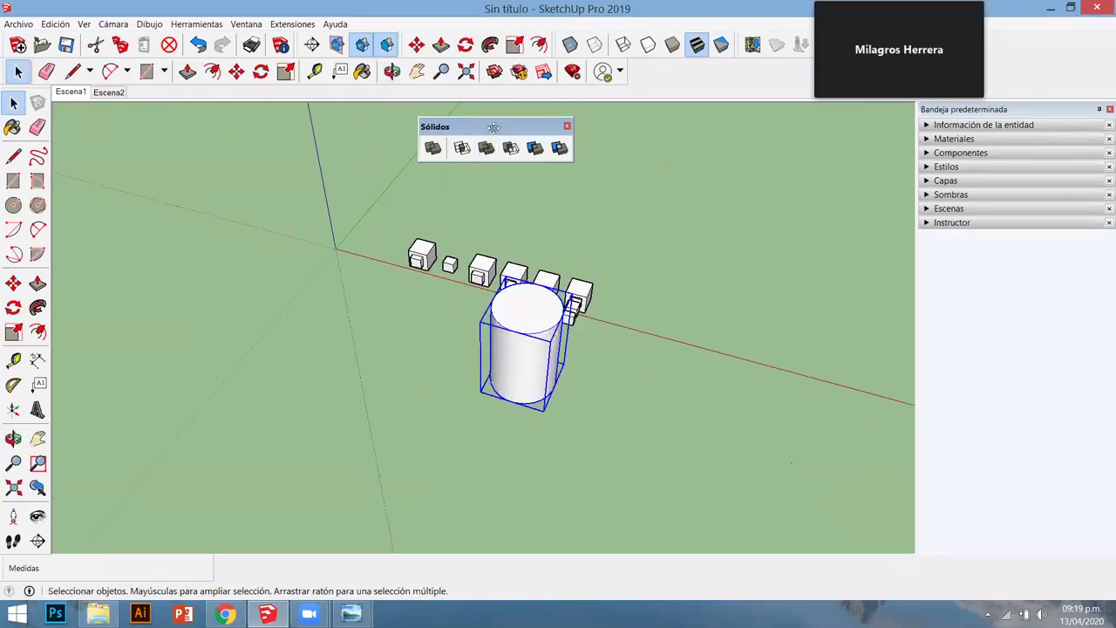
pyautogui.moveTo(497, 127); pyautogui.dragTo(696, 121)
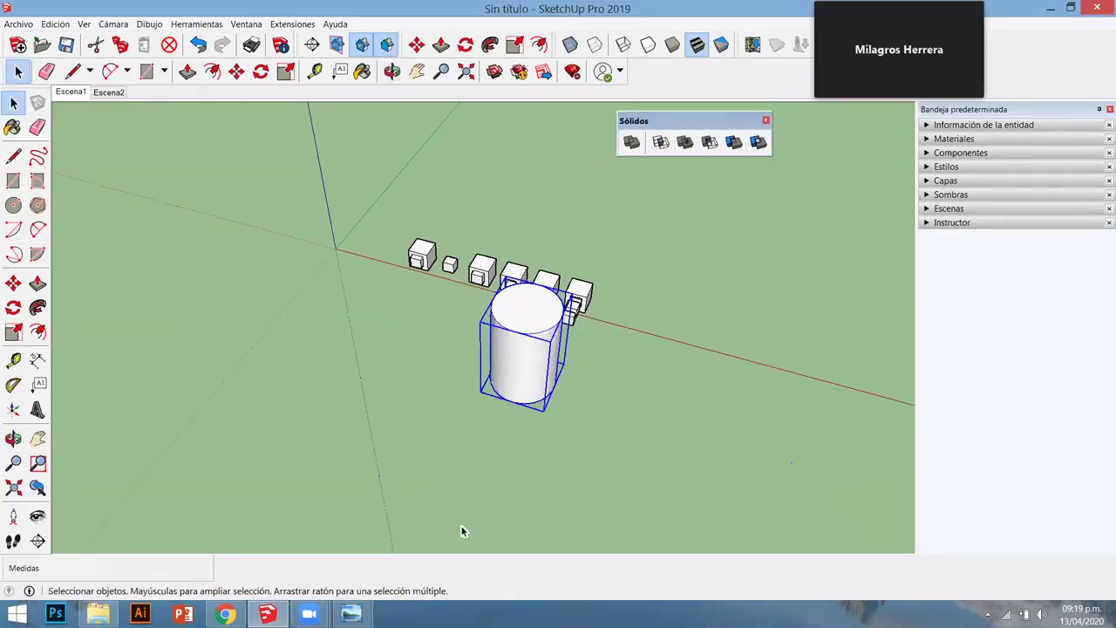
pyautogui.moveTo(98, 613)
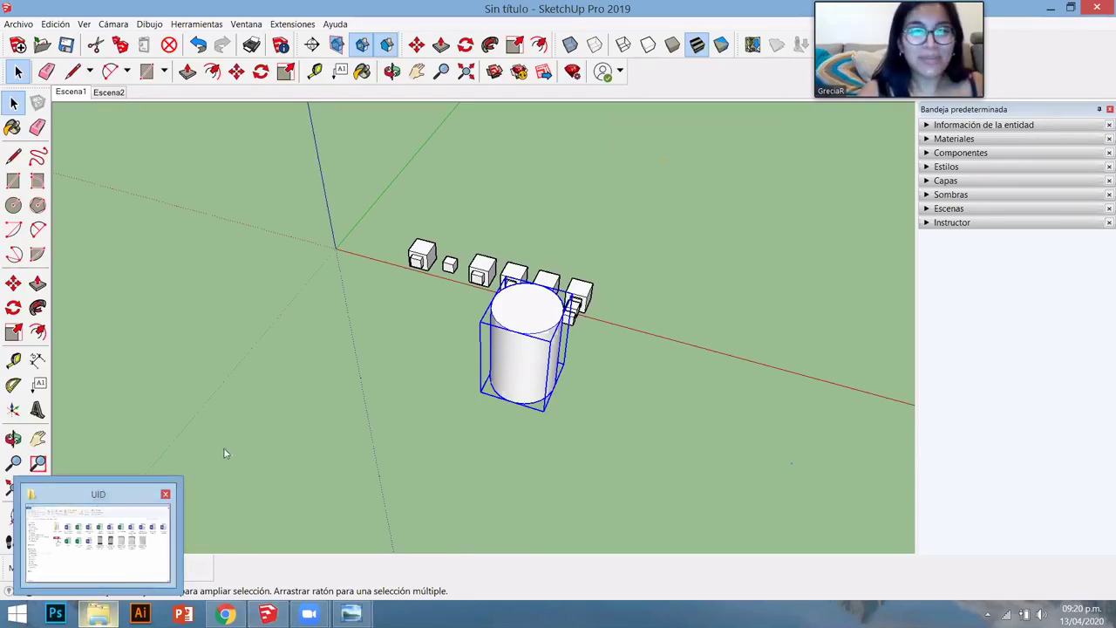
# - Browse DISCO (E:) > SKETCHUP-CLASES > clases sktchup > CLASES-6 > CLASE 1 > 03. Plugin
pyautogui.click(98, 536)
pyautogui.click(53, 485)
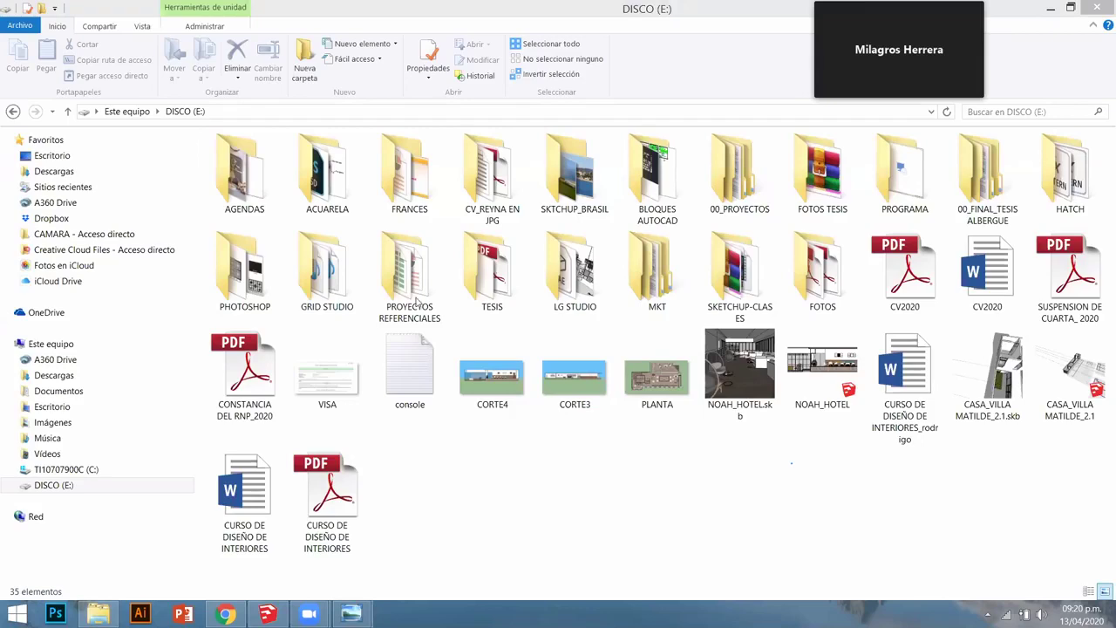
pyautogui.click(733, 288)
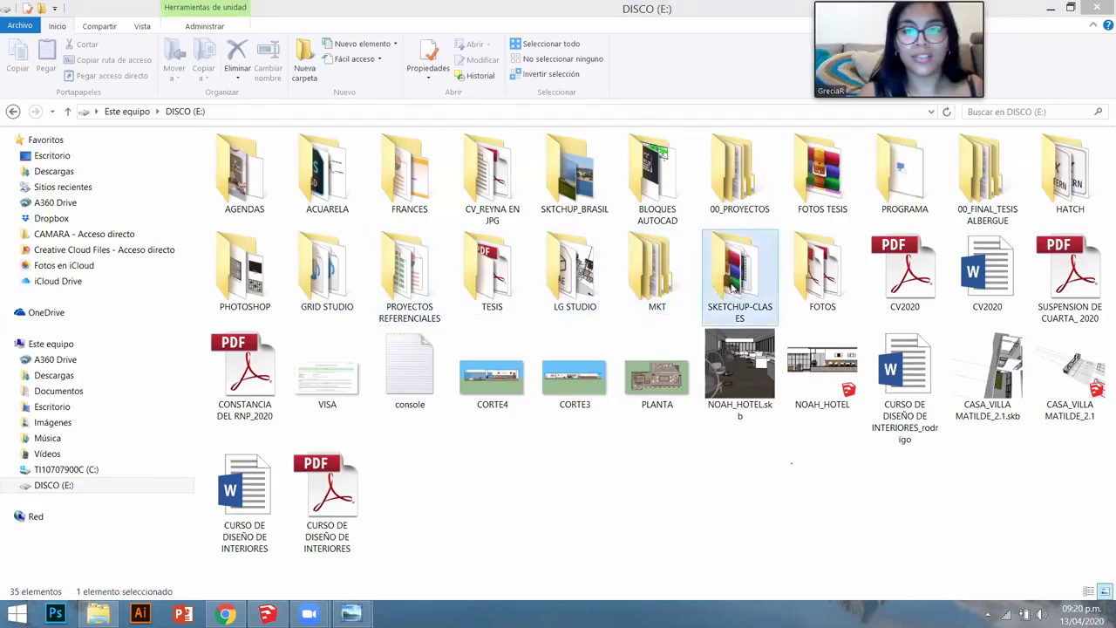
pyautogui.doubleClick(732, 288)
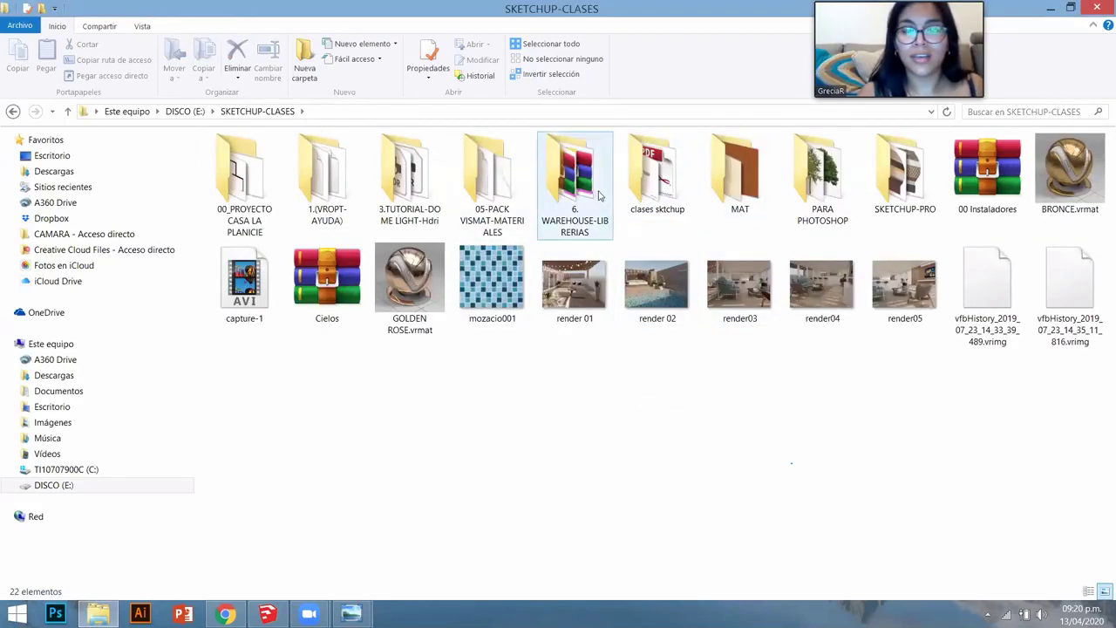
pyautogui.doubleClick(655, 175)
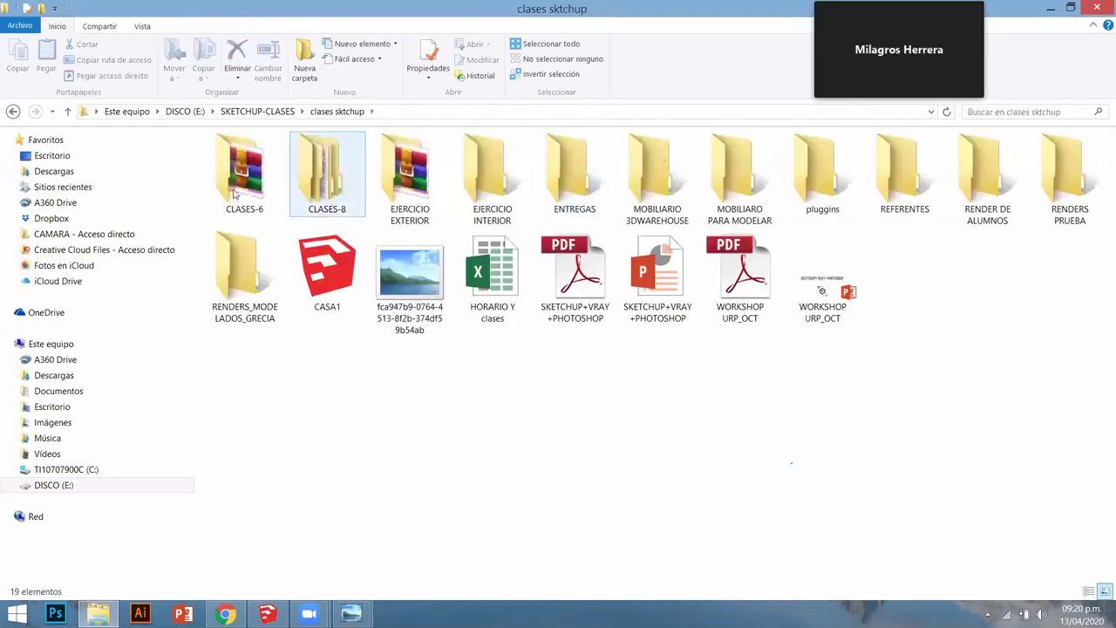
pyautogui.doubleClick(232, 194)
pyautogui.doubleClick(250, 159)
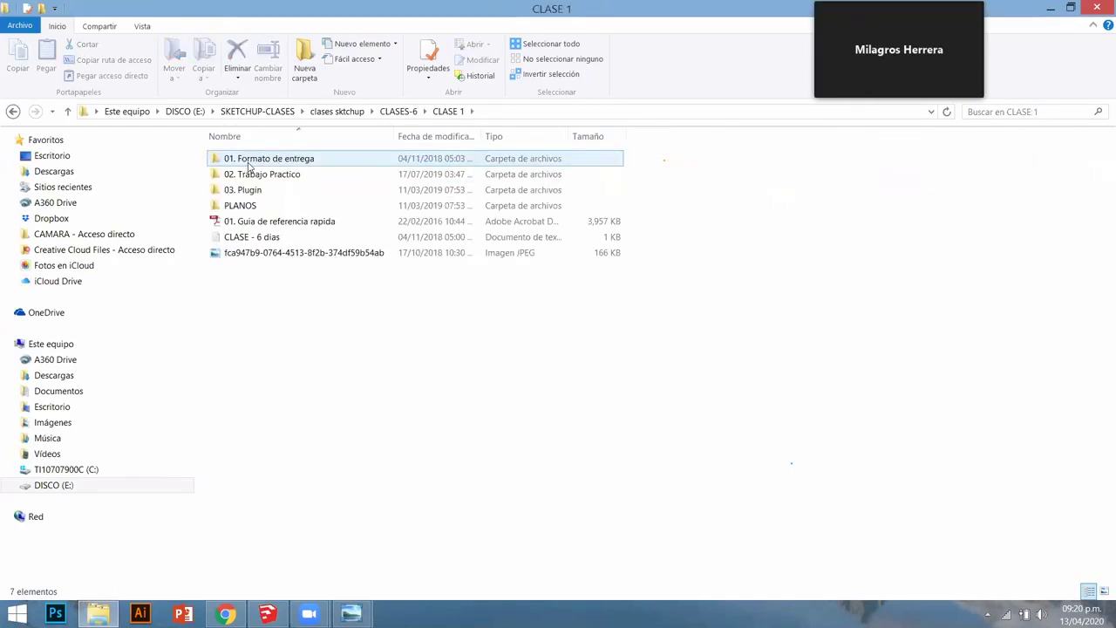
pyautogui.doubleClick(257, 192)
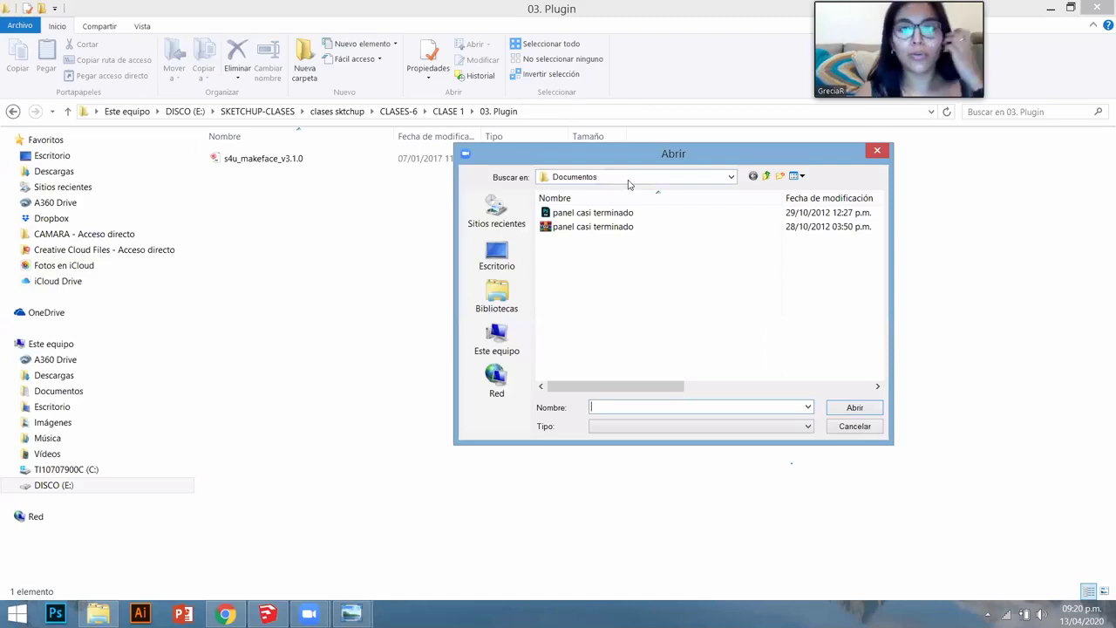
# - Paste the 03. Plugin path into the Abrir dialog and open s4u_makeface_v3.1.0
pyautogui.click(496, 340)
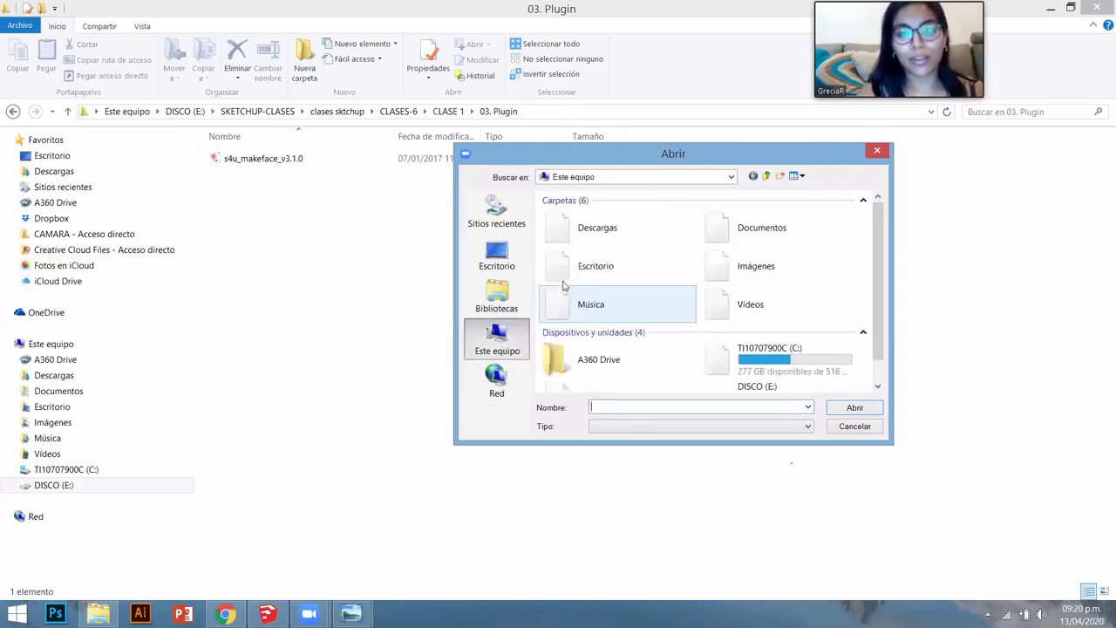
pyautogui.scroll(-1, 877, 287)
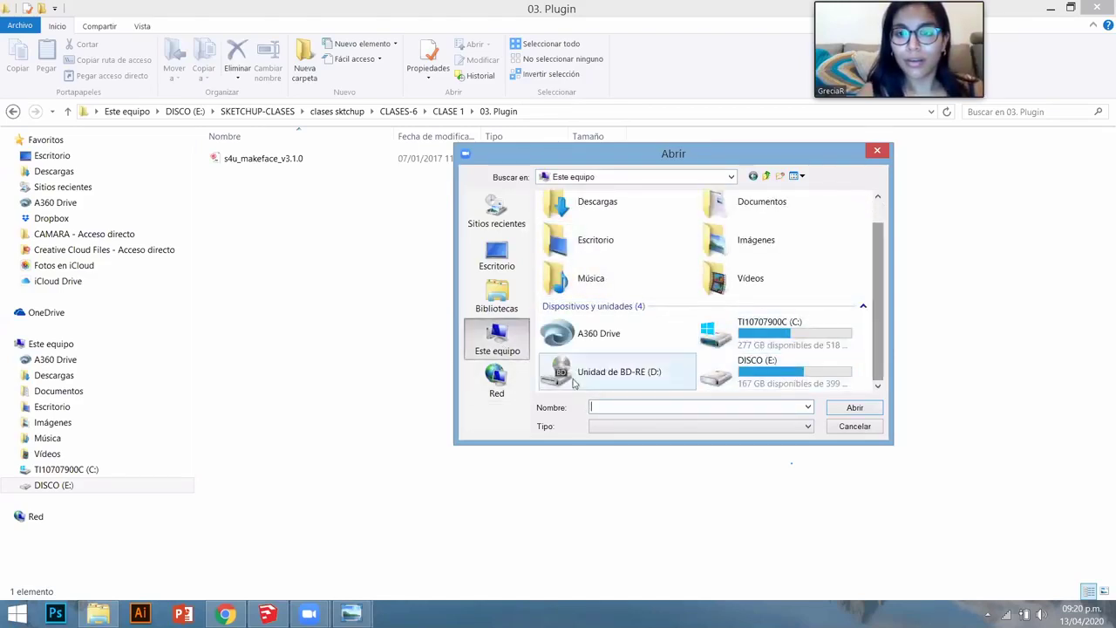
pyautogui.doubleClick(790, 381)
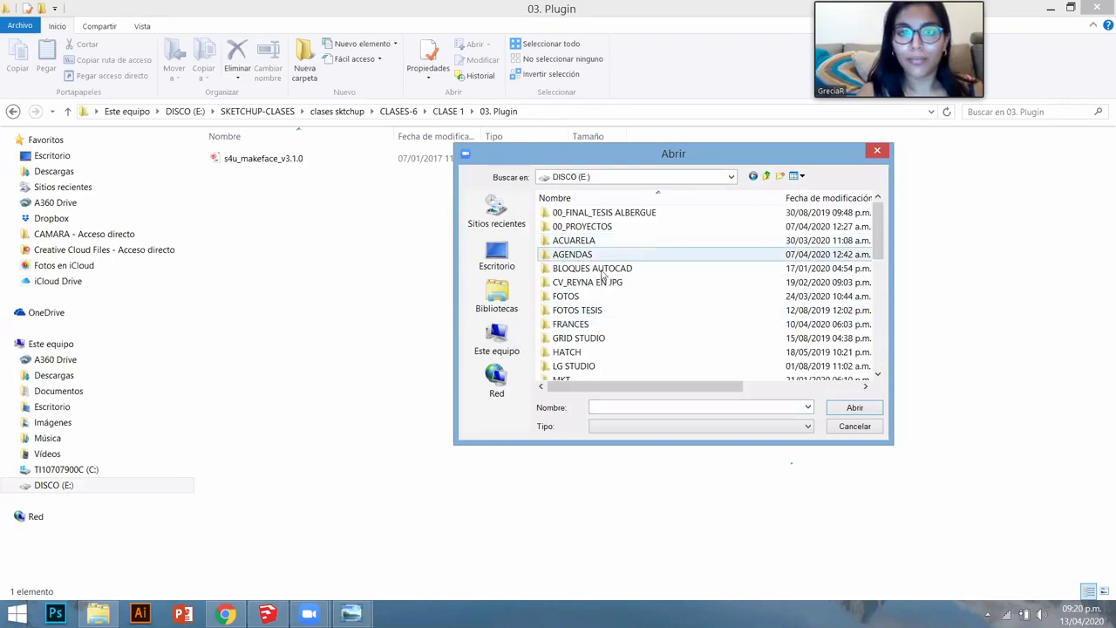
pyautogui.click(551, 111)
pyautogui.hotkey('ctrl', 'c')
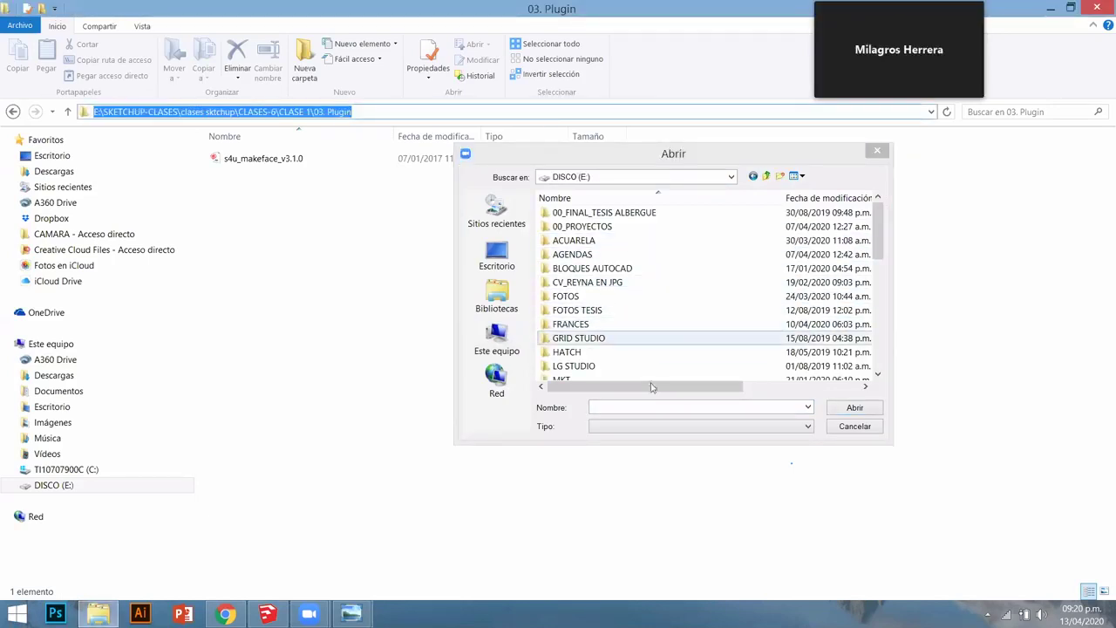
pyautogui.click(651, 407)
pyautogui.hotkey('ctrl', 'v')
pyautogui.press('Return')
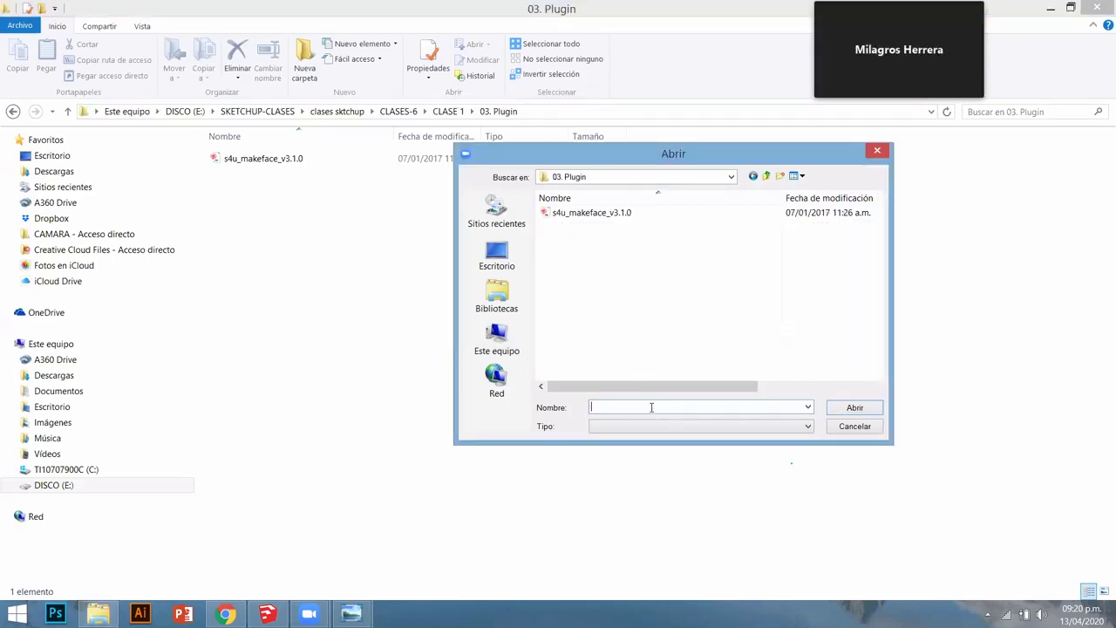
pyautogui.doubleClick(601, 213)
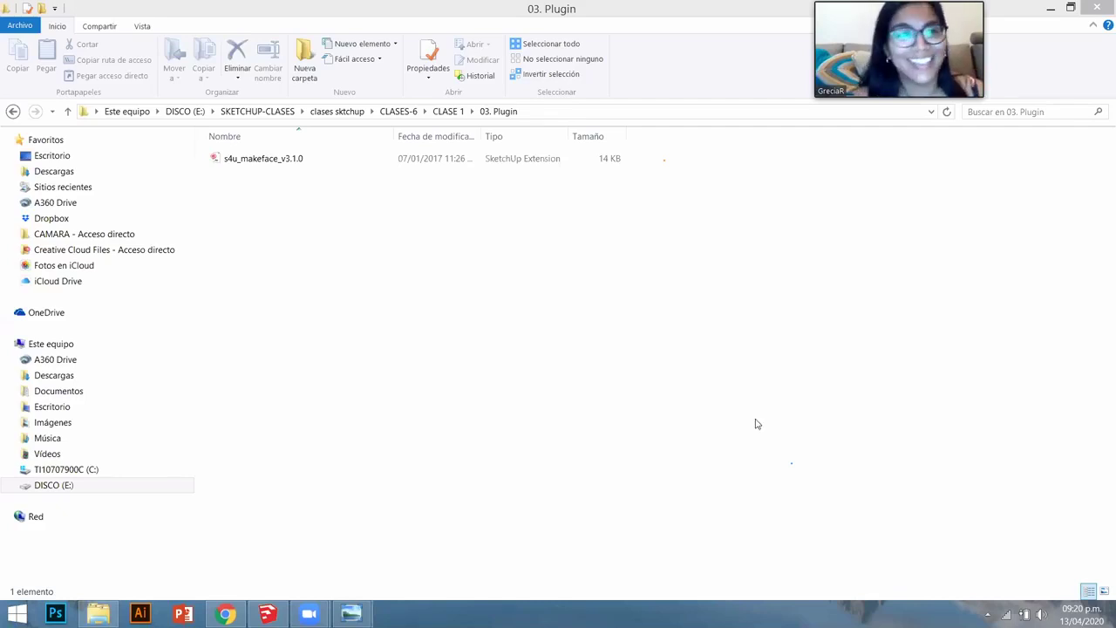
# - Check the PLANOS folder, then open 02. Trabajo Practico and copy its path
pyautogui.click(13, 111)
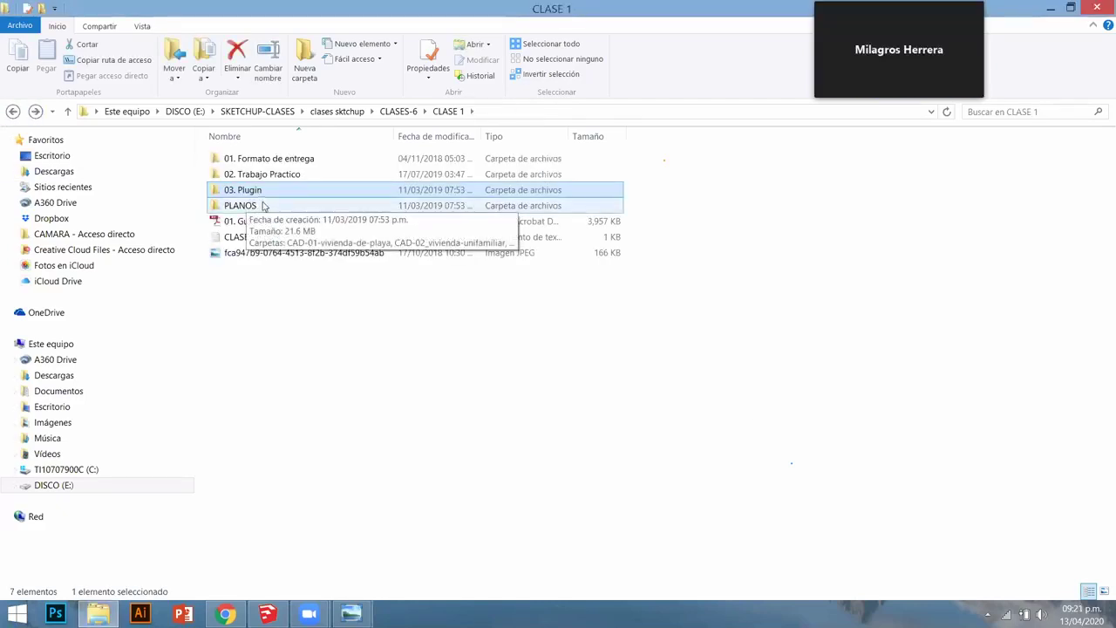
pyautogui.click(263, 206)
pyautogui.doubleClick(263, 206)
pyautogui.click(12, 111)
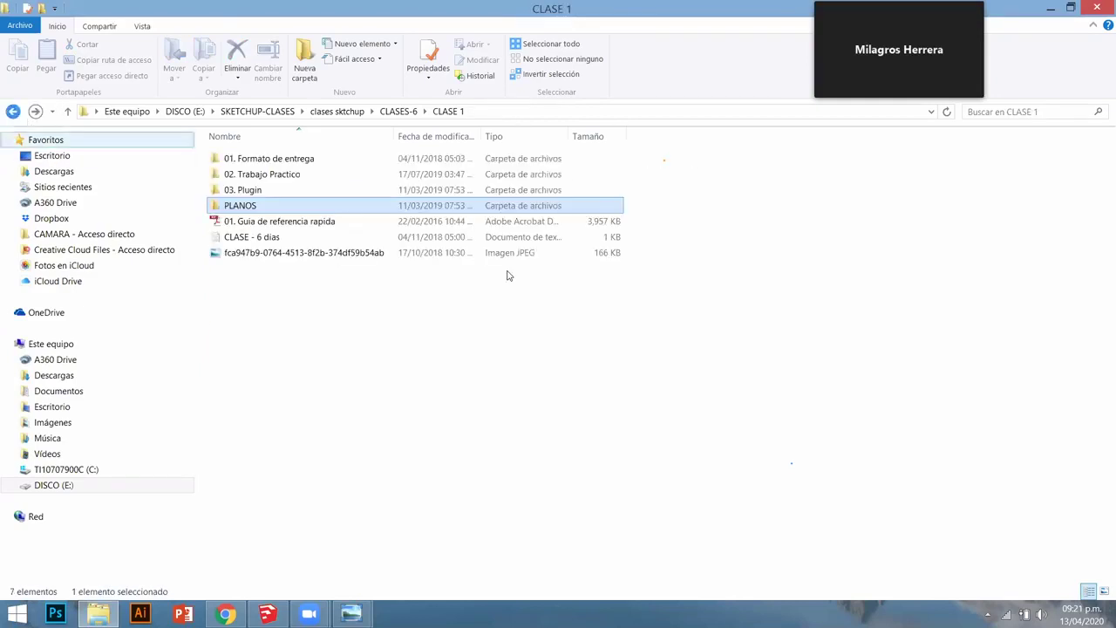
pyautogui.doubleClick(291, 175)
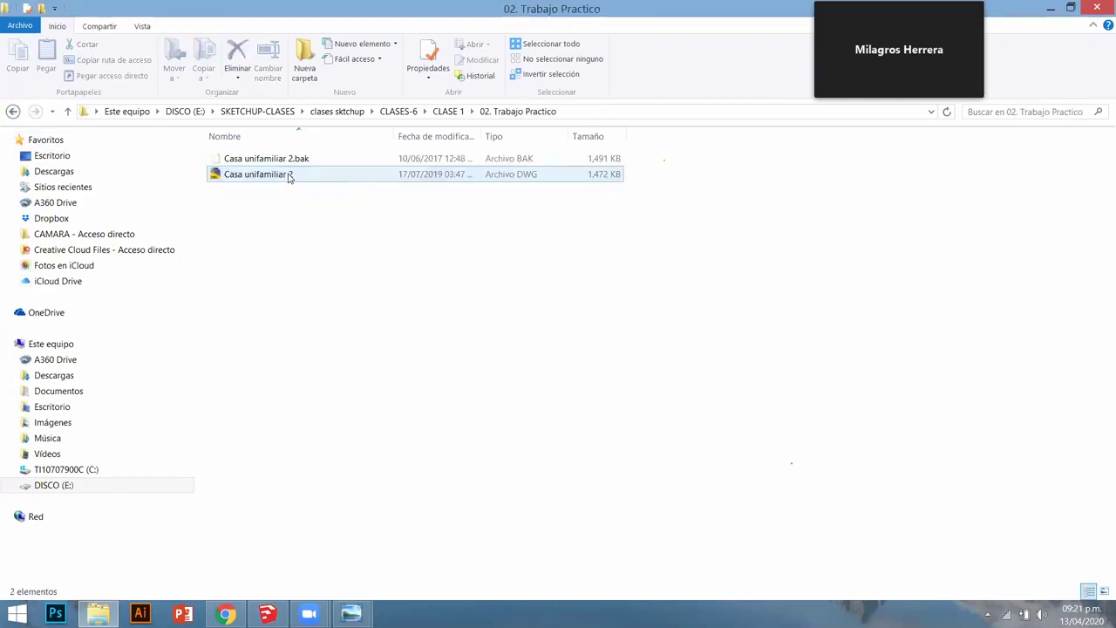
pyautogui.click(591, 112)
pyautogui.hotkey('ctrl', 'c')
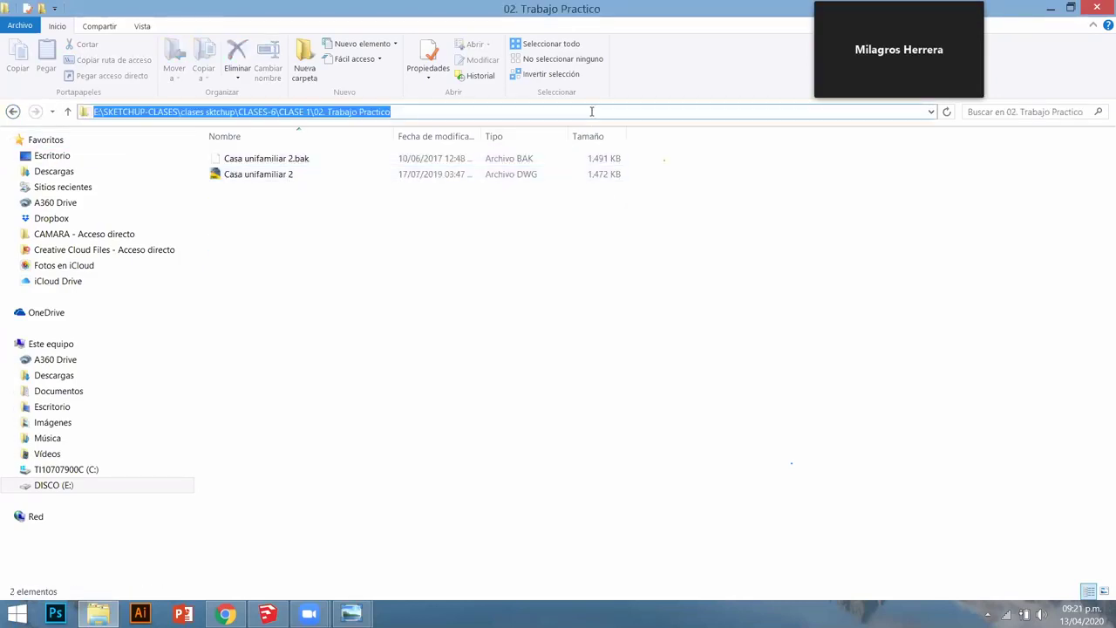
pyautogui.click(902, 463)
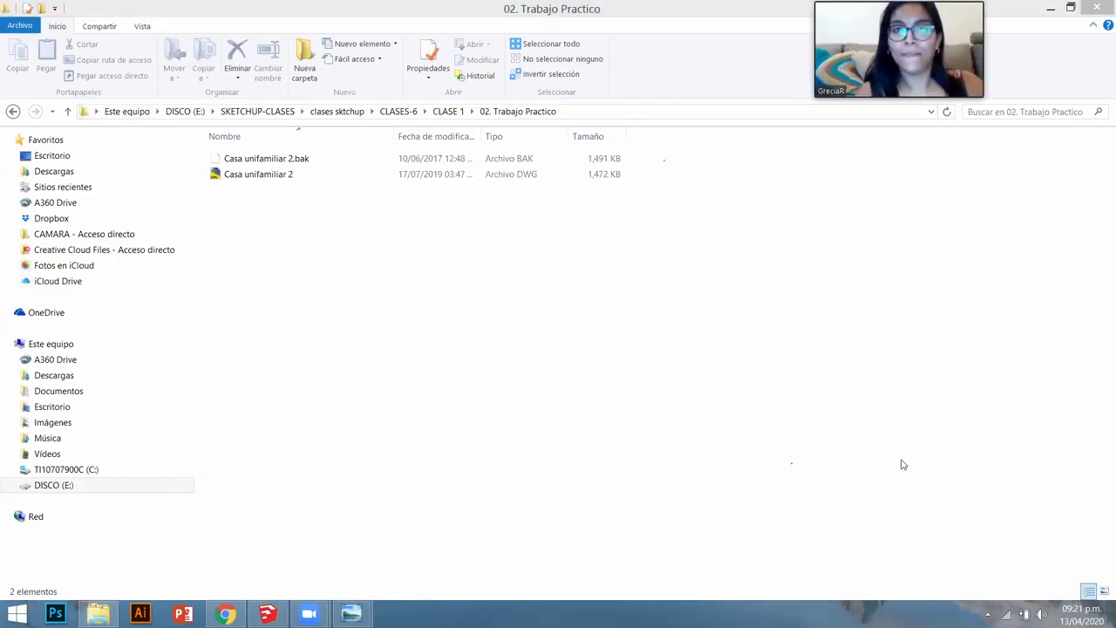
# - Paste the 02. Trabajo Practico path into the Abrir dialog and open Casa unifamiliar 2
pyautogui.moveTo(884, 192); pyautogui.dragTo(492, 124)
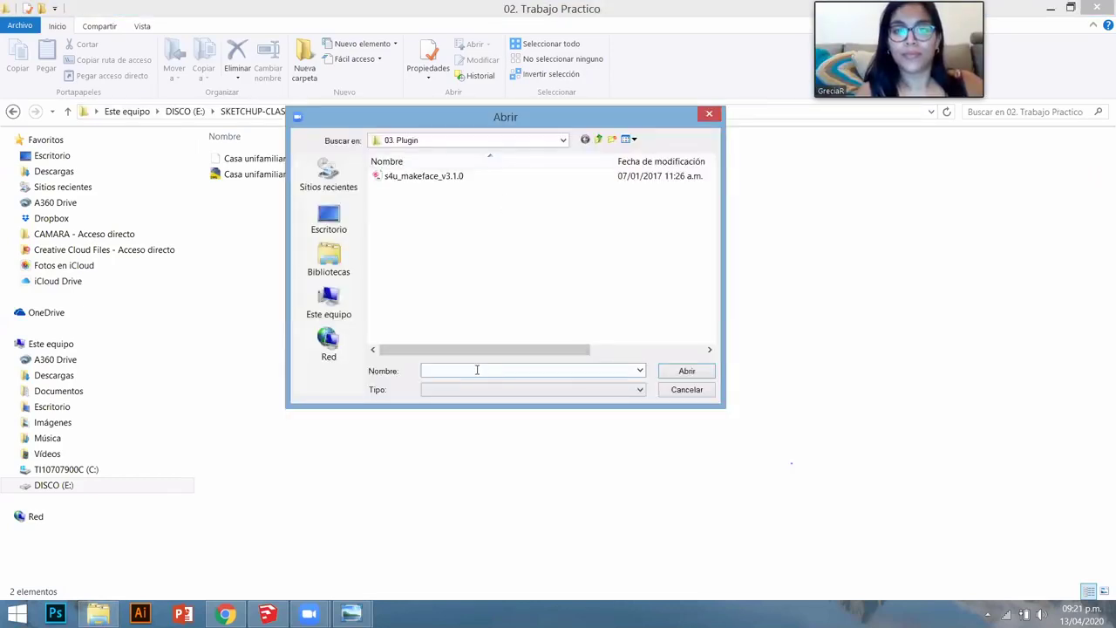
pyautogui.hotkey('ctrl', 'v')
pyautogui.press('Return')
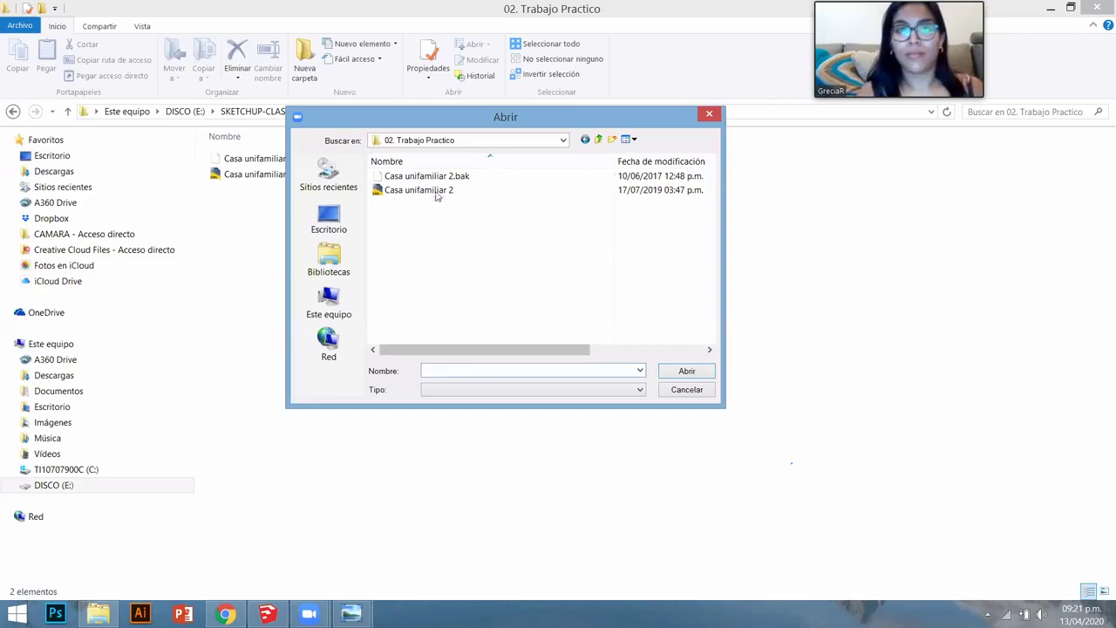
pyautogui.click(440, 191)
pyautogui.doubleClick(439, 190)
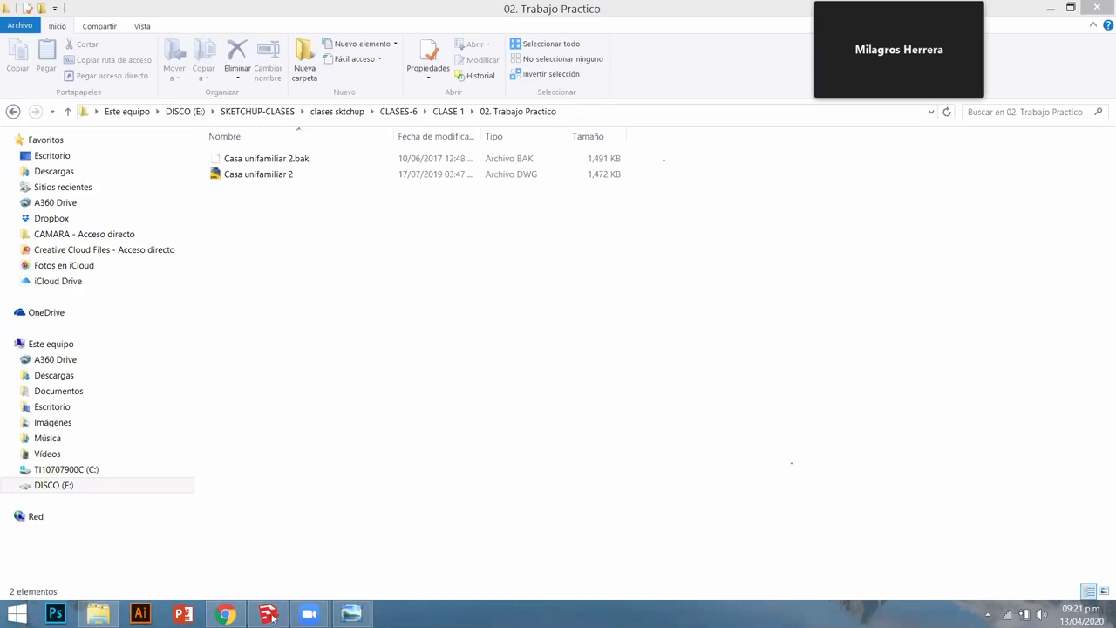
pyautogui.moveTo(309, 614)
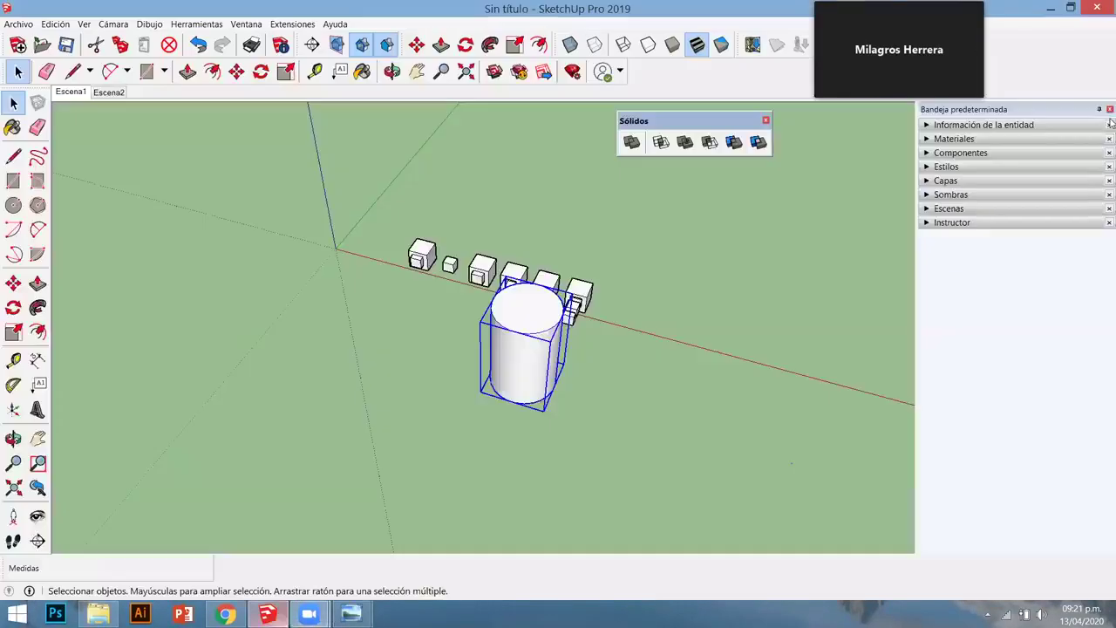
# - Select the cylinder and all six cubes and delete them
pyautogui.click(393, 317)
pyautogui.moveTo(393, 317); pyautogui.dragTo(506, 336, button='middle')
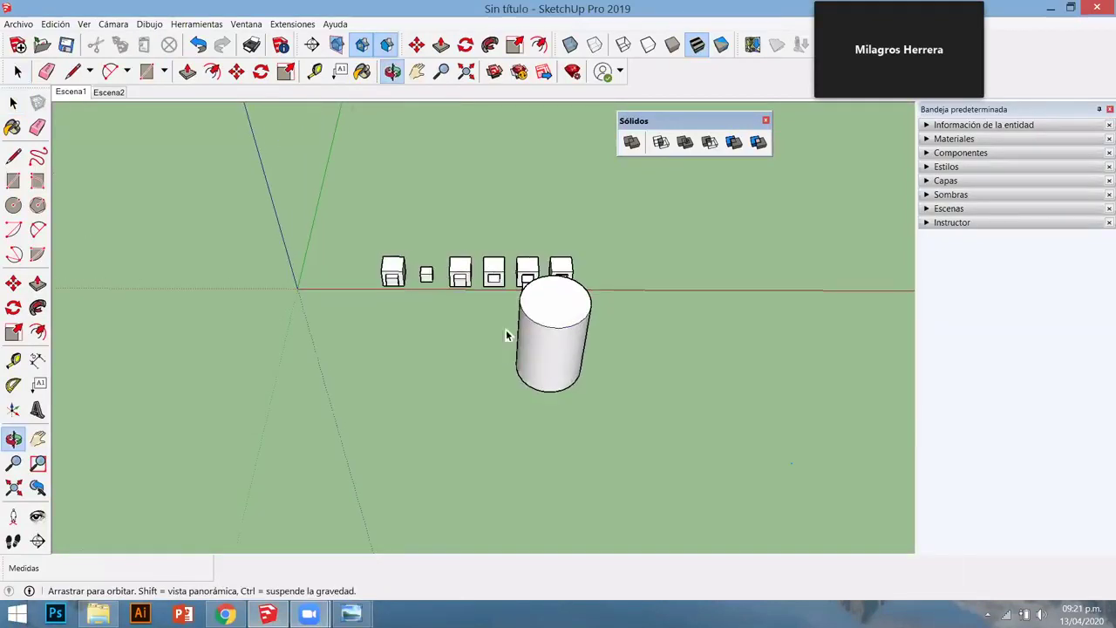
pyautogui.moveTo(355, 211); pyautogui.dragTo(675, 430)
pyautogui.click(675, 430)
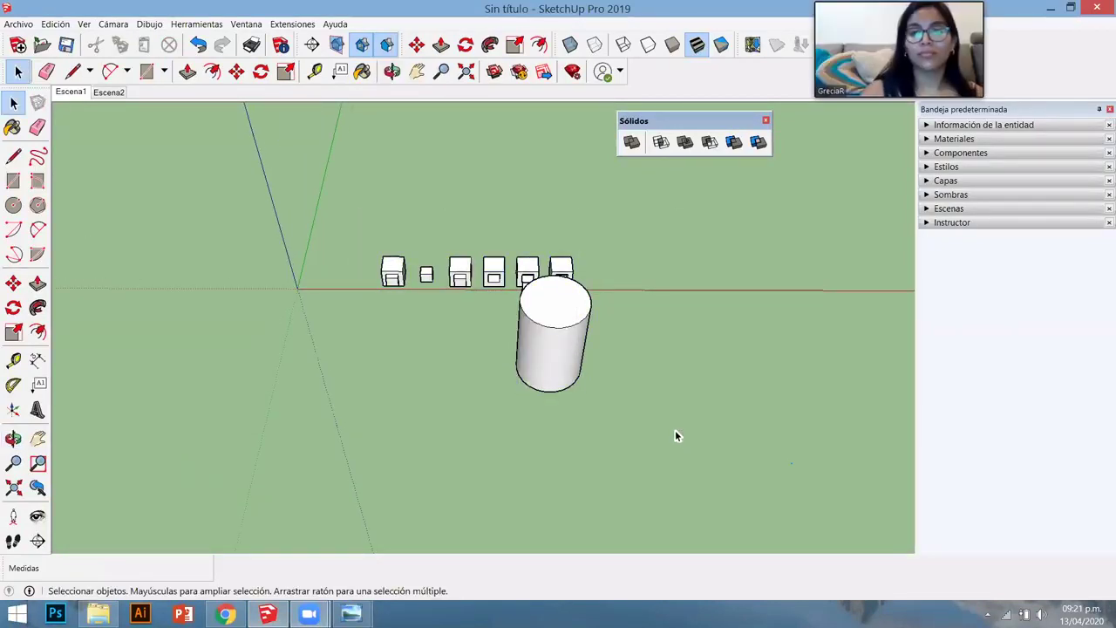
pyautogui.moveTo(389, 246); pyautogui.dragTo(387, 247)
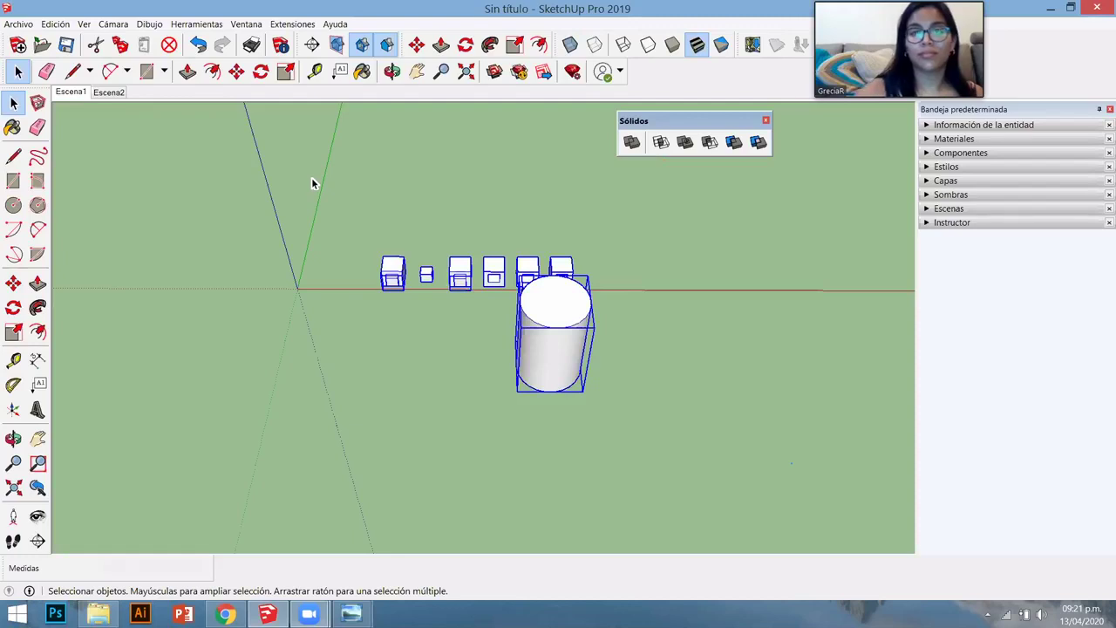
pyautogui.press('Delete')
# - Orbit and pan the empty view so the axes origin sits lower left
pyautogui.scroll(2, 656, 278)
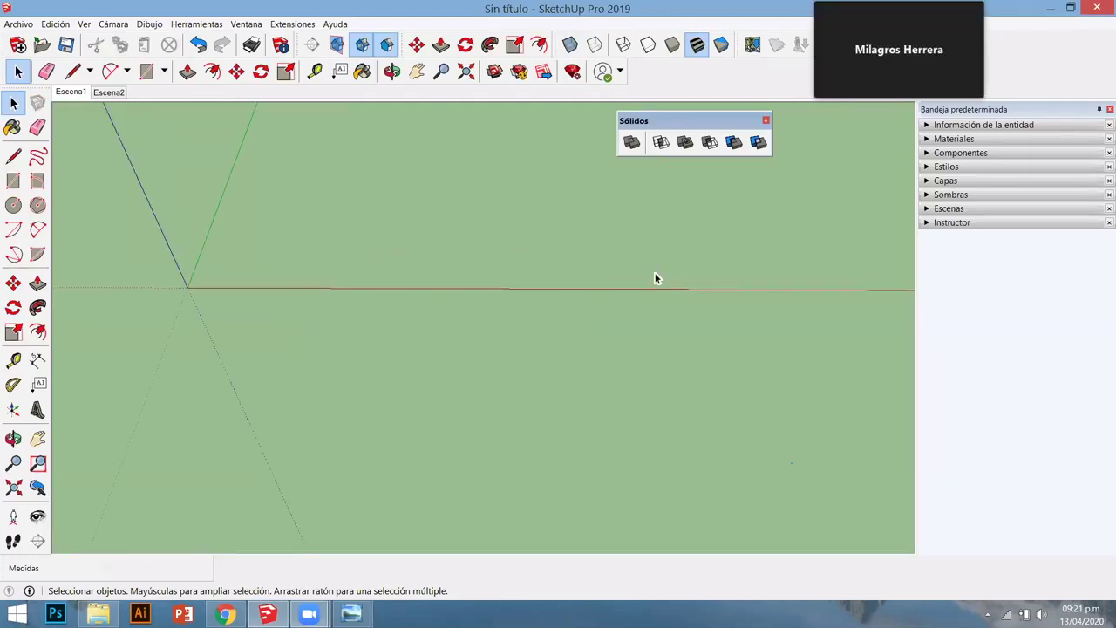
pyautogui.scroll(-1, 468, 319)
pyautogui.moveTo(467, 319); pyautogui.dragTo(456, 326, button='middle')
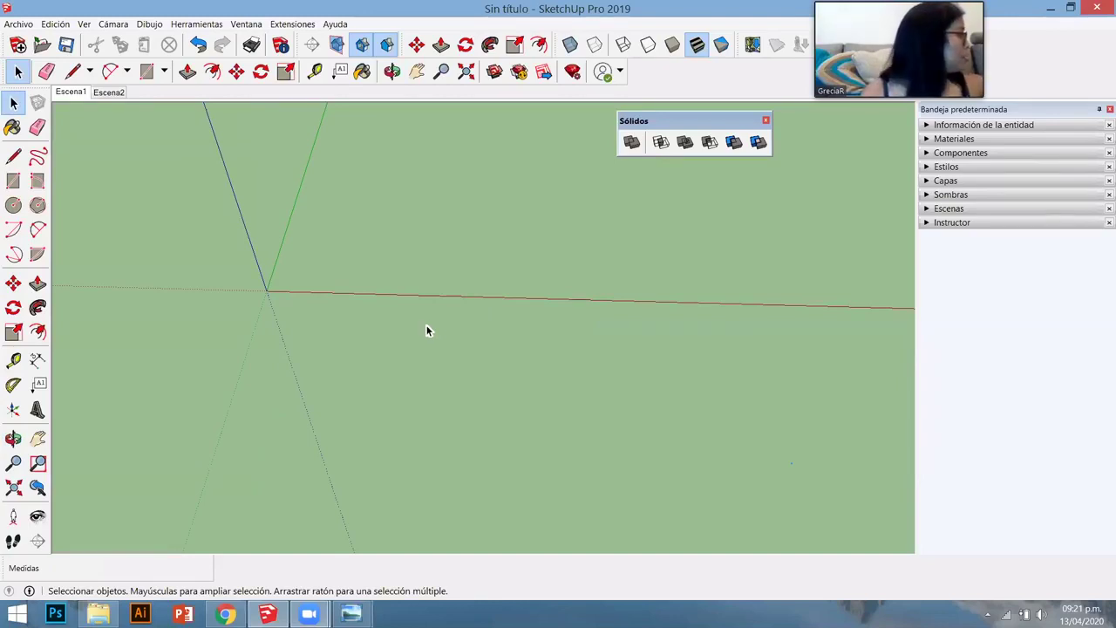
pyautogui.keyDown('shift'); pyautogui.moveTo(259, 285); pyautogui.dragTo(172, 399, button='middle'); pyautogui.keyUp('shift')
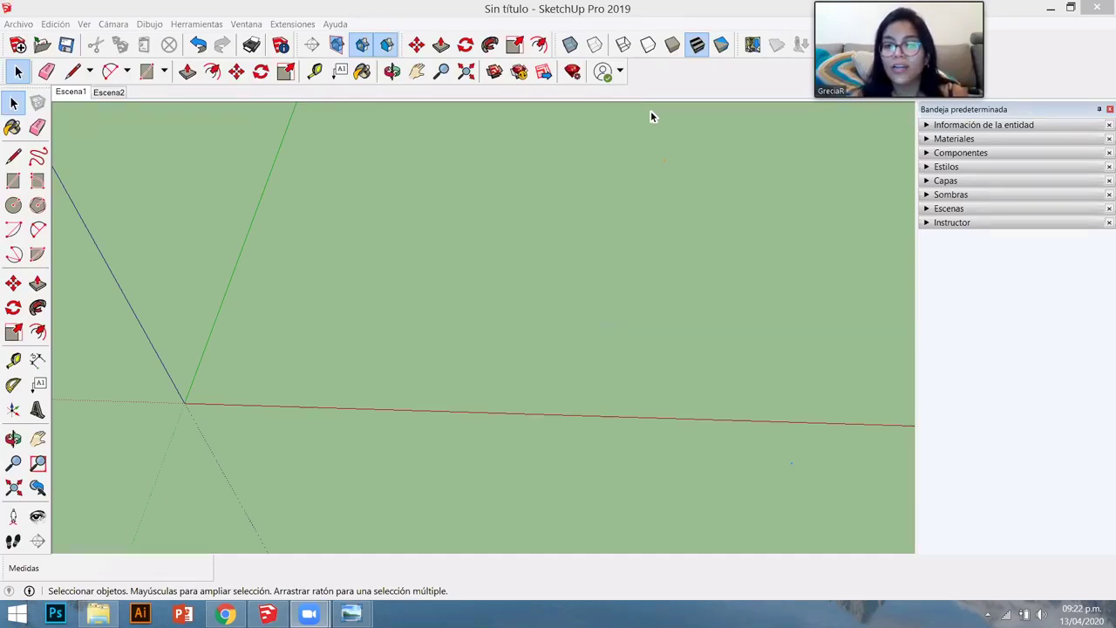
pyautogui.hotkey('ctrl', 'o')
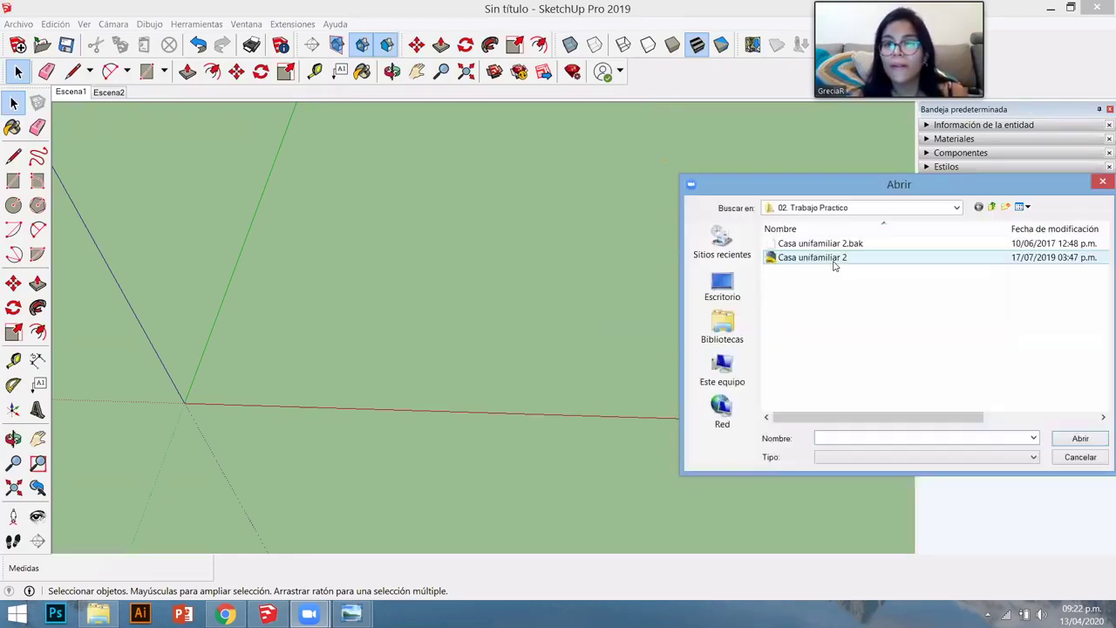
pyautogui.click(772, 255)
pyautogui.click(1078, 436)
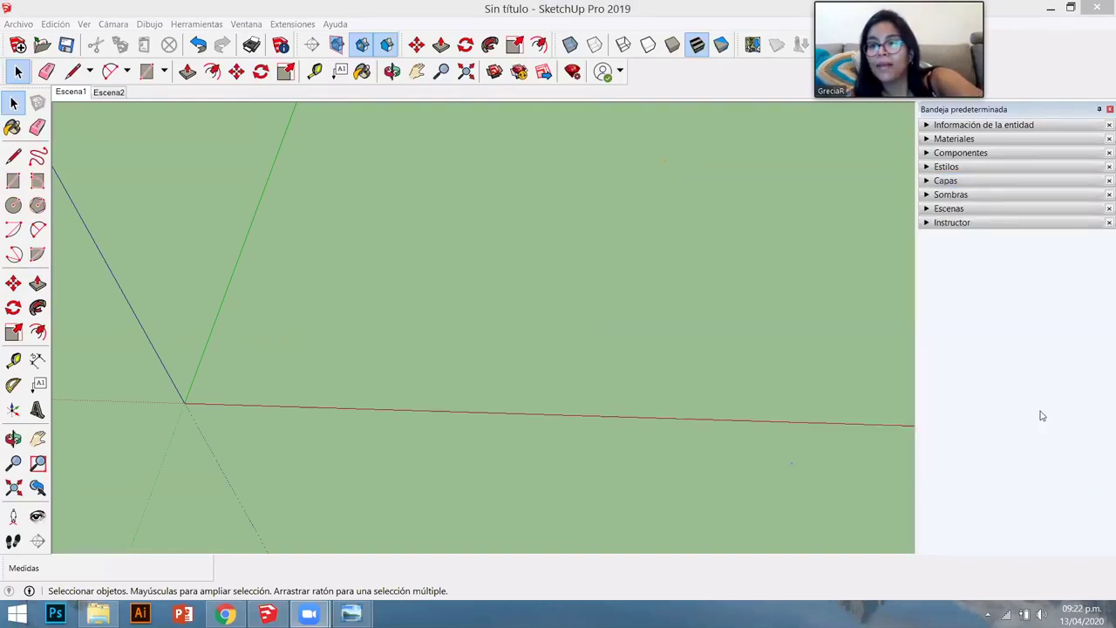
pyautogui.hotkey('ctrl', 'o')
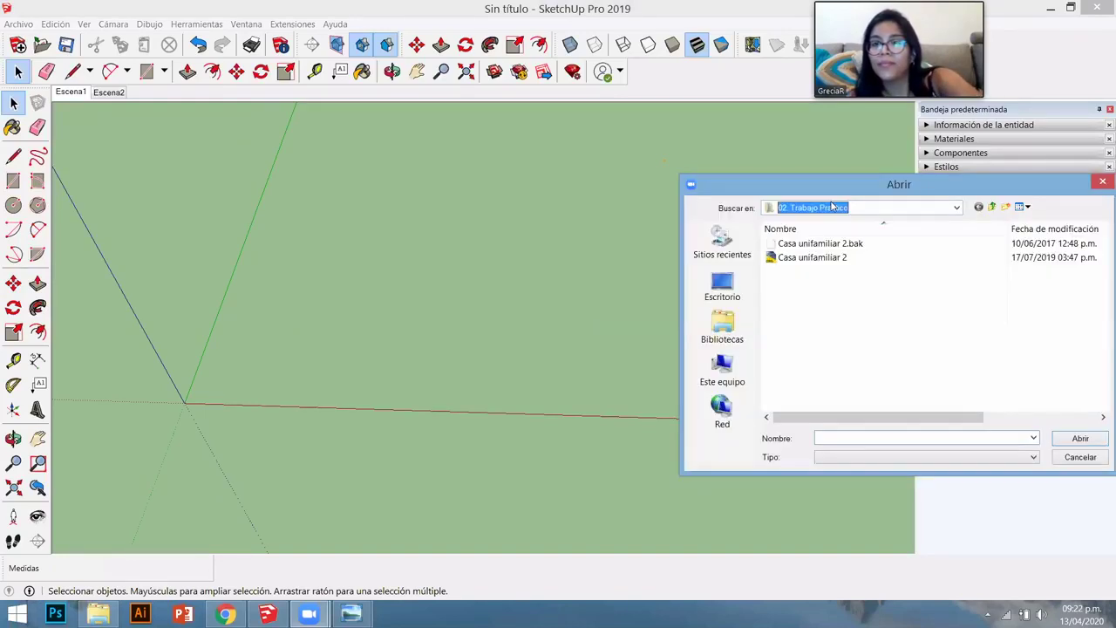
pyautogui.click(832, 206)
pyautogui.click(844, 458)
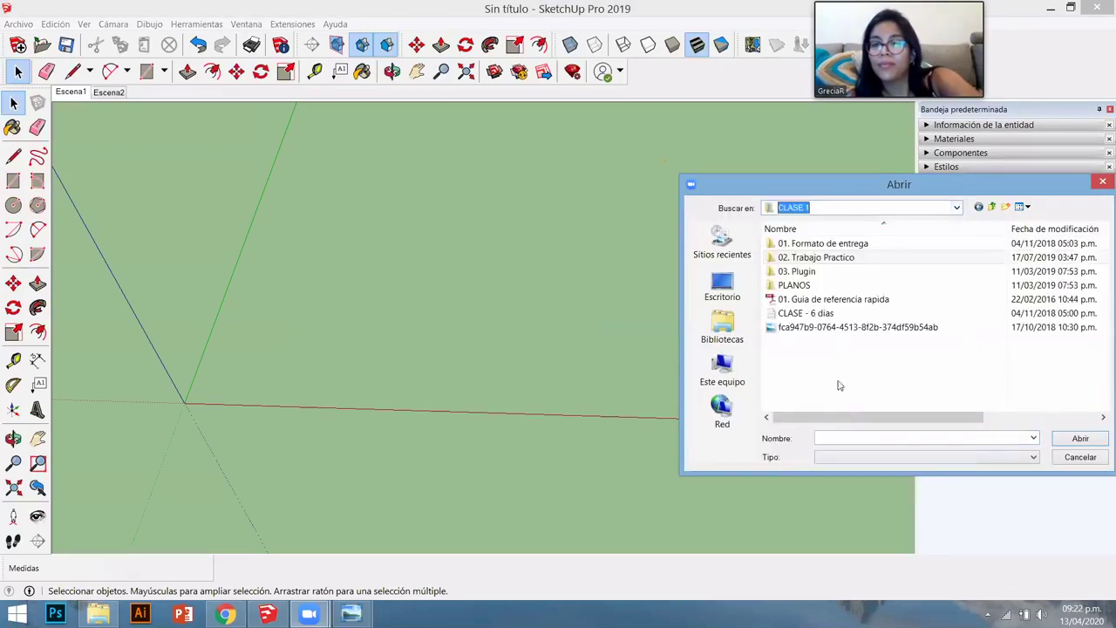
pyautogui.doubleClick(815, 273)
pyautogui.doubleClick(812, 245)
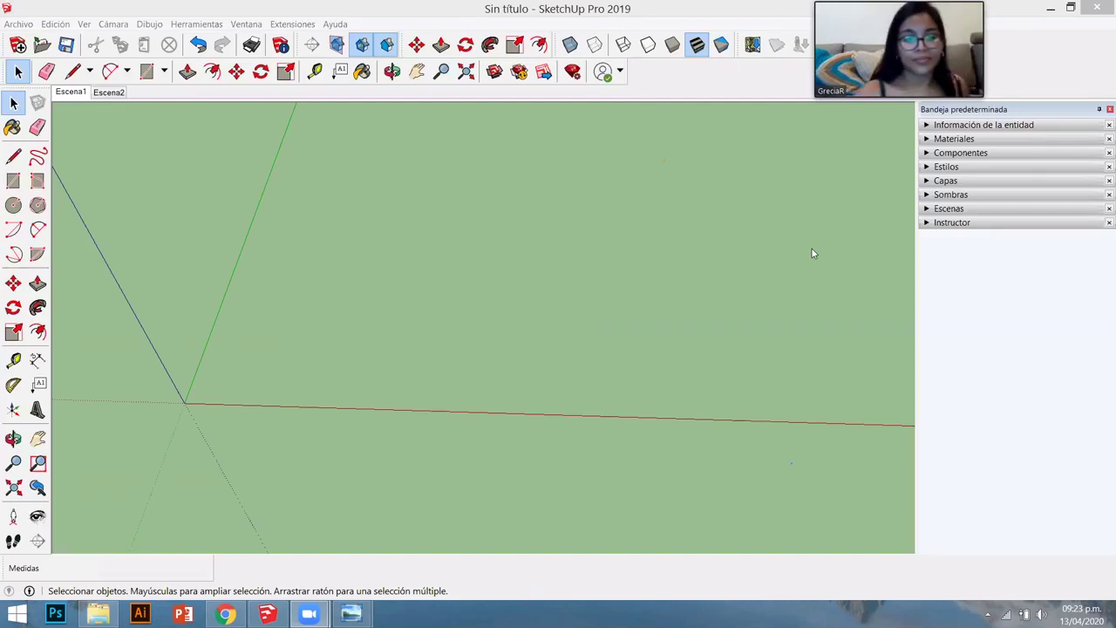
# - Load wetransfer.com in the web browser
pyautogui.click(234, 608)
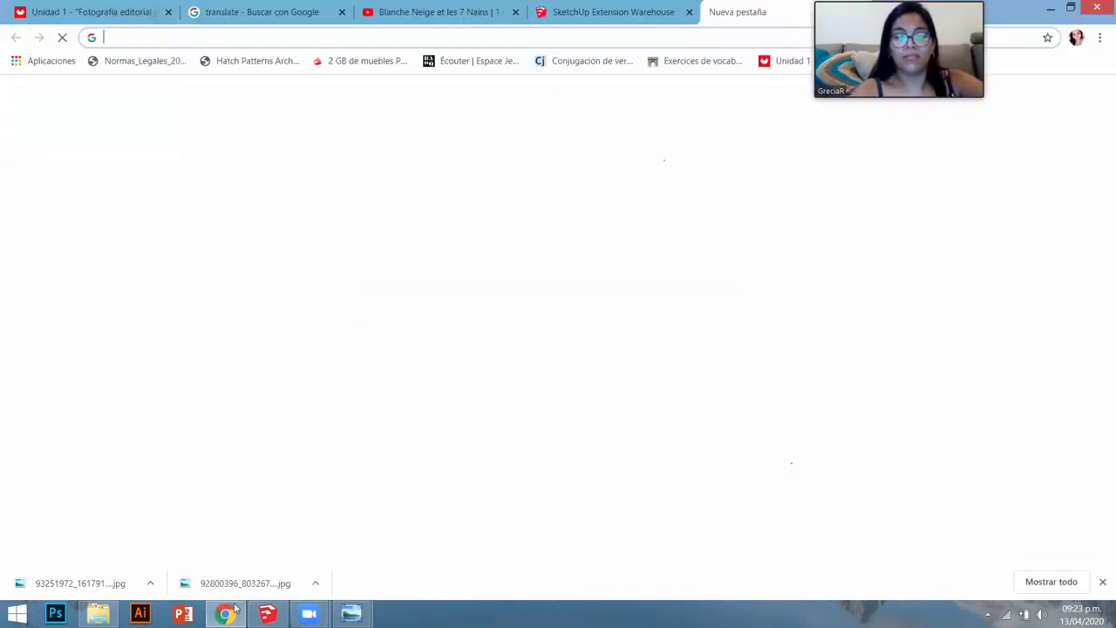
pyautogui.write('wetran')
pyautogui.press('Return')
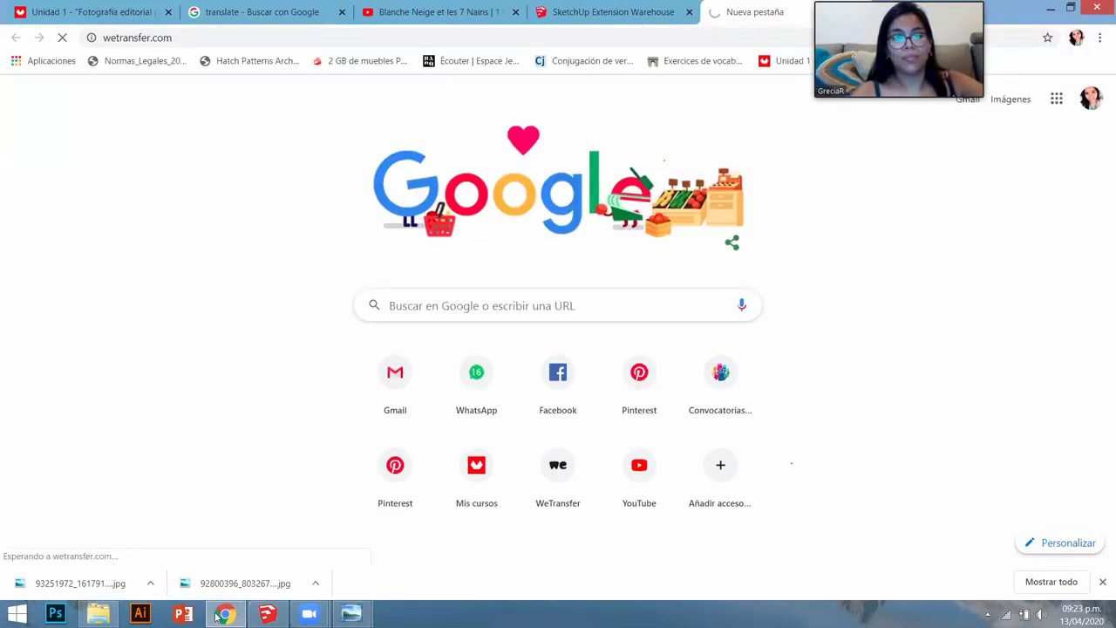
# - Add Casa unifamiliar 2.dwg and s4u_makeface_v3.1.0.rbz to the transfer and create a link
pyautogui.hotkey('alt', 'Tab')
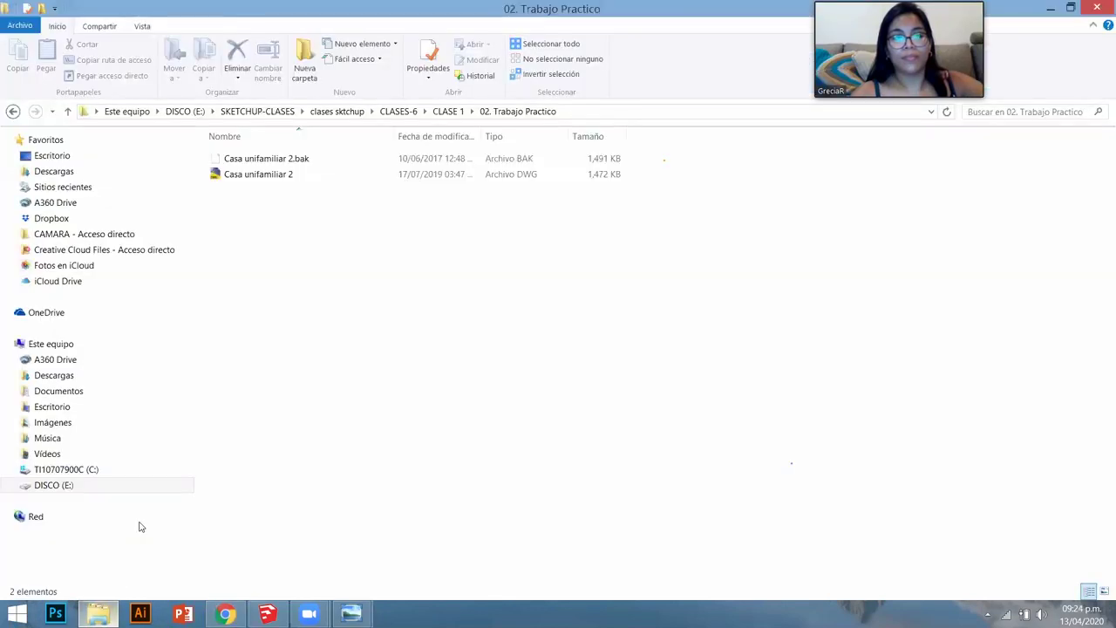
pyautogui.moveTo(258, 173); pyautogui.dragTo(328, 315)
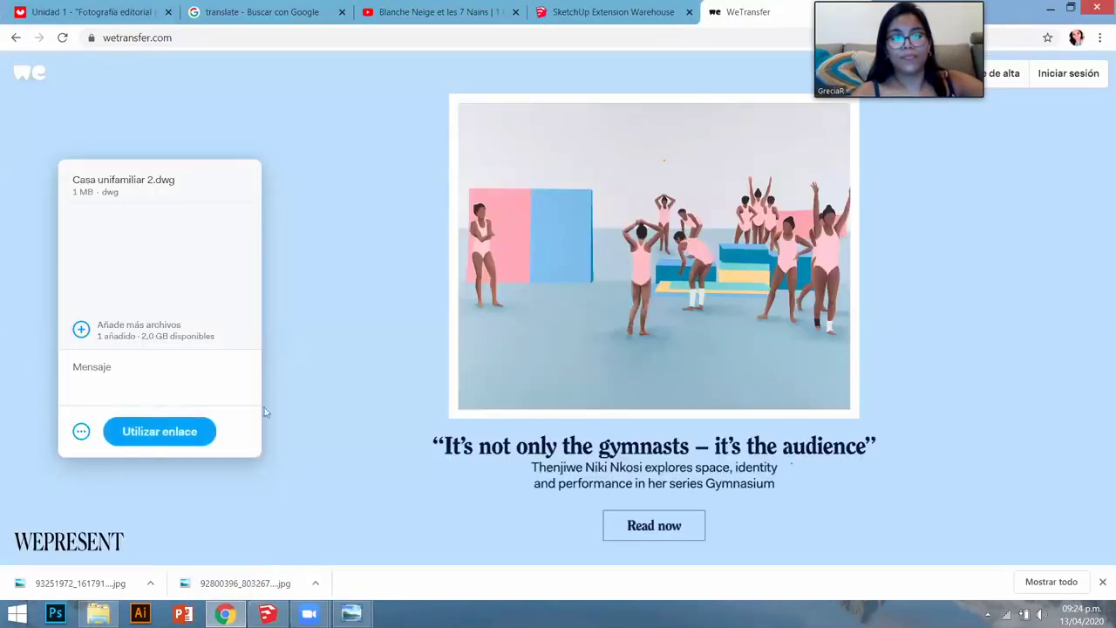
pyautogui.click(98, 614)
pyautogui.press('BackSpace')
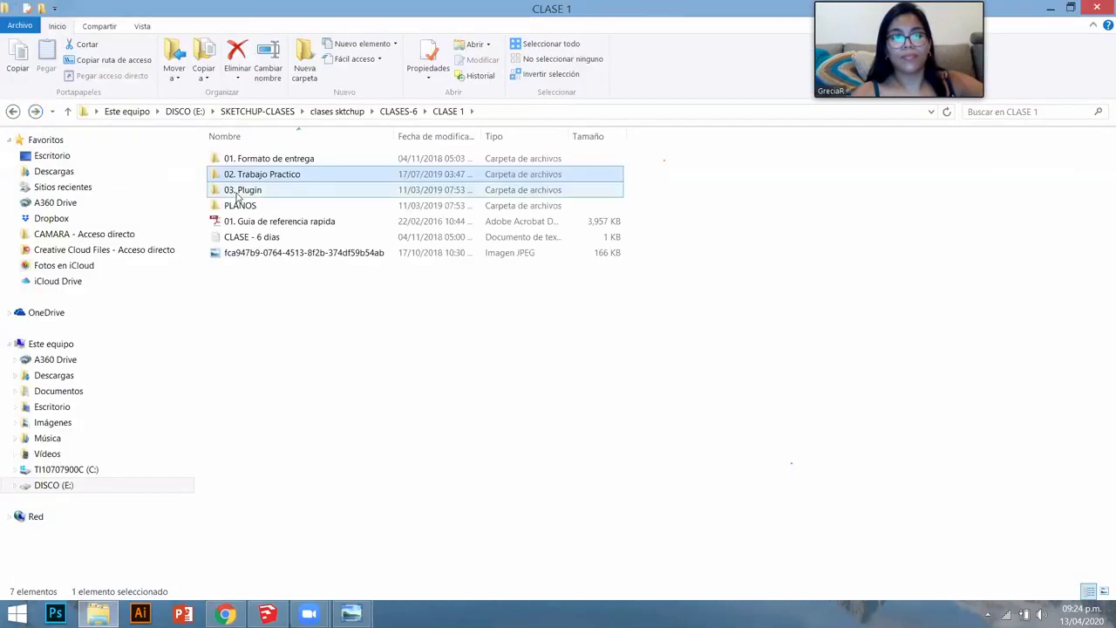
pyautogui.doubleClick(266, 187)
pyautogui.moveTo(276, 160); pyautogui.dragTo(343, 302)
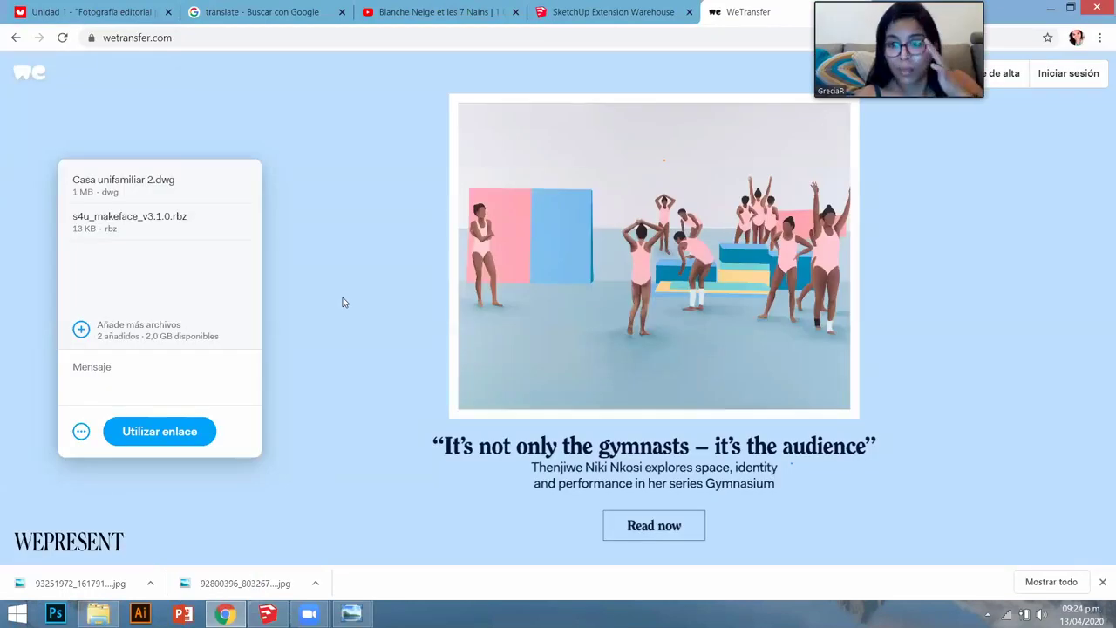
pyautogui.click(193, 433)
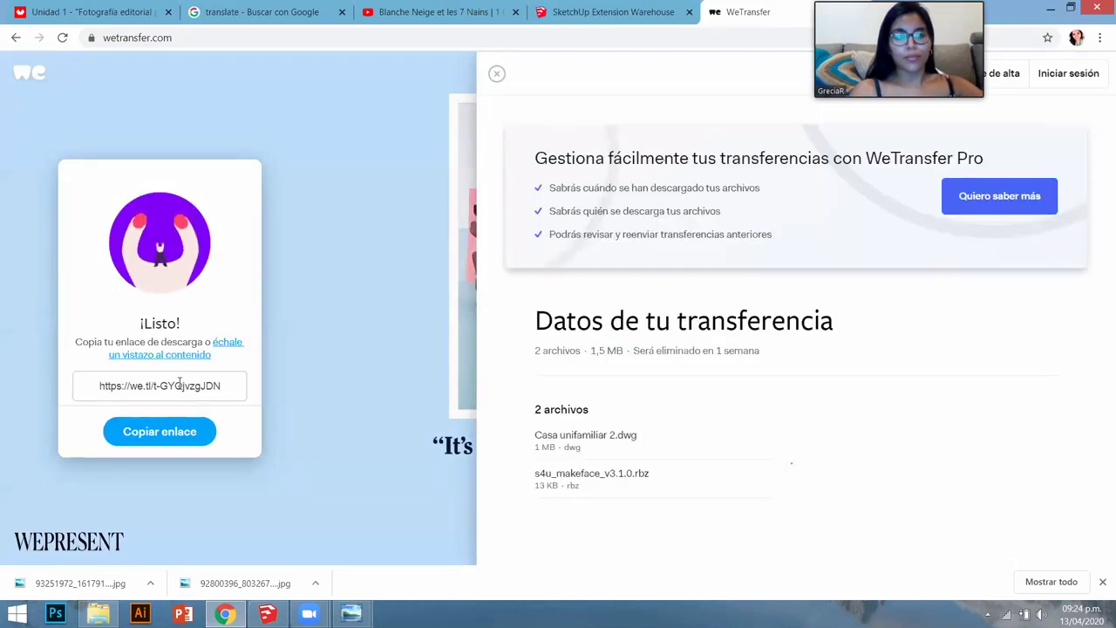
# - Copy the WeTransfer download link and go to the SketchUp Extension Warehouse tab
pyautogui.click(179, 383)
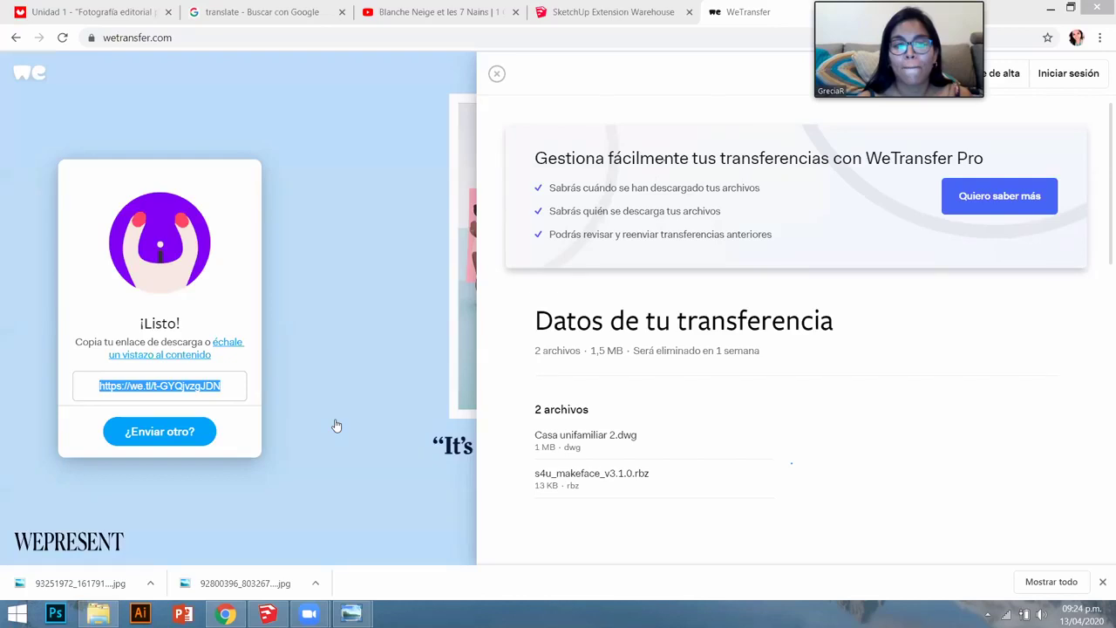
pyautogui.moveTo(268, 613)
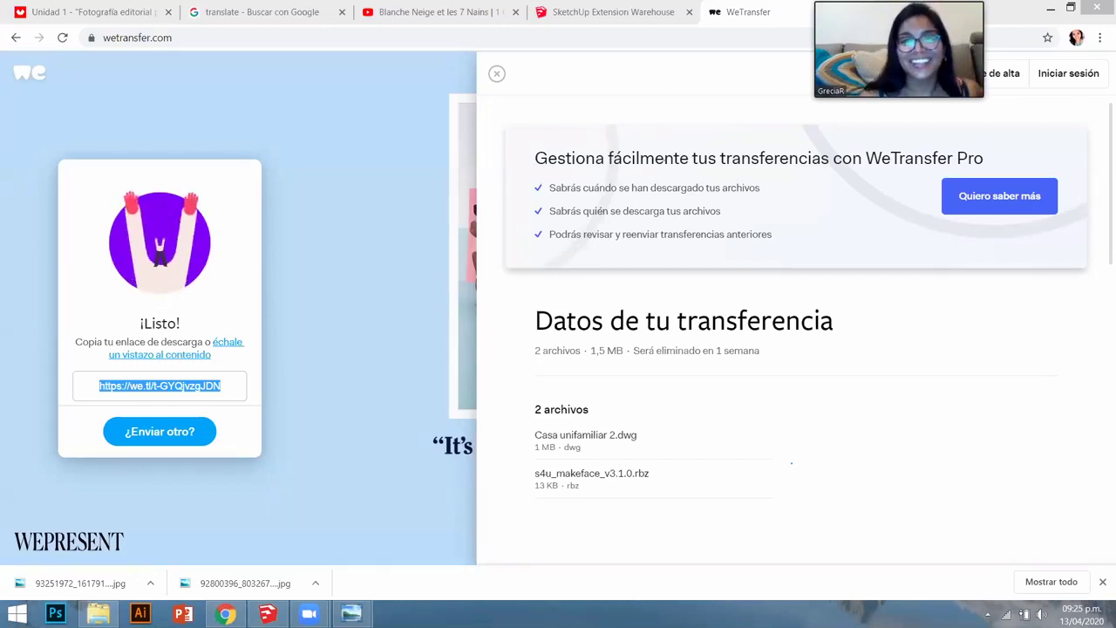
pyautogui.hotkey('ctrl', 'shift', 'Tab')
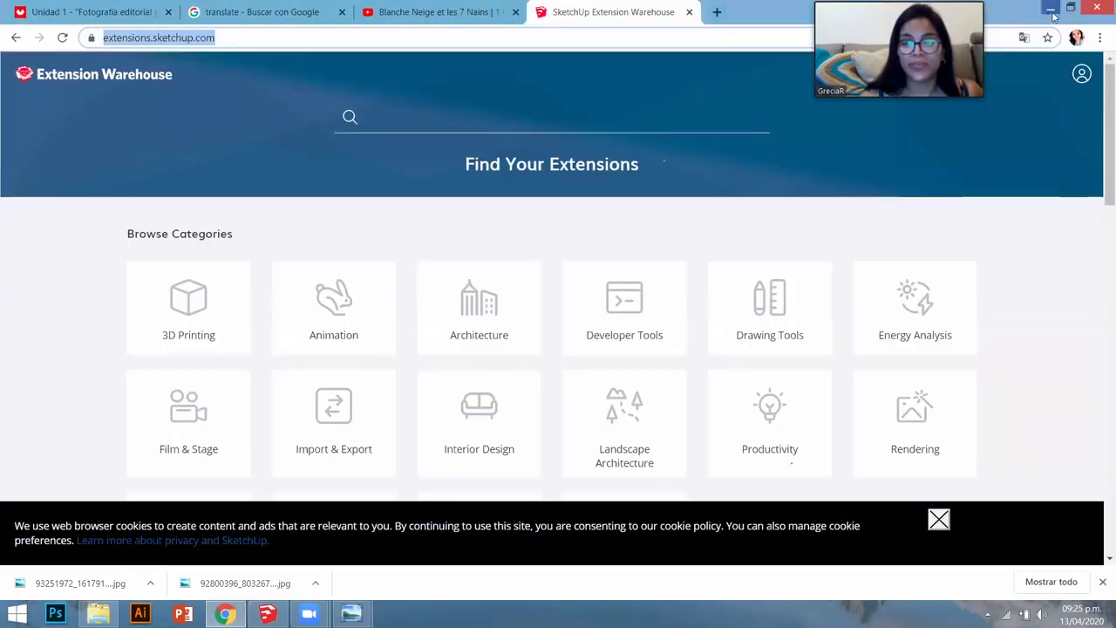
# - Return to the untitled SketchUp model, orbit around it, and show the Archivo menu
pyautogui.moveTo(290, 265); pyautogui.dragTo(291, 240)
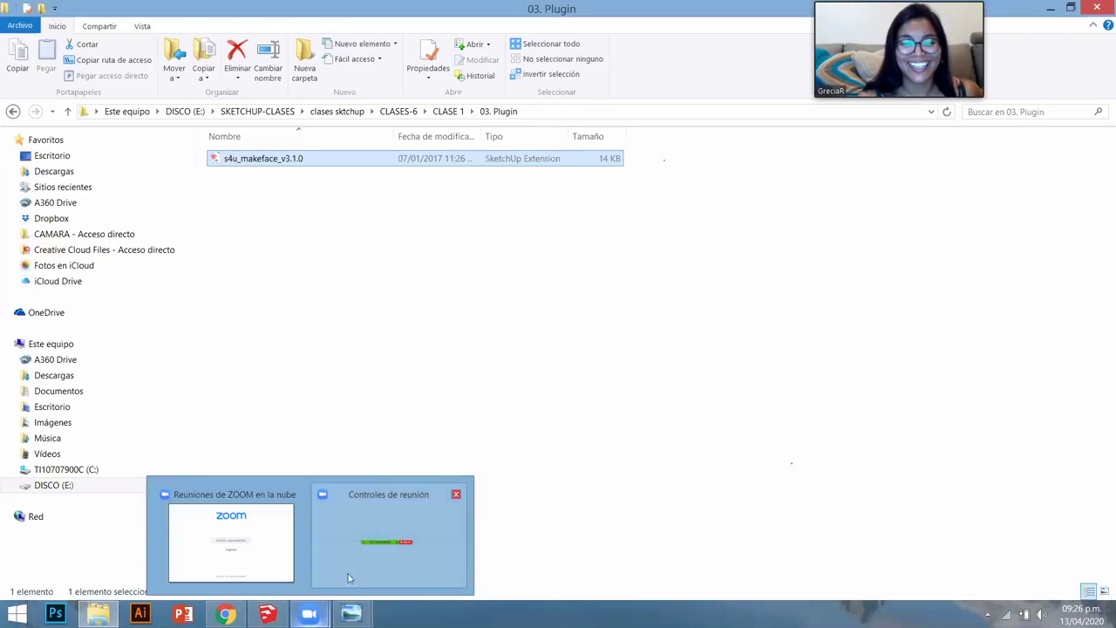
pyautogui.click(269, 613)
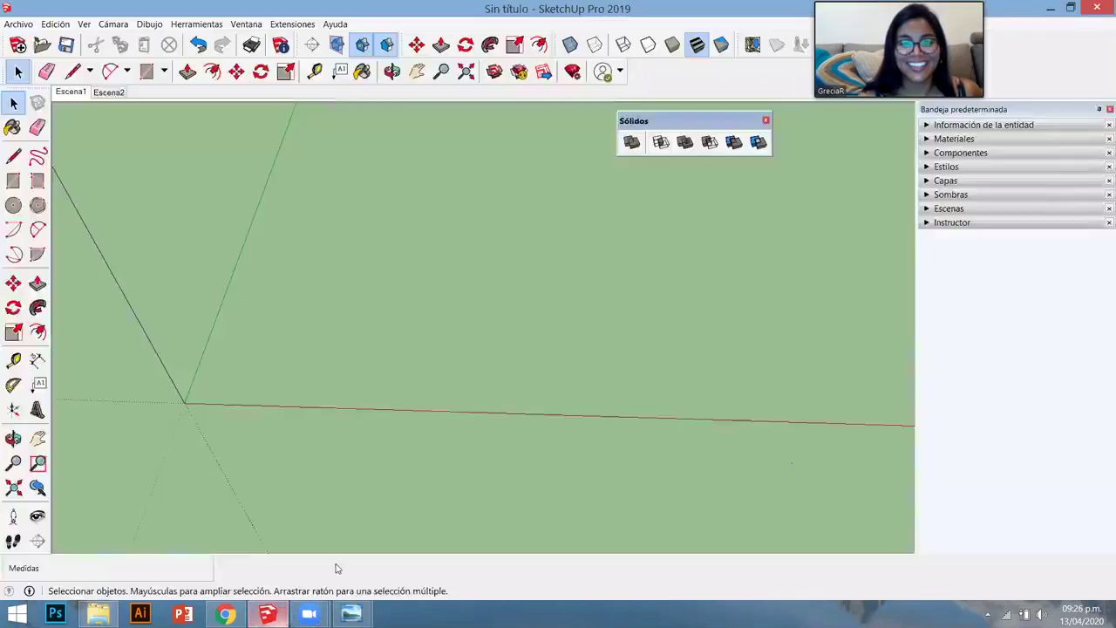
pyautogui.moveTo(515, 284); pyautogui.dragTo(451, 289, button='middle')
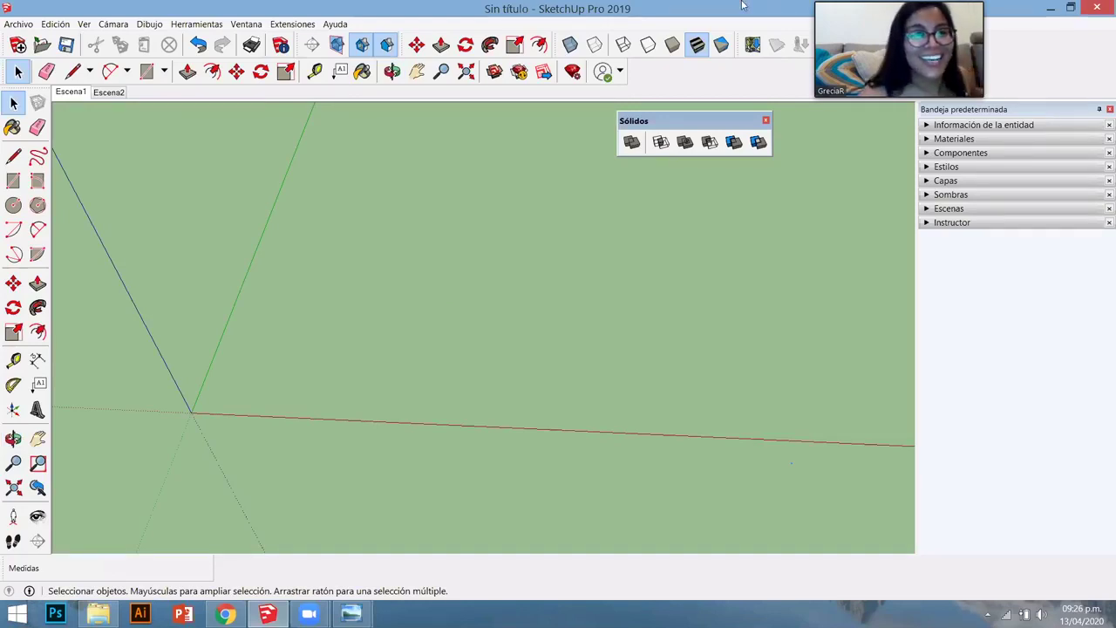
pyautogui.click(18, 25)
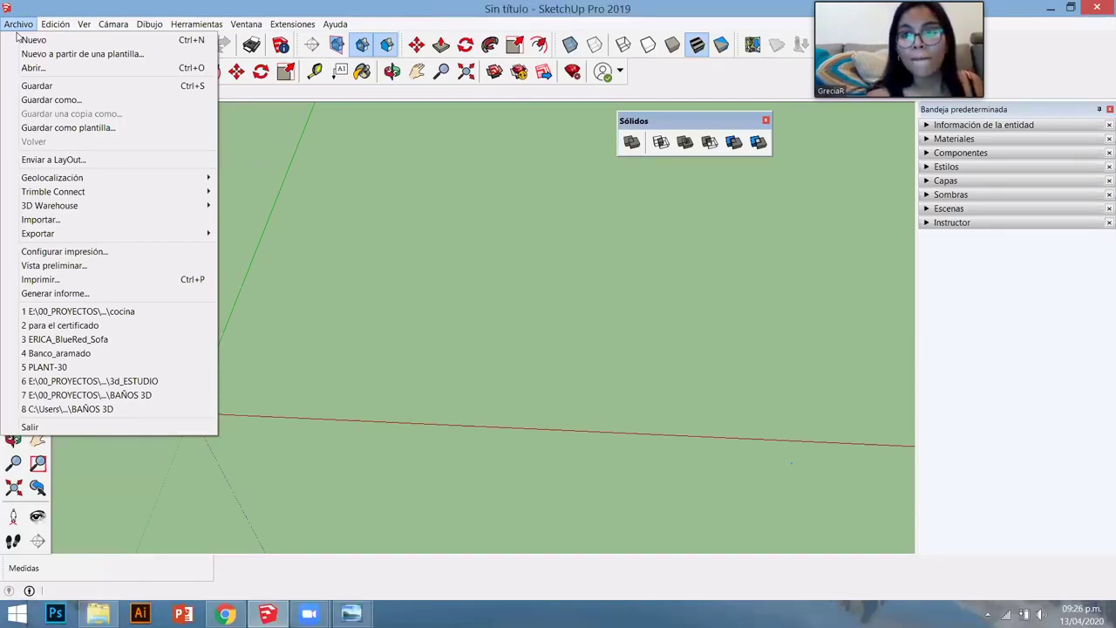
# - Close the Archivo menu, orbit the empty model, and bring up the 03. Plugin folder
pyautogui.click(17, 36)
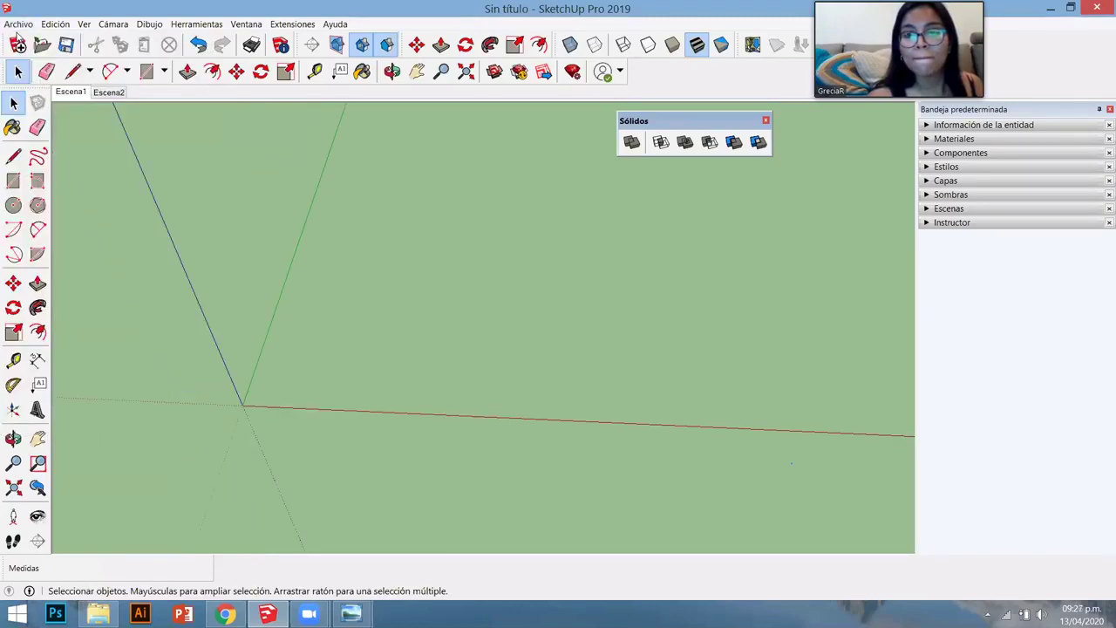
pyautogui.moveTo(413, 386); pyautogui.dragTo(367, 424, button='middle')
pyautogui.moveTo(225, 614)
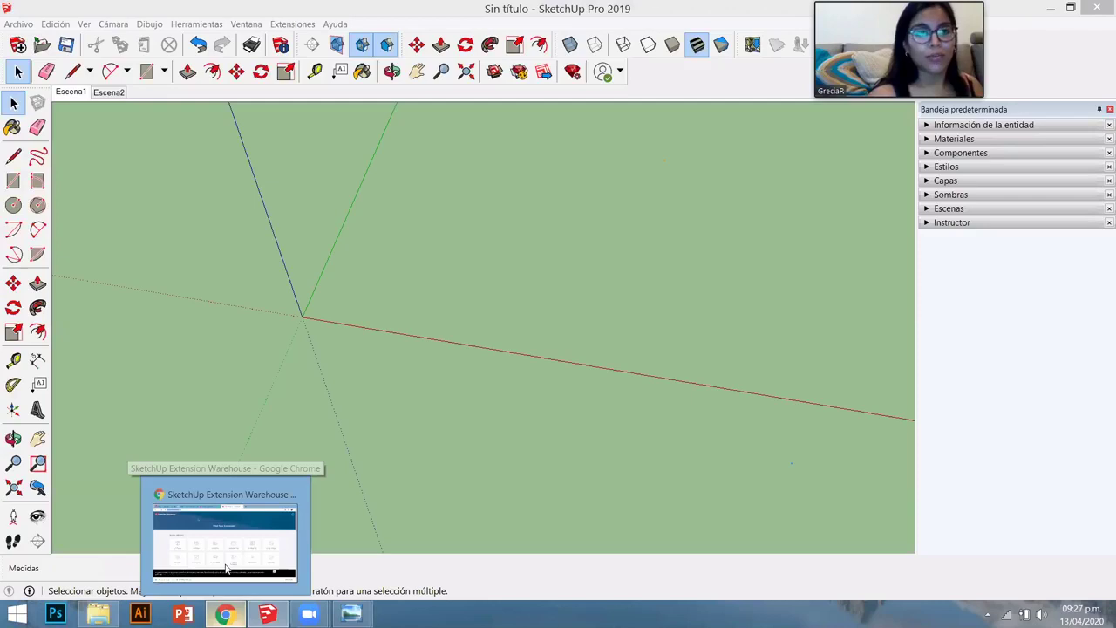
pyautogui.click(98, 614)
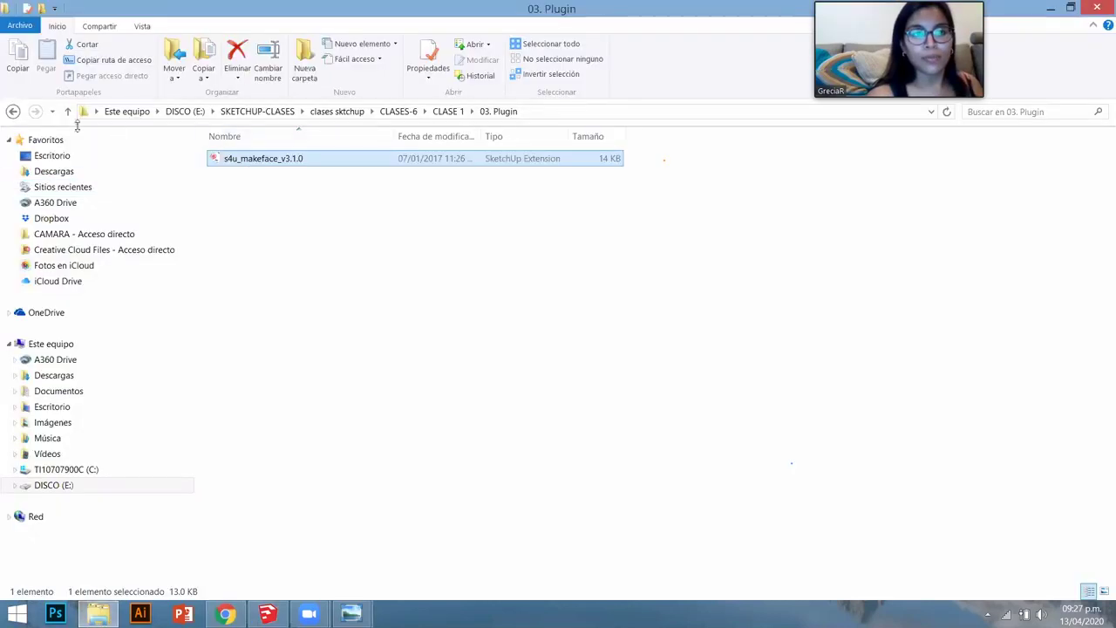
# - From CLASE 1, open 02. Trabajo Practico and launch the Casa unifamiliar 2 plan
pyautogui.click(13, 111)
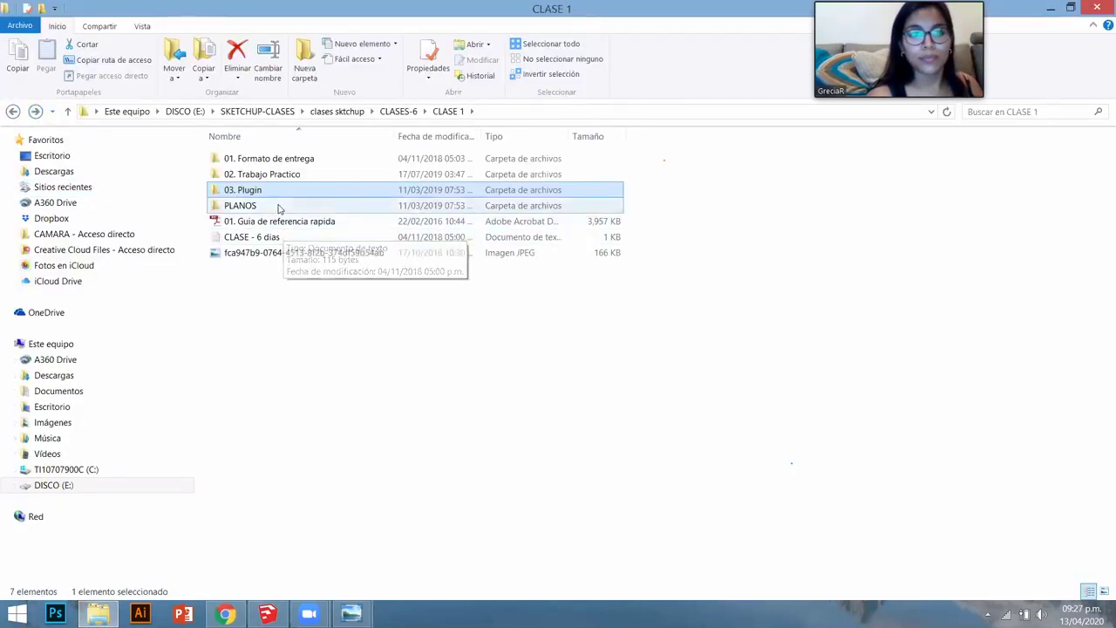
pyautogui.doubleClick(249, 203)
pyautogui.click(13, 112)
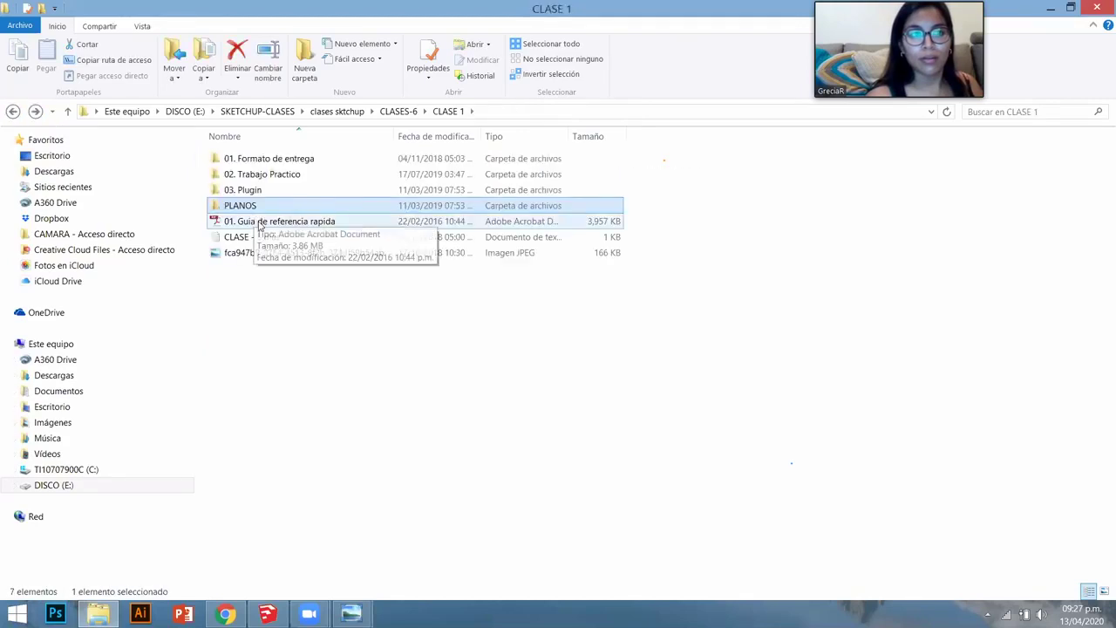
pyautogui.doubleClick(262, 177)
pyautogui.doubleClick(260, 176)
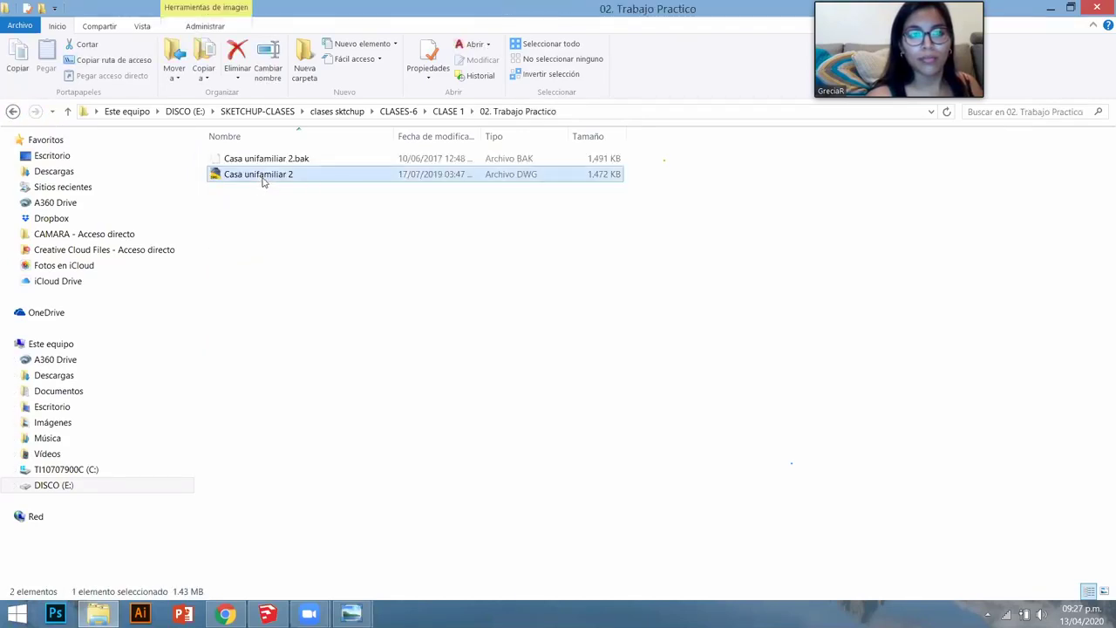
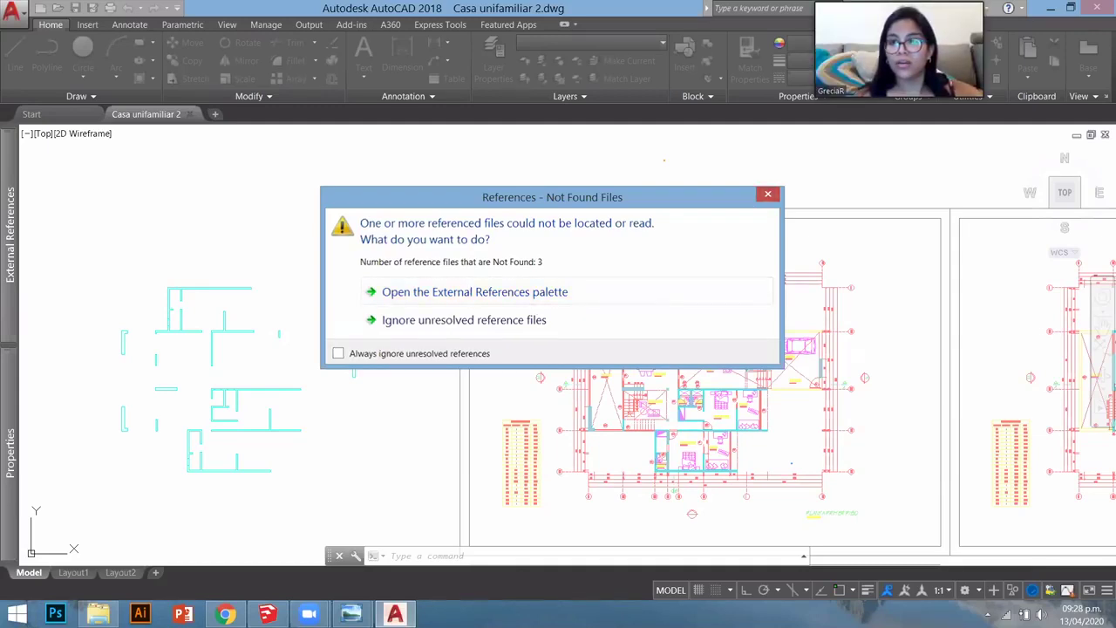
# - Ignore the unresolved reference files for Casa unifamiliar 2.dwg and open the application menu
pyautogui.click(767, 194)
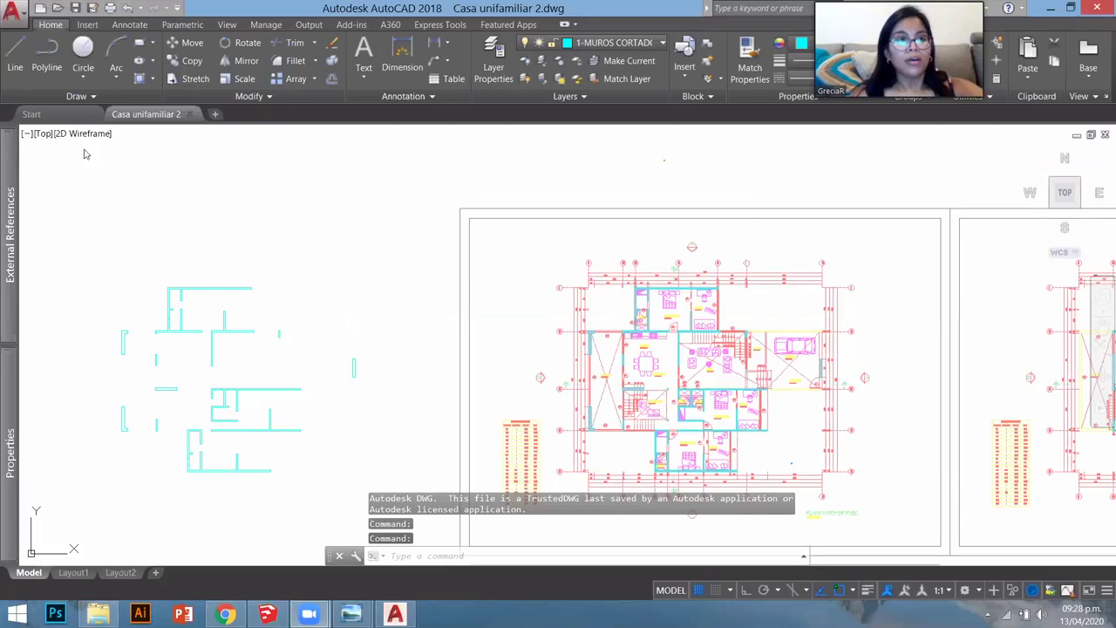
pyautogui.click(24, 24)
pyautogui.click(24, 25)
pyautogui.click(31, 114)
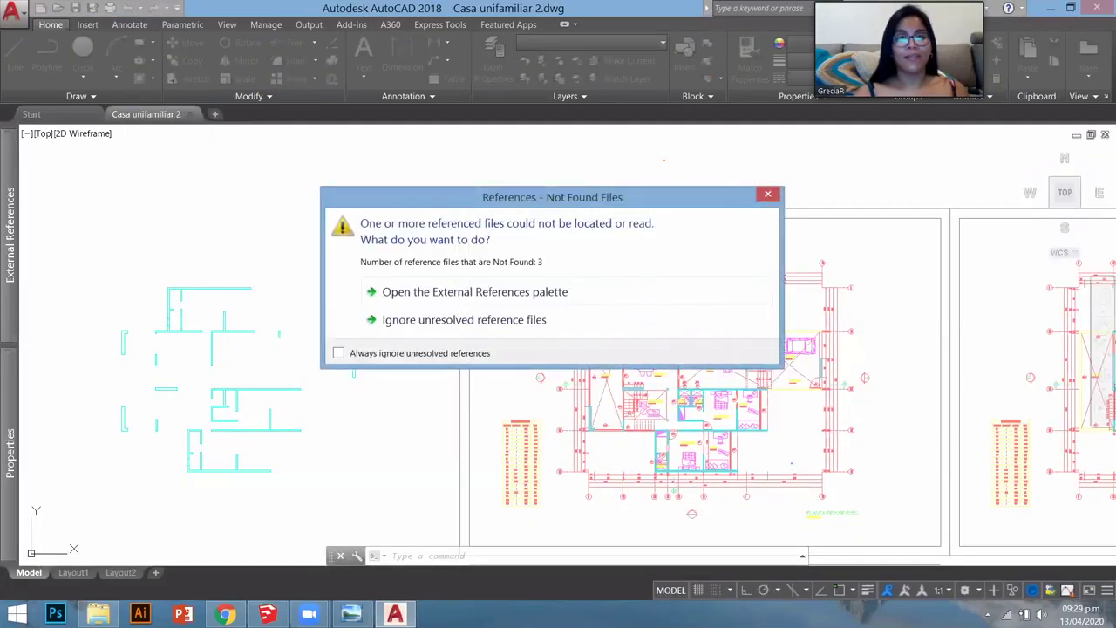
pyautogui.click(464, 320)
pyautogui.click(12, 10)
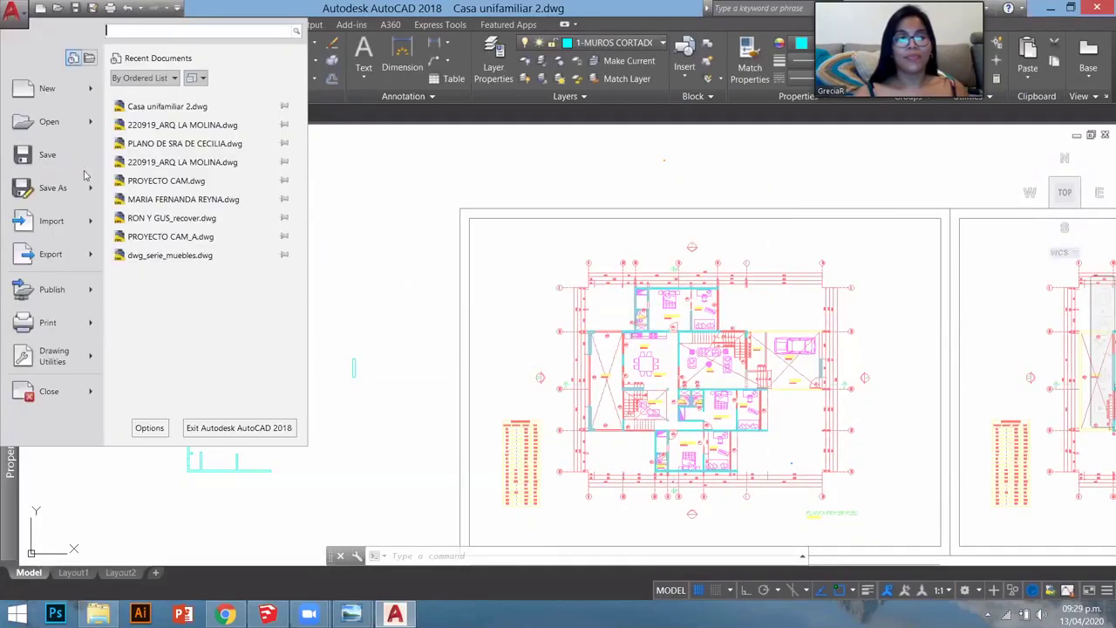
# - Save Casa unifamiliar 2.dwg as AutoCAD 2013/LT2013 Drawing, replacing the existing file
pyautogui.moveTo(90, 187)
pyautogui.click(529, 247)
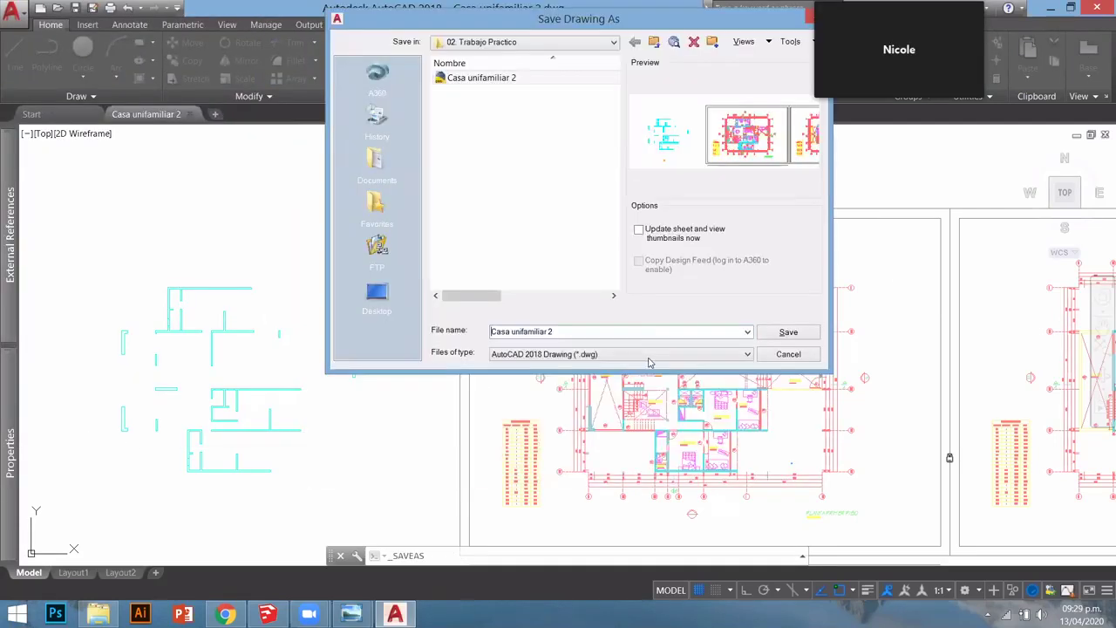
pyautogui.click(647, 353)
pyautogui.click(558, 377)
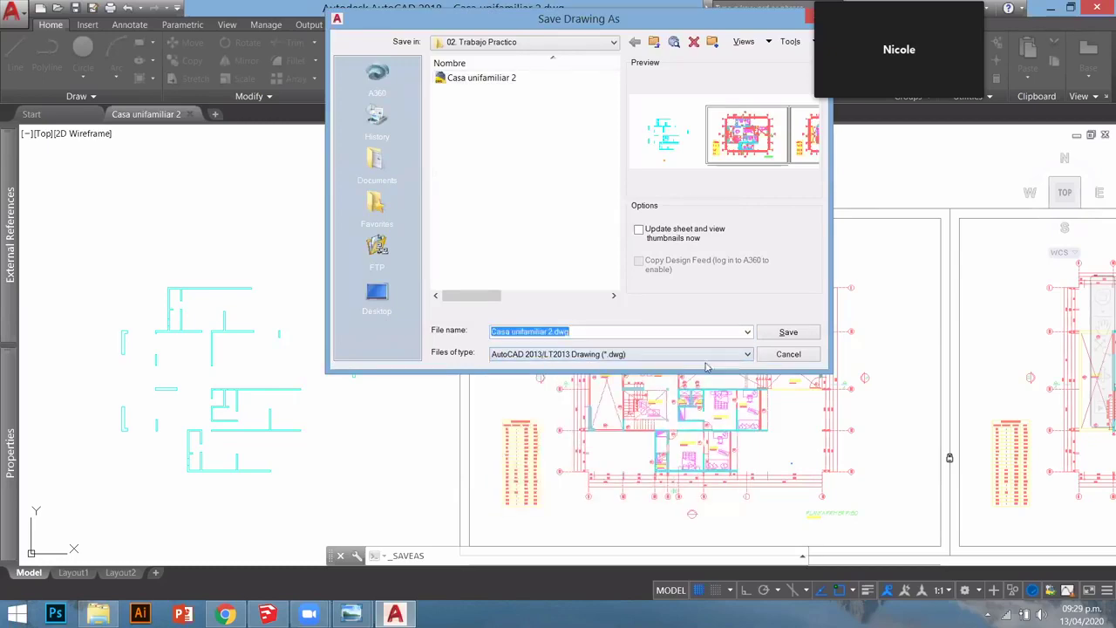
pyautogui.click(758, 333)
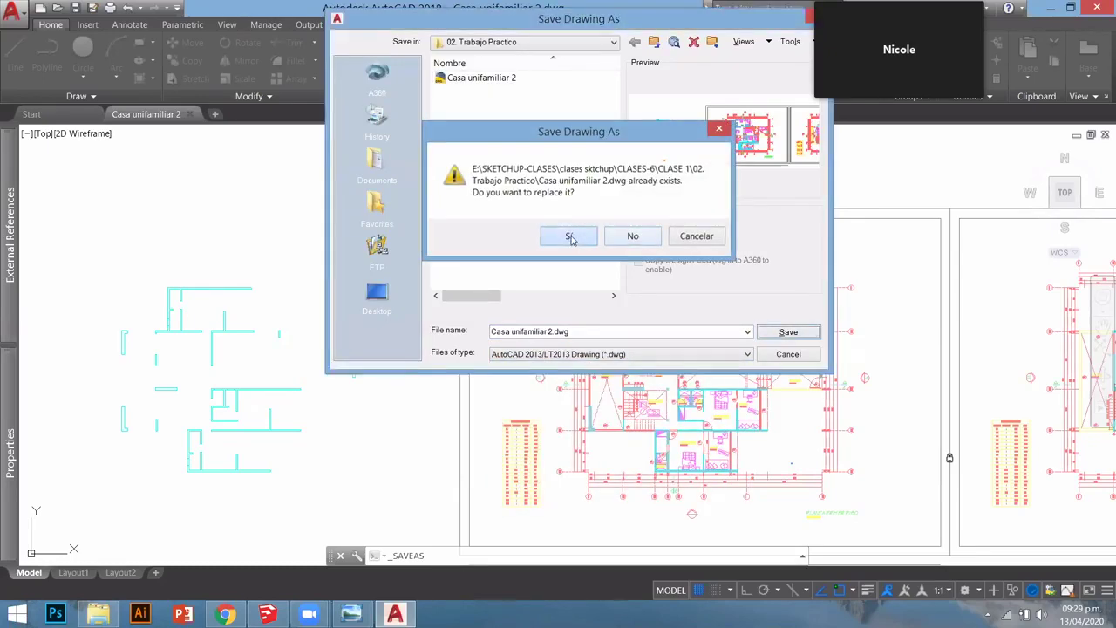
pyautogui.click(568, 237)
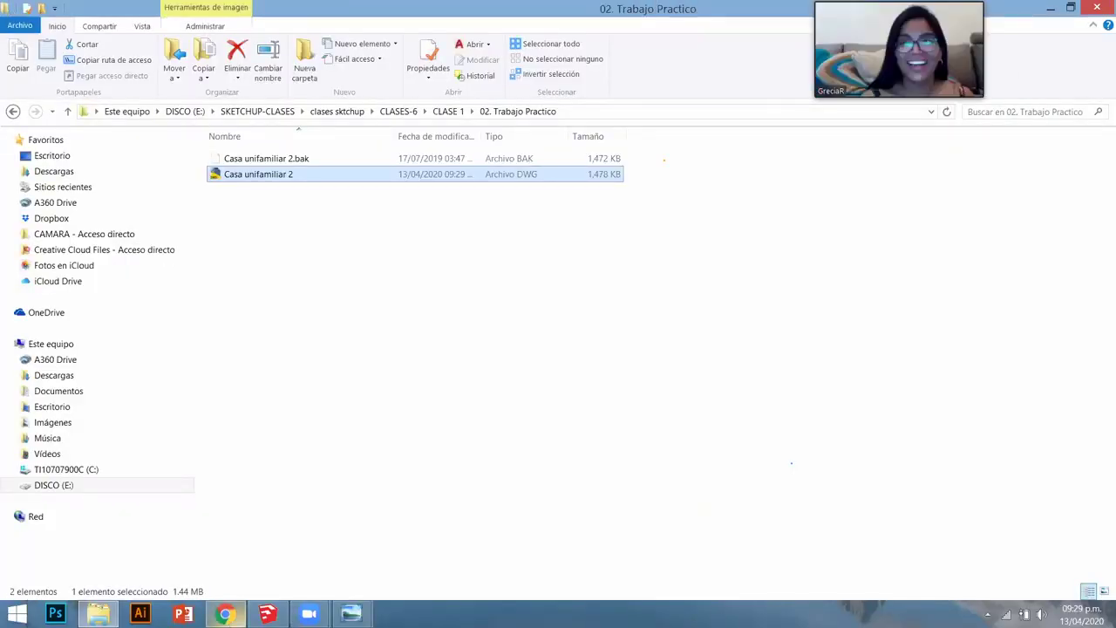
# - Load the WeTransfer site in the web browser
pyautogui.click(224, 614)
pyautogui.write('wetransfer.com')
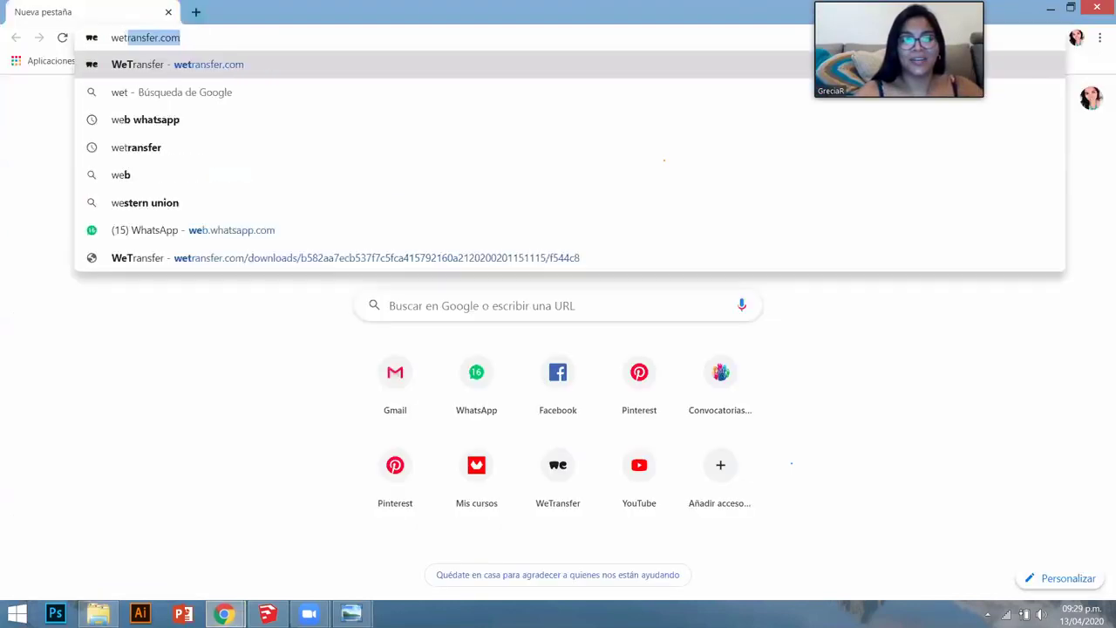
pyautogui.press('Return')
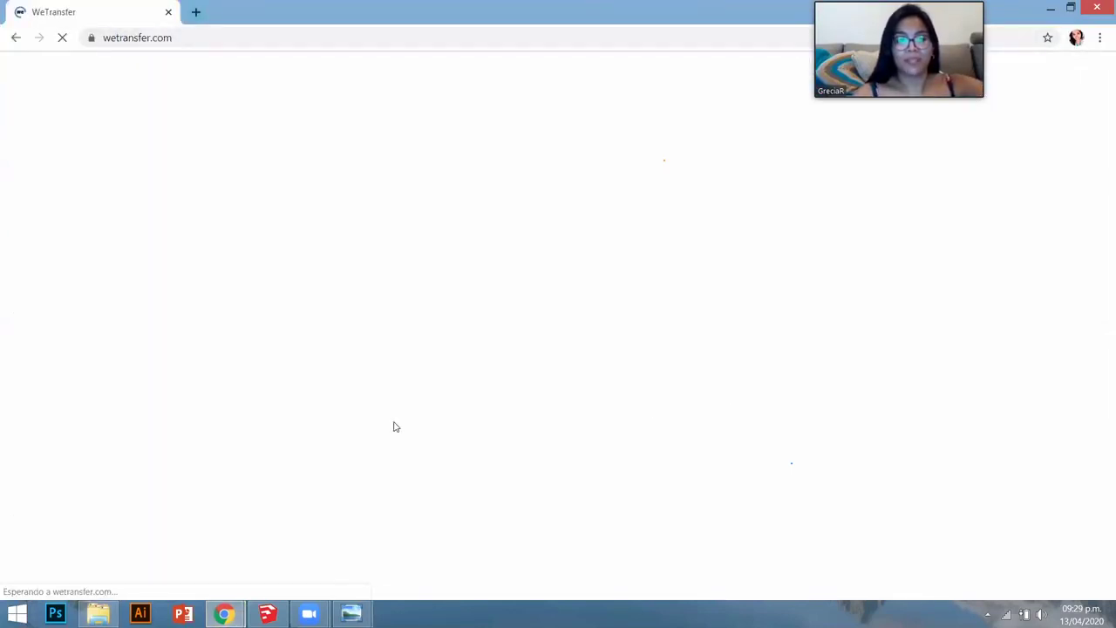
# - Upload Casa unifamiliar 2.dwg from the folder to WeTransfer and copy its download link
pyautogui.click(98, 613)
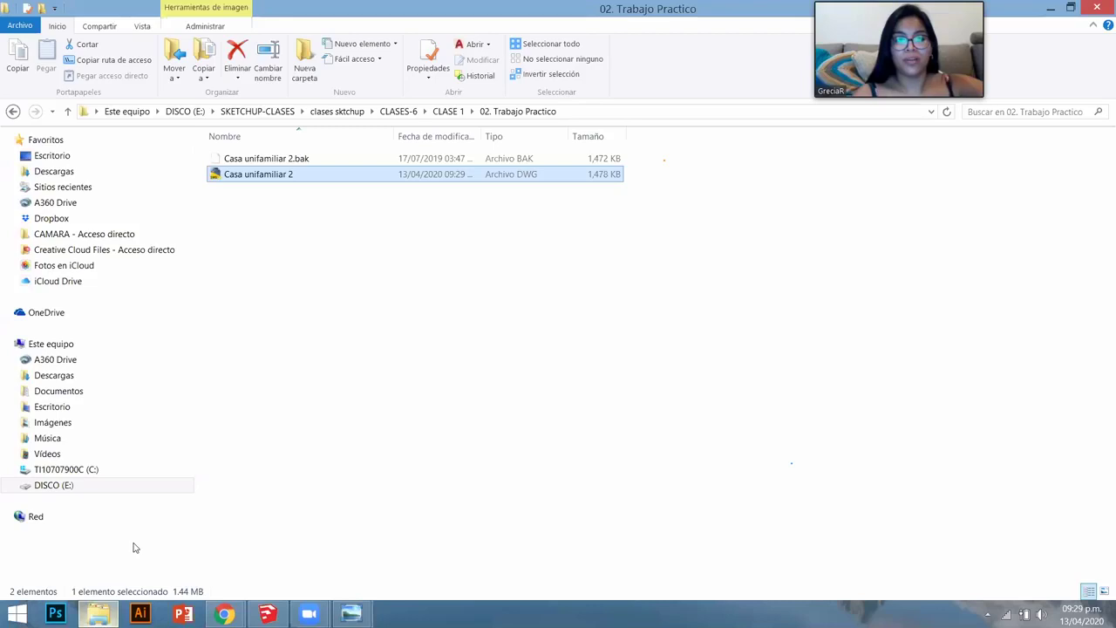
pyautogui.moveTo(135, 547)
pyautogui.mouseDown()
pyautogui.moveTo(218, 575)
pyautogui.moveTo(218, 610)
pyautogui.moveTo(196, 582)
pyautogui.moveTo(282, 565)
pyautogui.moveTo(289, 291)
pyautogui.moveTo(145, 296)
pyautogui.mouseUp()
pyautogui.click(159, 448)
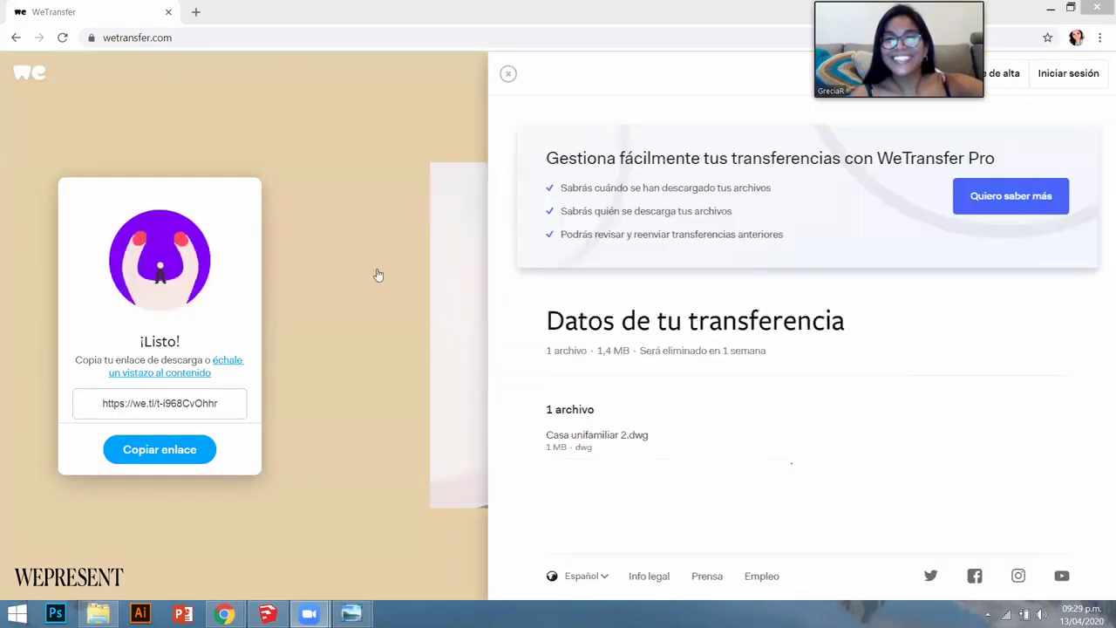
pyautogui.click(160, 449)
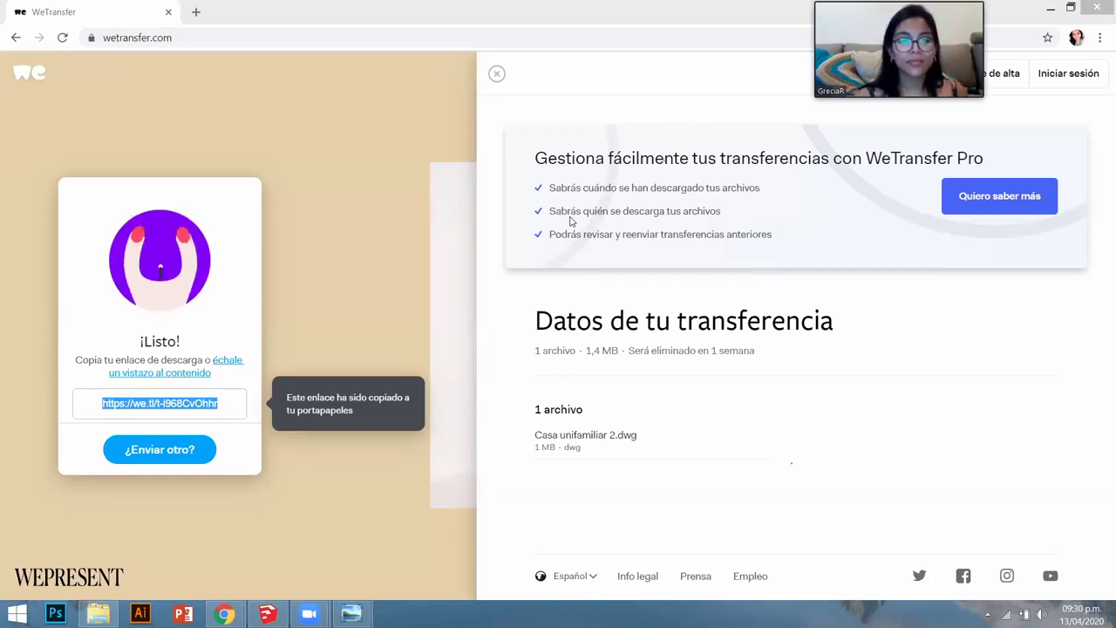
pyautogui.moveTo(280, 617)
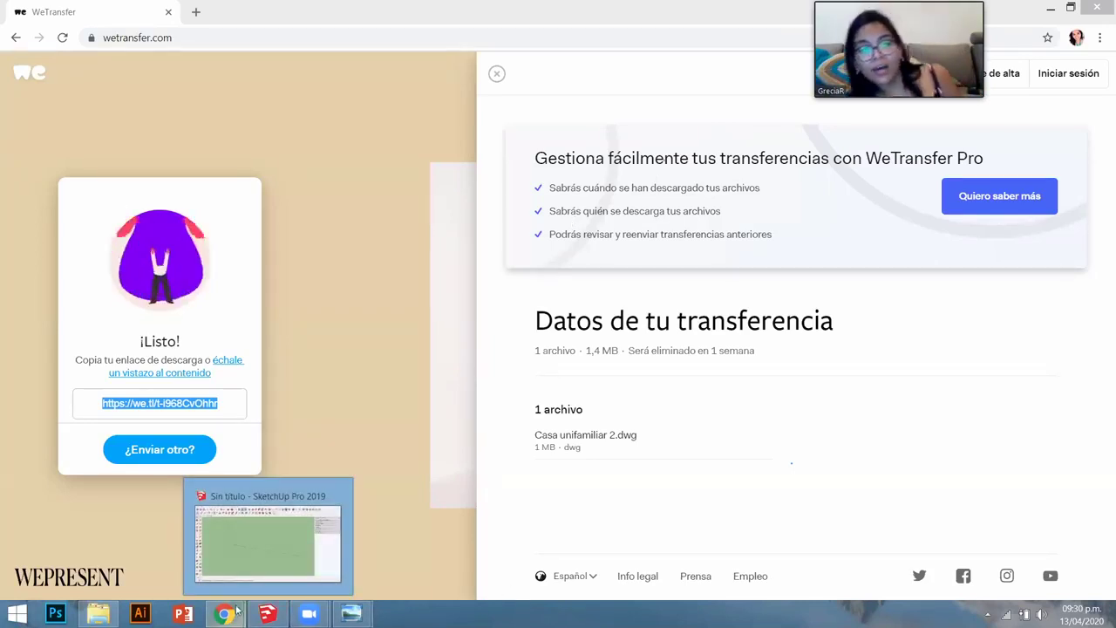
# - Expand the Información de la entidad panel, then draw and select a test rectangle
pyautogui.click(370, 547)
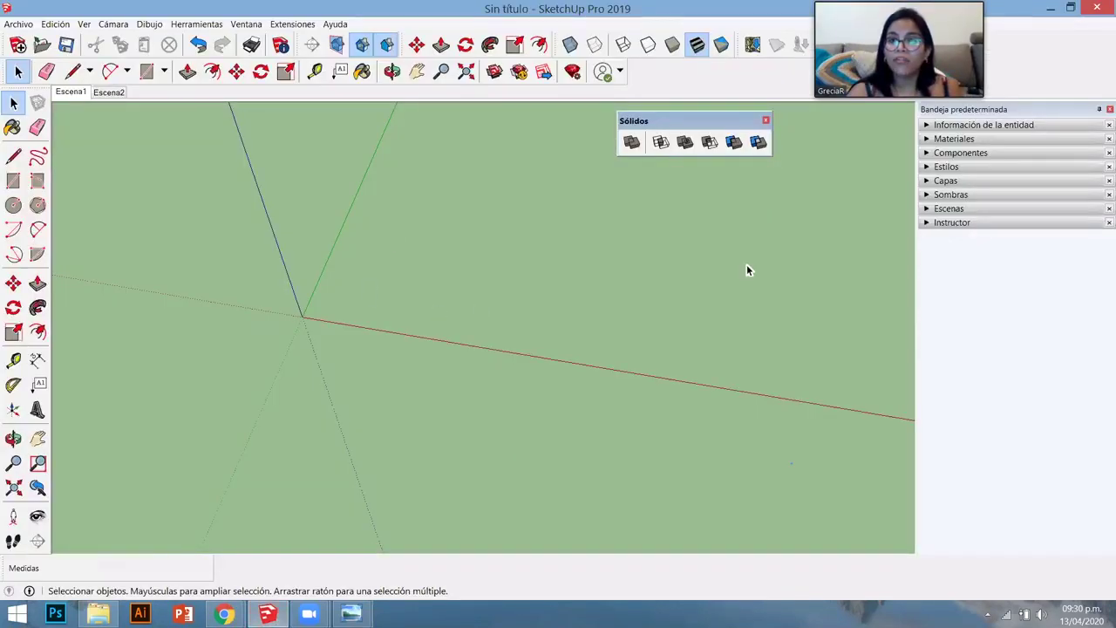
pyautogui.click(984, 125)
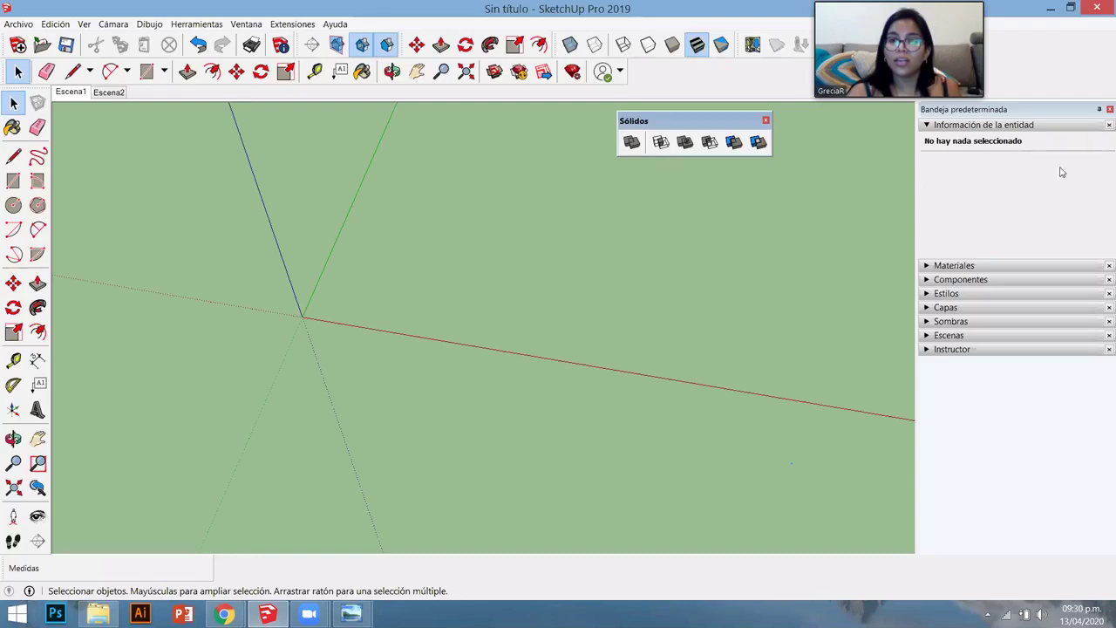
pyautogui.press('r')
pyautogui.click(343, 330)
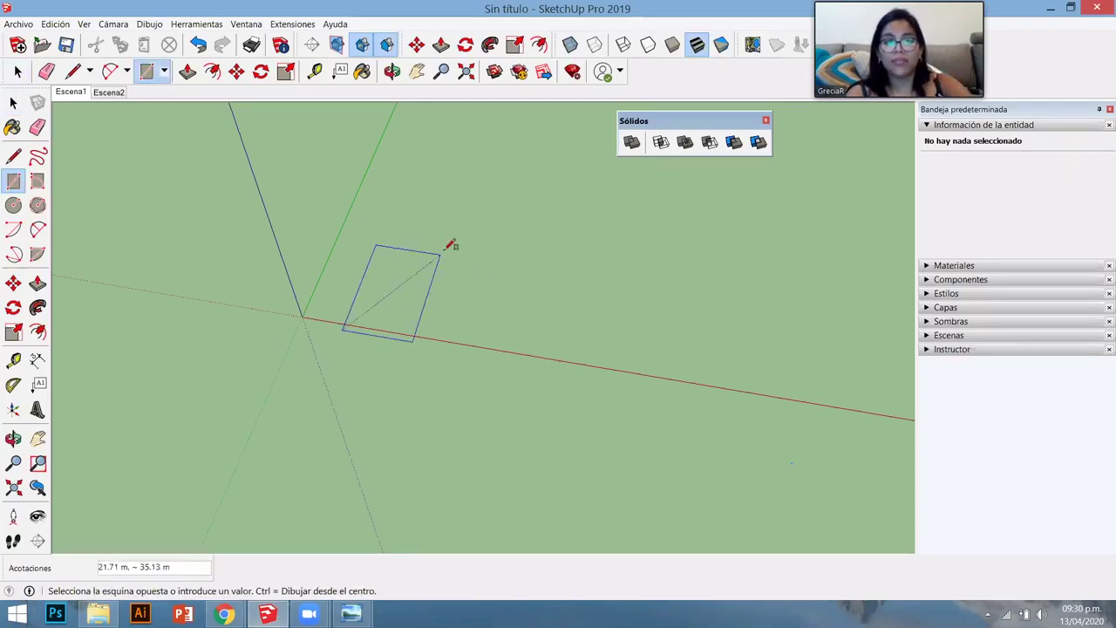
pyautogui.click(443, 254)
pyautogui.press('space')
pyautogui.click(404, 294)
# - Check the rectangle's layer list, keep Layer0, and delete the test rectangle
pyautogui.click(1055, 163)
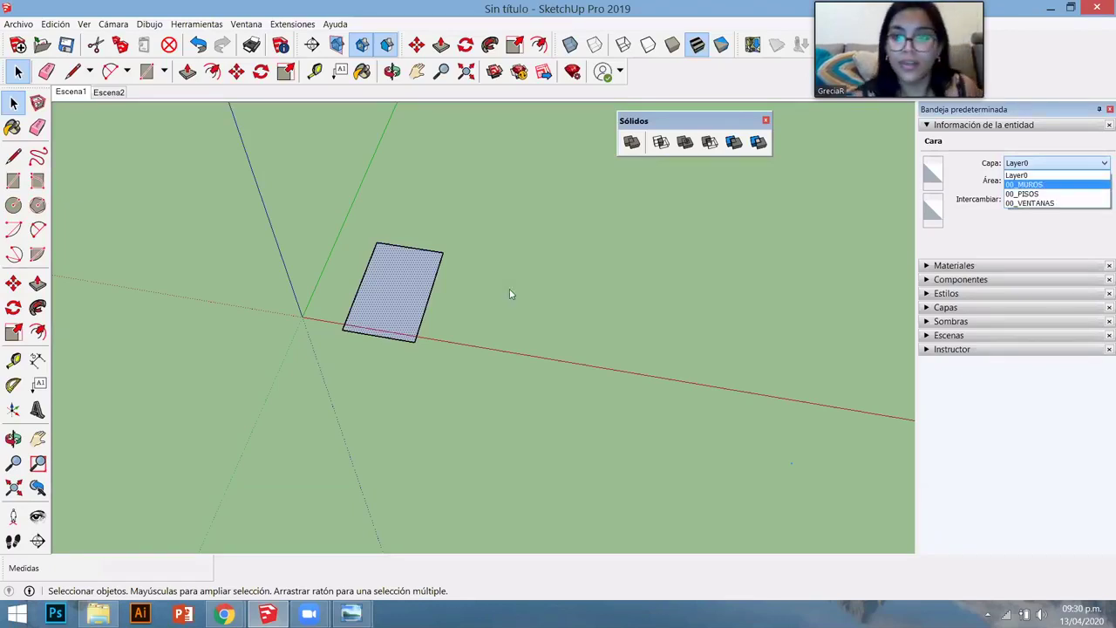
pyautogui.click(528, 242)
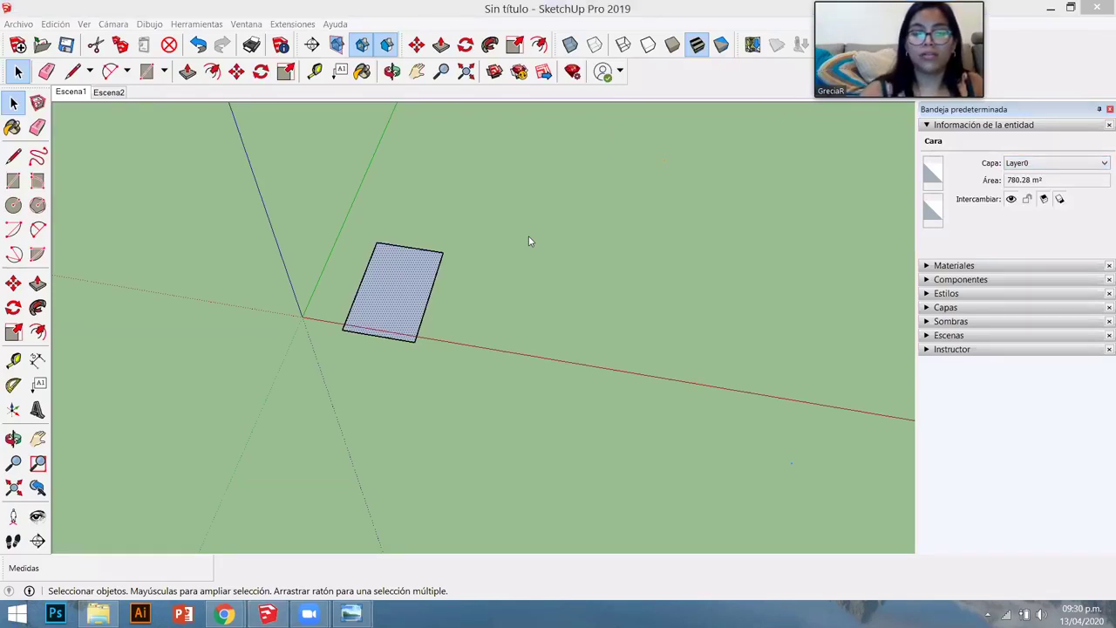
pyautogui.click(412, 294)
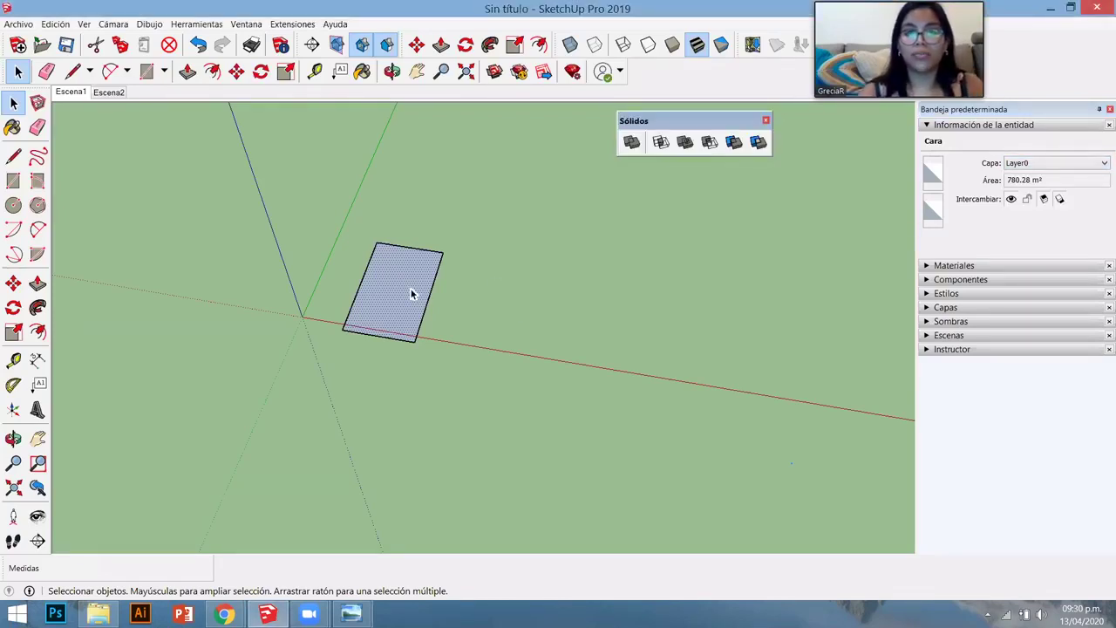
pyautogui.press('Delete')
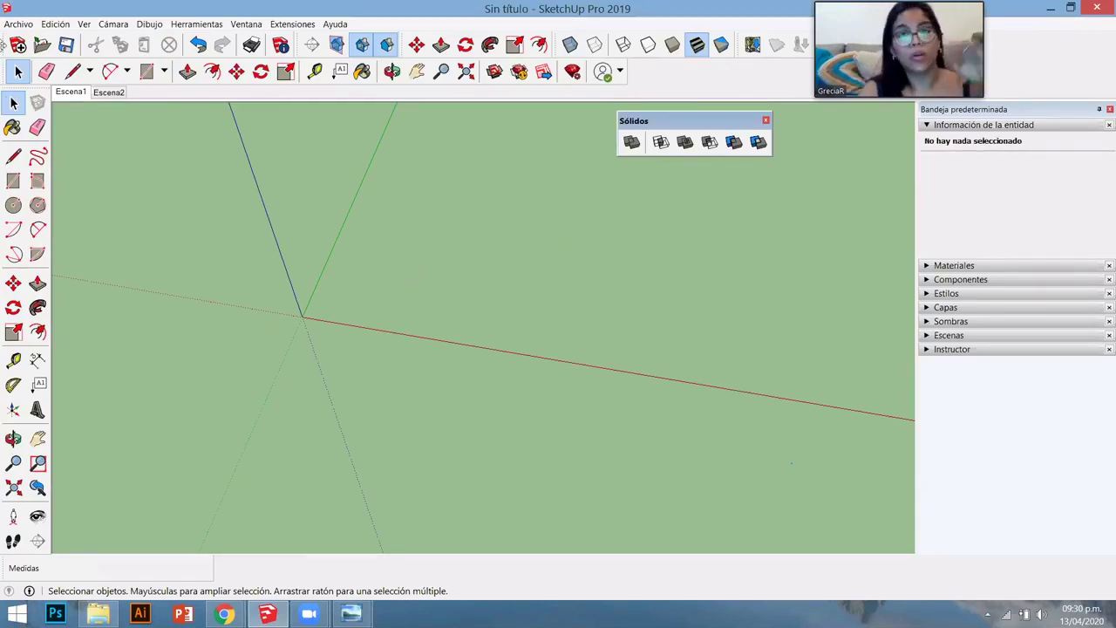
pyautogui.click(18, 24)
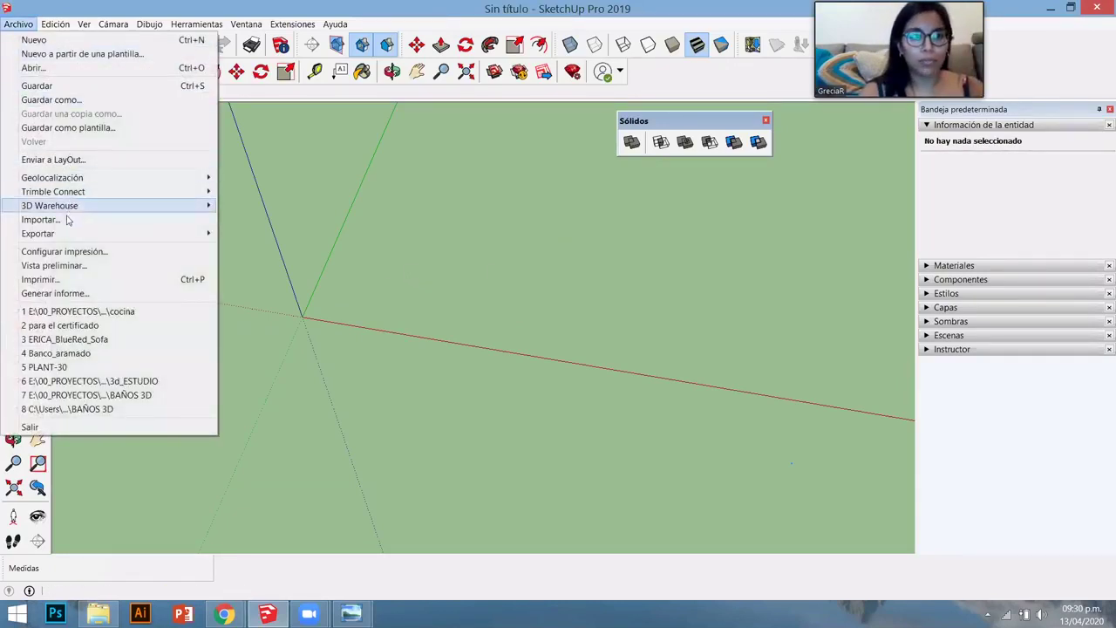
# - Start a file import and set the file type filter to AutoCAD files
pyautogui.click(52, 219)
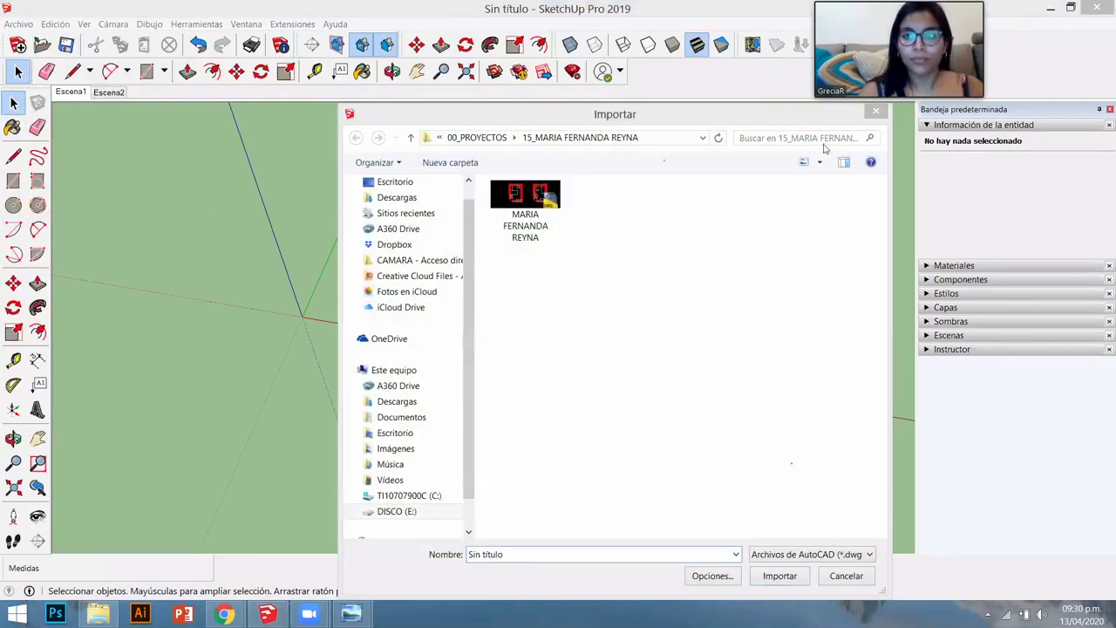
pyautogui.moveTo(720, 108); pyautogui.dragTo(659, 280)
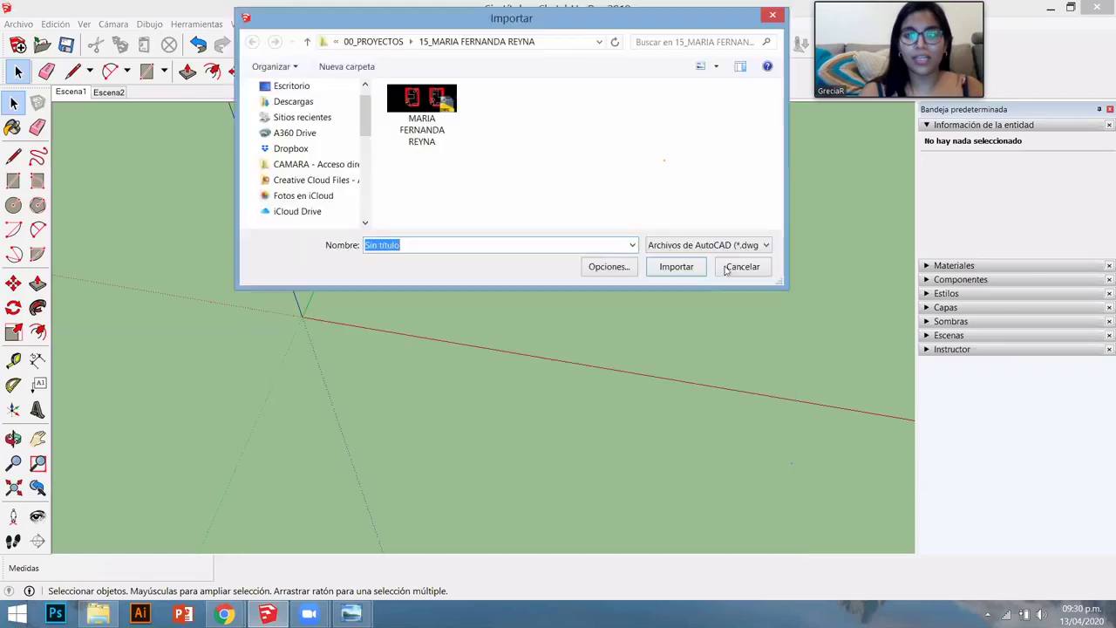
pyautogui.click(732, 247)
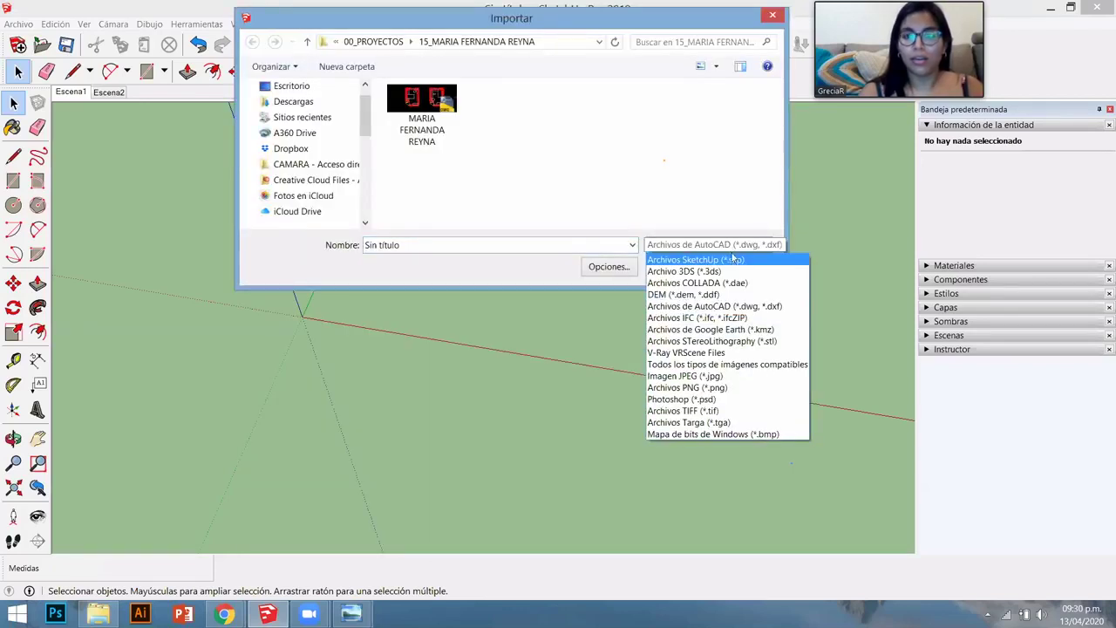
pyautogui.click(732, 254)
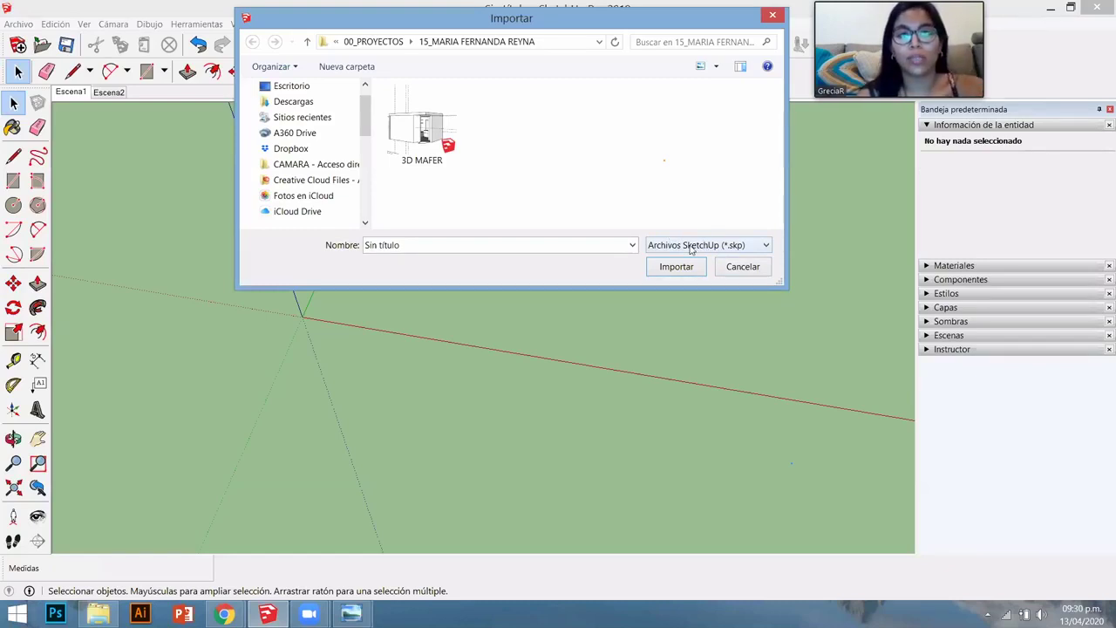
pyautogui.click(690, 246)
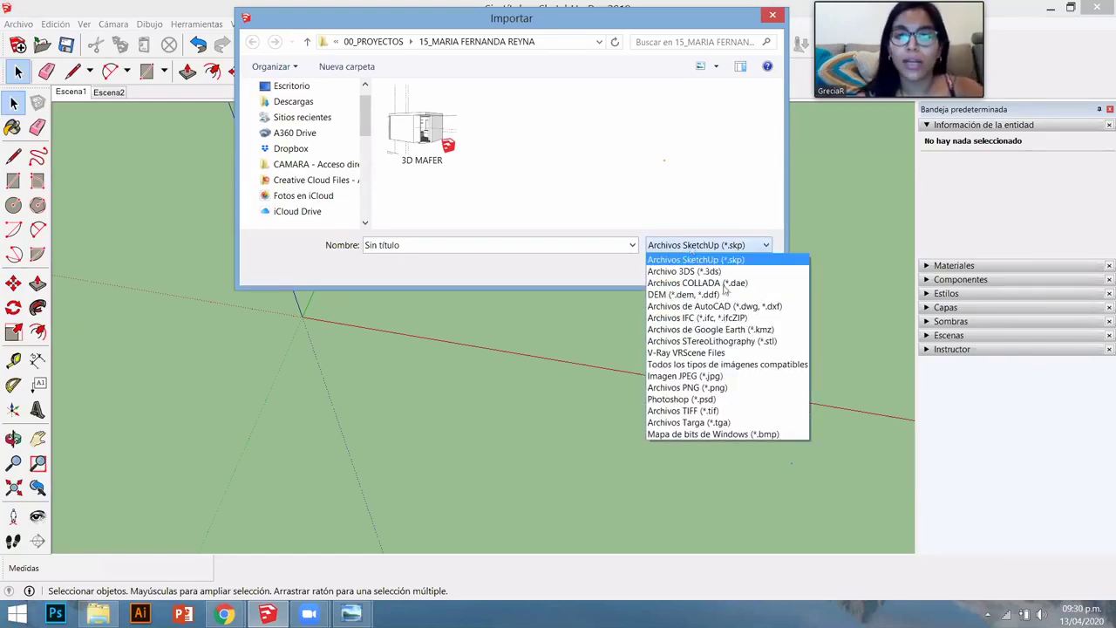
pyautogui.click(733, 307)
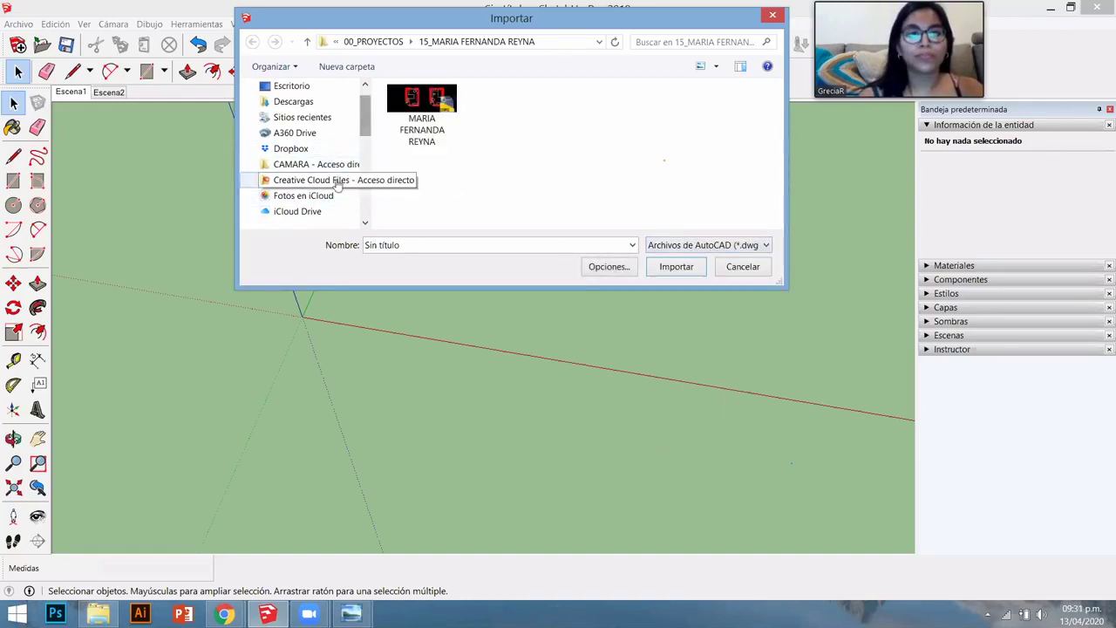
# - Browse E: to CLASE 1 > 02. Trabajo Practico and import Casa unifamiliar 2
pyautogui.moveTo(366, 126); pyautogui.dragTo(366, 193)
pyautogui.click(297, 179)
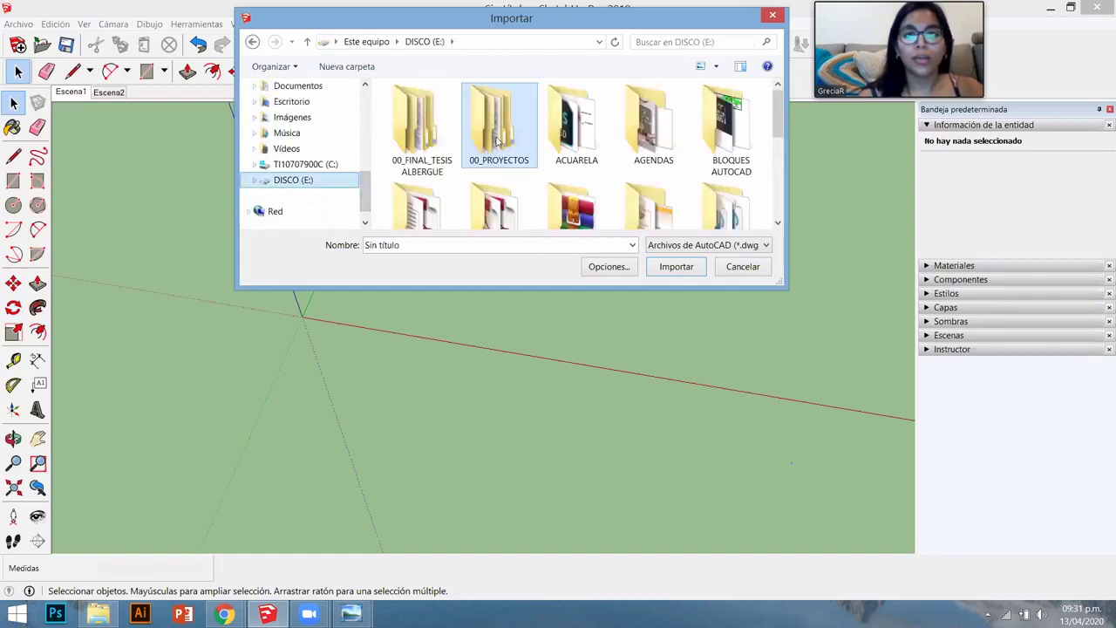
pyautogui.scroll(-5, 498, 142)
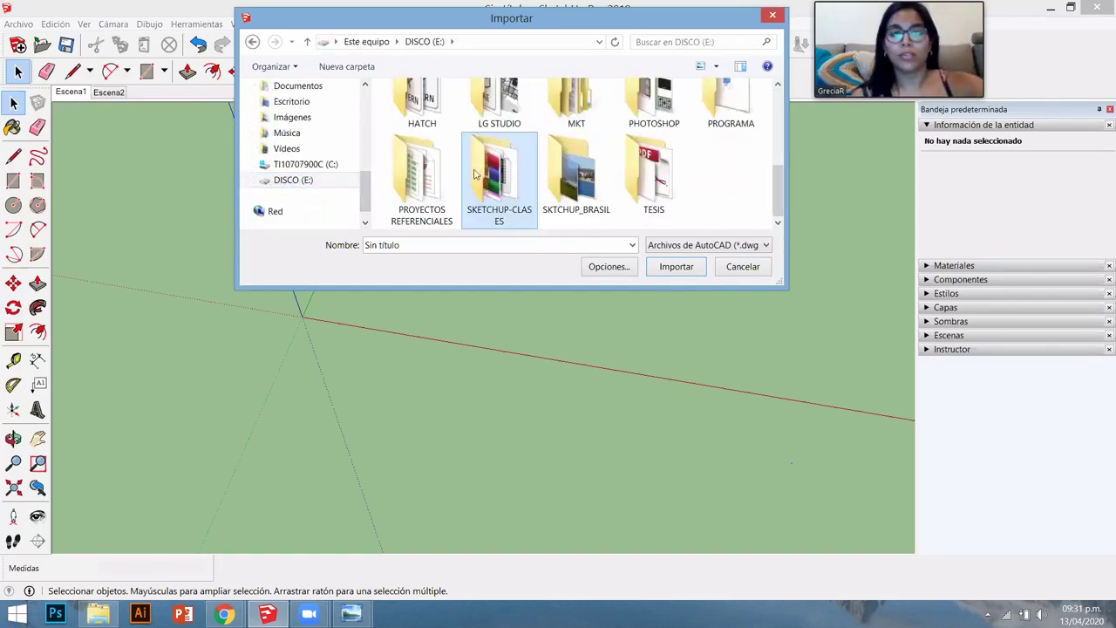
pyautogui.doubleClick(475, 174)
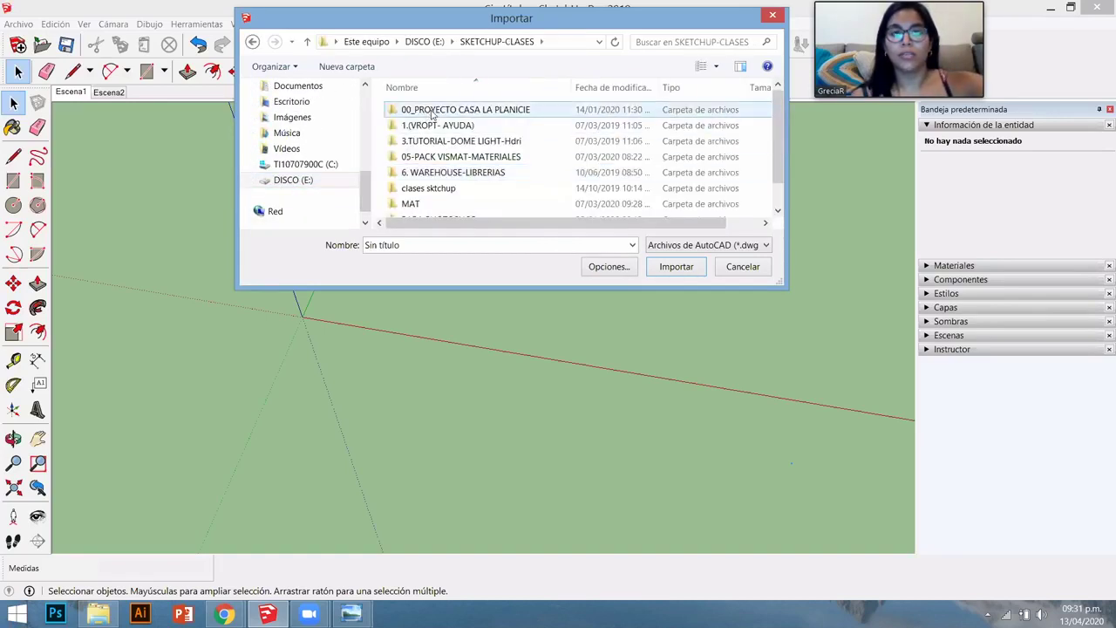
pyautogui.doubleClick(462, 190)
pyautogui.doubleClick(452, 112)
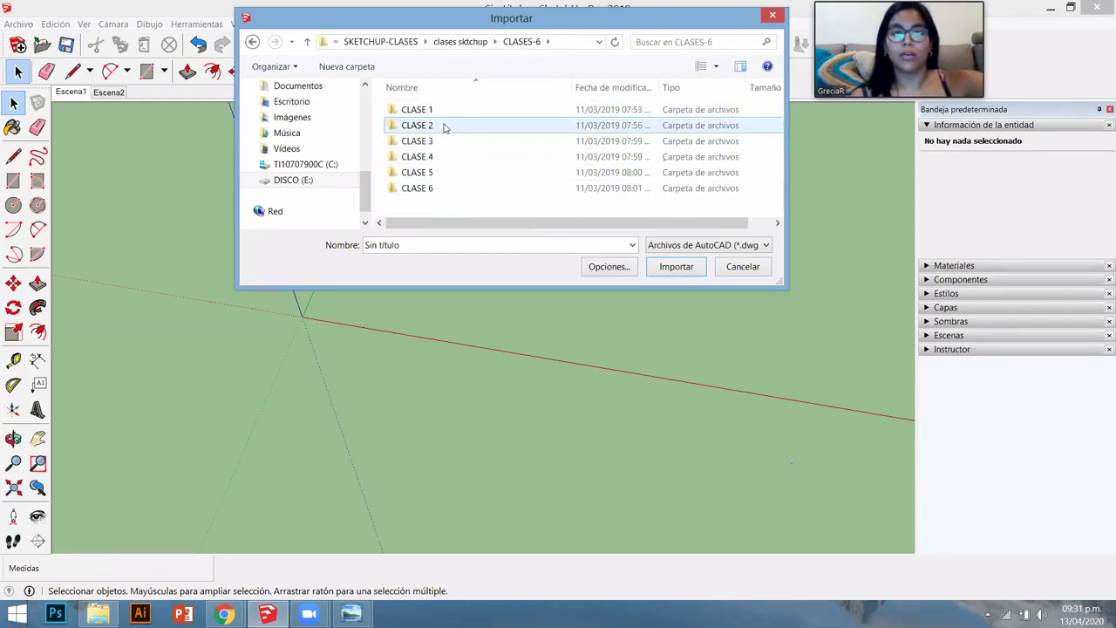
pyautogui.doubleClick(443, 111)
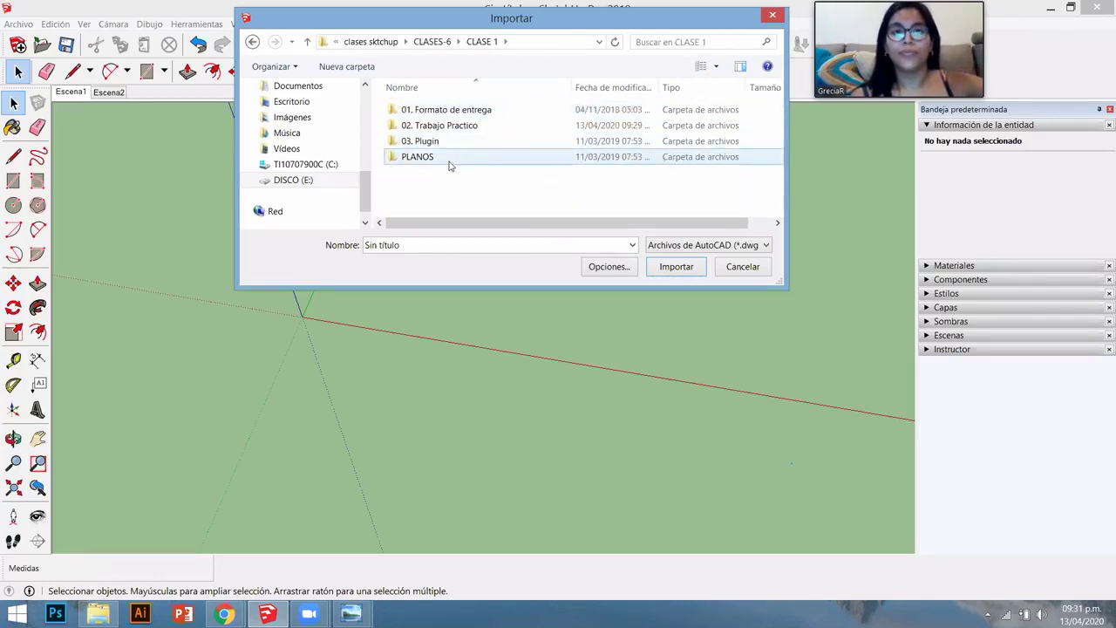
pyautogui.doubleClick(471, 126)
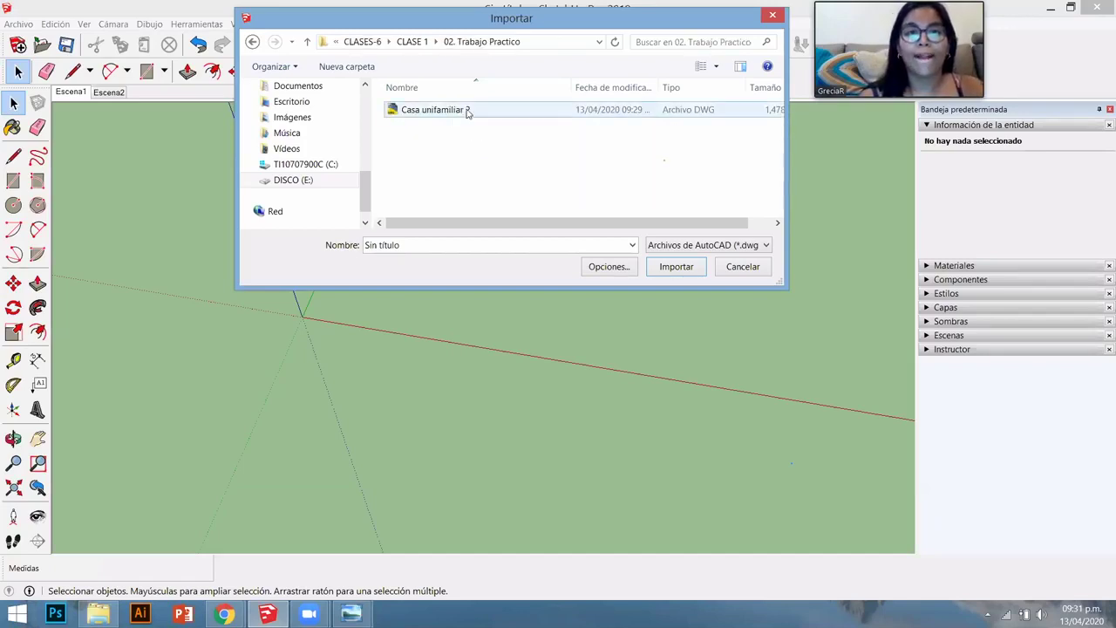
pyautogui.click(460, 112)
pyautogui.click(680, 268)
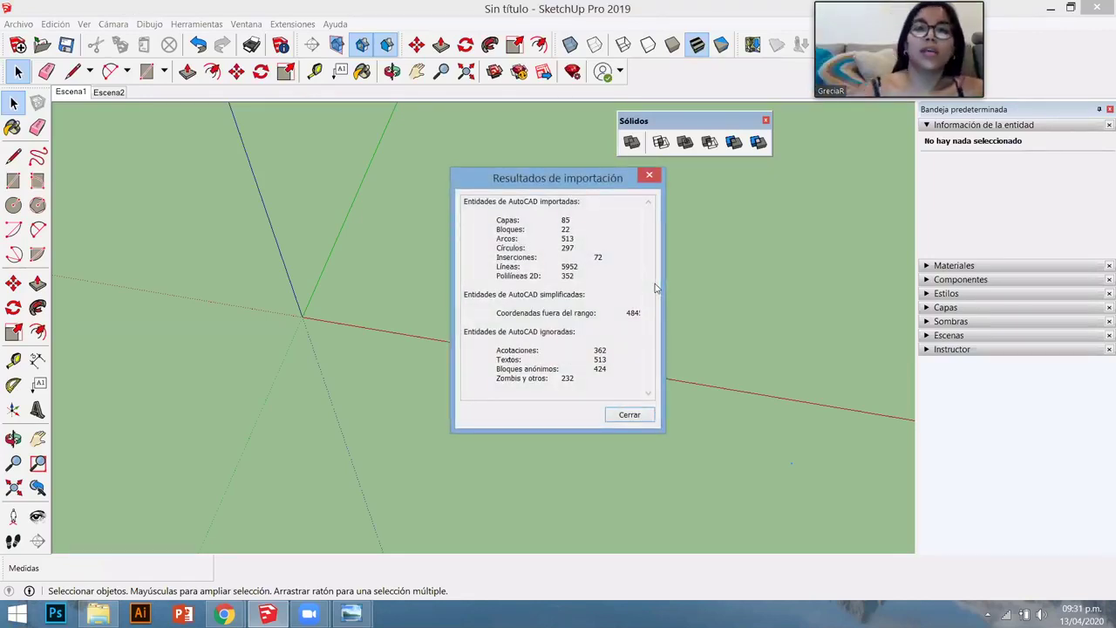
# - Close the import results summary and zoom extents onto the imported plans
pyautogui.click(629, 415)
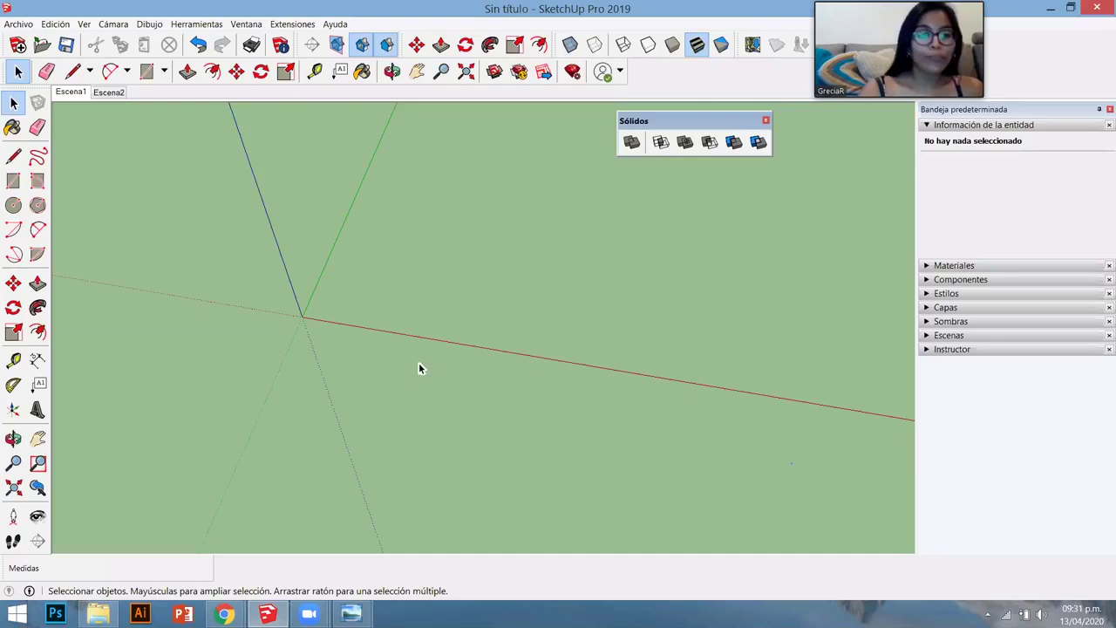
pyautogui.hotkey('shift', 'z')
pyautogui.moveTo(542, 258); pyautogui.dragTo(174, 283, button='middle')
pyautogui.scroll(2, 202, 239)
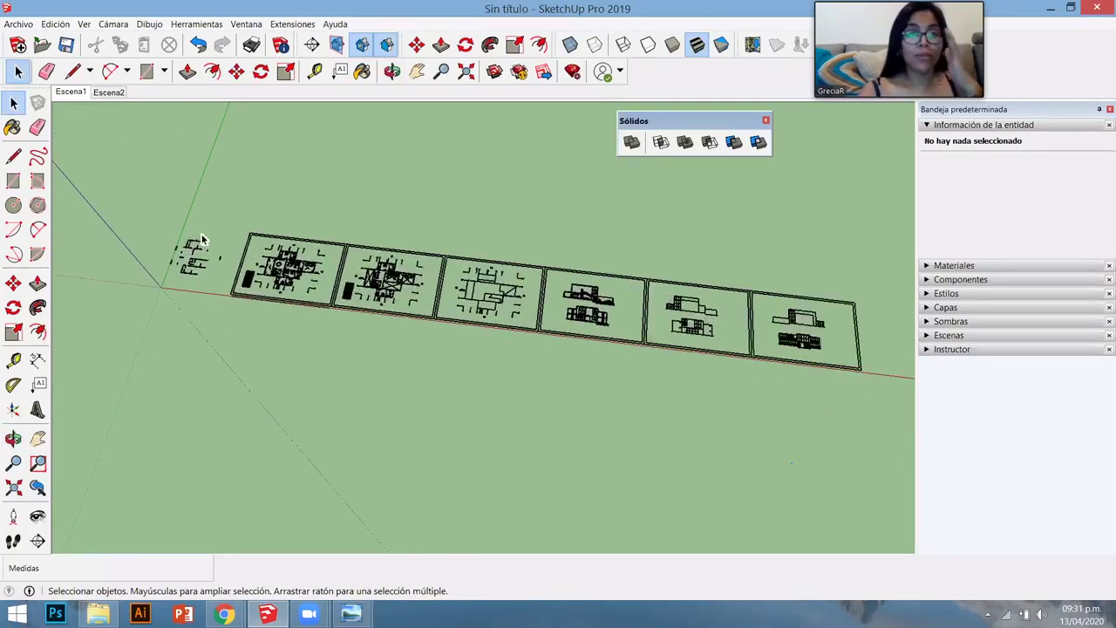
pyautogui.scroll(6, 201, 240)
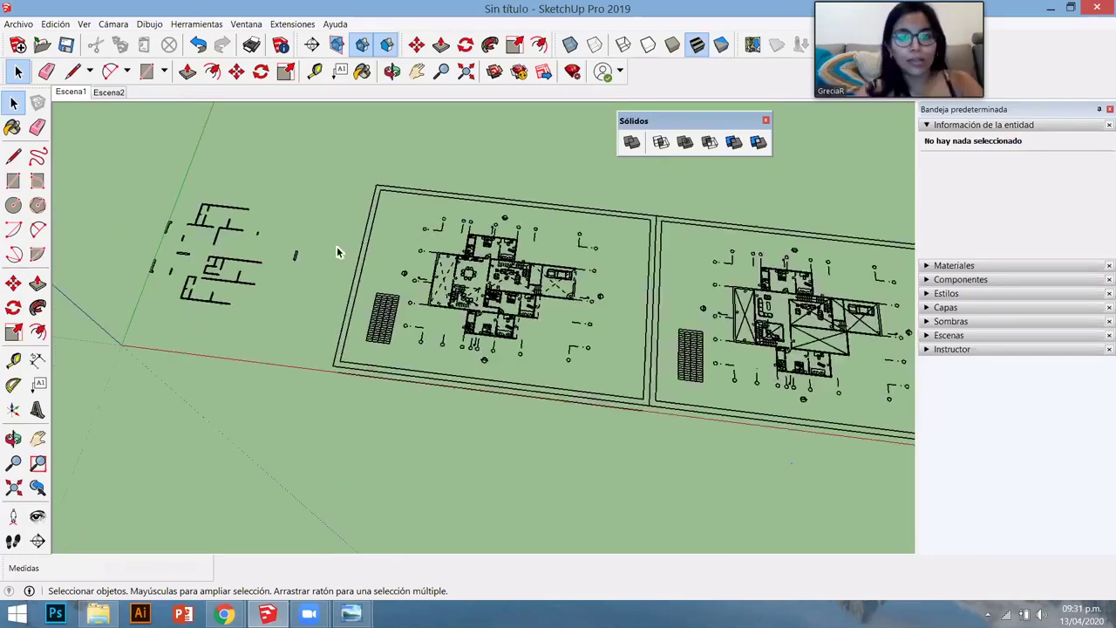
pyautogui.scroll(2, 338, 253)
pyautogui.scroll(-3, 347, 249)
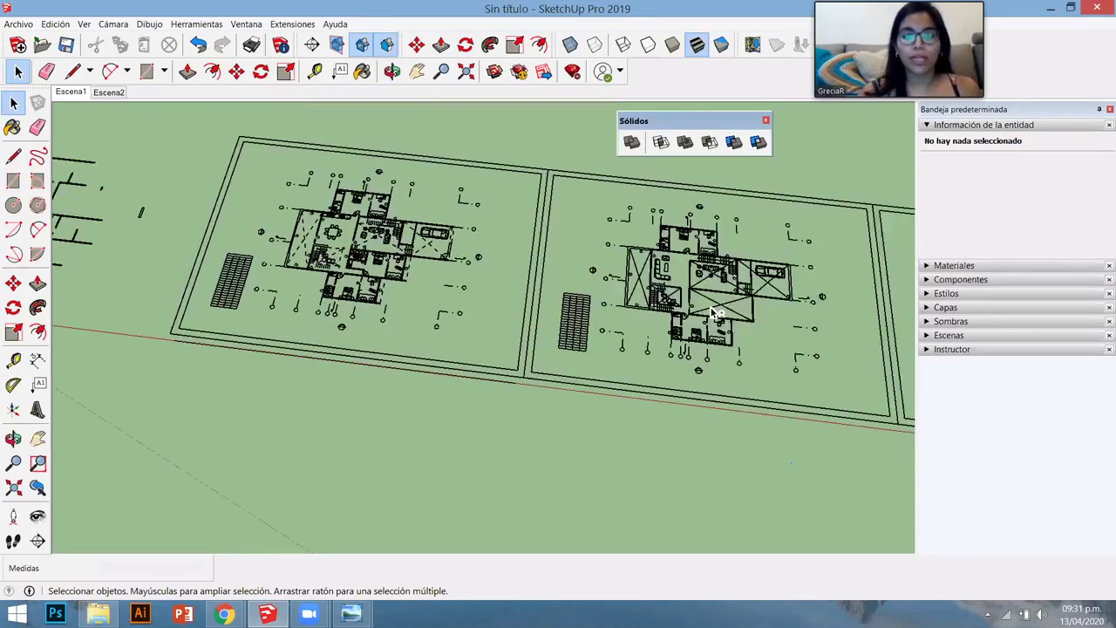
# - Pan, orbit and zoom along the strip of imported plans to inspect the wall outlines
pyautogui.keyDown('shift'); pyautogui.moveTo(240, 257); pyautogui.dragTo(92, 261, button='middle'); pyautogui.keyUp('shift')
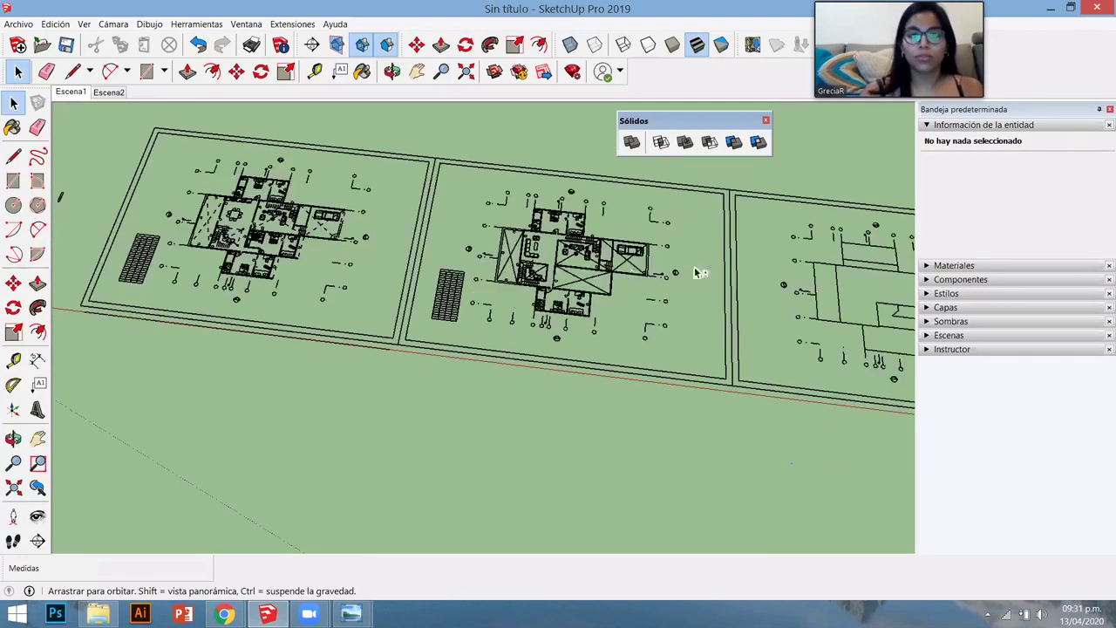
pyautogui.keyDown('shift'); pyautogui.moveTo(767, 297); pyautogui.dragTo(525, 314, button='middle'); pyautogui.keyUp('shift')
pyautogui.keyDown('shift'); pyautogui.moveTo(284, 285); pyautogui.dragTo(519, 288, button='middle'); pyautogui.keyUp('shift')
pyautogui.scroll(-5, 285, 279)
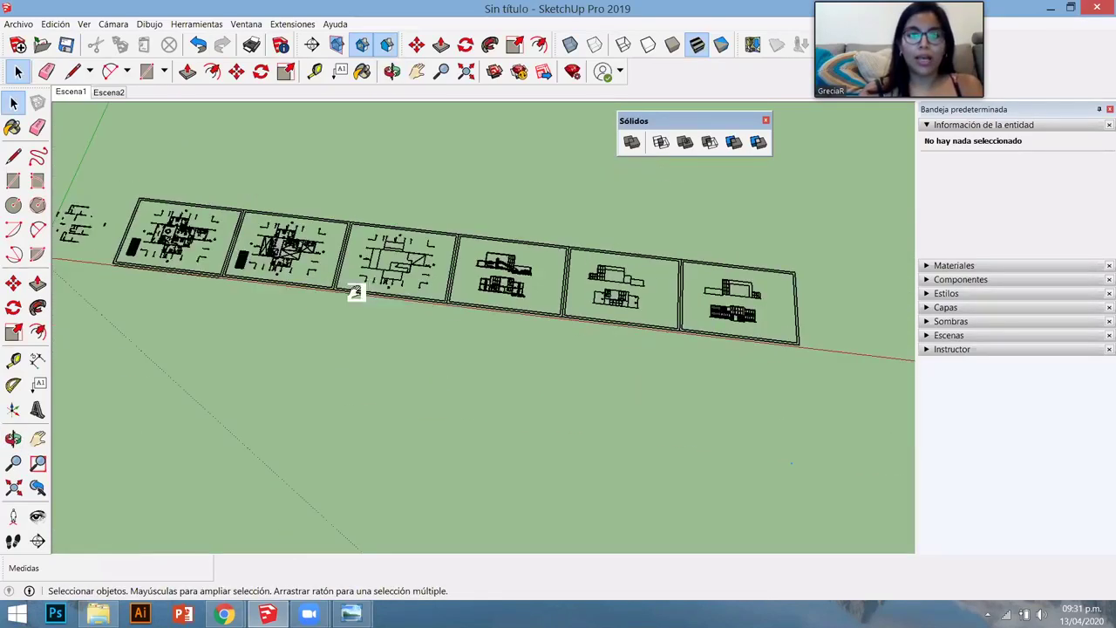
pyautogui.moveTo(357, 294); pyautogui.dragTo(462, 266, button='middle')
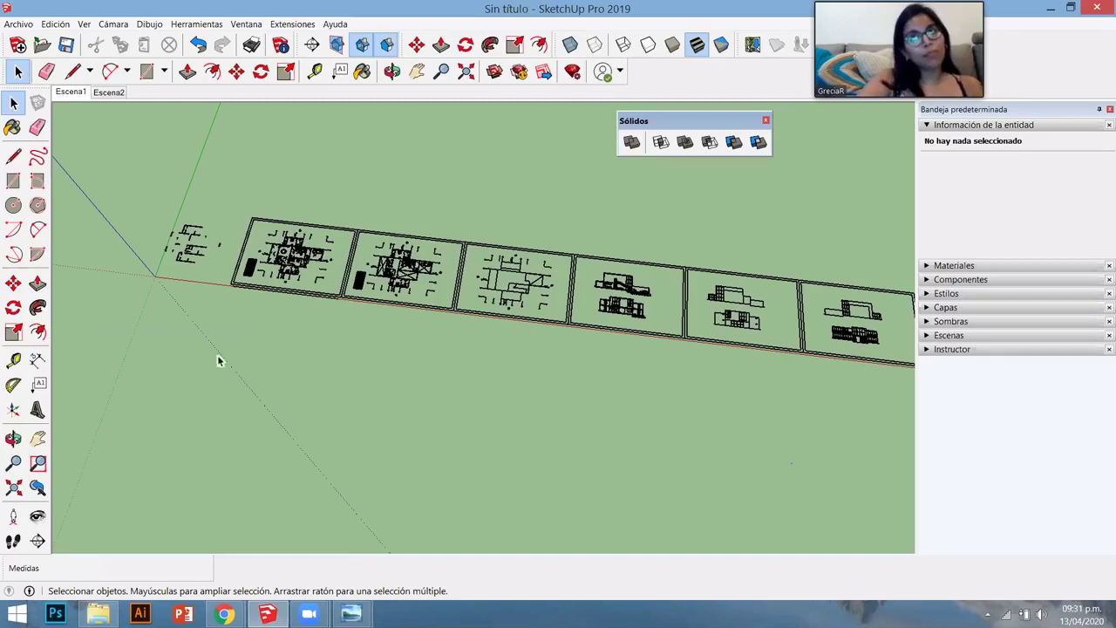
pyautogui.scroll(3, 175, 254)
pyautogui.scroll(1, 188, 260)
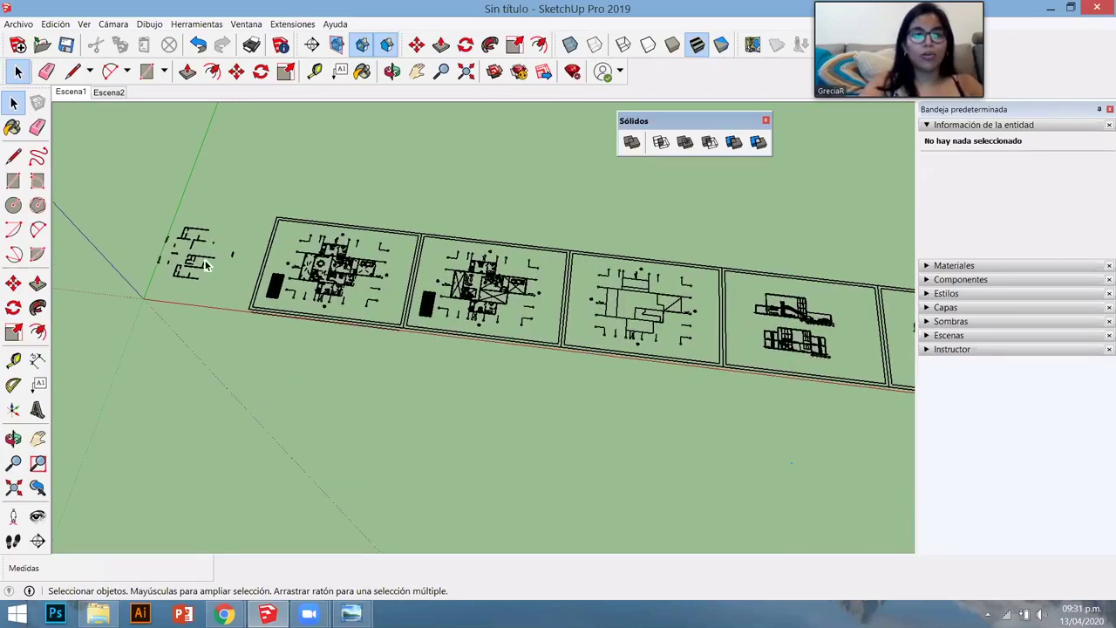
pyautogui.scroll(6, 249, 256)
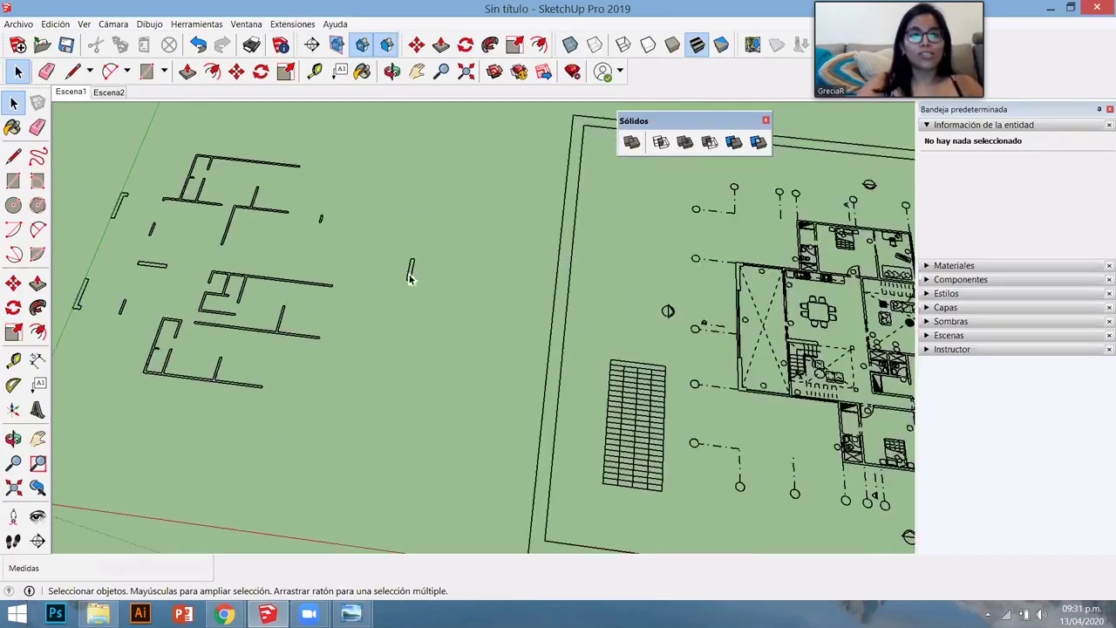
pyautogui.moveTo(170, 441); pyautogui.dragTo(270, 305, button='middle')
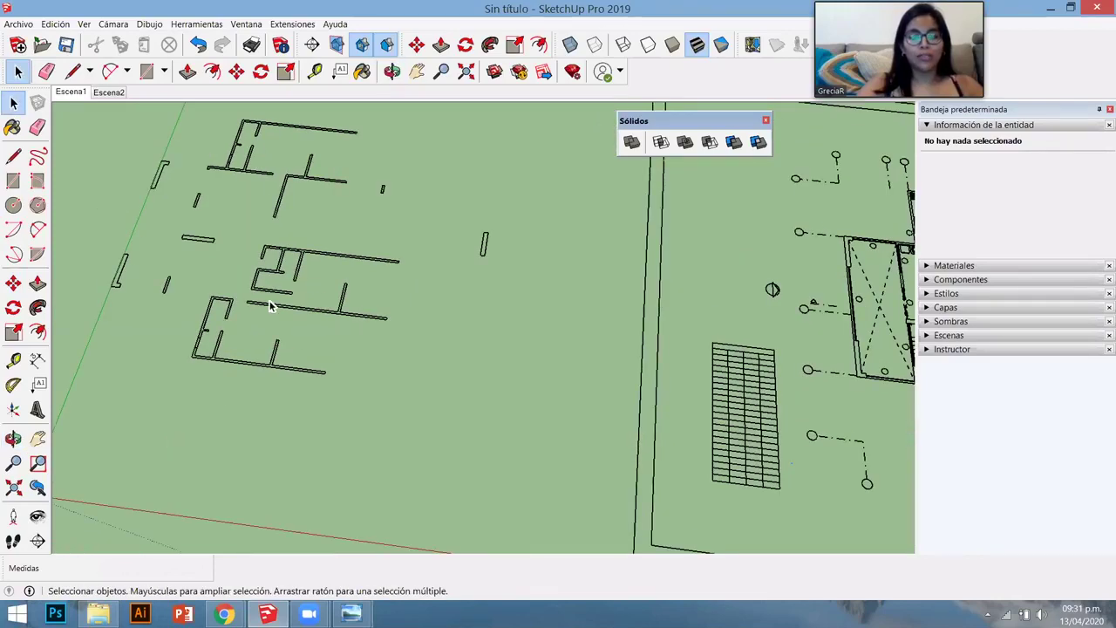
pyautogui.scroll(-3, 269, 305)
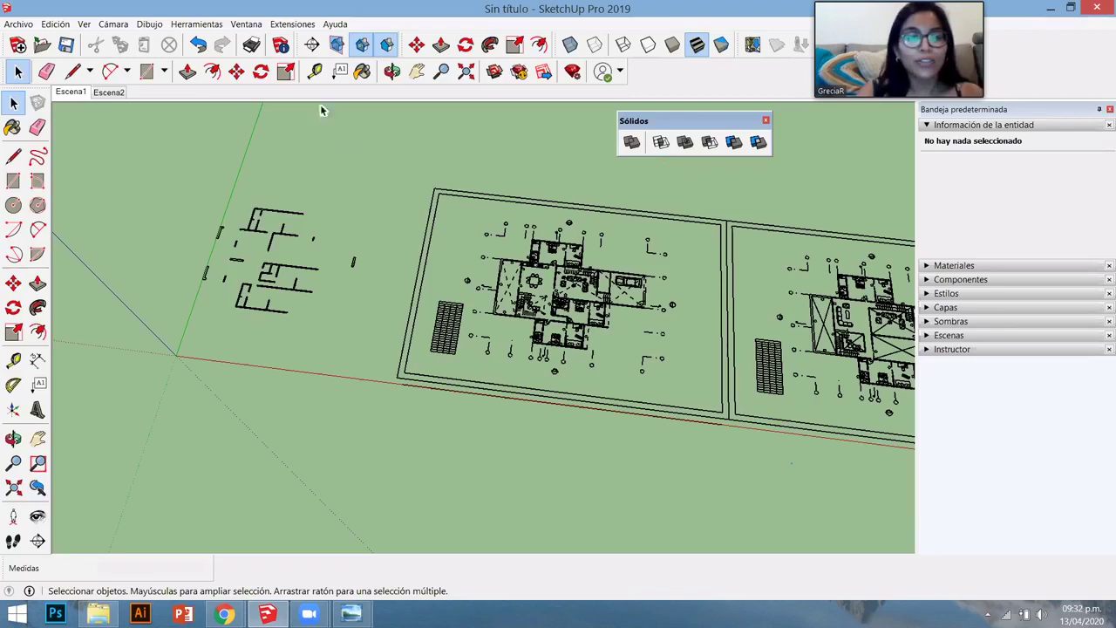
# - Open the Administrador de extensiones from the Ventana menu
pyautogui.click(251, 25)
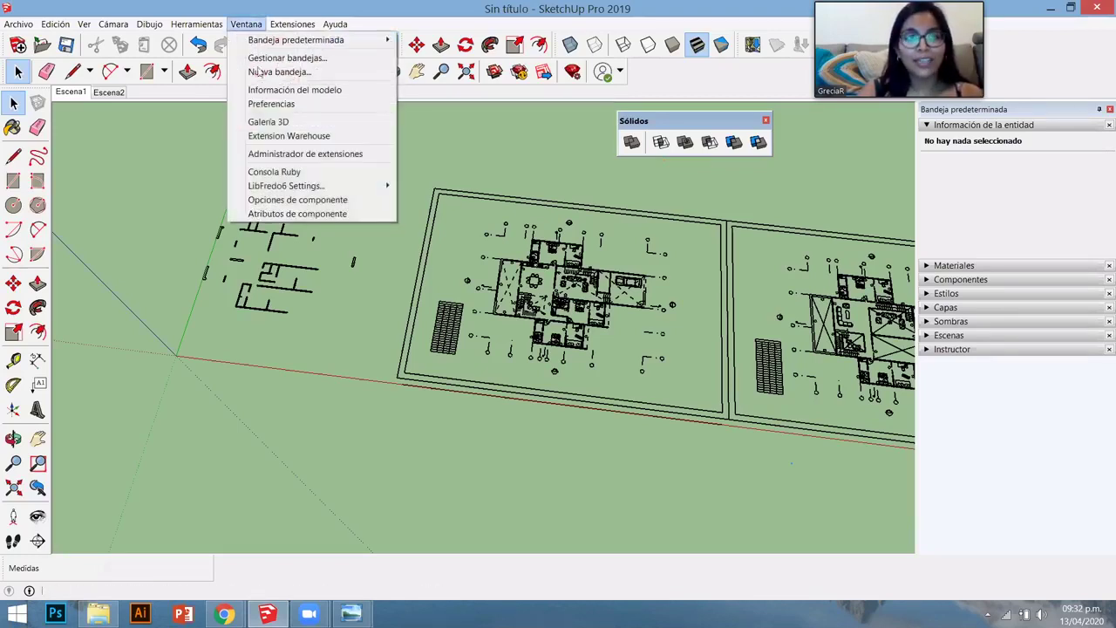
pyautogui.click(297, 157)
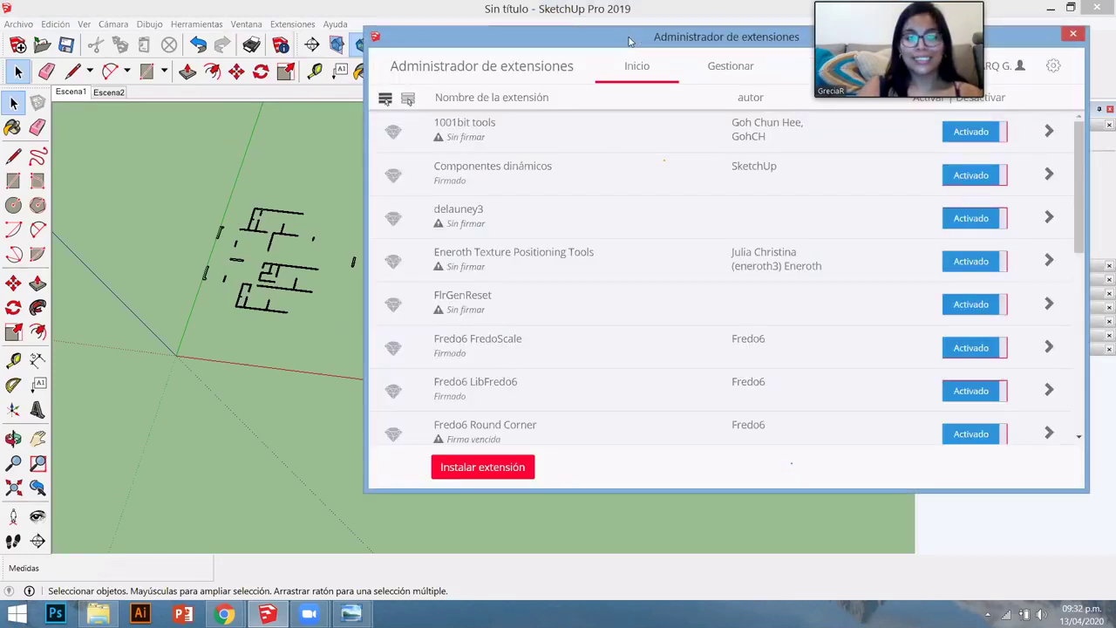
pyautogui.moveTo(629, 41); pyautogui.dragTo(369, 16)
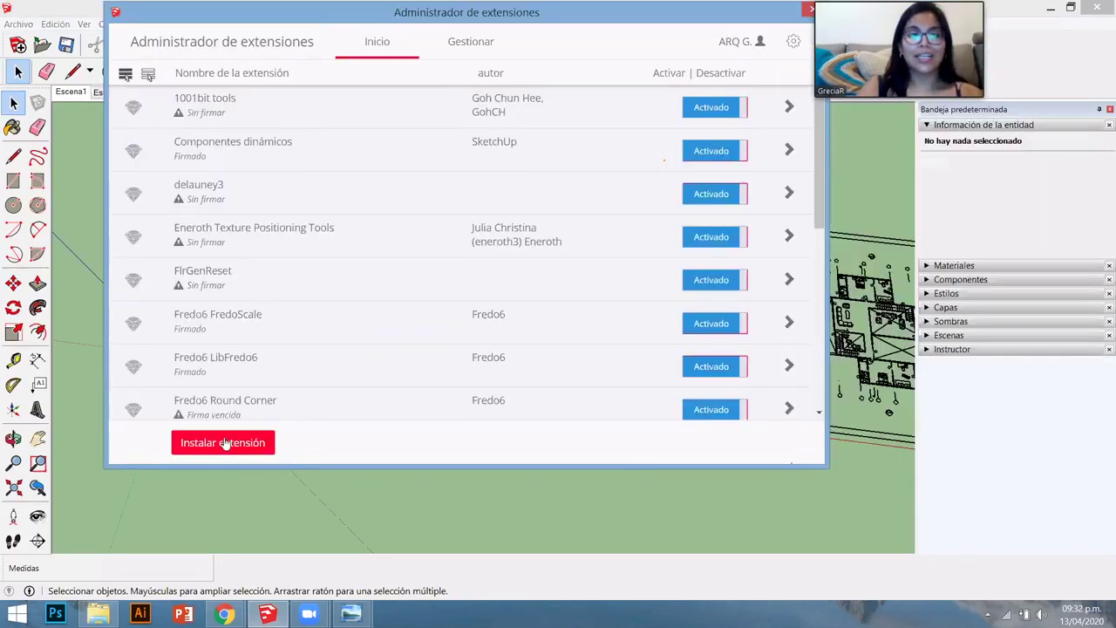
pyautogui.scroll(-3, 225, 418)
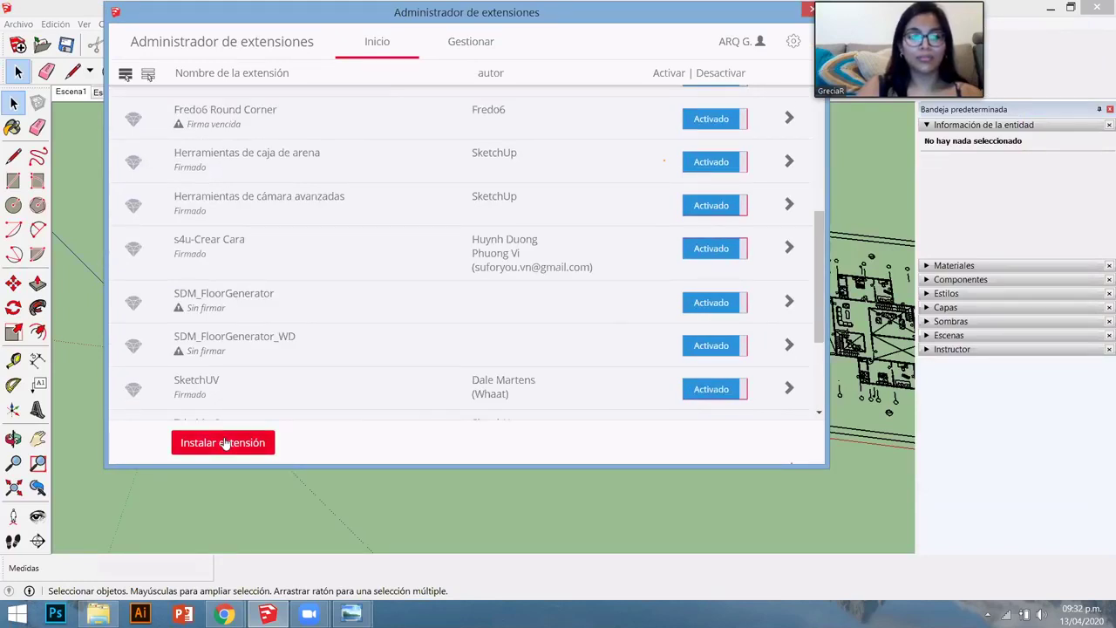
# - Install s4u_makeface_v3.1.0 from the 03. Plugin folder and check the s4u-Crear Cara entry
pyautogui.click(225, 443)
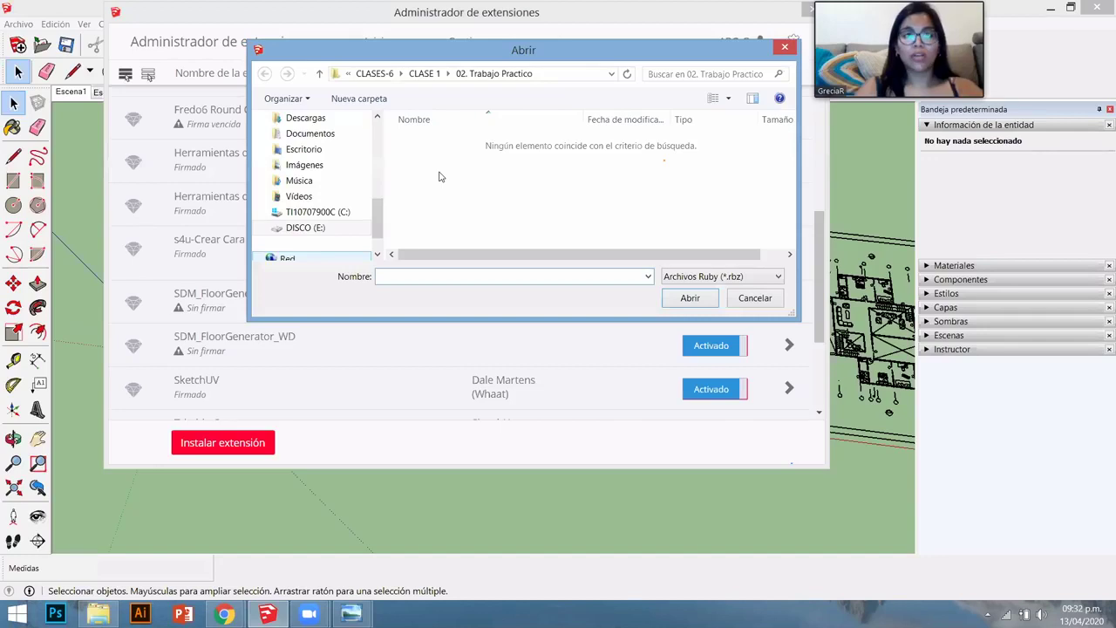
pyautogui.click(425, 73)
pyautogui.doubleClick(448, 173)
pyautogui.click(453, 142)
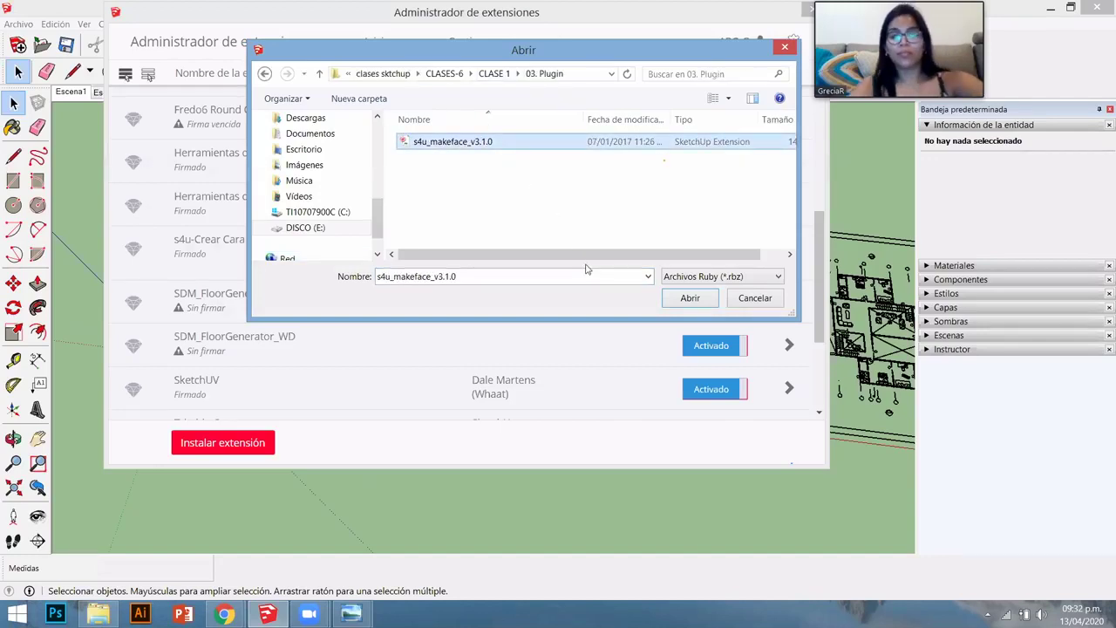
pyautogui.click(690, 298)
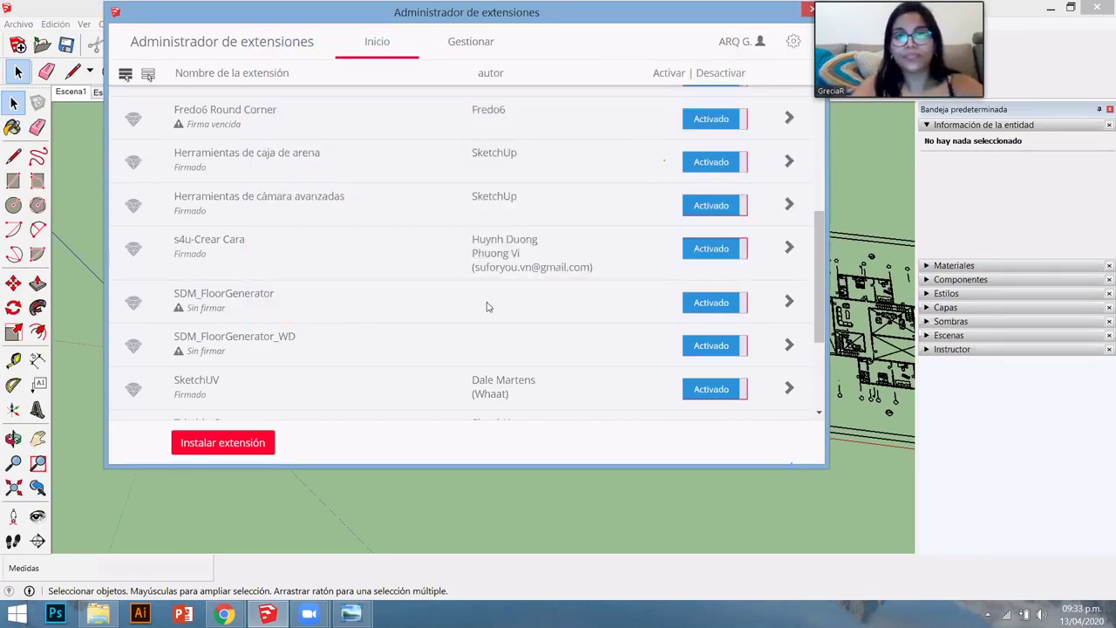
pyautogui.click(229, 268)
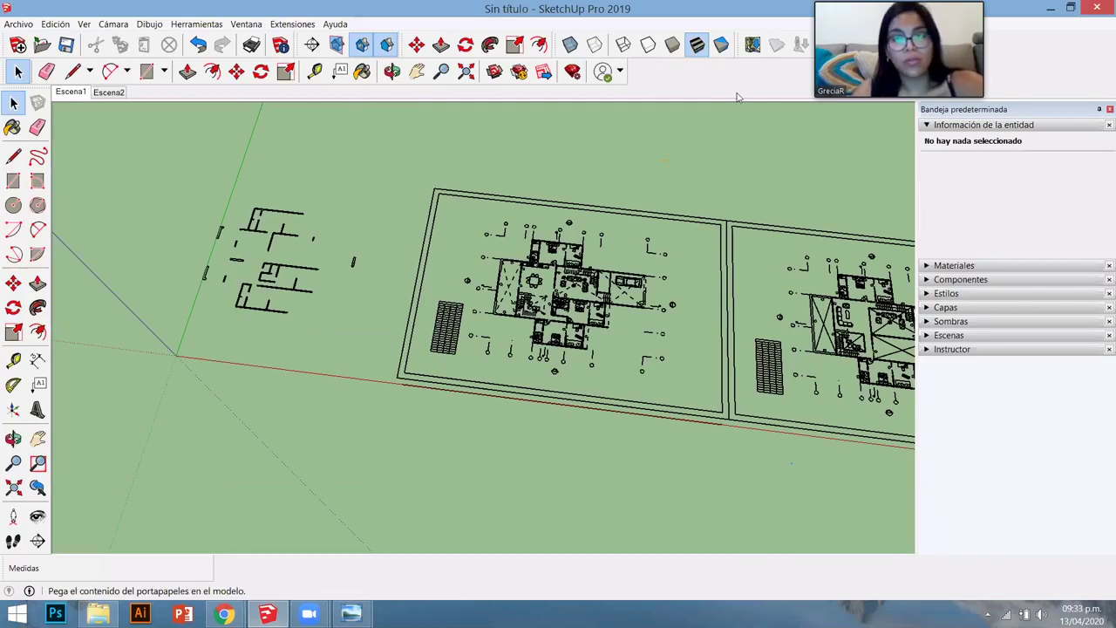
# - Turn on the s4u-Crear Cara toolbar and move it to the viewport's top-left
pyautogui.rightClick(687, 361)
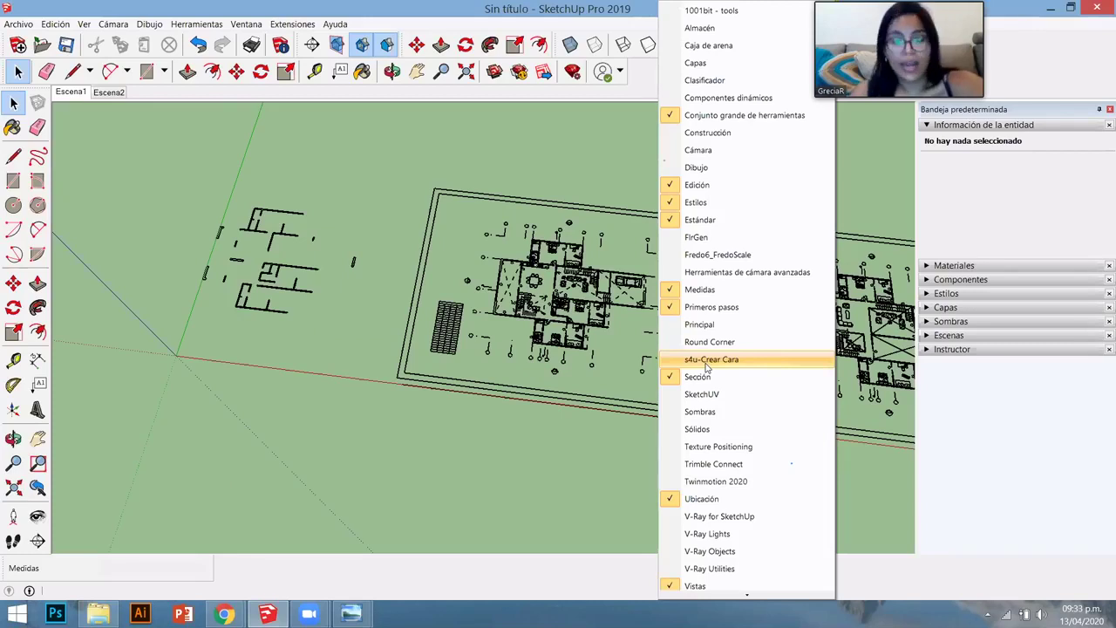
pyautogui.click(708, 361)
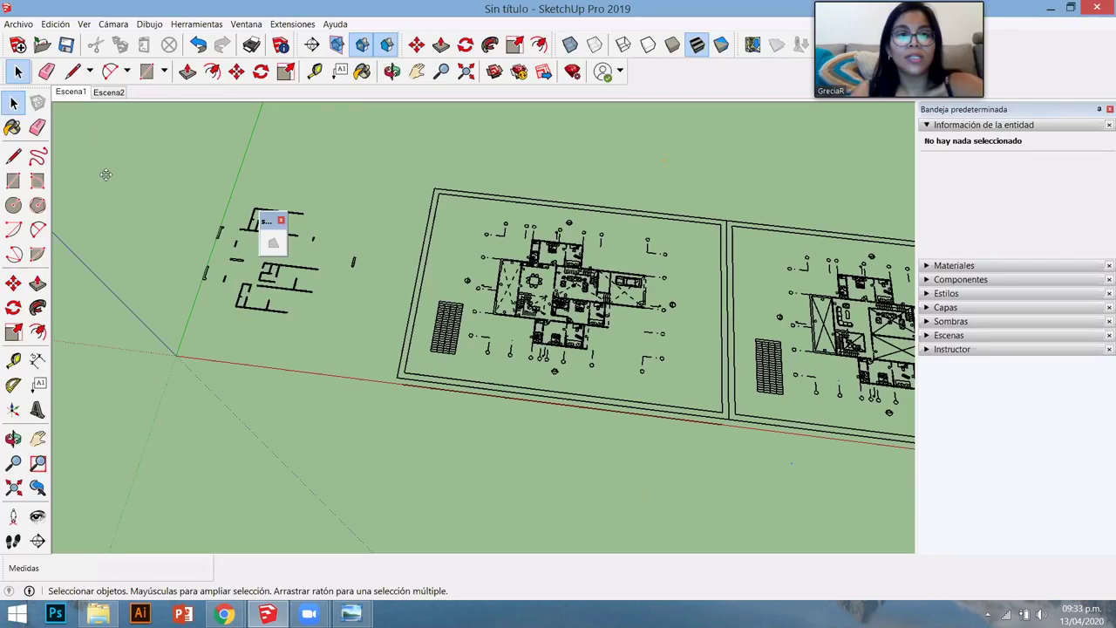
pyautogui.moveTo(106, 144); pyautogui.dragTo(107, 145)
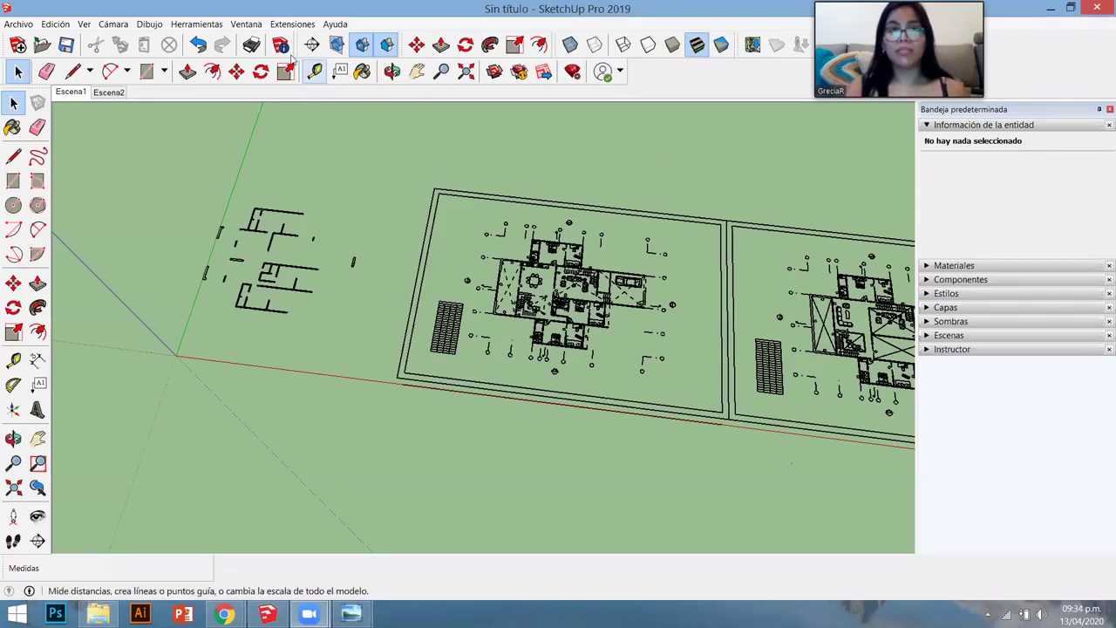
pyautogui.click(247, 24)
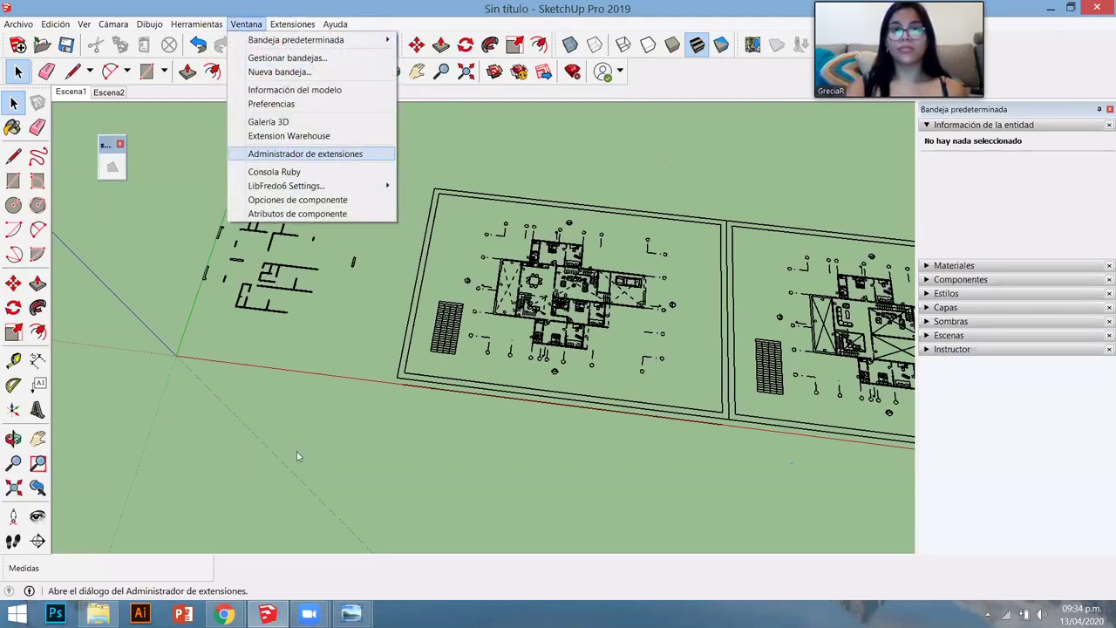
pyautogui.press('Return')
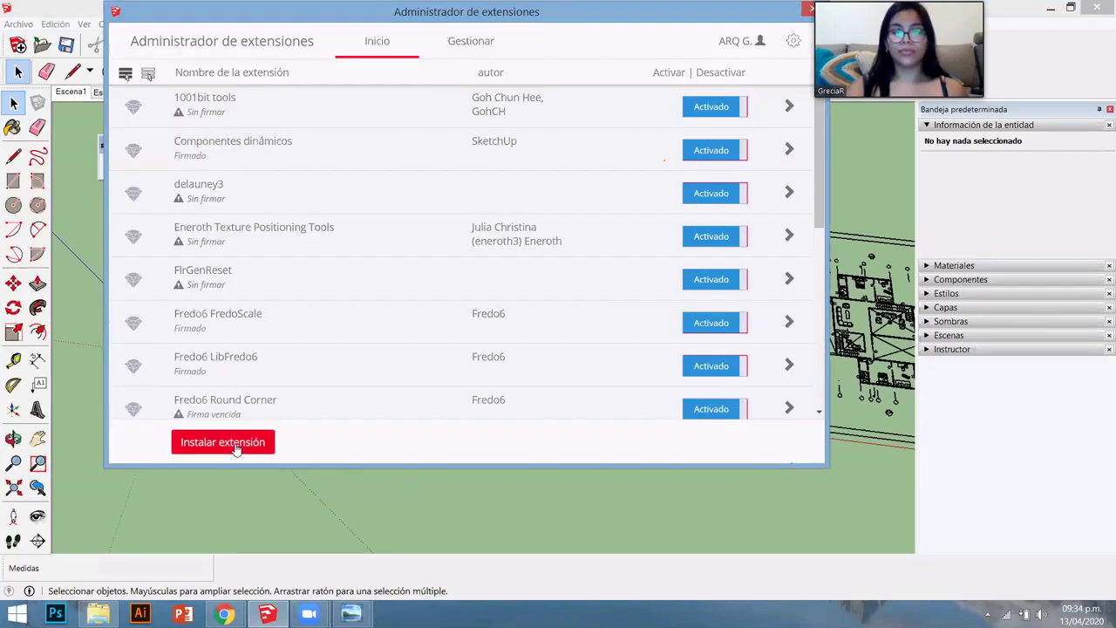
pyautogui.click(234, 444)
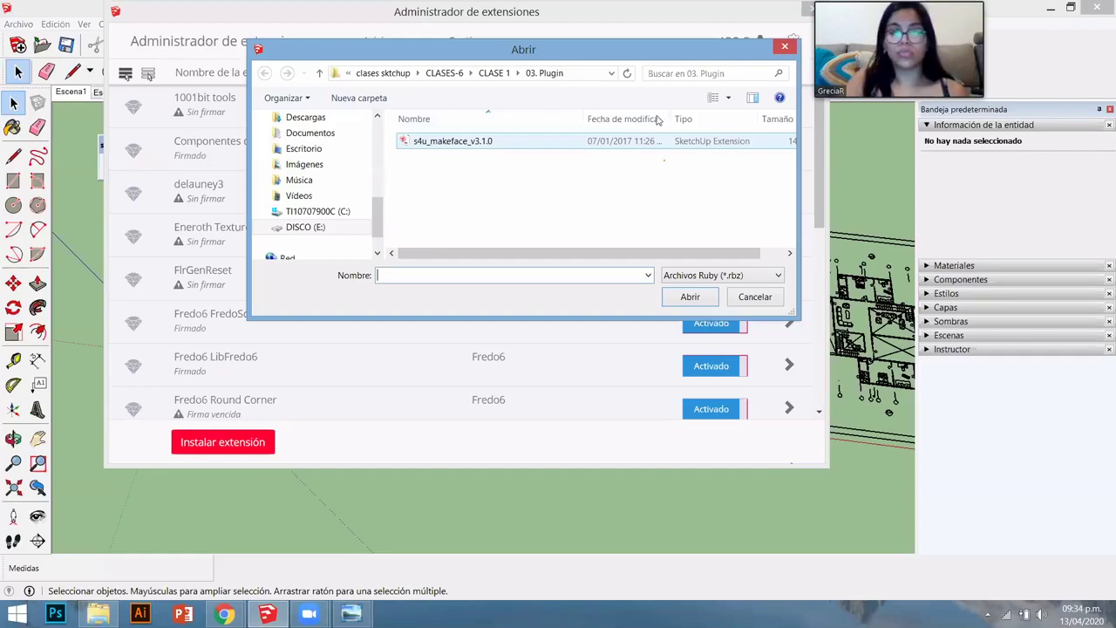
pyautogui.click(785, 48)
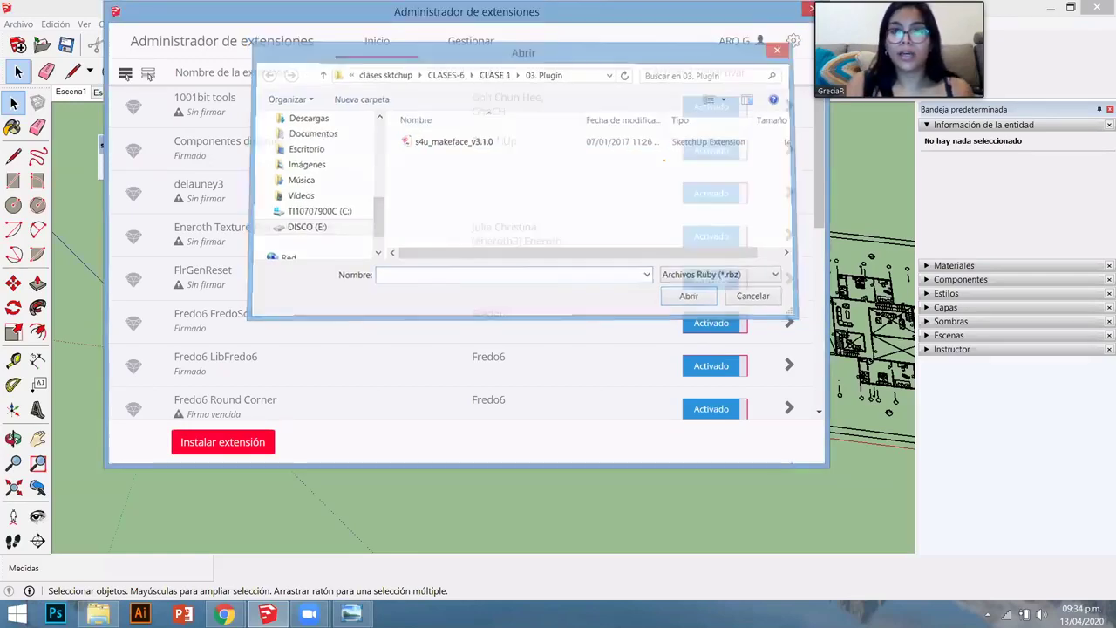
pyautogui.click(810, 9)
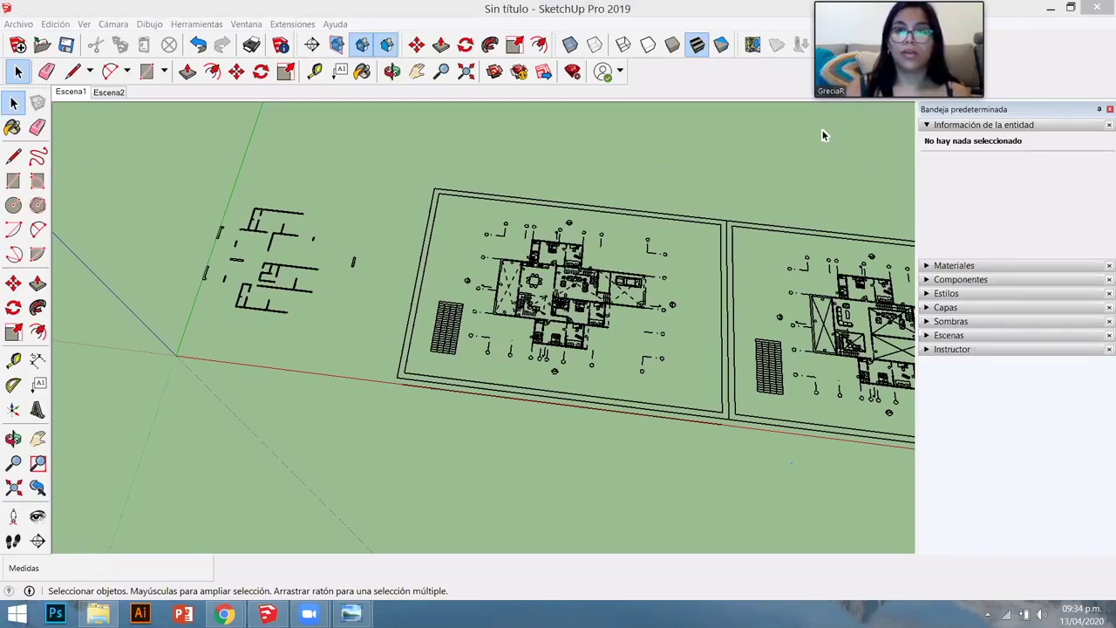
pyautogui.click(276, 26)
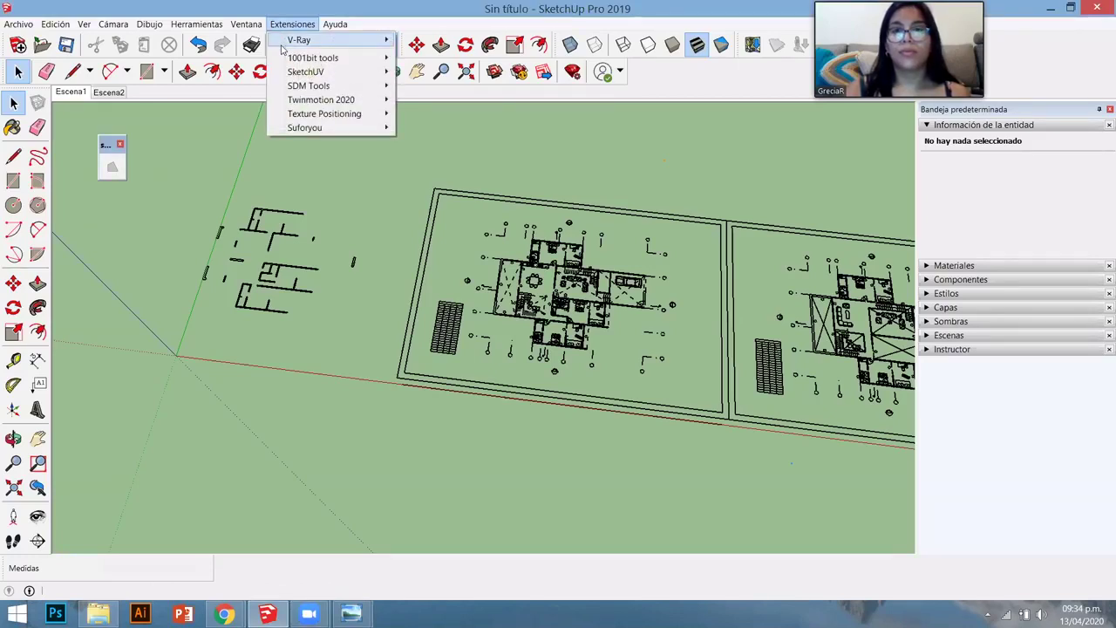
pyautogui.press('Left')
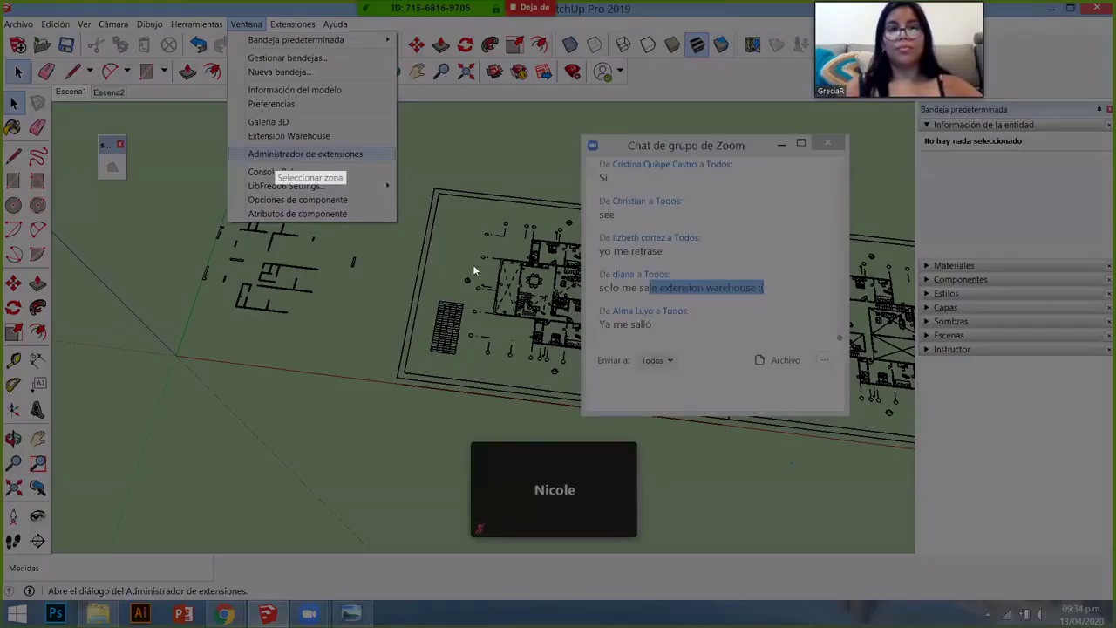
pyautogui.moveTo(72, 0); pyautogui.dragTo(457, 322)
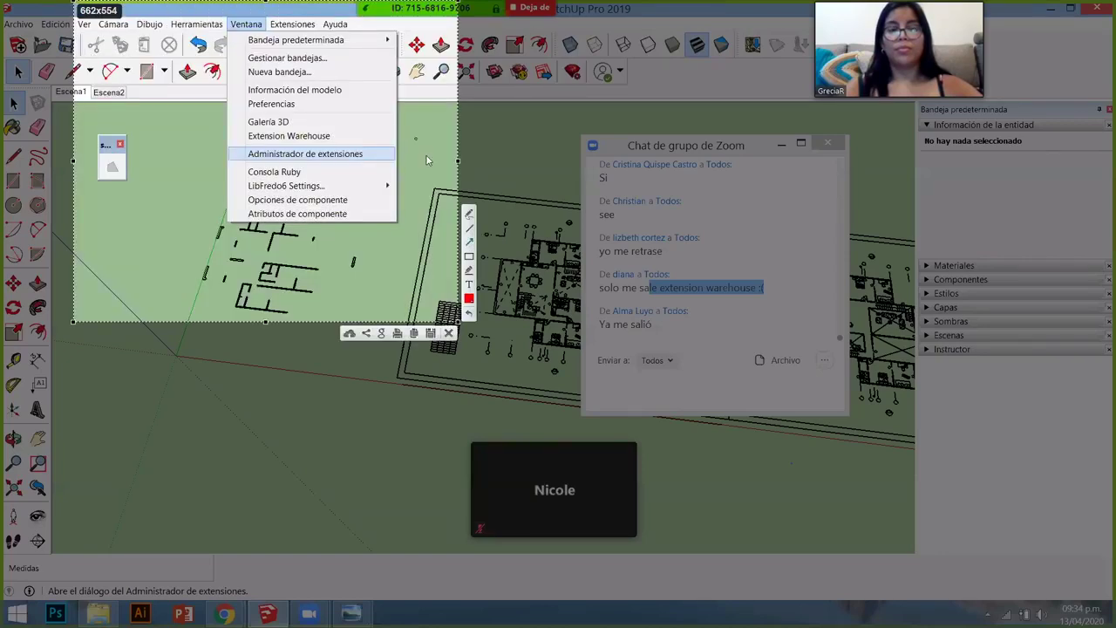
pyautogui.moveTo(427, 155); pyautogui.dragTo(396, 155)
pyautogui.moveTo(160, 110); pyautogui.dragTo(225, 37)
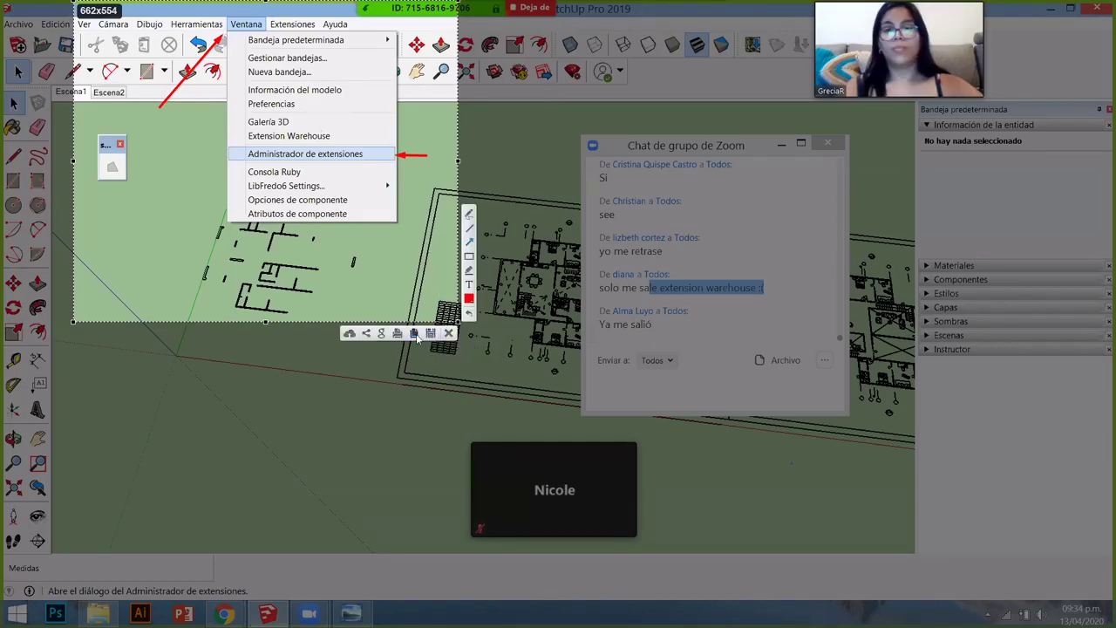
pyautogui.click(415, 334)
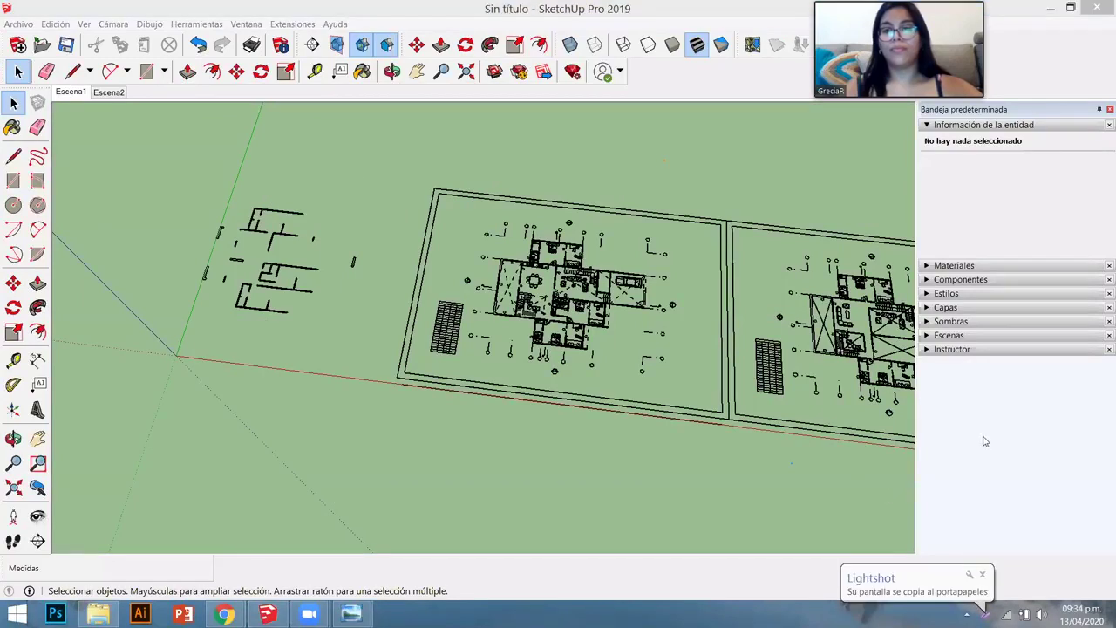
pyautogui.click(247, 25)
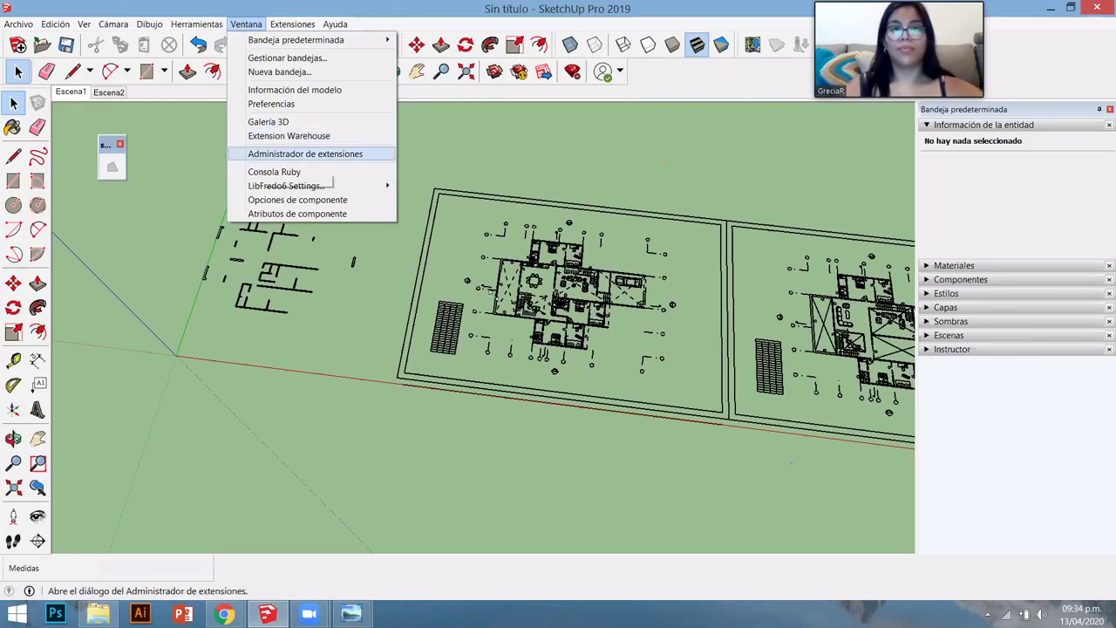
pyautogui.press('Print')
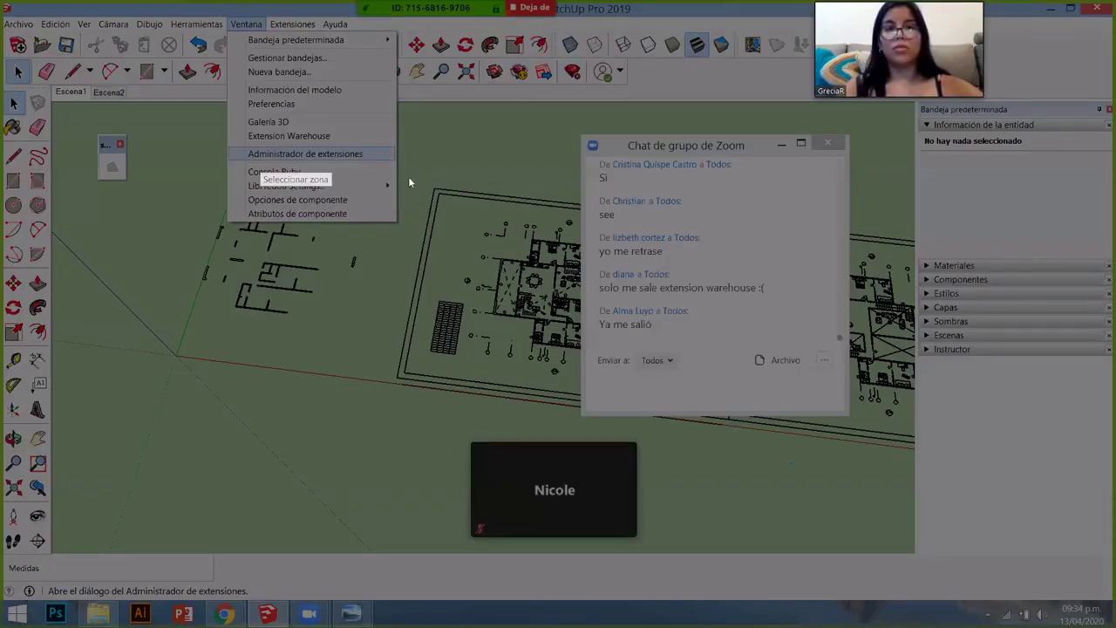
pyautogui.moveTo(127, 0); pyautogui.dragTo(496, 303)
pyautogui.moveTo(485, 275); pyautogui.dragTo(394, 160)
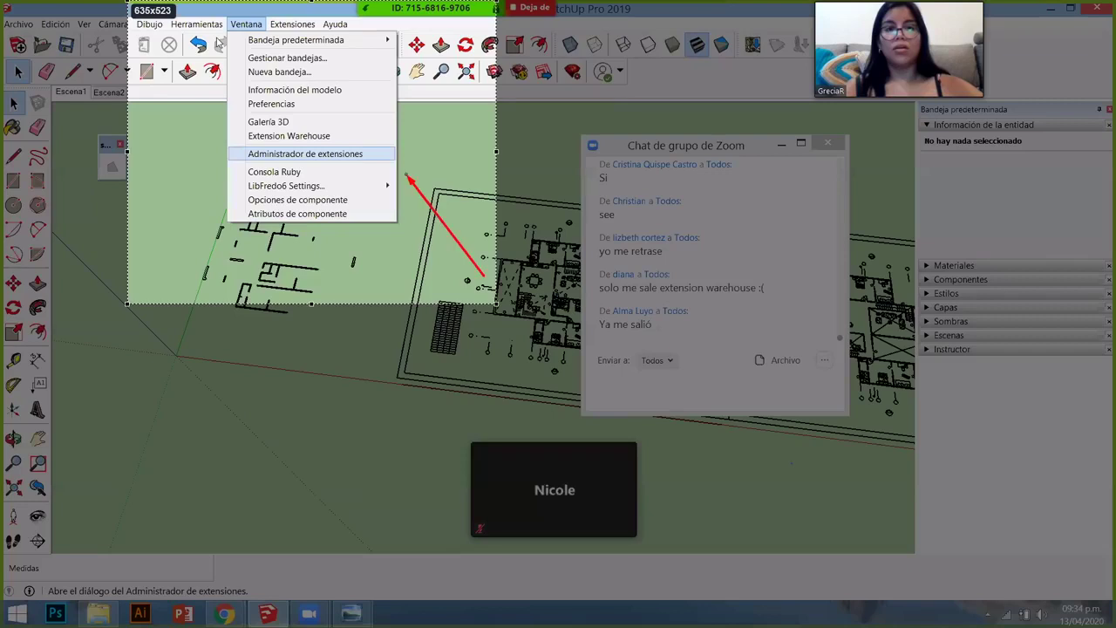
pyautogui.moveTo(139, 157); pyautogui.dragTo(220, 38)
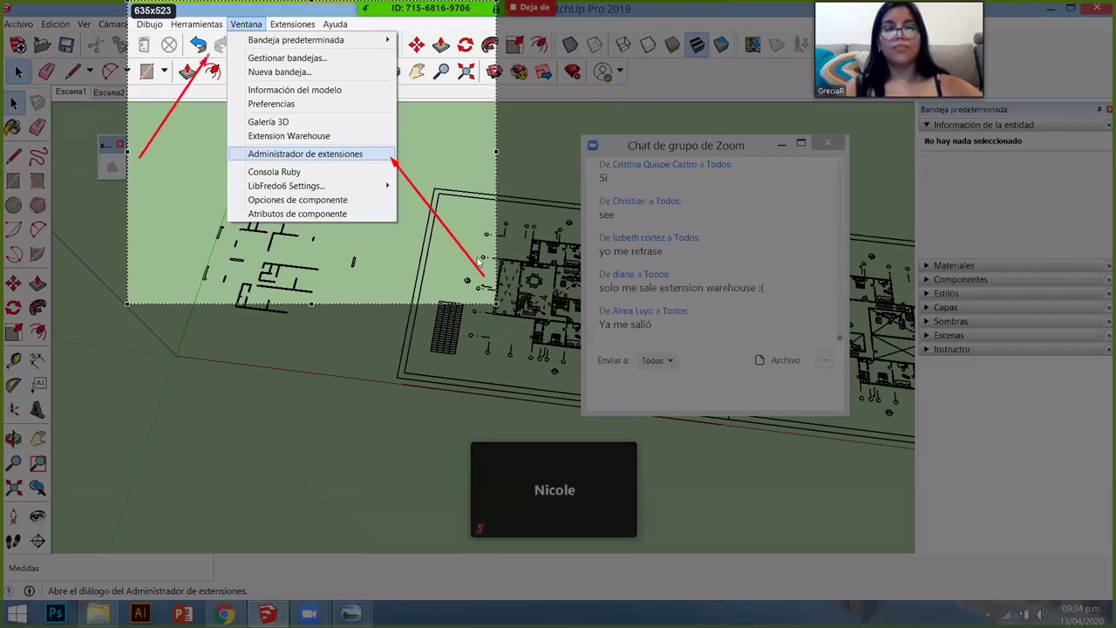
pyautogui.click(469, 315)
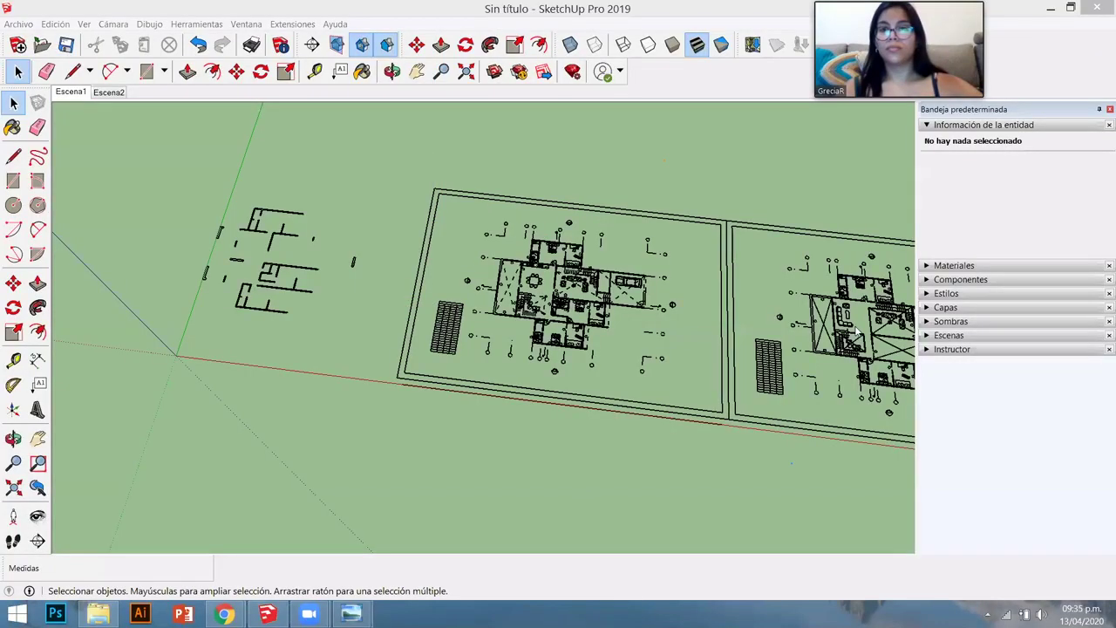
# - Select the imported Casa unifamiliar 2 component and explode it with Explotar
pyautogui.hotkey('ctrl', 'o')
pyautogui.scroll(-4, 859, 292)
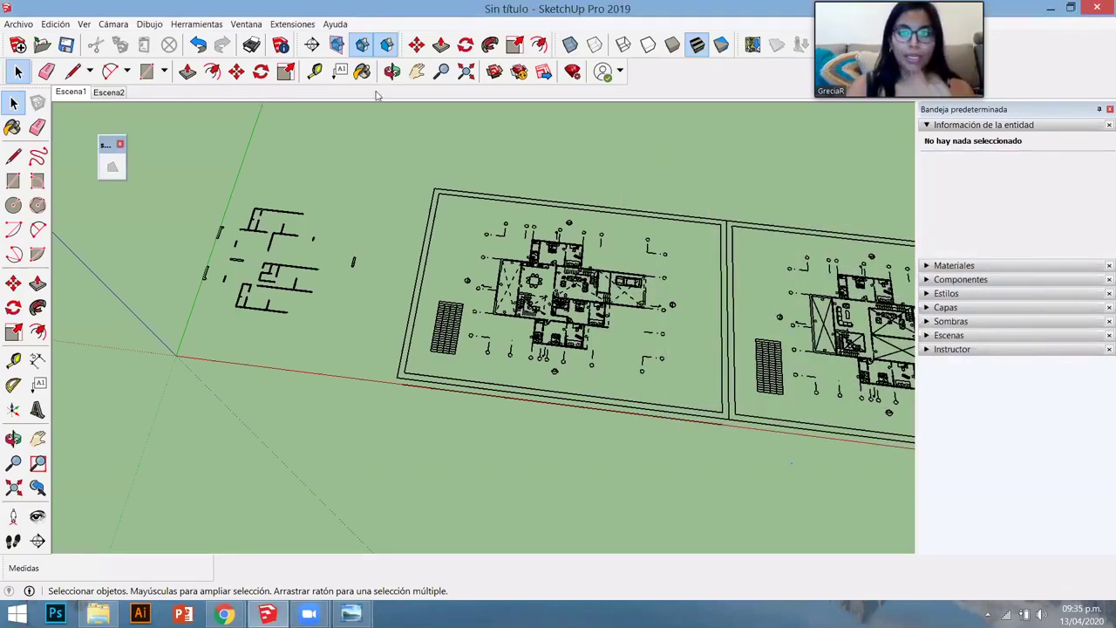
pyautogui.click(282, 226)
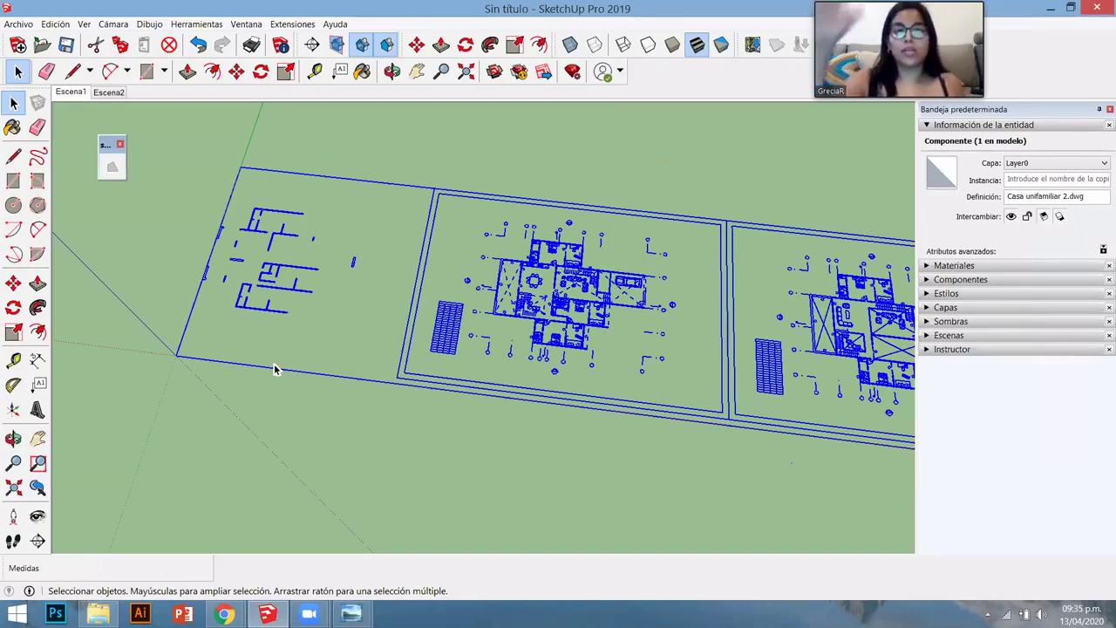
pyautogui.press('shift+Print')
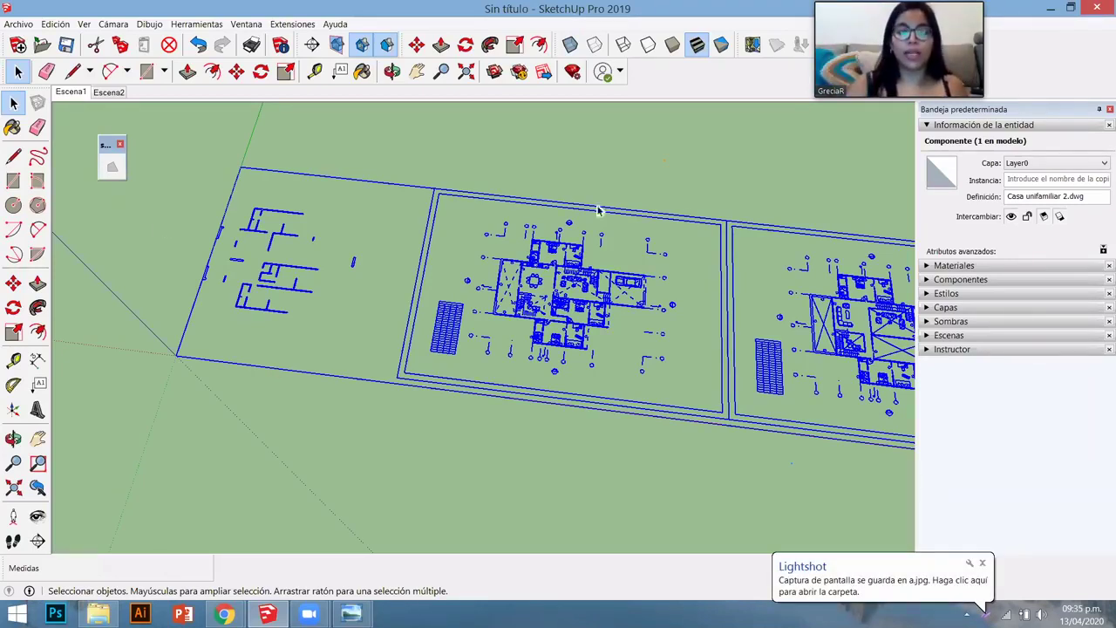
pyautogui.scroll(-5, 406, 294)
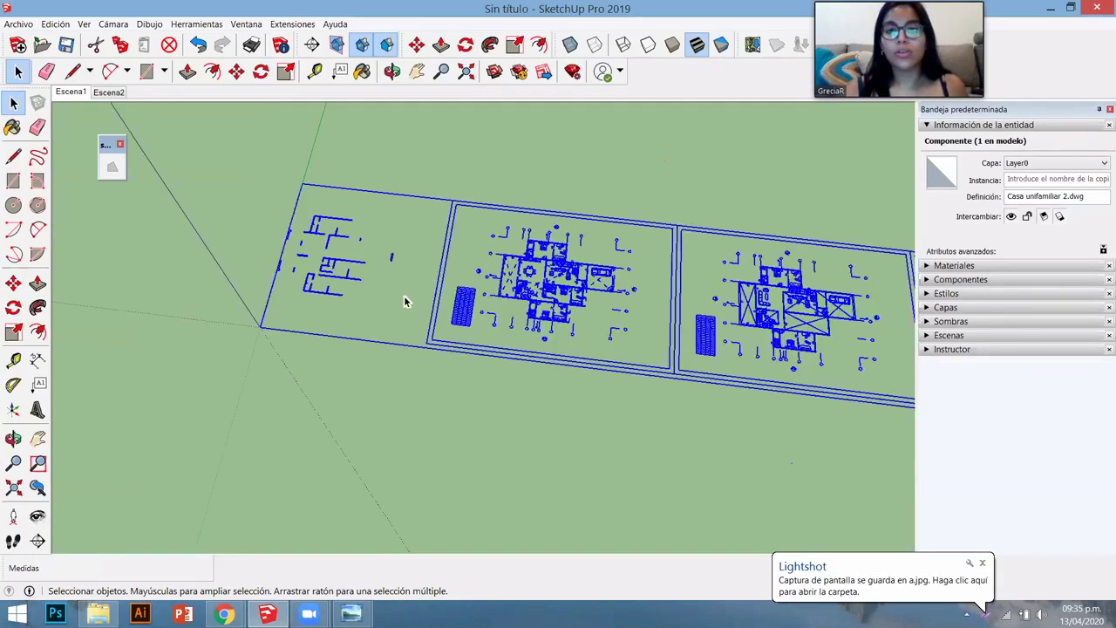
pyautogui.scroll(8, 486, 294)
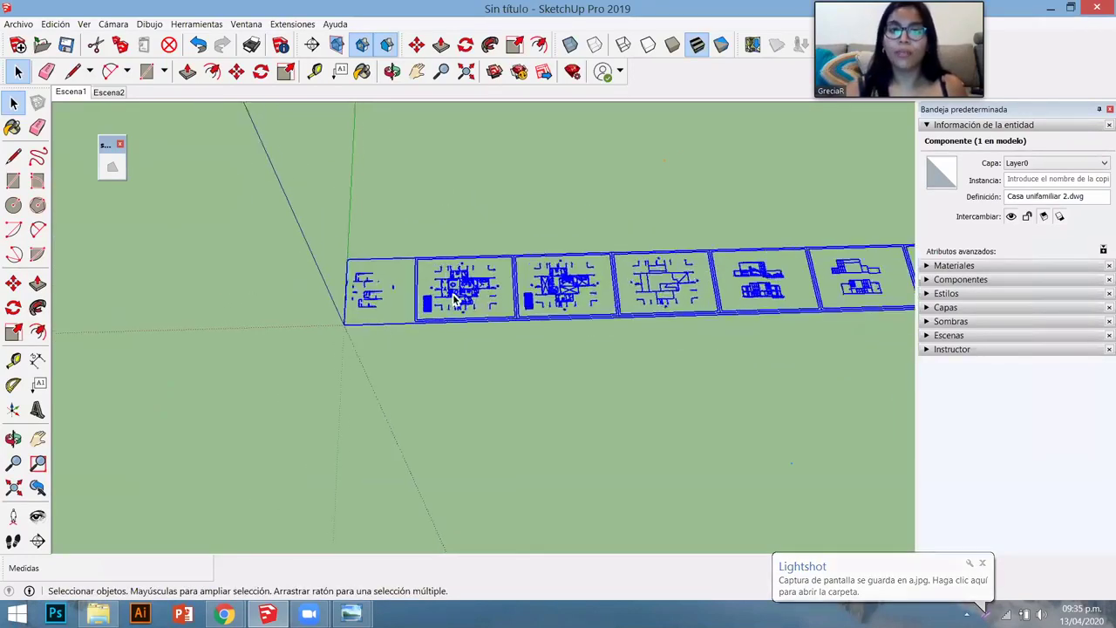
pyautogui.rightClick(486, 295)
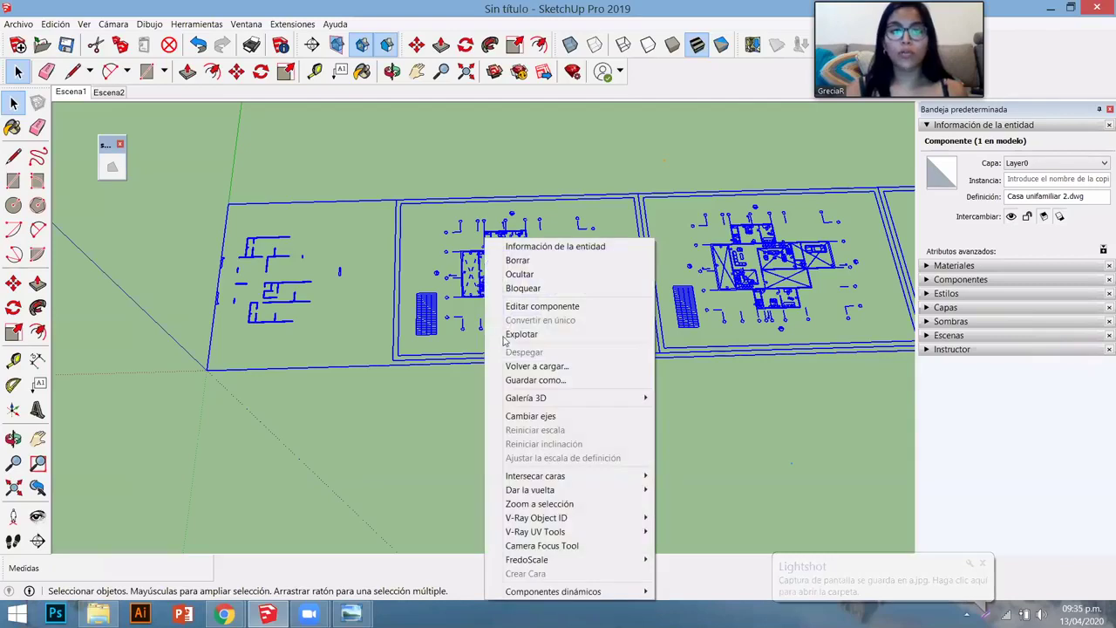
pyautogui.click(503, 335)
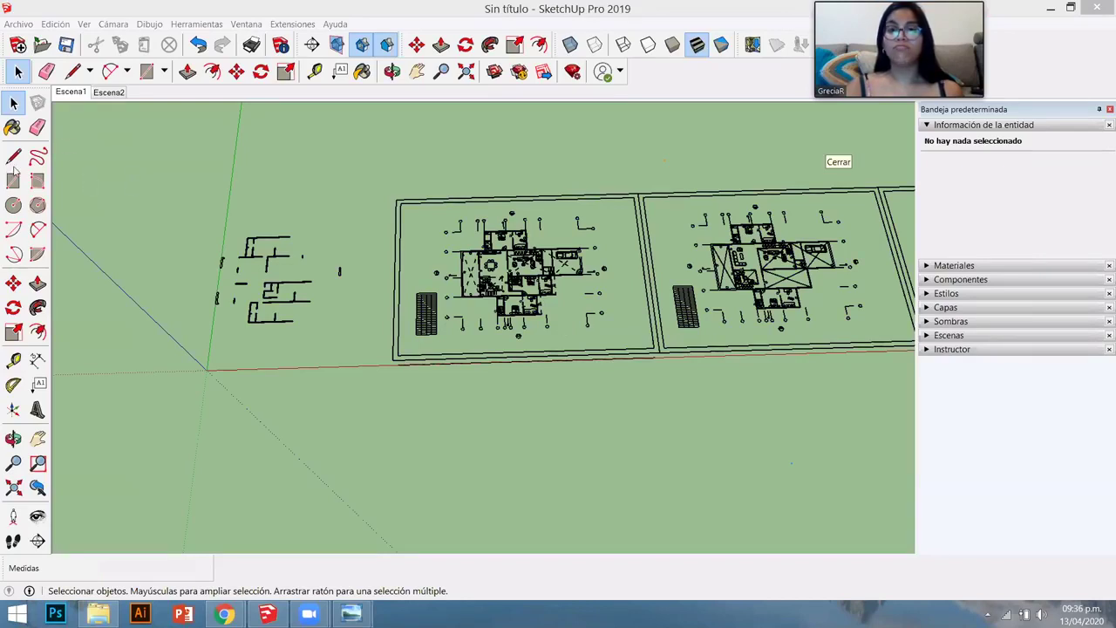
pyautogui.click(37, 156)
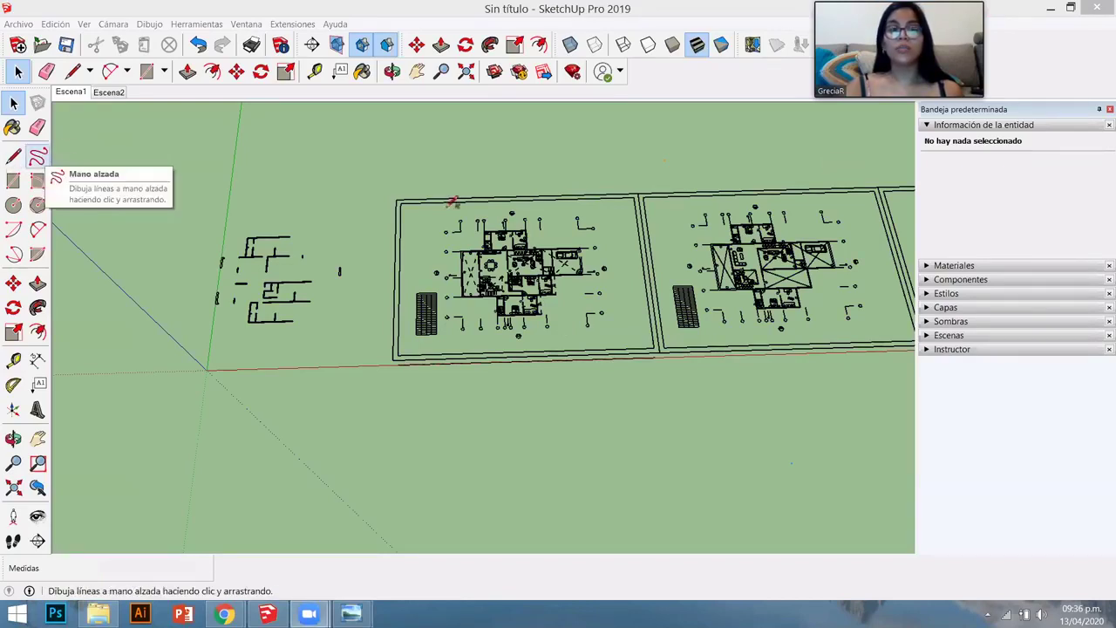
pyautogui.scroll(-2, 364, 229)
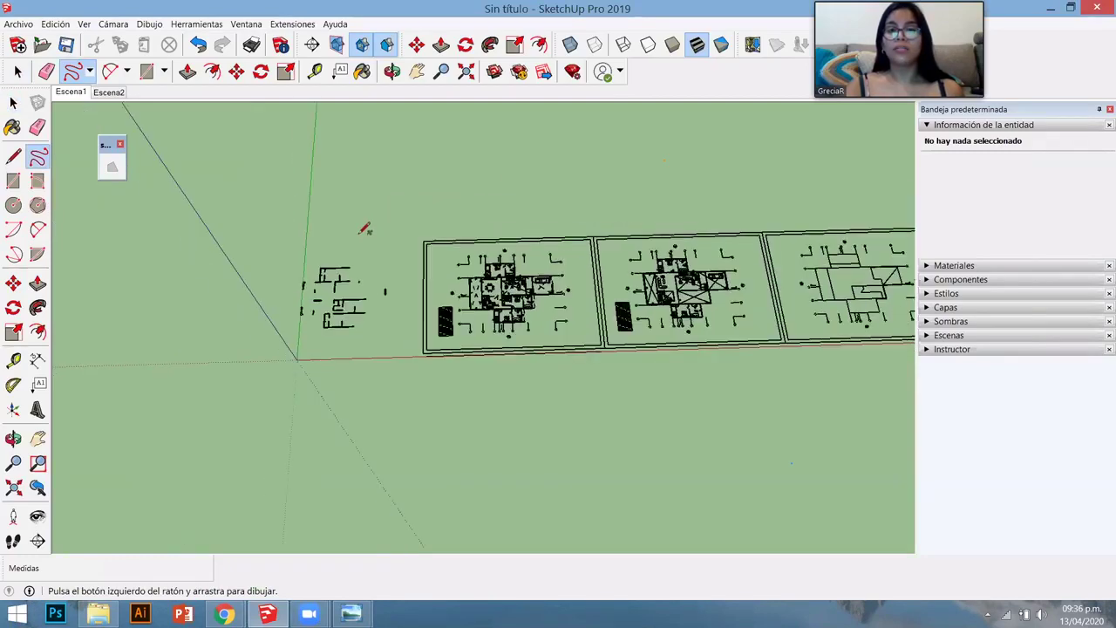
pyautogui.scroll(2, 361, 232)
pyautogui.moveTo(358, 233)
pyautogui.mouseDown()
pyautogui.moveTo(440, 177)
pyautogui.moveTo(494, 198)
pyautogui.moveTo(577, 207)
pyautogui.mouseUp()
pyautogui.moveTo(589, 140)
pyautogui.mouseDown()
pyautogui.moveTo(605, 224)
pyautogui.moveTo(738, 211)
pyautogui.moveTo(810, 179)
pyautogui.moveTo(832, 220)
pyautogui.moveTo(769, 165)
pyautogui.moveTo(827, 160)
pyautogui.moveTo(822, 292)
pyautogui.mouseUp()
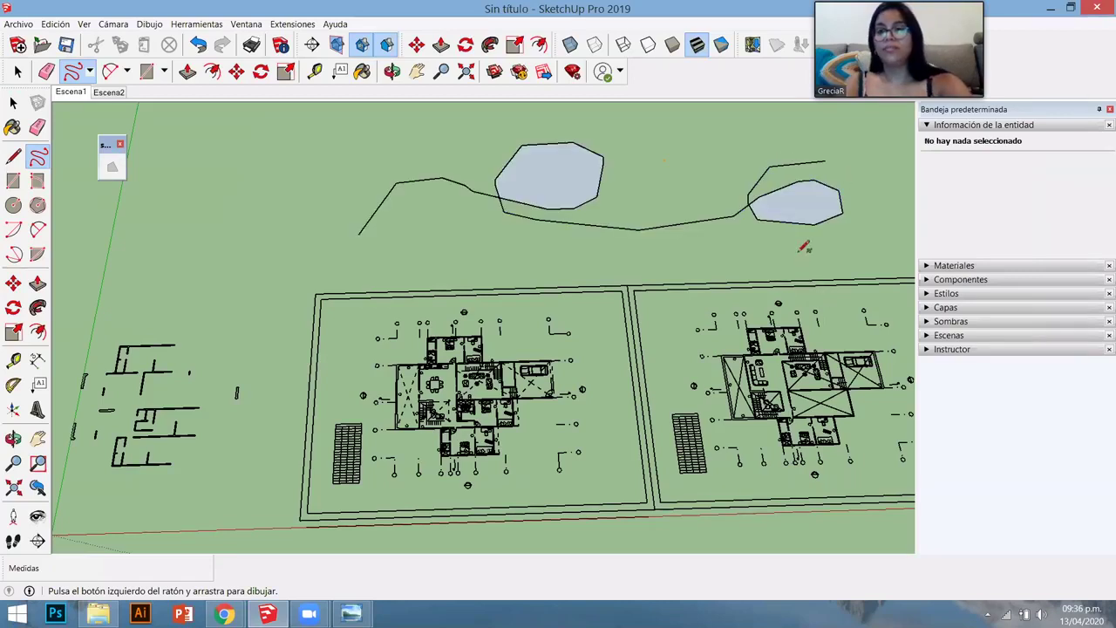
pyautogui.press('space')
pyautogui.tripleClick(802, 206)
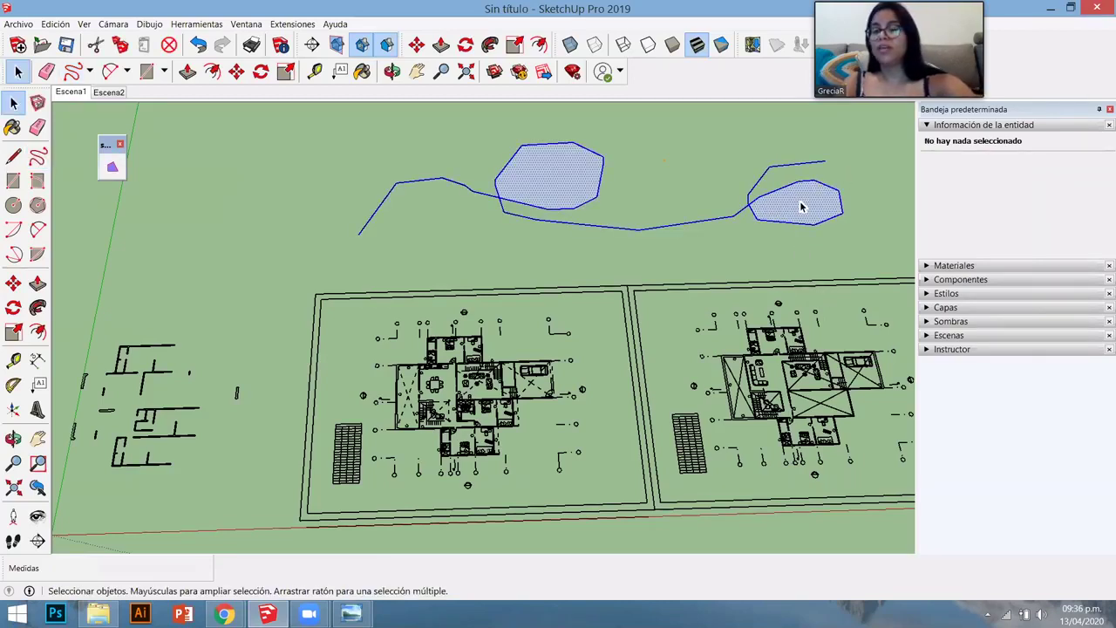
pyautogui.press('Delete')
pyautogui.scroll(-3, 415, 256)
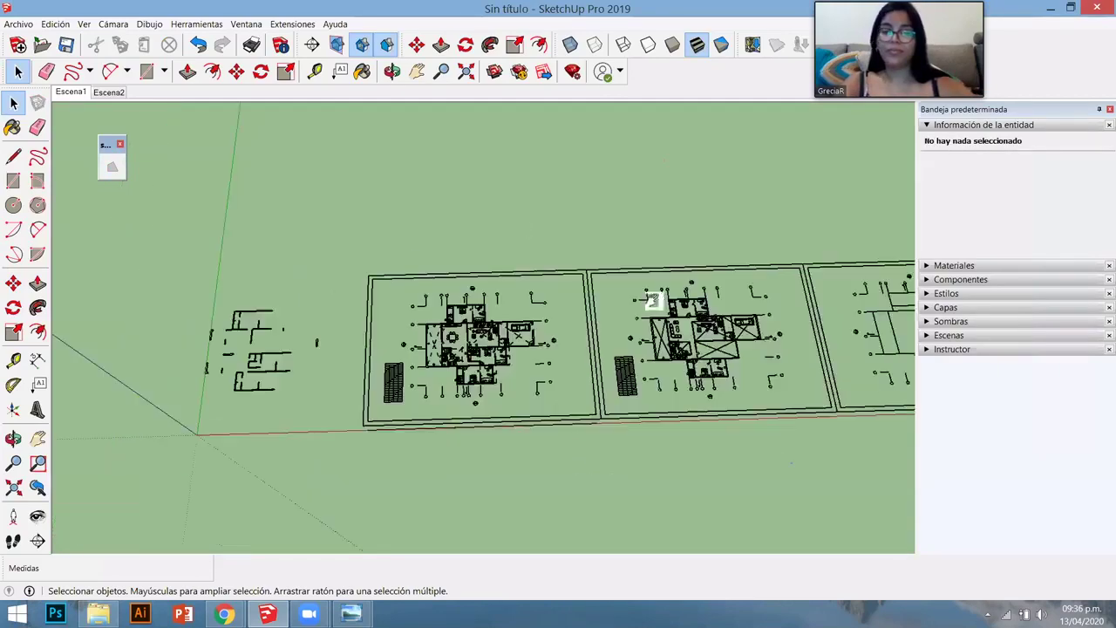
pyautogui.moveTo(394, 279); pyautogui.dragTo(511, 346, button='middle')
# - Window-select all six exploded floor plans together
pyautogui.scroll(-5, 523, 327)
pyautogui.scroll(-1, 511, 346)
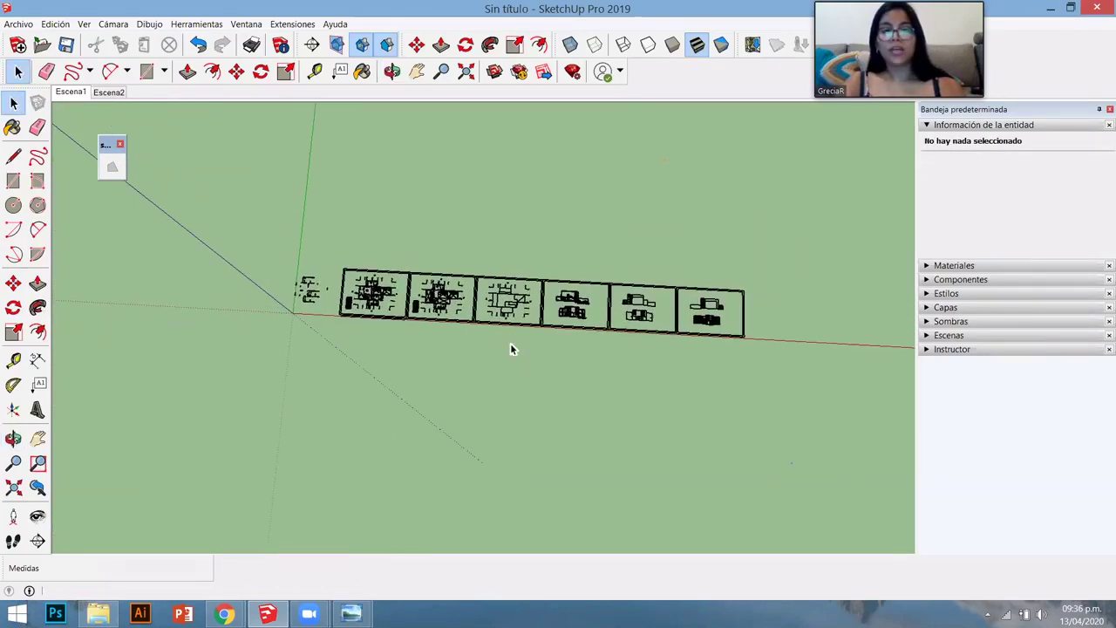
pyautogui.moveTo(336, 261); pyautogui.dragTo(649, 326)
pyautogui.moveTo(454, 266); pyautogui.dragTo(730, 341)
pyautogui.moveTo(593, 261); pyautogui.dragTo(758, 349)
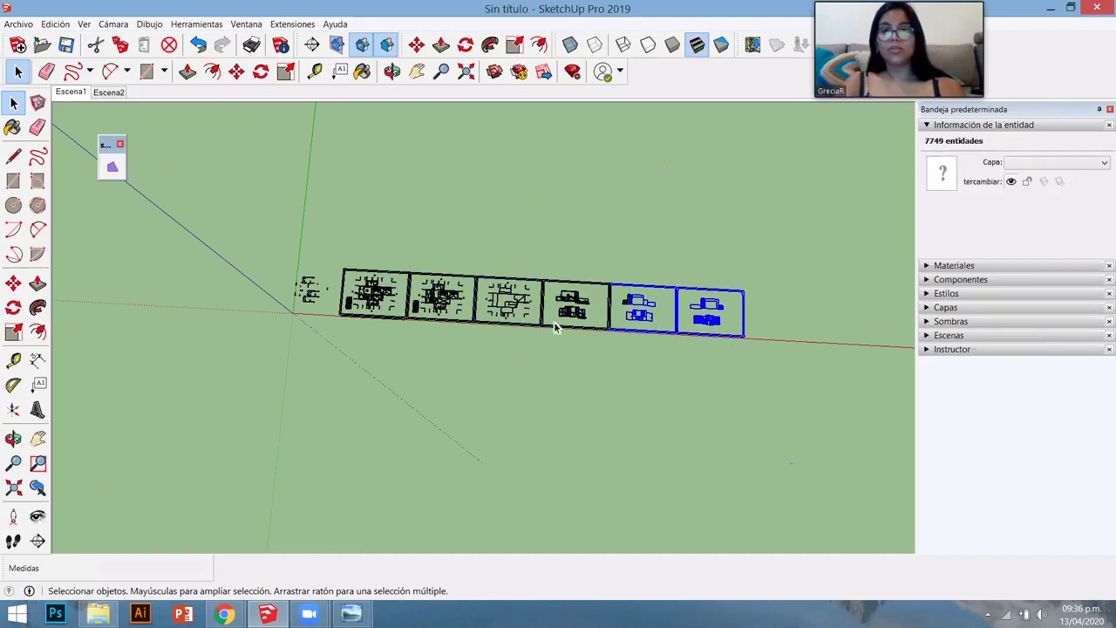
pyautogui.moveTo(515, 373); pyautogui.dragTo(407, 202)
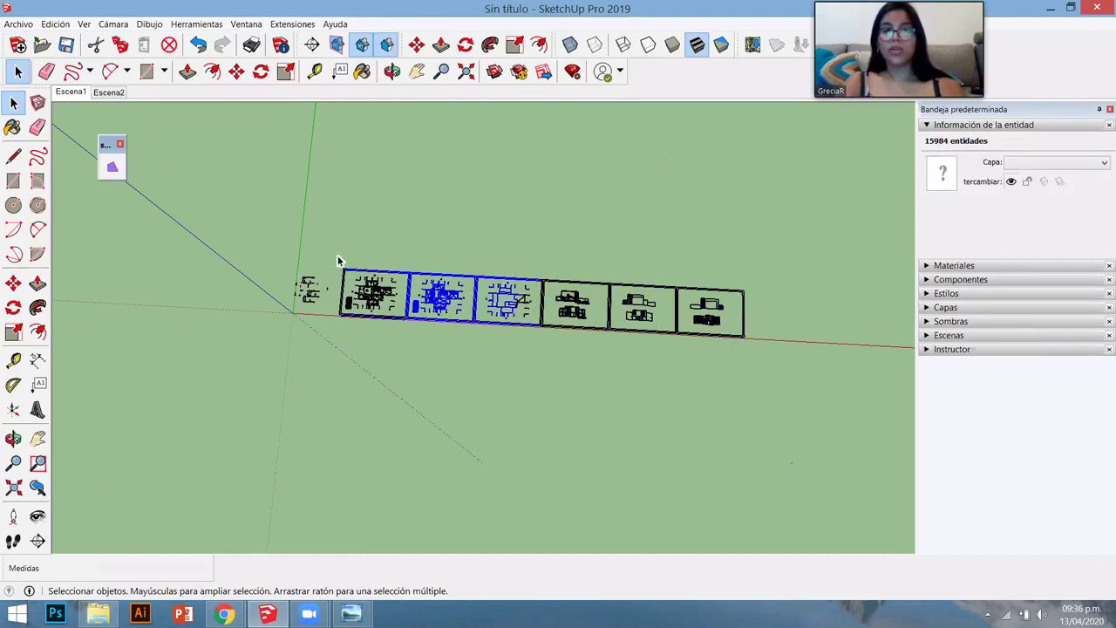
pyautogui.moveTo(336, 256); pyautogui.dragTo(820, 363)
# - Combine the selected plan geometry into one group with Crear grupo
pyautogui.scroll(4, 443, 297)
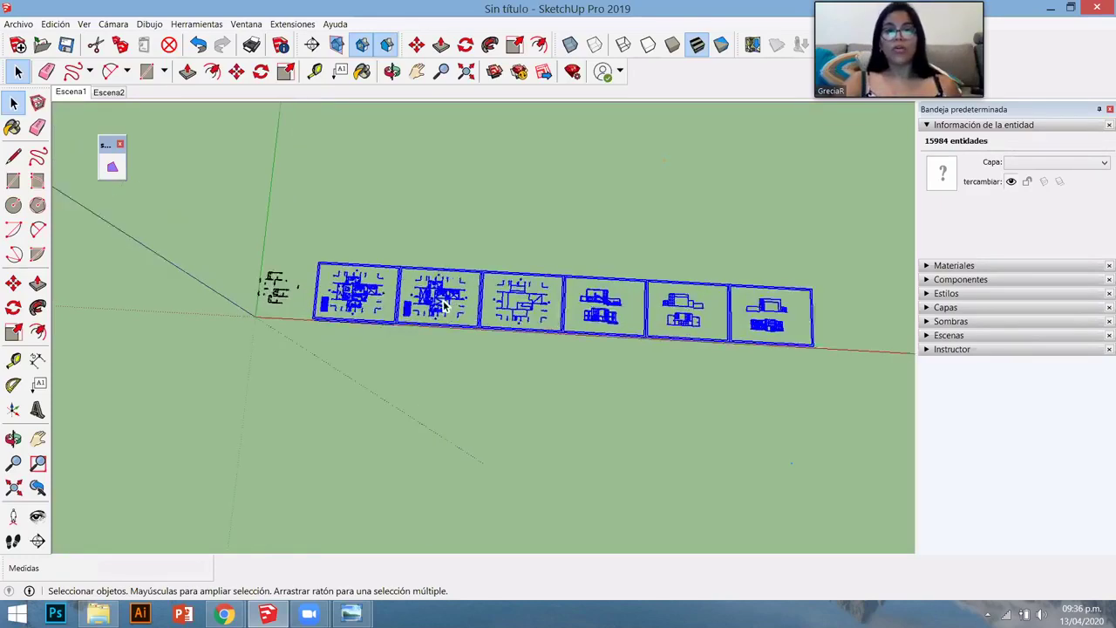
pyautogui.scroll(6, 443, 297)
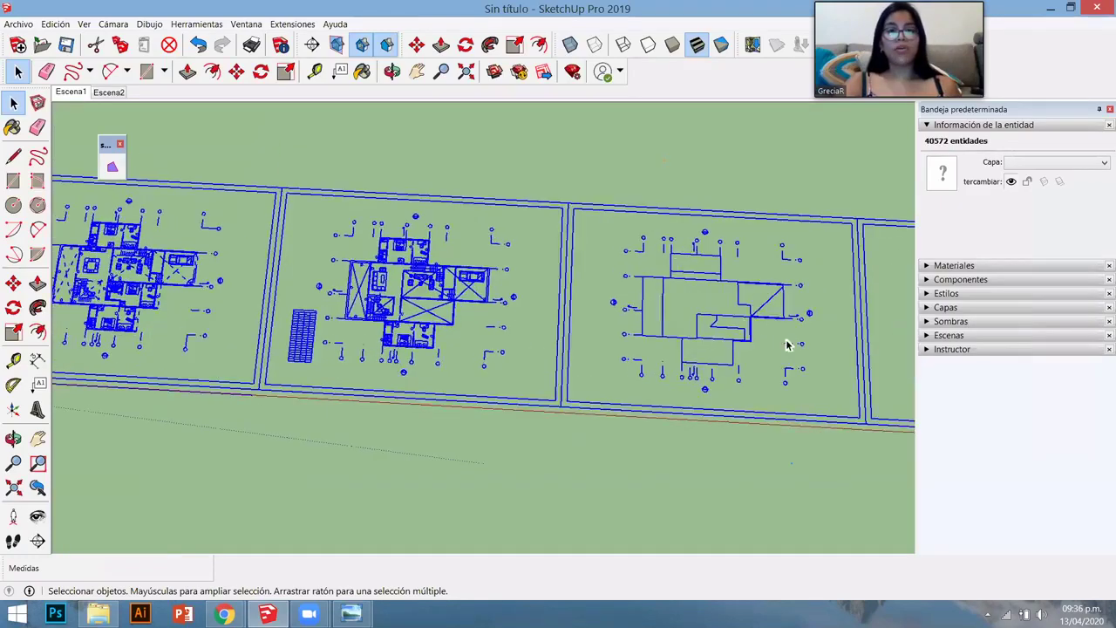
pyautogui.scroll(-3, 138, 286)
pyautogui.scroll(2, 138, 286)
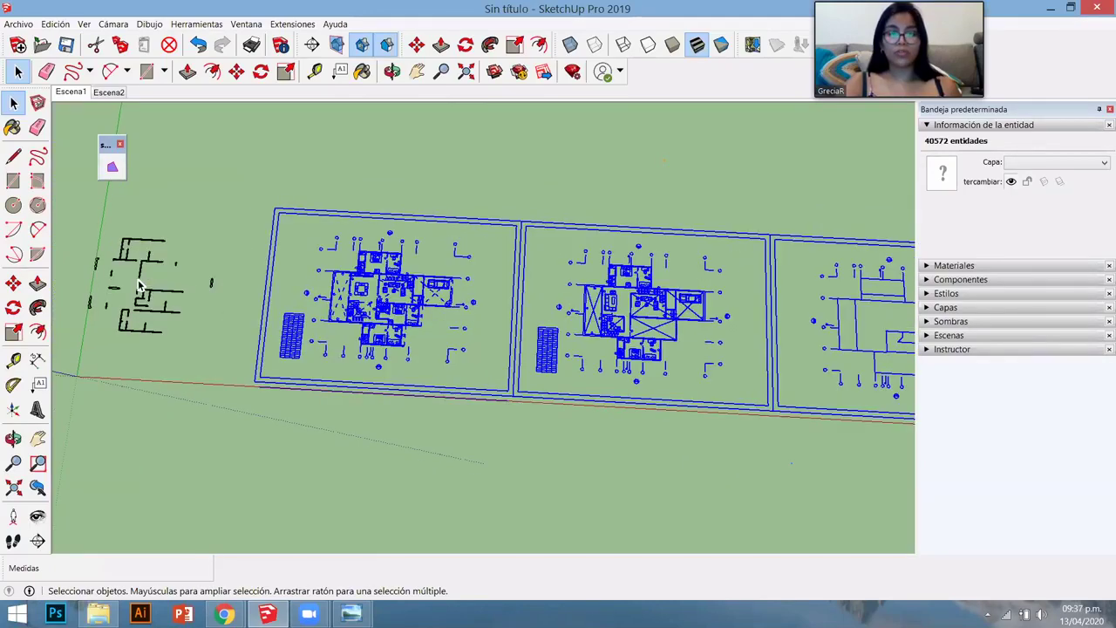
pyautogui.scroll(3, 384, 325)
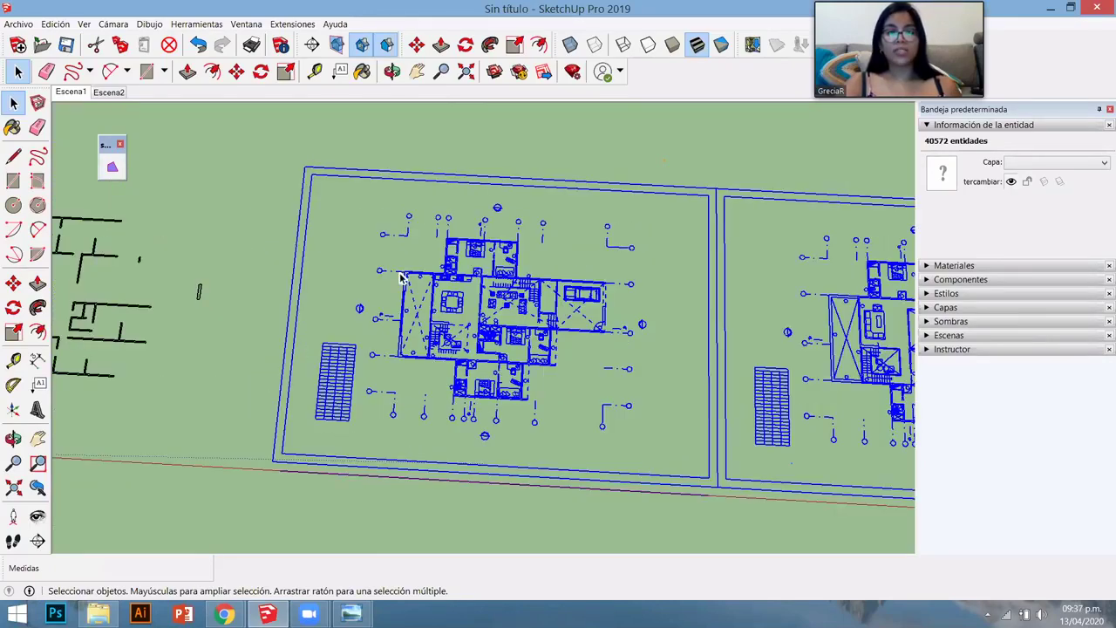
pyautogui.rightClick(452, 273)
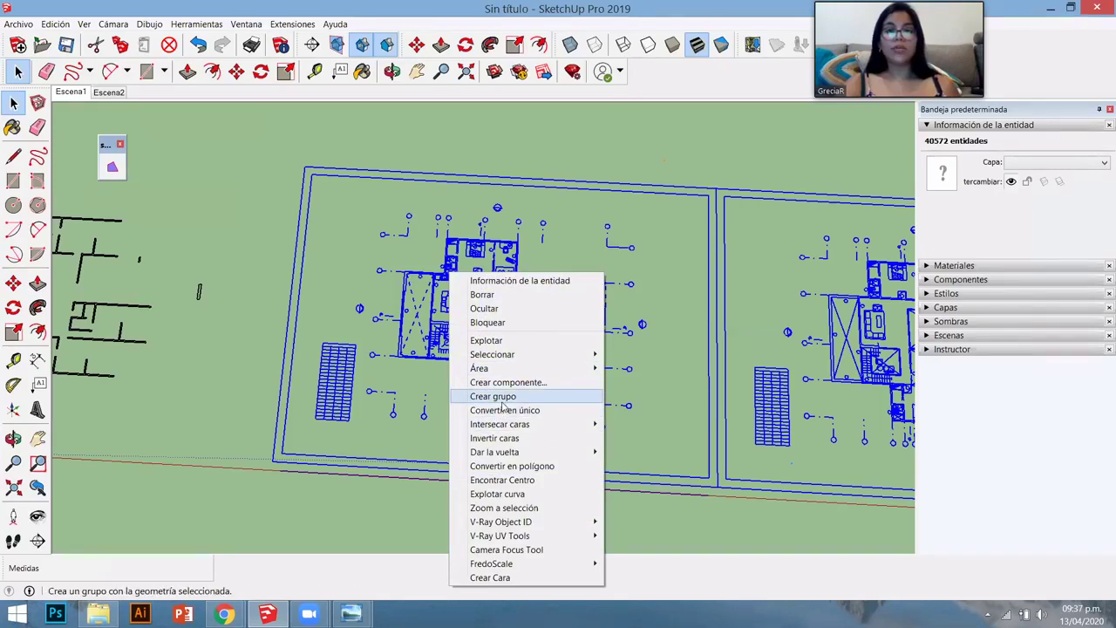
pyautogui.click(502, 399)
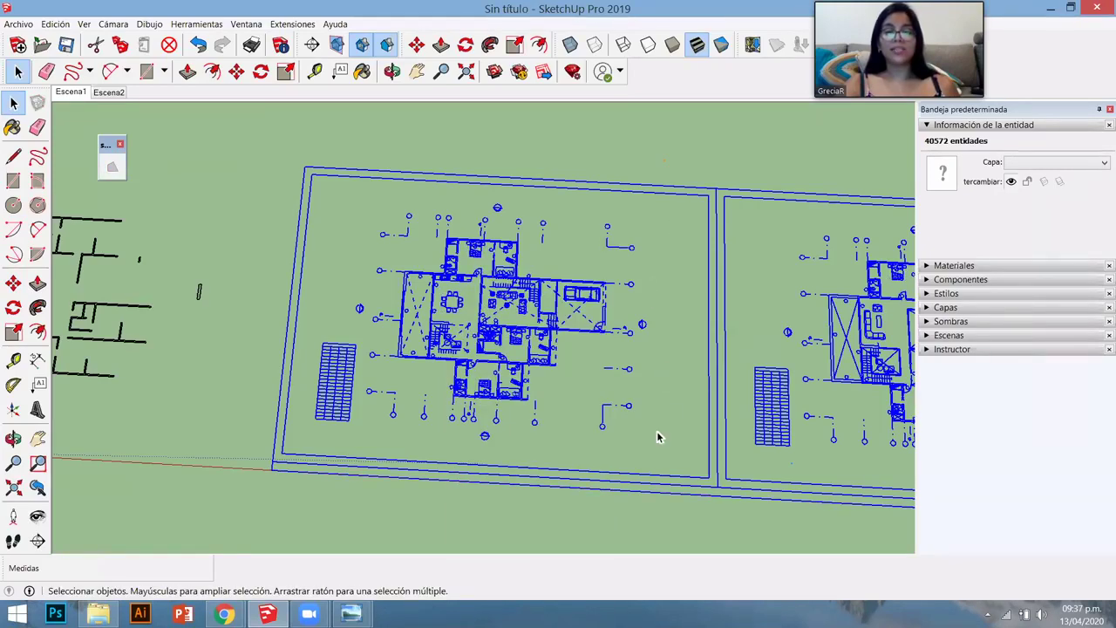
pyautogui.scroll(-2, 427, 190)
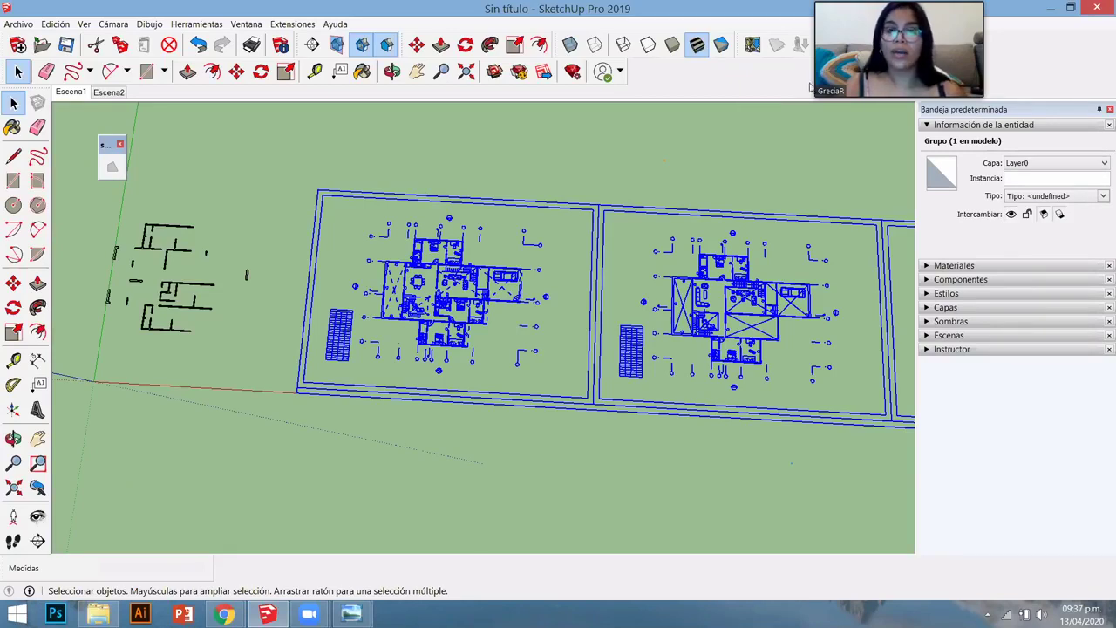
# - Turn on the s4u-Crear Cara toolbar from the View > Toolbars list
pyautogui.click(84, 27)
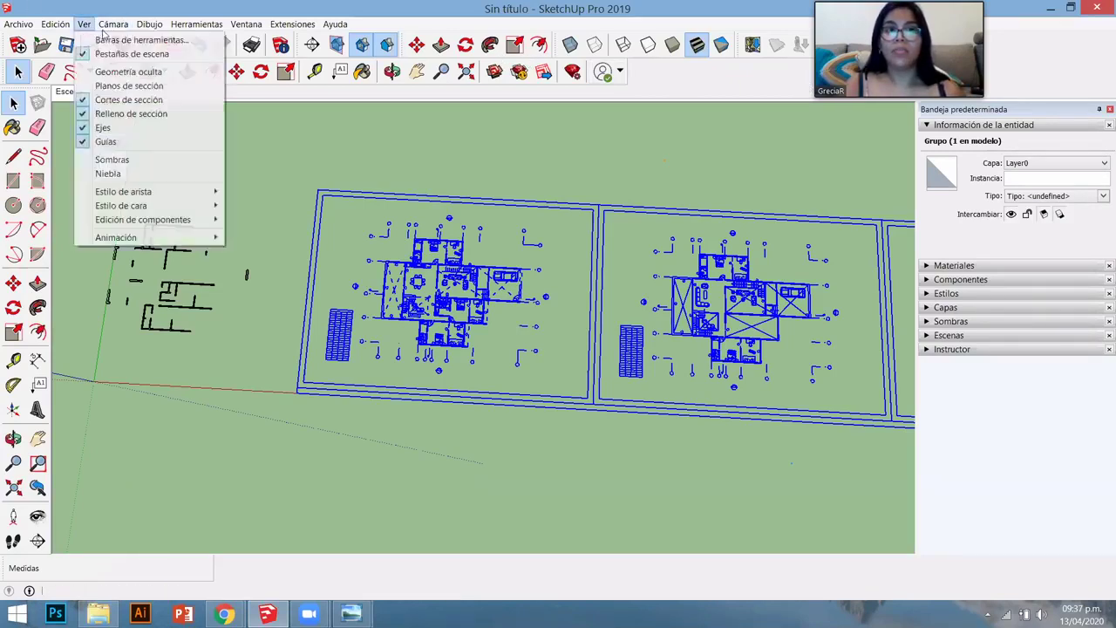
pyautogui.click(691, 82)
pyautogui.rightClick(691, 81)
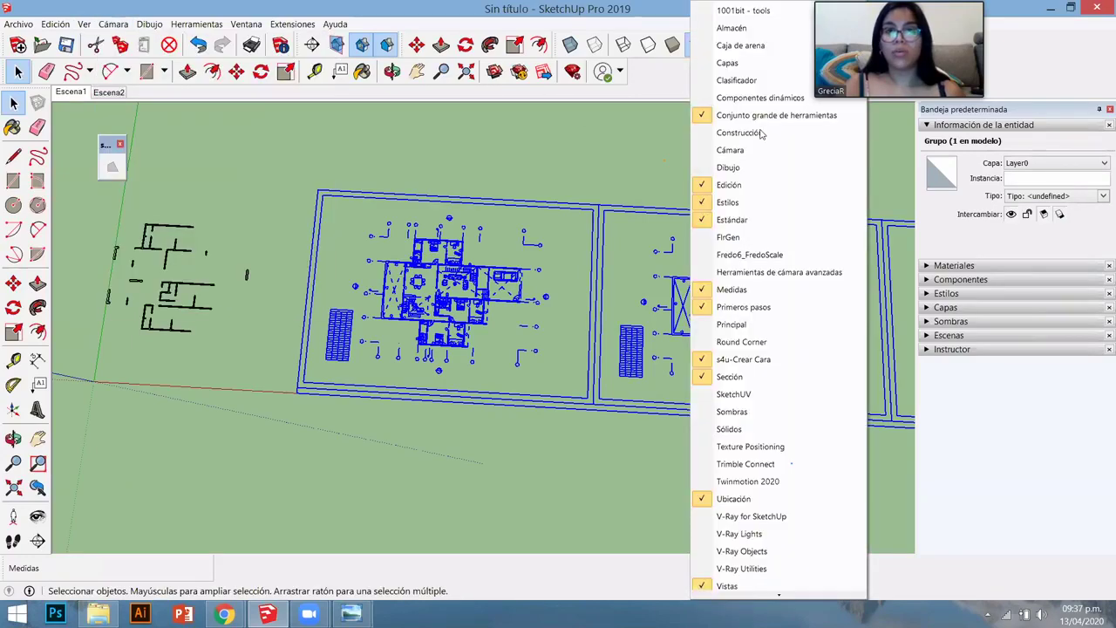
pyautogui.click(761, 132)
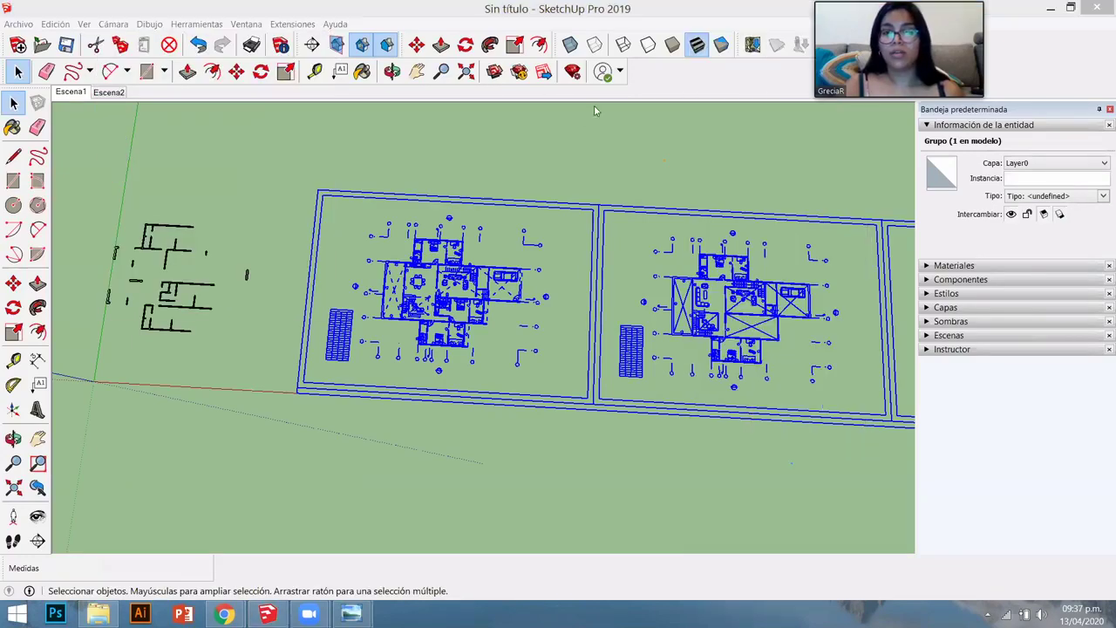
pyautogui.click(86, 26)
pyautogui.click(102, 39)
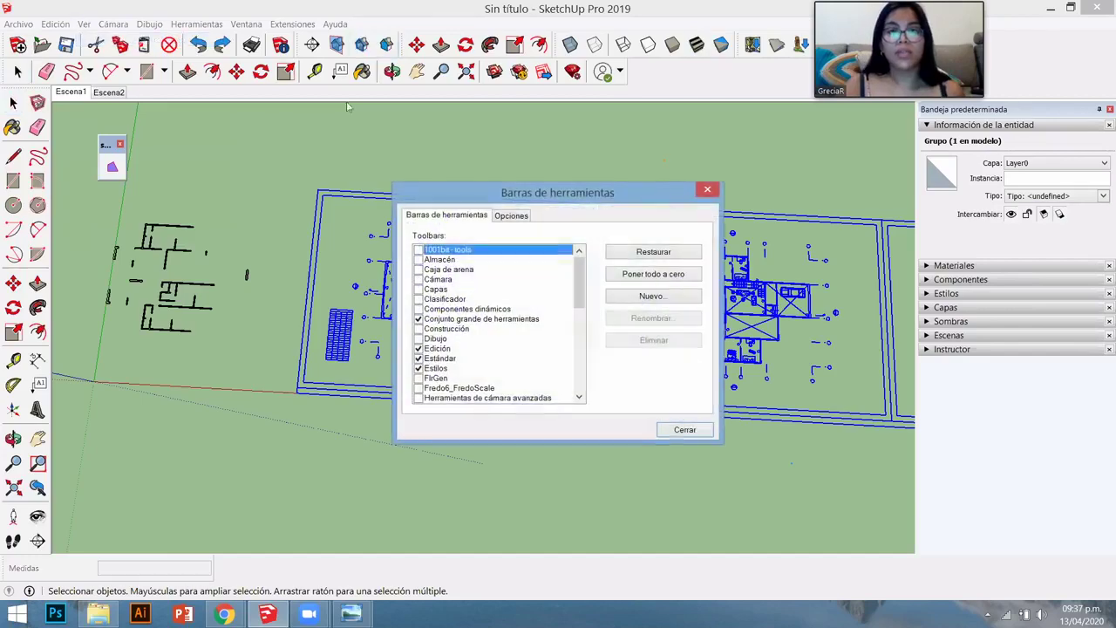
pyautogui.moveTo(578, 283); pyautogui.dragTo(578, 353)
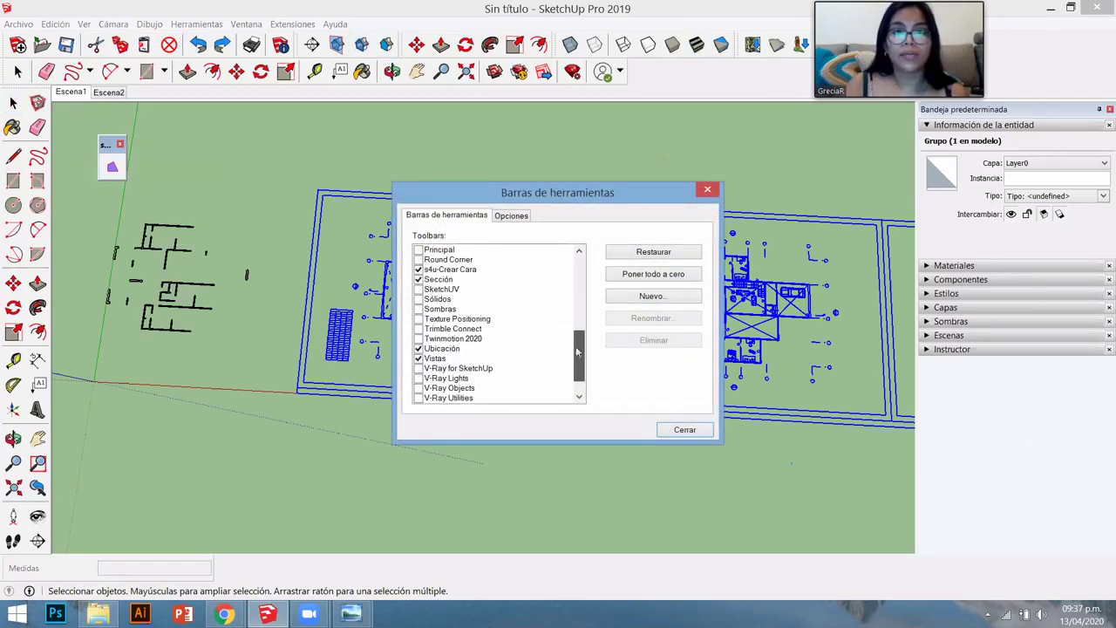
pyautogui.click(419, 270)
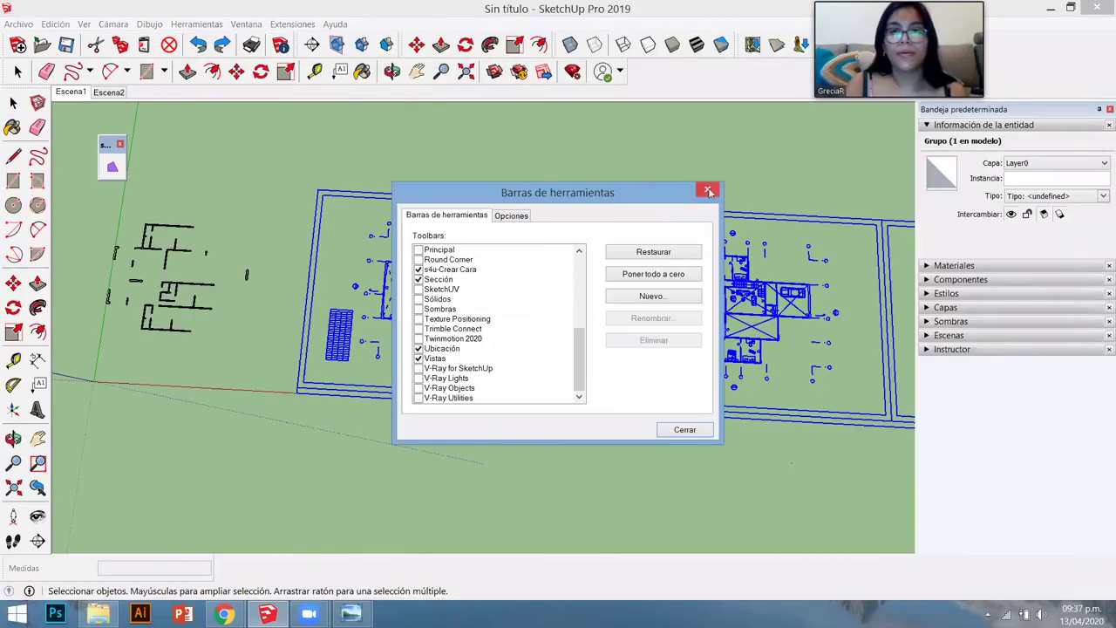
# - Close the Toolbars dialog to return to the SketchUp model
pyautogui.click(703, 192)
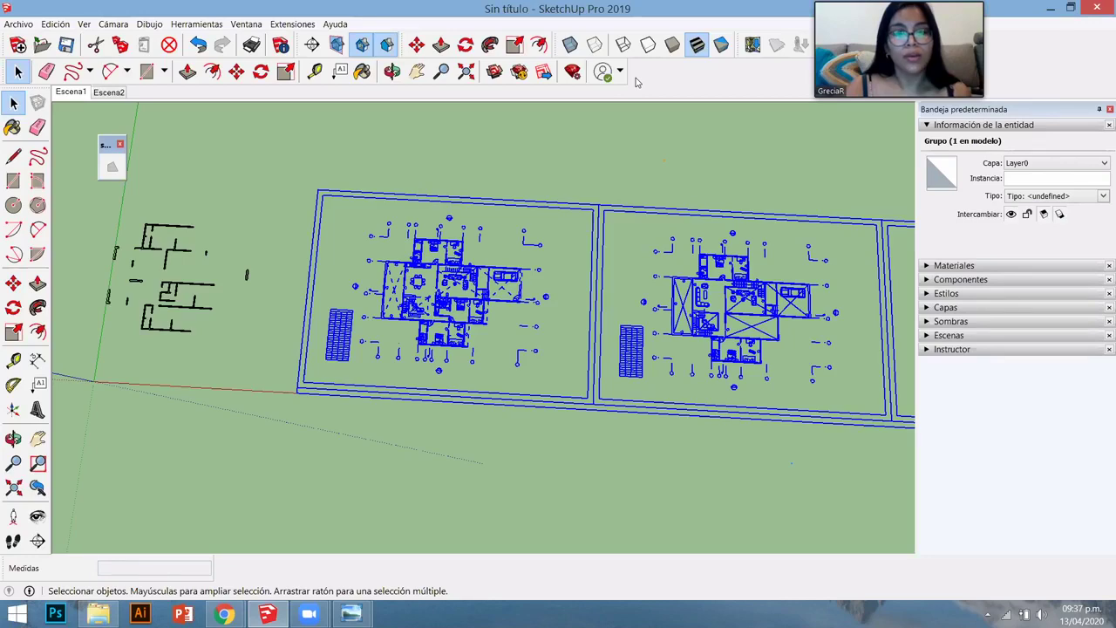
# - Orbit and zoom to the small wall plan and select its 166 edges on 1-MUROS CORTADOS
pyautogui.moveTo(392, 209); pyautogui.dragTo(278, 252, button='middle')
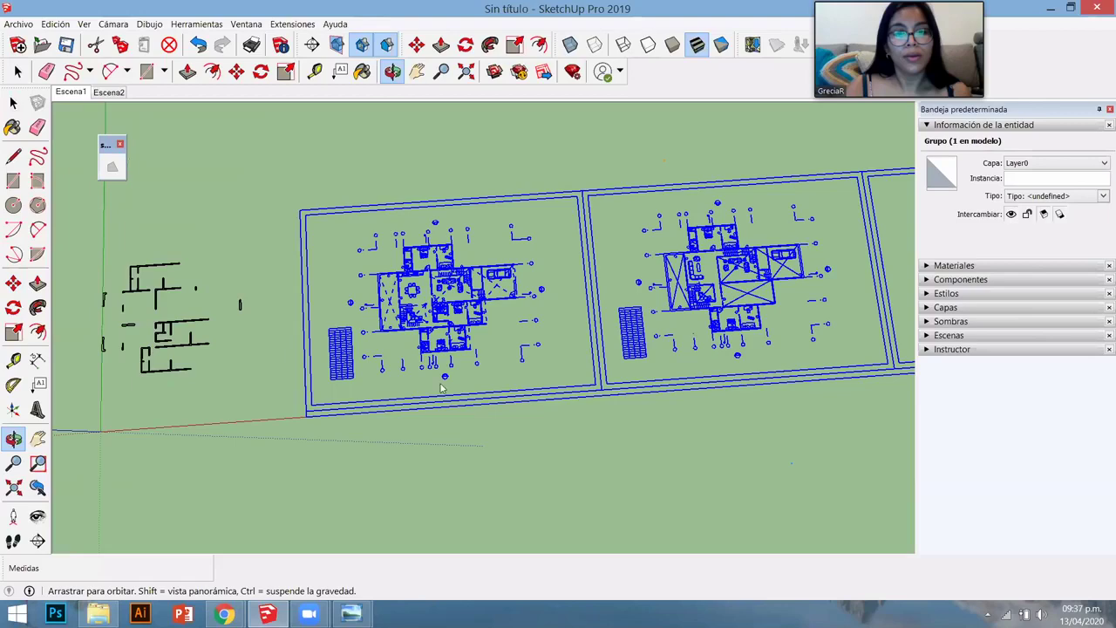
pyautogui.scroll(5, 441, 388)
pyautogui.press('space')
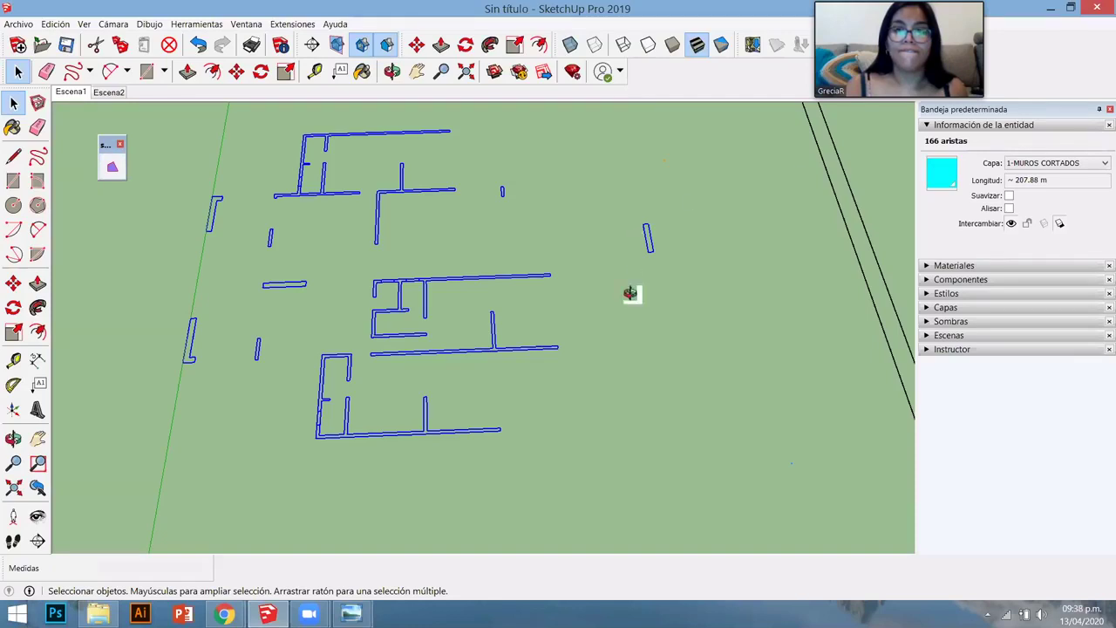
pyautogui.moveTo(582, 299); pyautogui.dragTo(584, 441, button='middle')
pyautogui.moveTo(650, 388); pyautogui.dragTo(281, 151, button='middle')
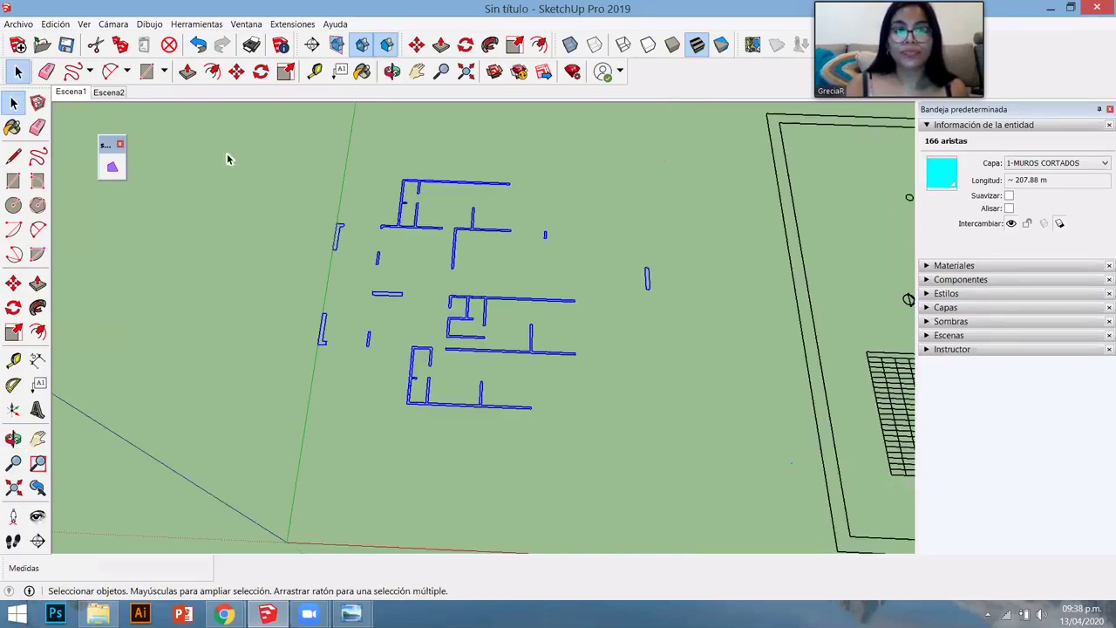
# - Fill the selected wall edges with faces using the s4u Crear Cara tool
pyautogui.click(111, 168)
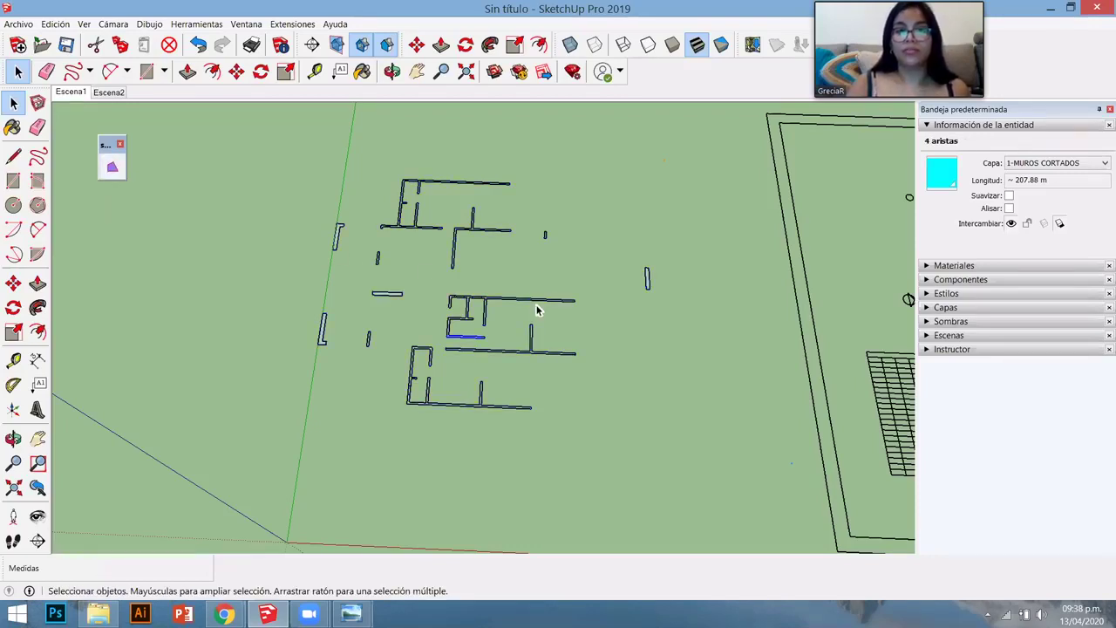
pyautogui.scroll(5, 399, 267)
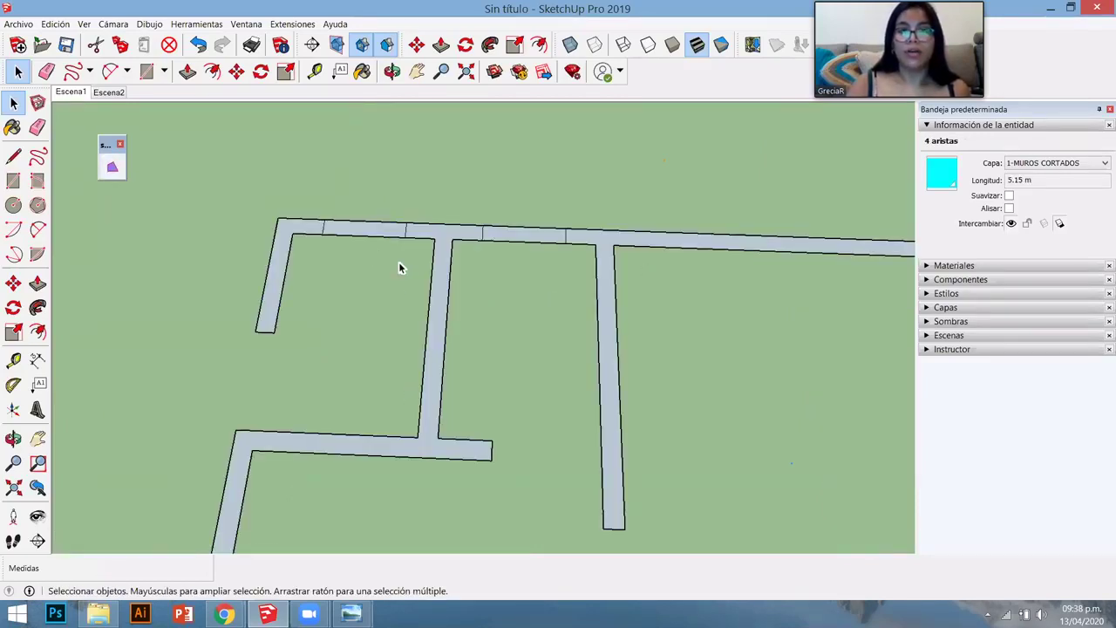
pyautogui.scroll(-5, 433, 219)
pyautogui.moveTo(488, 261); pyautogui.dragTo(319, 317, button='middle')
pyautogui.scroll(3, 276, 260)
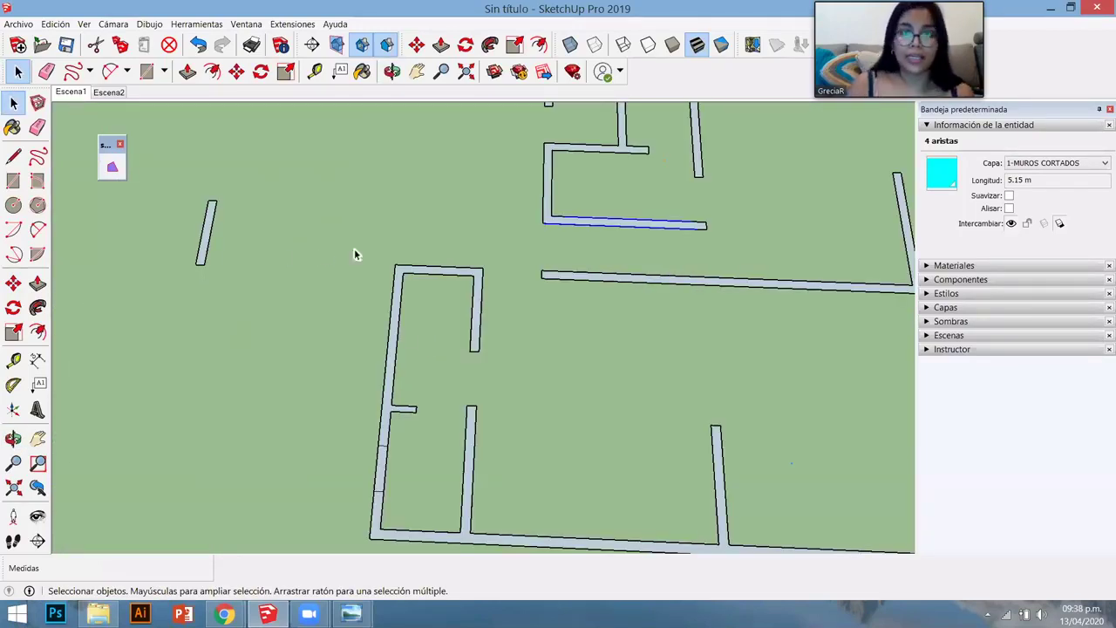
pyautogui.scroll(-8, 353, 254)
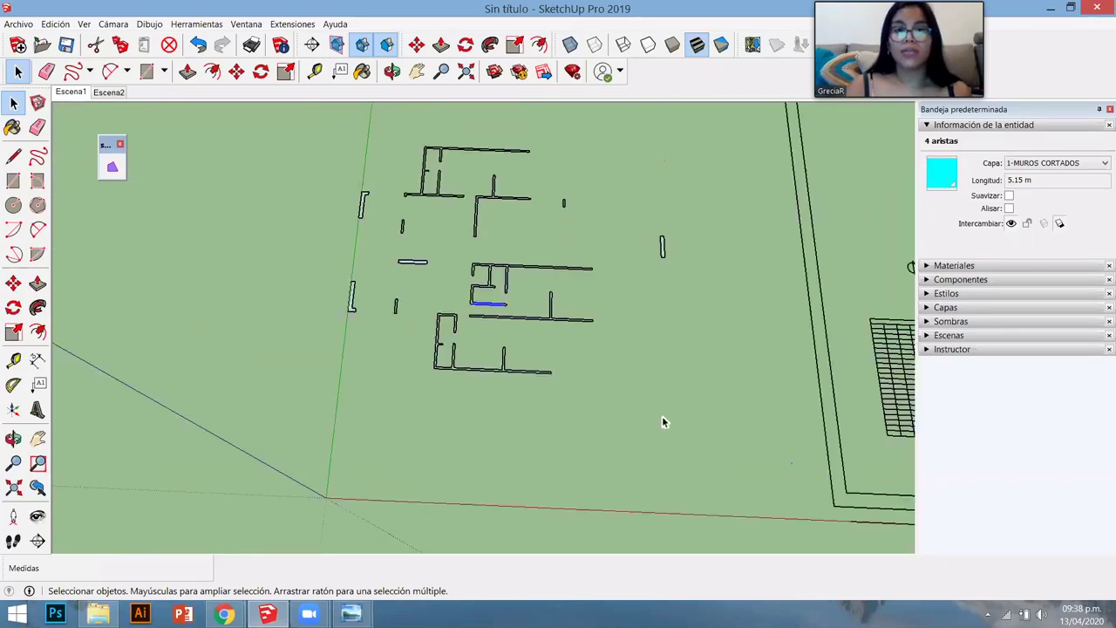
pyautogui.scroll(-1, 662, 422)
# - Crossing-select all wall outlines, flip their faces, and bring up the installed extensions list
pyautogui.moveTo(664, 399); pyautogui.dragTo(385, 146)
pyautogui.scroll(5, 497, 213)
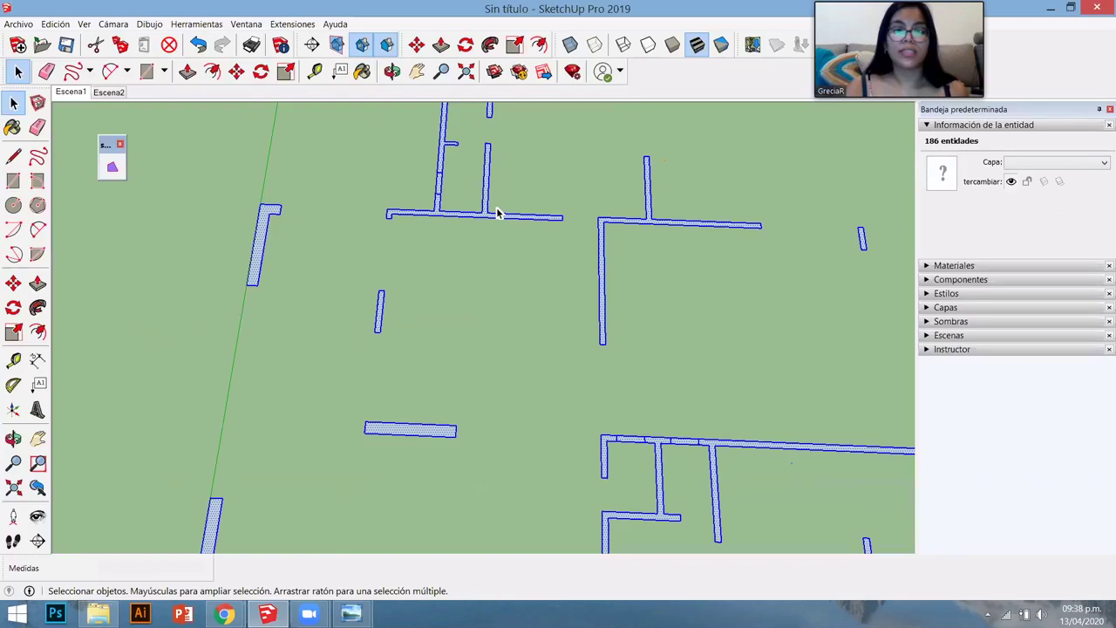
pyautogui.scroll(4, 497, 213)
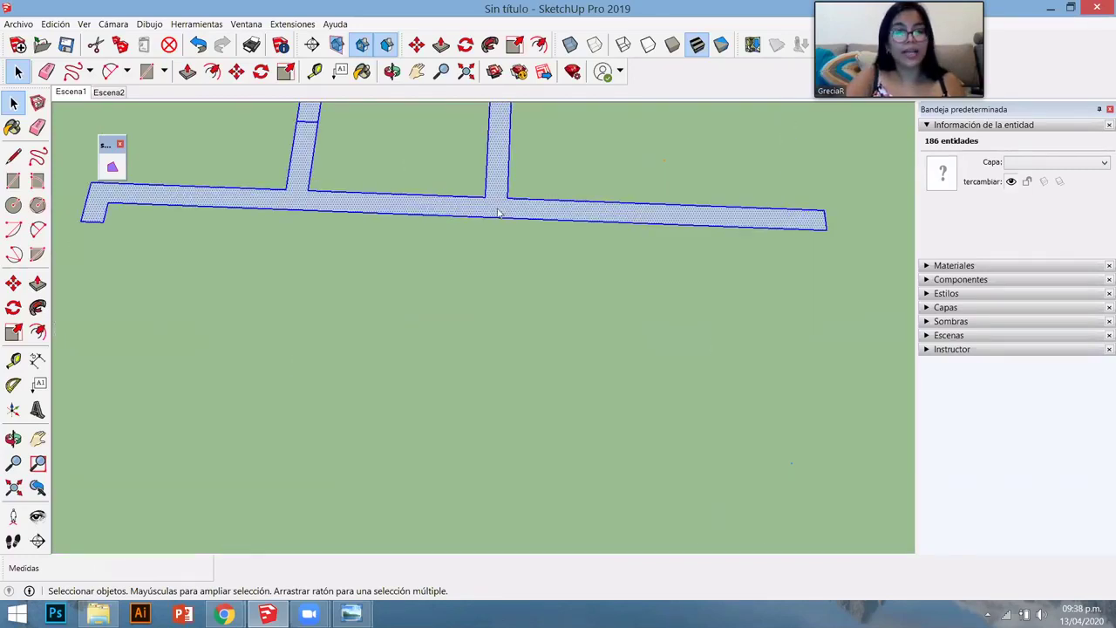
pyautogui.rightClick(498, 210)
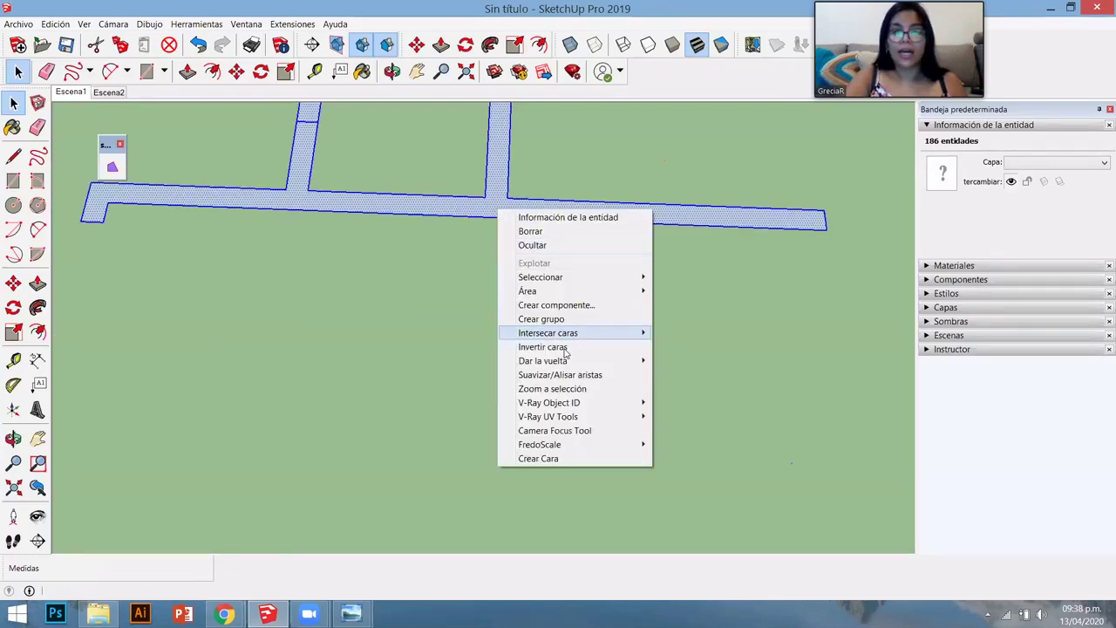
pyautogui.moveTo(573, 360)
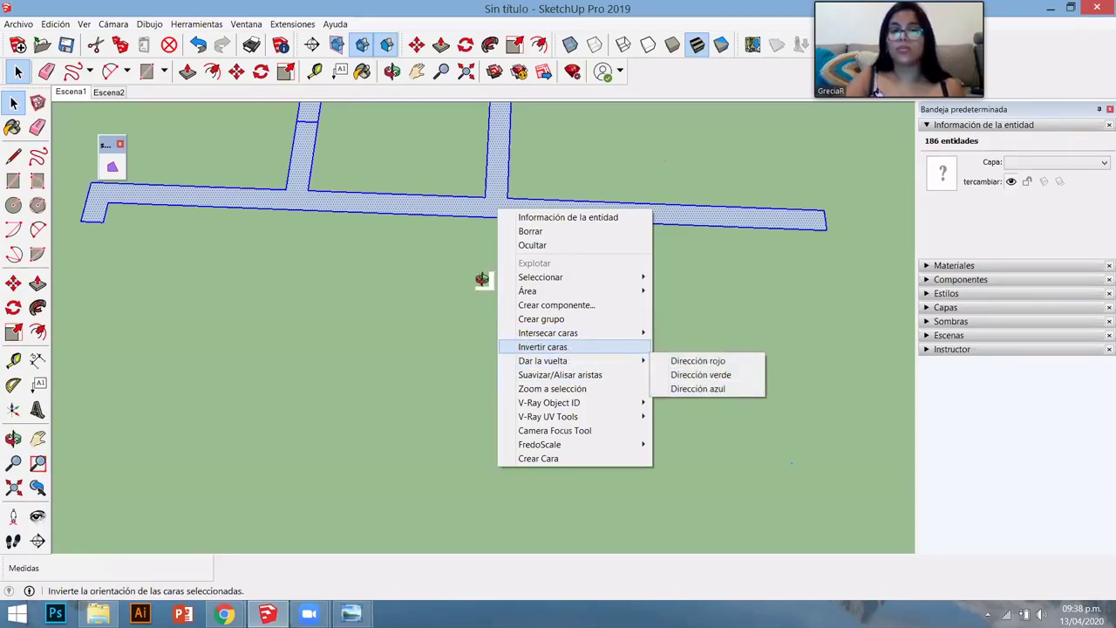
pyautogui.moveTo(493, 237); pyautogui.dragTo(471, 175, button='middle')
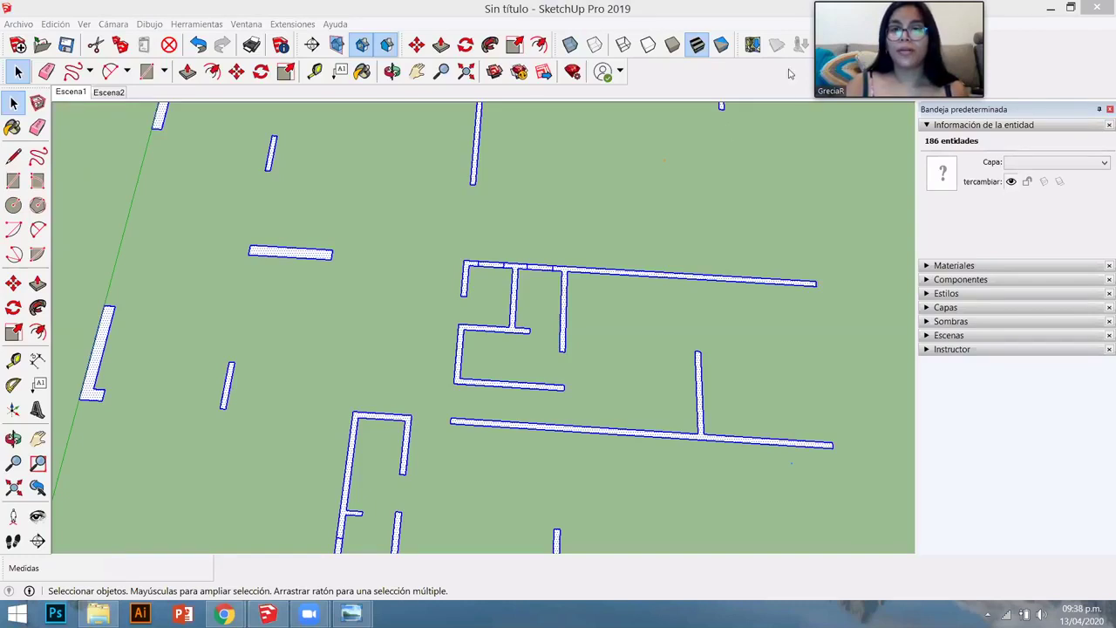
pyautogui.rightClick(774, 44)
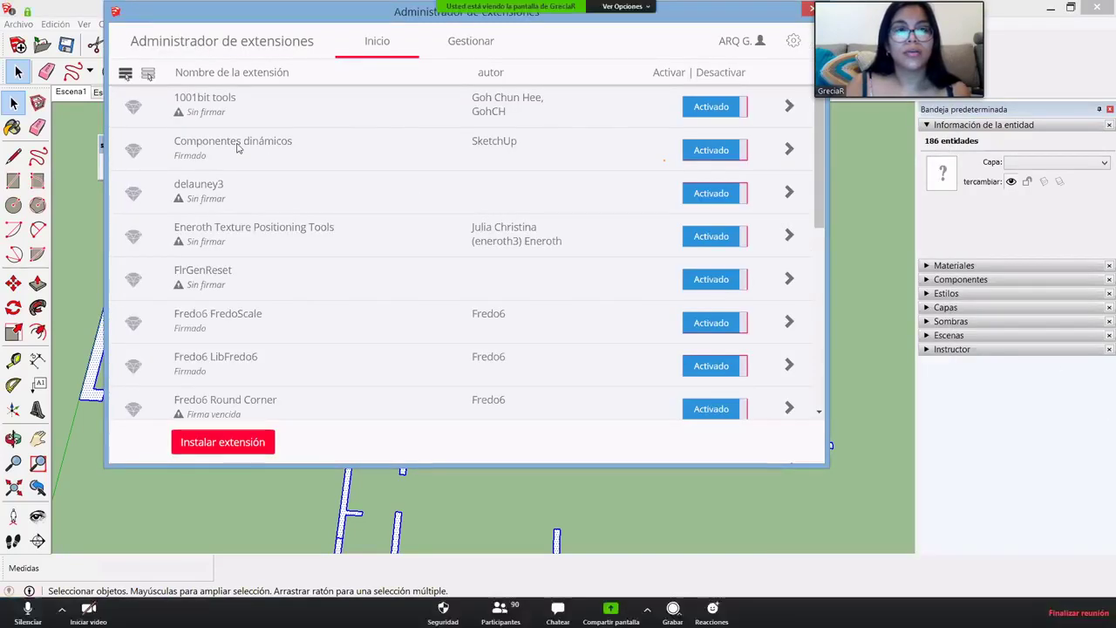
pyautogui.click(788, 105)
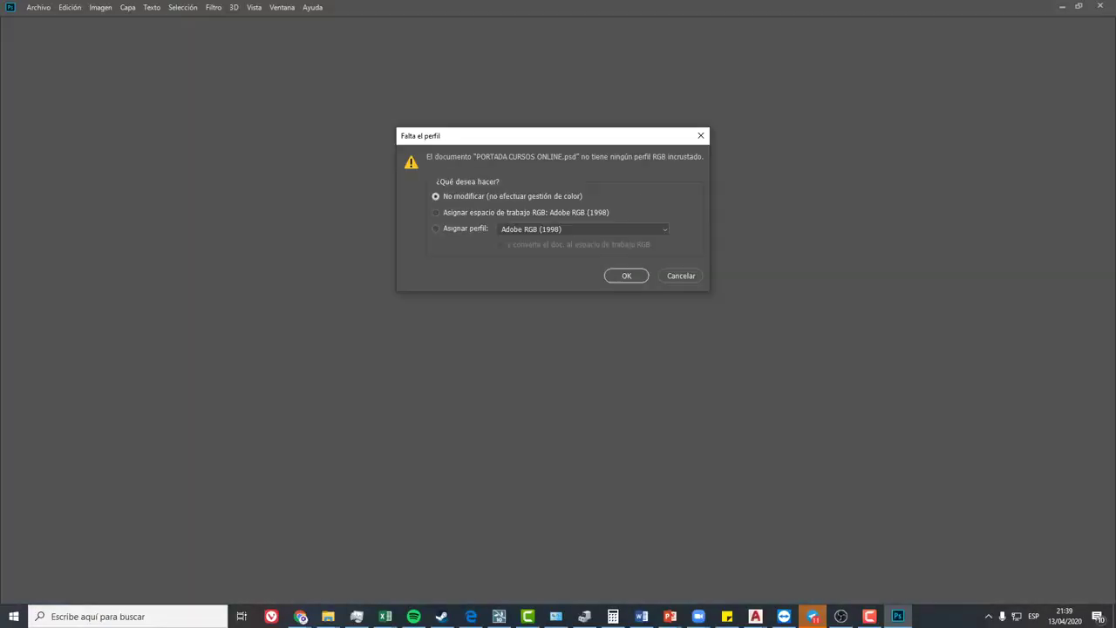
# - Keep PORTADA CURSOS ONLINE.psd without colour management by confirming No modificar
pyautogui.click(624, 276)
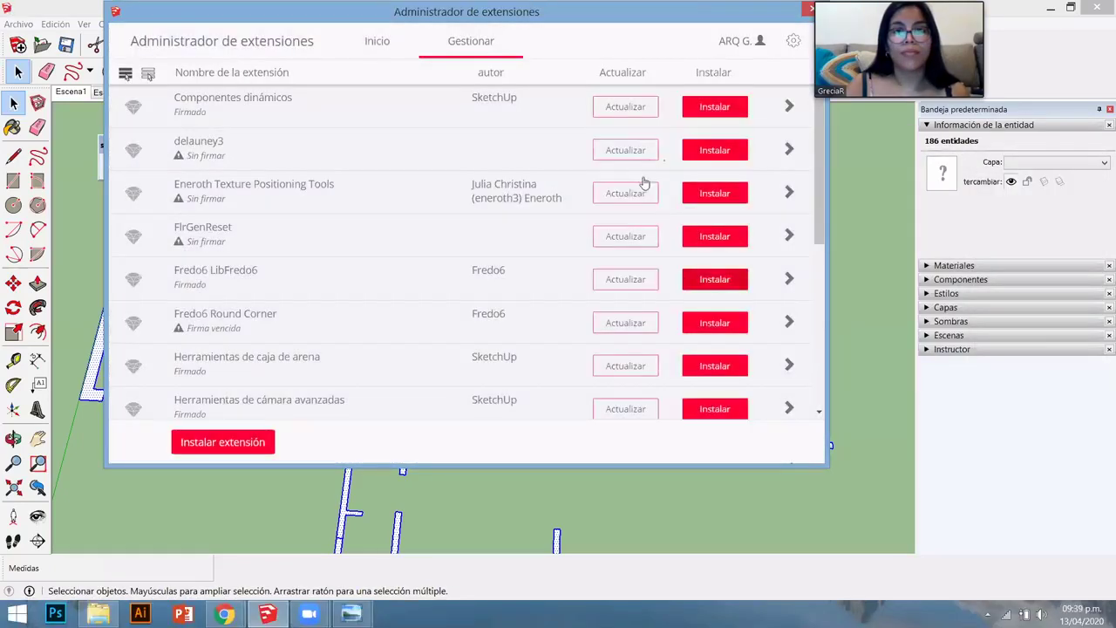
# - Uninstall Fredo6 LibFredo6, Fredo6 Round Corner, SDM_FloorGenerator and SDM_FloorGenerator_WD
pyautogui.click(702, 279)
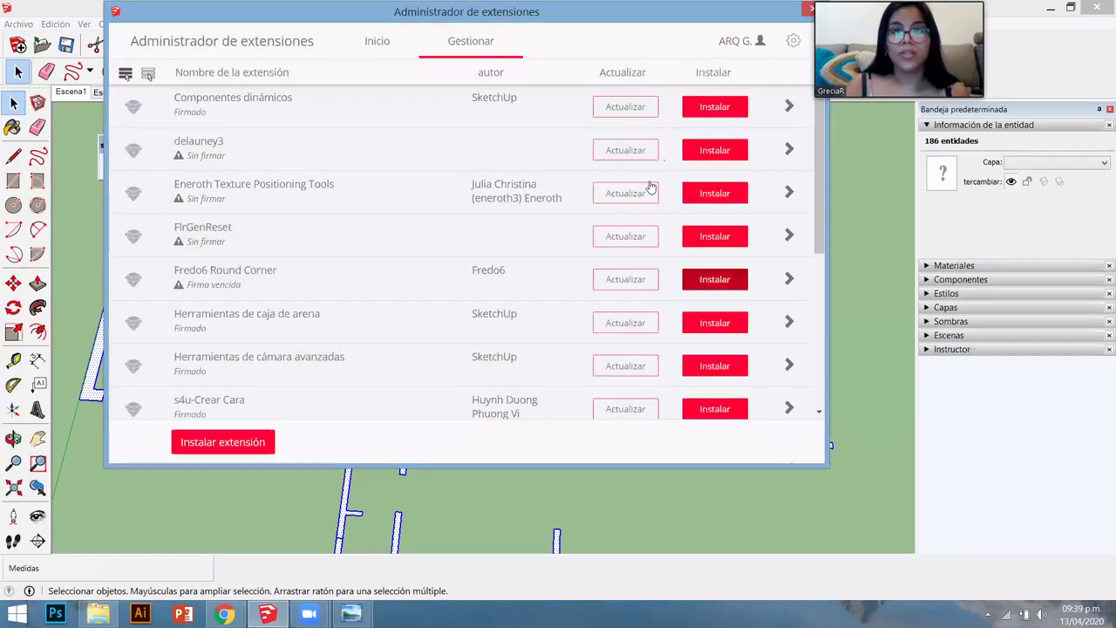
pyautogui.click(686, 290)
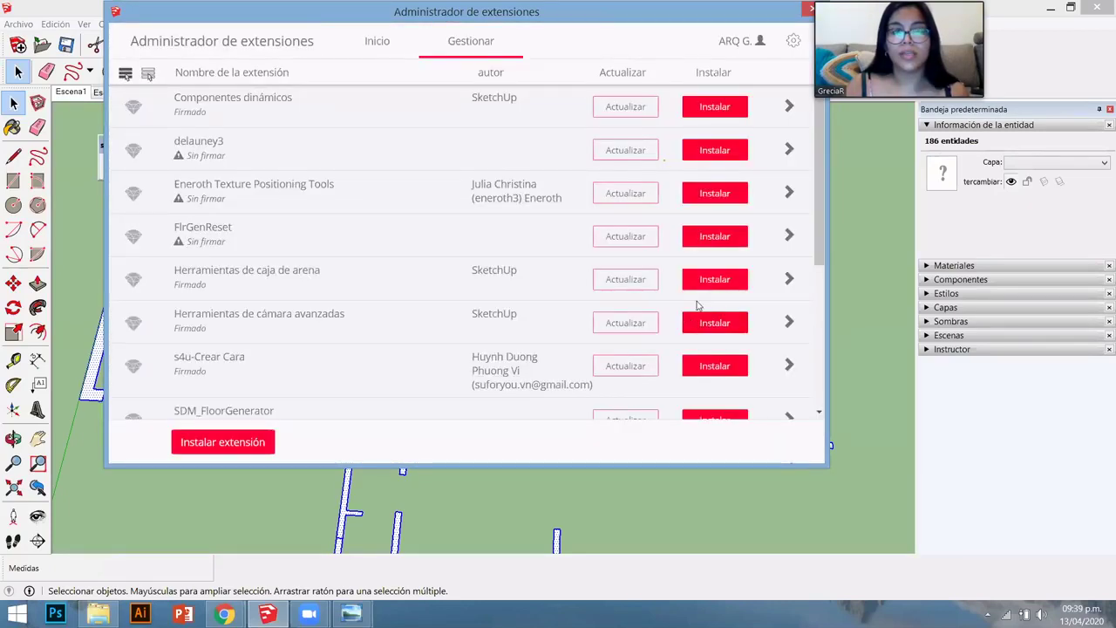
pyautogui.scroll(-3, 715, 314)
pyautogui.click(687, 272)
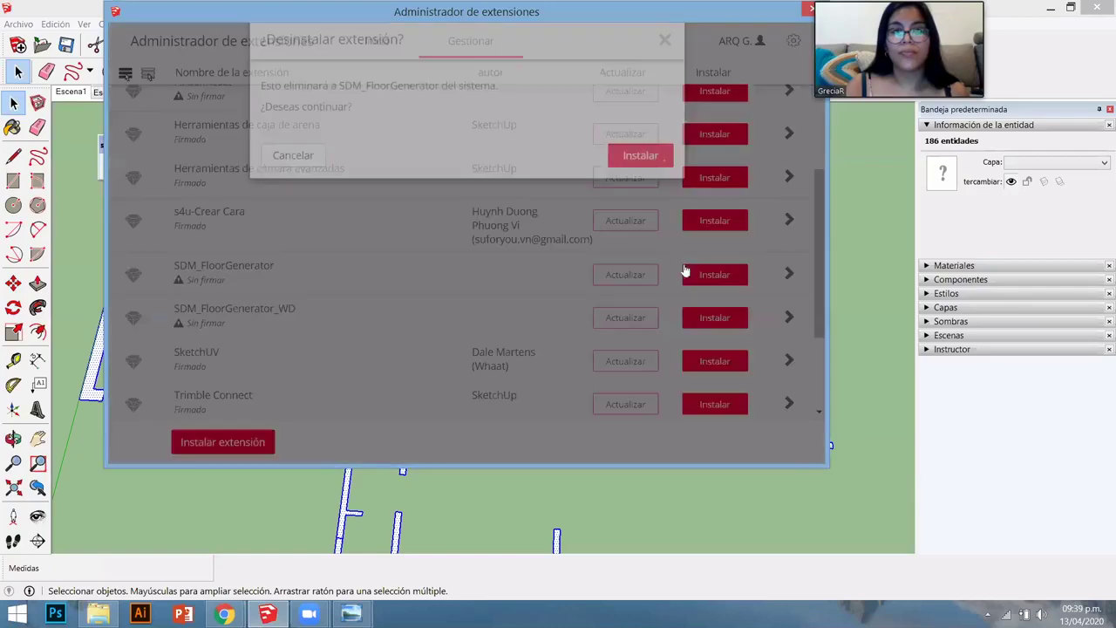
pyautogui.click(645, 157)
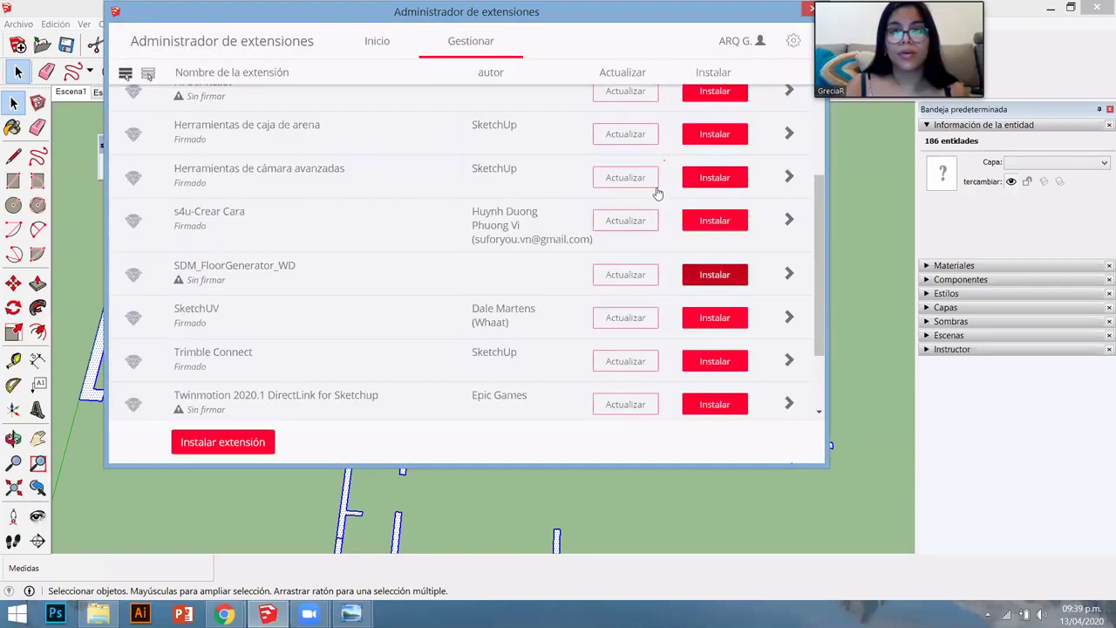
pyautogui.click(710, 275)
pyautogui.press('Return')
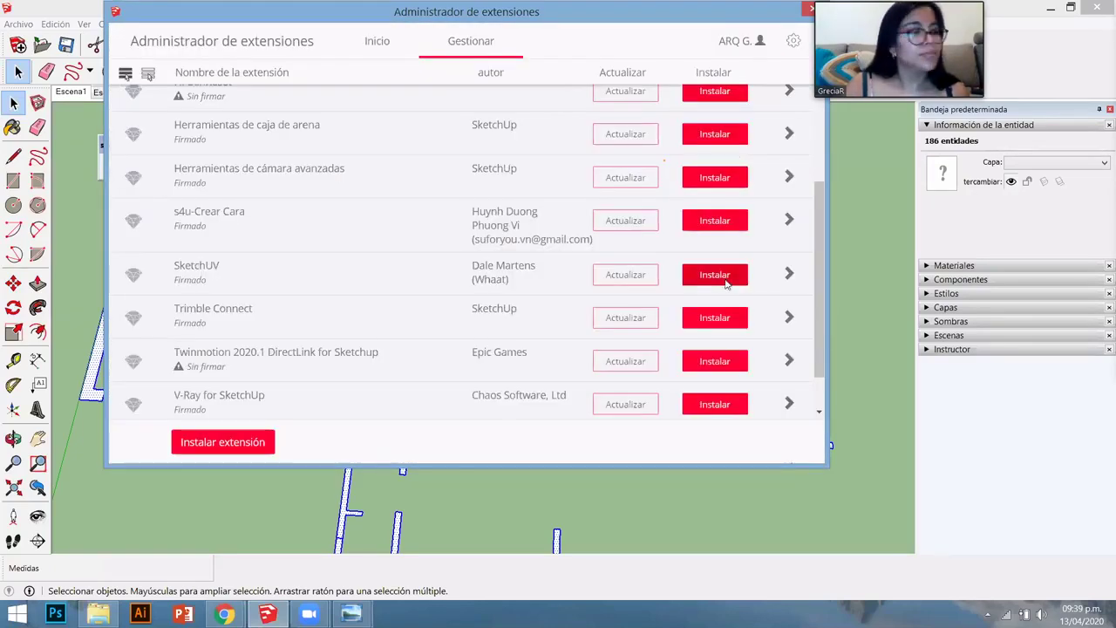
# - Uninstall SketchUV and s4u-Crear Cara, then close the Extension Manager
pyautogui.click(723, 277)
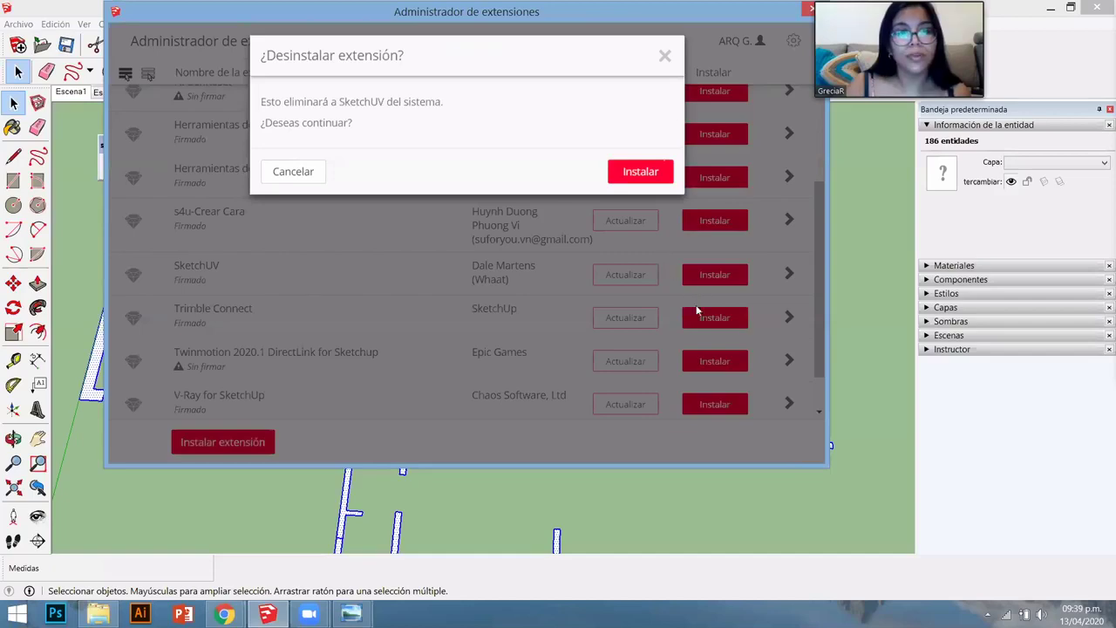
pyautogui.press('Return')
pyautogui.click(711, 318)
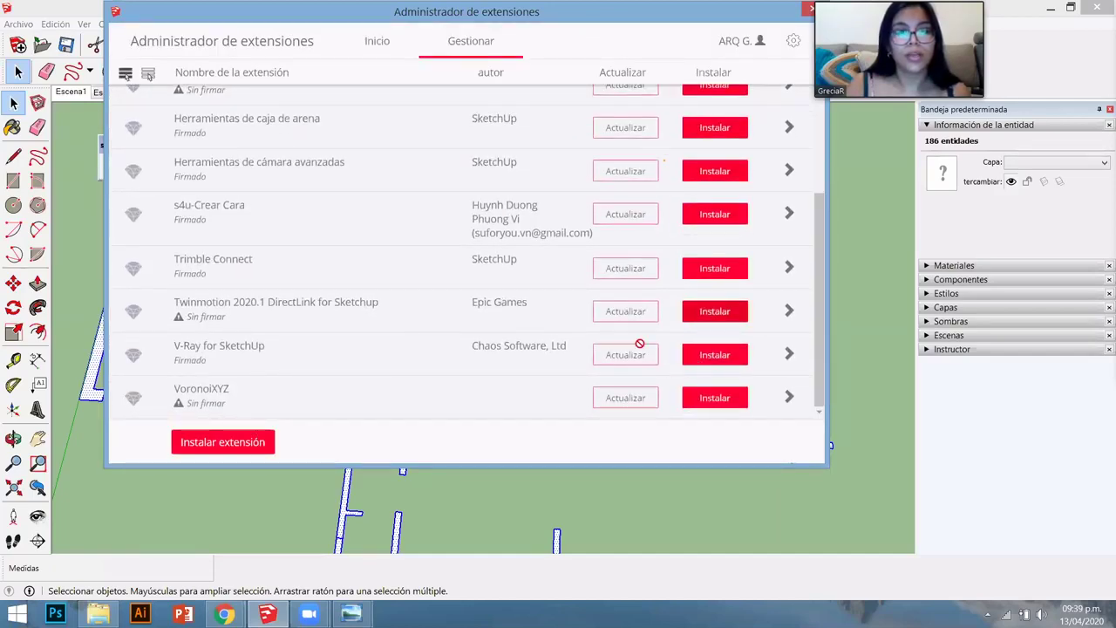
pyautogui.scroll(3, 639, 343)
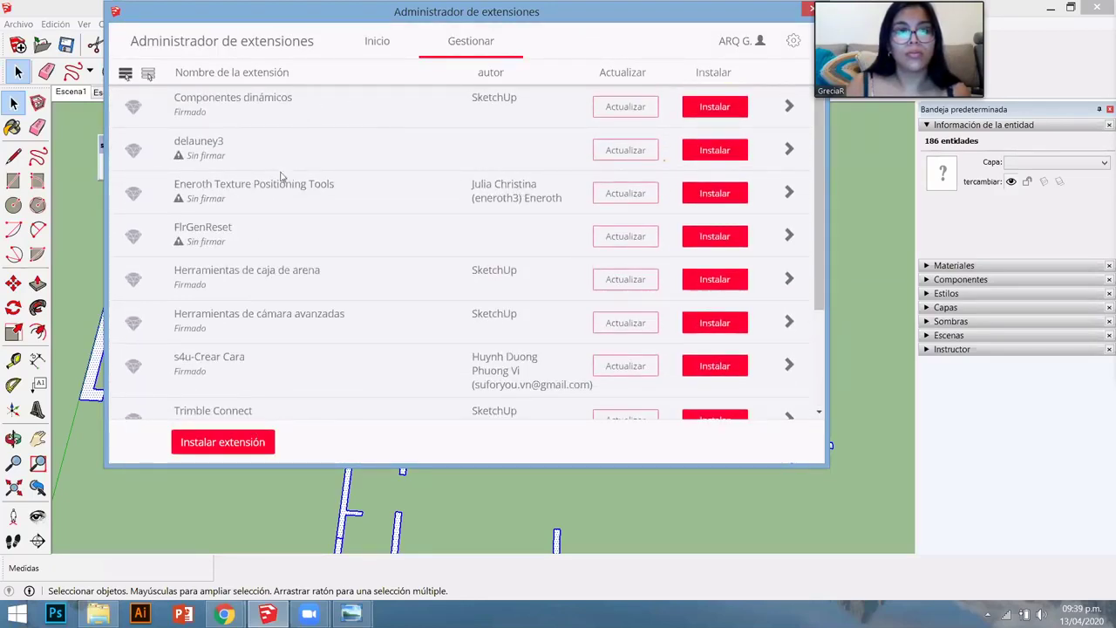
pyautogui.click(711, 366)
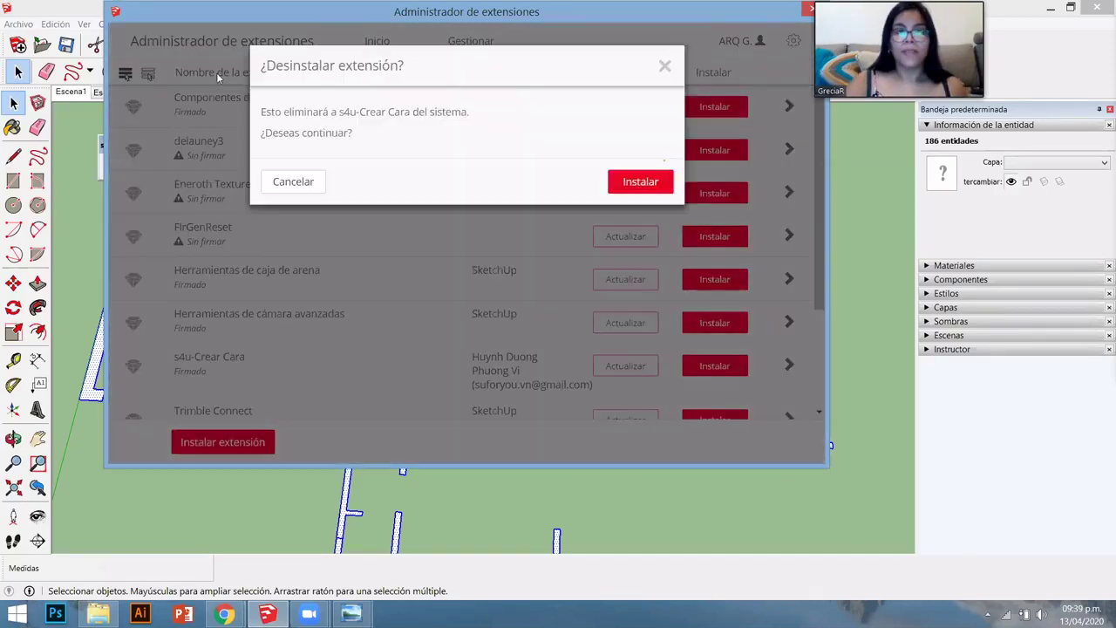
pyautogui.click(650, 181)
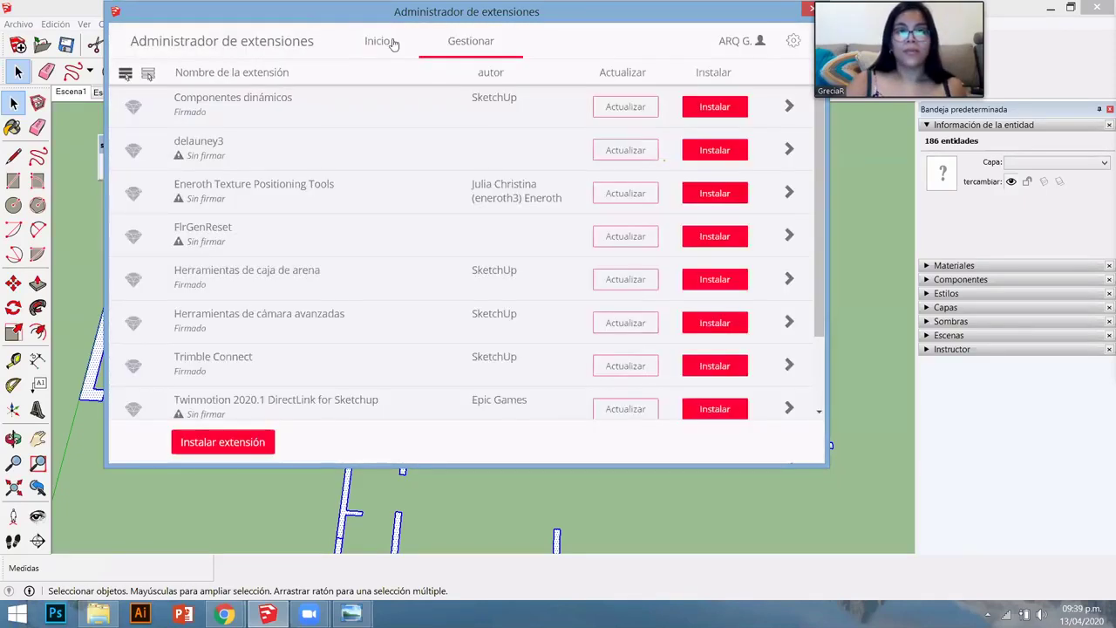
pyautogui.click(808, 11)
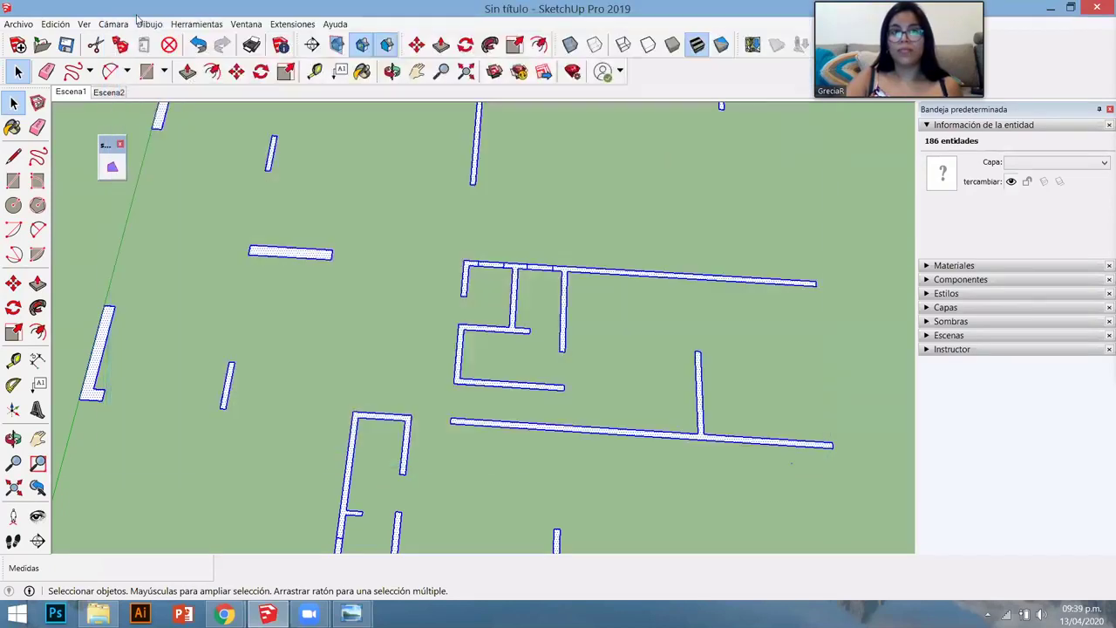
# - Install s4u_makeface_v3.1.0.rbz from the 03. Plugin folder via the Extension Manager
pyautogui.click(245, 25)
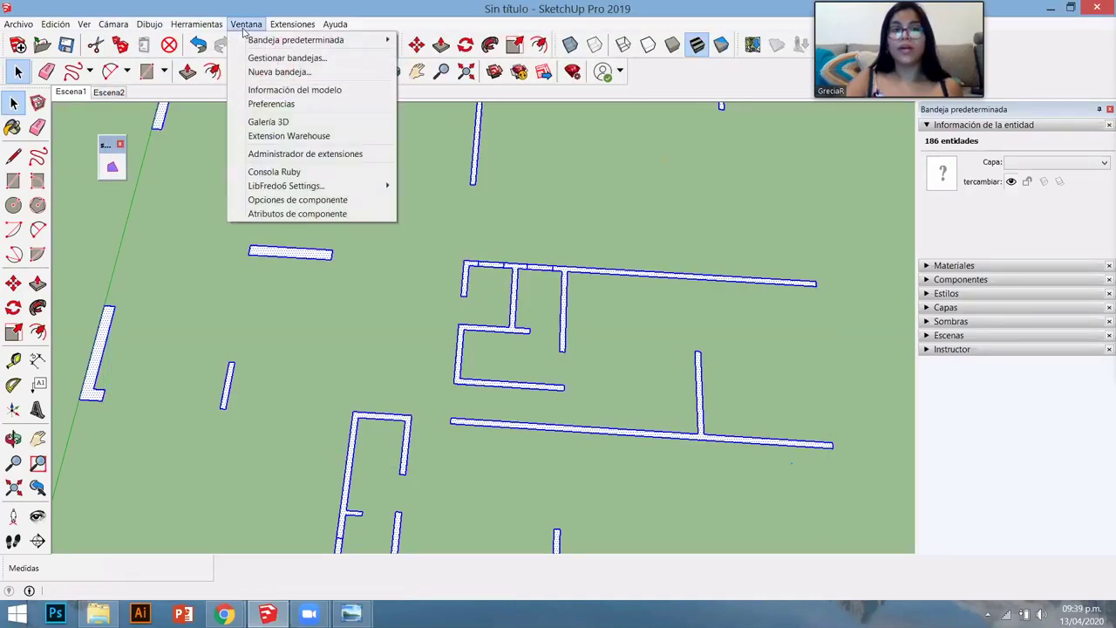
pyautogui.click(281, 155)
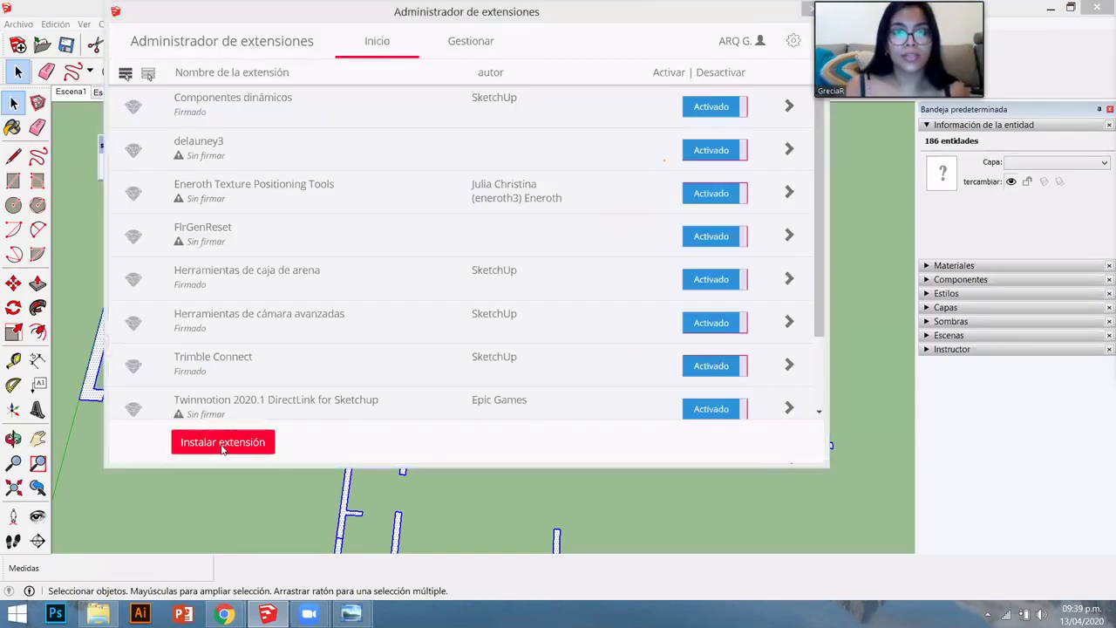
pyautogui.click(222, 442)
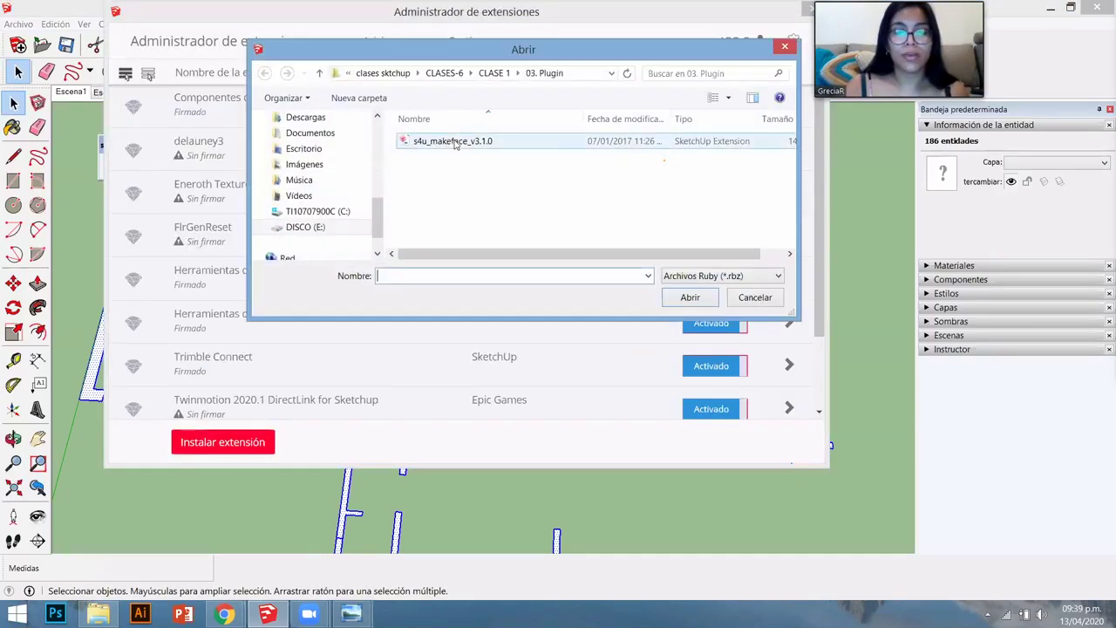
pyautogui.click(453, 141)
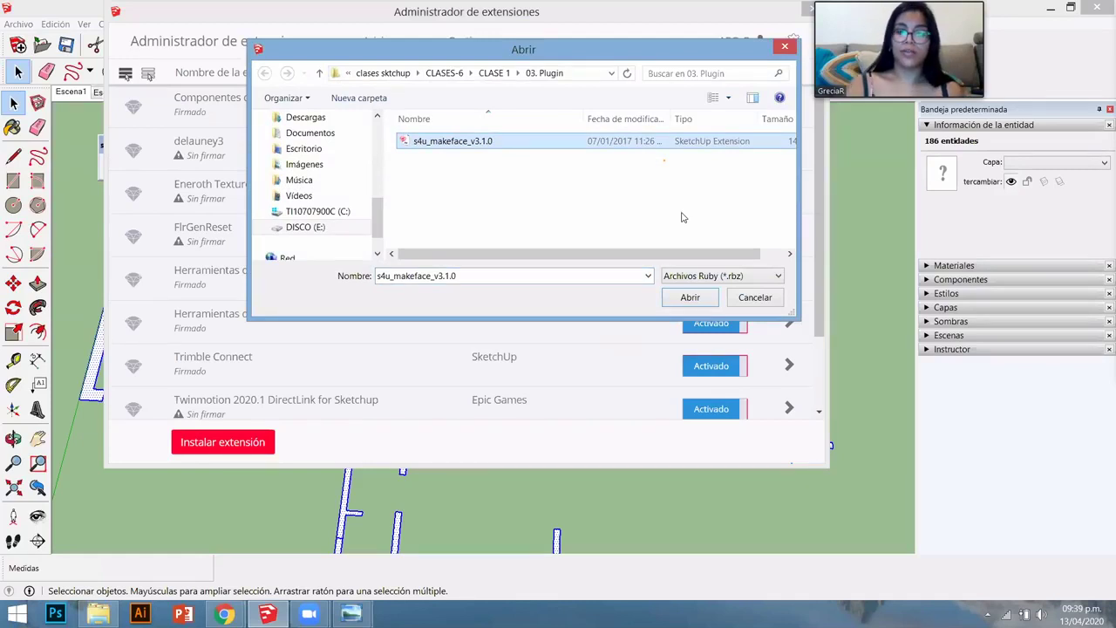
pyautogui.press('Return')
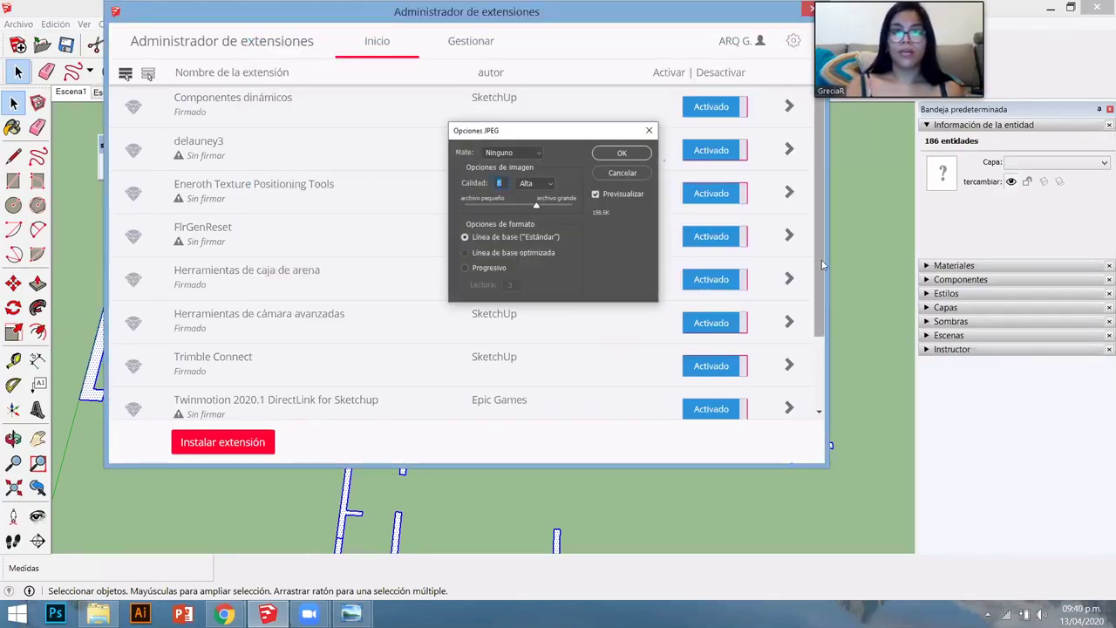
# - Reposition the Extension Manager and the floating extension panel, then close the manager
pyautogui.moveTo(820, 277); pyautogui.dragTo(851, 135)
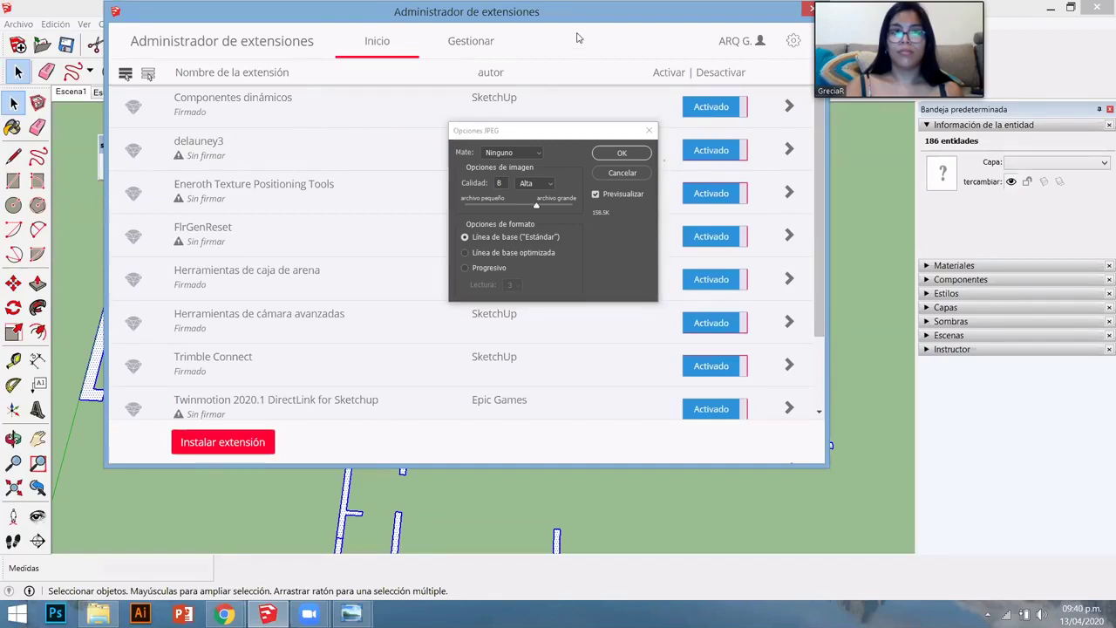
pyautogui.moveTo(807, 34); pyautogui.dragTo(991, 40)
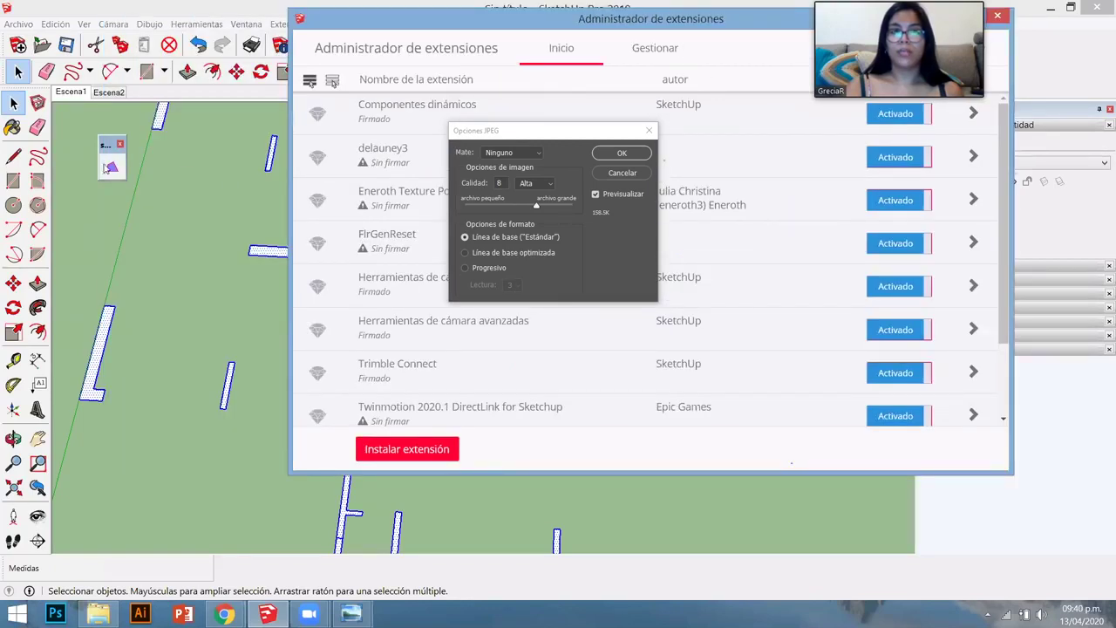
pyautogui.moveTo(109, 143)
pyautogui.mouseDown()
pyautogui.moveTo(122, 127)
pyautogui.moveTo(259, 183)
pyautogui.moveTo(143, 137)
pyautogui.mouseUp()
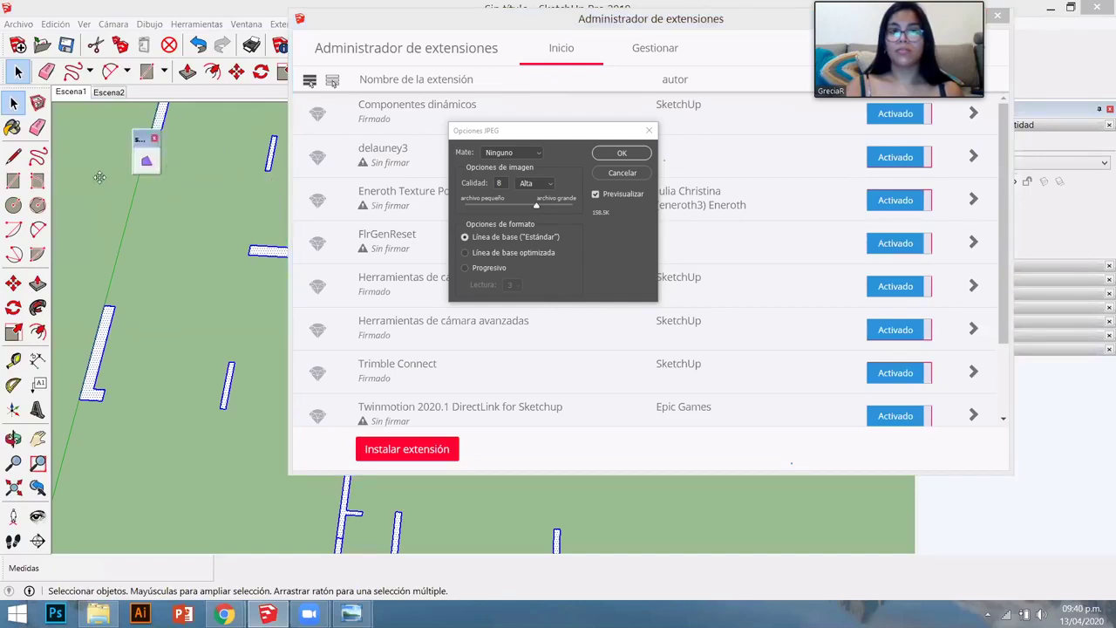
pyautogui.moveTo(100, 177); pyautogui.dragTo(101, 174)
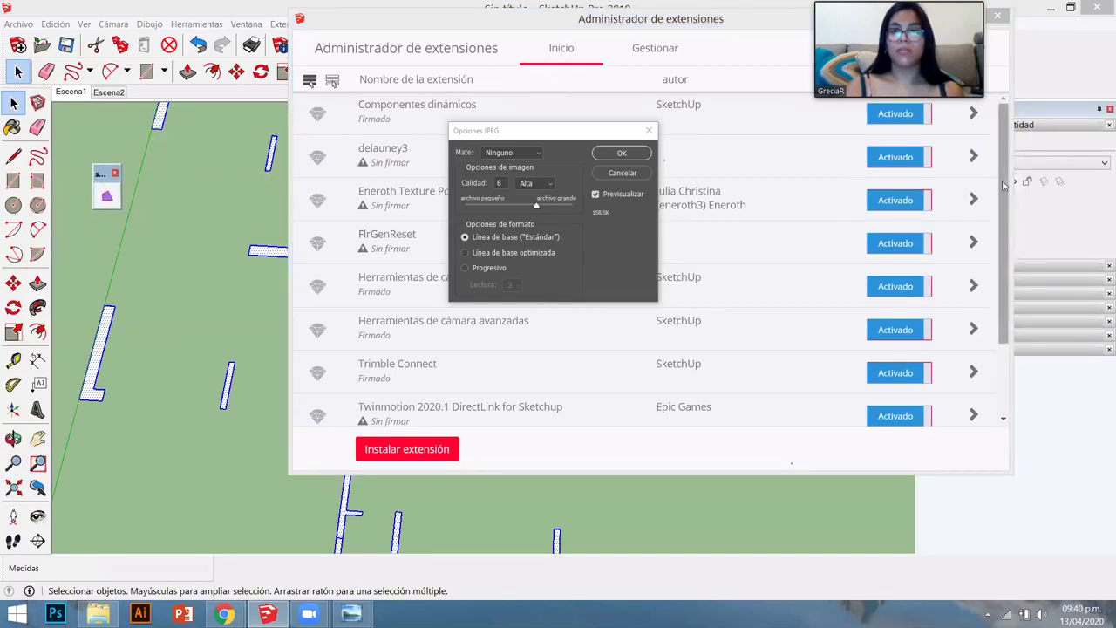
pyautogui.click(1009, 349)
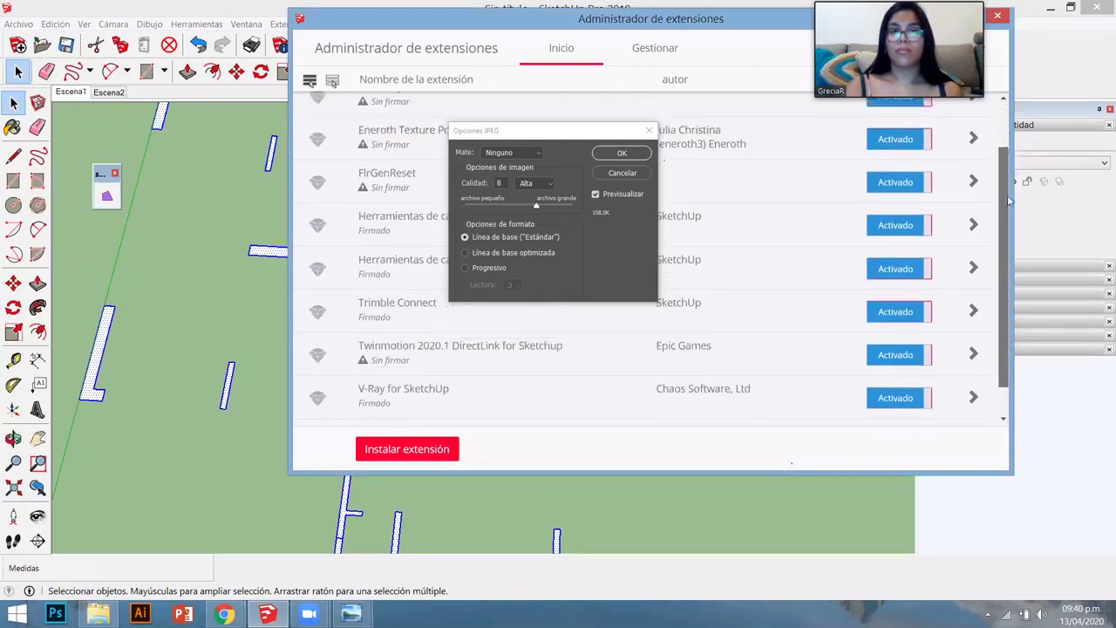
pyautogui.moveTo(1006, 296); pyautogui.dragTo(1011, 143)
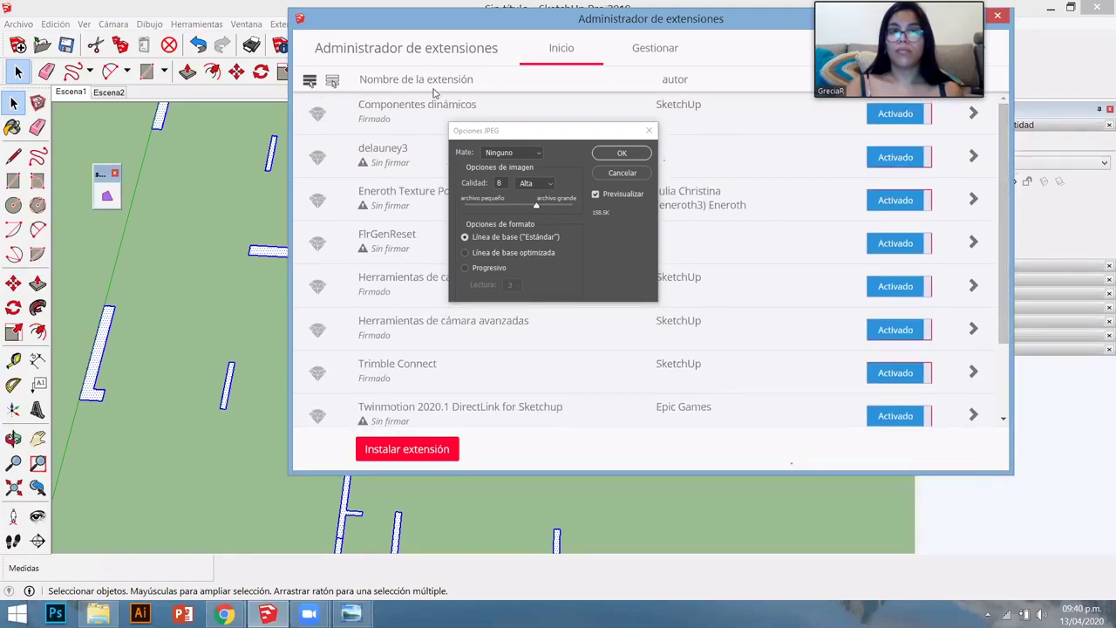
pyautogui.click(995, 14)
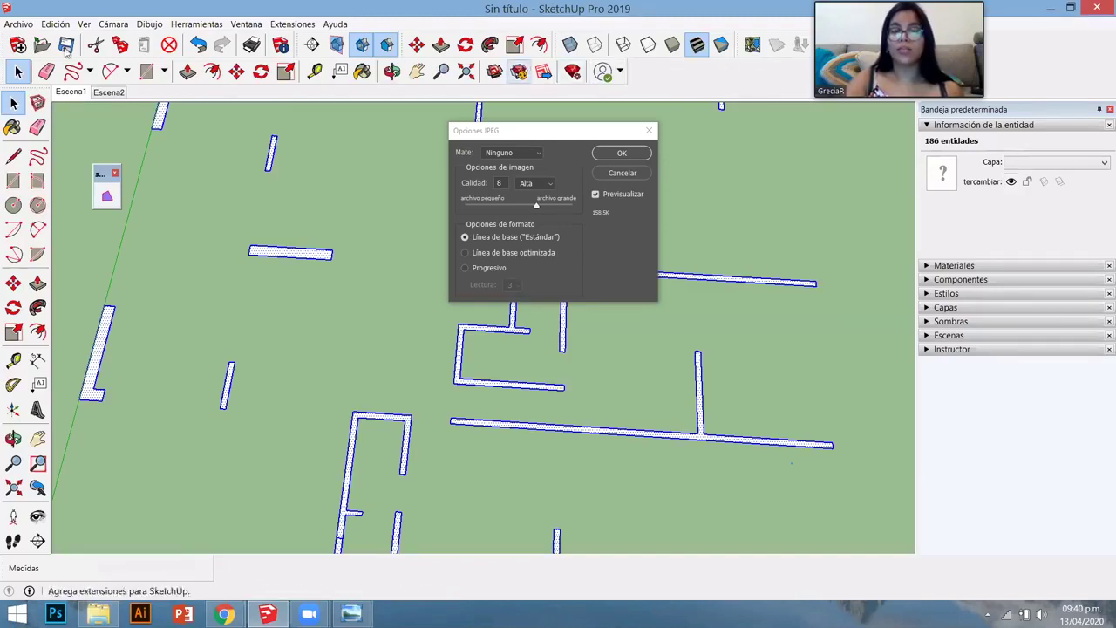
# - Show the toolbar list, then dismiss it and deselect the white wall outlines
pyautogui.rightClick(637, 76)
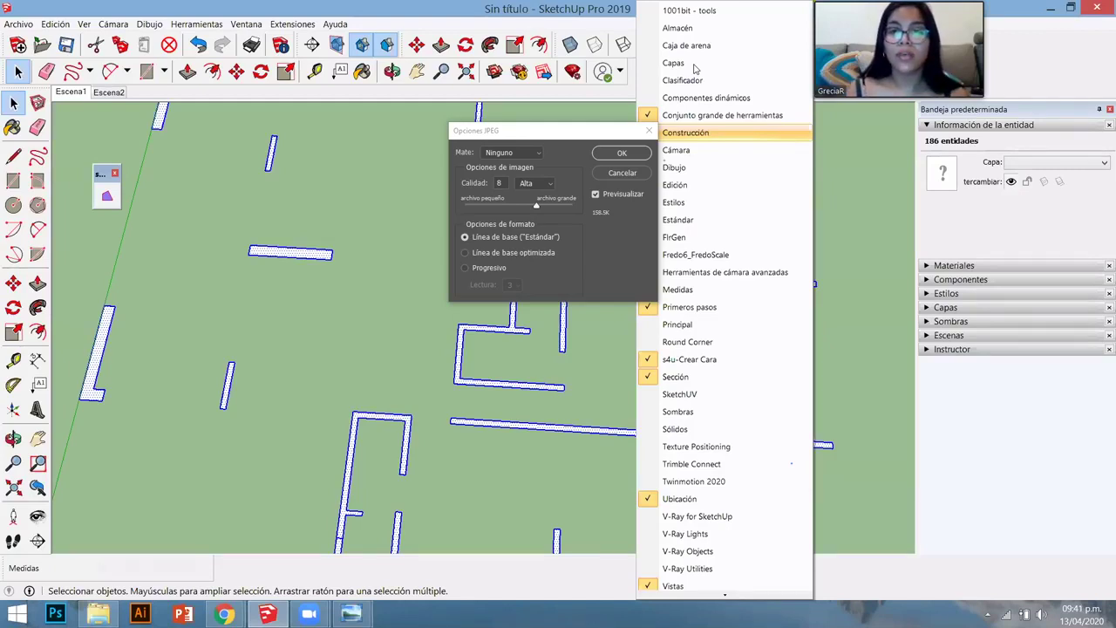
pyautogui.click(411, 212)
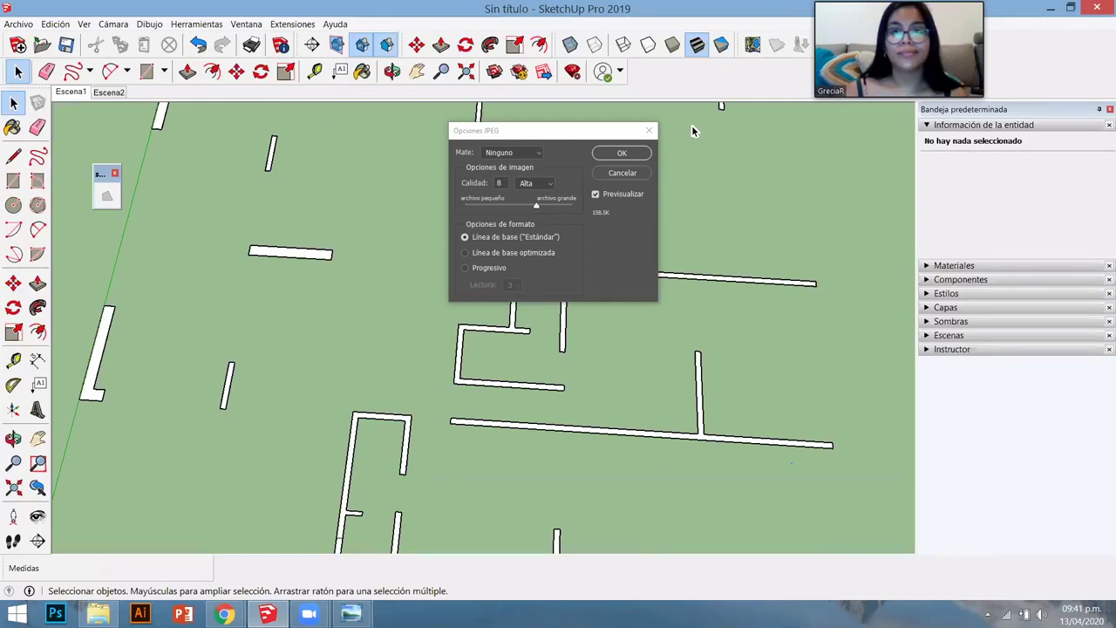
# - Dismiss the Window menu and orbit and zoom to the imported elevation sheet
pyautogui.click(246, 23)
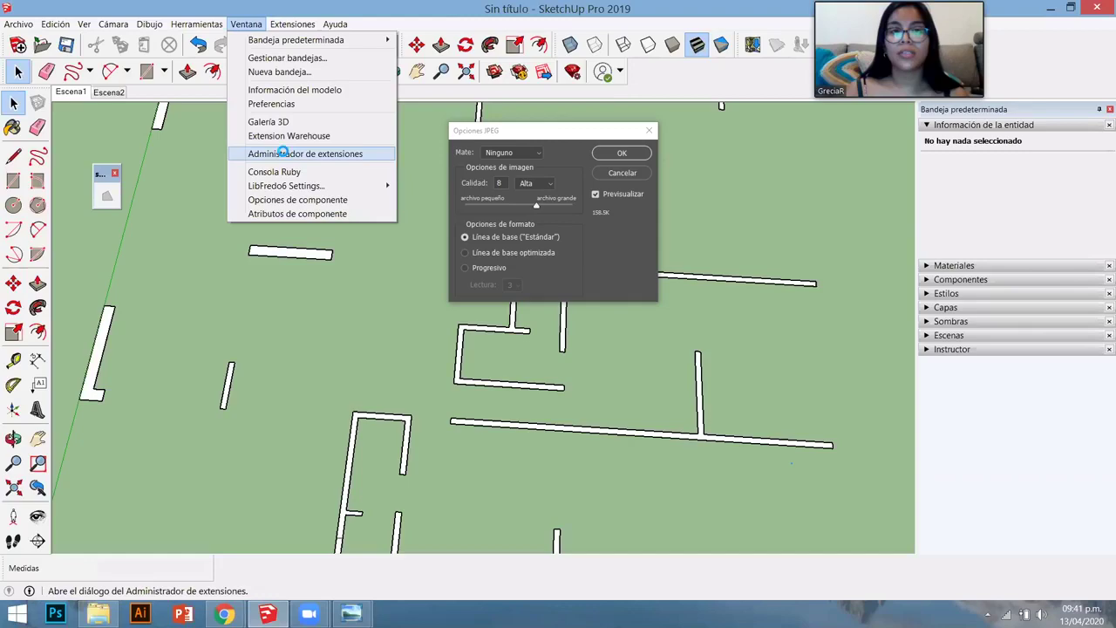
pyautogui.click(418, 183)
pyautogui.scroll(-5, 436, 270)
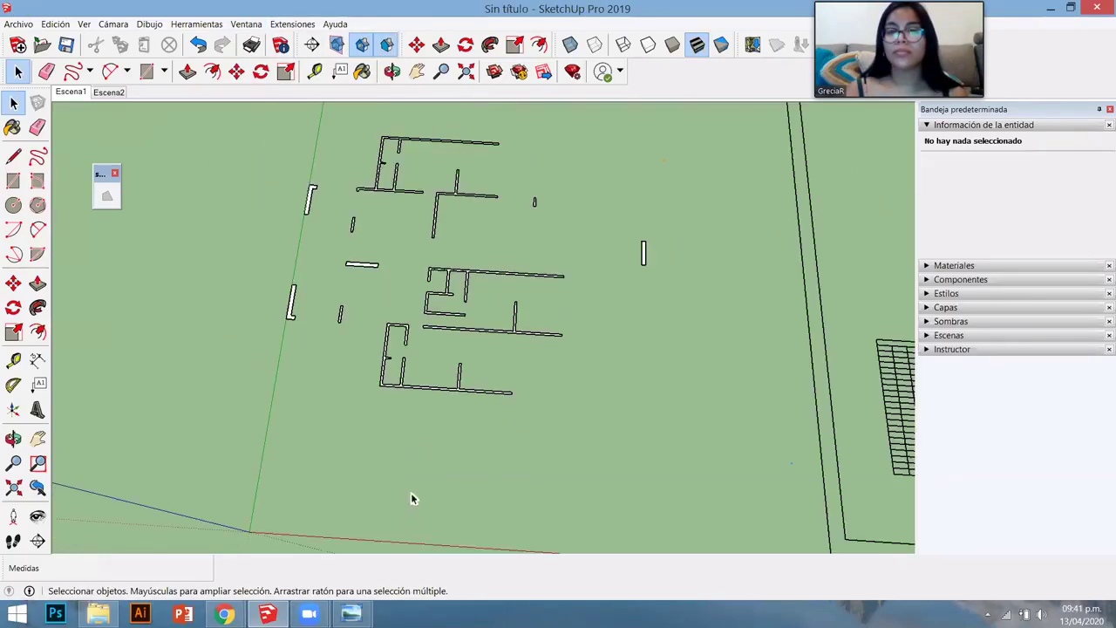
pyautogui.moveTo(413, 499); pyautogui.dragTo(367, 364, button='middle')
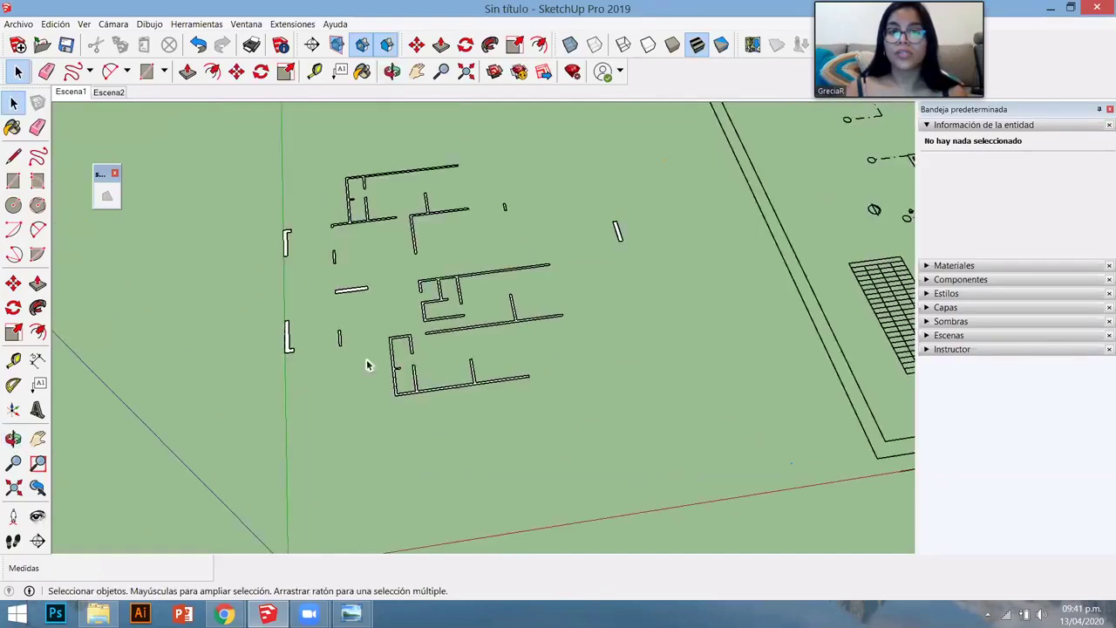
pyautogui.scroll(5, 369, 297)
pyautogui.scroll(-5, 419, 256)
pyautogui.moveTo(424, 311); pyautogui.dragTo(353, 259, button='middle')
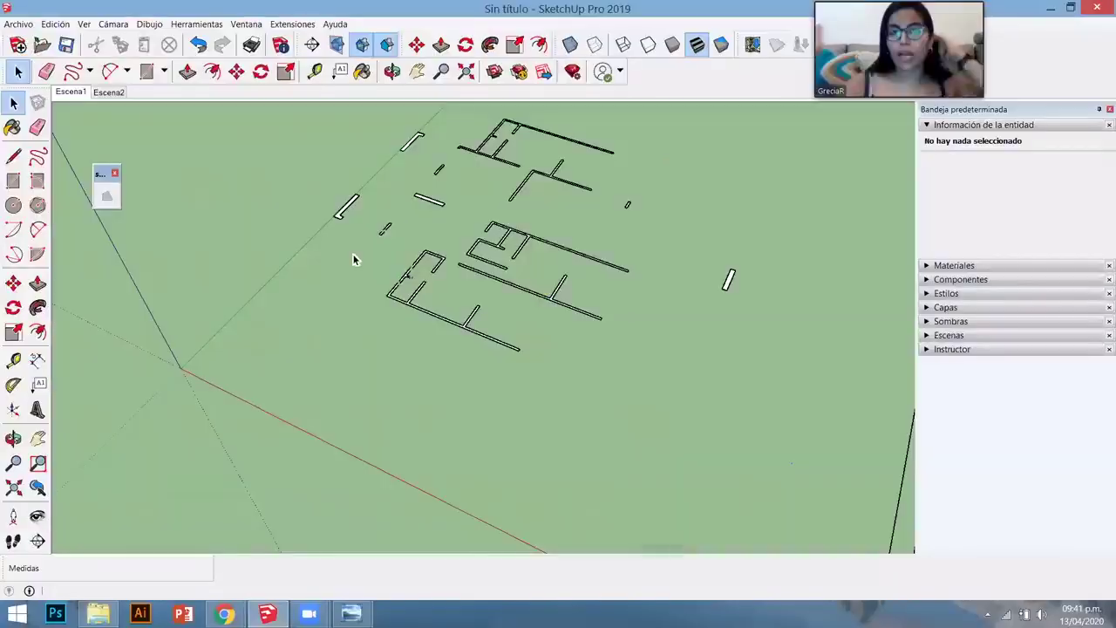
pyautogui.moveTo(353, 259)
pyautogui.mouseDown(button='middle')
pyautogui.moveTo(479, 242)
pyautogui.moveTo(419, 219)
pyautogui.moveTo(529, 259)
pyautogui.moveTo(530, 247)
pyautogui.moveTo(386, 247)
pyautogui.moveTo(705, 430)
pyautogui.moveTo(388, 367)
pyautogui.moveTo(865, 424)
pyautogui.moveTo(810, 383)
pyautogui.mouseUp(button='middle')
pyautogui.scroll(-3, 480, 242)
pyautogui.scroll(-3, 865, 429)
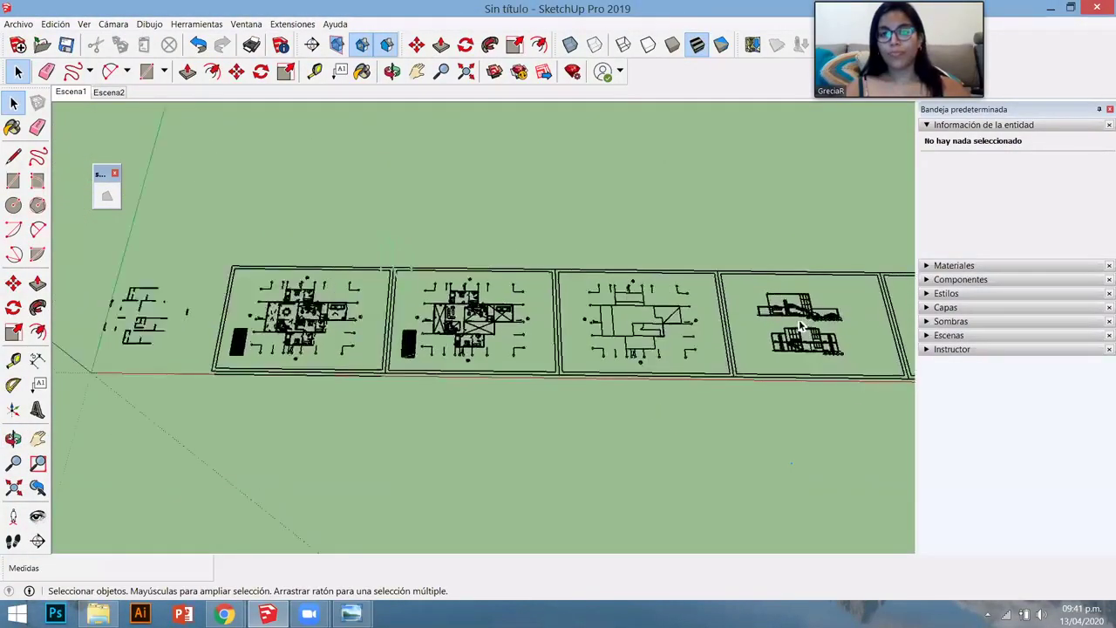
pyautogui.scroll(5, 770, 330)
pyautogui.scroll(5, 755, 356)
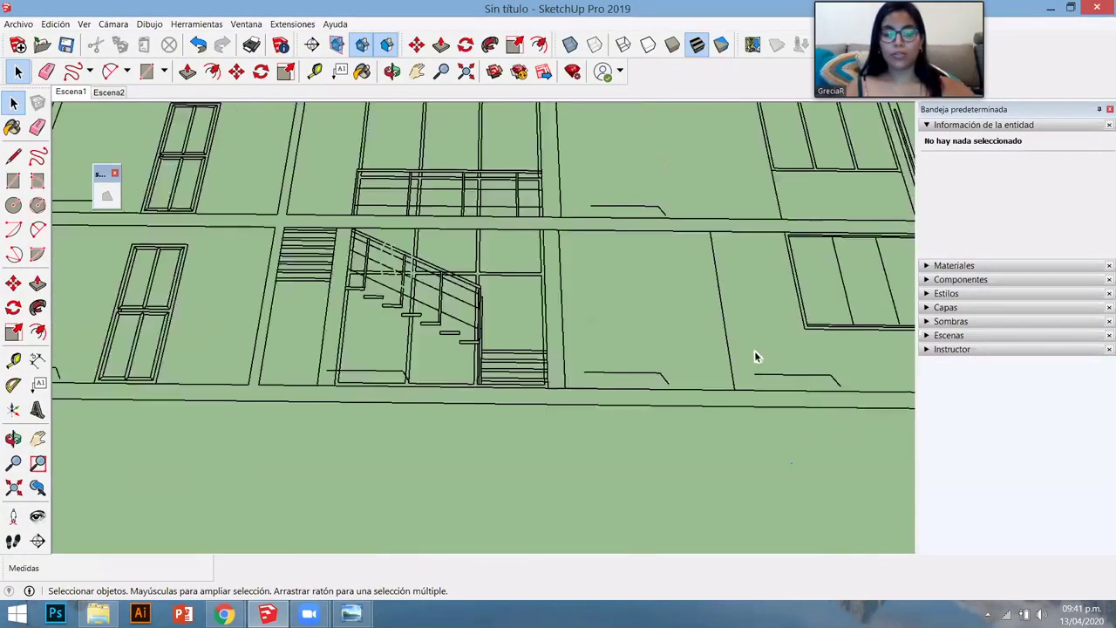
# - Measure the elevation's ground-to-upper-floor height with Tape Measure: 3.00 m
pyautogui.press('t')
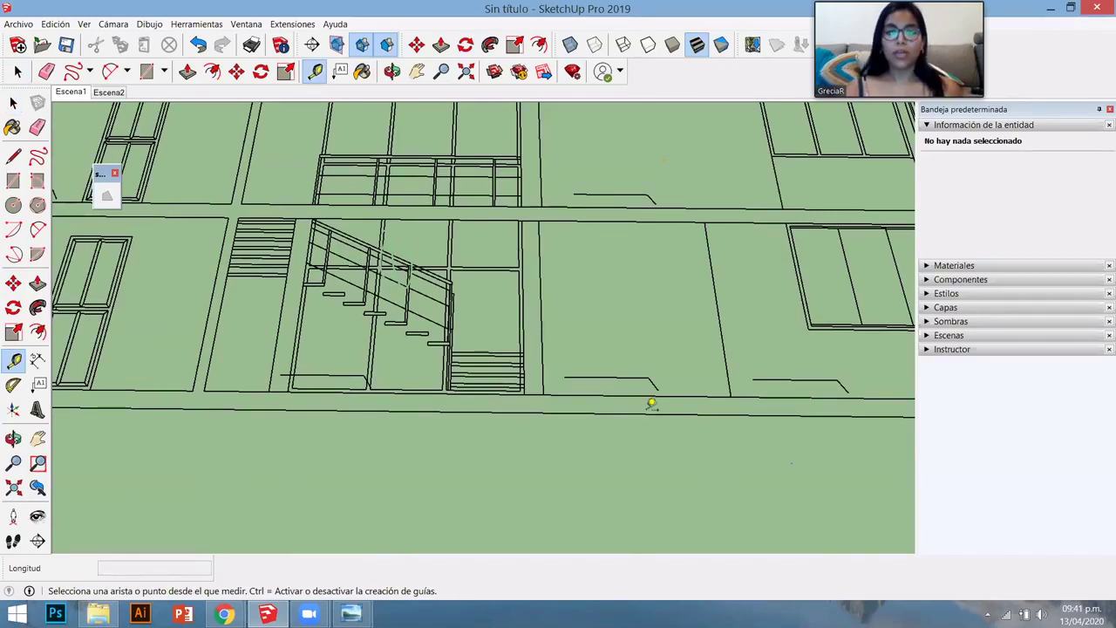
pyautogui.click(646, 413)
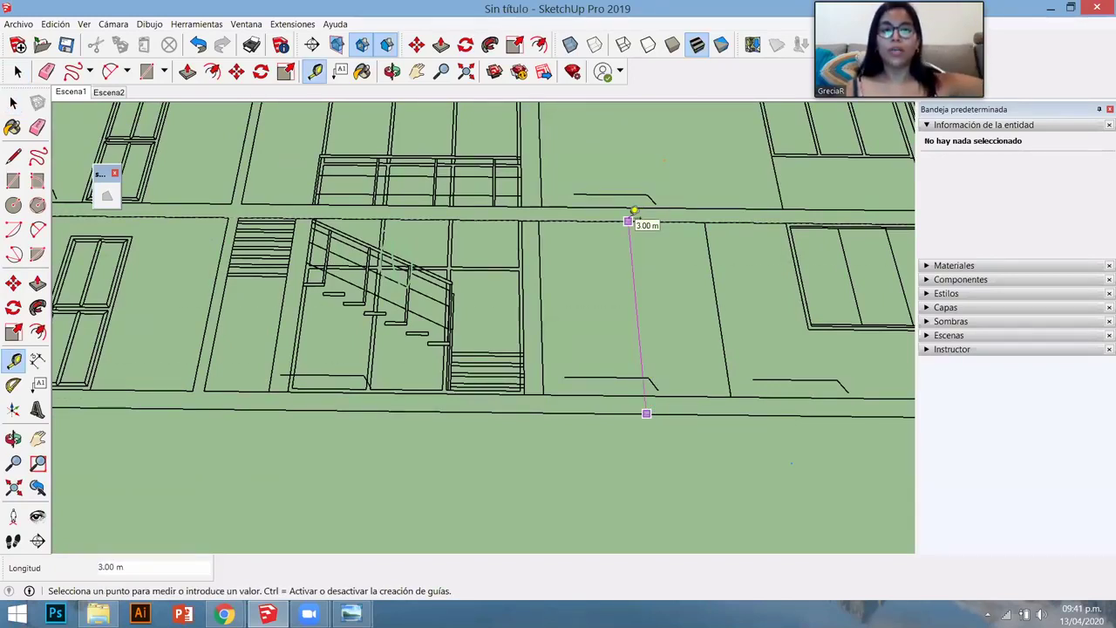
pyautogui.click(634, 211)
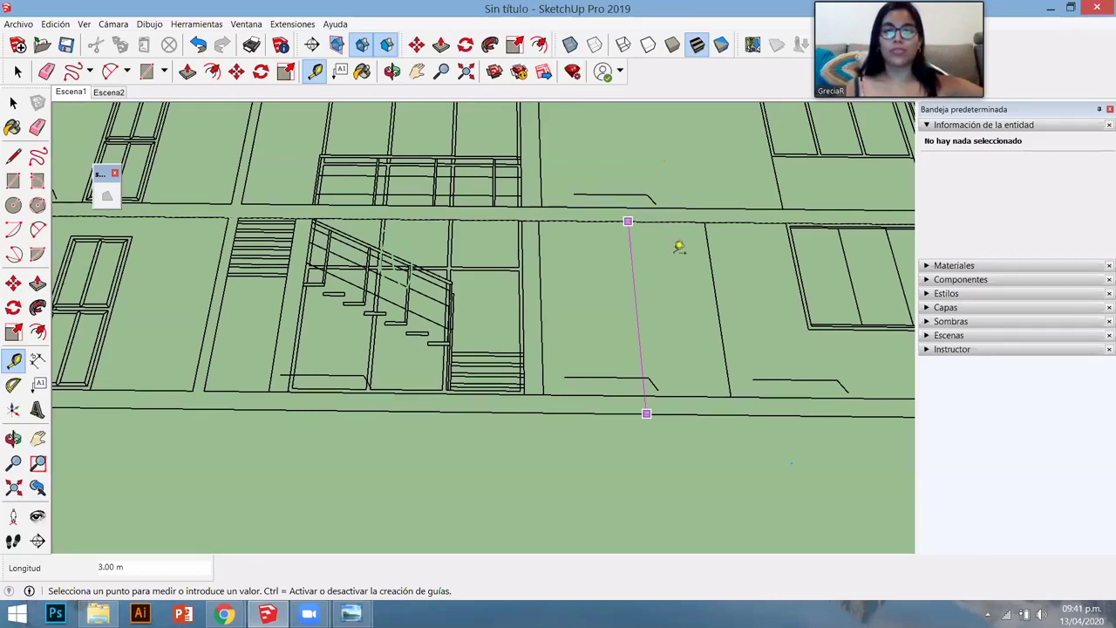
pyautogui.press('space')
pyautogui.scroll(-10, 712, 294)
pyautogui.scroll(3, 750, 318)
pyautogui.scroll(-5, 754, 317)
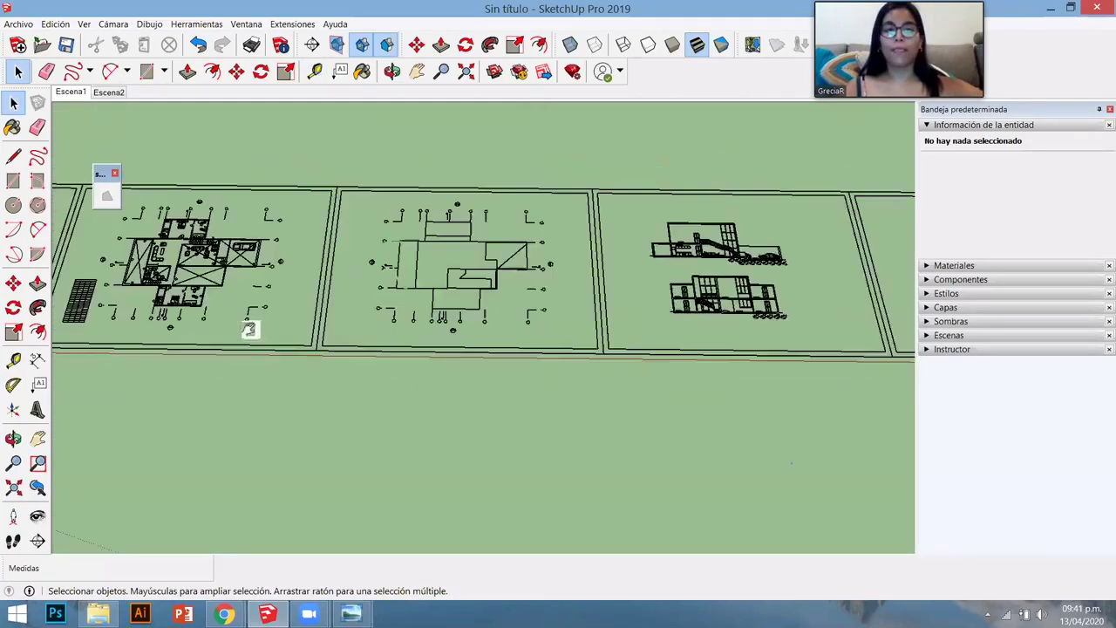
# - Push/Pull the small wall outline up to a height of 3 m
pyautogui.moveTo(561, 298); pyautogui.dragTo(244, 205, button='middle')
pyautogui.scroll(5, 320, 235)
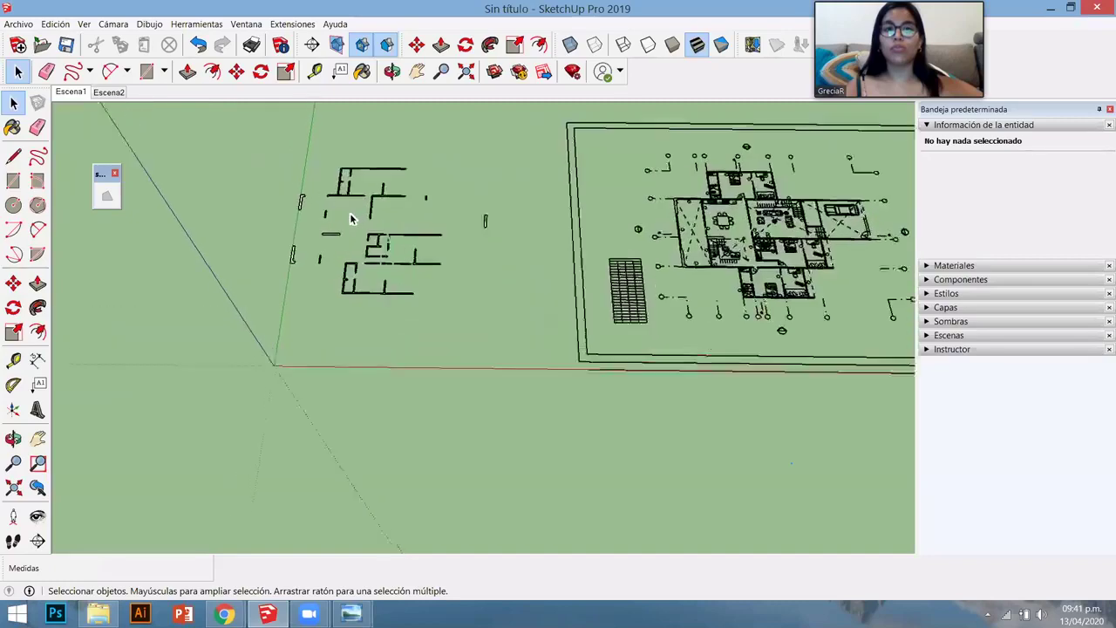
pyautogui.press('p')
pyautogui.scroll(3, 266, 190)
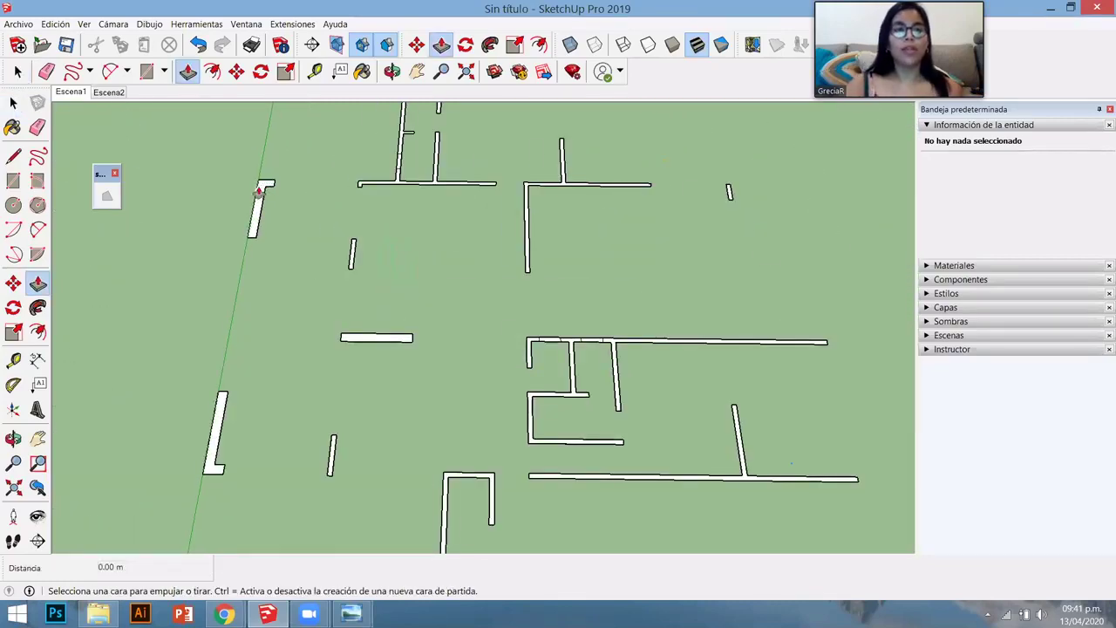
pyautogui.moveTo(252, 182); pyautogui.dragTo(248, 157)
pyautogui.write('3')
pyautogui.press('Return')
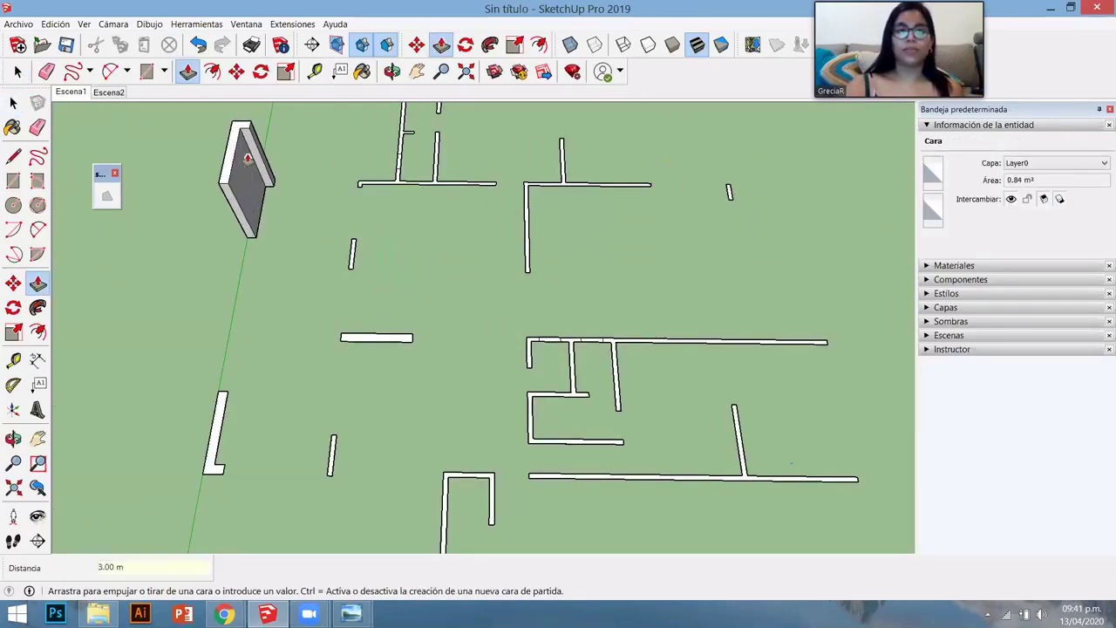
# - Double-click the remaining wall pieces, including the long wall, to raise them to 3 m, undoing one
pyautogui.scroll(-3, 314, 240)
pyautogui.moveTo(294, 251); pyautogui.dragTo(409, 123, button='middle')
pyautogui.scroll(2, 408, 124)
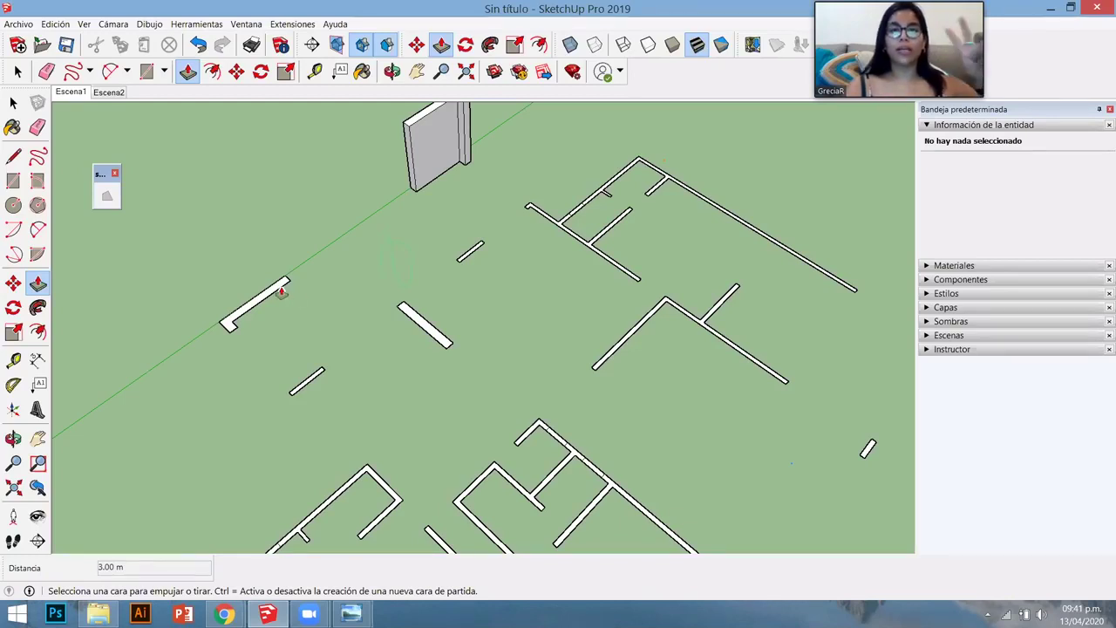
pyautogui.doubleClick(282, 293)
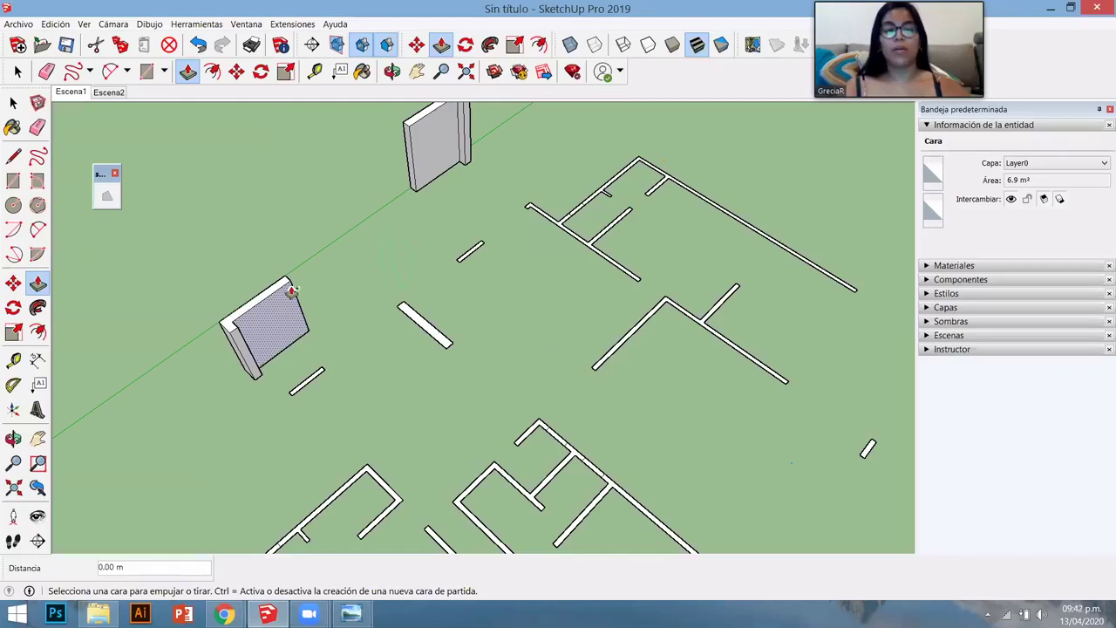
pyautogui.hotkey('ctrl', 'z')
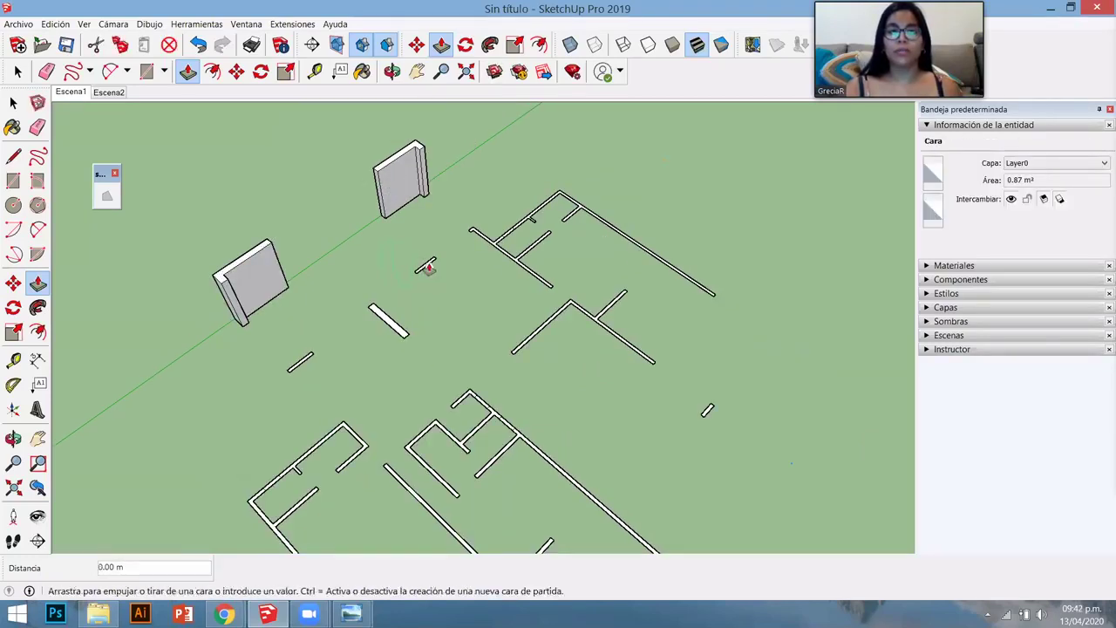
pyautogui.doubleClick(424, 264)
pyautogui.doubleClick(397, 324)
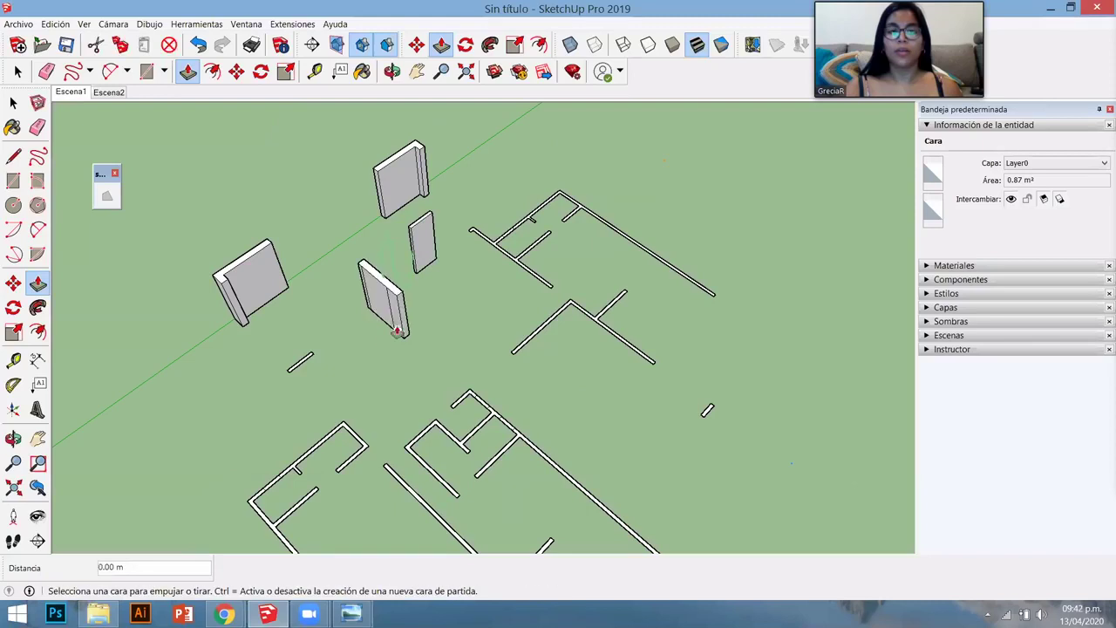
pyautogui.doubleClick(299, 364)
pyautogui.doubleClick(547, 283)
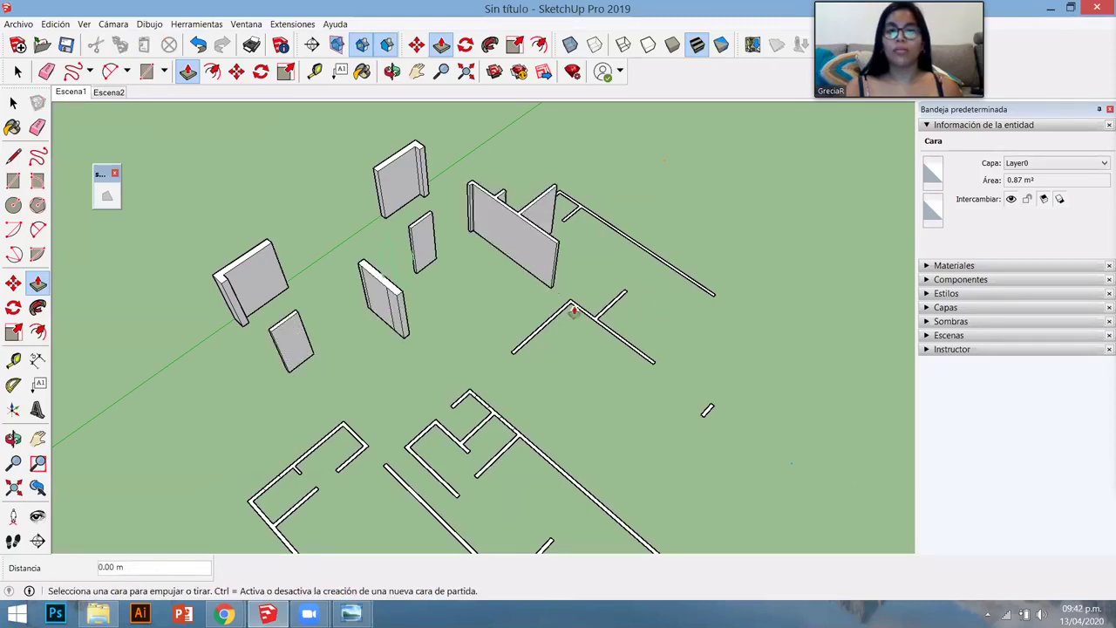
pyautogui.doubleClick(610, 226)
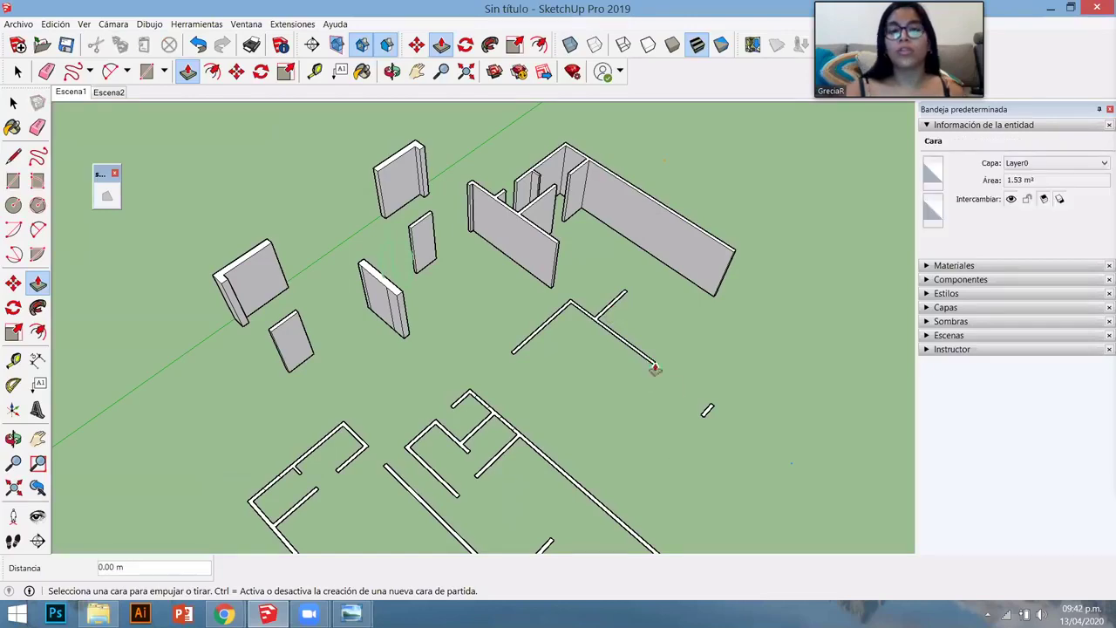
# - Pull one more flat wall outline up to wall height
pyautogui.moveTo(550, 355); pyautogui.dragTo(602, 381, button='middle')
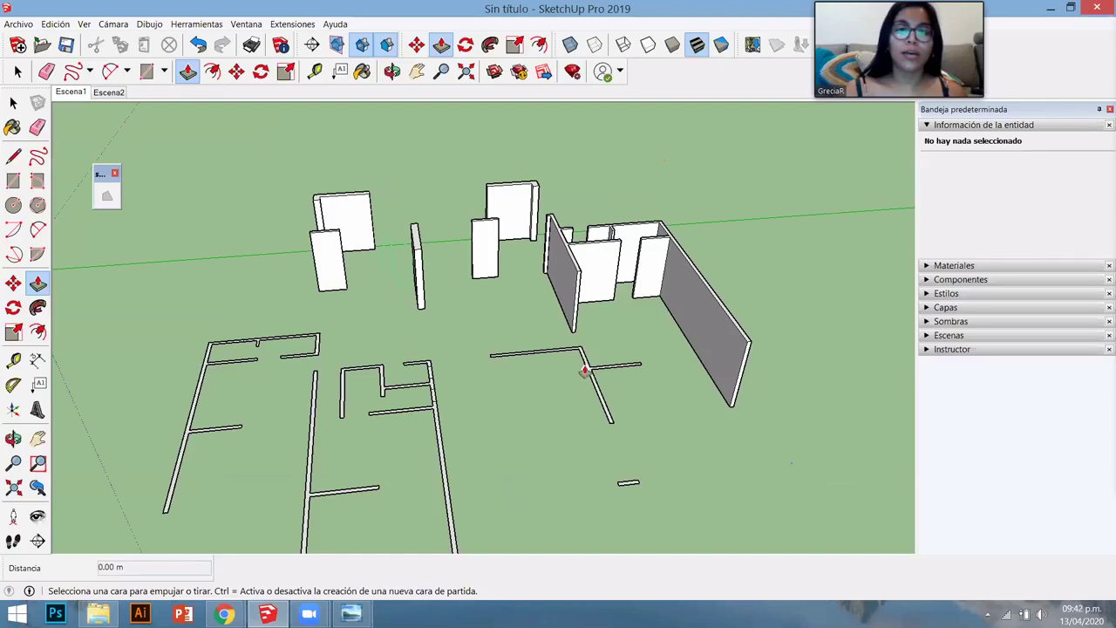
pyautogui.click(586, 370)
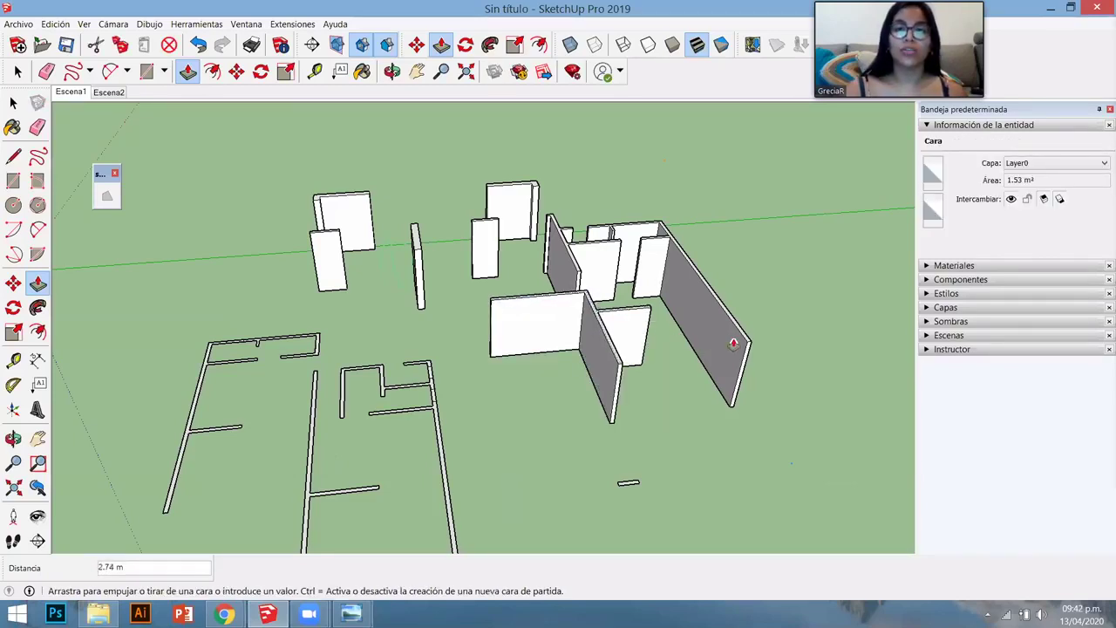
pyautogui.moveTo(638, 368); pyautogui.dragTo(513, 351, button='middle')
# - Fix the new wall's height and repeat that height on two more small faces
pyautogui.click(512, 351)
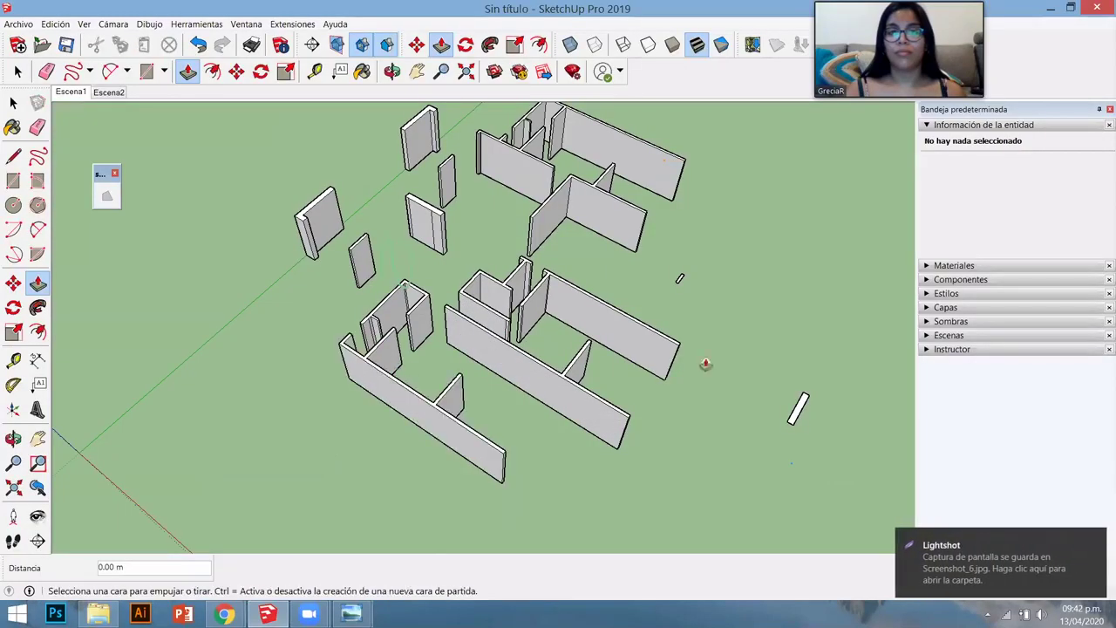
pyautogui.doubleClick(681, 280)
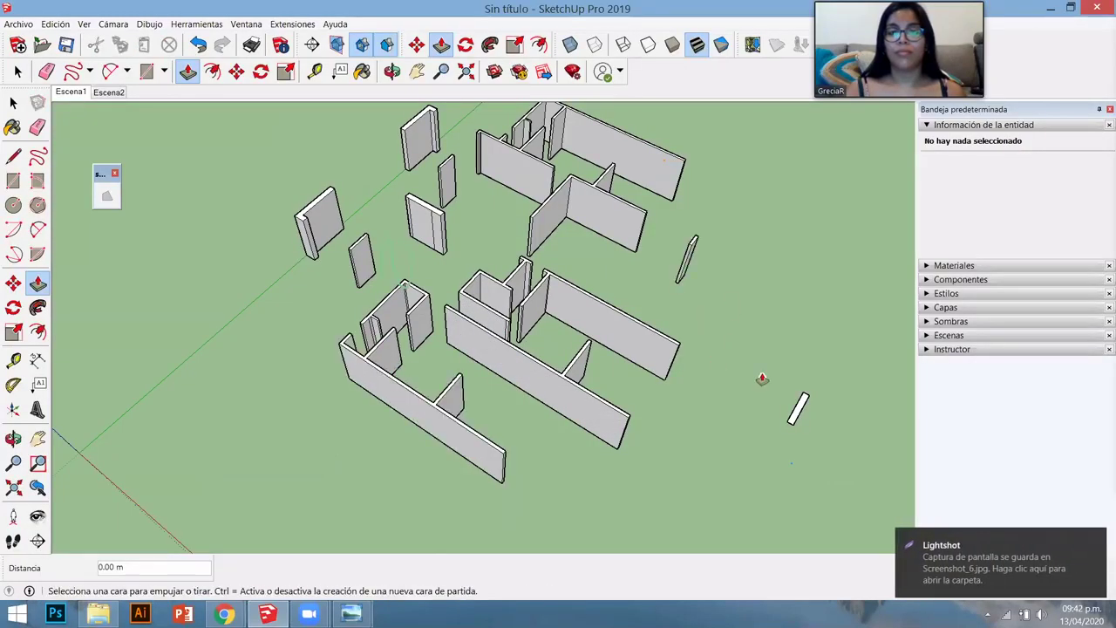
pyautogui.doubleClick(798, 408)
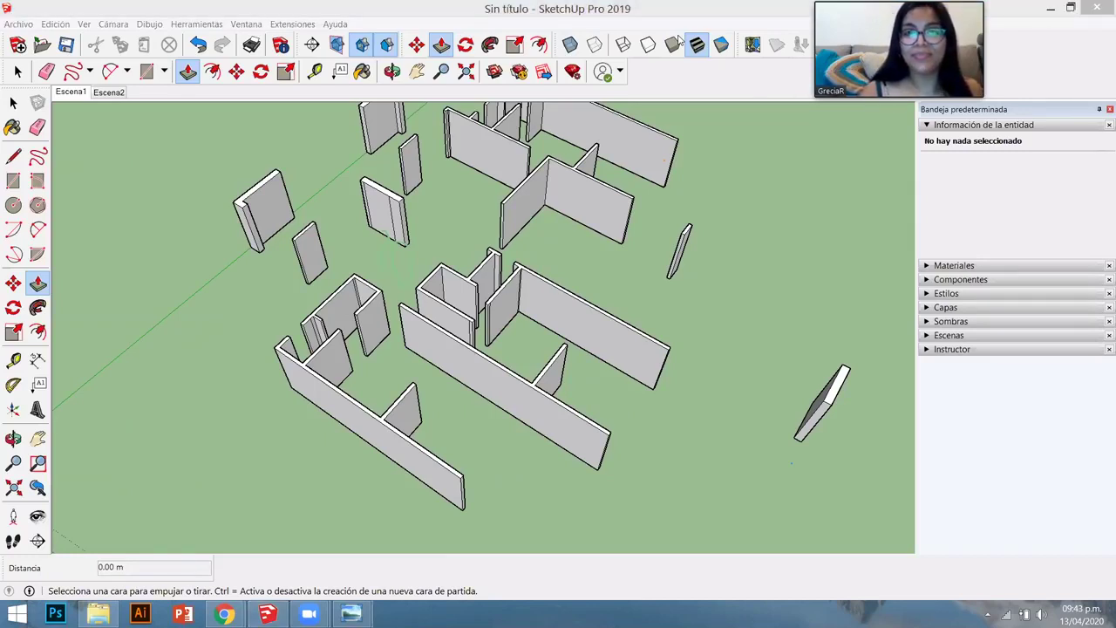
# - Push the long hatched wall face up to full height, then review the whole wall layout
pyautogui.moveTo(533, 341); pyautogui.dragTo(613, 312, button='middle')
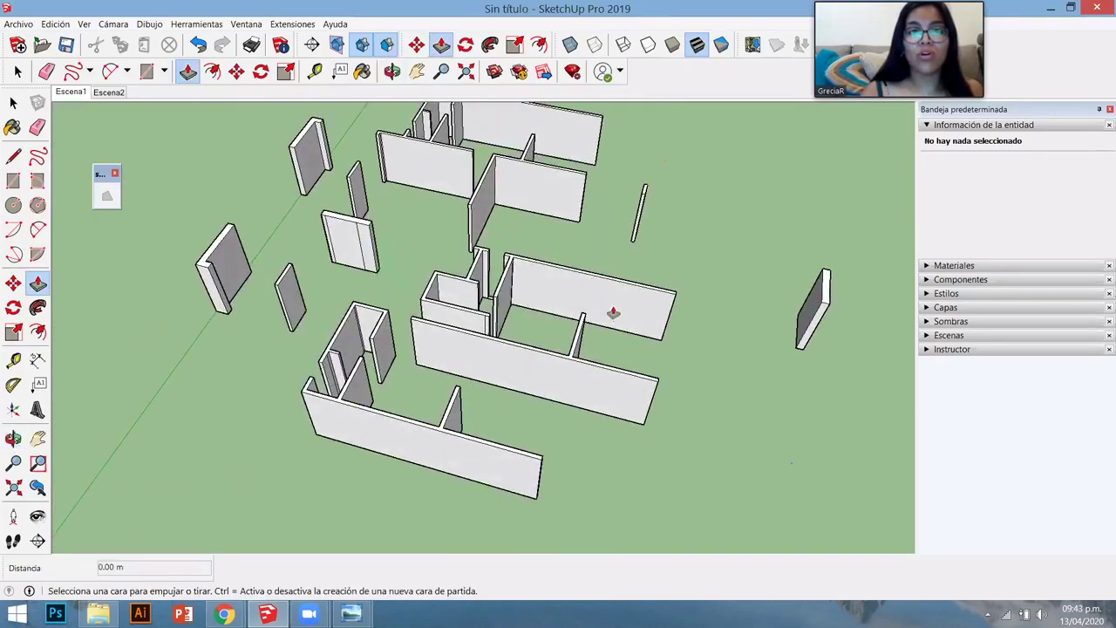
pyautogui.scroll(-5, 613, 312)
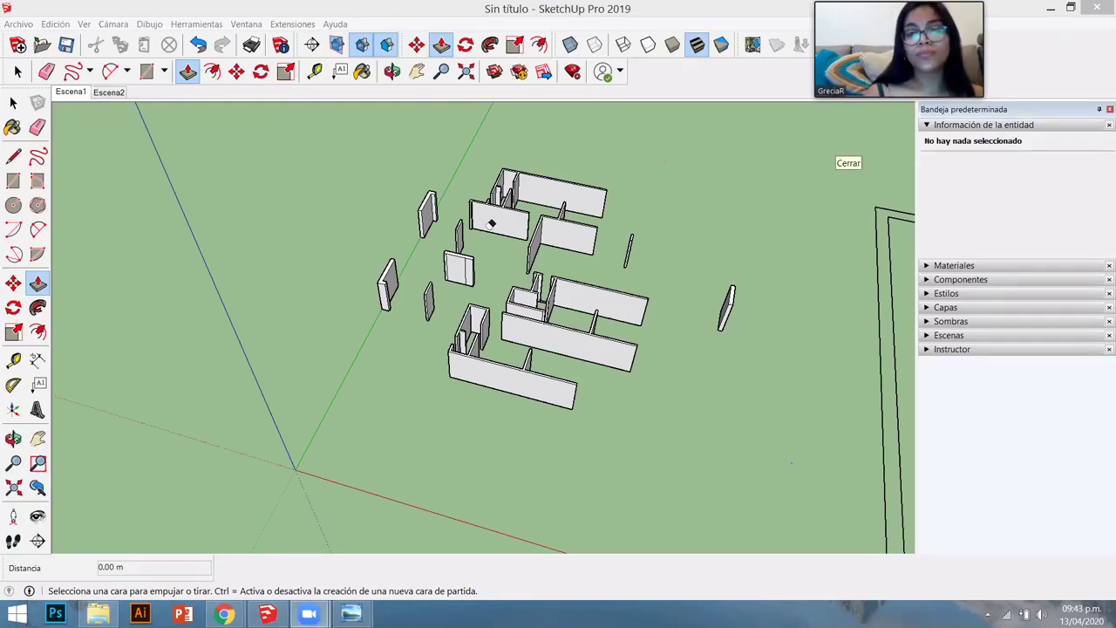
pyautogui.moveTo(704, 218); pyautogui.dragTo(565, 405, button='middle')
pyautogui.scroll(8, 565, 405)
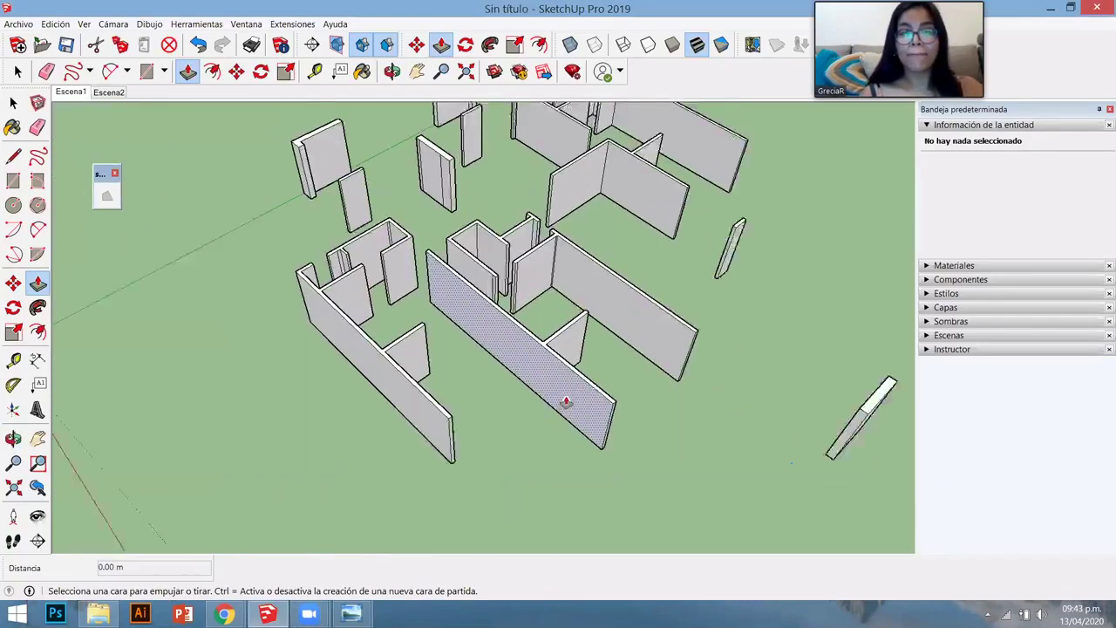
pyautogui.click(535, 367)
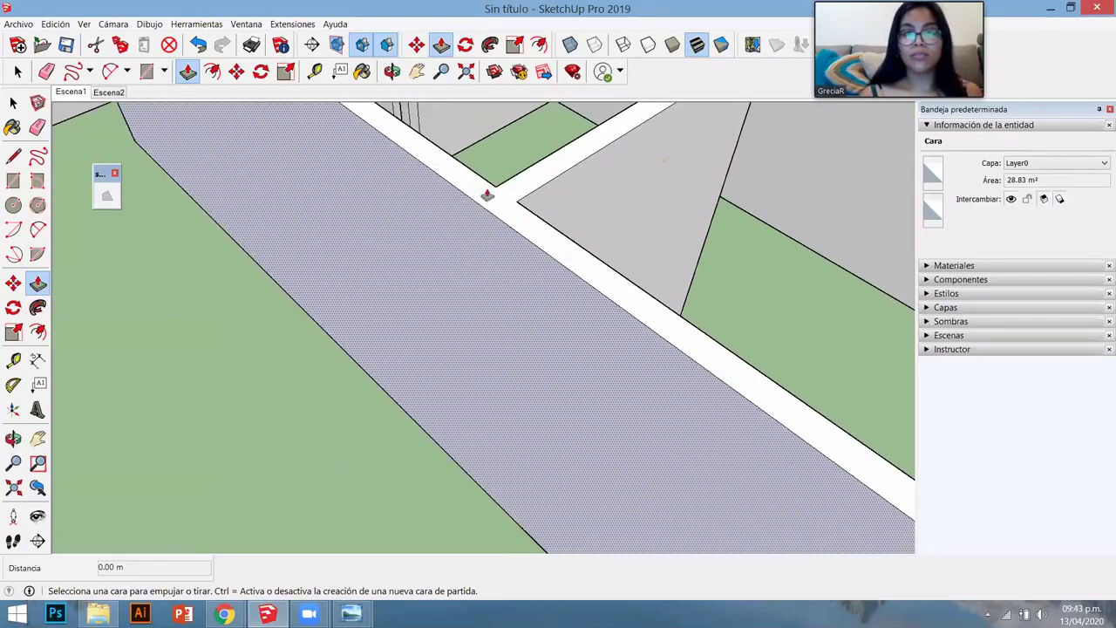
pyautogui.click(498, 302)
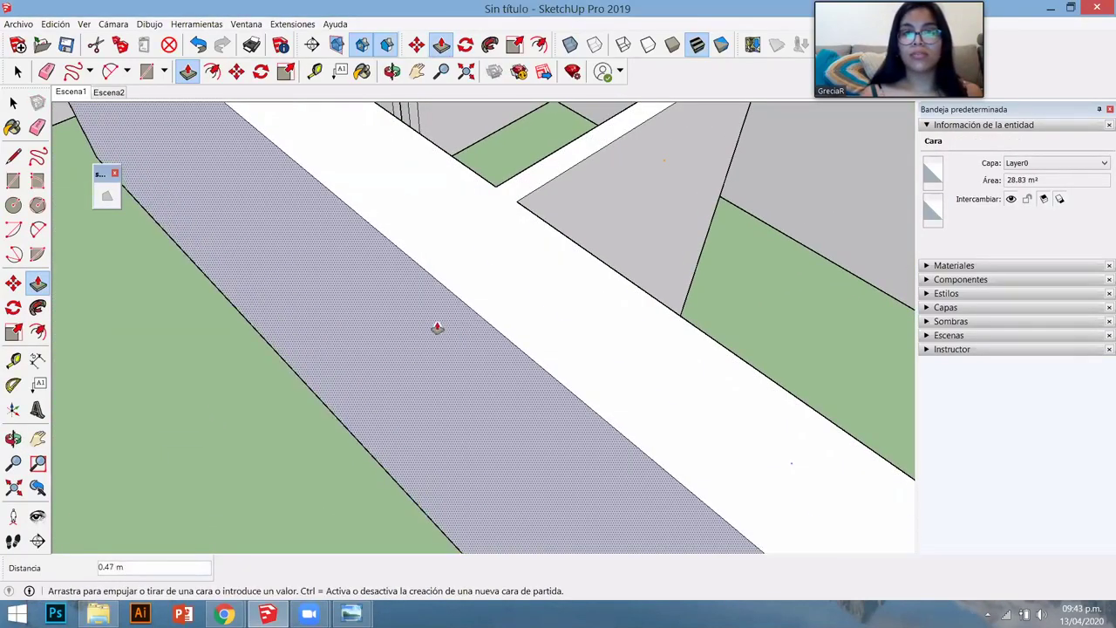
pyautogui.scroll(-3, 436, 328)
pyautogui.click(602, 149)
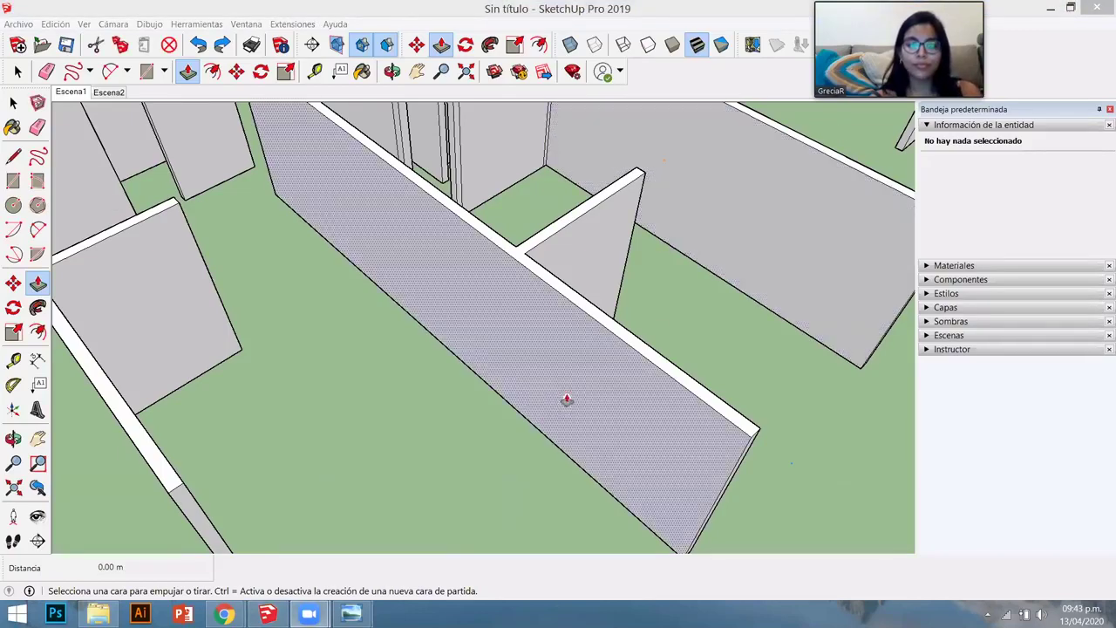
pyautogui.scroll(-2, 419, 386)
pyautogui.moveTo(419, 386); pyautogui.dragTo(496, 386, button='middle')
pyautogui.scroll(-3, 496, 386)
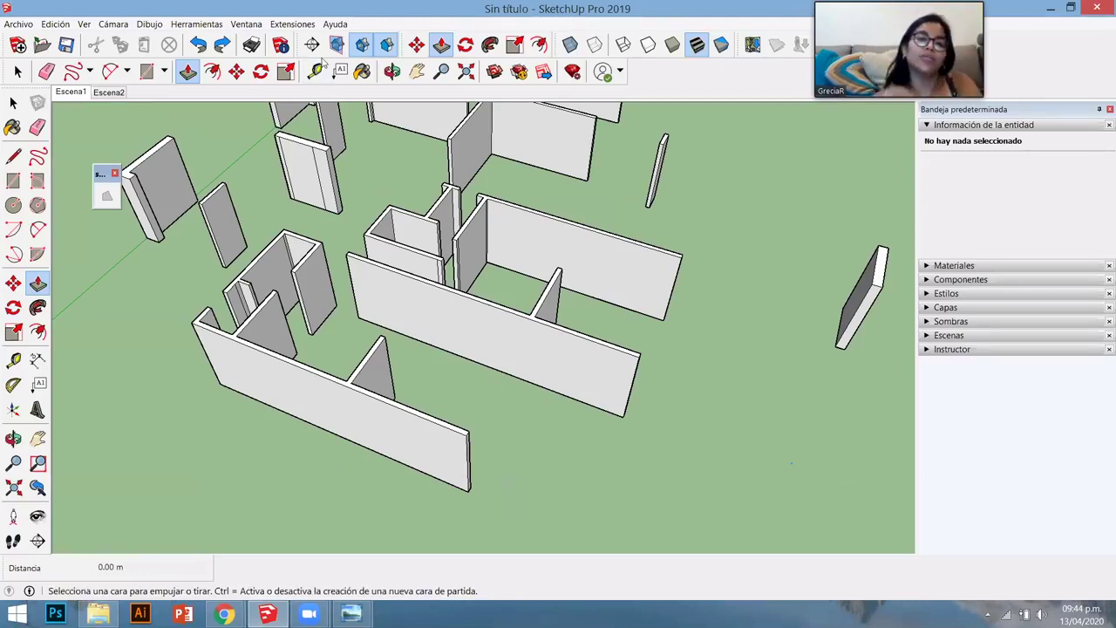
# - Box-select all the extruded walls and set their Capa to 00_MUROS
pyautogui.scroll(-5, 890, 521)
pyautogui.moveTo(890, 522); pyautogui.dragTo(451, 303, button='middle')
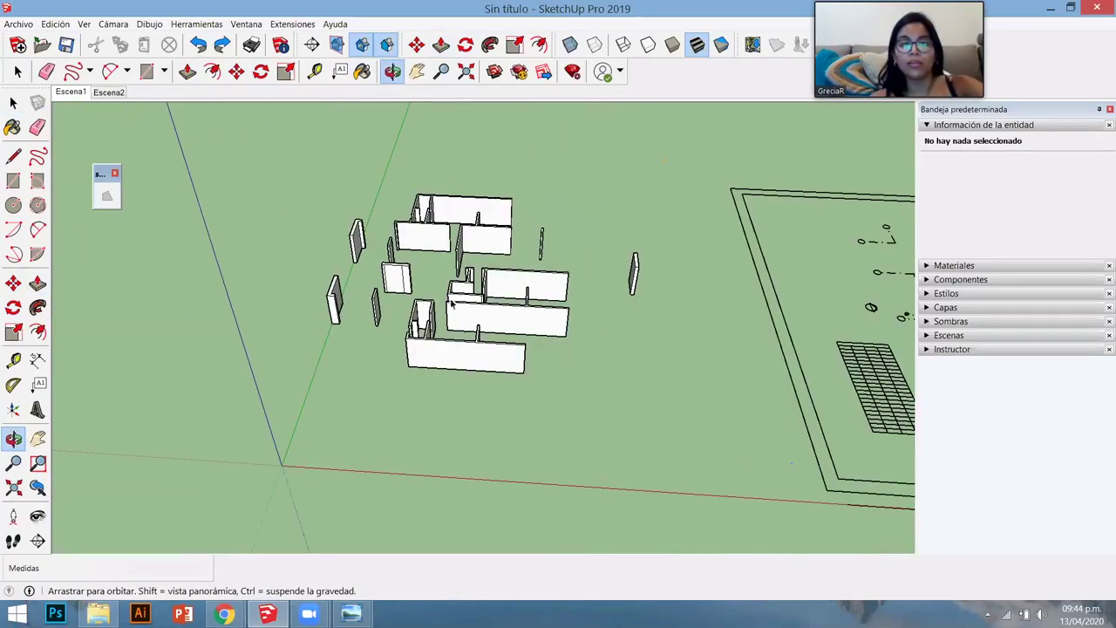
pyautogui.press('space')
pyautogui.moveTo(287, 167); pyautogui.dragTo(674, 389)
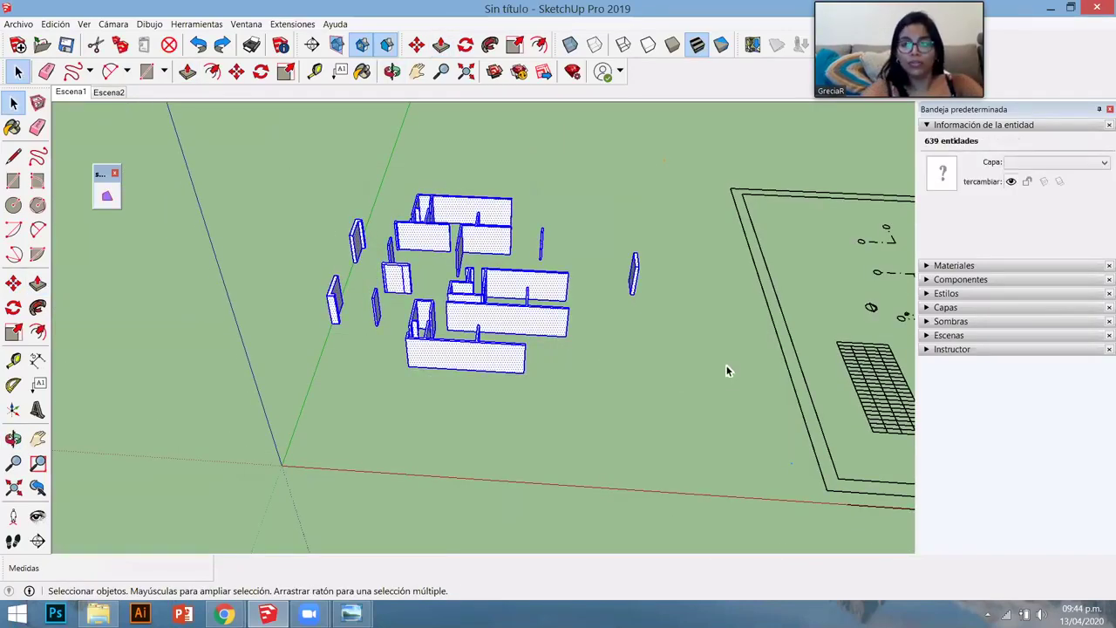
pyautogui.click(1065, 163)
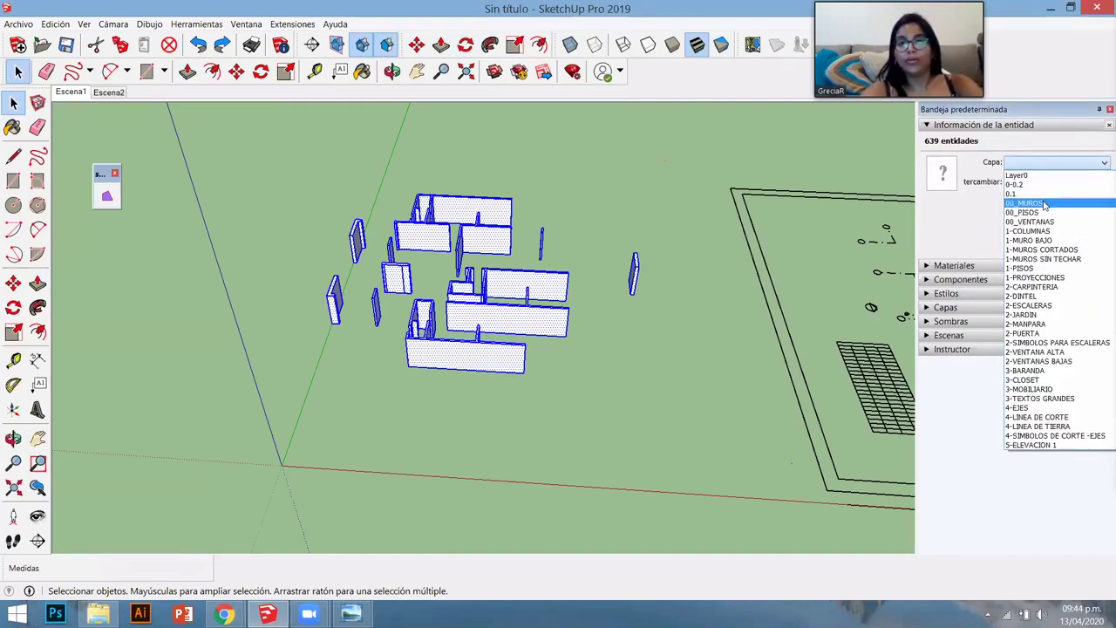
pyautogui.click(1033, 203)
# - Expand the Capas panel to view the list of layers
pyautogui.moveTo(676, 292); pyautogui.dragTo(830, 302, button='middle')
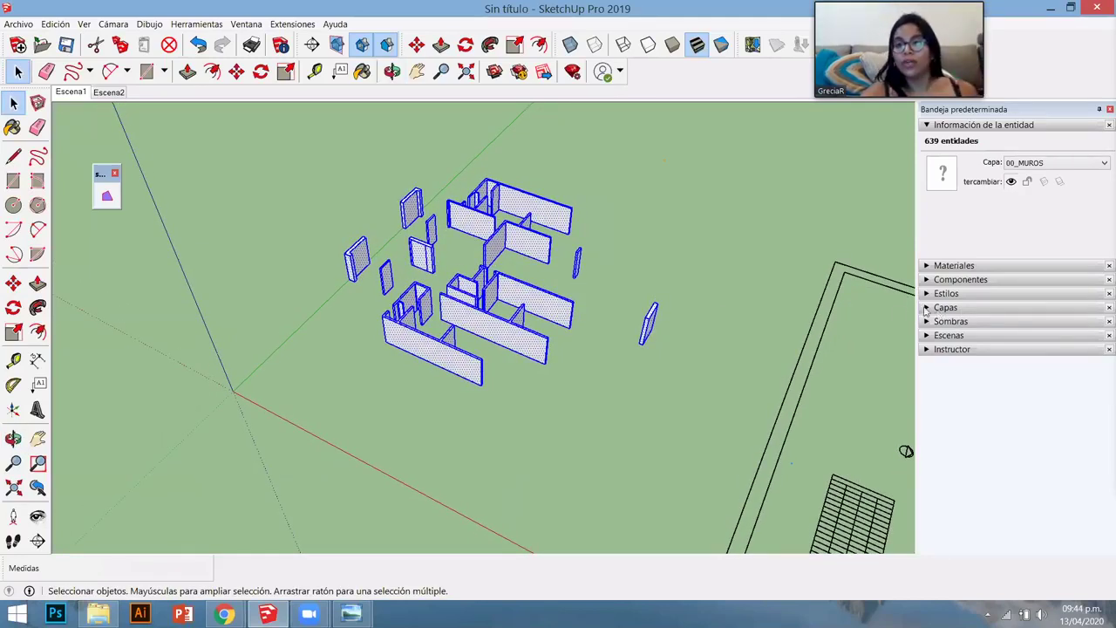
pyautogui.click(939, 307)
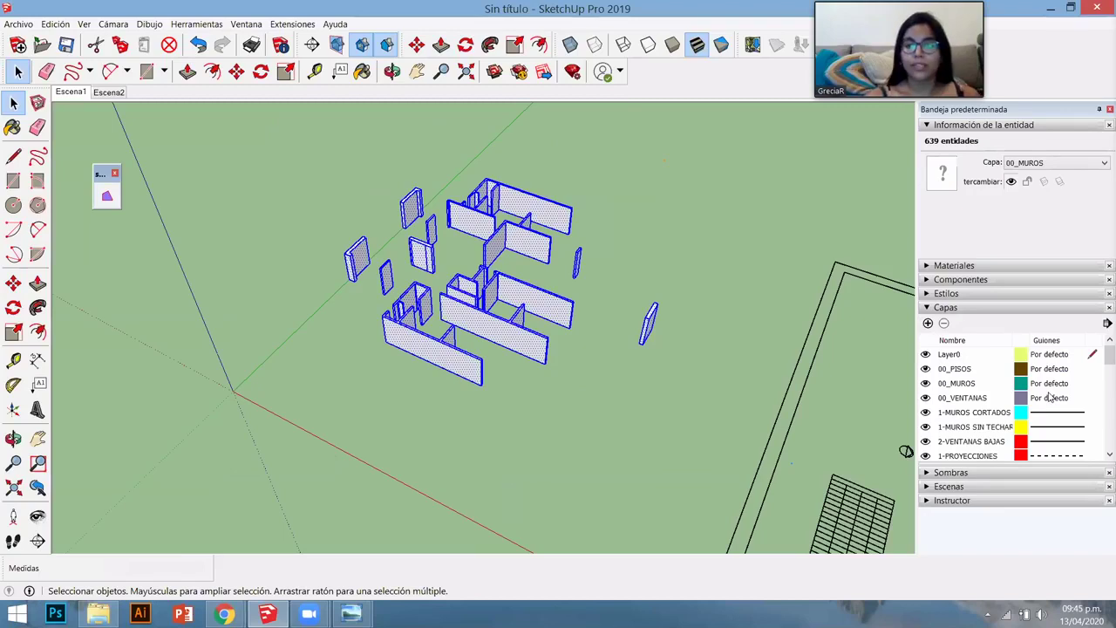
pyautogui.scroll(-1, 1043, 408)
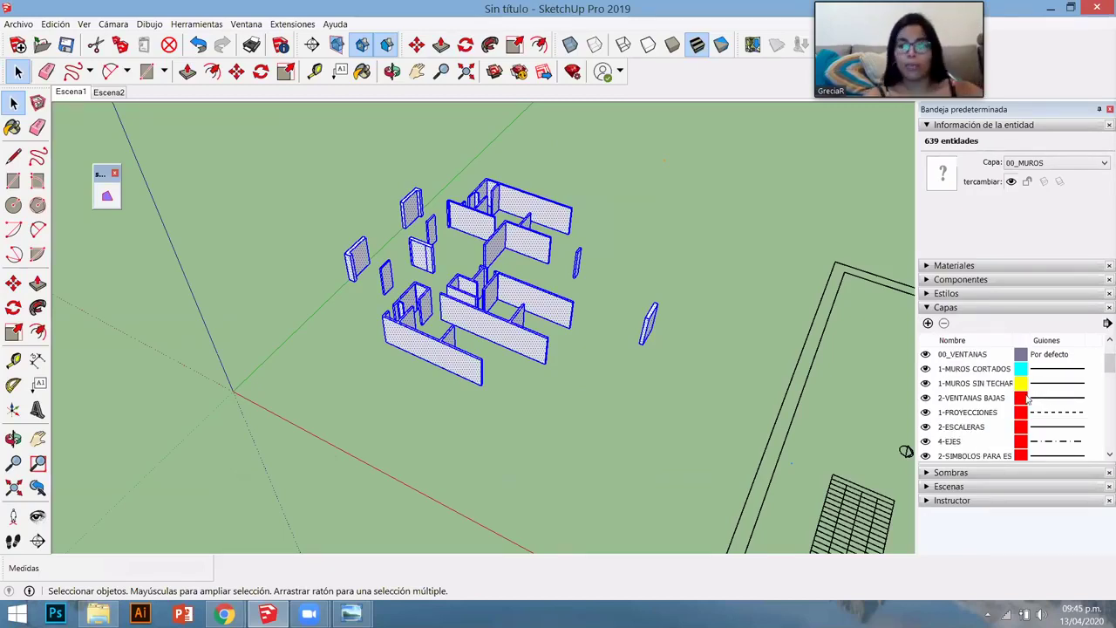
pyautogui.scroll(-5, 1016, 408)
pyautogui.scroll(-3, 991, 415)
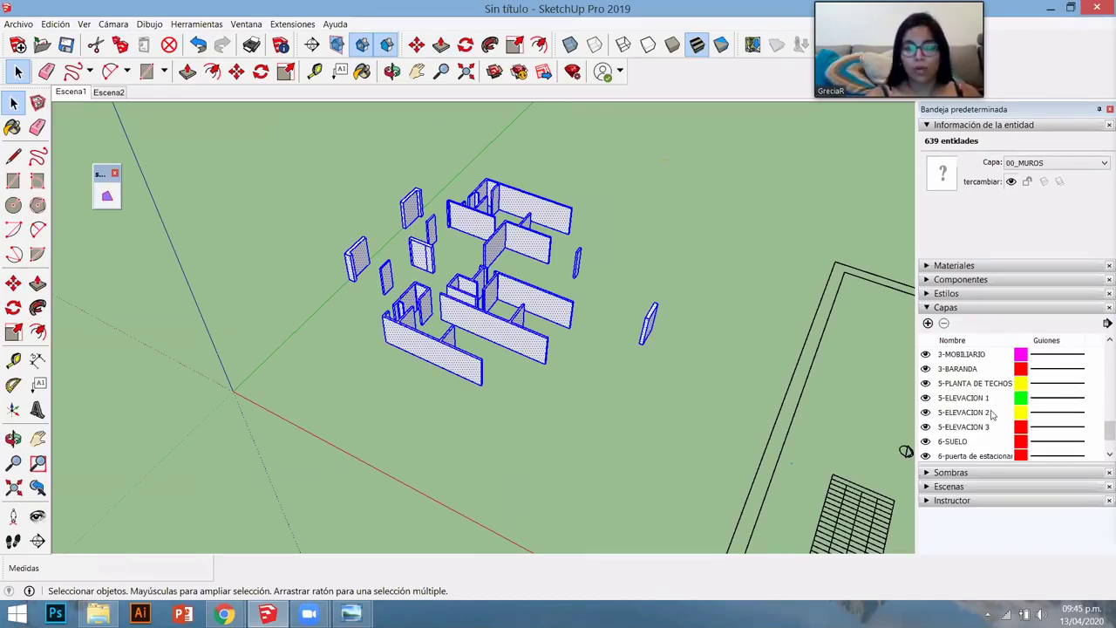
pyautogui.scroll(3, 991, 415)
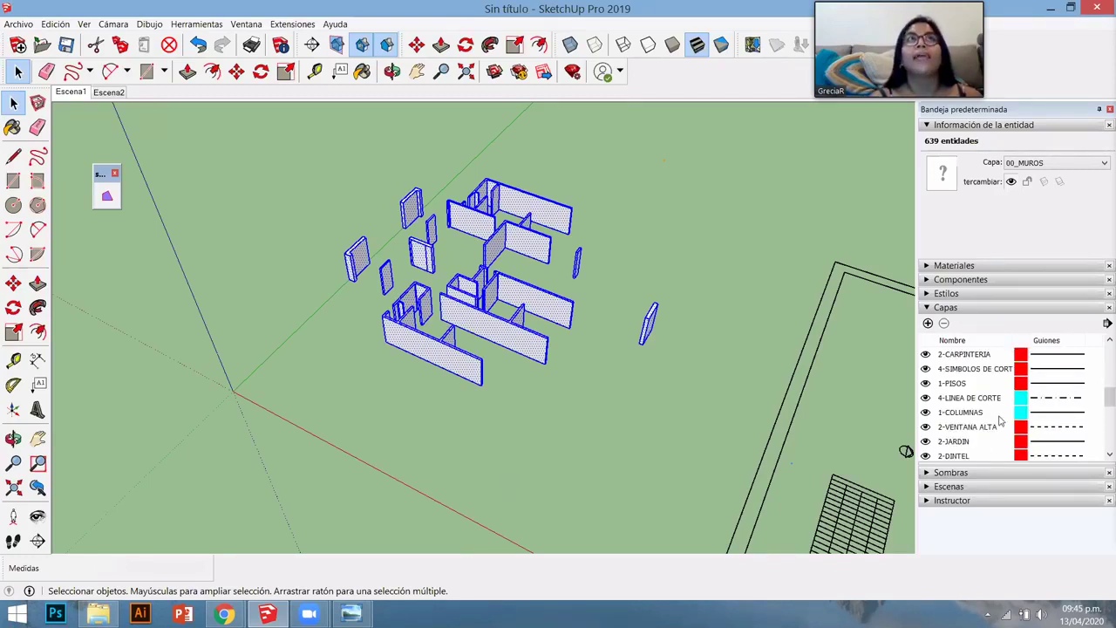
pyautogui.scroll(5, 1000, 421)
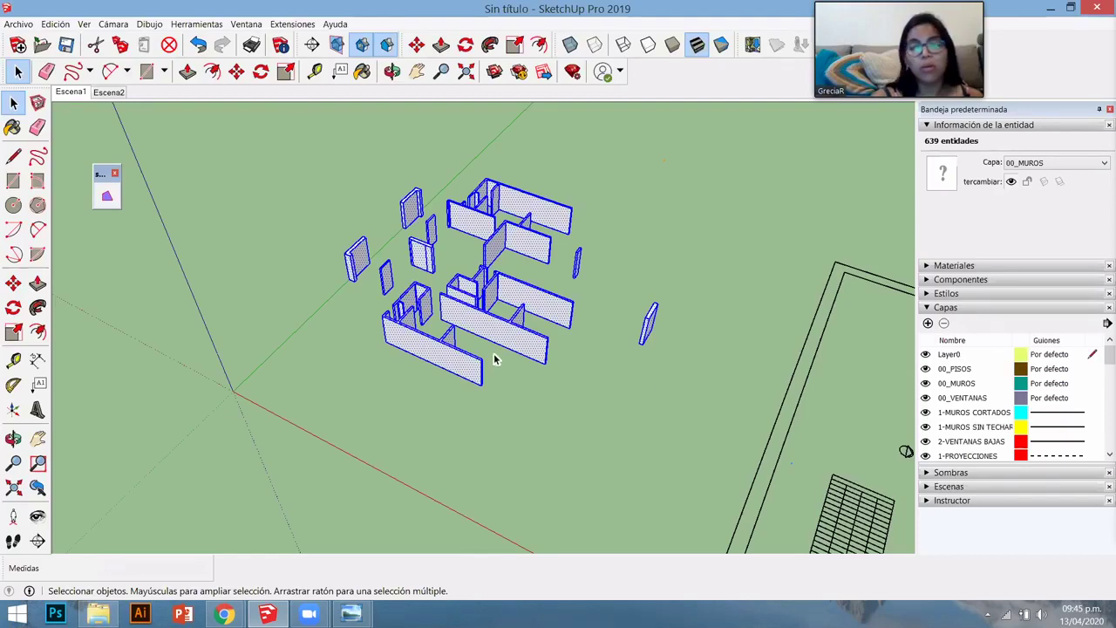
pyautogui.moveTo(530, 356); pyautogui.dragTo(490, 272, button='middle')
pyautogui.scroll(3, 500, 319)
pyautogui.scroll(-5, 411, 270)
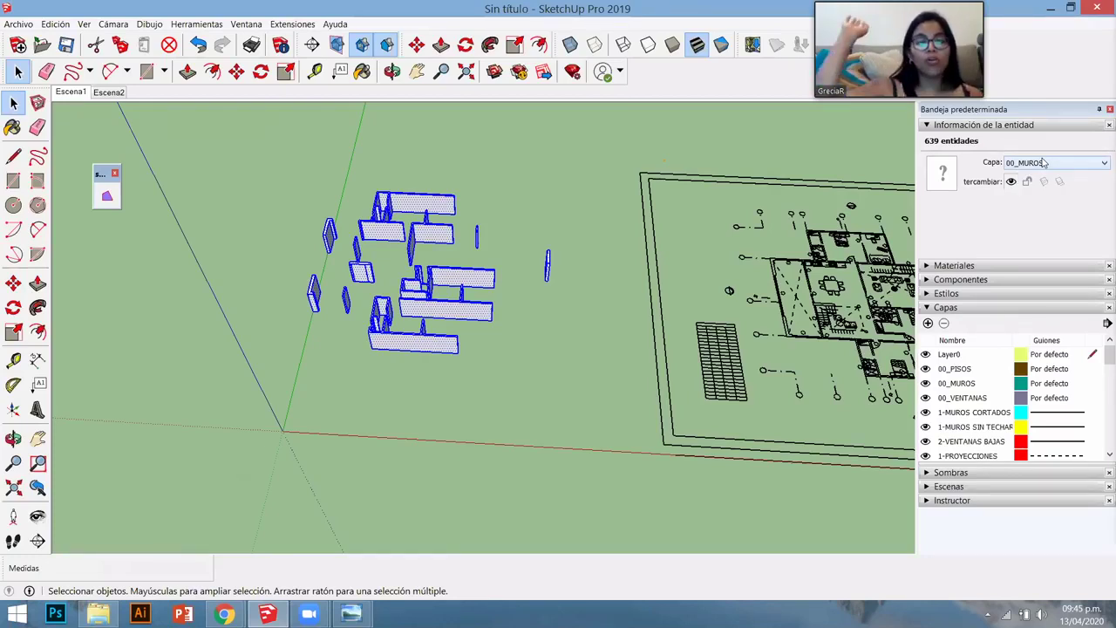
# - Group the selected walls with Crear grupo and assign the group to 00_MUROS
pyautogui.rightClick(449, 313)
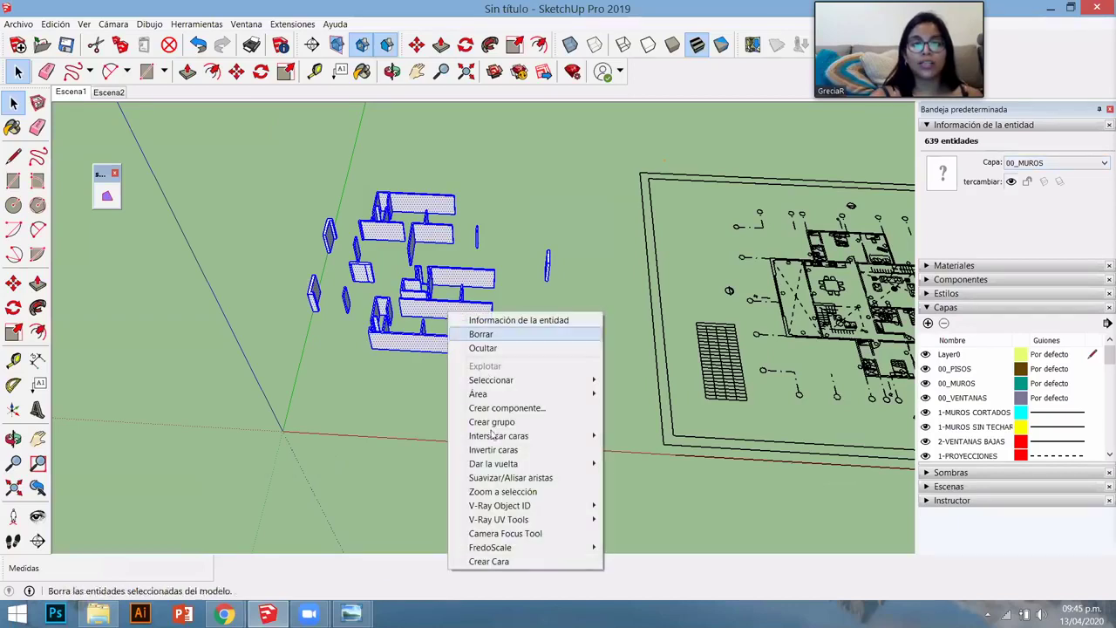
pyautogui.click(492, 421)
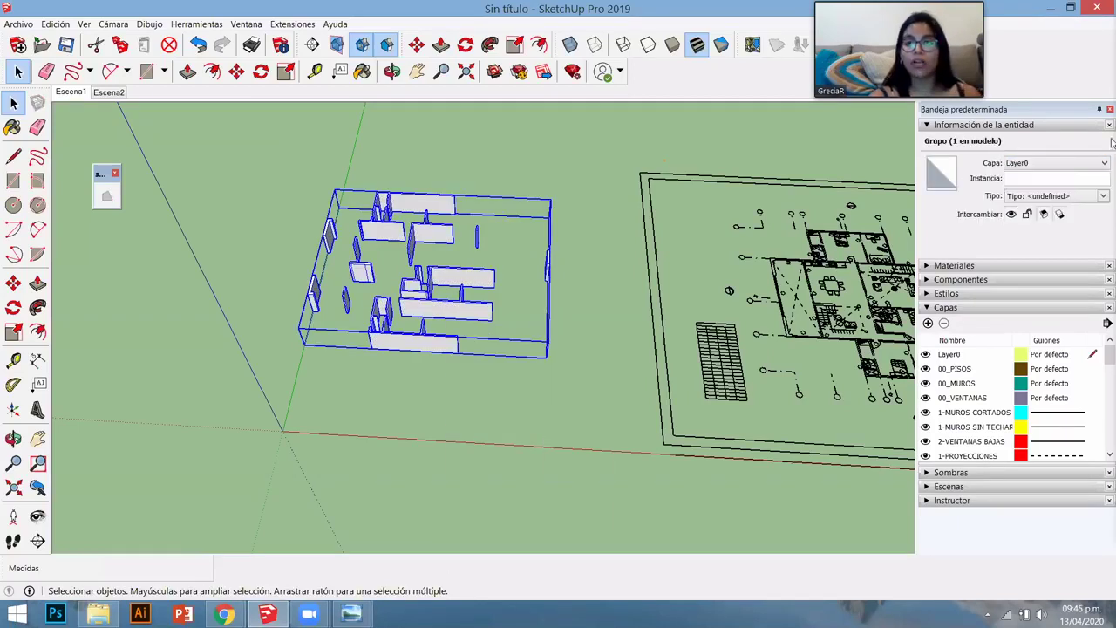
pyautogui.click(1054, 163)
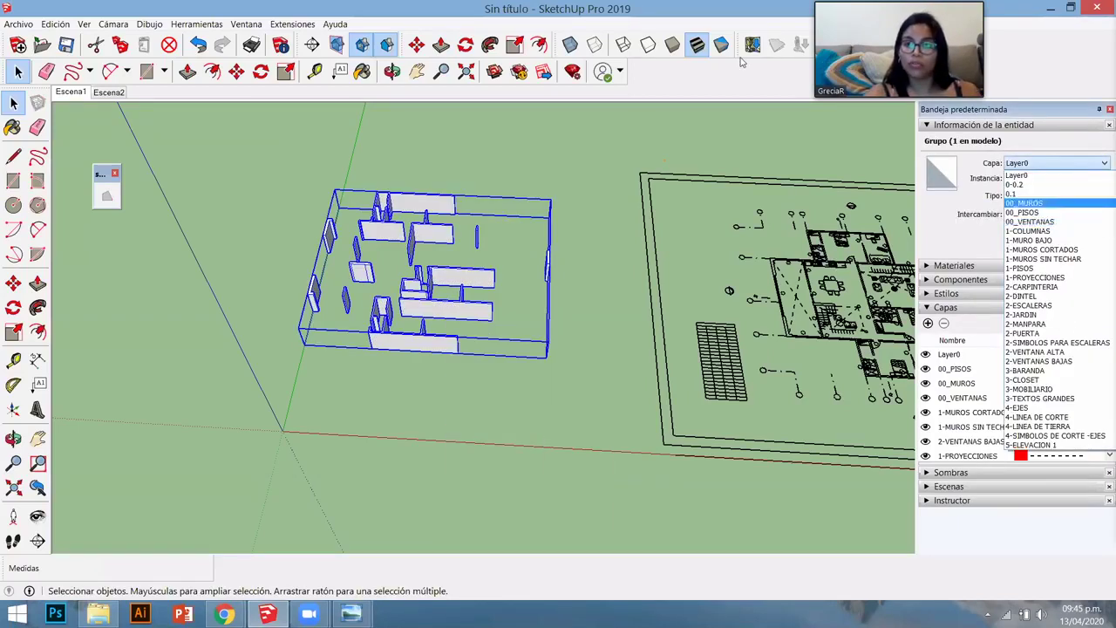
pyautogui.click(1037, 205)
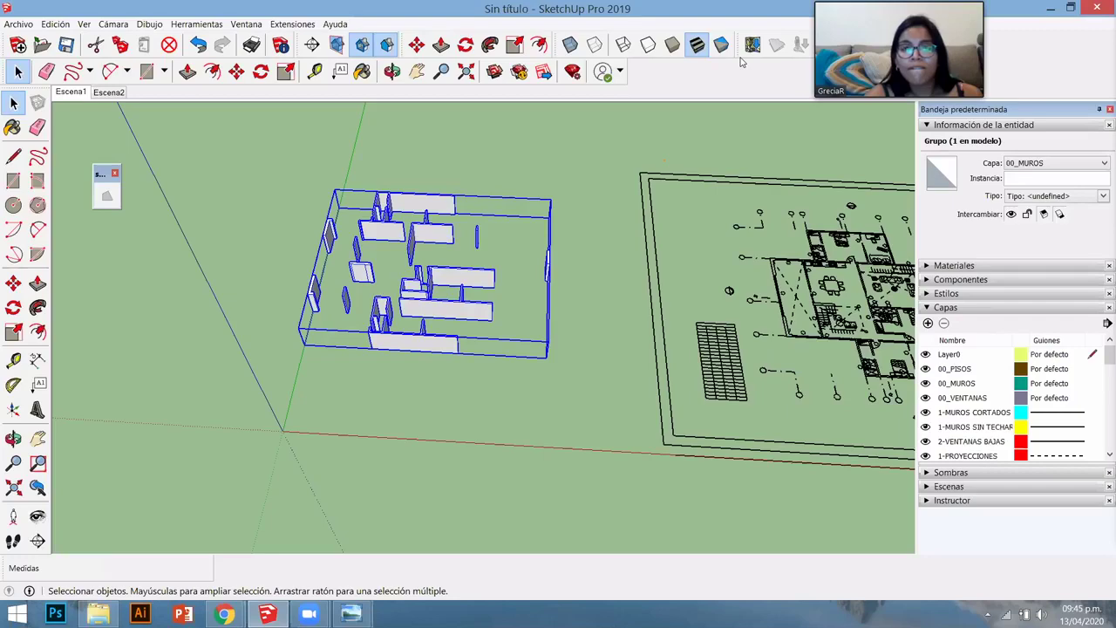
# - With Push/Pull, pull the window-sill face up to 0.10 m
pyautogui.moveTo(465, 326); pyautogui.dragTo(352, 401, button='middle')
pyautogui.scroll(1, 352, 401)
pyautogui.scroll(8, 470, 361)
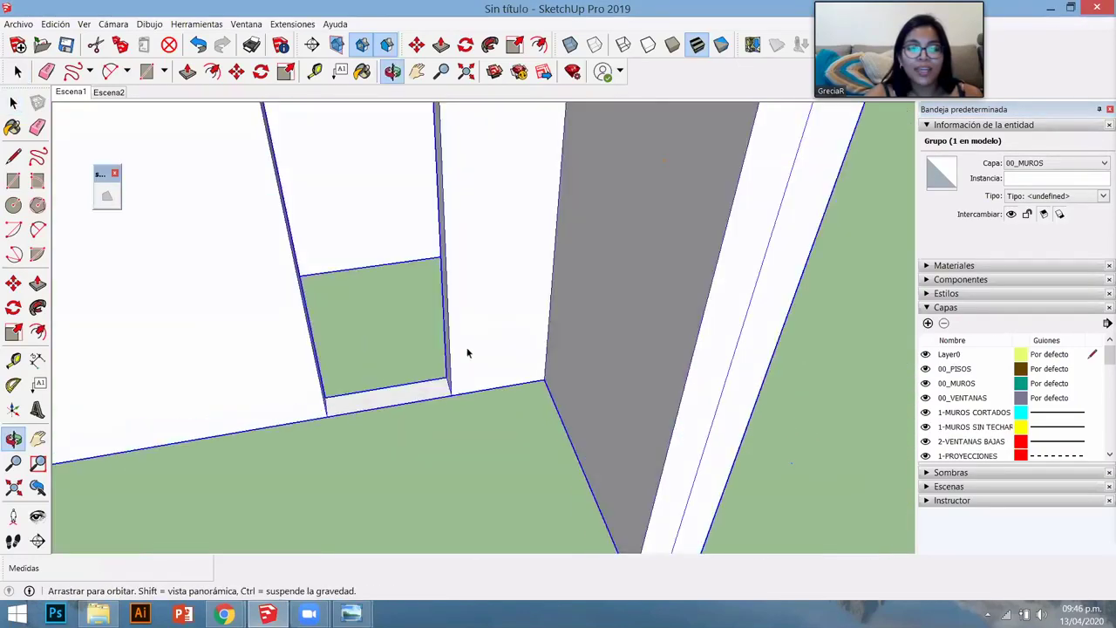
pyautogui.press('space')
pyautogui.scroll(-3, 415, 393)
pyautogui.press('p')
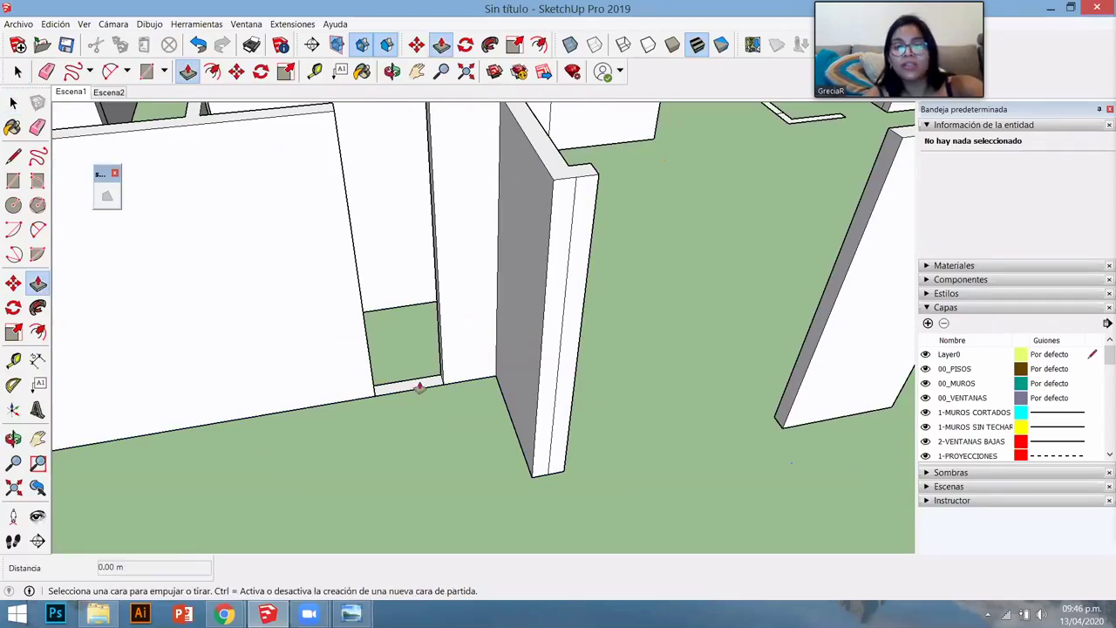
pyautogui.click(417, 385)
pyautogui.scroll(-2, 435, 309)
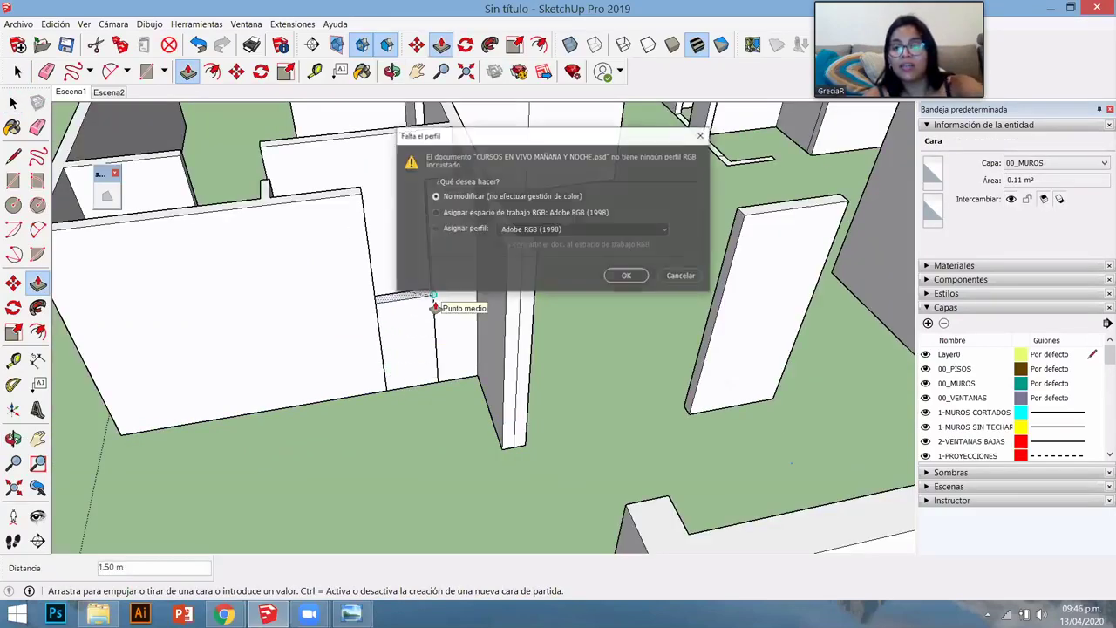
pyautogui.moveTo(462, 138)
pyautogui.mouseDown(button='middle')
pyautogui.moveTo(349, 279)
pyautogui.moveTo(515, 256)
pyautogui.moveTo(506, 202)
pyautogui.moveTo(386, 311)
pyautogui.moveTo(668, 200)
pyautogui.mouseUp(button='middle')
pyautogui.scroll(-3, 671, 193)
pyautogui.scroll(4, 587, 381)
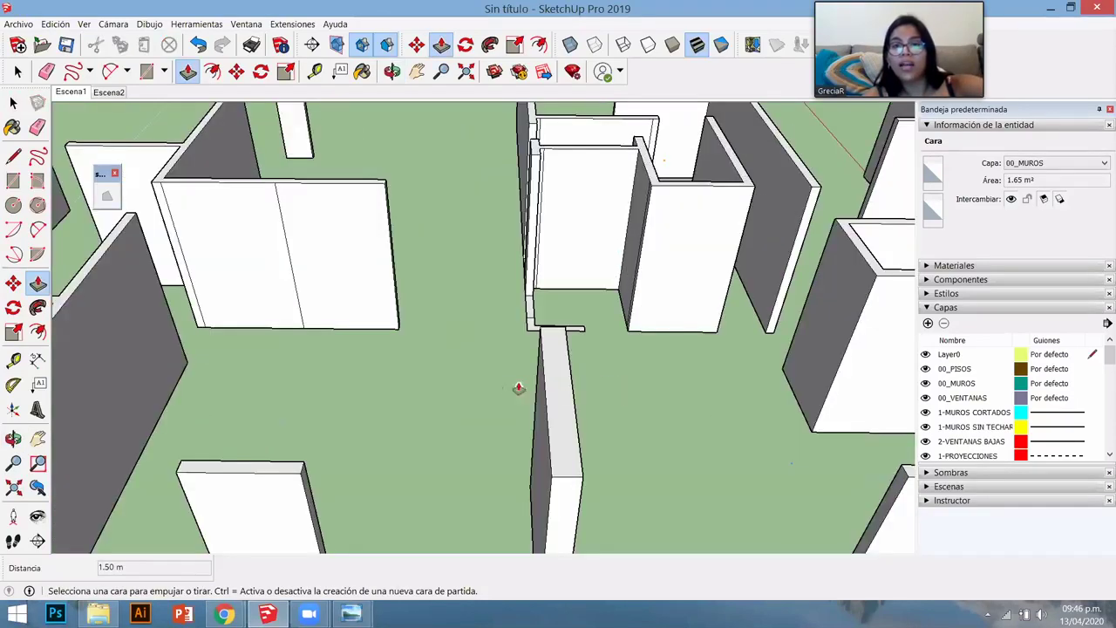
pyautogui.scroll(-6, 401, 304)
pyautogui.scroll(-3, 682, 354)
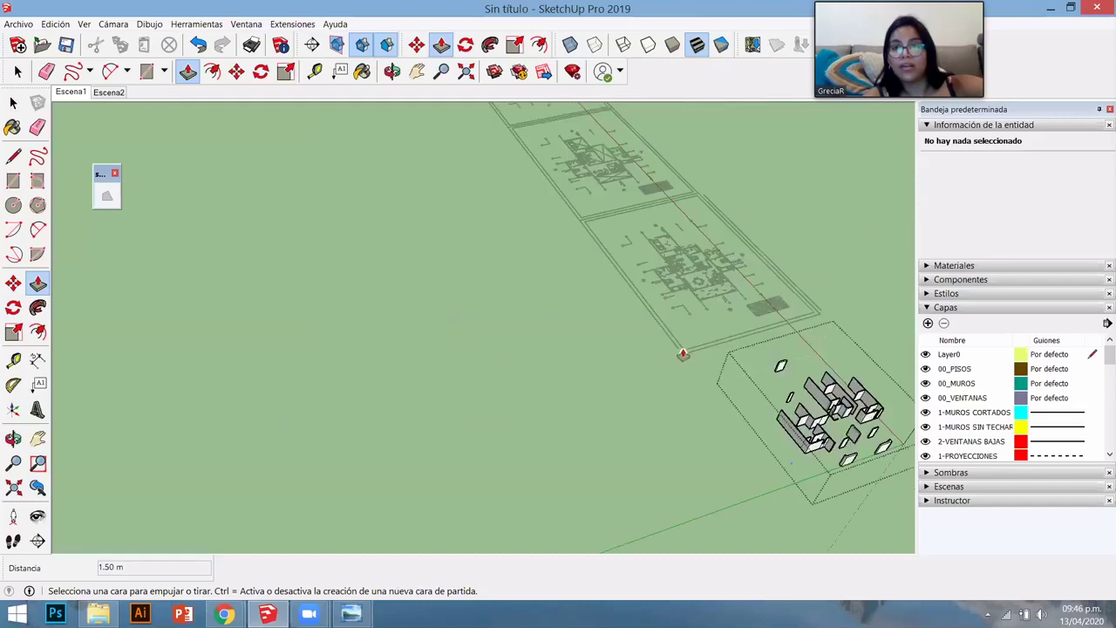
pyautogui.scroll(5, 632, 353)
pyautogui.scroll(10, 626, 366)
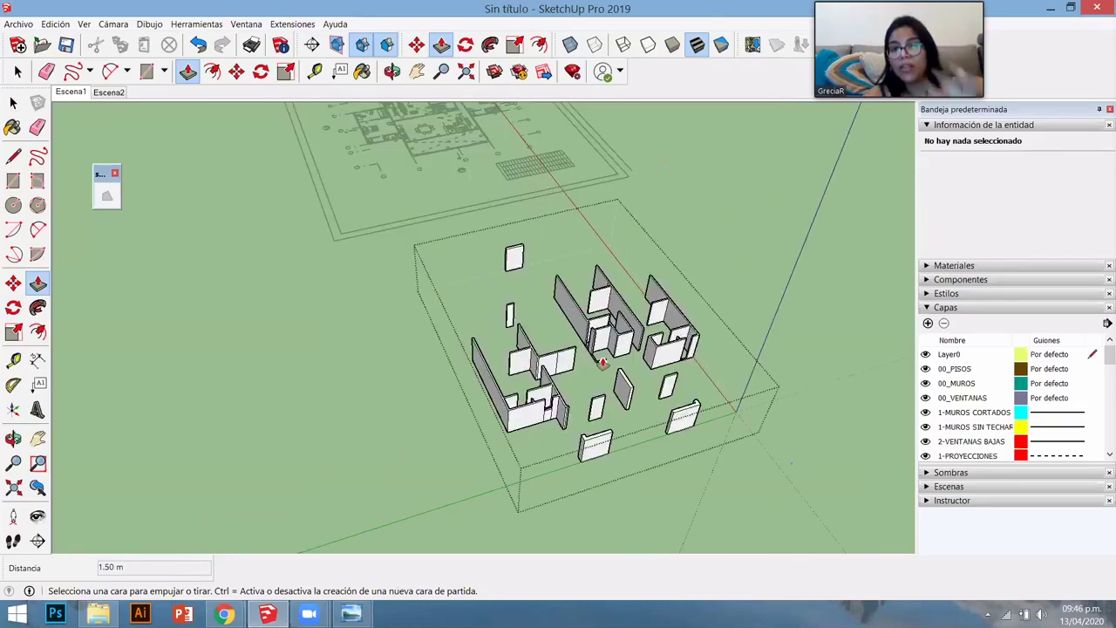
# - Raise the flat wall outline and the short wall to full height
pyautogui.doubleClick(484, 372)
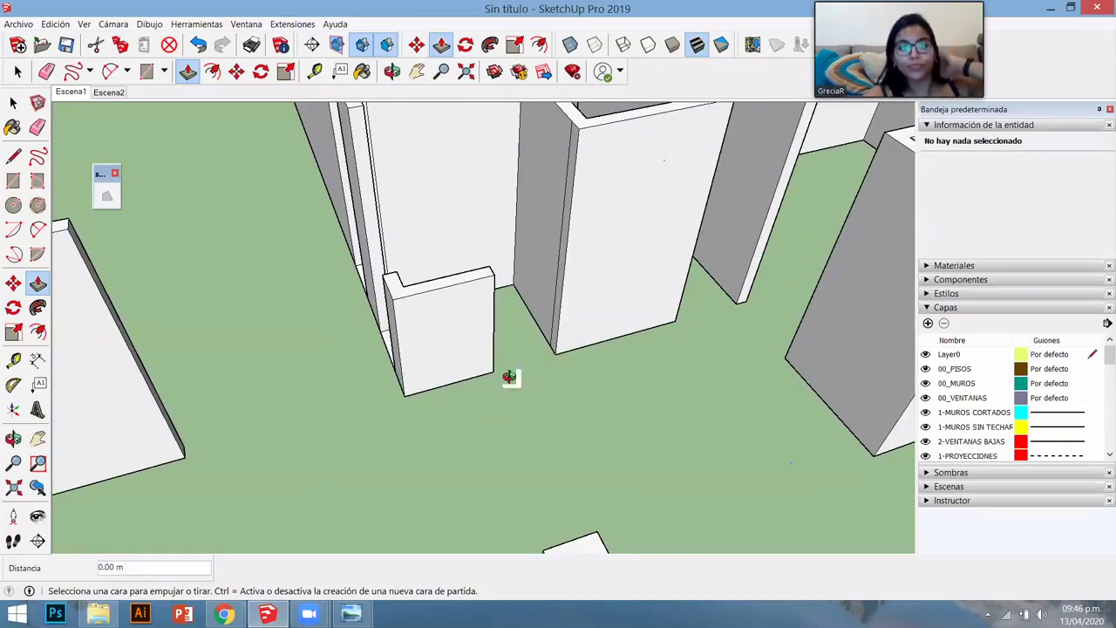
pyautogui.scroll(-3, 443, 348)
pyautogui.scroll(3, 501, 263)
pyautogui.click(521, 239)
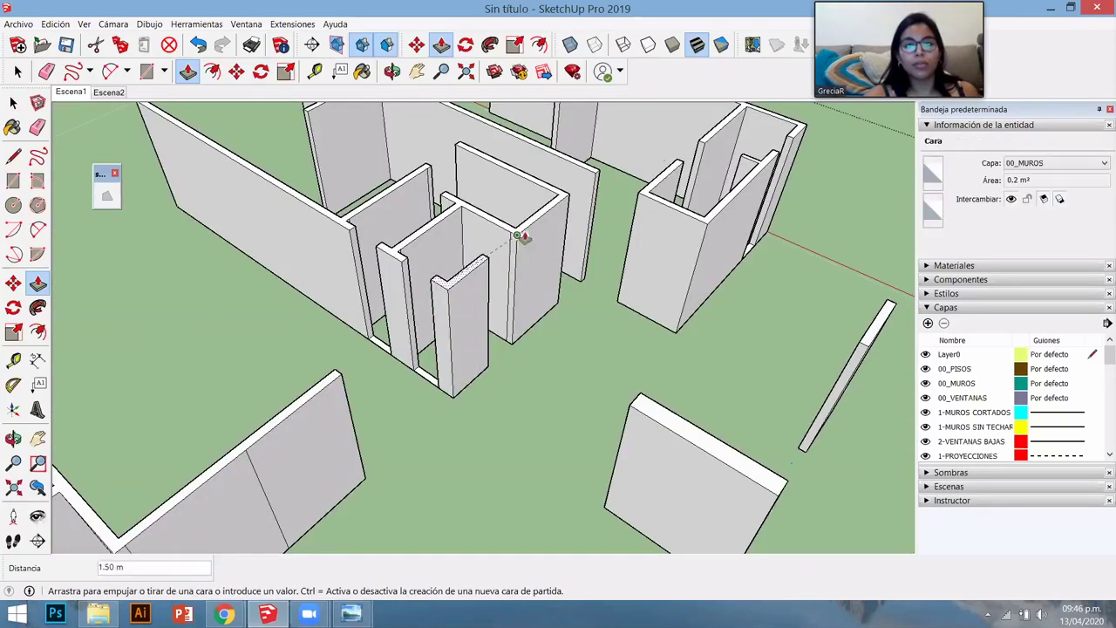
pyautogui.moveTo(560, 337); pyautogui.dragTo(395, 404, button='middle')
pyautogui.scroll(3, 395, 403)
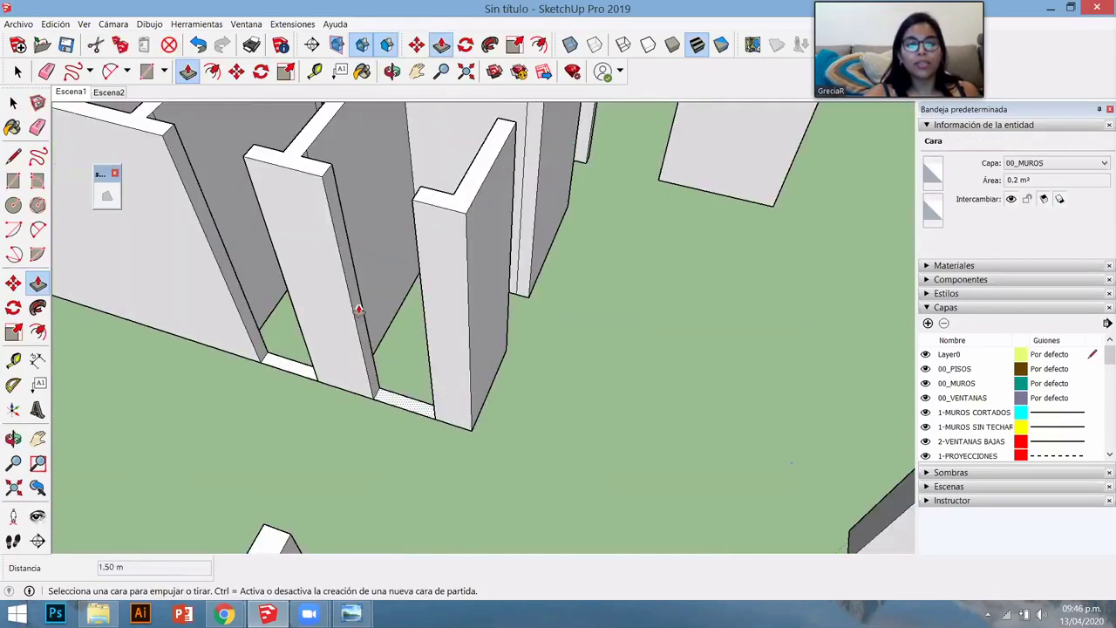
# - Raise the small floor gap between walls to 1.5 m and repeat it on the left gap
pyautogui.click(356, 312)
pyautogui.press('Return')
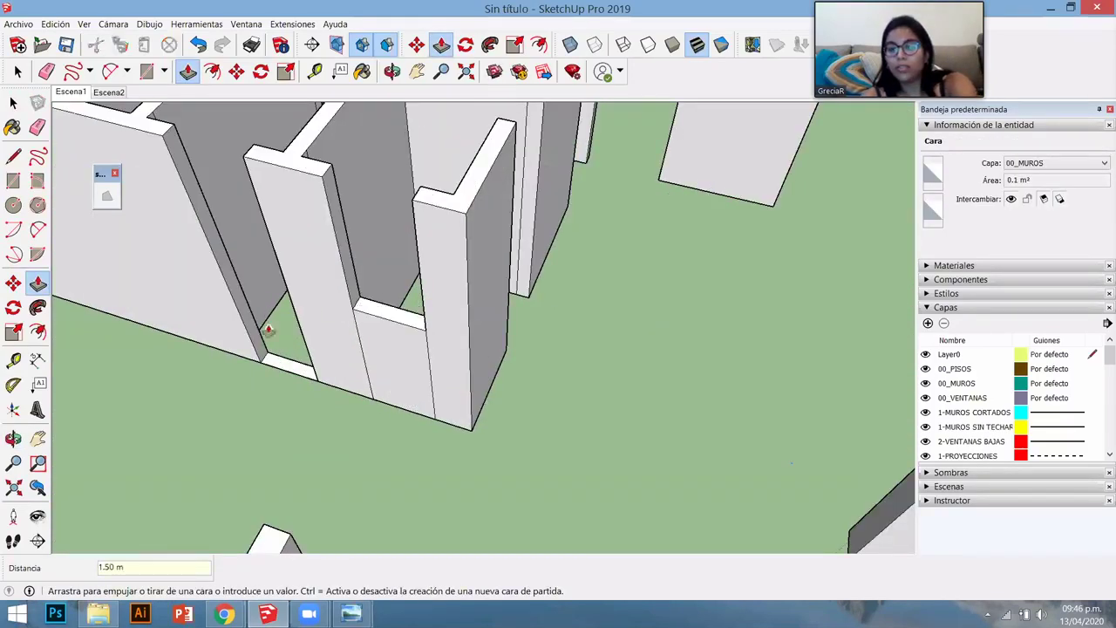
pyautogui.doubleClick(283, 364)
pyautogui.moveTo(415, 326); pyautogui.dragTo(545, 314, button='middle')
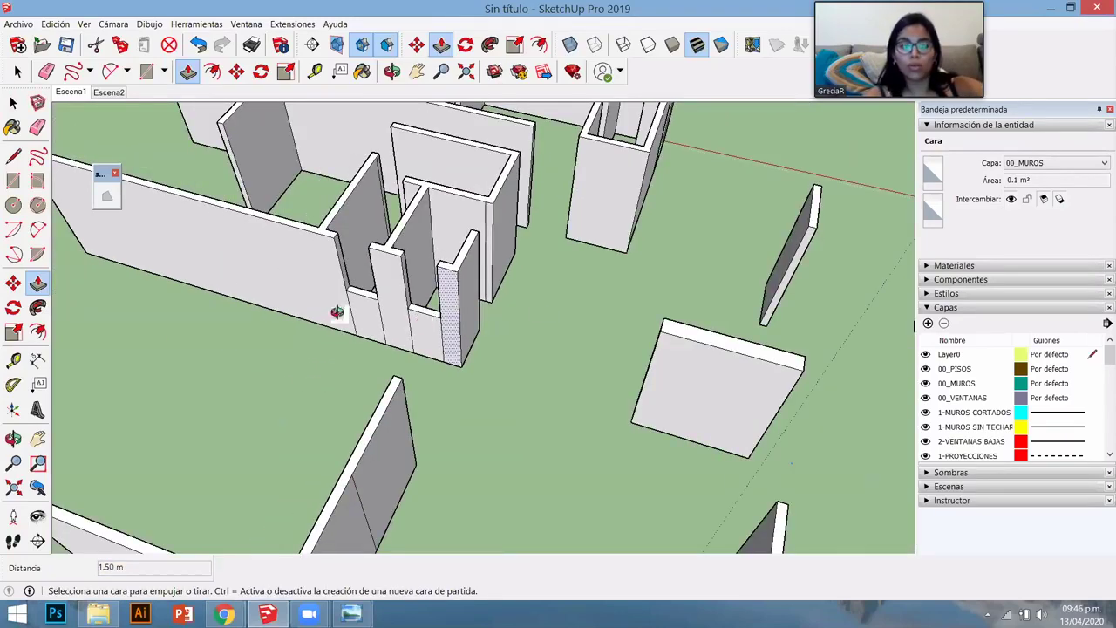
# - Raise the small face beside the wall to 1.50 m
pyautogui.press('space')
pyautogui.scroll(-3, 480, 343)
pyautogui.moveTo(481, 344); pyautogui.dragTo(569, 337, button='middle')
pyautogui.scroll(-3, 569, 337)
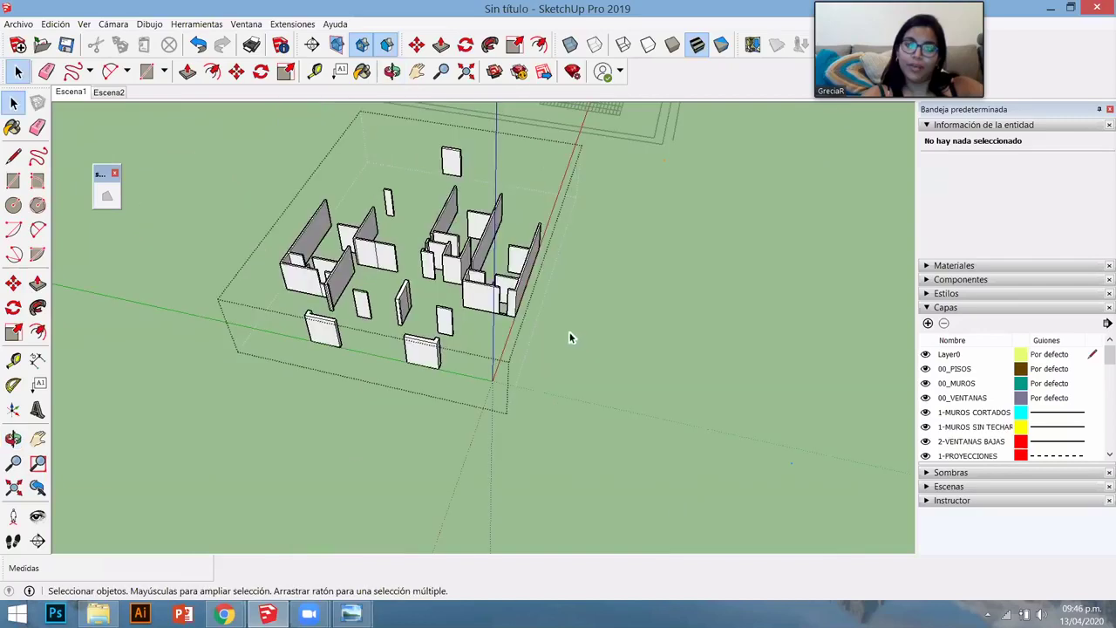
pyautogui.scroll(5, 631, 310)
pyautogui.scroll(4, 576, 315)
pyautogui.press('p')
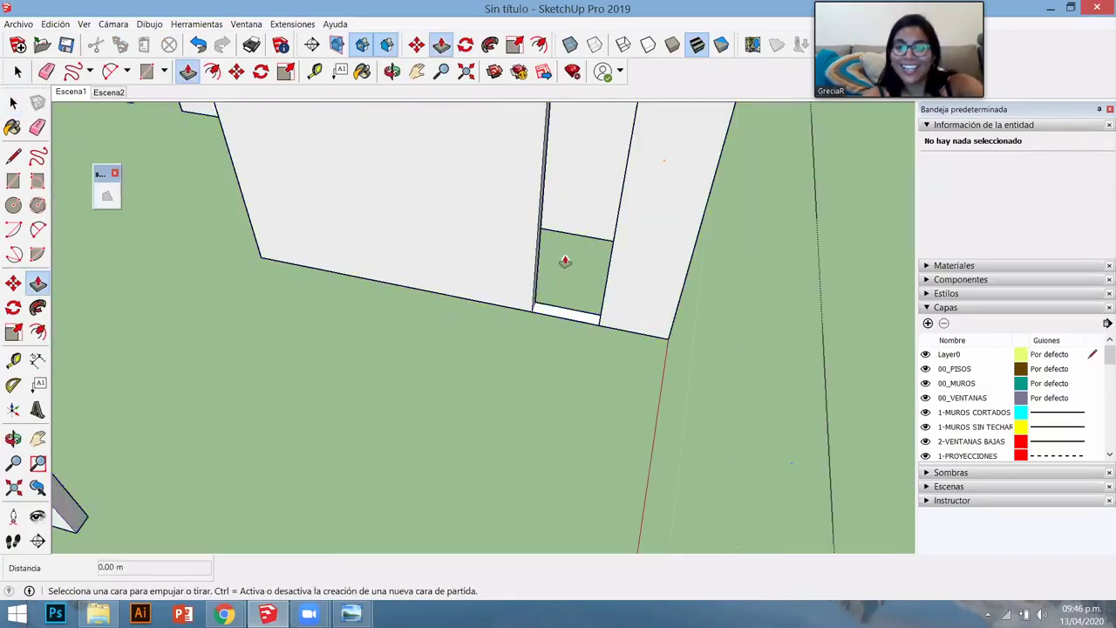
pyautogui.click(566, 262)
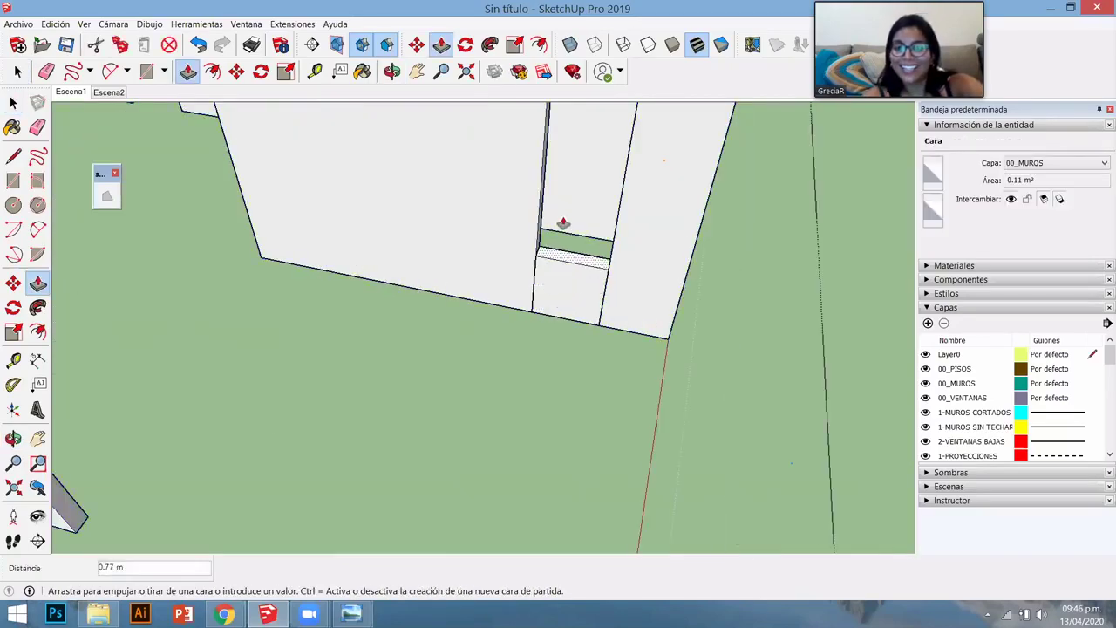
pyautogui.click(569, 292)
pyautogui.scroll(-3, 568, 291)
pyautogui.scroll(-3, 357, 319)
# - Select the walls group on 00_MUROS
pyautogui.press('space')
pyautogui.scroll(-3, 378, 294)
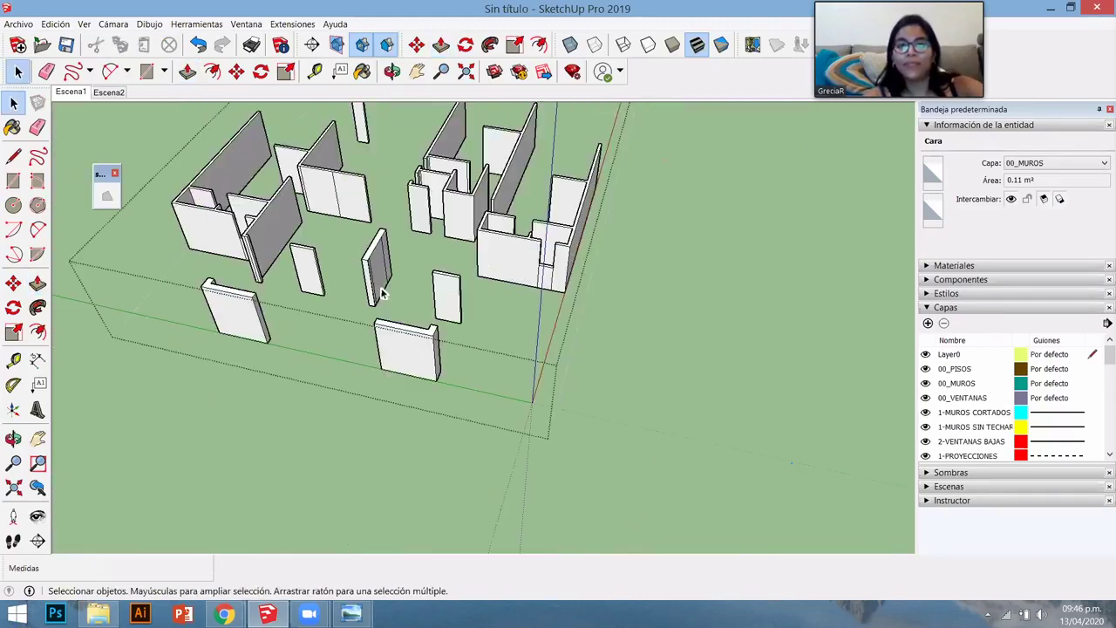
pyautogui.moveTo(379, 293); pyautogui.dragTo(556, 279, button='middle')
pyautogui.click(556, 279)
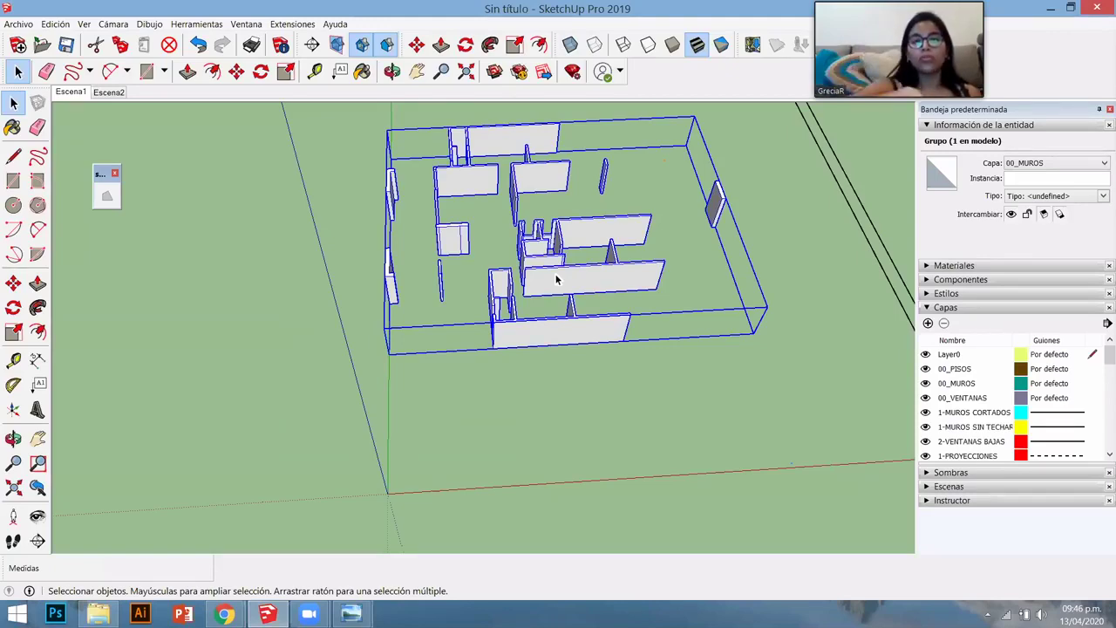
pyautogui.scroll(-2, 641, 349)
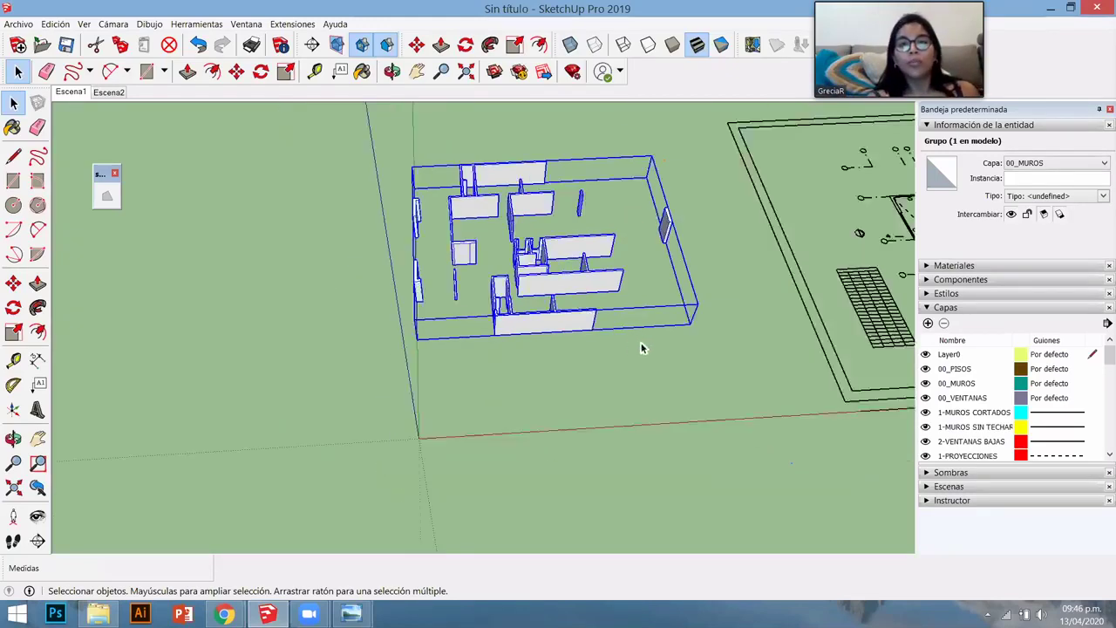
pyautogui.scroll(-2, 689, 332)
pyautogui.moveTo(732, 316)
pyautogui.mouseDown(button='middle')
pyautogui.moveTo(706, 313)
pyautogui.moveTo(737, 305)
pyautogui.mouseUp(button='middle')
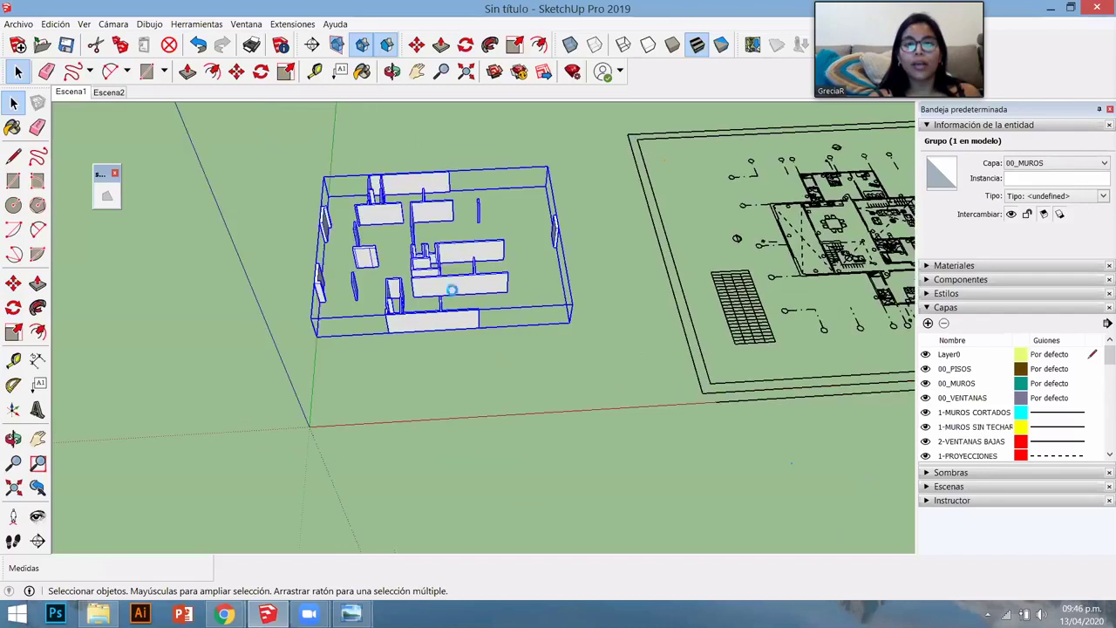
pyautogui.click(736, 305)
pyautogui.hotkey('ctrl', 'z')
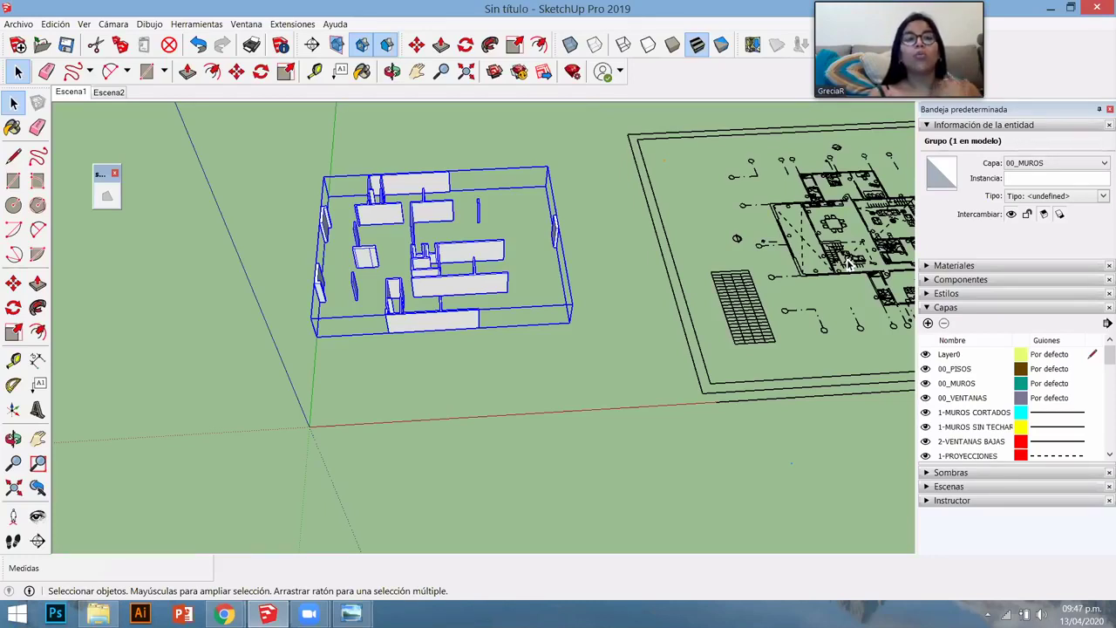
pyautogui.scroll(-1, 672, 382)
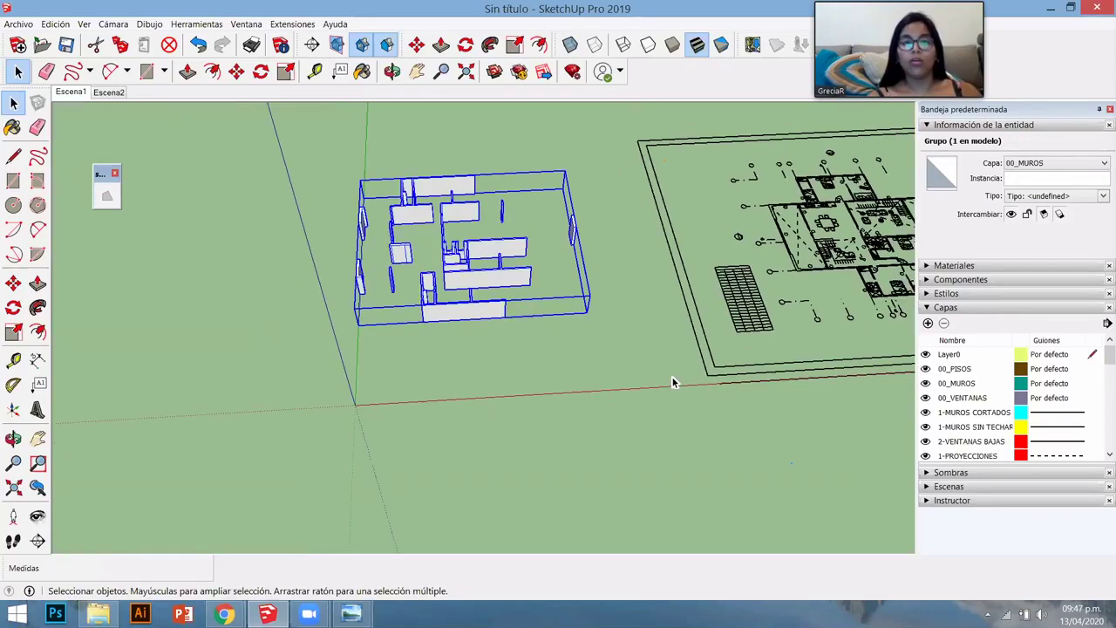
pyautogui.scroll(-2, 689, 288)
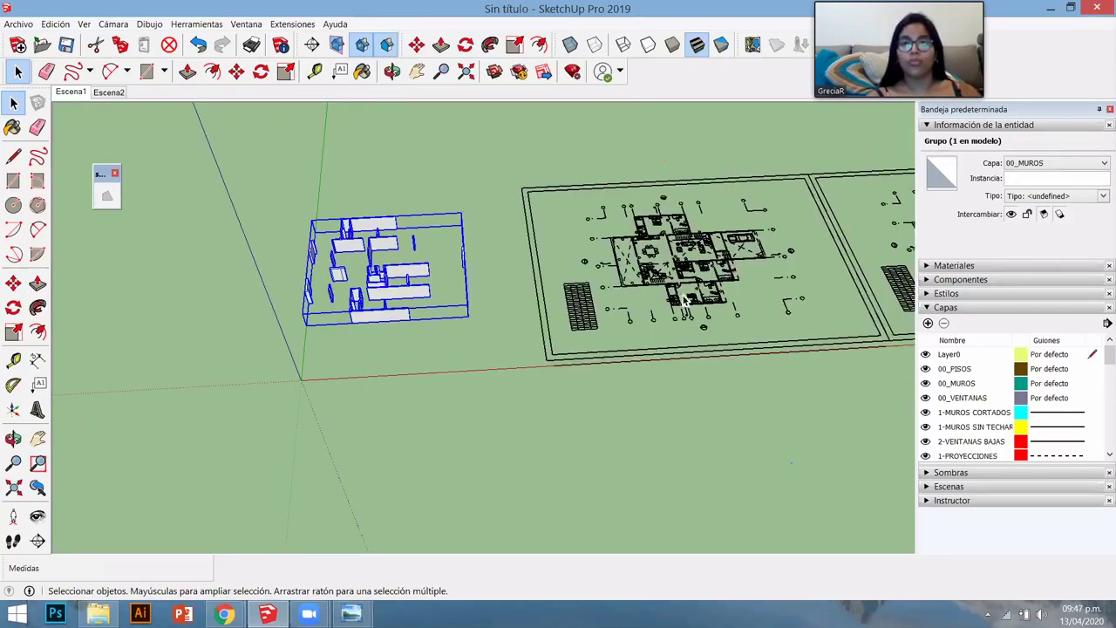
pyautogui.scroll(2, 678, 301)
pyautogui.scroll(3, 663, 309)
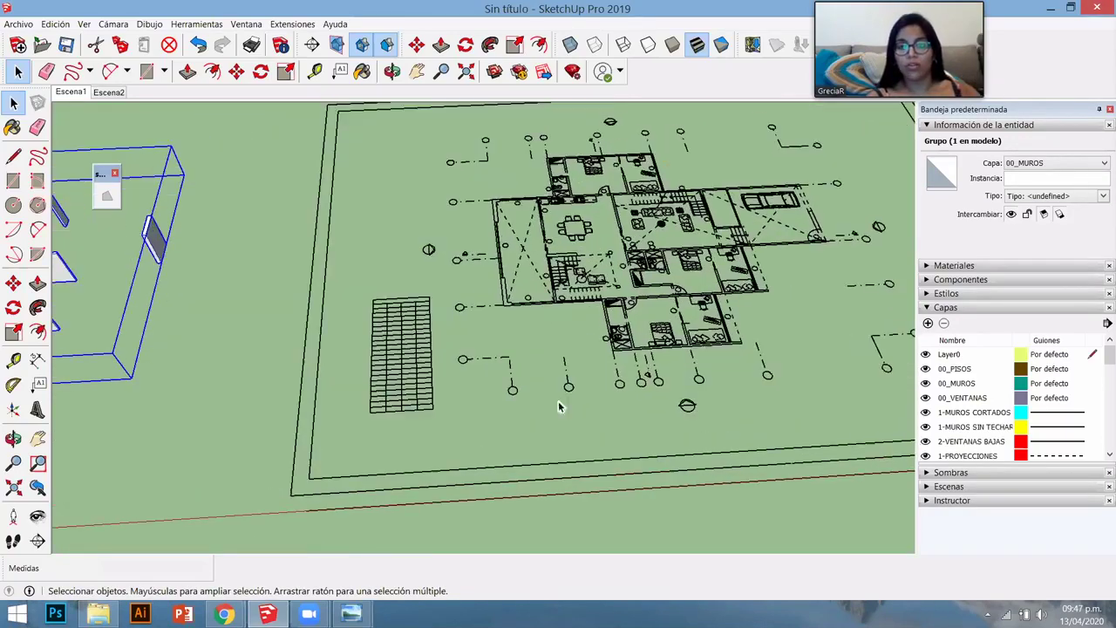
pyautogui.scroll(5, 532, 305)
pyautogui.click(521, 232)
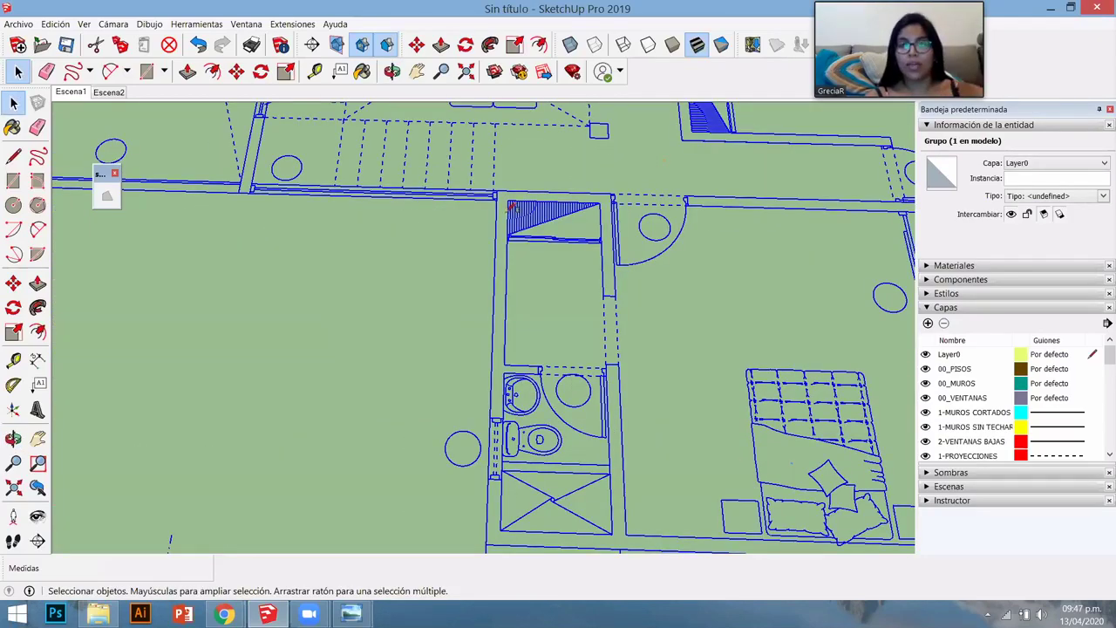
pyautogui.press('r')
pyautogui.click(495, 192)
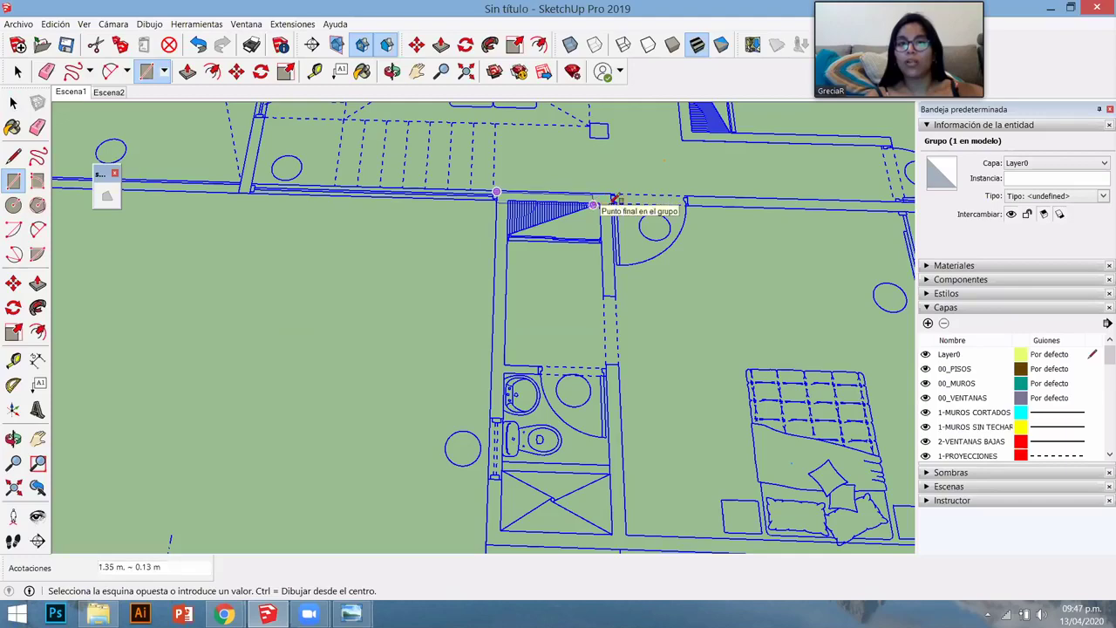
pyautogui.click(603, 195)
pyautogui.scroll(1, 604, 186)
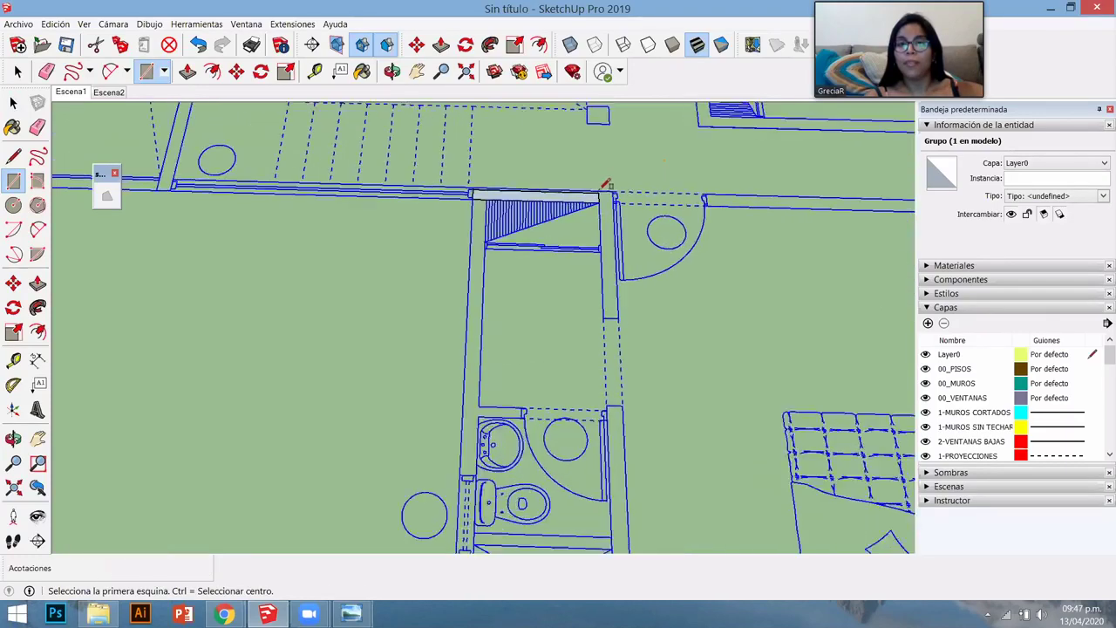
pyautogui.scroll(1, 604, 185)
pyautogui.click(600, 192)
pyautogui.click(617, 310)
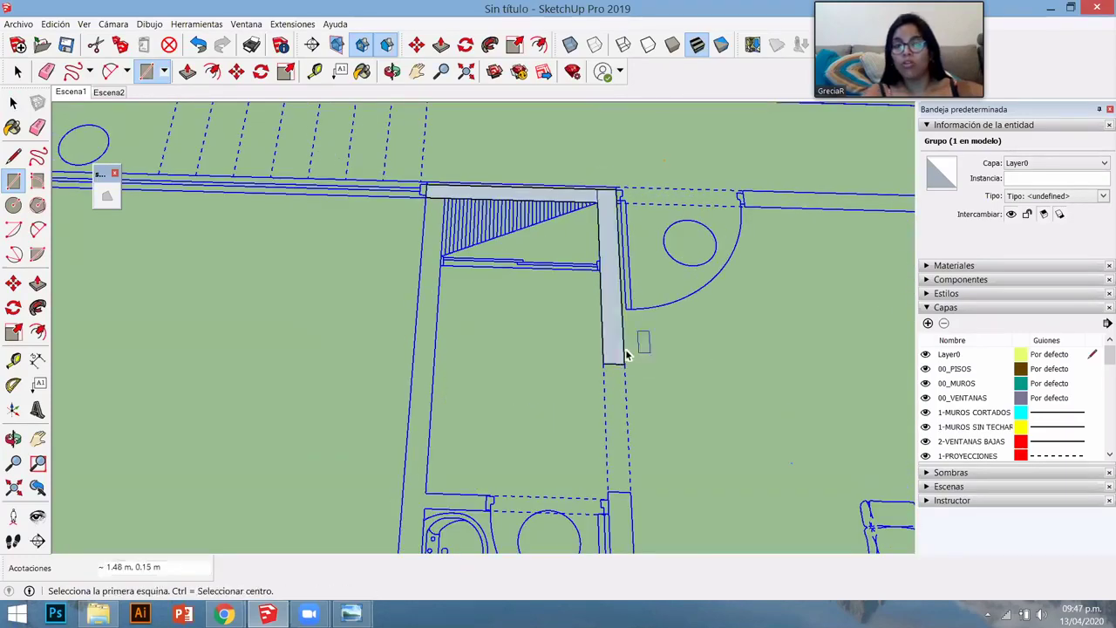
pyautogui.press('space')
pyautogui.tripleClick(616, 347)
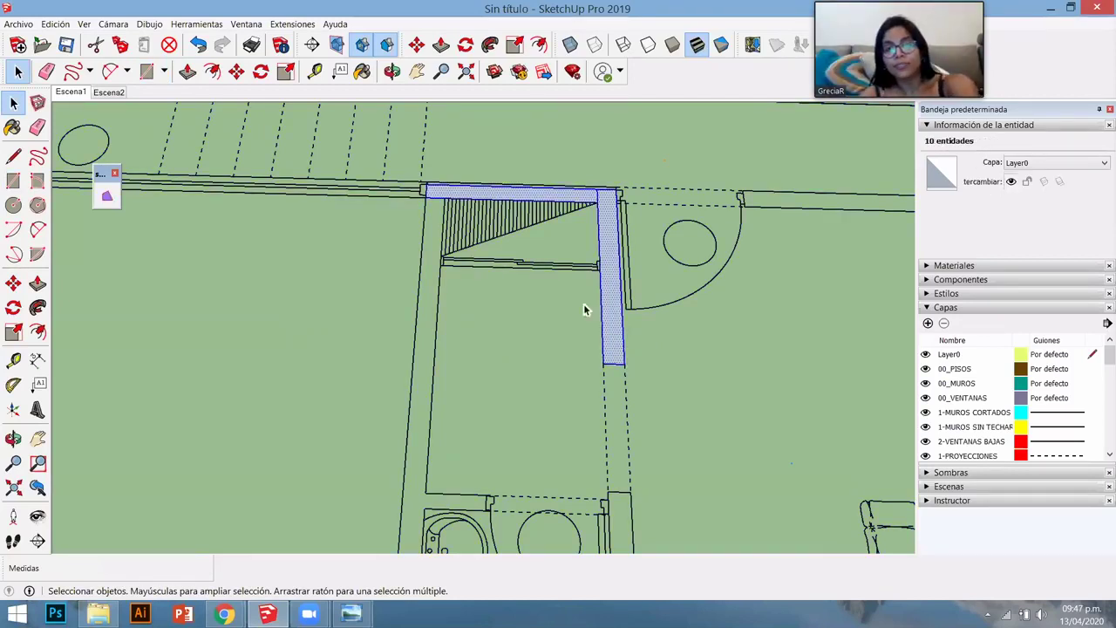
pyautogui.press('Delete')
pyautogui.click(523, 286)
pyautogui.hotkey('ctrl', 'a')
pyautogui.scroll(-3, 514, 272)
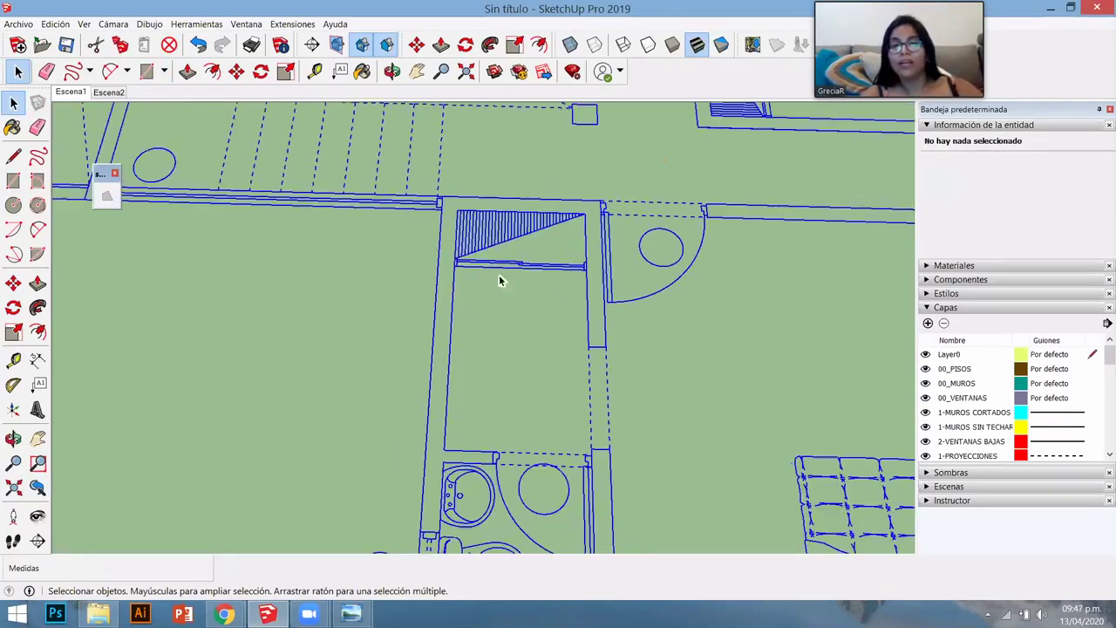
pyautogui.click(512, 376)
pyautogui.scroll(-2, 511, 375)
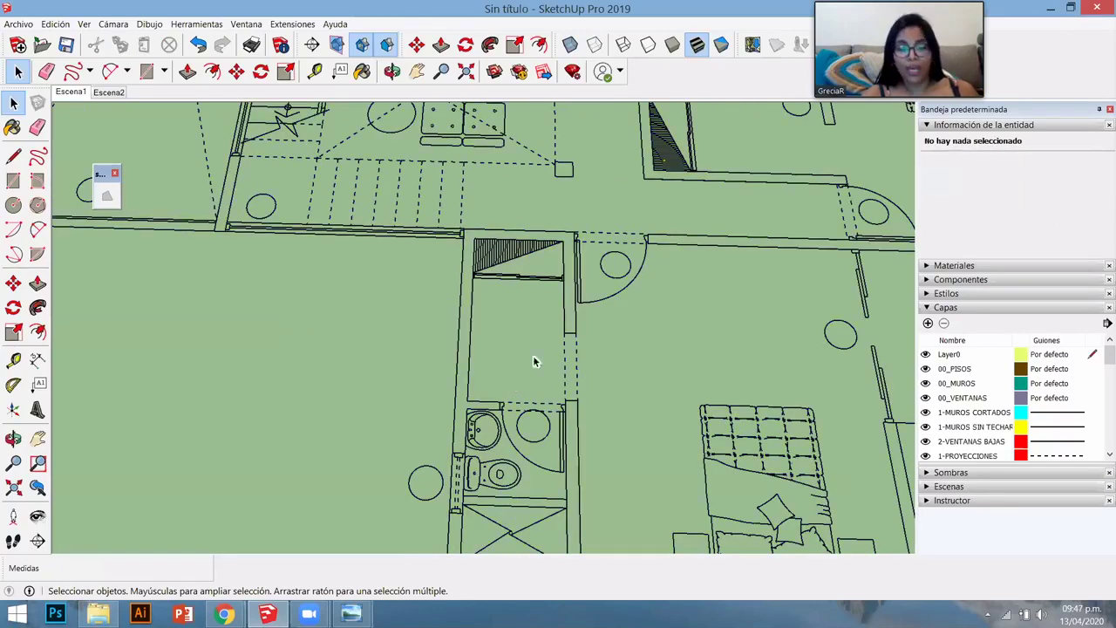
pyautogui.scroll(-3, 532, 355)
pyautogui.scroll(-2, 558, 312)
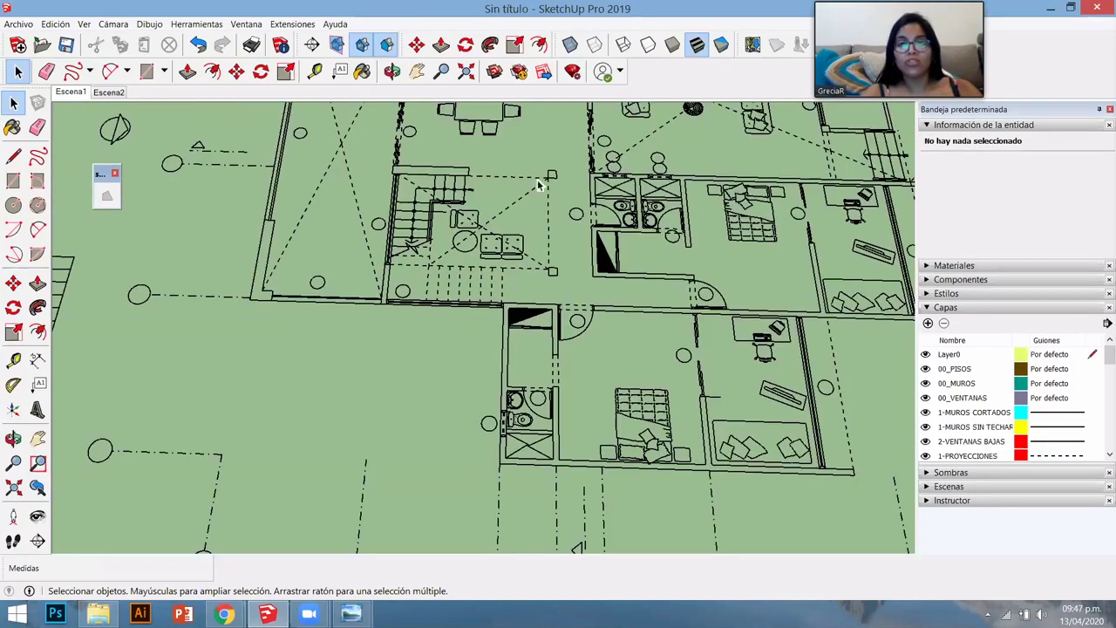
pyautogui.scroll(2, 562, 234)
pyautogui.moveTo(586, 199); pyautogui.dragTo(582, 230, button='middle')
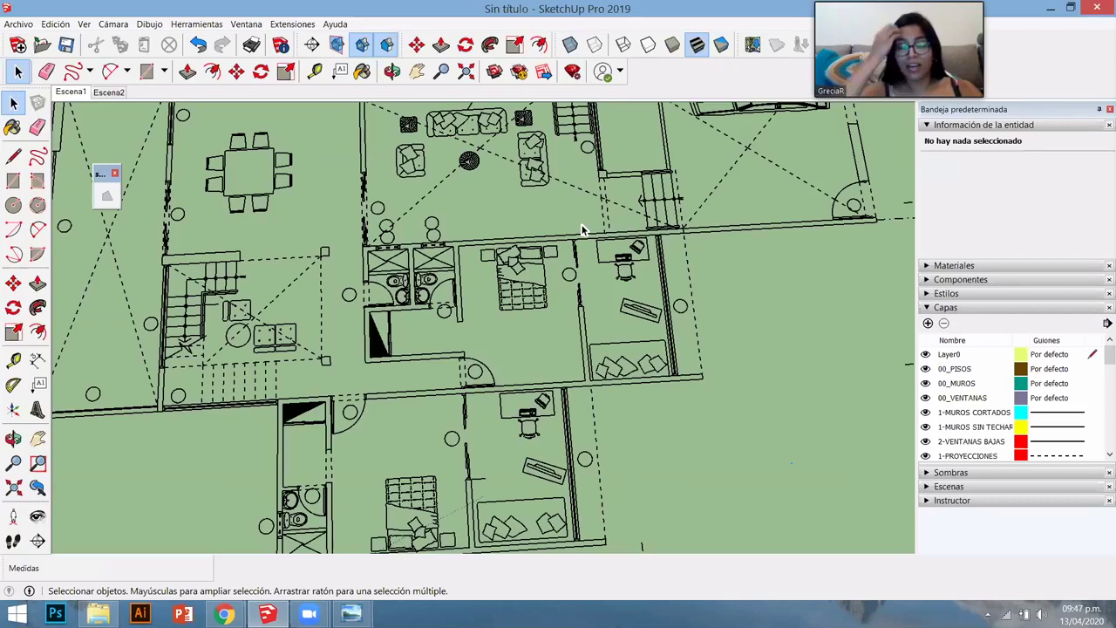
pyautogui.scroll(3, 583, 230)
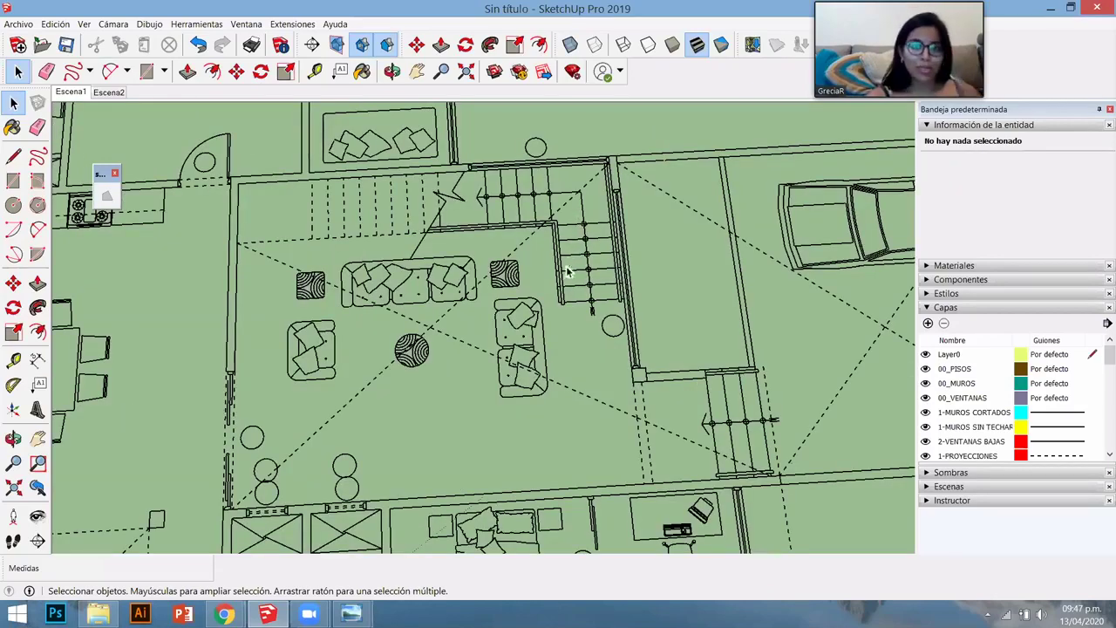
pyautogui.scroll(-1, 577, 304)
pyautogui.scroll(-4, 578, 303)
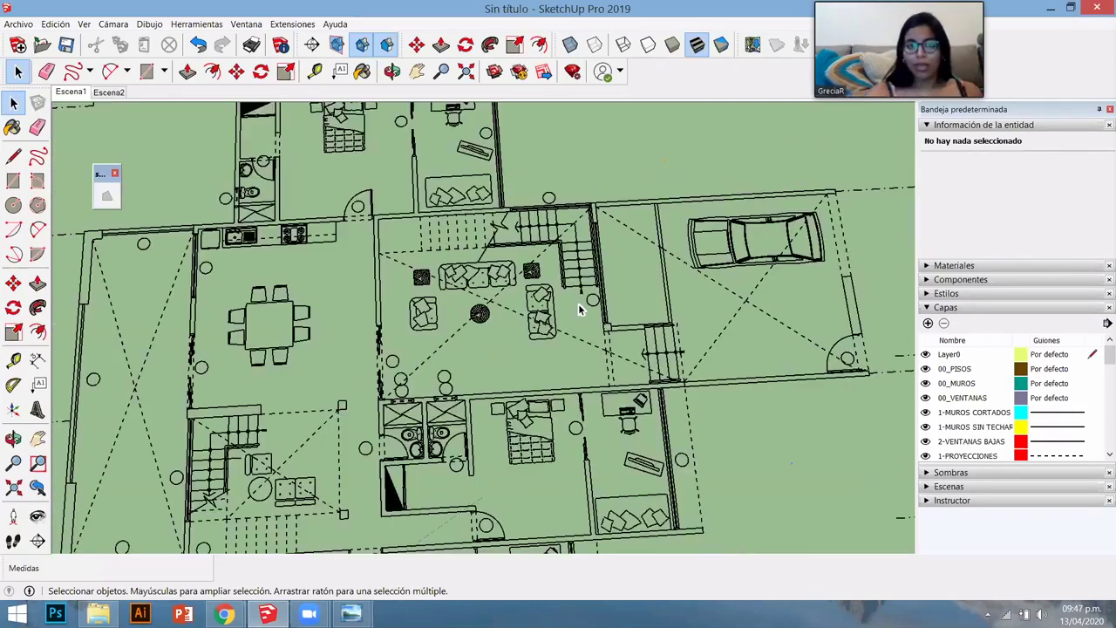
pyautogui.scroll(-2, 580, 307)
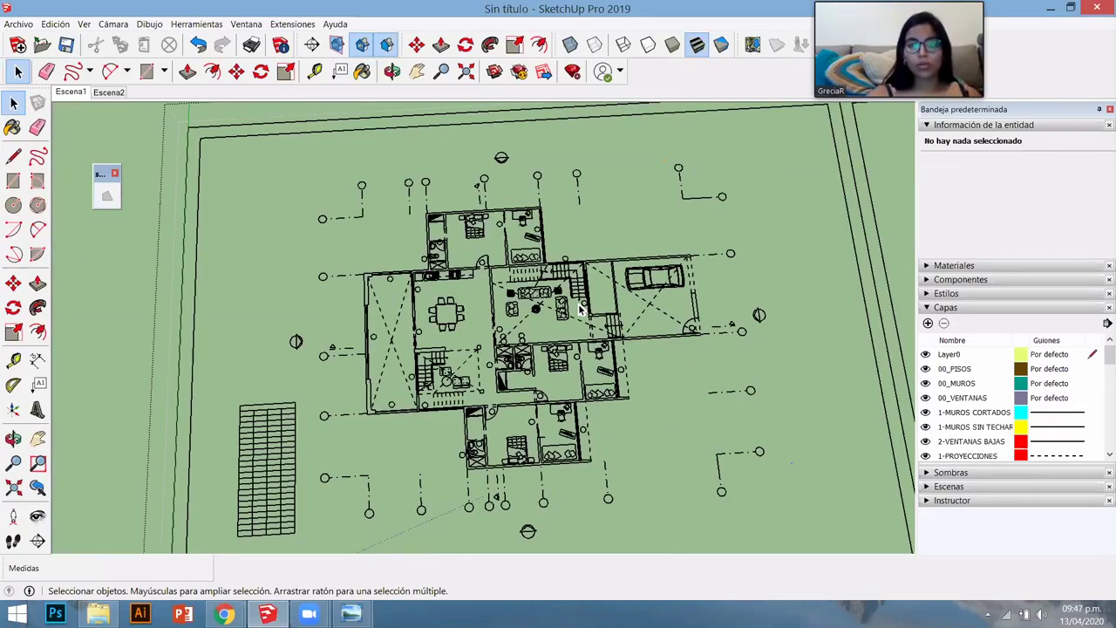
pyautogui.scroll(3, 581, 301)
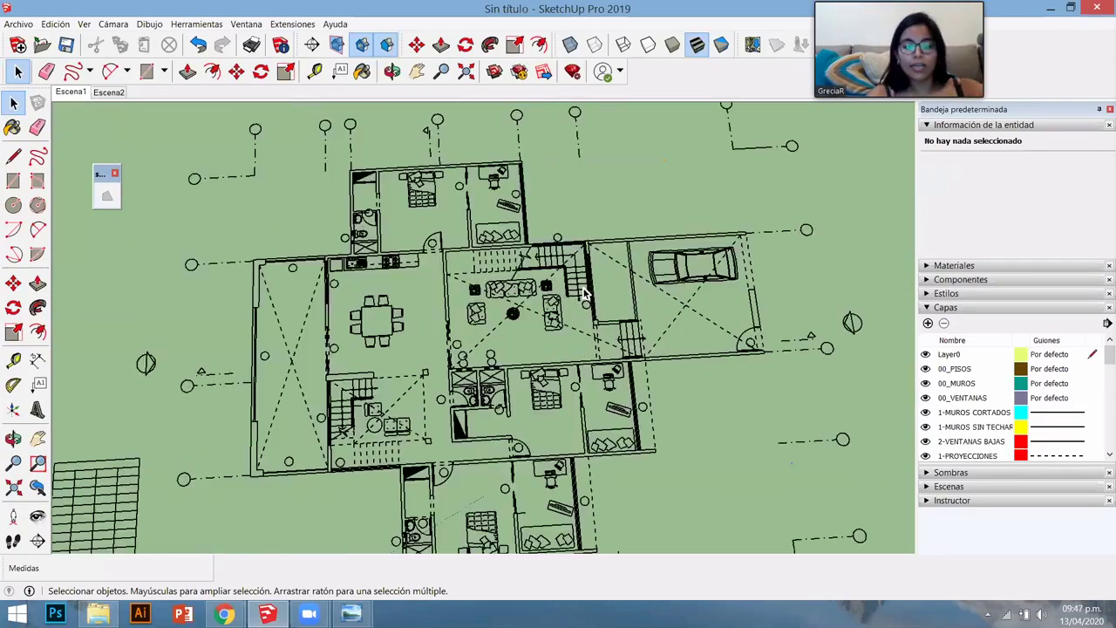
pyautogui.scroll(2, 576, 306)
# - Draw a 1.20 m by 0.30 m rectangle on the stair
pyautogui.scroll(4, 454, 336)
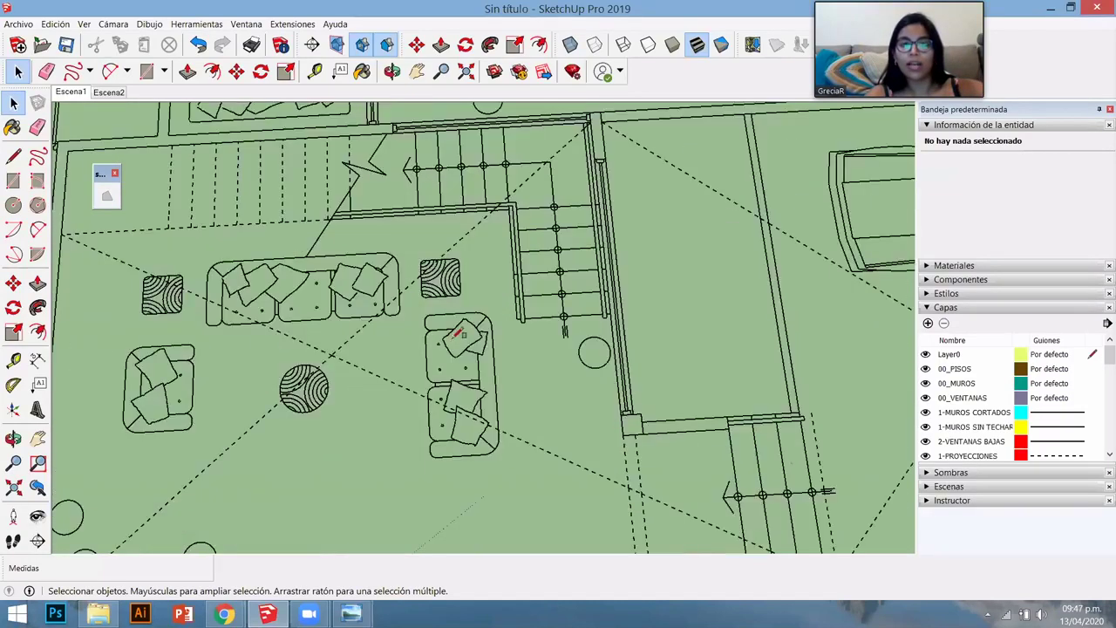
pyautogui.press('r')
pyautogui.click(652, 293)
pyautogui.click(649, 277)
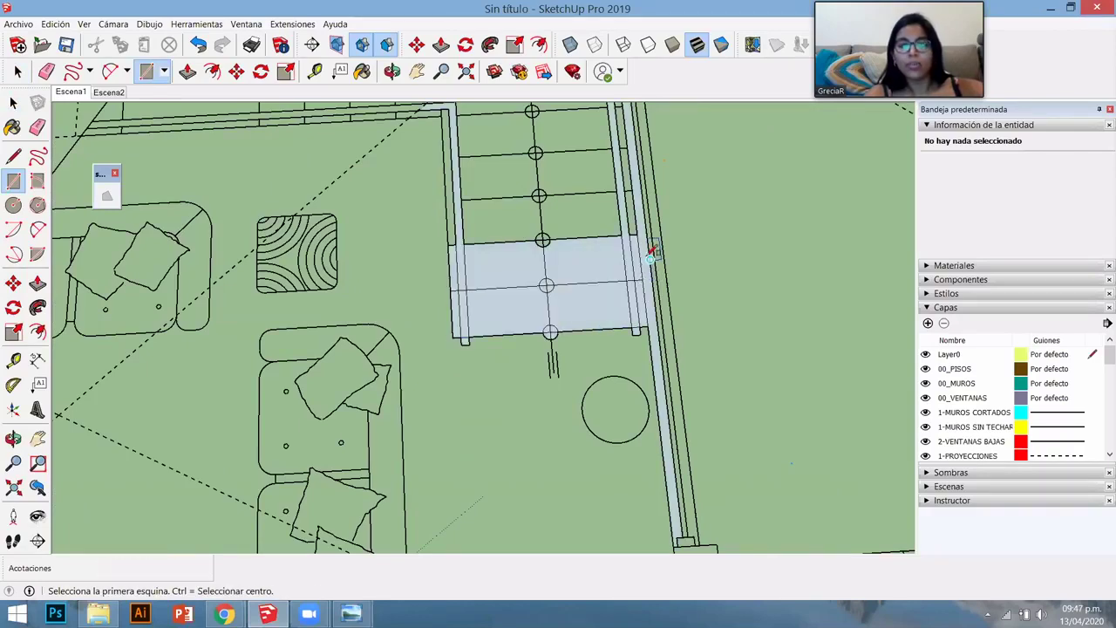
pyautogui.scroll(-3, 635, 281)
pyautogui.press('space')
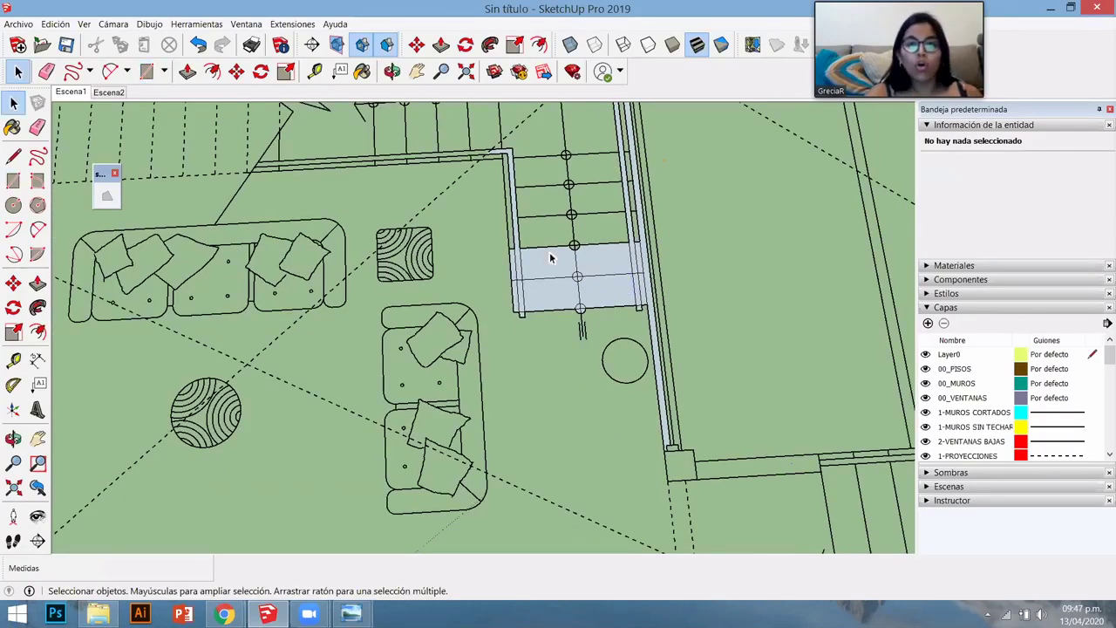
pyautogui.scroll(-2, 552, 258)
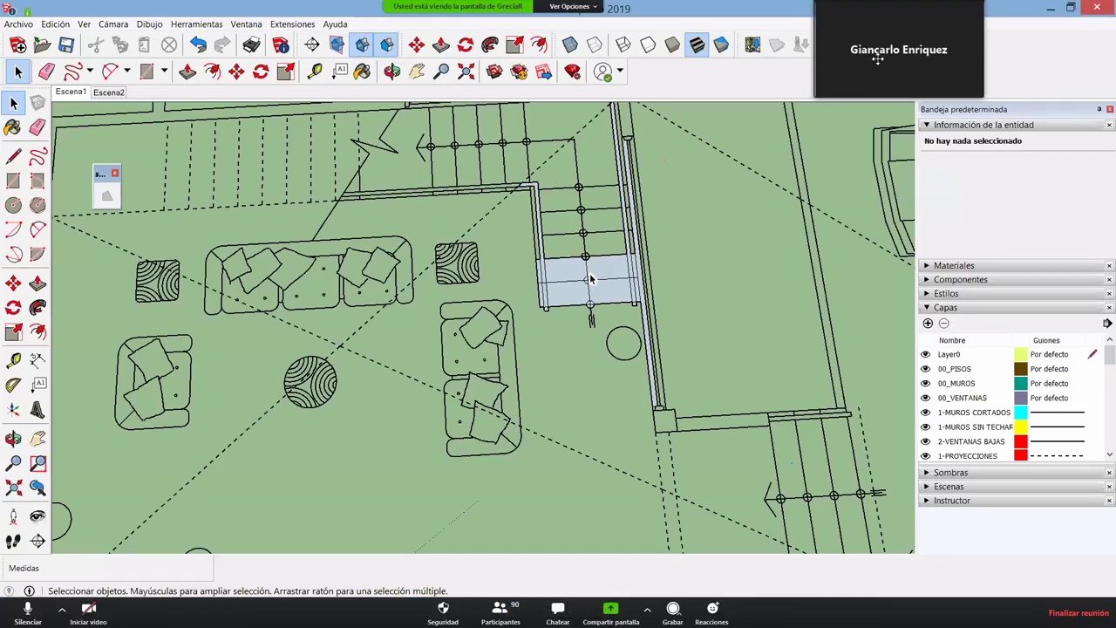
pyautogui.press('p')
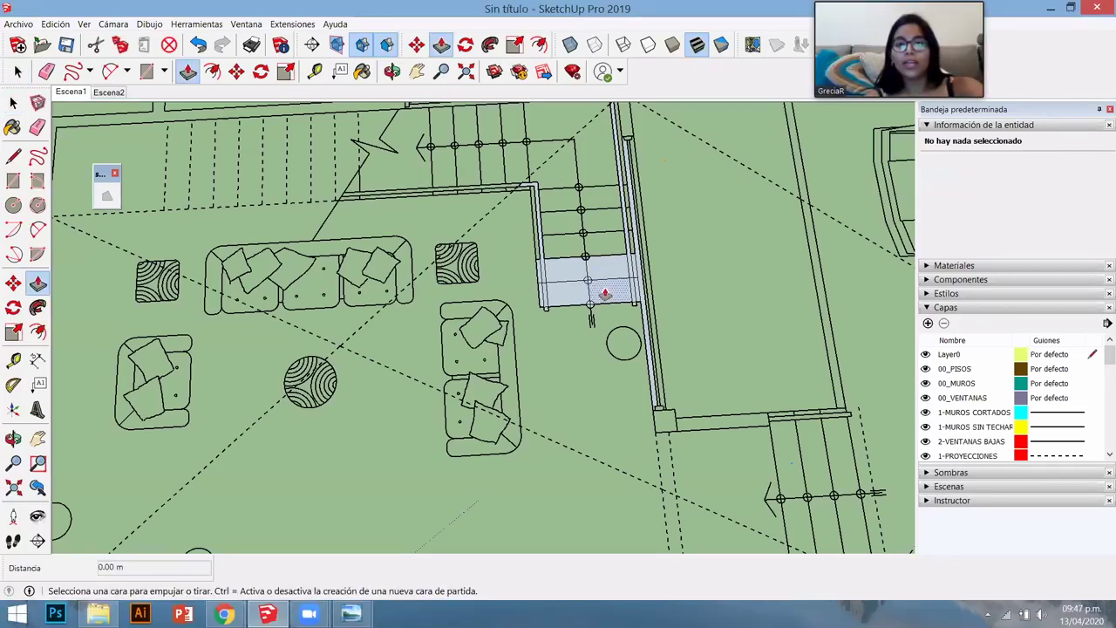
pyautogui.scroll(3, 544, 305)
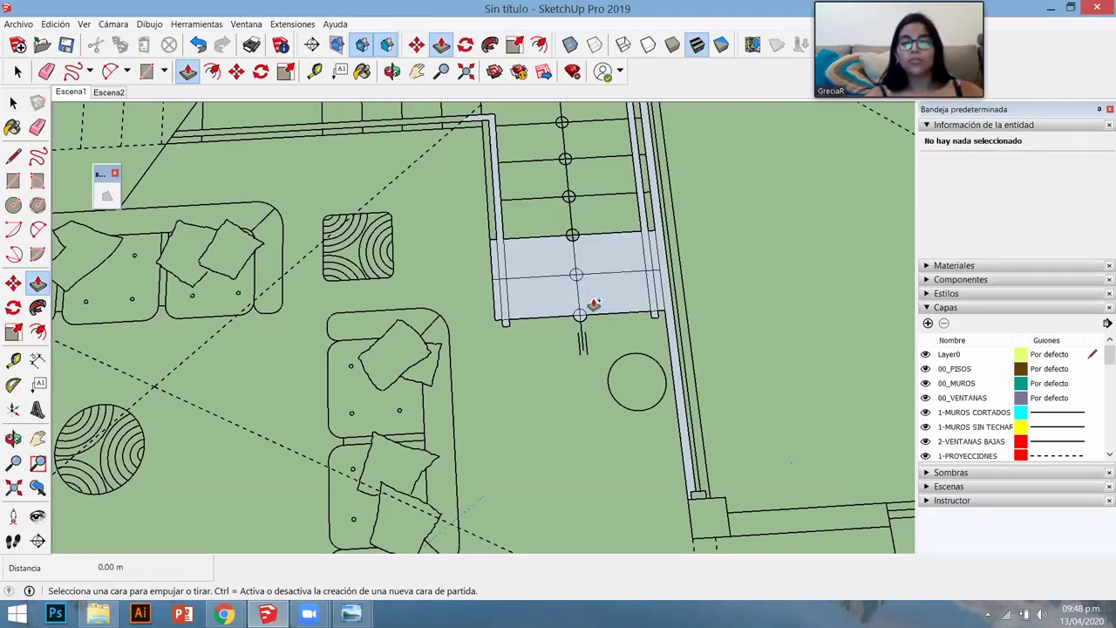
# - Undo the shaded stair face and zoom out over the furnished floor plan
pyautogui.hotkey('ctrl', 'z')
pyautogui.press('space')
pyautogui.scroll(-1, 593, 304)
pyautogui.scroll(-5, 593, 303)
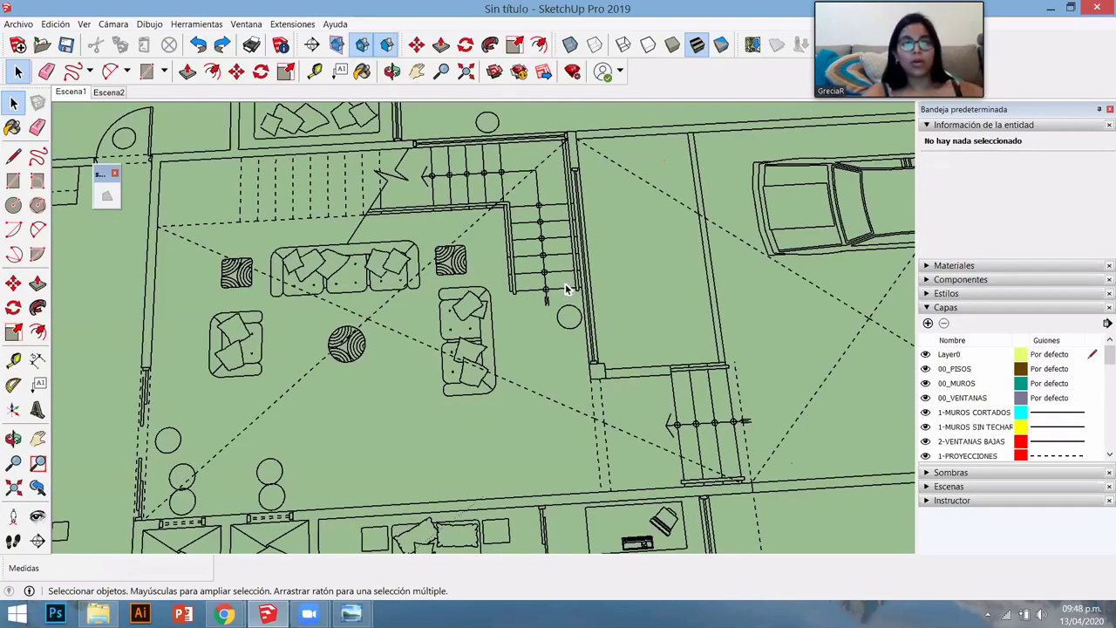
pyautogui.scroll(-2, 564, 283)
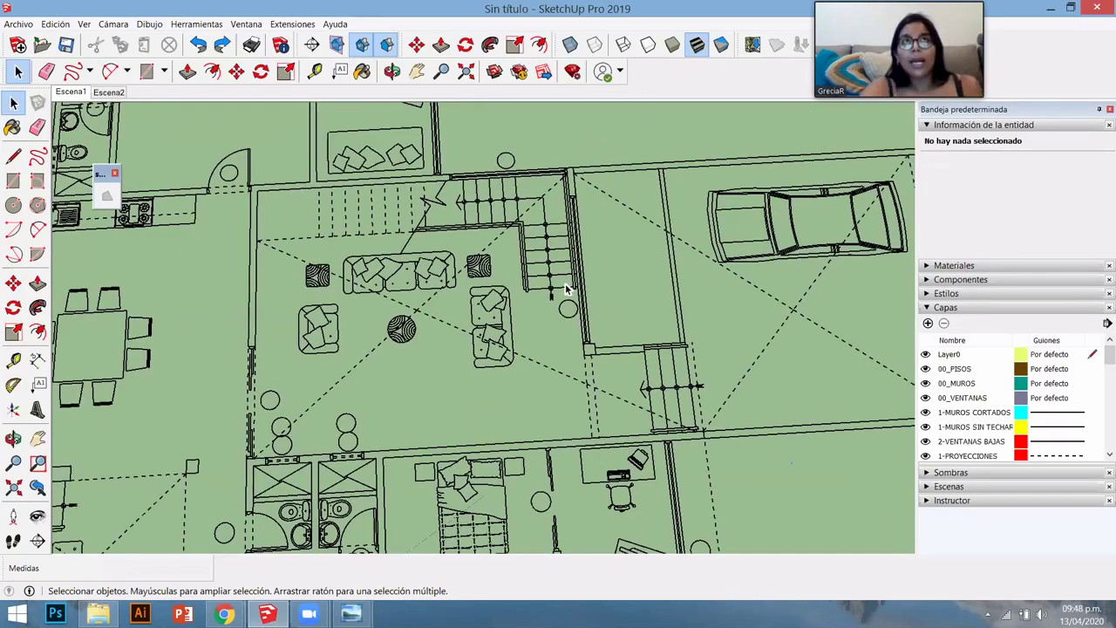
pyautogui.scroll(-1, 565, 283)
pyautogui.scroll(-4, 560, 286)
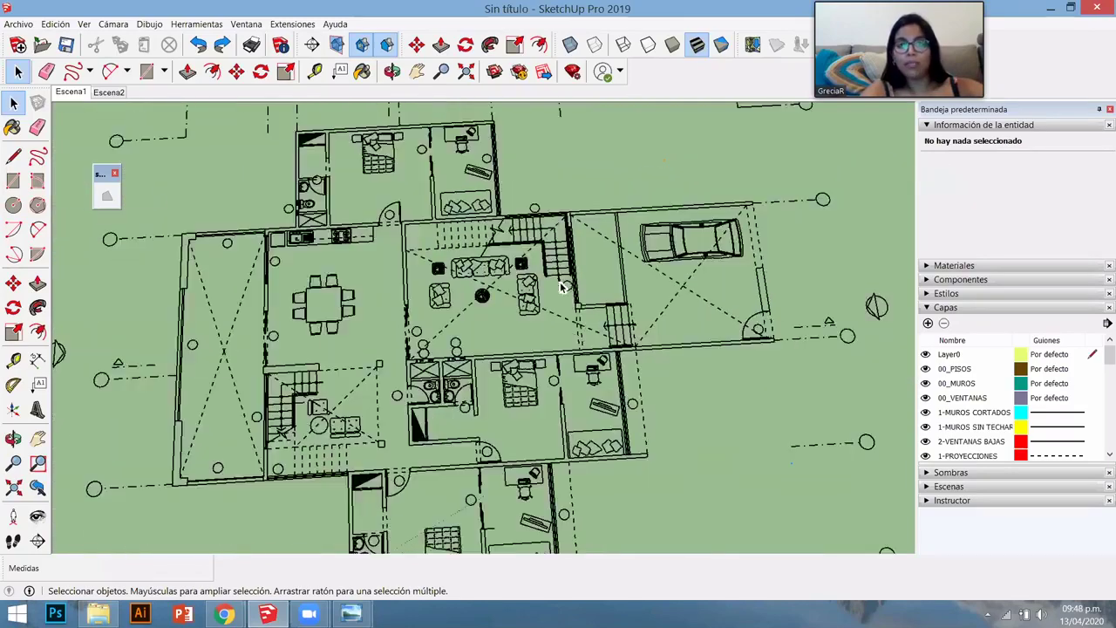
# - Select the extruded walls group instead of the 2D plan group
pyautogui.moveTo(560, 286); pyautogui.dragTo(556, 275, button='middle')
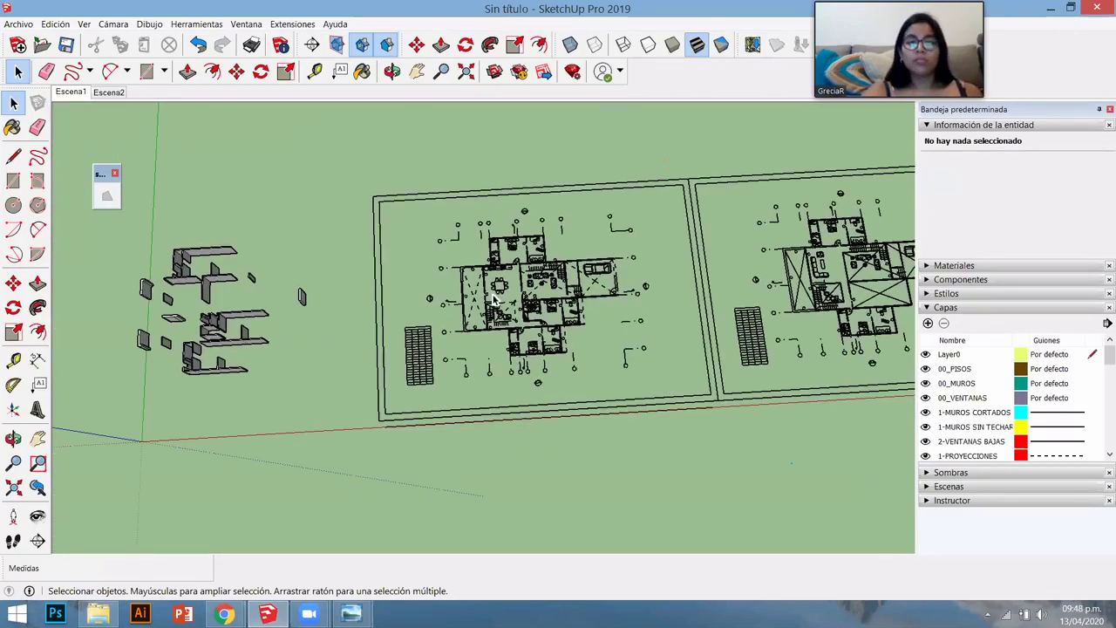
pyautogui.click(495, 300)
pyautogui.scroll(3, 253, 306)
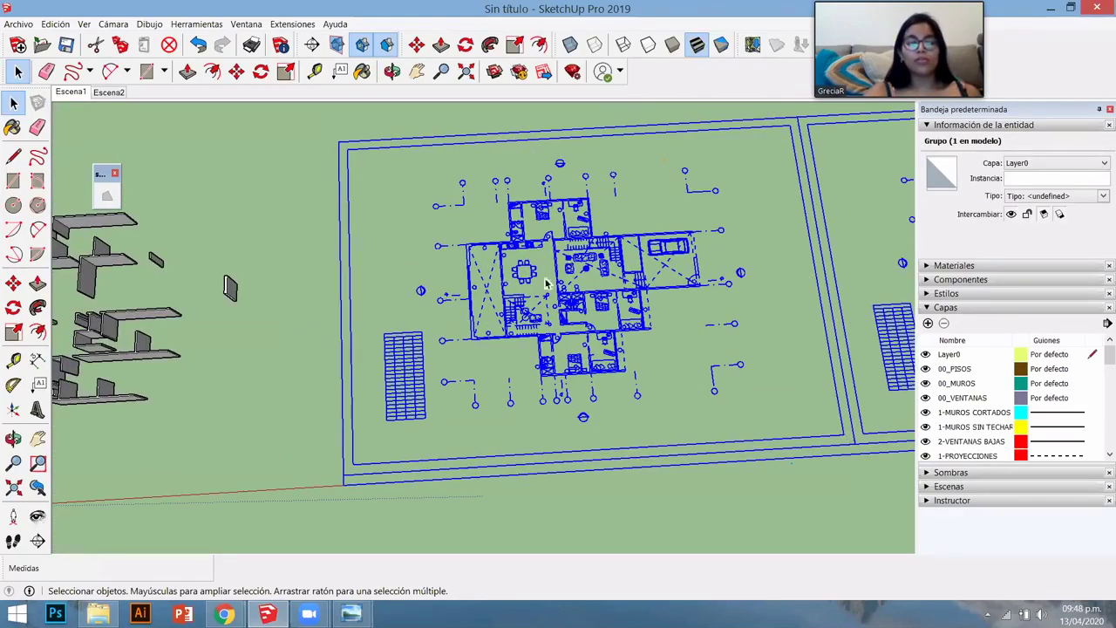
pyautogui.click(231, 290)
pyautogui.scroll(3, 288, 262)
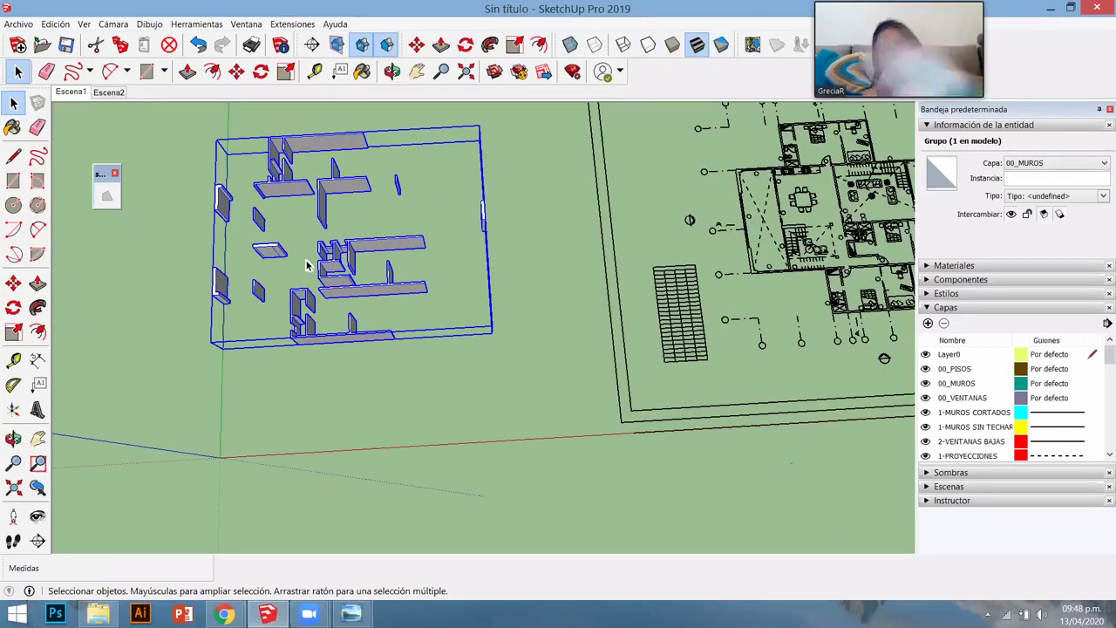
pyautogui.moveTo(235, 309); pyautogui.dragTo(341, 376)
pyautogui.press('space')
pyautogui.scroll(5, 341, 376)
# - Move the walls group from its bottom corner 50 m onto the 2D house plan
pyautogui.press('m')
pyautogui.click(279, 352)
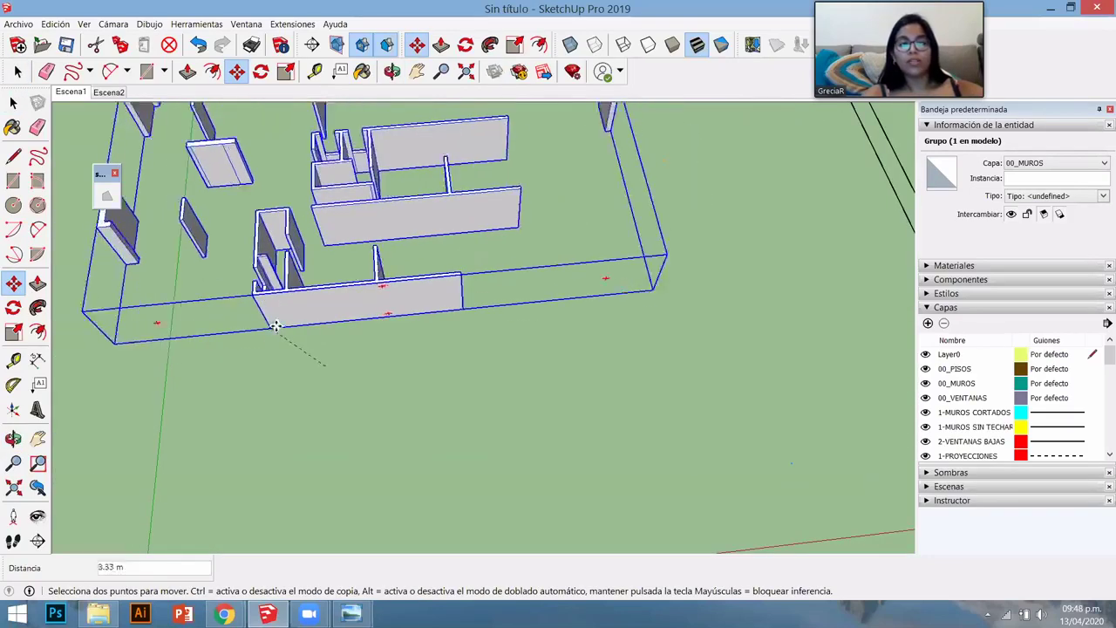
pyautogui.scroll(-6, 287, 349)
pyautogui.scroll(8, 640, 283)
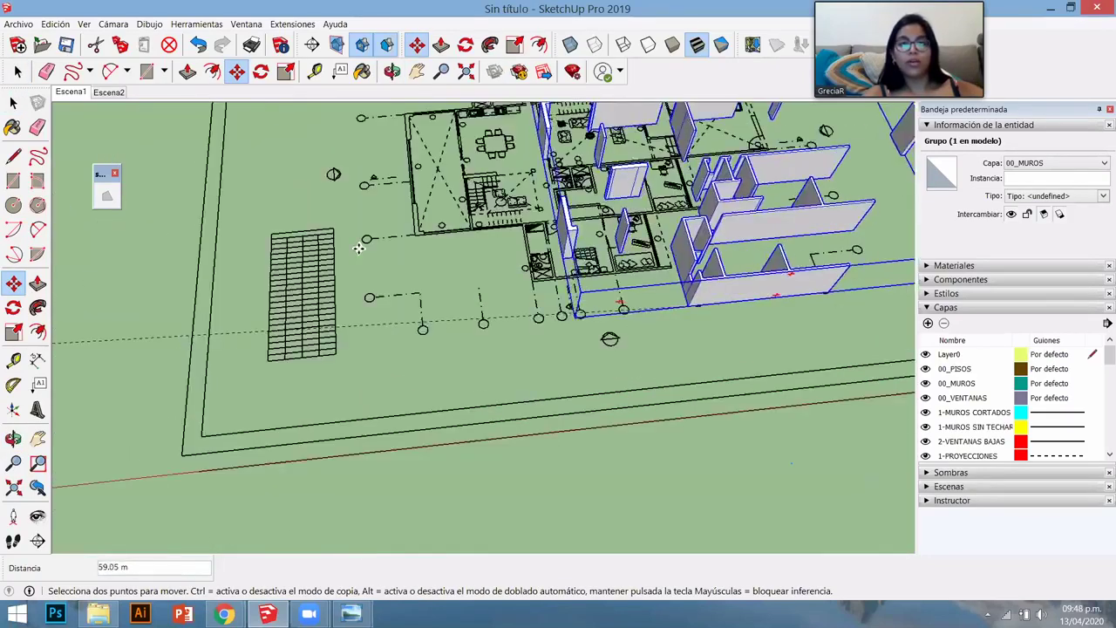
pyautogui.write('50')
pyautogui.press('Return')
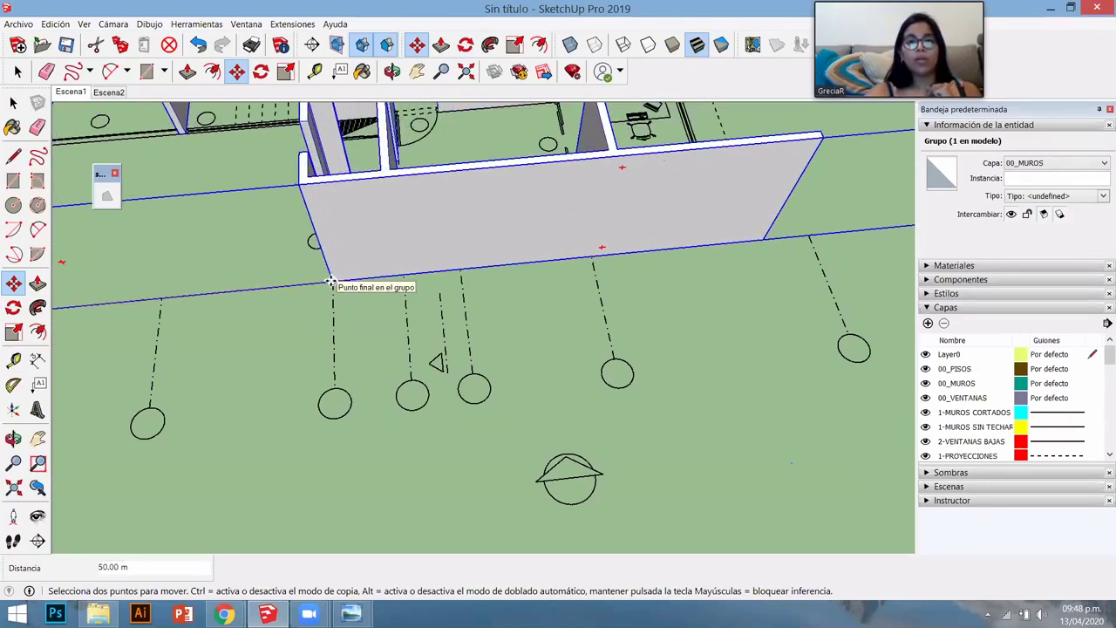
pyautogui.scroll(-10, 374, 311)
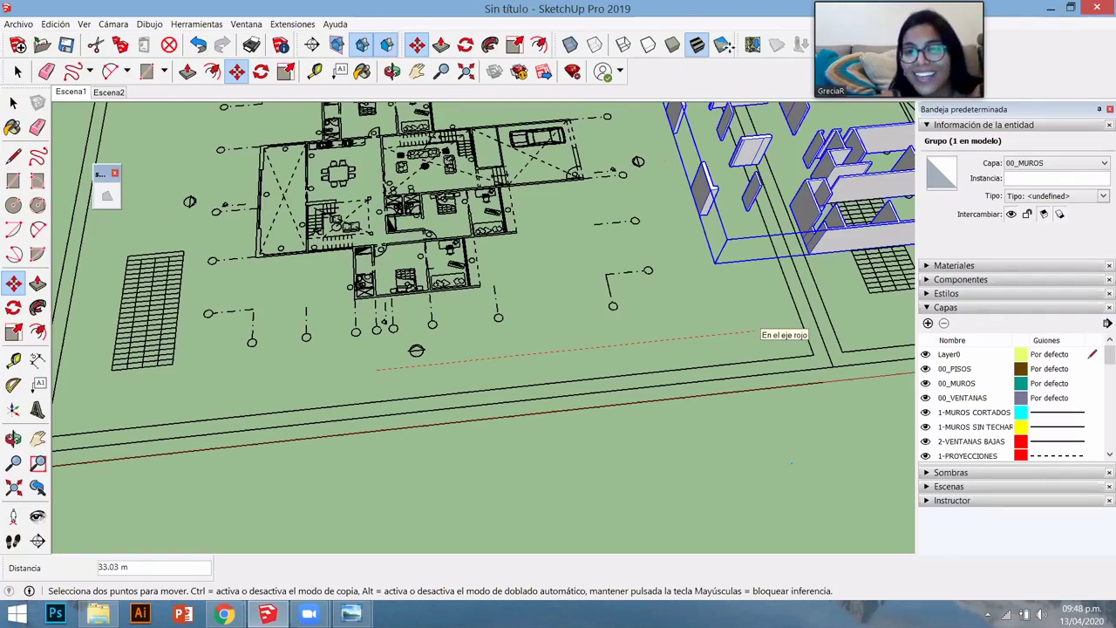
pyautogui.press('Escape')
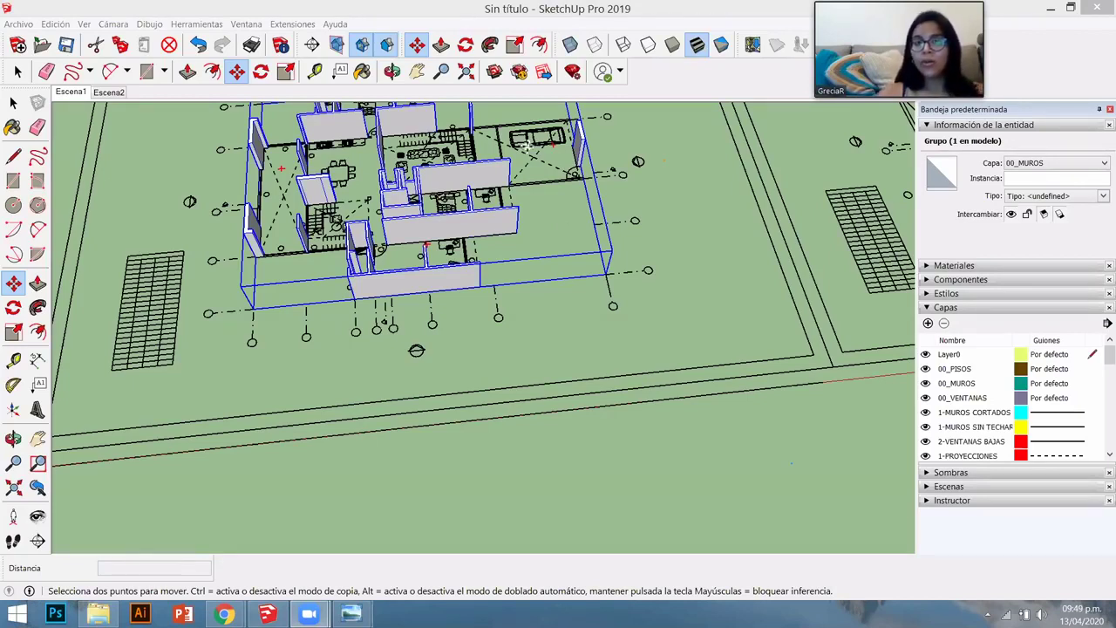
pyautogui.middleClick(496, 324)
pyautogui.moveTo(495, 323); pyautogui.dragTo(639, 109, button='middle')
pyautogui.scroll(5, 642, 224)
pyautogui.press('space')
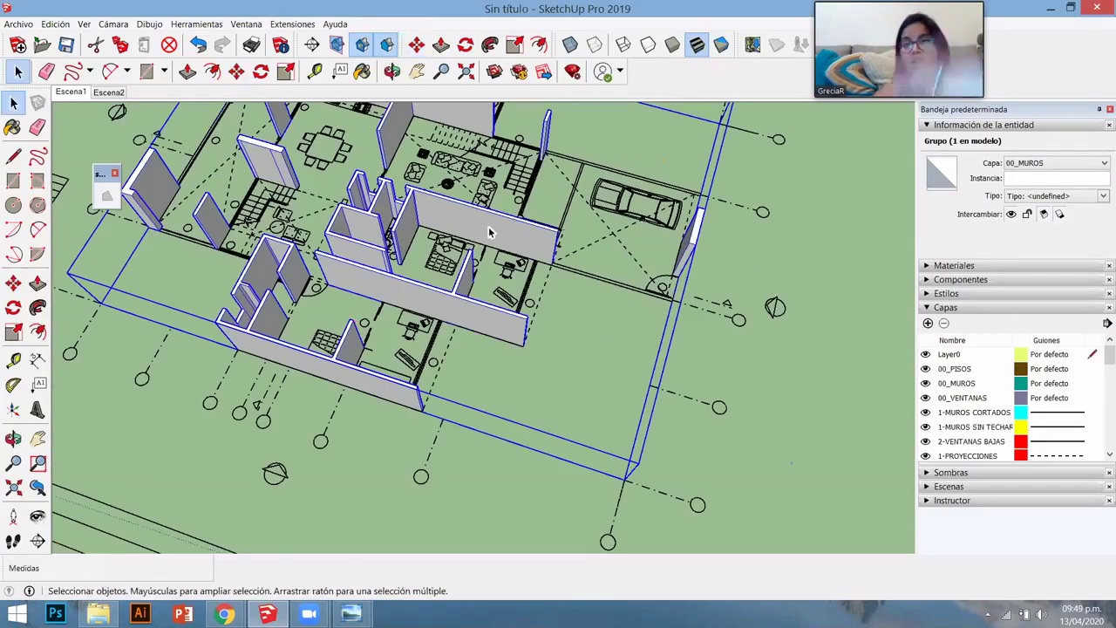
pyautogui.click(488, 230)
pyautogui.scroll(-5, 523, 256)
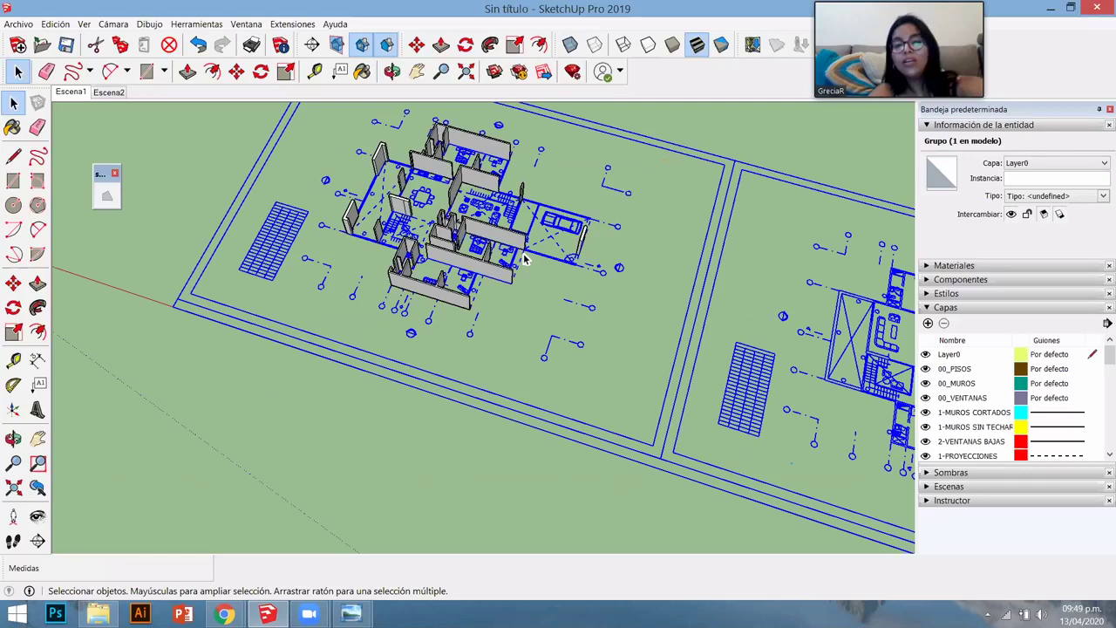
pyautogui.press('Delete')
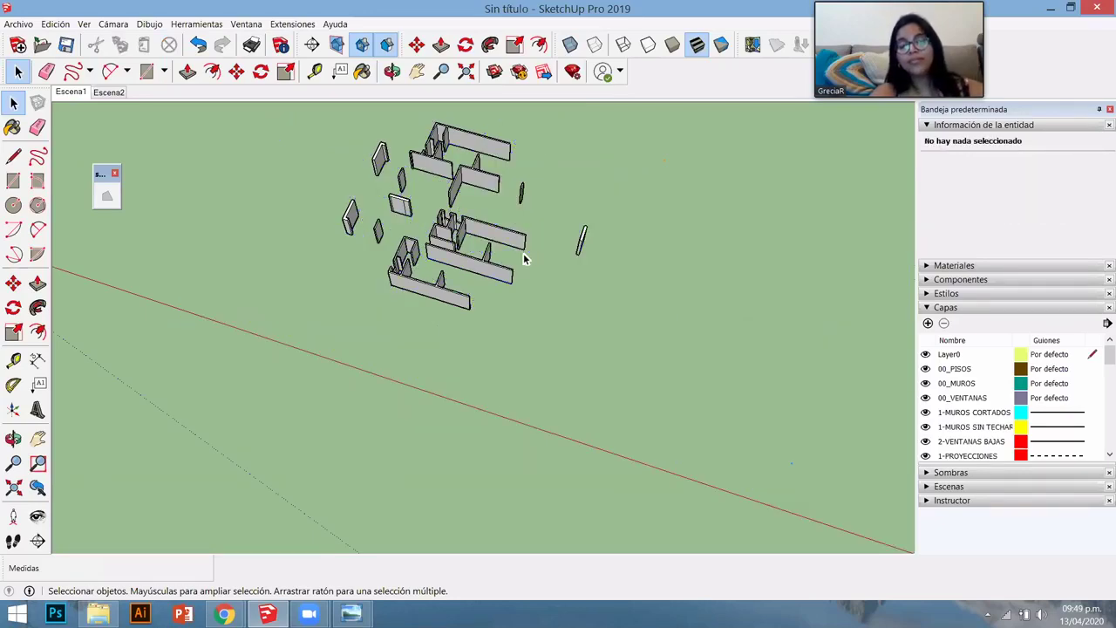
pyautogui.hotkey('ctrl', 'z')
pyautogui.moveTo(505, 251)
pyautogui.mouseDown(button='middle')
pyautogui.moveTo(498, 244)
pyautogui.moveTo(516, 245)
pyautogui.mouseUp(button='middle')
pyautogui.scroll(5, 495, 236)
pyautogui.scroll(6, 523, 262)
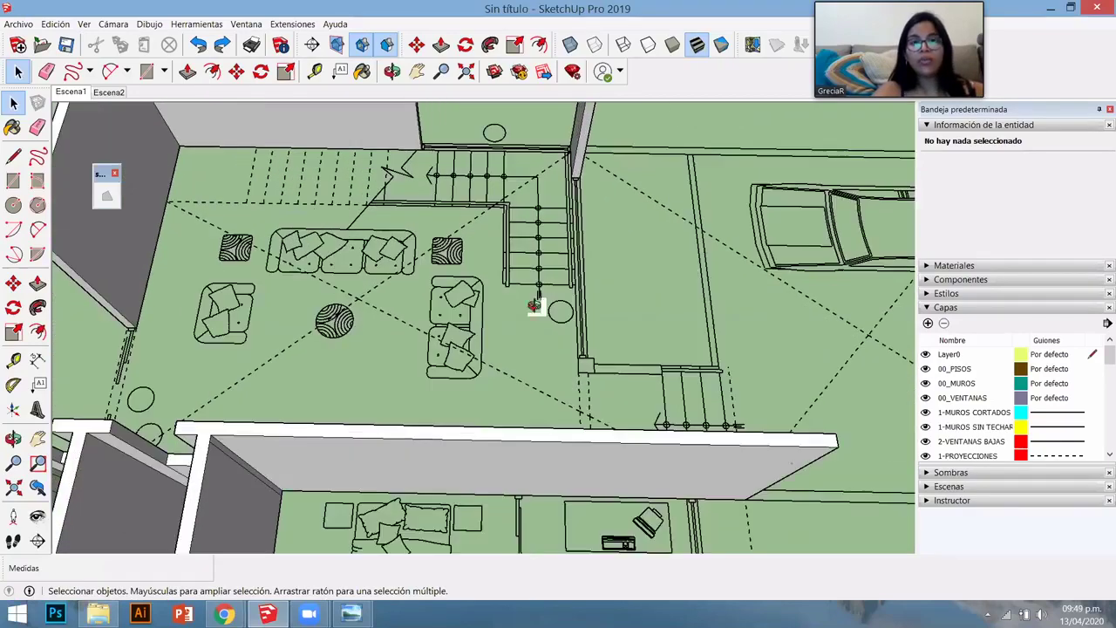
pyautogui.moveTo(534, 304); pyautogui.dragTo(474, 264, button='middle')
pyautogui.scroll(-5, 480, 247)
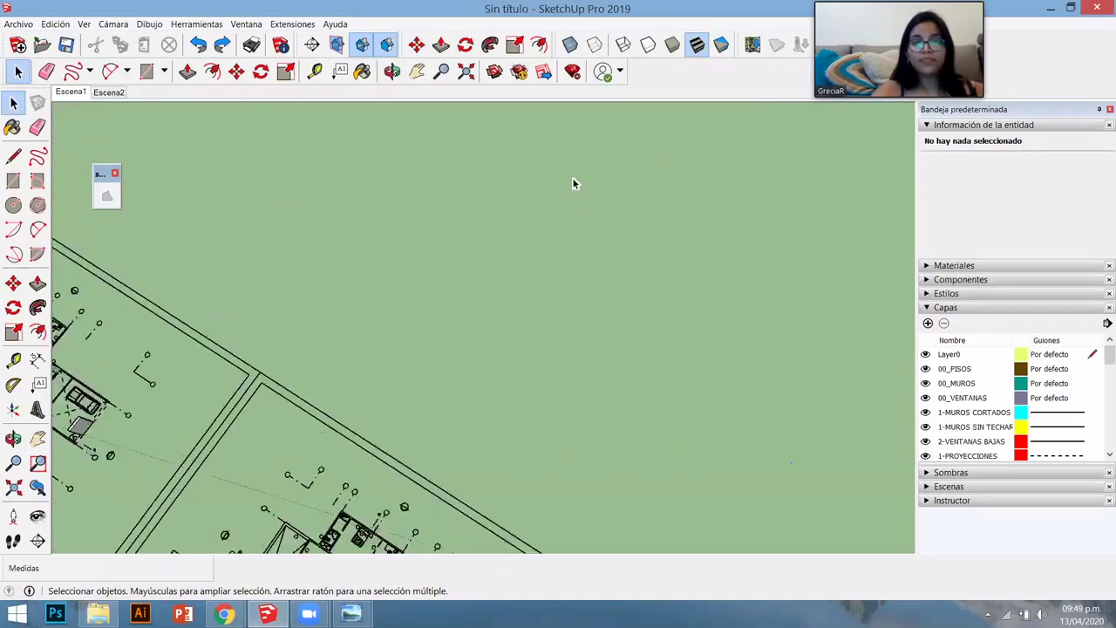
pyautogui.scroll(-3, 574, 183)
pyautogui.scroll(5, 248, 417)
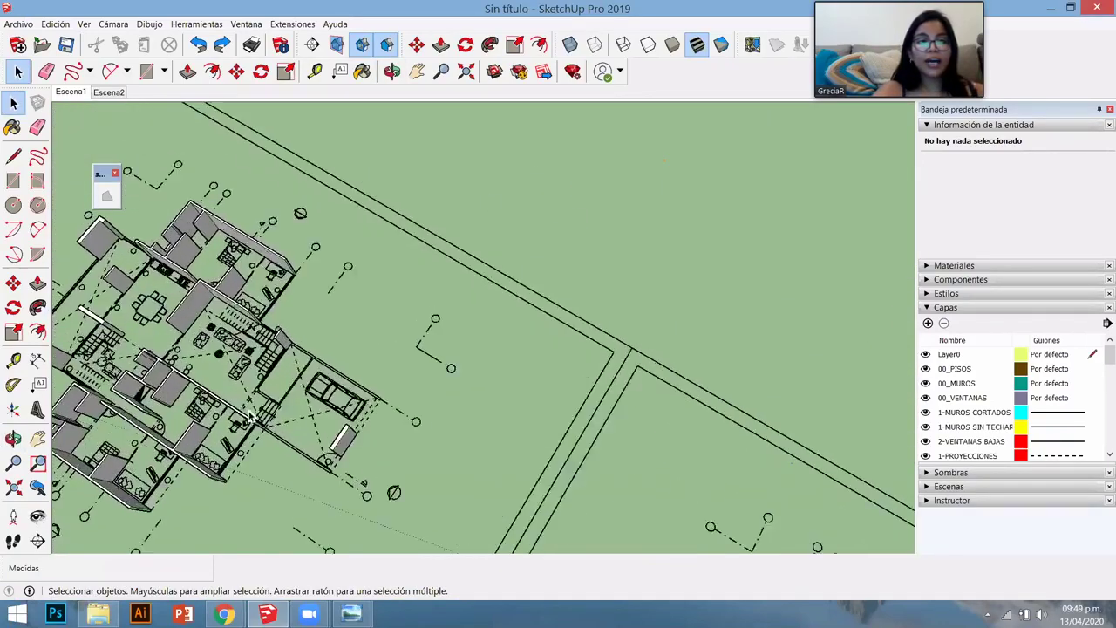
pyautogui.scroll(6, 249, 417)
pyautogui.moveTo(463, 365)
pyautogui.mouseDown(button='middle')
pyautogui.moveTo(551, 408)
pyautogui.moveTo(414, 328)
pyautogui.mouseUp(button='middle')
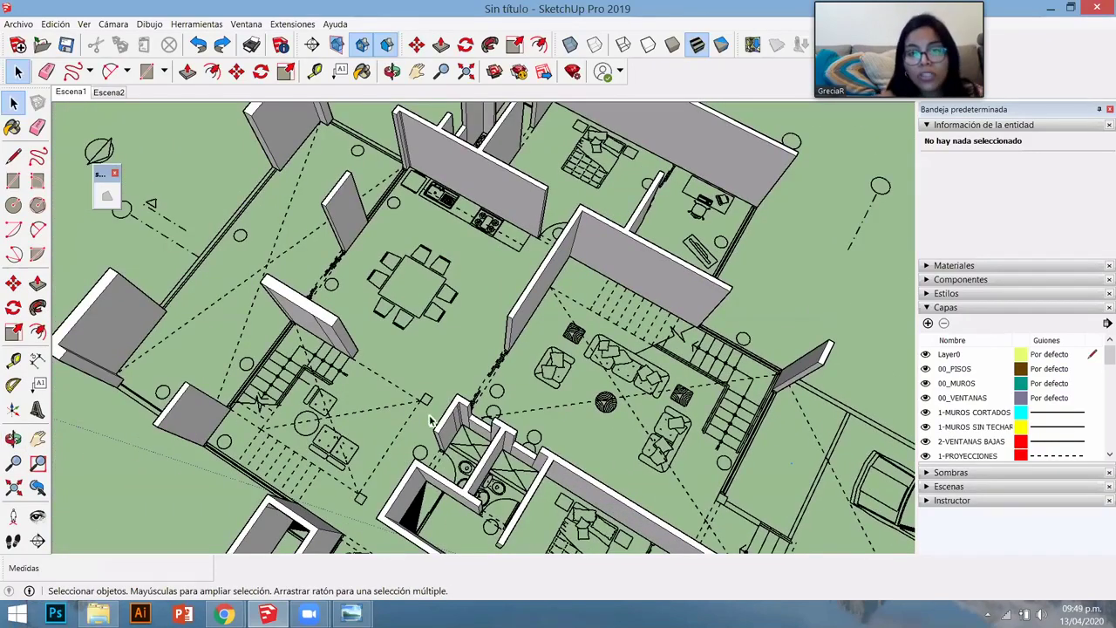
pyautogui.scroll(-2, 413, 327)
pyautogui.moveTo(357, 213); pyautogui.dragTo(625, 327, button='middle')
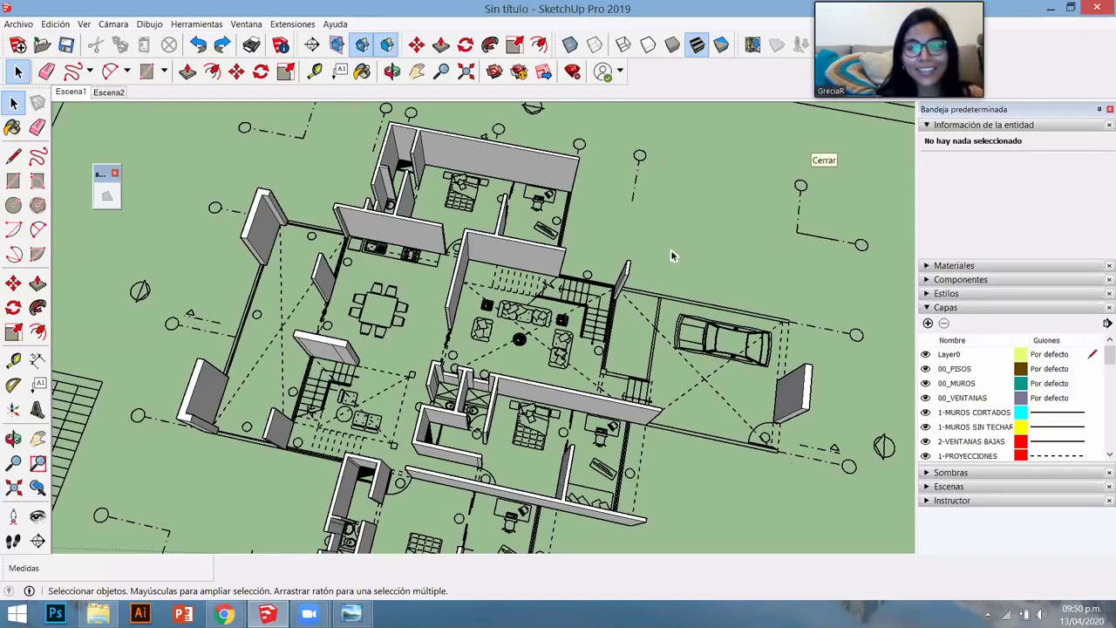
pyautogui.moveTo(809, 366); pyautogui.dragTo(478, 208, button='middle')
pyautogui.scroll(-5, 636, 322)
pyautogui.click(479, 207)
pyautogui.scroll(3, 506, 279)
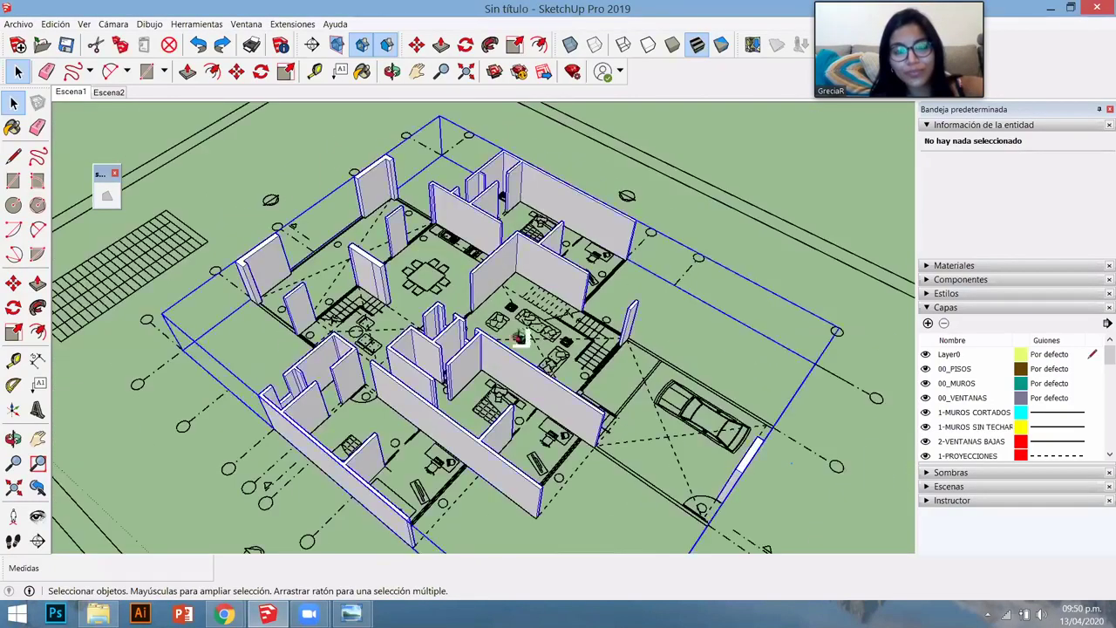
pyautogui.moveTo(523, 323); pyautogui.dragTo(506, 266, button='middle')
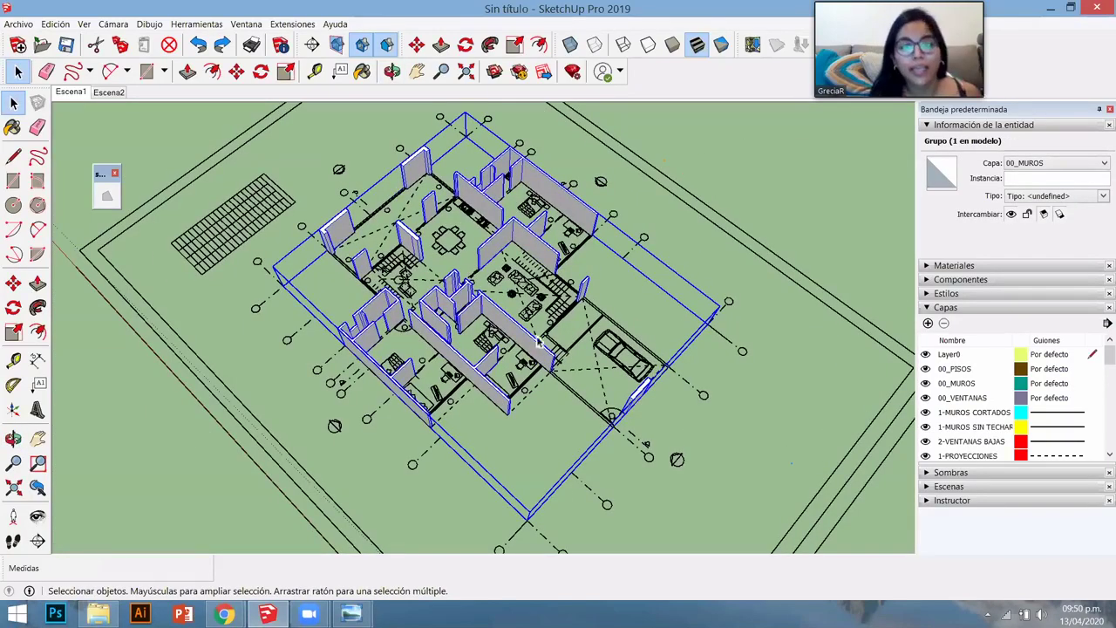
pyautogui.moveTo(527, 356); pyautogui.dragTo(436, 371, button='middle')
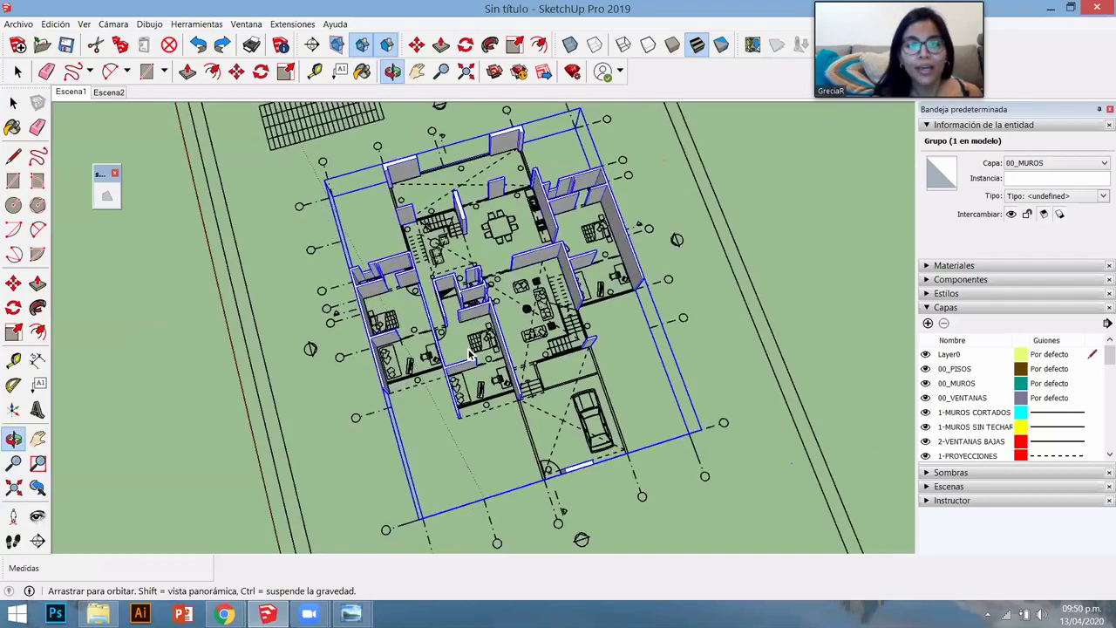
pyautogui.scroll(5, 468, 353)
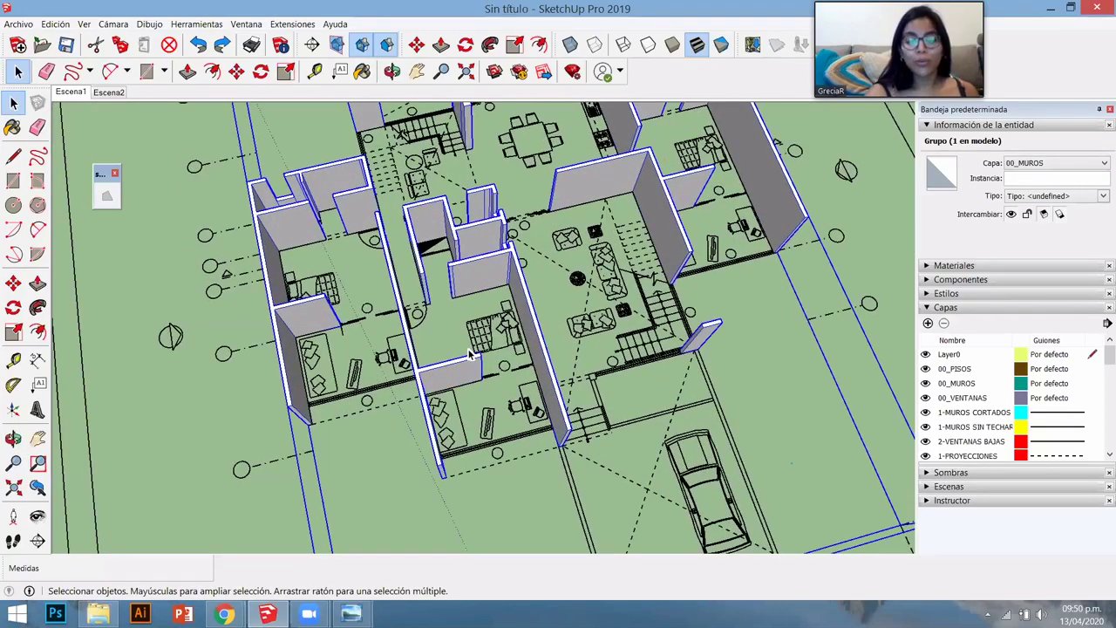
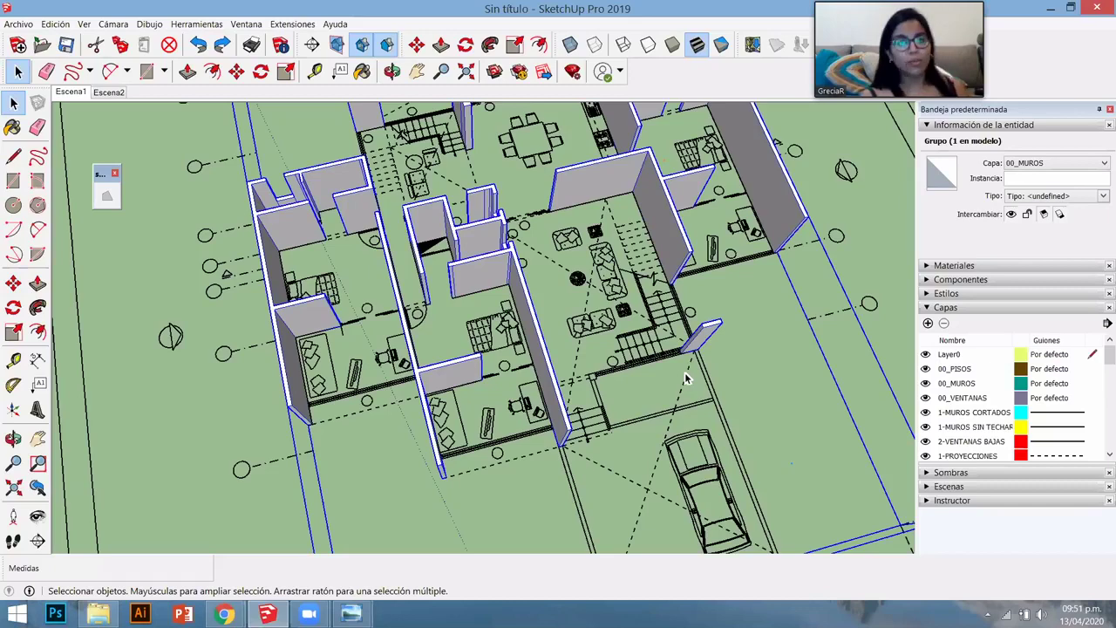
# - Collapse Entity Info, make 00_PISOS the current layer, and tilt toward a top-down view
pyautogui.click(966, 125)
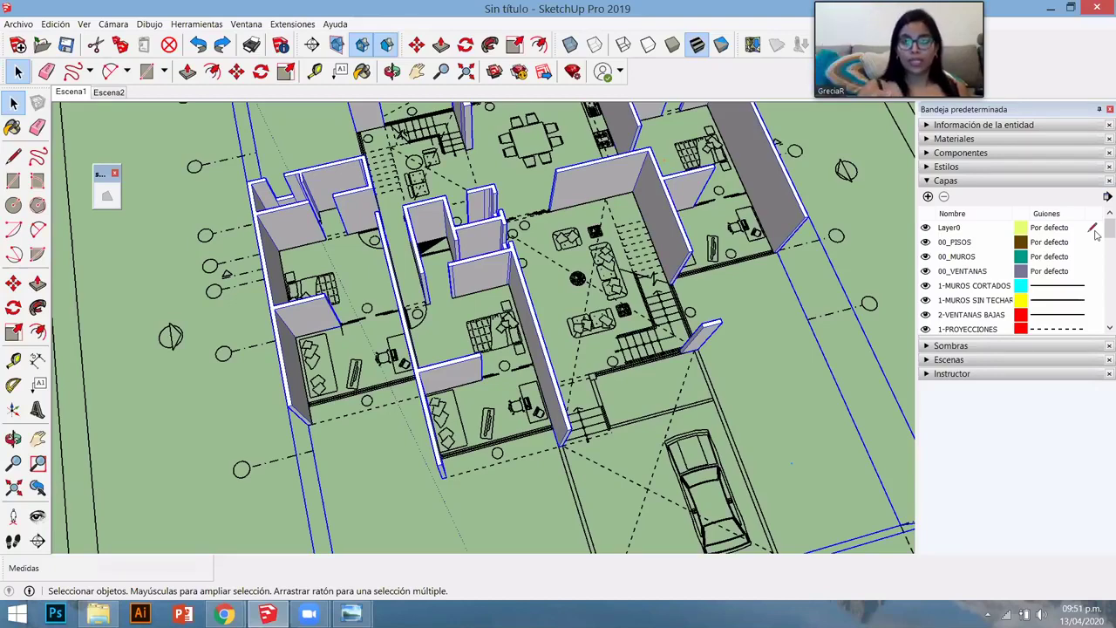
pyautogui.click(1093, 242)
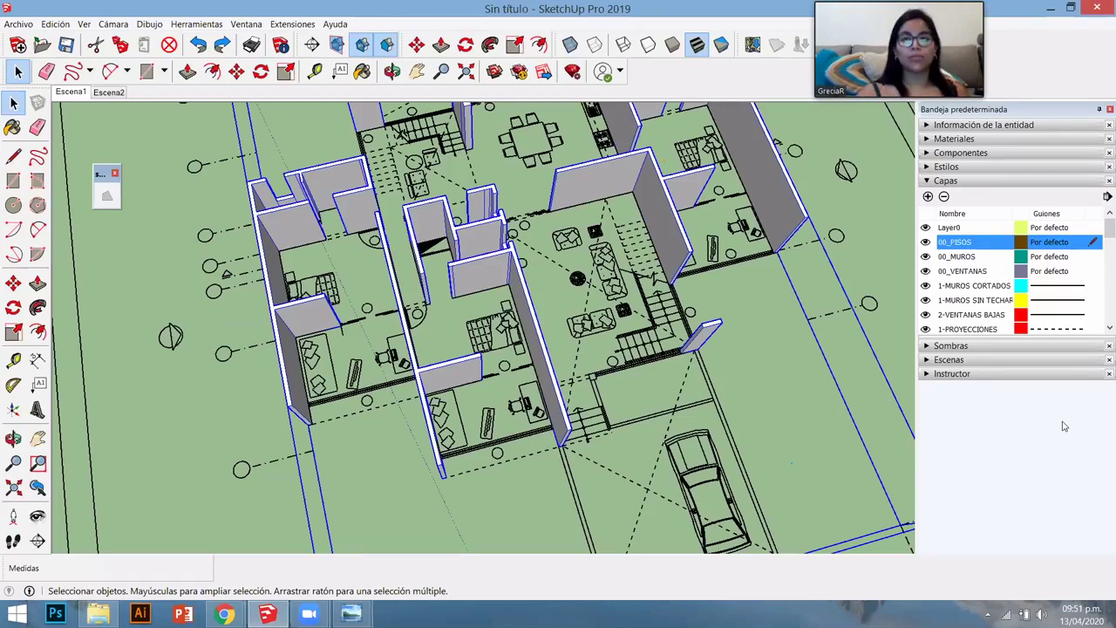
pyautogui.moveTo(462, 335); pyautogui.dragTo(423, 359, button='middle')
# - Draw a rectangular floor face across the room at the house's lower-left corner
pyautogui.press('r')
pyautogui.scroll(5, 292, 384)
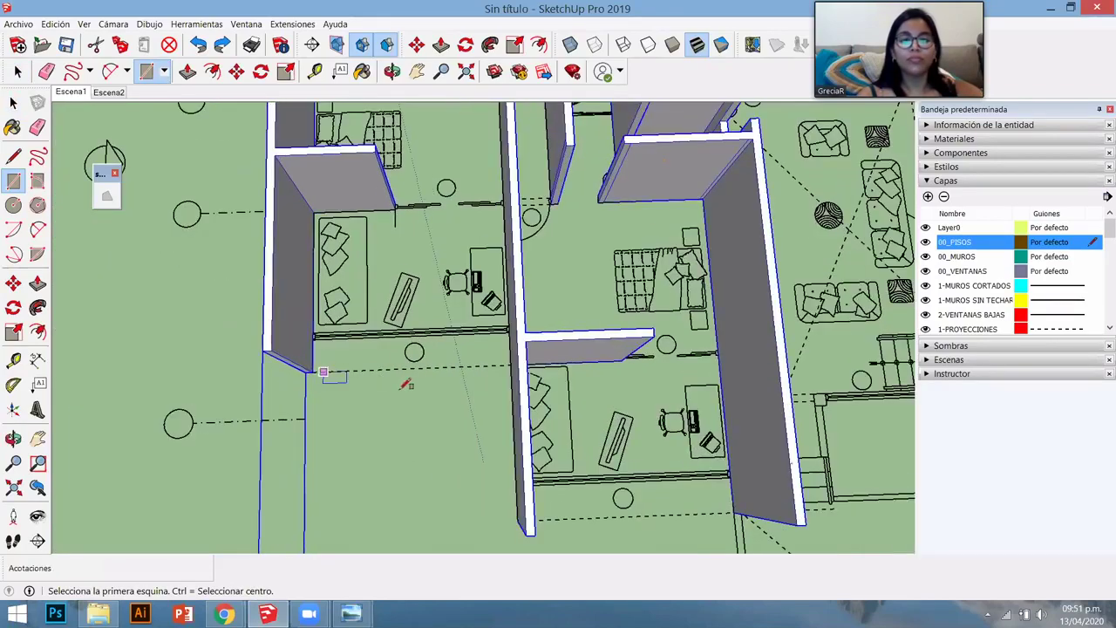
pyautogui.click(406, 382)
pyautogui.scroll(-4, 418, 375)
pyautogui.moveTo(571, 375); pyautogui.dragTo(527, 131, button='middle')
pyautogui.scroll(3, 490, 242)
pyautogui.scroll(4, 490, 242)
pyautogui.click(527, 128)
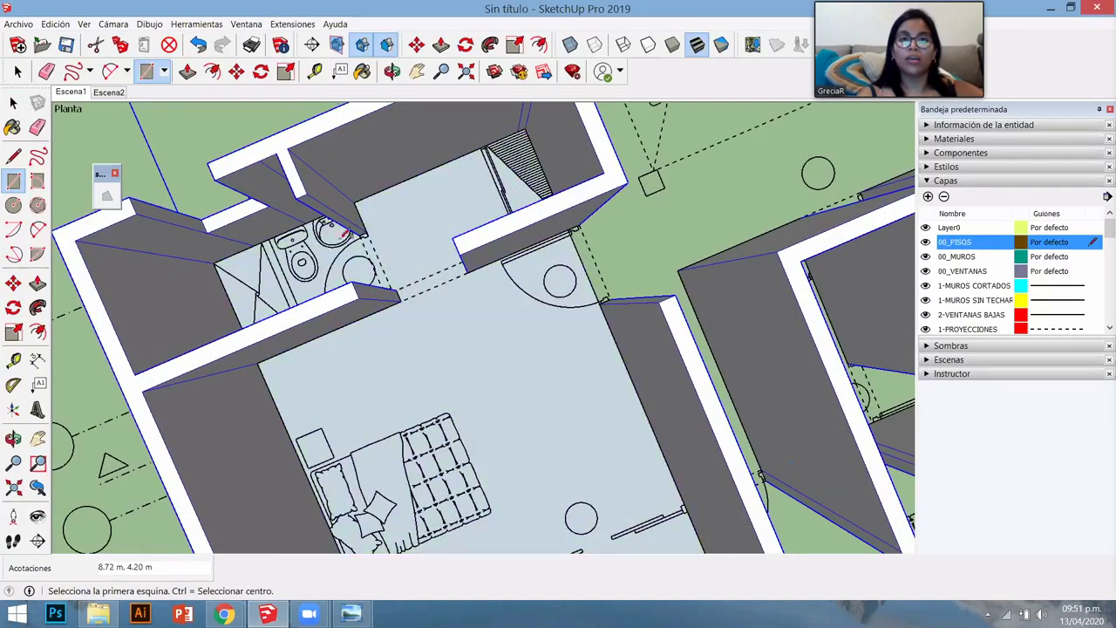
# - Draw another floor rectangle between opposite wall corners of the next room
pyautogui.scroll(-3, 344, 268)
pyautogui.scroll(-5, 344, 269)
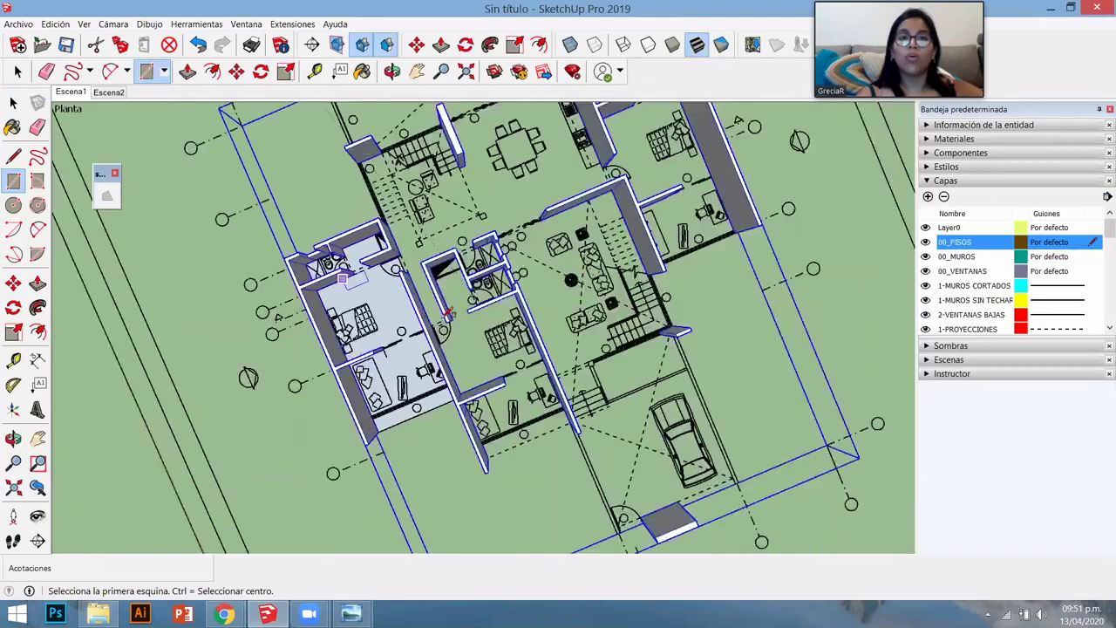
pyautogui.moveTo(375, 305); pyautogui.dragTo(79, 289, button='middle')
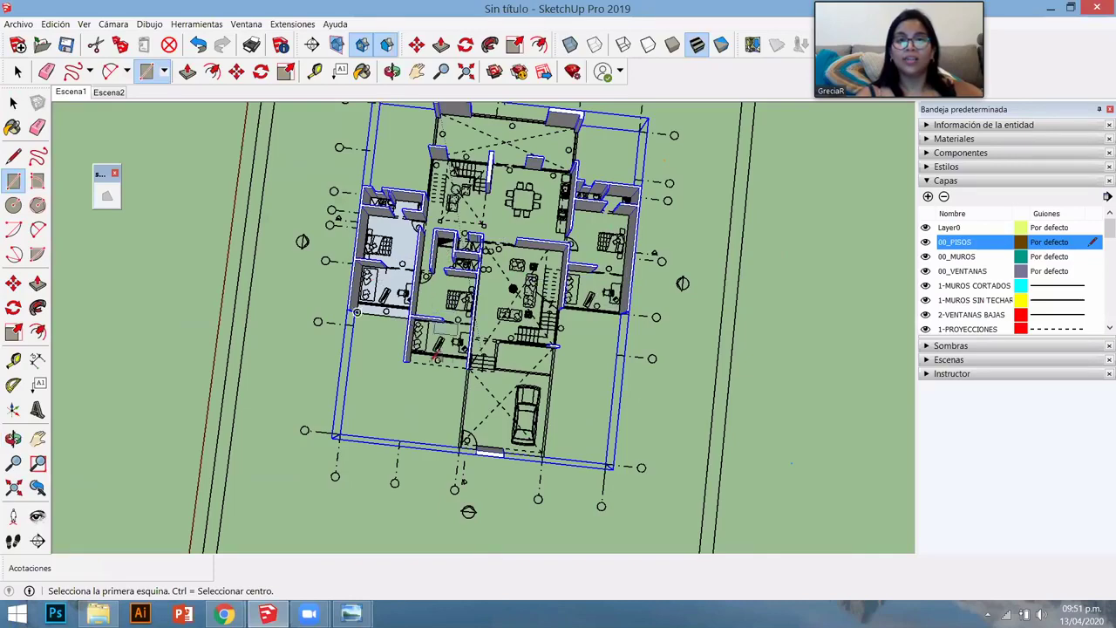
pyautogui.scroll(6, 362, 332)
pyautogui.scroll(1, 375, 362)
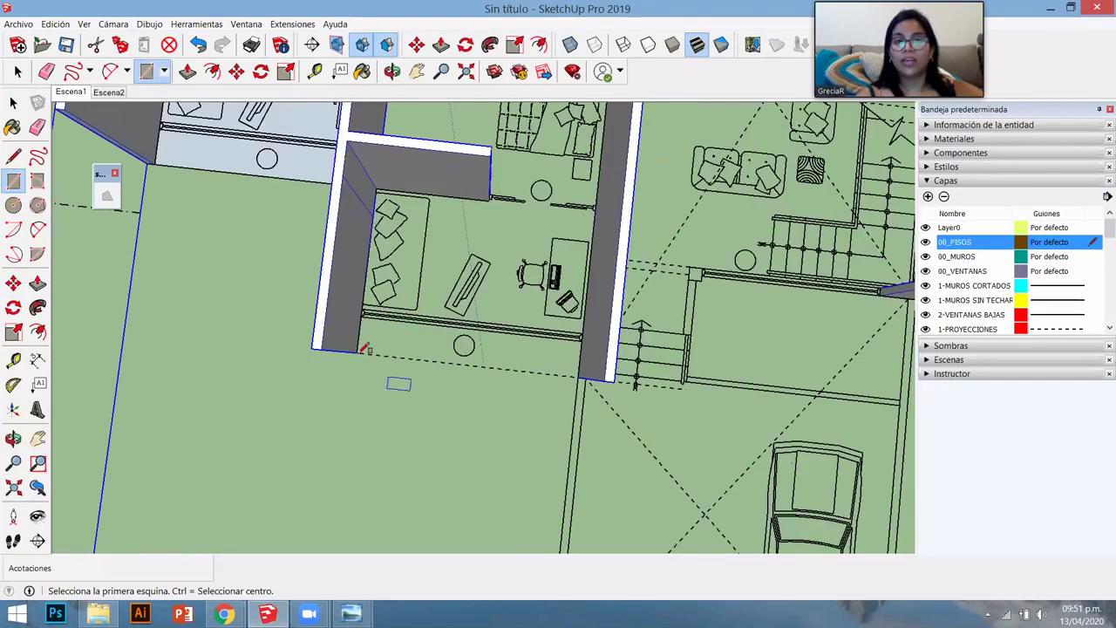
pyautogui.click(368, 359)
pyautogui.scroll(-4, 403, 390)
pyautogui.scroll(-4, 405, 394)
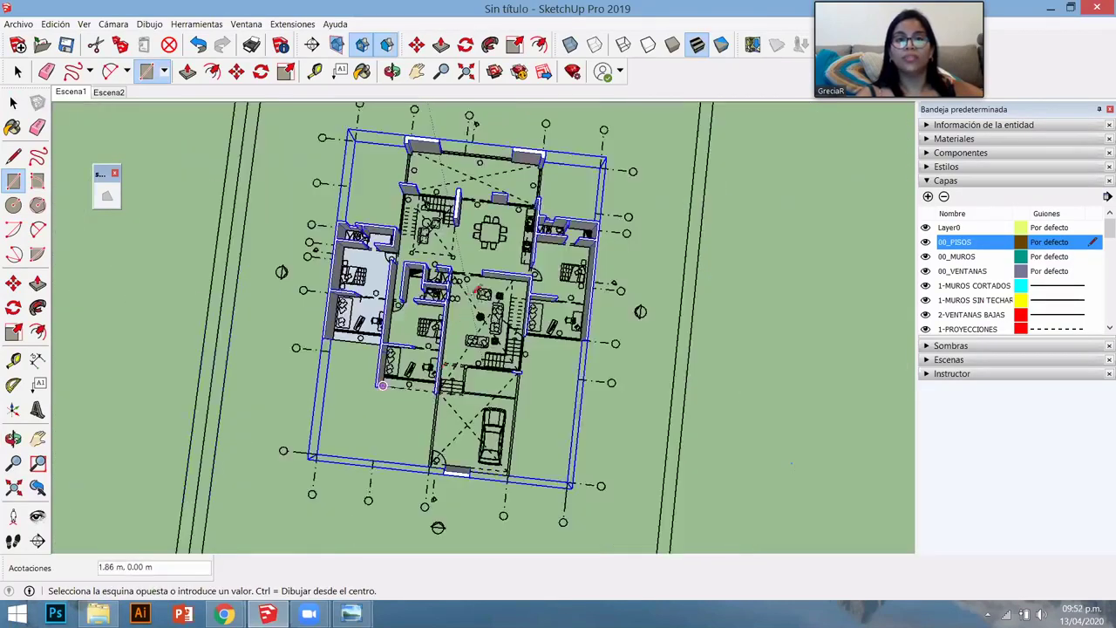
pyautogui.scroll(6, 505, 201)
pyautogui.scroll(5, 610, 149)
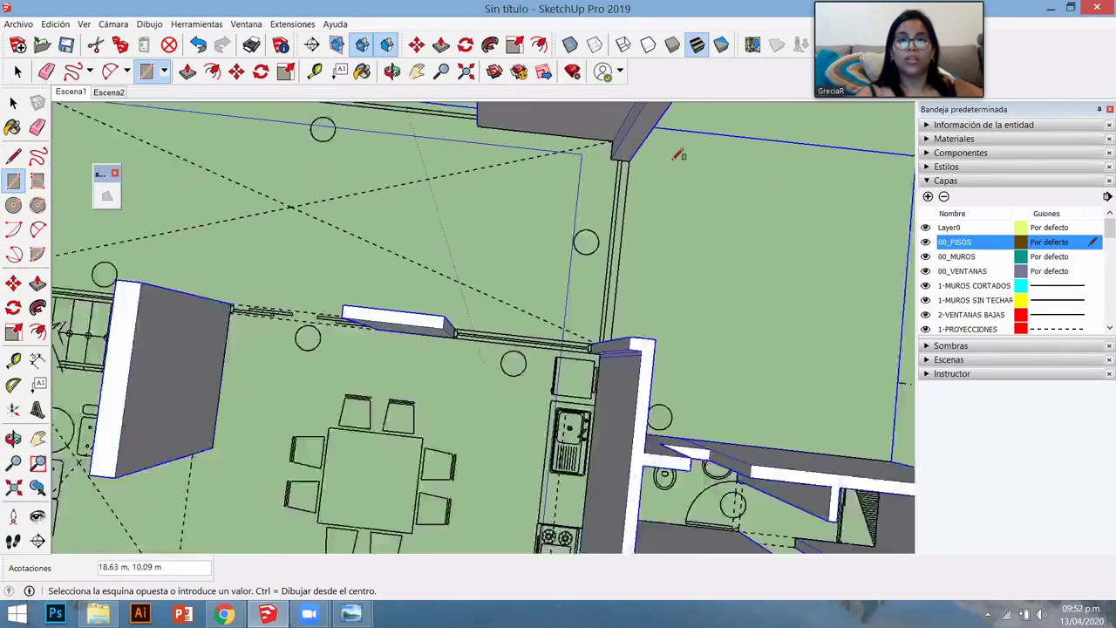
pyautogui.moveTo(573, 195); pyautogui.dragTo(523, 166, button='middle')
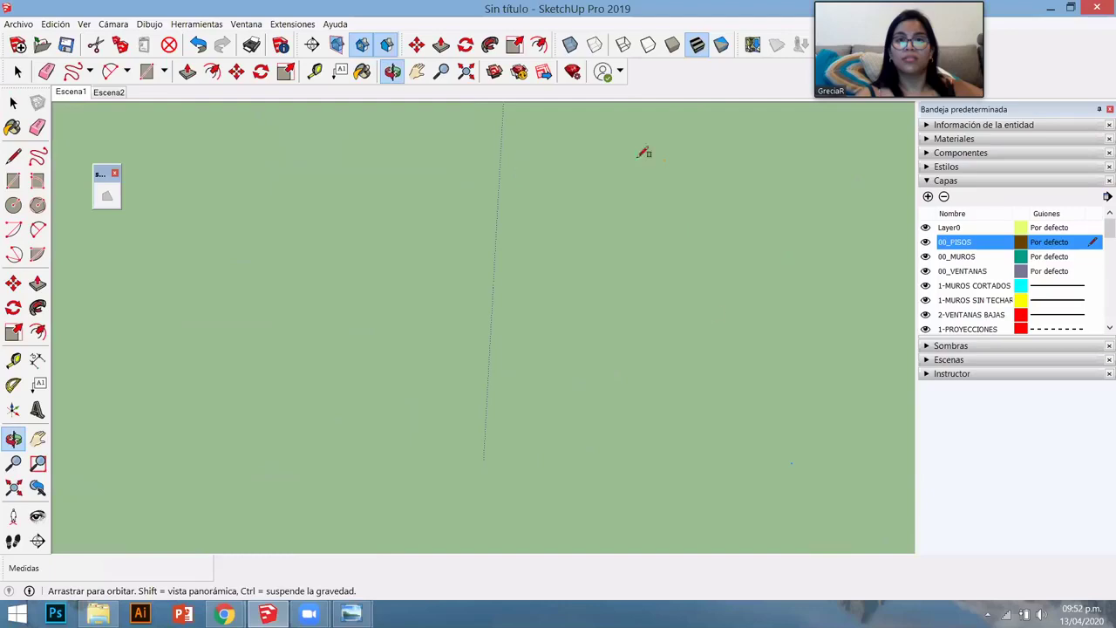
pyautogui.moveTo(642, 149); pyautogui.dragTo(659, 200, button='middle')
pyautogui.moveTo(575, 357); pyautogui.dragTo(529, 264, button='middle')
pyautogui.scroll(5, 530, 266)
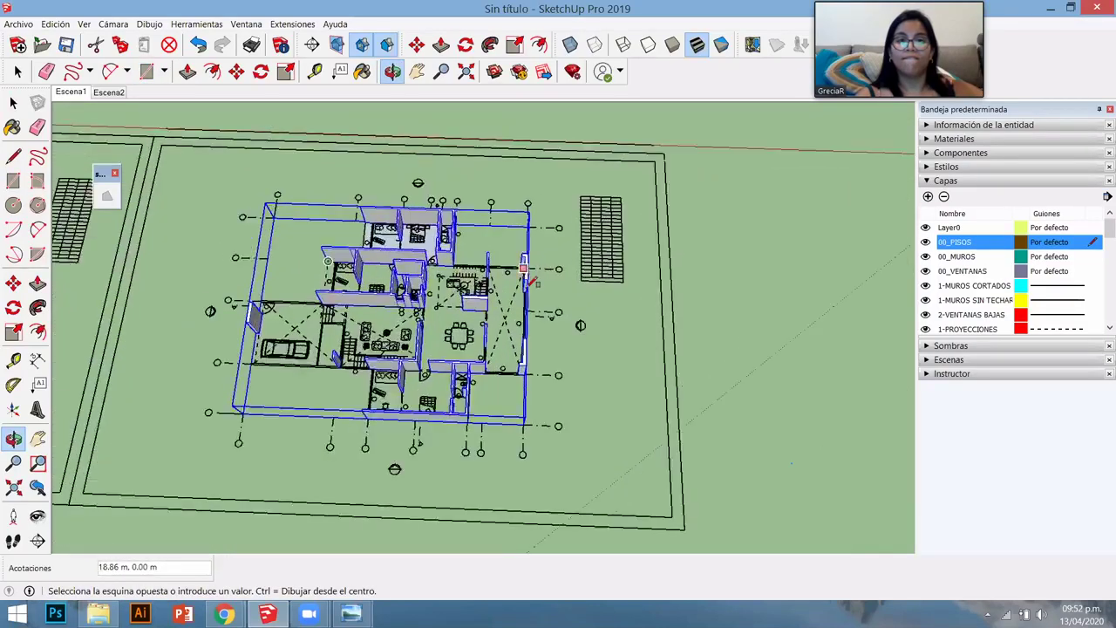
pyautogui.scroll(5, 536, 284)
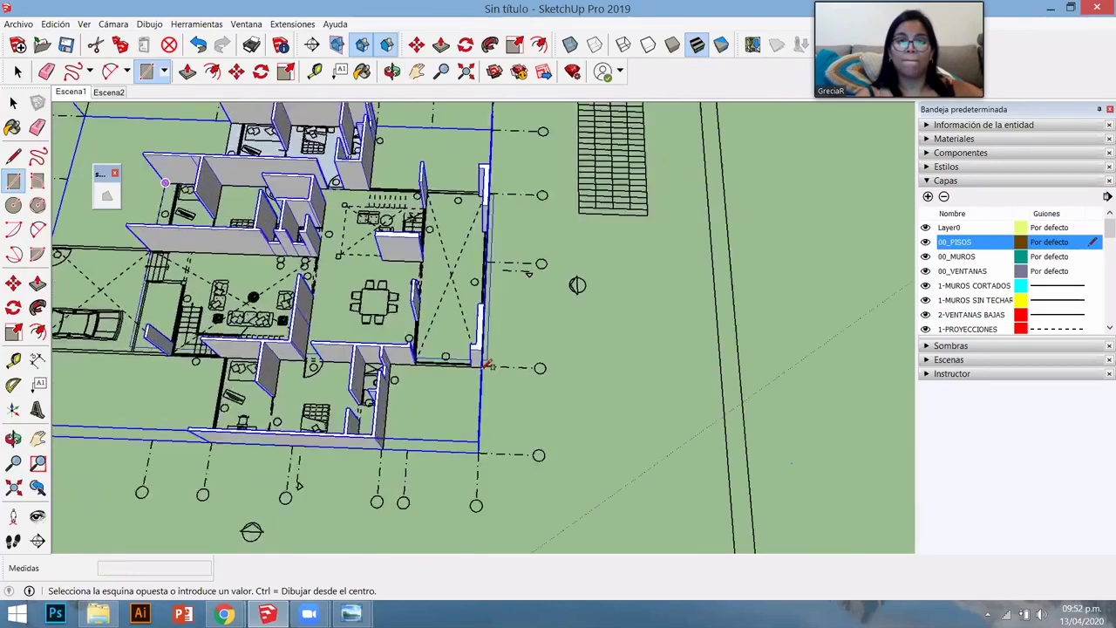
pyautogui.scroll(2, 481, 366)
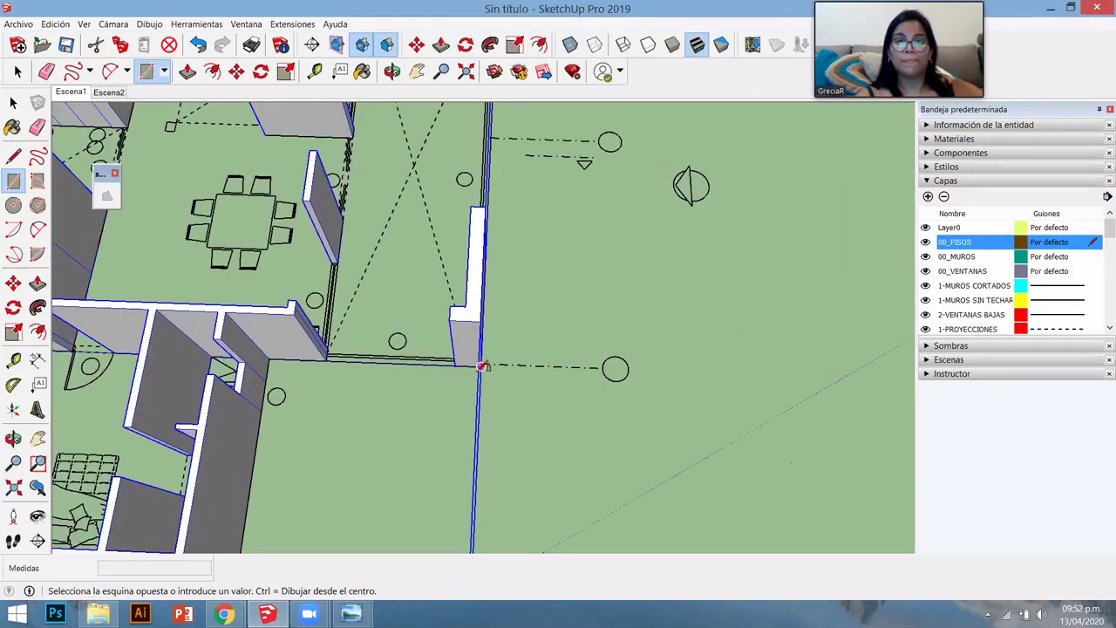
pyautogui.click(482, 366)
# - Draw a floor rectangle from the bathroom corner to the far wall corner
pyautogui.scroll(4, 583, 331)
pyautogui.scroll(-3, 593, 331)
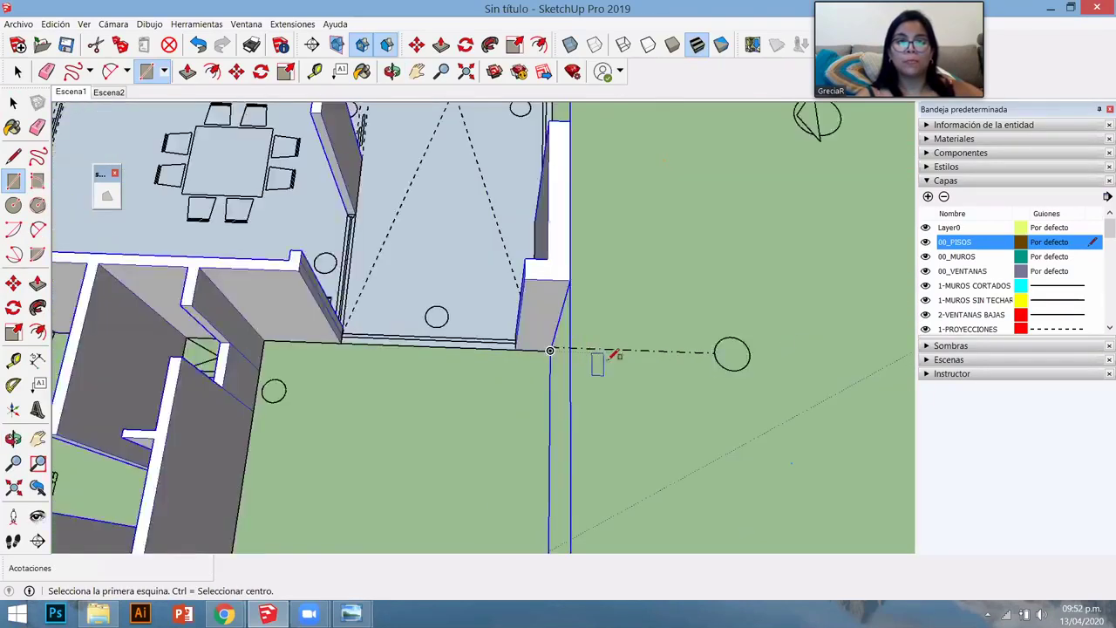
pyautogui.scroll(-3, 613, 353)
pyautogui.scroll(-3, 615, 357)
pyautogui.moveTo(548, 344); pyautogui.dragTo(560, 381, button='middle')
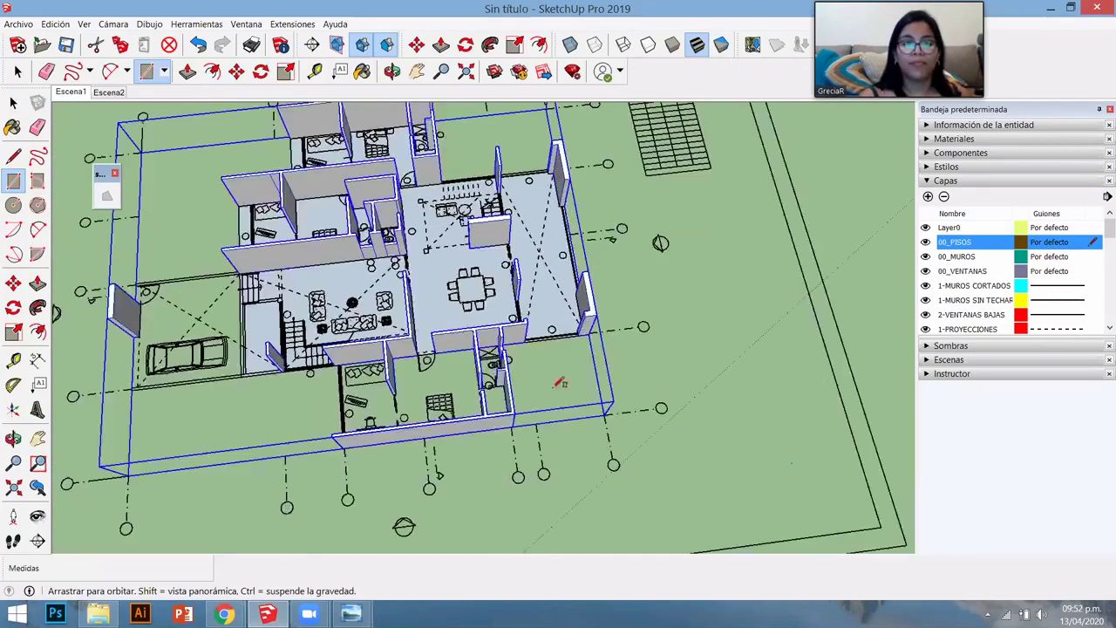
pyautogui.scroll(5, 561, 382)
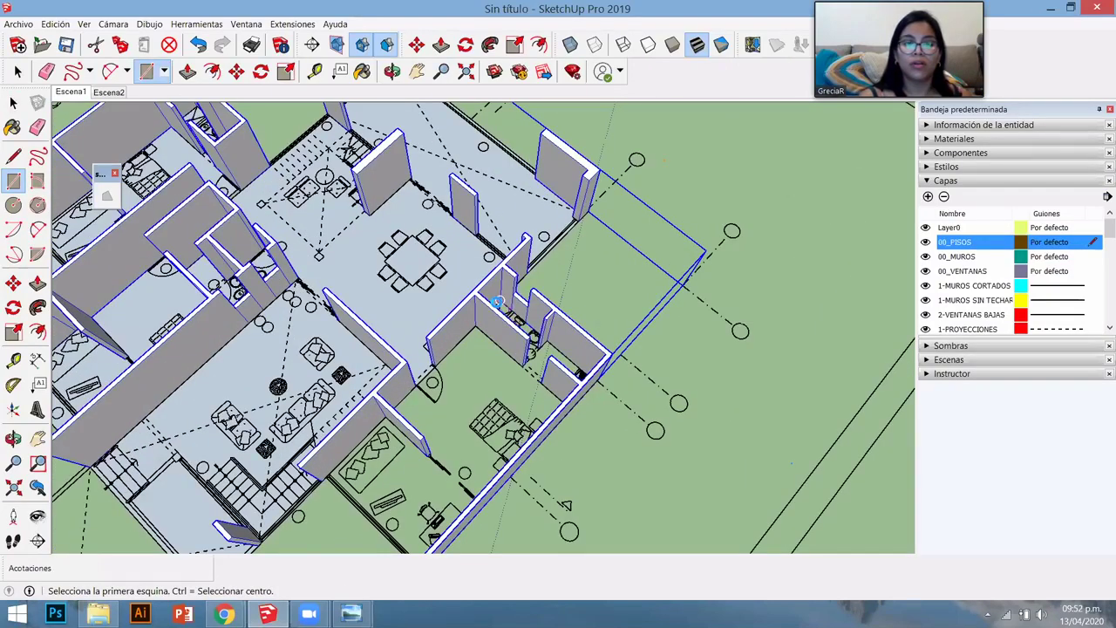
pyautogui.click(502, 299)
pyautogui.scroll(-5, 502, 299)
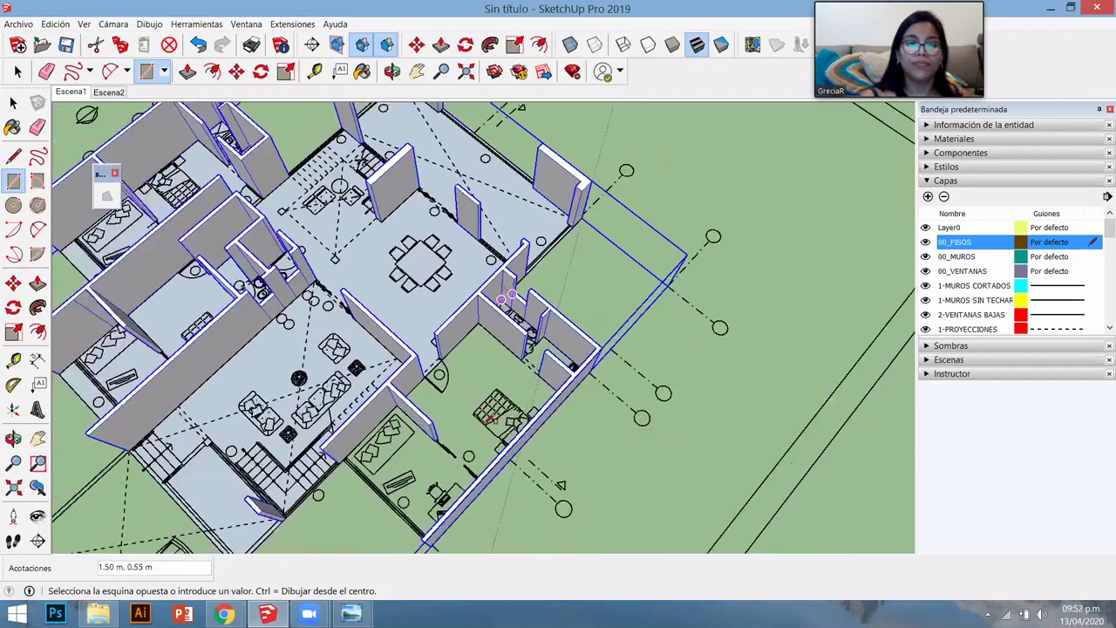
pyautogui.scroll(8, 459, 460)
pyautogui.scroll(8, 459, 460)
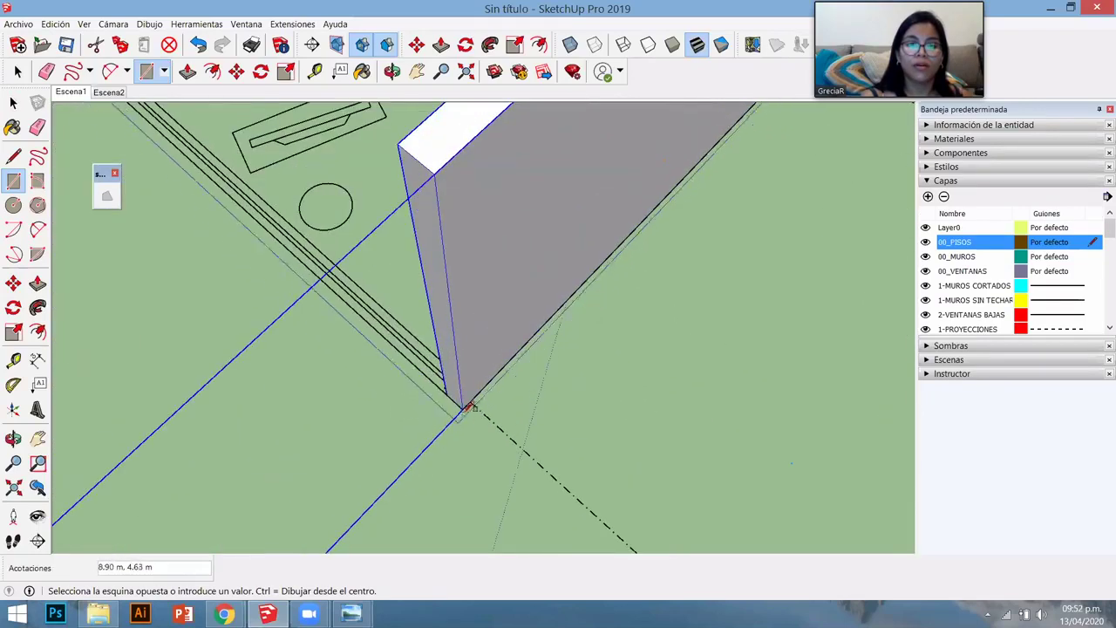
pyautogui.click(462, 406)
pyautogui.scroll(-8, 515, 415)
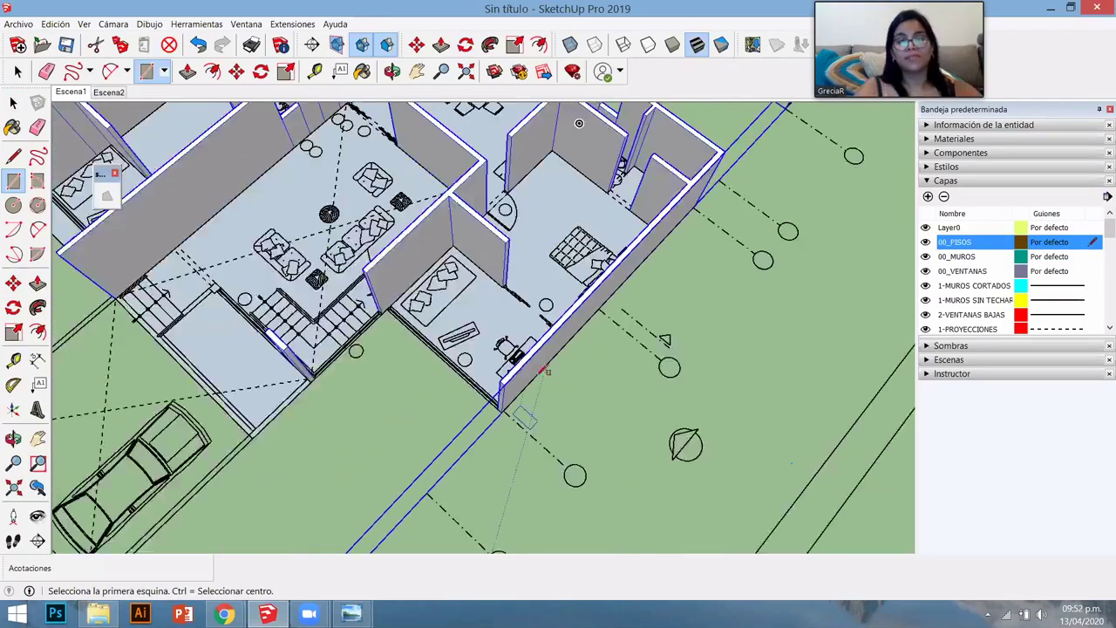
# - Rotate the plan to a near top-down view and anchor a rectangle at the bathroom floor corner
pyautogui.press('space')
pyautogui.moveTo(582, 381); pyautogui.dragTo(415, 324, button='middle')
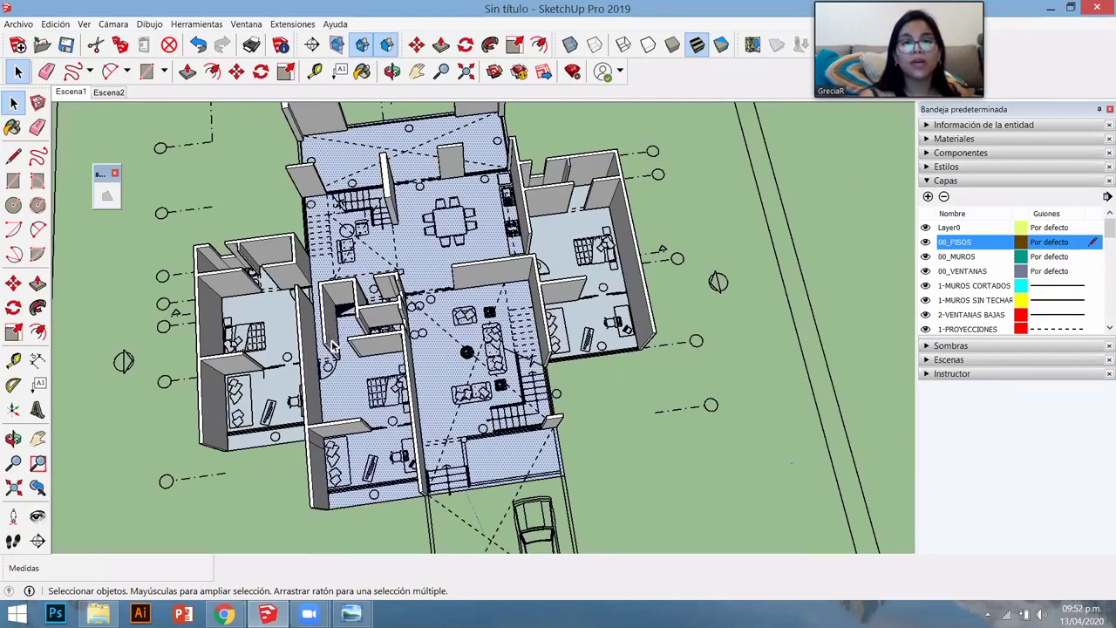
pyautogui.scroll(5, 355, 348)
pyautogui.moveTo(549, 369)
pyautogui.mouseDown(button='middle')
pyautogui.moveTo(590, 416)
pyautogui.moveTo(502, 214)
pyautogui.moveTo(473, 331)
pyautogui.moveTo(509, 371)
pyautogui.moveTo(434, 349)
pyautogui.moveTo(287, 359)
pyautogui.moveTo(546, 410)
pyautogui.moveTo(264, 302)
pyautogui.mouseUp(button='middle')
pyautogui.press('l')
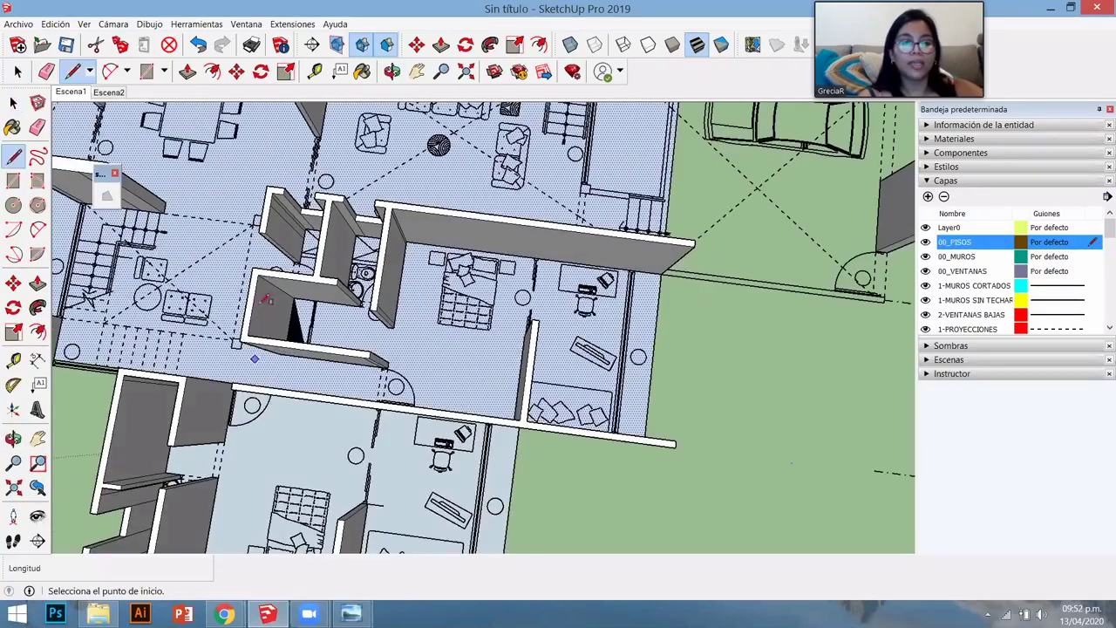
pyautogui.press('r')
pyautogui.scroll(3, 306, 234)
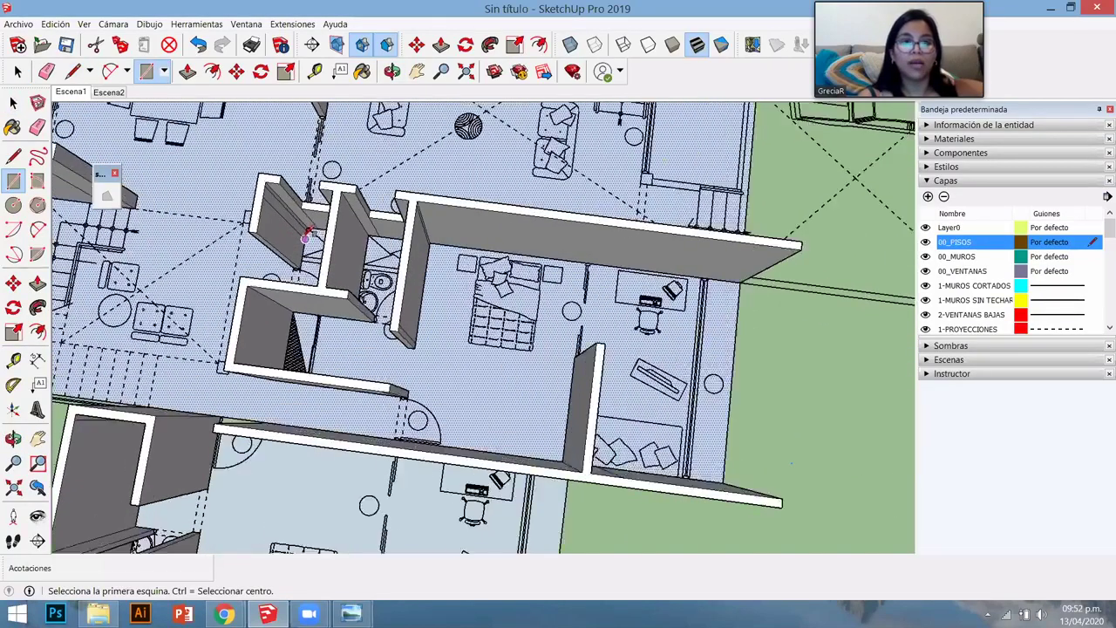
pyautogui.scroll(5, 306, 233)
pyautogui.click(330, 196)
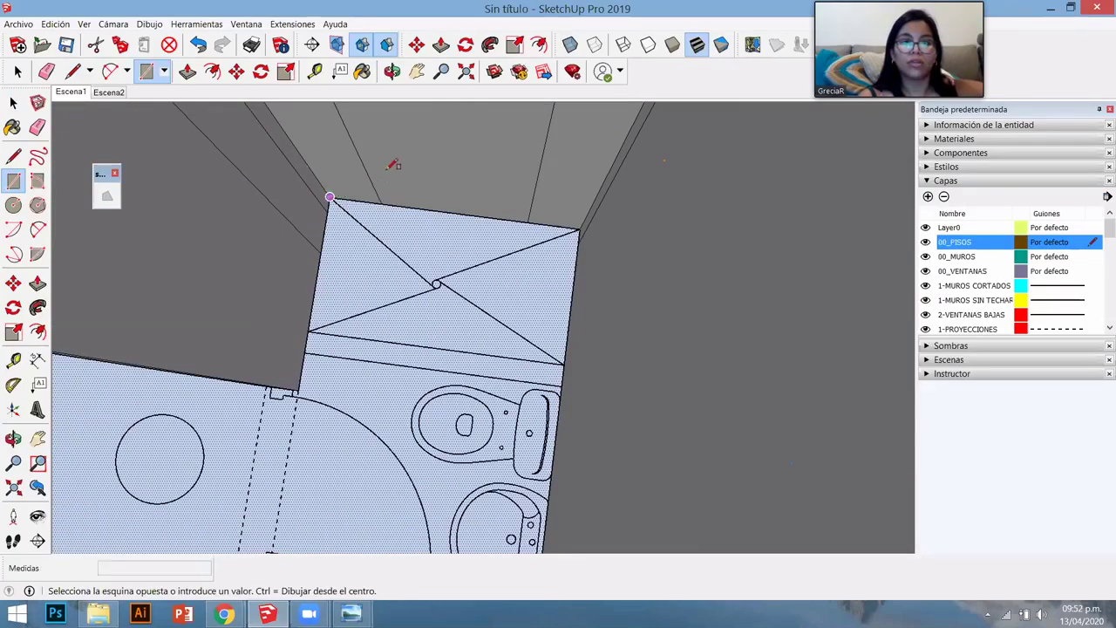
# - Finish the rectangle at the far bedroom wall corner so the floor spans bedroom and study
pyautogui.scroll(-3, 391, 166)
pyautogui.scroll(-3, 419, 194)
pyautogui.moveTo(536, 281); pyautogui.dragTo(569, 422, button='middle')
pyautogui.scroll(4, 459, 396)
pyautogui.click(461, 392)
pyautogui.scroll(-5, 569, 421)
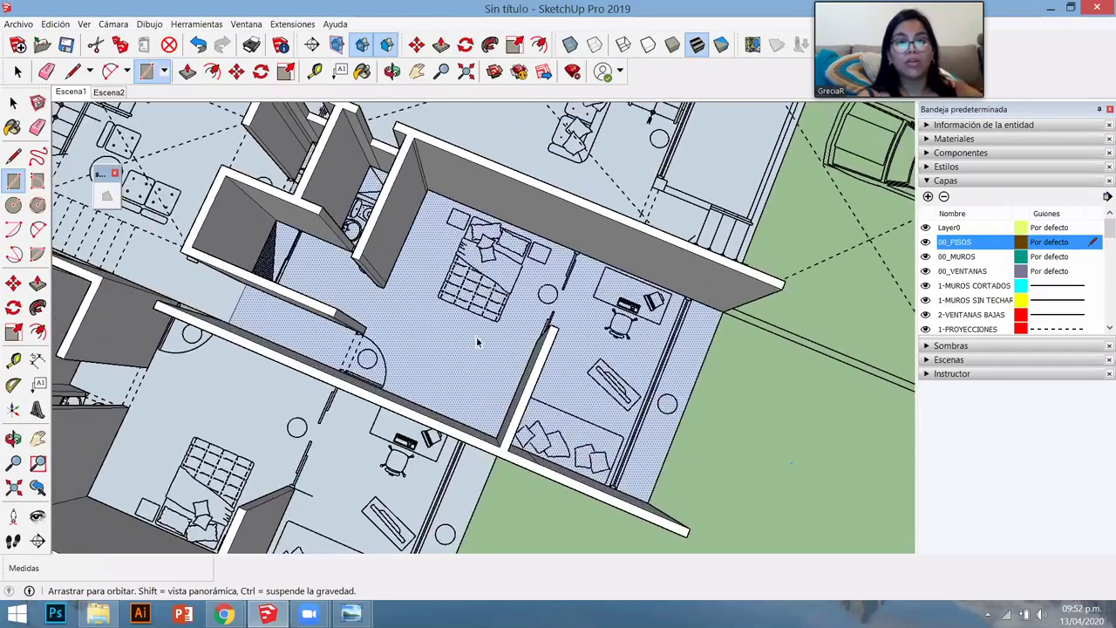
pyautogui.press('space')
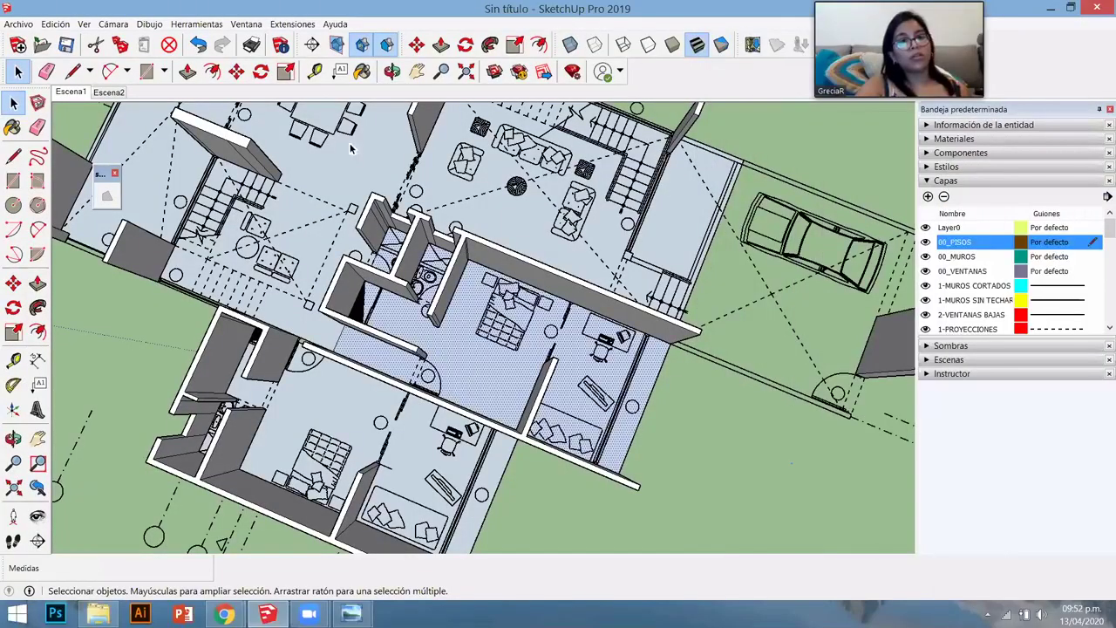
pyautogui.scroll(1, 503, 396)
pyautogui.scroll(3, 500, 389)
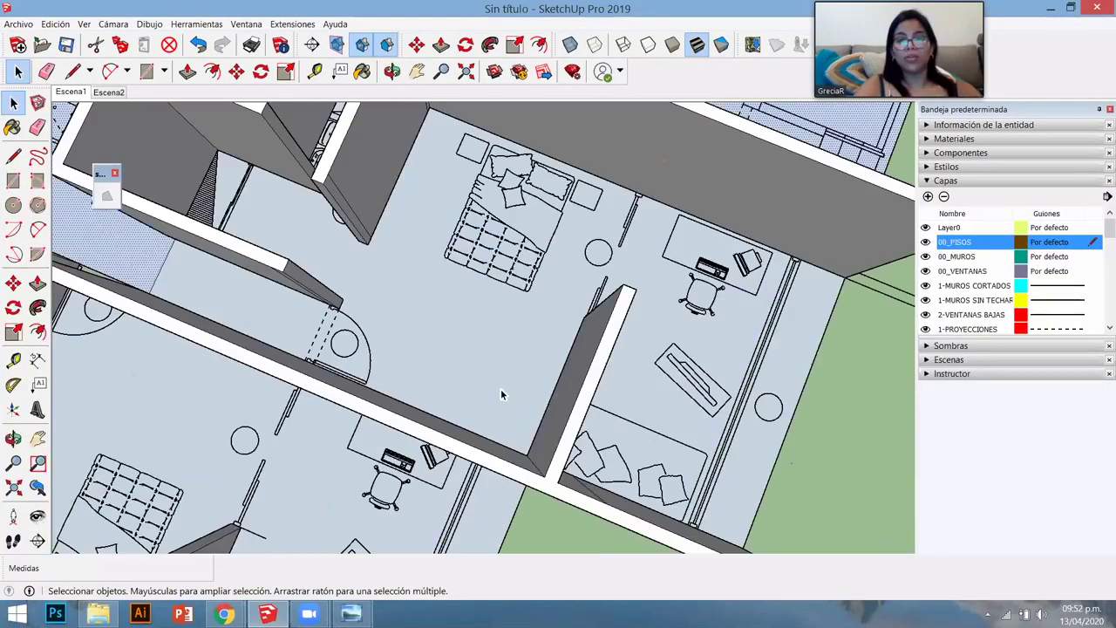
pyautogui.press('l')
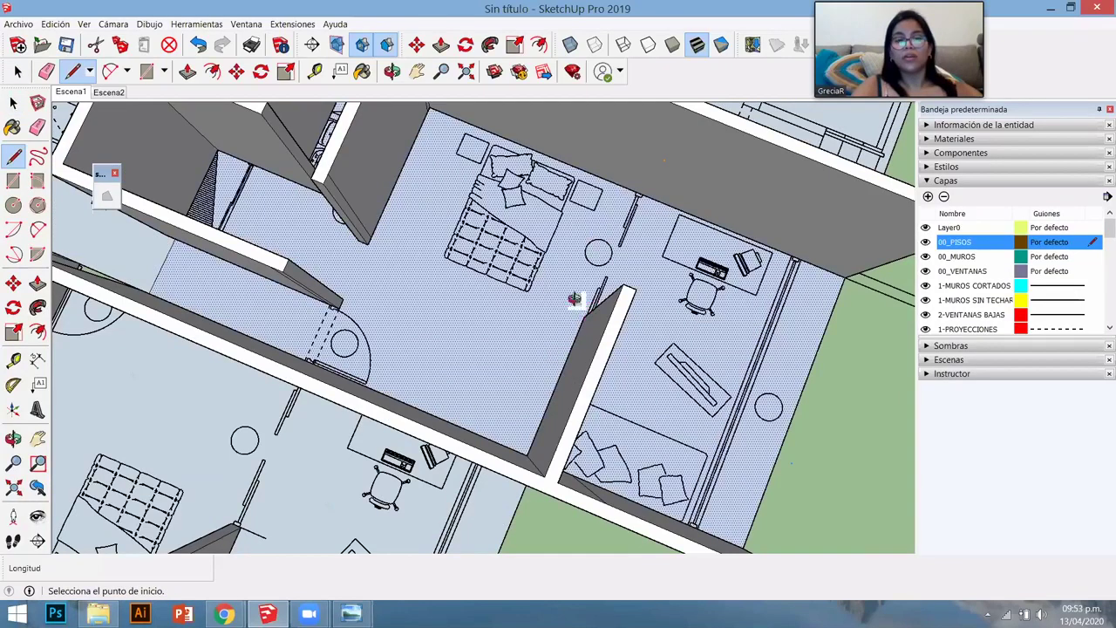
pyautogui.moveTo(575, 299); pyautogui.dragTo(311, 312, button='middle')
pyautogui.click(395, 415)
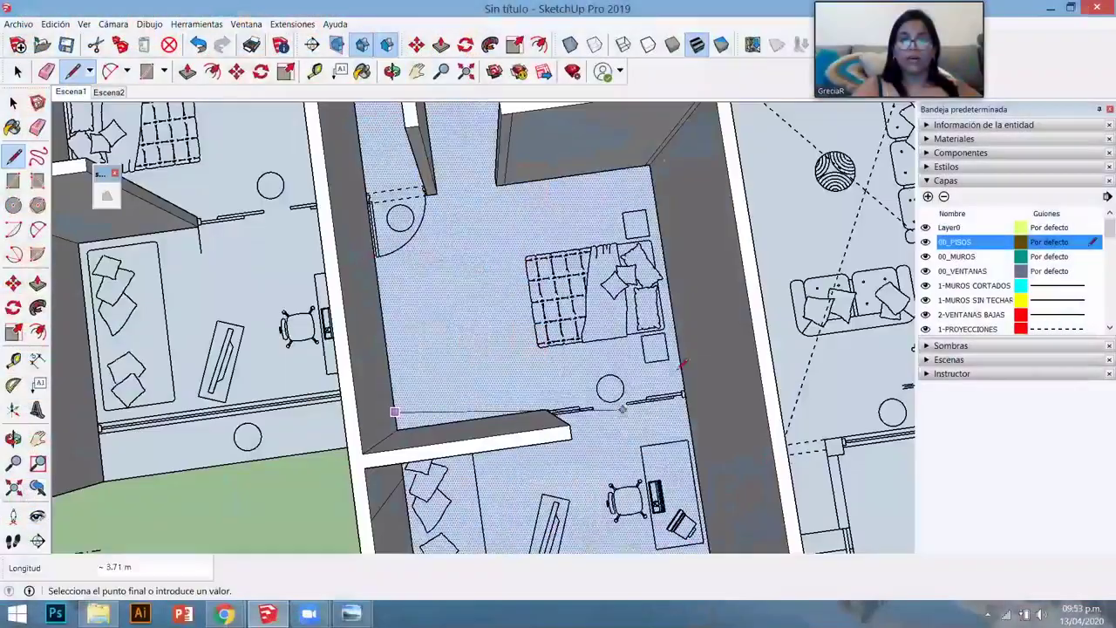
pyautogui.press('space')
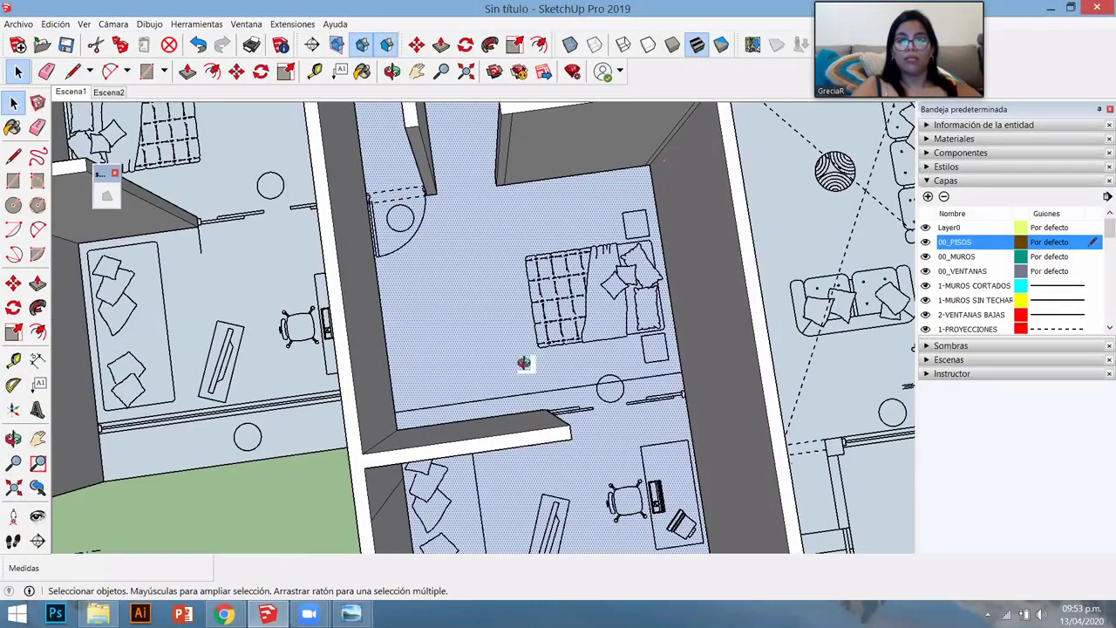
pyautogui.moveTo(523, 363); pyautogui.dragTo(568, 305, button='middle')
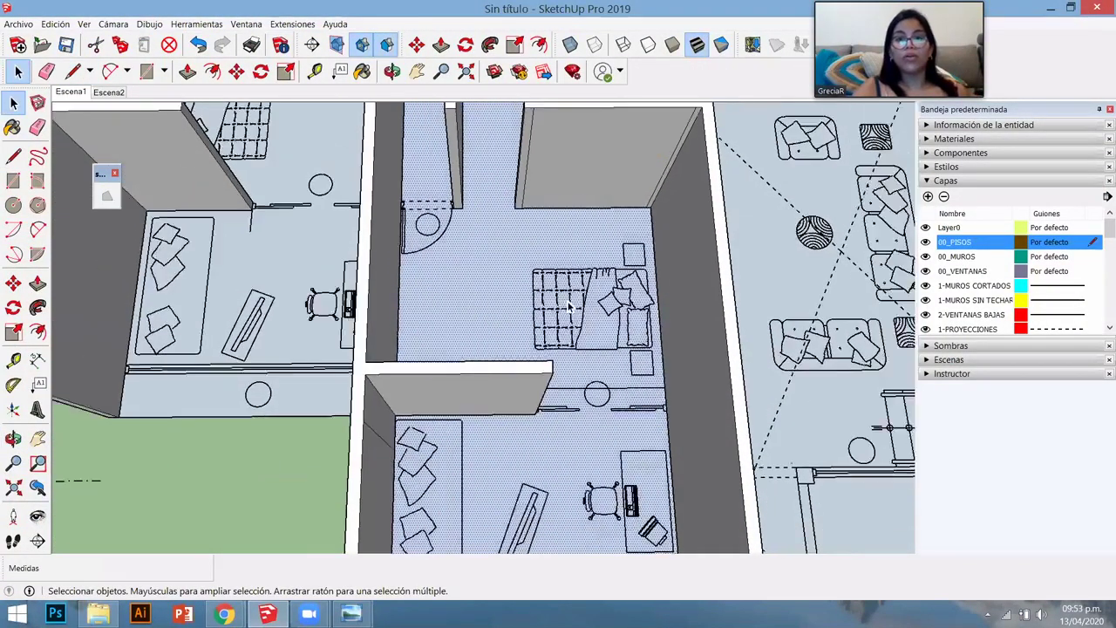
pyautogui.scroll(-3, 568, 305)
pyautogui.moveTo(589, 384); pyautogui.dragTo(590, 376, button='middle')
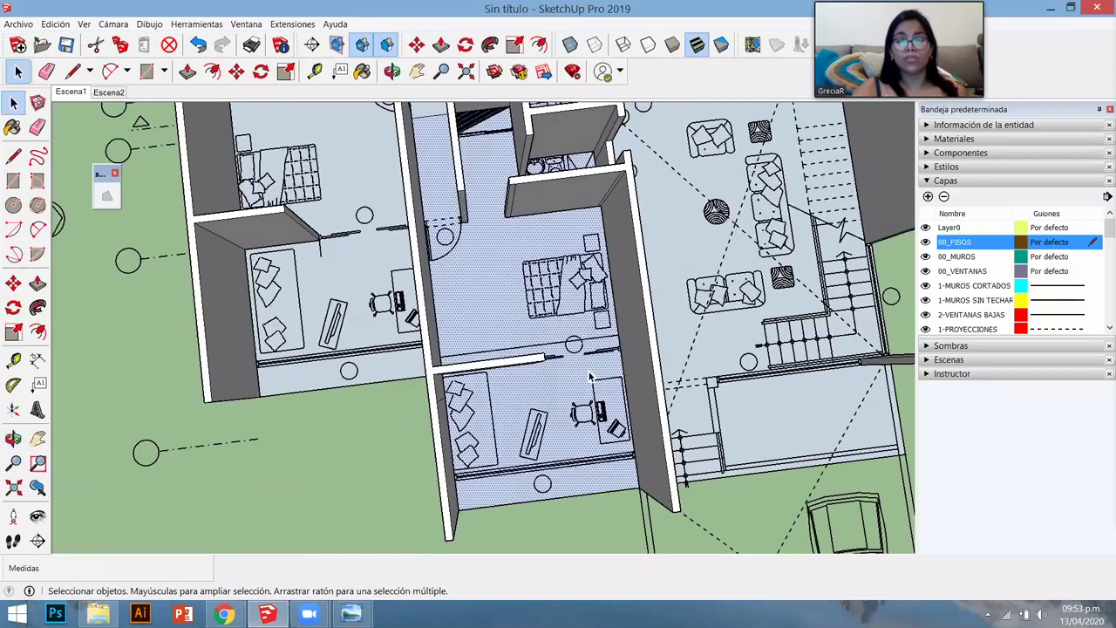
pyautogui.scroll(5, 589, 377)
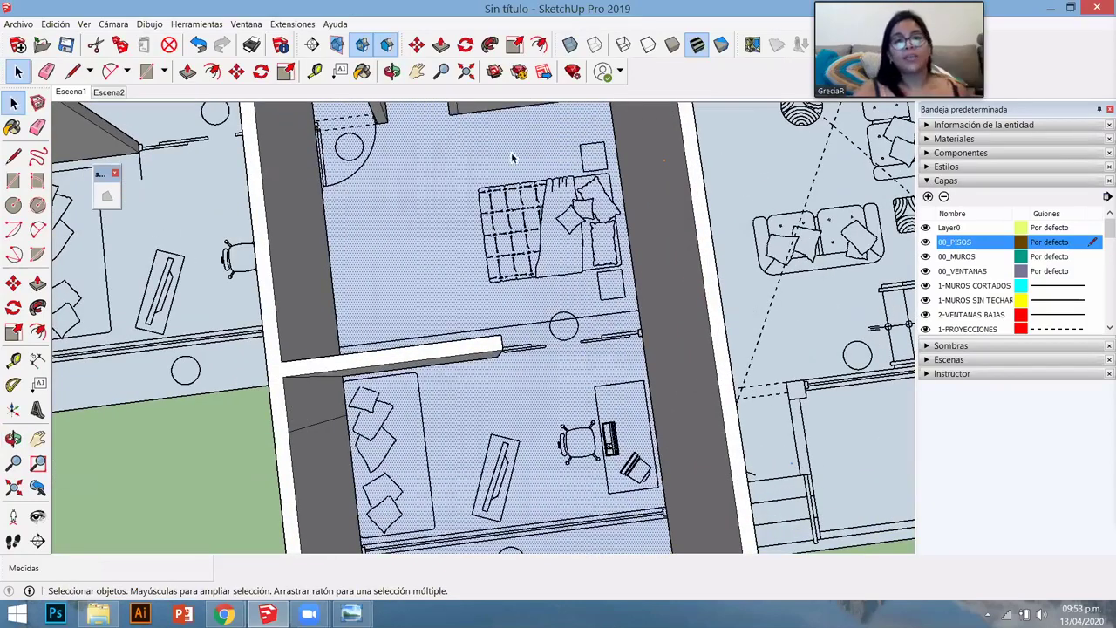
pyautogui.scroll(-4, 478, 391)
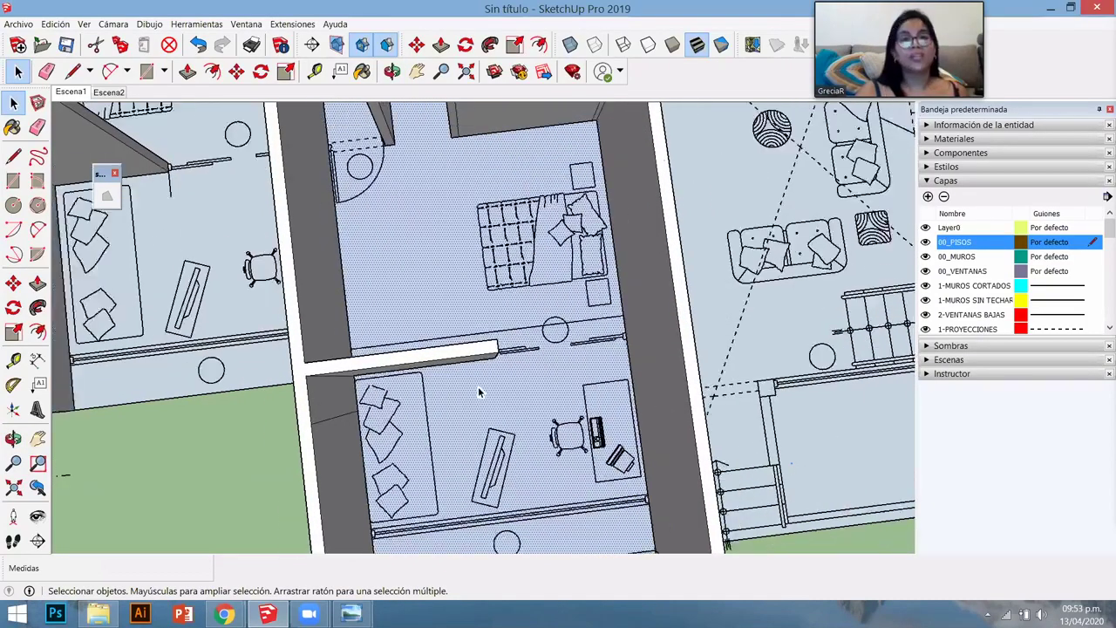
pyautogui.moveTo(511, 366); pyautogui.dragTo(479, 408, button='middle')
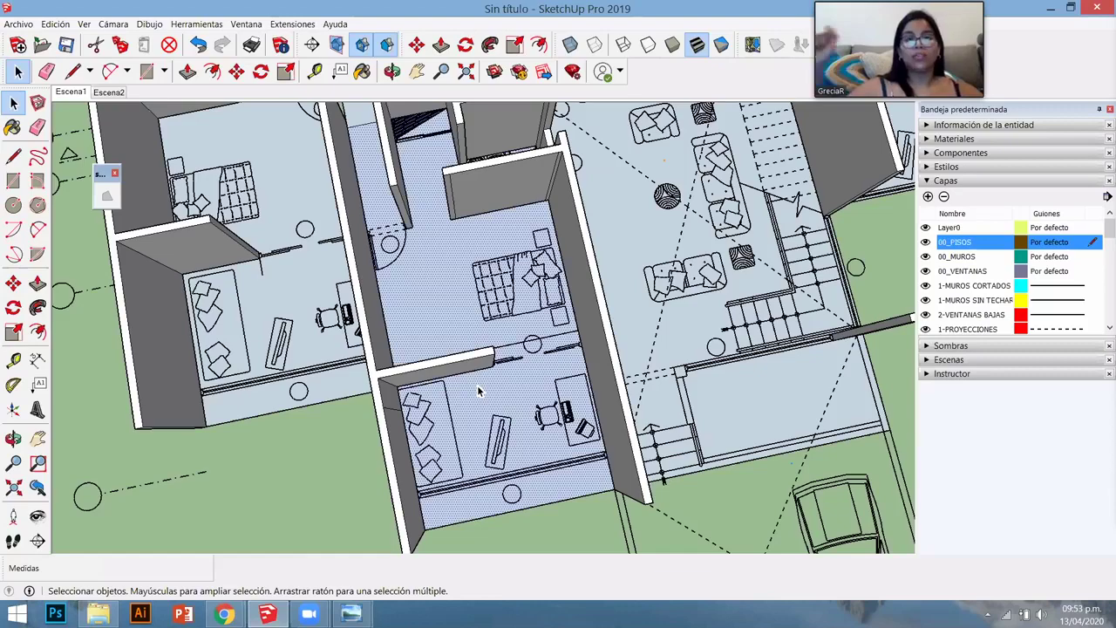
# - Tilt to a perspective view, zoom in, and draw a short line at the bedroom wall corner
pyautogui.press('o')
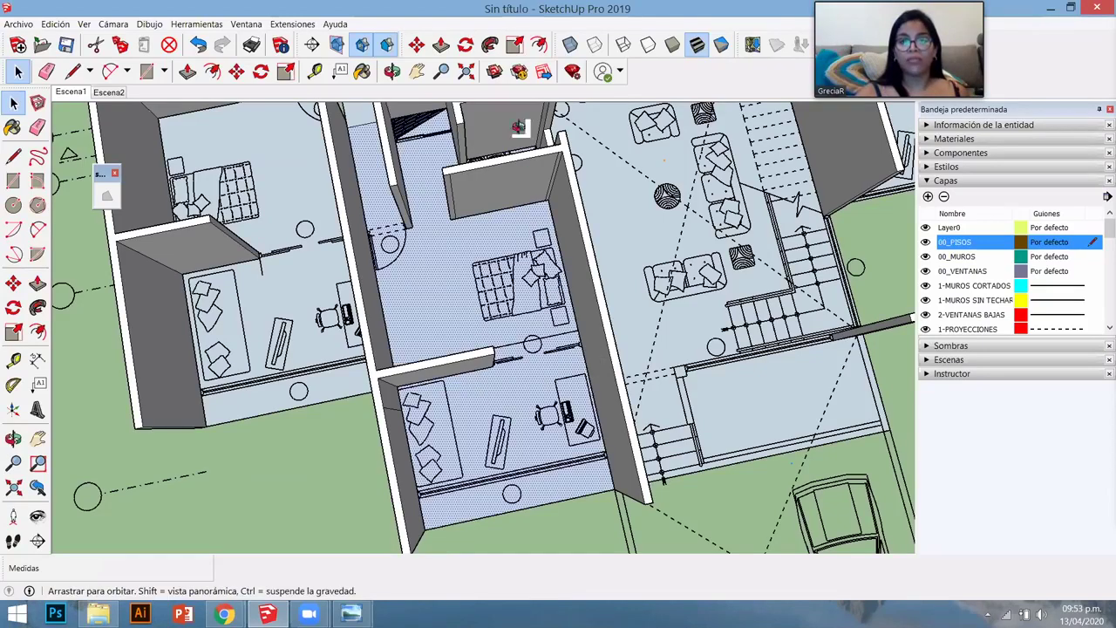
pyautogui.moveTo(595, 410); pyautogui.dragTo(566, 131)
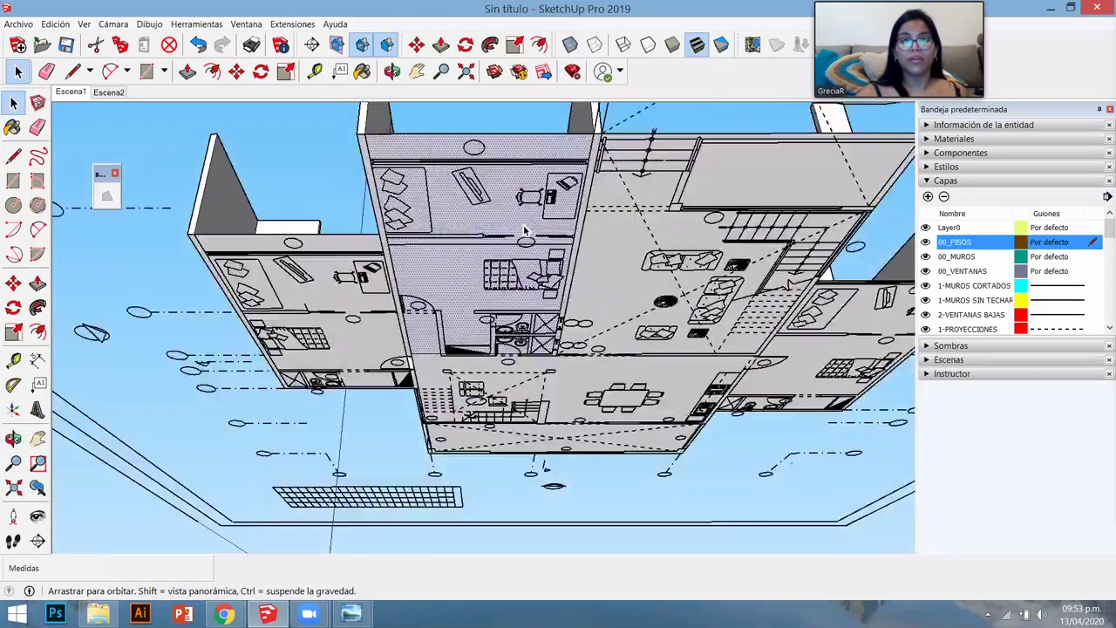
pyautogui.press('space')
pyautogui.scroll(4, 524, 231)
pyautogui.scroll(2, 524, 231)
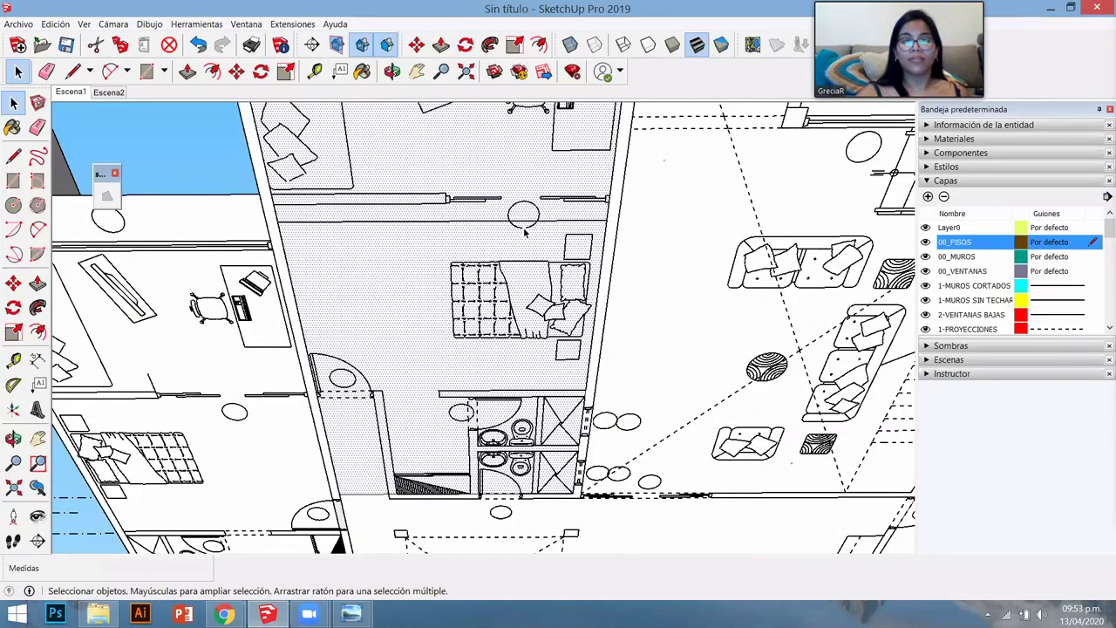
pyautogui.scroll(2, 389, 235)
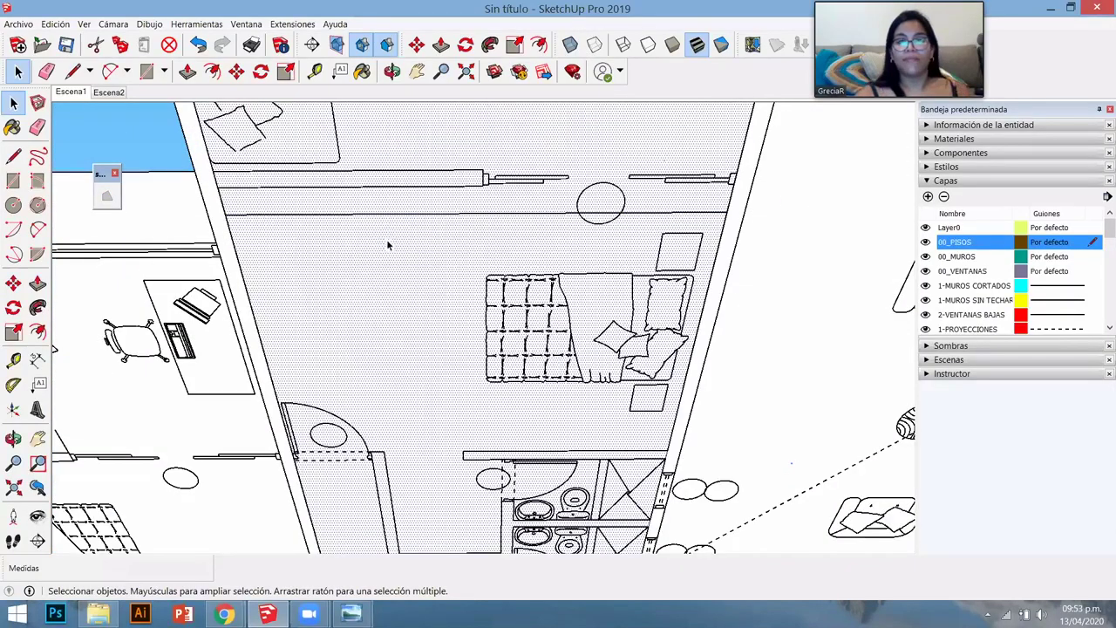
pyautogui.press('l')
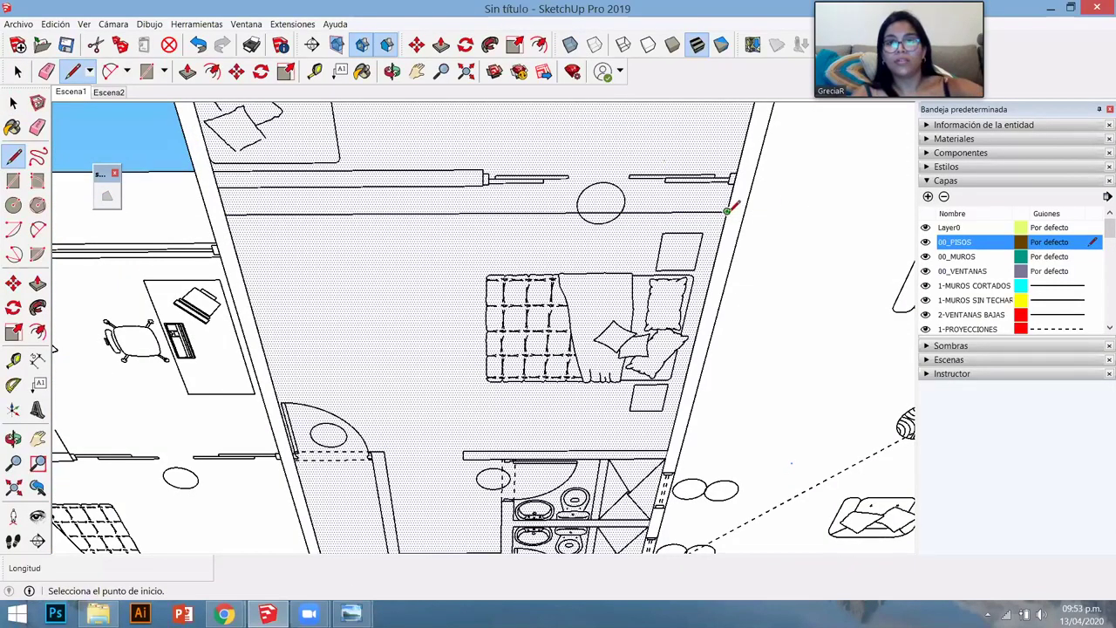
pyautogui.click(727, 211)
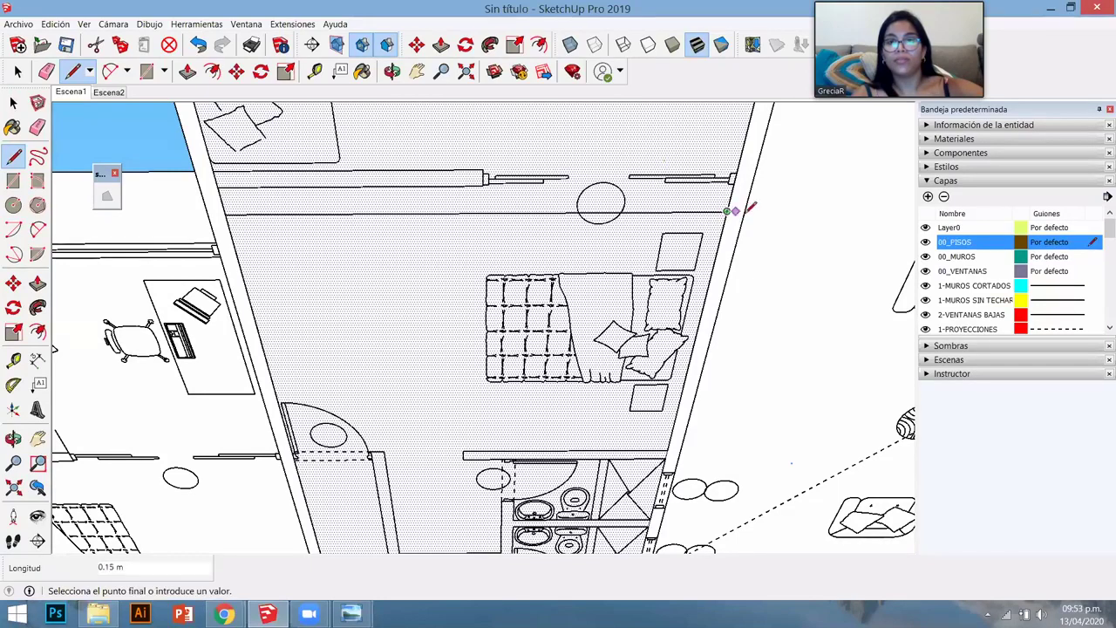
pyautogui.click(745, 211)
pyautogui.press('space')
# - Draw a line between the wall edges across the bedroom floor to split it off
pyautogui.press('l')
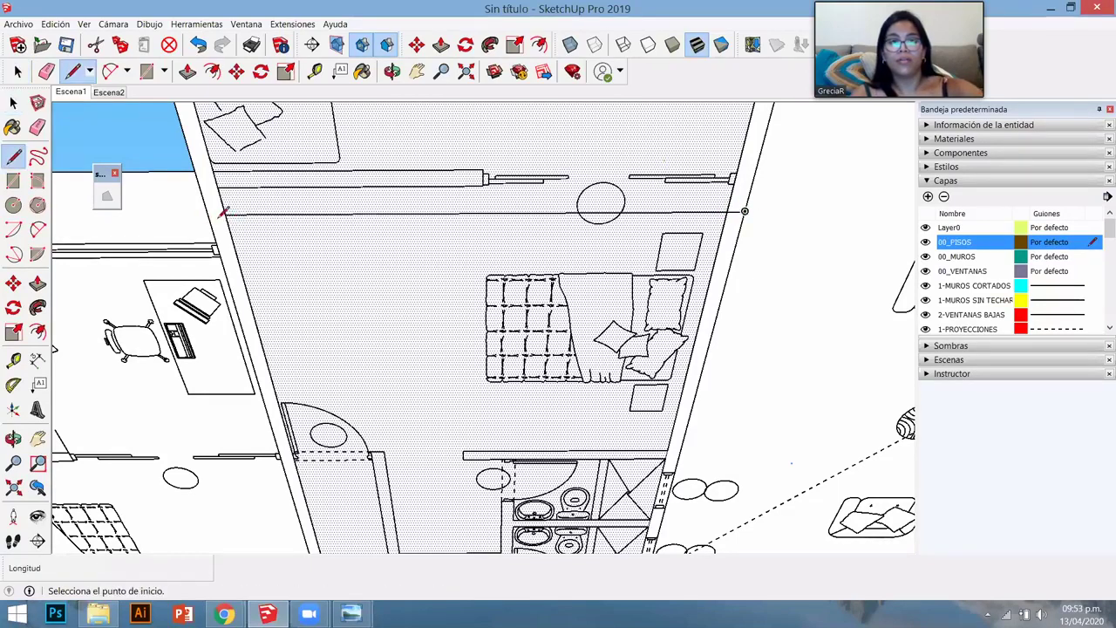
pyautogui.click(229, 214)
pyautogui.click(727, 213)
pyautogui.press('space')
pyautogui.moveTo(368, 199); pyautogui.dragTo(552, 422, button='middle')
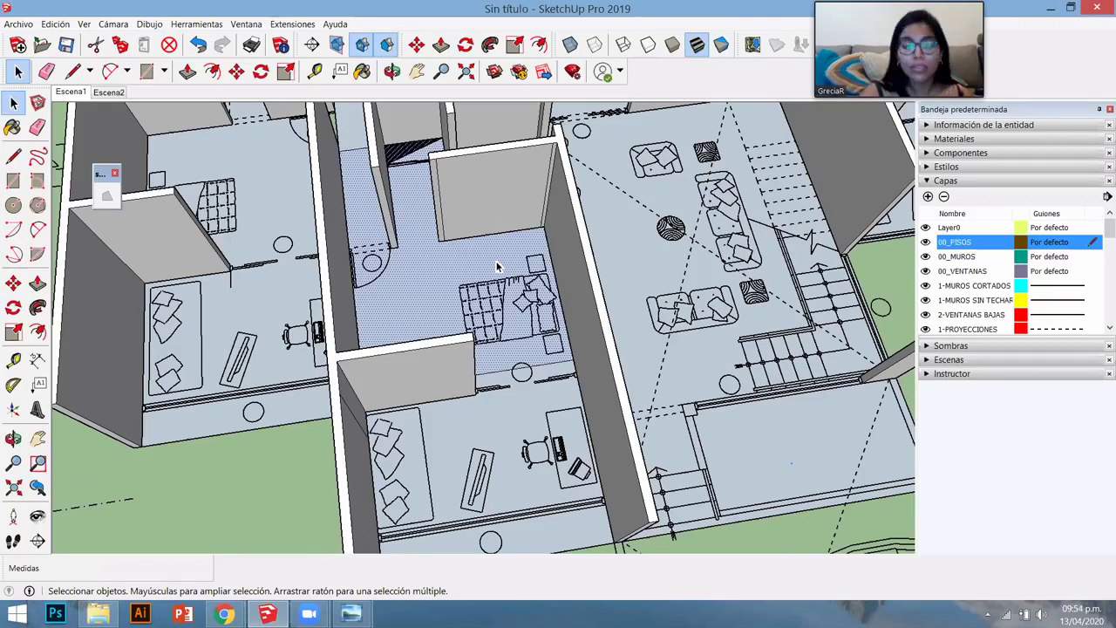
# - Select the lower room's floor, then show the Ventana > Bandeja predeterminada submenu
pyautogui.click(524, 403)
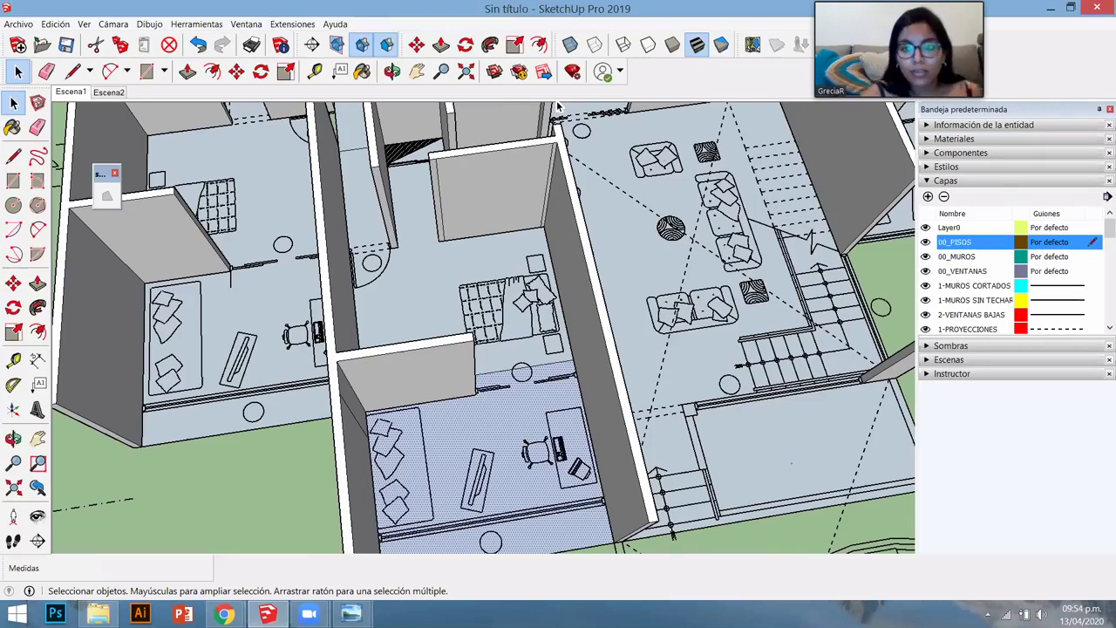
pyautogui.scroll(3, 558, 105)
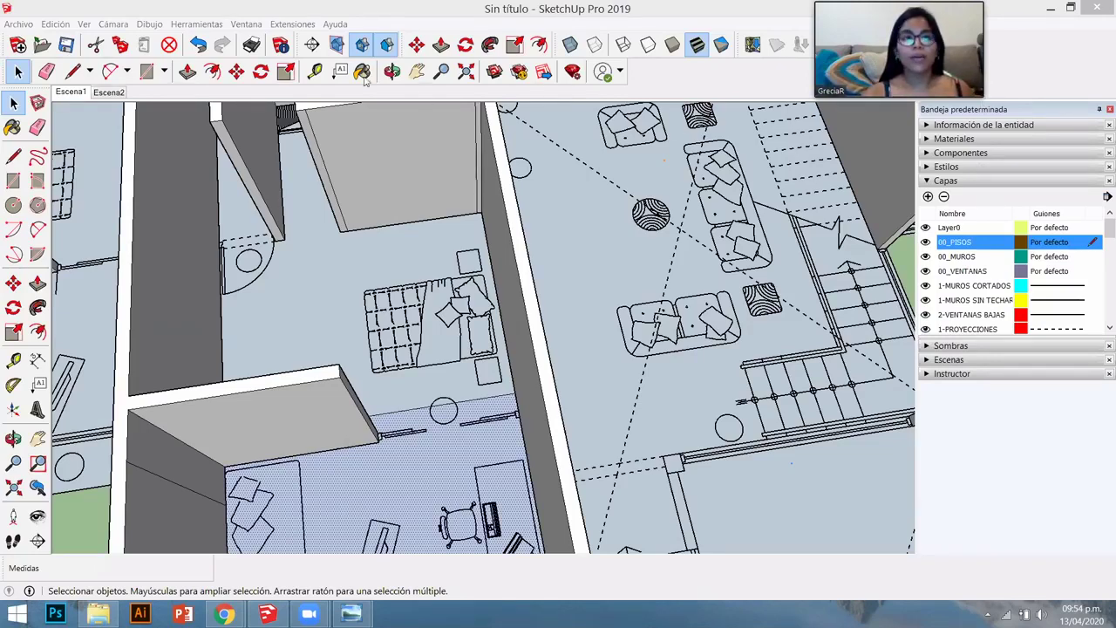
pyautogui.click(246, 23)
pyautogui.moveTo(348, 41)
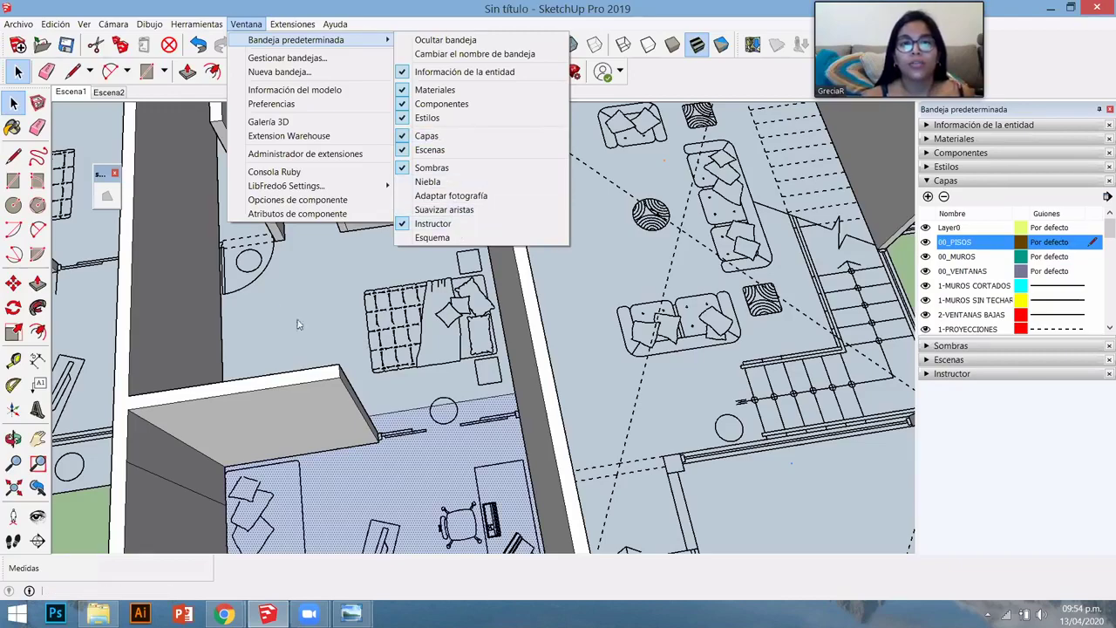
# - Dismiss the menu, reframe the whole house, and select the walls and then all floor faces
pyautogui.click(453, 281)
pyautogui.click(454, 280)
pyautogui.scroll(-10, 453, 283)
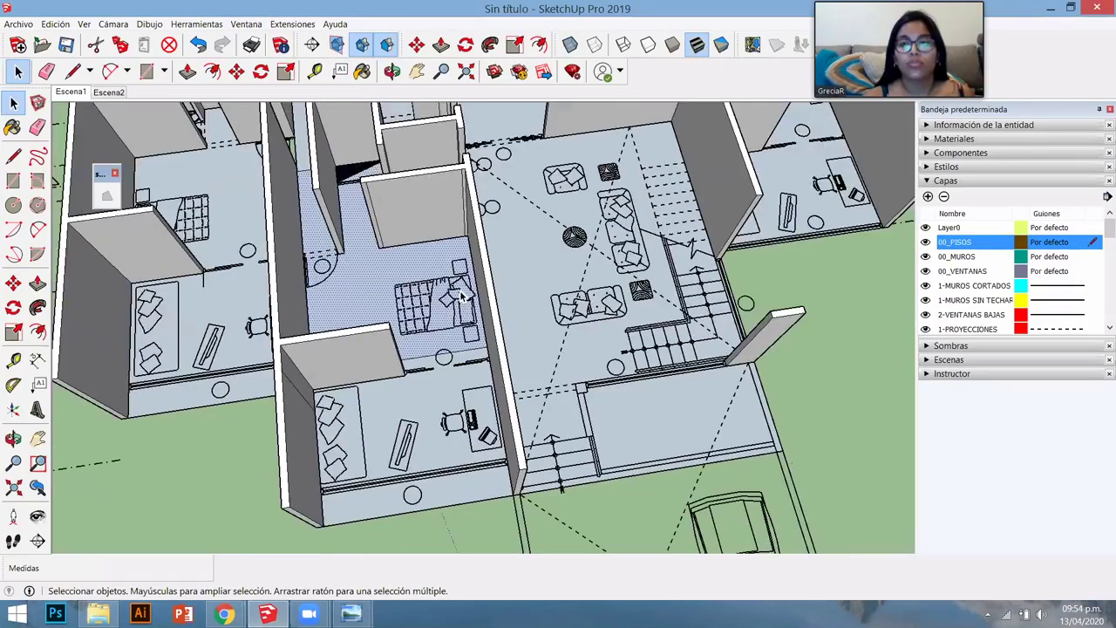
pyautogui.moveTo(433, 298); pyautogui.dragTo(699, 129, button='middle')
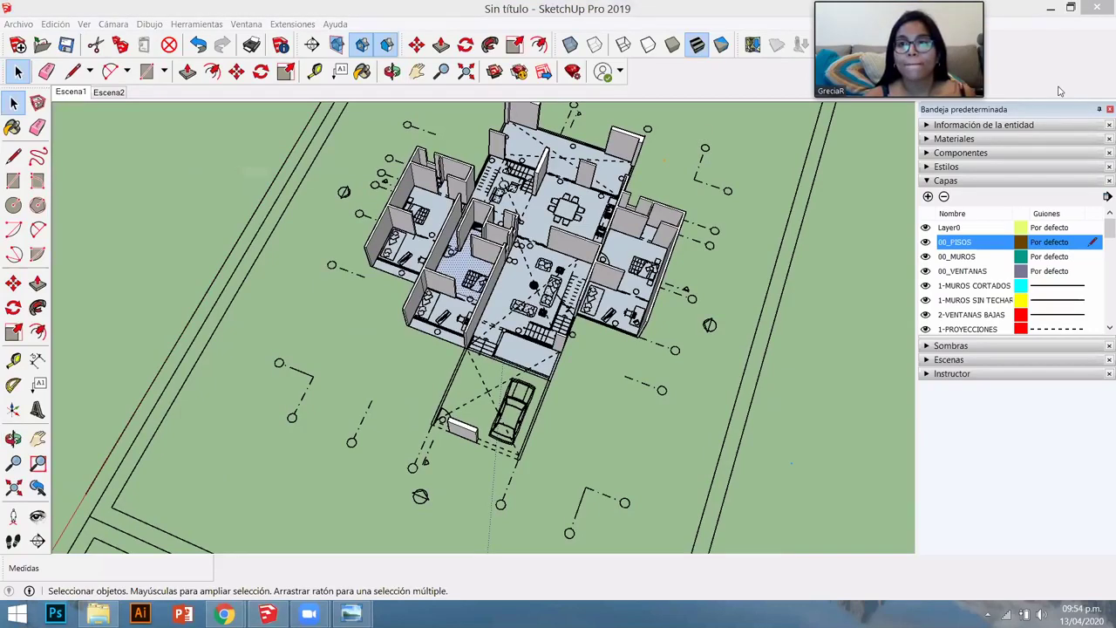
pyautogui.scroll(3, 649, 244)
pyautogui.moveTo(649, 244); pyautogui.dragTo(630, 216, button='middle')
pyautogui.scroll(2, 629, 216)
pyautogui.scroll(-6, 496, 216)
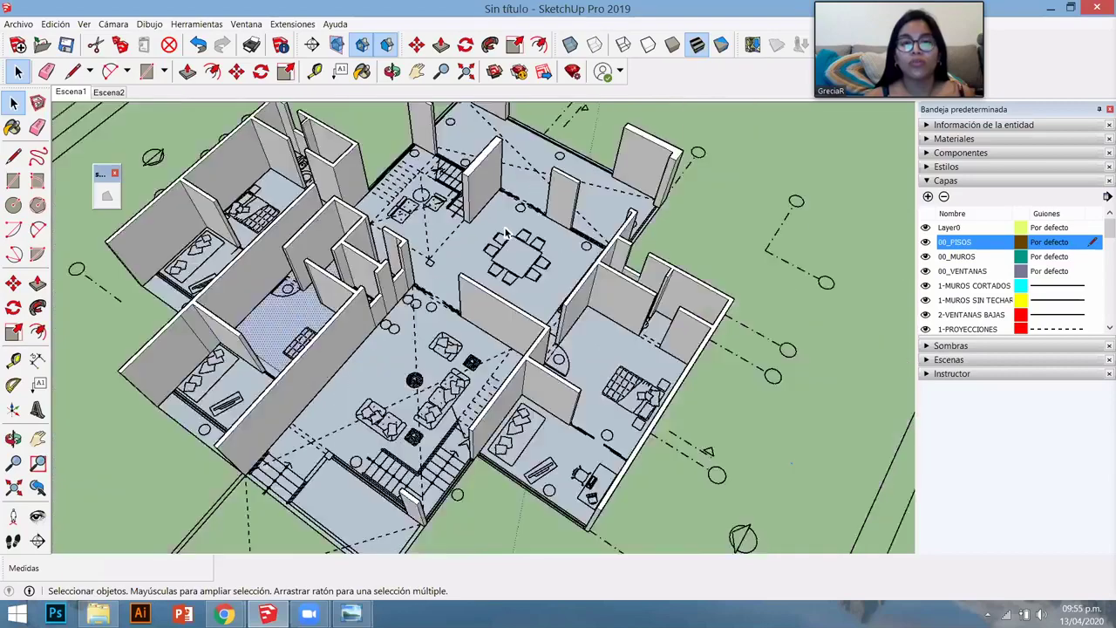
pyautogui.scroll(5, 349, 310)
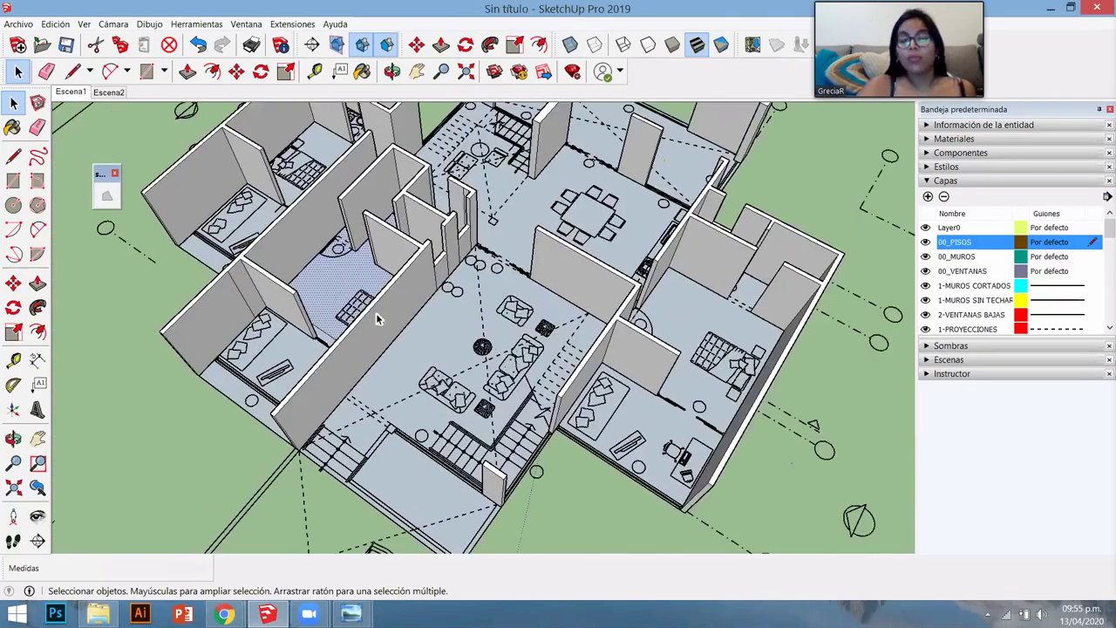
pyautogui.click(376, 313)
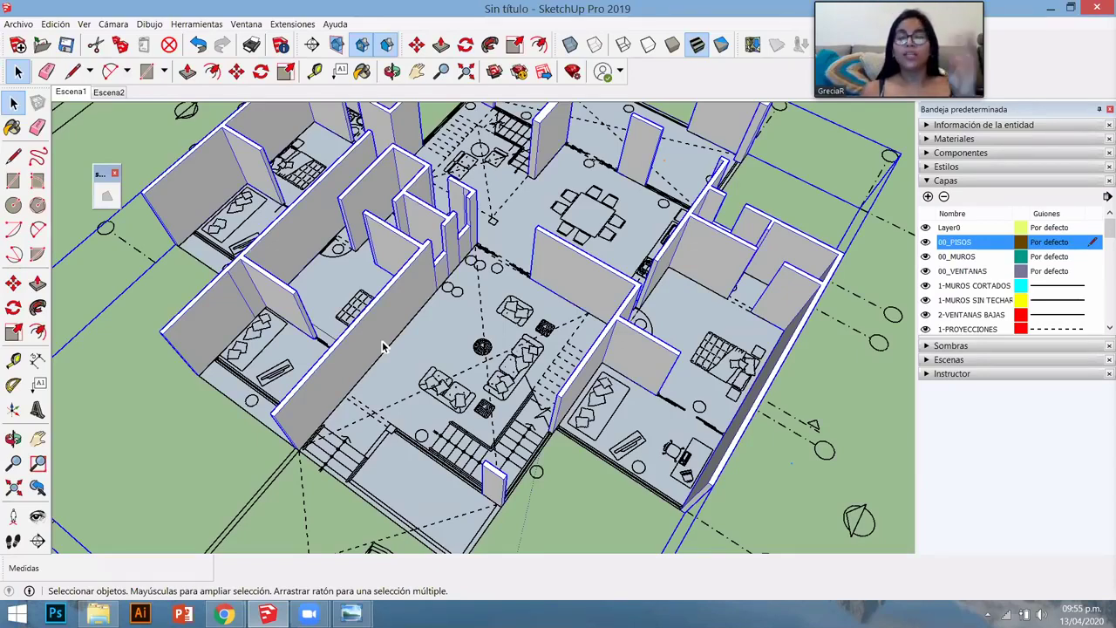
pyautogui.click(427, 335)
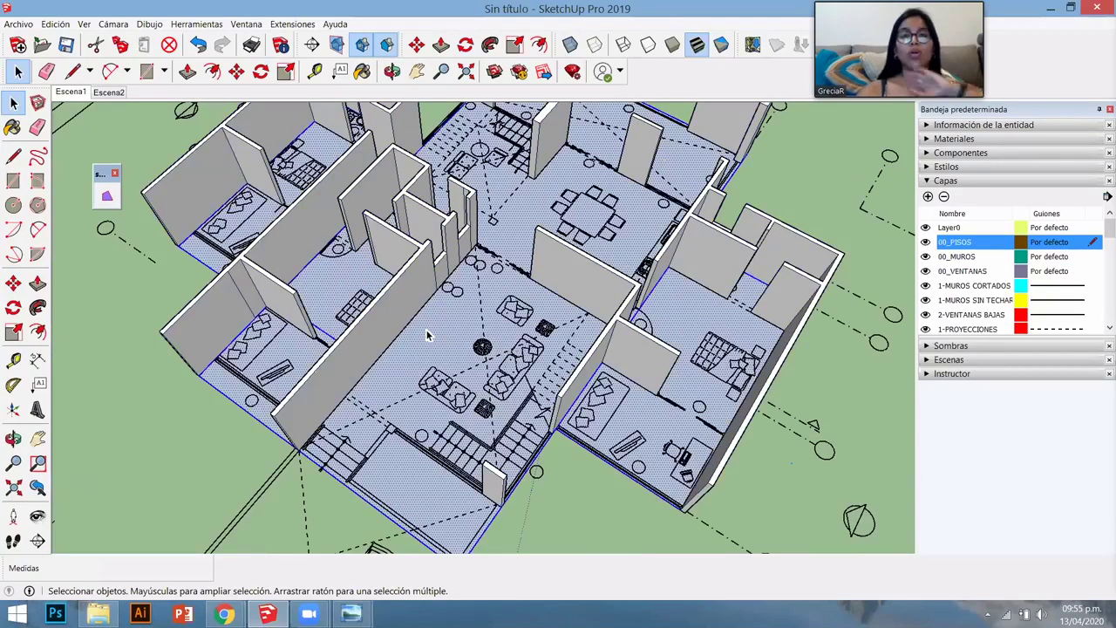
pyautogui.scroll(-4, 427, 336)
# - Make the selected floor faces a group, then orbit and zoom in on the living-area staircase
pyautogui.rightClick(427, 336)
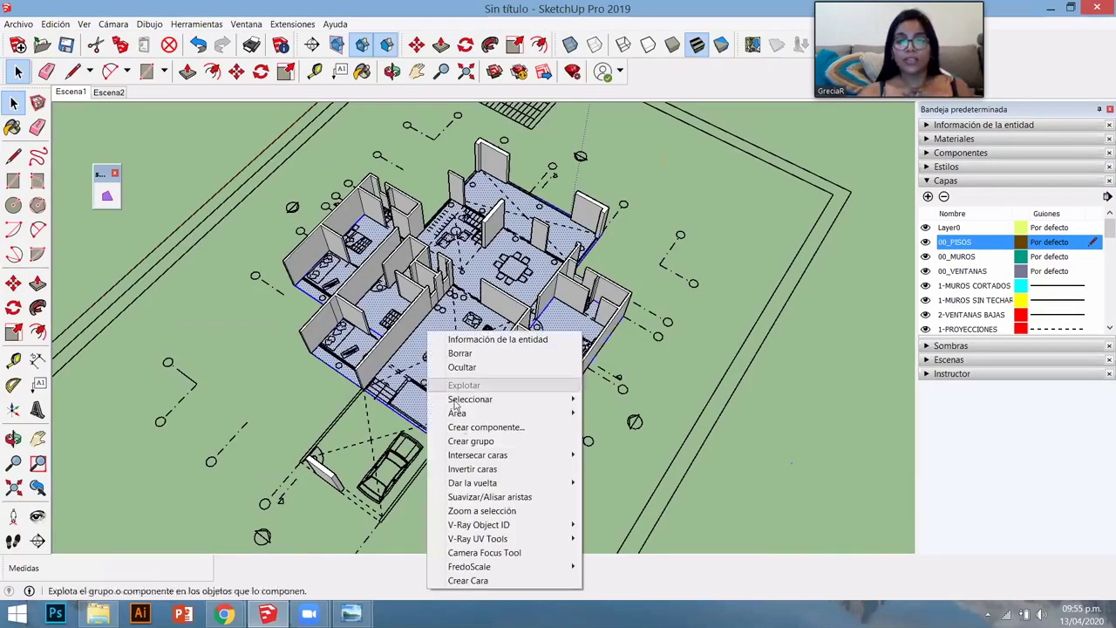
pyautogui.click(475, 449)
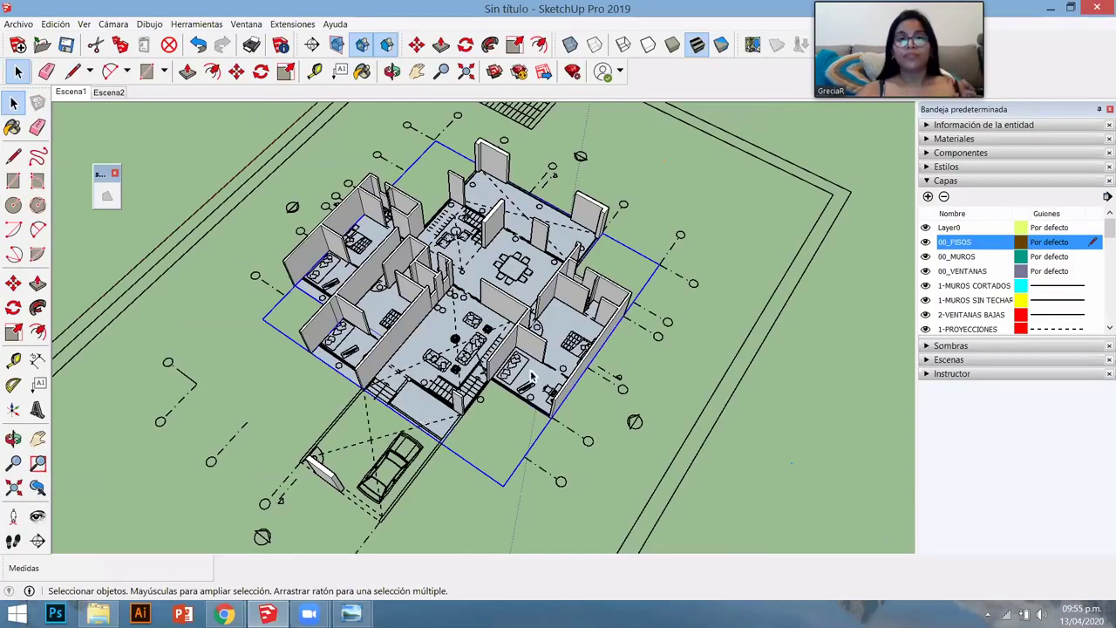
pyautogui.moveTo(531, 375); pyautogui.dragTo(476, 246, button='middle')
pyautogui.scroll(3, 462, 279)
pyautogui.scroll(-2, 456, 292)
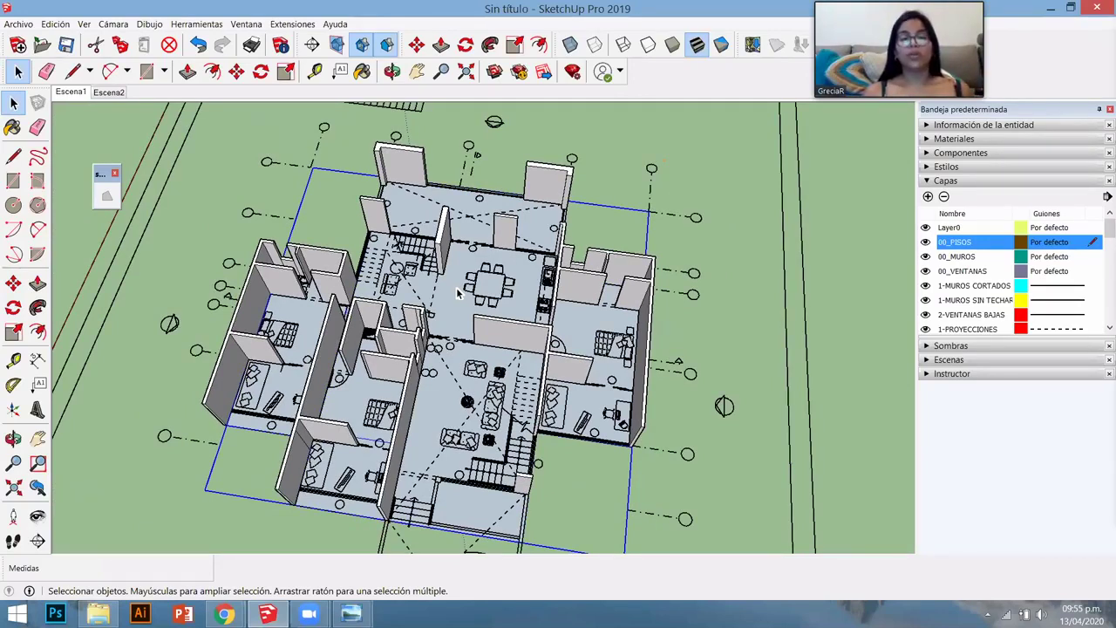
pyautogui.moveTo(455, 398); pyautogui.dragTo(634, 436, button='middle')
pyautogui.scroll(3, 633, 435)
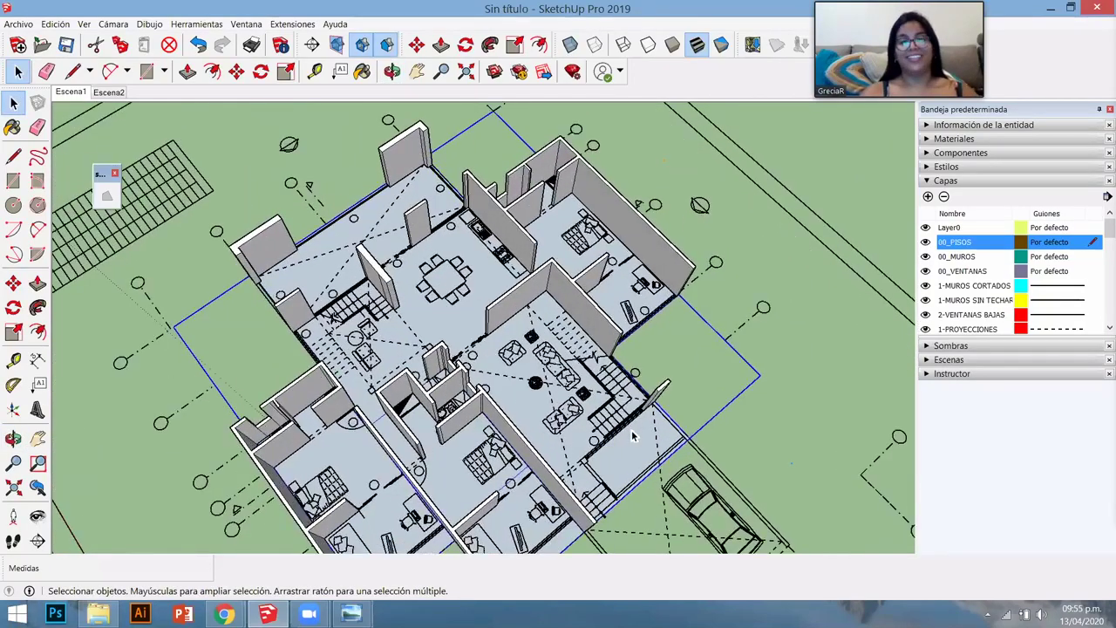
pyautogui.scroll(6, 587, 401)
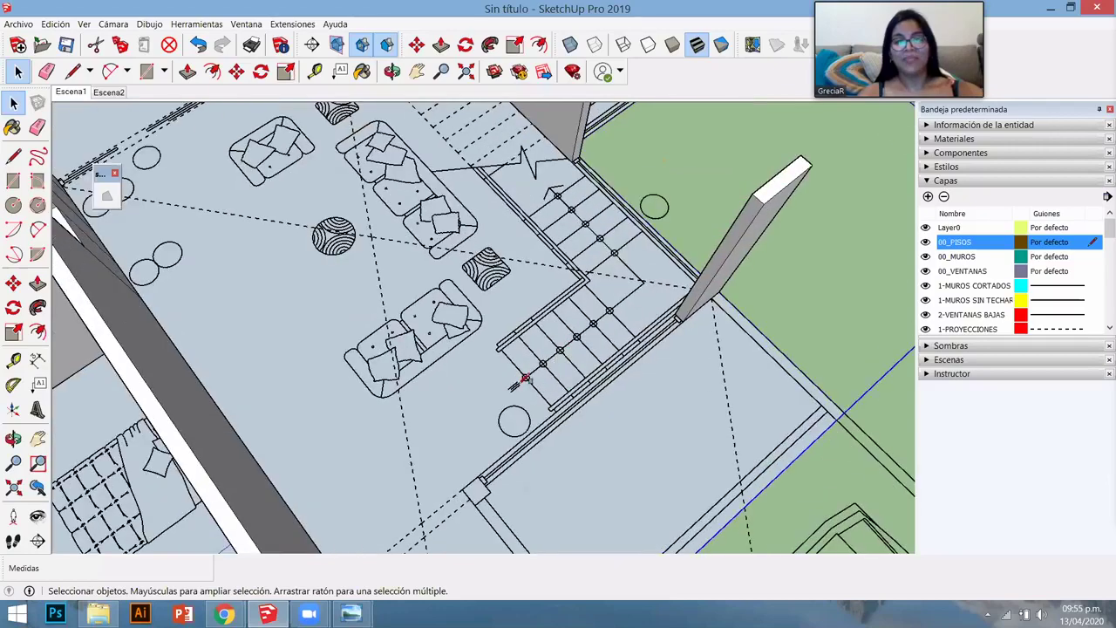
# - Switch to Top view and push/pull the first stair tread up about 0.21 m
pyautogui.press('t')
pyautogui.press('r')
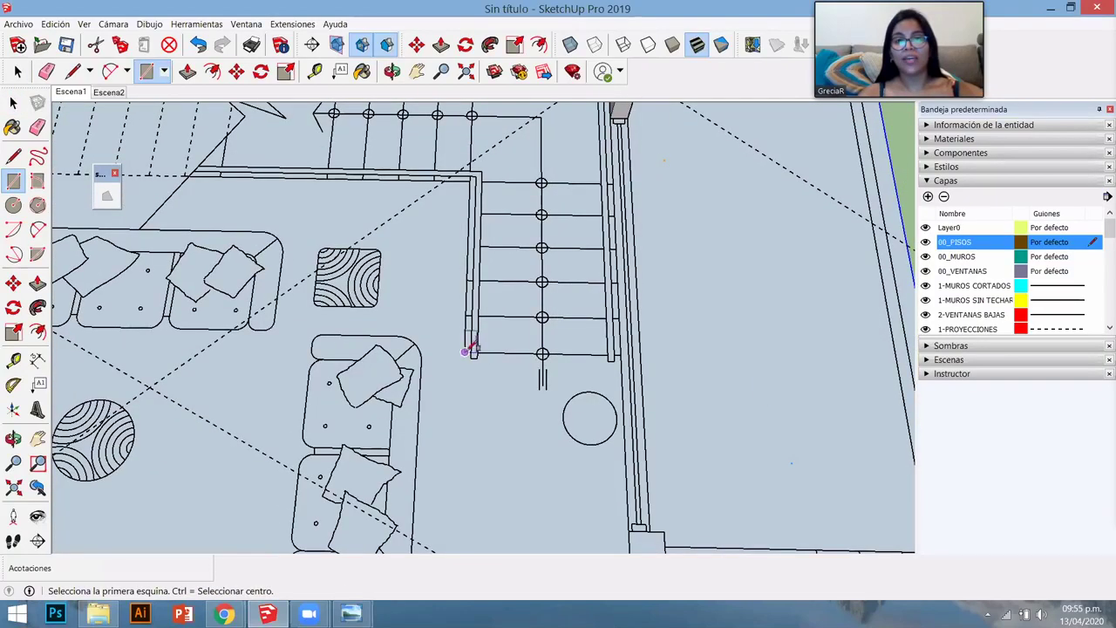
pyautogui.click(465, 352)
pyautogui.press('Escape')
pyautogui.moveTo(578, 332); pyautogui.dragTo(469, 269, button='middle')
pyautogui.scroll(2, 538, 318)
pyautogui.press('space')
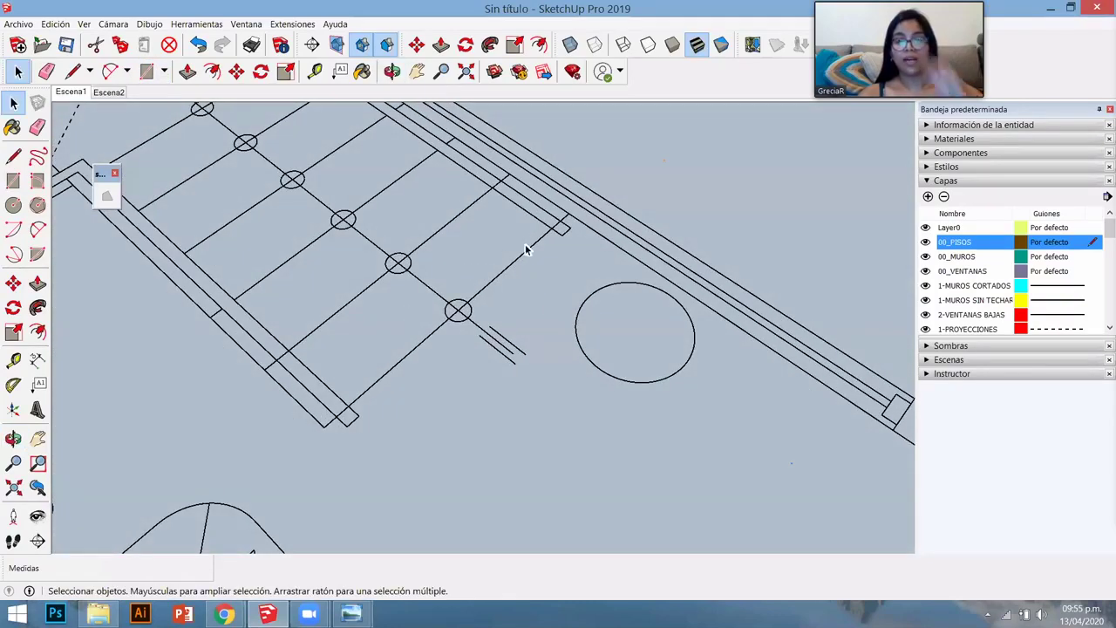
pyautogui.press('p')
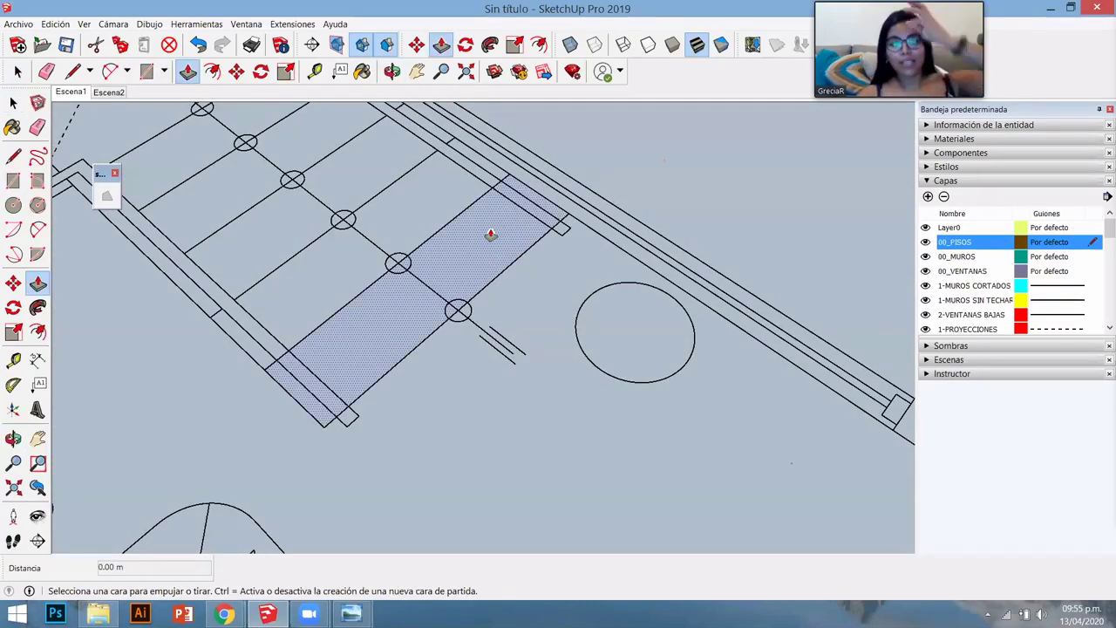
pyautogui.click(488, 243)
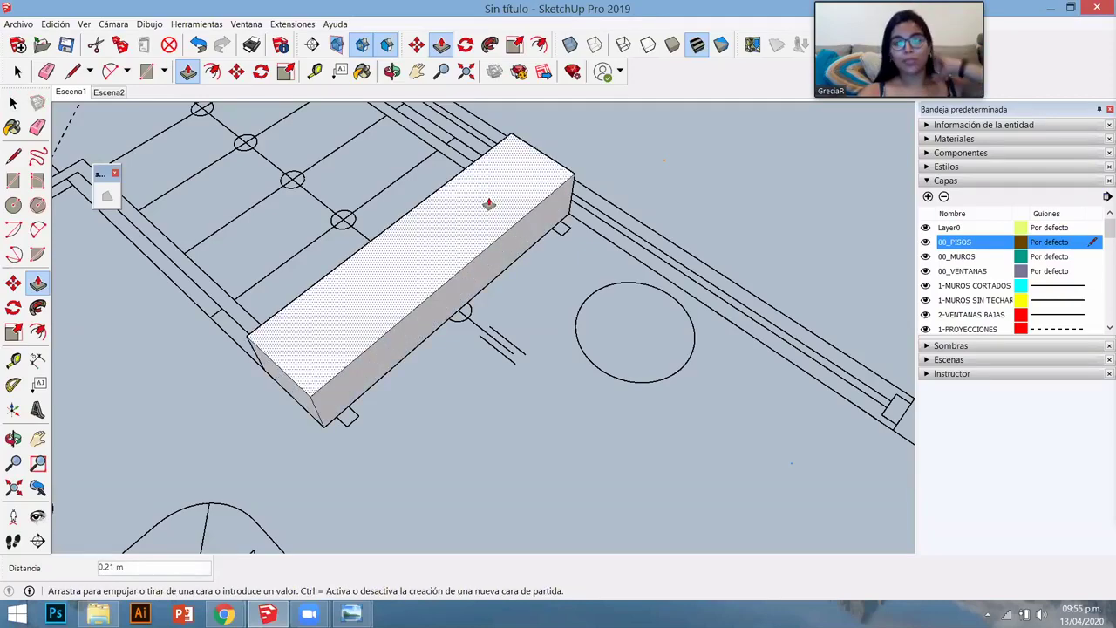
pyautogui.click(490, 202)
pyautogui.press('space')
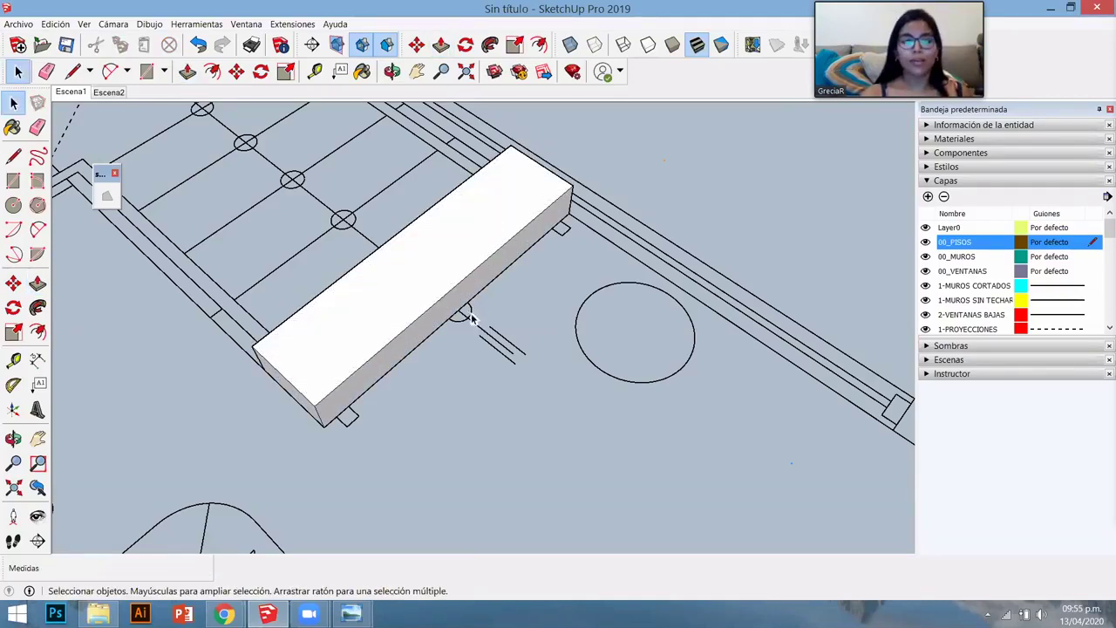
# - Turn the new step block into a component with Crear componente > Crear
pyautogui.scroll(-2, 470, 319)
pyautogui.click(435, 276)
pyautogui.rightClick(435, 275)
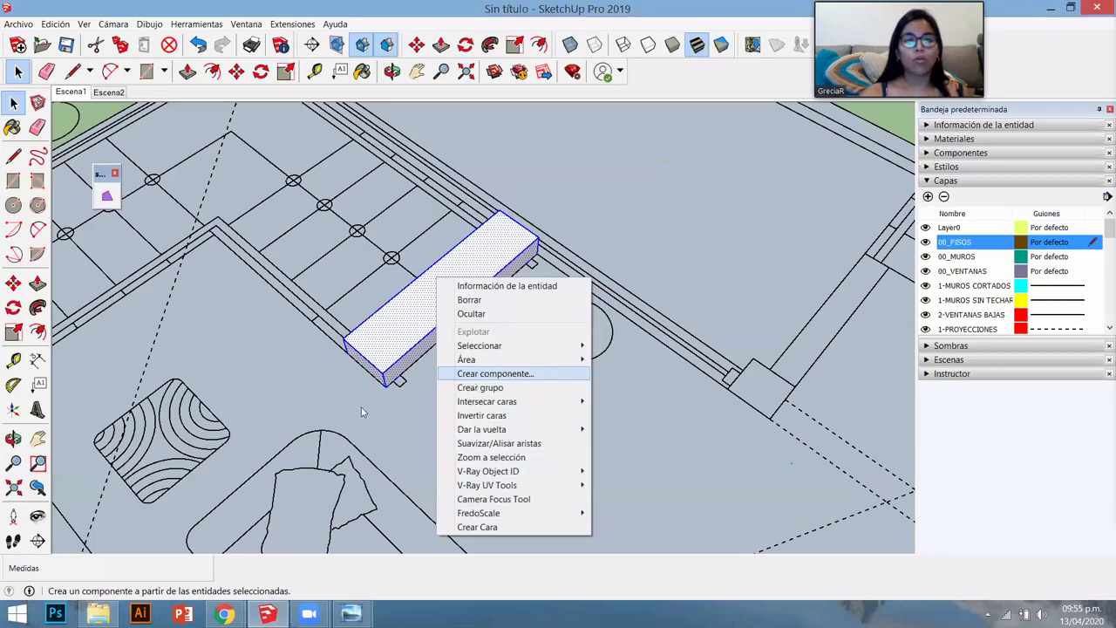
pyautogui.click(494, 373)
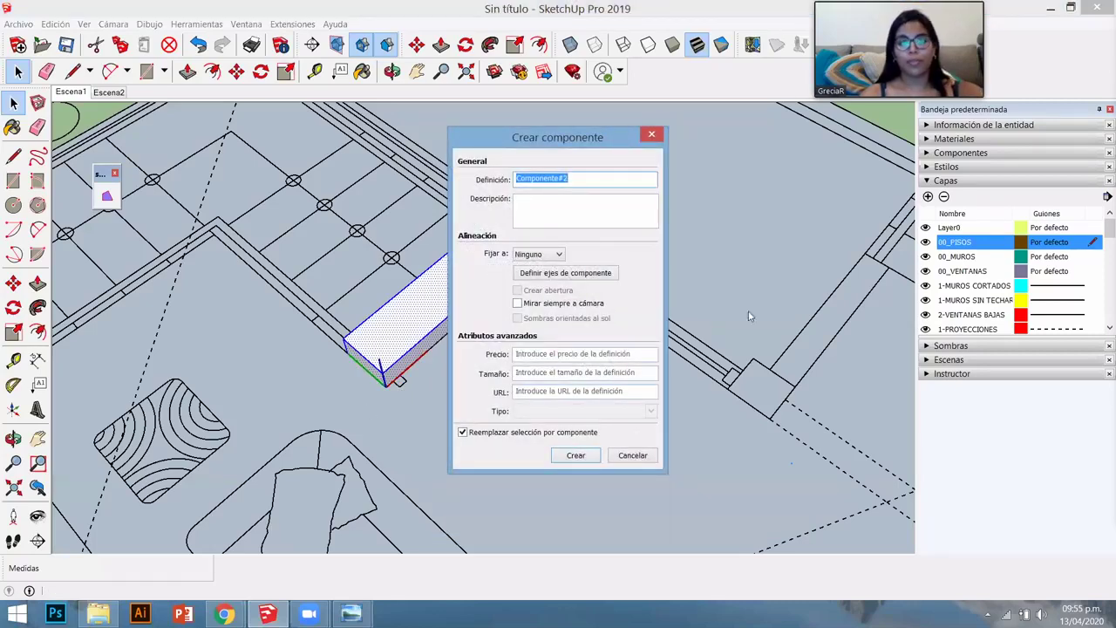
pyautogui.moveTo(557, 137); pyautogui.dragTo(708, 97)
pyautogui.click(726, 416)
pyautogui.moveTo(271, 436); pyautogui.dragTo(418, 399, button='middle')
pyautogui.scroll(2, 418, 401)
# - Copy the step block one tread over with Move+Ctrl, then array it with 5x into evenly spaced steps
pyautogui.press('m')
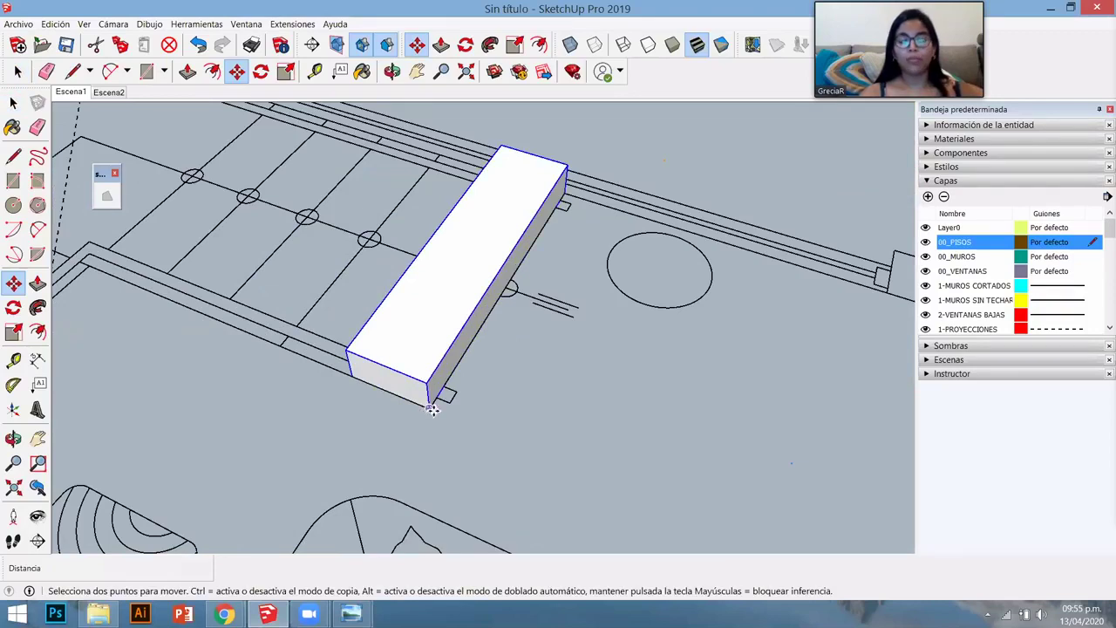
pyautogui.press('ctrl')
pyautogui.click(427, 408)
pyautogui.click(347, 350)
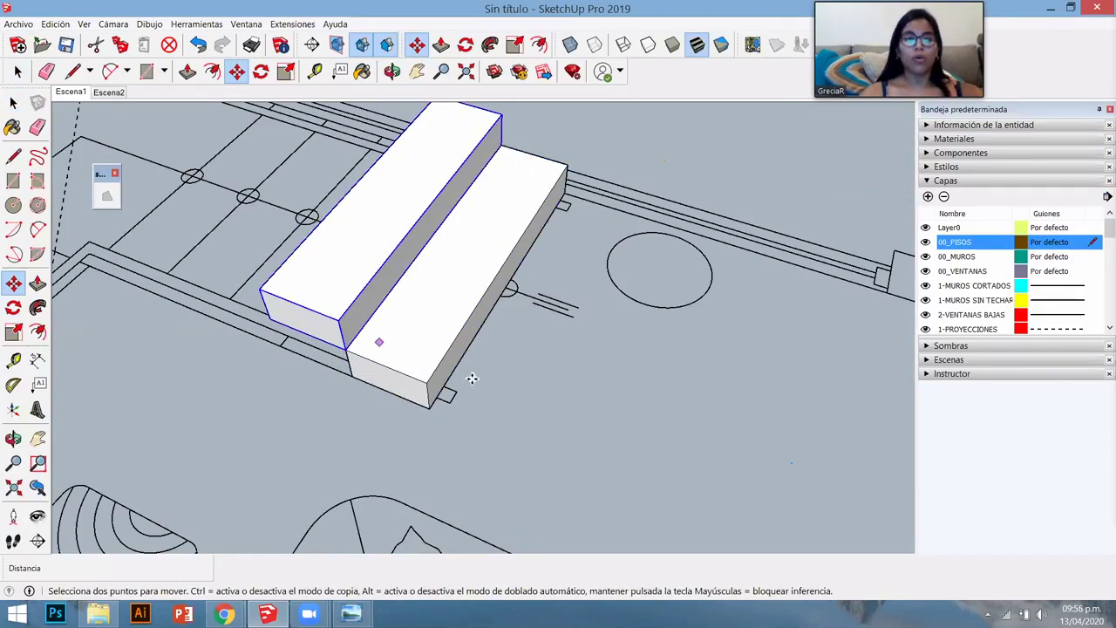
pyautogui.moveTo(471, 379); pyautogui.dragTo(451, 386, button='middle')
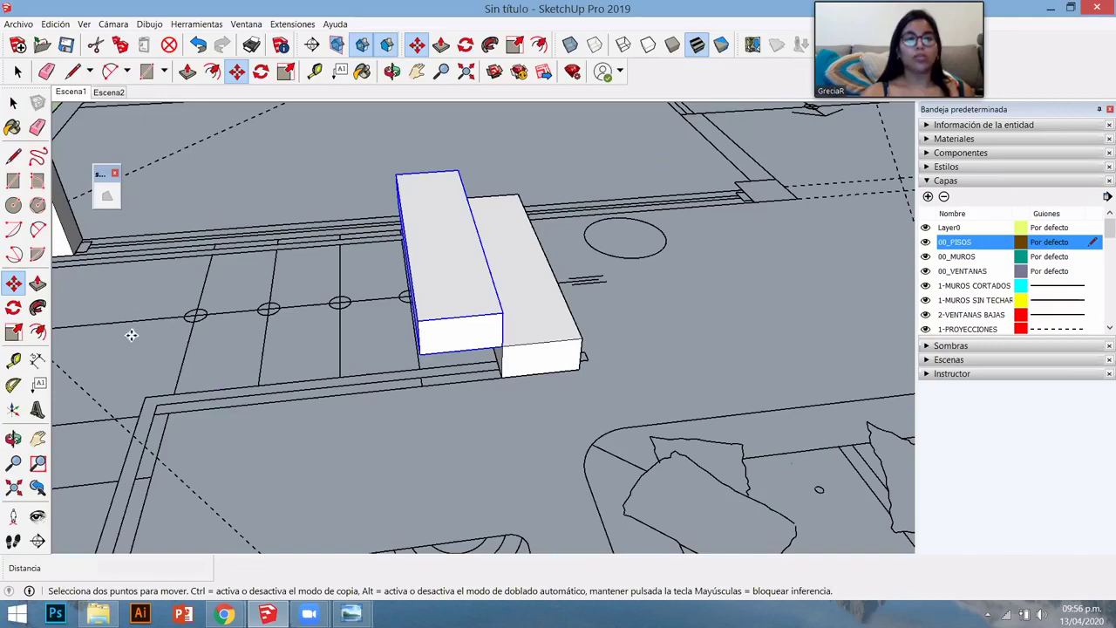
pyautogui.write('5')
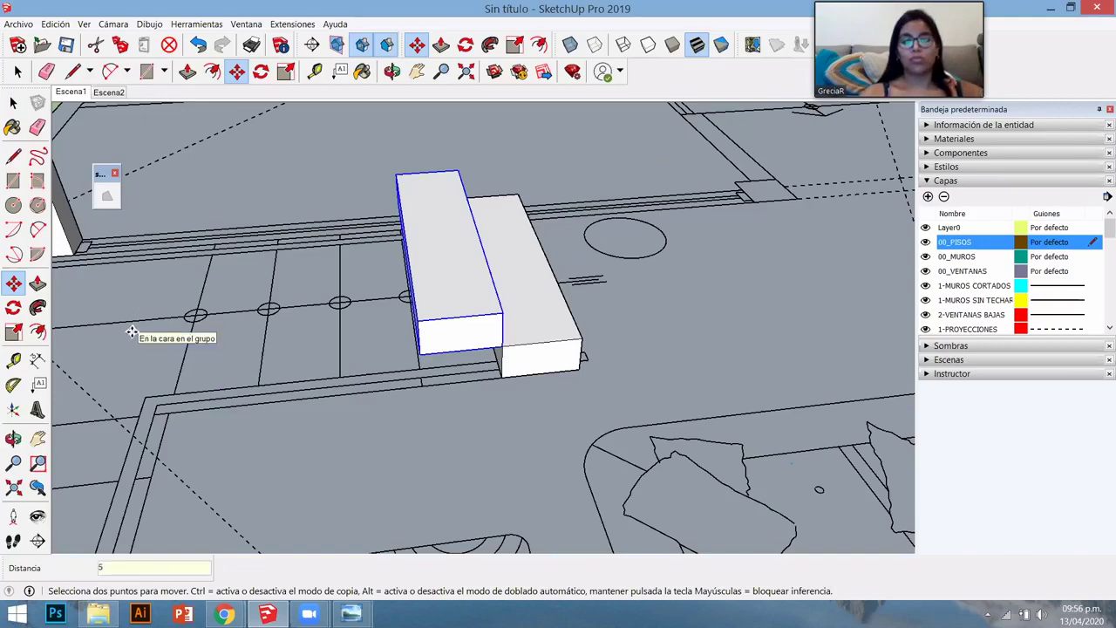
pyautogui.write('x')
pyautogui.press('Return')
pyautogui.moveTo(130, 326); pyautogui.dragTo(529, 374, button='middle')
pyautogui.scroll(-2, 436, 353)
pyautogui.scroll(2, 456, 340)
pyautogui.moveTo(456, 340); pyautogui.dragTo(449, 340, button='middle')
pyautogui.press('space')
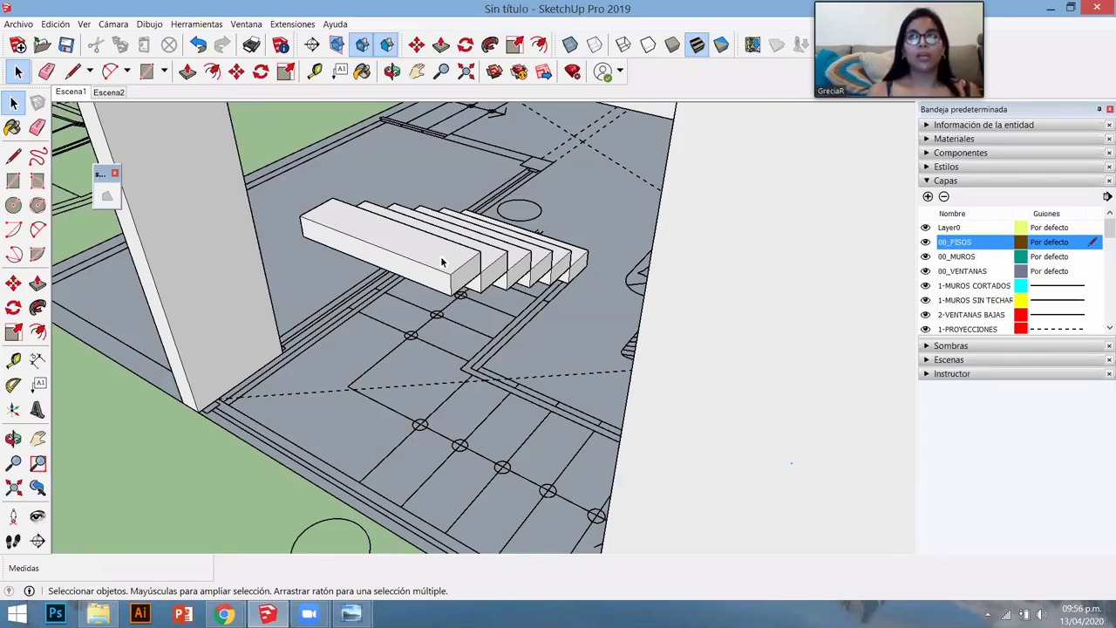
# - Scale the front step block to stretch it into a landing about four times wider
pyautogui.click(442, 261)
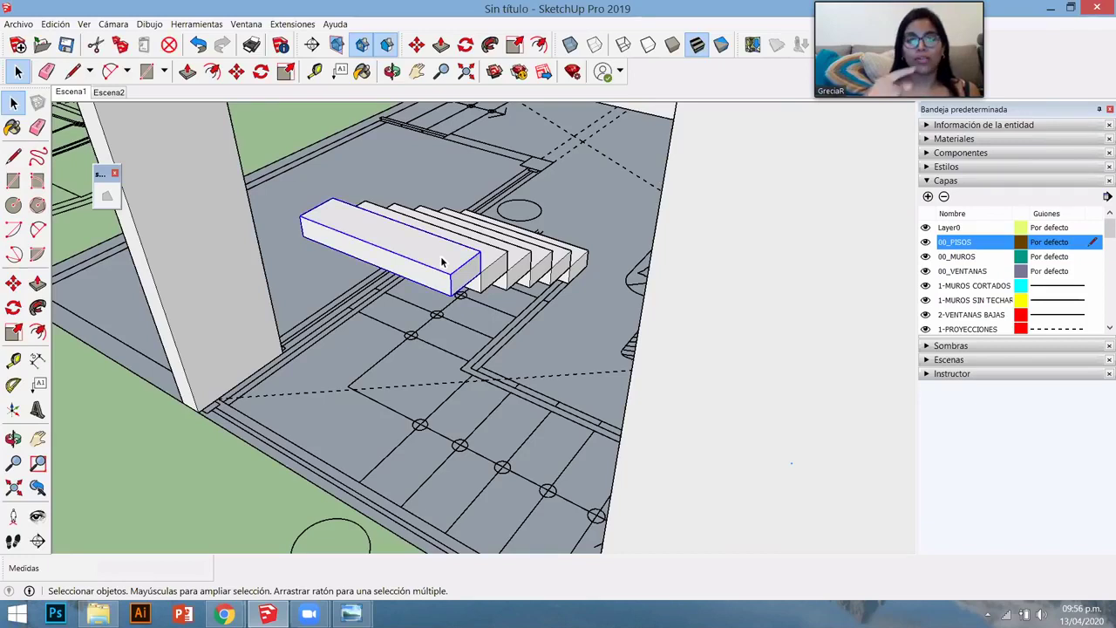
pyautogui.press('s')
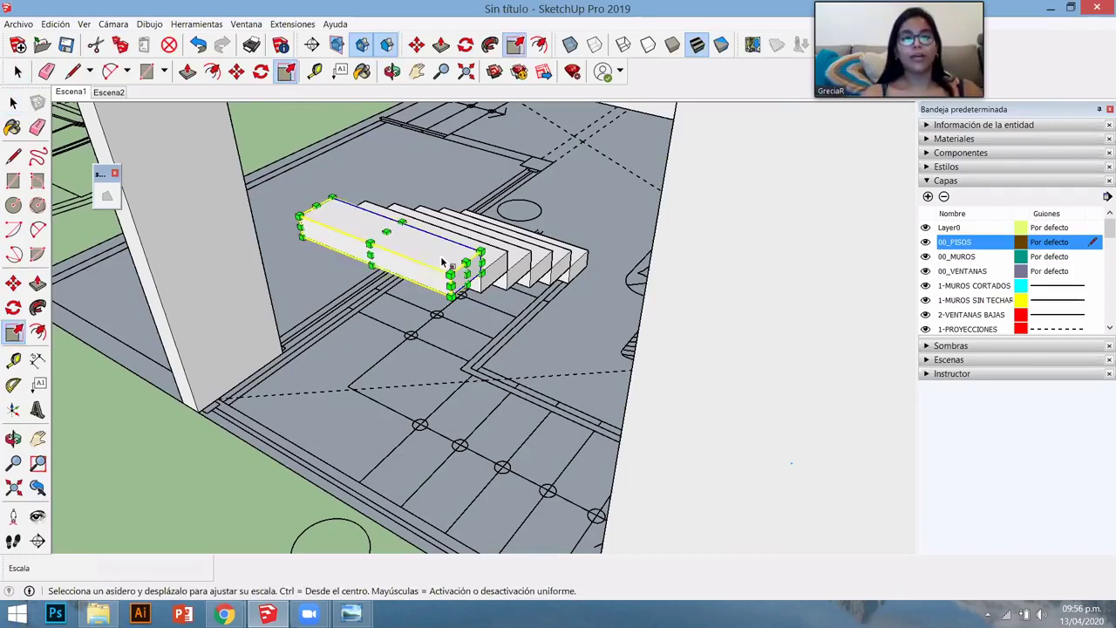
pyautogui.click(371, 258)
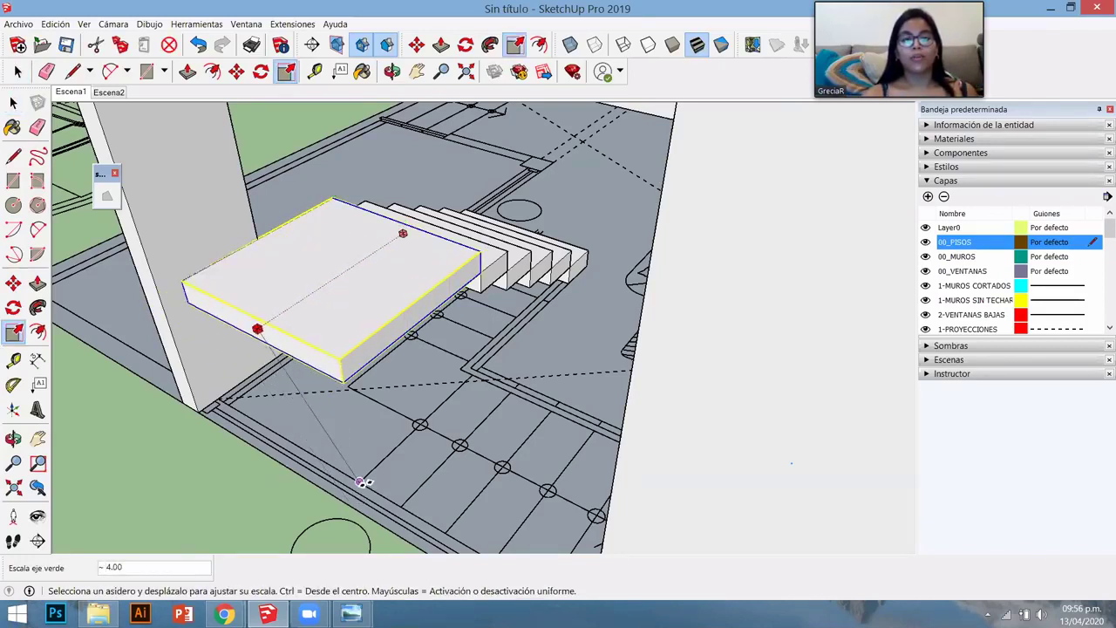
pyautogui.click(466, 459)
pyautogui.moveTo(522, 382); pyautogui.dragTo(440, 285, button='middle')
pyautogui.press('space')
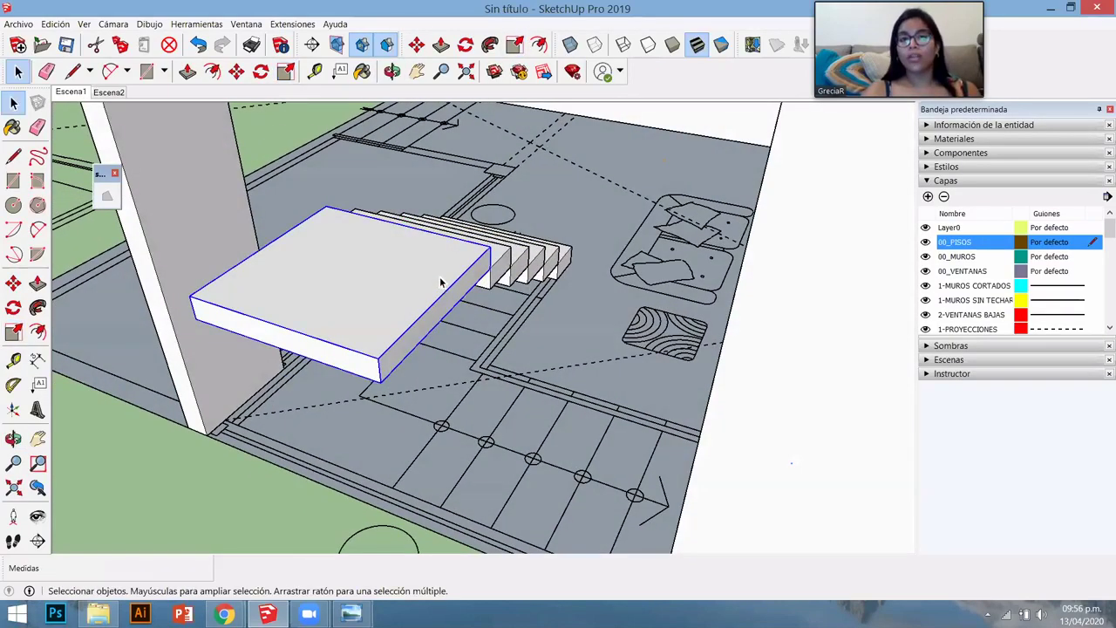
# - Open the landing block, then open one of the steps for editing and inspect it
pyautogui.doubleClick(393, 288)
pyautogui.click(507, 281)
pyautogui.scroll(3, 510, 273)
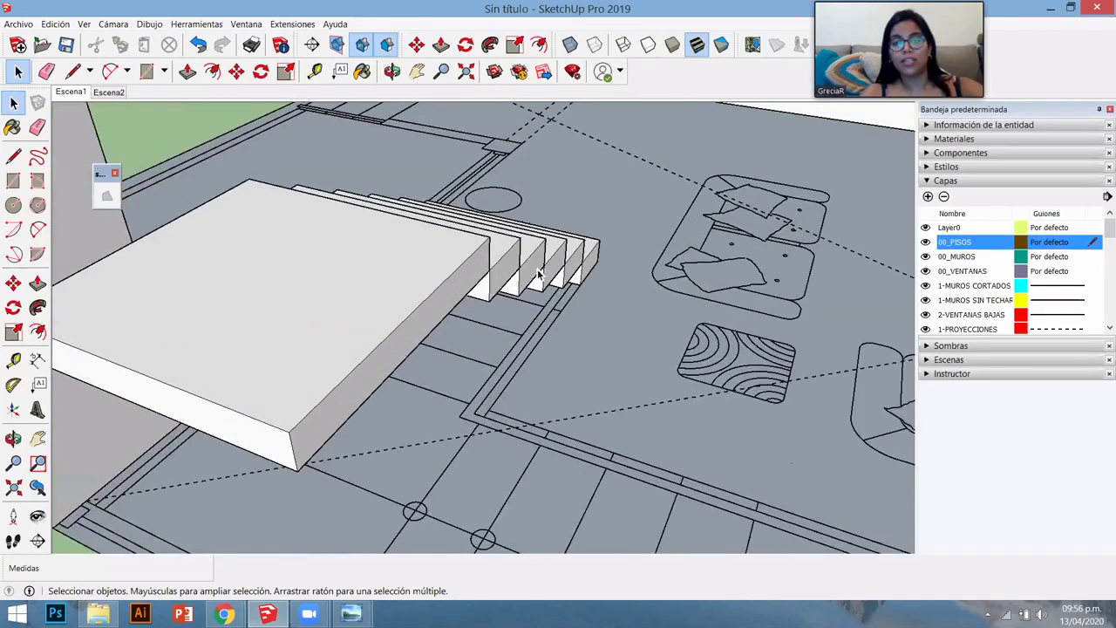
pyautogui.doubleClick(499, 280)
pyautogui.moveTo(499, 281); pyautogui.dragTo(500, 297, button='middle')
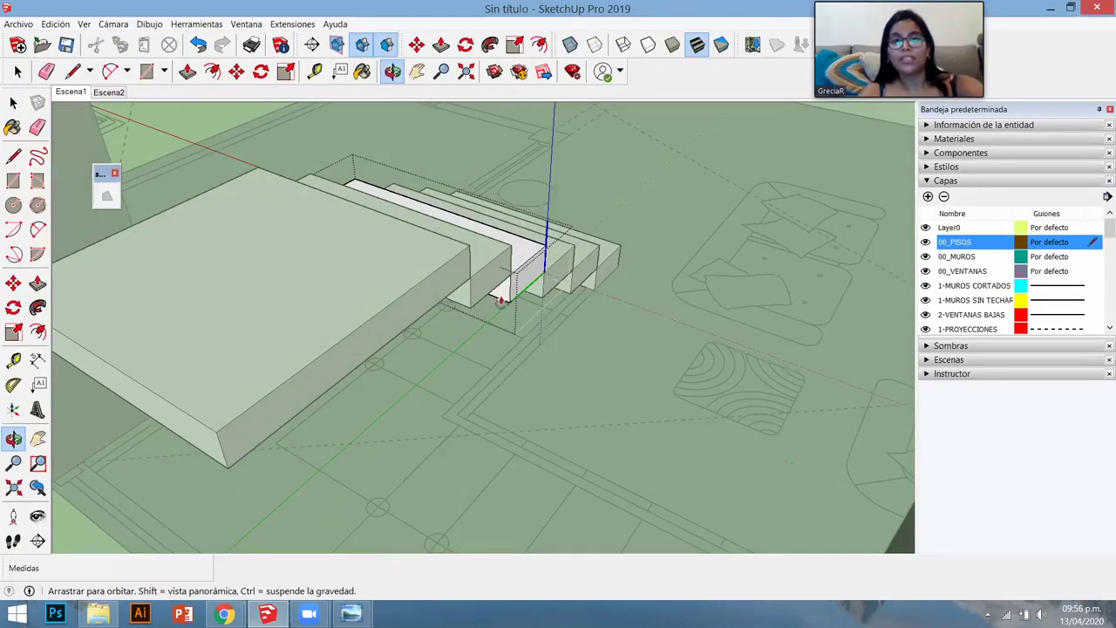
# - Start a 0.20 m push/pull on a step face, cancel it, and inspect the stairs
pyautogui.press('p')
pyautogui.click(490, 326)
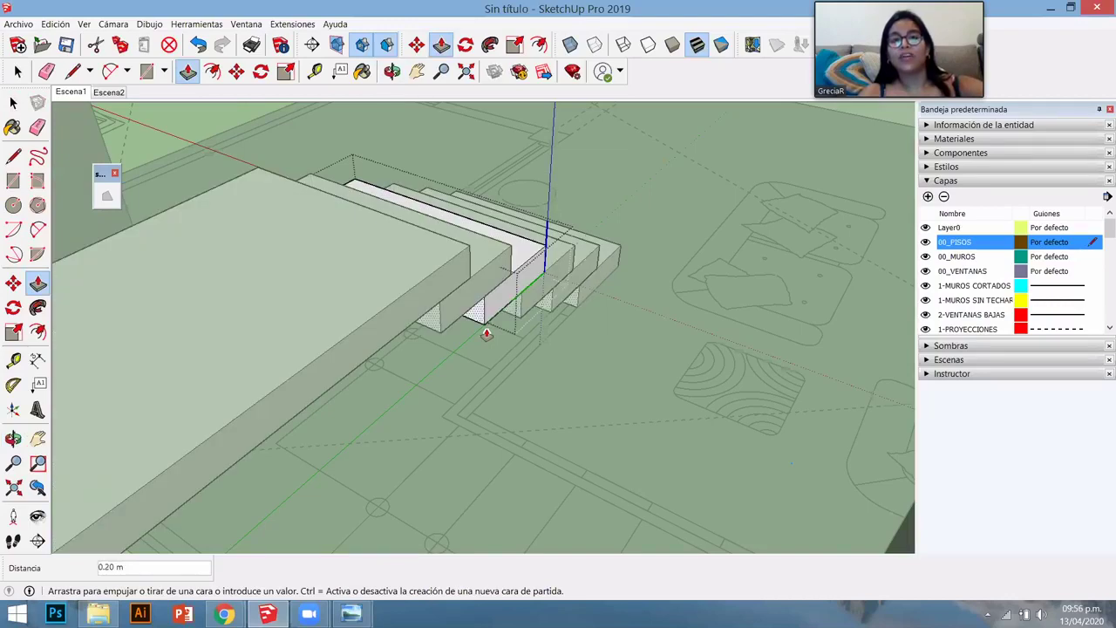
pyautogui.press('Escape')
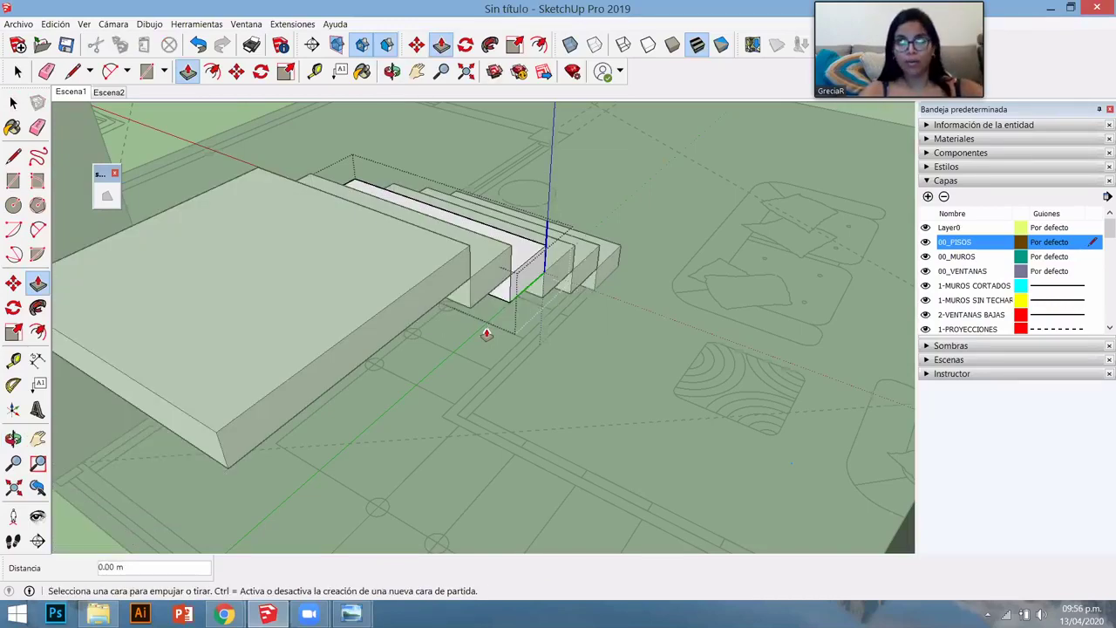
pyautogui.press('space')
pyautogui.moveTo(566, 282); pyautogui.dragTo(543, 356, button='middle')
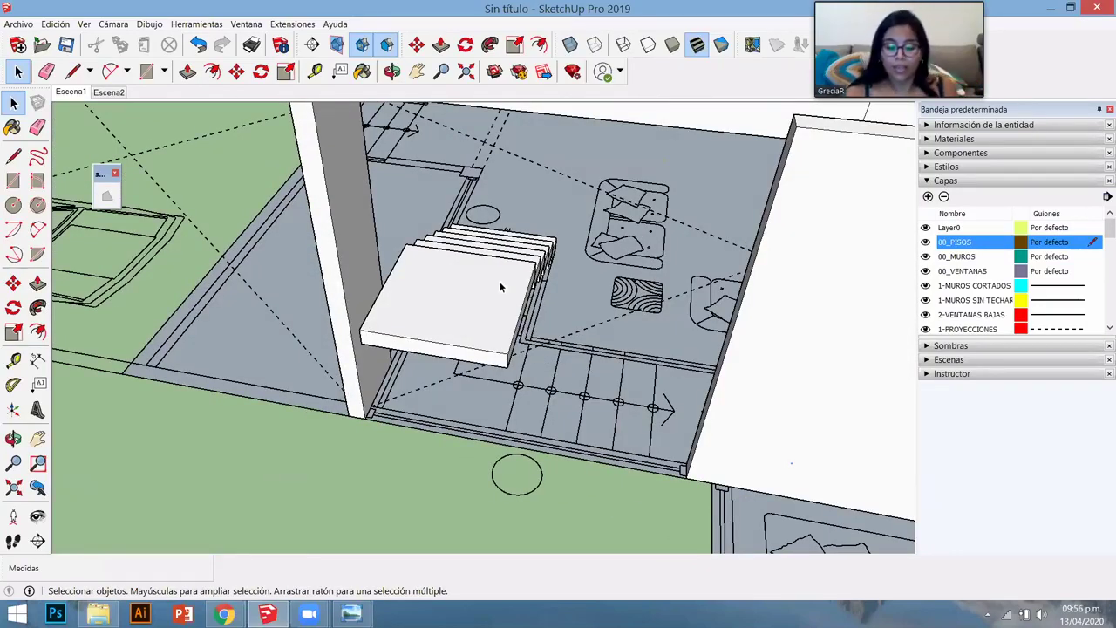
pyautogui.scroll(4, 523, 314)
pyautogui.moveTo(433, 328); pyautogui.dragTo(423, 361, button='middle')
pyautogui.doubleClick(443, 346)
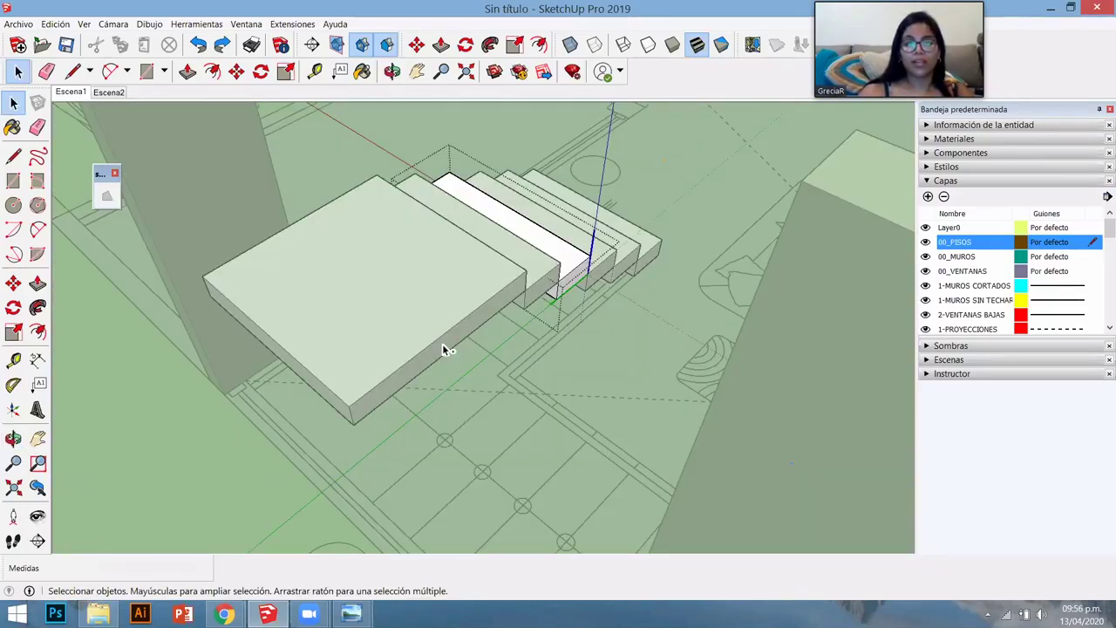
pyautogui.click(447, 336)
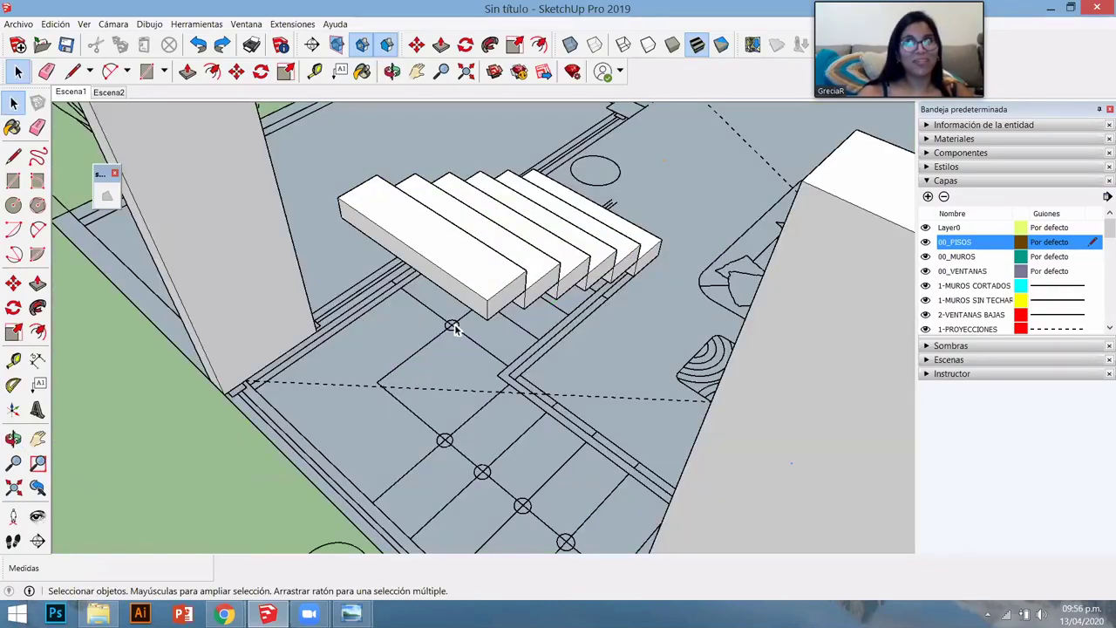
# - Make the first step unique, independent of its copies
pyautogui.click(495, 276)
pyautogui.rightClick(495, 275)
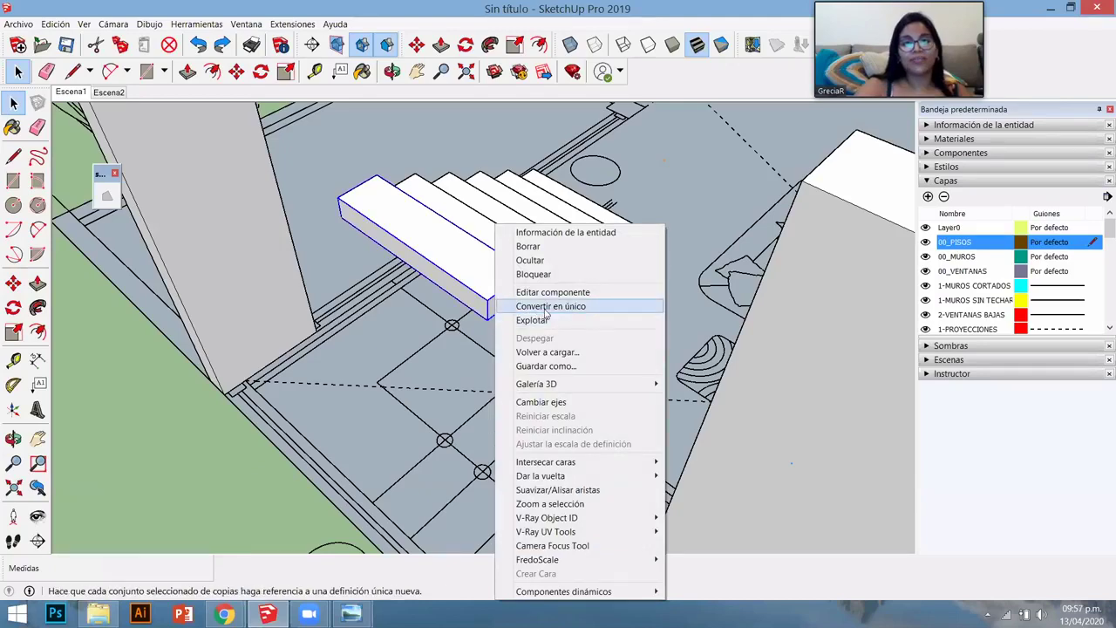
pyautogui.click(536, 304)
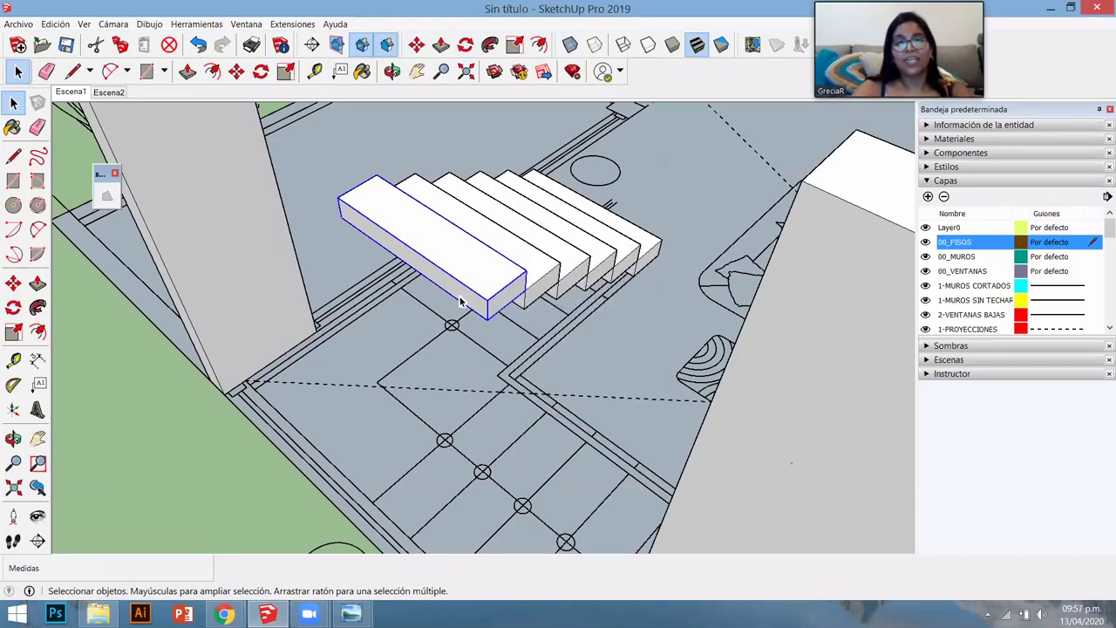
# - Push/pull the stair group's end step out 0.90 m into a landing, then exit the group
pyautogui.doubleClick(461, 301)
pyautogui.press('p')
pyautogui.click(461, 300)
pyautogui.click(384, 515)
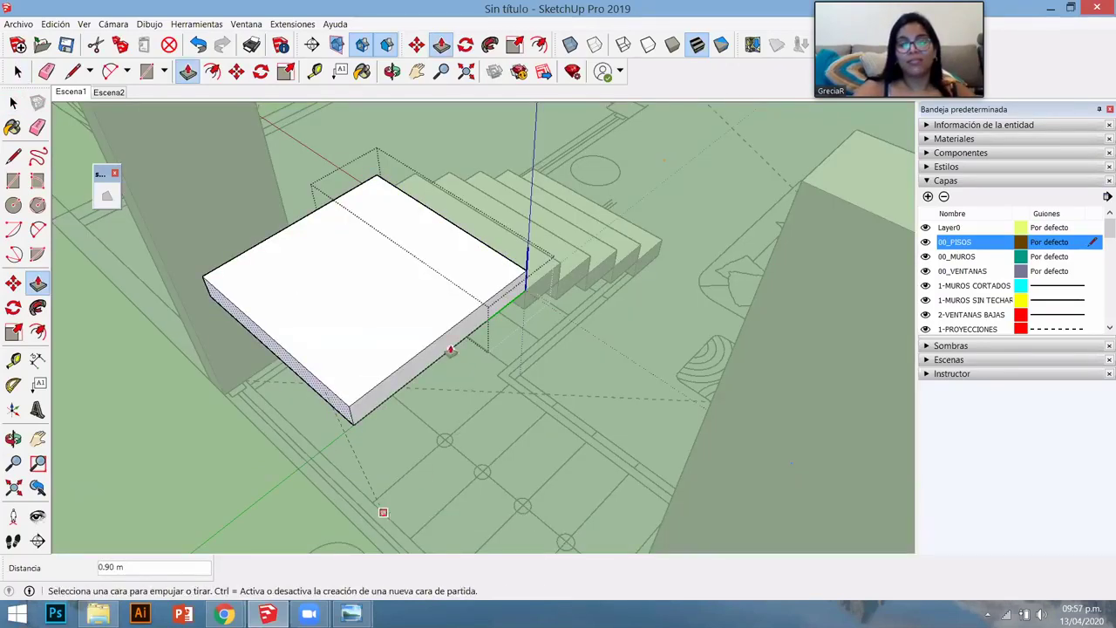
pyautogui.moveTo(450, 350); pyautogui.dragTo(526, 179, button='middle')
pyautogui.press('space')
pyautogui.press('pagedown')
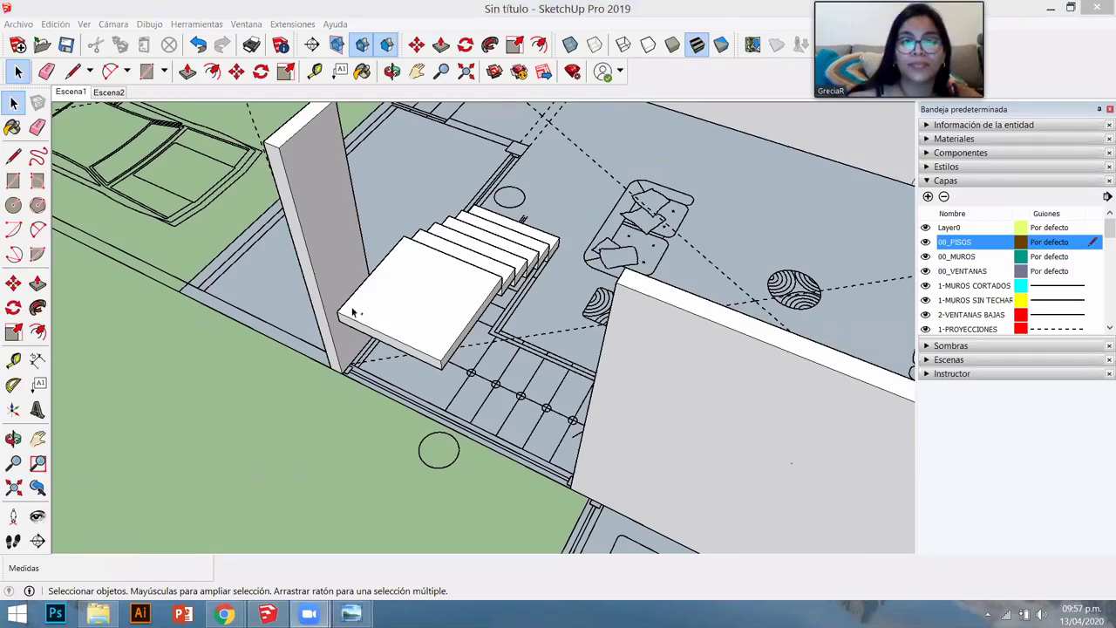
# - Turn the single step block of the second flight into a component
pyautogui.moveTo(353, 314); pyautogui.dragTo(616, 306, button='middle')
pyautogui.press('pagedown')
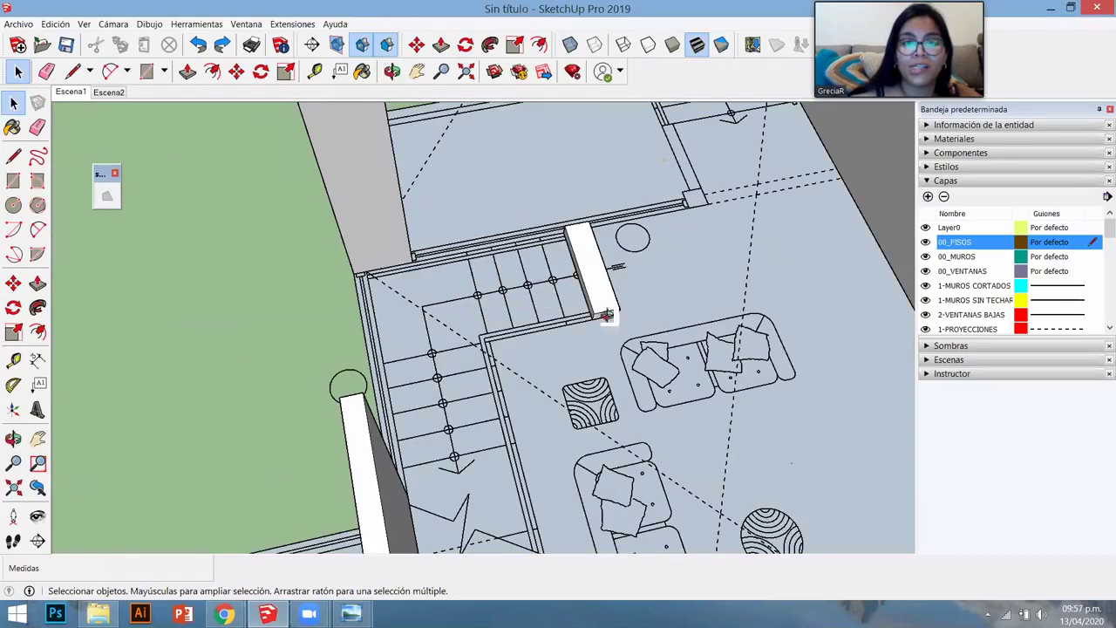
pyautogui.scroll(8, 615, 345)
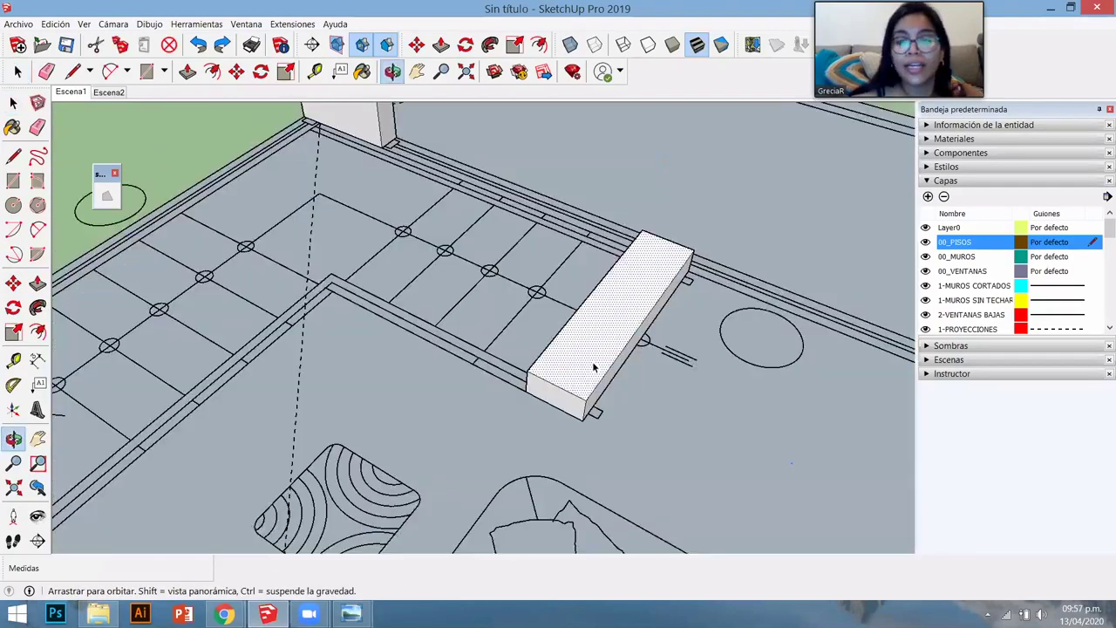
pyautogui.moveTo(593, 367); pyautogui.dragTo(593, 367, button='middle')
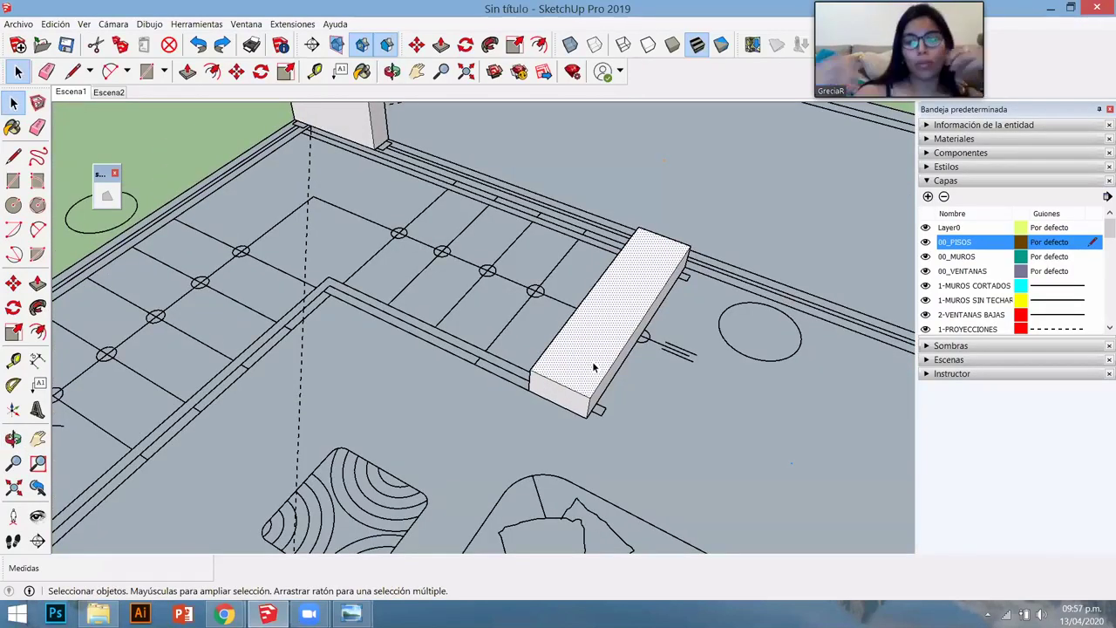
pyautogui.click(593, 367)
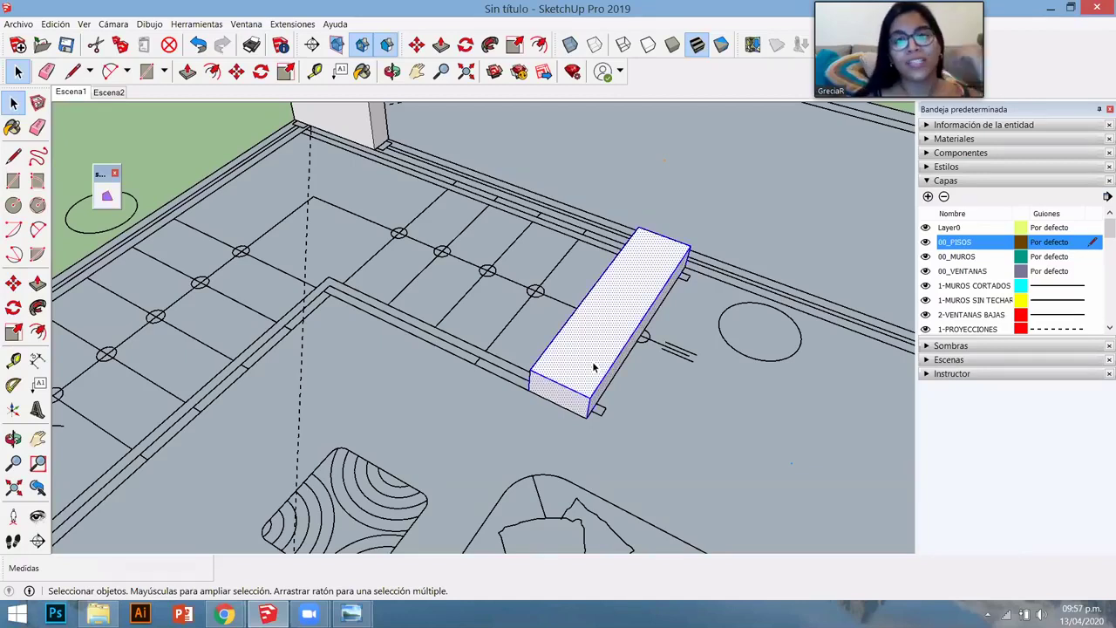
pyautogui.rightClick(592, 367)
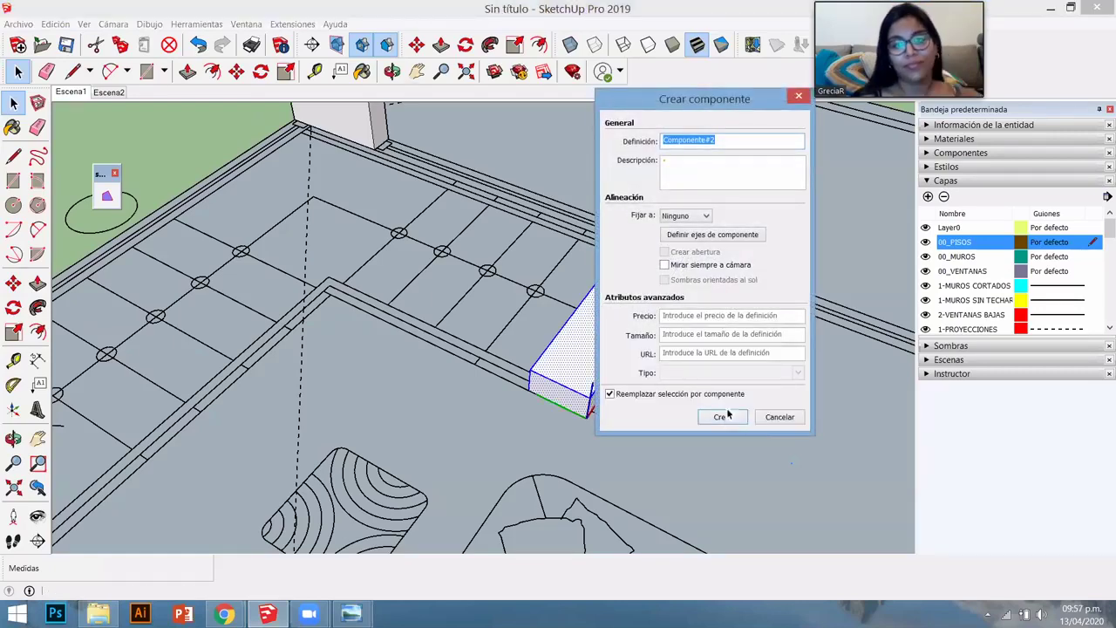
pyautogui.click(721, 416)
# - Copy the step one tread up and array it 5x into a flight of six
pyautogui.moveTo(610, 418); pyautogui.dragTo(568, 426, button='middle')
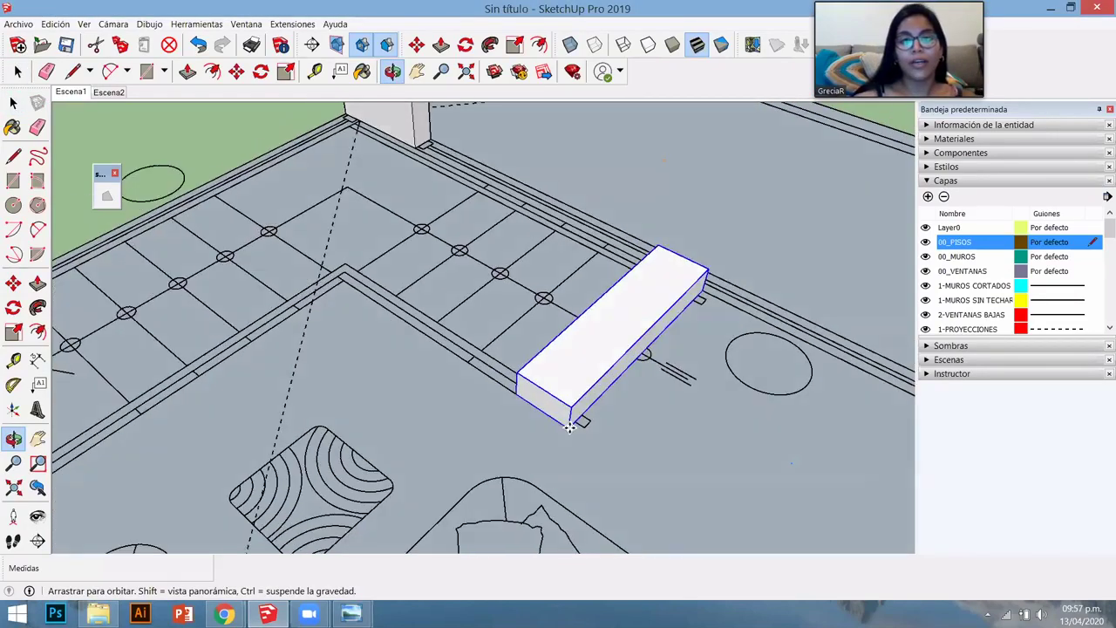
pyautogui.press('m')
pyautogui.press('ctrl')
pyautogui.click(568, 427)
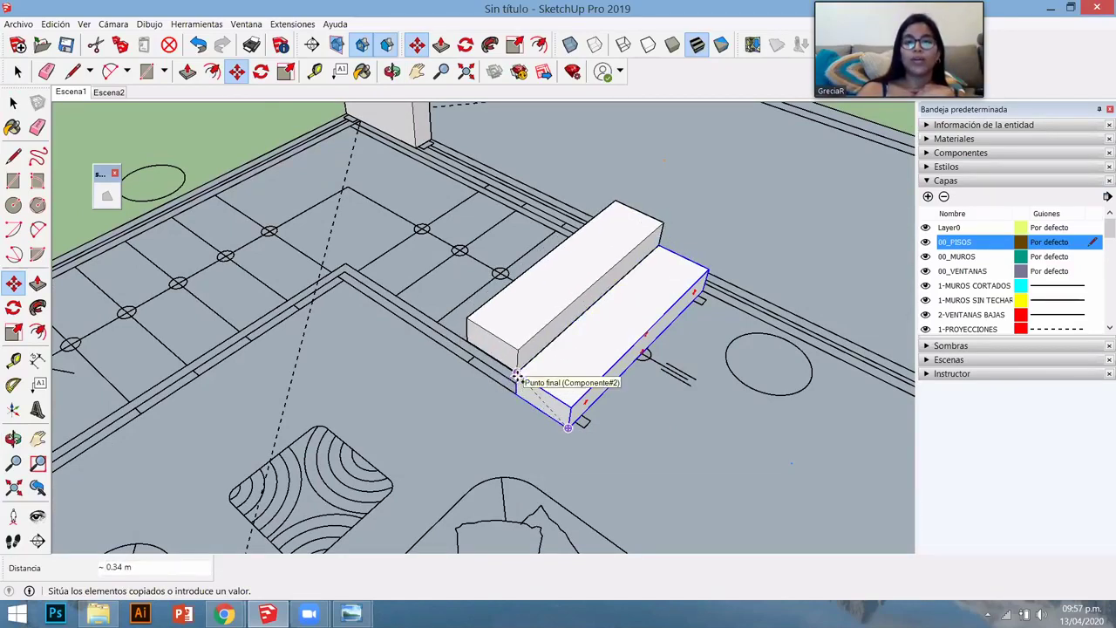
pyautogui.click(521, 375)
pyautogui.write('5x')
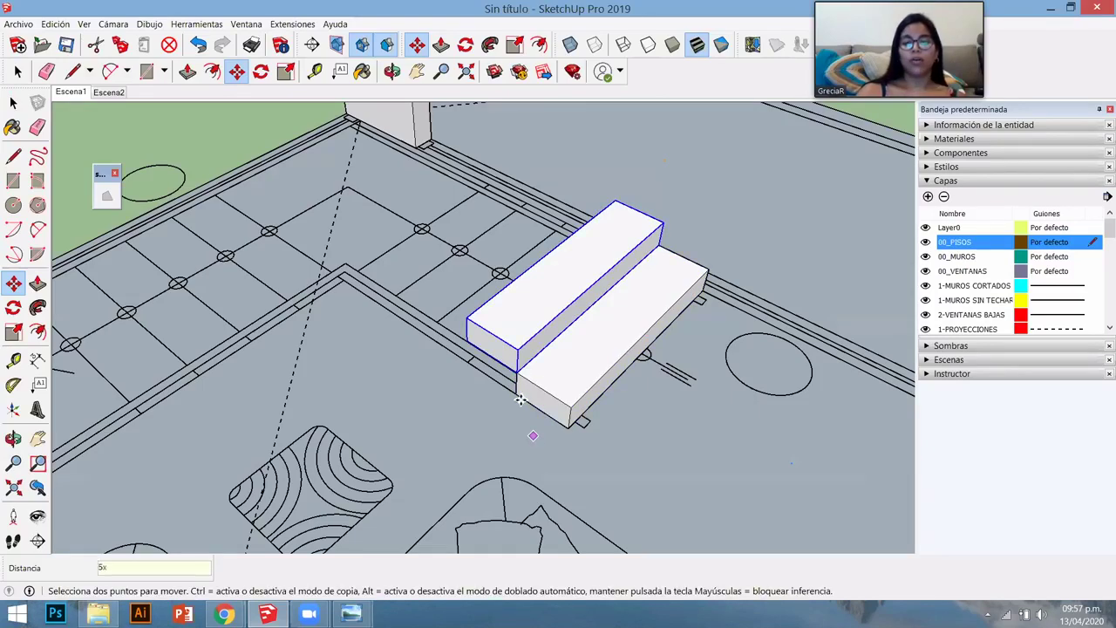
pyautogui.press('Return')
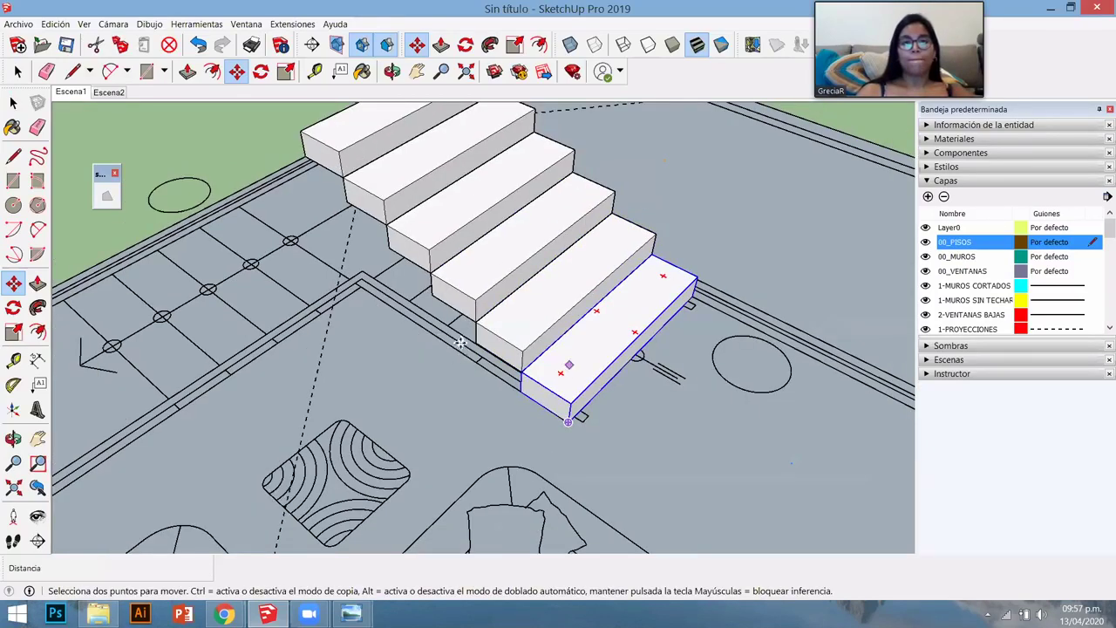
# - Make the top step of the new flight a unique component
pyautogui.moveTo(460, 342); pyautogui.dragTo(403, 202, button='middle')
pyautogui.press('space')
pyautogui.click(403, 200)
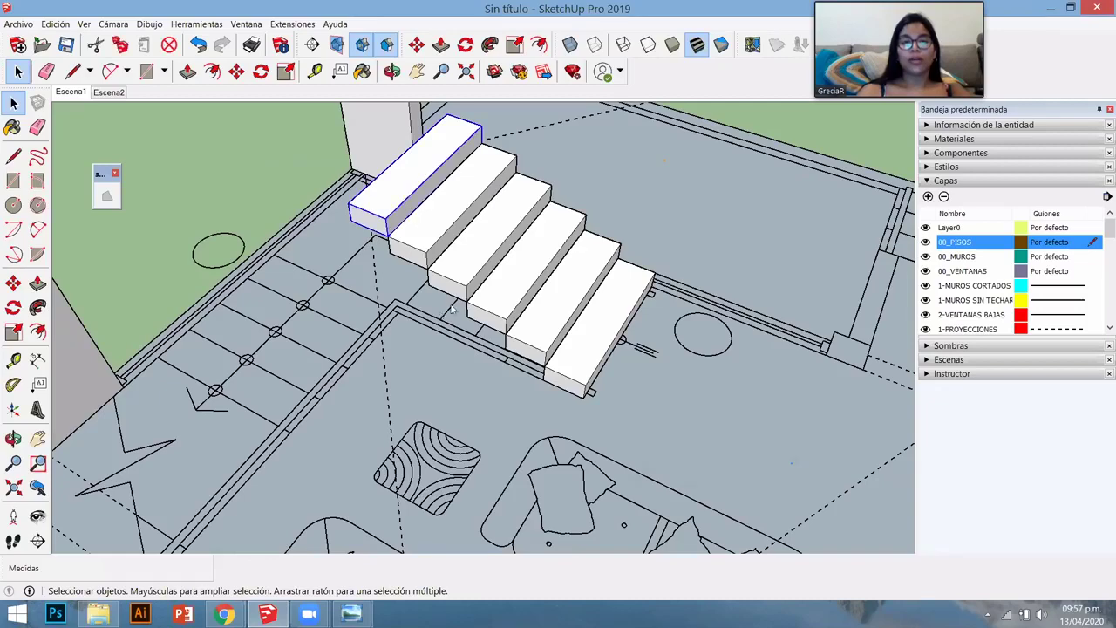
pyautogui.rightClick(403, 201)
pyautogui.click(436, 279)
pyautogui.moveTo(381, 287); pyautogui.dragTo(418, 490, button='middle')
# - Push/pull the top step out into a wide landing
pyautogui.doubleClick(408, 347)
pyautogui.press('p')
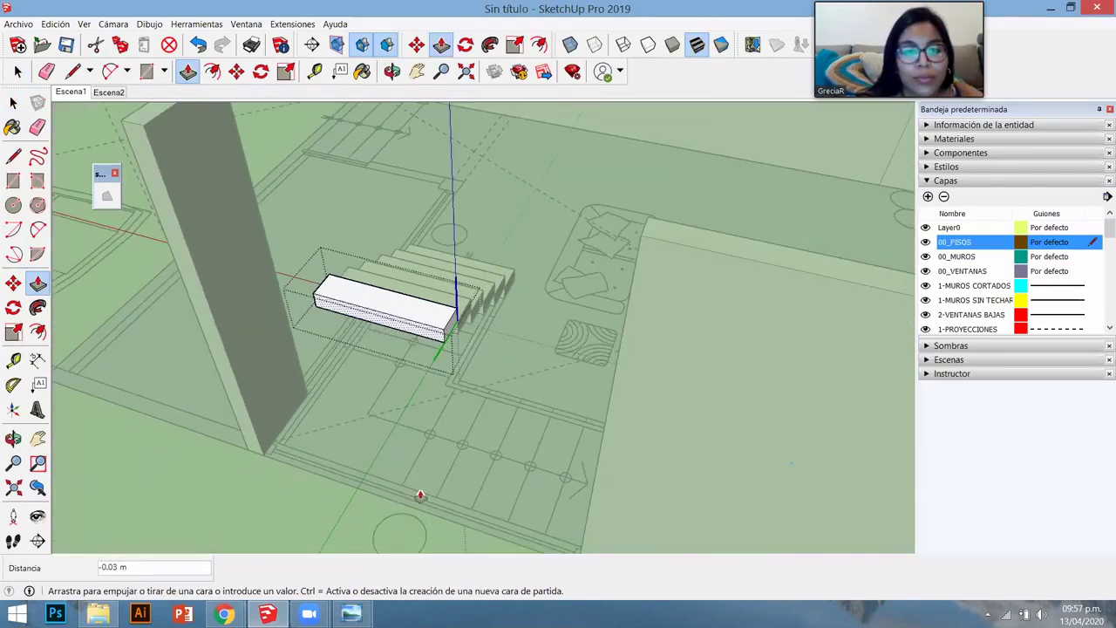
pyautogui.click(426, 416)
pyautogui.press('space')
pyautogui.moveTo(426, 416); pyautogui.dragTo(438, 366, button='middle')
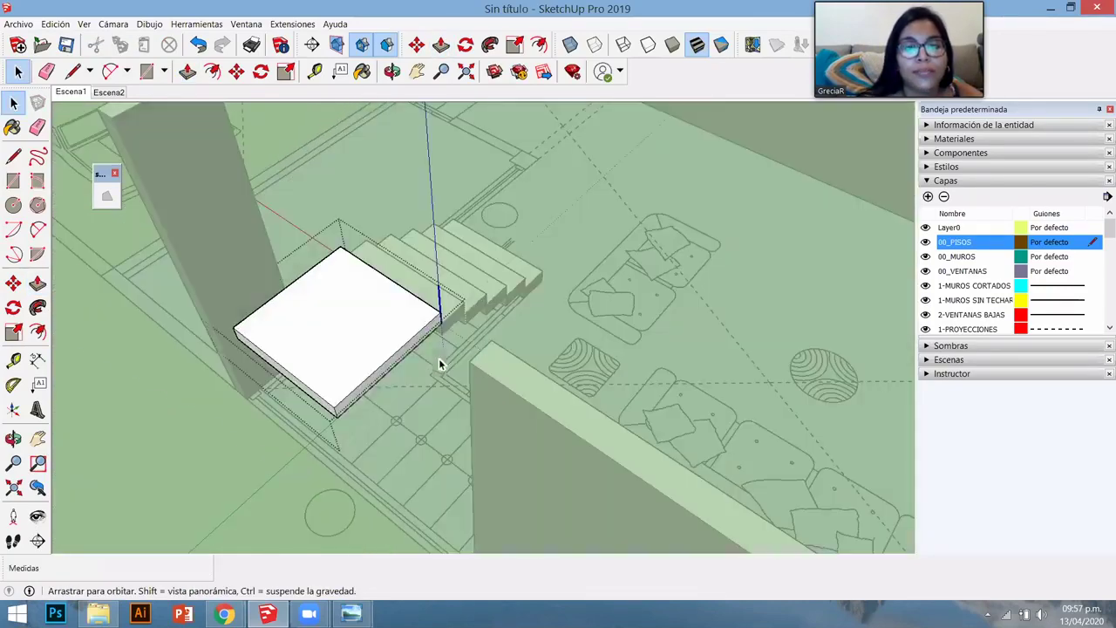
pyautogui.click(361, 423)
pyautogui.moveTo(361, 423); pyautogui.dragTo(446, 302, button='middle')
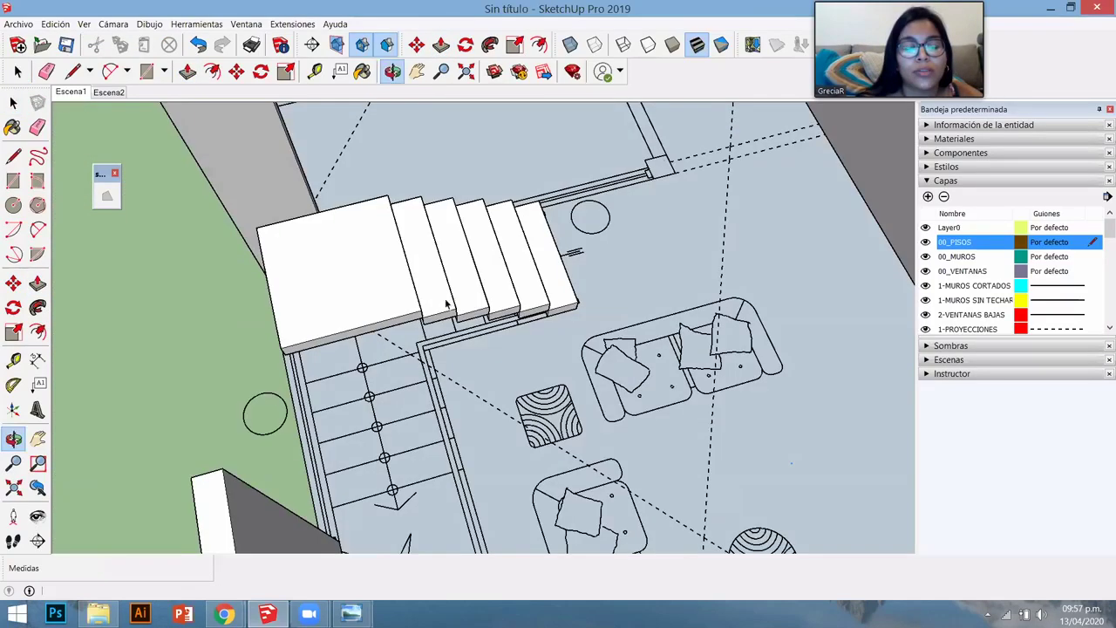
# - Copy the step next to the landing up onto the landing
pyautogui.click(446, 347)
pyautogui.moveTo(446, 347); pyautogui.dragTo(436, 280, button='middle')
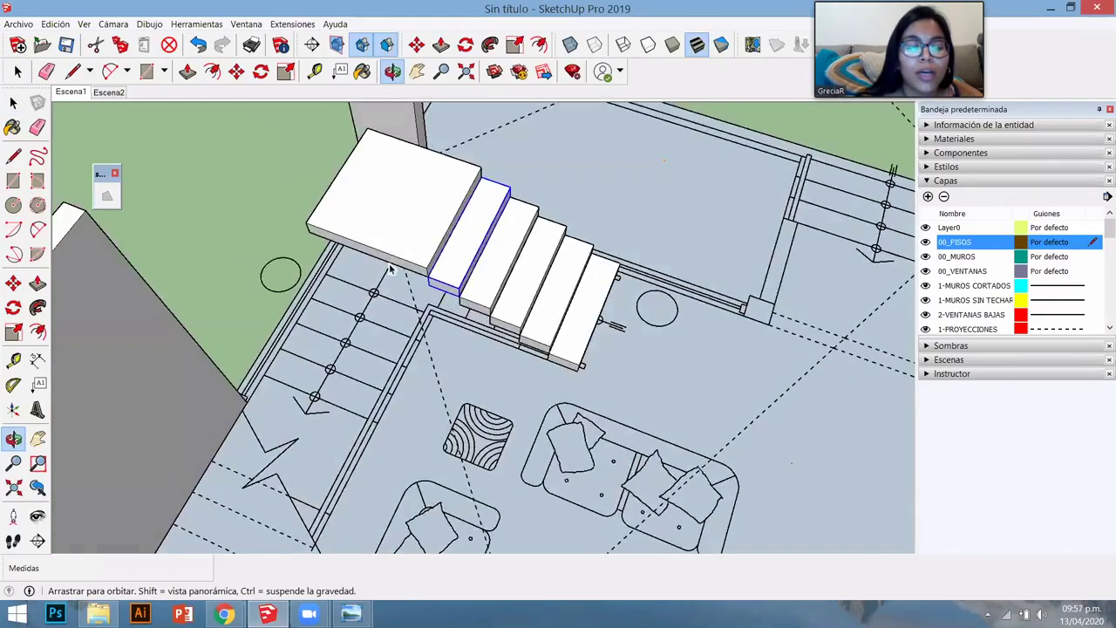
pyautogui.scroll(3, 461, 281)
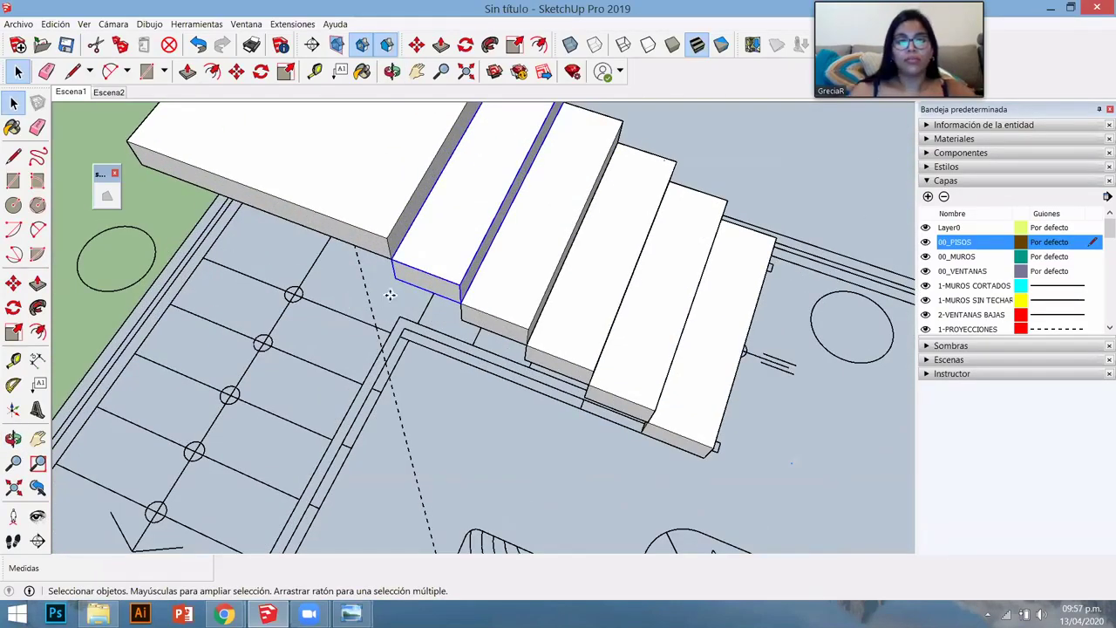
pyautogui.press('m')
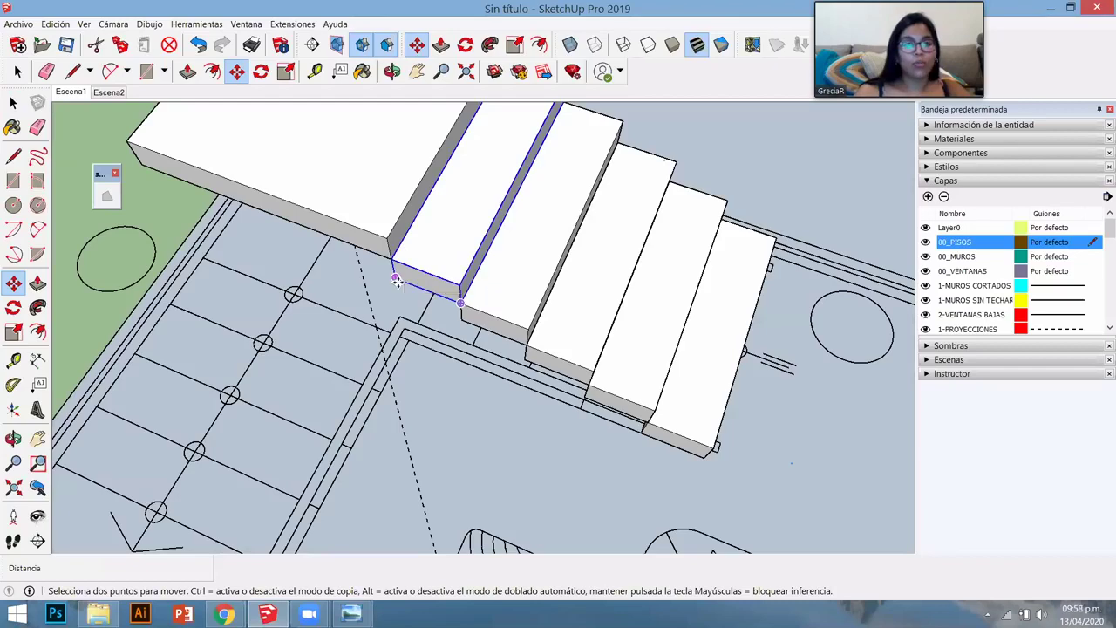
pyautogui.click(397, 279)
pyautogui.press('ctrl')
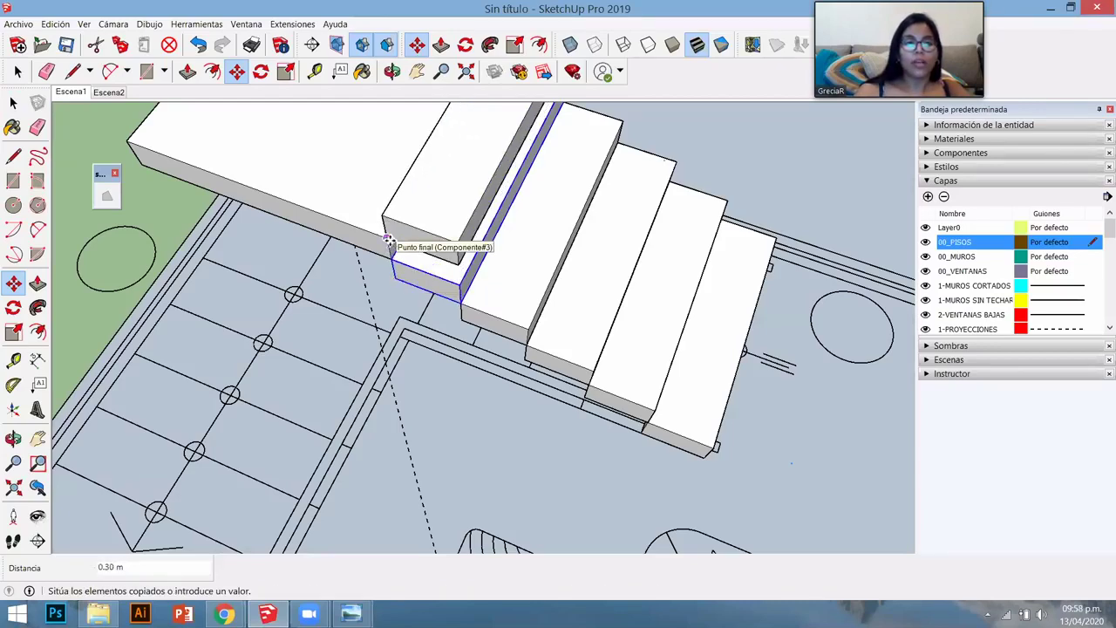
pyautogui.click(389, 240)
# - Rotate the copied step 90 degrees about its corner
pyautogui.moveTo(475, 361); pyautogui.dragTo(524, 364, button='middle')
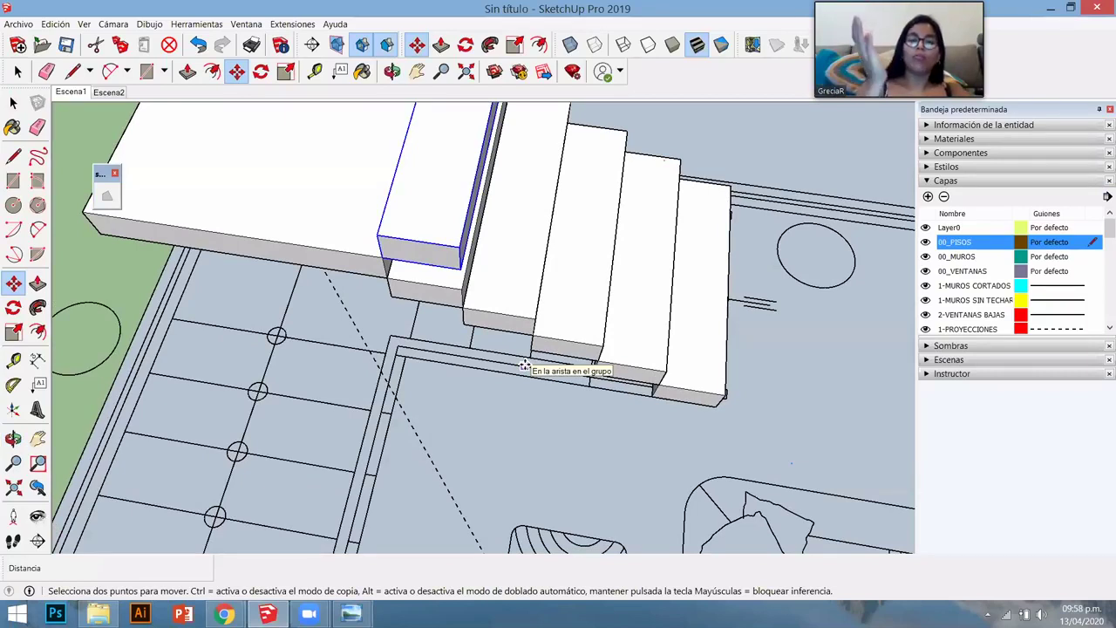
pyautogui.press('q')
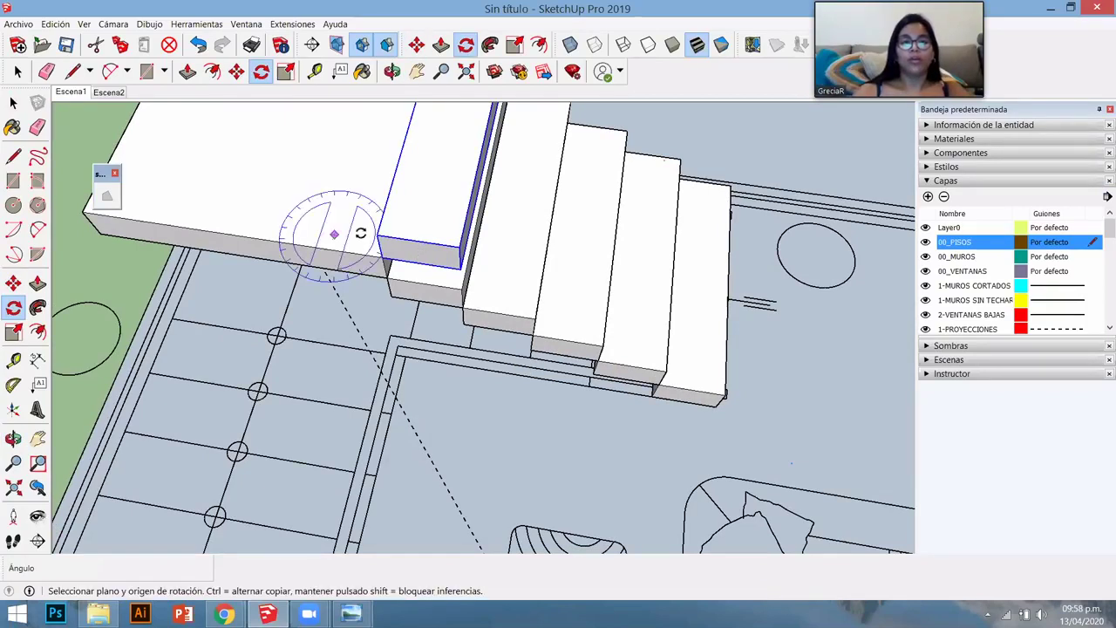
pyautogui.click(377, 234)
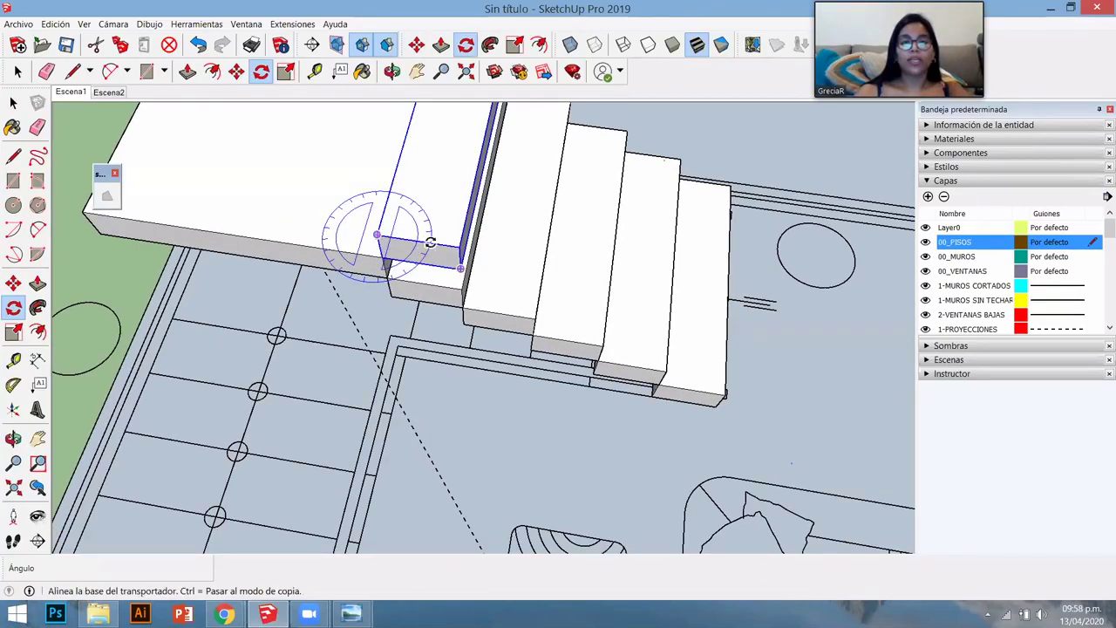
pyautogui.click(457, 249)
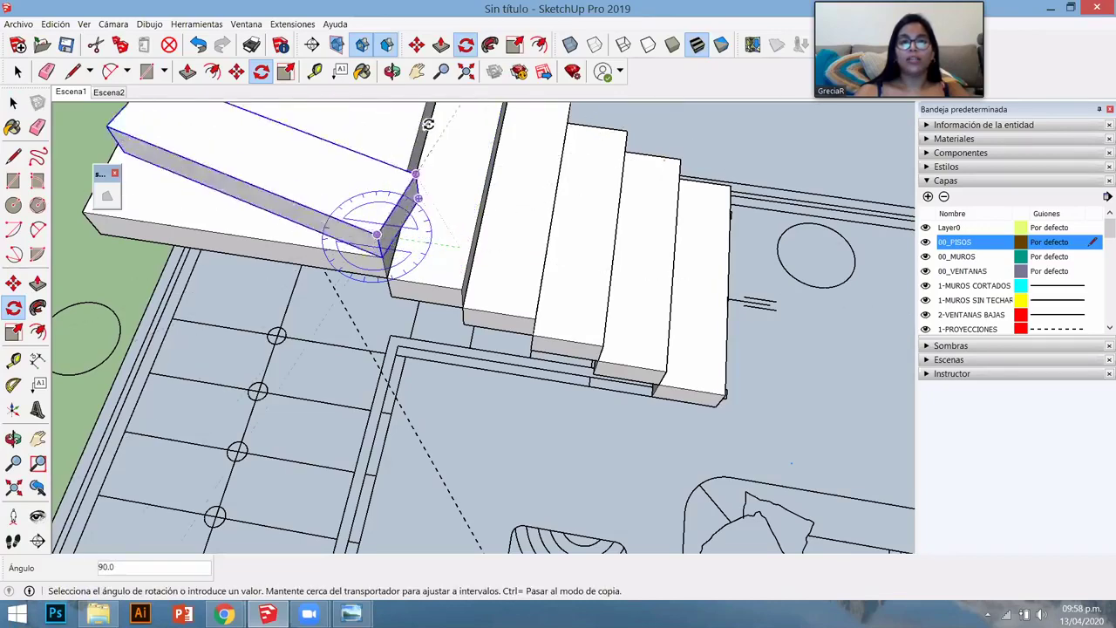
pyautogui.click(427, 124)
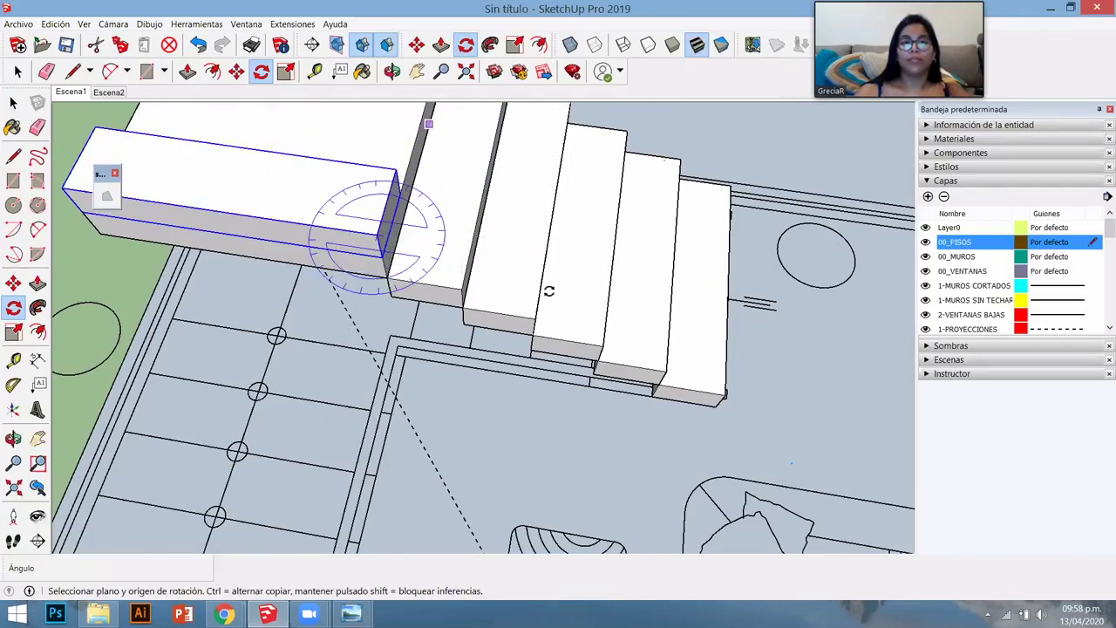
# - Copy the rotated step beside the landing and array it 4x
pyautogui.moveTo(548, 289); pyautogui.dragTo(538, 211, button='middle')
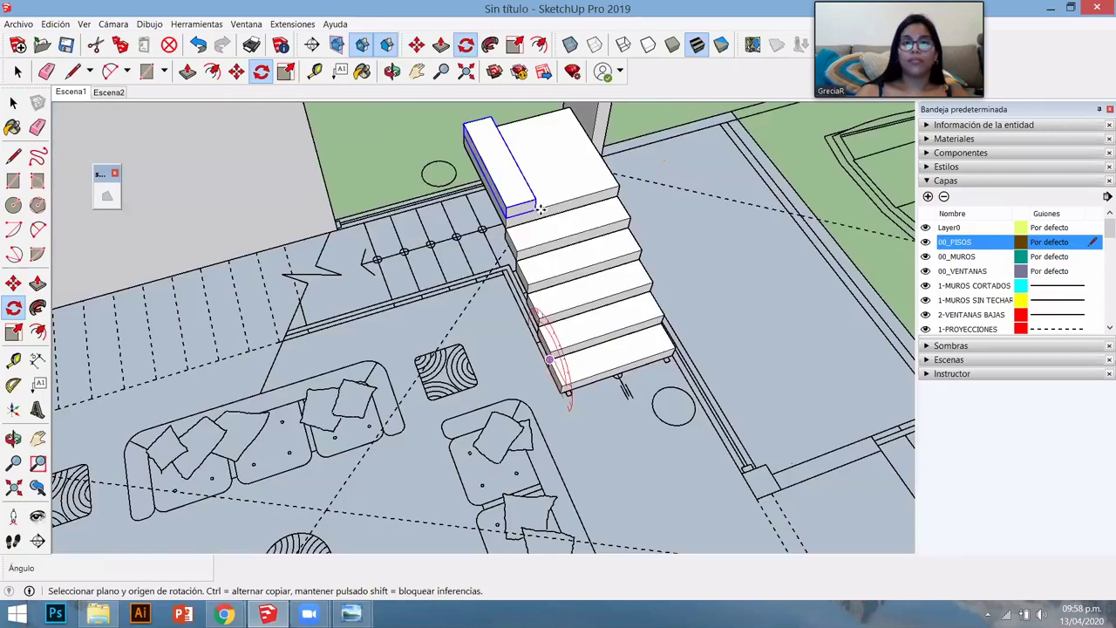
pyautogui.press('m')
pyautogui.click(538, 210)
pyautogui.press('ctrl')
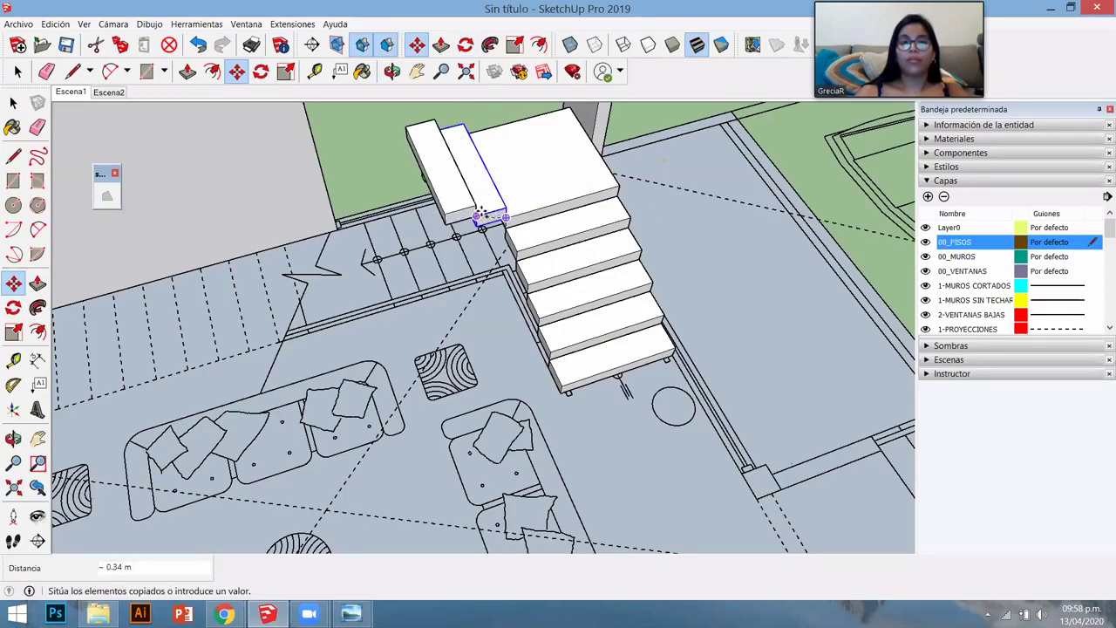
pyautogui.click(476, 217)
pyautogui.moveTo(492, 270); pyautogui.dragTo(452, 306, button='middle')
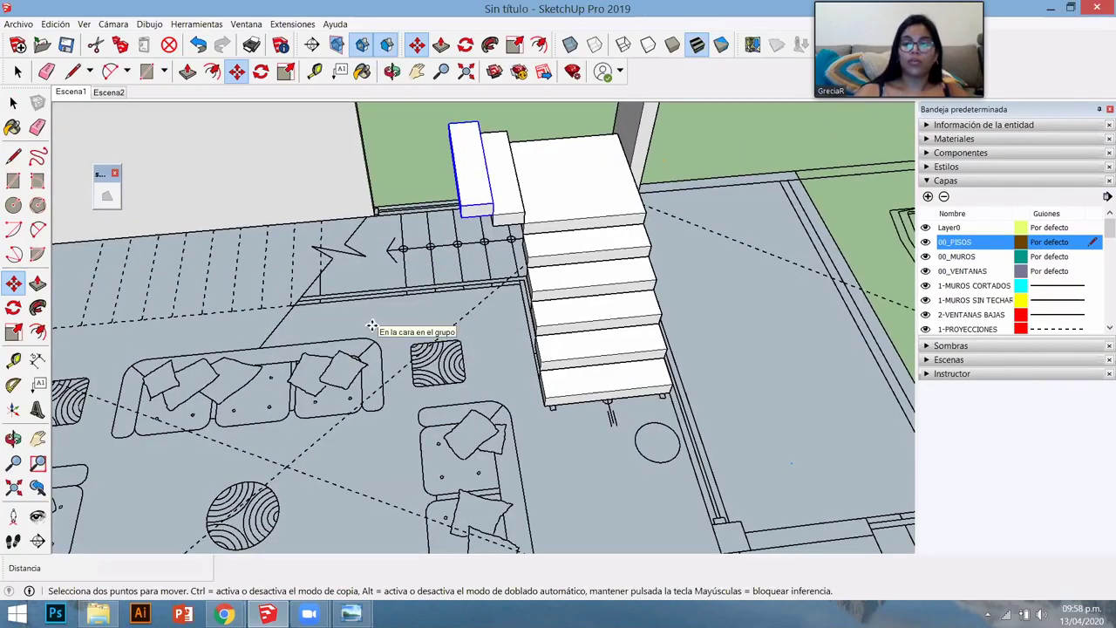
pyautogui.write('4x')
pyautogui.press('Return')
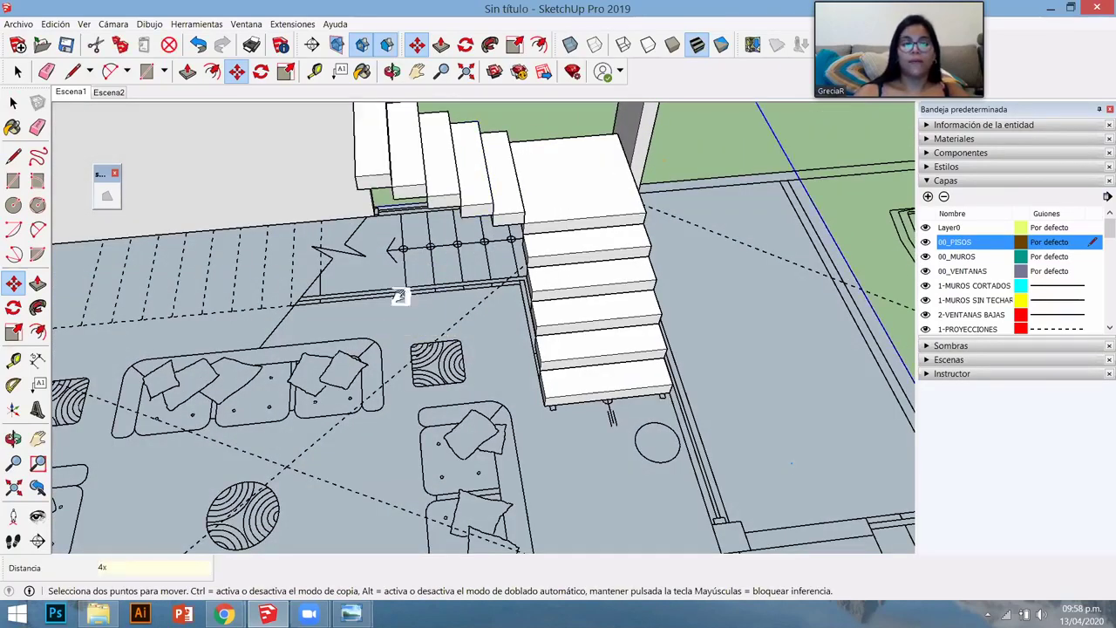
pyautogui.moveTo(398, 291); pyautogui.dragTo(511, 236, button='middle')
# - Make the top step unique and push/pull its side face wider into a landing
pyautogui.rightClick(509, 226)
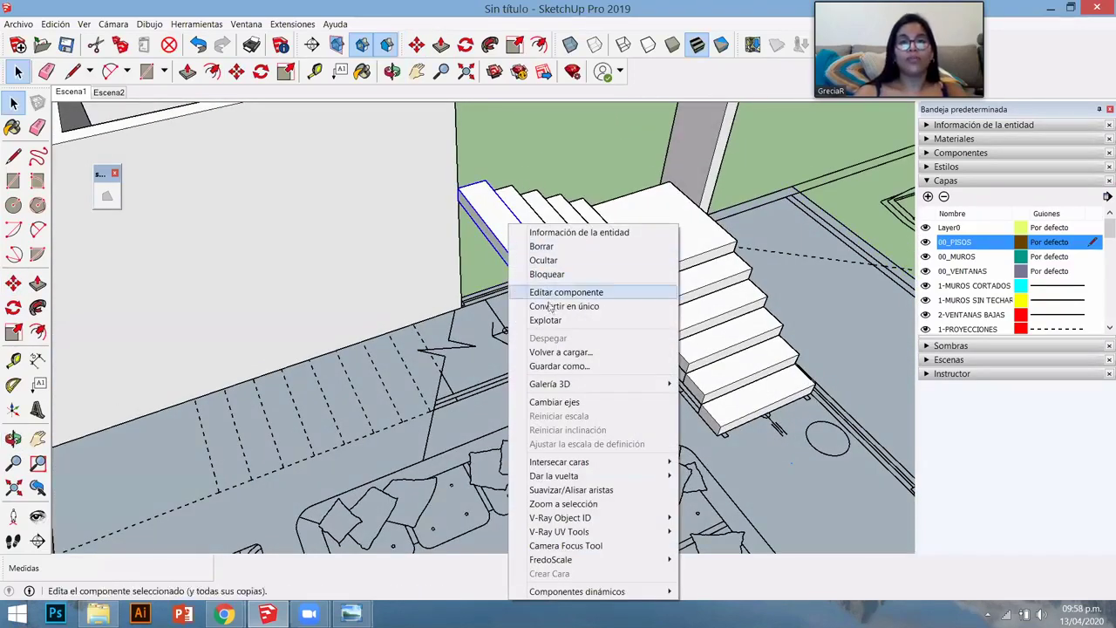
pyautogui.click(558, 306)
pyautogui.doubleClick(508, 250)
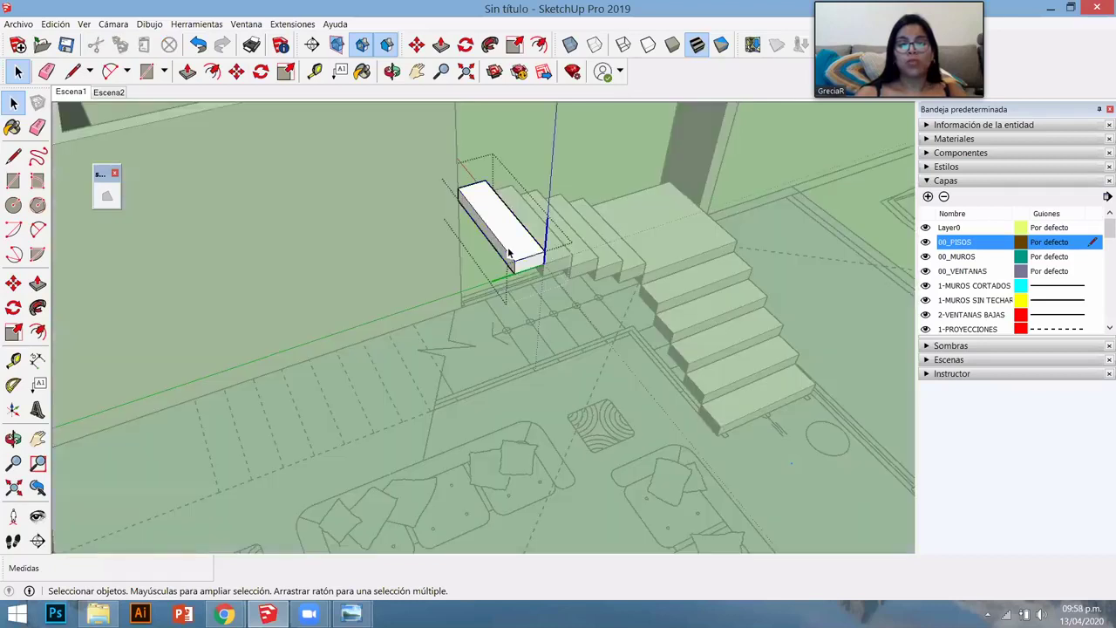
pyautogui.scroll(3, 511, 266)
pyautogui.press('p')
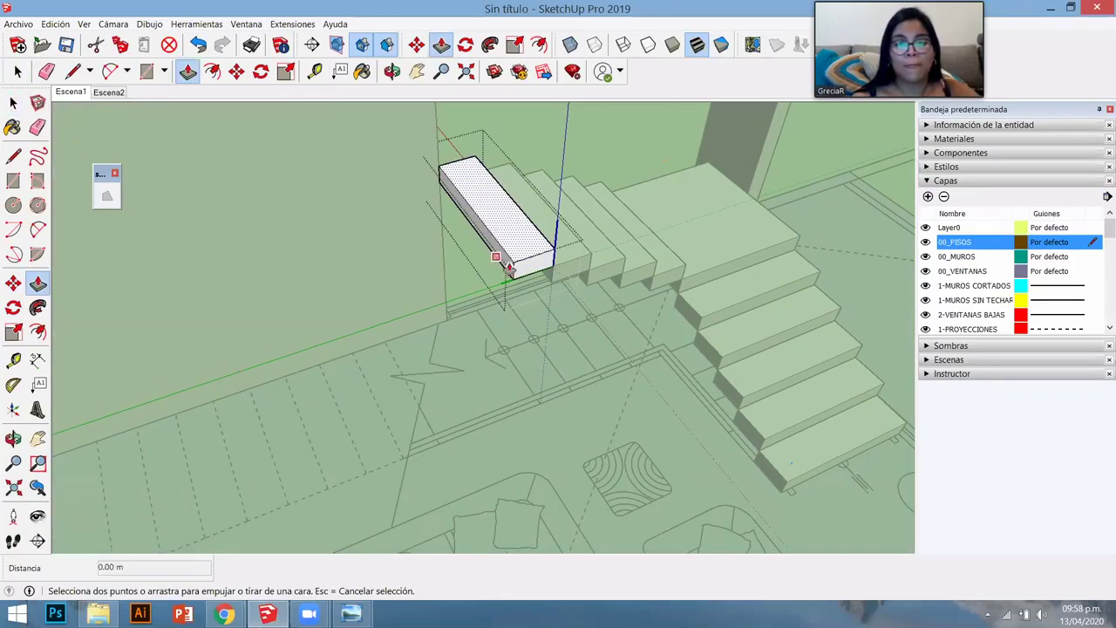
pyautogui.click(509, 262)
pyautogui.press('Escape')
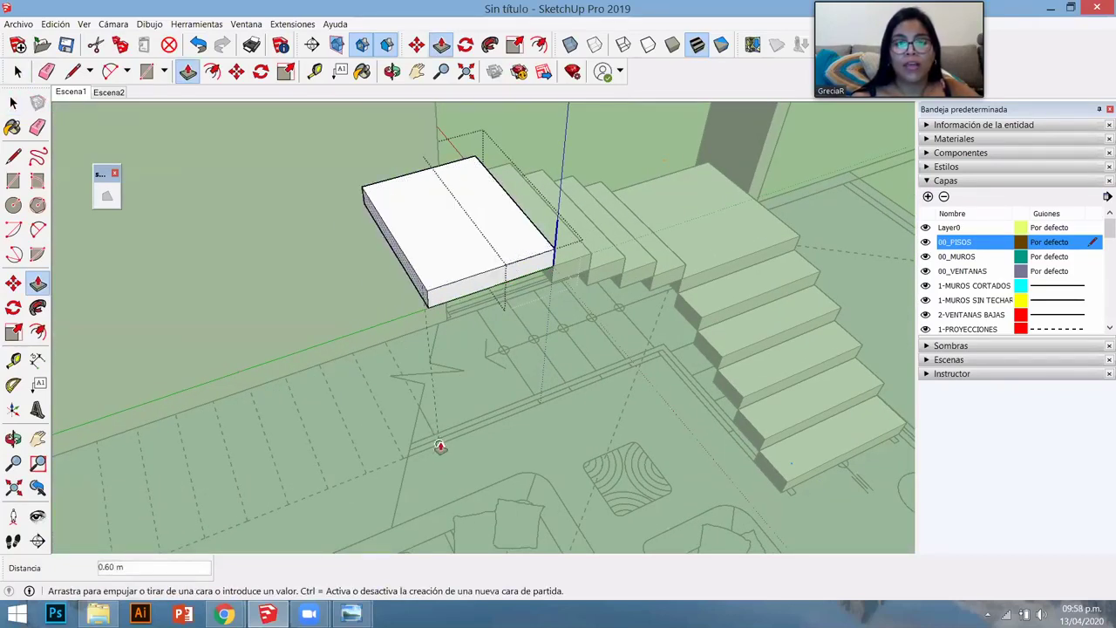
pyautogui.press('space')
pyautogui.scroll(-3, 495, 345)
pyautogui.moveTo(496, 344); pyautogui.dragTo(535, 324, button='middle')
pyautogui.press('Escape')
# - Copy a step 0.34 m left of the landing and array it 8x as a second flight
pyautogui.scroll(3, 535, 324)
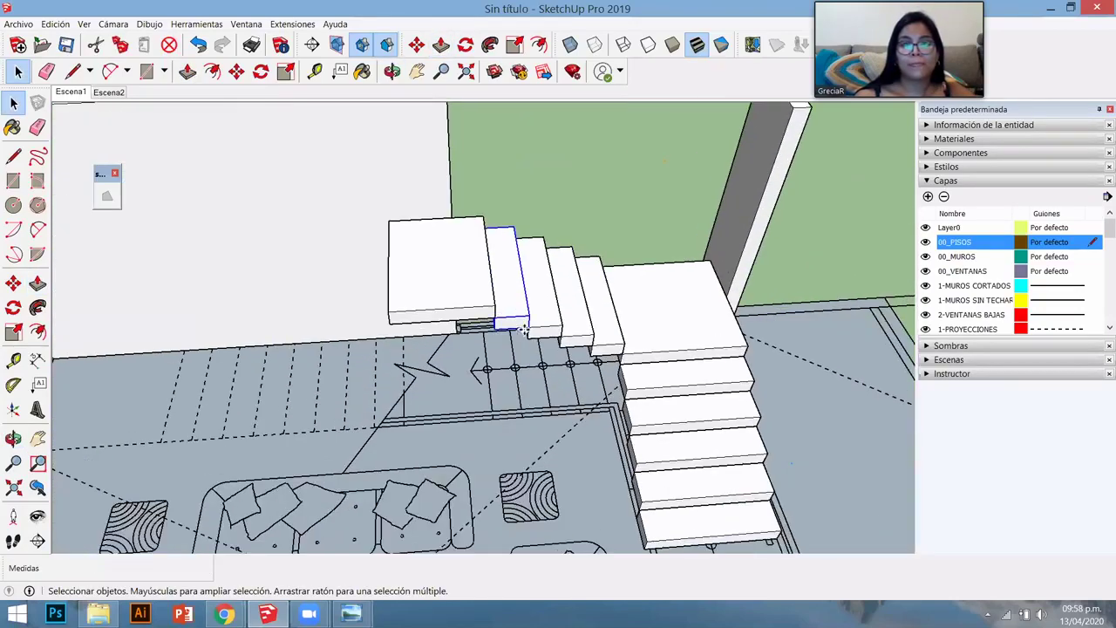
pyautogui.press('m')
pyautogui.click(523, 322)
pyautogui.press('ctrl')
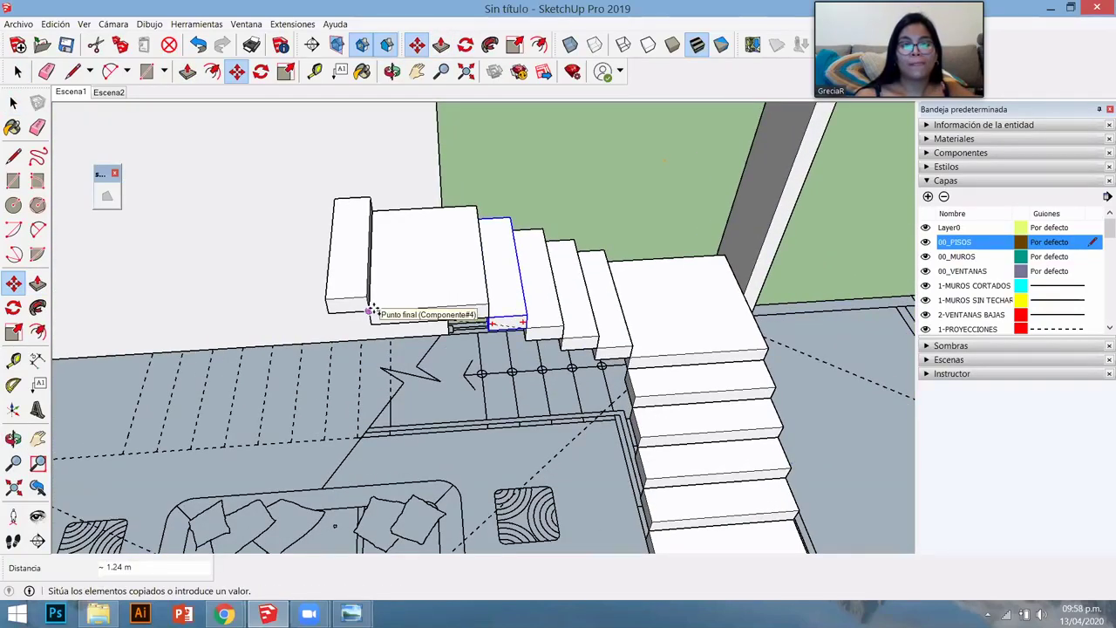
pyautogui.click(372, 310)
pyautogui.click(372, 309)
pyautogui.press('ctrl')
pyautogui.click(331, 310)
pyautogui.moveTo(335, 320); pyautogui.dragTo(578, 418, button='middle')
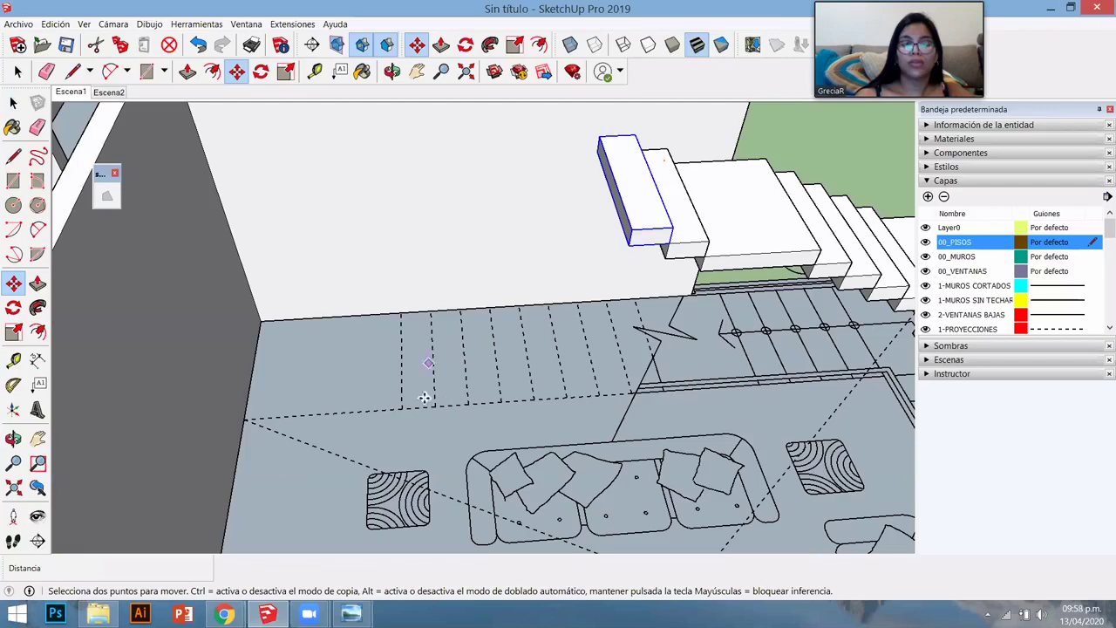
pyautogui.write('8x')
pyautogui.press('Return')
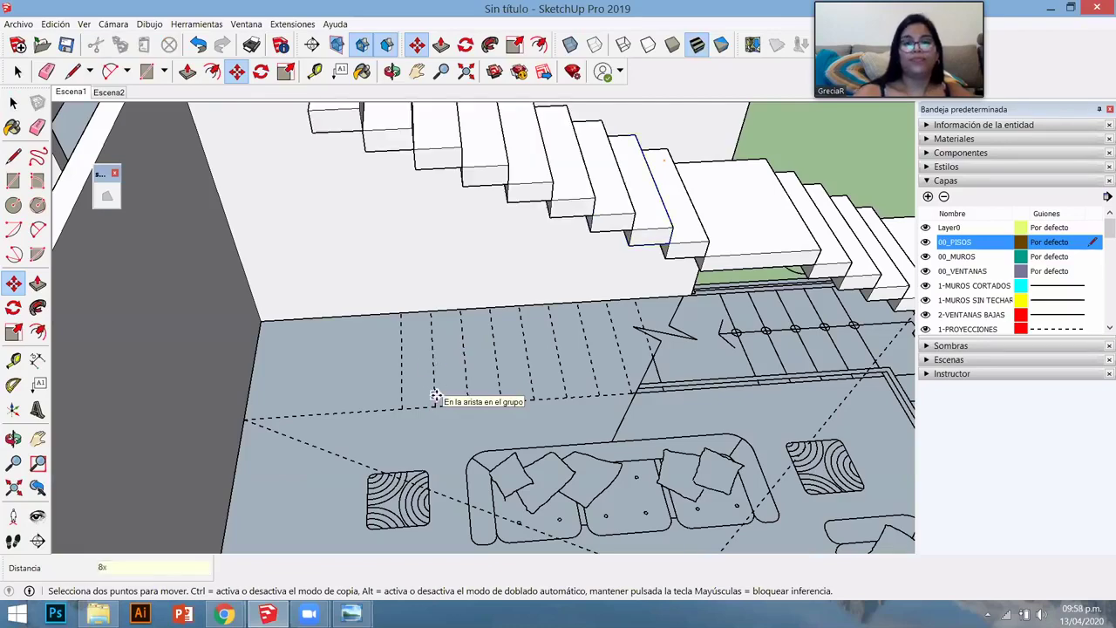
# - Make the flight's top step unique and push/pull it 1.10 m into a landing
pyautogui.moveTo(436, 386); pyautogui.dragTo(375, 207, button='middle')
pyautogui.click(375, 208)
pyautogui.rightClick(380, 211)
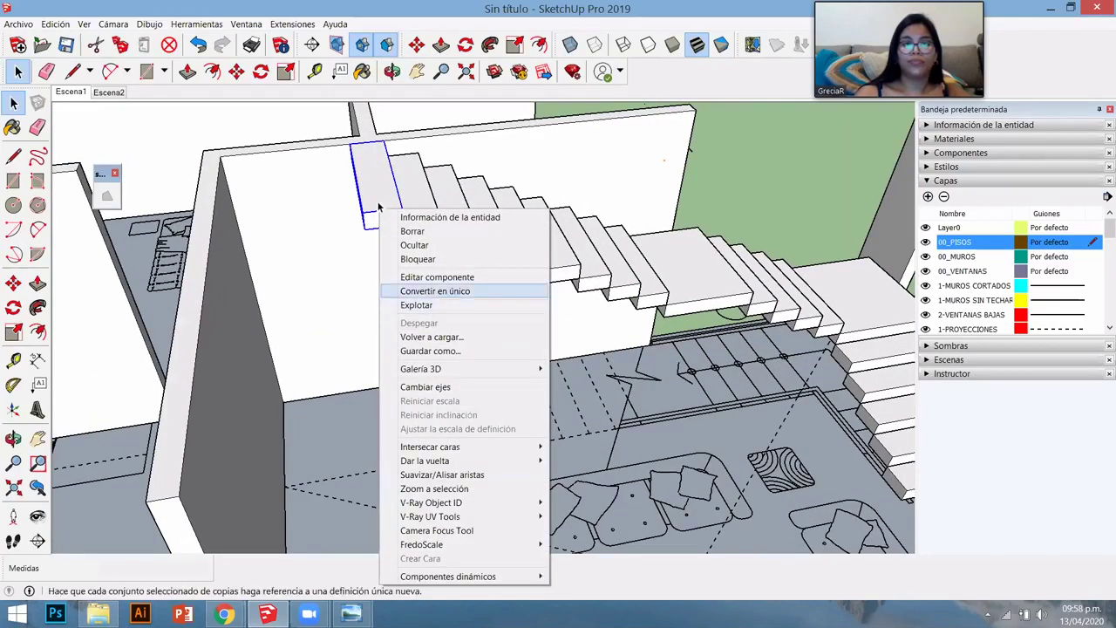
pyautogui.click(445, 291)
pyautogui.doubleClick(375, 205)
pyautogui.moveTo(443, 219); pyautogui.dragTo(444, 234, button='middle')
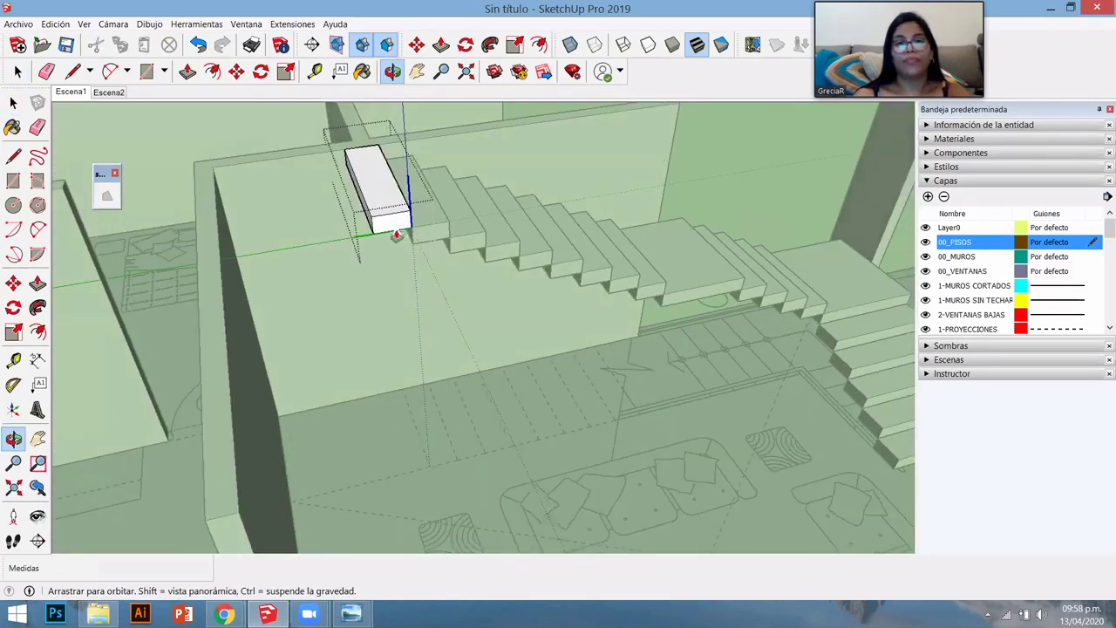
pyautogui.press('p')
pyautogui.click(398, 187)
pyautogui.moveTo(299, 454); pyautogui.dragTo(483, 144, button='middle')
pyautogui.click(296, 307)
pyautogui.press('space')
pyautogui.press('Escape')
pyautogui.scroll(3, 483, 144)
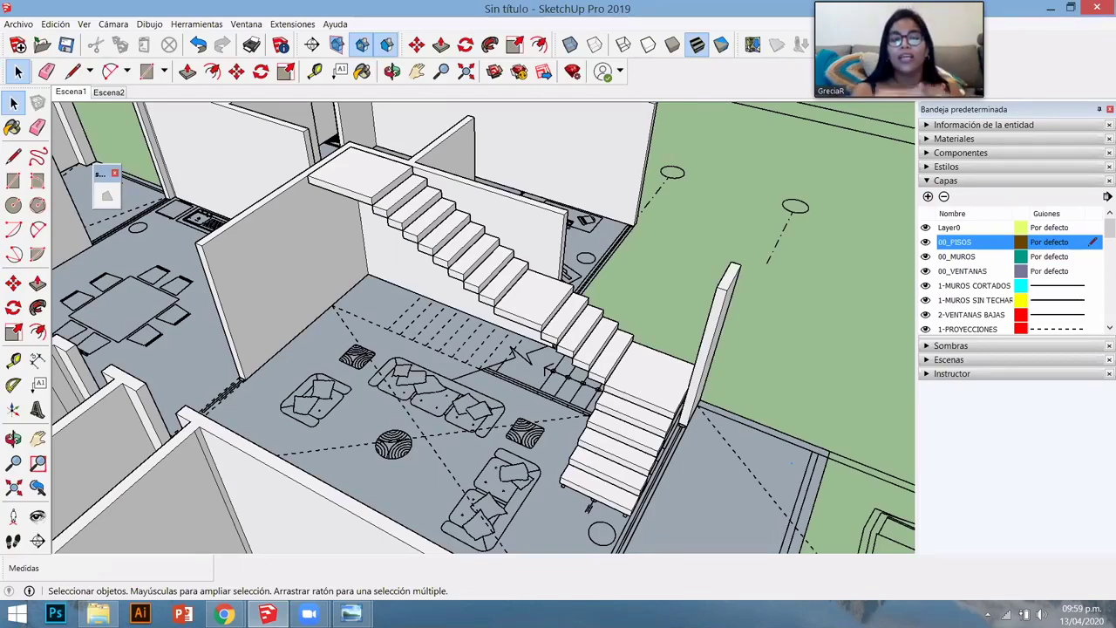
pyautogui.scroll(-2, 598, 273)
pyautogui.scroll(-2, 657, 374)
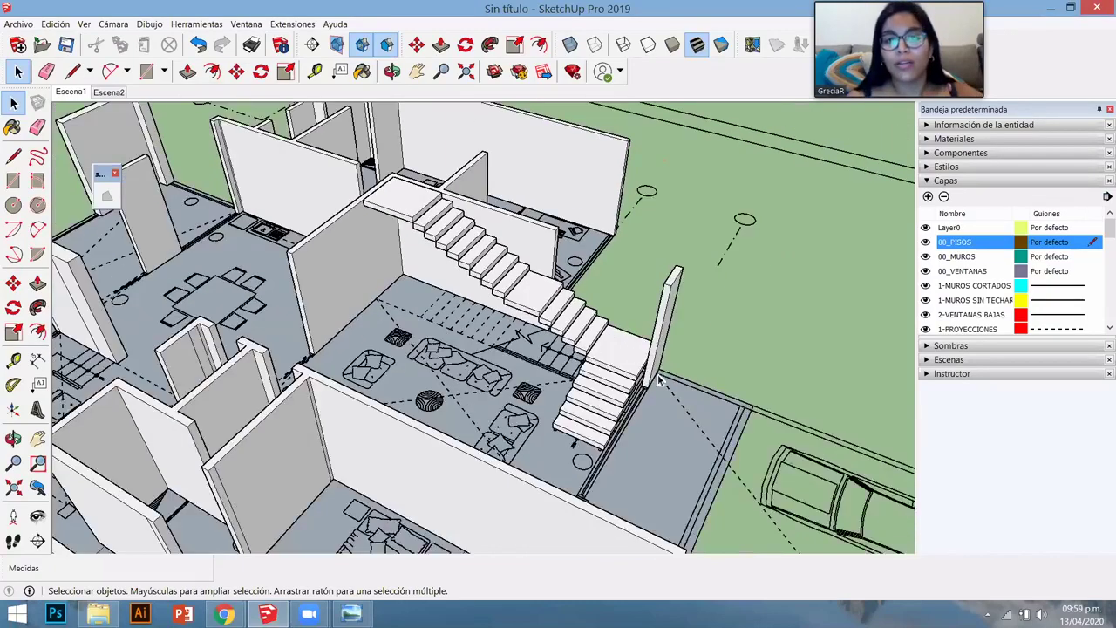
pyautogui.scroll(-1, 621, 429)
pyautogui.scroll(-1, 621, 429)
pyautogui.moveTo(620, 427); pyautogui.dragTo(446, 344, button='middle')
pyautogui.scroll(3, 438, 364)
pyautogui.scroll(2, 541, 312)
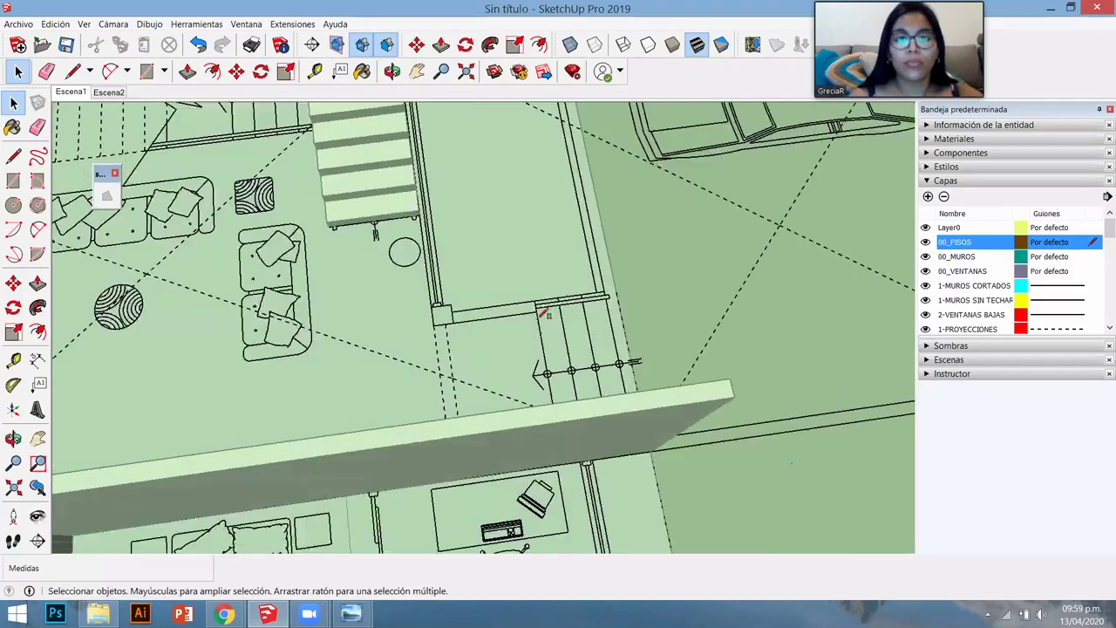
pyautogui.scroll(2, 584, 282)
# - Draw a 1.73 m × 0.30 m rectangle at the edge of the entrance steps
pyautogui.press('r')
pyautogui.click(581, 283)
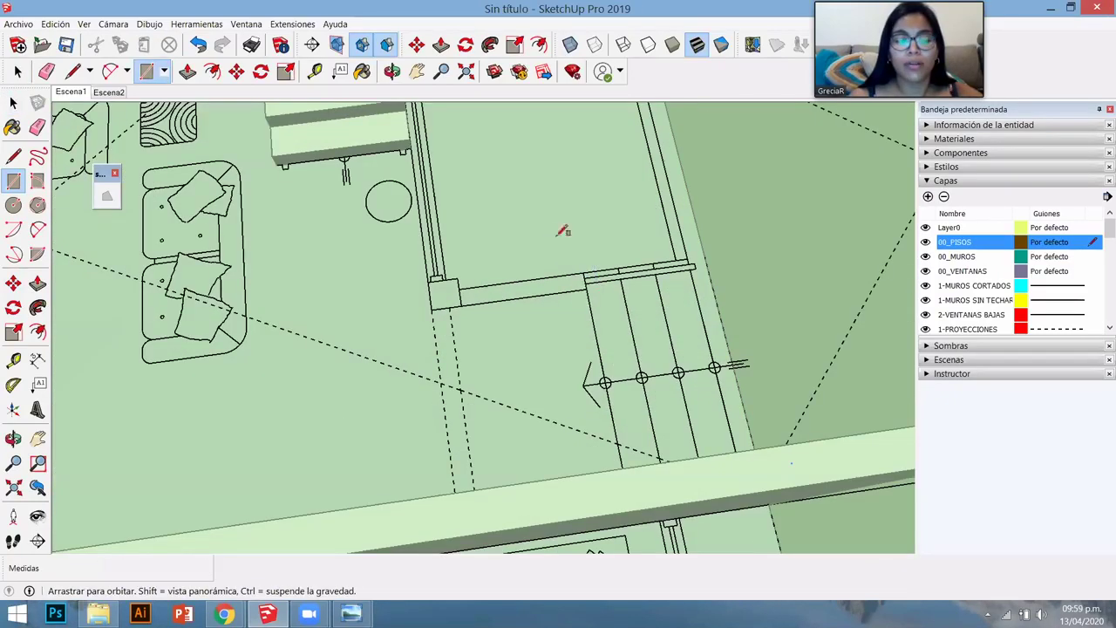
pyautogui.moveTo(563, 232); pyautogui.dragTo(551, 259, button='middle')
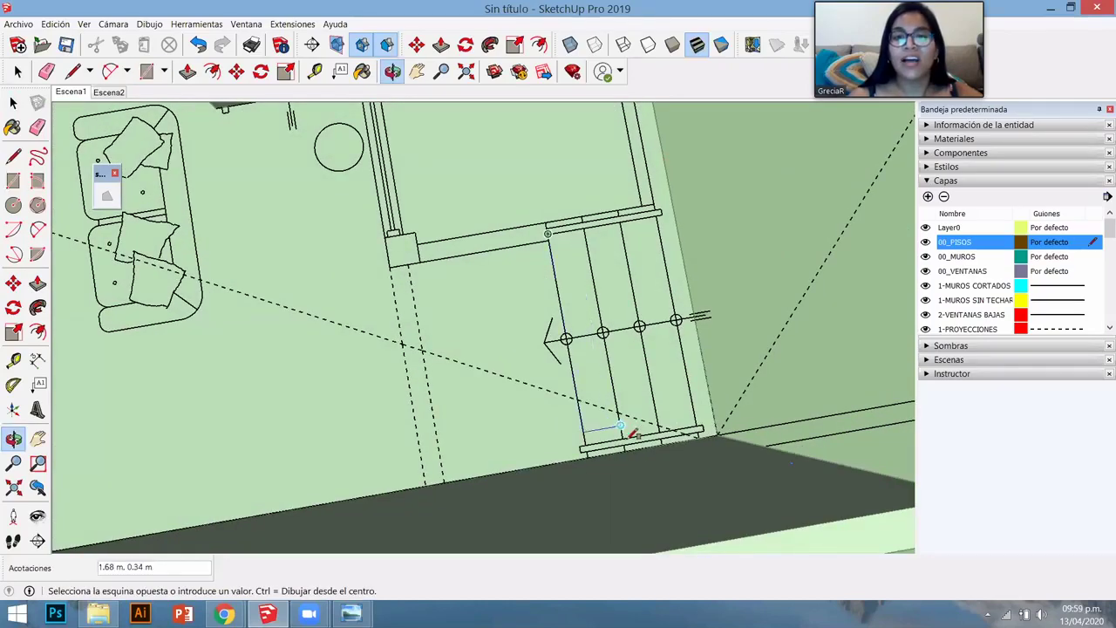
pyautogui.click(608, 407)
pyautogui.moveTo(533, 351); pyautogui.dragTo(372, 454, button='middle')
pyautogui.press('space')
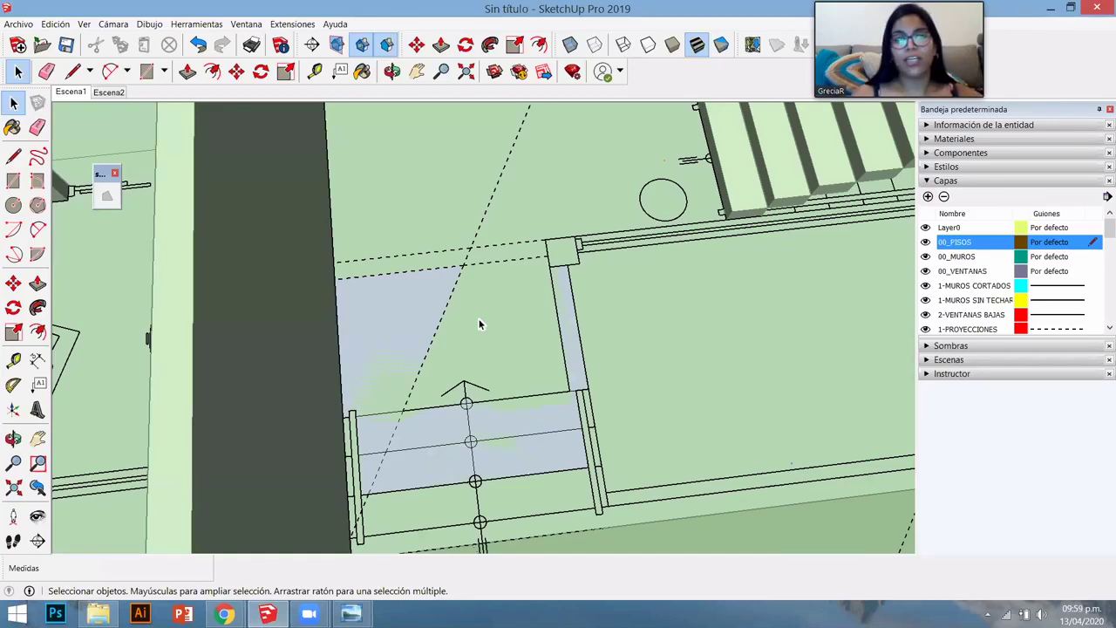
# - Undo and redo the last action, then select everything in the model
pyautogui.hotkey('ctrl', 'z')
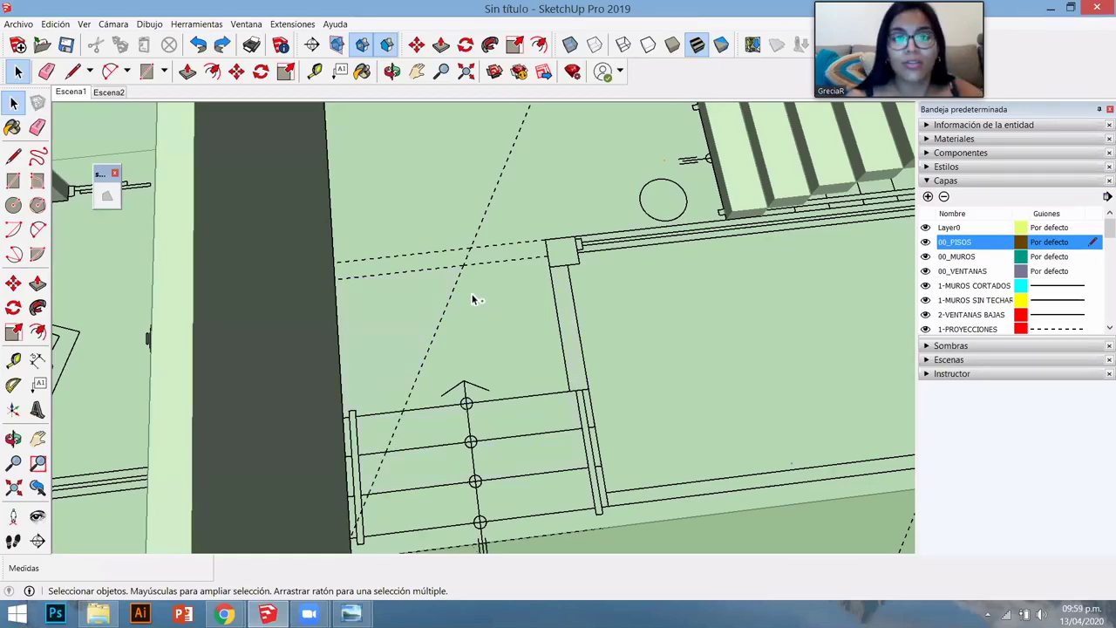
pyautogui.hotkey('ctrl', 'y')
pyautogui.scroll(-5, 472, 299)
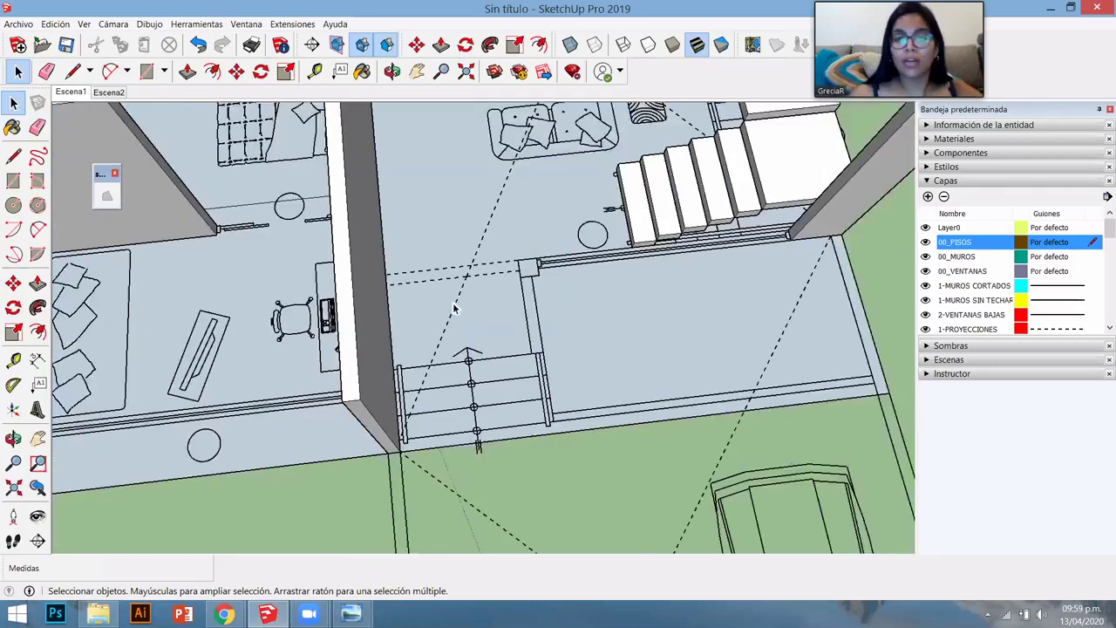
pyautogui.scroll(-3, 453, 375)
pyautogui.hotkey('ctrl', 'a')
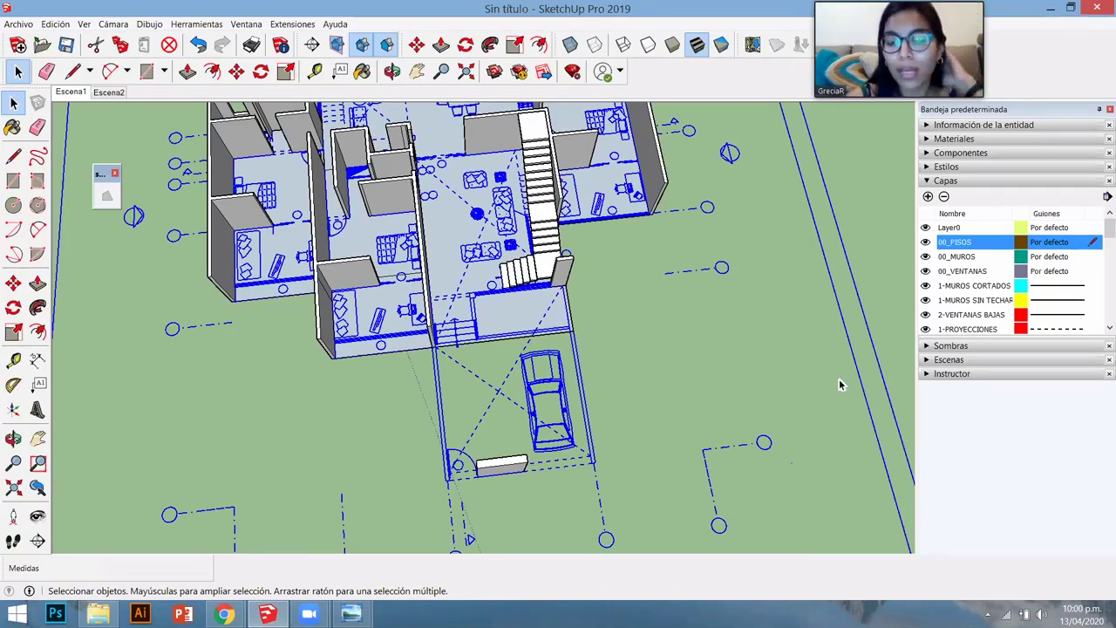
pyautogui.moveTo(575, 364); pyautogui.dragTo(754, 265, button='middle')
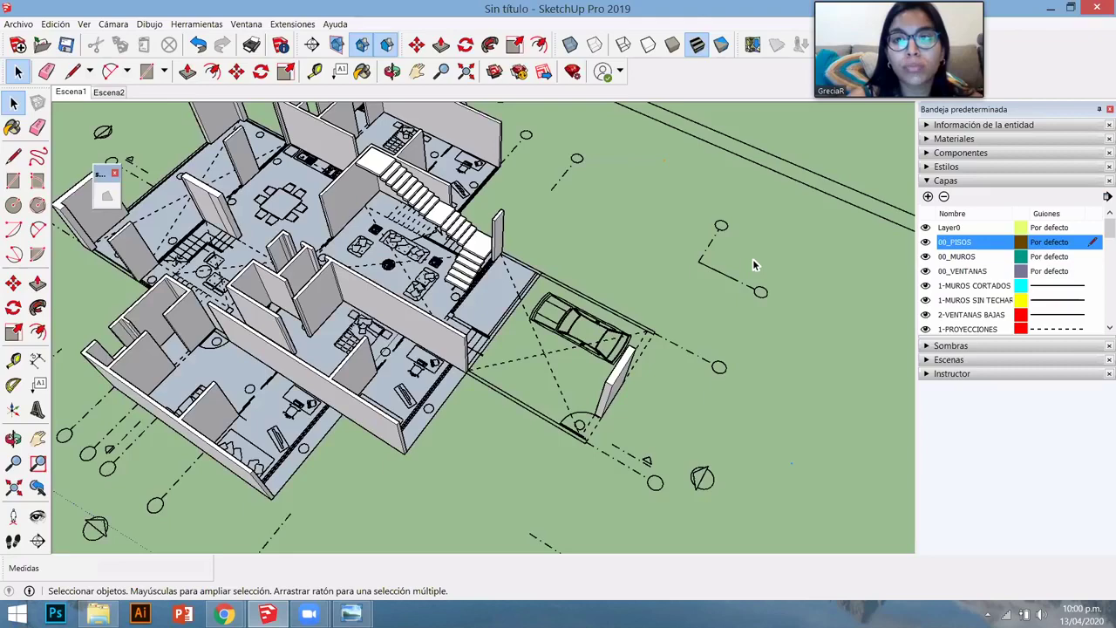
pyautogui.scroll(1, 754, 265)
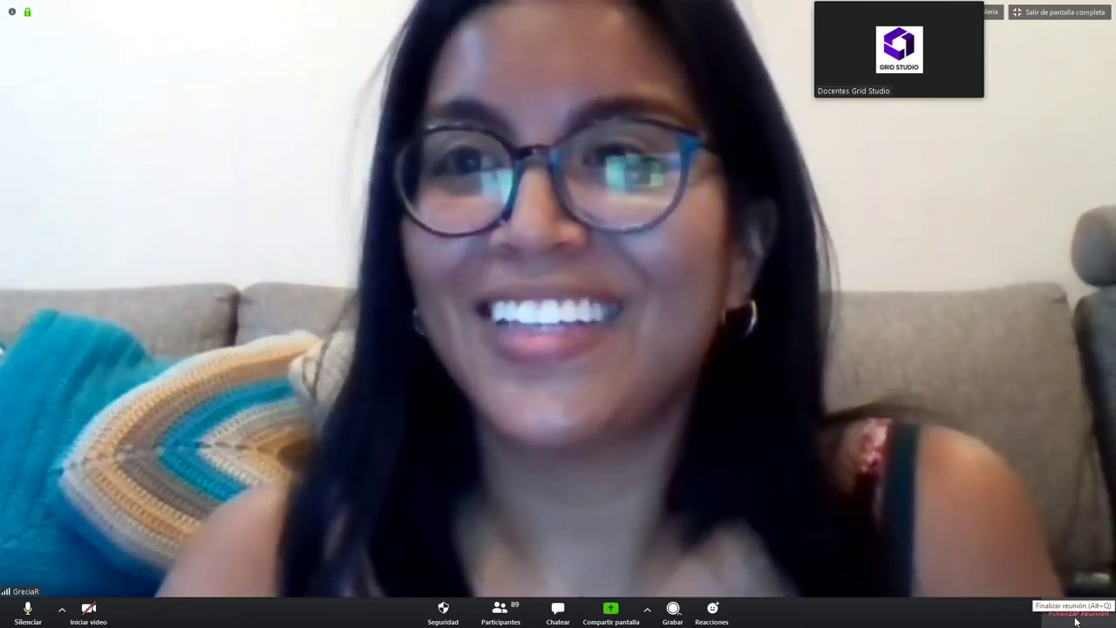
# - End the Zoom meeting for all participants
pyautogui.click(1077, 621)
pyautogui.click(534, 349)
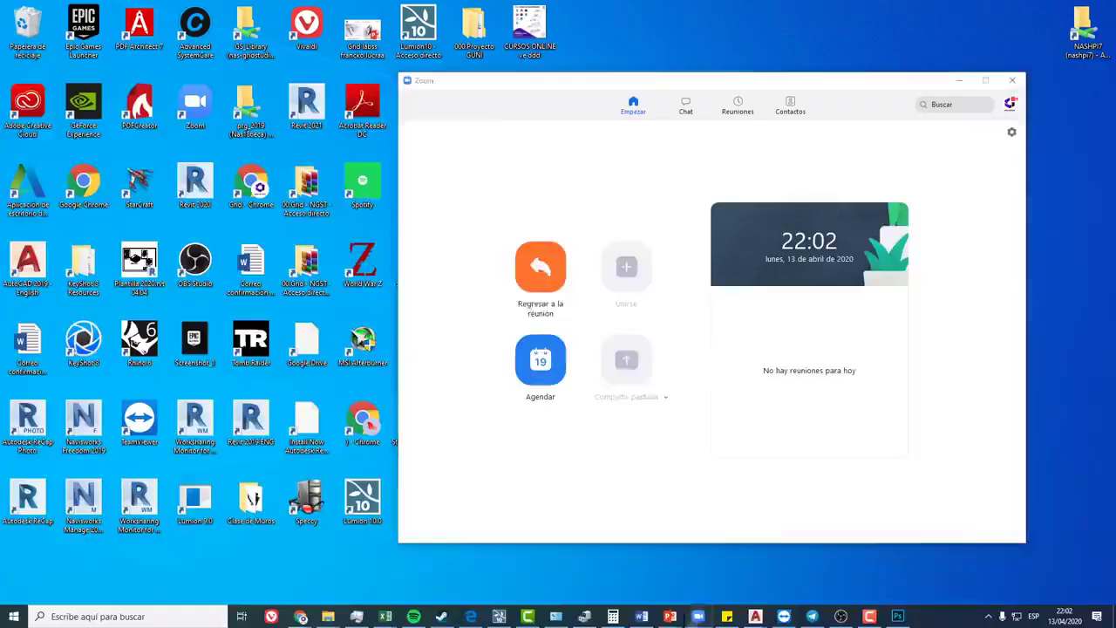